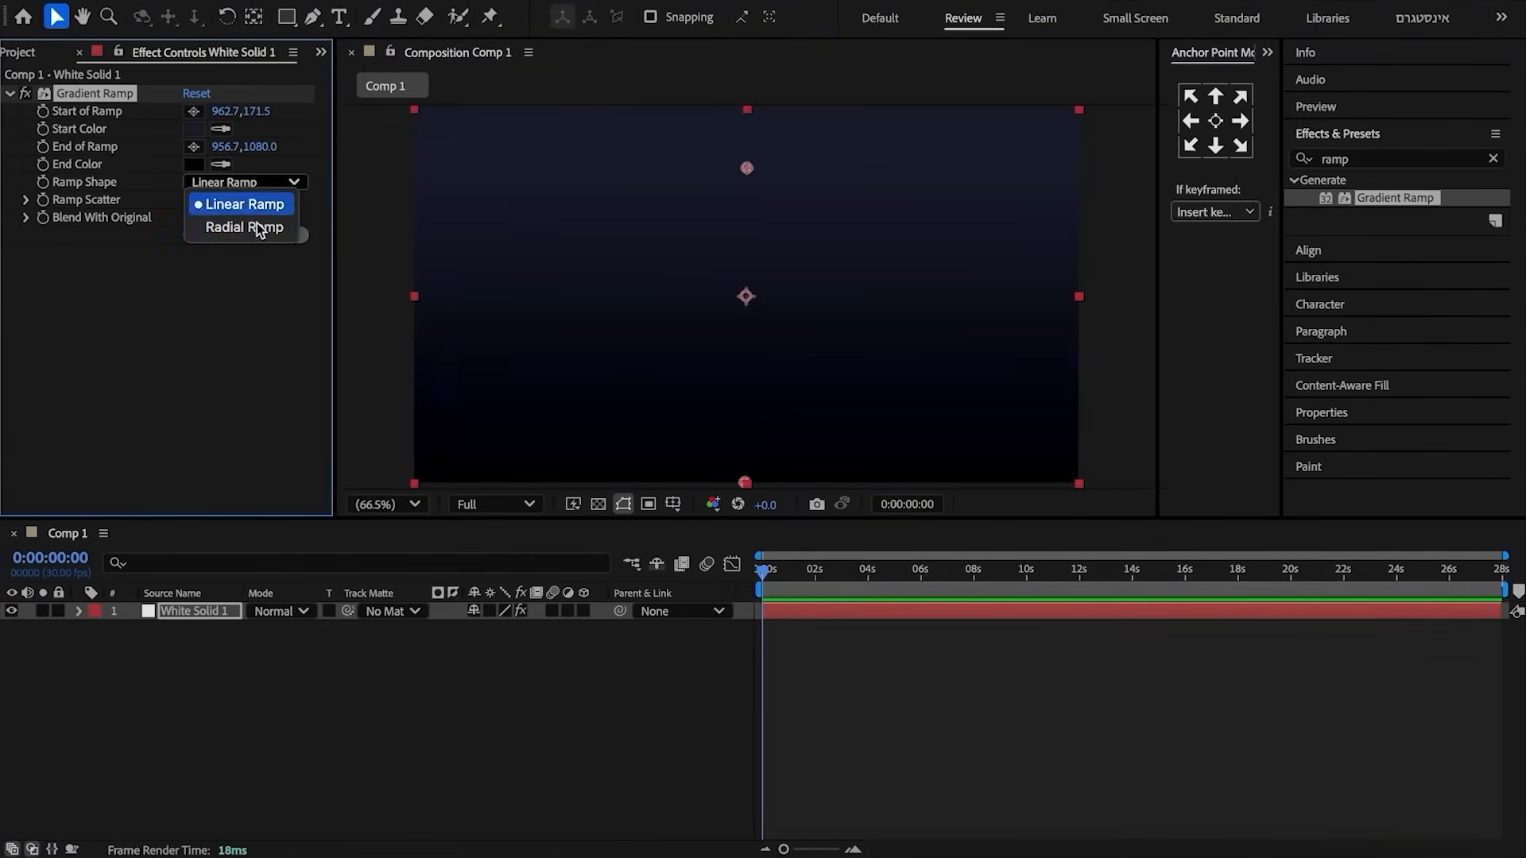
- Change the ramp shape of the white solid's Gradient Ramp to Radial Ramp
click(263, 228)
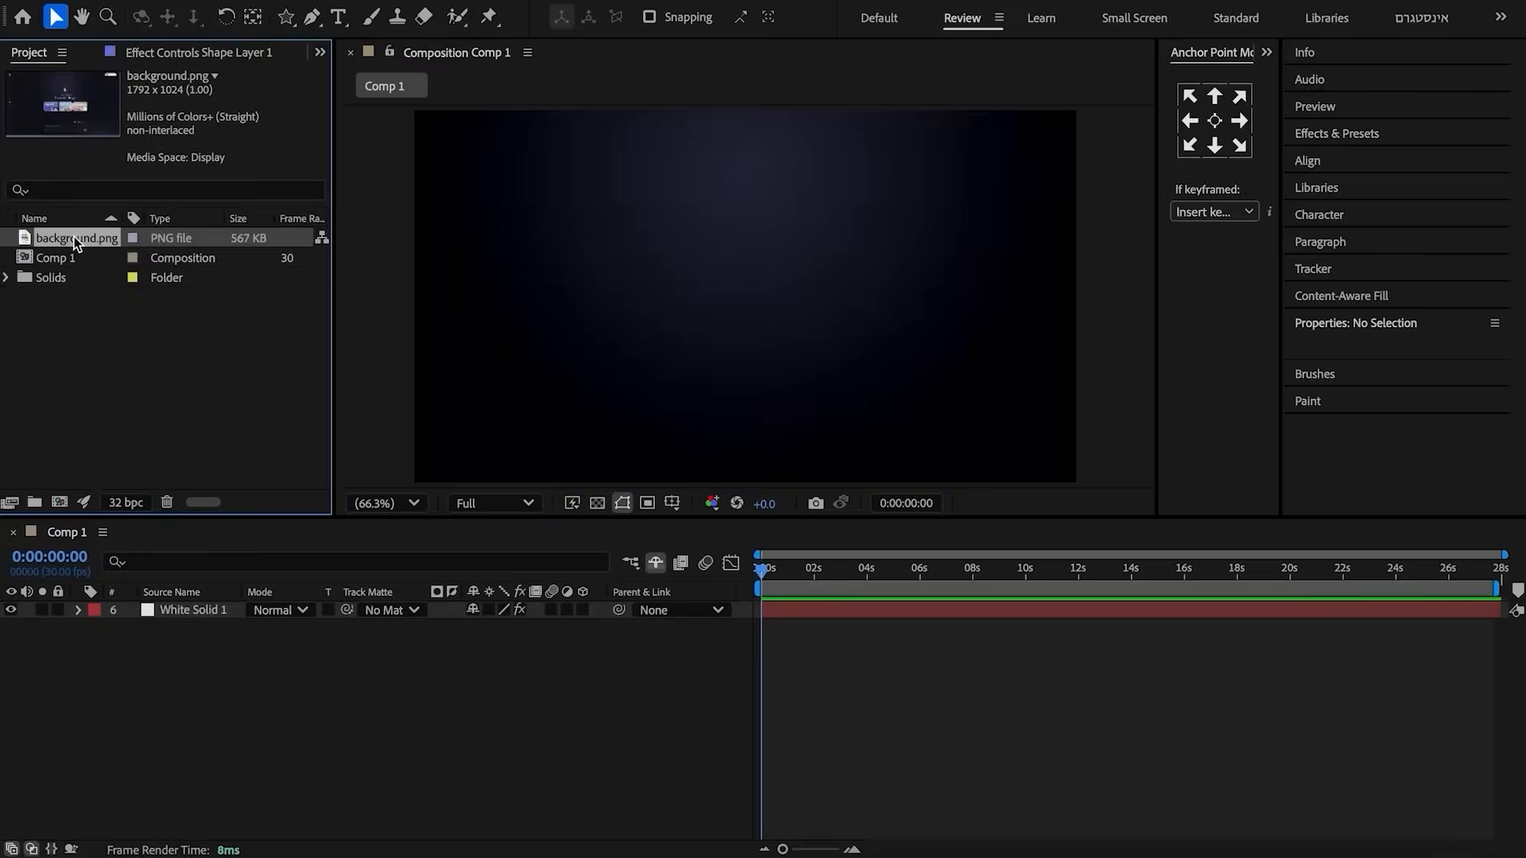
- Add background.png to the composition above the white solid and scale it up to fill the frame
drag(51, 232, 198, 607)
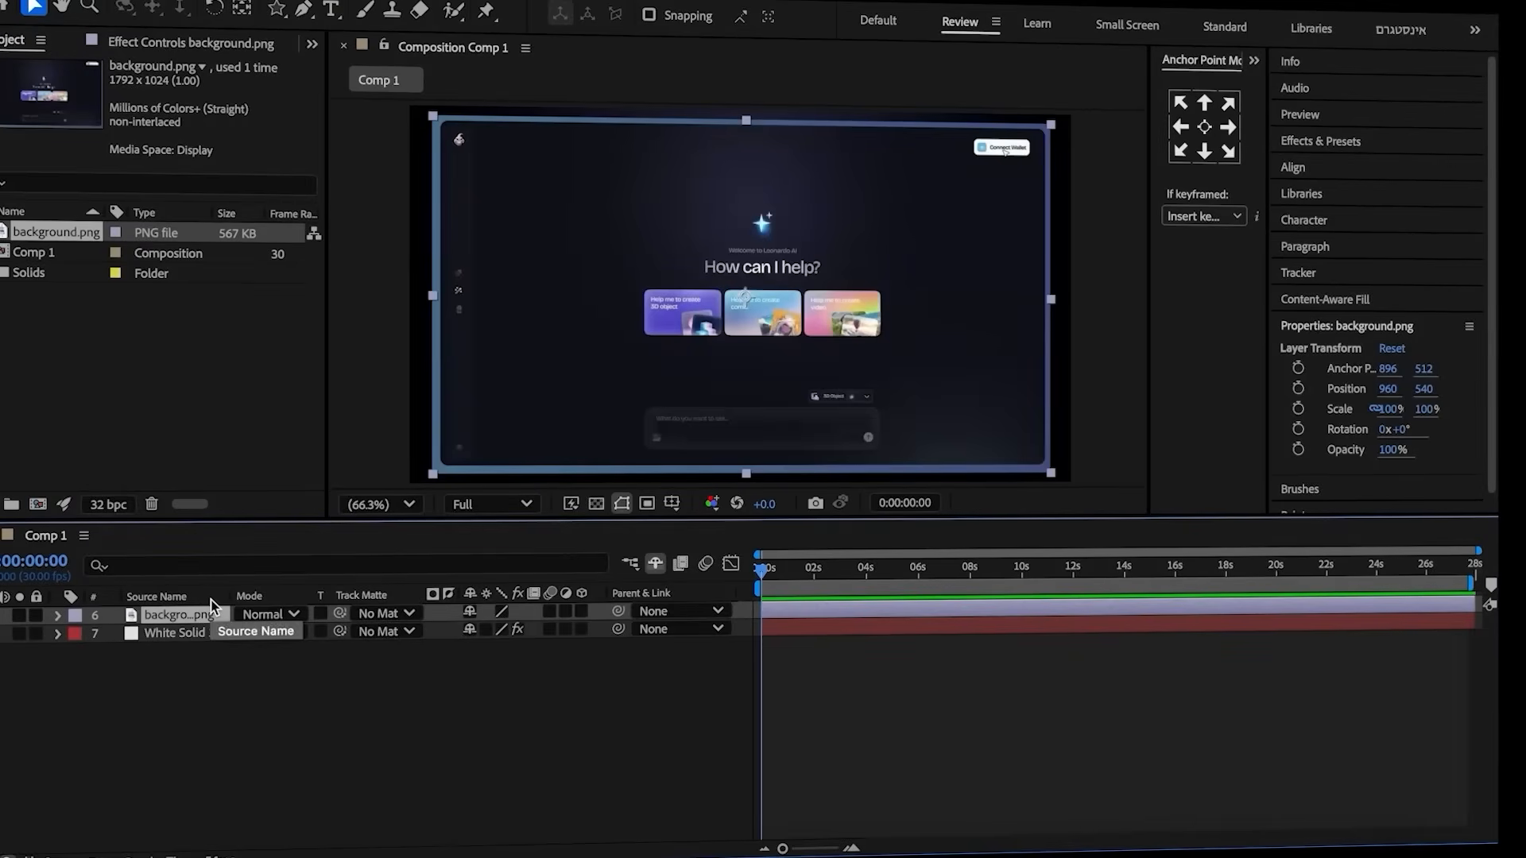
key(s)
click(536, 629)
text(11)
click(319, 731)
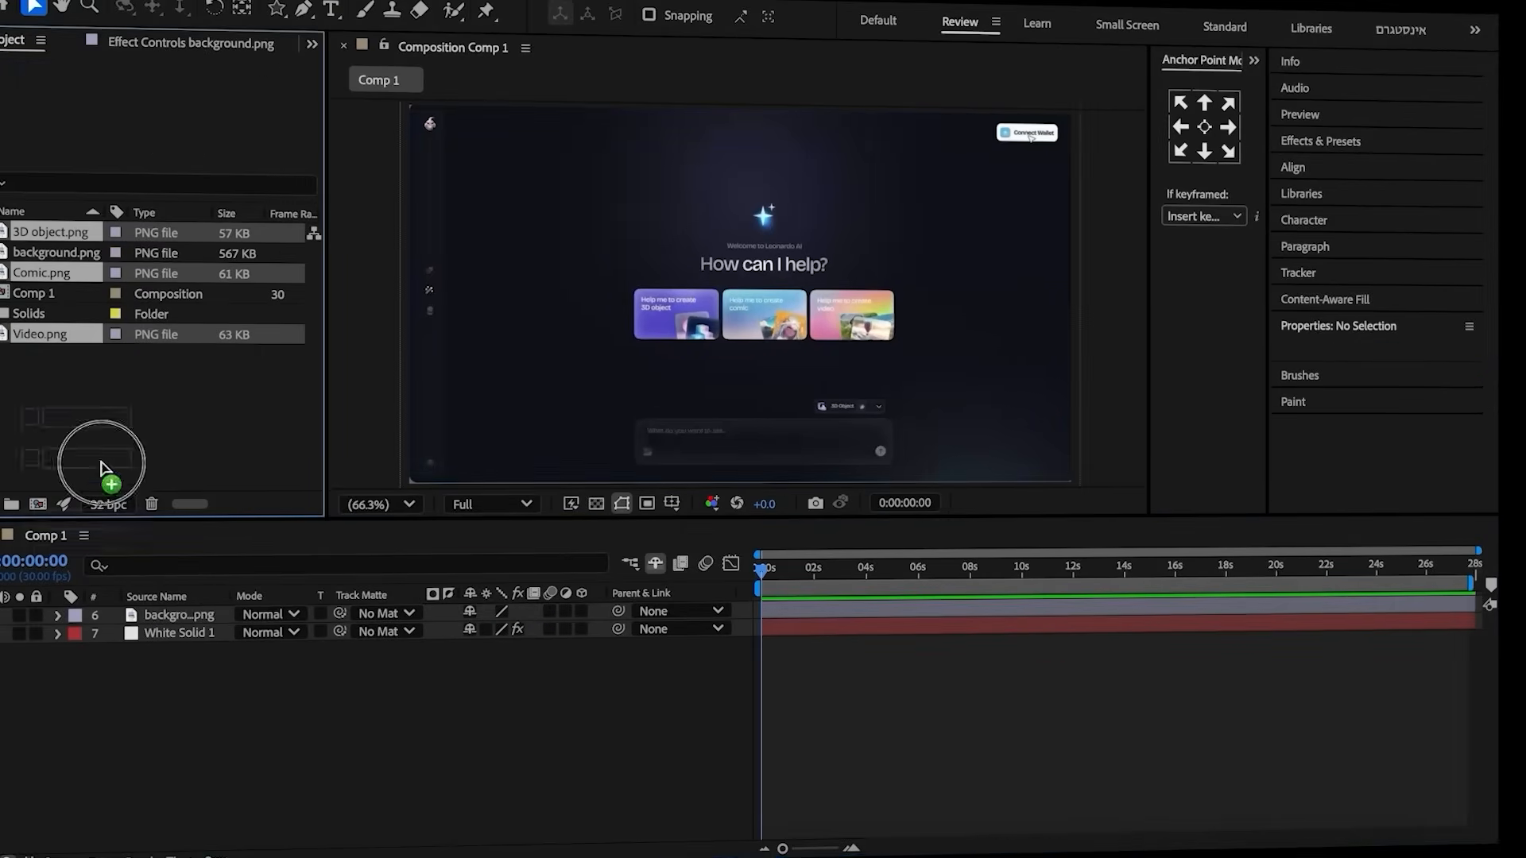
- Add 3D object.png, Comic.png and Video.png above the background layer and scale all three to 110%
drag(103, 469, 102, 623)
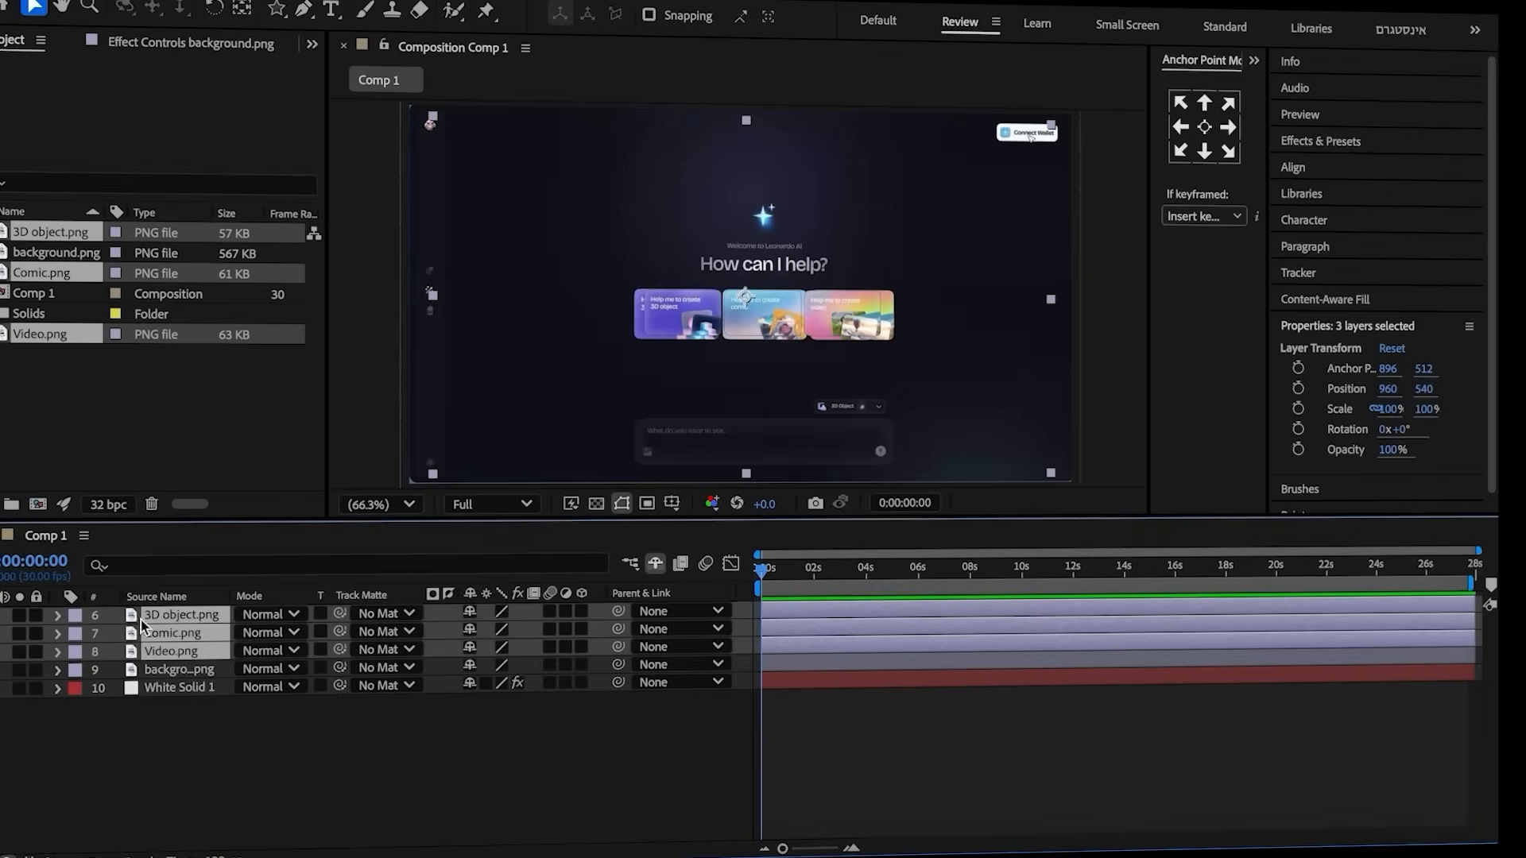
text(s110)
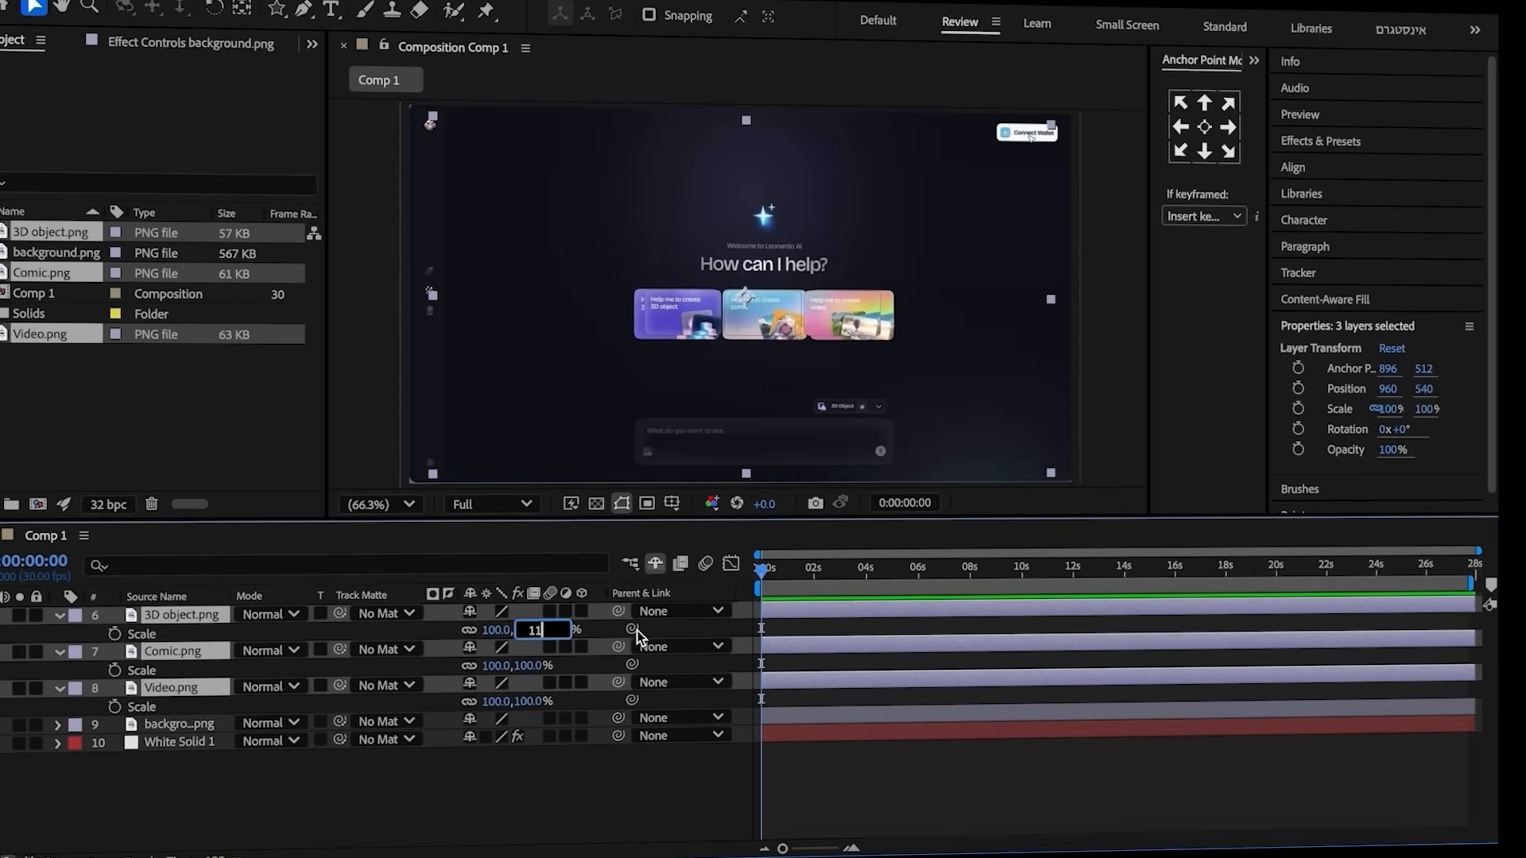
key(Return)
click(345, 766)
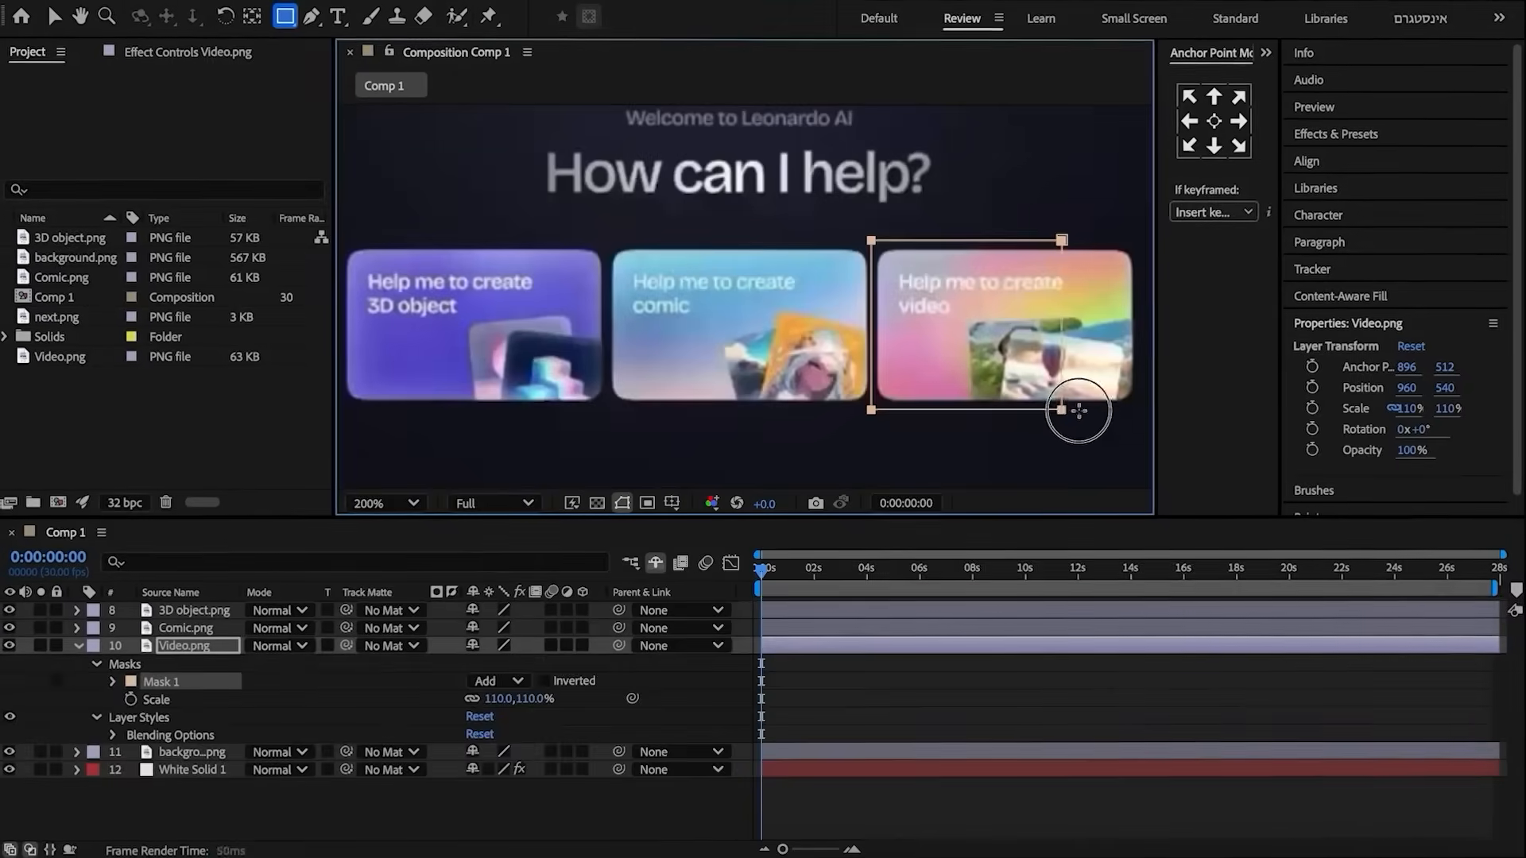
- Draw a rectangular mask around each layer's own card for the video, comic and 3D object images
click(845, 398)
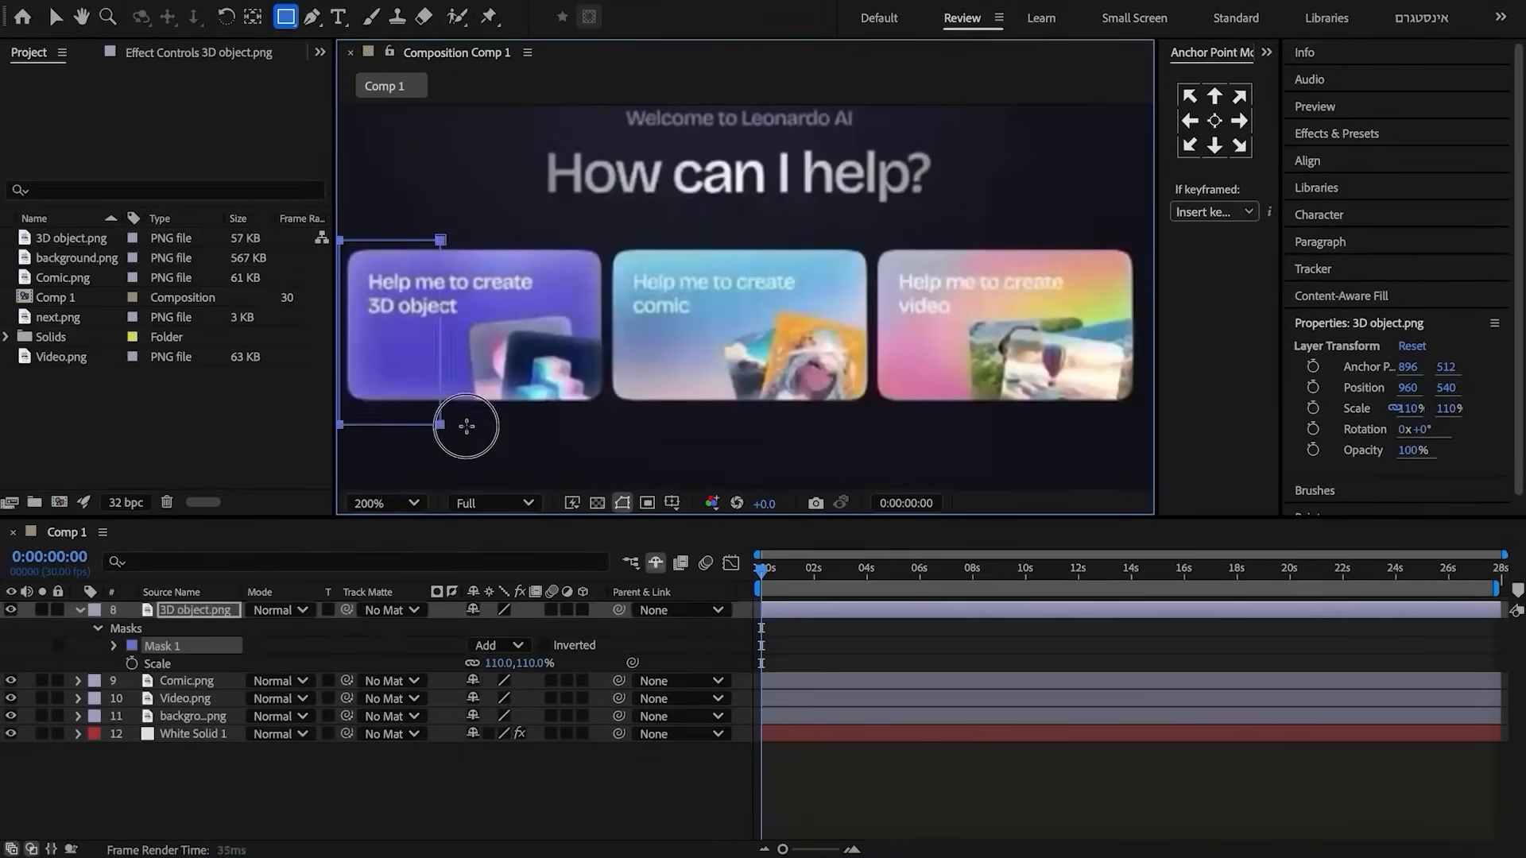
drag(466, 426, 612, 427)
key(u)
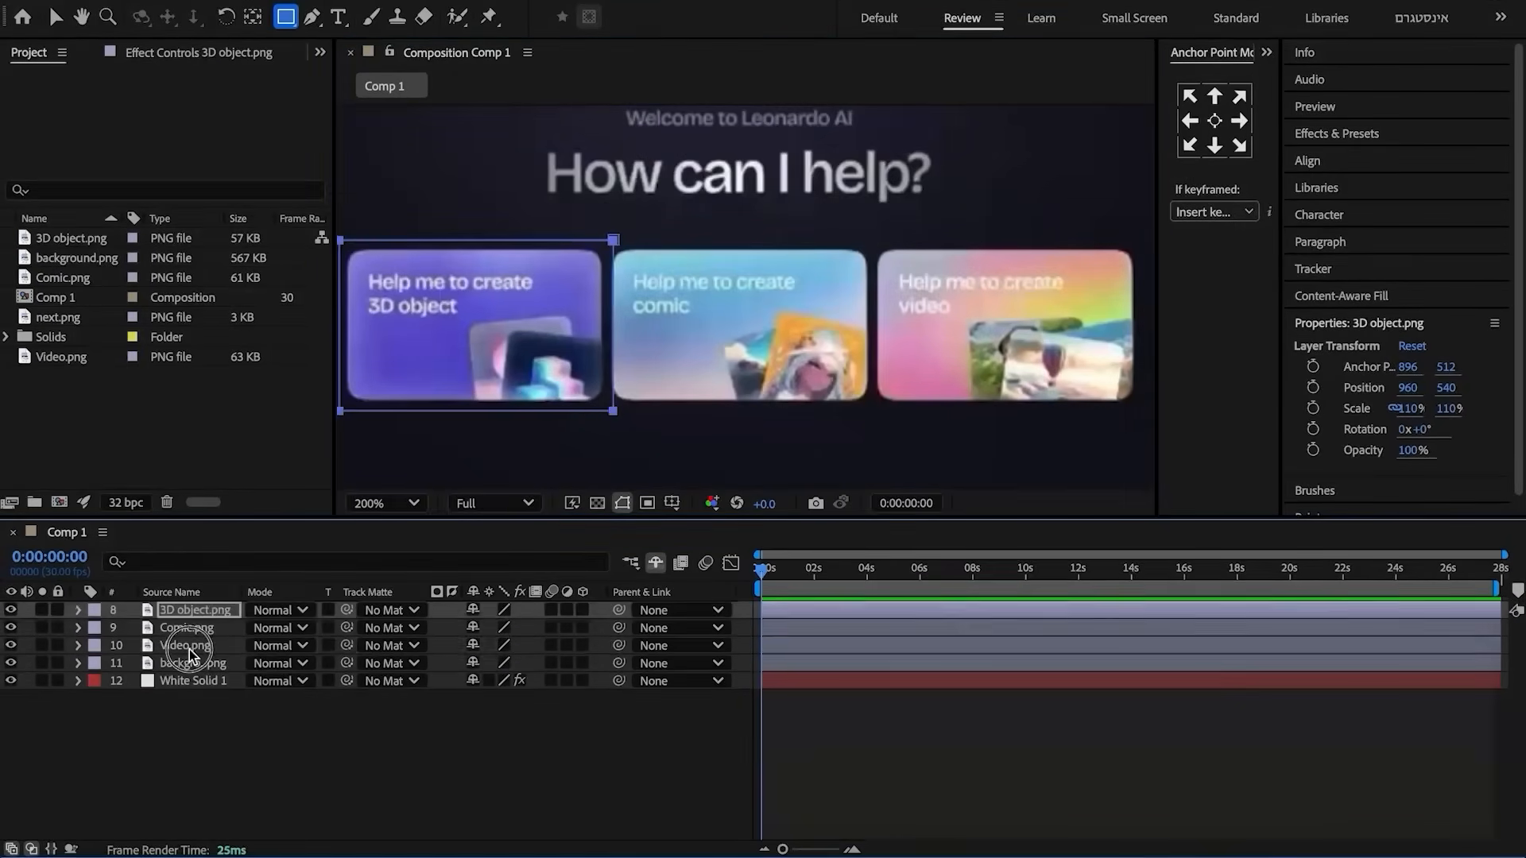
- Centre the anchor points of the 3D object, Comic and Video layers on their cards
click(191, 646)
shift+click(192, 612)
click(1215, 121)
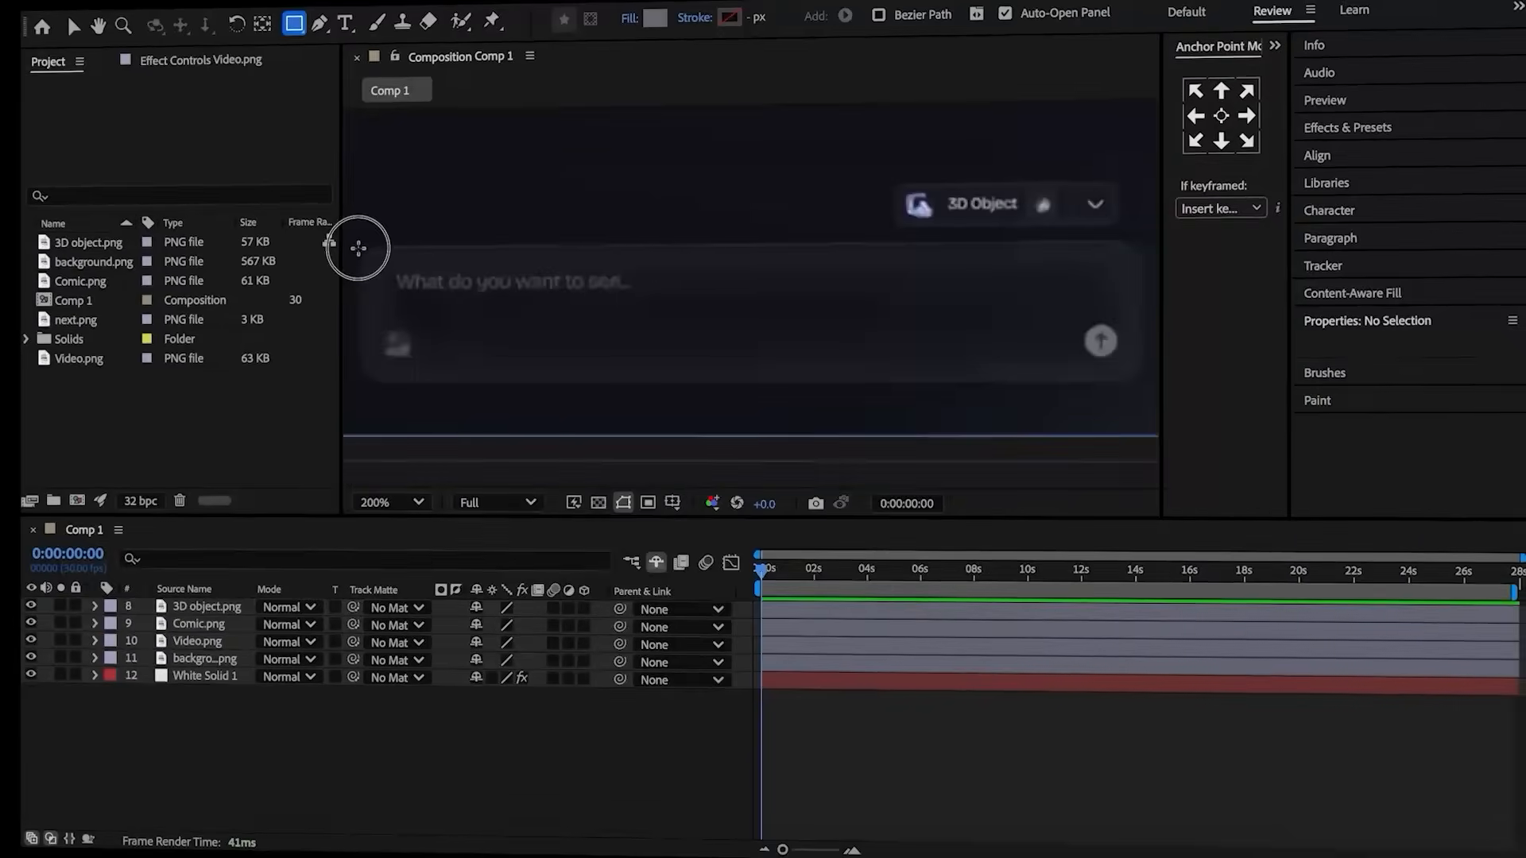
- Draw a rectangle of about 754 × 127 px over the prompt box and round its corners
drag(361, 251, 1146, 381)
click(478, 719)
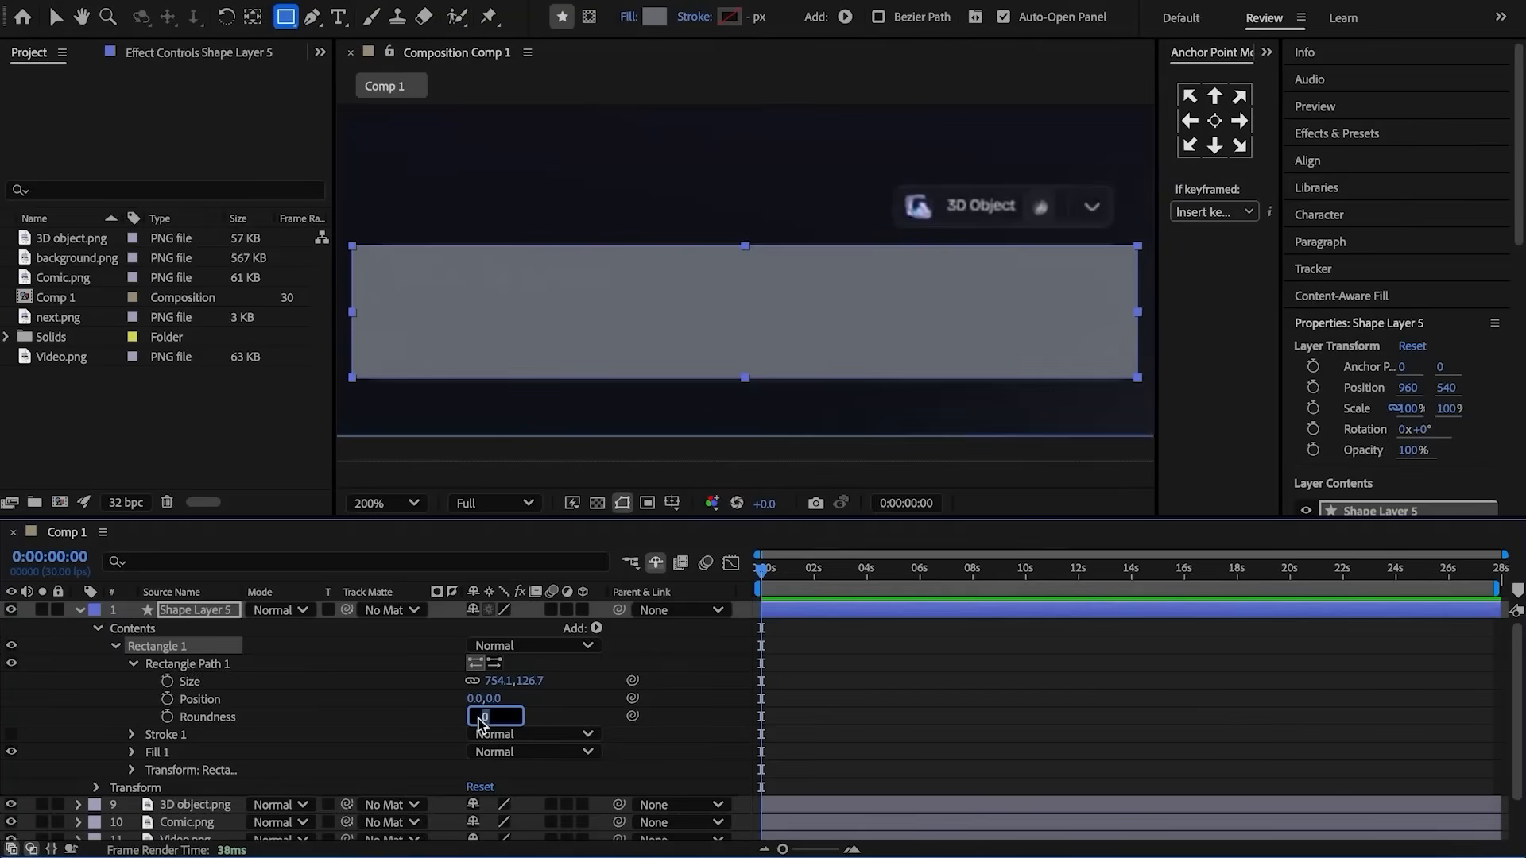
click(403, 715)
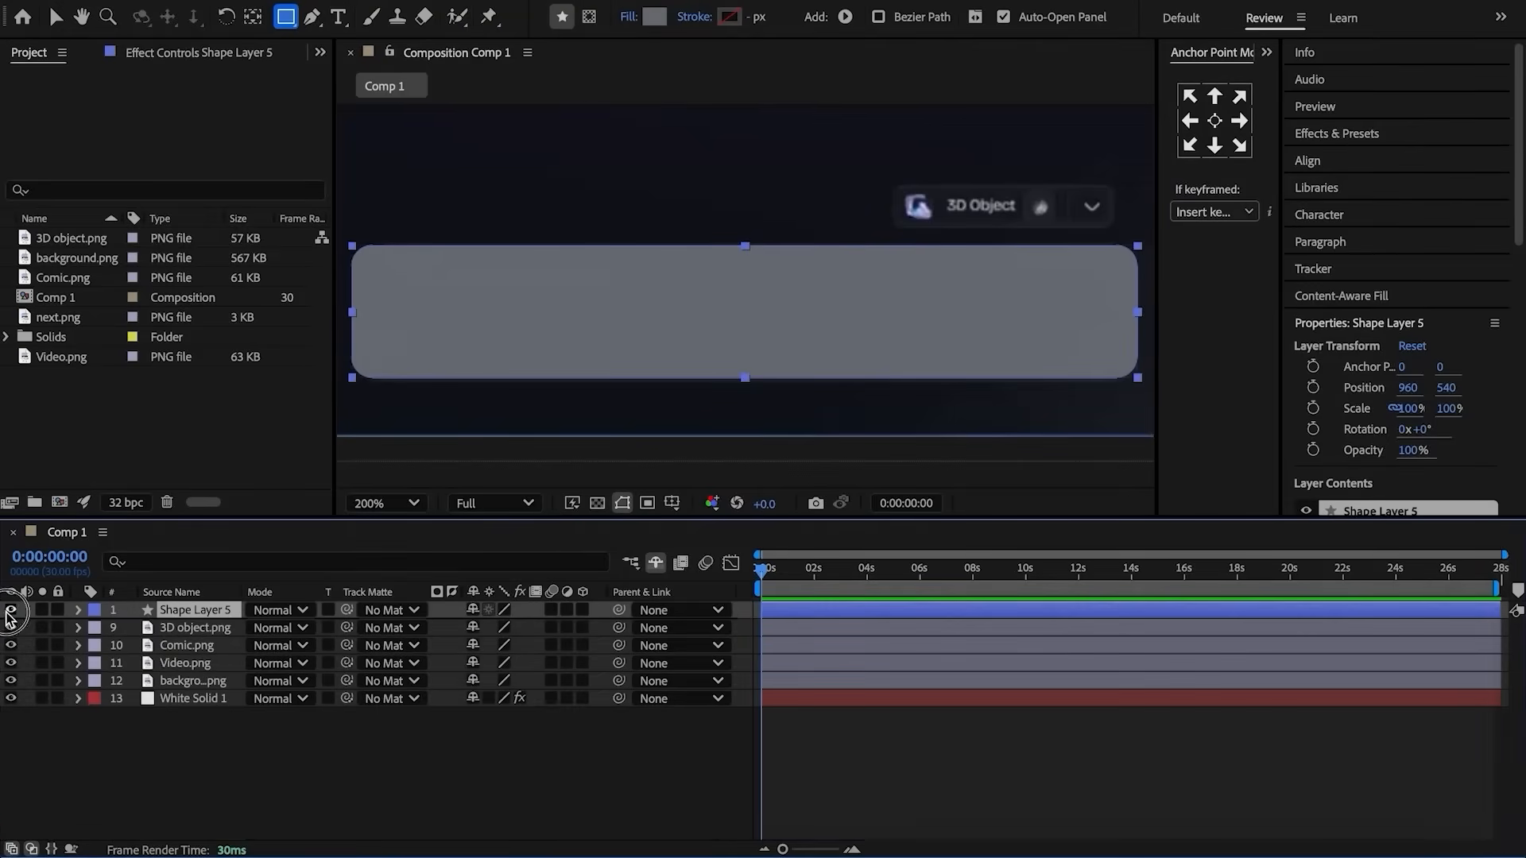
- Hide the rounded rectangle, sample the prompt box's dark colour as its fill, and make the layer visible again
click(11, 611)
click(654, 16)
click(952, 413)
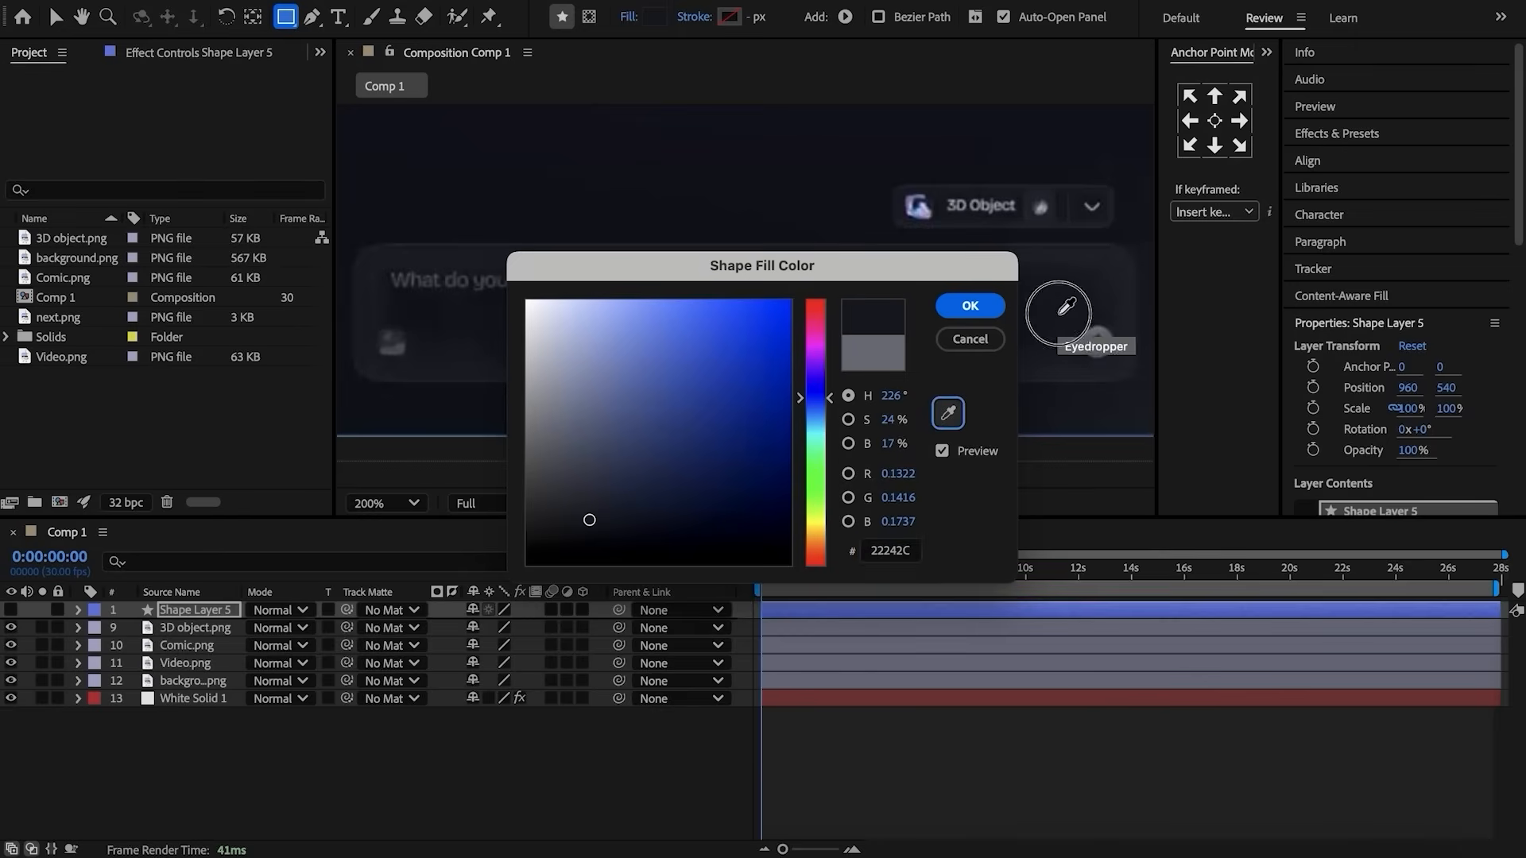
click(969, 310)
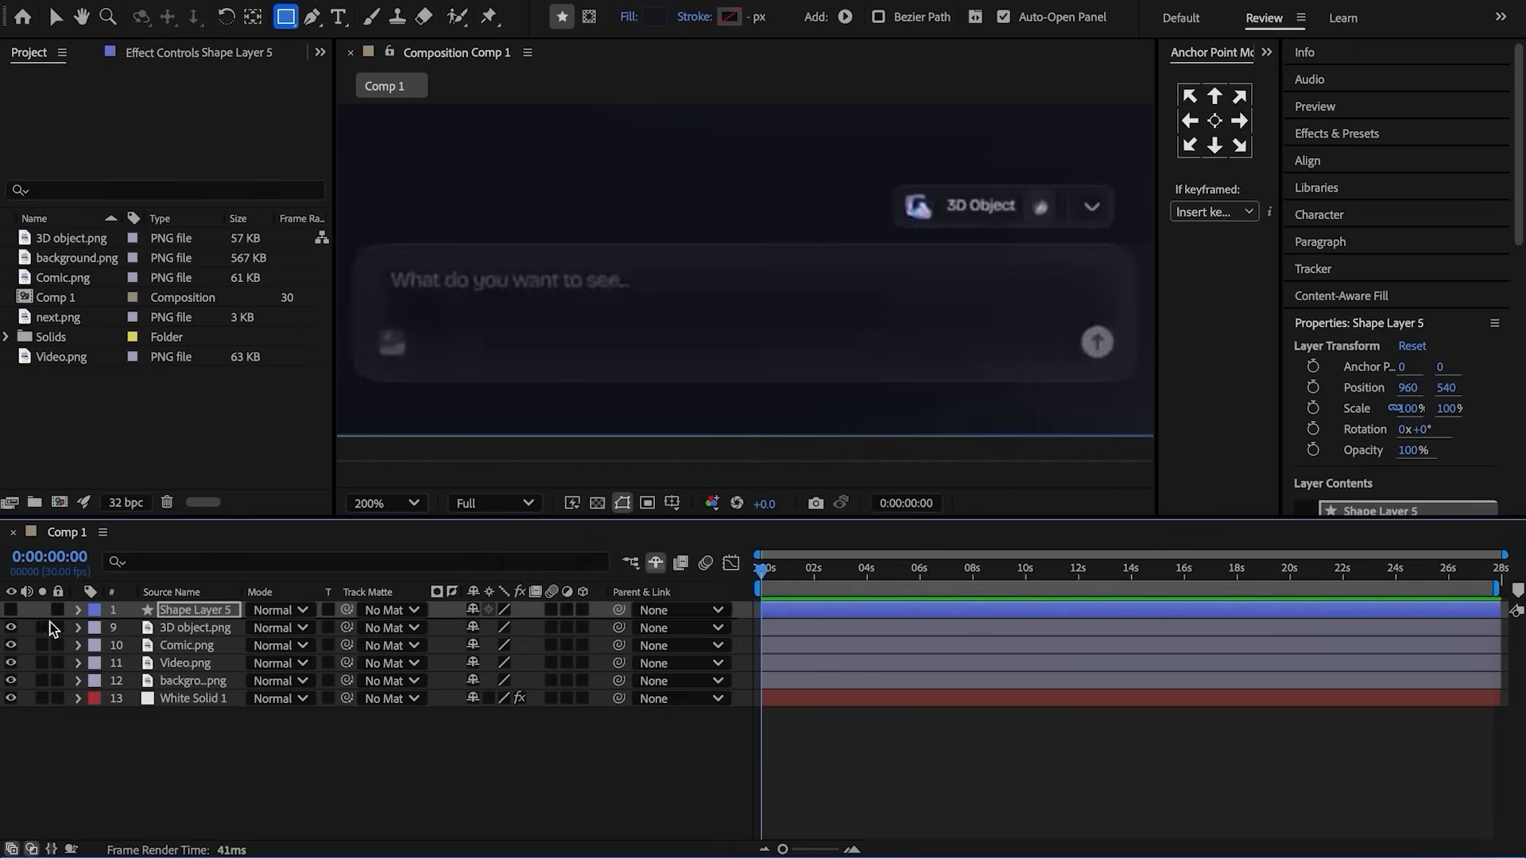
click(11, 611)
- Add an Inner Glow layer style to the rounded rectangle with size 30 and white colour FFFFFF
right_click(199, 616)
mouse_move(310, 490)
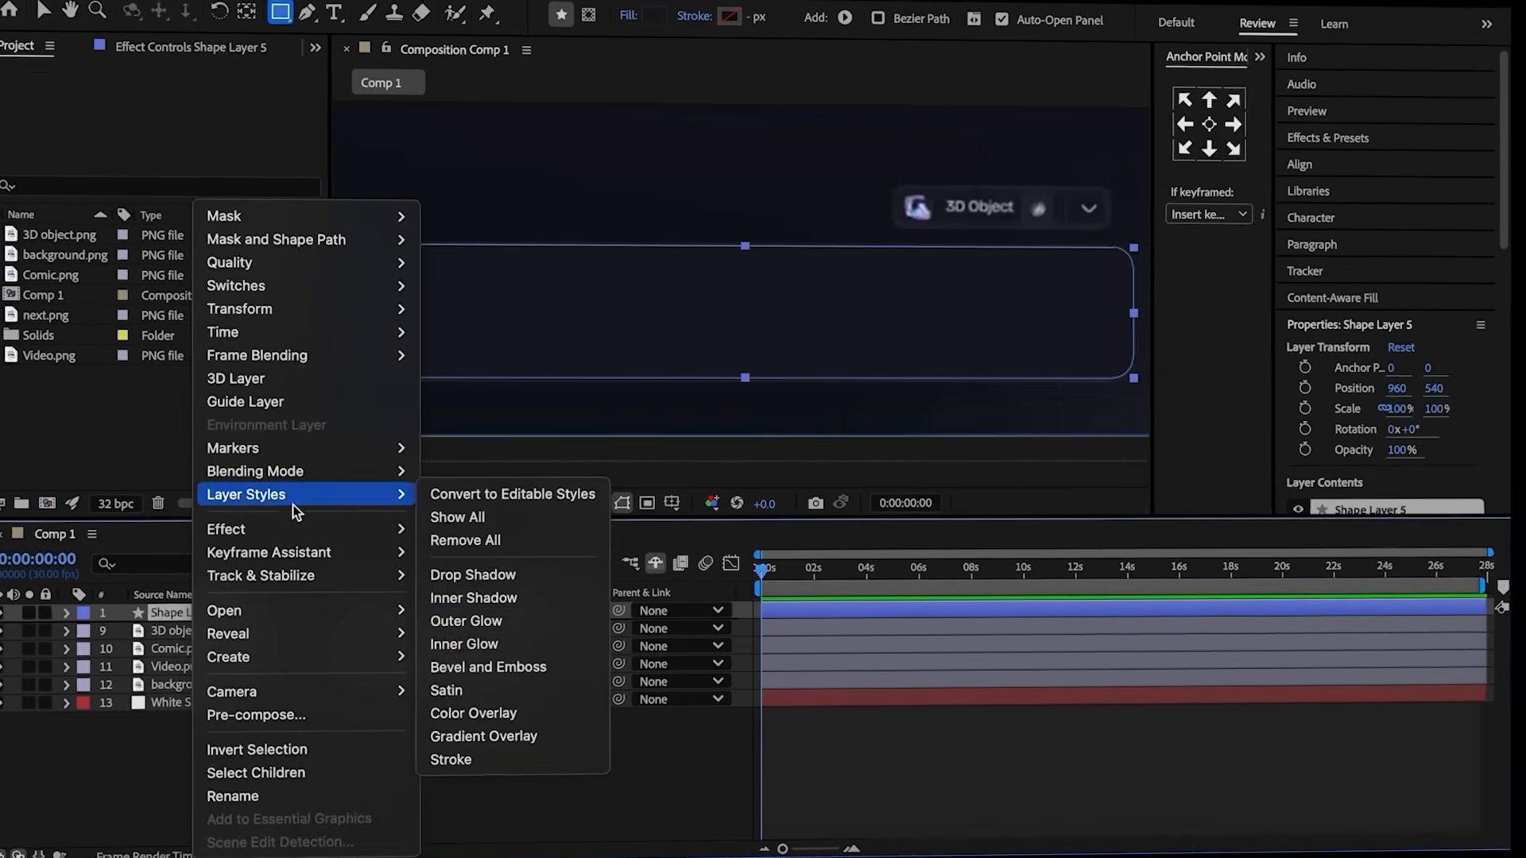
click(477, 635)
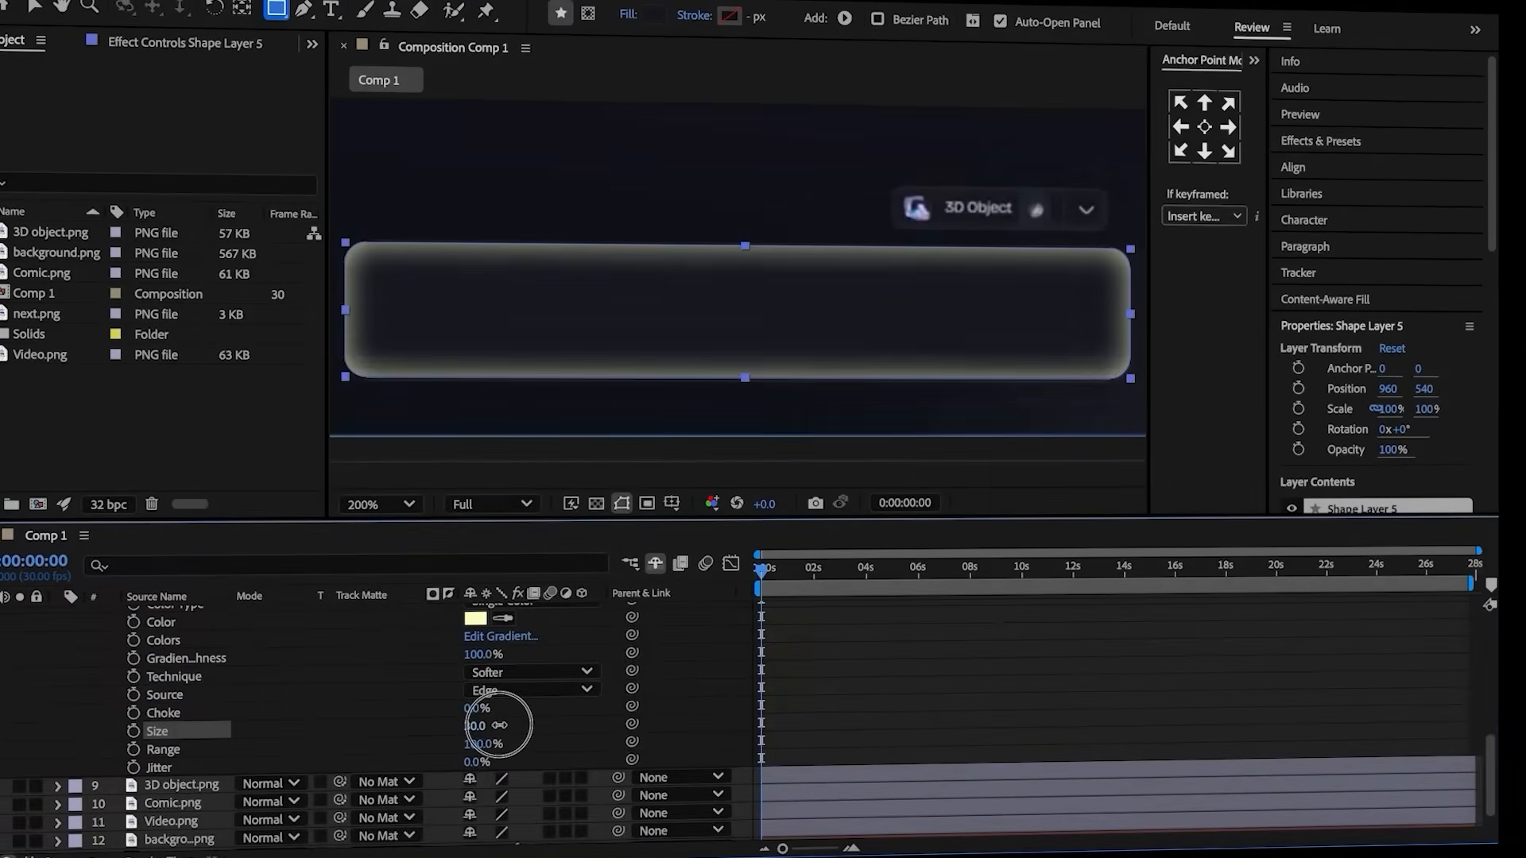
scroll(473, 725, up, 2)
click(476, 680)
click(969, 339)
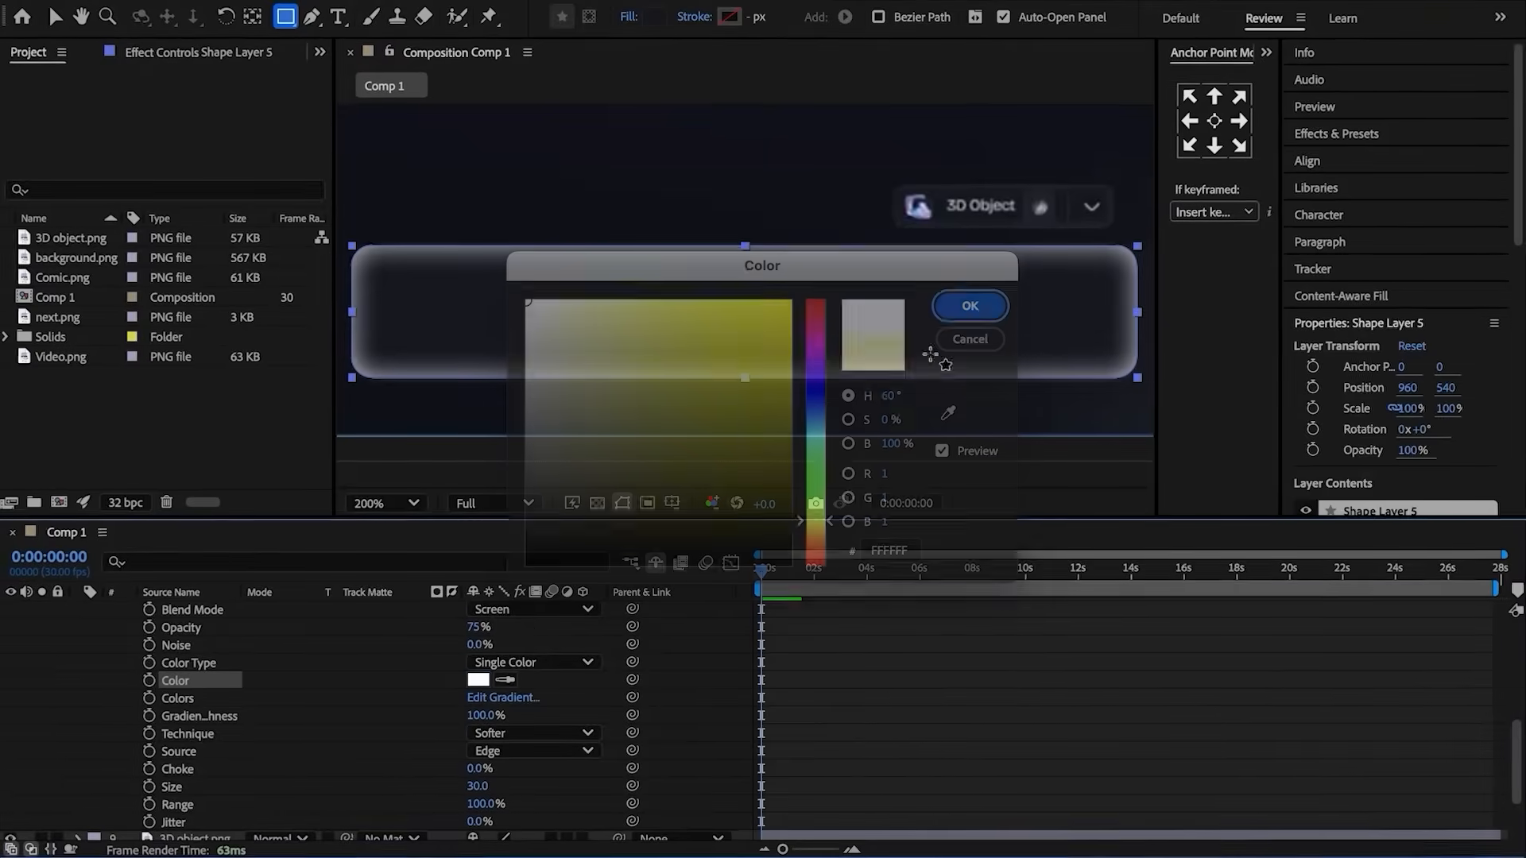
- Set the Inner Glow's opacity to 20% and collapse the layer's properties
click(480, 627)
text(20)
click(342, 649)
key(u)
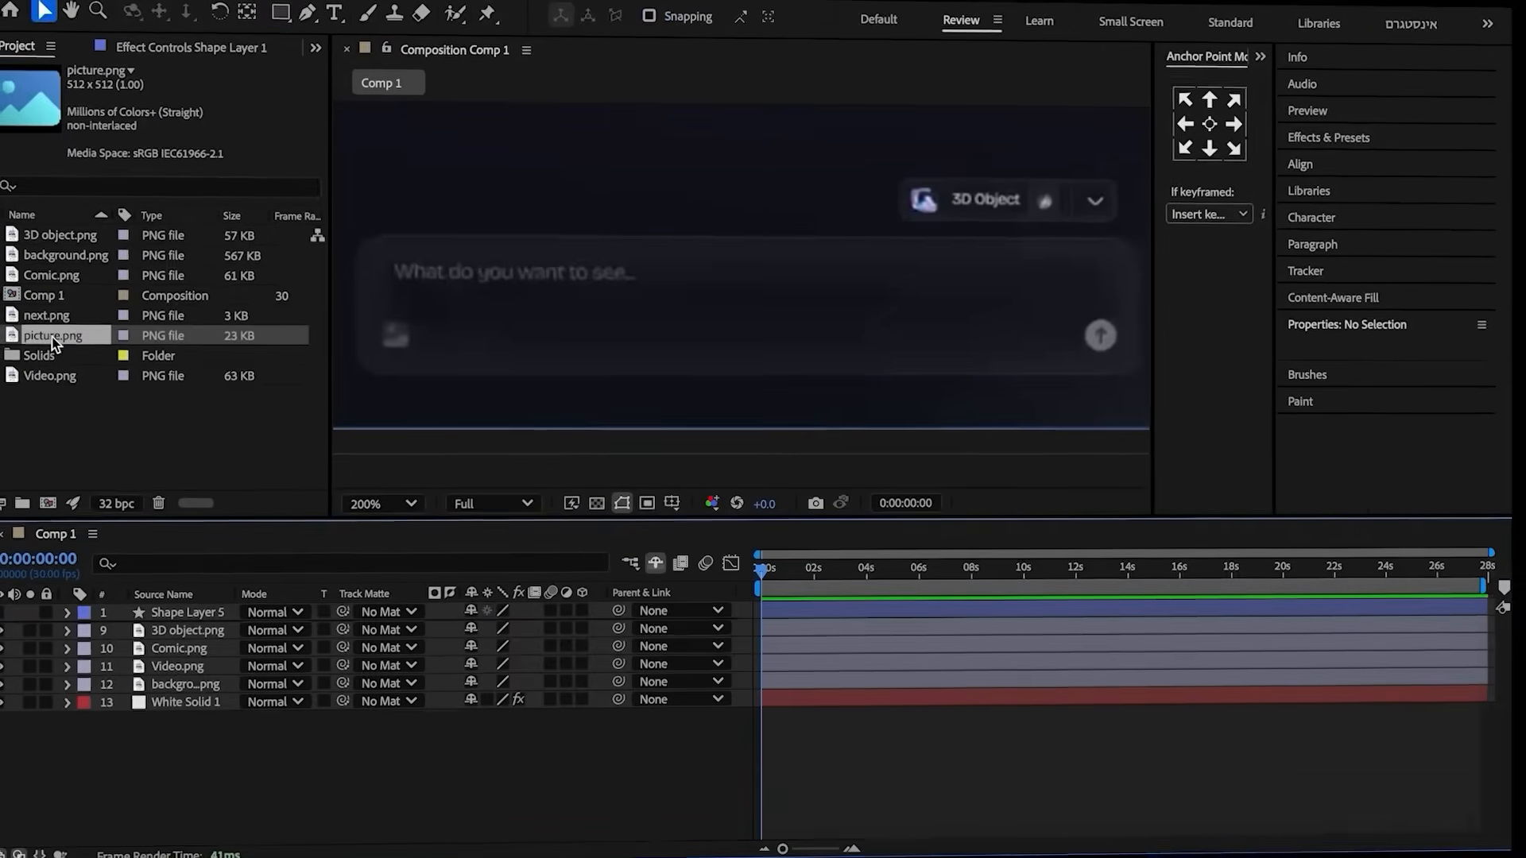
- Add picture.png as the top layer and scale it down to 5%
drag(54, 342, 238, 616)
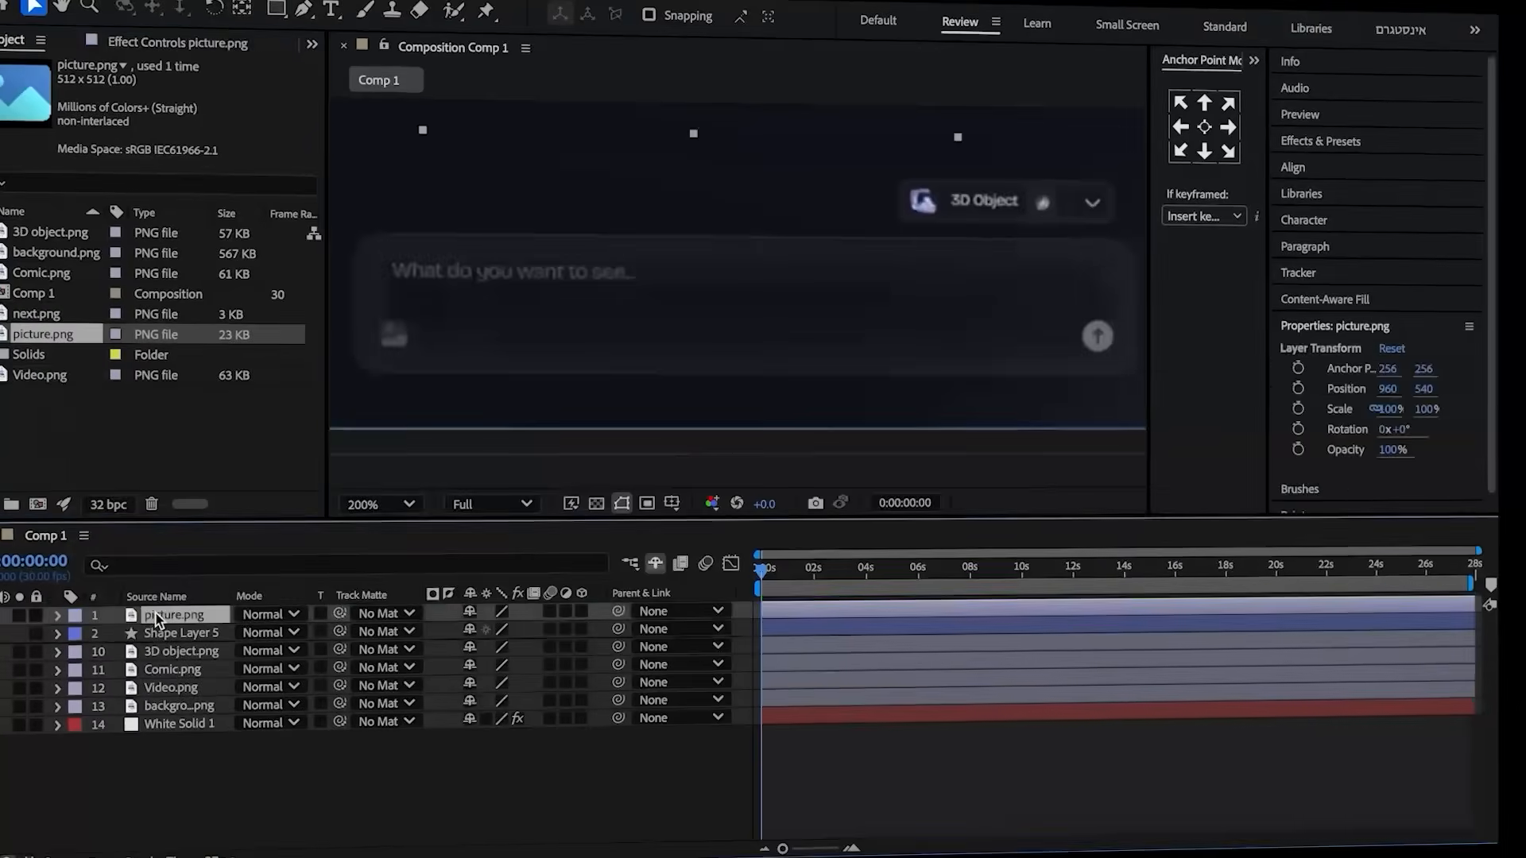
key(s)
click(363, 795)
scroll(413, 330, up, 2)
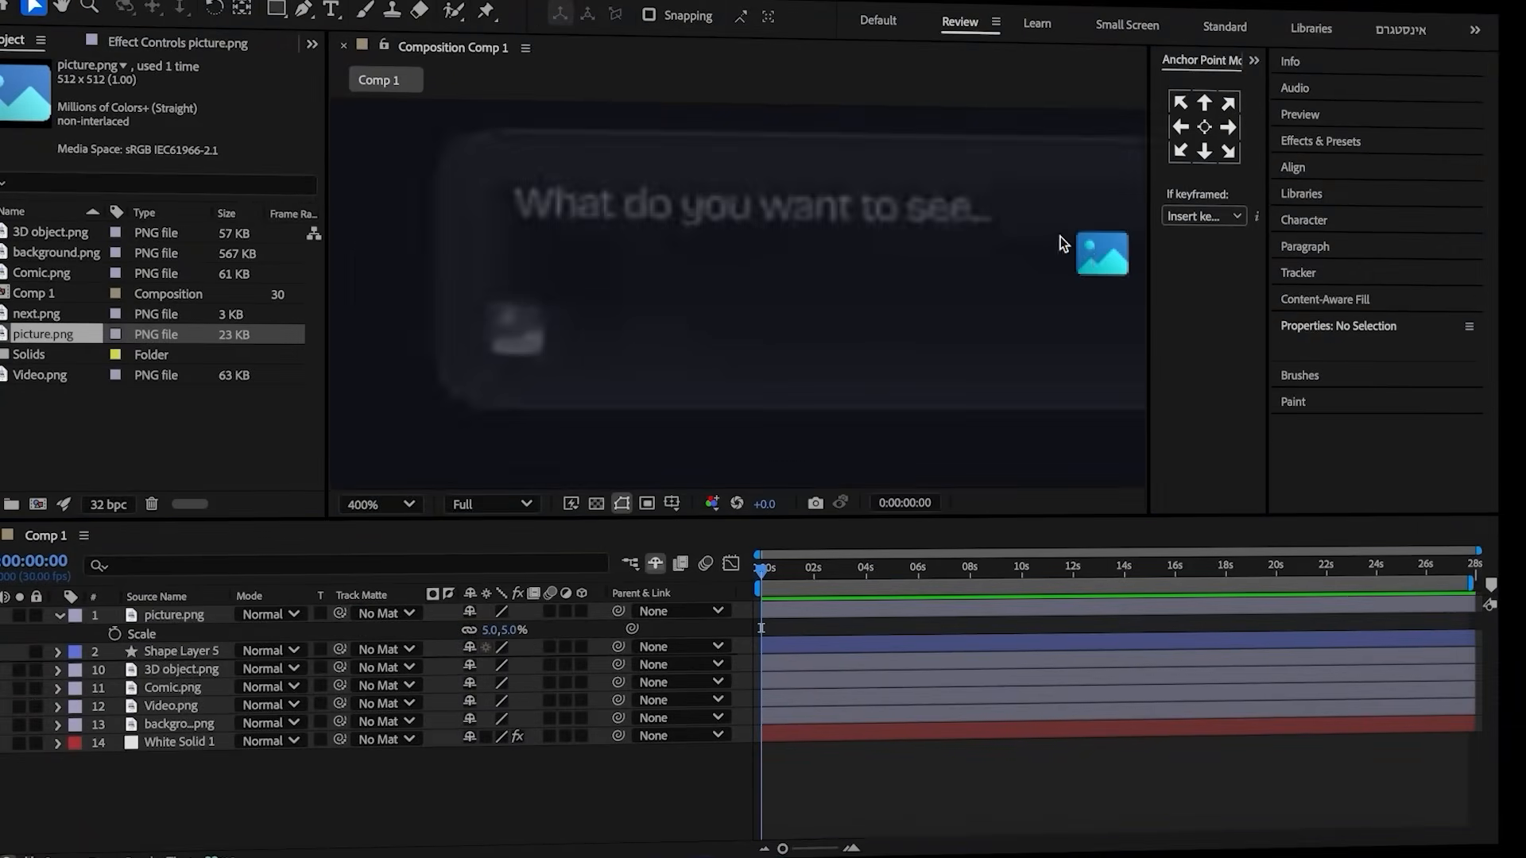
- Fit the picture.png icon over the blurry image icon in the prompt box and lower its opacity
drag(1105, 264, 520, 335)
click(184, 619)
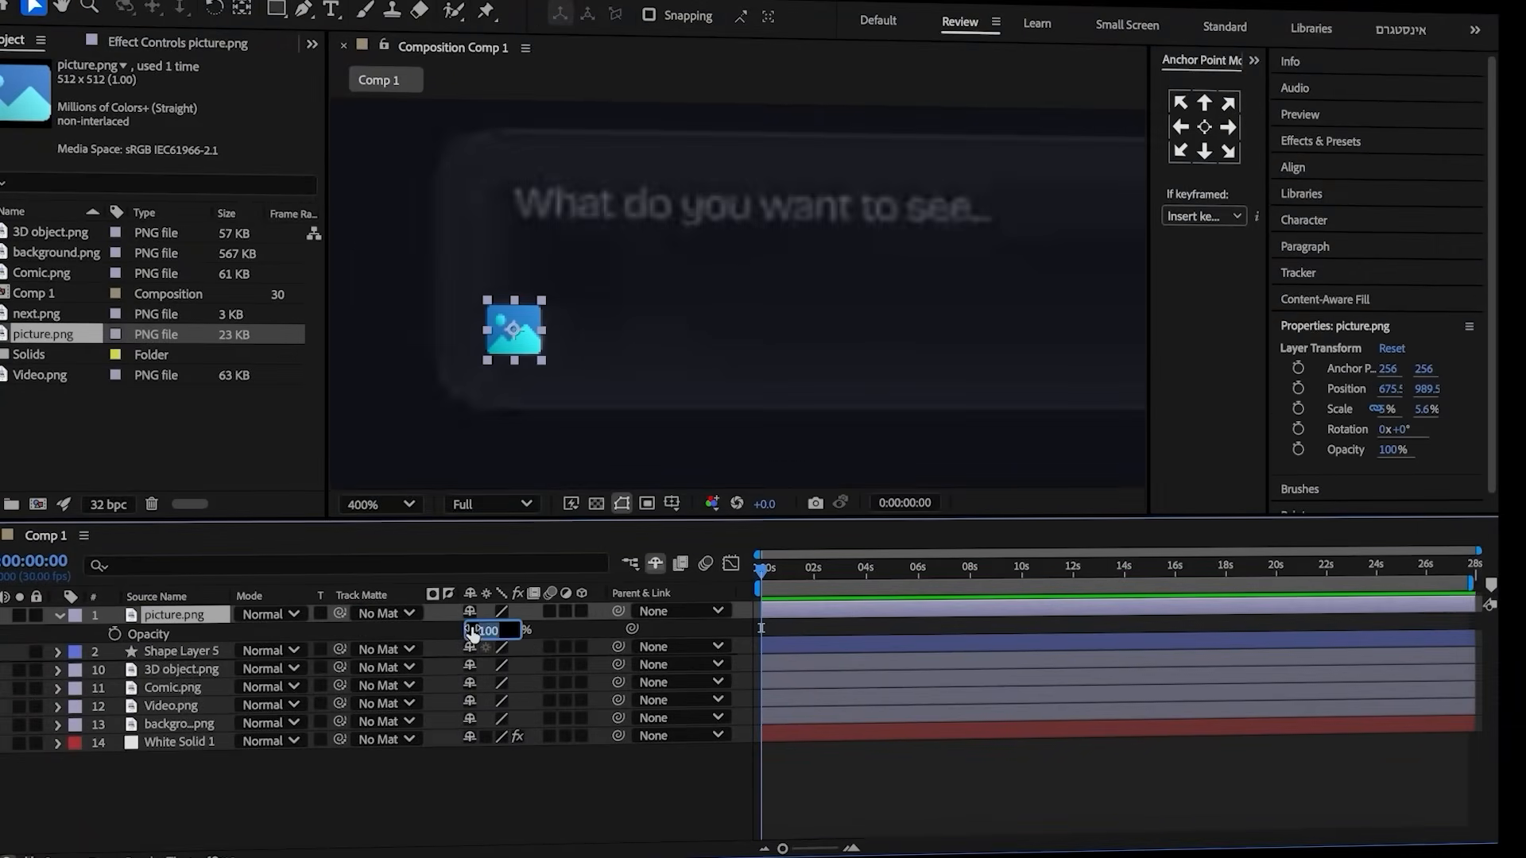
click(408, 632)
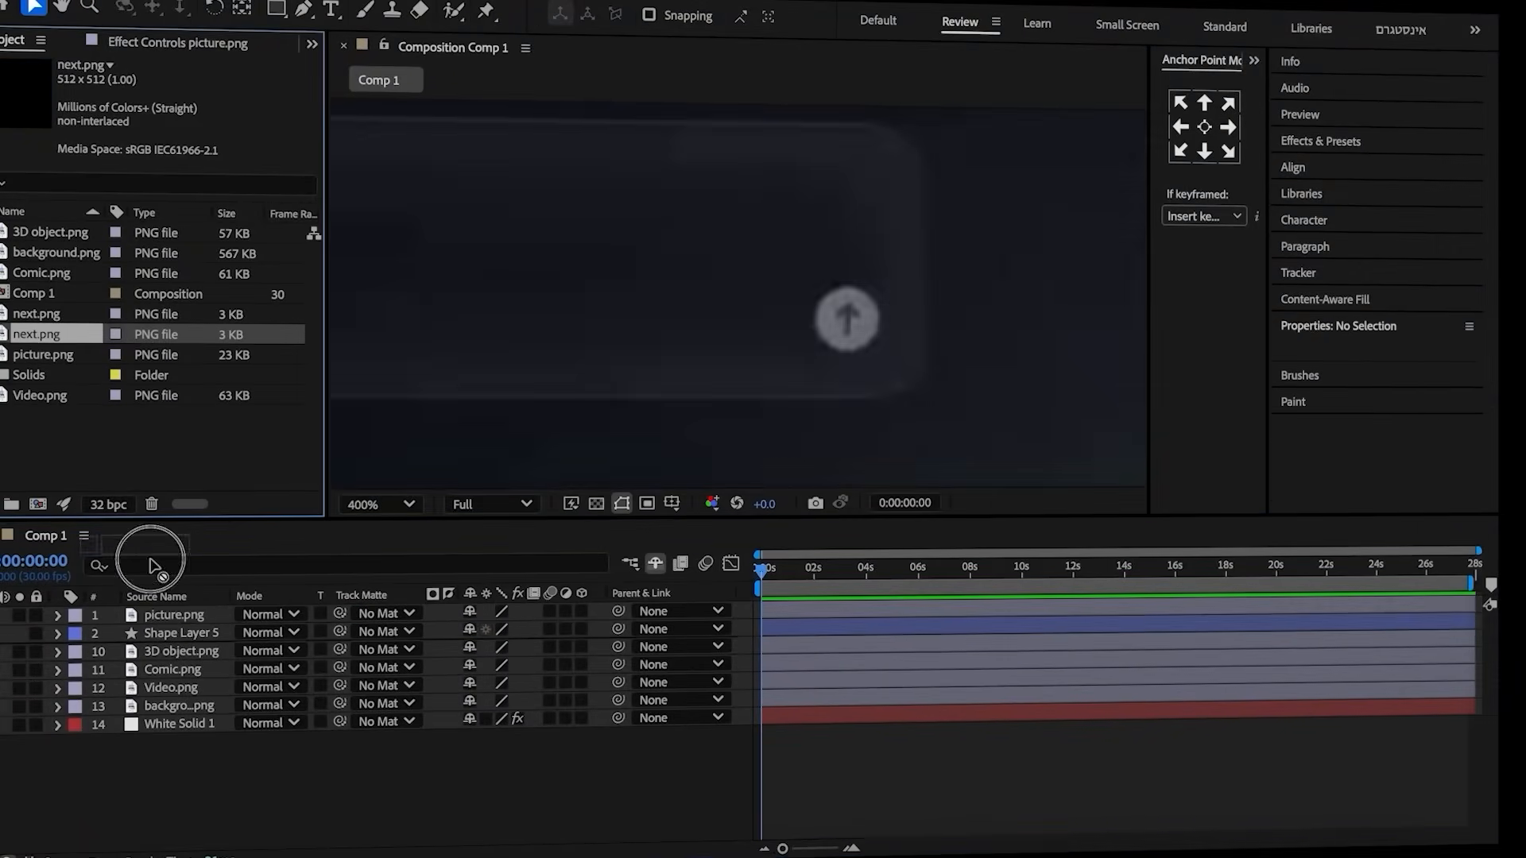
- Add next.png as the top layer and scale it down to 4%
drag(148, 606, 155, 605)
key(s)
click(539, 630)
text(4)
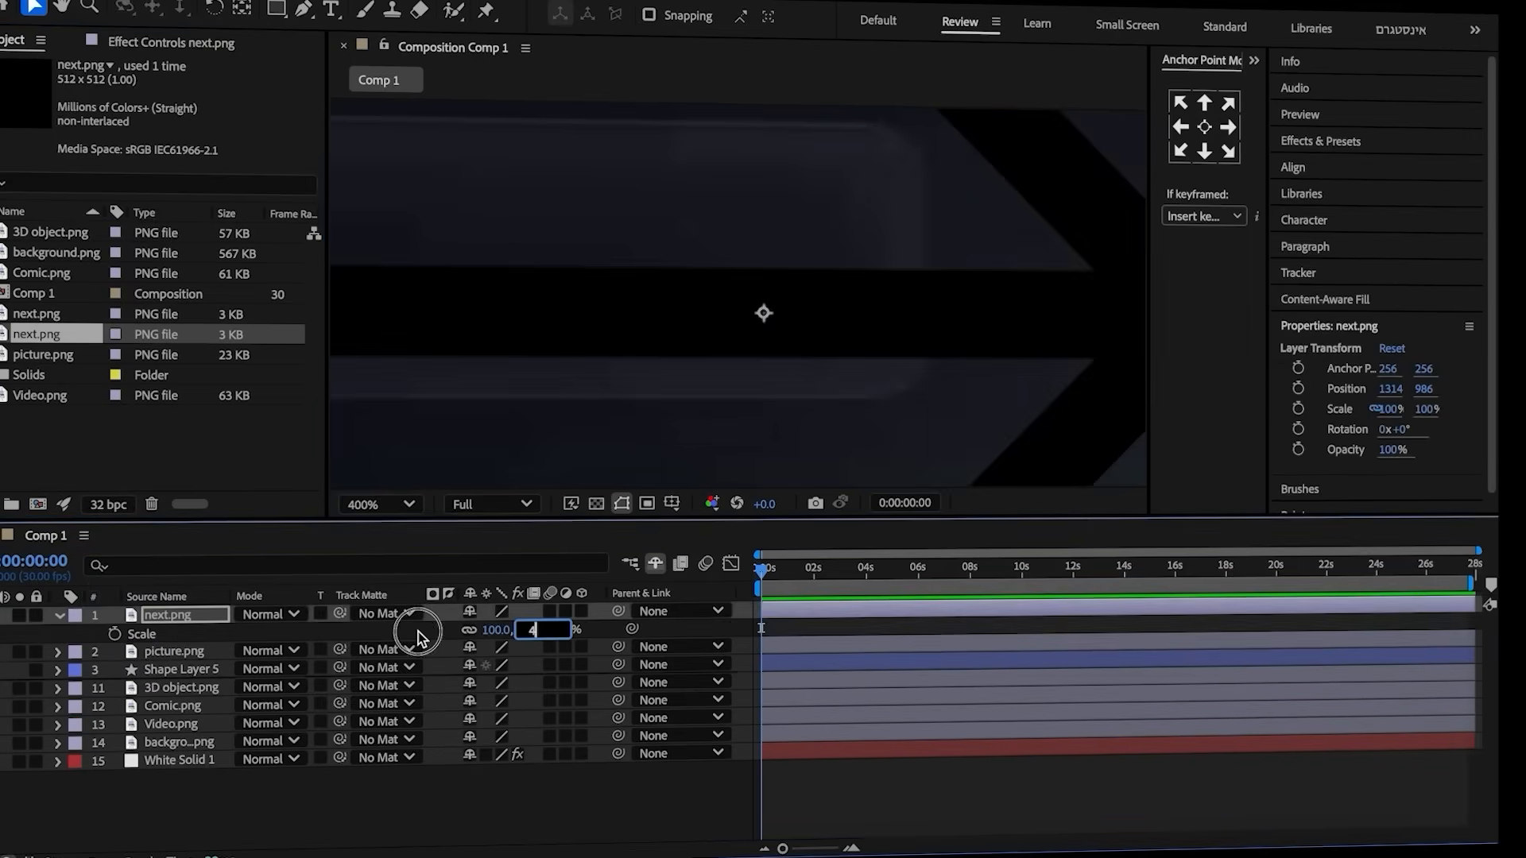
key(Return)
- Rotate the next.png arrow by -90° and place it over the arrow in the round send button
key(r)
click(486, 630)
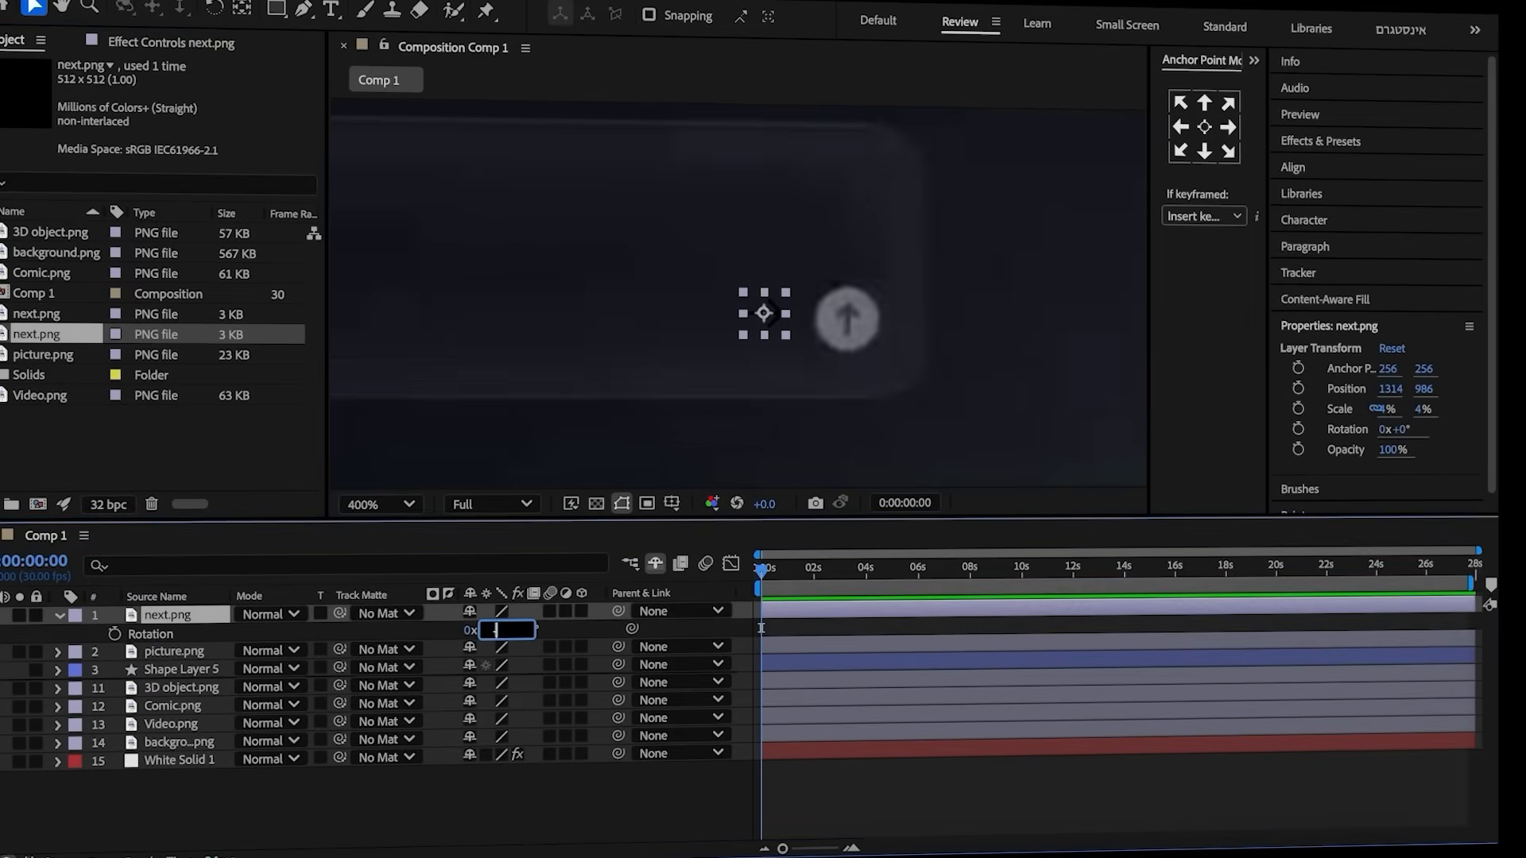
click(393, 631)
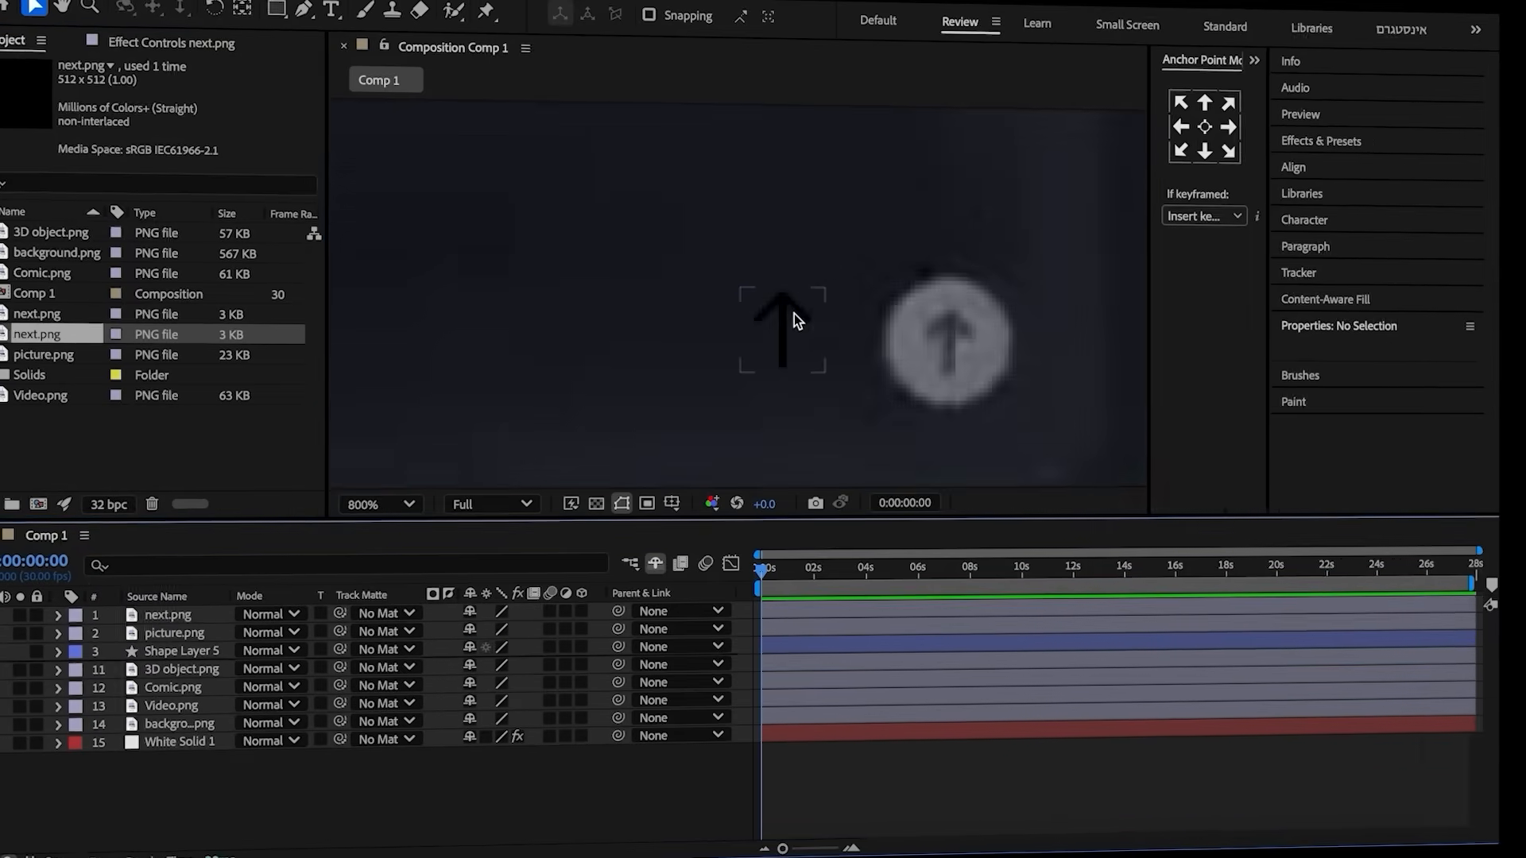
drag(794, 313, 963, 328)
- Set the opacity of the next.png arrow to 50%
click(168, 616)
key(t)
click(487, 628)
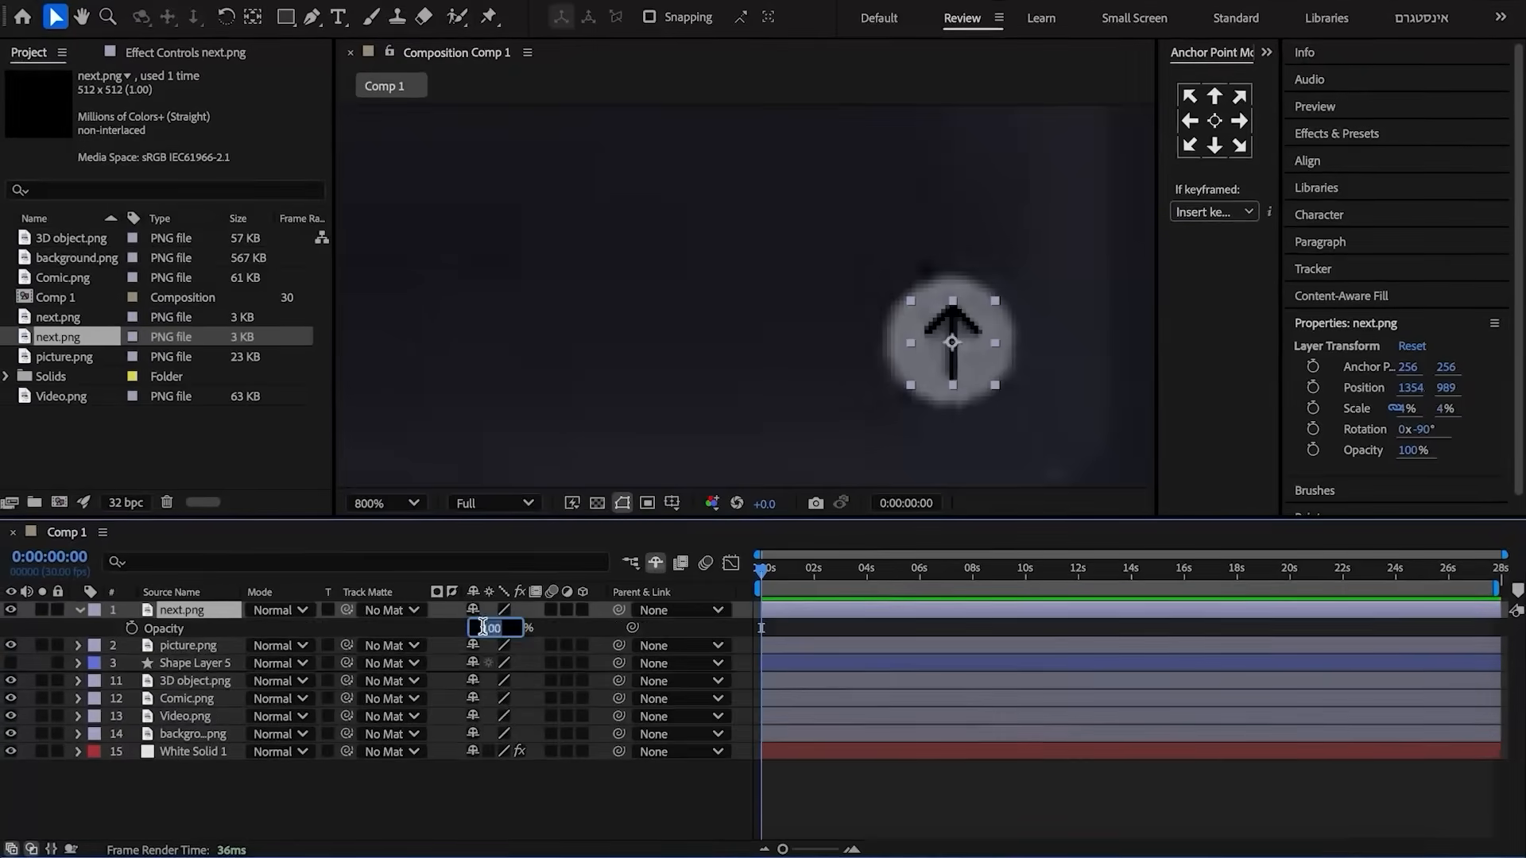
text(50)
click(437, 628)
- Draw a circle with the Ellipse tool that covers the round send button
key(q)
mouse_move(886, 277)
mouse_down()
mouse_move(994, 398)
mouse_move(1020, 405)
mouse_up()
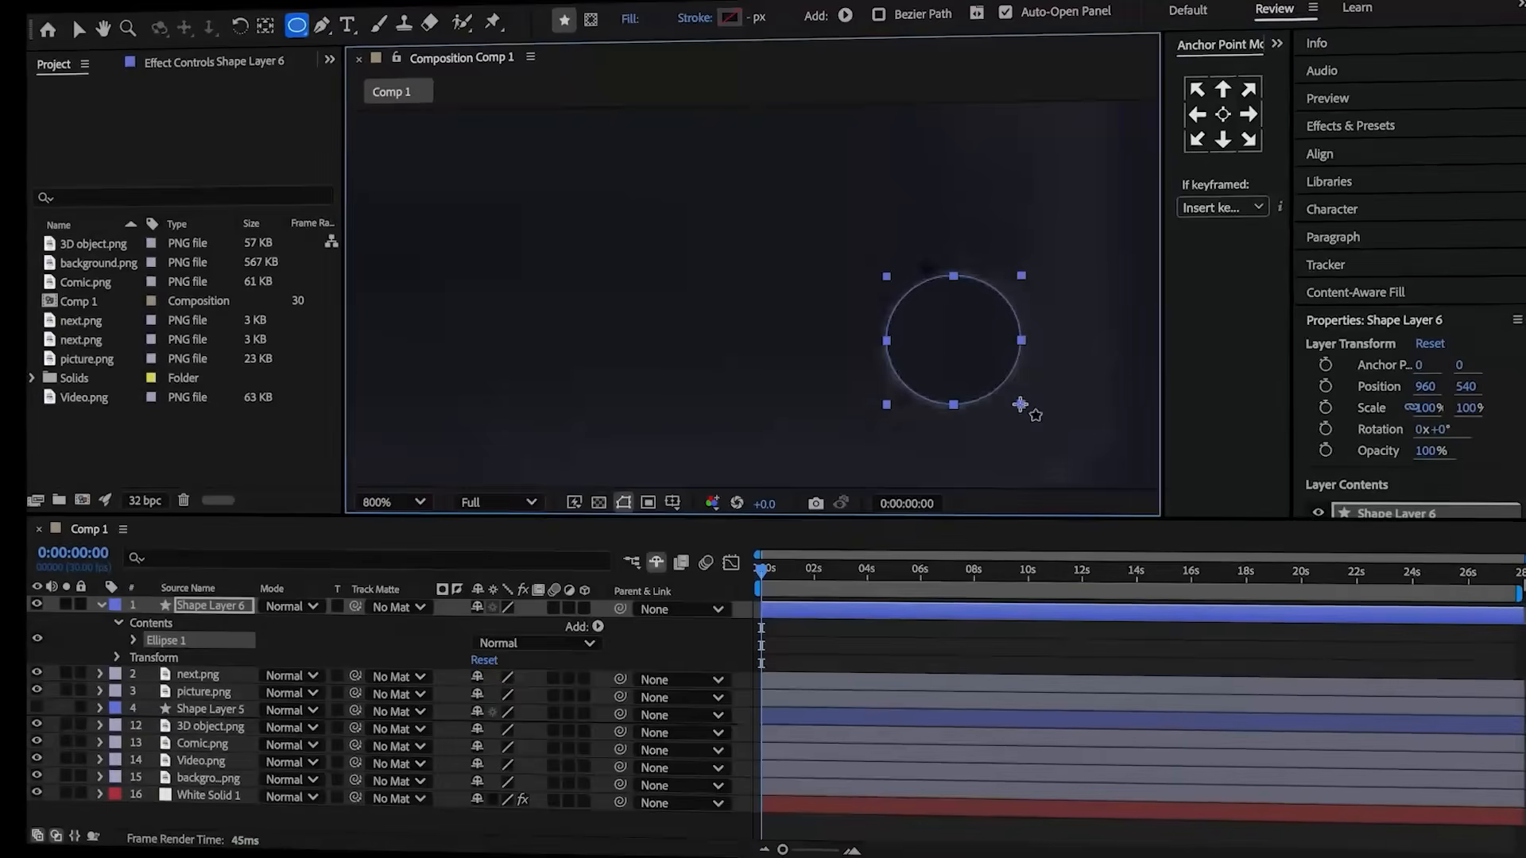
key(v)
- Hide the circle layer and sample the send button's grey, 797C84, as its fill colour
click(36, 609)
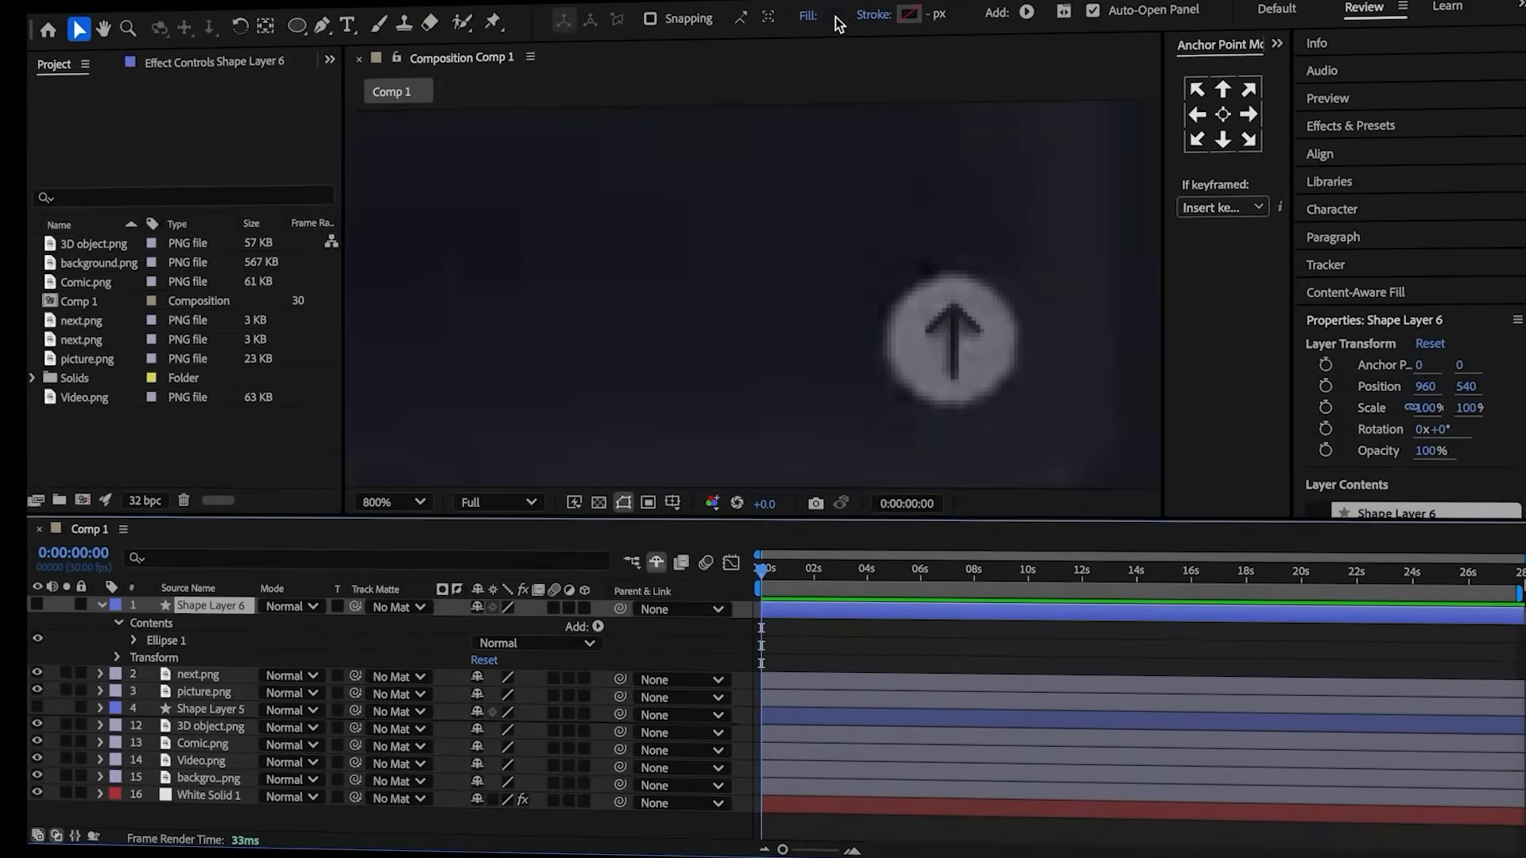
click(832, 15)
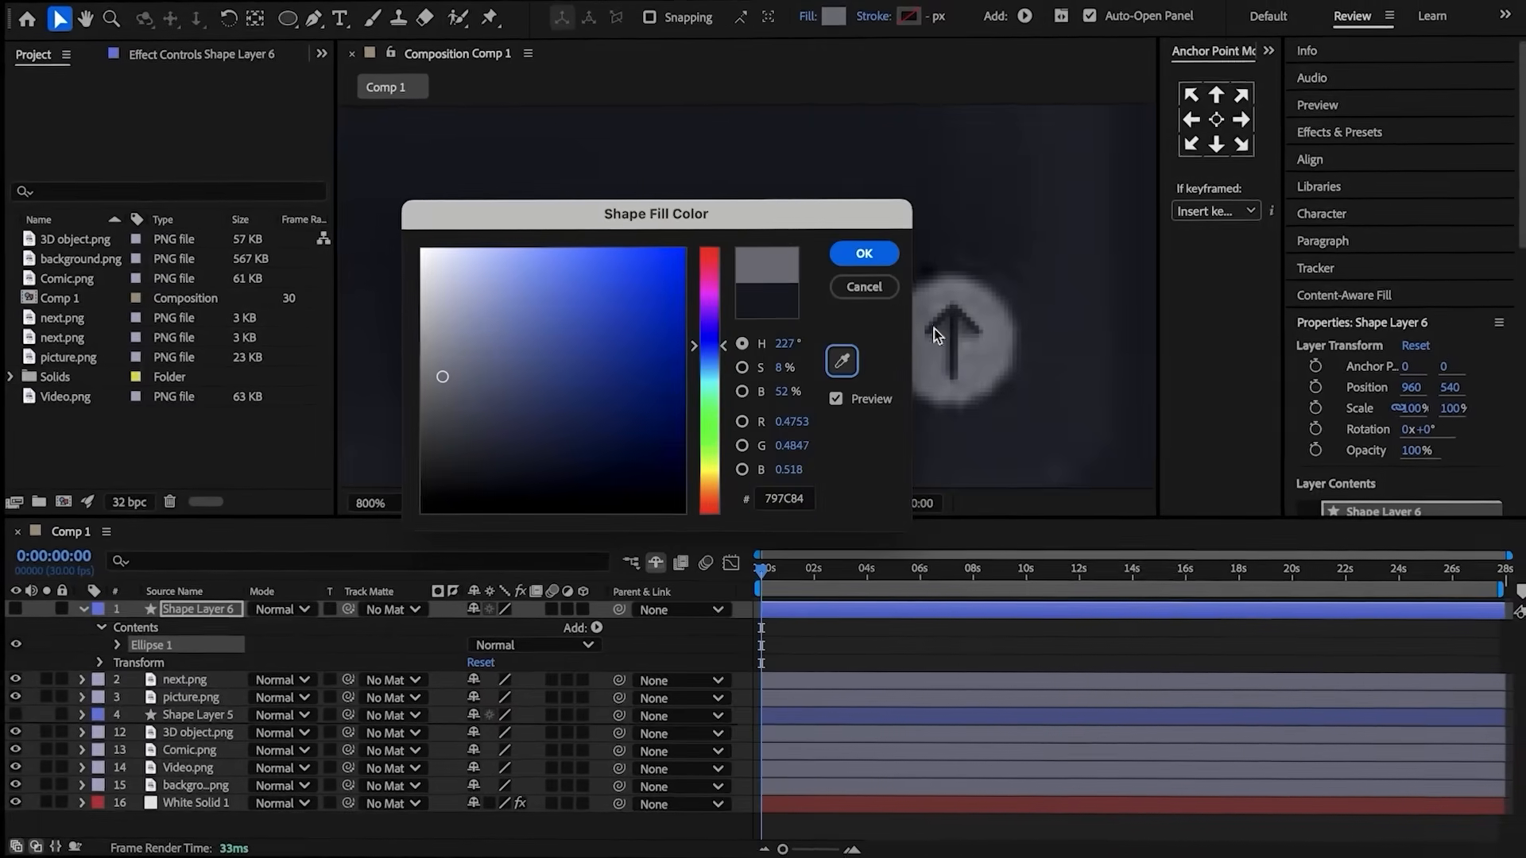
click(868, 257)
- Show the circle again and move its layer directly beneath the next.png arrow
click(61, 609)
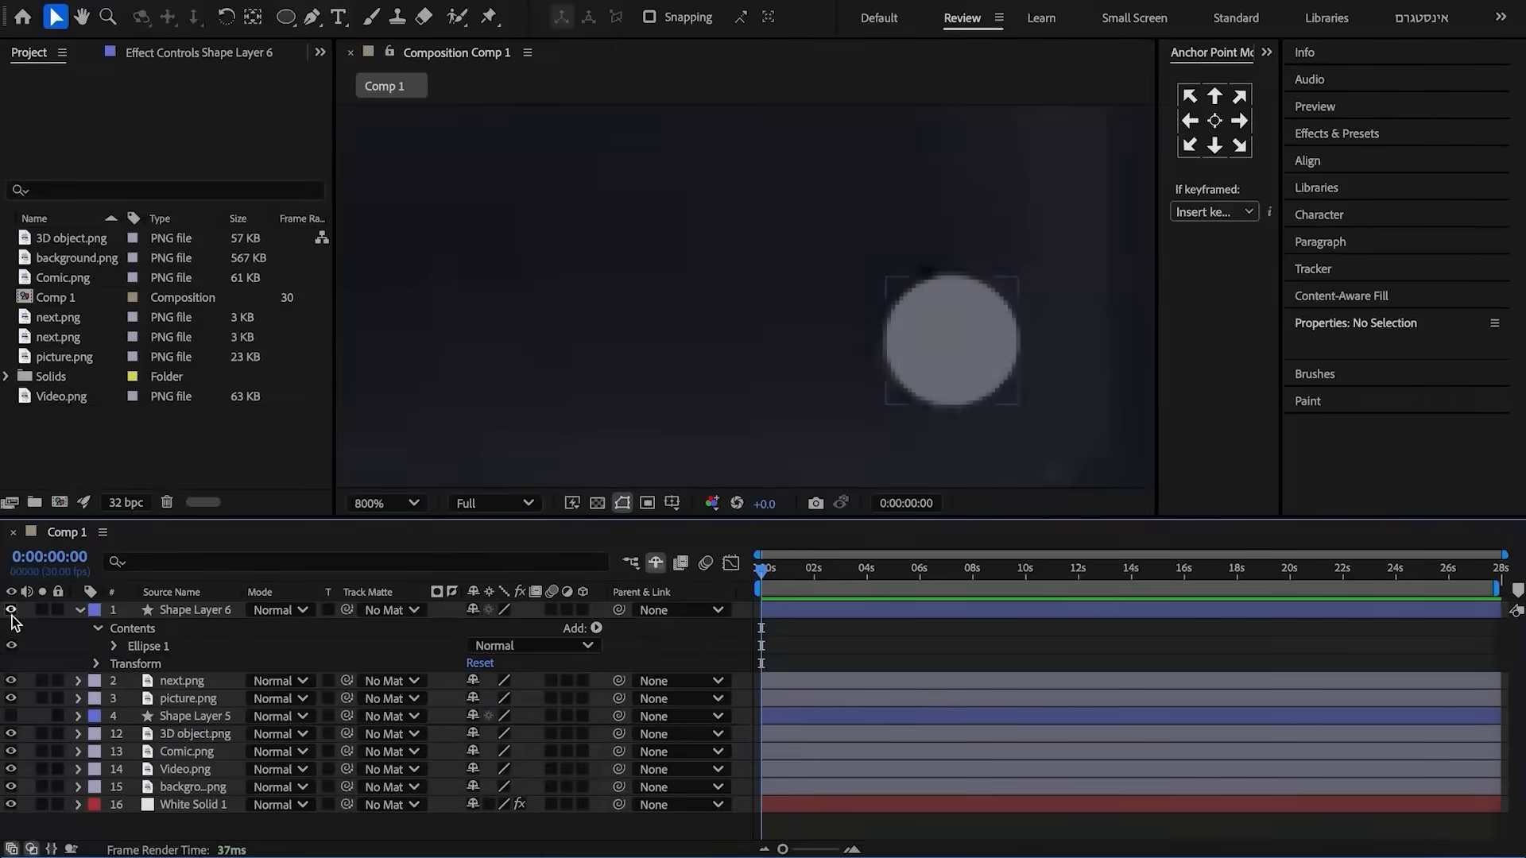
click(79, 611)
drag(157, 612, 164, 640)
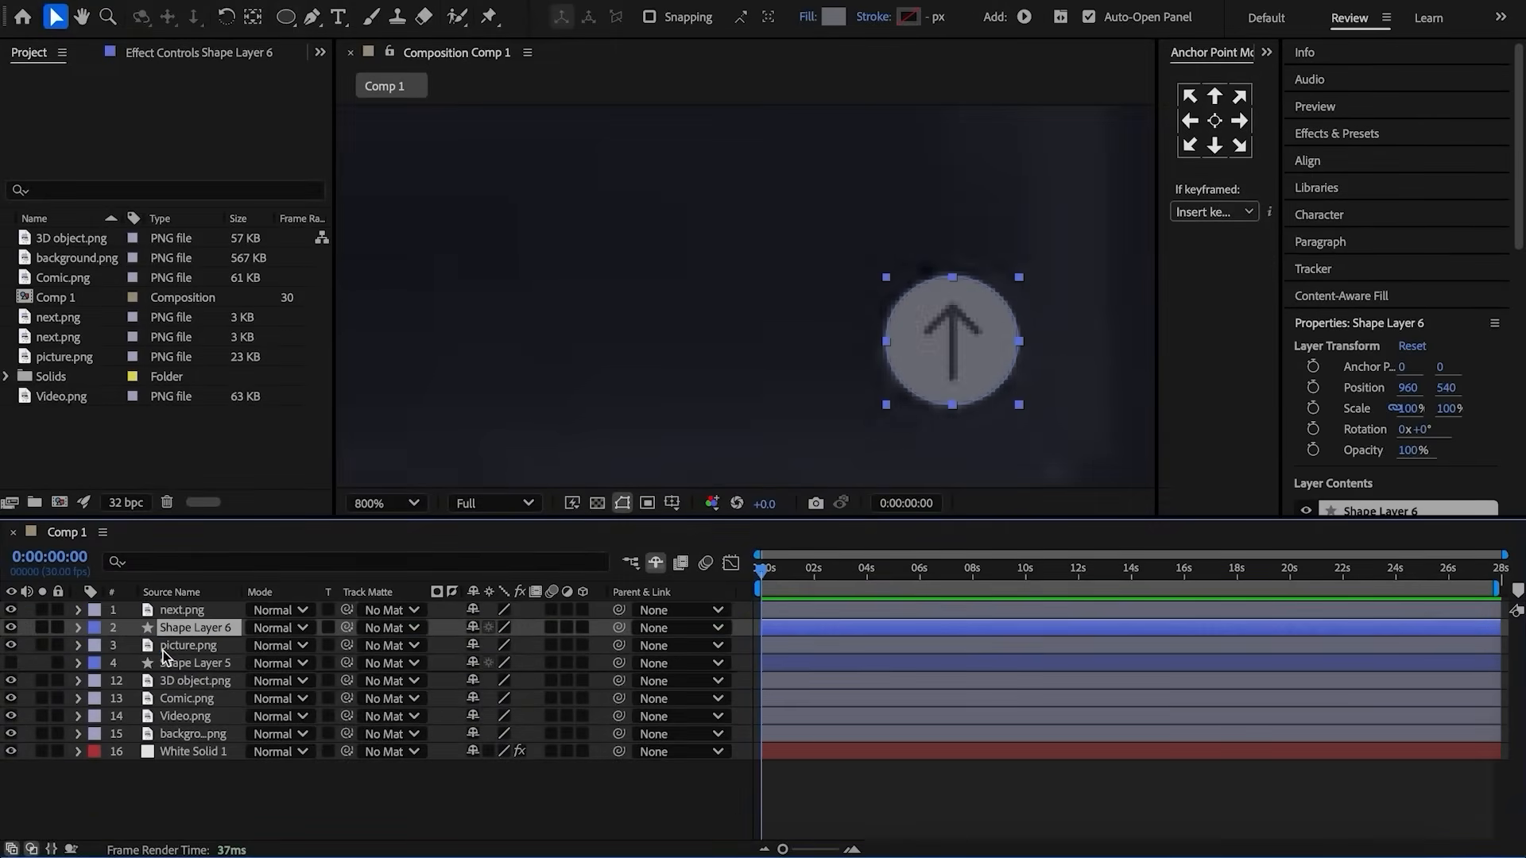
- Add the text "What do you want to se.." in the prompt box and scale it to 35%
click(343, 16)
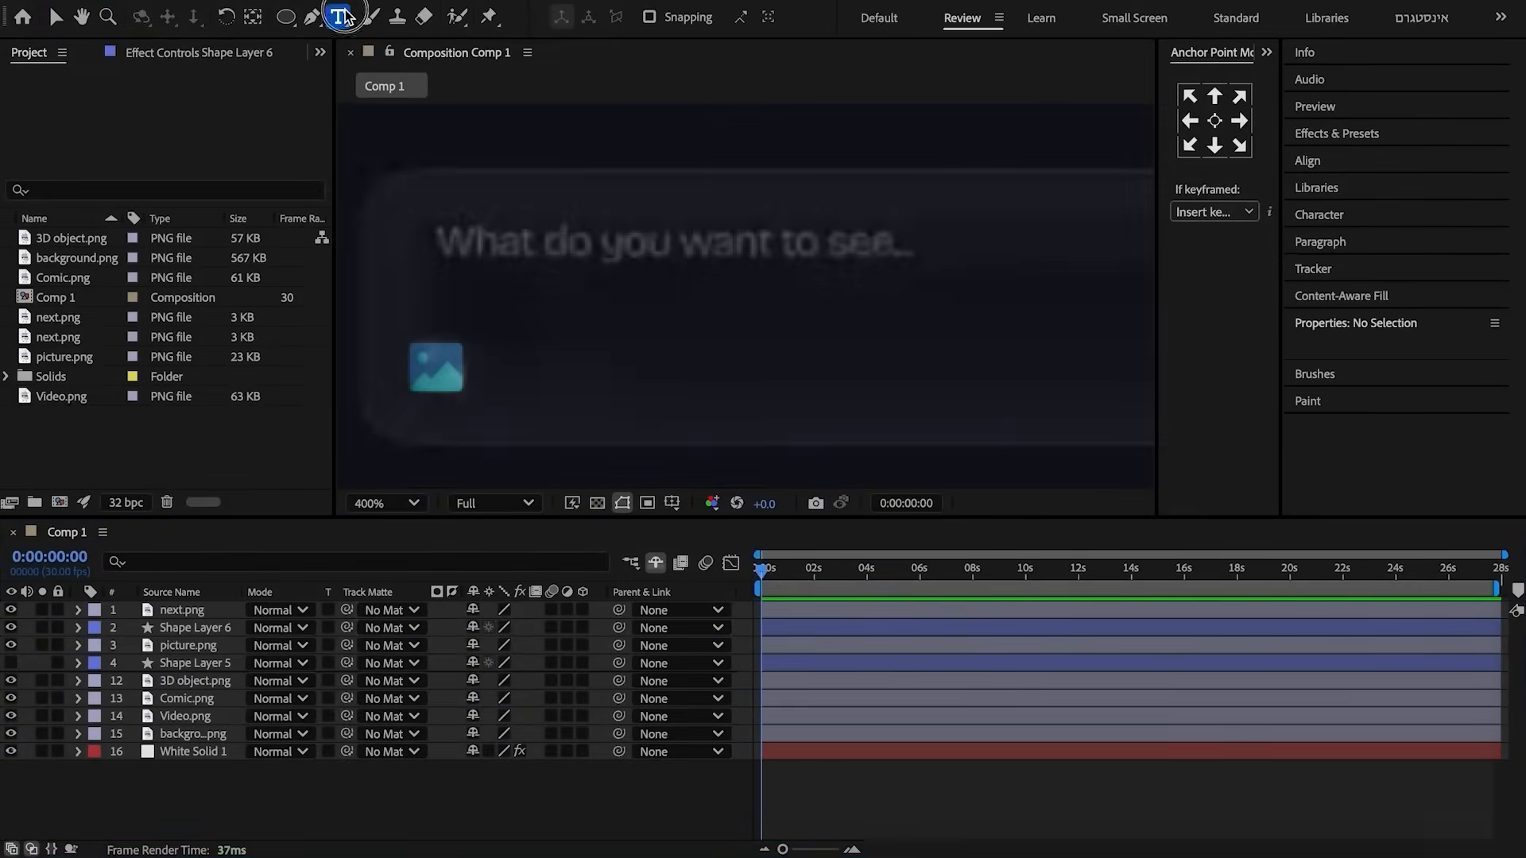
click(606, 230)
text(Wha)
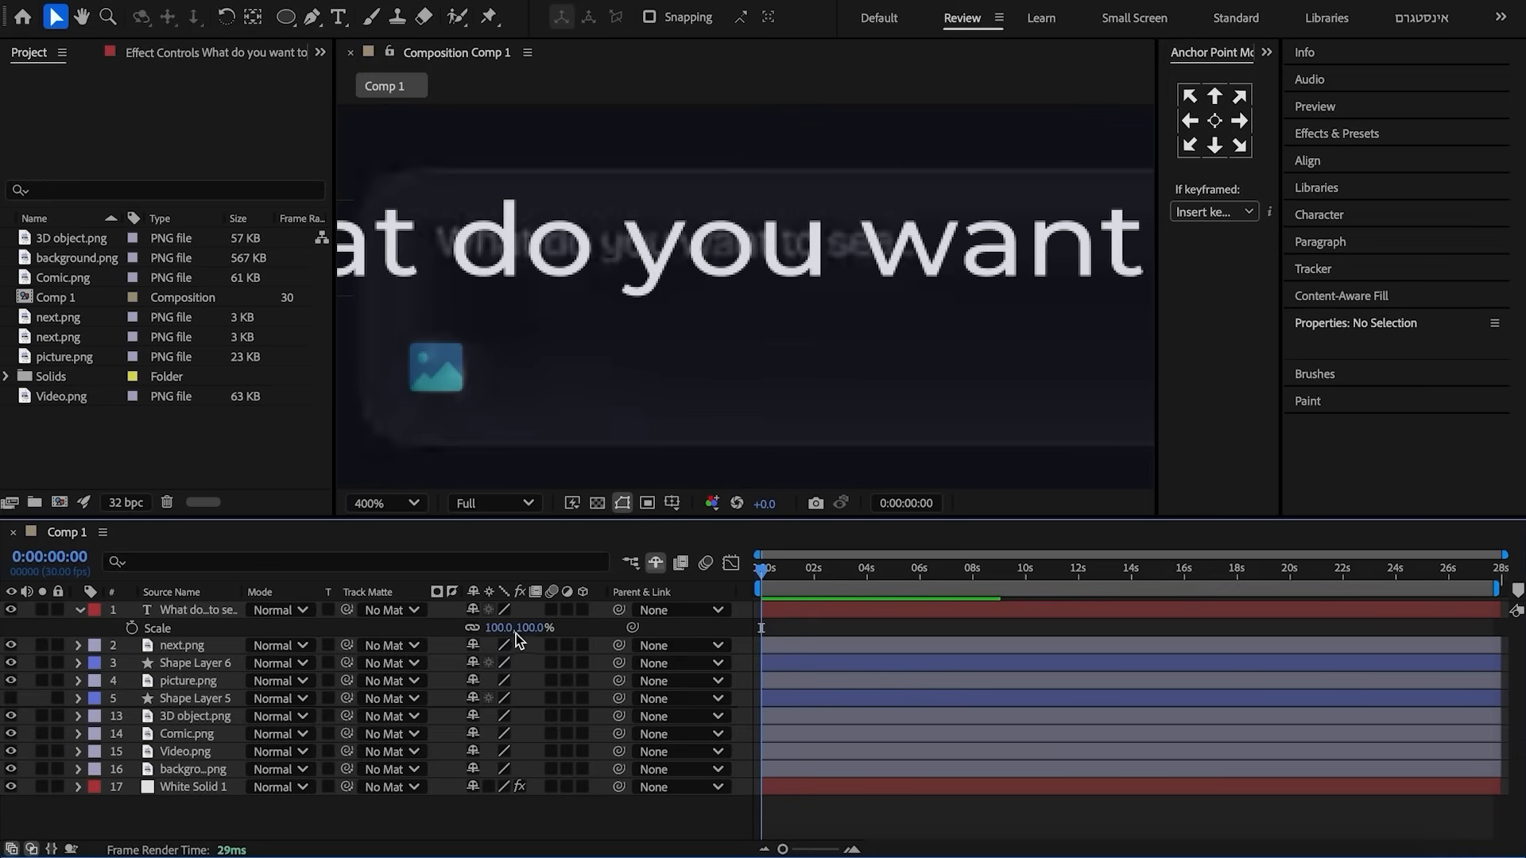
text(35)
click(457, 631)
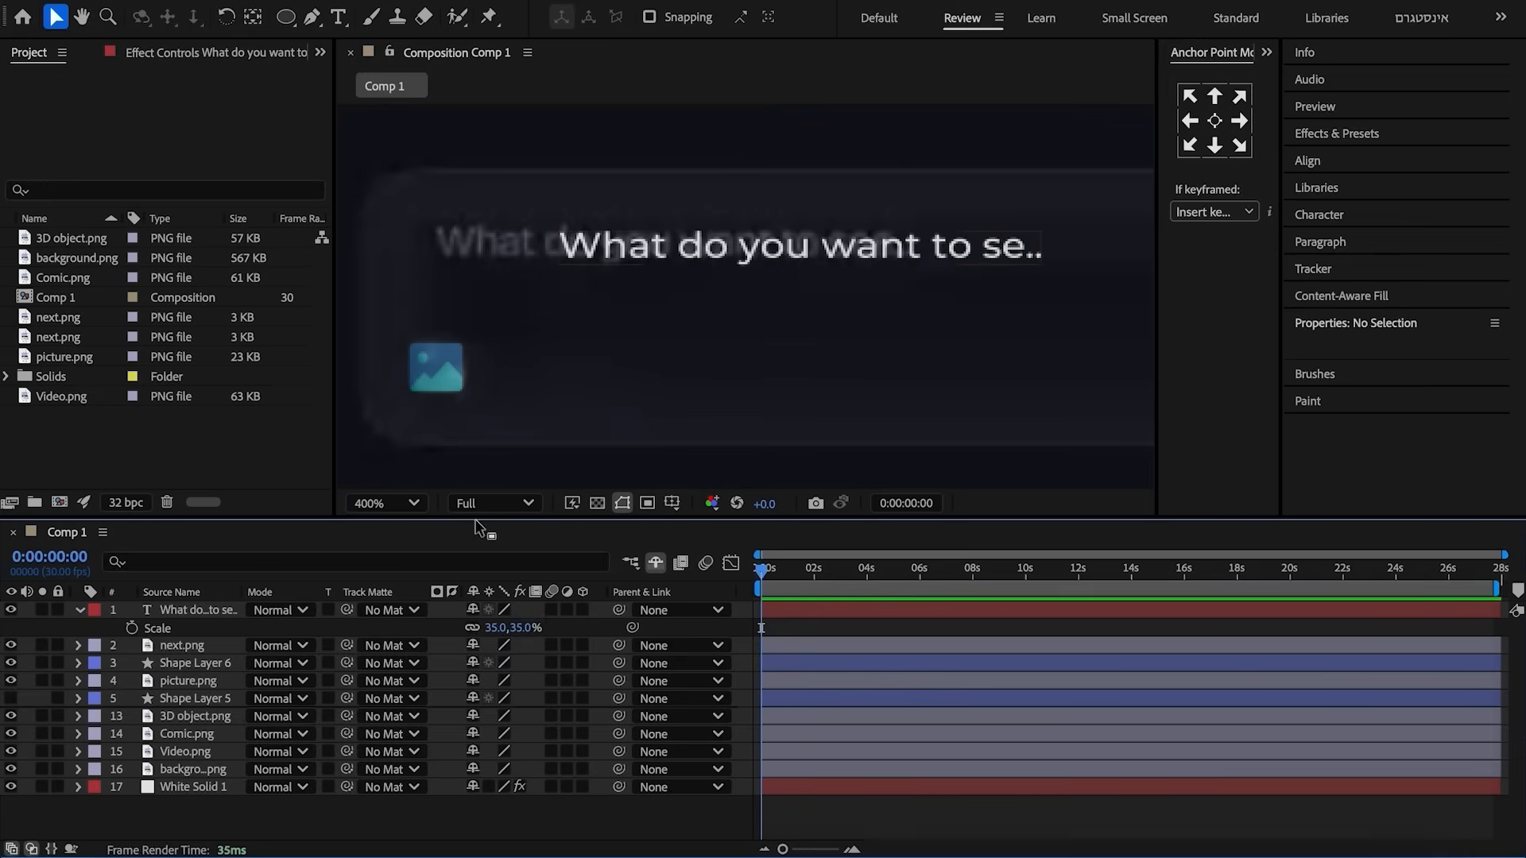
- Align the text over the blurry placeholder text and set its opacity to 30%
drag(693, 245, 576, 244)
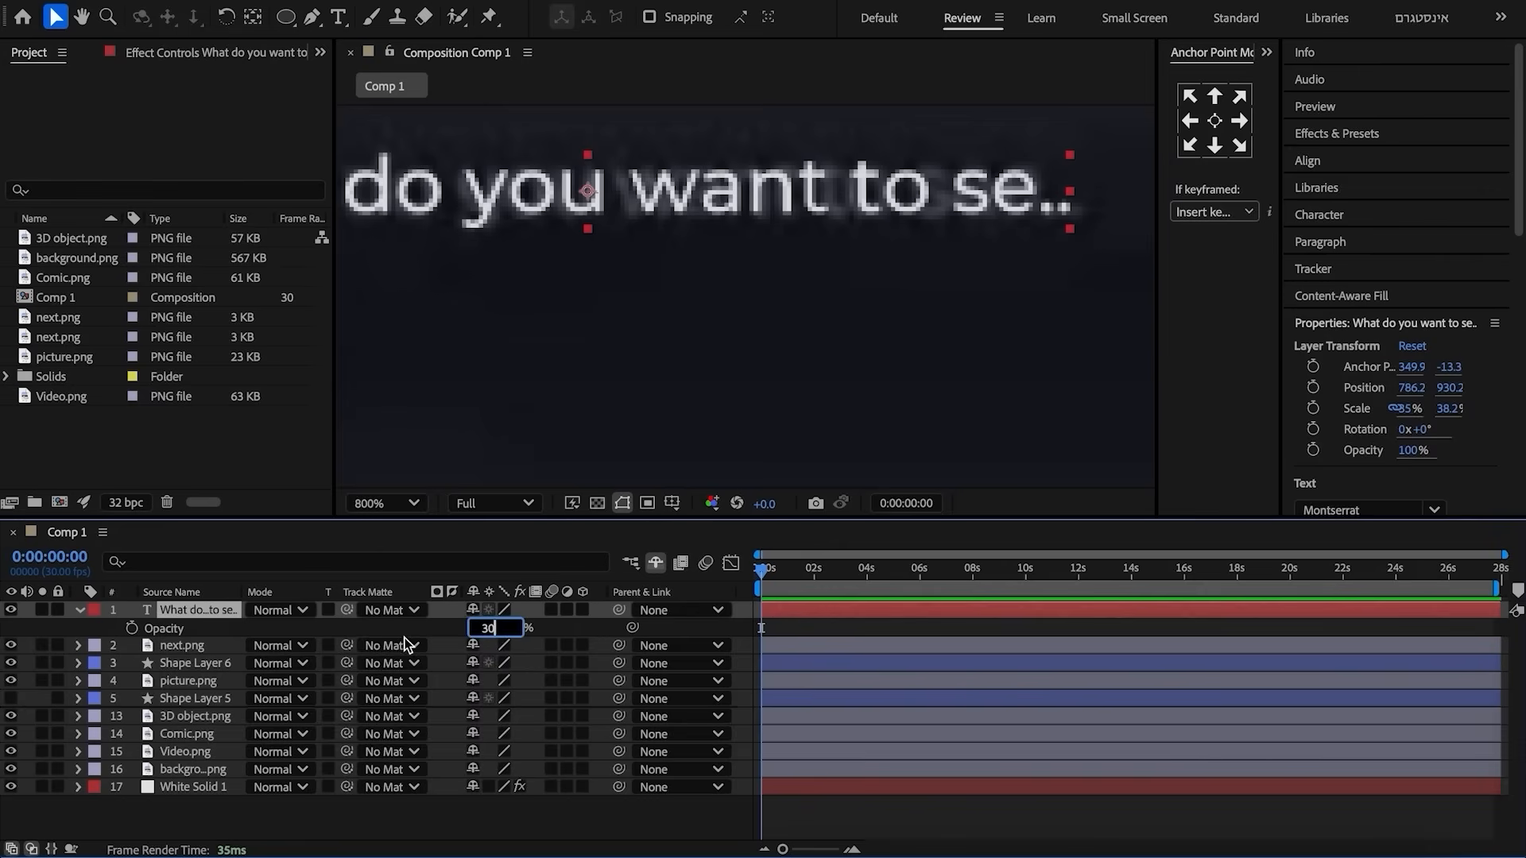
key(Return)
click(78, 611)
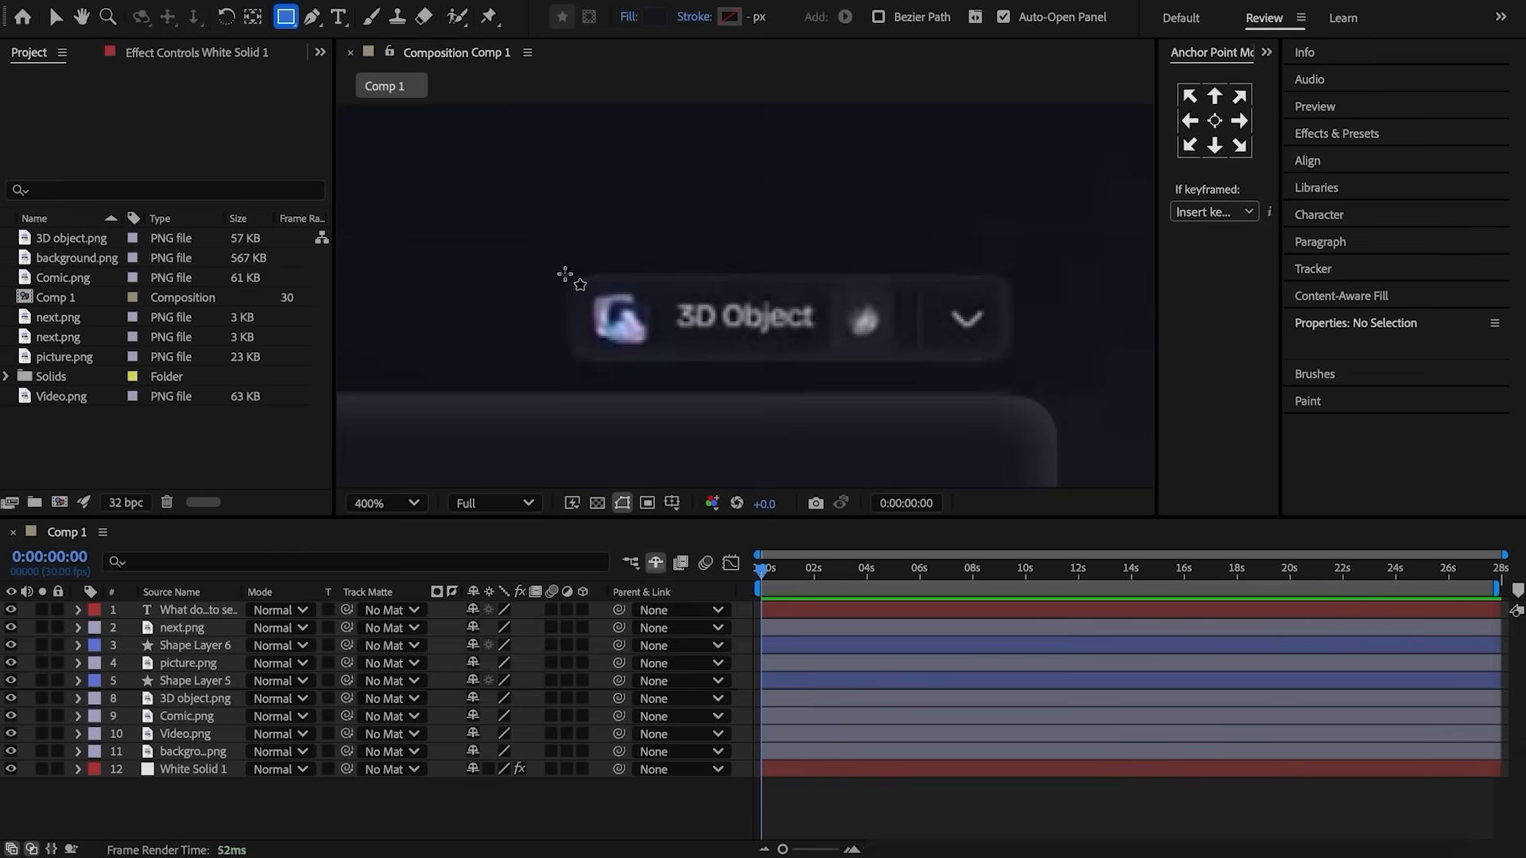
- Draw a rectangle about 214.7 by 44 over the 3D Object tag and set its roundness to 10
drag(564, 273, 971, 356)
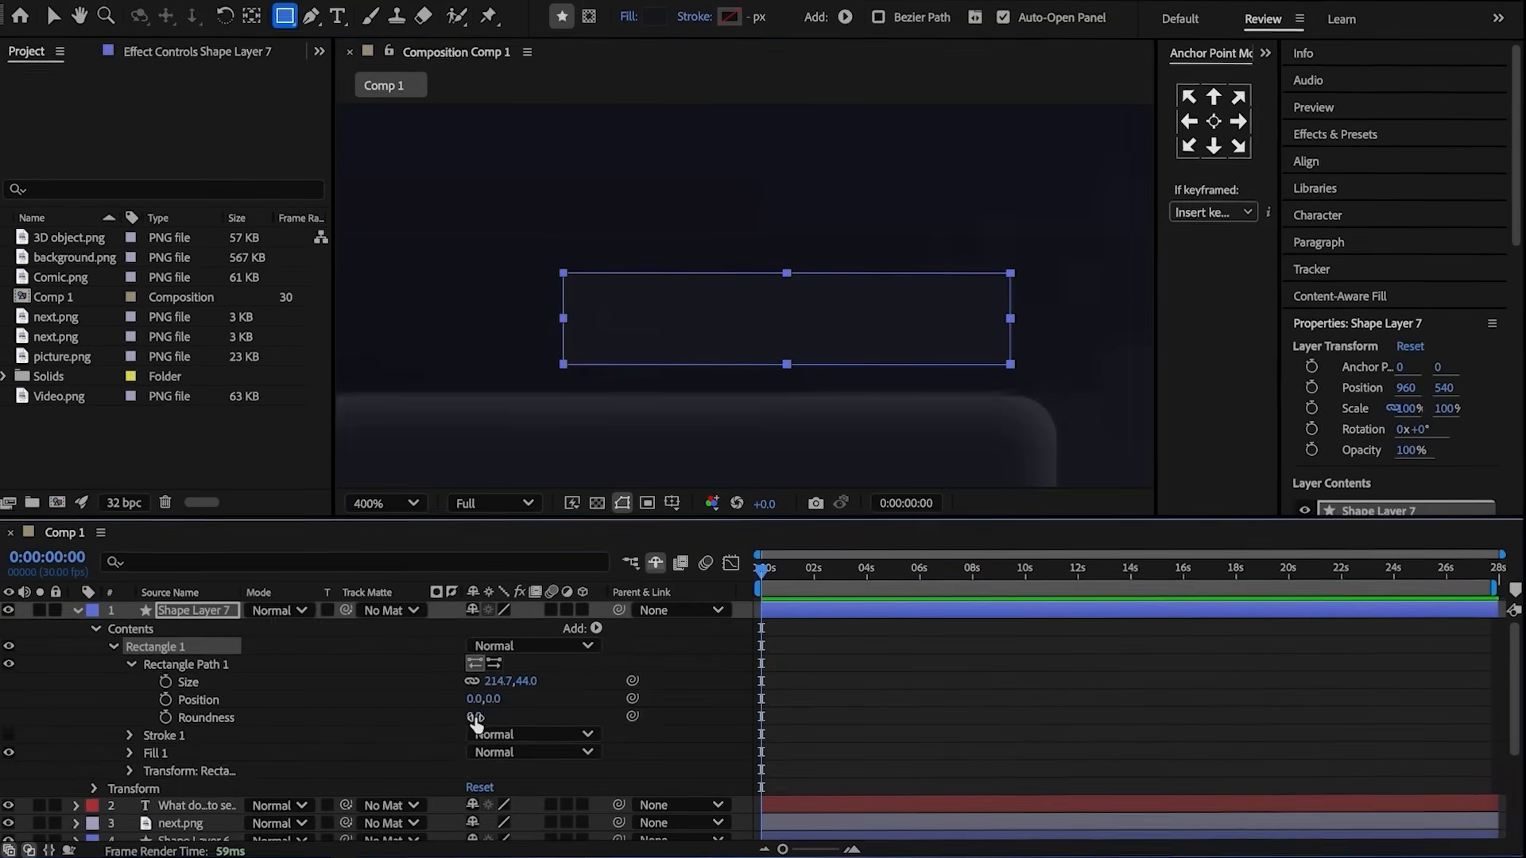
click(476, 718)
text(10)
click(400, 719)
- Add a white Inner Glow layer style to the tag rectangle, with 100% range and a much lower opacity
click(151, 612)
right_click(137, 618)
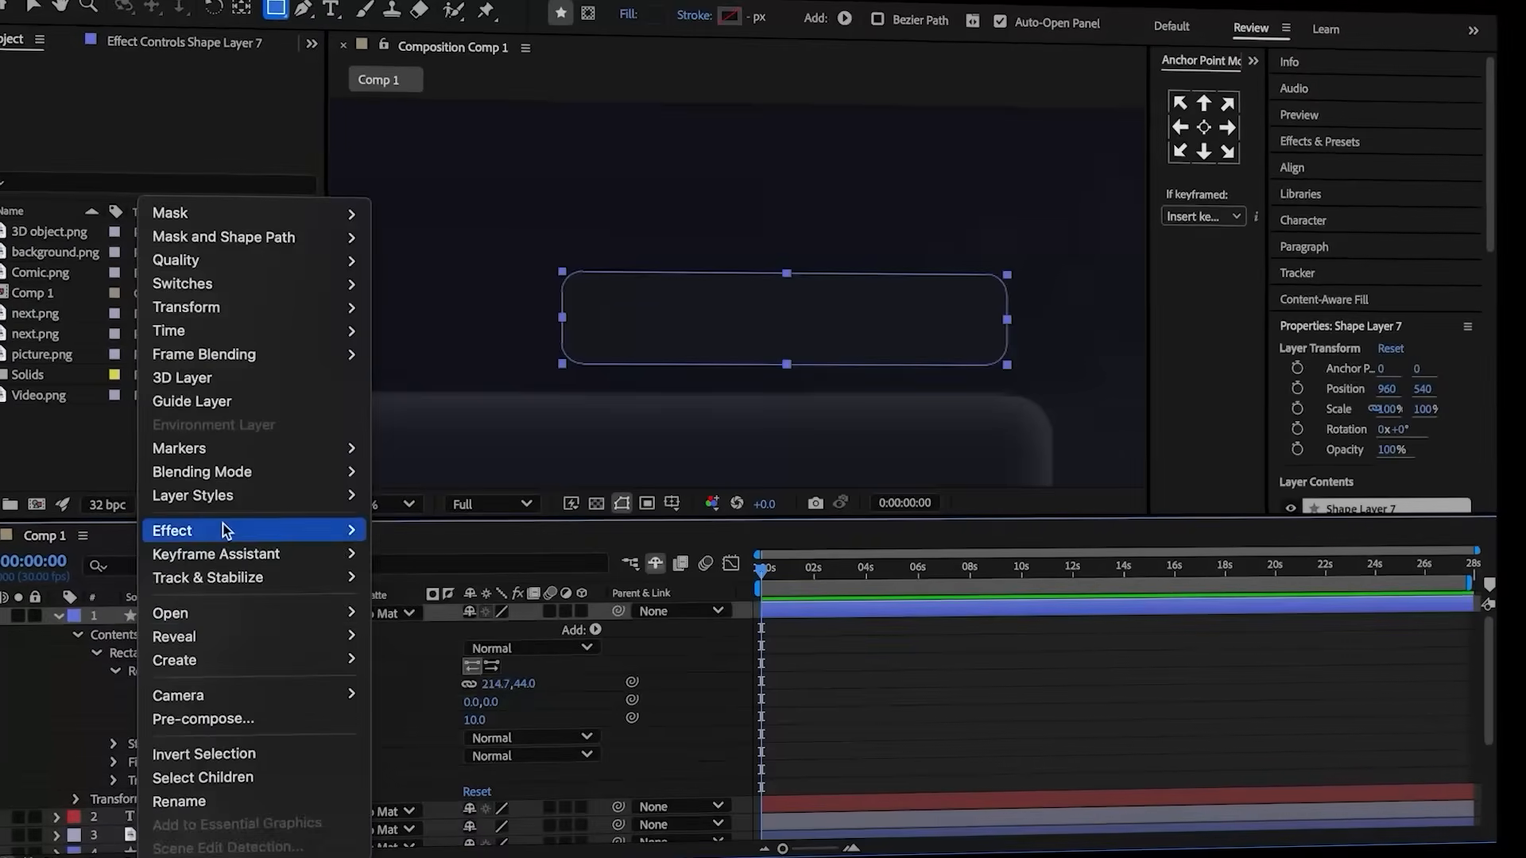
mouse_move(238, 495)
click(423, 647)
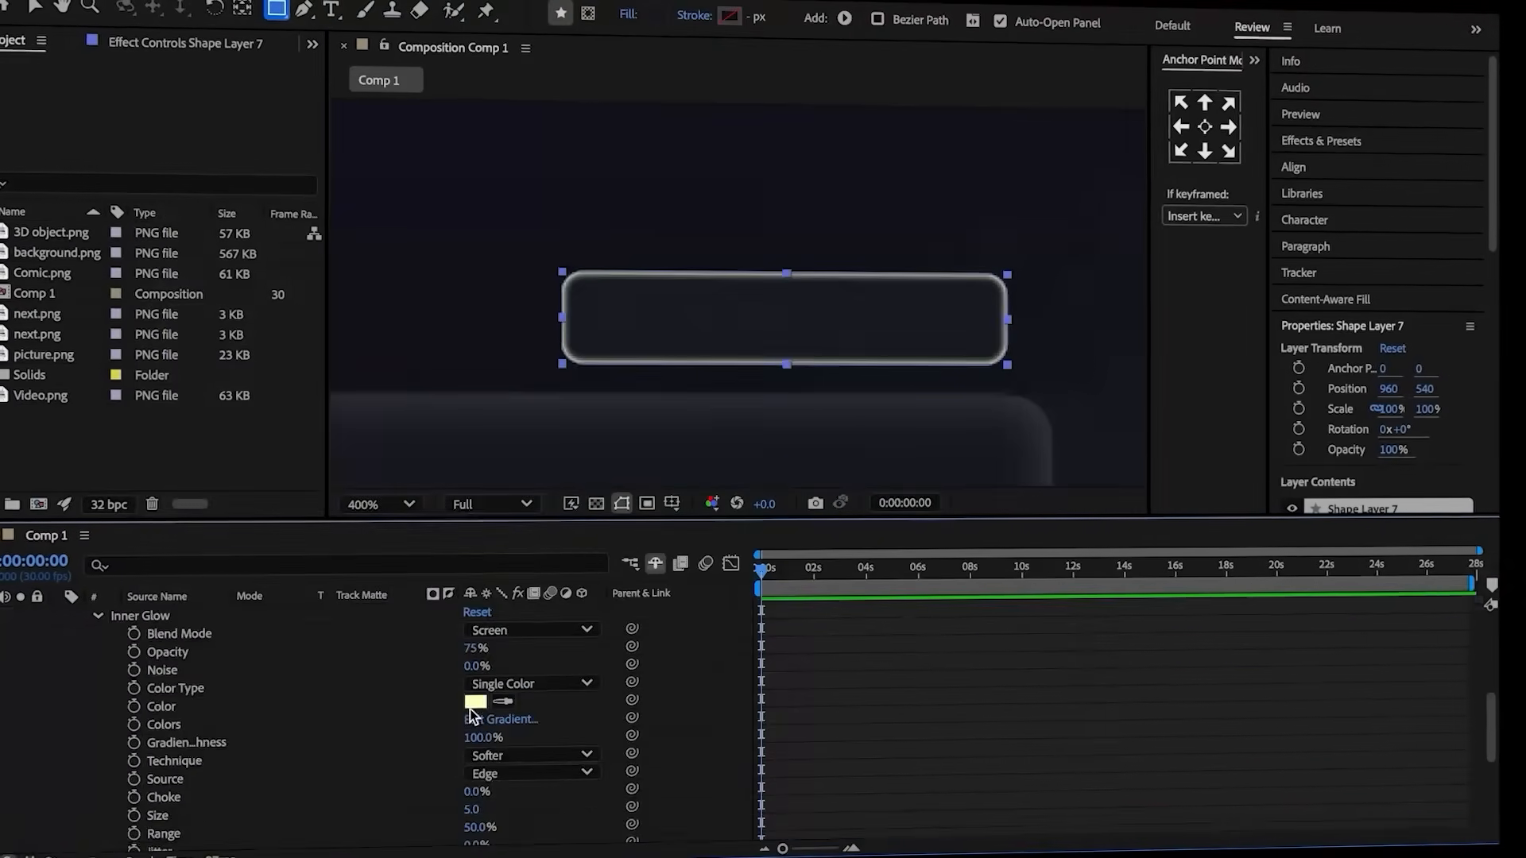
click(472, 703)
click(968, 306)
scroll(1097, 761, down, 3)
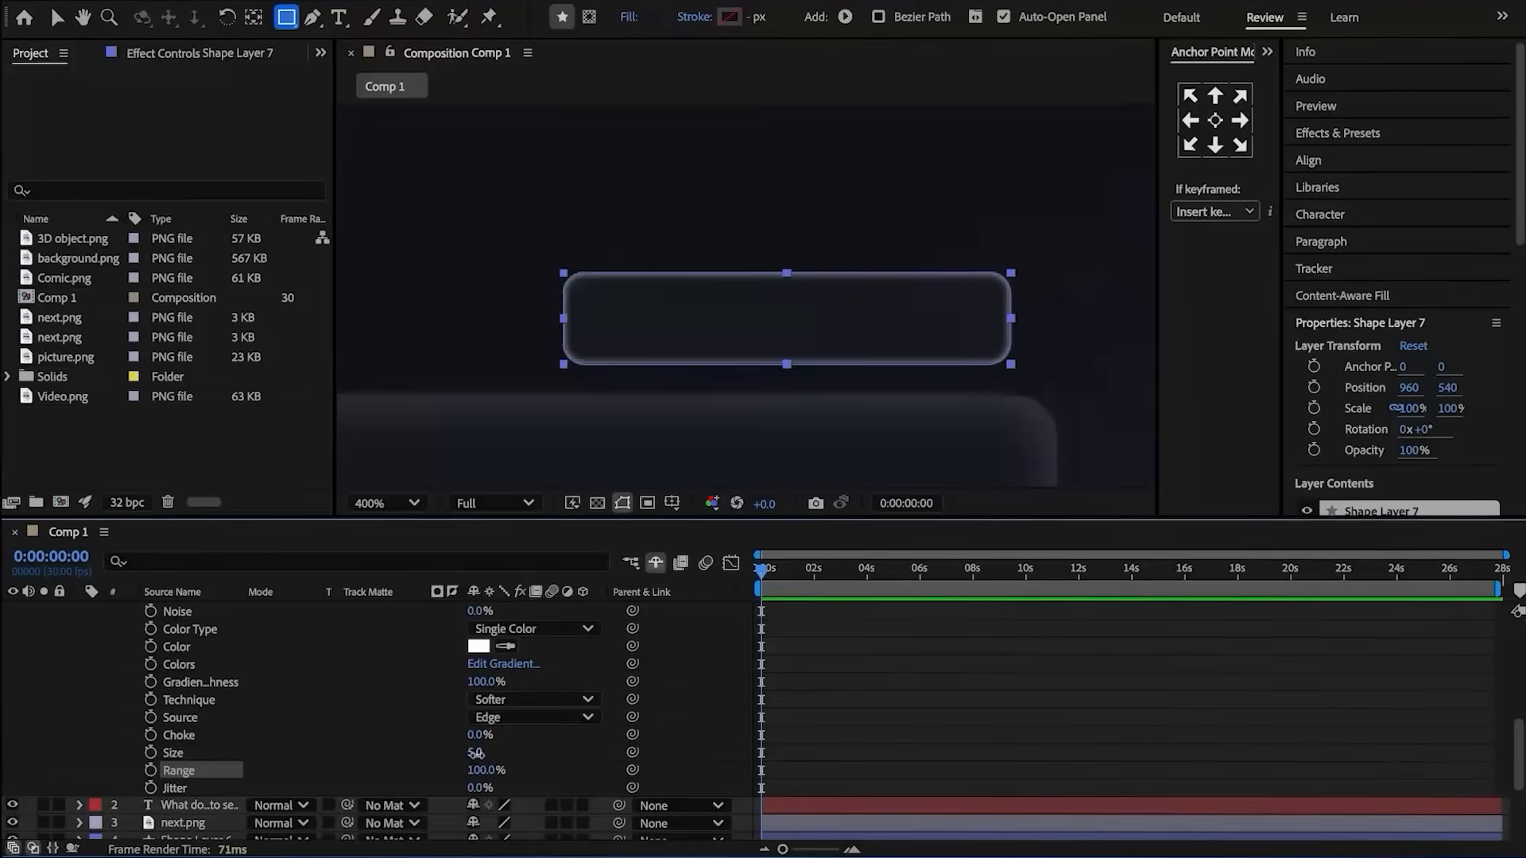
click(437, 756)
scroll(437, 715, up, 3)
click(481, 639)
text(1)
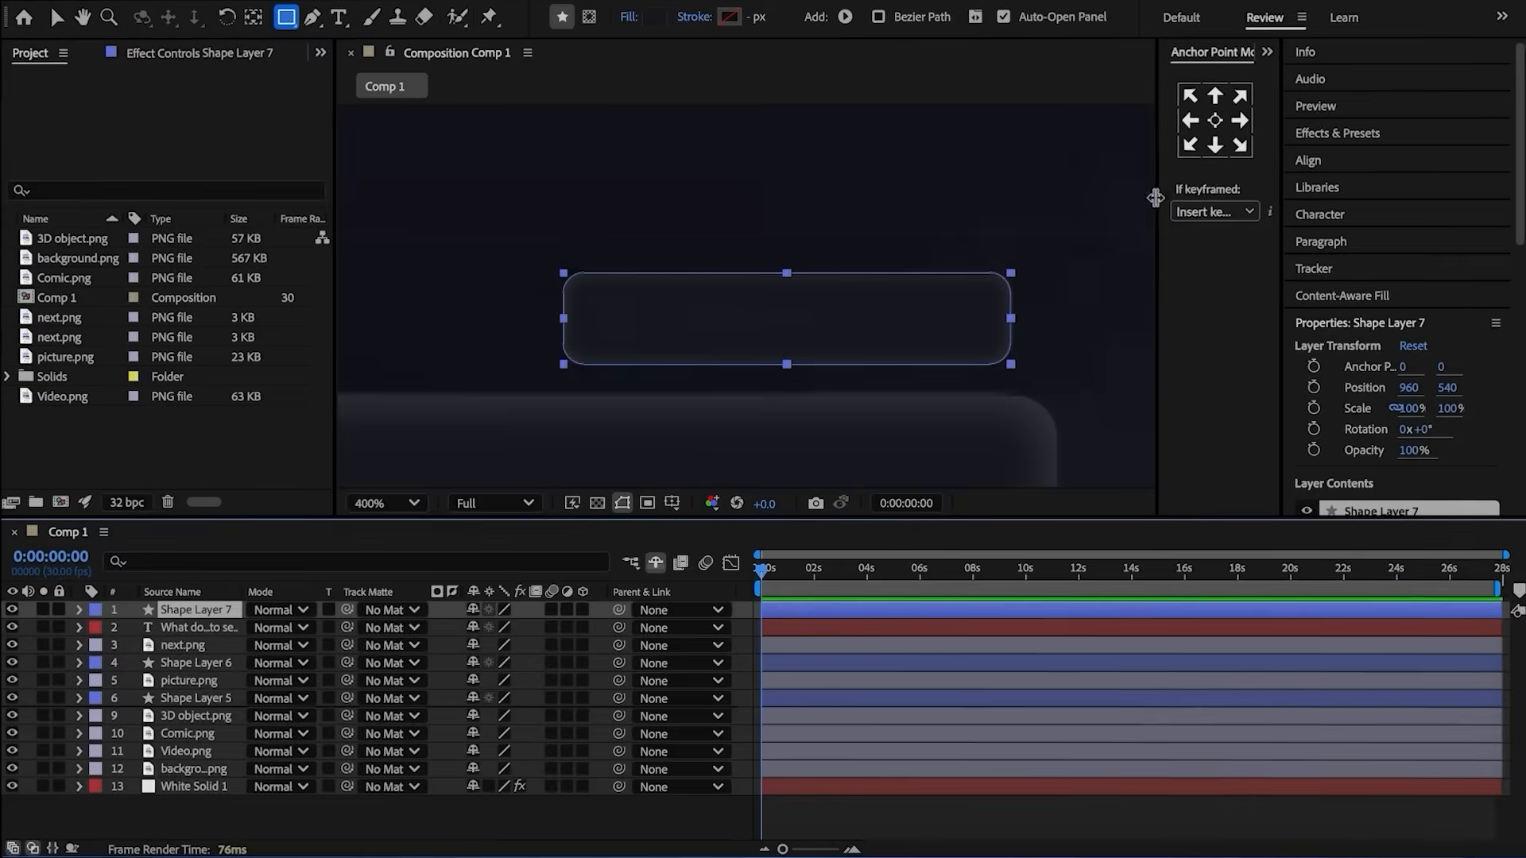
- Centre the tag rectangle's anchor point and hide its layer
click(56, 16)
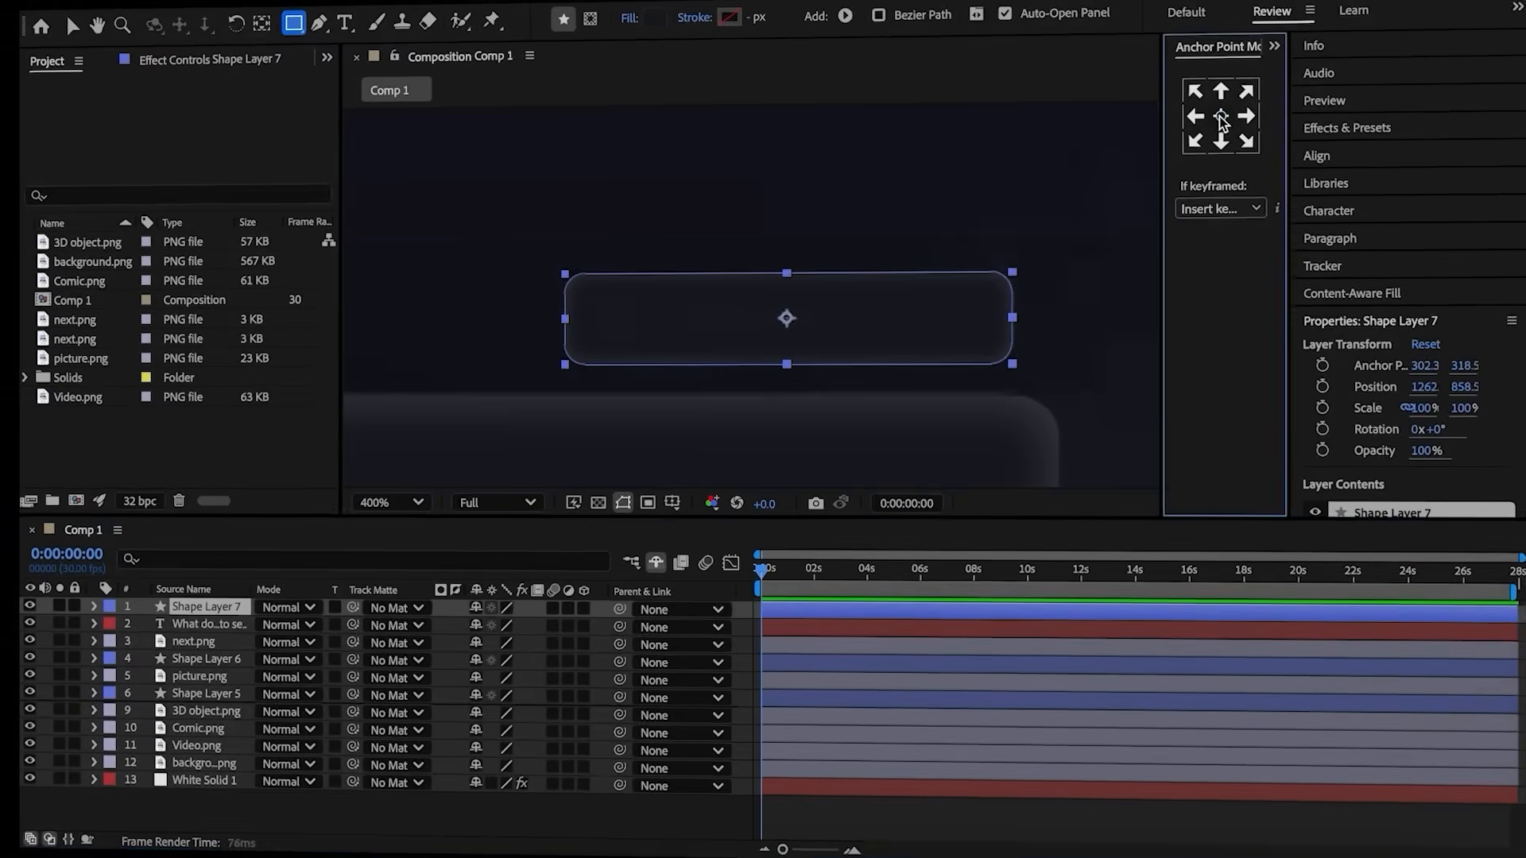
click(35, 609)
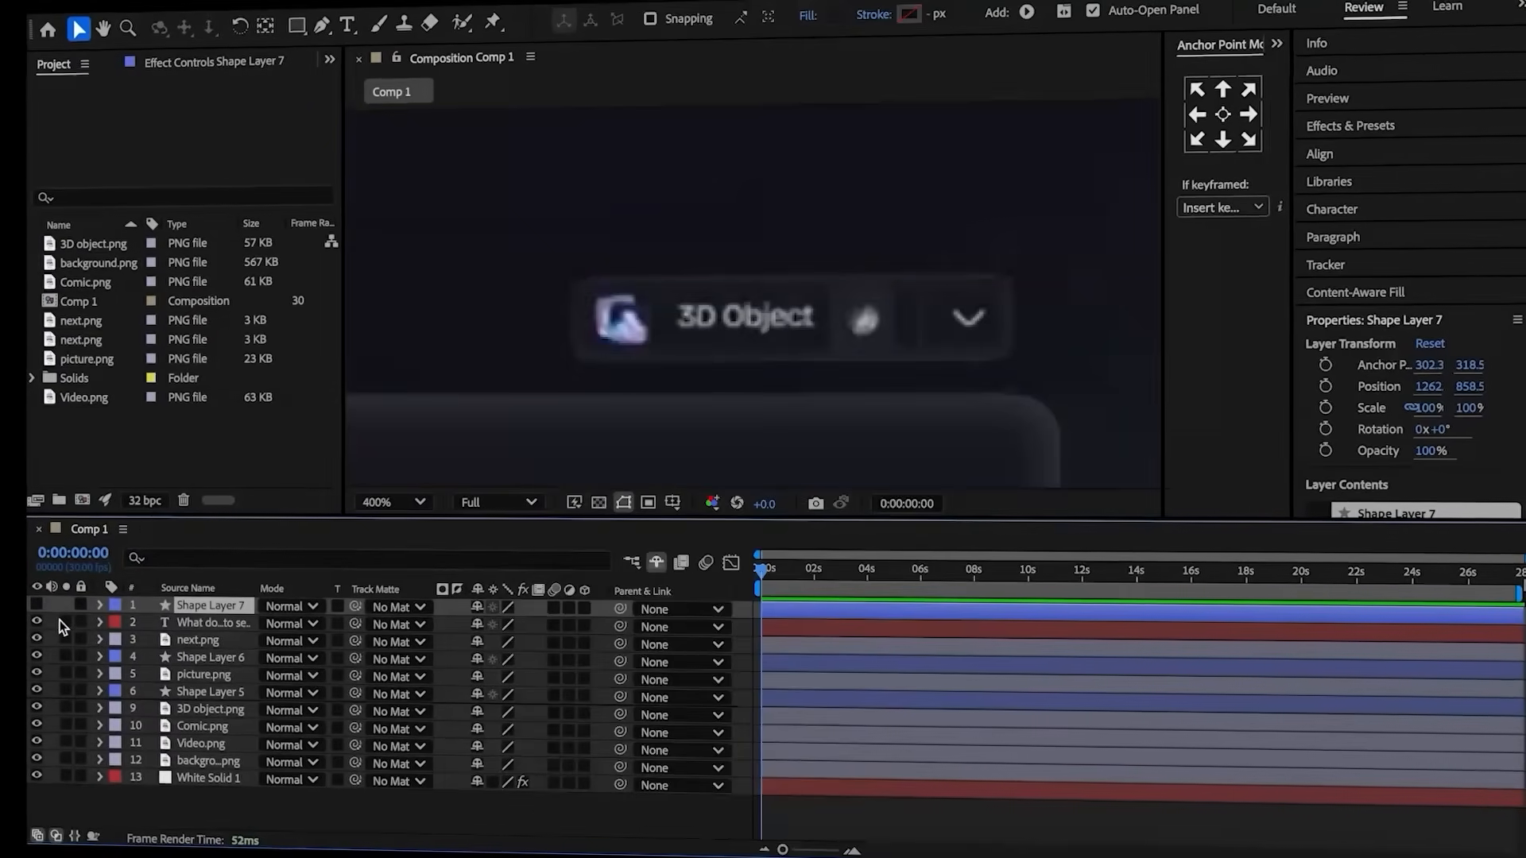
- Duplicate 3D object.png to the top of the layer stack and scale the copy to 10% over the tag's small icon
click(220, 712)
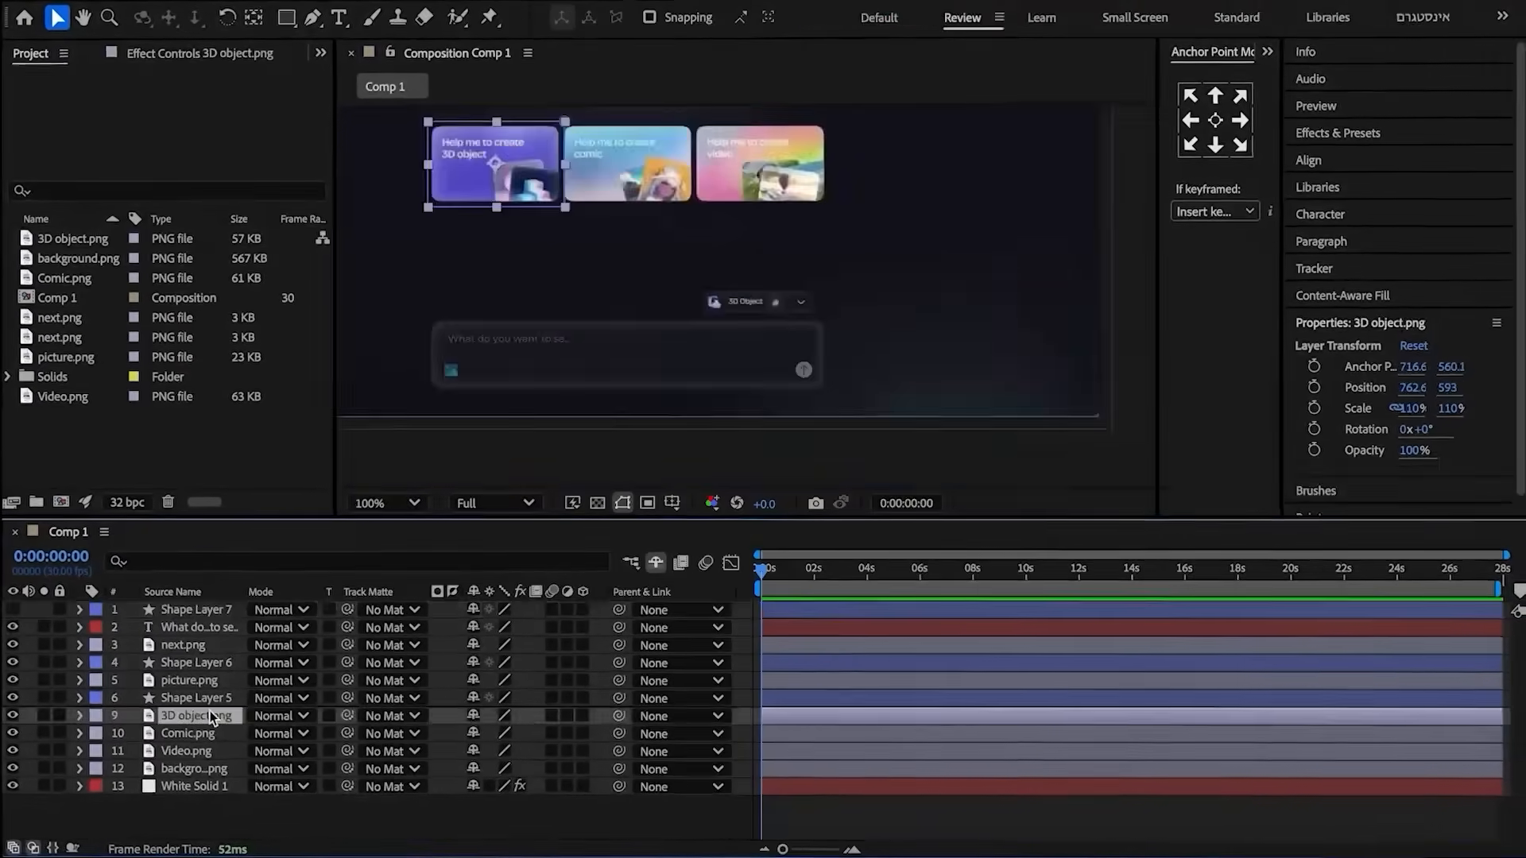
key(ctrl+d)
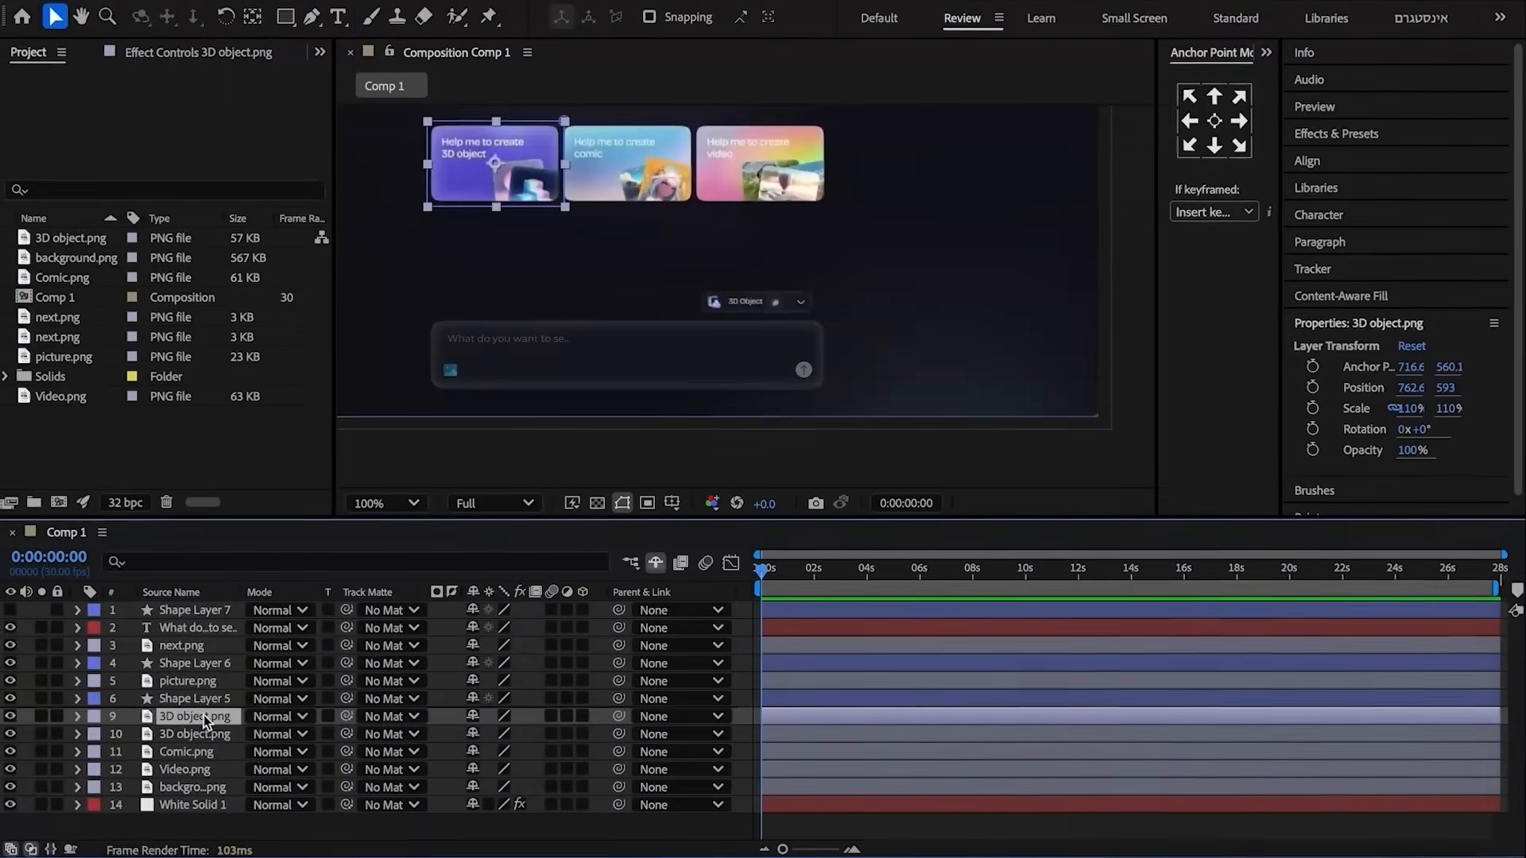
drag(203, 714, 196, 606)
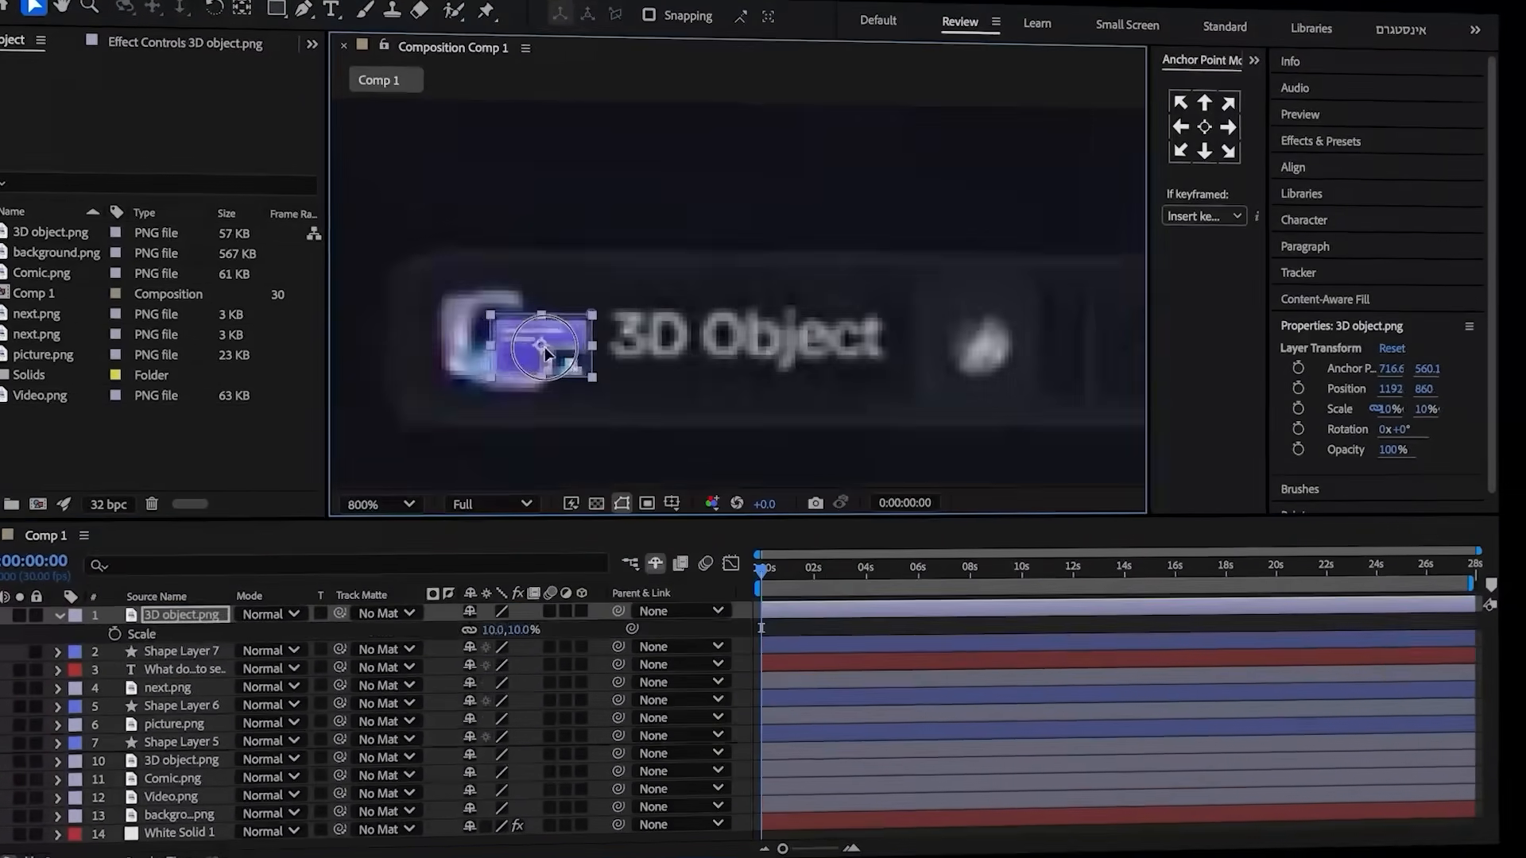
key(s)
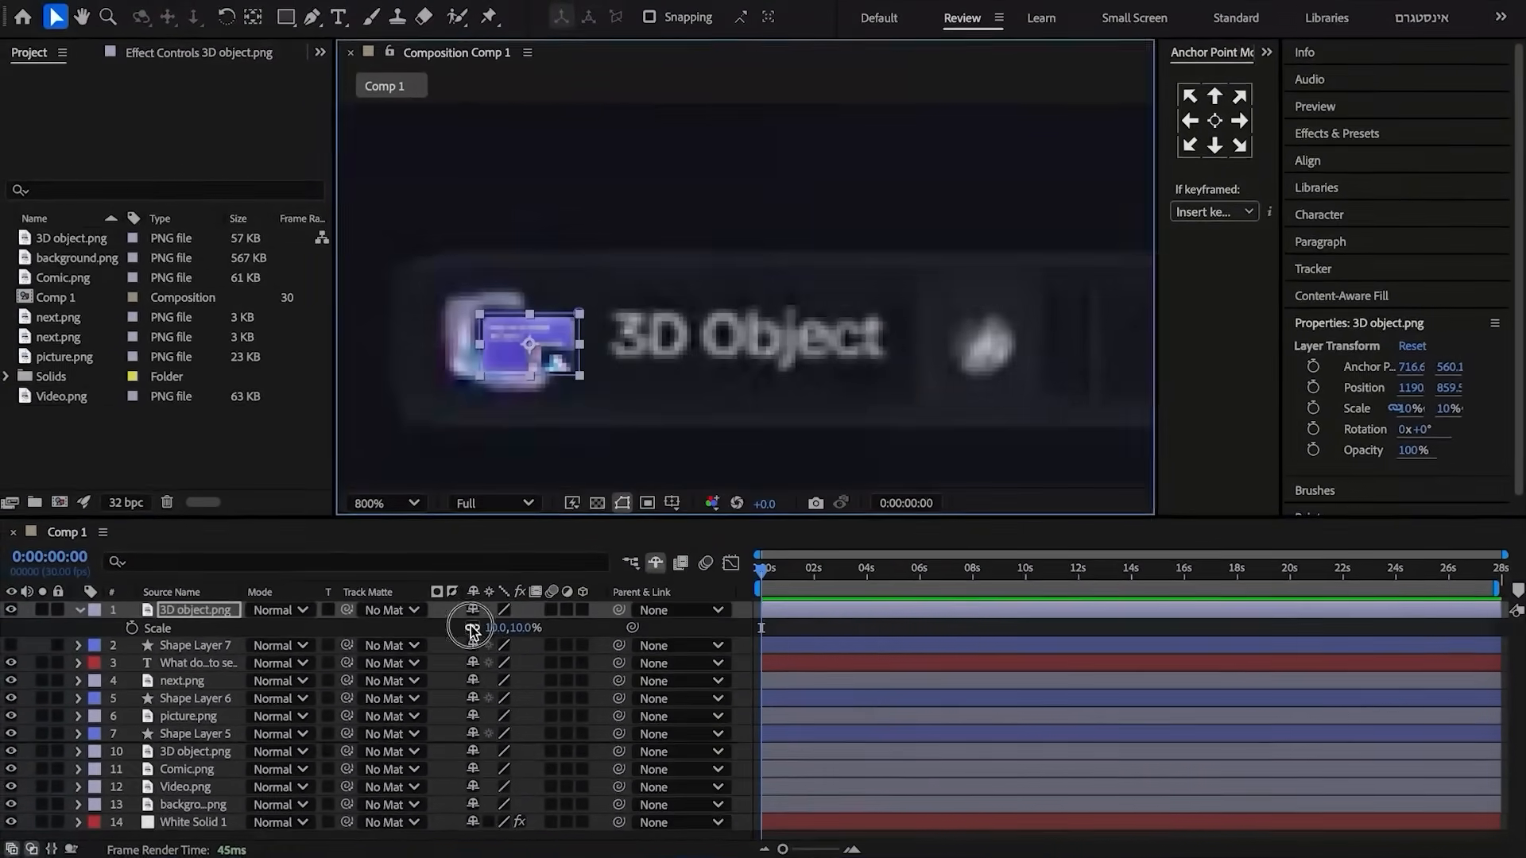
- Unlink the small 3D object.png copy's scale and set it to 9% wide by 14% high
click(474, 627)
click(496, 628)
text(9)
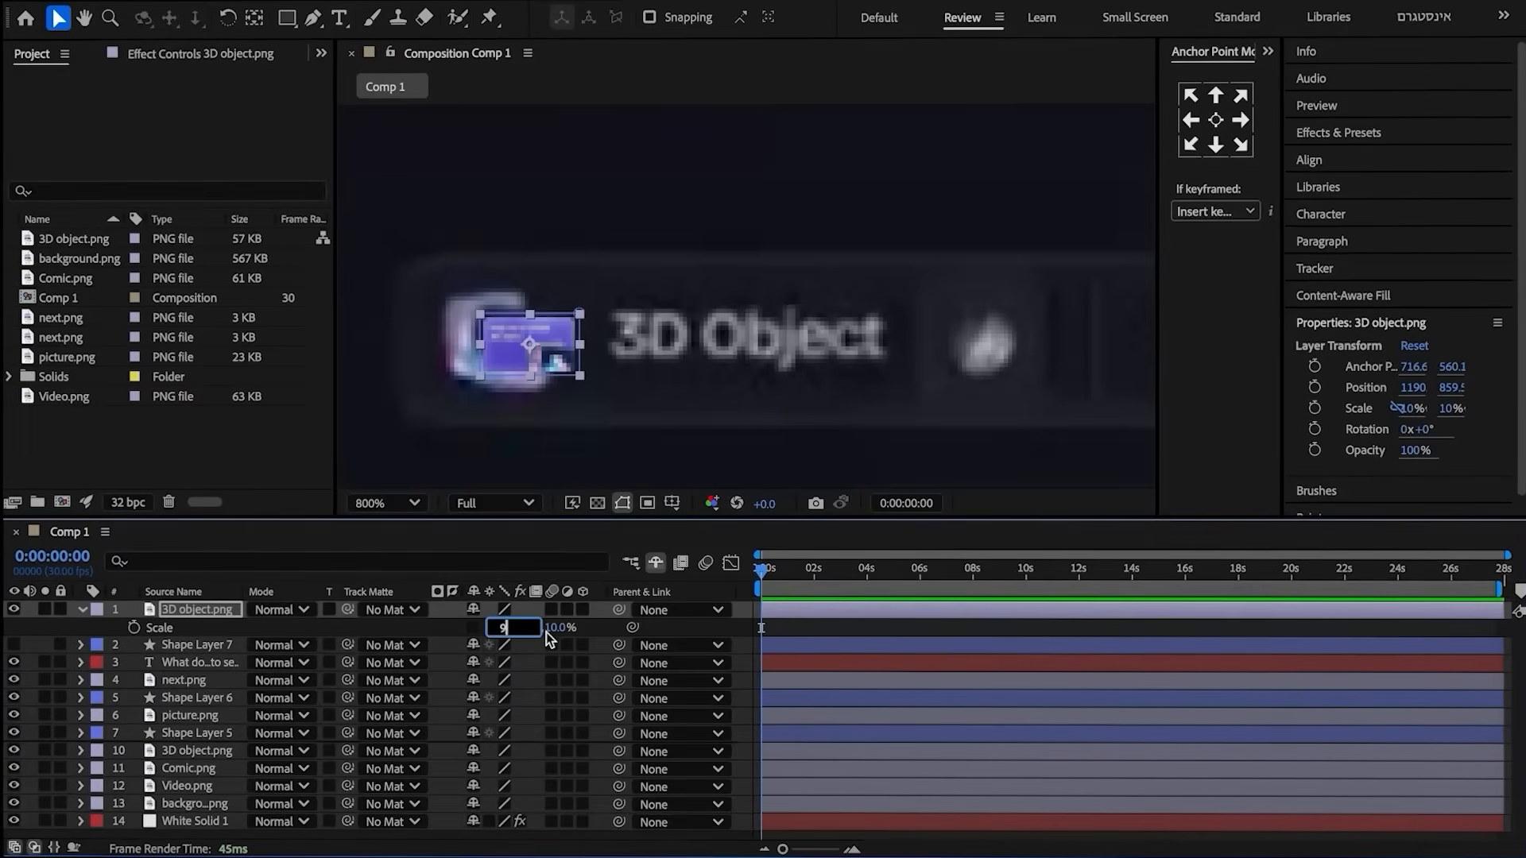
click(560, 629)
click(521, 628)
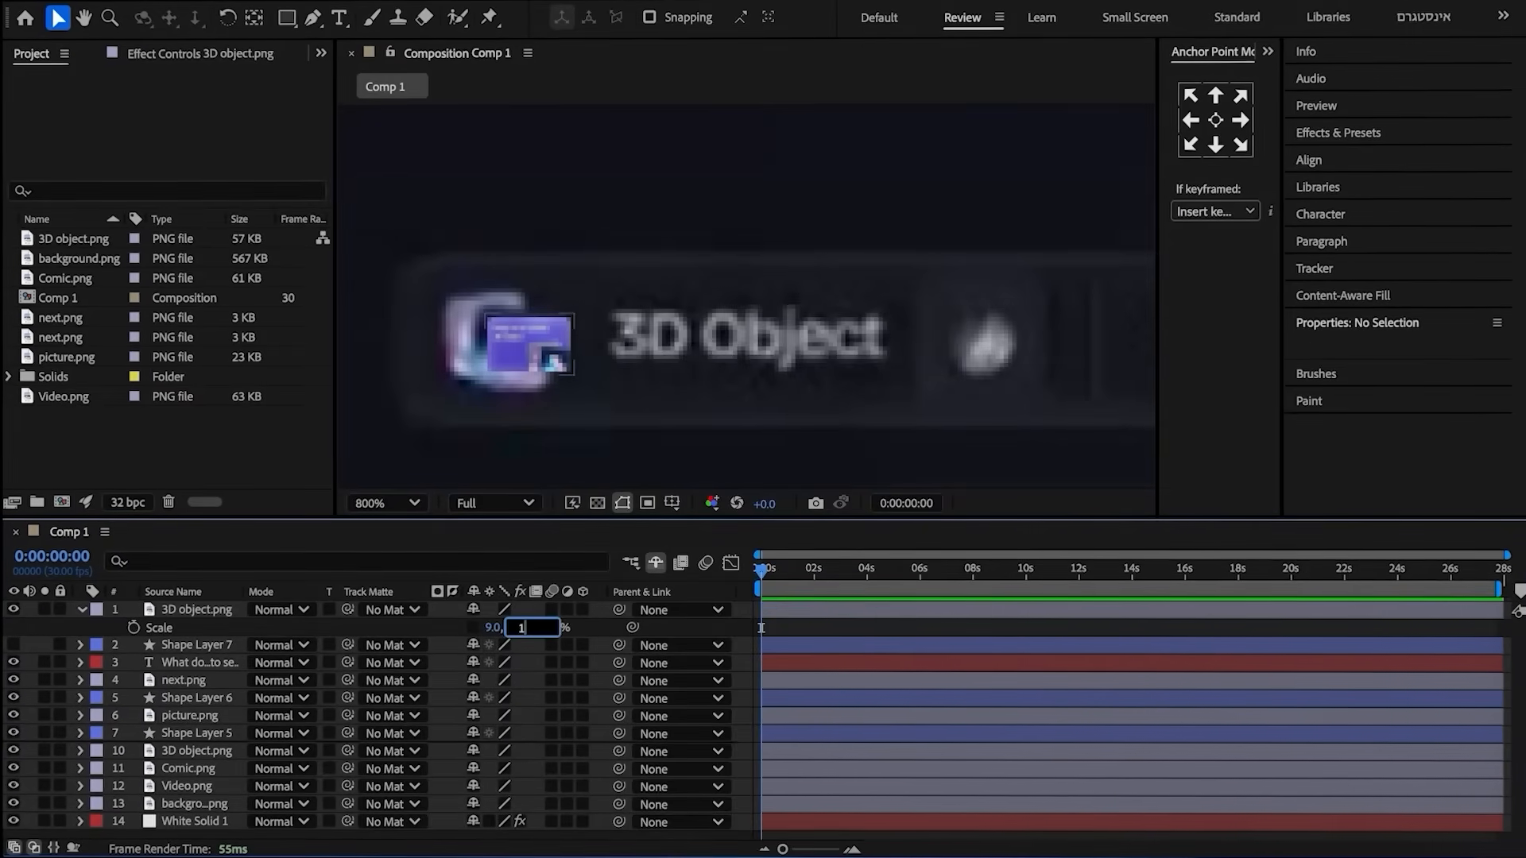
text(14)
key(Return)
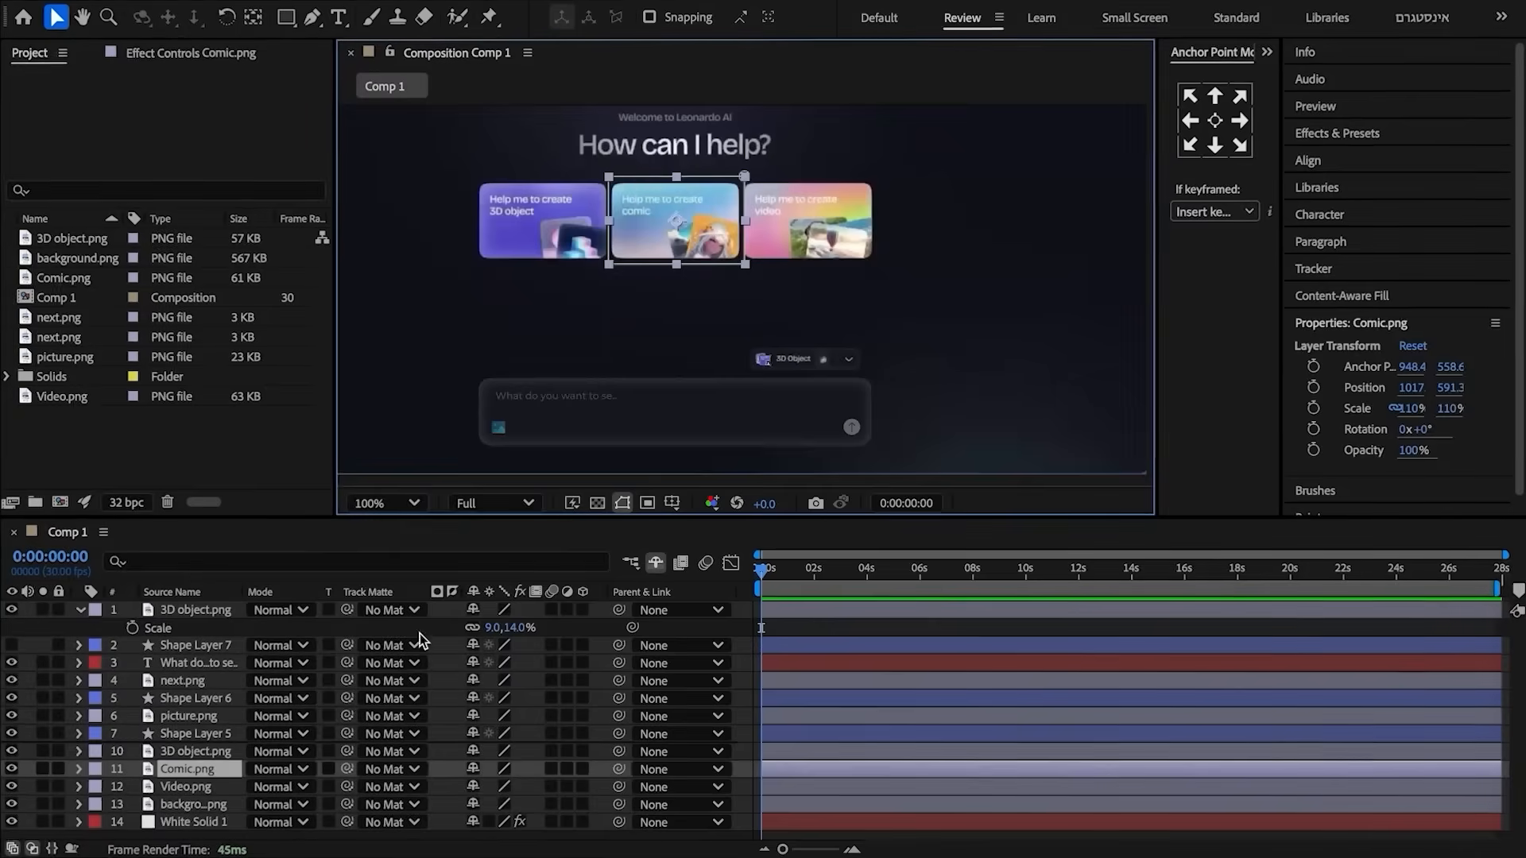
- Duplicate Comic.png to the top of the layer stack and scale the copy to 9% wide by 14% high
key(super+d)
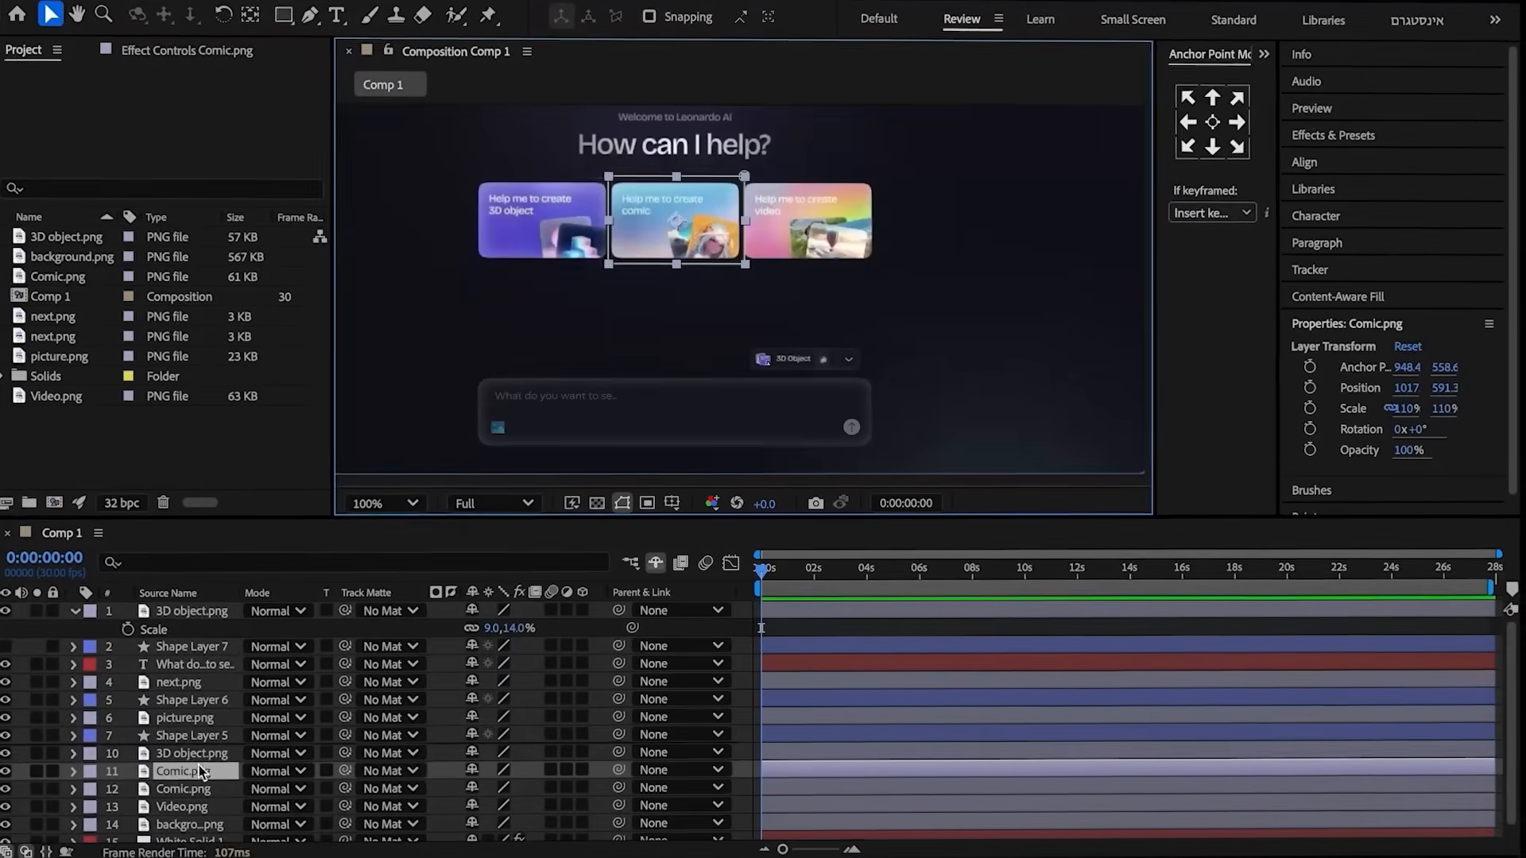
drag(203, 771, 158, 604)
click(62, 631)
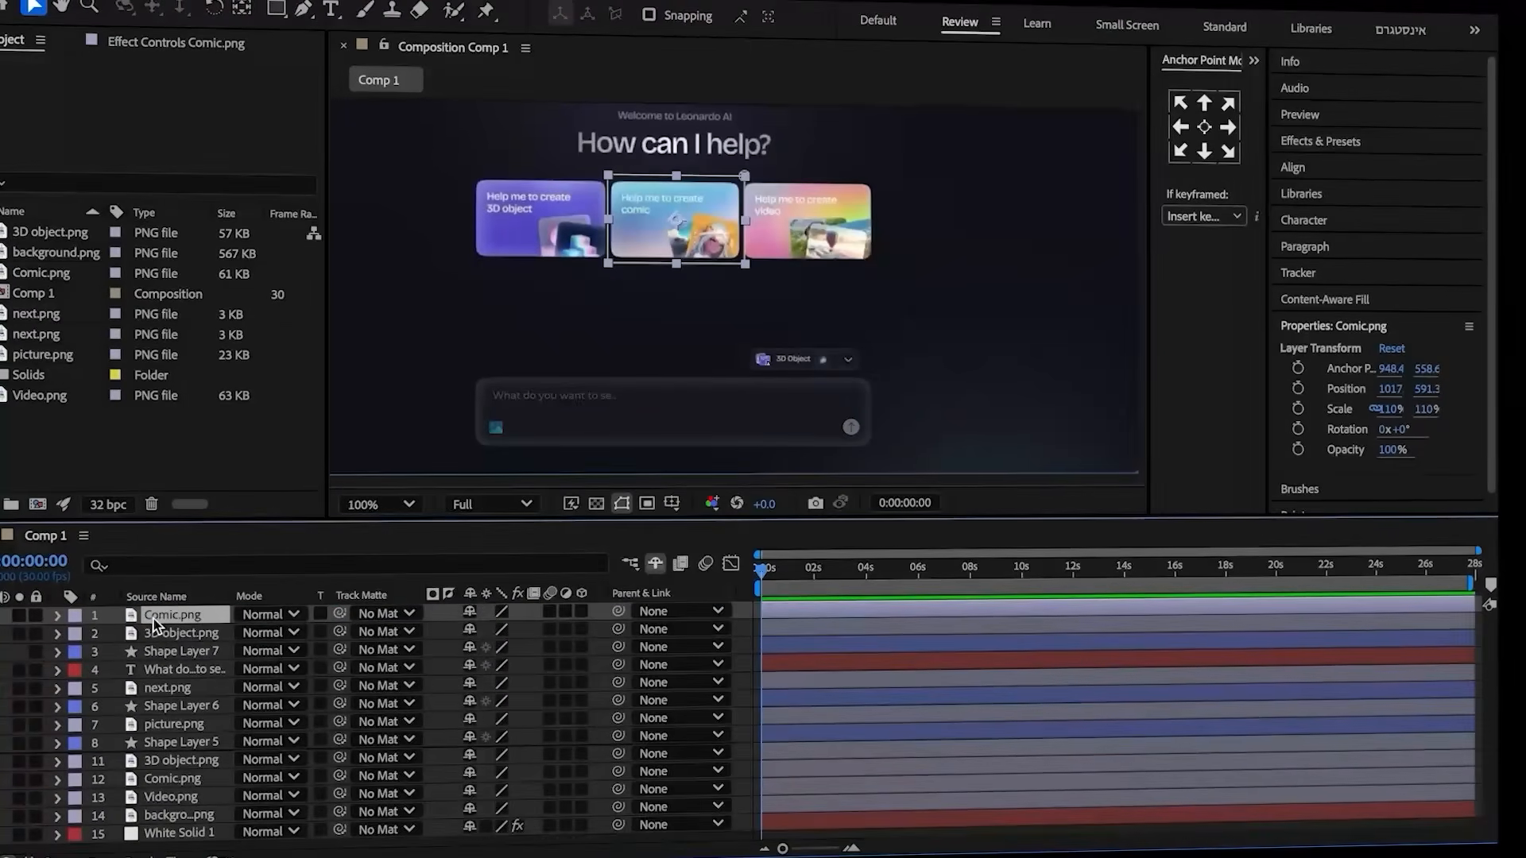
key(s)
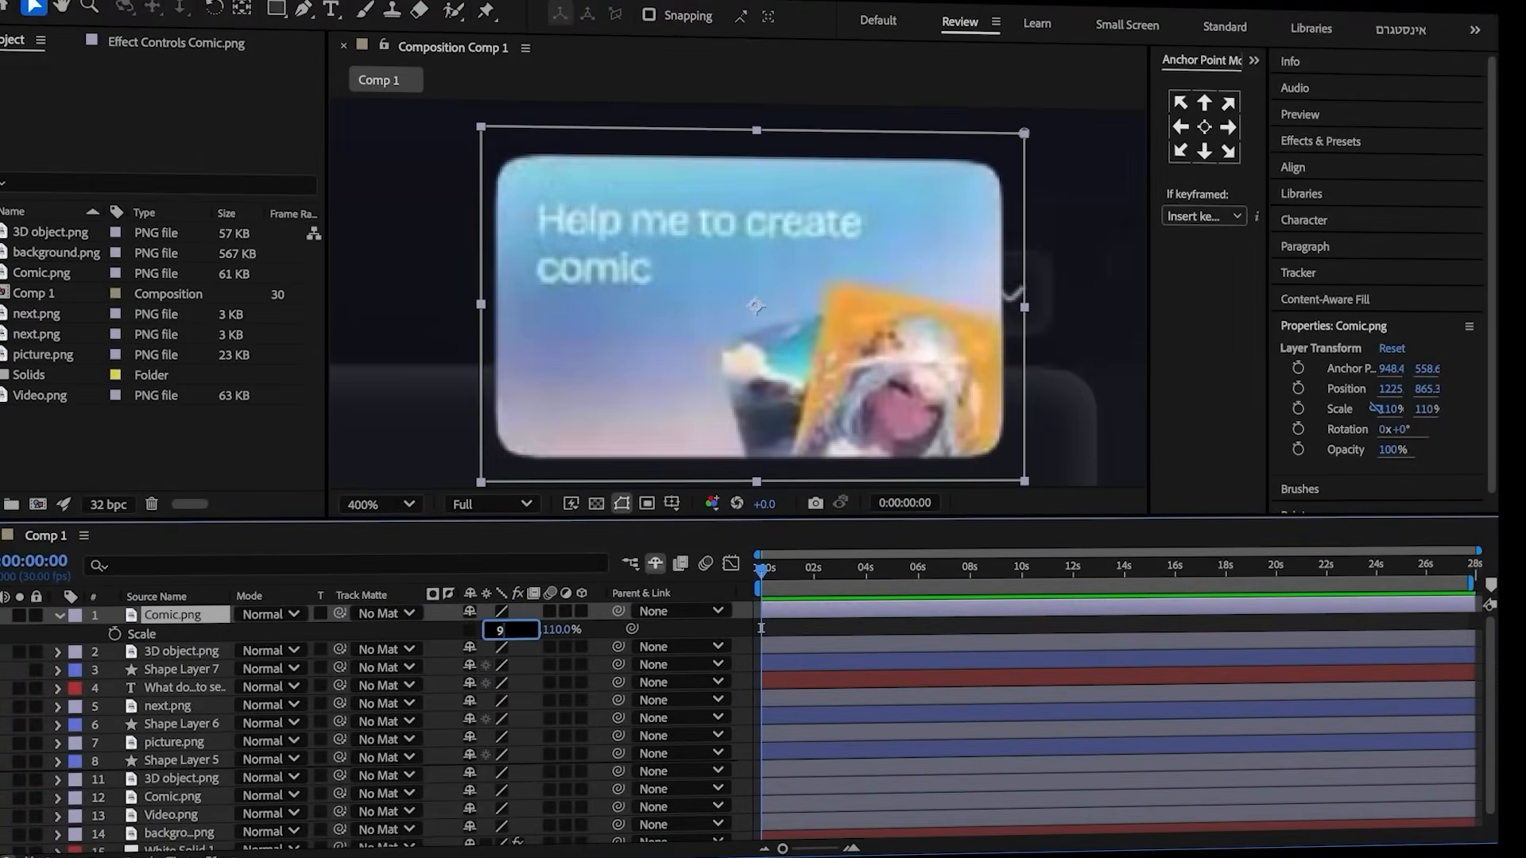
click(556, 628)
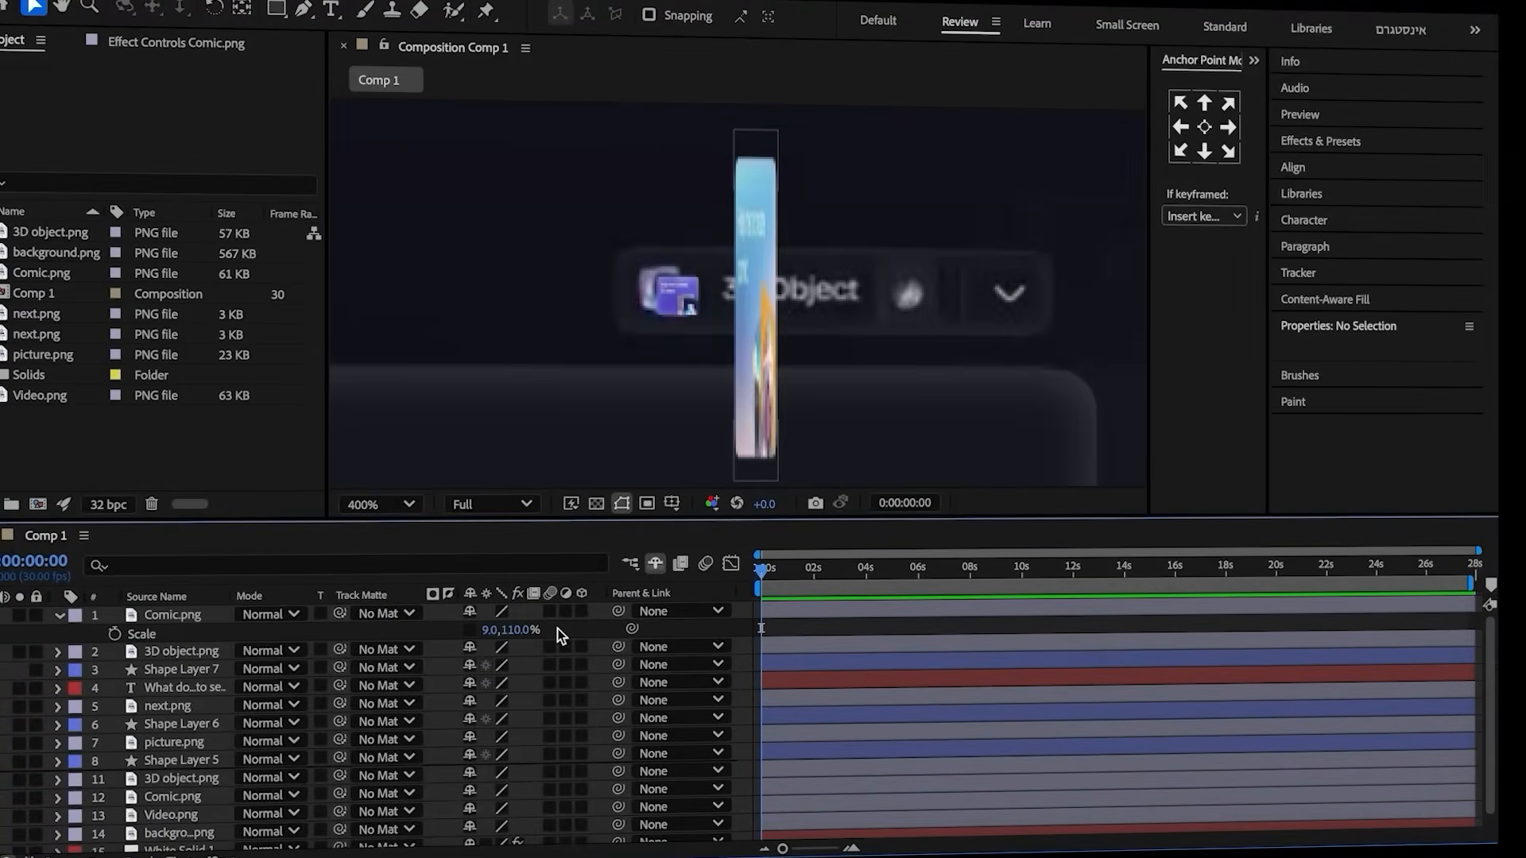
text(14)
click(406, 631)
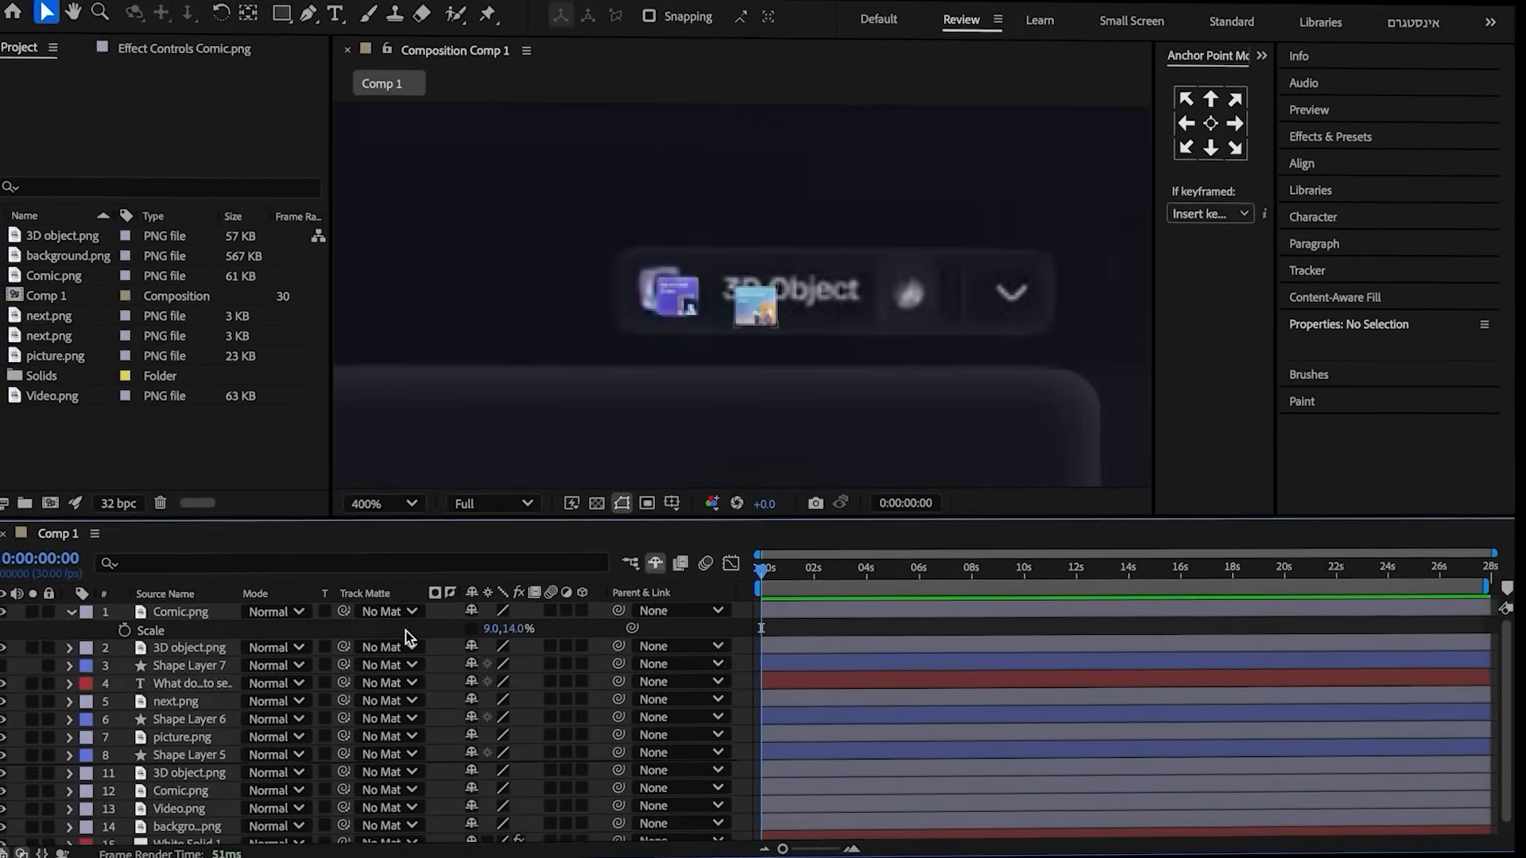
- Place the small Comic.png copy over the tag's icon and order its layer directly beneath the small 3D object.png copy
scroll(751, 306, up, 2)
drag(749, 324, 399, 268)
drag(177, 610, 180, 641)
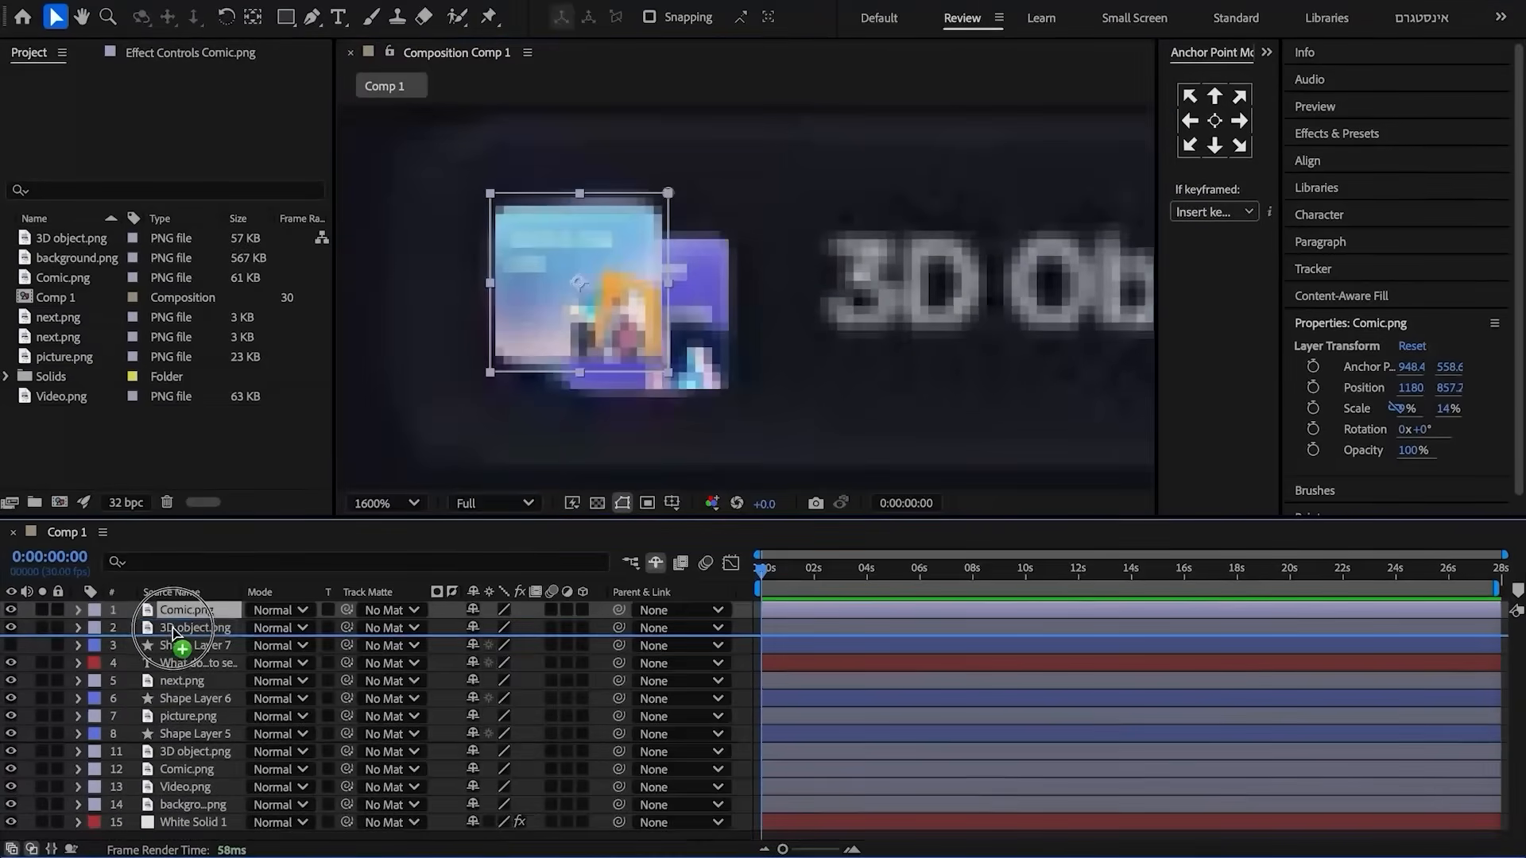
drag(181, 641, 181, 640)
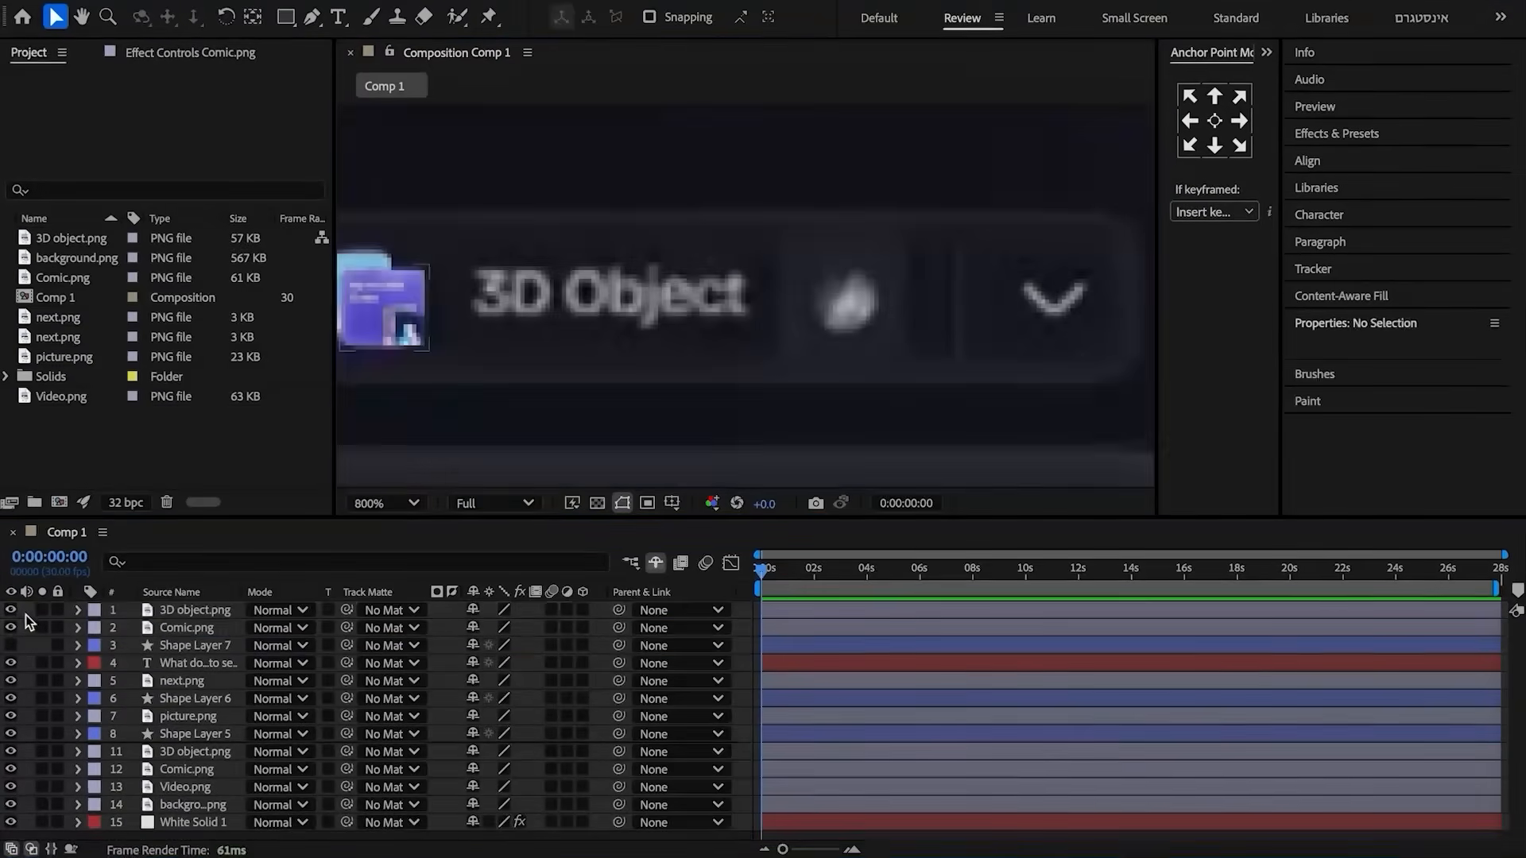
- Add a new text layer reading "3D object" over the tag and centre its anchor point
right_click(27, 616)
mouse_move(246, 590)
click(336, 617)
text(3D ob)
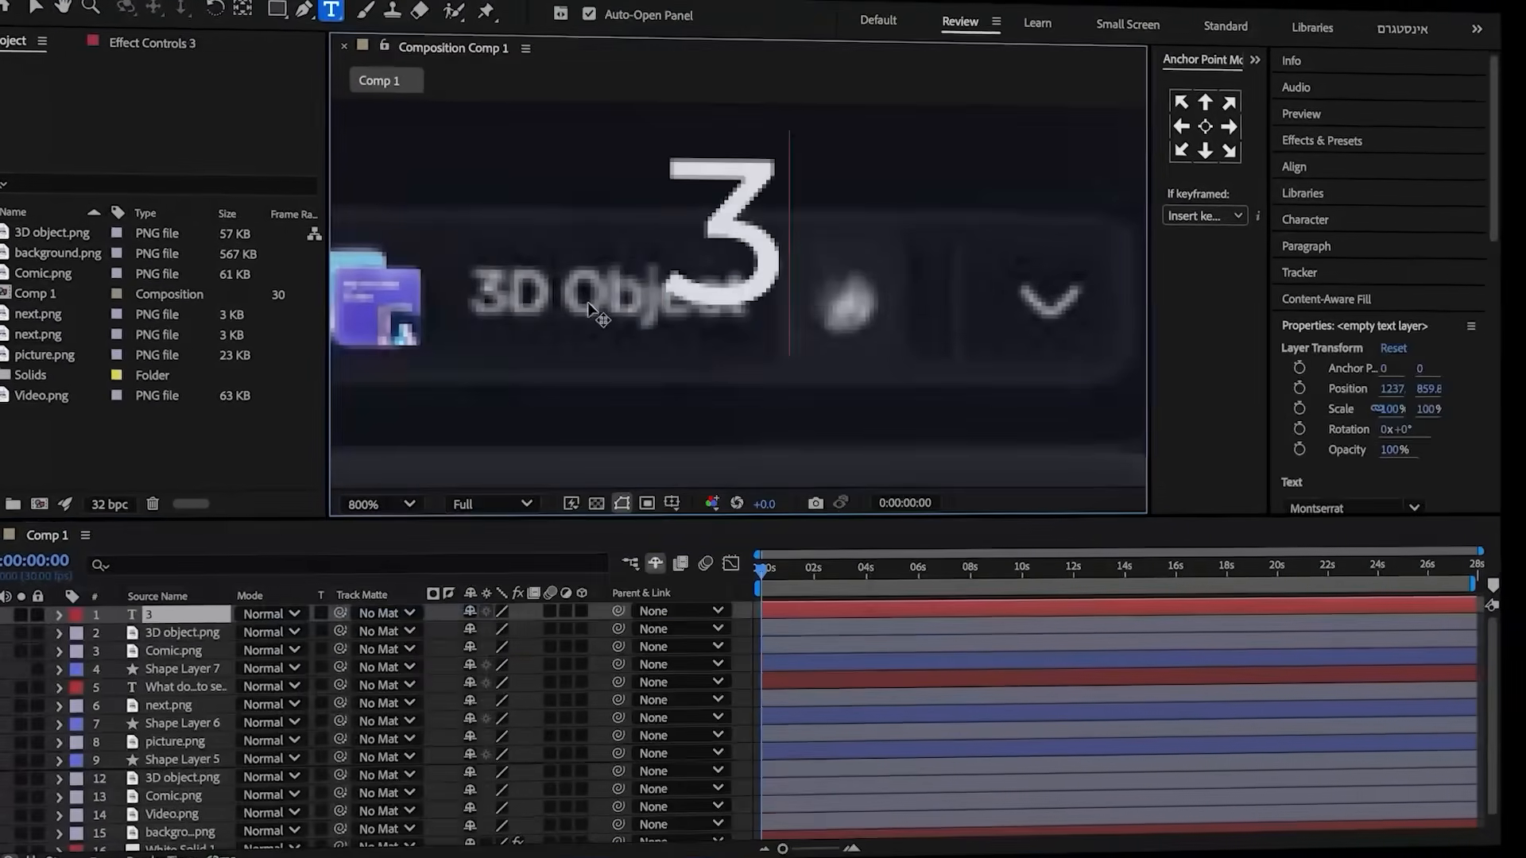
text(v)
key(ctrl+alt+Home)
- Scale the "3D object" text to 28.7% by 32%, align it over the tag's blurry label and reduce its opacity
drag(866, 243, 597, 293)
key(s)
drag(521, 630, 469, 635)
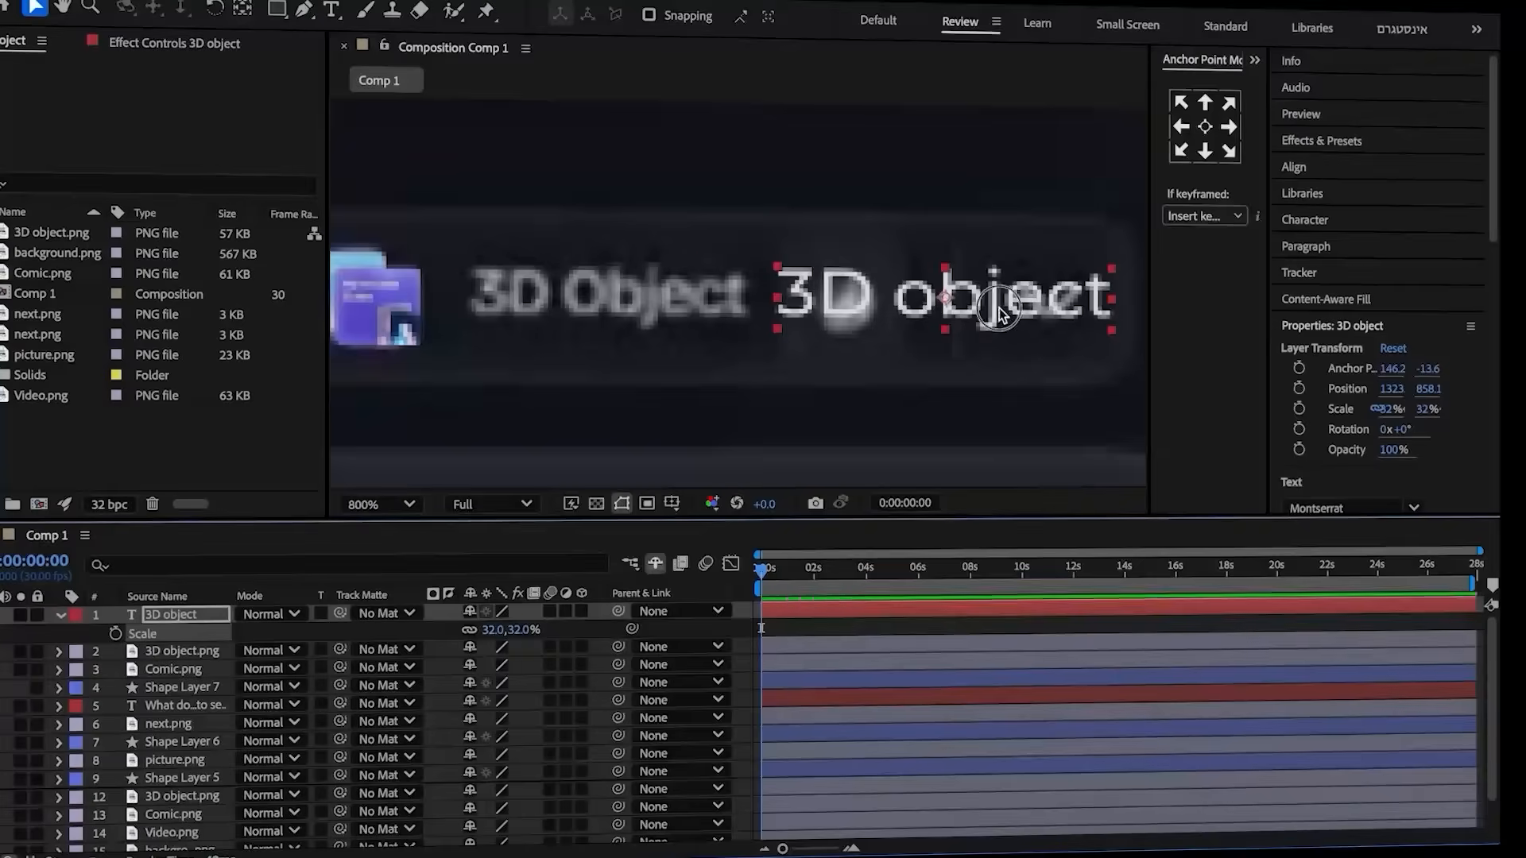
drag(998, 309, 672, 307)
drag(494, 629, 487, 630)
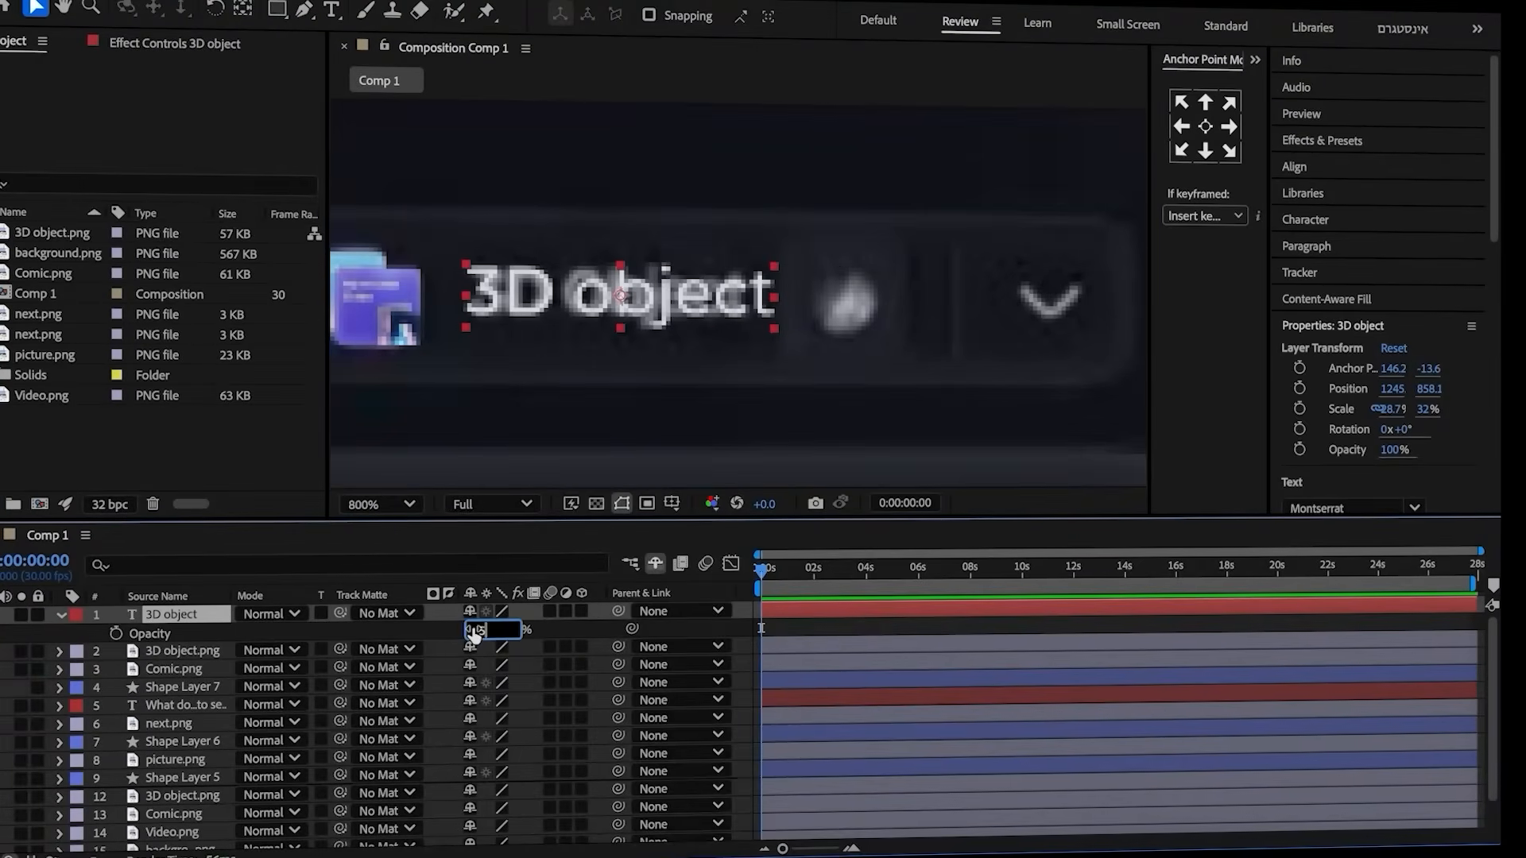
key(Return)
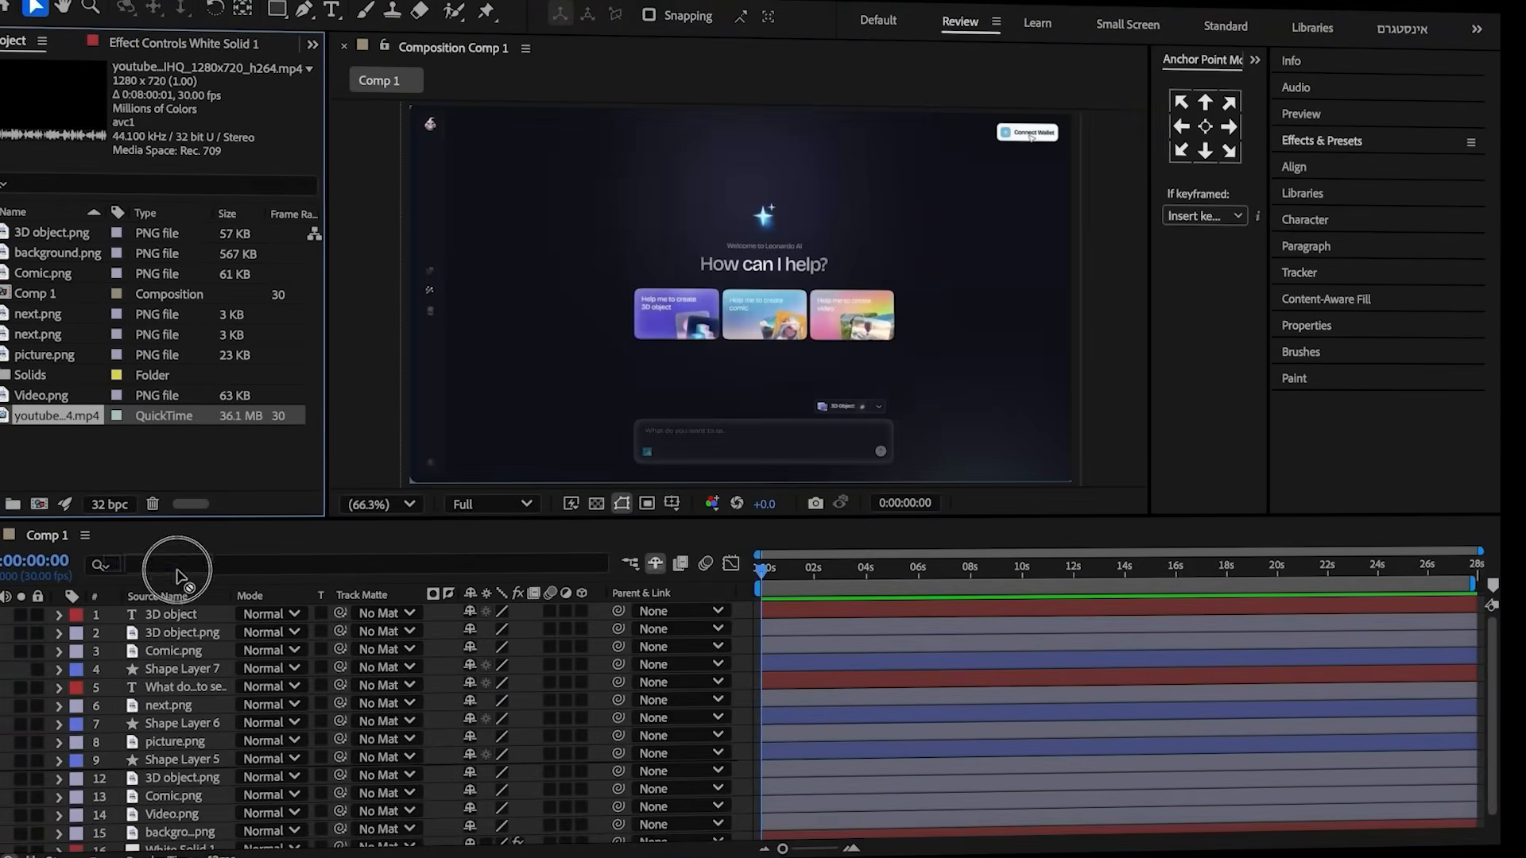
- Add the youtube mp4 video as the top layer, scale it to 4% and position it over the tag's flame icon
drag(161, 613, 239, 583)
key(s)
drag(524, 634, 462, 636)
drag(746, 296, 684, 416)
scroll(655, 419, up, 4)
drag(516, 635, 506, 640)
drag(1028, 397, 1034, 312)
- Apply the Linear Color Key effect to the video and sample its black background as the key colour
click(1321, 141)
click(1391, 165)
text(linear)
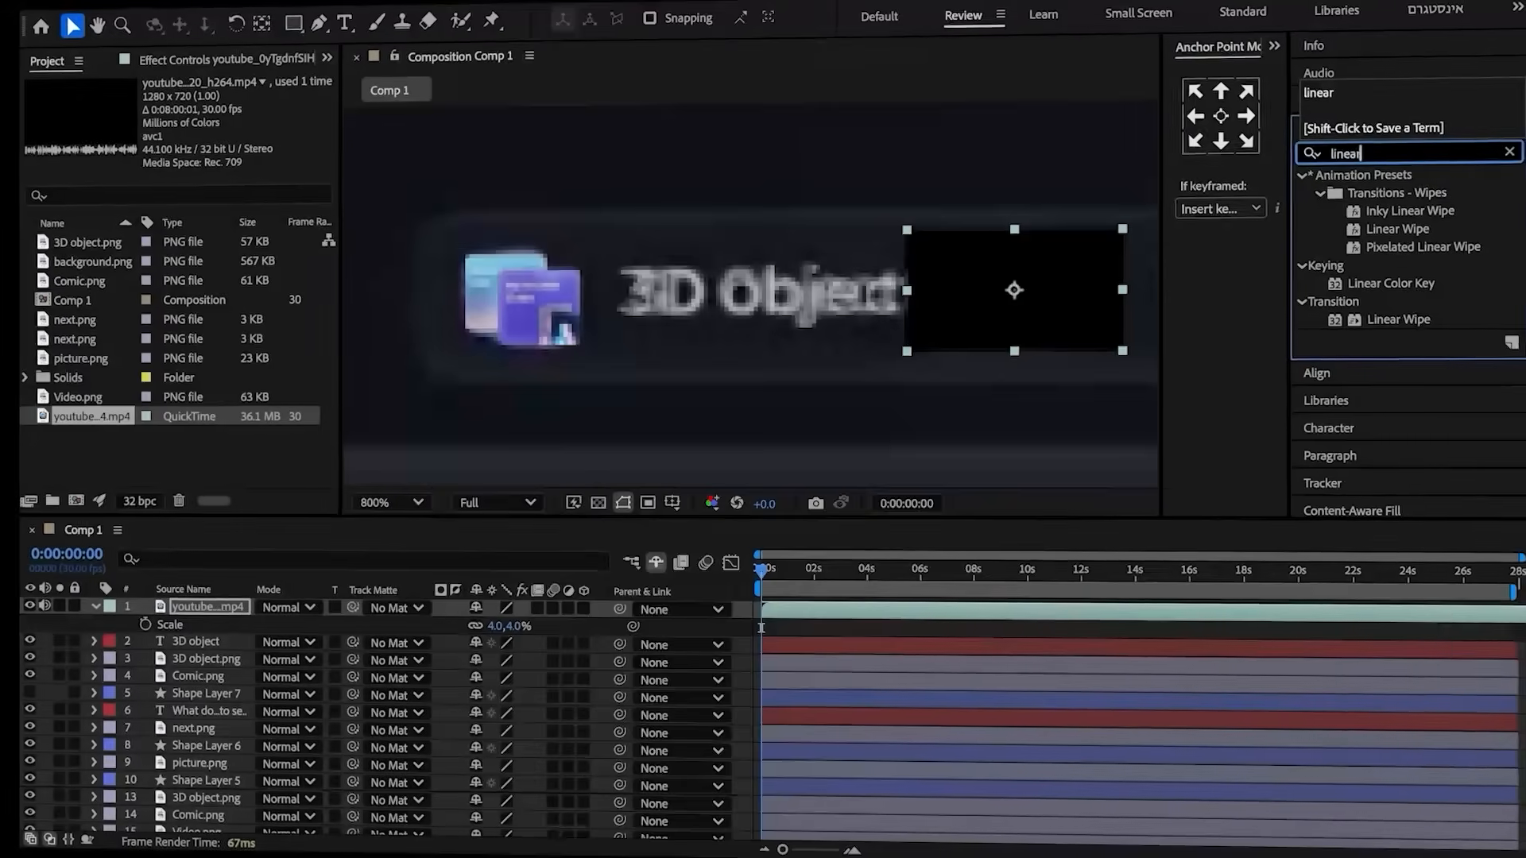
double_click(1389, 283)
click(231, 265)
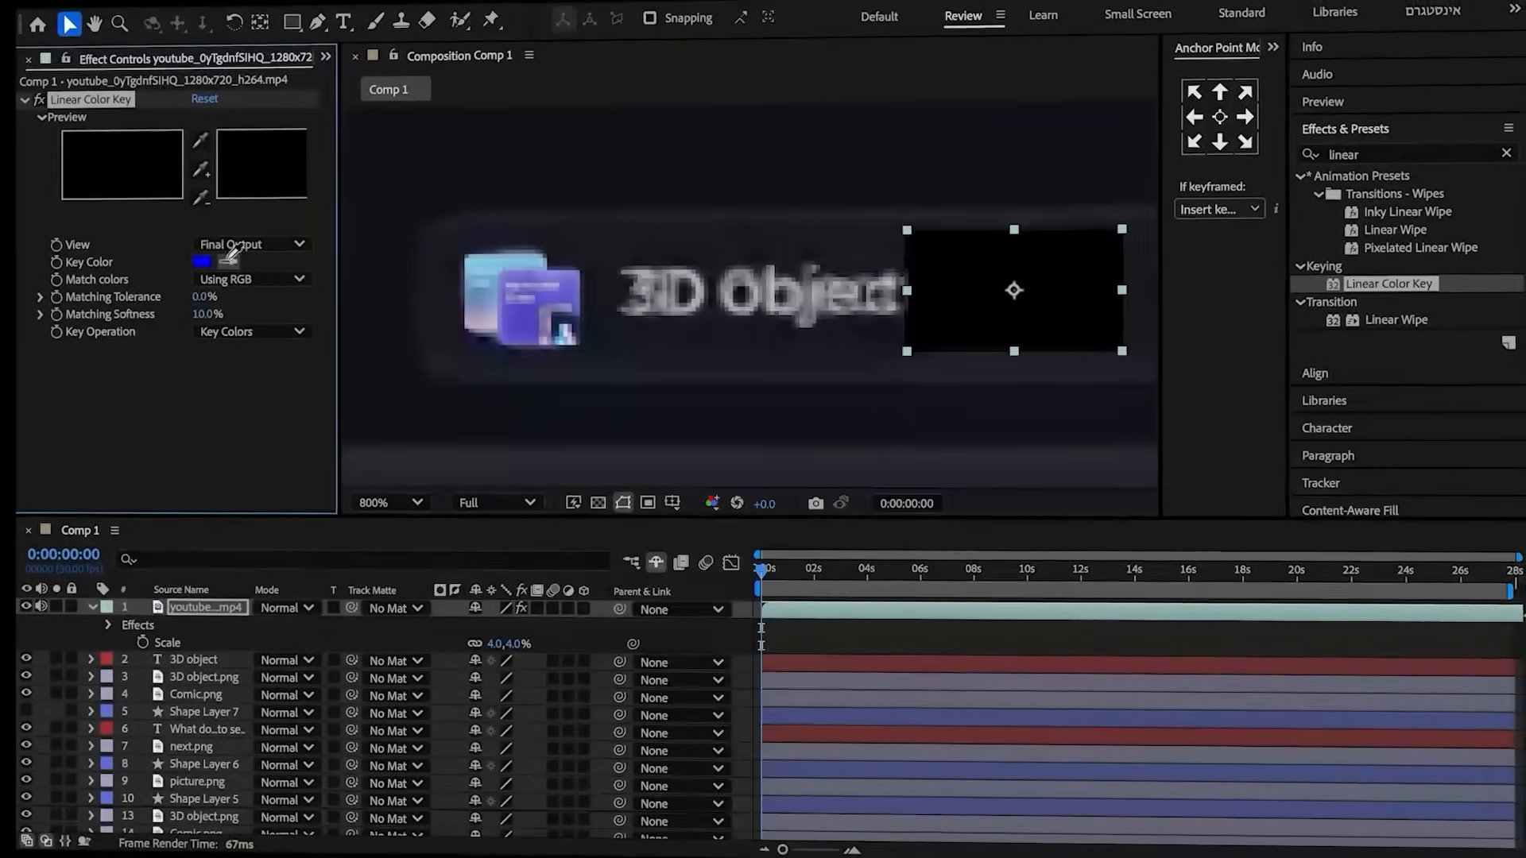
click(974, 253)
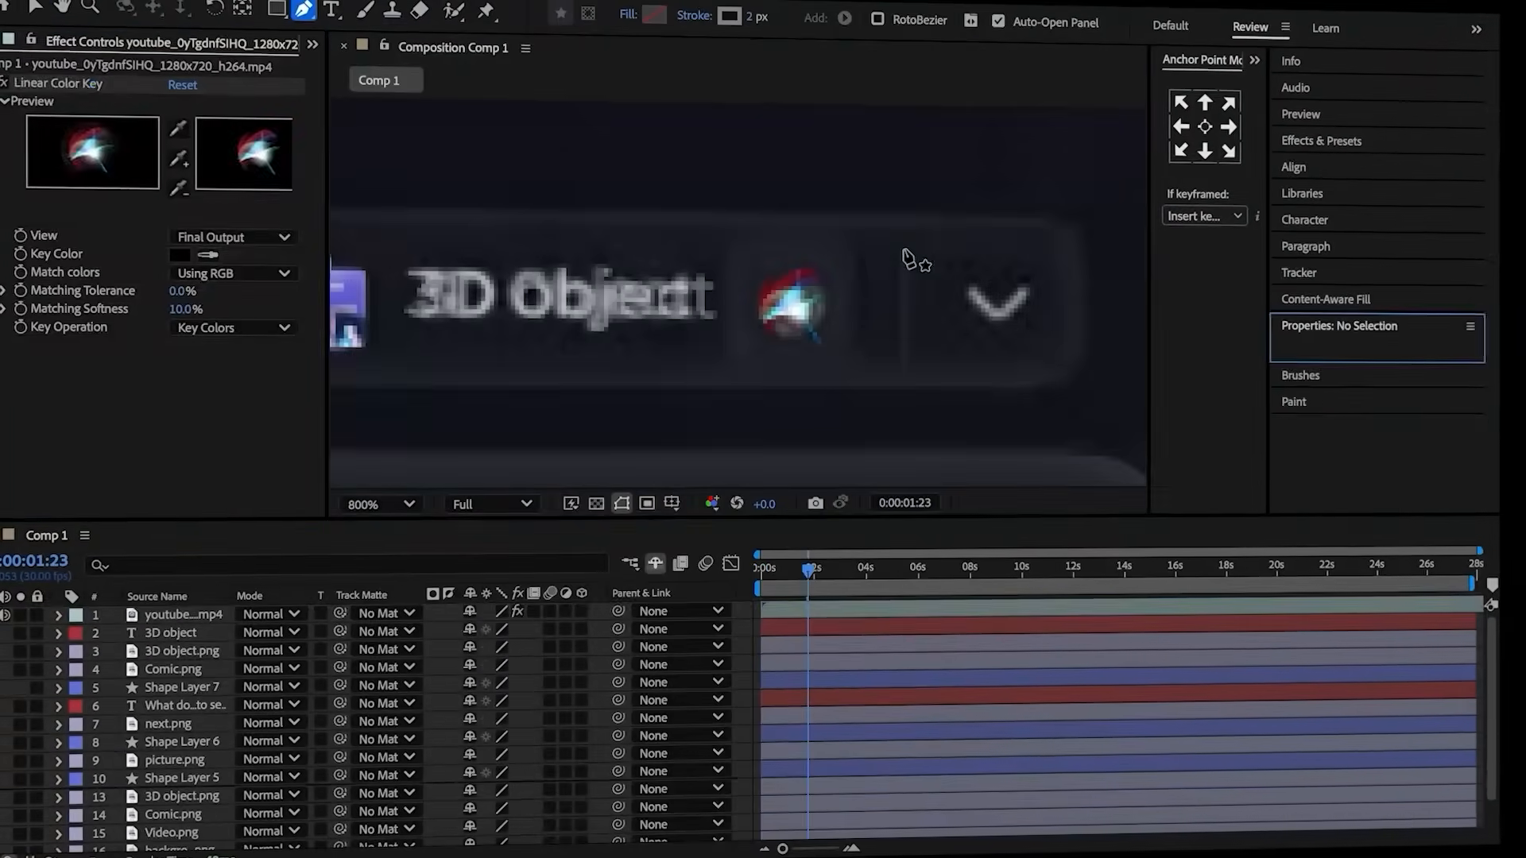
- Draw a vertical divider line with a 2 px stroke between the tag's flame icon and its down arrow
click(904, 246)
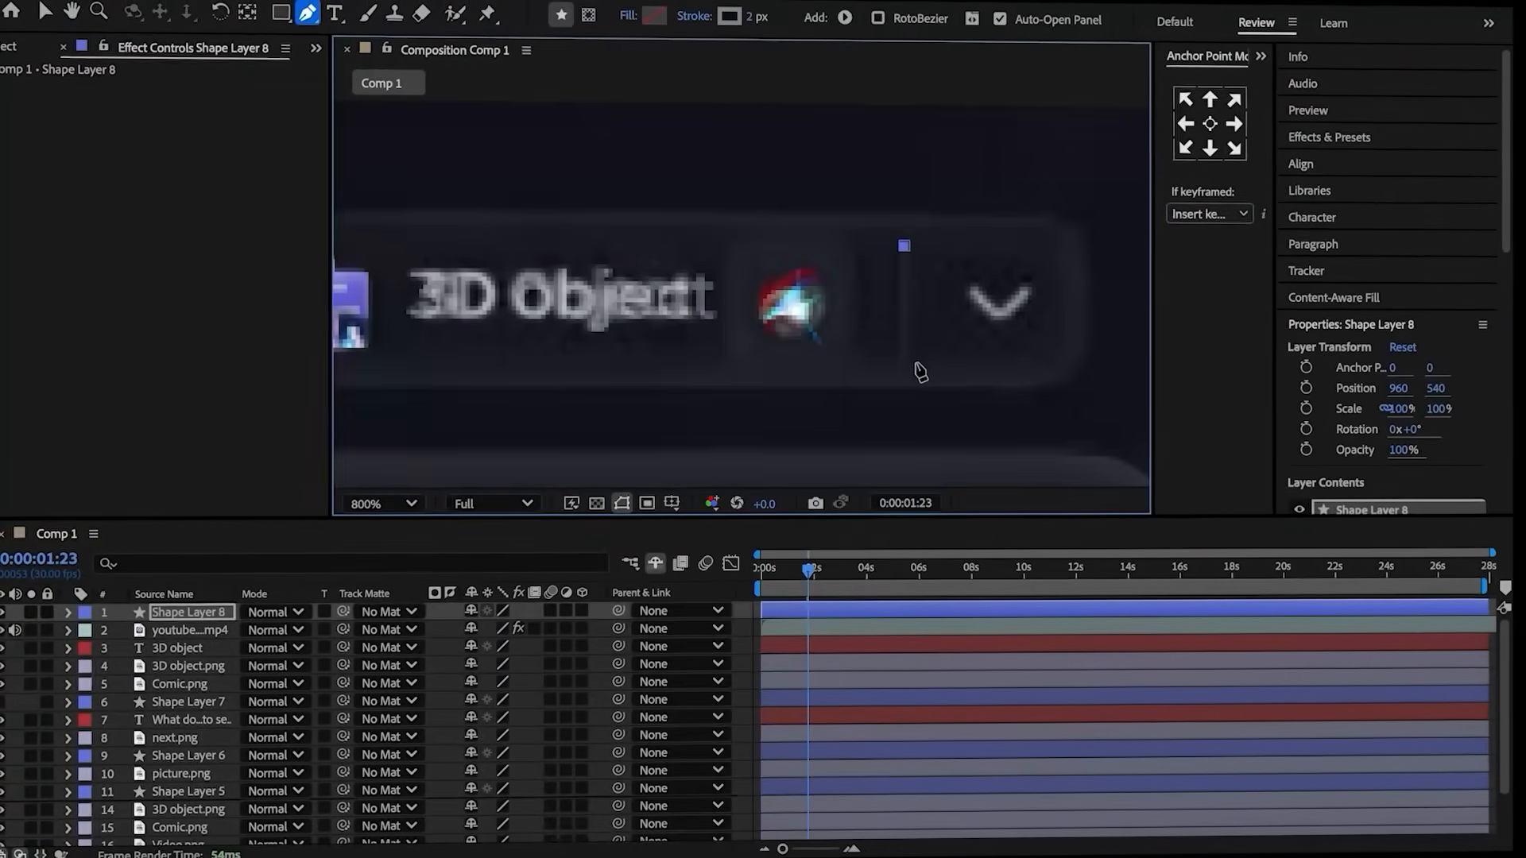
click(904, 353)
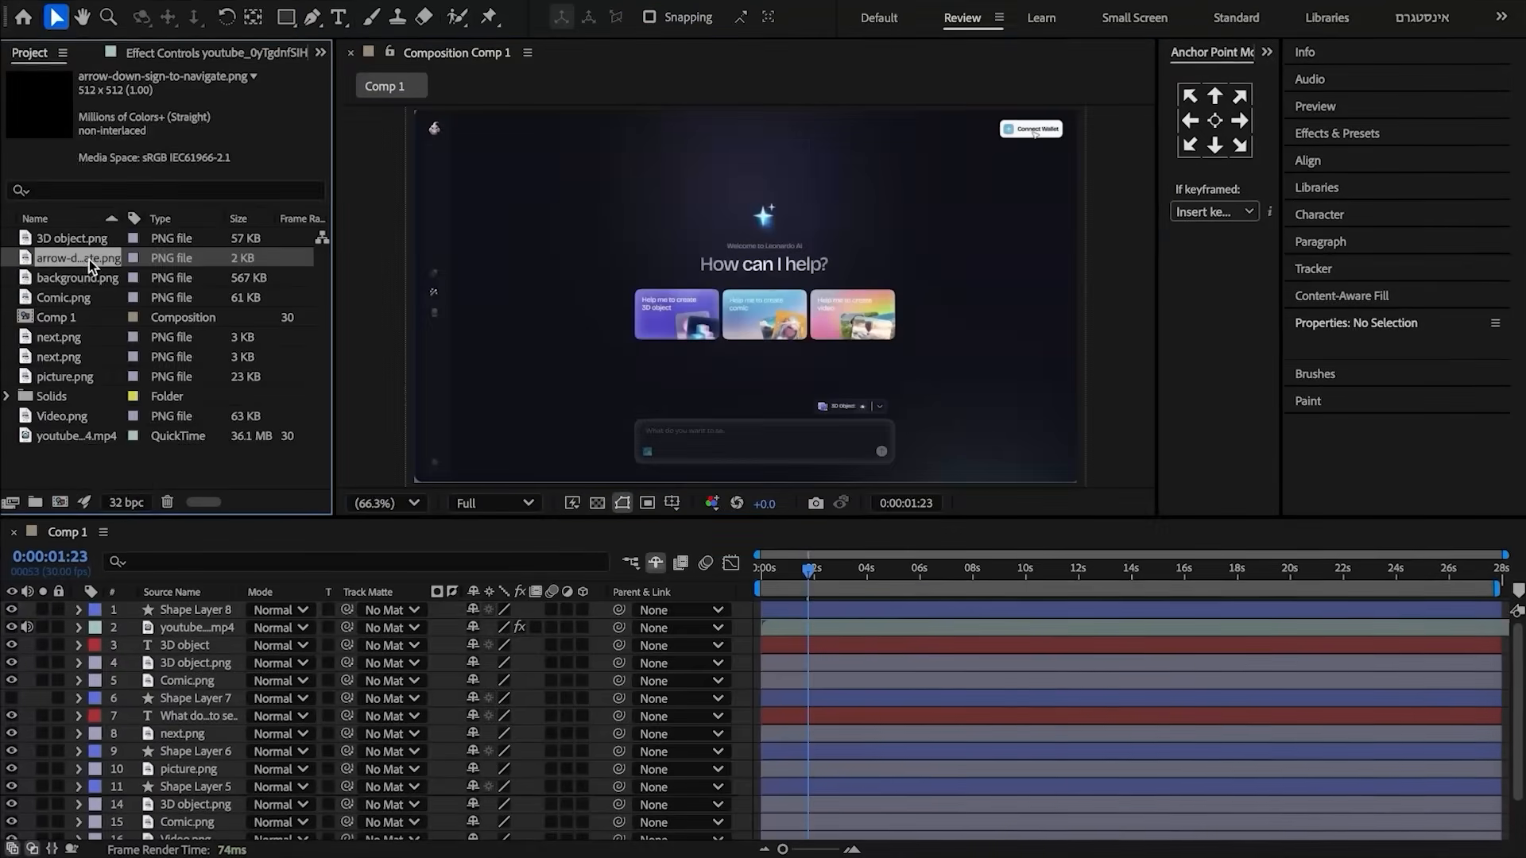
- Add the arrow-down-sign-to-navigate.png image as the top layer, scale it to 3.5% and align it over the tag's down arrow
drag(128, 545, 126, 610)
key(s)
click(528, 628)
text(5)
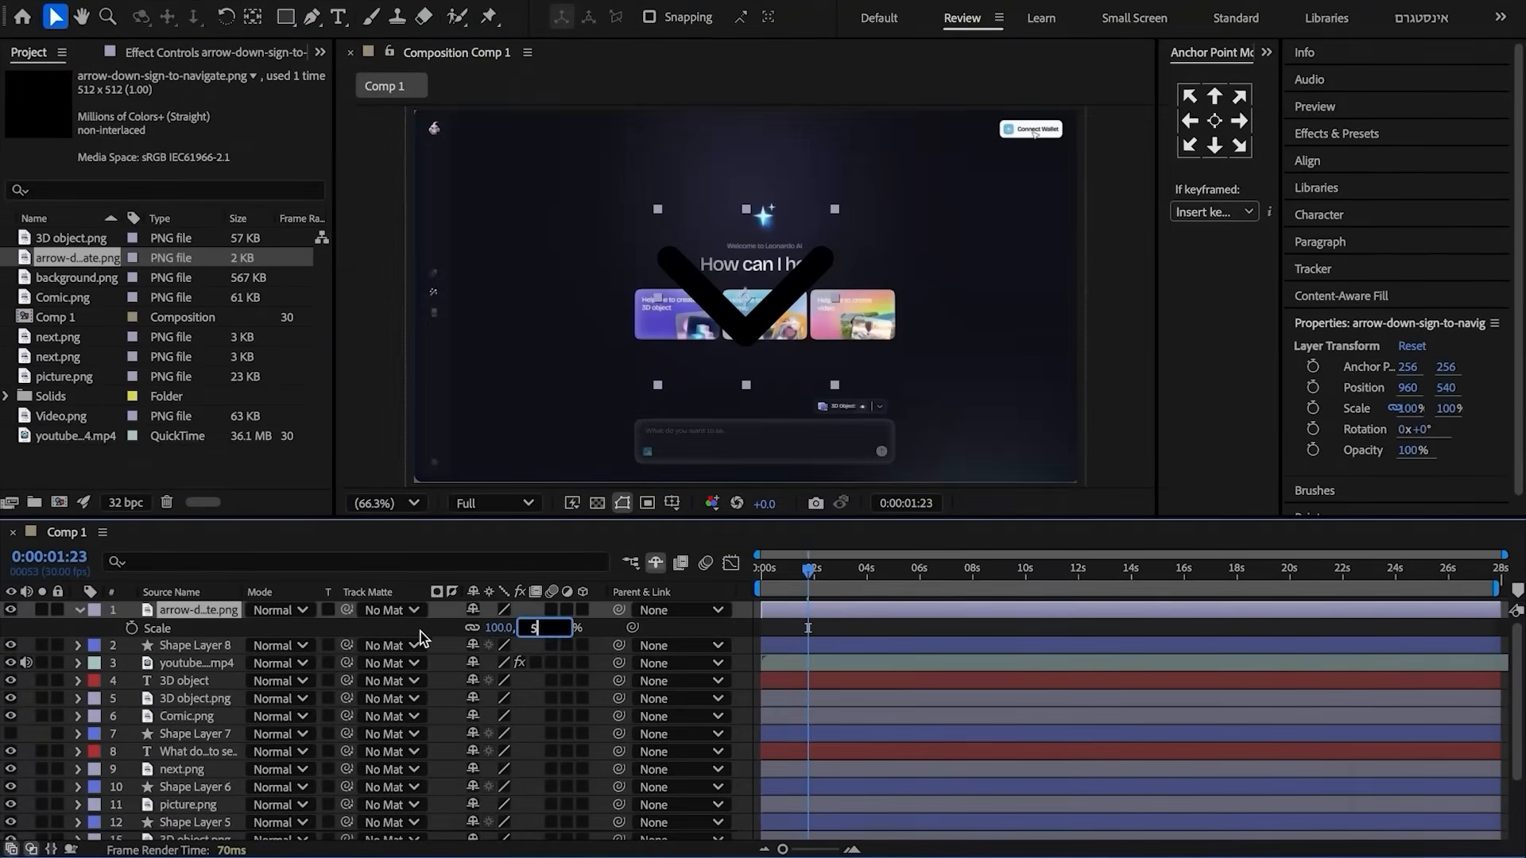
click(420, 632)
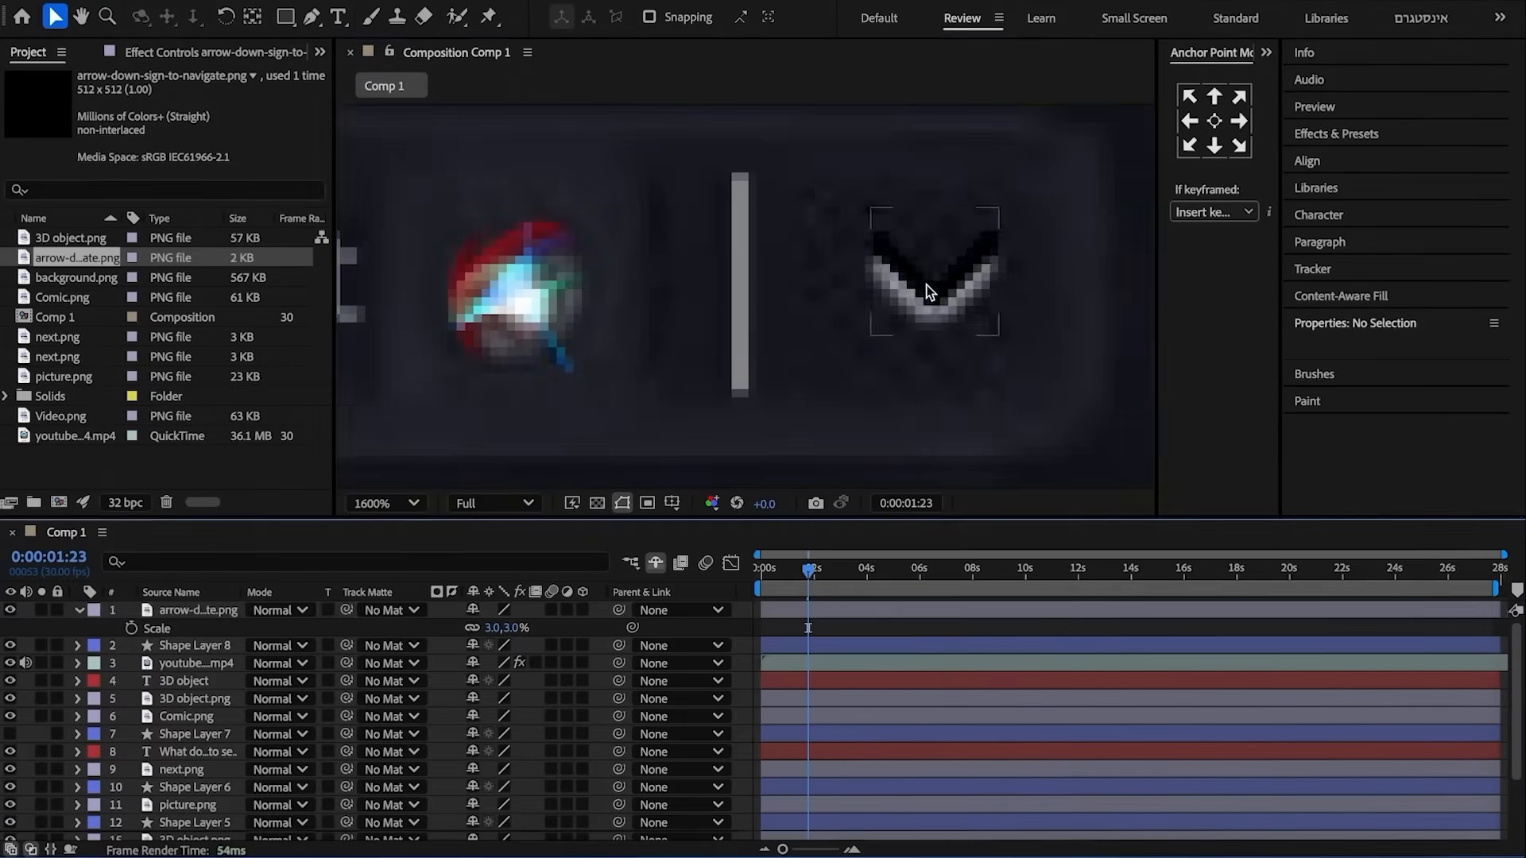
click(934, 288)
- Apply the Tint effect to the down-arrow image and map black to the light grey sampled from the reference arrow
key(ctrl+5)
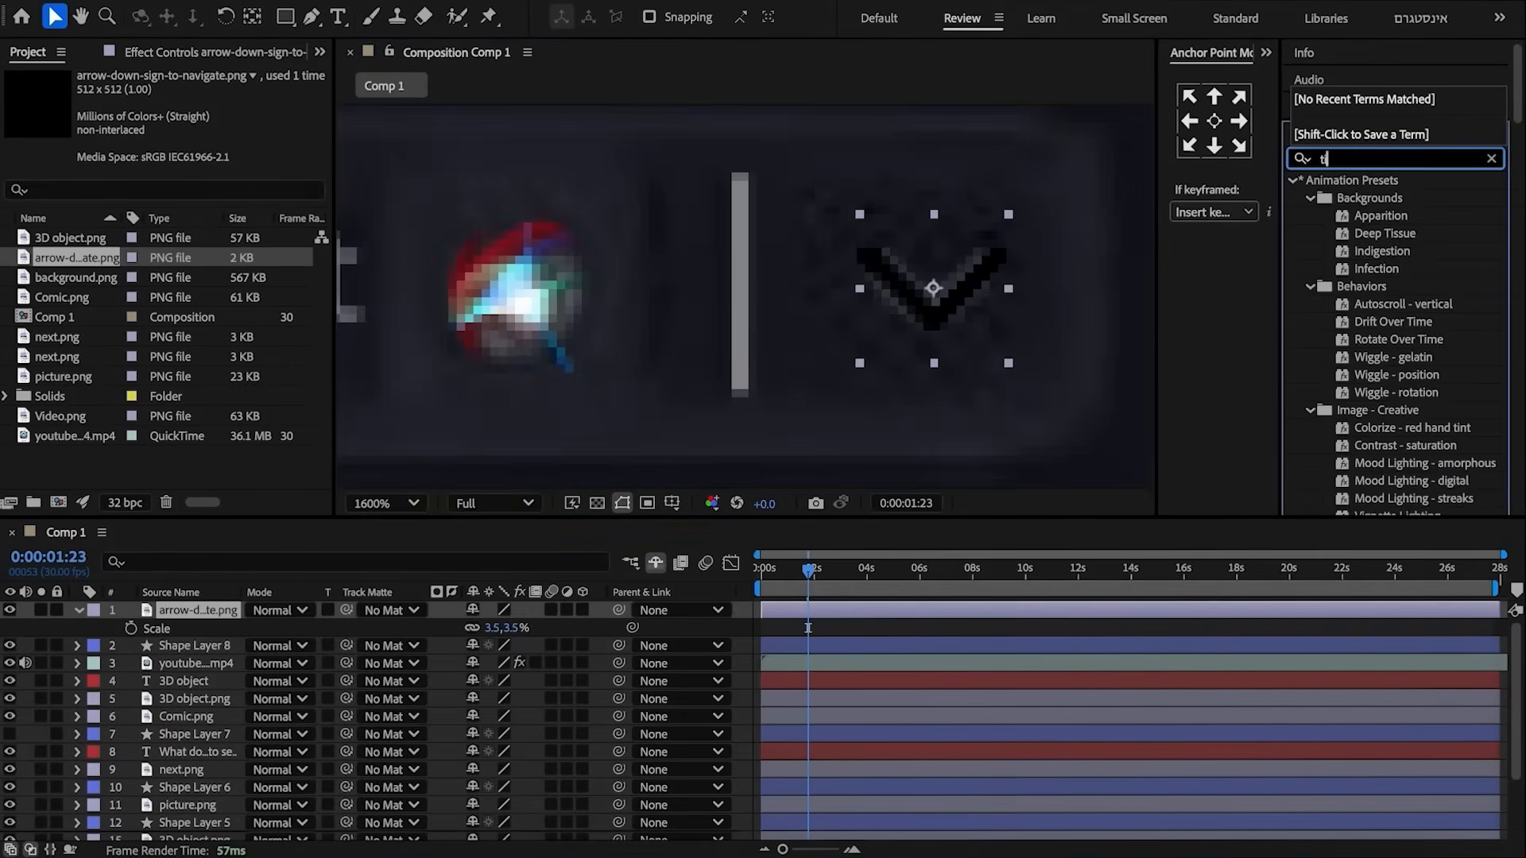
text(tint)
double_click(1375, 249)
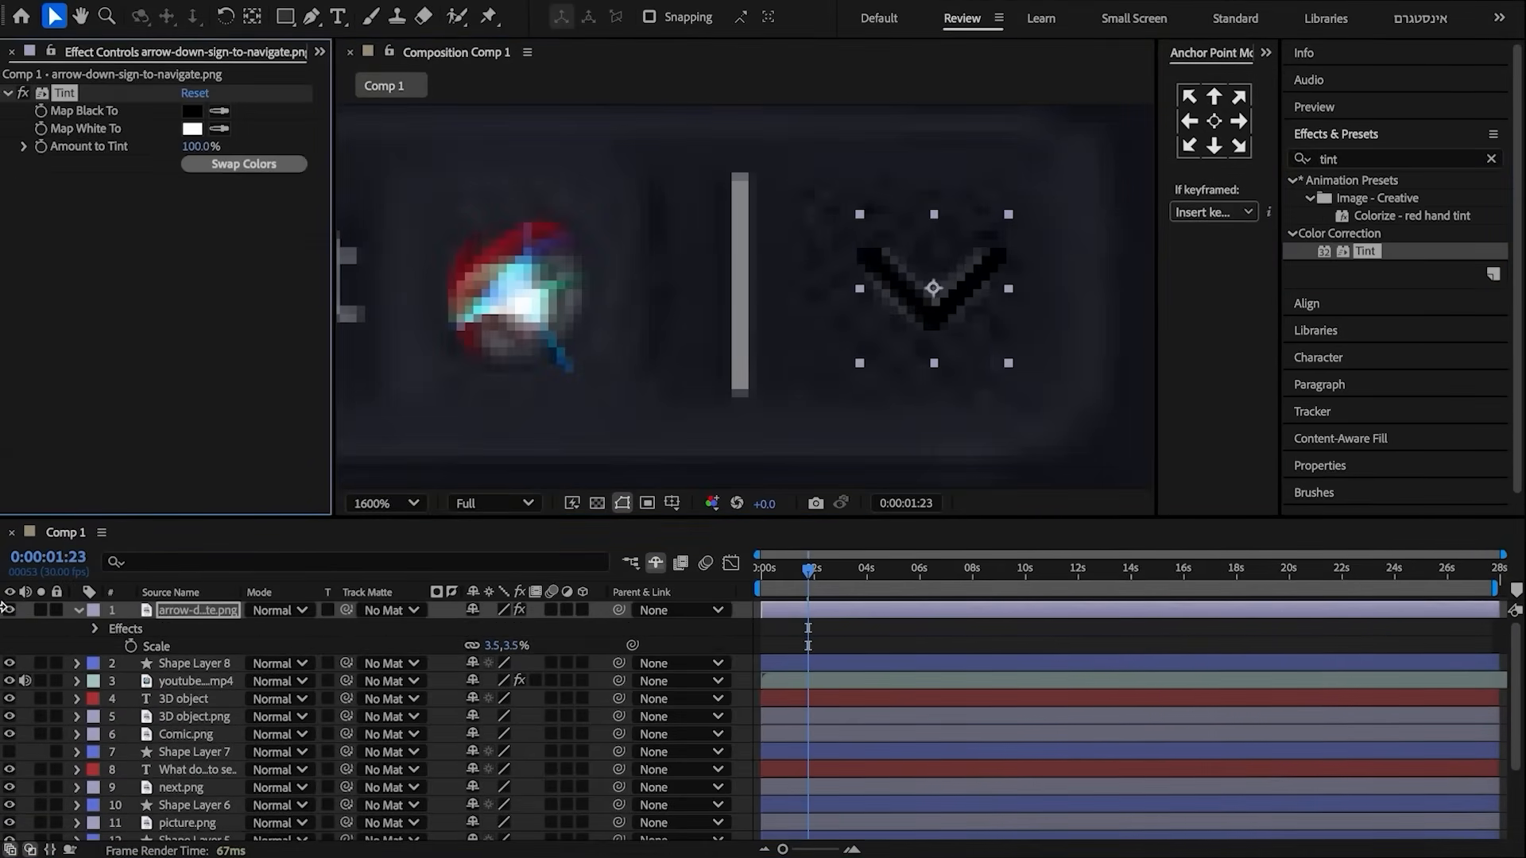
click(10, 611)
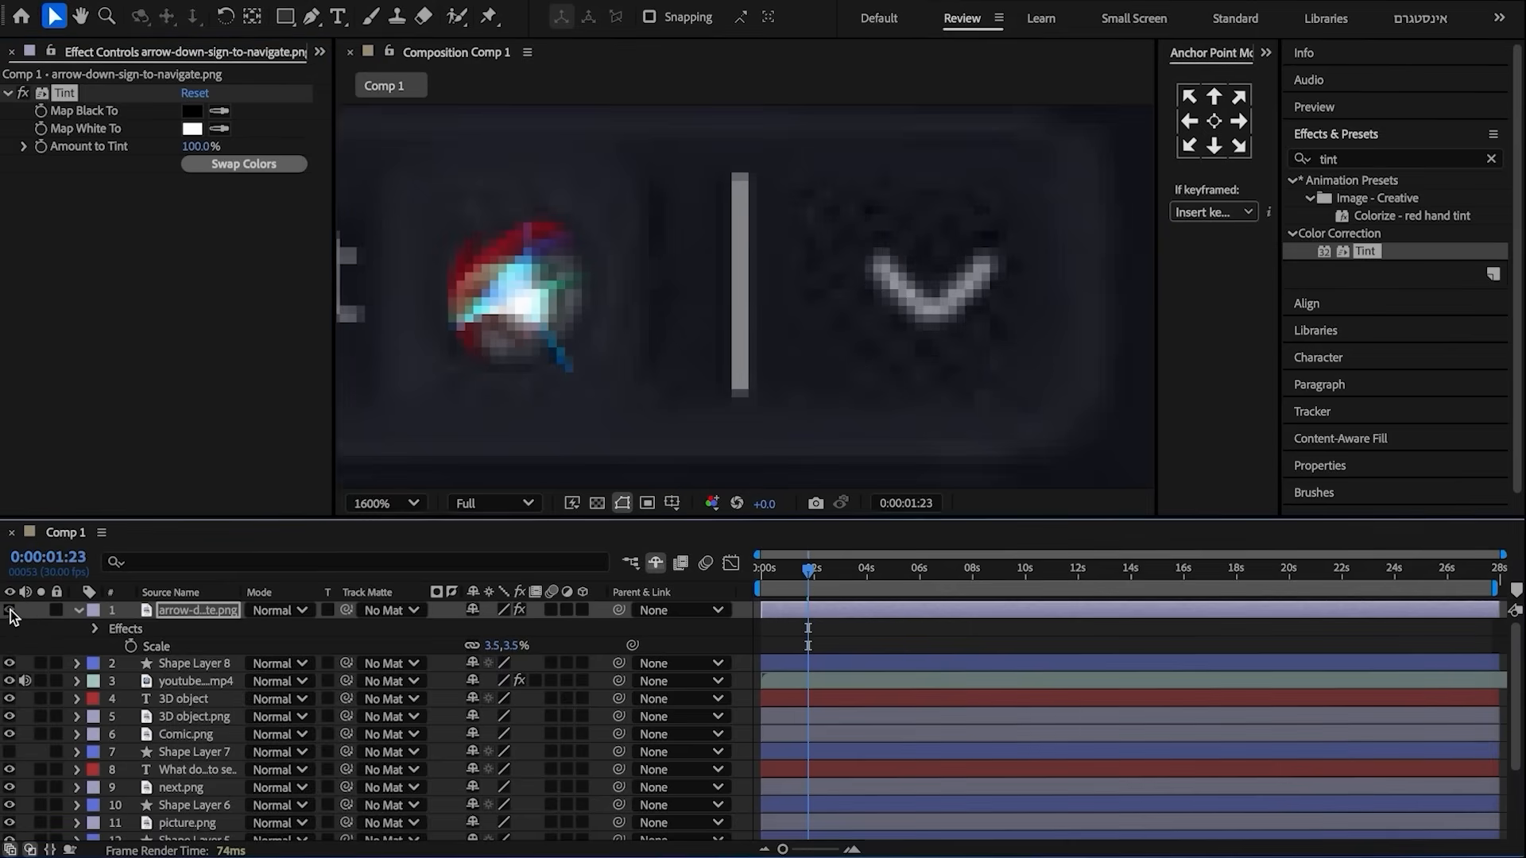
click(229, 125)
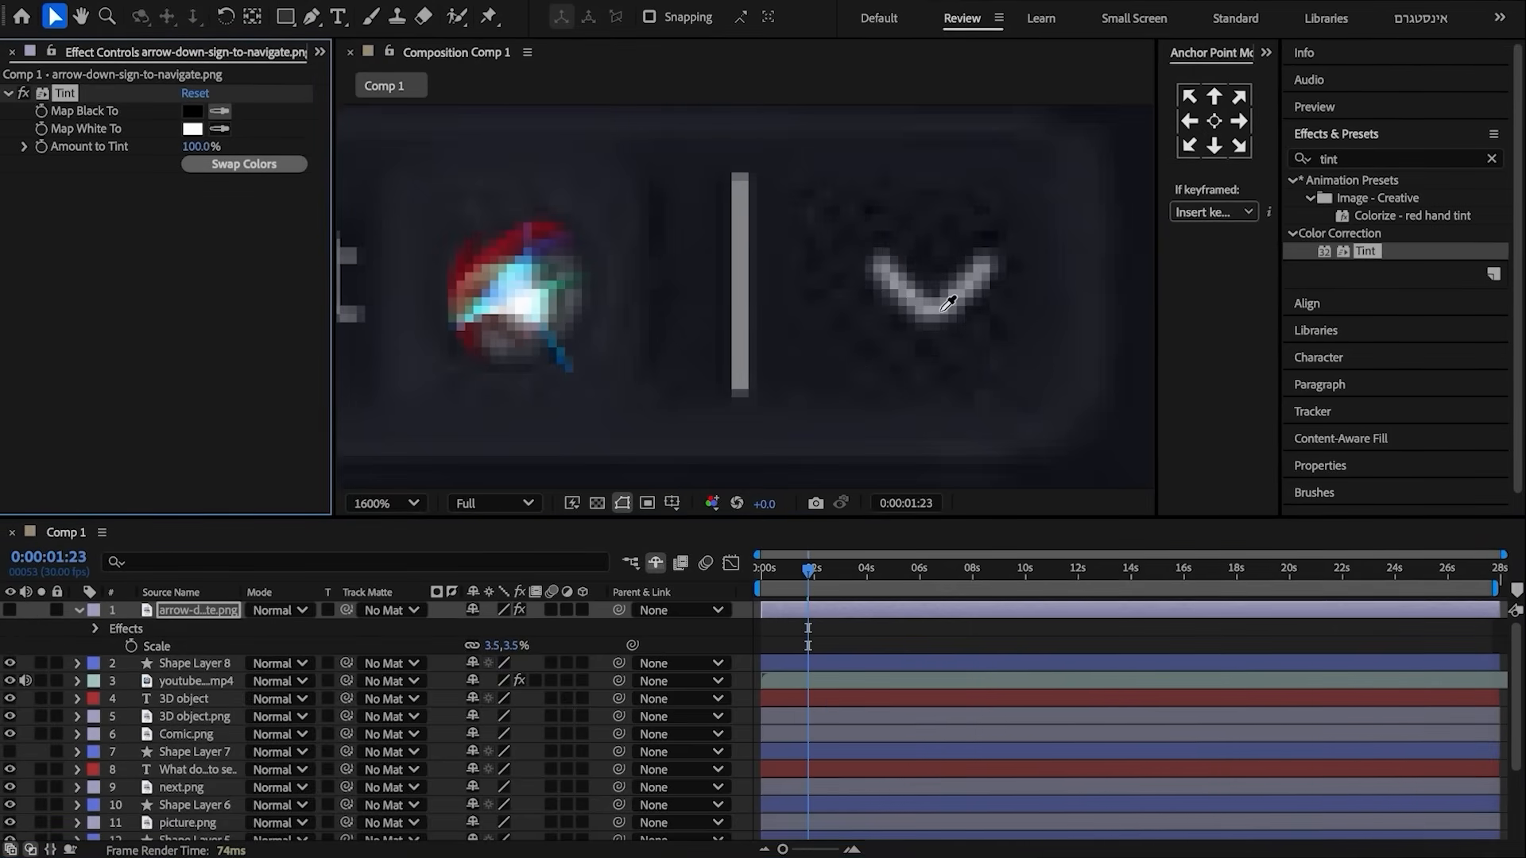
click(10, 611)
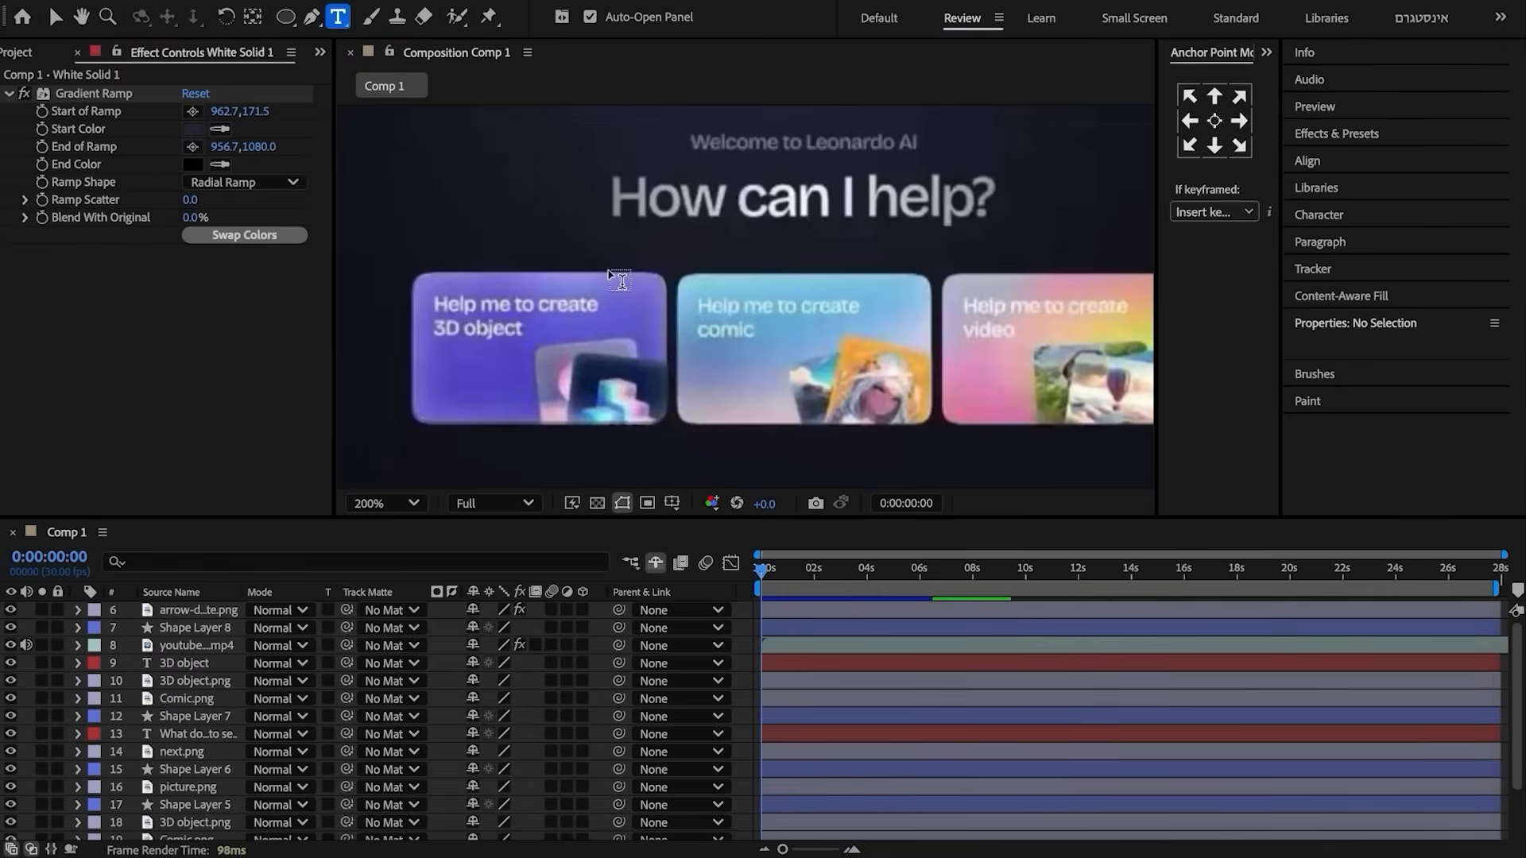
- Add the text "How can I help?", centre its anchor point and align it over the reference heading
click(621, 280)
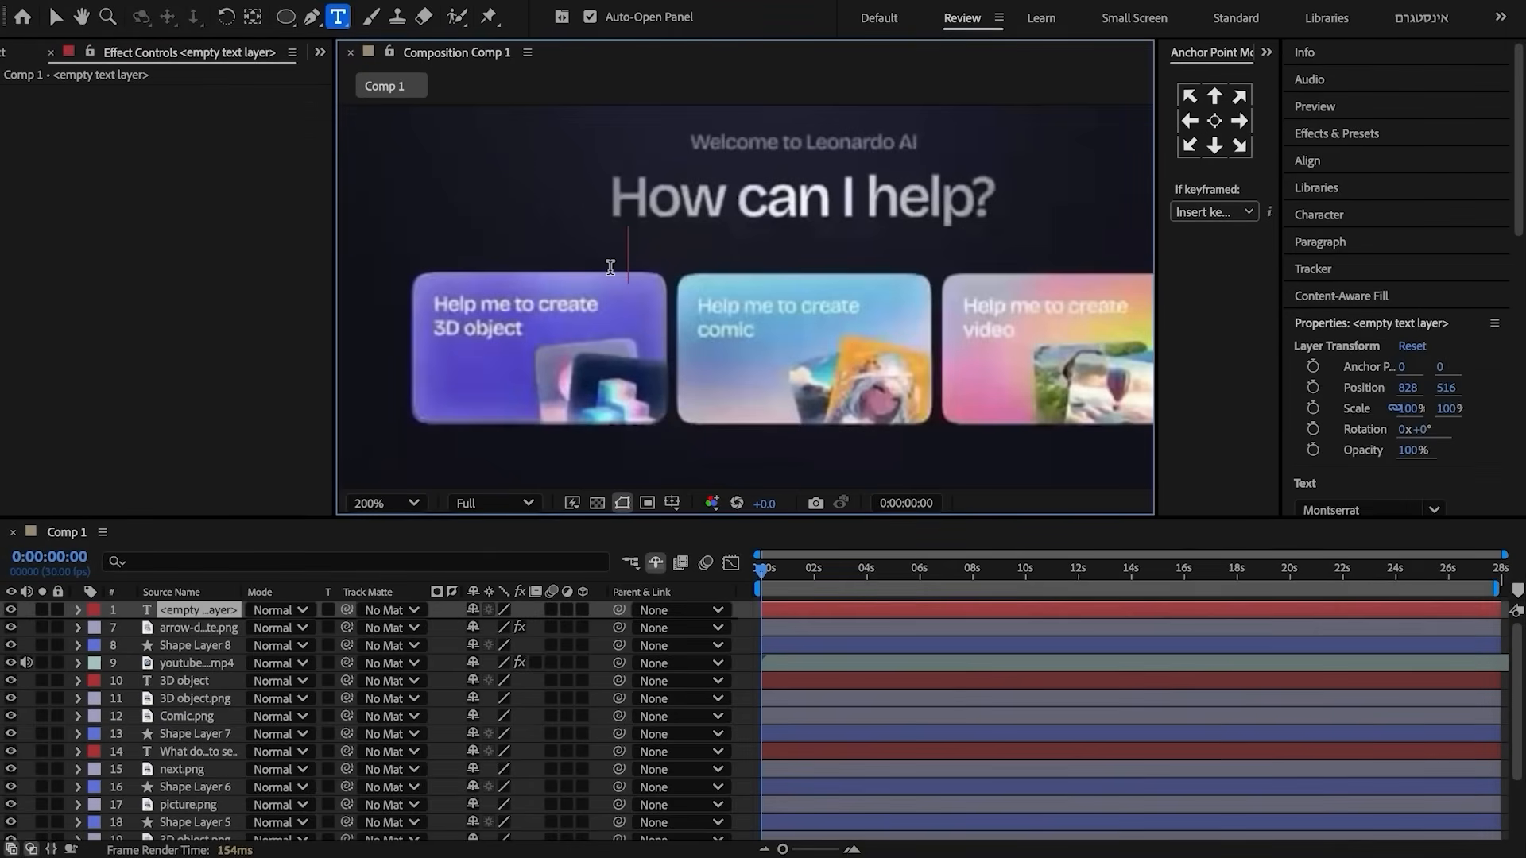
text(How can I help?)
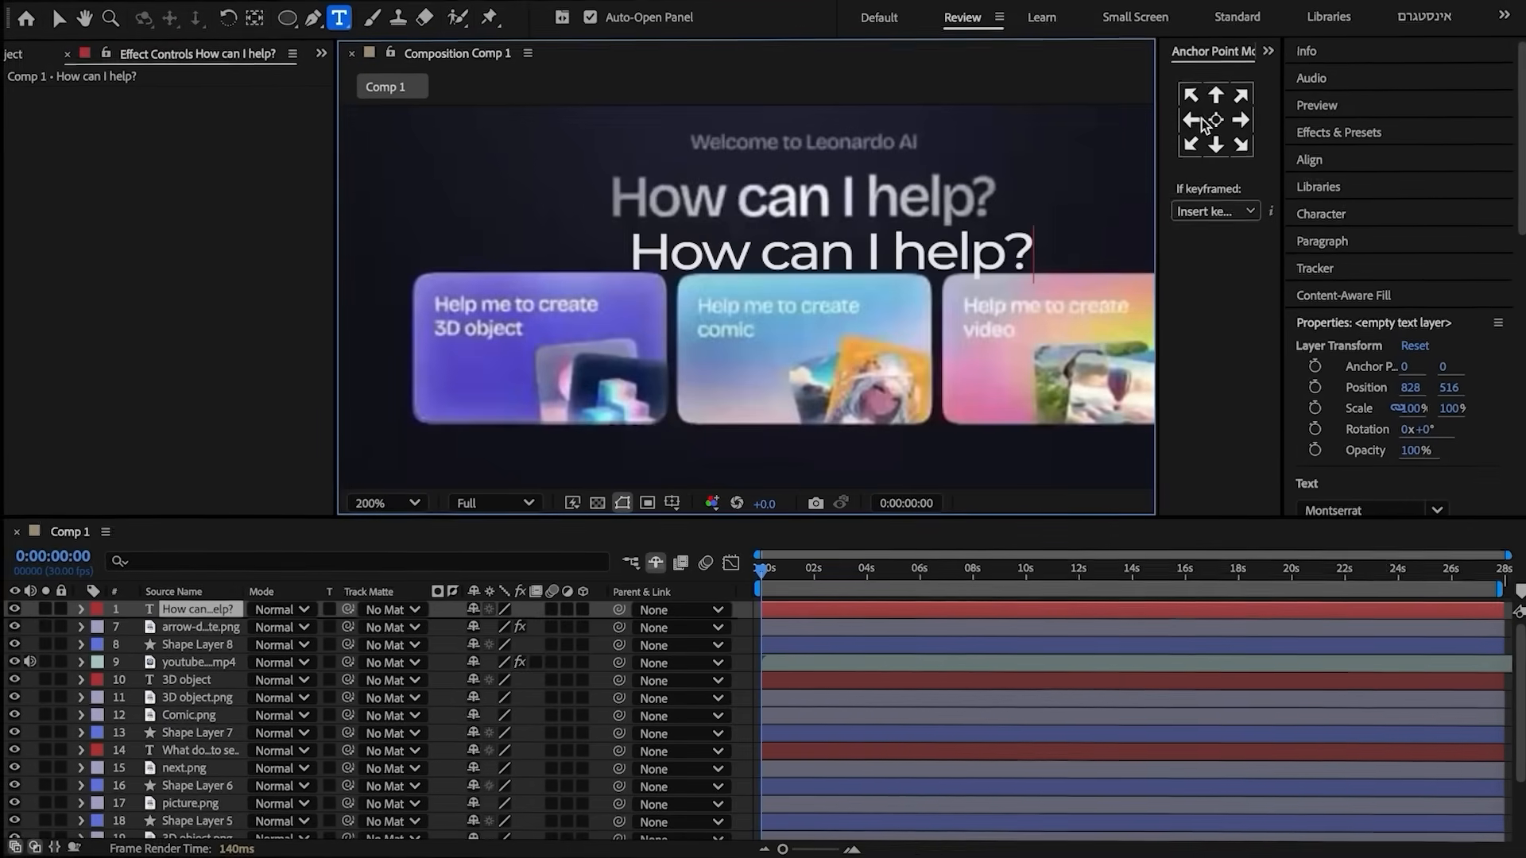
click(1221, 119)
key(v)
drag(782, 252, 761, 197)
- Apply the Gradient Ramp effect to the heading text as a radial ramp from its centre to its upper-left corner
click(1332, 129)
double_click(1396, 195)
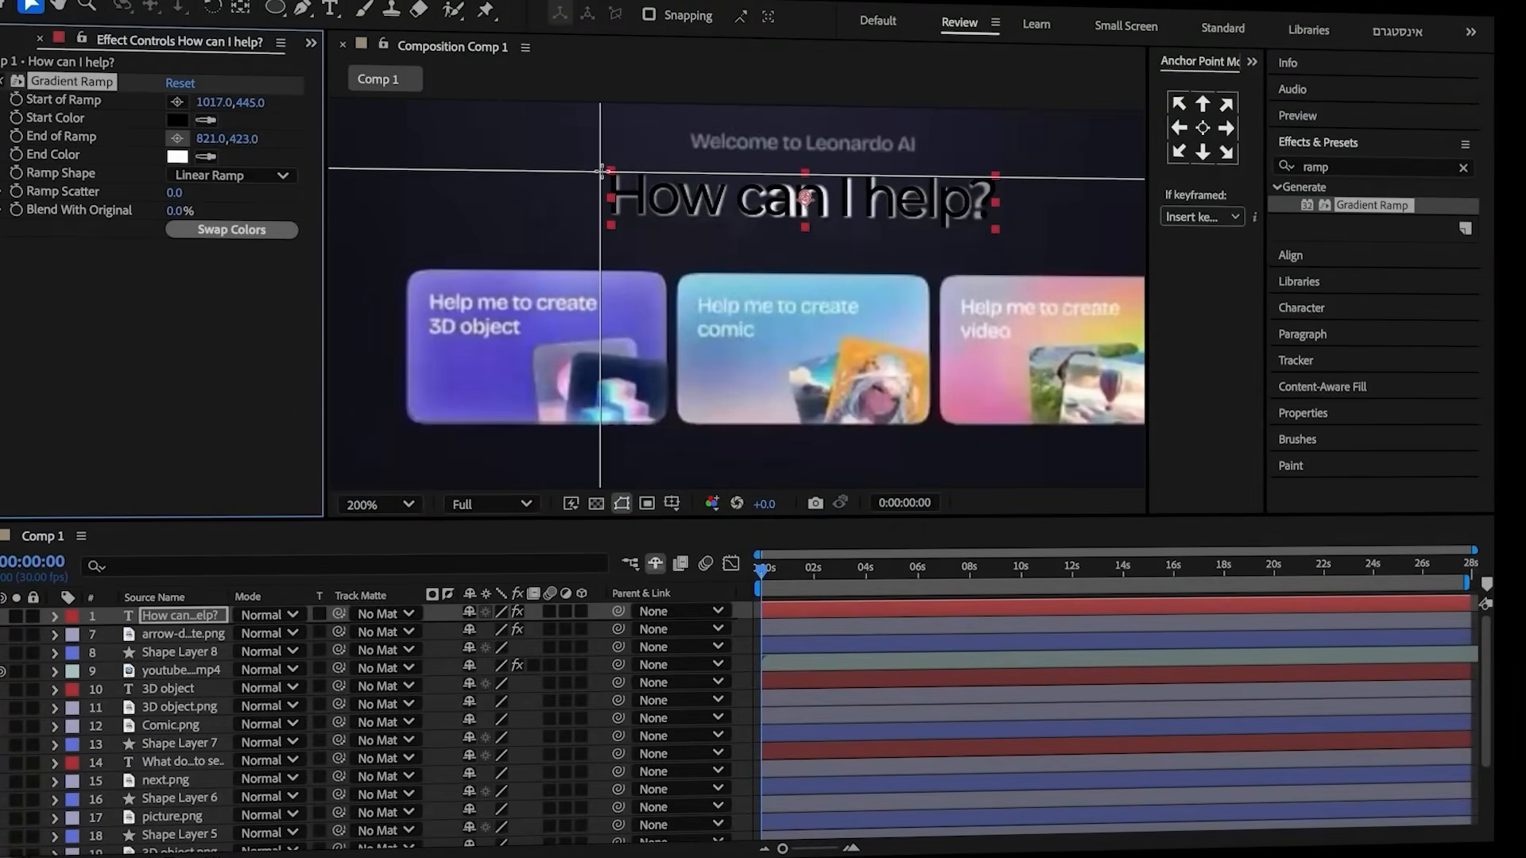
drag(600, 170, 598, 172)
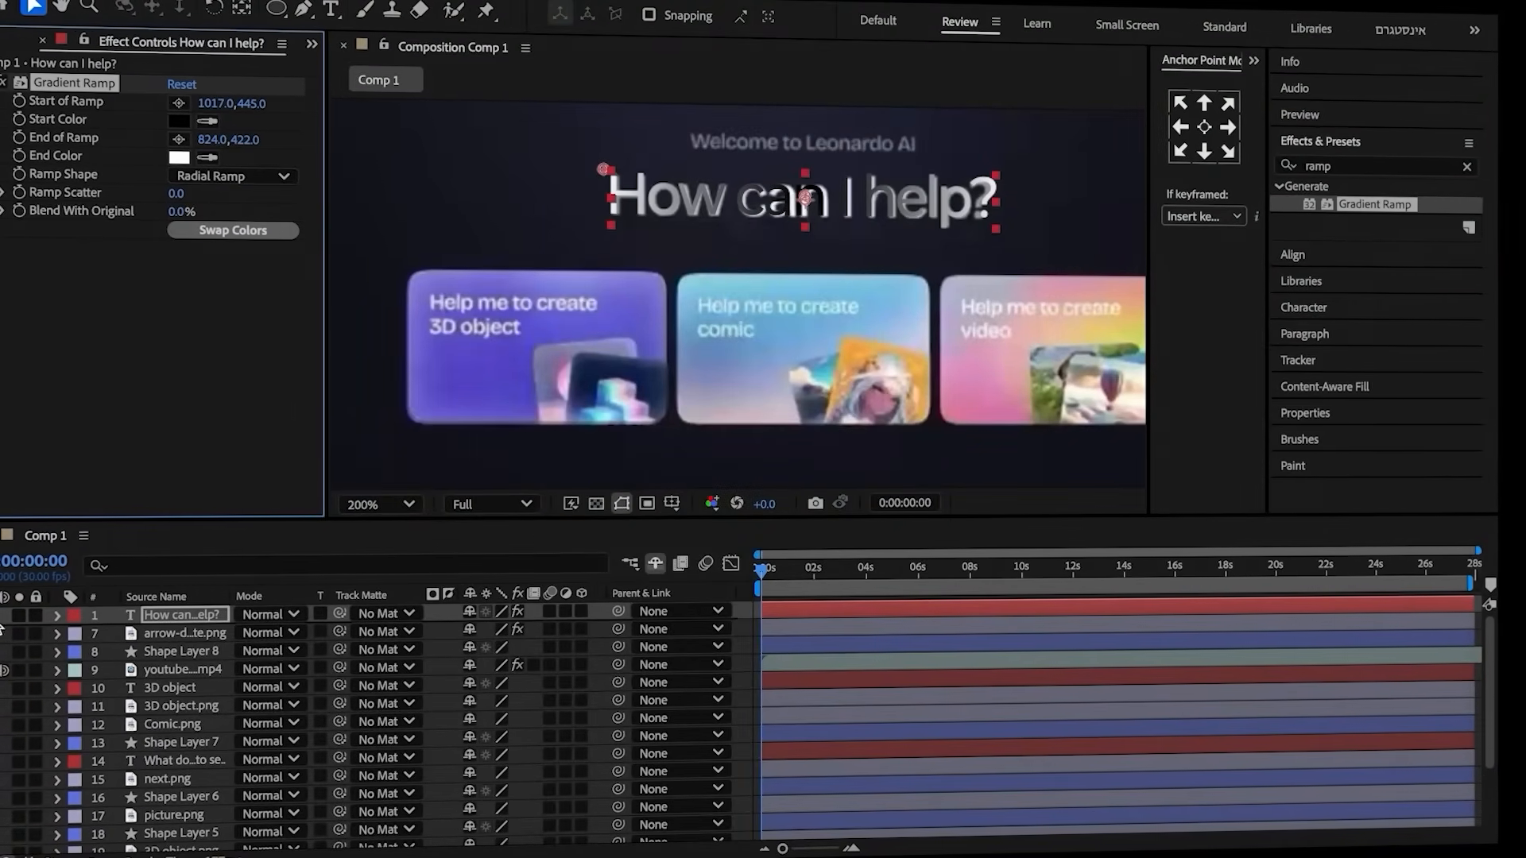
- Set the heading ramp's start colour to white and sample its end colour from the grey H of the reference heading
click(179, 121)
click(531, 324)
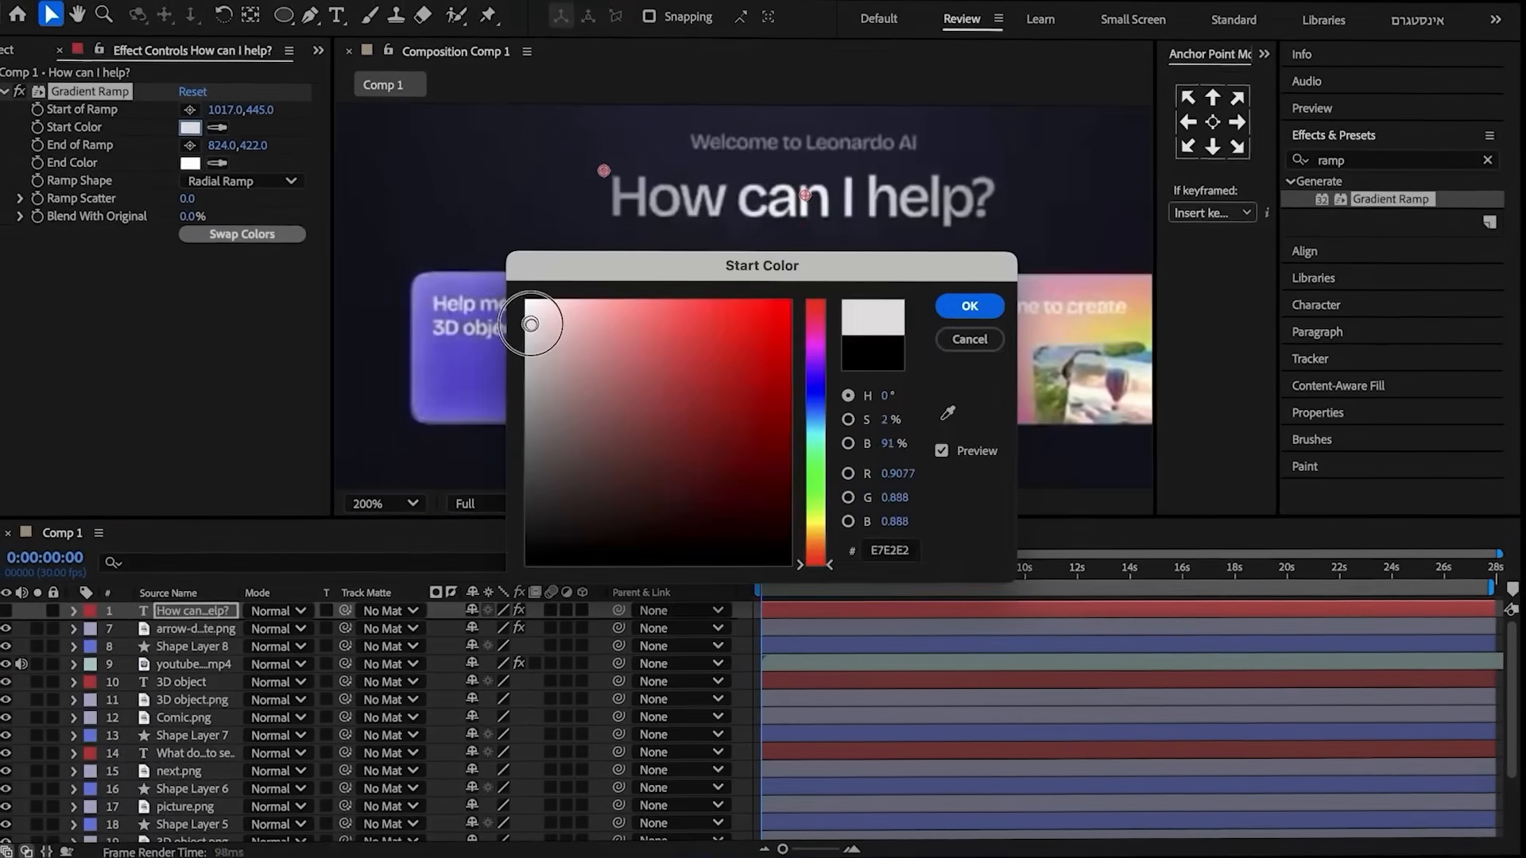
drag(531, 325, 525, 299)
click(970, 306)
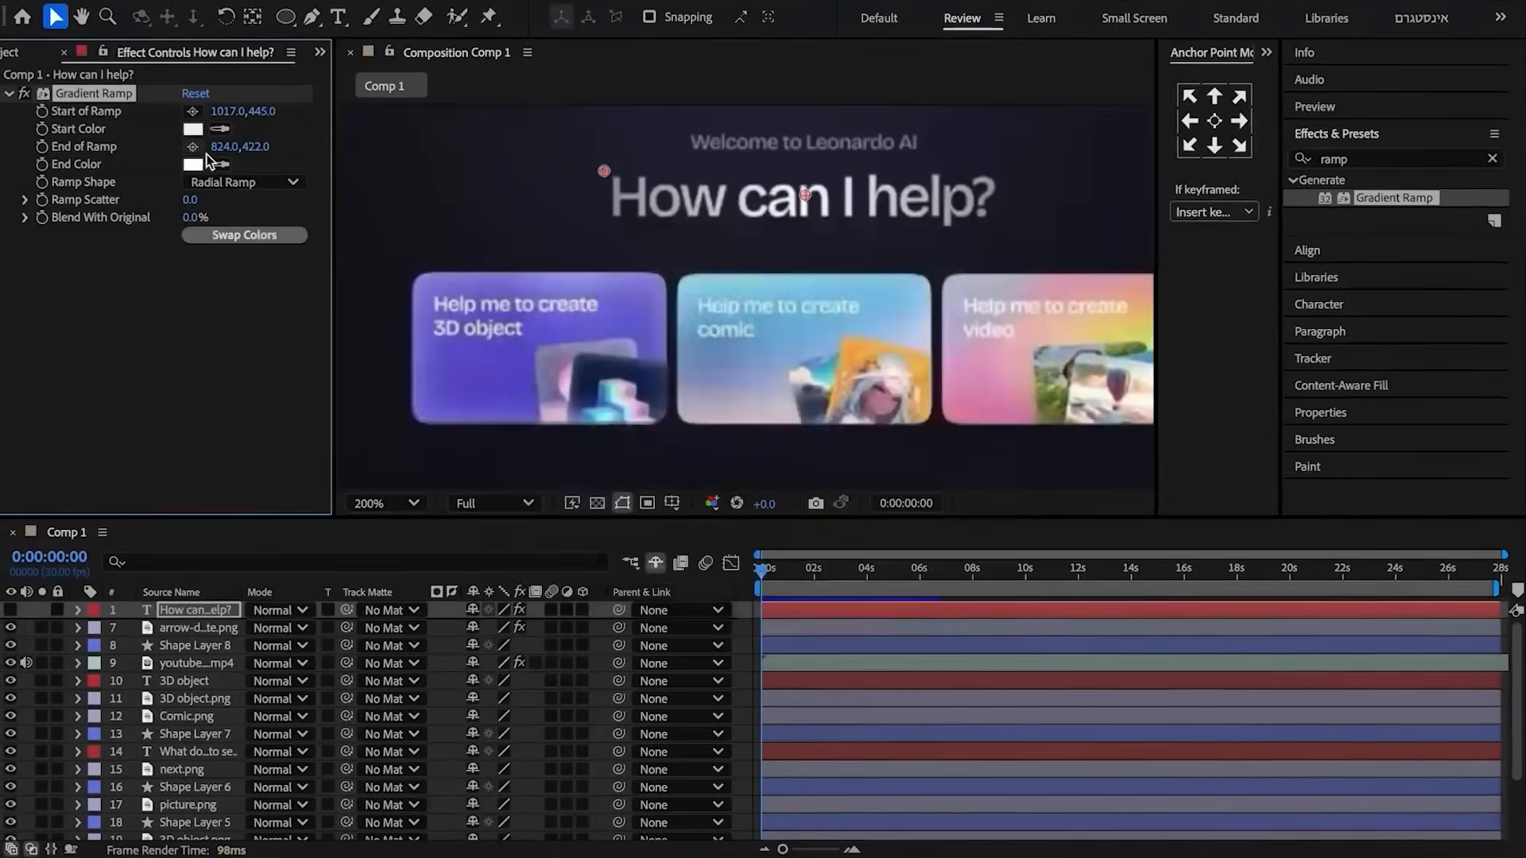
click(217, 162)
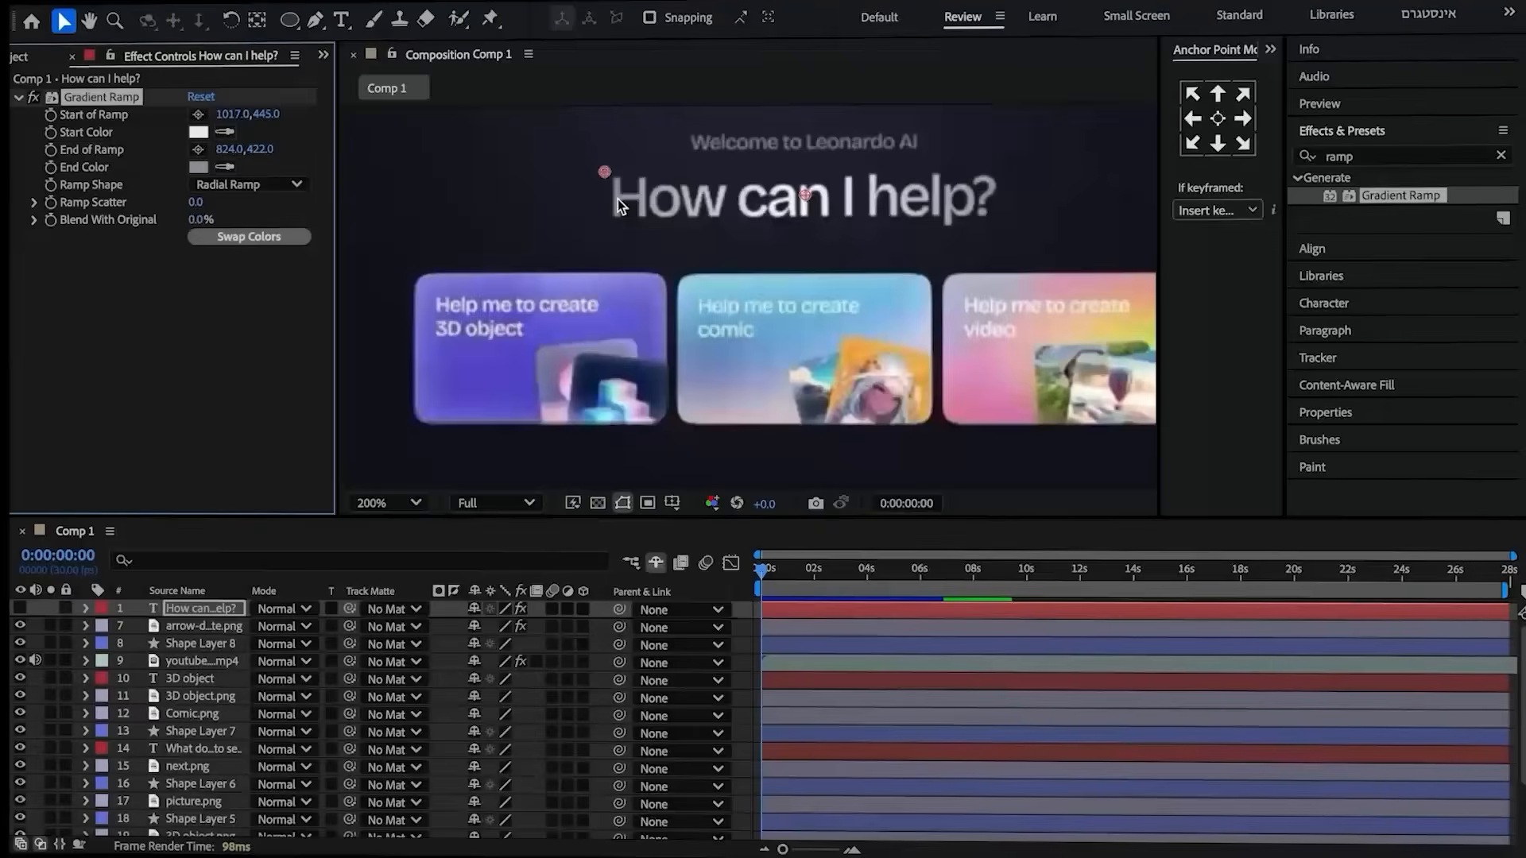
click(617, 198)
click(19, 611)
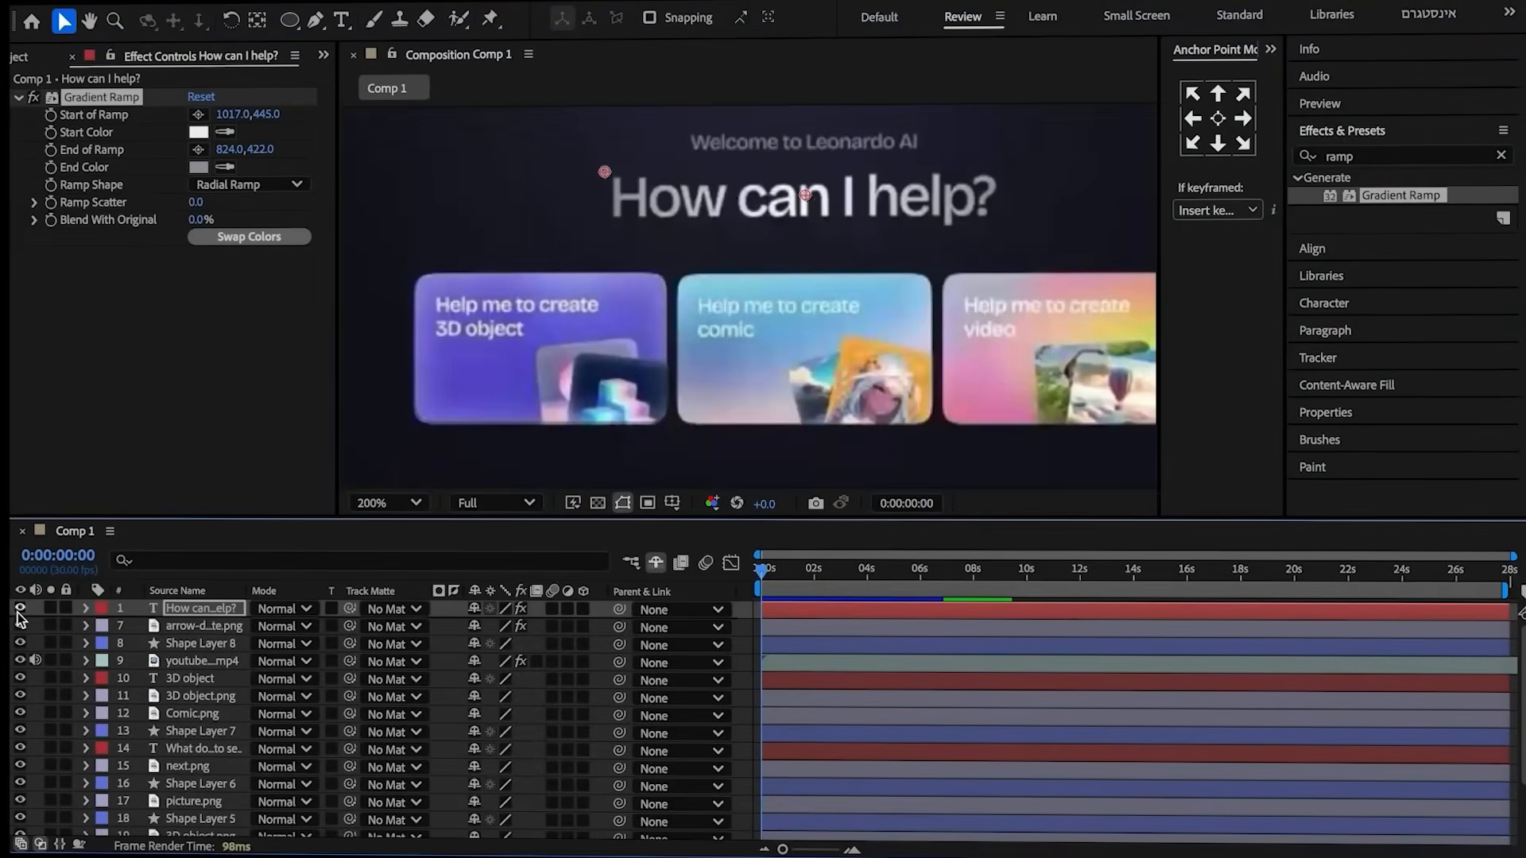
- Add the text "Welcome to Leonardo AI", centre its anchor point, scale it to 36% and align it over the reference tagline
key(ctrl+shift+a)
click(341, 21)
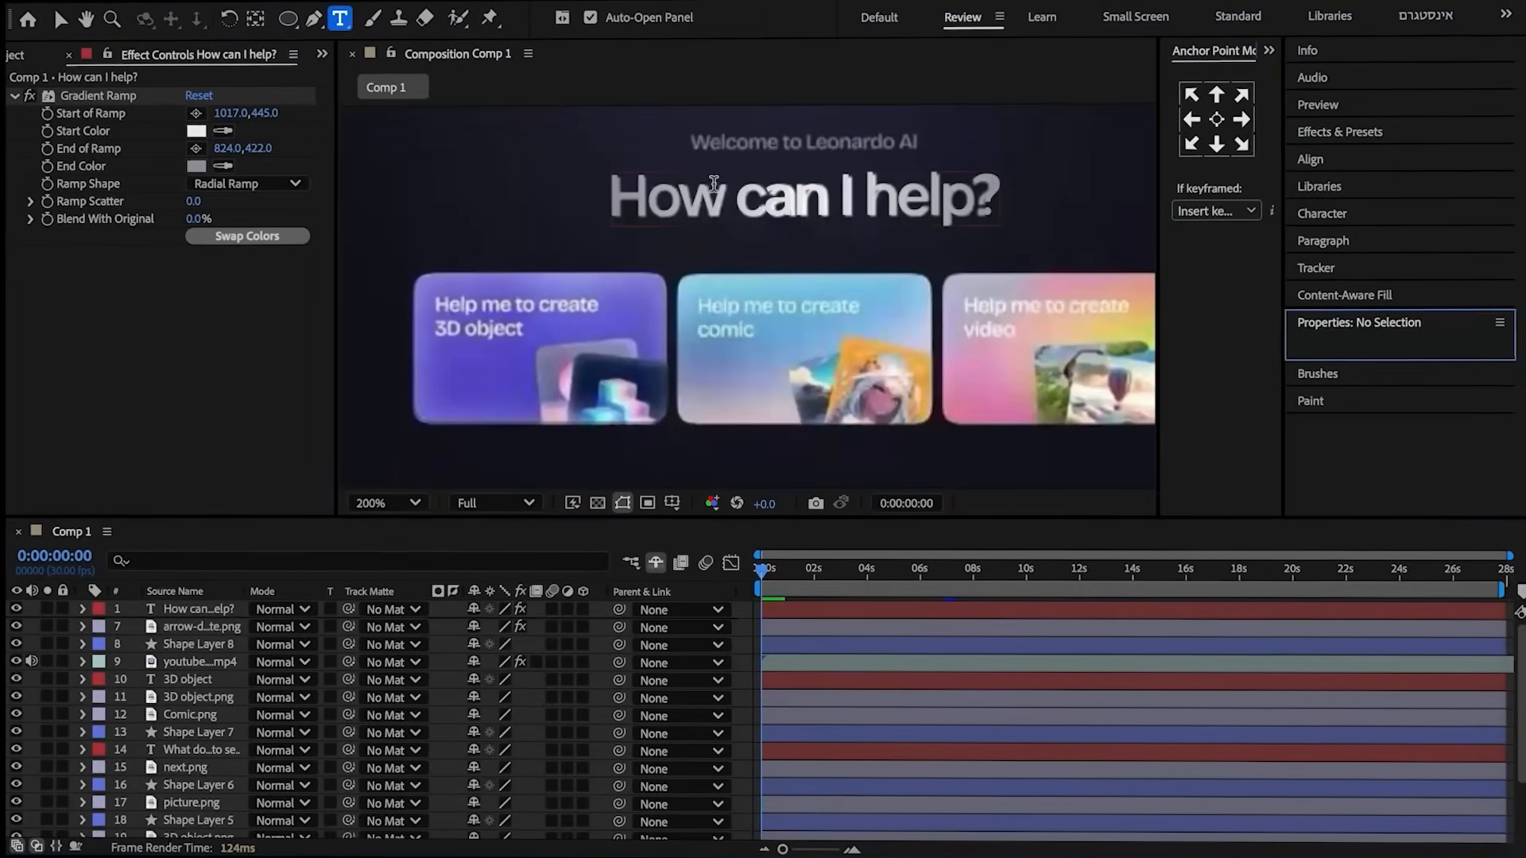
click(747, 272)
text(Welcome to Leonardo AI)
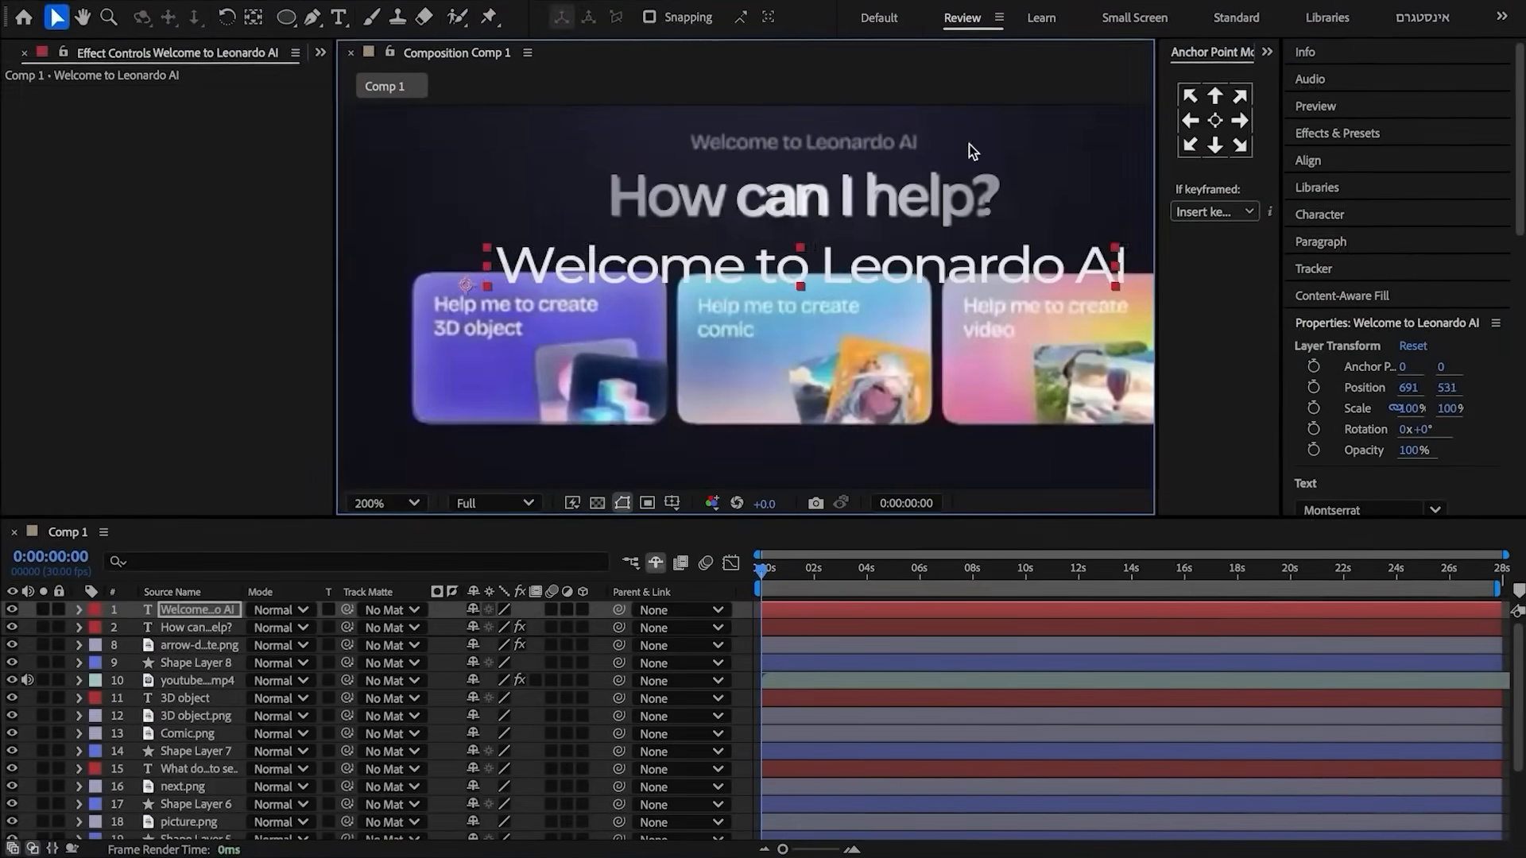
click(1214, 121)
key(s)
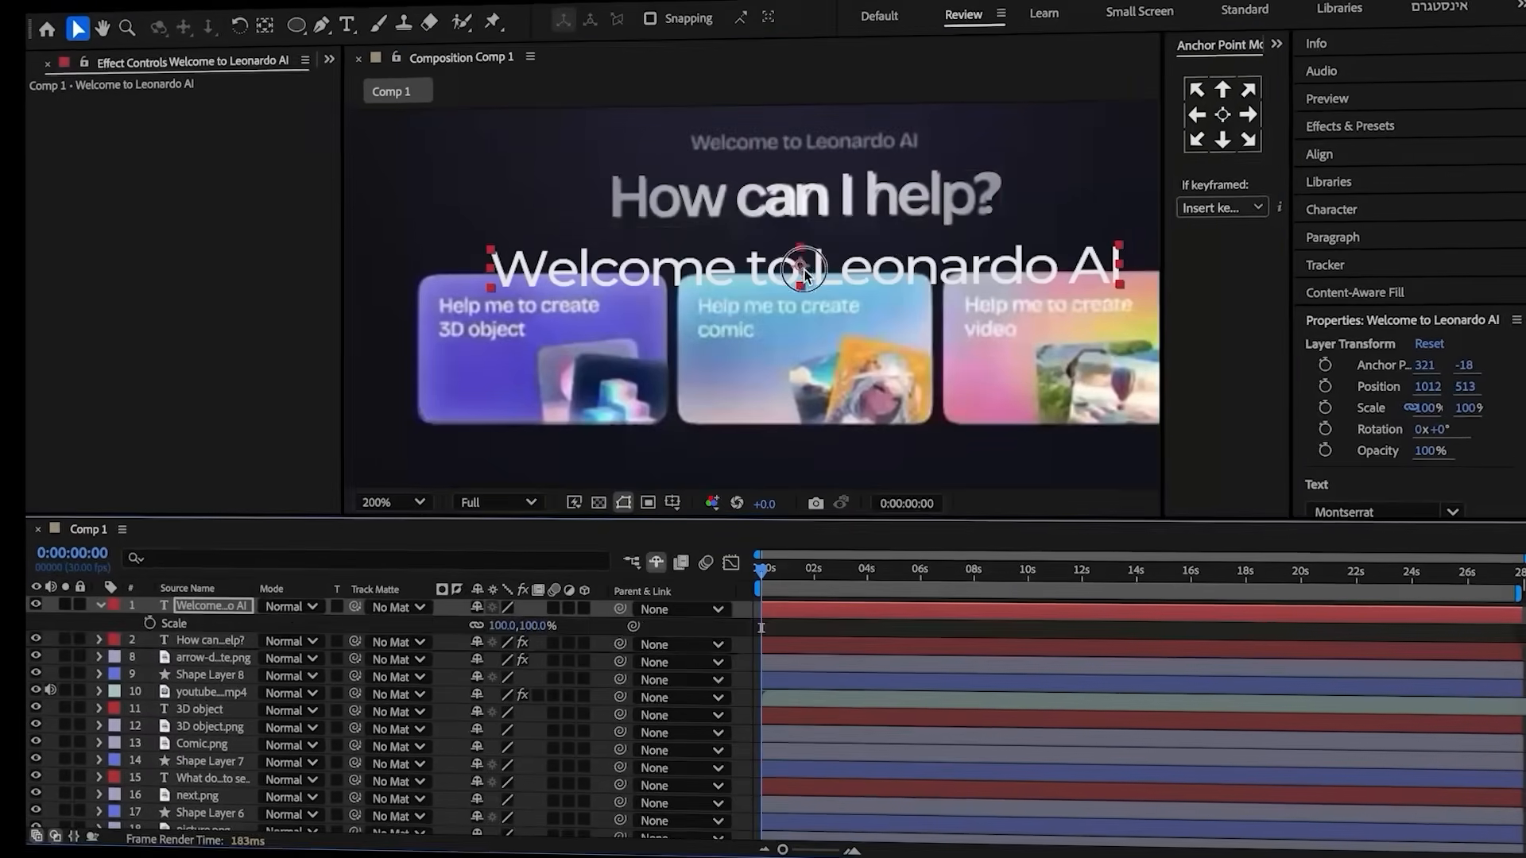
drag(804, 274, 805, 150)
drag(518, 628, 487, 642)
- Set the opacity of the "Welcome to Leonardo AI" text to 50%
key(t)
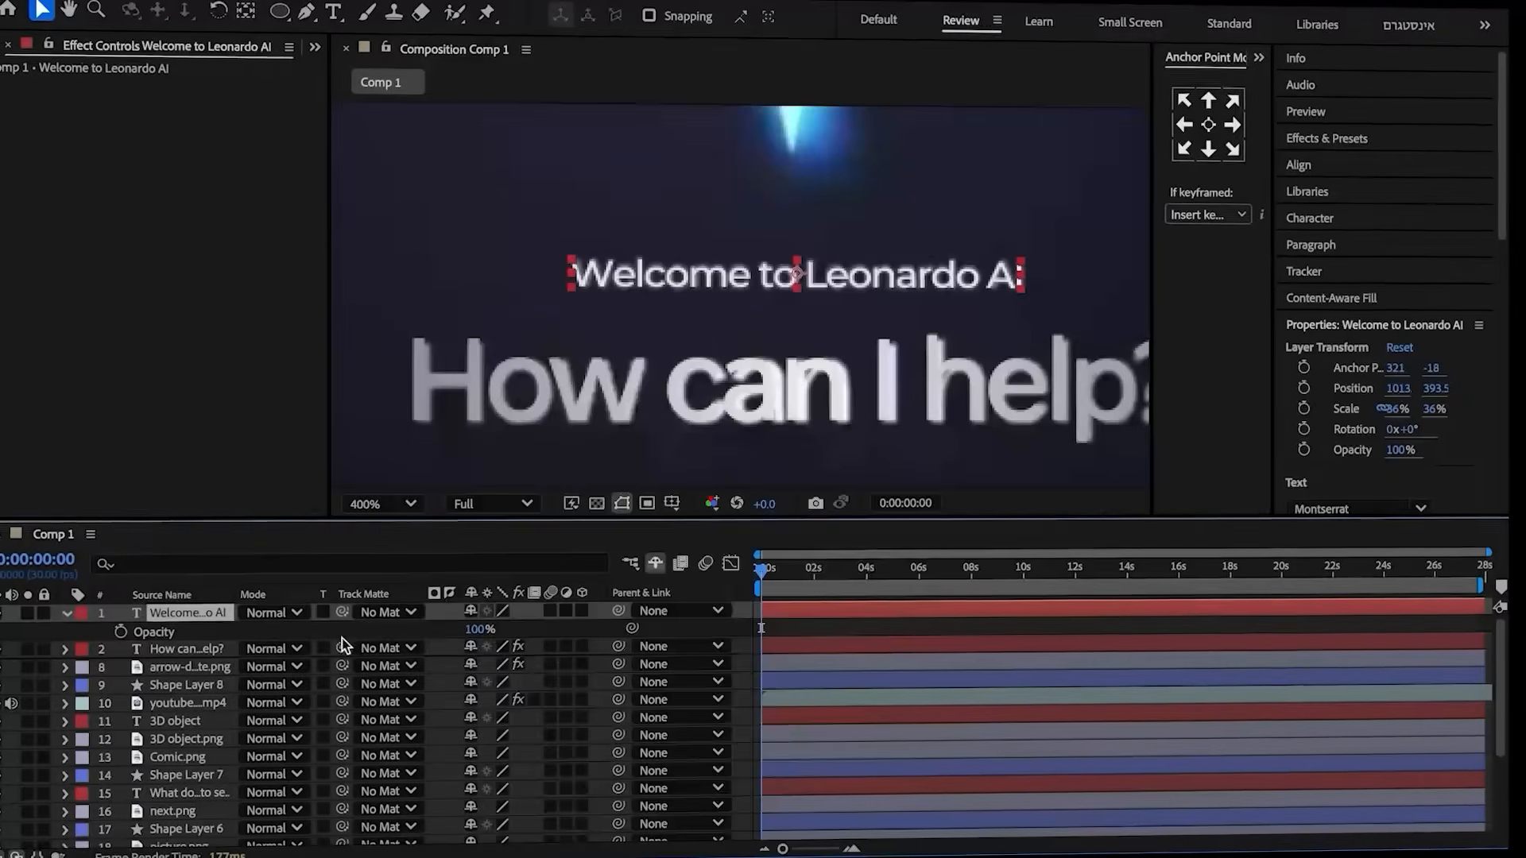
click(477, 630)
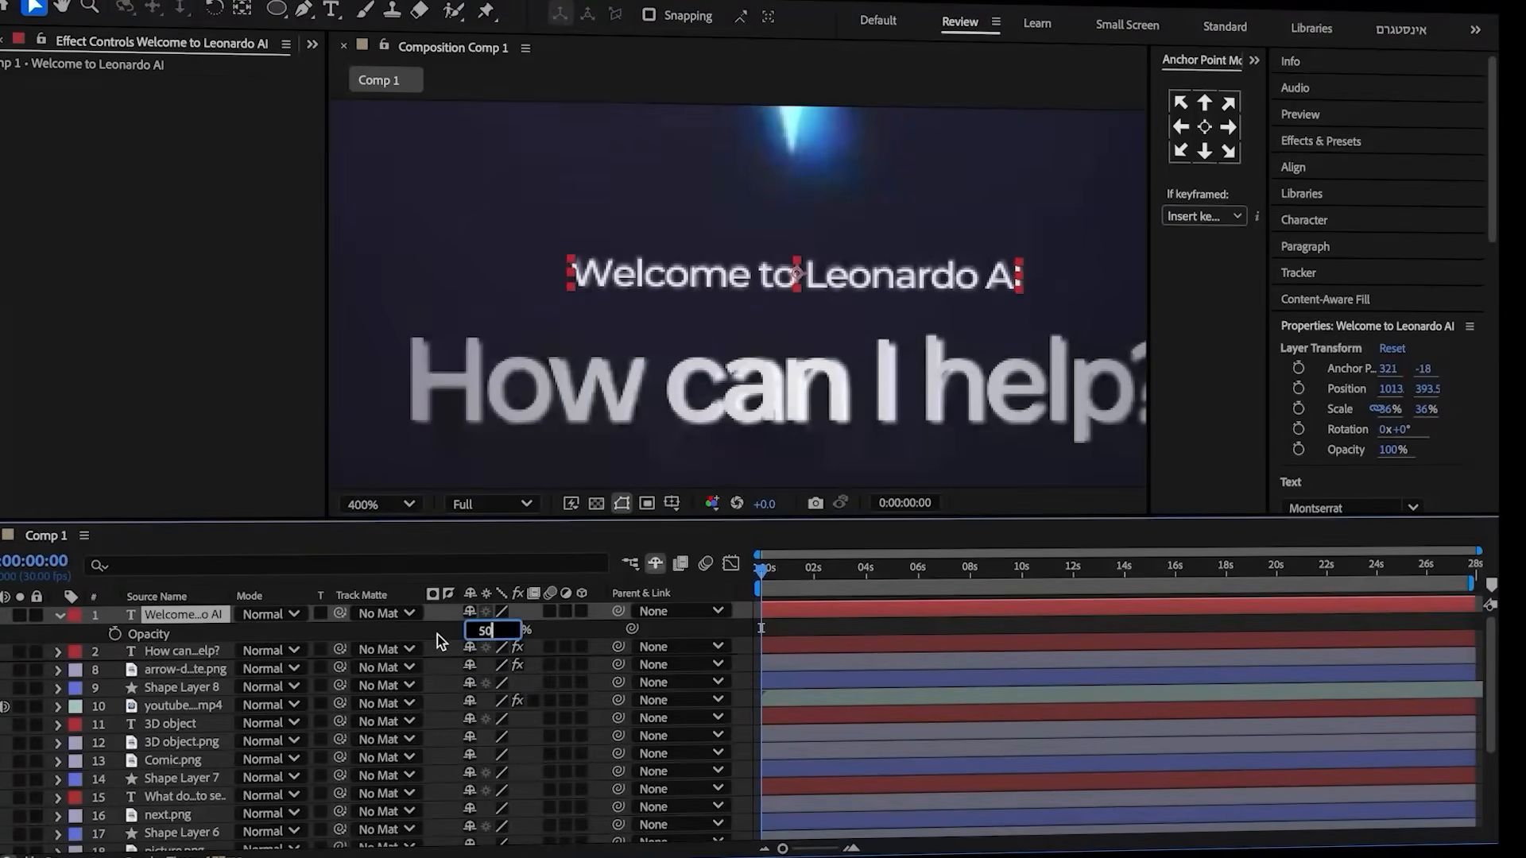
text(50)
key(Return)
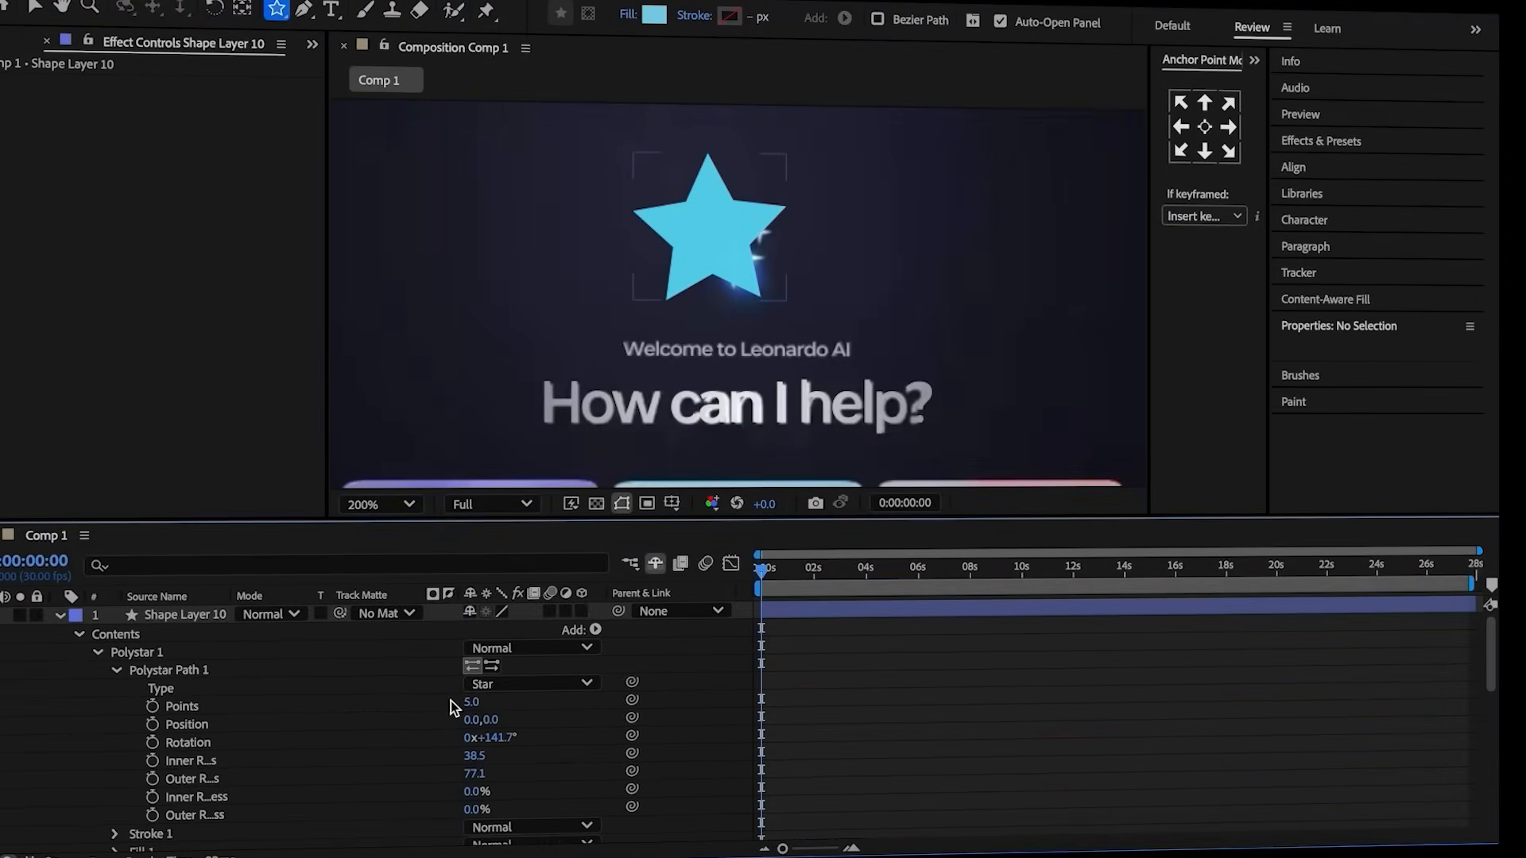
- Set the star shape to 4 points with an outer radius of 20 and enlarge its inner radius to form long, thin points
key(Return)
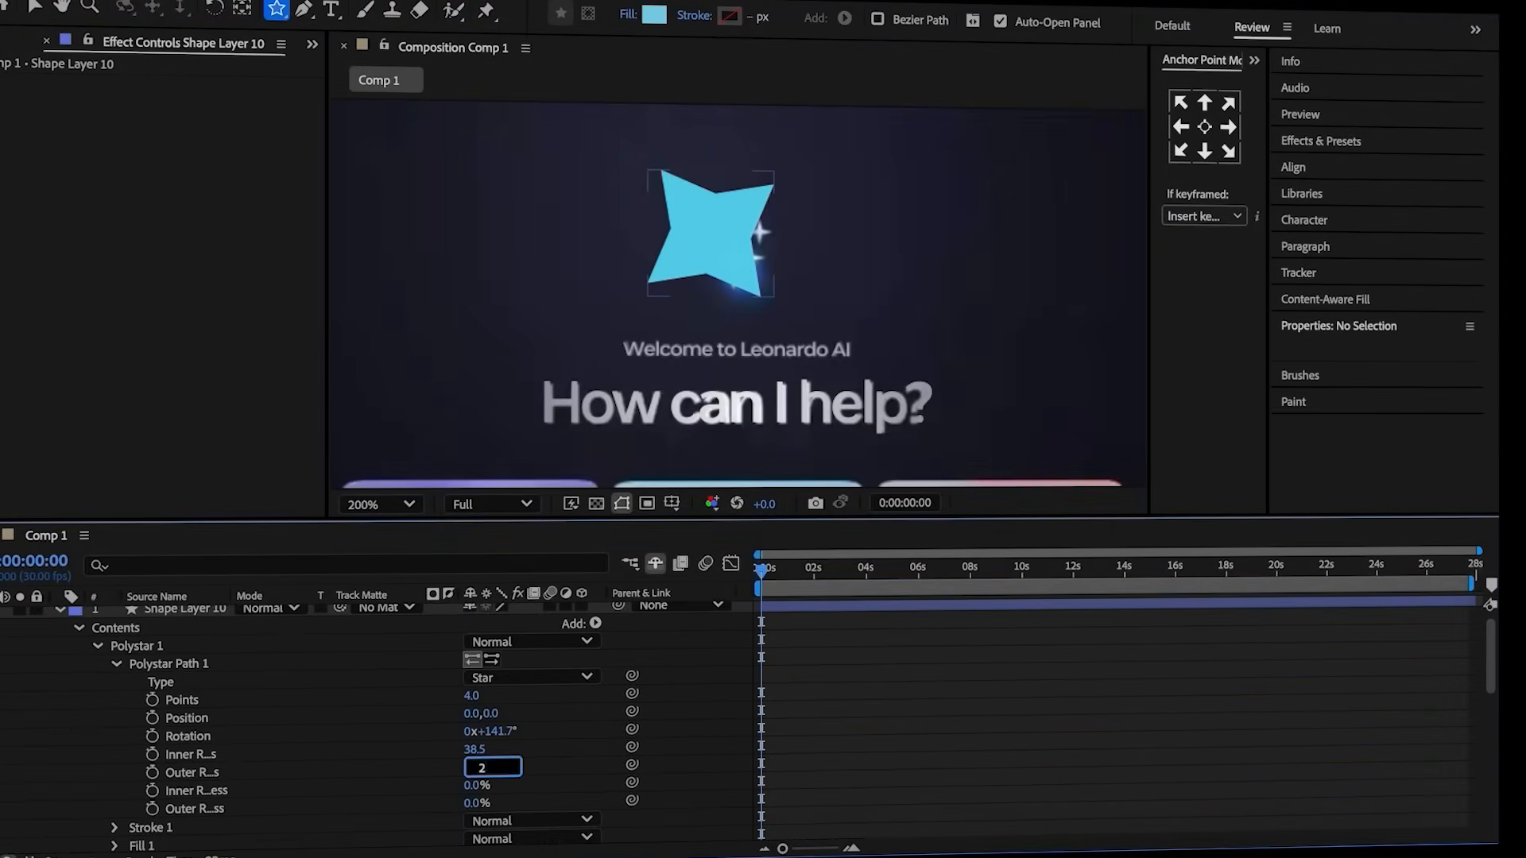
click(475, 765)
text(20)
click(472, 750)
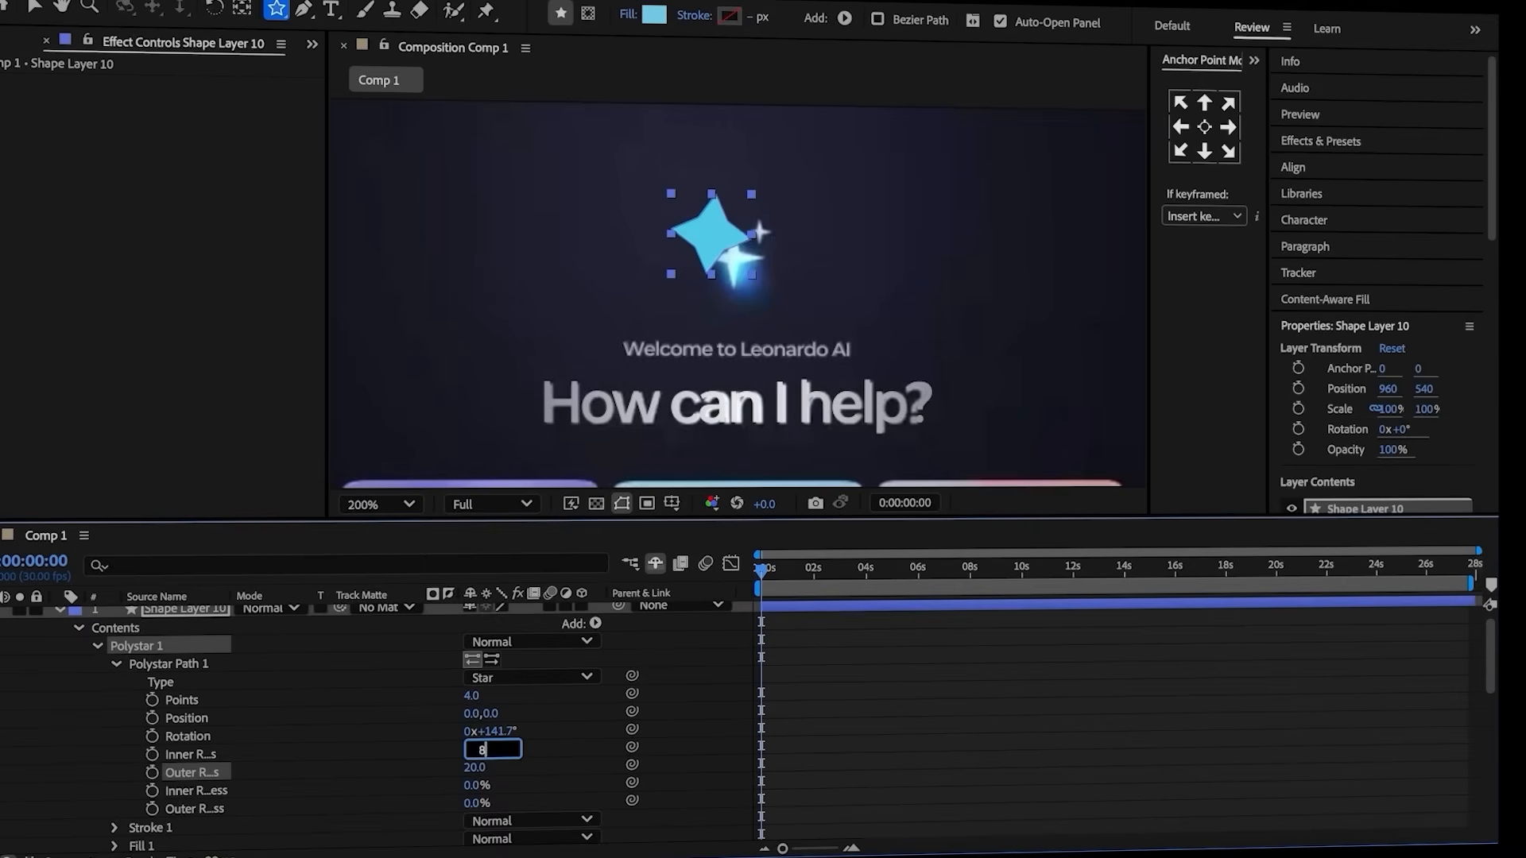
text(8)
key(Return)
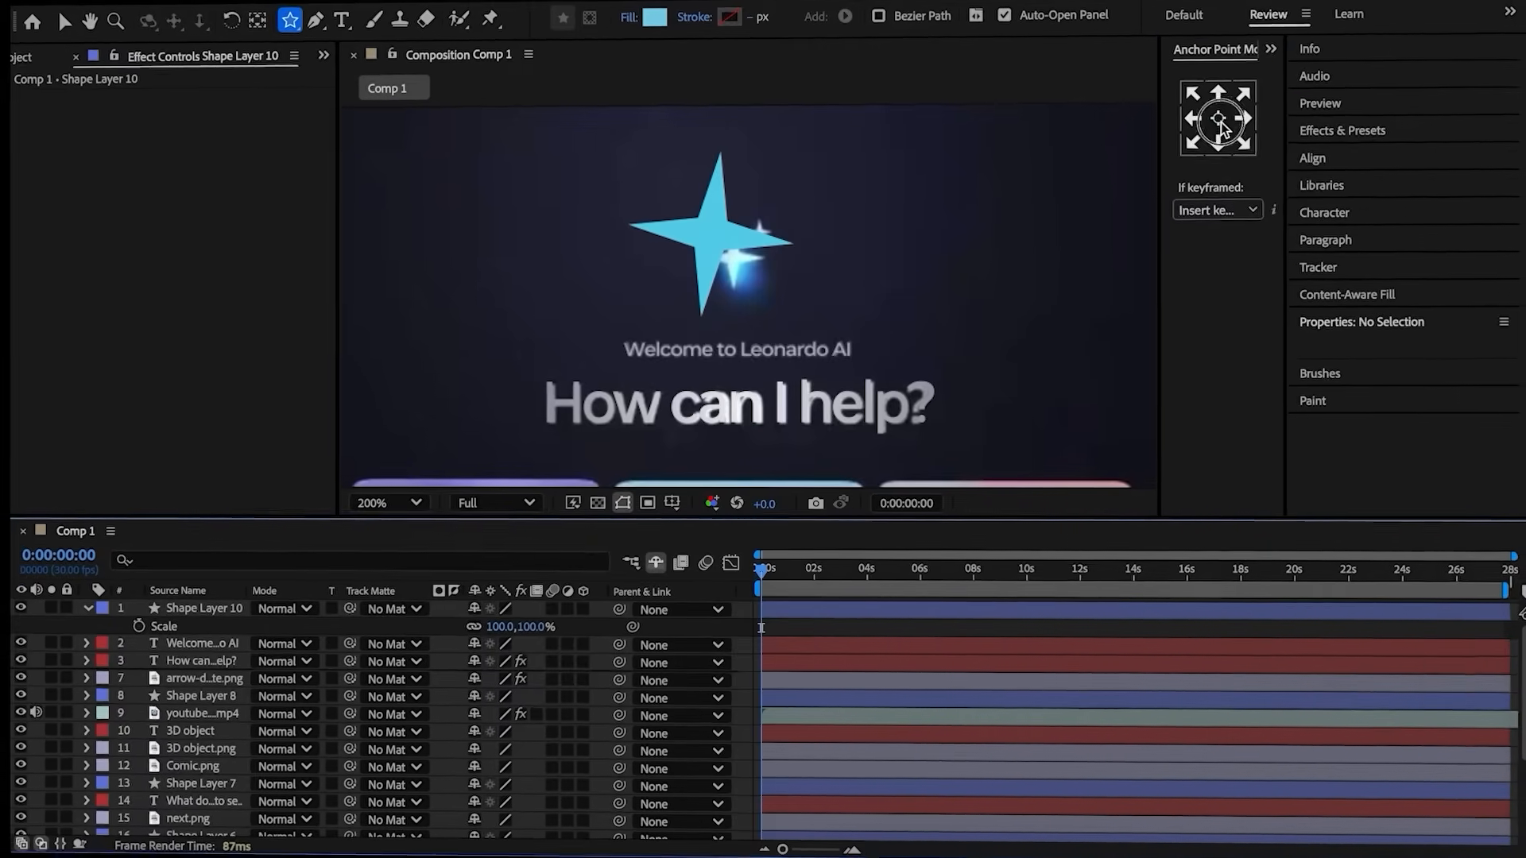
- Scale the star to 39%, align it over the large reference star and rotate it to -6°
key(v)
drag(518, 627, 478, 627)
drag(713, 235, 732, 260)
key(r)
key(r)
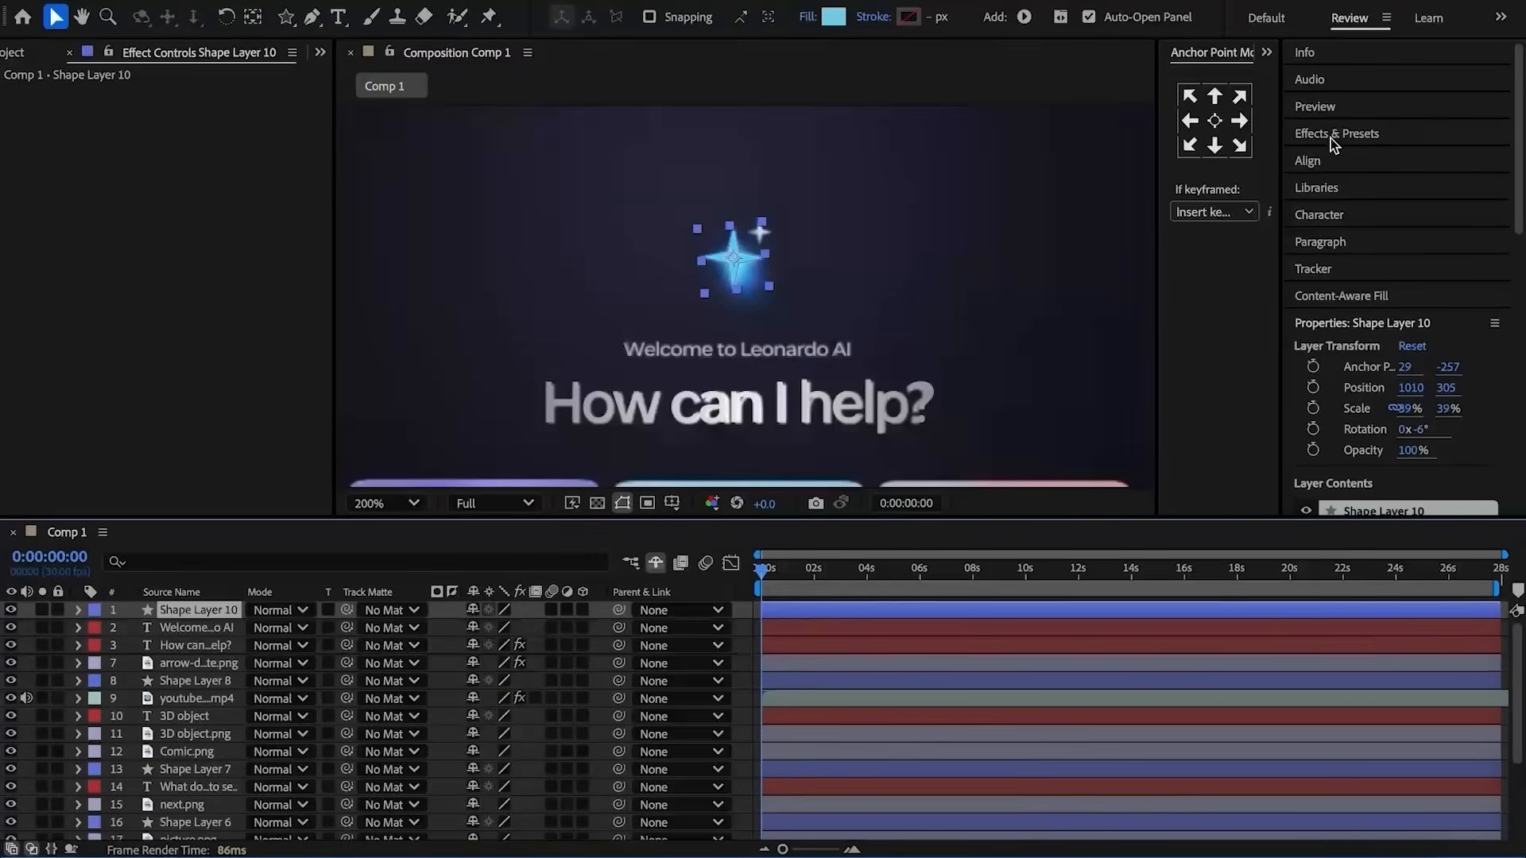
- Apply the Gradient Ramp effect to the star, starting at its centre and ending at its lower-left corner
click(1331, 138)
double_click(1390, 196)
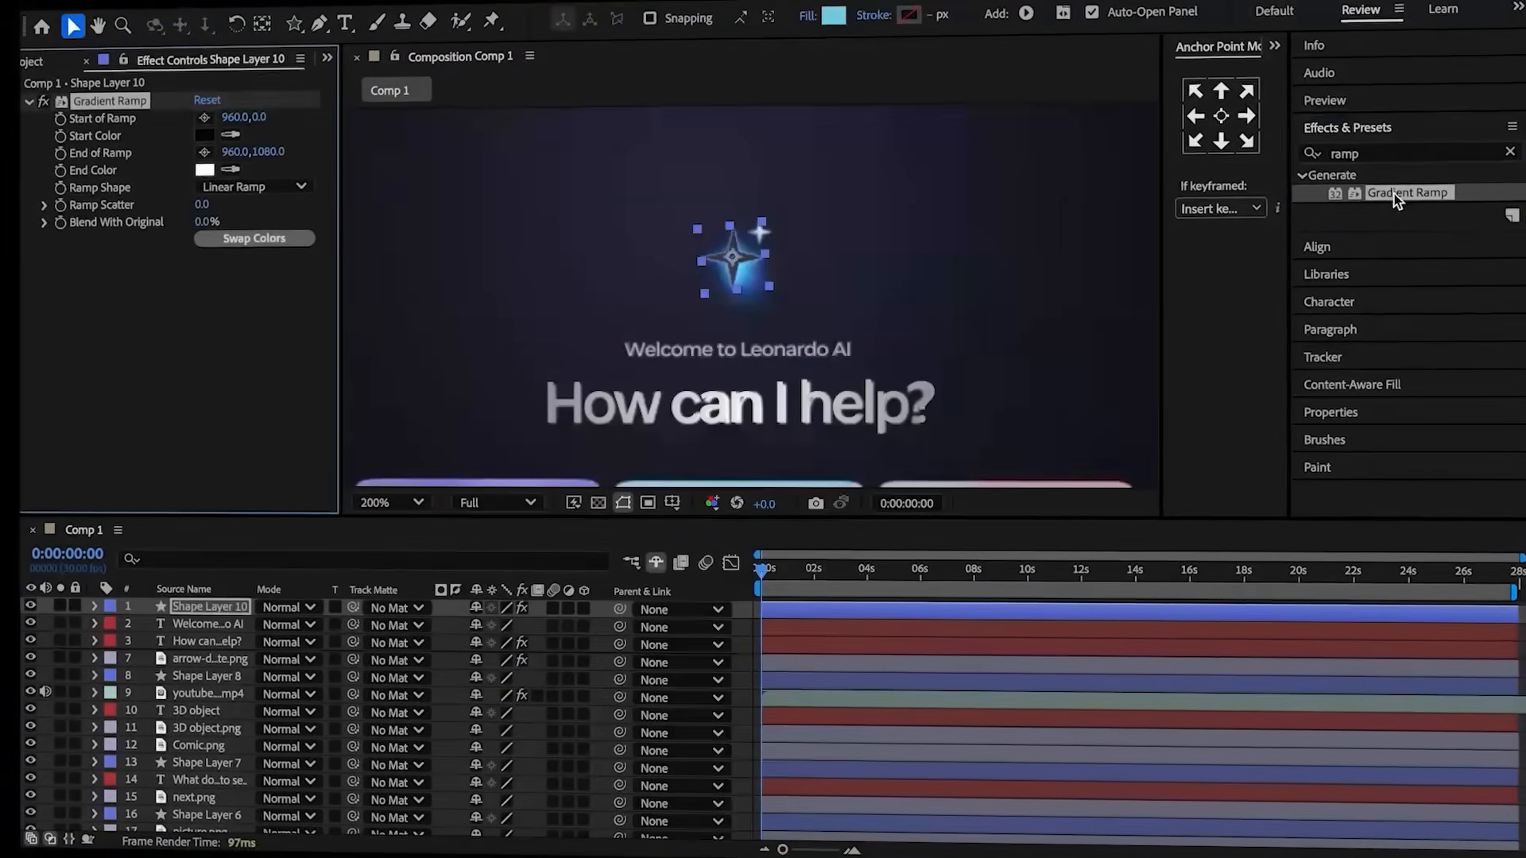
click(204, 117)
click(701, 254)
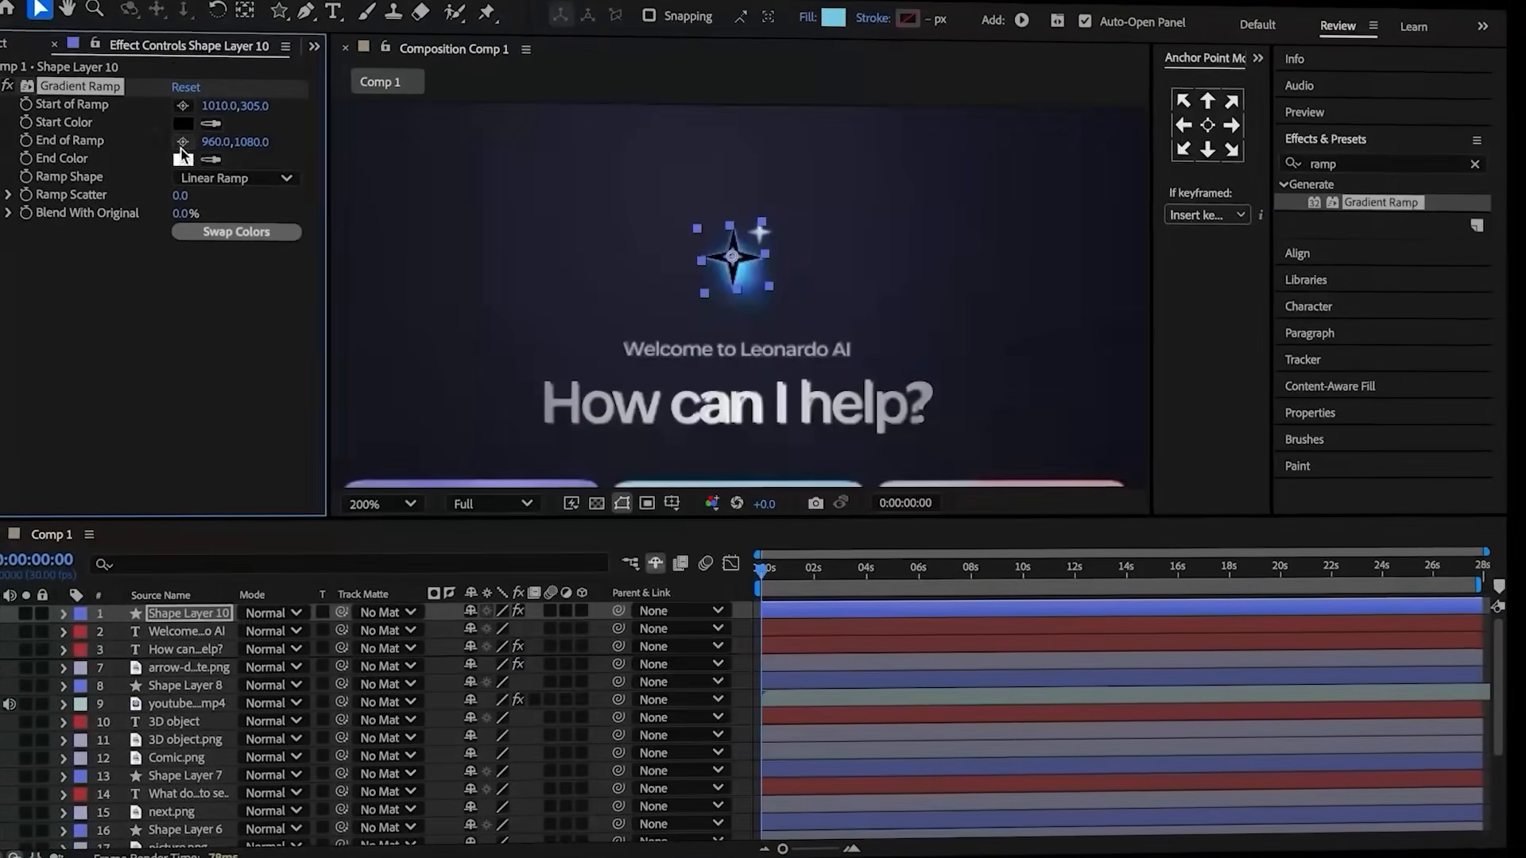
click(188, 144)
click(699, 296)
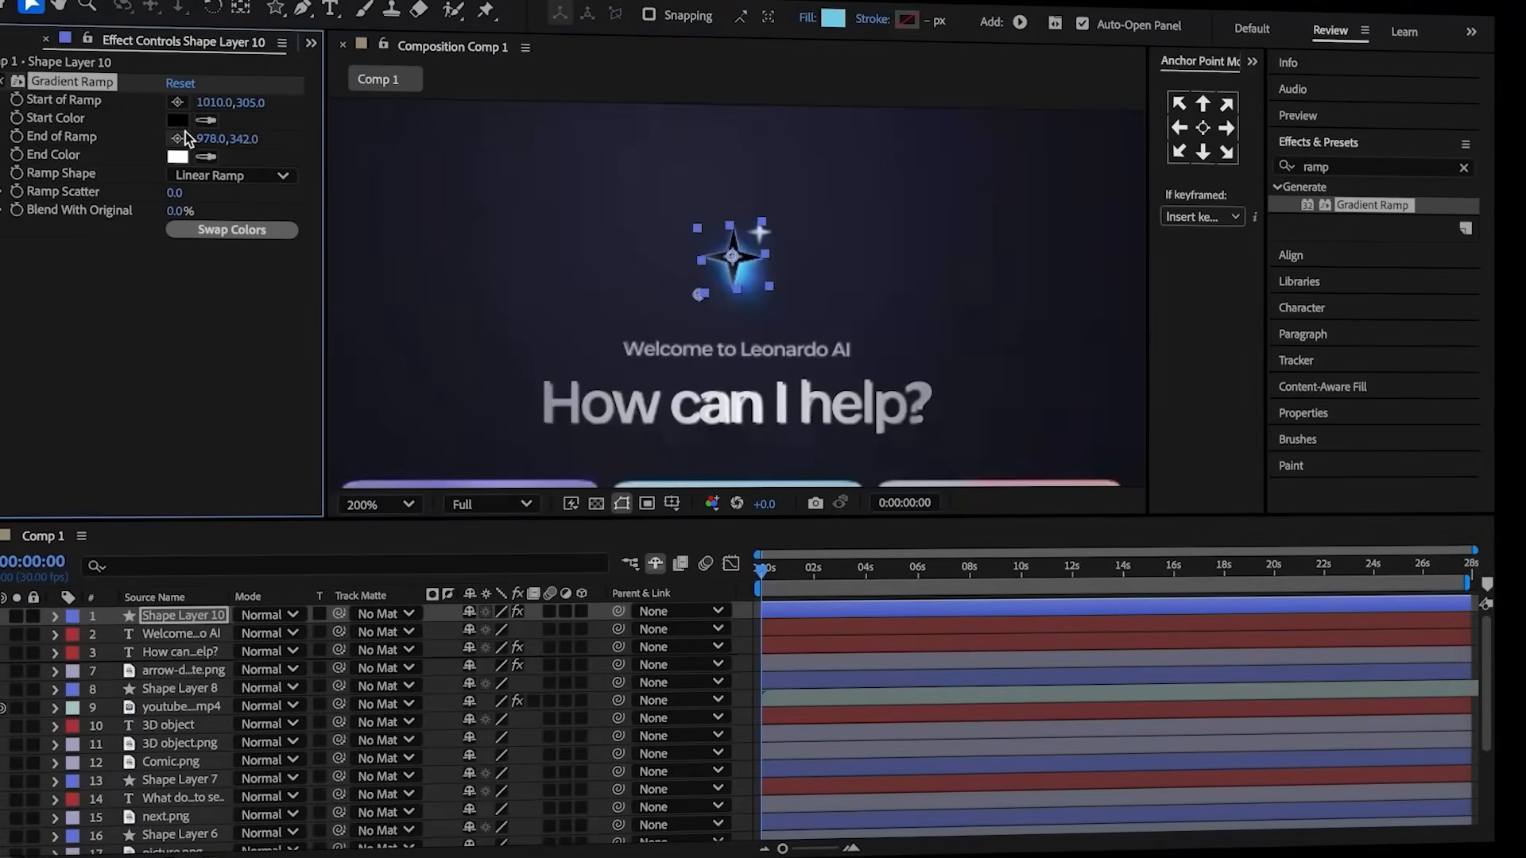
- Set the star ramp's start colour to 63D5ED
click(178, 121)
key(ctrl+v)
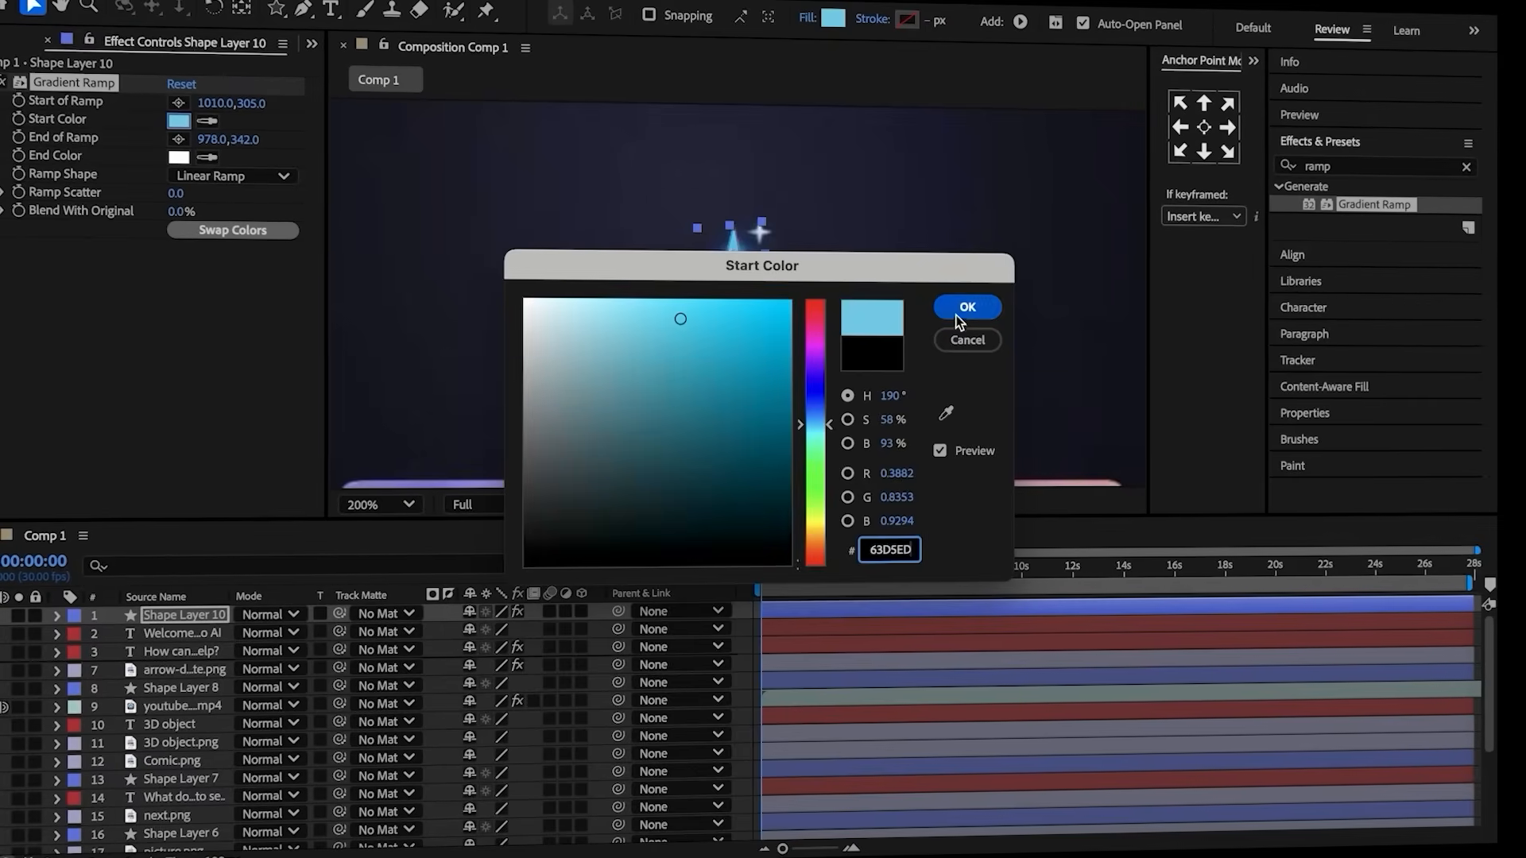
click(960, 306)
- Apply the Glow effect to the star with a threshold of 80% and a radius of 88
double_click(1352, 165)
text(glow)
double_click(1364, 289)
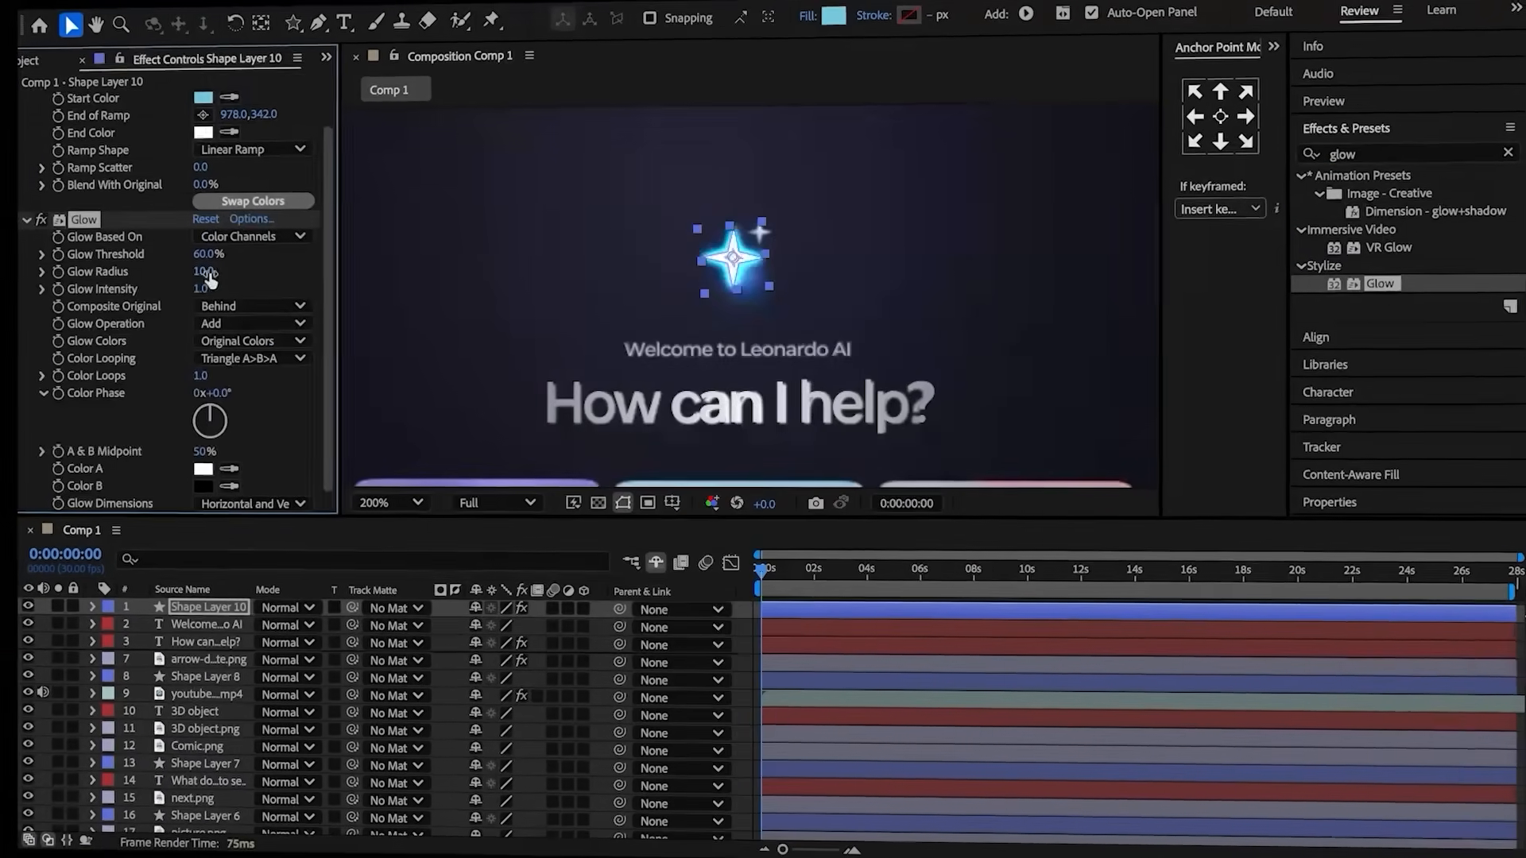
click(211, 255)
text(8)
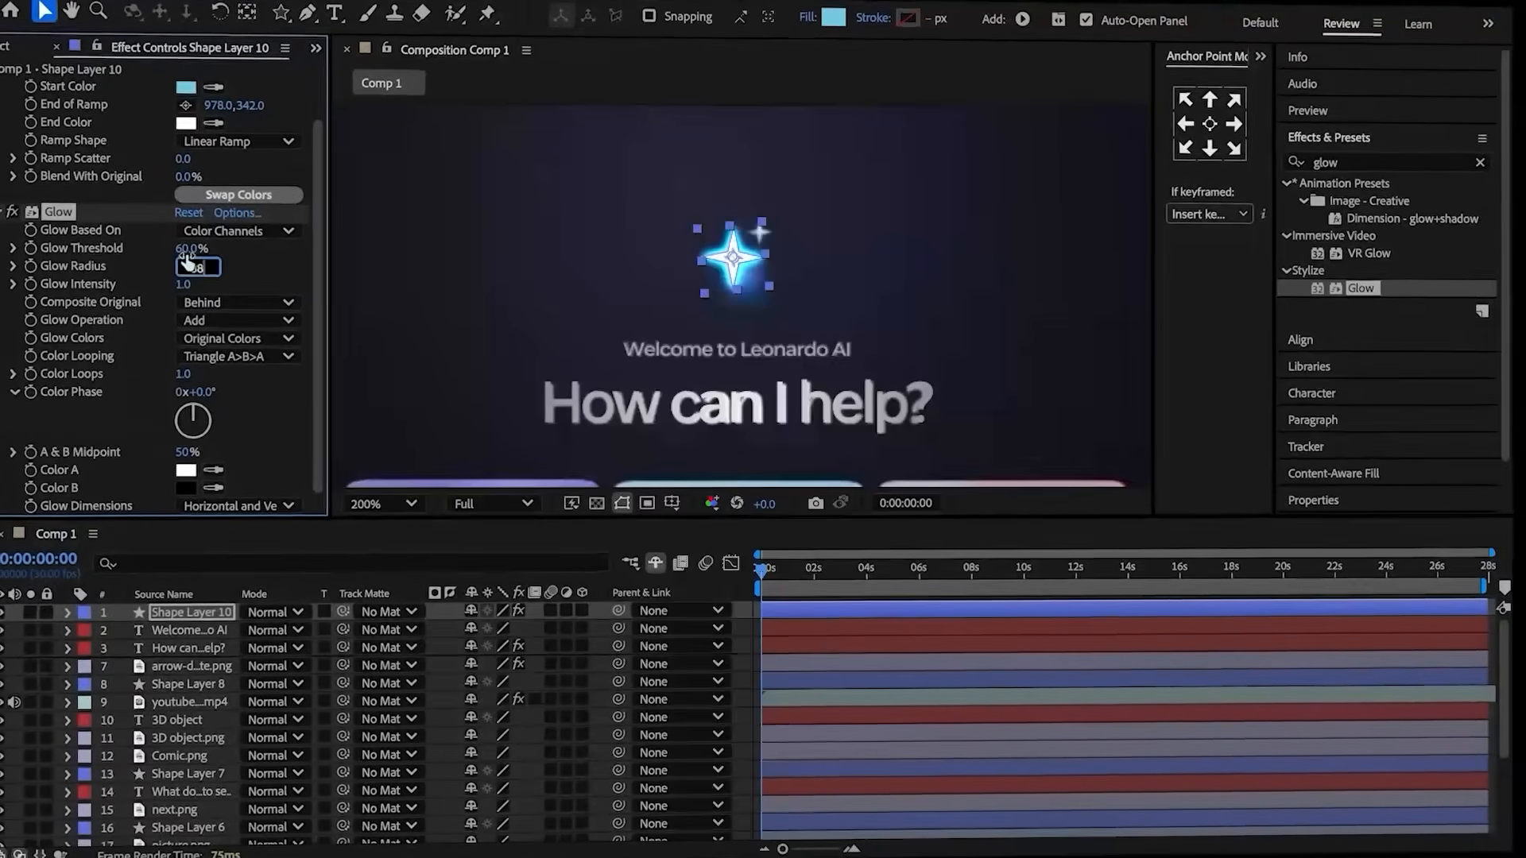
text(0)
key(Return)
- Duplicate the star, scale the copy to 17% and align it over the small reference star at the upper right
click(182, 614)
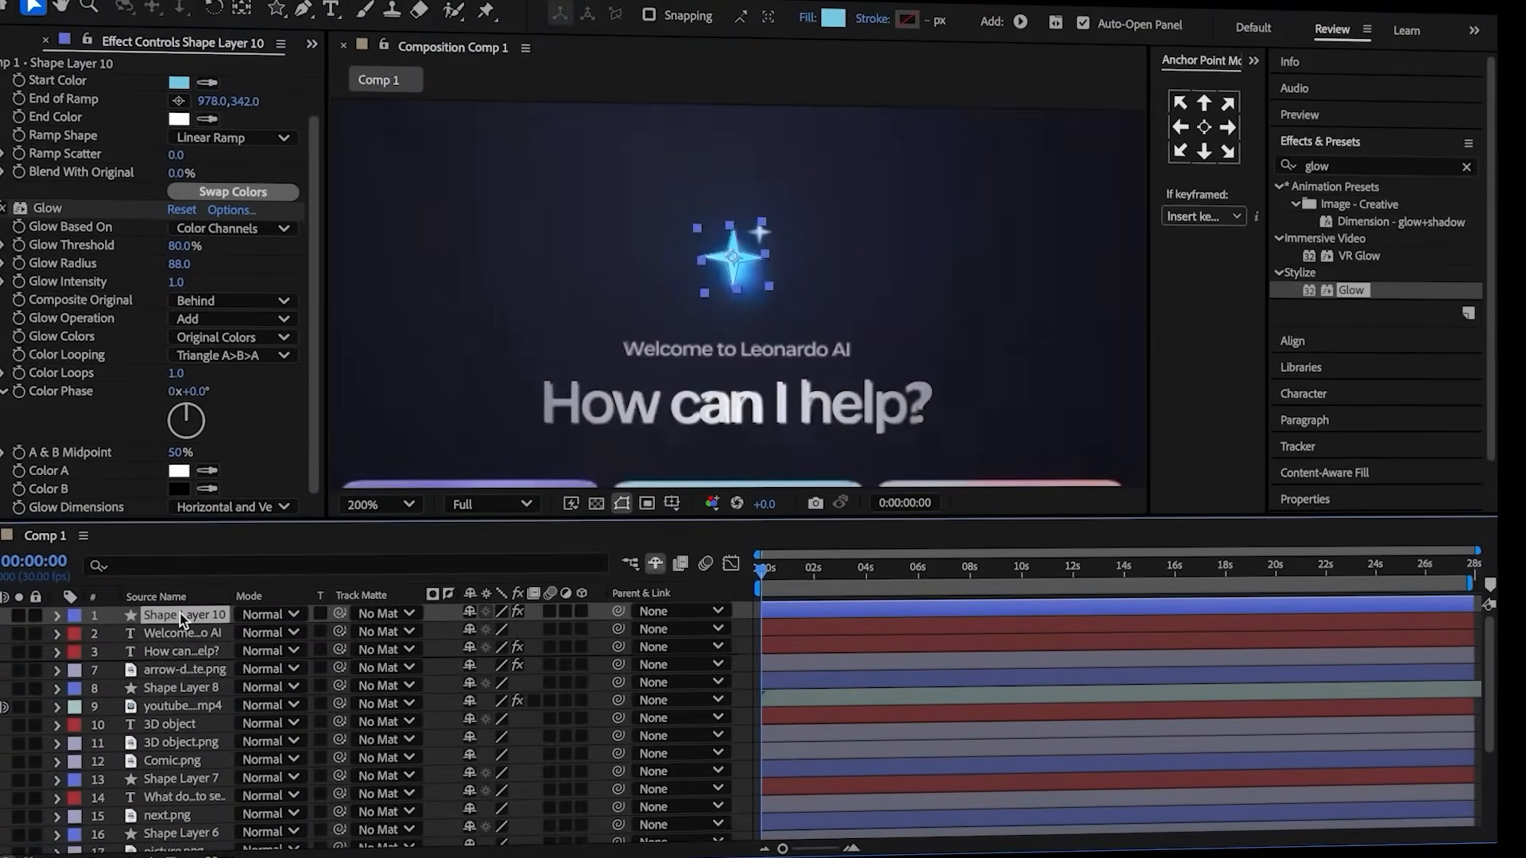
key(ctrl+d)
key(s)
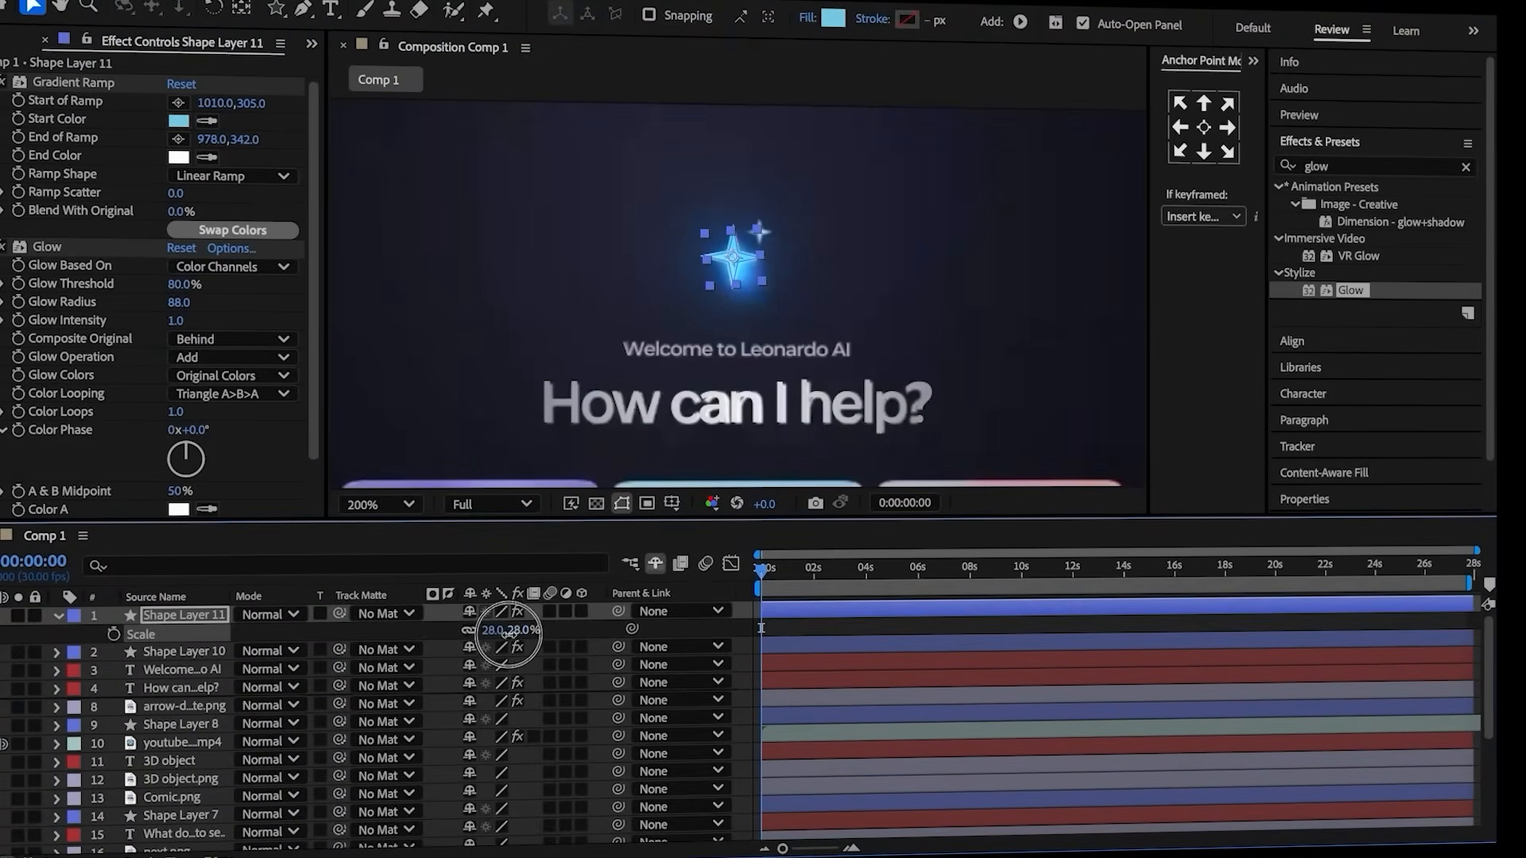
scroll(733, 258, up, 1)
drag(719, 209, 758, 188)
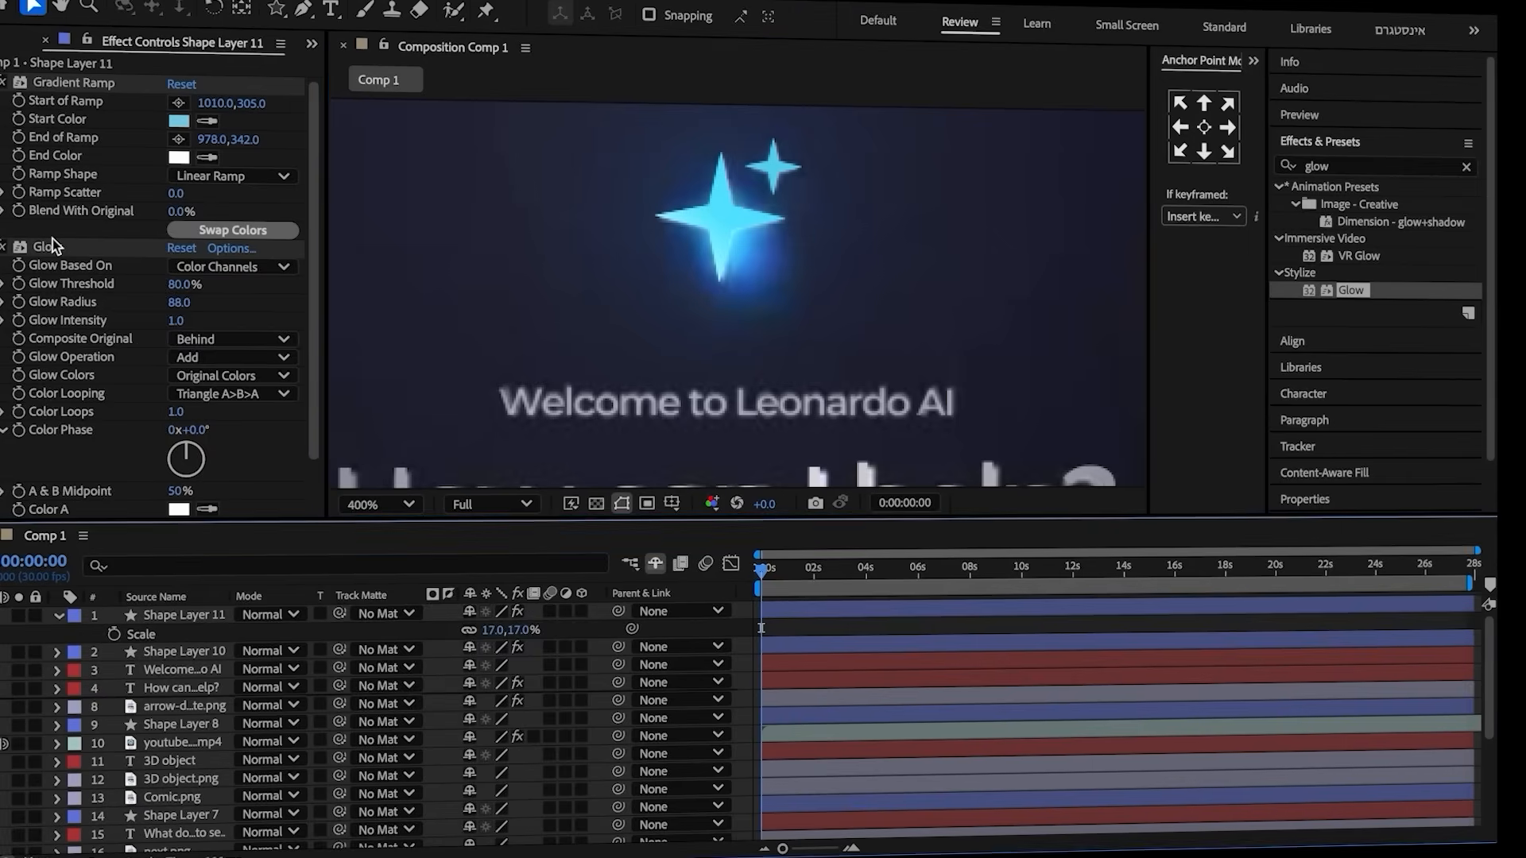
- Remove the Glow effect from the small star and change its ramp's start colour to a pale cyan
click(49, 247)
key(Delete)
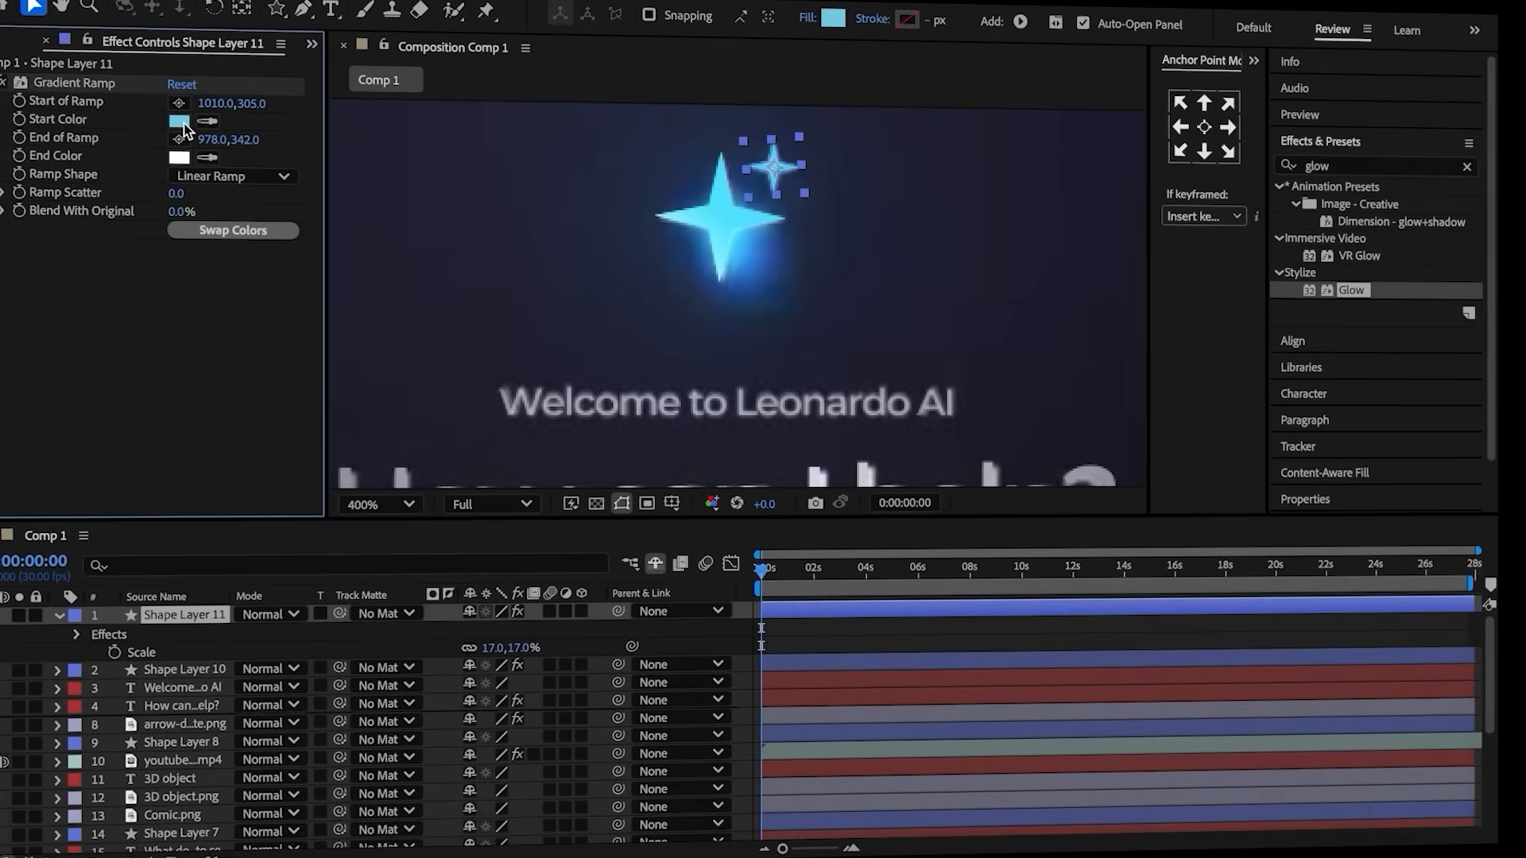
click(179, 121)
click(575, 294)
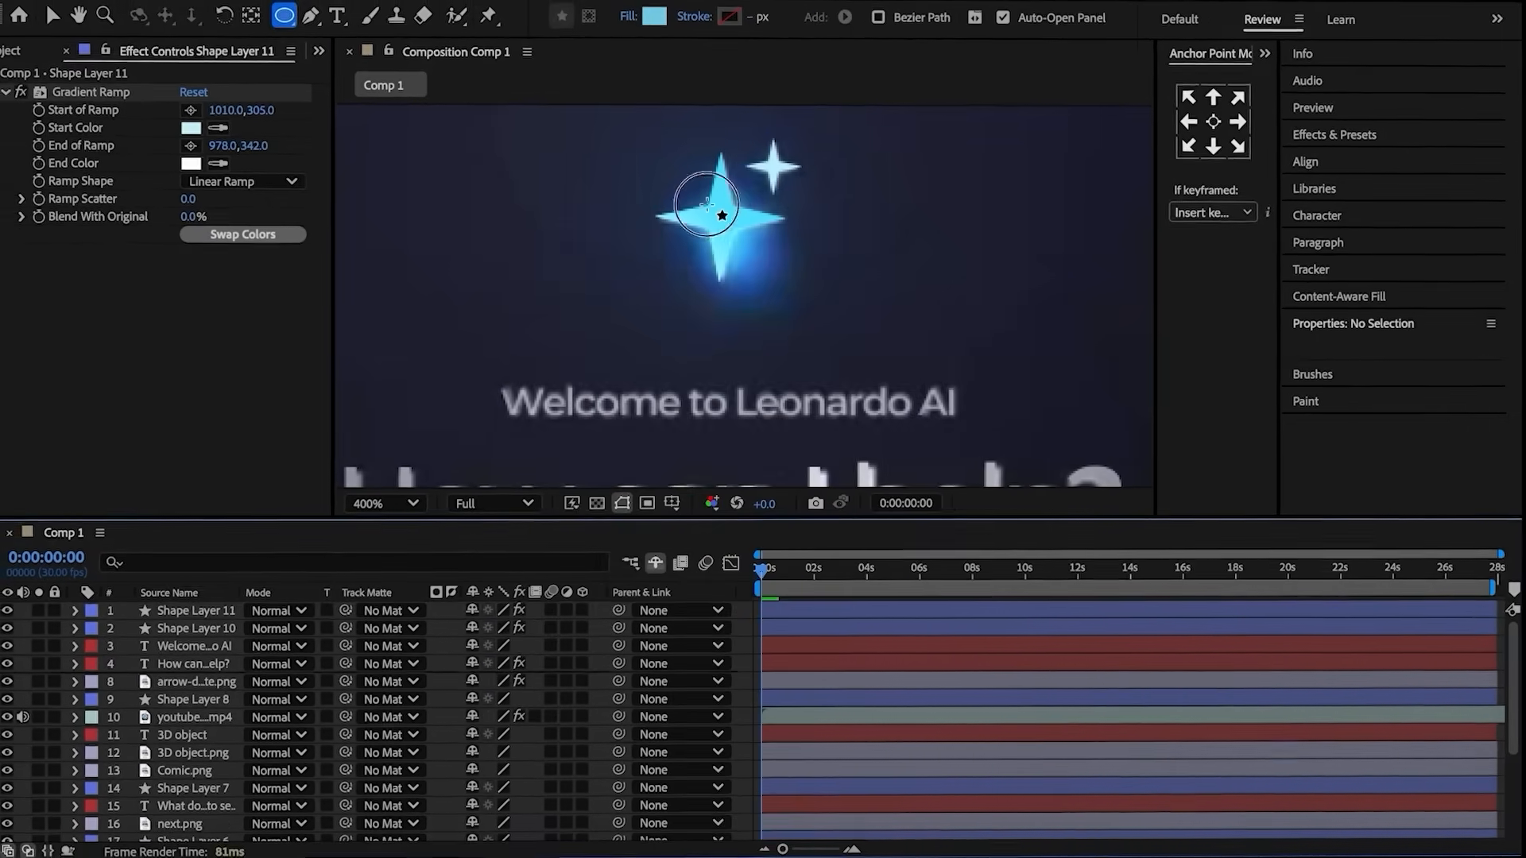
- Draw a light-blue ellipse over the lower part of the large star, centre its anchor point and rotate it -30°
drag(707, 205, 750, 269)
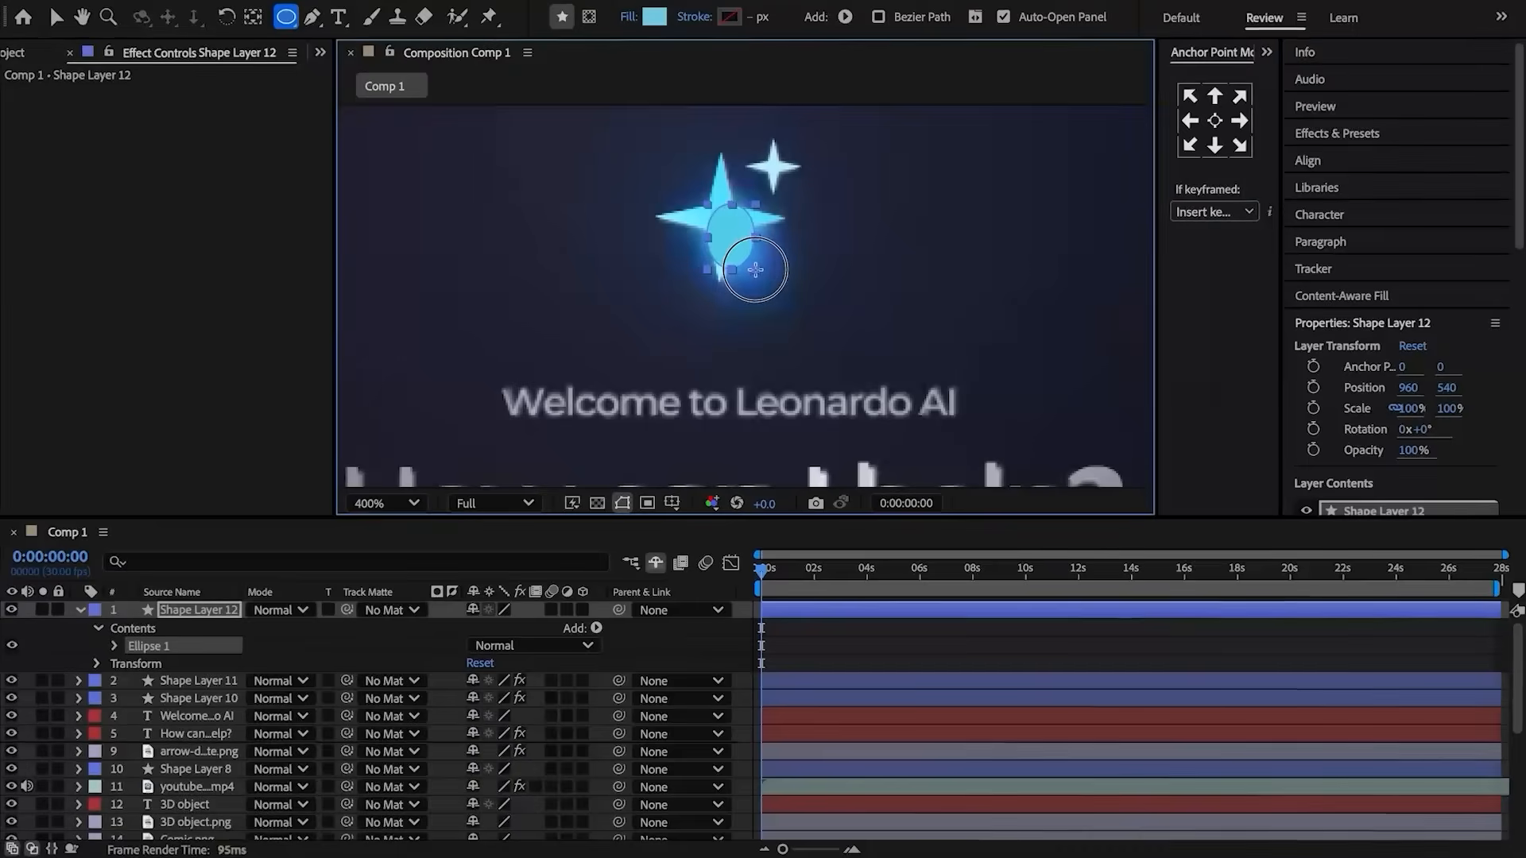
key(v)
key(ctrl+alt+Home)
key(r)
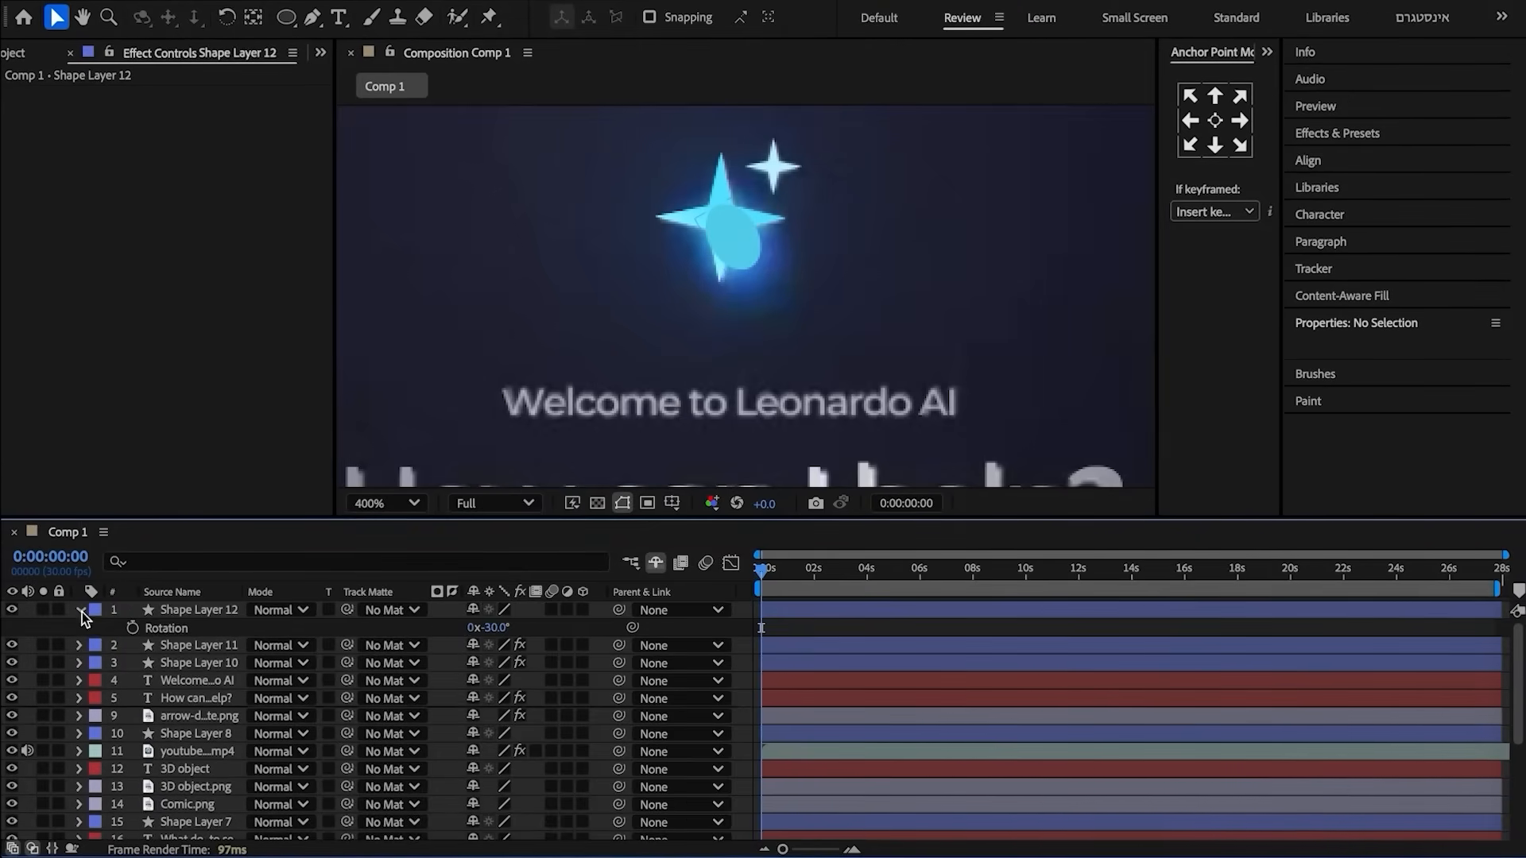
- Move the ellipse layer beneath both star layers and apply the Glow effect with a threshold of 85% and a radius of 40
click(81, 610)
drag(163, 611, 153, 646)
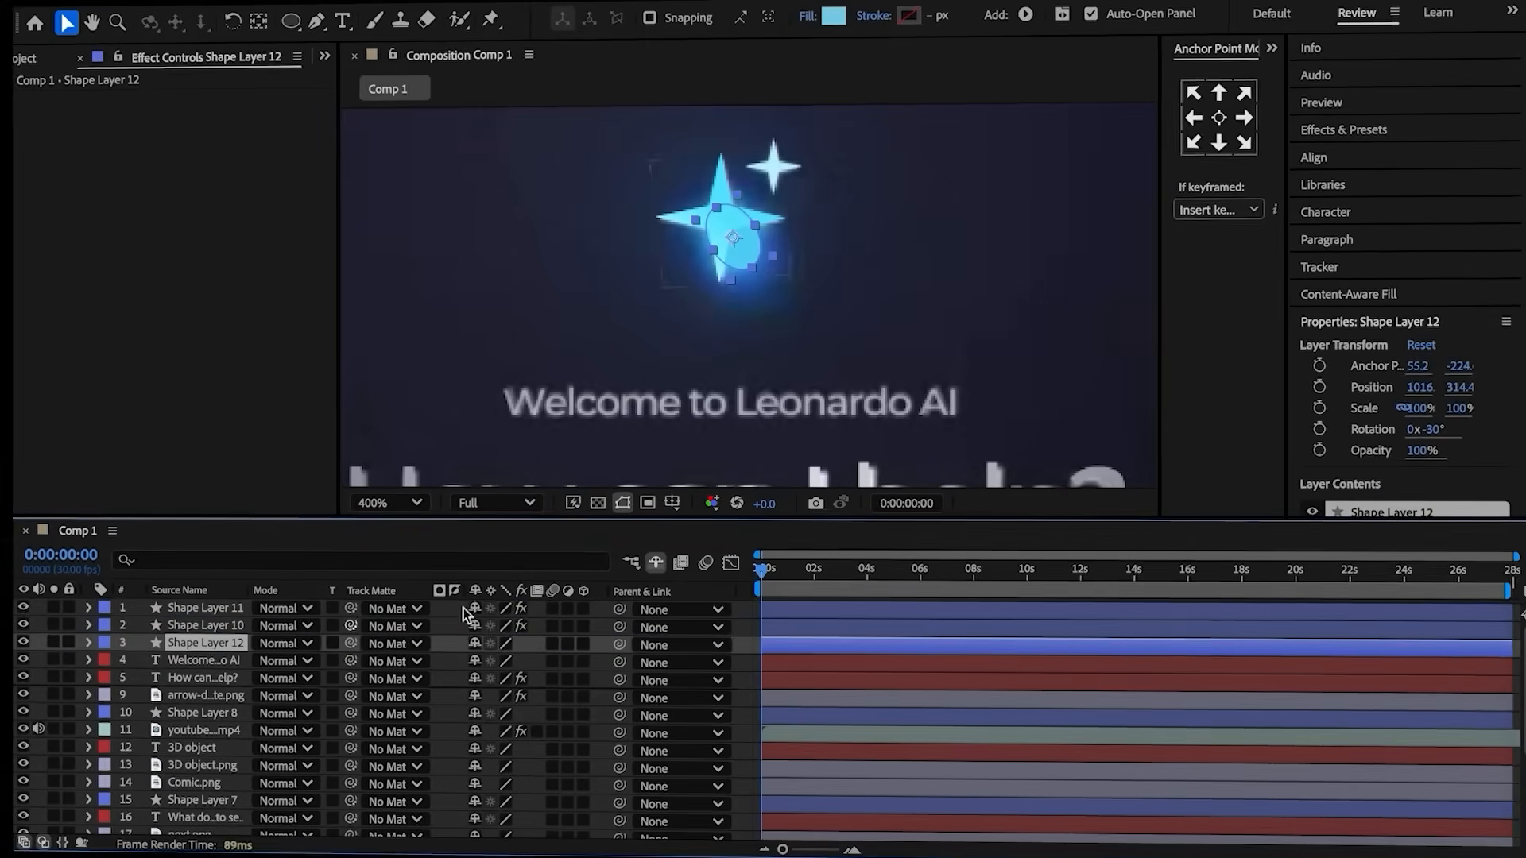
double_click(1383, 285)
click(216, 138)
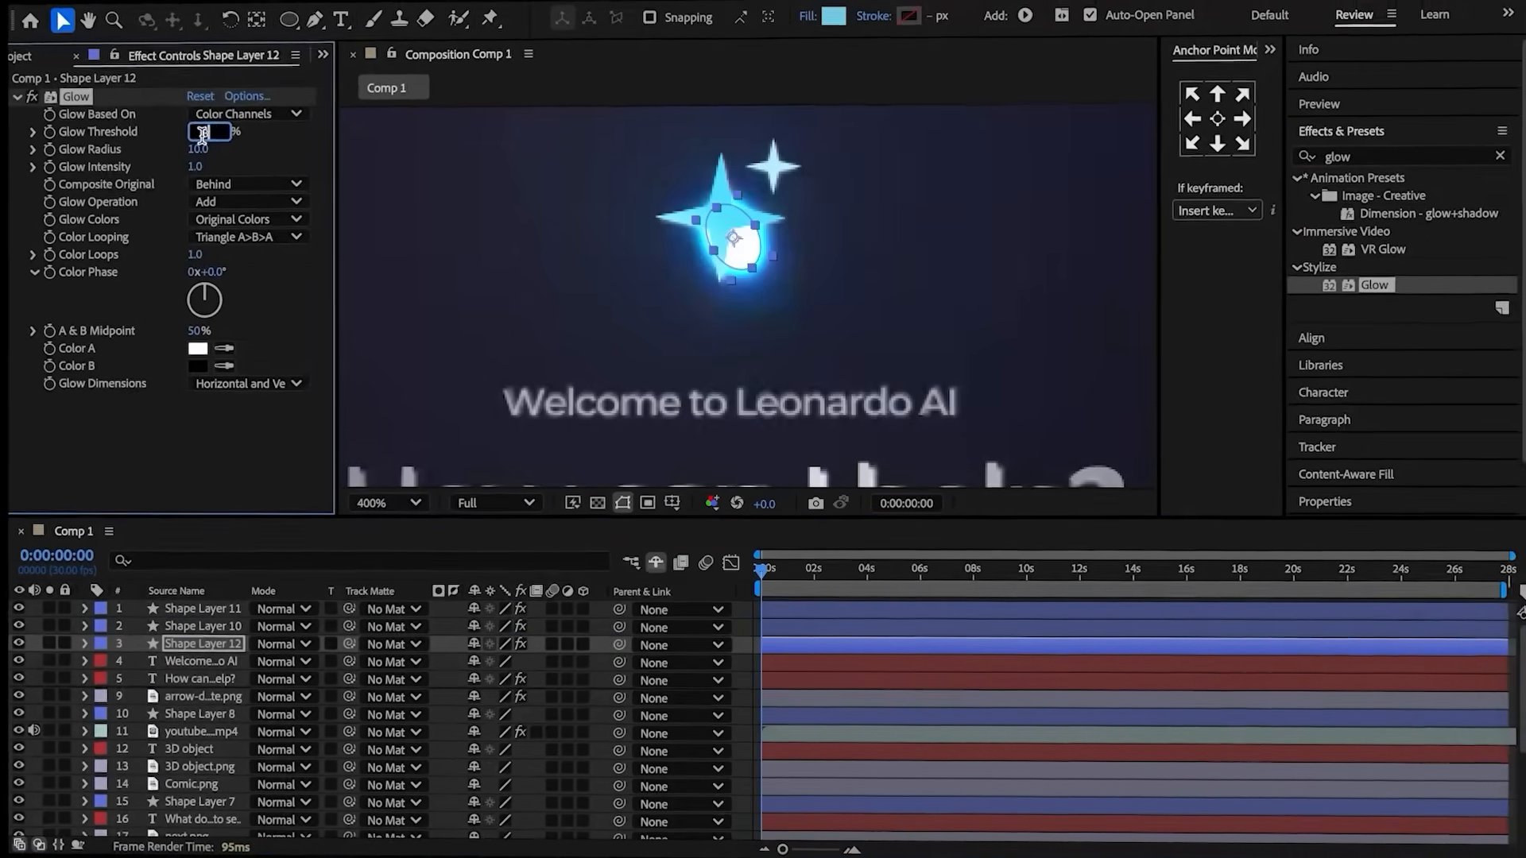
text(85)
click(188, 143)
text(40)
click(229, 143)
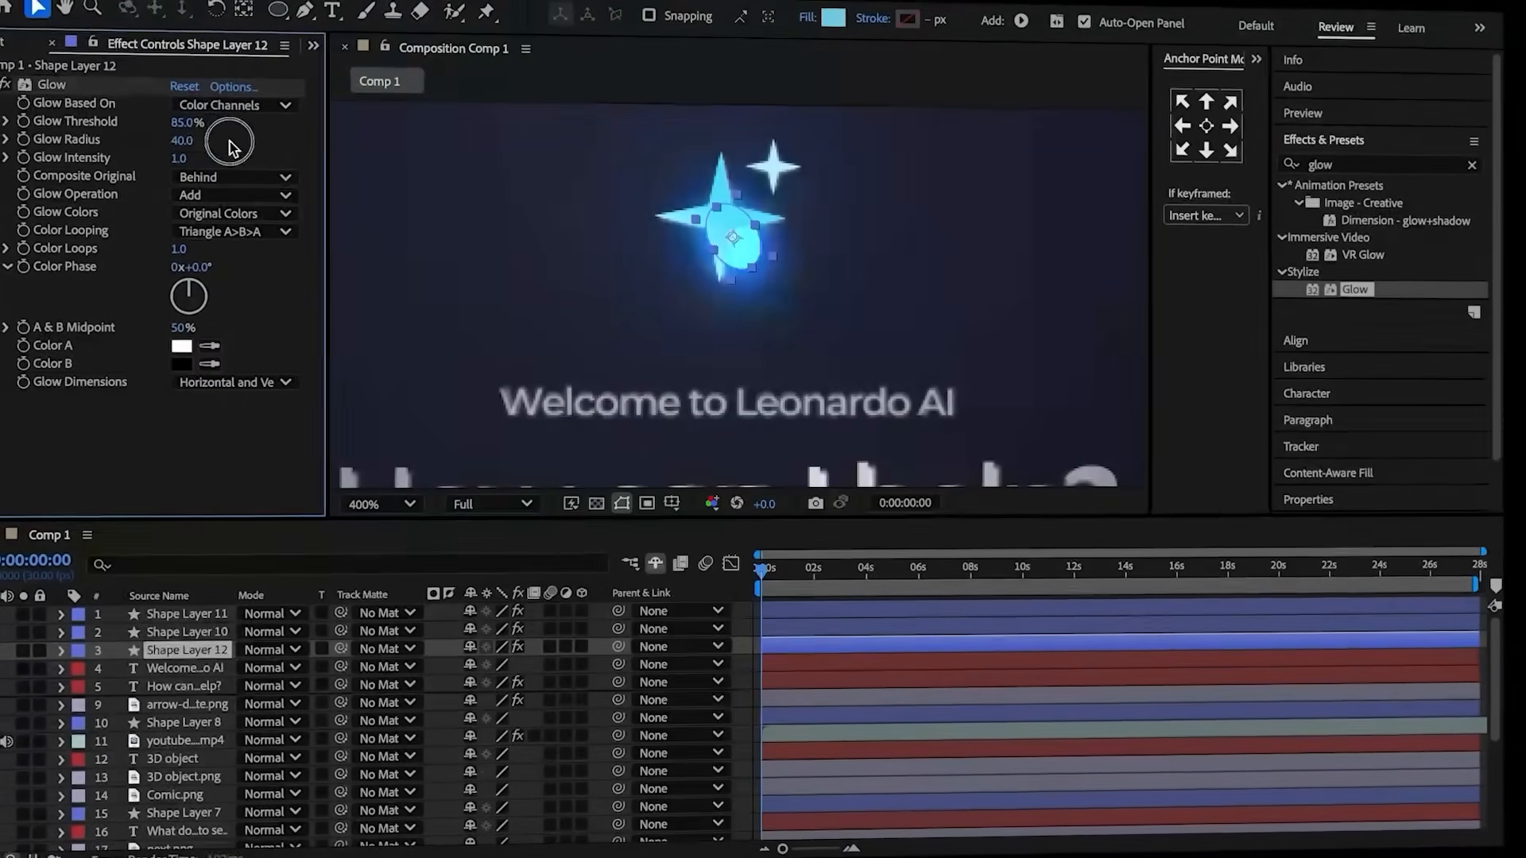
- Apply Gaussian Blur to the ellipse with a blurriness of 40
click(1368, 163)
key(BackSpace)
text(gaus)
double_click(1387, 198)
click(205, 421)
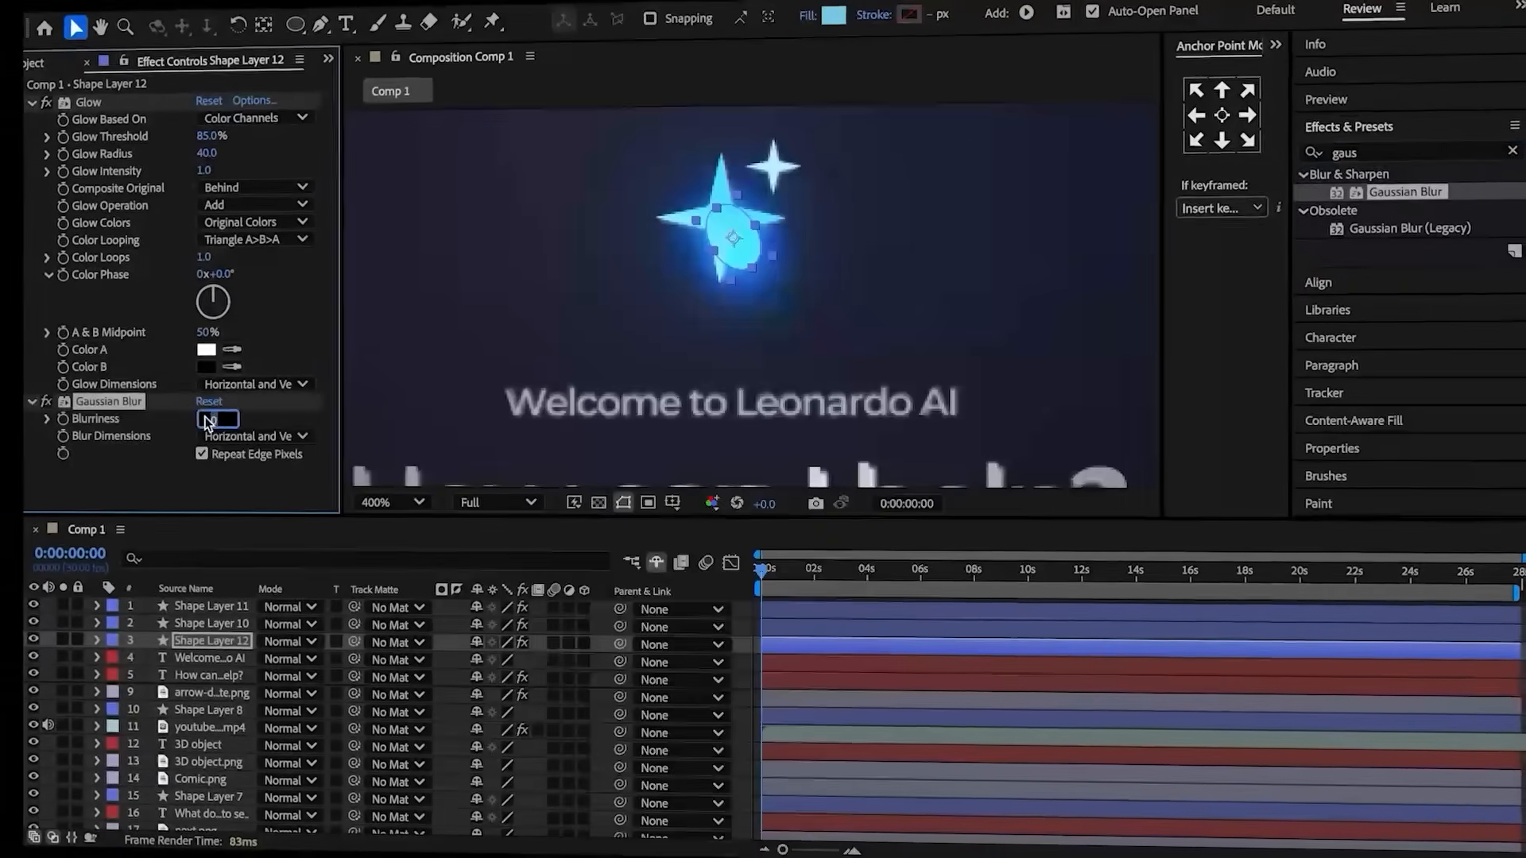
text(40)
click(142, 442)
- Set the blurred ellipse layer's opacity to 70%
key(t)
click(473, 666)
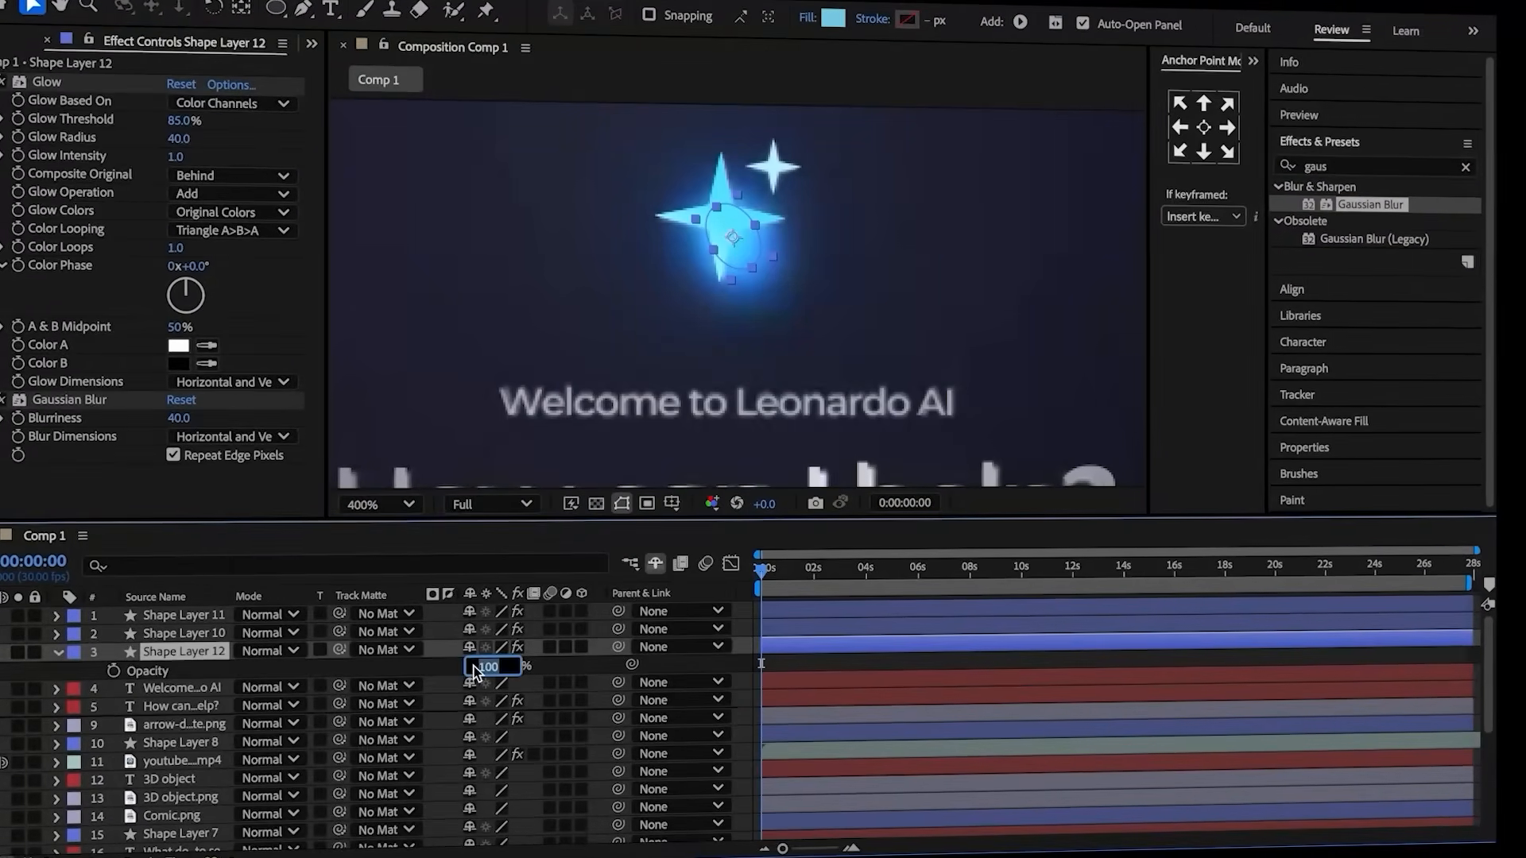
text(70)
key(Return)
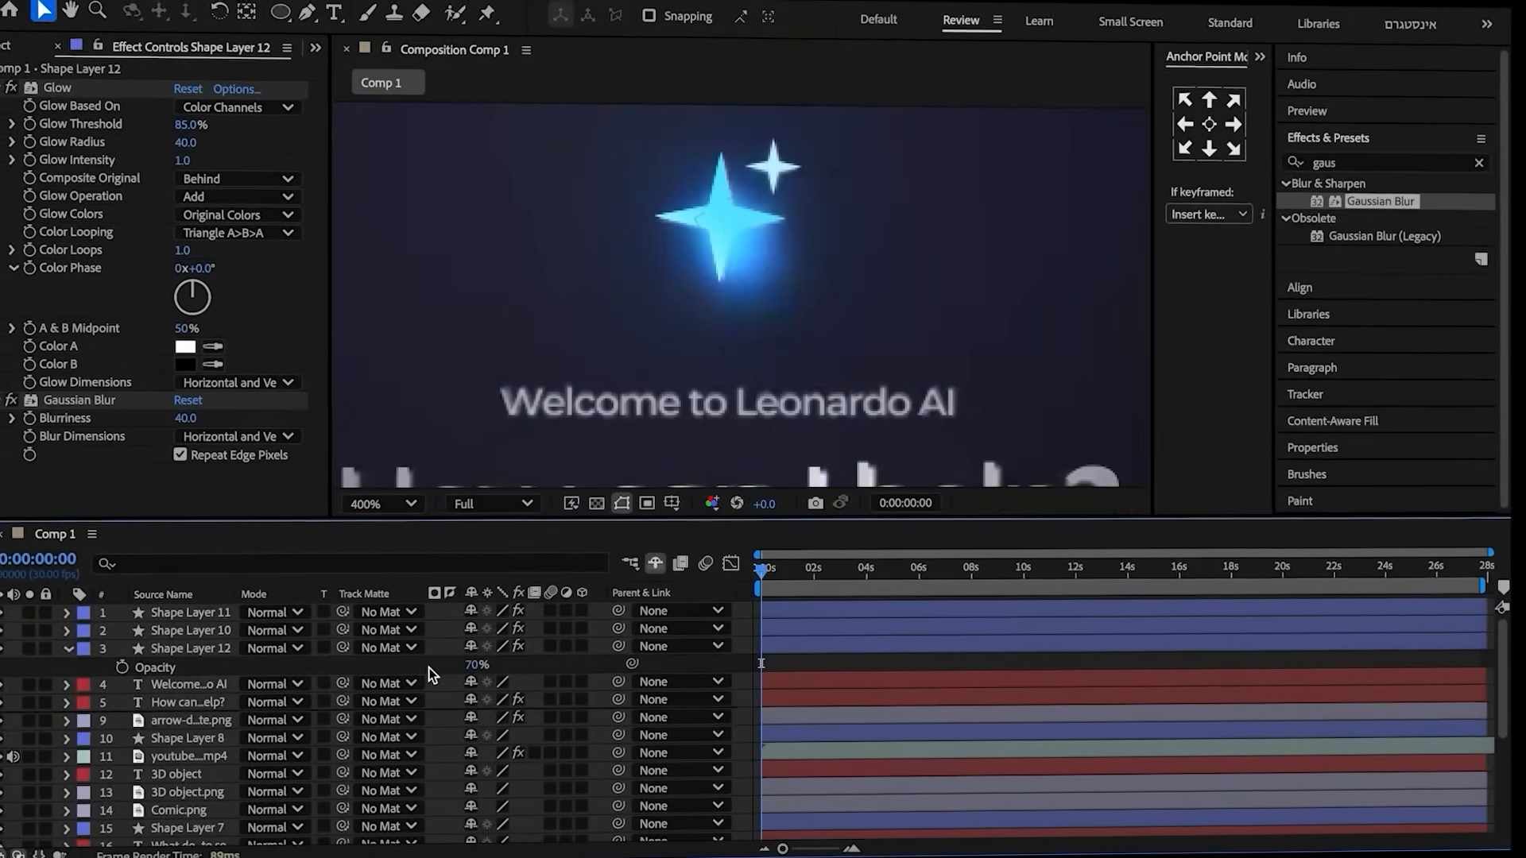
click(78, 649)
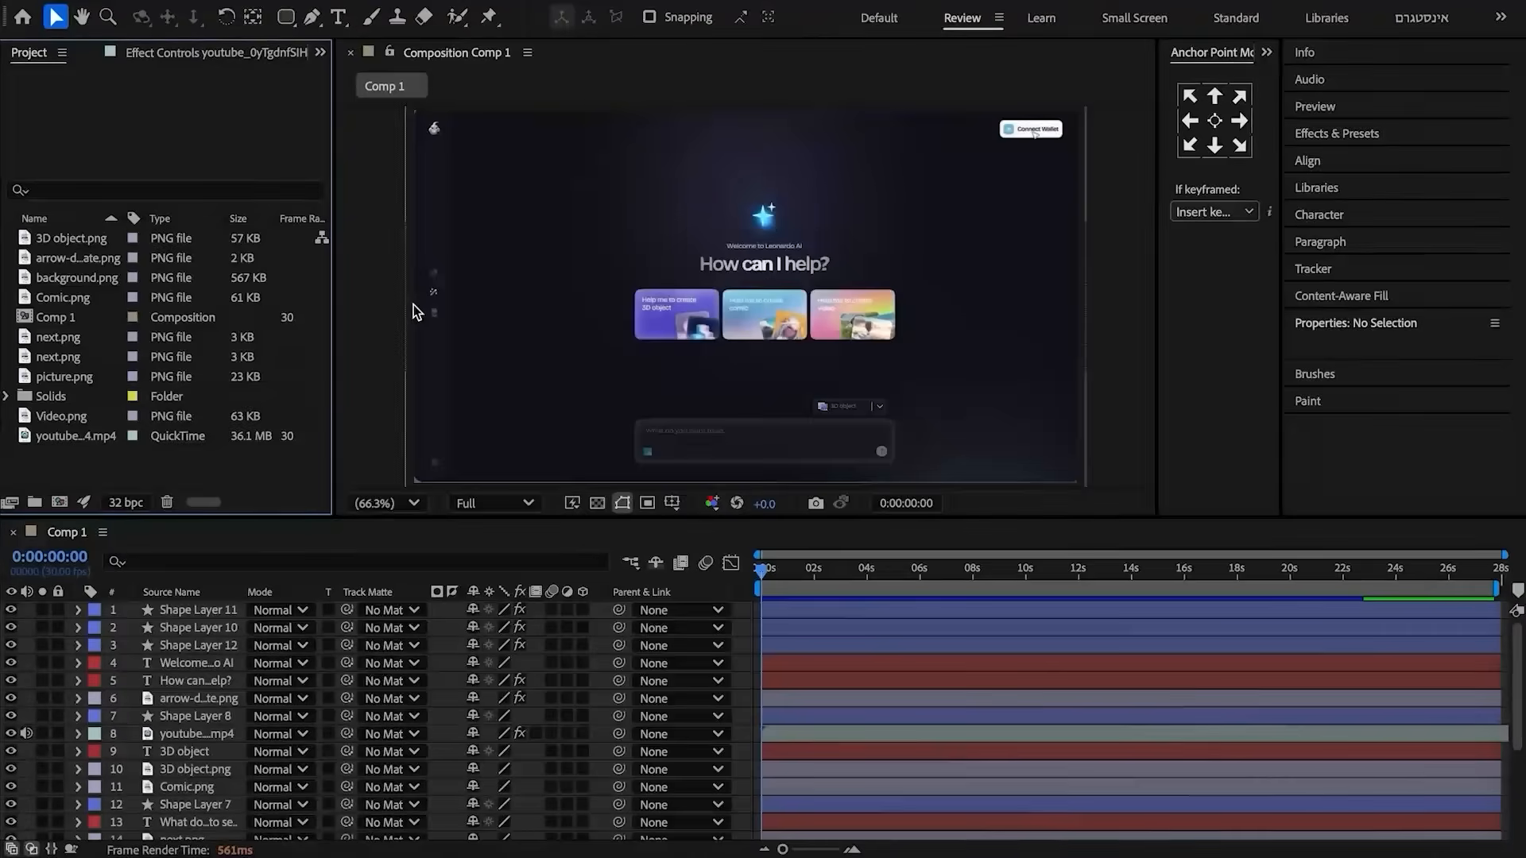
- Draw a tall, dark rounded rectangle over the reference sidebar along the composition's left edge
click(279, 16)
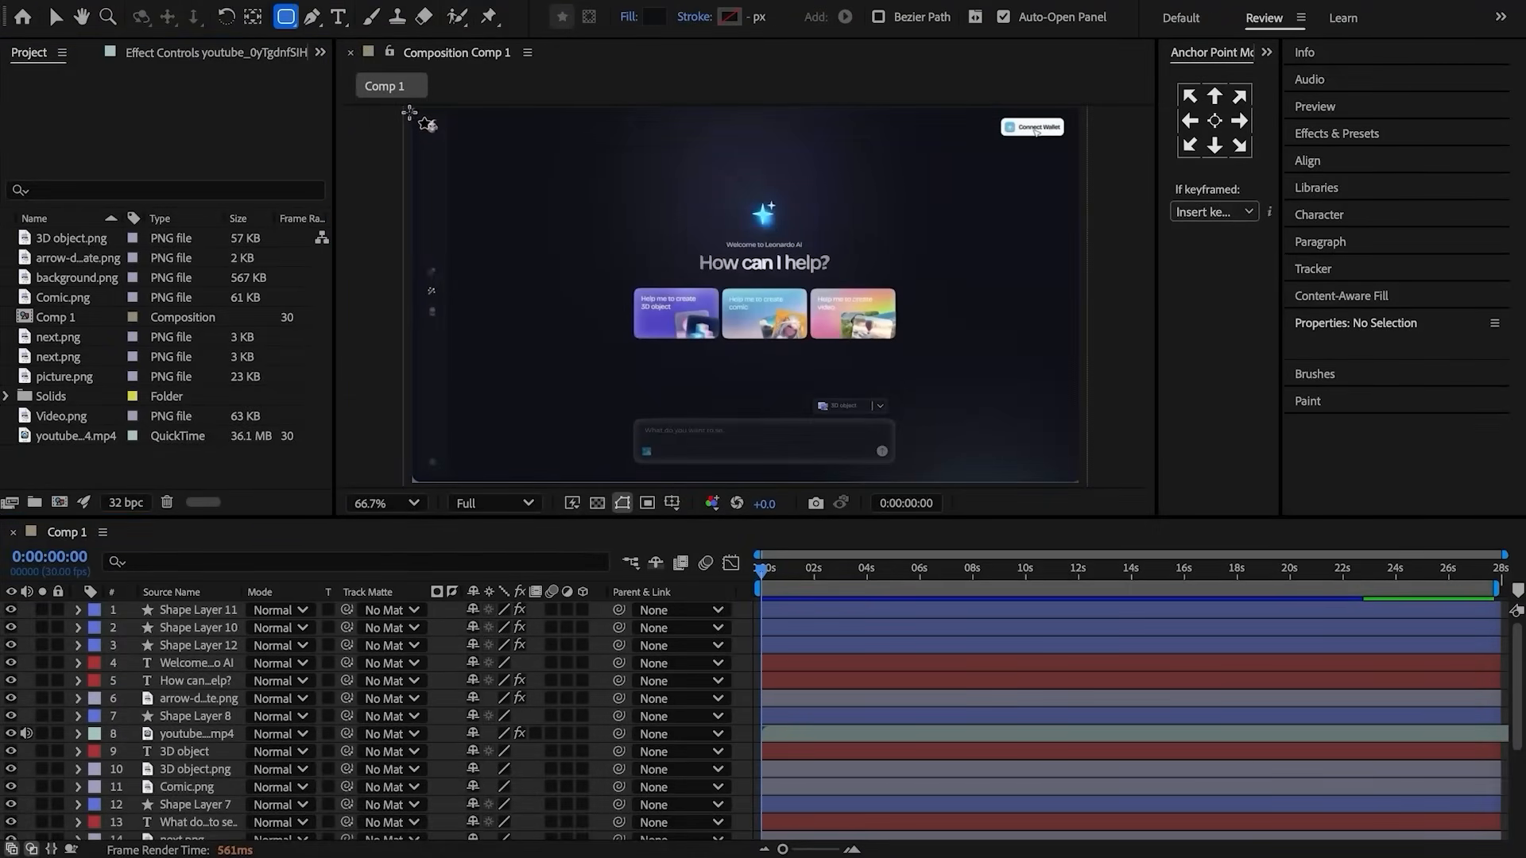
drag(408, 111, 446, 162)
drag(435, 329, 449, 454)
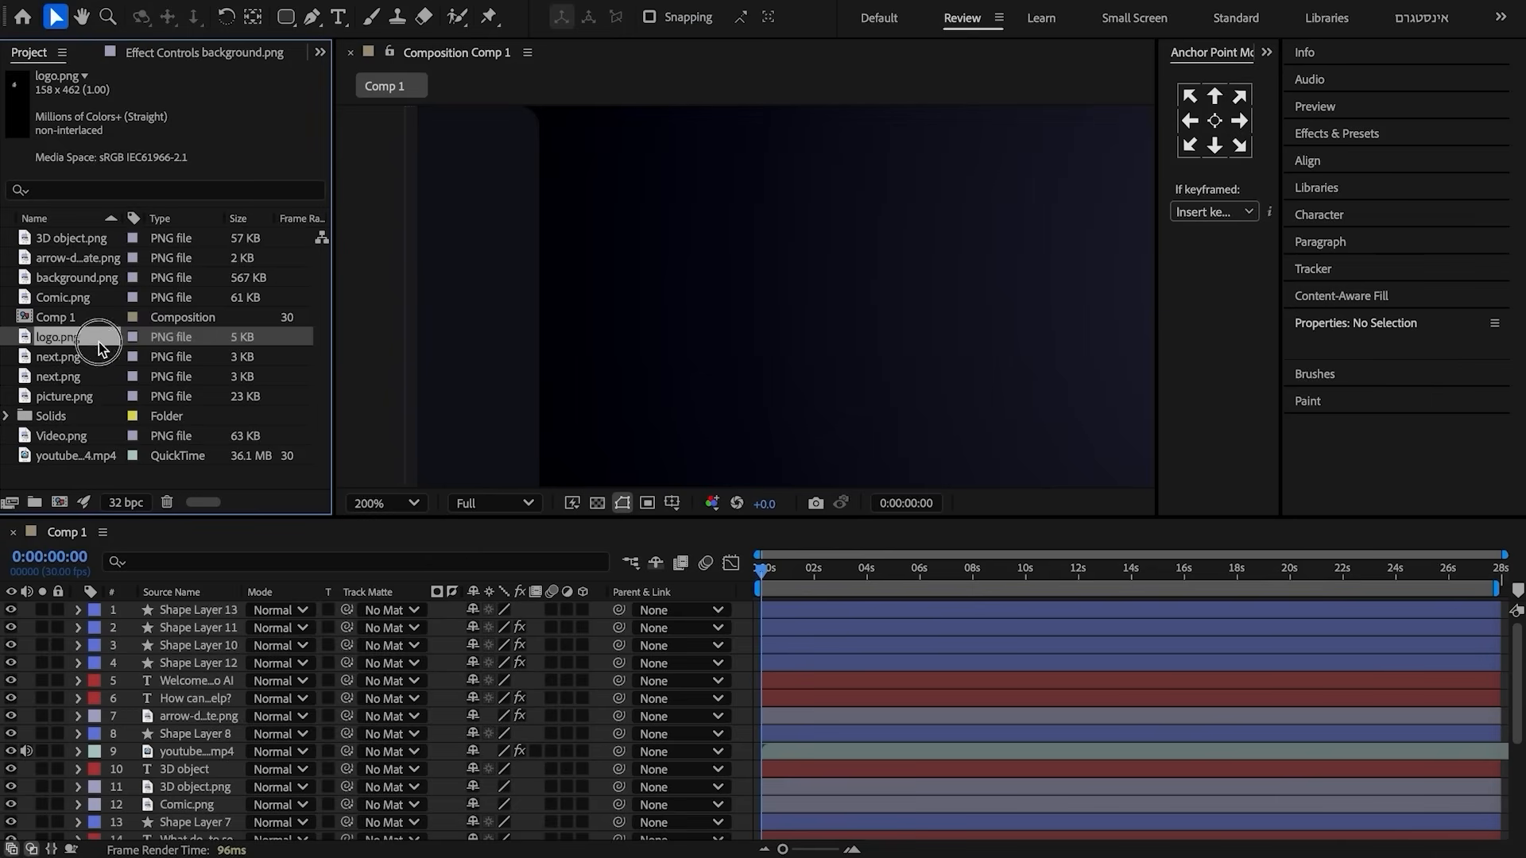
- Add logo.png at the upper end of the sidebar and bring in icon 1.png, icon 2.png and icon 3.png as layers
drag(71, 339, 159, 612)
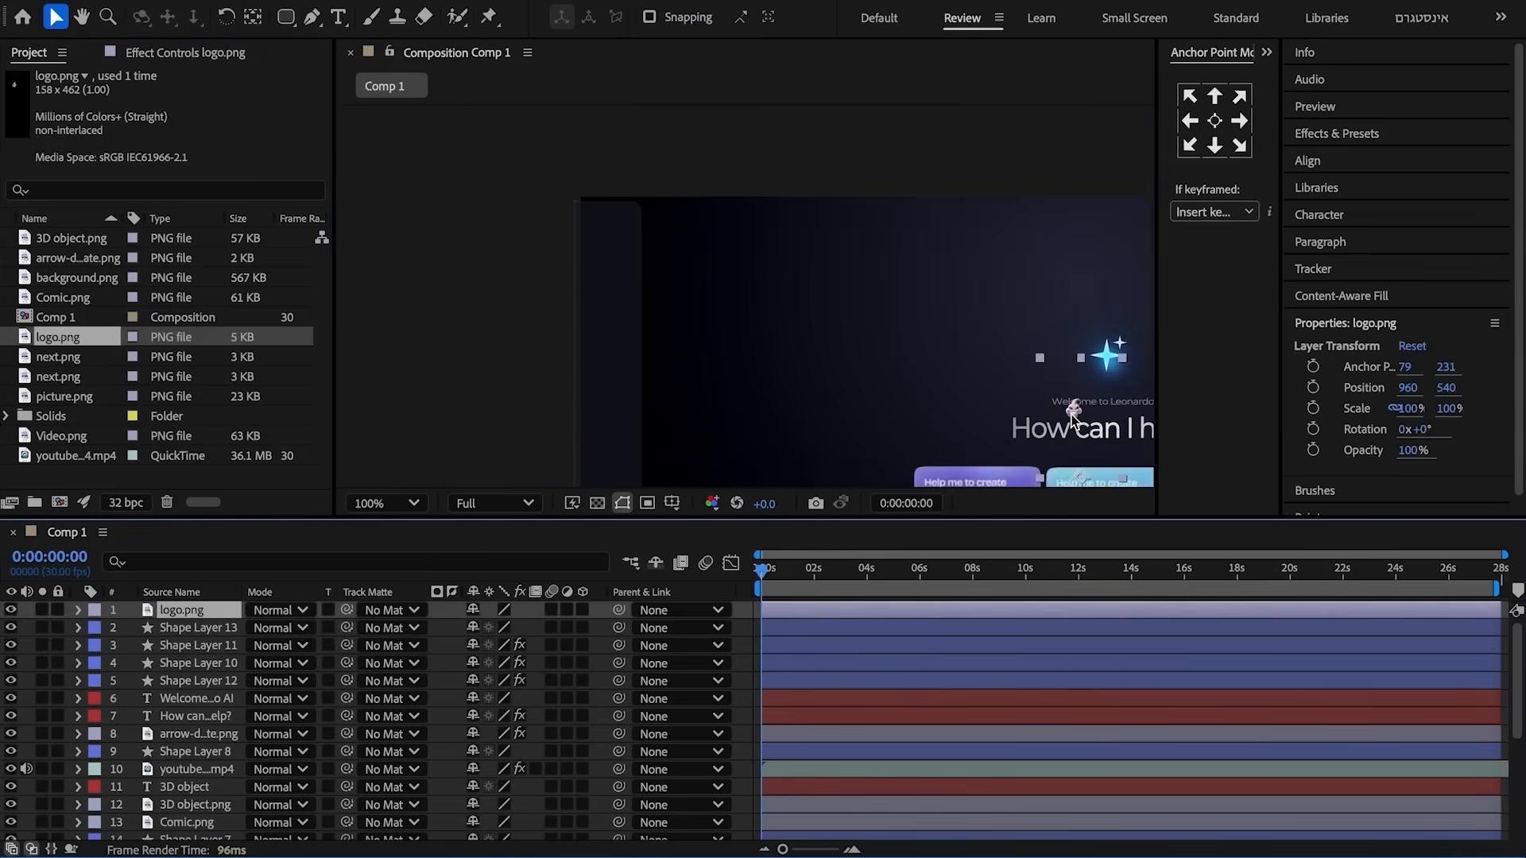
drag(1073, 414, 602, 246)
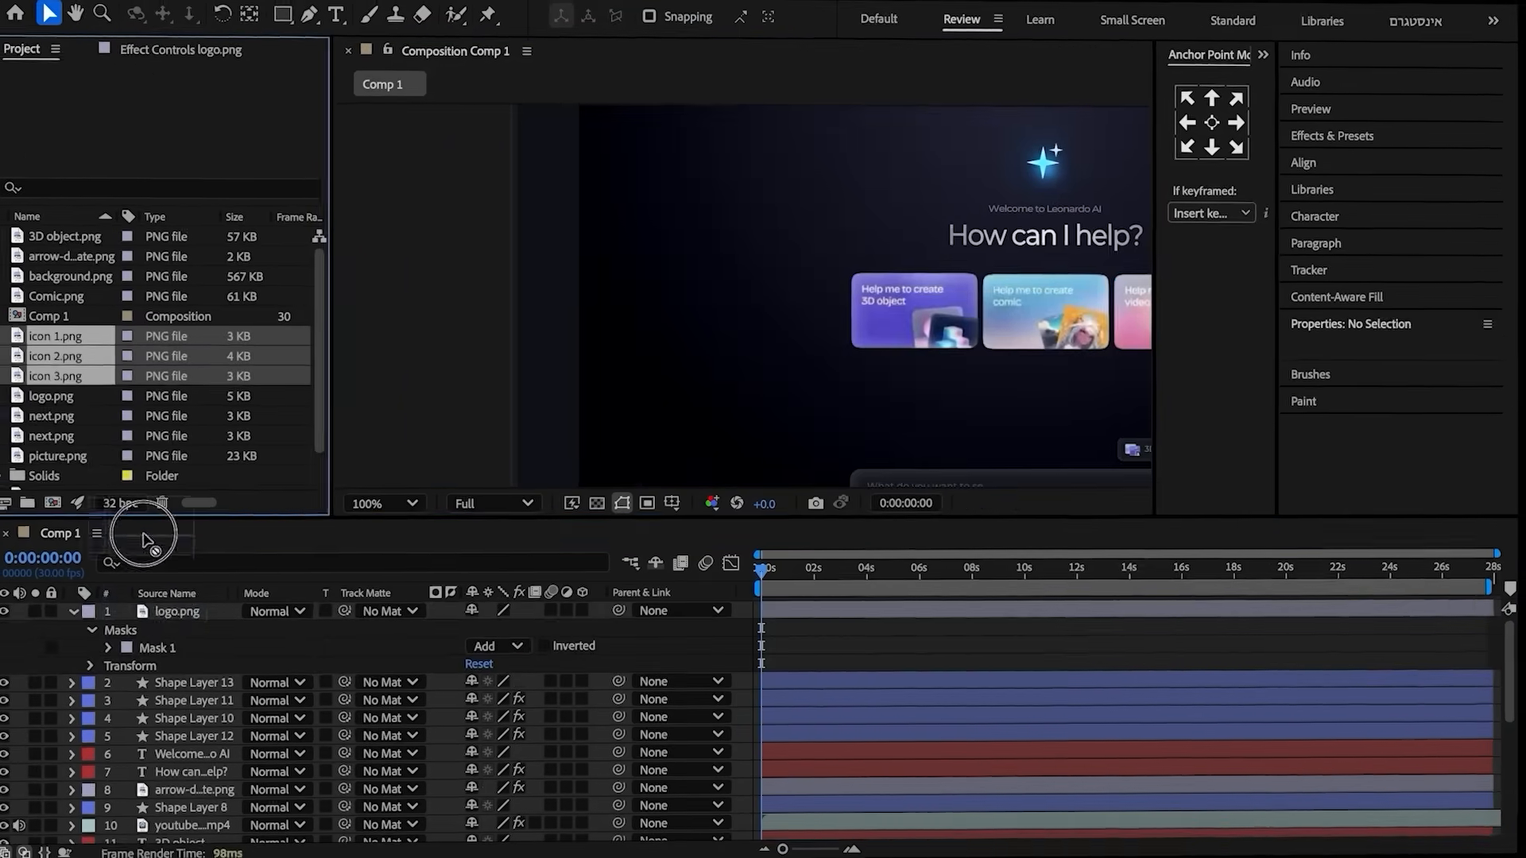
drag(63, 354, 109, 694)
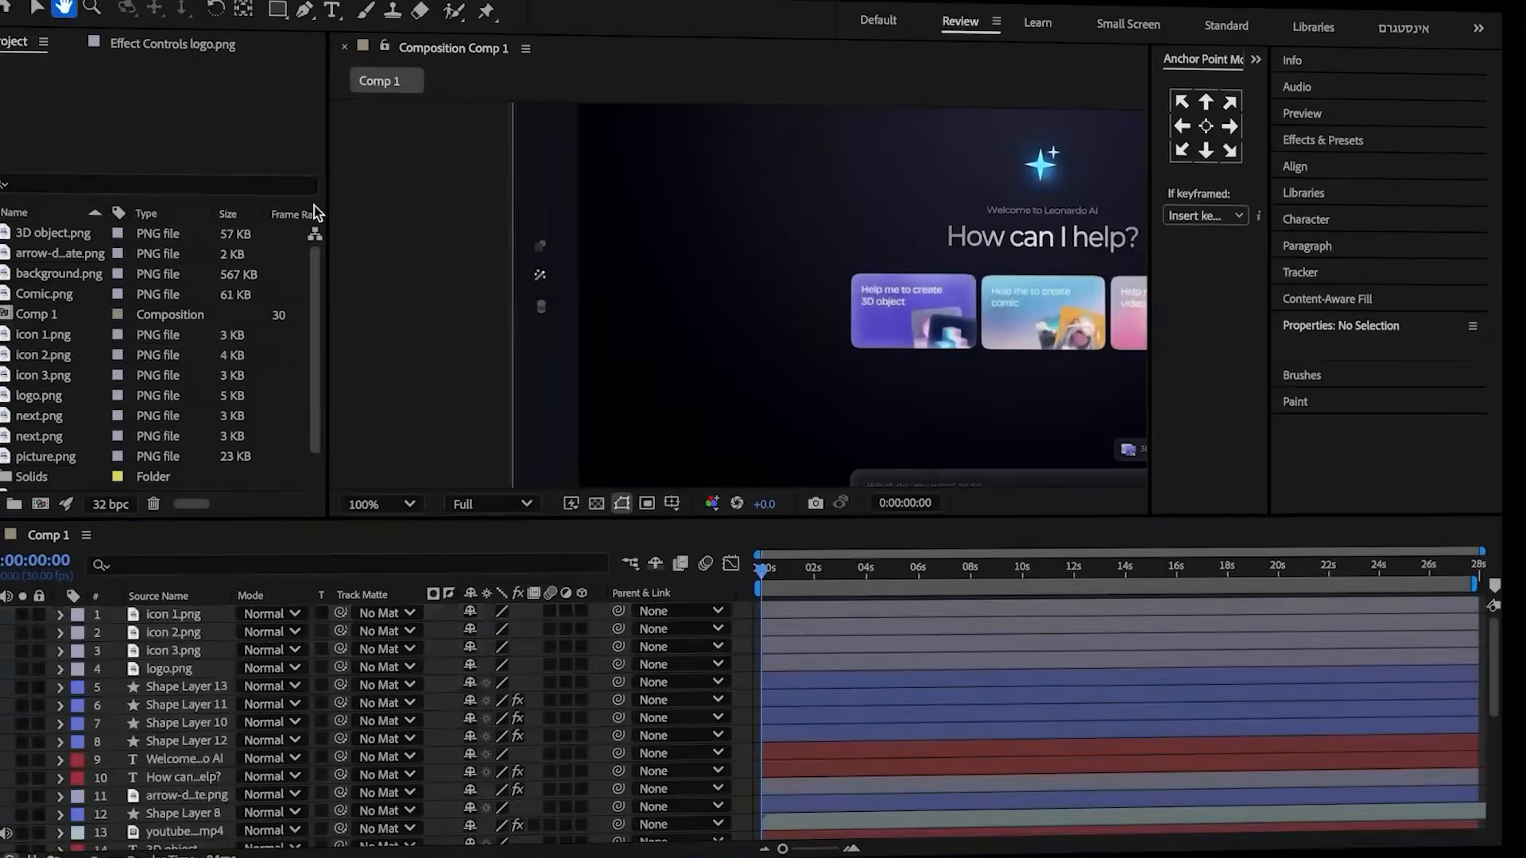
- Draw a small grey circle at the sidebar's lower end and create a "?" text layer
drag(700, 396, 650, 309)
drag(554, 423, 570, 435)
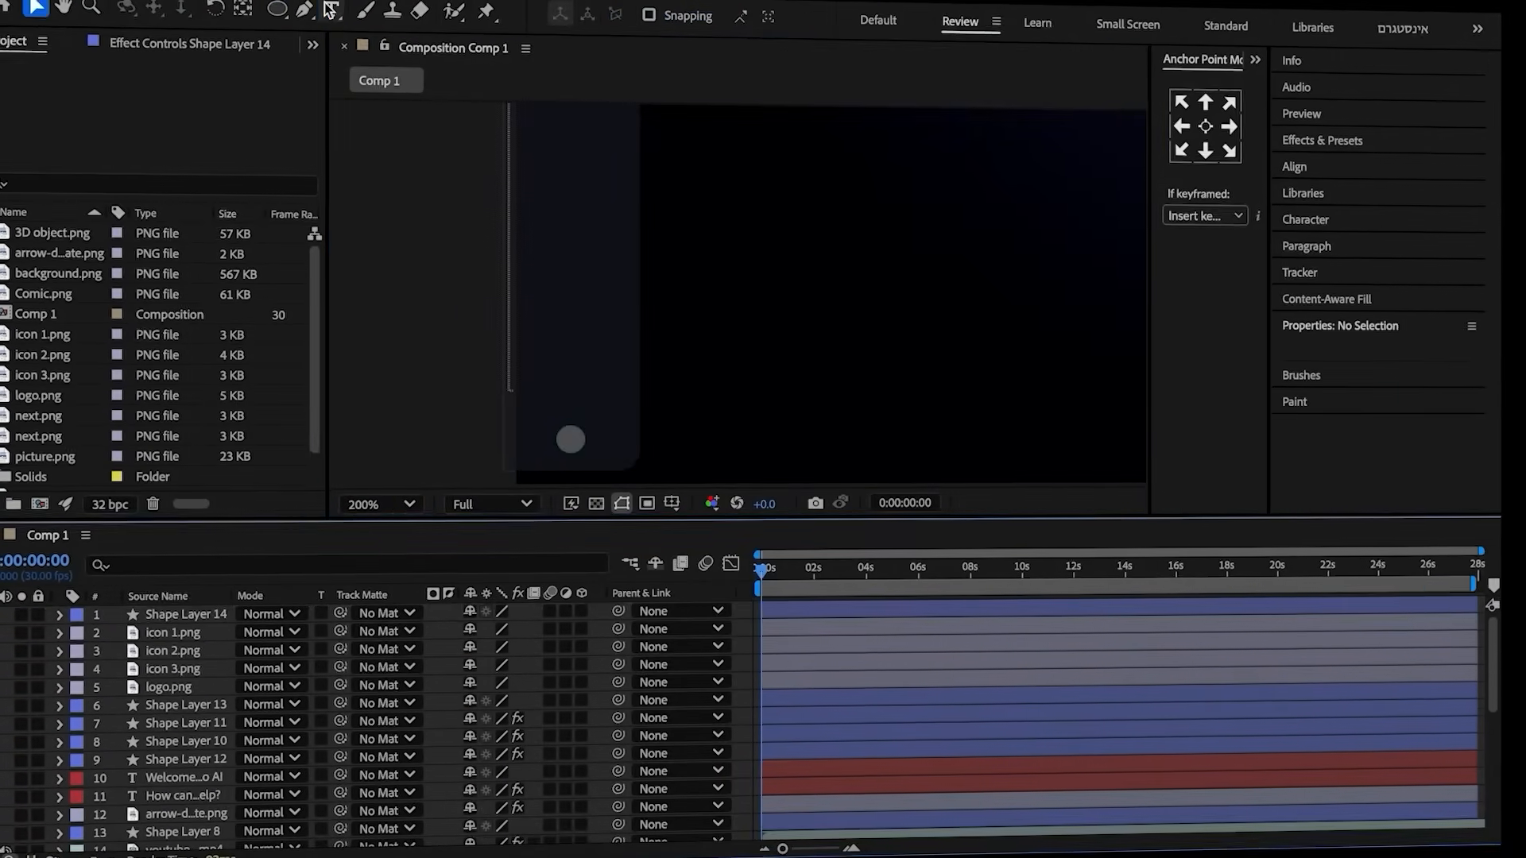
key(ctrl+t)
click(767, 372)
text(?)
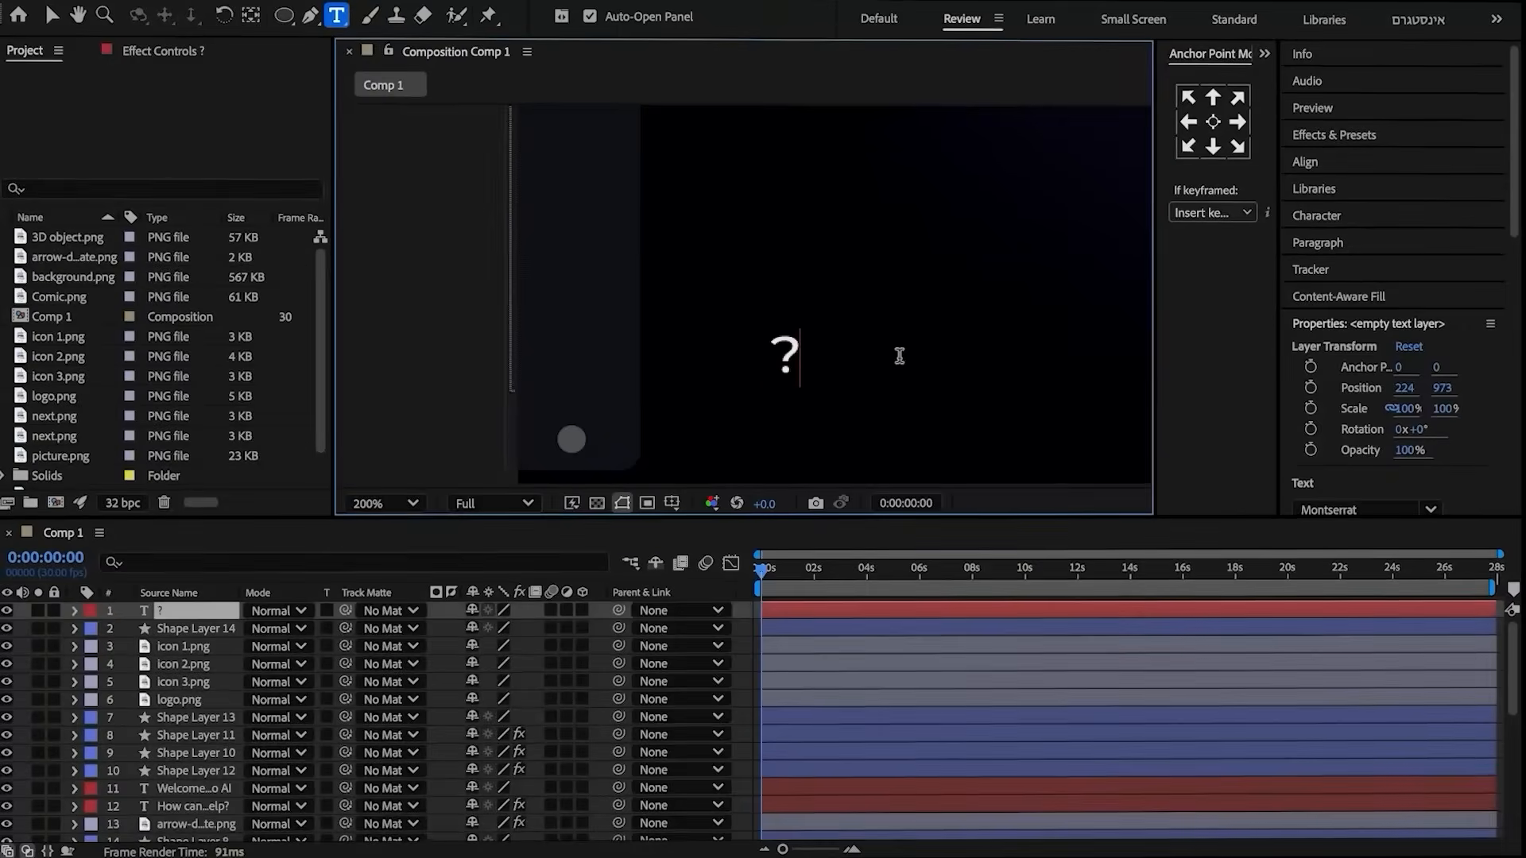
key(Escape)
- Centre the "?" on the grey circle and scale it to 40%
key(ctrl+alt+Home)
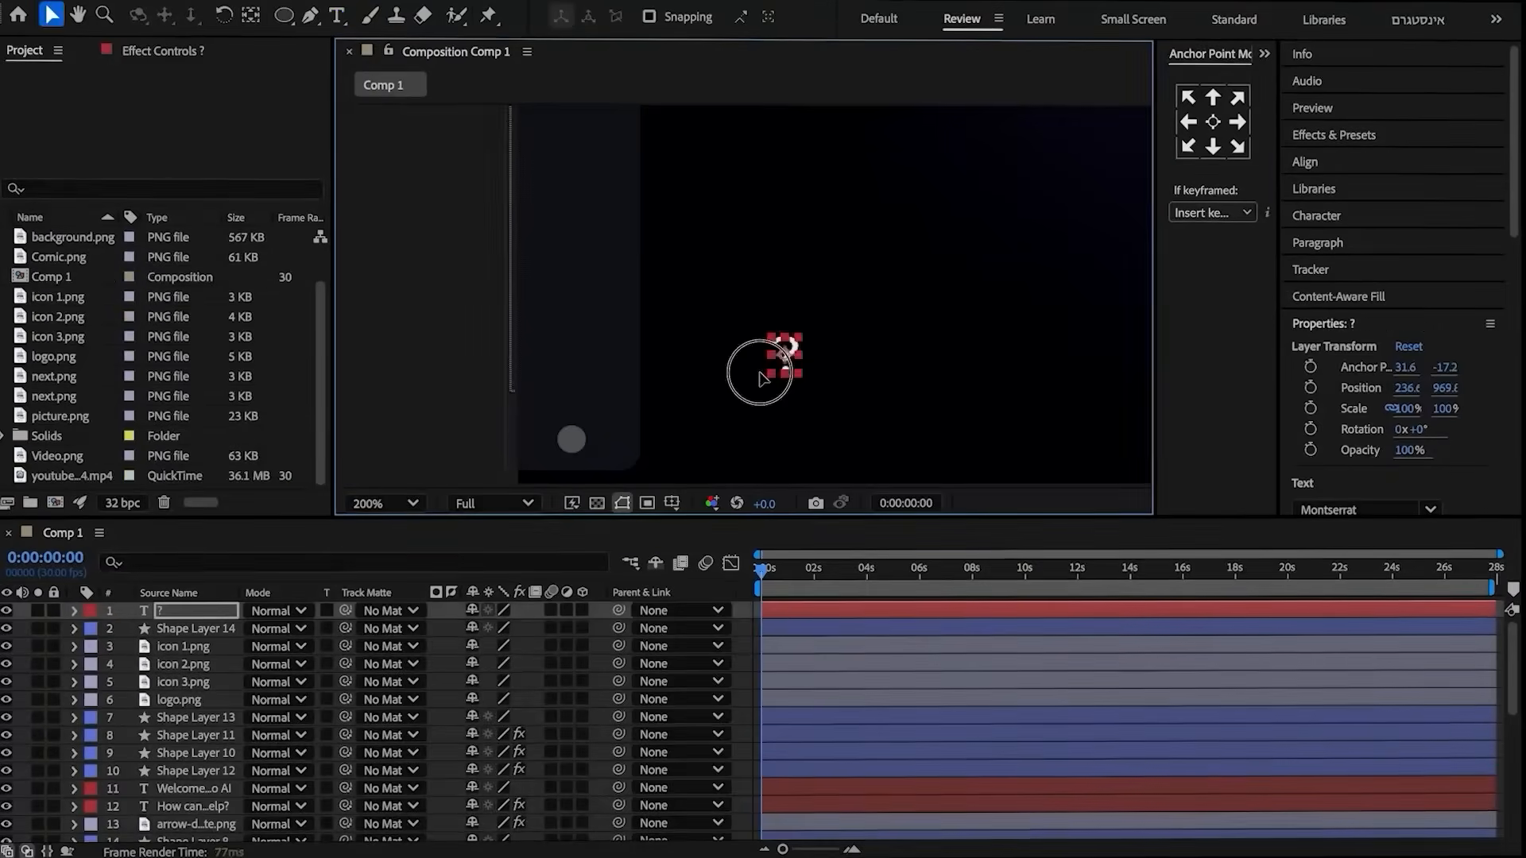
drag(783, 348, 571, 441)
key(s)
click(530, 631)
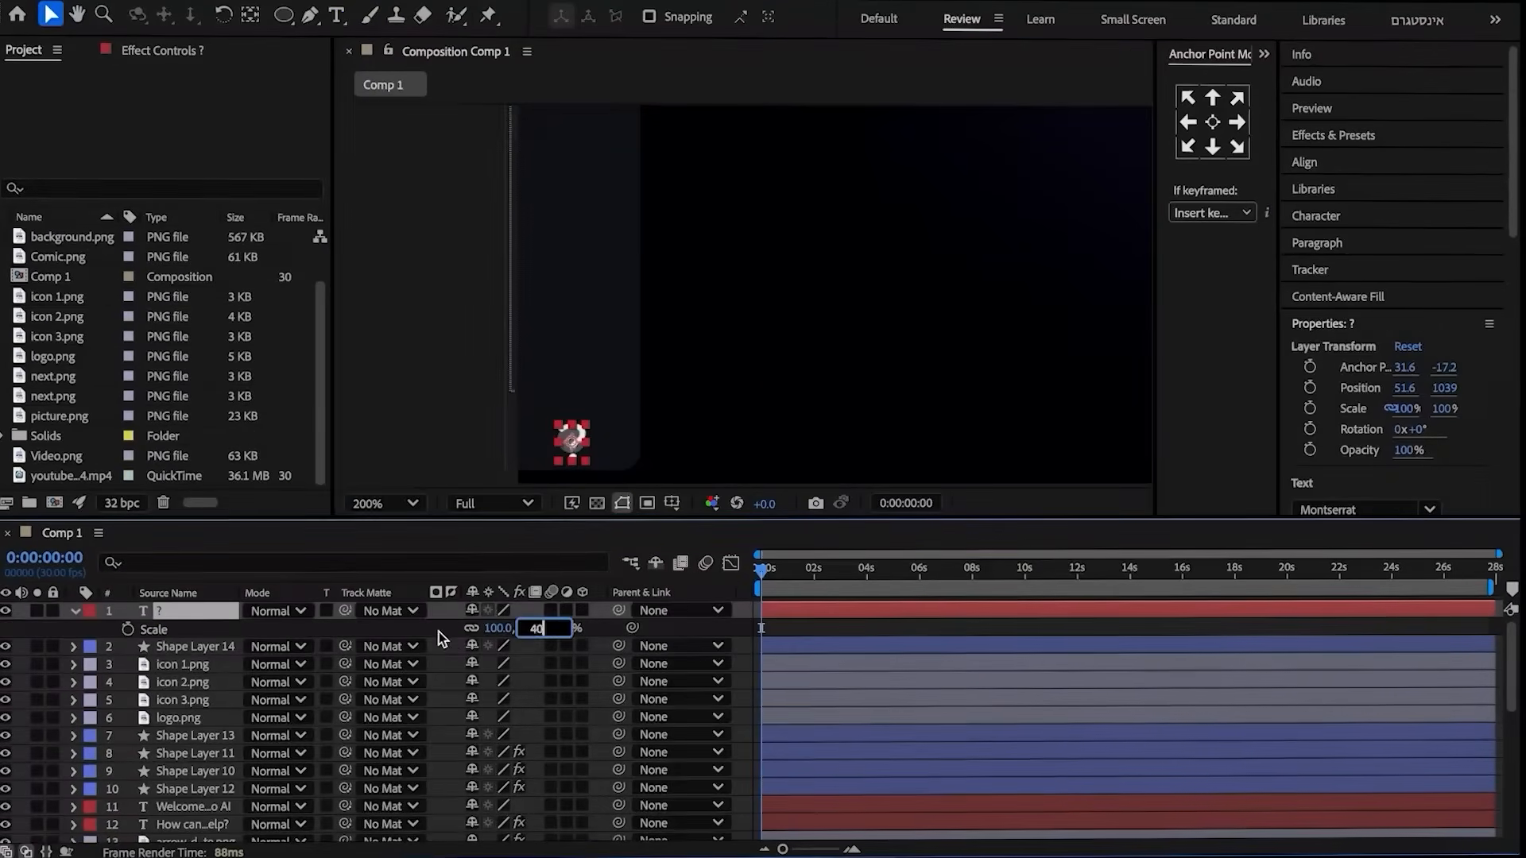
click(439, 633)
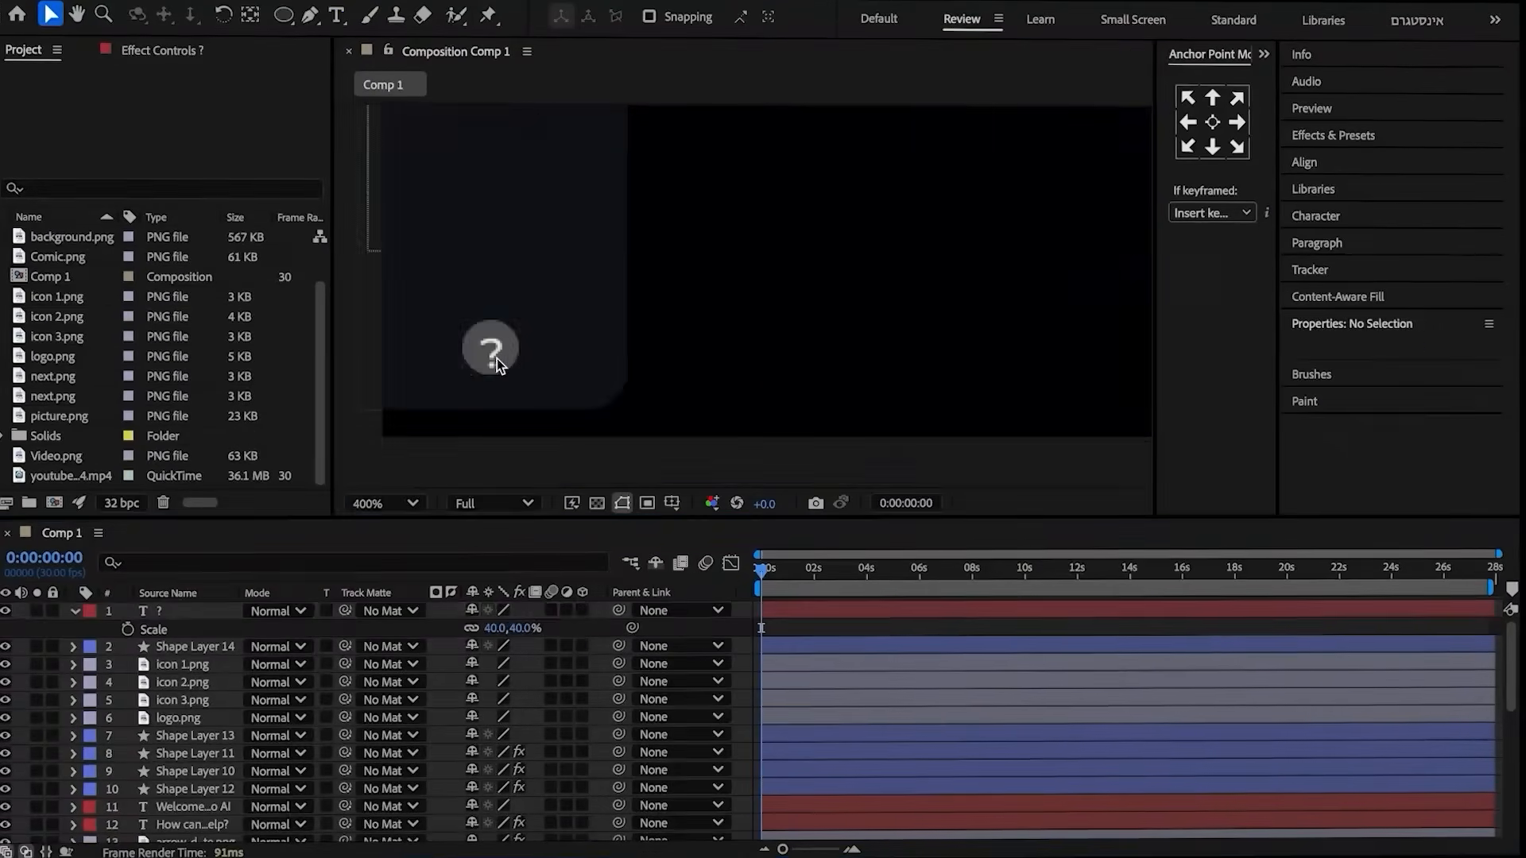
click(496, 356)
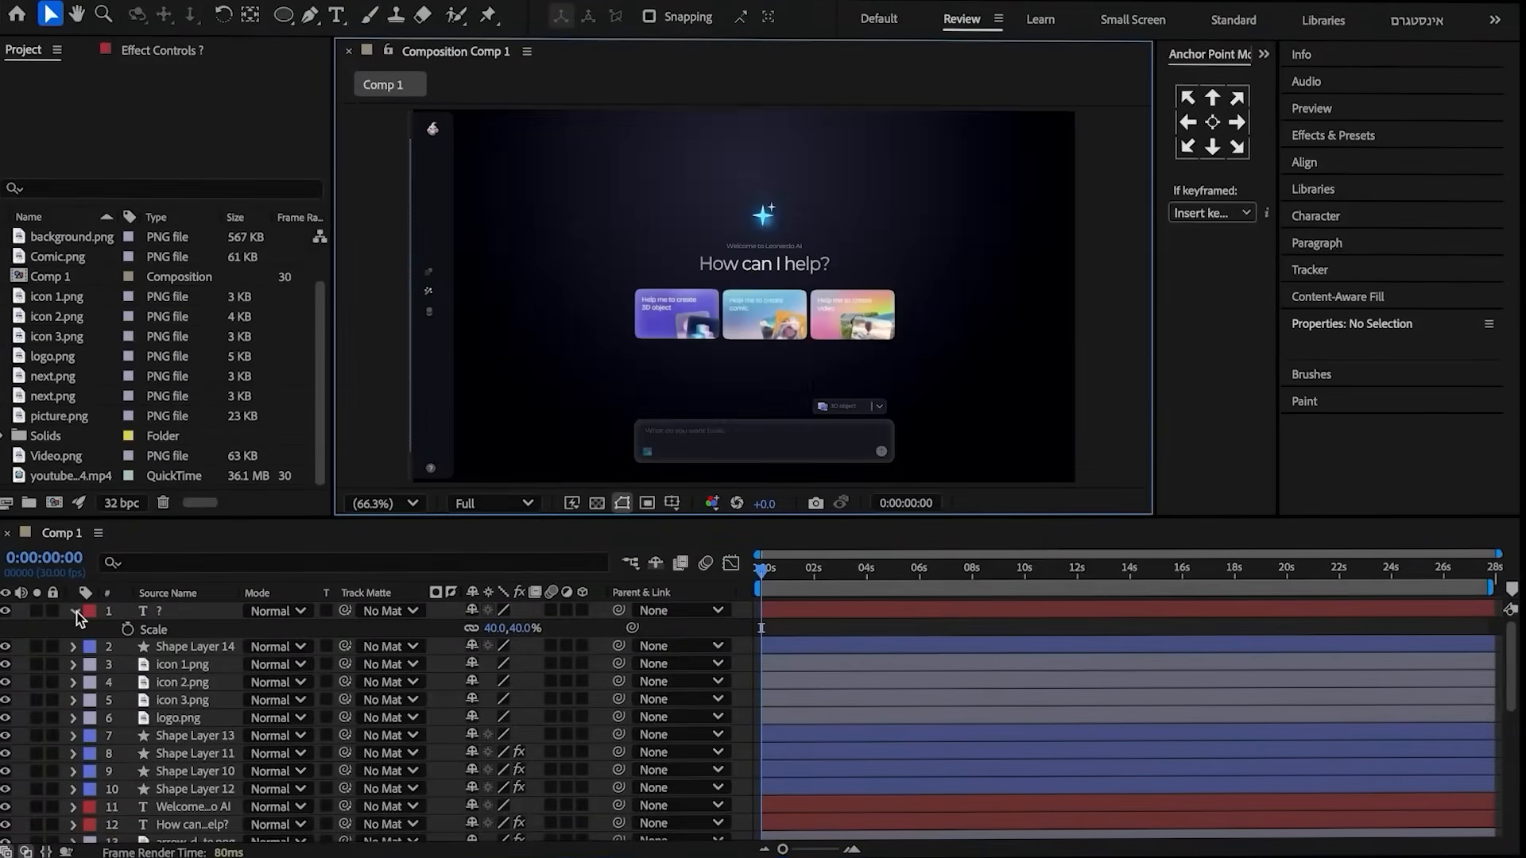
click(77, 613)
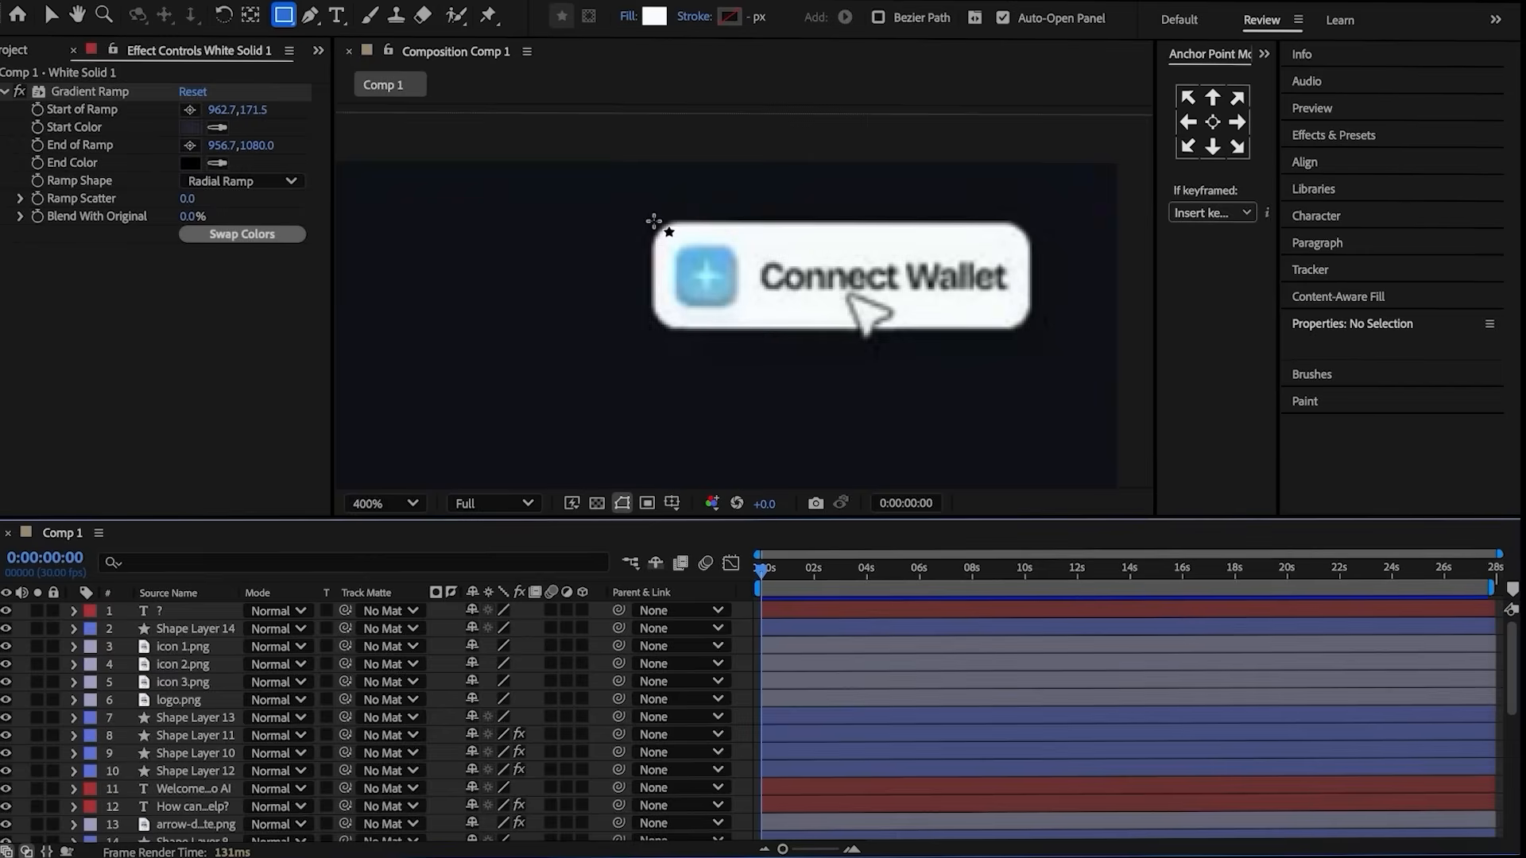
- Draw a white rectangle of about 182 × 54 px over the Connect Wallet button and set its roundness to 10
mouse_move(651, 218)
mouse_down()
mouse_move(695, 272)
mouse_move(875, 324)
mouse_move(1020, 328)
mouse_up()
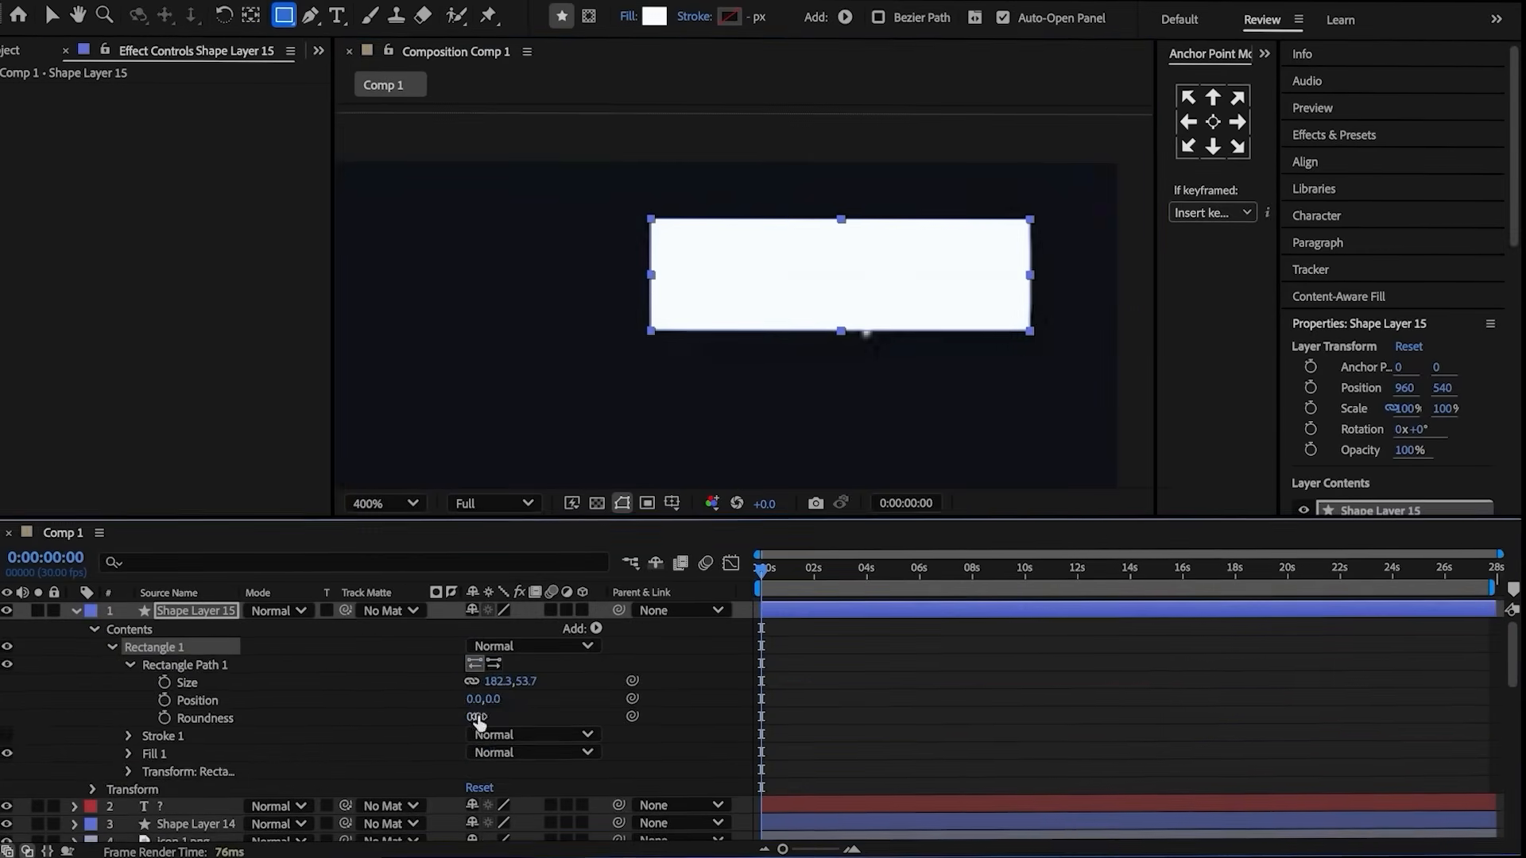
click(477, 721)
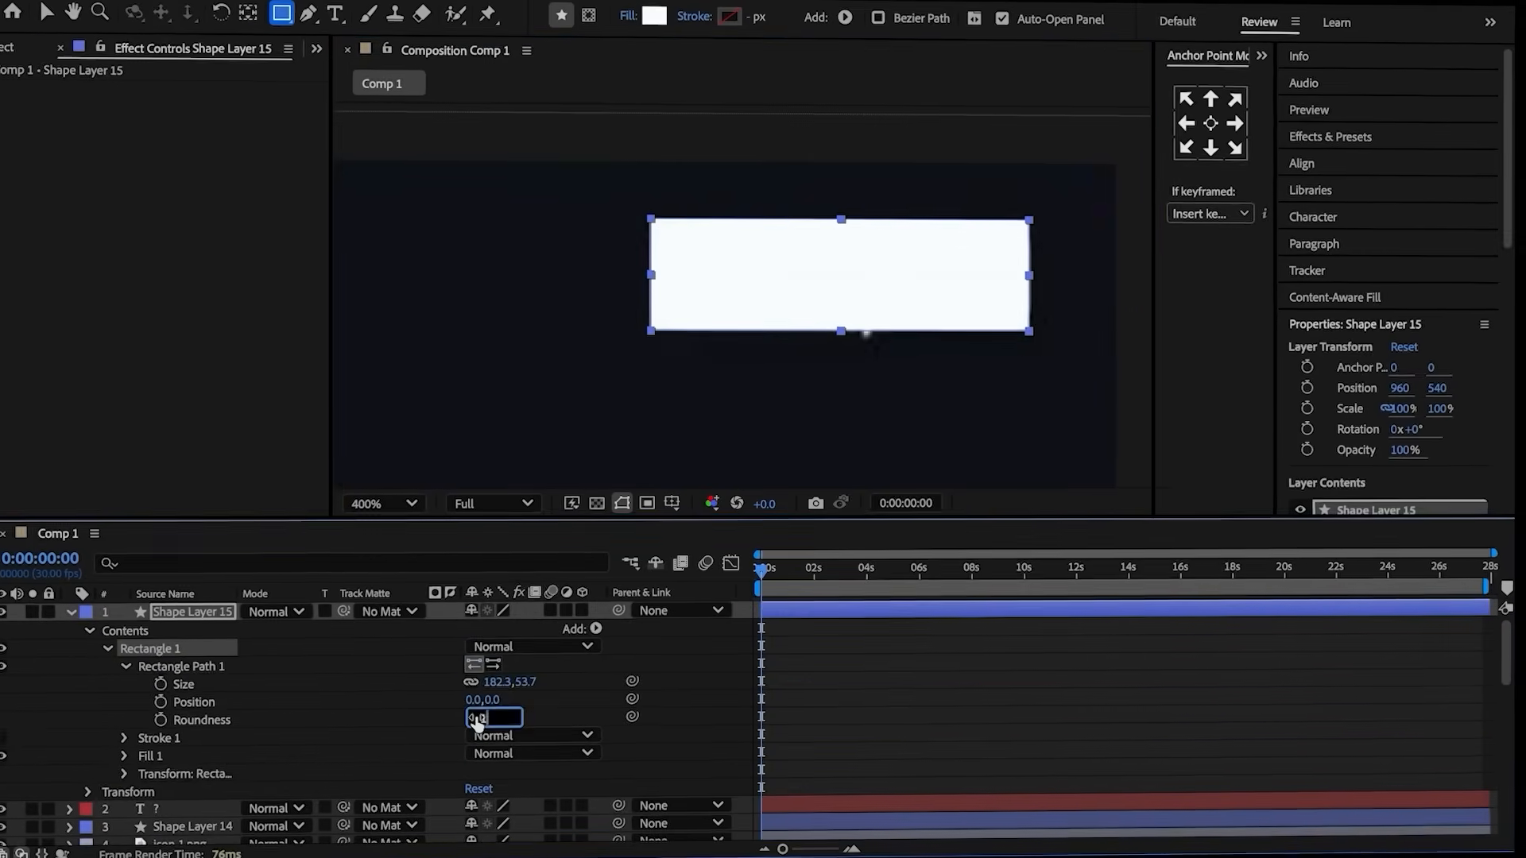
text(10)
key(Return)
click(60, 616)
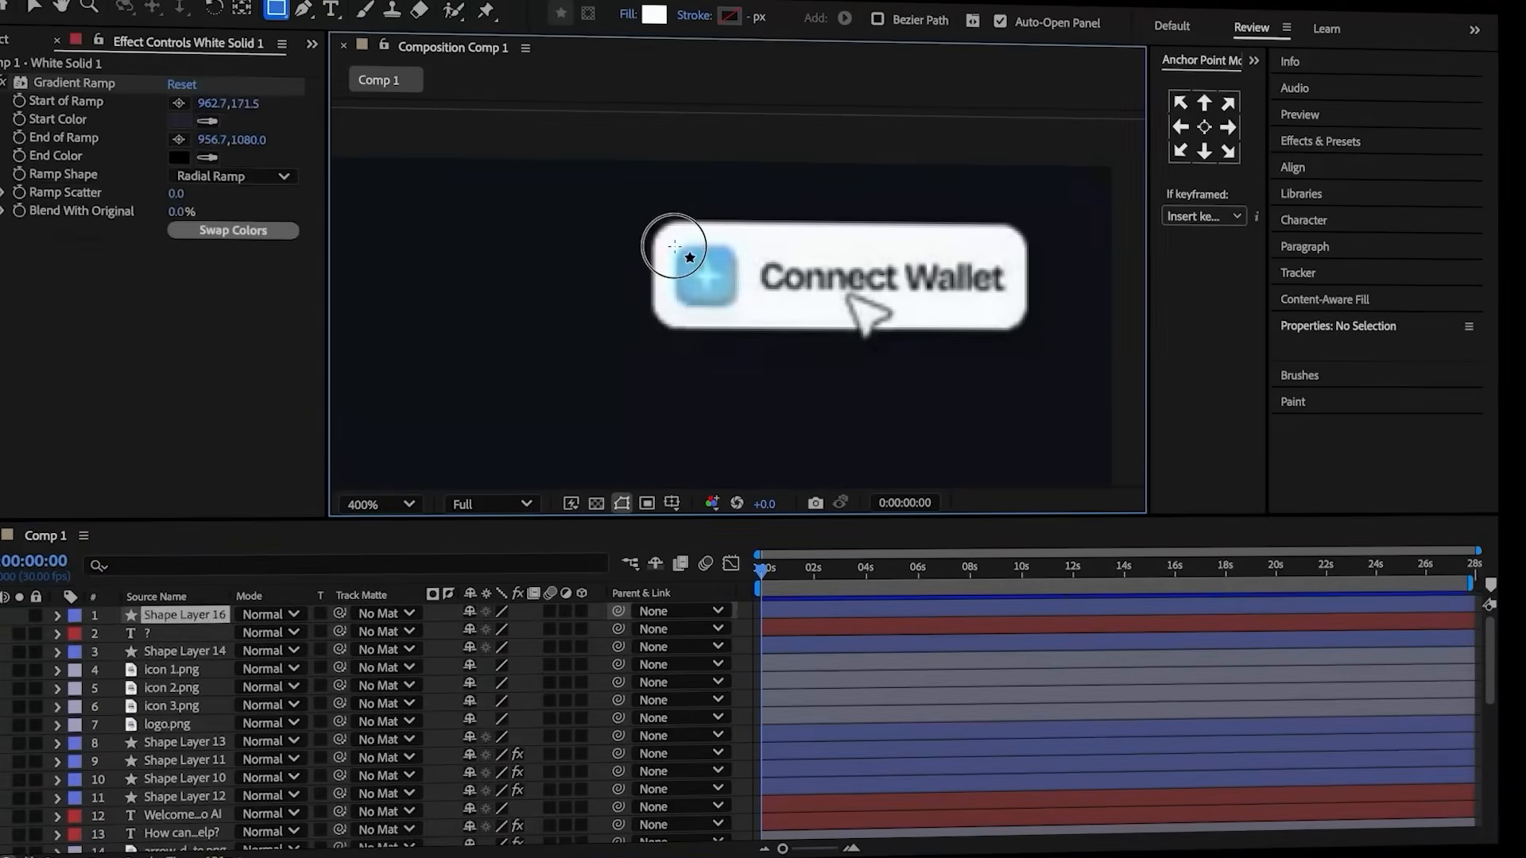
- Draw a small rectangle of about 32 × 28 px over the button's plus icon and set its roundness to 5
mouse_move(675, 248)
mouse_down()
mouse_move(704, 288)
mouse_move(744, 306)
mouse_up()
click(477, 716)
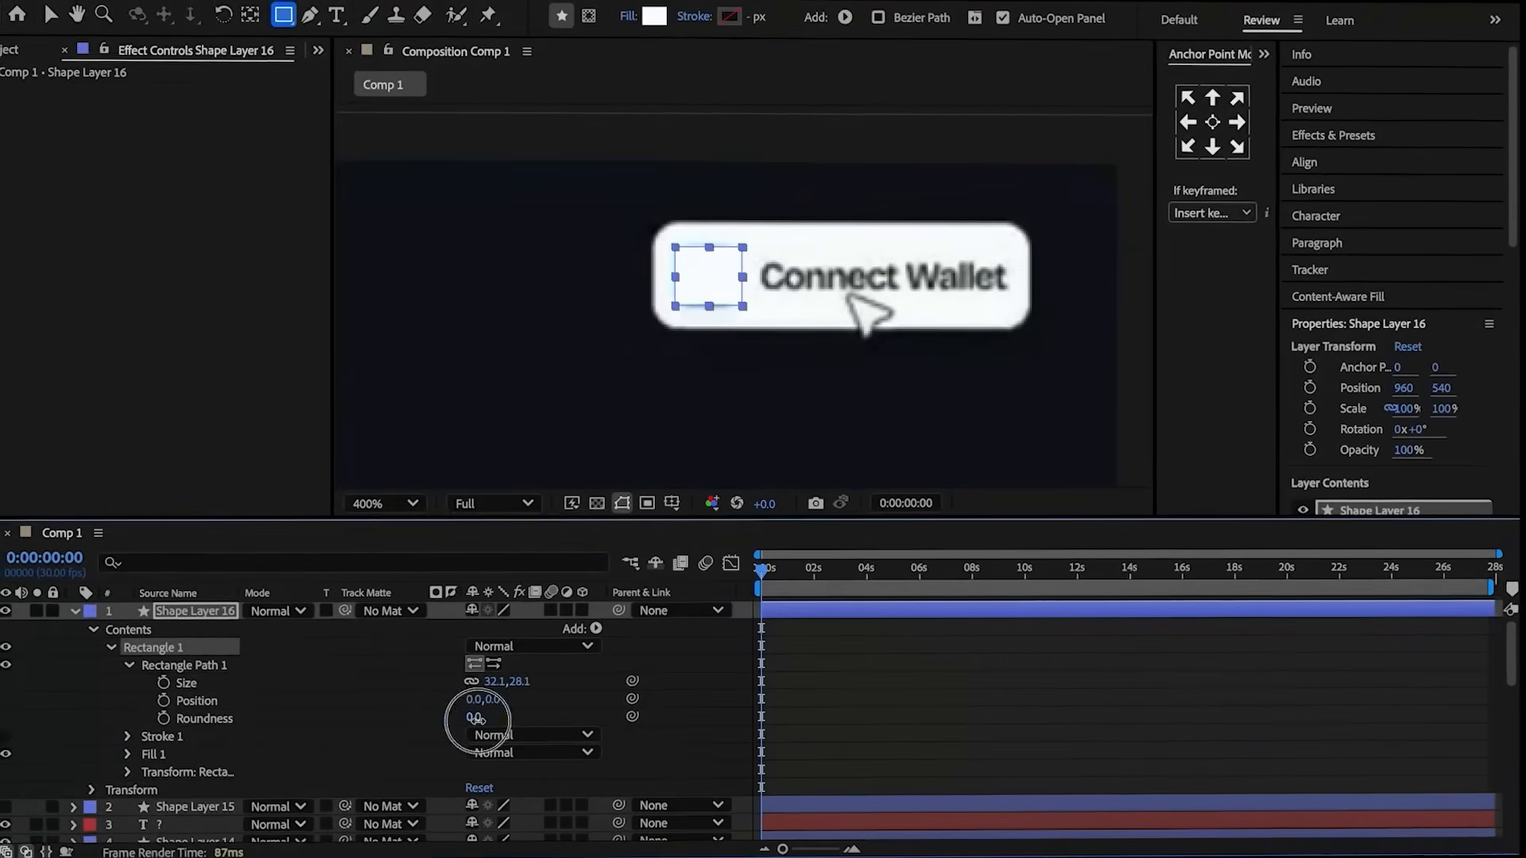
text(5)
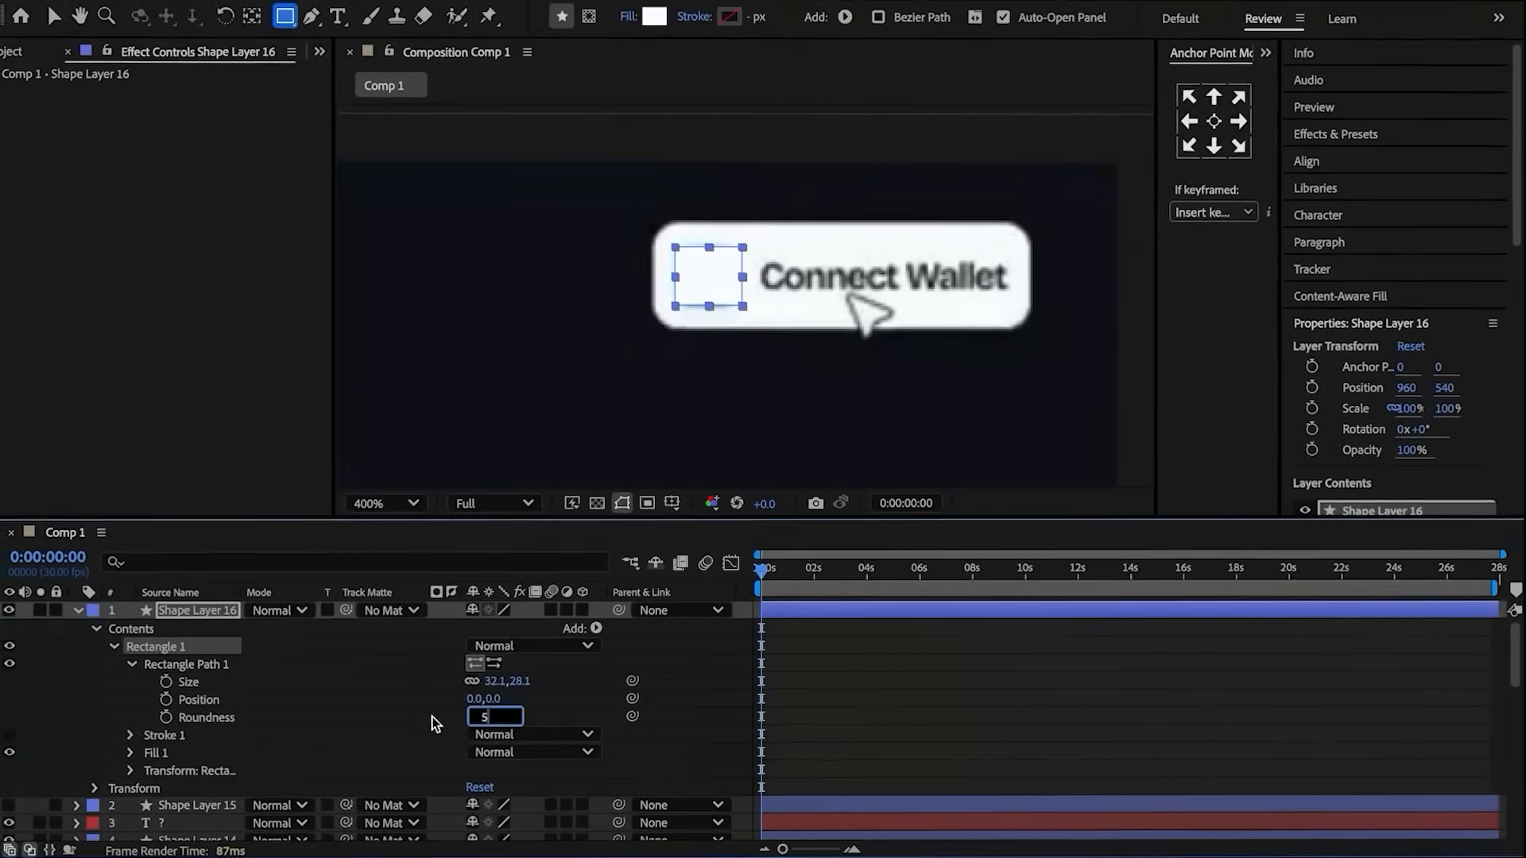
click(430, 718)
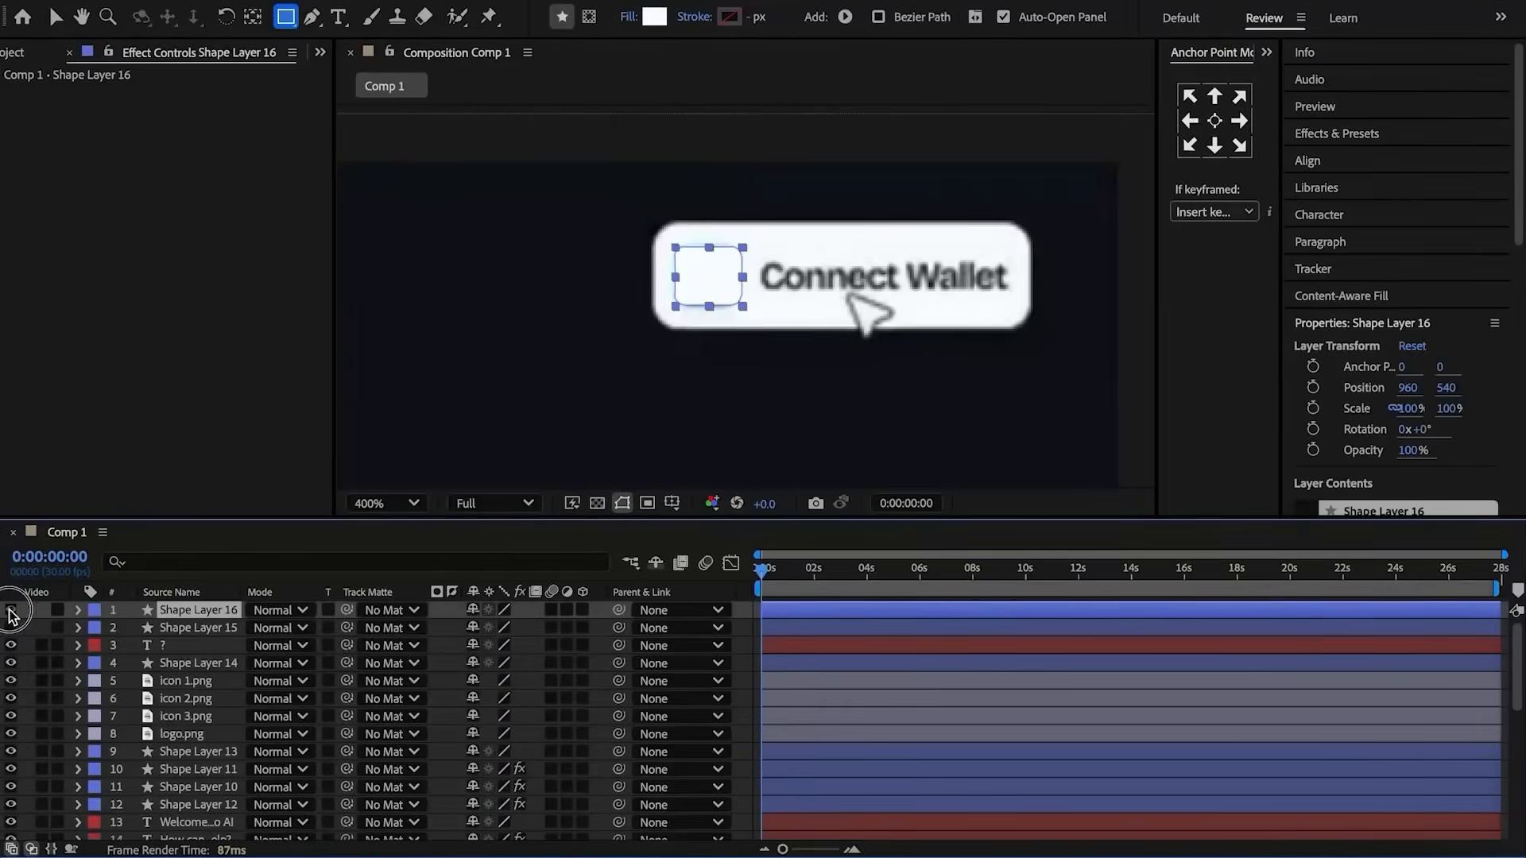
- Hide the small icon rectangle and set its fill to the light blue sampled from the reference plus icon
click(11, 611)
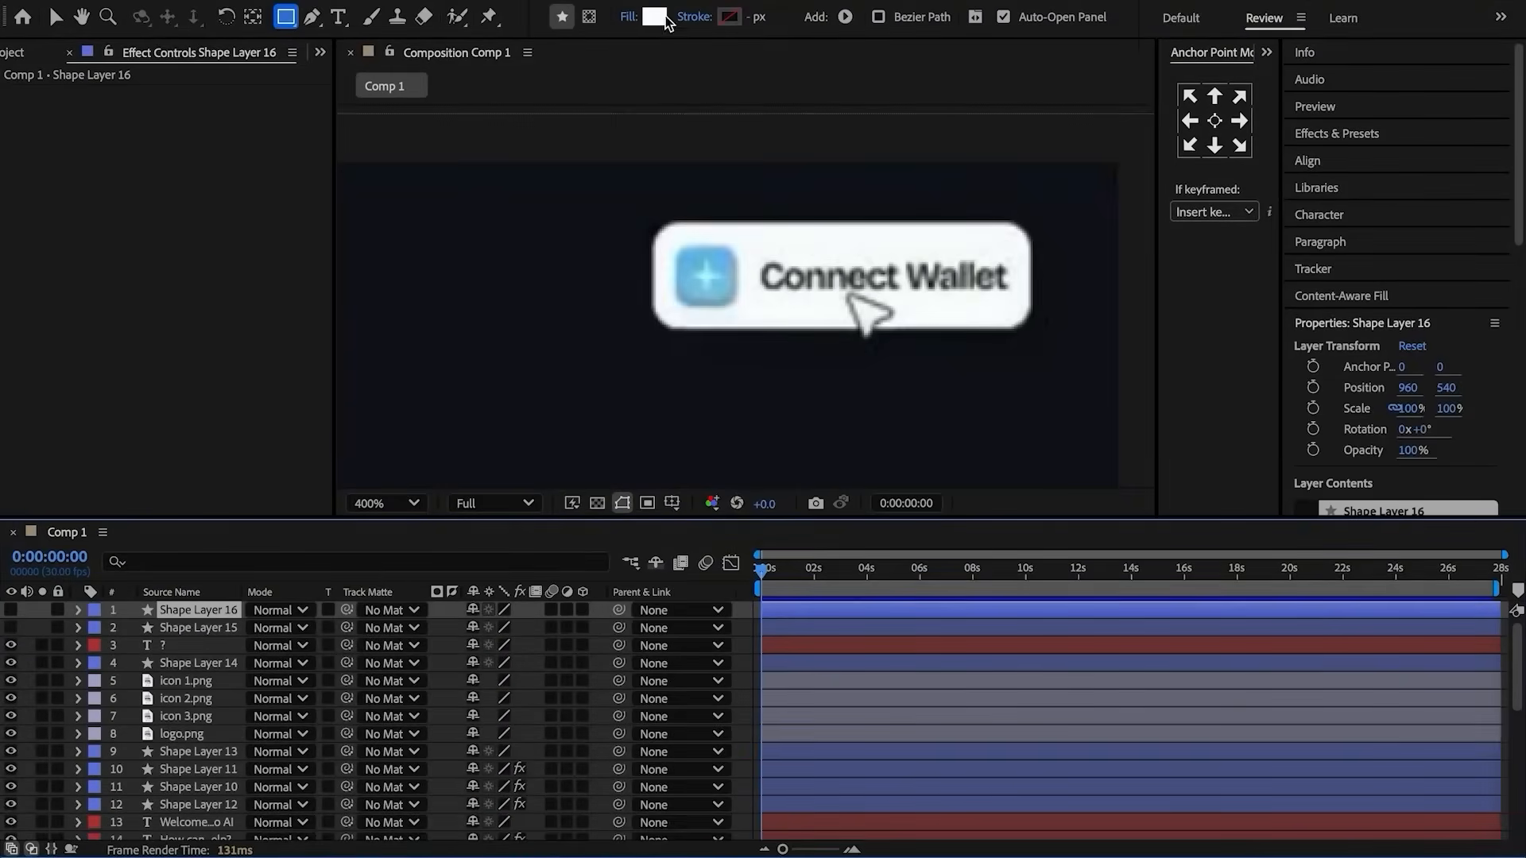
click(654, 17)
click(938, 470)
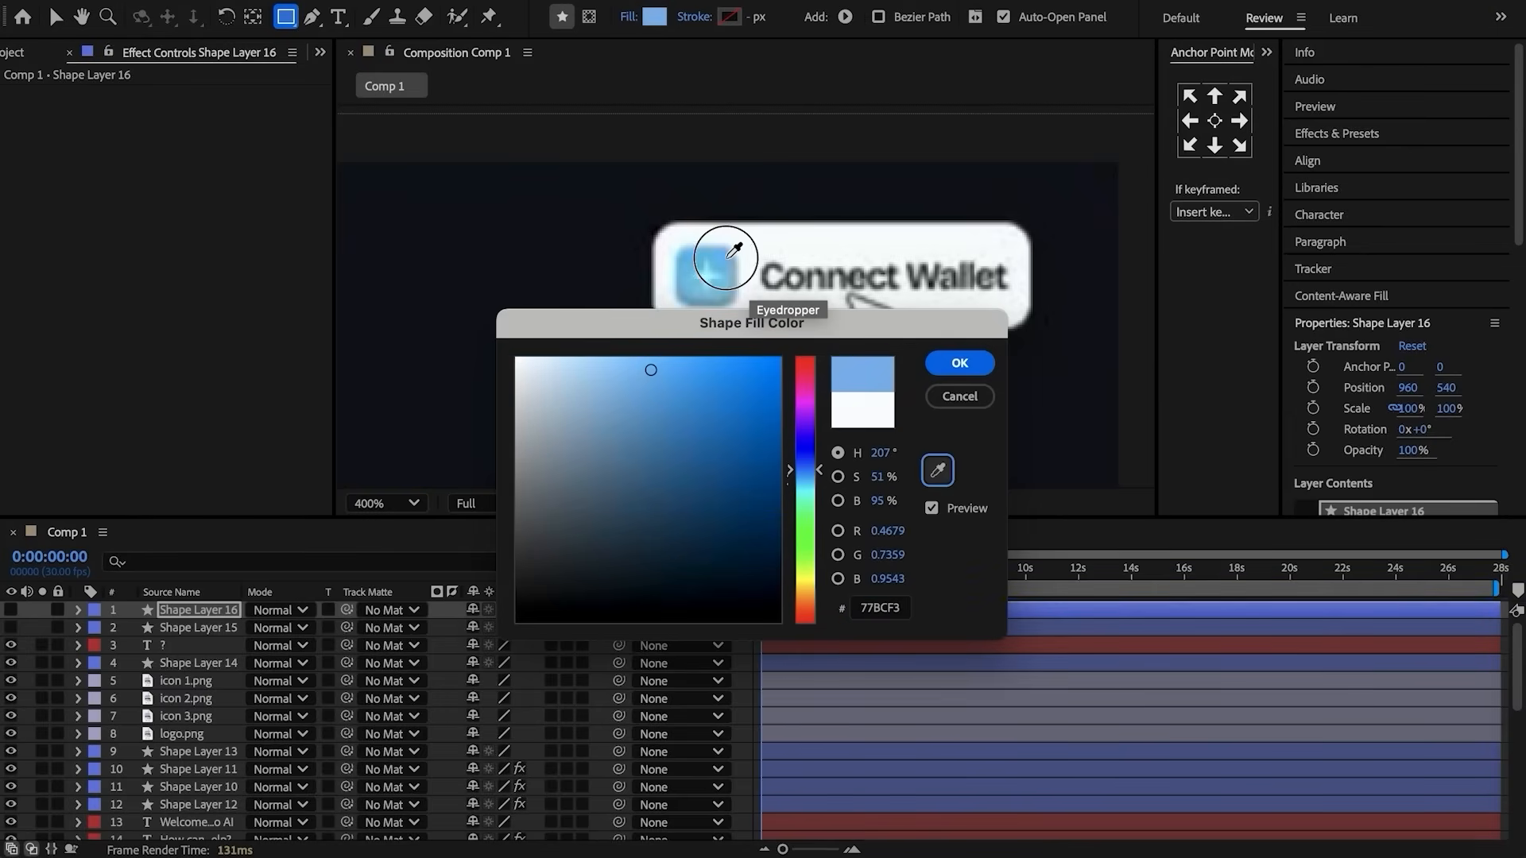
click(959, 363)
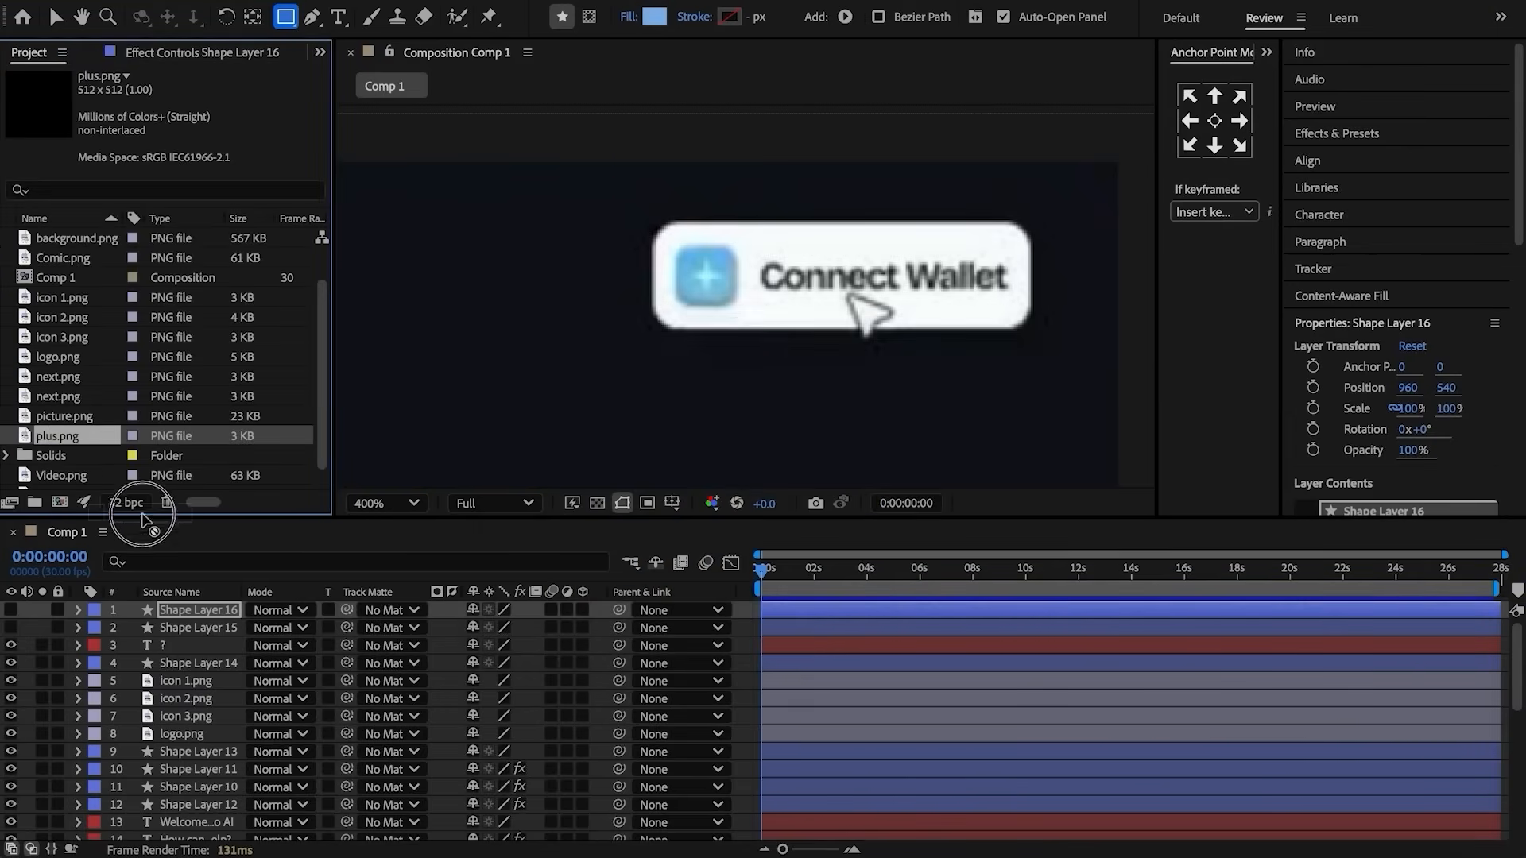
- Add plus.png as a layer, scale it to 4% and align it over the button's blue icon
drag(136, 509, 130, 613)
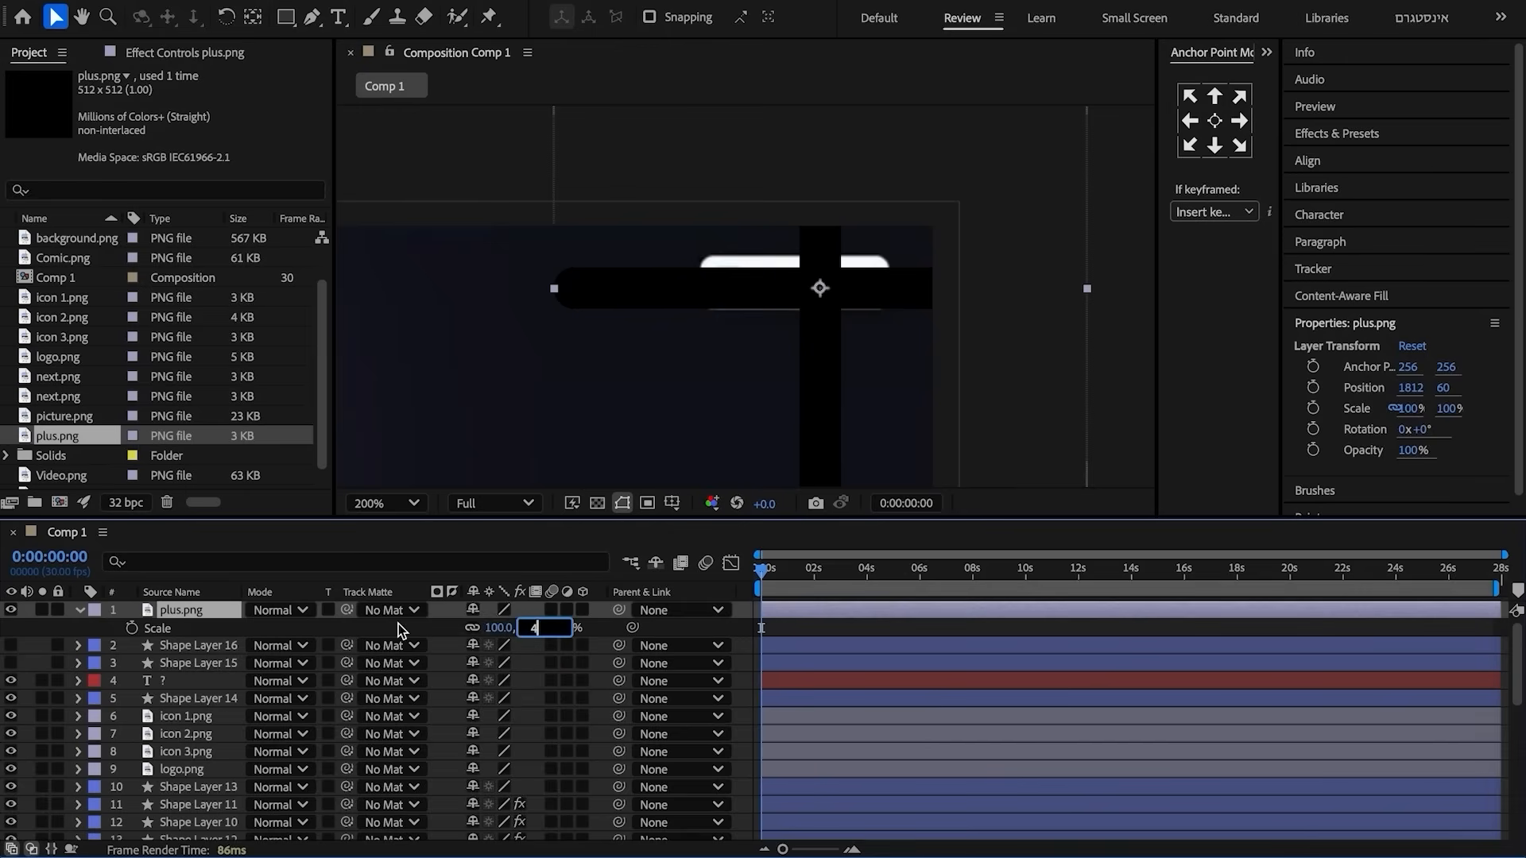
click(399, 623)
scroll(743, 296, up, 2)
drag(1045, 262, 702, 241)
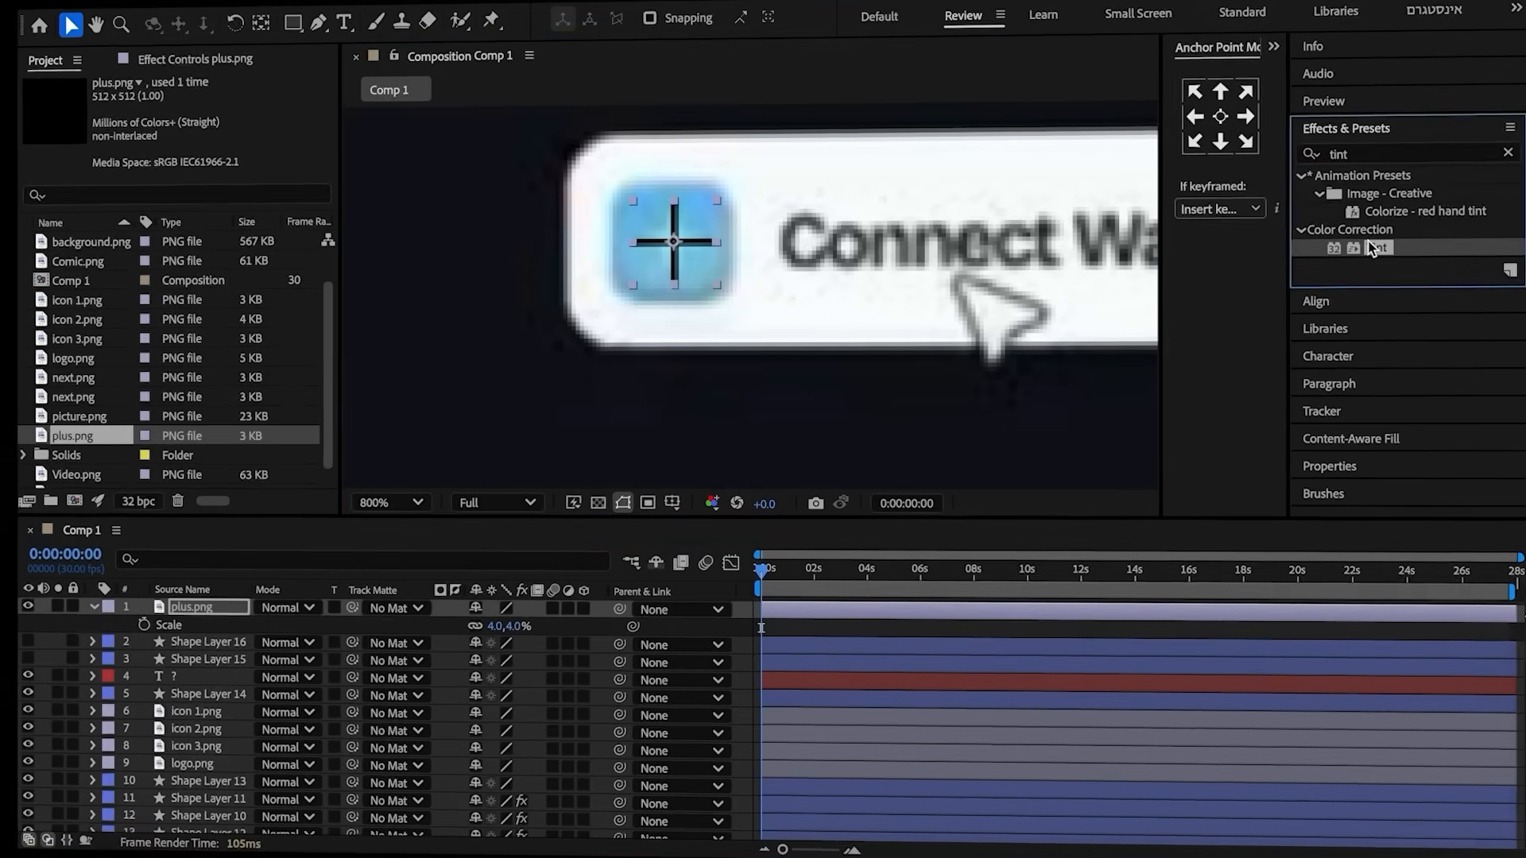
- Apply the Tint effect to plus.png and map black to white
double_click(1374, 248)
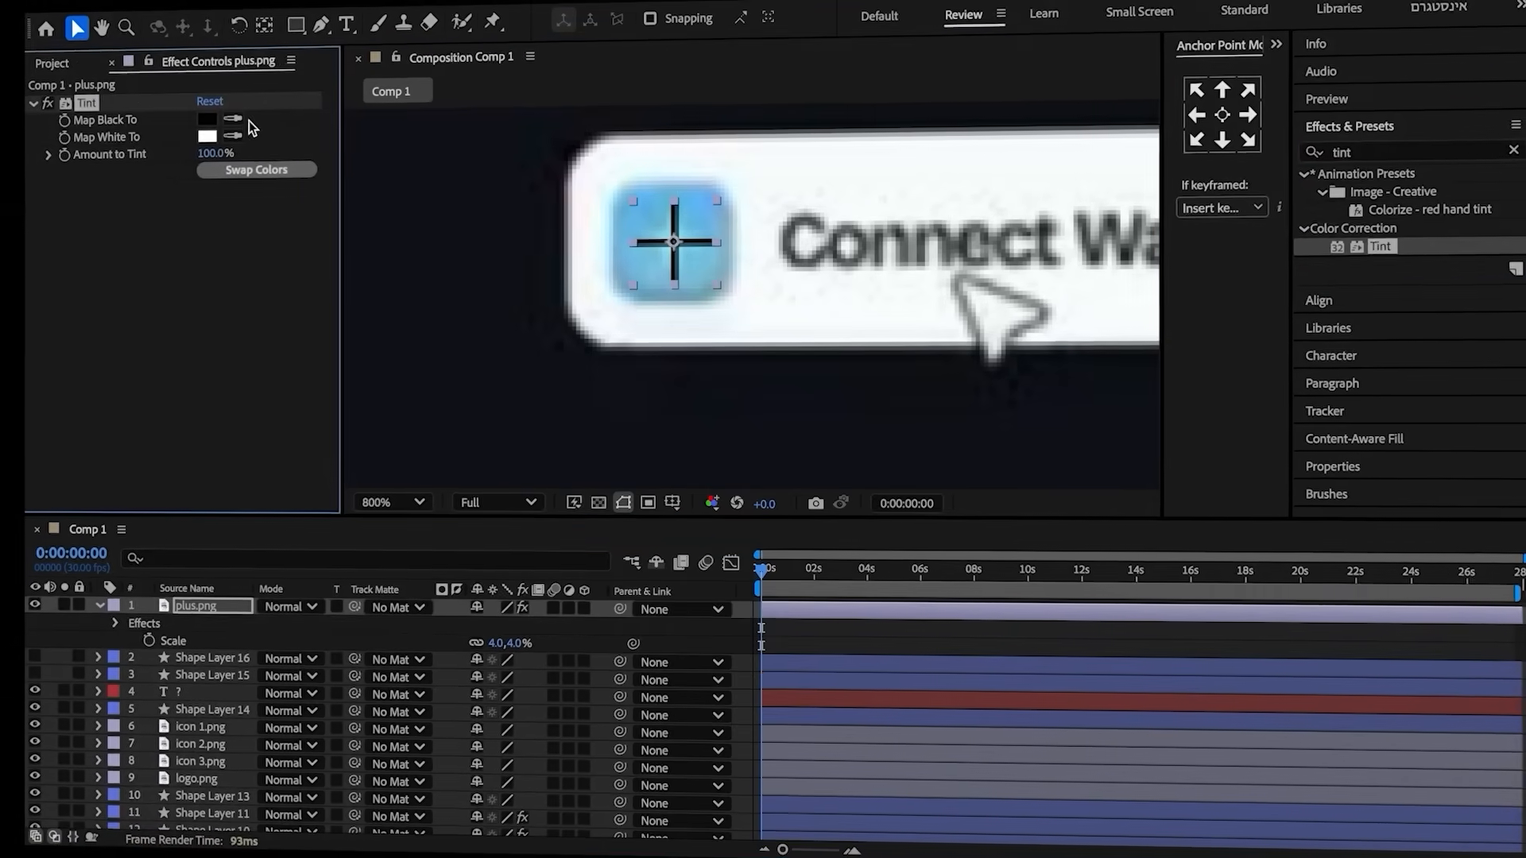
click(239, 121)
click(874, 318)
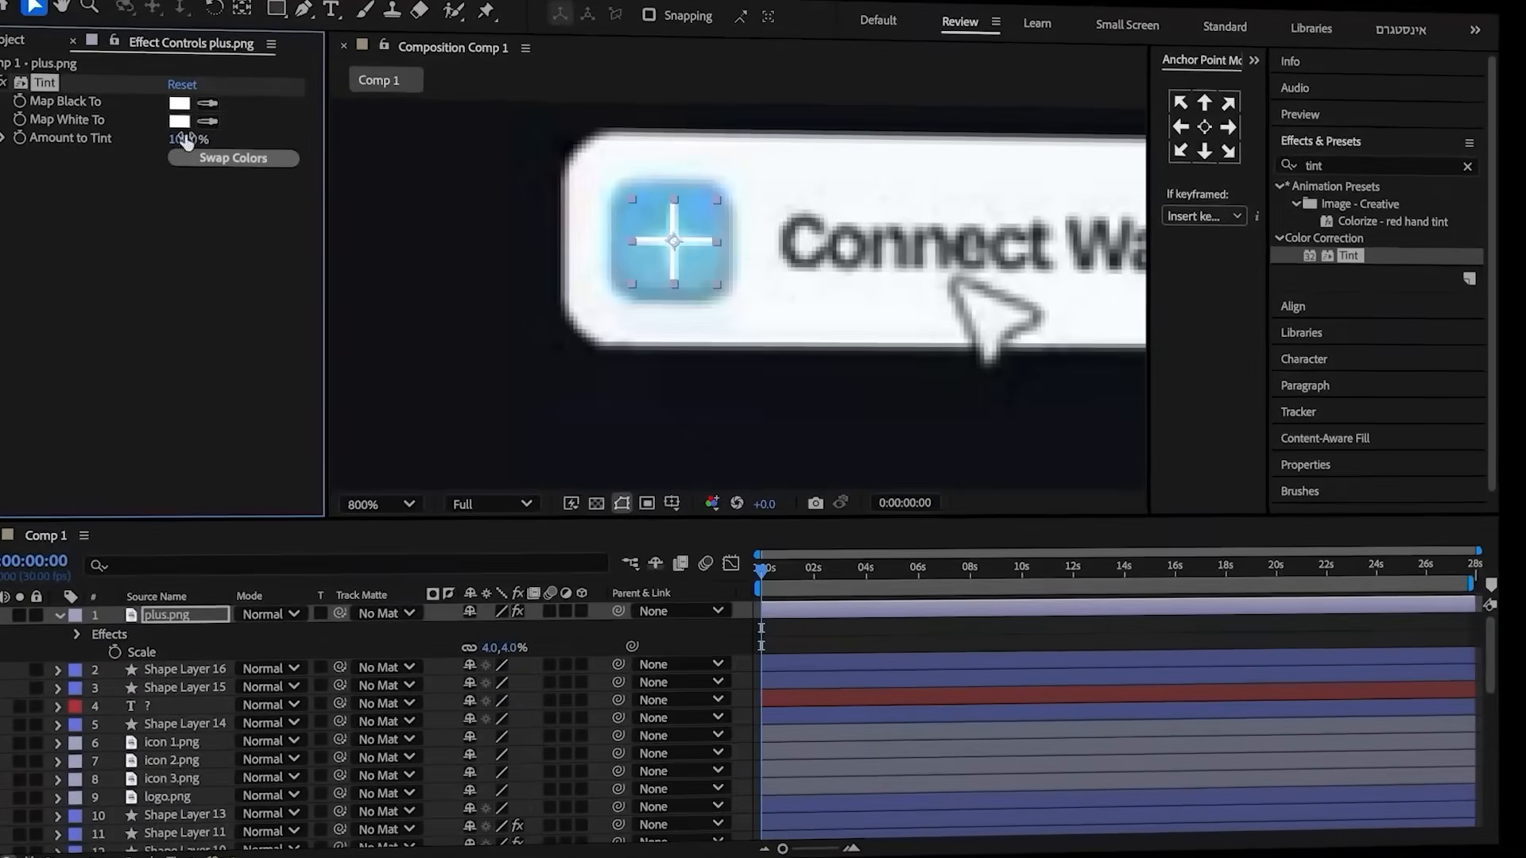
- Add a "Connect wallet" text layer over the button's reference label, centre its anchor point and scale it to 33%
click(796, 284)
text(Connect wallet)
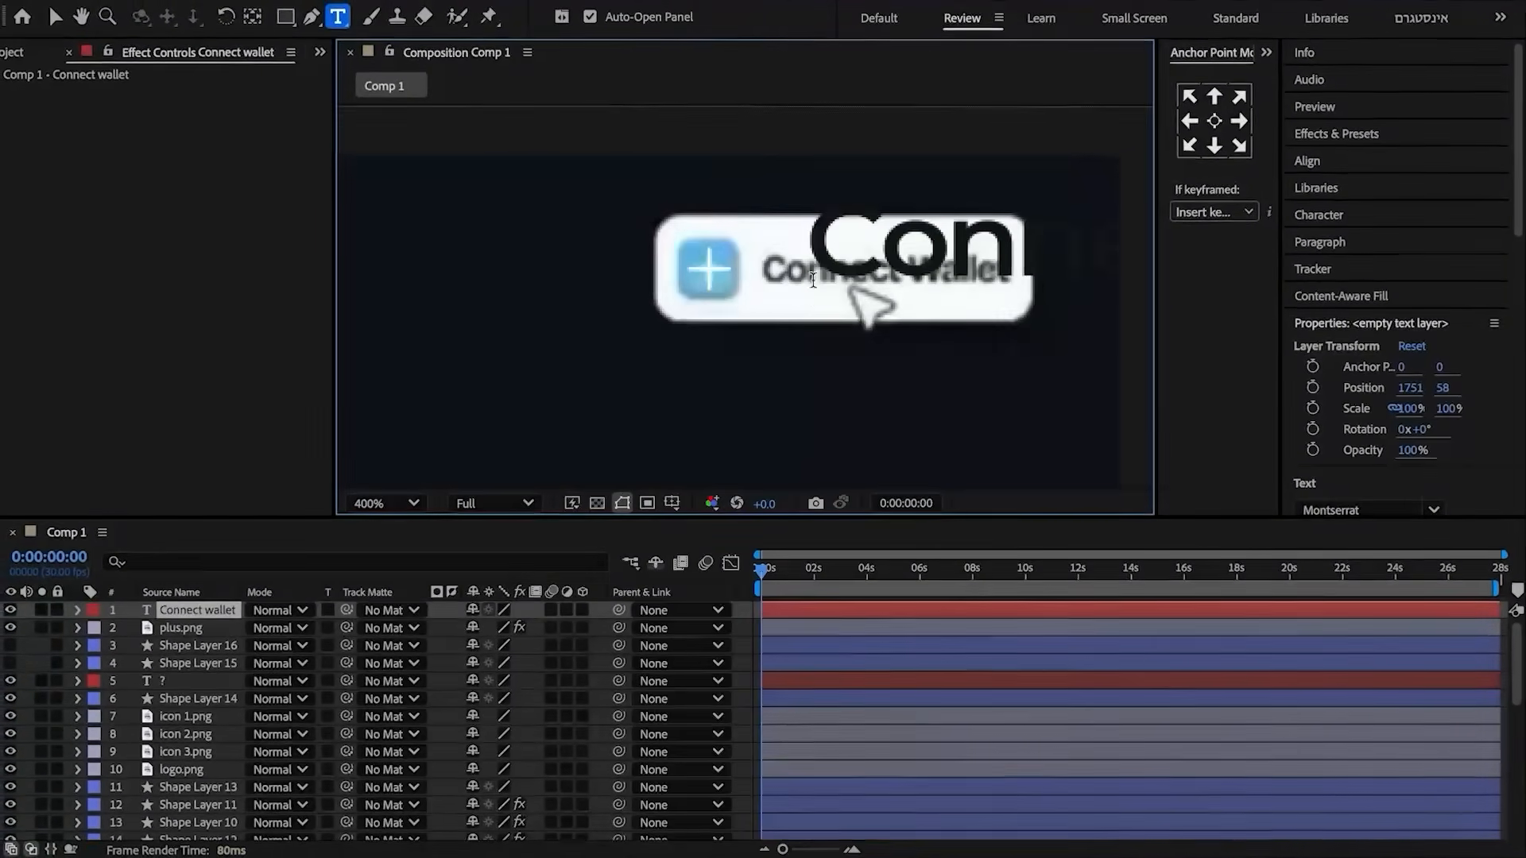
key(Escape)
key(ctrl+alt+Home)
drag(869, 251, 553, 268)
key(z)
key(s)
drag(534, 628, 477, 630)
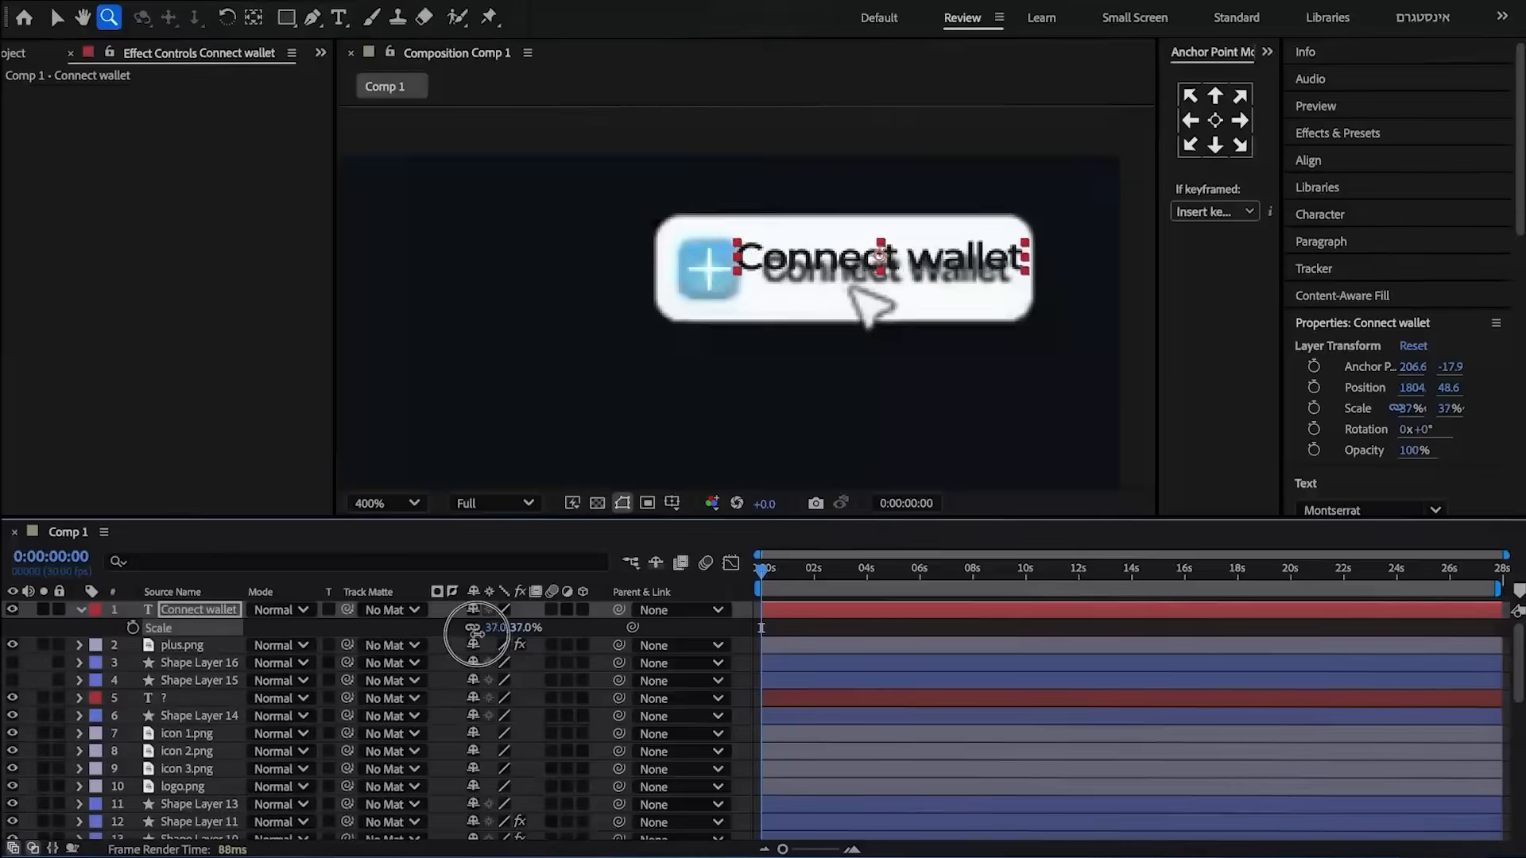
key(v)
drag(845, 260, 852, 269)
- Set the fill of the Connect wallet text to dark grey #595959
double_click(852, 269)
scroll(1355, 429, down, 4)
click(1353, 467)
drag(559, 480, 486, 474)
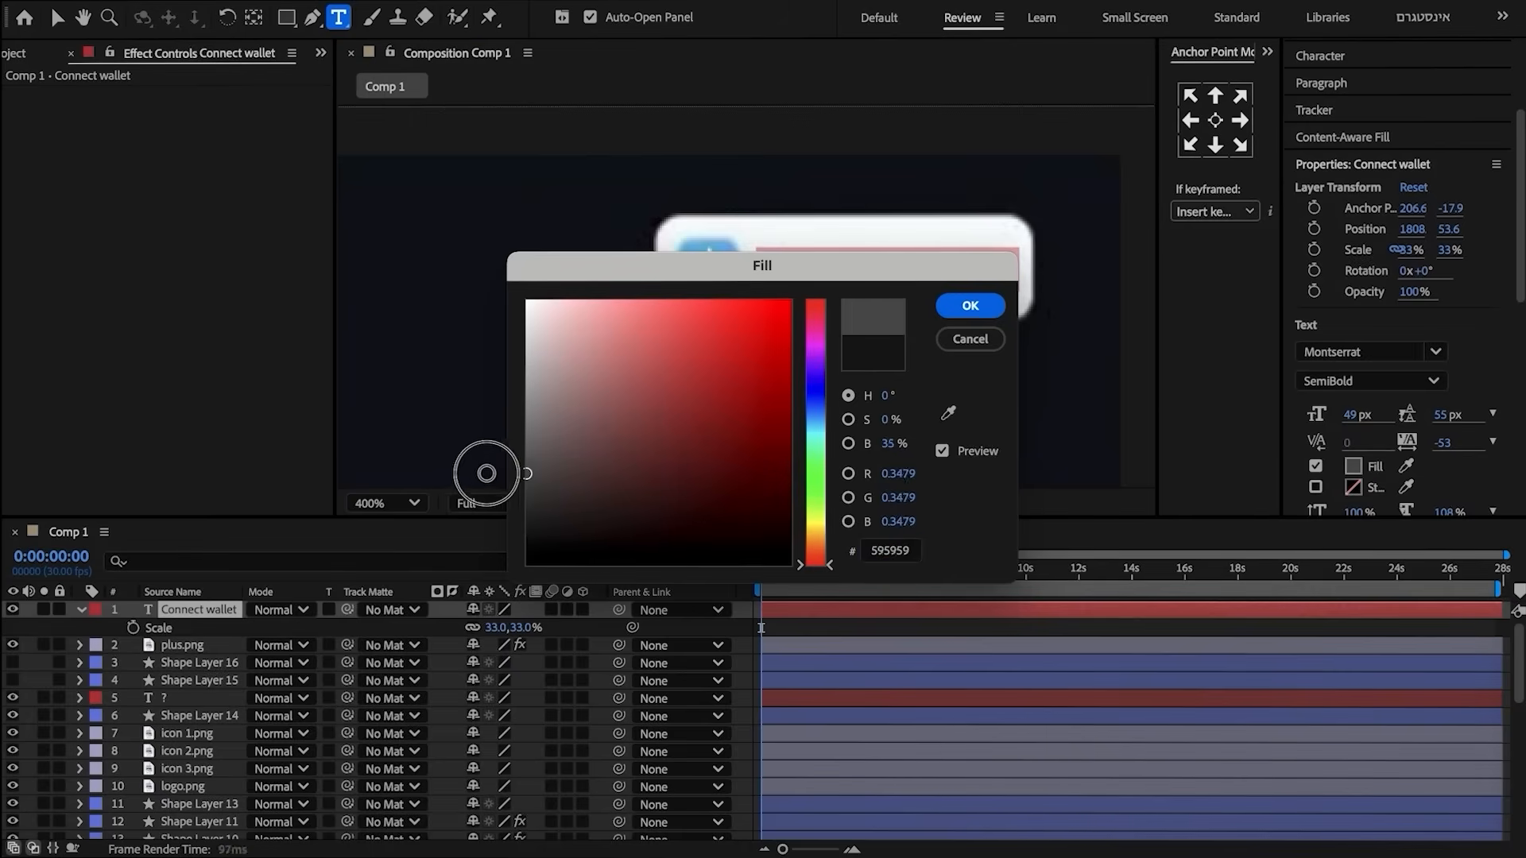
click(969, 306)
key(ctrl+shift+a)
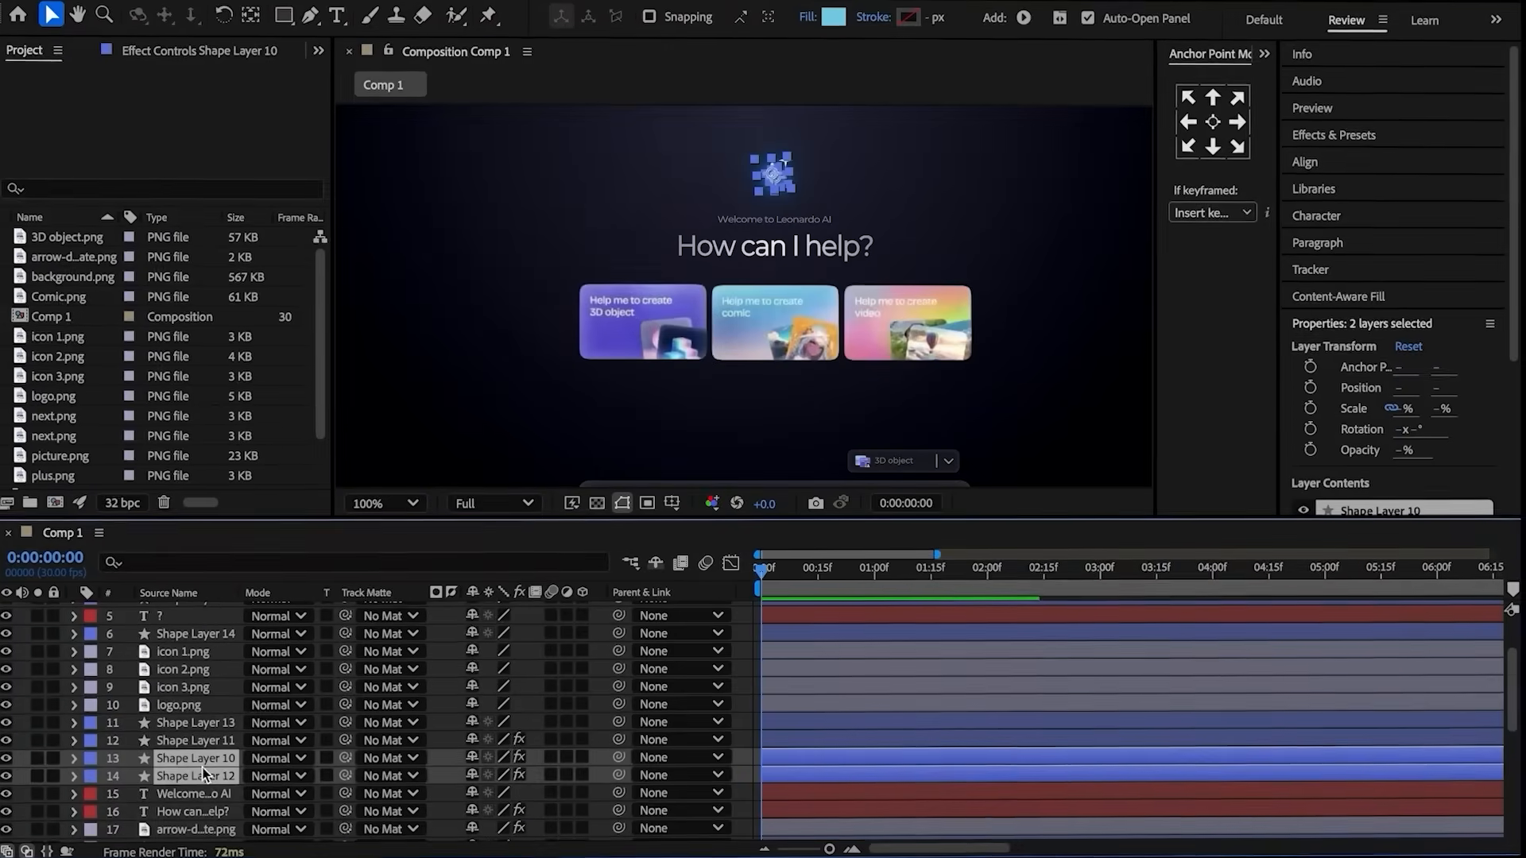
- Pre-compose the two selected star layers, Shape Layer 10 and Shape Layer 12
right_click(203, 774)
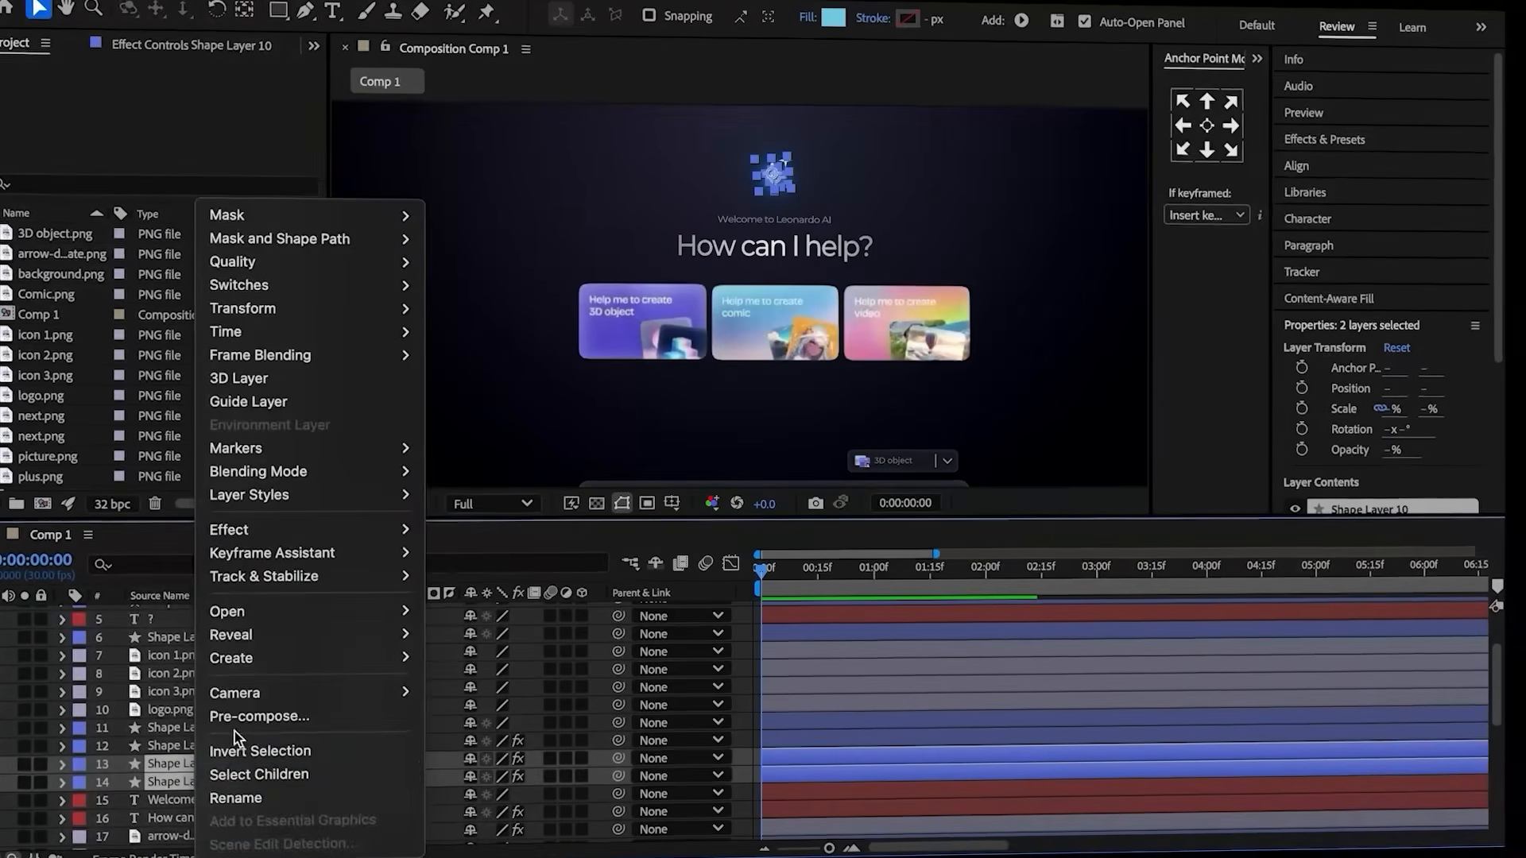
click(250, 719)
click(935, 582)
- Keyframe Pre-comp 1's position from 969, 529 at frame 0 to 960, 540 at frame 7 and paste the amp/freq/decay bounce expression
drag(759, 585, 789, 597)
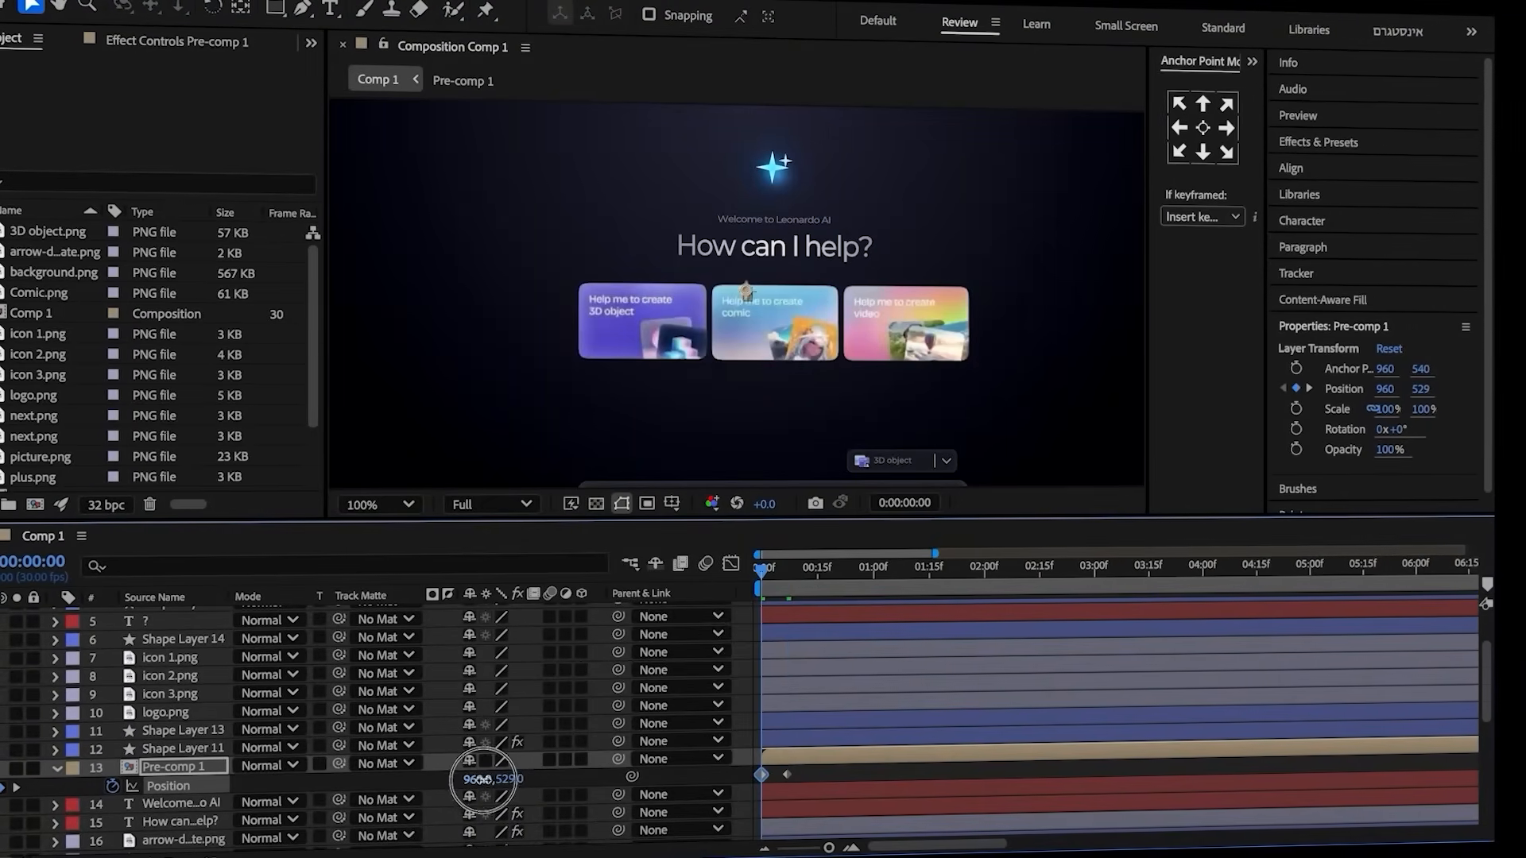
click(442, 785)
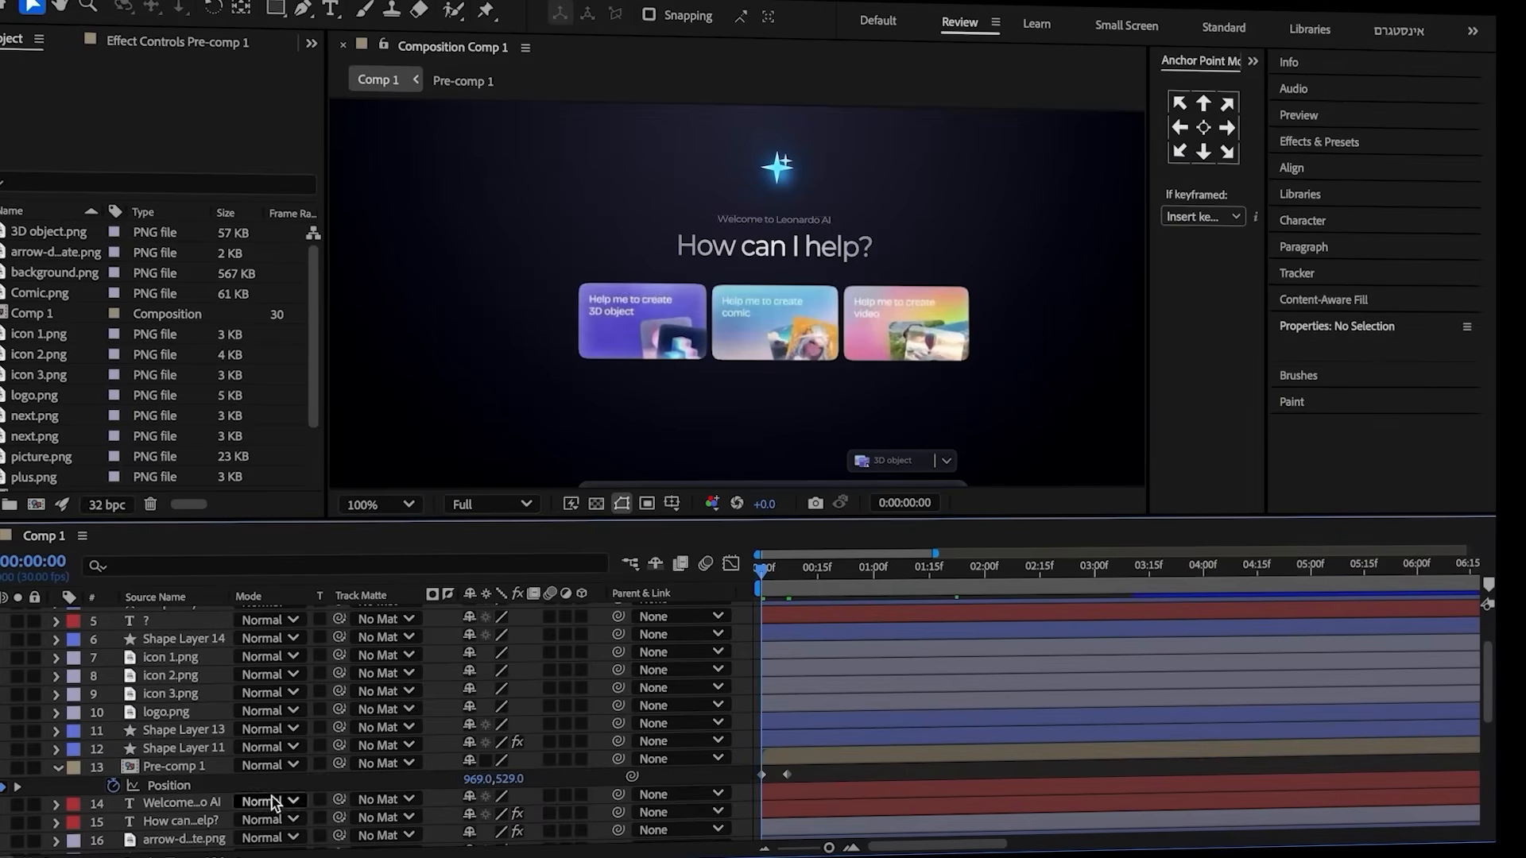
alt+click(113, 784)
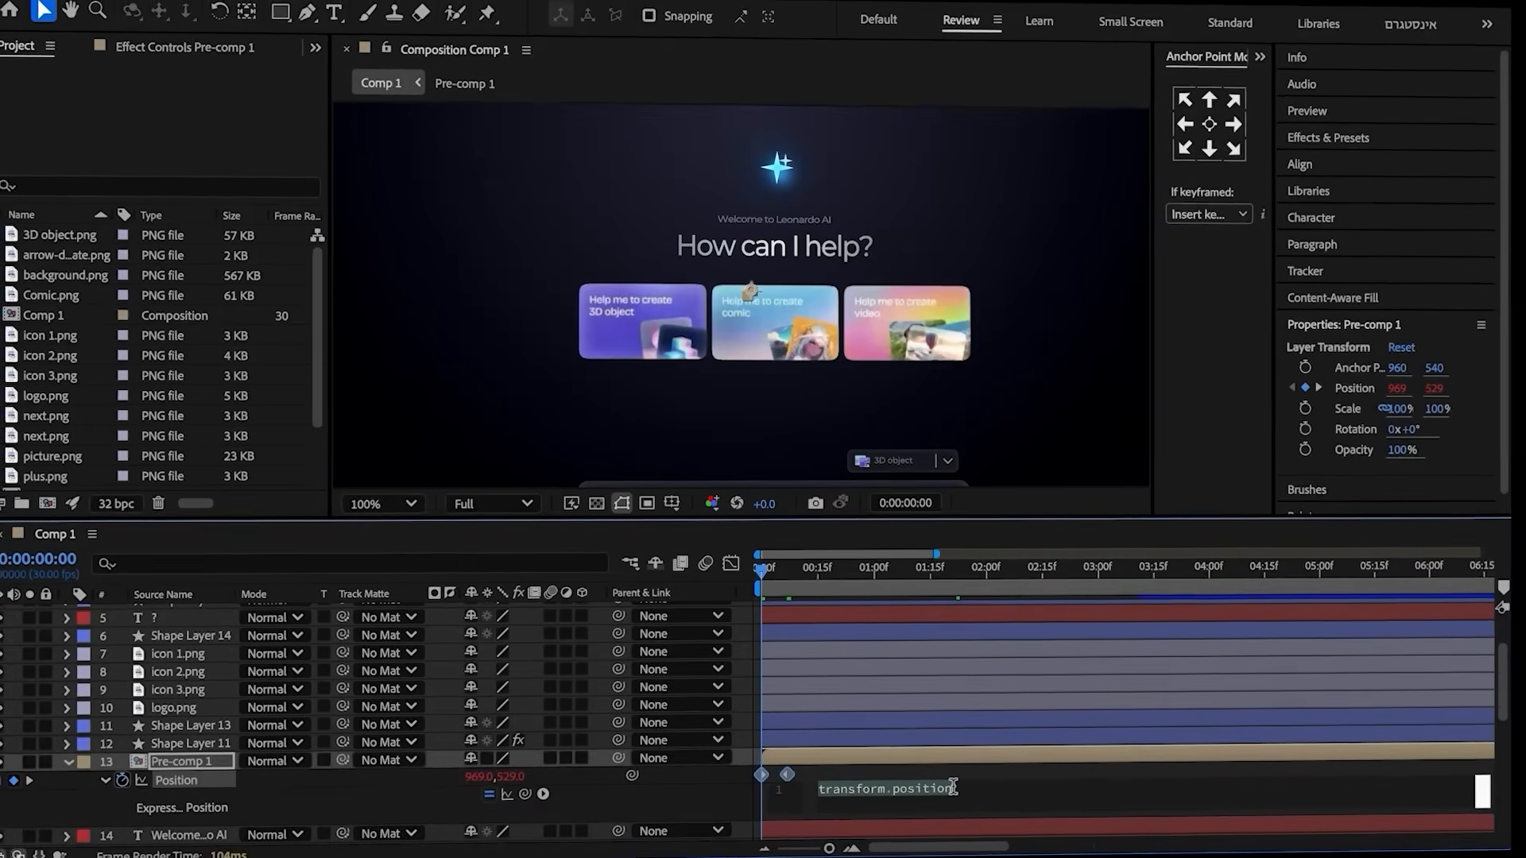
key(ctrl+v)
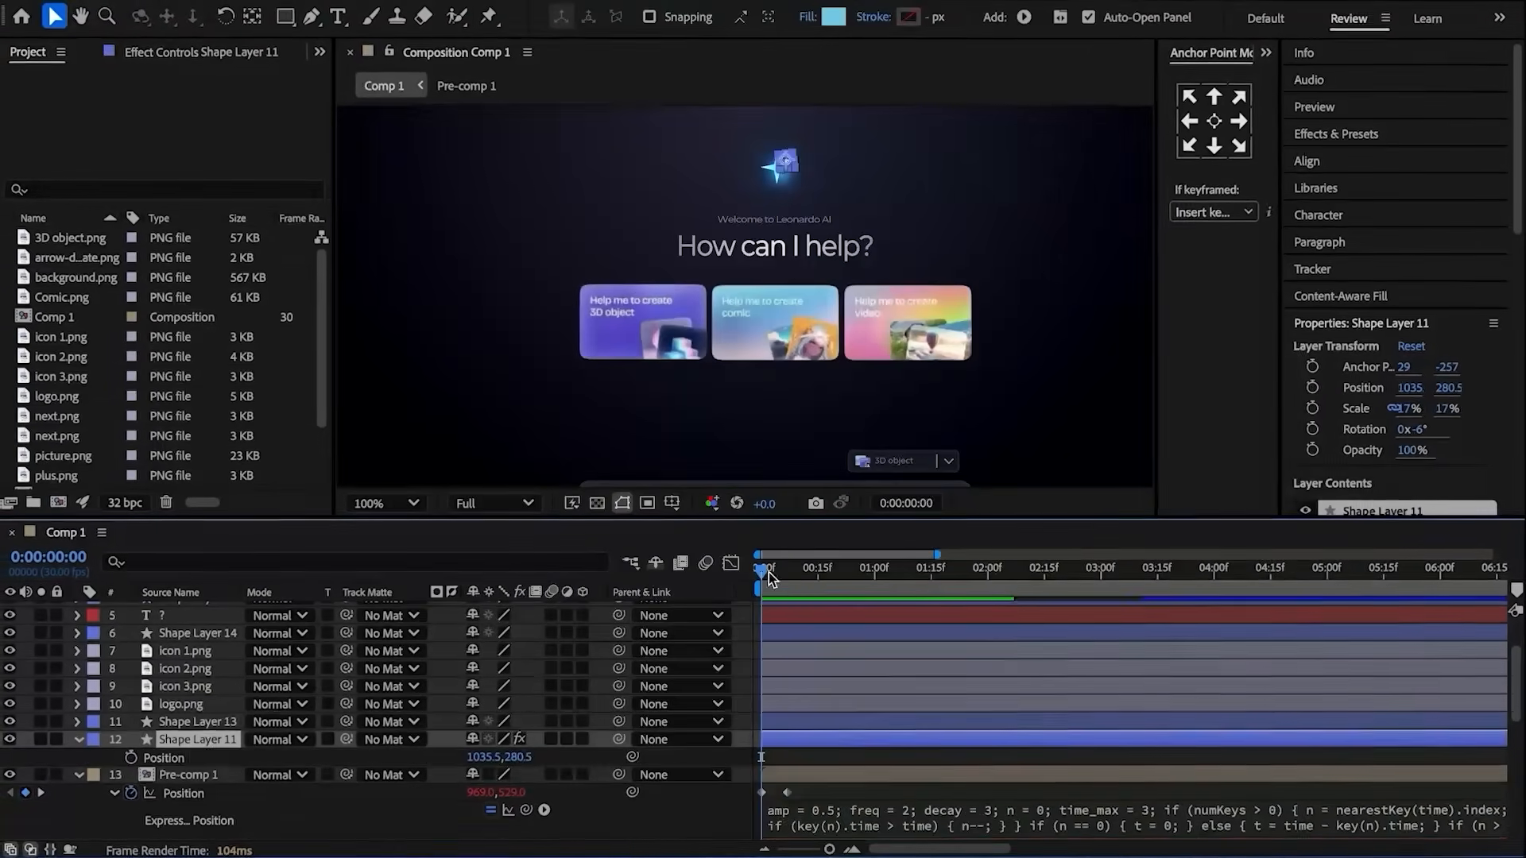
- Keyframe Shape Layer 11's position from 1046.5, 273.5 at frame 0 to 1035.5, 280.5 around frame 7 and paste the bounce expression
drag(763, 573, 786, 581)
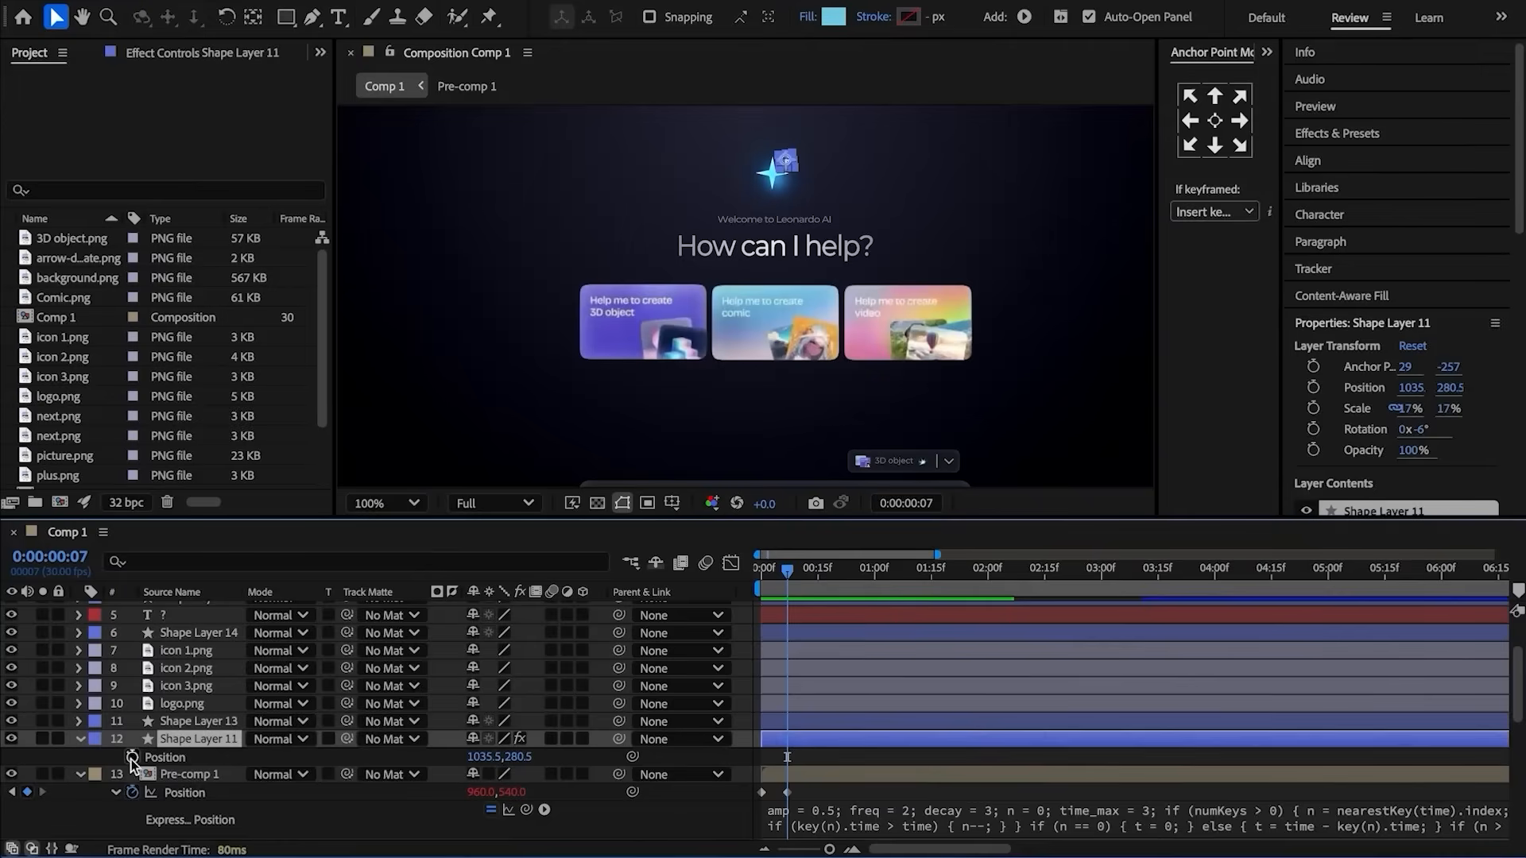
drag(787, 577, 759, 586)
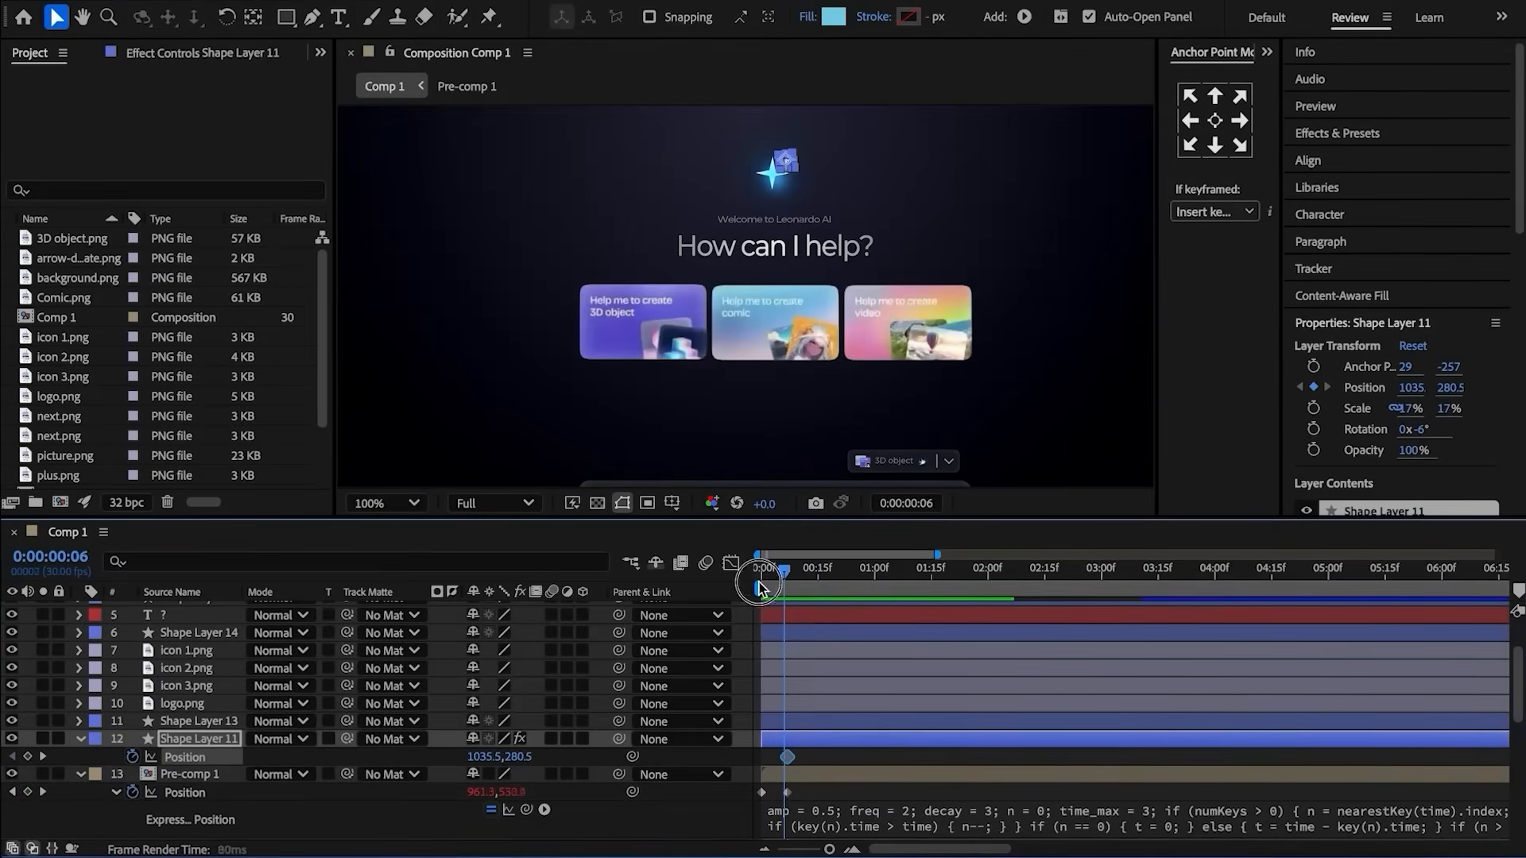
drag(523, 757, 517, 757)
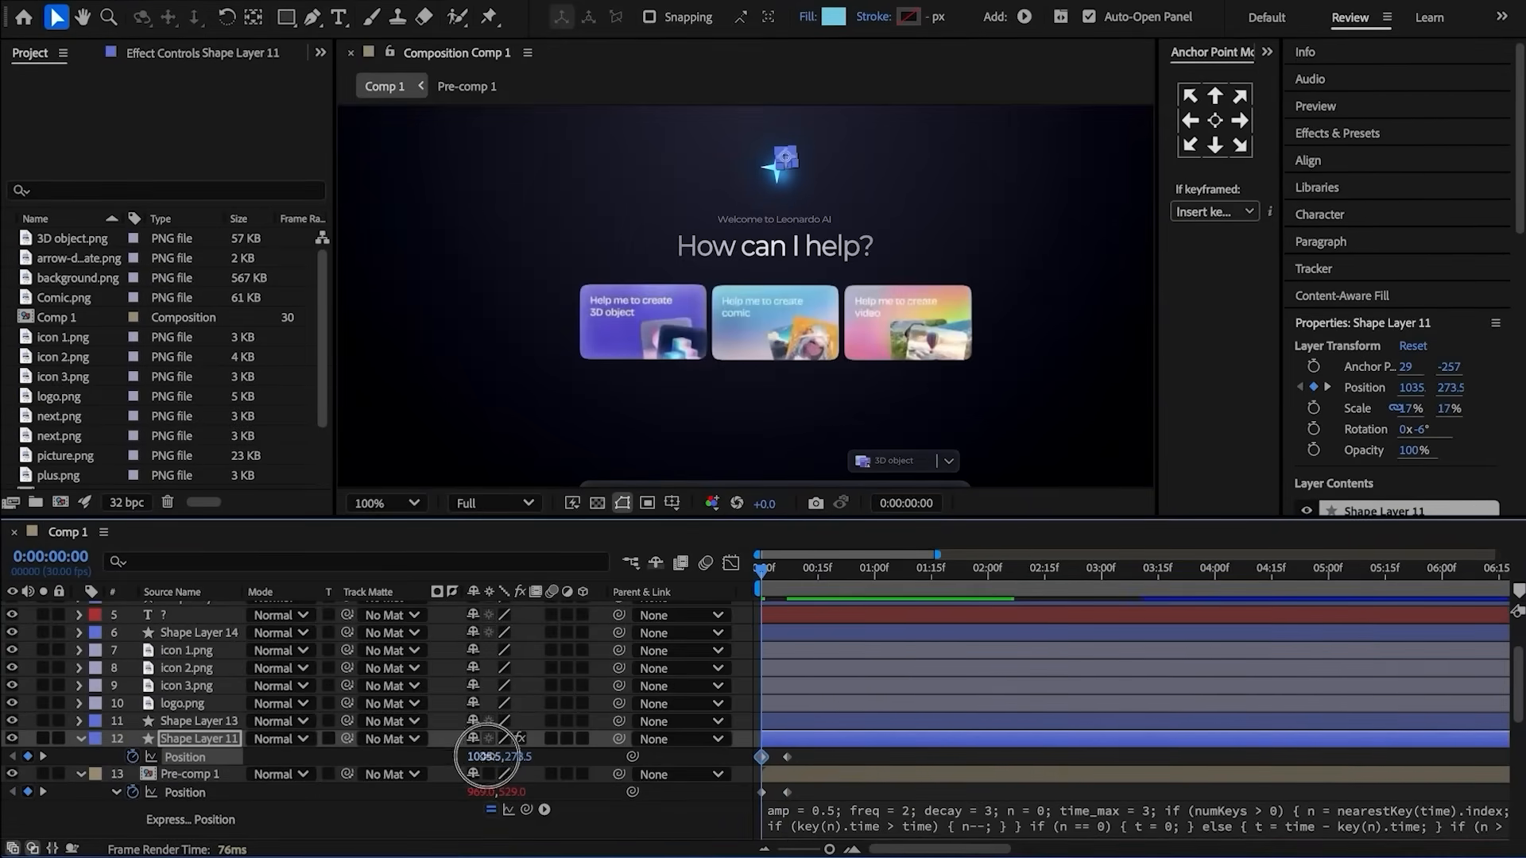
click(436, 765)
alt+click(134, 757)
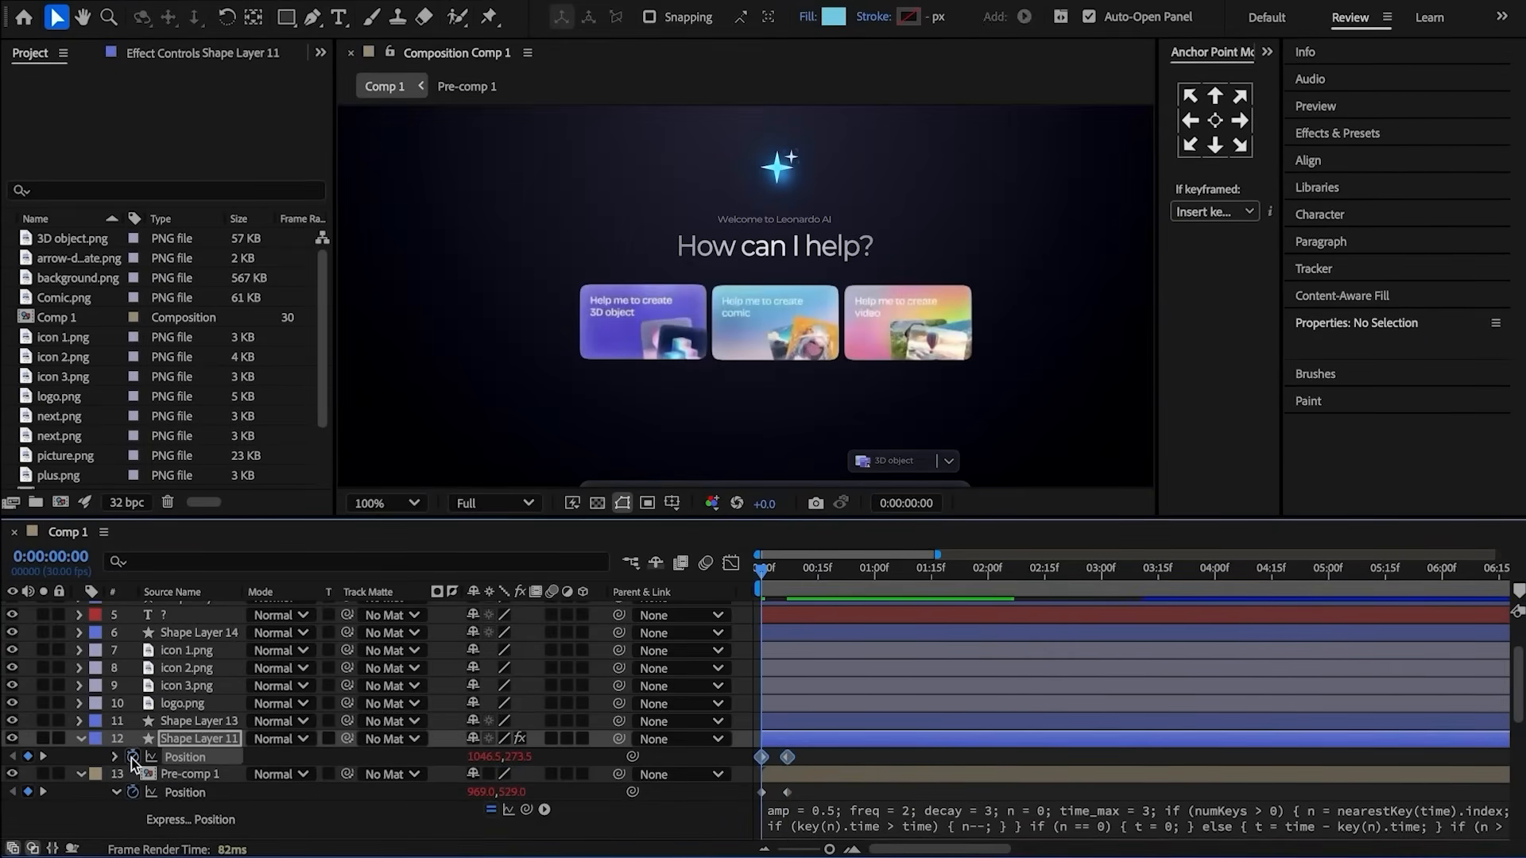
key(ctrl+v)
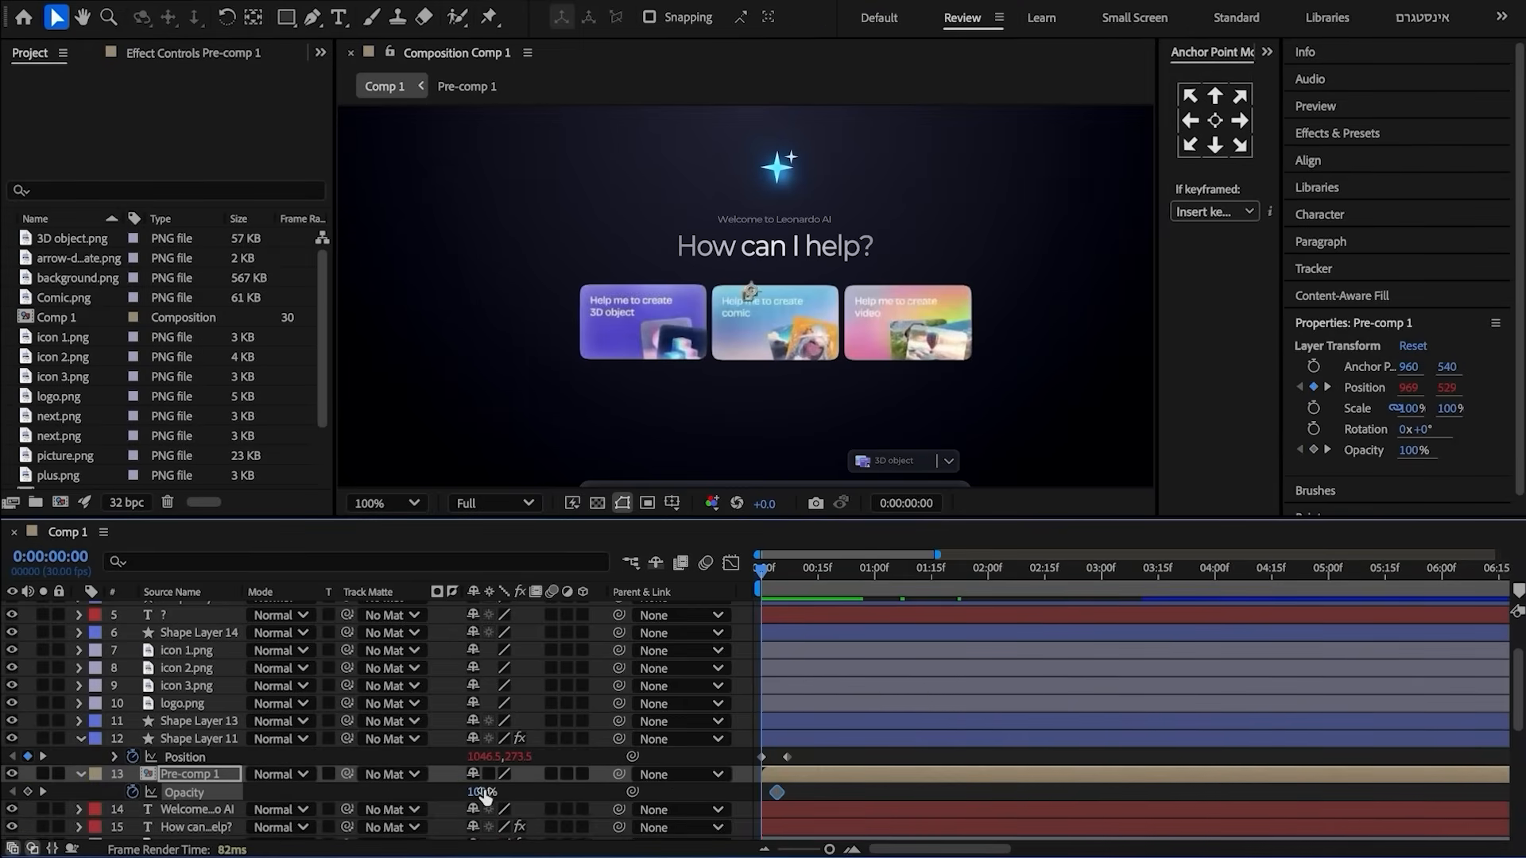
- Fade in Pre-comp 1 from 0% opacity at frame 0 to 100% and copy the fade onto Shape Layer 11
drag(485, 797, 319, 805)
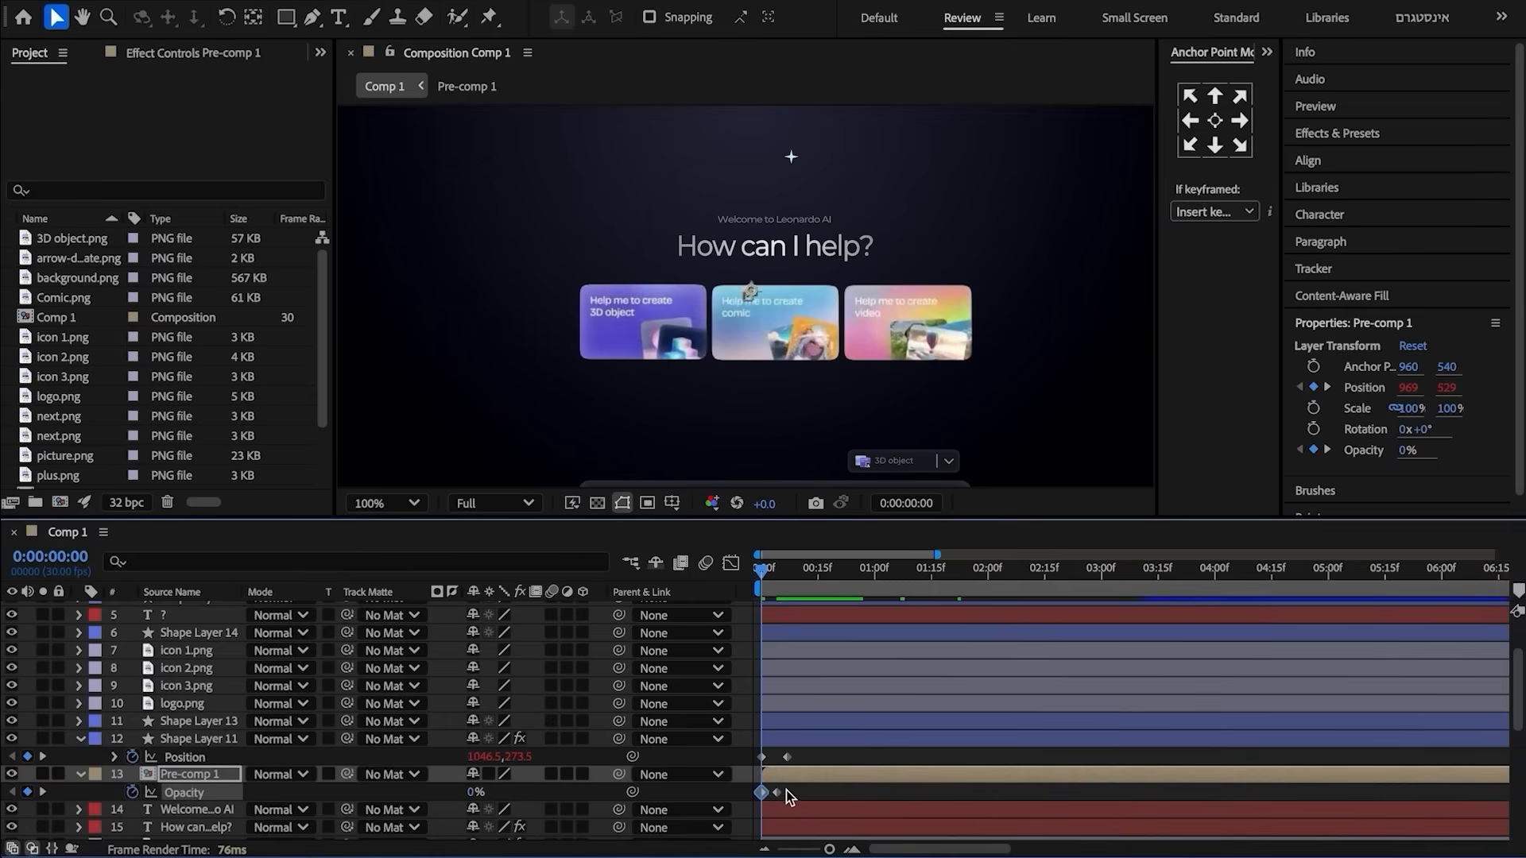
drag(786, 789, 744, 798)
click(779, 740)
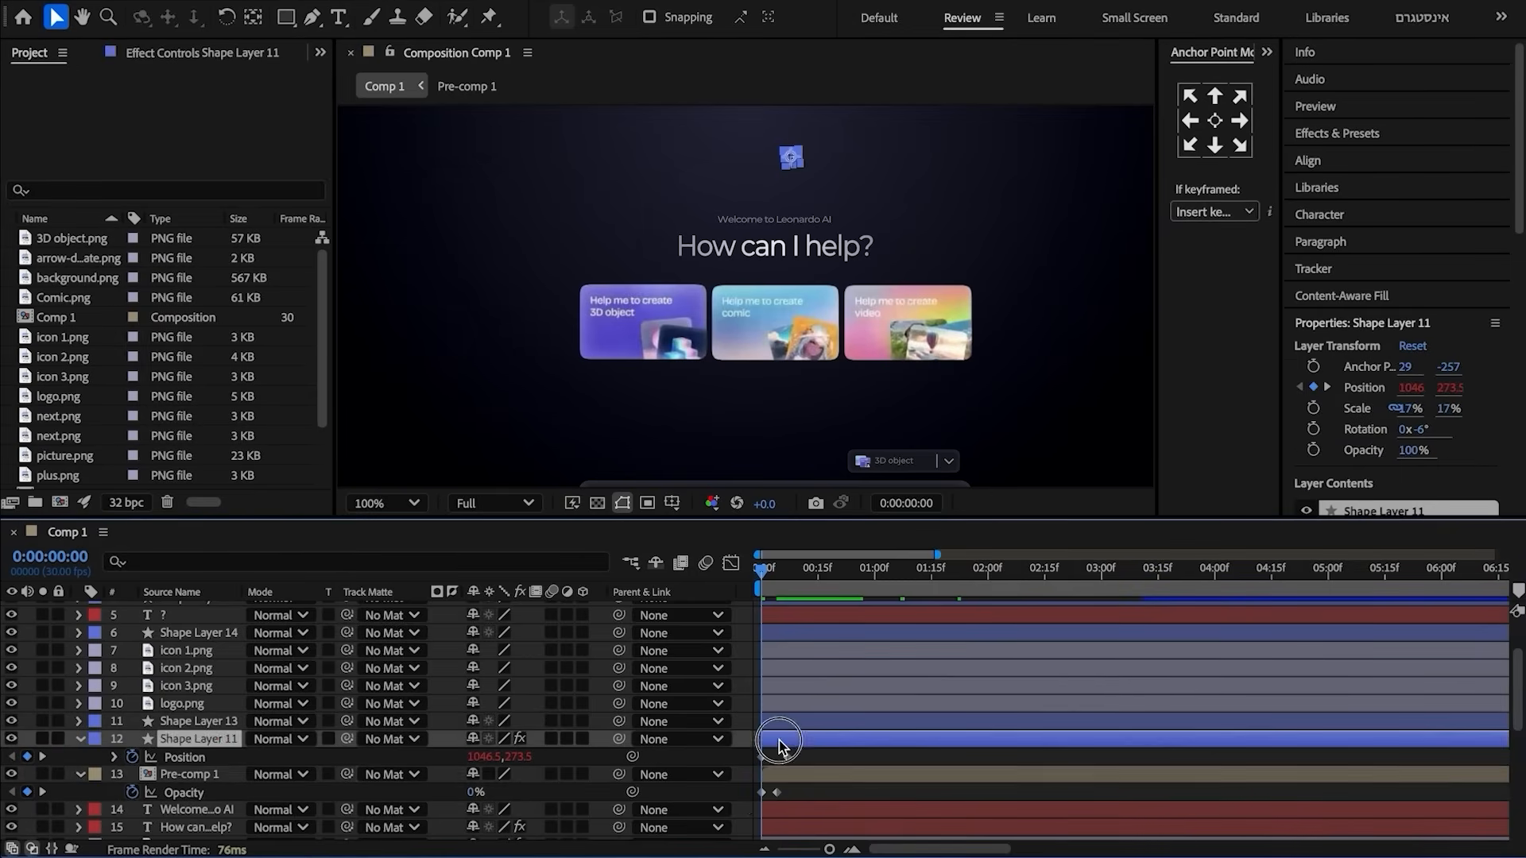
key(super+v)
- Delay the Shape Layer 11 star so that it starts at about frame 7
click(811, 756)
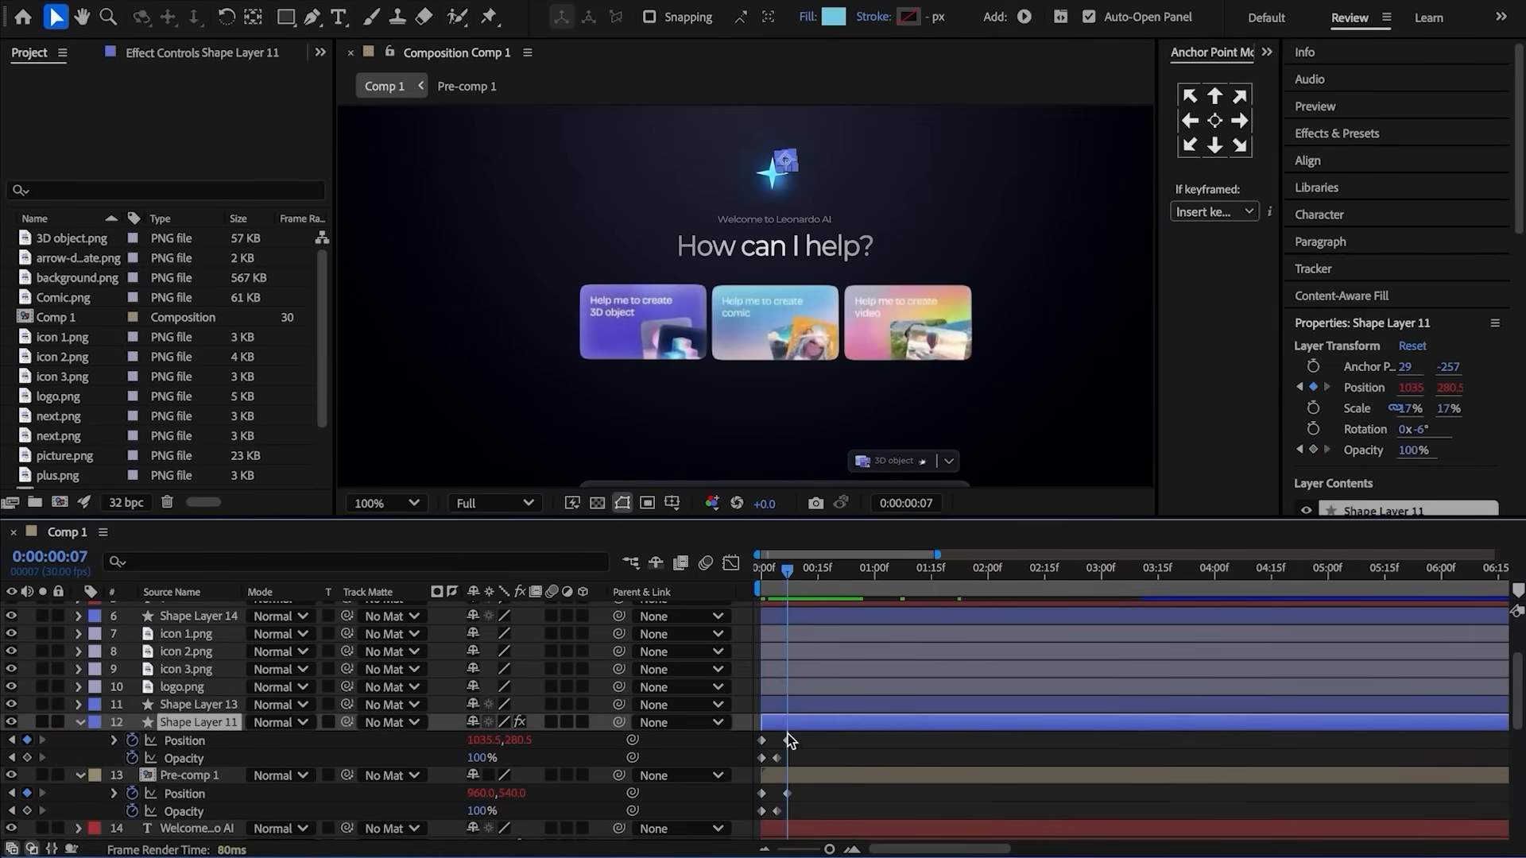
click(777, 721)
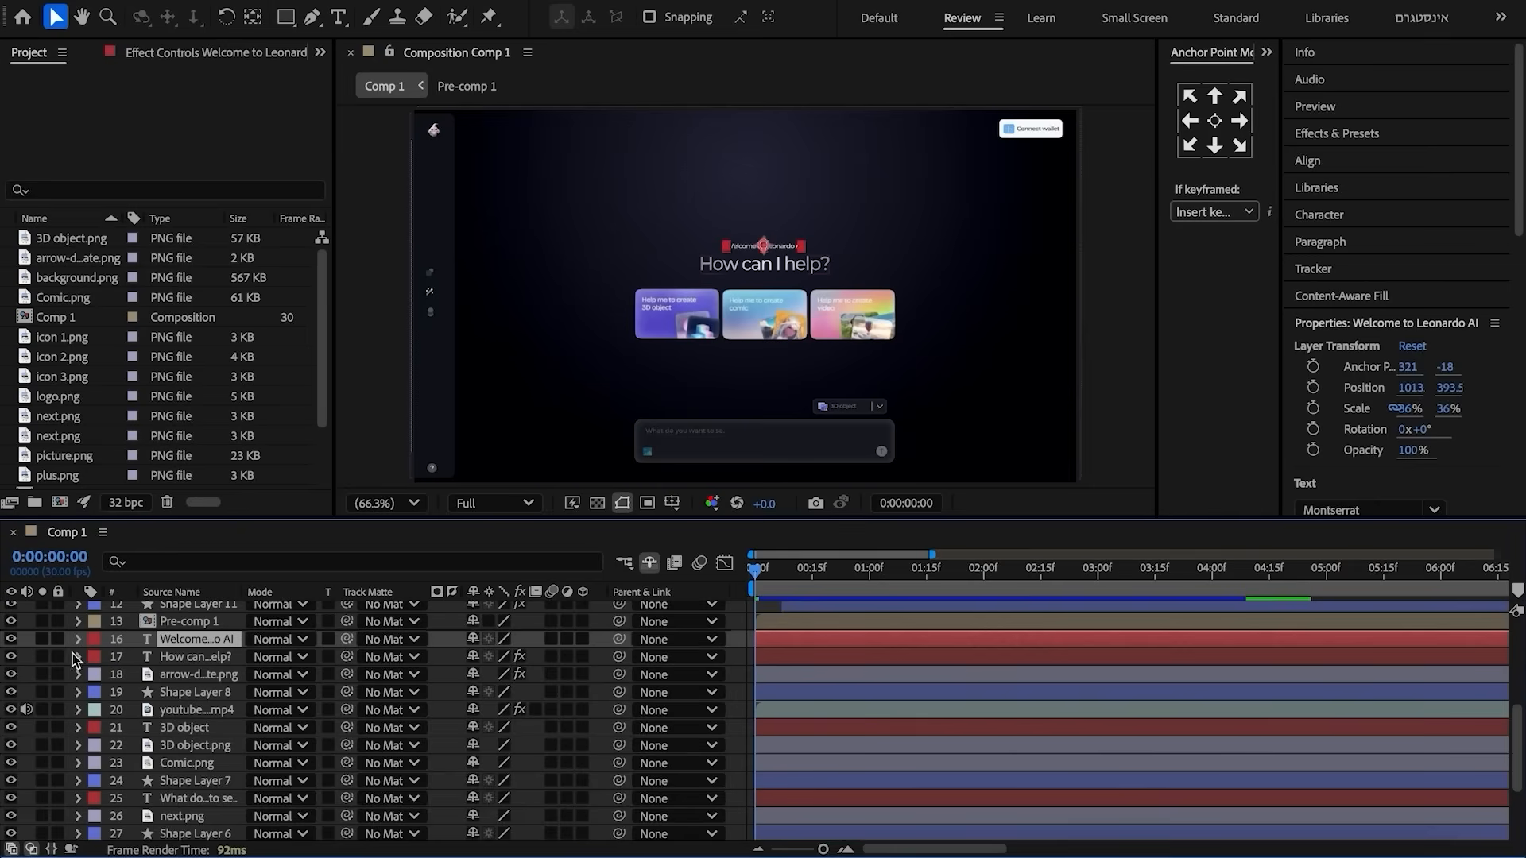
- Add an opacity text animator to the "Welcome to Leonardo AI" layer and set its opacity to 0%
click(78, 640)
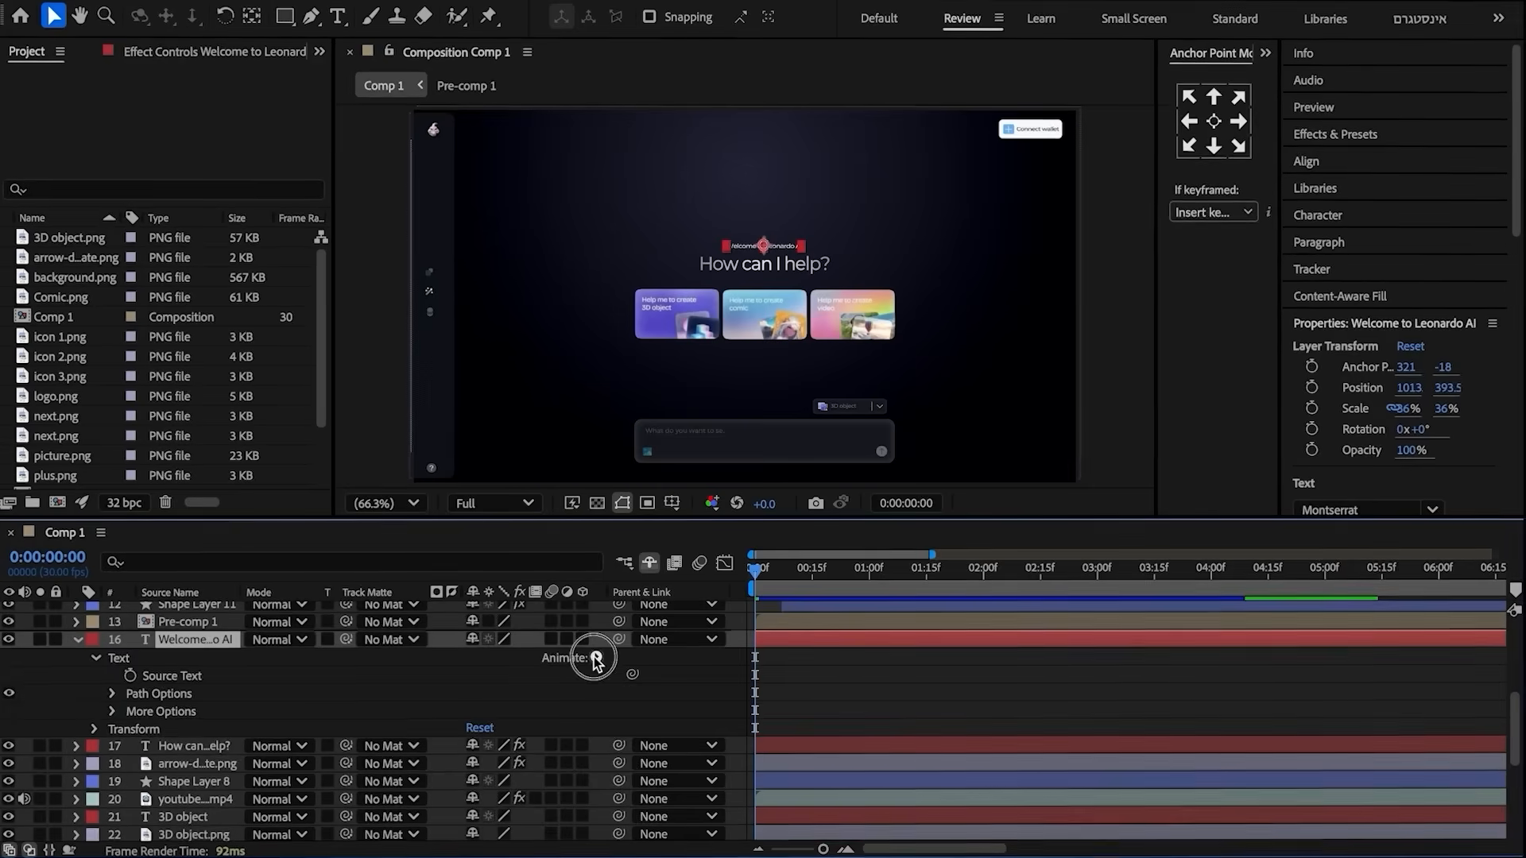
click(597, 658)
click(636, 567)
drag(472, 768, 286, 769)
- Keyframe the range selector's Start on "Welcome to Leonardo AI" from 0% at frame 0 to 100% at frame 12
click(258, 769)
click(113, 755)
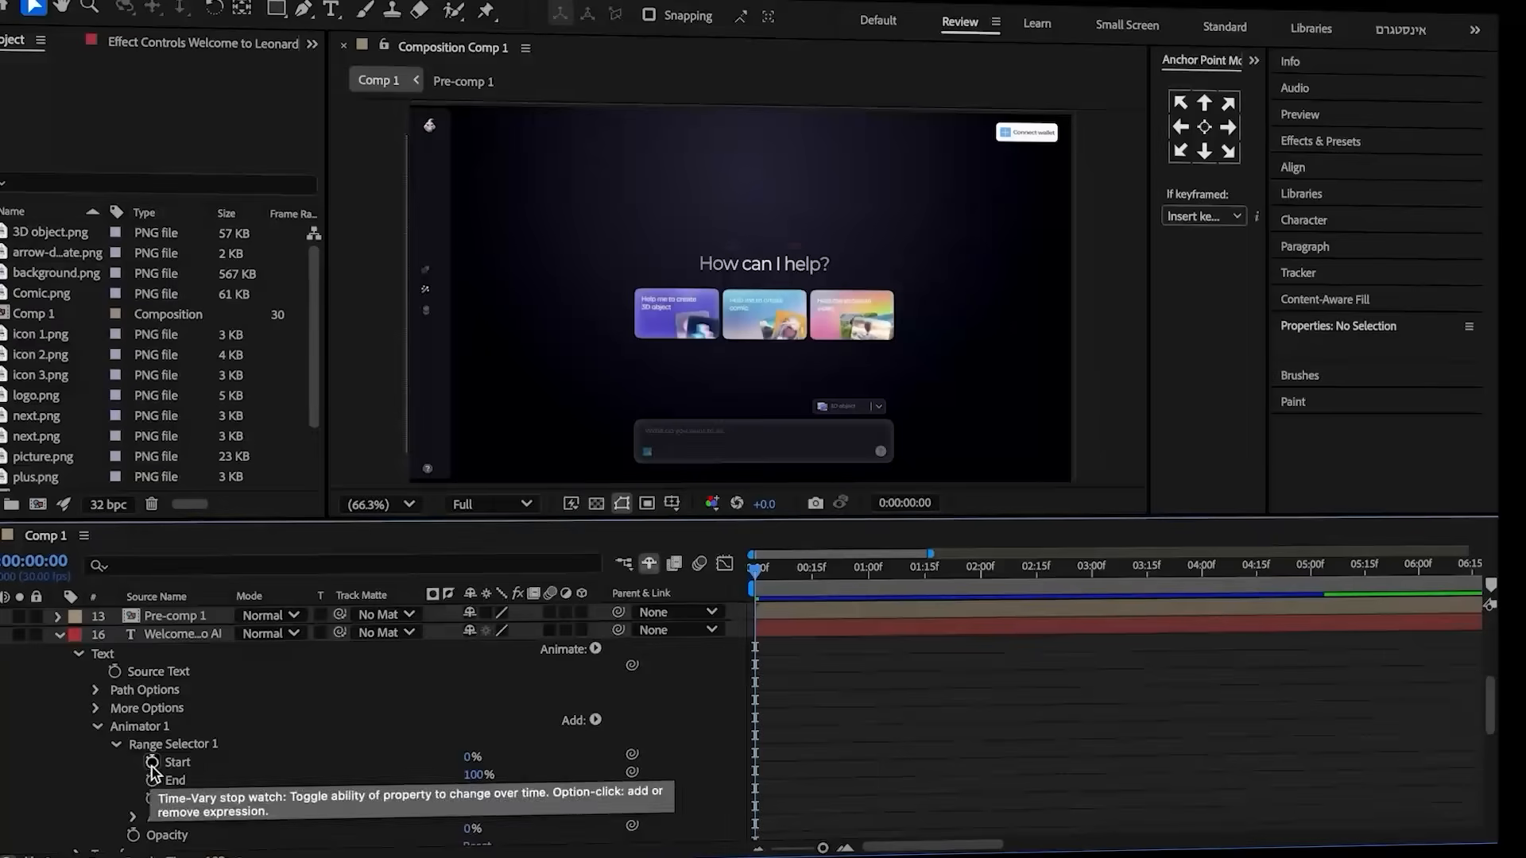
click(152, 762)
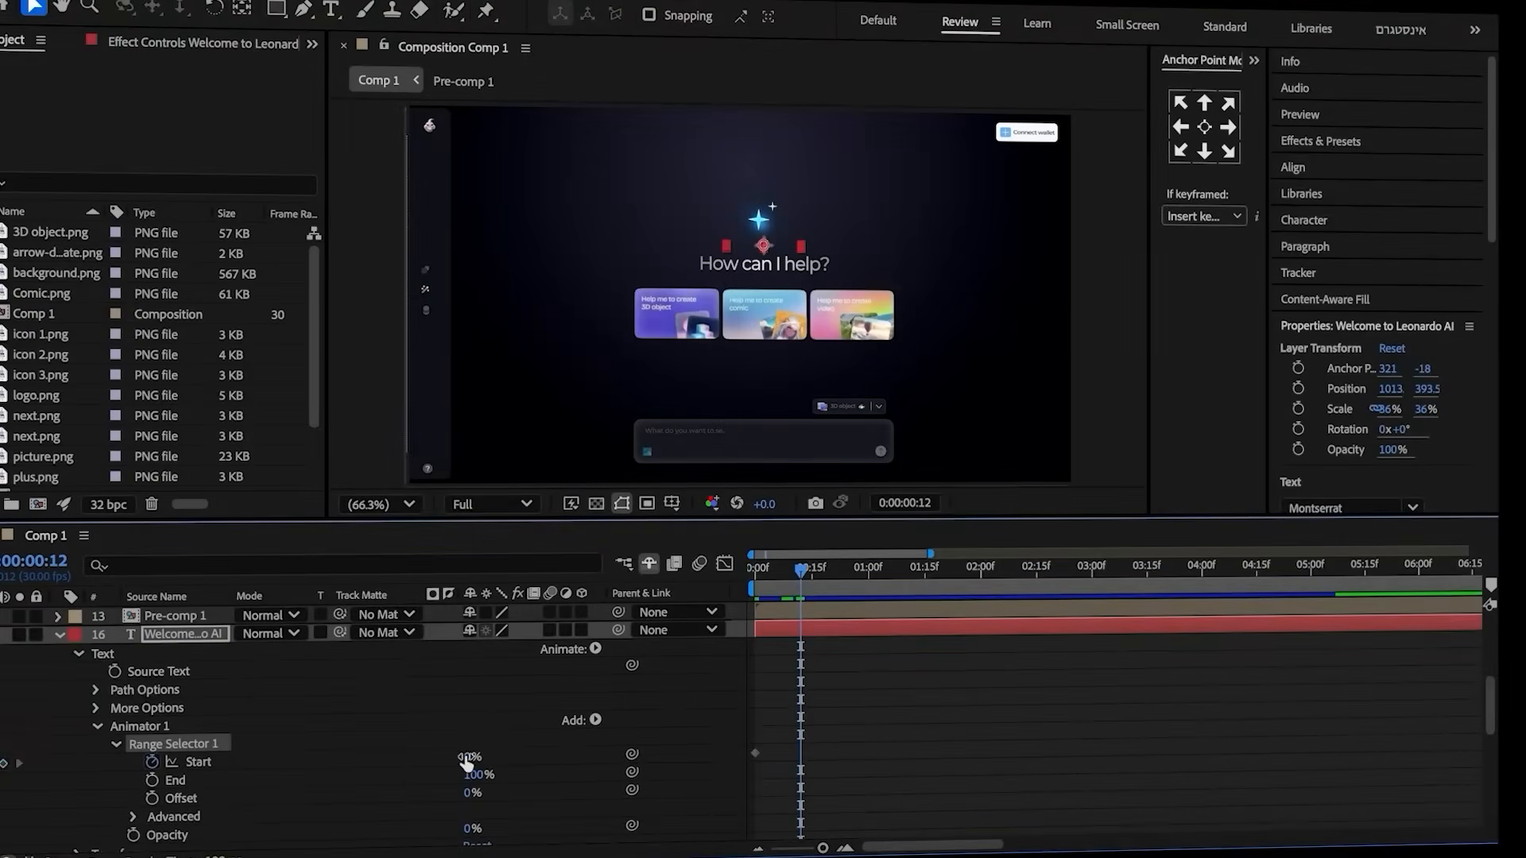
- Keyframe the "Welcome to Leonardo AI" position from 1013.5, 400.5 at frame 0 to 1013.5, 393.5 around frame 7 and paste the bounce expression
click(756, 593)
key(p)
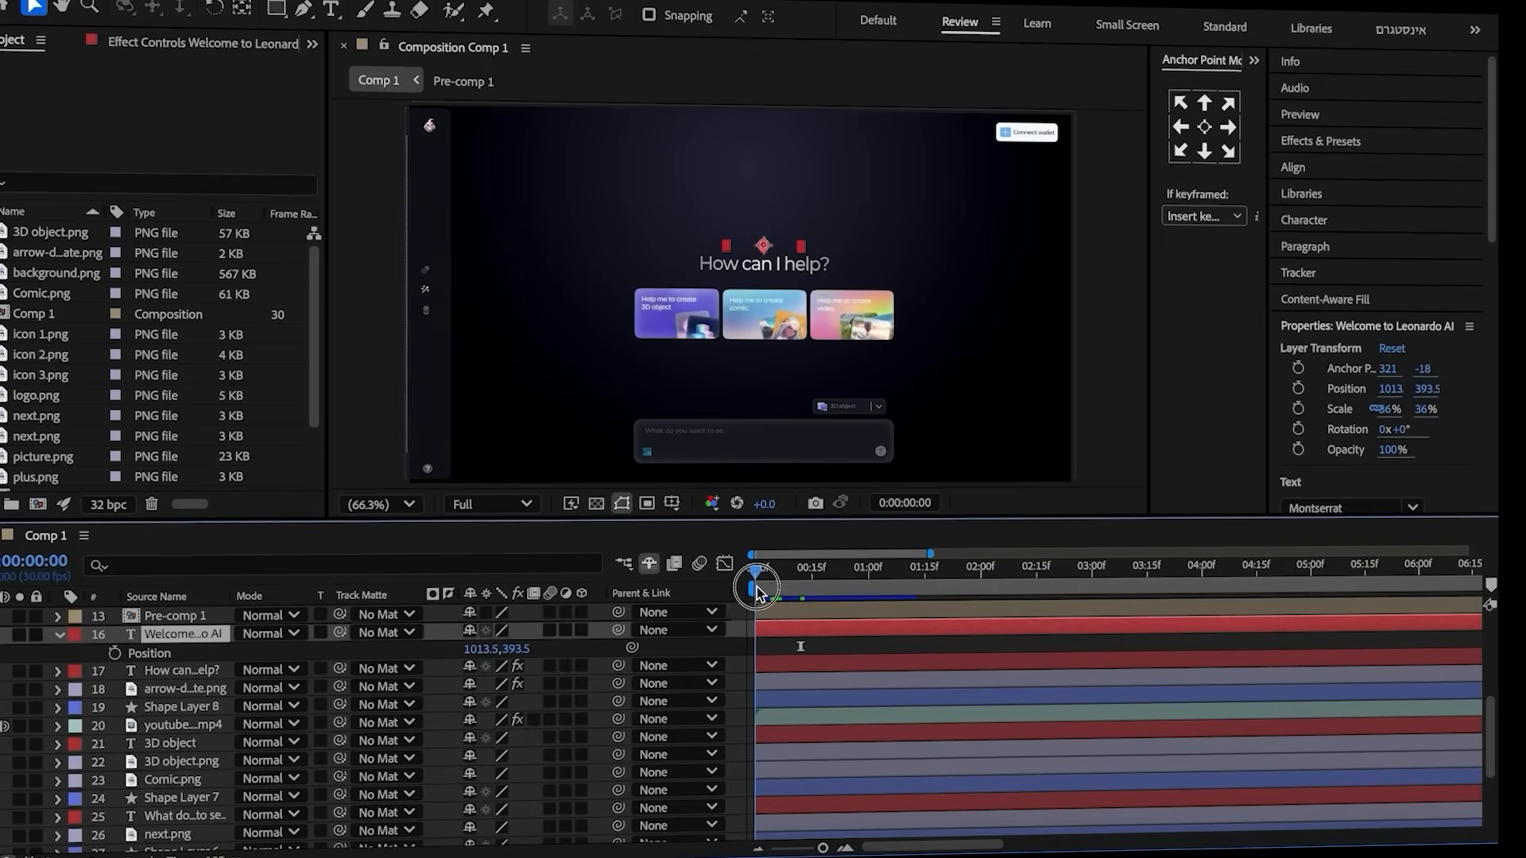
drag(775, 589, 754, 576)
click(552, 651)
drag(526, 650, 528, 650)
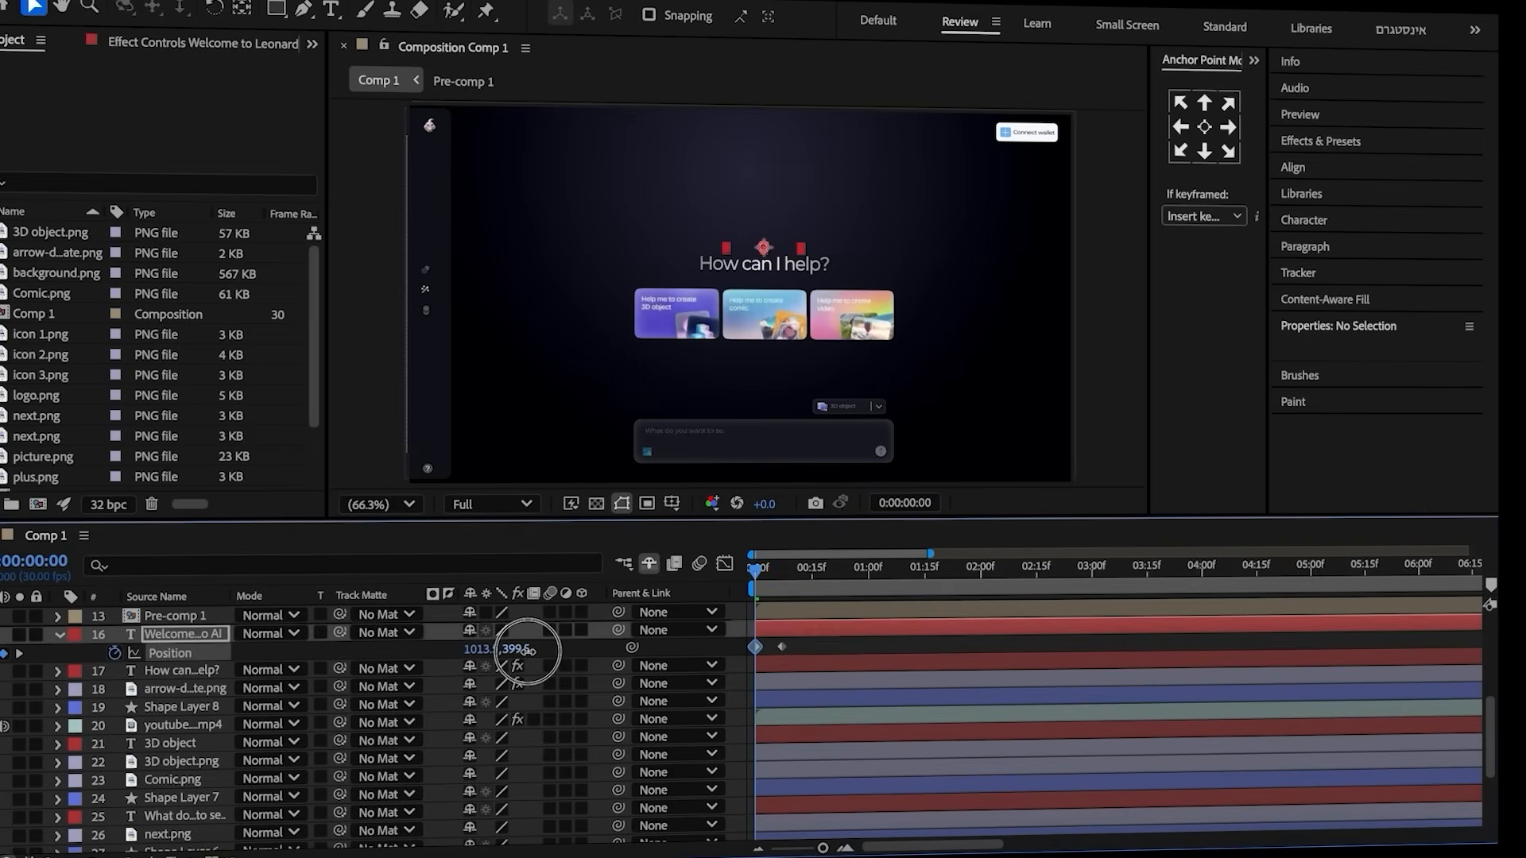
alt+click(115, 653)
key(ctrl+v)
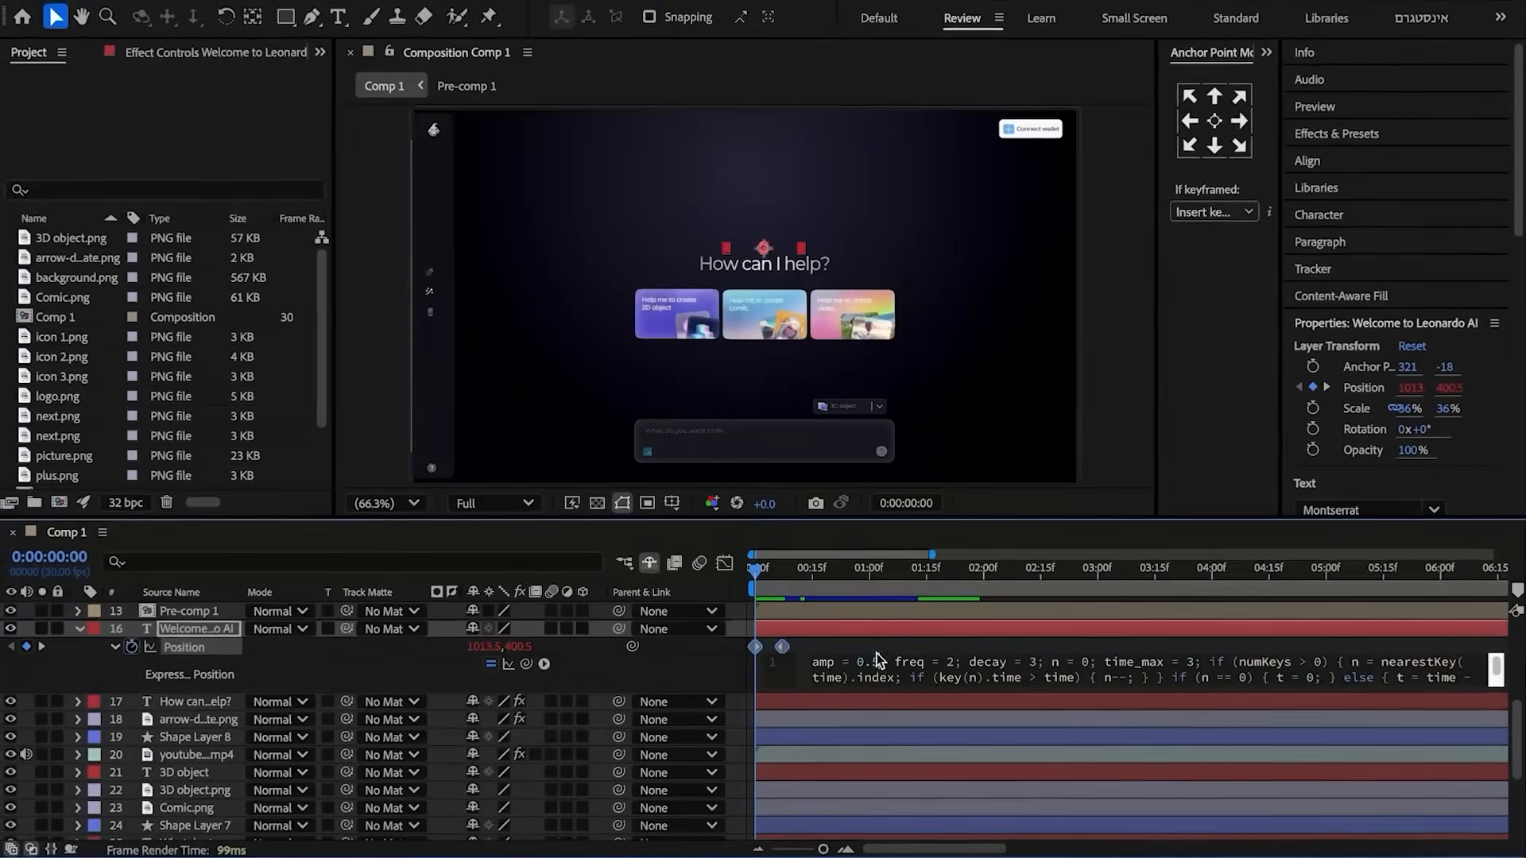
click(876, 651)
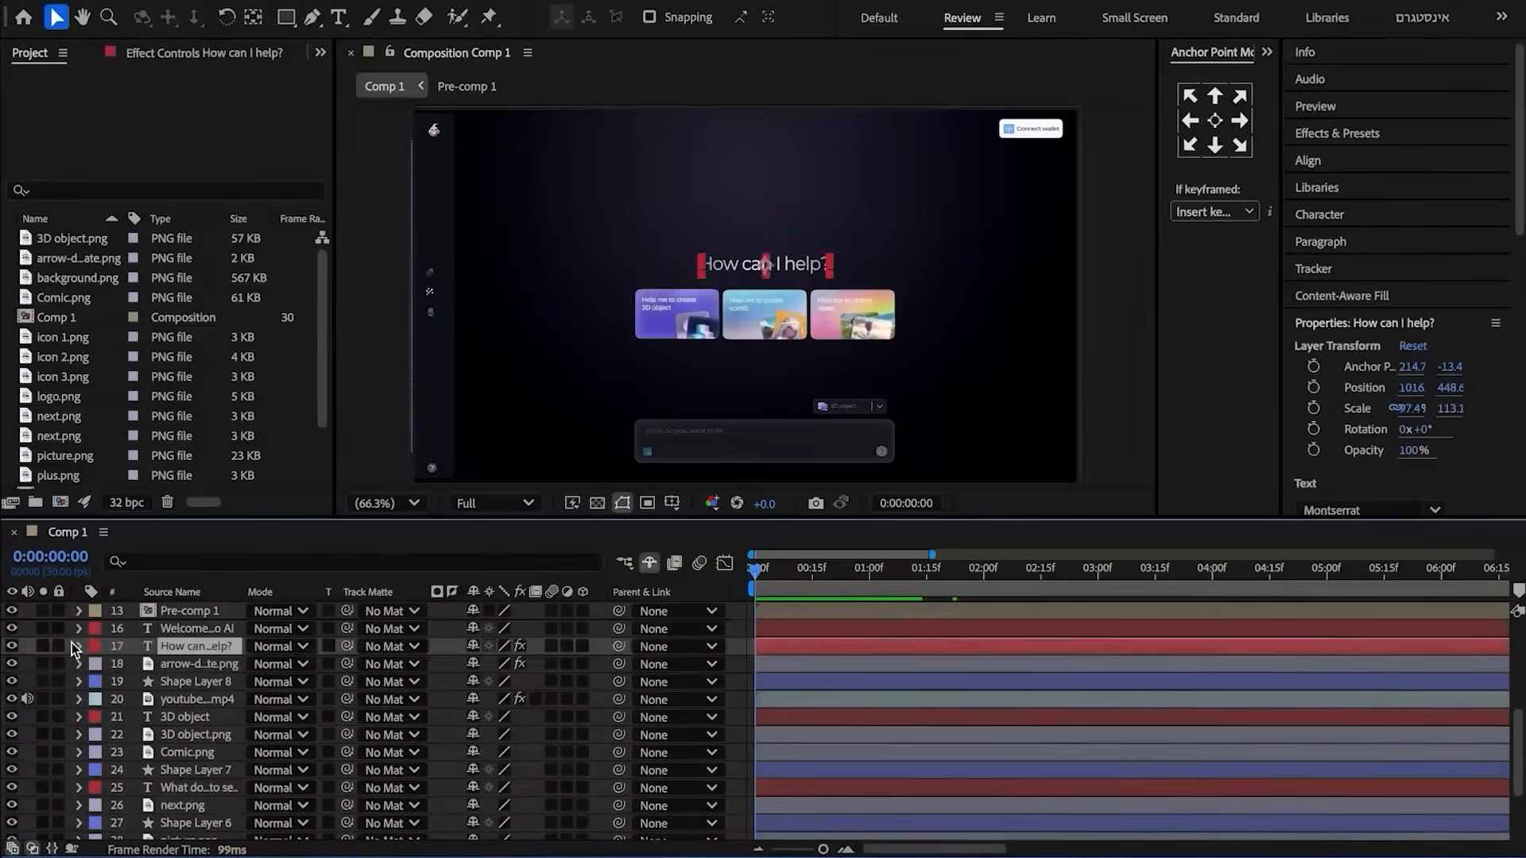
- Add a text animator with position and opacity to the "How can I help?" layer and set its opacity to 0%
click(78, 648)
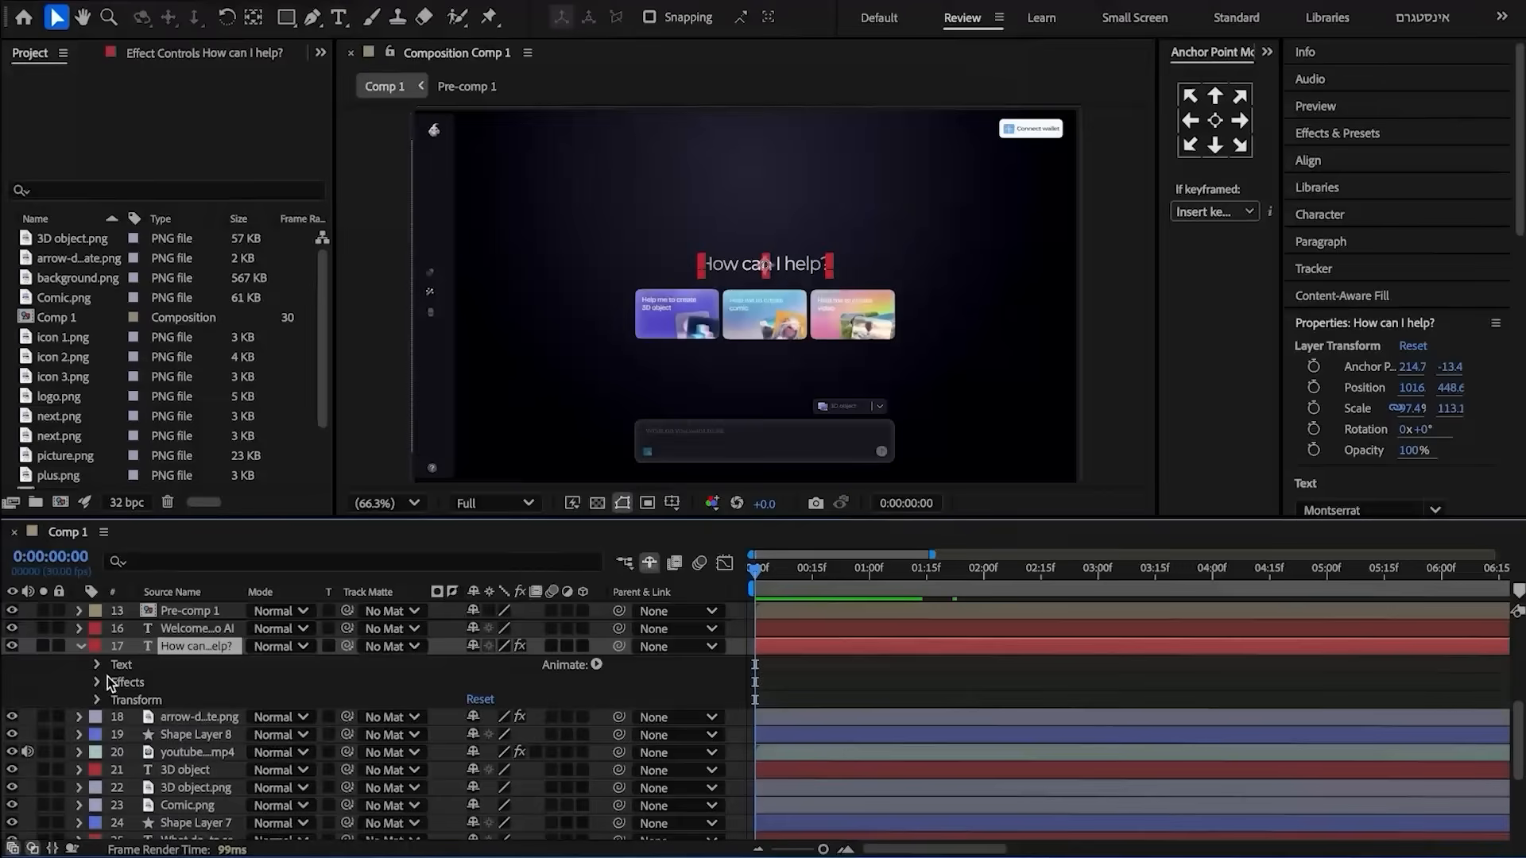
click(96, 665)
click(596, 665)
click(674, 570)
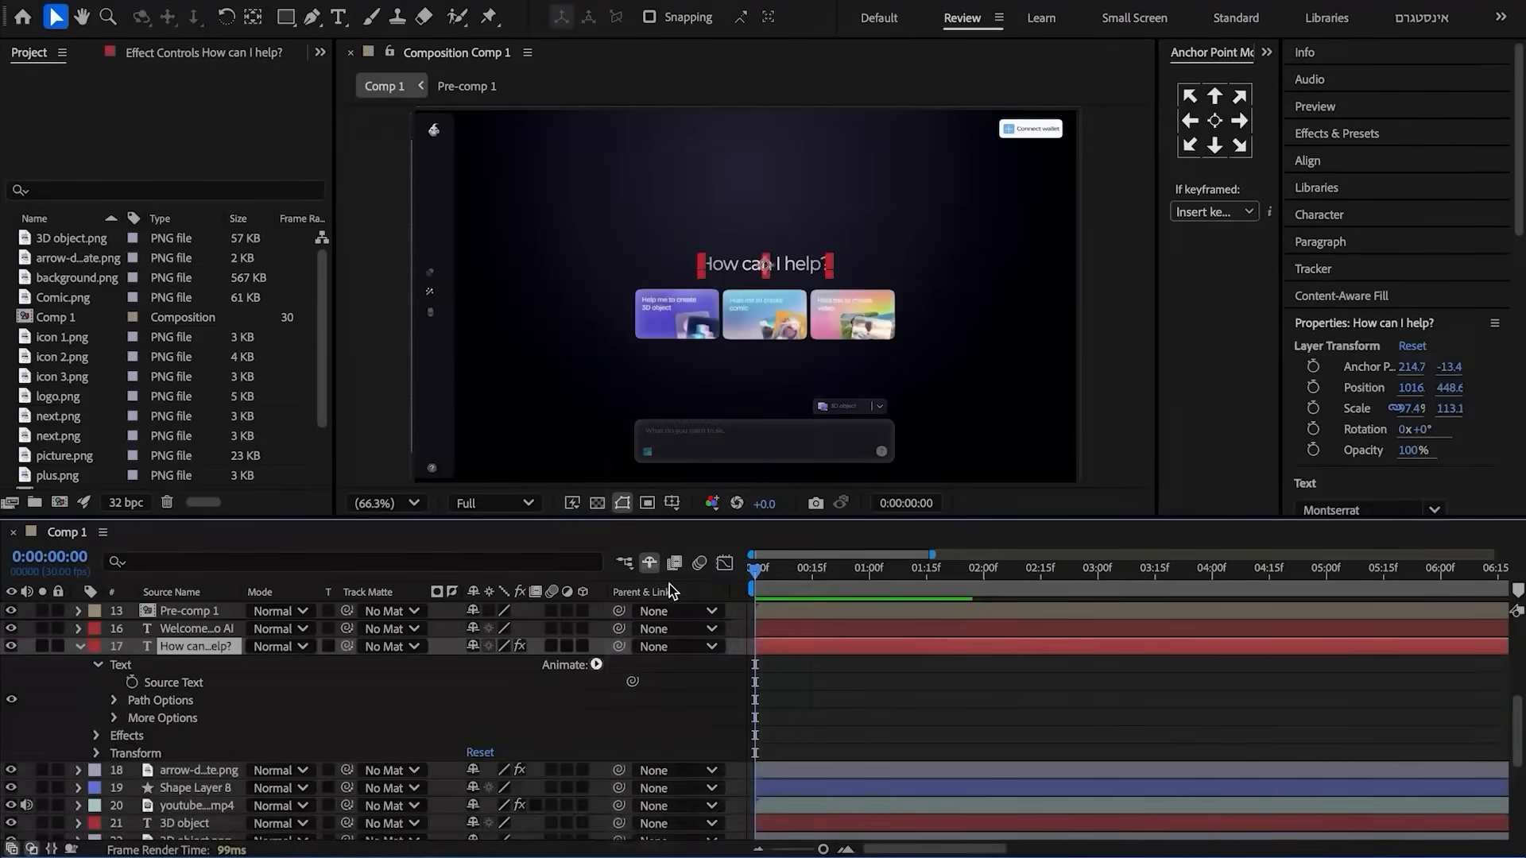
click(596, 736)
mouse_move(642, 736)
click(778, 474)
scroll(660, 622, down, 3)
drag(475, 771, 309, 784)
click(354, 754)
- Keyframe the range selector's Start on "How can I help?" from 0% at frame 0 to 100% at frame 12
drag(827, 570, 675, 607)
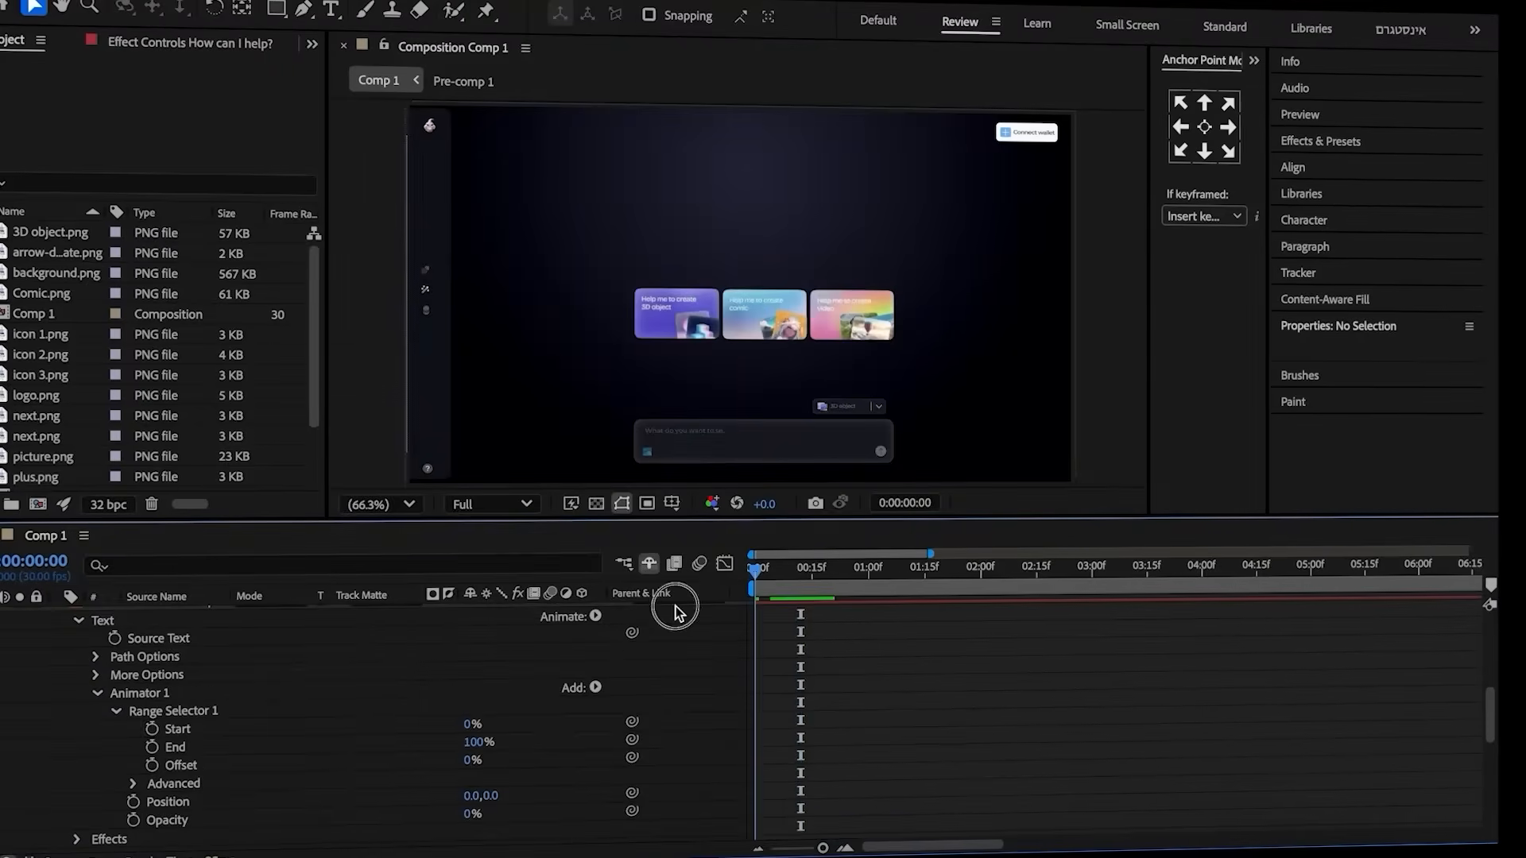
click(152, 729)
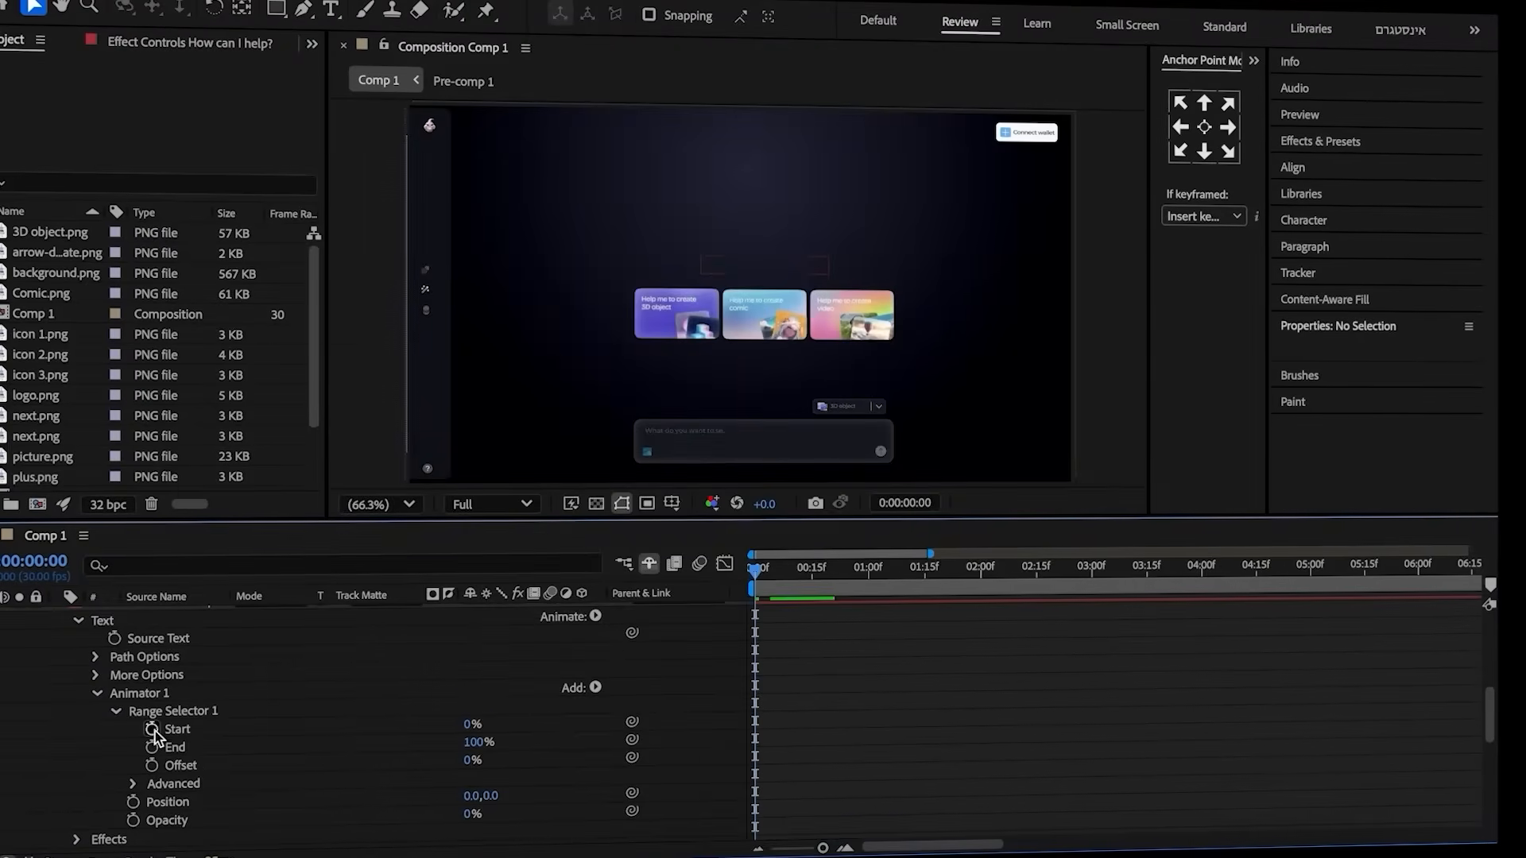
drag(755, 571, 801, 571)
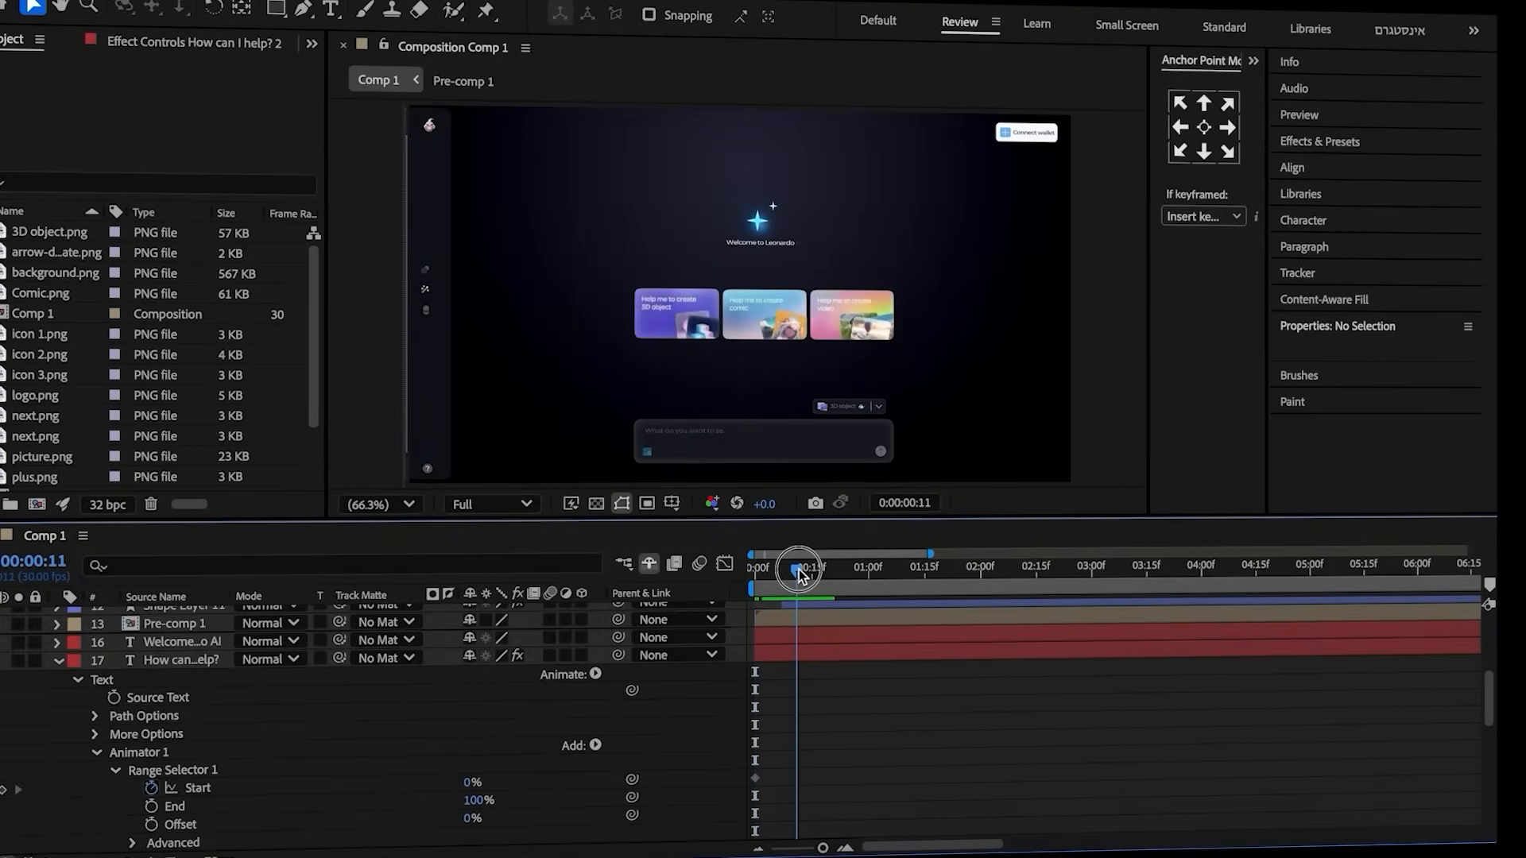
scroll(472, 765, down, 1)
drag(519, 760, 779, 747)
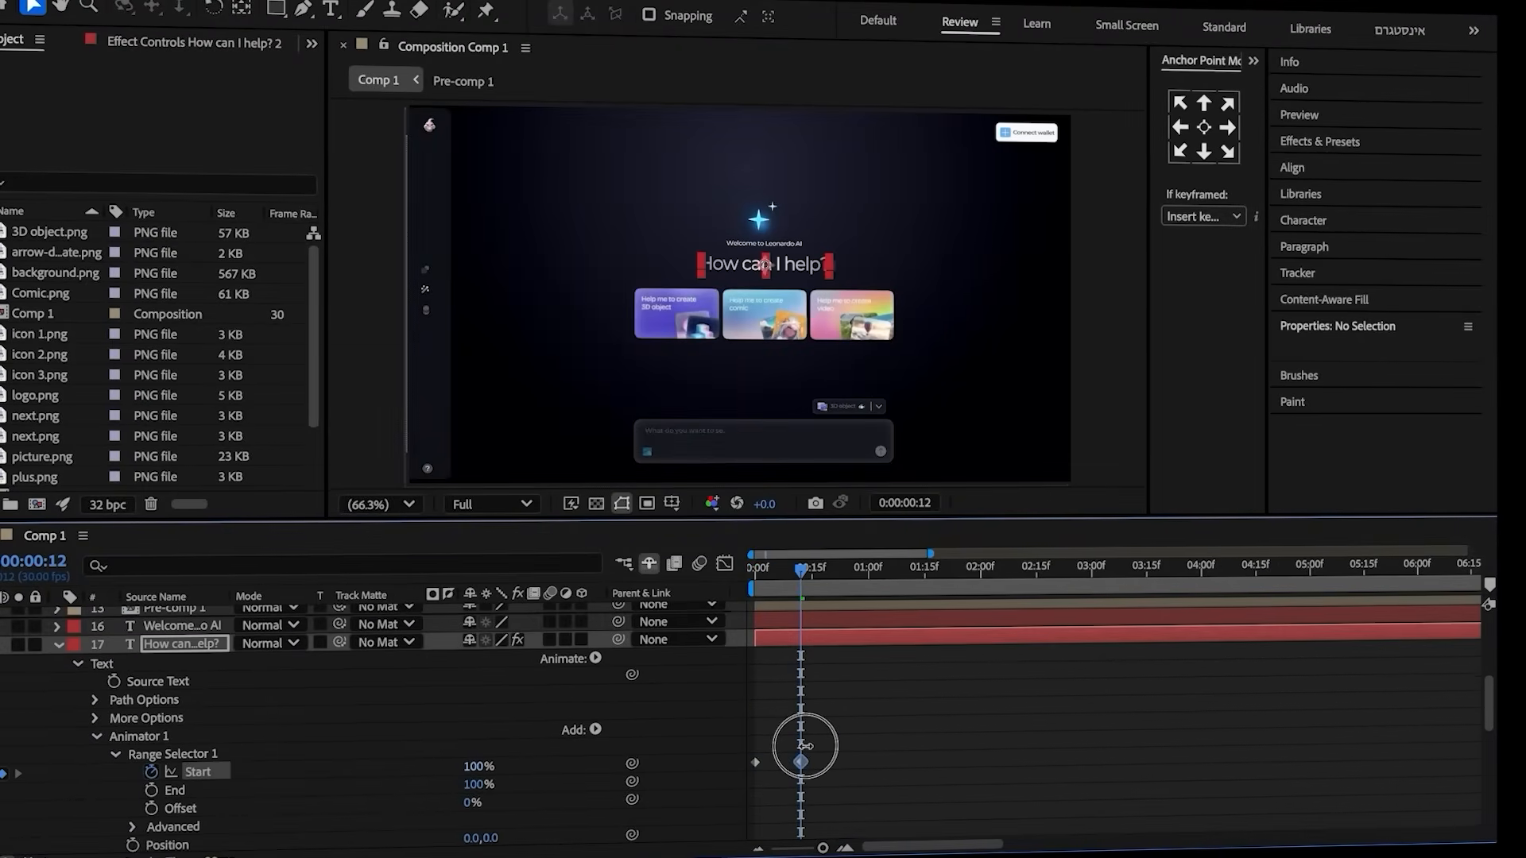
click(804, 745)
- Keyframe the "How can I help?" animator's position from a lowered offset at frame 0 to 0, 0 at 1 second
drag(801, 574, 875, 595)
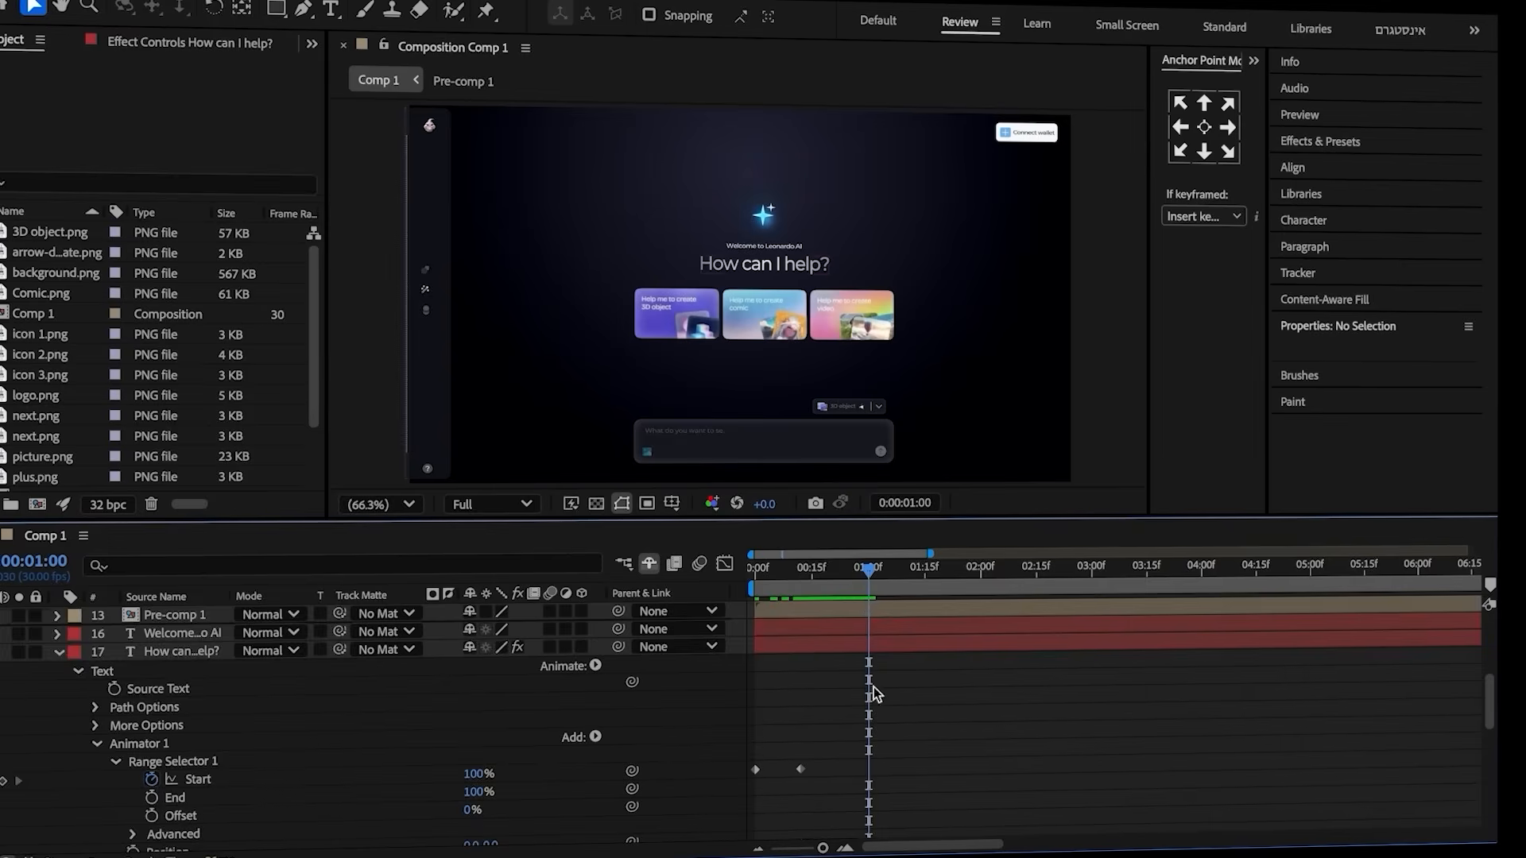
scroll(763, 715, down, 3)
click(134, 801)
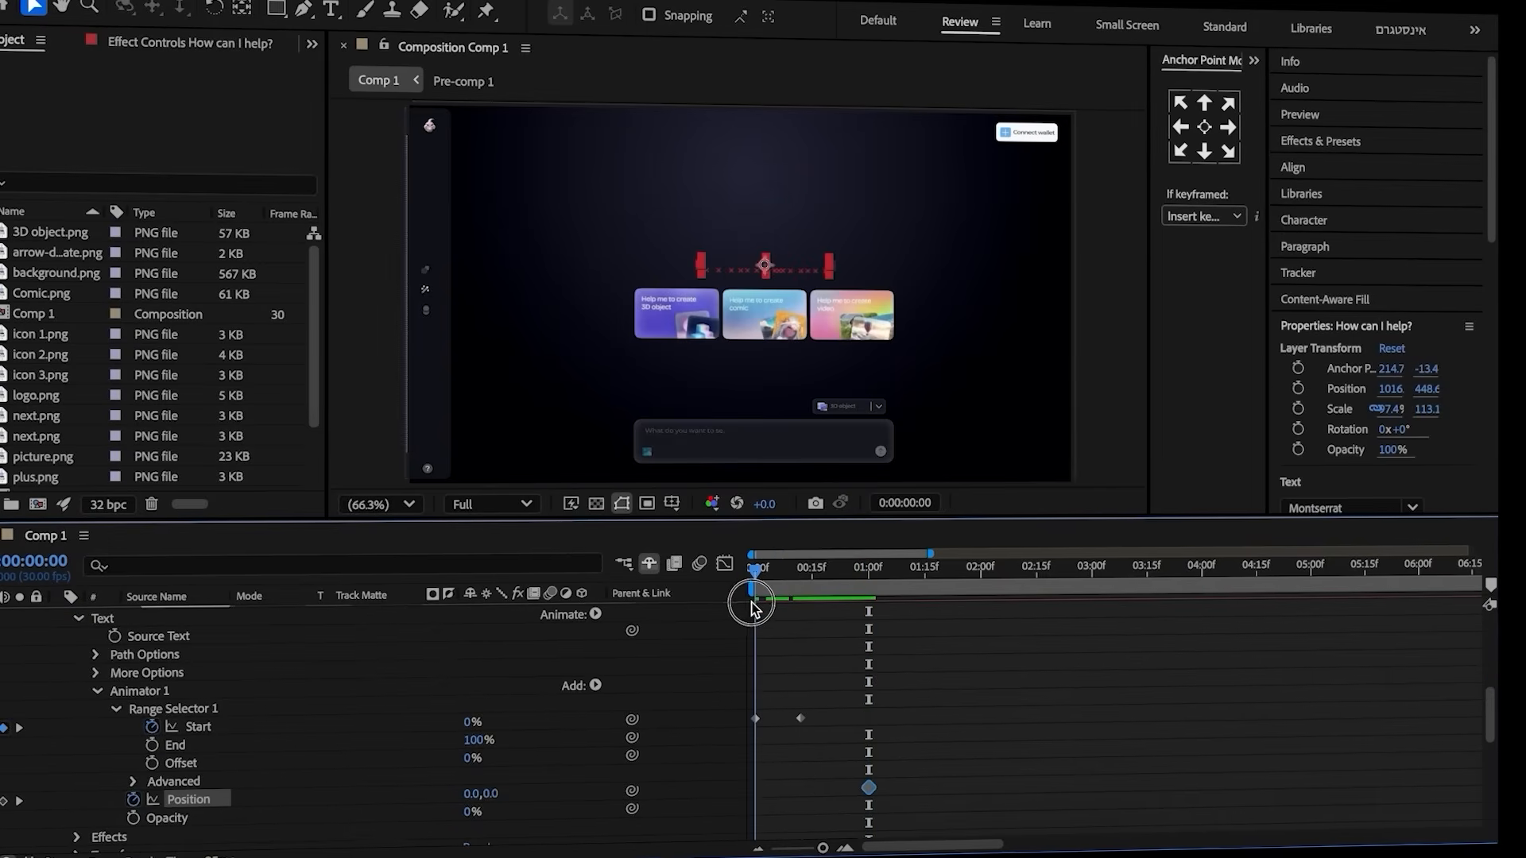
scroll(751, 610, down, 1)
drag(499, 776, 546, 771)
- Change the Based On option in the advanced settings of the "How can I help?" range selector
scroll(142, 714, down, 3)
click(141, 712)
scroll(144, 714, down, 2)
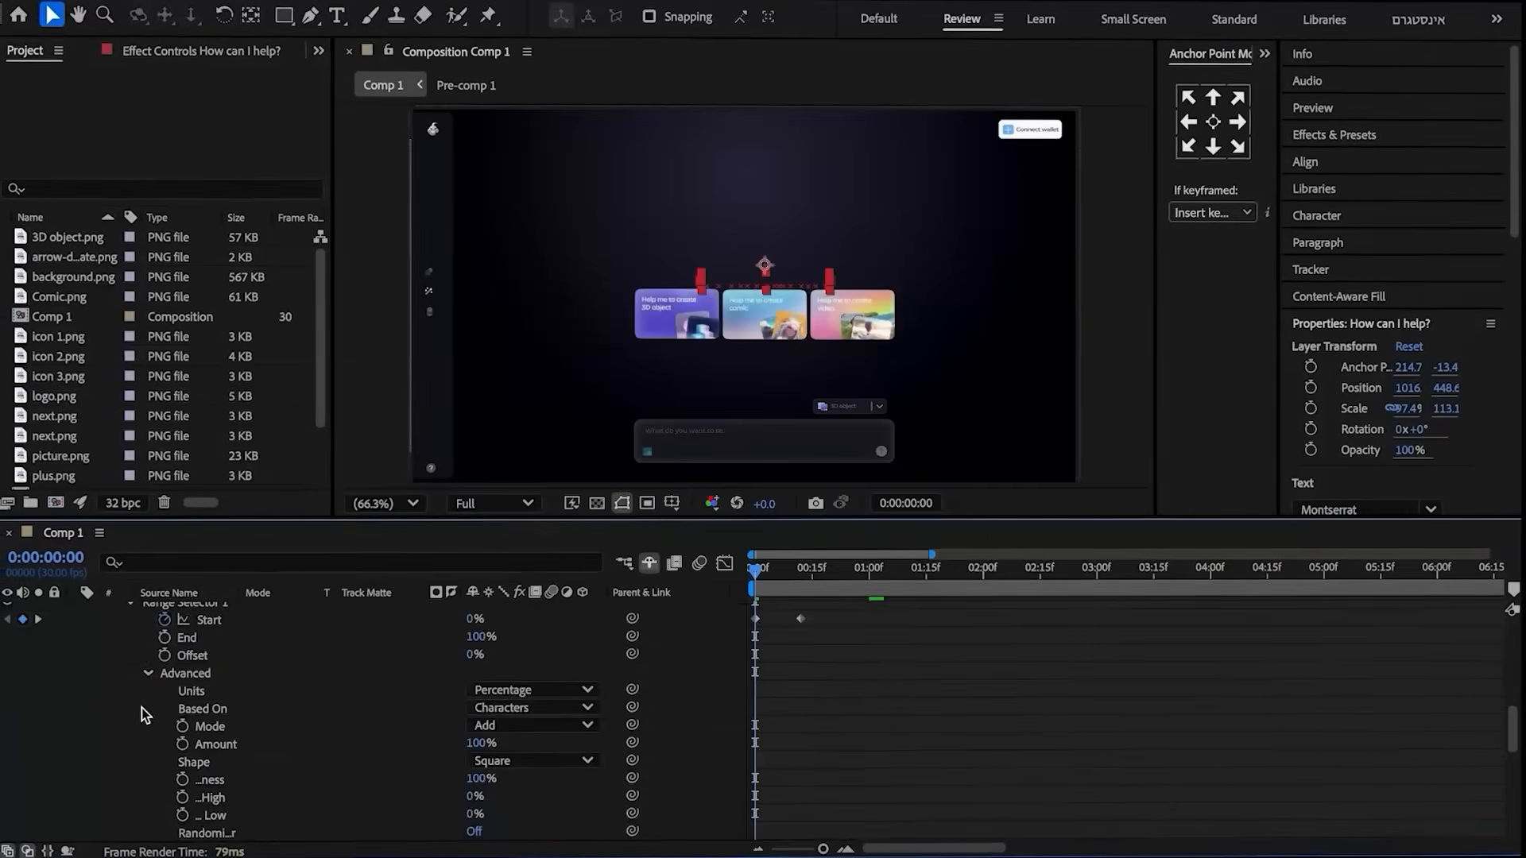
click(526, 708)
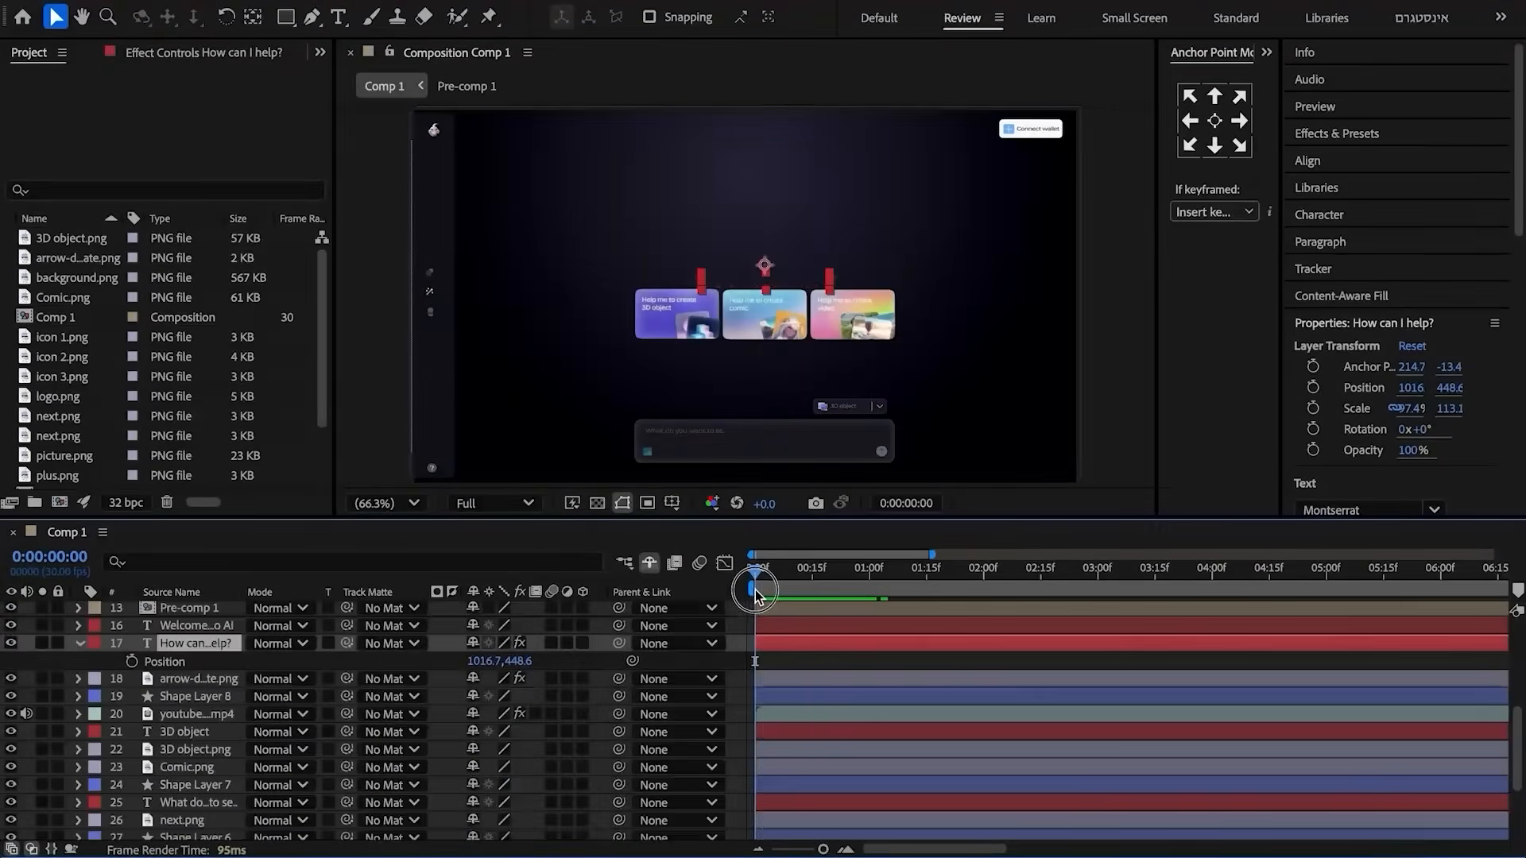
- Keyframe the "How can I help?" layer's position from 1016.7, 460.6 at frame 0 to 1016.7, 448.6 at frame 7
click(133, 662)
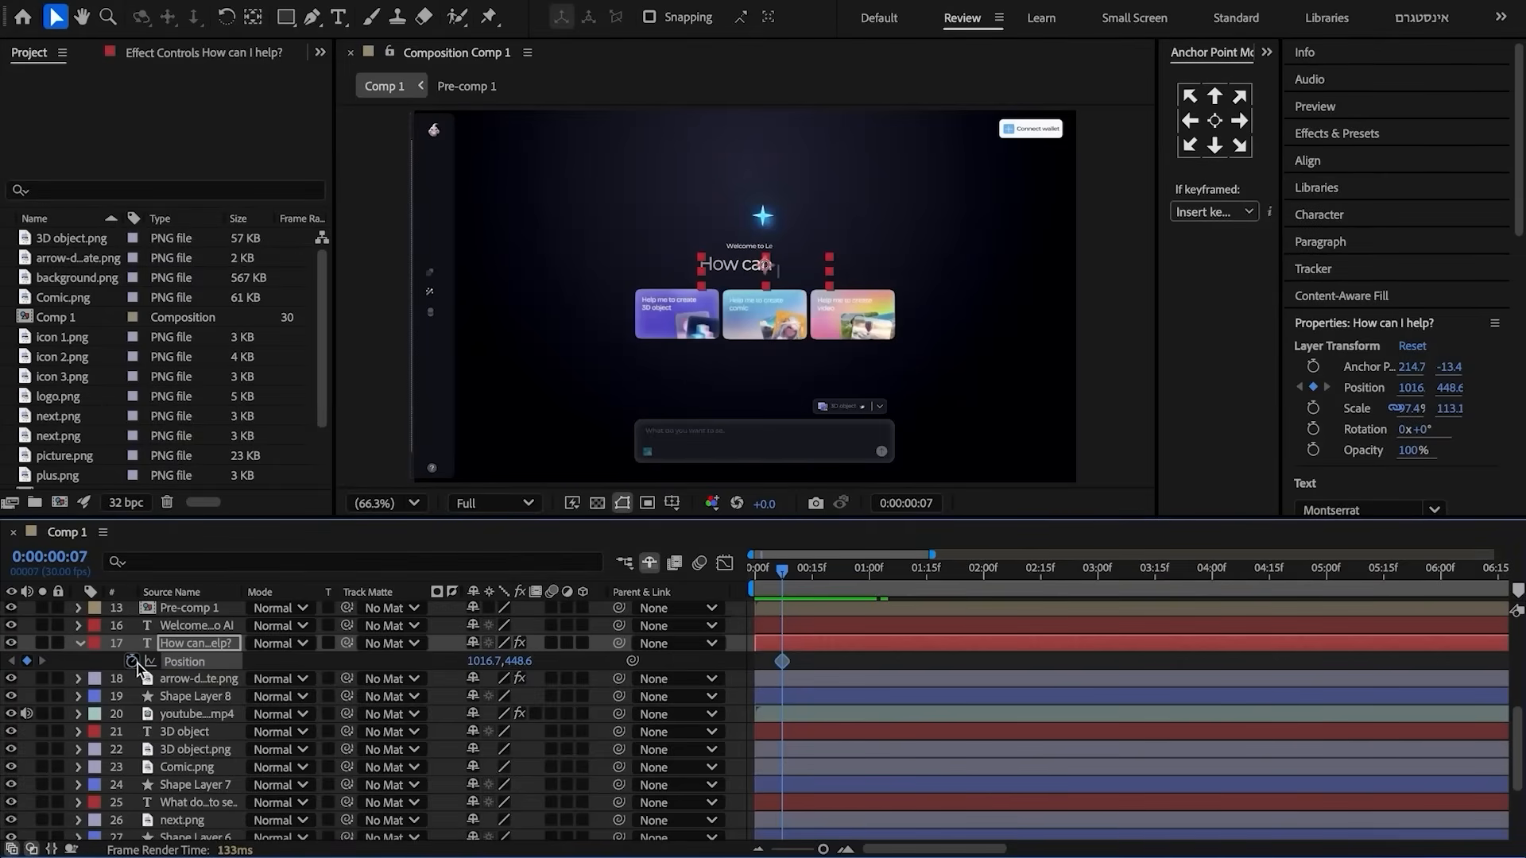
drag(784, 570, 755, 572)
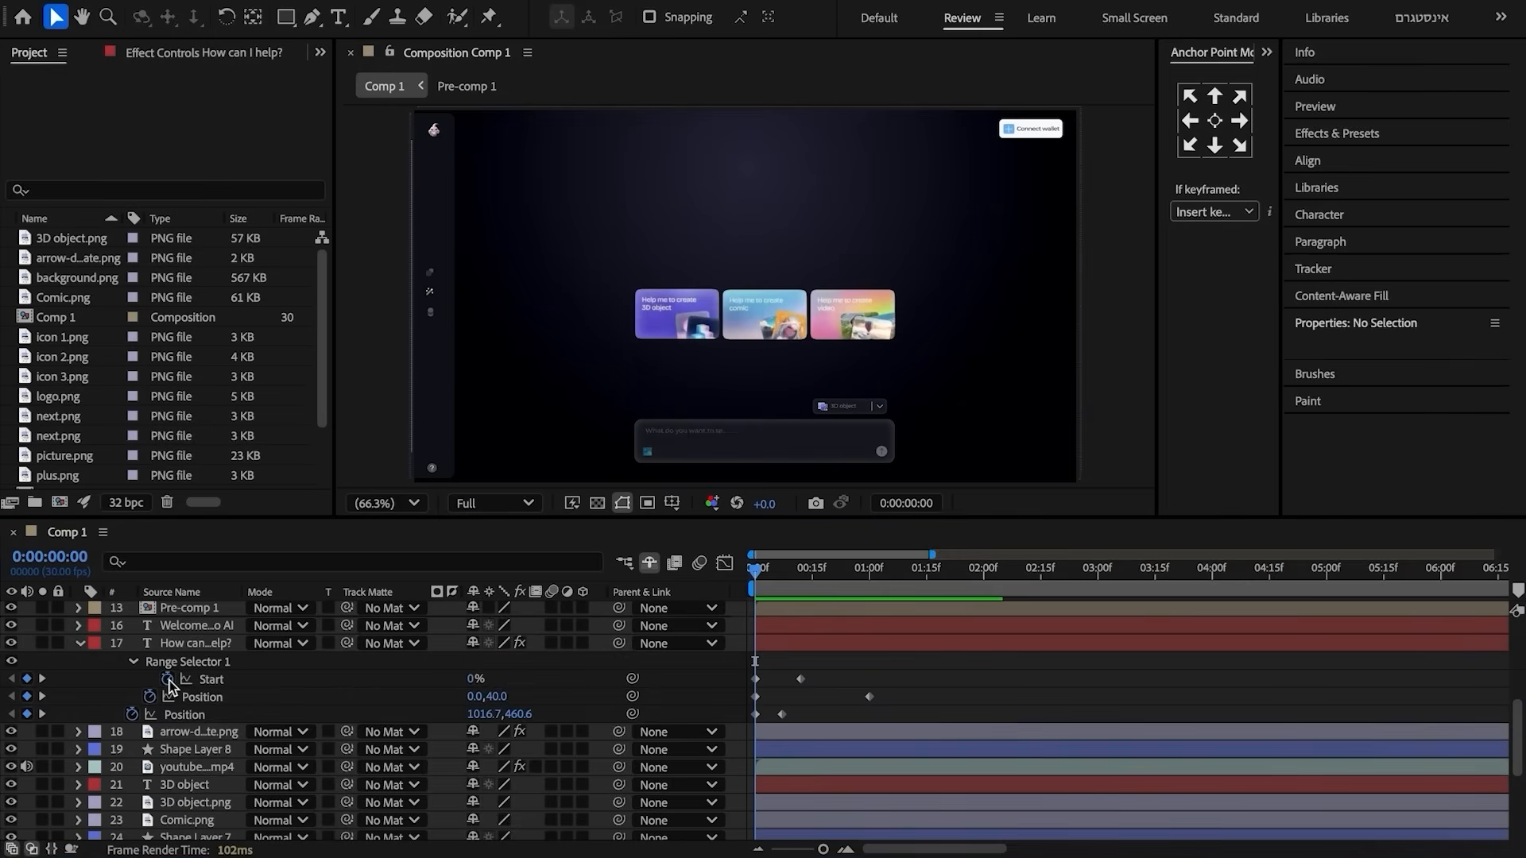
alt+click(167, 680)
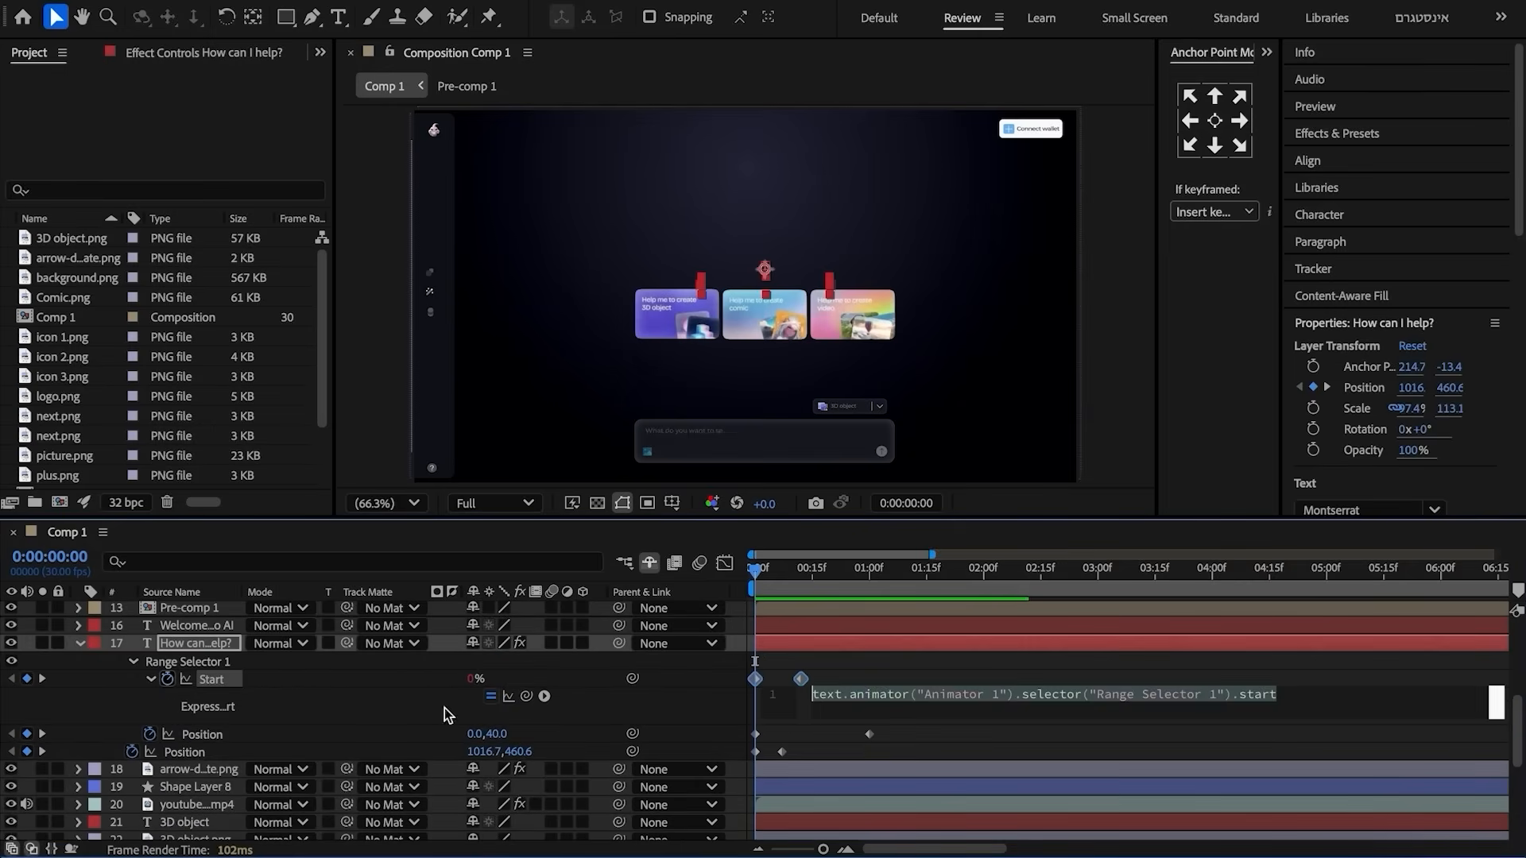
key(ctrl+v)
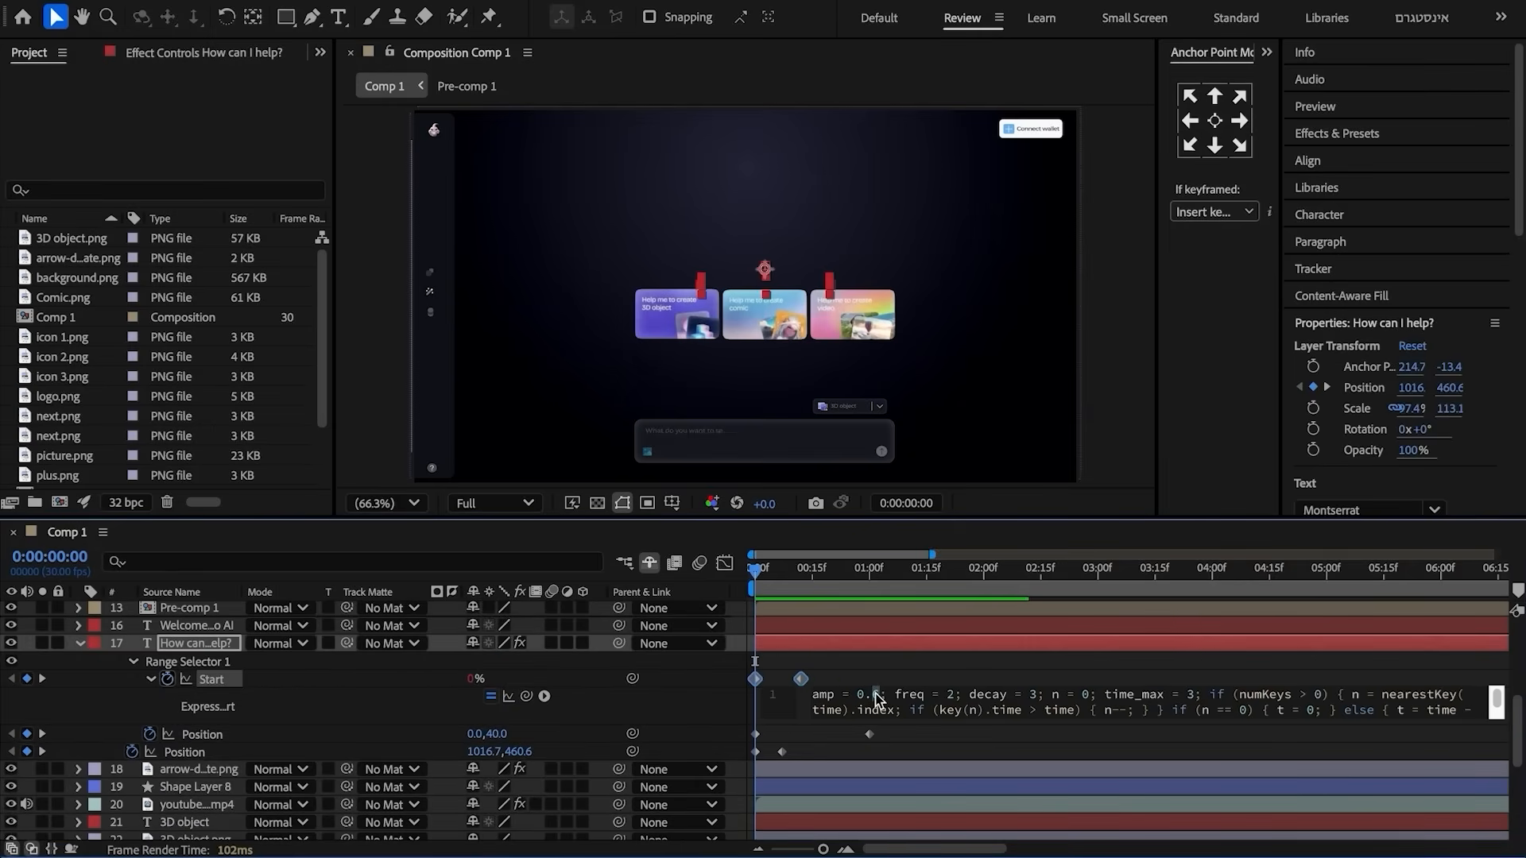
click(869, 674)
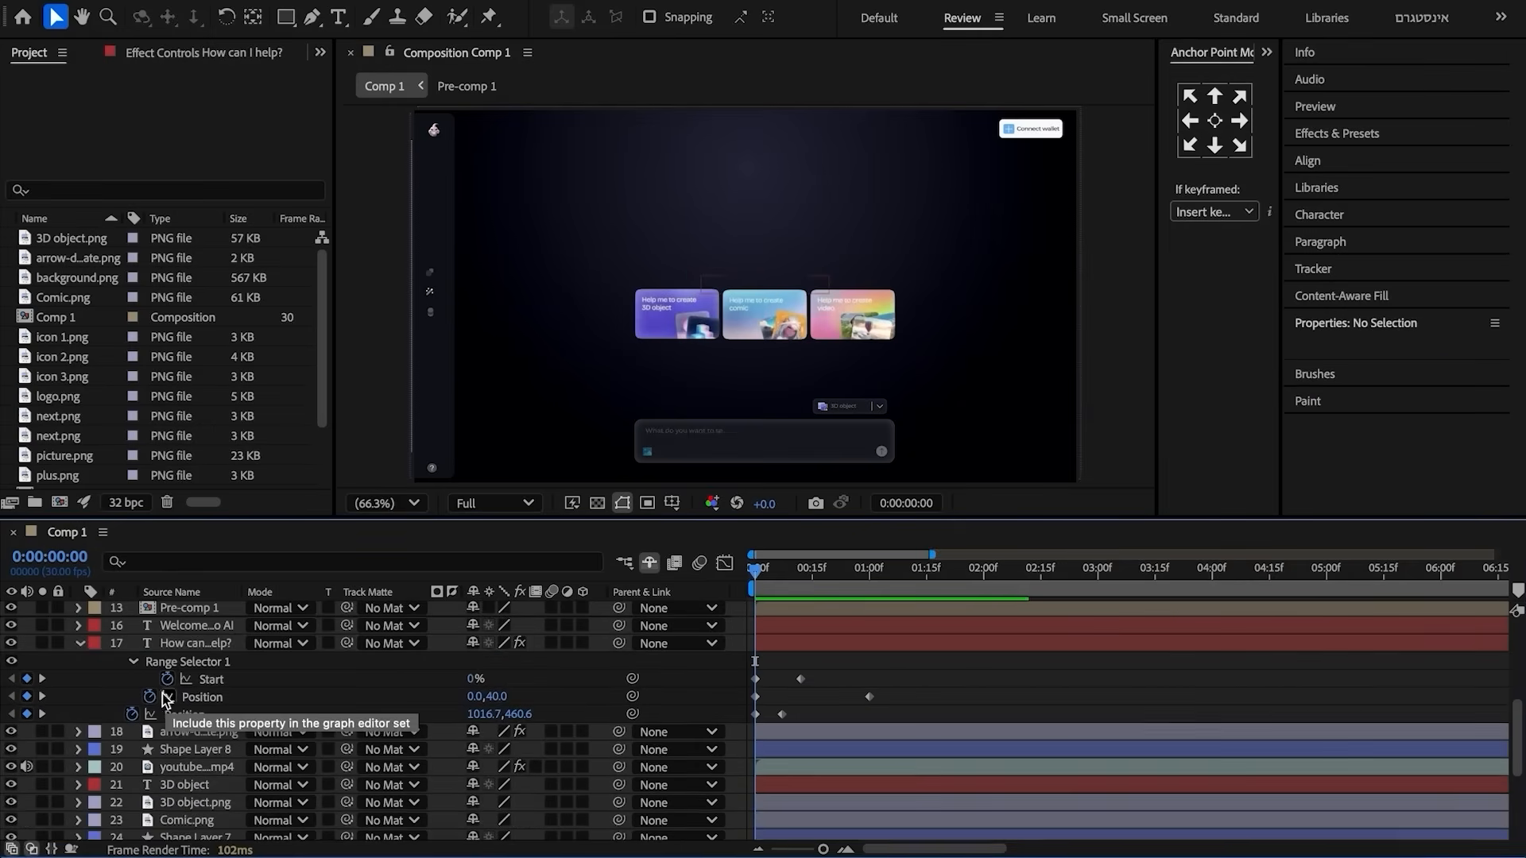
- Paste the bounce expression onto the text animator's Position with amplitude 0.5 and onto the "How can I help?" layer's own Position
alt+click(154, 697)
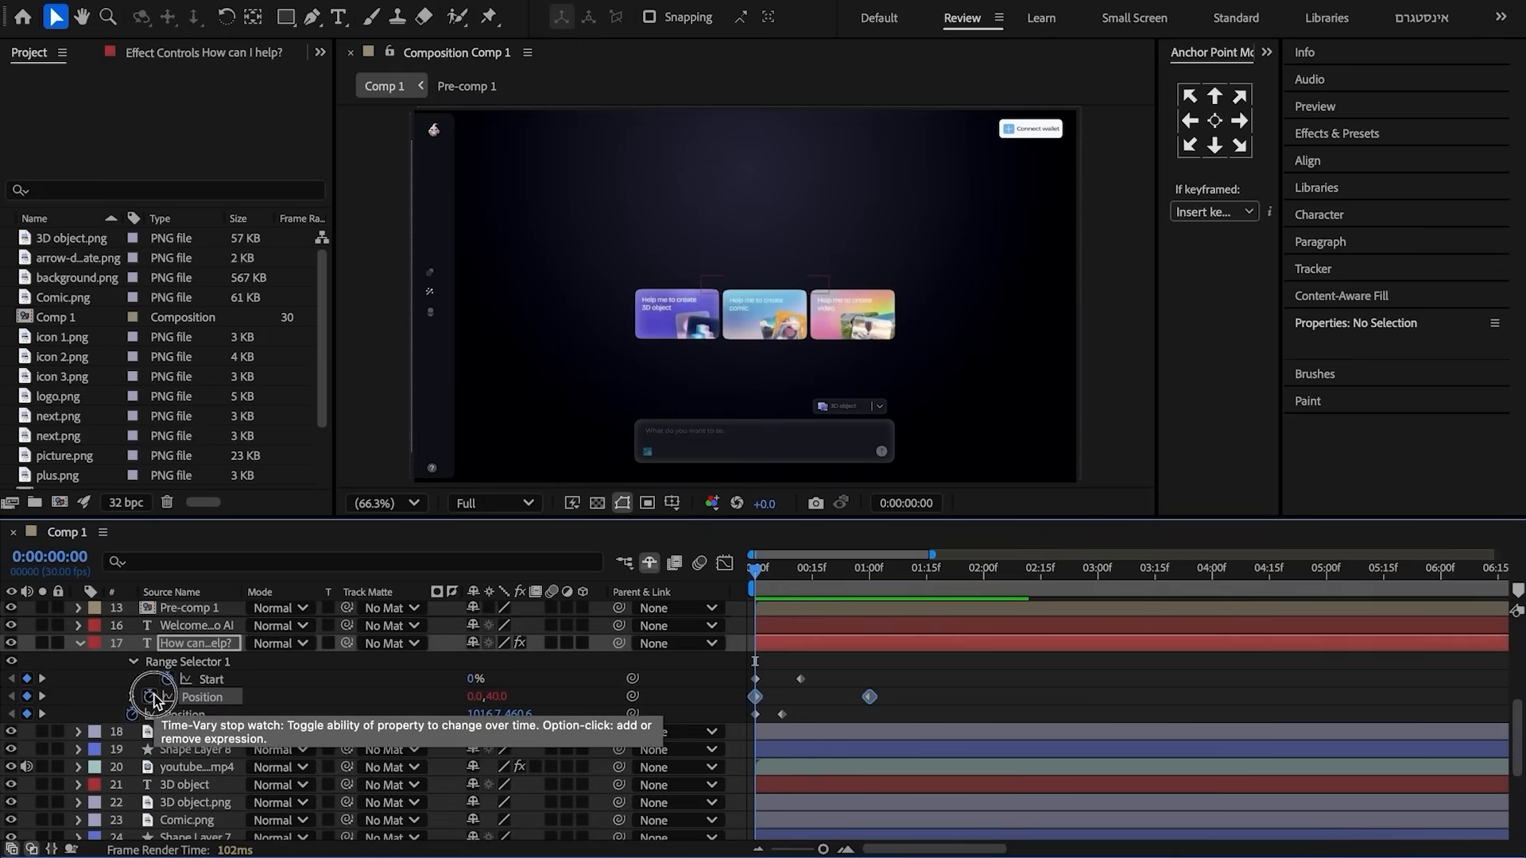
key(ctrl+v)
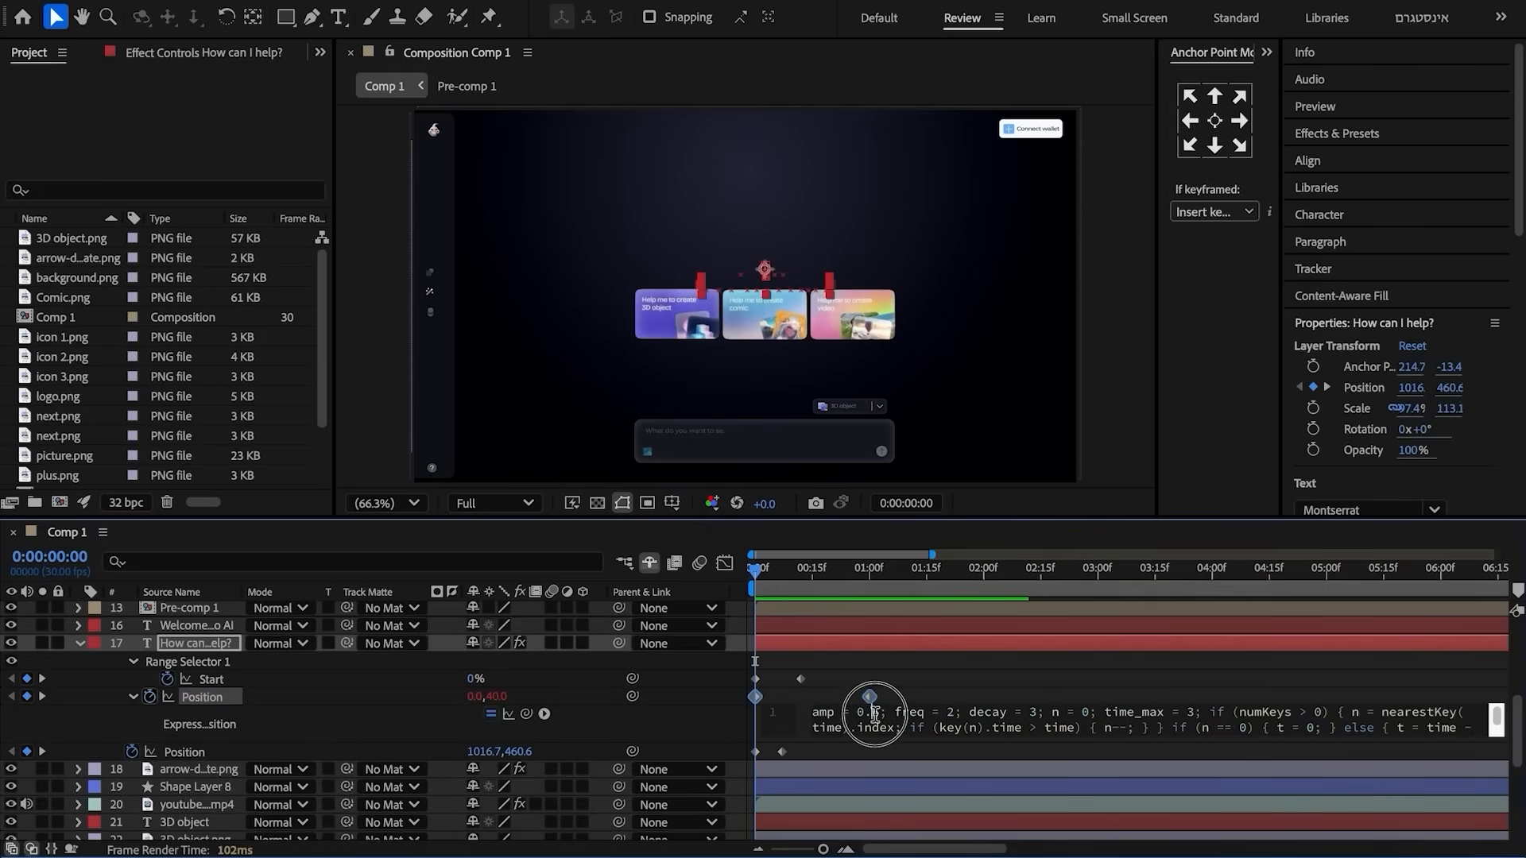
click(863, 660)
click(133, 696)
alt+click(132, 714)
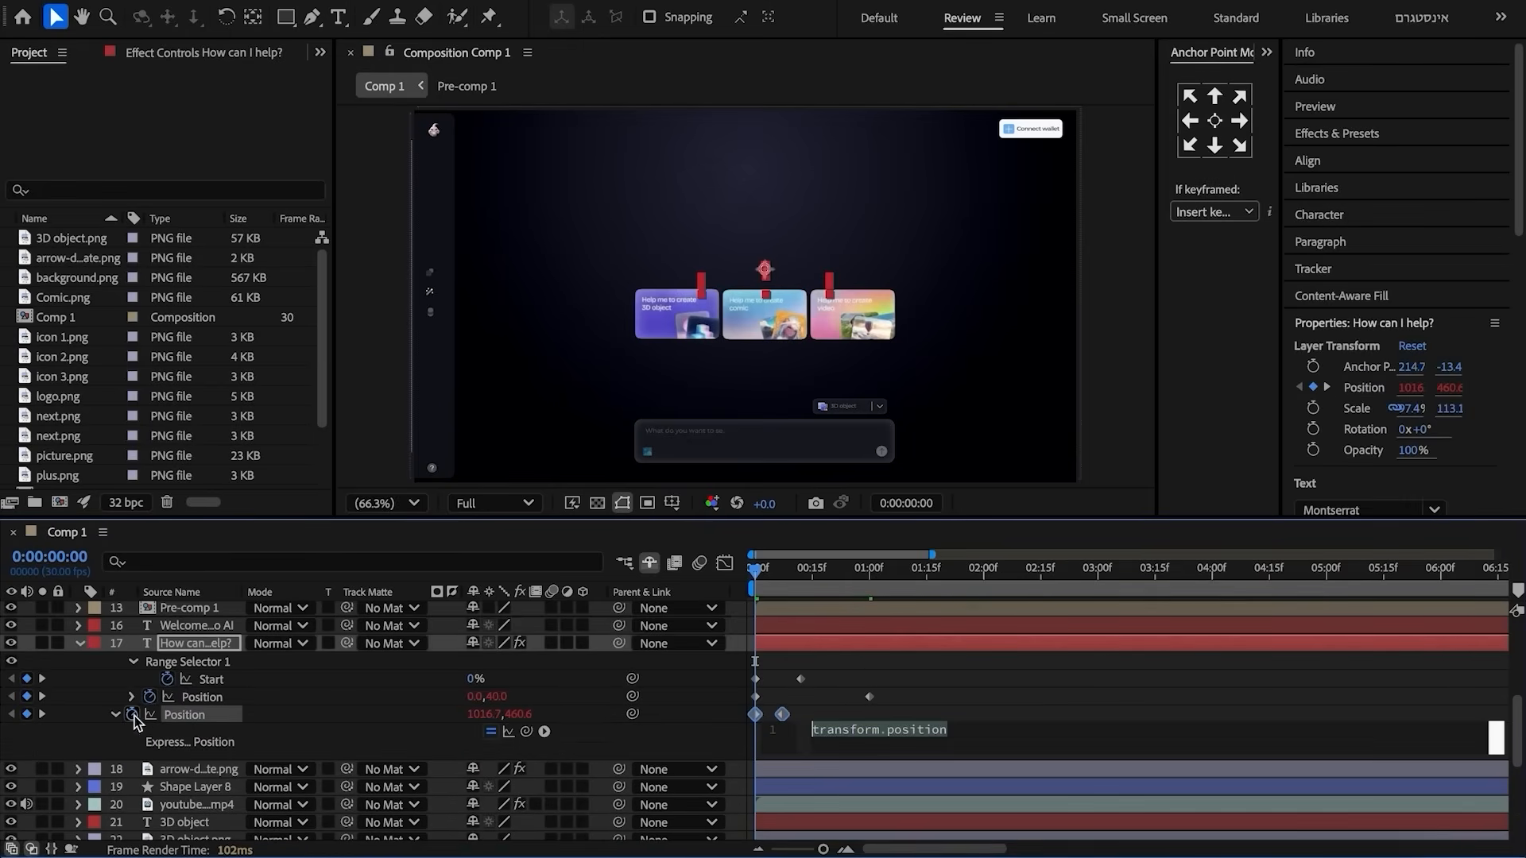
key(ctrl+v)
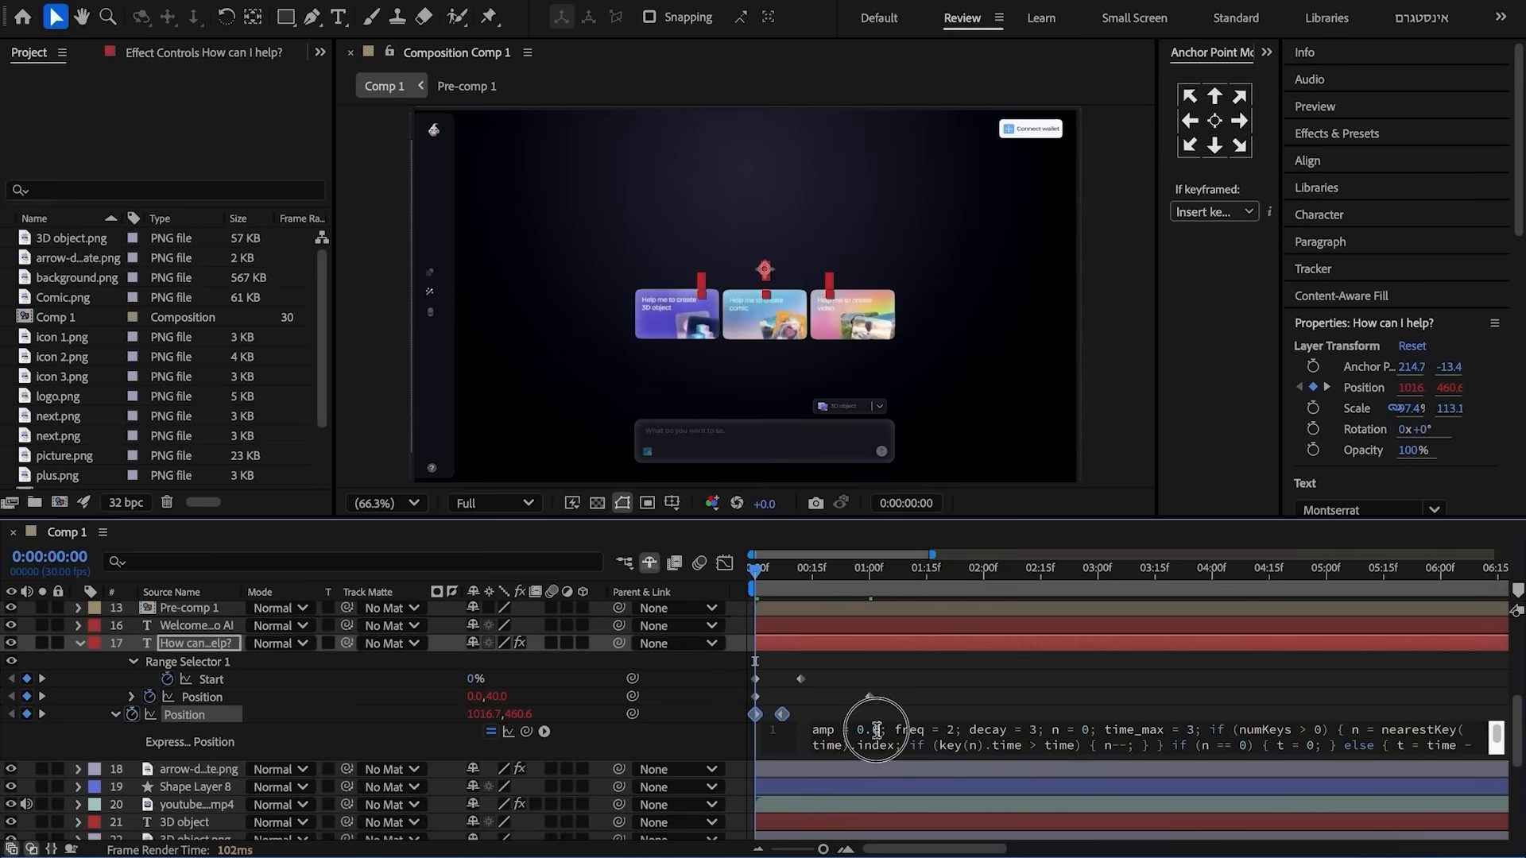
- Select the text animator's Position keyframes and reshape their speed curve in the Graph Editor
drag(892, 705, 736, 687)
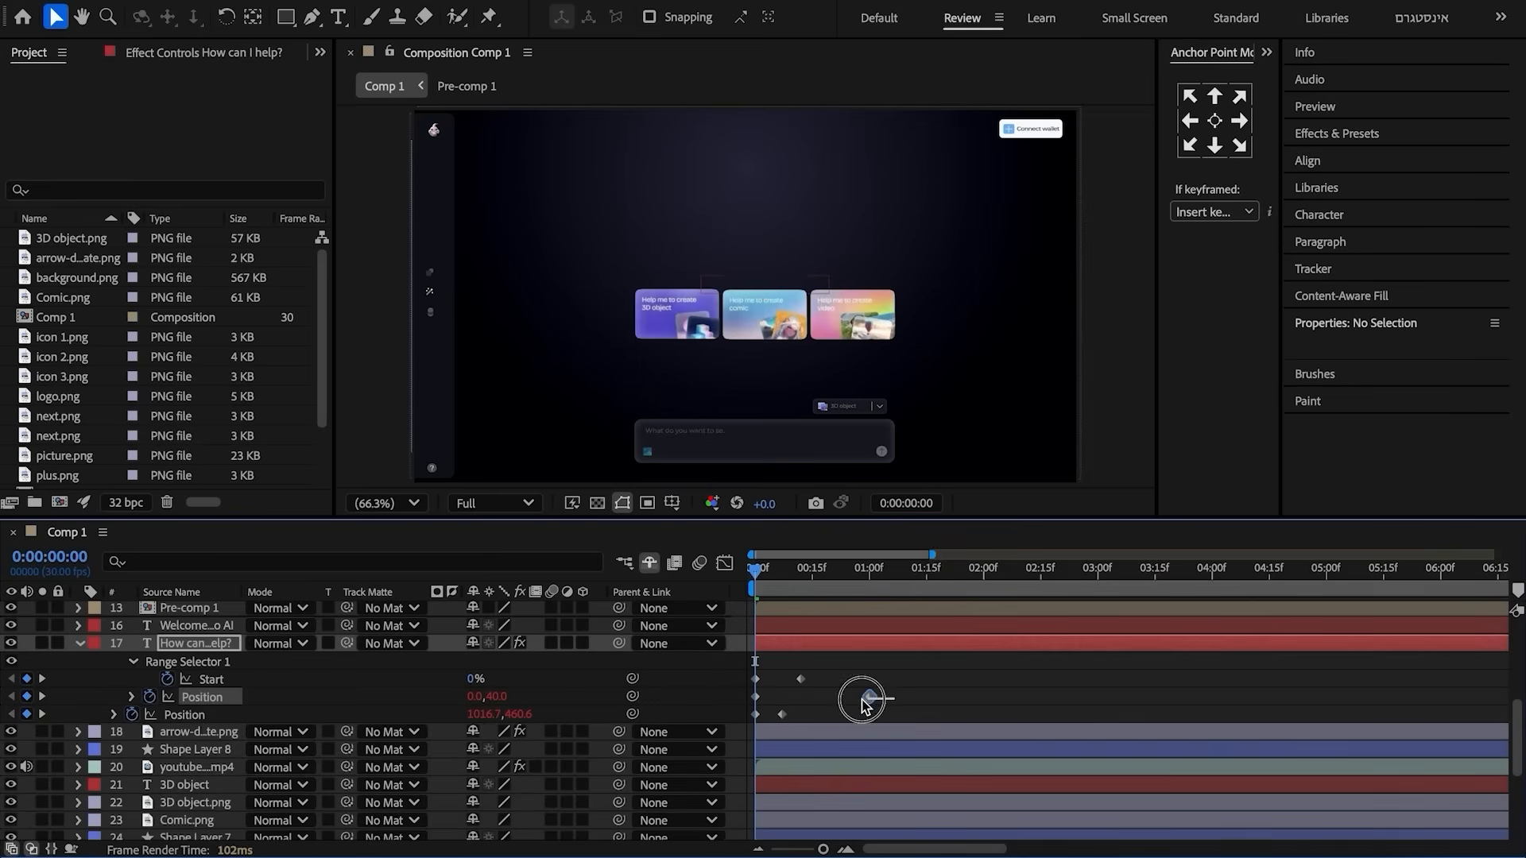
click(728, 565)
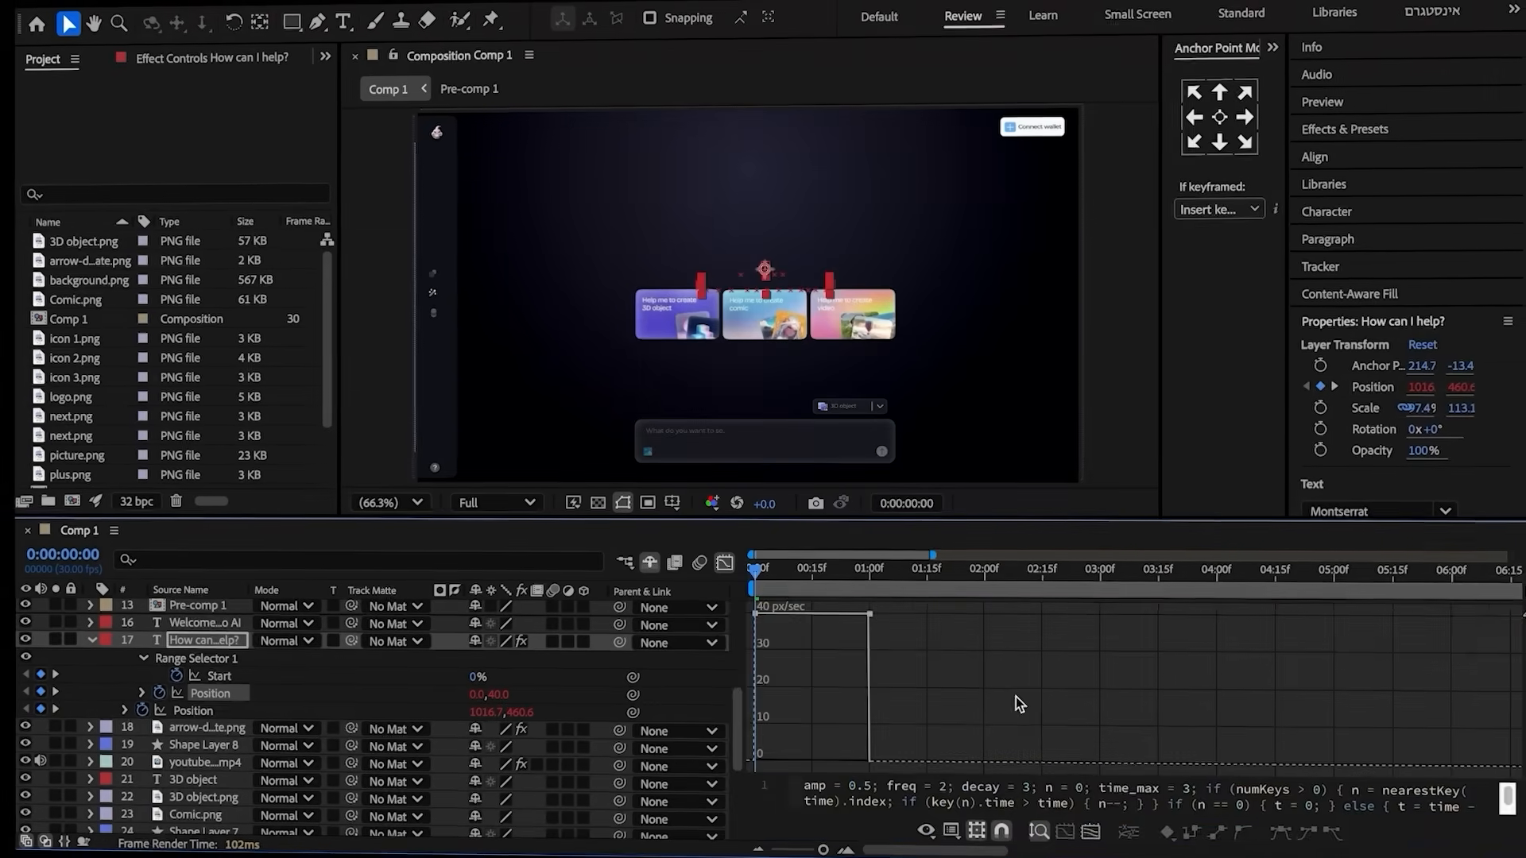
drag(849, 755, 792, 729)
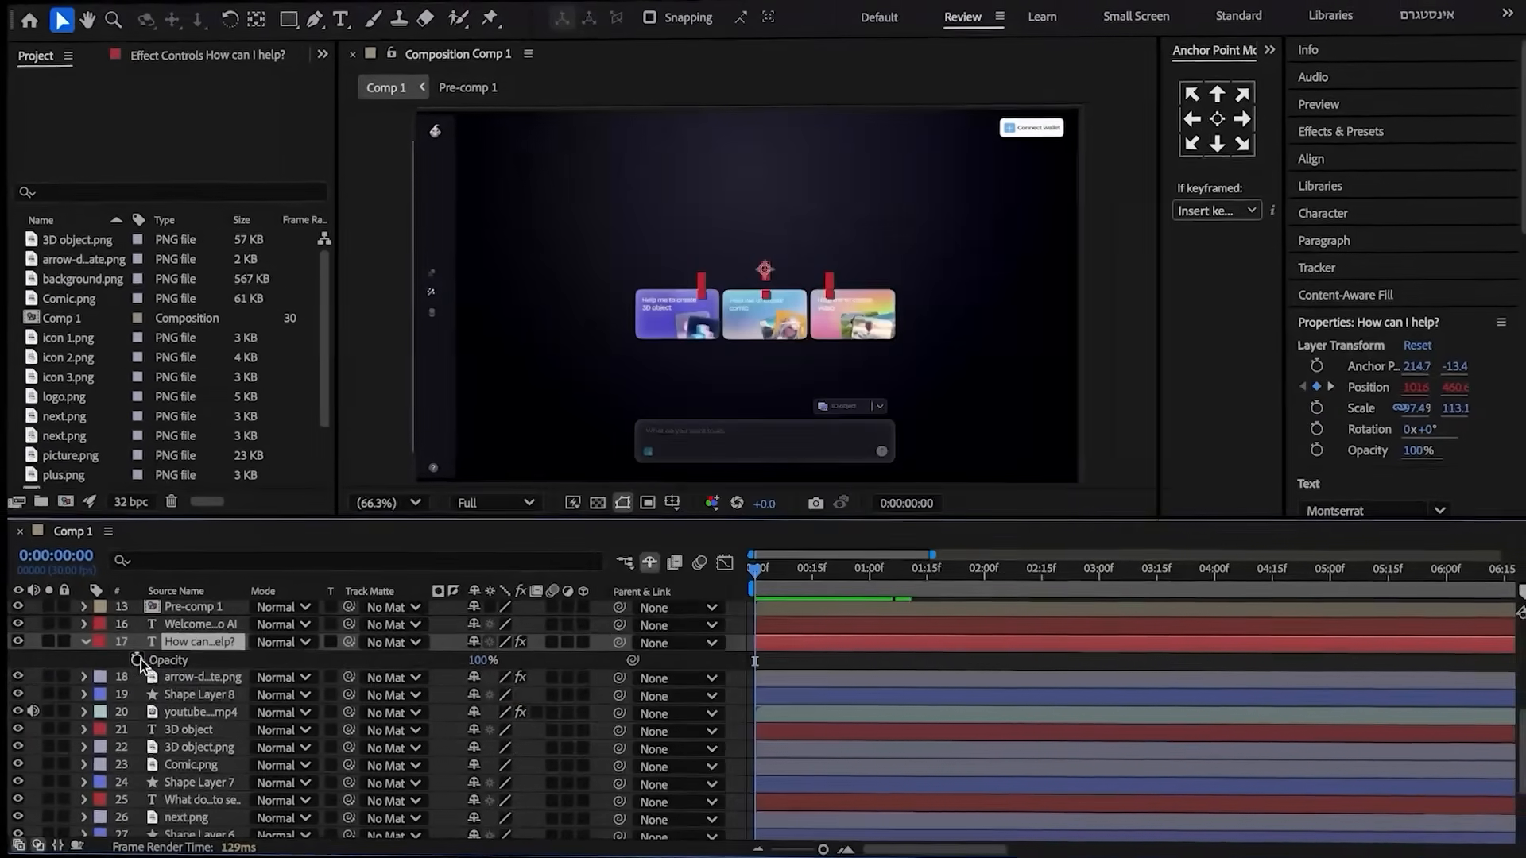
- Keyframe the "How can I help?" layer's opacity from 0% at frame 0 to 100% at frame 4
click(148, 657)
drag(480, 663, 300, 674)
key(F2)
click(765, 568)
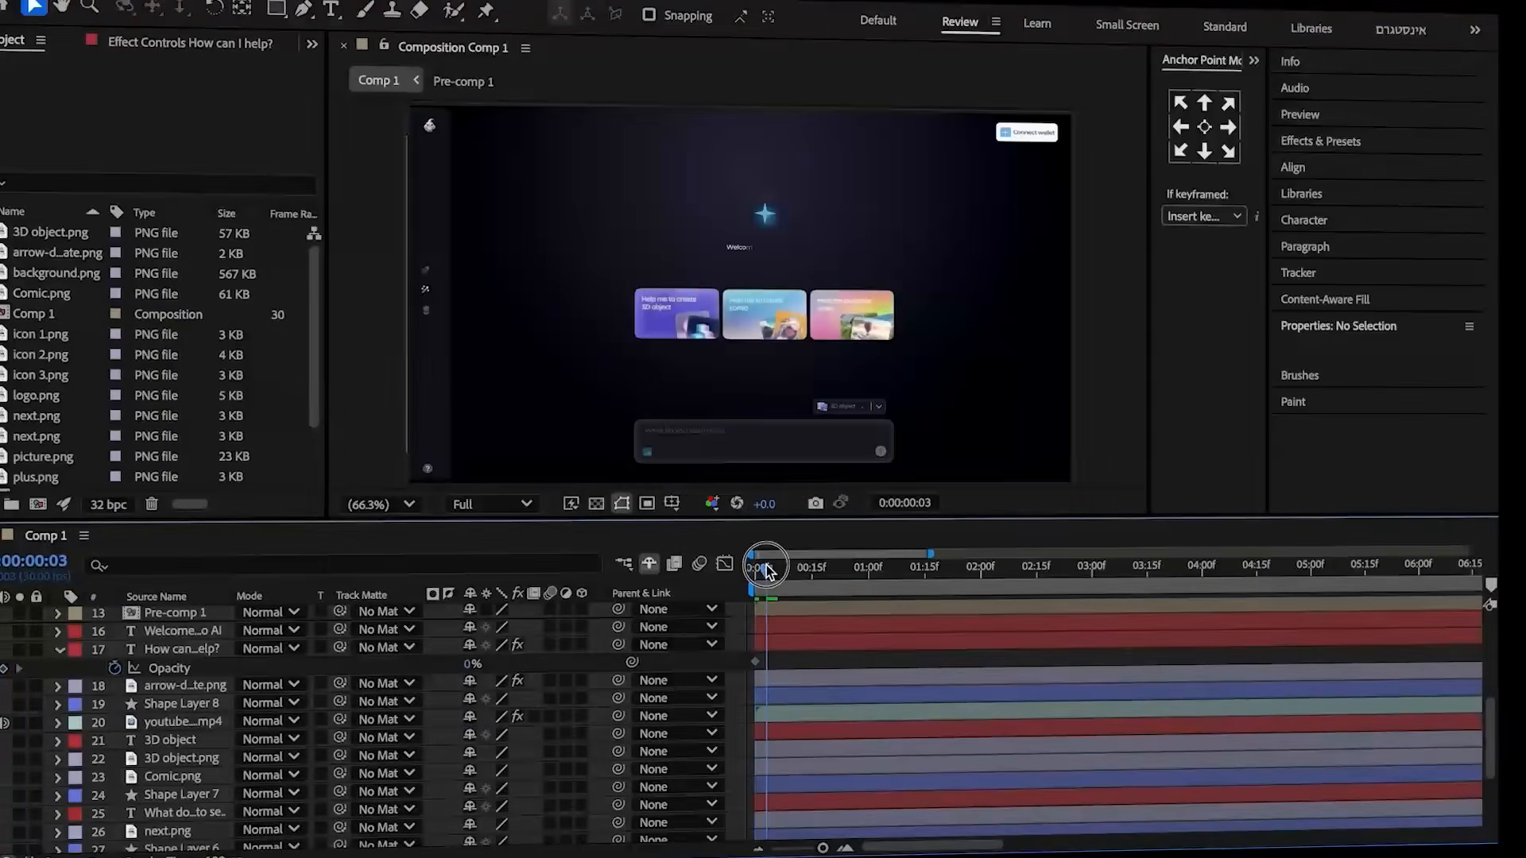
drag(473, 663, 504, 658)
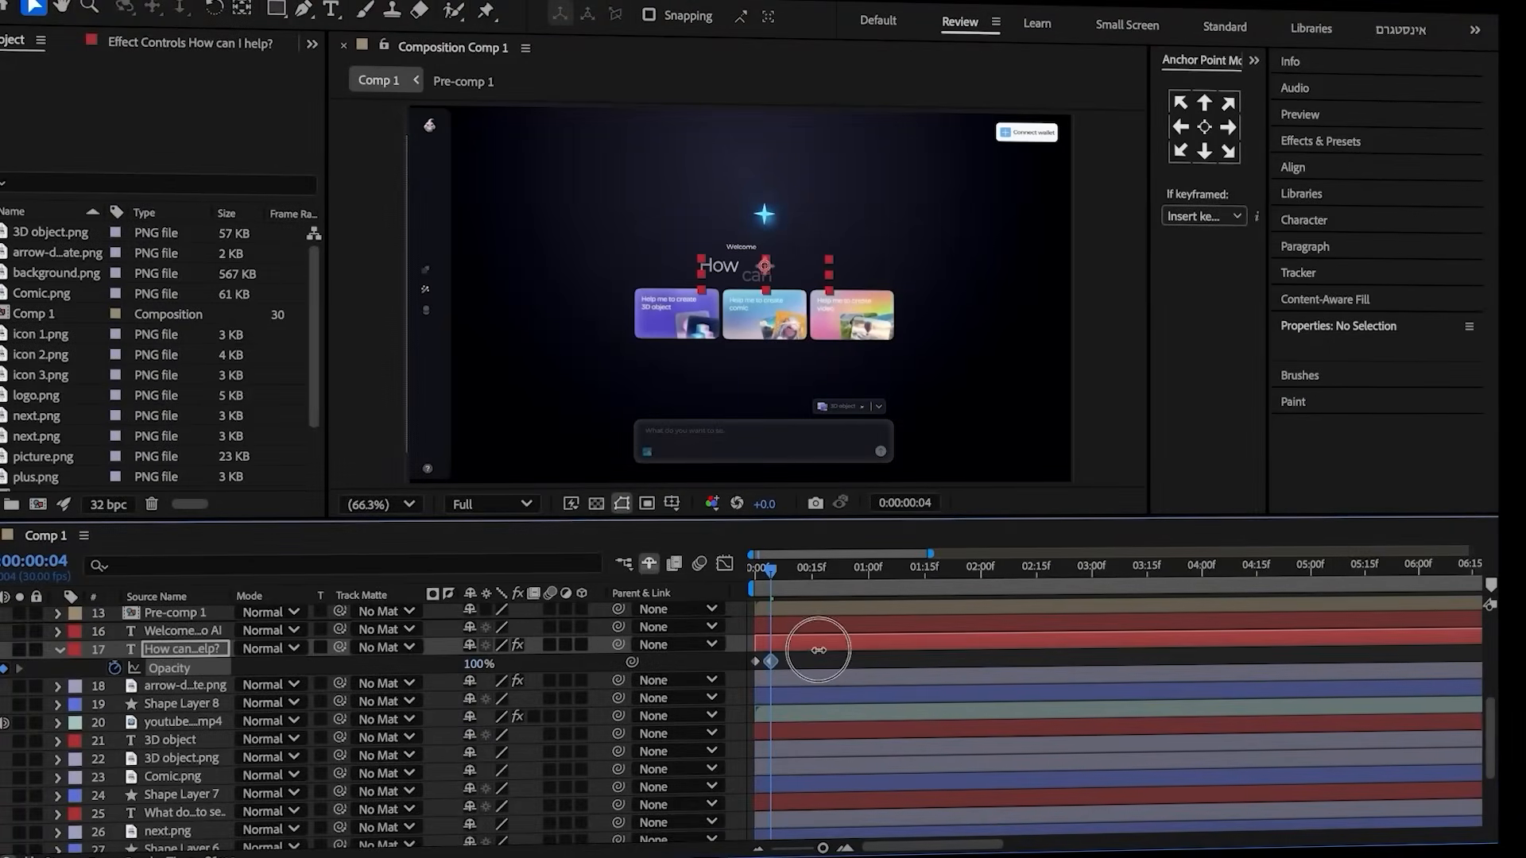
drag(787, 655, 741, 660)
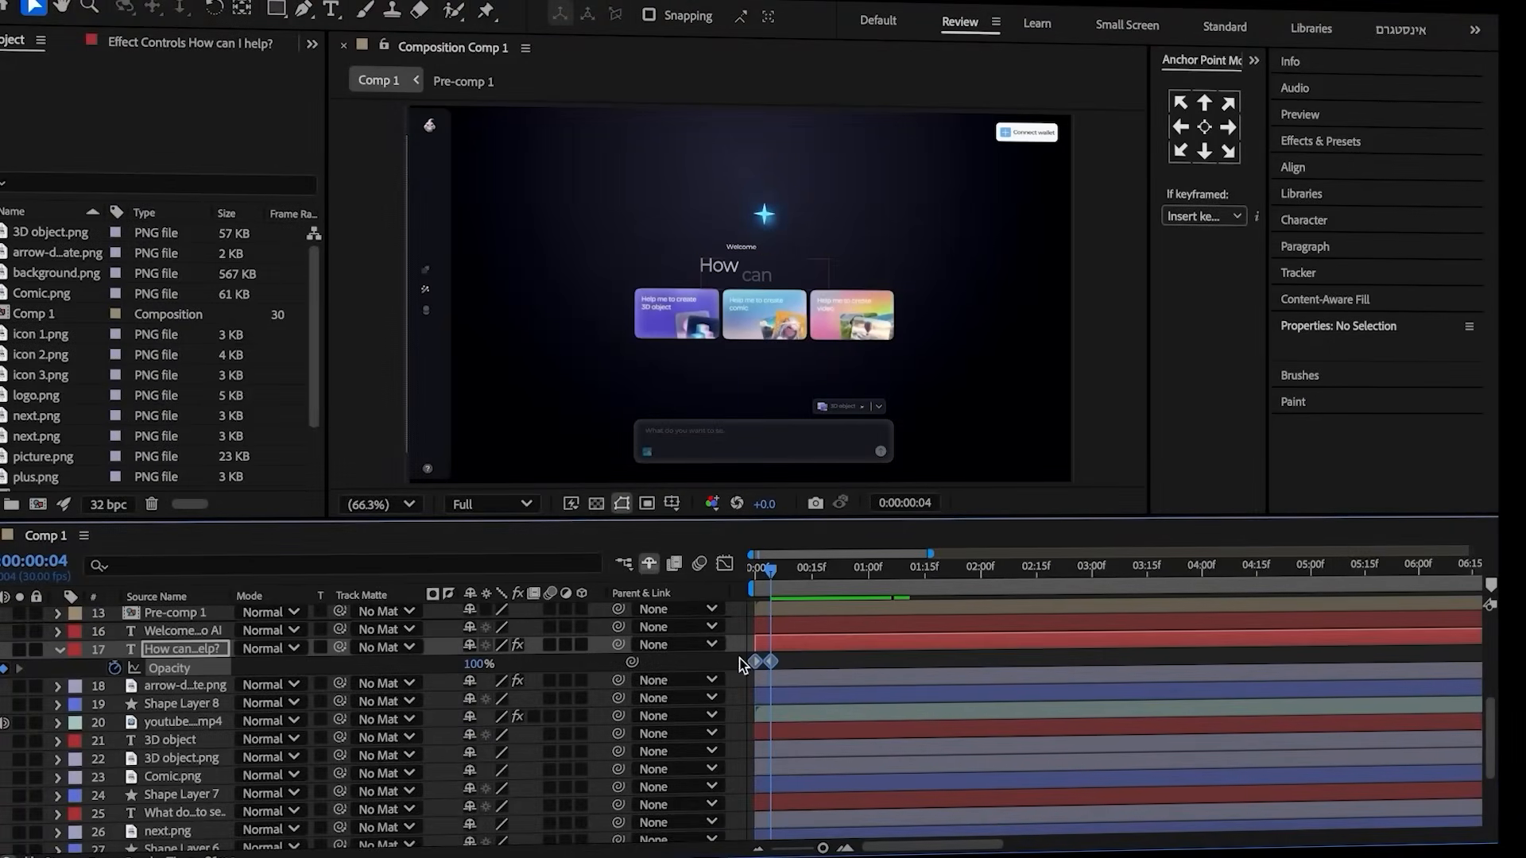
- Shift both heading layers later in the timeline, with "How can I help?" starting slightly before the "Welcome to Leonardo AI" layer
click(775, 623)
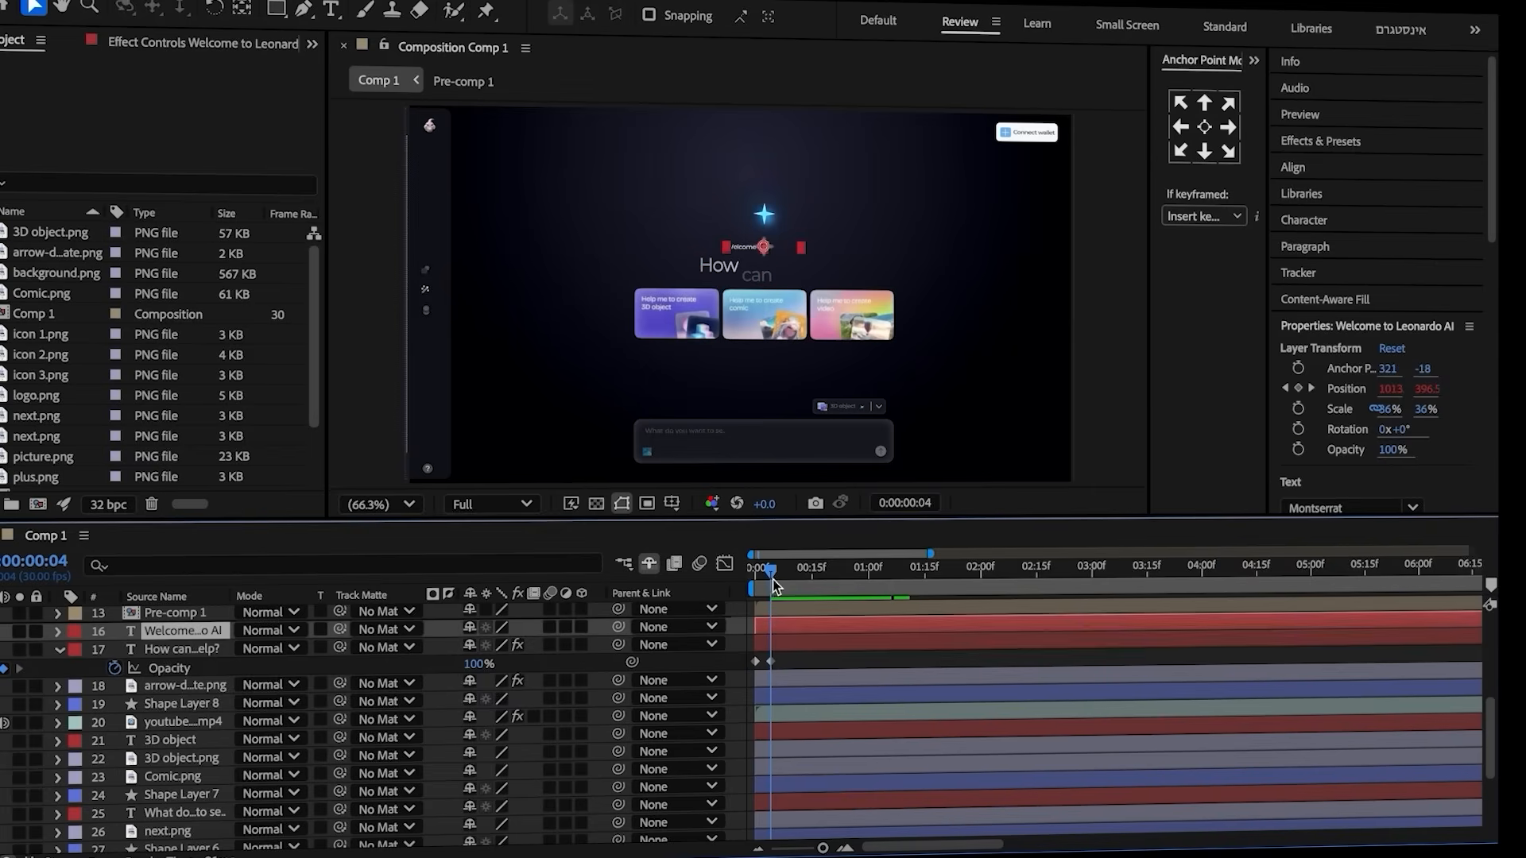
drag(772, 575, 754, 574)
key(u)
key(u)
key(F2)
key(space)
click(785, 622)
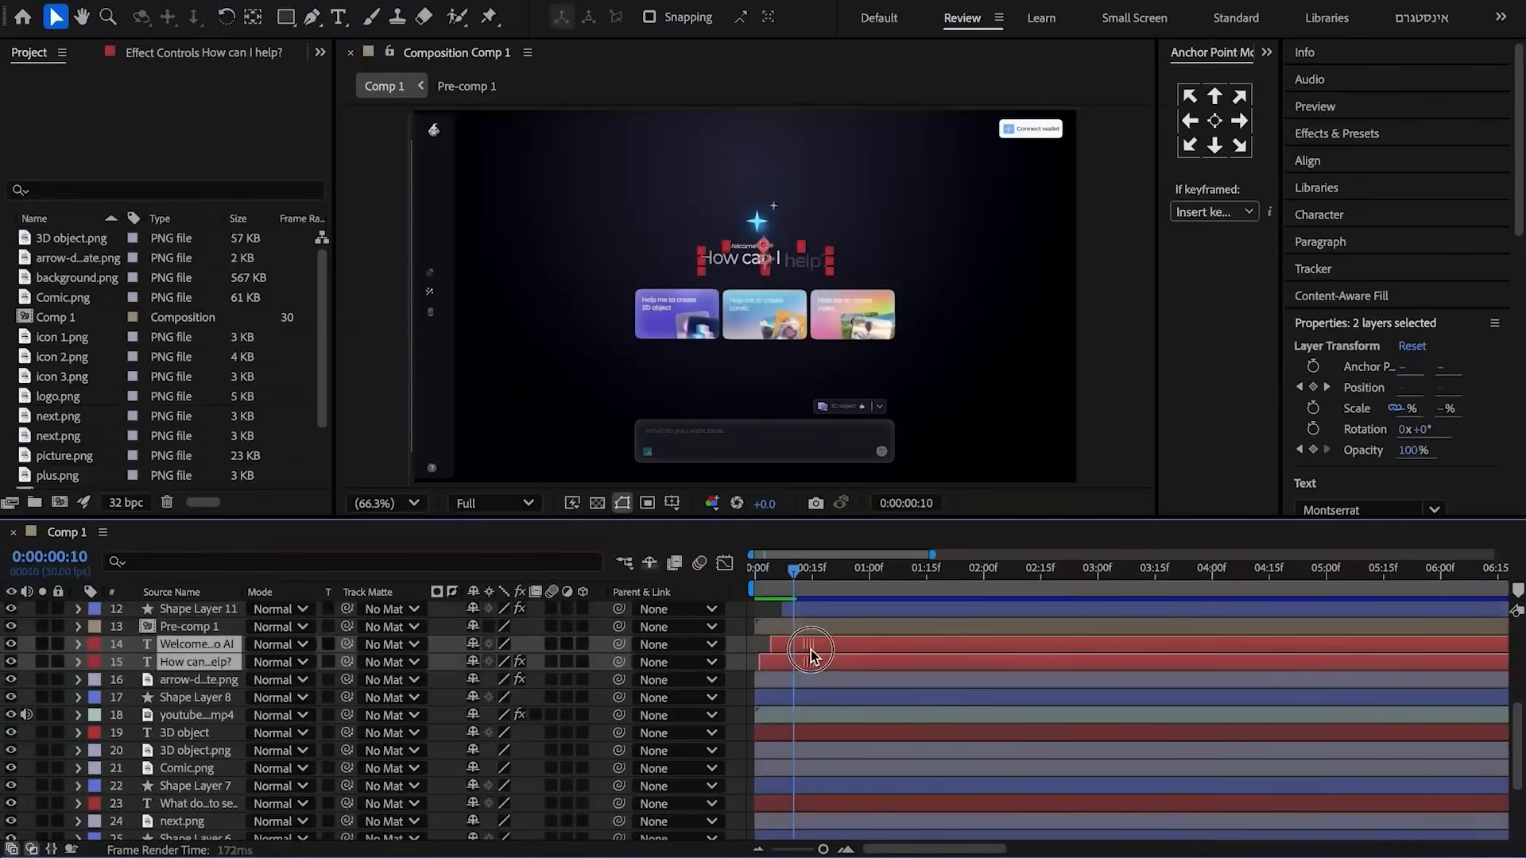
drag(811, 653, 840, 653)
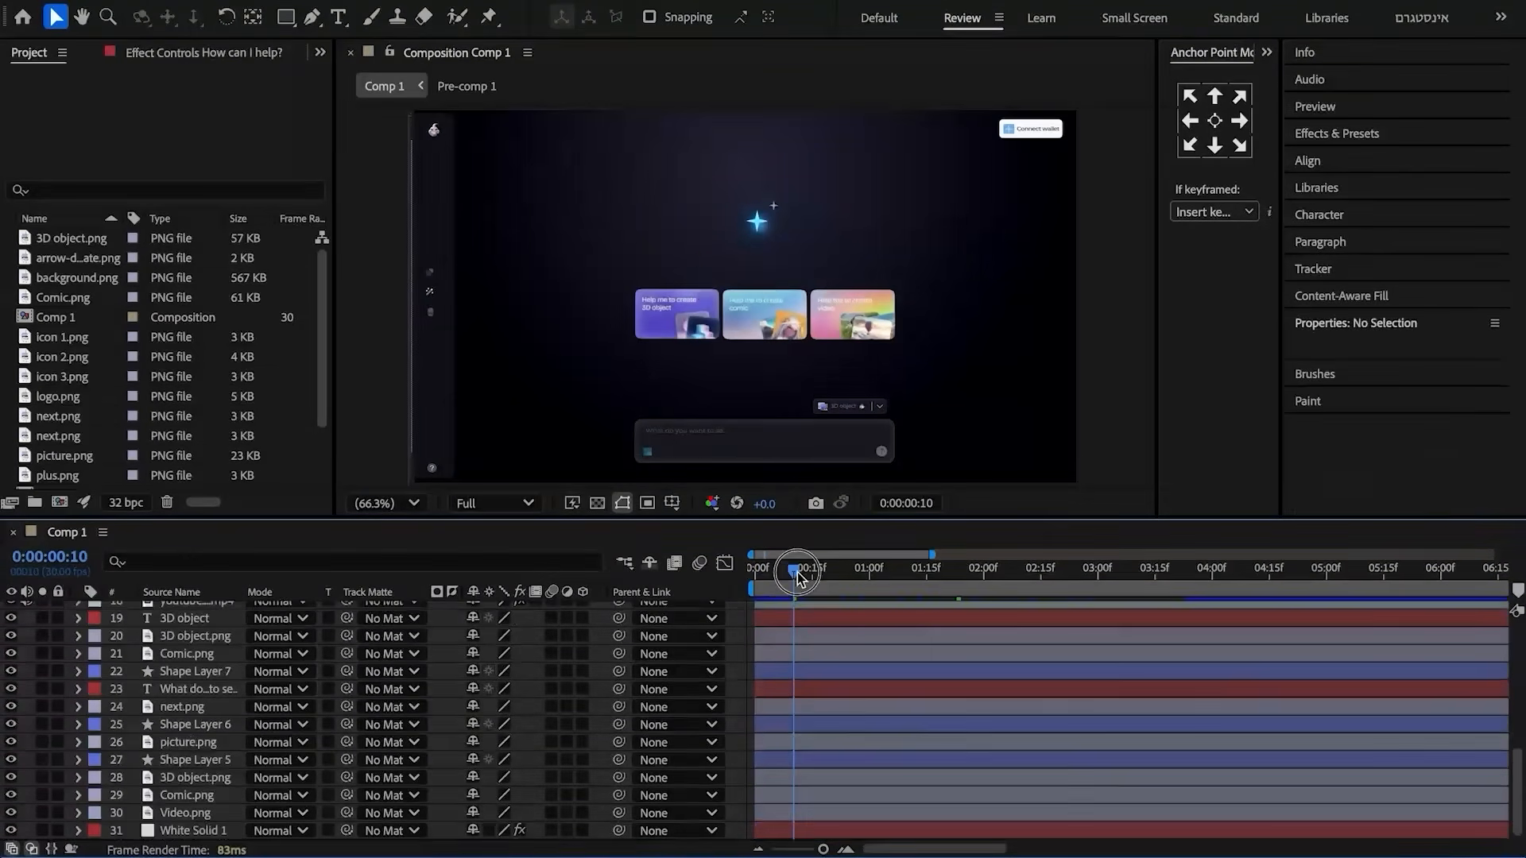
- Keyframe the scale of the 3D object.png, Comic.png and Video.png cards from 70% at frame 0 to 110% at frame 7
drag(797, 573, 788, 573)
click(817, 778)
shift+click(807, 813)
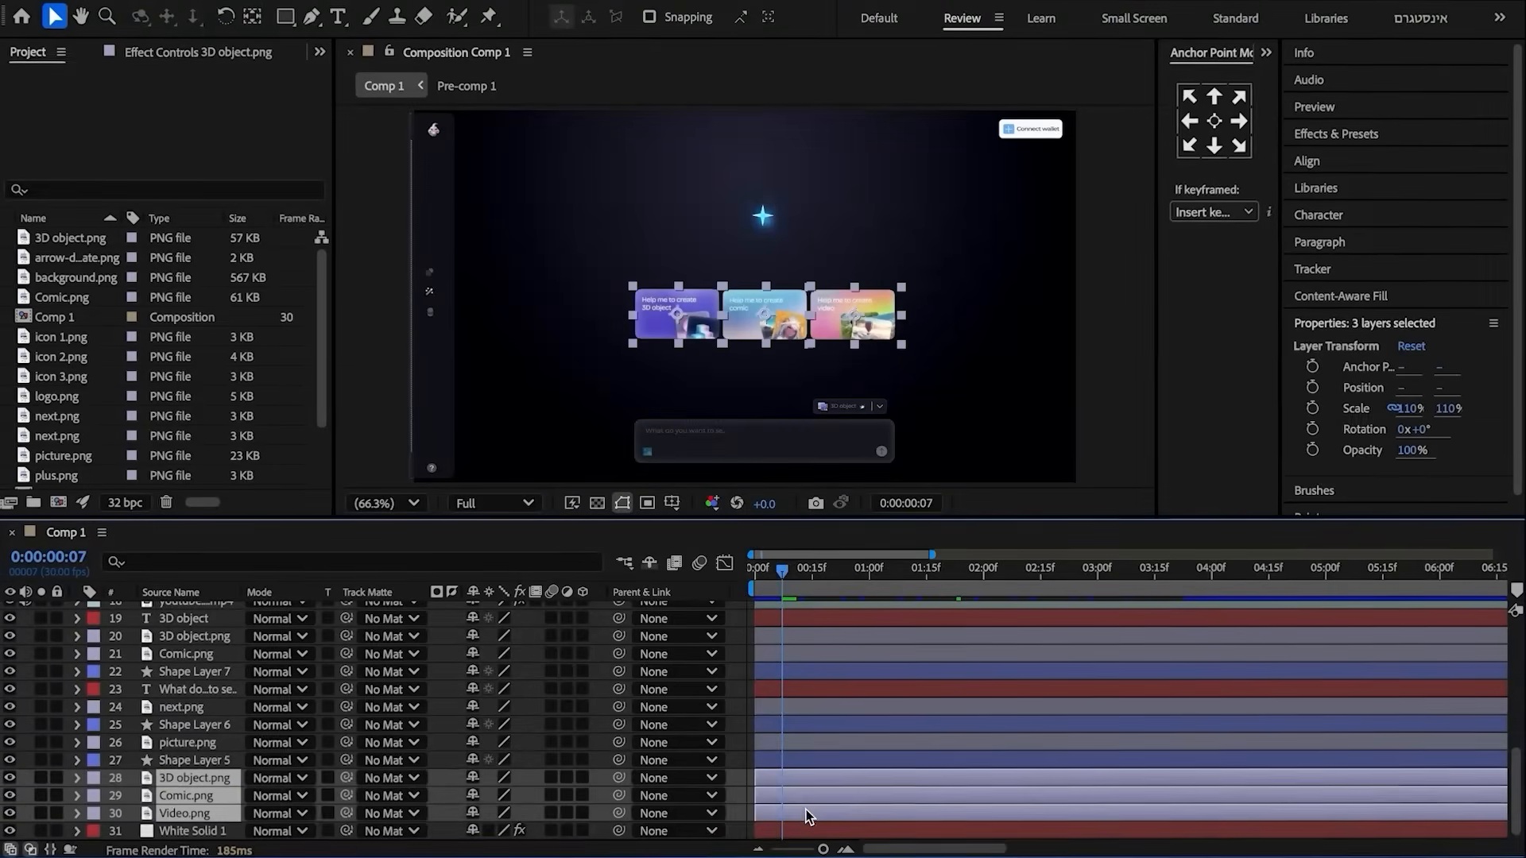
key(s)
click(121, 802)
scroll(397, 700, down, 2)
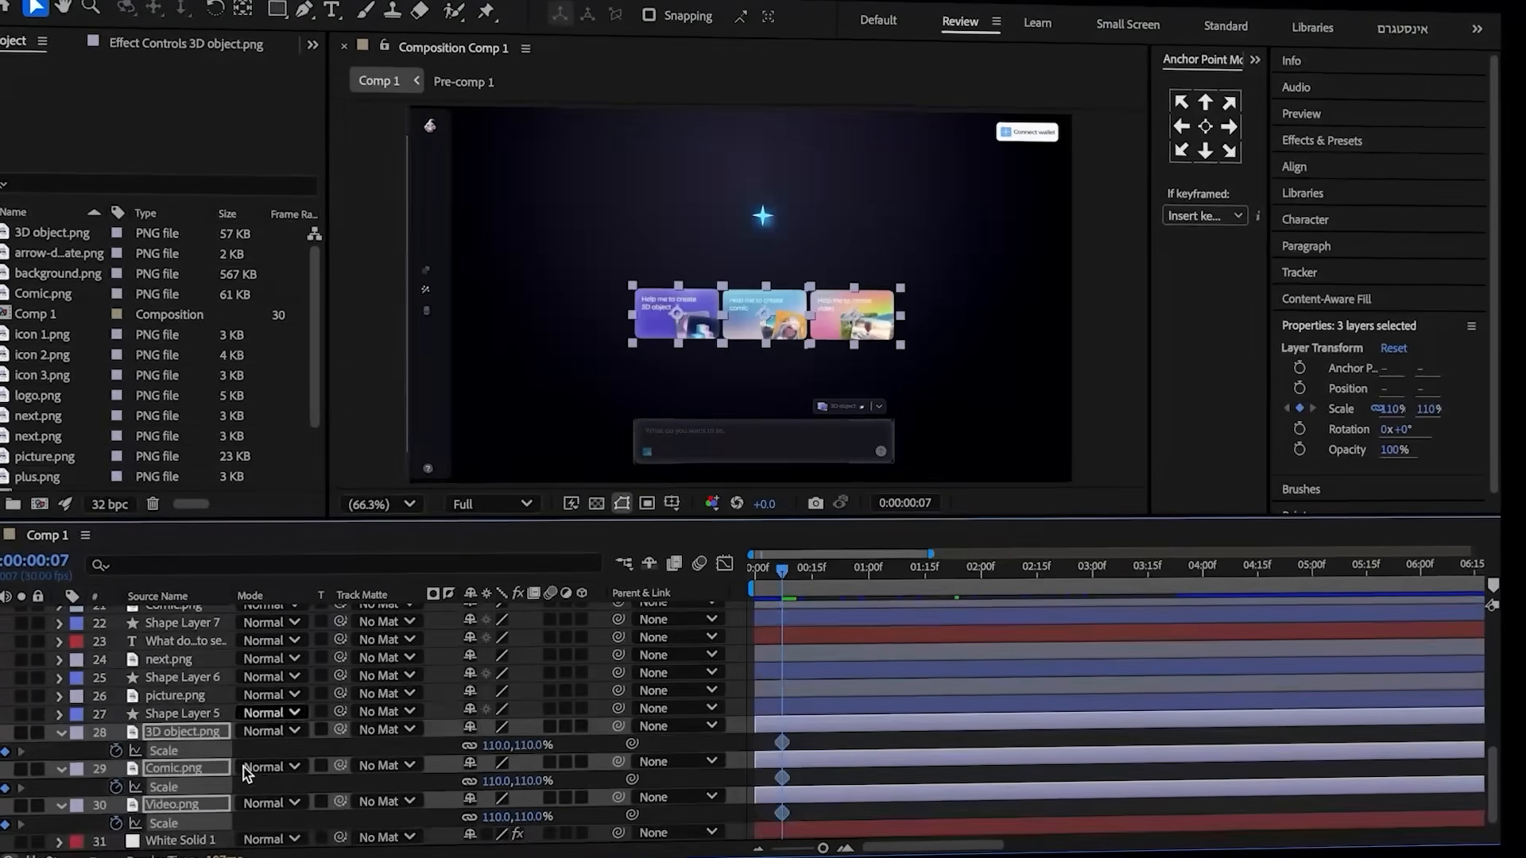
drag(771, 574, 682, 608)
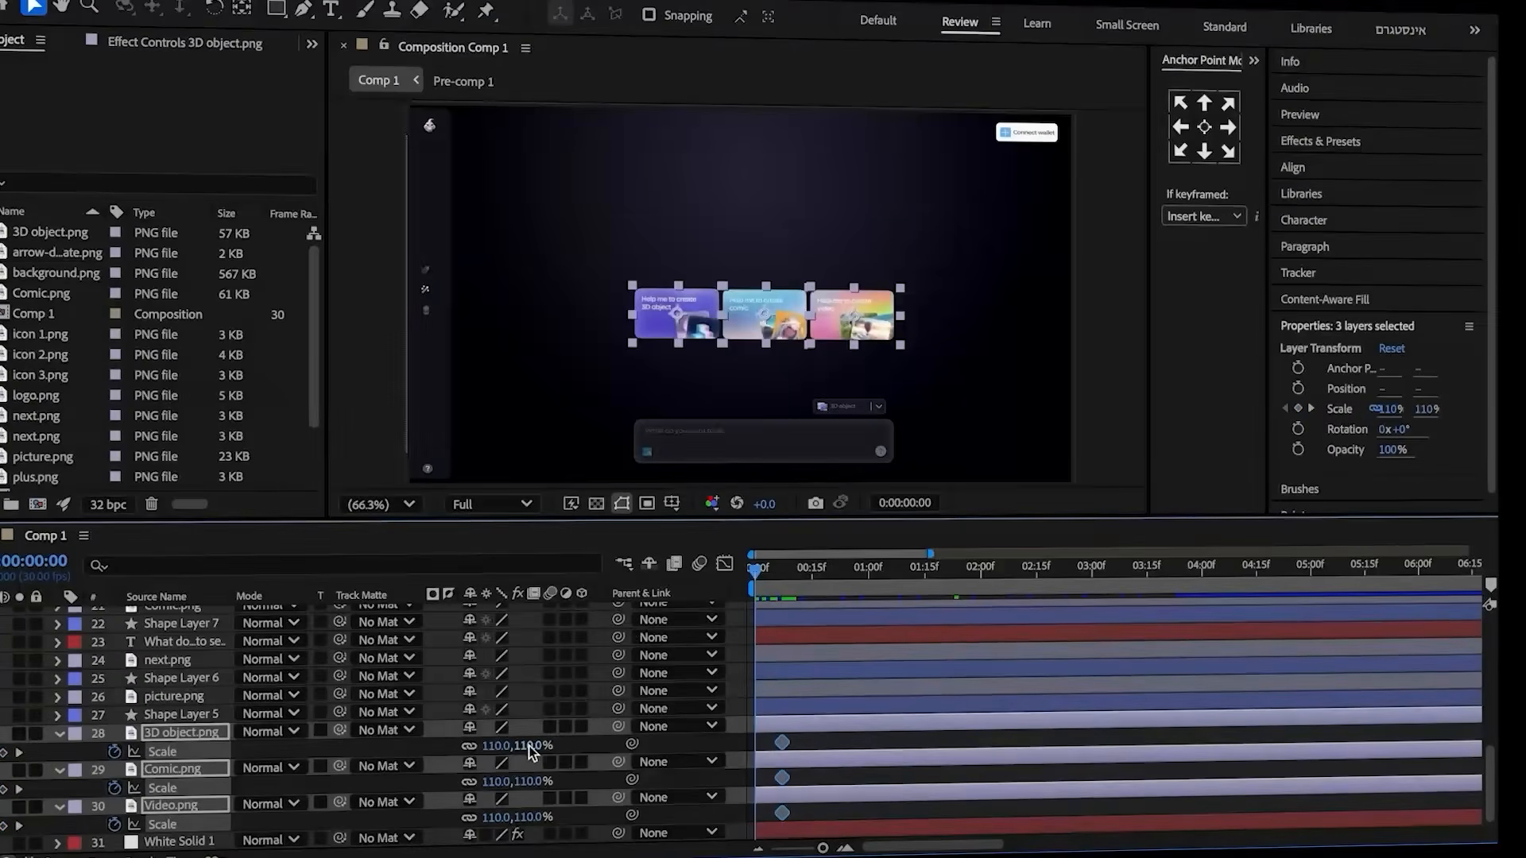
text(70)
key(Return)
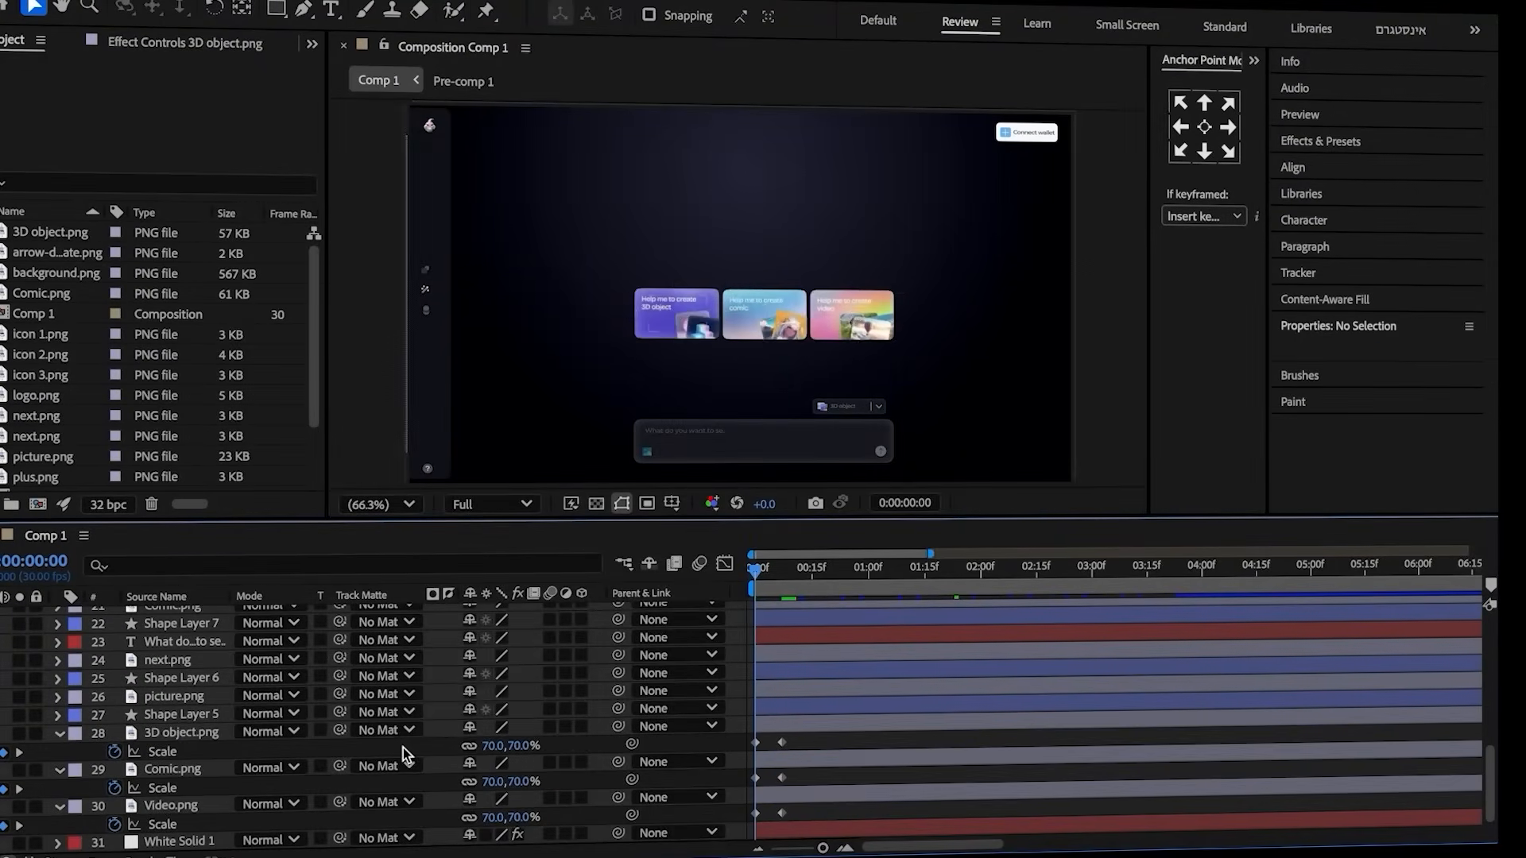
- Paste the bounce expression onto the 3D object.png card's Scale and set its amplitude to 0.1
alt+click(115, 751)
key(ctrl+v)
click(877, 758)
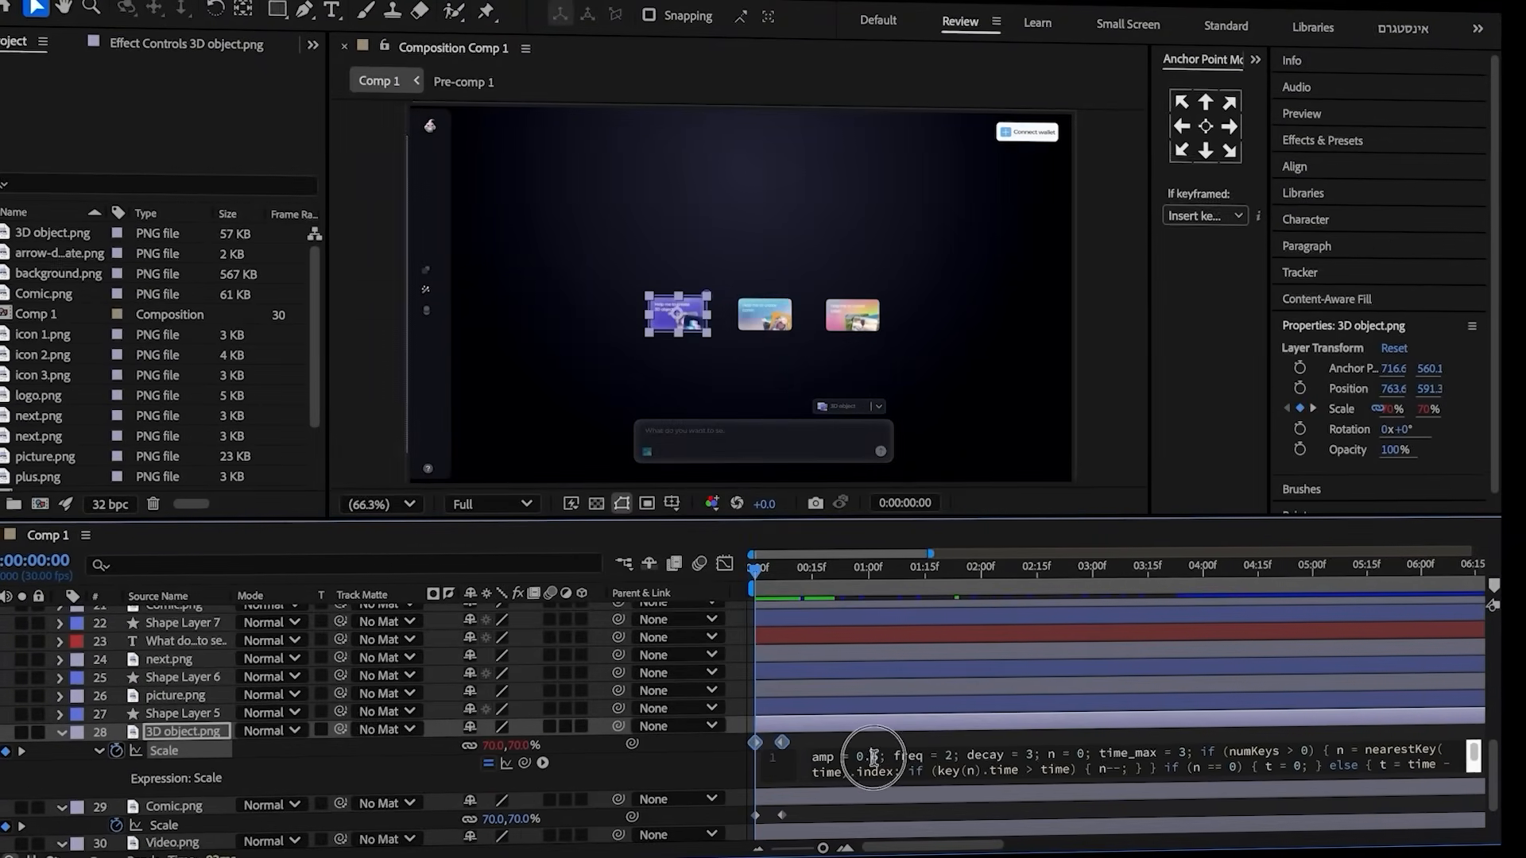
key(BackSpace)
text(1)
click(889, 744)
click(877, 756)
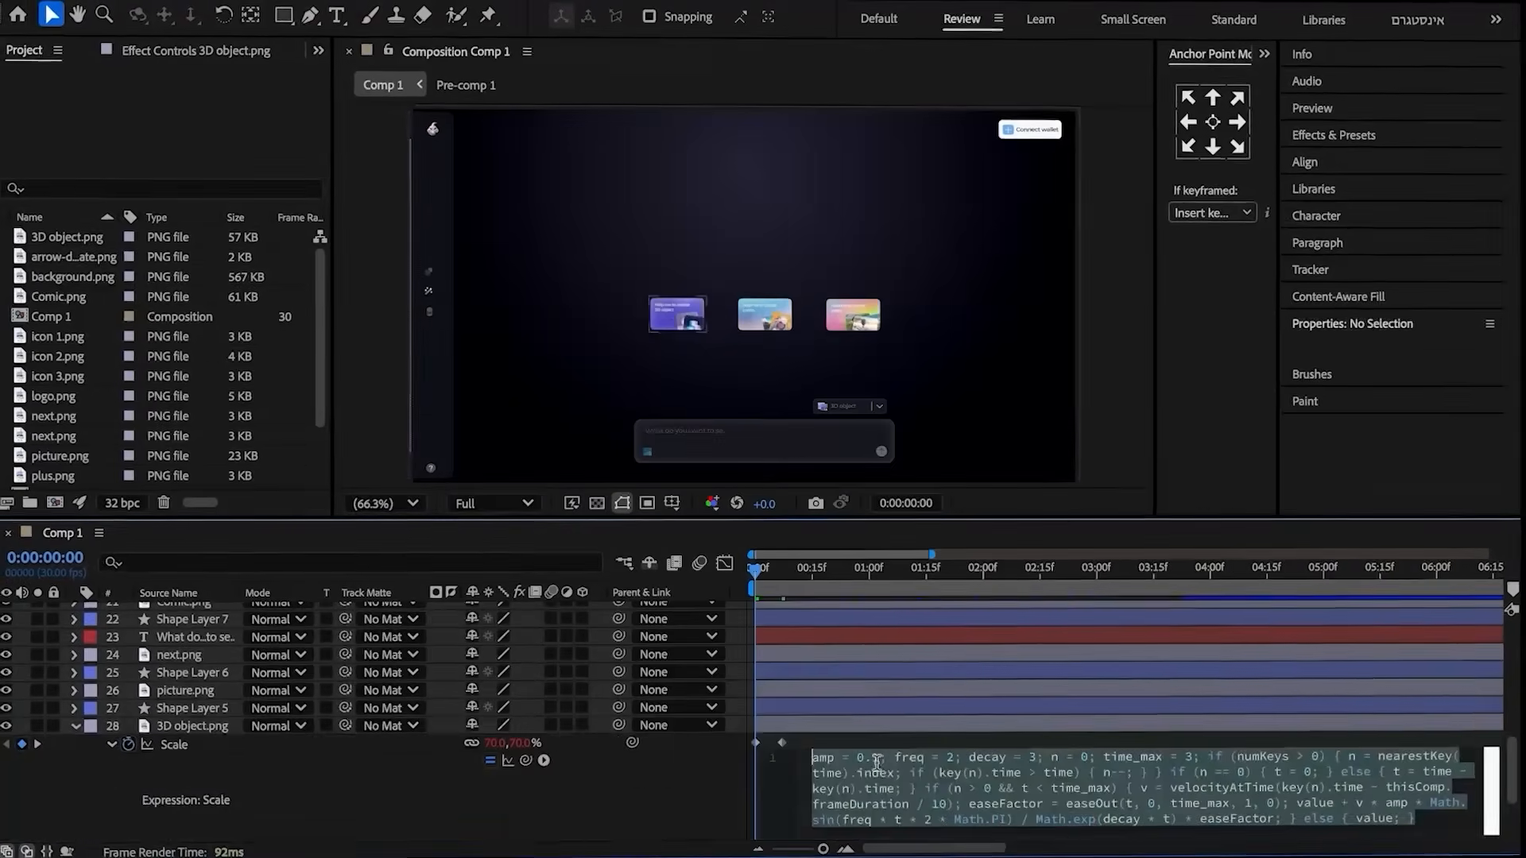
- Copy the 3D object.png card's scale expression onto the Scale of Comic.png and Video.png
key(ctrl+c)
click(109, 746)
alt+click(129, 779)
key(ctrl+v)
click(115, 779)
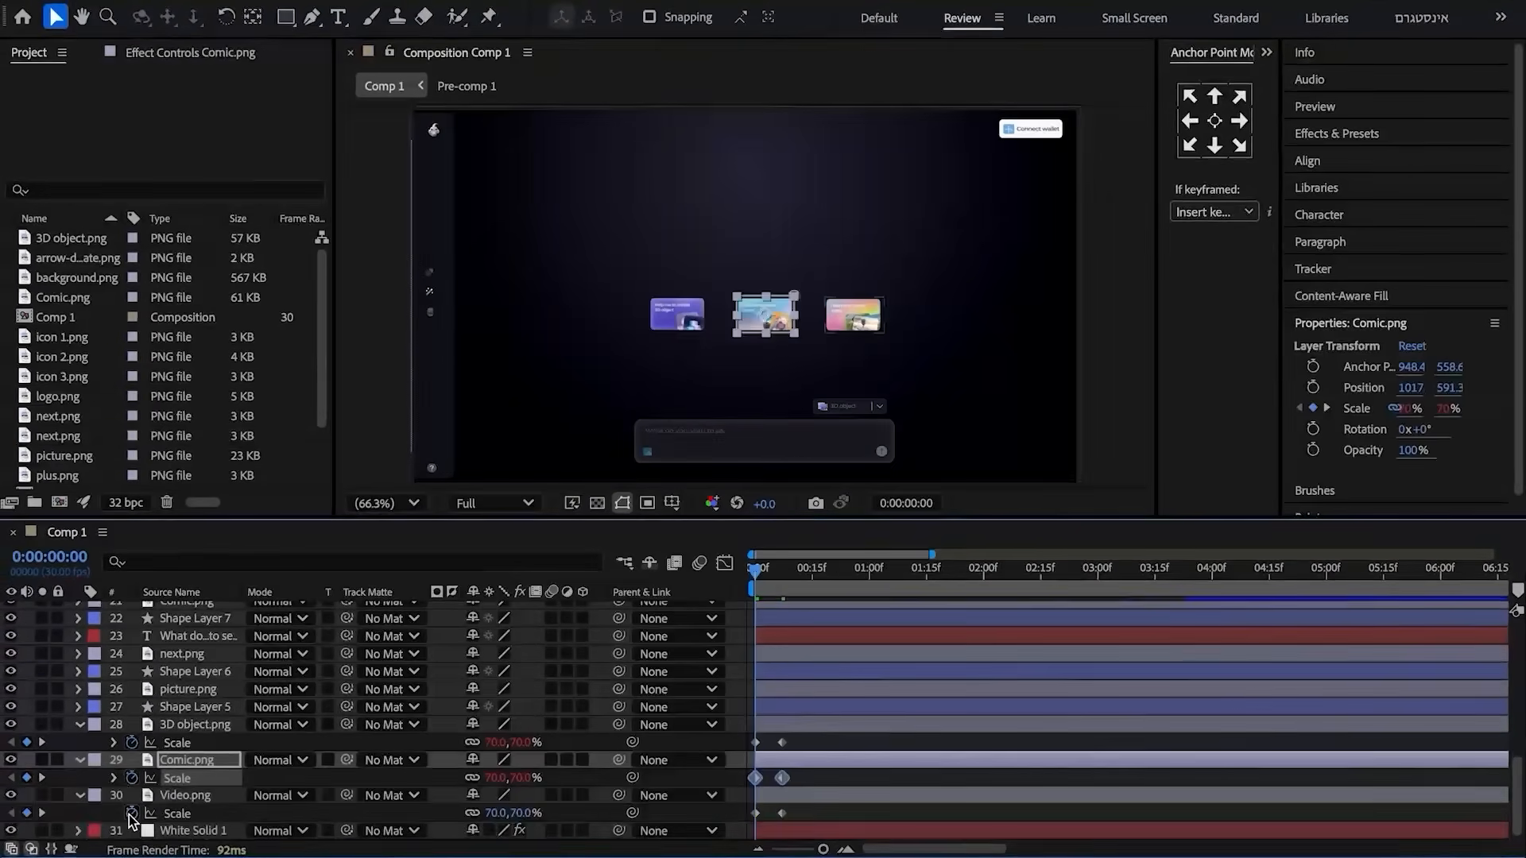
alt+click(132, 813)
key(ctrl+v)
click(117, 810)
- Keyframe the three card layers' opacity from 0% at frame 0 to 100% at frame 4, and shift the layers later in the timeline
shift+click(195, 722)
key(t)
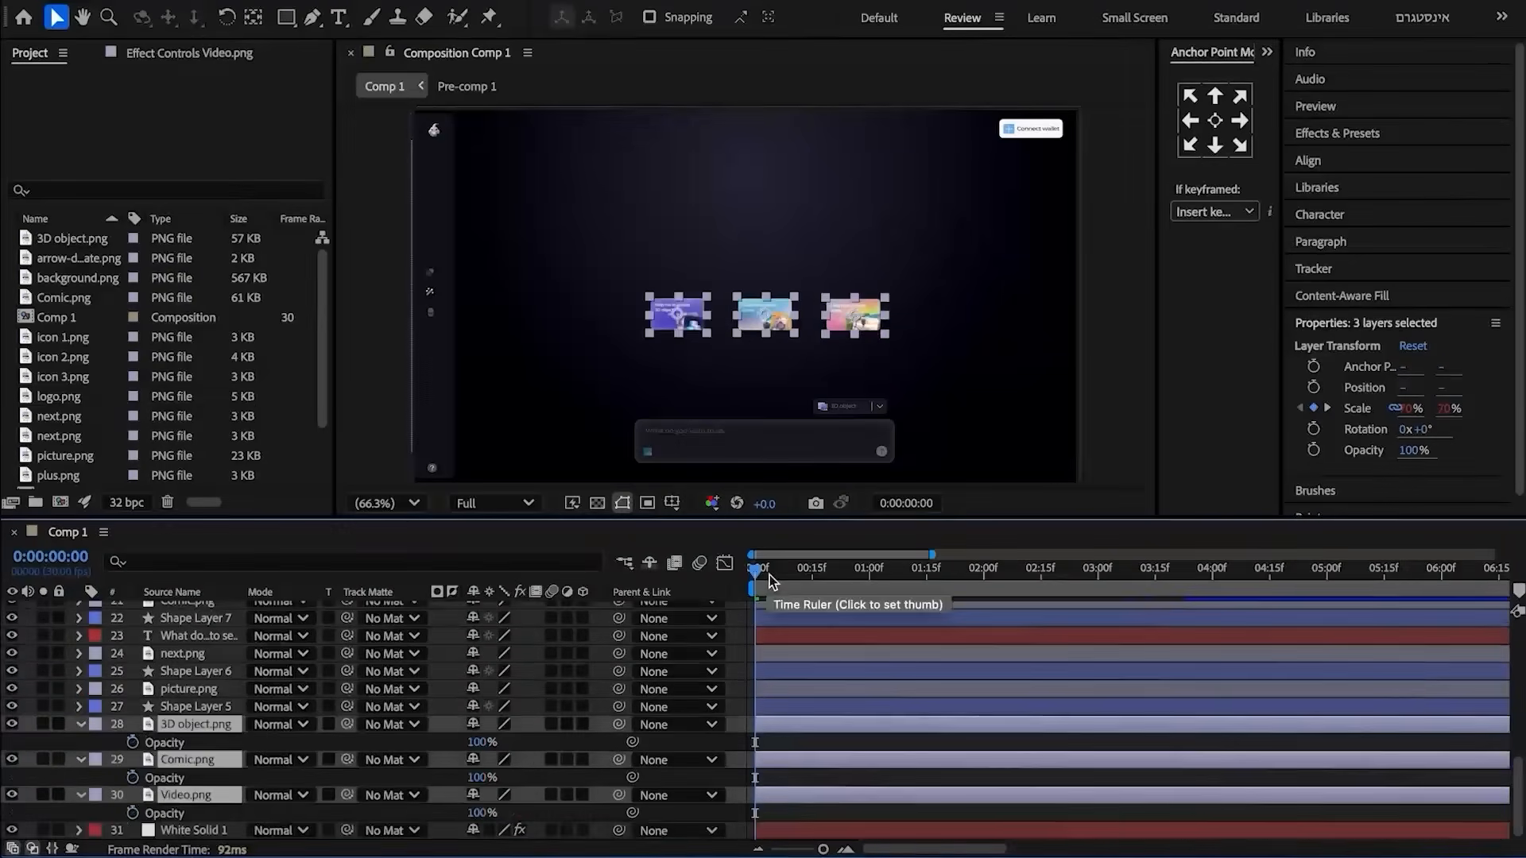
click(770, 573)
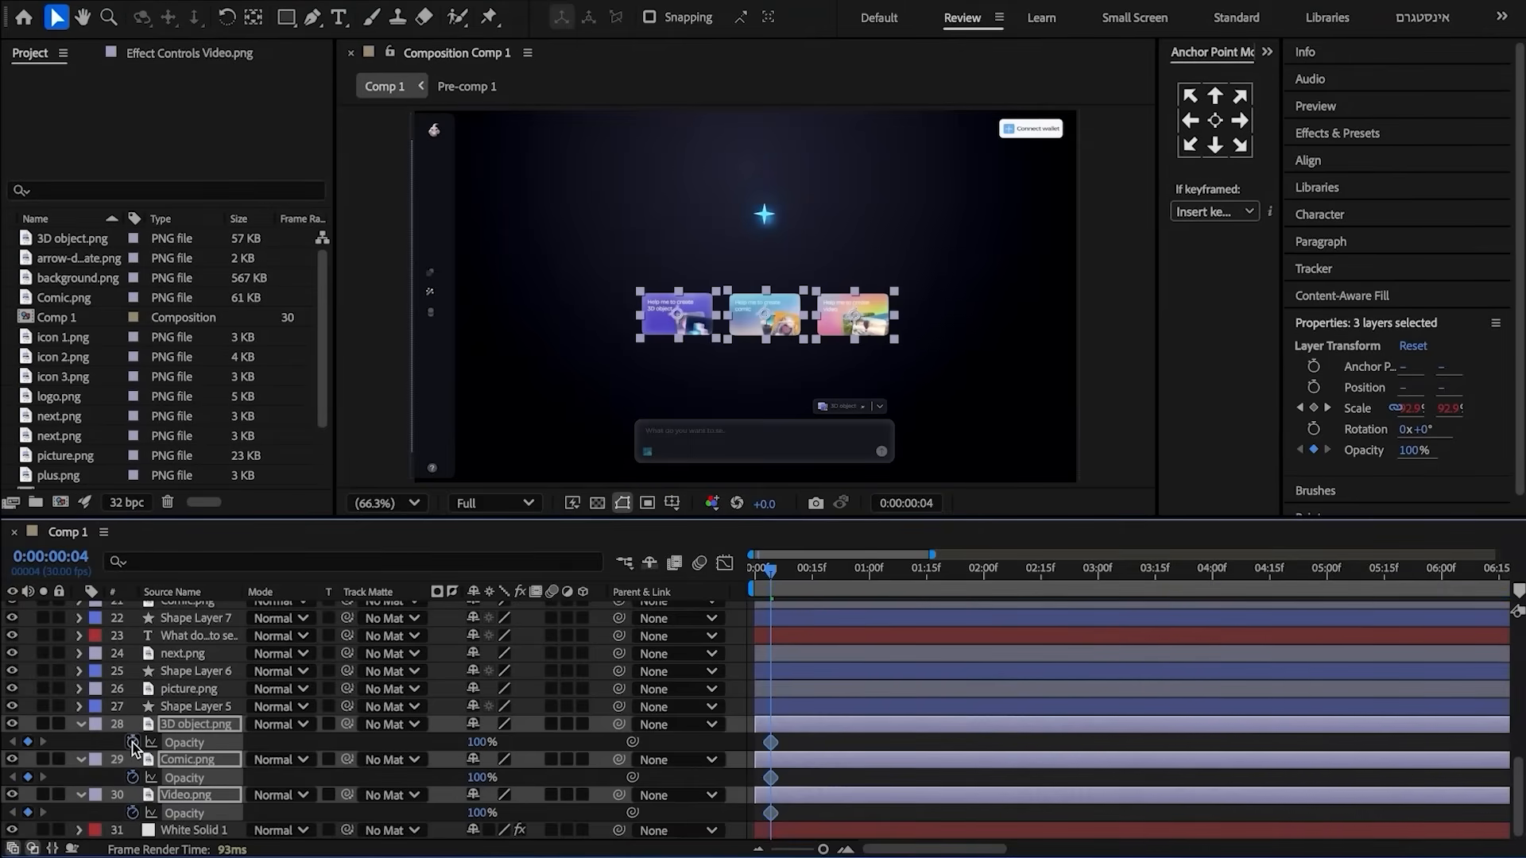
drag(775, 570, 619, 607)
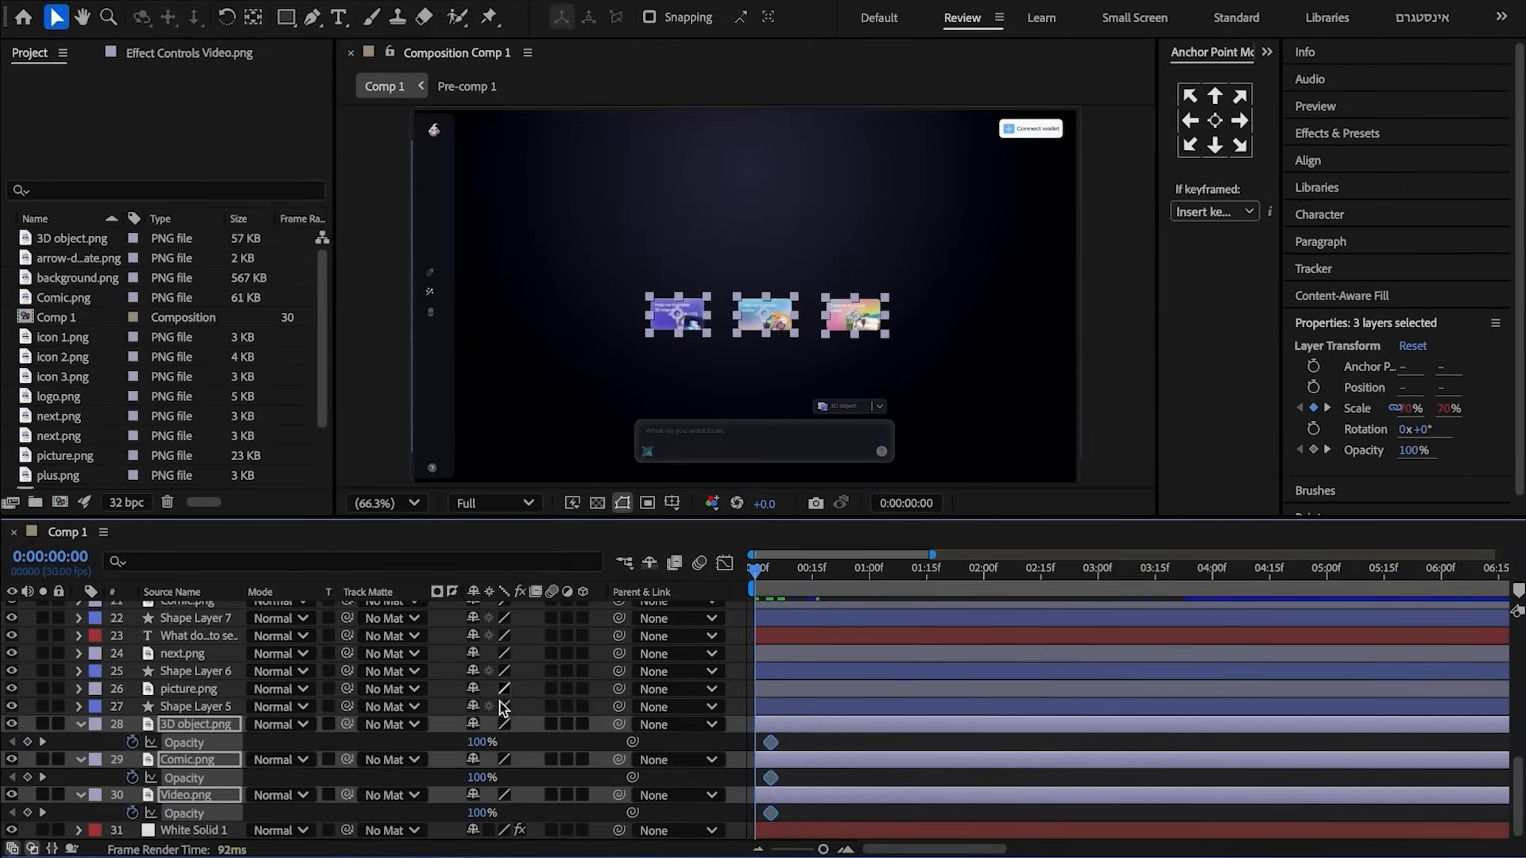
key(space)
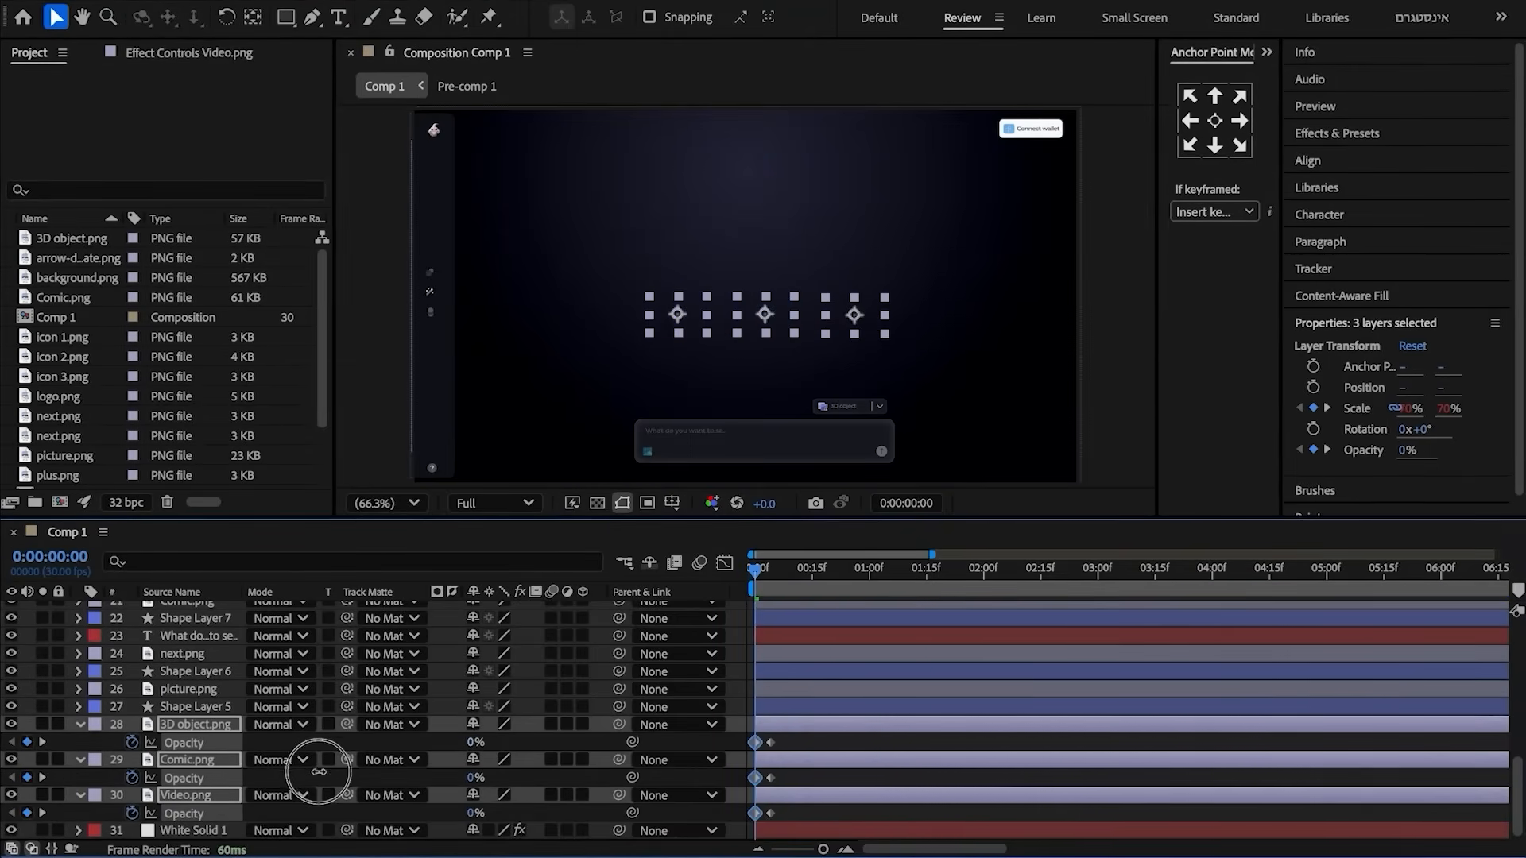
drag(833, 789, 918, 790)
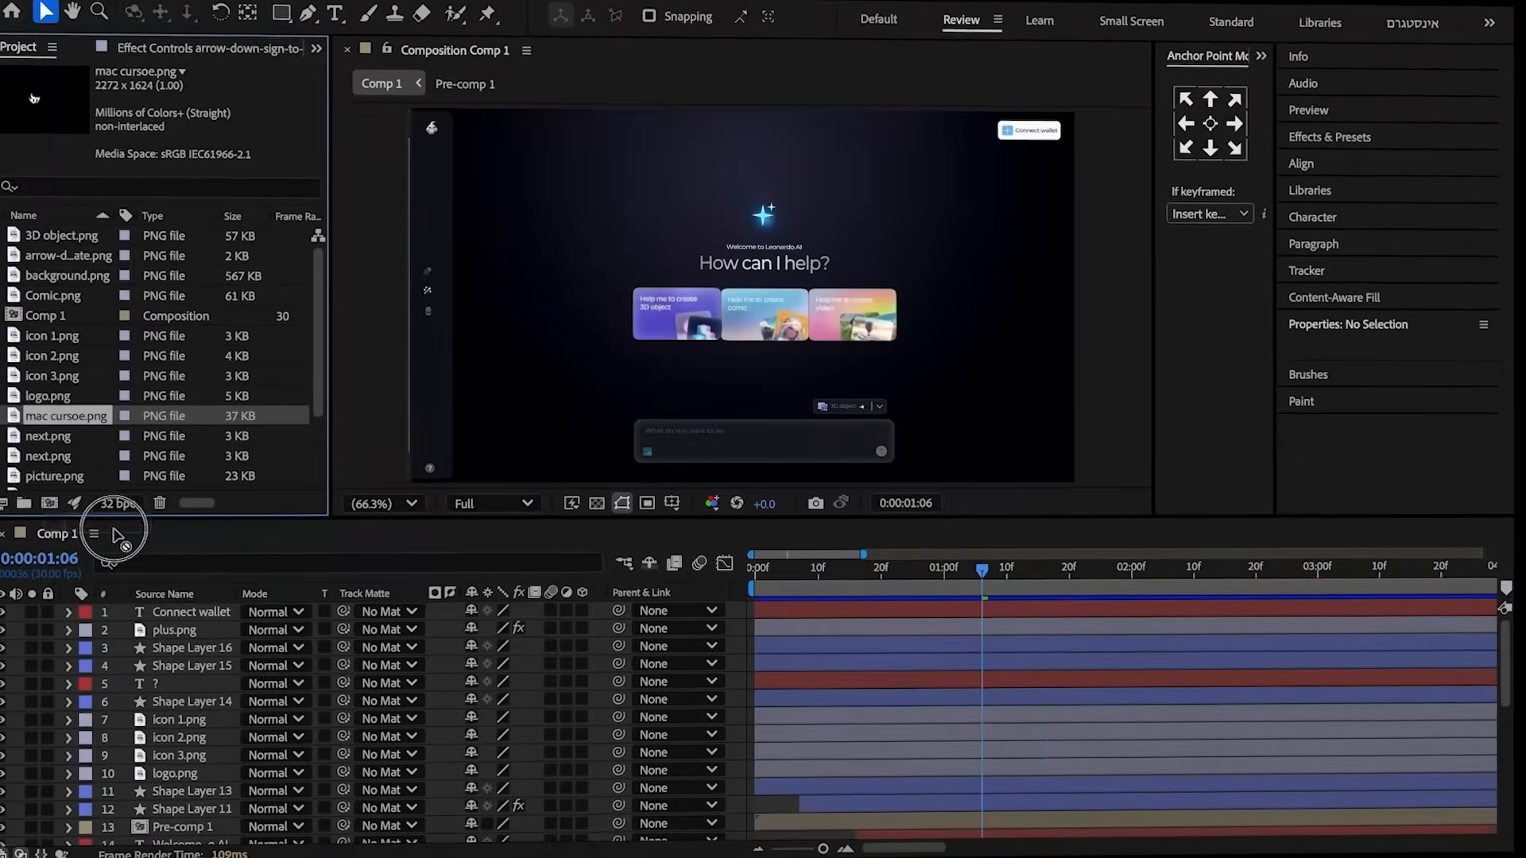
- Add mac cursoe.png as the top layer of Comp 1 and draw a rectangular mask around its hand pointer
drag(119, 535, 119, 616)
key(q)
drag(603, 229, 774, 379)
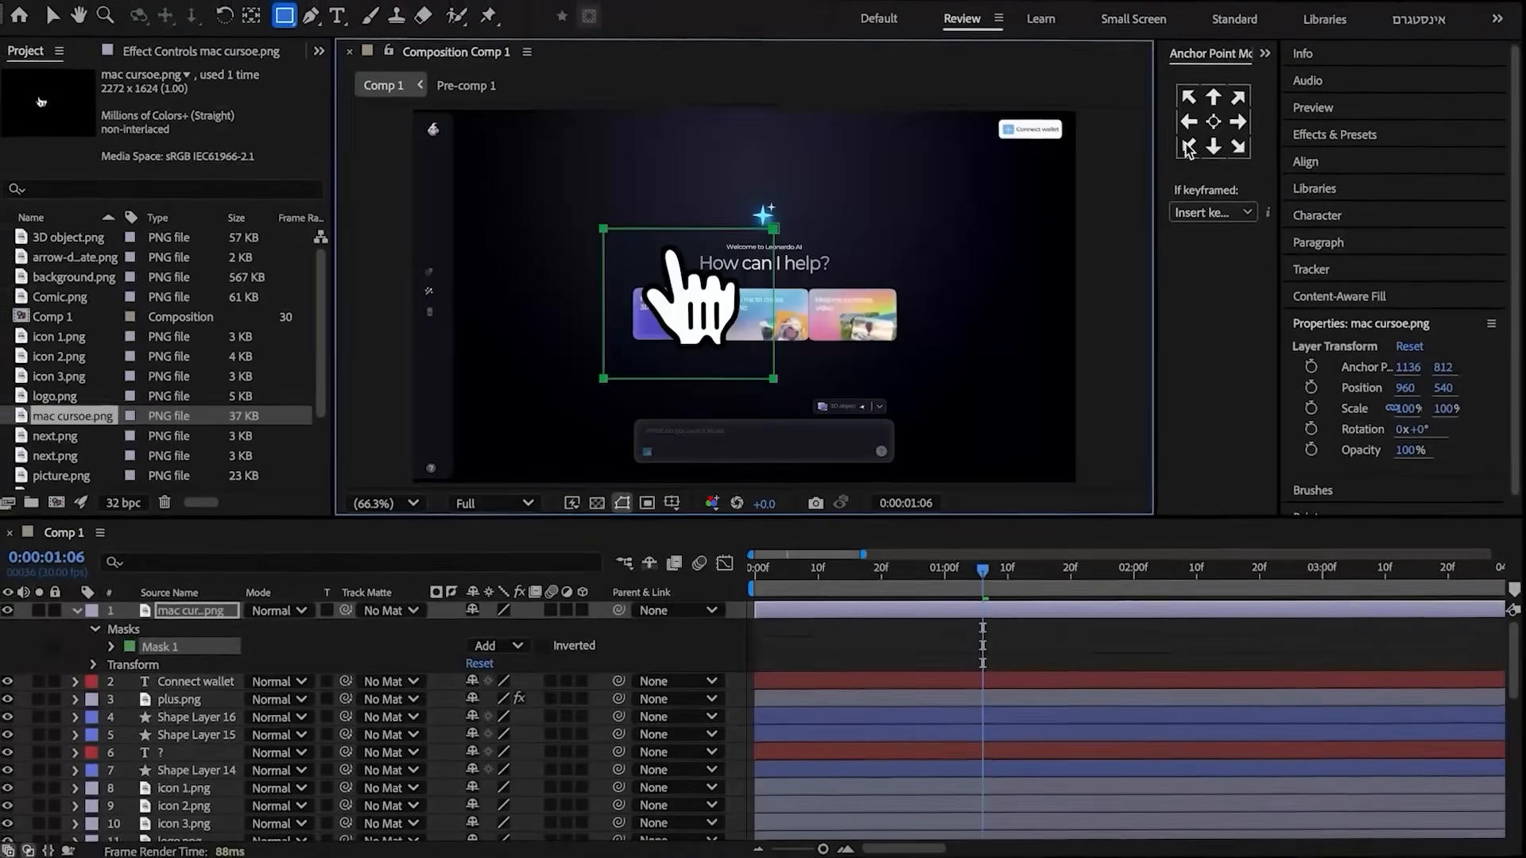
- Centre the anchor point of the mac cursoe.png layer and set its scale to 10%
click(1214, 123)
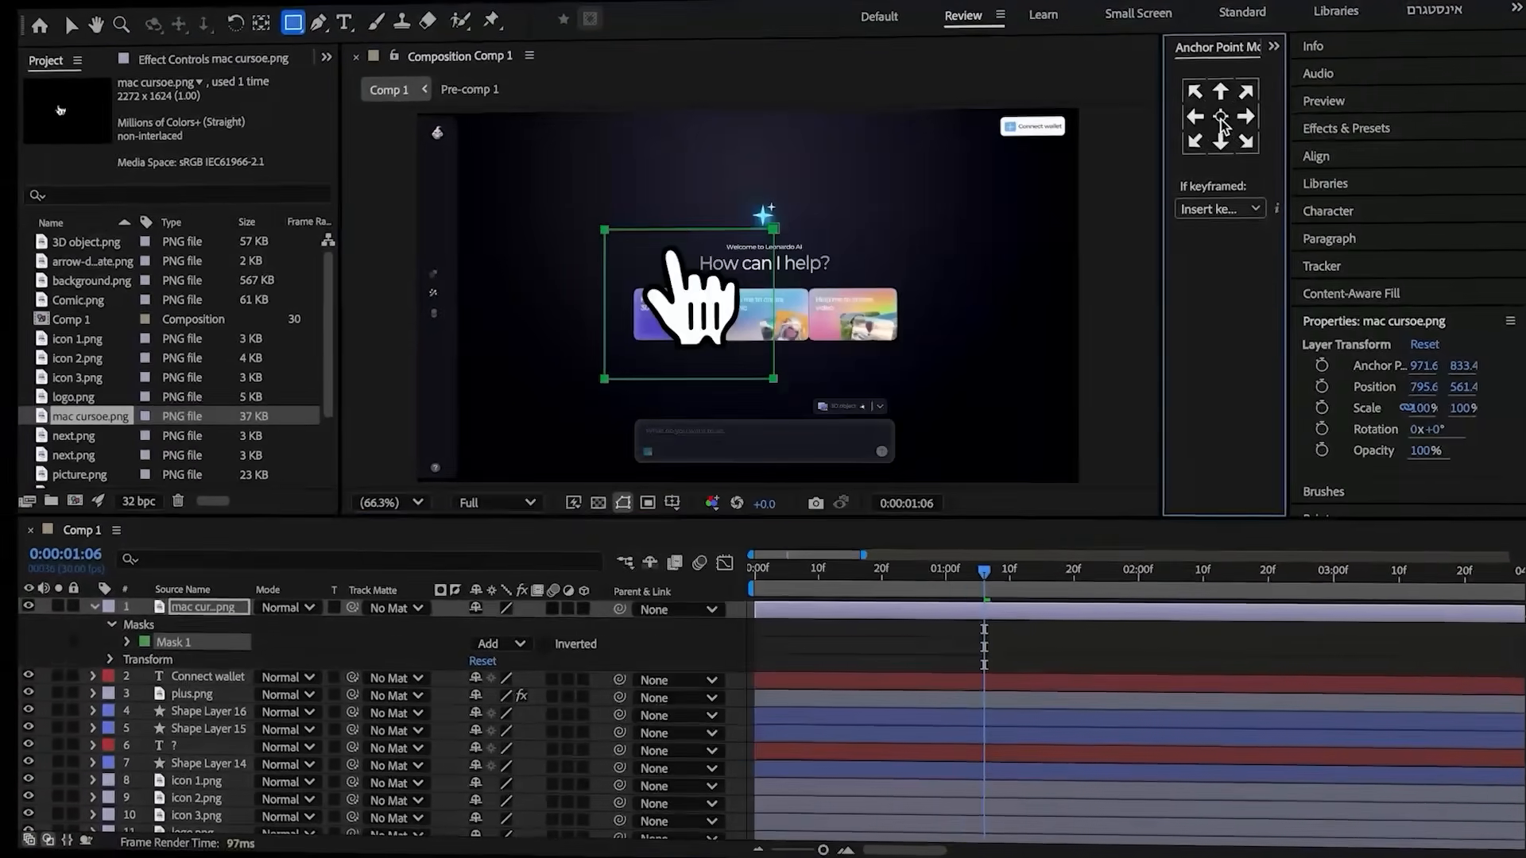
key(s)
click(532, 629)
text(10)
key(Return)
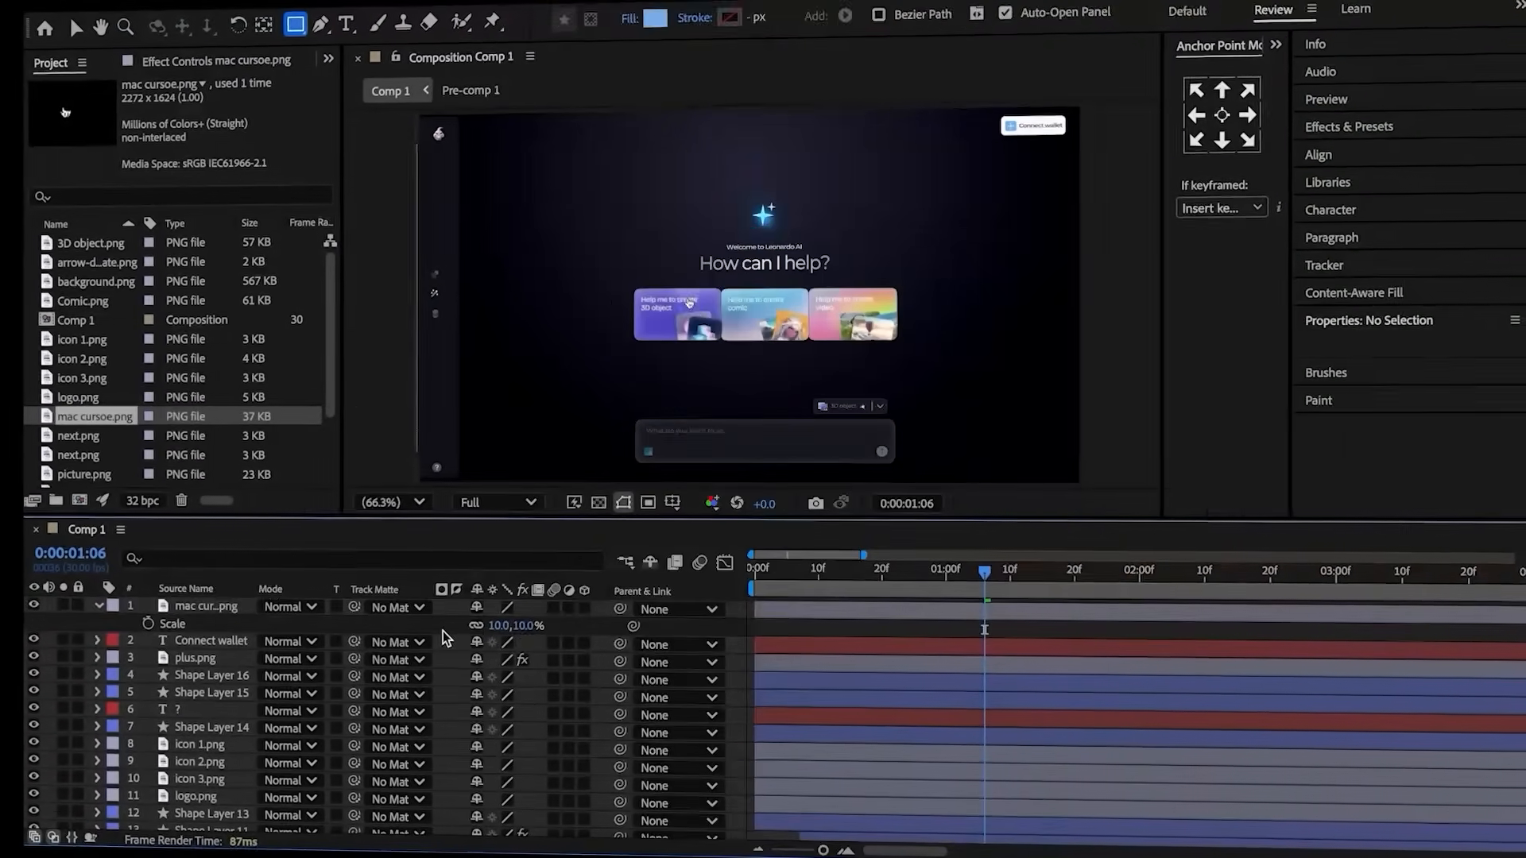
- Split the mac cursoe.png layer at 0:00:01:06 and delete its earlier part
key(ctrl+shift+d)
click(953, 628)
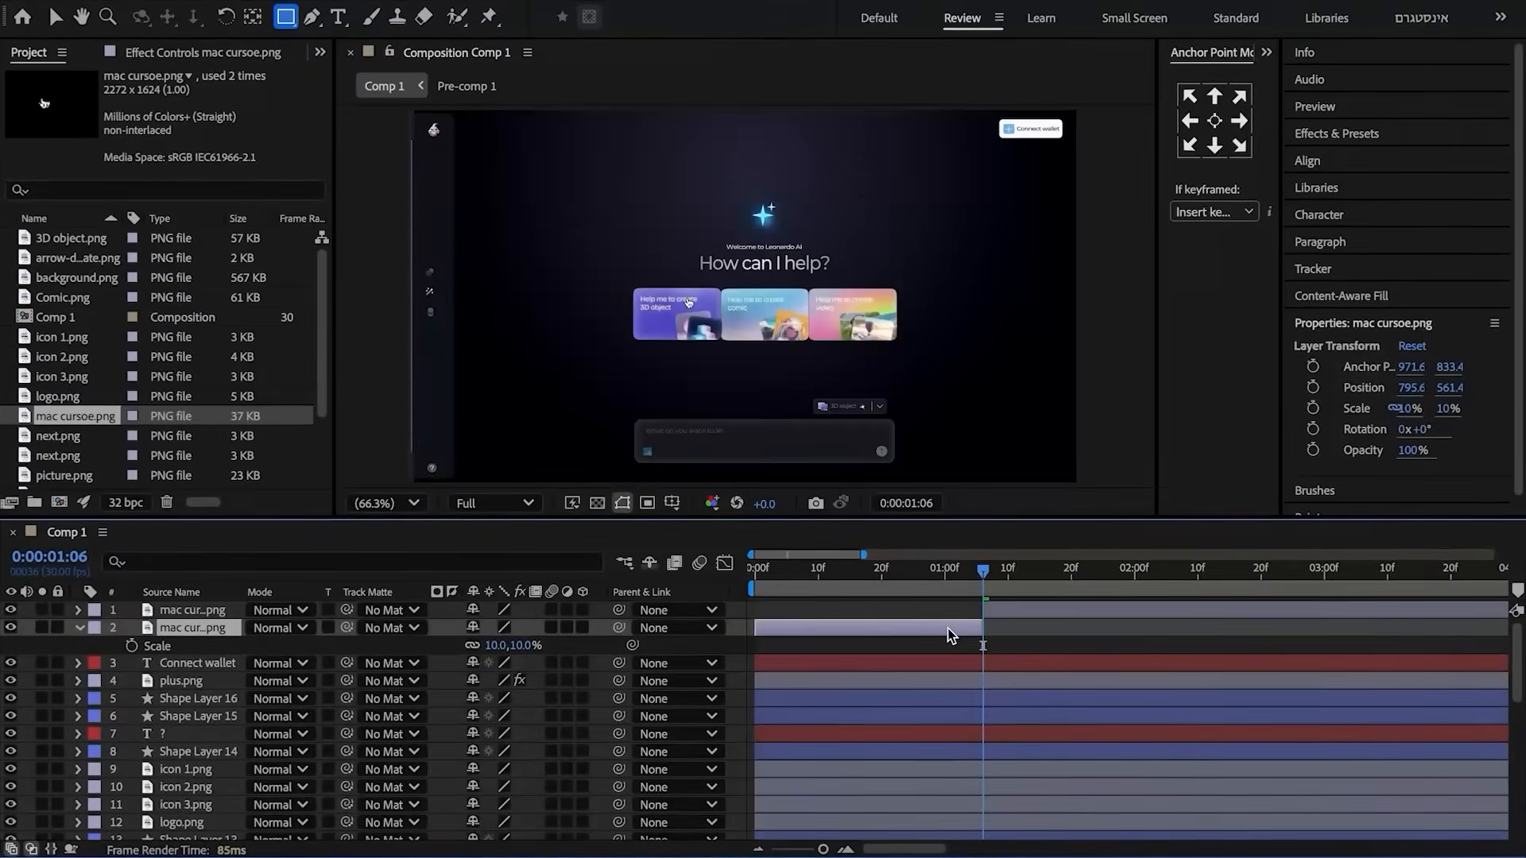
key(Delete)
- Position the mac cursoe.png layer at about 1636.6, 454.4 and set a position keyframe at 0:00:01:06
click(997, 613)
key(p)
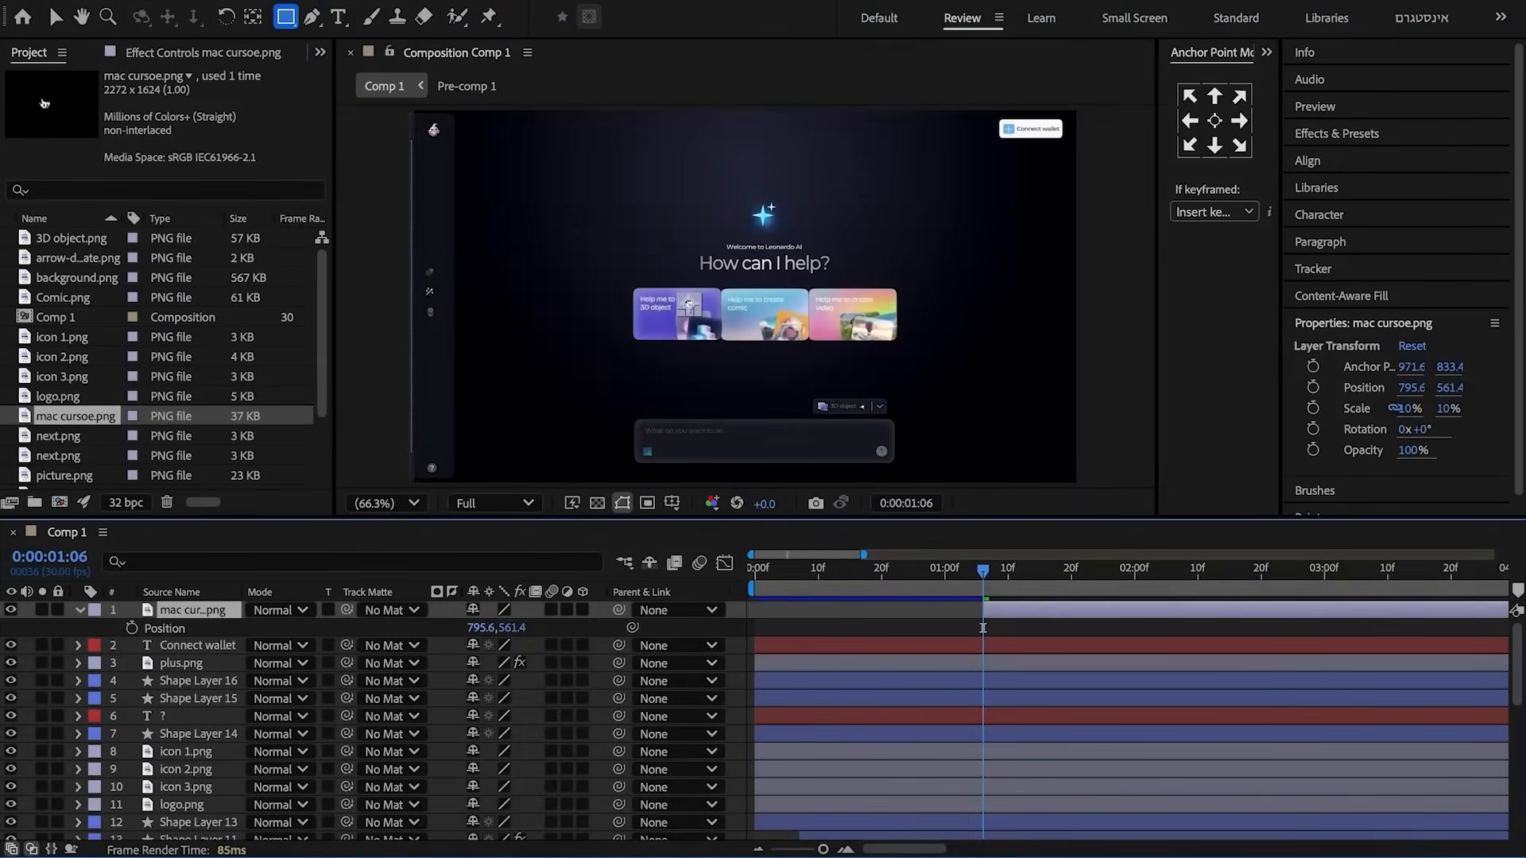
drag(481, 628, 1095, 579)
drag(514, 645, 511, 552)
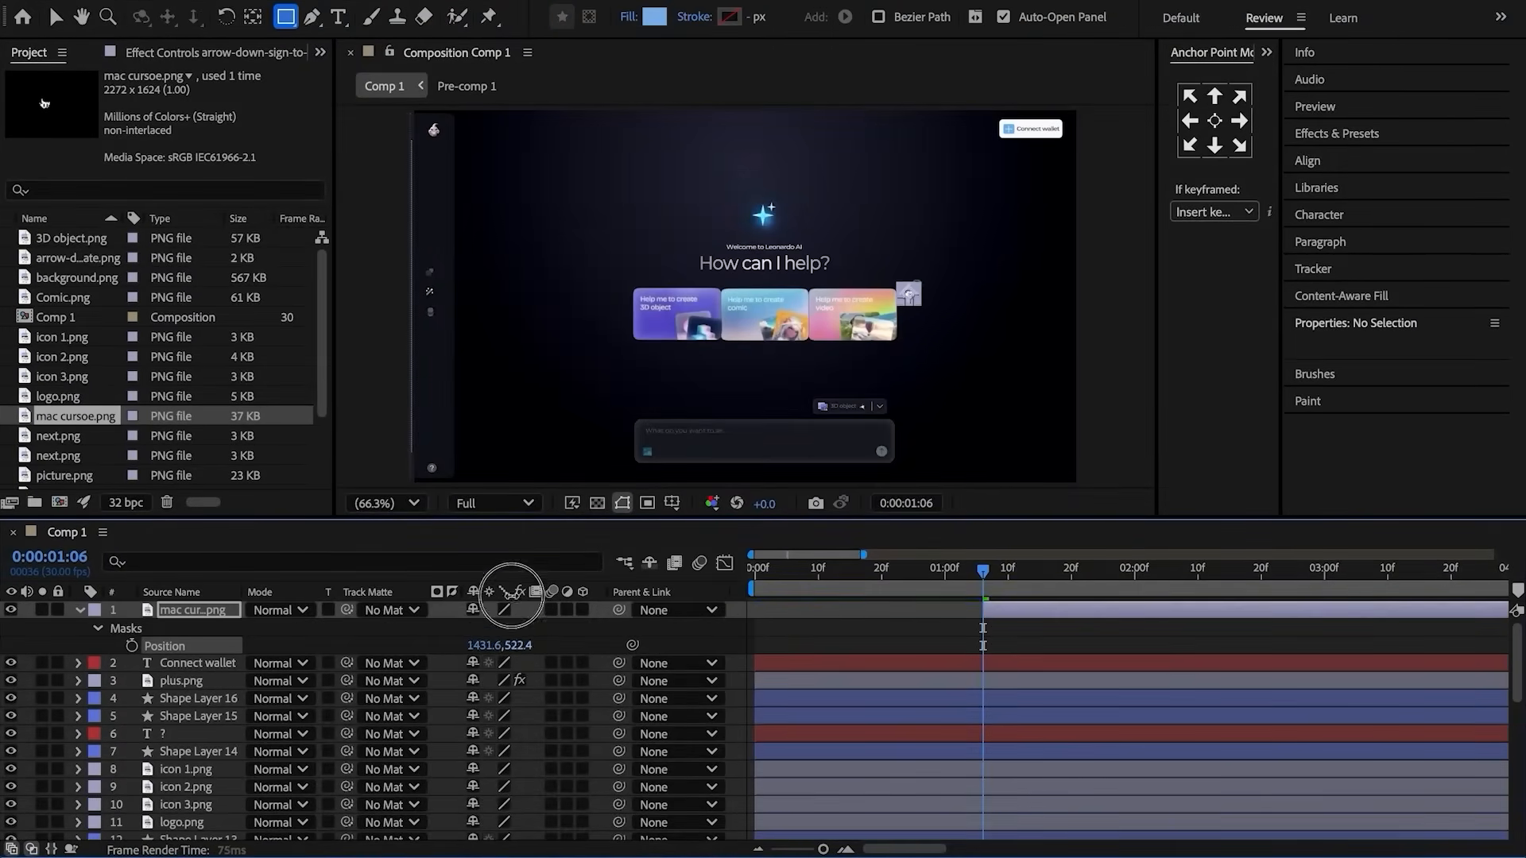
drag(484, 645, 547, 645)
click(132, 645)
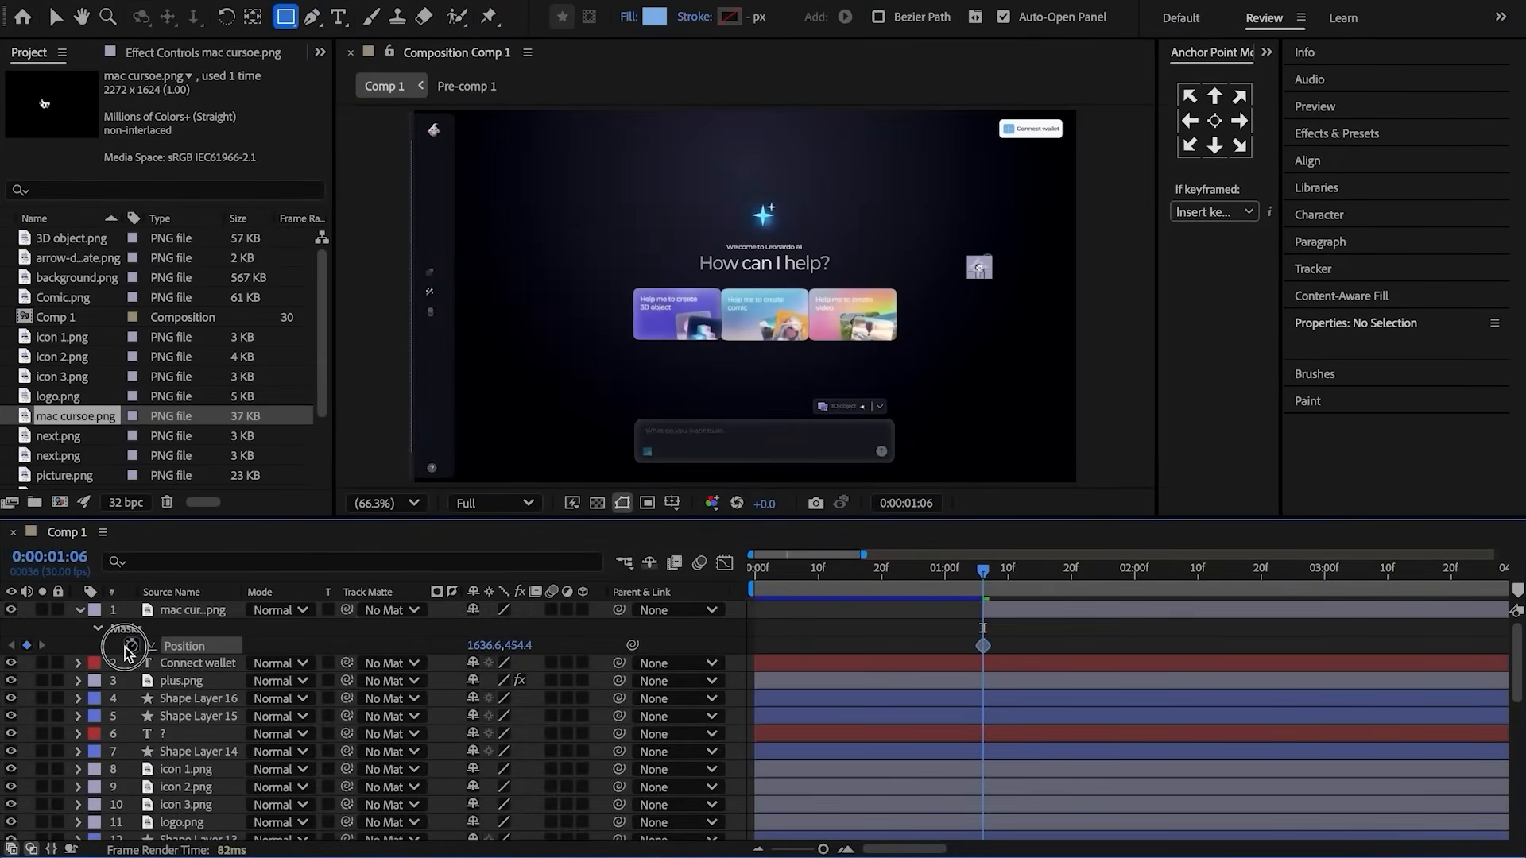
- Keyframe the cursor's position at 0:00:02:00 to about 1781.6, 83.4, over the Connect wallet button
click(1026, 579)
drag(1026, 582, 1134, 598)
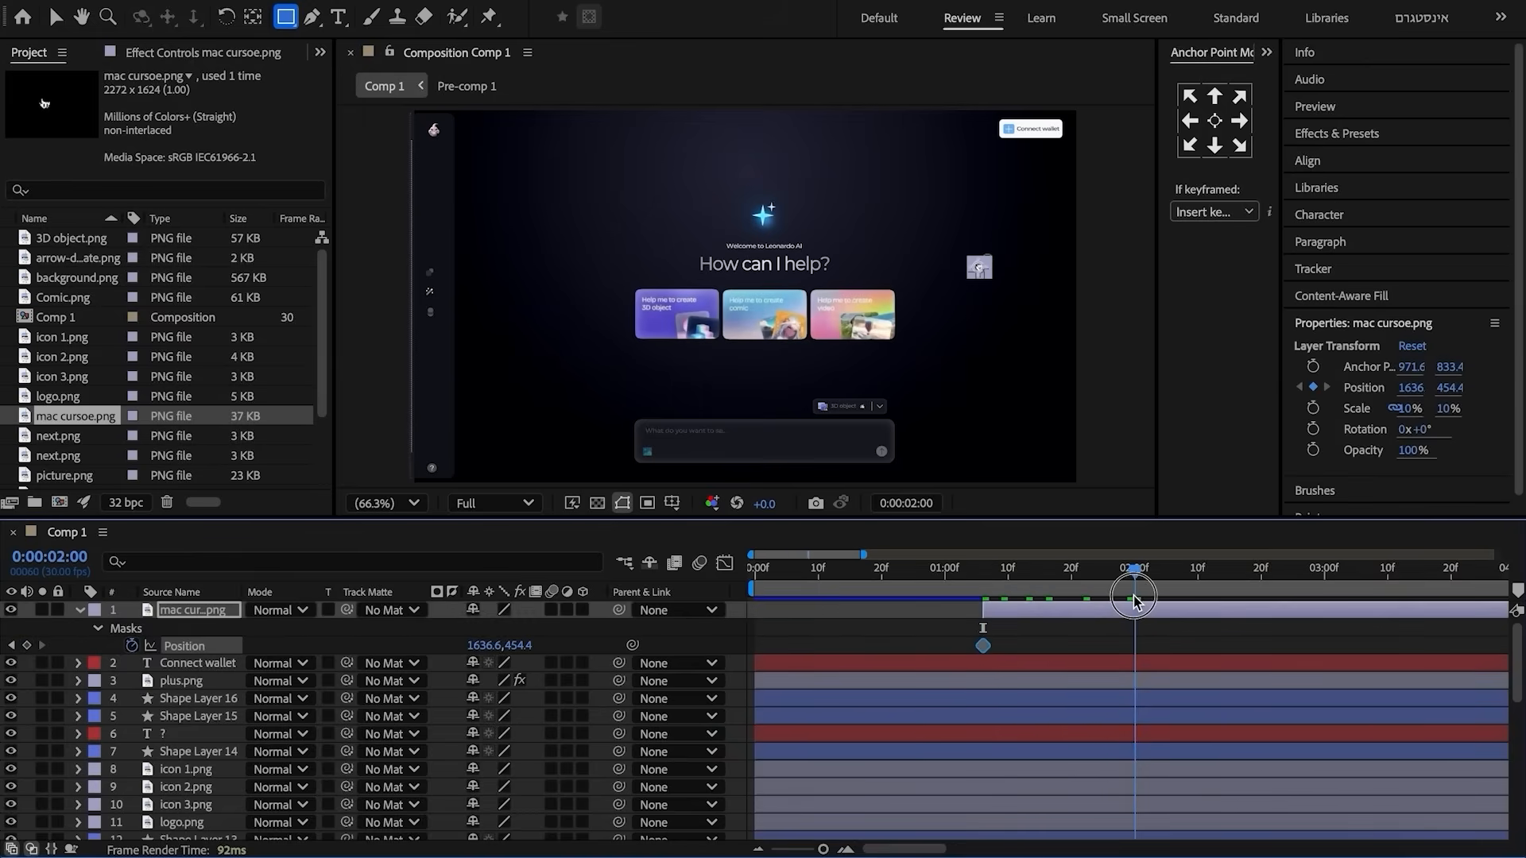
drag(521, 645, 510, 557)
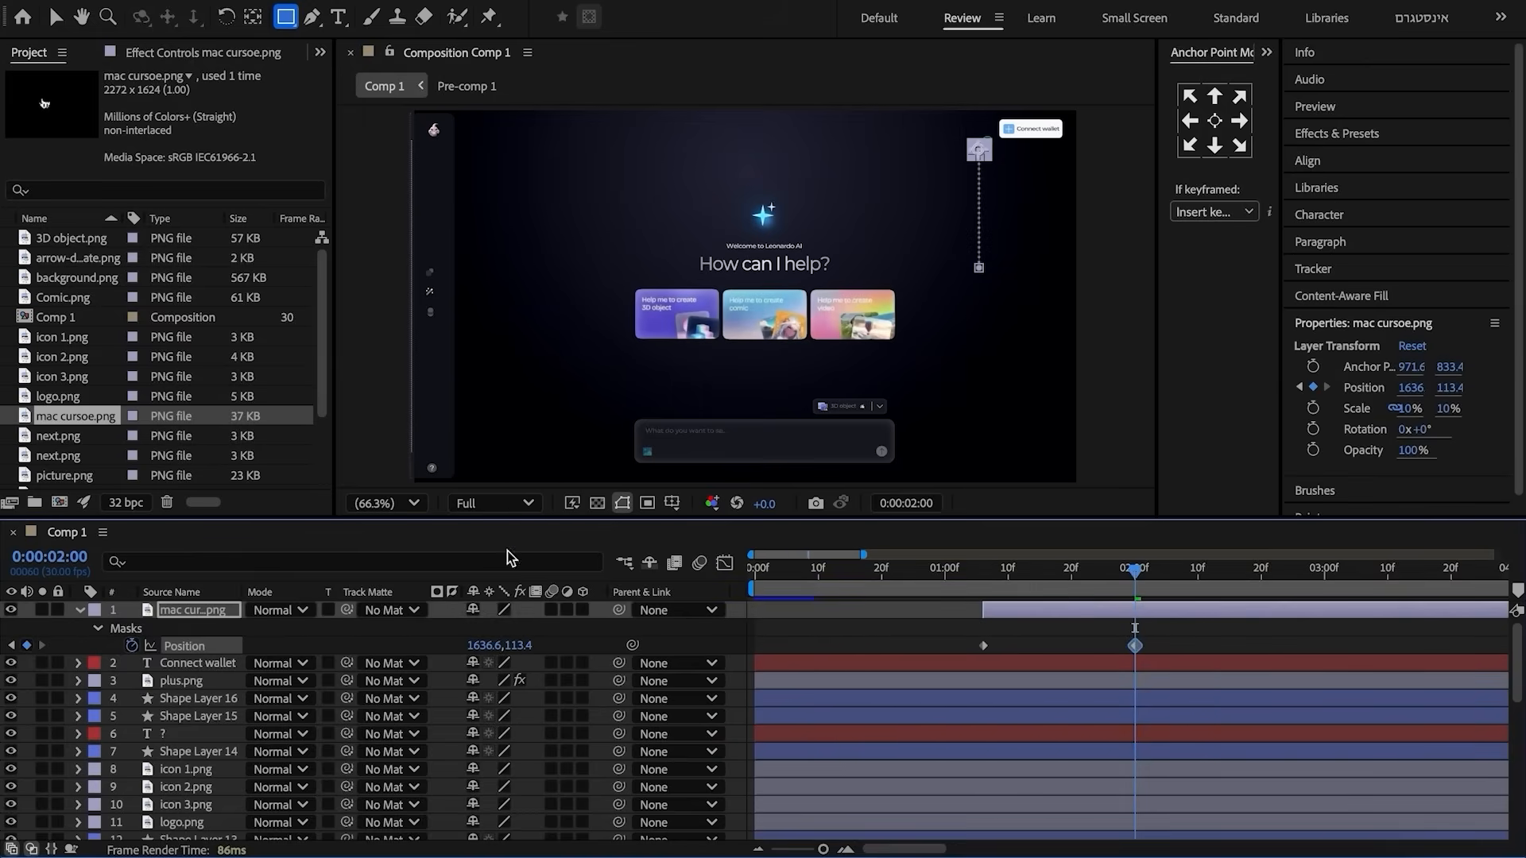
drag(480, 650, 600, 624)
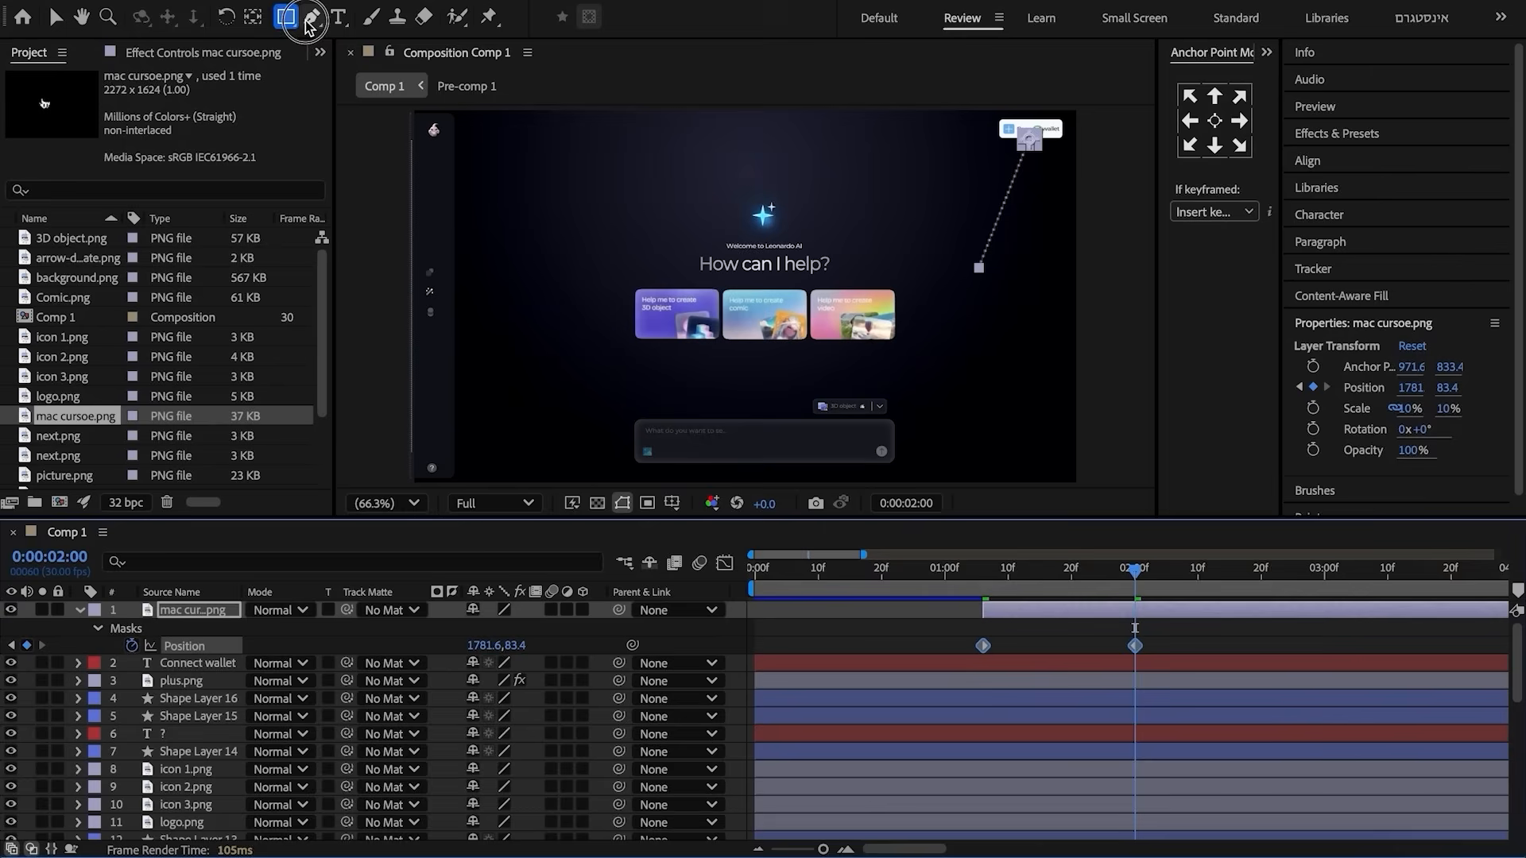
- Add a midpoint to the cursor's motion path, shift it slightly outward and smooth it into a curve
click(310, 17)
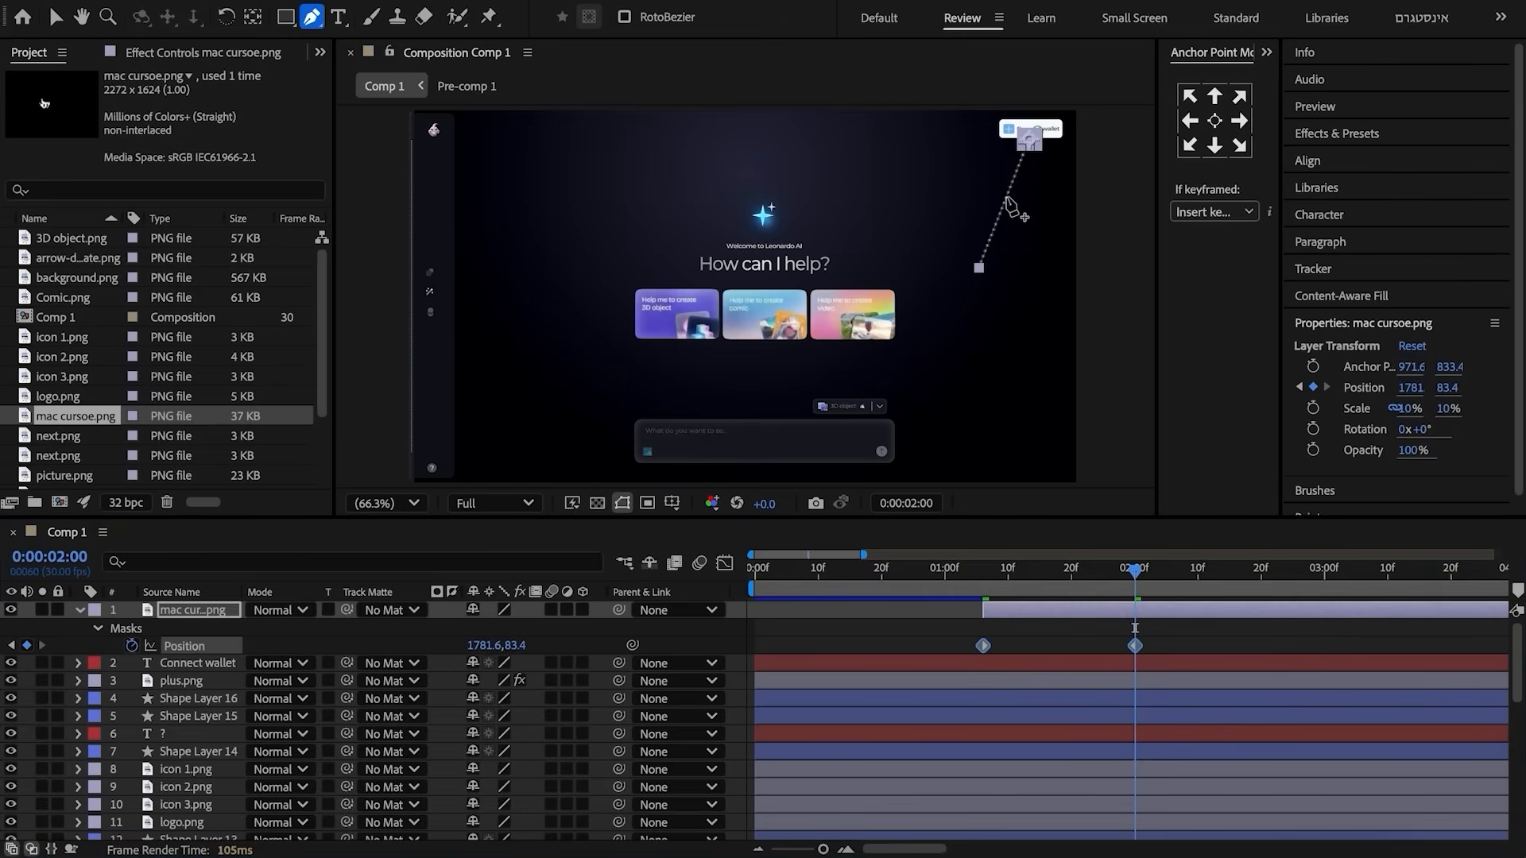
click(1006, 204)
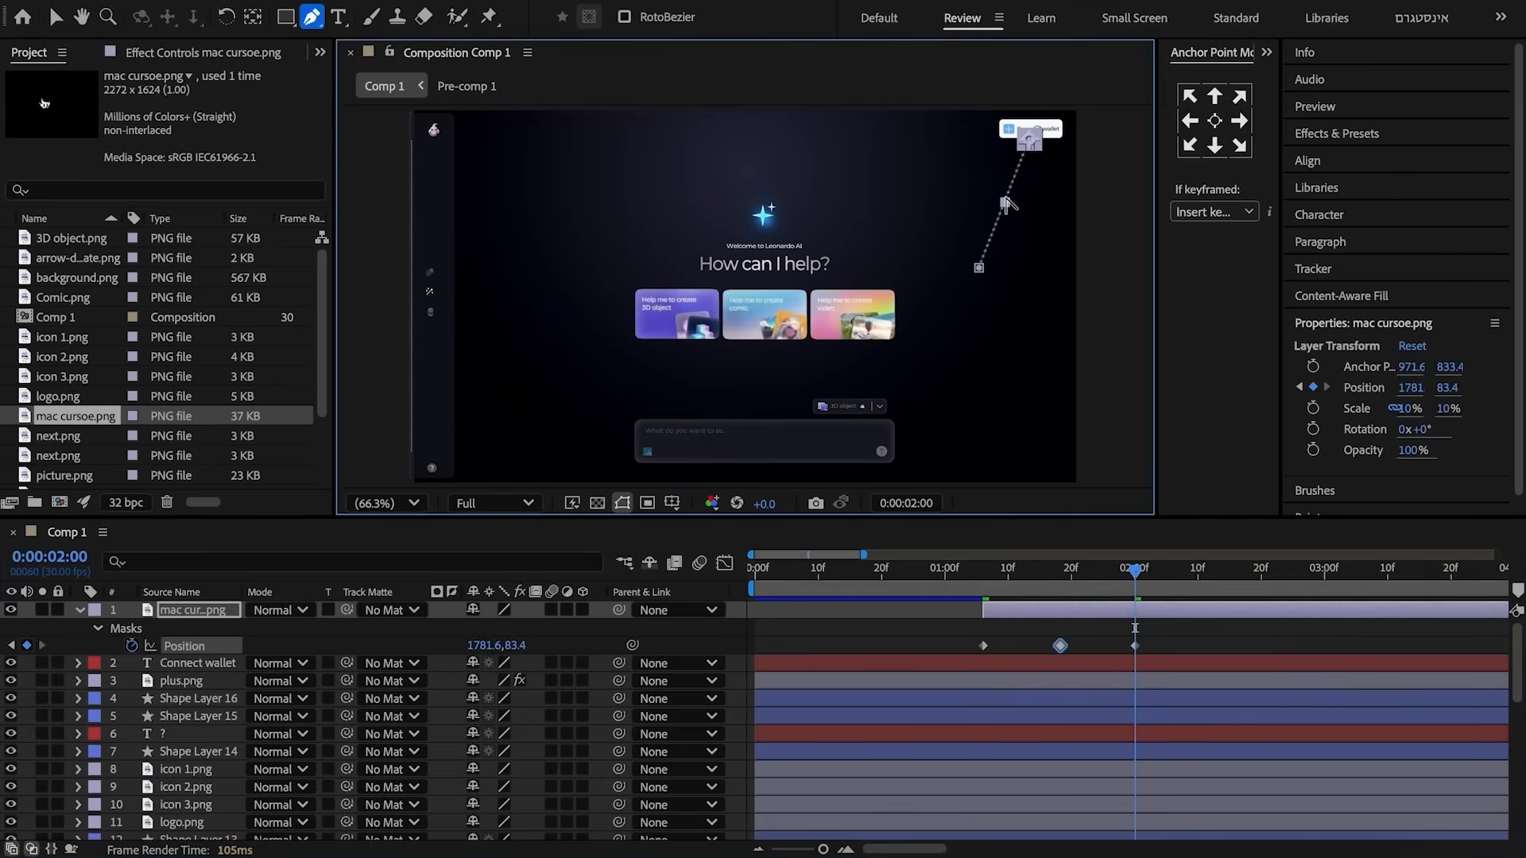
click(55, 23)
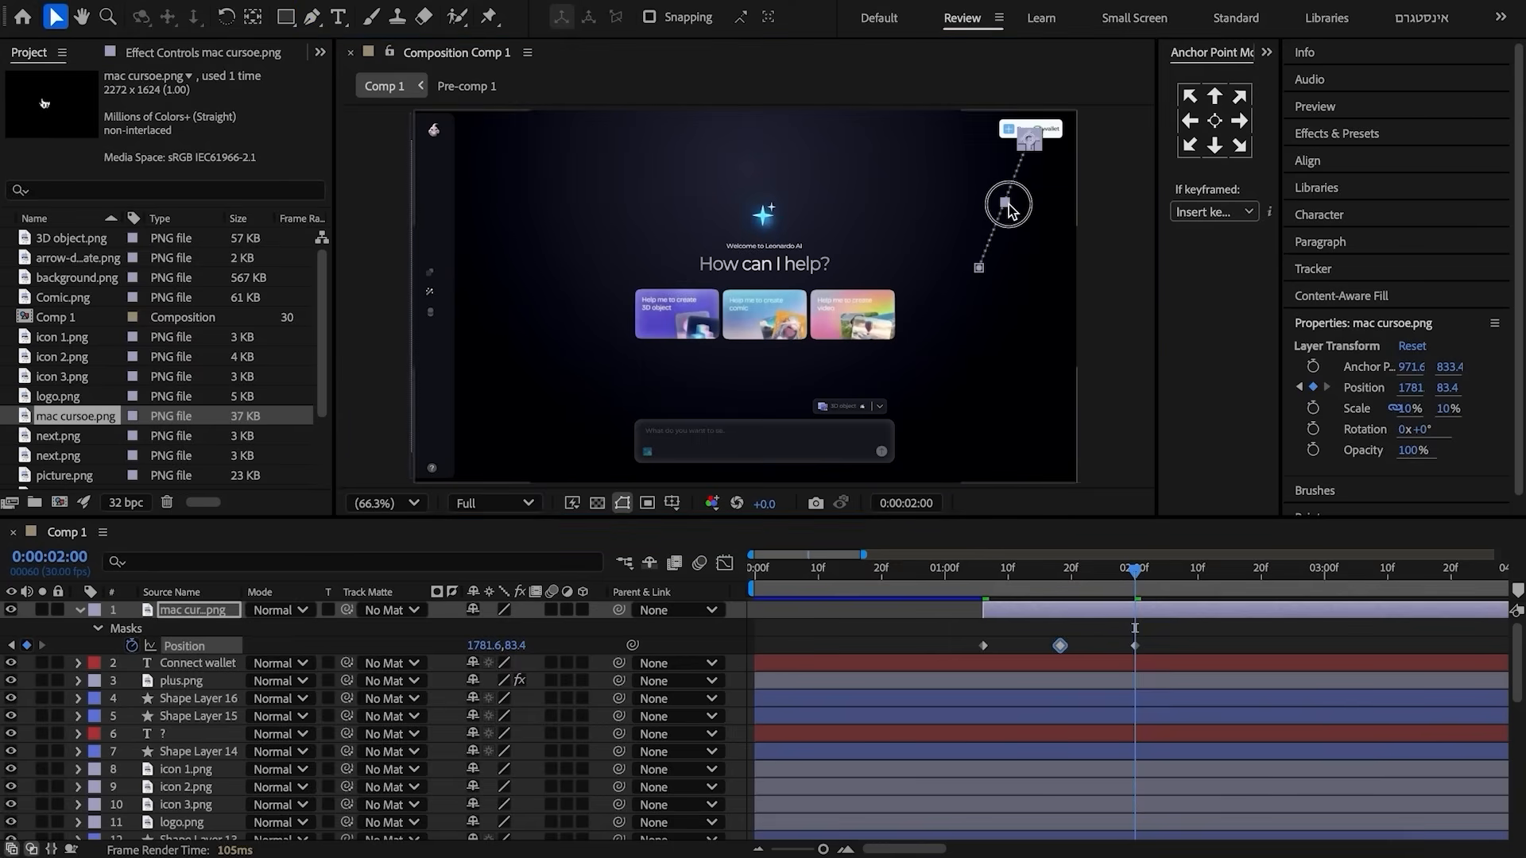
drag(1006, 205, 1018, 208)
click(311, 16)
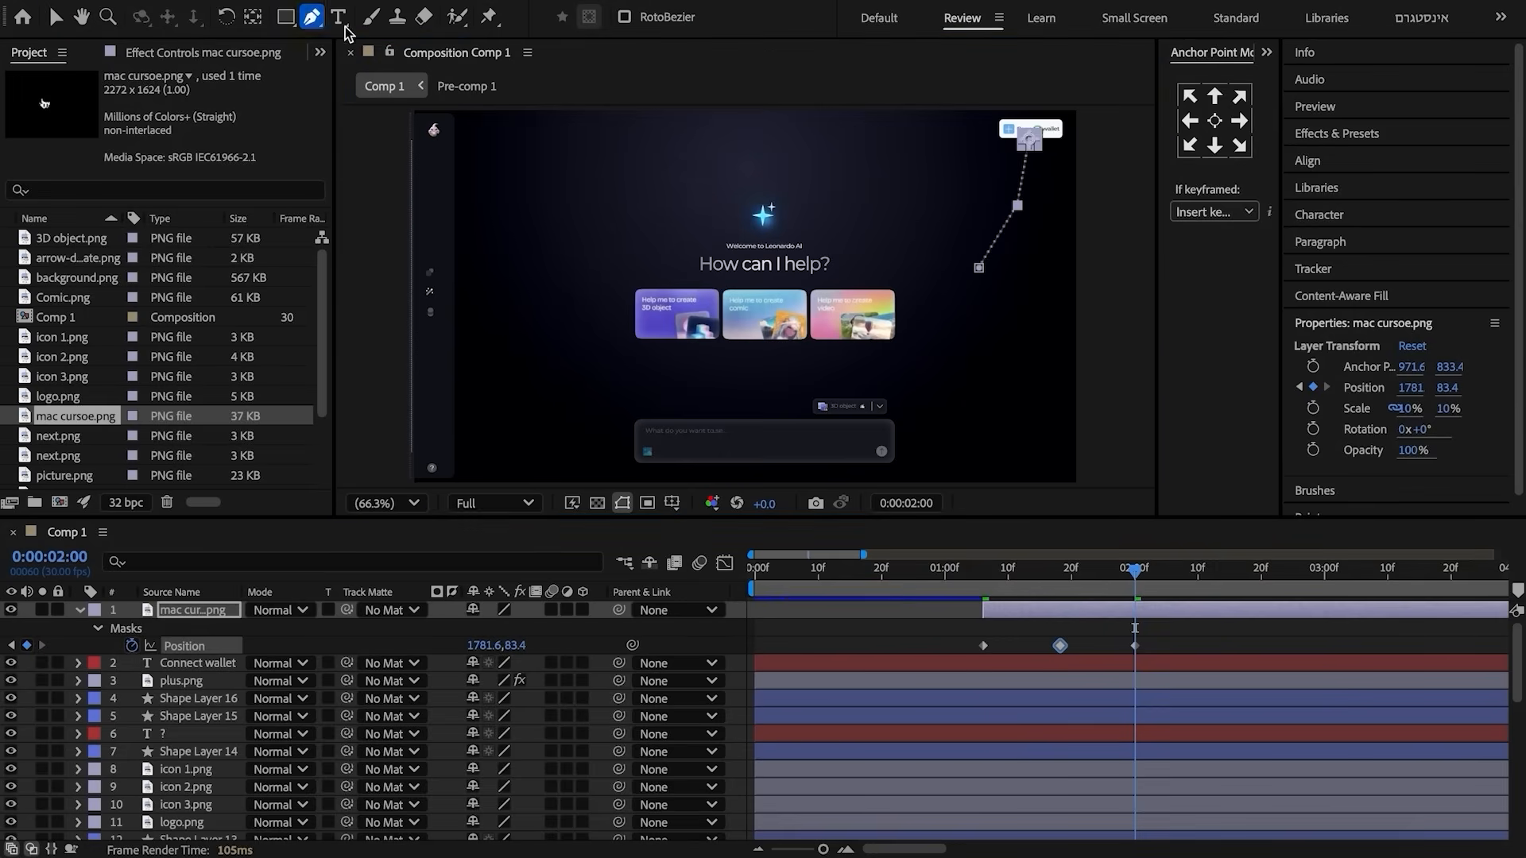
click(1018, 209)
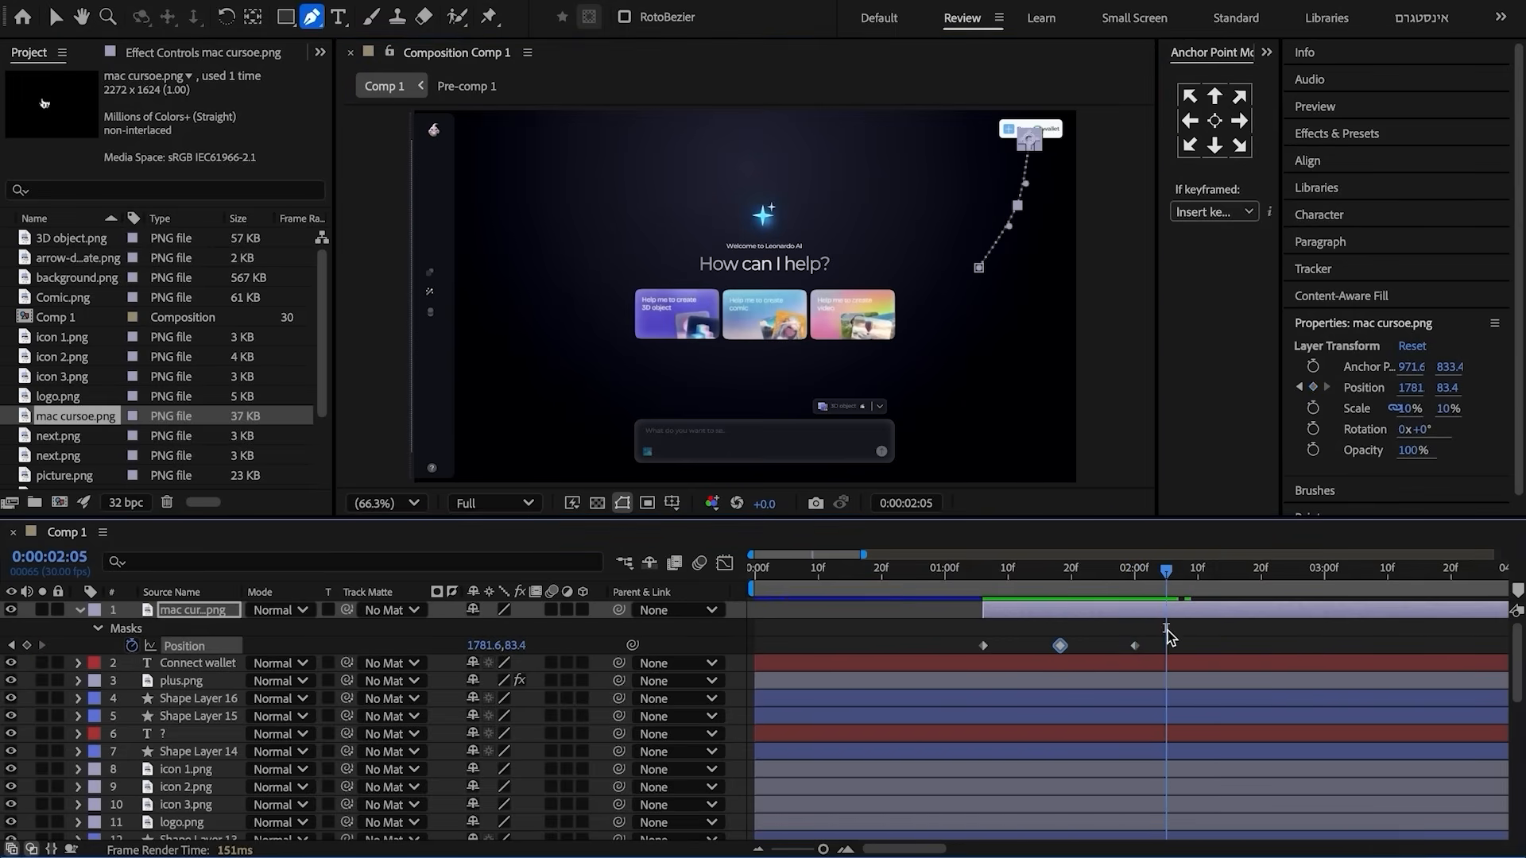
- Apply Easy Ease to the cursor's position keyframes and reshape the speed curve in the graph editor
drag(1166, 631, 978, 649)
click(732, 565)
key(v)
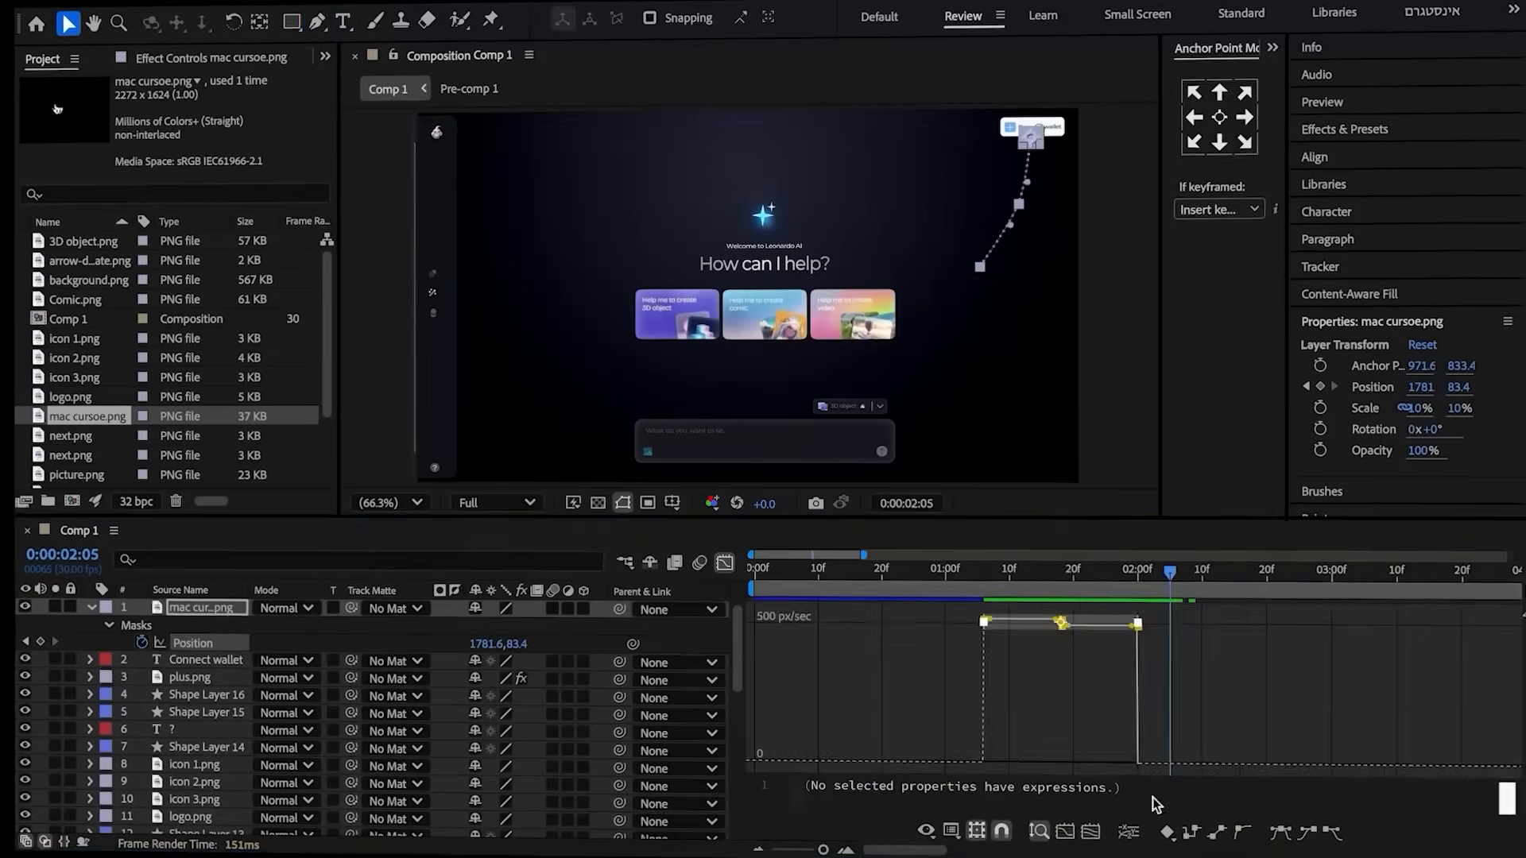
click(1283, 836)
drag(1010, 762, 997, 765)
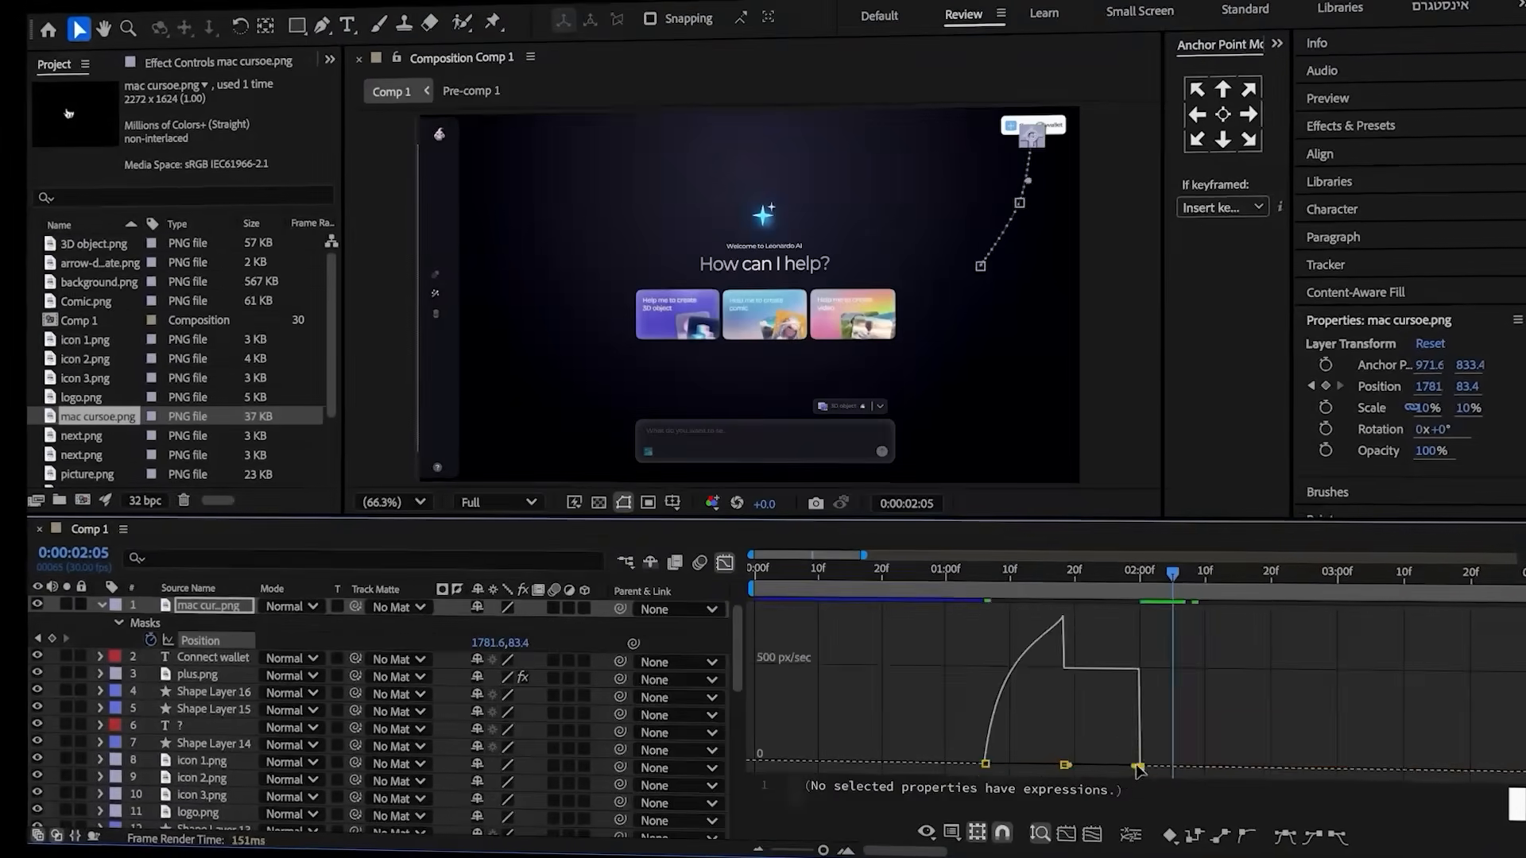
drag(1139, 766, 1117, 770)
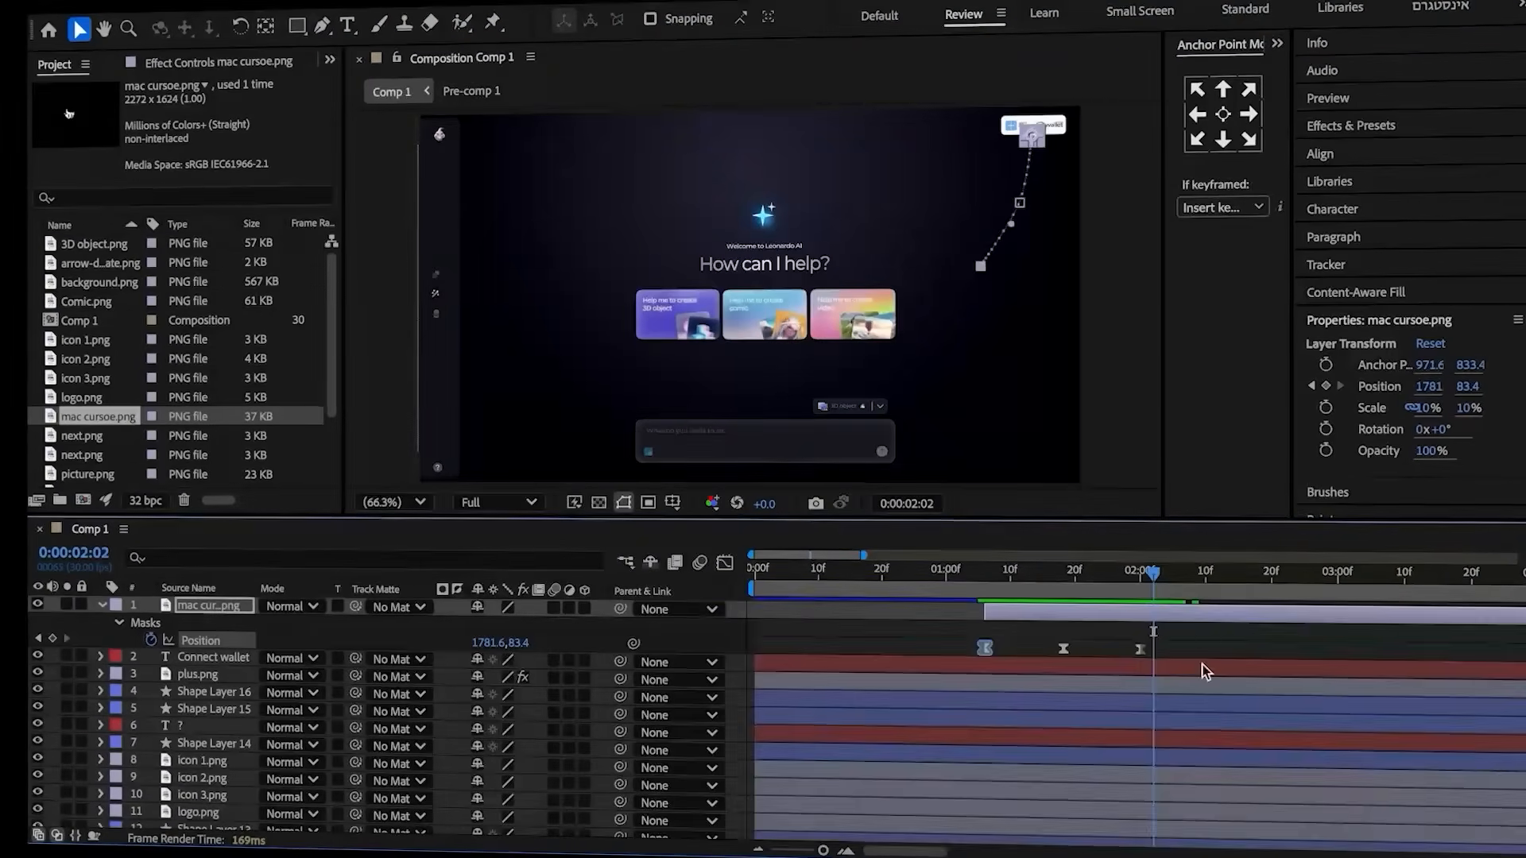
click(1192, 641)
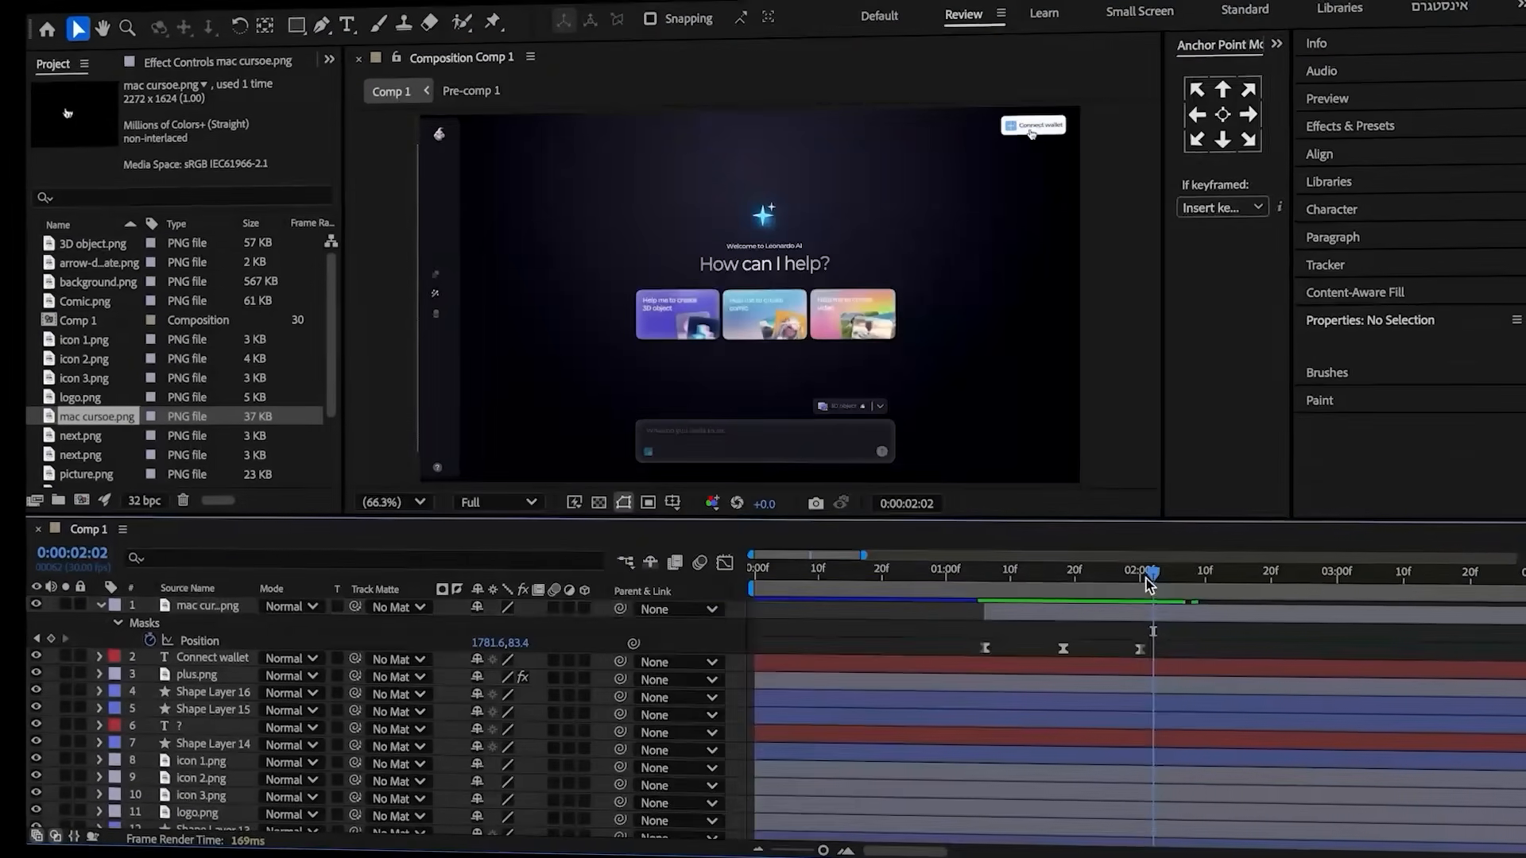
- Keyframe the cursor's scale at 10% at 0:00:02:00, 2% at 0:00:02:04 and 10% at 0:00:02:08
drag(1152, 579, 1140, 578)
click(1132, 610)
key(s)
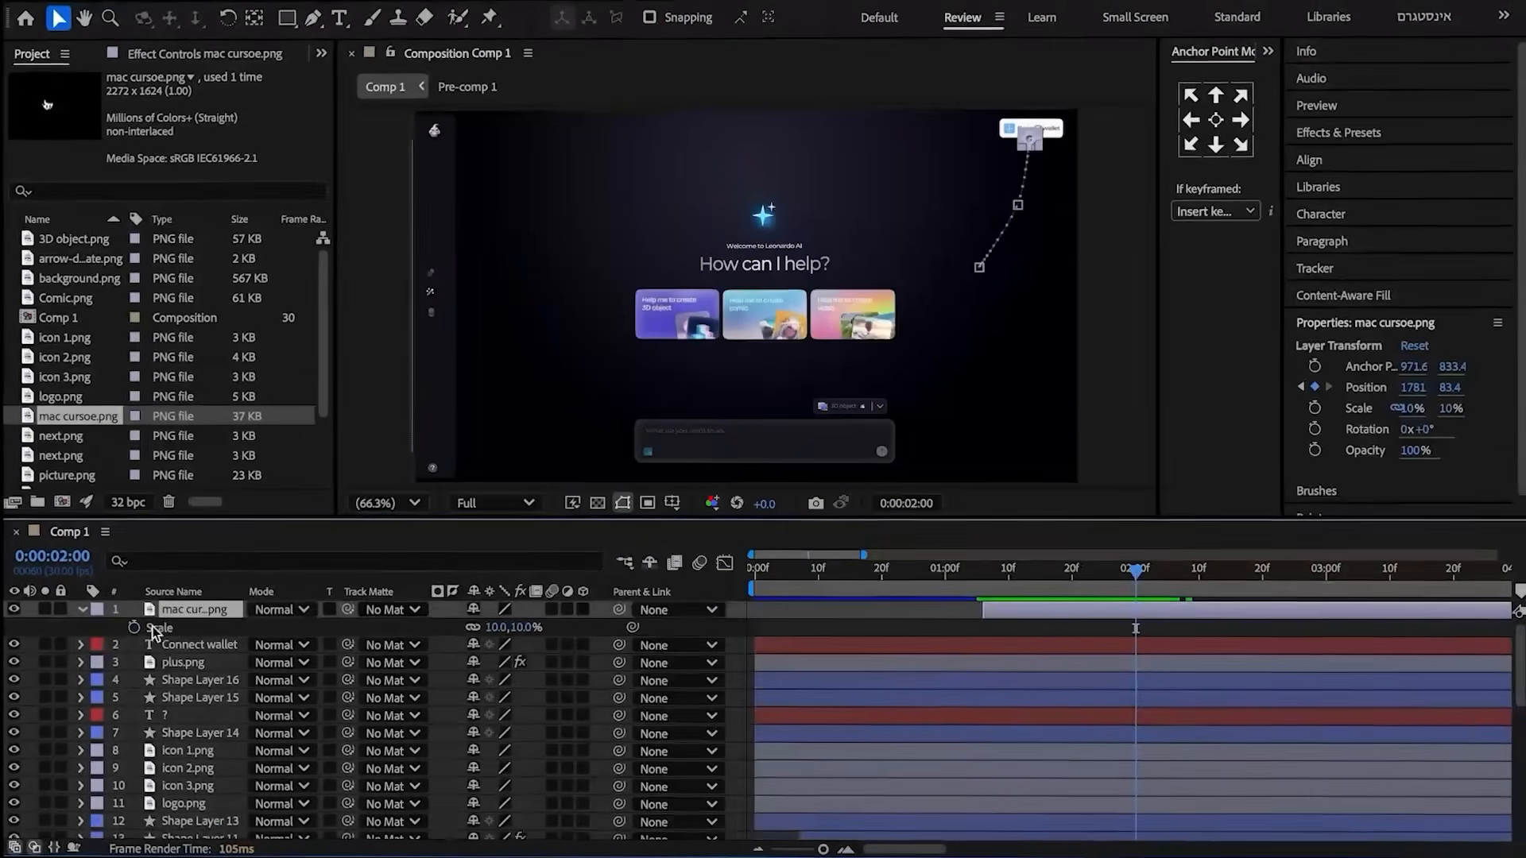
click(136, 627)
drag(1137, 571, 1162, 585)
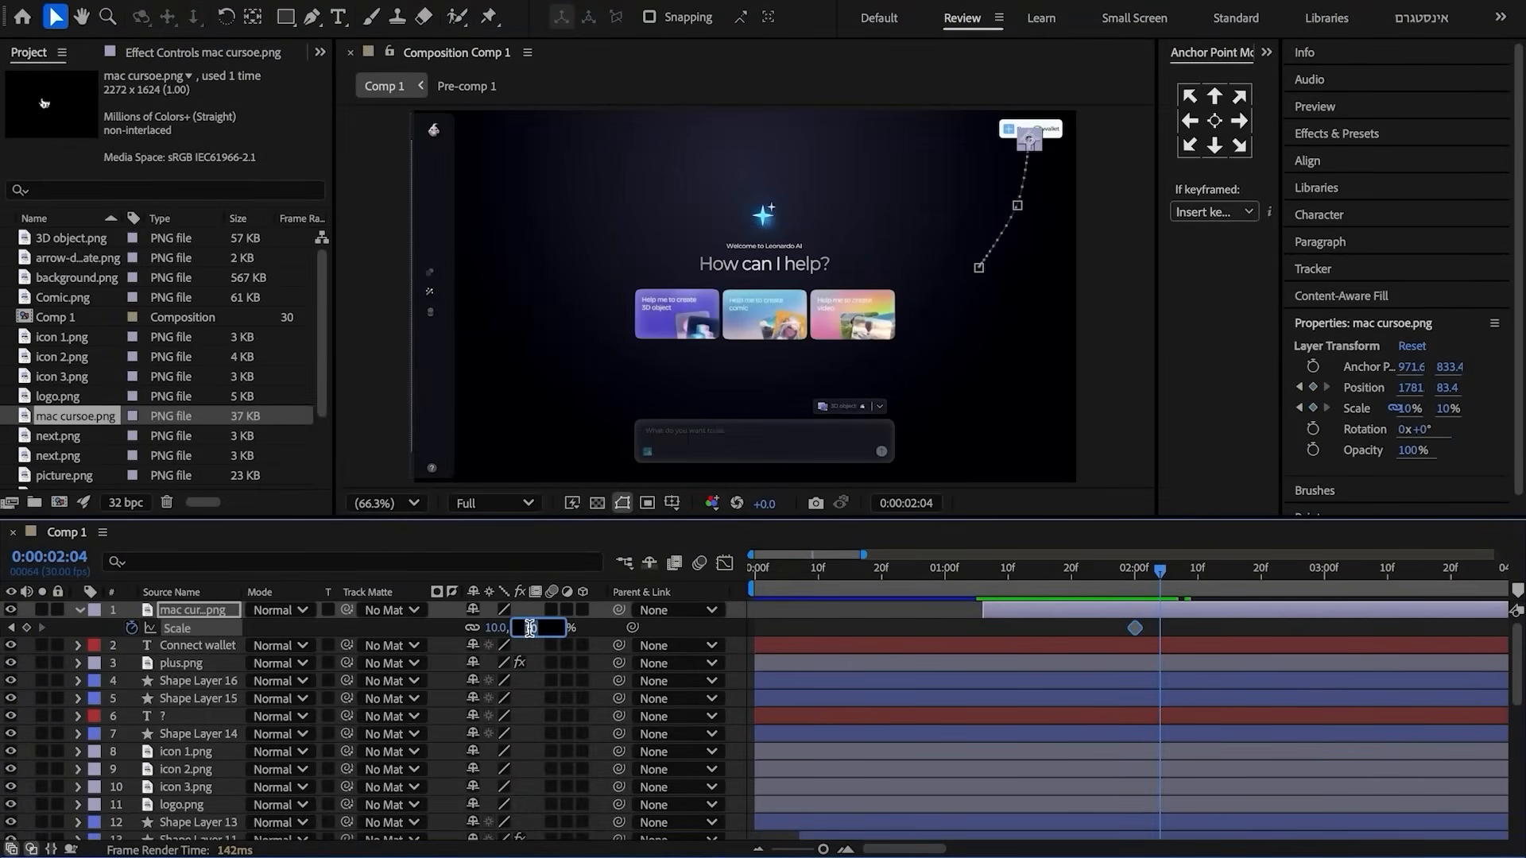
text(2)
click(423, 639)
drag(1160, 572, 1183, 583)
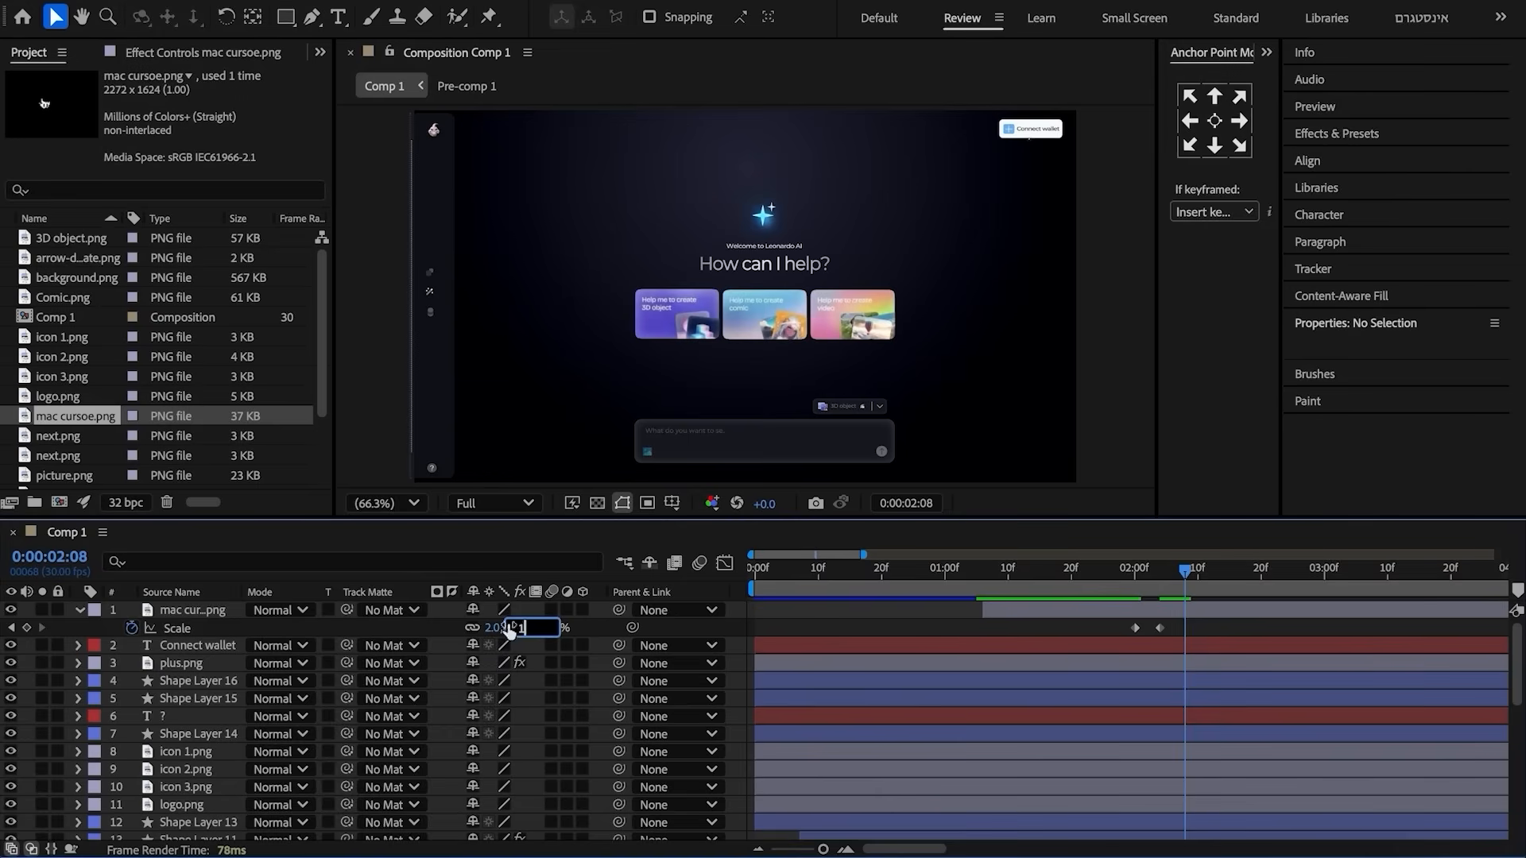
click(433, 628)
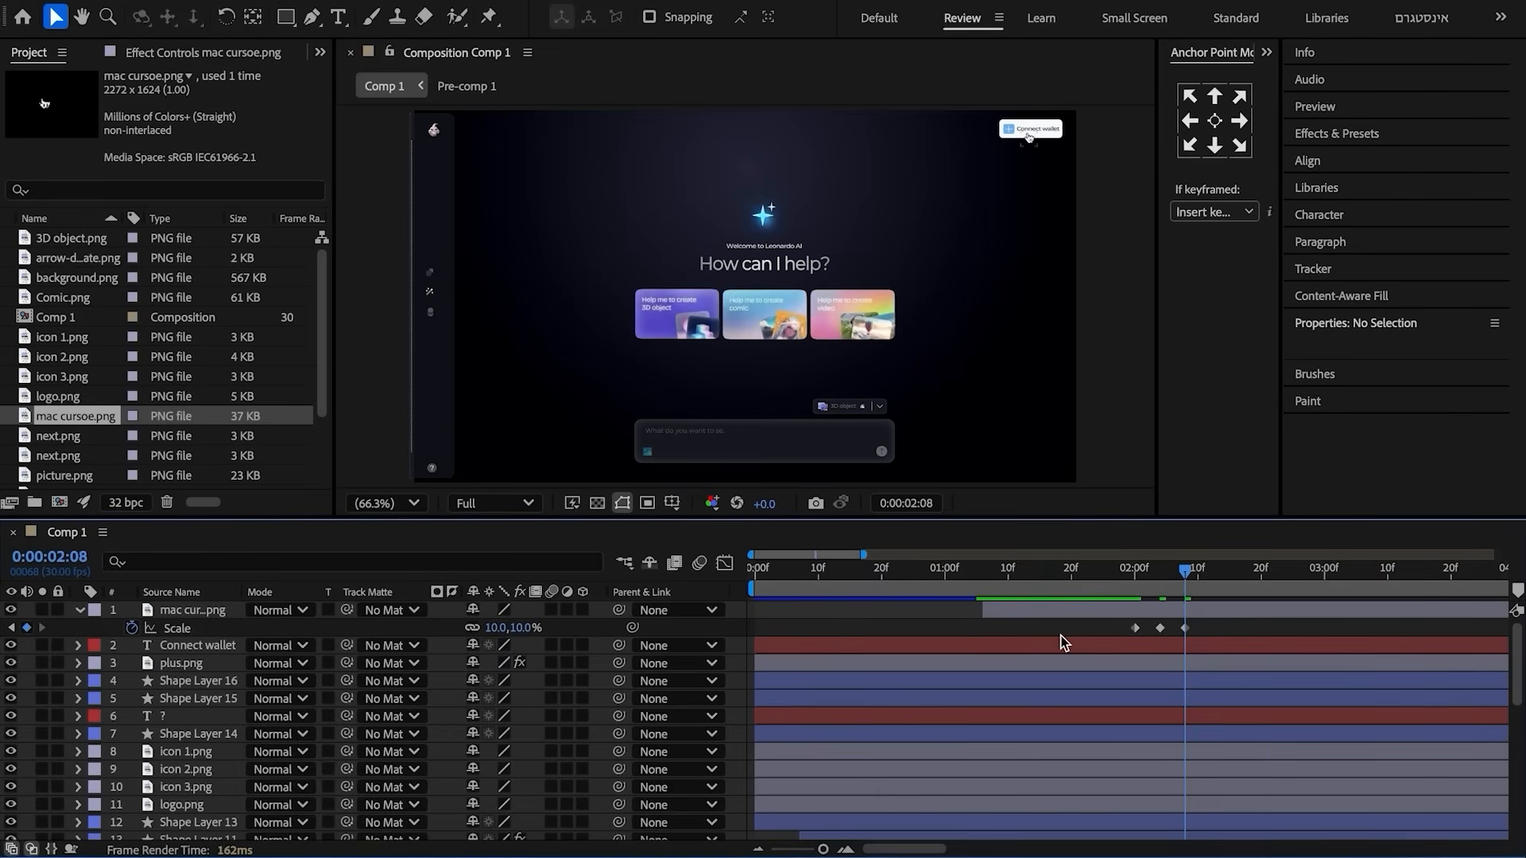
- Parent the Connect wallet, plus.png and Shape Layer 16 layers to Shape Layer 15
click(1038, 646)
shift+click(1043, 677)
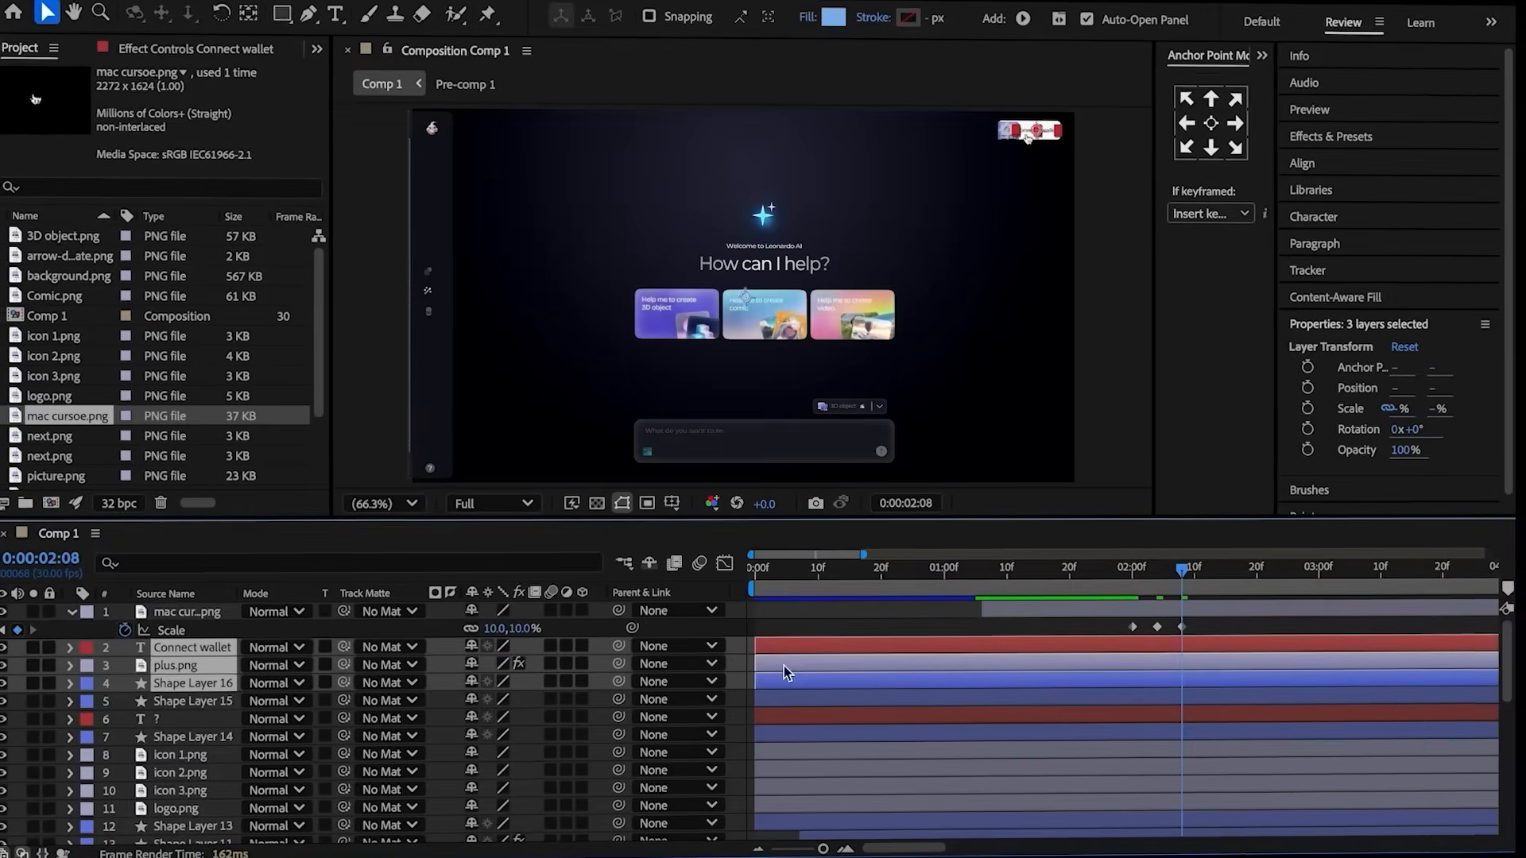
drag(619, 647, 212, 703)
- Centre Shape Layer 15's anchor point and keyframe its scale at 100% at 0:00:02:00, 120% at 0:00:02:04 and 100% at 0:00:02:08
click(212, 703)
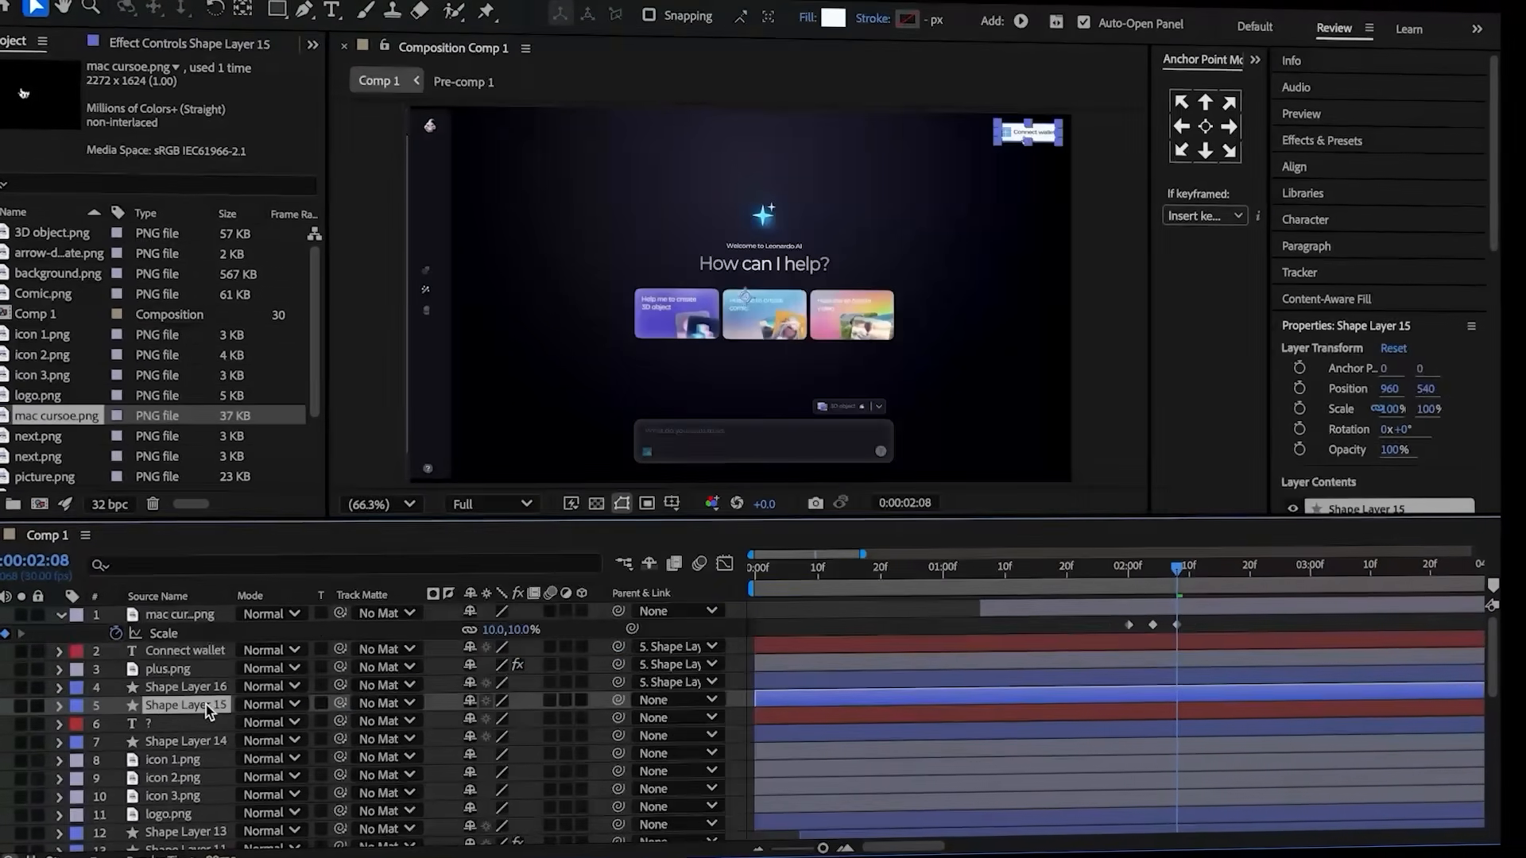
key(s)
click(116, 725)
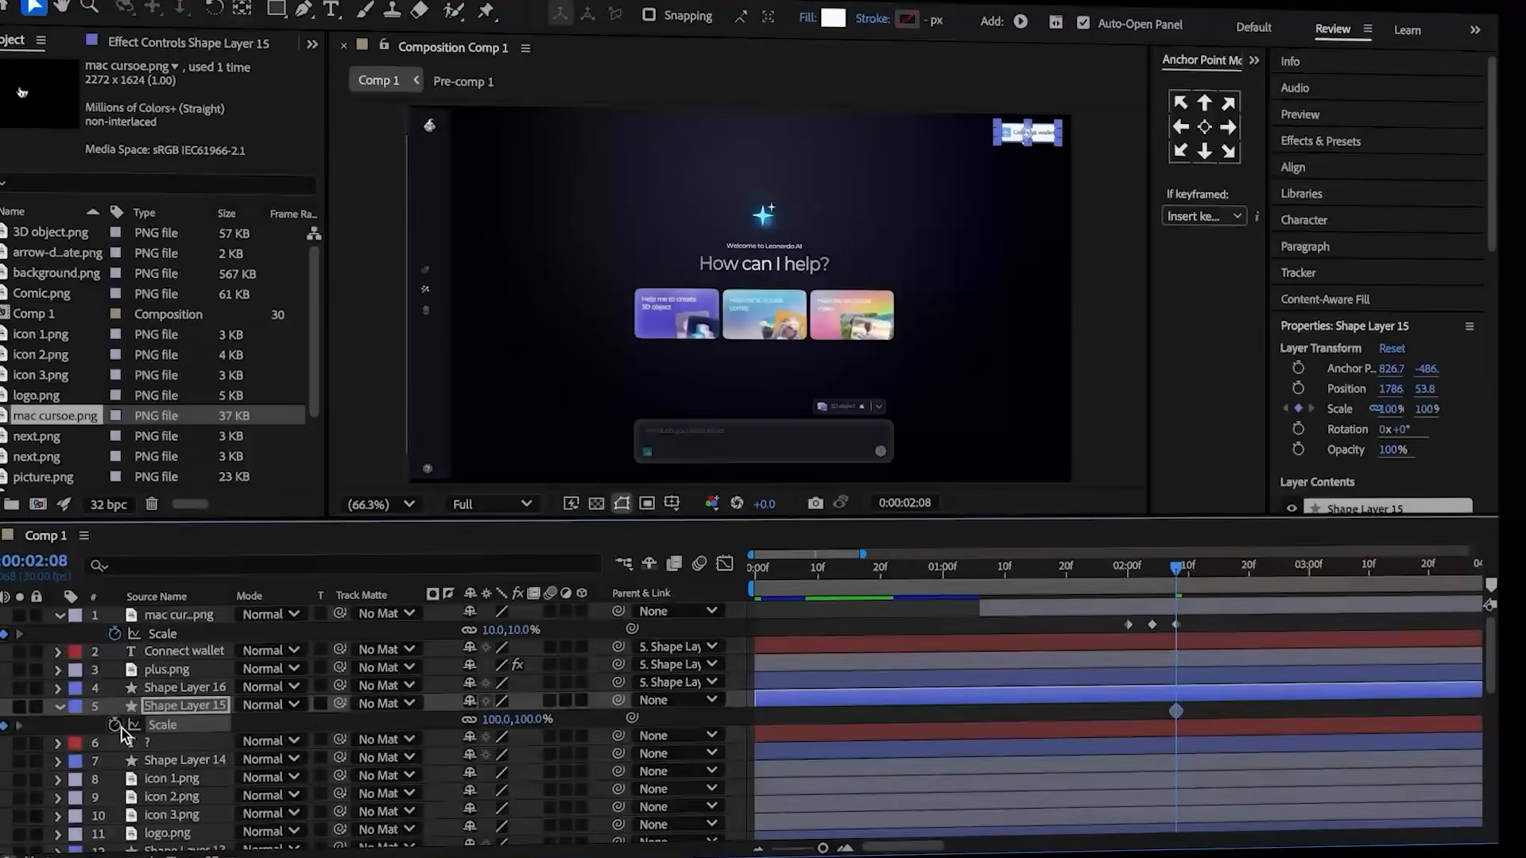
drag(1162, 567, 1133, 592)
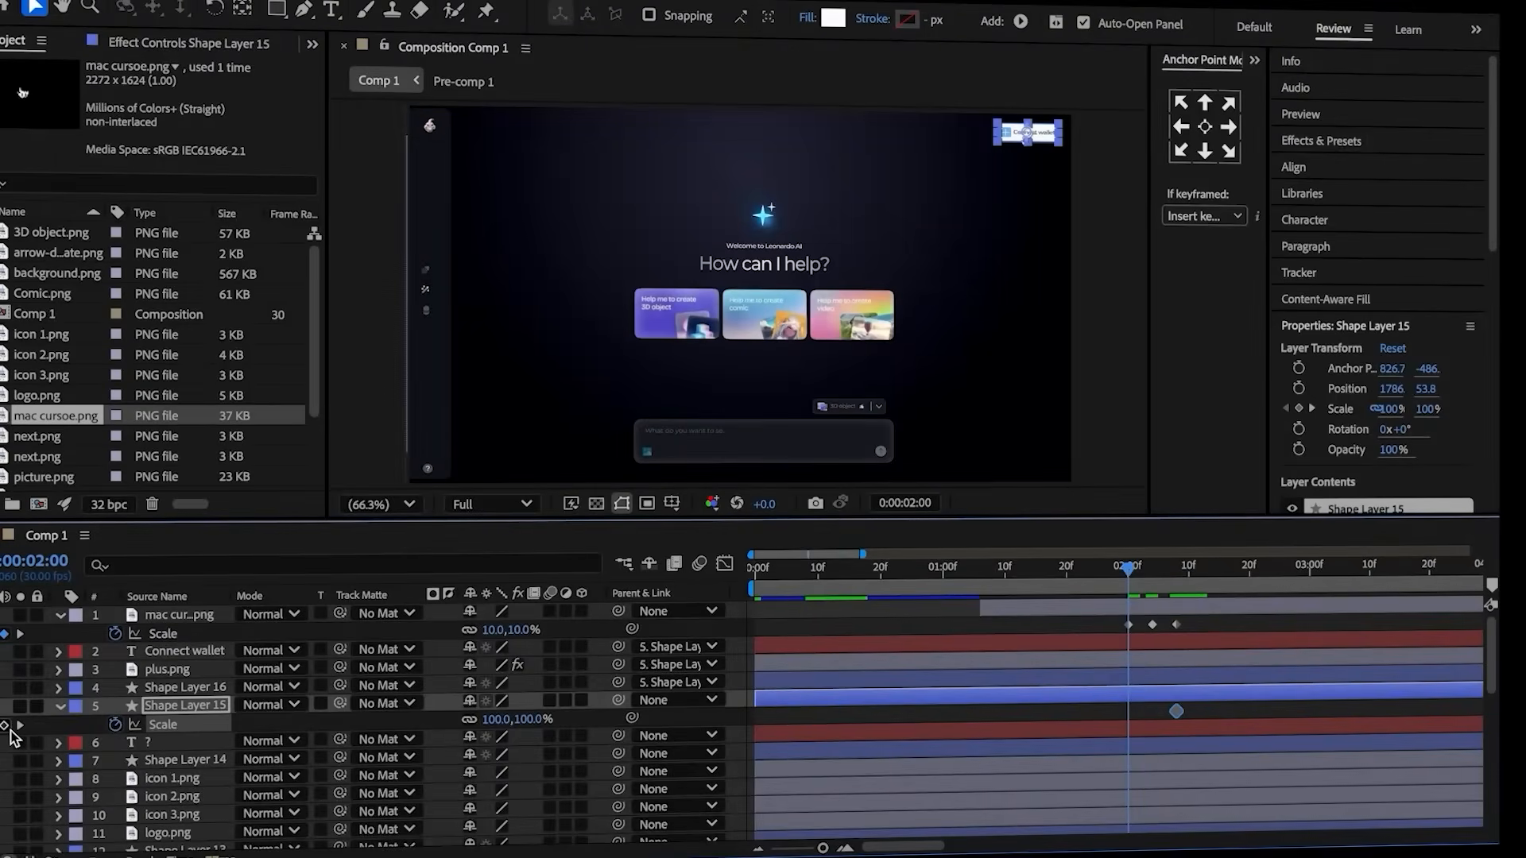
drag(1140, 563, 1153, 570)
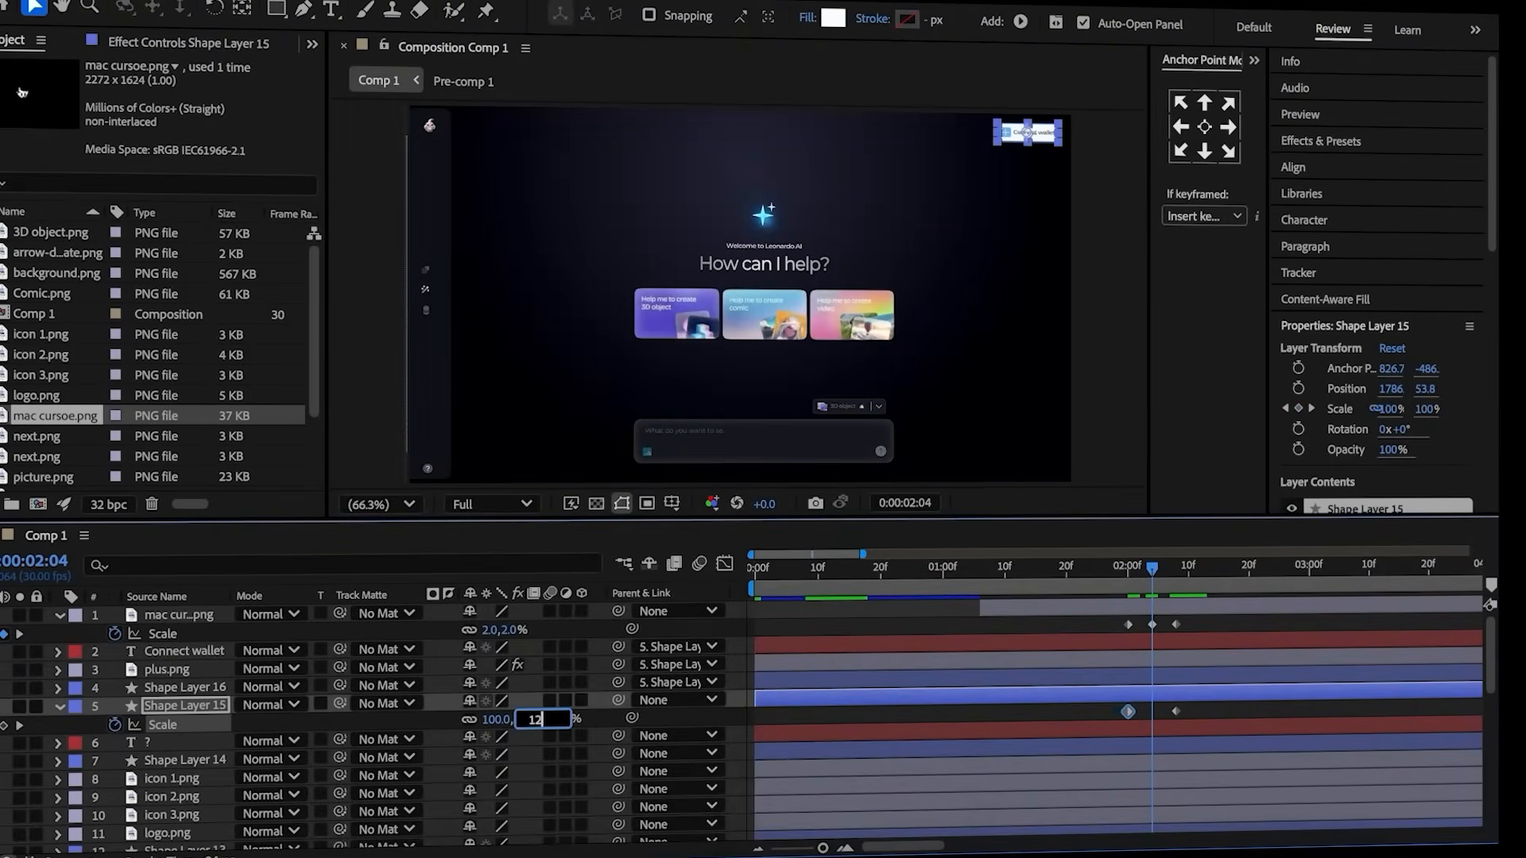
click(437, 723)
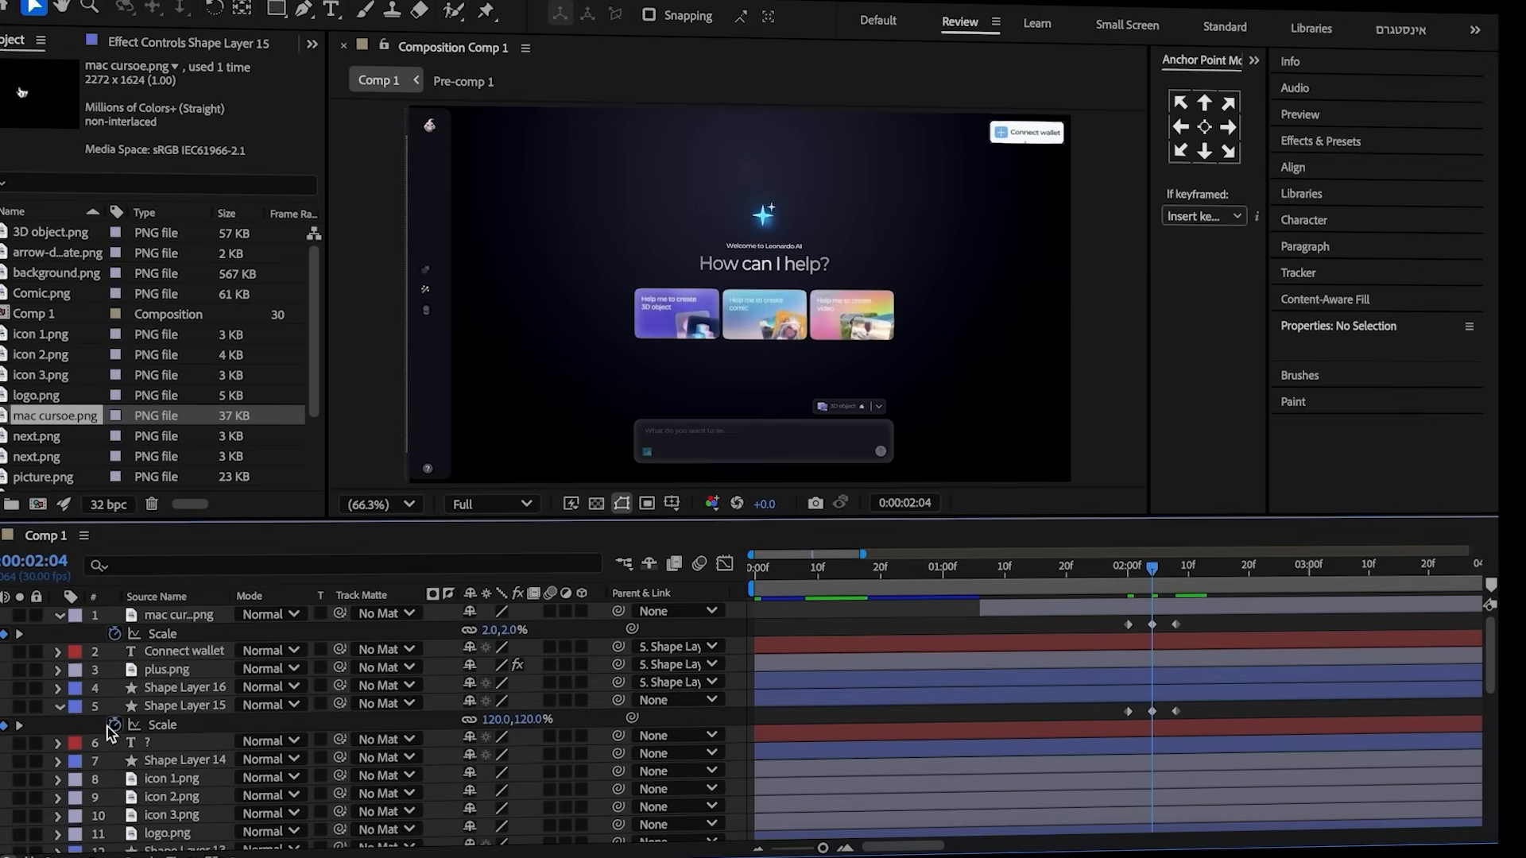
- Paste the bounce expression onto Shape Layer 15's scale and set amp to 0.1 and freq to 1
alt+click(114, 724)
key(super+v)
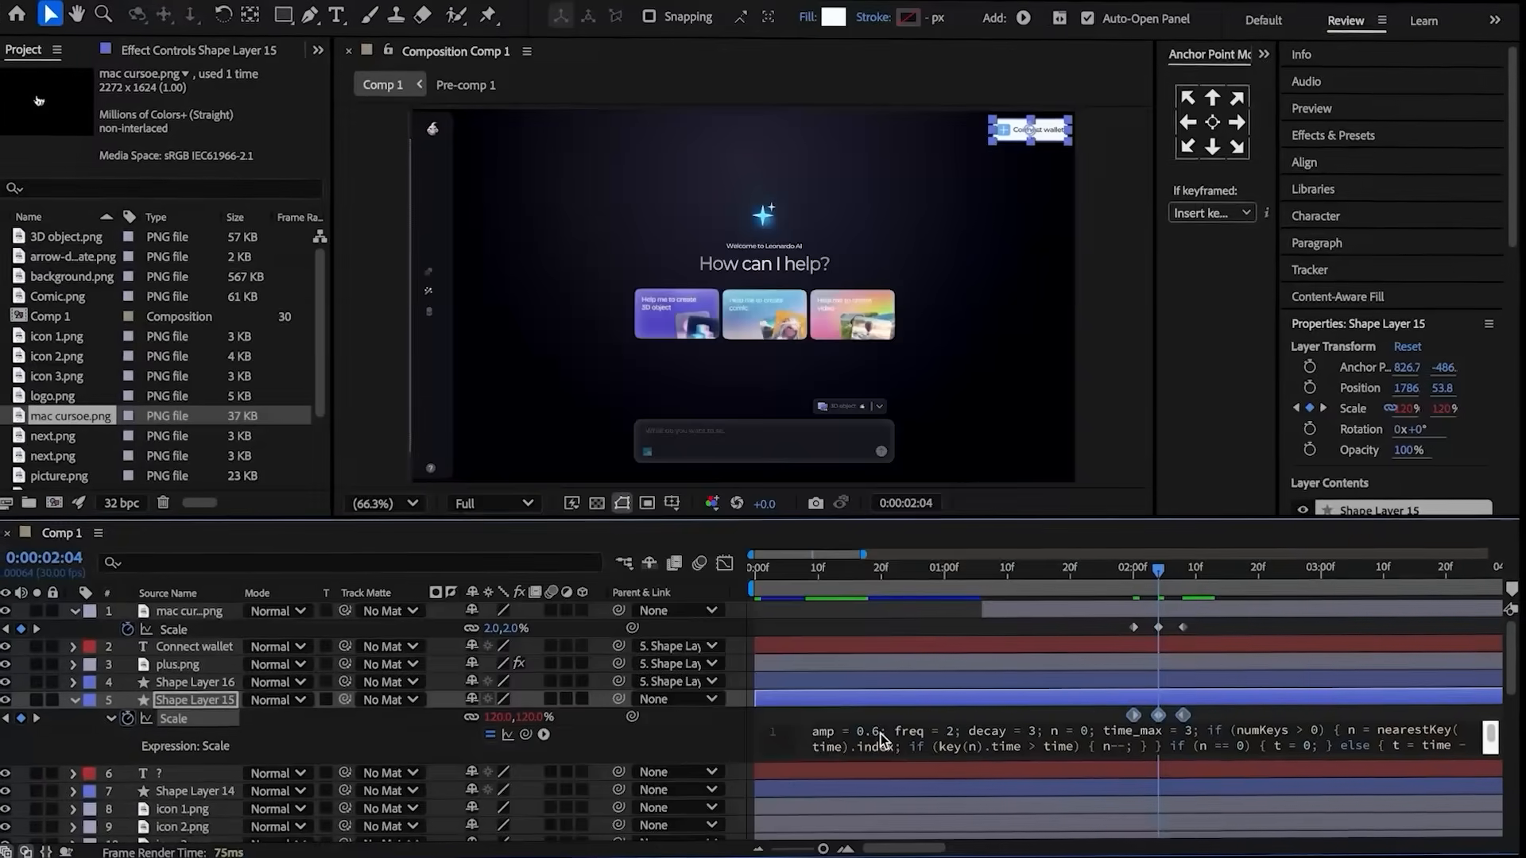
double_click(876, 731)
text(1)
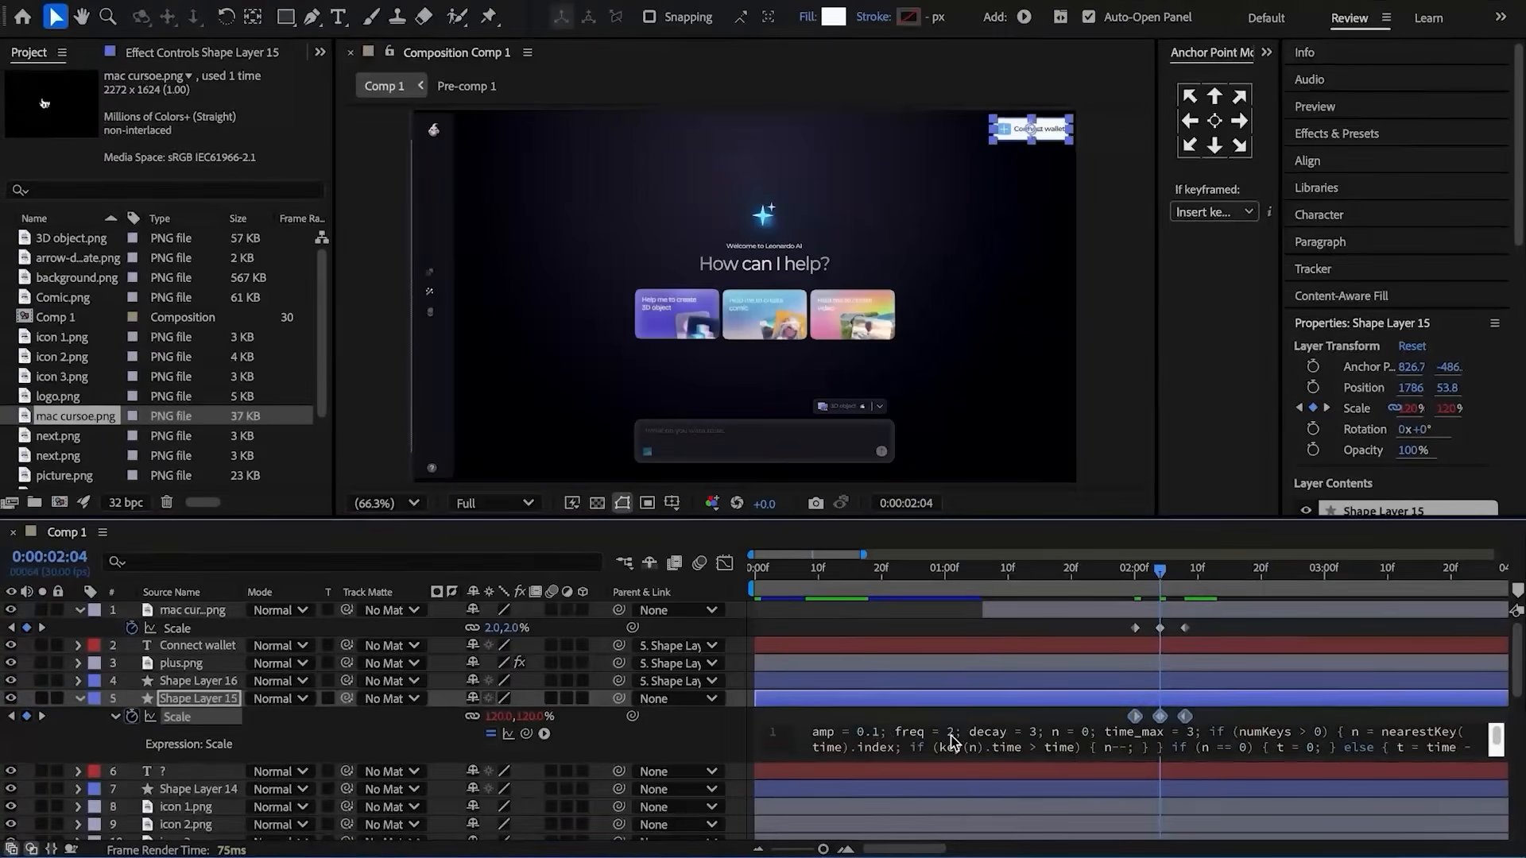
click(974, 714)
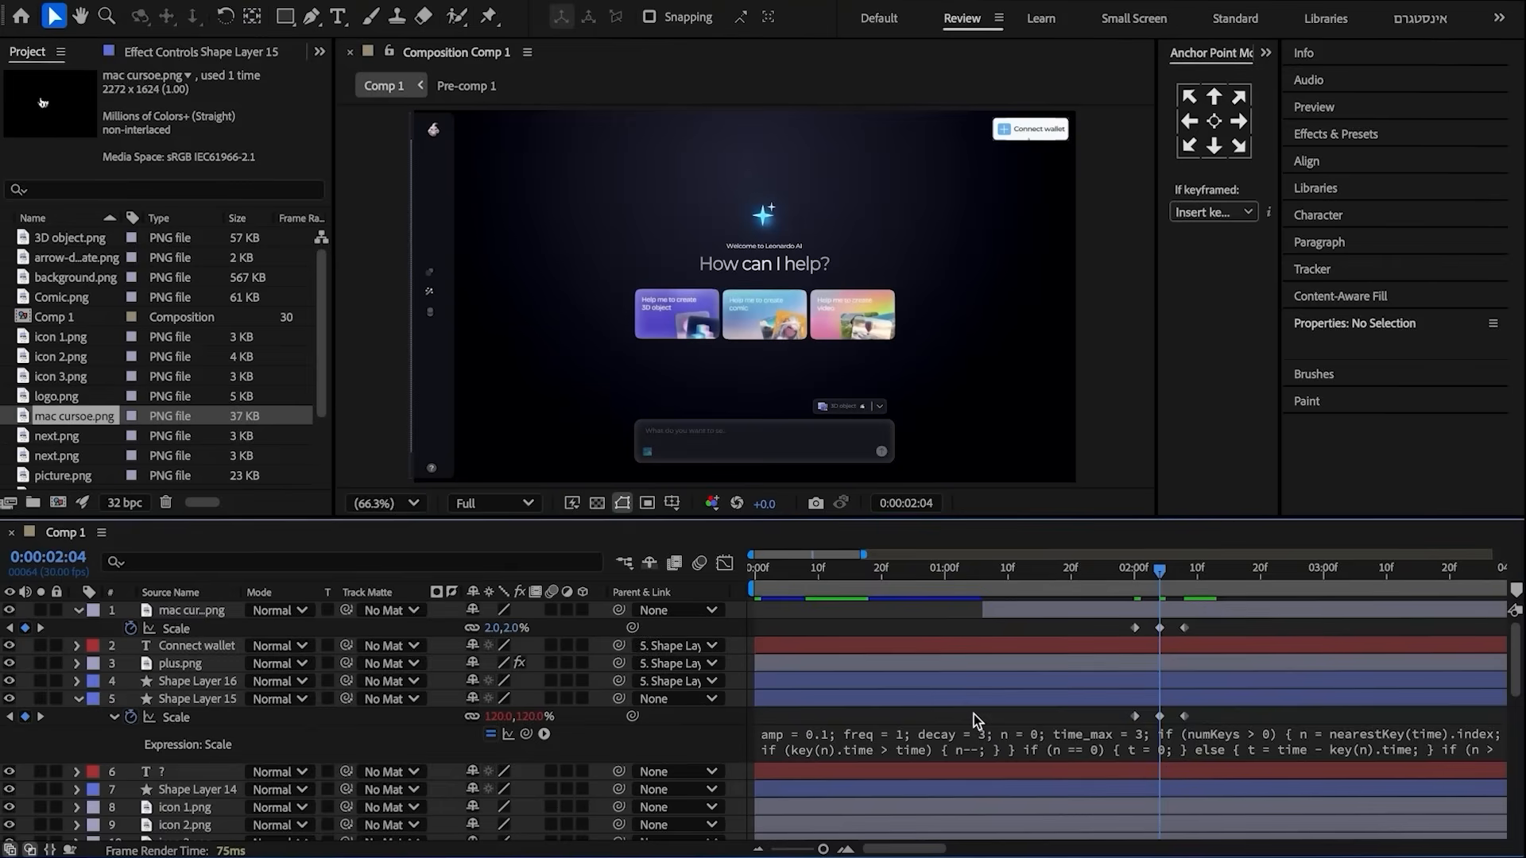
- Keyframe the mac cursoe.png layer's opacity from 0% at 0:00:01:06 up to full opacity over a few frames
drag(1160, 570, 984, 572)
click(993, 616)
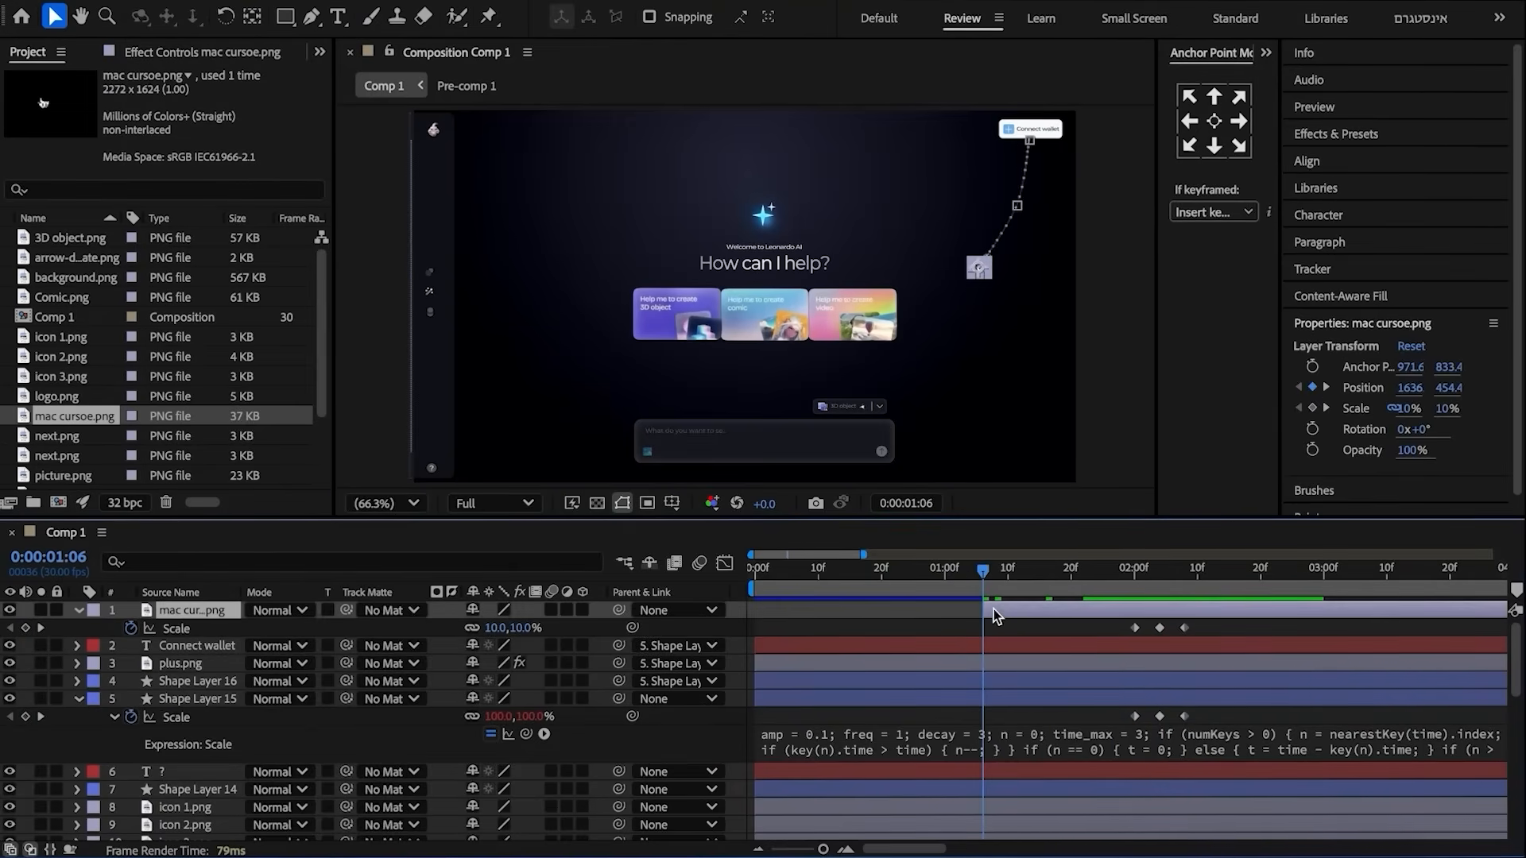
key(t)
click(132, 629)
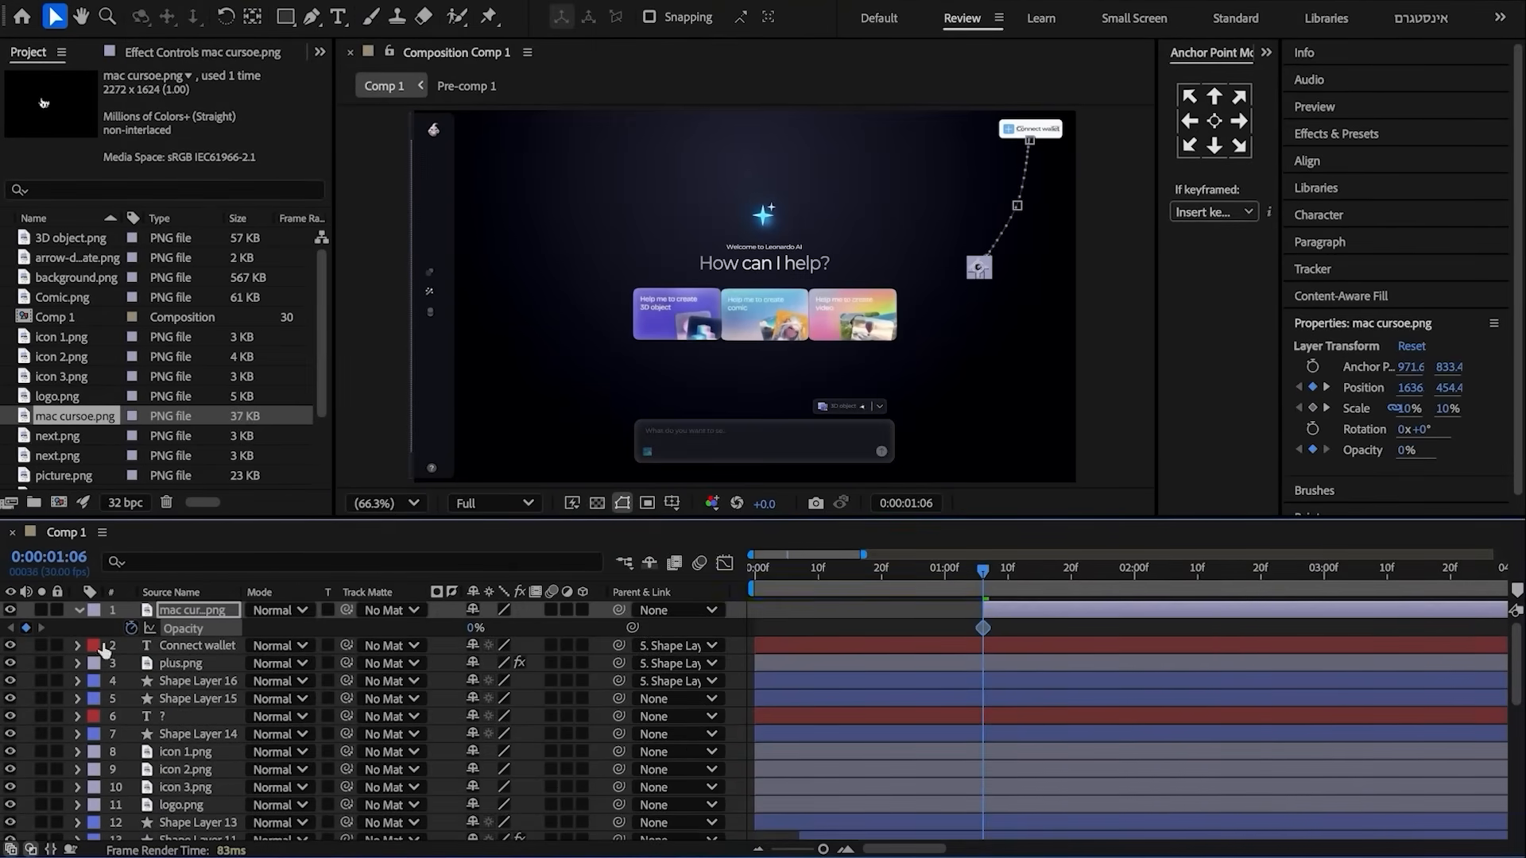
click(997, 570)
drag(558, 629, 1094, 581)
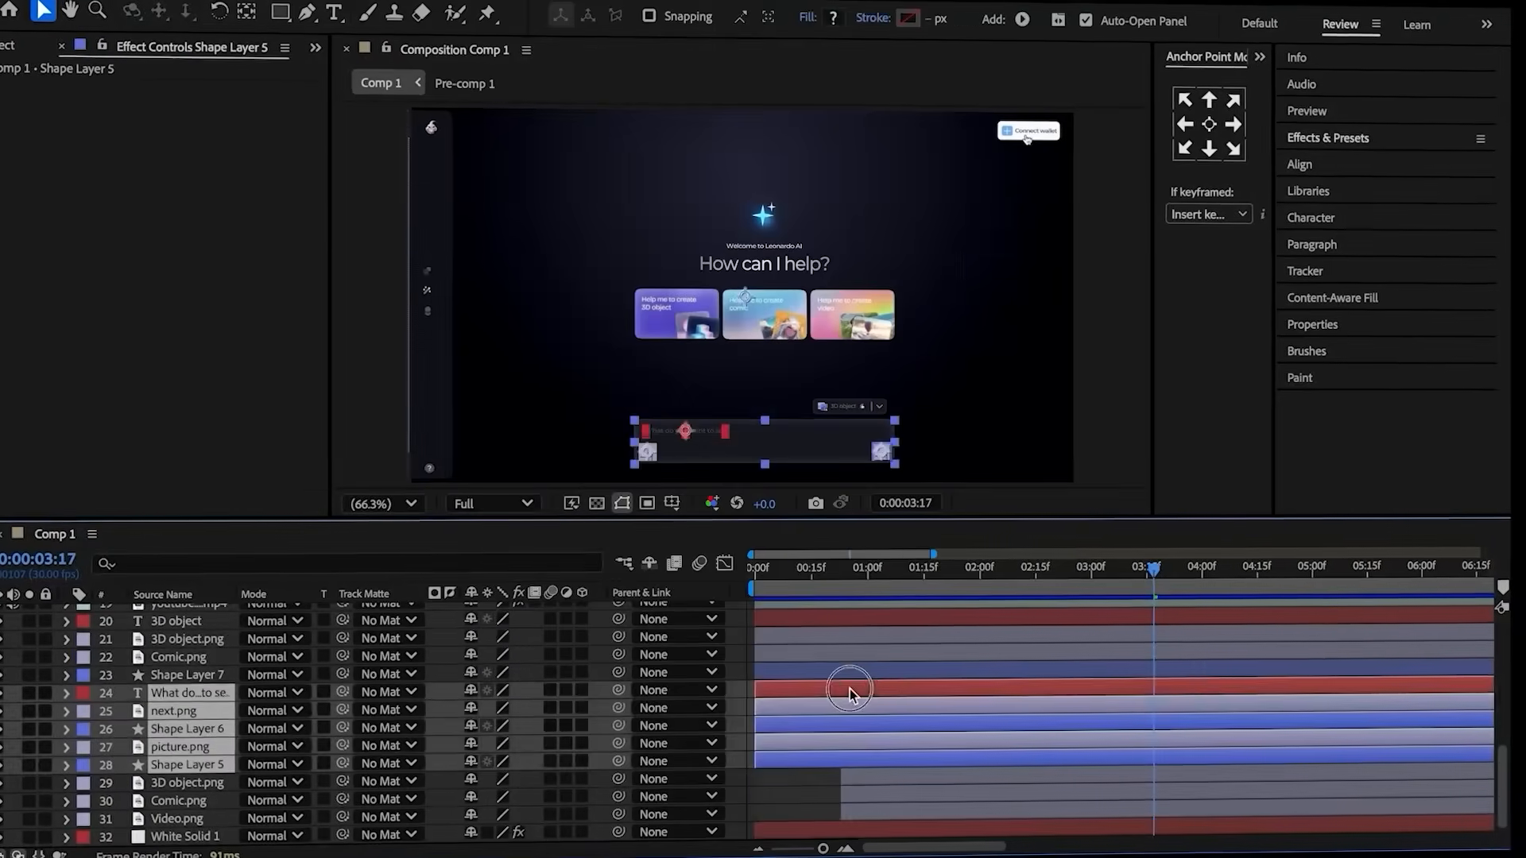
- Pre-compose the selected prompt box layers, from the What do you want text to Shape Layer 5, as Pre-comp 2 and label it red
right_click(852, 692)
click(914, 709)
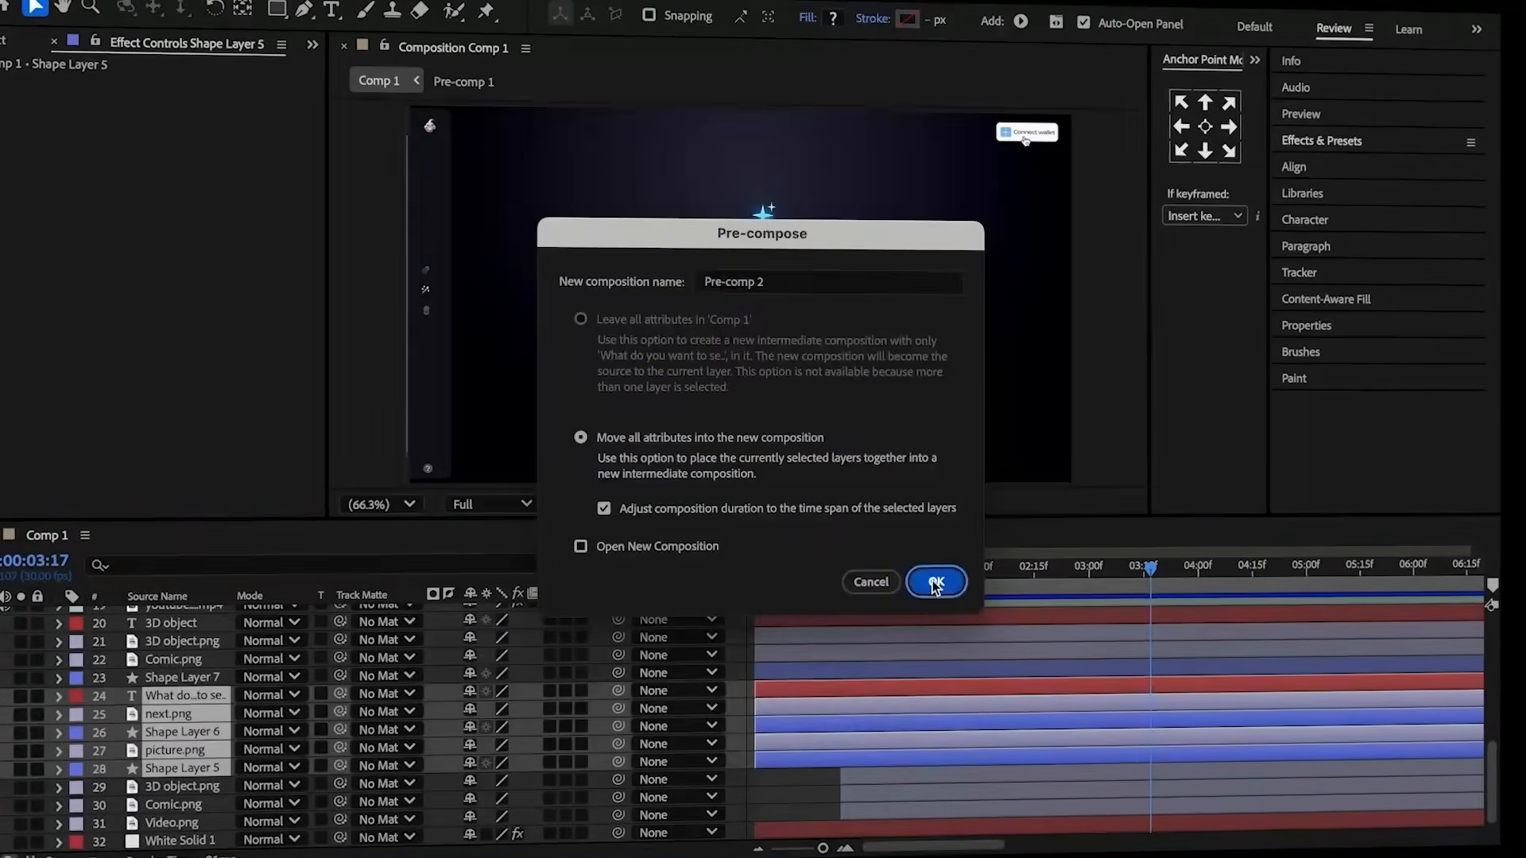
click(930, 579)
click(75, 769)
click(102, 453)
- Pre-compose the dropdown layers, from the down arrow image to Shape Layer 7, as Pre-comp 3 and label it yellow
drag(879, 743, 921, 655)
right_click(920, 654)
click(1004, 716)
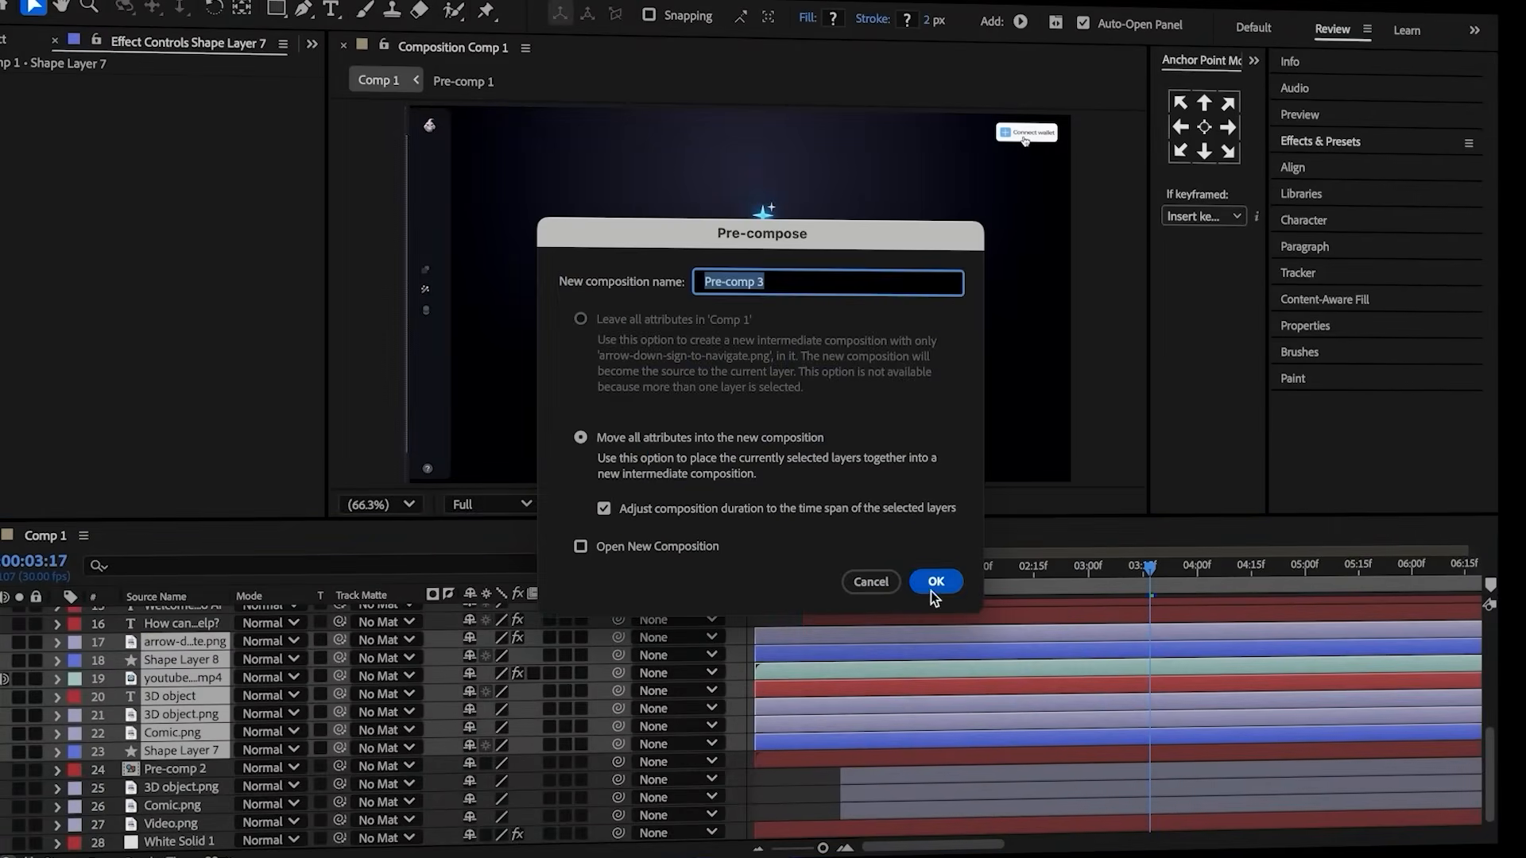
click(931, 588)
click(76, 750)
click(120, 485)
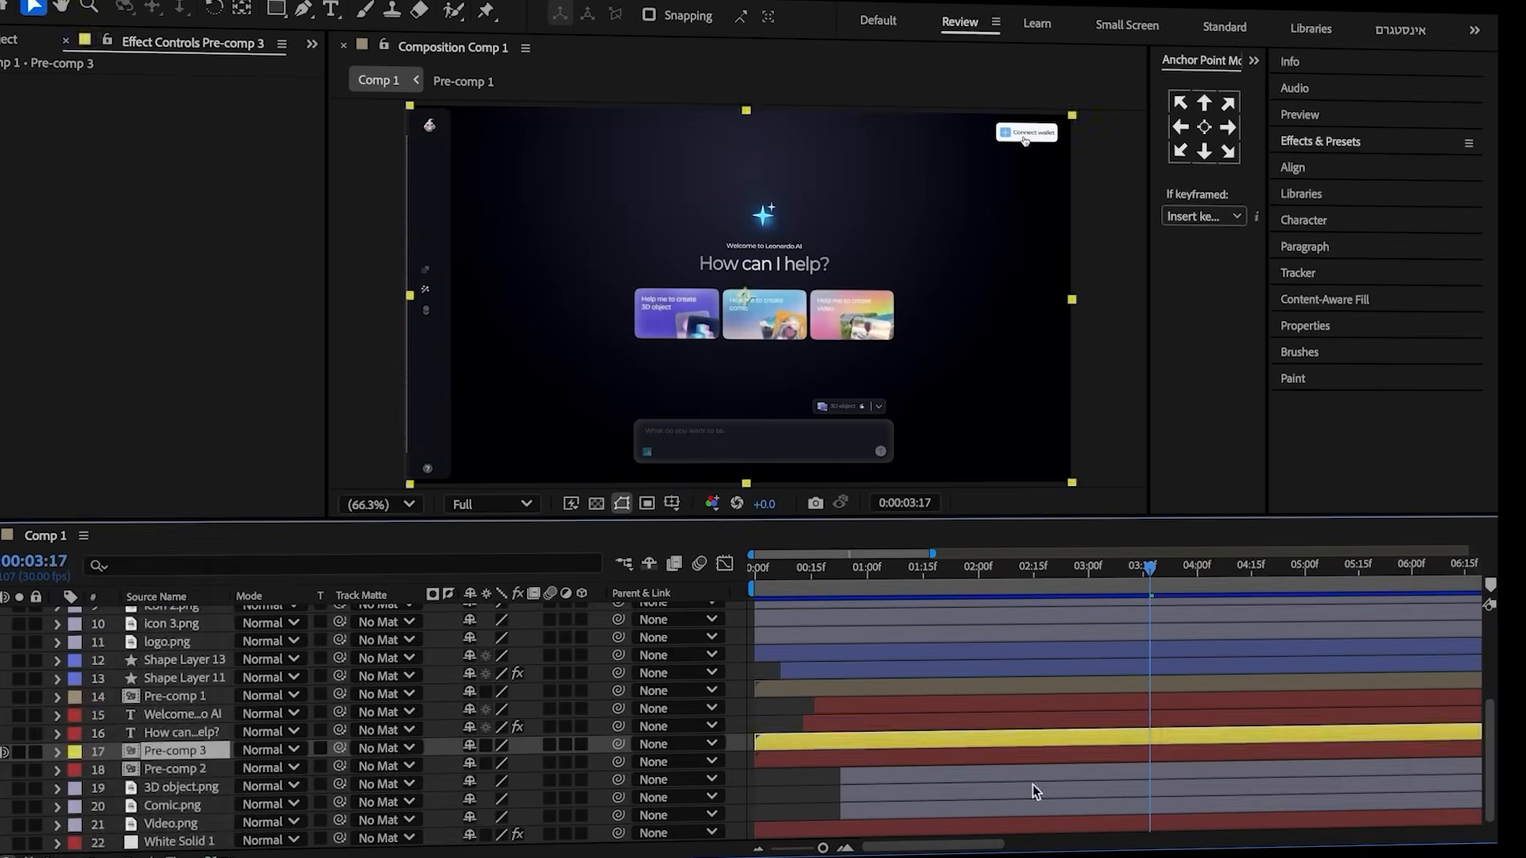
- Pre-compose the sidebar layers, from the ? text to Shape Layer 13, as Pre-comp 4 and label it aqua
scroll(1032, 790, up, 3)
drag(1032, 790, 899, 684)
right_click(897, 685)
click(1003, 710)
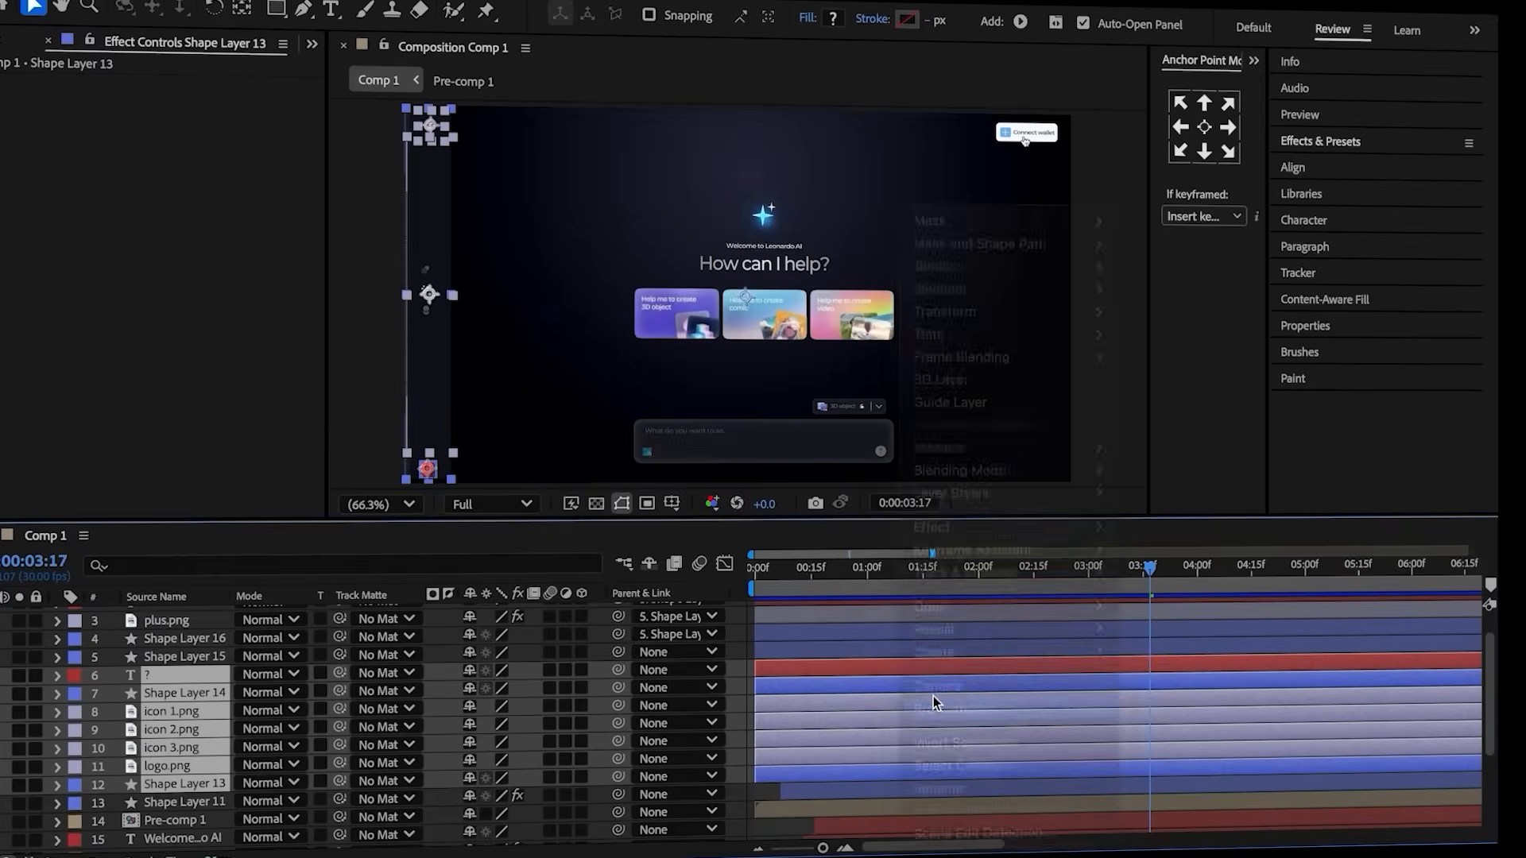
click(936, 583)
click(75, 675)
click(123, 506)
- Pre-compose the wallet button layers, from the Connect wallet text to Shape Layer 15, as Pre-comp 5 and label it pink
scroll(850, 683, up, 2)
click(873, 684)
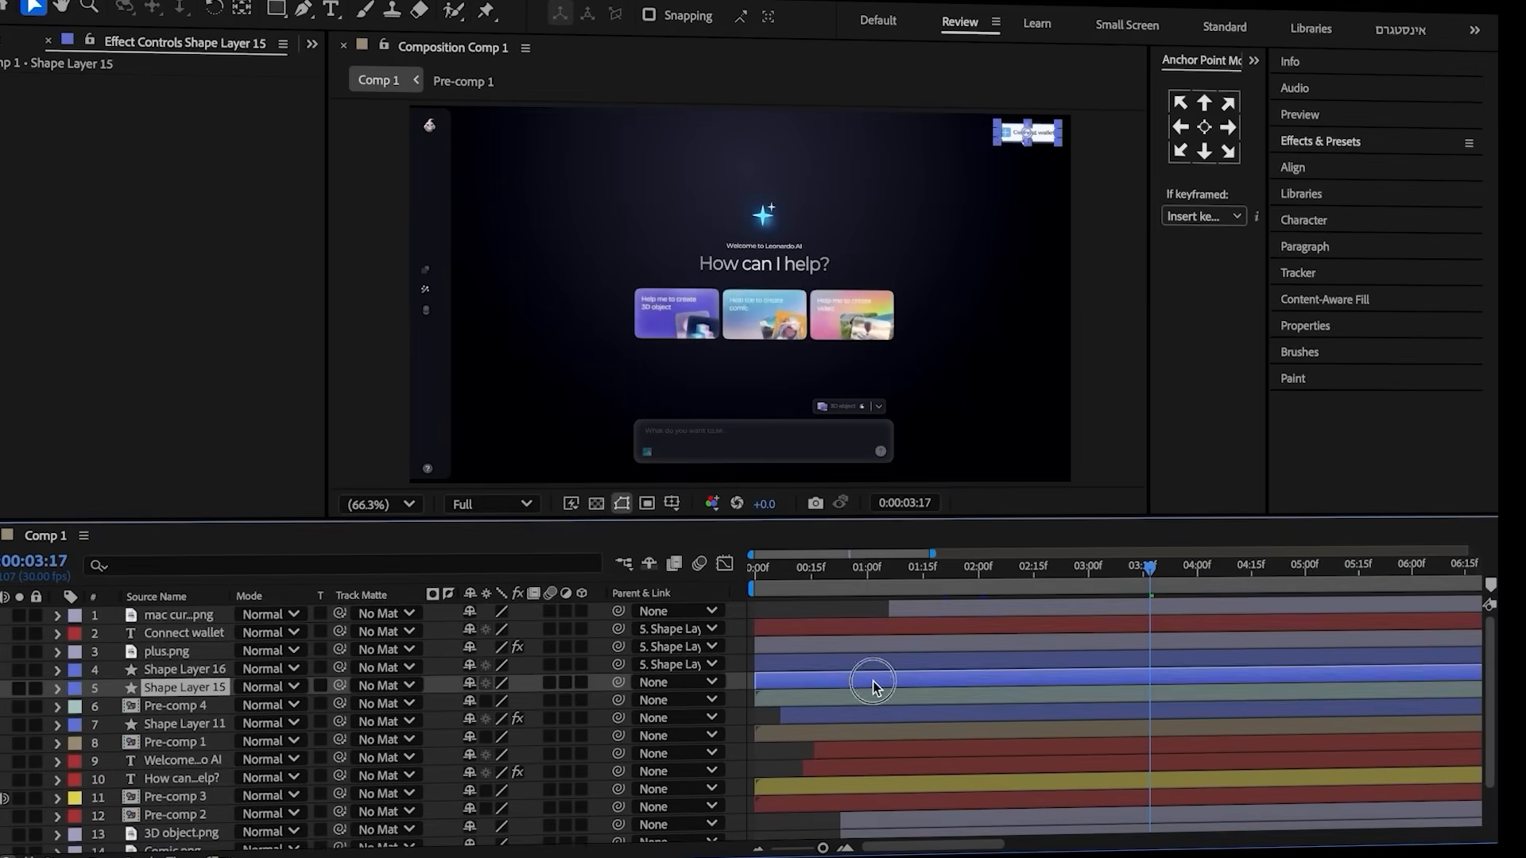
shift+click(880, 663)
shift+click(886, 646)
shift+click(892, 633)
right_click(892, 636)
click(922, 697)
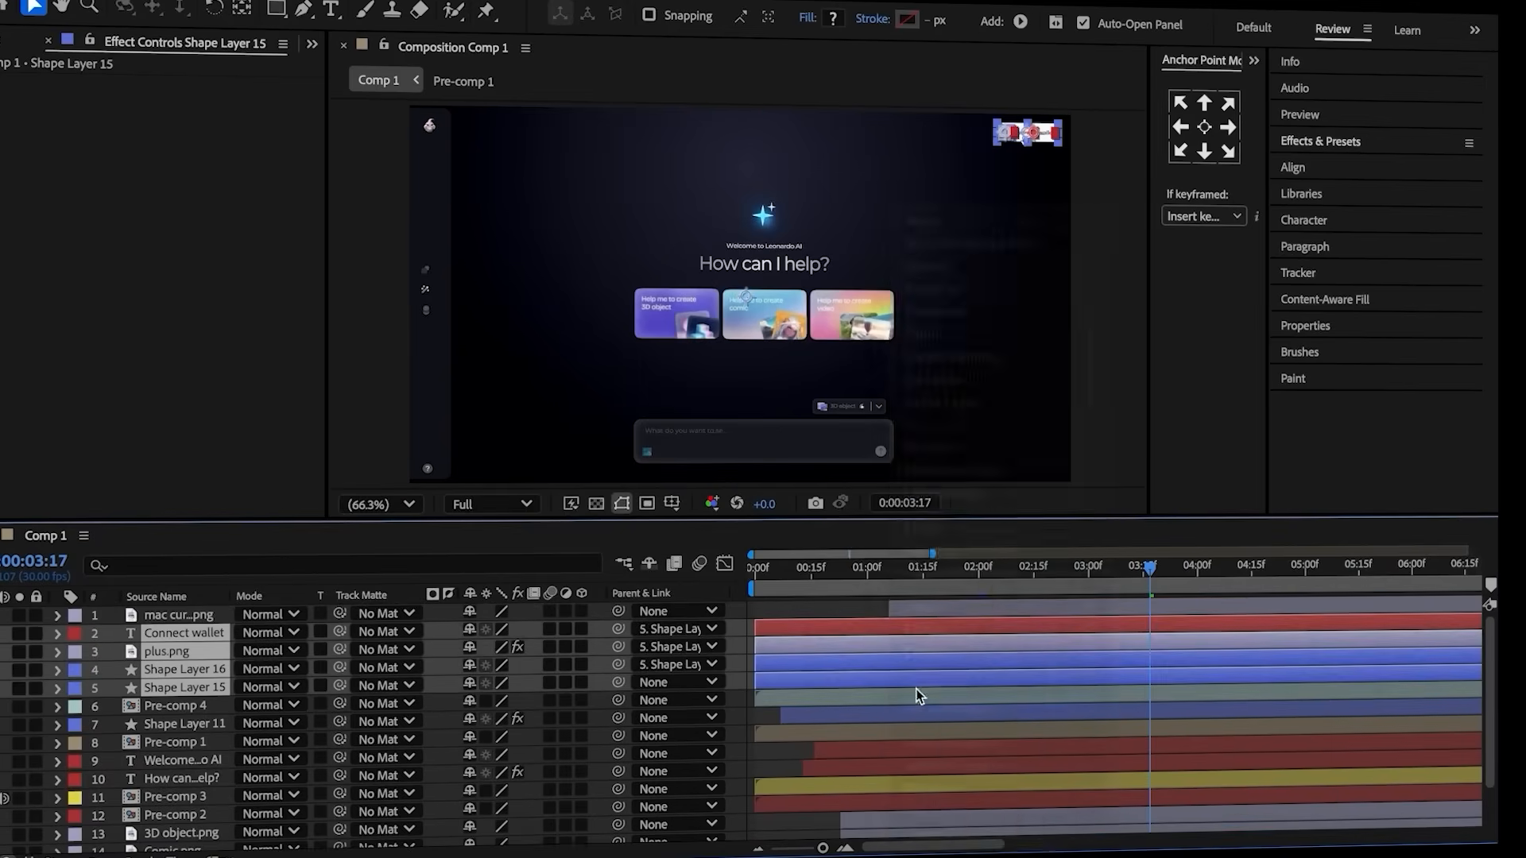
click(932, 583)
click(75, 634)
click(158, 532)
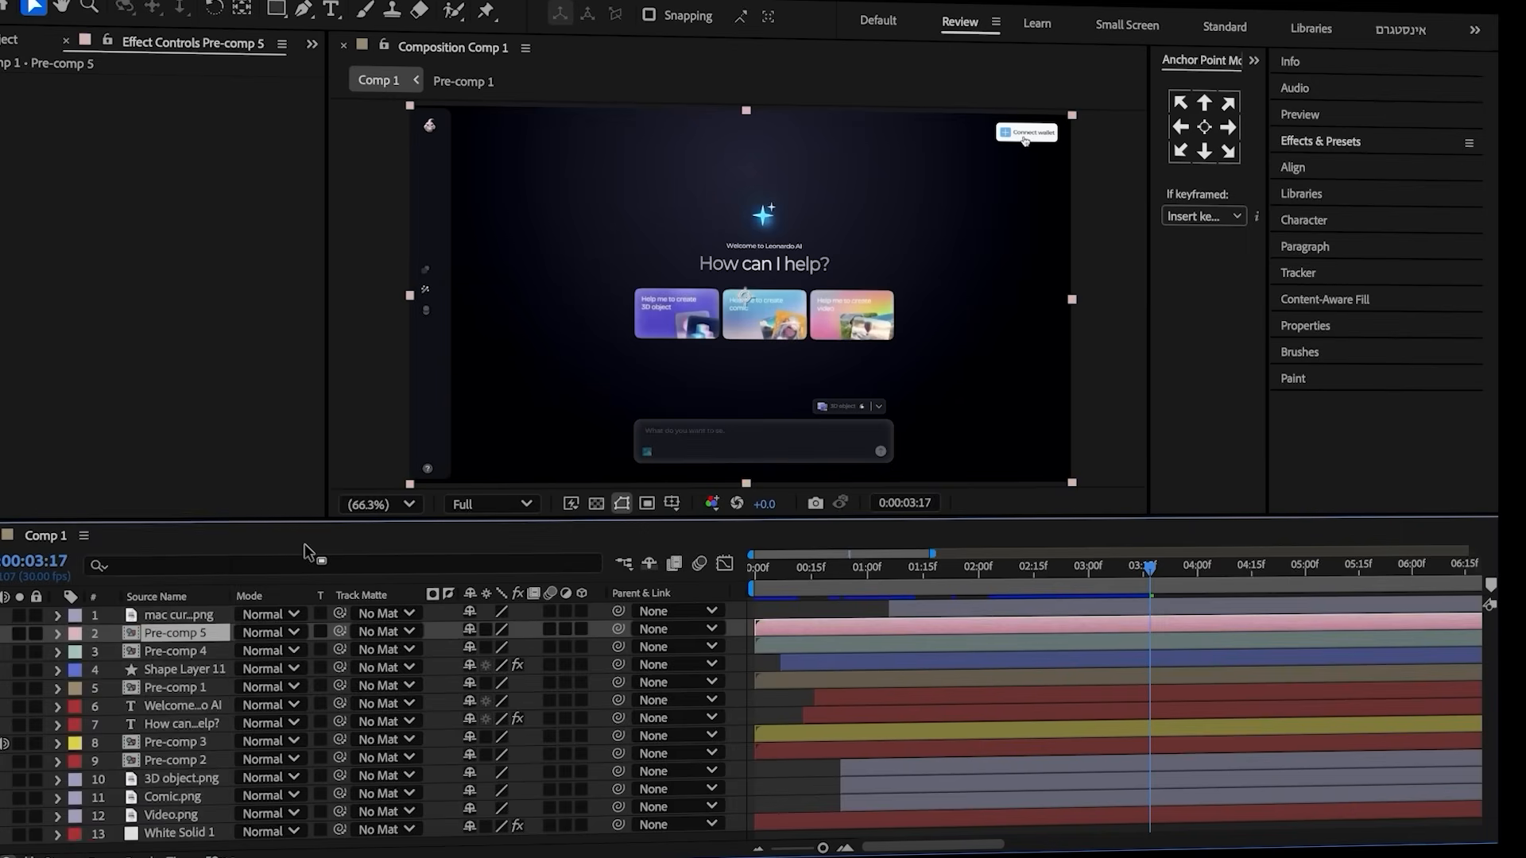
- Add an adjustment layer directly above Shape Layer 11 and apply Gaussian Blur to it
click(181, 670)
right_click(19, 849)
mouse_move(119, 590)
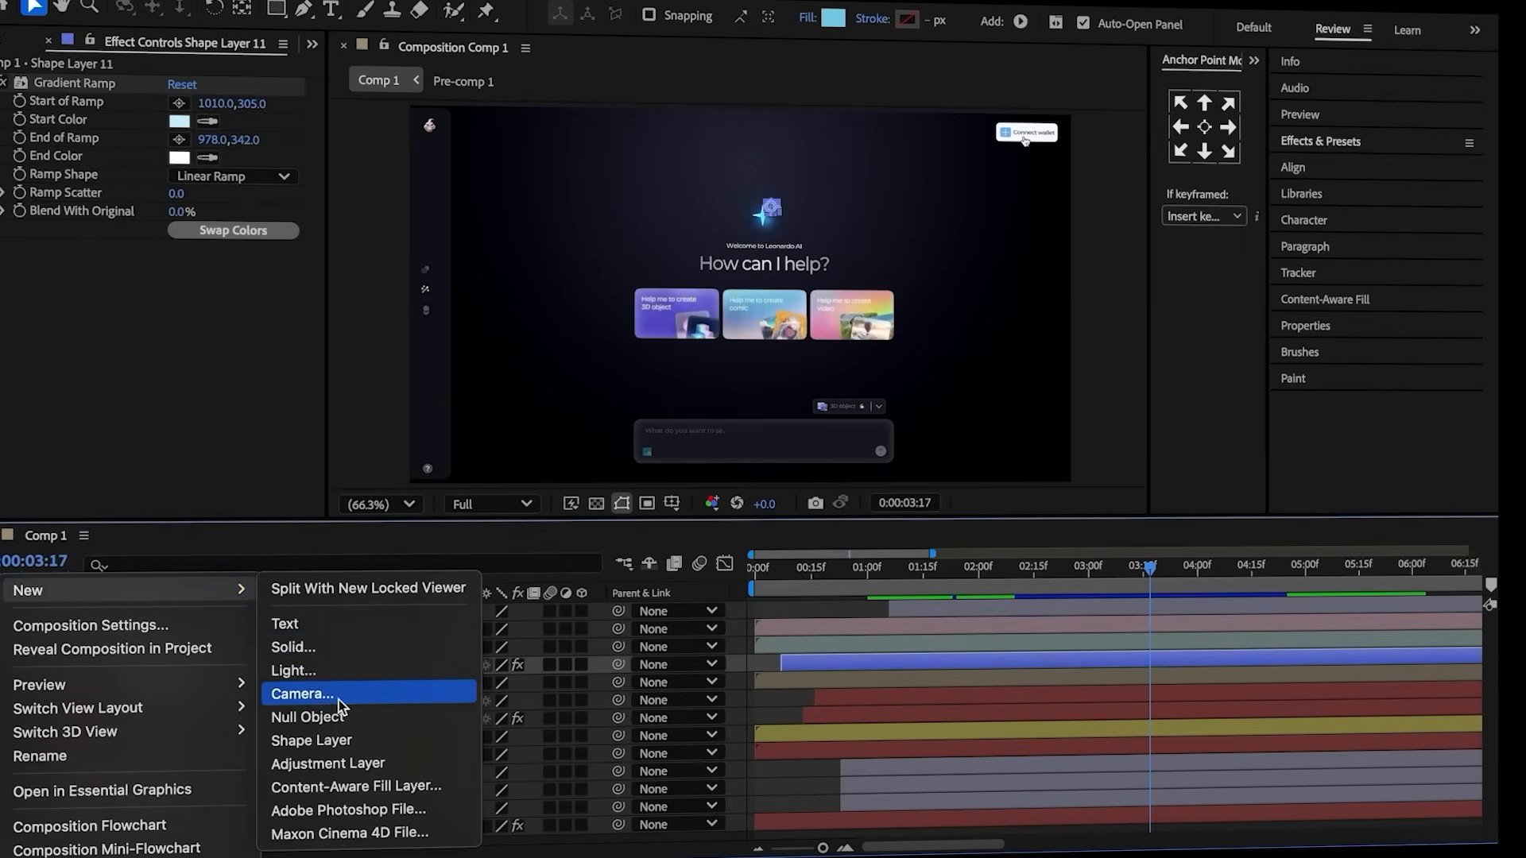
click(347, 764)
click(1321, 142)
click(1361, 163)
text(gaus)
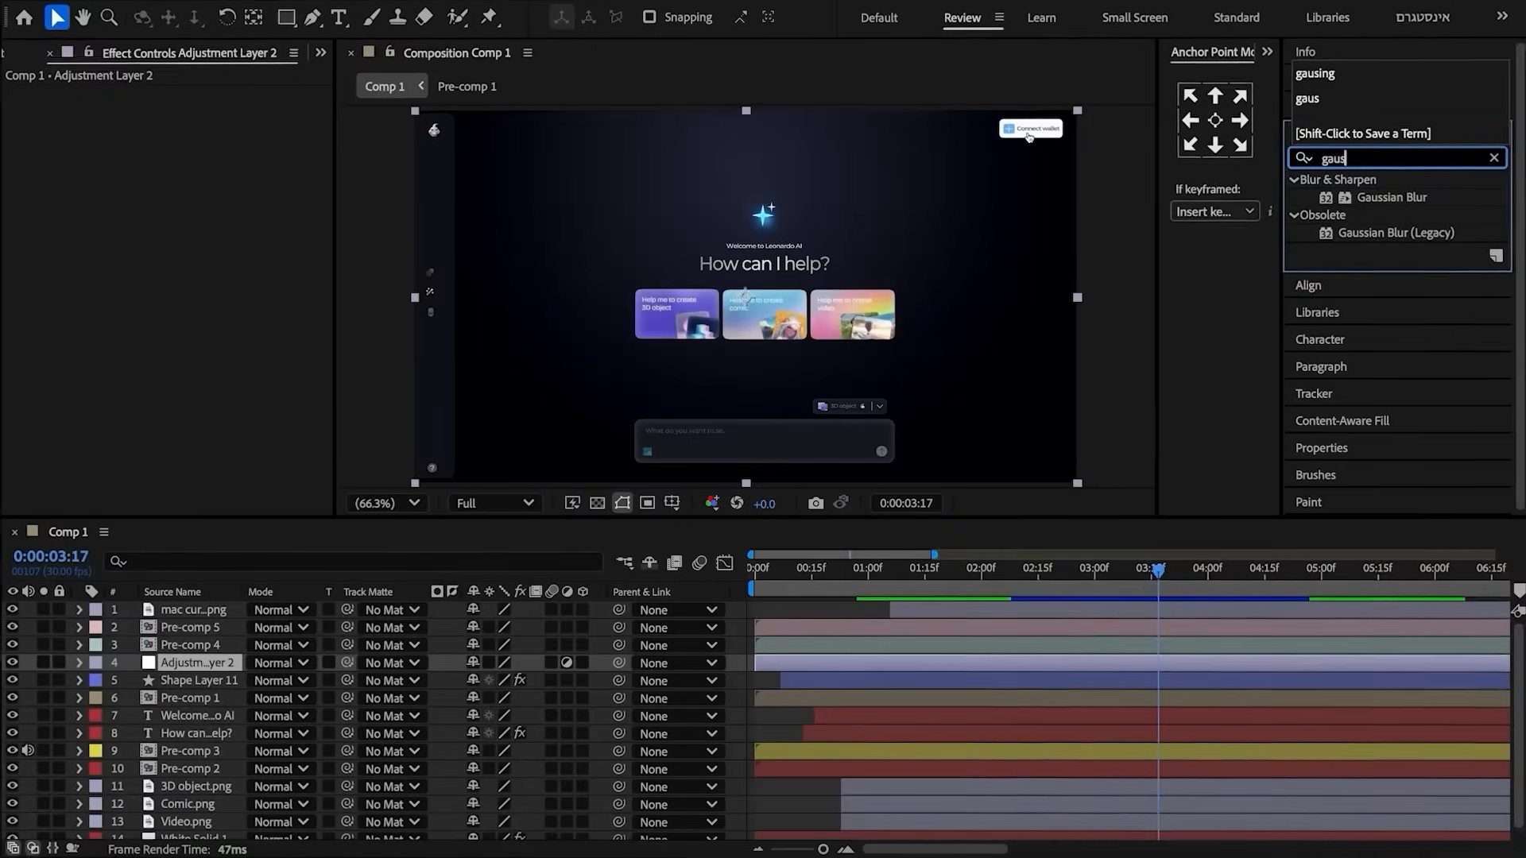
double_click(1391, 197)
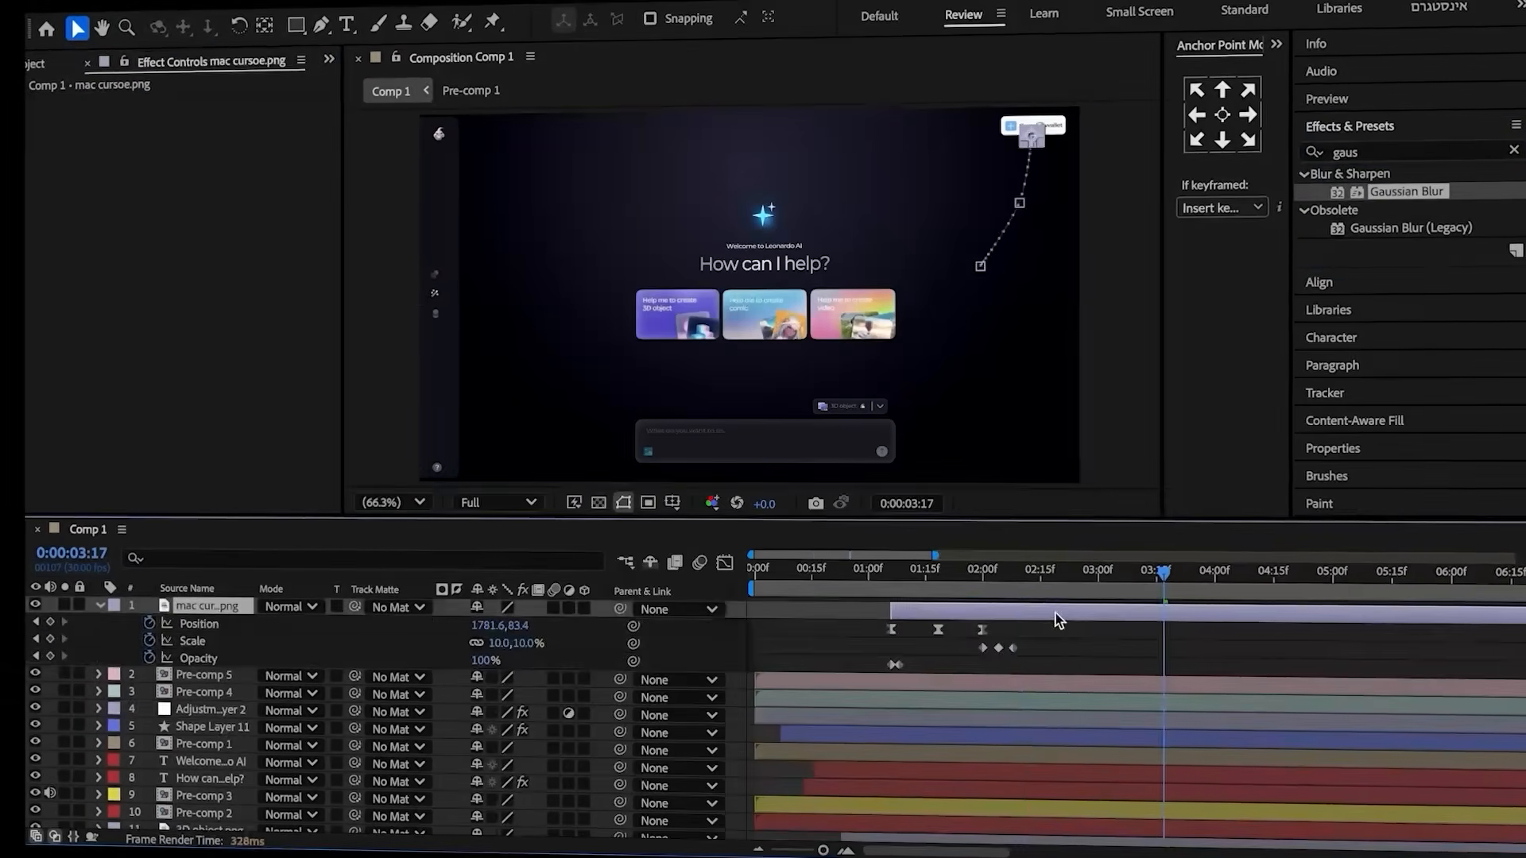
- Keyframe the adjustment layer's Gaussian Blur blurriness from 0 at 0:00:02:04 to 20 at 0:00:02:08
click(1005, 576)
drag(1006, 579, 1001, 581)
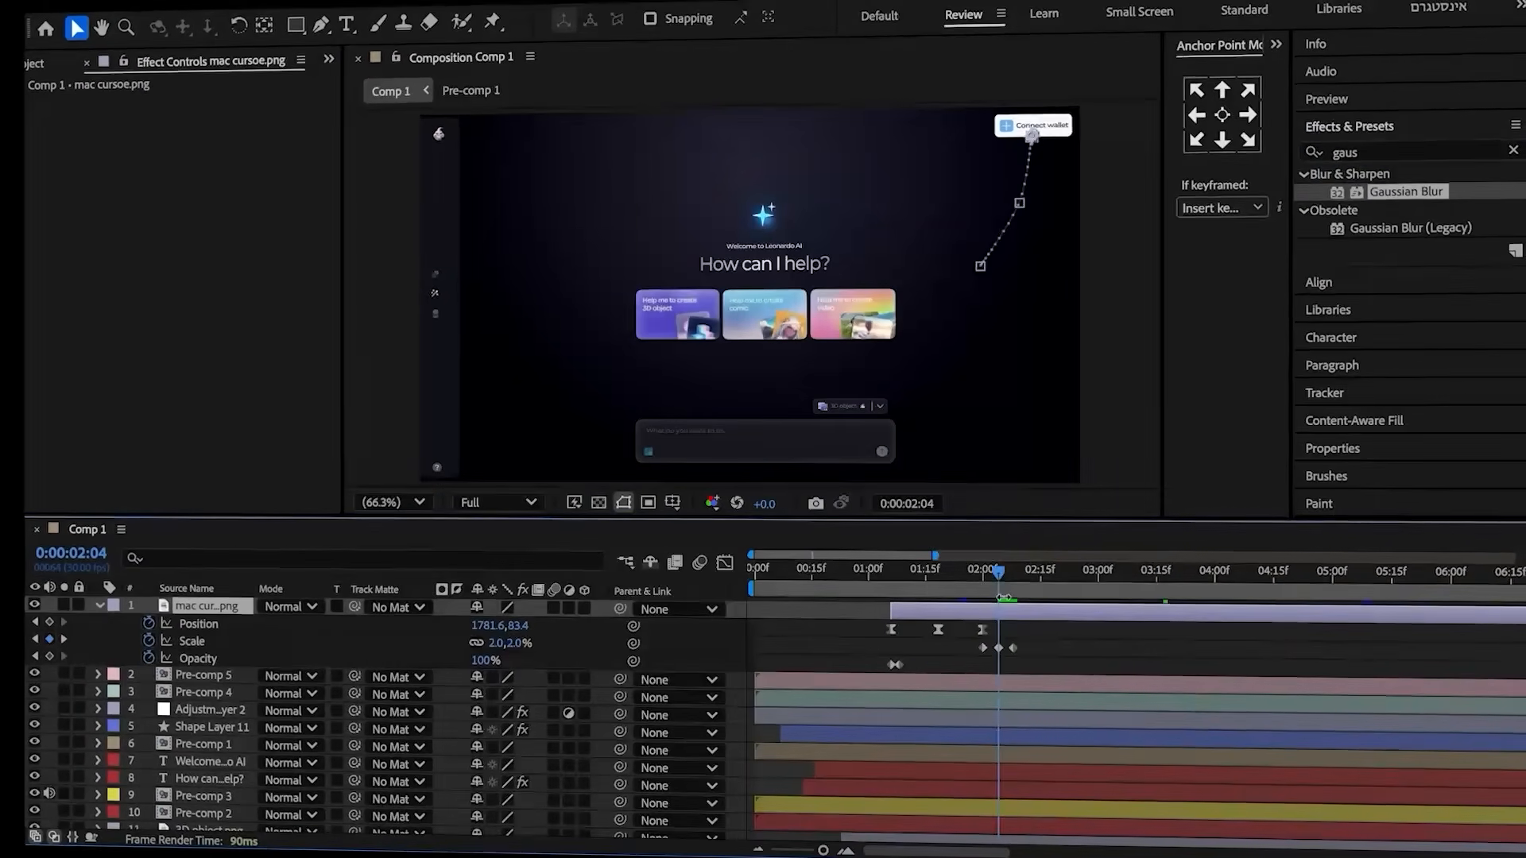
click(920, 714)
click(40, 110)
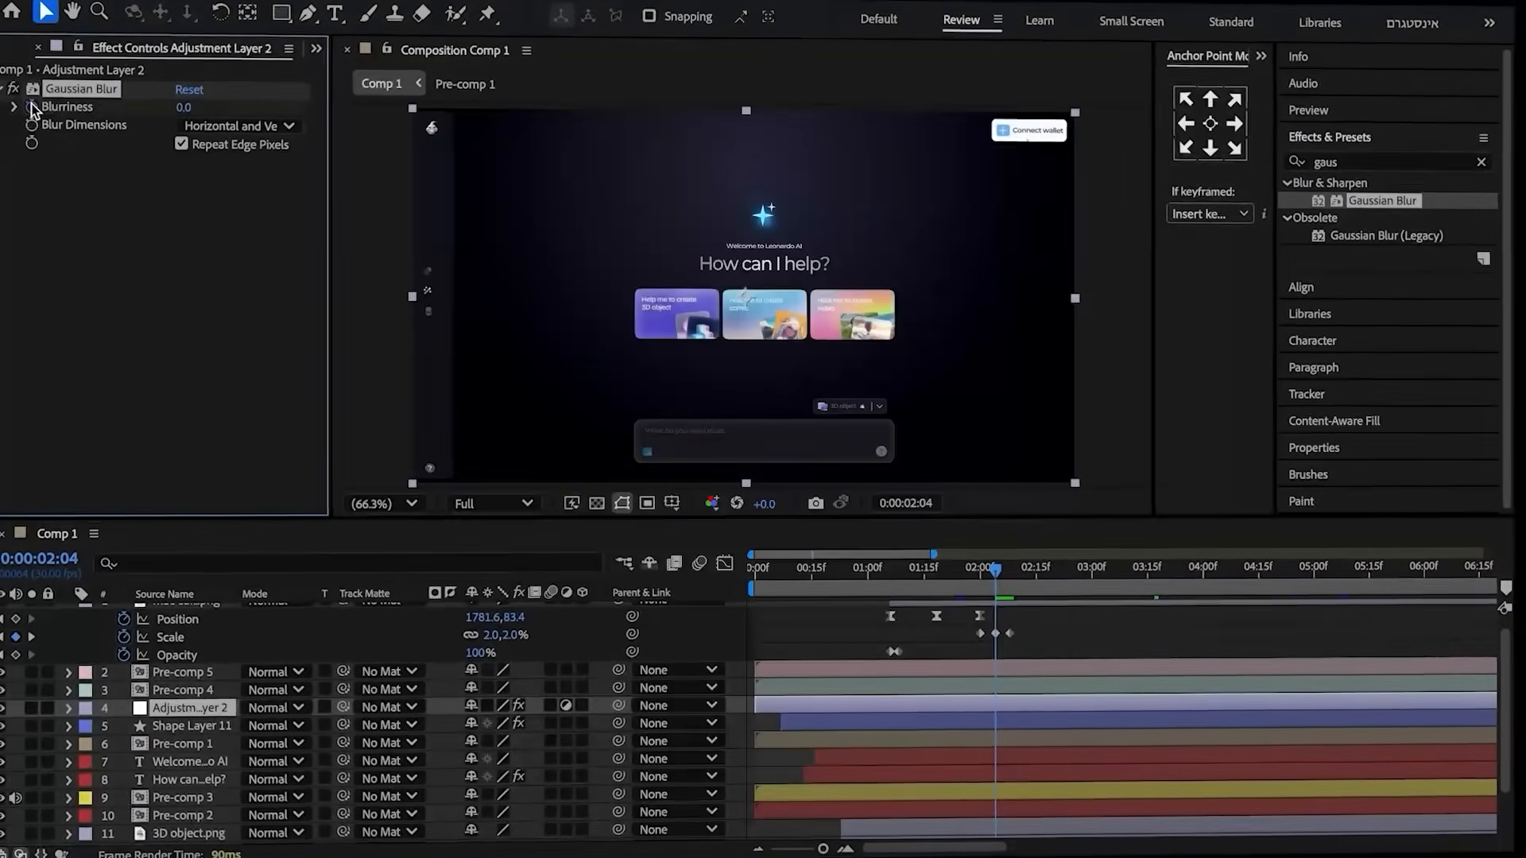
drag(999, 576, 1009, 572)
click(176, 104)
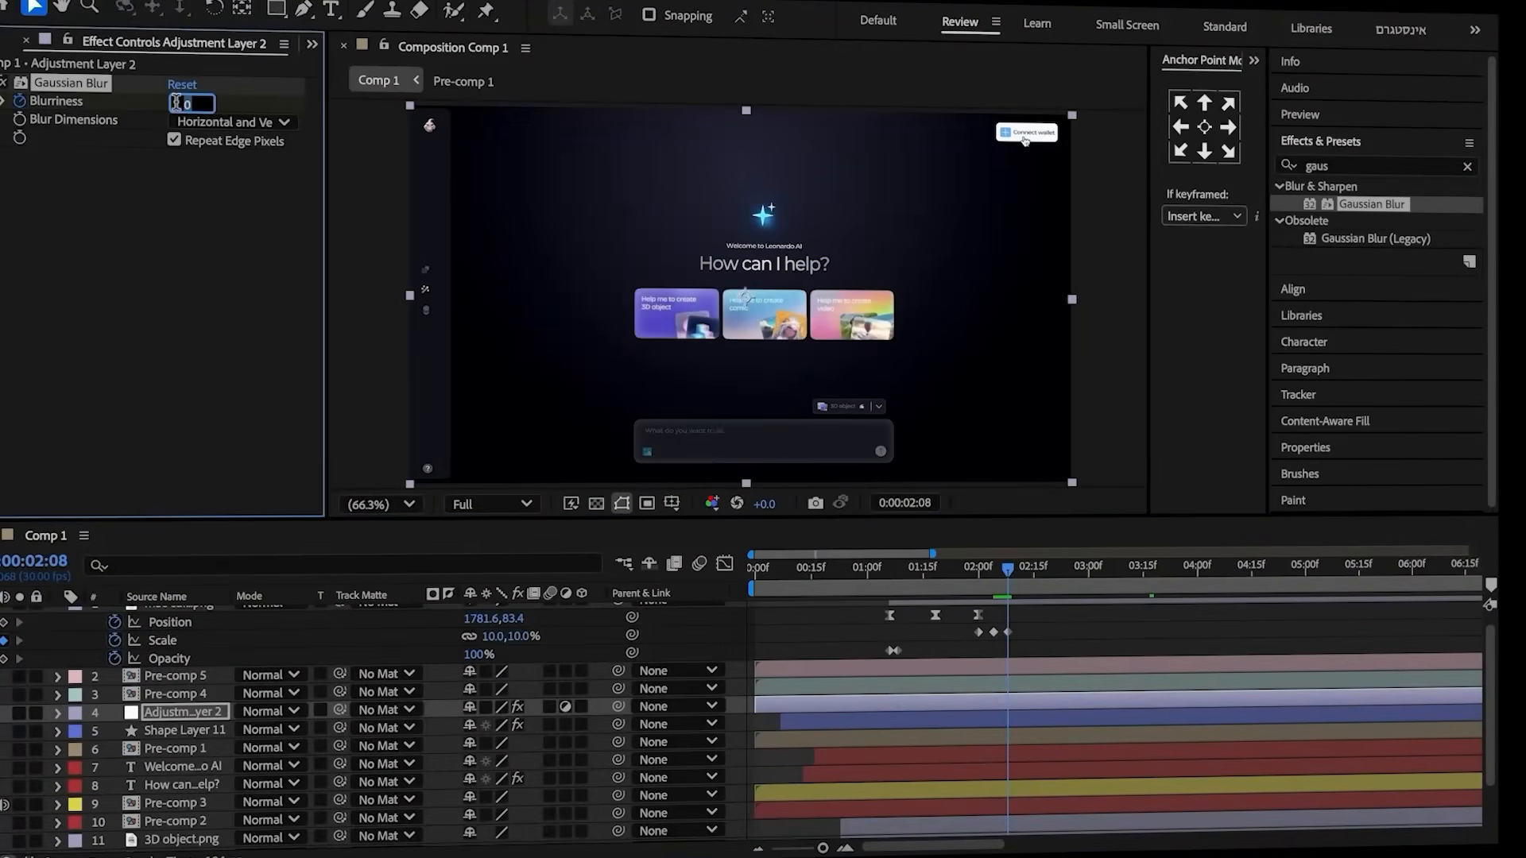
text(20)
key(Return)
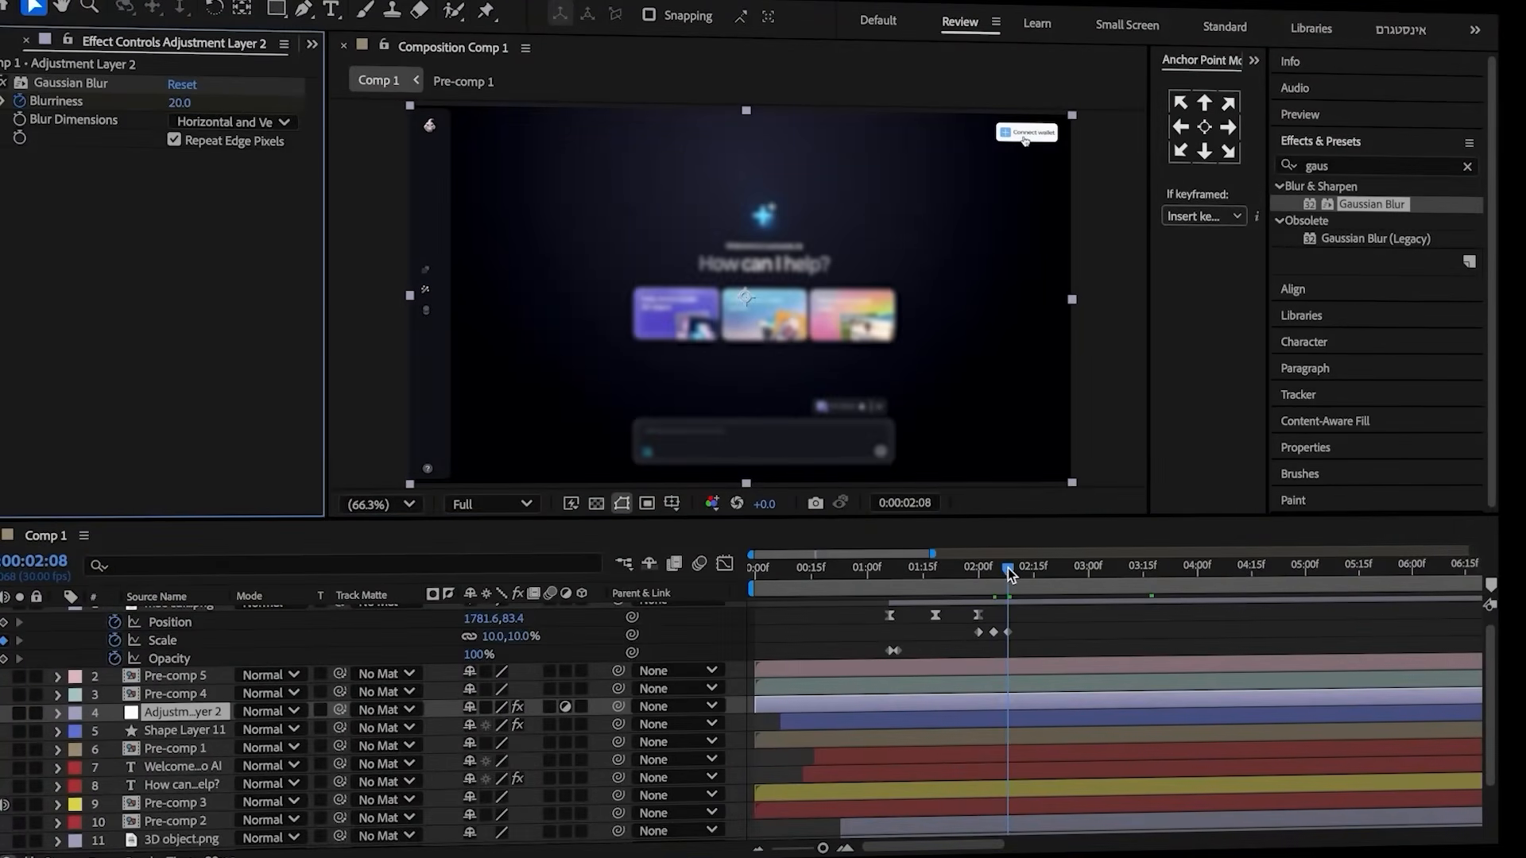
- Split the blur adjustment layer at 0:00:02:04 and delete the part before that time
drag(1008, 574, 999, 573)
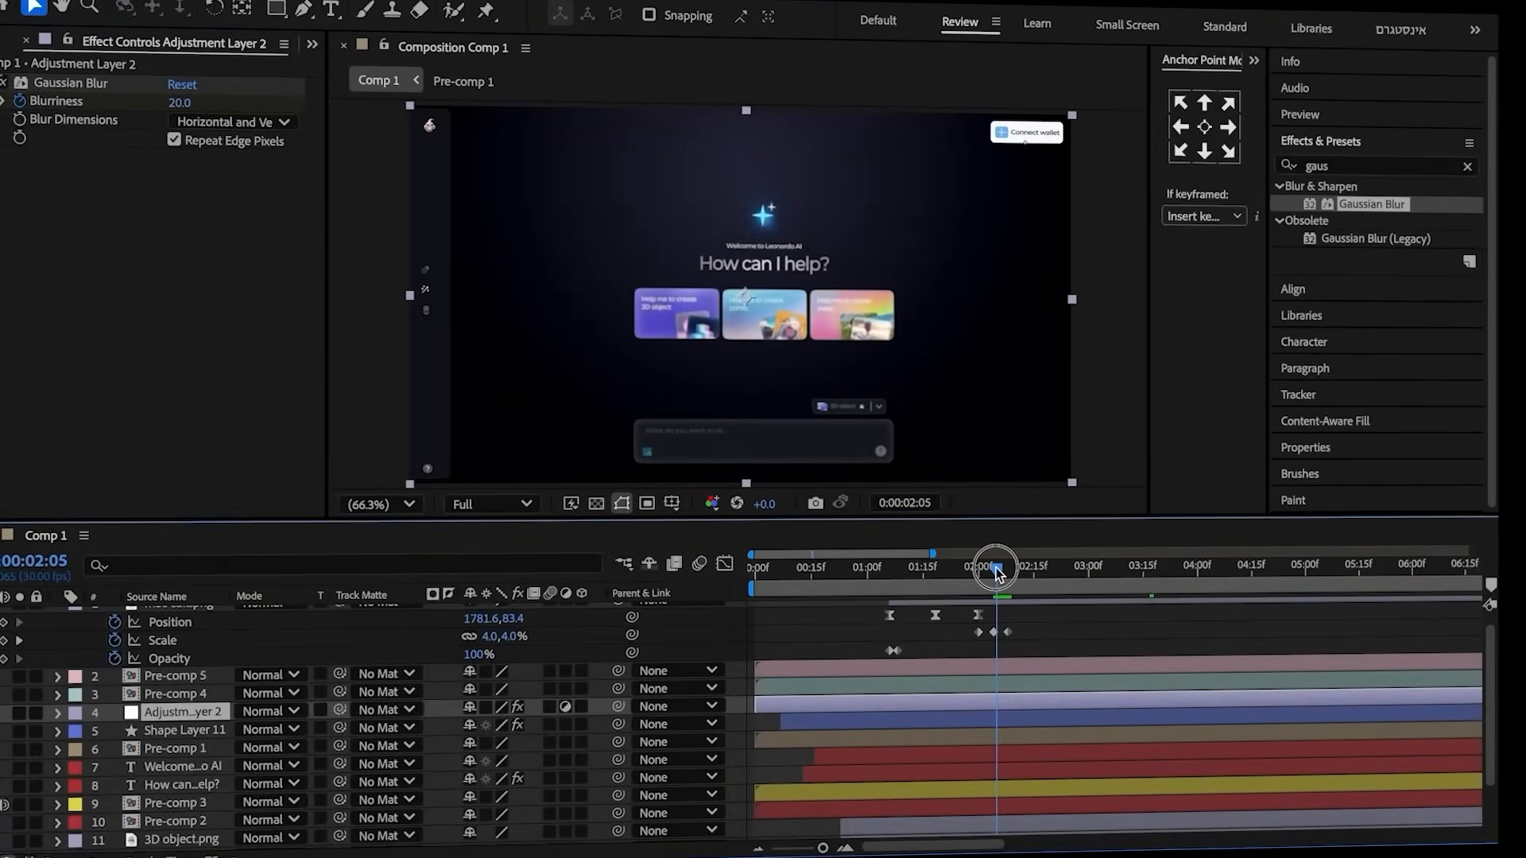
key(super+shift+d)
click(980, 724)
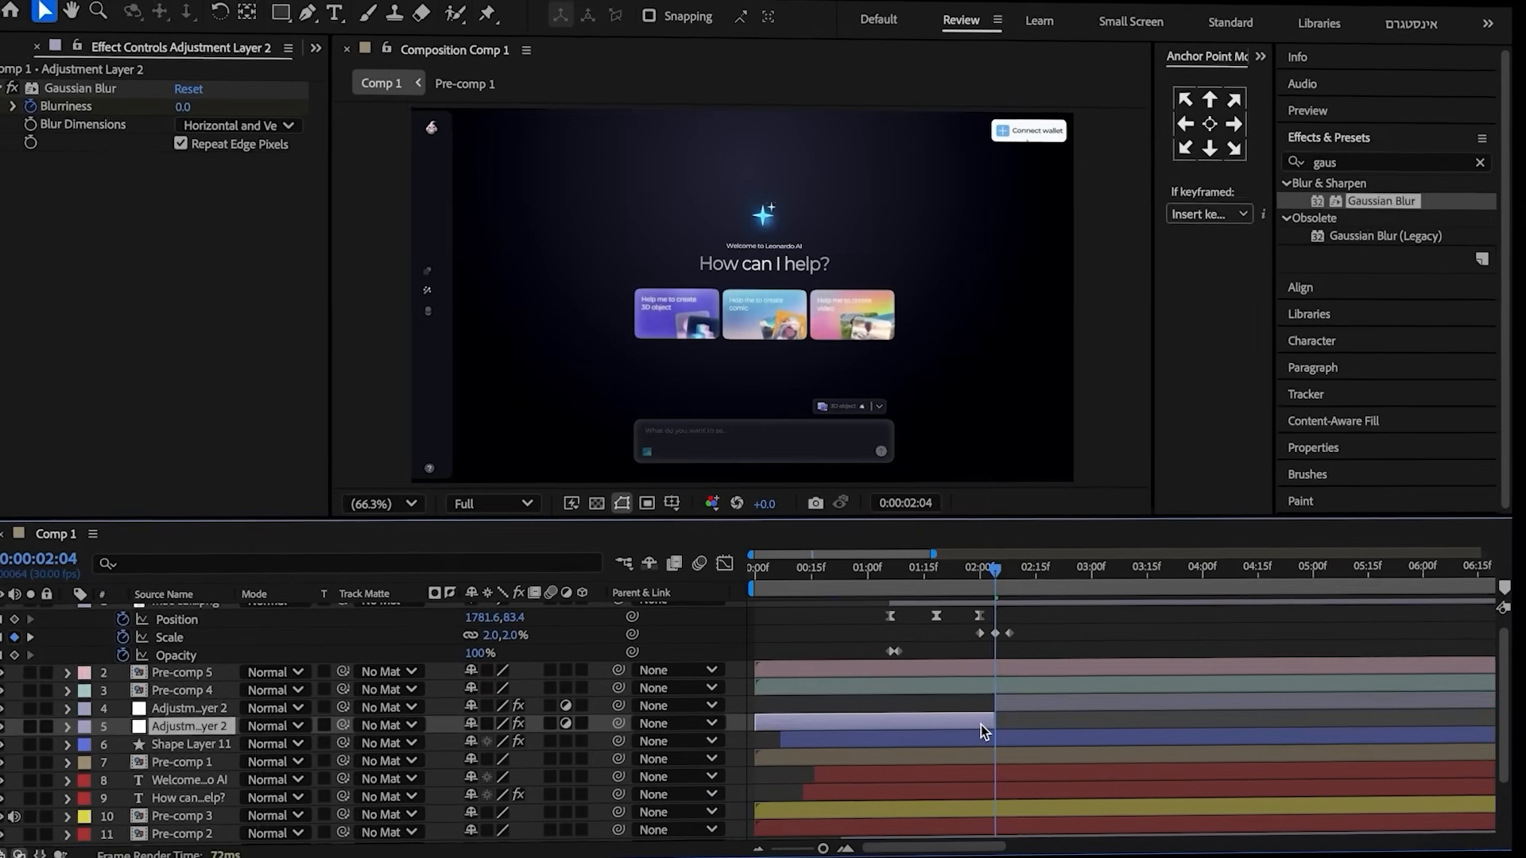
key(Delete)
click(1016, 706)
key(u)
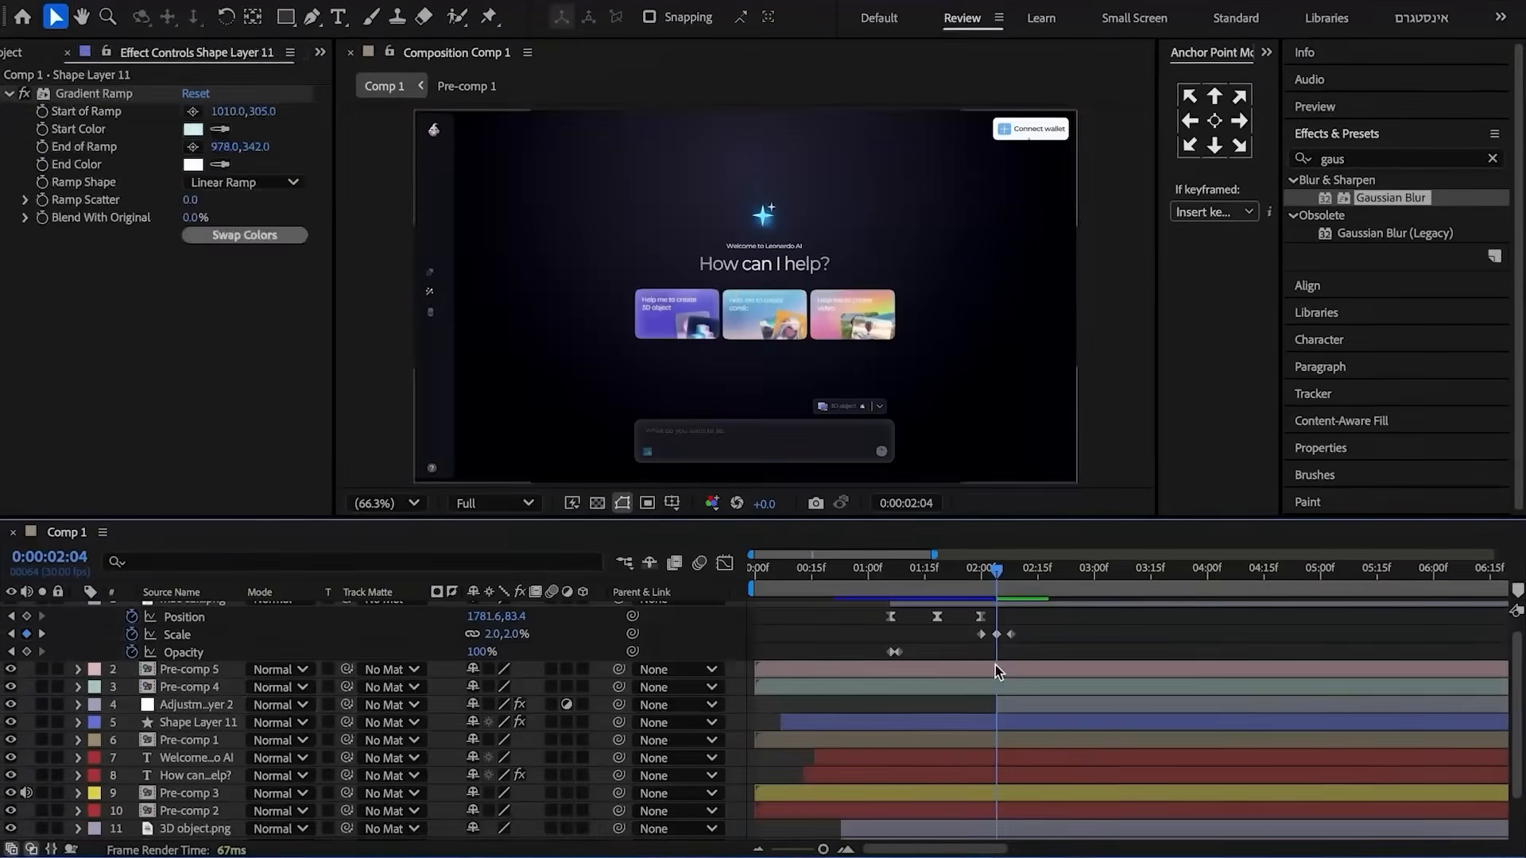
- Apply the Fast Box Blur effect to the Pre-comp 5 layer
click(995, 669)
click(1391, 159)
text(box blur)
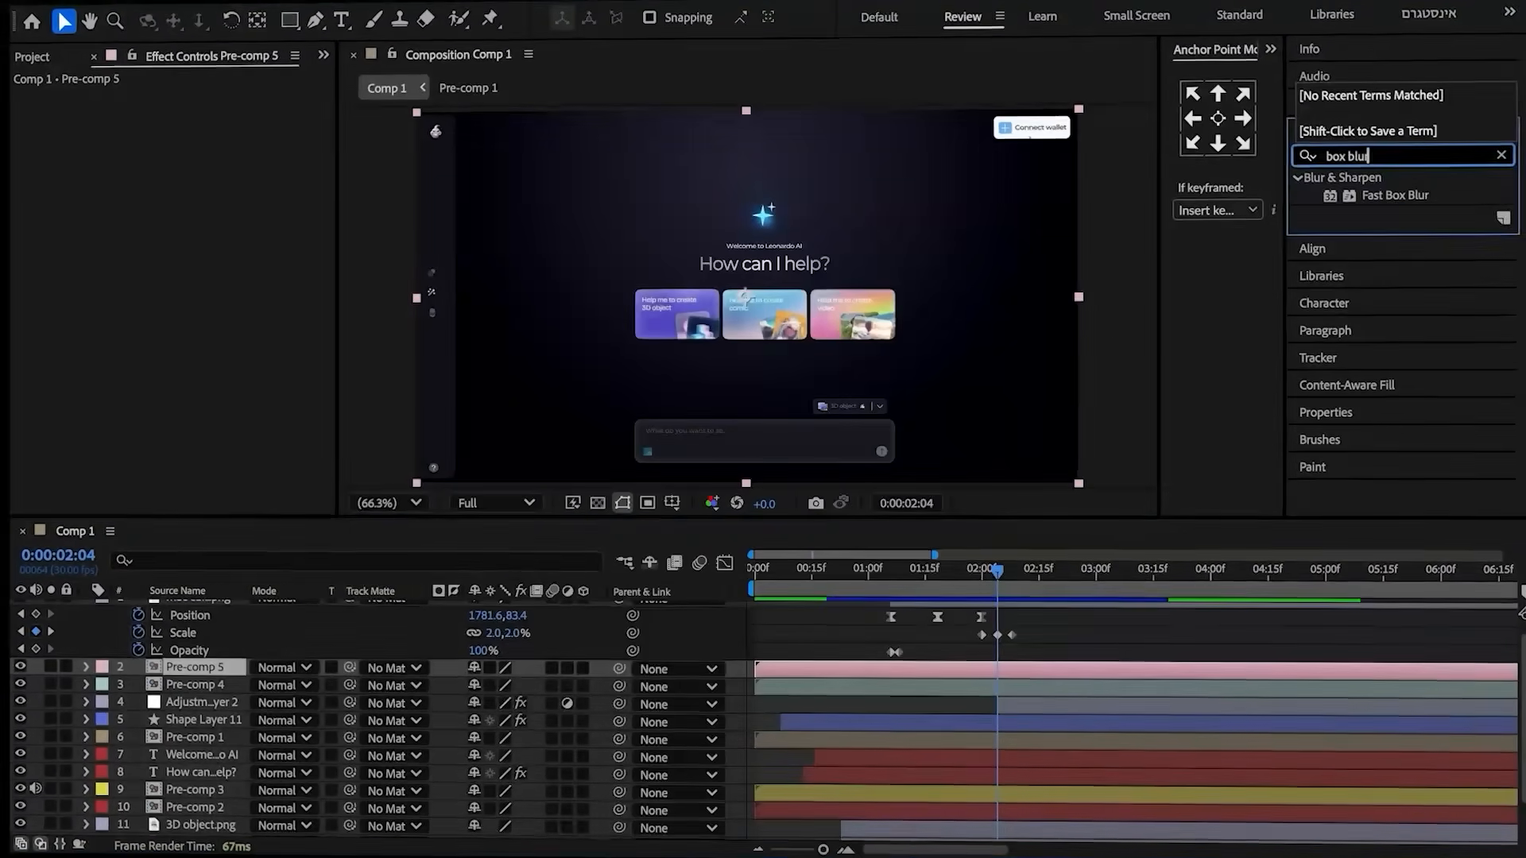
double_click(1399, 193)
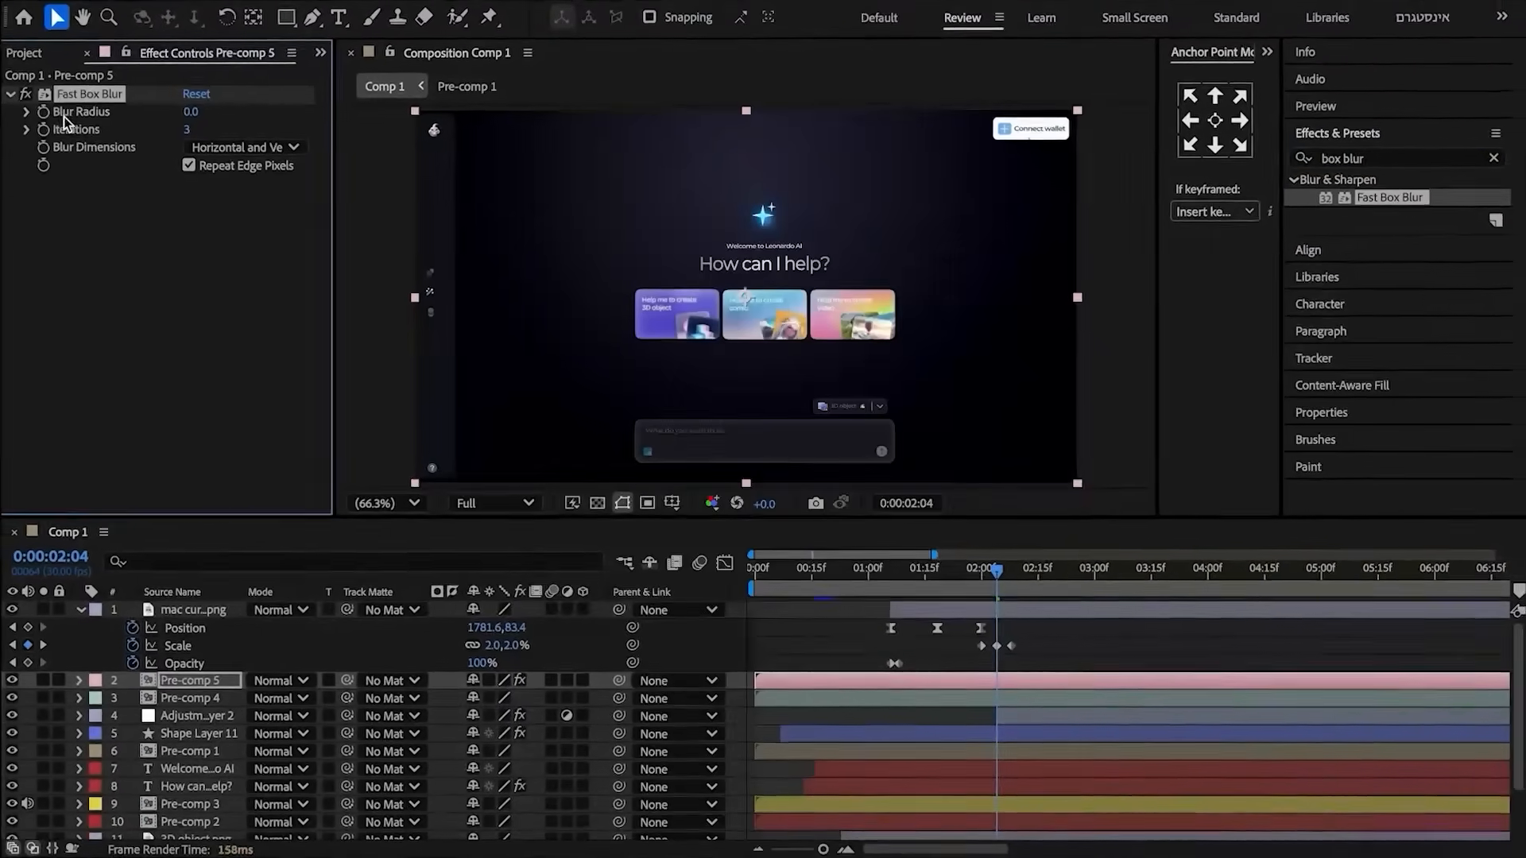
- Keyframe Pre-comp 5's Fast Box Blur iterations from 1 at 0:00:02:04 to 3 at 0:00:02:08
click(185, 129)
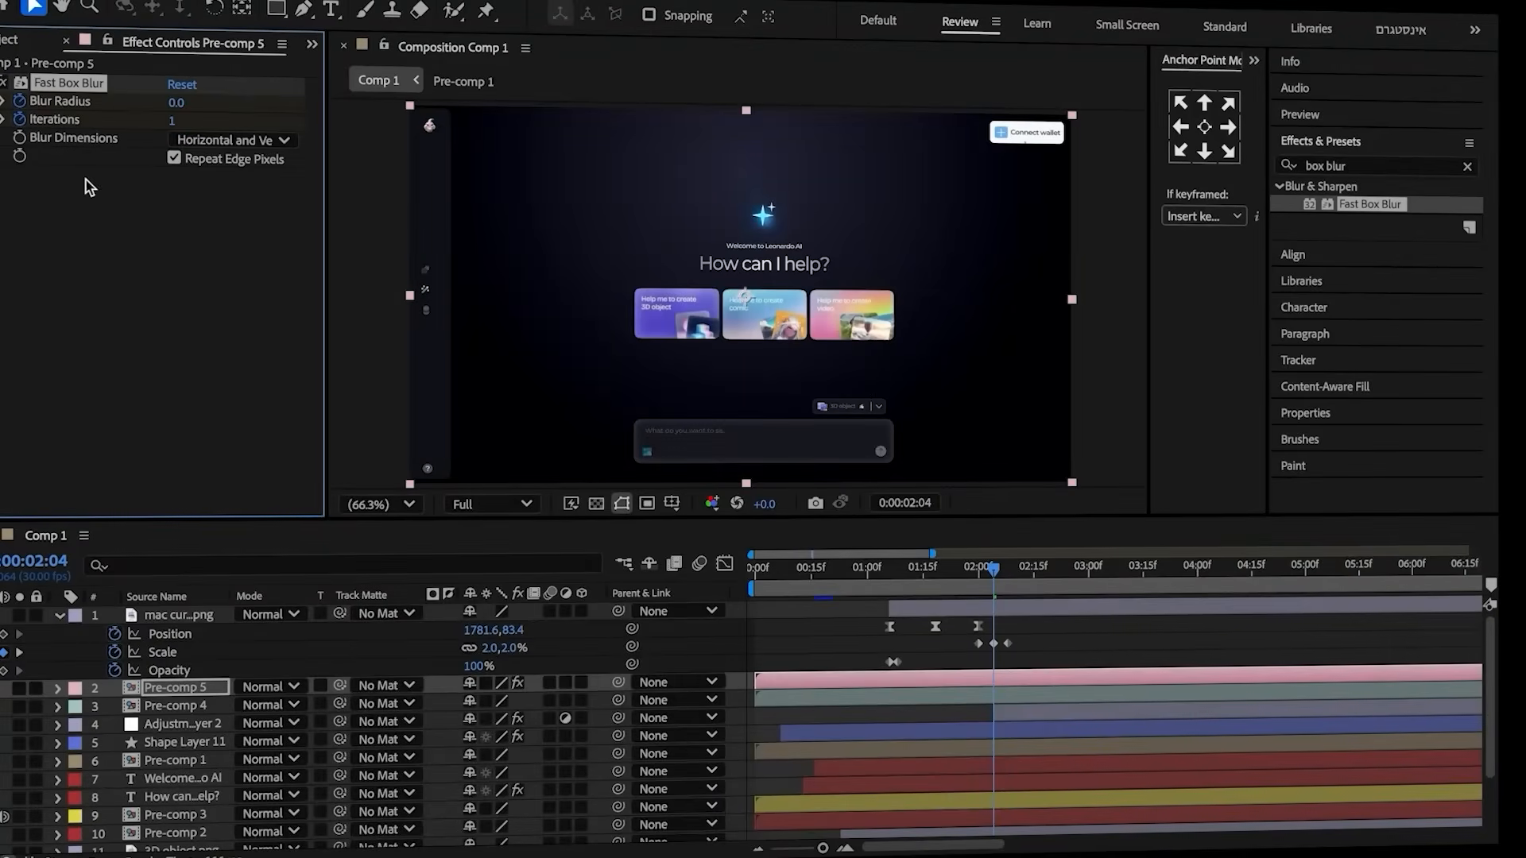
drag(995, 569, 1014, 580)
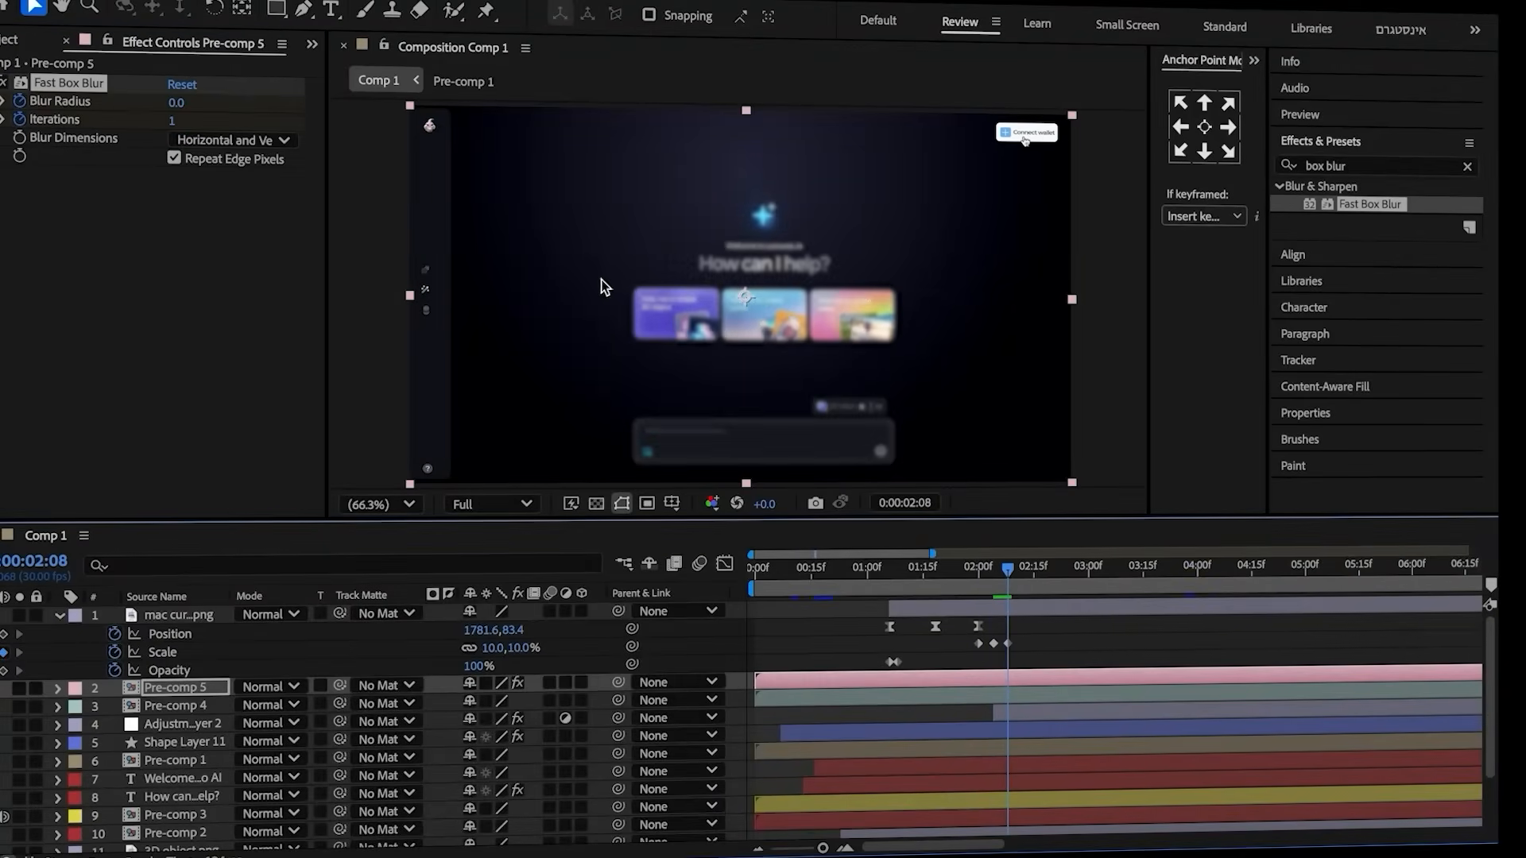
click(173, 122)
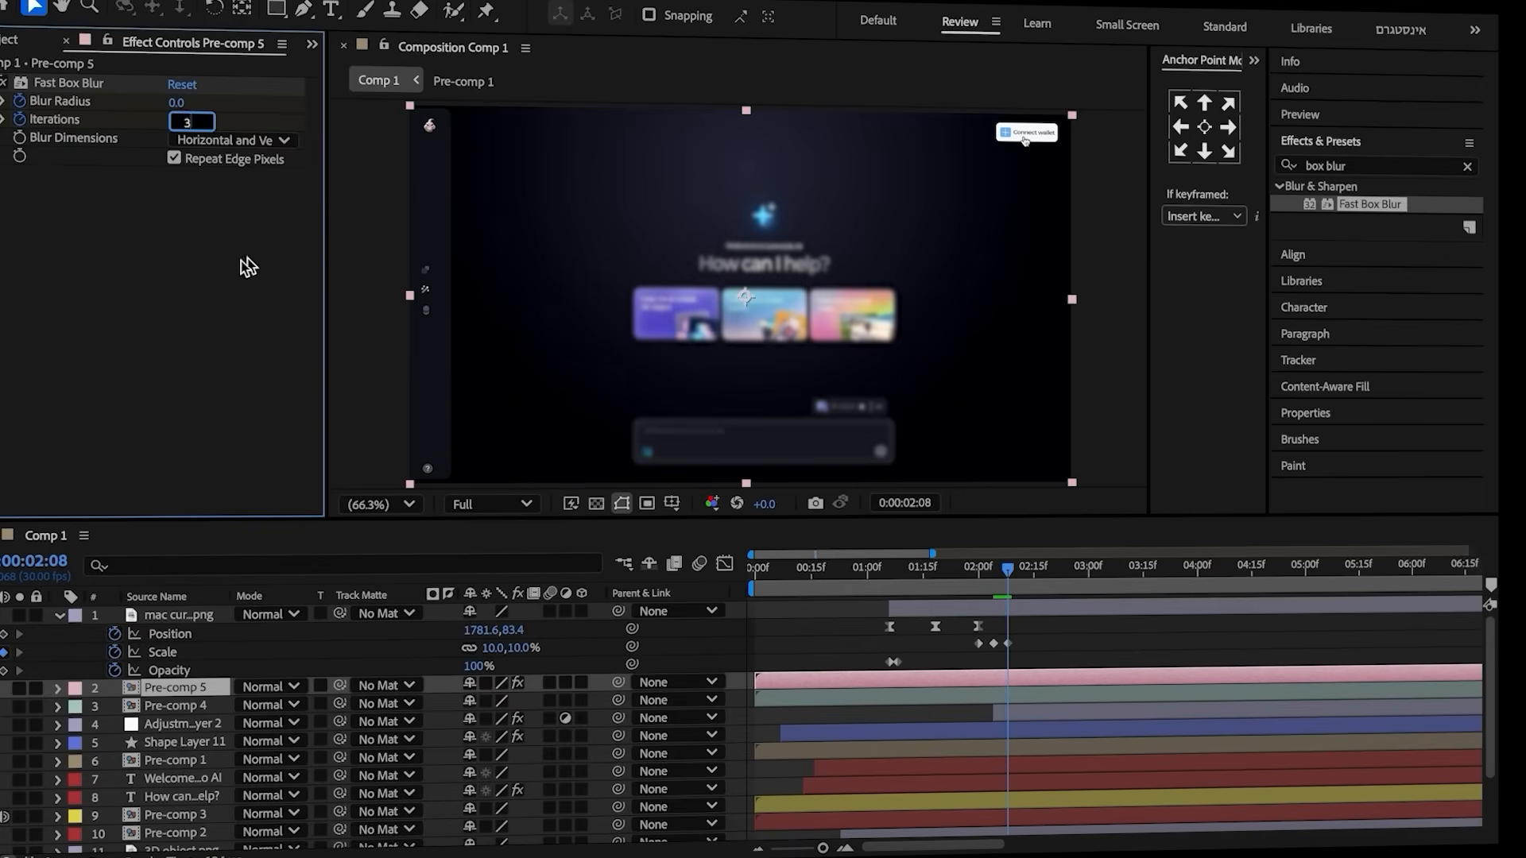
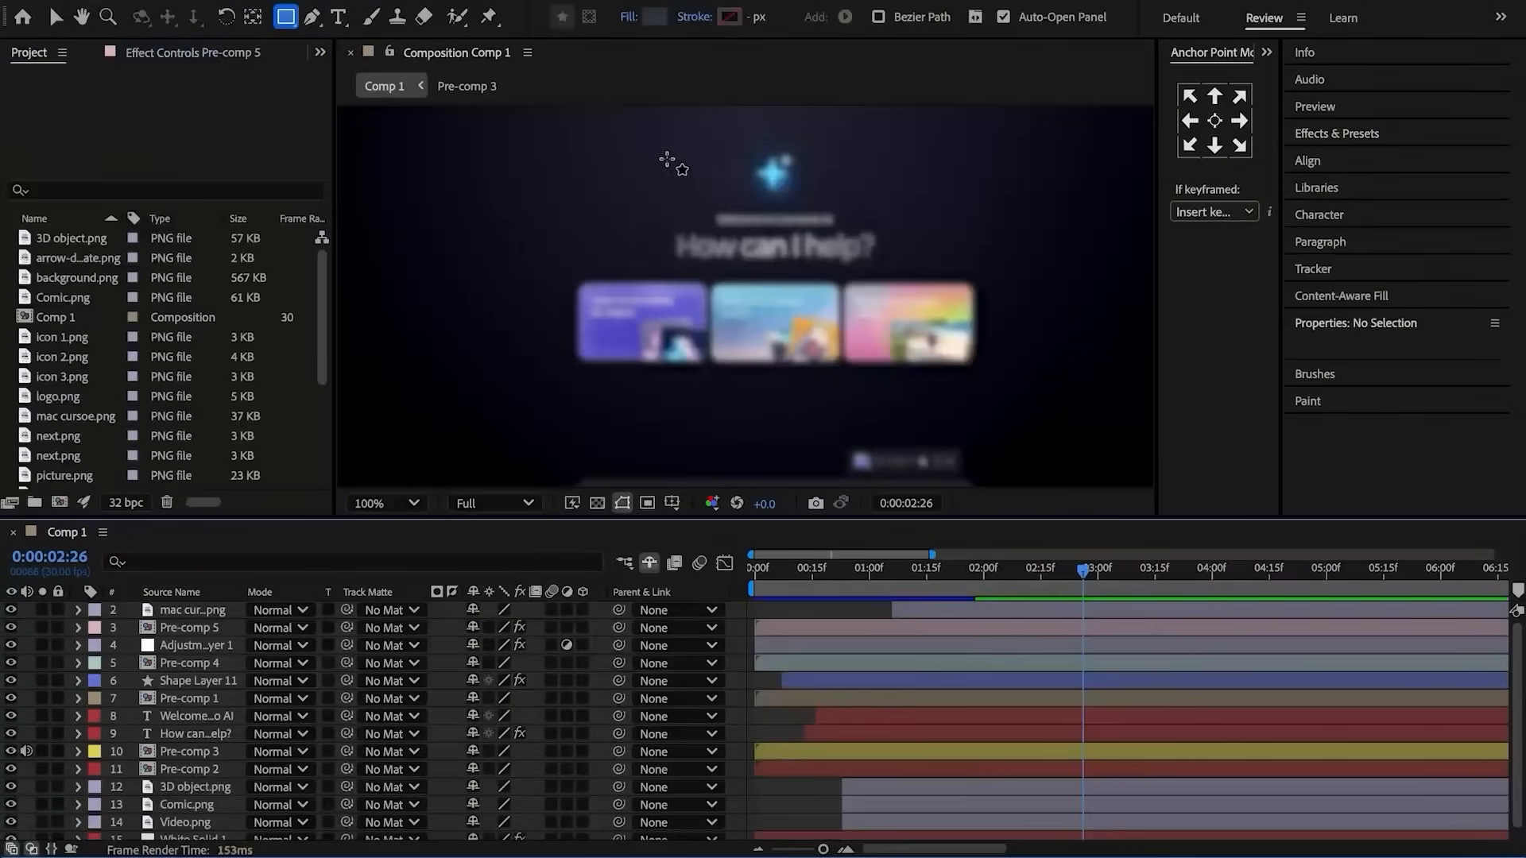
- Draw a dark rectangle about 437 by 451 px over the blurred cards, centre its anchor point and set its roundness to 30
drag(660, 171, 886, 405)
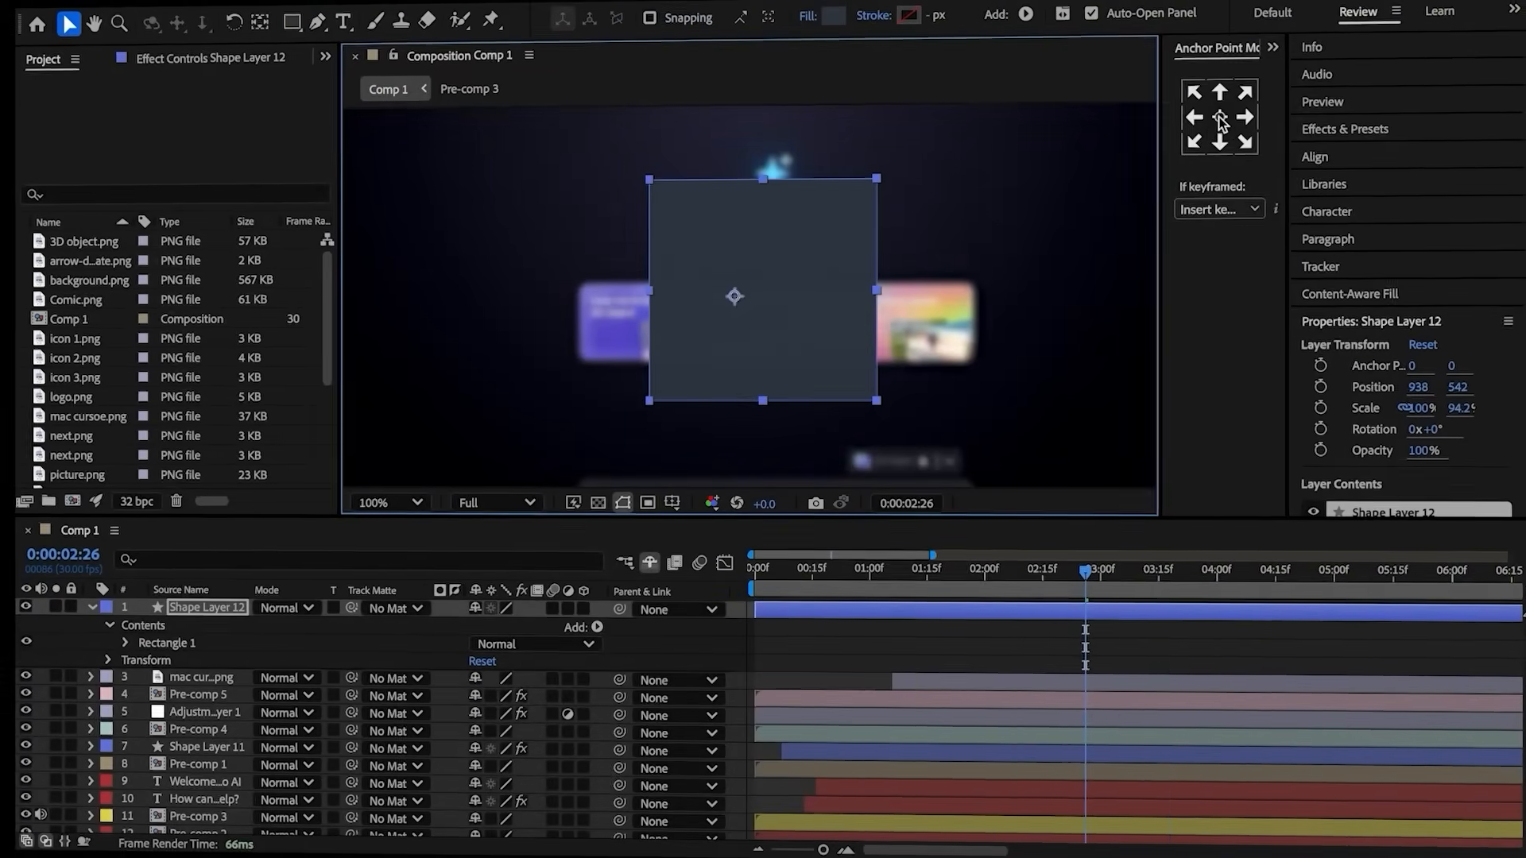
click(1214, 120)
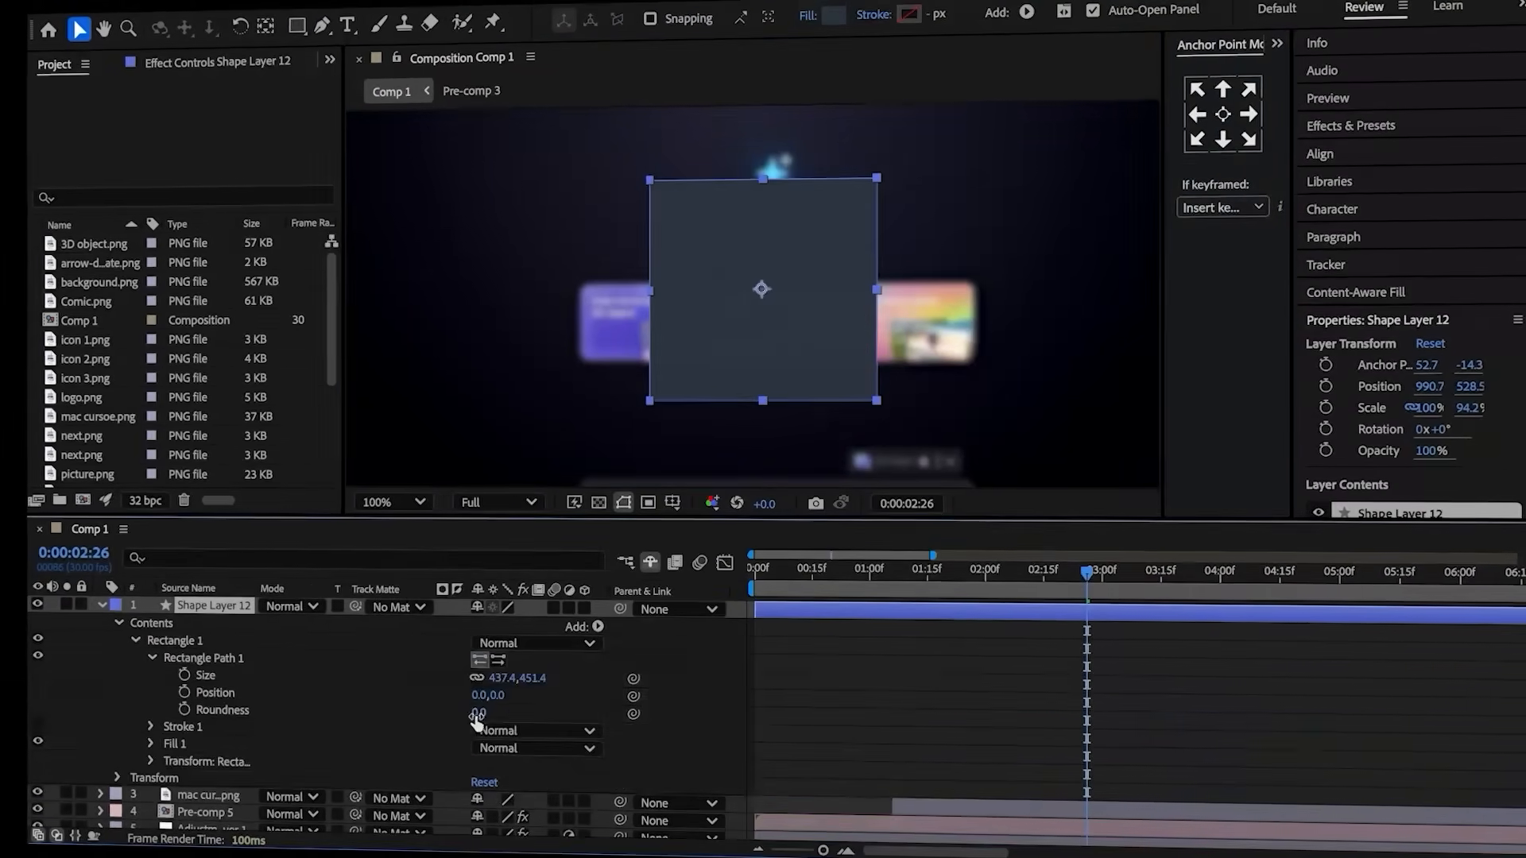
click(476, 715)
text(30)
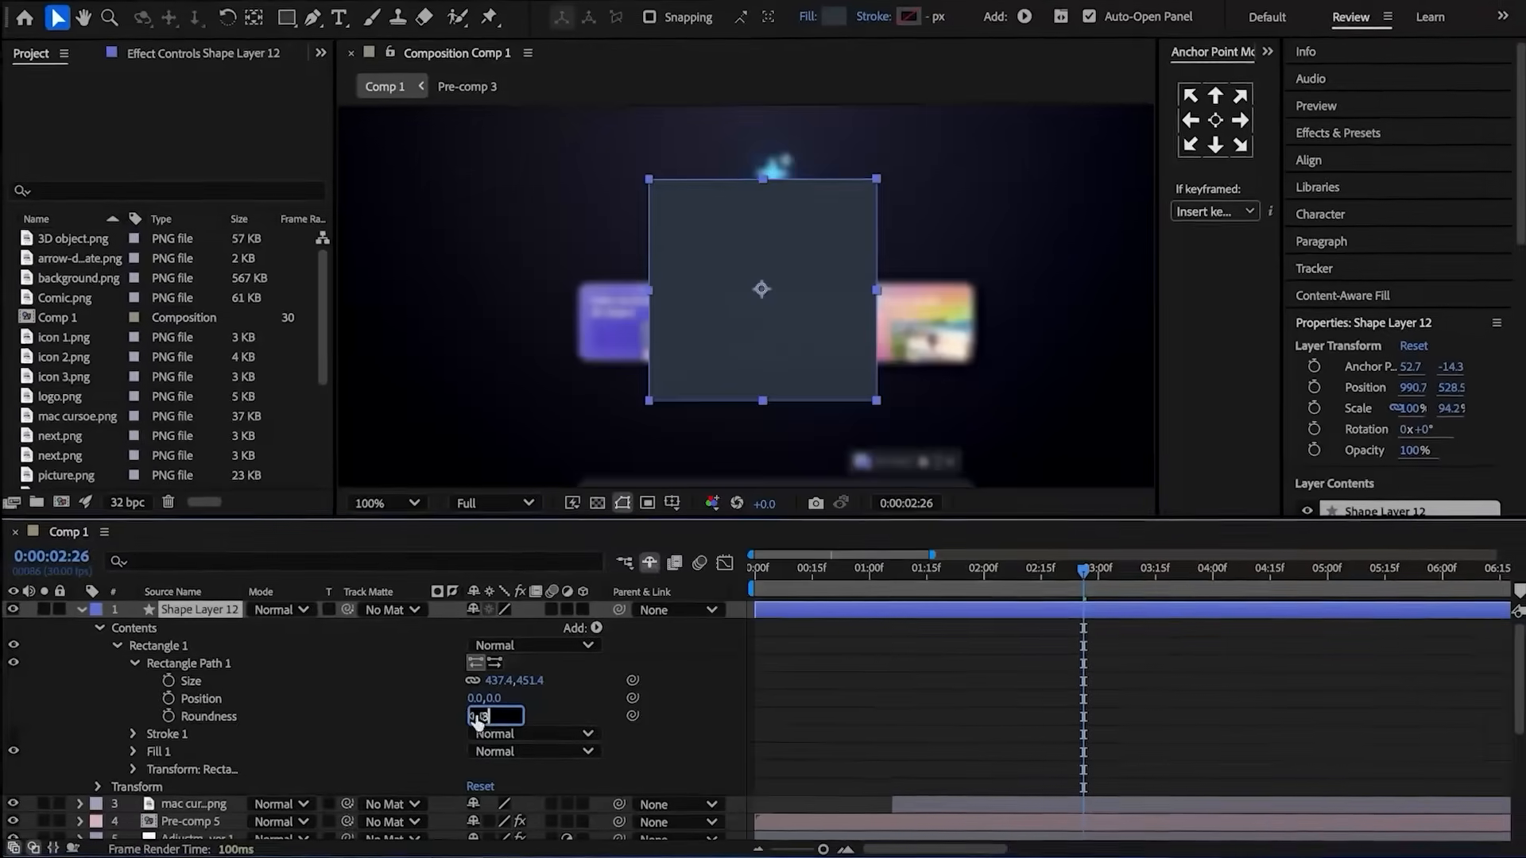
click(388, 687)
- Add an Inner Glow layer style to Shape Layer 12 and set the glow color to white
click(183, 612)
right_click(183, 612)
mouse_move(341, 398)
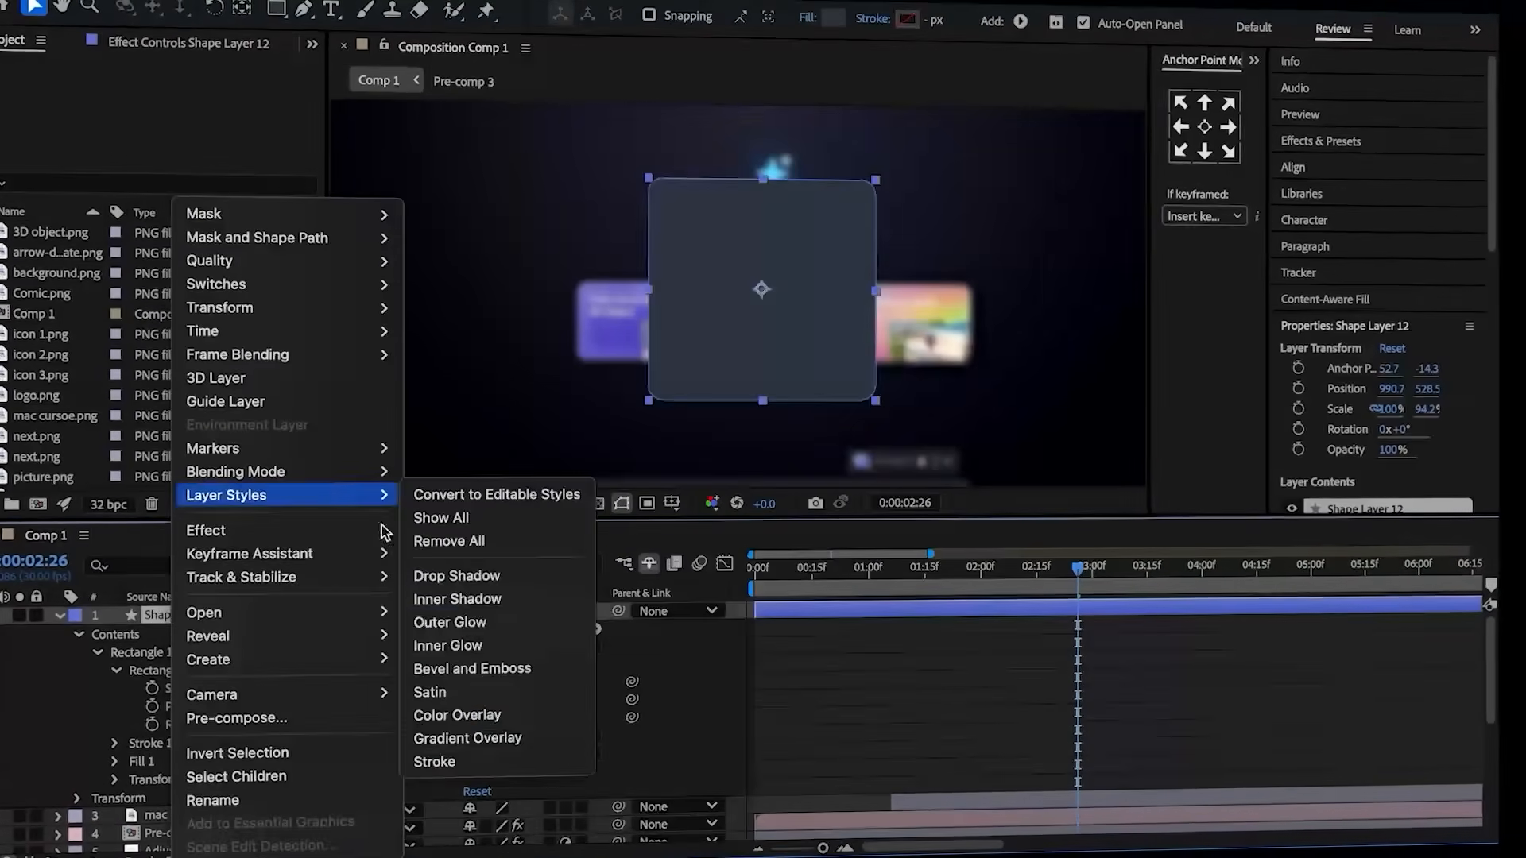
click(469, 641)
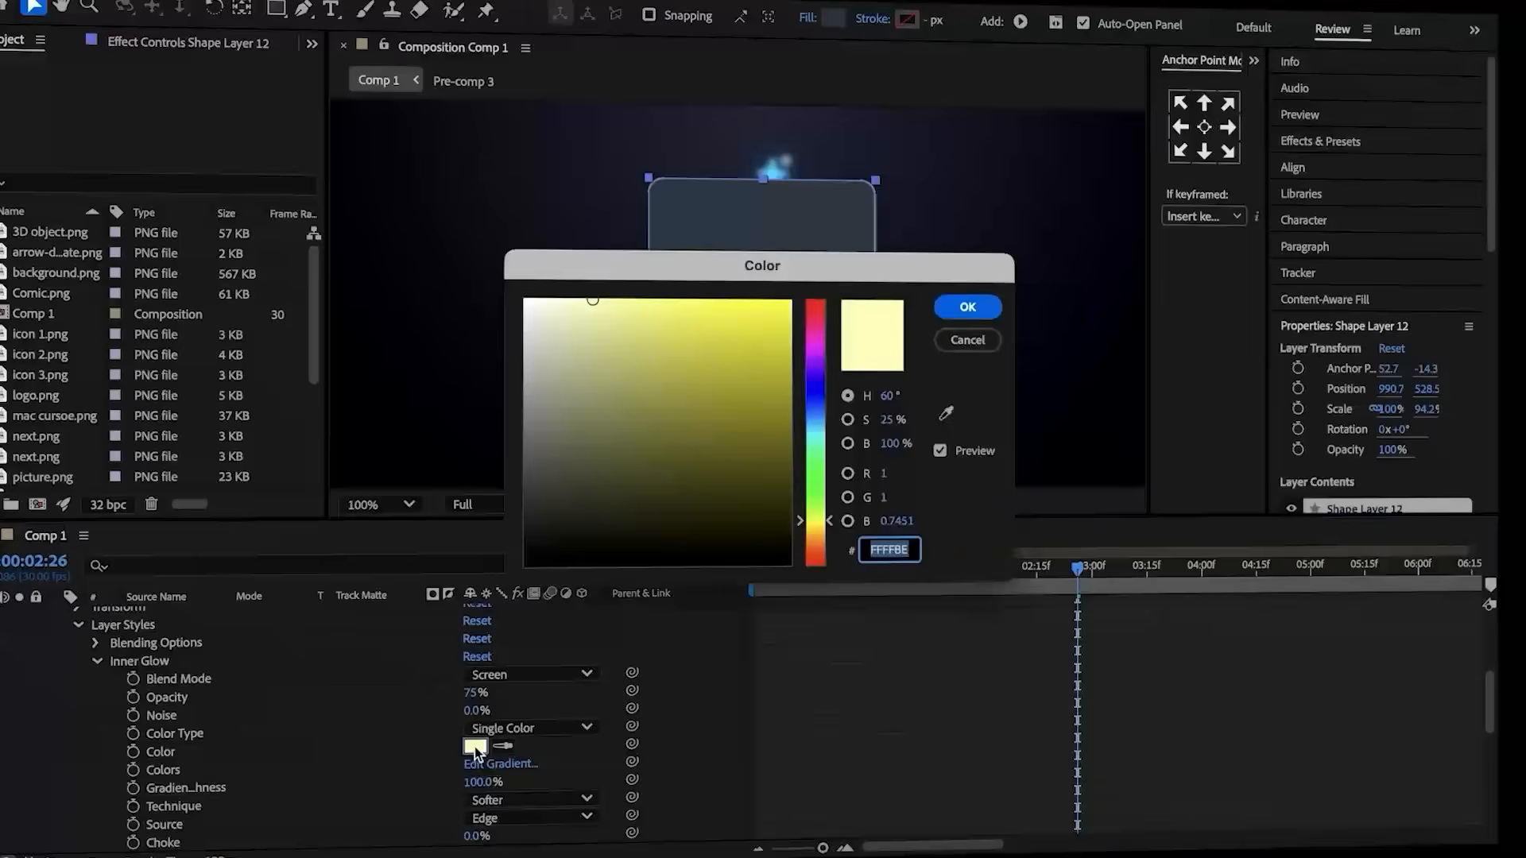
drag(574, 421, 522, 296)
click(960, 309)
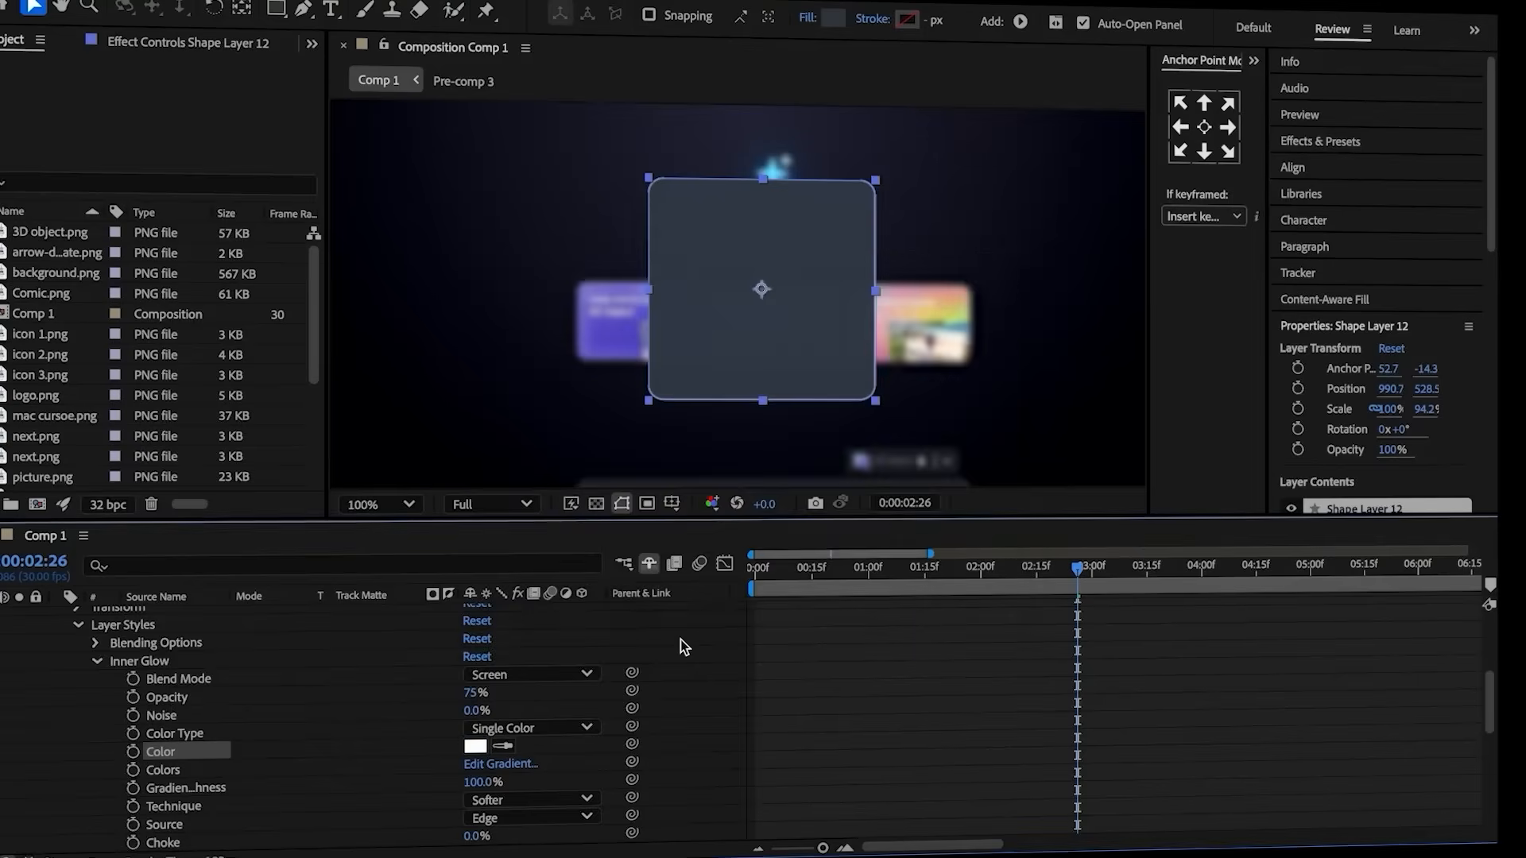
- Set the Inner Glow's size to 60 and its opacity to 25%
click(682, 647)
scroll(636, 676, down, 3)
click(471, 807)
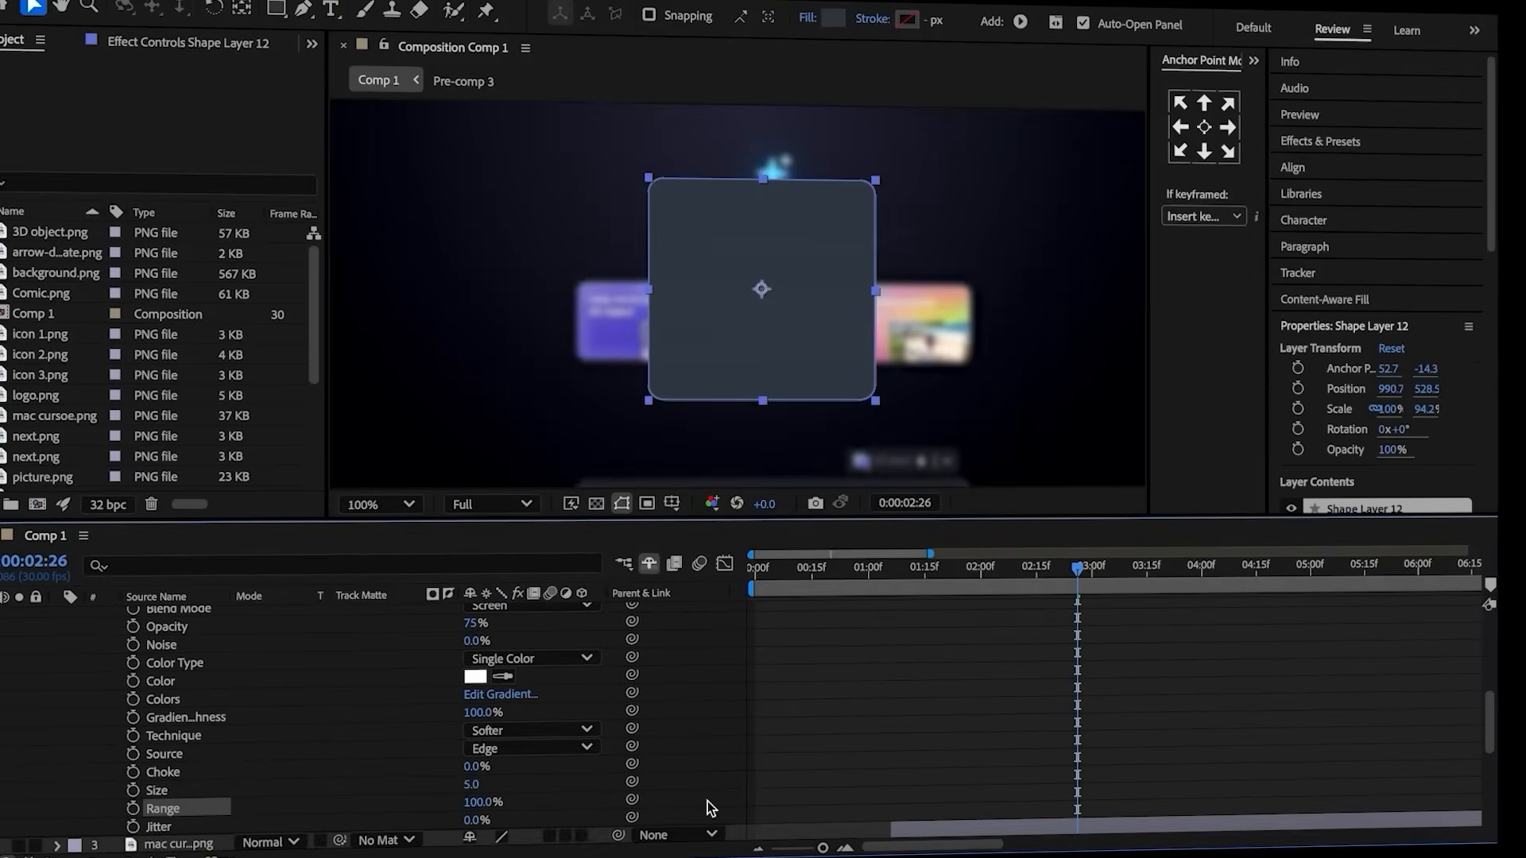
drag(472, 787, 534, 785)
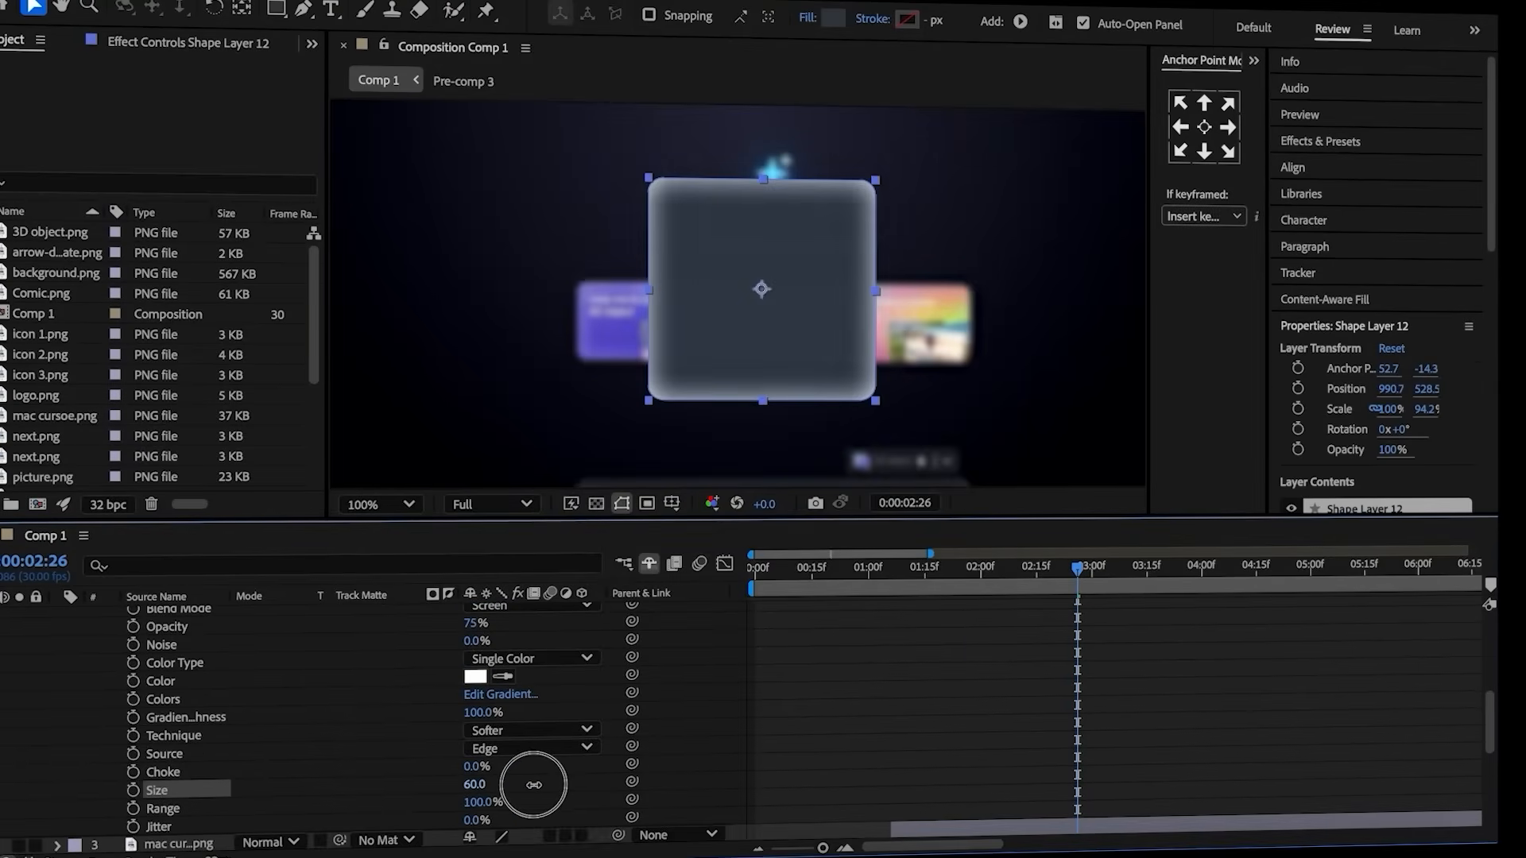
scroll(509, 723, up, 2)
text(20)
click(424, 659)
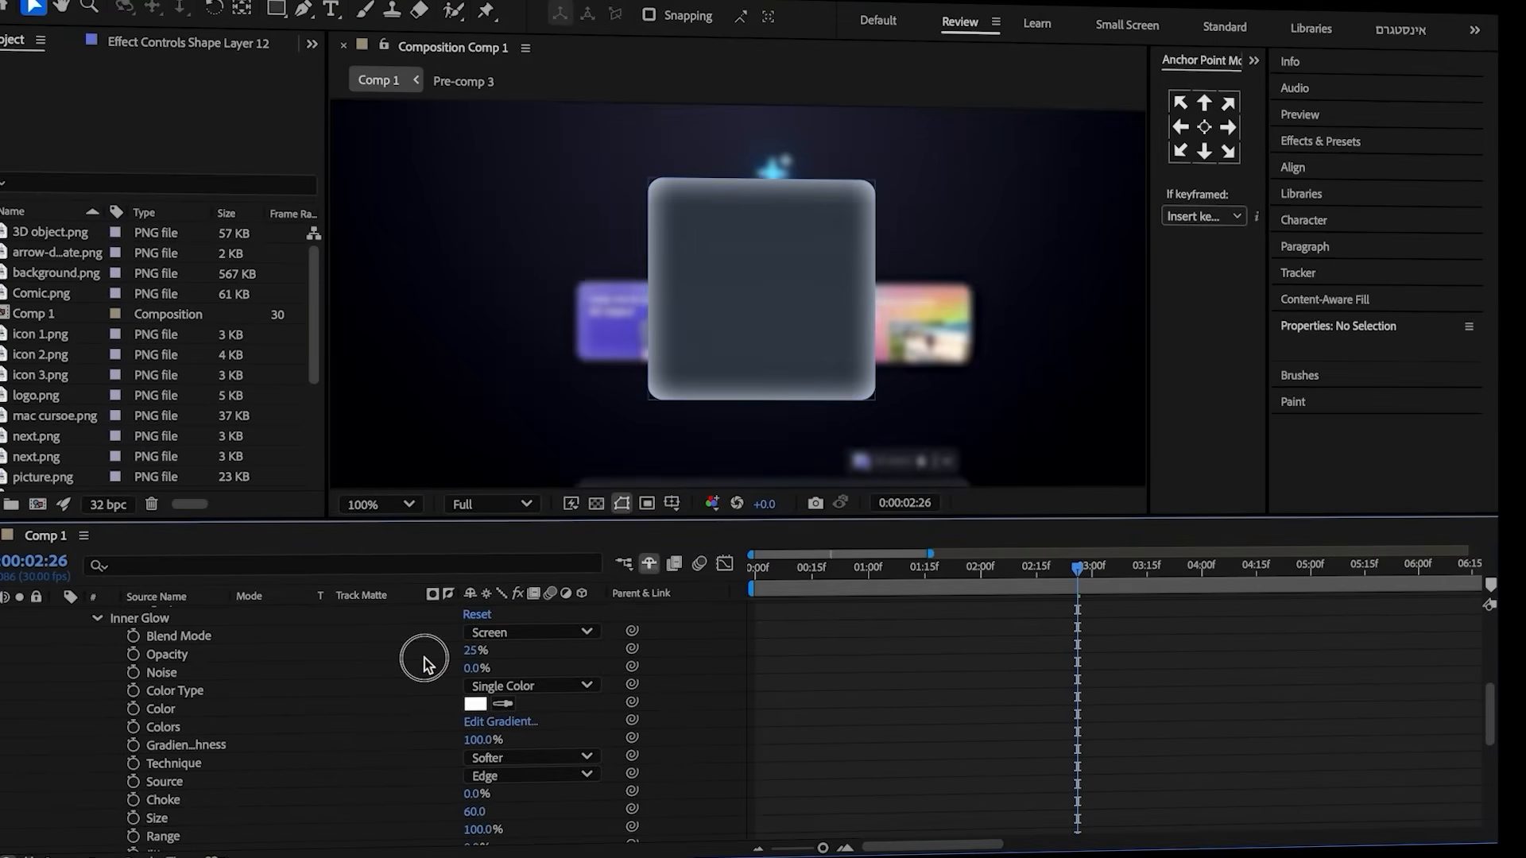
- Set Shape Layer 12's layer opacity to 98%
scroll(298, 713, up, 10)
click(60, 616)
click(185, 614)
key(t)
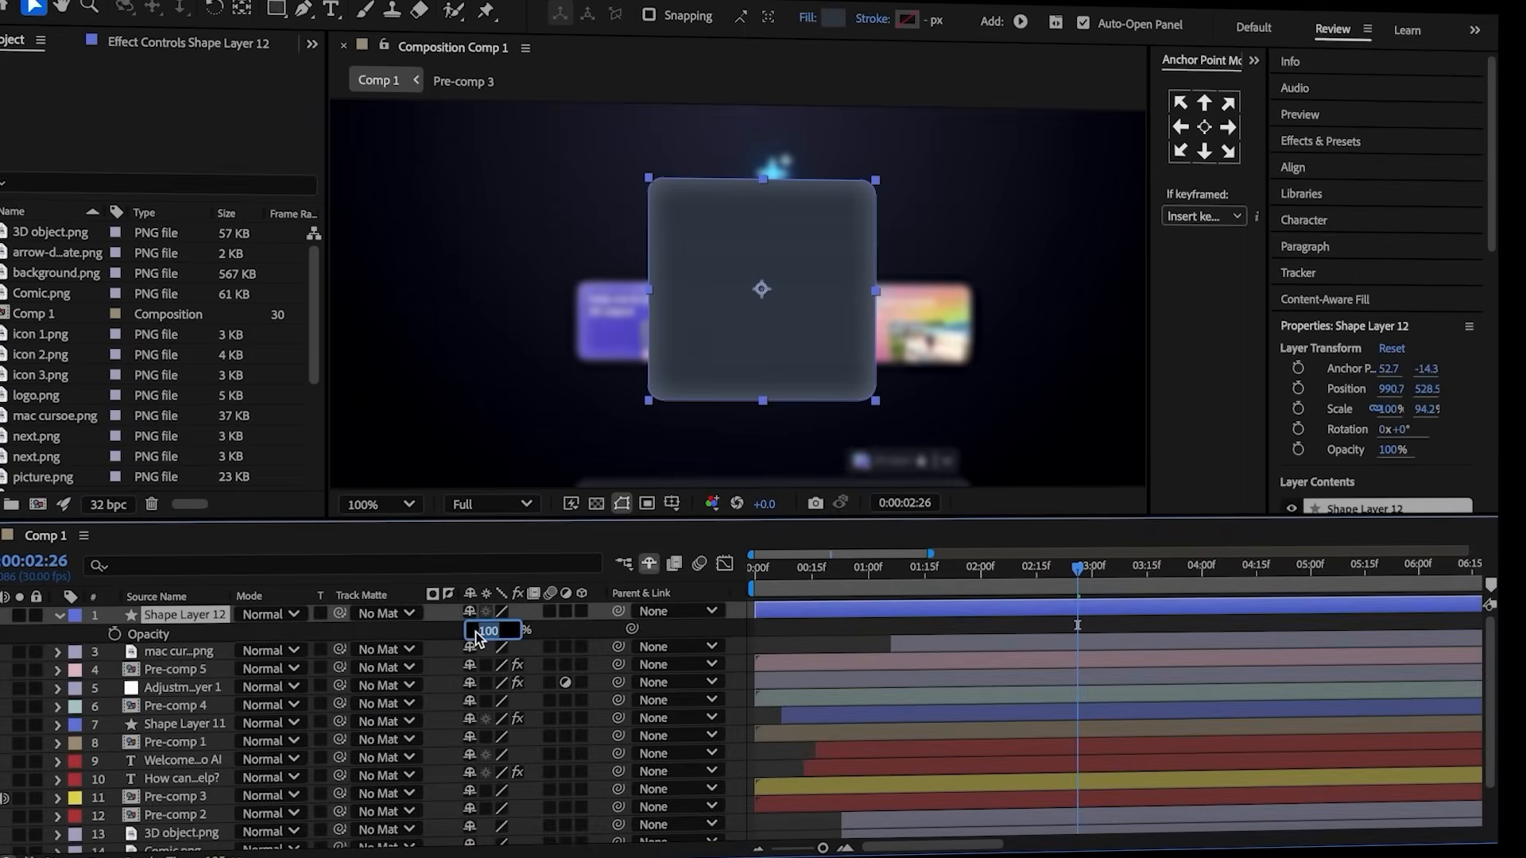
click(461, 634)
text(98)
click(449, 634)
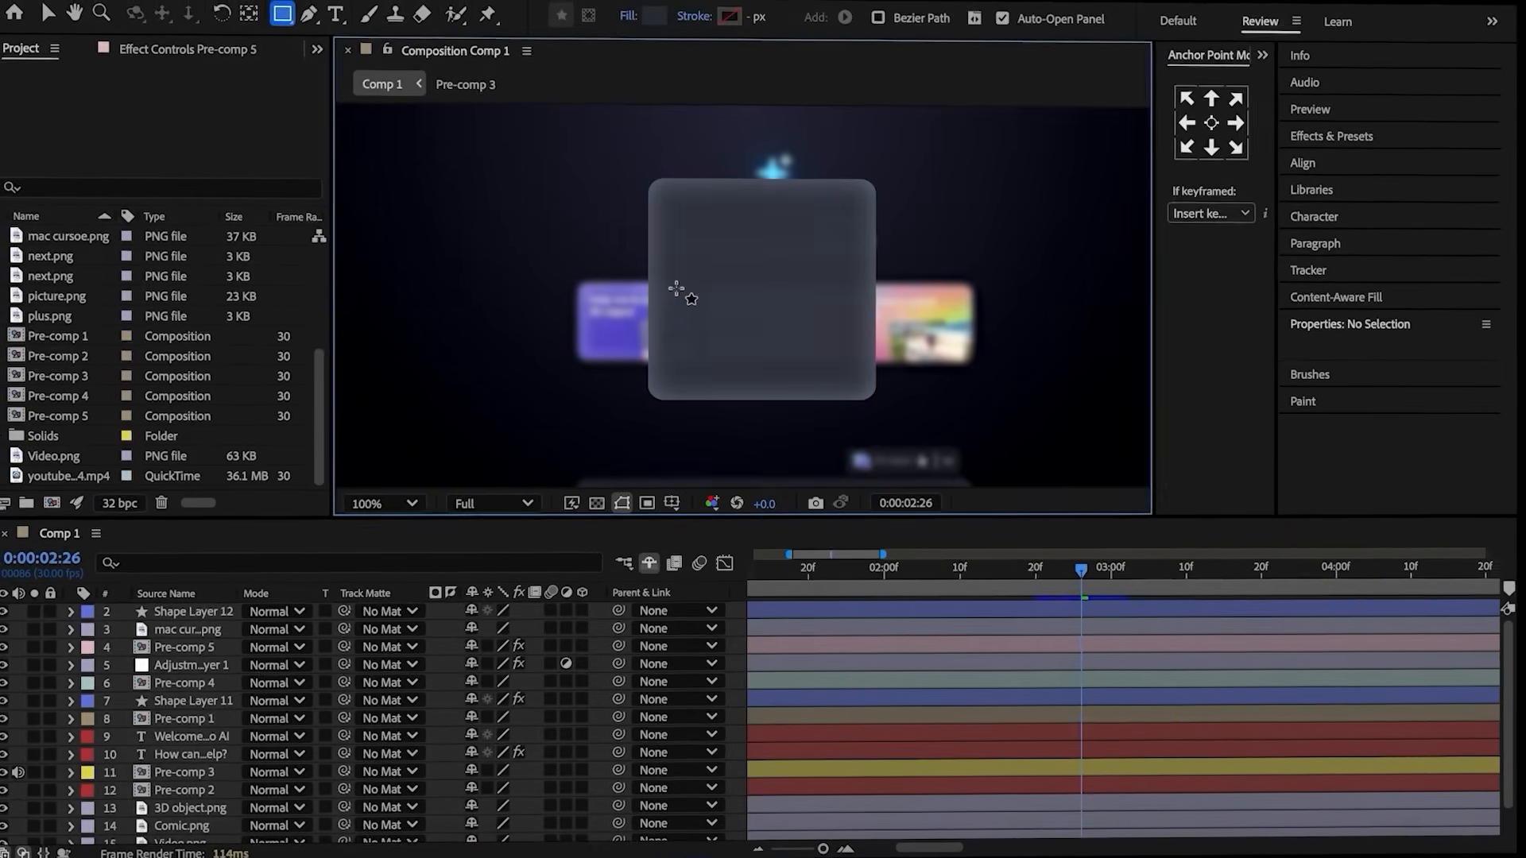
- Draw a dark horizontal bar about 362 by 57 px inside the panel and round its corners
drag(682, 289, 855, 316)
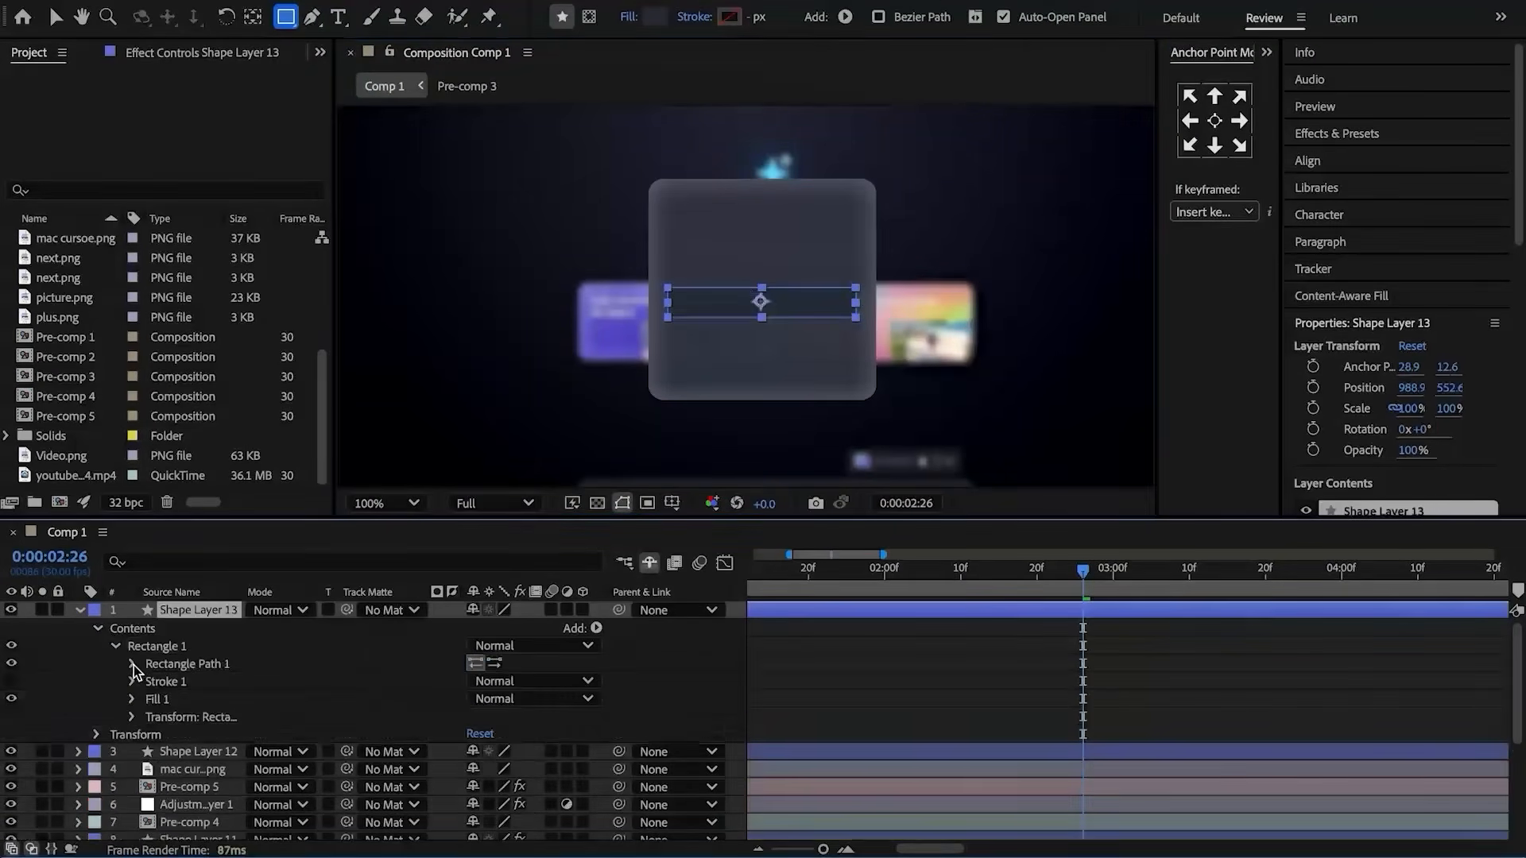
click(134, 665)
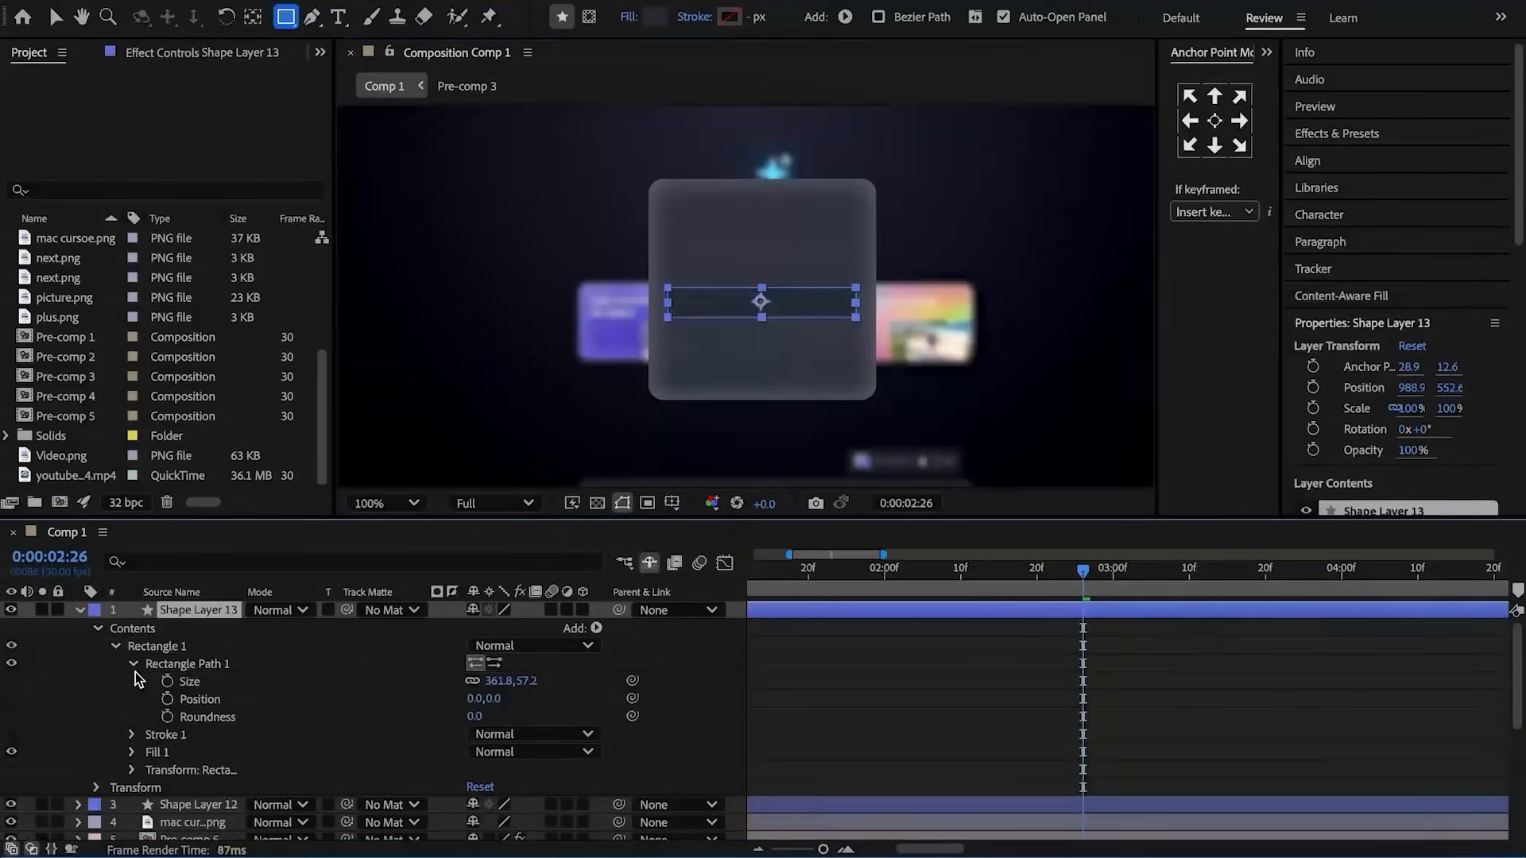
click(331, 728)
click(79, 611)
- Duplicate the horizontal bar twice and move the copies down to form an evenly spaced stack of three in the panel
click(167, 611)
key(ctrl+d)
key(p)
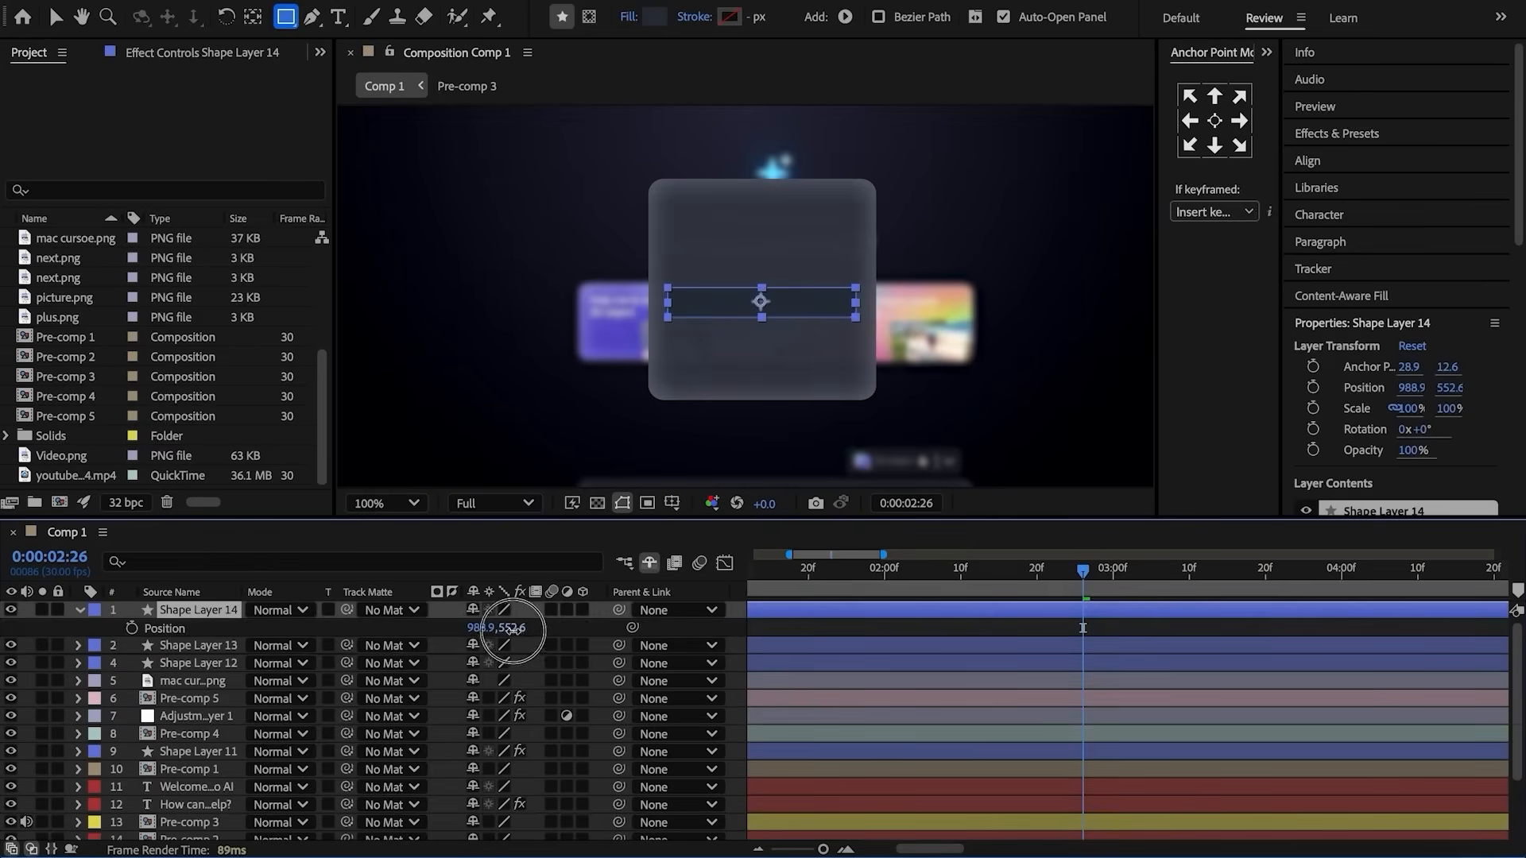
drag(513, 628, 586, 627)
click(180, 610)
key(ctrl+d)
key(p)
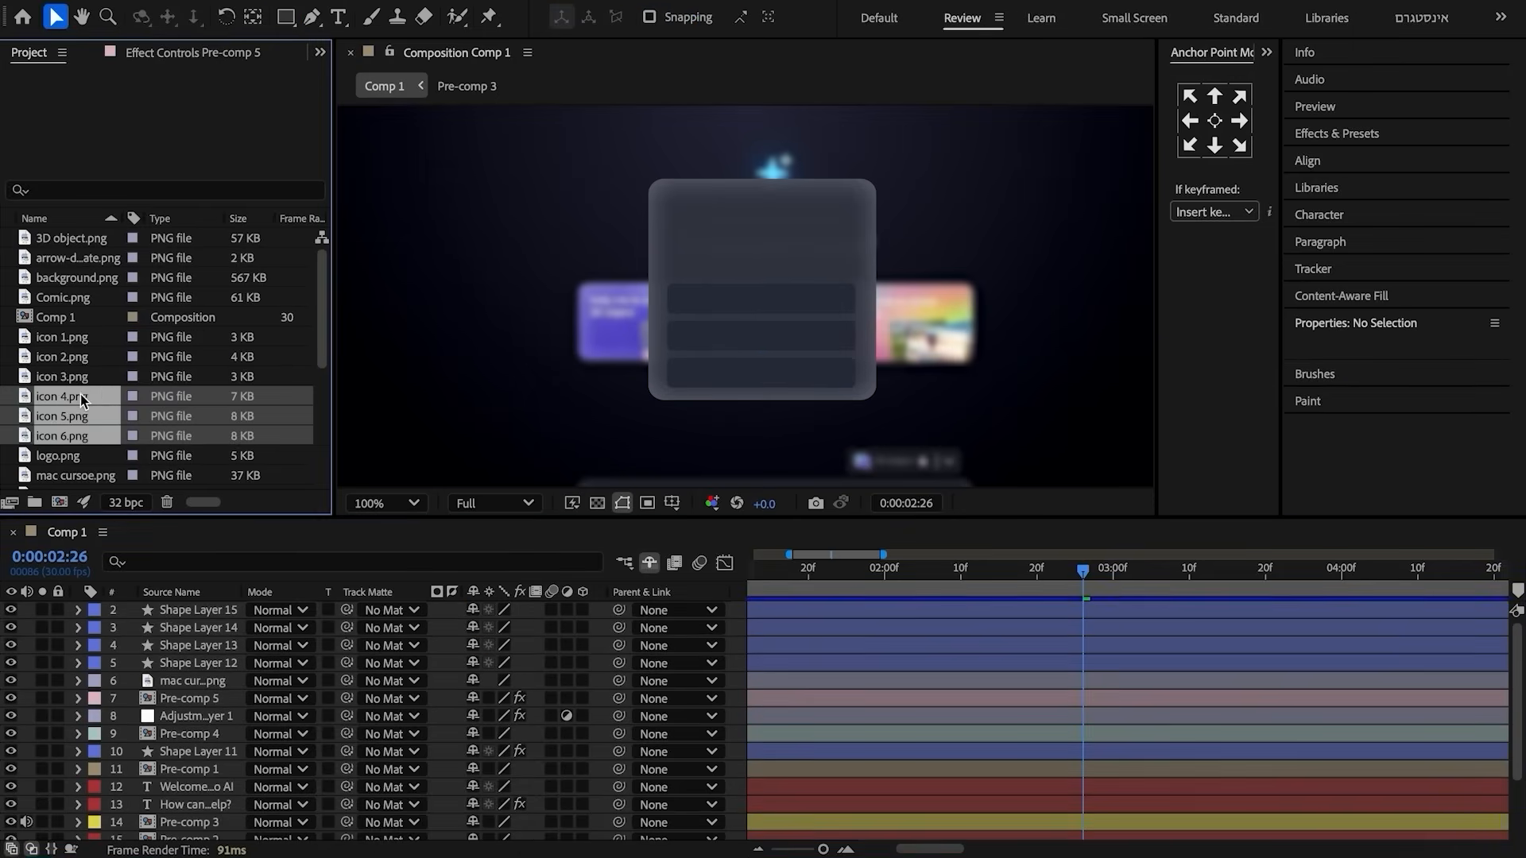
- Add icon 4.png, icon 5.png and icon 6.png to Comp 1 and place them at the left ends of the three bars
drag(84, 404, 147, 610)
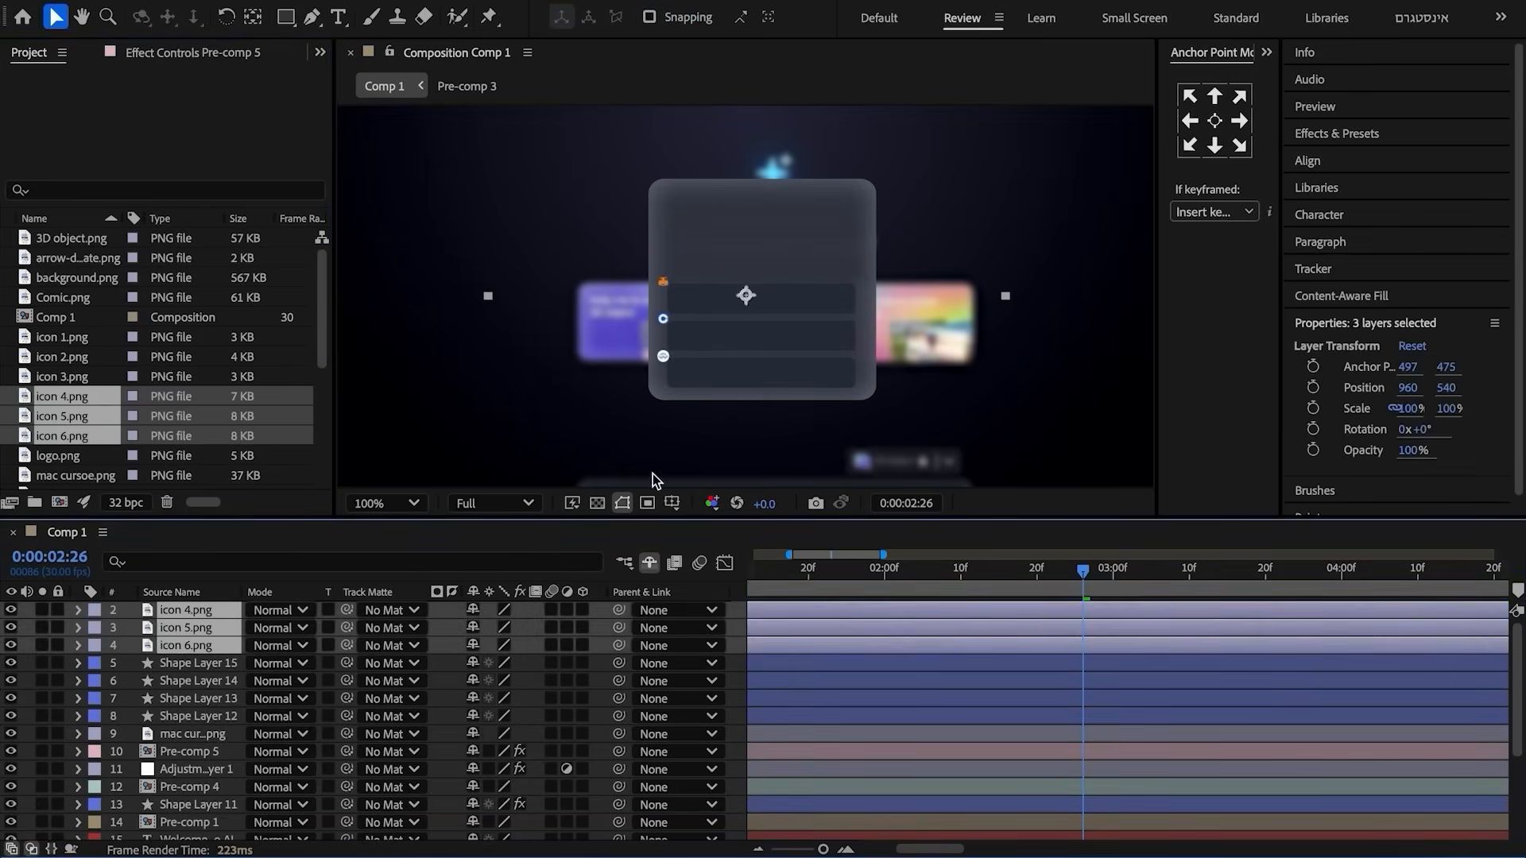
scroll(742, 299, up, 1)
drag(742, 299, 779, 328)
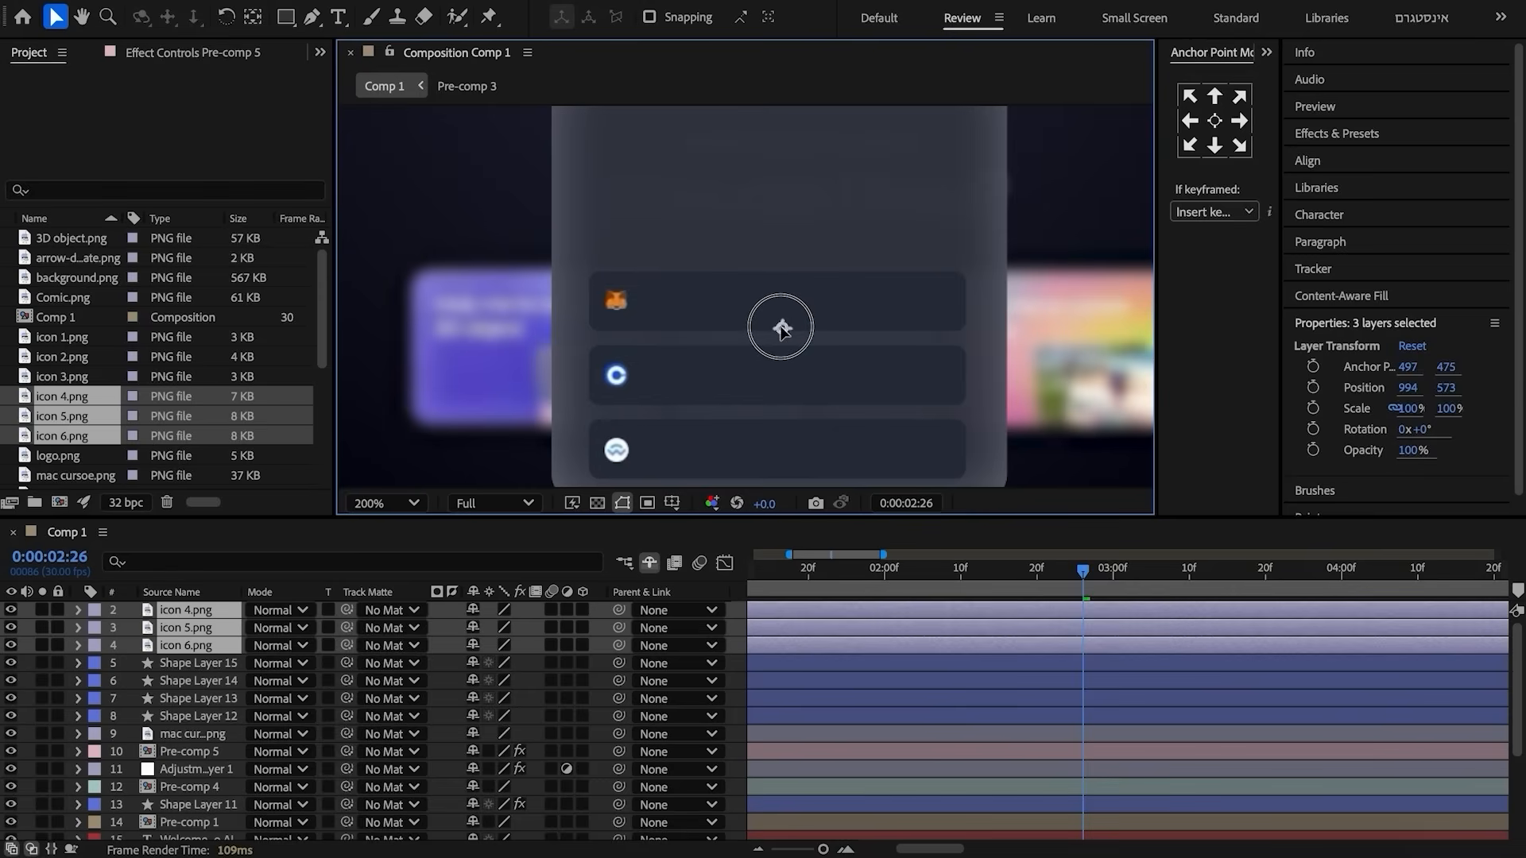
drag(782, 328, 776, 327)
- Add the text "Metamask", scale it to 40% and place it beside the fox icon in the first bar
key(ctrl+t)
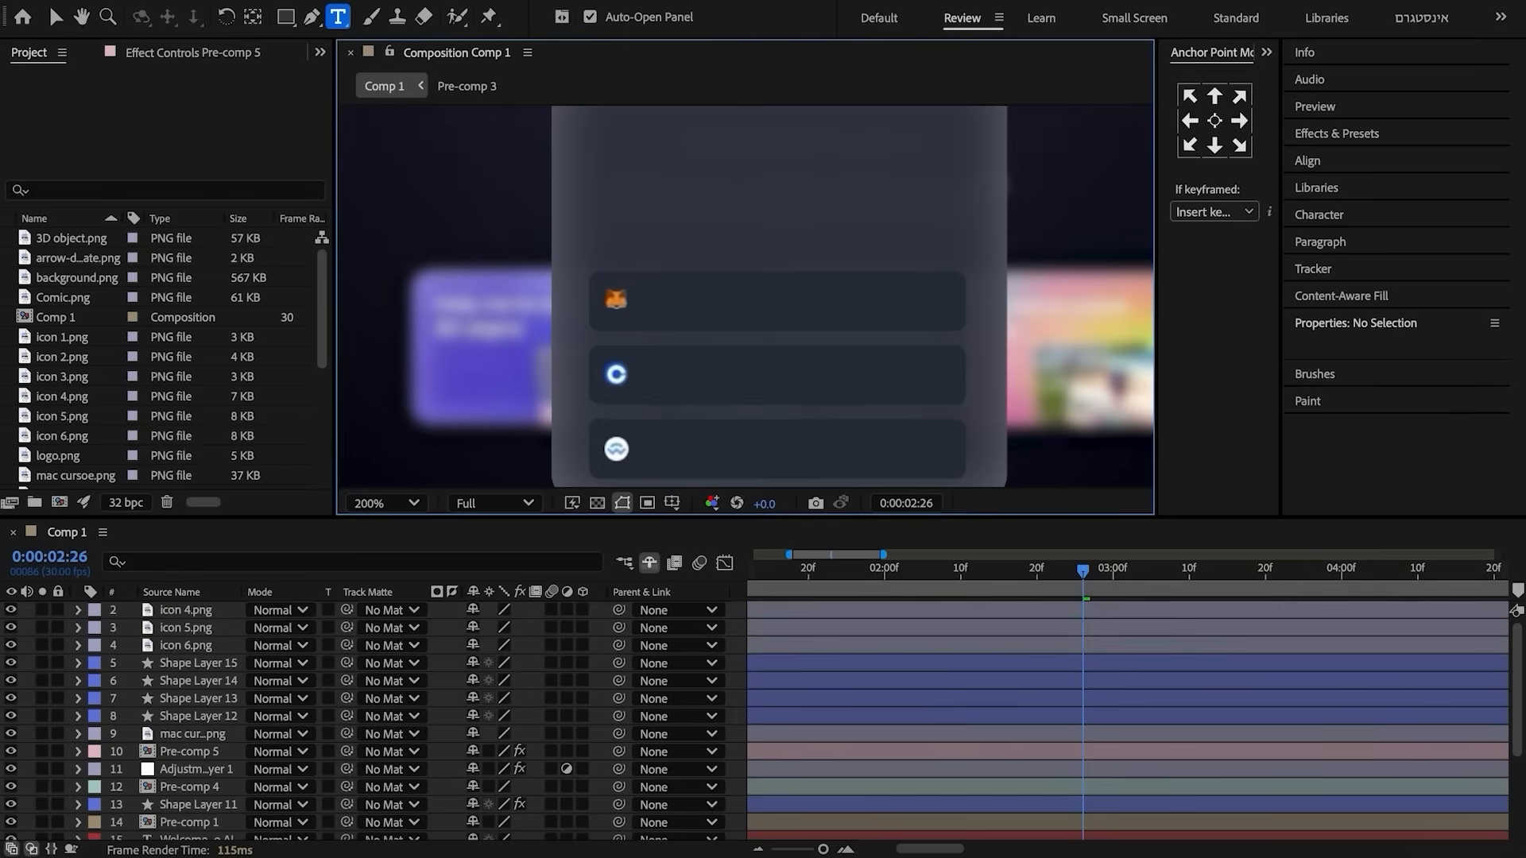
click(682, 313)
key(Escape)
key(v)
key(s)
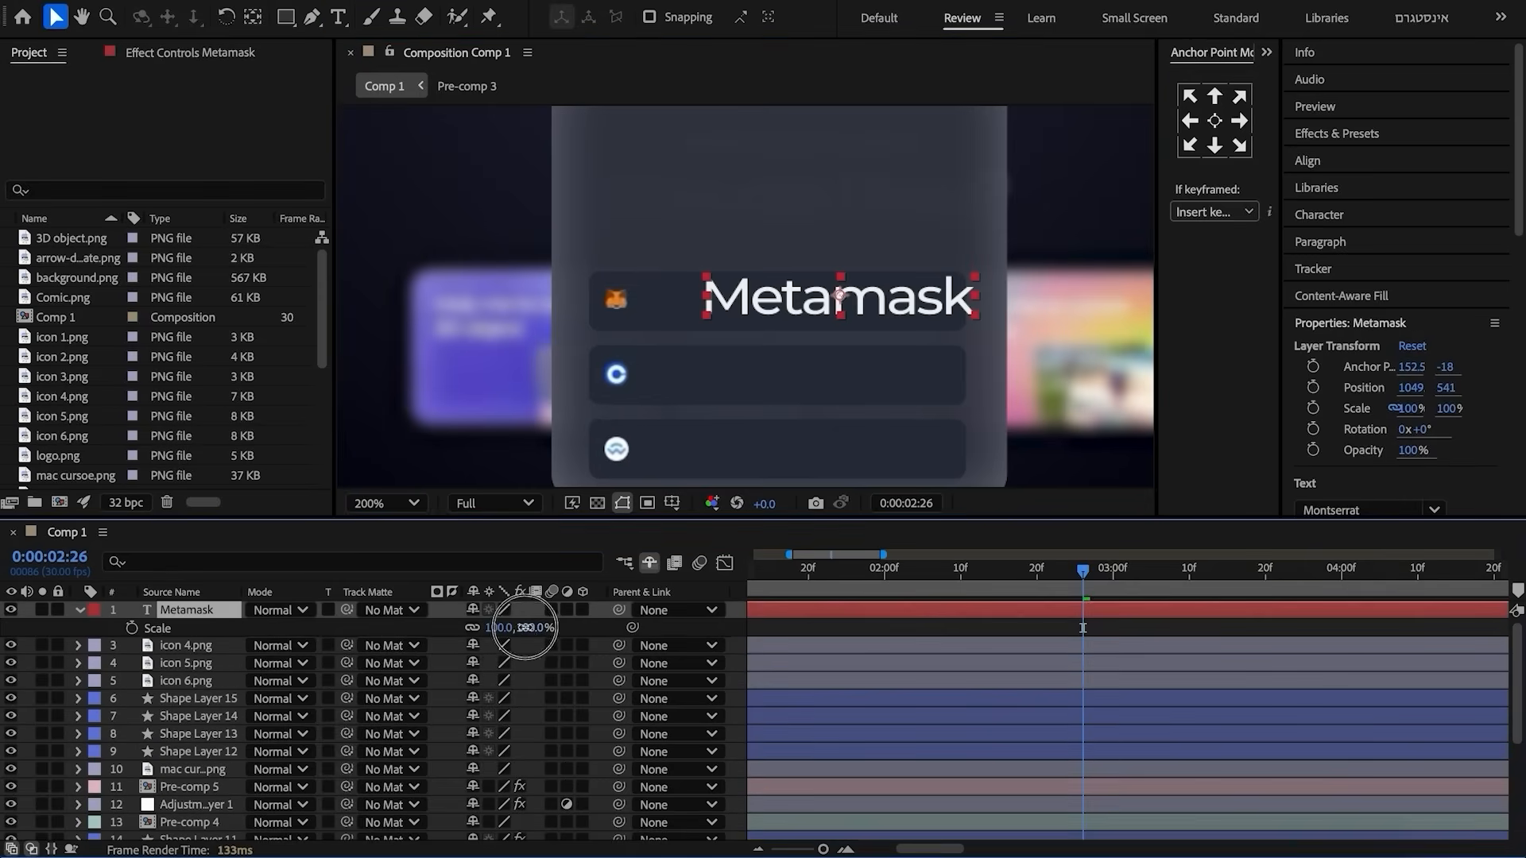
click(433, 632)
drag(859, 297, 723, 309)
key(s)
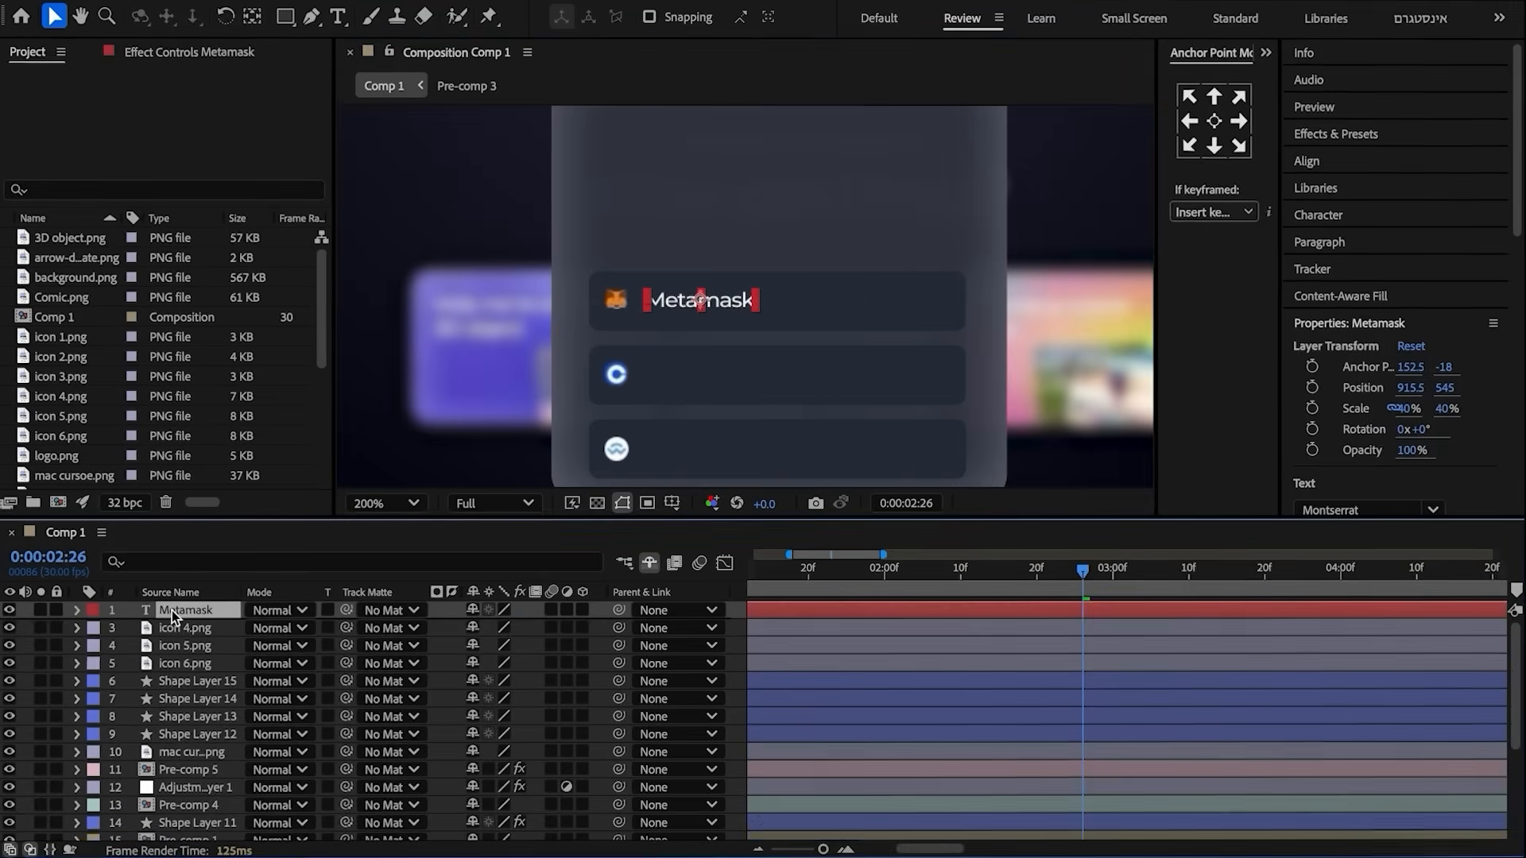
- Duplicate the Metamask text, change the copy to "Coinbase wallet" and move it down to Y 619 in the second bar
key(ctrl+d)
double_click(199, 611)
text(Coinbase wallet)
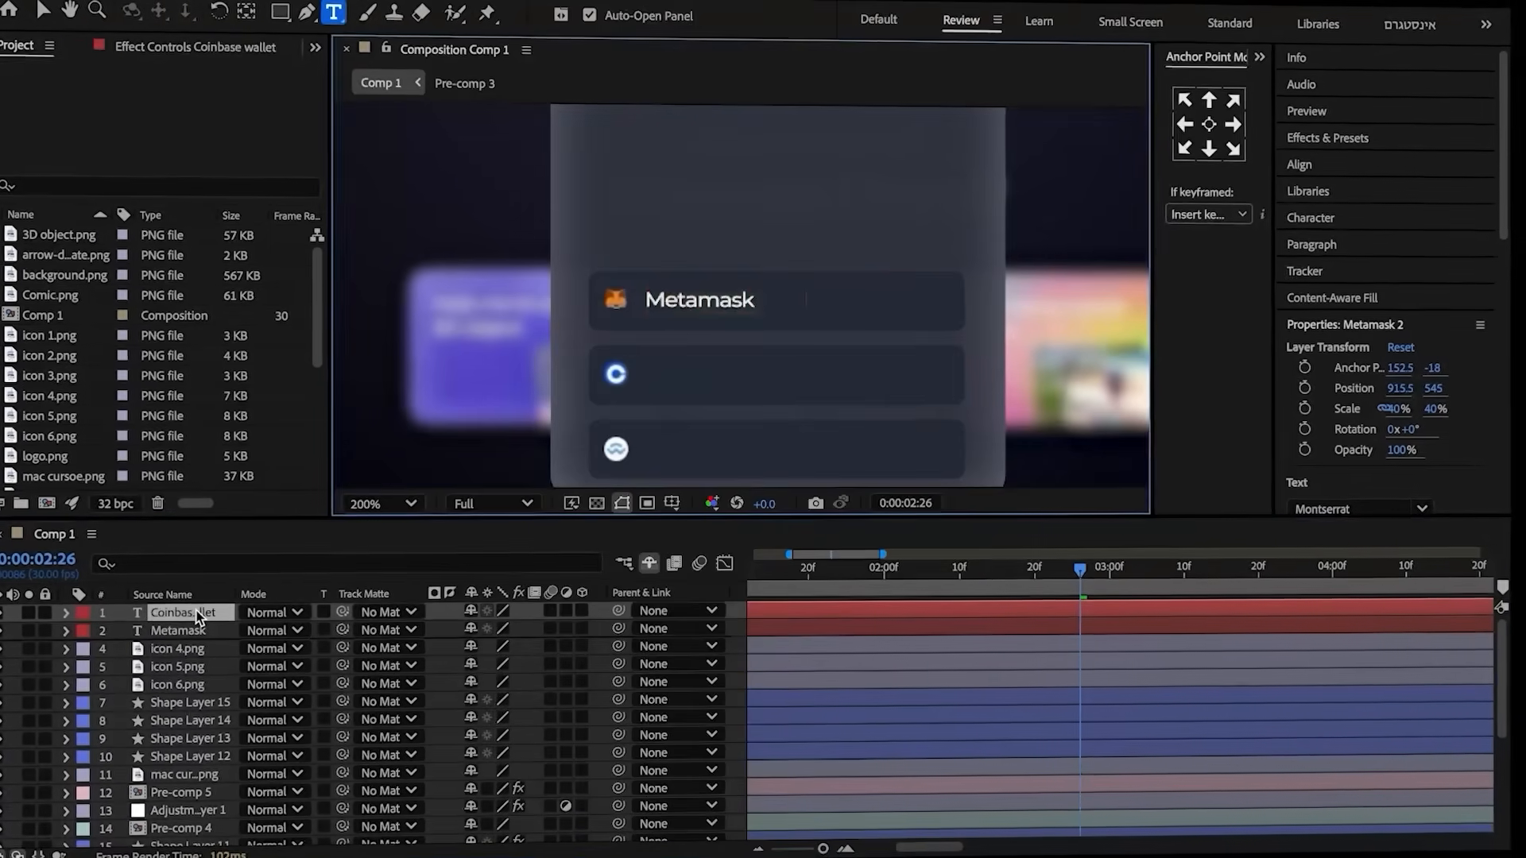
click(199, 618)
key(p)
drag(510, 629, 580, 632)
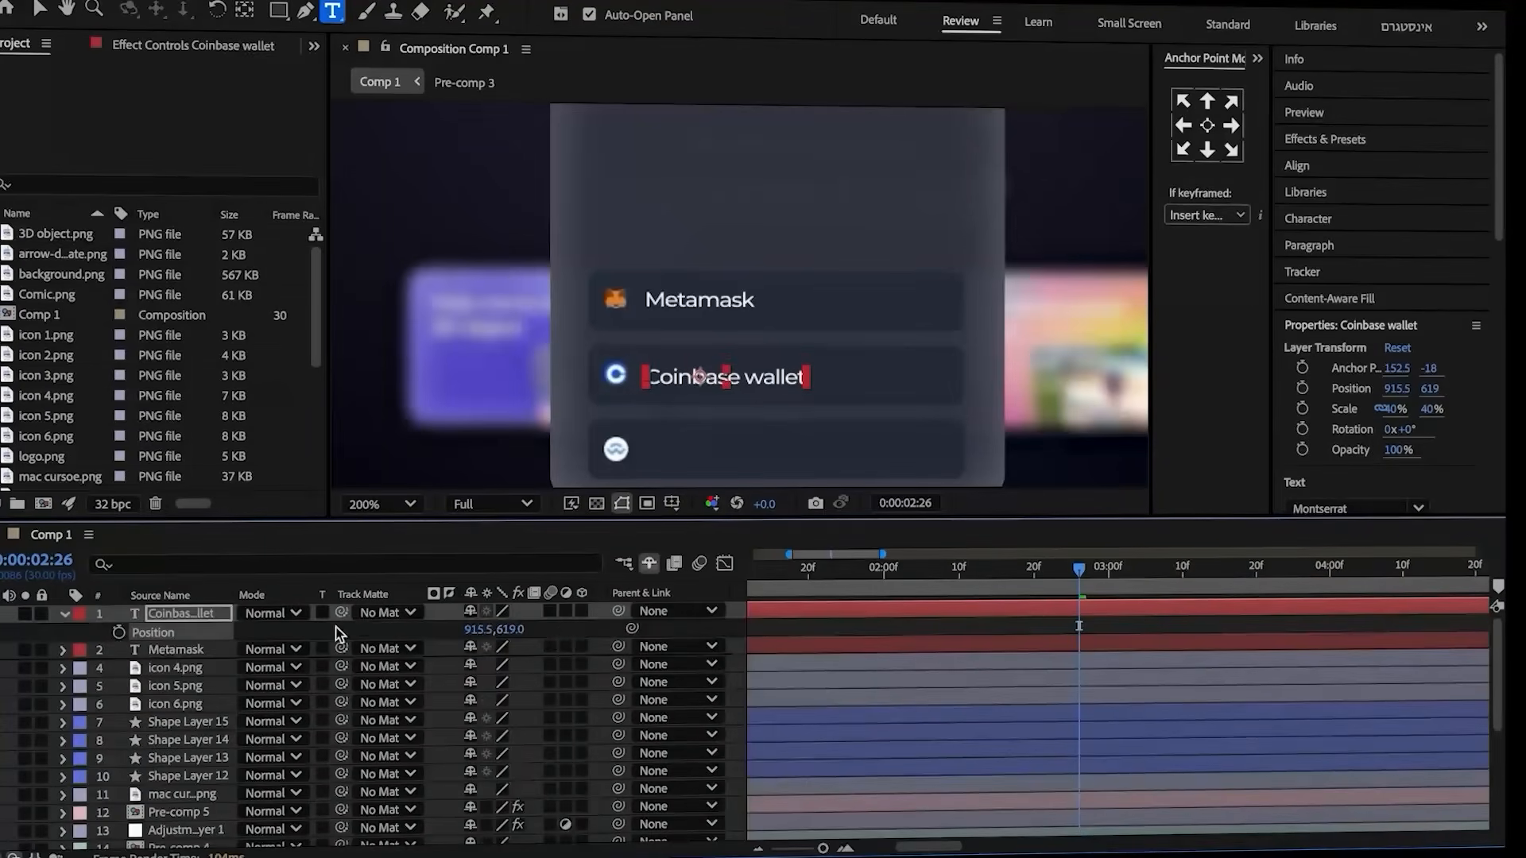
key(p)
- Duplicate the Coinbase wallet text, change the copy to "Wallet connect" and move it down to Y 688 in the third bar
key(ctrl+d)
double_click(194, 613)
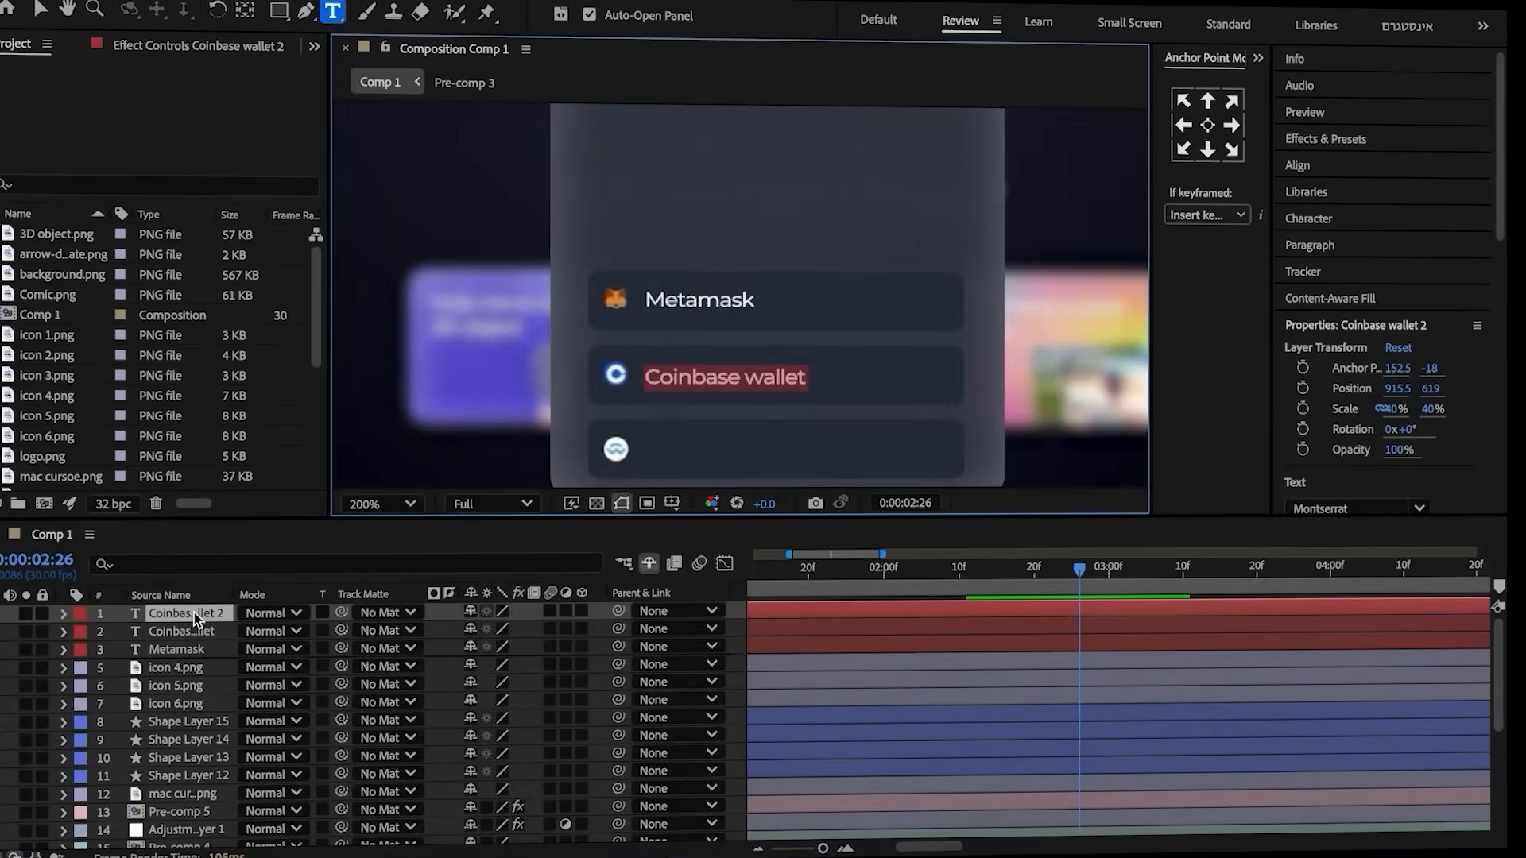
text(Wallet connect)
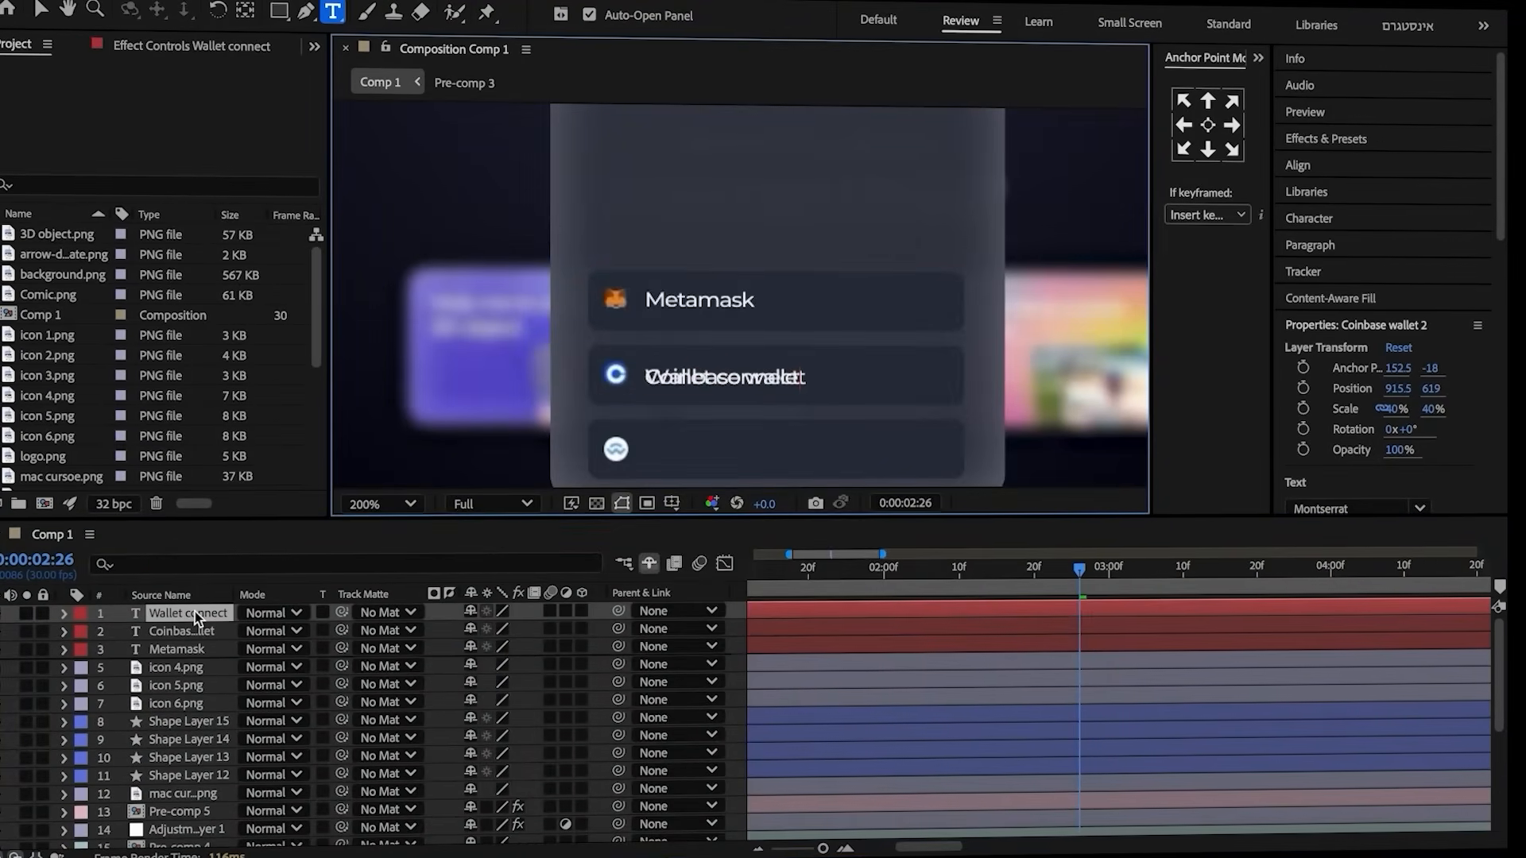
key(Return)
key(p)
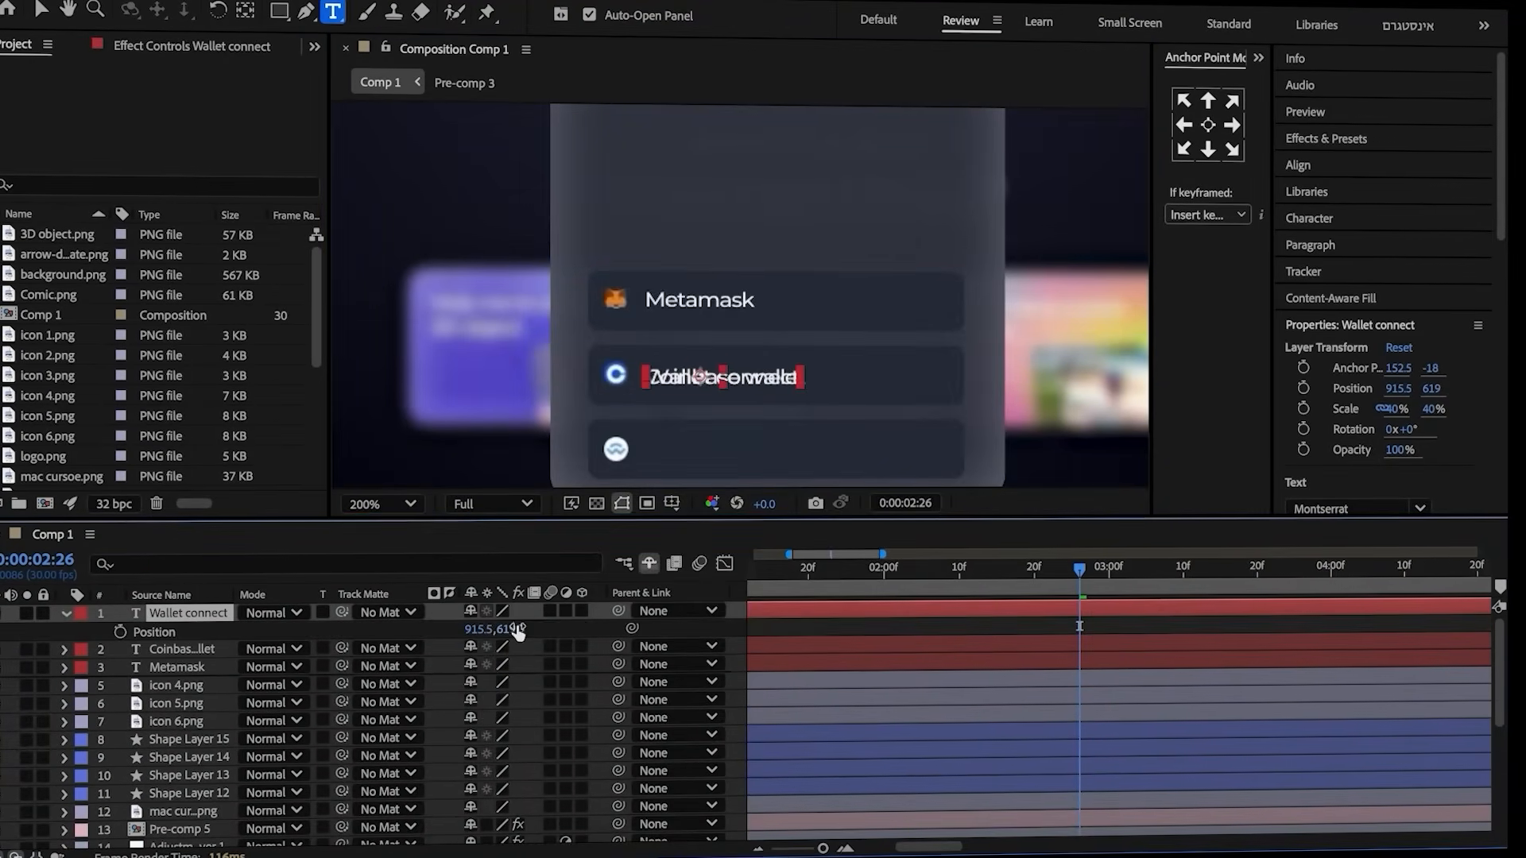
drag(515, 629, 635, 586)
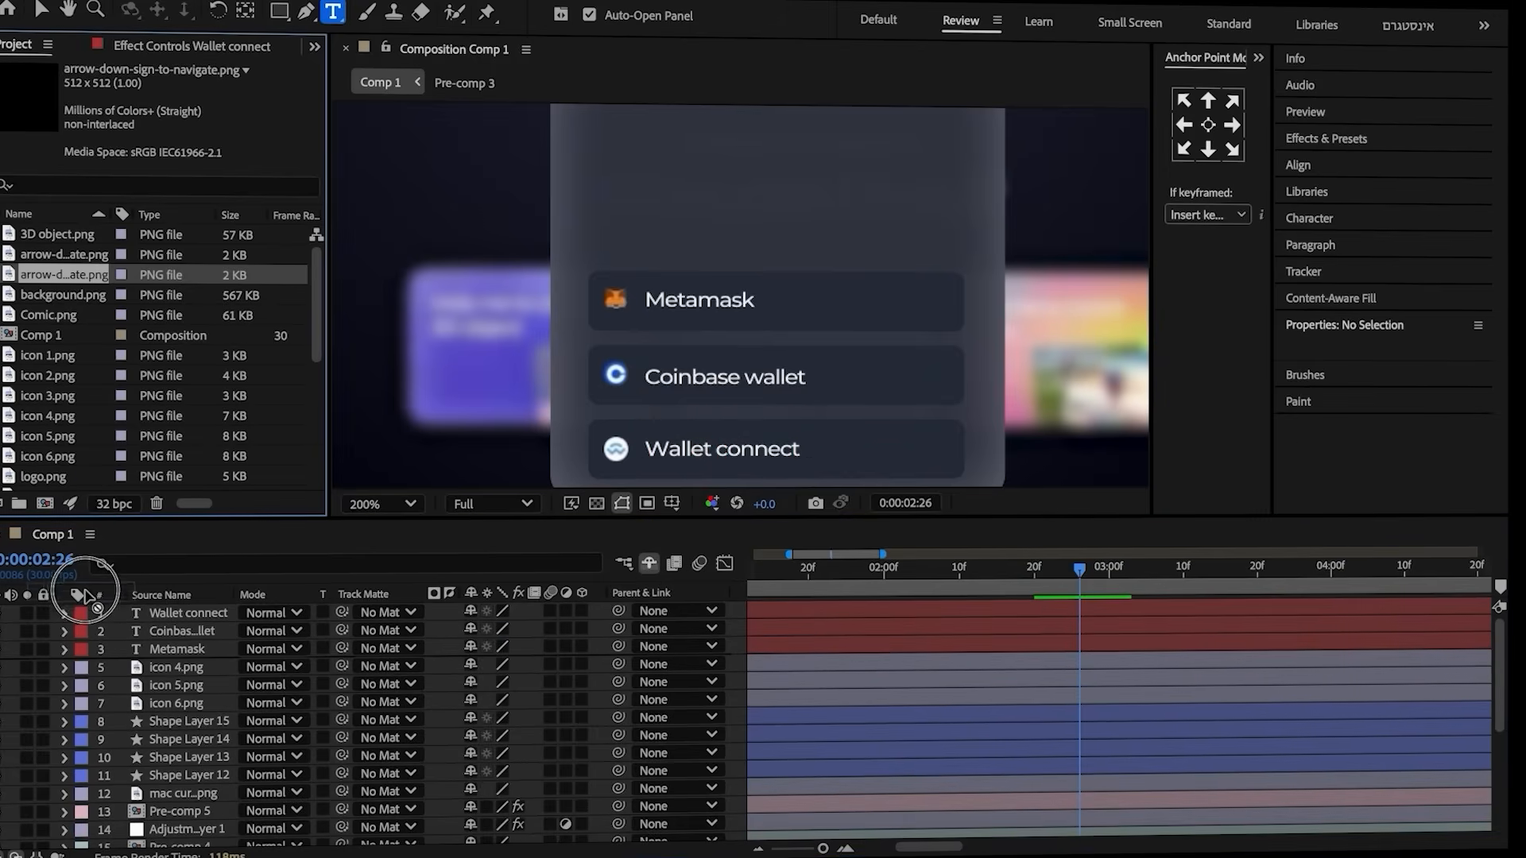
- Add arrow-down-sign-to-navigate.png as the topmost layer and rotate it to -90°
drag(89, 598, 68, 613)
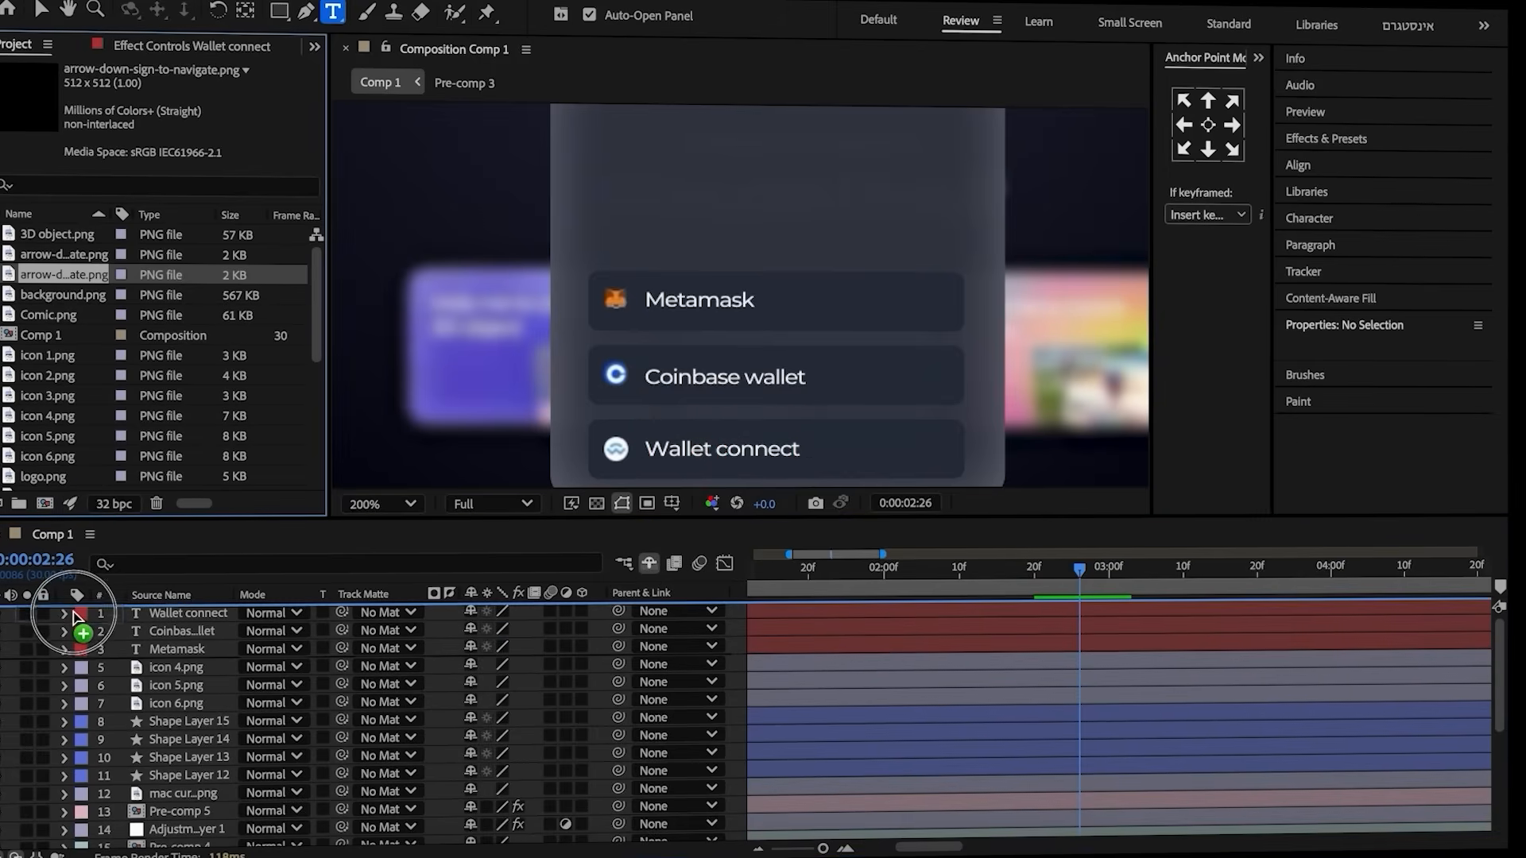
key(r)
click(497, 630)
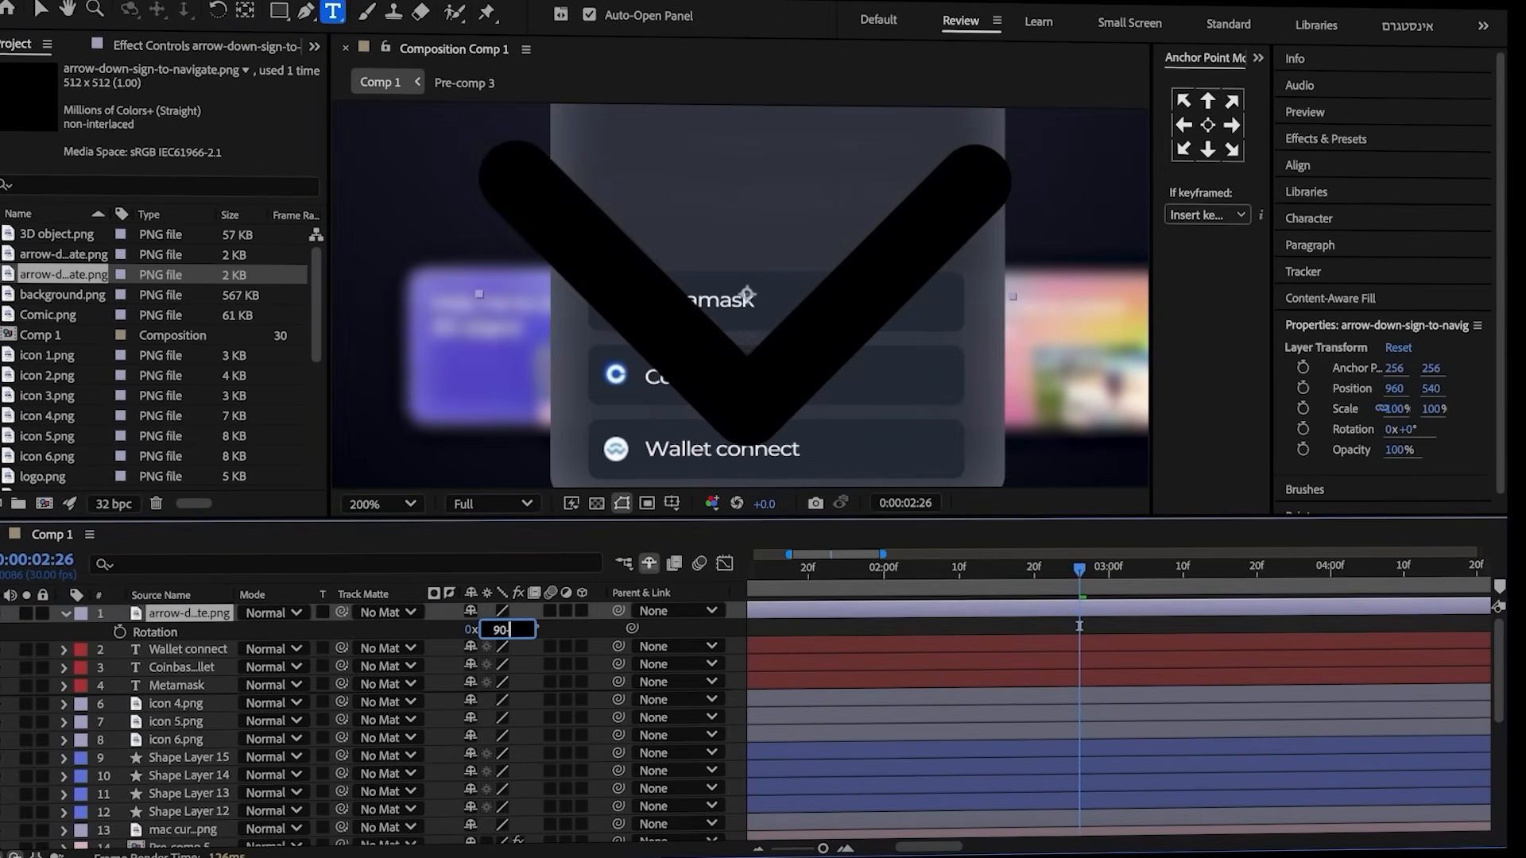
click(415, 632)
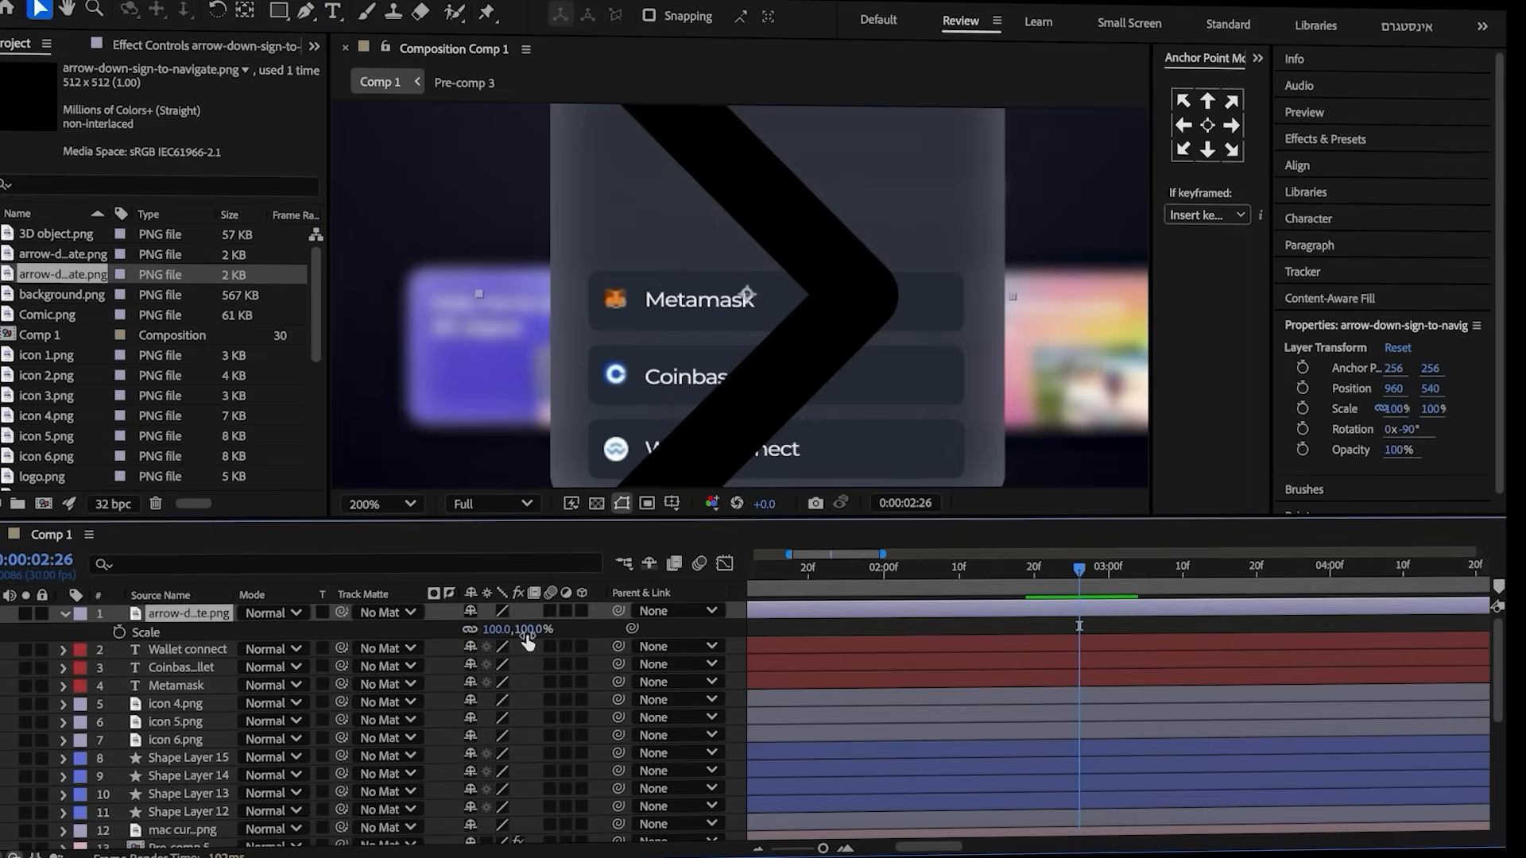
- Scale the arrow image to 4% and move it horizontally to X 1139, at the right end of the Metamask bar
text(4)
key(Return)
key(p)
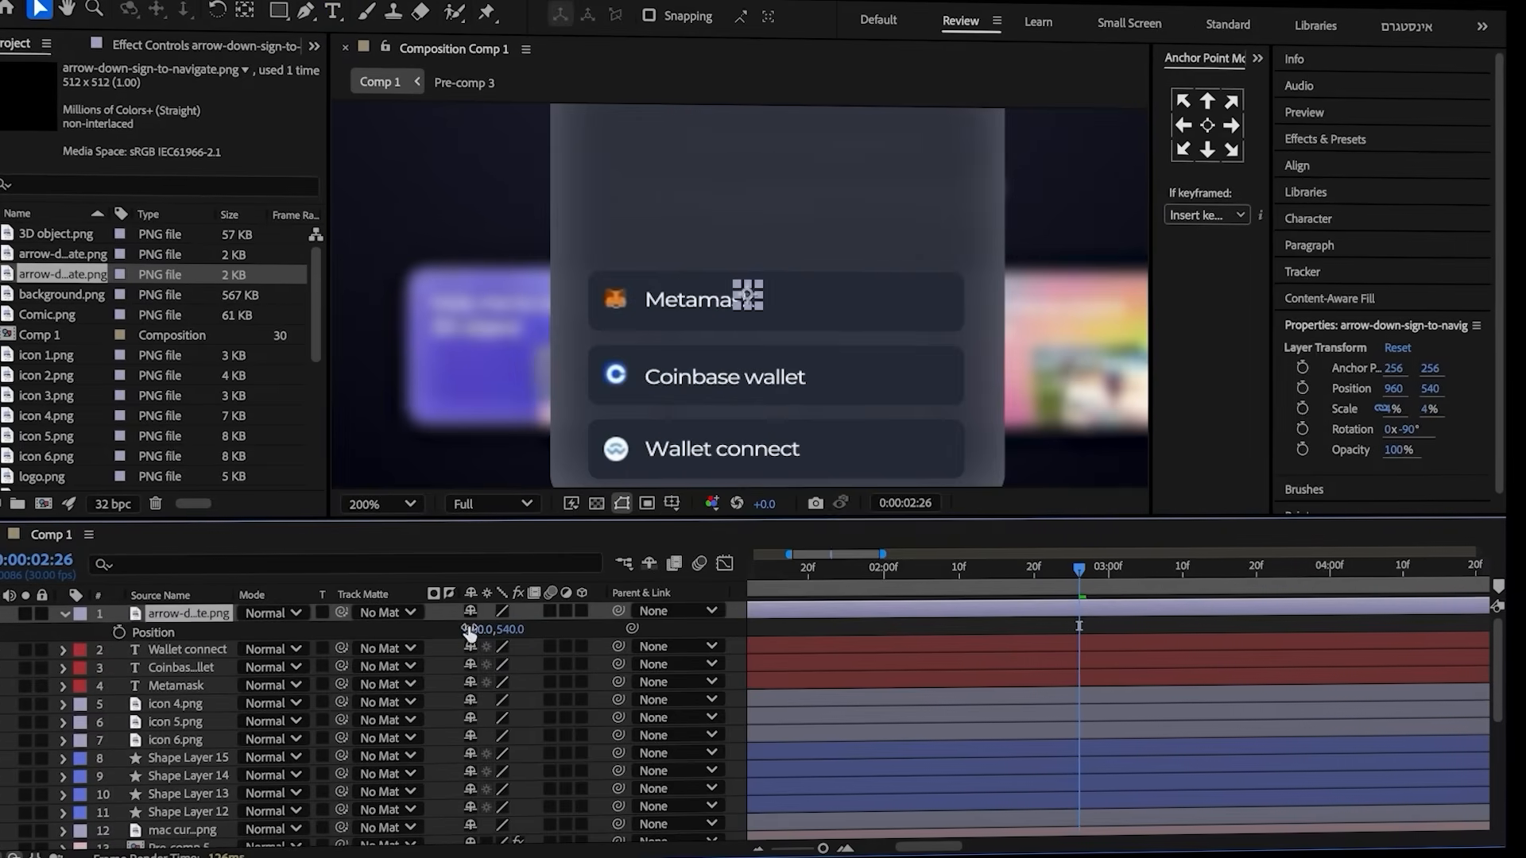
drag(475, 630, 670, 632)
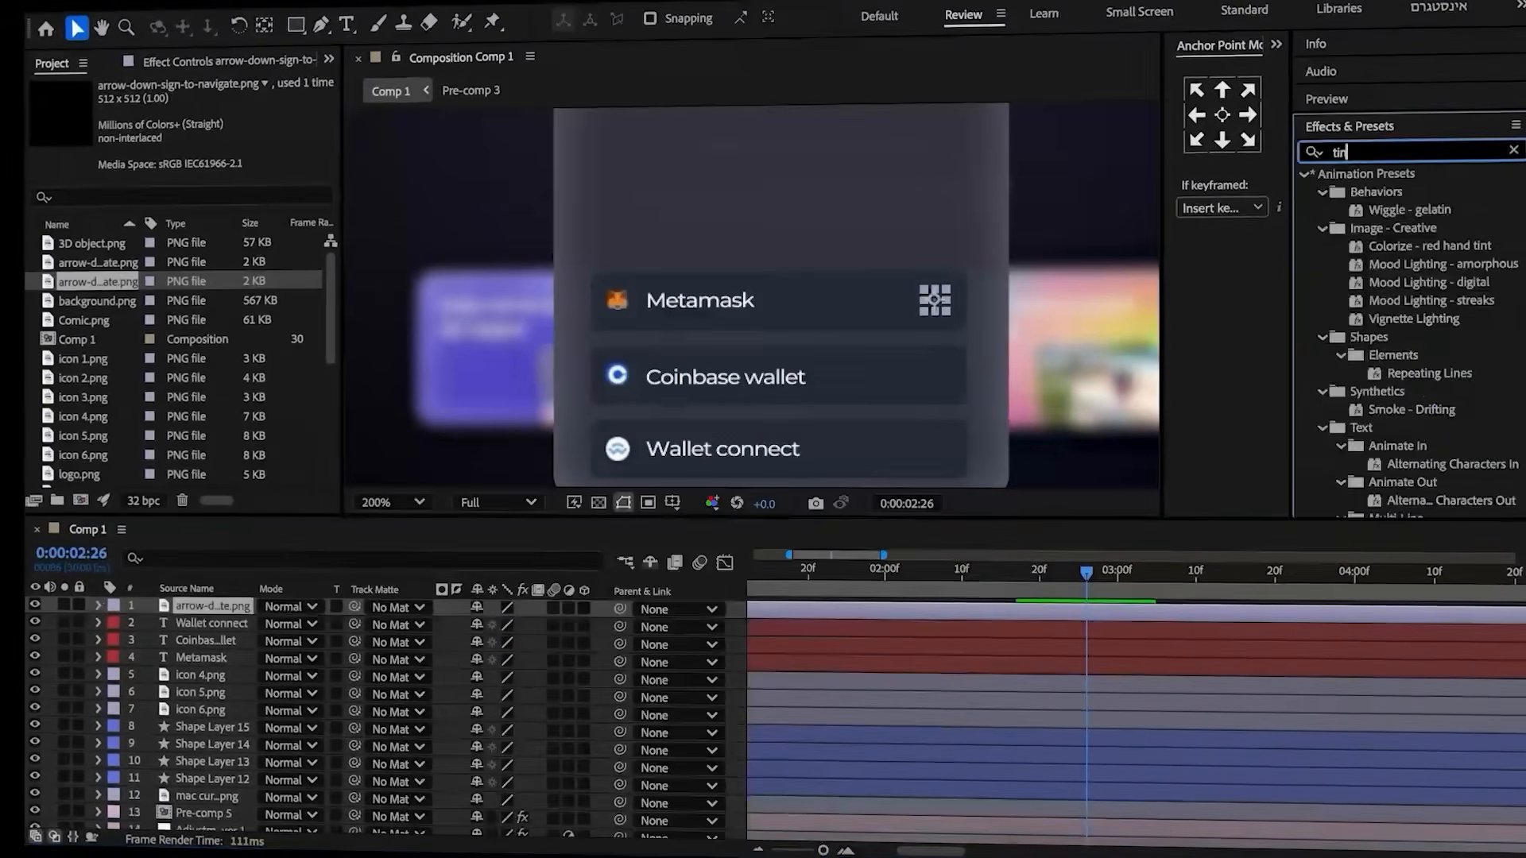
- Apply the Tint effect to the arrow and map black to white (FFFFFF)
text(tint)
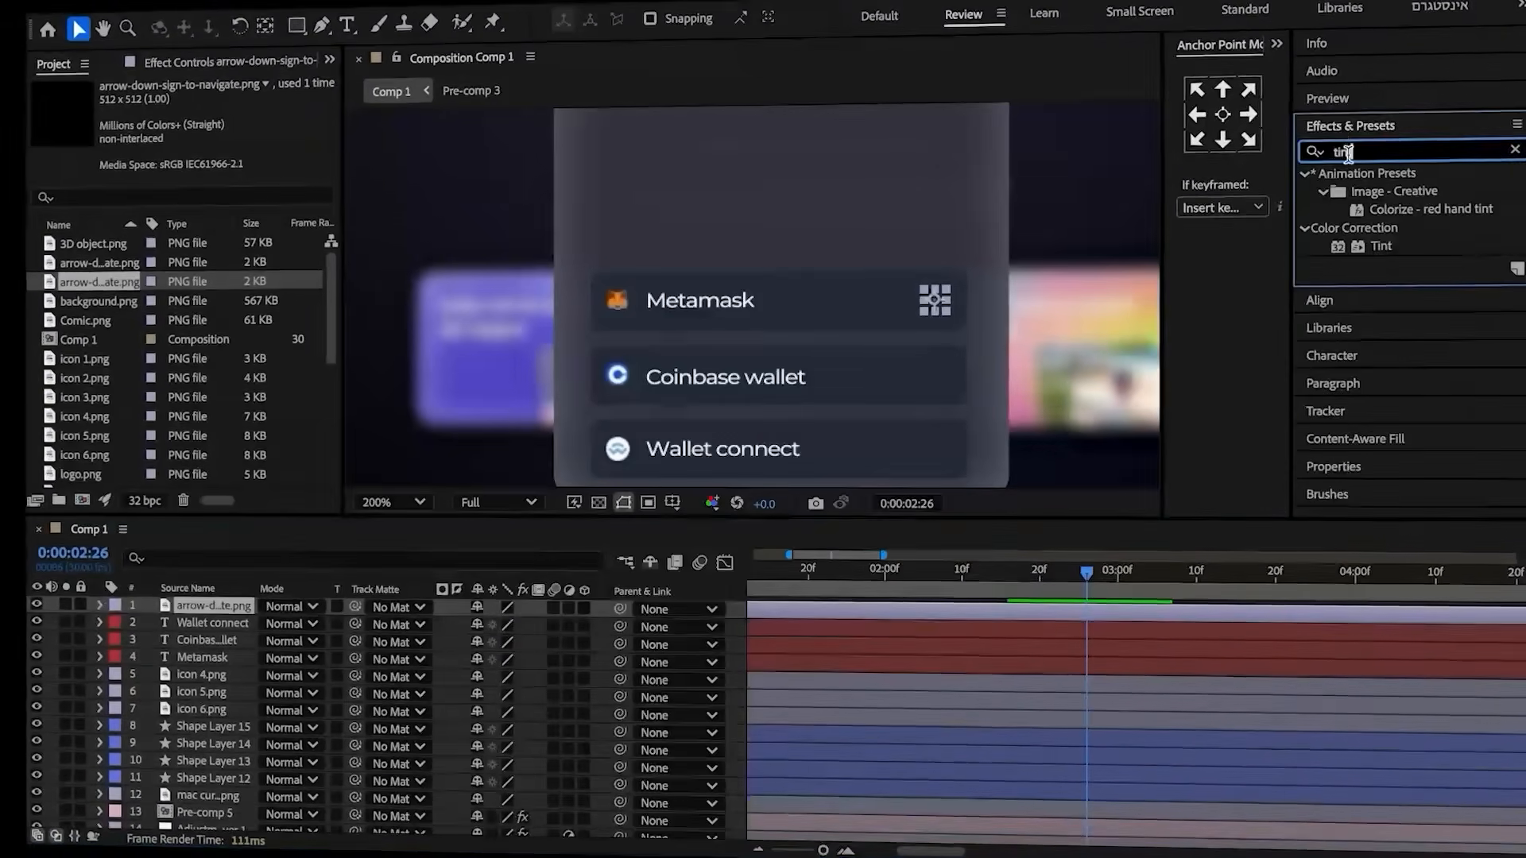
double_click(1381, 247)
click(210, 120)
drag(585, 358, 371, 116)
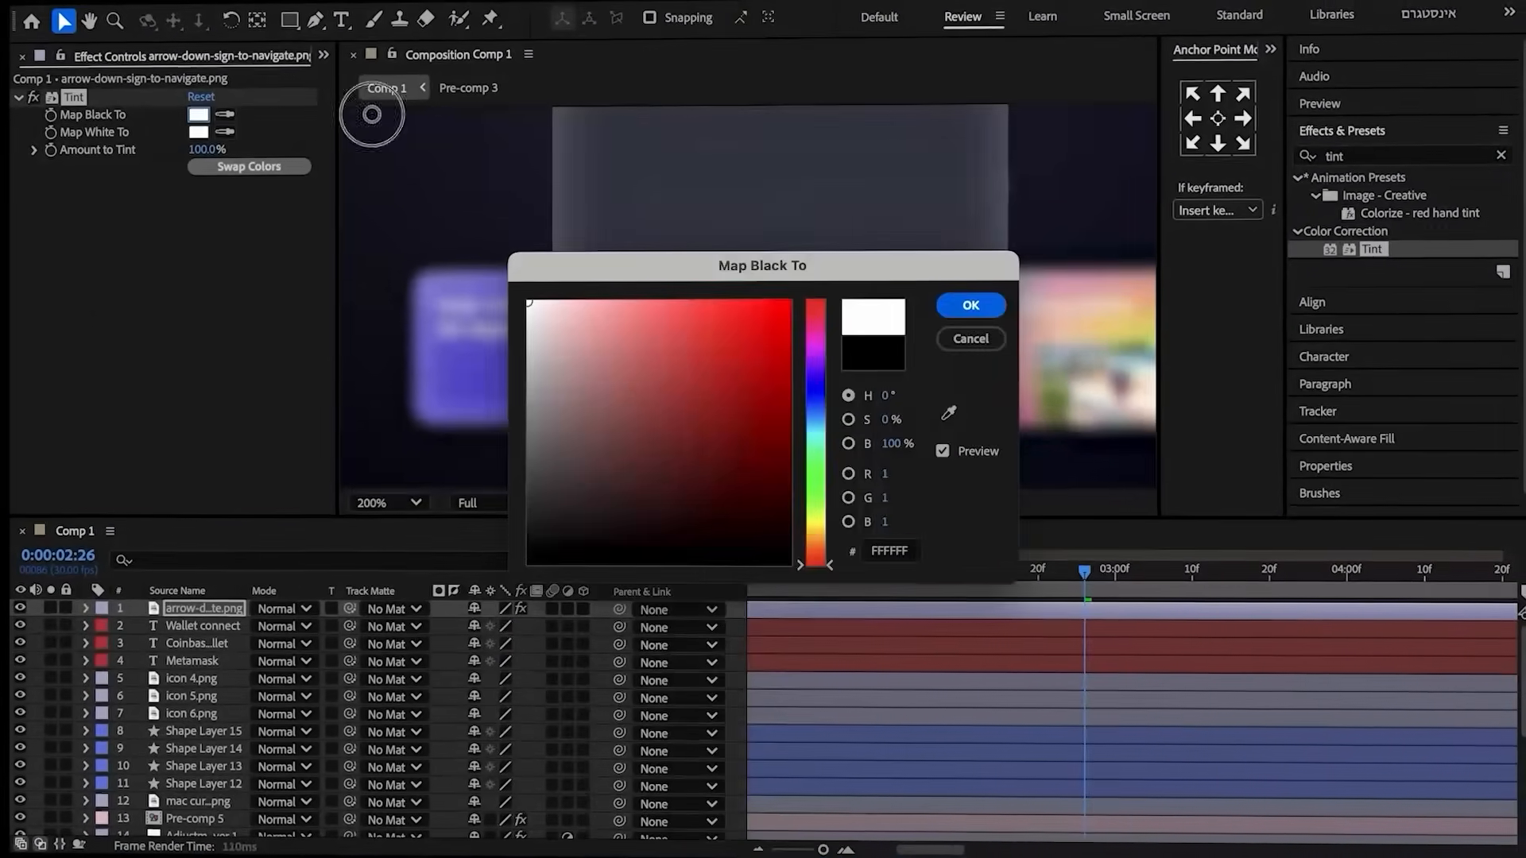
click(952, 310)
- Duplicate the white arrow twice and move the copies down to the Coinbase wallet bar and, at Y 690, the Wallet connect bar
key(ctrl+d)
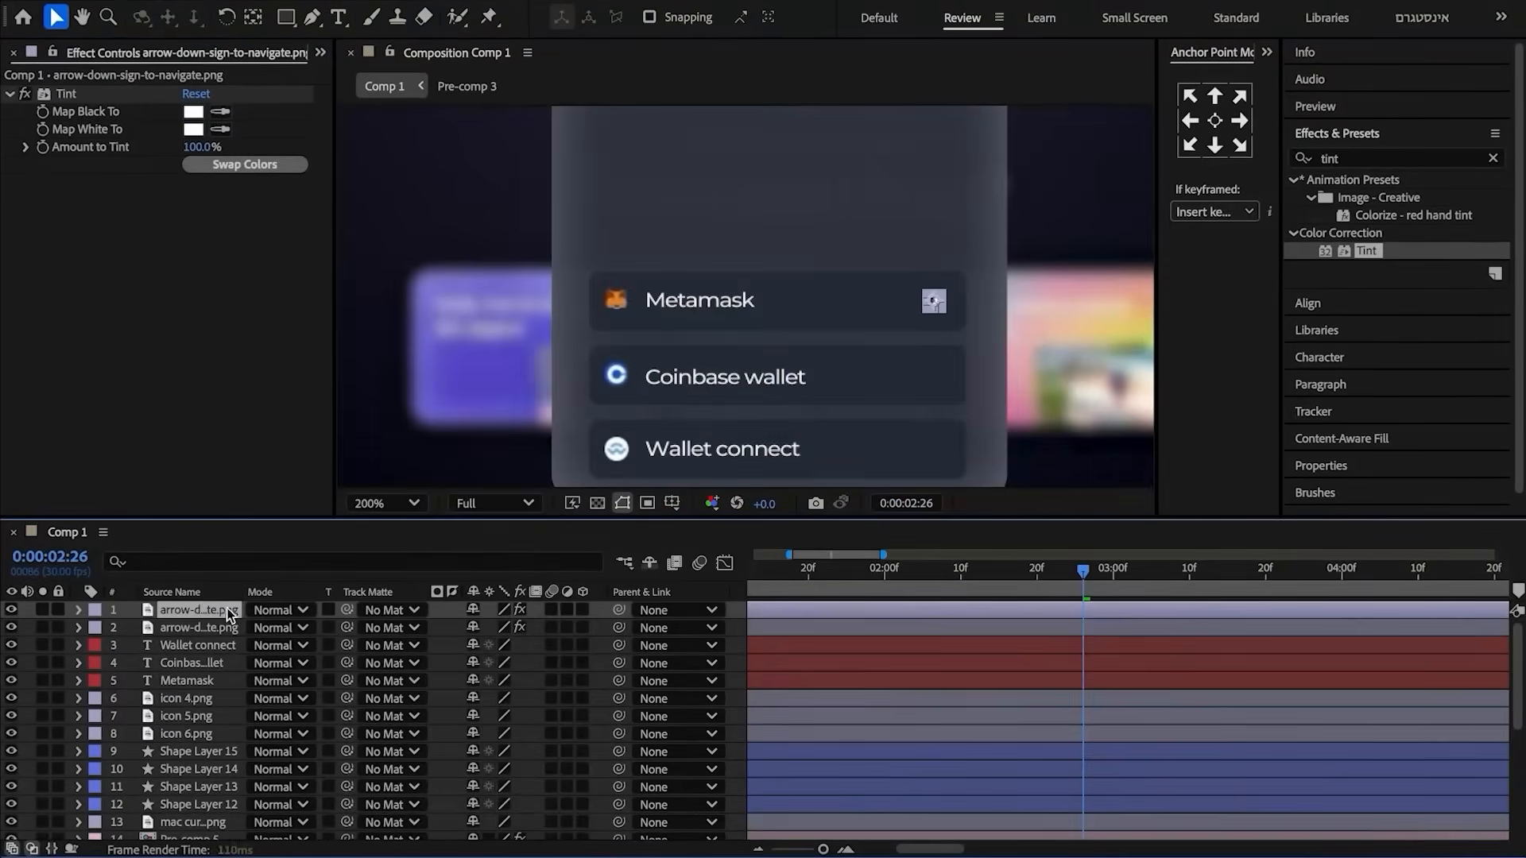
key(p)
drag(517, 628, 599, 633)
key(p)
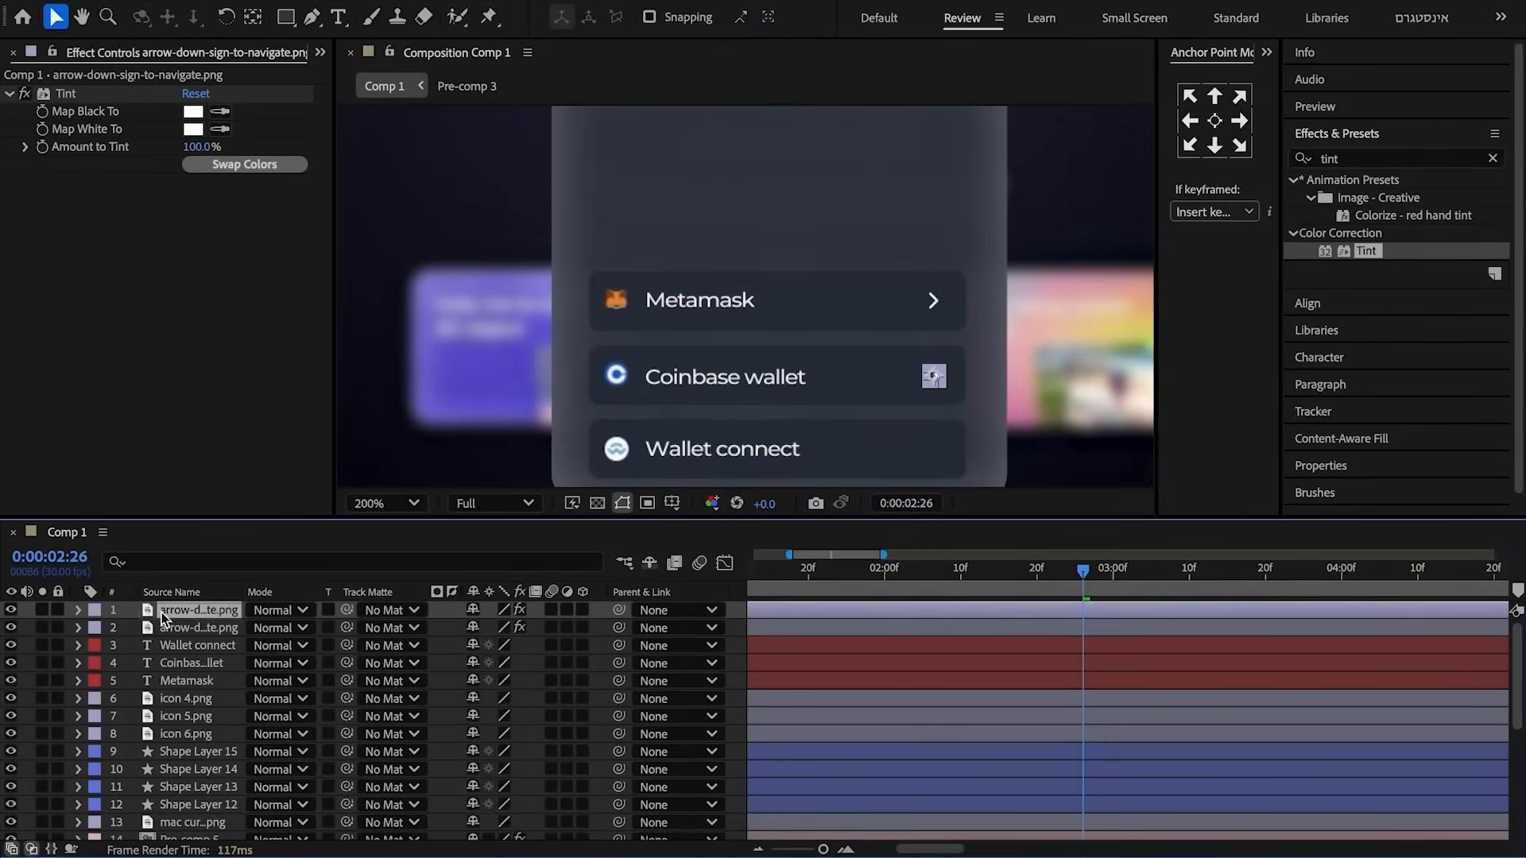
key(ctrl+d)
key(p)
drag(524, 628, 574, 642)
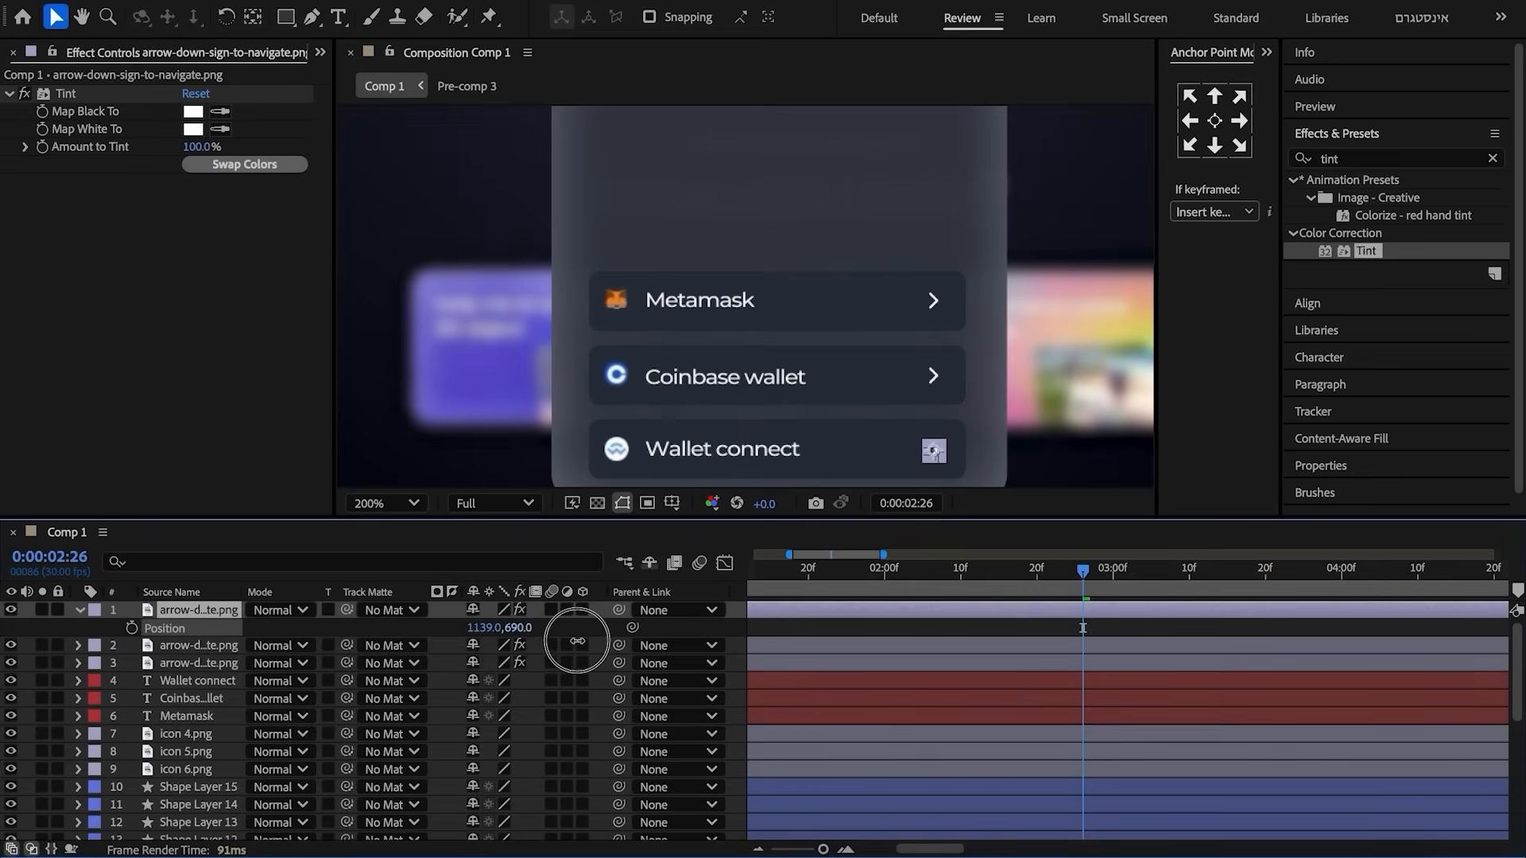
- Add the two-line text "By connecting your wallet, you agree to our terms of service in our privacy policy" at 35% scale above the Metamask bar
click(338, 17)
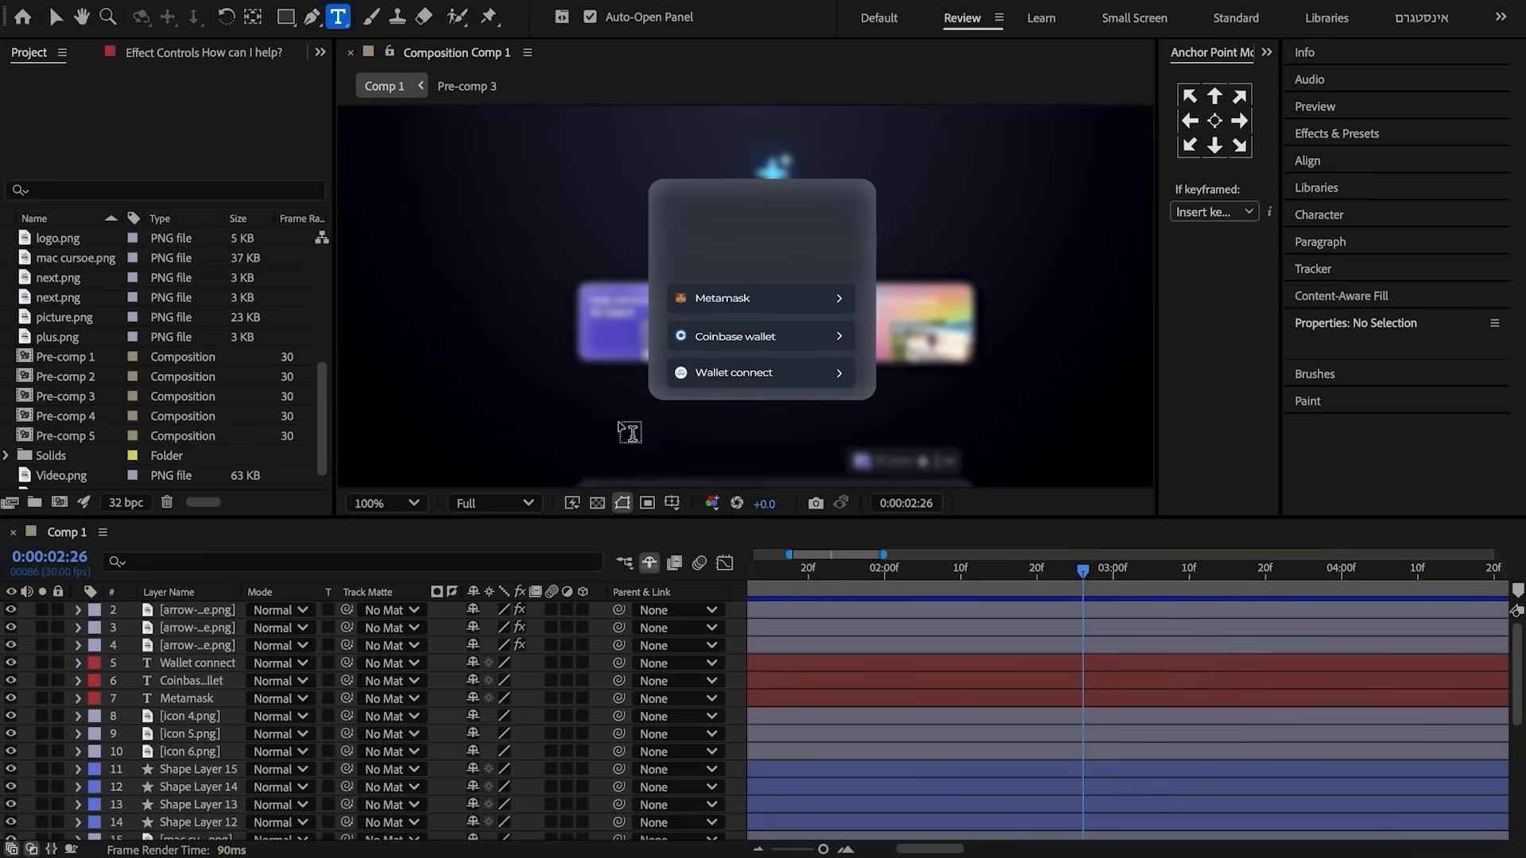
click(659, 278)
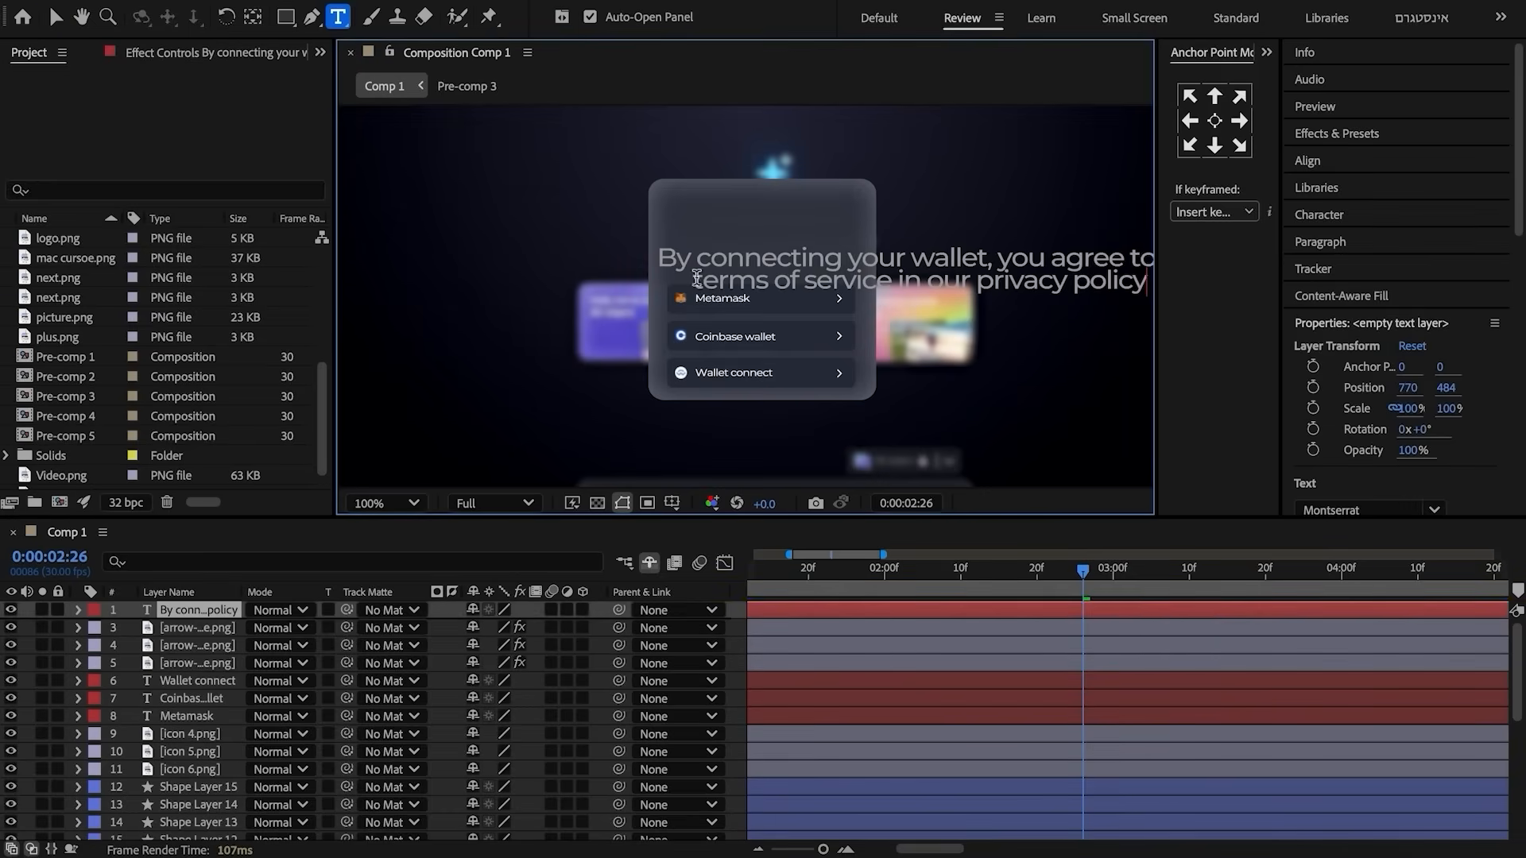
click(202, 609)
text(vs)
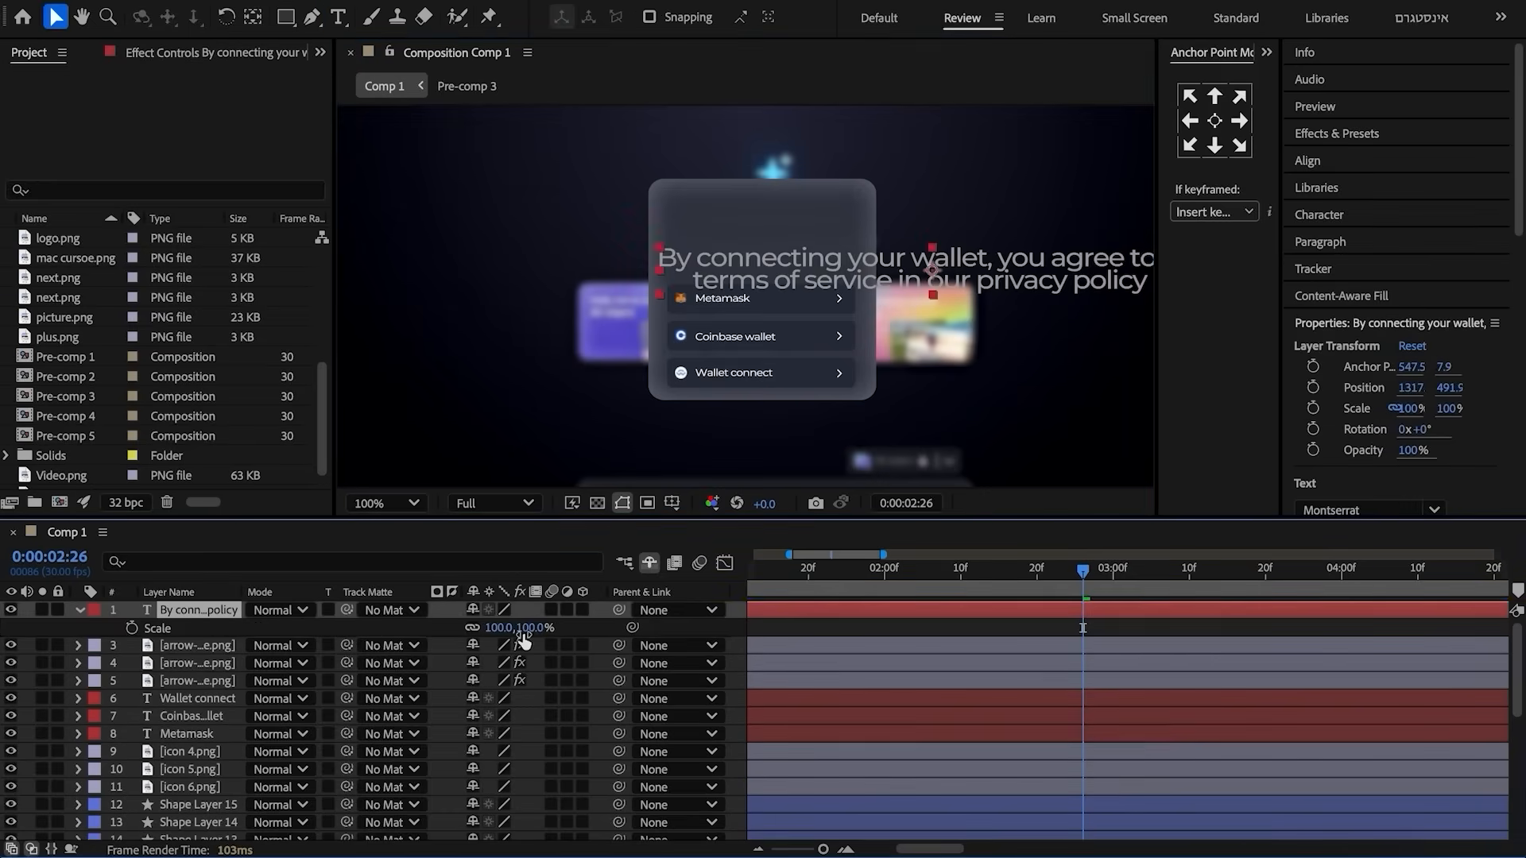
text(35)
click(371, 635)
scroll(1009, 241, up, 1)
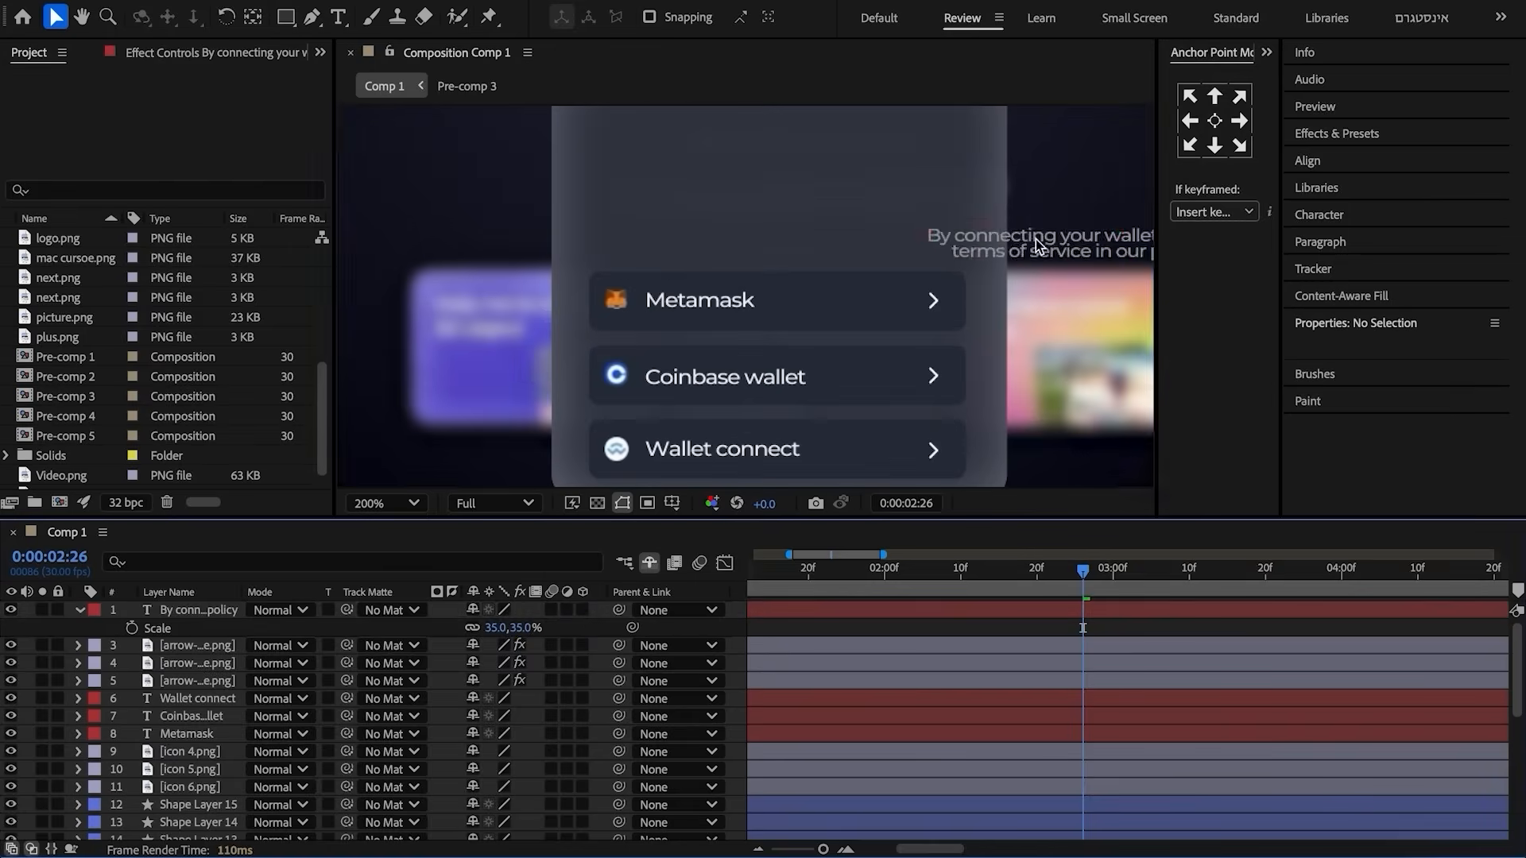
drag(1009, 240, 715, 209)
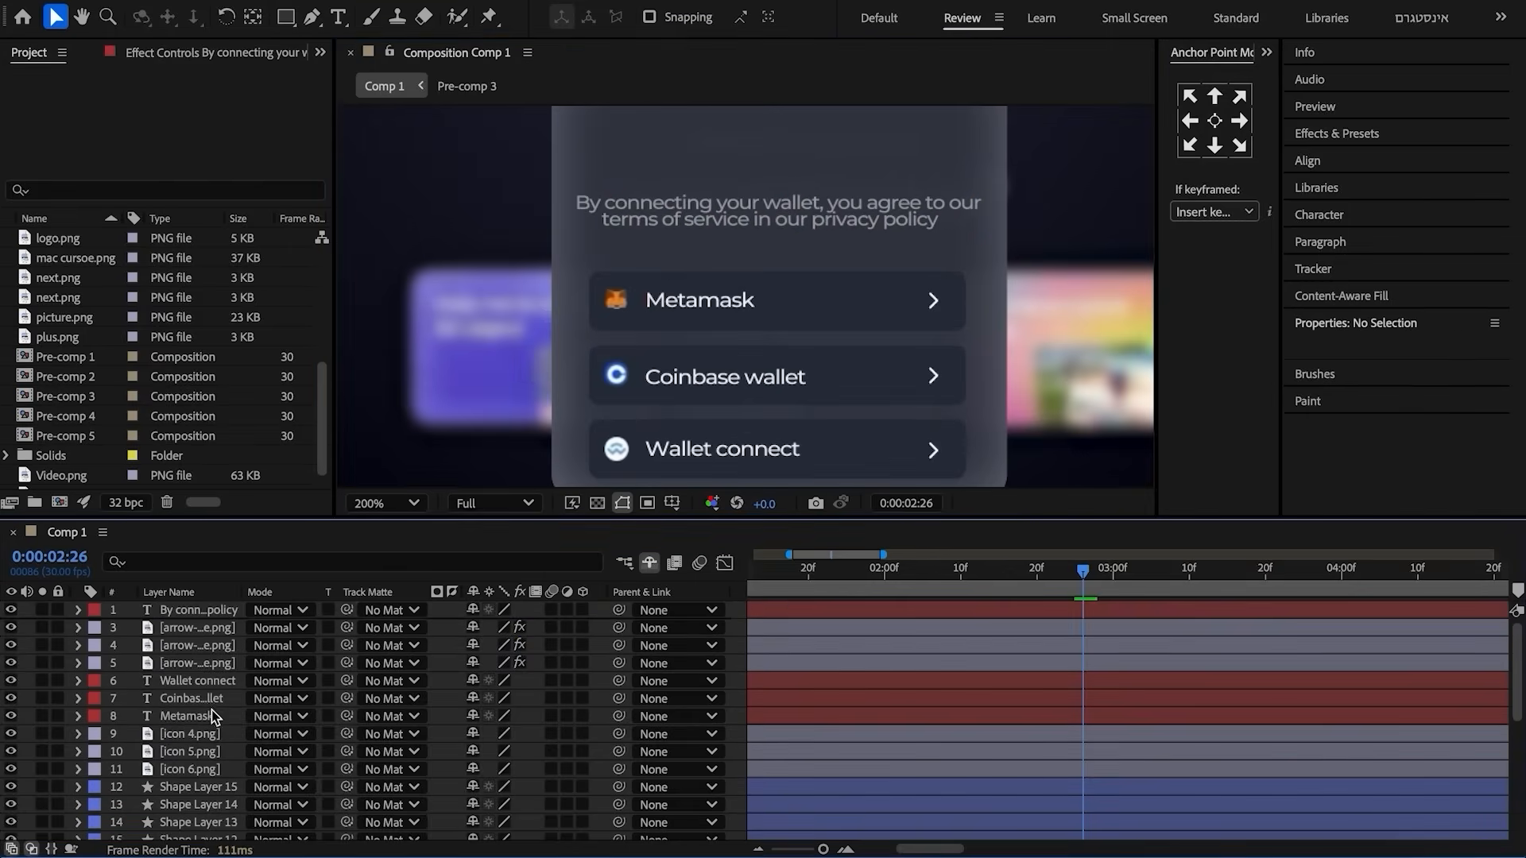
- Duplicate the Wallet connect text as the topmost layer, change it to "Connect wallet" and move it above the agreement text
click(199, 681)
key(ctrl+d)
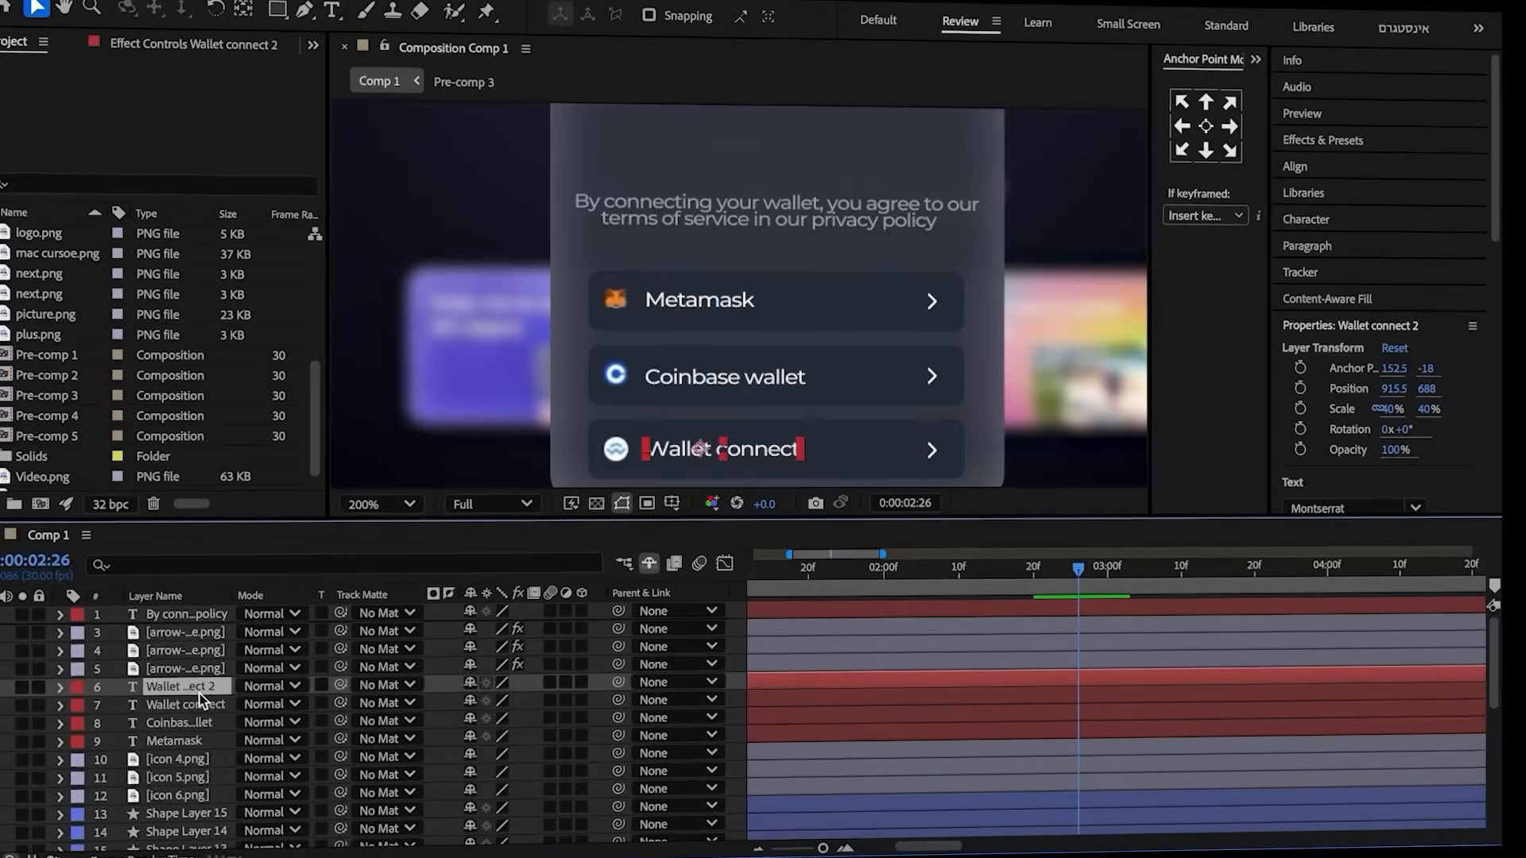
drag(197, 689, 189, 612)
double_click(190, 615)
text(Connect wallet)
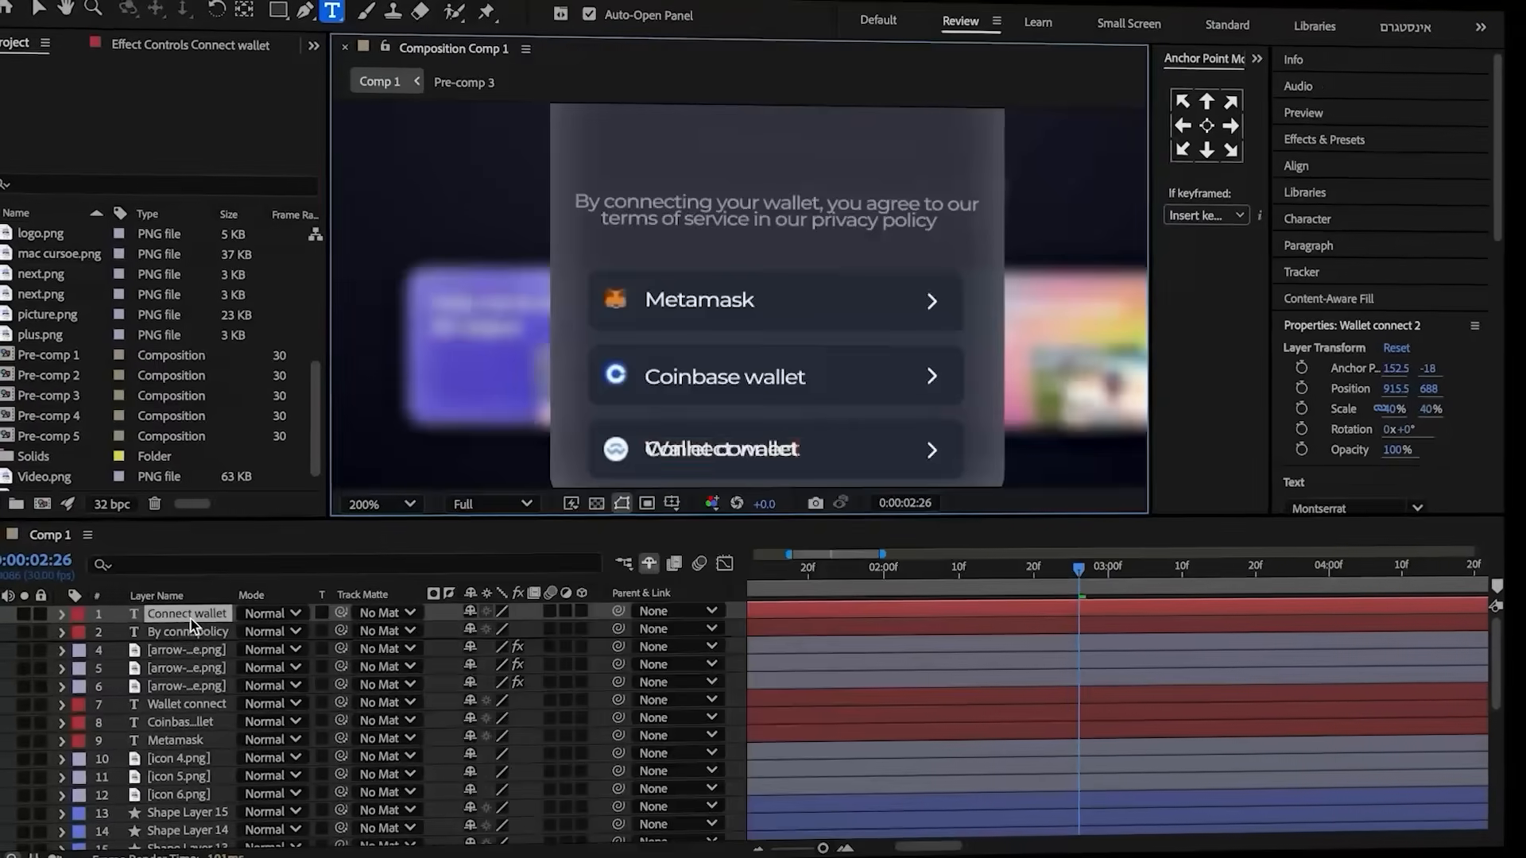
text(v)
drag(749, 448, 790, 159)
drag(790, 159, 795, 151)
- Scale up the Connect wallet text so it reads as the panel's heading
click(188, 611)
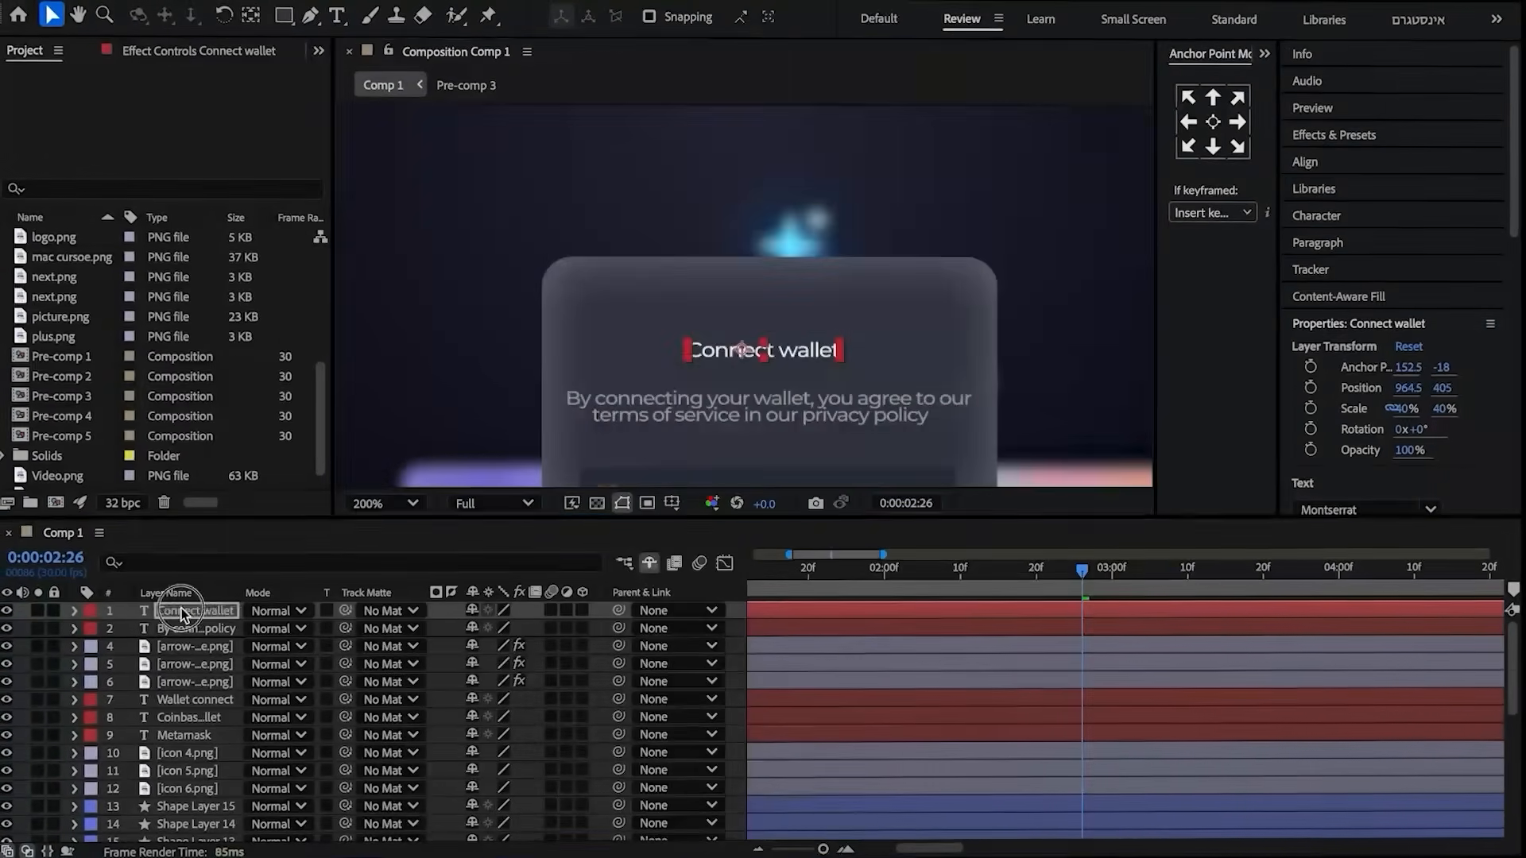
key(s)
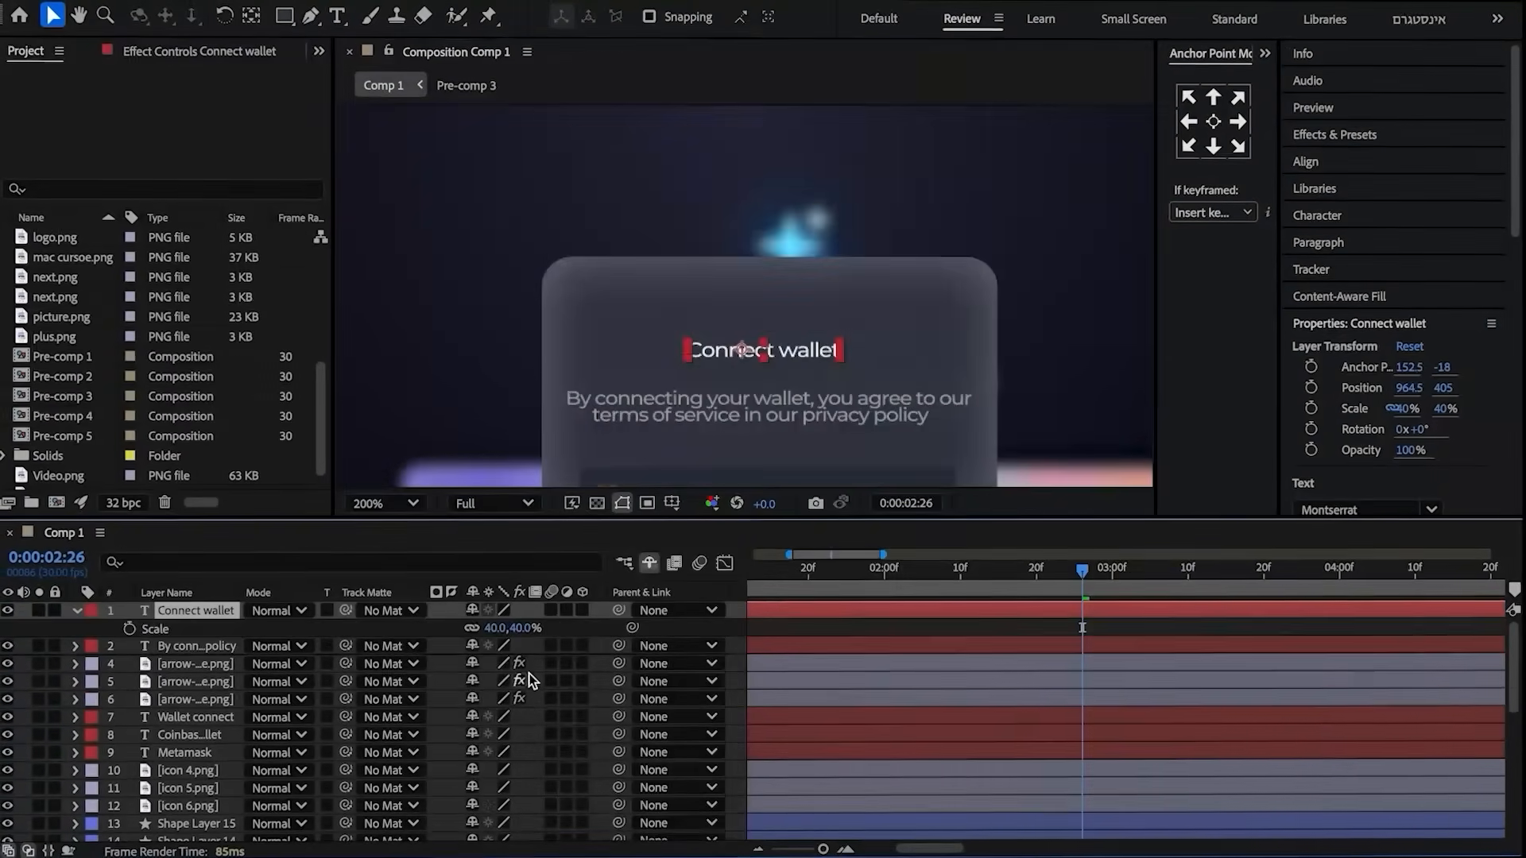
drag(523, 632, 547, 627)
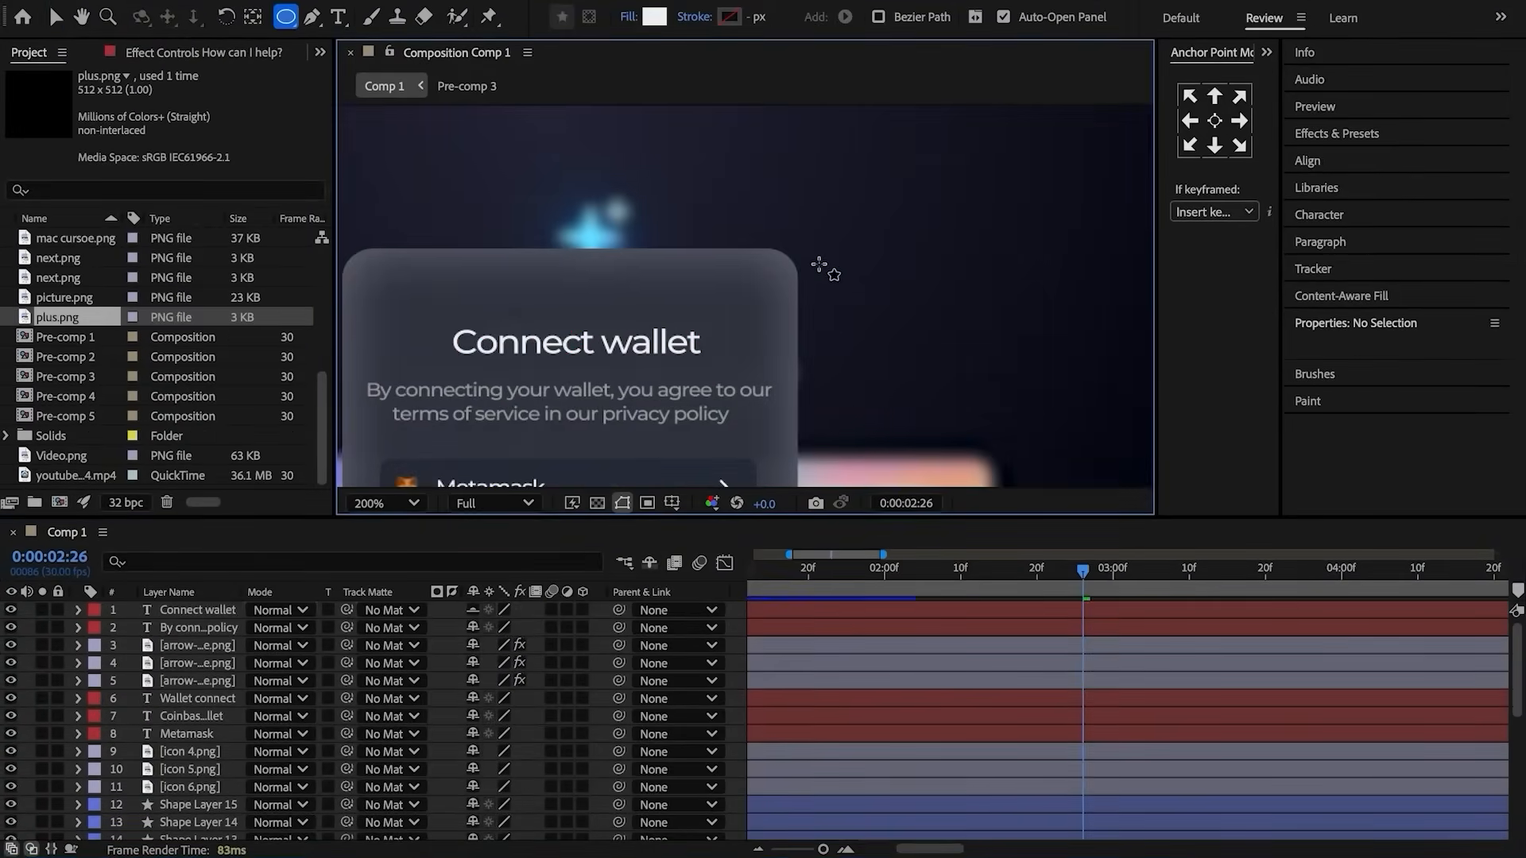
- Draw a small white circle just outside the wallet card's upper-right corner and place plus.png over it
drag(817, 262, 838, 278)
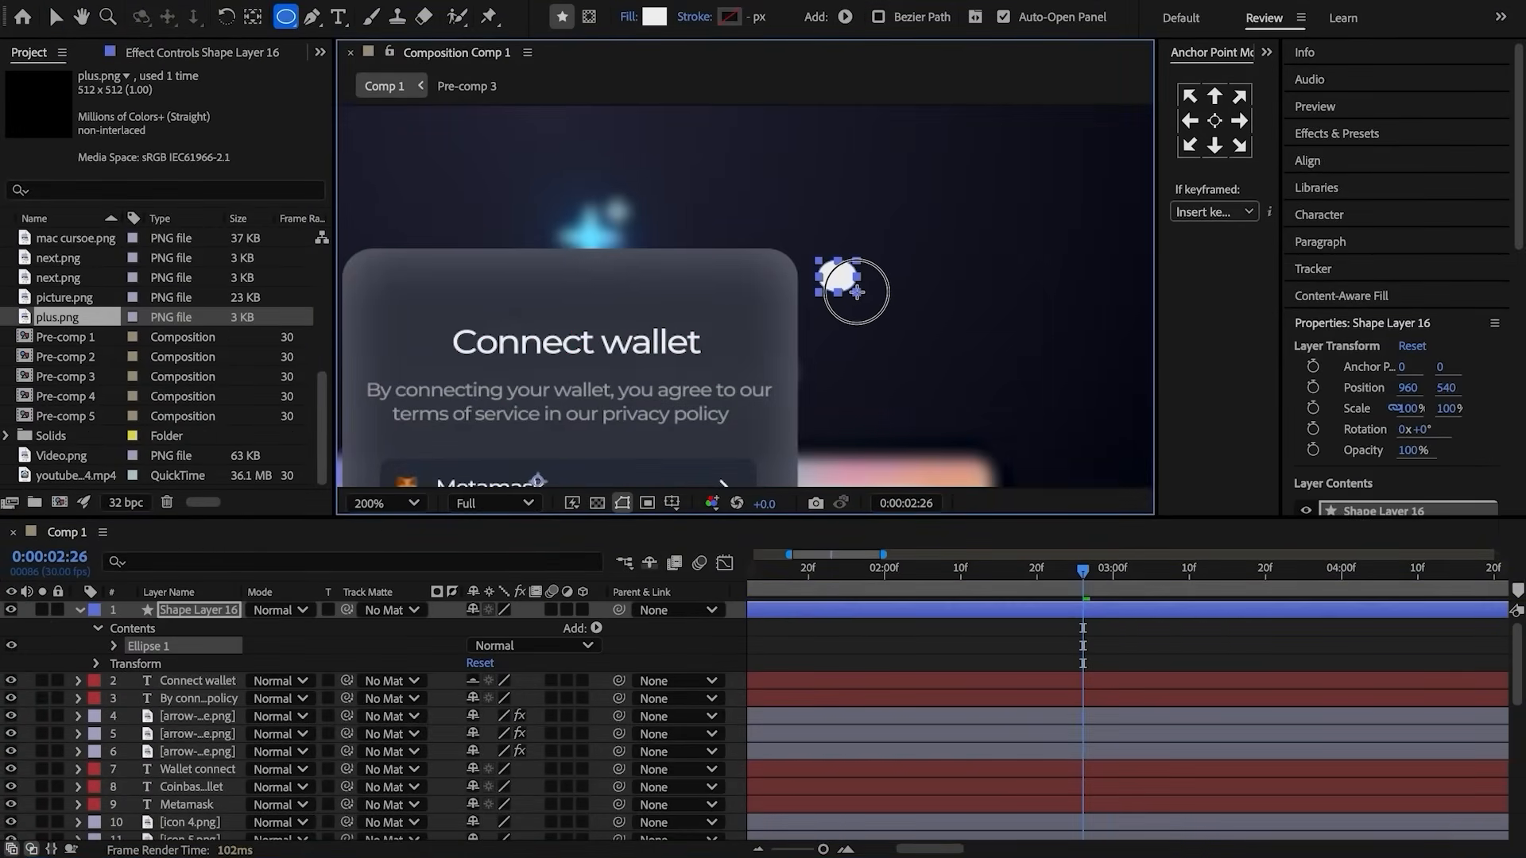
key(v)
drag(57, 317, 151, 596)
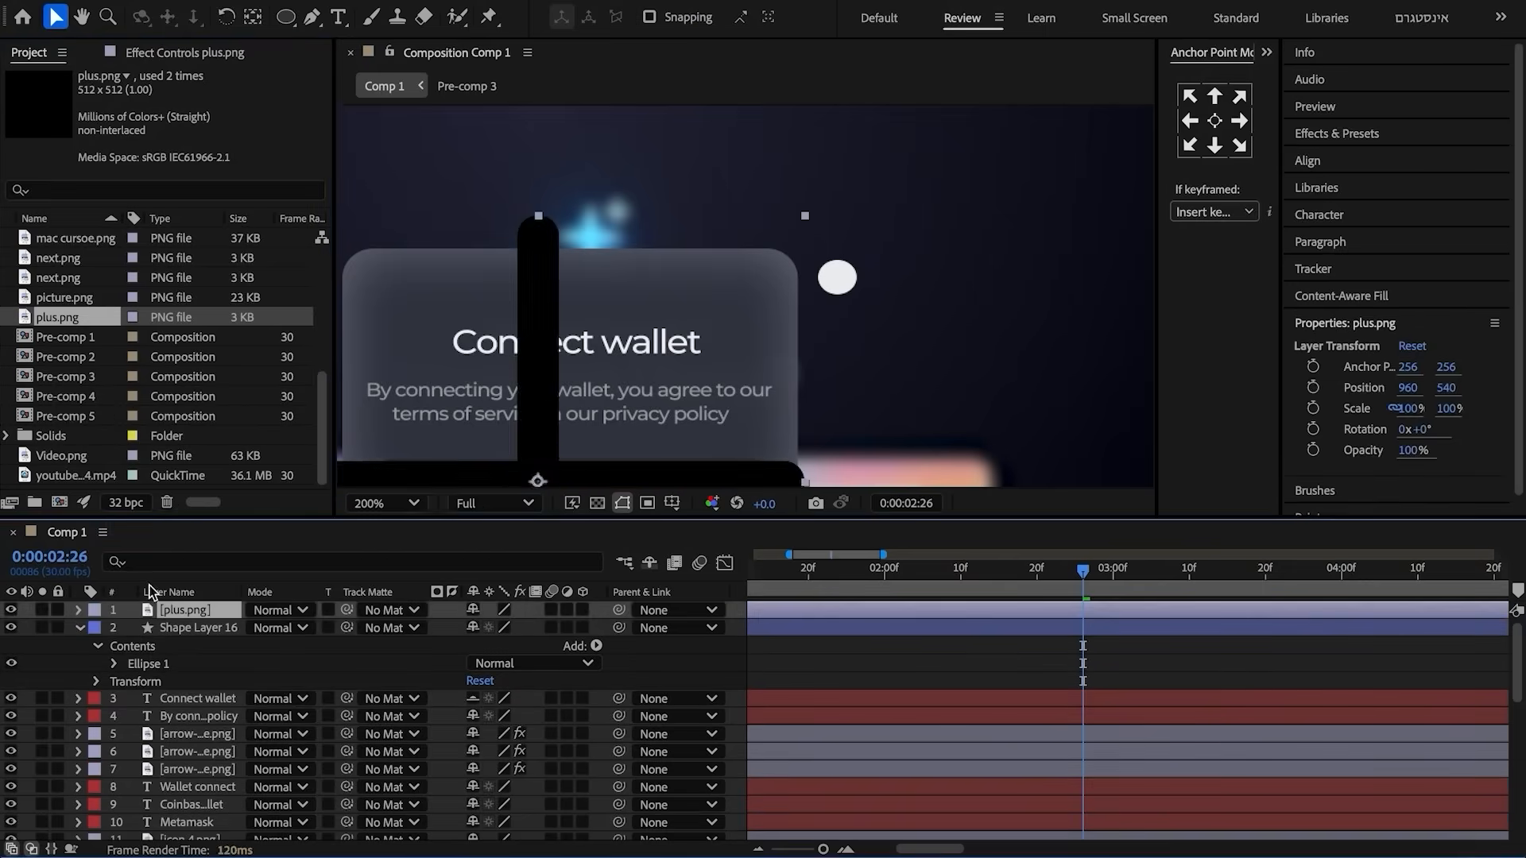
drag(537, 479, 829, 279)
- Scale the plus.png layer to 3% and centre it on the white circle
key(s)
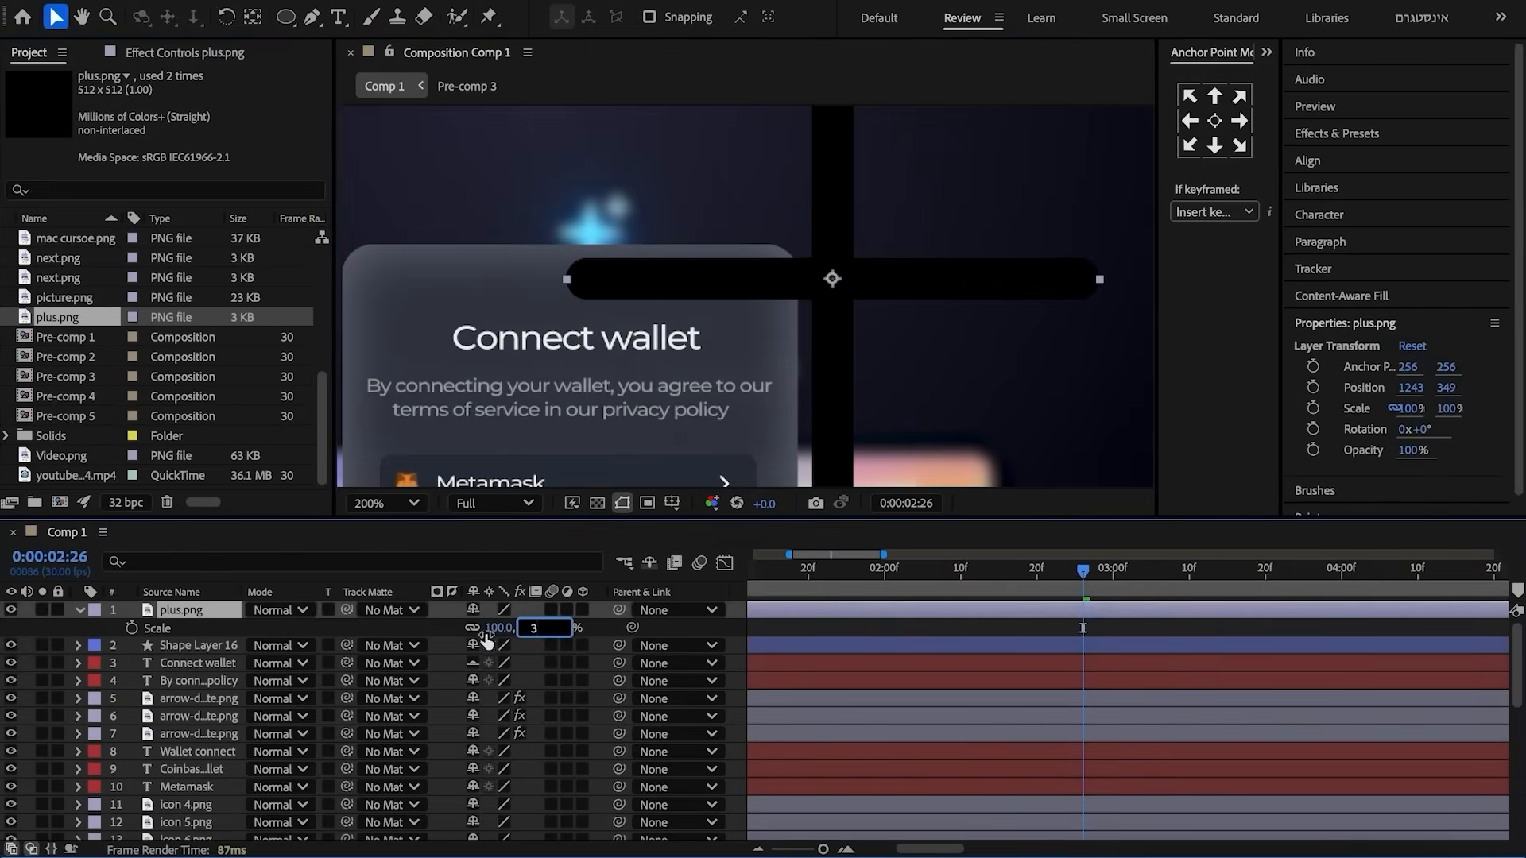
key(Return)
scroll(644, 273, up, 2)
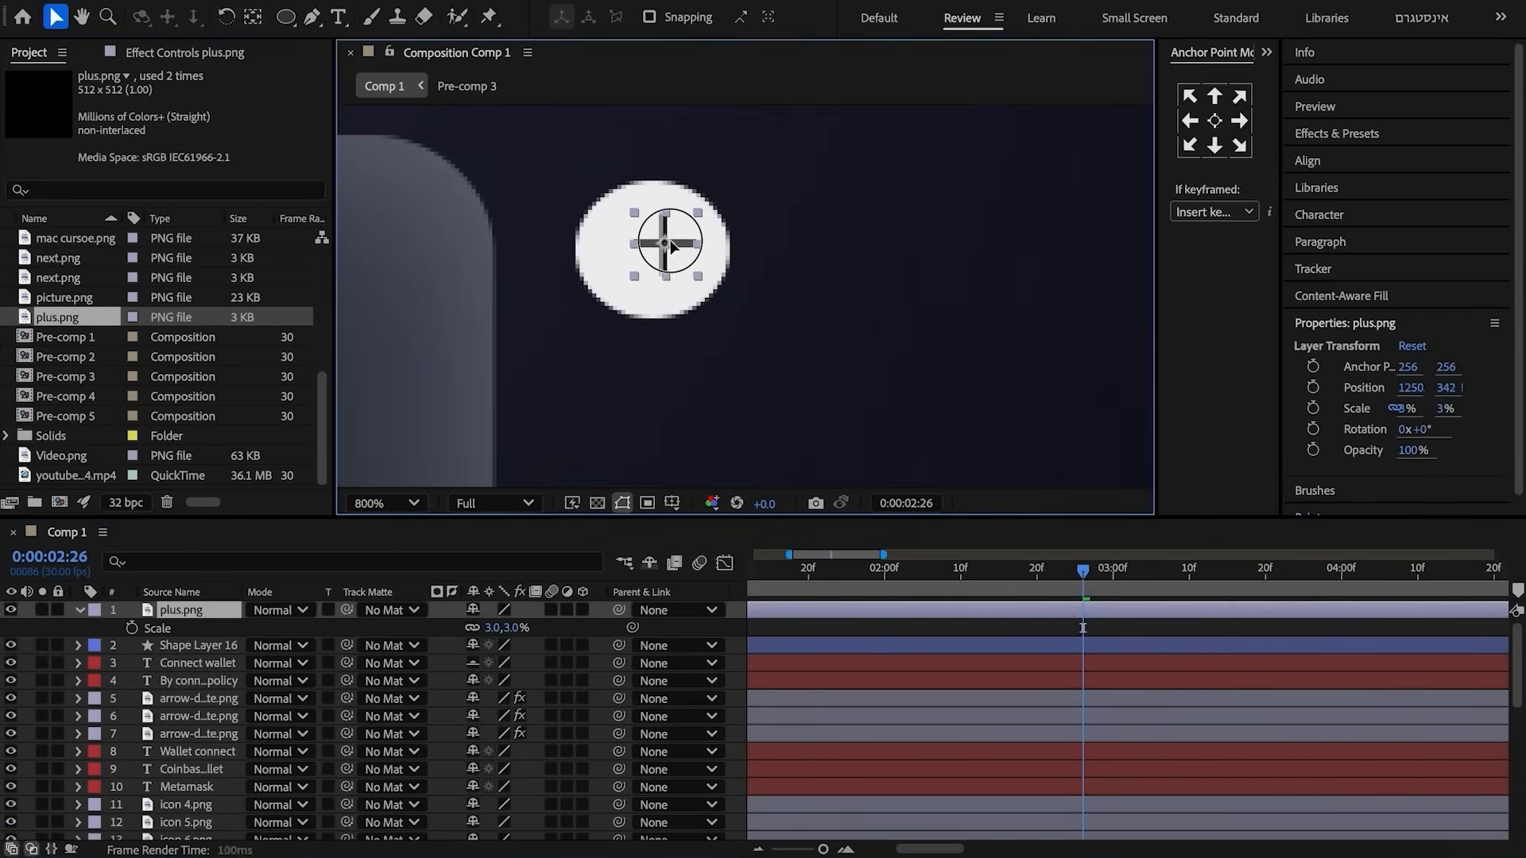
drag(672, 246, 660, 251)
- Rotate plus.png by 45° to form a close icon and set its opacity to 70%
text(r)
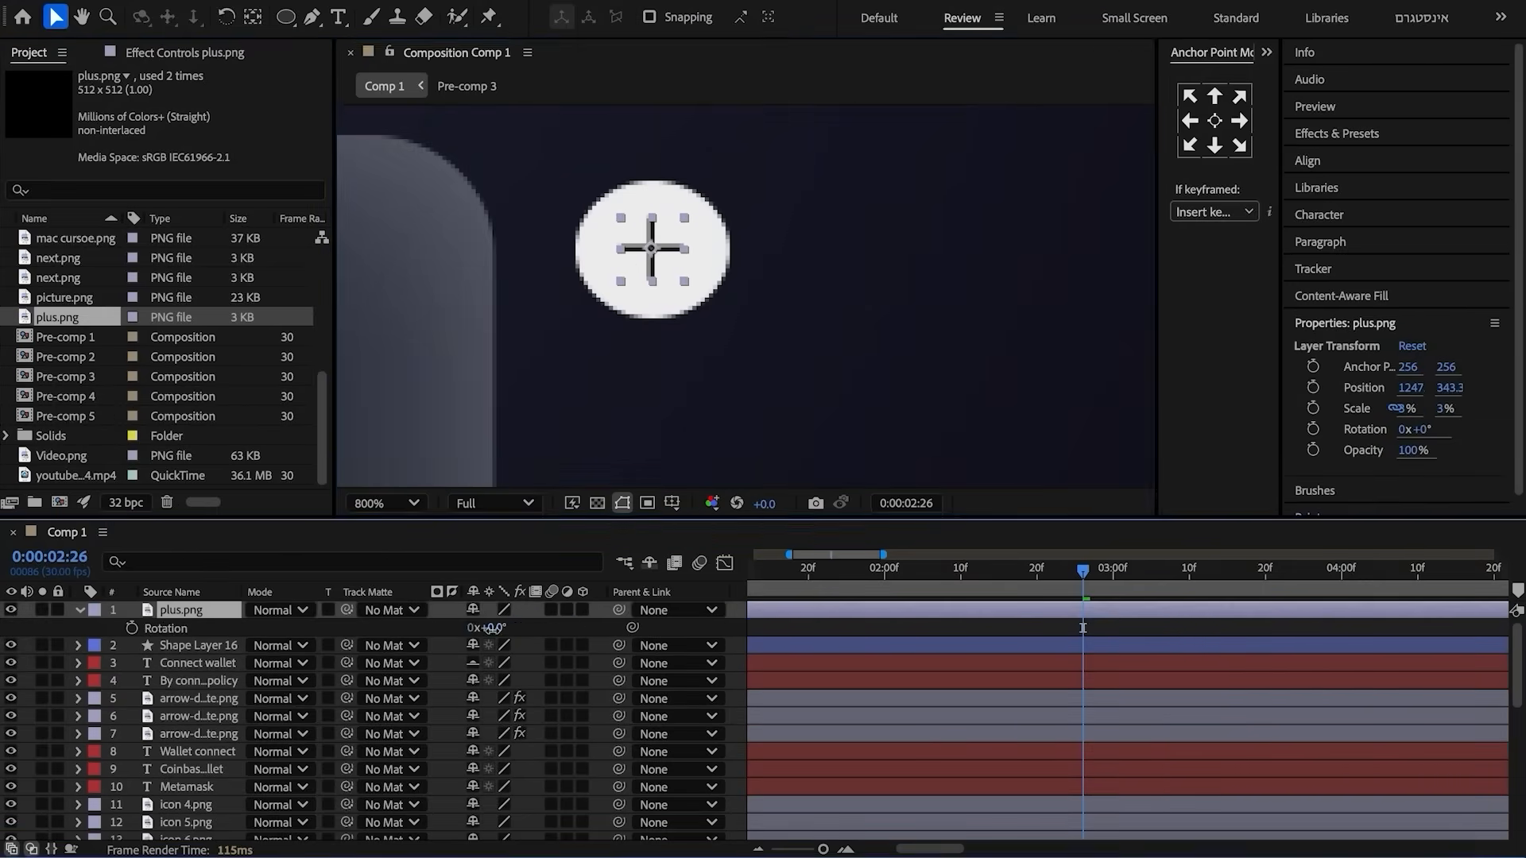
text(45)
click(440, 636)
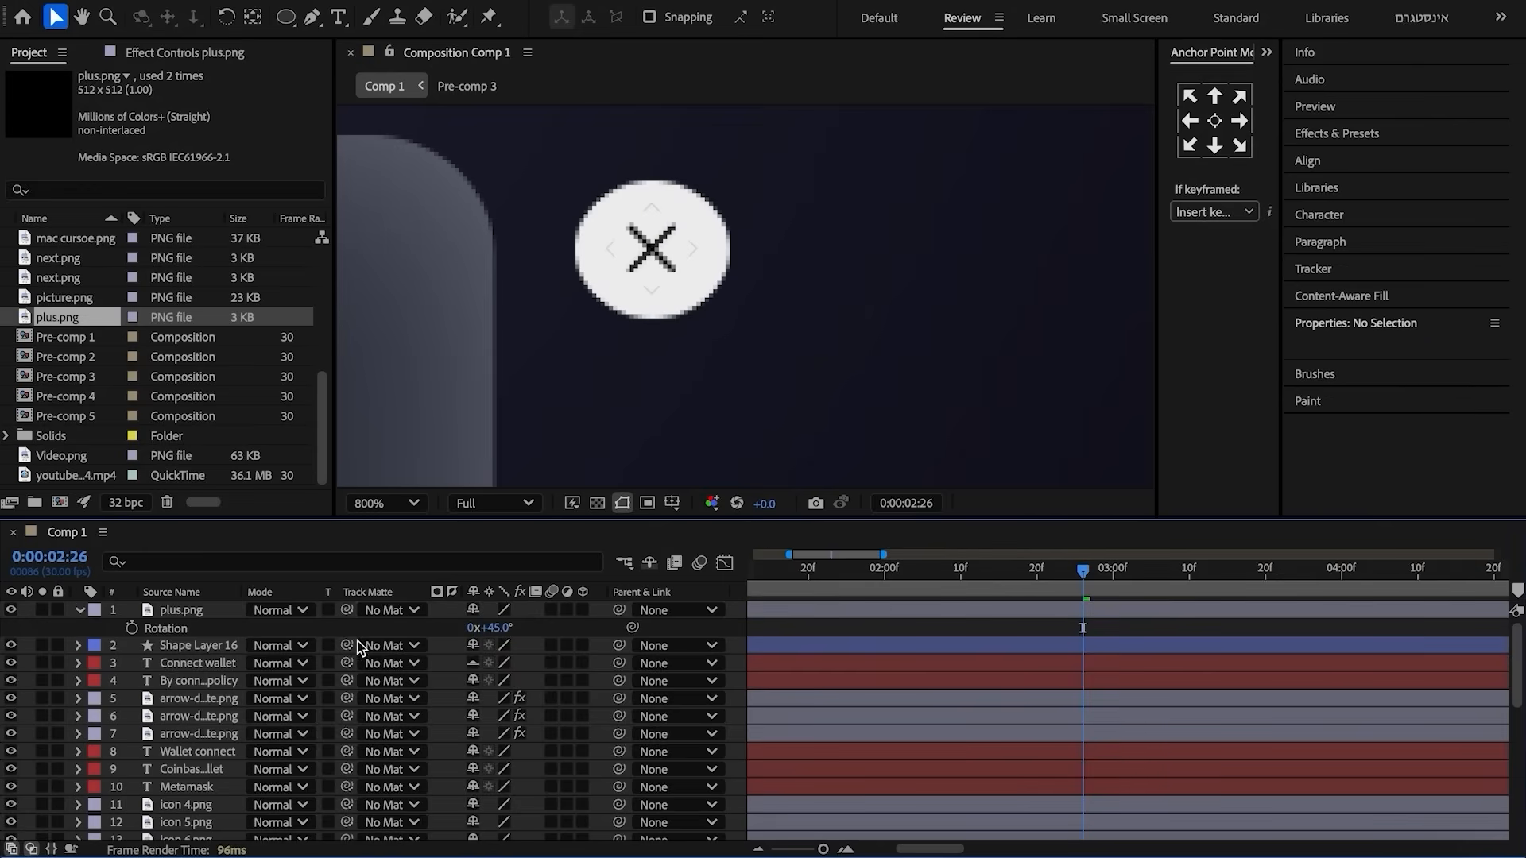
click(191, 610)
text(t70)
click(423, 636)
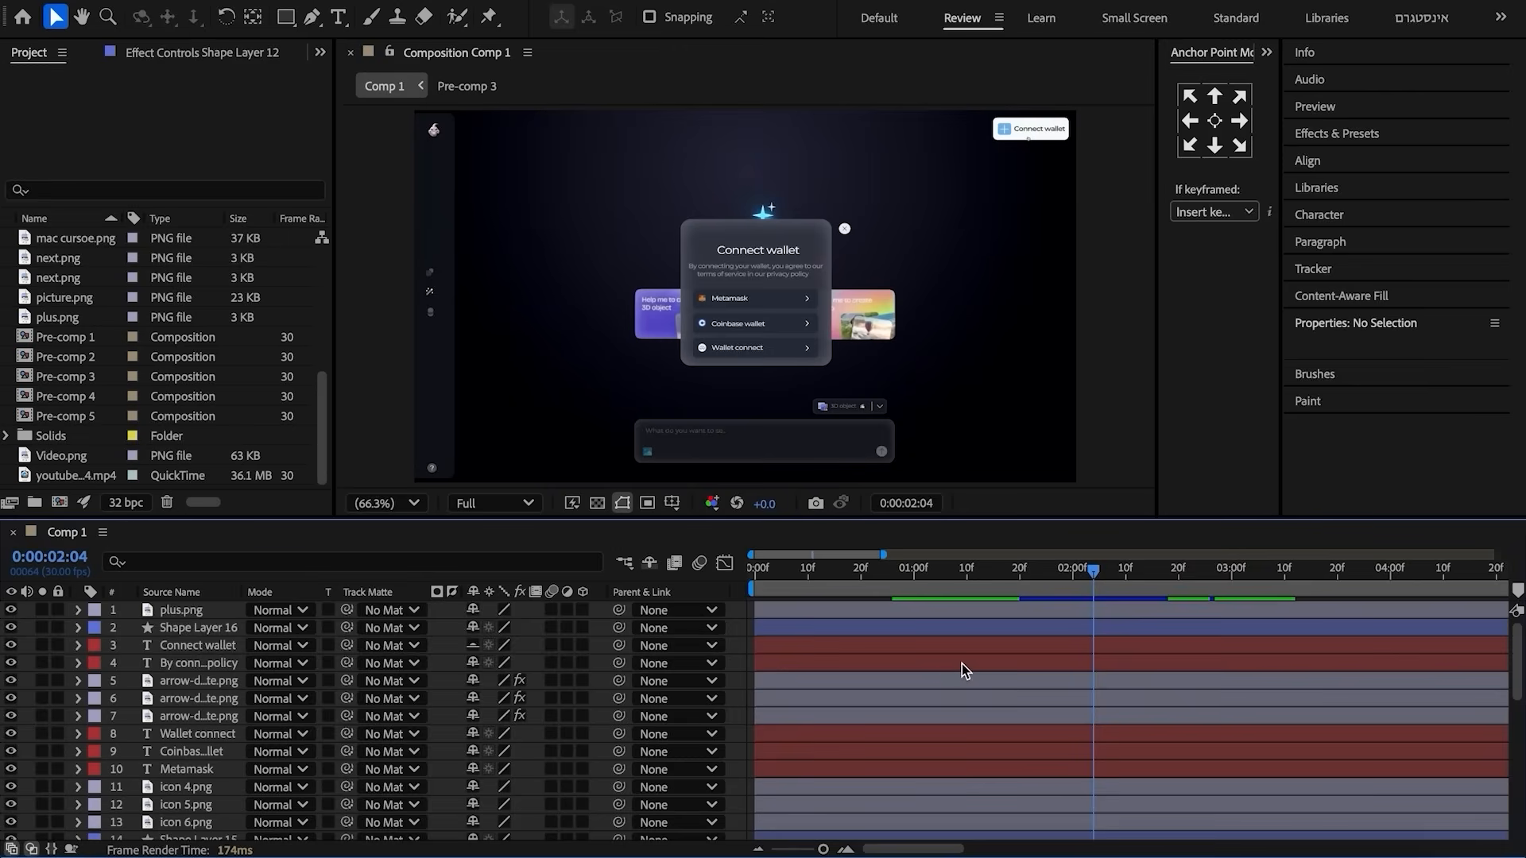
- Parent the wallet card's text, arrow, icon and row layers, Connect wallet through Shape Layer 13, to Shape Layer 12
click(1097, 736)
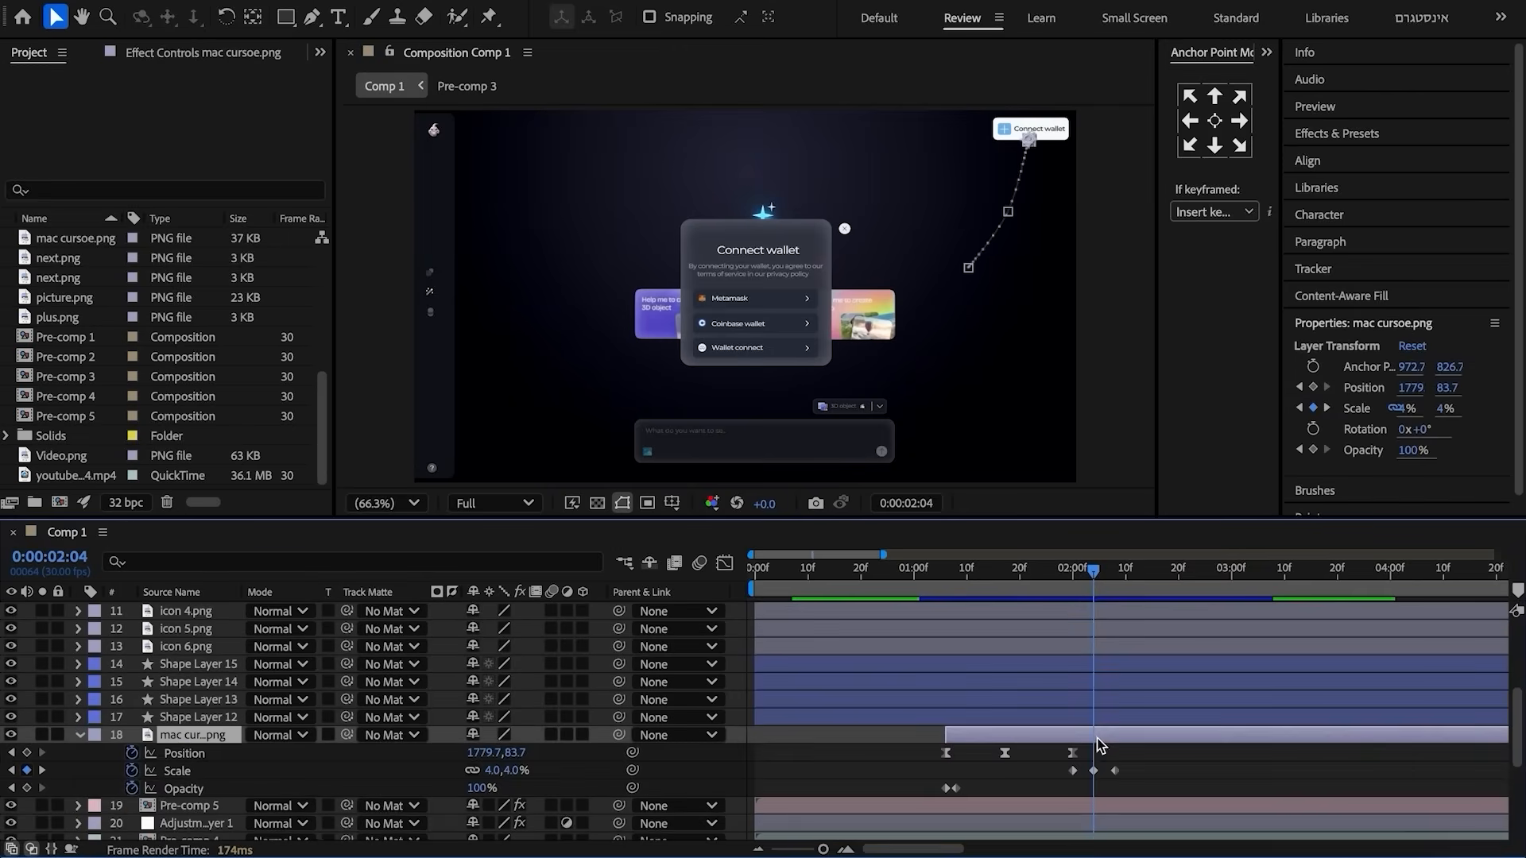
click(1109, 764)
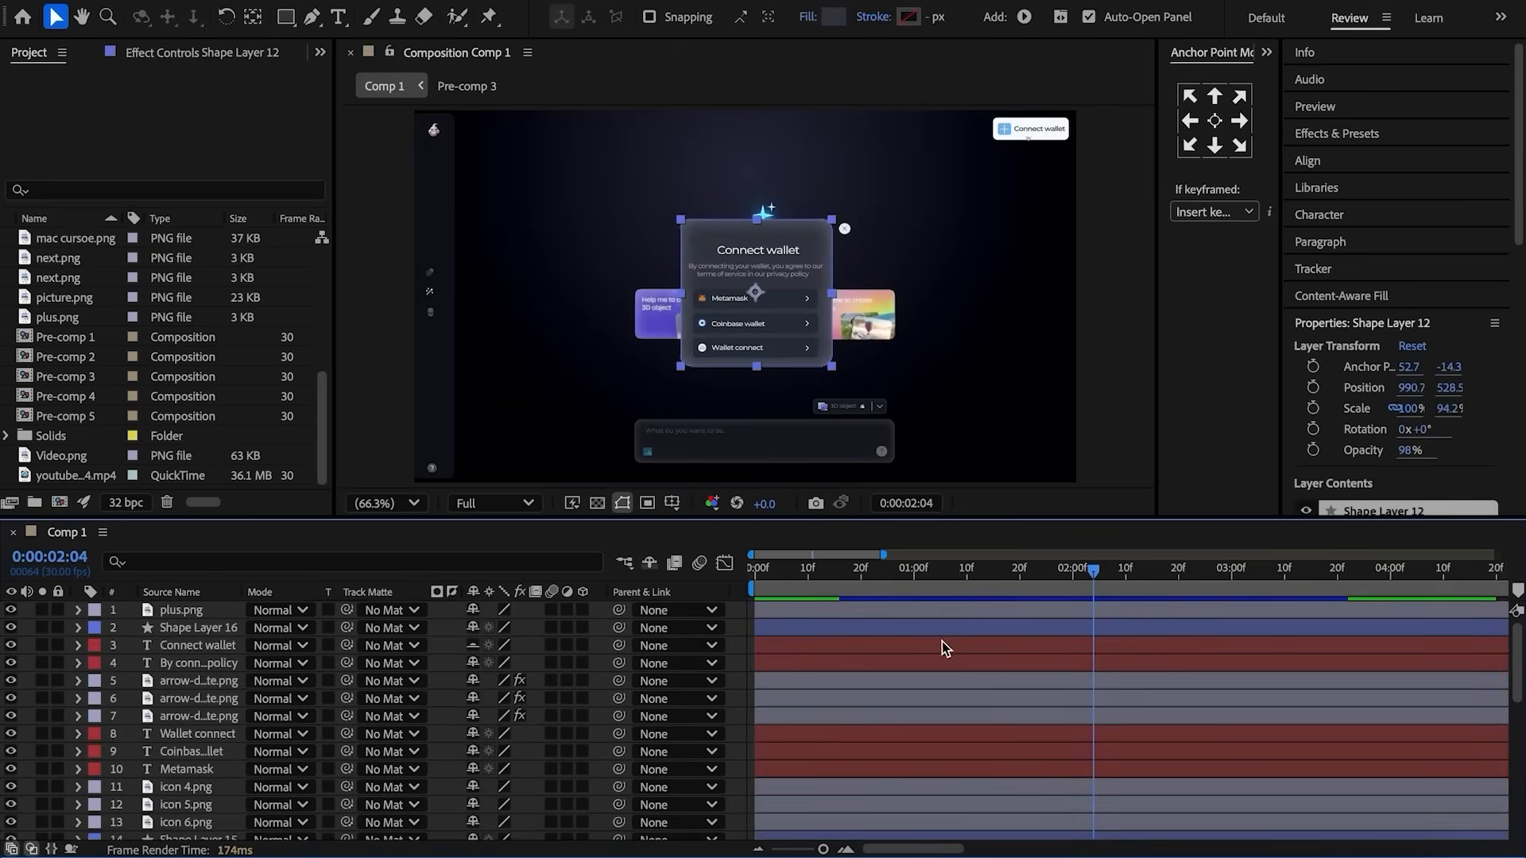
click(957, 646)
scroll(1006, 718, down, 5)
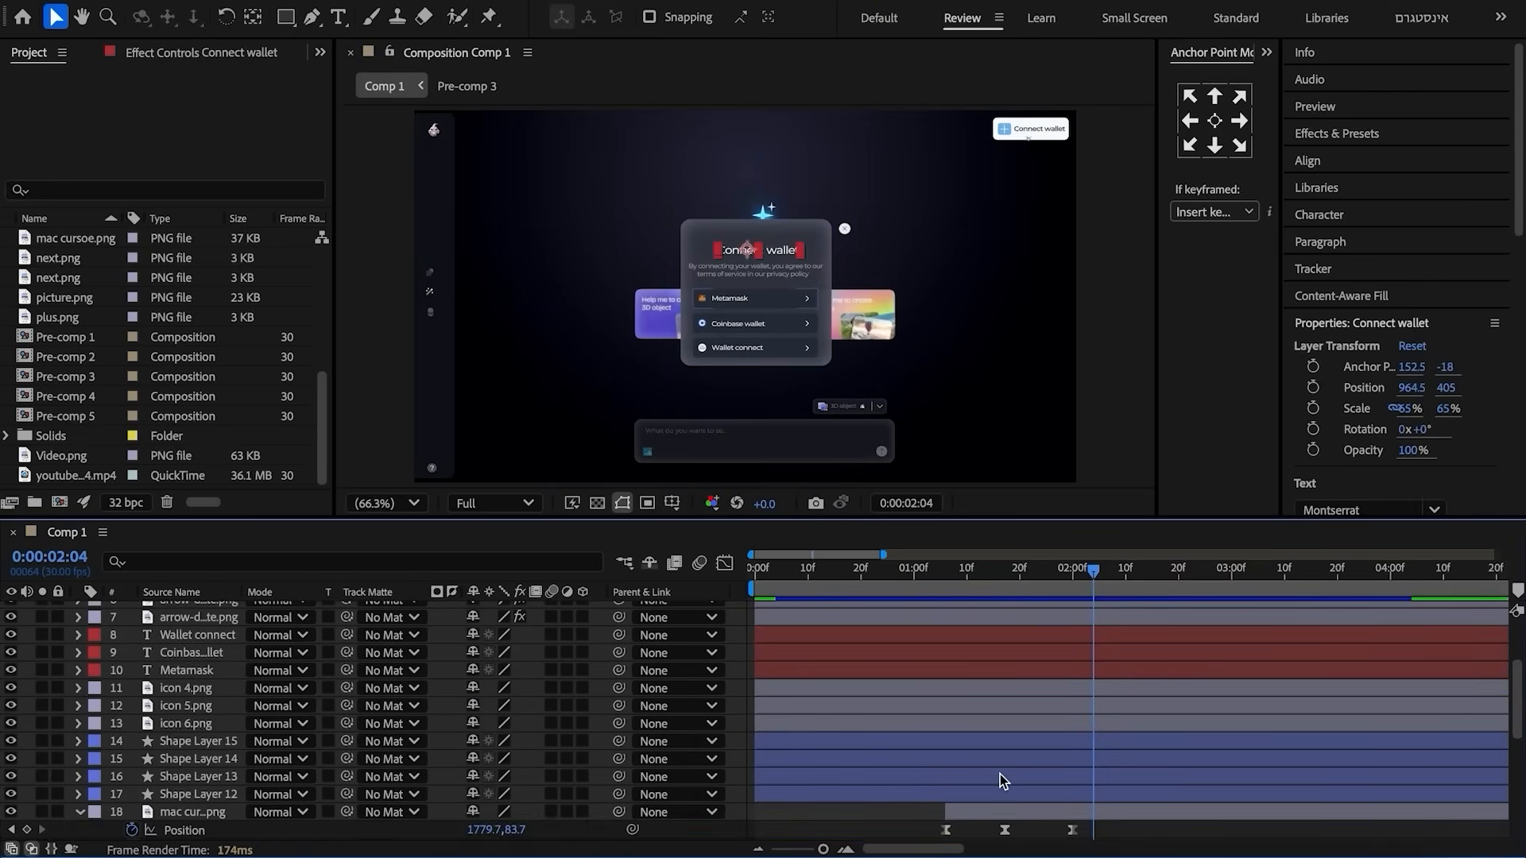
key(ctrl+a)
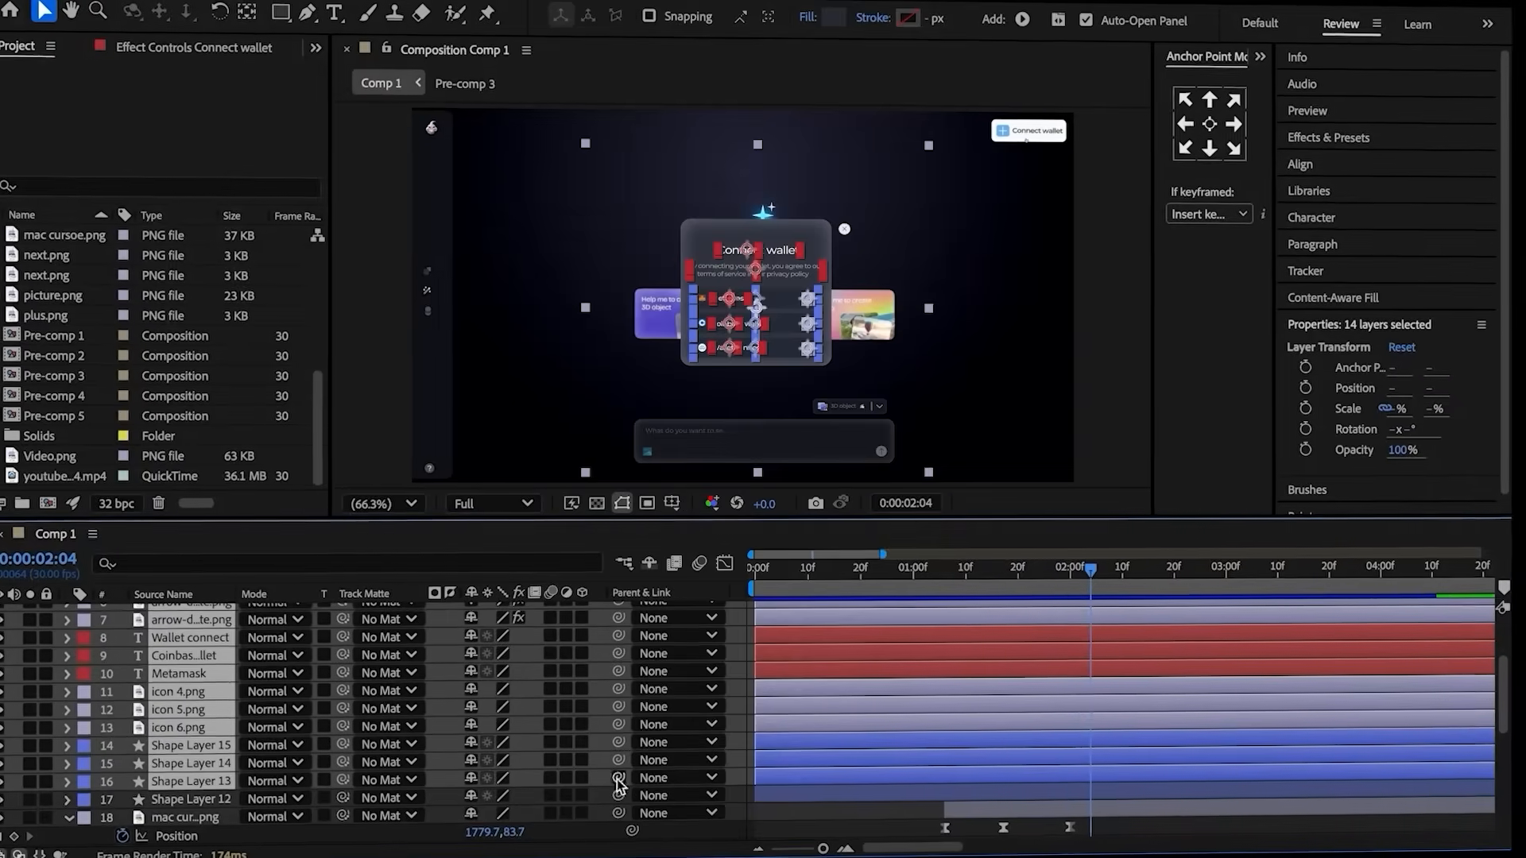
drag(618, 777, 193, 810)
- Keyframe Shape Layer 12's scale from 70% height at 0:00:02:04 to its full size at 0:00:02:11
key(s)
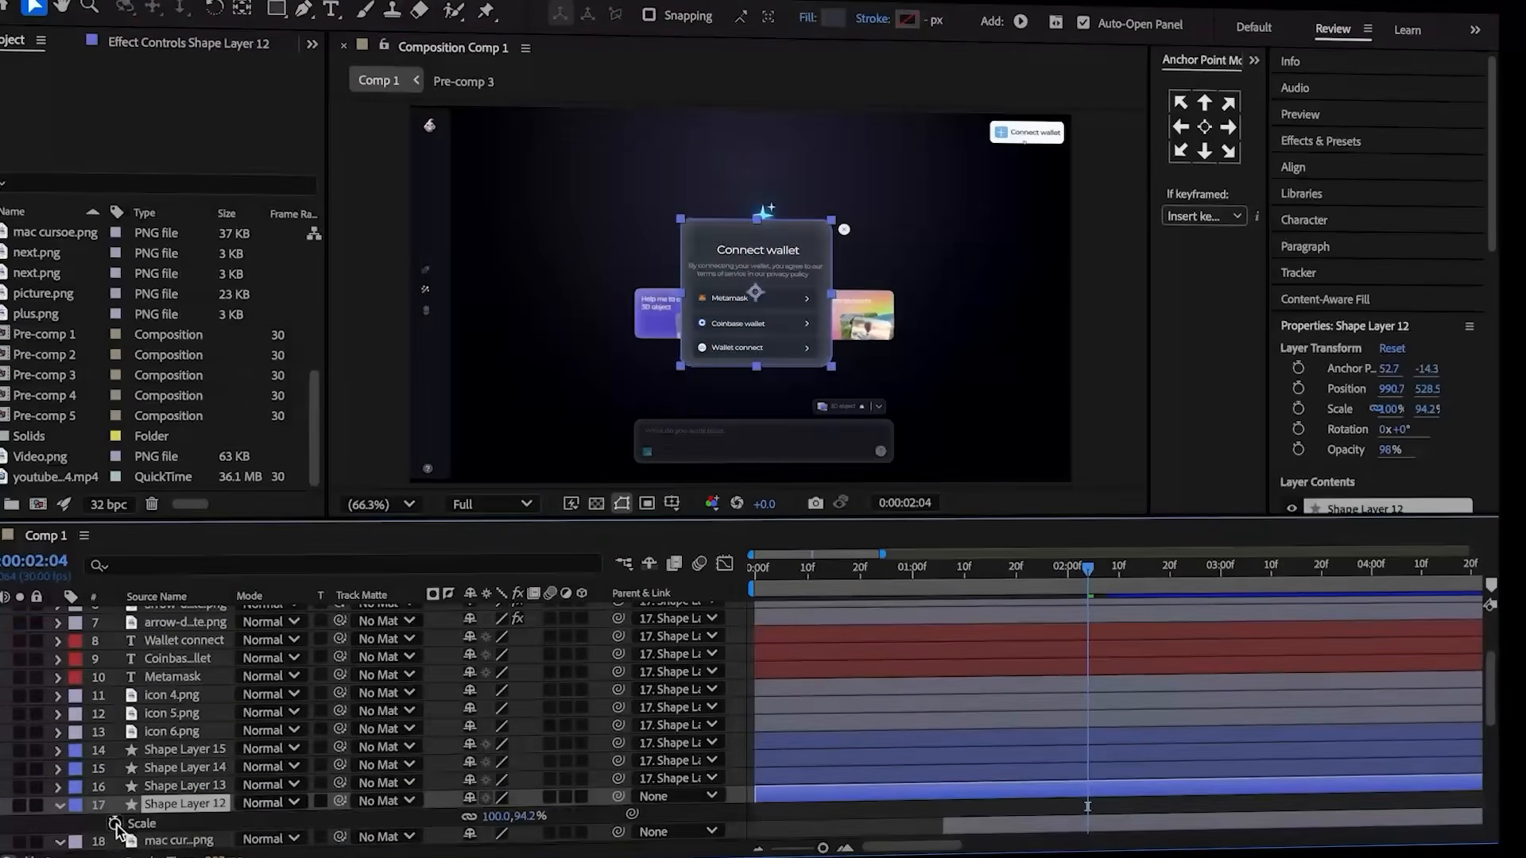
scroll(389, 783, down, 3)
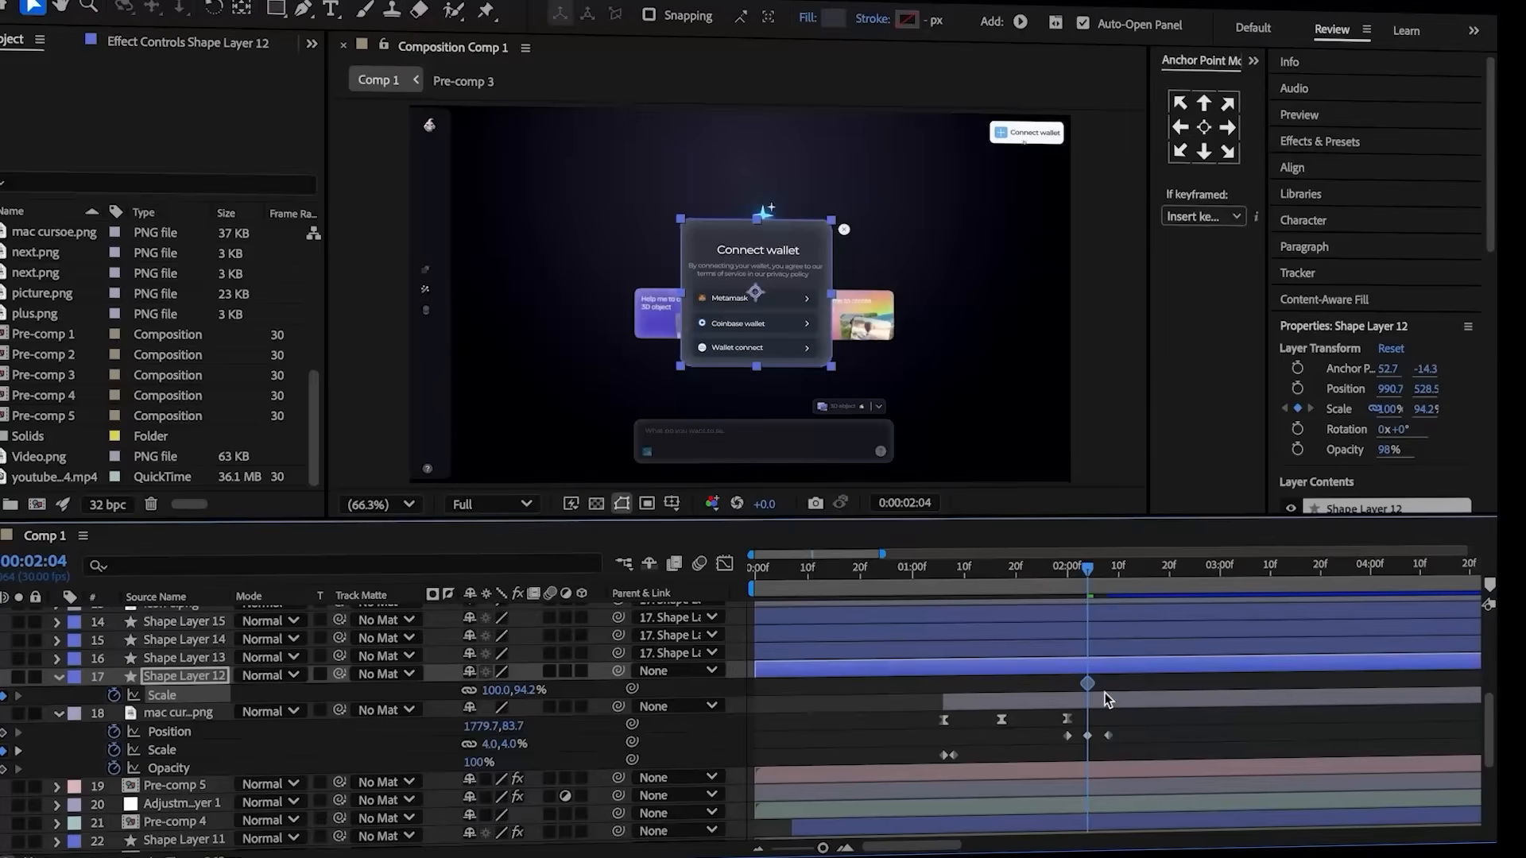
drag(1097, 572, 1115, 590)
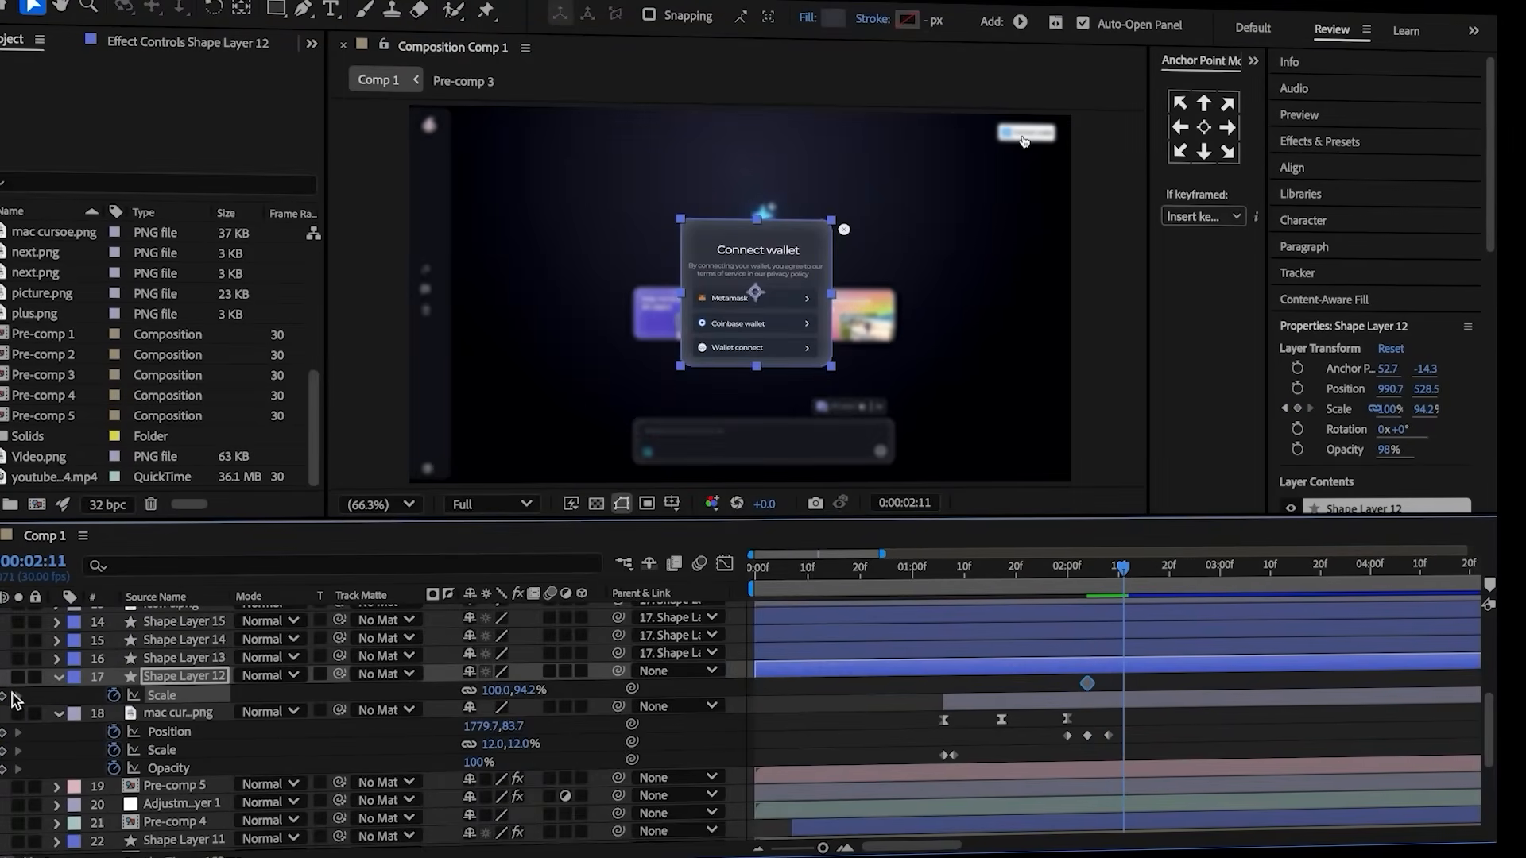
key(j)
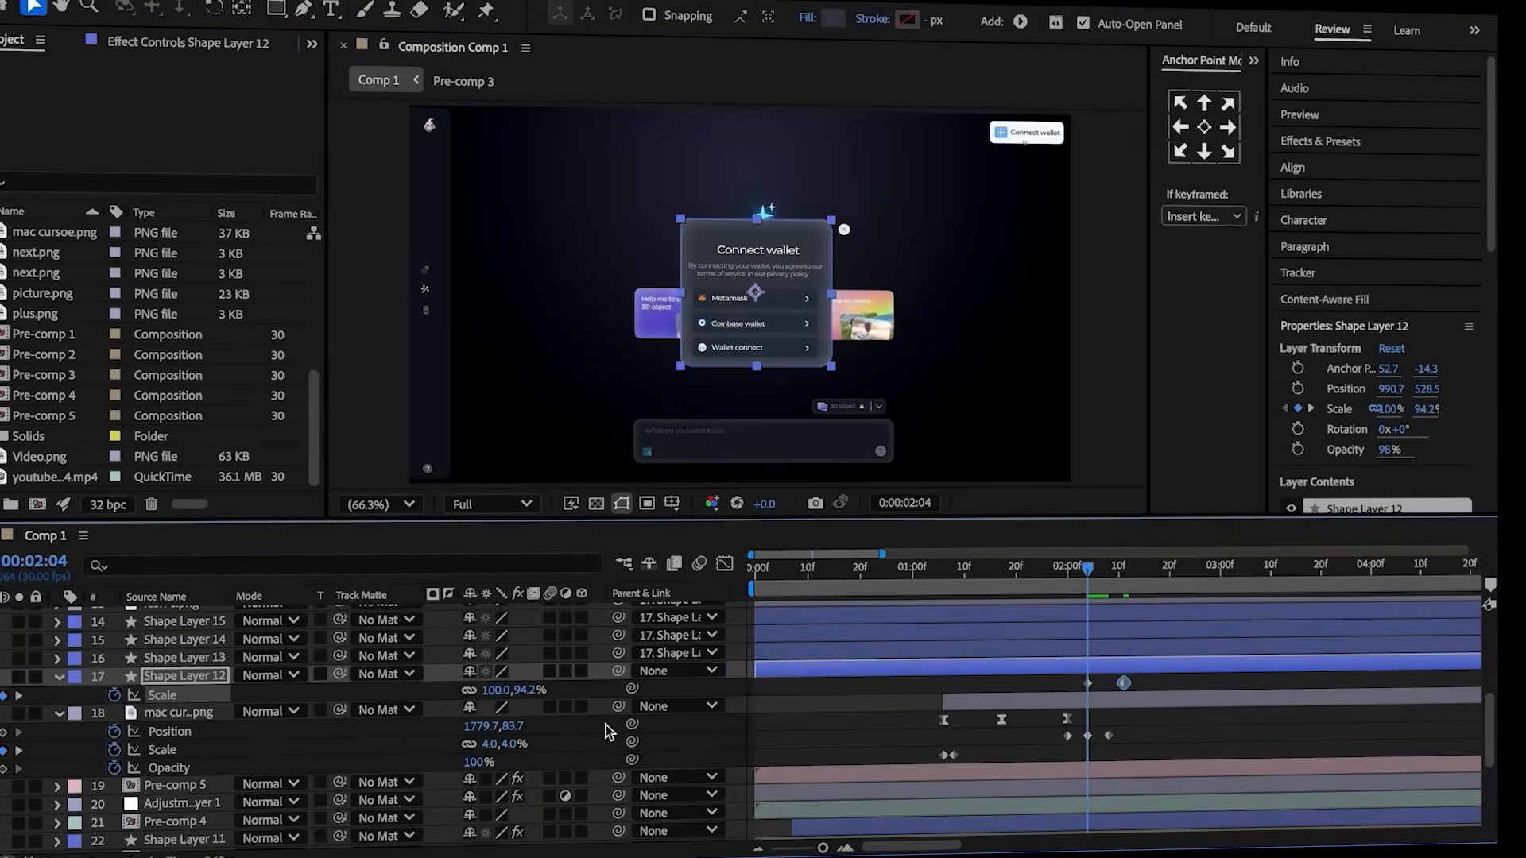
text(70)
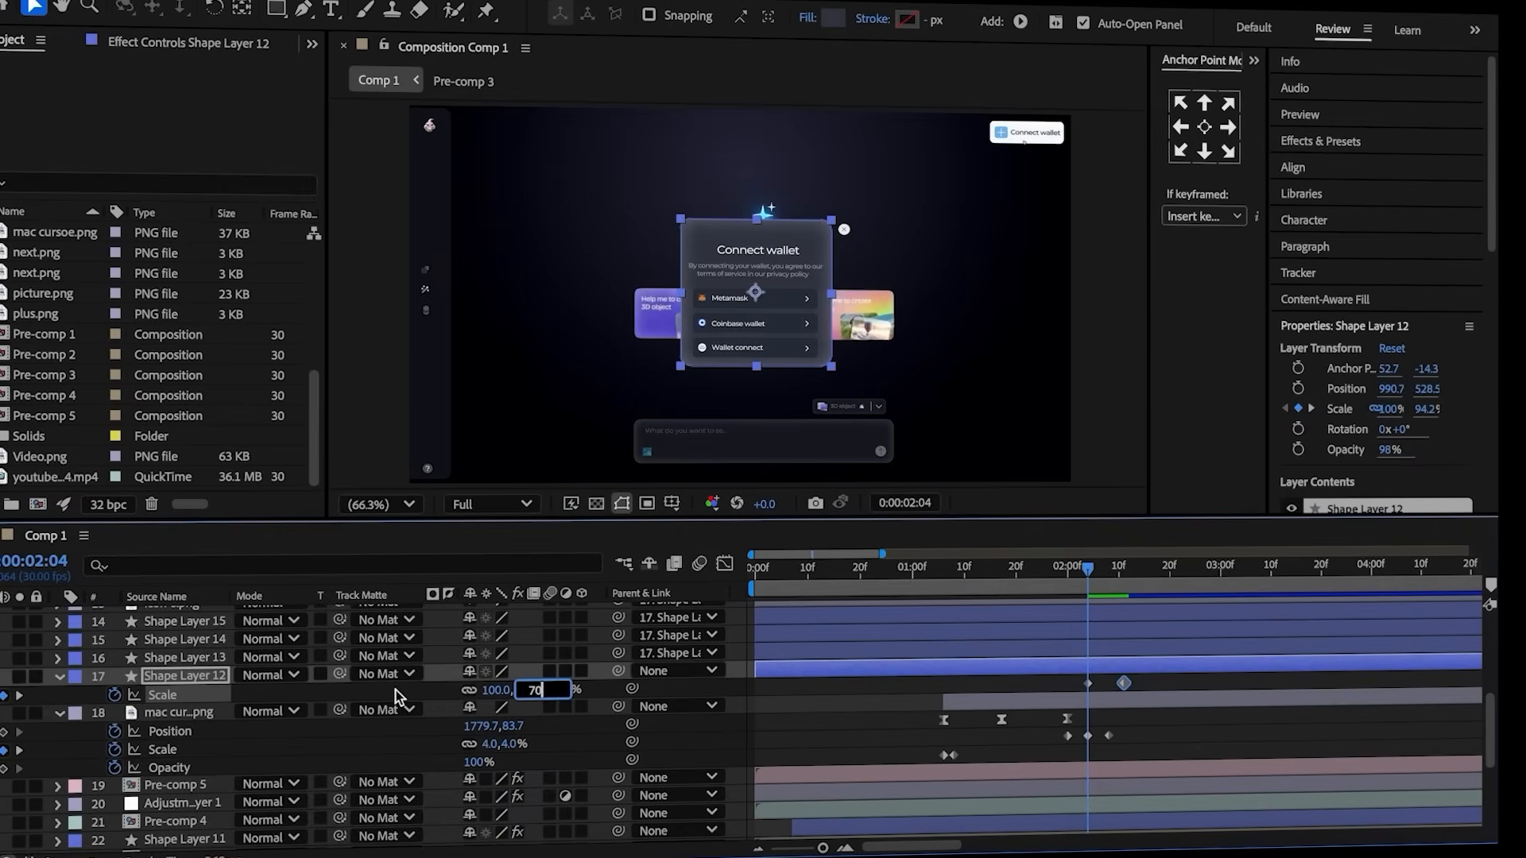
key(Return)
- Paste the bounce expression onto Shape Layer 12's scale, set amp to 0.1, and preview the card's pop-in
alt+click(115, 695)
key(ctrl+v)
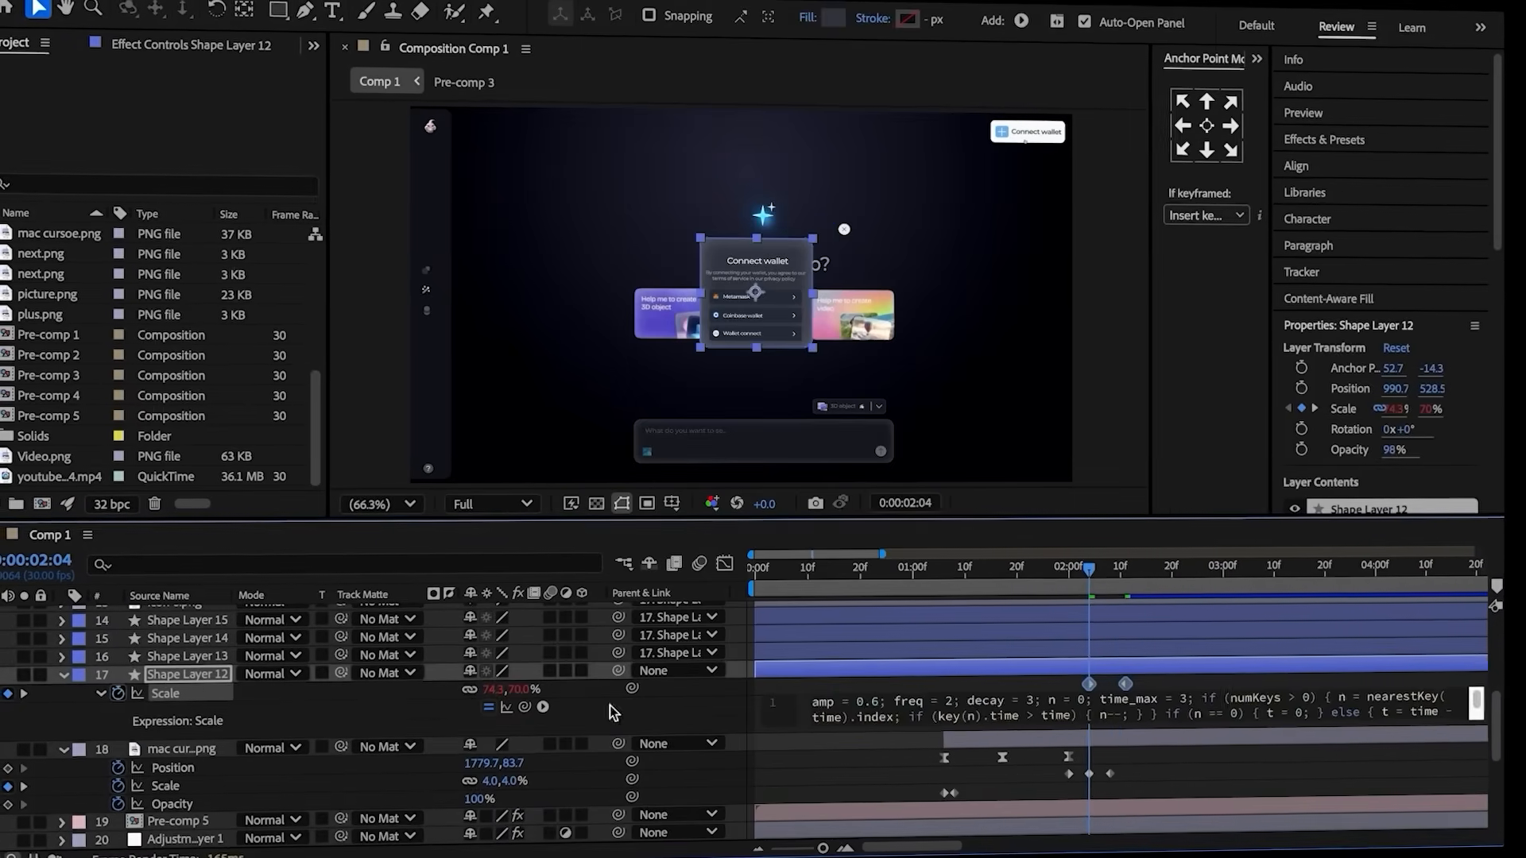
click(895, 681)
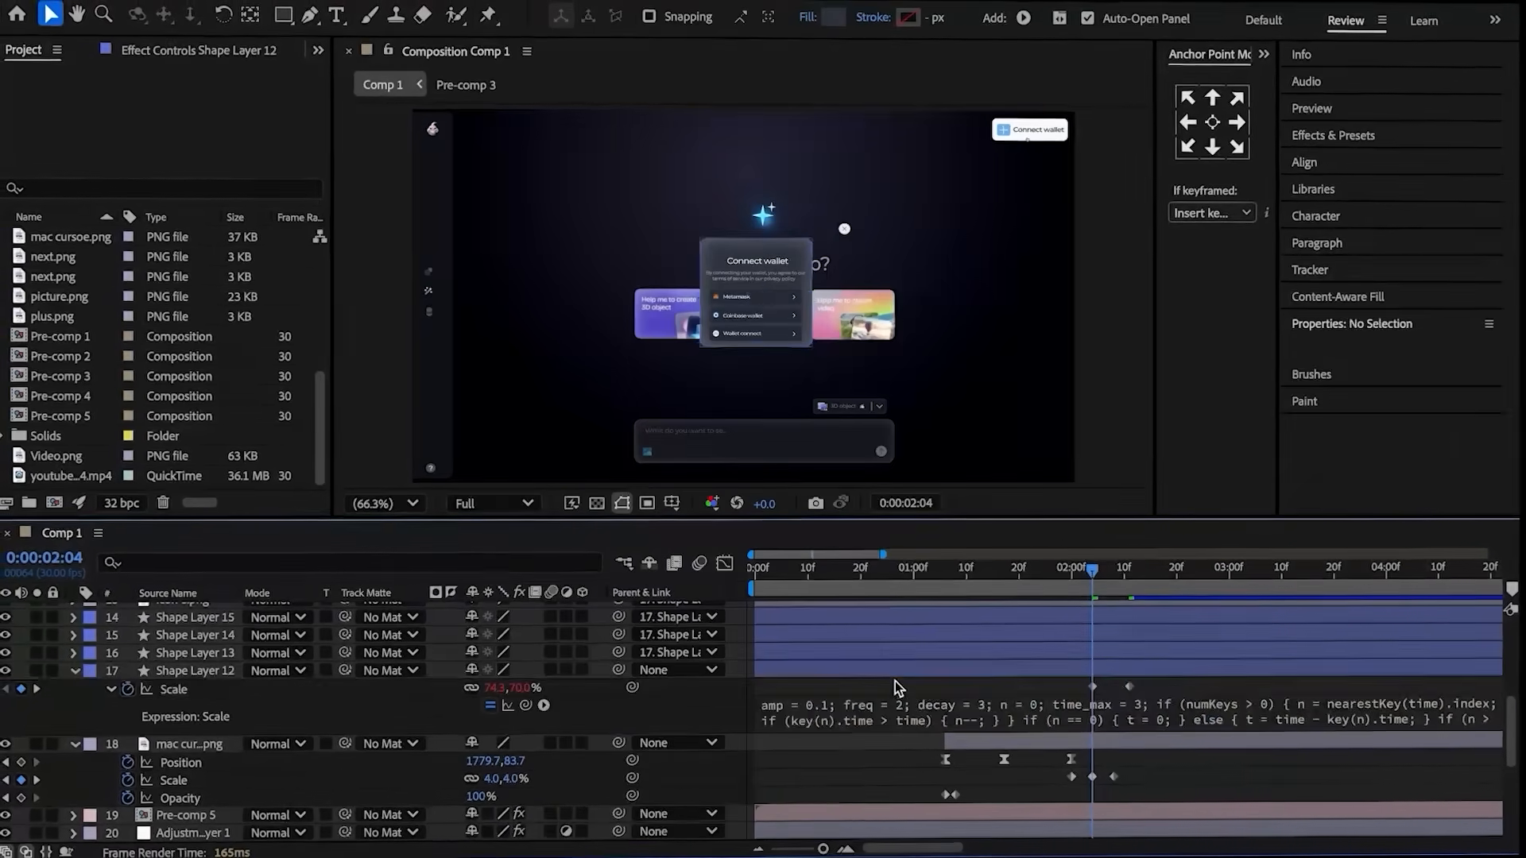
drag(1168, 571, 1130, 571)
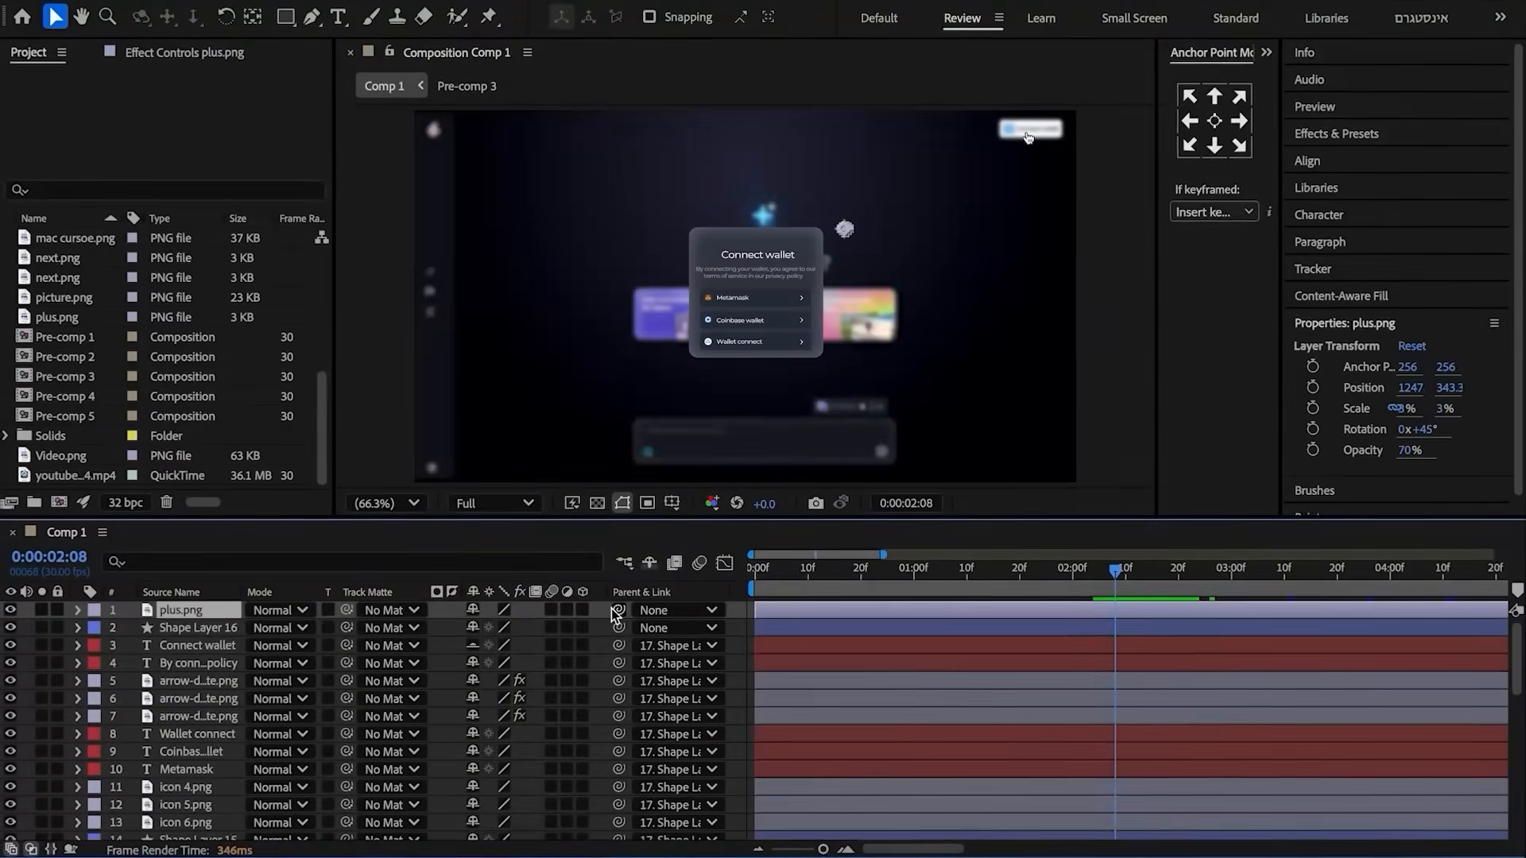
- Parent plus.png to Shape Layer 16 and keyframe that circle's scale from 50% height at 0:00:02:08 to full size at 0:00:02:13
click(618, 611)
drag(617, 611, 208, 632)
key(s)
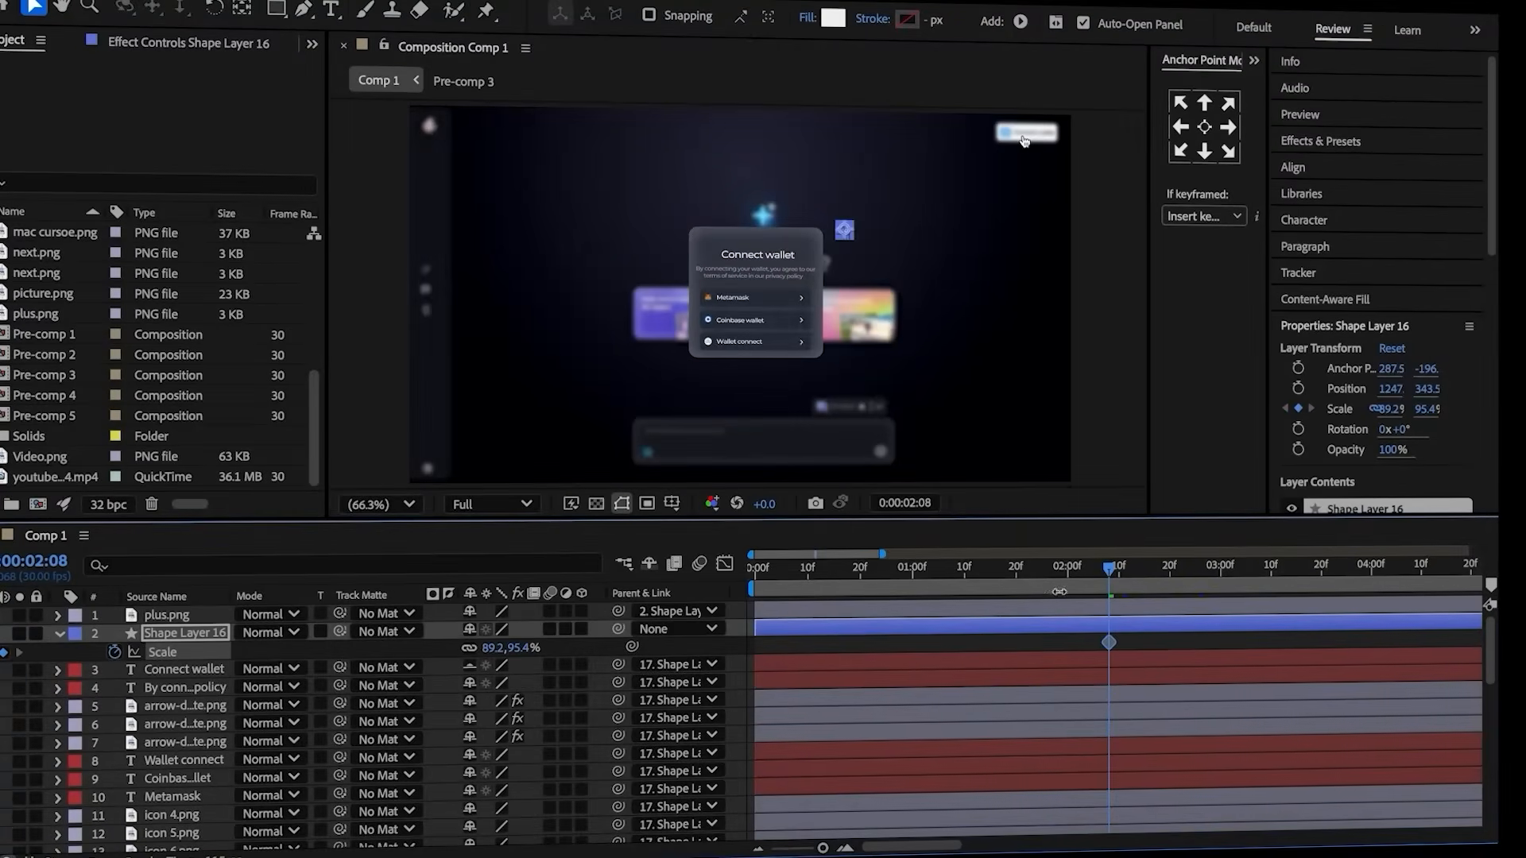
drag(1110, 575, 1134, 574)
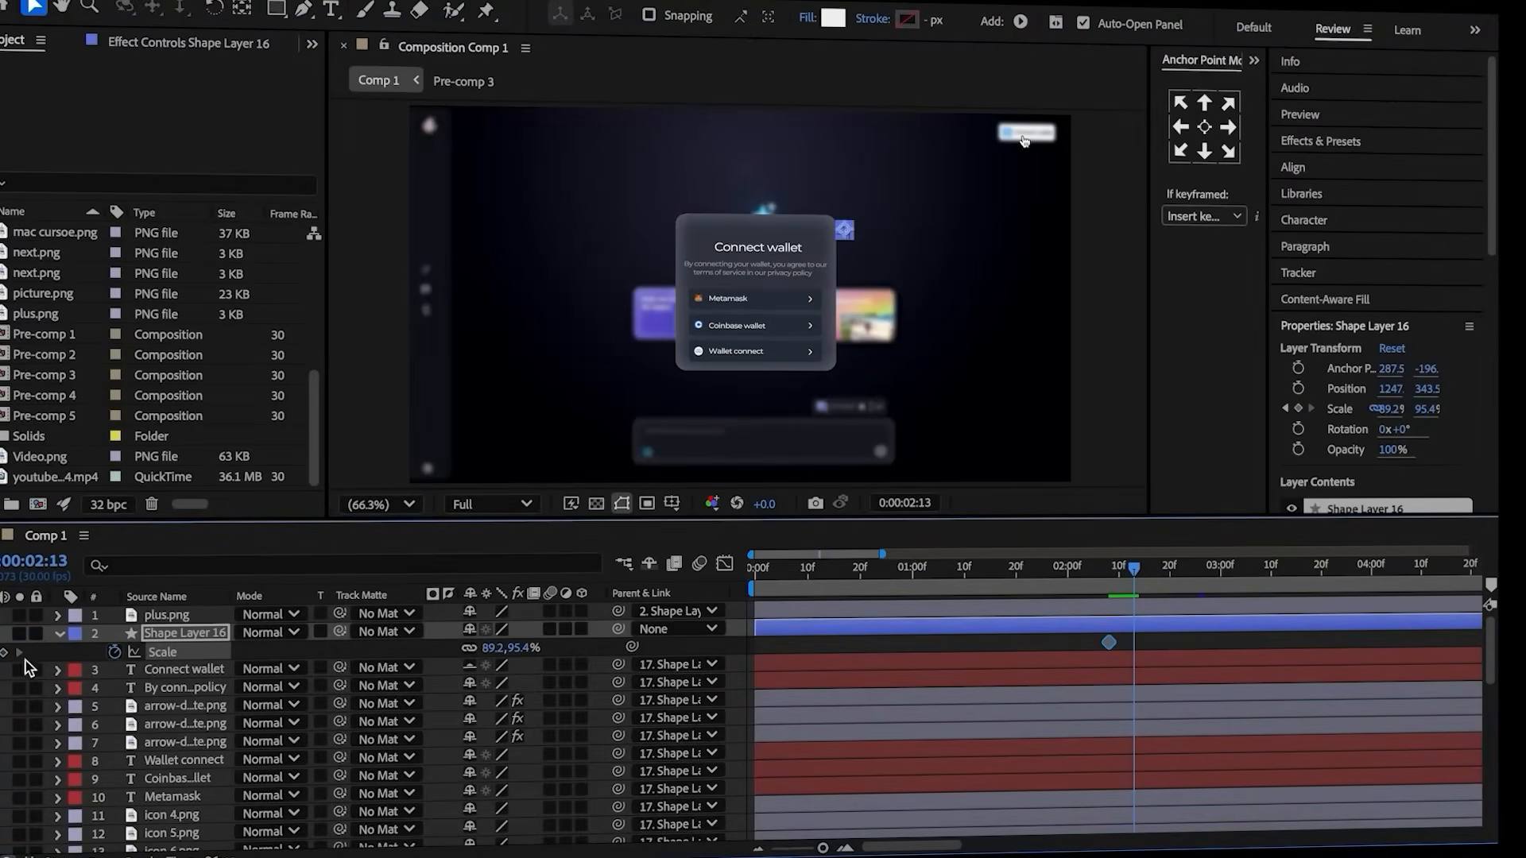
click(5, 653)
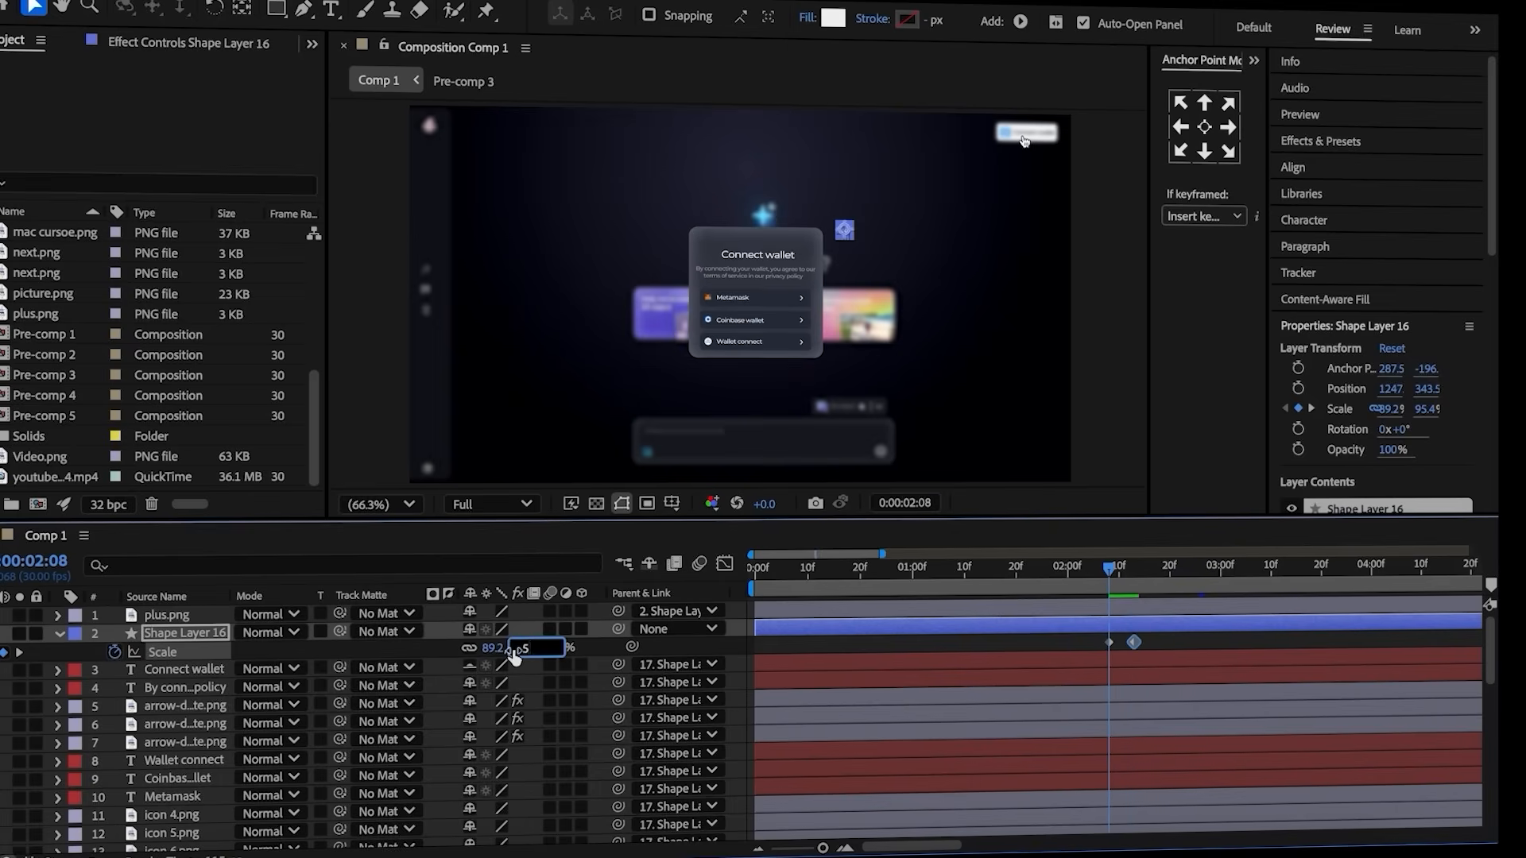
click(419, 656)
- Paste the bounce expression onto Shape Layer 16's scale and set amp to 0.1
alt+click(115, 651)
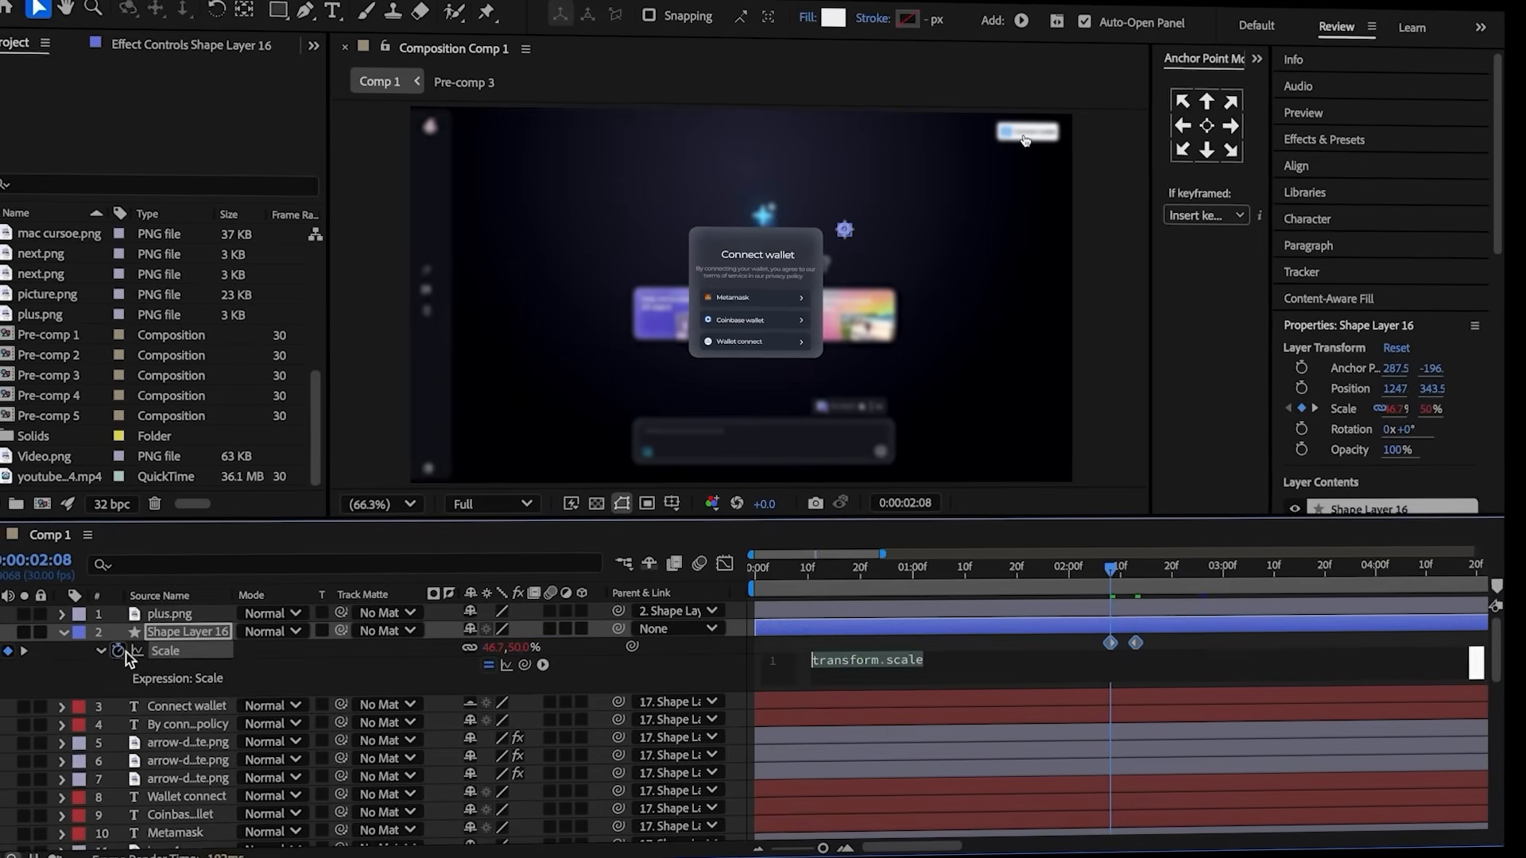
key(super+v)
drag(873, 662, 880, 662)
text(1)
click(912, 647)
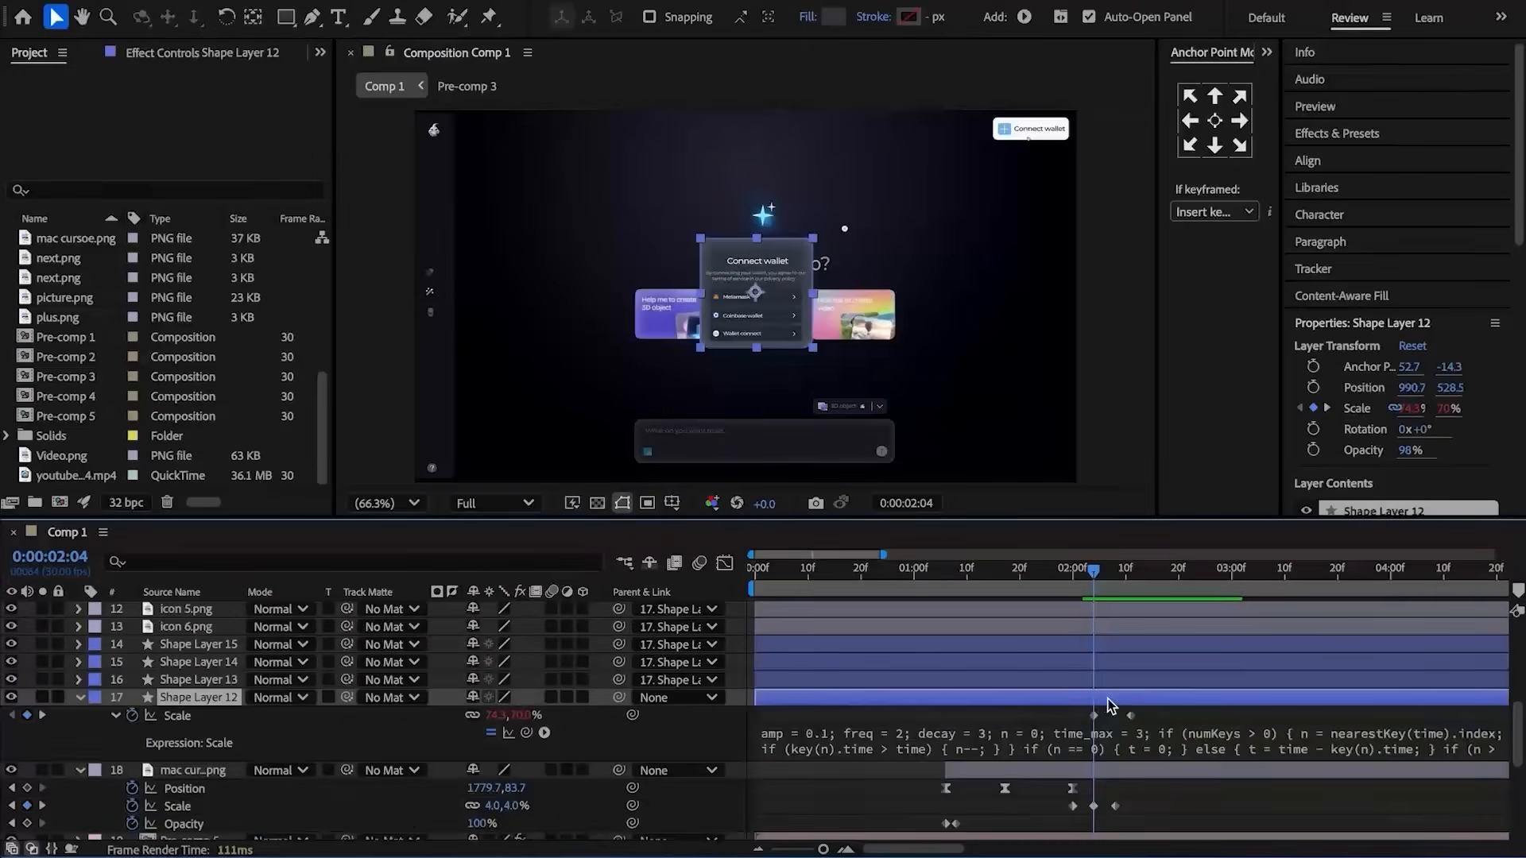
- Keyframe Shape Layer 12's opacity from 0% at 0:00:02:04 to visible at 0:00:02:09, and copy the fade onto the 14 card content layers
key(t)
click(131, 716)
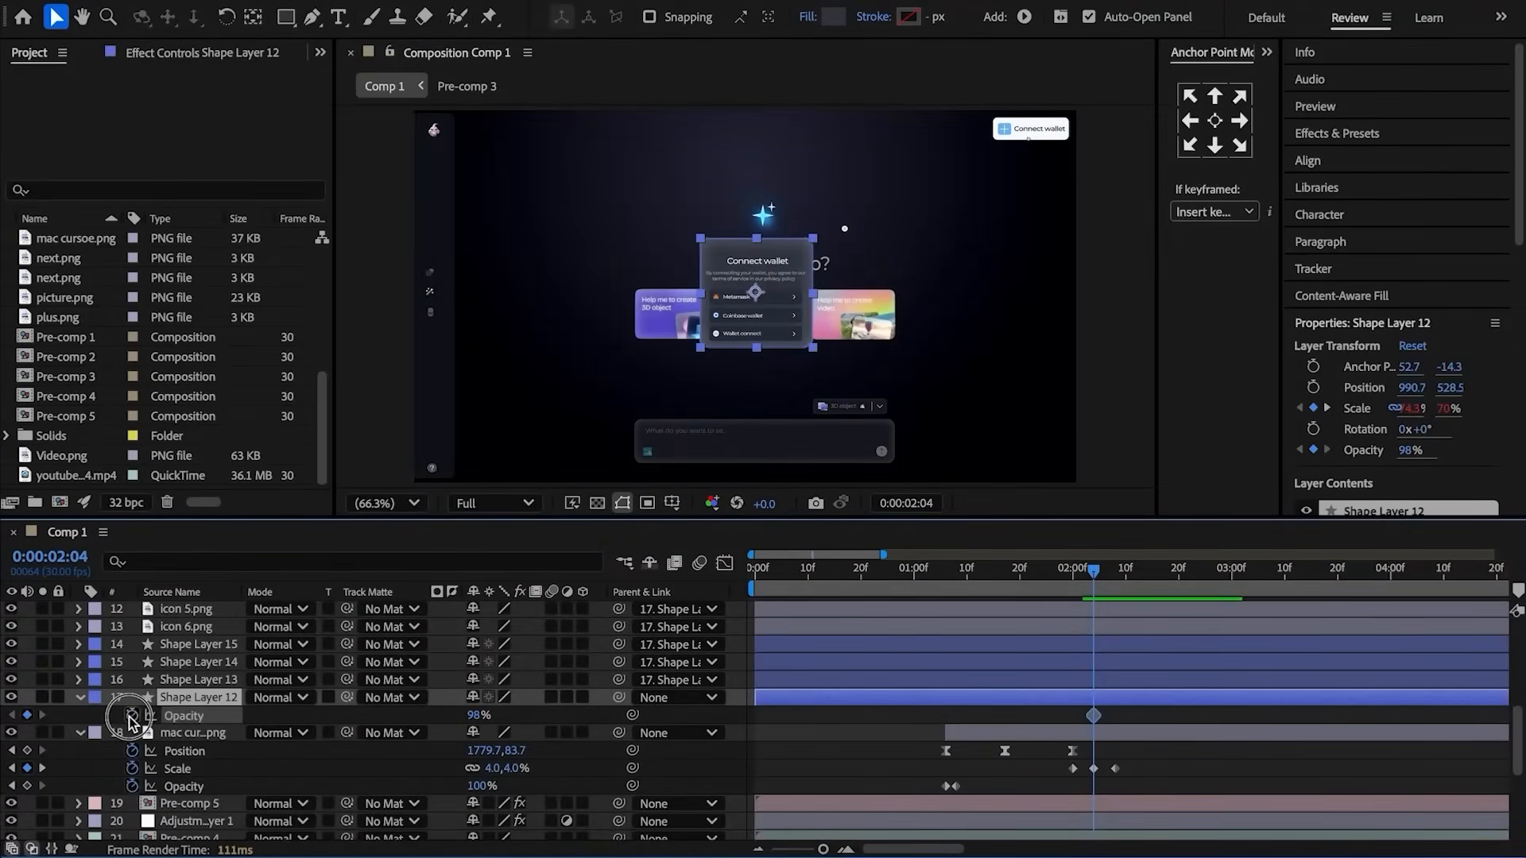
drag(483, 717, 290, 739)
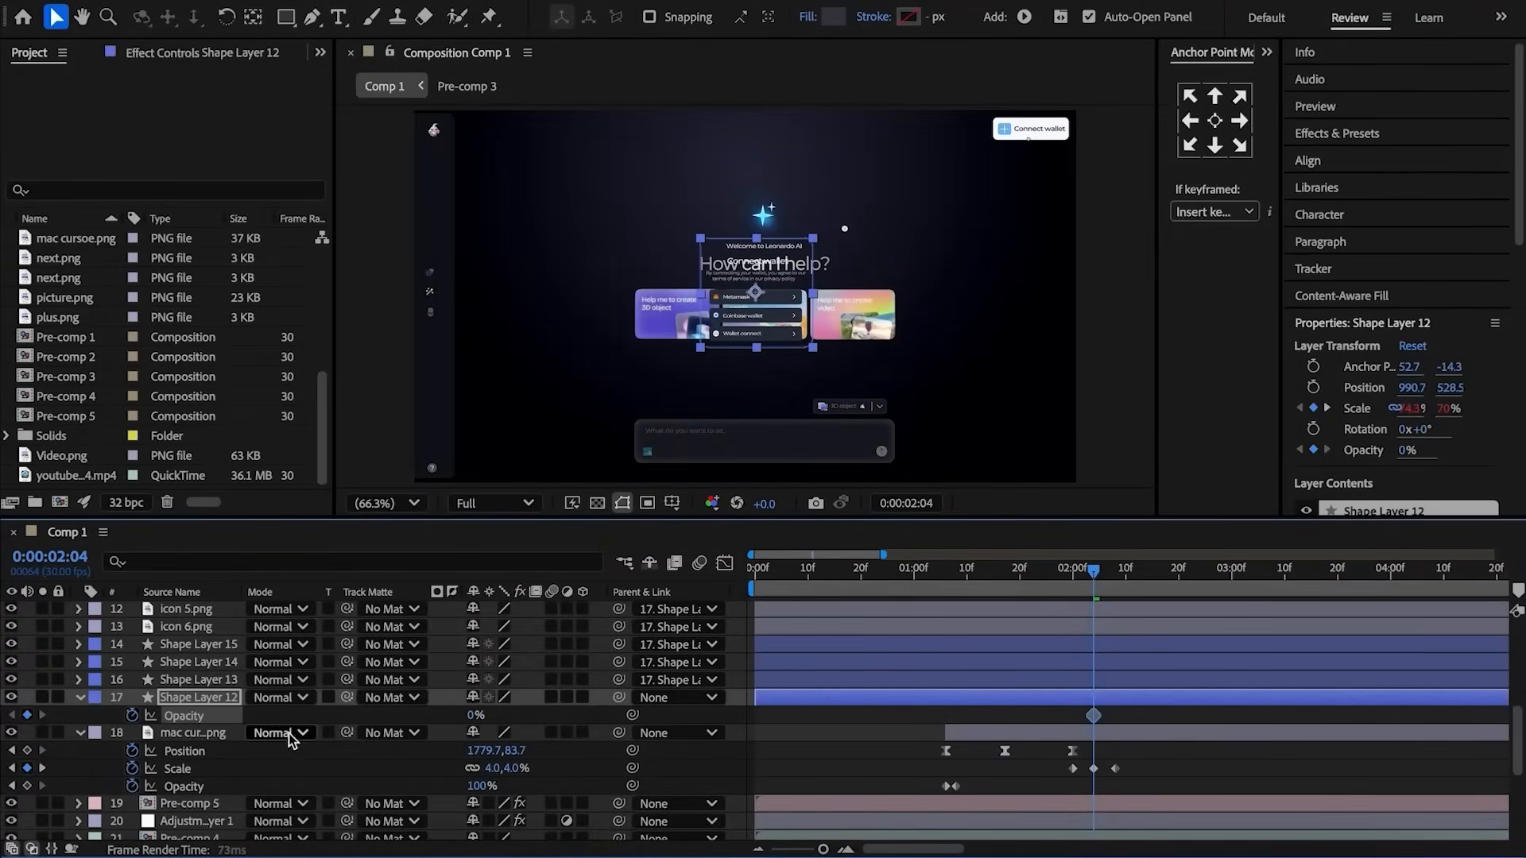
key(shift+s)
drag(1096, 578, 1121, 578)
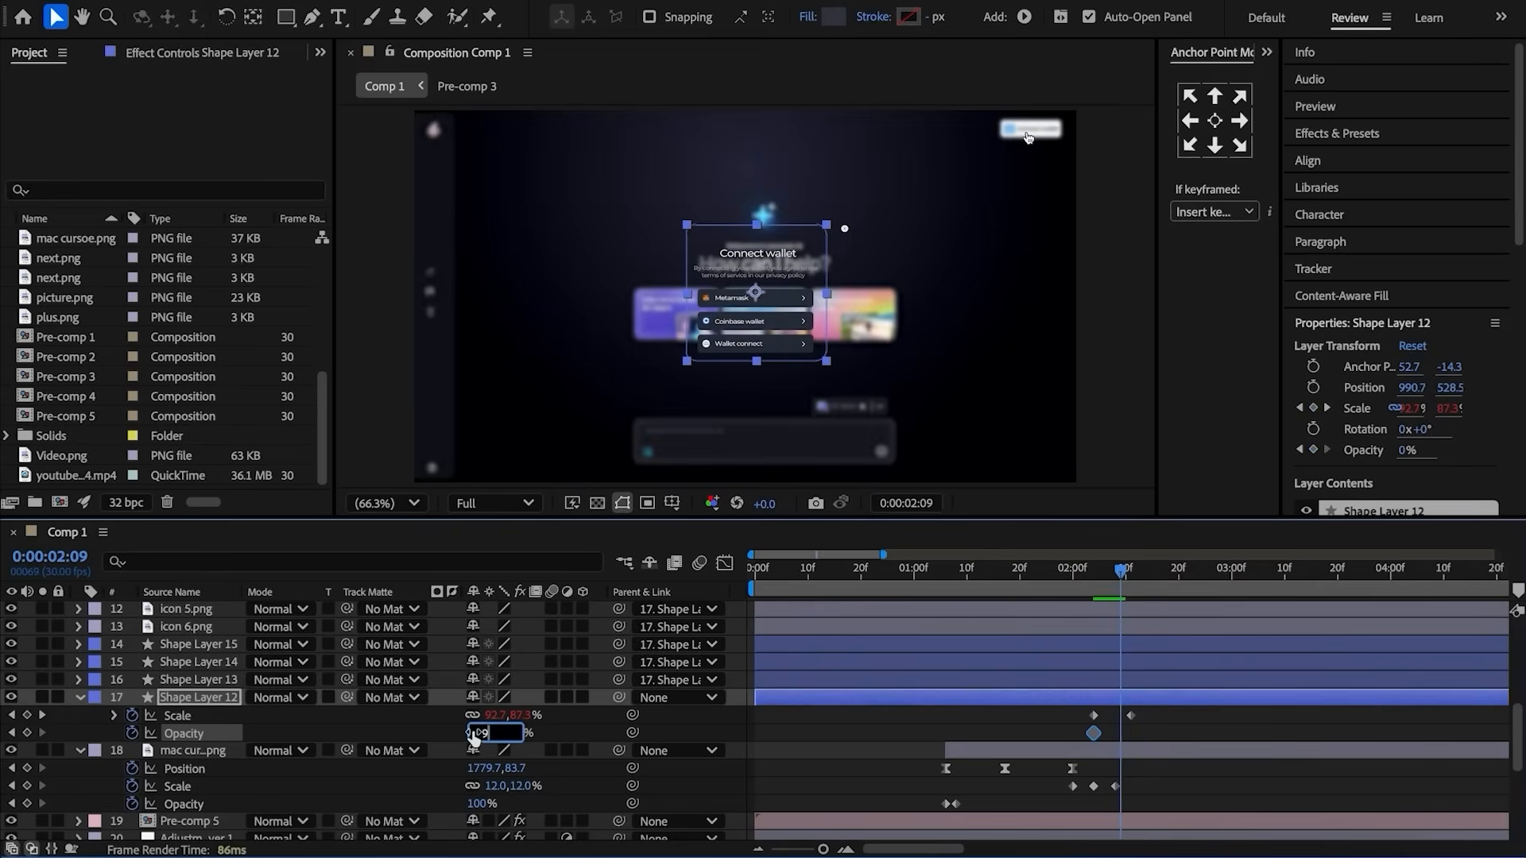
click(433, 739)
drag(1140, 740, 1025, 735)
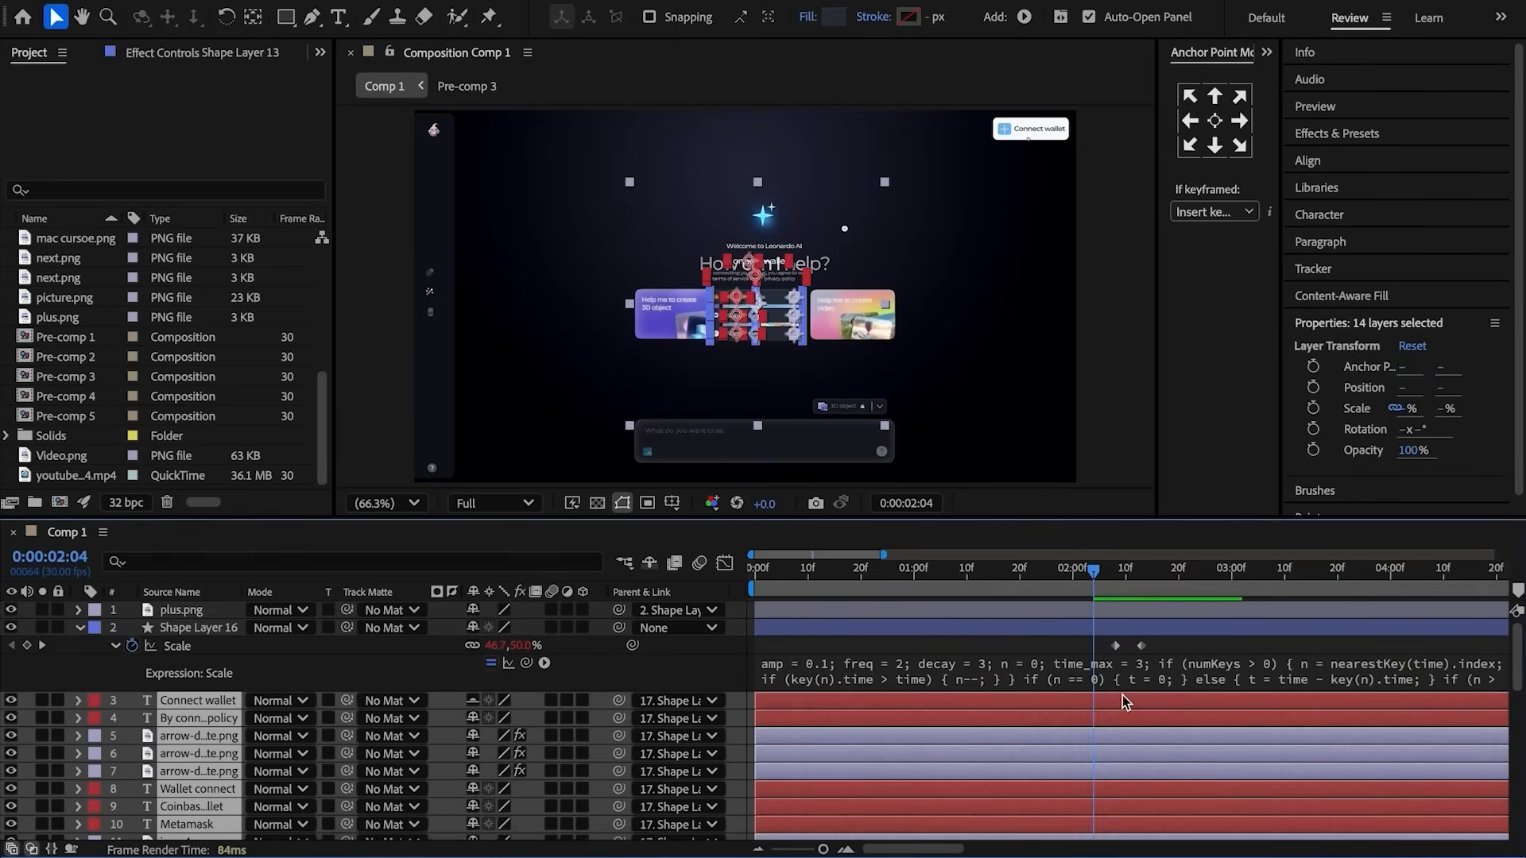
- Keyframe Shape Layer 16's opacity at 0% at 0:00:02:08 and 100% at 0:00:02:11
click(1130, 628)
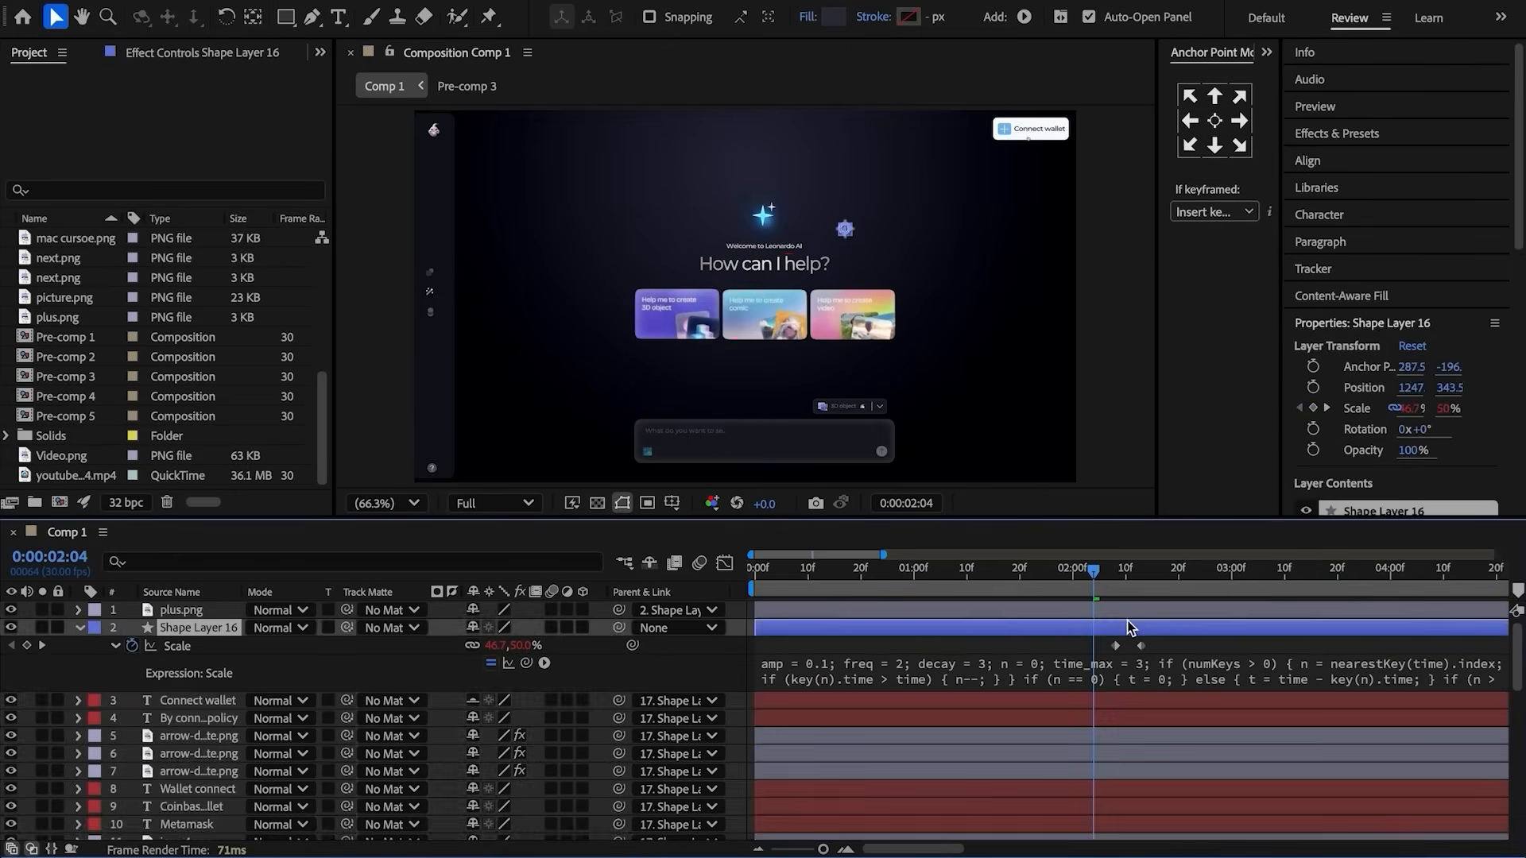
drag(1100, 574, 1129, 579)
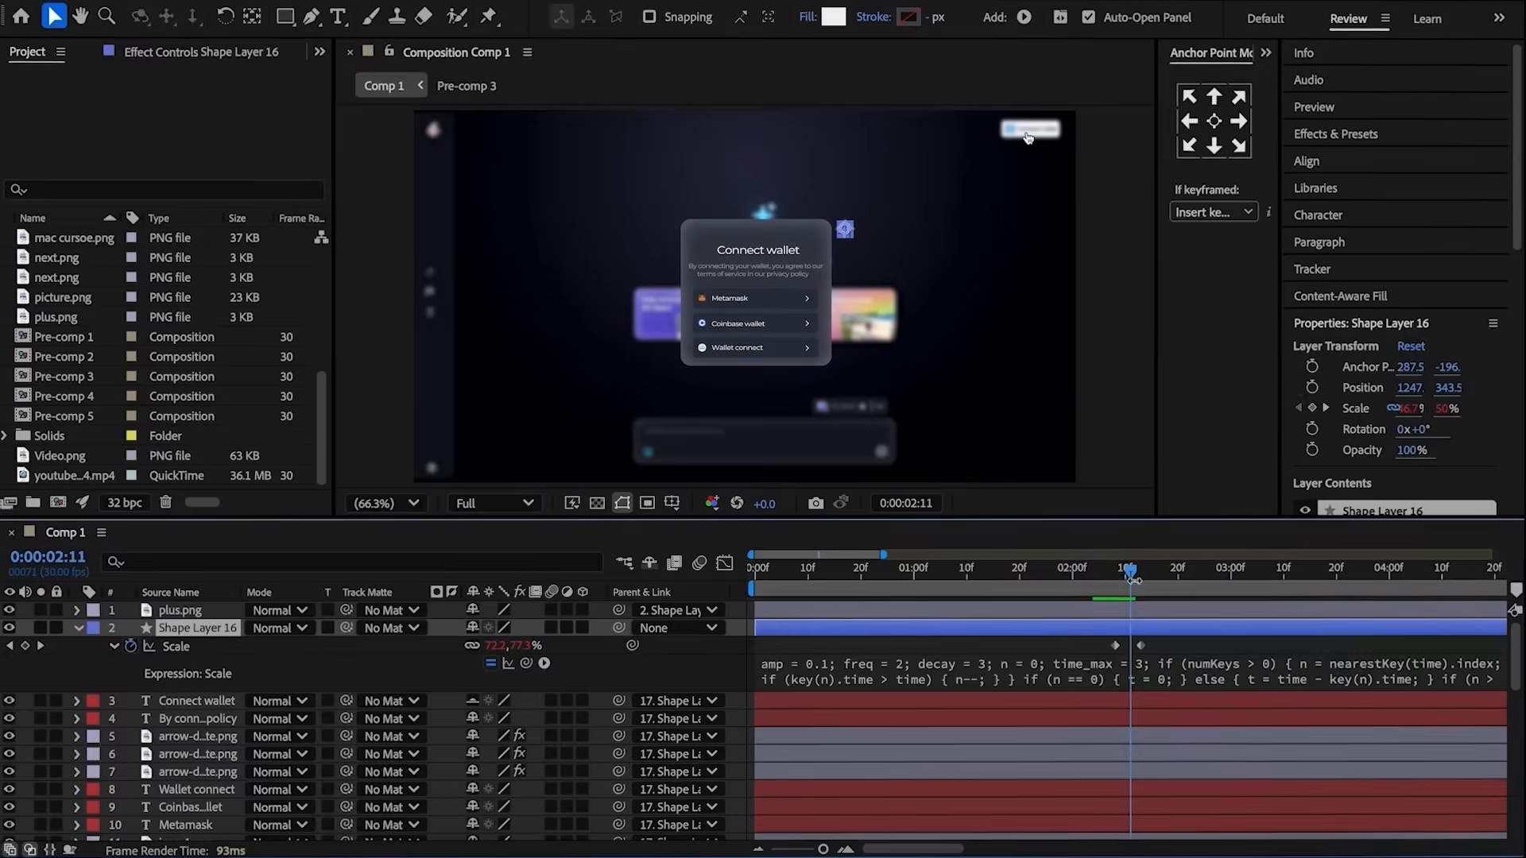
key(t)
click(124, 651)
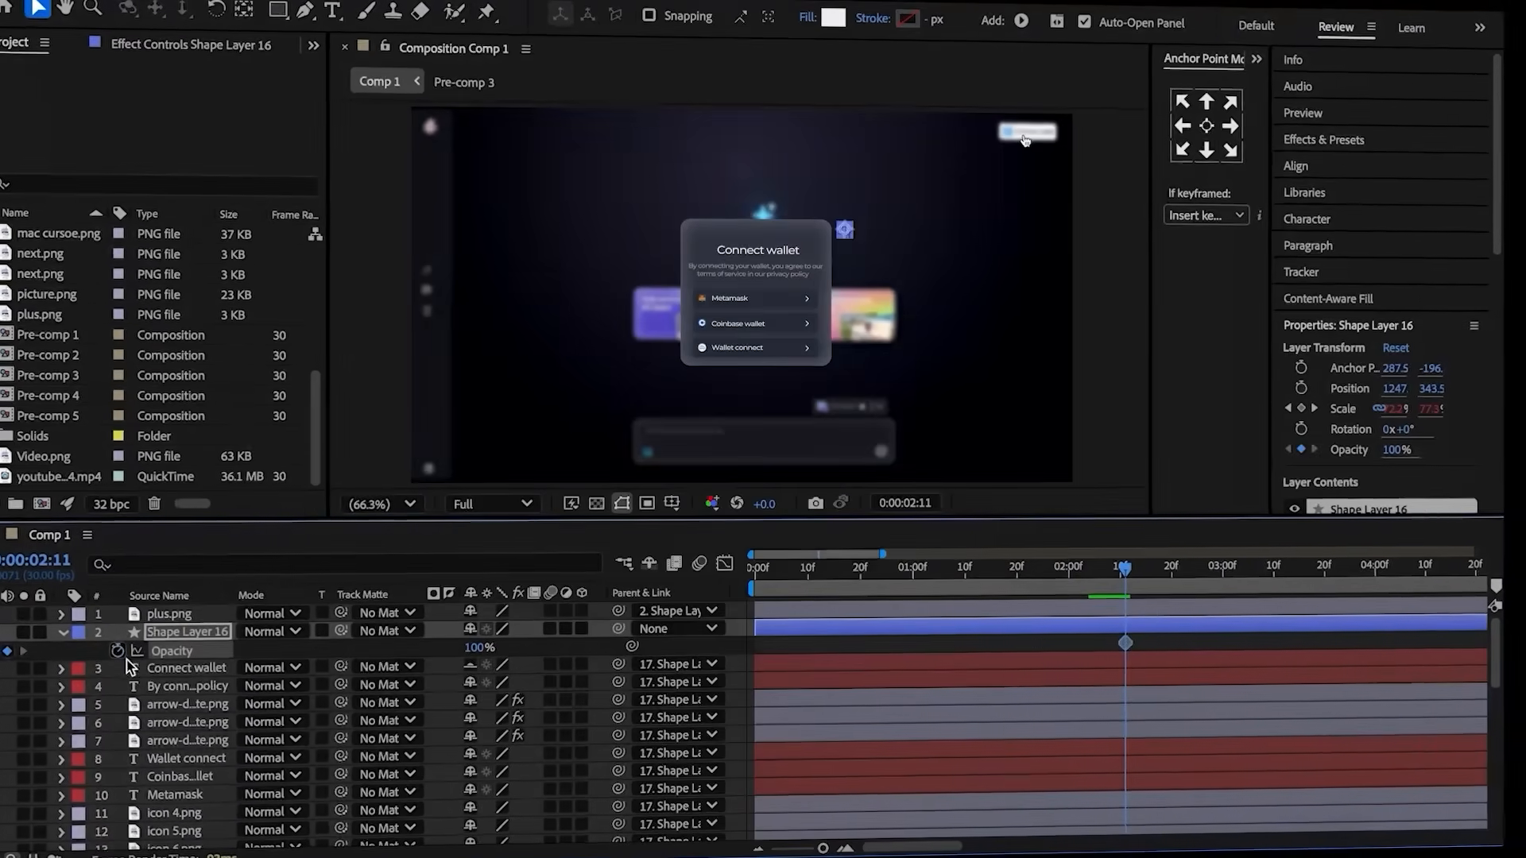
key(u)
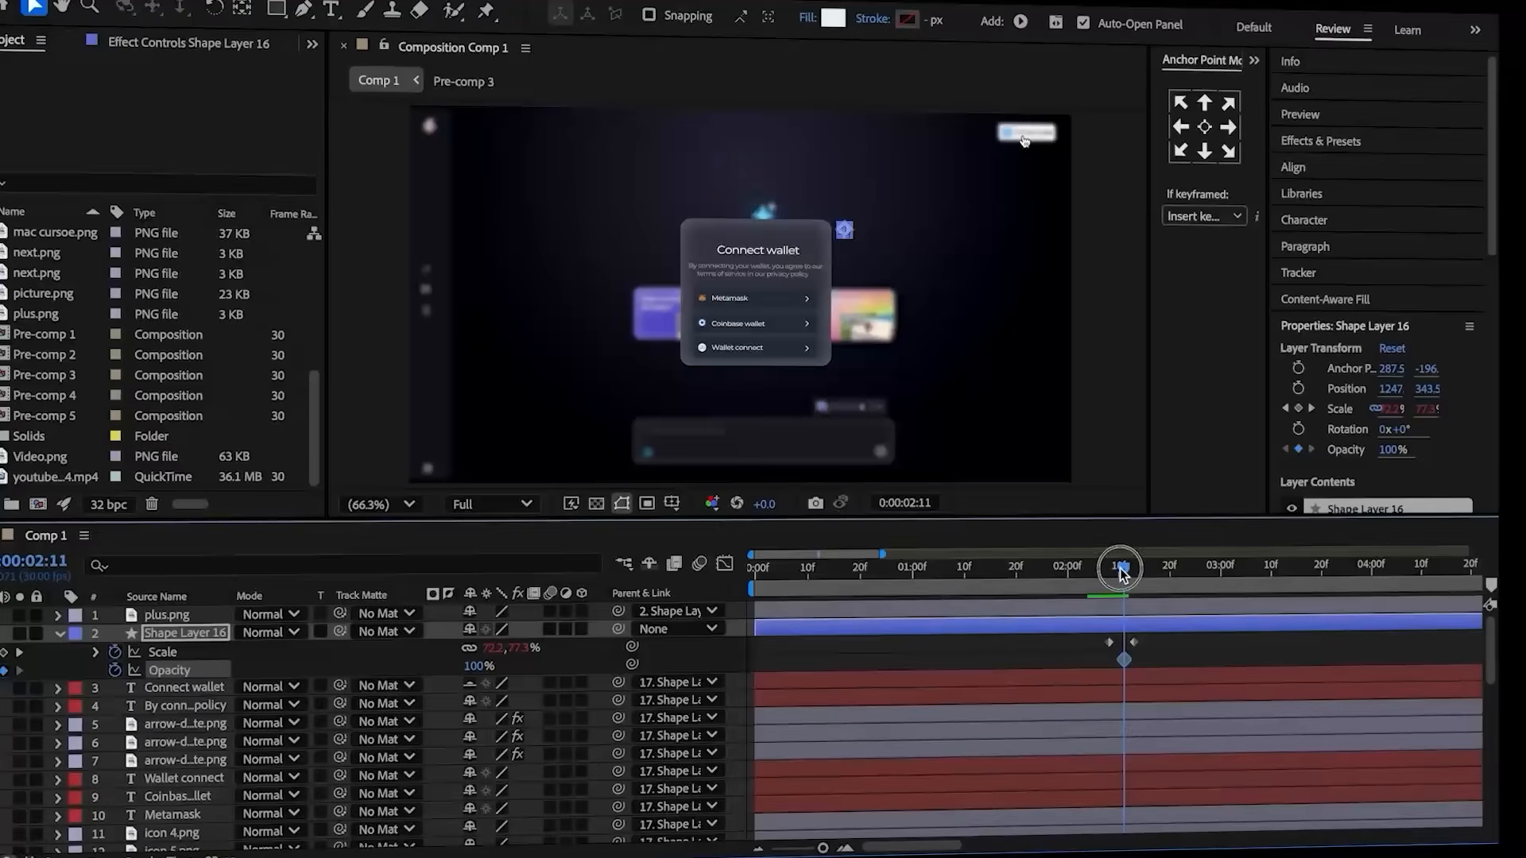
drag(1123, 569, 1109, 577)
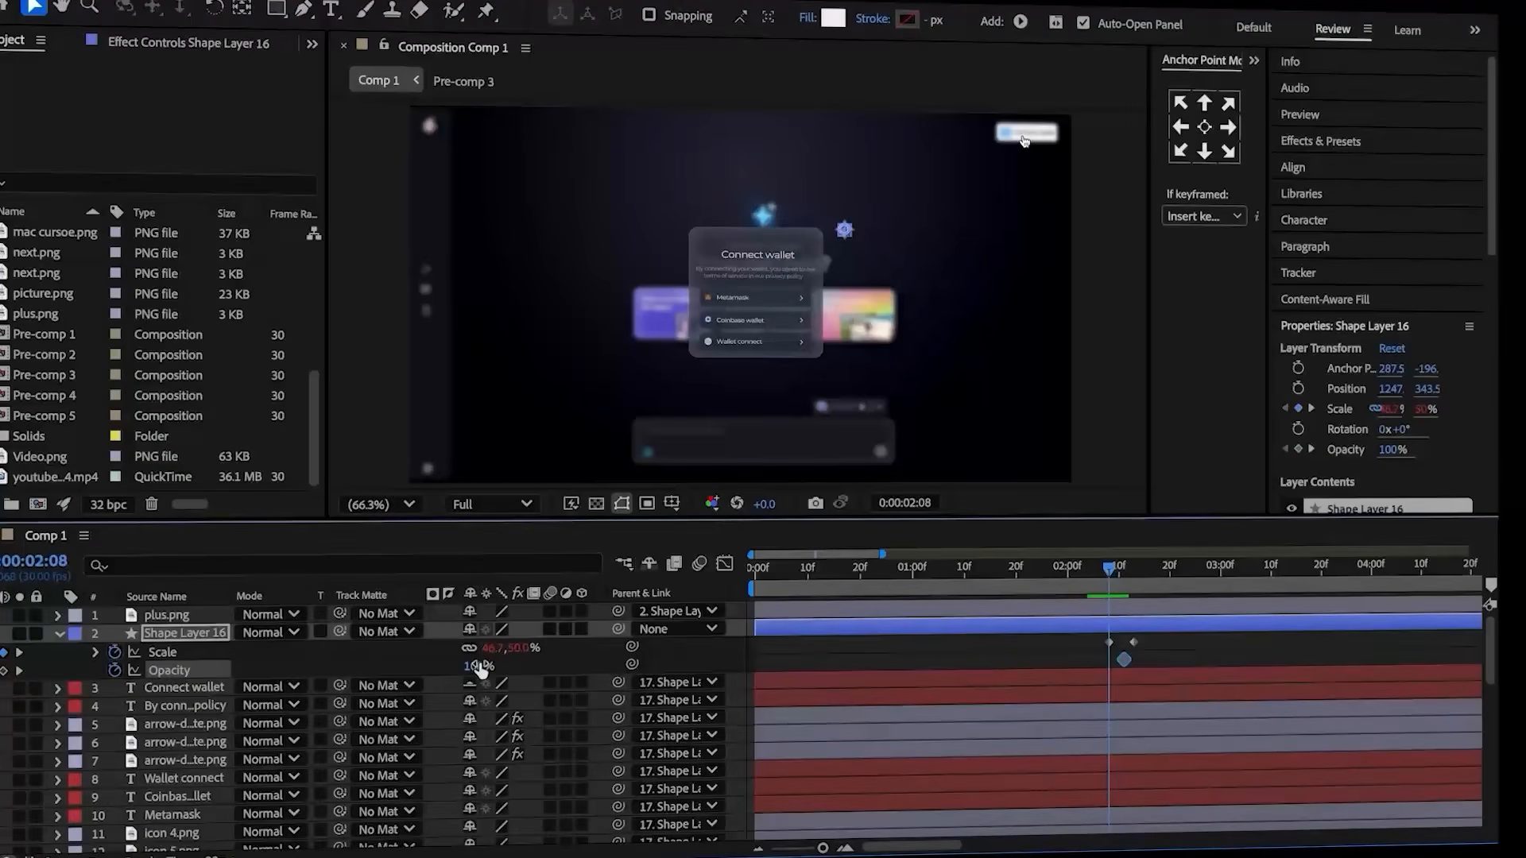
drag(479, 667, 299, 674)
- Copy Shape Layer 16's opacity keyframes onto the plus.png layer
drag(1137, 662, 1085, 665)
click(1107, 609)
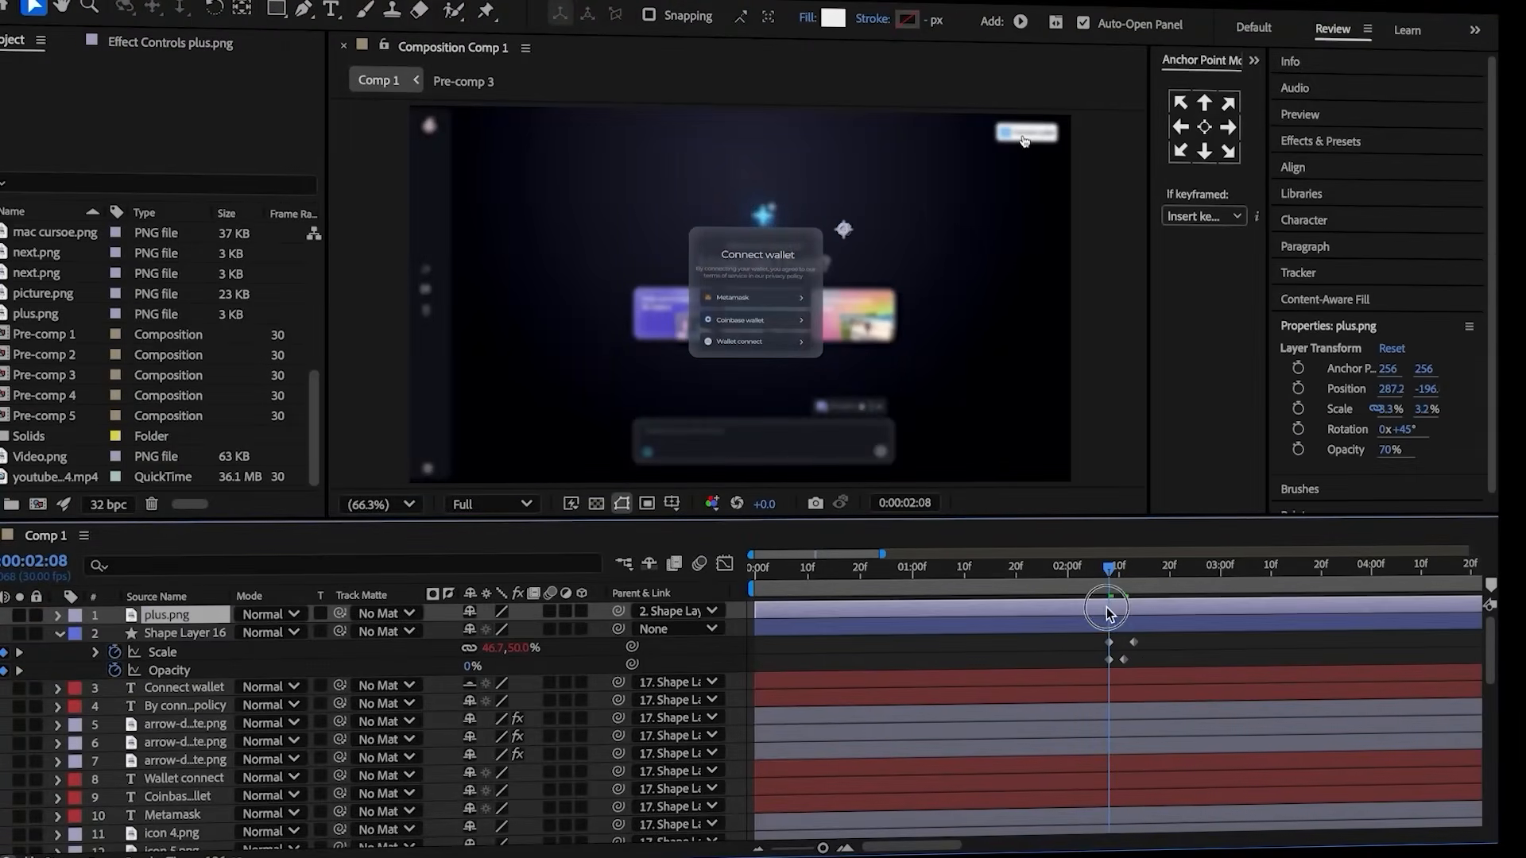
click(1035, 656)
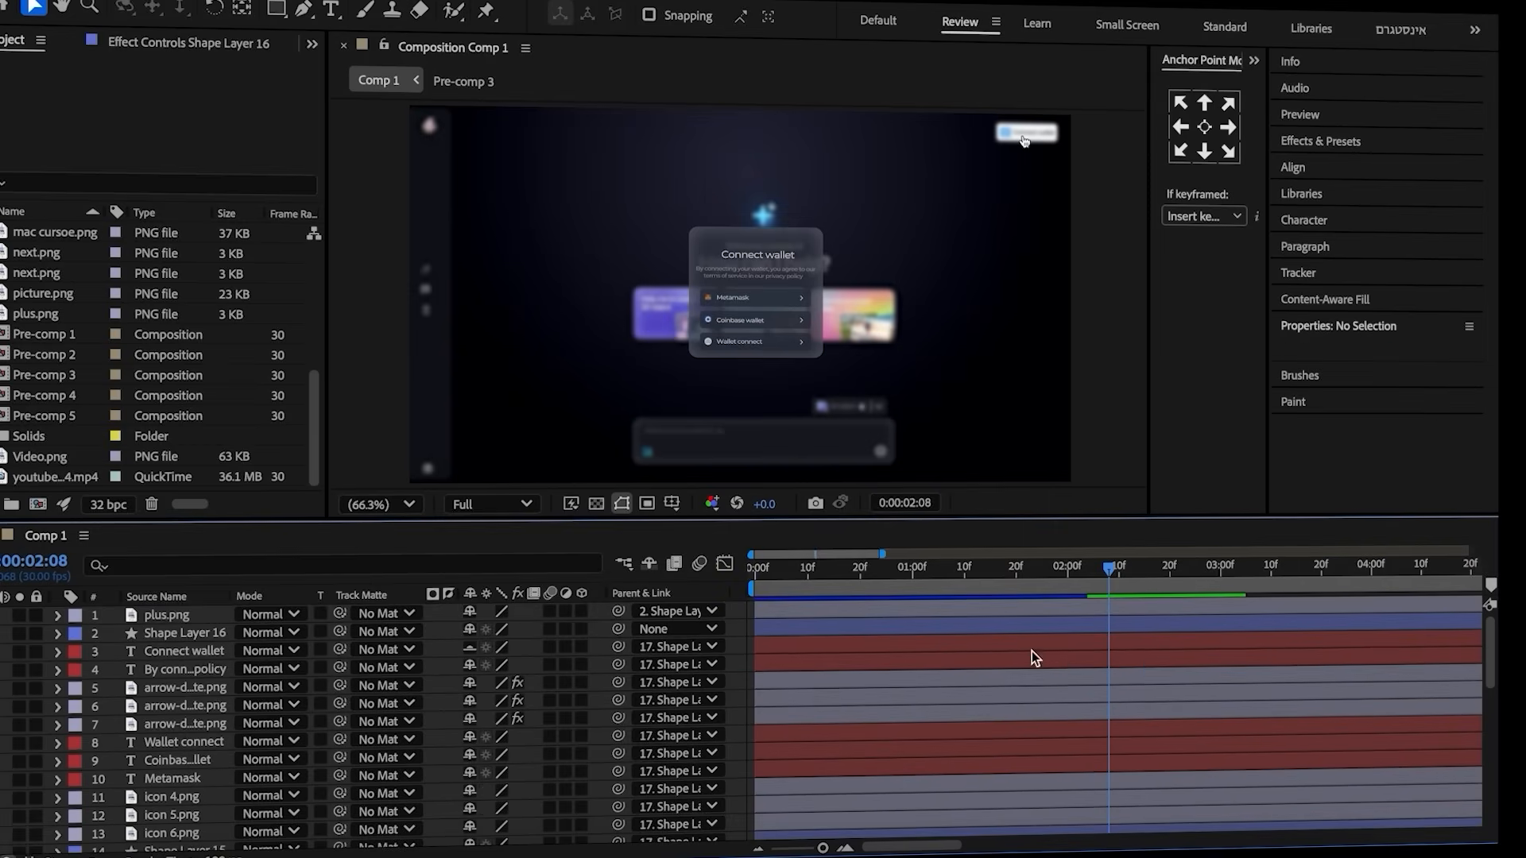
- Pre-compose the 15 Connect wallet card layers, from the Connect wallet title through Shape Layer 12, as Pre-comp 6 and give it a lavender label
click(1055, 650)
scroll(1057, 652, down, 5)
scroll(894, 682, up, 1)
shift+click(865, 672)
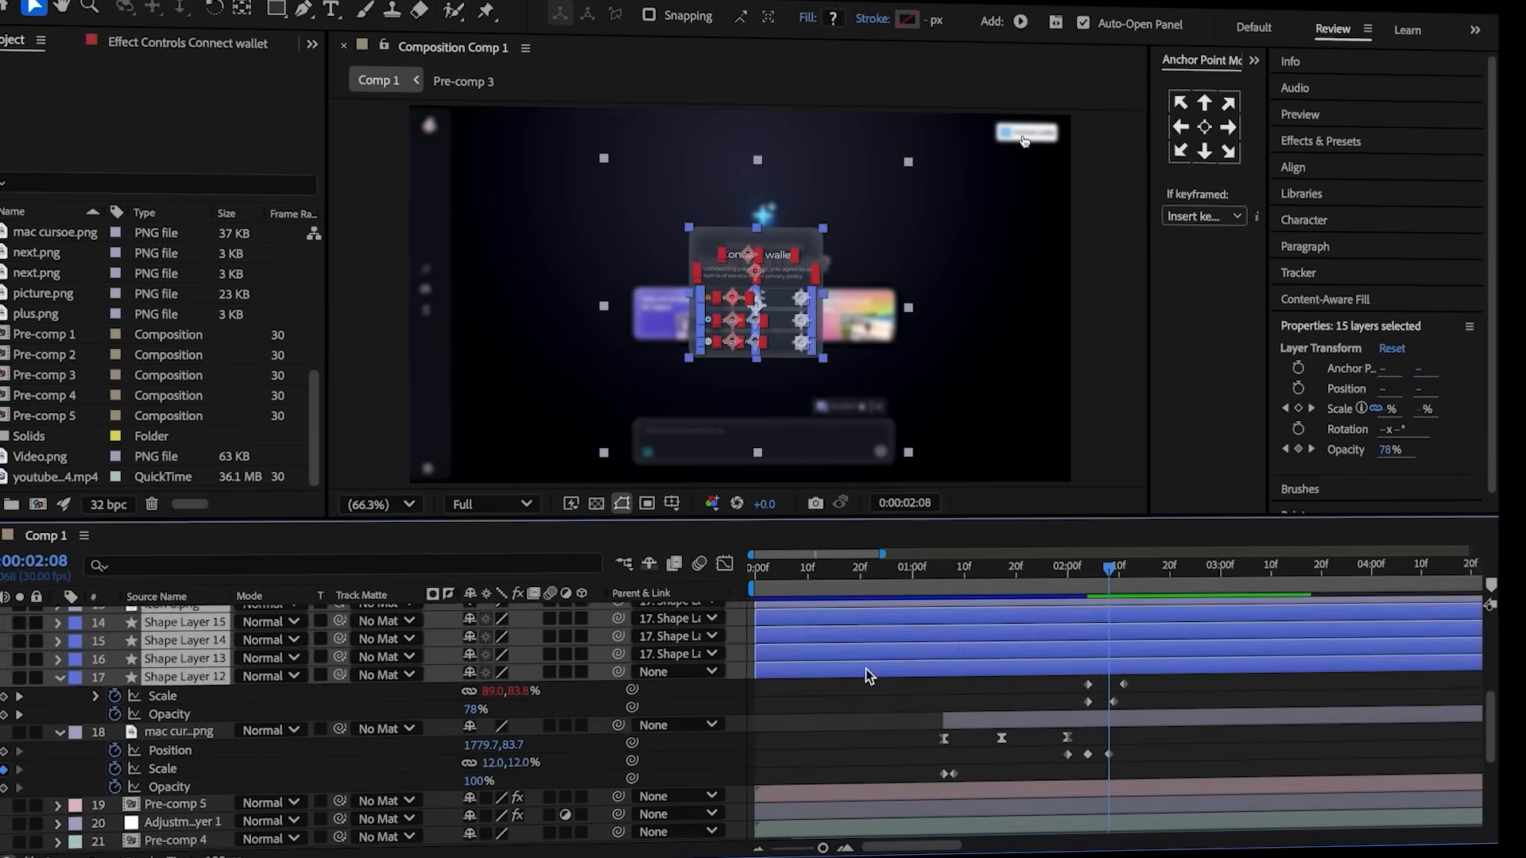
right_click(839, 671)
click(997, 708)
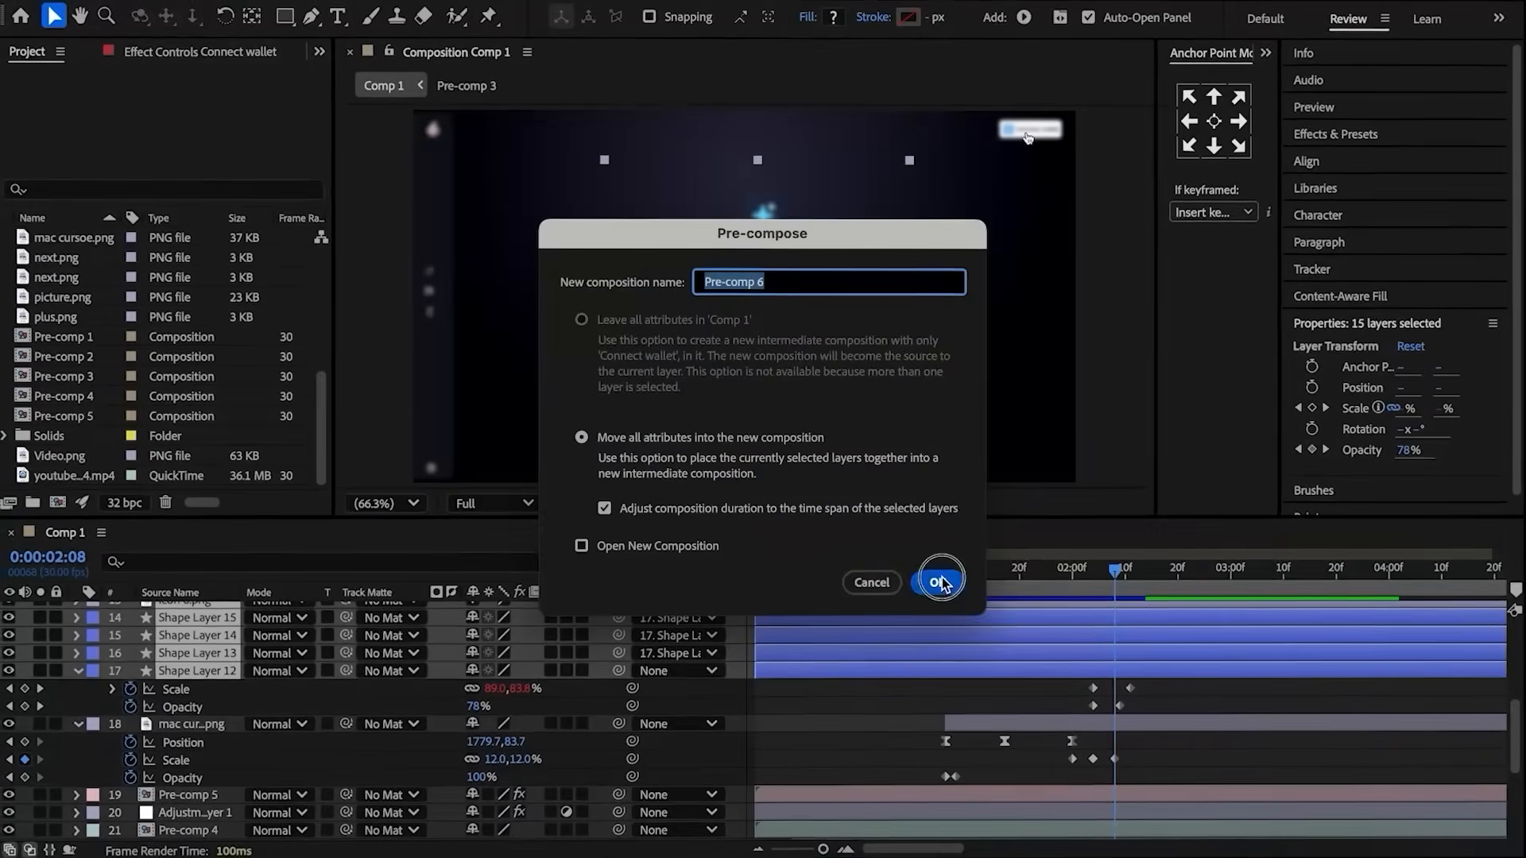
click(936, 583)
click(89, 644)
click(167, 554)
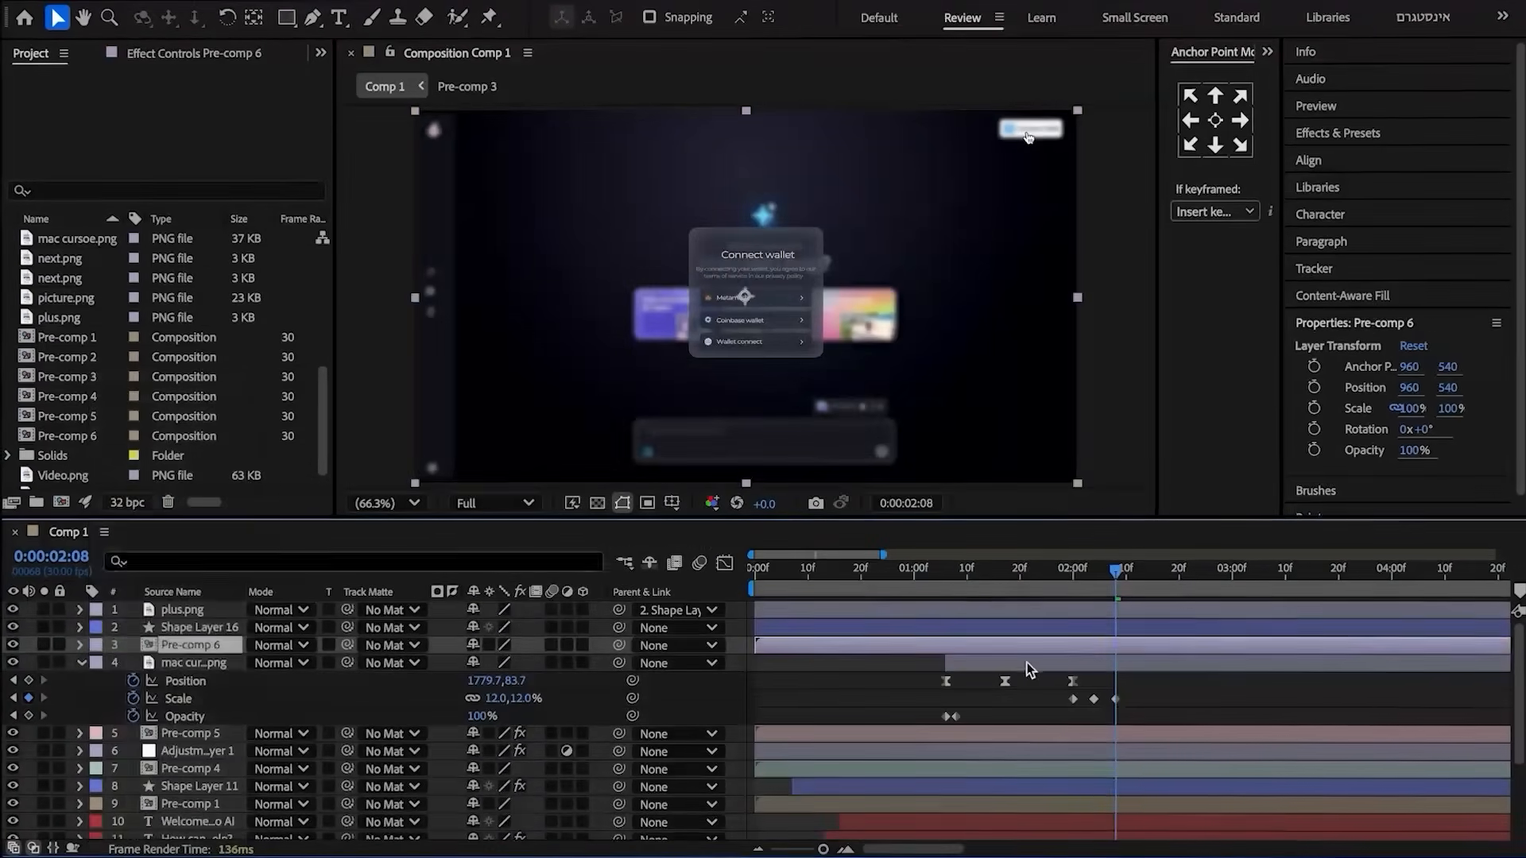
- Pre-compose plus.png and Shape Layer 16 as Pre-comp 7 and give it a lavender label
click(1008, 627)
shift+click(1008, 610)
right_click(208, 616)
click(314, 712)
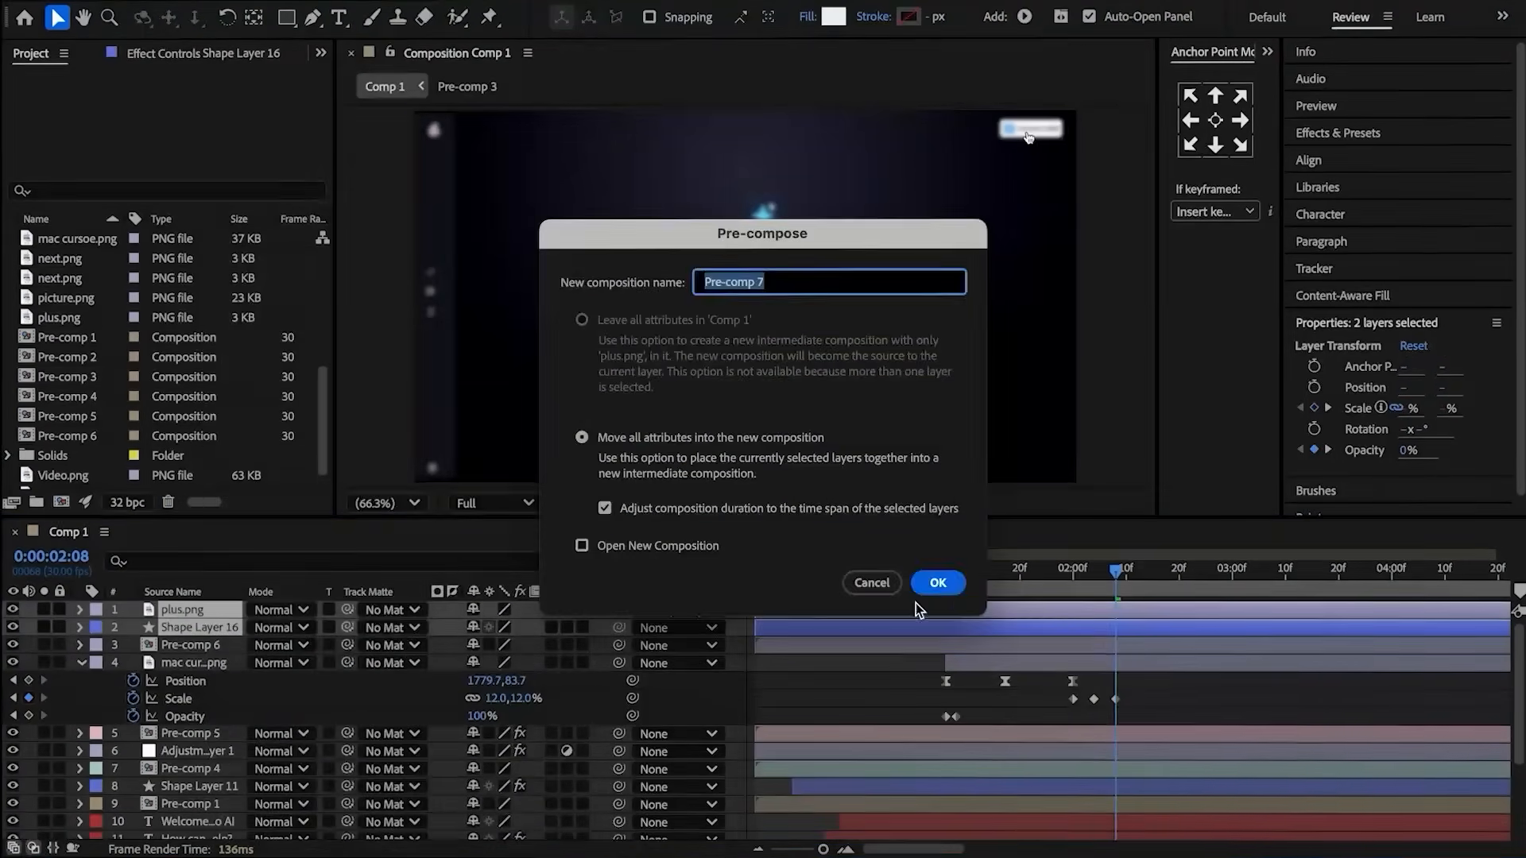
click(935, 583)
click(96, 610)
click(155, 554)
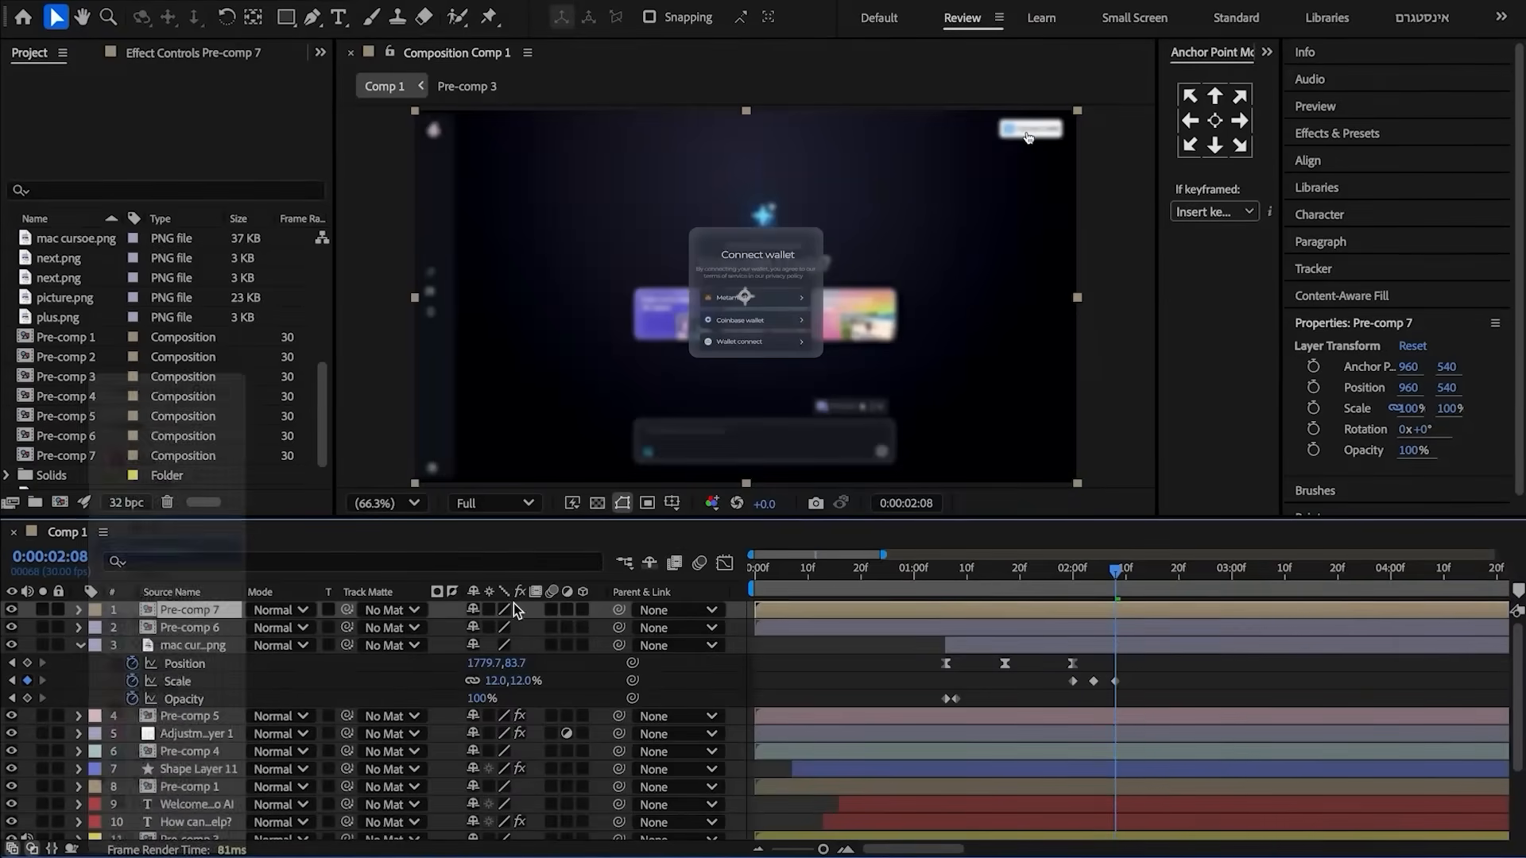
- Collapse the cursor layer's keyframes and move the layer above Pre-comp 7 in the stack
click(1118, 681)
key(u)
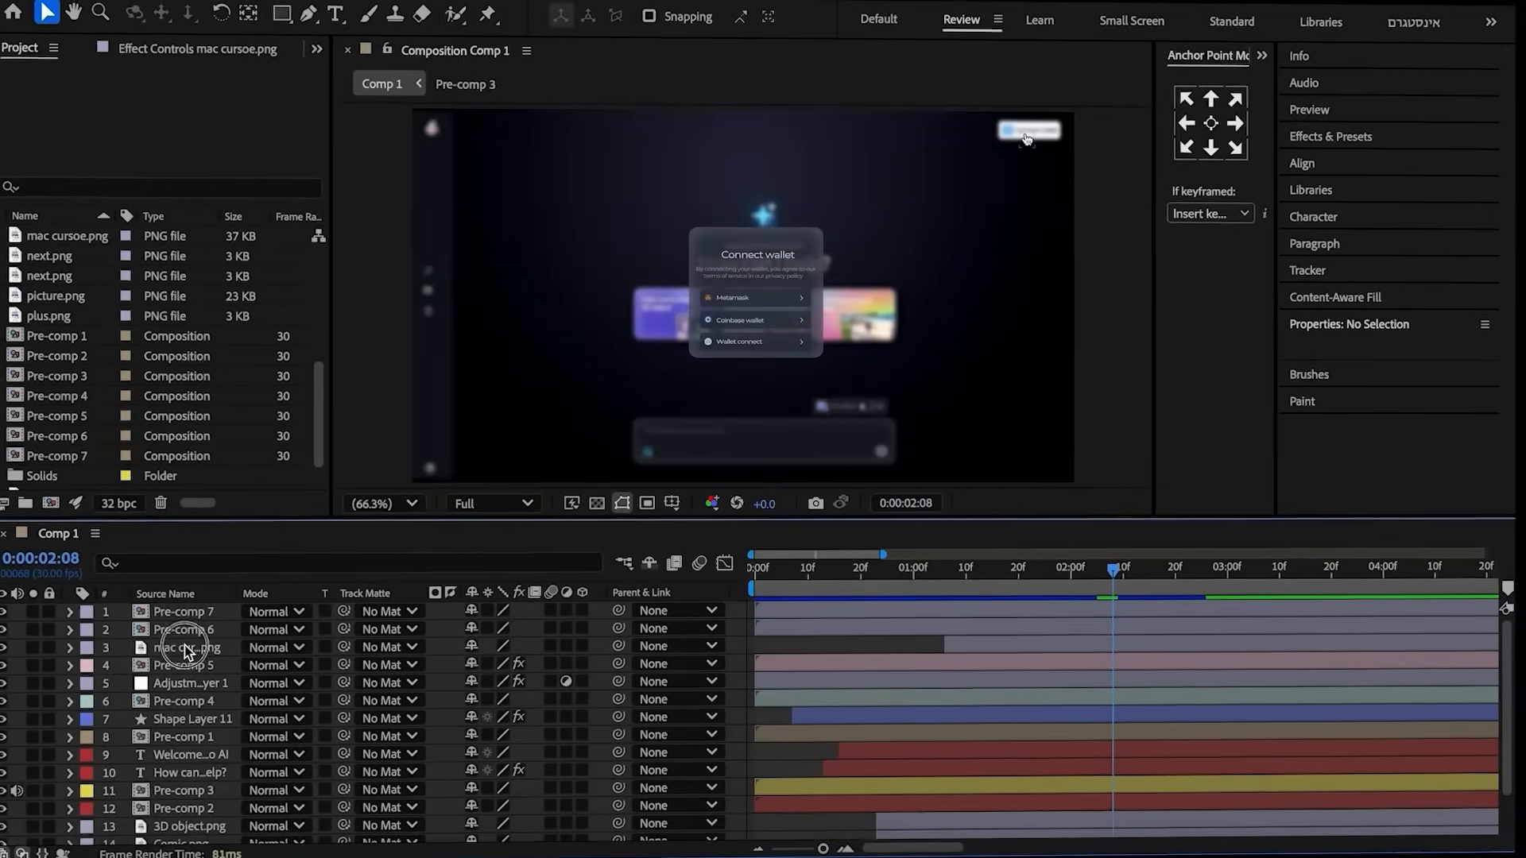
mouse_move(191, 645)
mouse_down()
mouse_move(174, 612)
mouse_move(195, 618)
mouse_up()
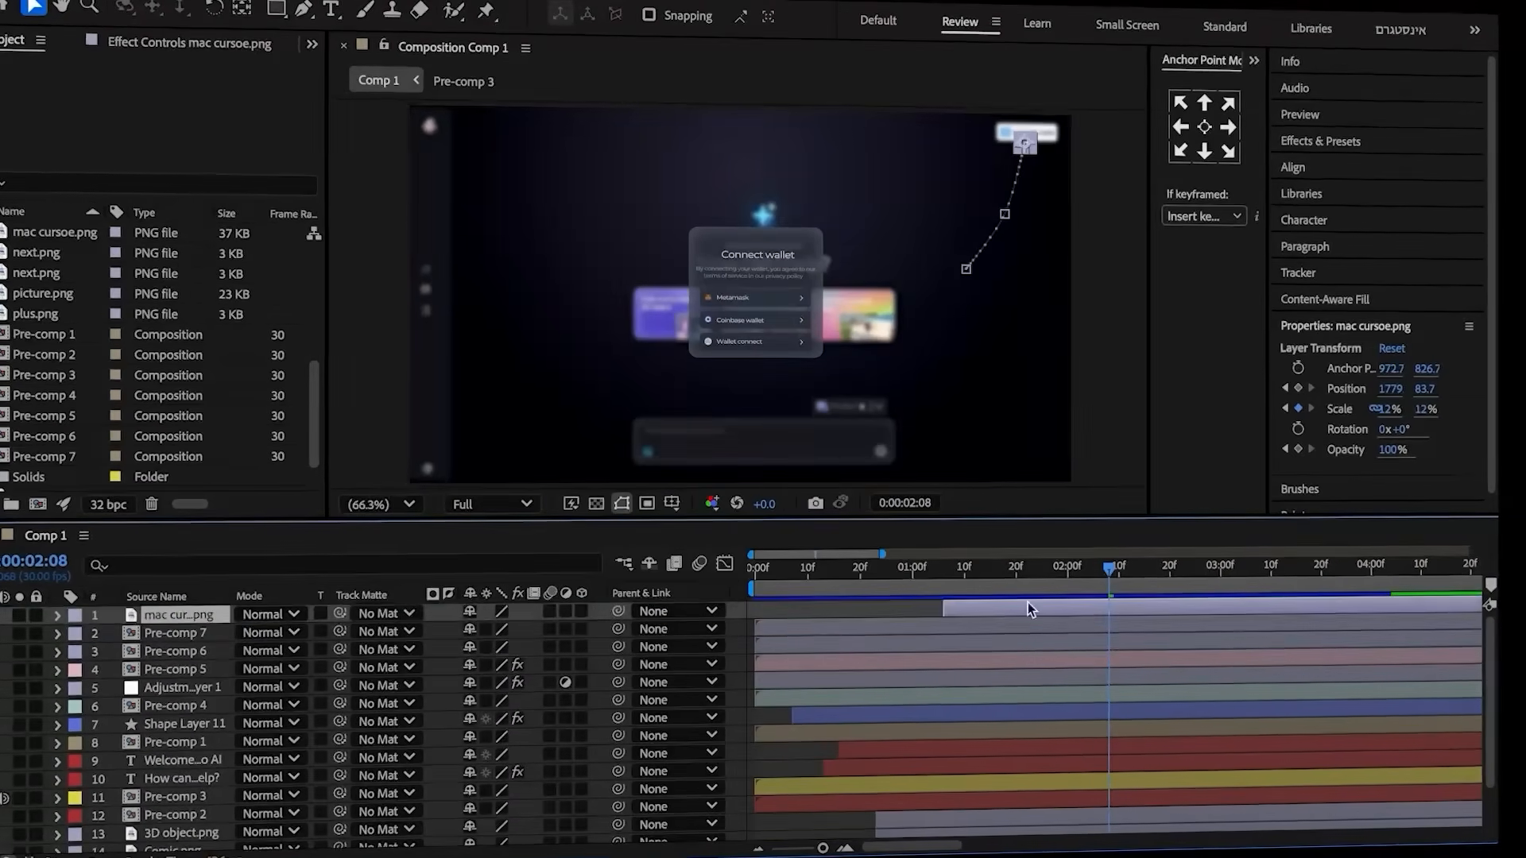
- Add a cursor position keyframe at 0:00:02:08 and another at 0:00:03:10 with the cursor moved to the Metamask row, about 966, 580
key(u)
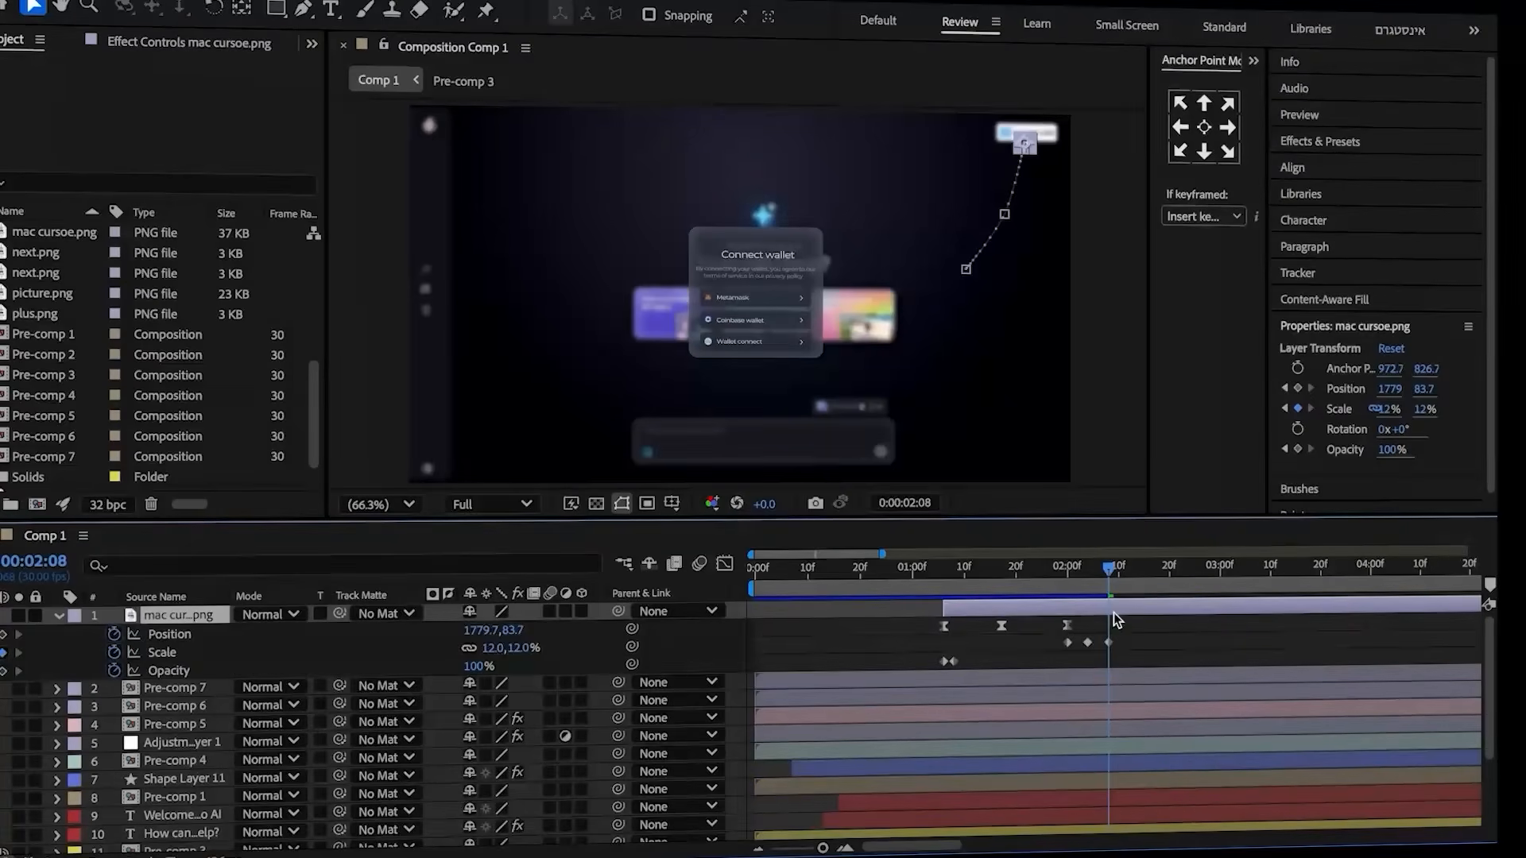
click(1152, 652)
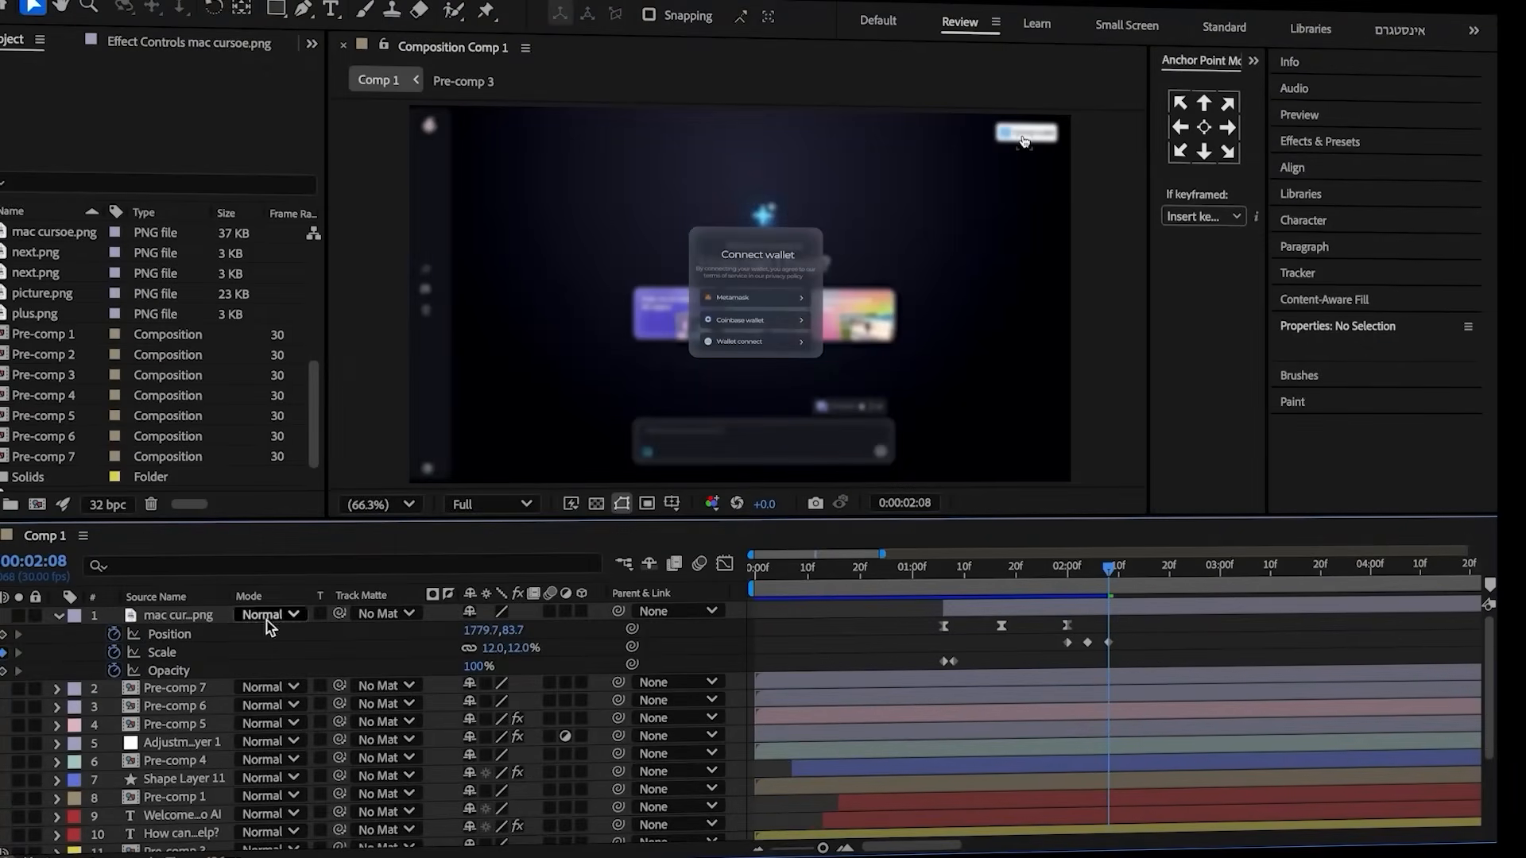
click(169, 634)
drag(1113, 588, 1270, 580)
click(1214, 628)
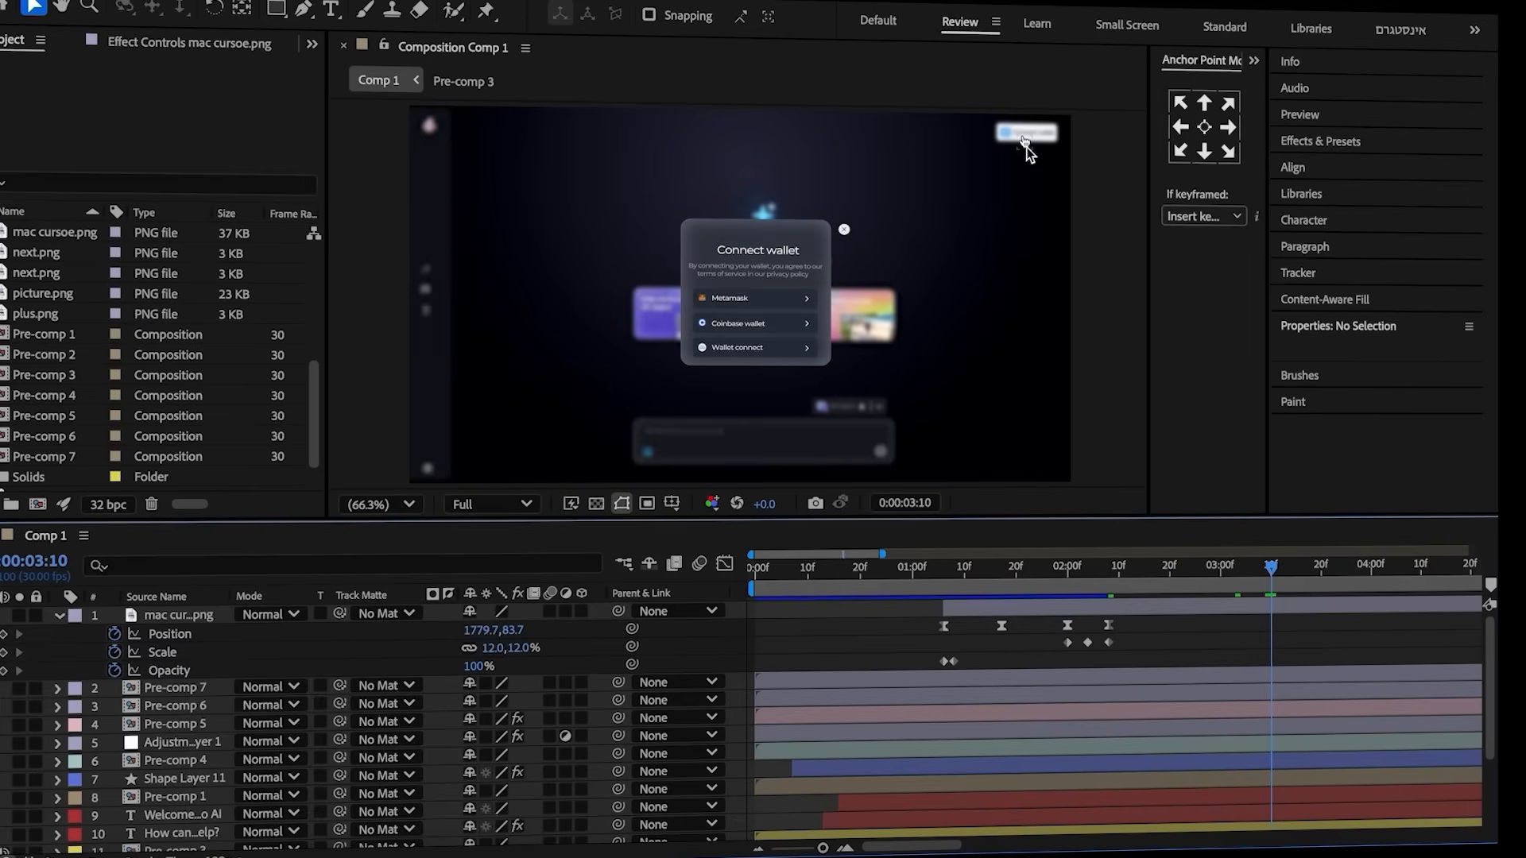
drag(1026, 147, 754, 337)
- Add a point midway on the cursor's new motion path, pull it slightly outward and convert it to a smooth curve
scroll(745, 318, up, 2)
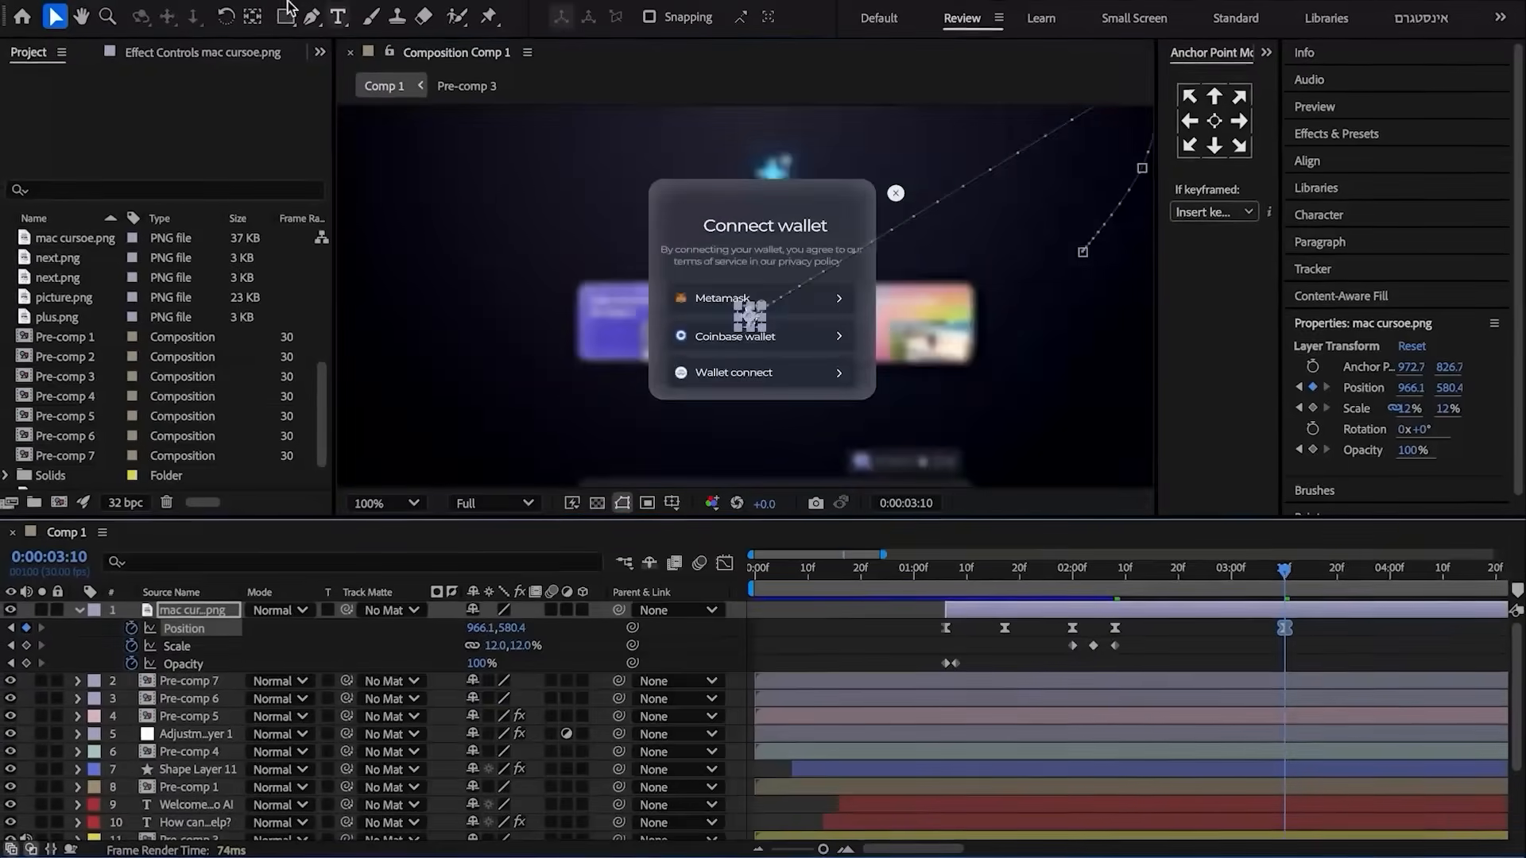
click(312, 15)
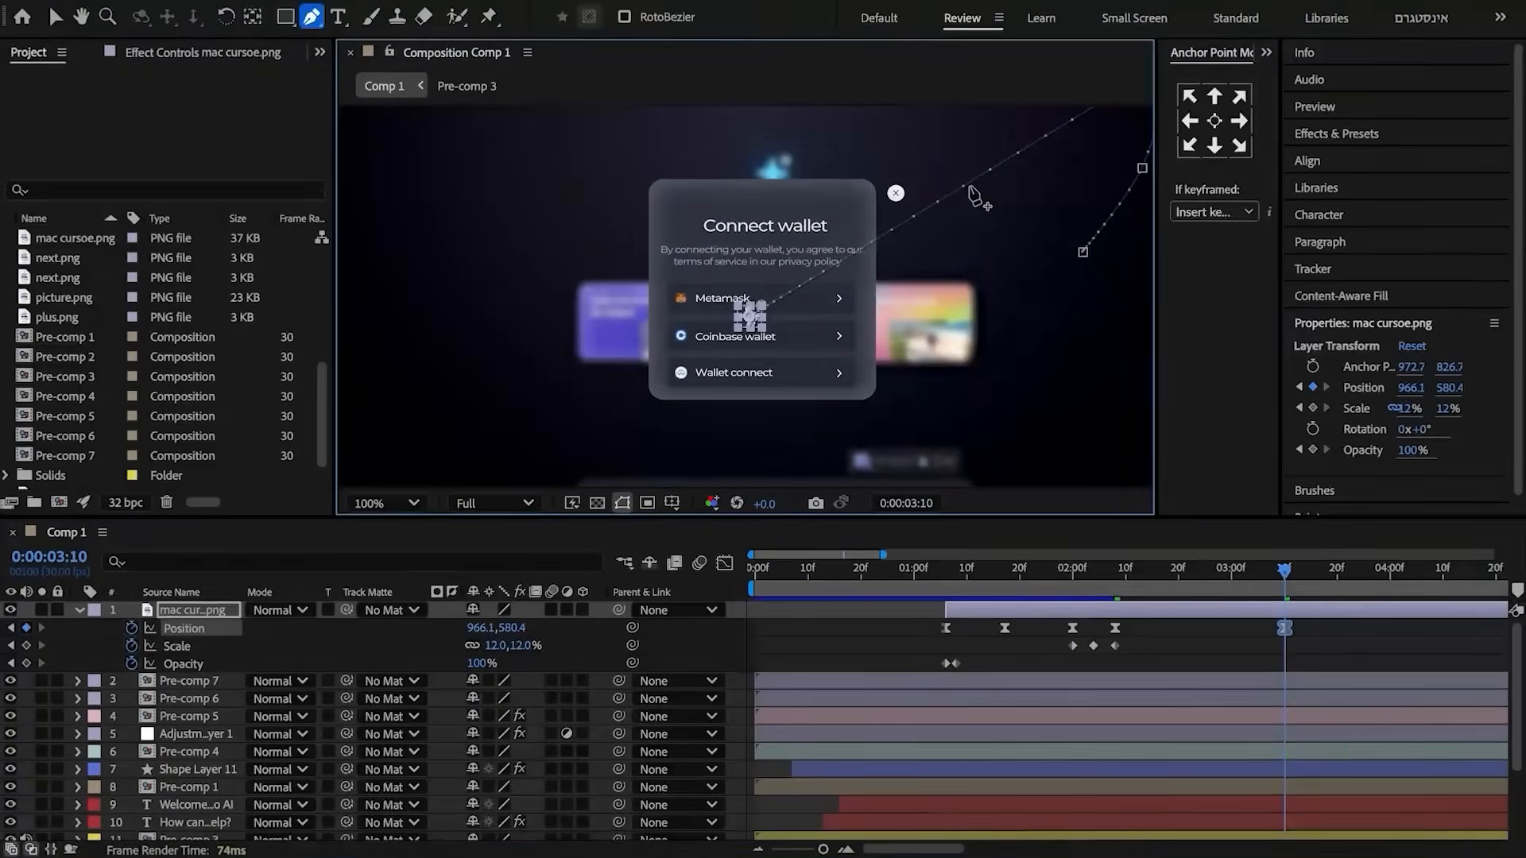
key(v)
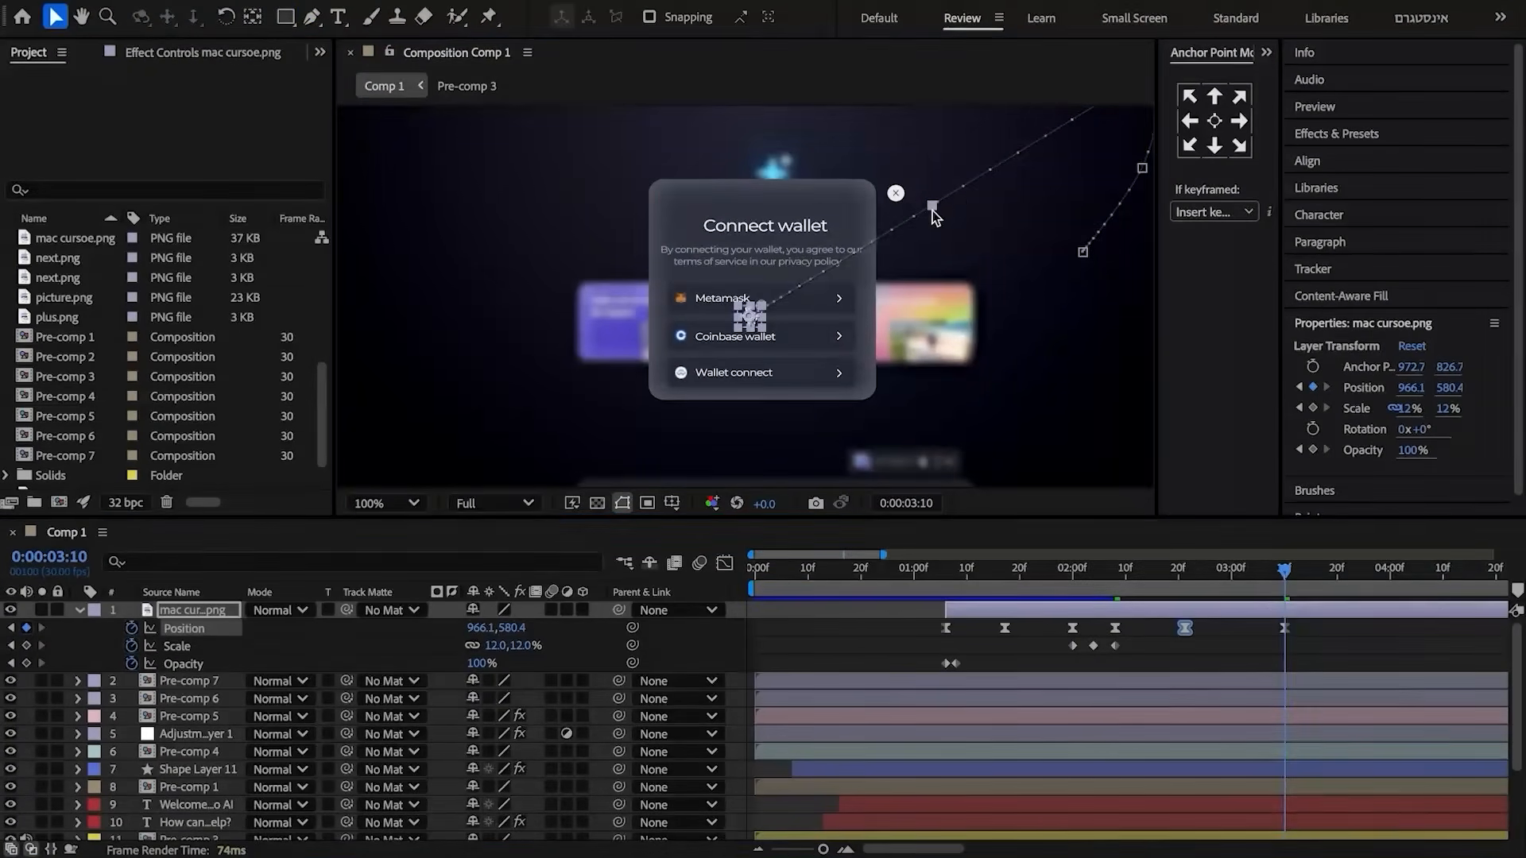
drag(932, 209, 959, 226)
click(312, 16)
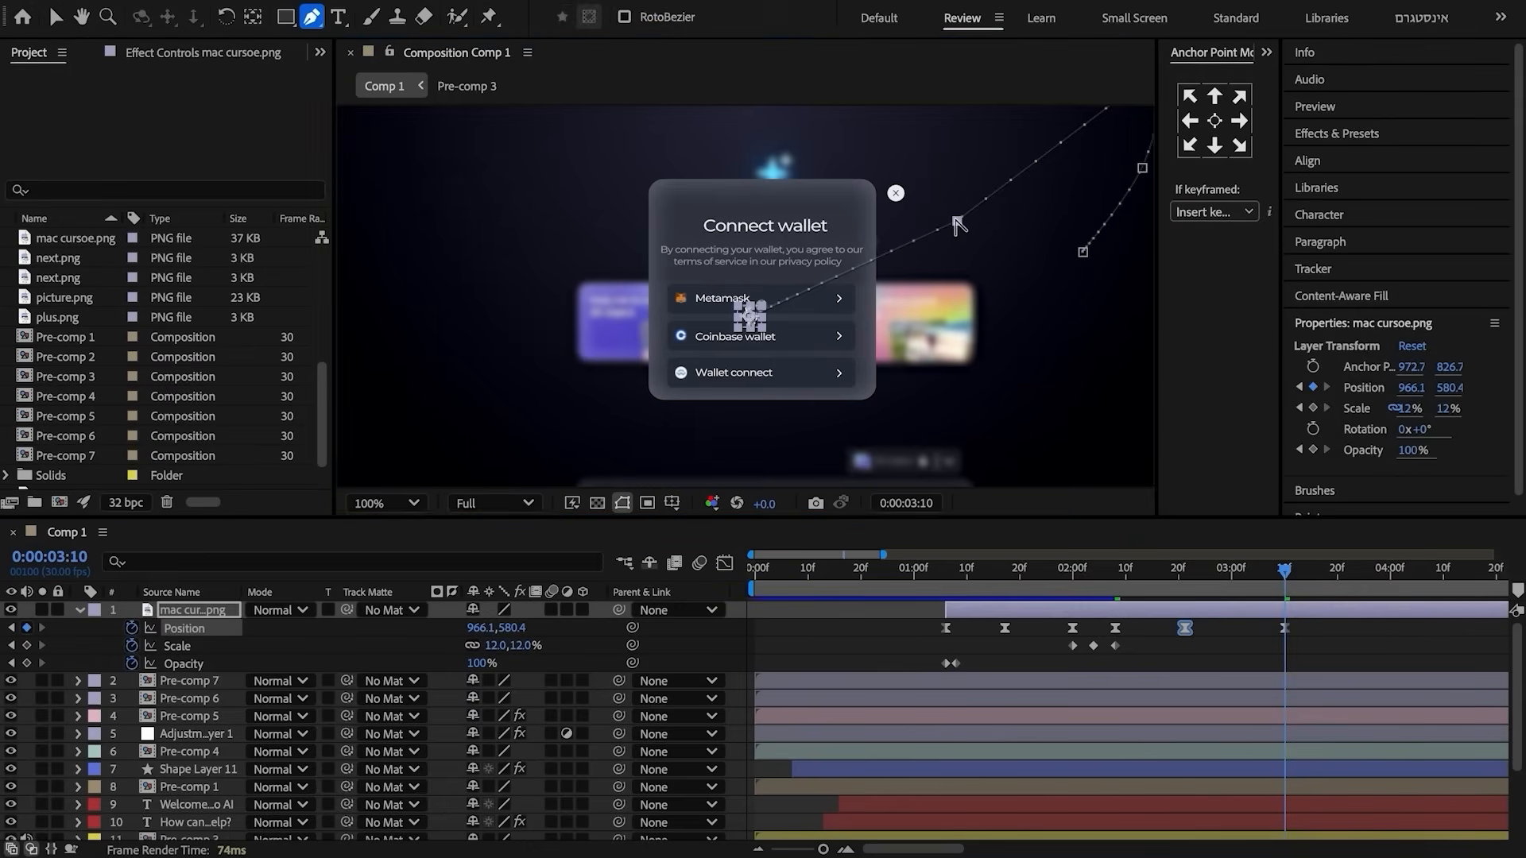
click(957, 223)
- Ease the cursor's new position keyframes in the speed graph so its speed peaks around the middle keyframe and slows toward both ends
drag(1301, 633, 1097, 617)
click(724, 562)
click(1276, 833)
key(v)
drag(1307, 720, 1190, 759)
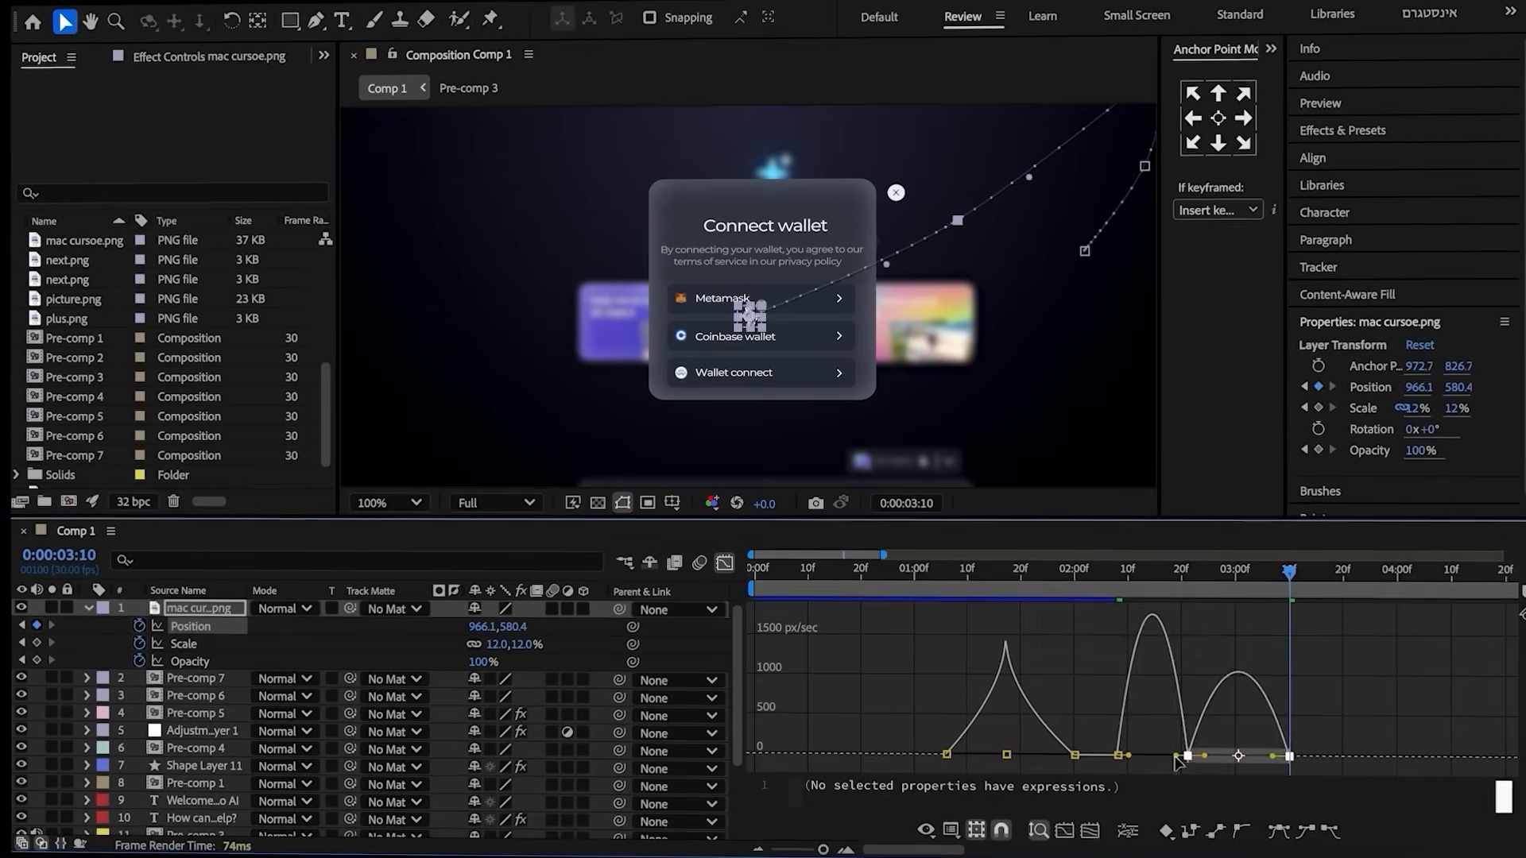
key(=)
drag(1135, 765, 1050, 767)
drag(915, 764, 945, 768)
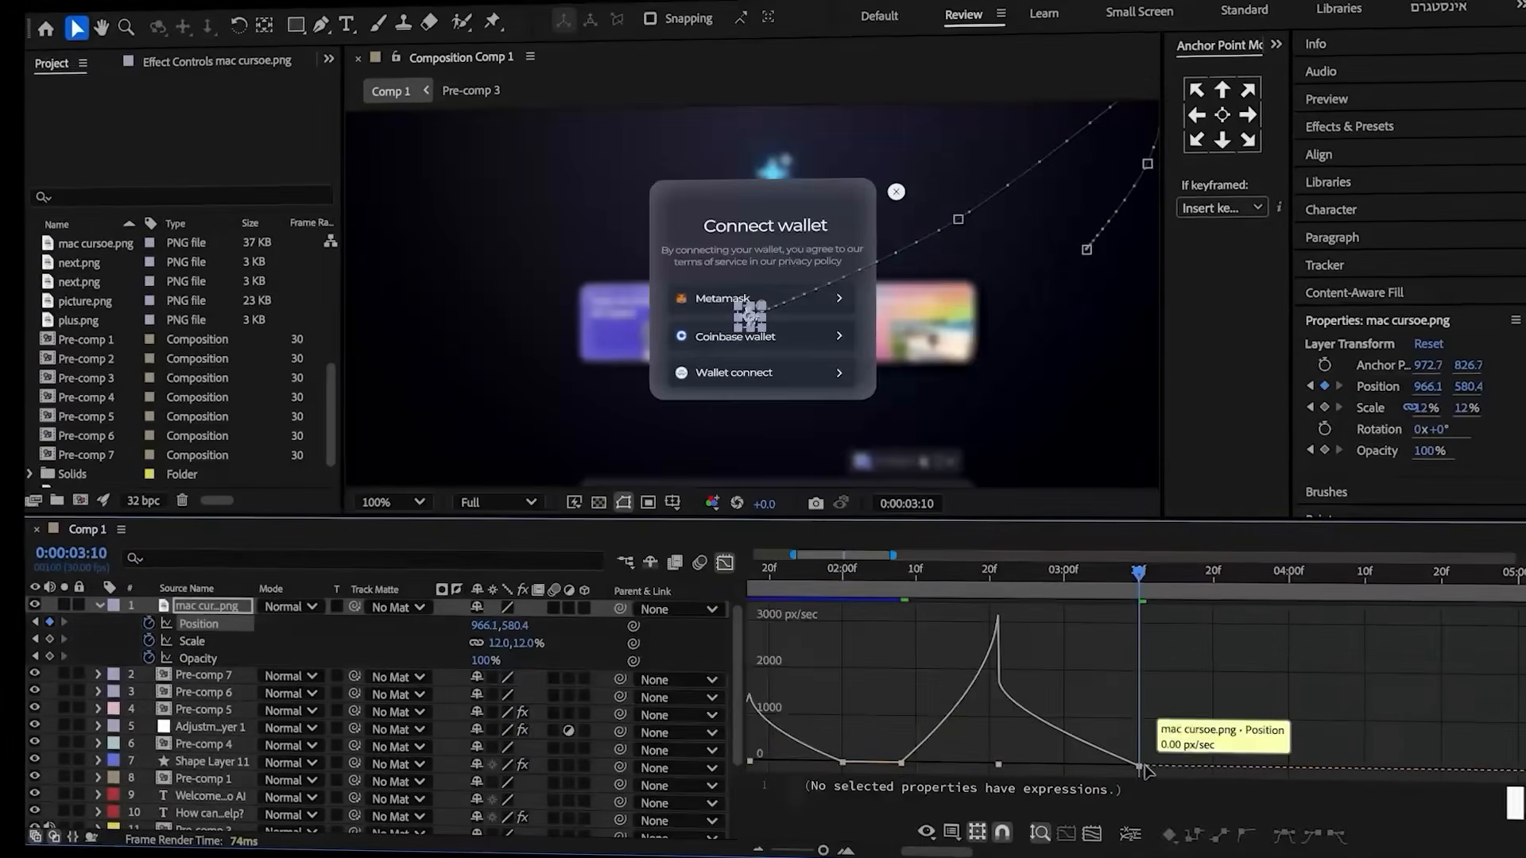
drag(1152, 726, 1127, 780)
drag(1113, 767, 1083, 768)
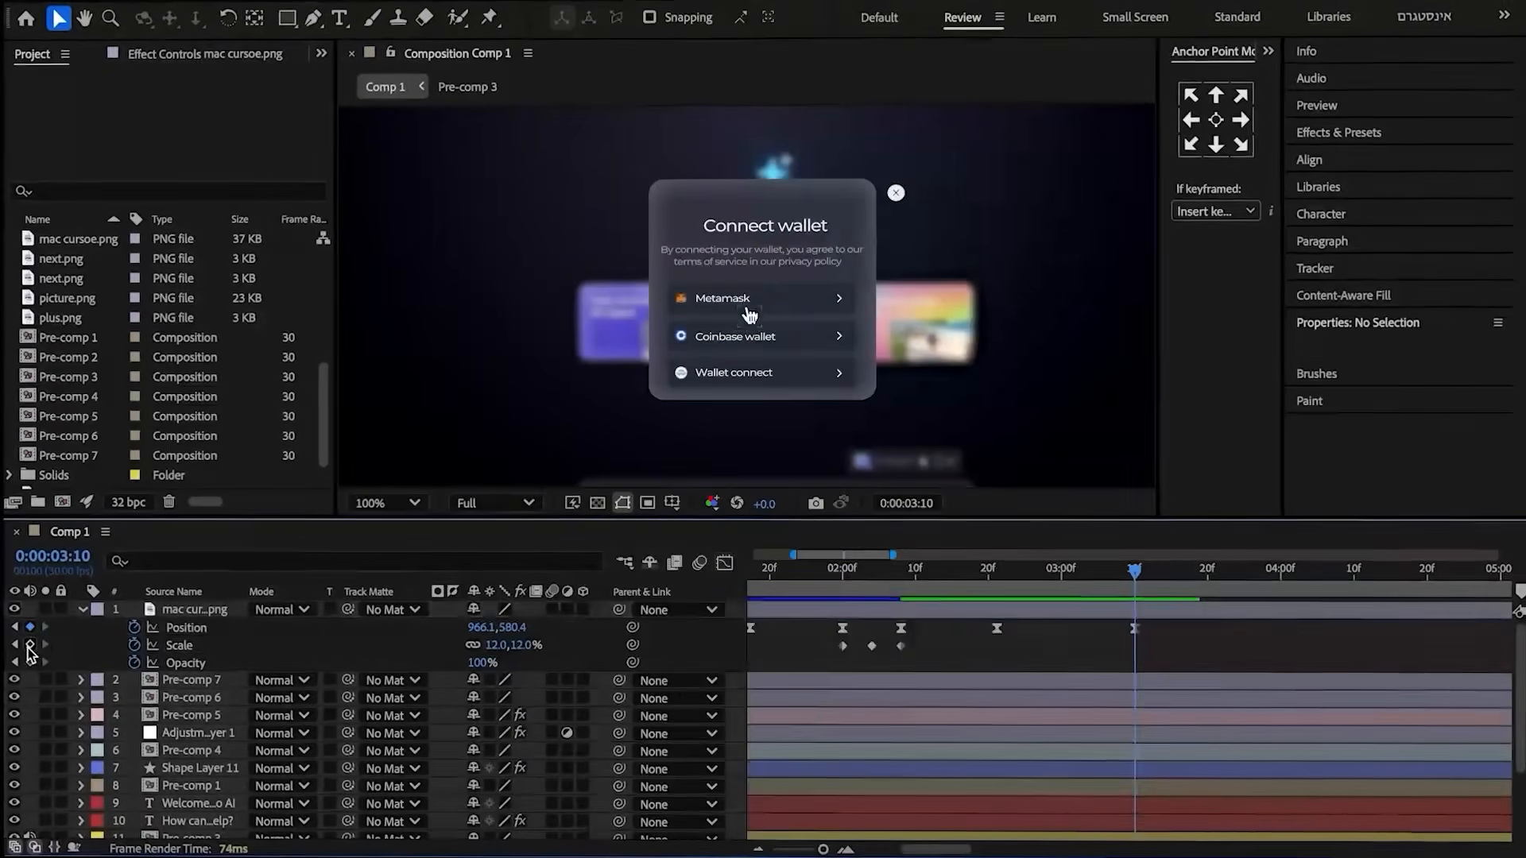
- Keyframe the cursor's click in its scale: 12% at 0:00:03:10, 4% at 0:00:03:14 and 12% at 0:00:03:18
click(30, 645)
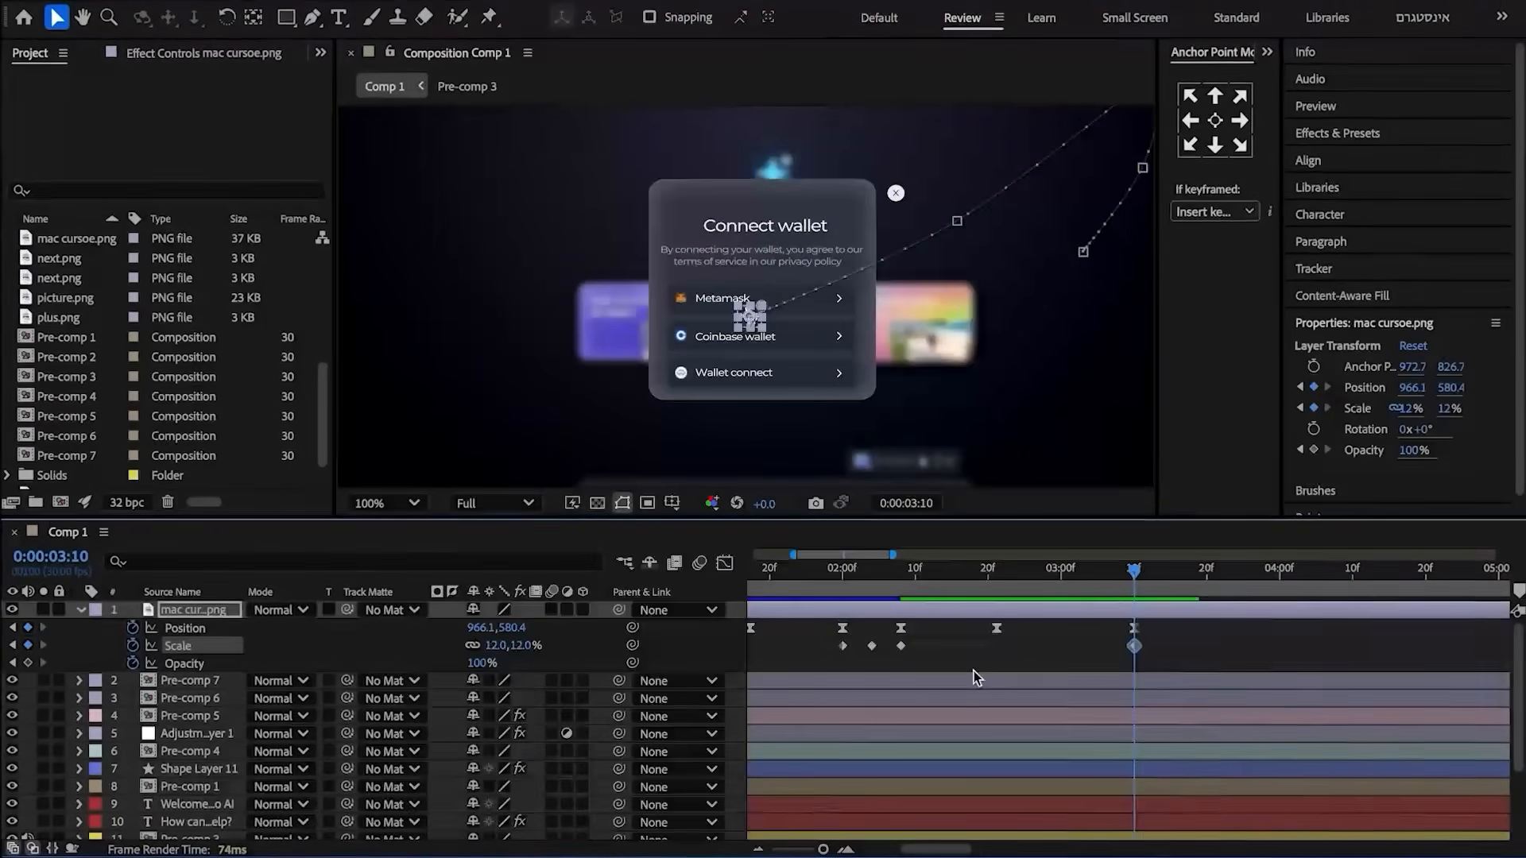
click(1142, 585)
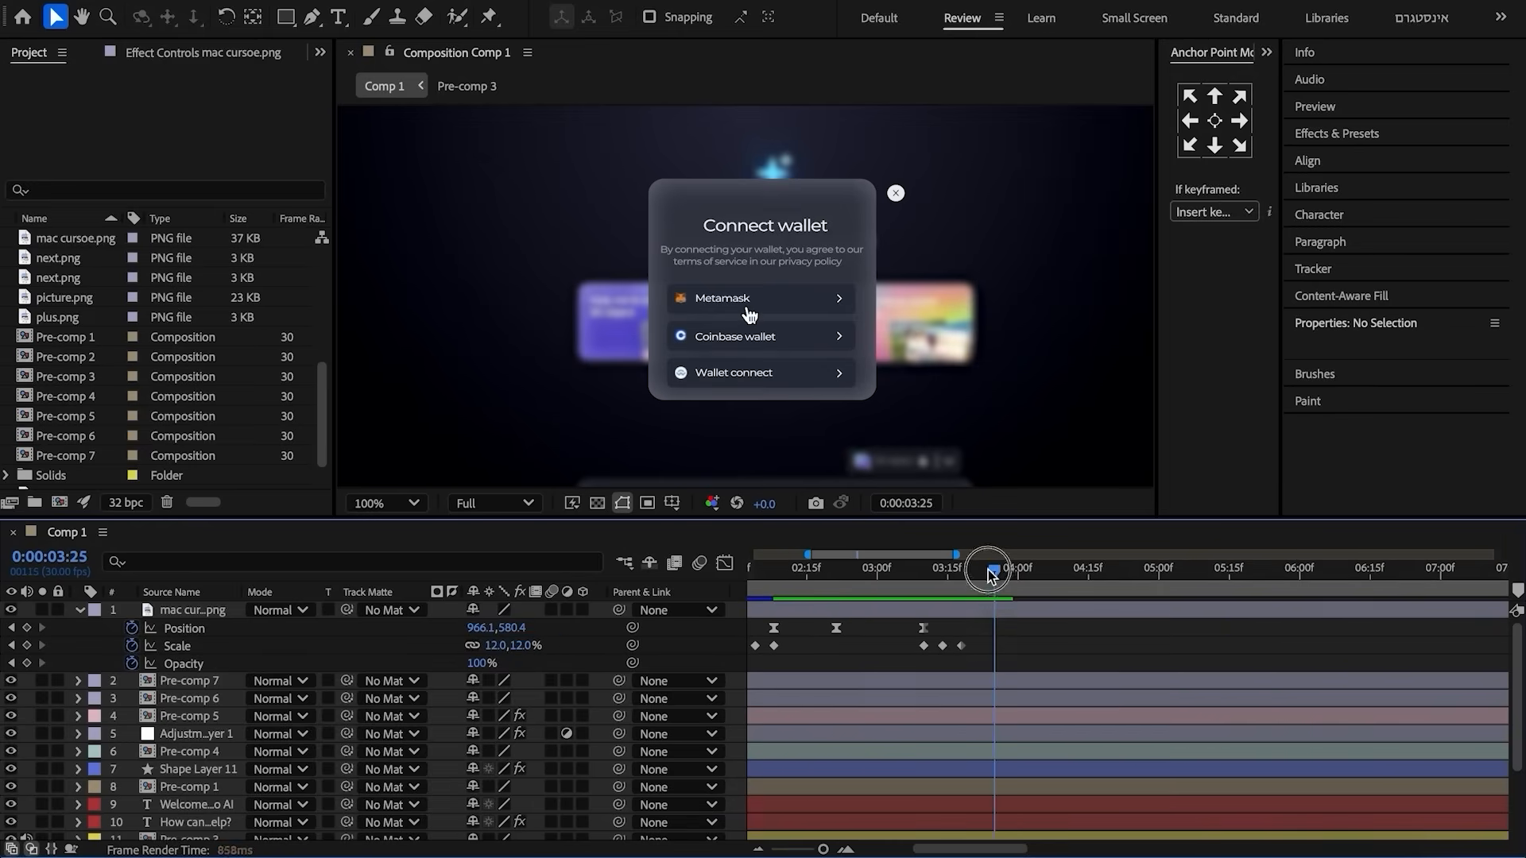
drag(993, 572, 943, 588)
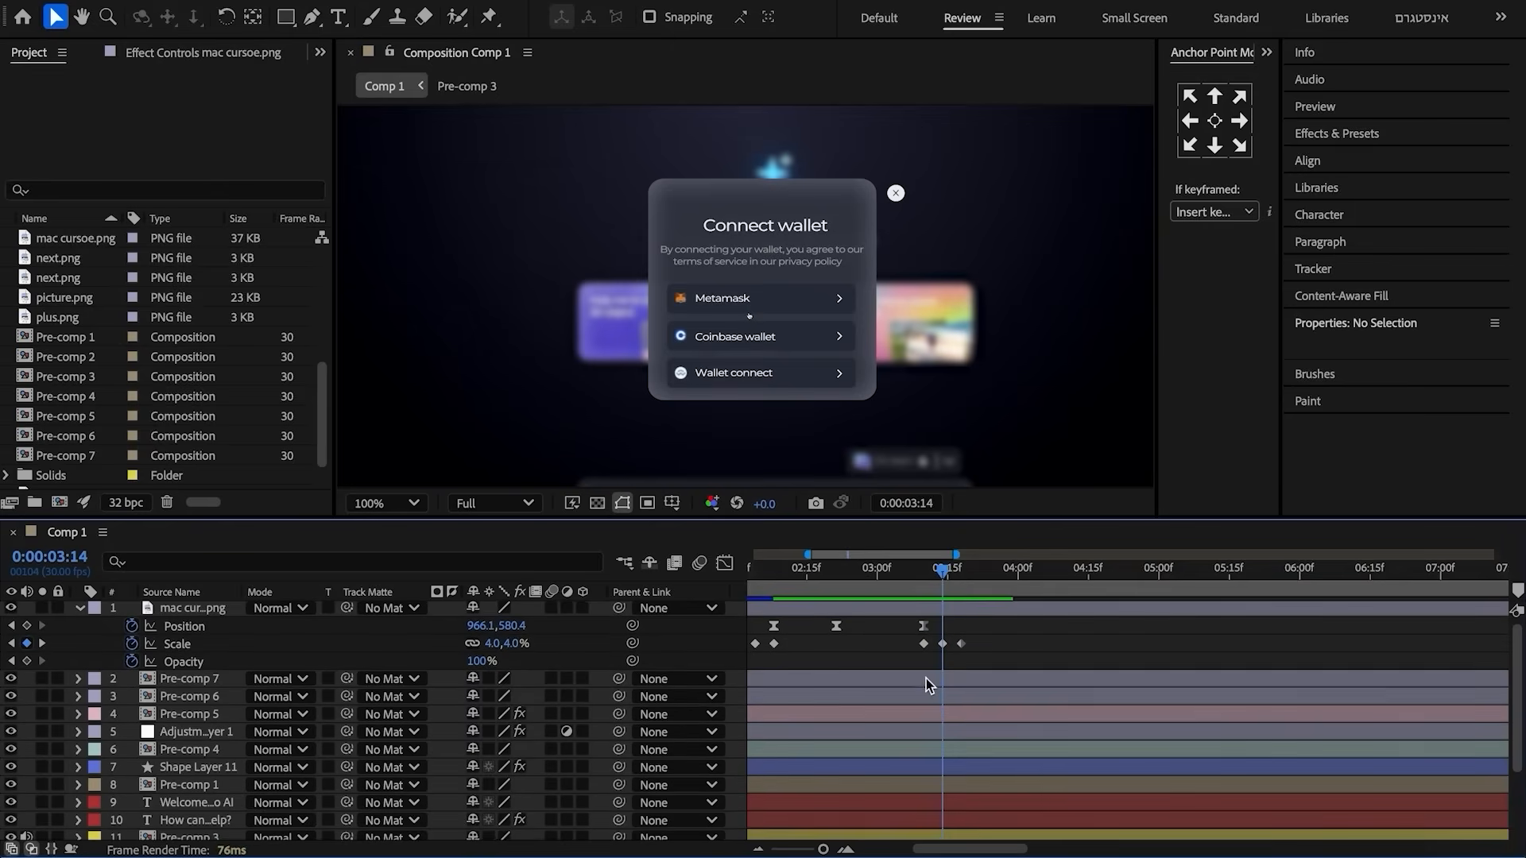
- Open Pre-comp 6 and group the Metamask arrow, text and icon 4 layers directly above Shape Layer 13
click(914, 698)
double_click(914, 696)
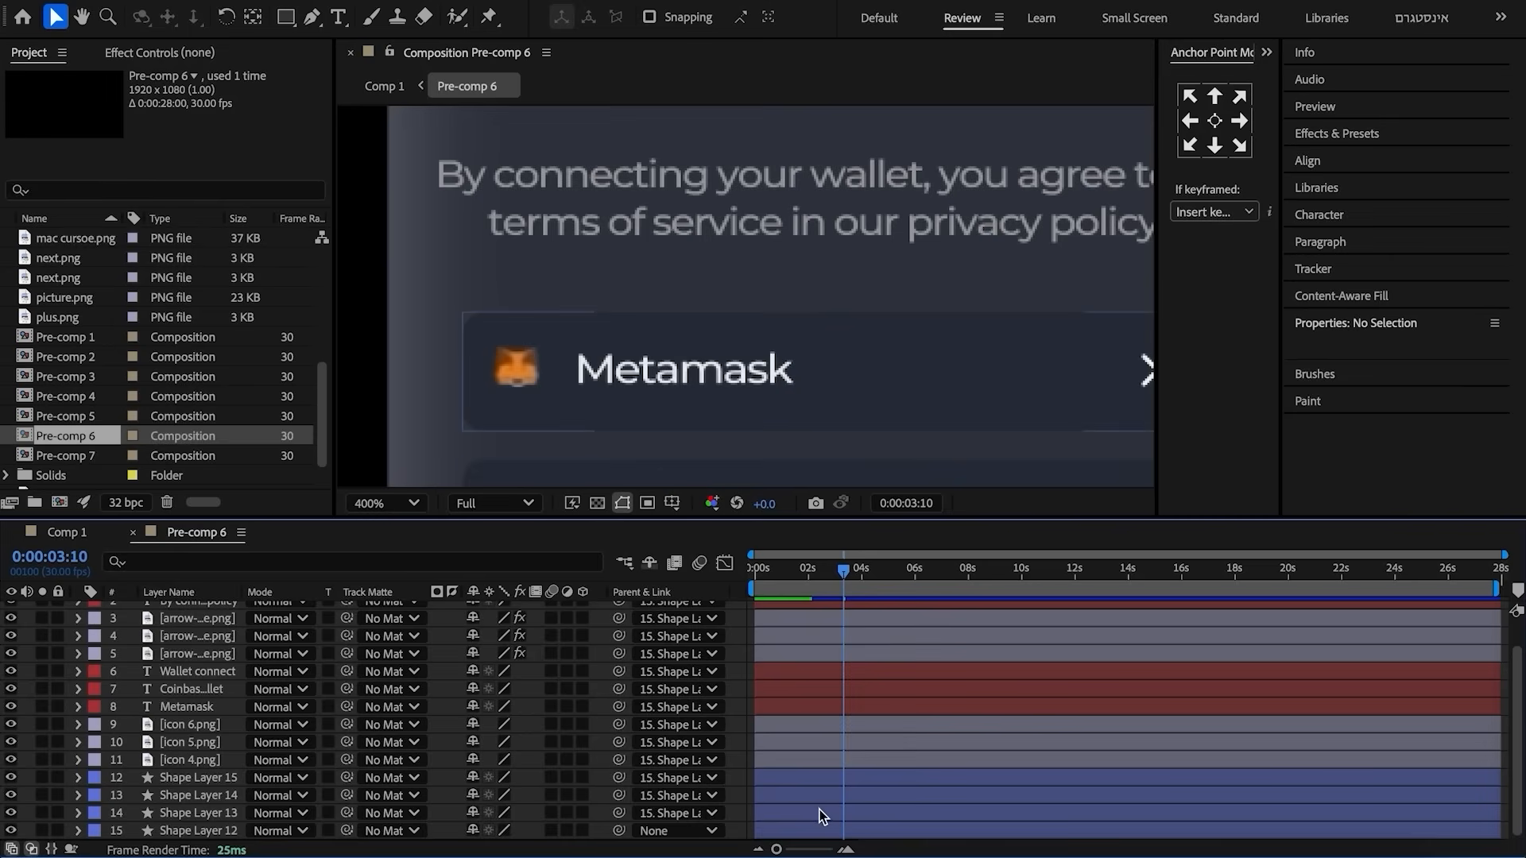
click(818, 810)
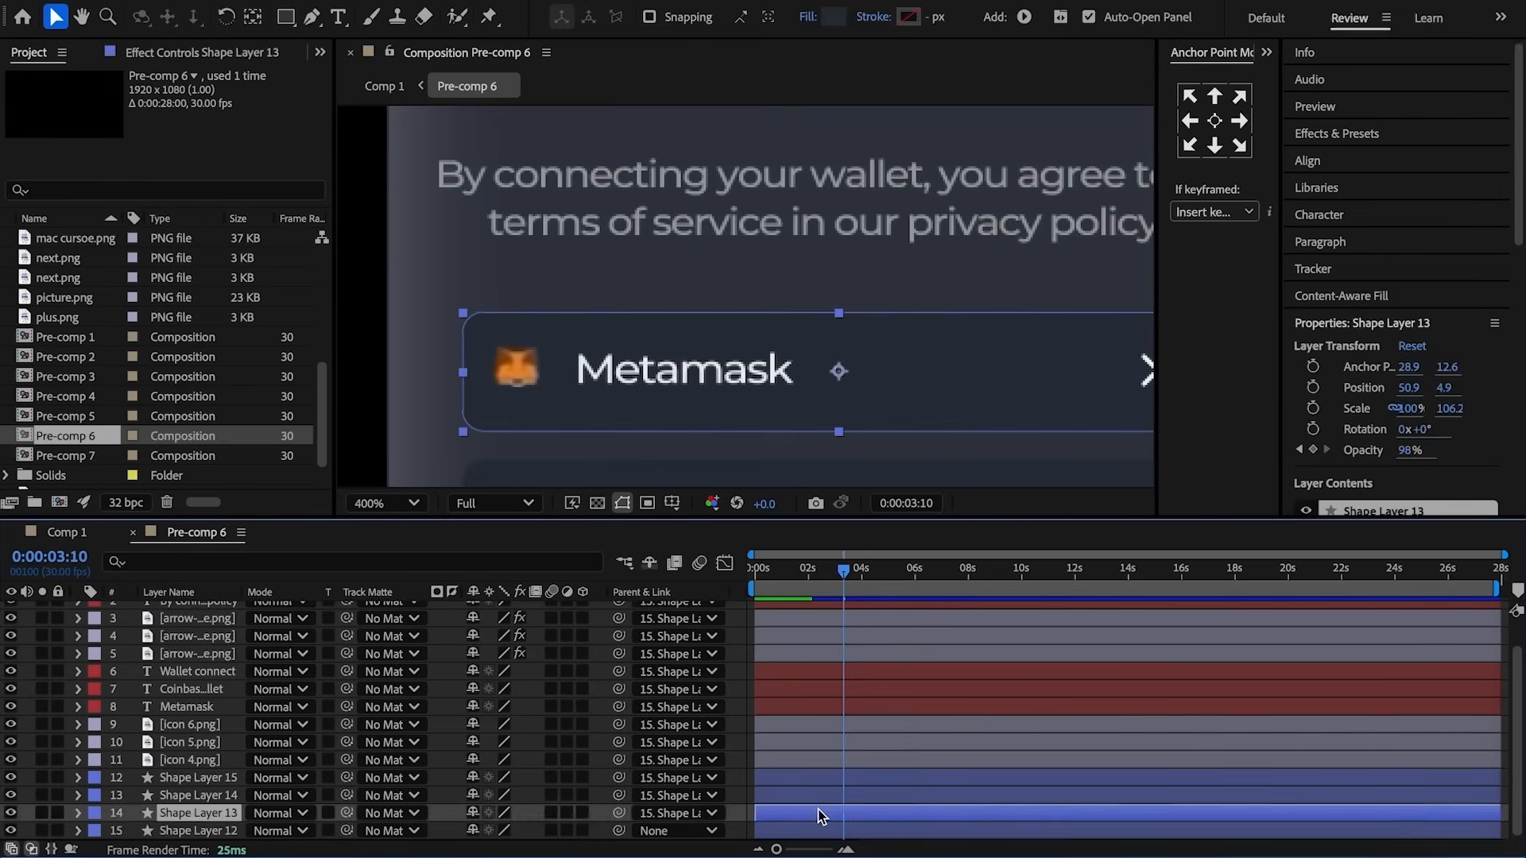
ctrl+click(832, 757)
ctrl+click(836, 707)
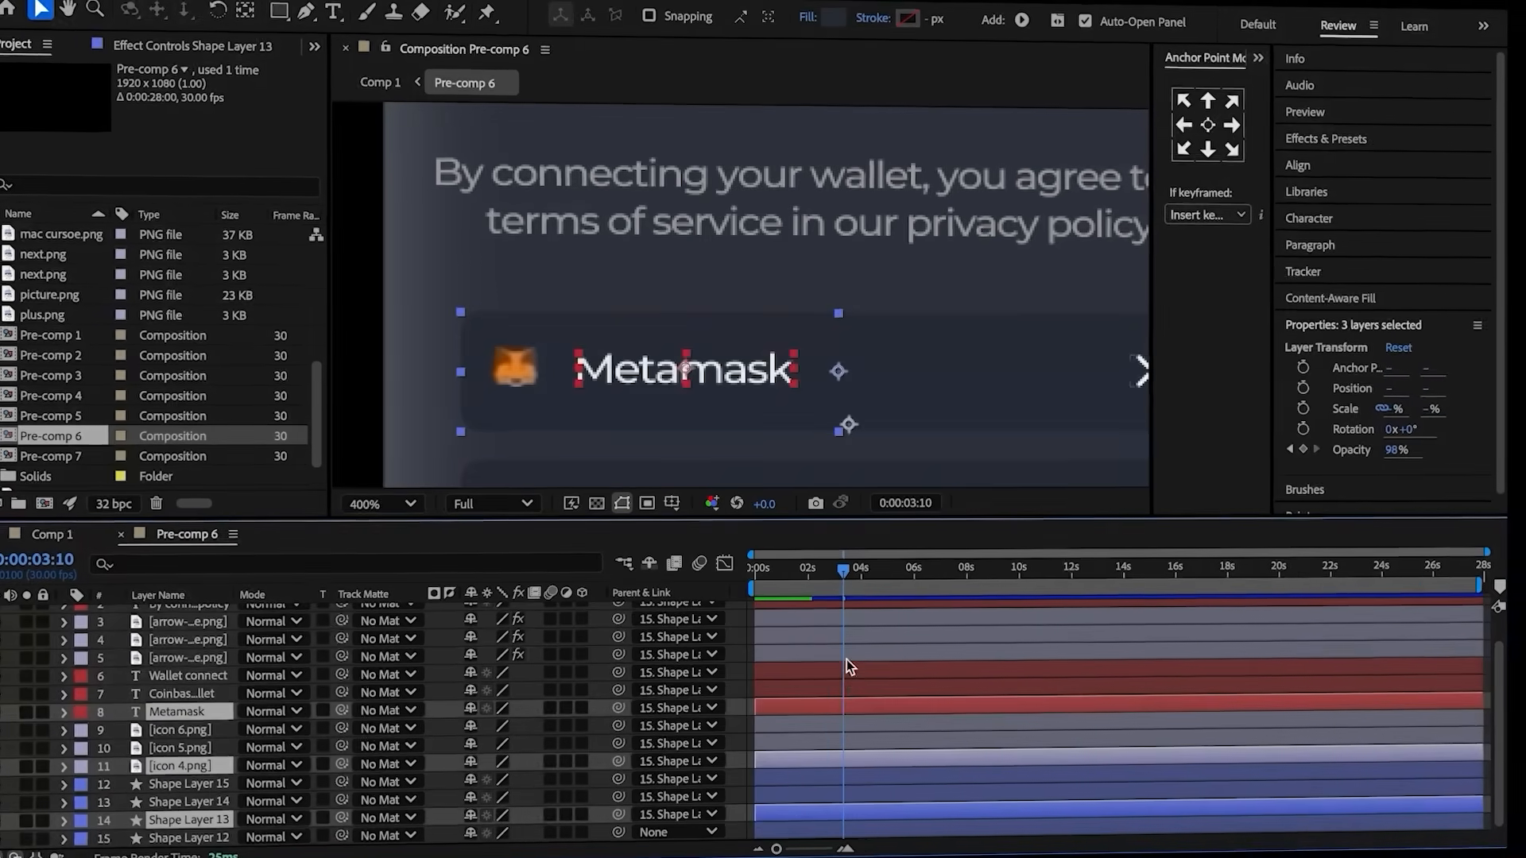
ctrl+click(846, 655)
scroll(179, 738, up, 2)
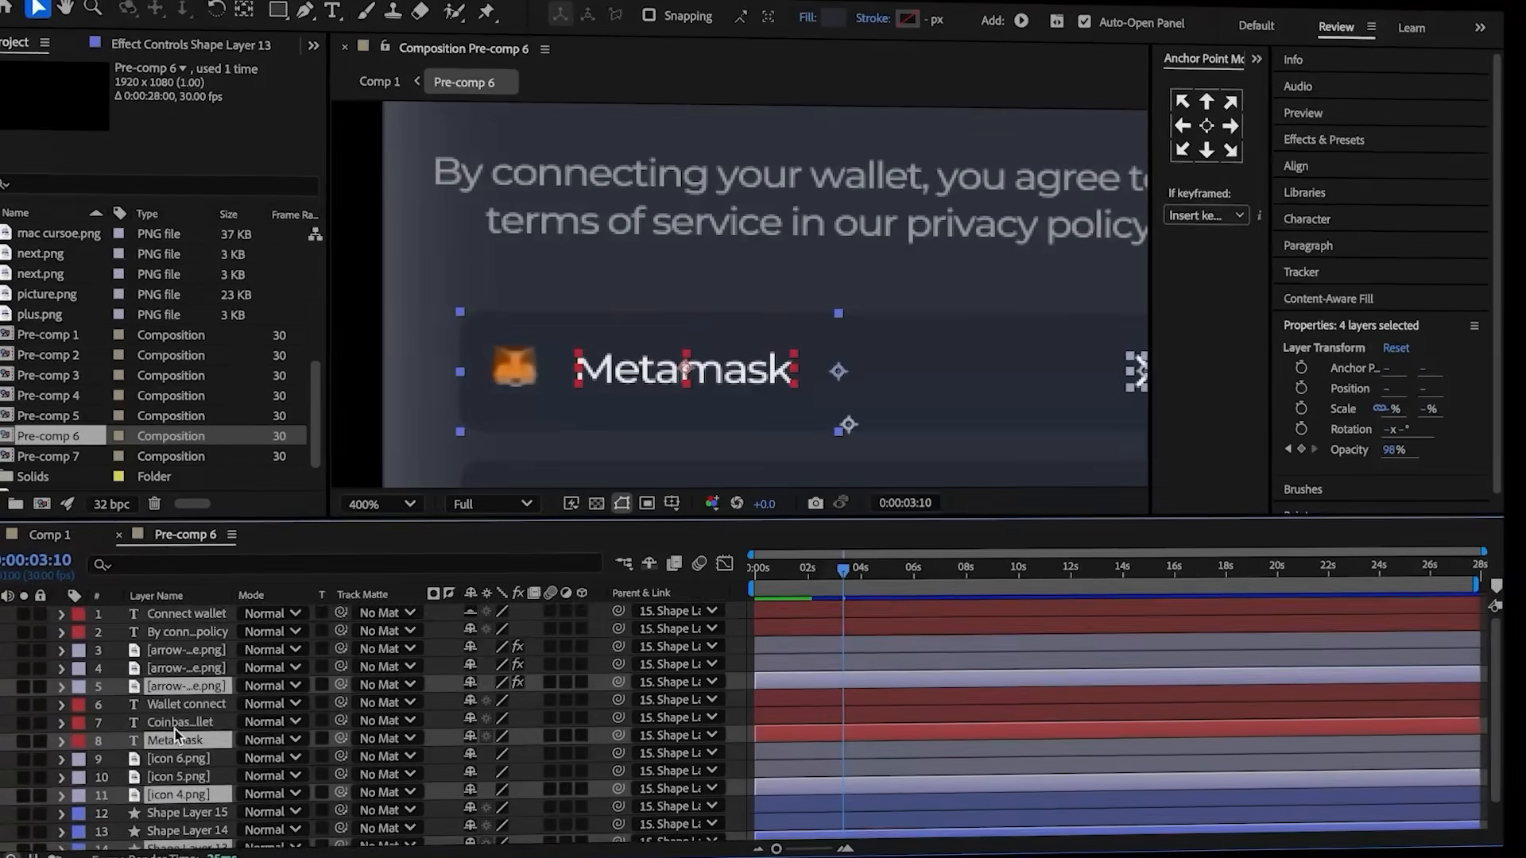
scroll(191, 749, down, 2)
drag(187, 766, 175, 808)
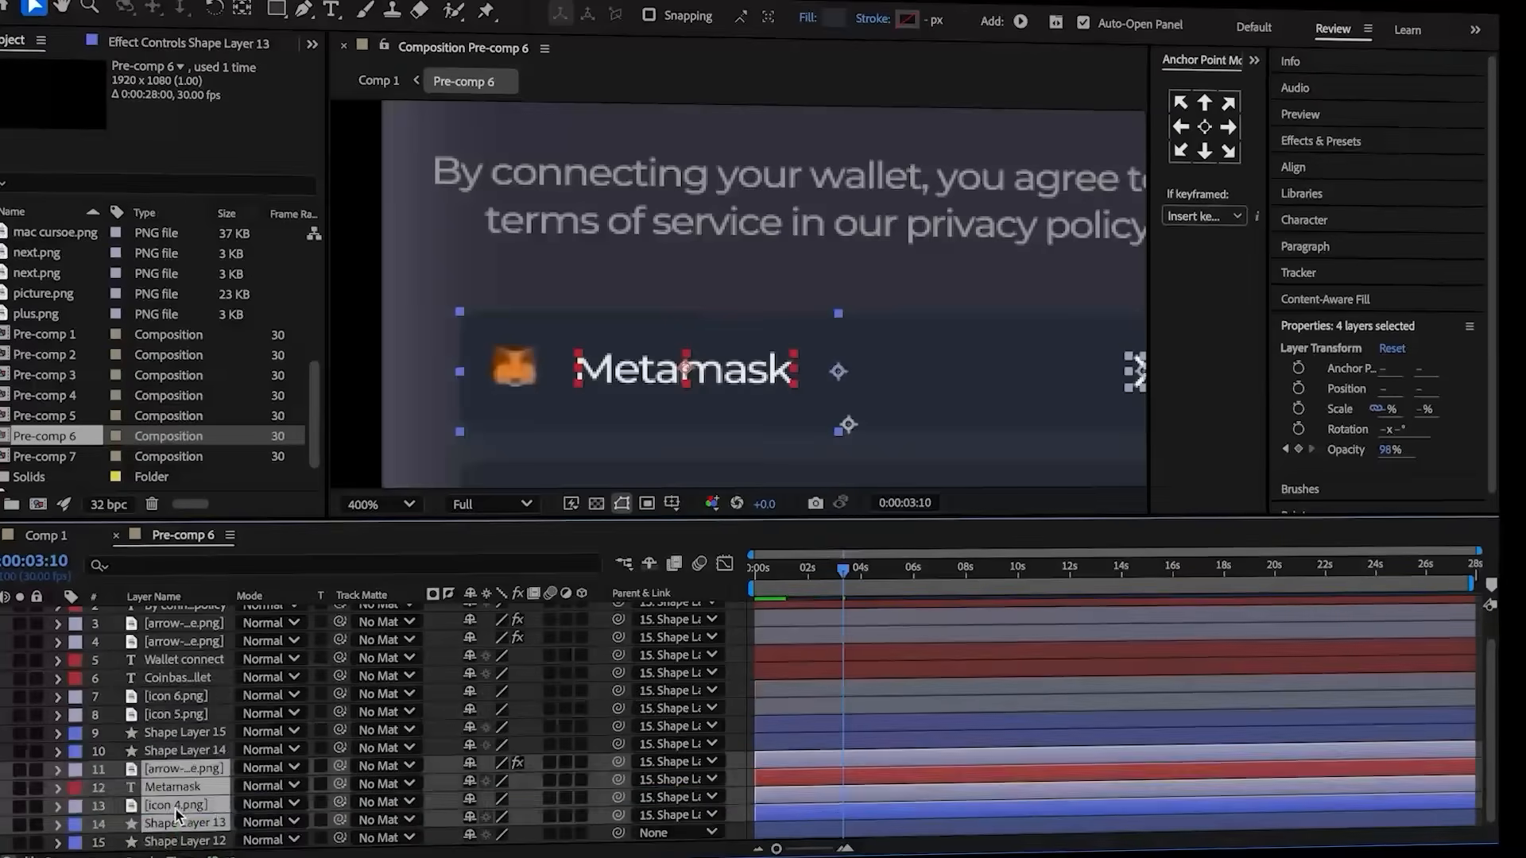
- Parent the Metamask arrow, text and icon 4 layers to Shape Layer 13
click(153, 771)
ctrl+click(160, 789)
ctrl+click(180, 808)
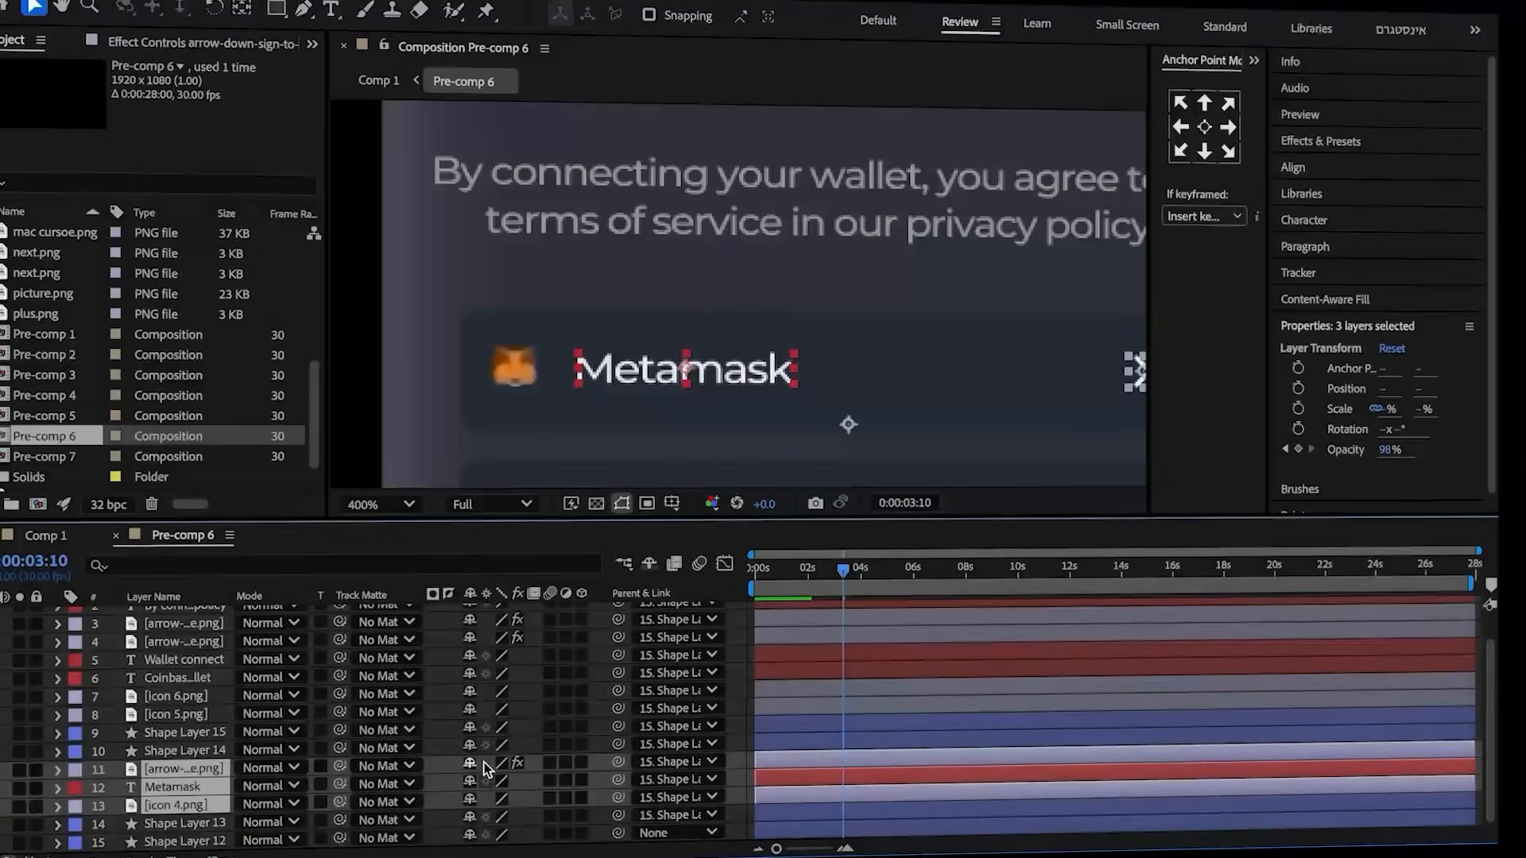
drag(608, 769, 153, 825)
- Keyframe Shape Layer 13's scale at 100, 106.2% at 0:00:03:10 and again at 0:00:03:18, matching the cursor's click timing
click(152, 825)
key(s)
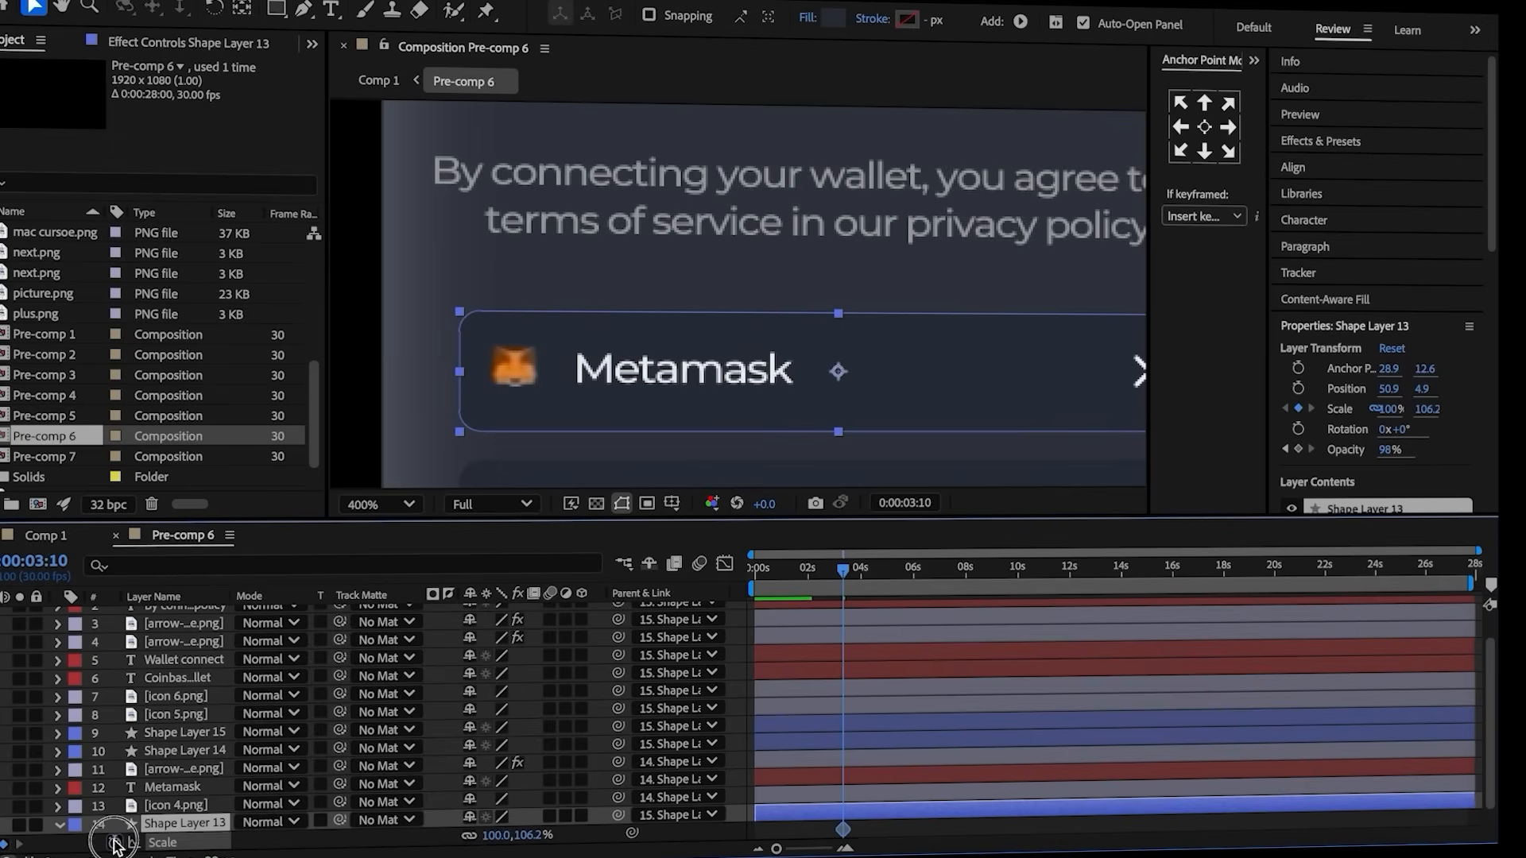
scroll(288, 779, down, 1)
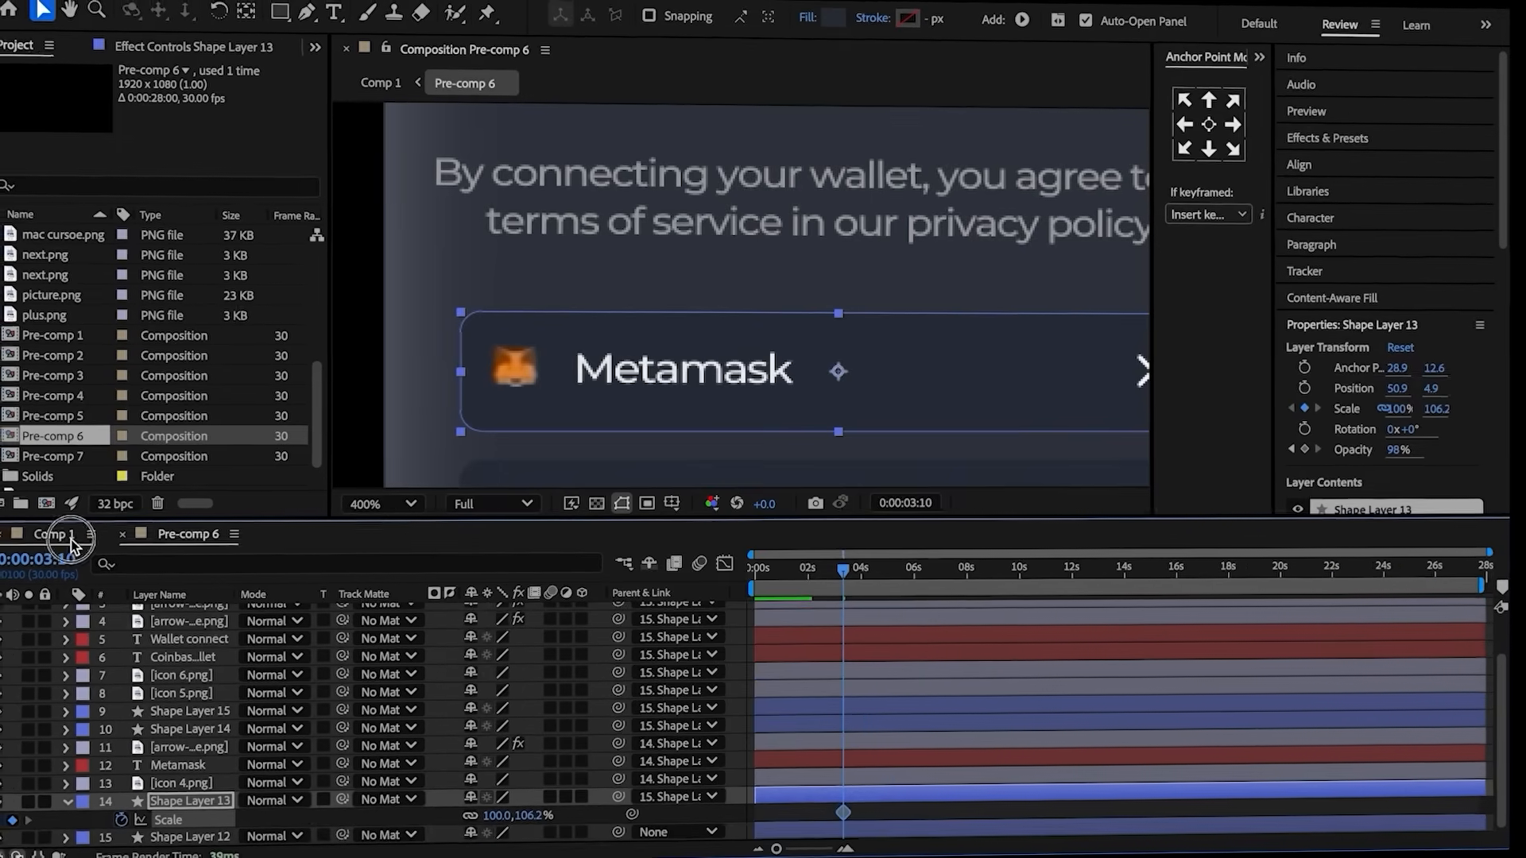
click(56, 534)
drag(1083, 572, 1097, 577)
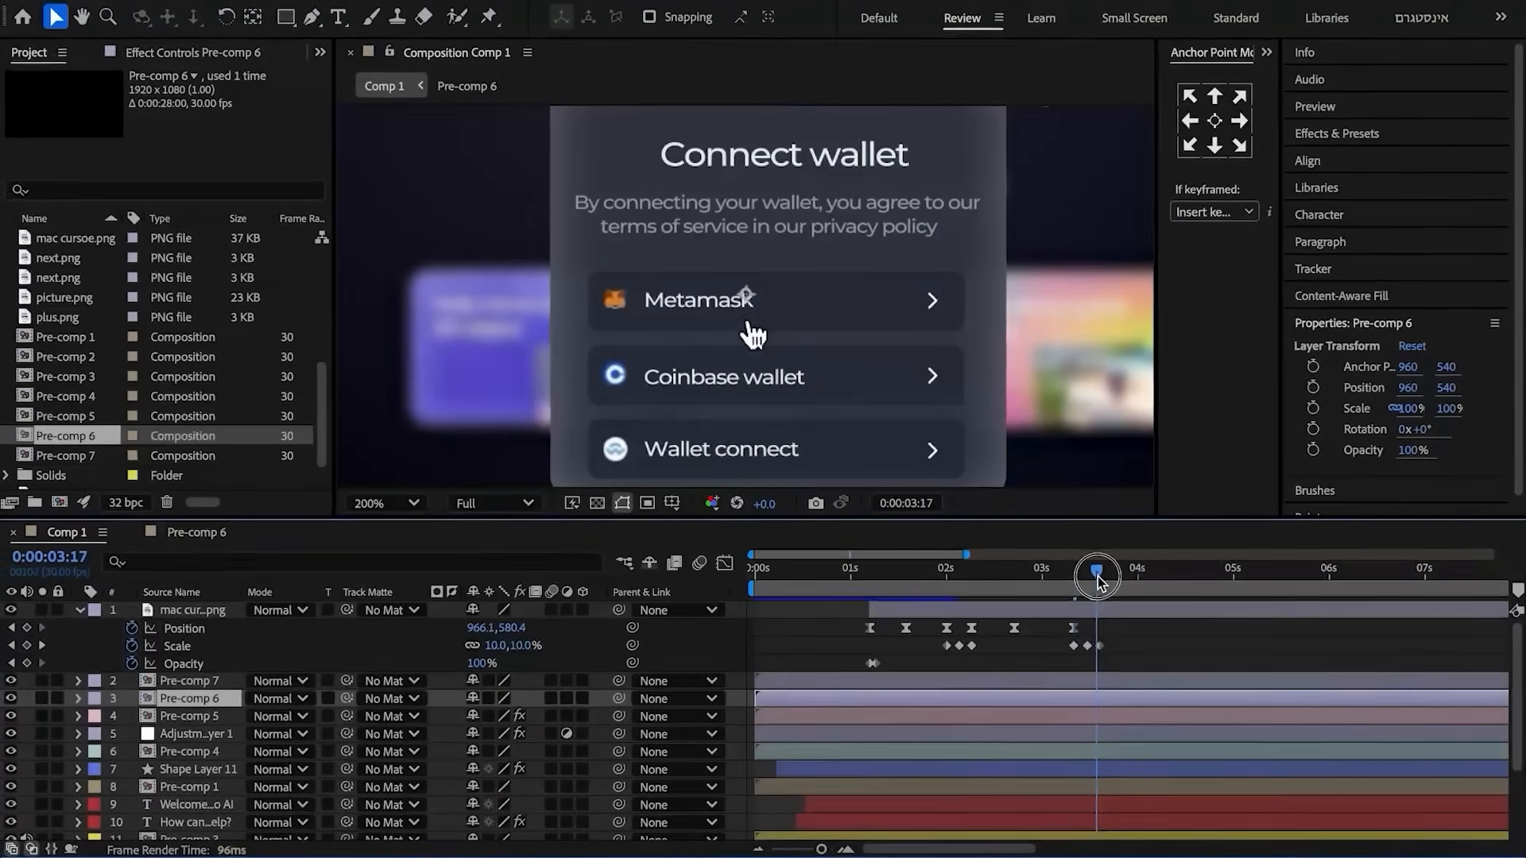
click(197, 531)
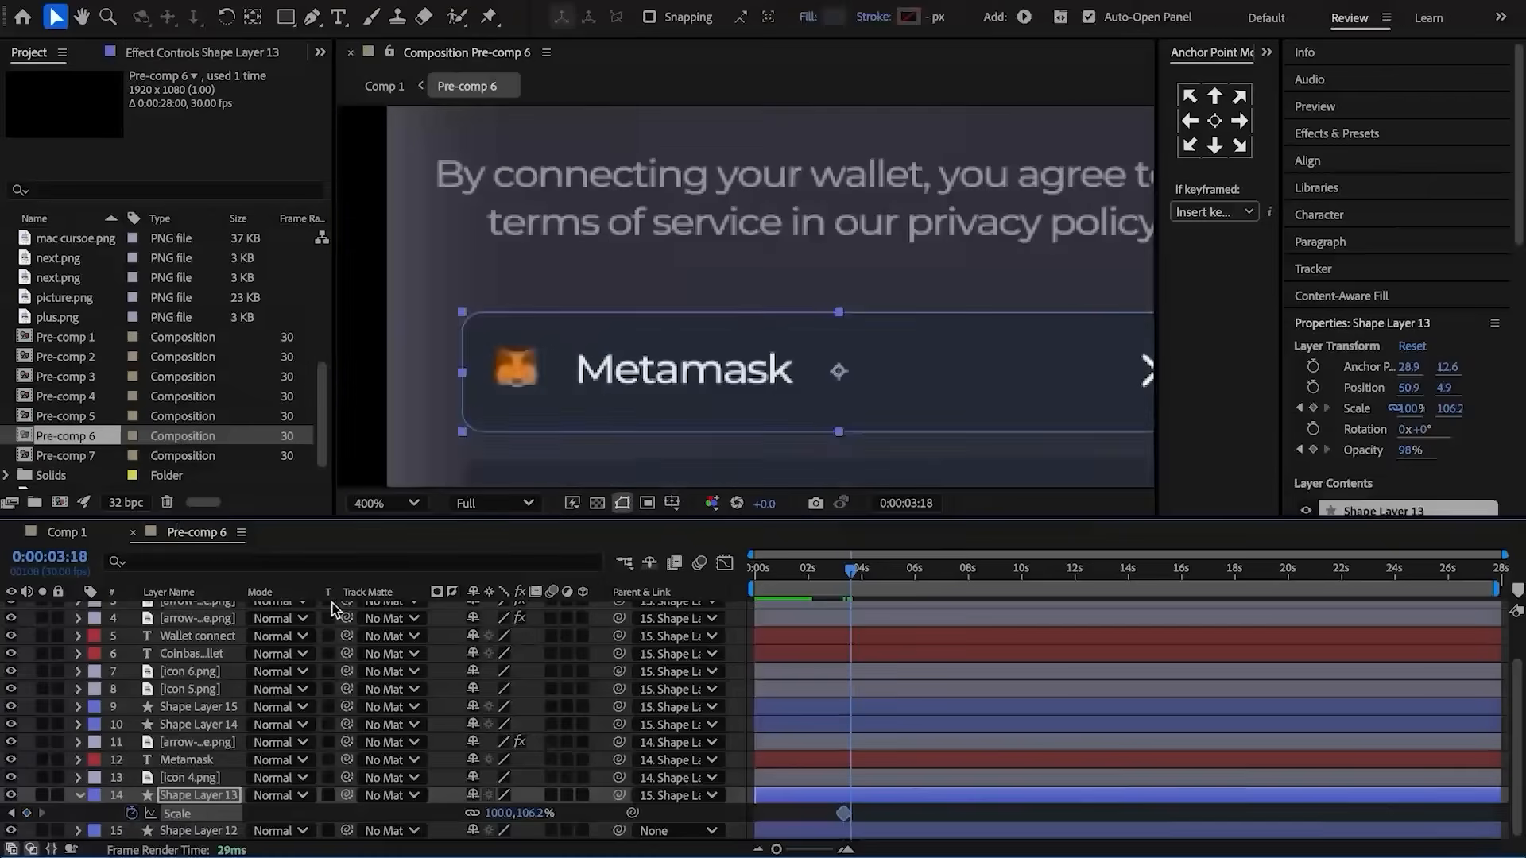
click(99, 821)
click(28, 815)
- Set Shape Layer 13's scale to 117.7, 125% at 0:00:03:14, matching the middle of the cursor's click
click(80, 533)
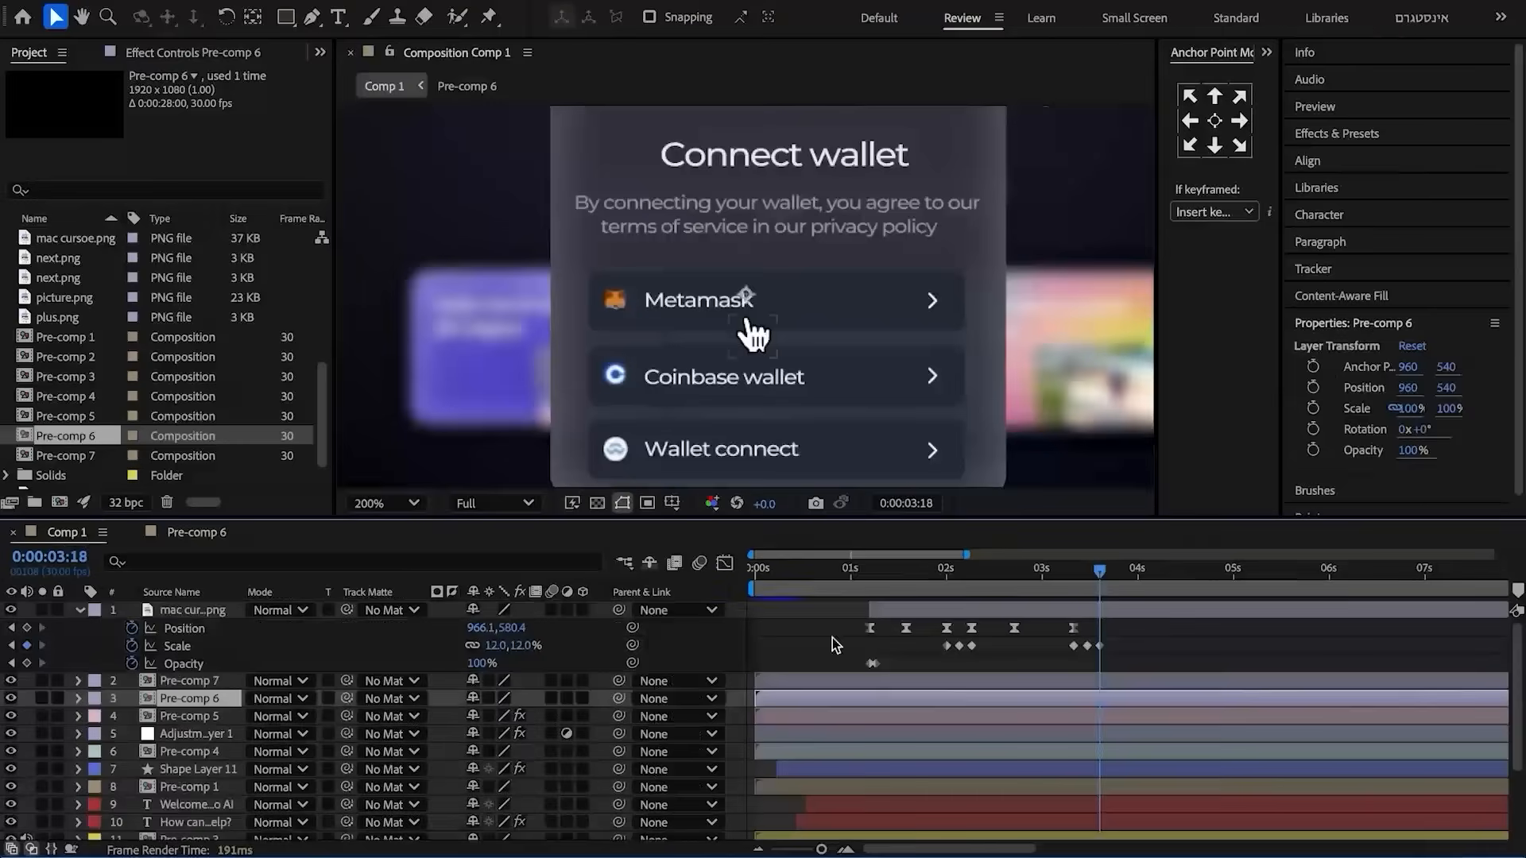
drag(1098, 574, 1086, 580)
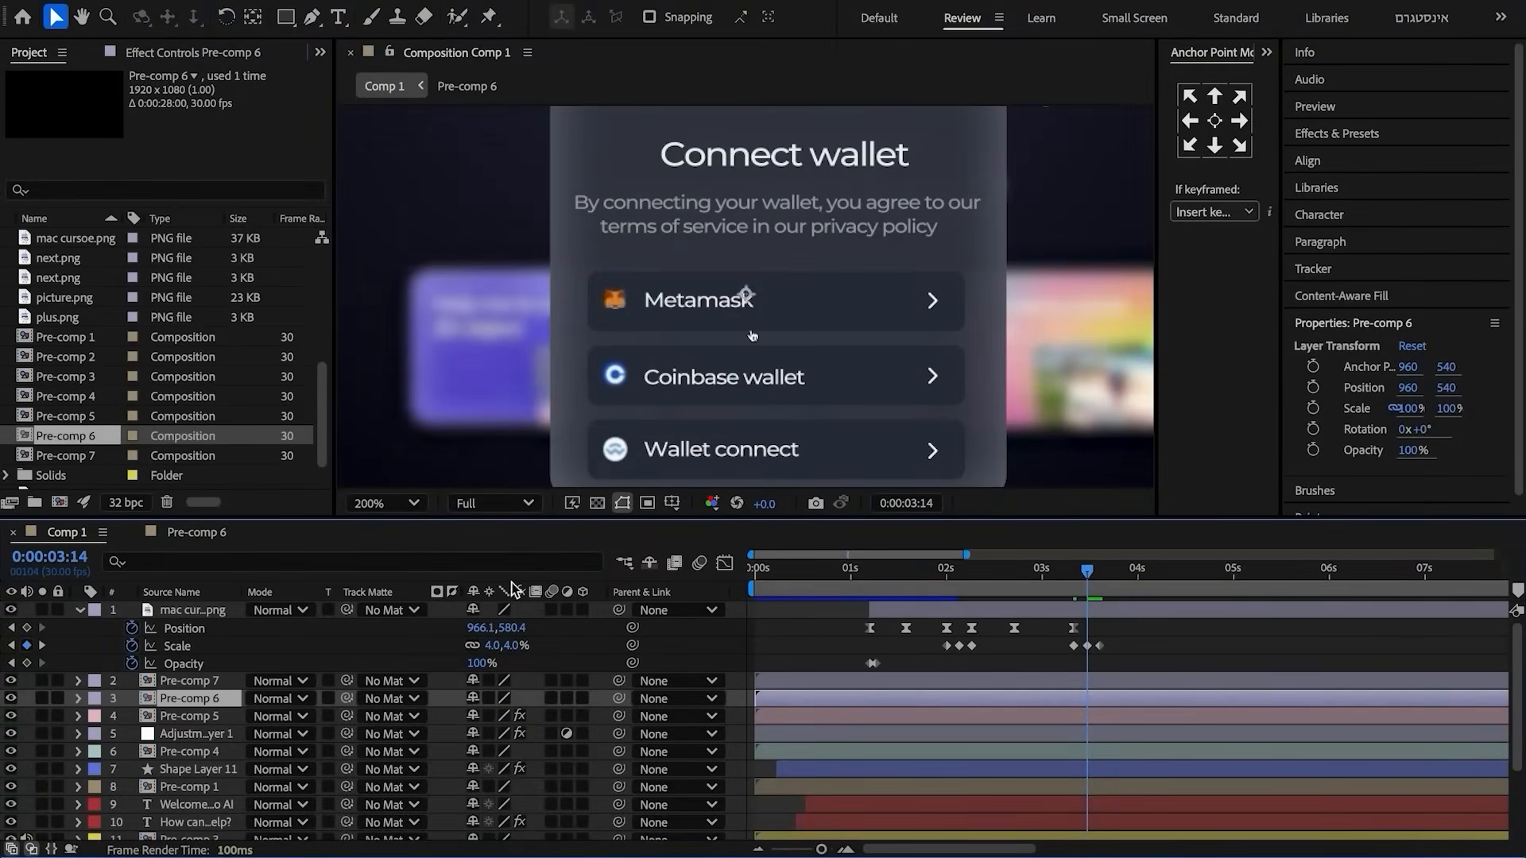
click(226, 533)
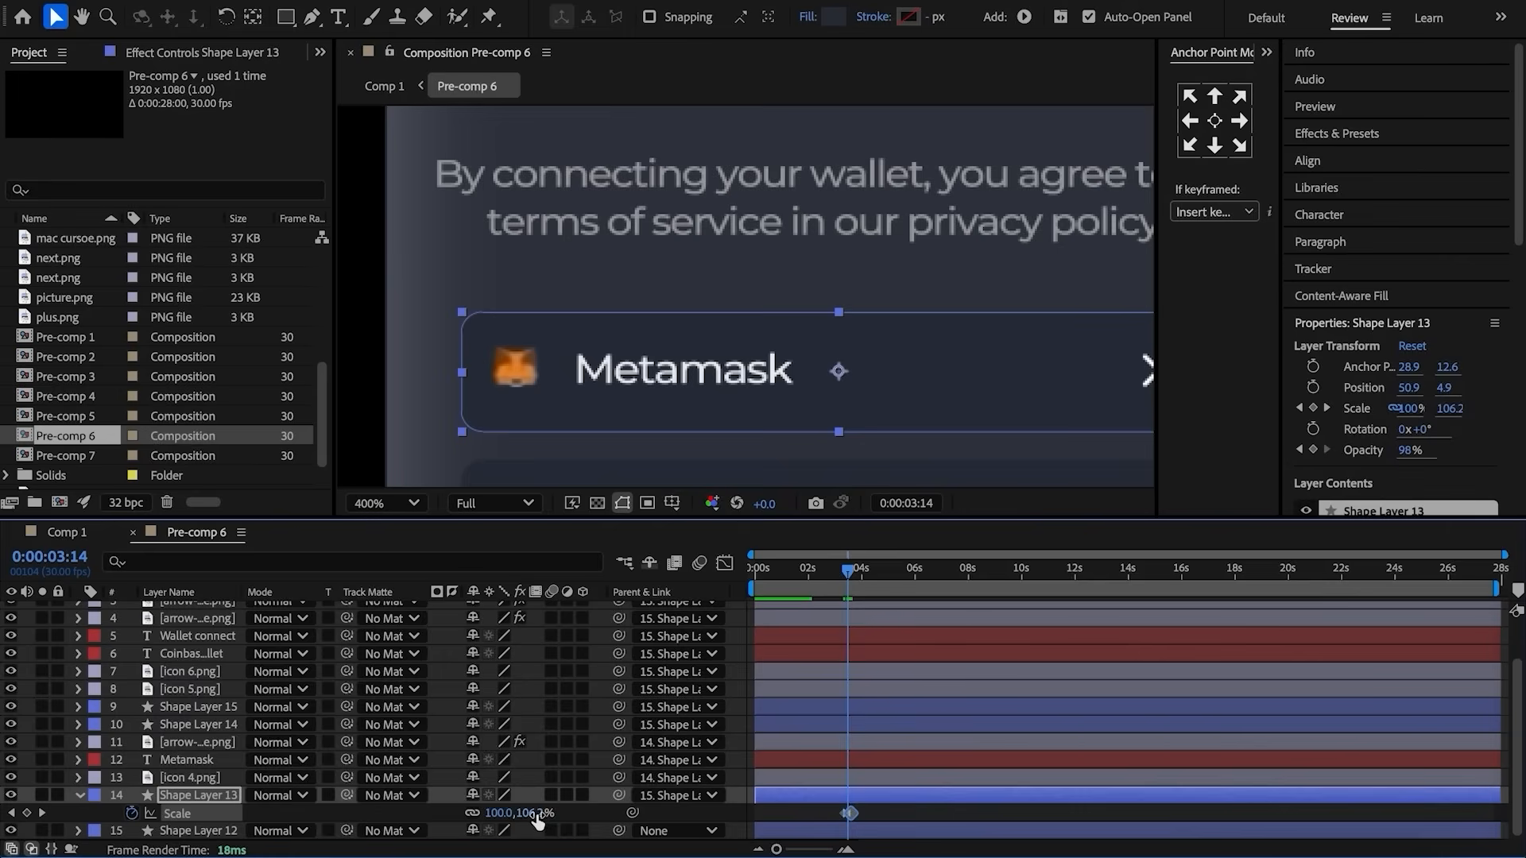
click(433, 817)
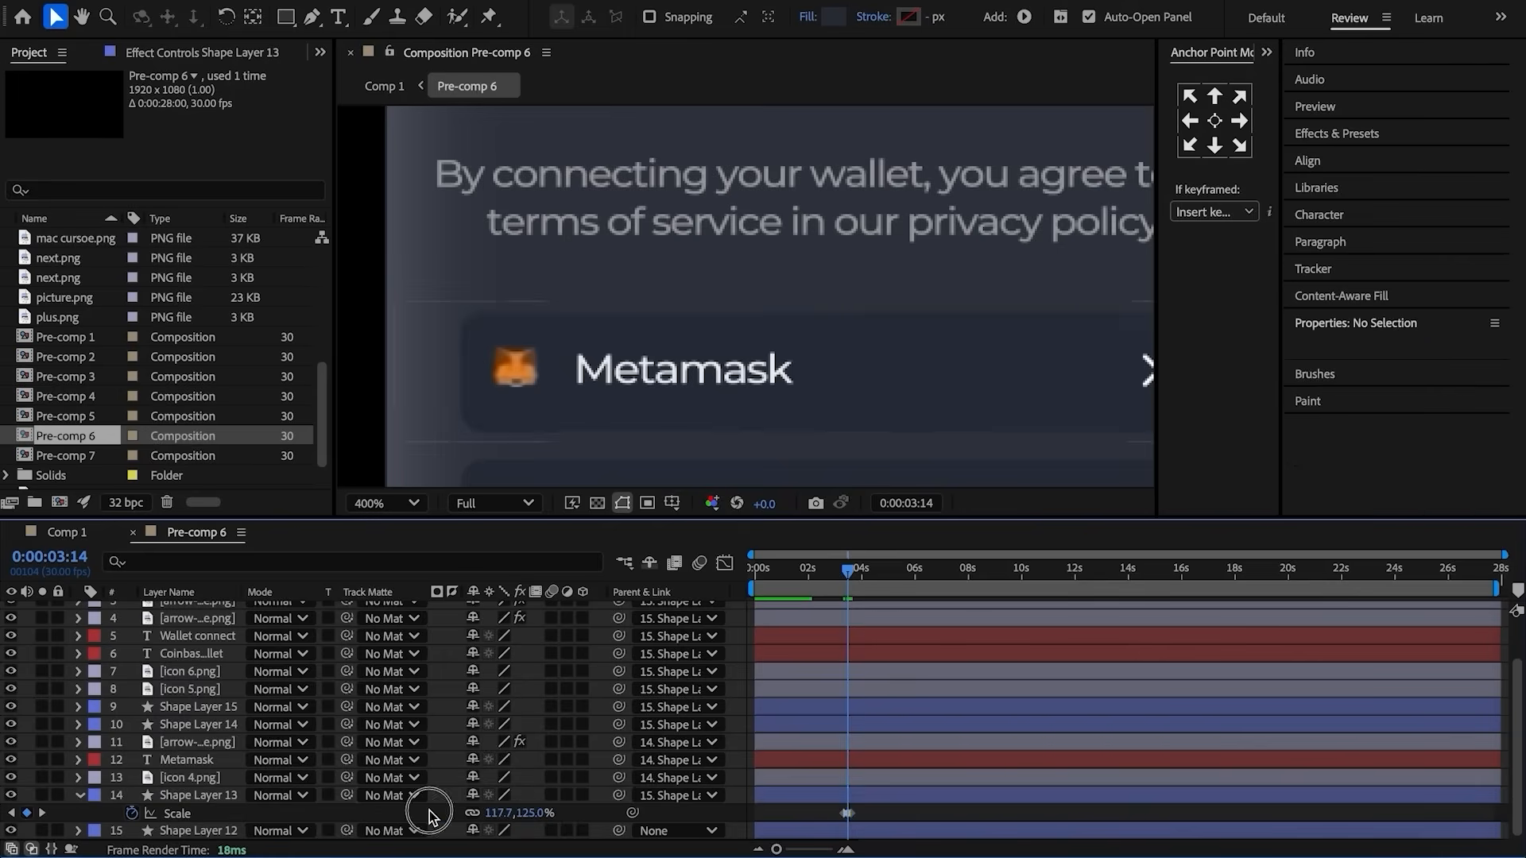
- Set the time to the end of the cursor's second click in Comp 1, at 0:00:03:18, and return to Pre-comp 6
click(36, 538)
drag(1086, 574, 1098, 578)
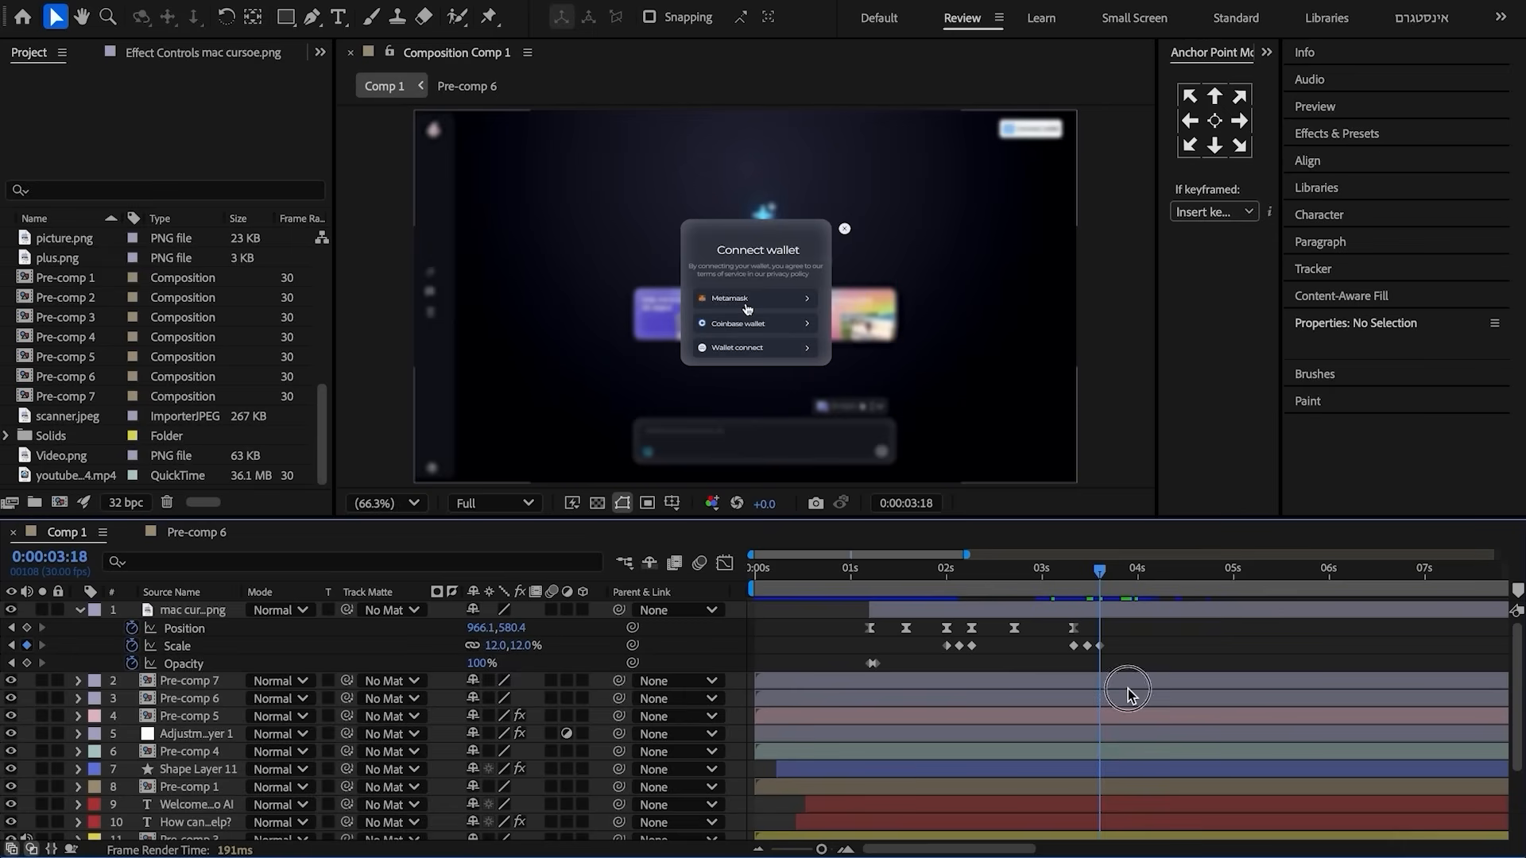
click(1127, 692)
double_click(1127, 693)
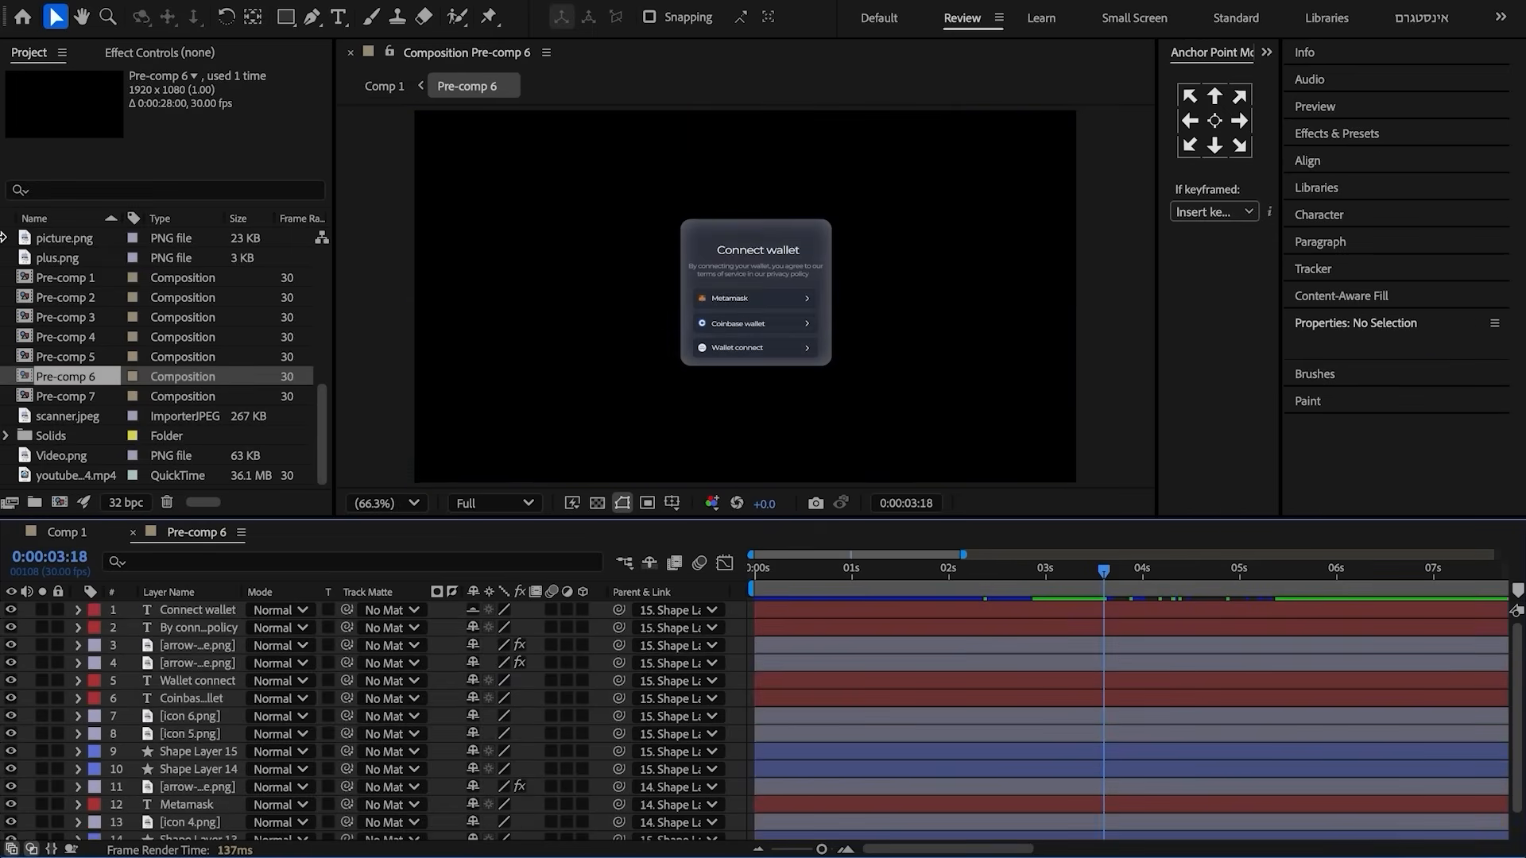
- Add scanner.jpeg as the top layer of Pre-comp 6, scale it to 18% and place it over the wallet options at 987.2, 552.1
drag(68, 416, 112, 612)
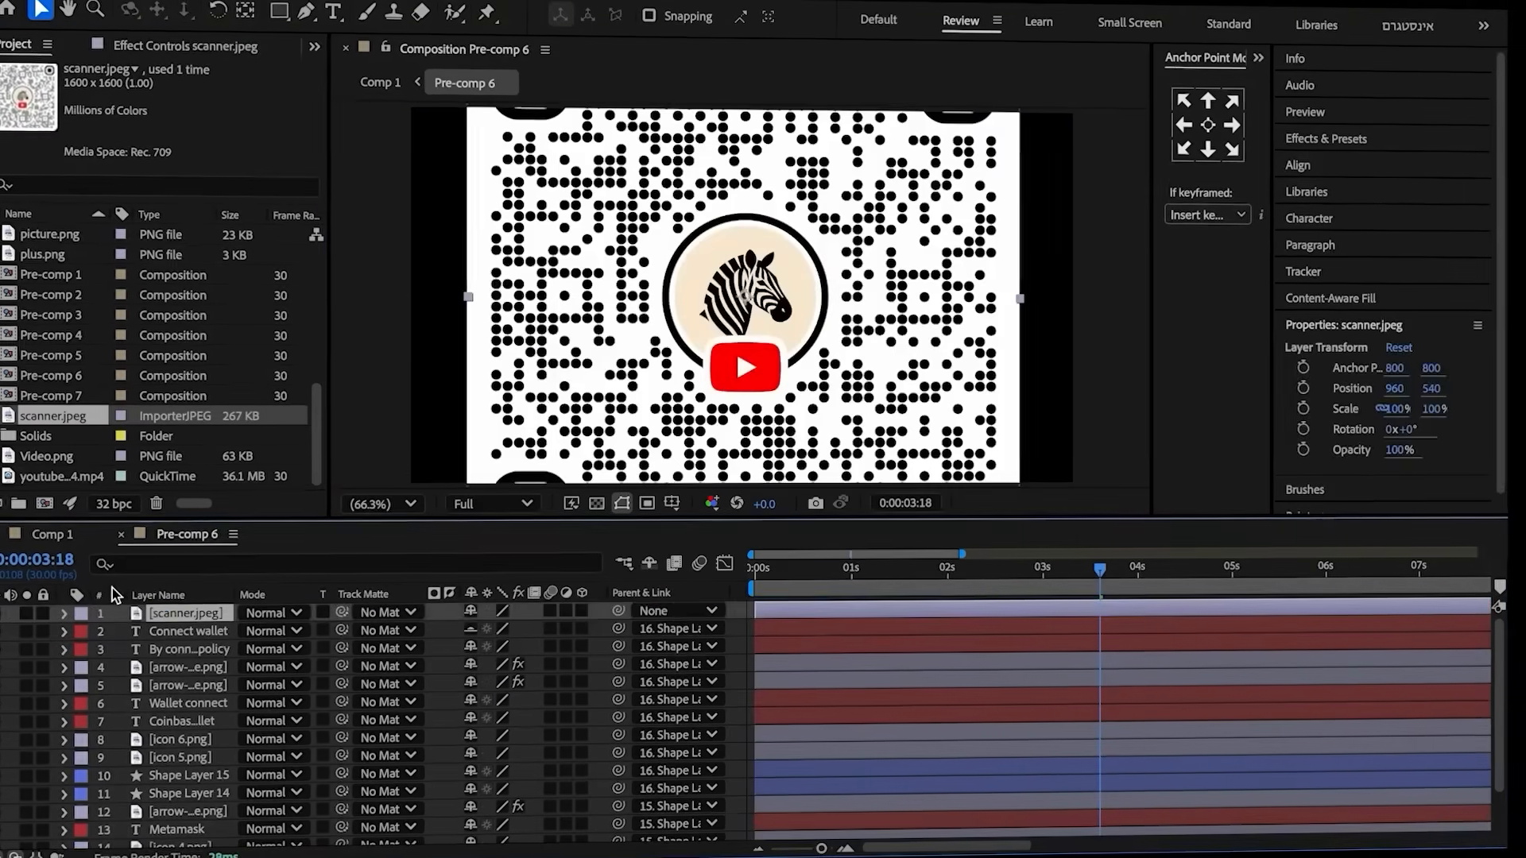
key(s)
click(540, 628)
text(18)
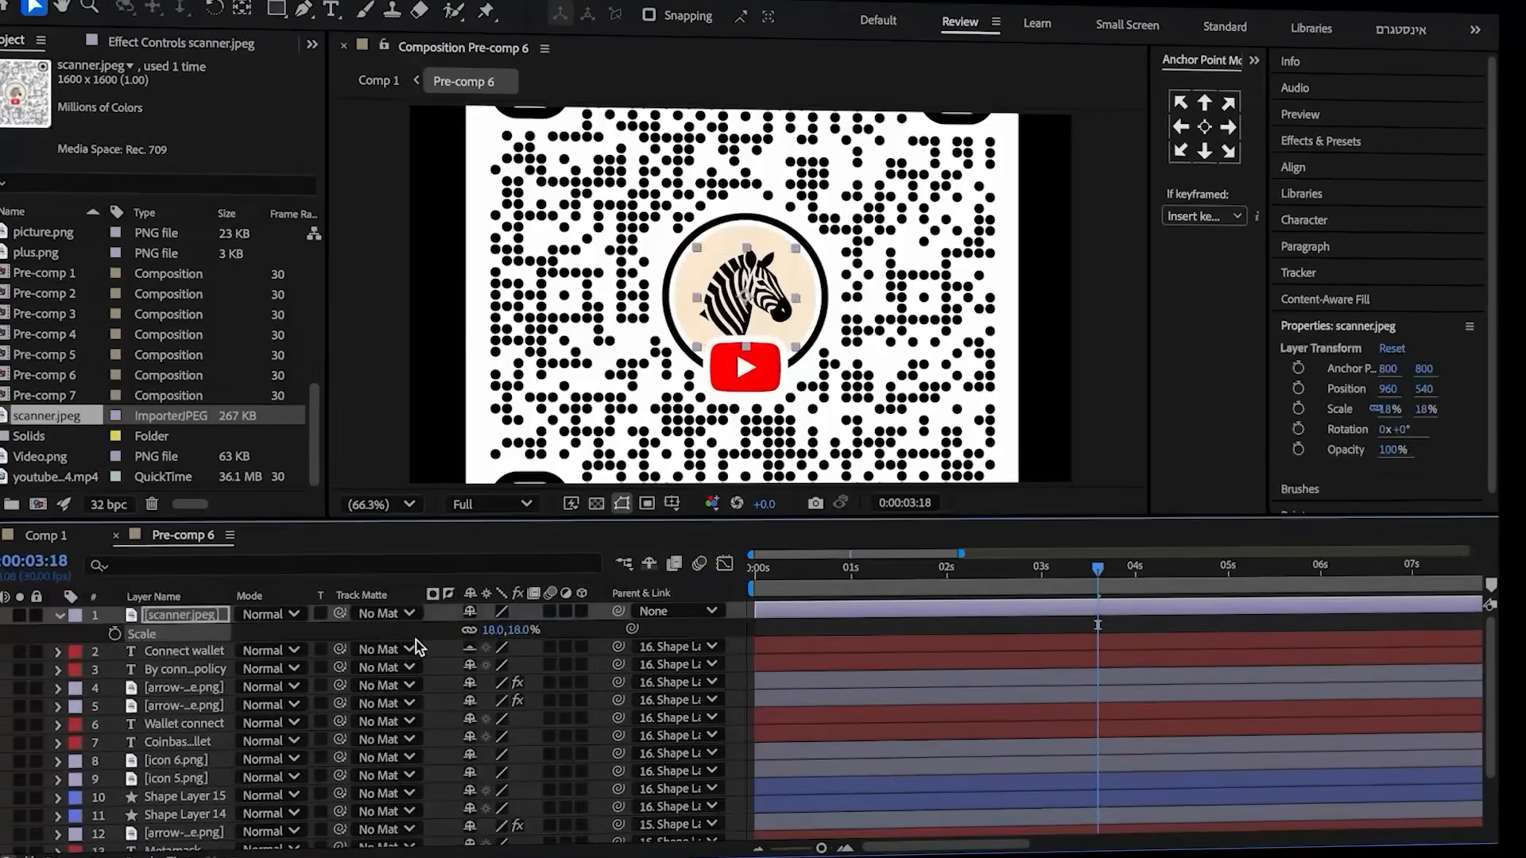
key(Return)
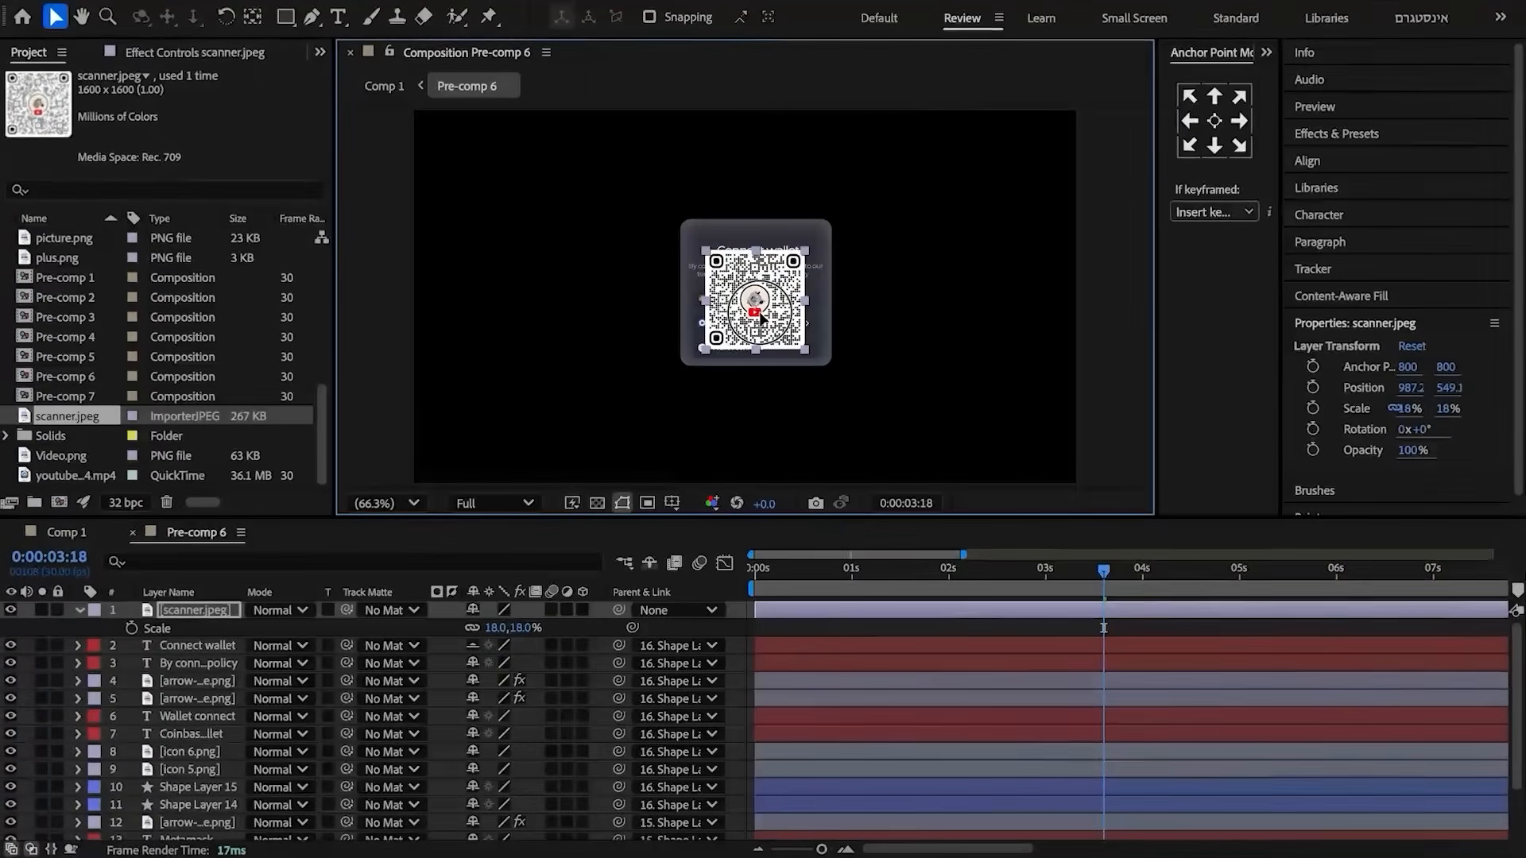
key(Down)
key(Down)
key(Down)
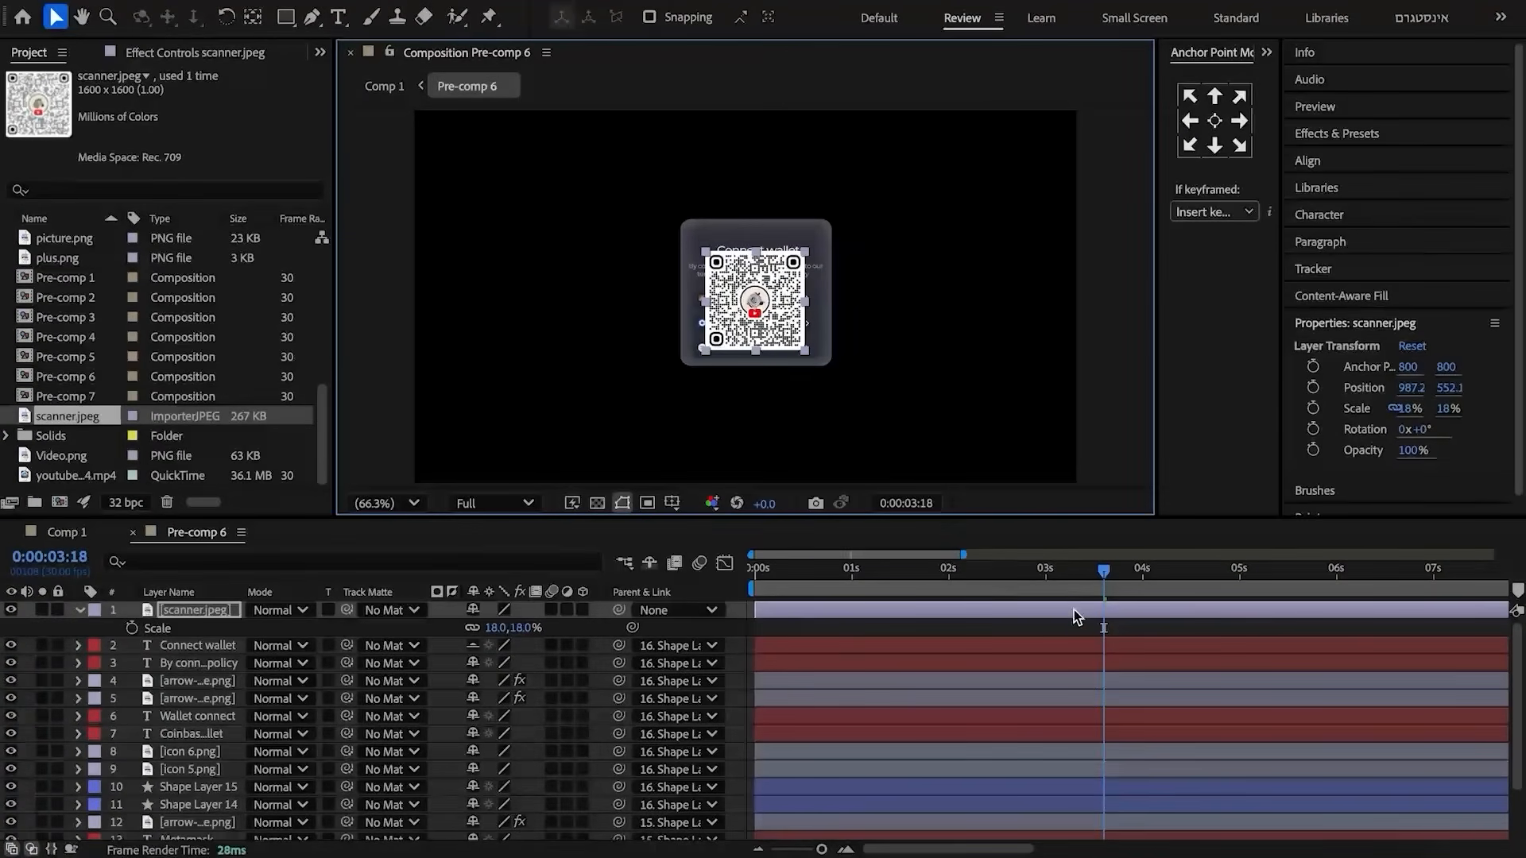
- Split the scanner.jpeg layer at 0:00:03:18 and delete its earlier part
key(super+shift+d)
click(1034, 624)
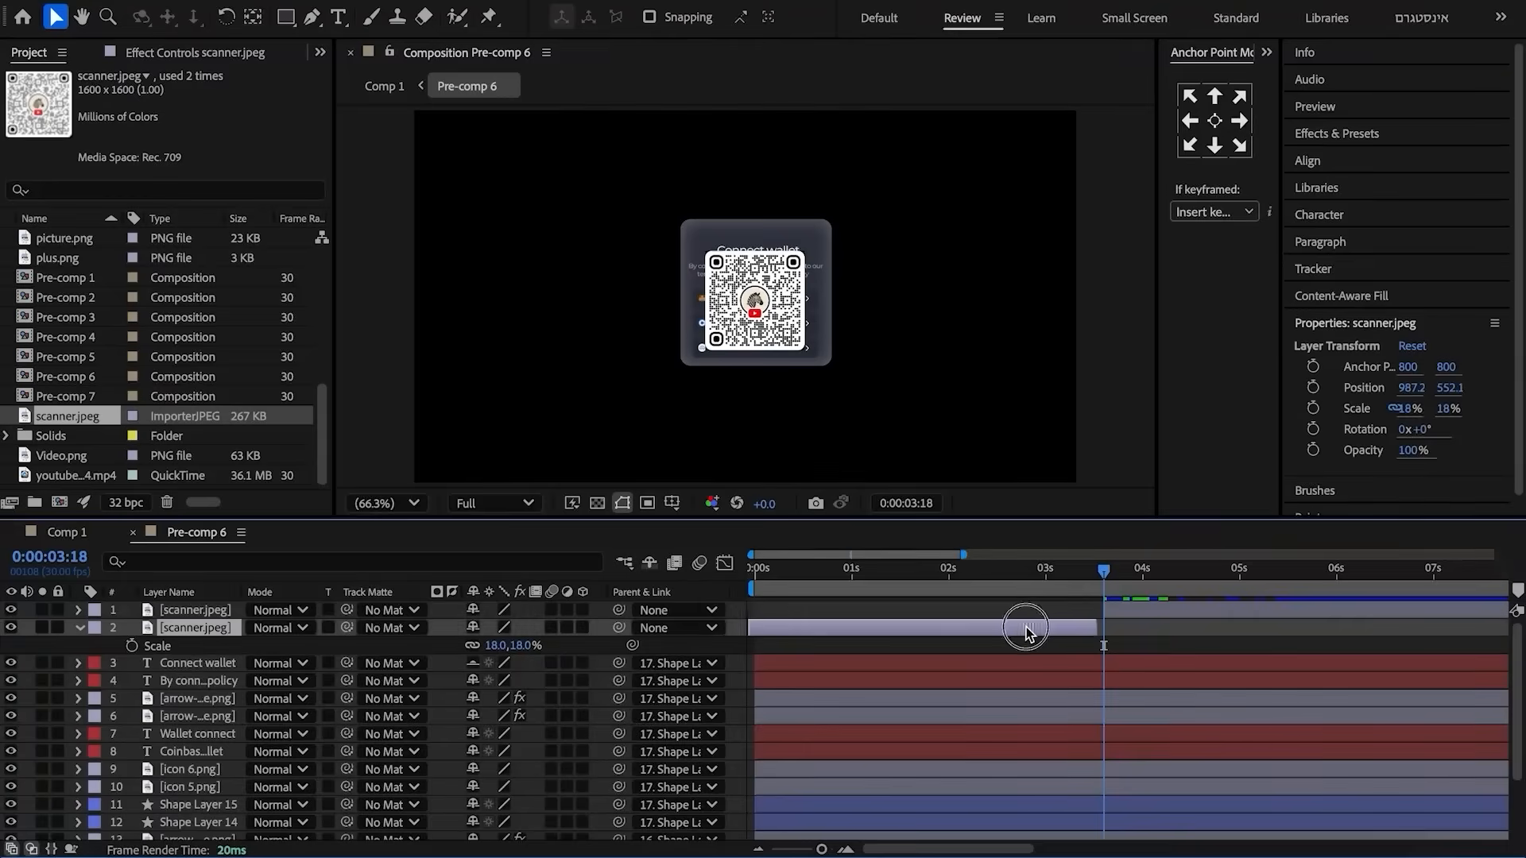
key(Delete)
- Split the pop-up's background panel, Shape Layer 12, at 0:00:03:18
scroll(1127, 776, down, 2)
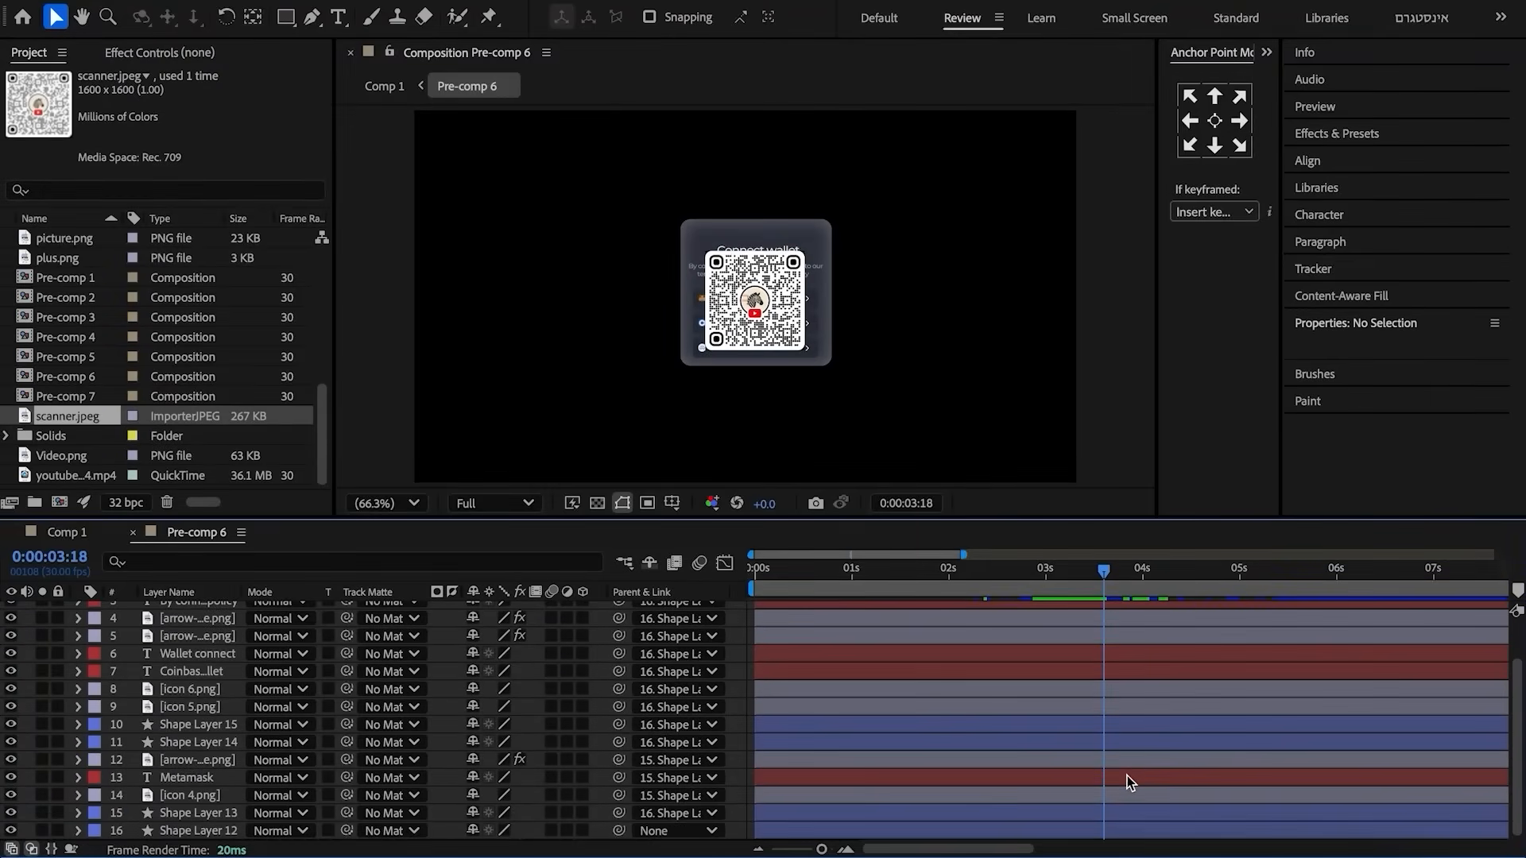
click(1115, 827)
key(super+shift+d)
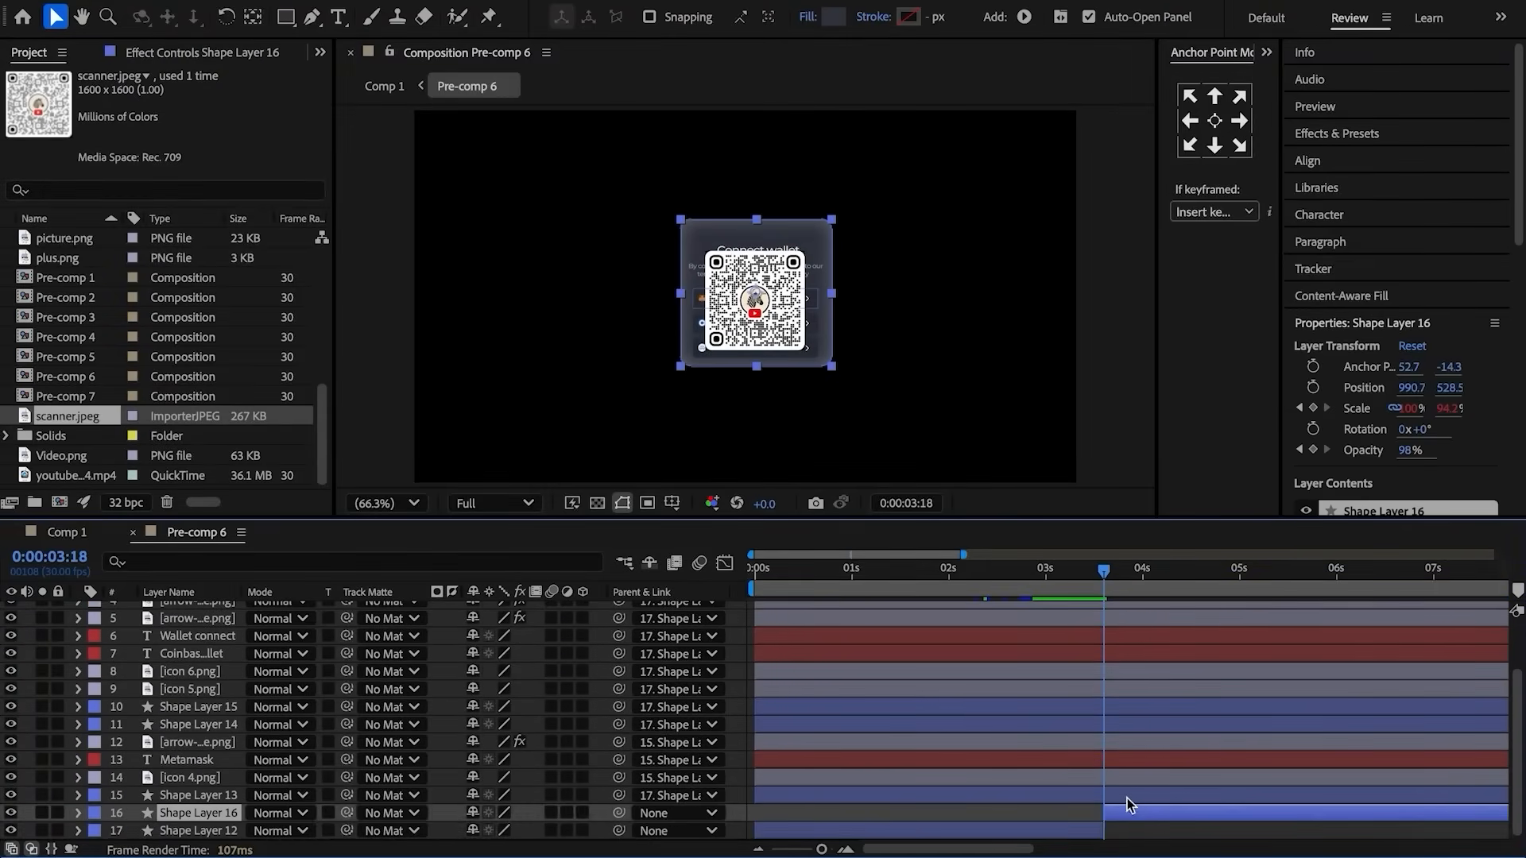
- Anchor Shape Layer 16 at its bottom edge, keyframe its scale at 0:00:03:18, and stretch only its height to 119.2% at 0:00:03:25
click(1230, 135)
key(s)
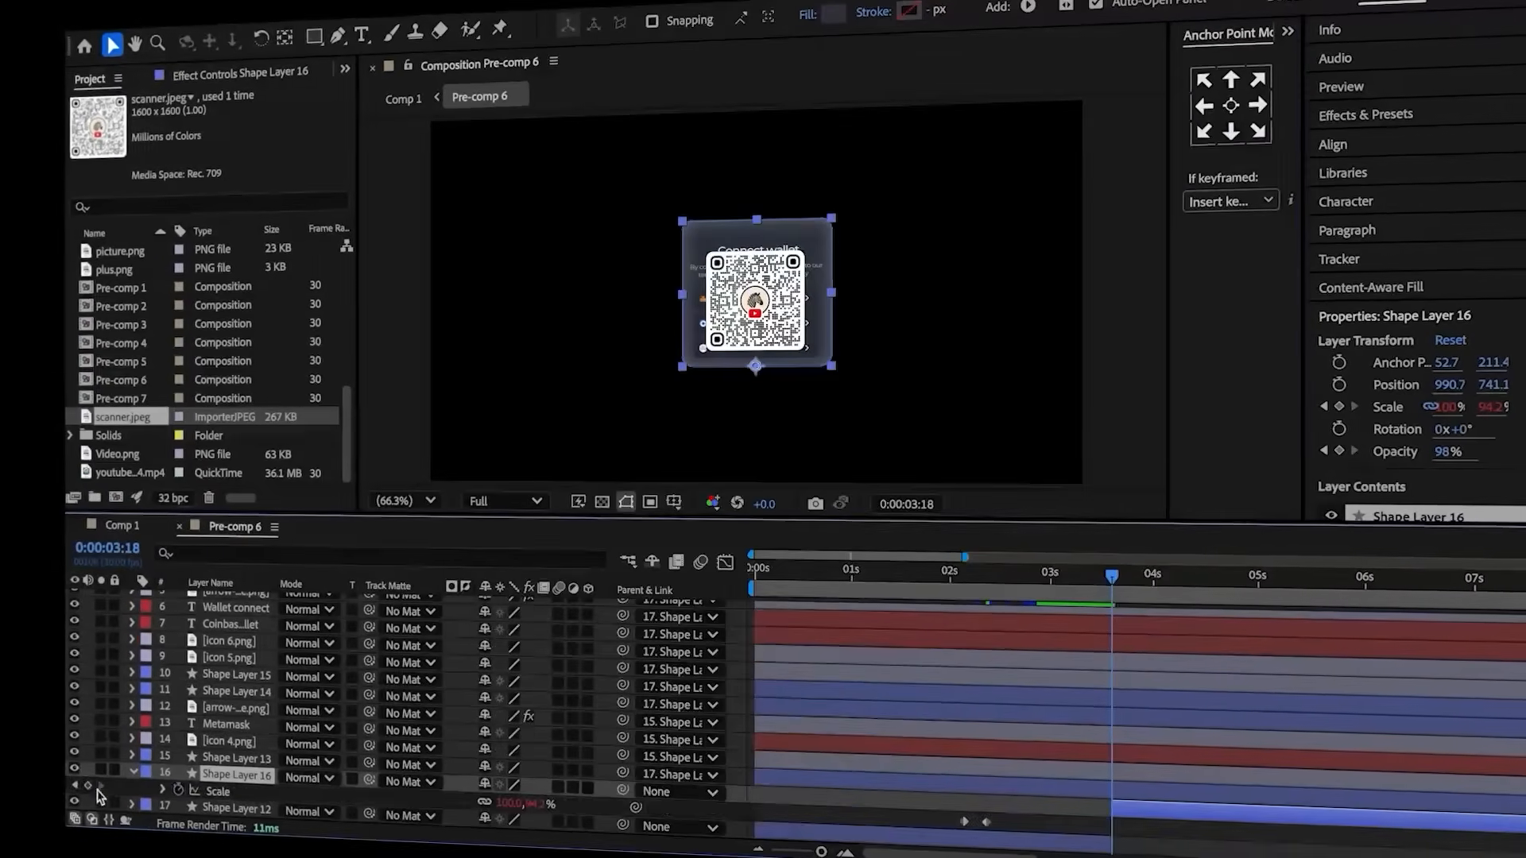
click(87, 786)
click(1118, 574)
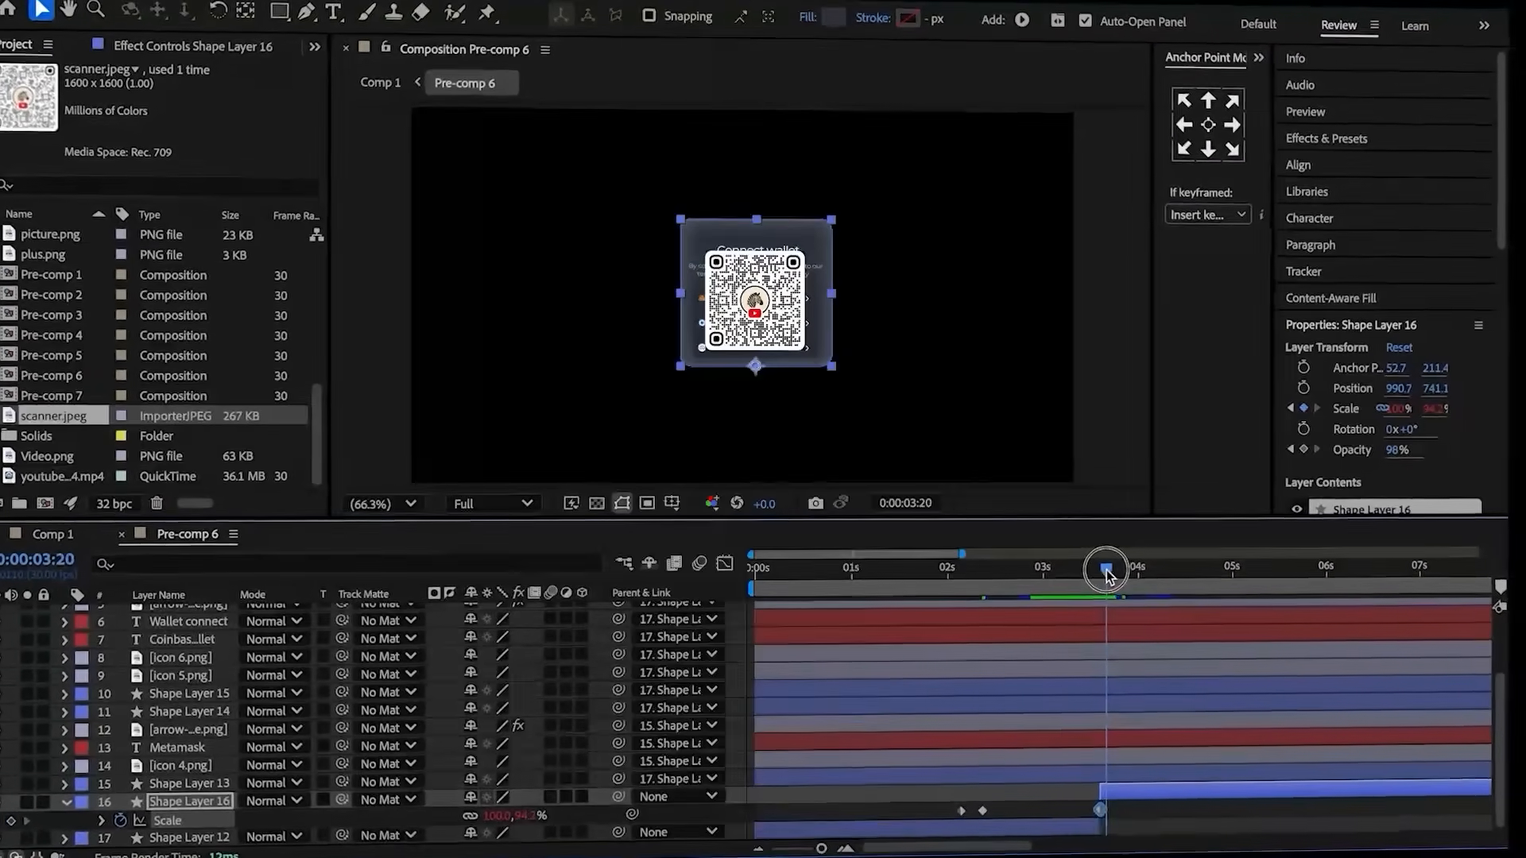
click(1121, 571)
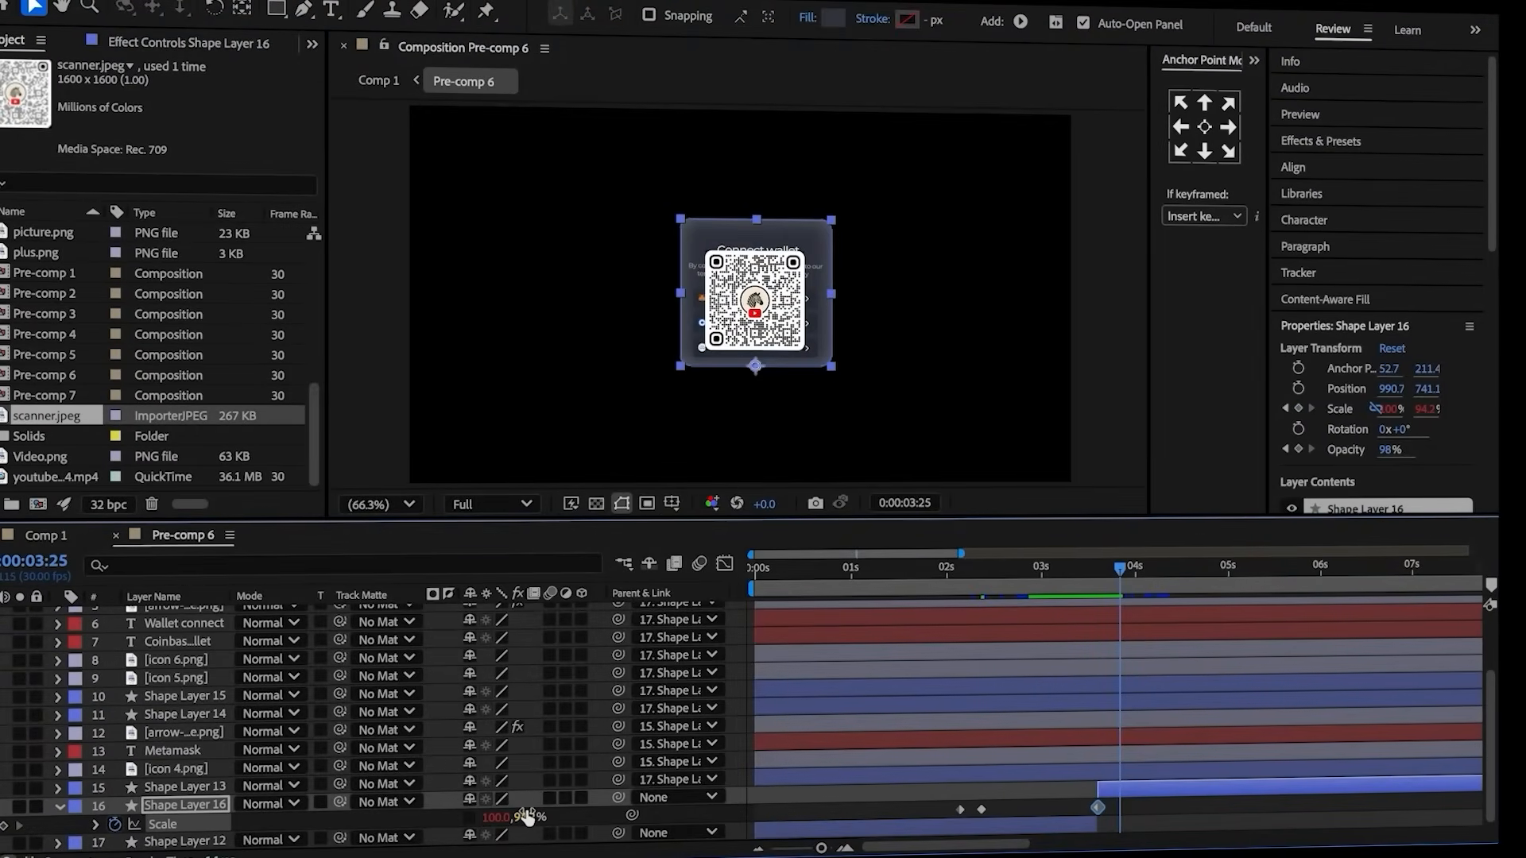
drag(524, 818, 549, 812)
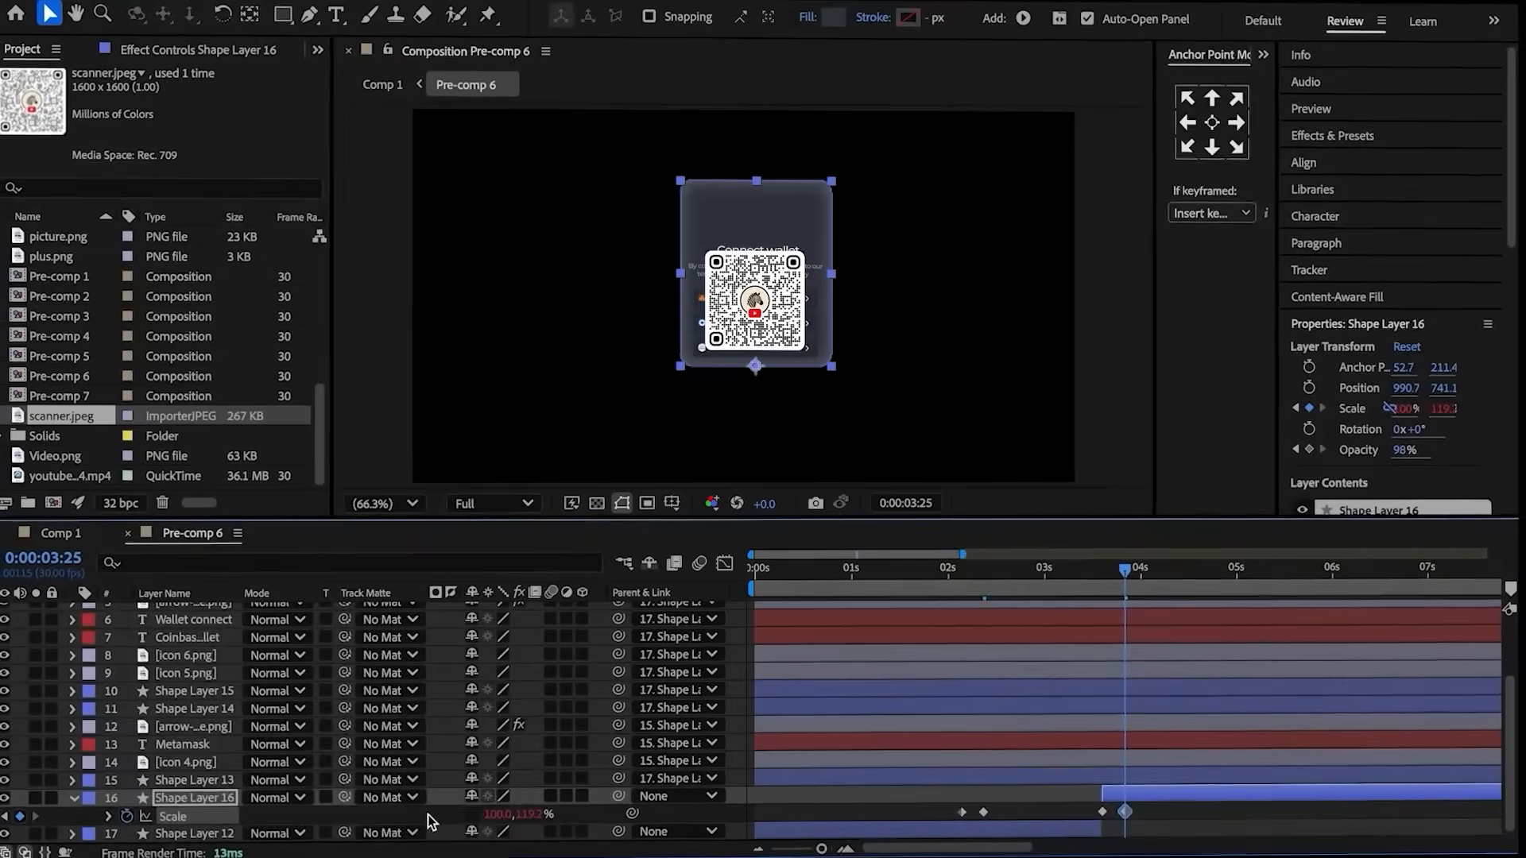
click(428, 814)
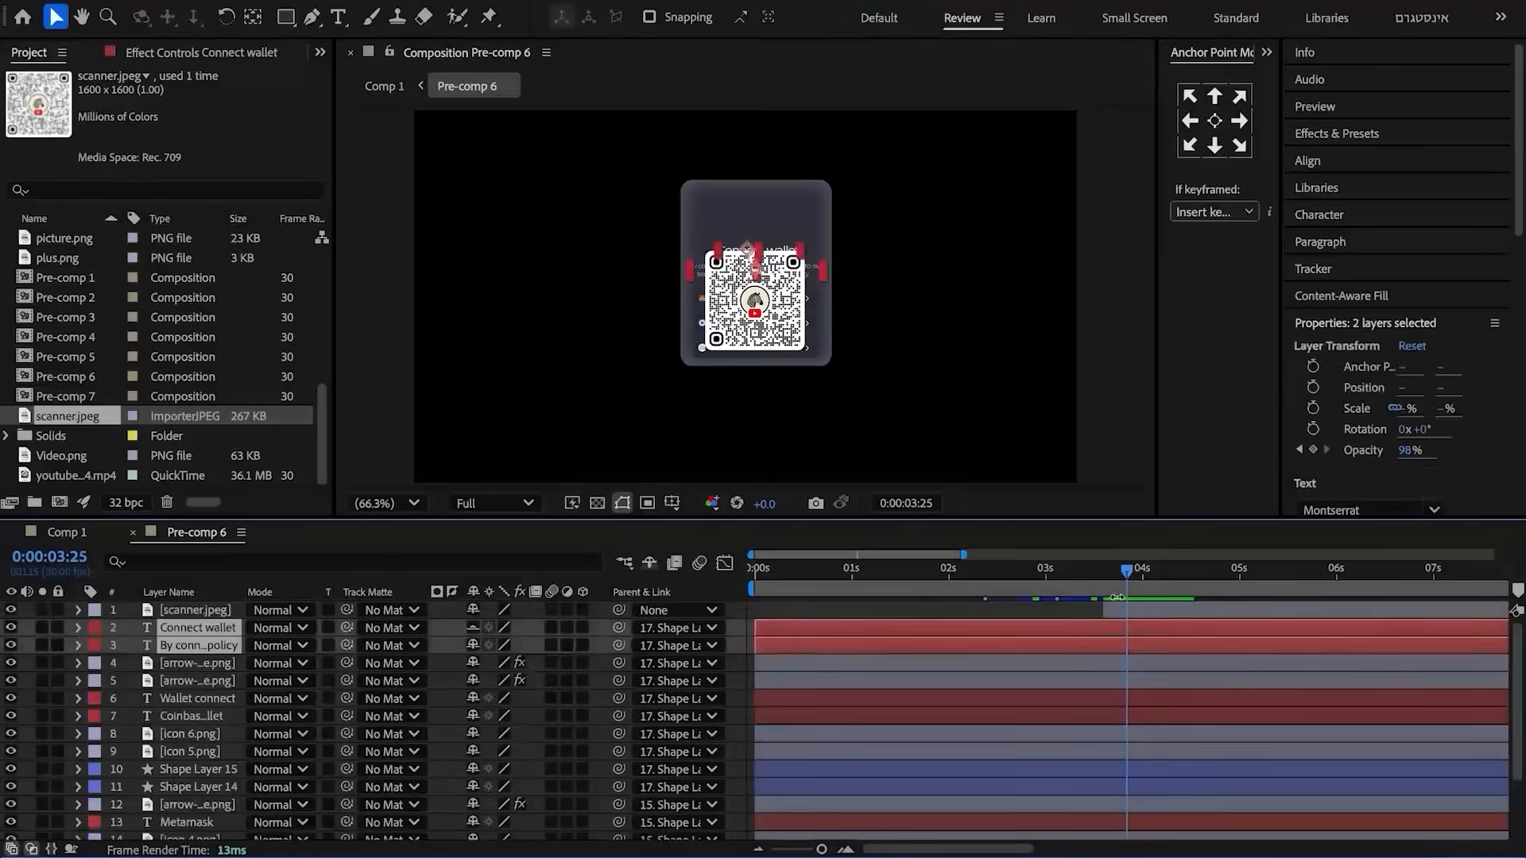
- Keyframe the positions of the Connect wallet title and privacy text at 0:00:03:18, and raise both within the taller panel at 0:00:03:25
key(p)
drag(1118, 575, 1105, 579)
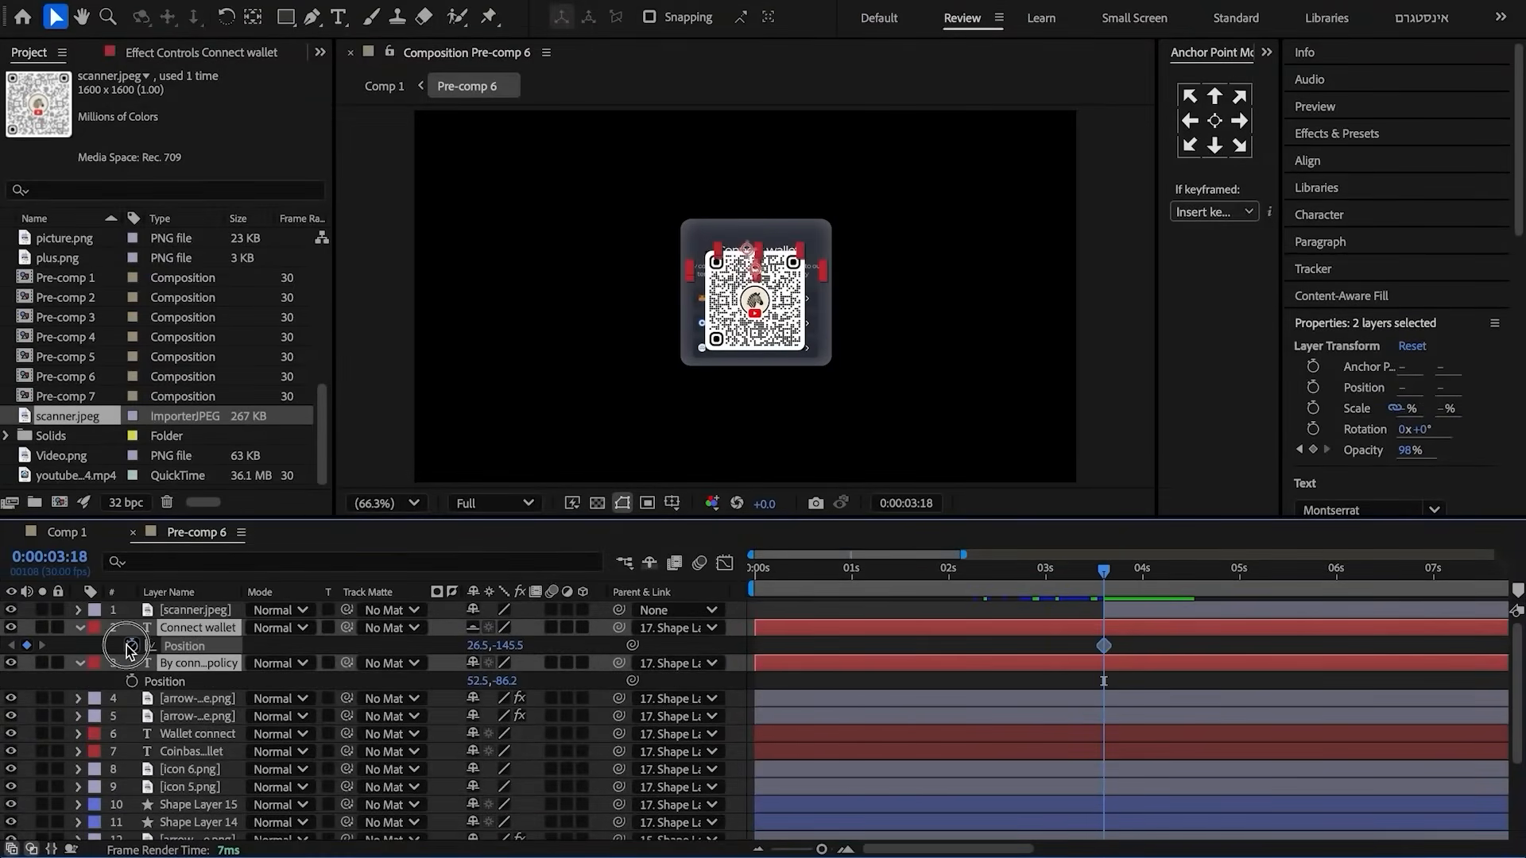
scroll(1105, 700, down, 3)
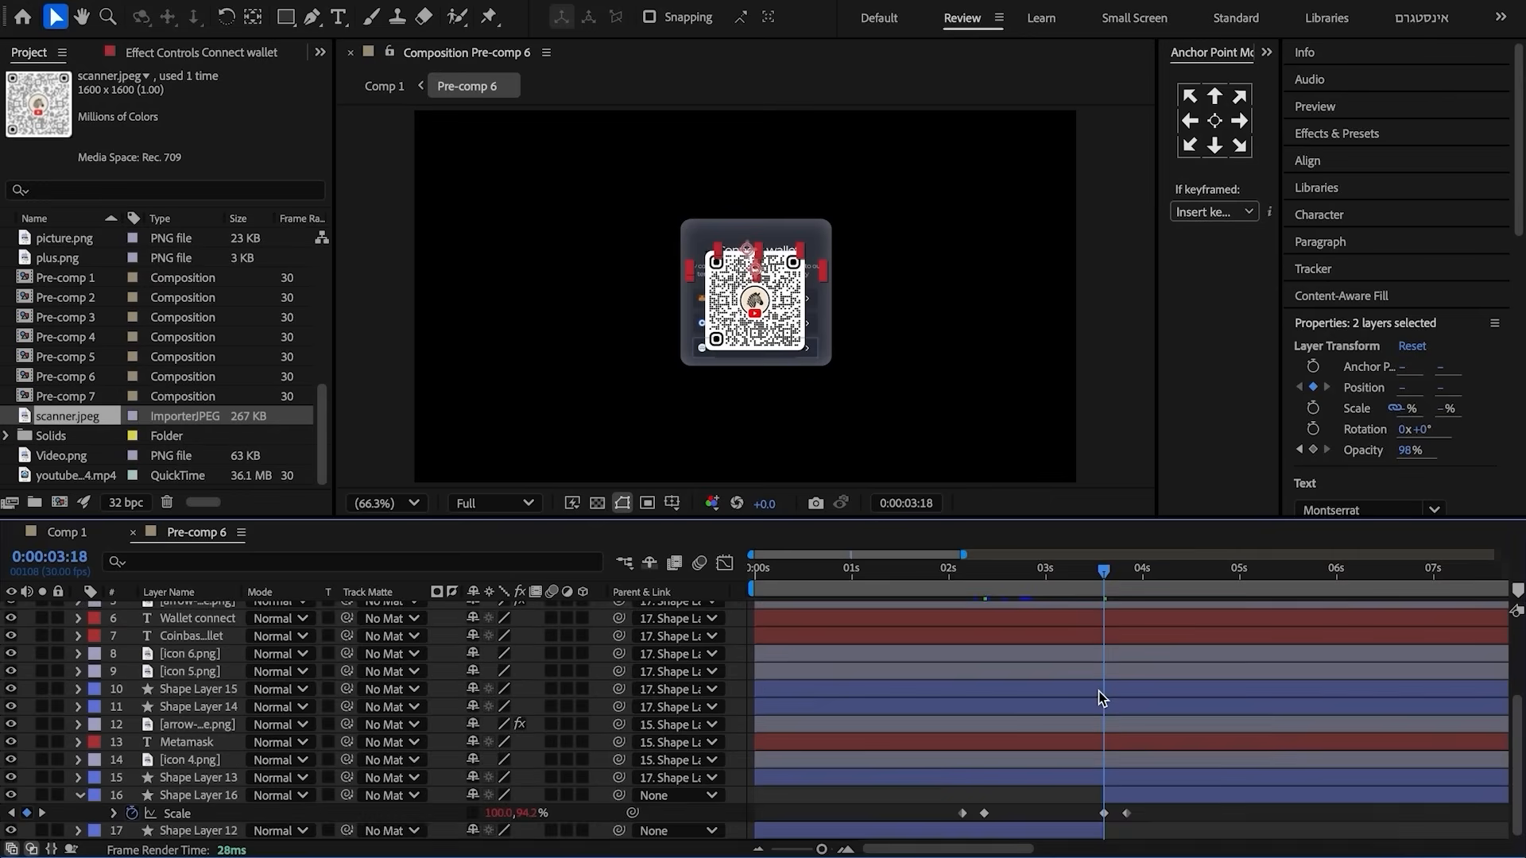
drag(1109, 575, 1128, 573)
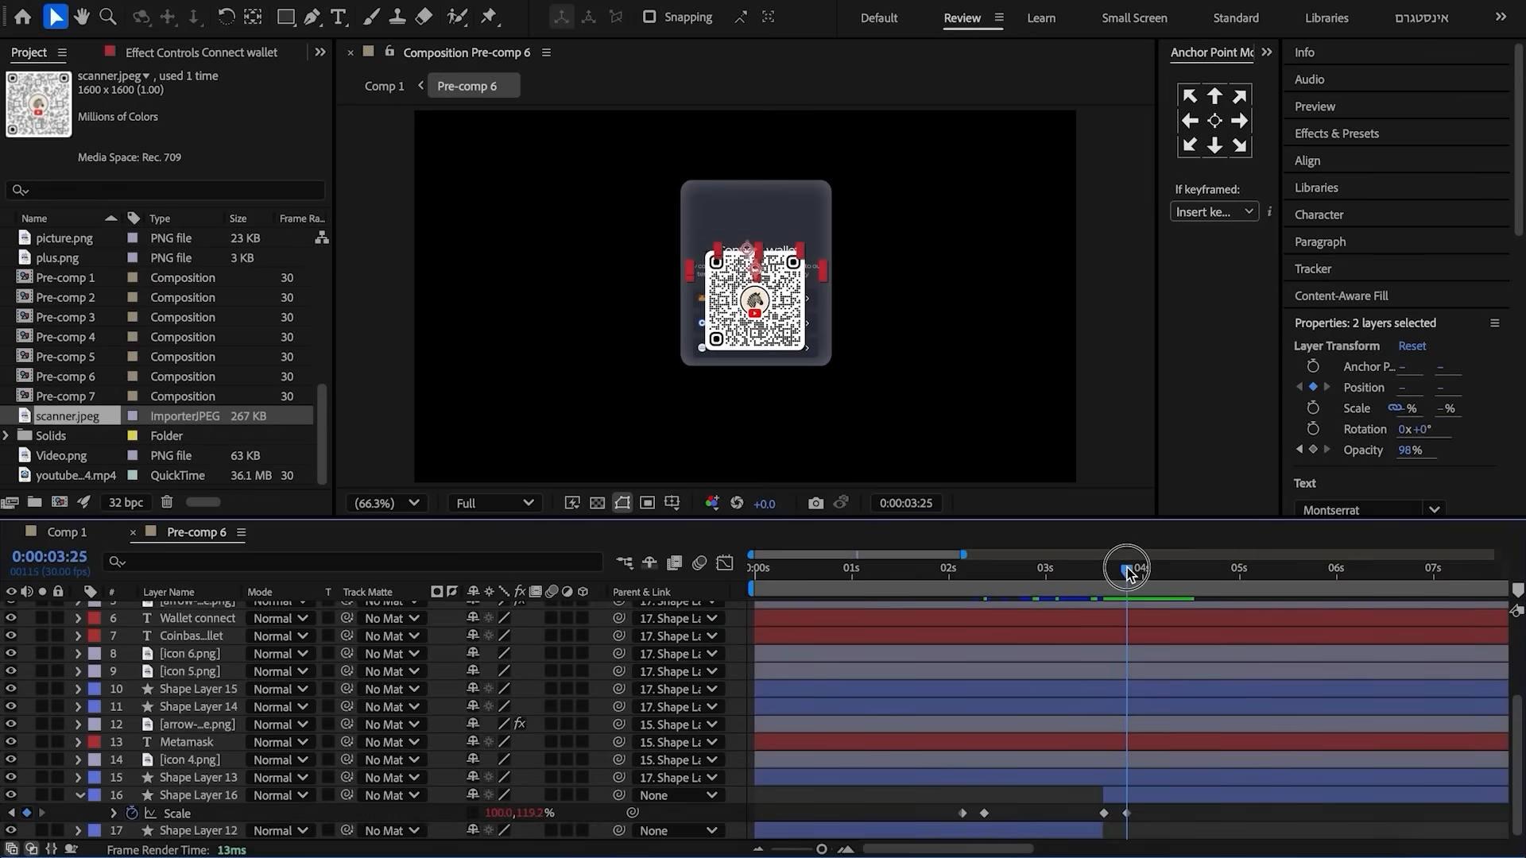
scroll(1121, 636, up, 3)
drag(510, 641, 524, 520)
key(u)
- Keyframe scanner.jpeg's scale at 12% at 0:00:03:18 and 18% at 0:00:03:25
drag(1116, 569, 1095, 571)
key(Page_Down)
click(183, 615)
key(s)
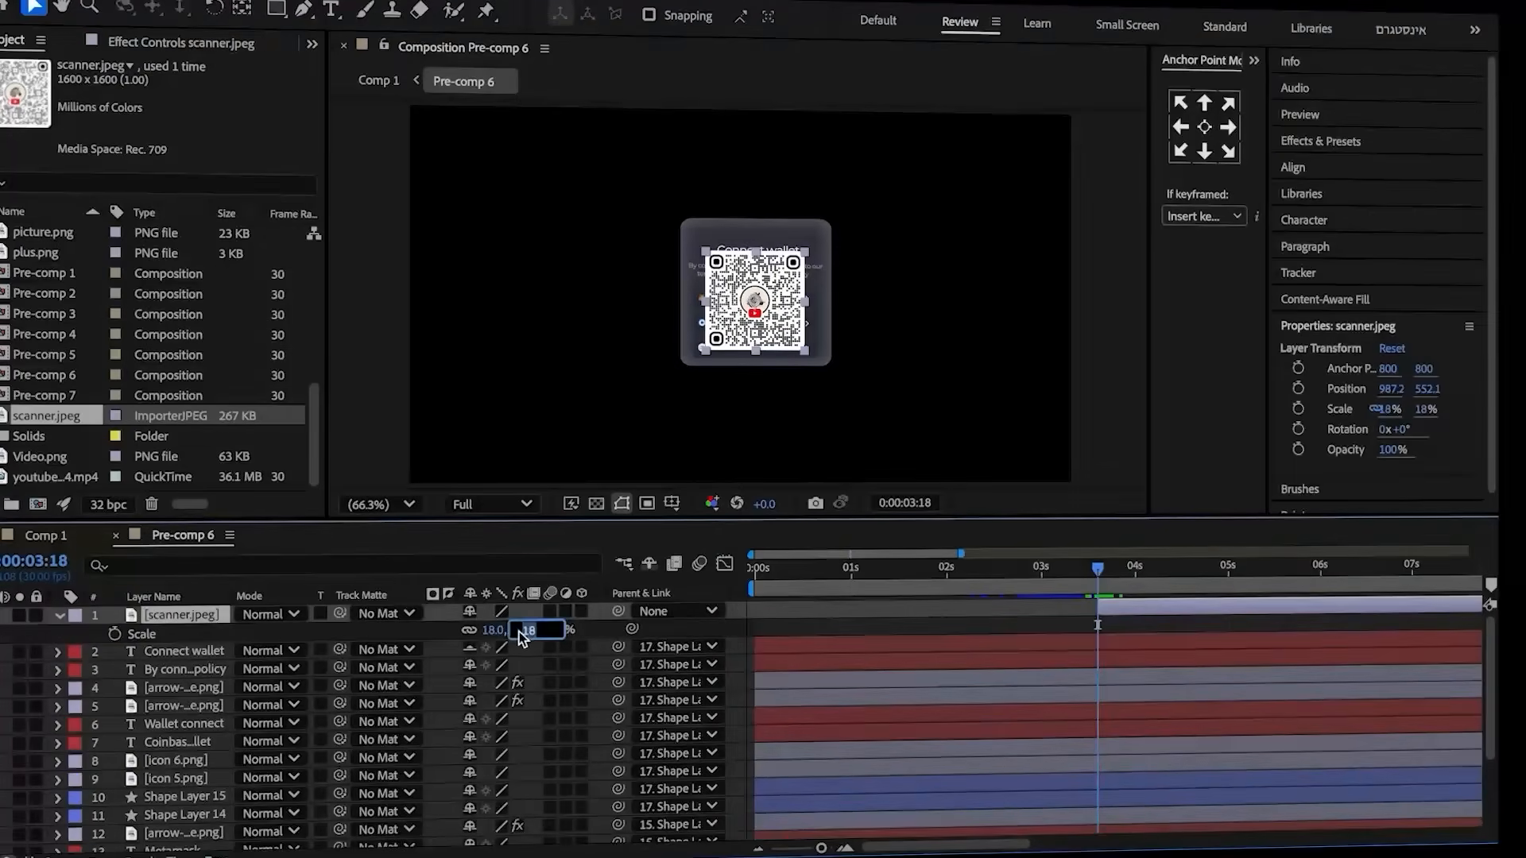
click(354, 636)
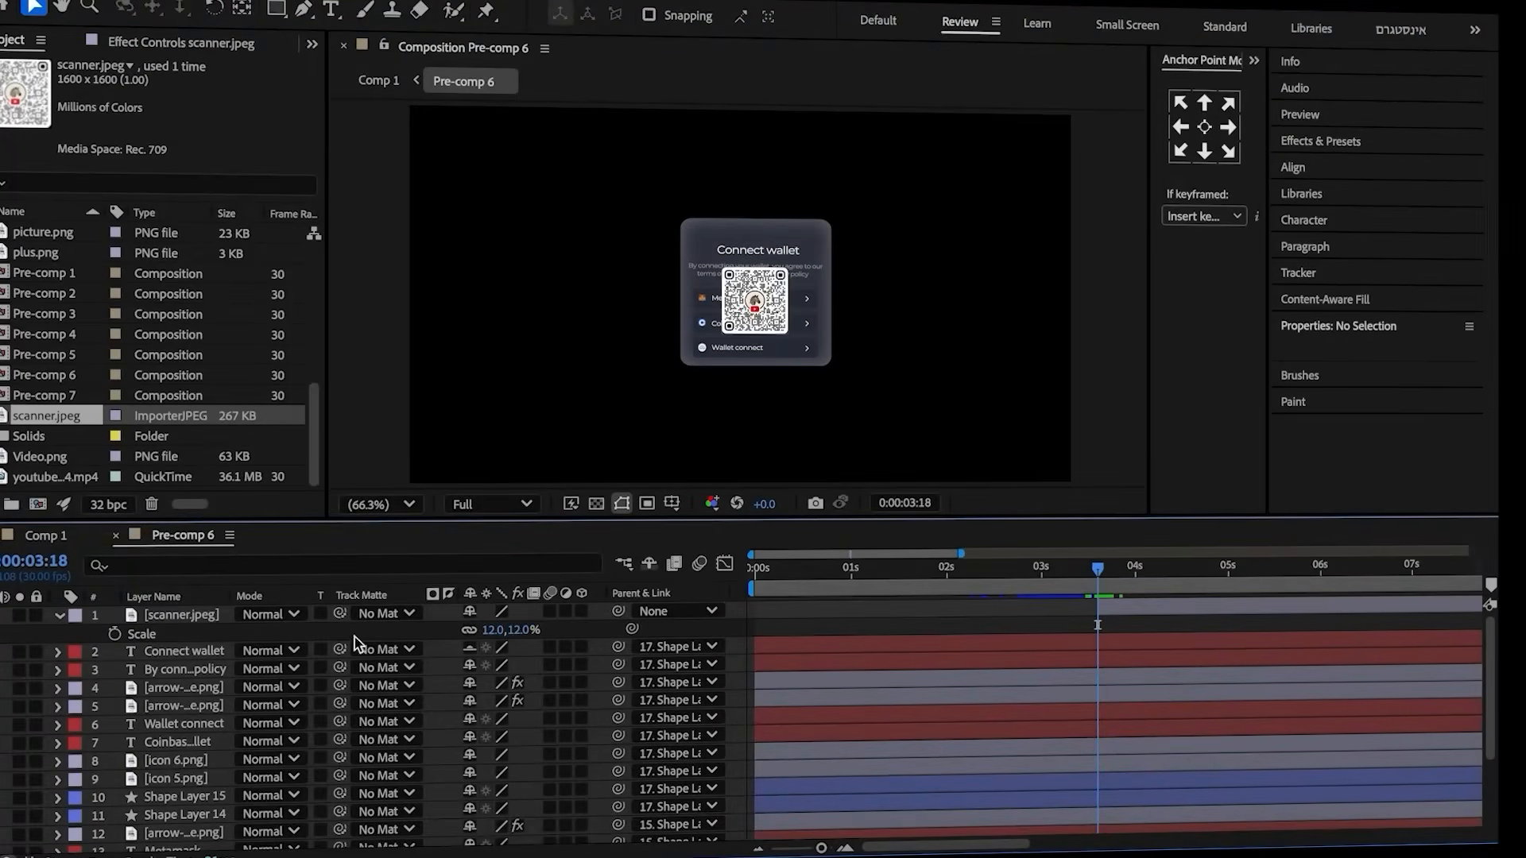
click(114, 634)
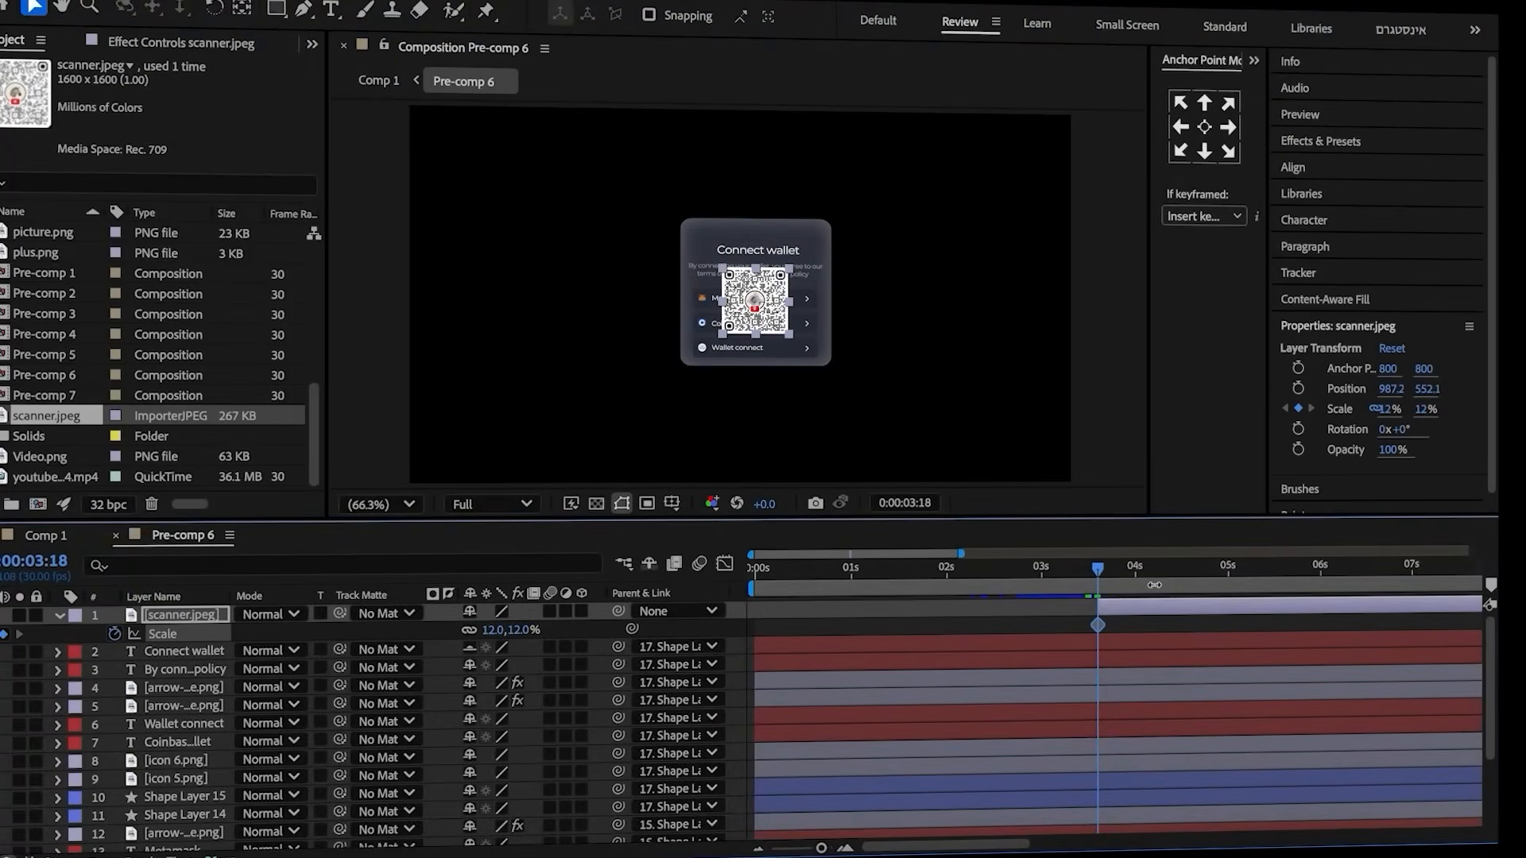
drag(1098, 569, 1118, 577)
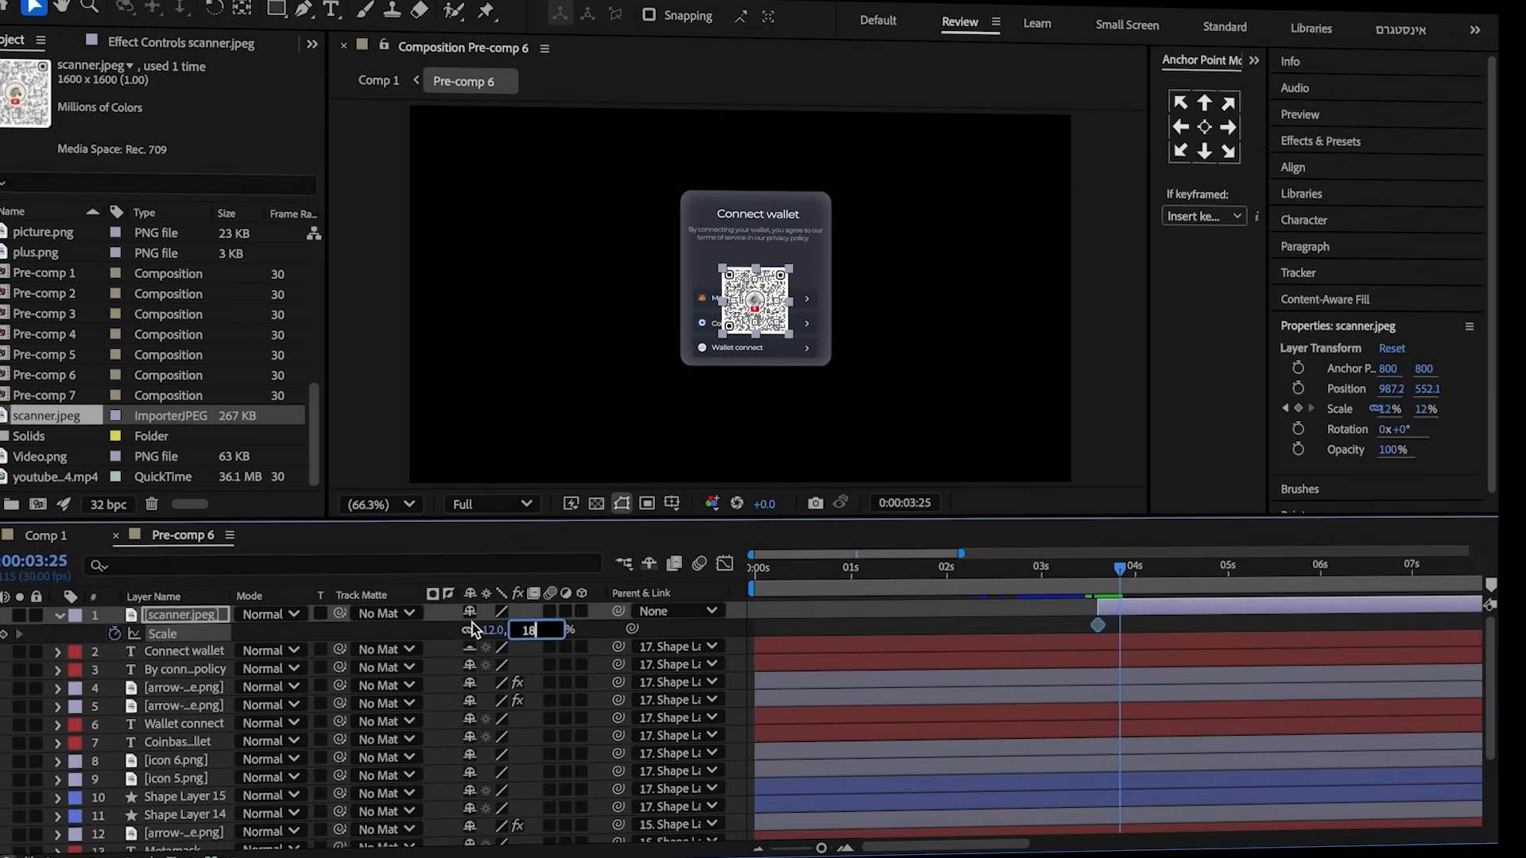
key(Return)
- Add the copied bounce expression to scanner.jpeg's scale with amp 0.1, freq 2 and decay 3
alt+click(115, 633)
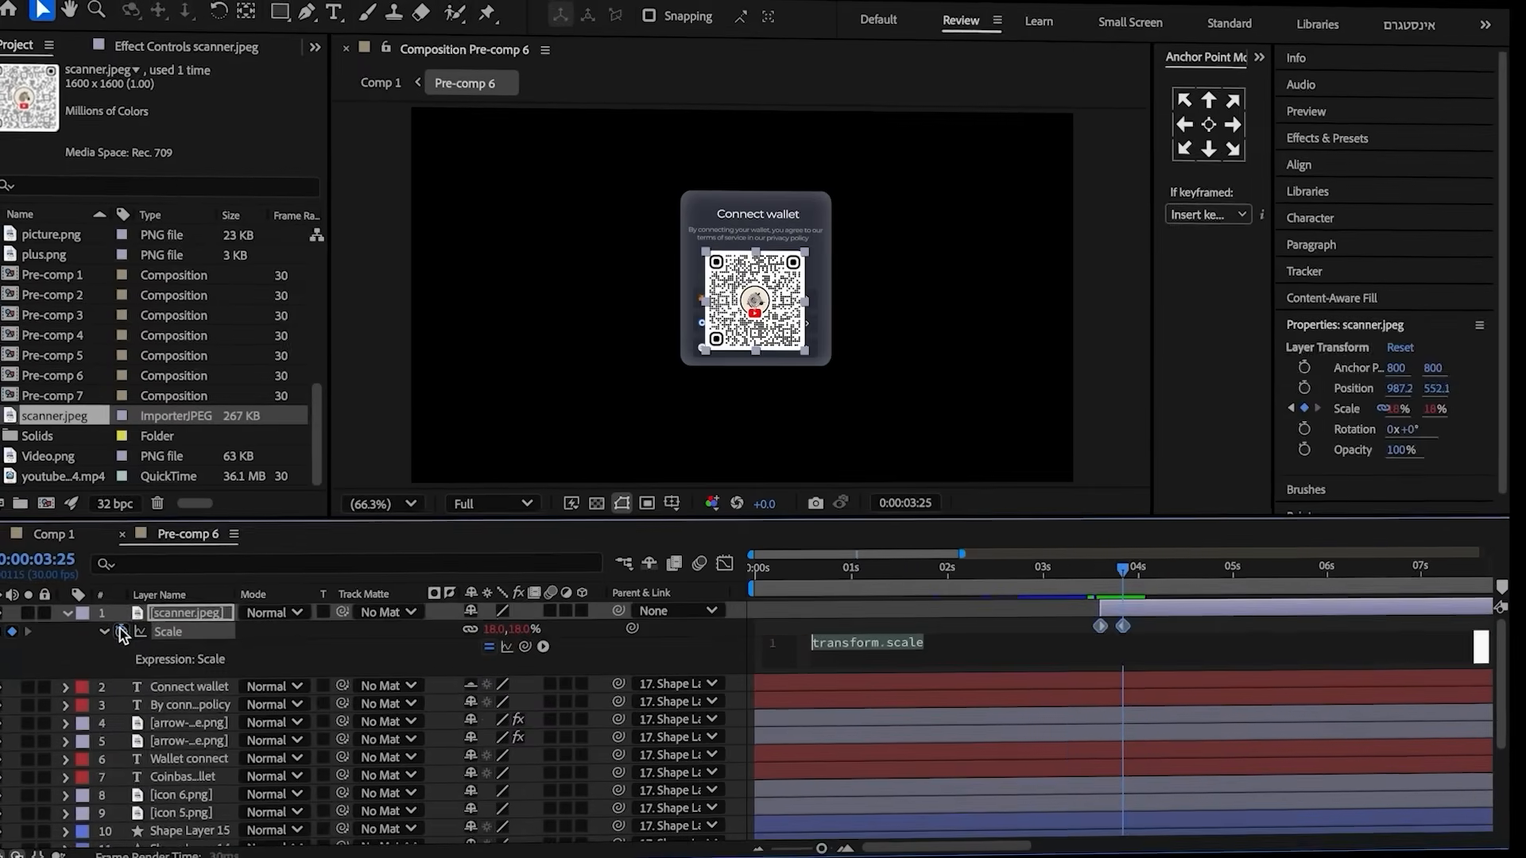
key(ctrl+v)
click(876, 642)
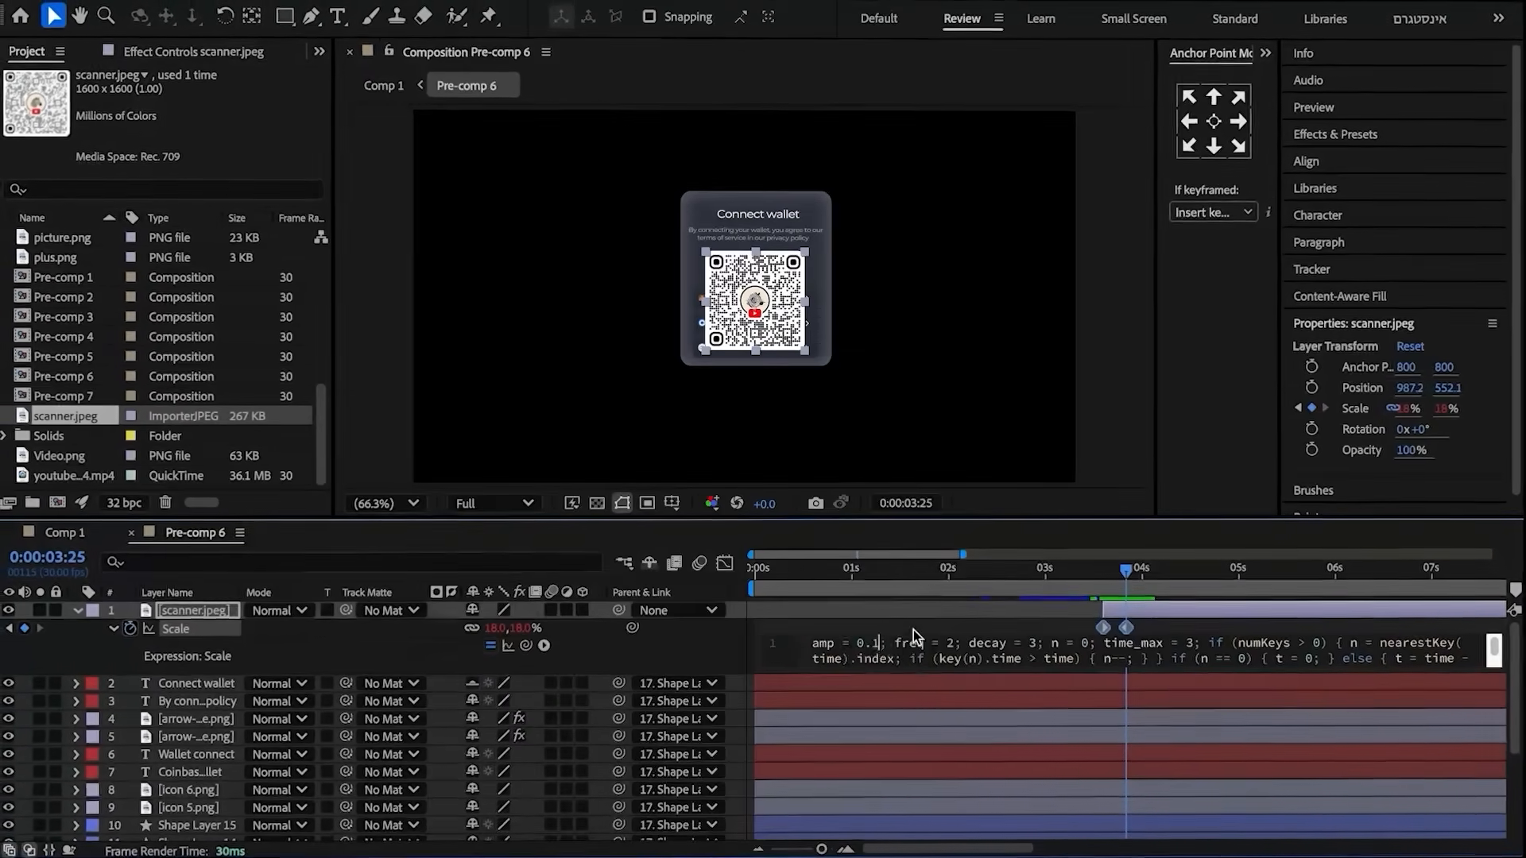
click(913, 630)
- Fade in scanner.jpeg with opacity keyframes of 0% at 0:00:03:18 and 100% at 0:00:03:22
drag(1126, 571, 1118, 573)
click(1122, 612)
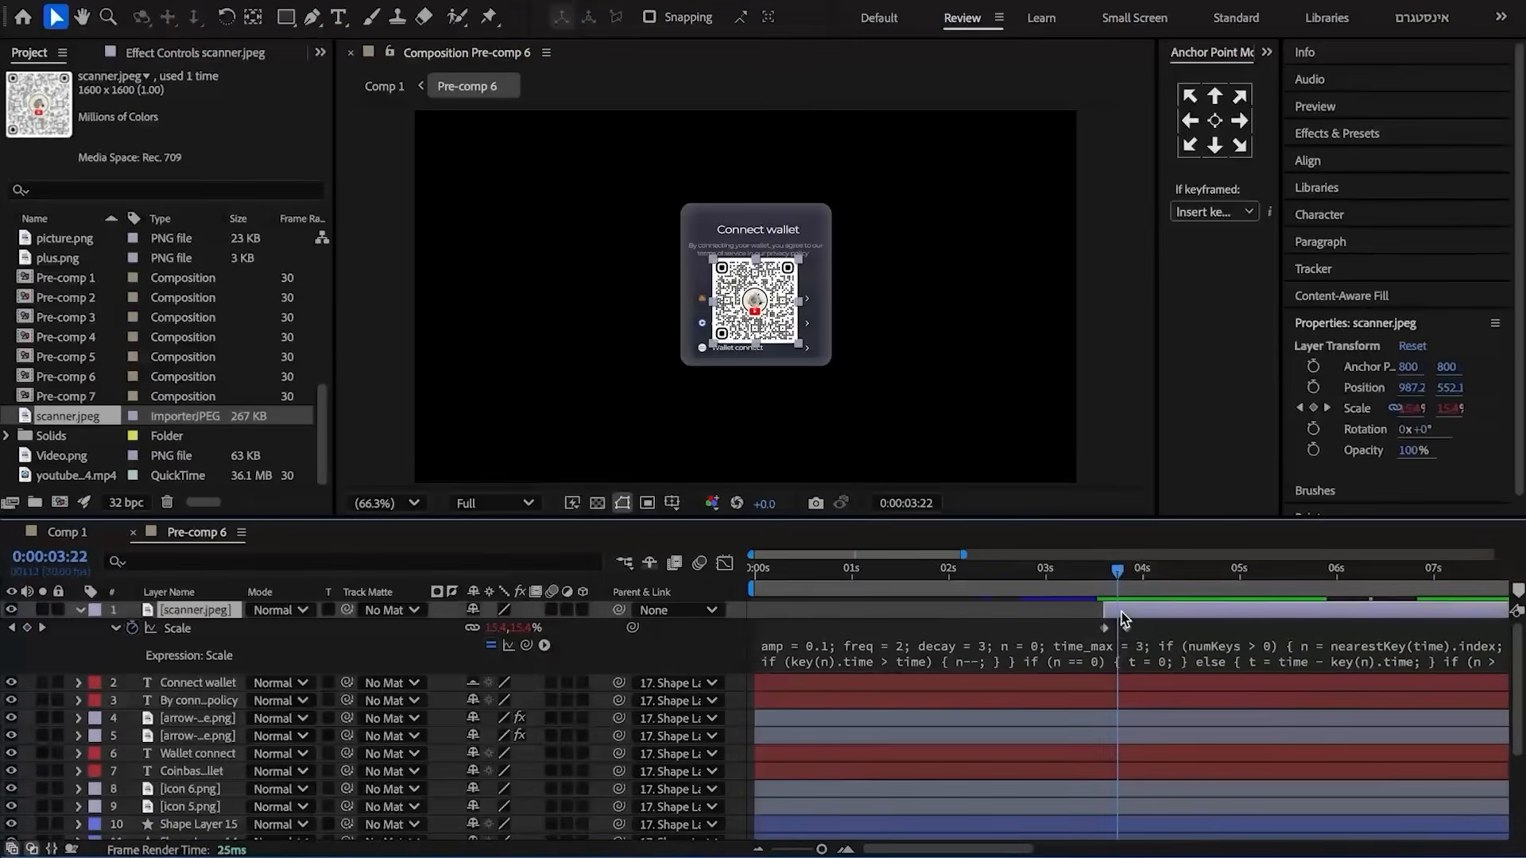
key(t)
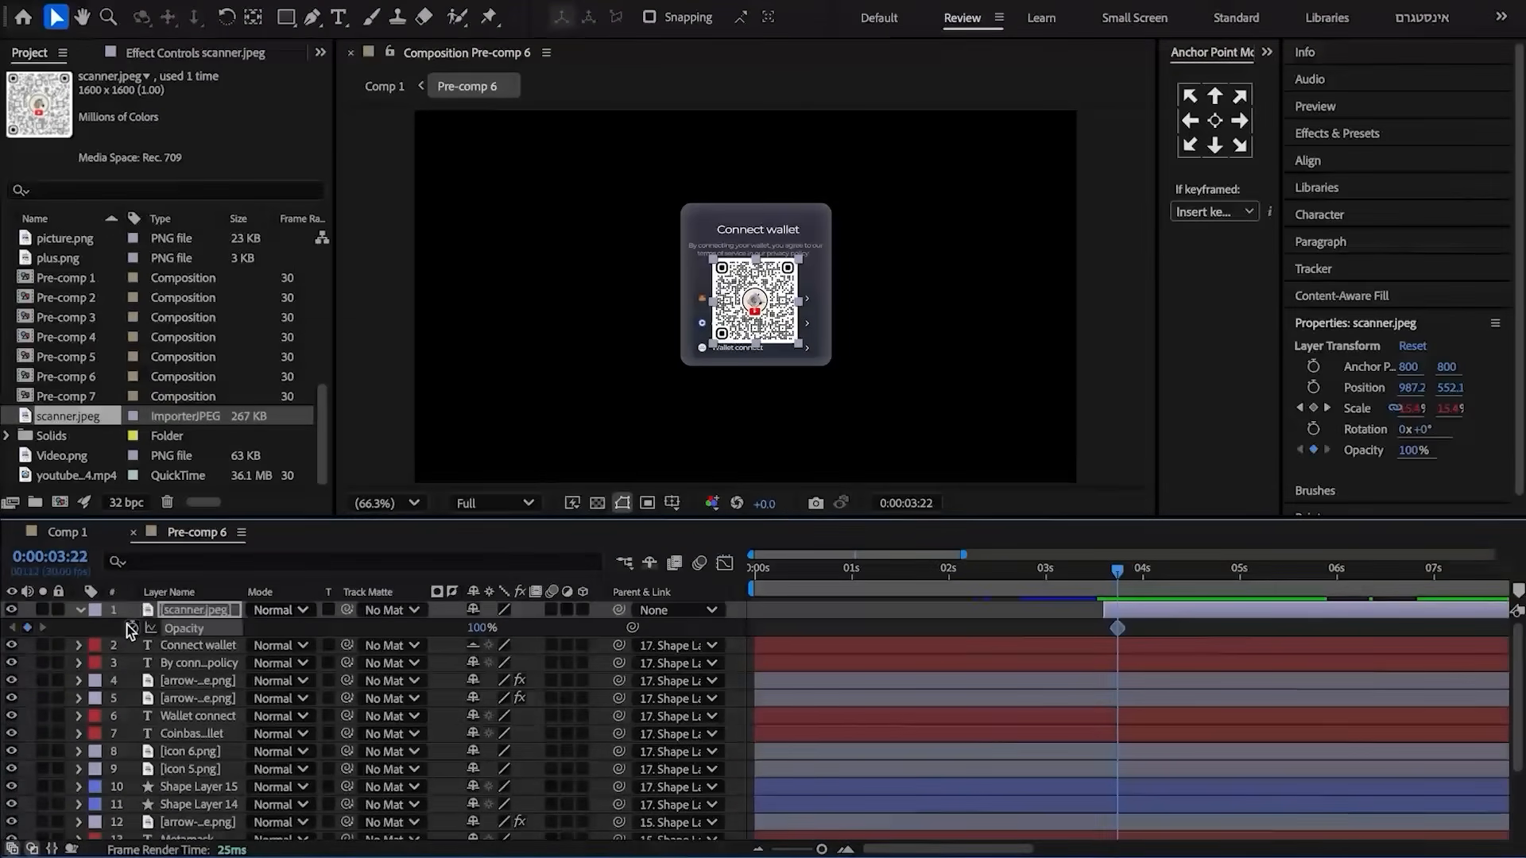
drag(1117, 574, 1106, 570)
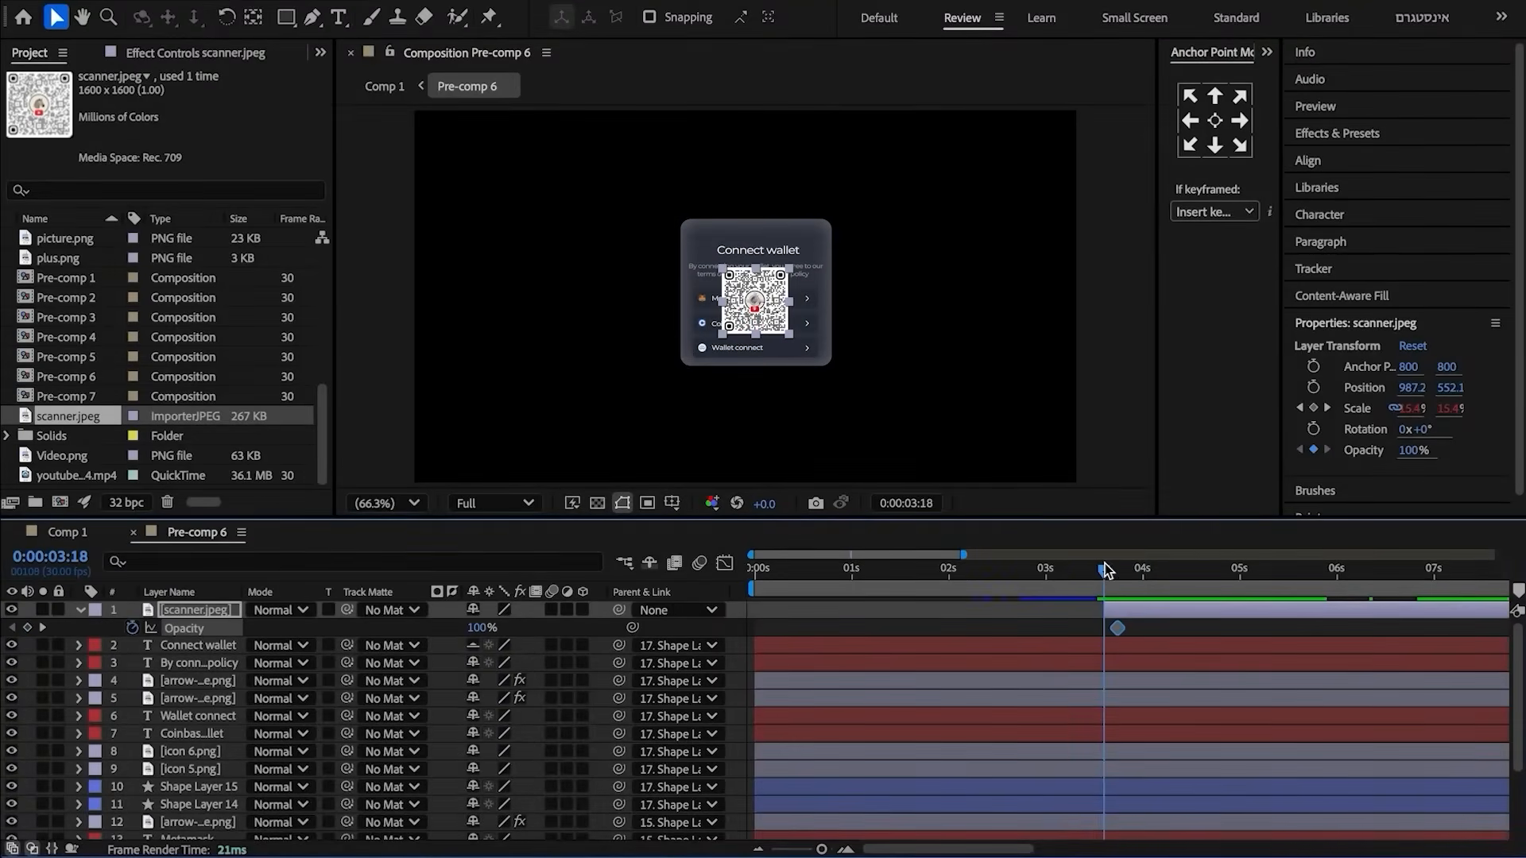
click(485, 628)
drag(484, 628, 340, 646)
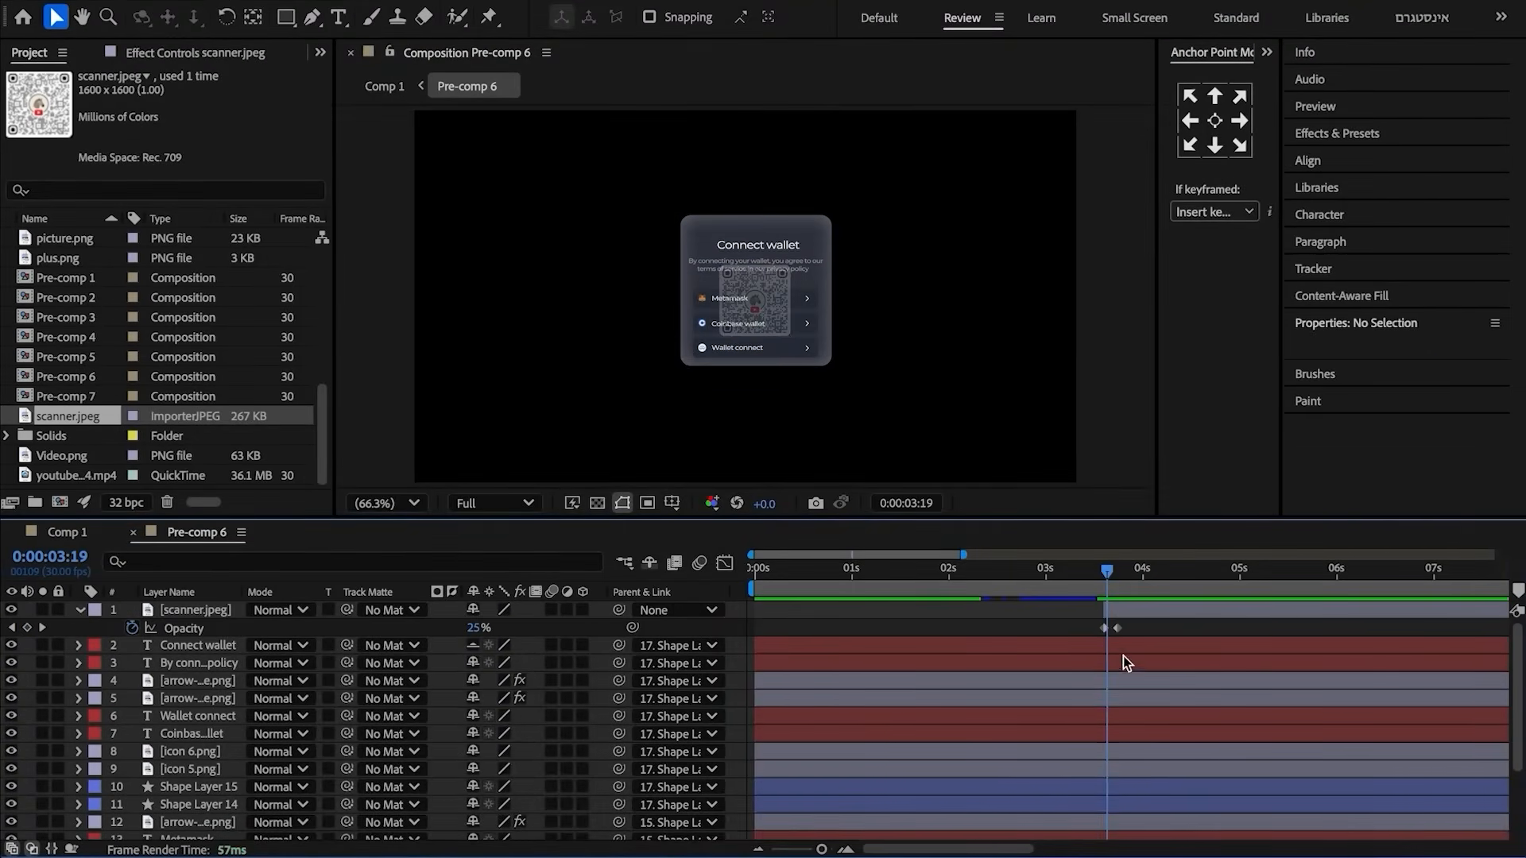
- Keyframe the opacity of all wallet option layers, from the upper arrow layer to Shape Layer 13, at 0:00:03:18 for a fade-out
click(1116, 683)
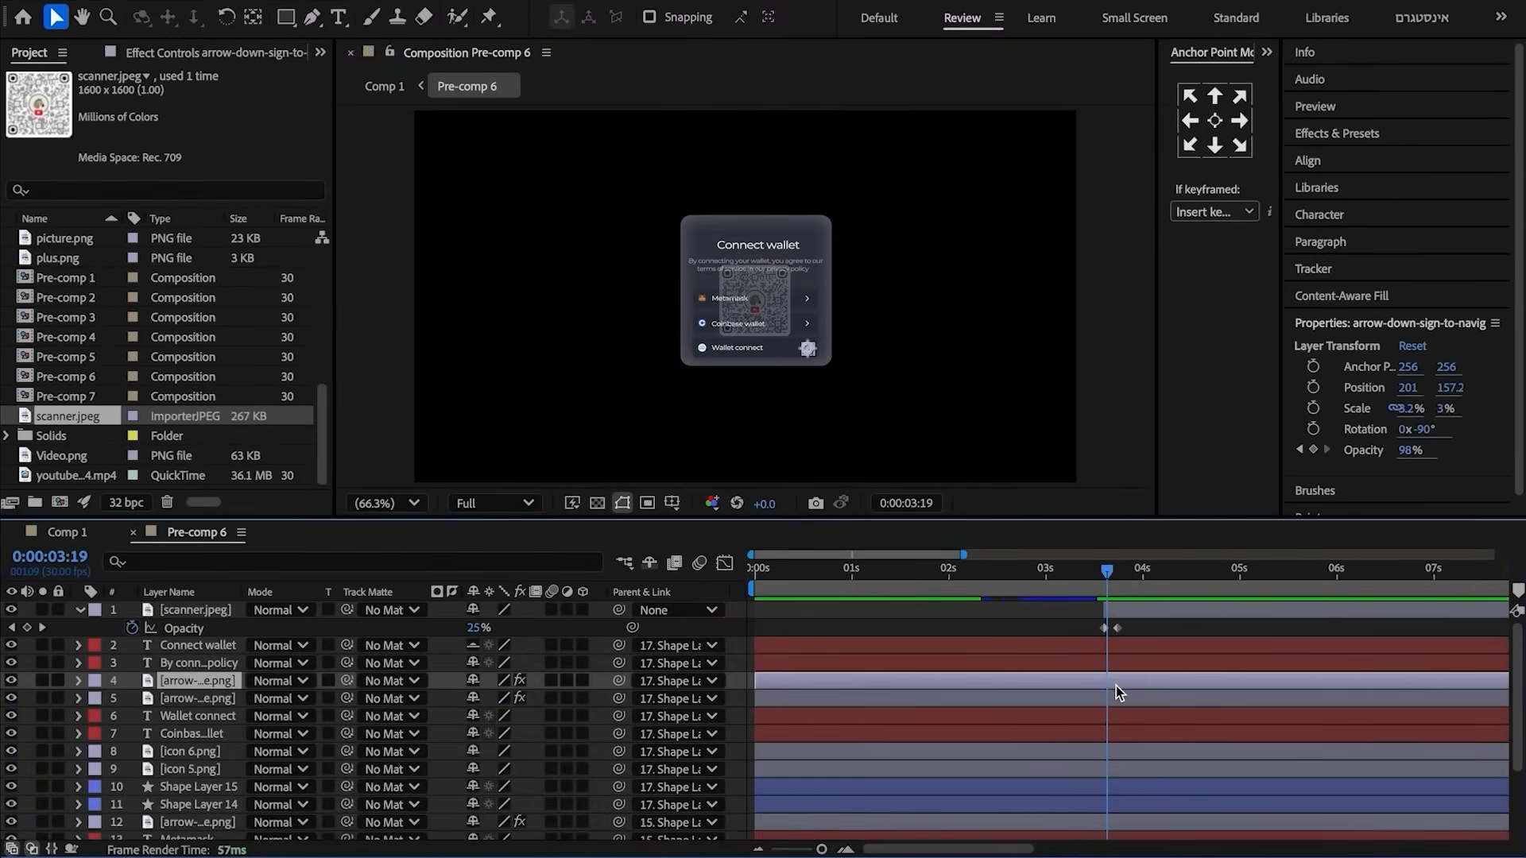
scroll(1127, 712, down, 5)
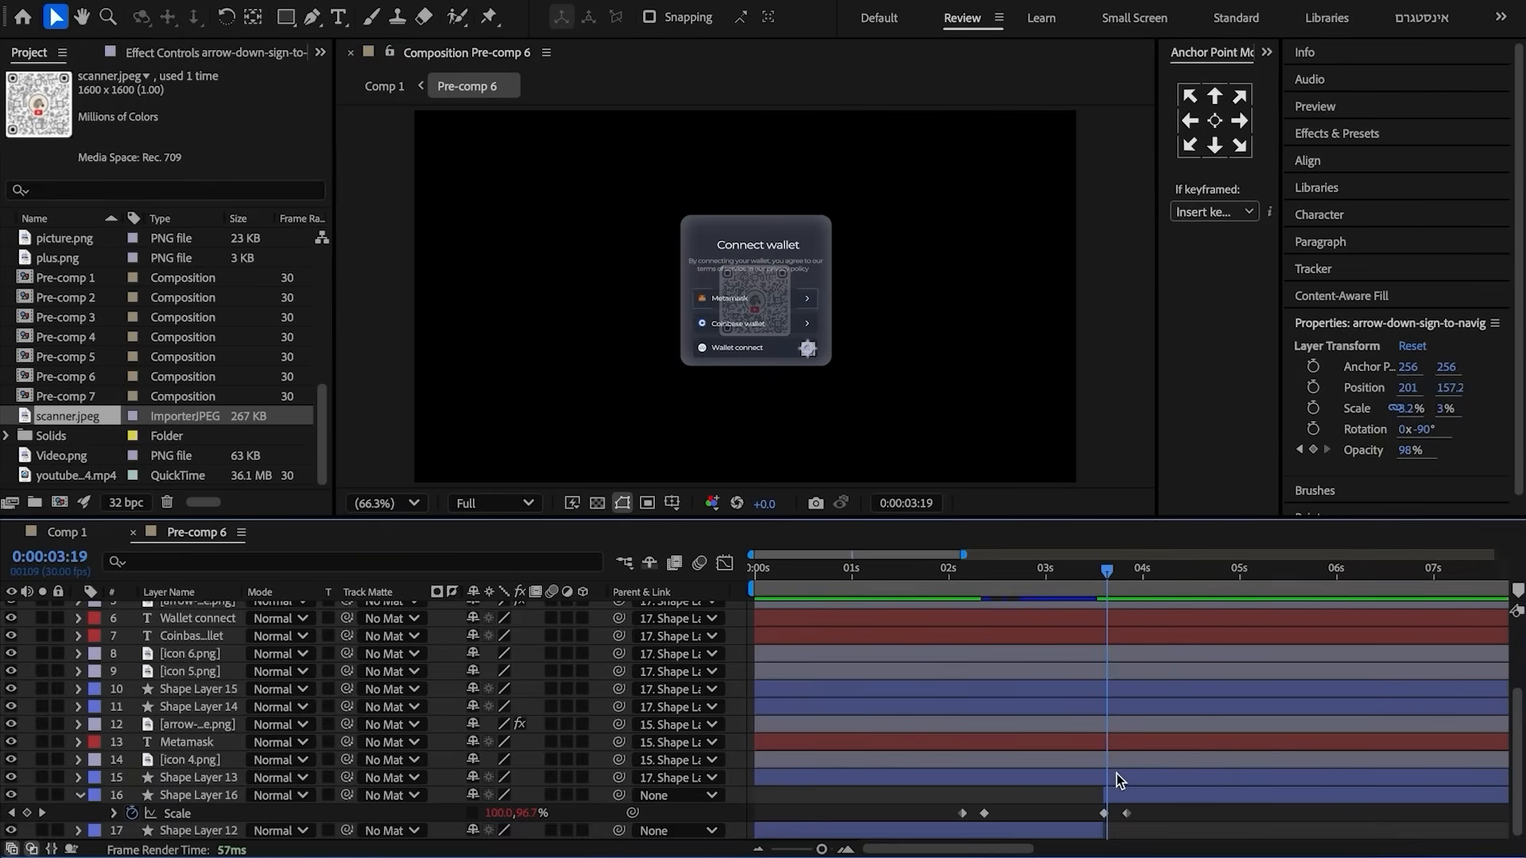
shift+click(1117, 777)
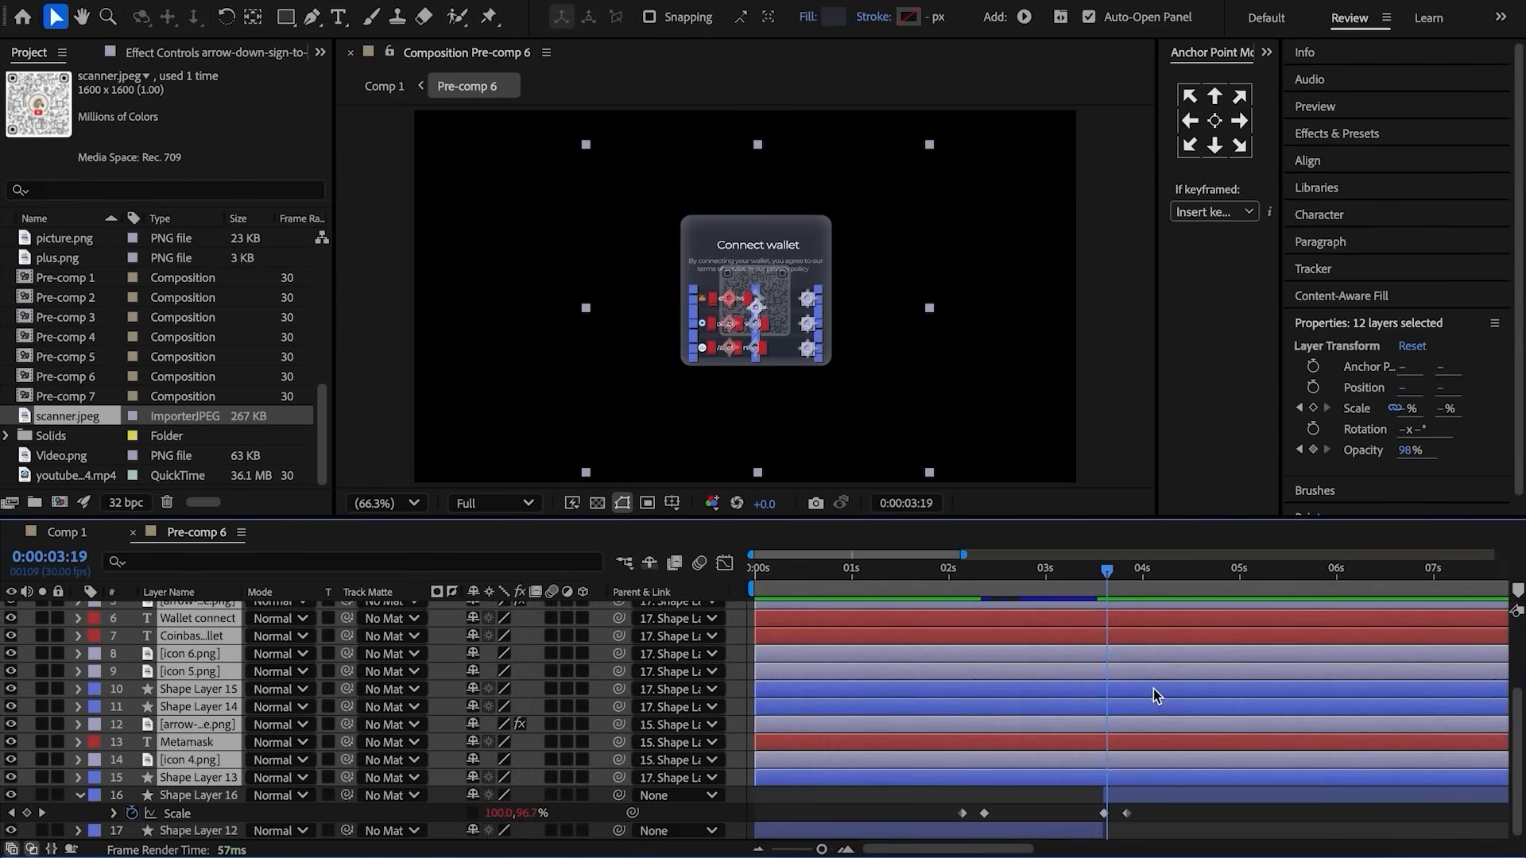
scroll(1162, 685, up, 5)
drag(1102, 570, 1098, 567)
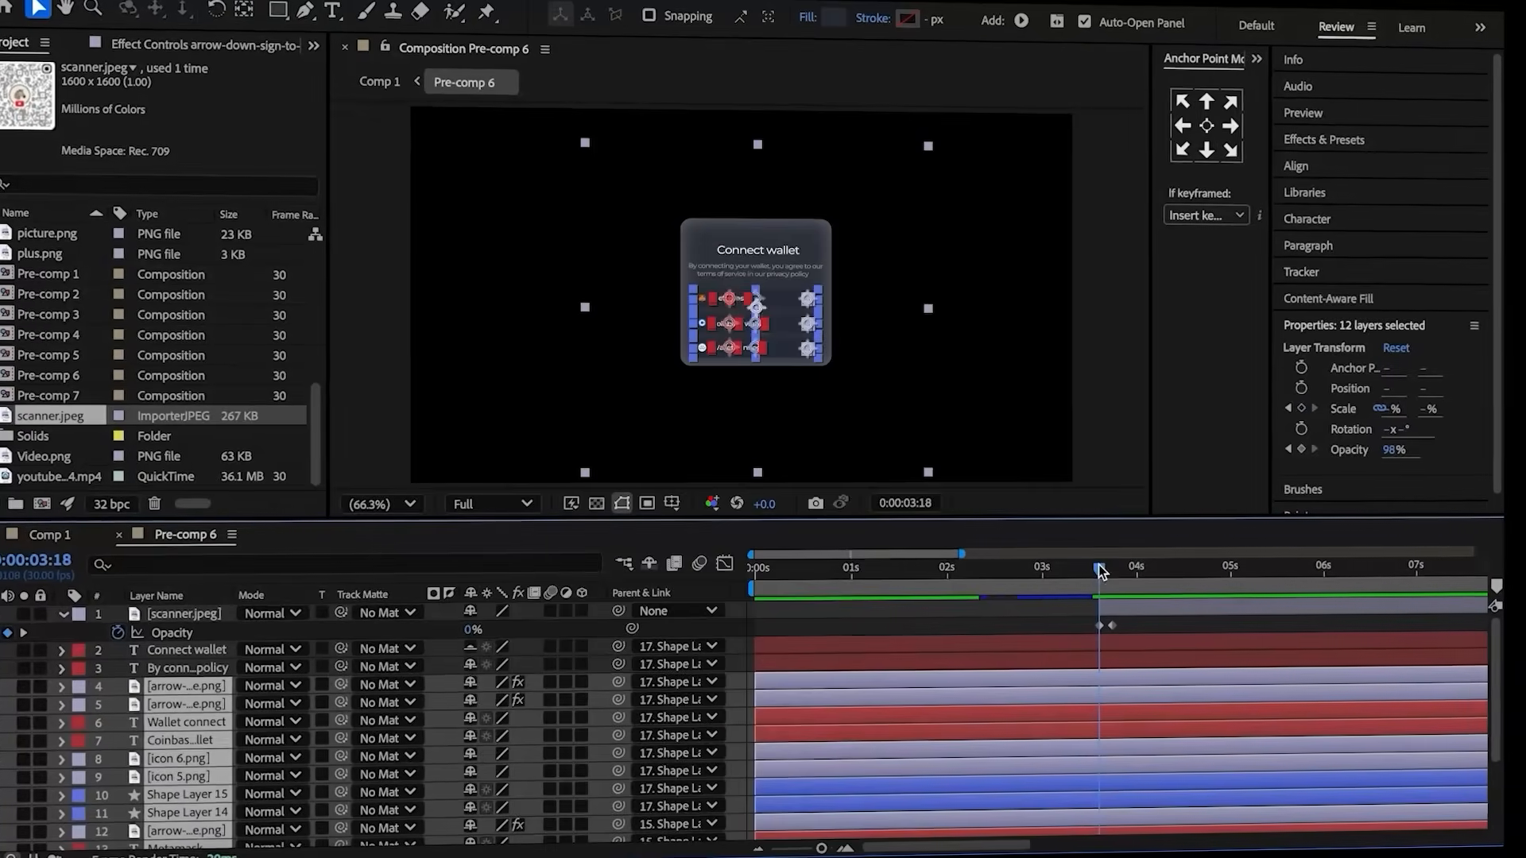
key(t)
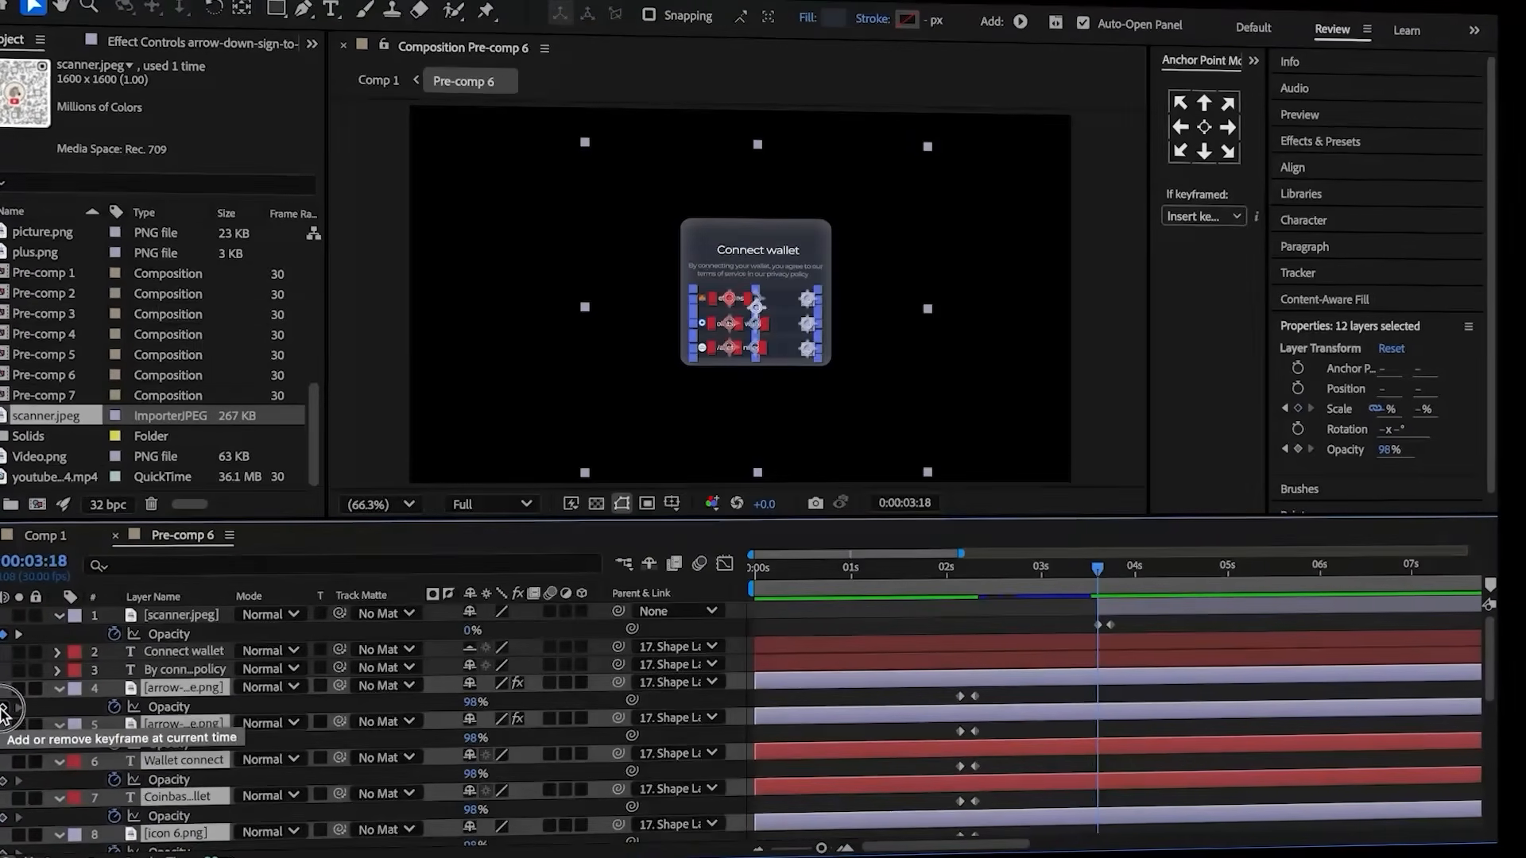
drag(1101, 573, 1114, 570)
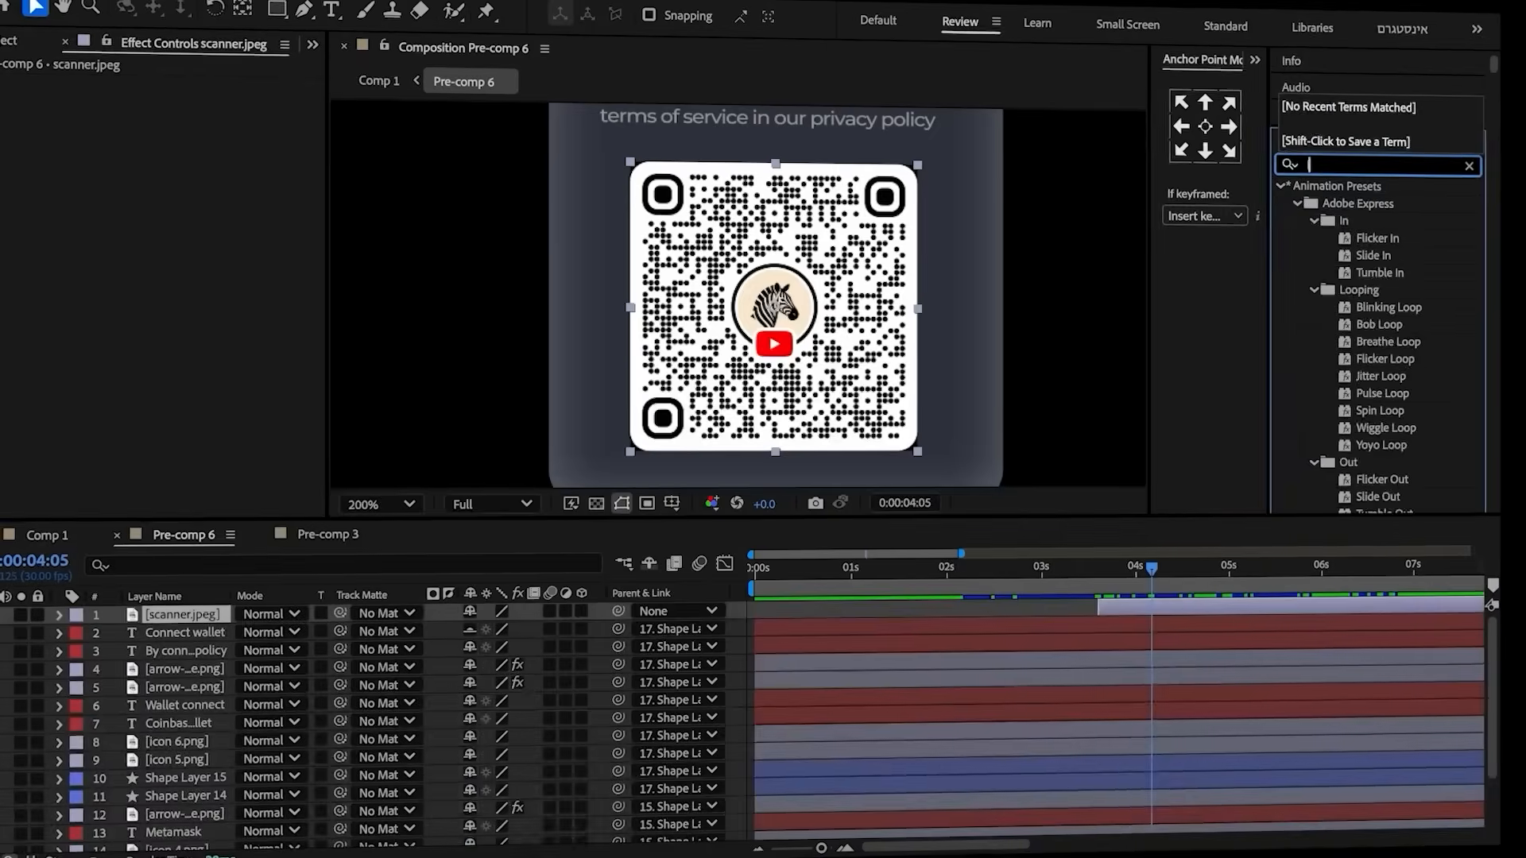
- Find the Linear Color Key effect and apply it to the scanner.jpeg layer
text(inear)
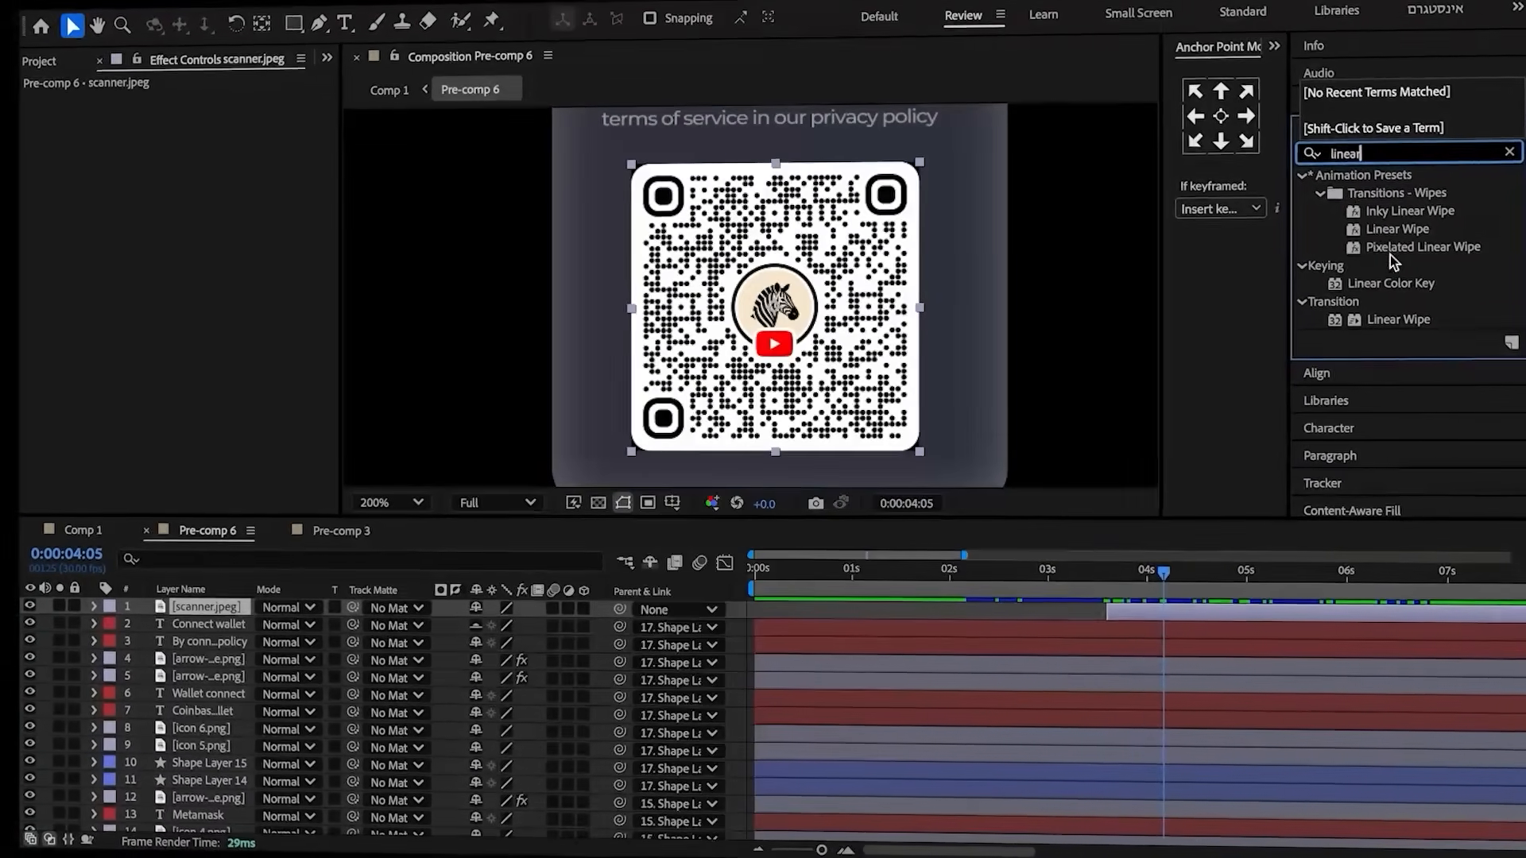
double_click(1392, 284)
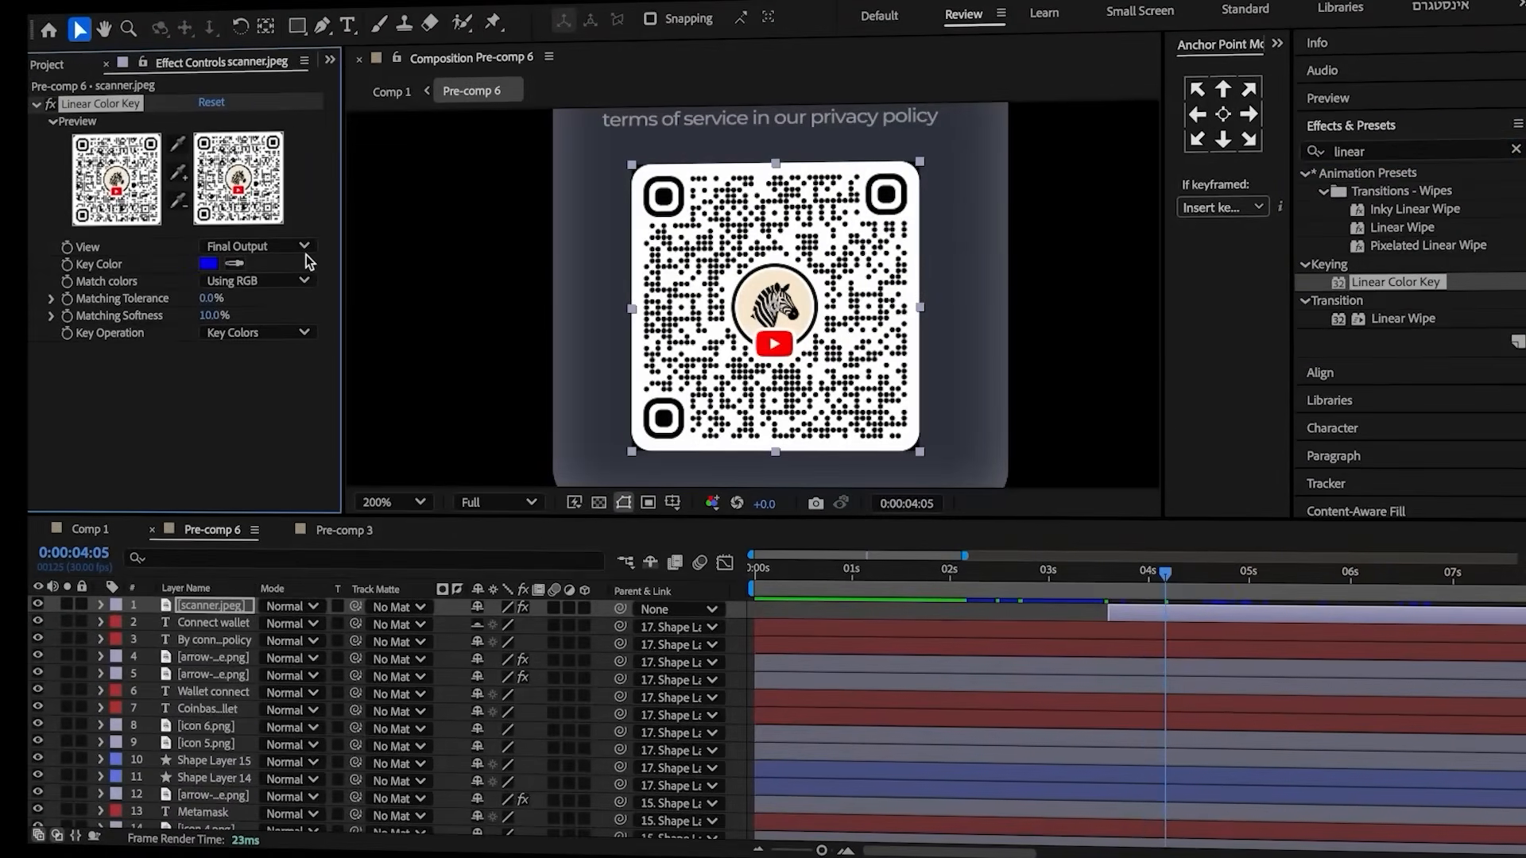
- Key out the black at the corners of scanner.jpeg by sampling its lower-left corner as the Linear Color Key's key colour
click(235, 263)
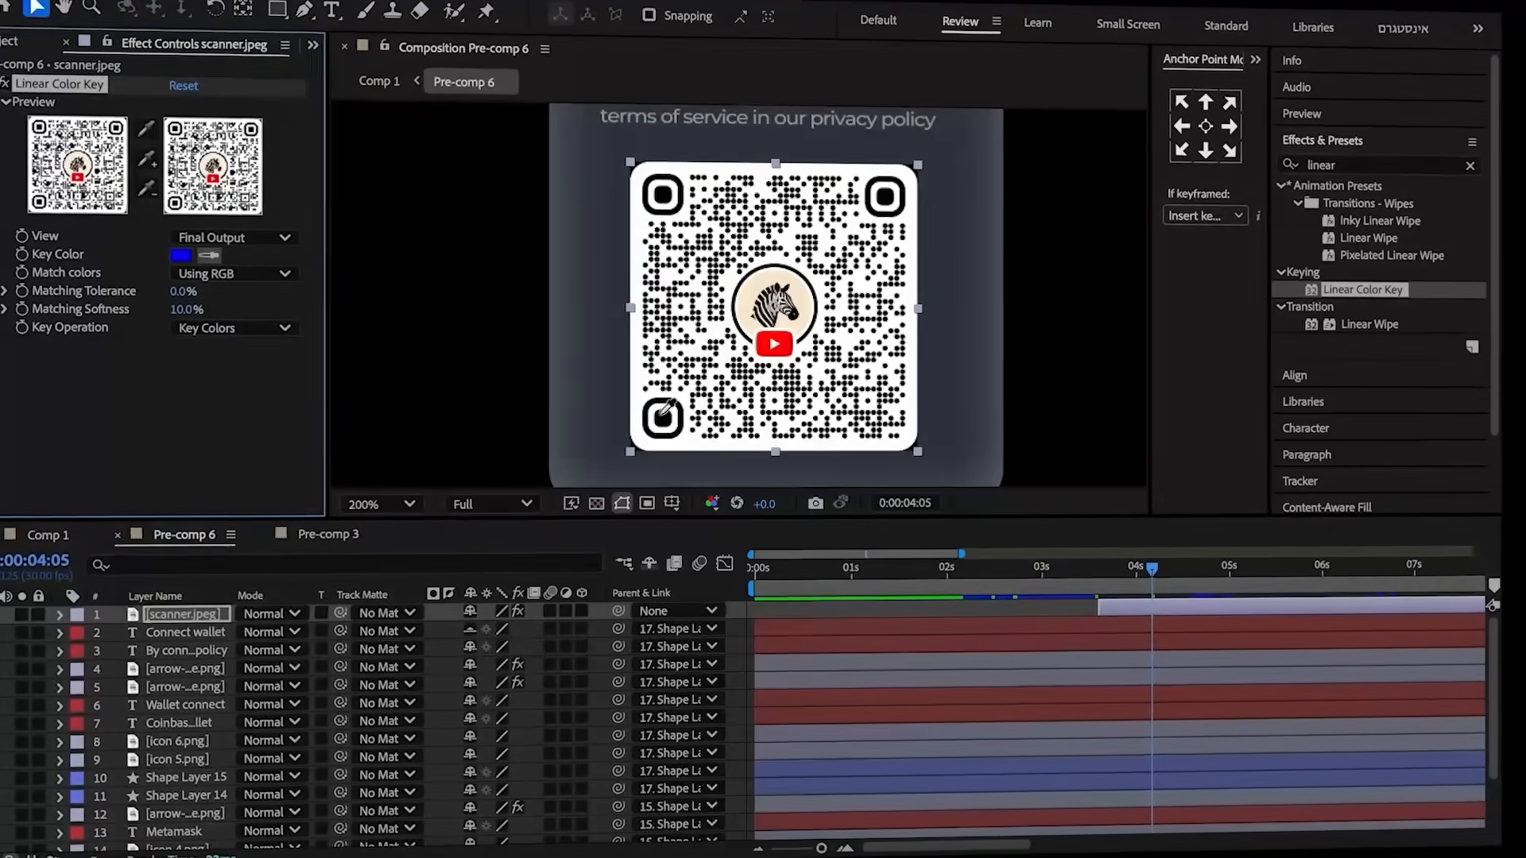
scroll(656, 420, up, 1)
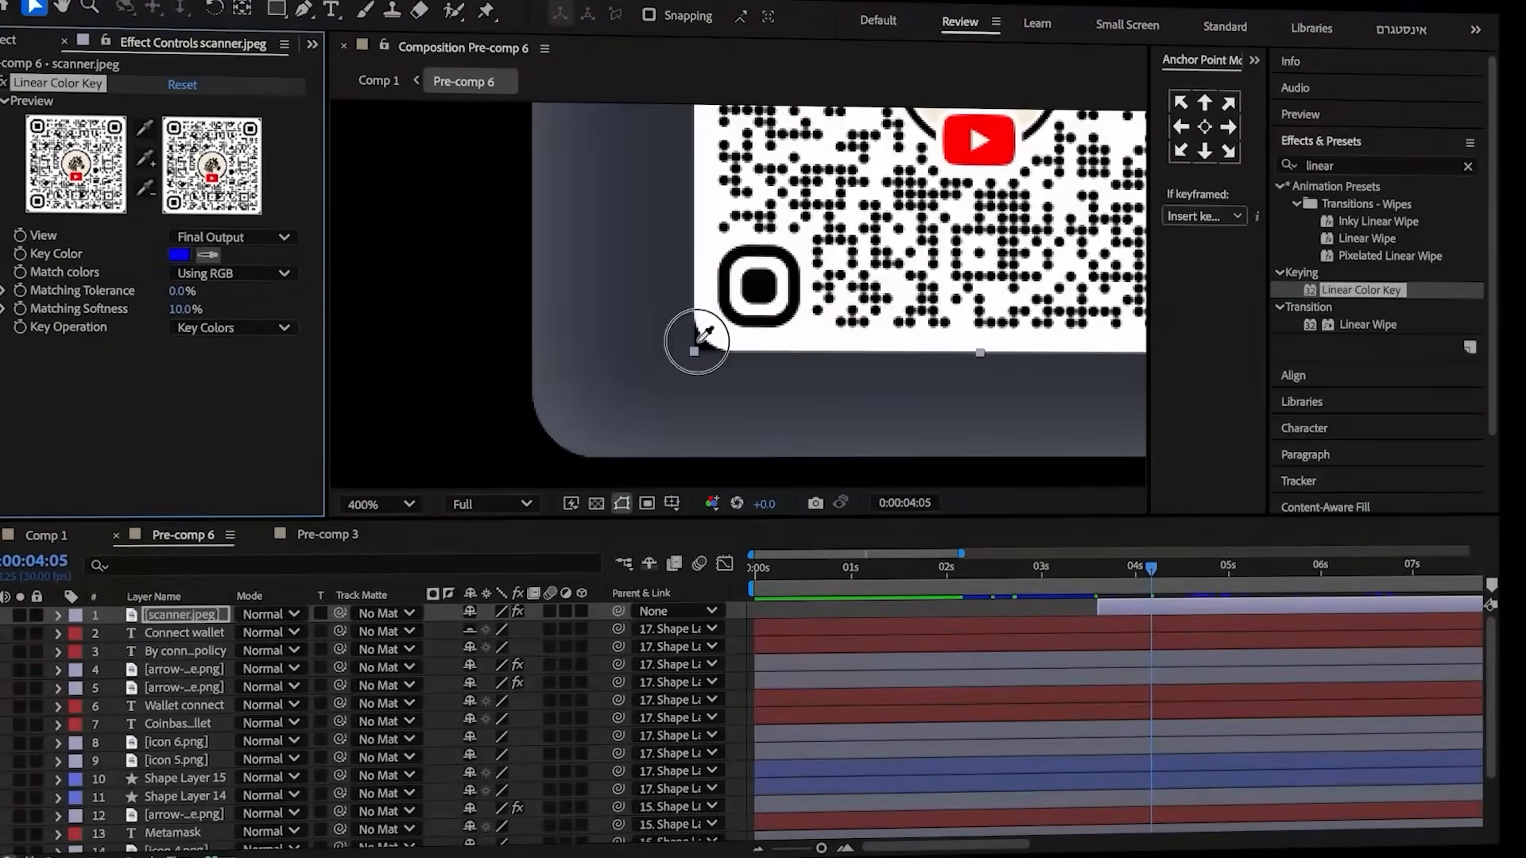
click(698, 345)
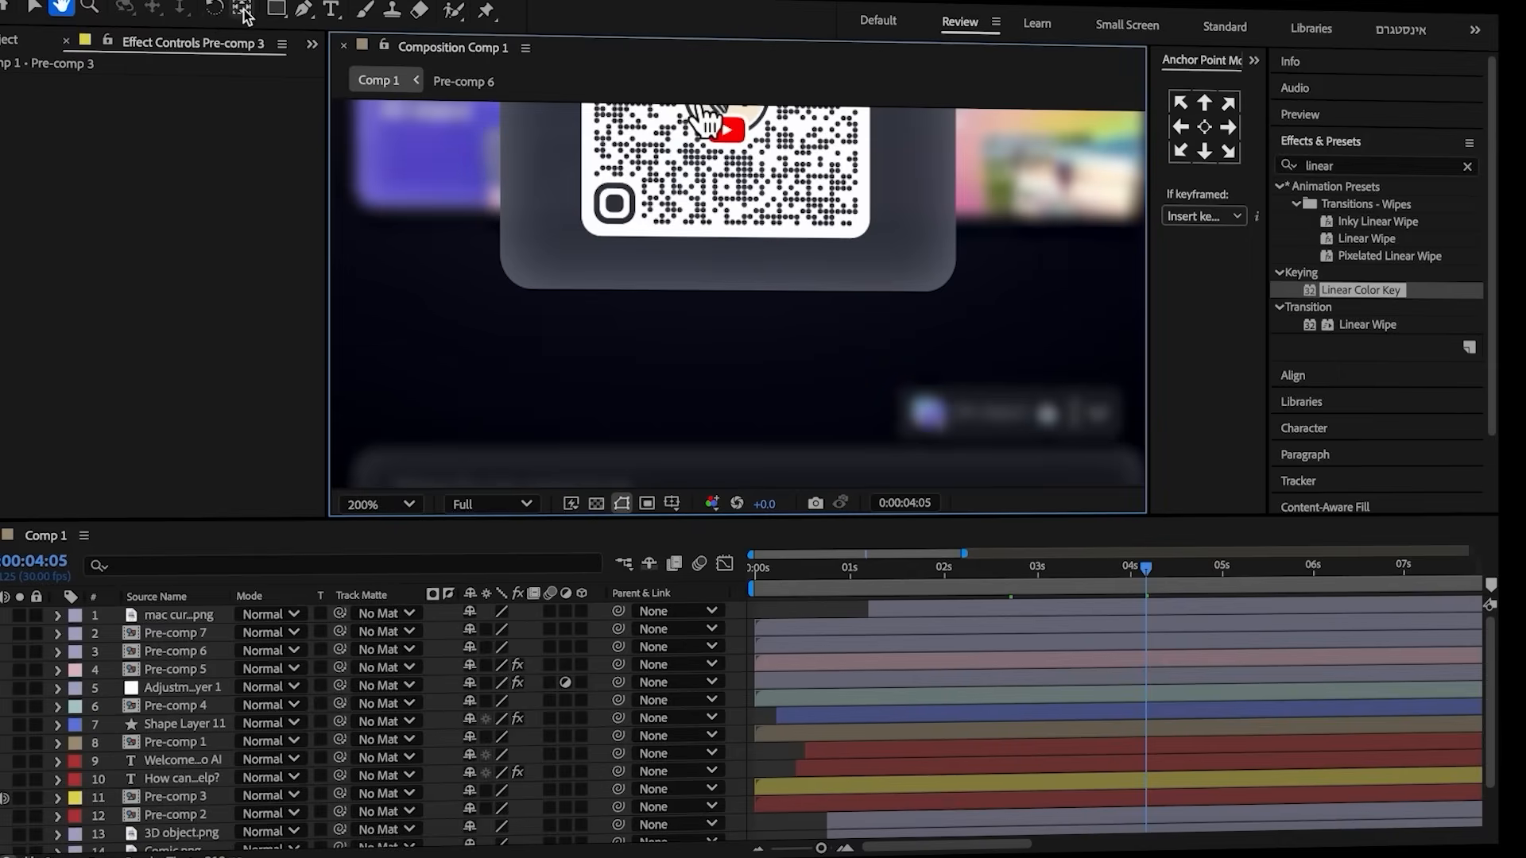
- In Comp 1, draw a bar about 403 × 59 px just below the wallet panel and set its roundness to 10
click(276, 10)
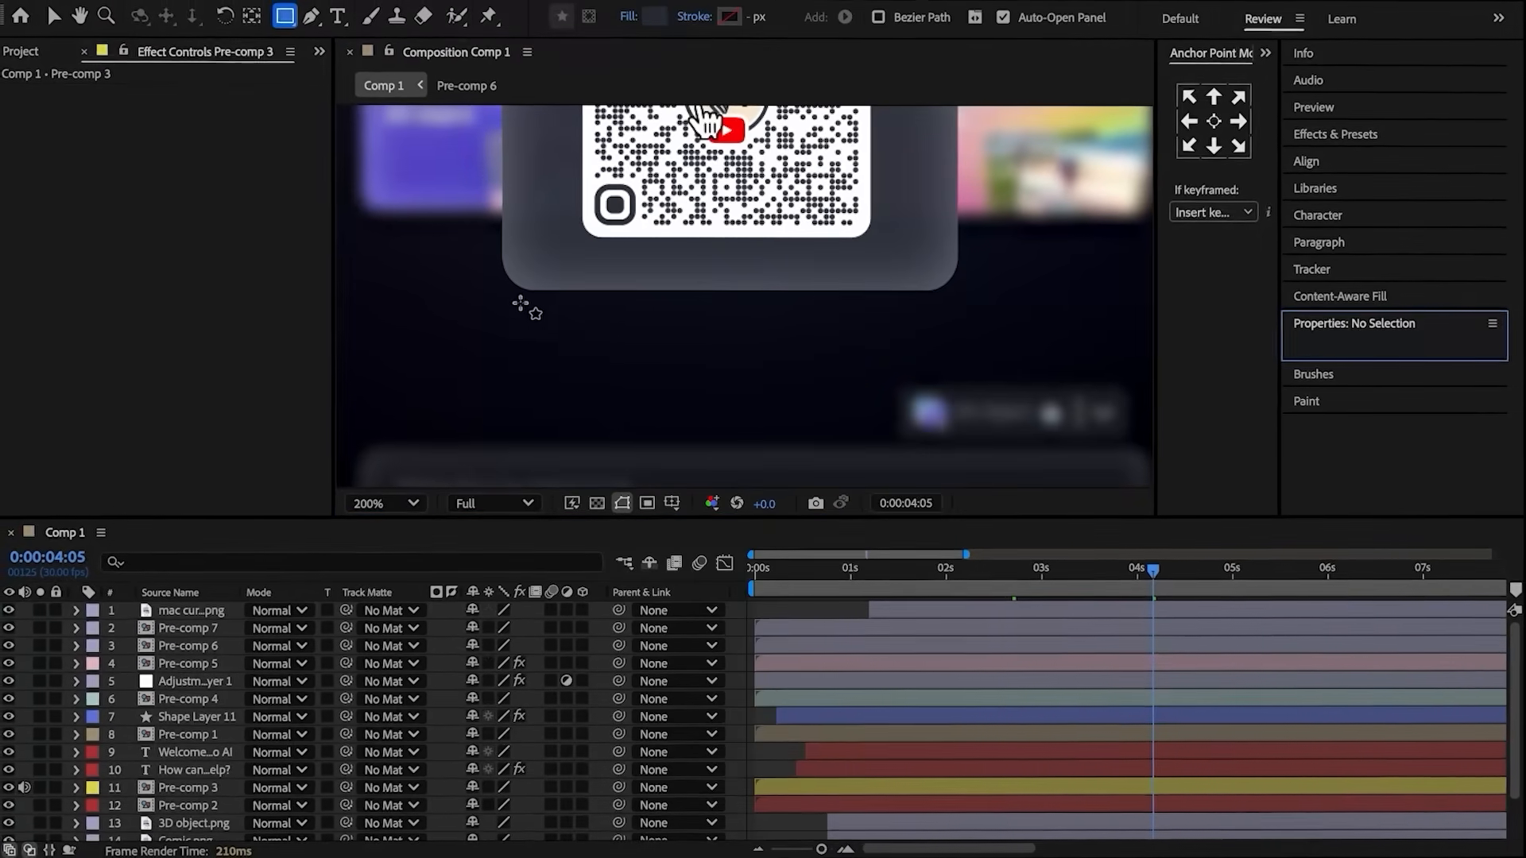
drag(519, 304, 926, 381)
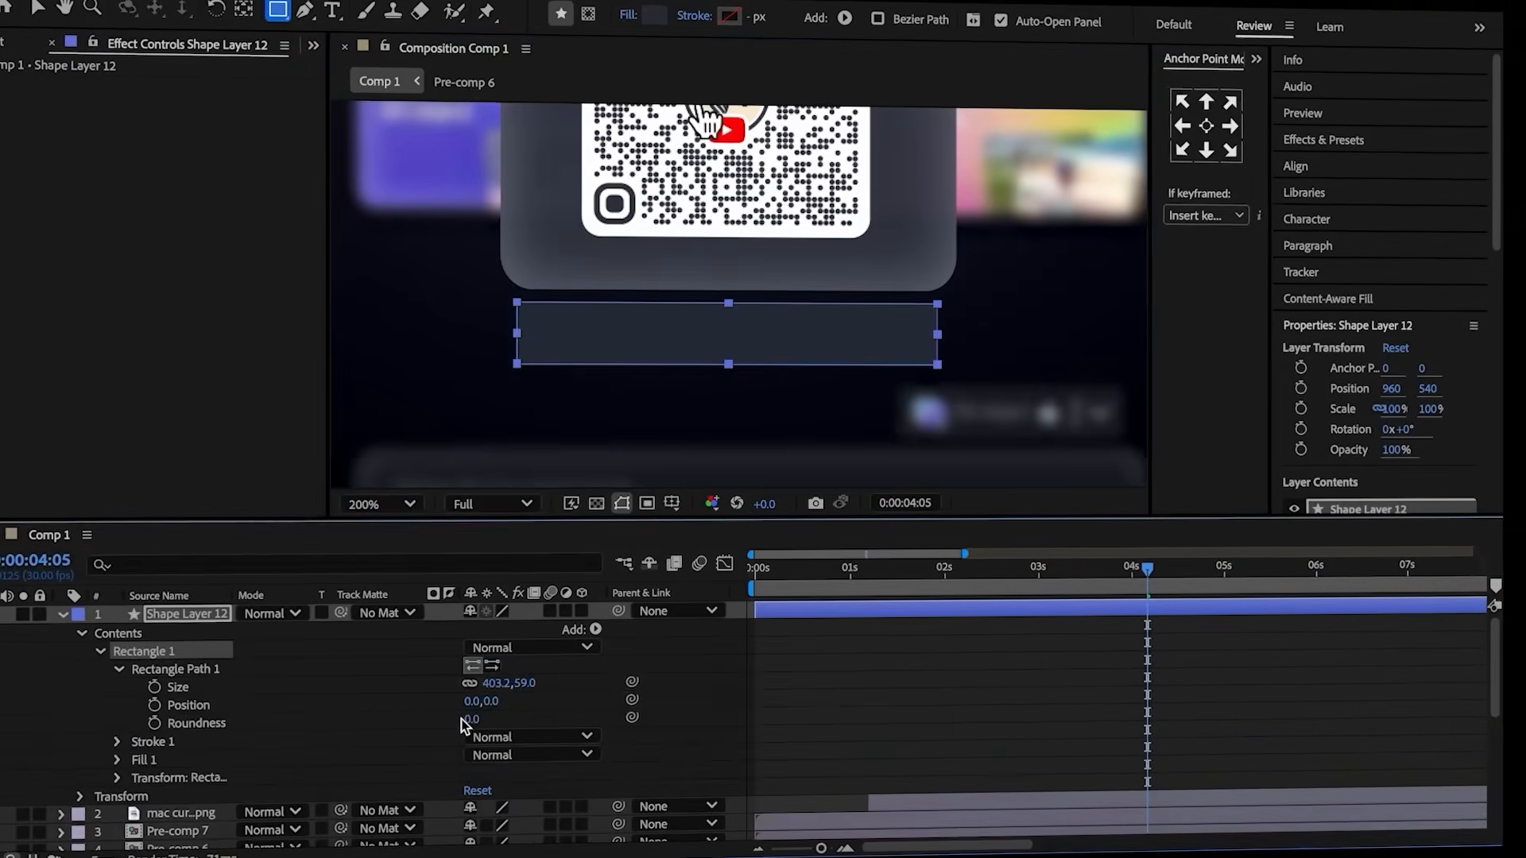
click(467, 720)
text(10)
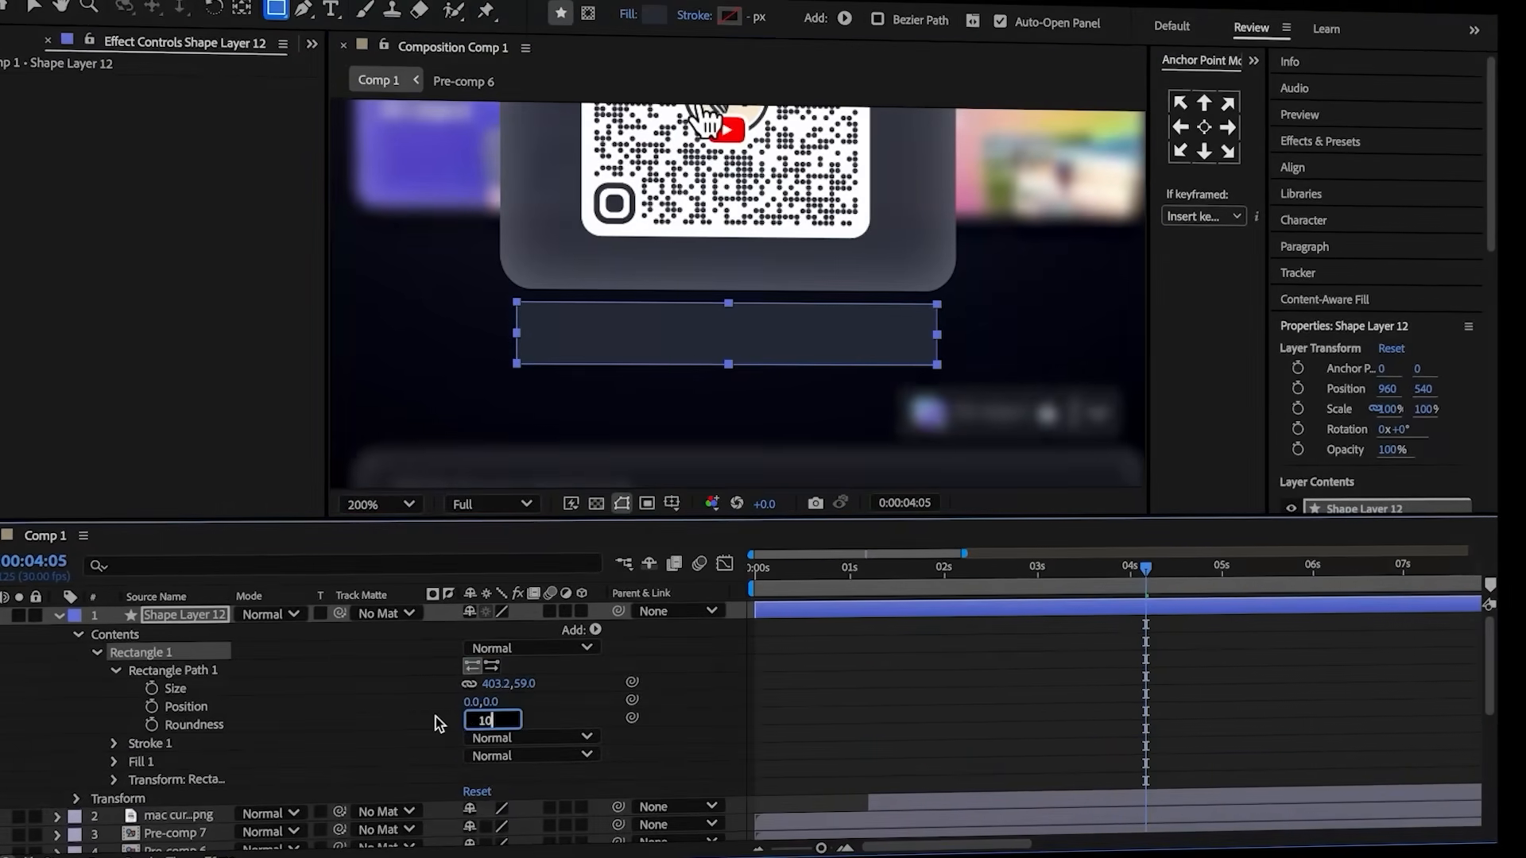
click(429, 707)
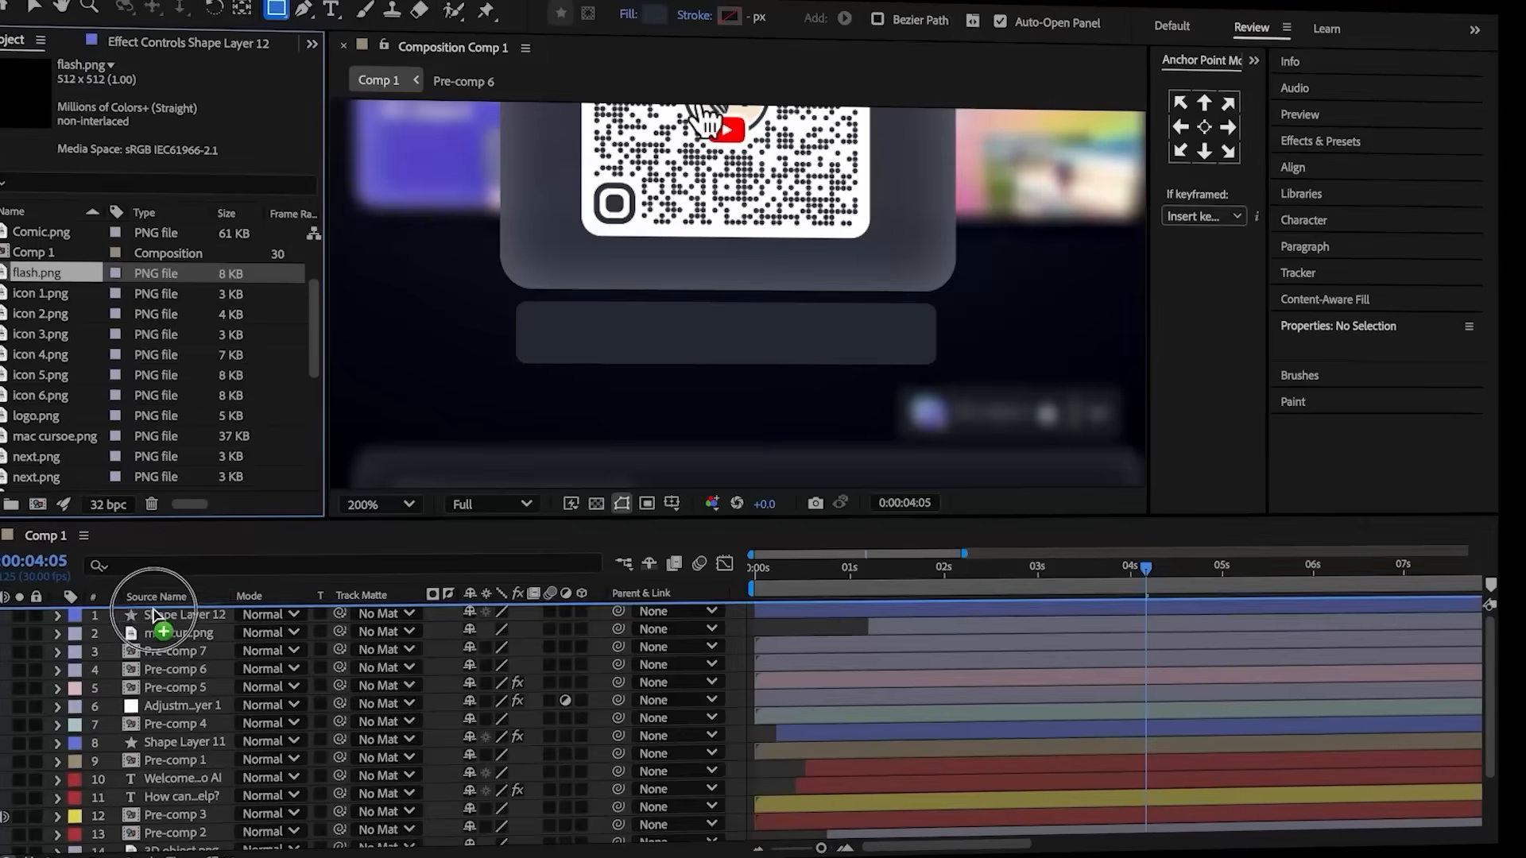
- Add flash.png above Shape Layer 12, scale it to 6%, and place it at the left end of the new bar
drag(153, 610, 154, 611)
key(v)
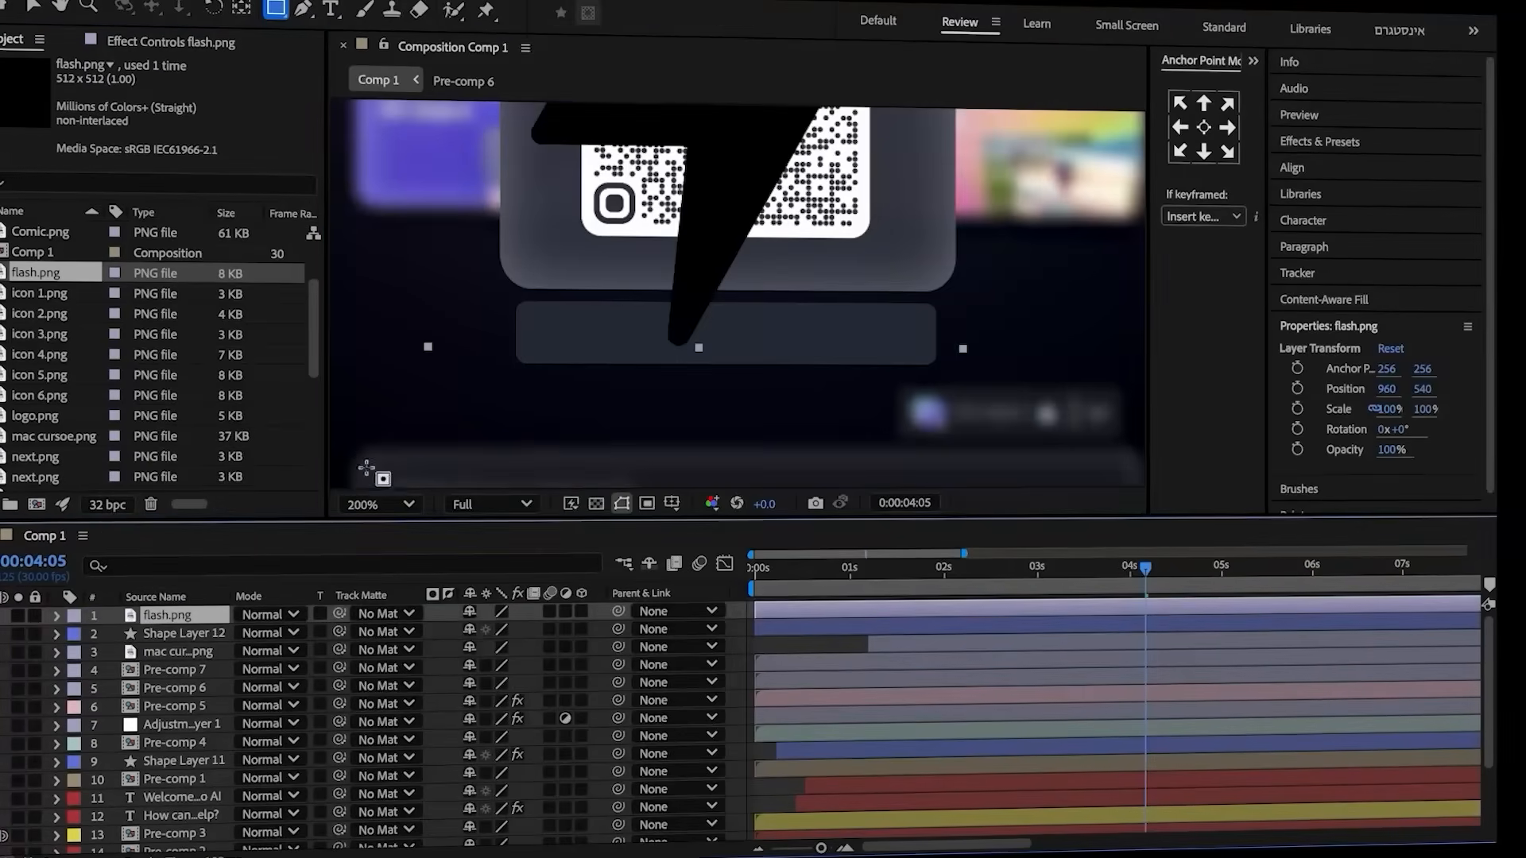
drag(628, 138, 538, 366)
drag(538, 366, 529, 375)
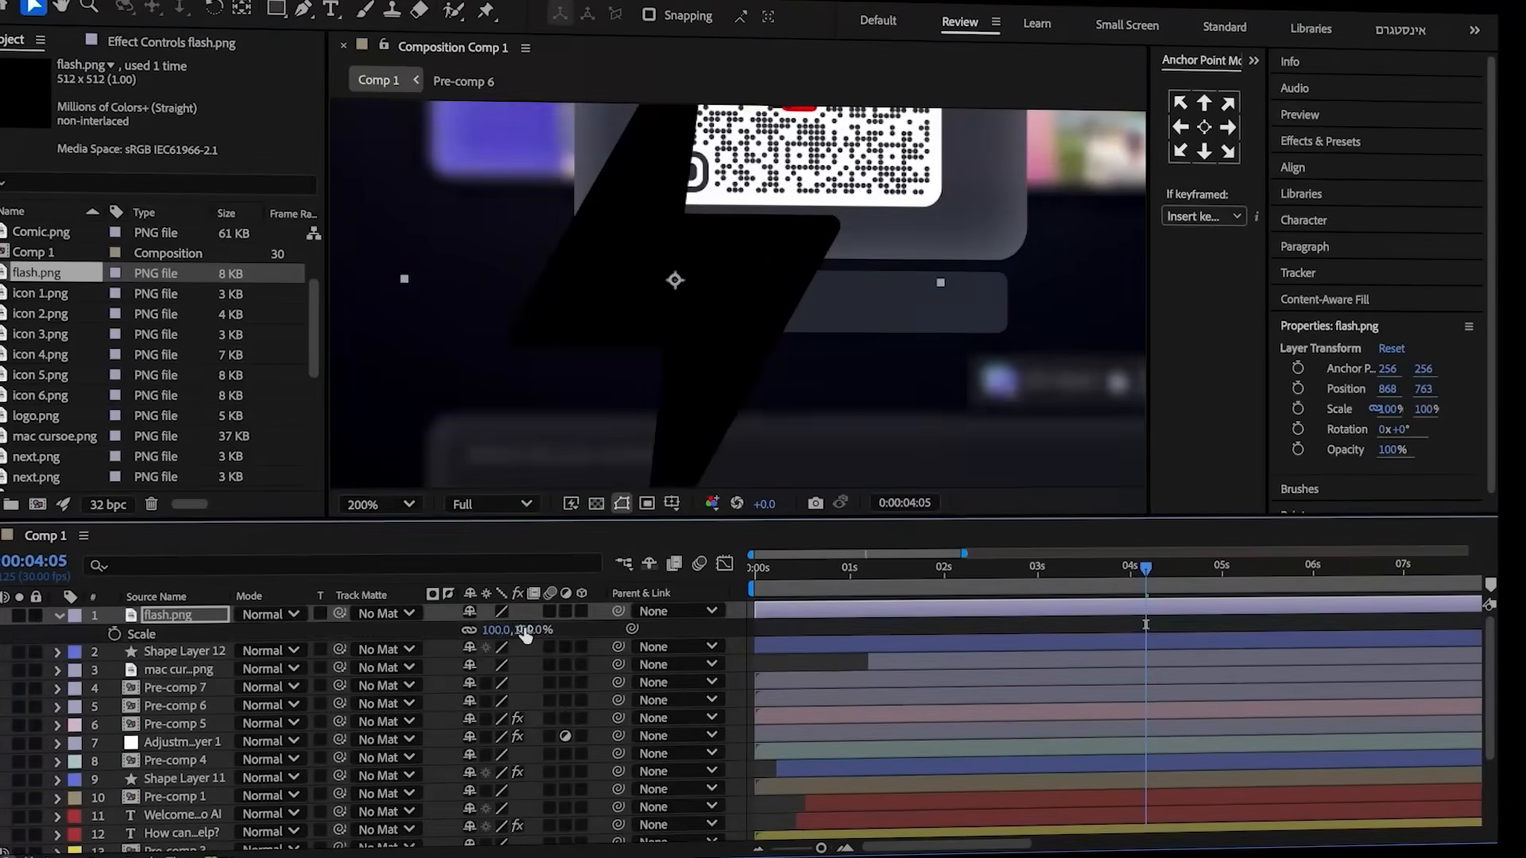
click(447, 628)
scroll(597, 397, up, 1)
drag(612, 263, 539, 300)
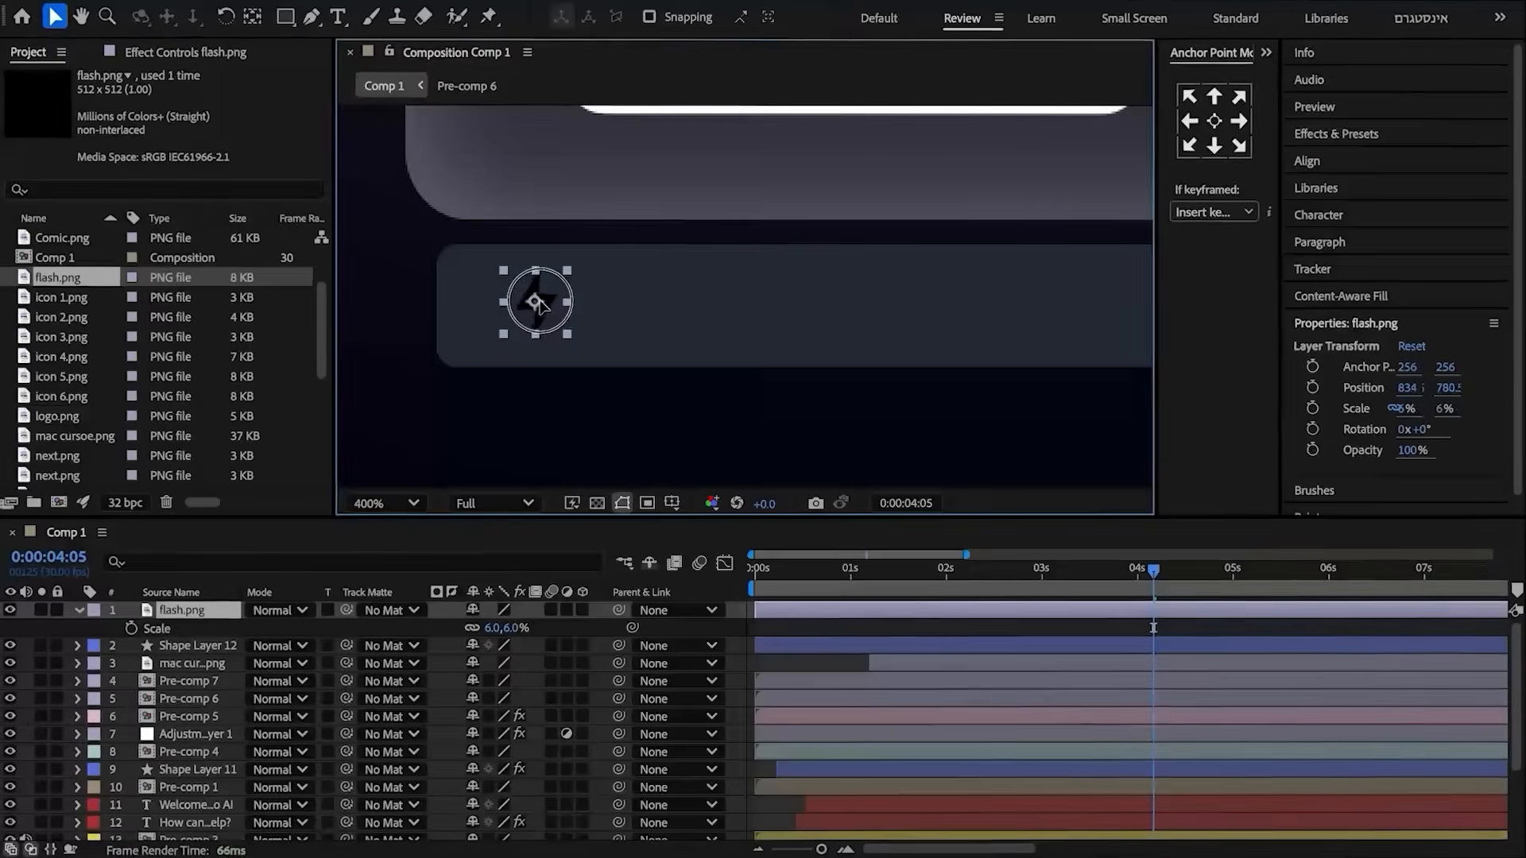
- Apply Gradient Ramp to flash.png, with the ramp starting at the icon's upper-right corner and ending at its lower-left corner
click(1336, 134)
double_click(1387, 199)
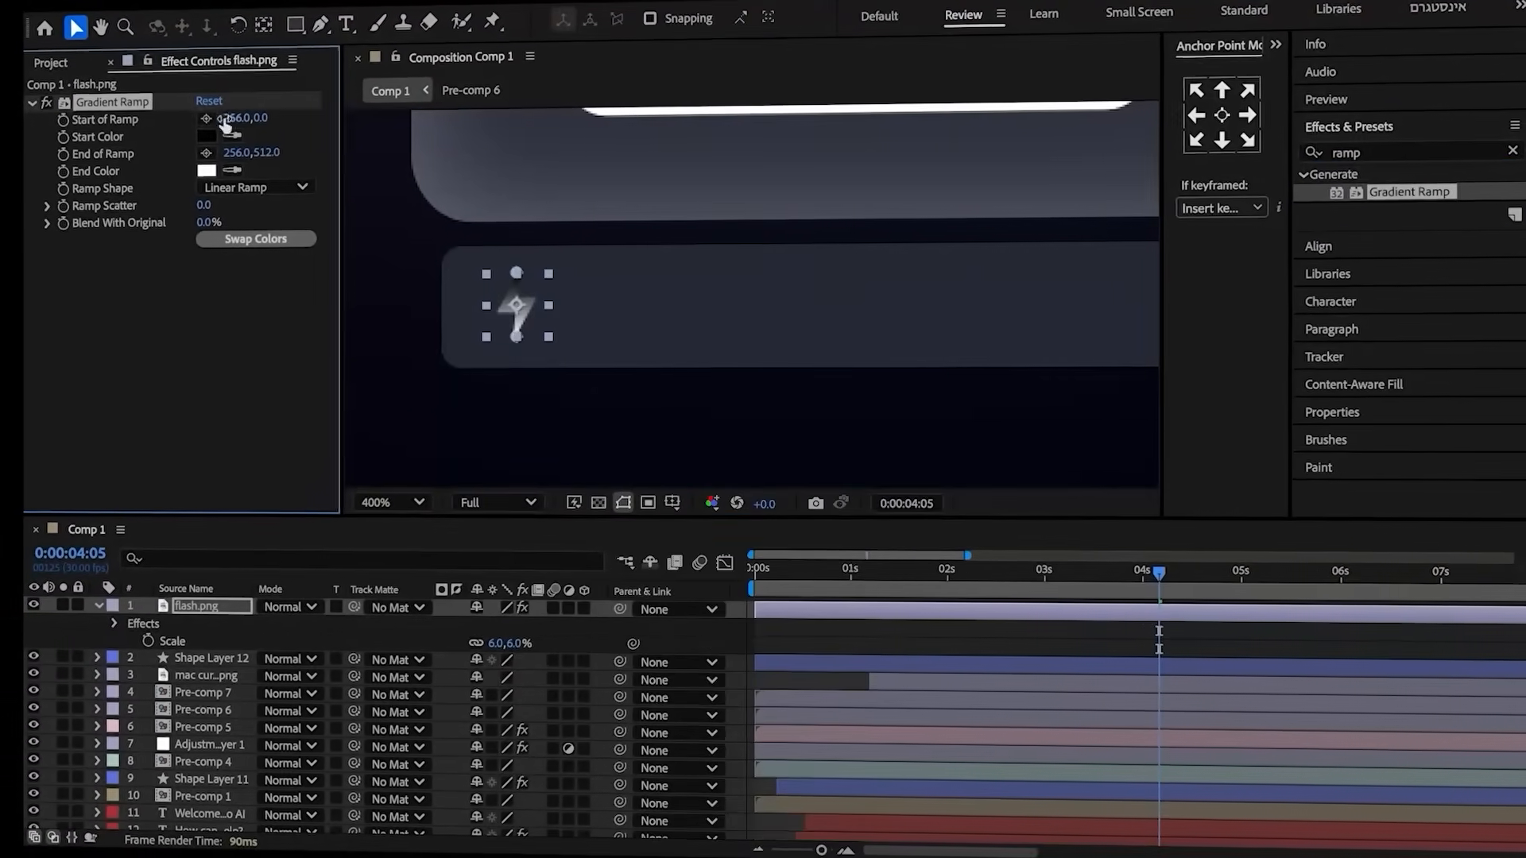
click(206, 117)
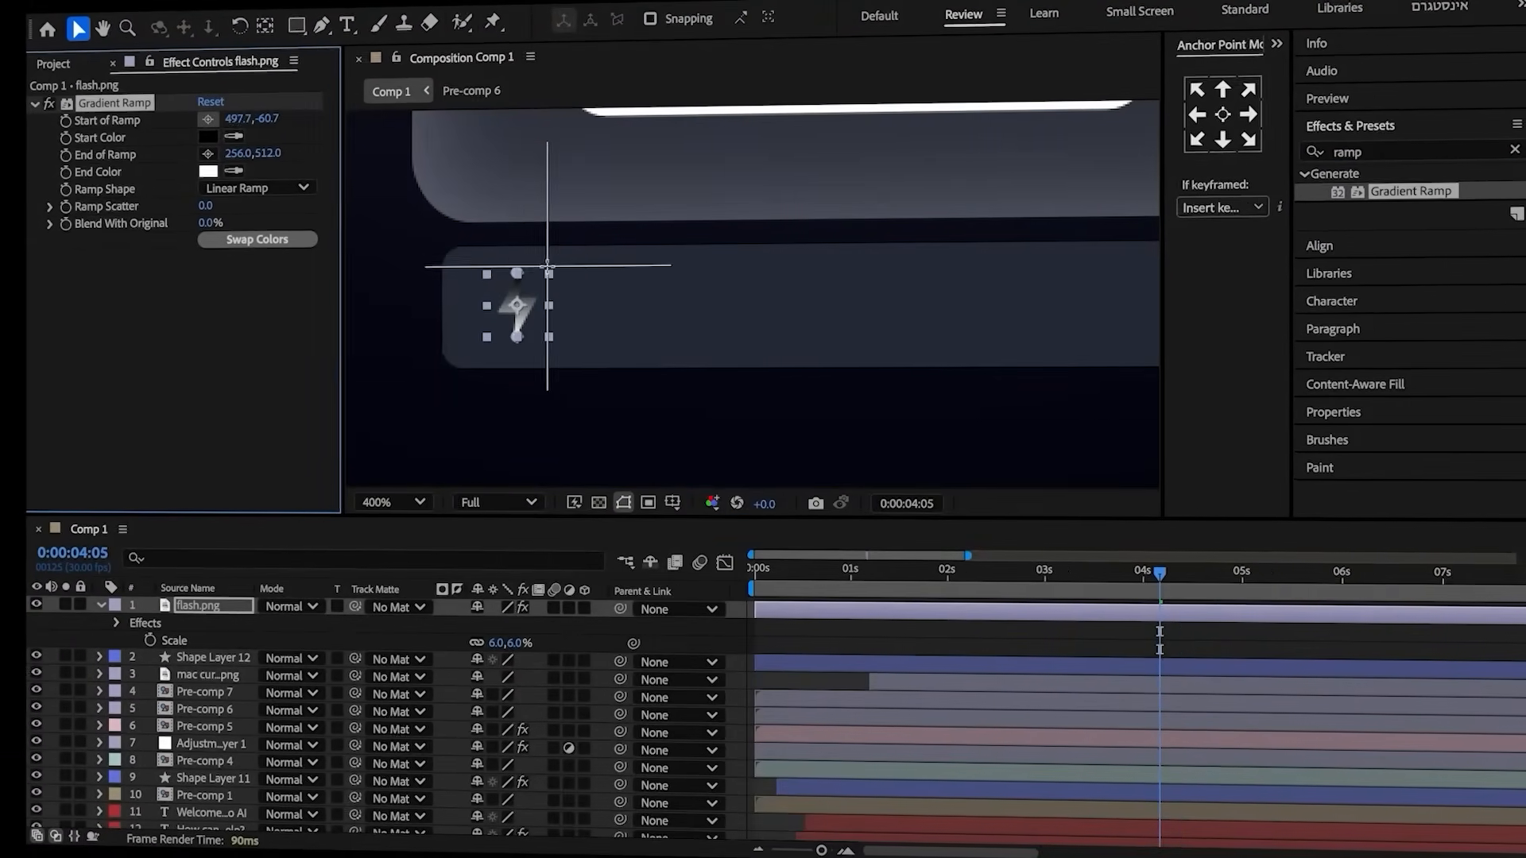
click(550, 267)
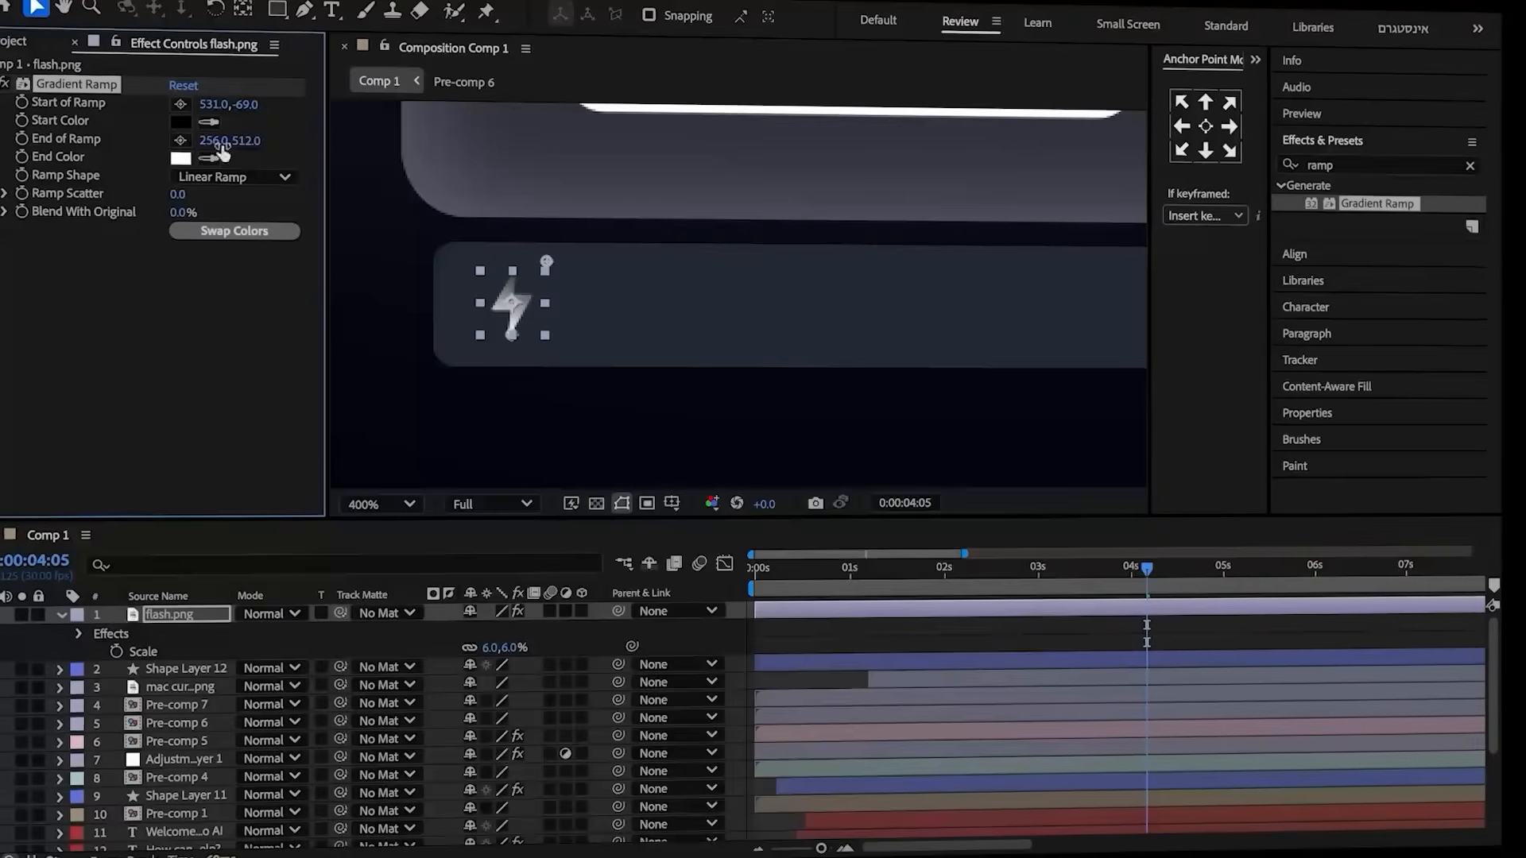
click(184, 142)
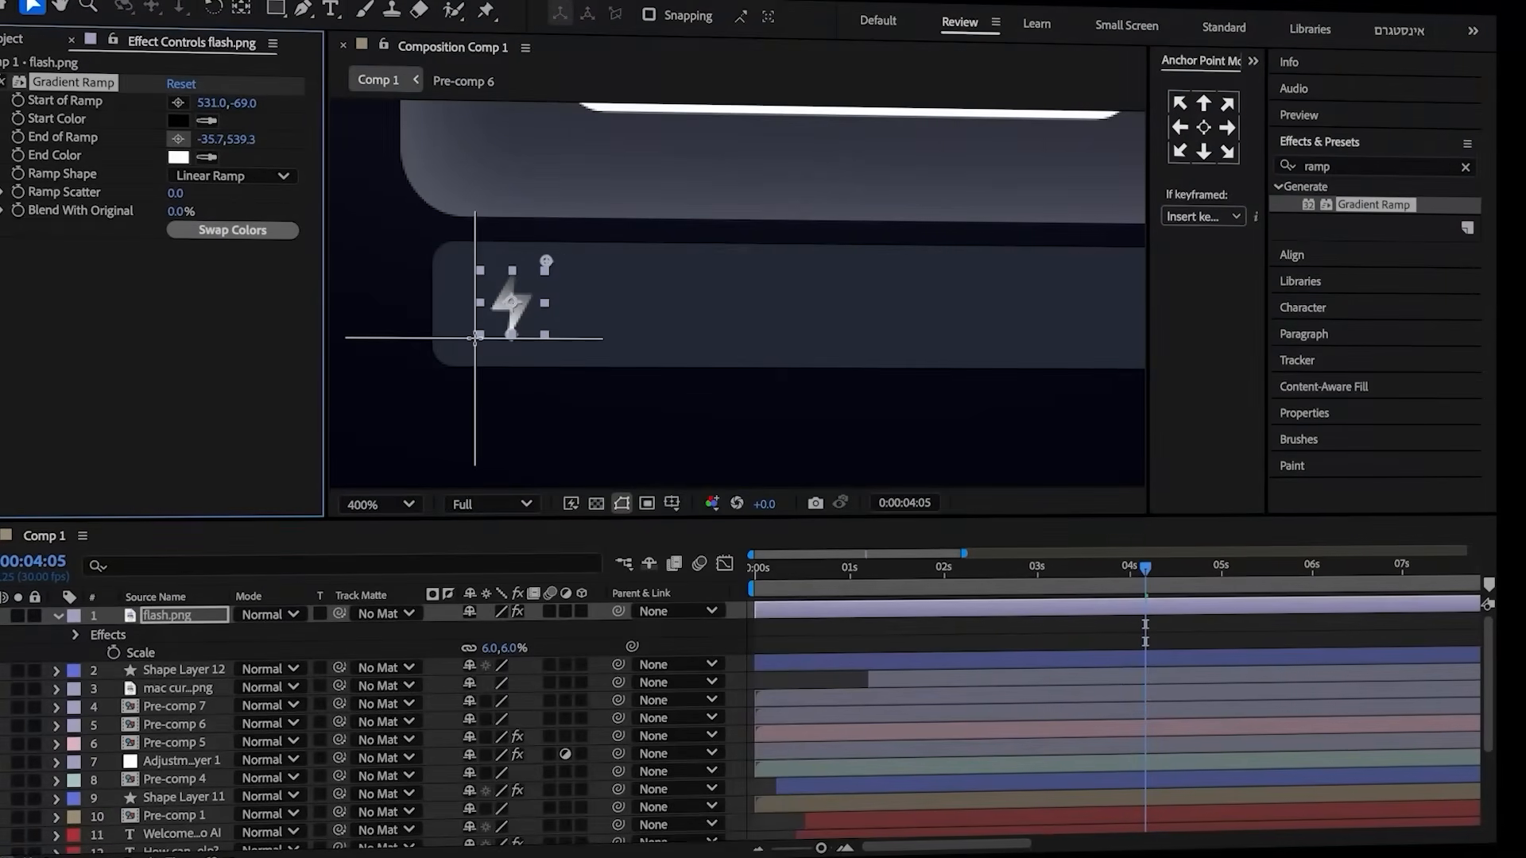
- Set flash.png's ramp end colour to light cyan 9CF6FF and its start colour to dark teal 004A52
click(181, 161)
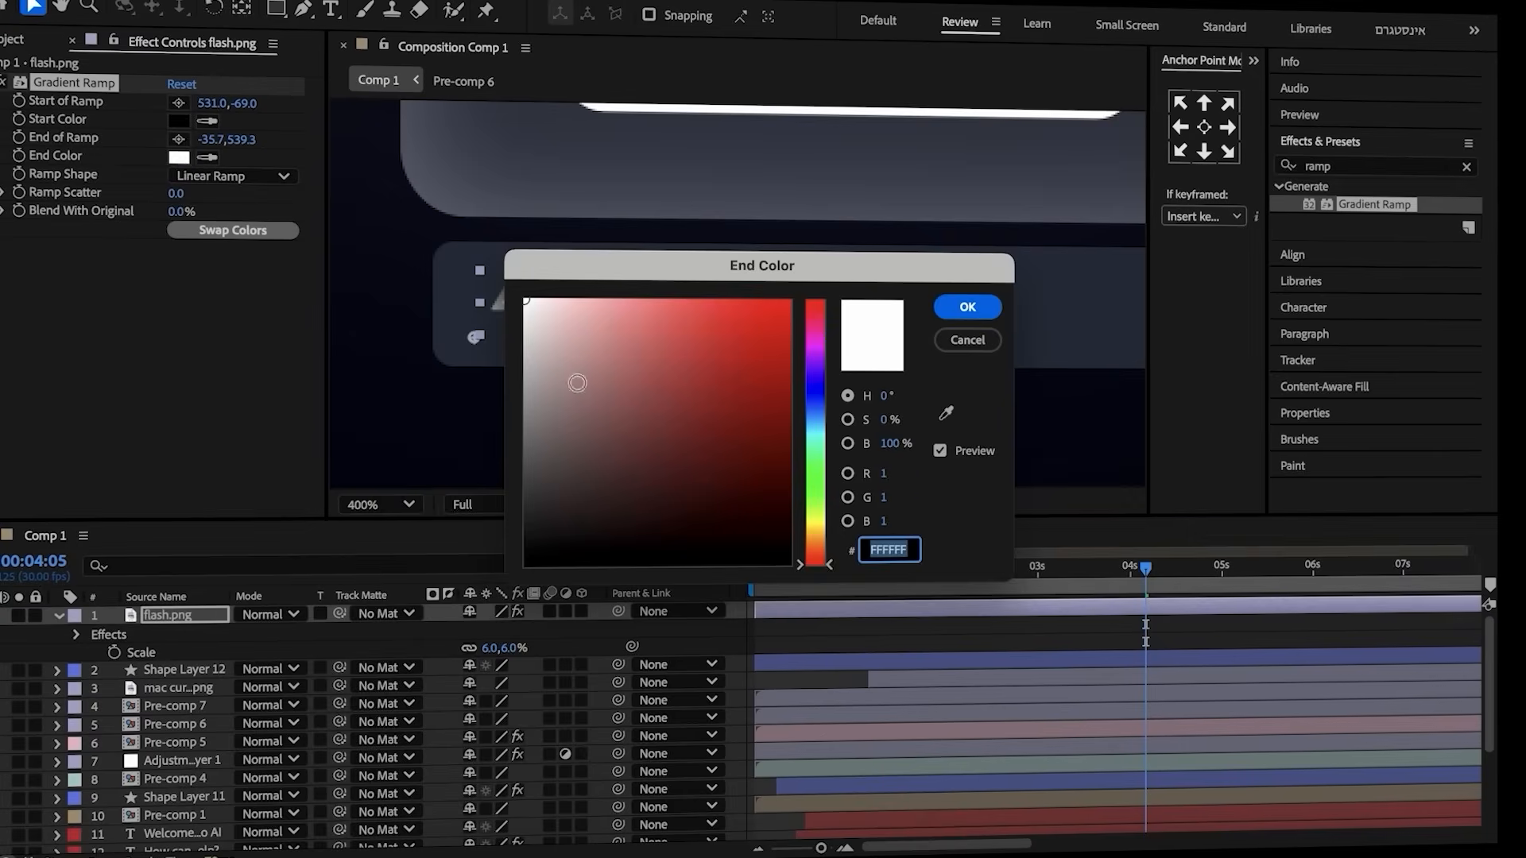
click(815, 428)
drag(636, 313, 629, 265)
key(Return)
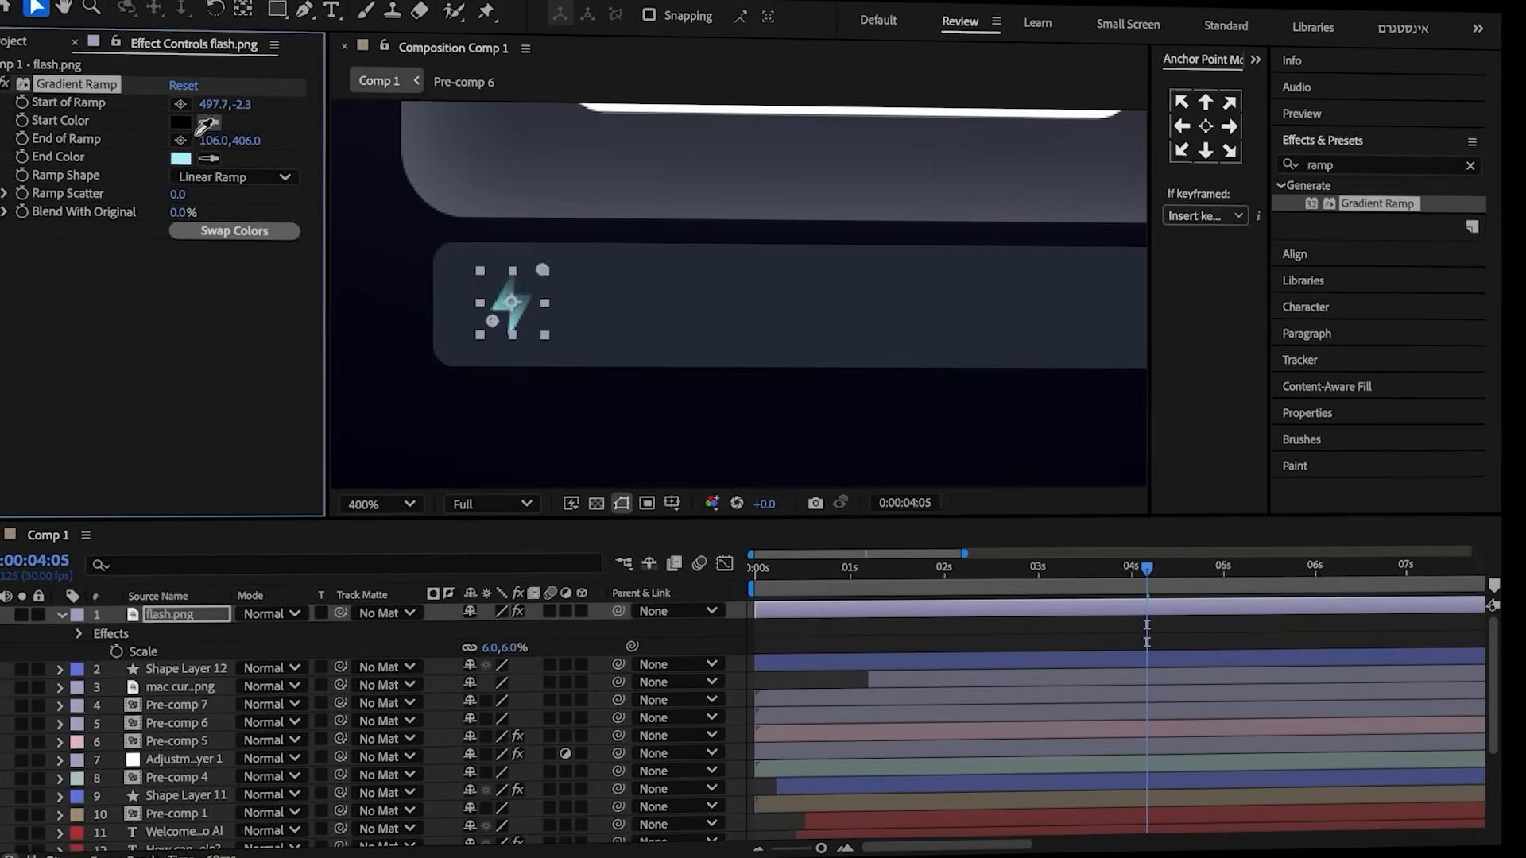
click(180, 121)
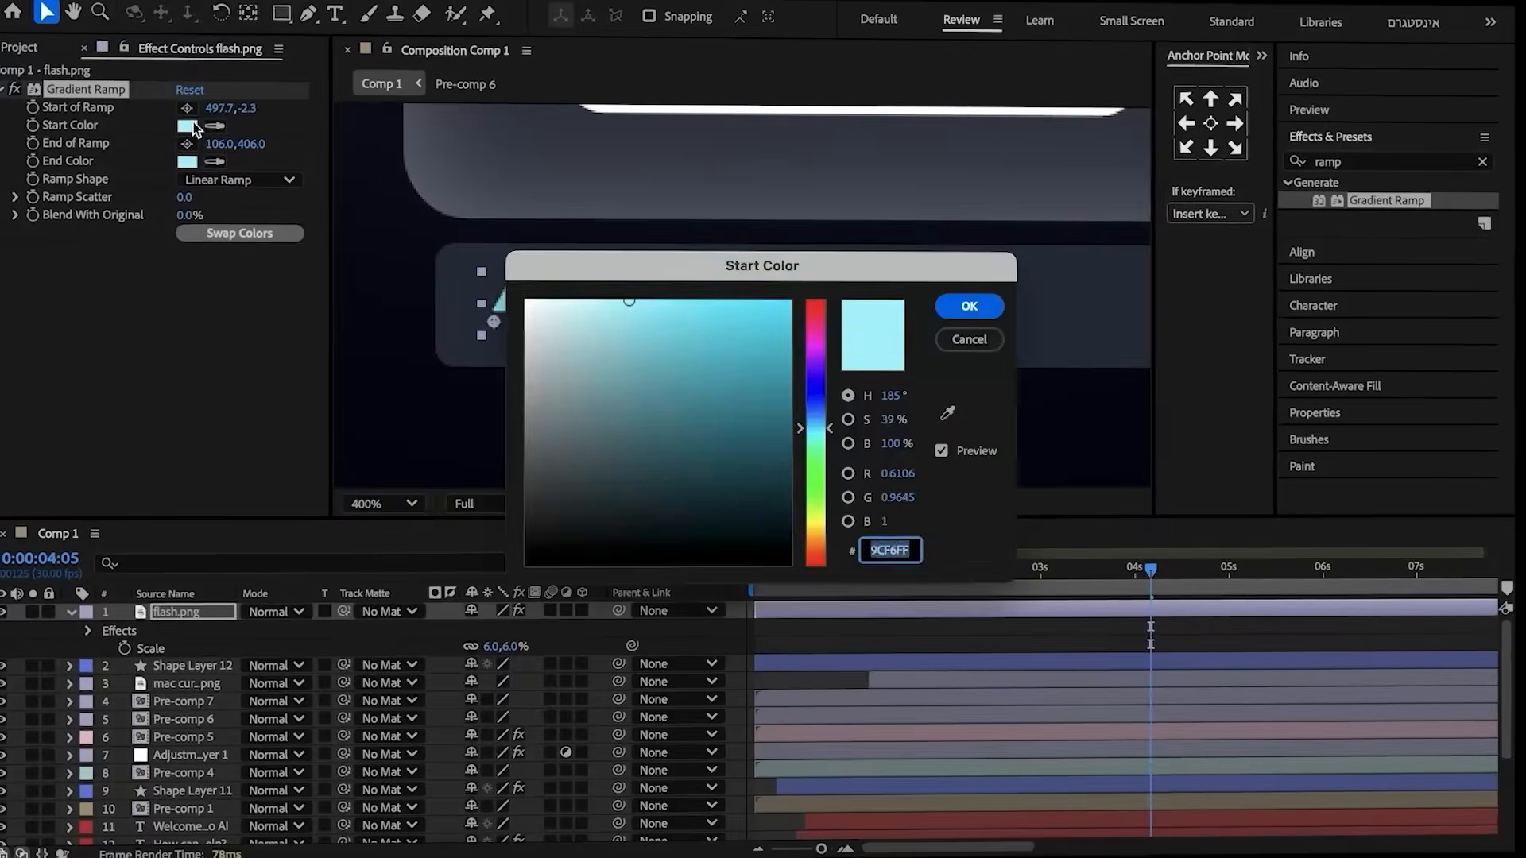
drag(720, 421, 817, 479)
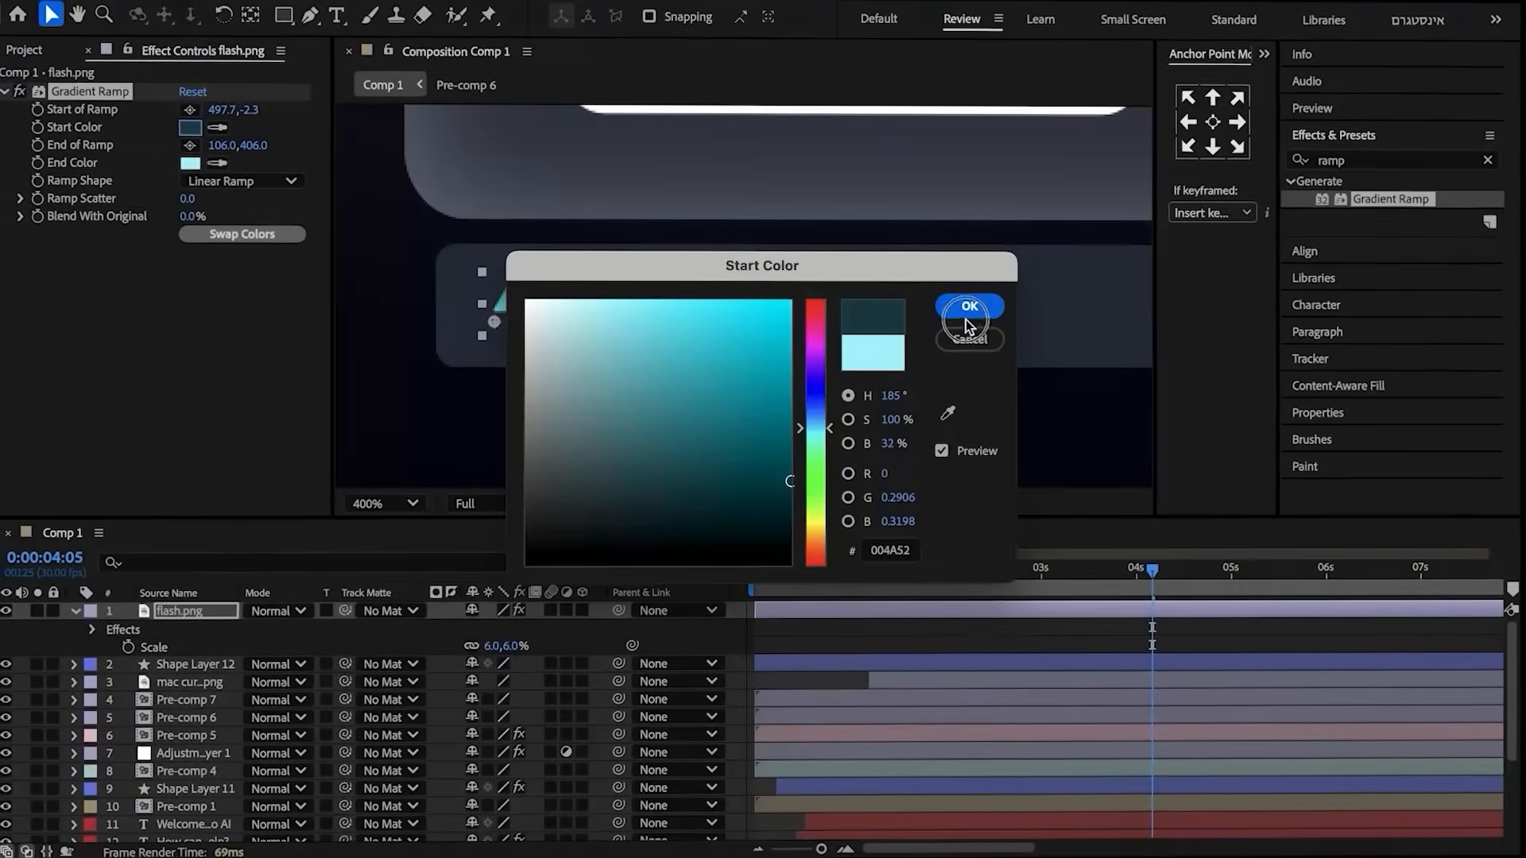
click(966, 313)
click(403, 75)
- Add the text "Connection..." on the bar beside the flash icon and change its fill to white
click(337, 13)
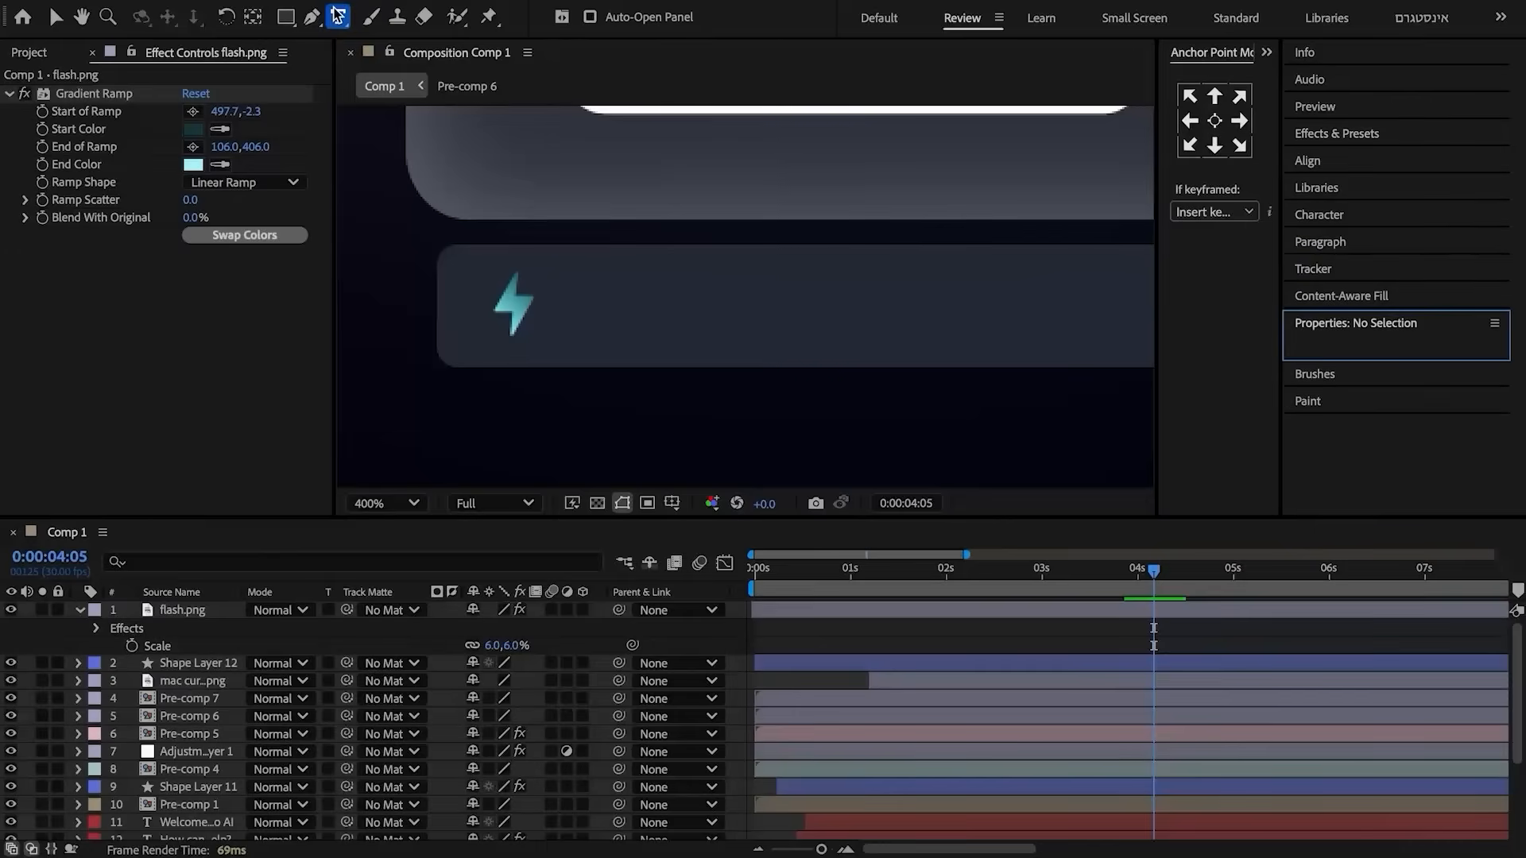
click(576, 321)
key(ctrl+v)
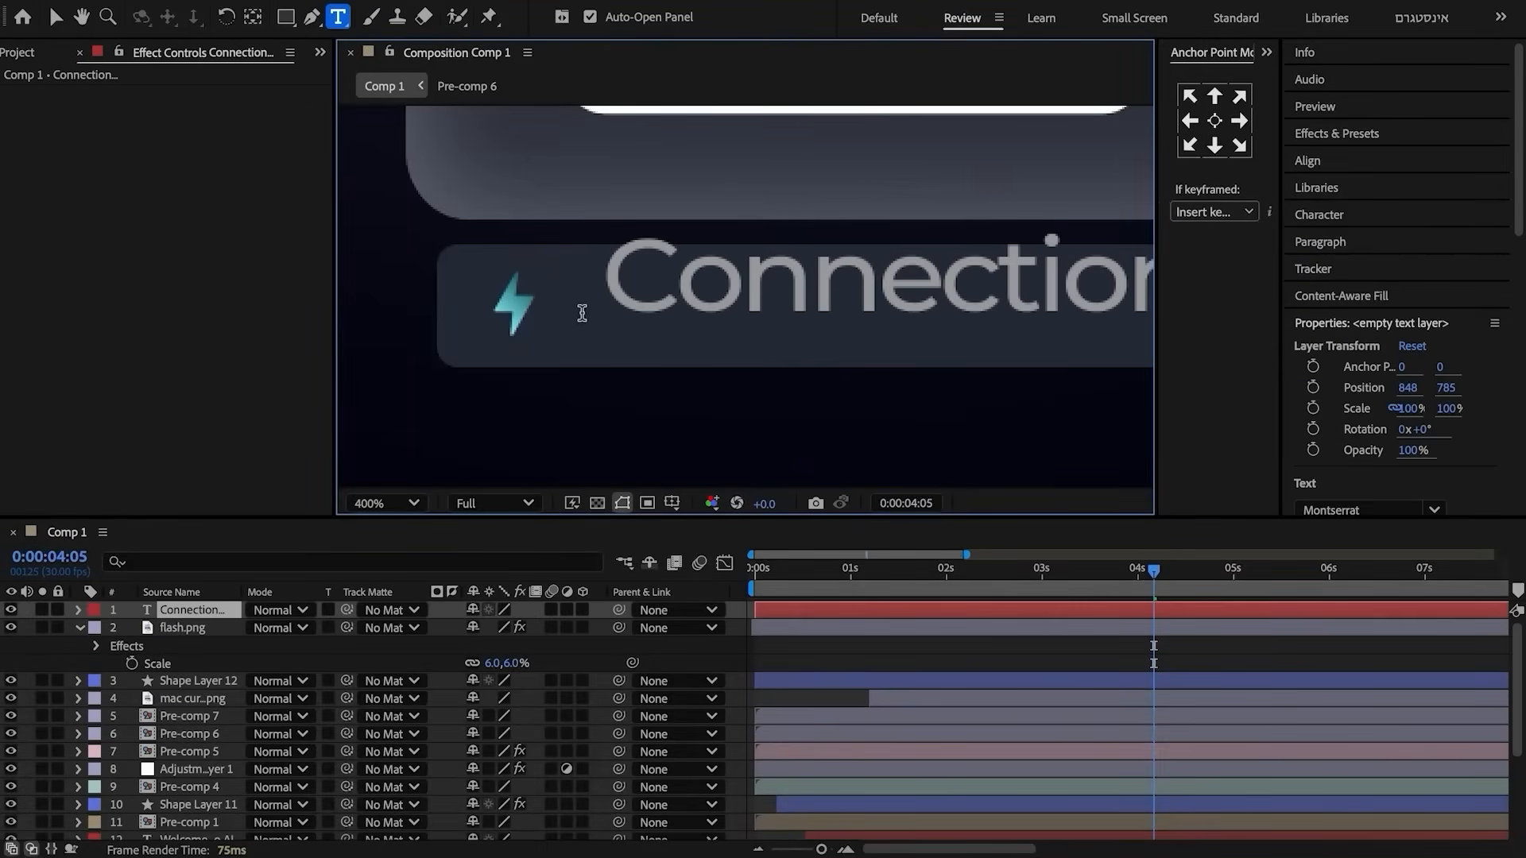
double_click(801, 315)
click(1352, 389)
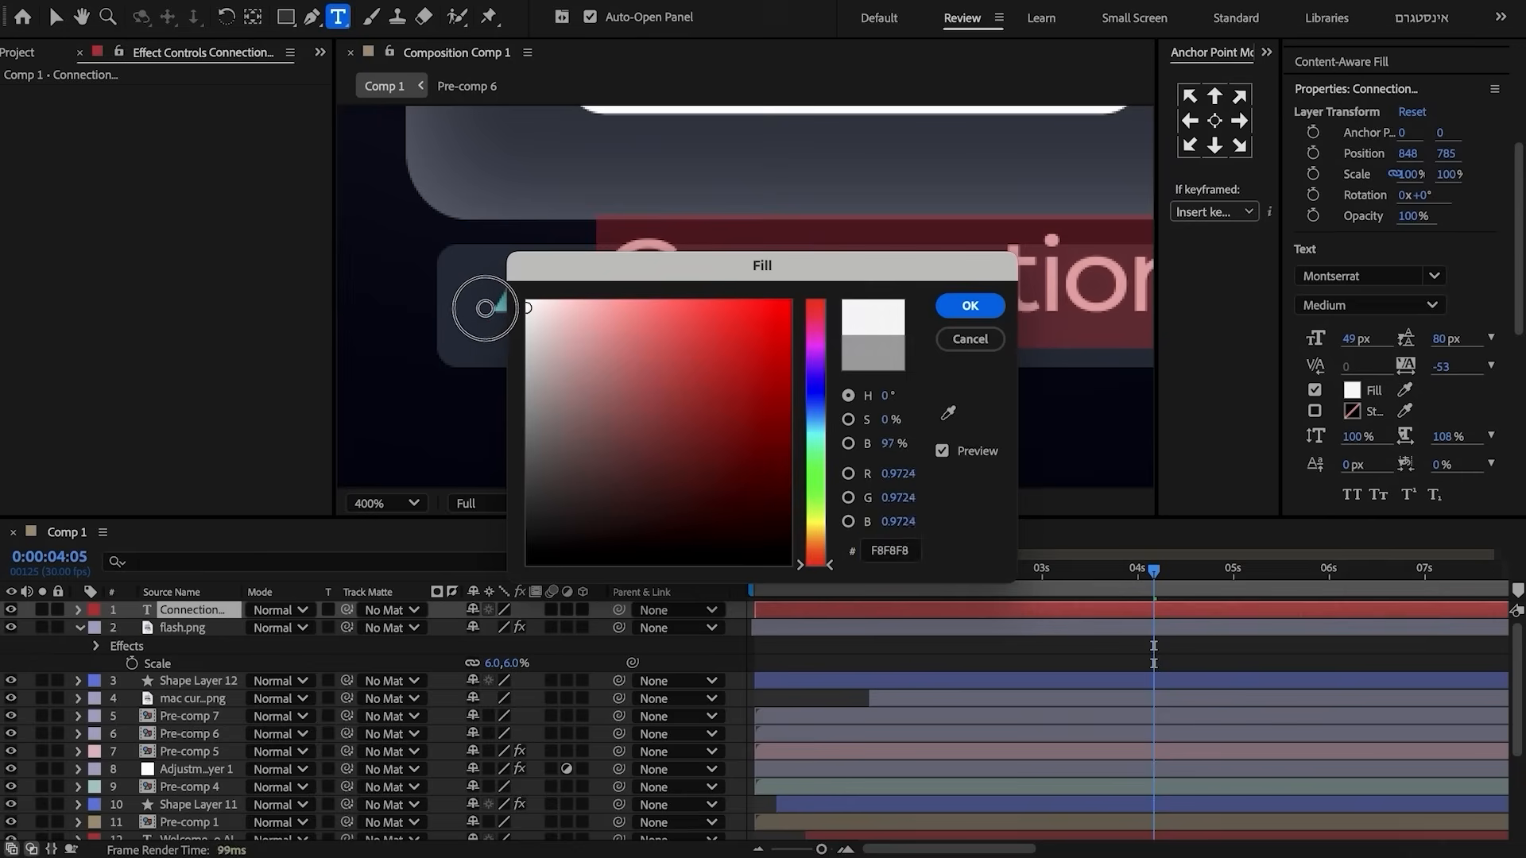
click(969, 310)
- Centre the Connection text's anchor point, scale it to 50%, and place it inside the bar next to the flash icon
key(v)
key(ctrl+alt+Home)
key(s)
drag(537, 633, 496, 639)
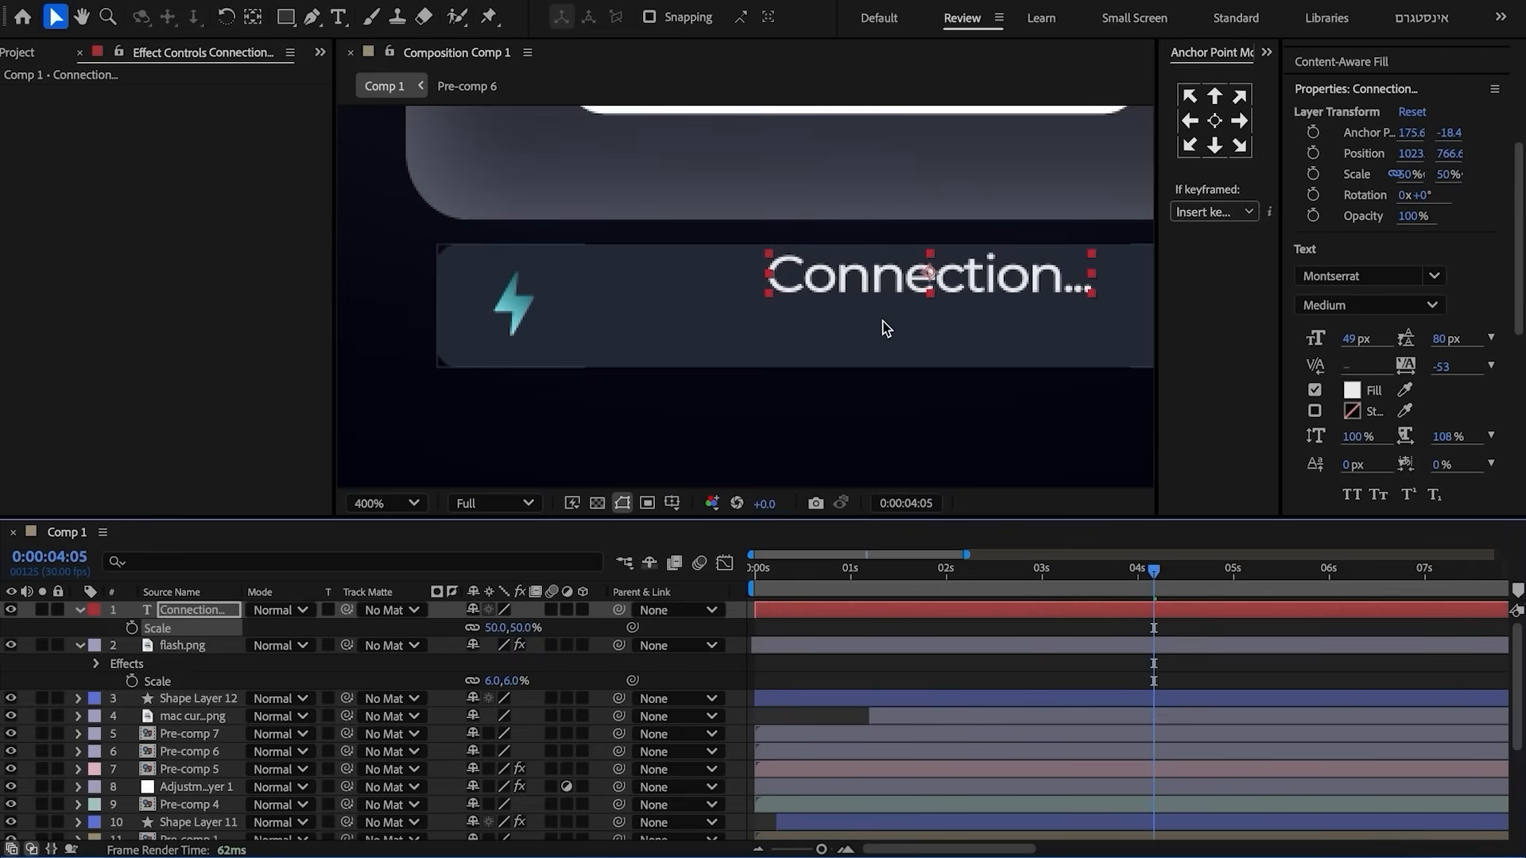
drag(930, 274, 795, 308)
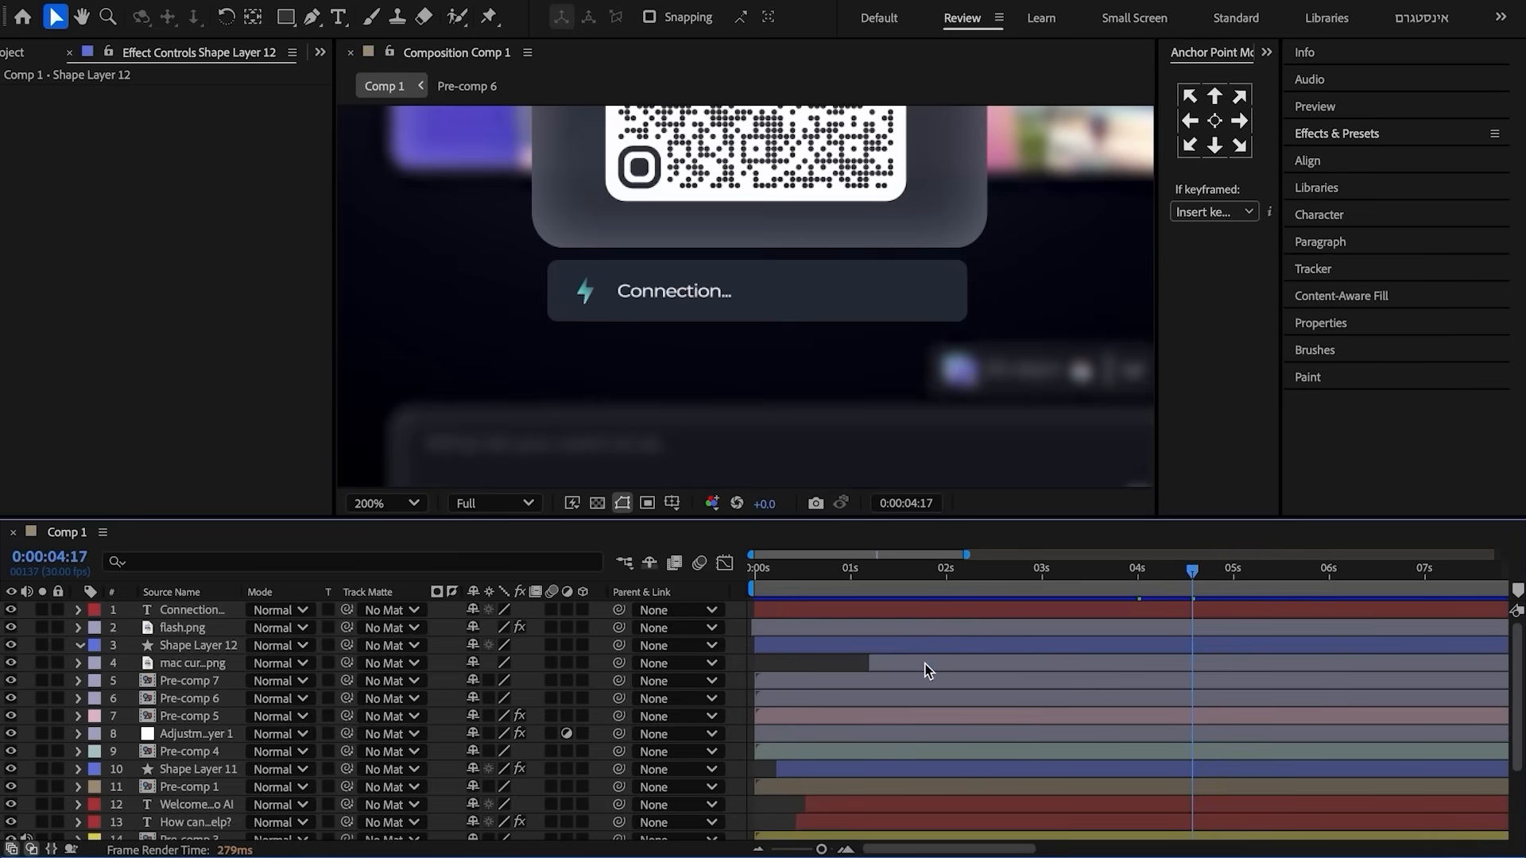
- Apply CC Light Sweep to Shape Layer 12 and place its centre in the middle of the bar at about 988, 780
click(983, 647)
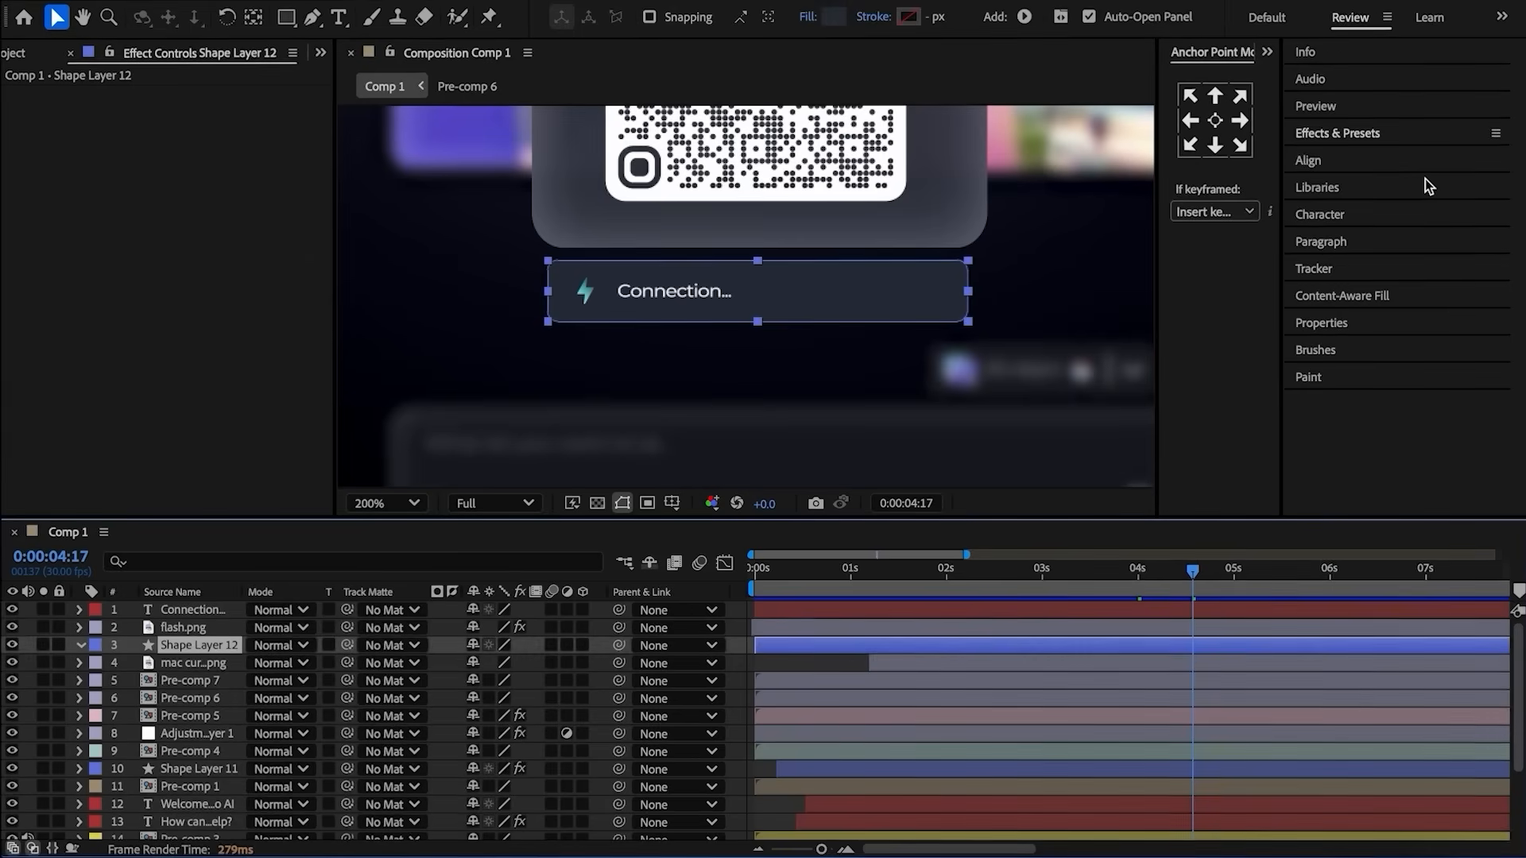
click(1364, 134)
click(1367, 153)
text(sweep)
double_click(1383, 247)
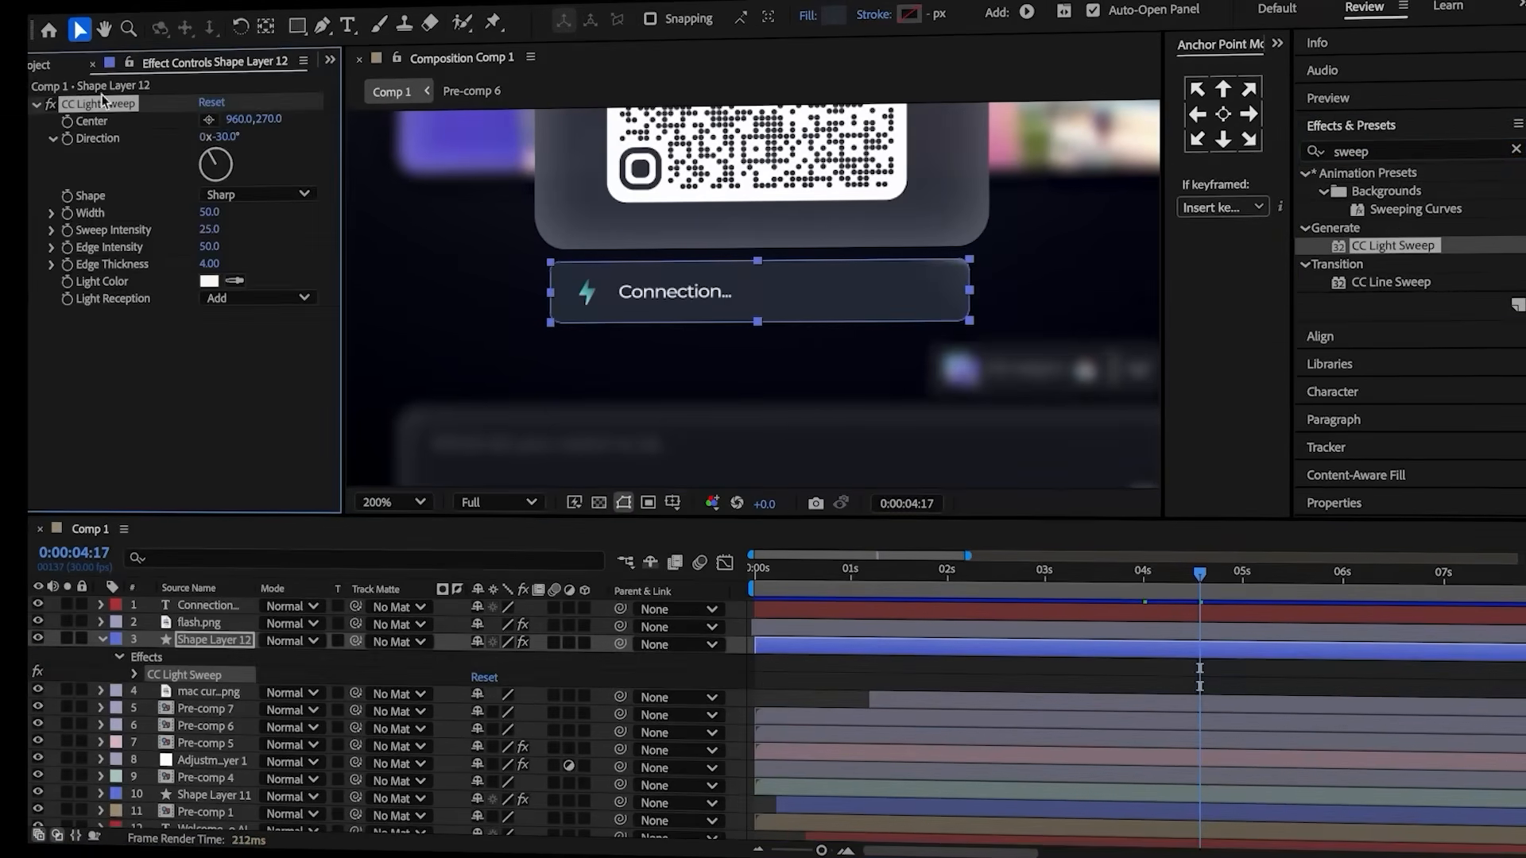
click(207, 120)
click(759, 288)
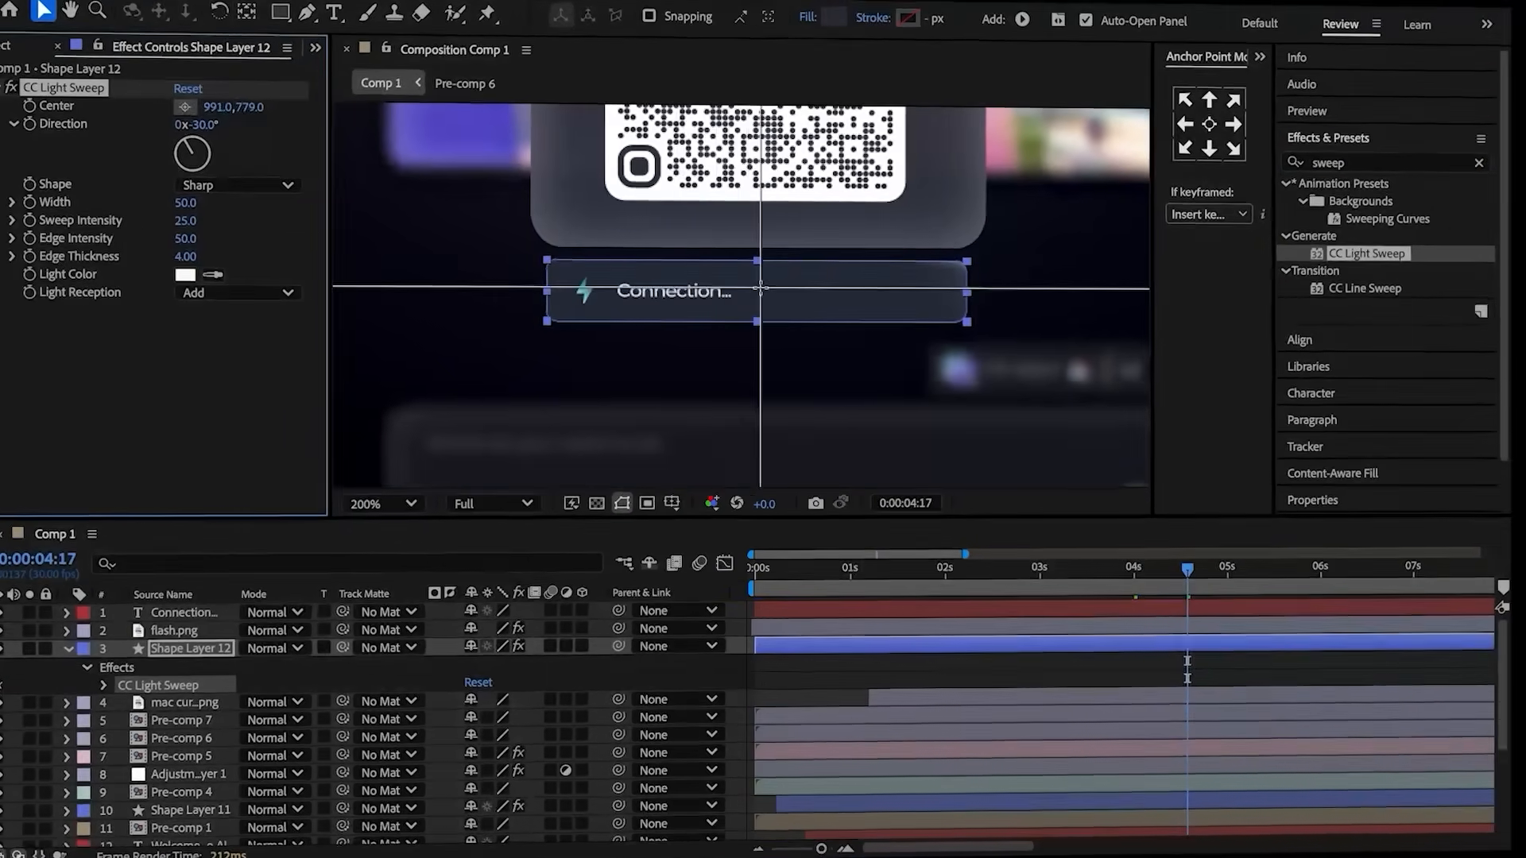
click(758, 288)
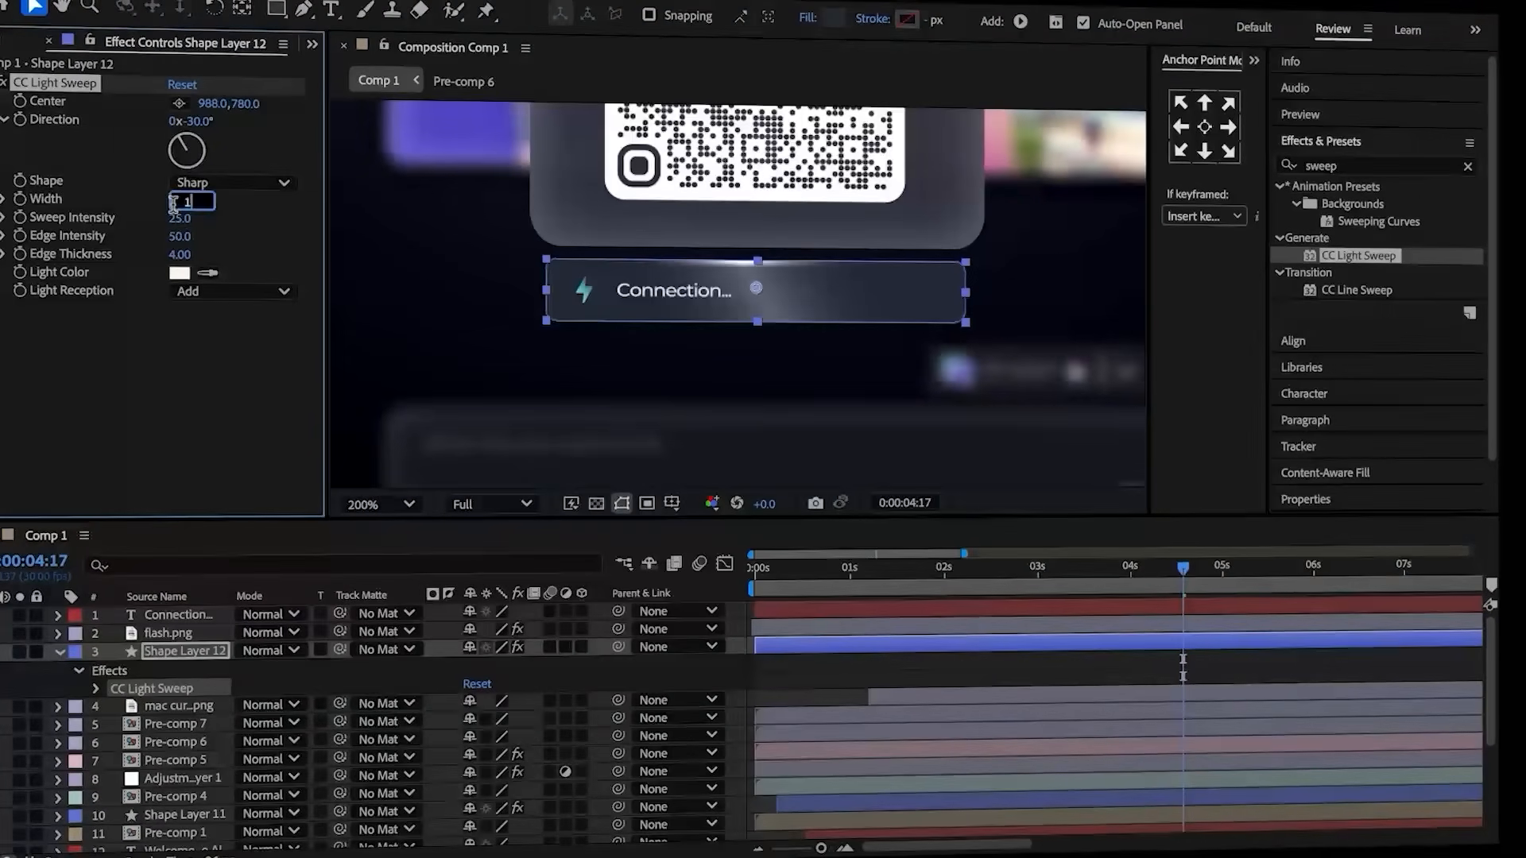
- Set the bar's light sweep to a width of 120, sweep intensity 0 and edge thickness 1
drag(183, 228, 96, 230)
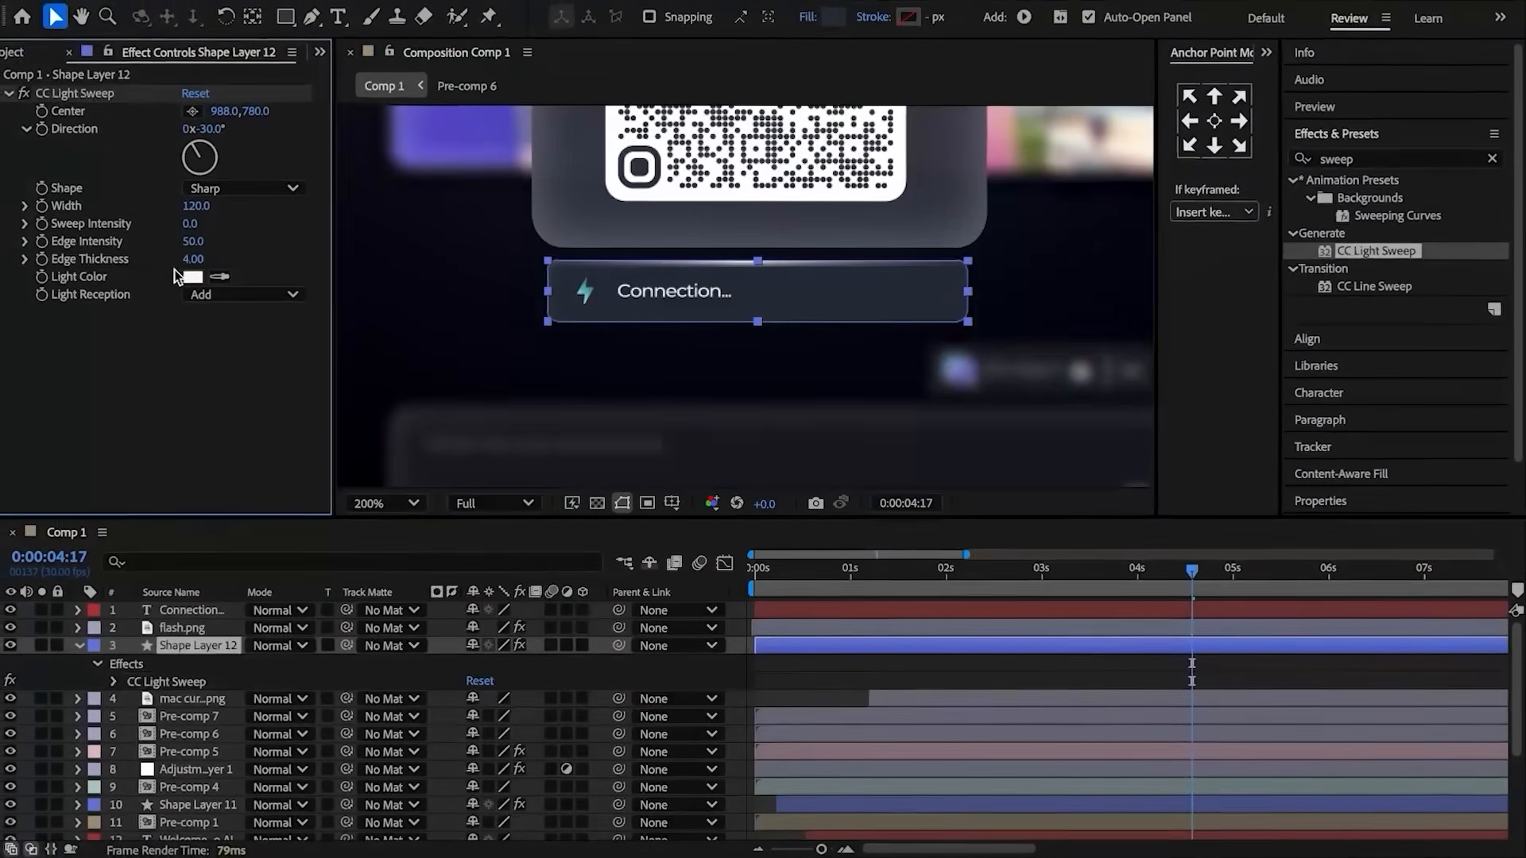
click(195, 260)
text(1)
key(Return)
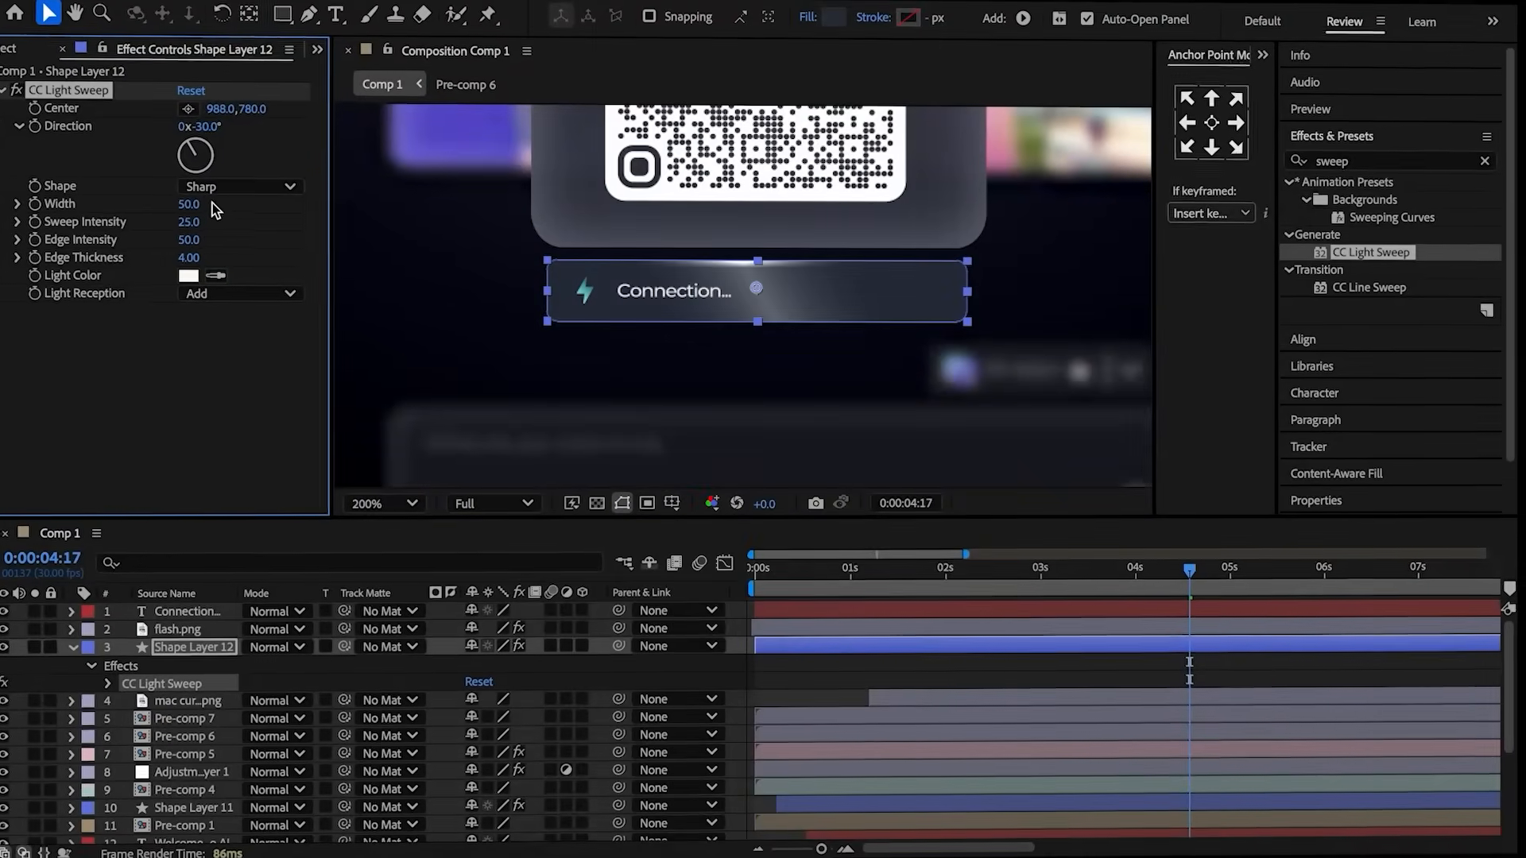
click(190, 207)
text(120)
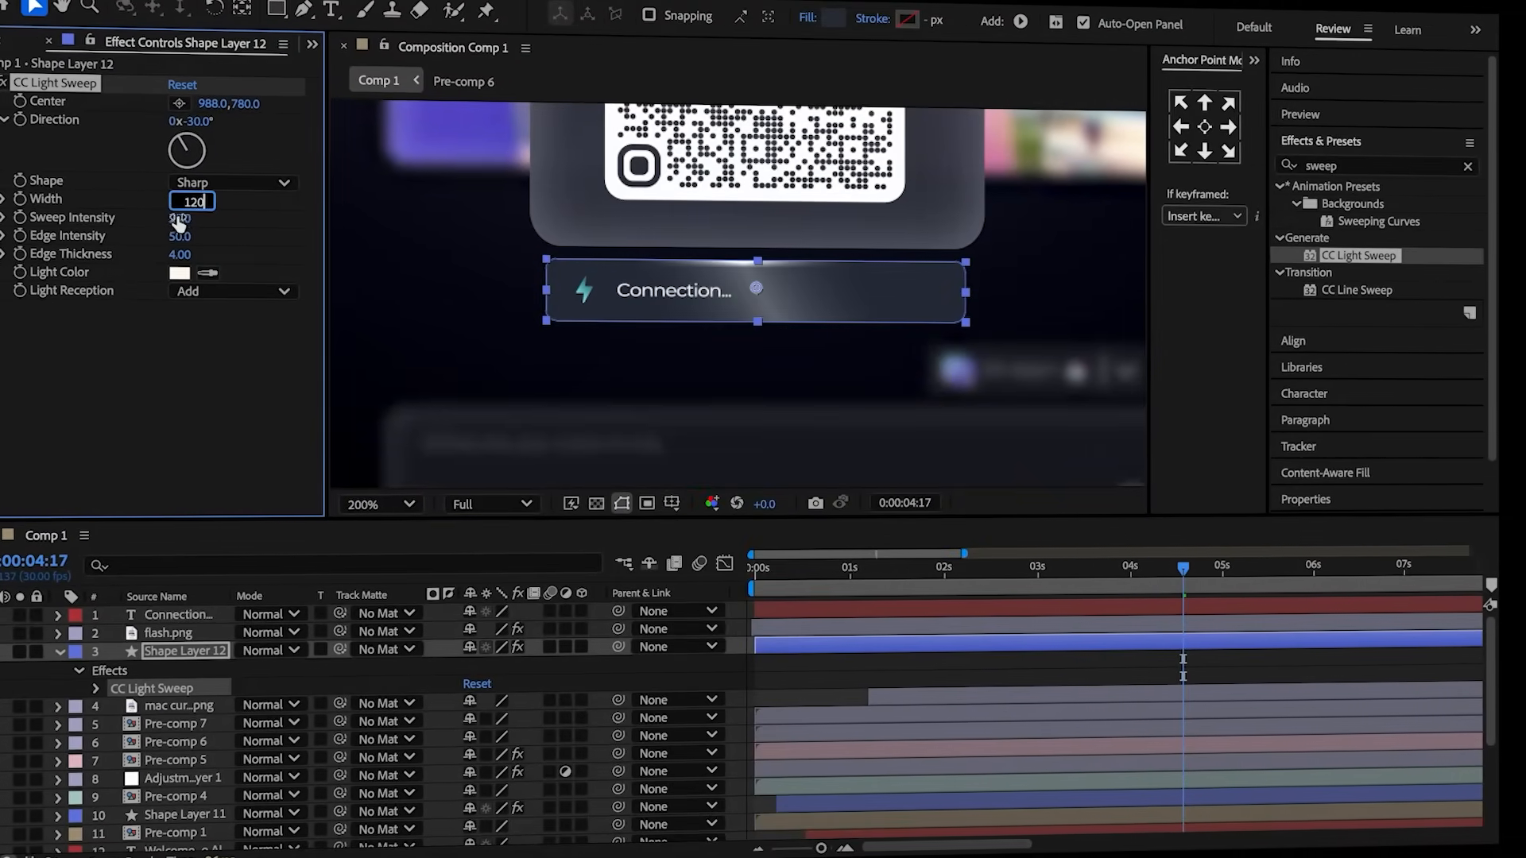
drag(183, 224, 92, 223)
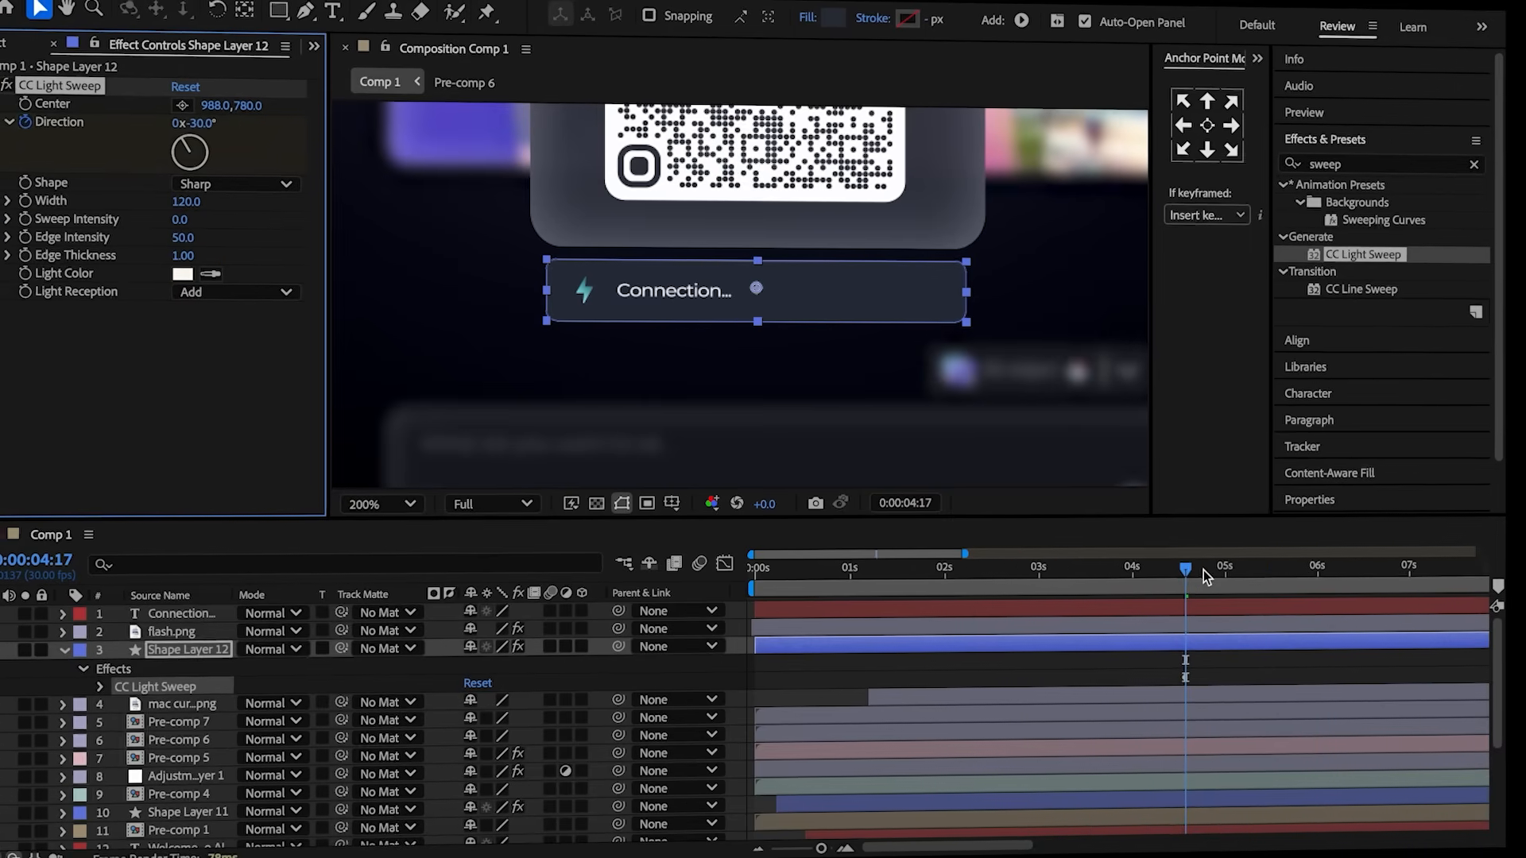
- Keyframe the light sweep's Direction to 0x+343° at 0:00:06:00 and apply Easy Ease to the Direction keyframes
key(u)
drag(1209, 572, 1323, 570)
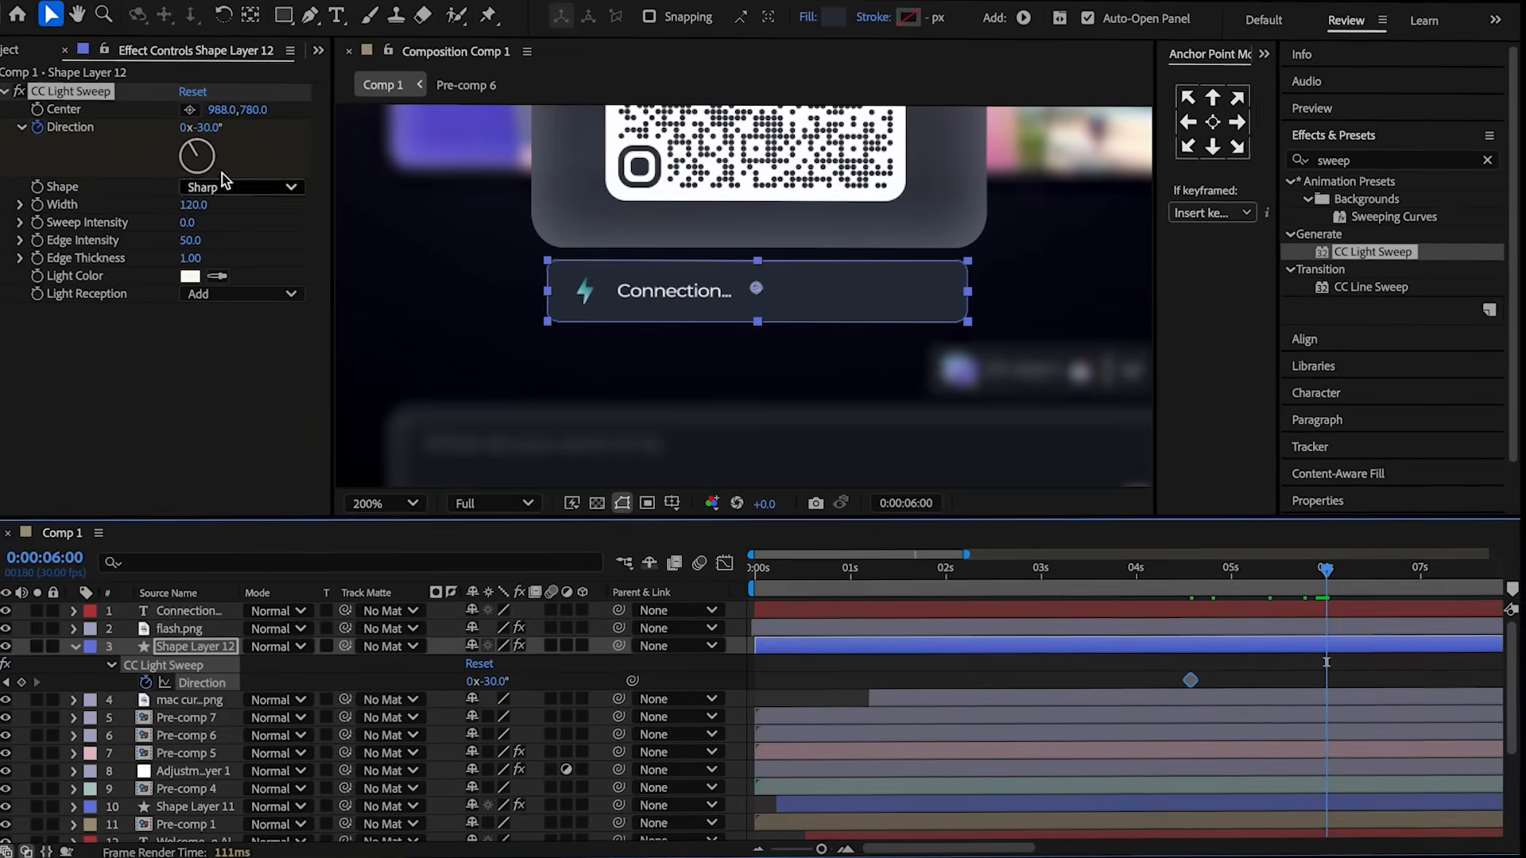
drag(198, 157, 175, 105)
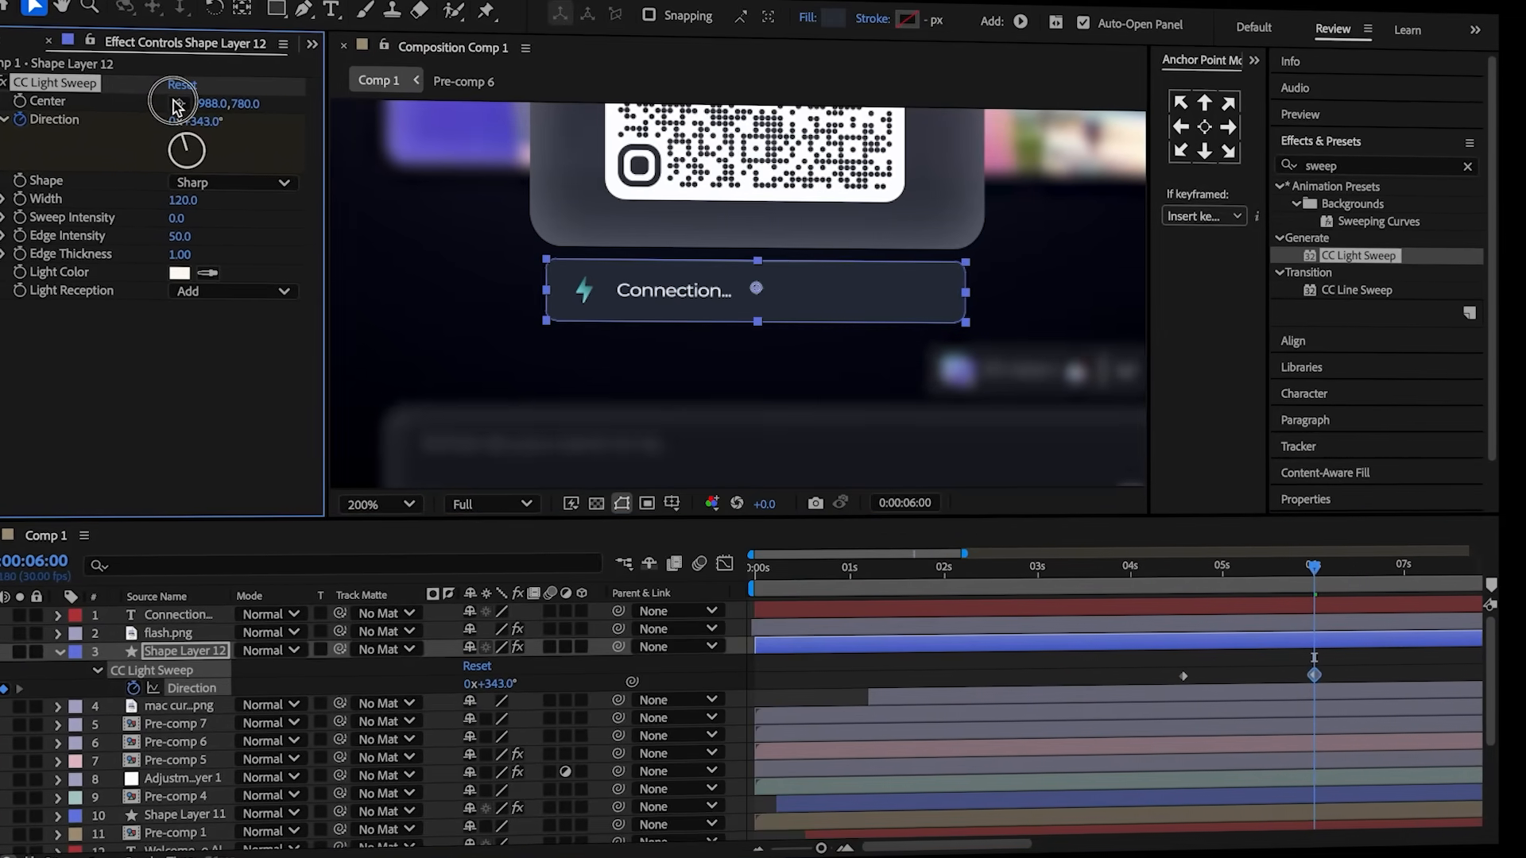
click(724, 563)
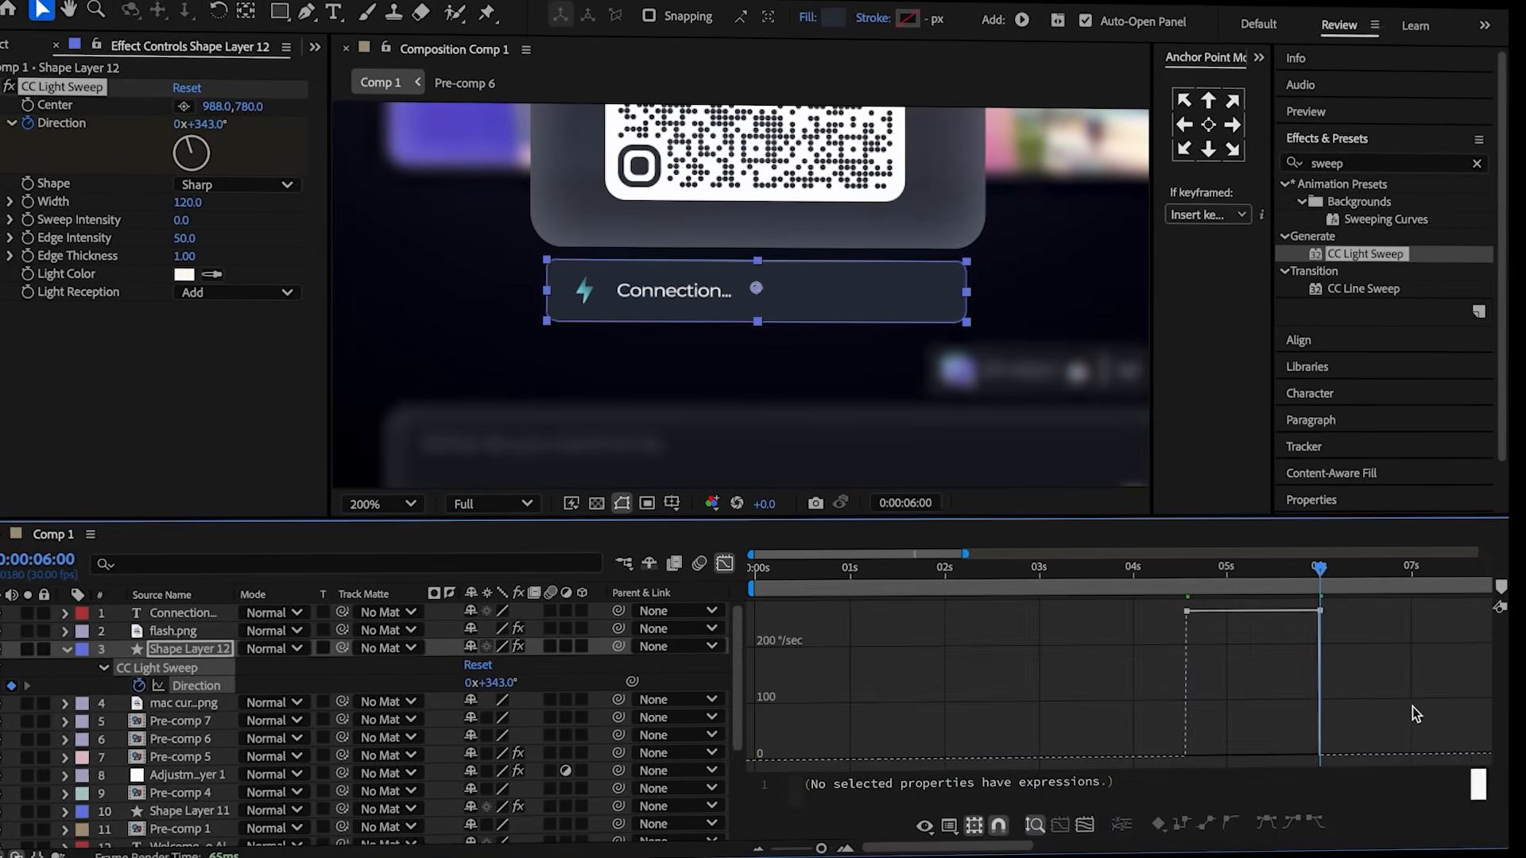
click(1271, 826)
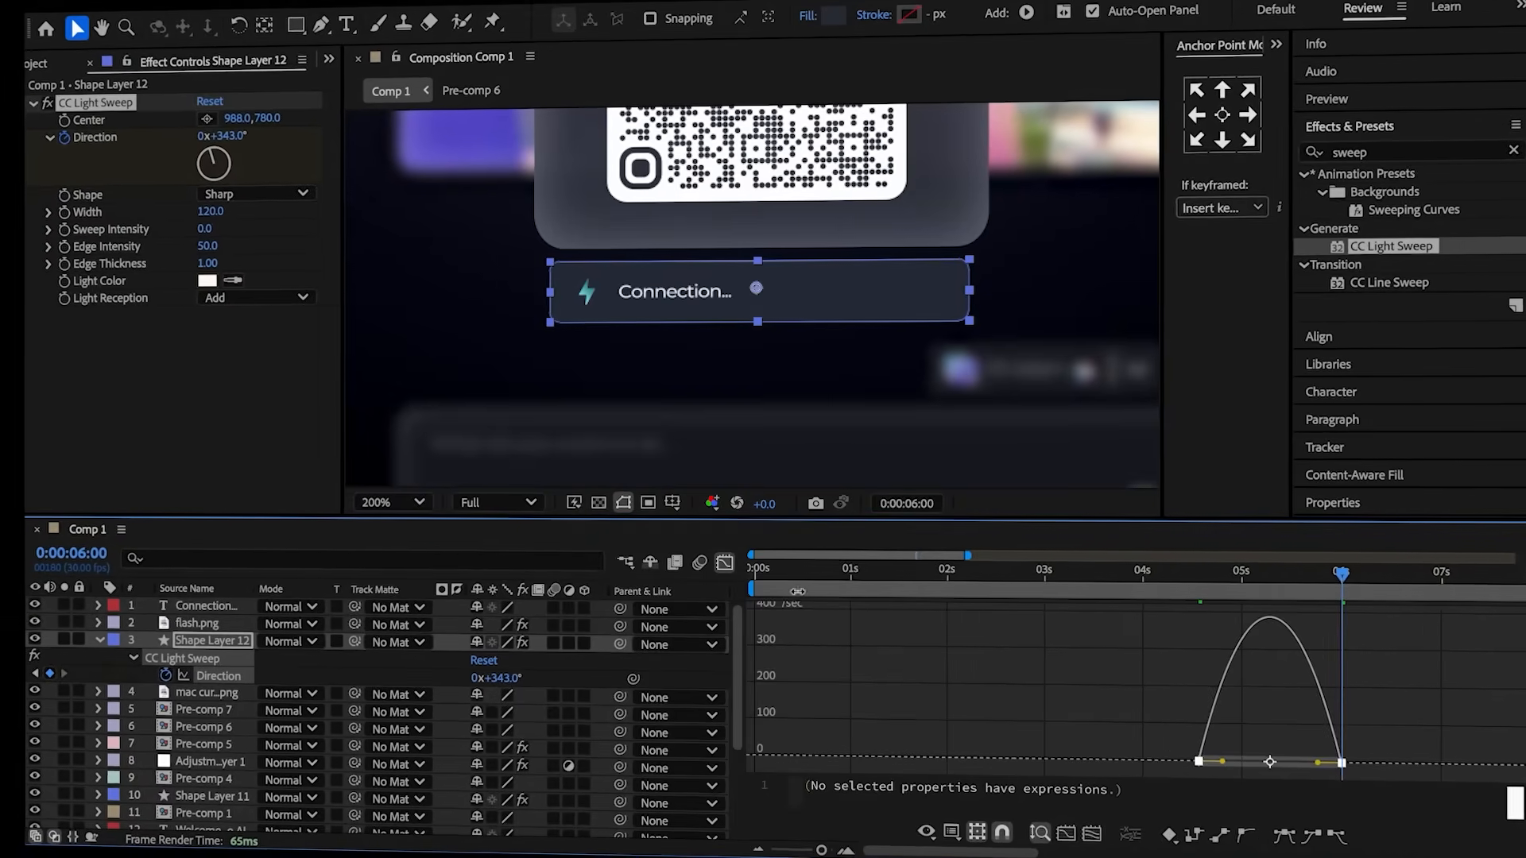
- Parent the Connection text and flash.png layers to Shape Layer 12
click(725, 564)
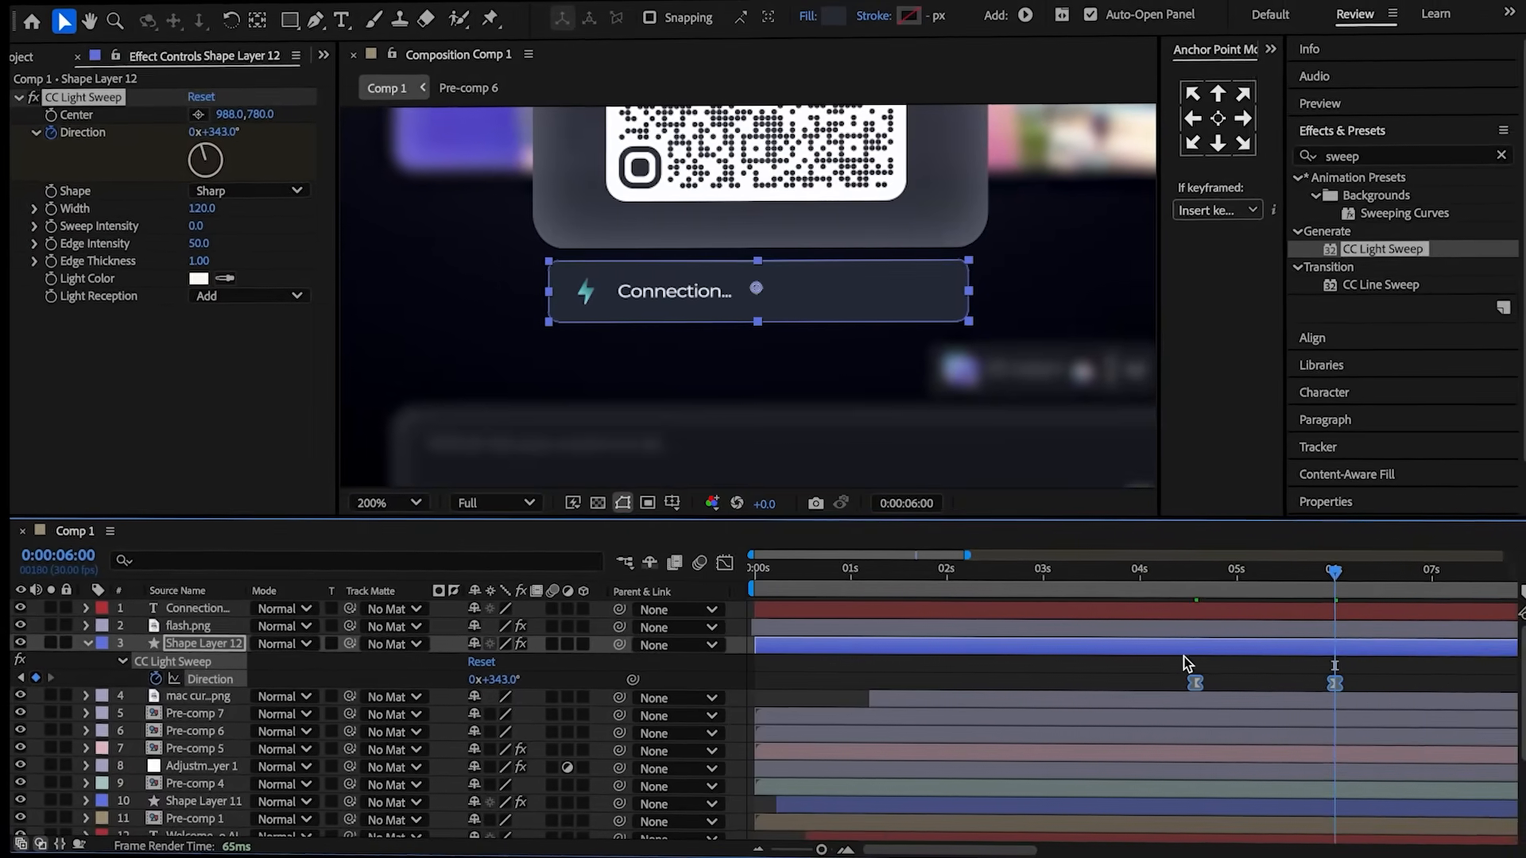
click(1193, 610)
ctrl+click(195, 628)
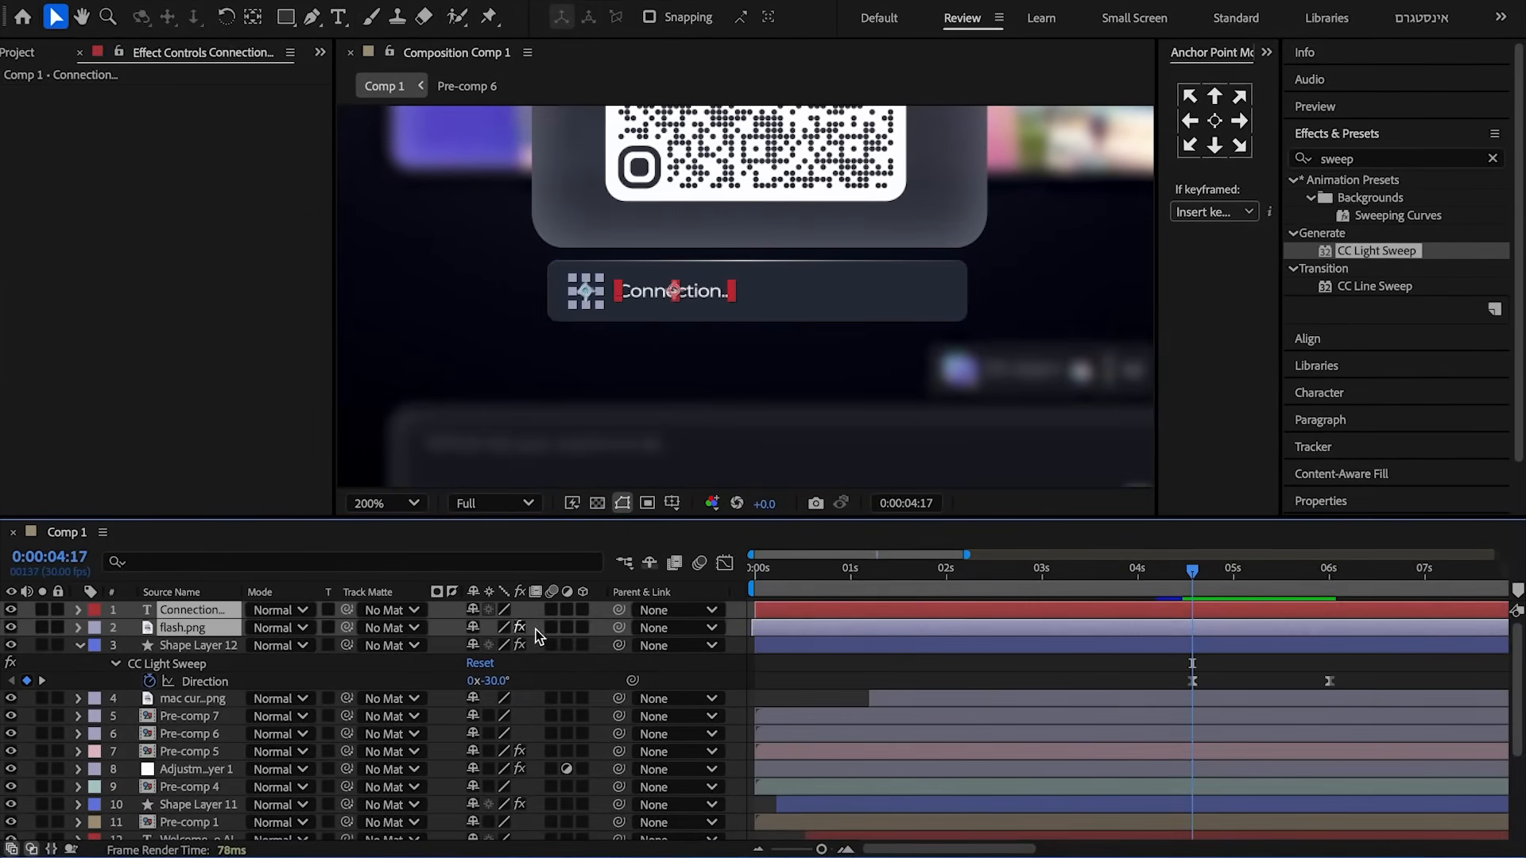
drag(617, 610, 208, 650)
- Keyframe Shape Layer 12's Scale from 60% at 0:00:04:17 to 100% at 0:00:04:24
click(197, 652)
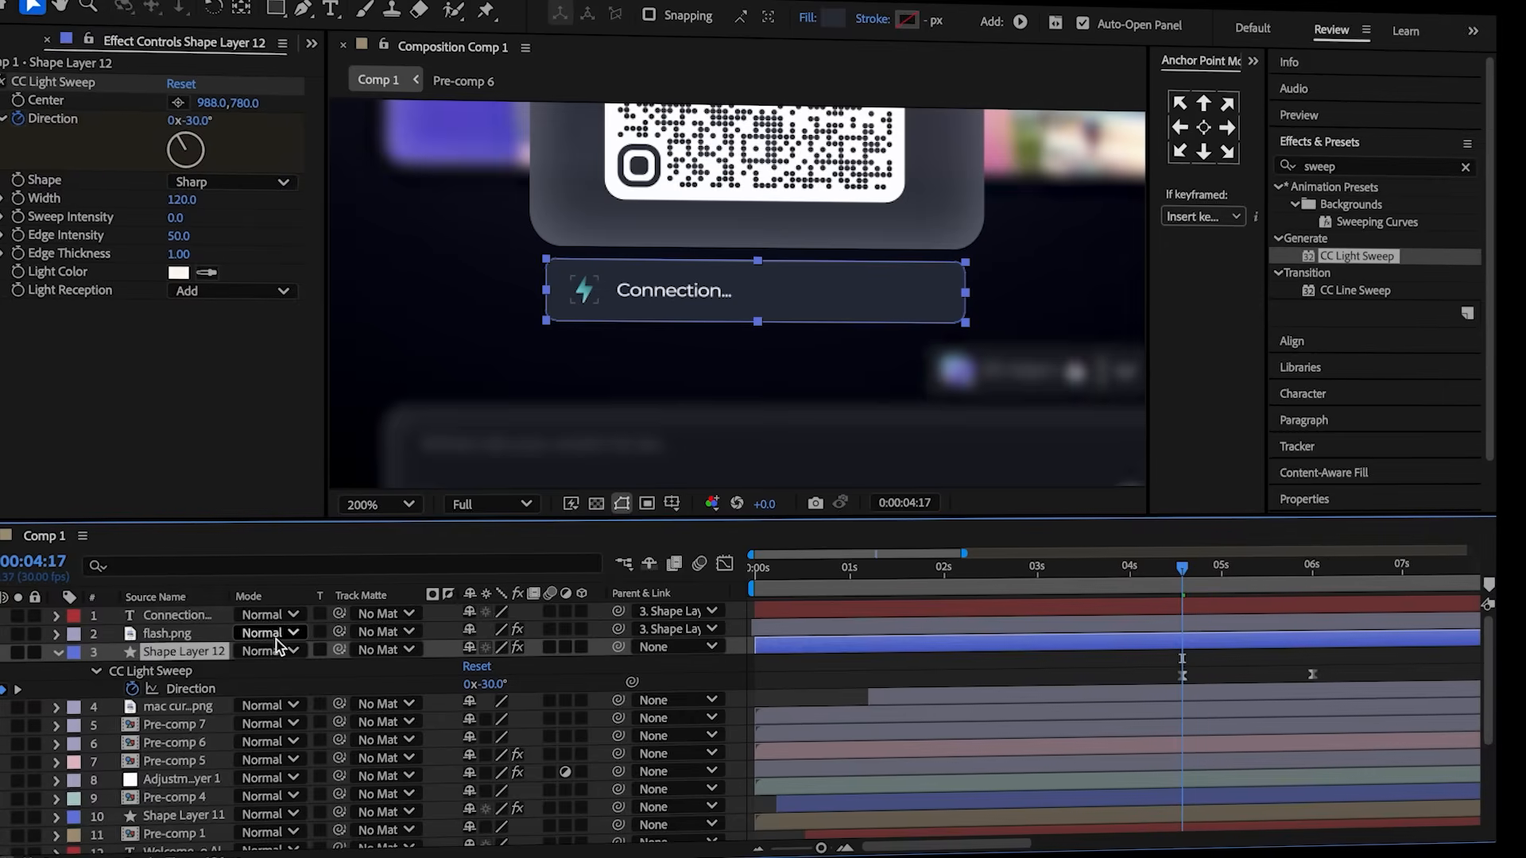
key(s)
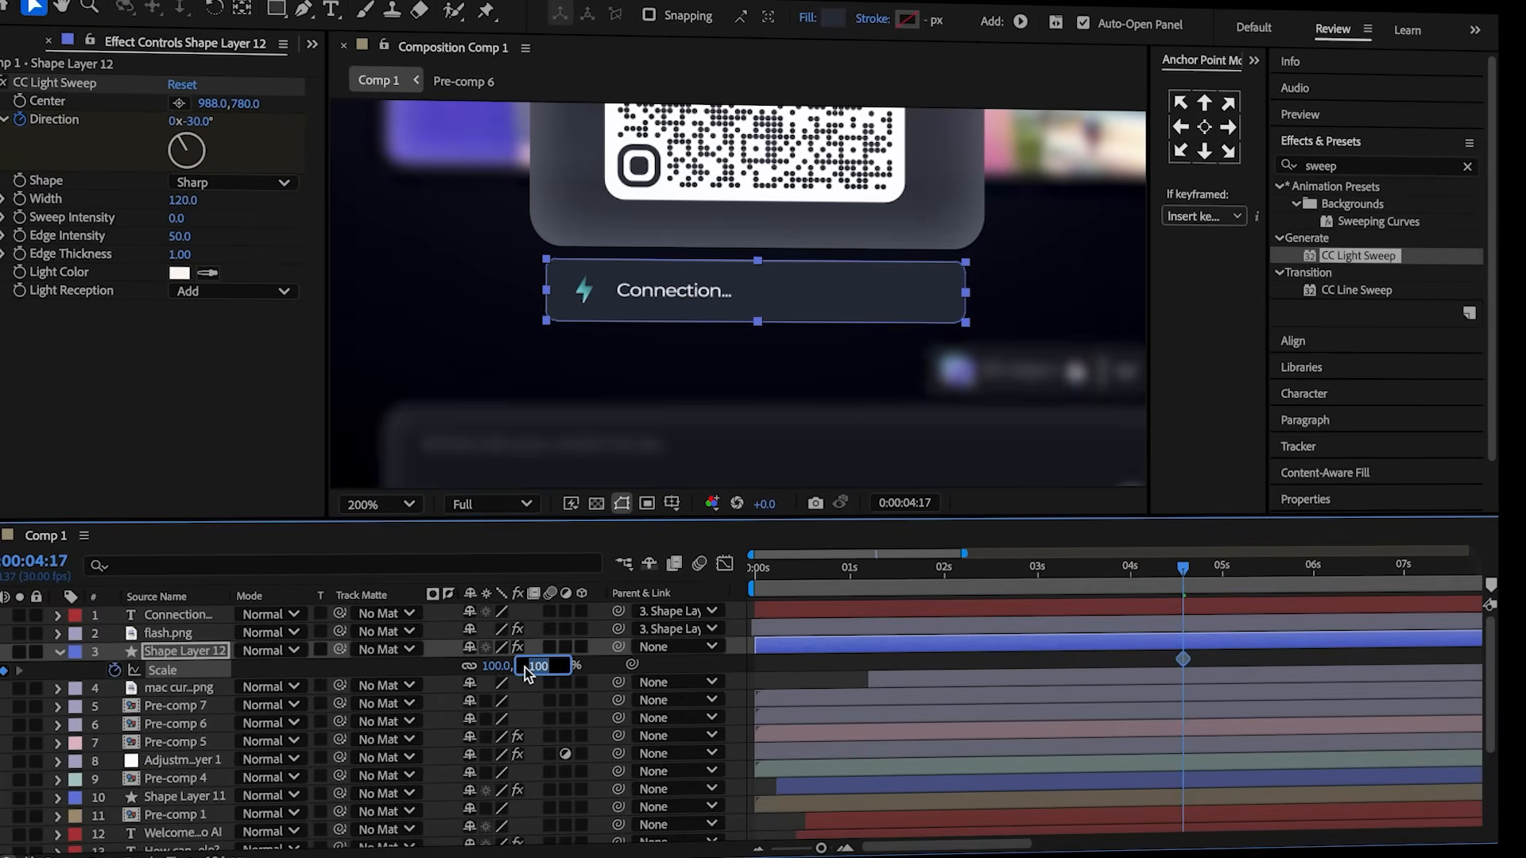
text(60)
key(Return)
drag(1183, 566, 1210, 573)
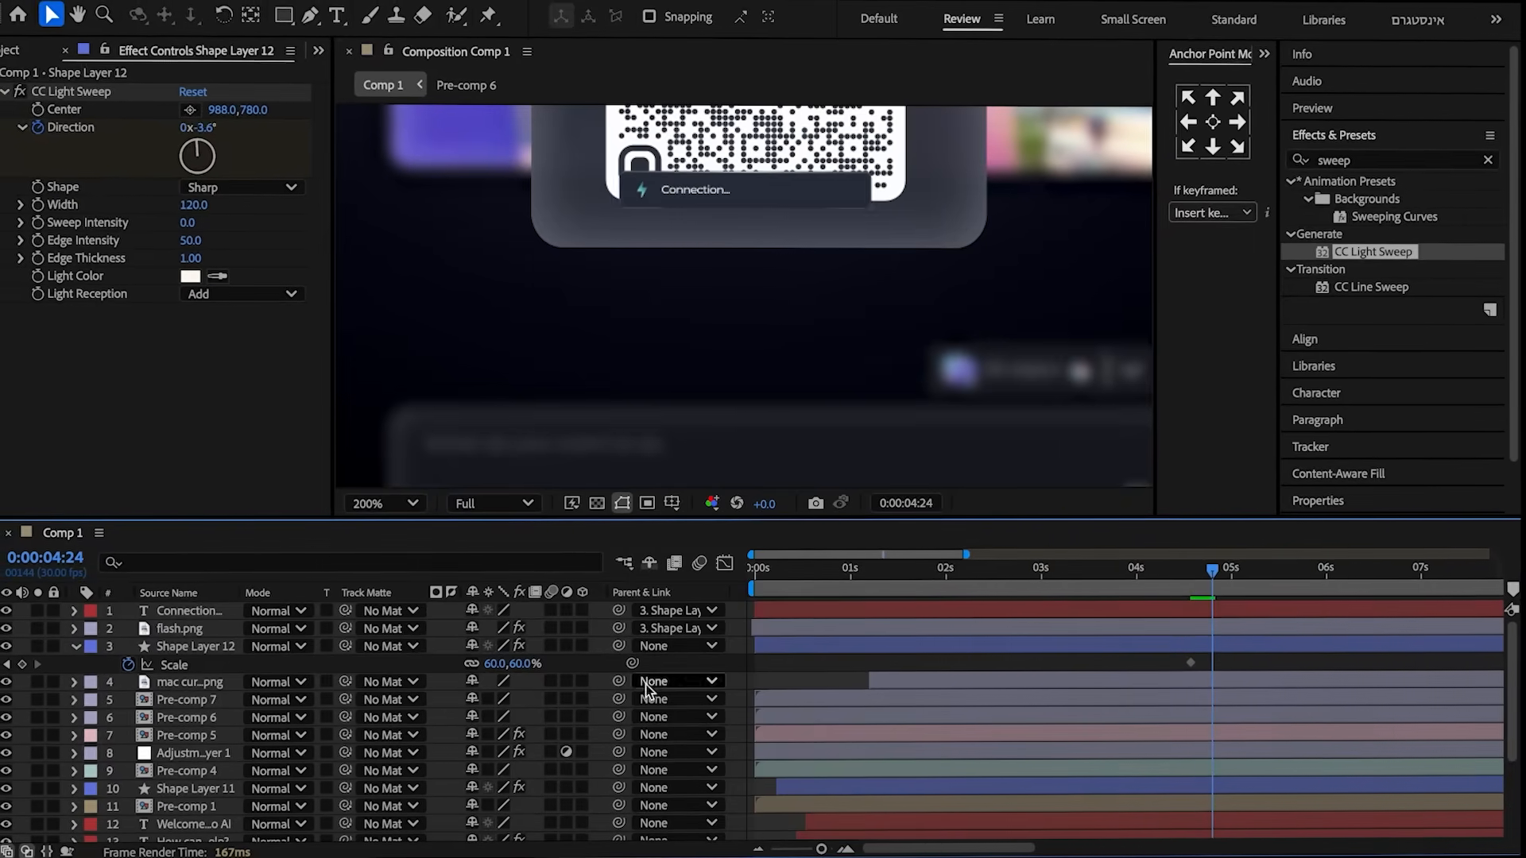
click(527, 665)
text(100)
key(Return)
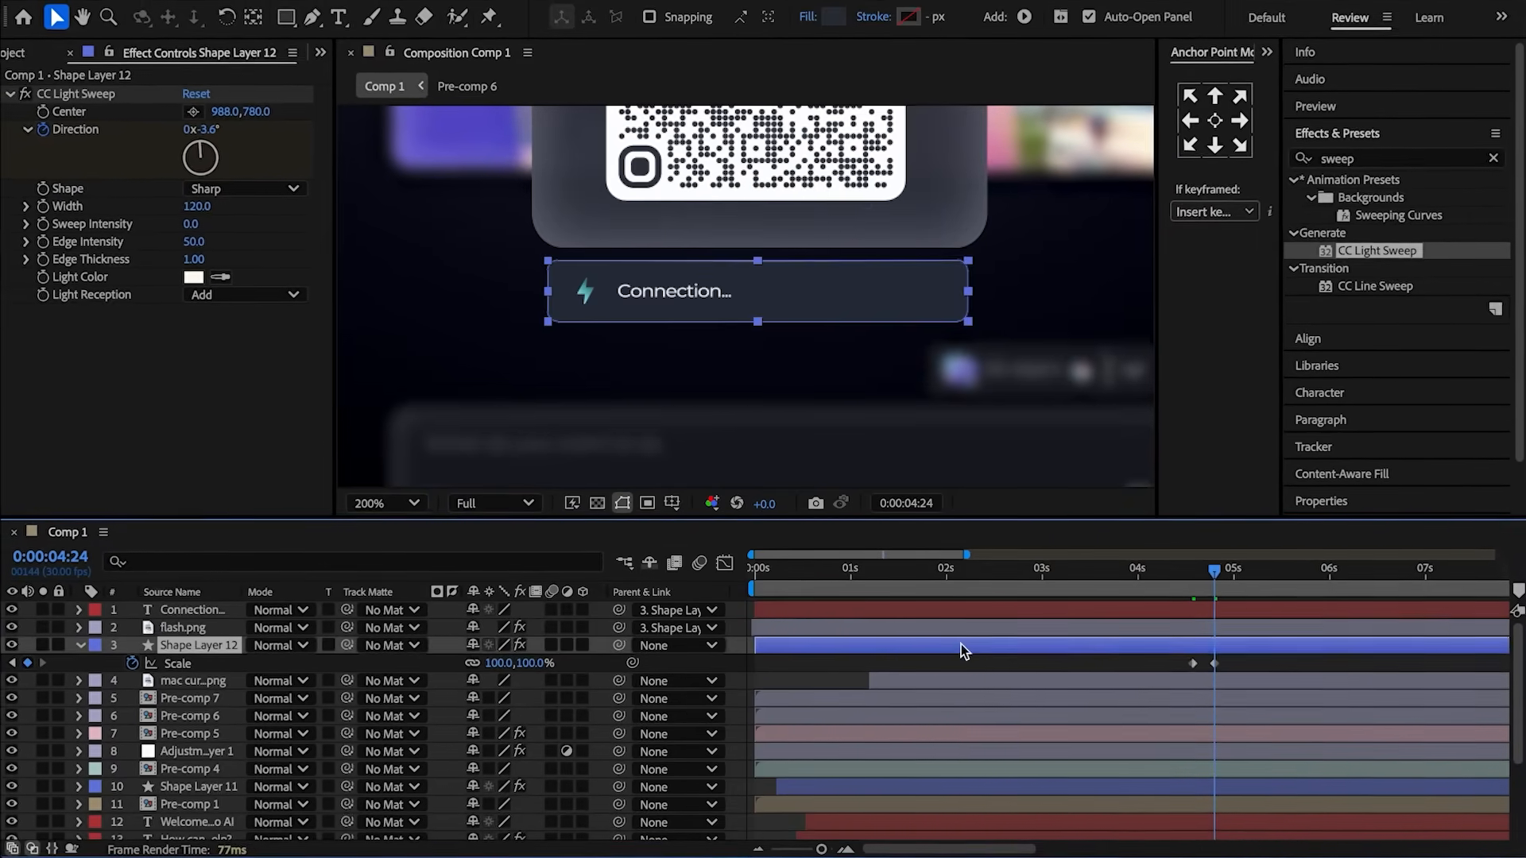
- Centre the bar's anchor point and add the copied bounce expression to its Scale with amp set to 0.1
click(1216, 124)
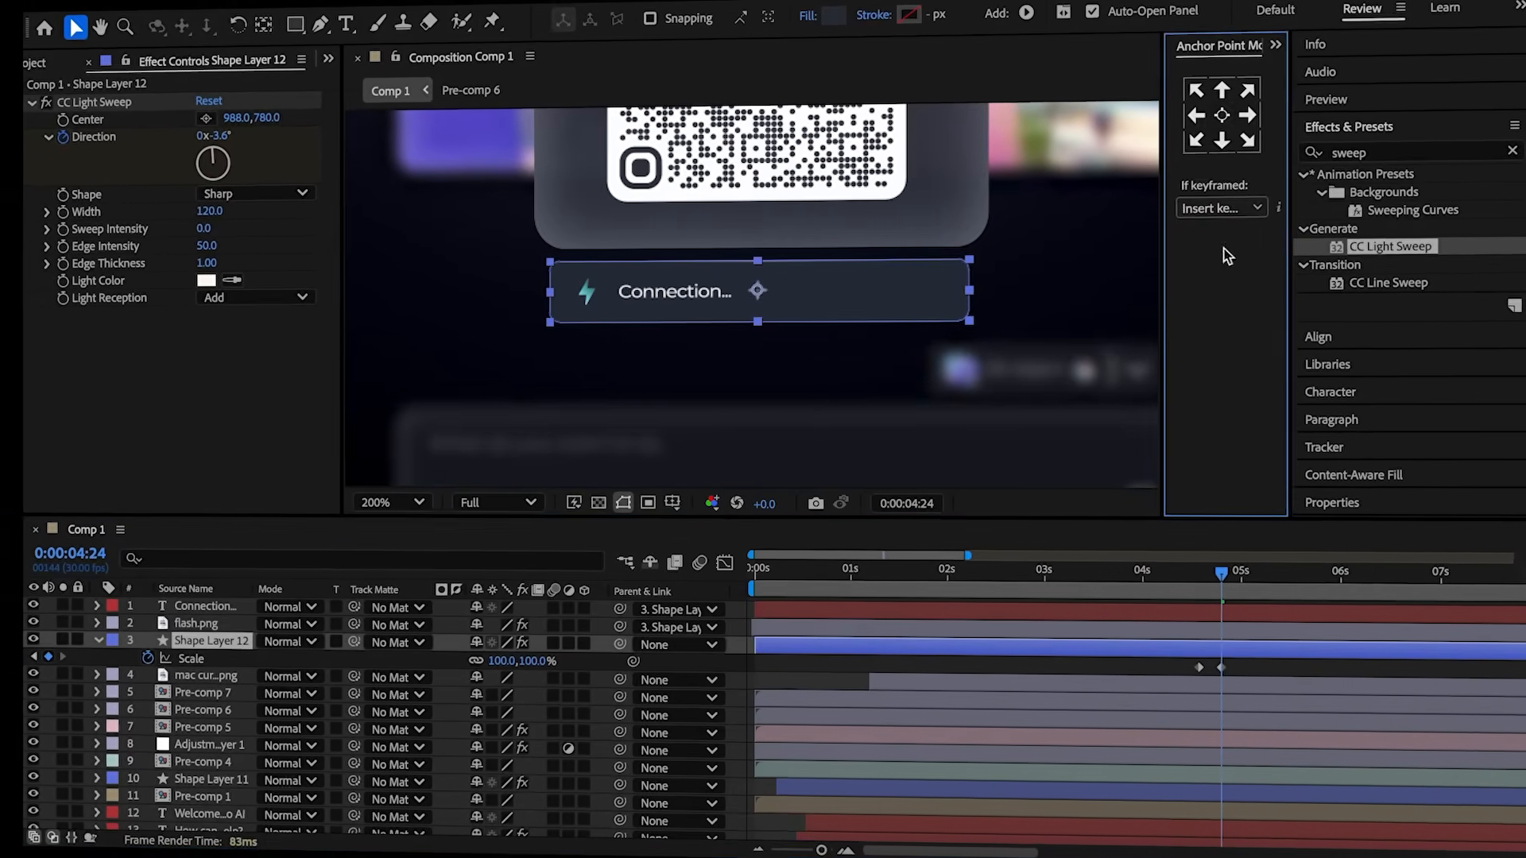
alt+click(143, 660)
key(ctrl+v)
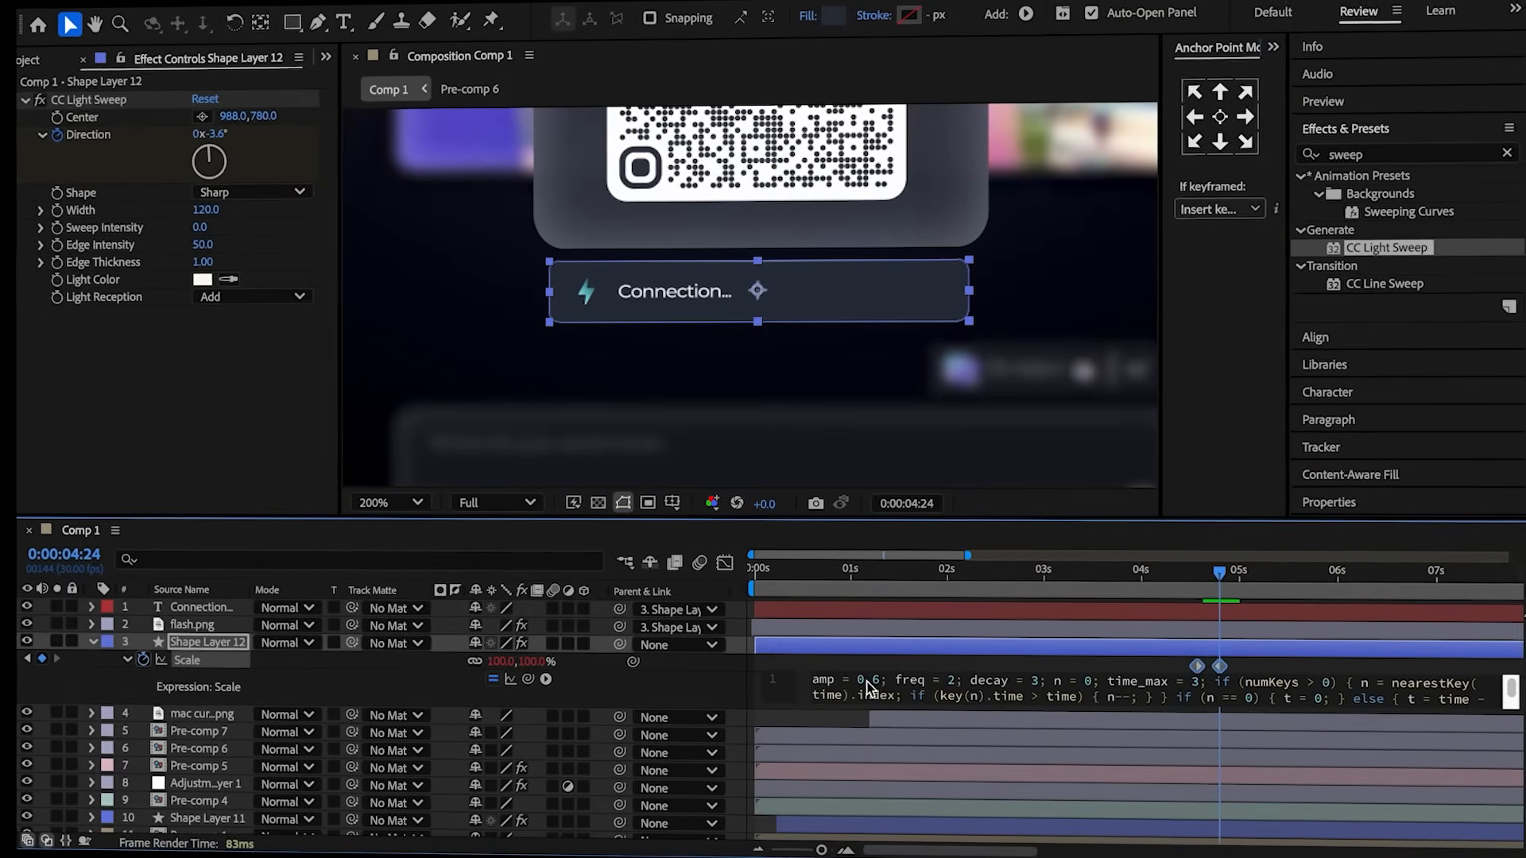
drag(871, 682, 879, 682)
text(1)
click(885, 665)
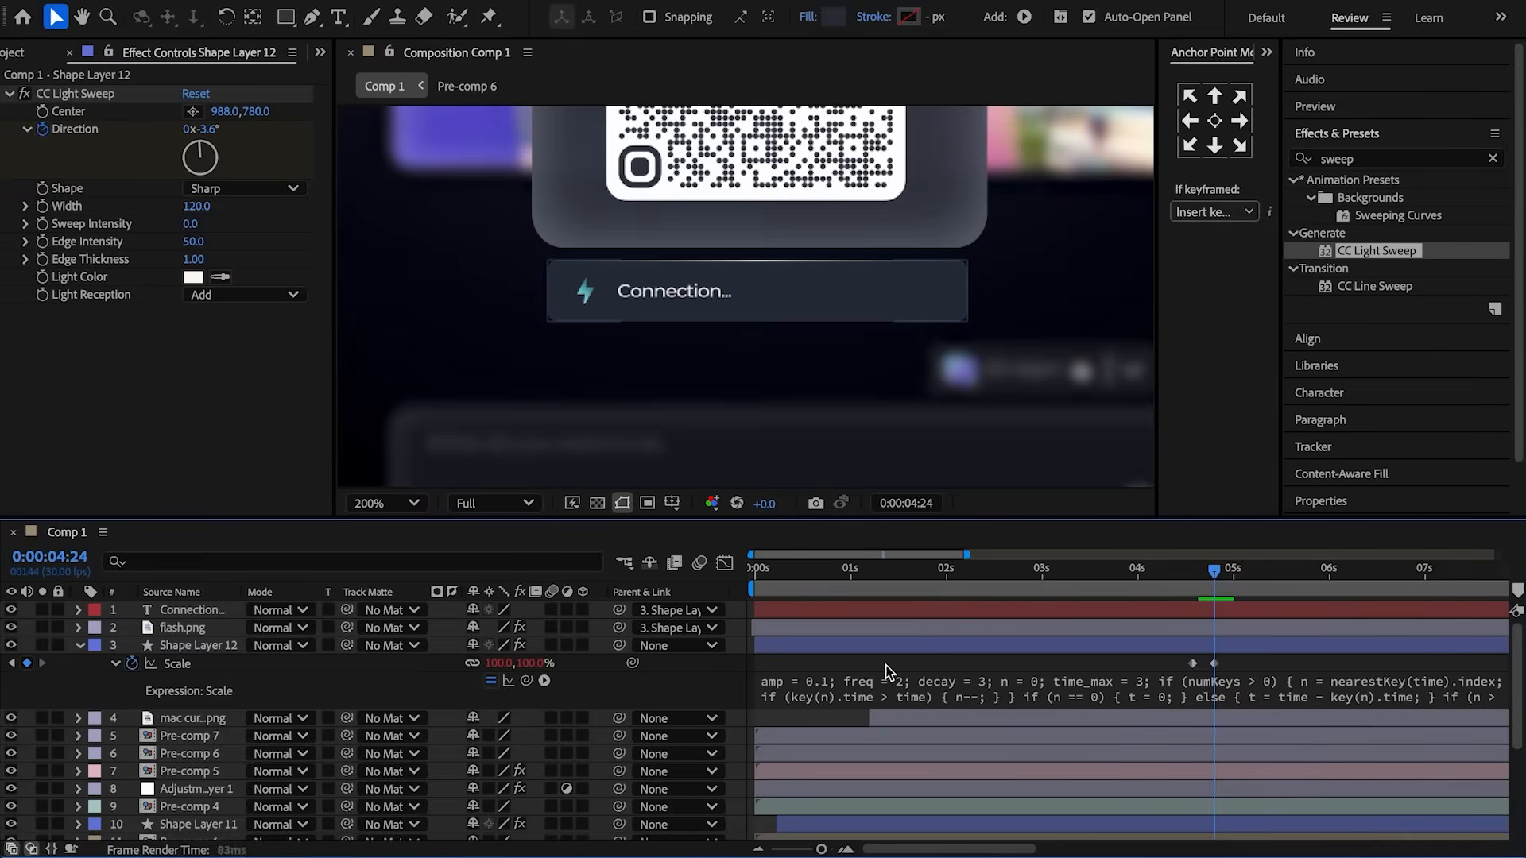
- Keyframe Shape Layer 12's Opacity from 0% at 0:00:04:17 to 100% at 0:00:04:21
drag(1214, 570, 1191, 569)
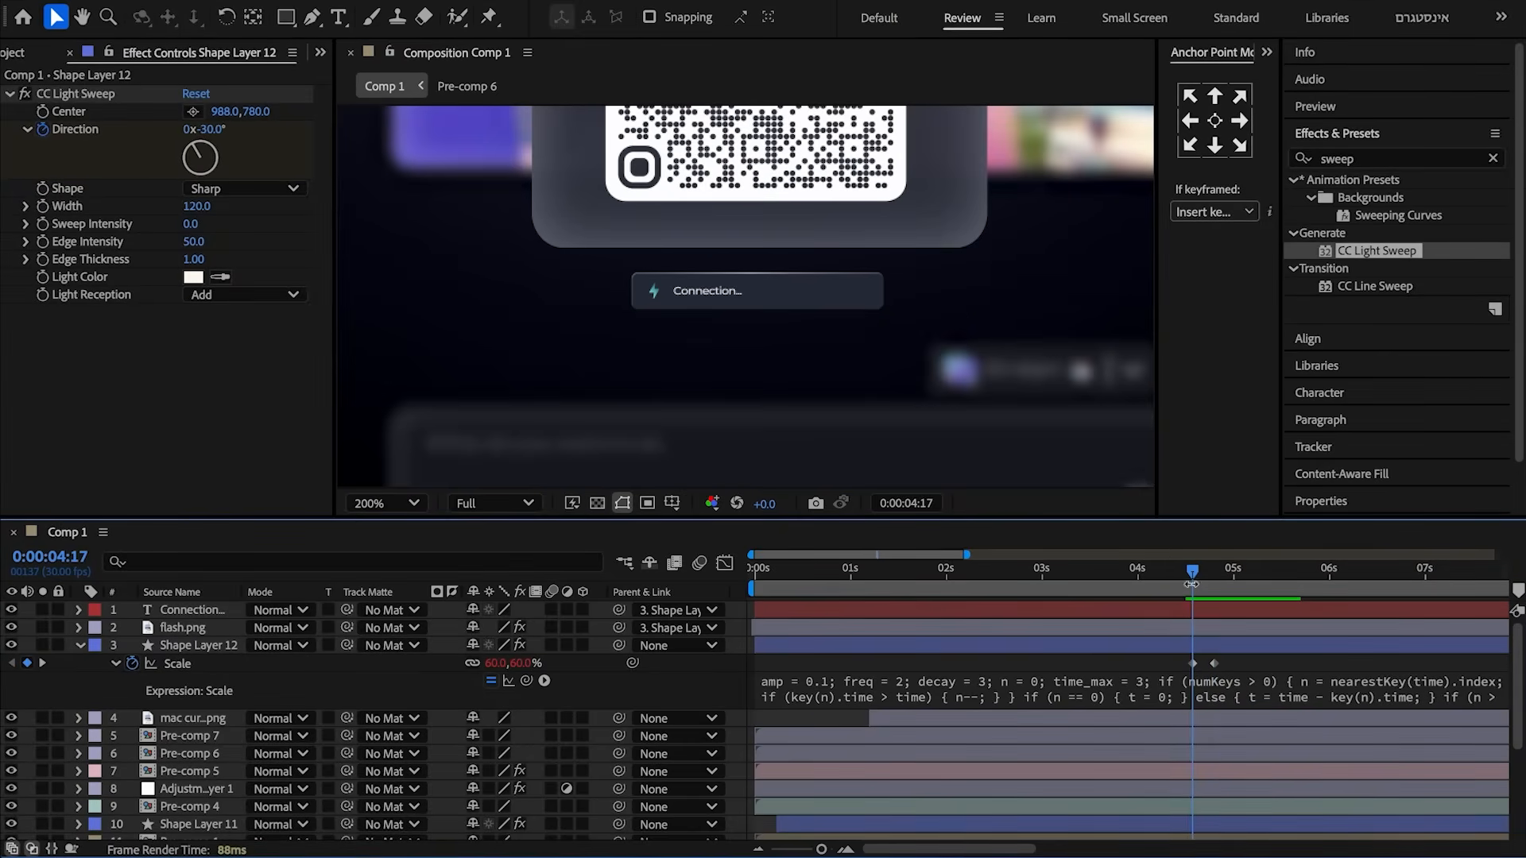
click(1181, 646)
key(t)
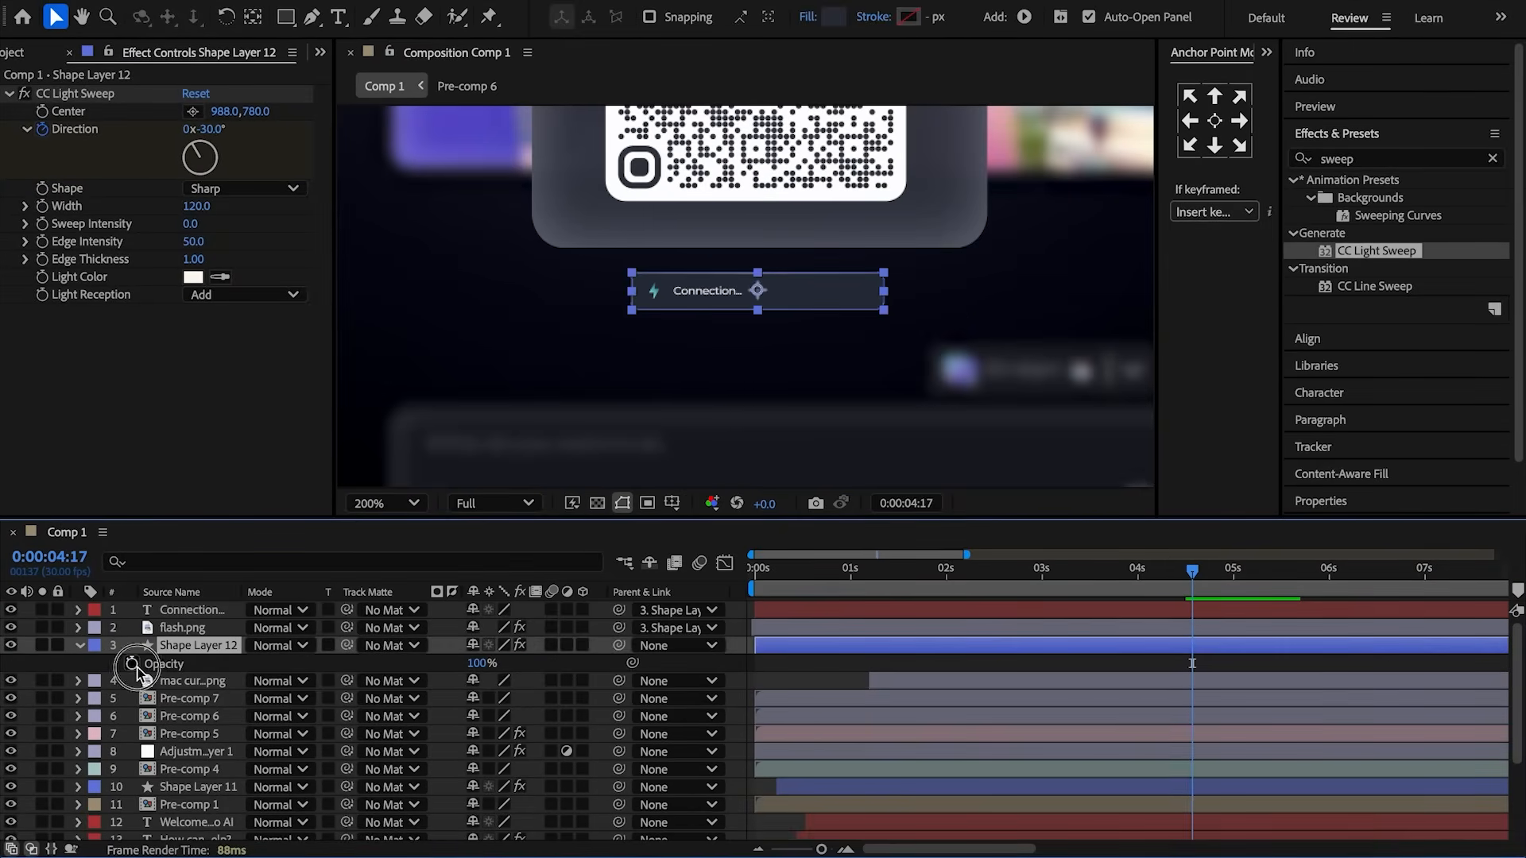
drag(476, 664, 190, 667)
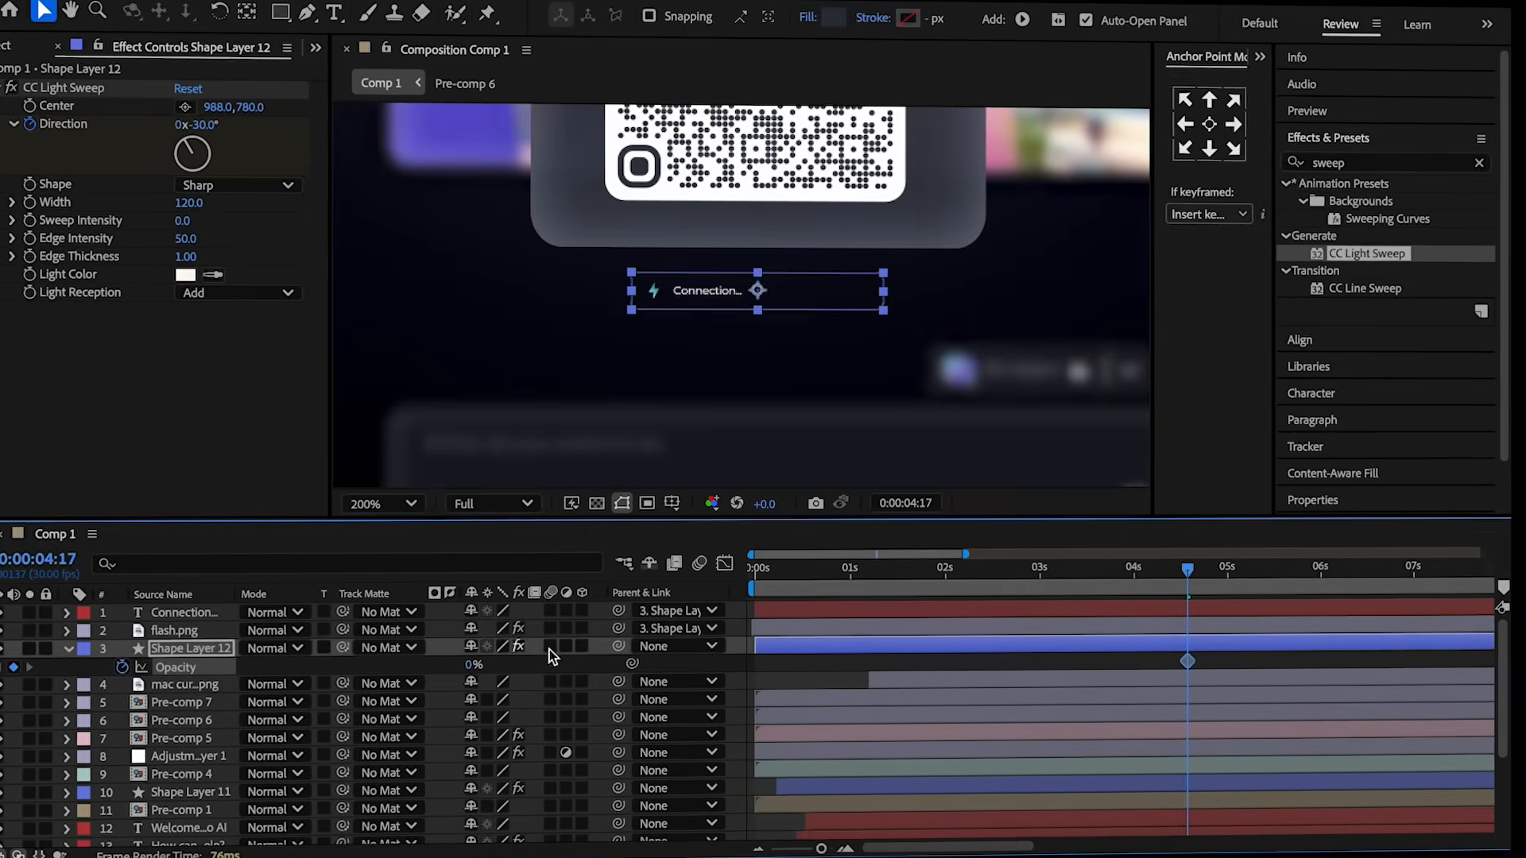
key(u)
click(1199, 572)
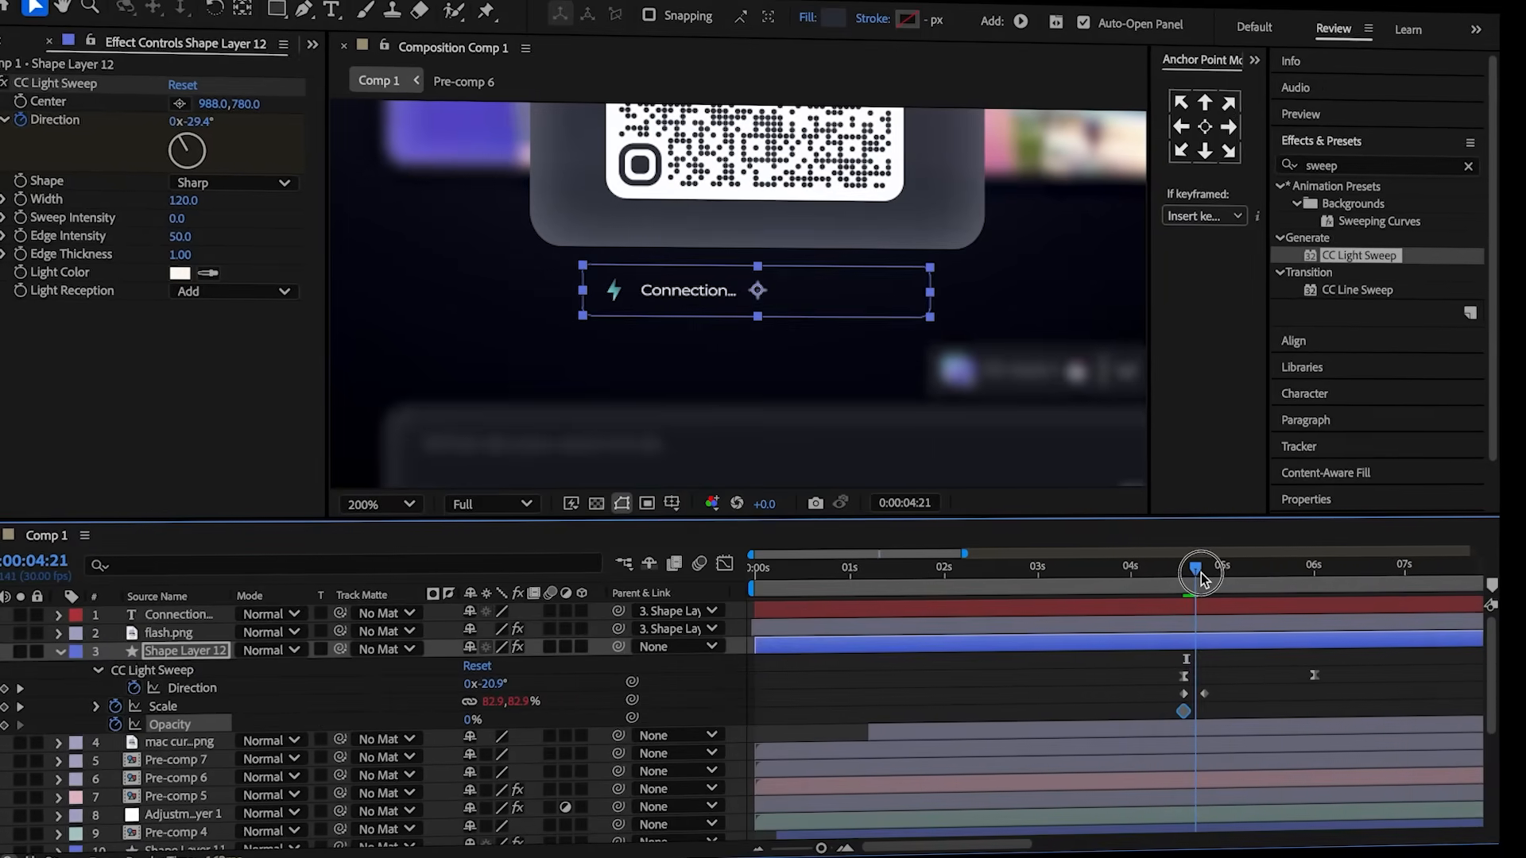
drag(484, 722, 771, 715)
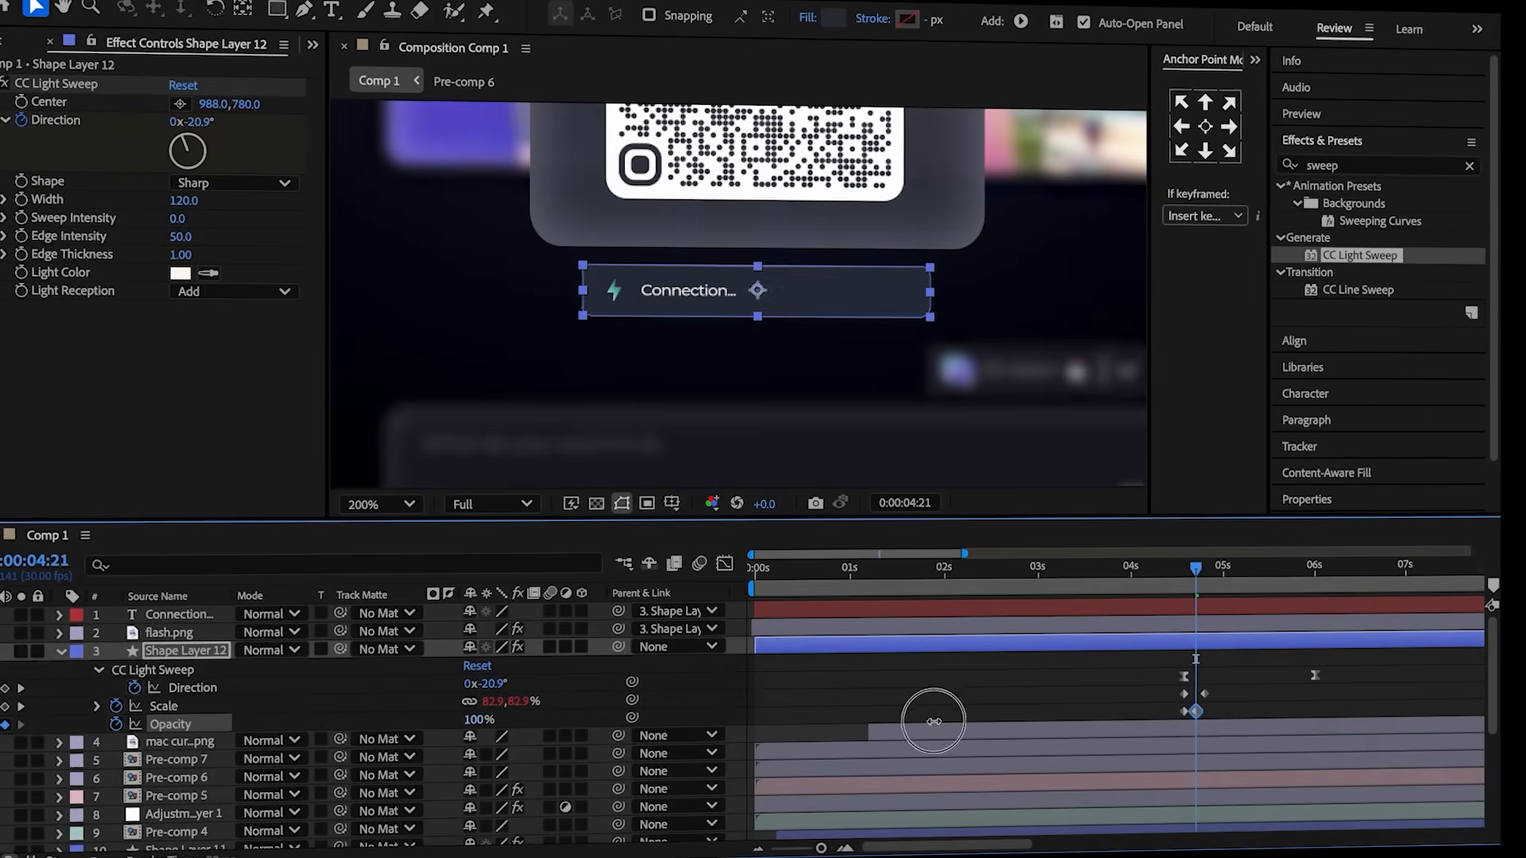
- Copy the bar's two Opacity keyframes onto the flash.png and Connection text layers, starting at the bar's first keyframe
click(1160, 720)
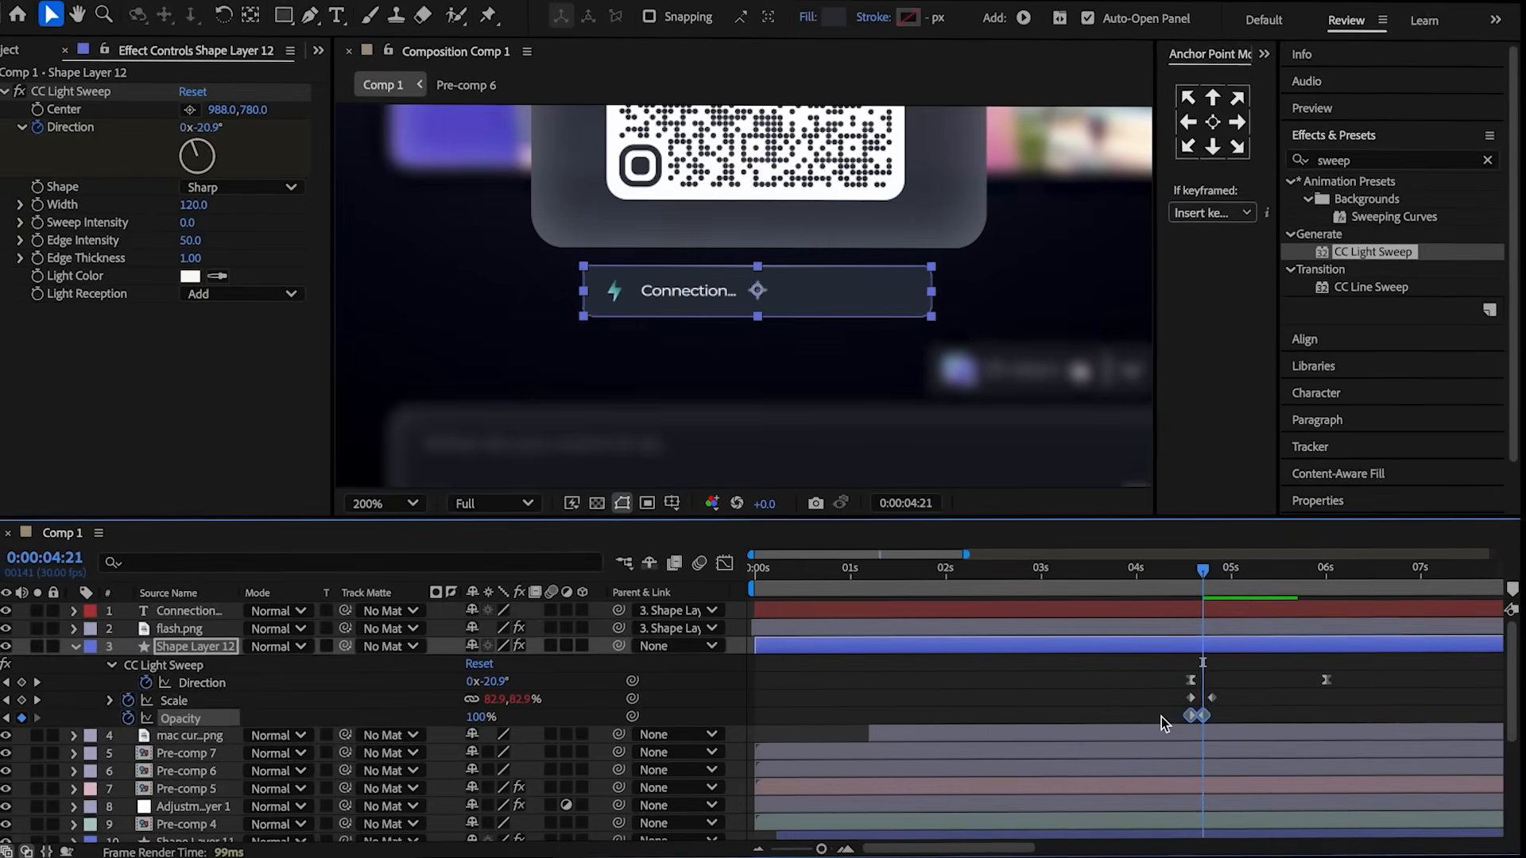
click(1189, 571)
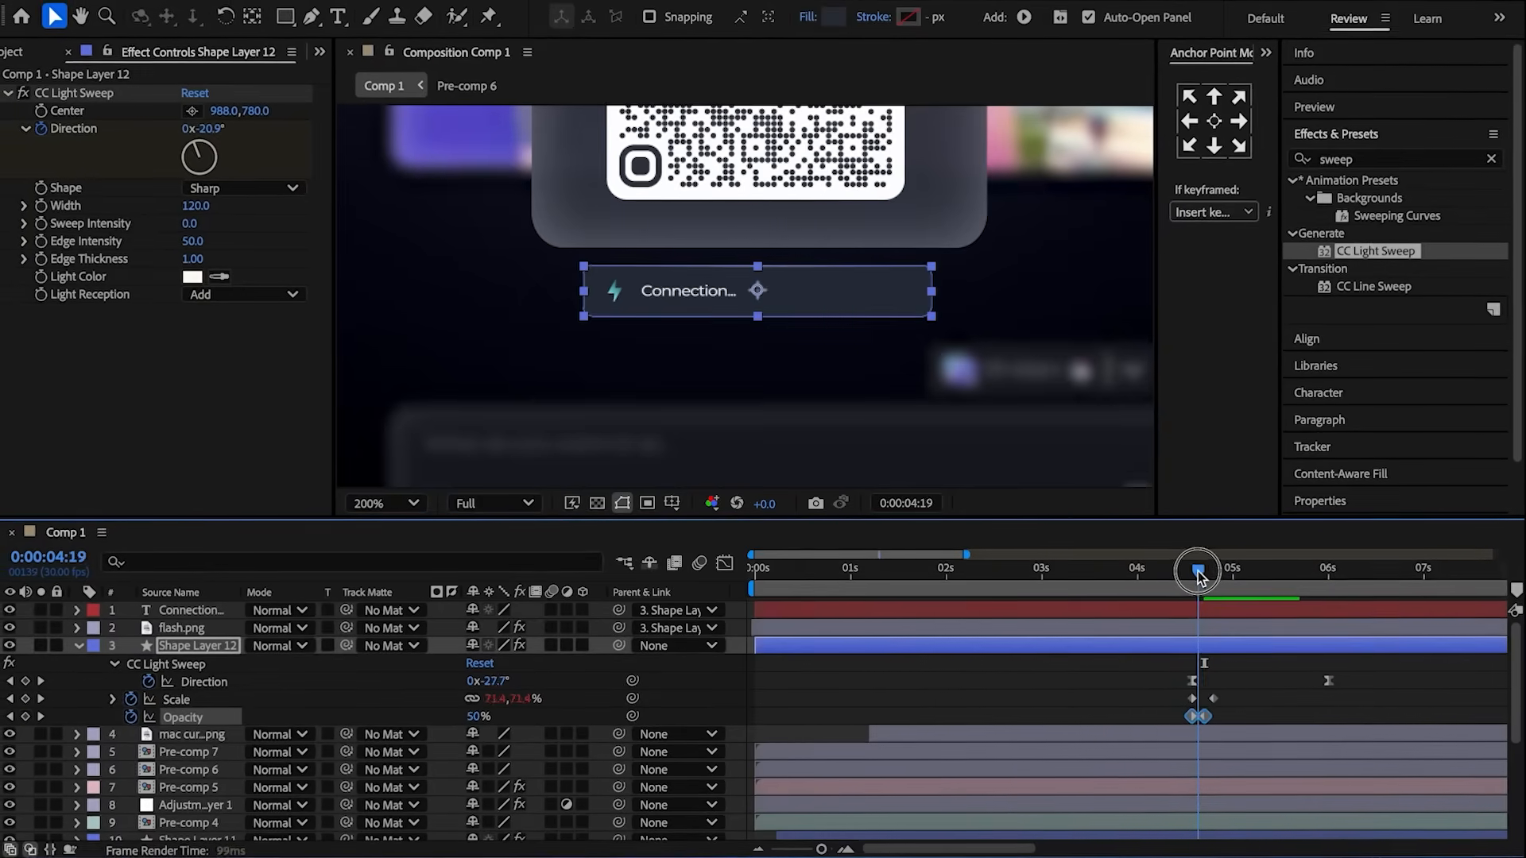
click(1200, 622)
click(1204, 613)
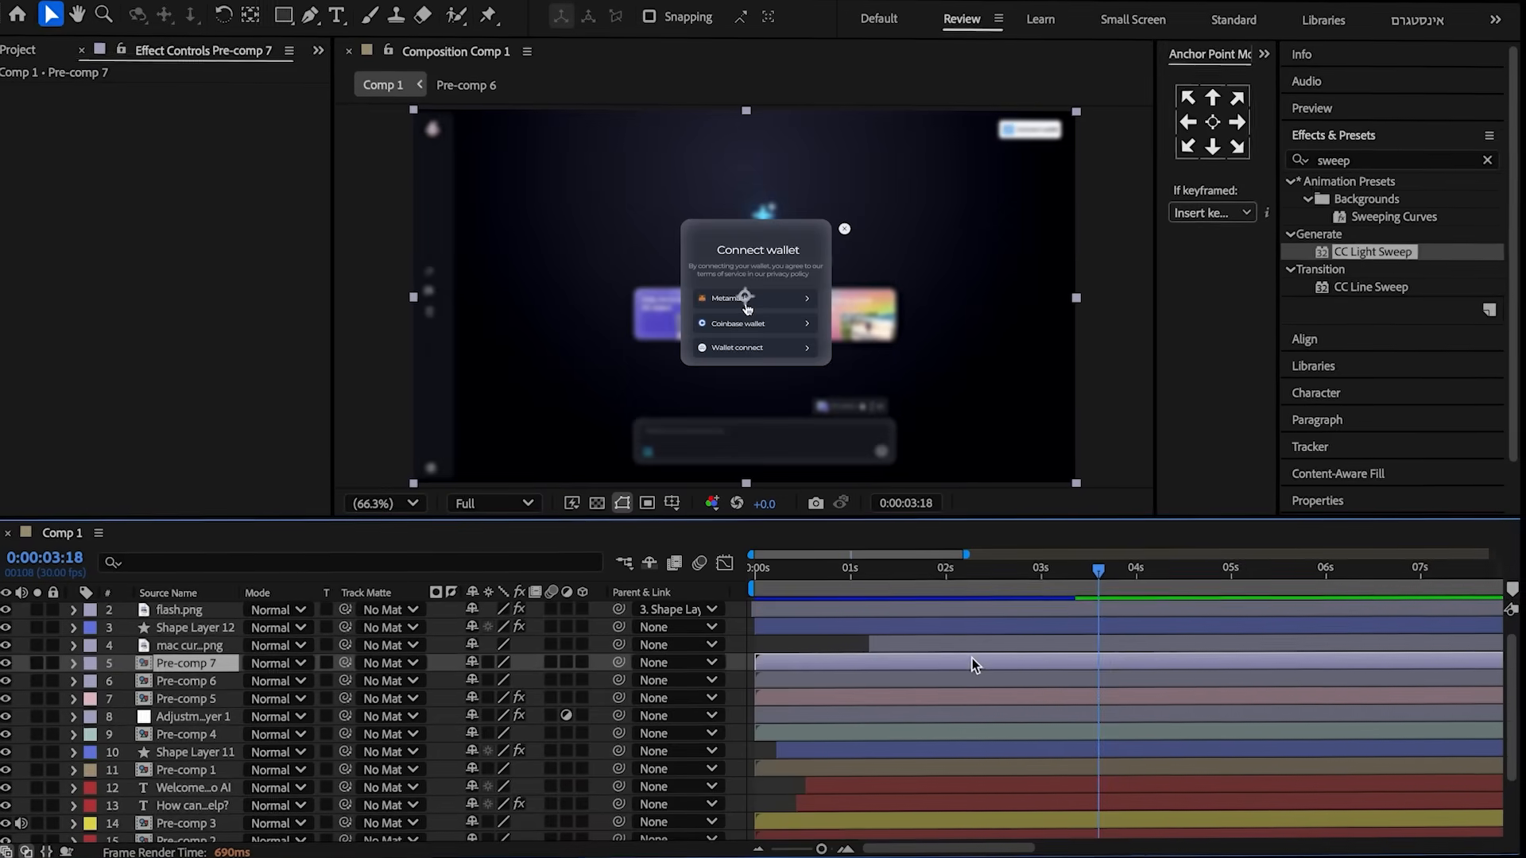
- Keyframe Pre-comp 7's Position at 960, 540 at 0:00:03:18 and at 960, 465 at 0:00:04:28
key(p)
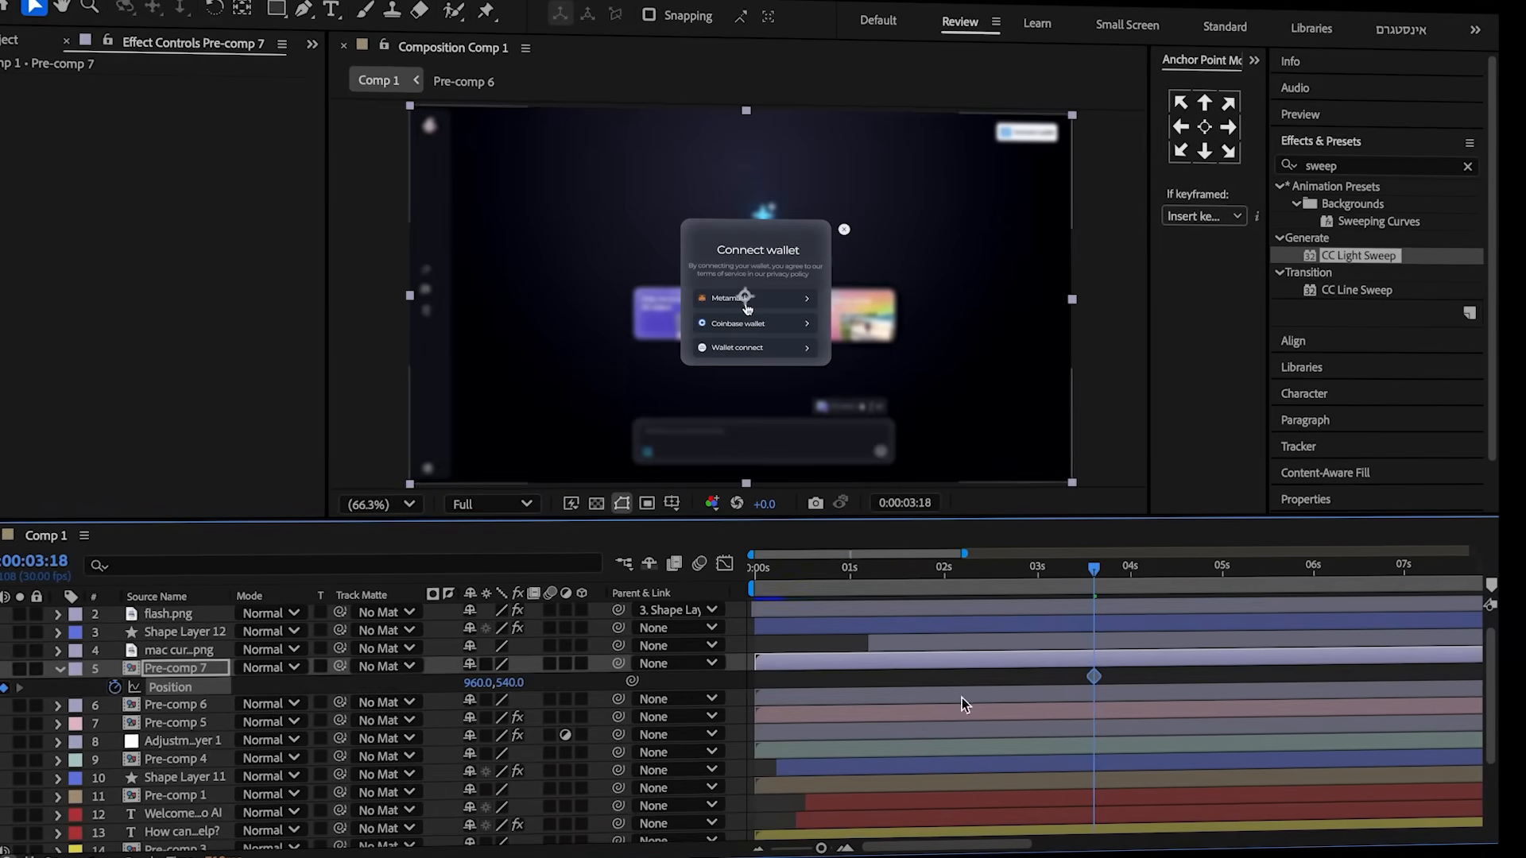
key(F2)
click(1167, 583)
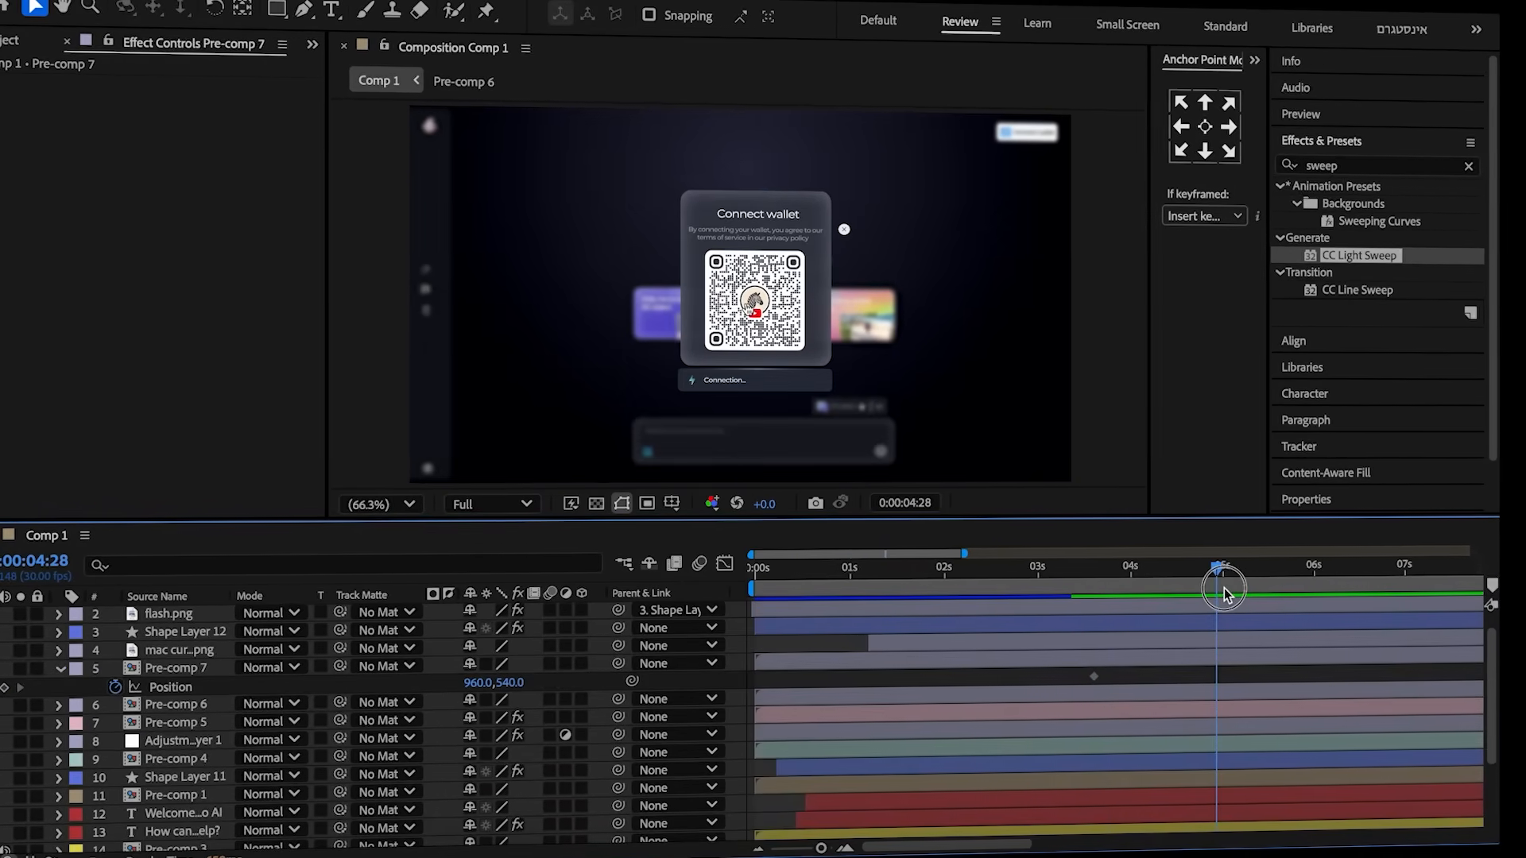
drag(514, 684, 524, 592)
- Move Pre-comp 7's second Position keyframe earlier to 0:00:03:25
key(j)
key(space)
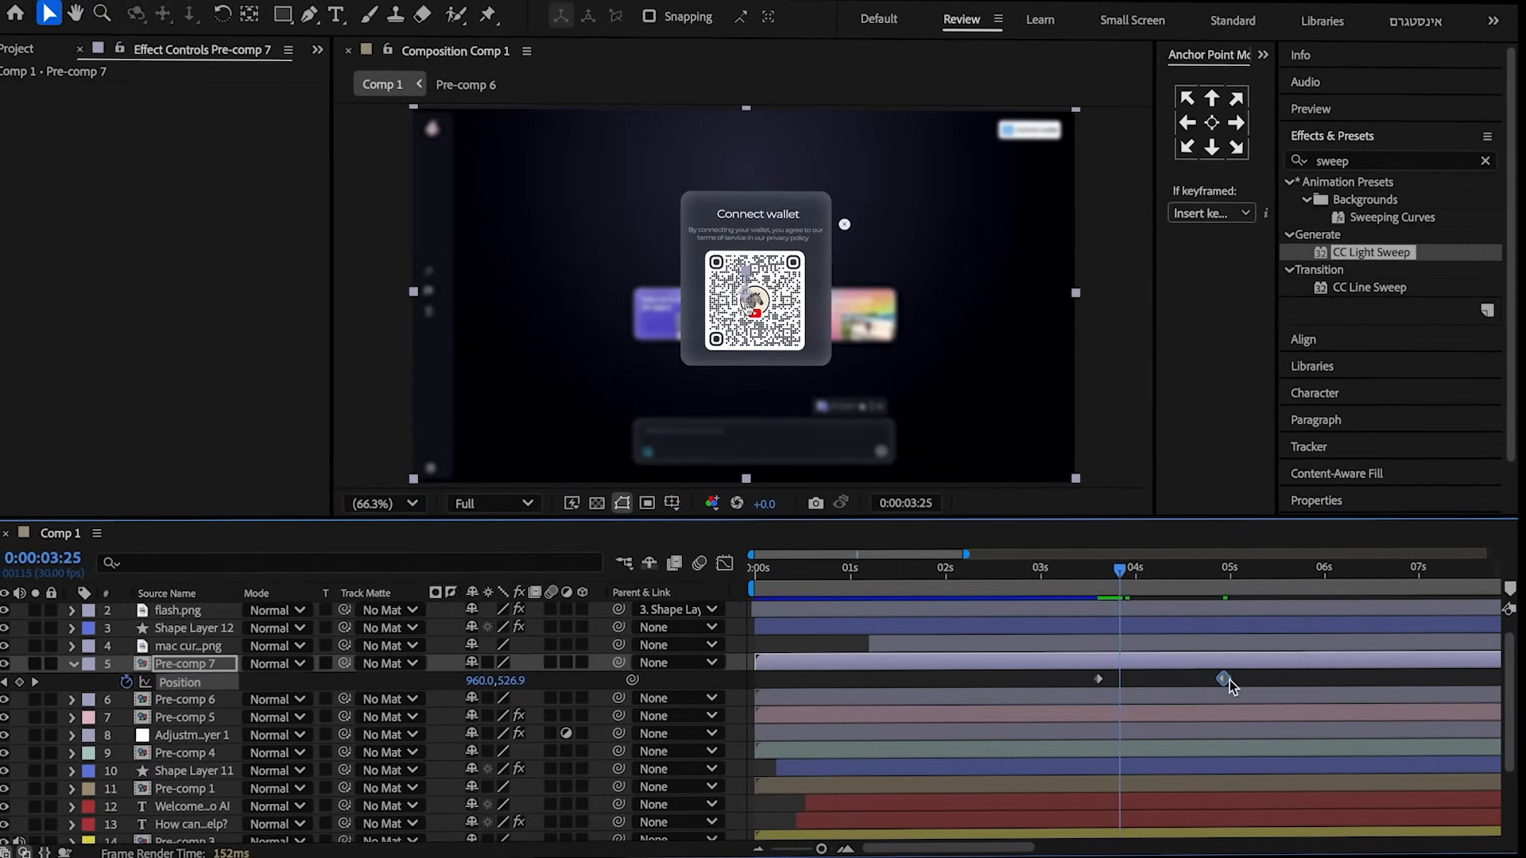
drag(1232, 682, 1176, 685)
click(1219, 681)
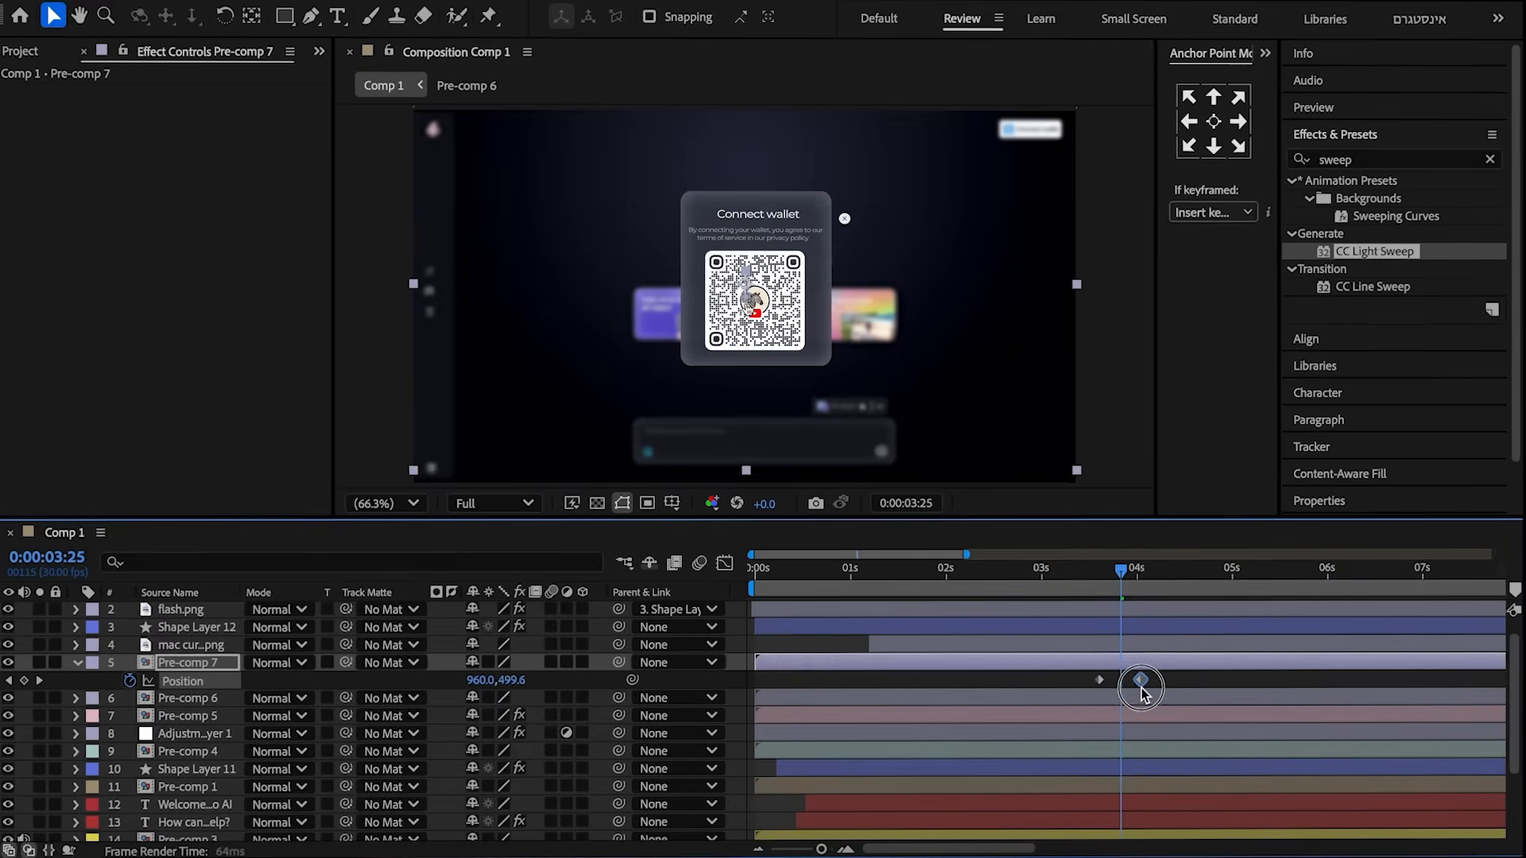
click(1133, 686)
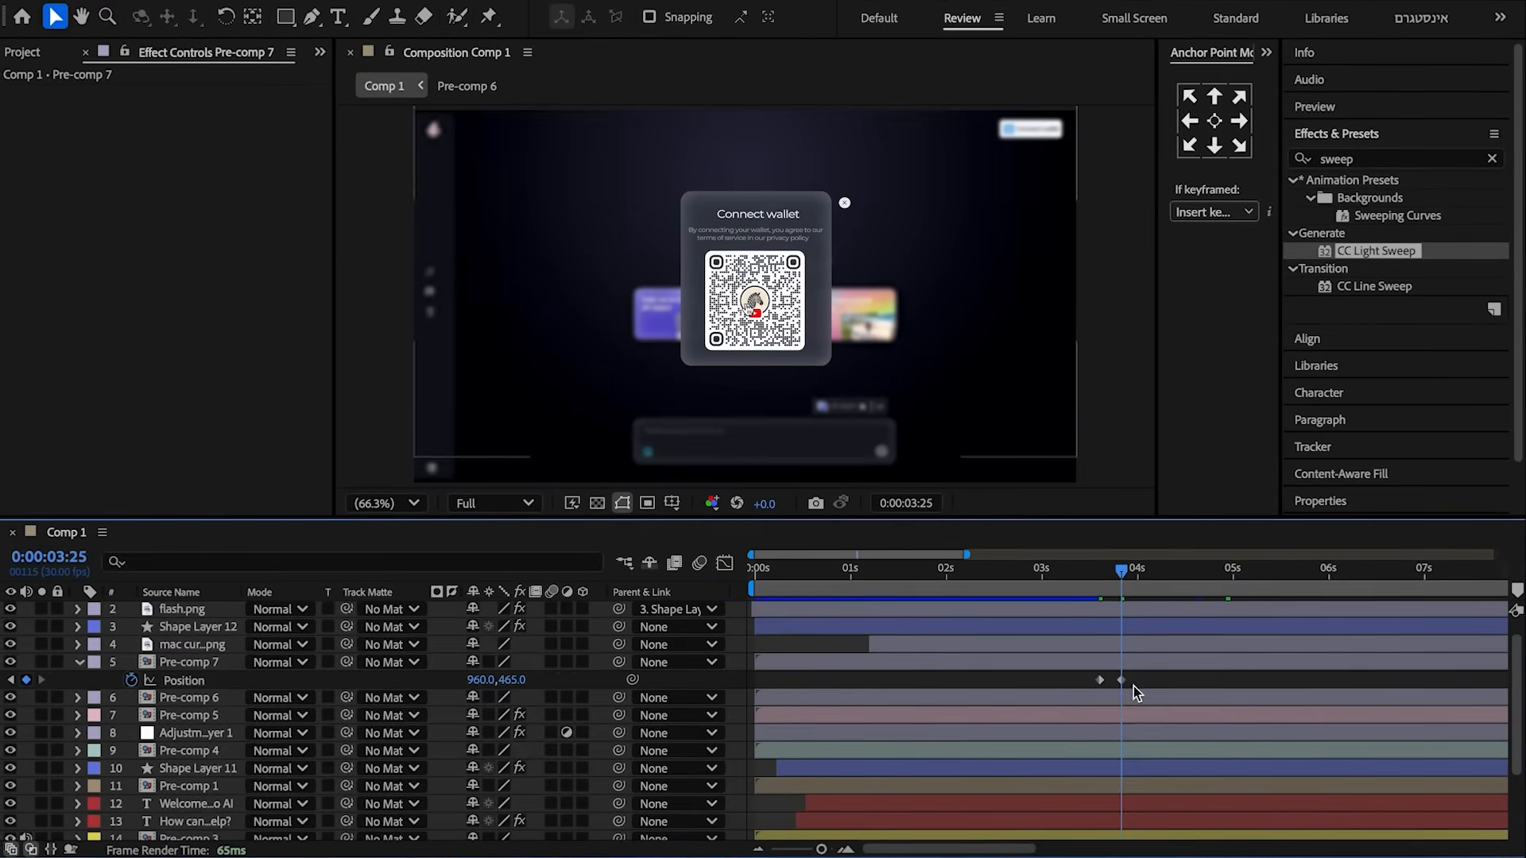
- Add the copied bounce expression to Pre-comp 7's Position
alt+click(137, 680)
key(ctrl+v)
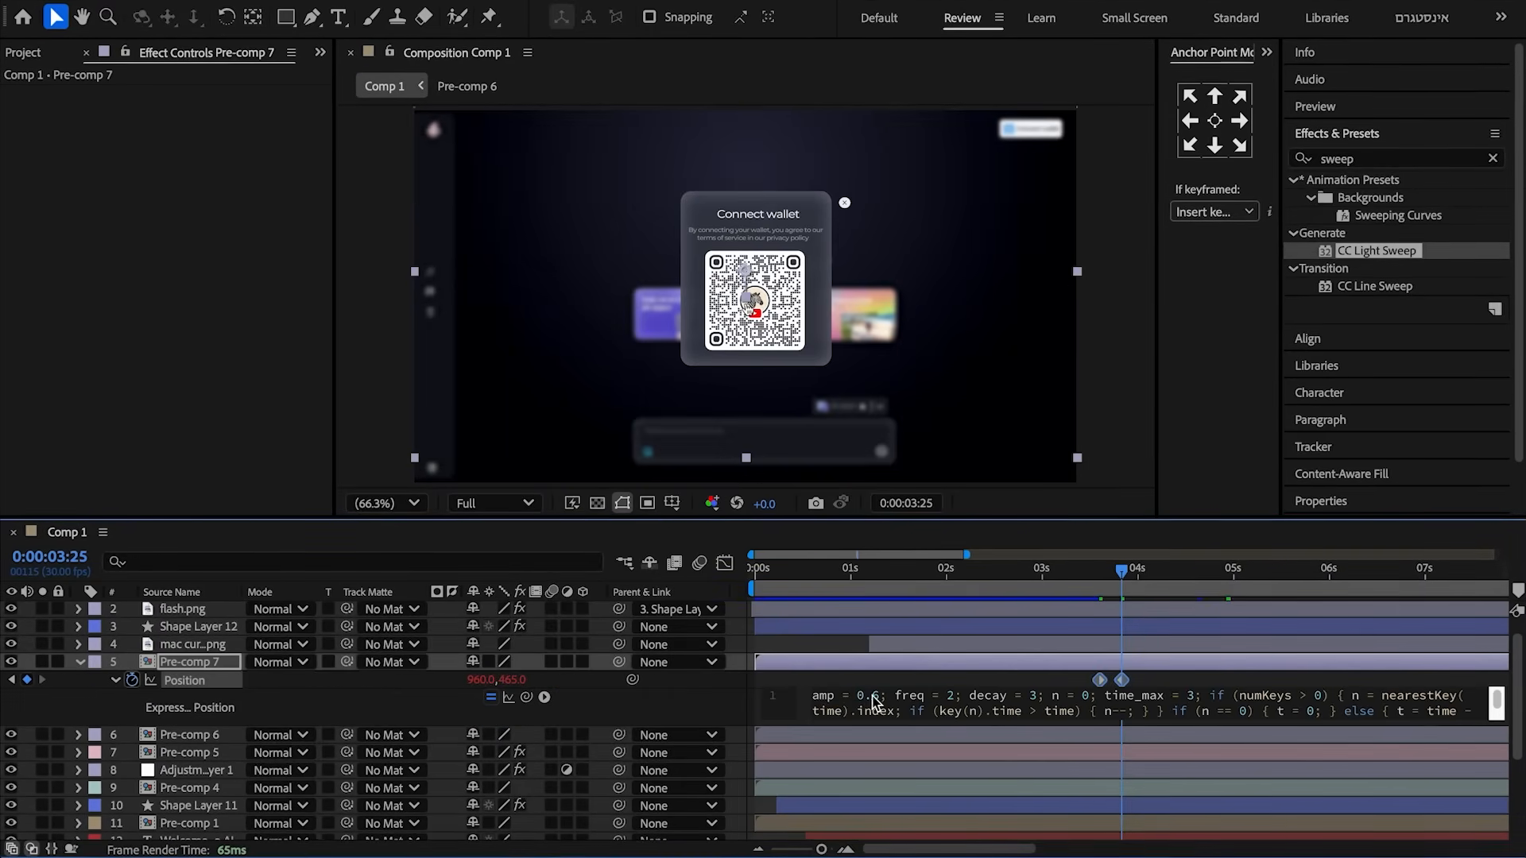
click(890, 678)
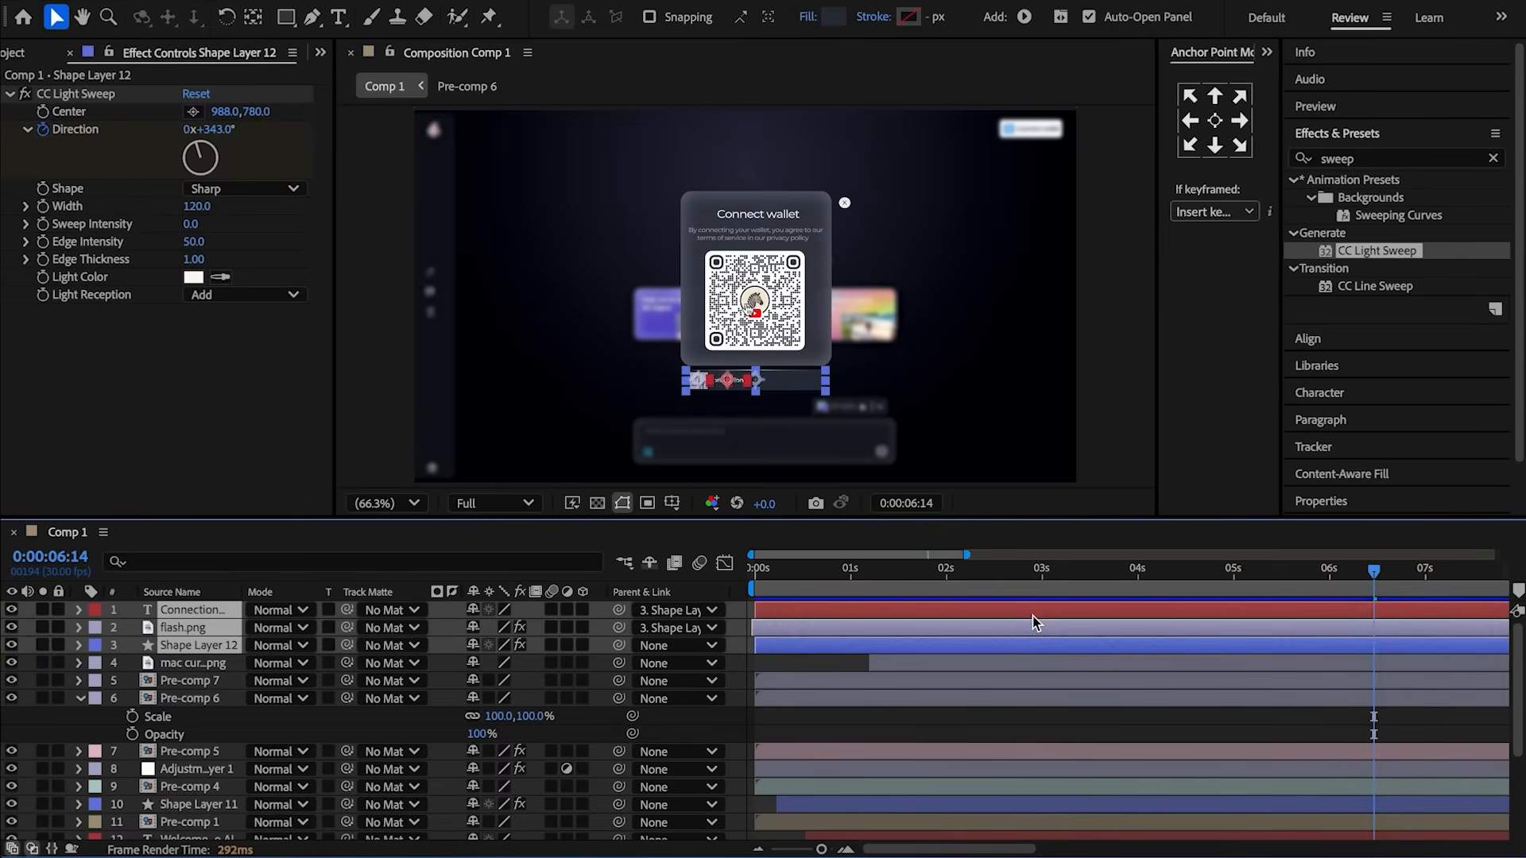
- Pre-compose the Connection text, flash.png and Shape Layer 12 layers together
right_click(1032, 616)
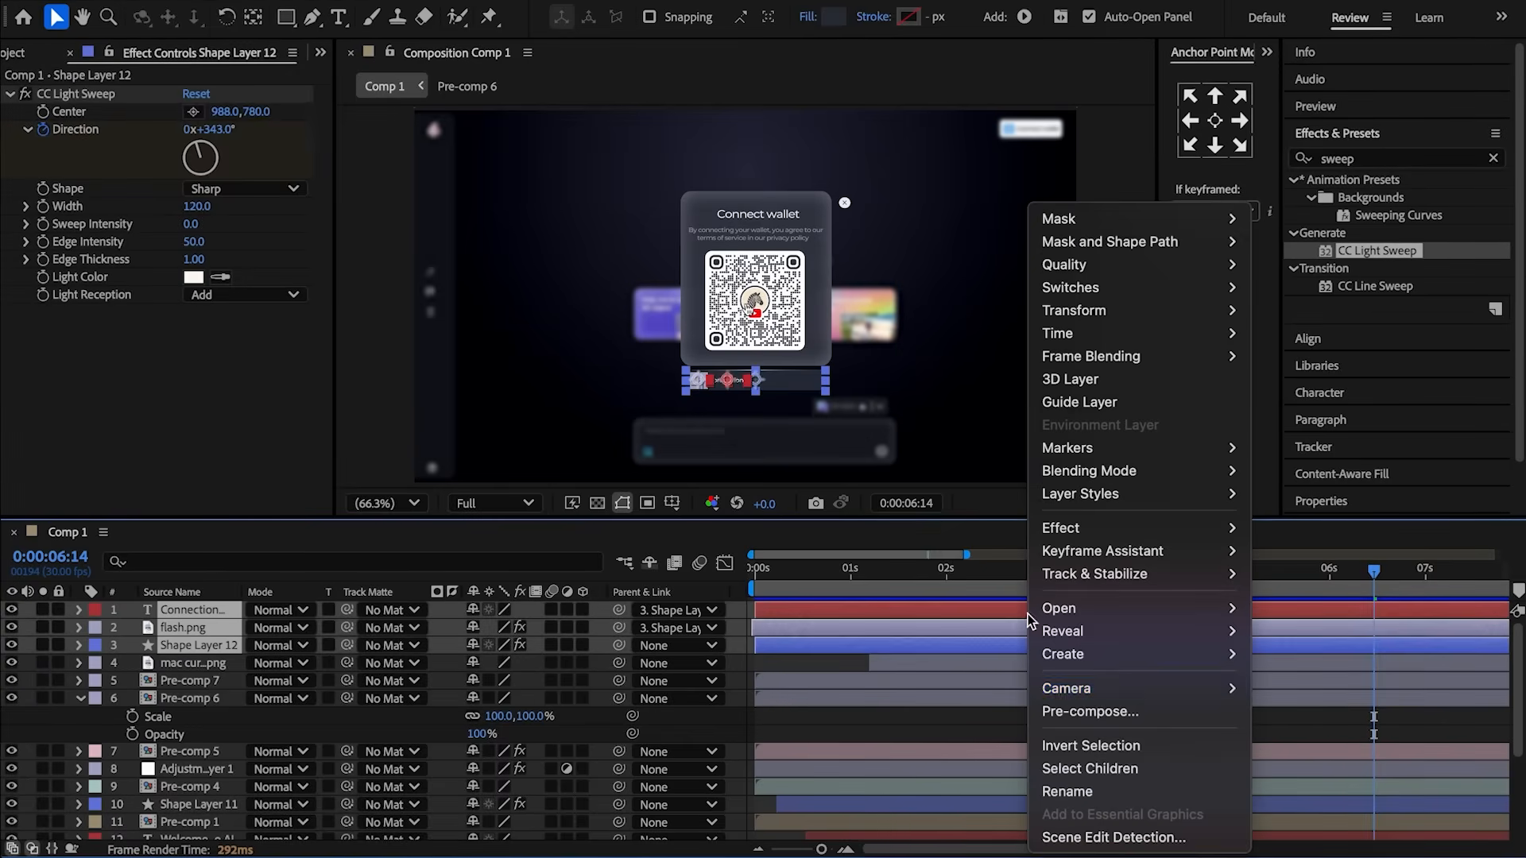
click(1108, 708)
click(959, 583)
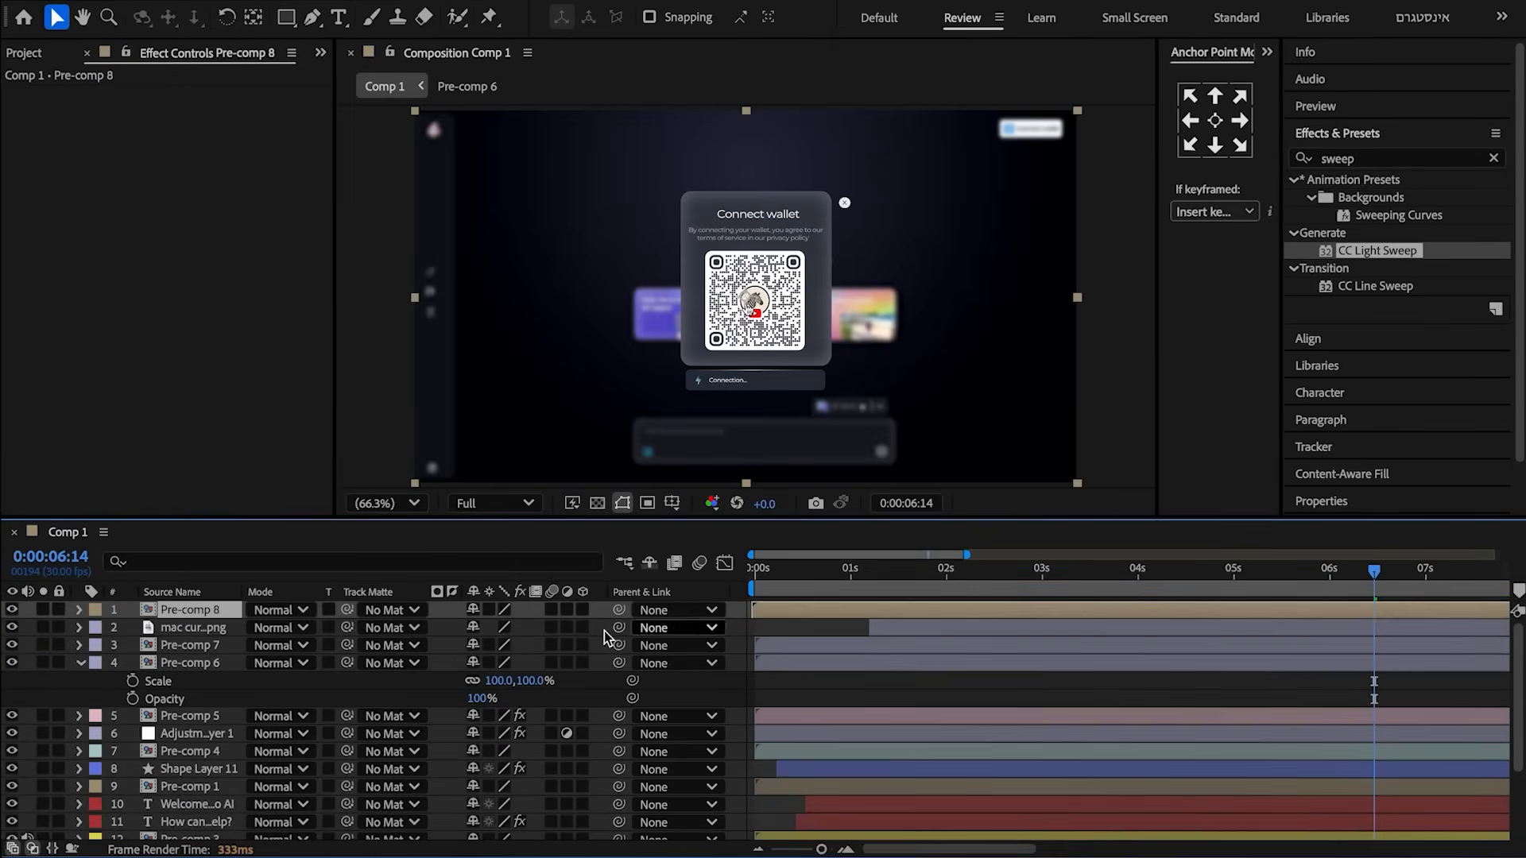
- Give the new status bar pre-comp a blue label and parent it and Pre-comp 7 to Pre-comp 6
click(94, 611)
click(144, 621)
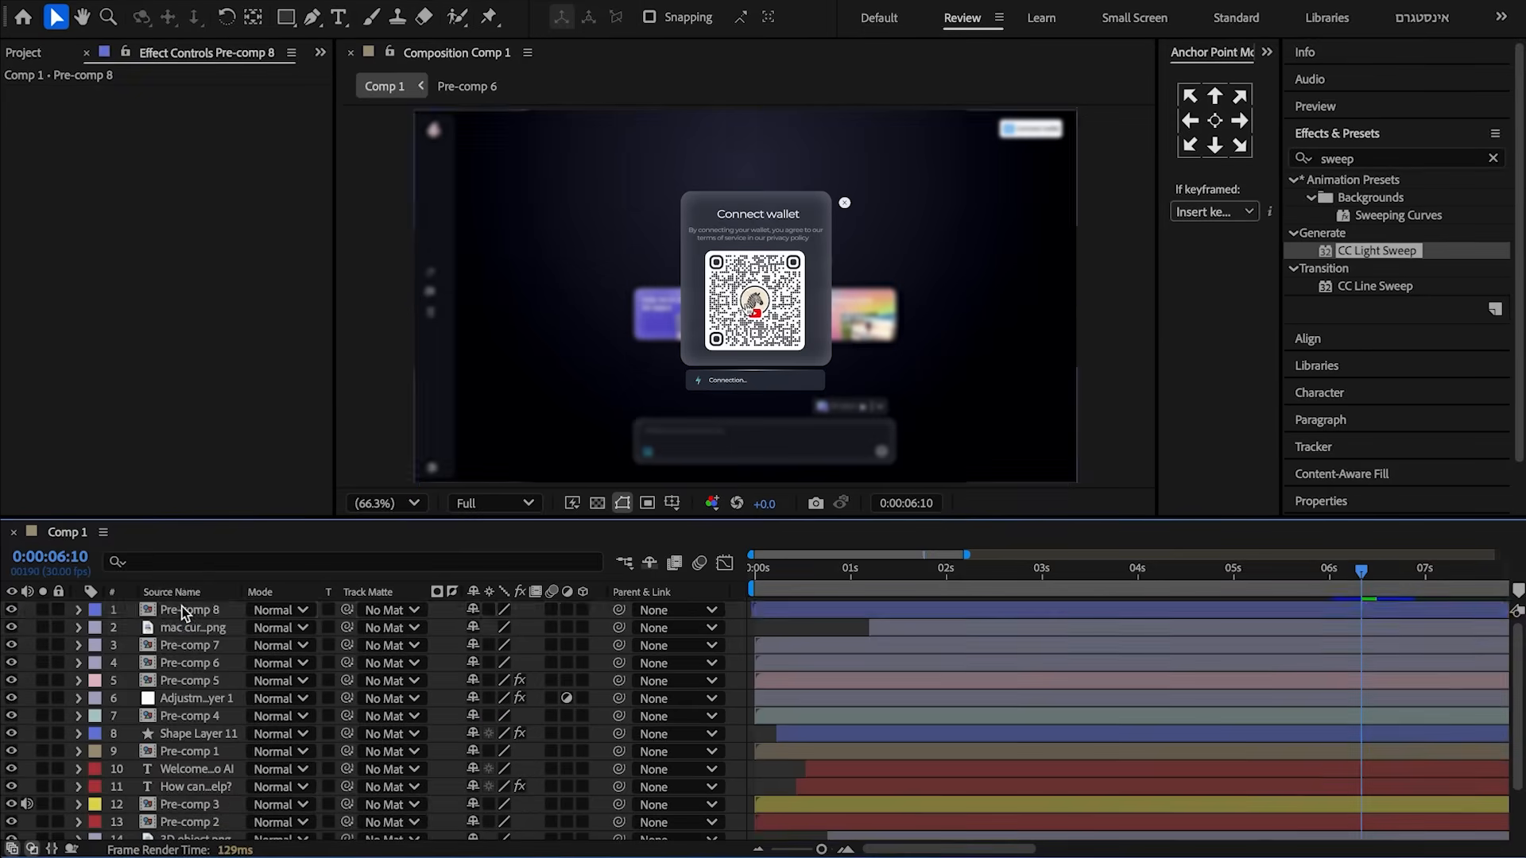
ctrl+click(199, 644)
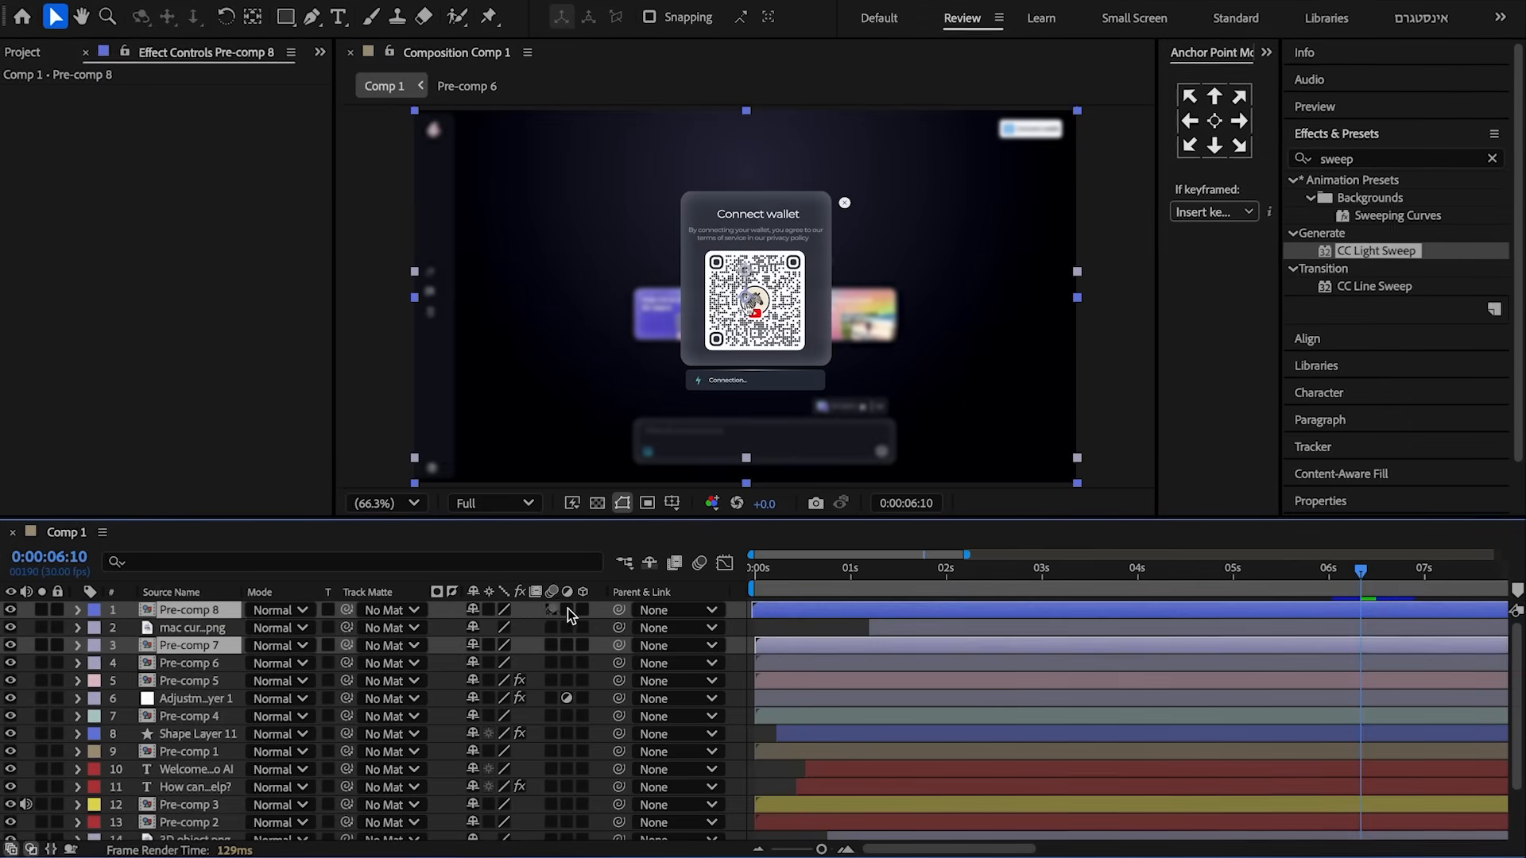
drag(618, 610, 195, 669)
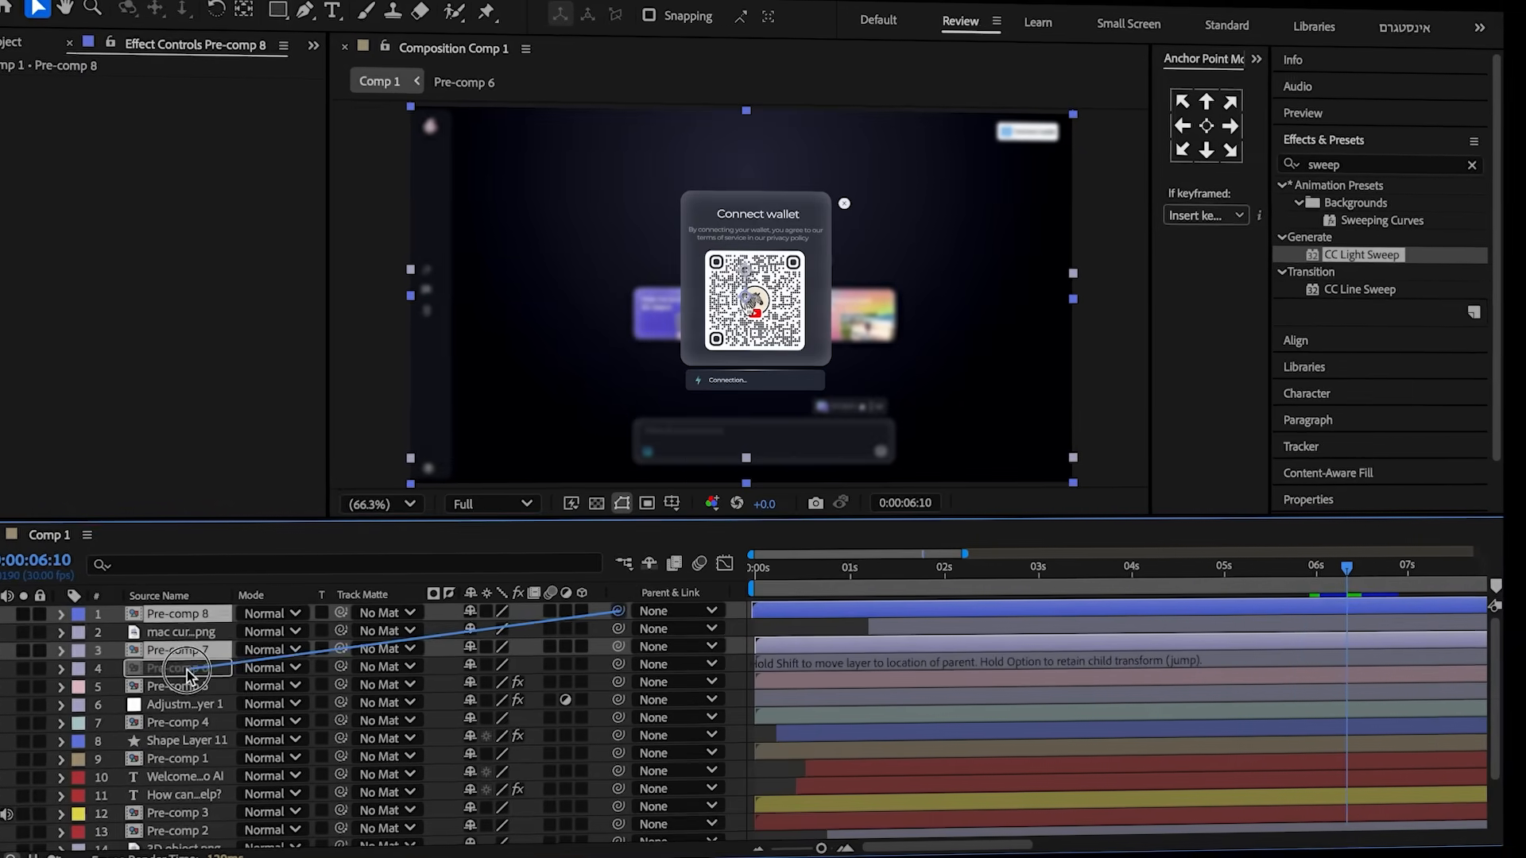
- Keyframe Pre-comp 6's Scale from 100% at 0:00:06:10 to 40% at 0:00:06:17
click(186, 671)
key(s)
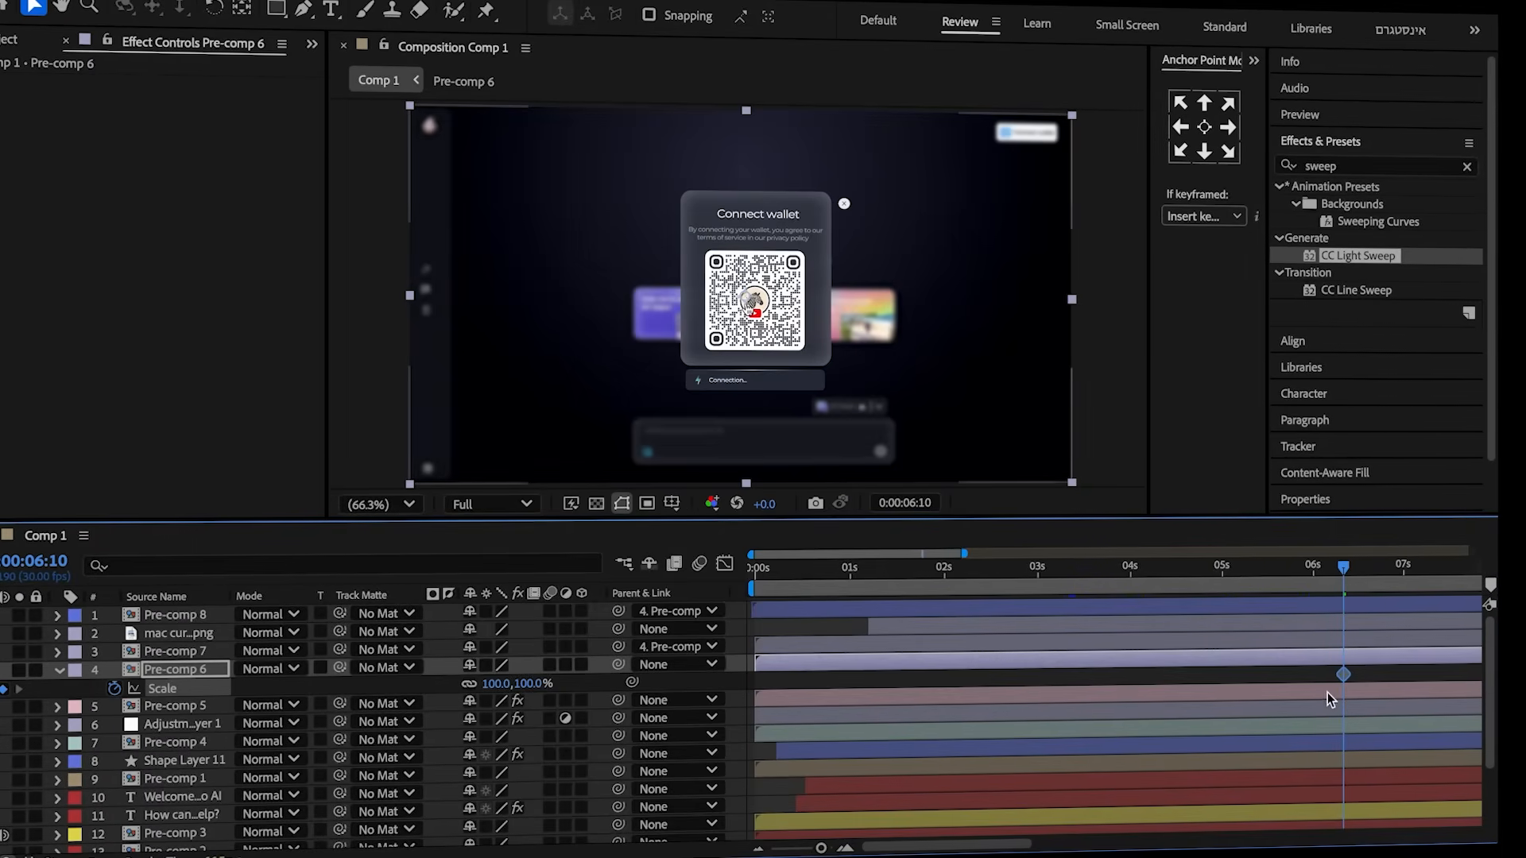
click(1380, 666)
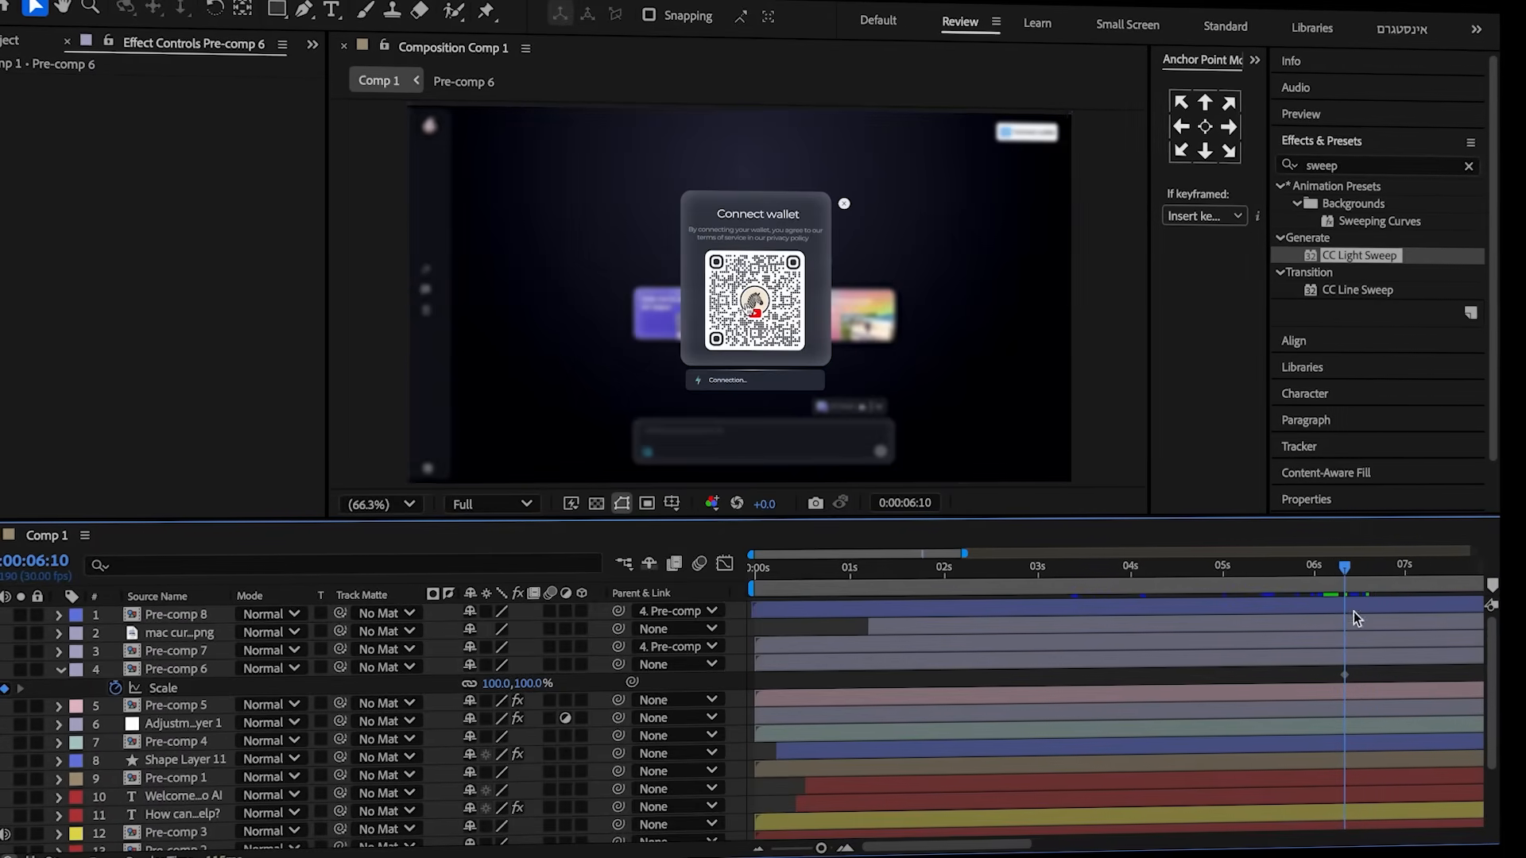
drag(1349, 572, 1370, 569)
click(530, 683)
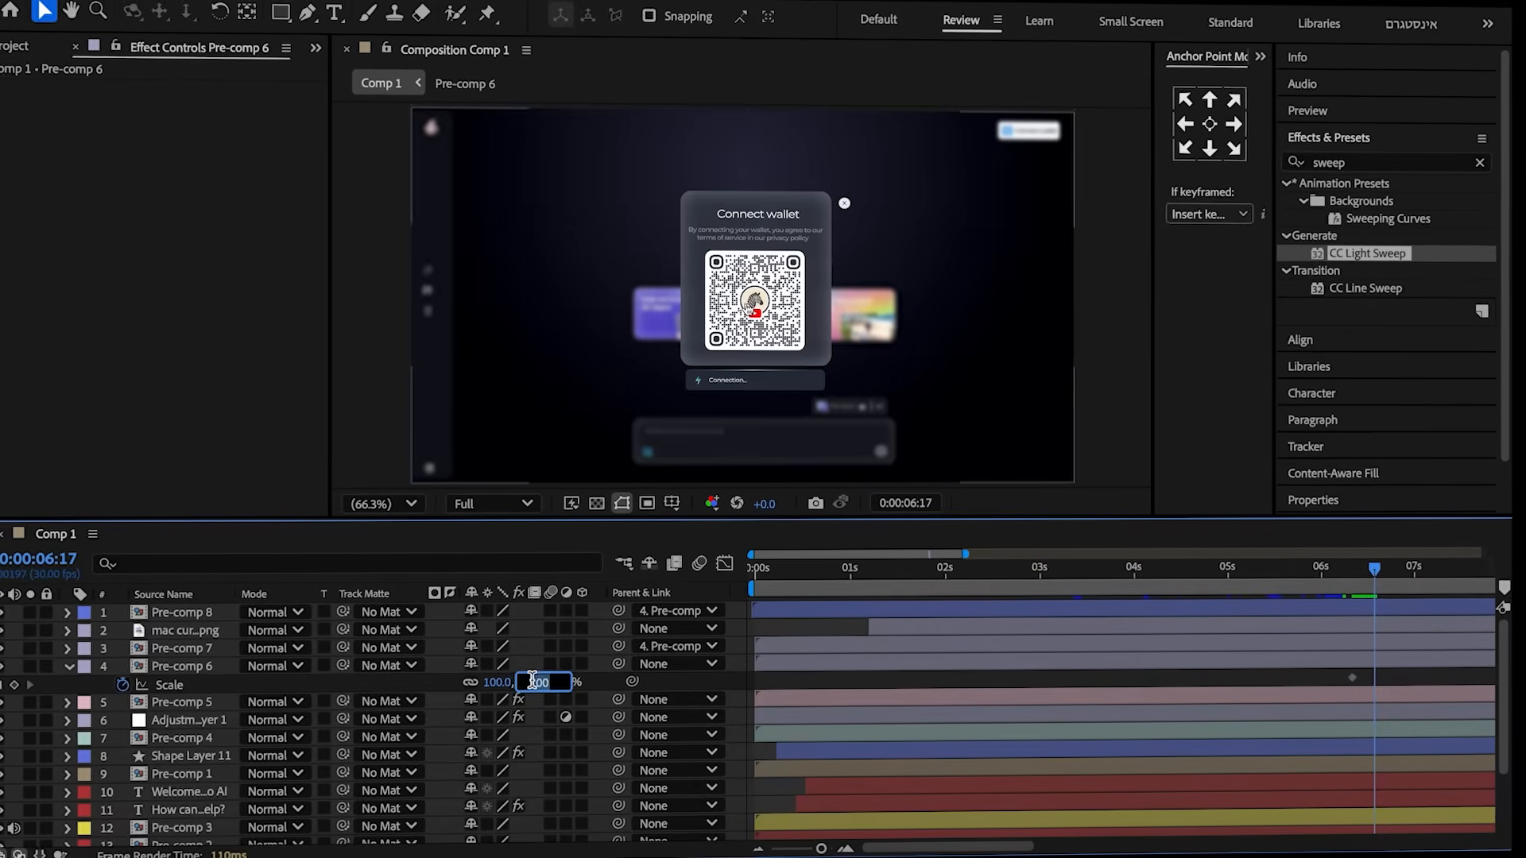
text(40)
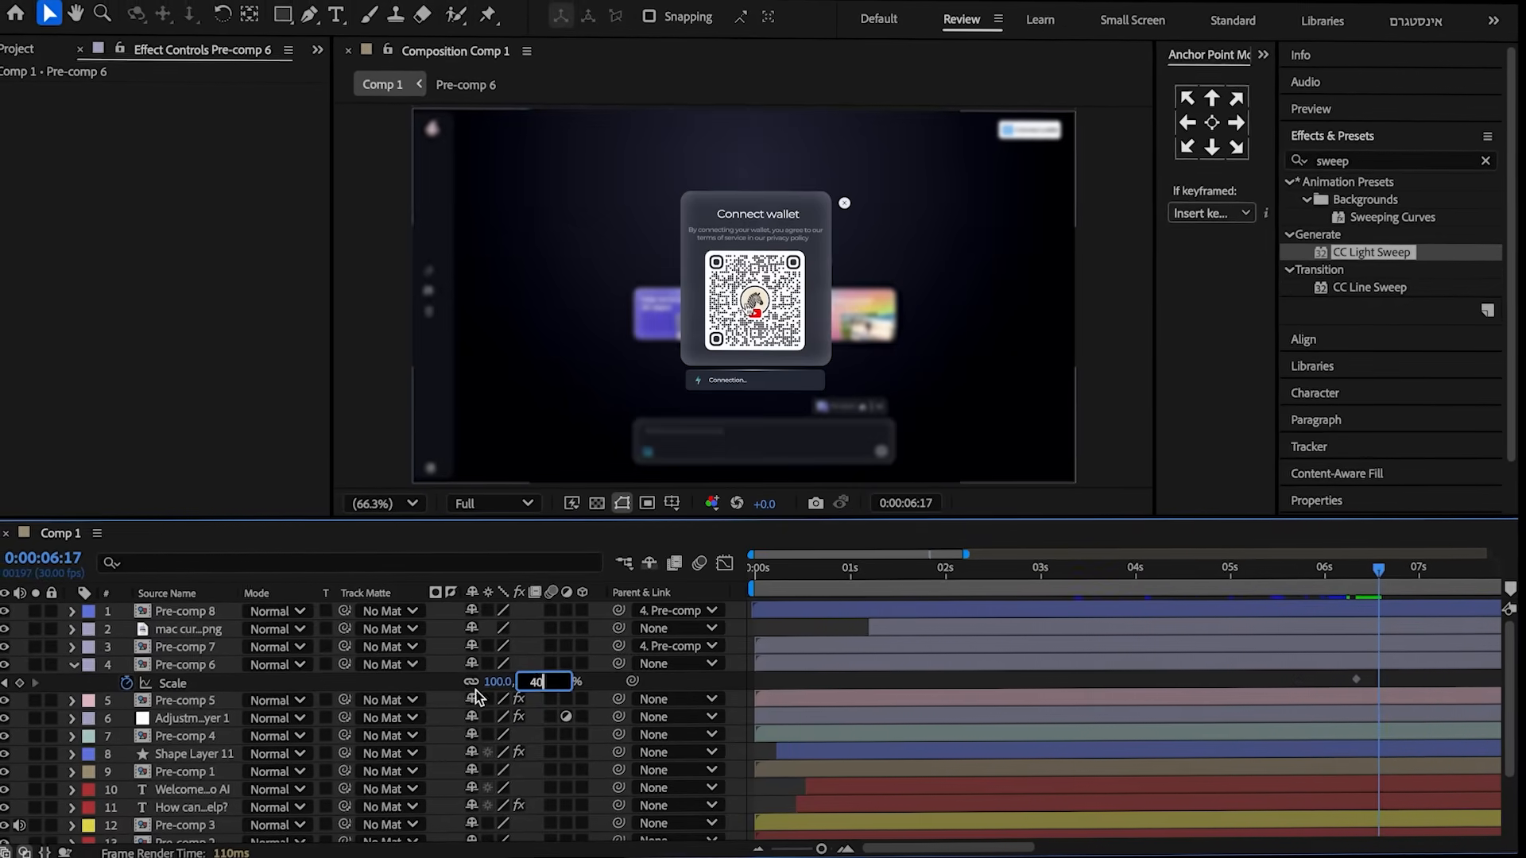
key(Return)
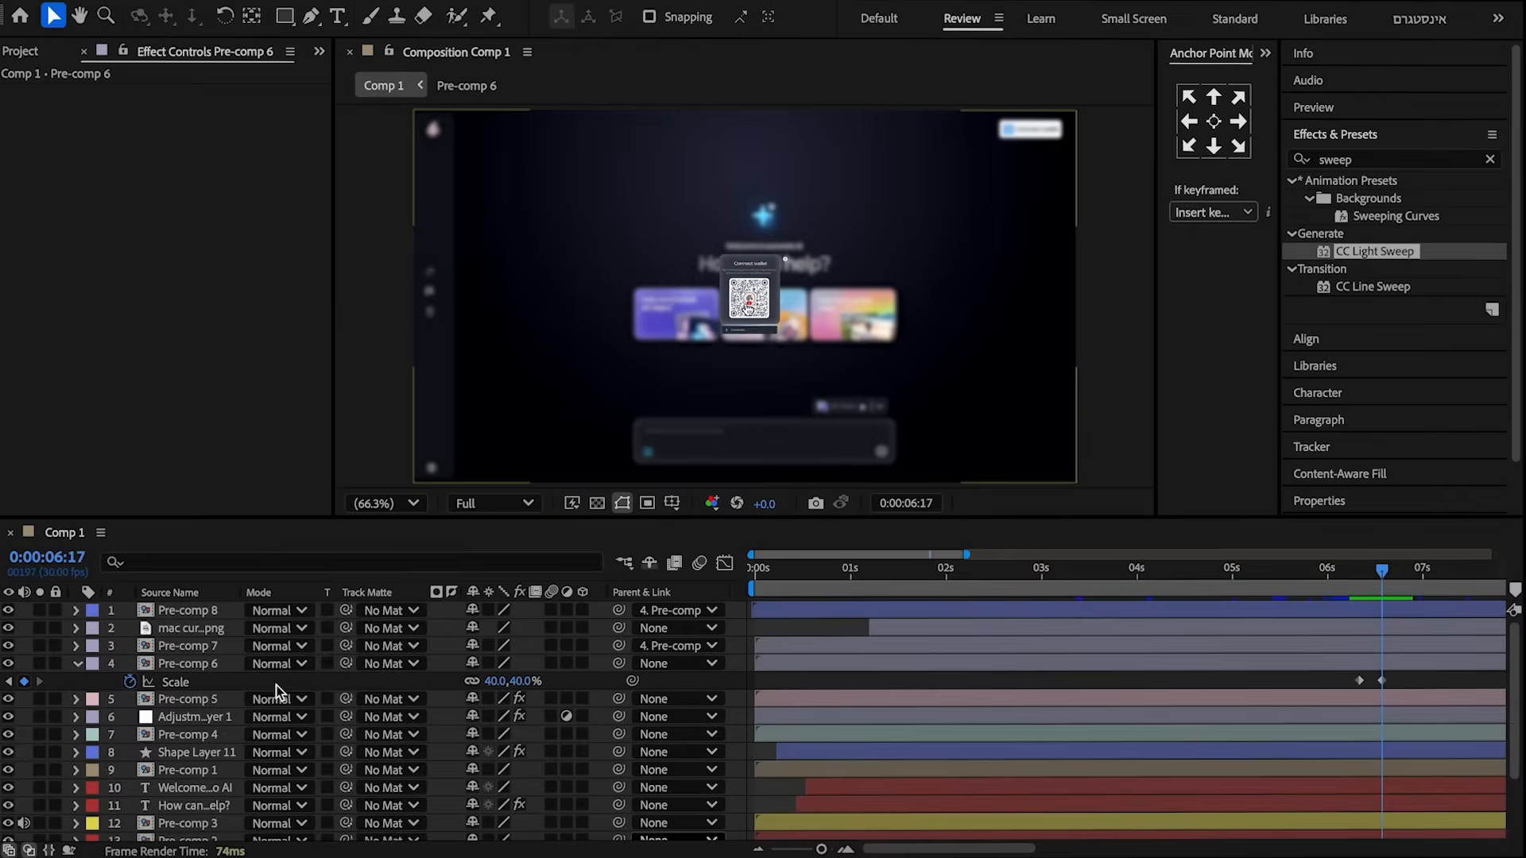
- Add the bounce expression to Pre-comp 6's Scale with amp 0.1 and freq 1
alt+click(130, 681)
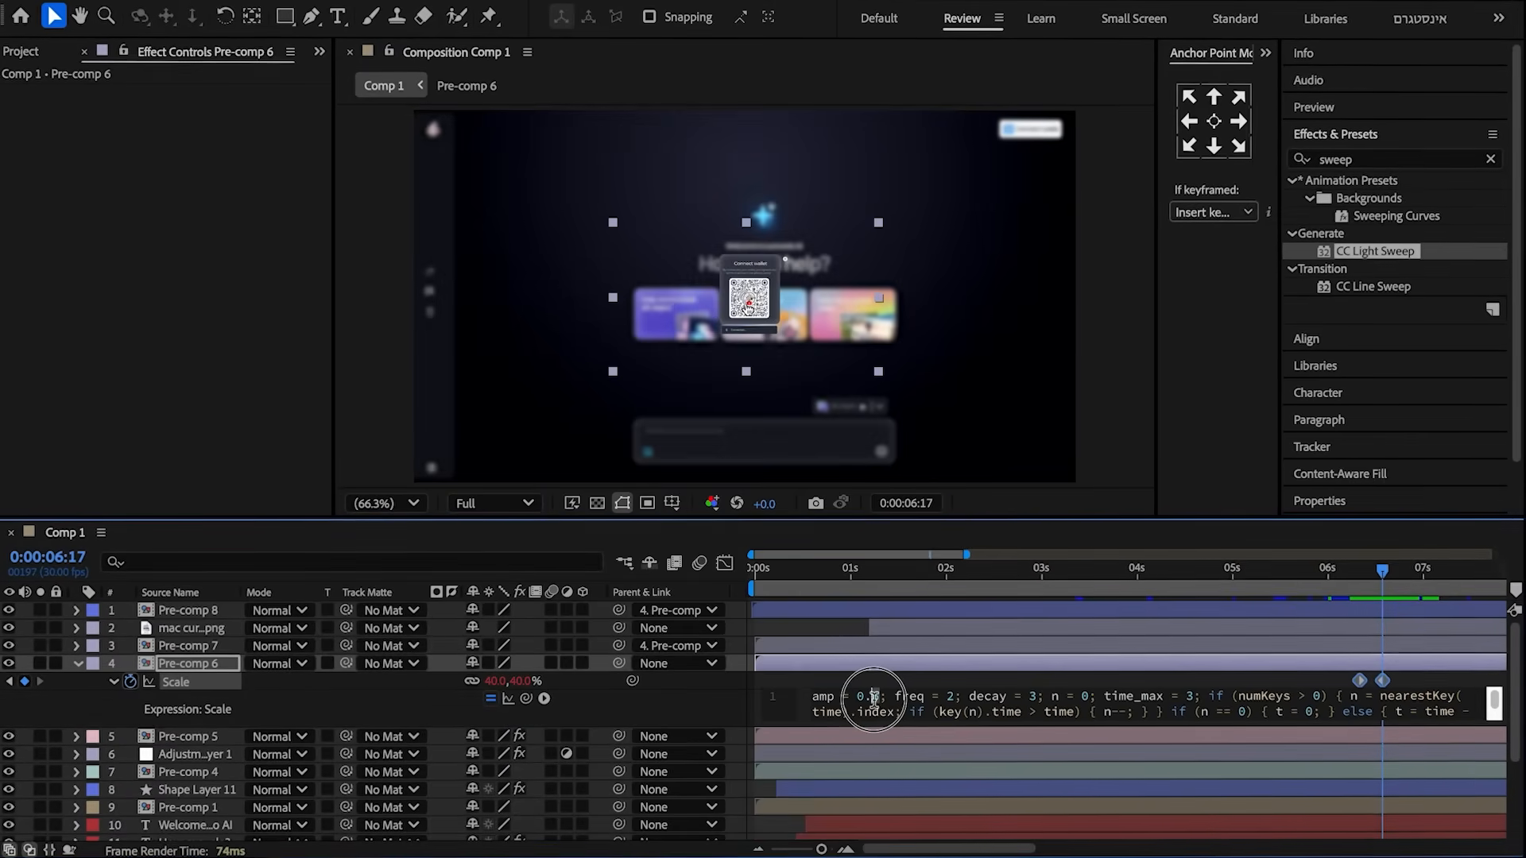
text(1)
drag(946, 697, 954, 697)
text(1)
click(977, 681)
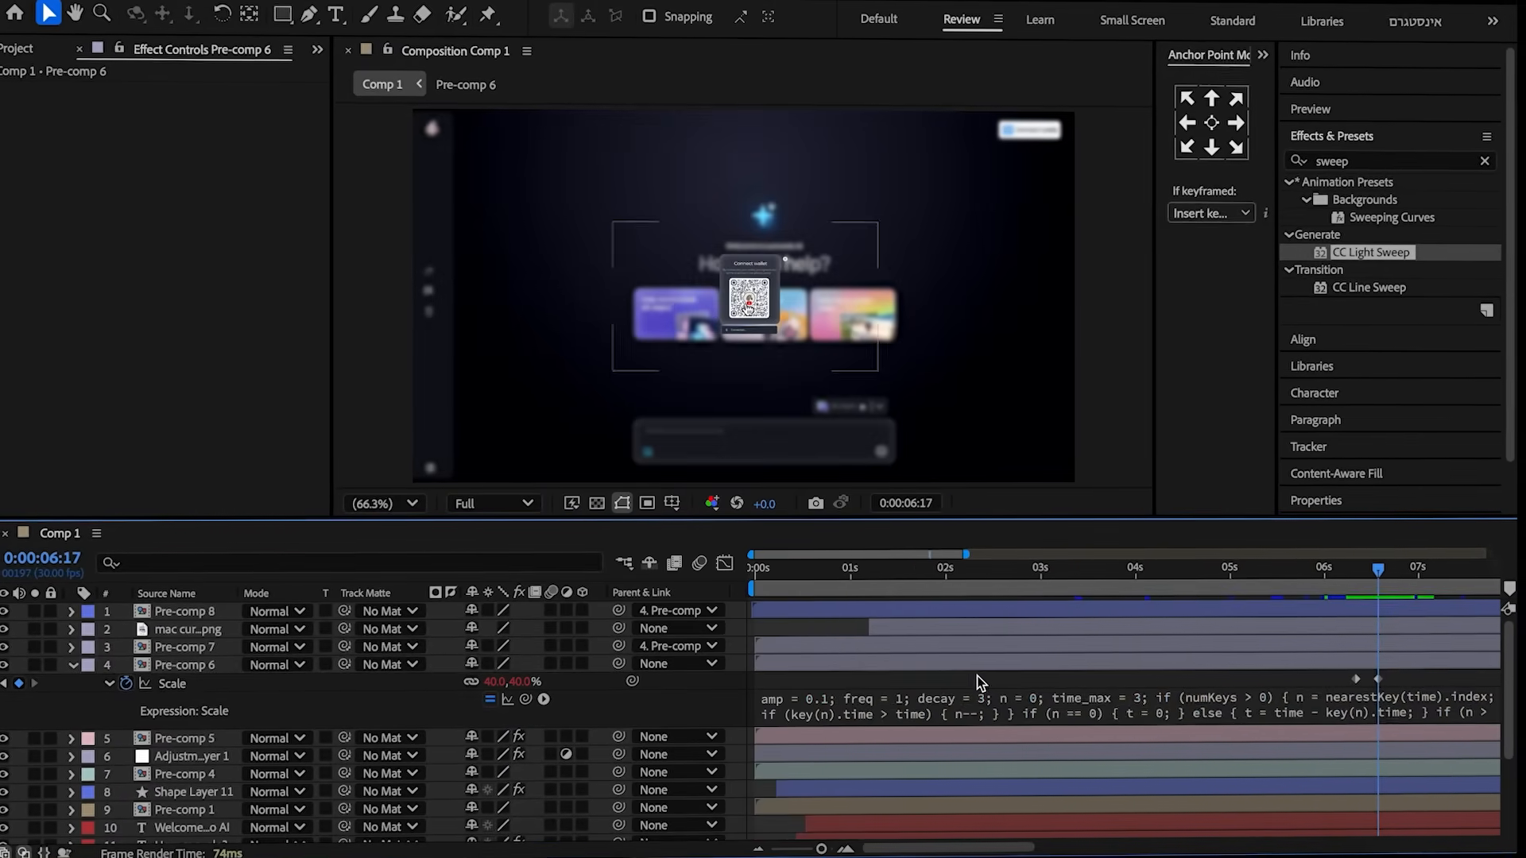
- Keyframe Pre-comp 6's Opacity from 100% at 0:00:06:17 to 0% at 0:00:06:21
click(1368, 662)
key(t)
click(124, 684)
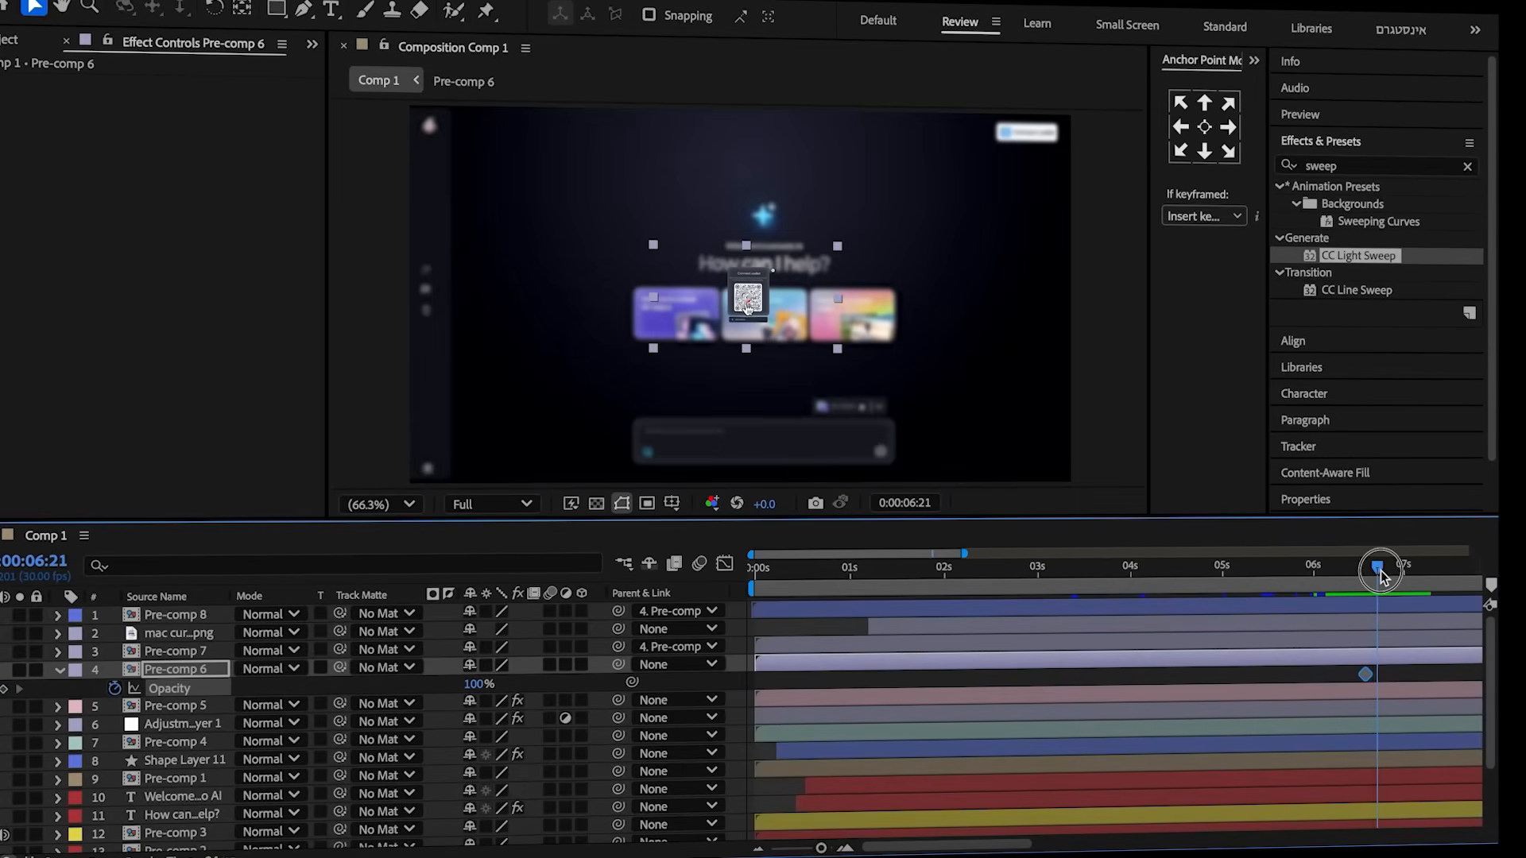
drag(486, 686, 287, 703)
- Copy Pre-comp 6's opacity fade onto Pre-comp 7 and Pre-comp 8, starting at 0:00:06:17
drag(1390, 672, 1352, 687)
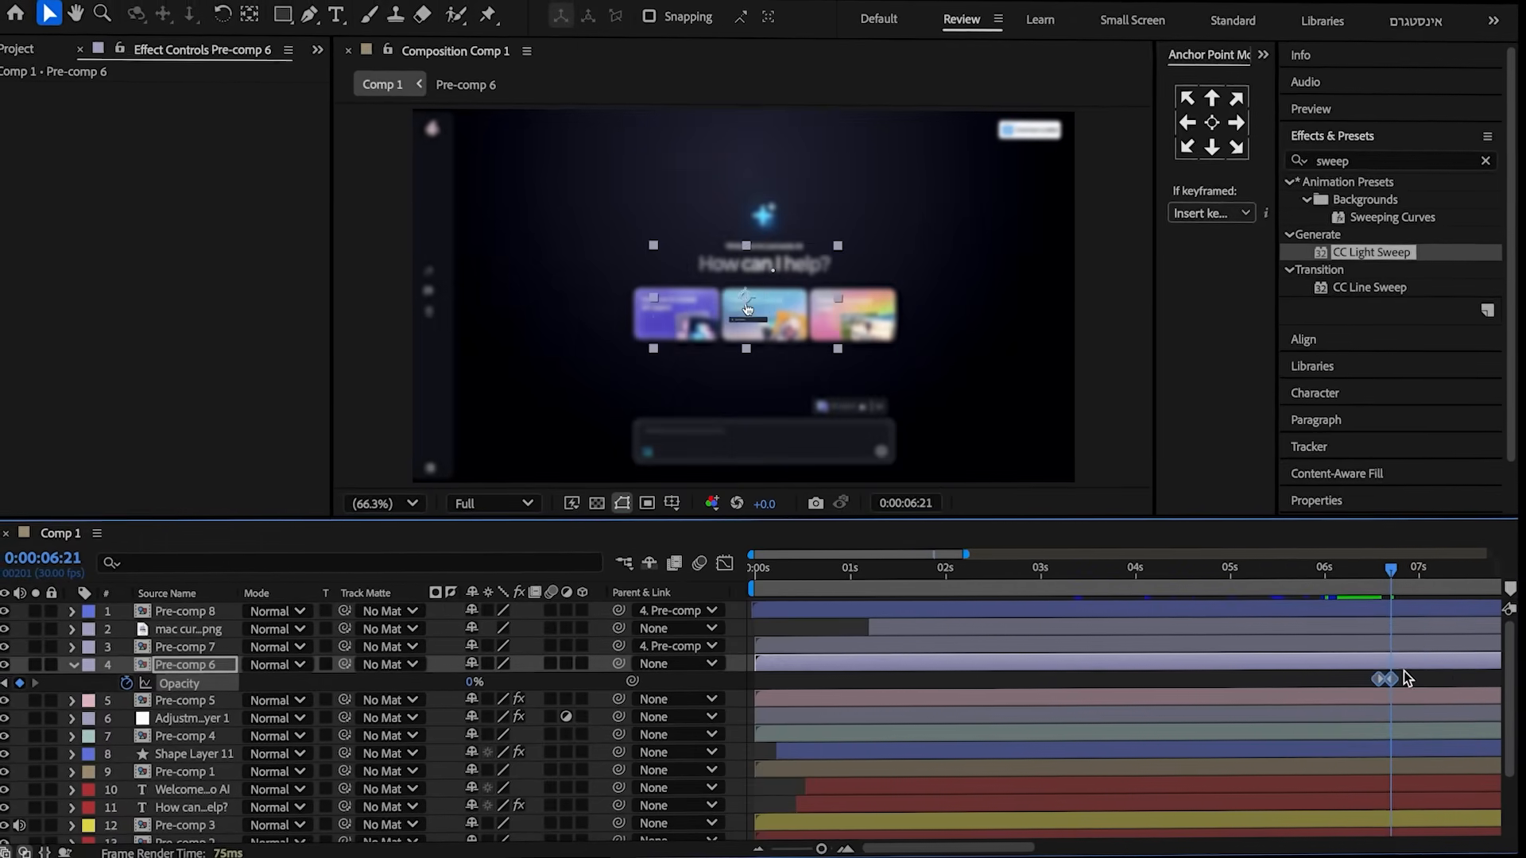
key(j)
click(1391, 646)
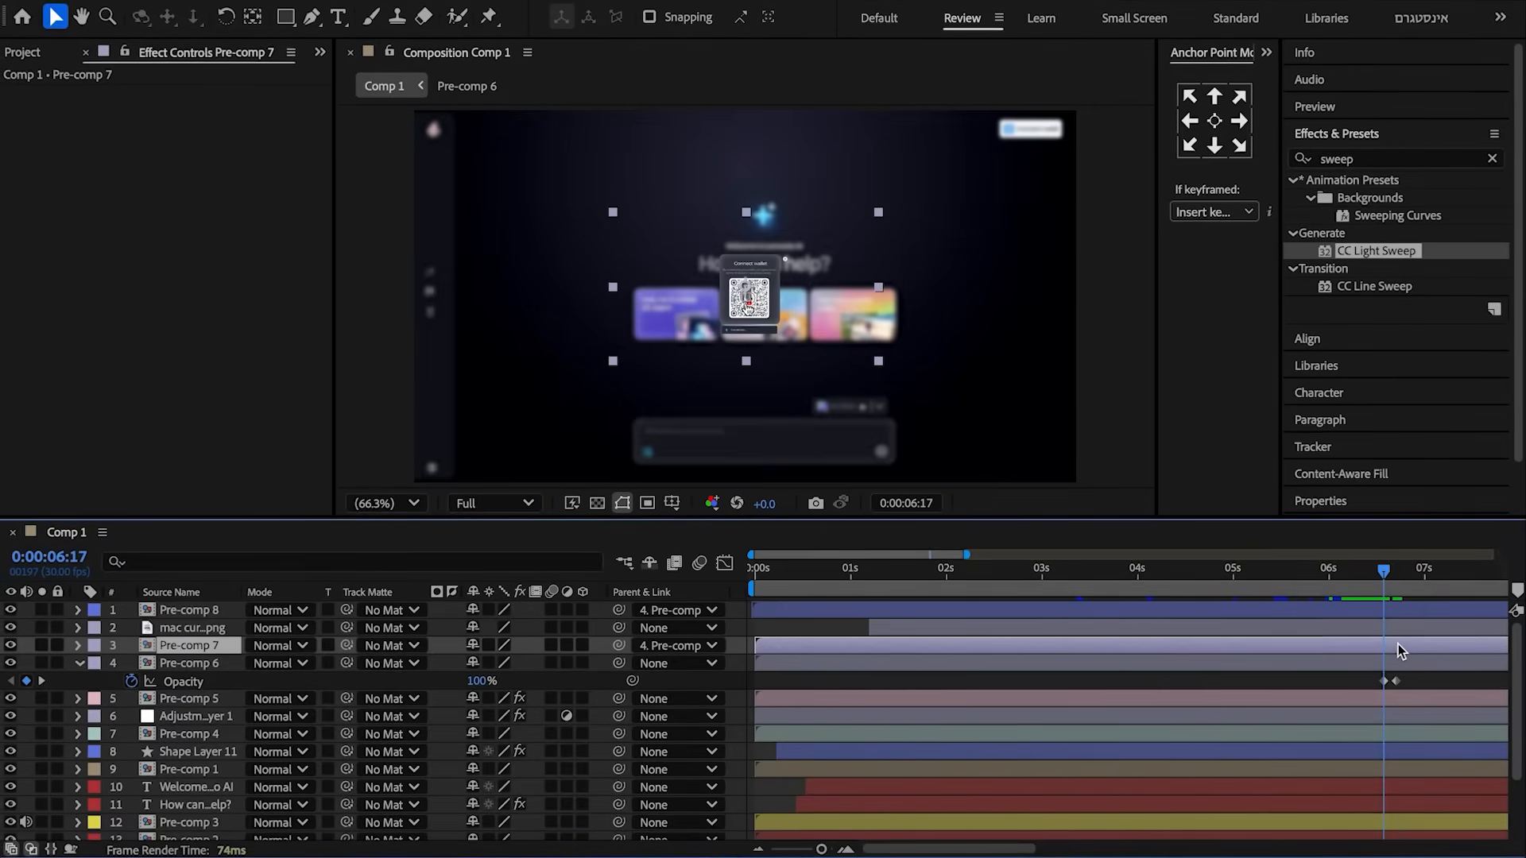
key(Return)
click(1406, 610)
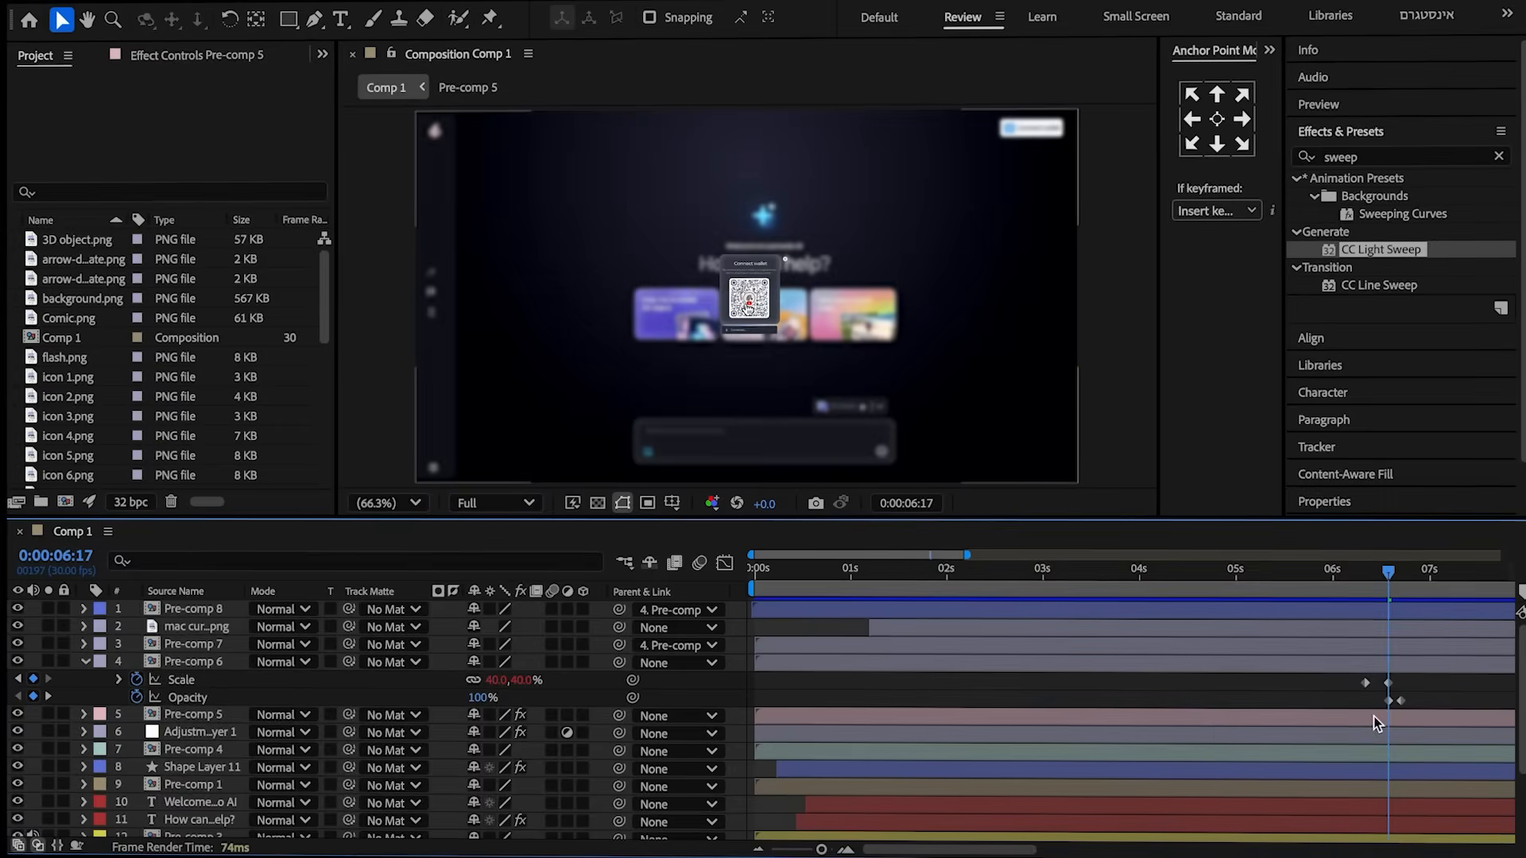
- Open Pre-comp 5 and split the white button background, Shape Layer 15, at 0:00:06:17
double_click(1375, 700)
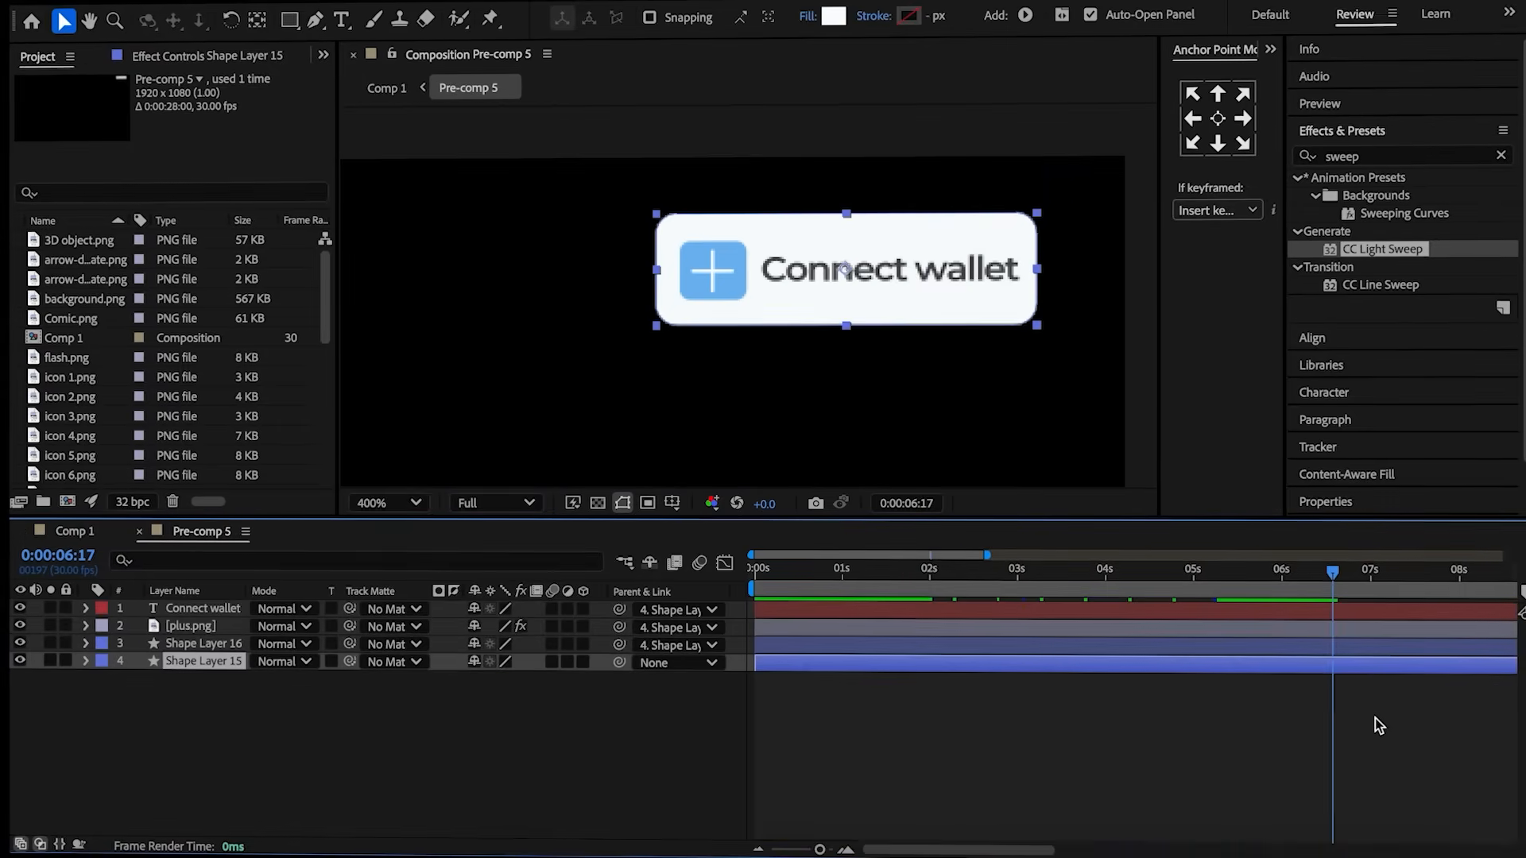
key(ctrl+shift+d)
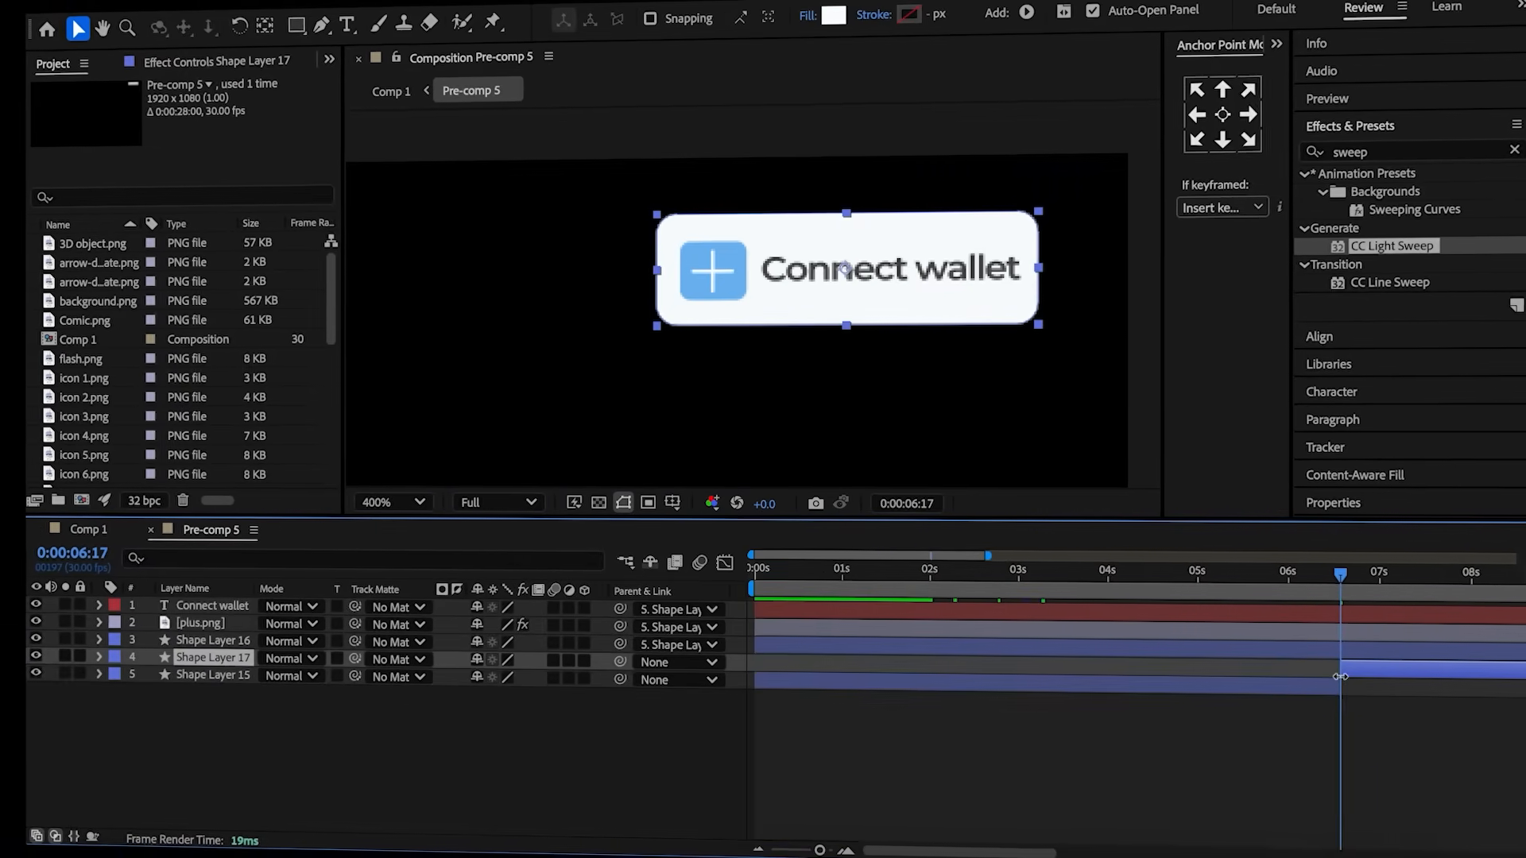
- Anchor the split background, Shape Layer 17, at its right edge and keyframe its Scale from 0:00:06:17 to widen the button leftward
click(1256, 119)
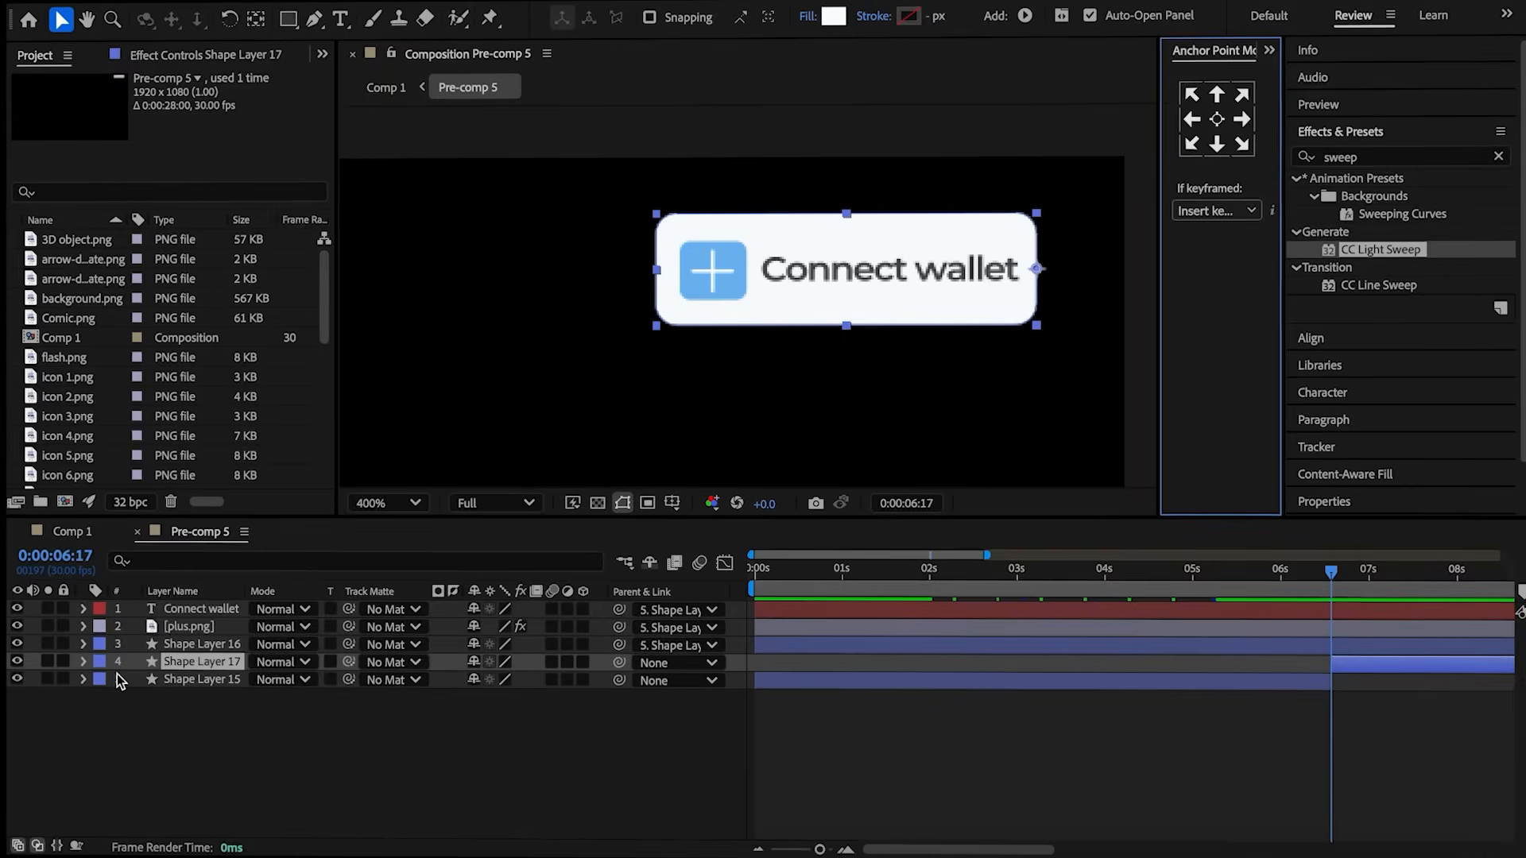
key(u)
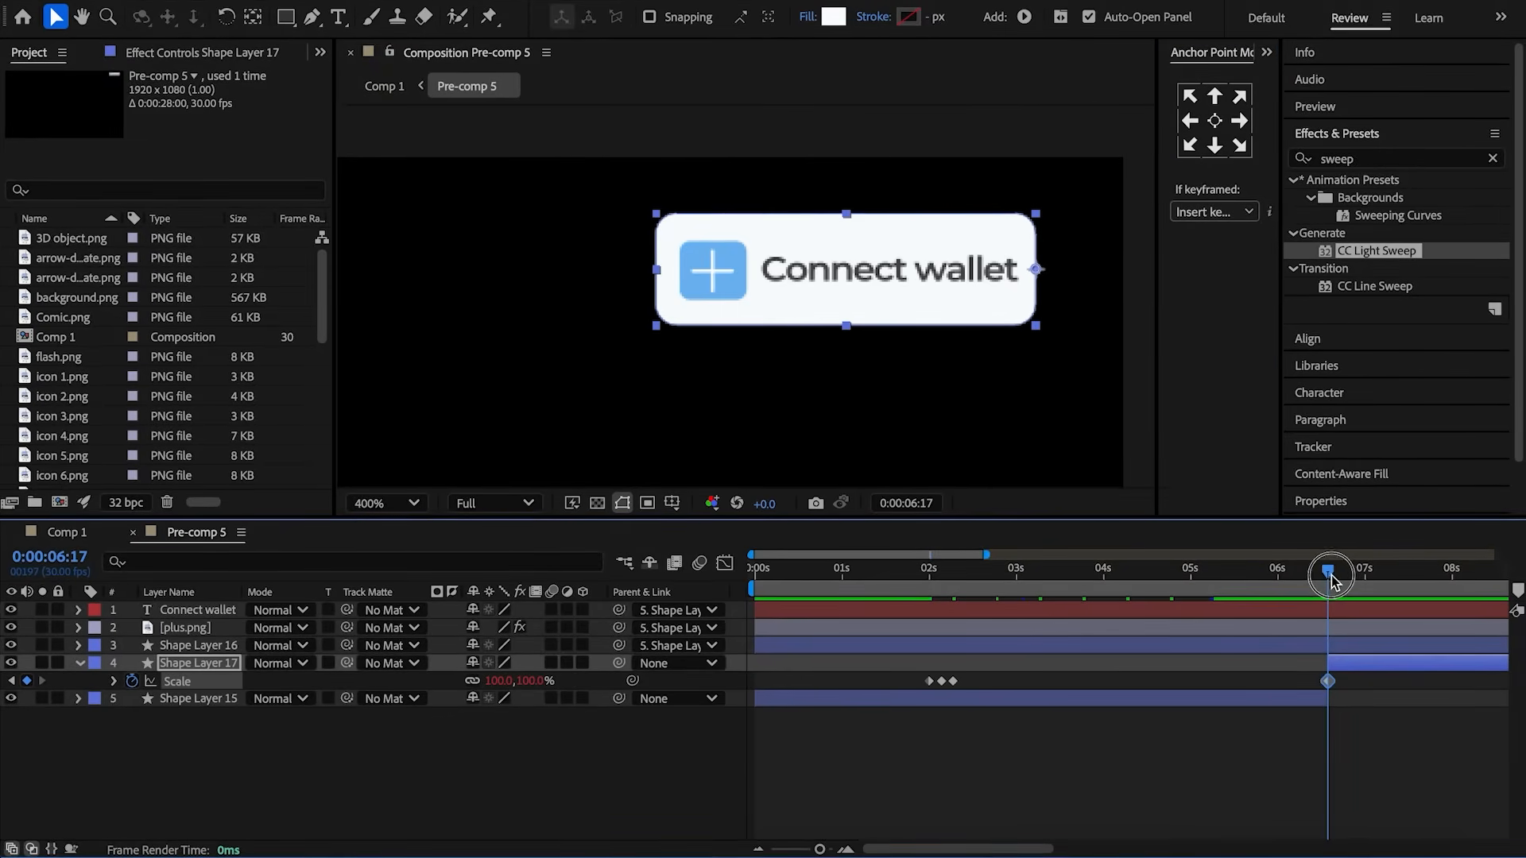
drag(1346, 584, 1347, 585)
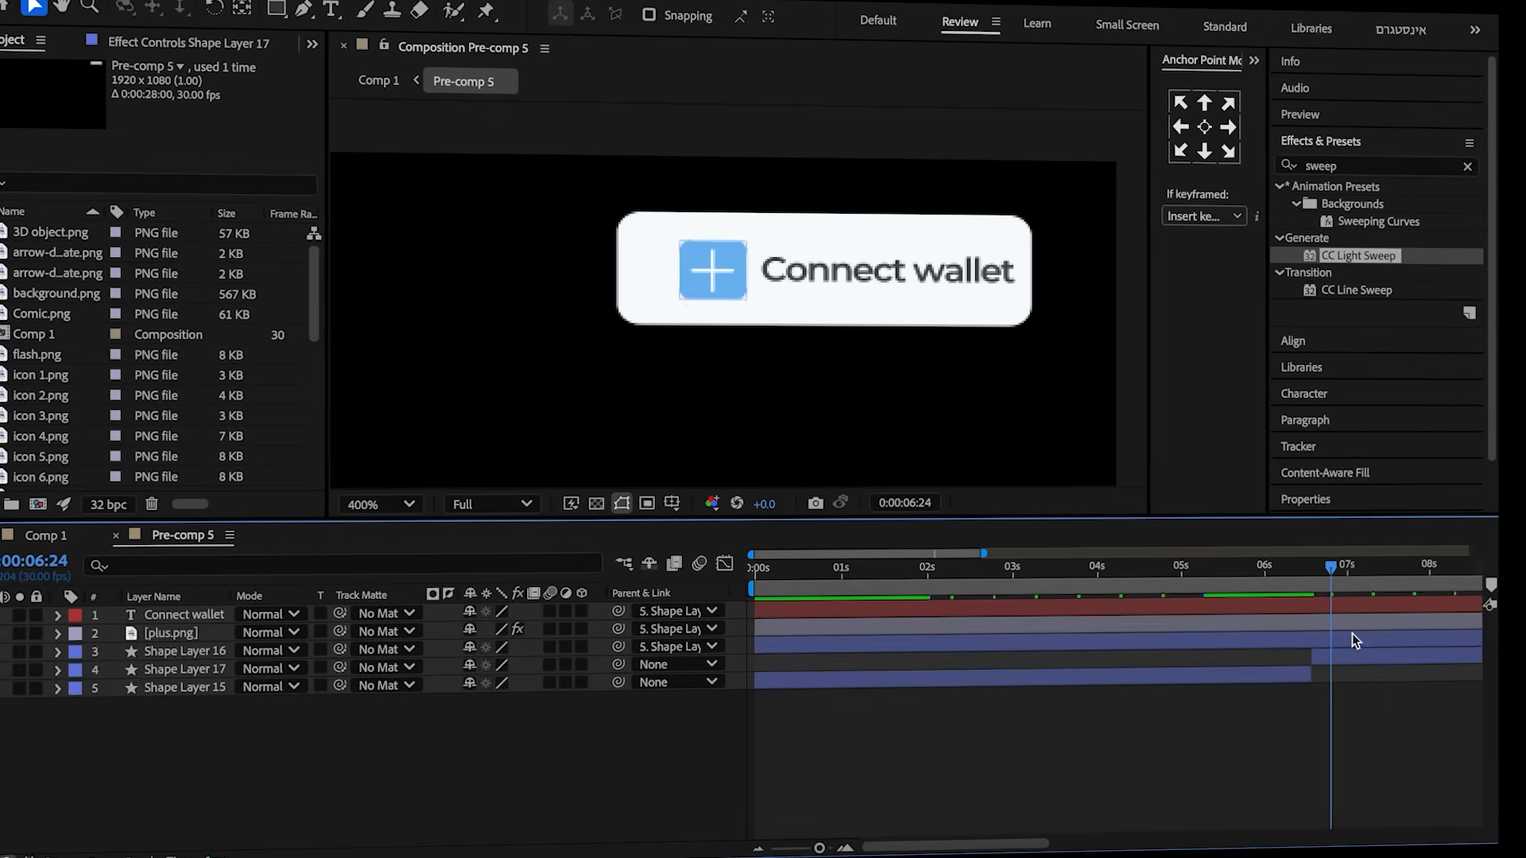
- Place sharp motion logo.png over the plus icon at 4% scale, using a duplicate of Shape Layer 16 as its track matte
click(1352, 636)
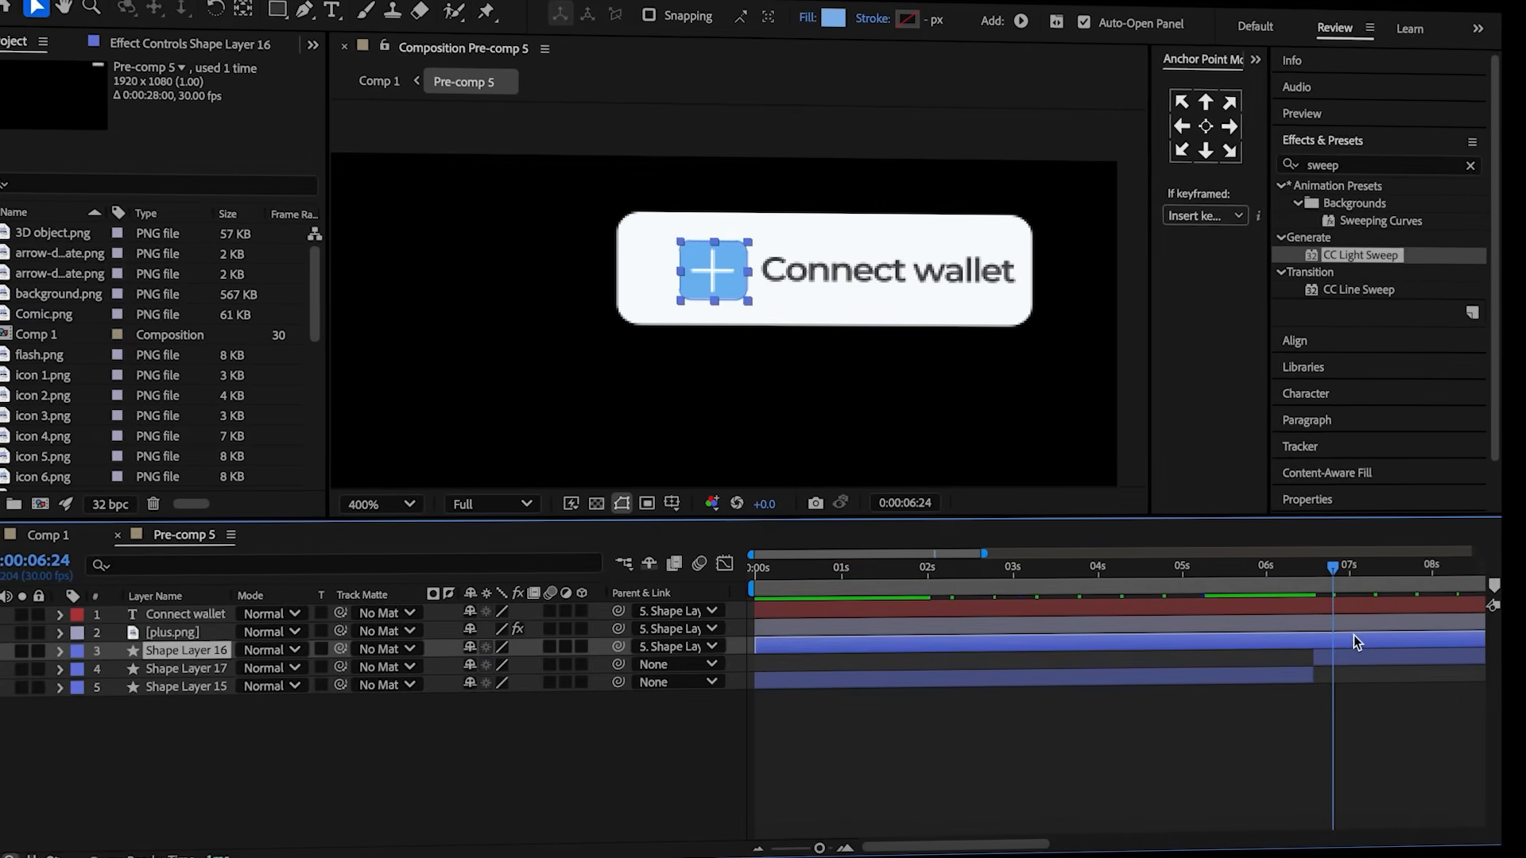
key(ctrl+d)
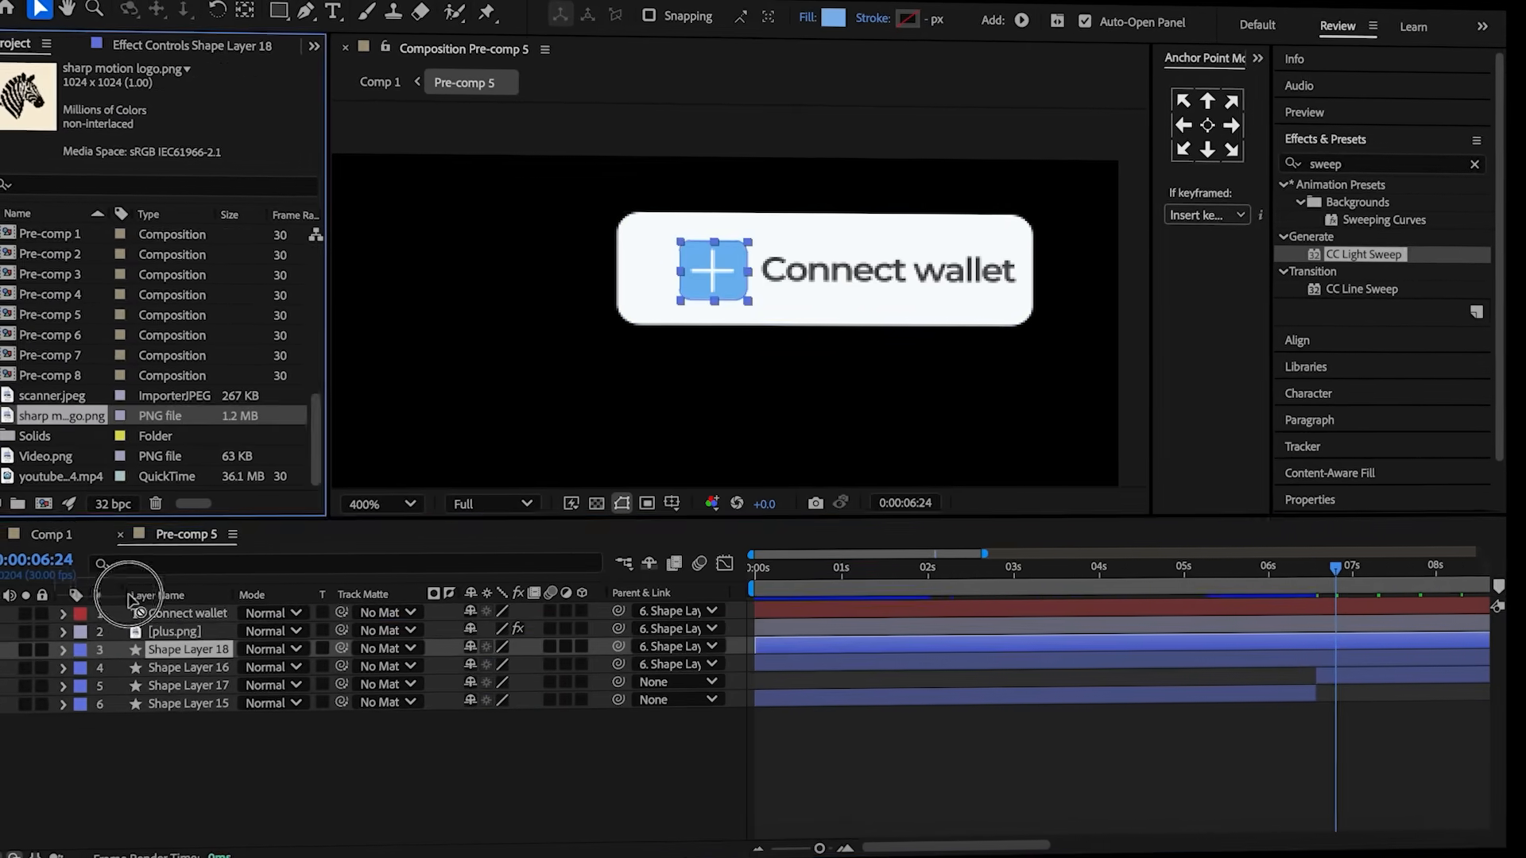
drag(72, 415, 891, 246)
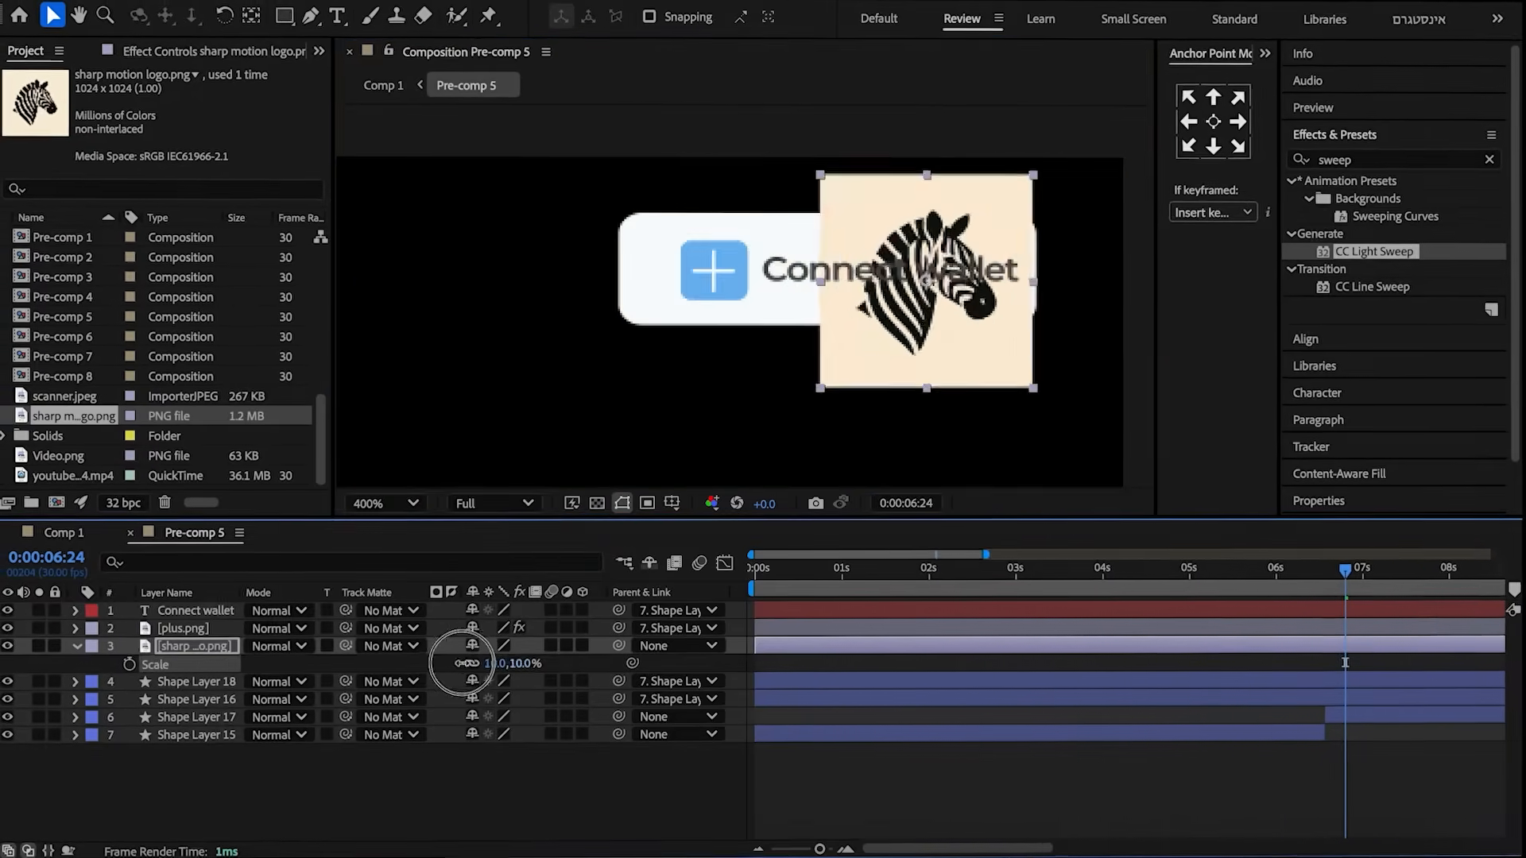
key(.)
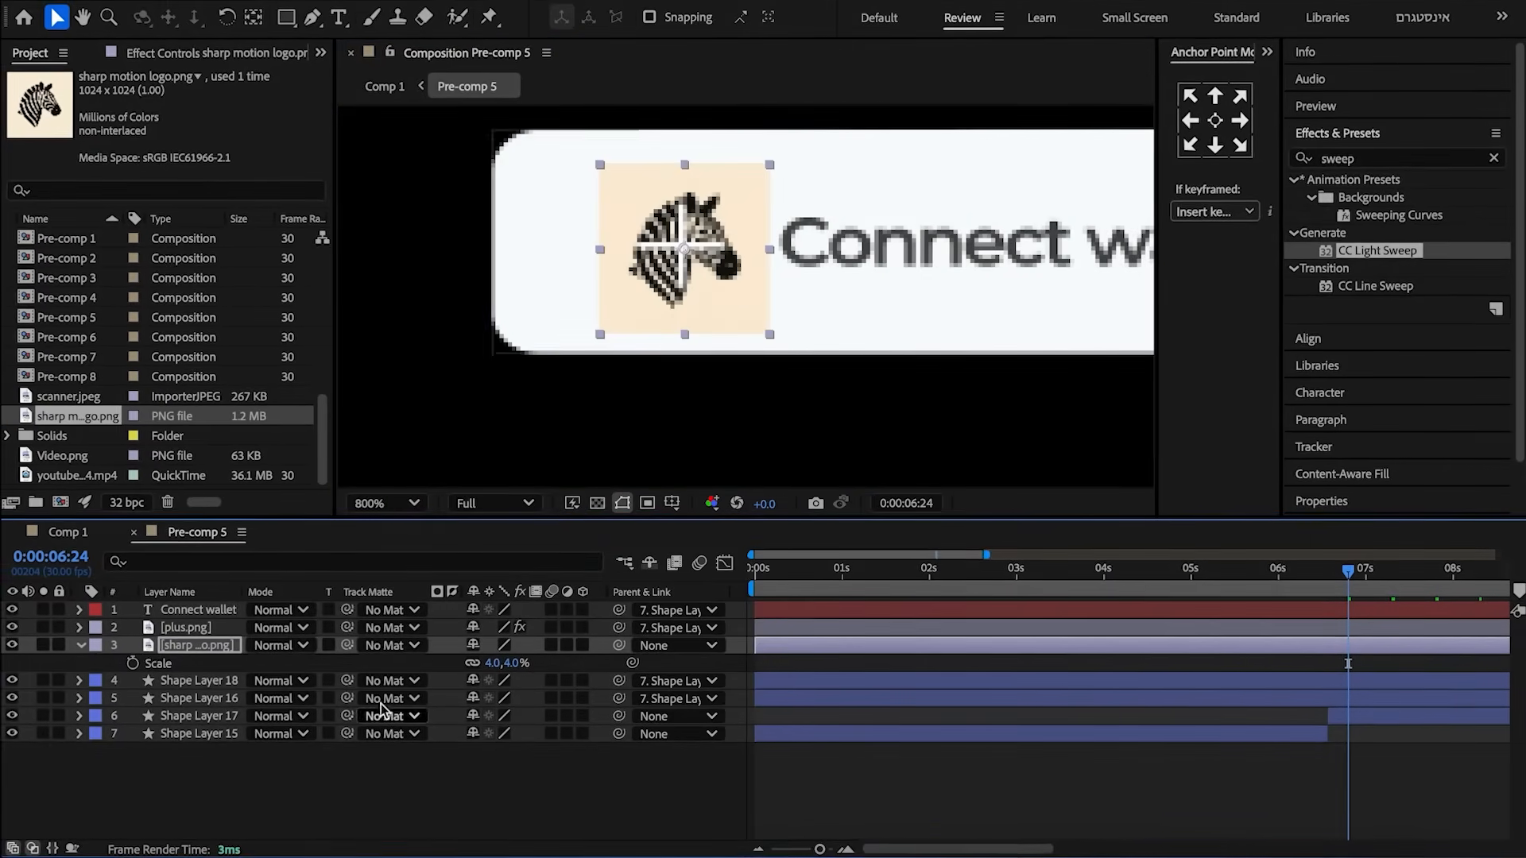
drag(348, 645, 205, 682)
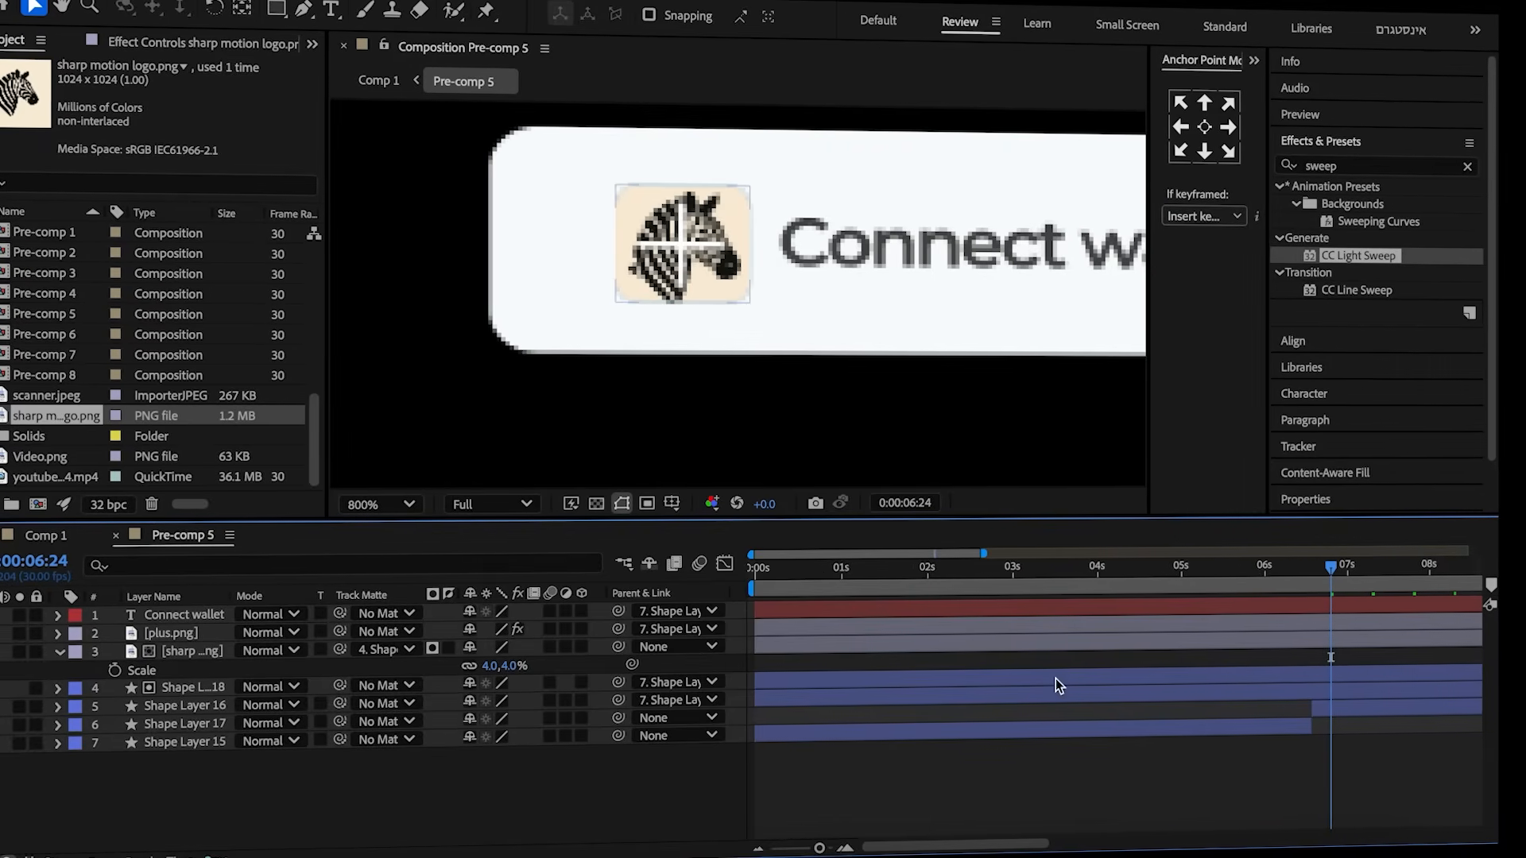
- Split the zebra logo and its matte shape at 0:00:06:24 and delete the earlier segments
click(1309, 672)
shift+click(1309, 639)
key(super+shift+d)
click(1300, 666)
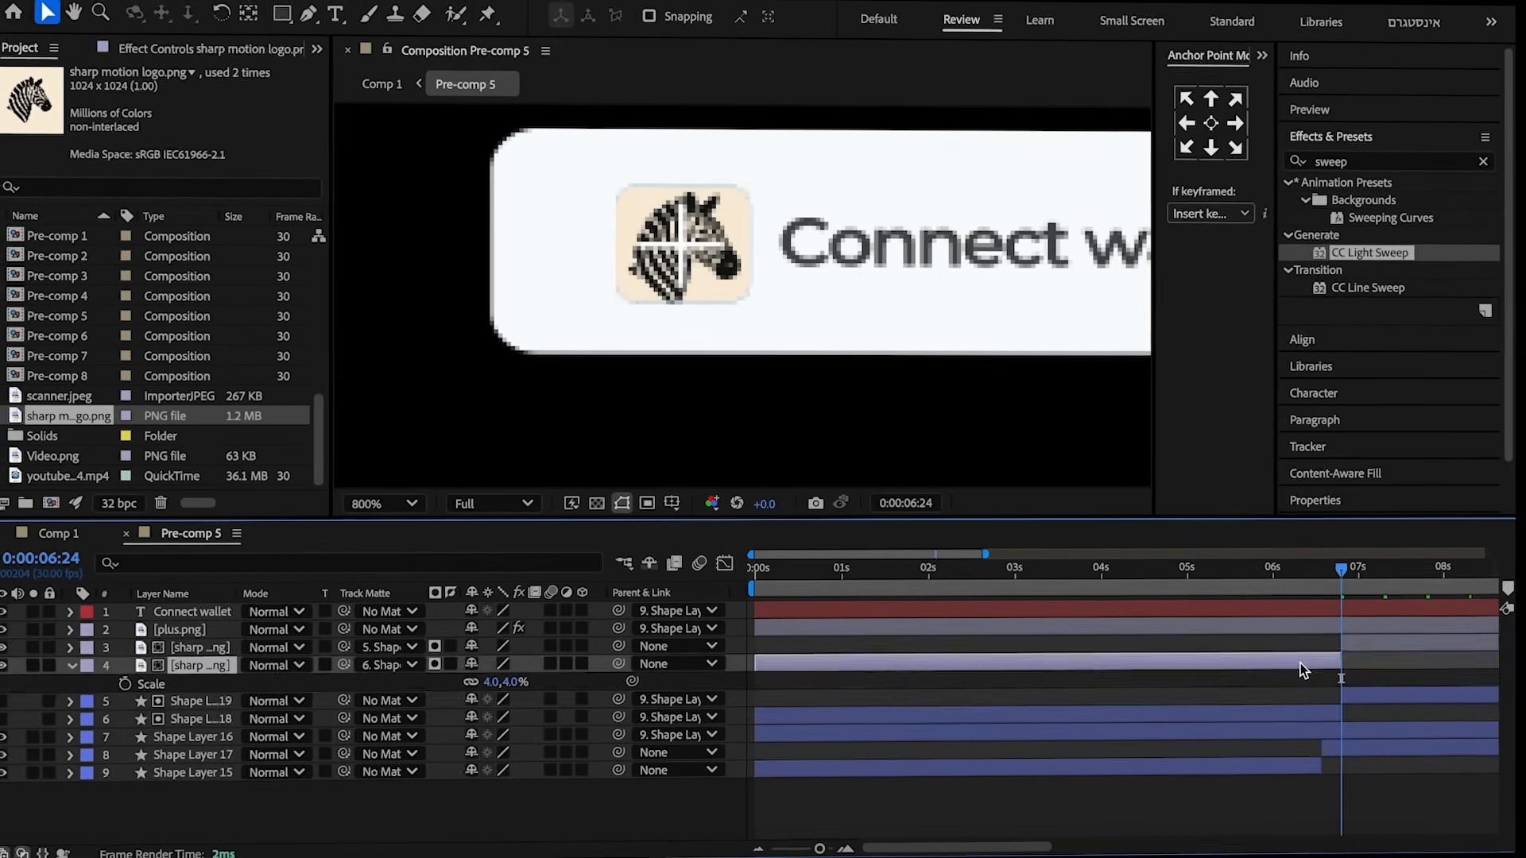
key(Delete)
click(1290, 680)
key(Delete)
- Keyframe the Opacity of the zebra logo and its matte from 0% at 0:00:06:24 to 100% at 0:00:06:29
click(1348, 574)
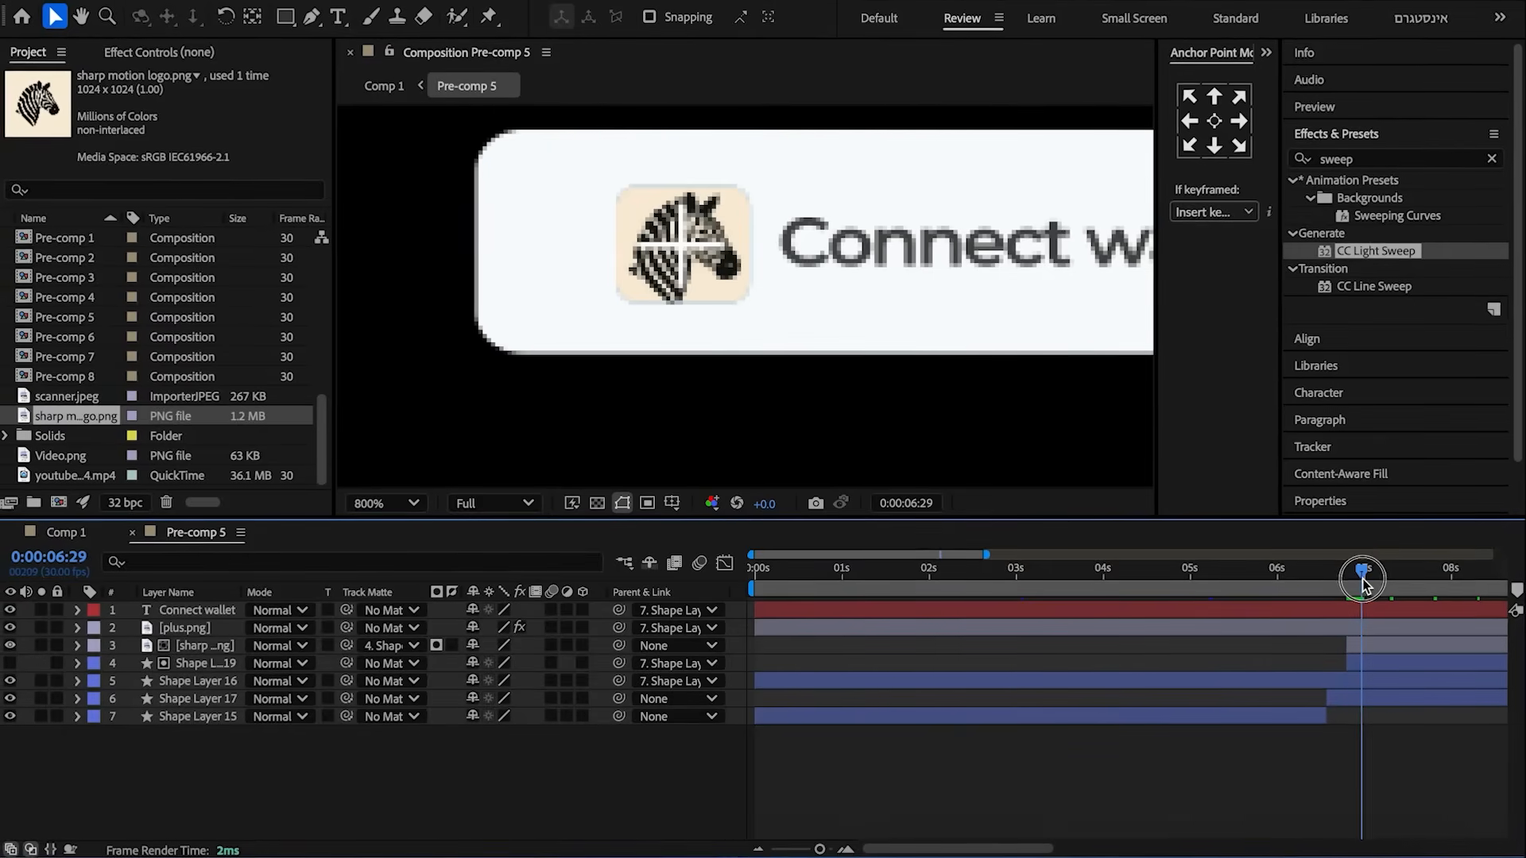
click(1364, 644)
shift+click(1362, 659)
key(t)
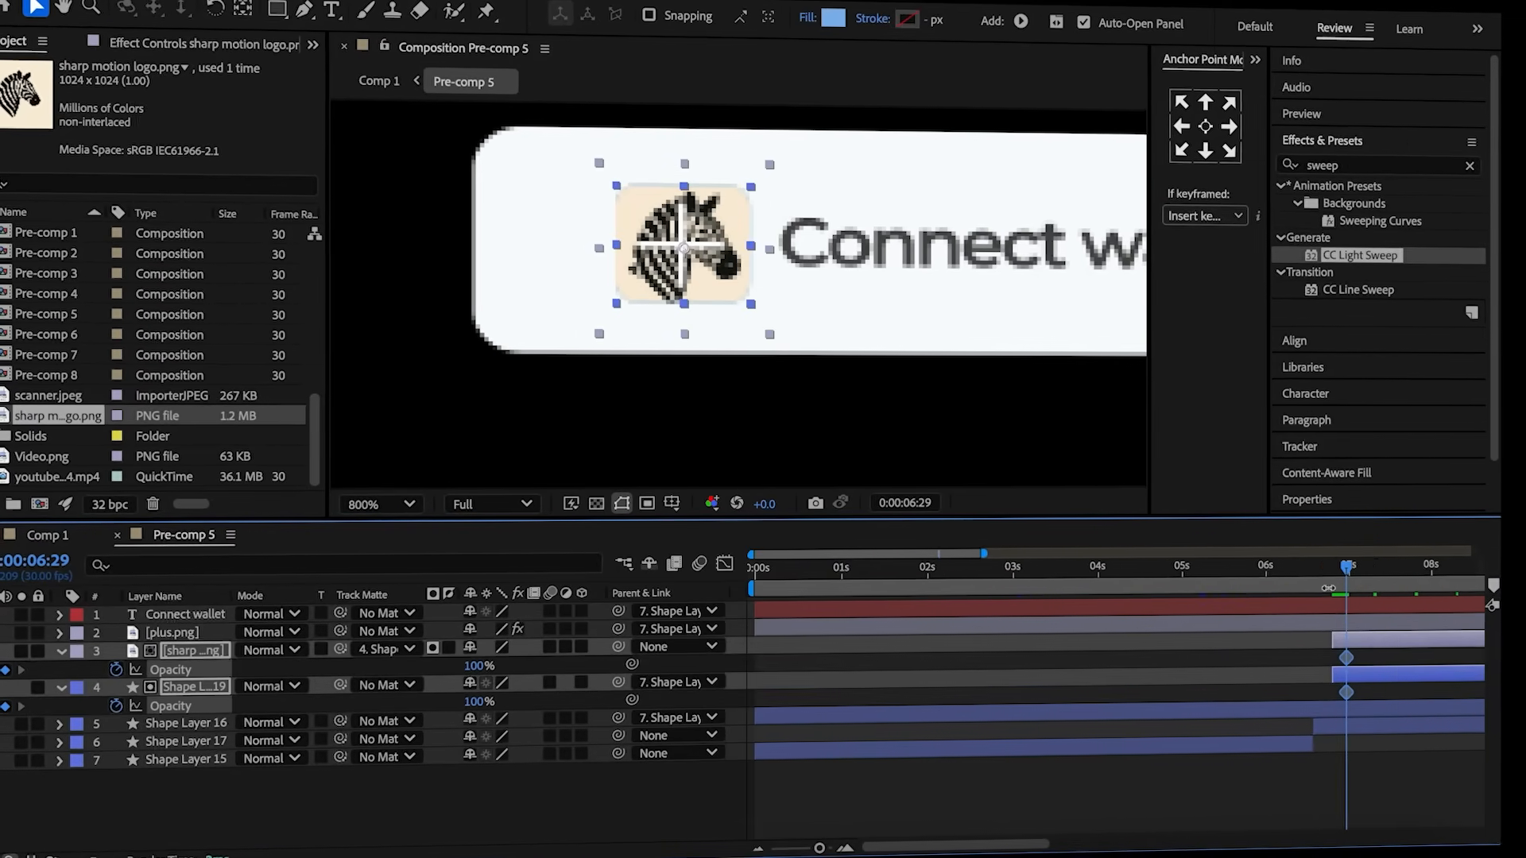
click(1333, 573)
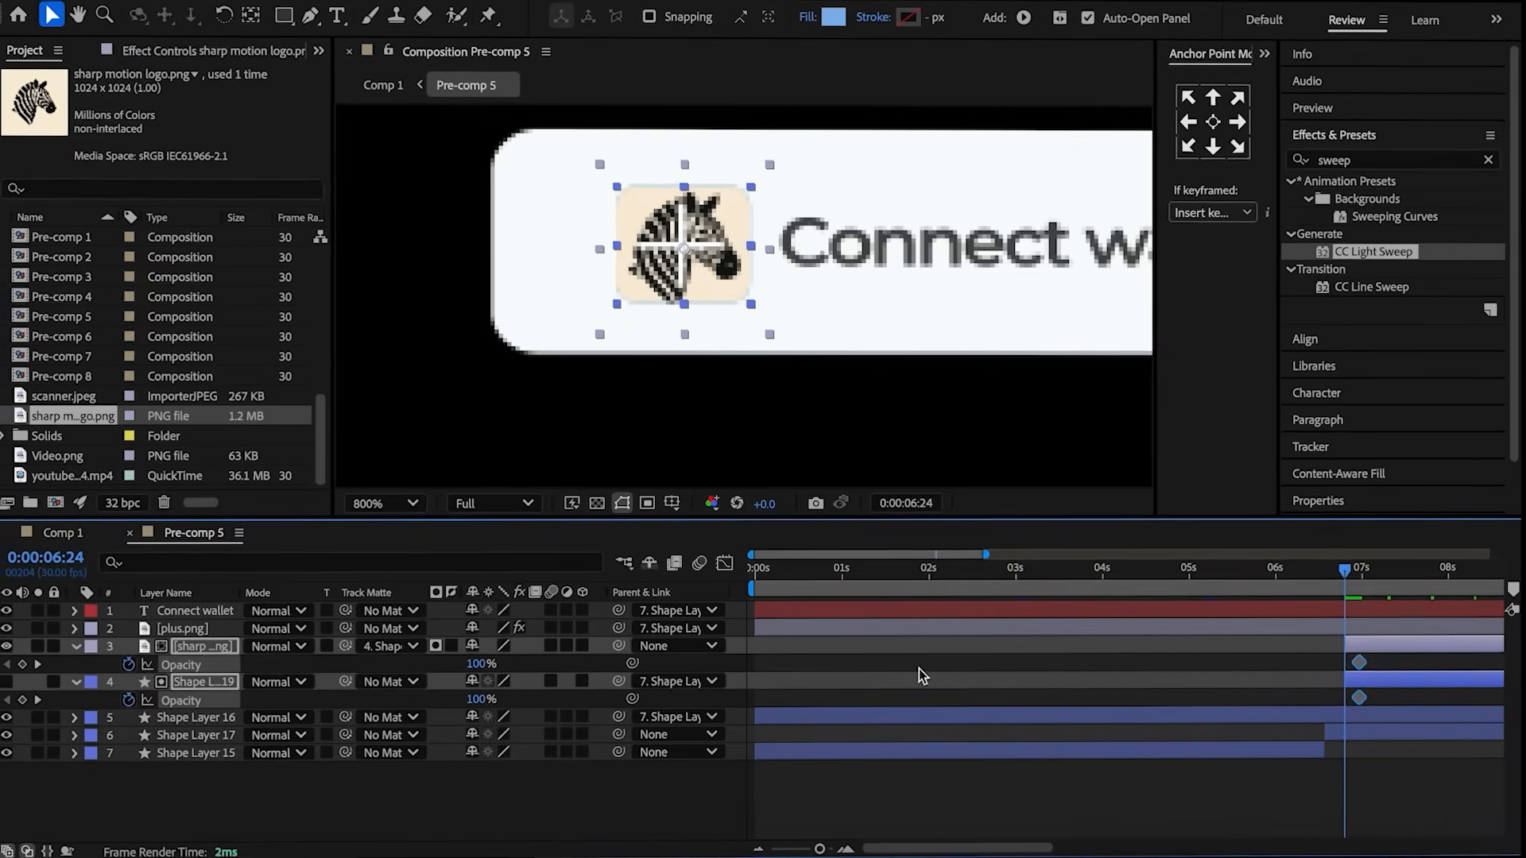
drag(479, 663, 288, 680)
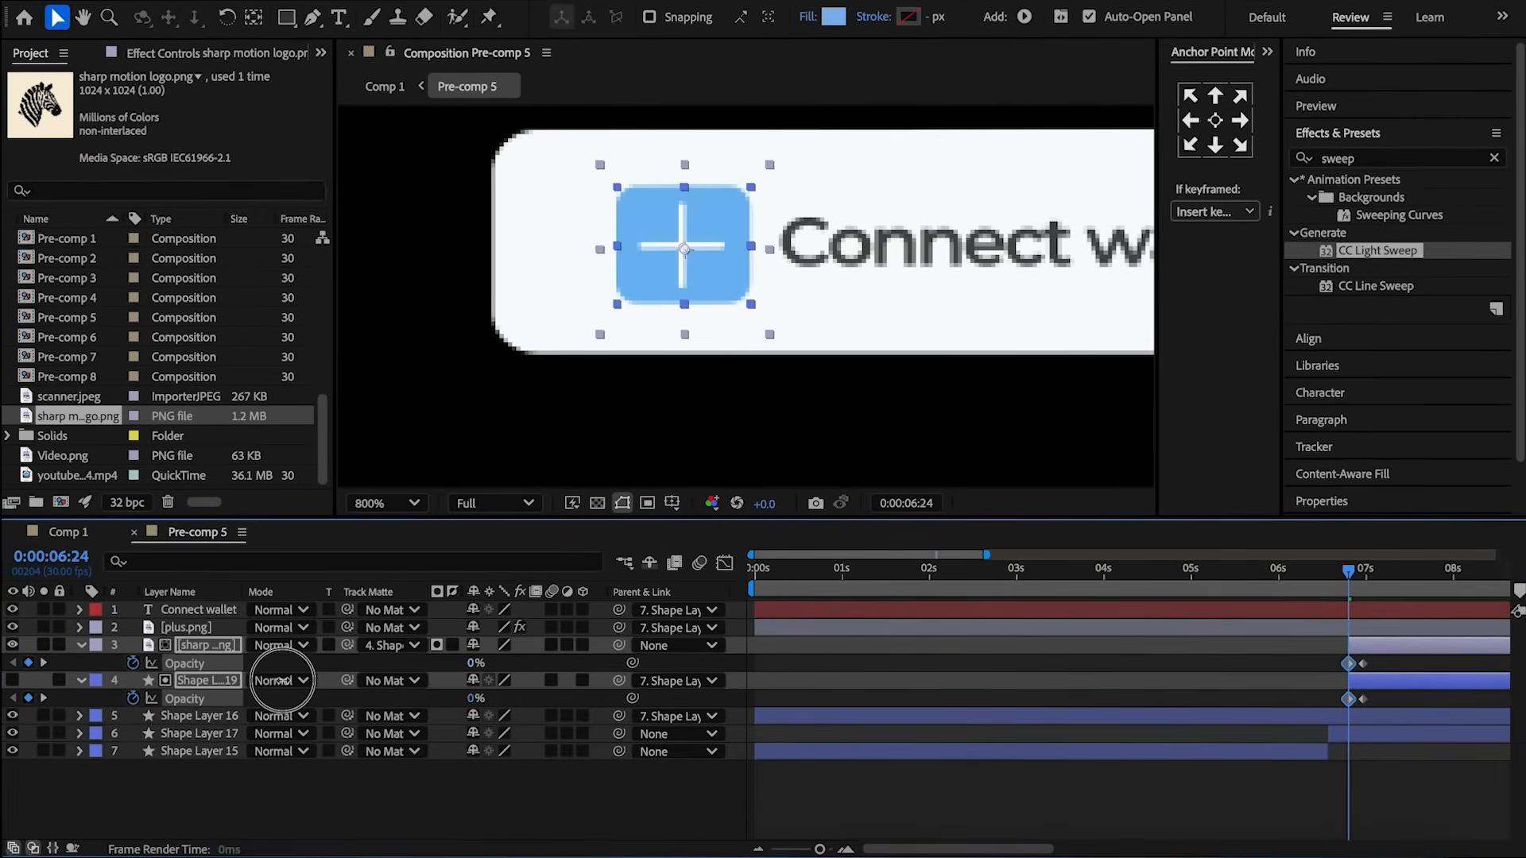
click(79, 645)
- Keyframe the Opacity of the blue icon square, Shape Layer 16, from 100% at 0:00:06:24 to 0% at 0:00:06:29
click(1384, 685)
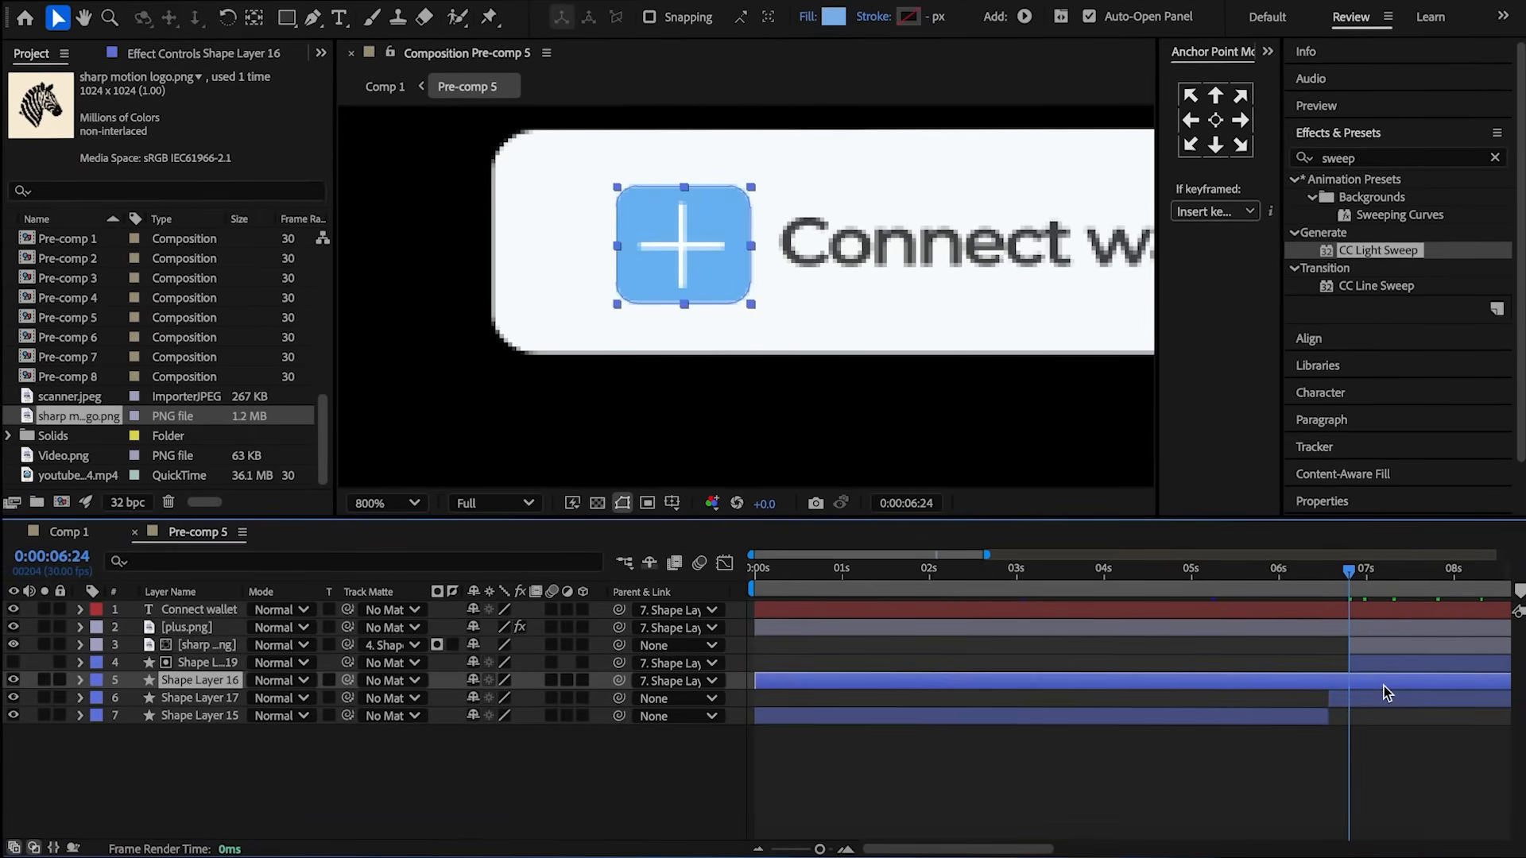
key(t)
click(130, 700)
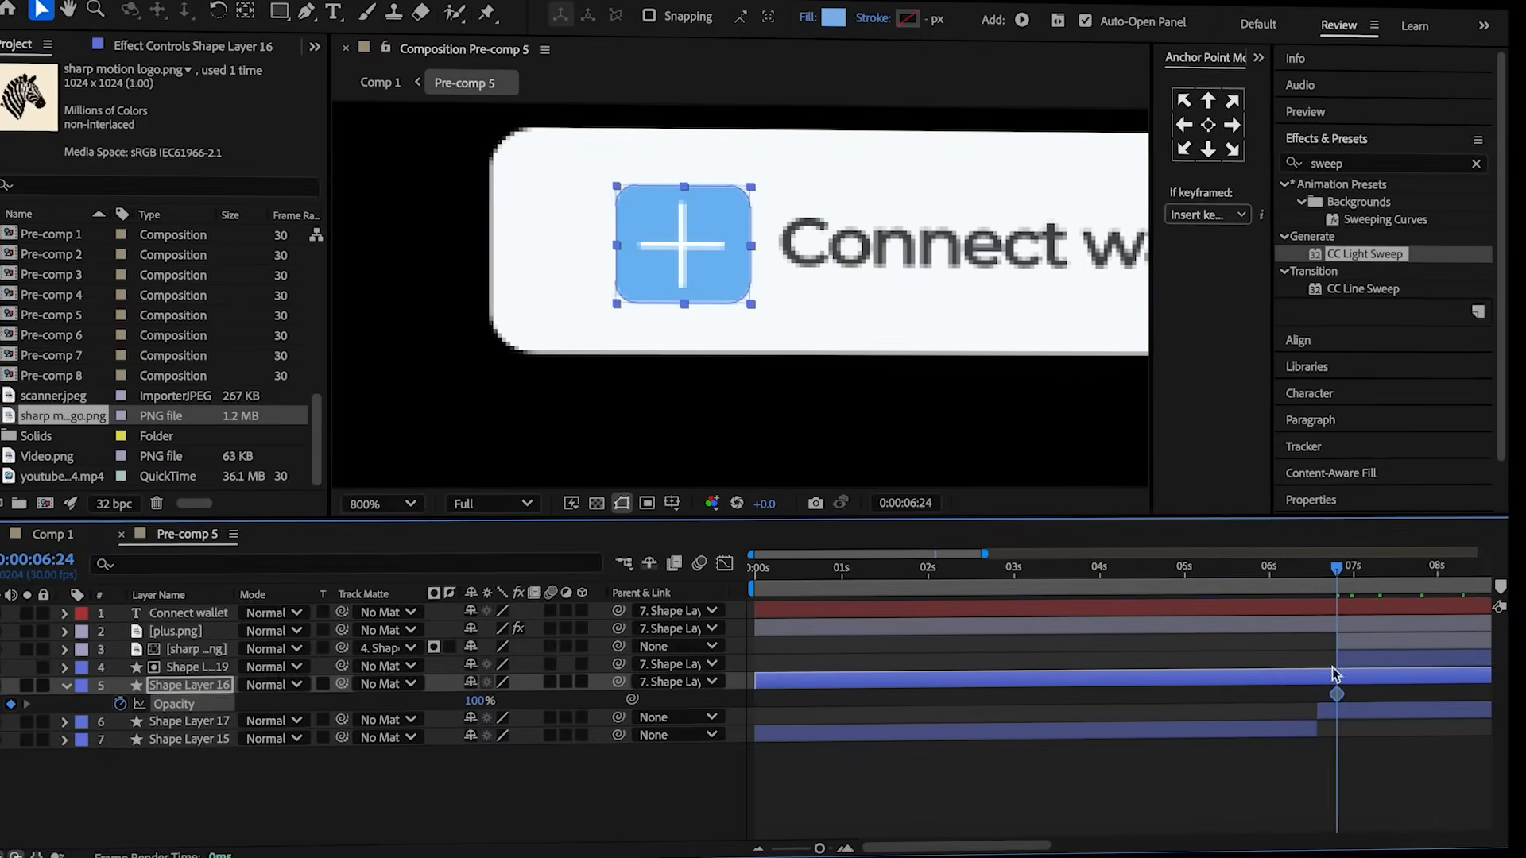
click(1346, 652)
key(t)
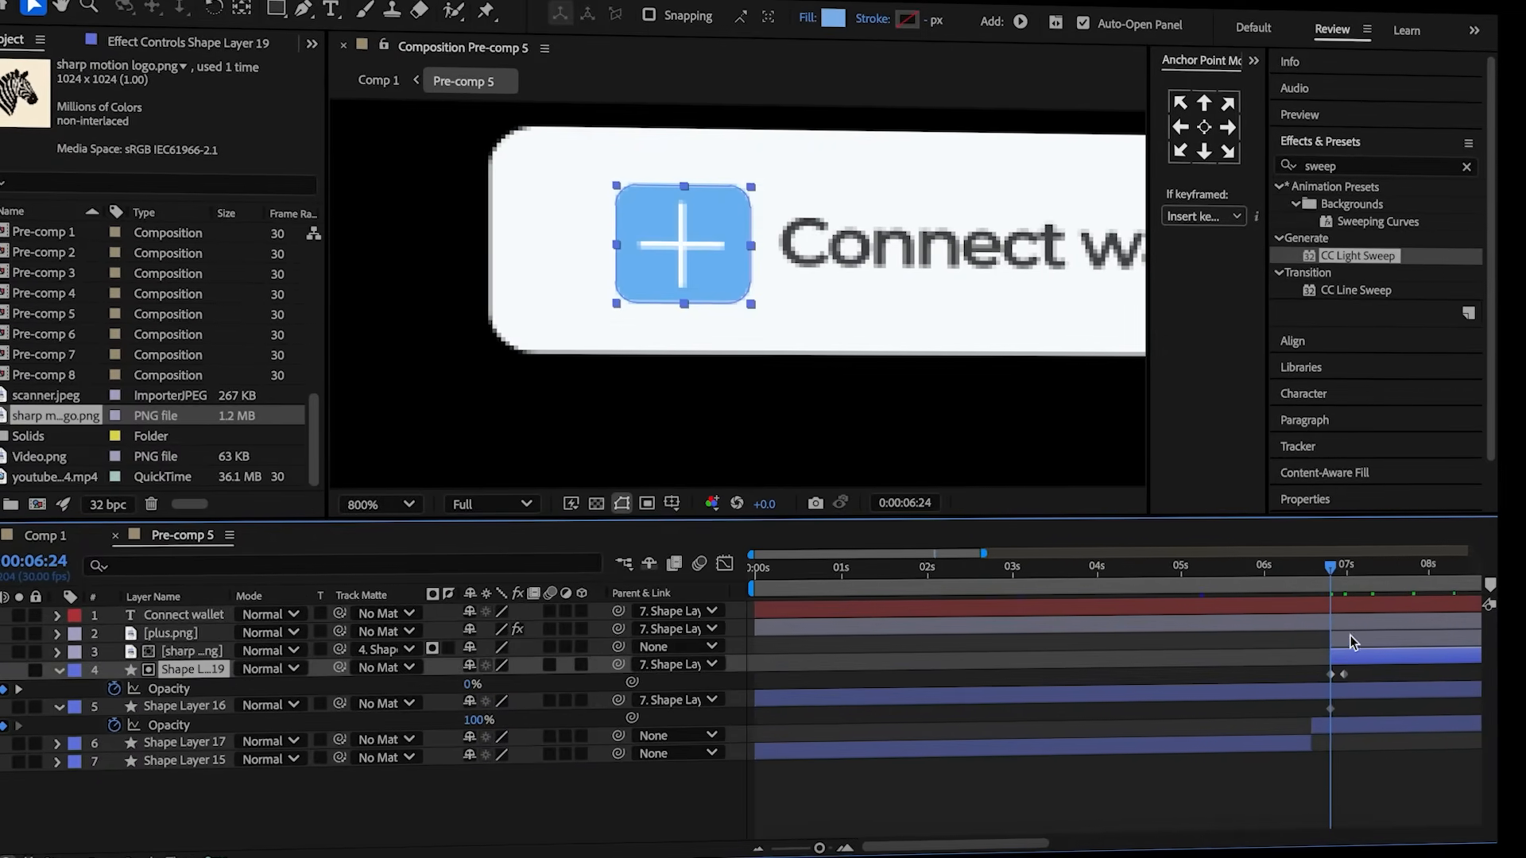
drag(1331, 566, 1347, 567)
key(t)
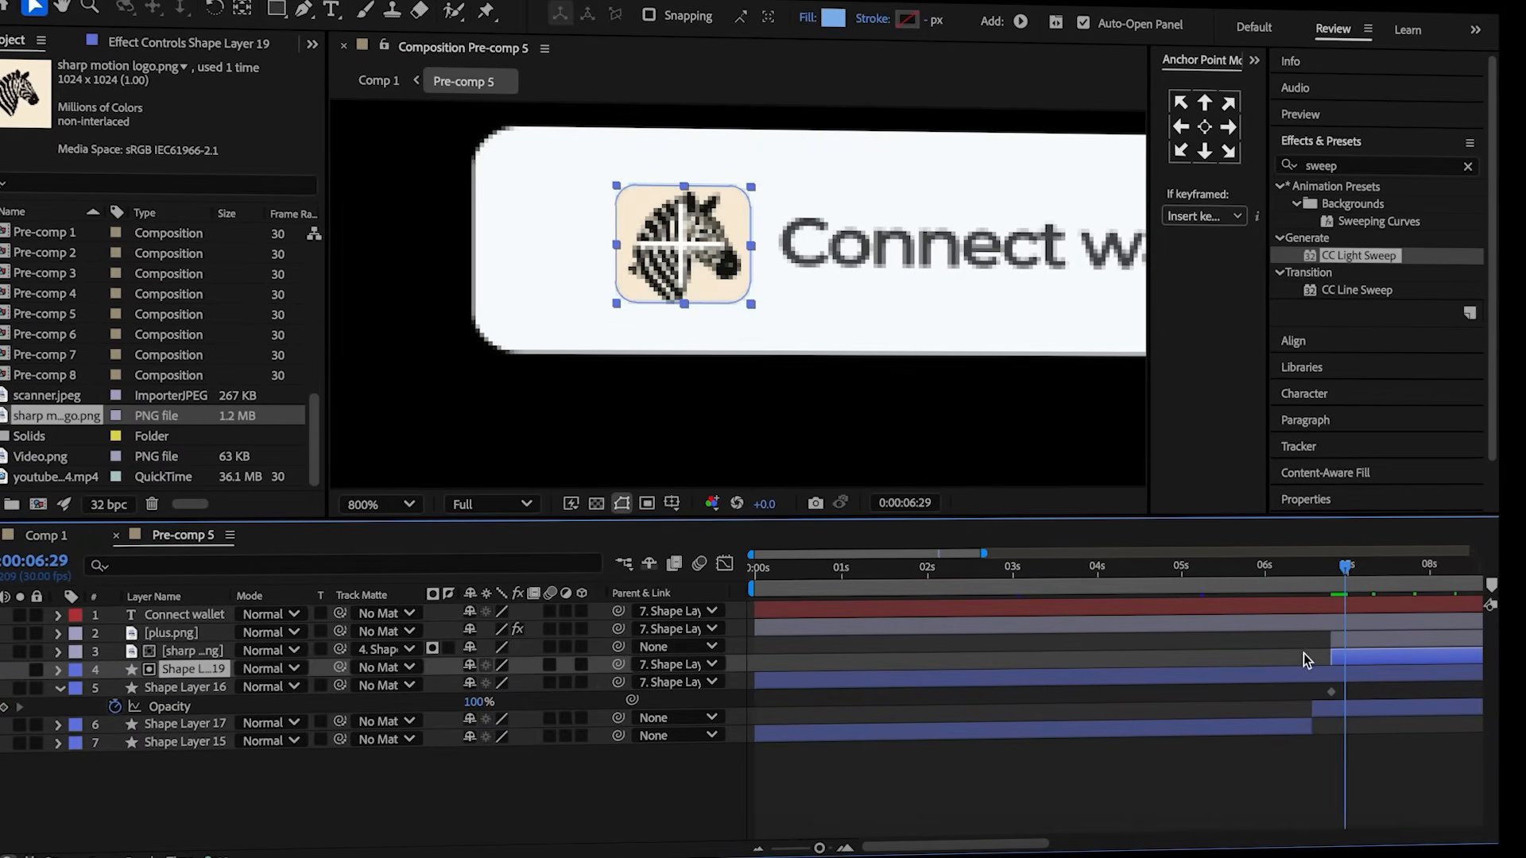
click(1267, 647)
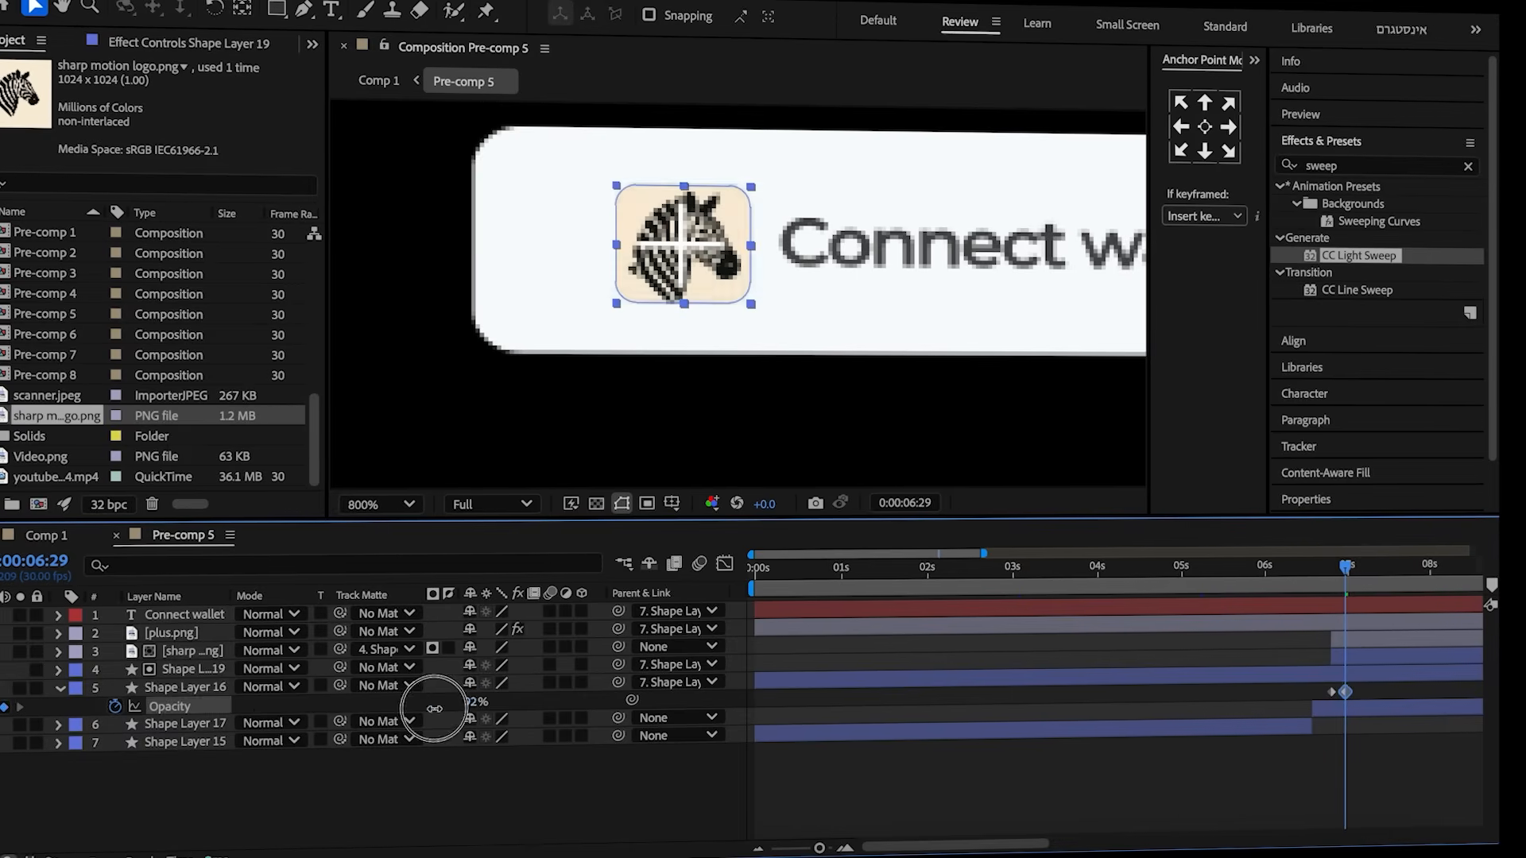
drag(434, 709, 350, 709)
- Copy the blue square's opacity fade onto plus.png at 0:00:06:24
drag(1363, 696, 1295, 698)
key(j)
click(1360, 623)
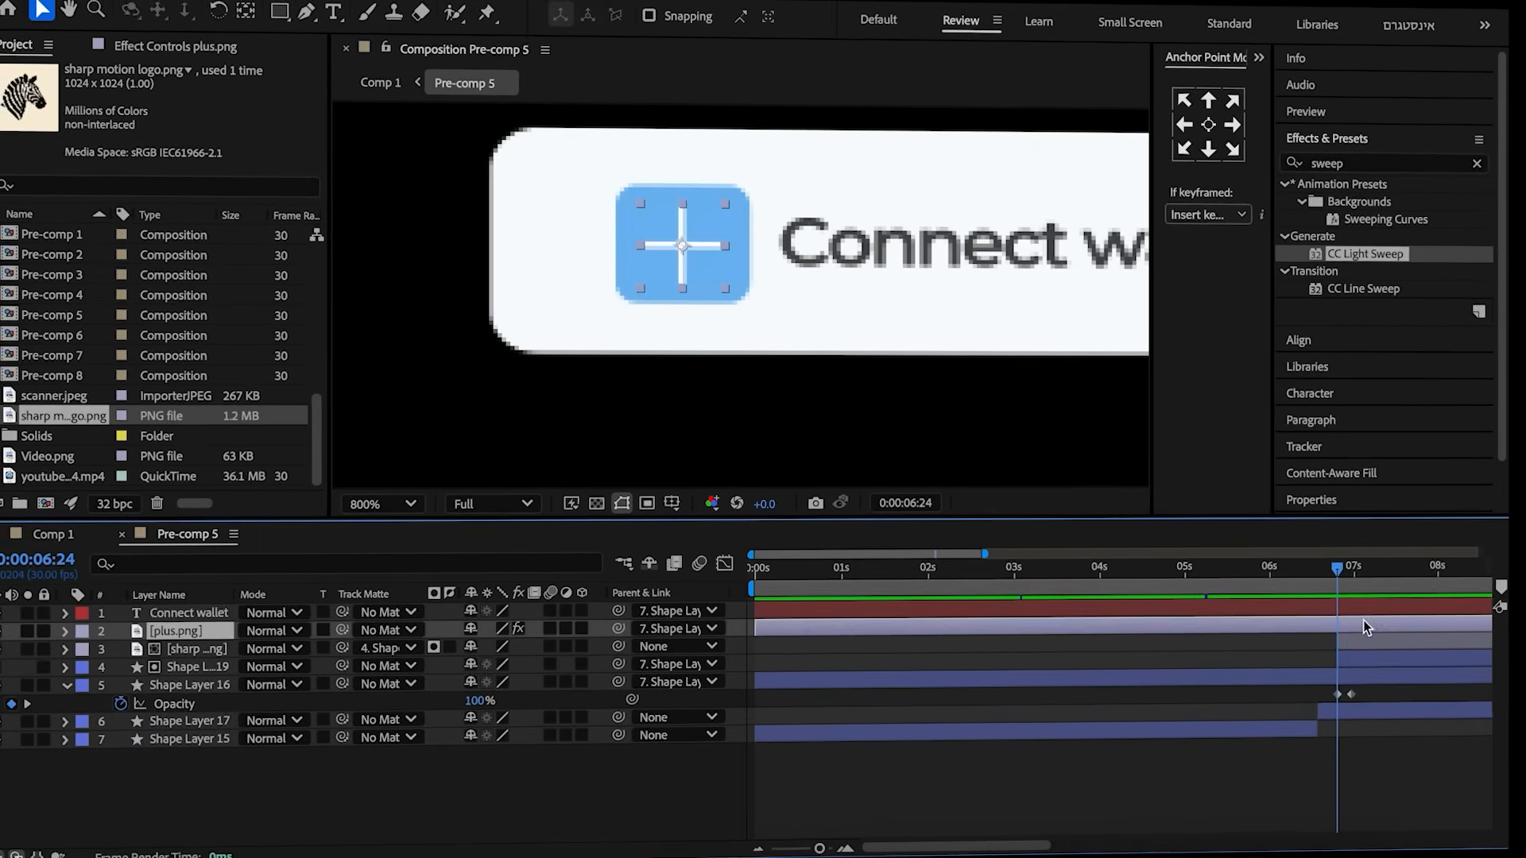
key(super+v)
- Parent the logo to Shape Layer 19 and keyframe that shape's Position from 0.0,0.0 at 0:00:06:24 to -18.0,0.0 at 0:00:07:01
click(1281, 648)
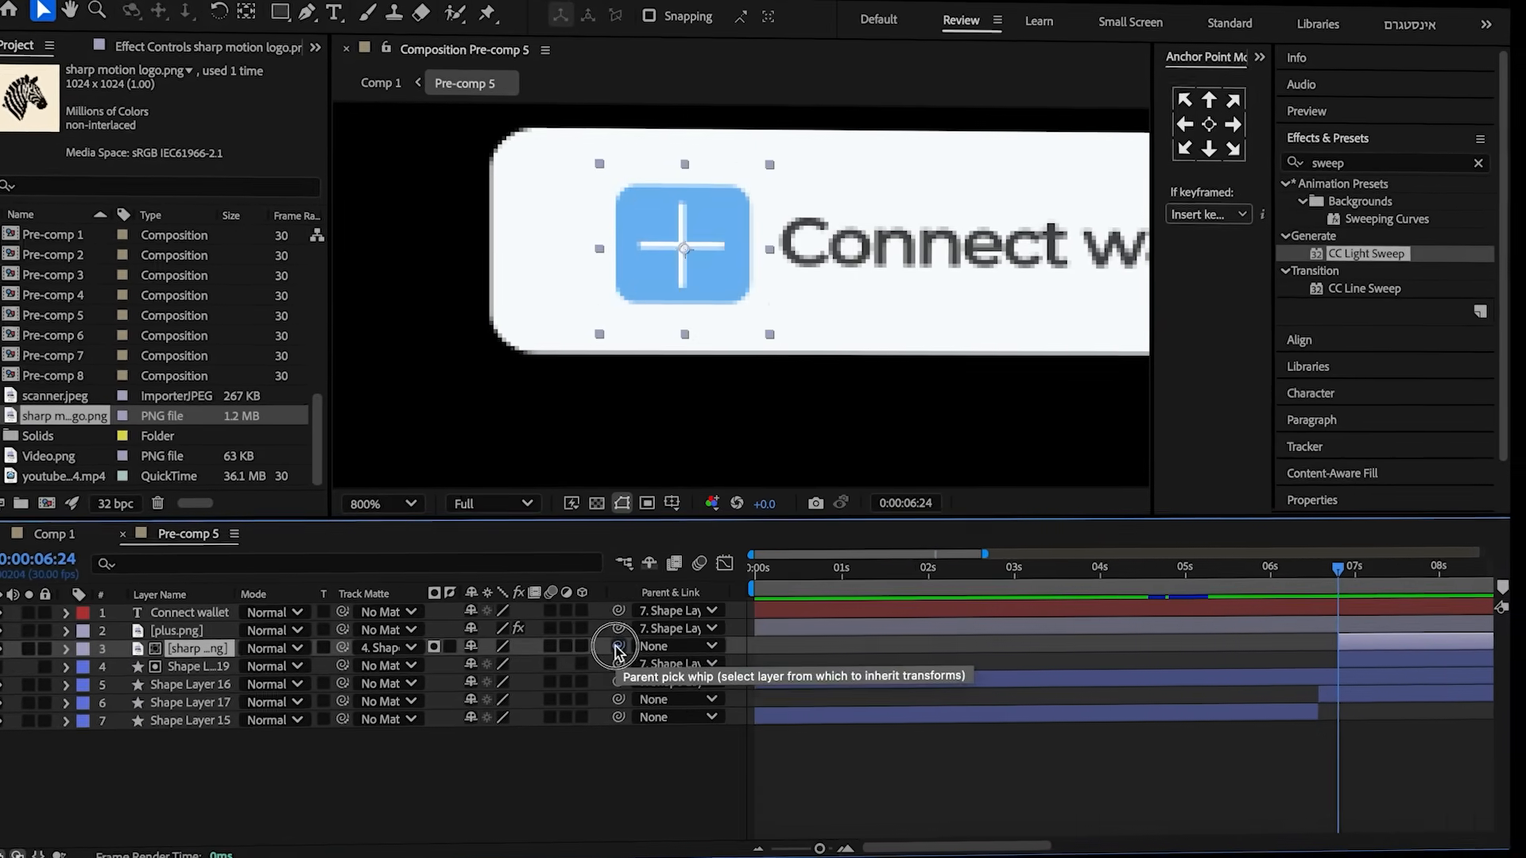
drag(618, 648, 182, 671)
click(183, 672)
key(p)
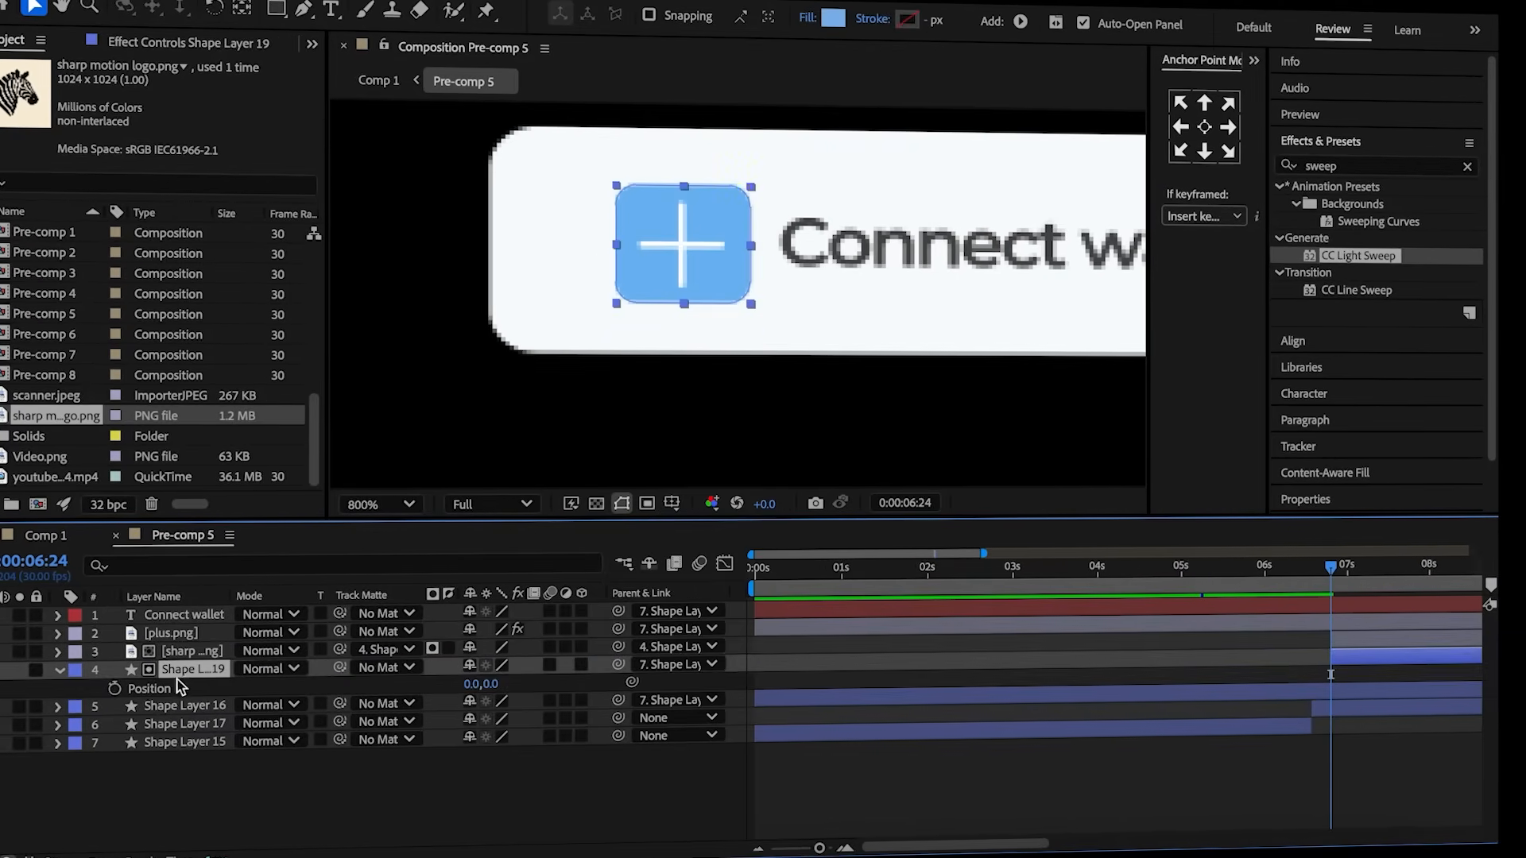
click(1095, 684)
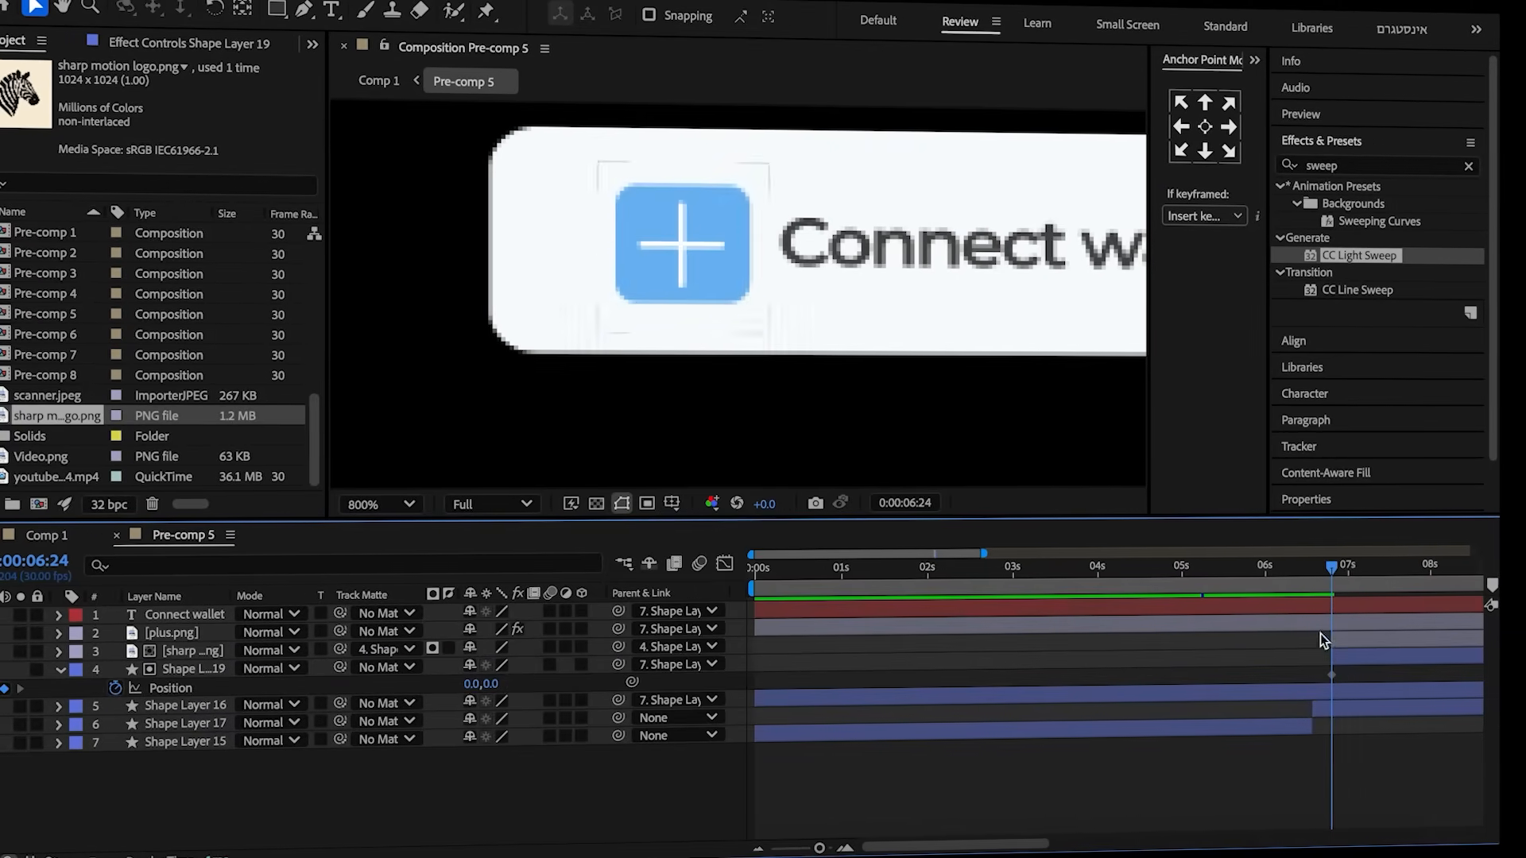
drag(1335, 574, 1364, 584)
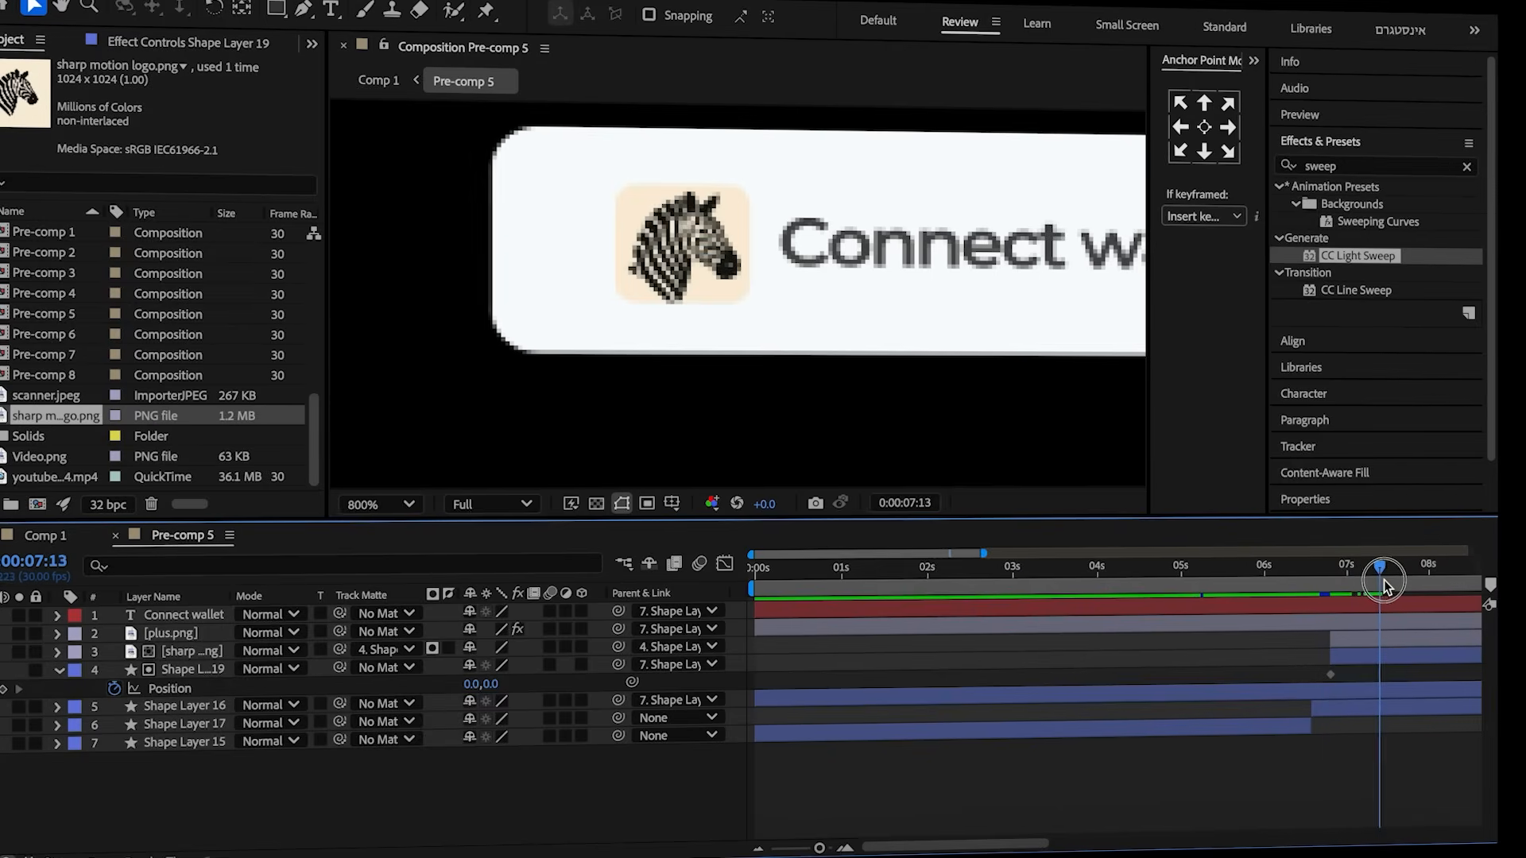
drag(473, 688, 464, 692)
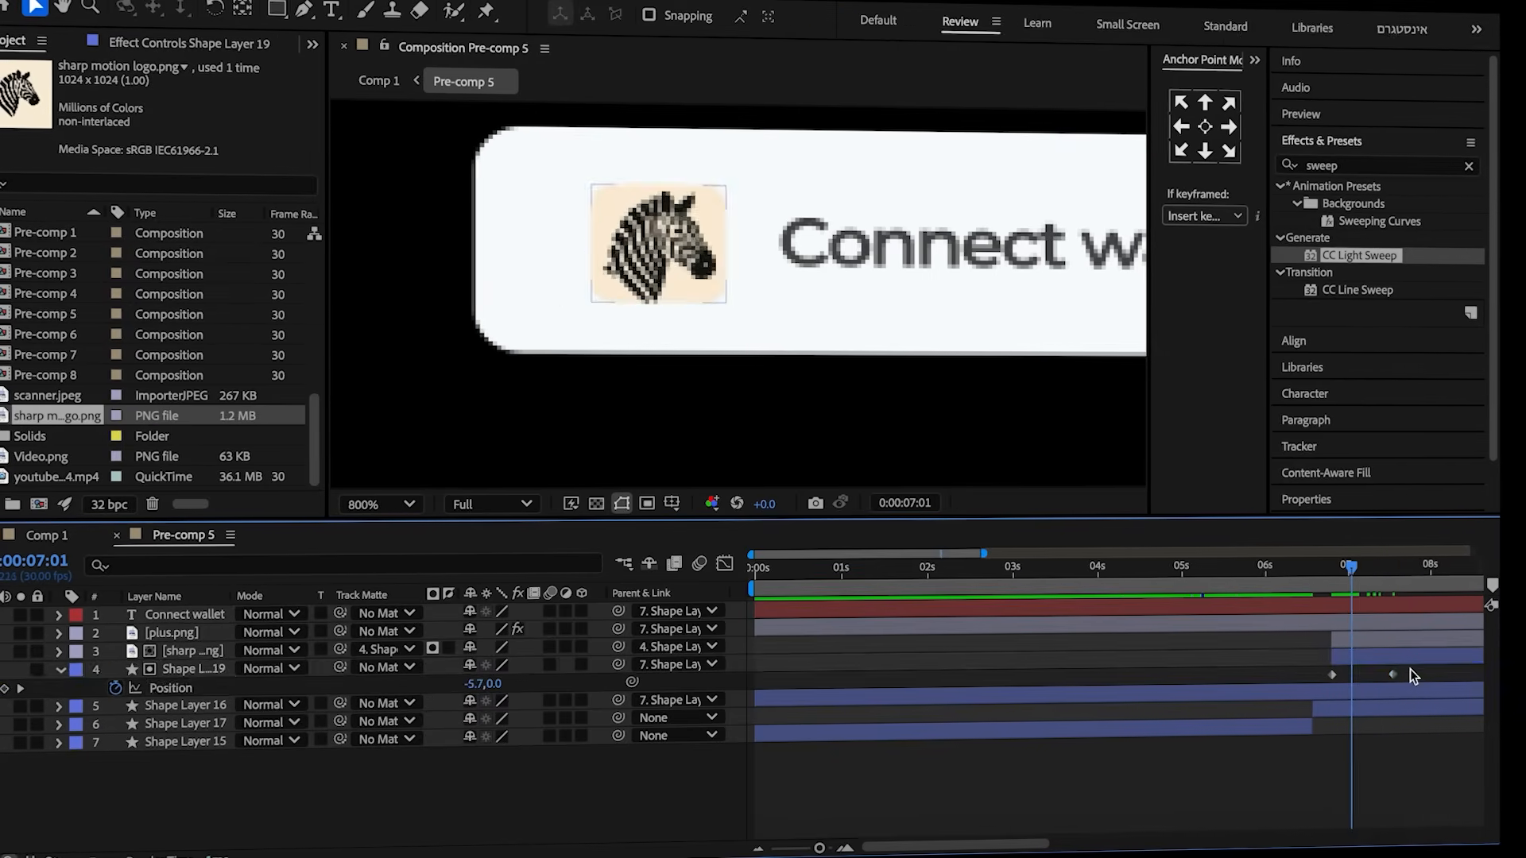
drag(1392, 675, 1353, 677)
- Add the bounce expression to Shape Layer 19's Position with amp 0.1 and freq 1
alt+click(116, 688)
key(ctrl+v)
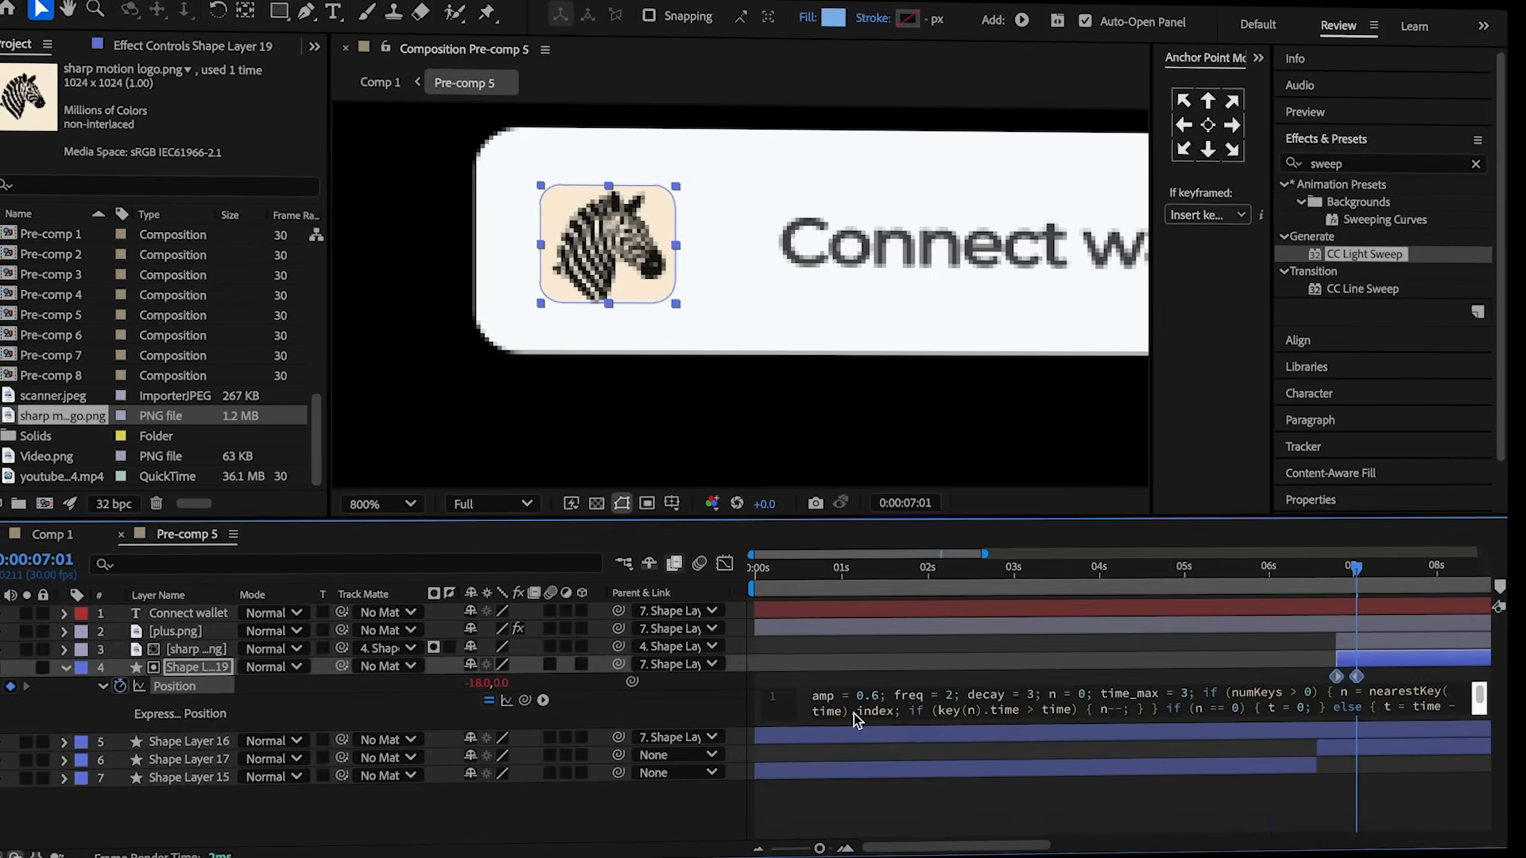
double_click(872, 696)
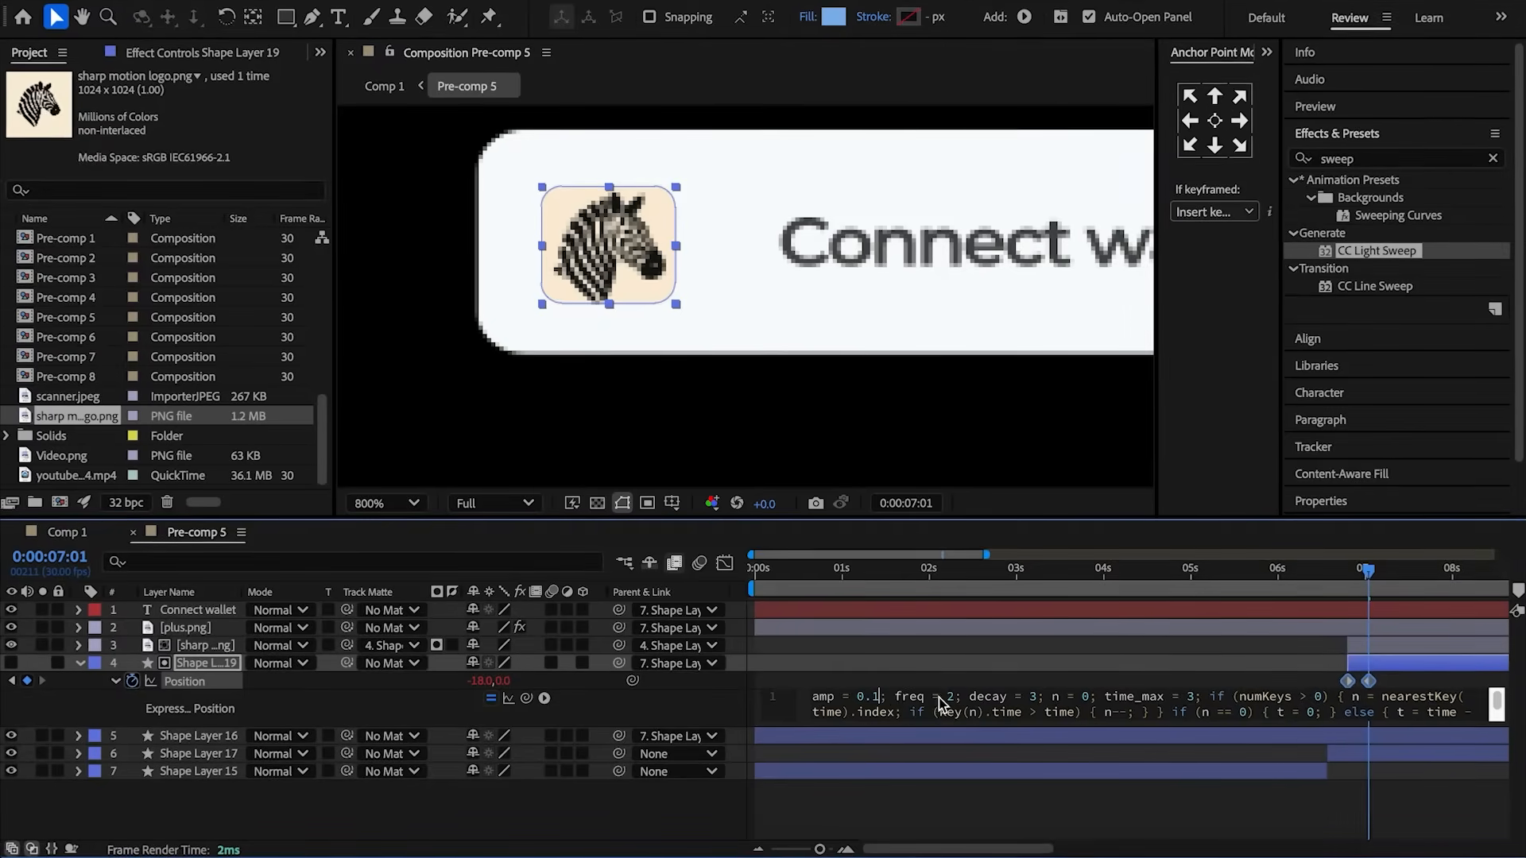
click(1033, 678)
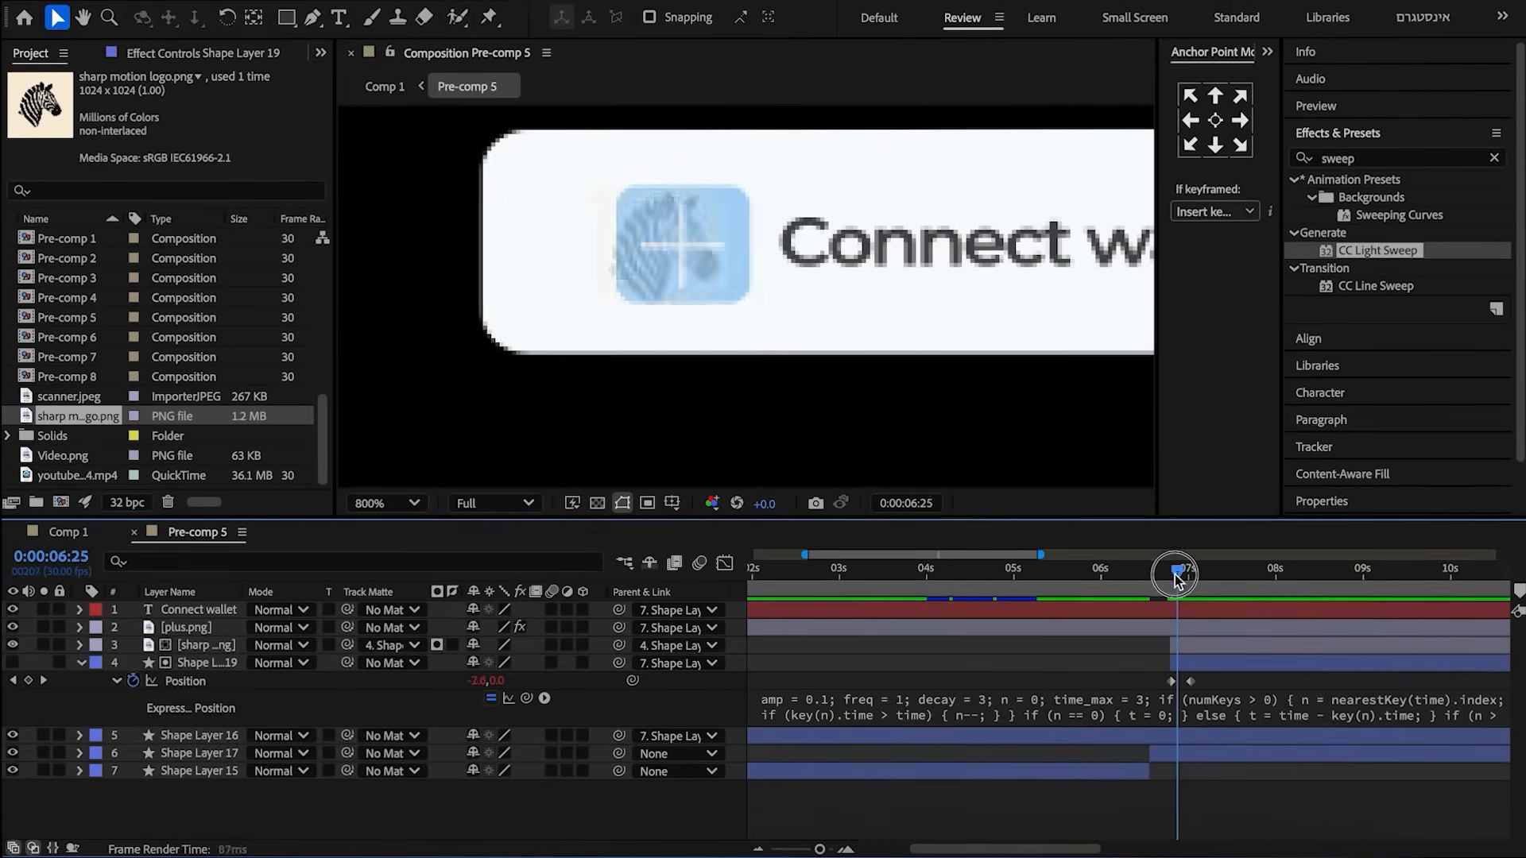
- Fade out the Connect wallet text by keyframing its Opacity down from 100% at 0:00:06:24
drag(1177, 576, 1172, 574)
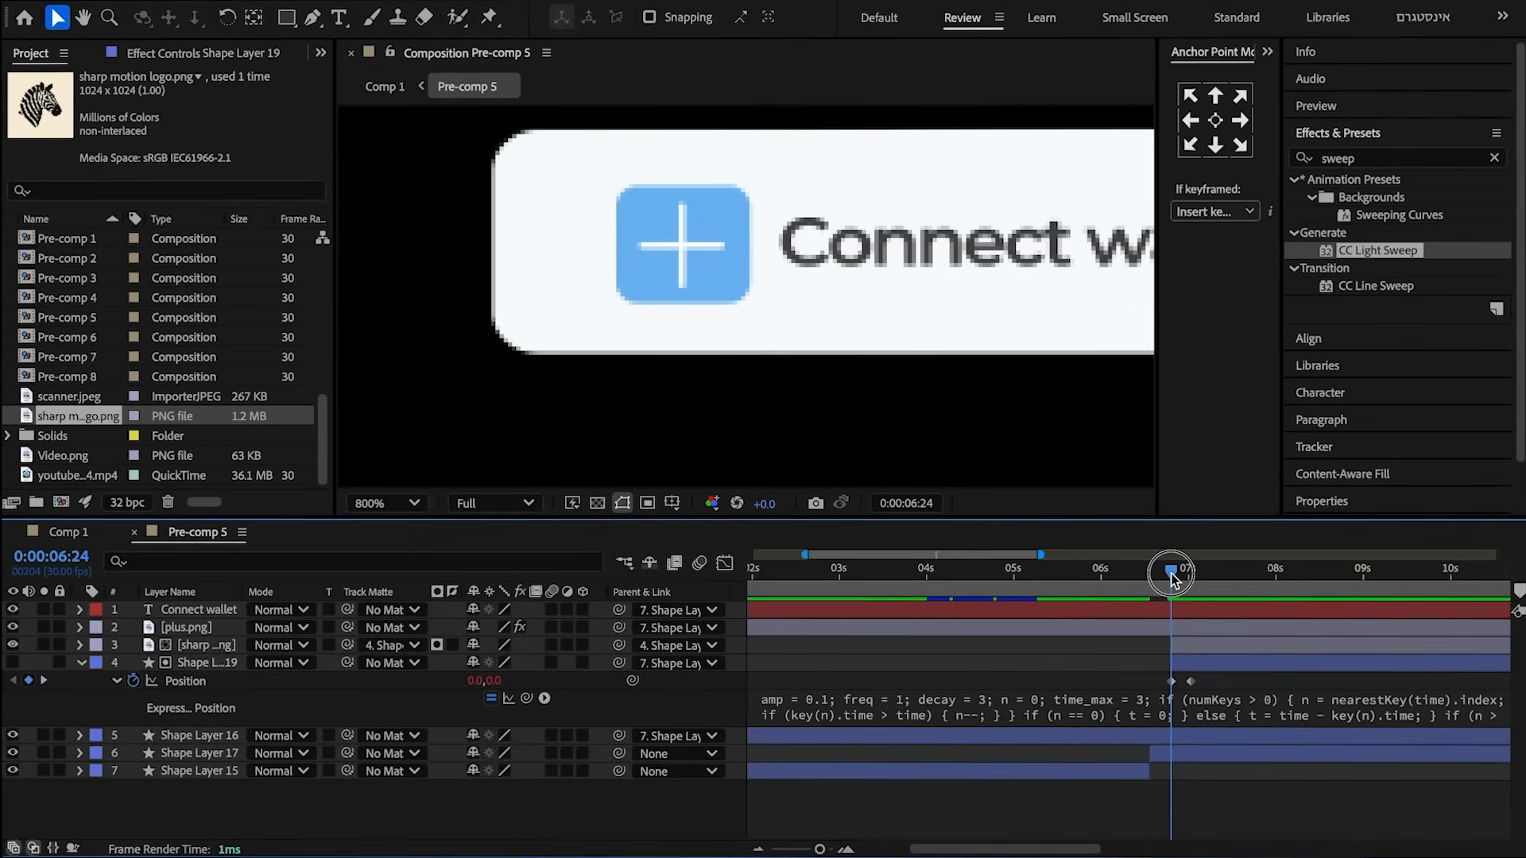
click(1183, 613)
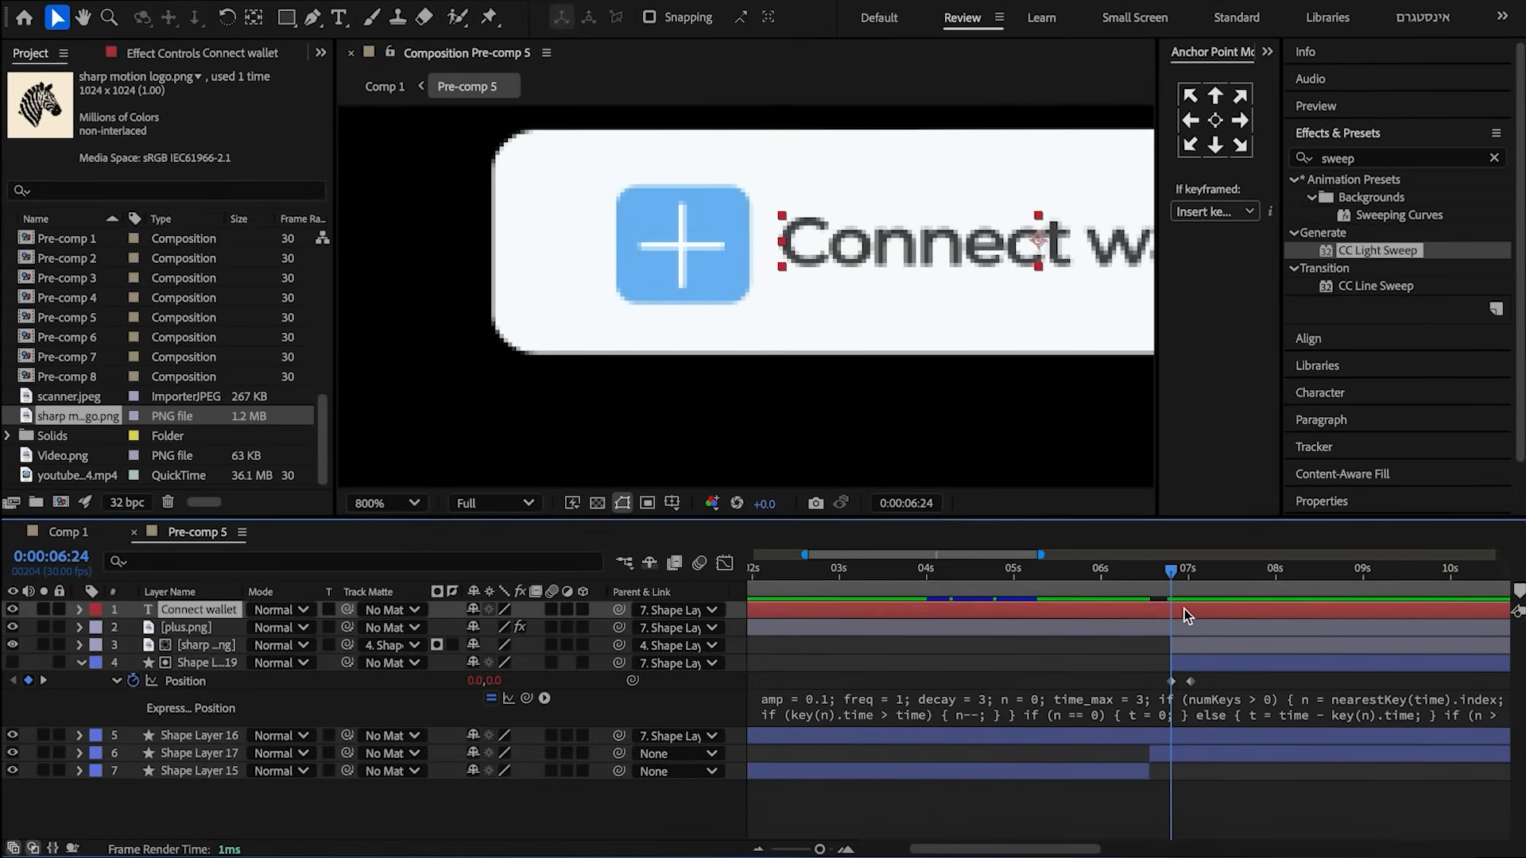
key(t)
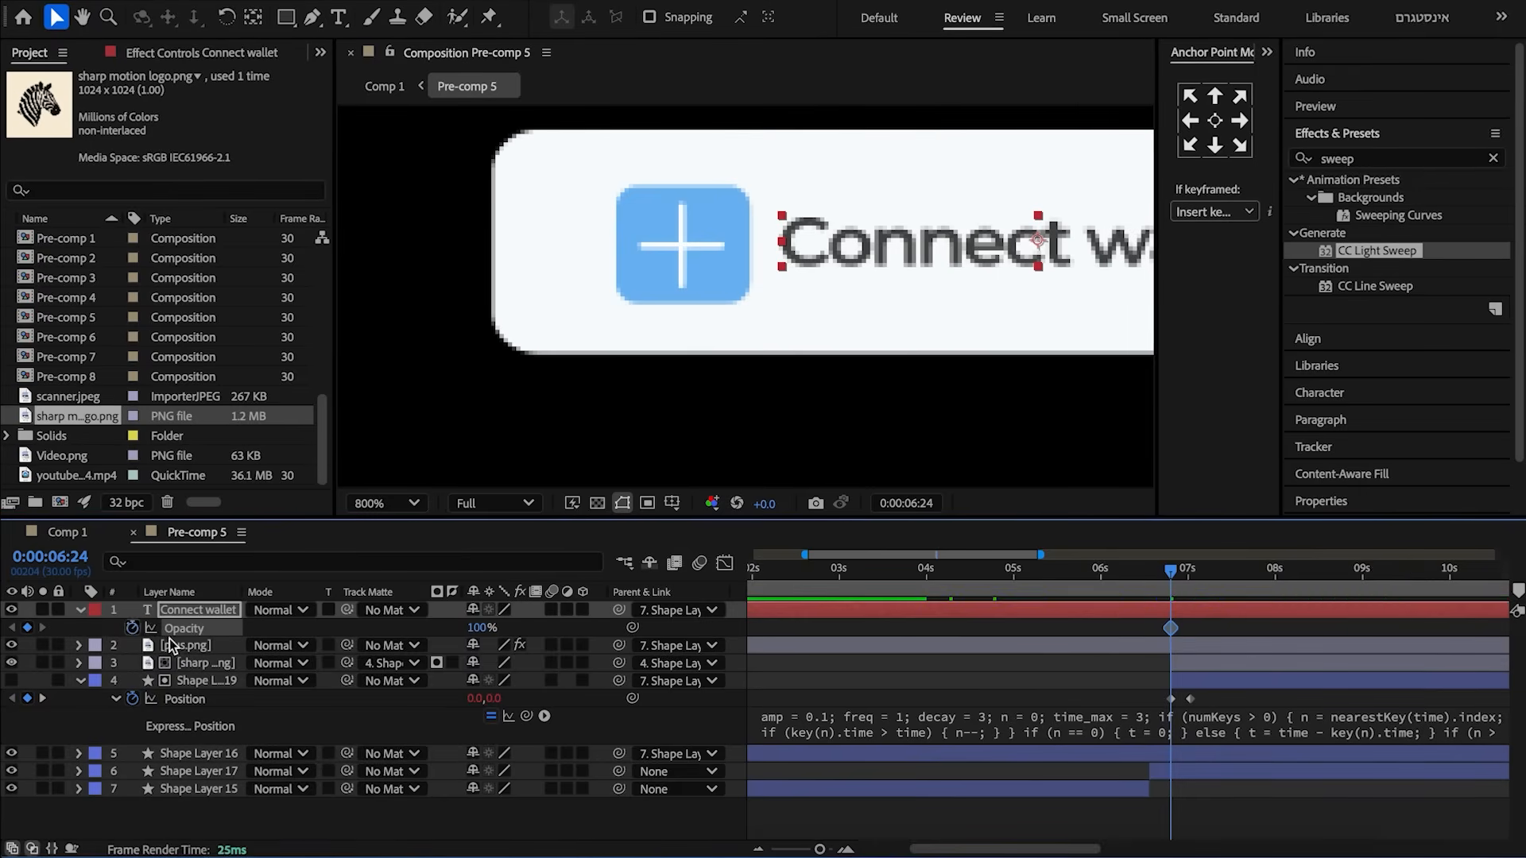
drag(1181, 578, 1183, 577)
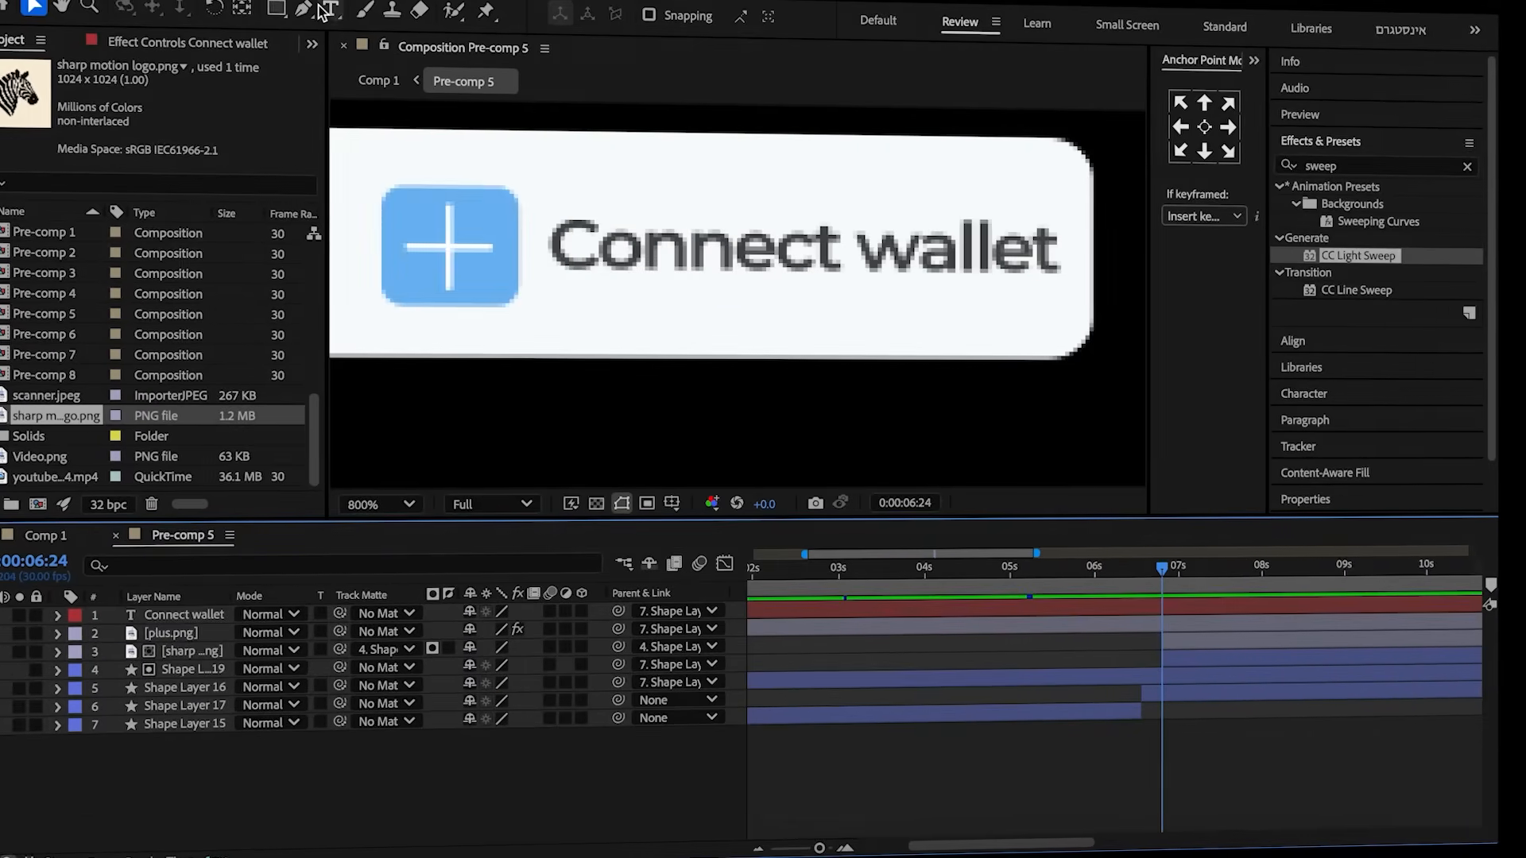
- Add the text "Your account", scale it to 35% and place it beside the zebra logo on the button
click(325, 11)
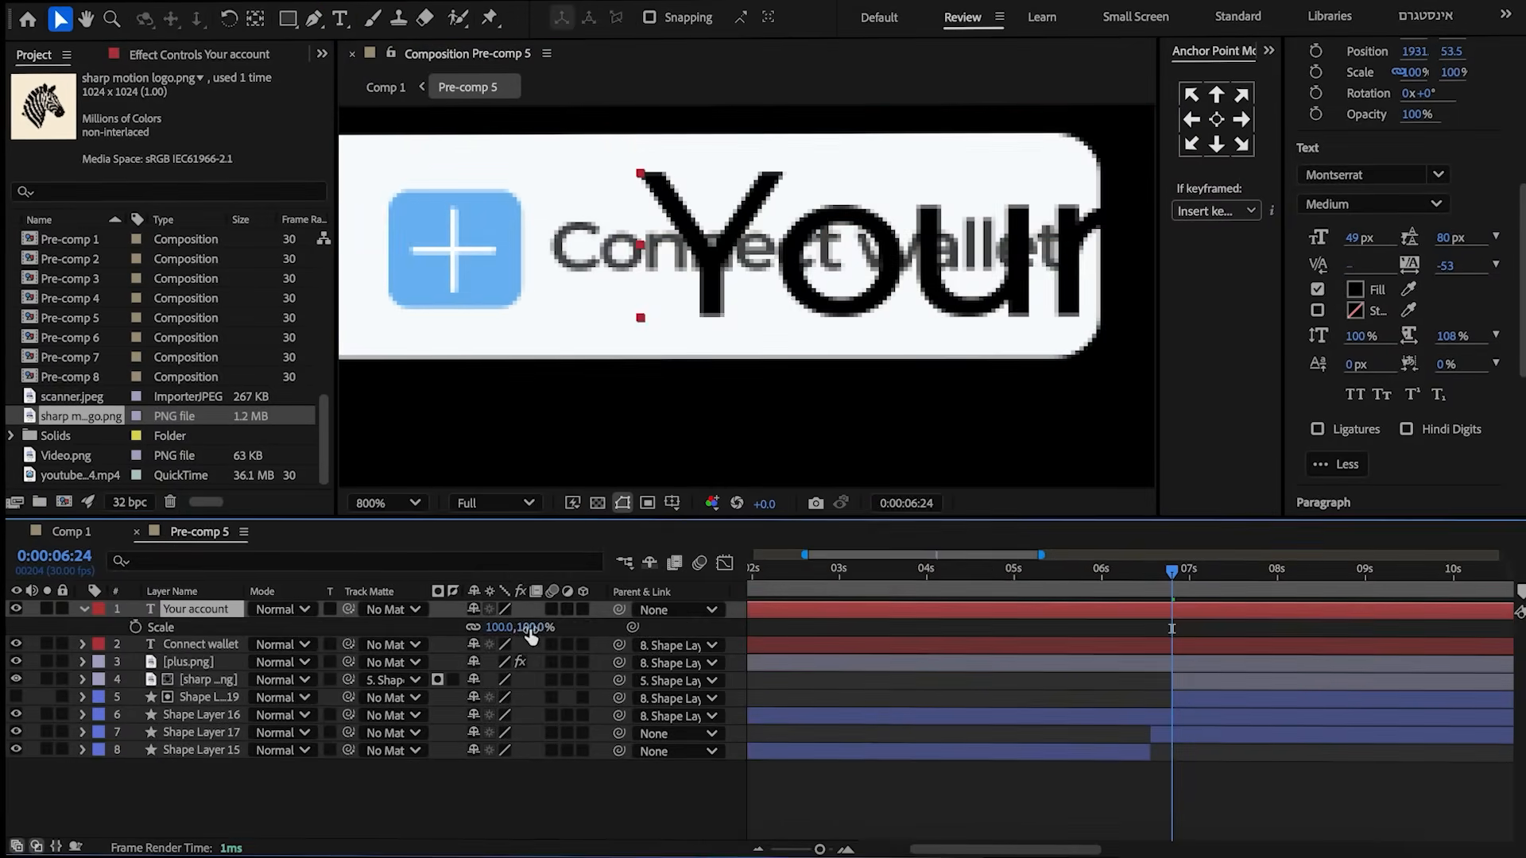
drag(531, 636, 501, 635)
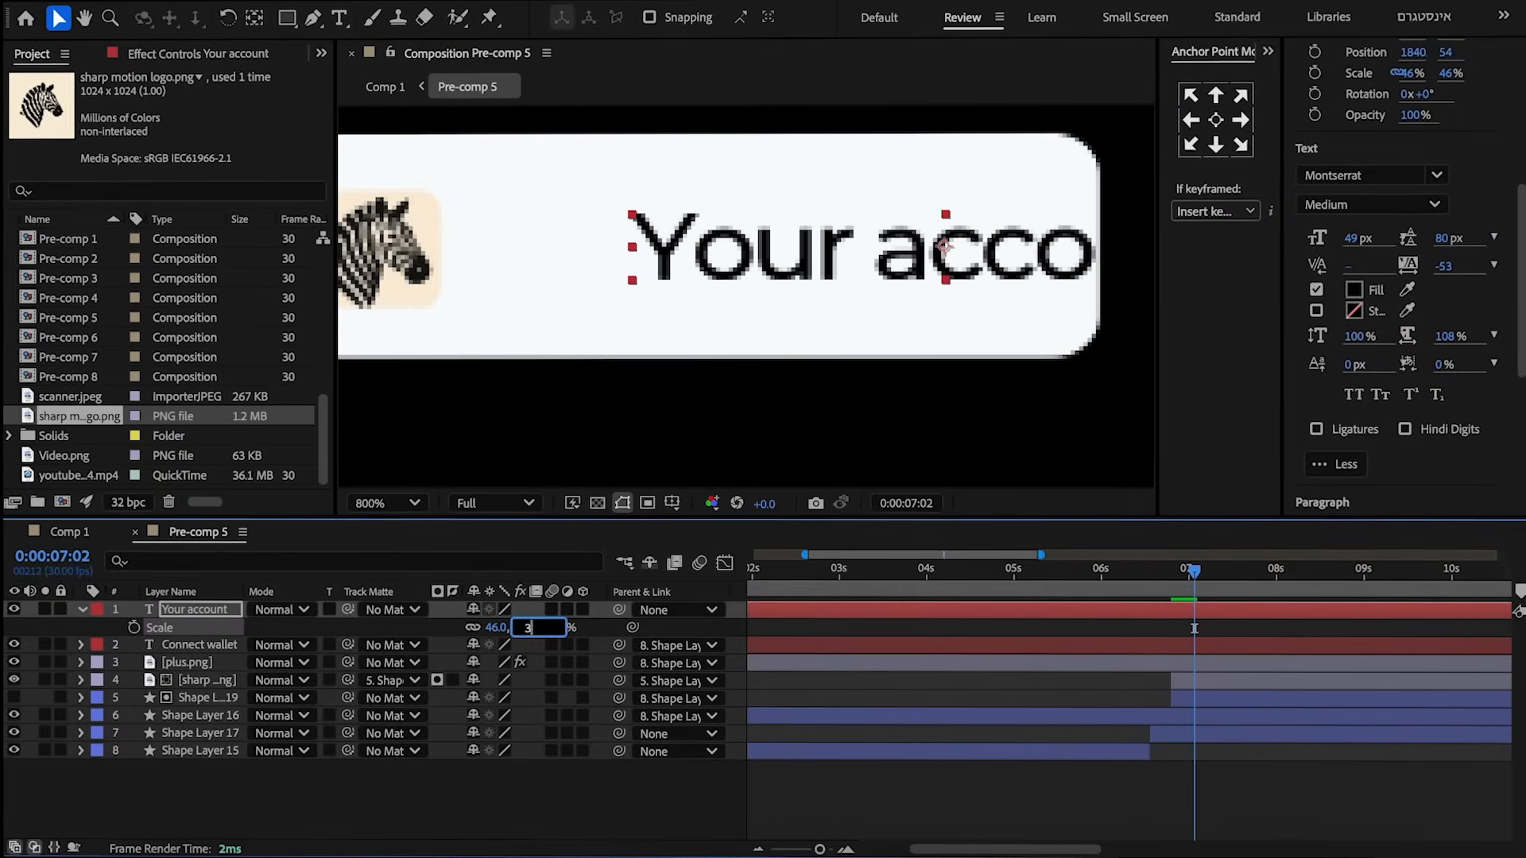
click(690, 247)
drag(690, 246, 653, 254)
- Fade in the Your account text by keyframing its Opacity from 0% at 0:00:06:29 up to full visibility at 0:00:07:02
key(t)
key(Page_Up)
key(Page_Up)
key(Page_Up)
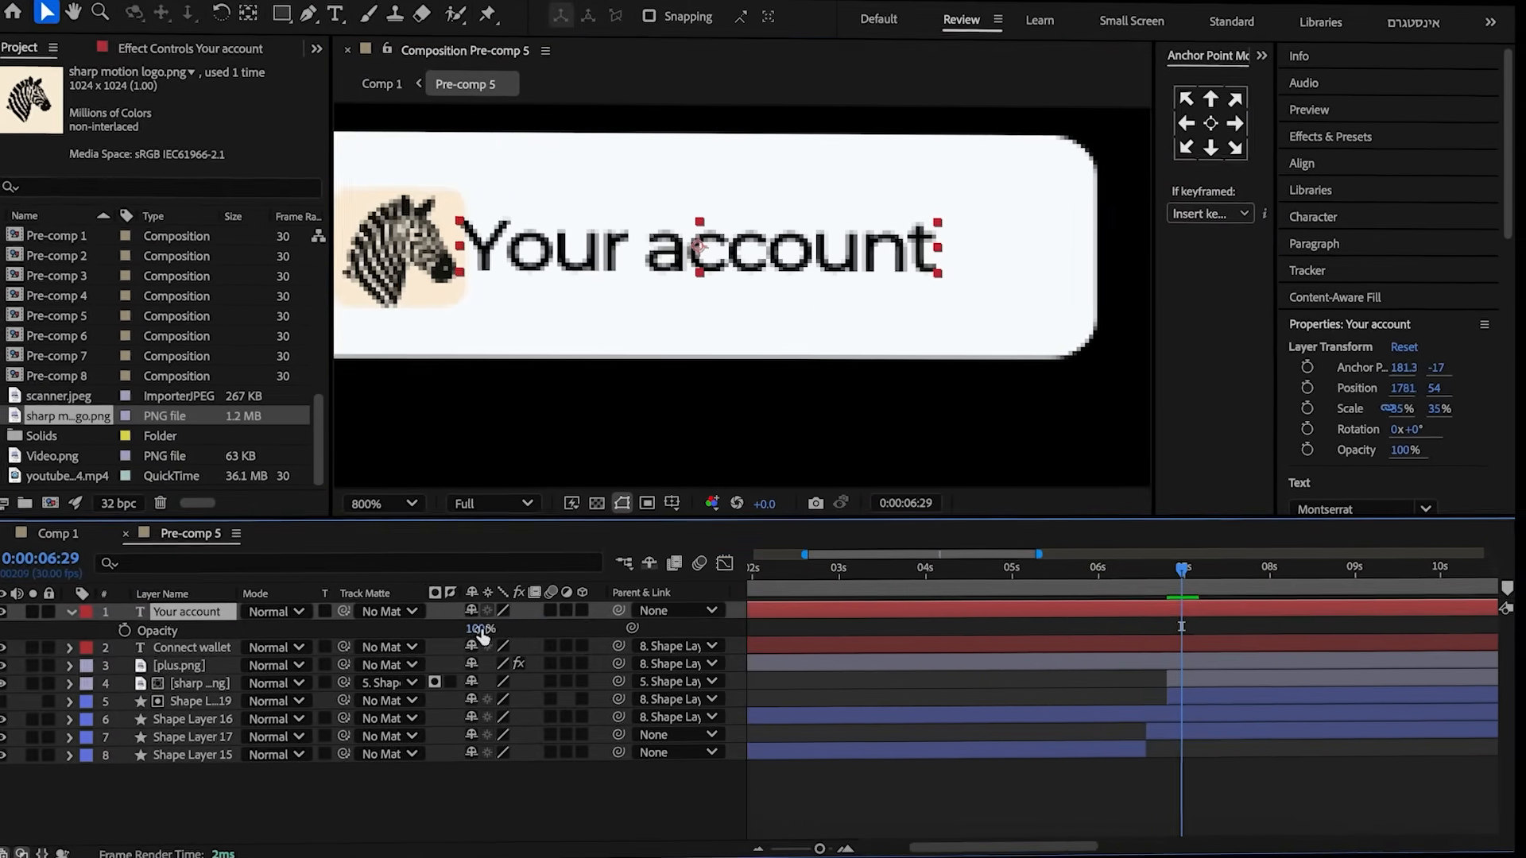
drag(491, 630, 151, 636)
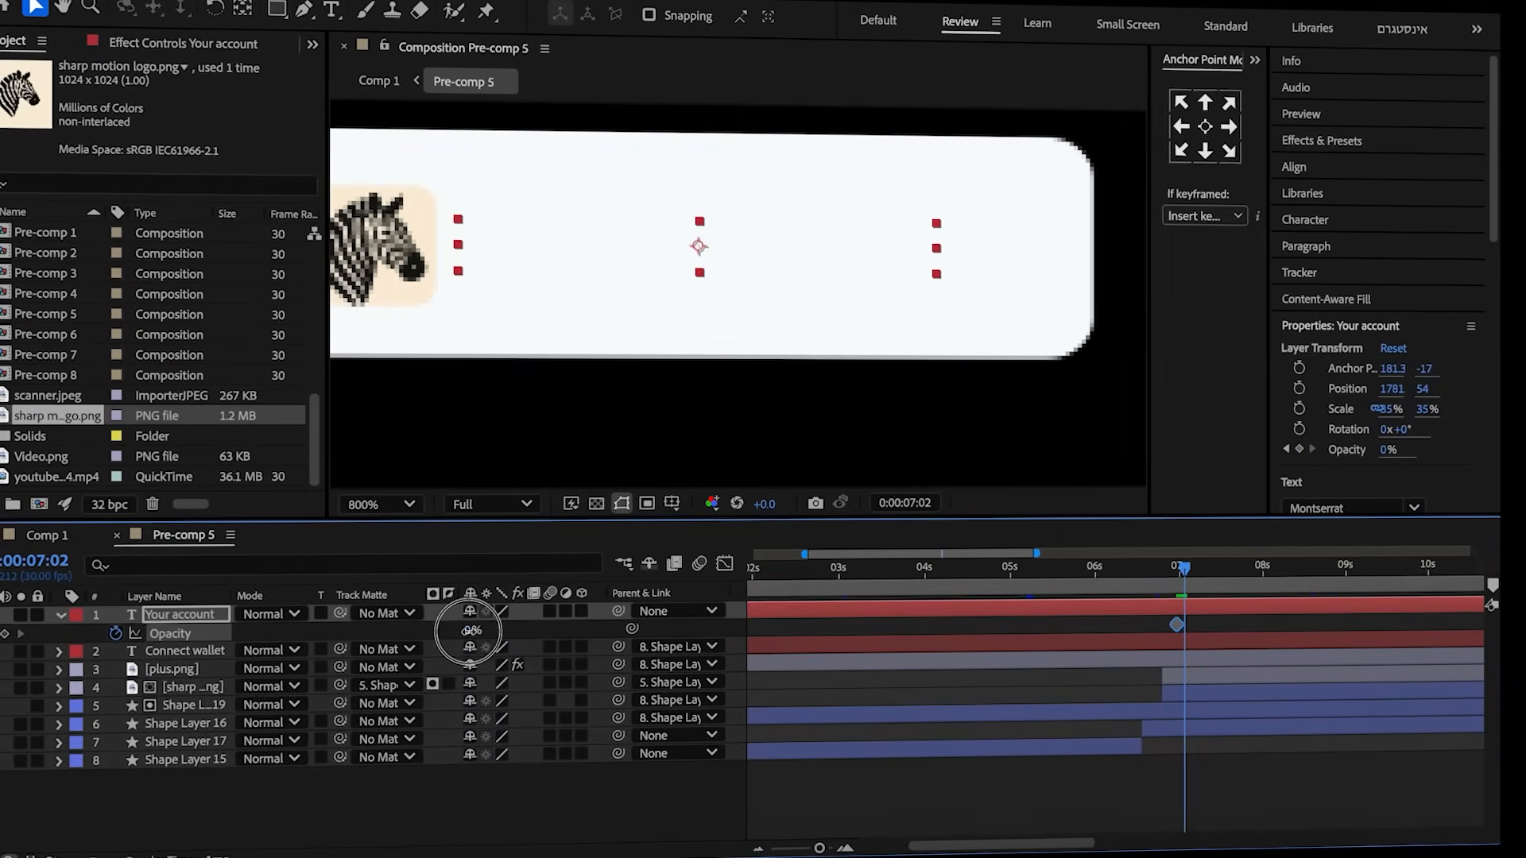
drag(469, 630, 645, 631)
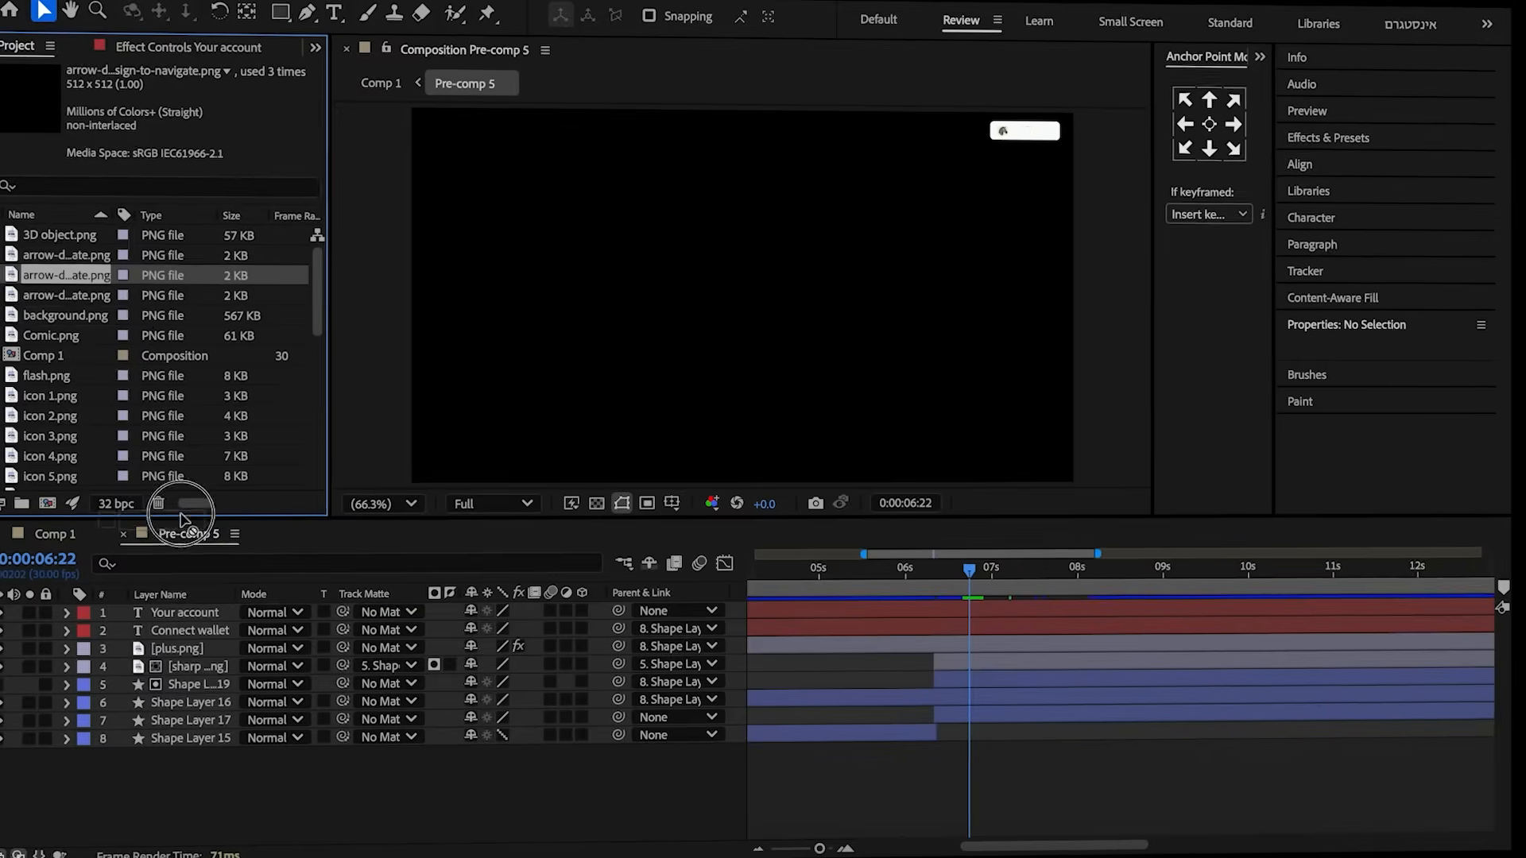
- Add the down-arrow PNG to Pre-comp 5, scale it to 3% and place it at the button's right end, about 1859, 54.5
drag(178, 523, 193, 611)
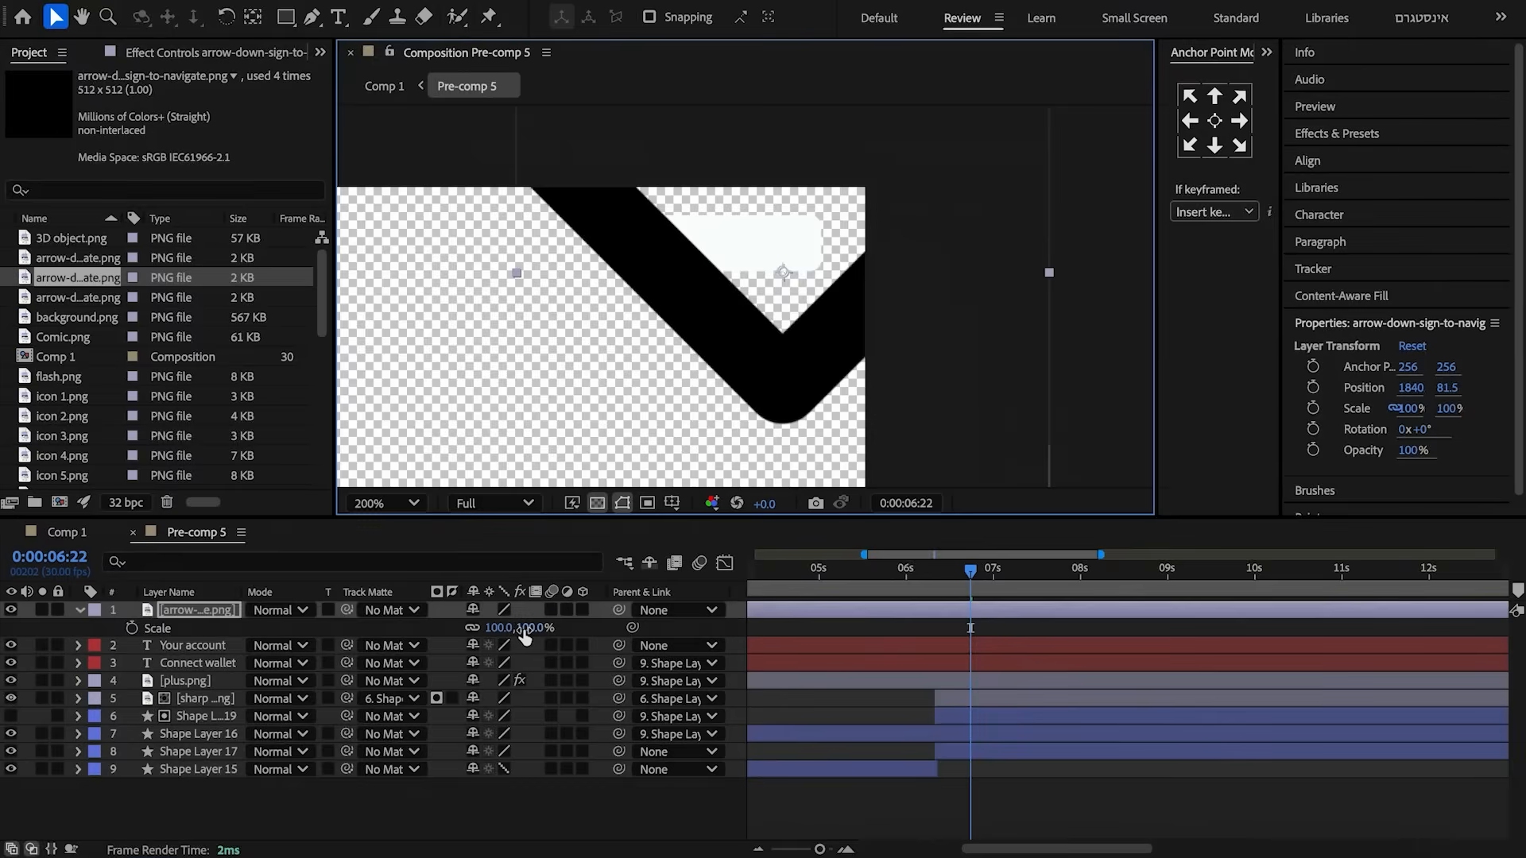
click(526, 629)
text(3)
key(Return)
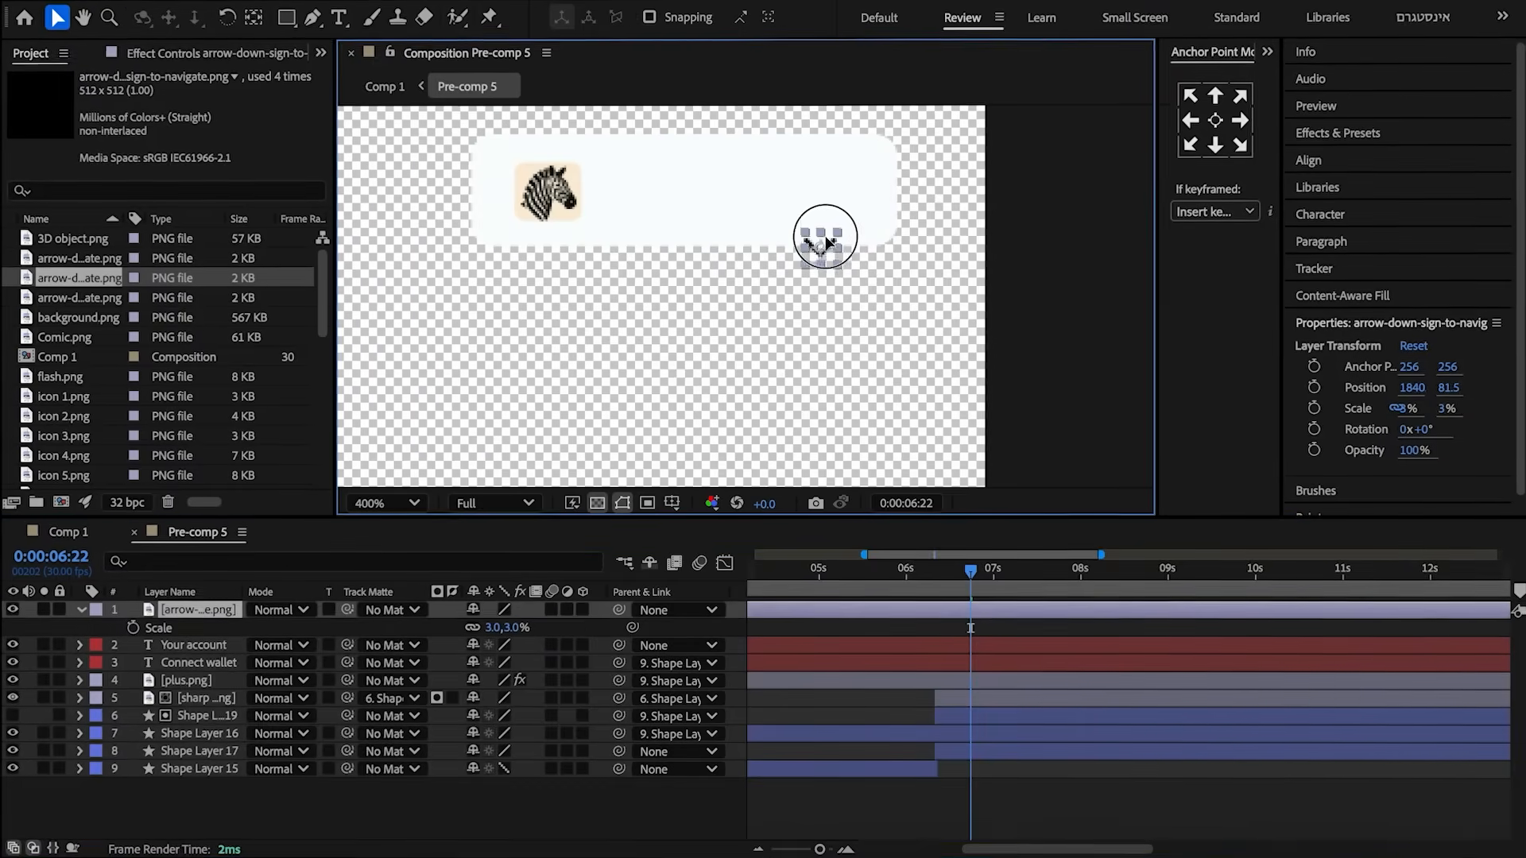
drag(826, 243, 855, 192)
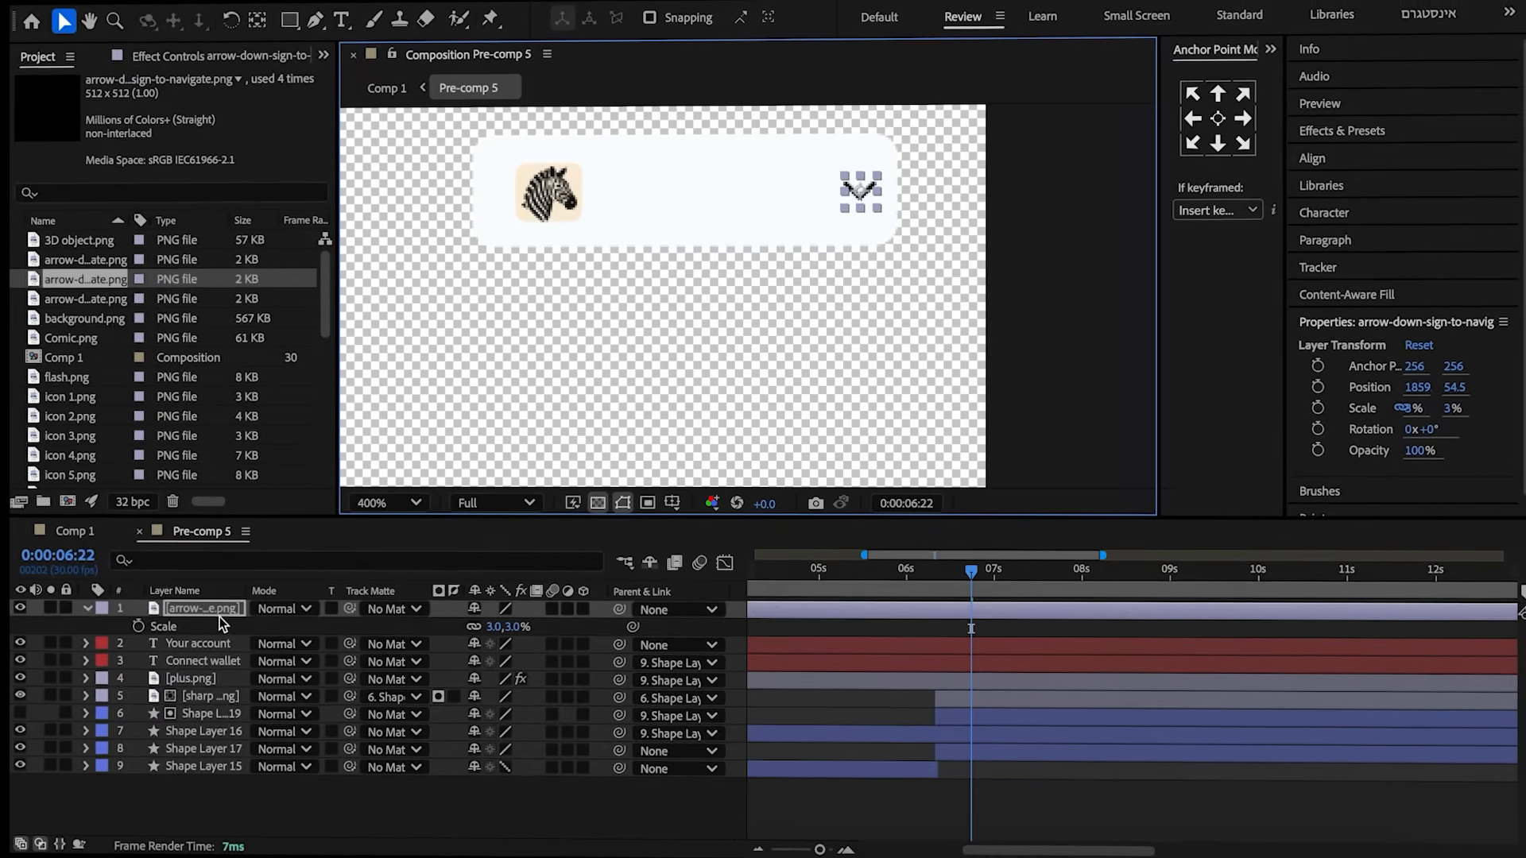
- Fade in the arrow by keyframing its Opacity from 0% at 0:00:06:22 up to full visibility slightly further on
key(t)
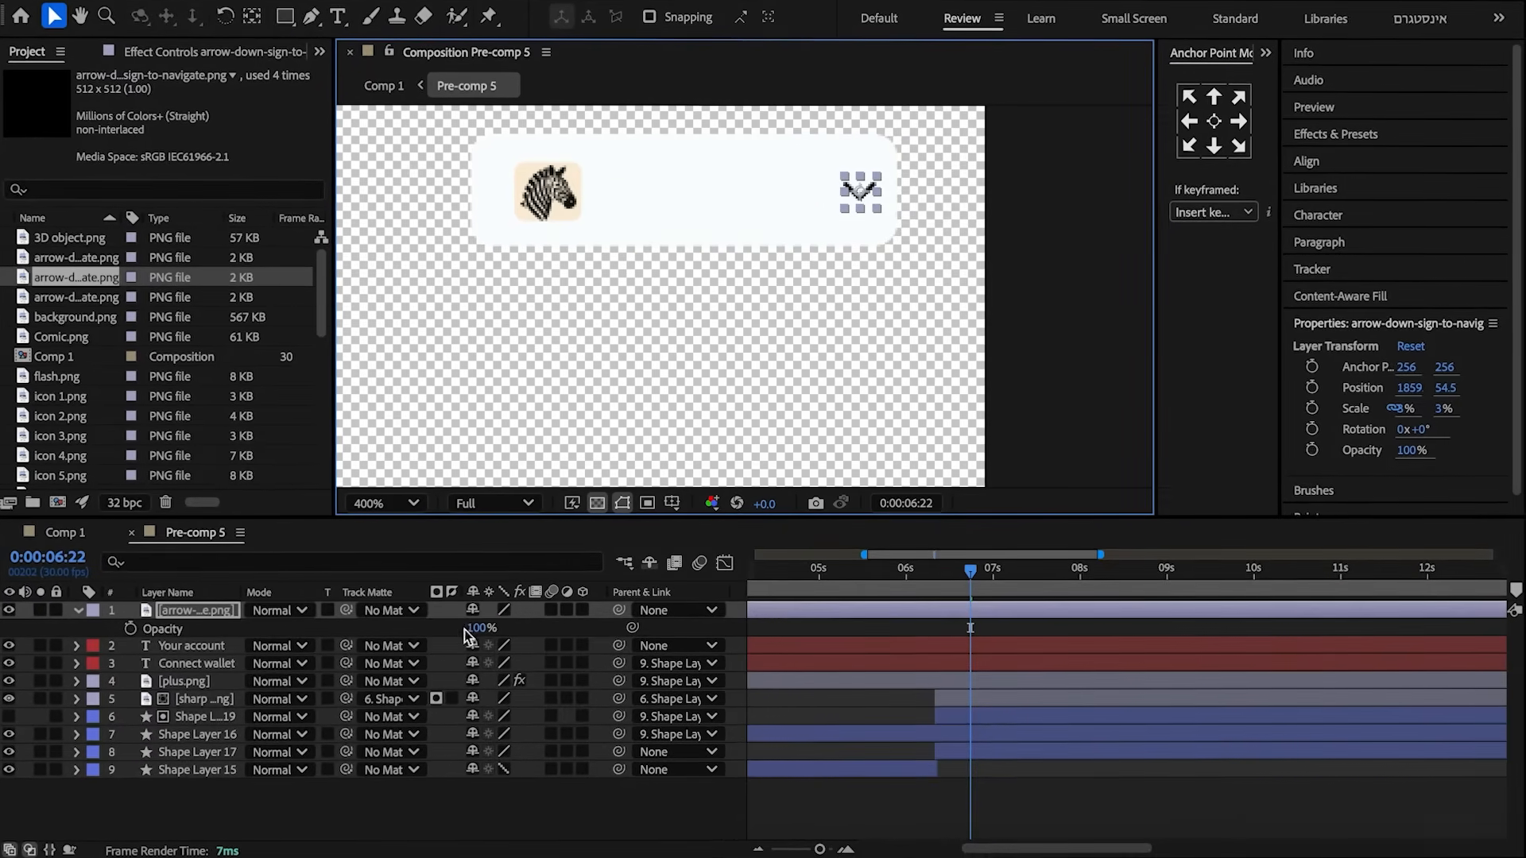
click(132, 628)
drag(477, 628, 252, 620)
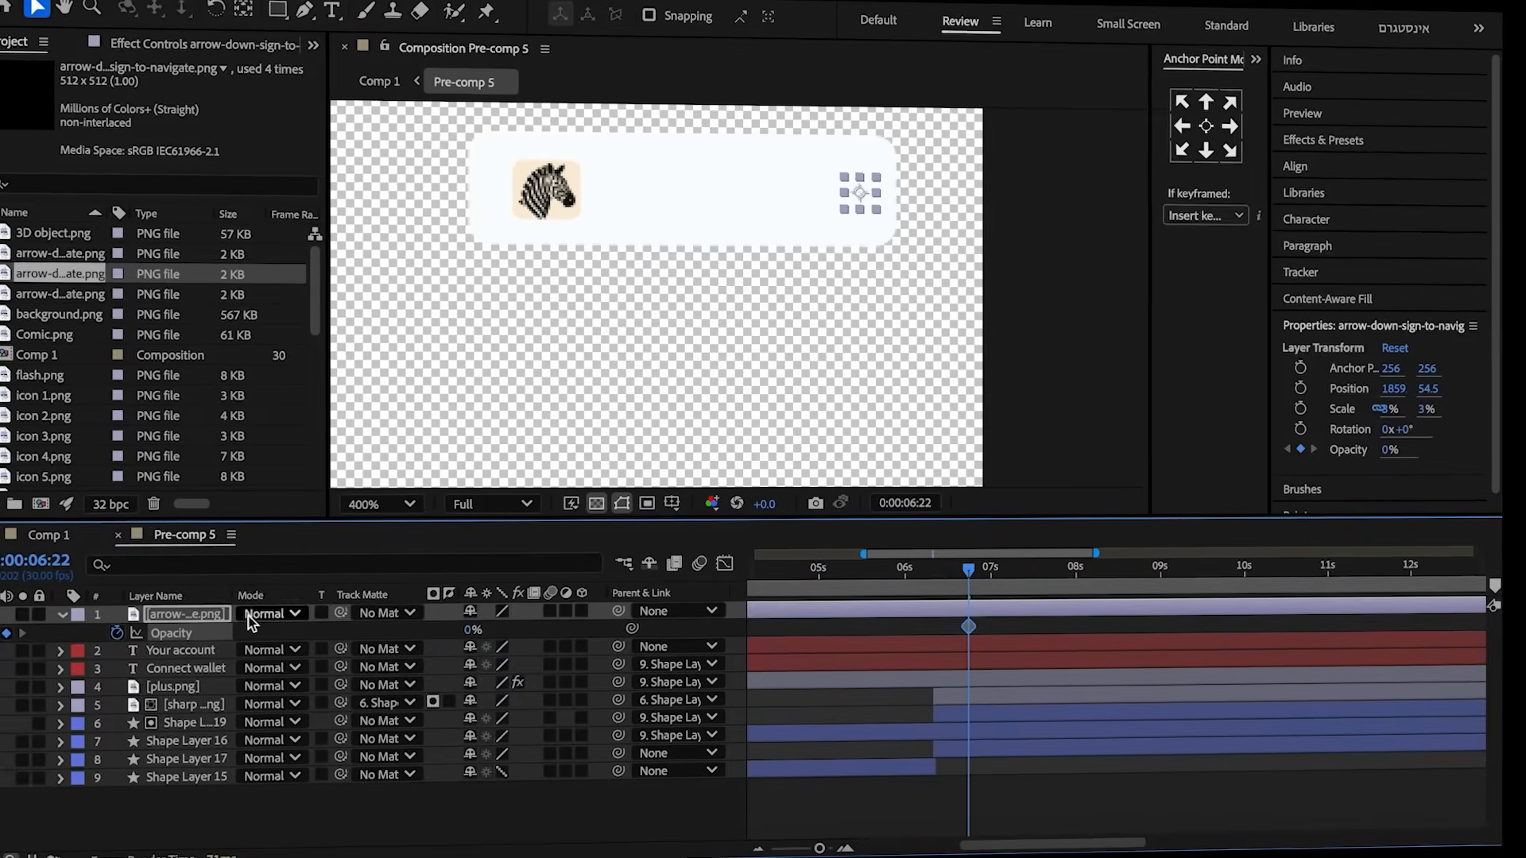
drag(970, 571, 979, 575)
key(Page_Down)
drag(473, 632, 832, 630)
click(833, 628)
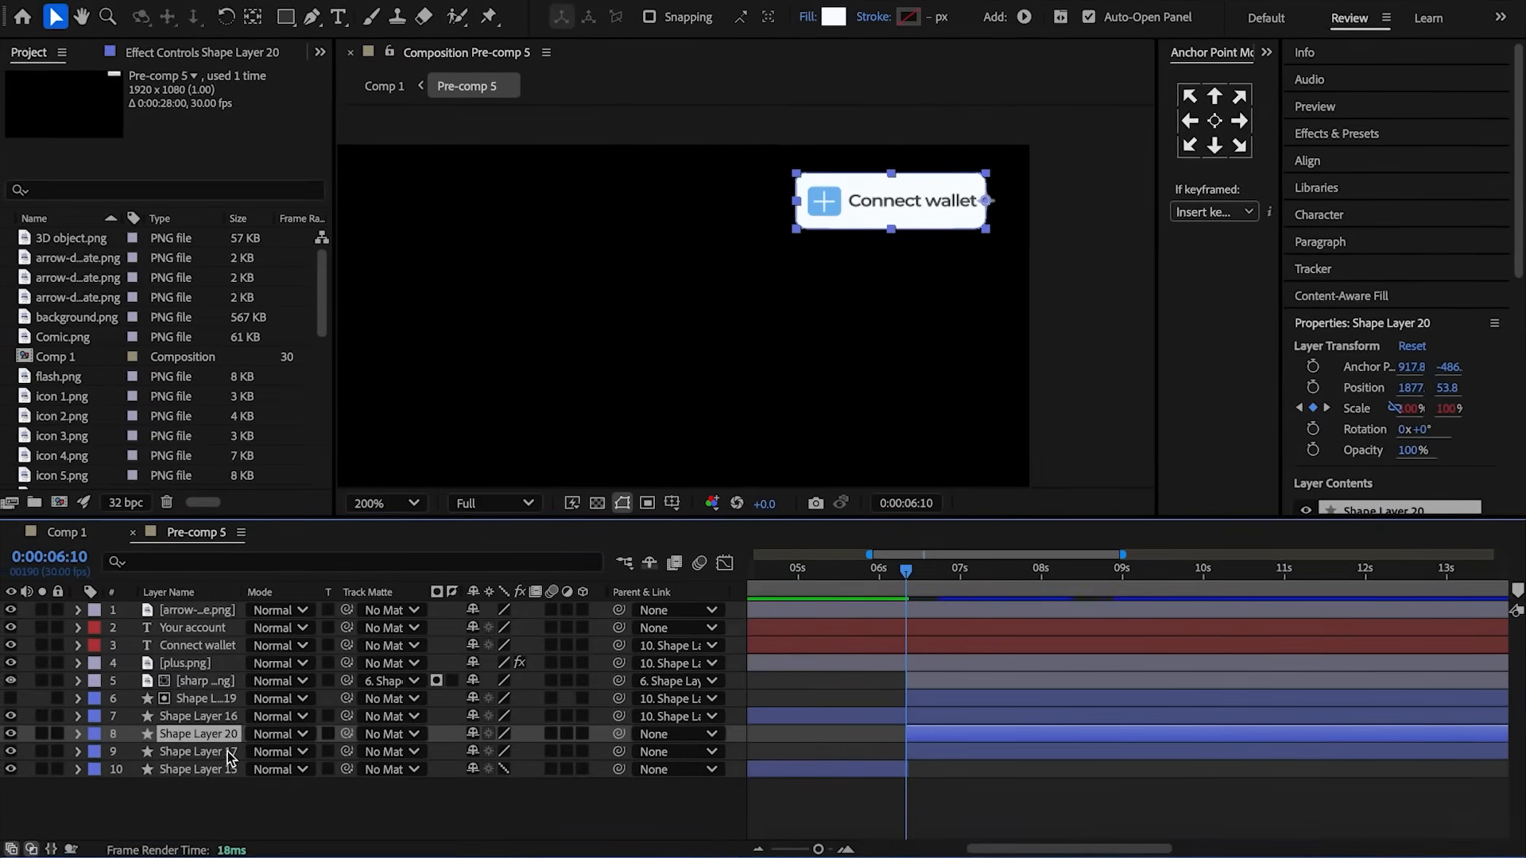
- Move the duplicated button background, Shape Layer 20, to the top of the layer stack and remove its Scale keyframes and expression
drag(193, 738, 198, 607)
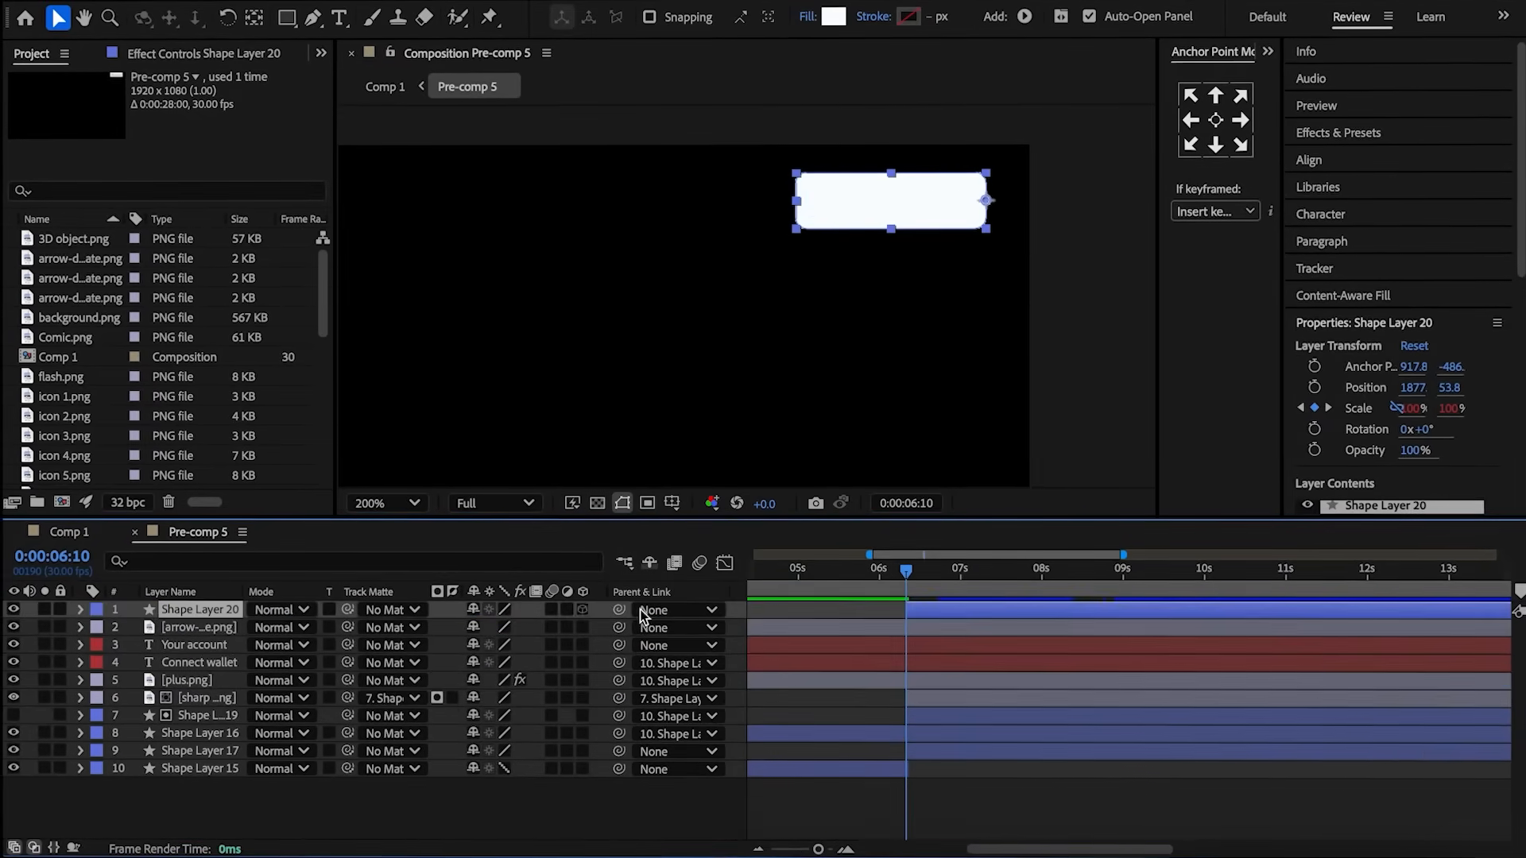
key(s)
click(134, 628)
click(116, 628)
click(791, 645)
key(BackSpace)
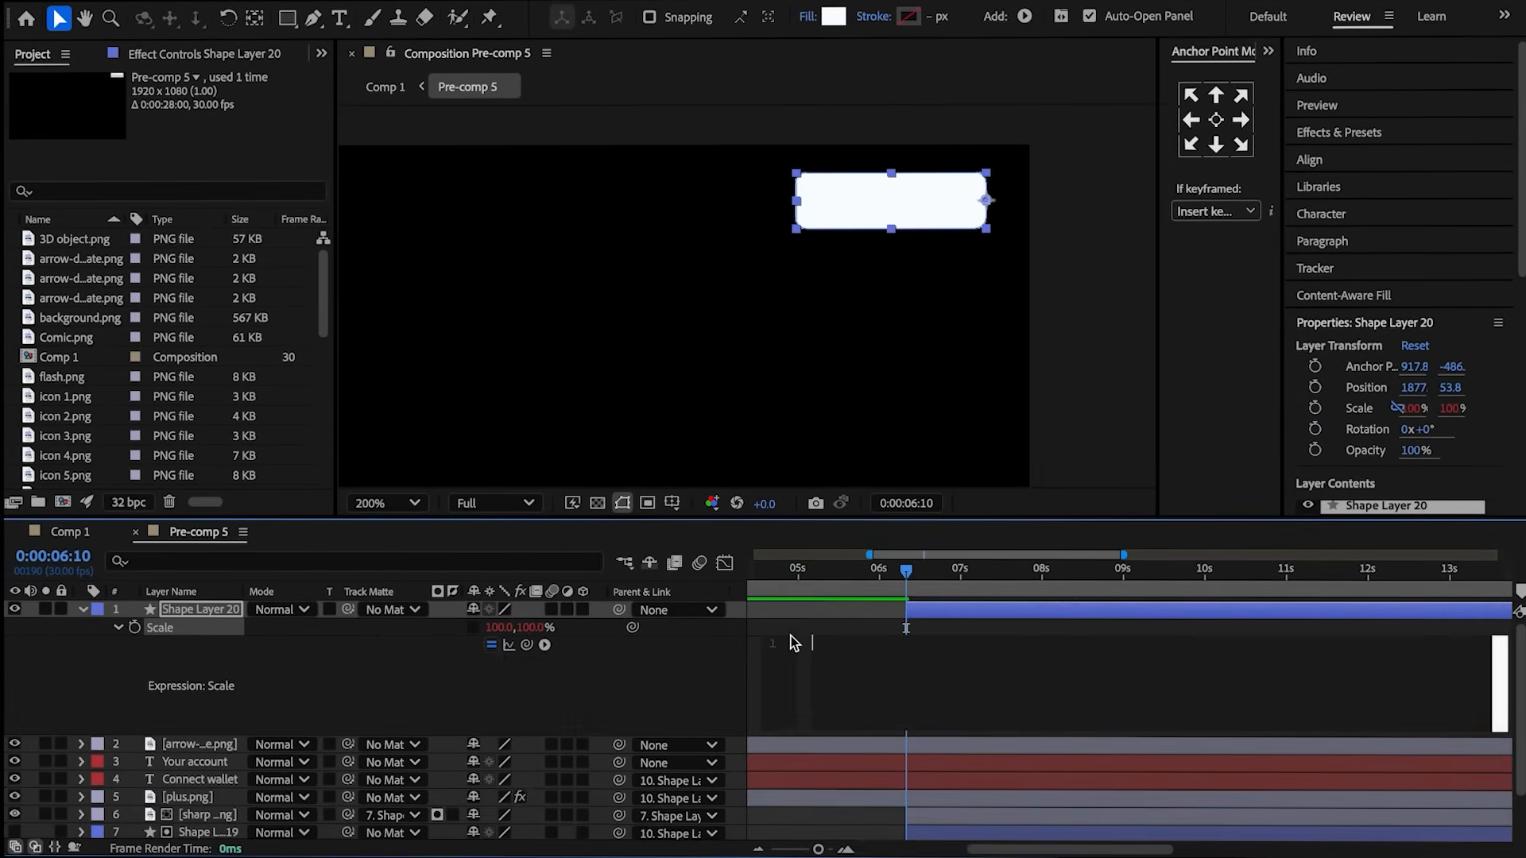
- Give Shape Layer 20 the fill color 252637 and a solid 0.3 px stroke
click(833, 17)
text(252637)
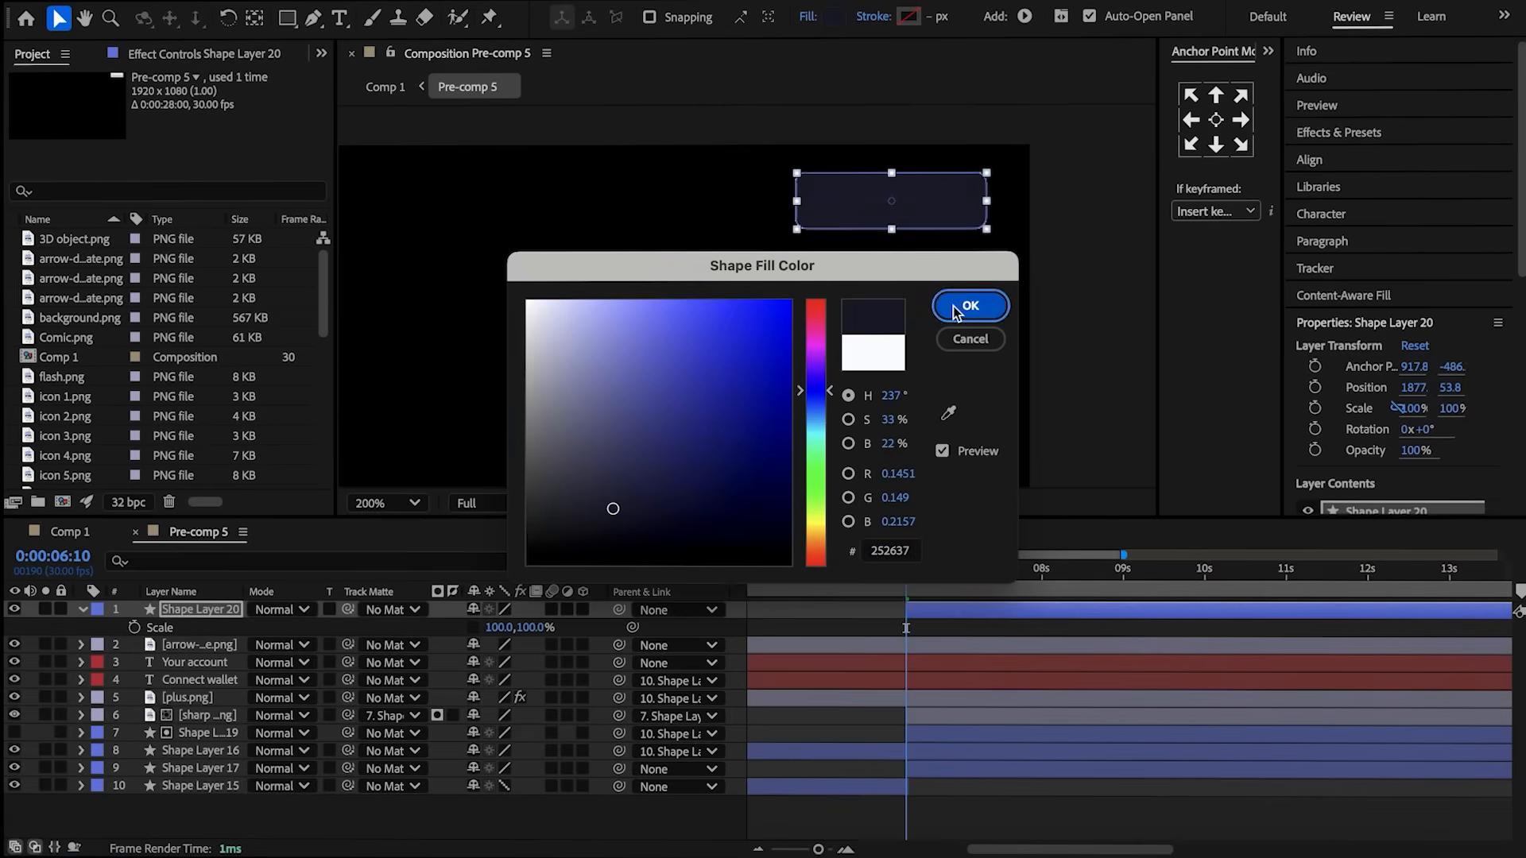
click(956, 310)
click(874, 16)
click(858, 488)
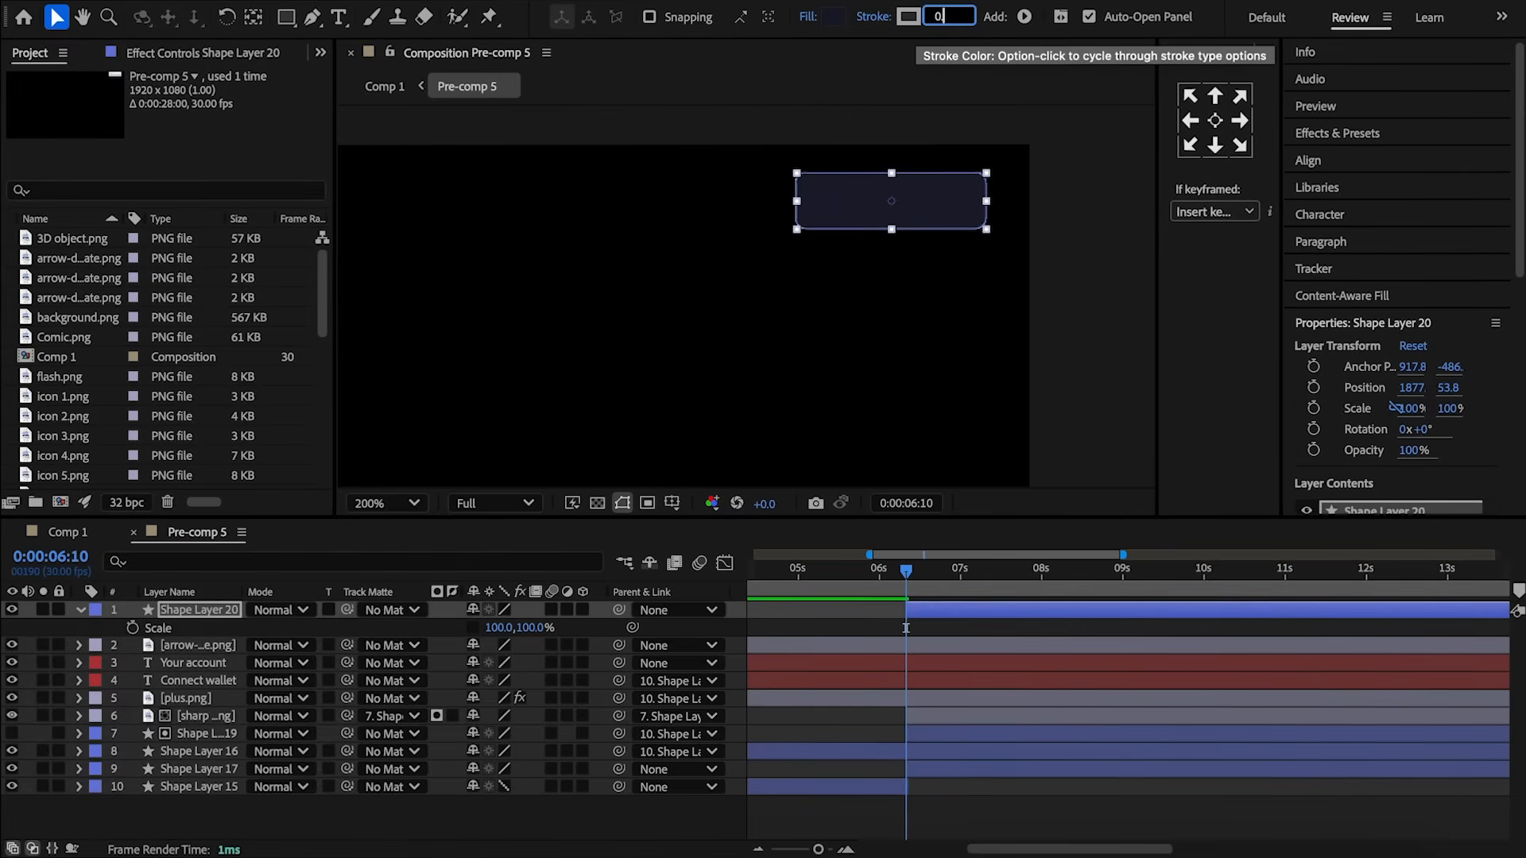
- Move Shape Layer 20 to the left of the Connect wallet button by setting its X Position to about 1676.8
key(p)
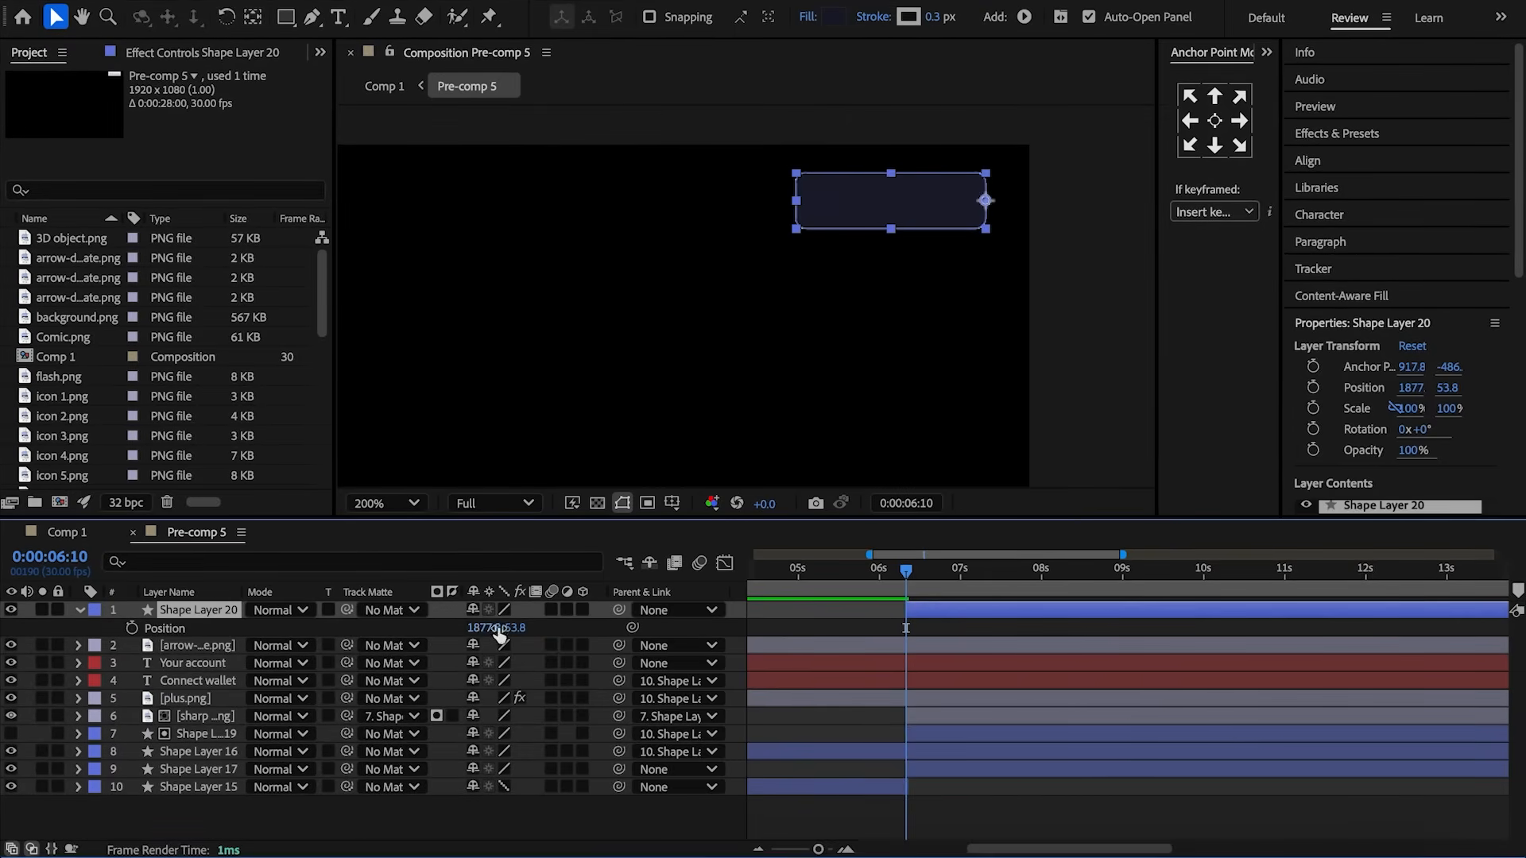
drag(495, 628, 279, 637)
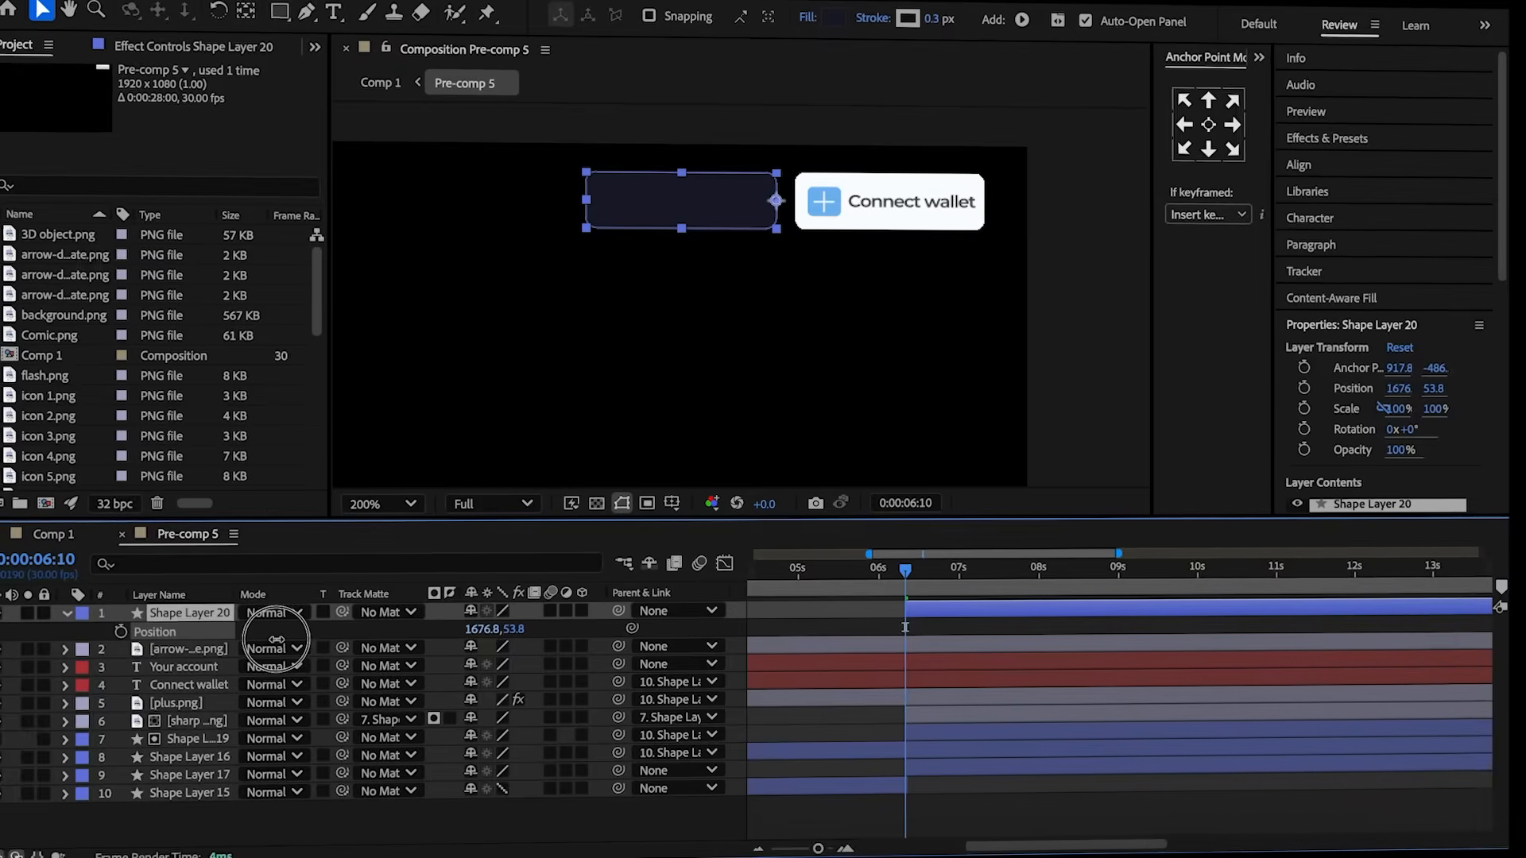
- Draw a small blue circle near the dark box's left end and place flash.png in it, scaled down to 3%
click(429, 819)
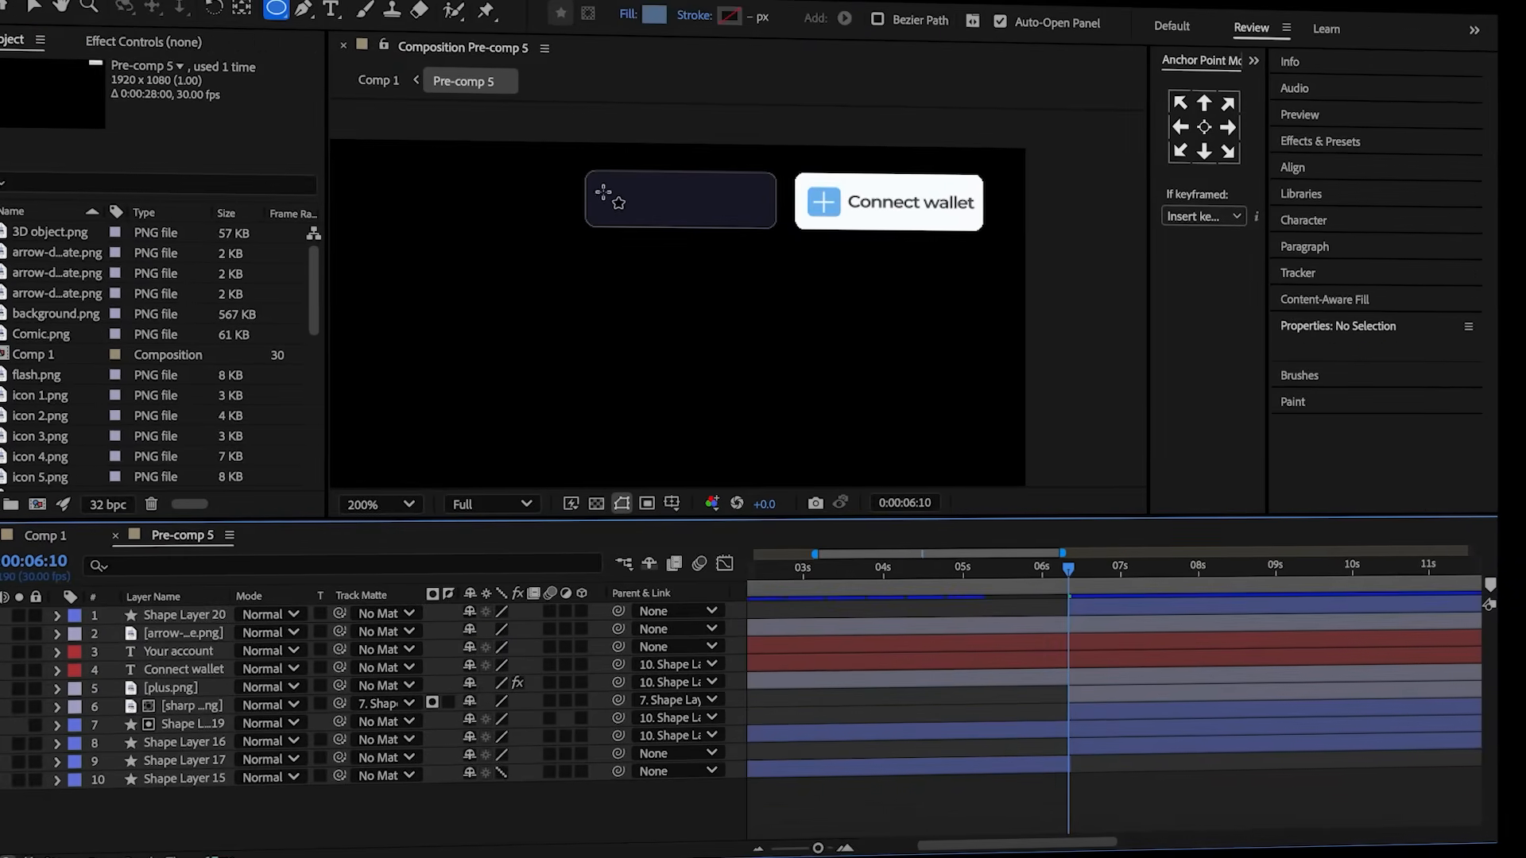
drag(598, 191, 622, 214)
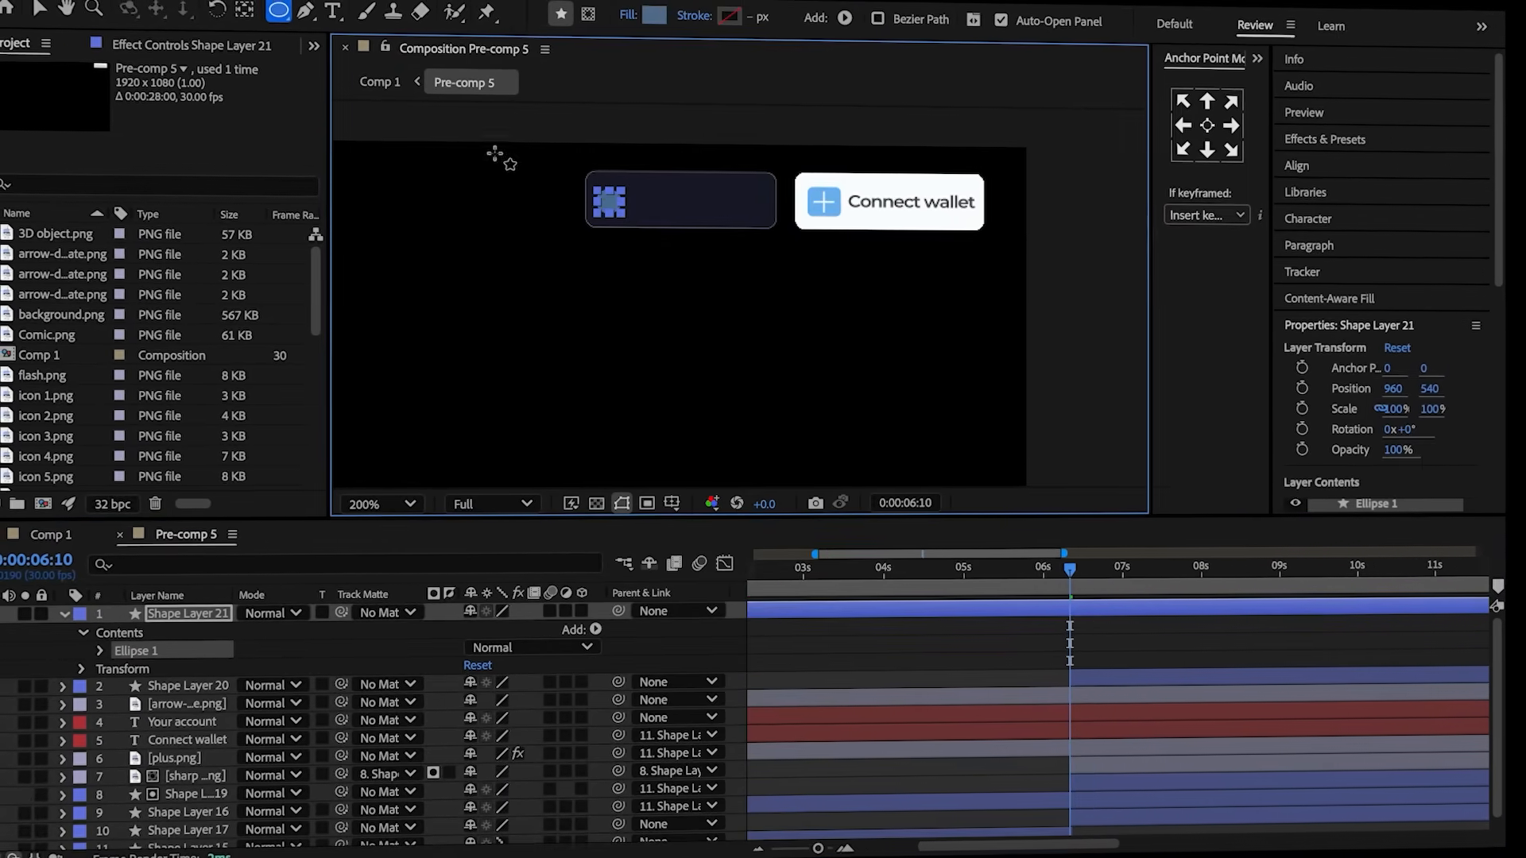
drag(60, 395, 119, 561)
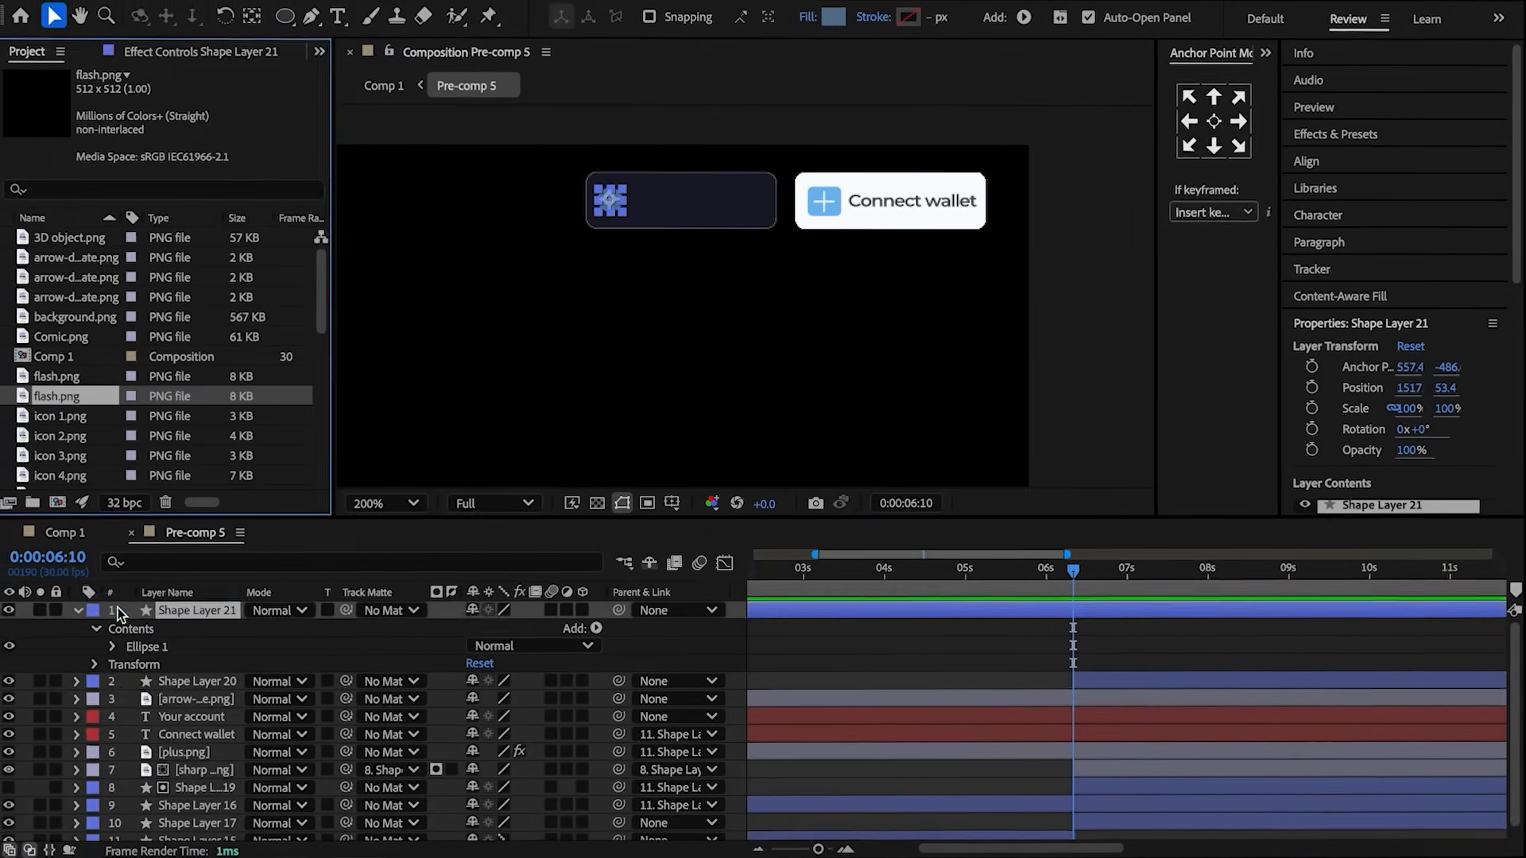
drag(431, 324, 738, 205)
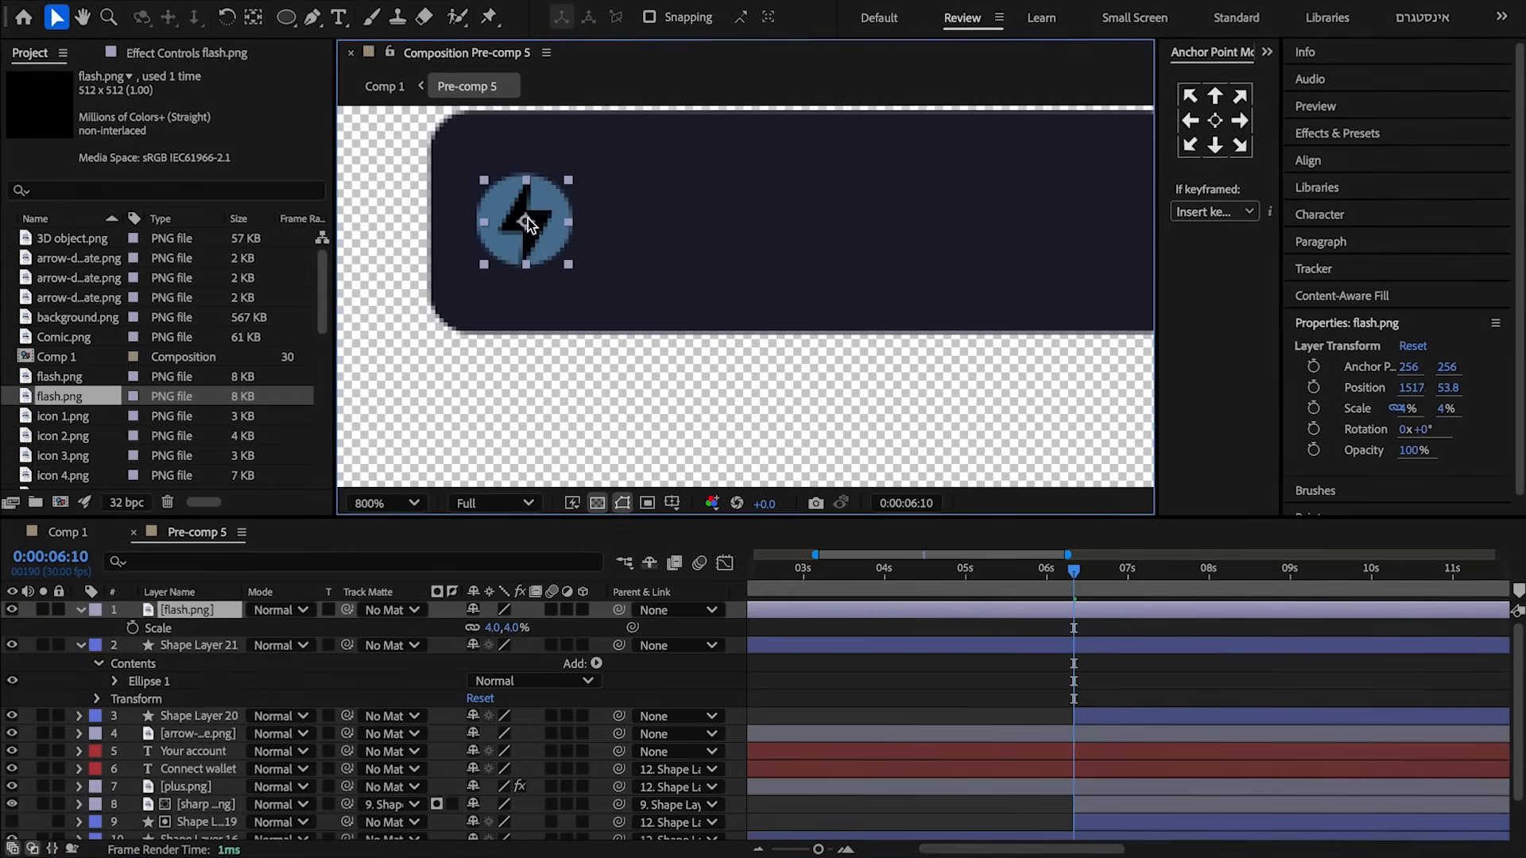
- Apply the Tint effect to flash.png and map its black to a light blue
key(ctrl+5)
text(tint)
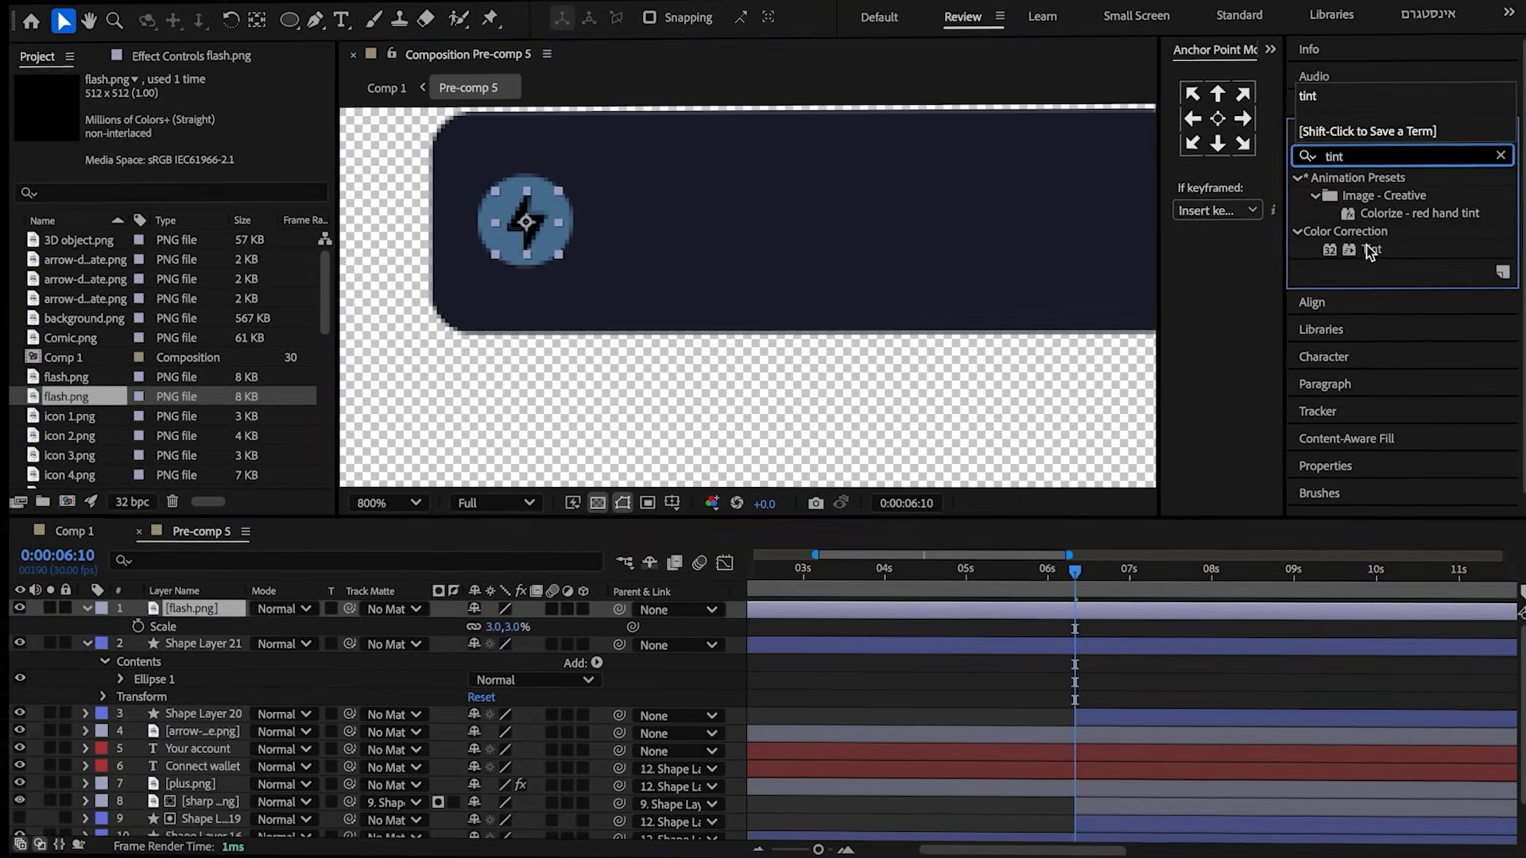
double_click(1366, 245)
click(196, 113)
click(505, 344)
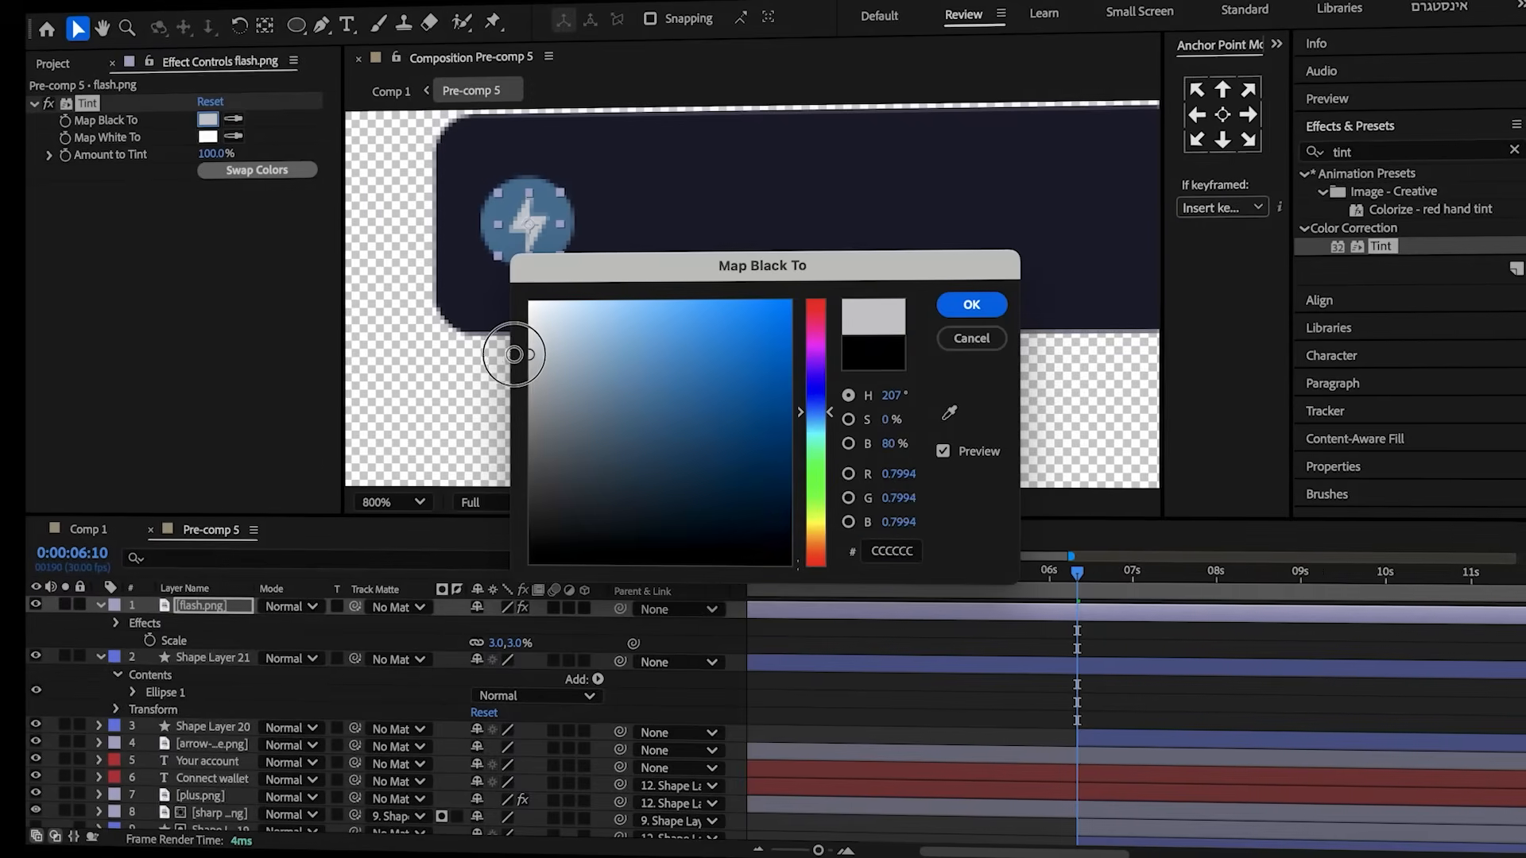
drag(514, 355, 607, 300)
click(971, 305)
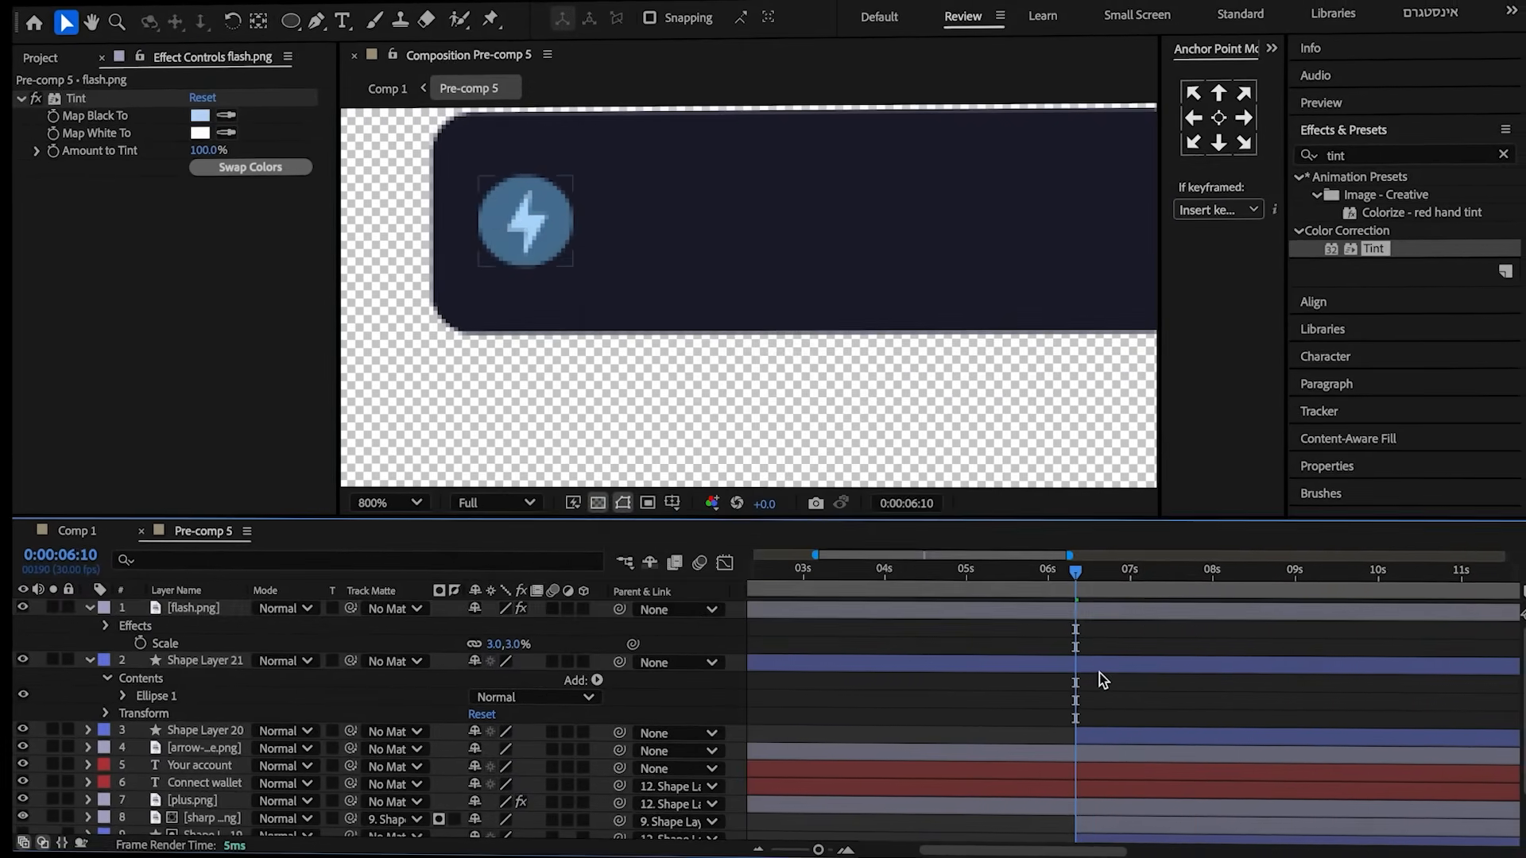
- Split flash.png and the blue circle layer at 0:00:06:10 and delete the parts before that time
click(1099, 666)
shift+click(1086, 609)
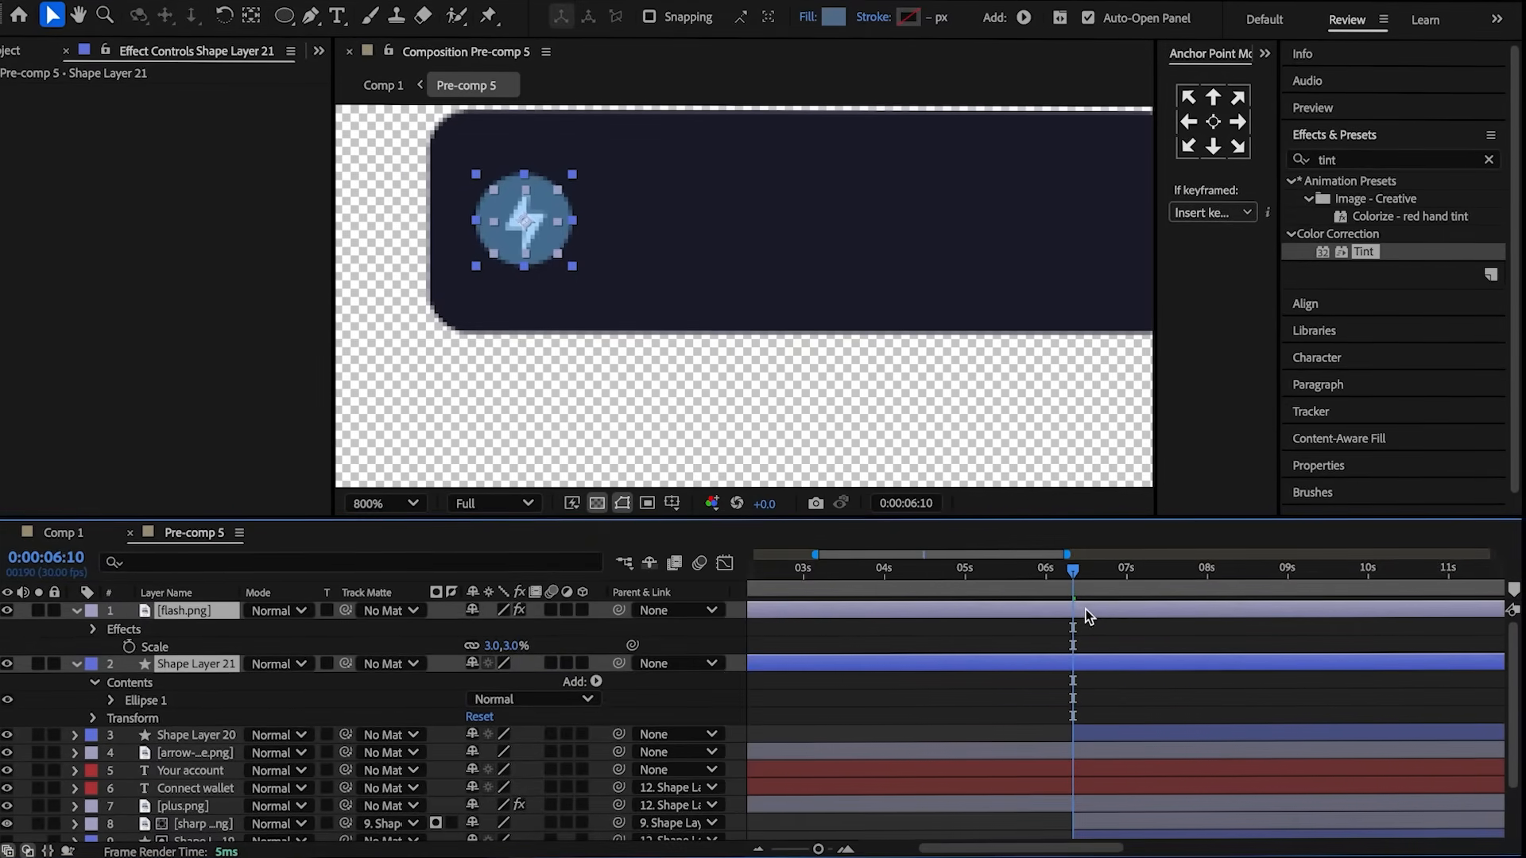
key(ctrl+shift+d)
click(1019, 632)
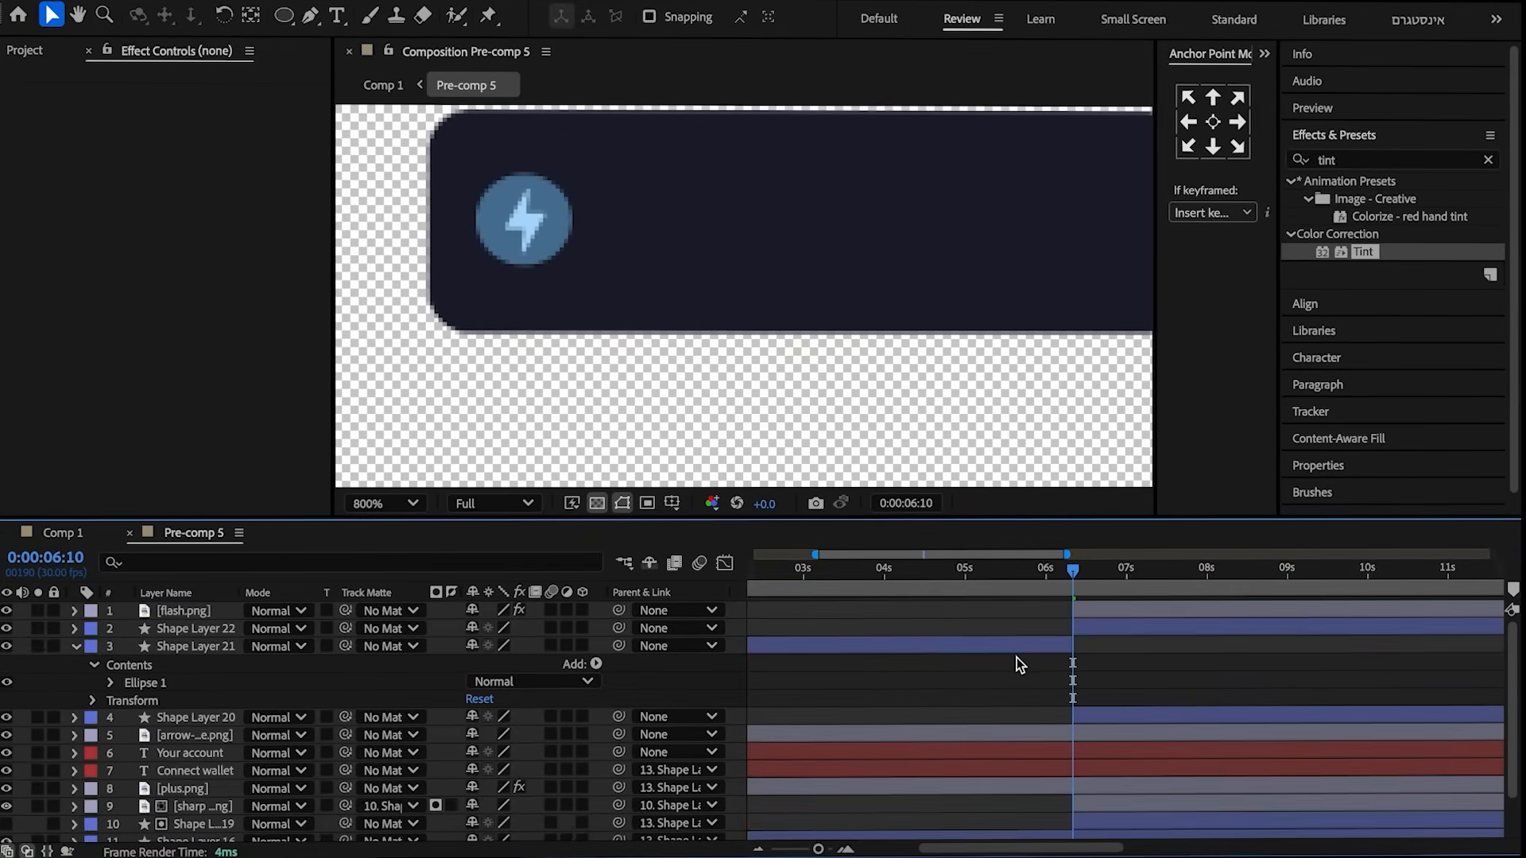
click(1017, 646)
key(Delete)
- Add the text "0\10" over the dark box and set its fill to the near-white F7F7F7
key(comma)
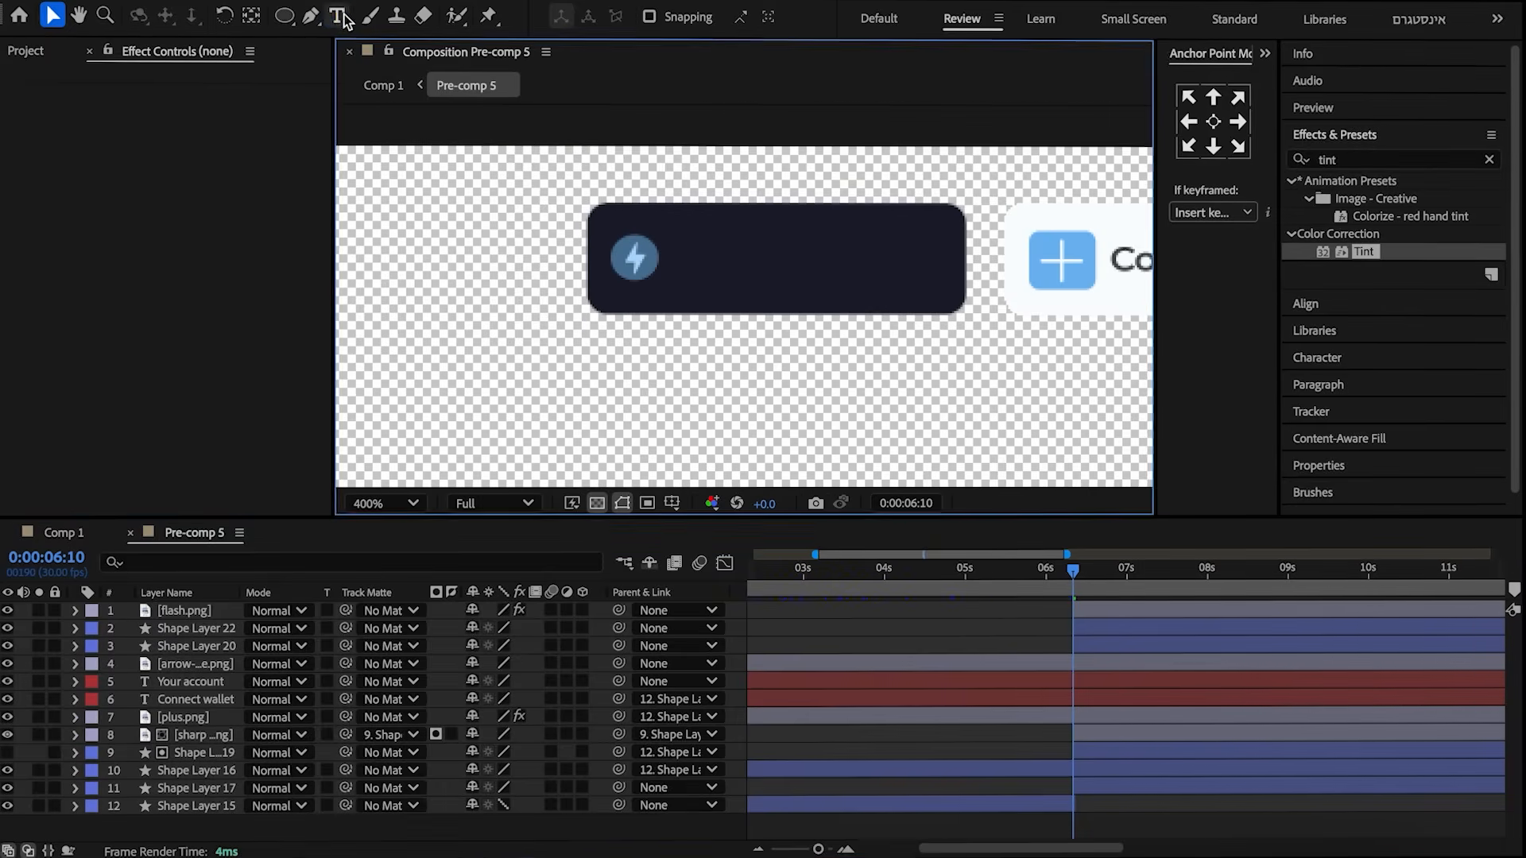
key(ctrl+t)
key(ctrl+alt+shift+t)
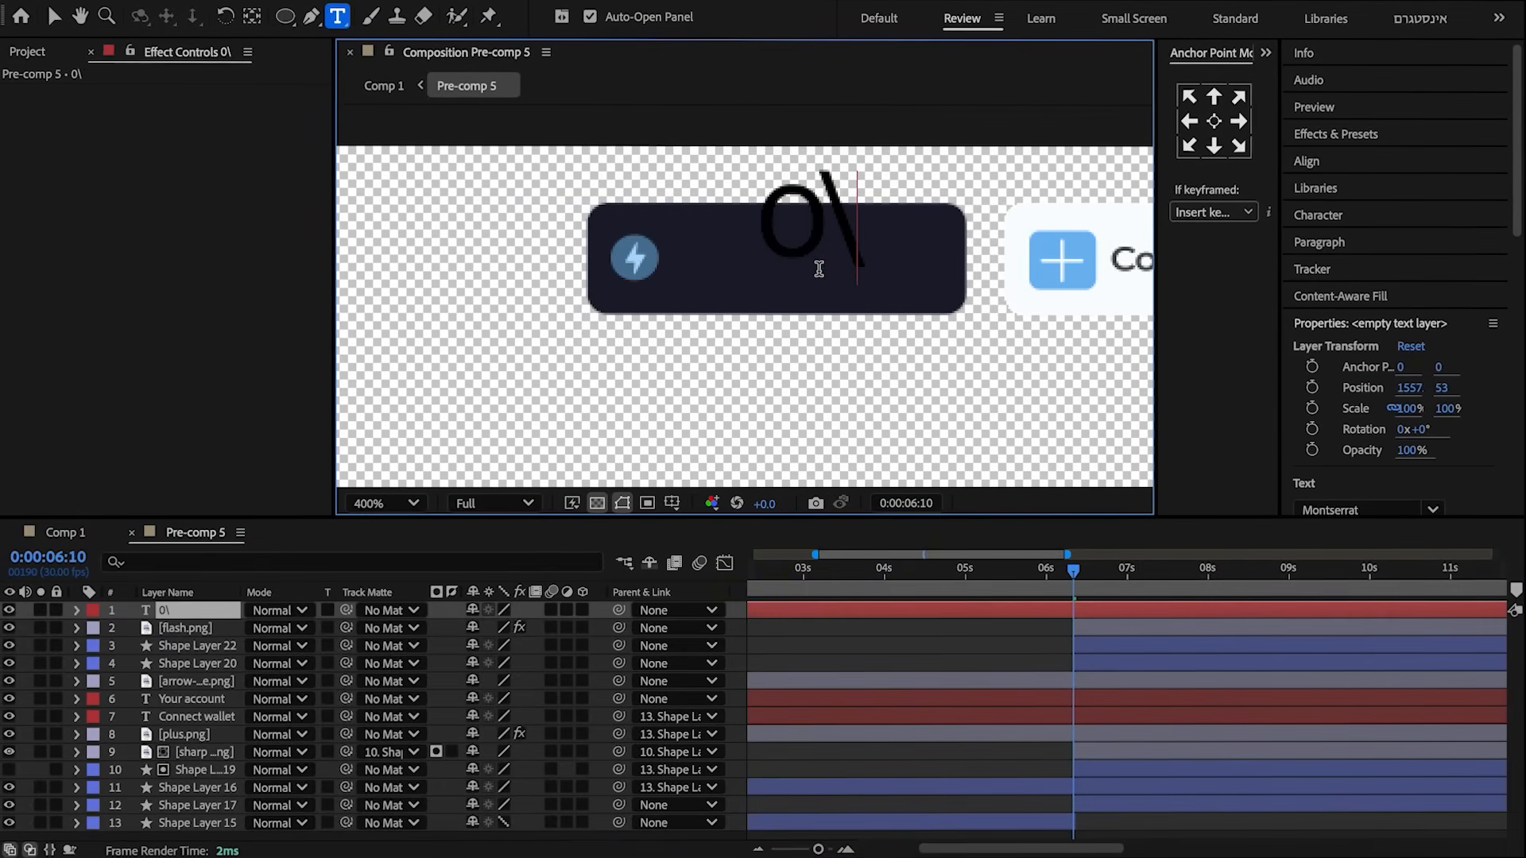
key(ctrl+a)
scroll(1391, 358, down, 5)
click(1351, 396)
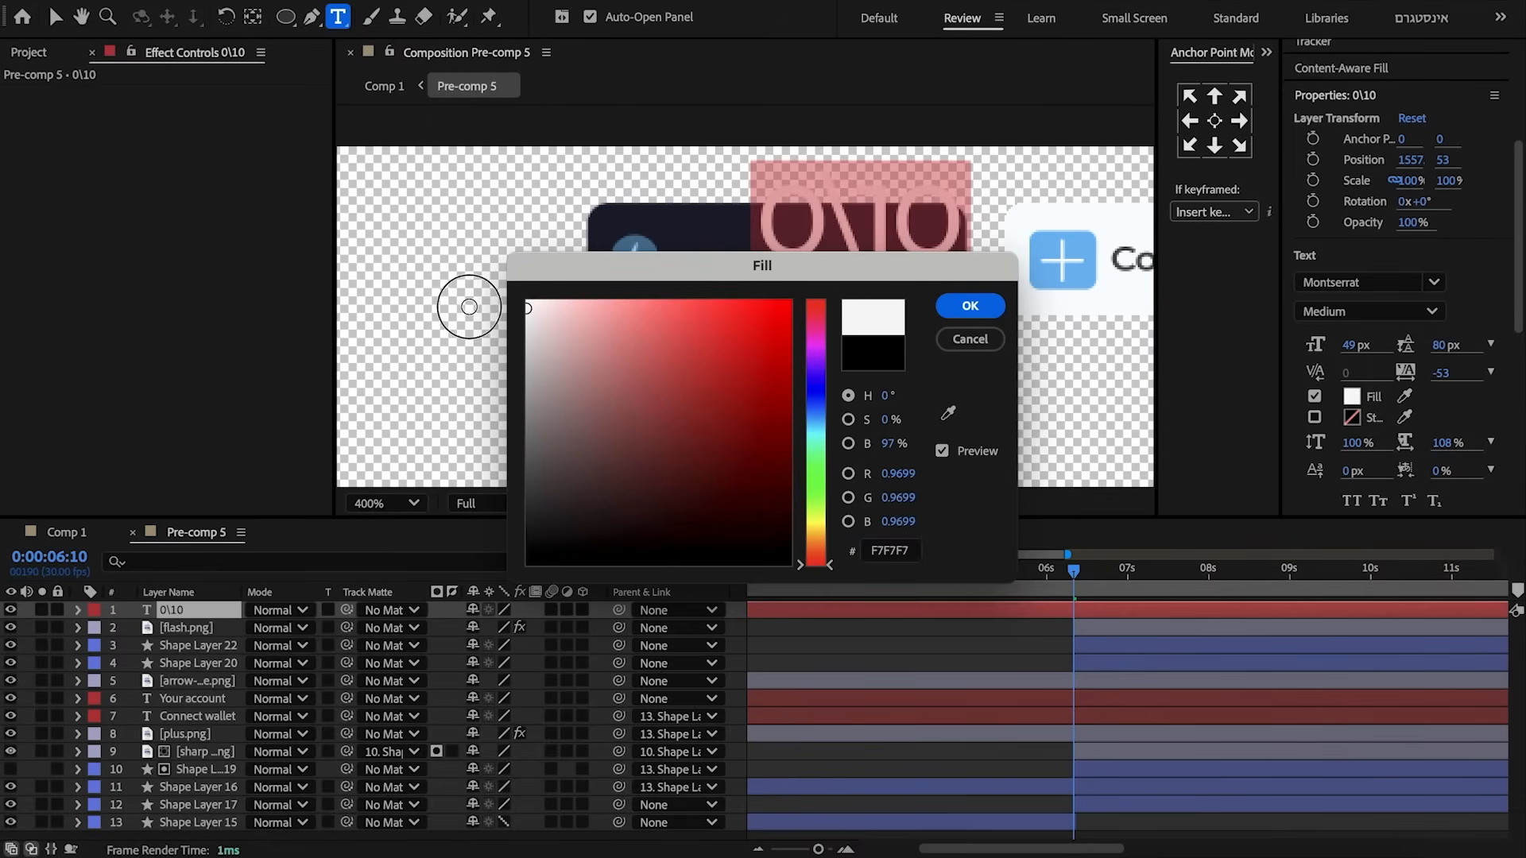
click(977, 309)
key(Escape)
- Center the 0\10 text's anchor point, scale the text down and place it beside the flash icon
key(ctrl+alt+Home)
drag(862, 226, 784, 263)
key(s)
drag(530, 632, 477, 633)
drag(786, 270, 727, 258)
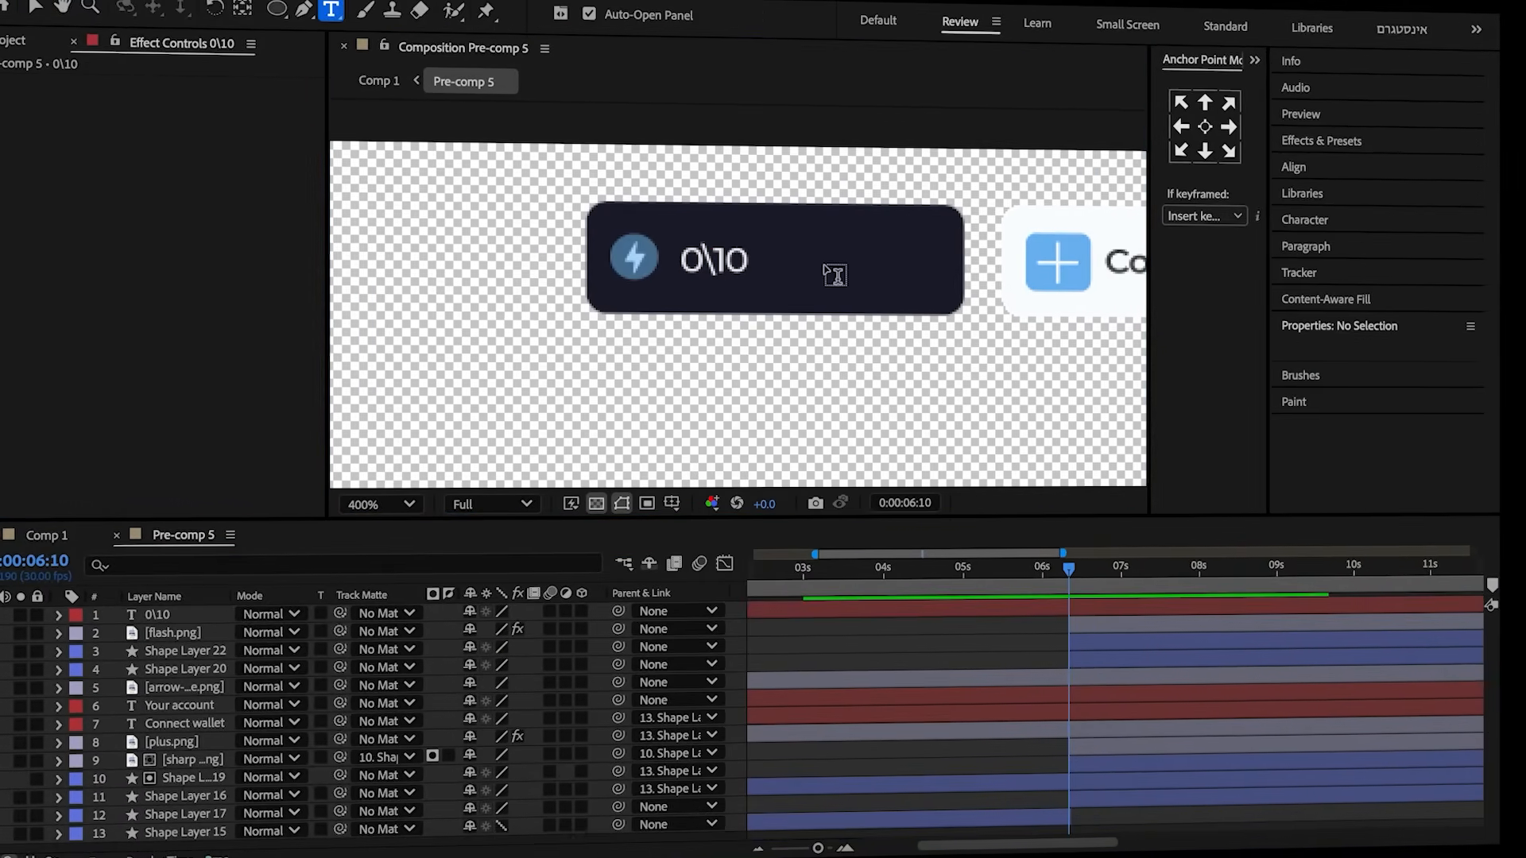
- Add the text "credits used" with a gray fill, scale it to 26% and place it beside the 0\10 text
click(840, 264)
text(credits used)
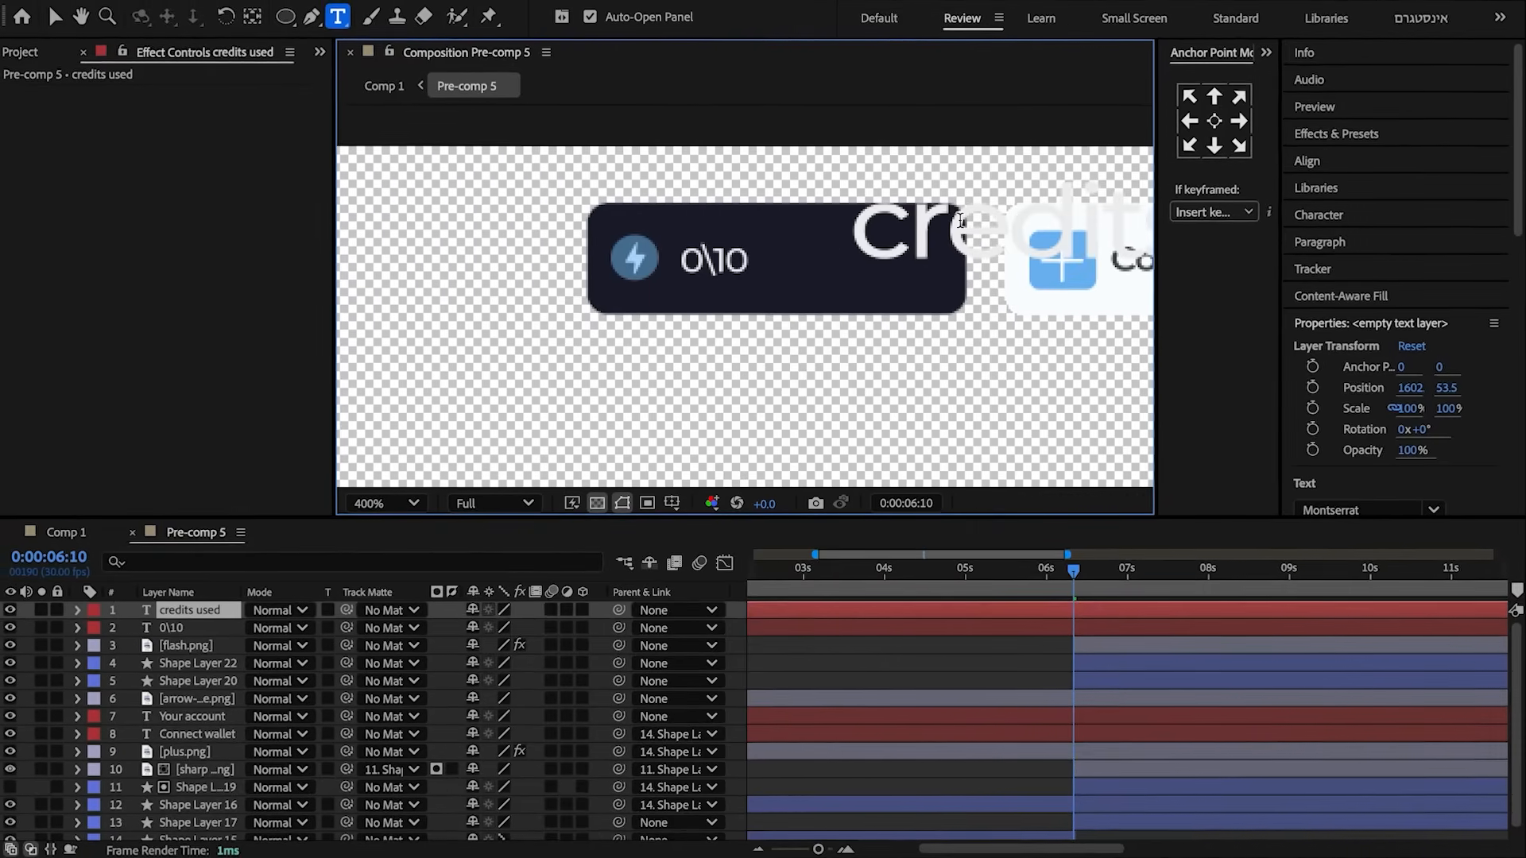
double_click(961, 220)
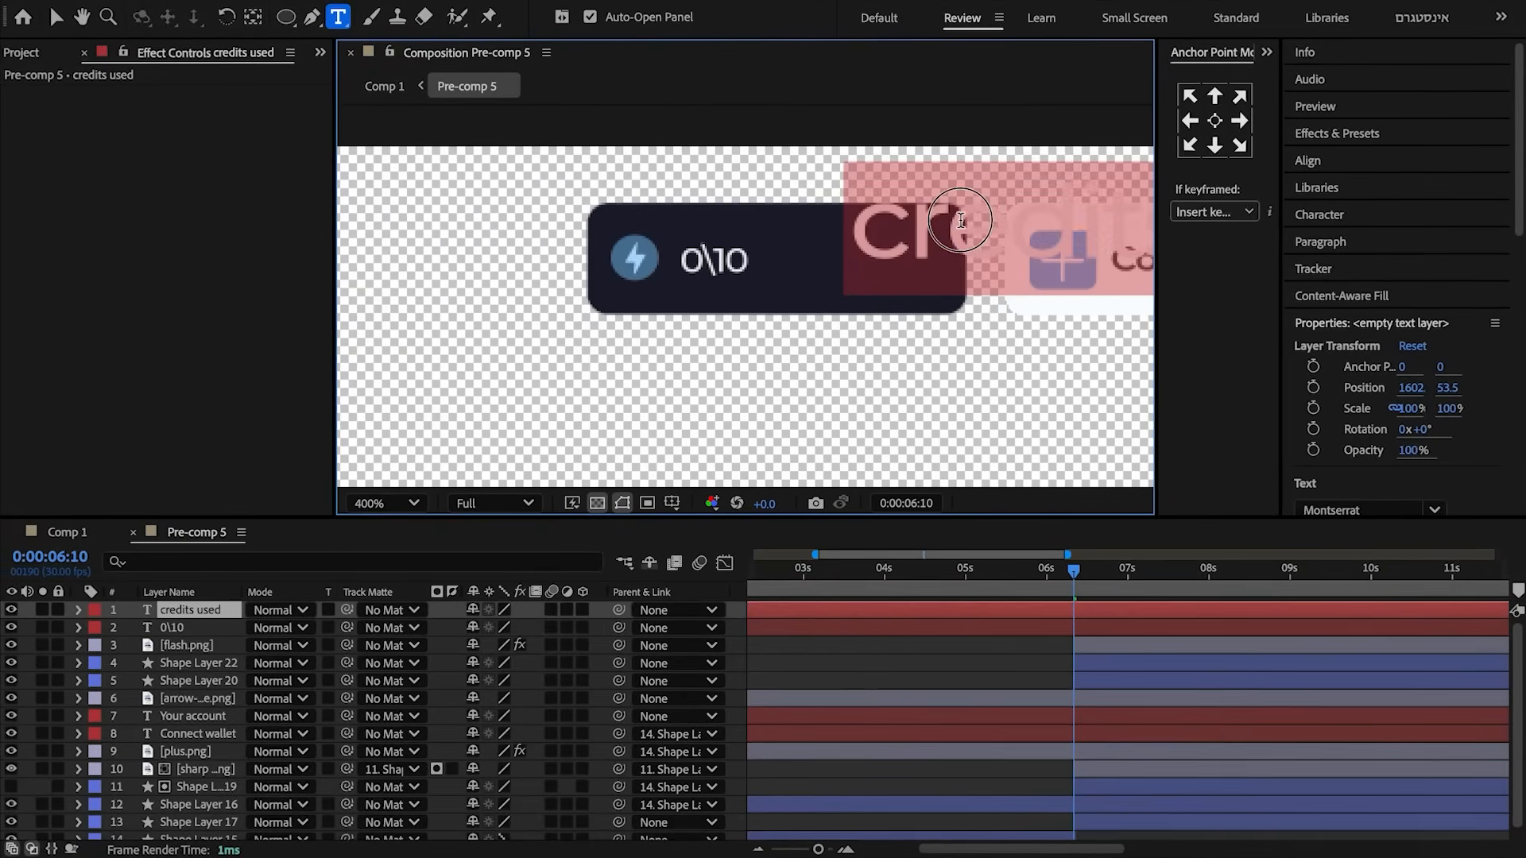
scroll(1443, 242, down, 5)
click(1352, 328)
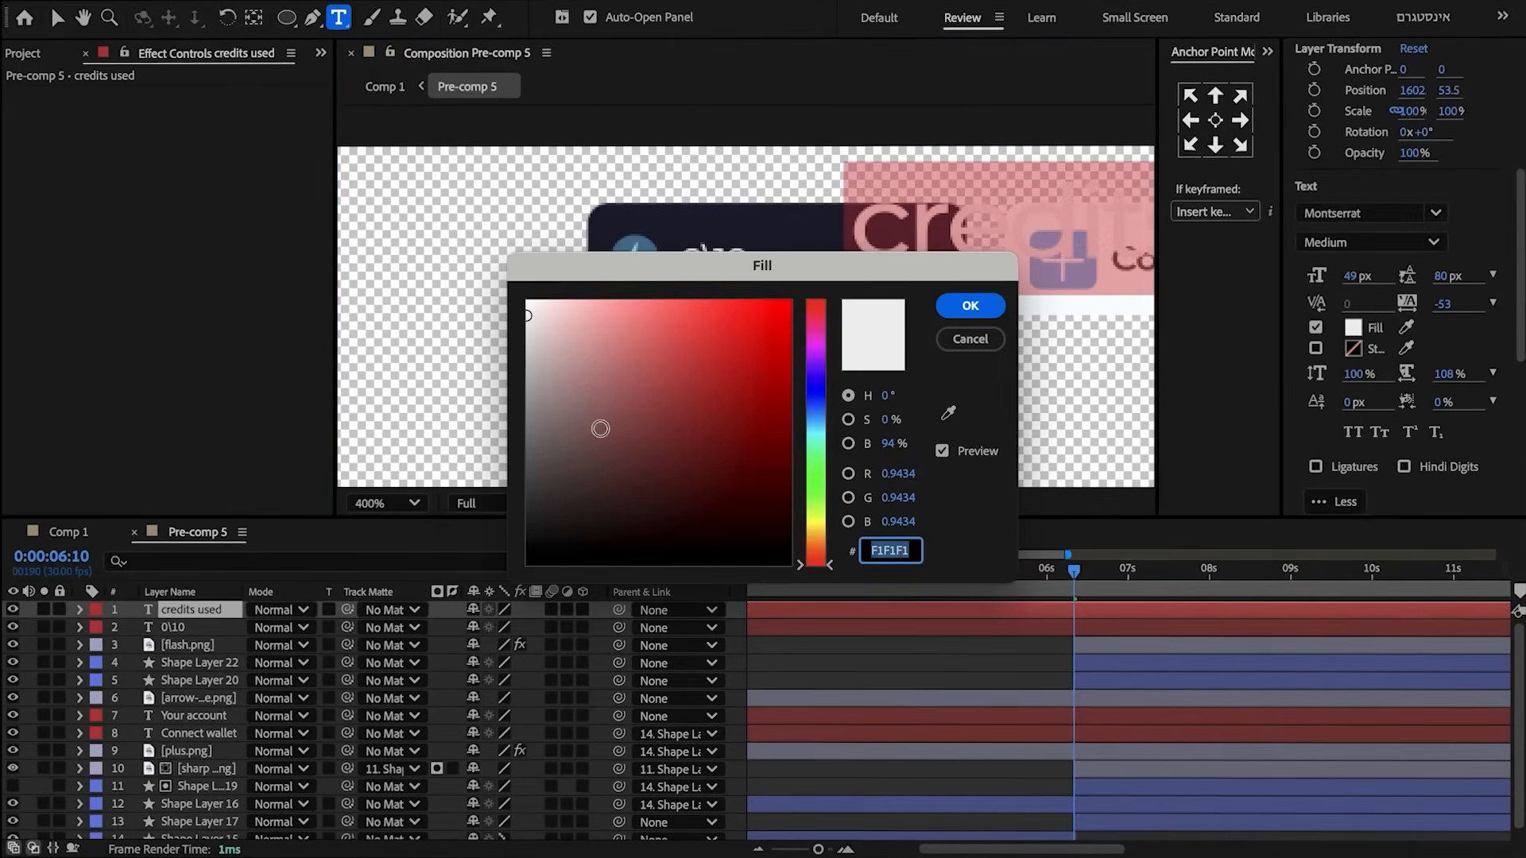
click(944, 308)
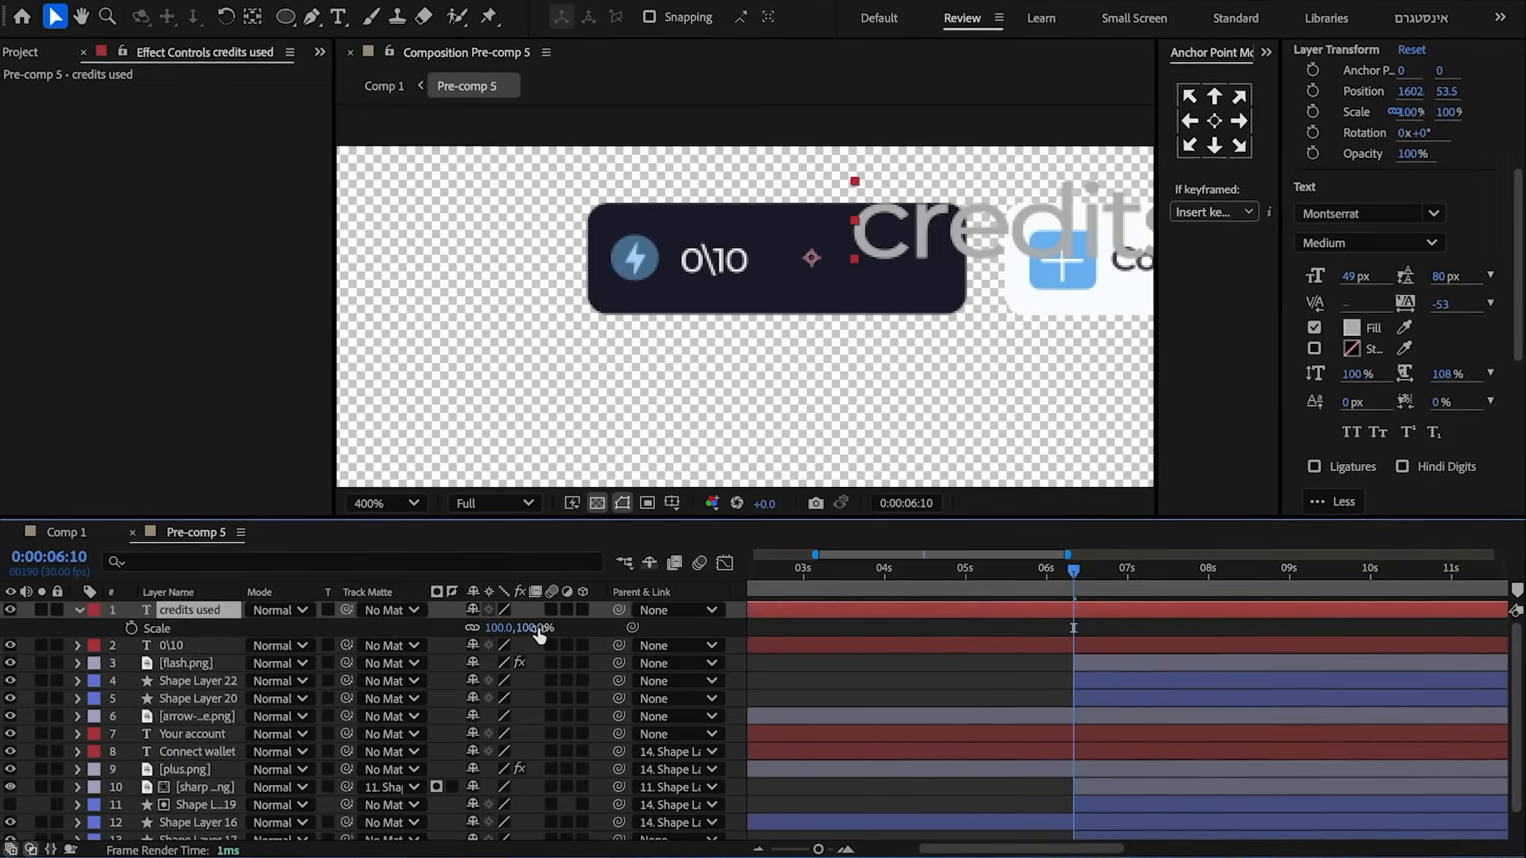
drag(538, 633, 474, 639)
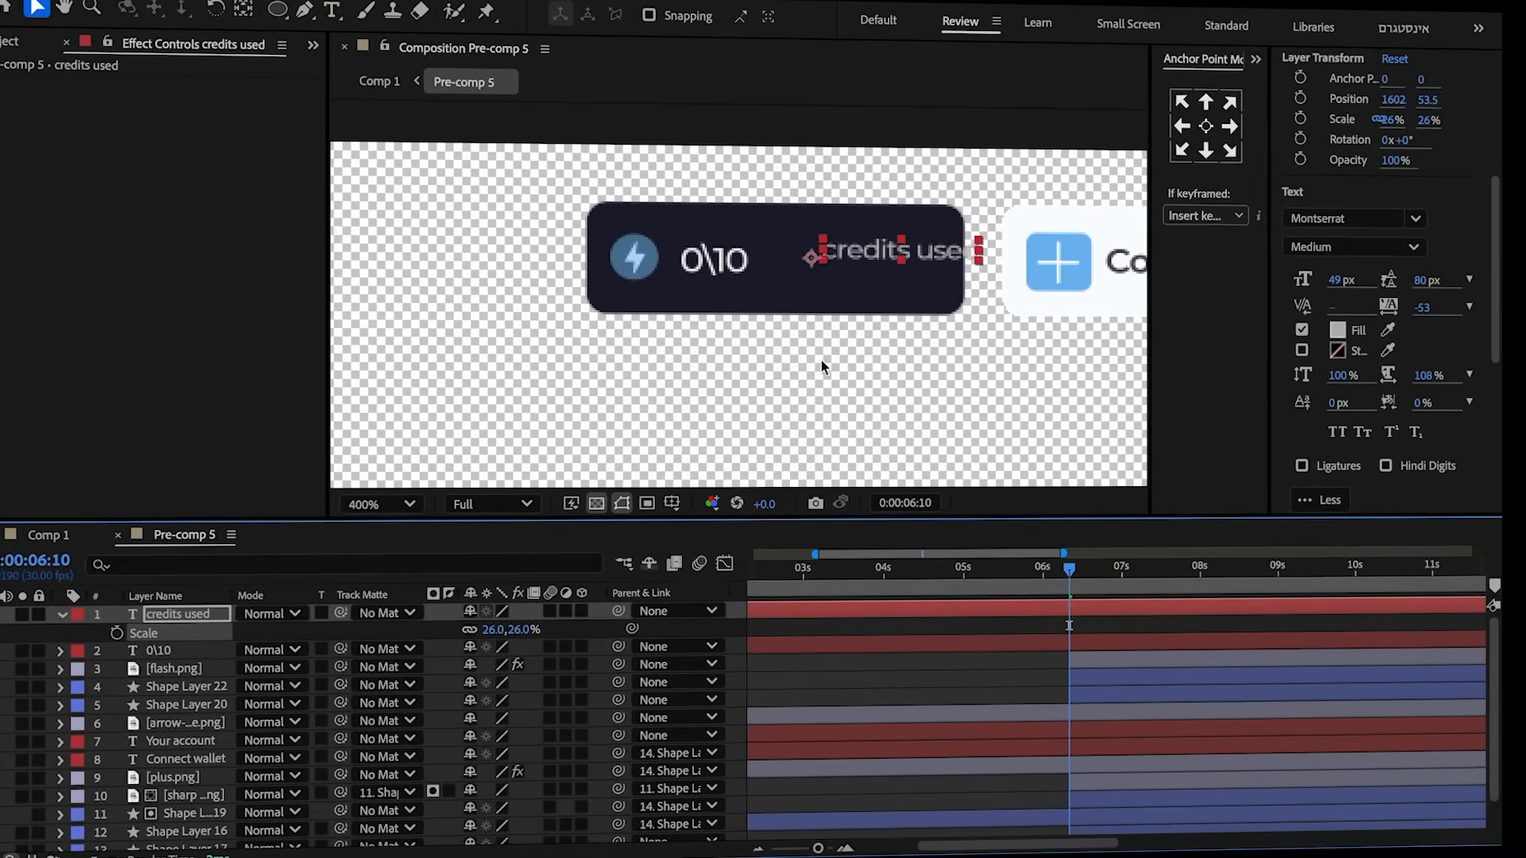
click(892, 260)
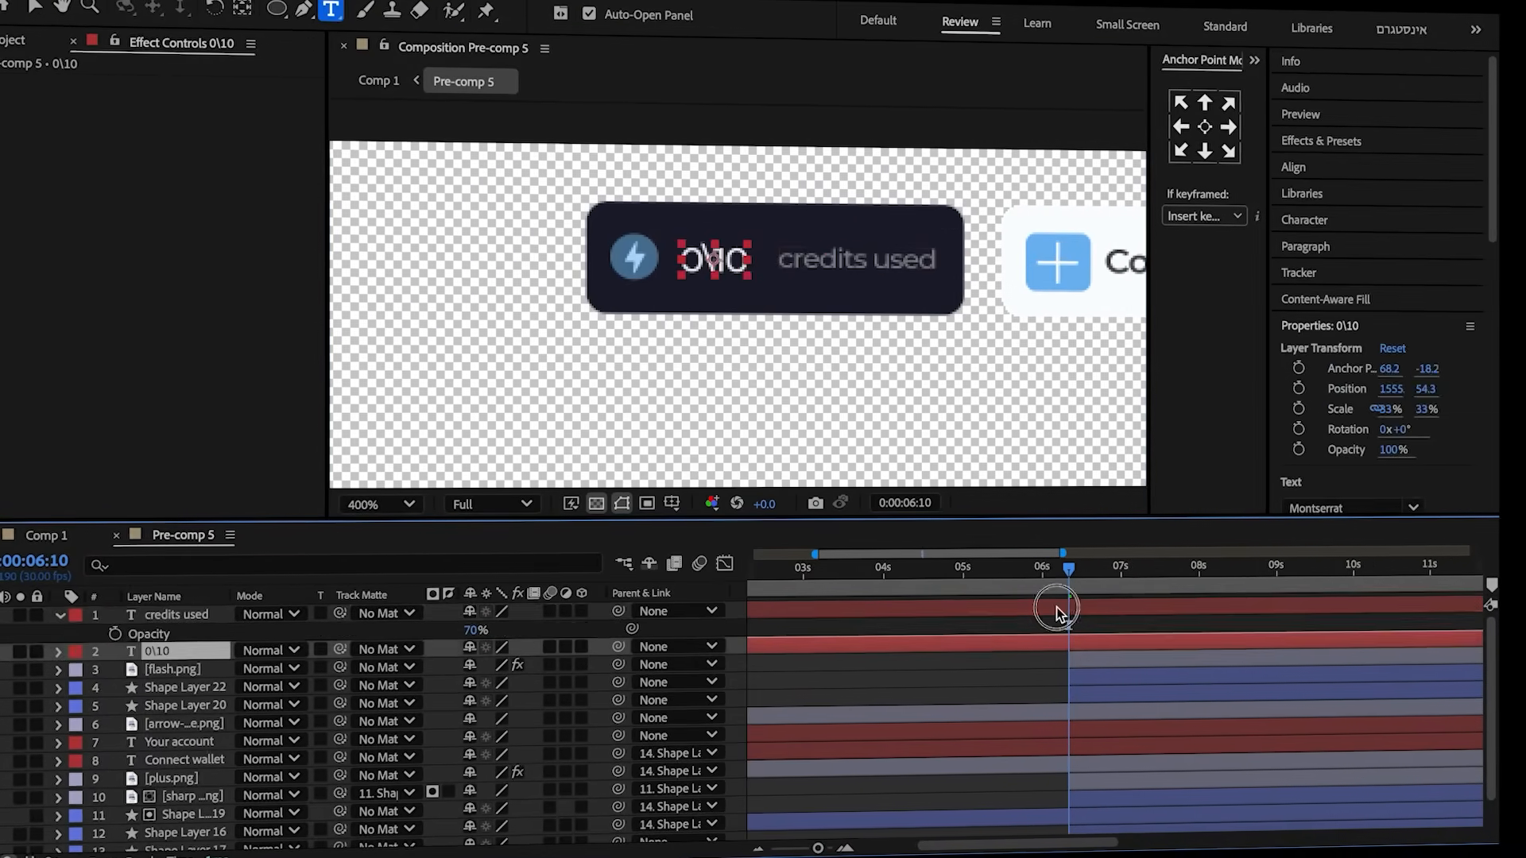
- Split the 0\10 and credits used layers at 0:00:06:10 and delete the parts before that time
key(ctrl+shift+d)
click(1027, 623)
key(Delete)
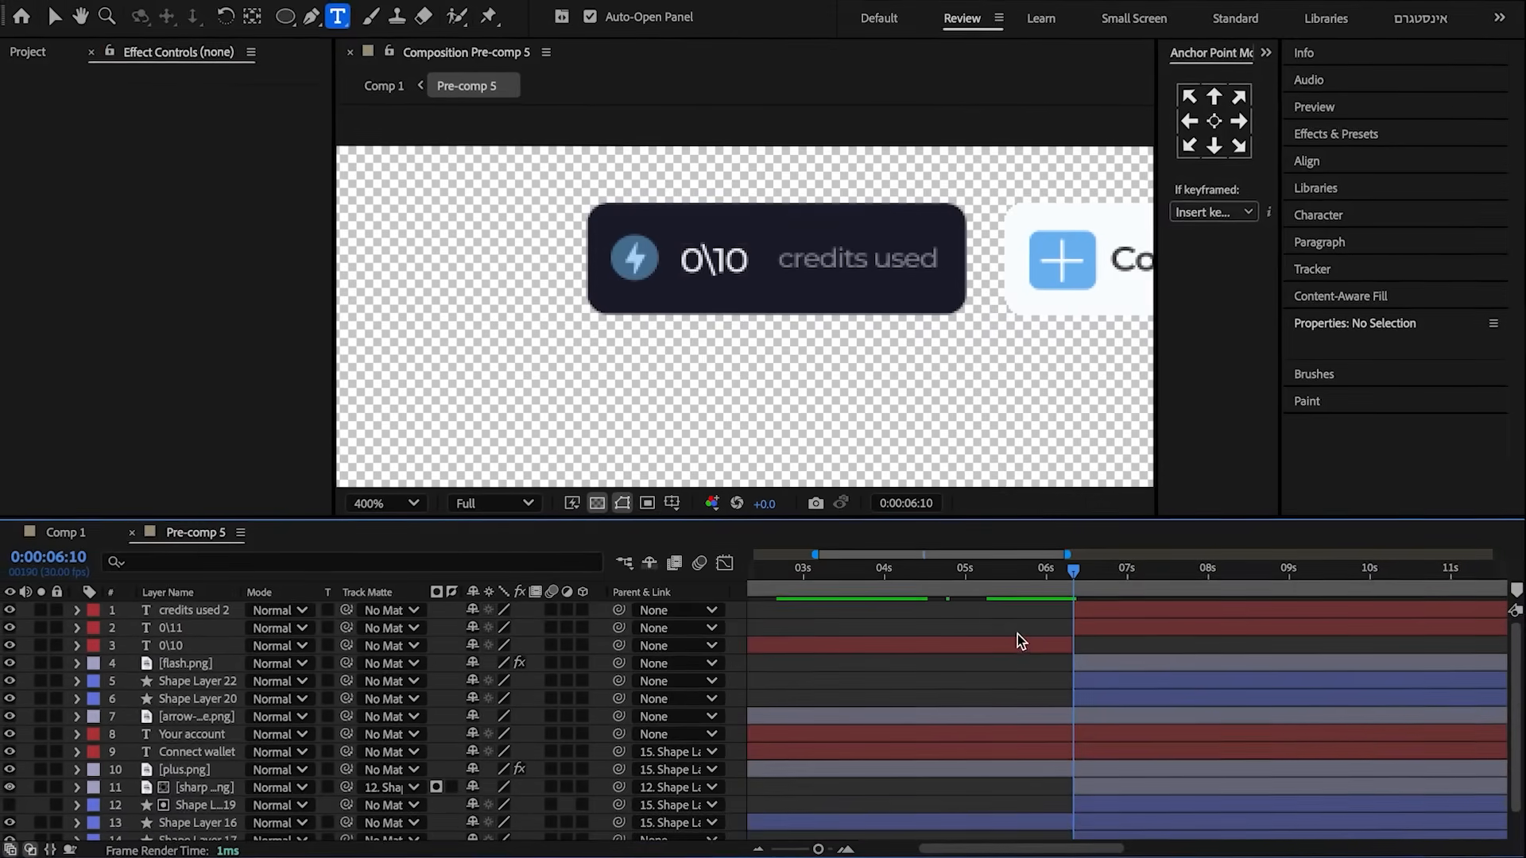
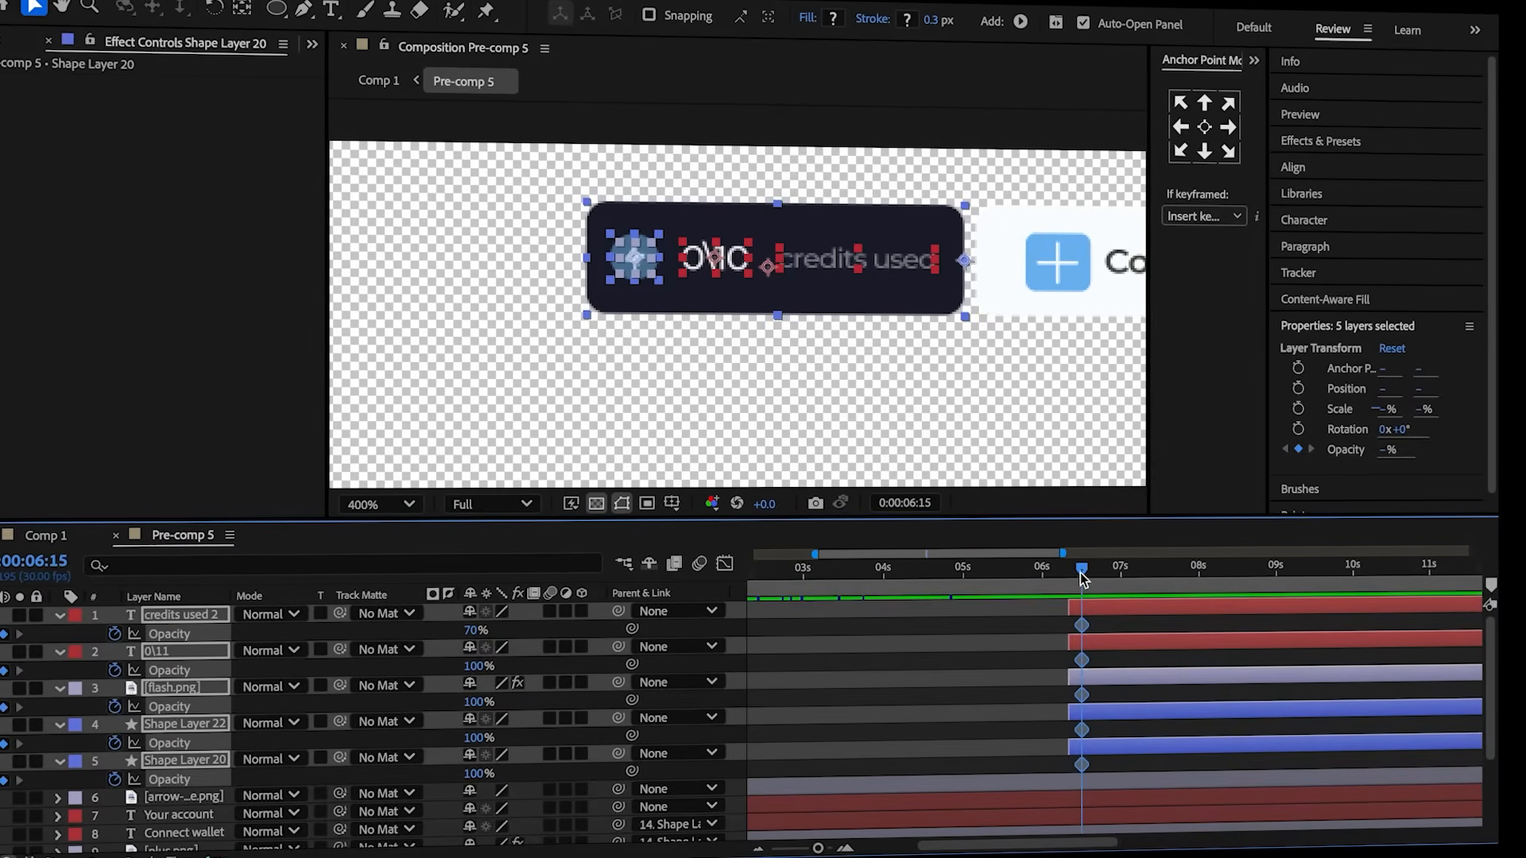
- Keyframe the opacity of the credits box, flash icon, circle and both texts to 0% at 0:00:06:10 for a fade-in
drag(1080, 572, 1071, 574)
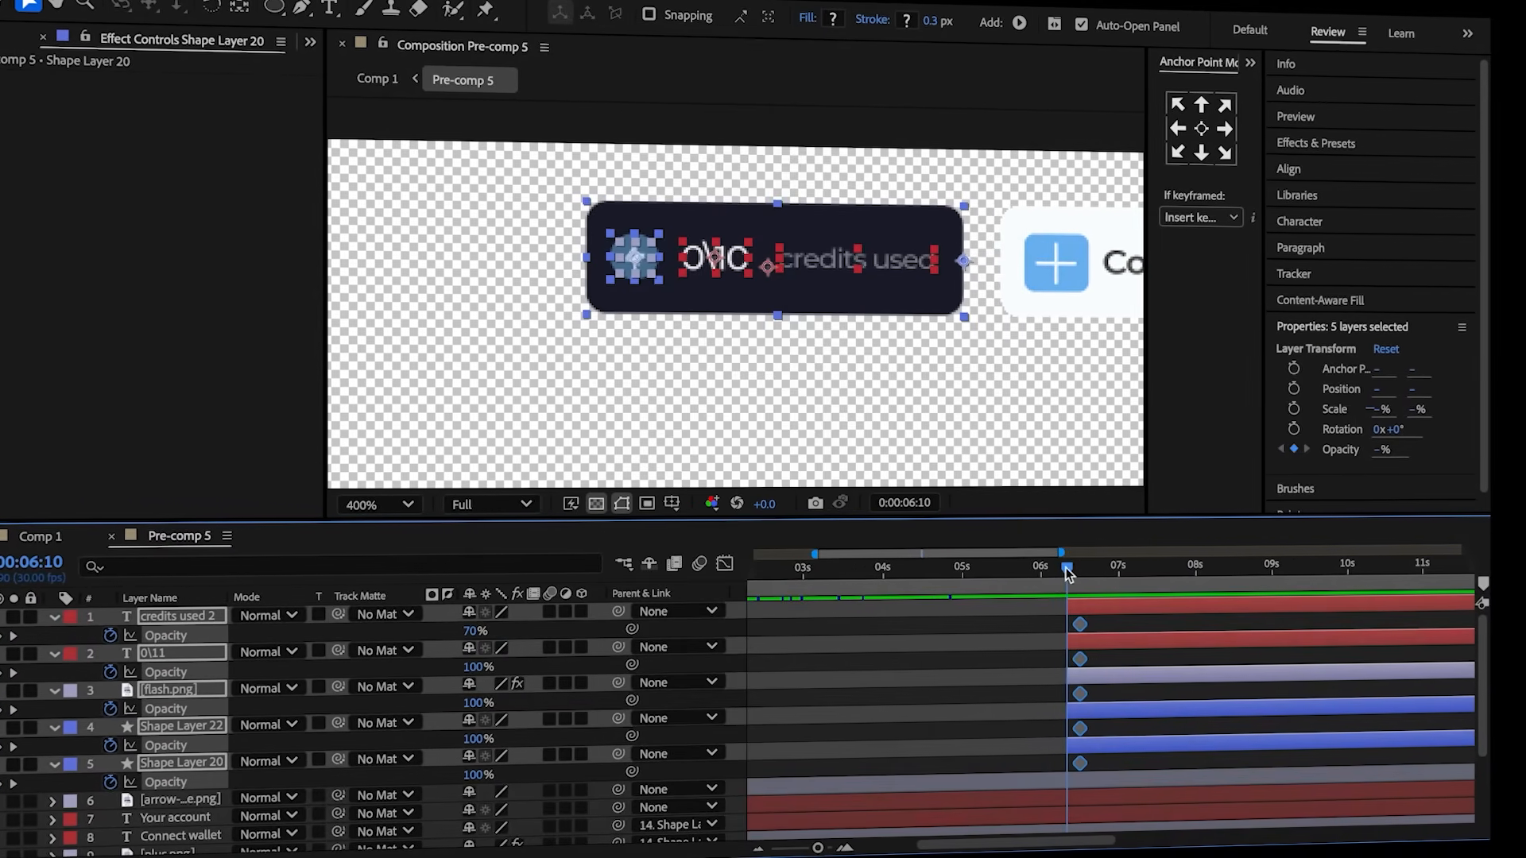
drag(480, 668, 0, 690)
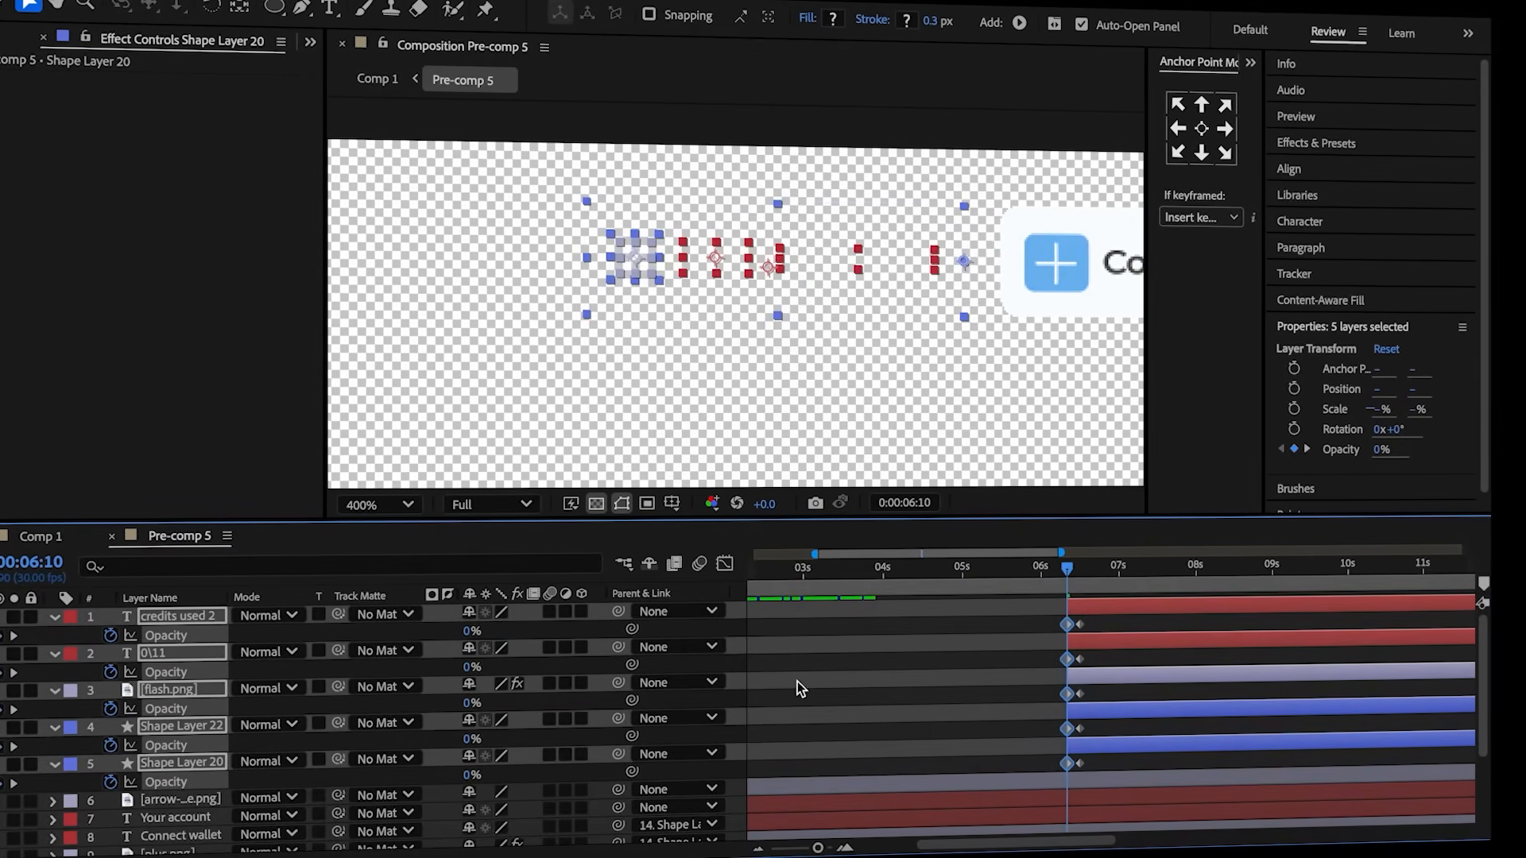
click(906, 656)
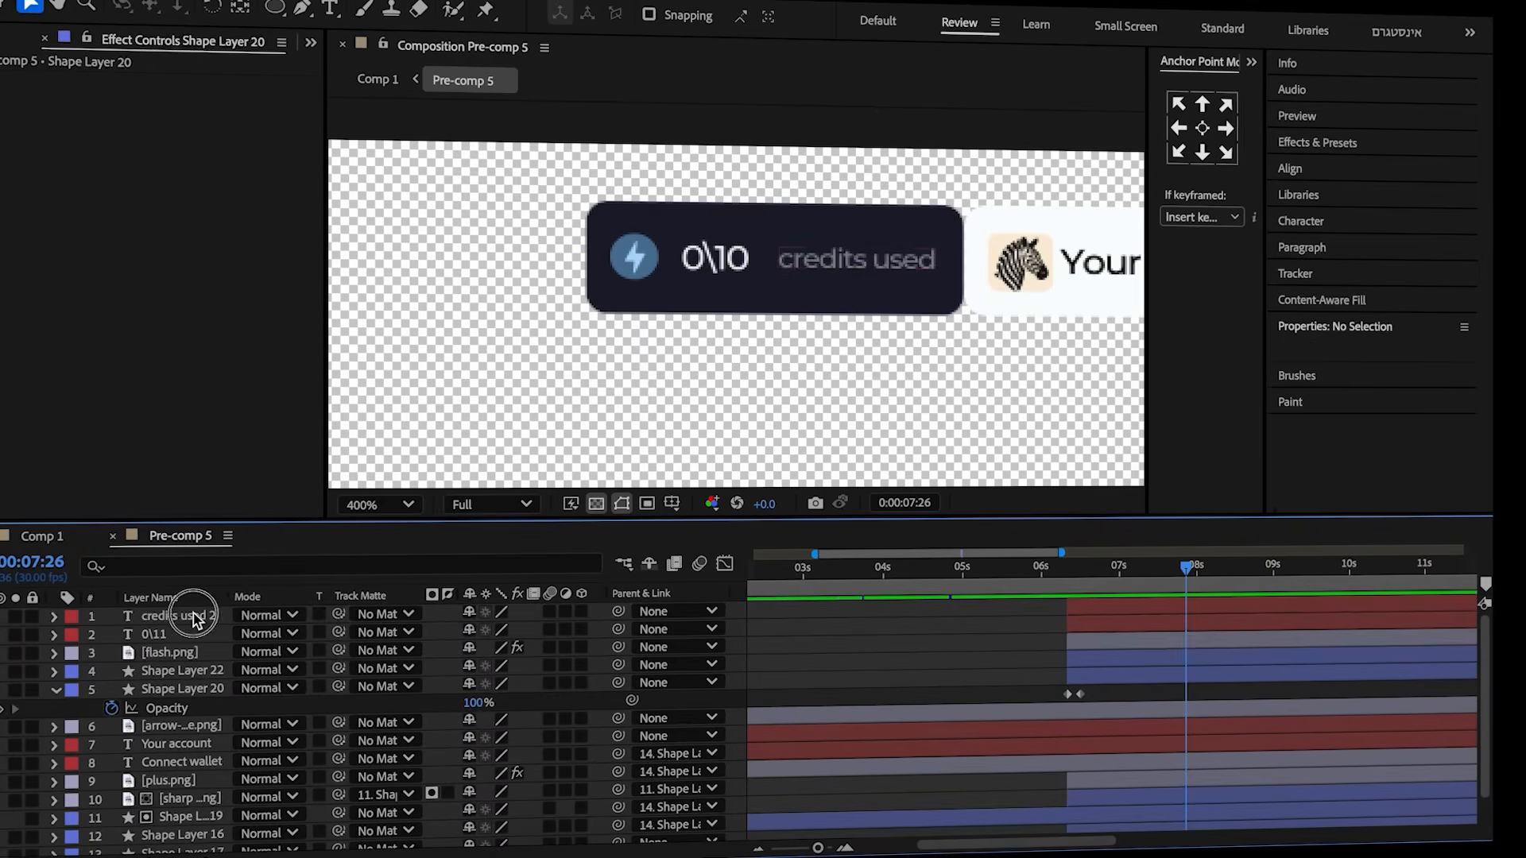
- Parent the two texts, flash.png and Shape Layer 22 to the dark box Shape Layer 20 and adjust the box's horizontal position
click(194, 615)
shift+click(216, 666)
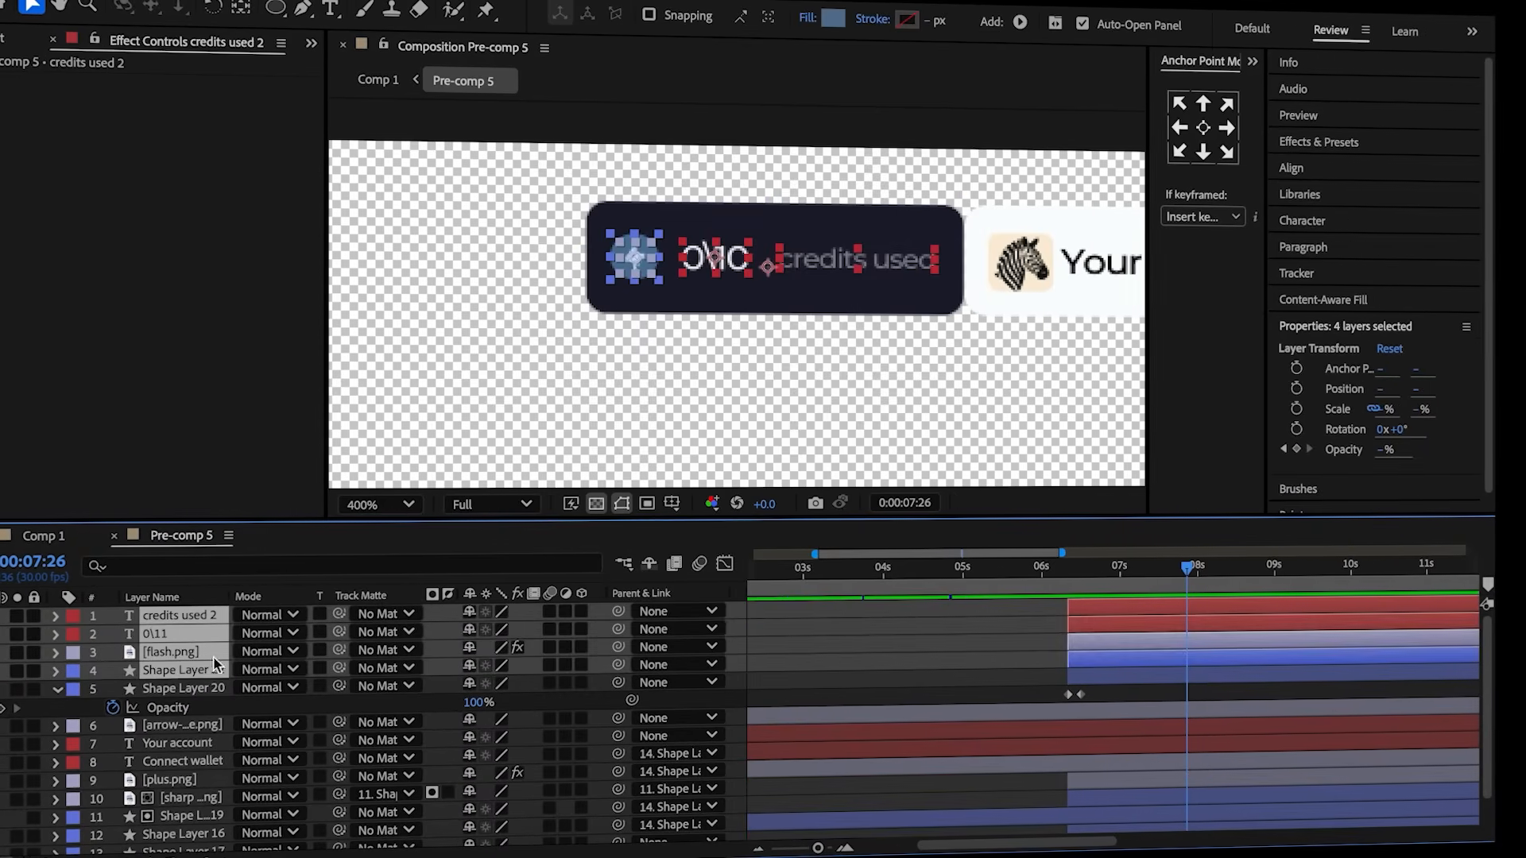
click(209, 690)
key(p)
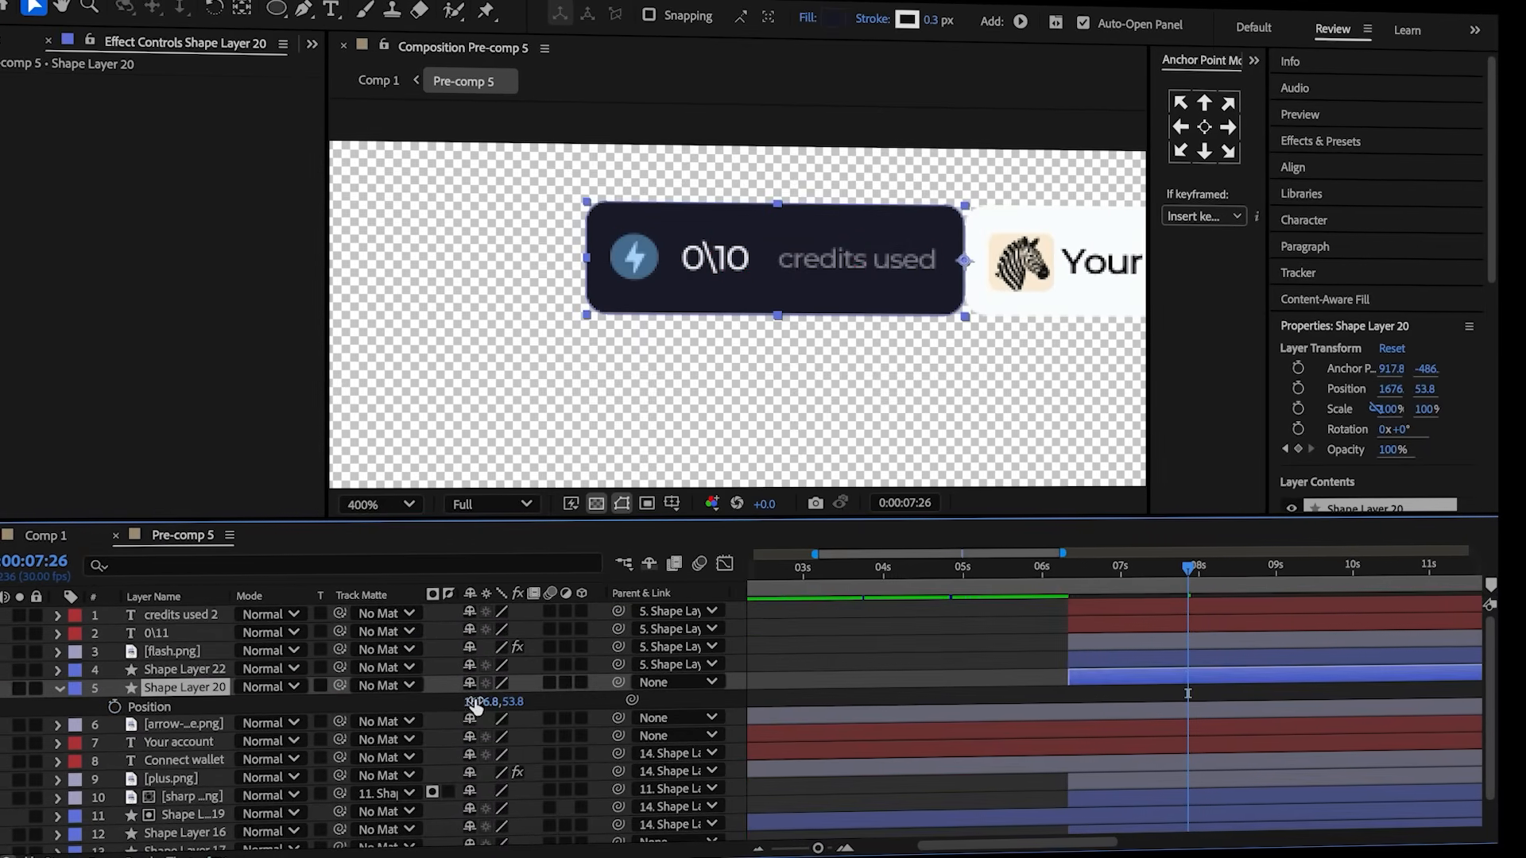
drag(477, 700, 464, 699)
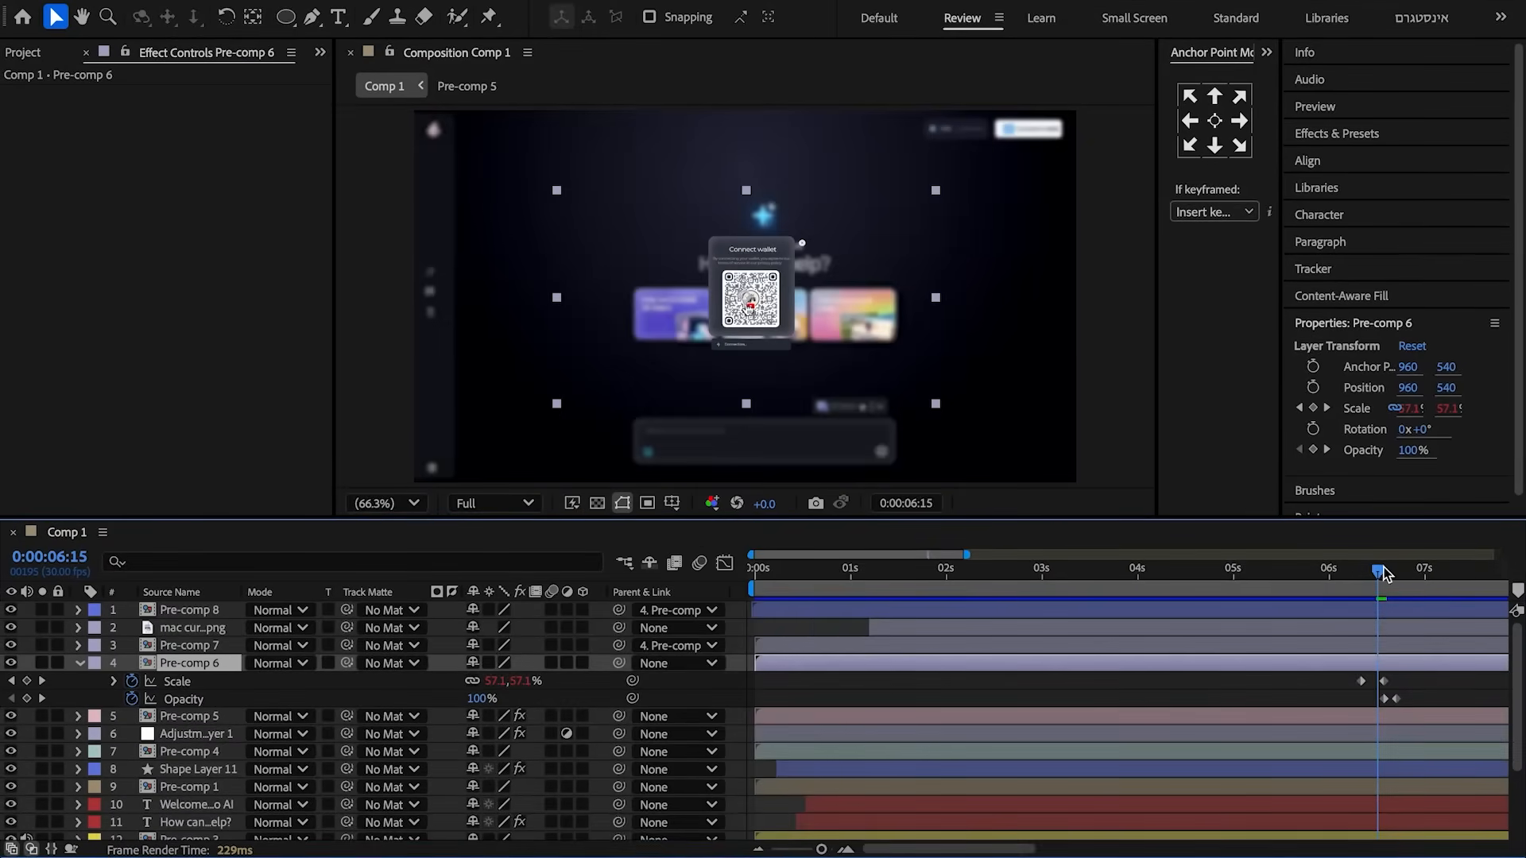
- In Comp 1, add Fast Box Blur keyframes for Blur Radius and Iterations on Pre-comp 5 at 0:00:06:17
drag(1382, 573, 1386, 577)
click(1388, 713)
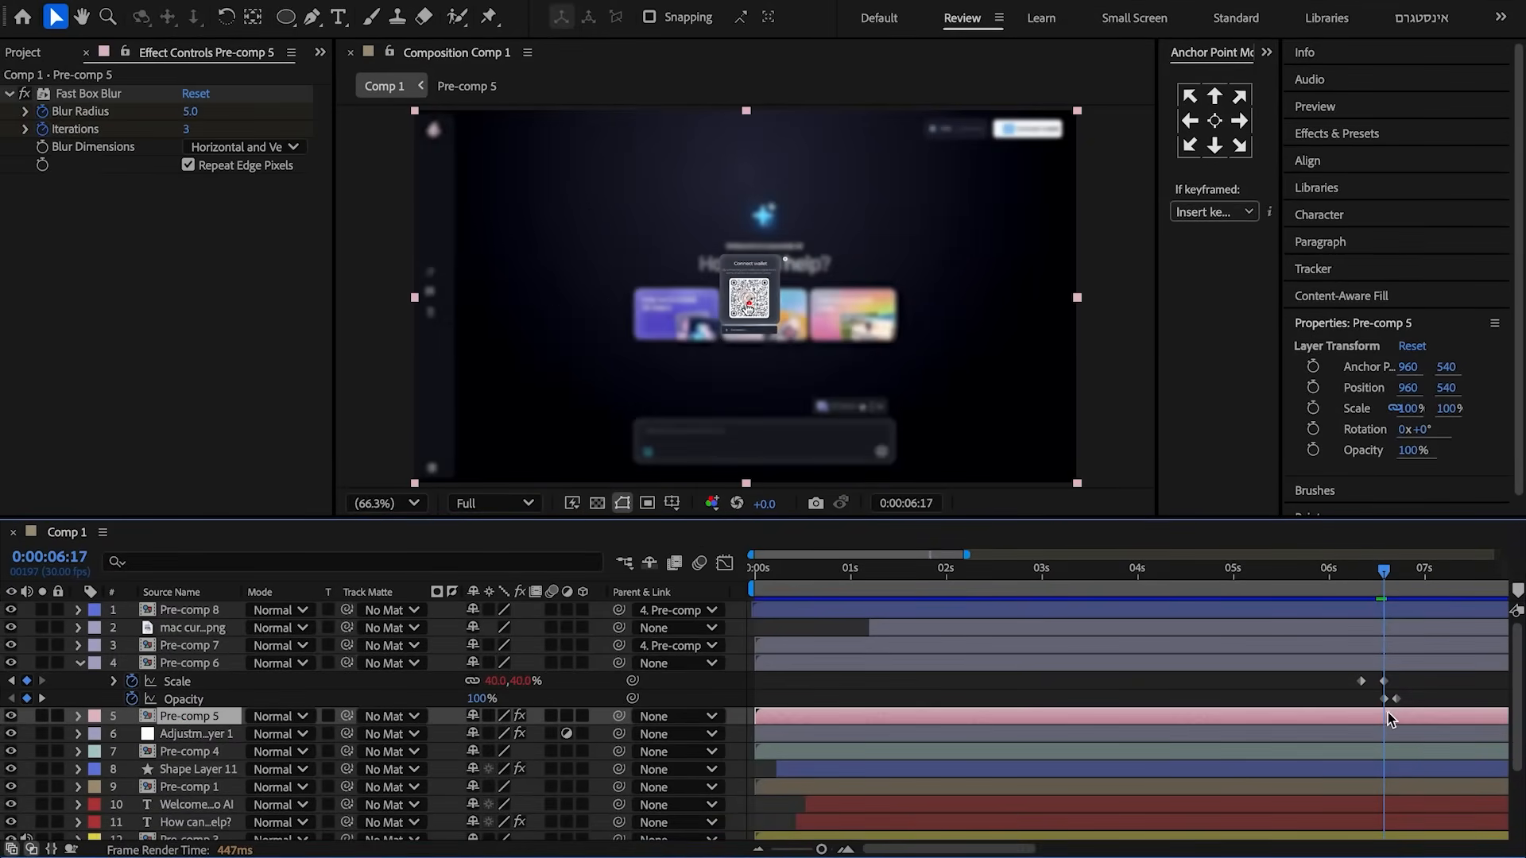
key(u)
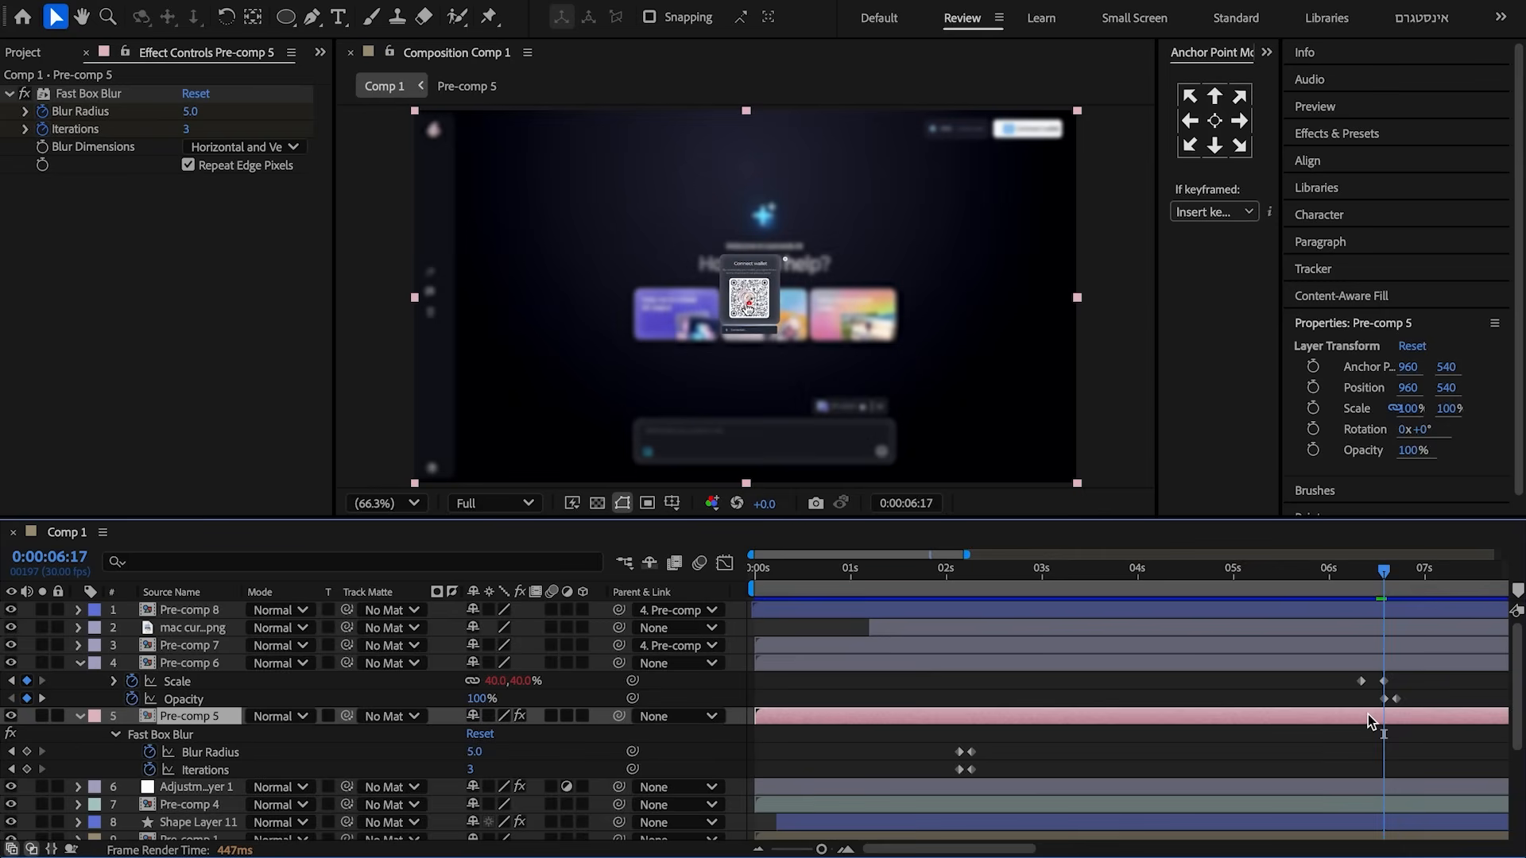
click(26, 769)
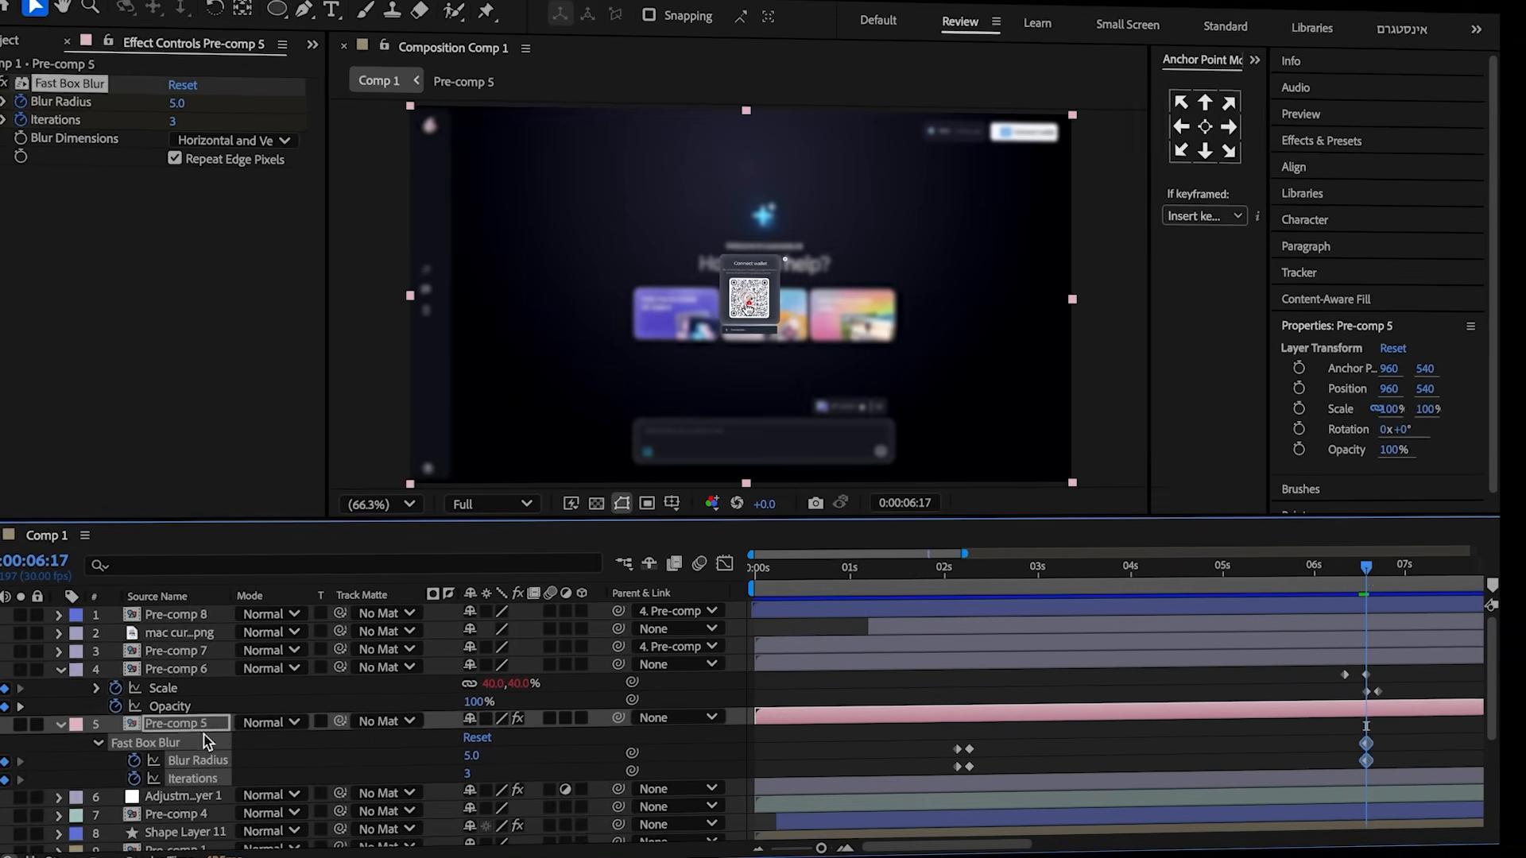
- At 0:00:06:20, set Pre-comp 5's Blur Radius to 0 and Iterations to 1
drag(1369, 567, 1379, 569)
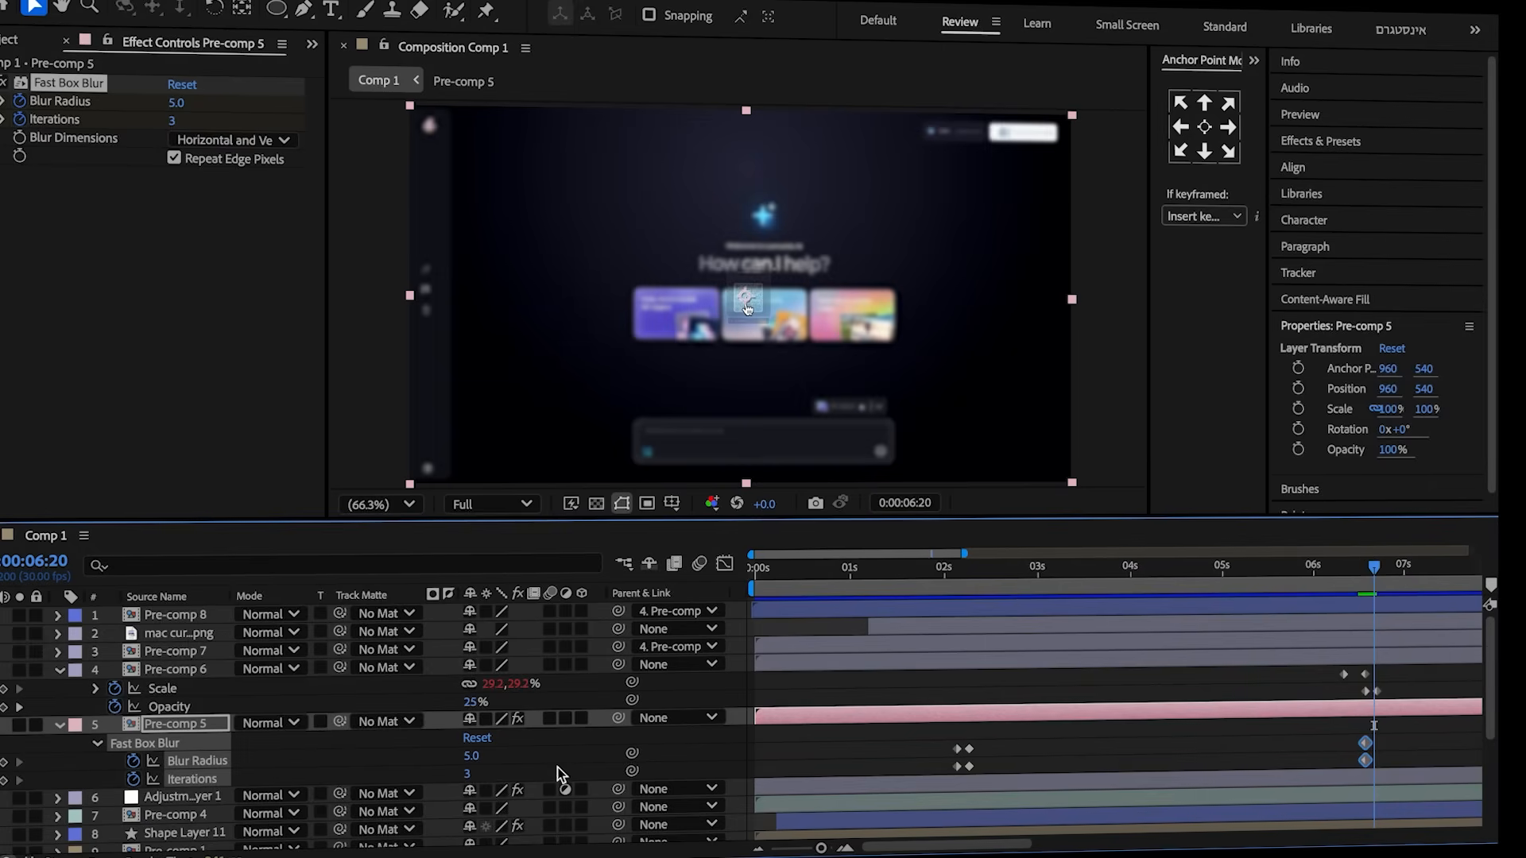
key(Tab)
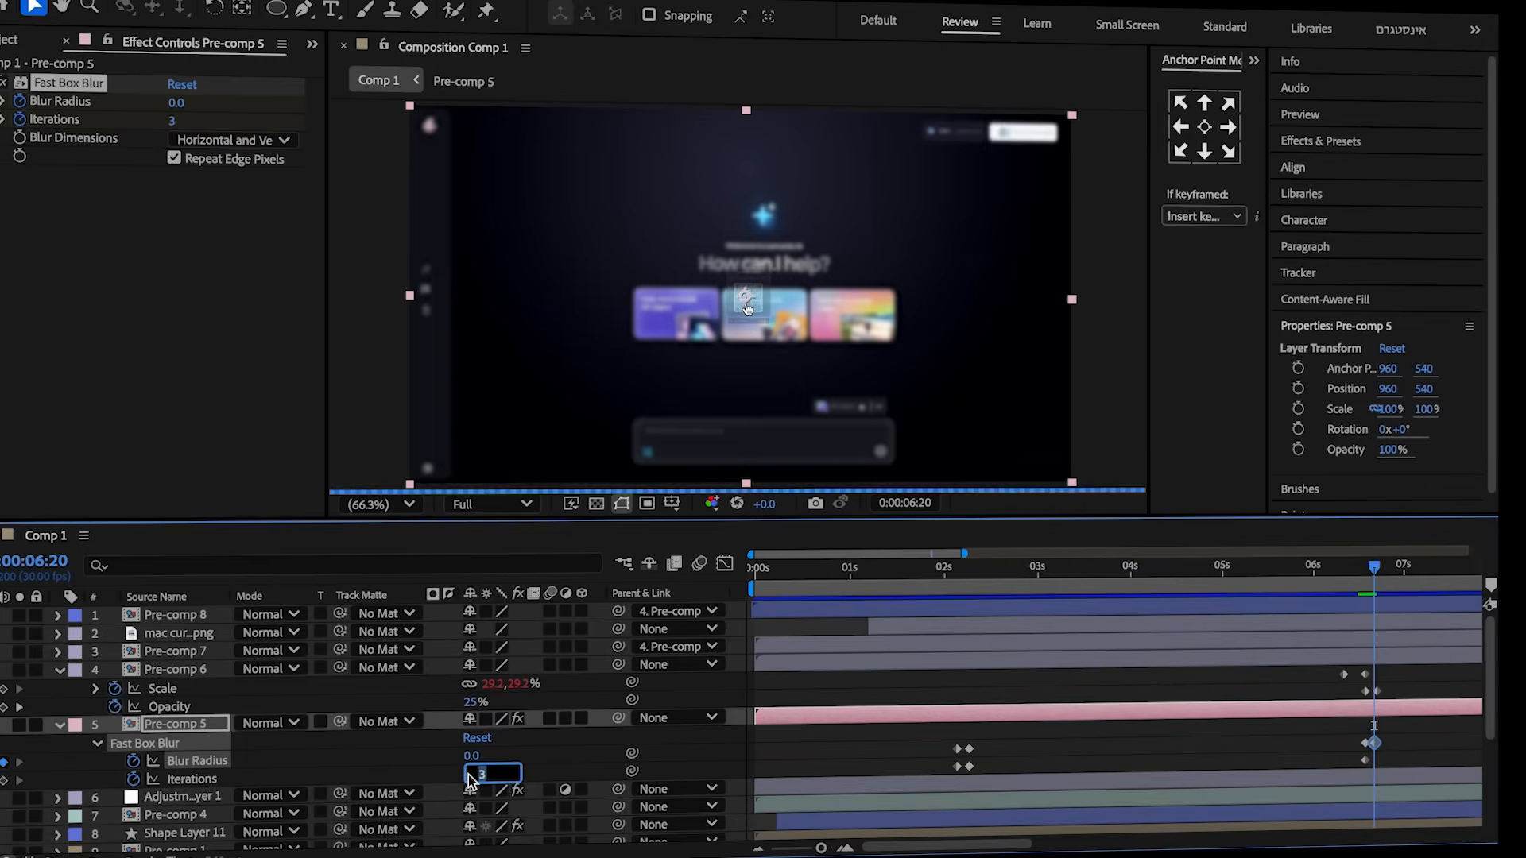
text(1)
click(445, 776)
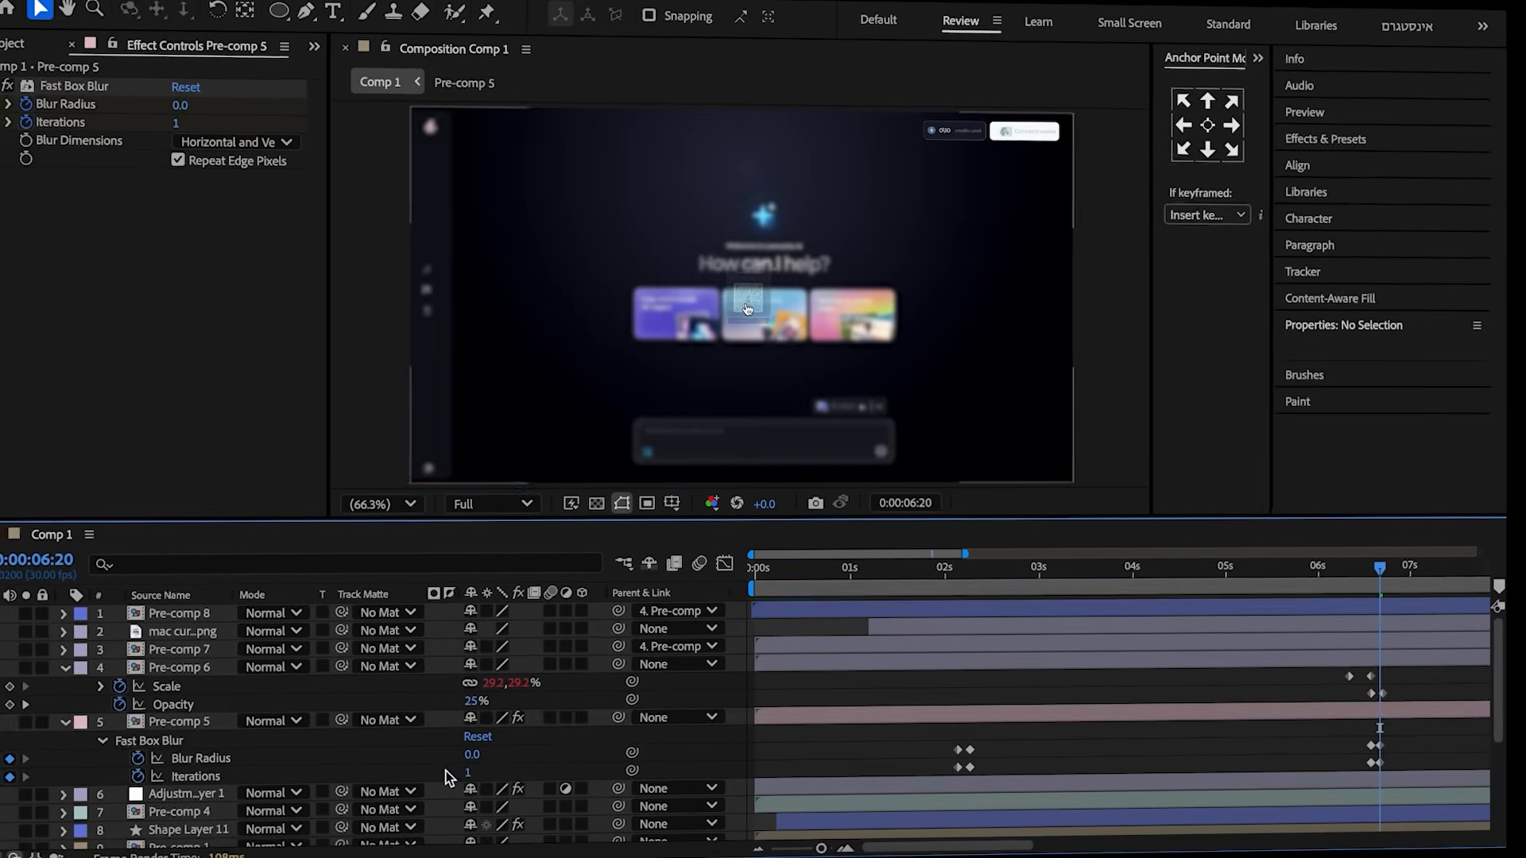
- Keyframe Adjustment Layer 1's Gaussian Blur blurriness at 0:00:06:17 and reduce it at 0:00:06:20
drag(1374, 567, 1366, 569)
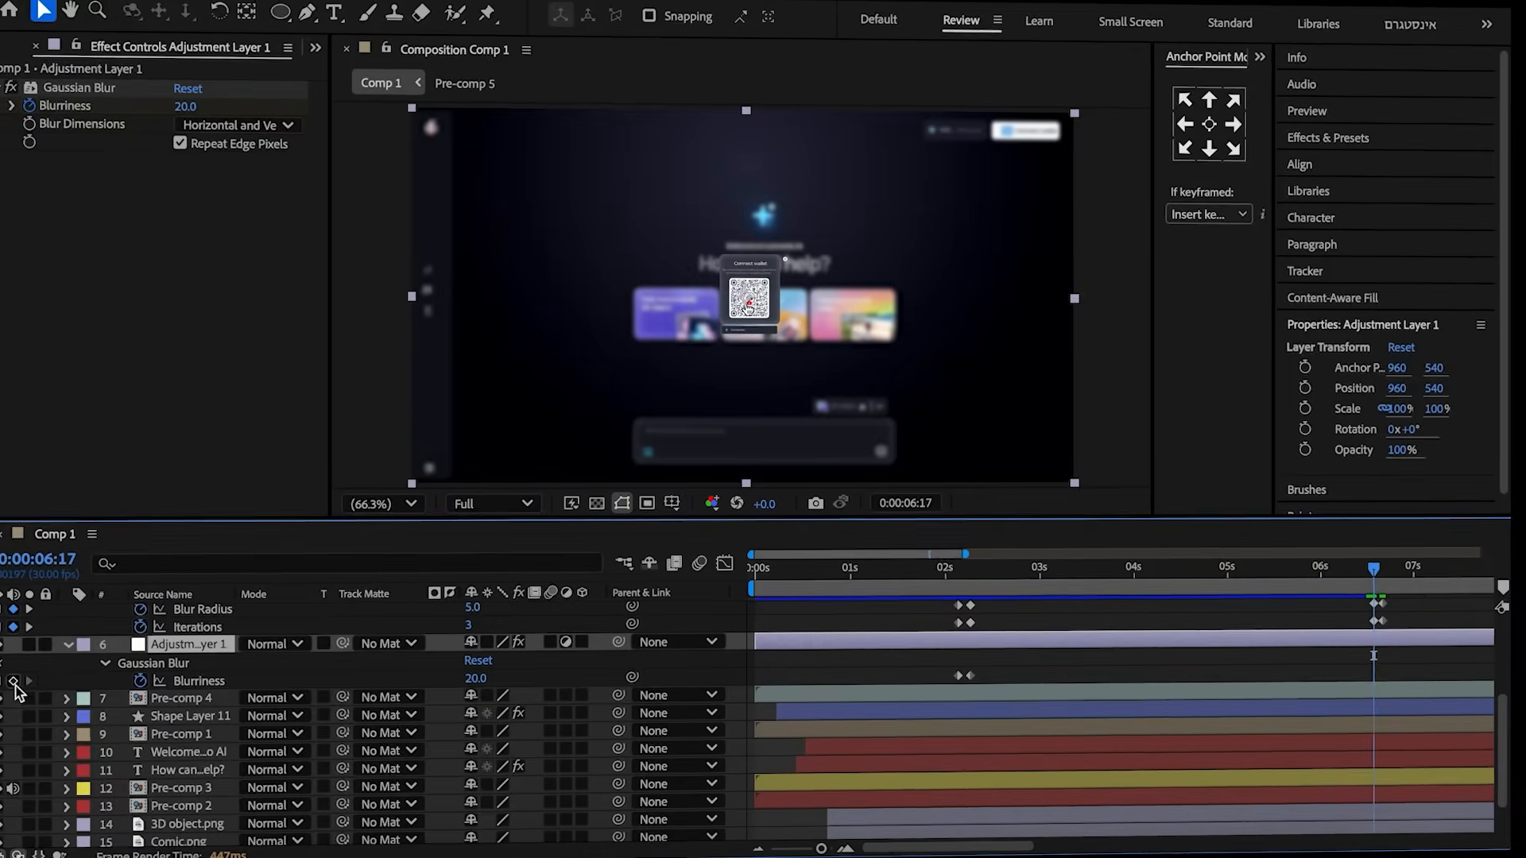
click(26, 677)
click(1374, 568)
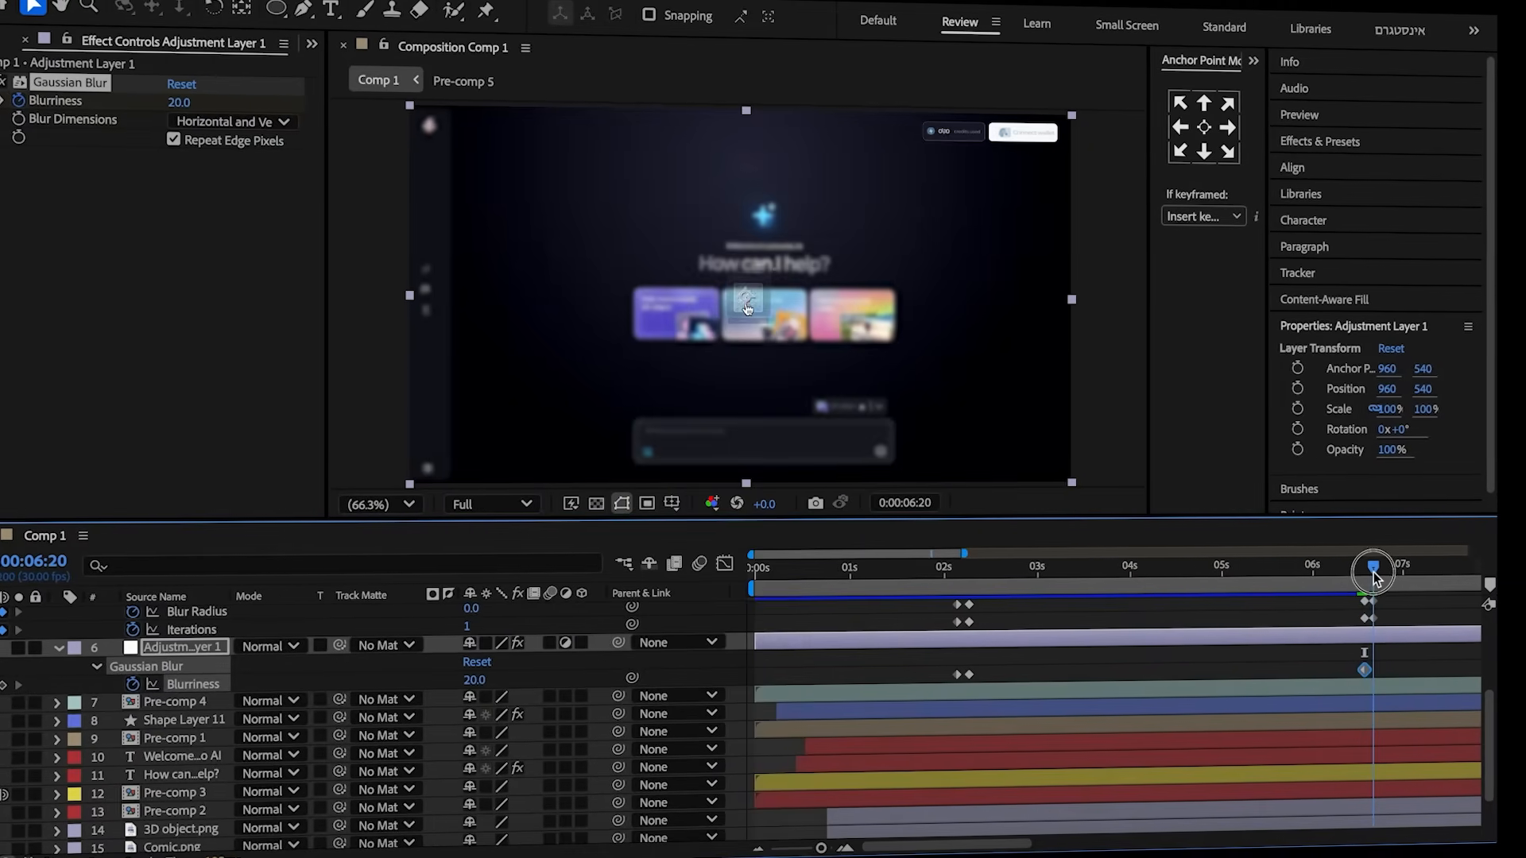
drag(474, 681, 222, 703)
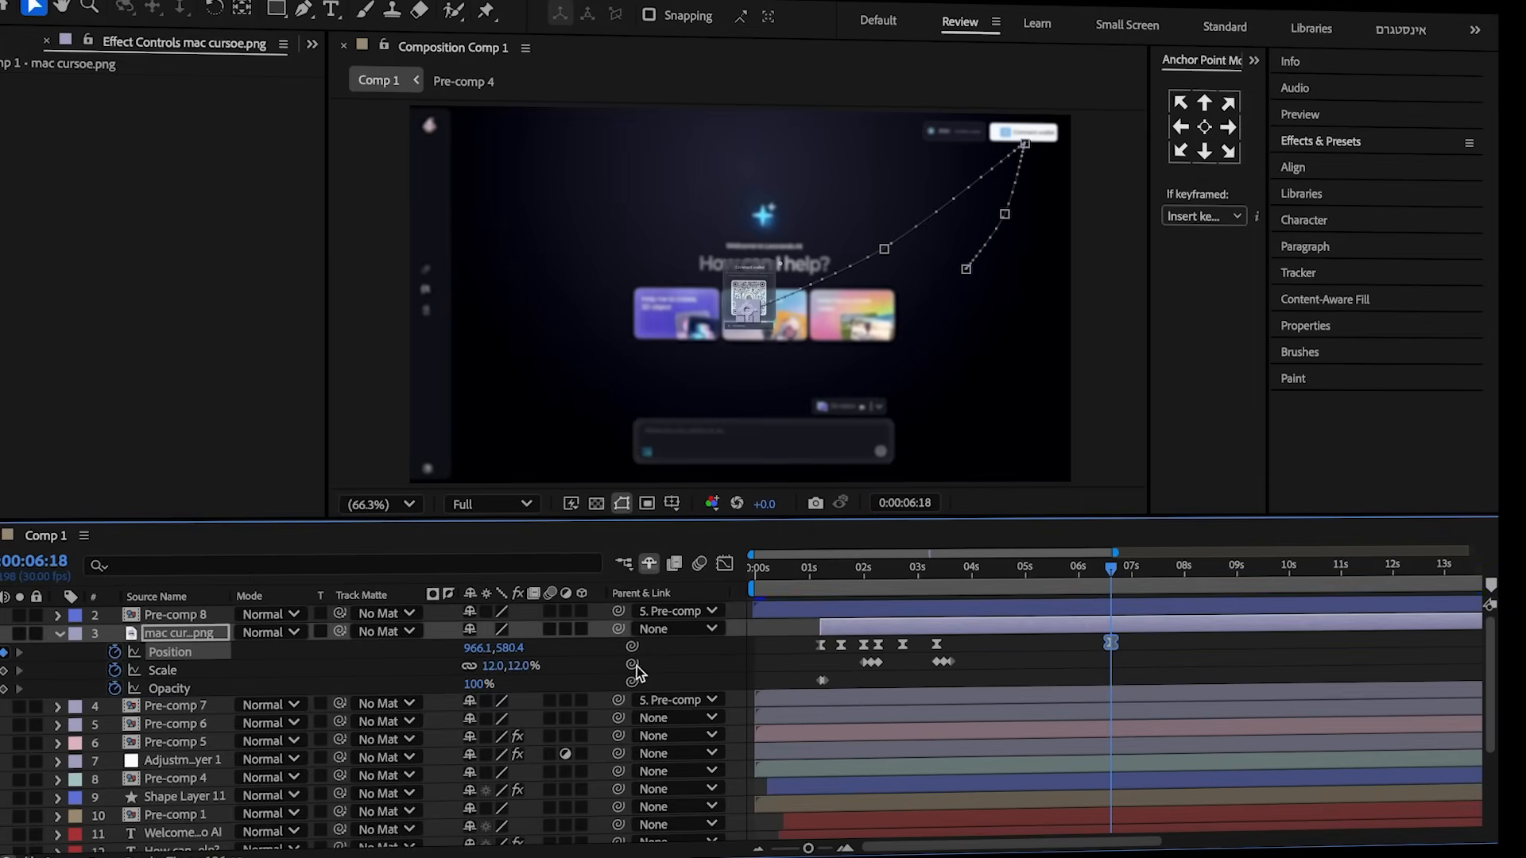
- Keyframe the mac cursor's position at 0:00:07:22 to 921.1, 949.4, over the prompt box
drag(1111, 567, 1151, 580)
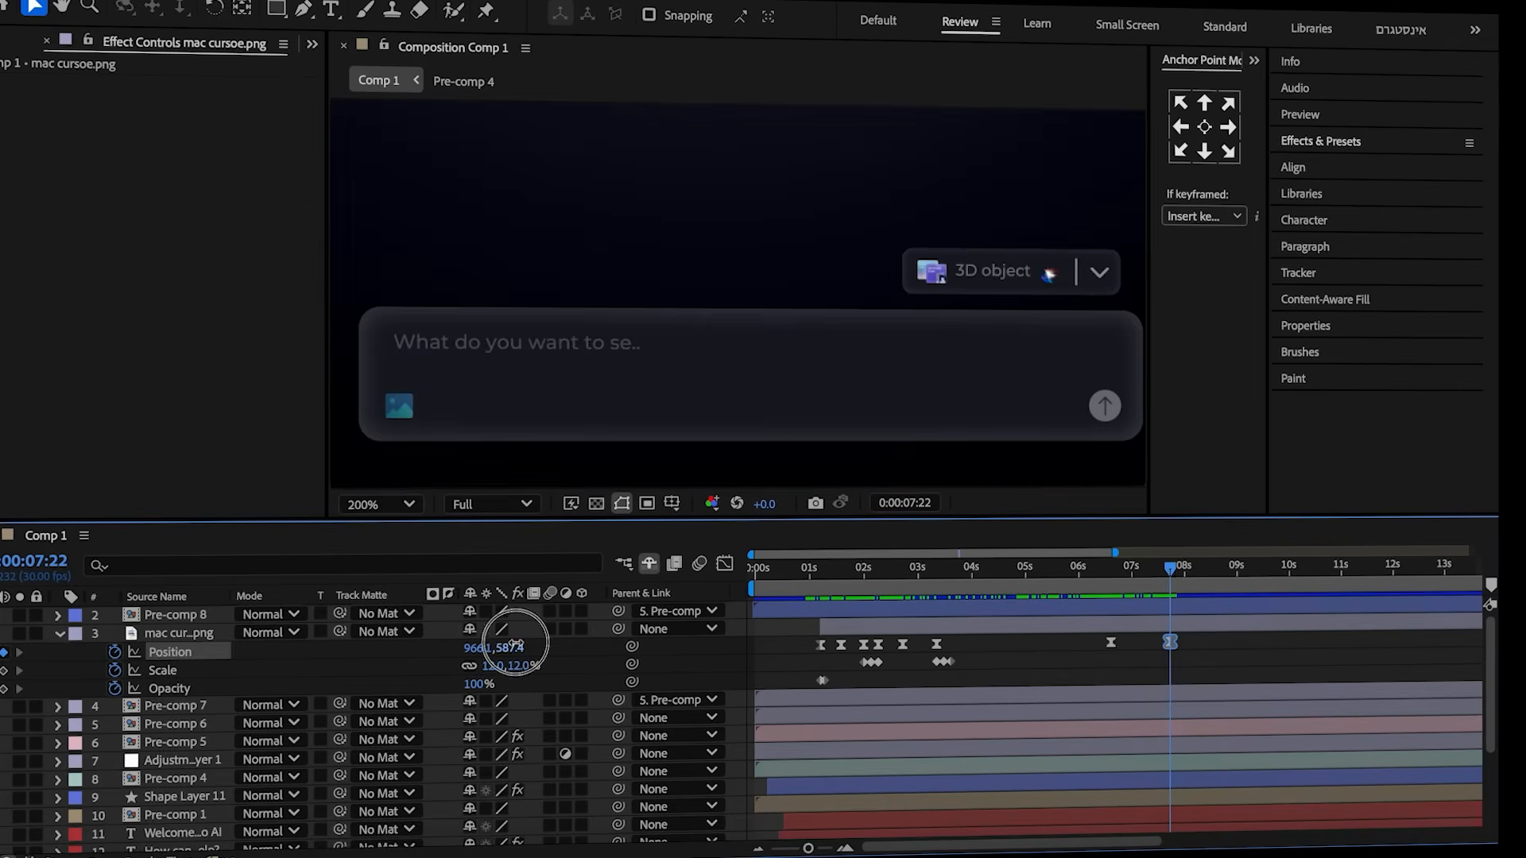
drag(512, 646, 532, 646)
drag(487, 646, 450, 647)
click(1113, 672)
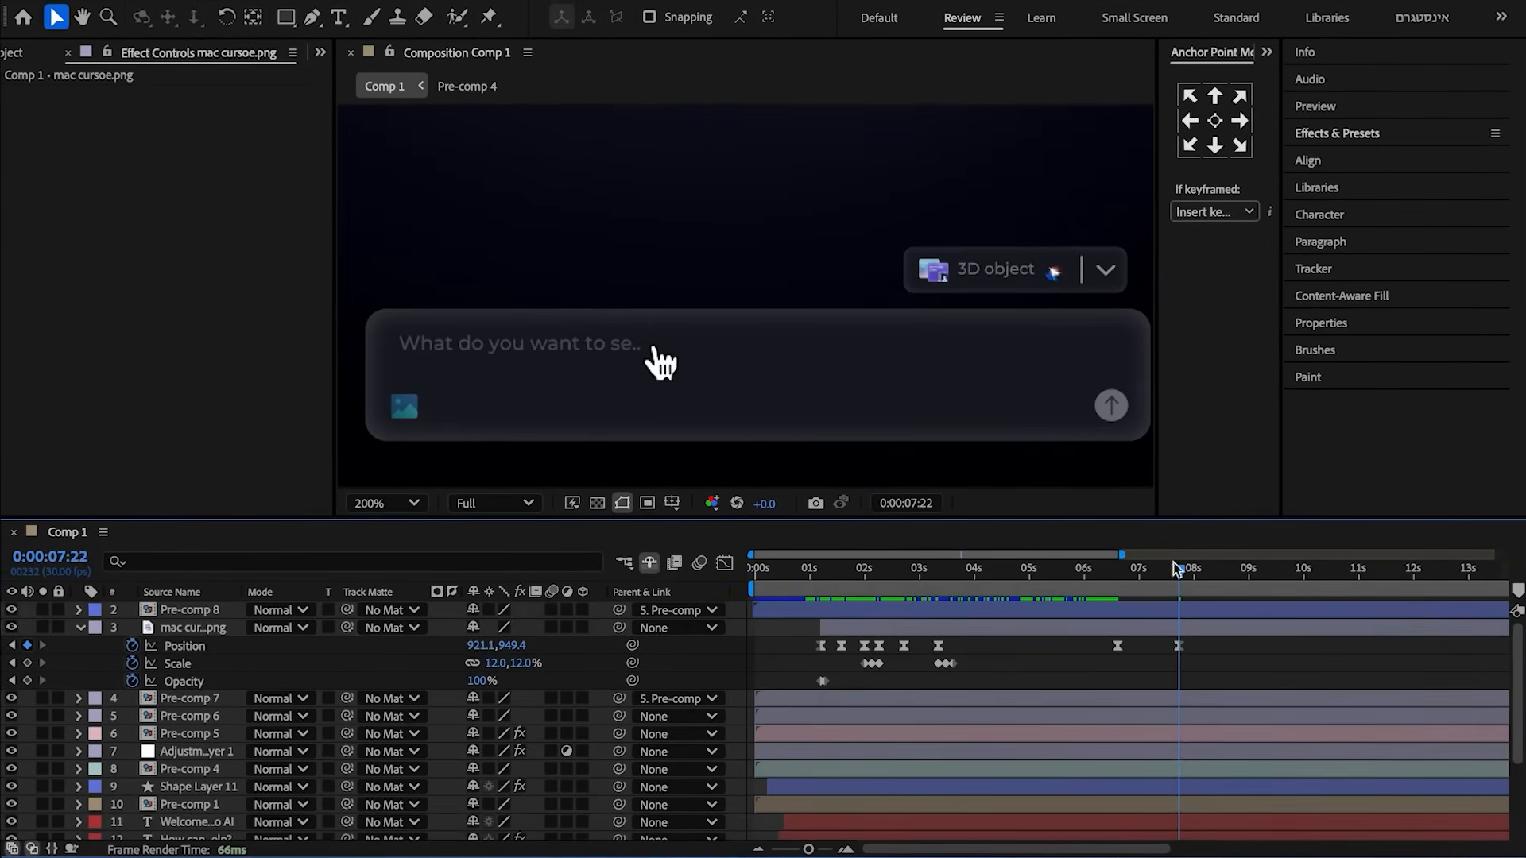
- Add a point midway along the cursor's path between the QR code and the prompt box, and offset it into a smooth curve
drag(1170, 576, 1155, 572)
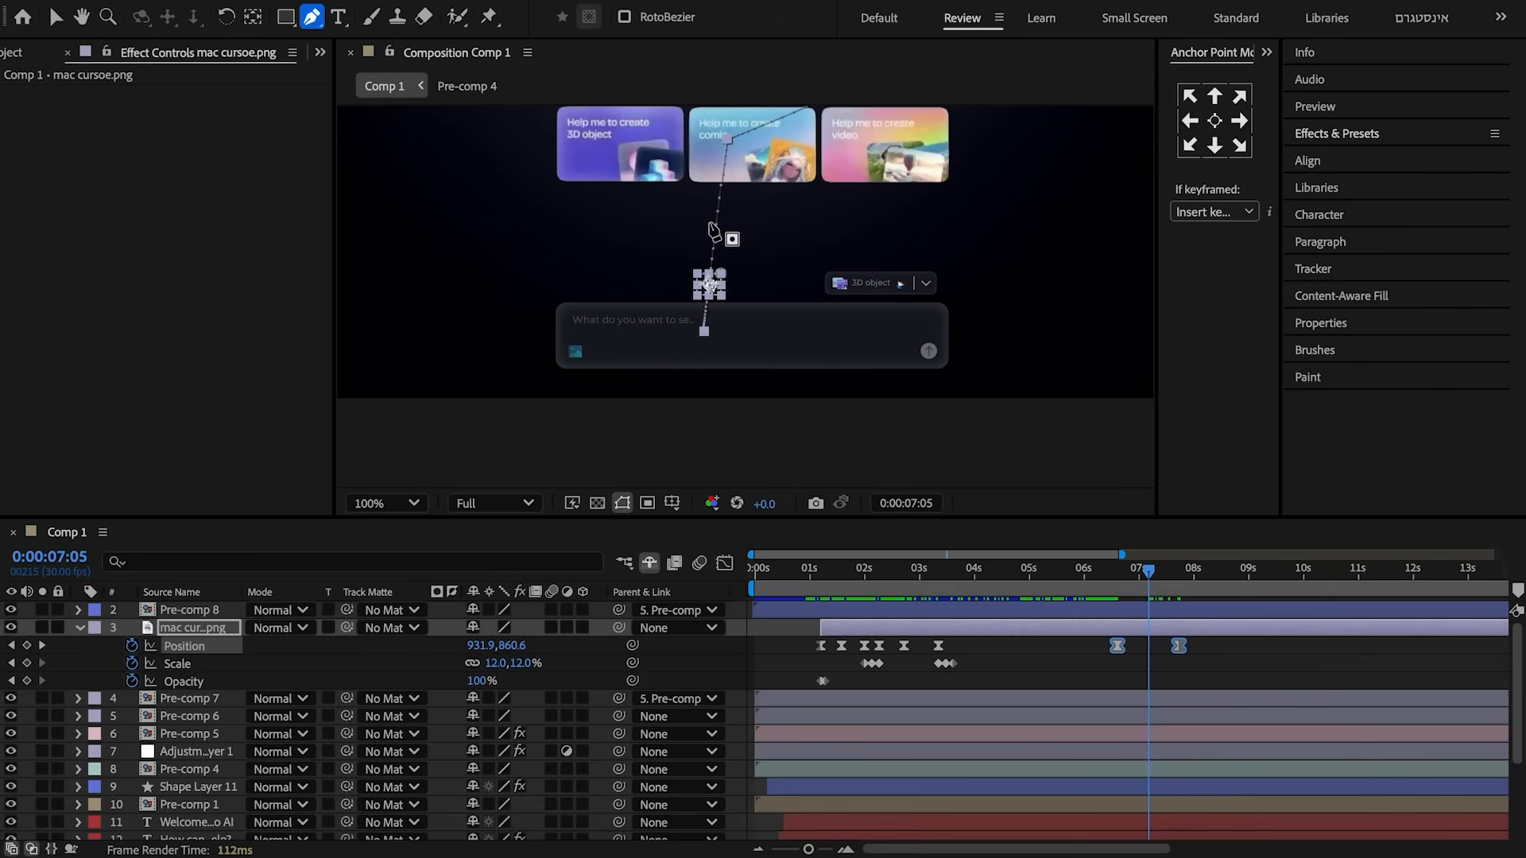
click(716, 233)
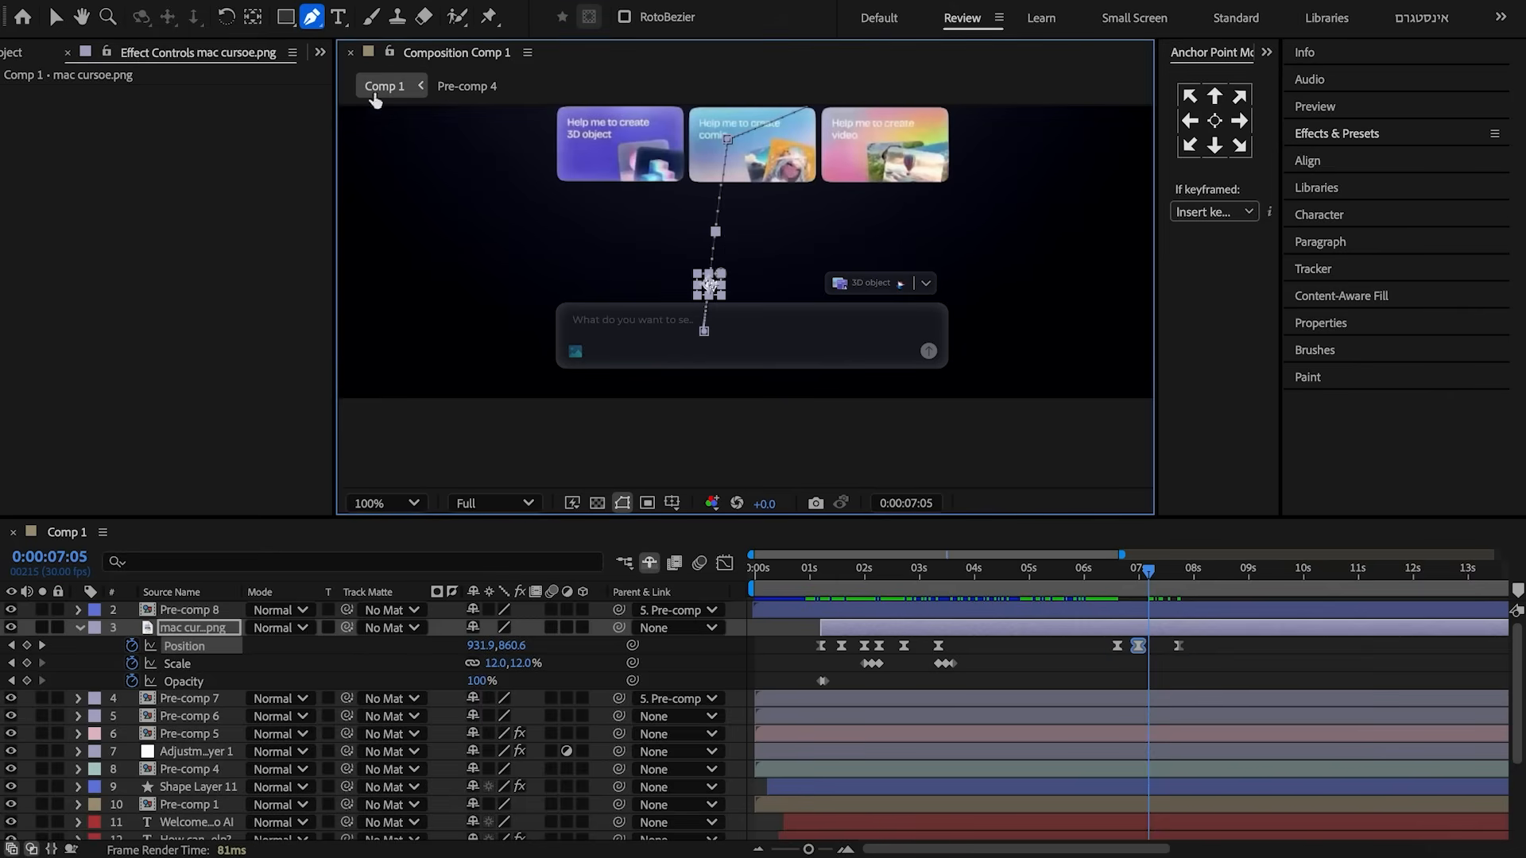
key(v)
drag(716, 232, 729, 237)
key(g)
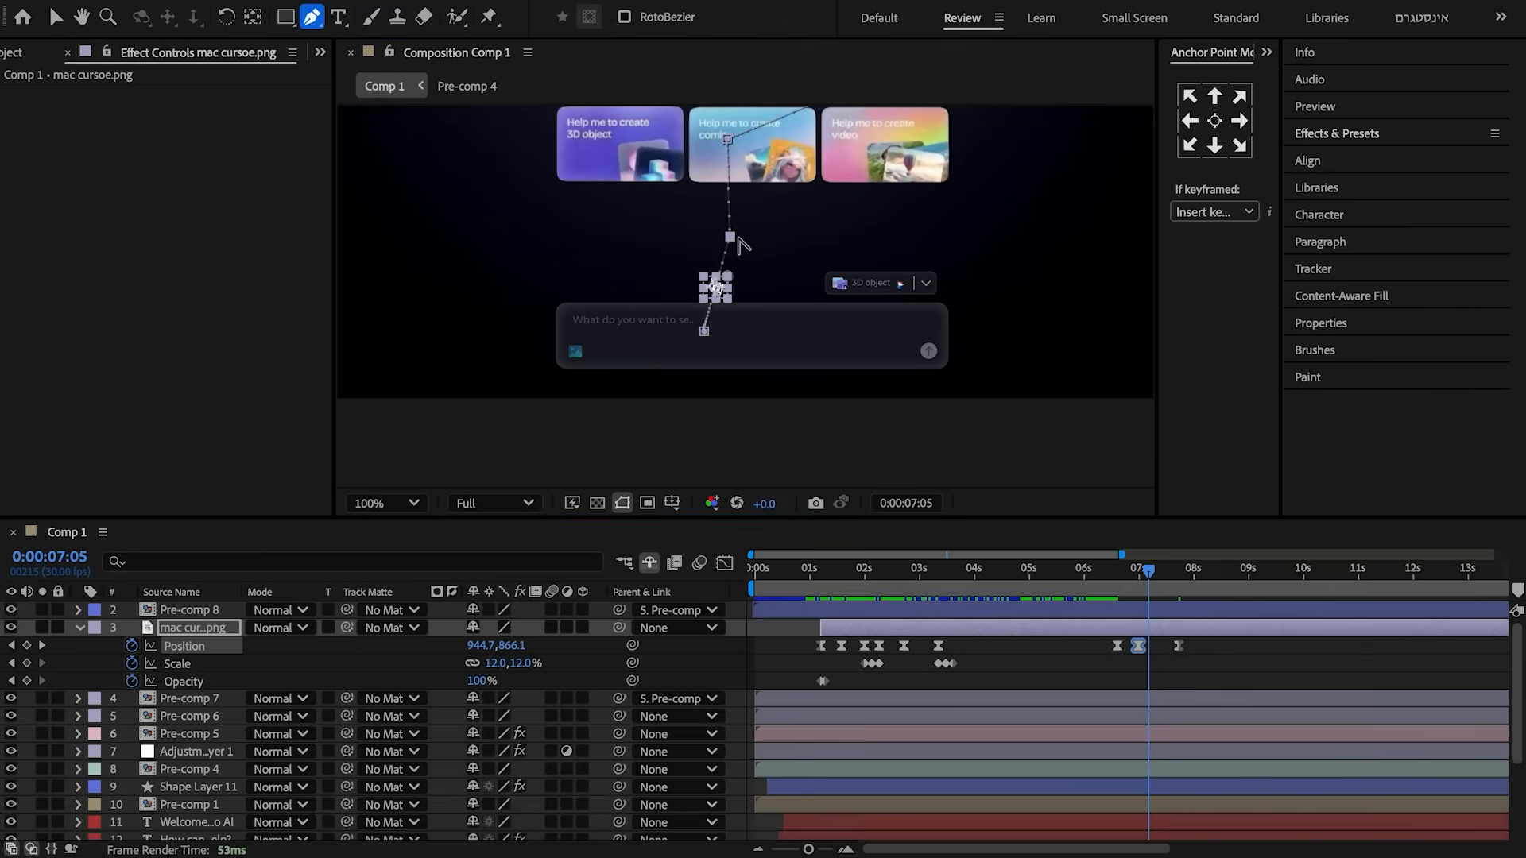
click(731, 238)
- Reshape the speed graph of the cursor's last three position keyframes for a fast middle and a gradual slowdown at the end
drag(1208, 660, 1095, 645)
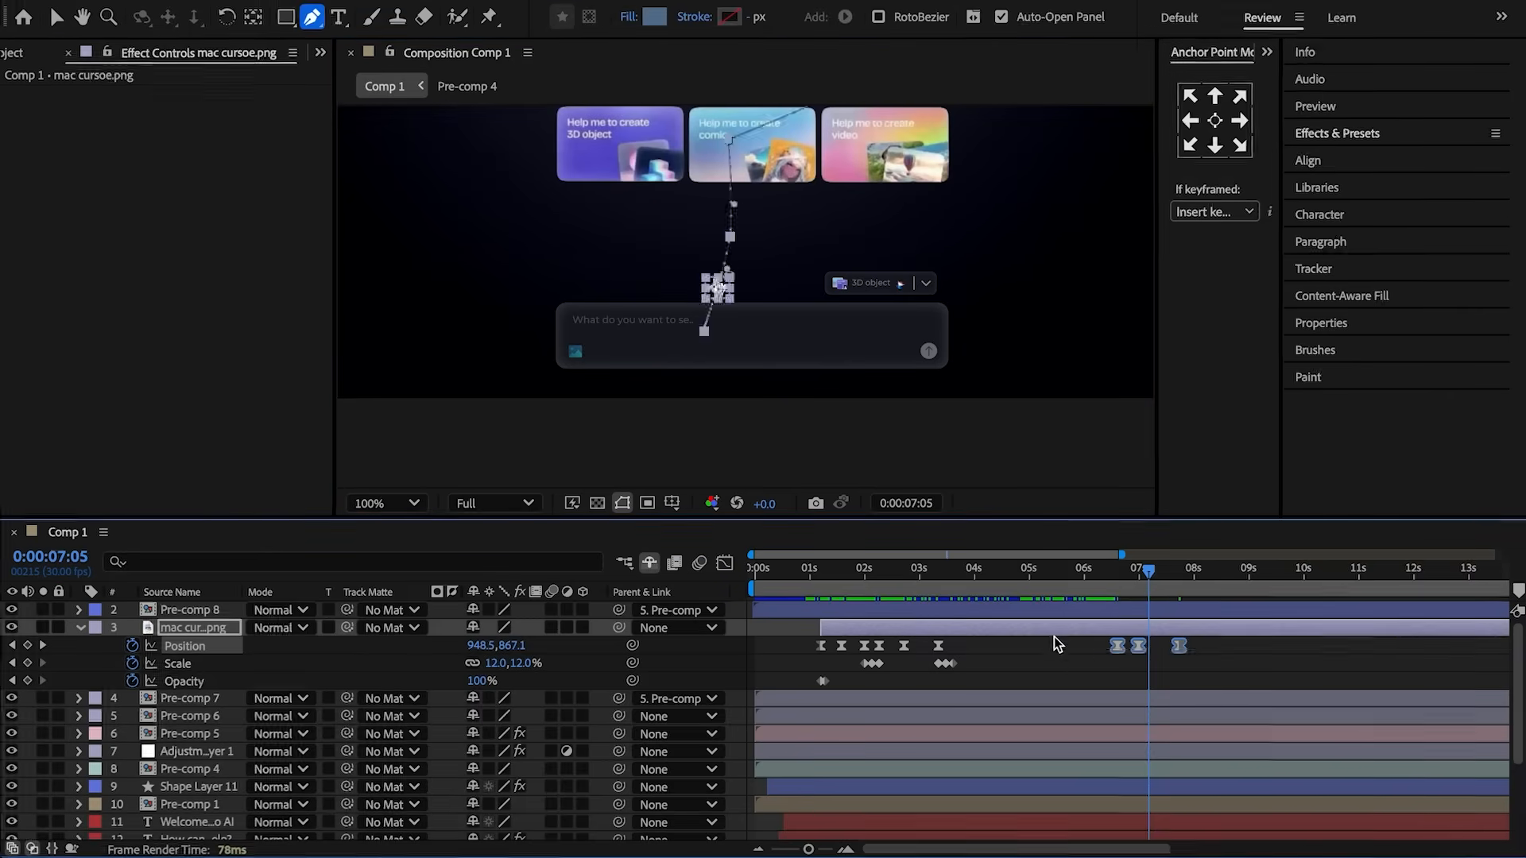
key(shift+F3)
click(1279, 833)
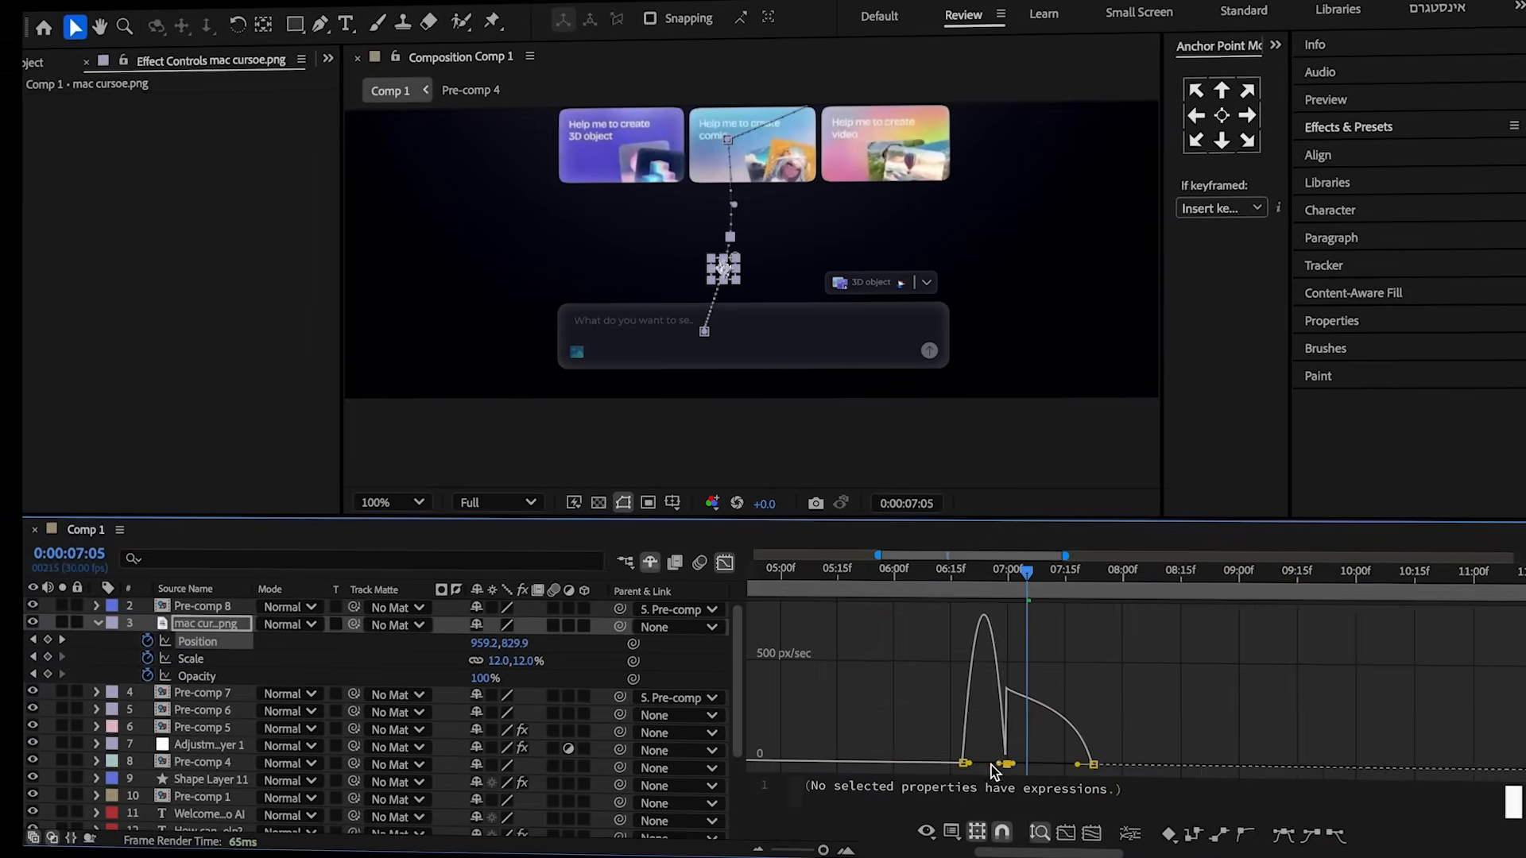
drag(995, 760, 1014, 765)
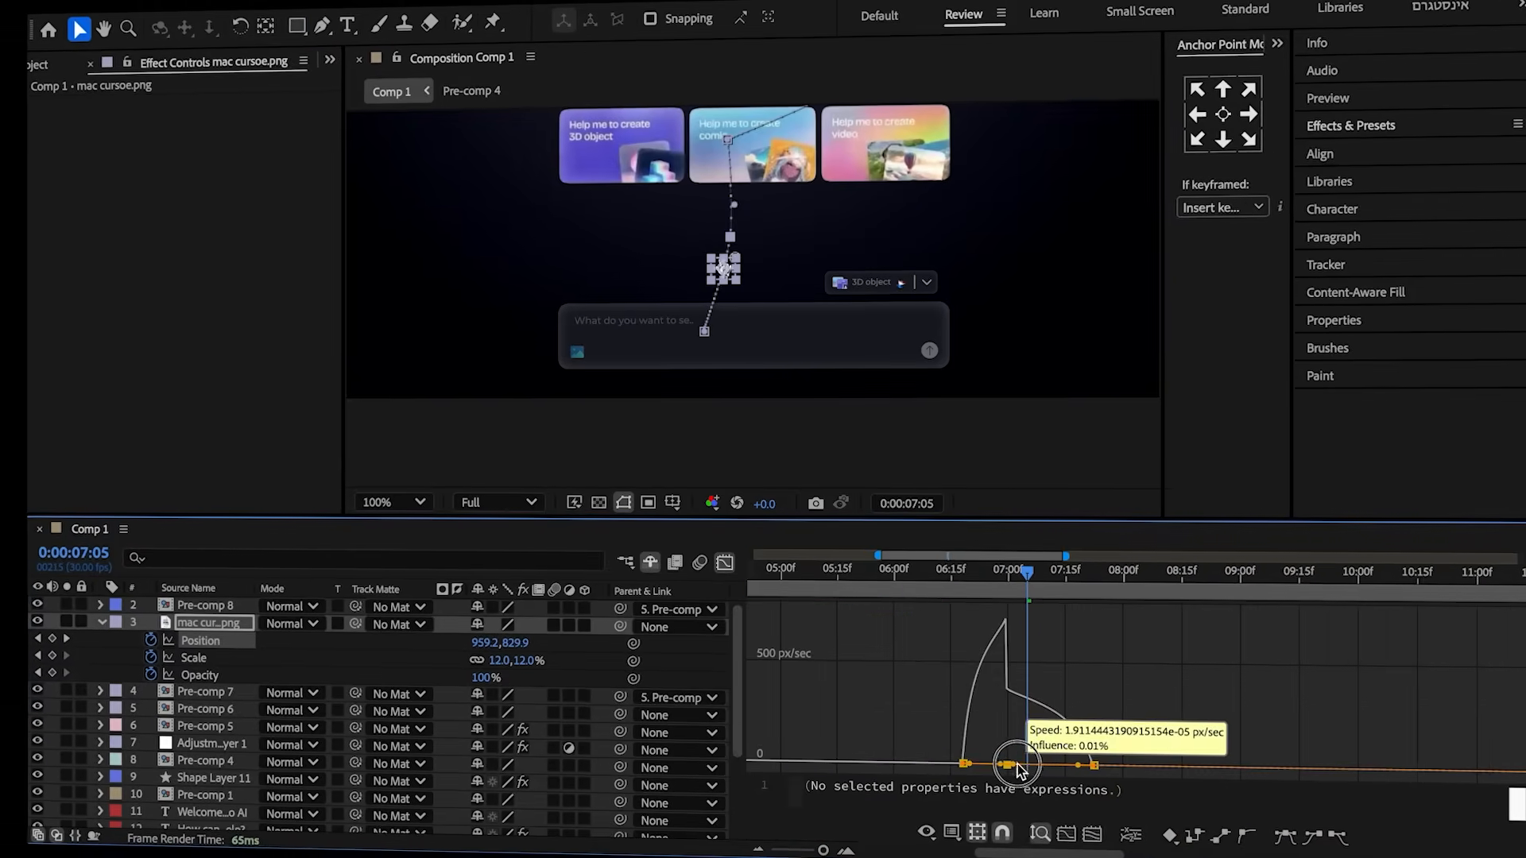
click(1088, 754)
click(1102, 737)
click(1093, 764)
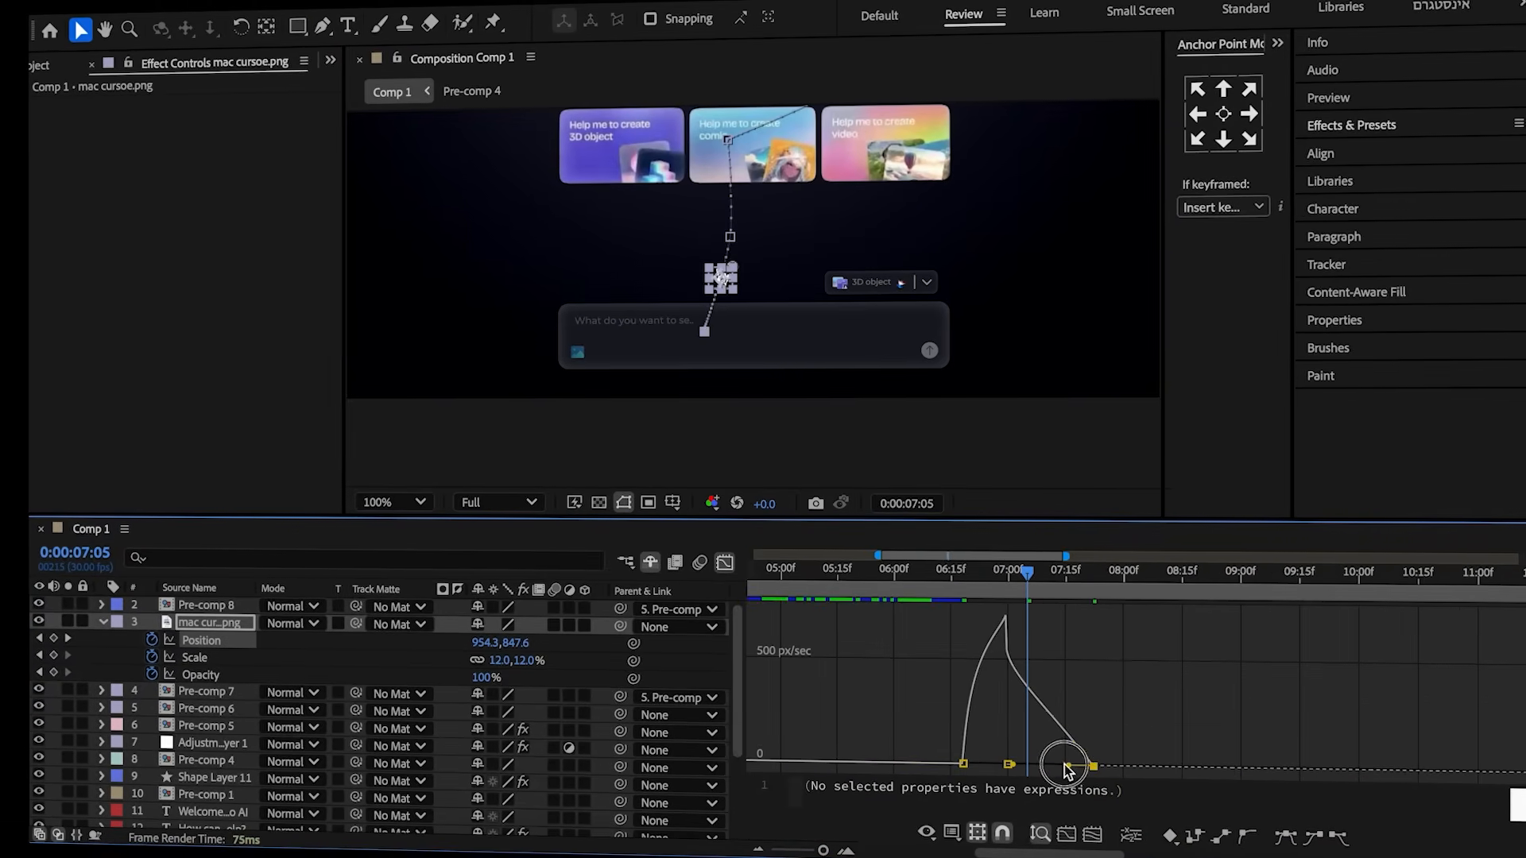
drag(1063, 763, 979, 762)
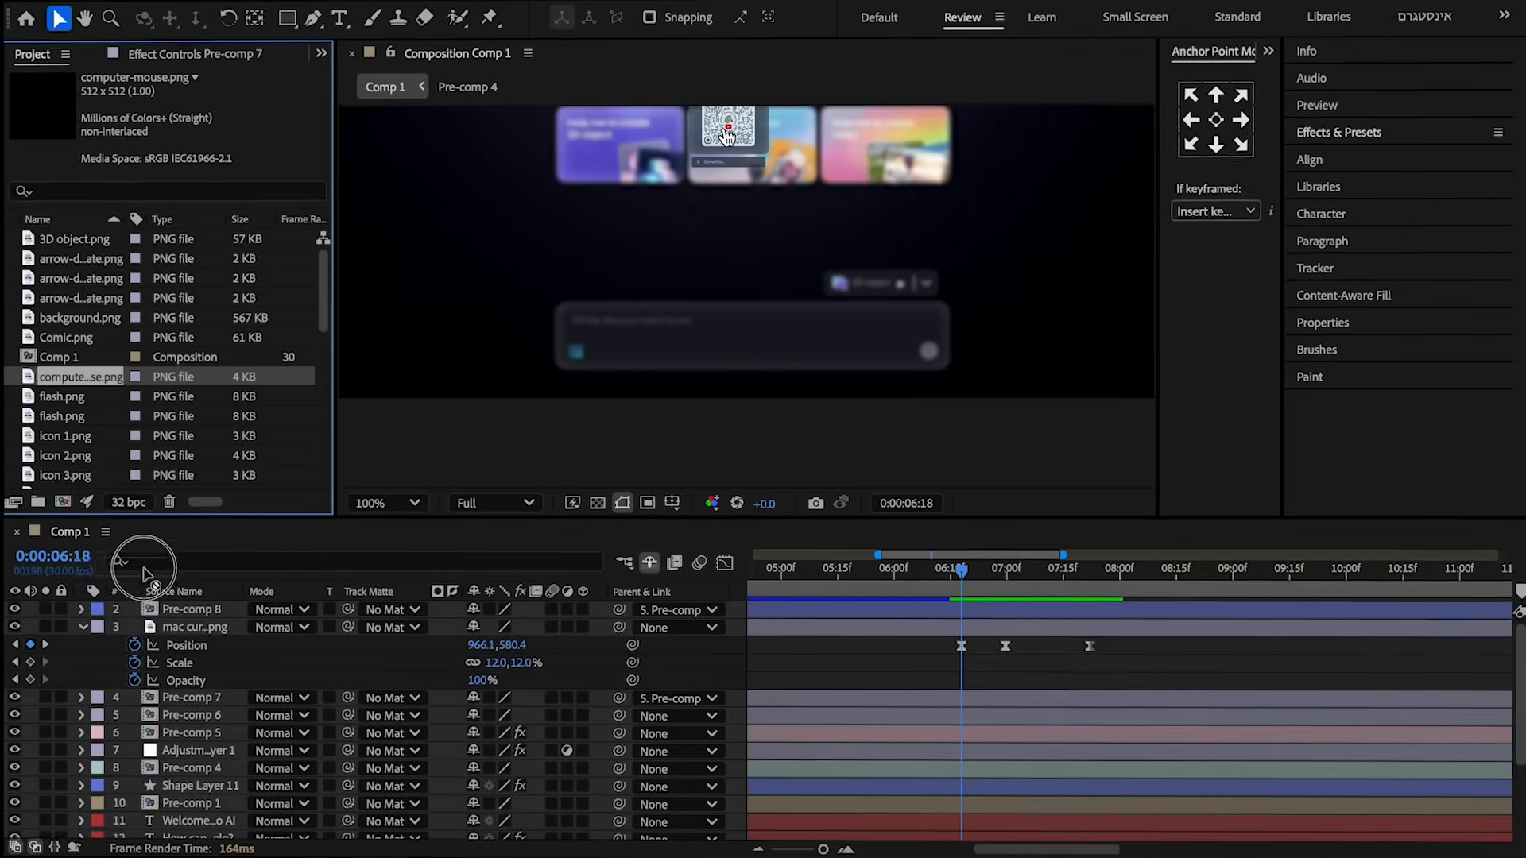
- Add computer-mouse.png to Comp 1 above the mac cursor layer and set its scale to 5%
drag(146, 573, 146, 621)
key(s)
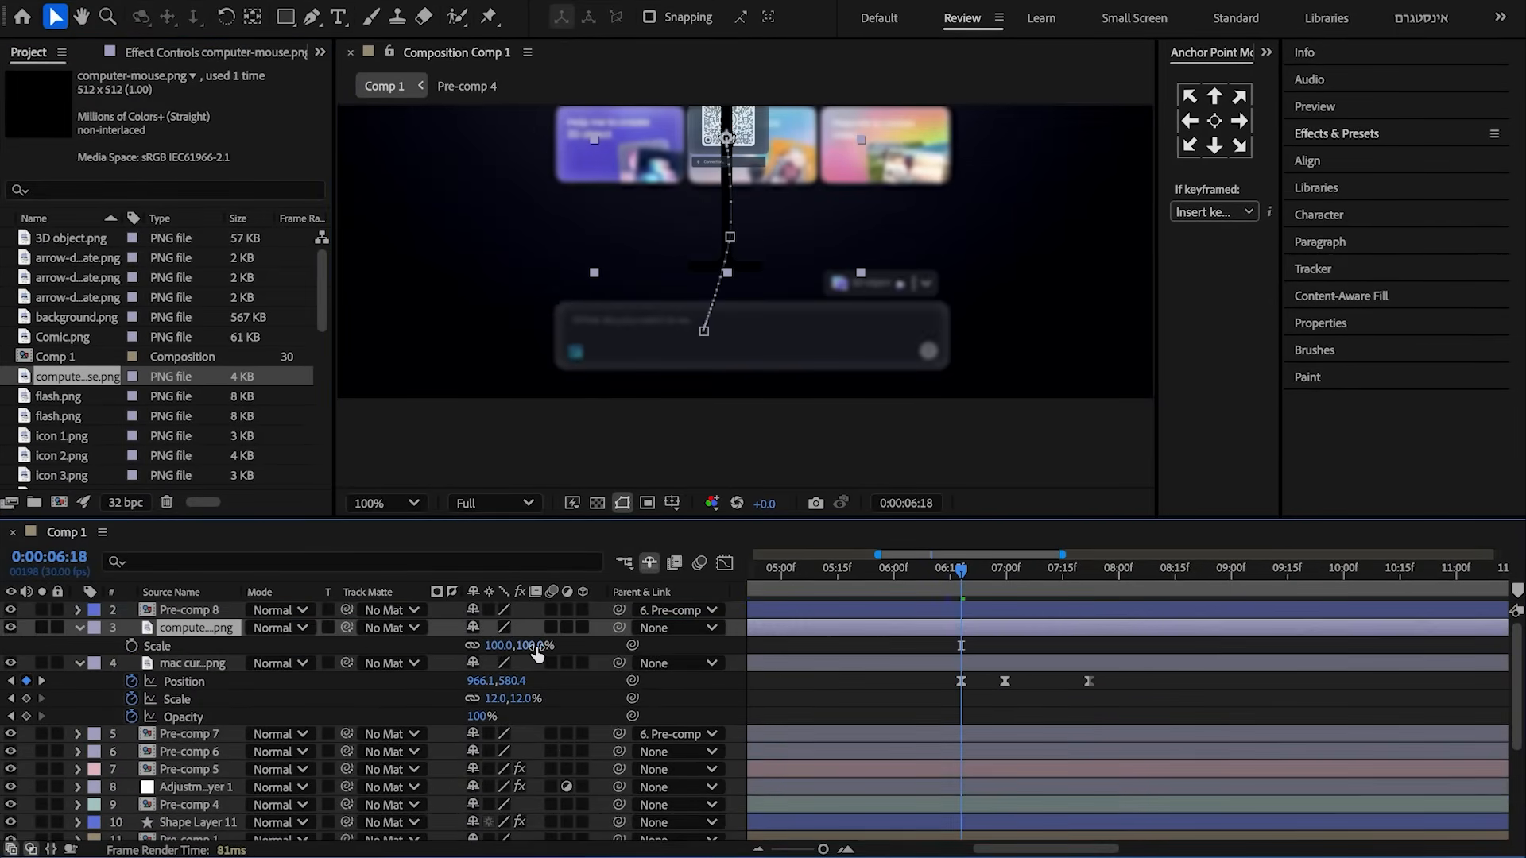
text(5)
key(Return)
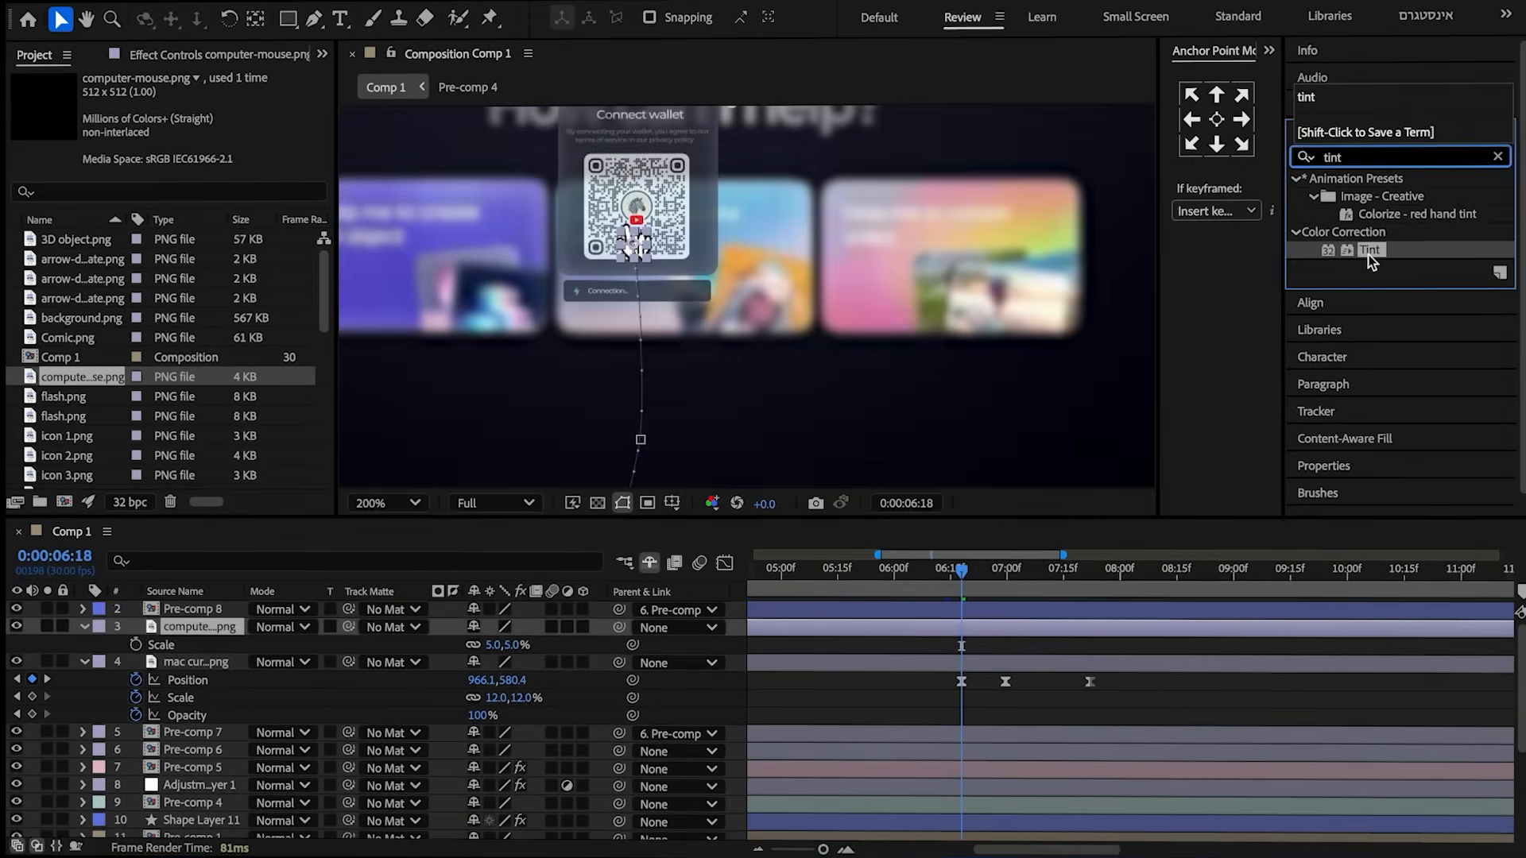
- Apply the Tint effect to the computer-mouse.png layer and map black to light grey BCBCBC
double_click(1367, 253)
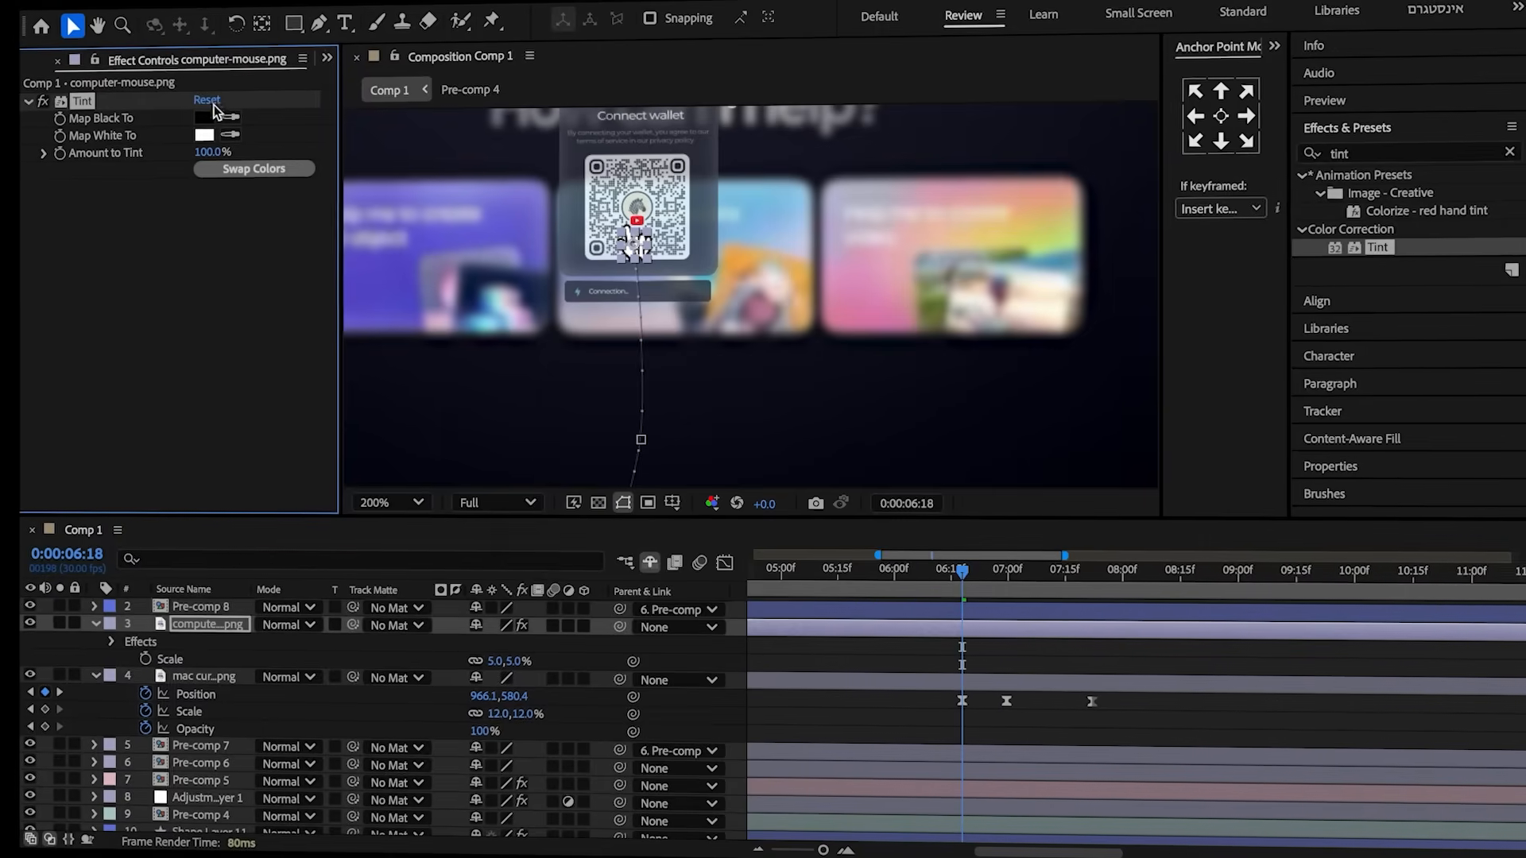
click(202, 116)
drag(756, 341, 448, 373)
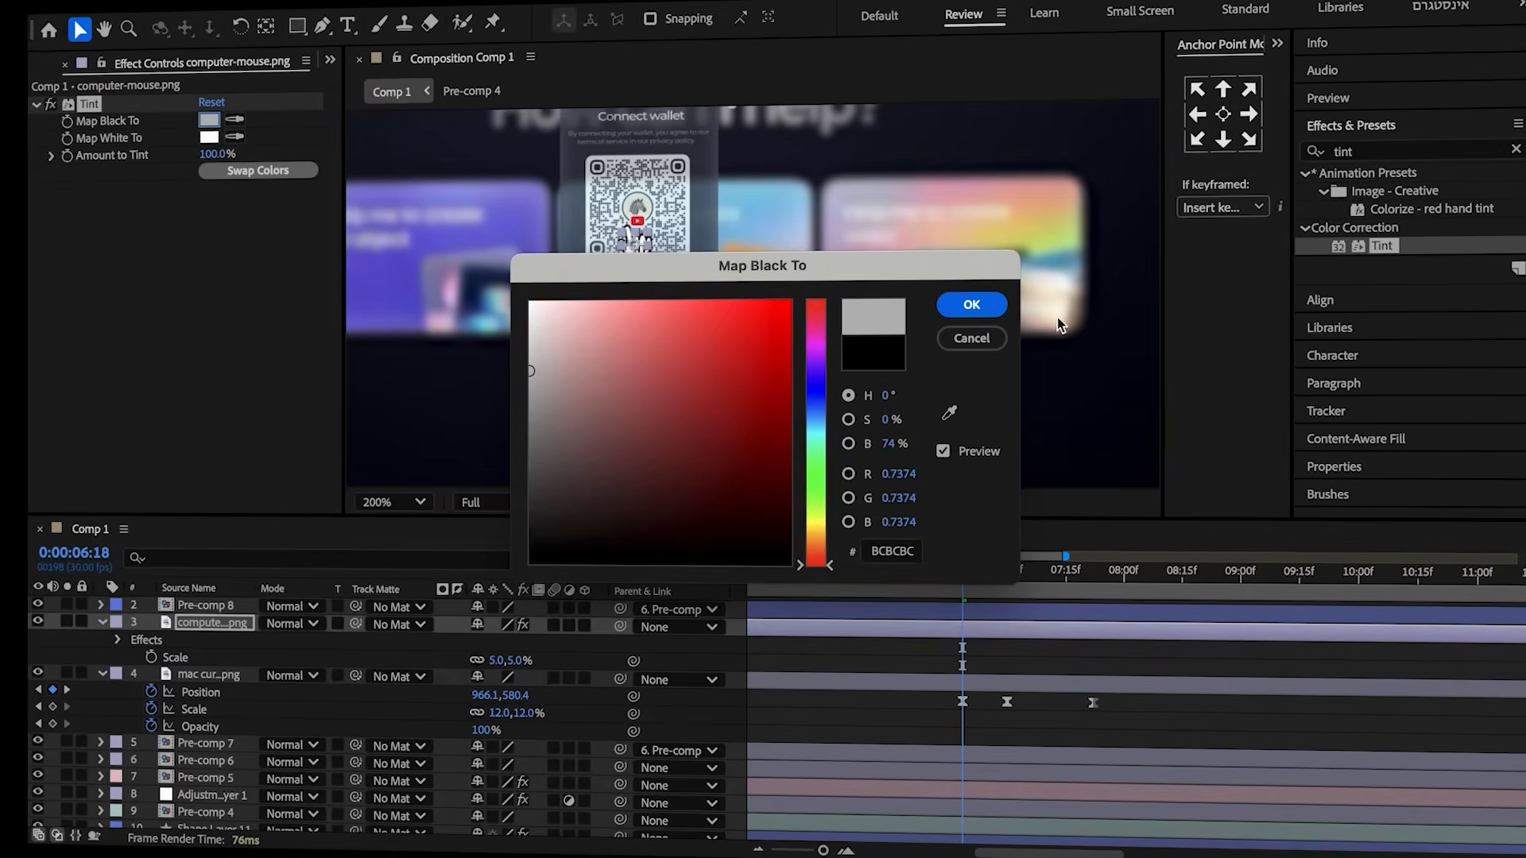
key(Return)
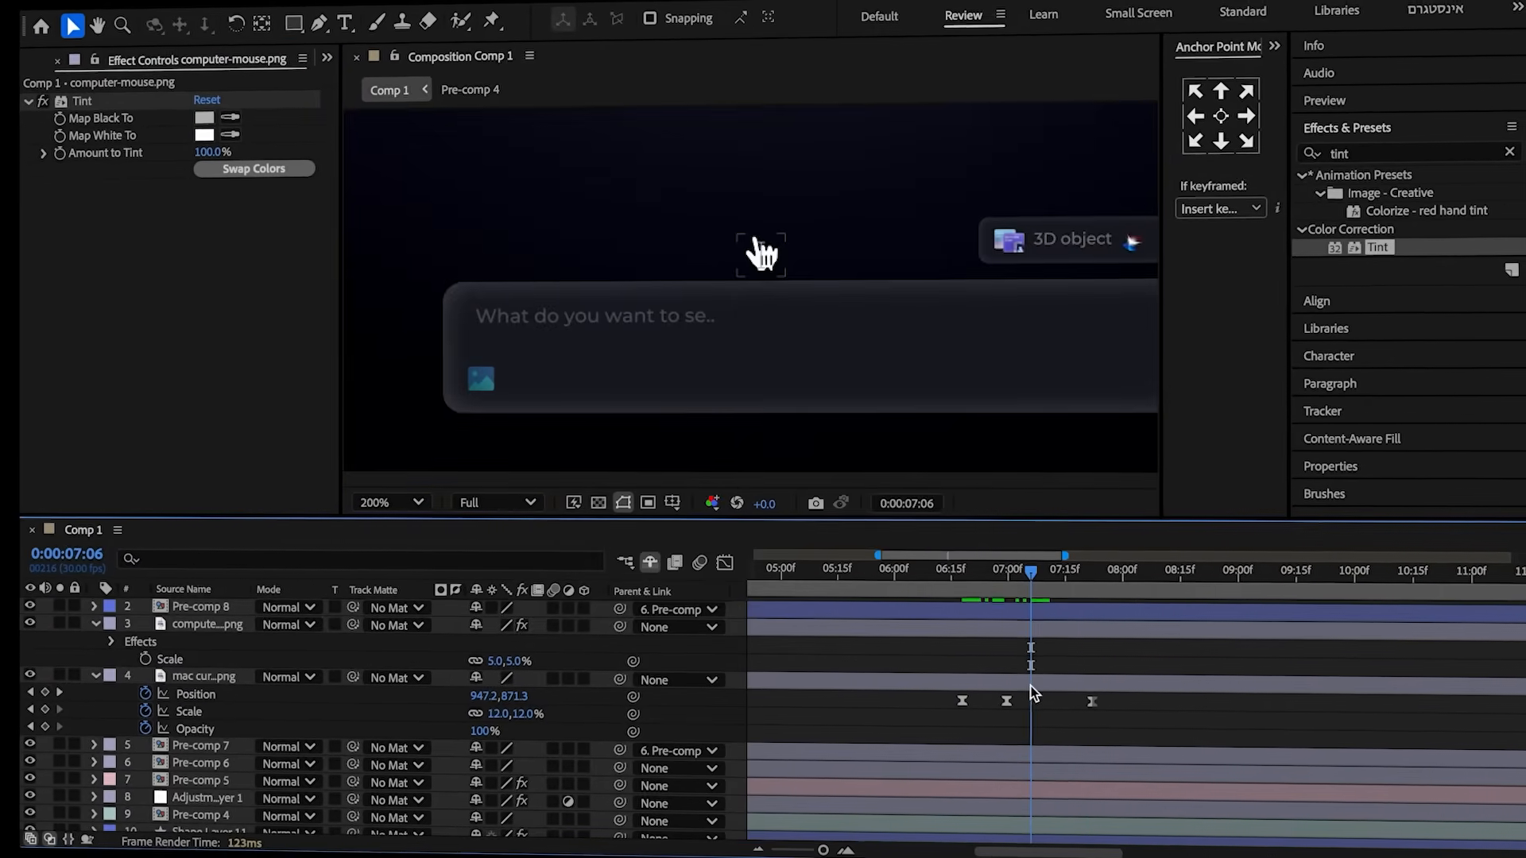
- Split the mac cursor layer at 0:00:07:06 and delete the part after the split
click(762, 255)
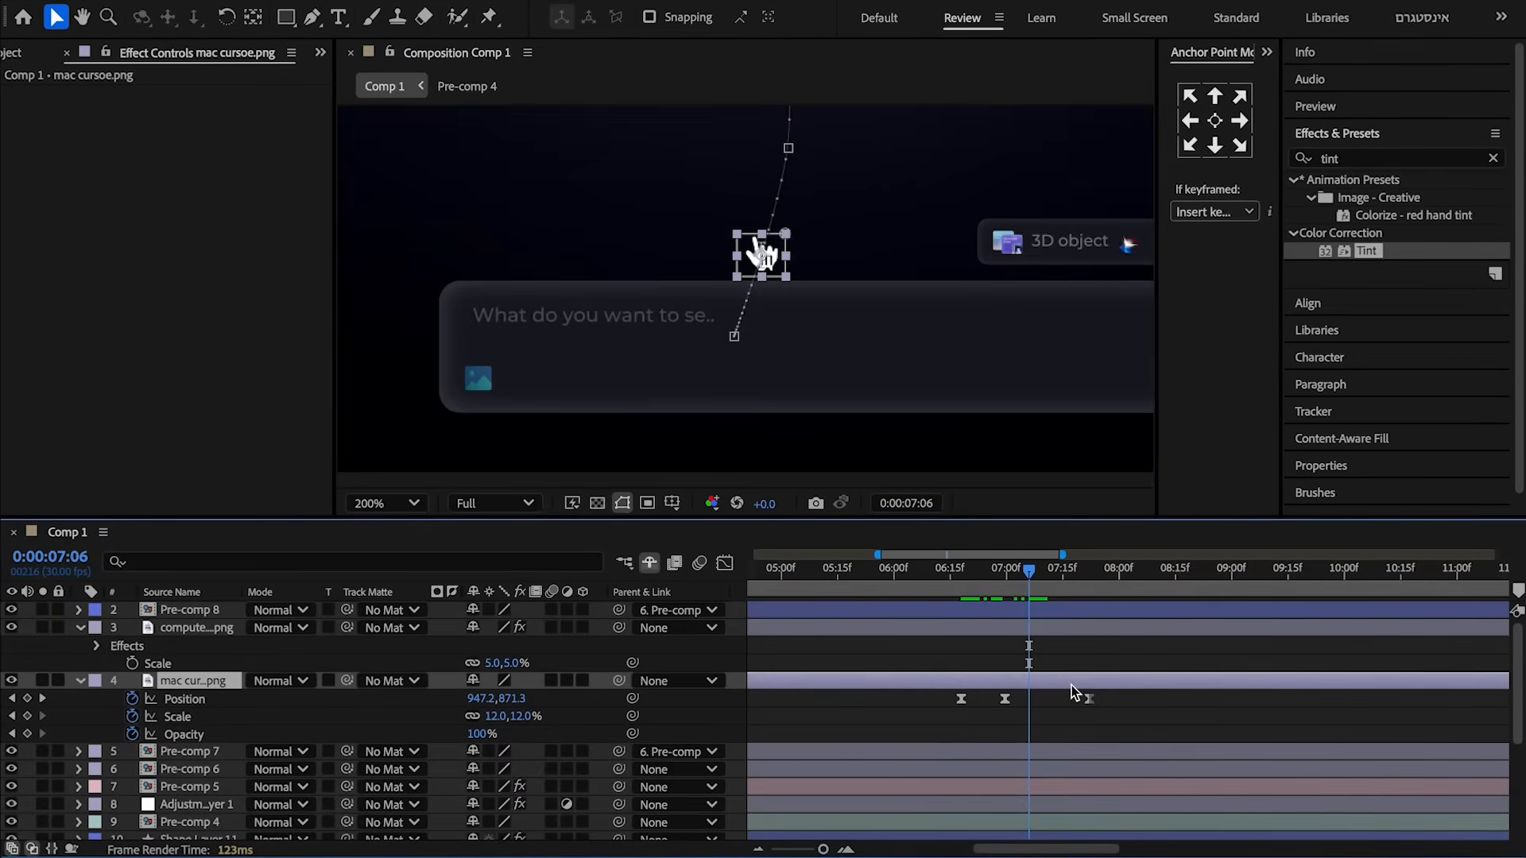
key(ctrl+shift+d)
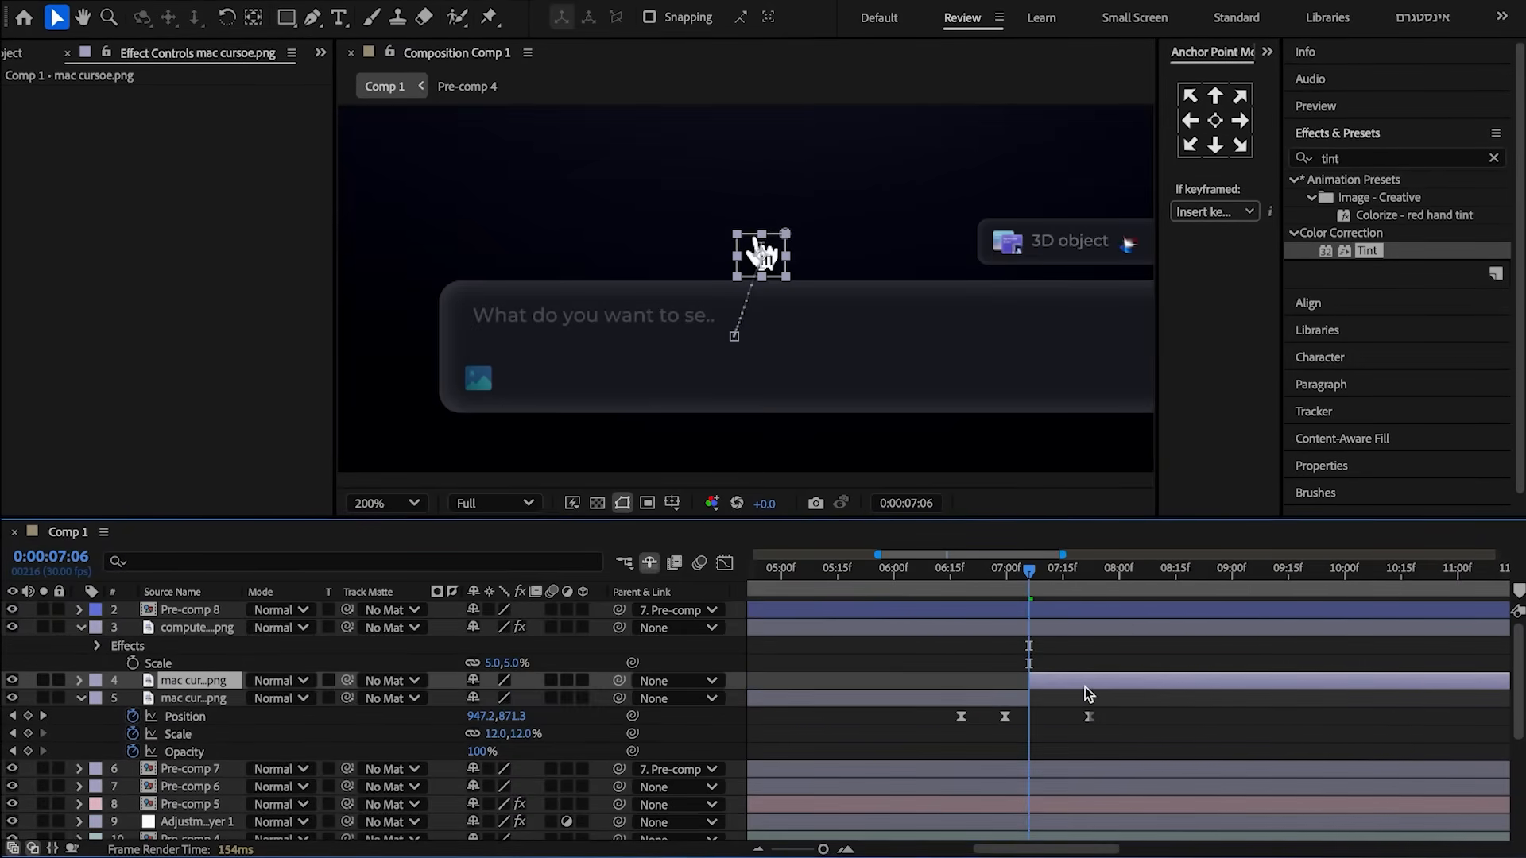
key(Delete)
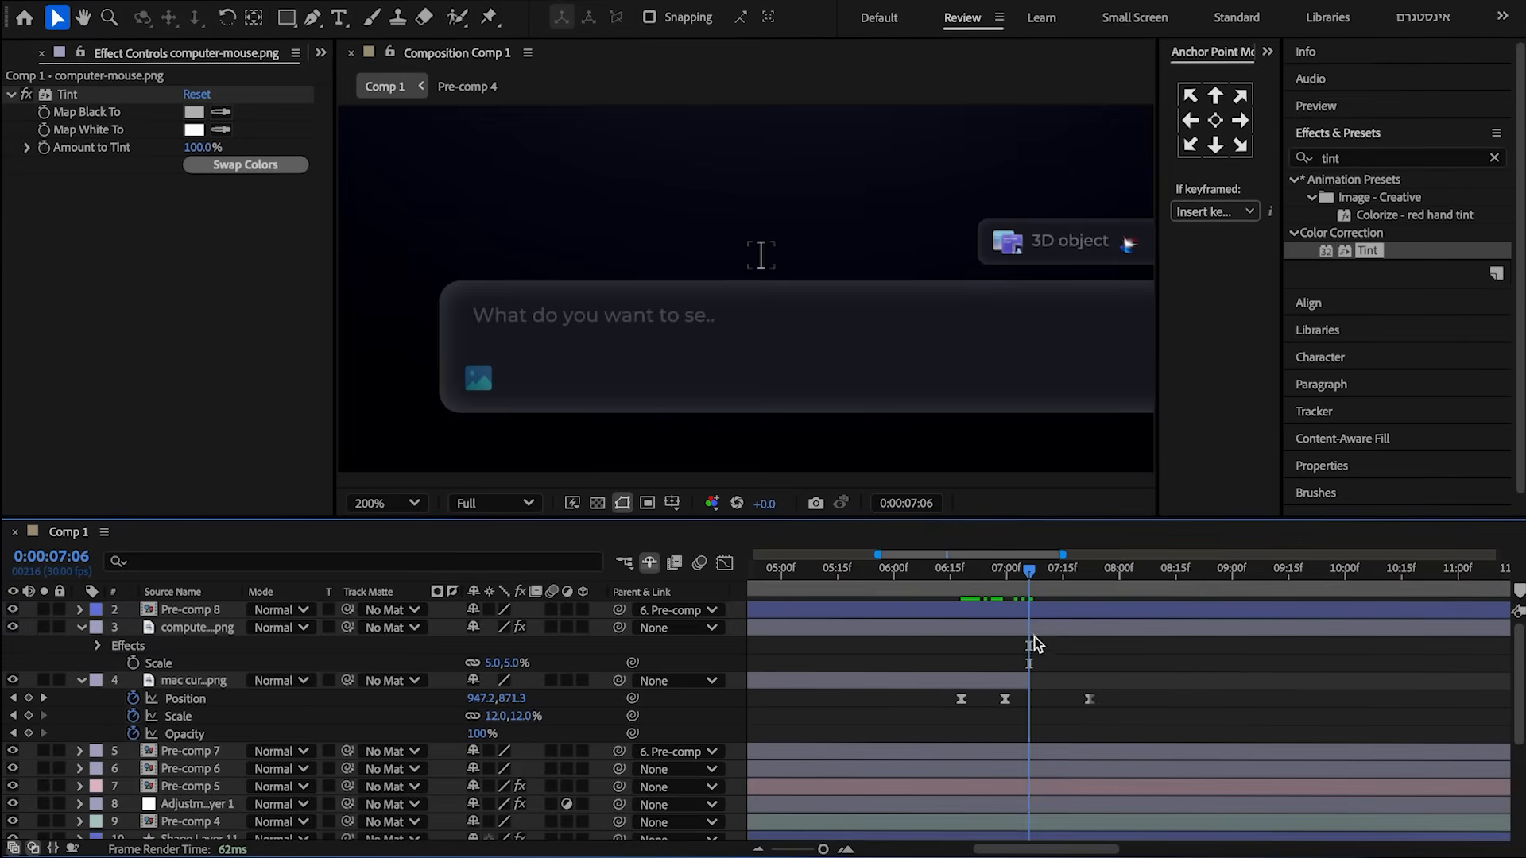
- Split the computer-mouse.png layer at 0:00:07:06 and delete the part before the split
click(1031, 632)
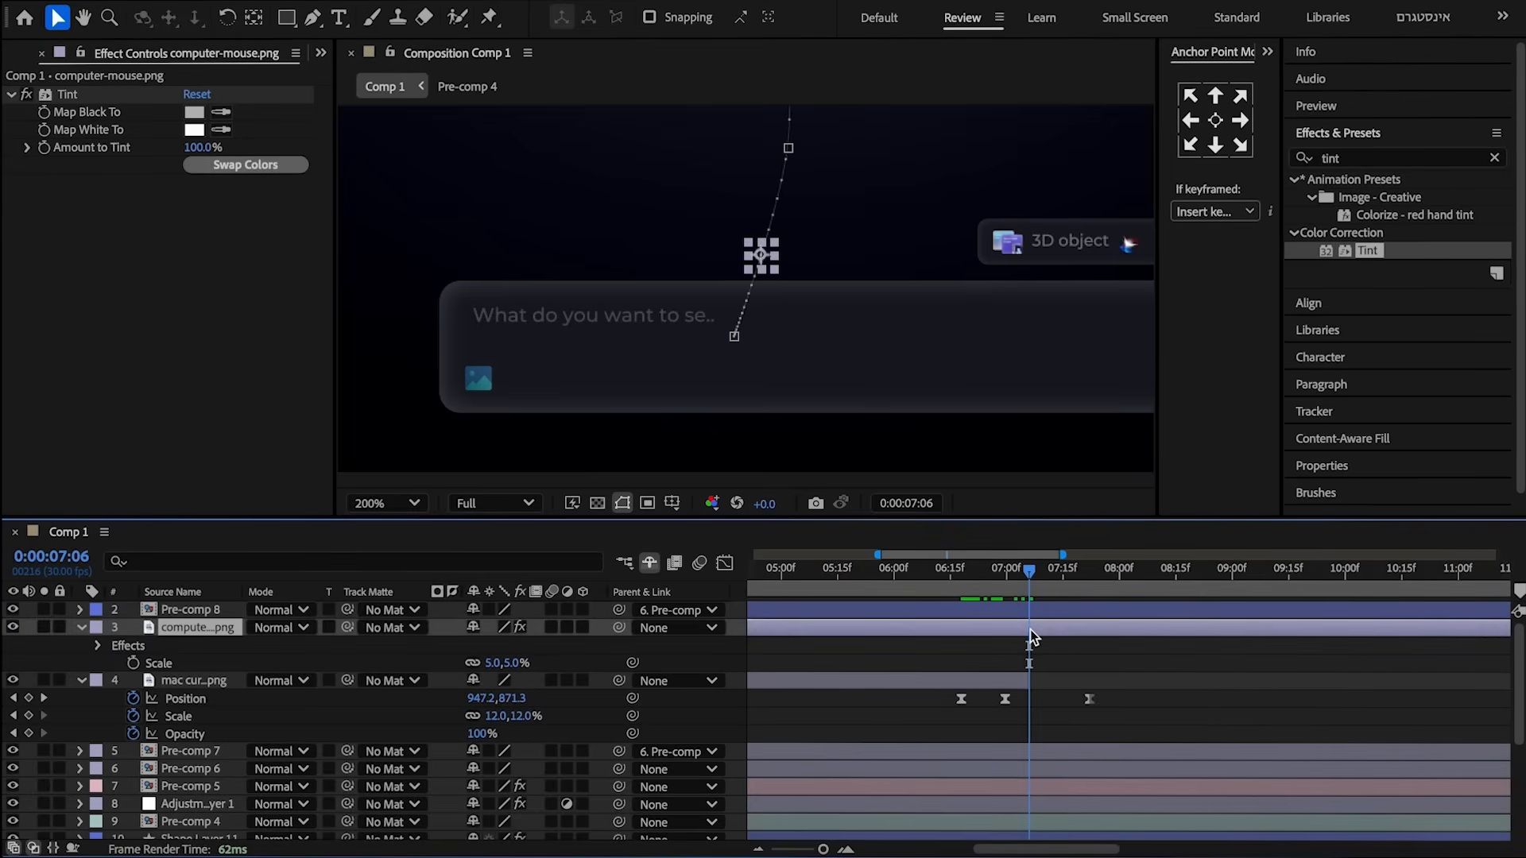
key(ctrl+shift+d)
click(1006, 650)
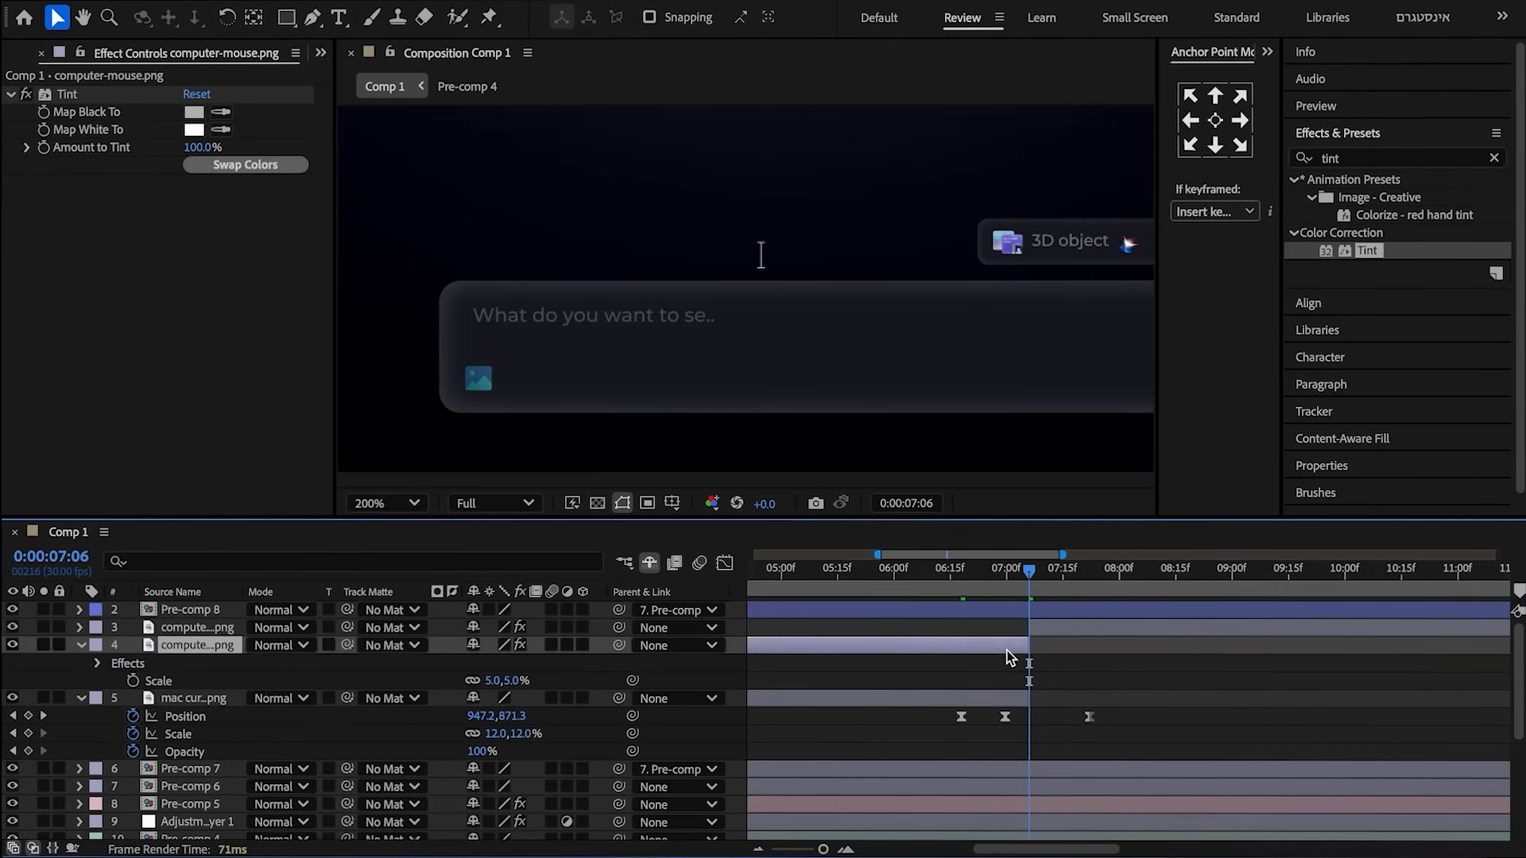
key(Delete)
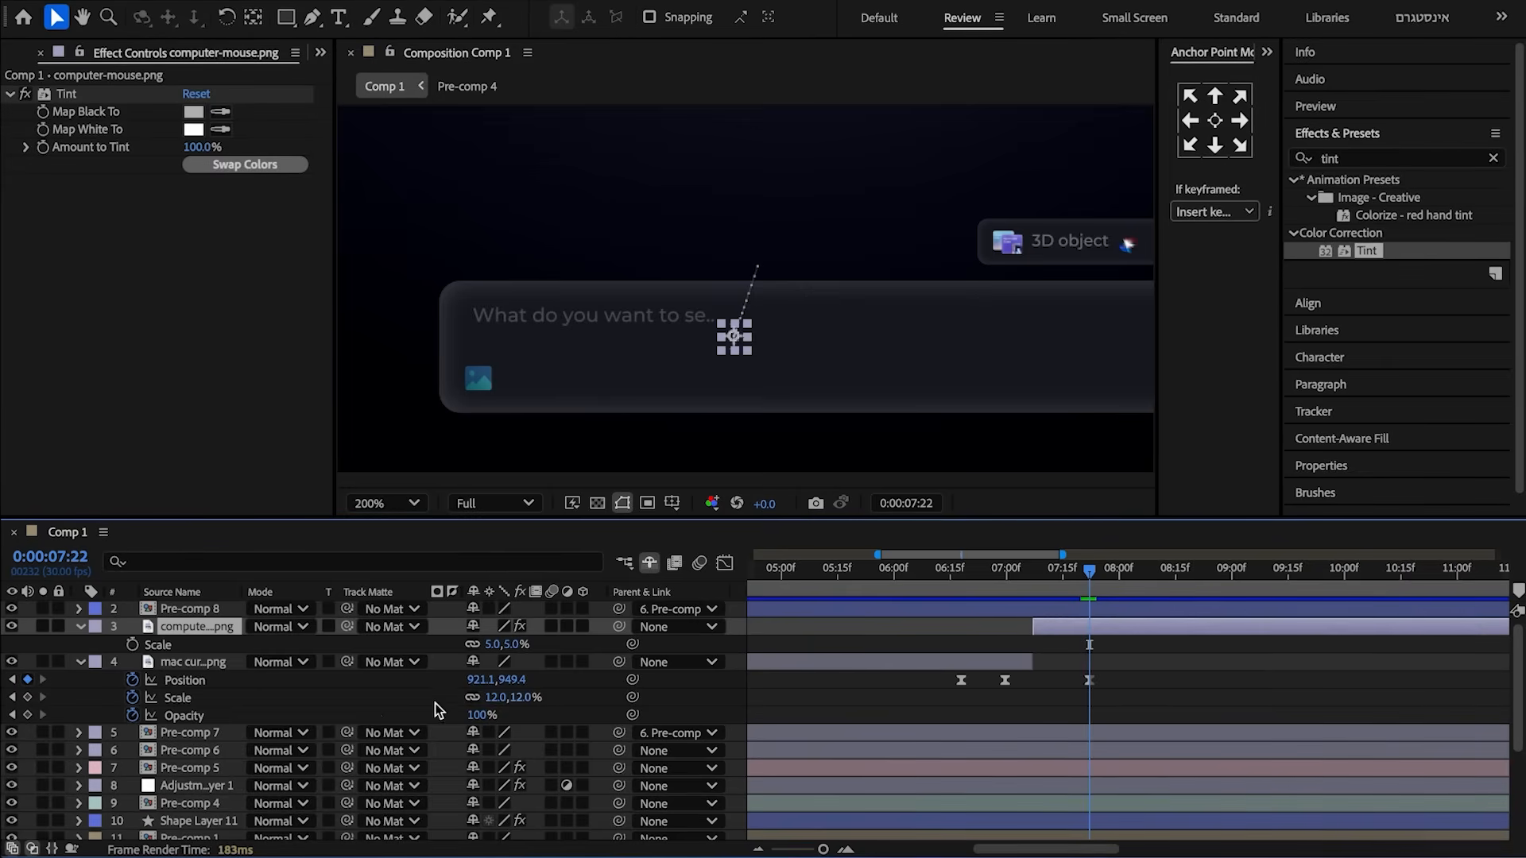
- Keyframe the text cursor's scale at 5% at 0:00:07:22, 2% at 0:00:07:26 and 5% at 0:00:08:00
click(131, 644)
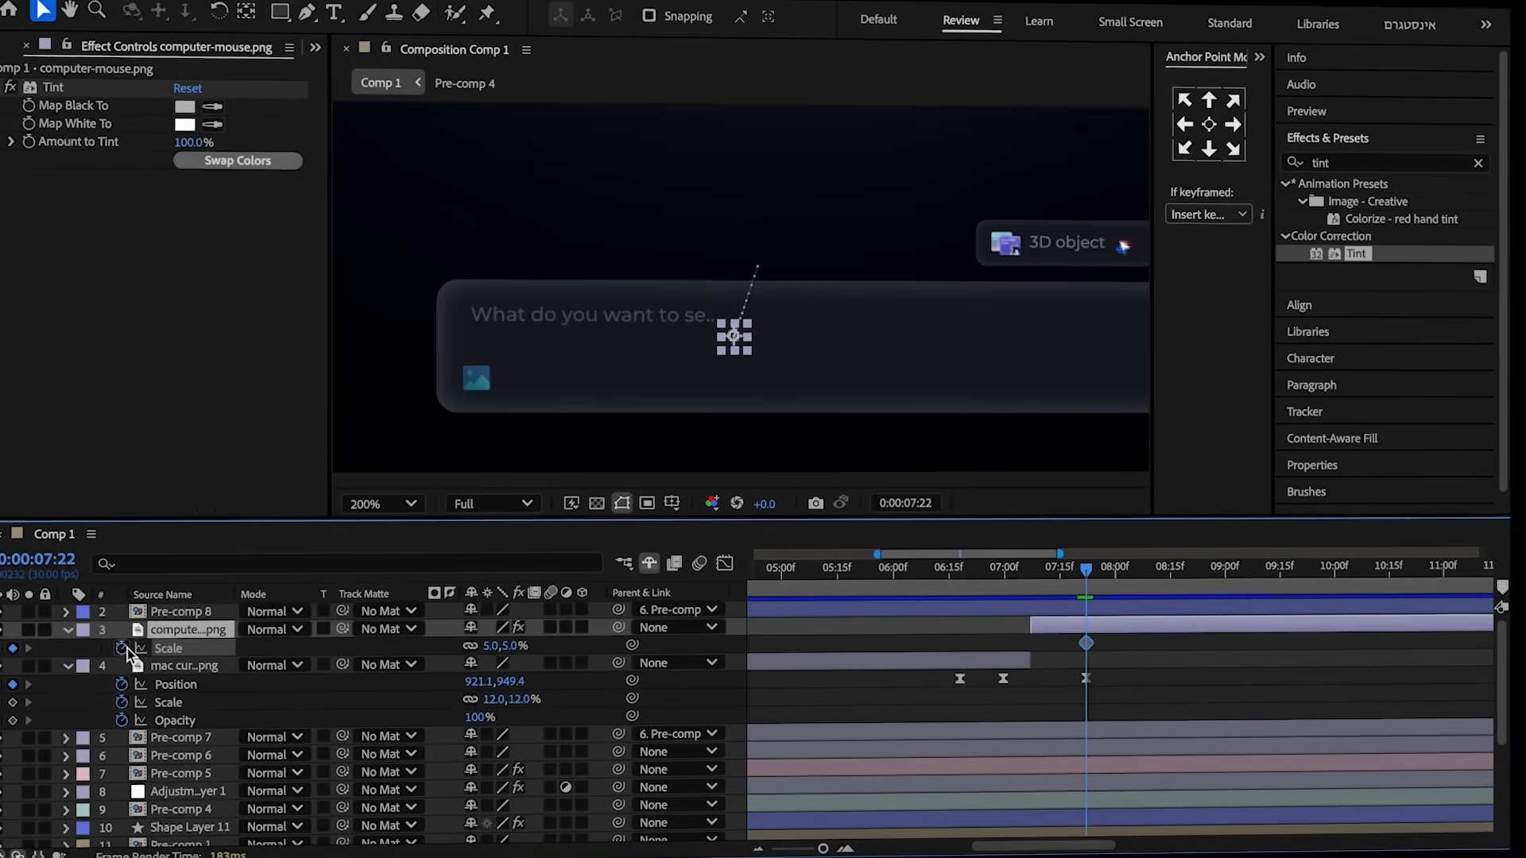
drag(1085, 570, 1097, 574)
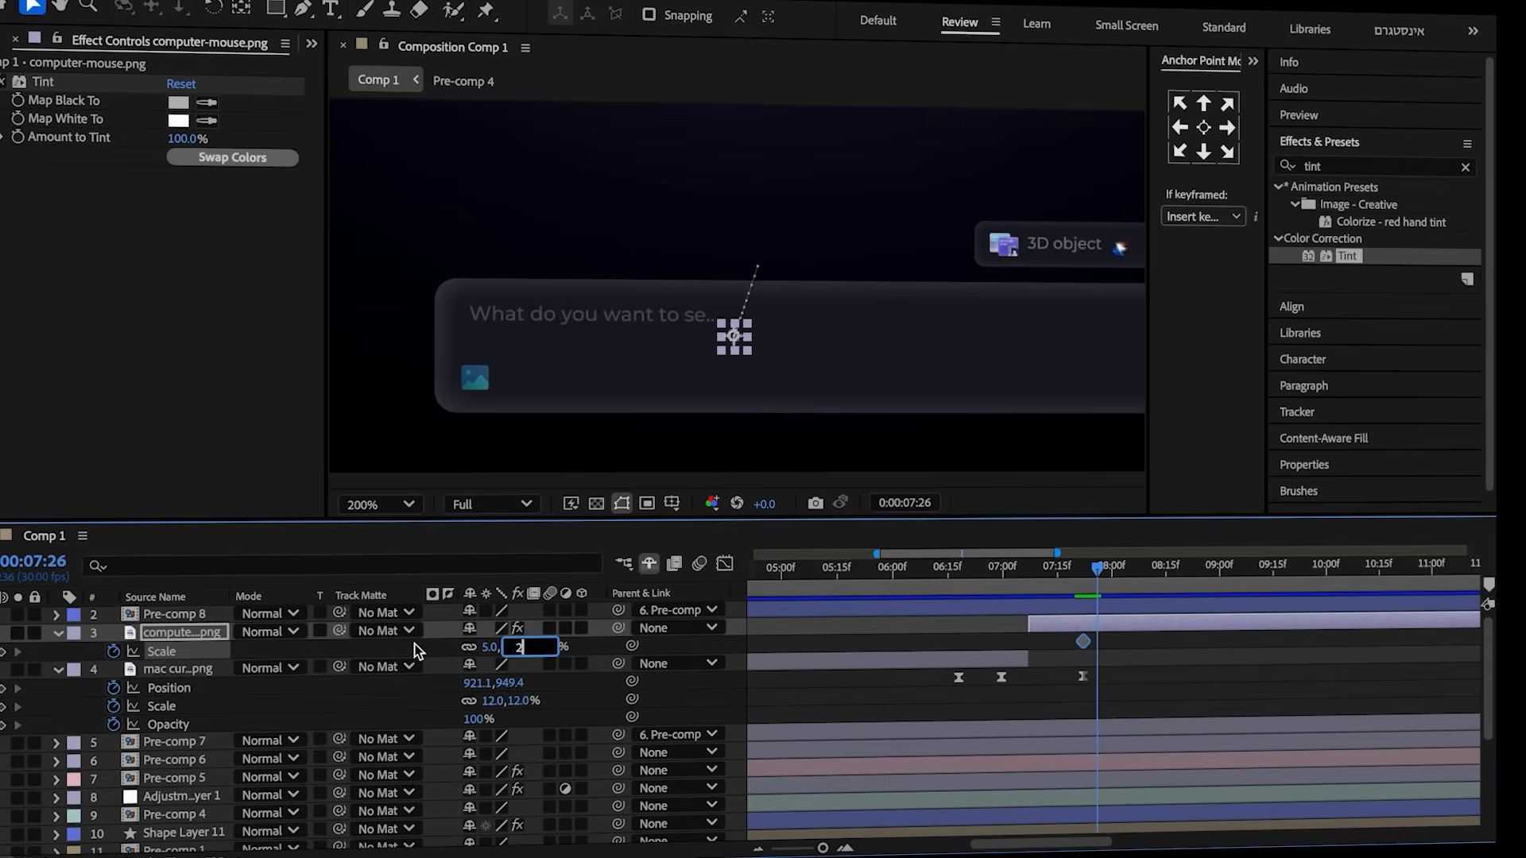
click(415, 651)
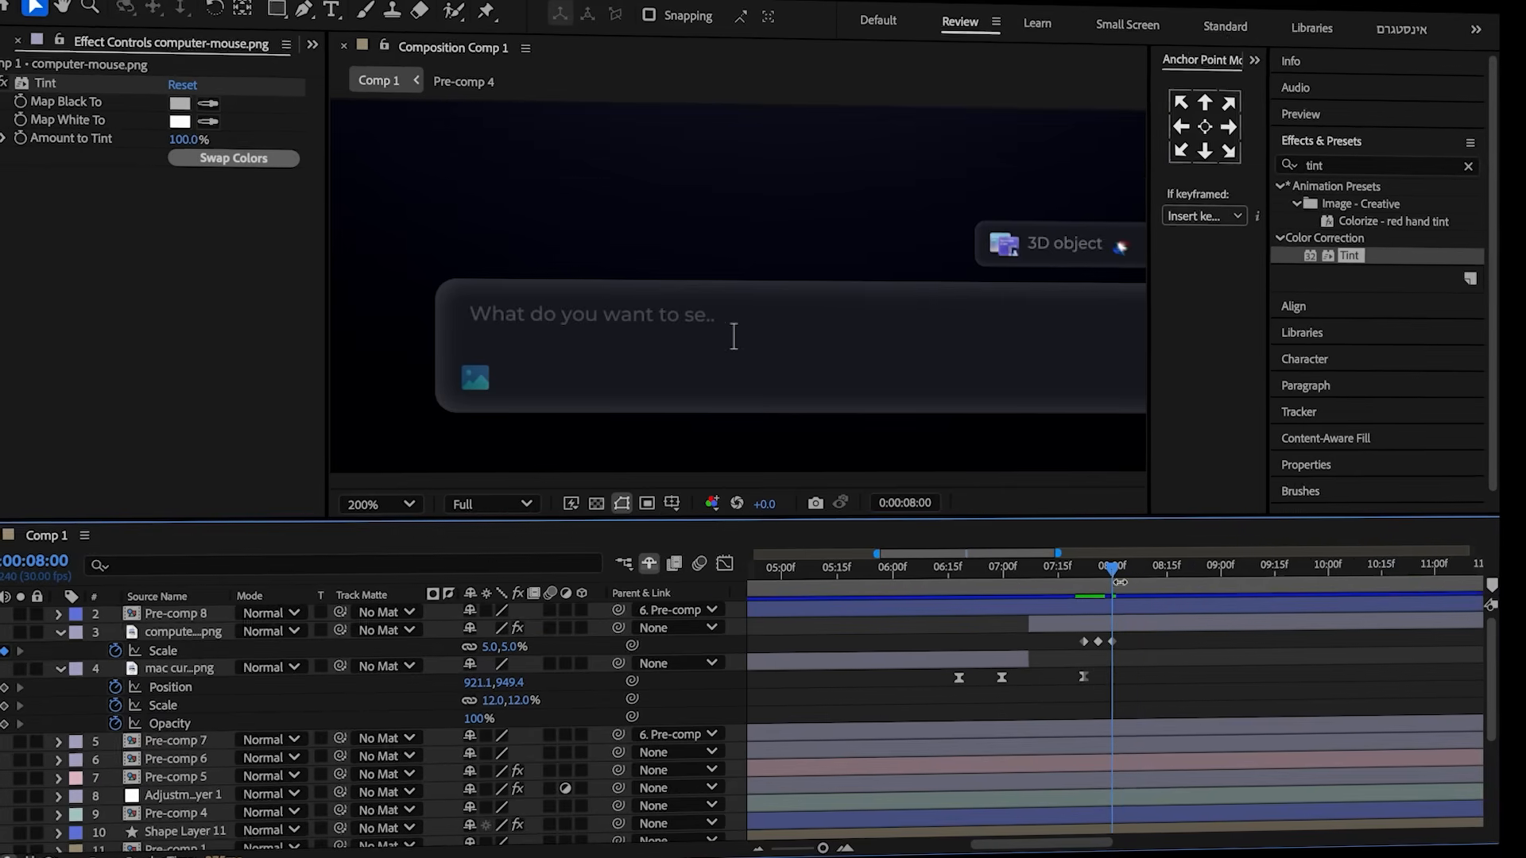
- Fade out the text cursor by keyframing its opacity at 100% at 0:00:07:27 and 0% at 0:00:08:00
drag(1113, 569, 1110, 627)
click(1110, 626)
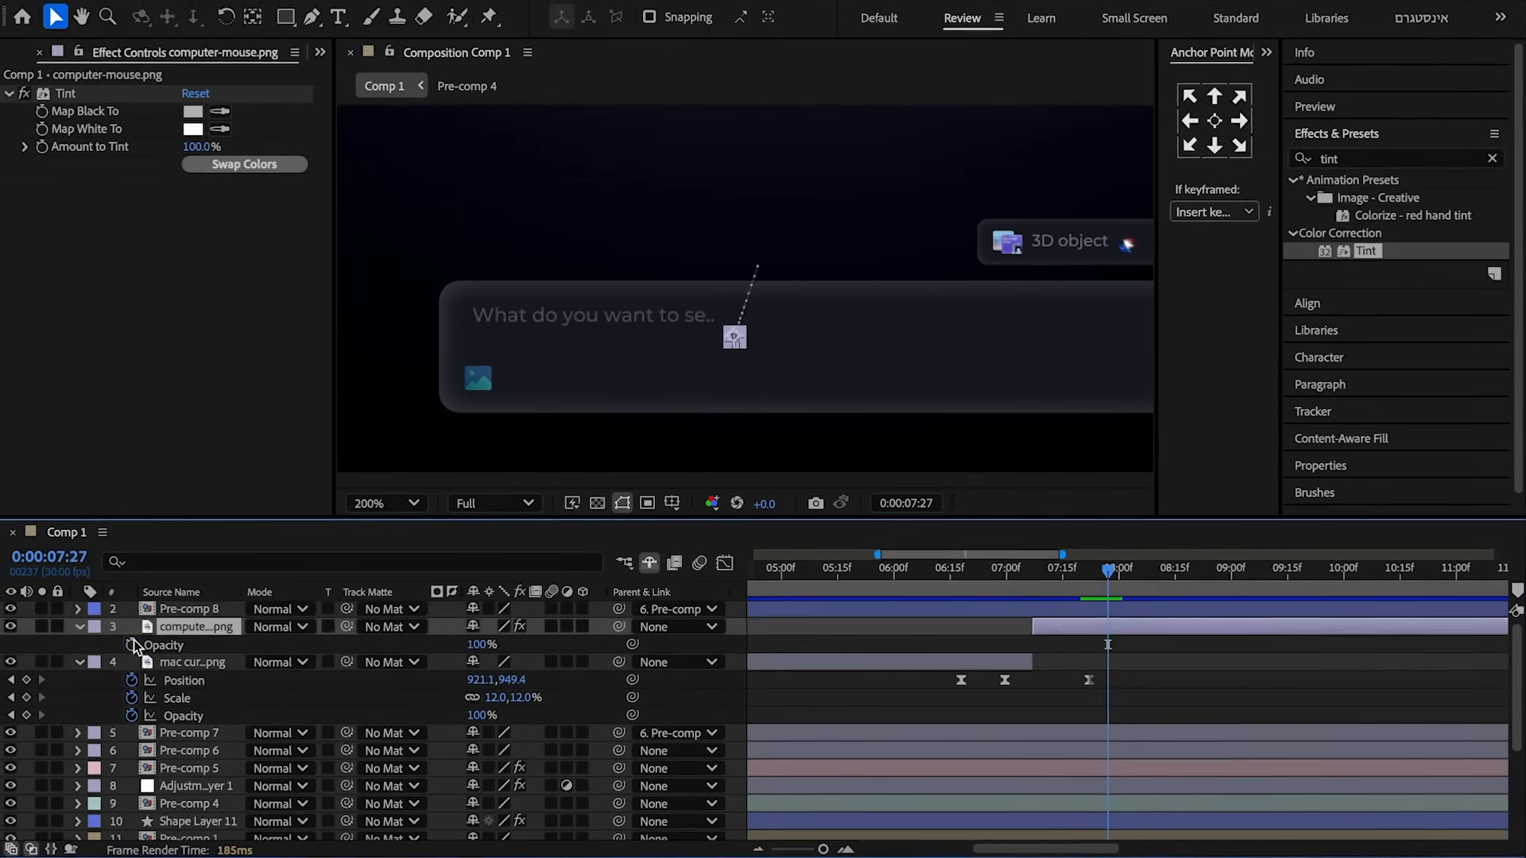
key(alt+shift+t)
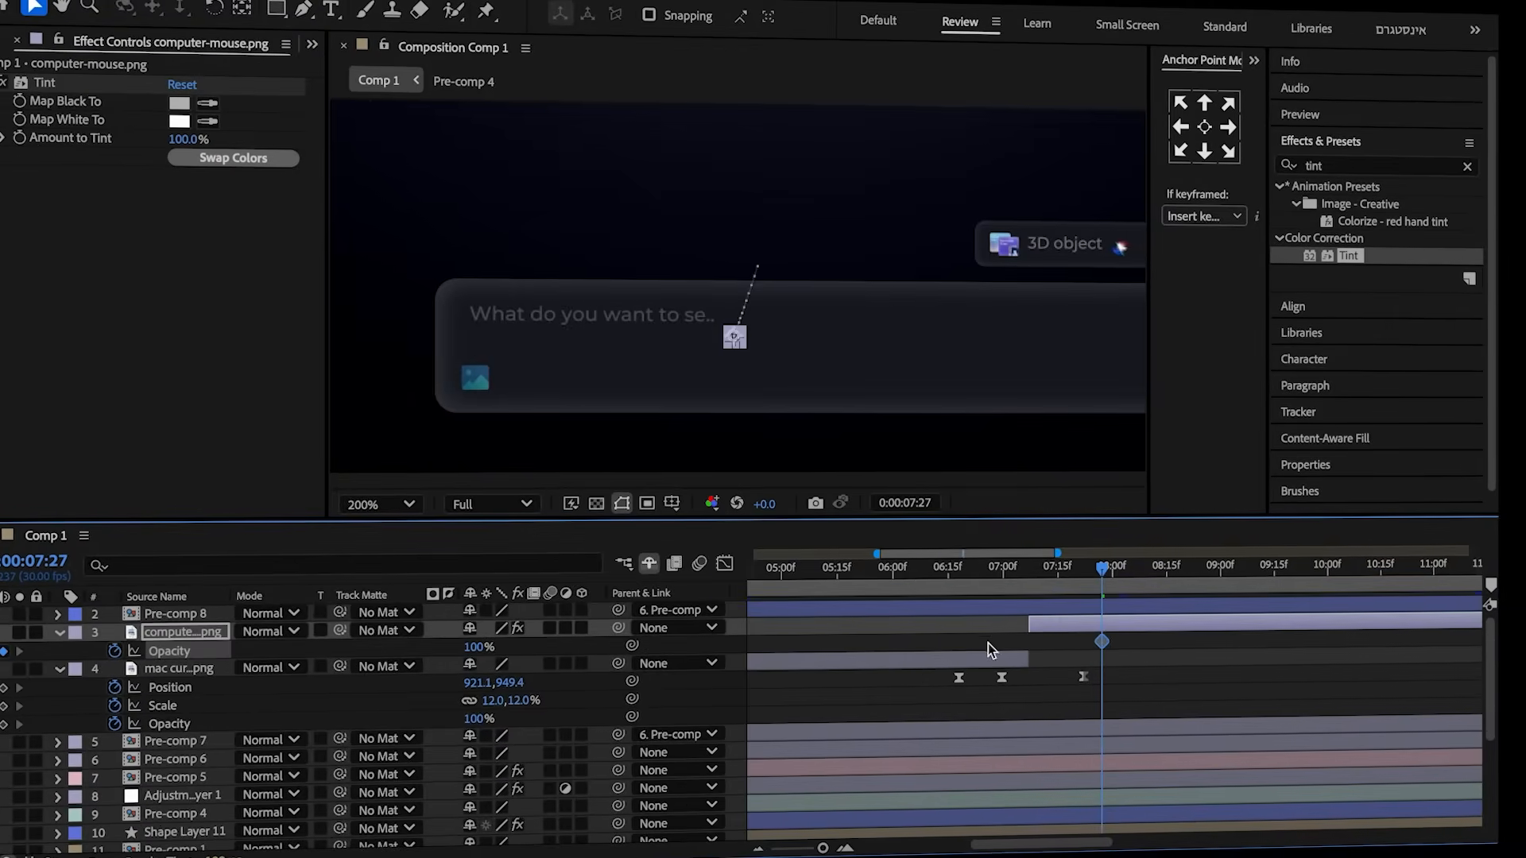
key(u)
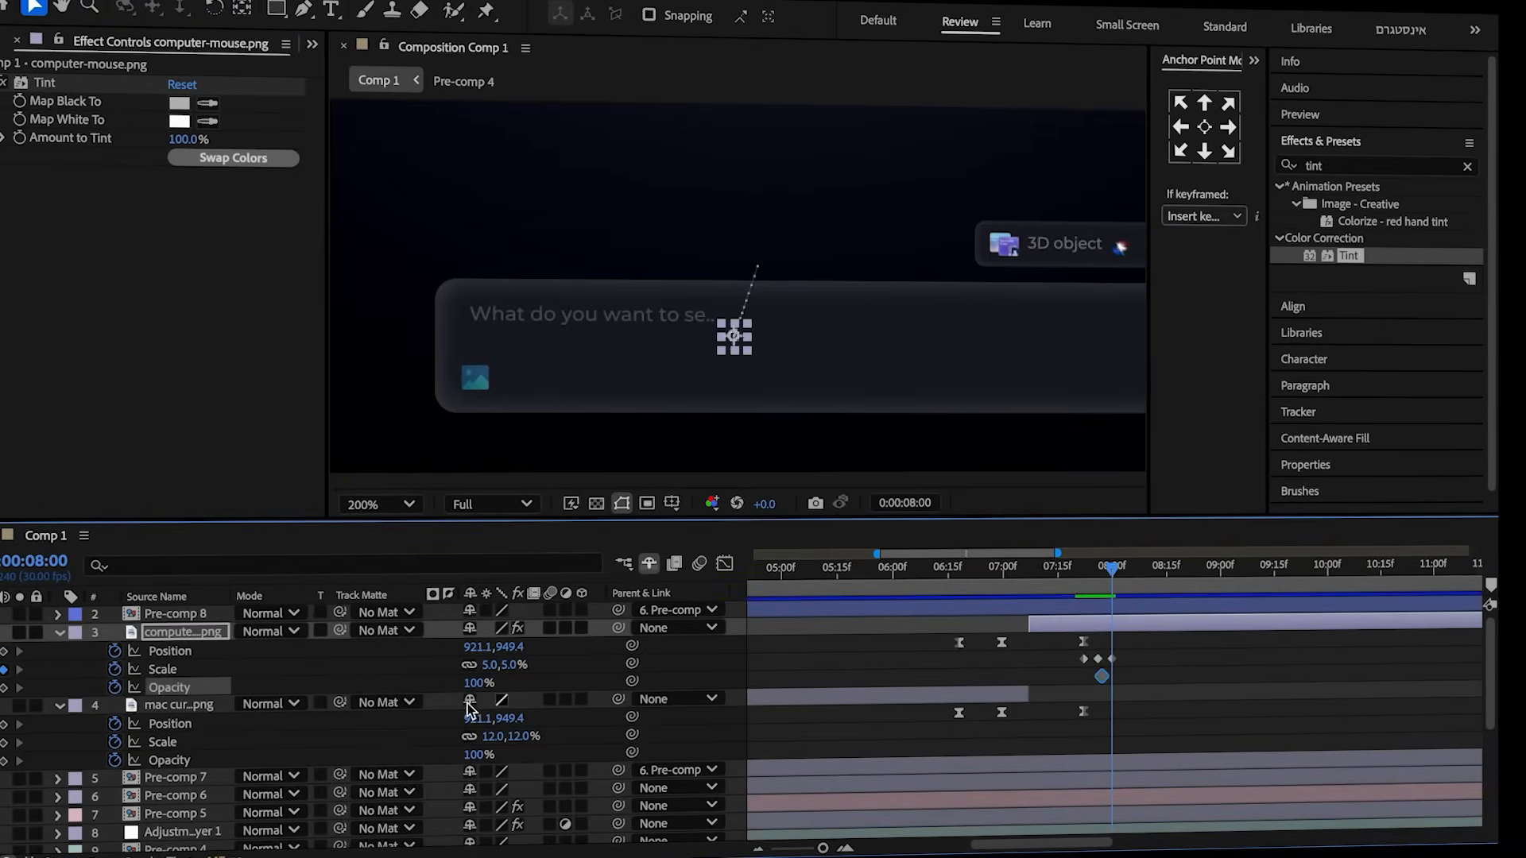
click(1186, 681)
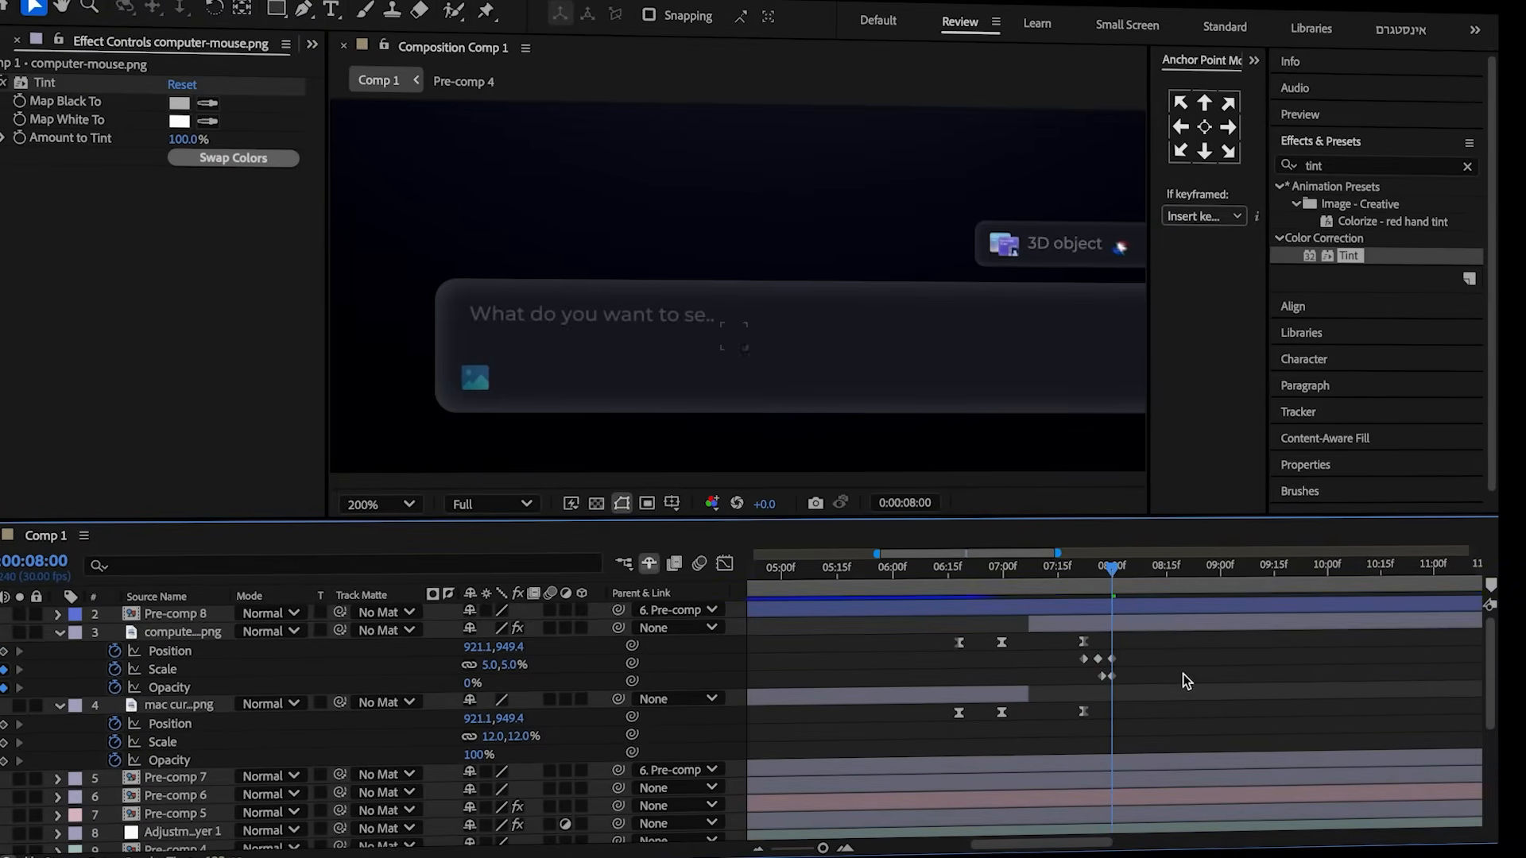
- Open Pre-comp 2 and add a 30% opacity keyframe to the placeholder text at 0:00:07:27
drag(1115, 581, 1104, 584)
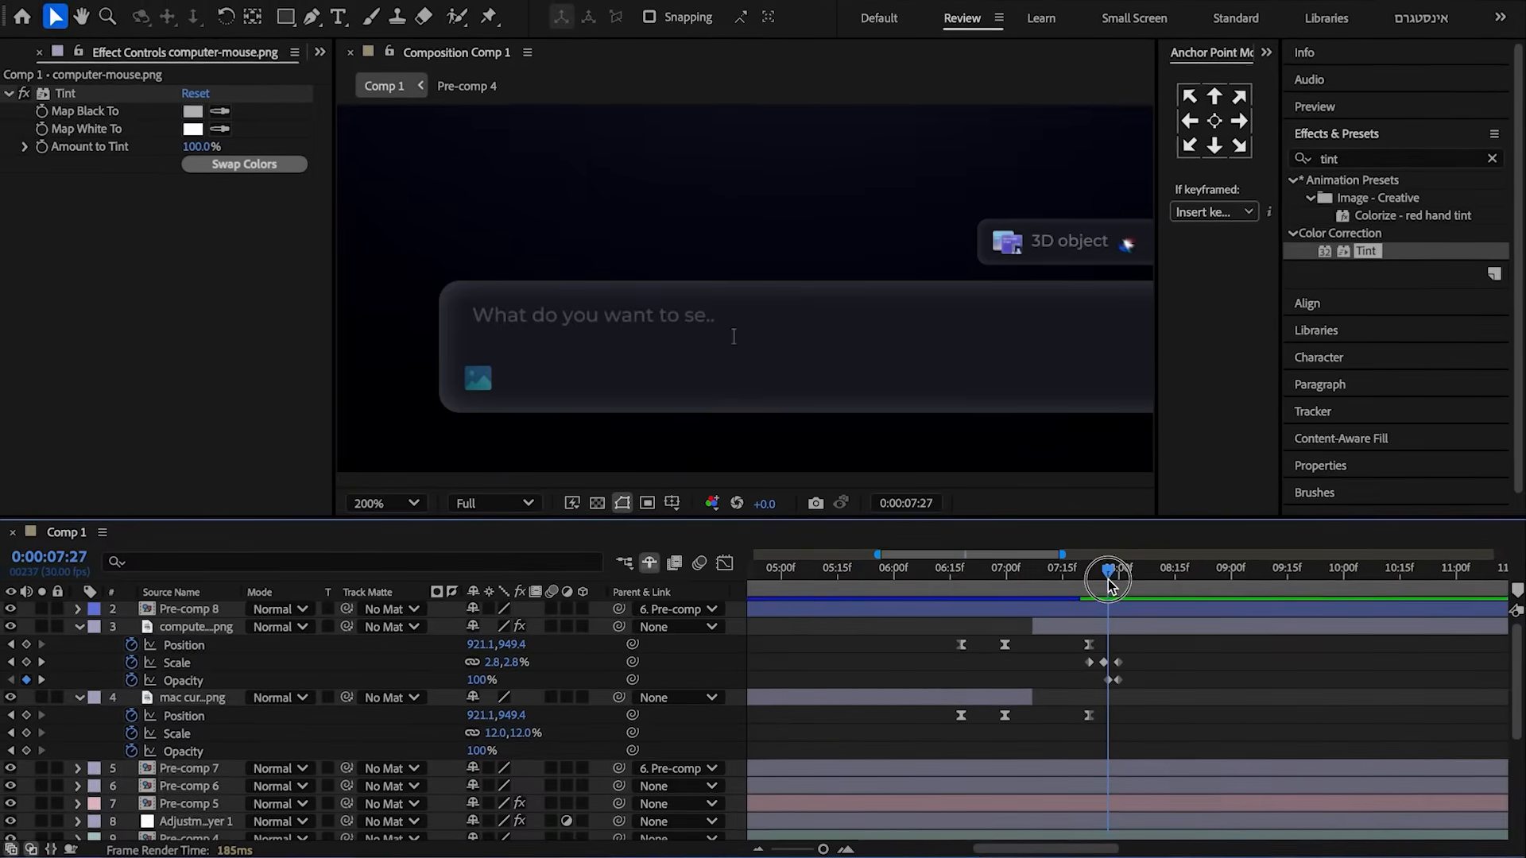
key(u)
double_click(872, 763)
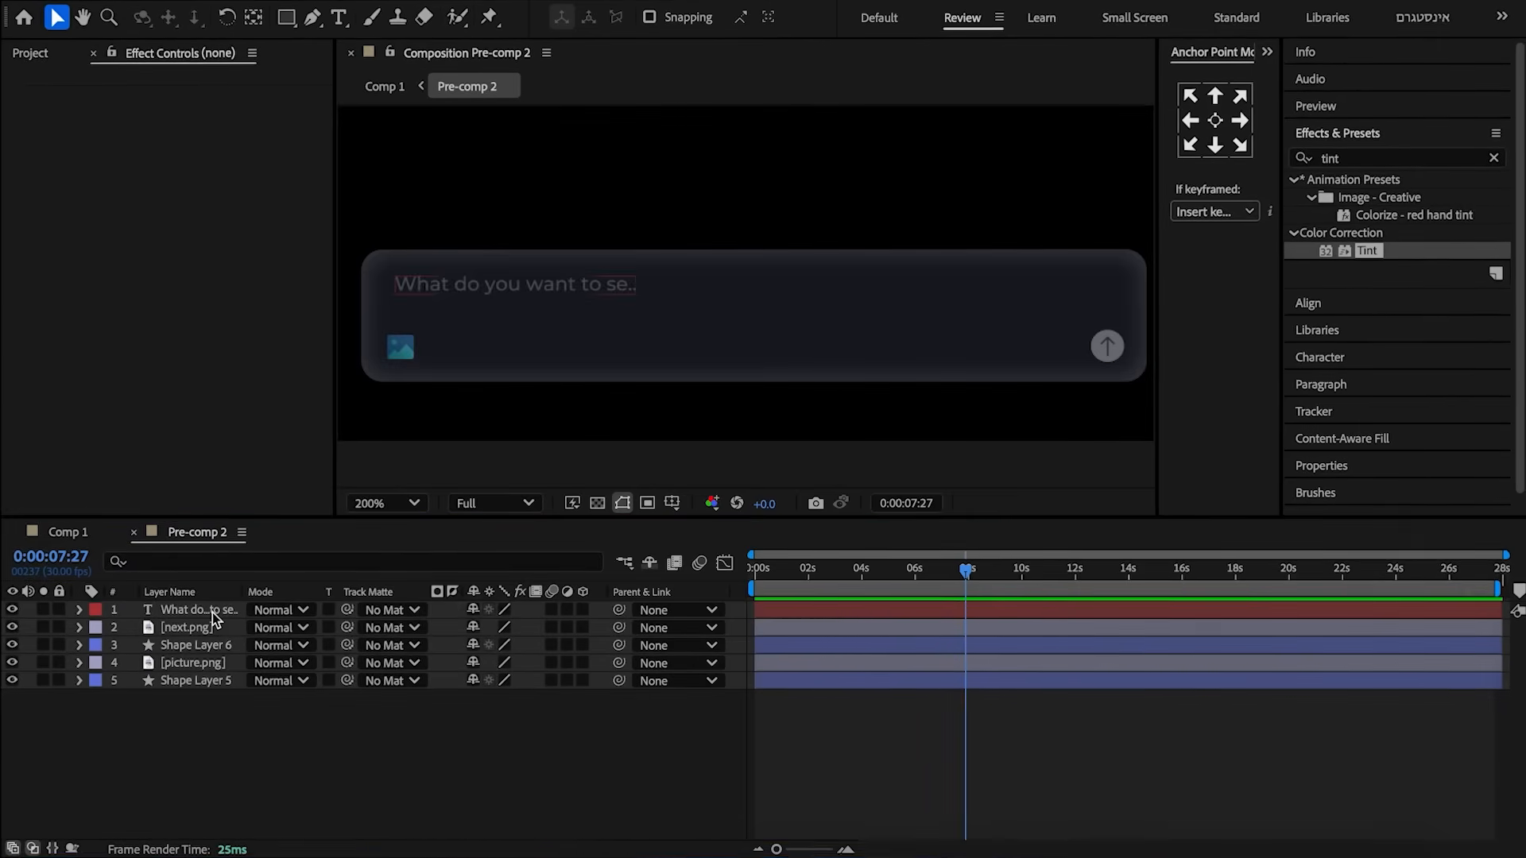
click(210, 611)
key(t)
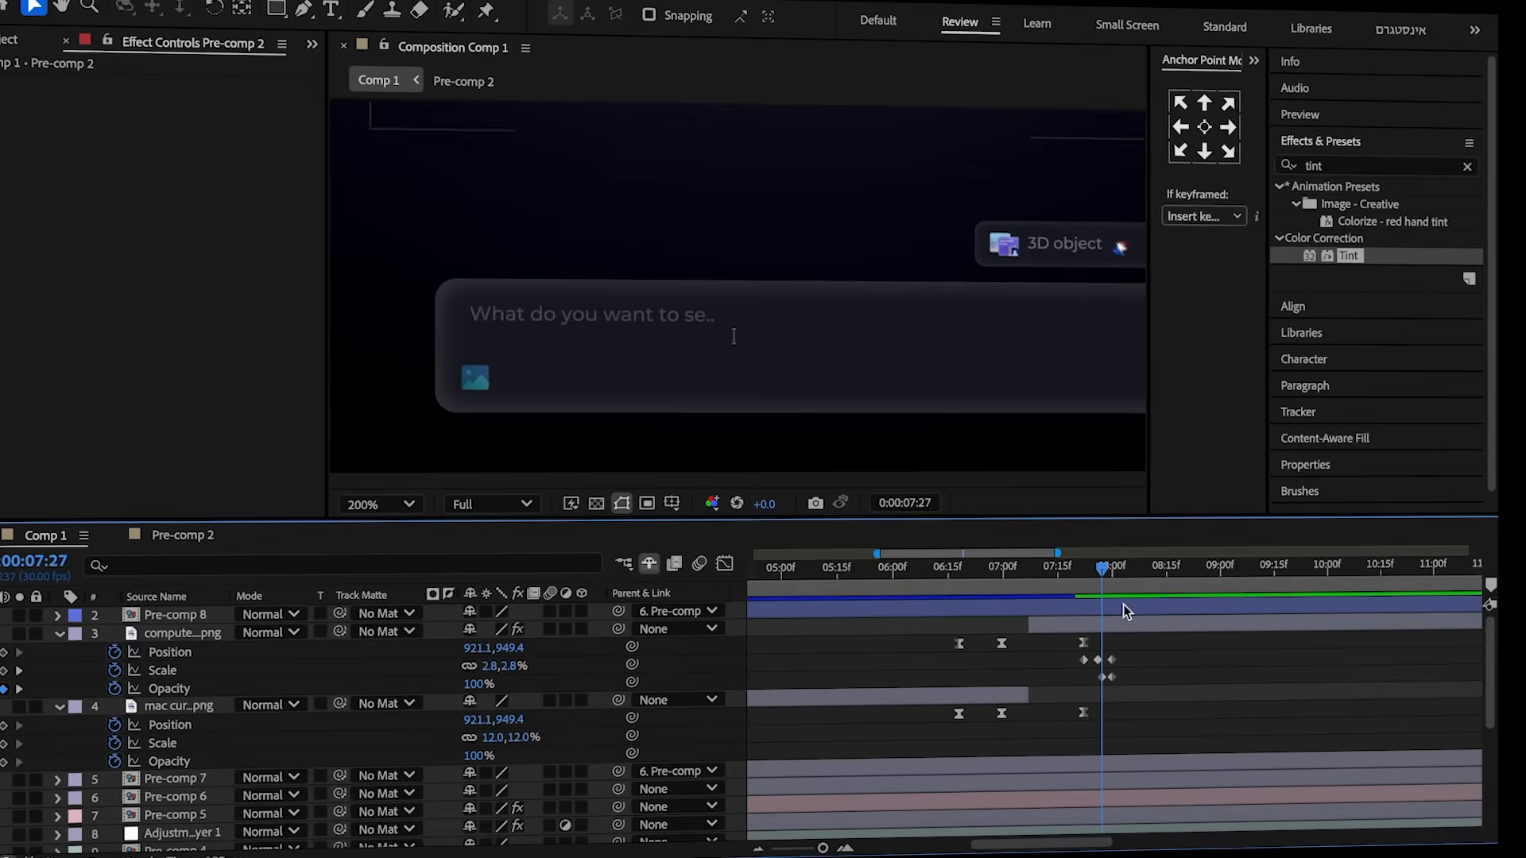
- Keyframe the placeholder text's opacity at 0% at 0:00:08:00 in Pre-comp 2
click(1108, 573)
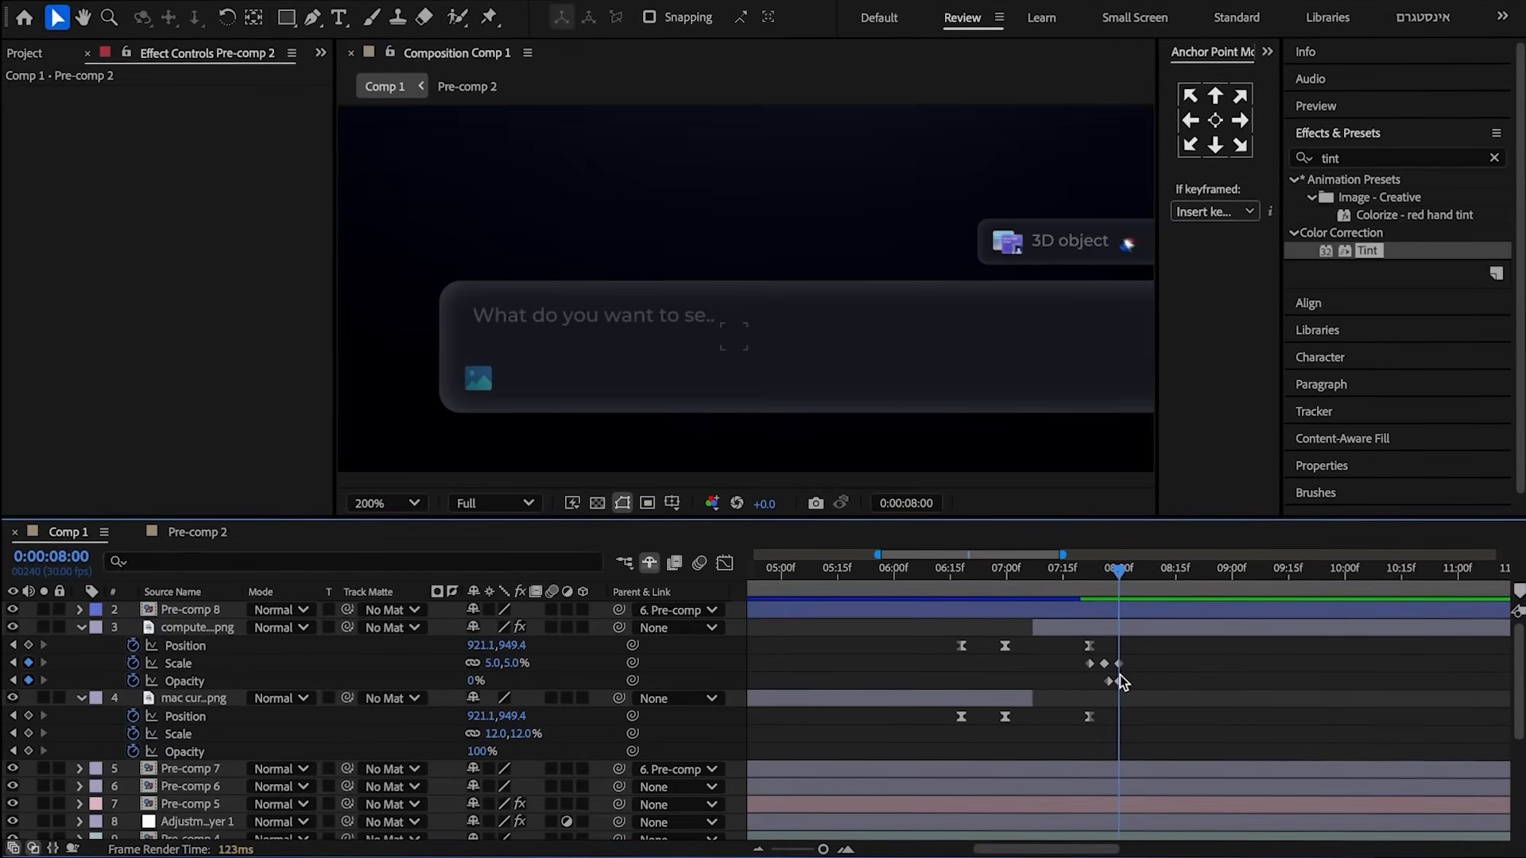
click(1116, 681)
click(217, 537)
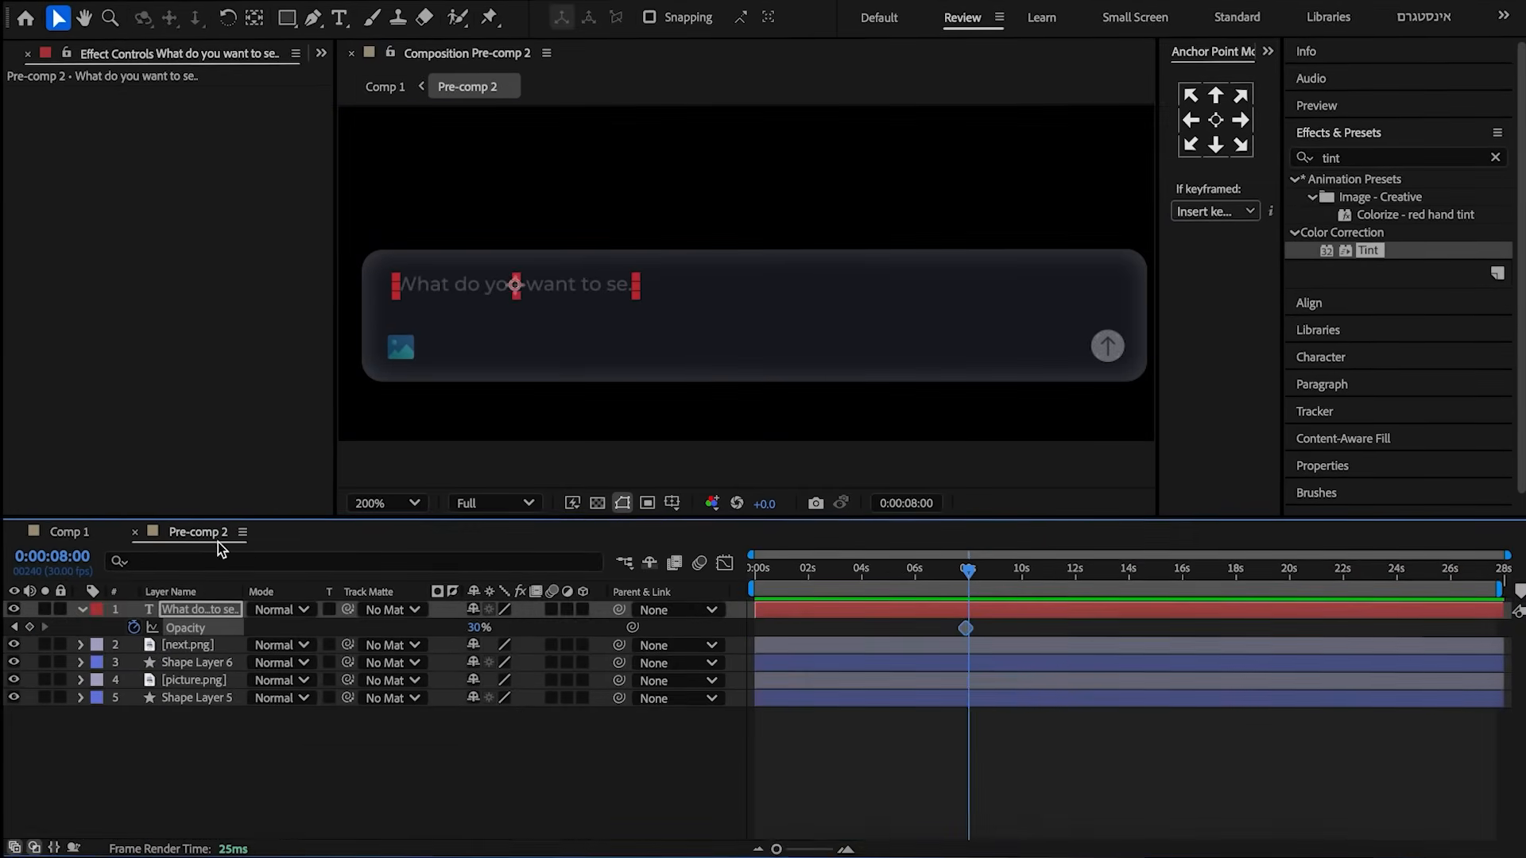
click(918, 626)
drag(481, 630, 383, 636)
- Add a text layer reading "Create a 3D model of cube" over the prompt box in Comp 1
click(133, 534)
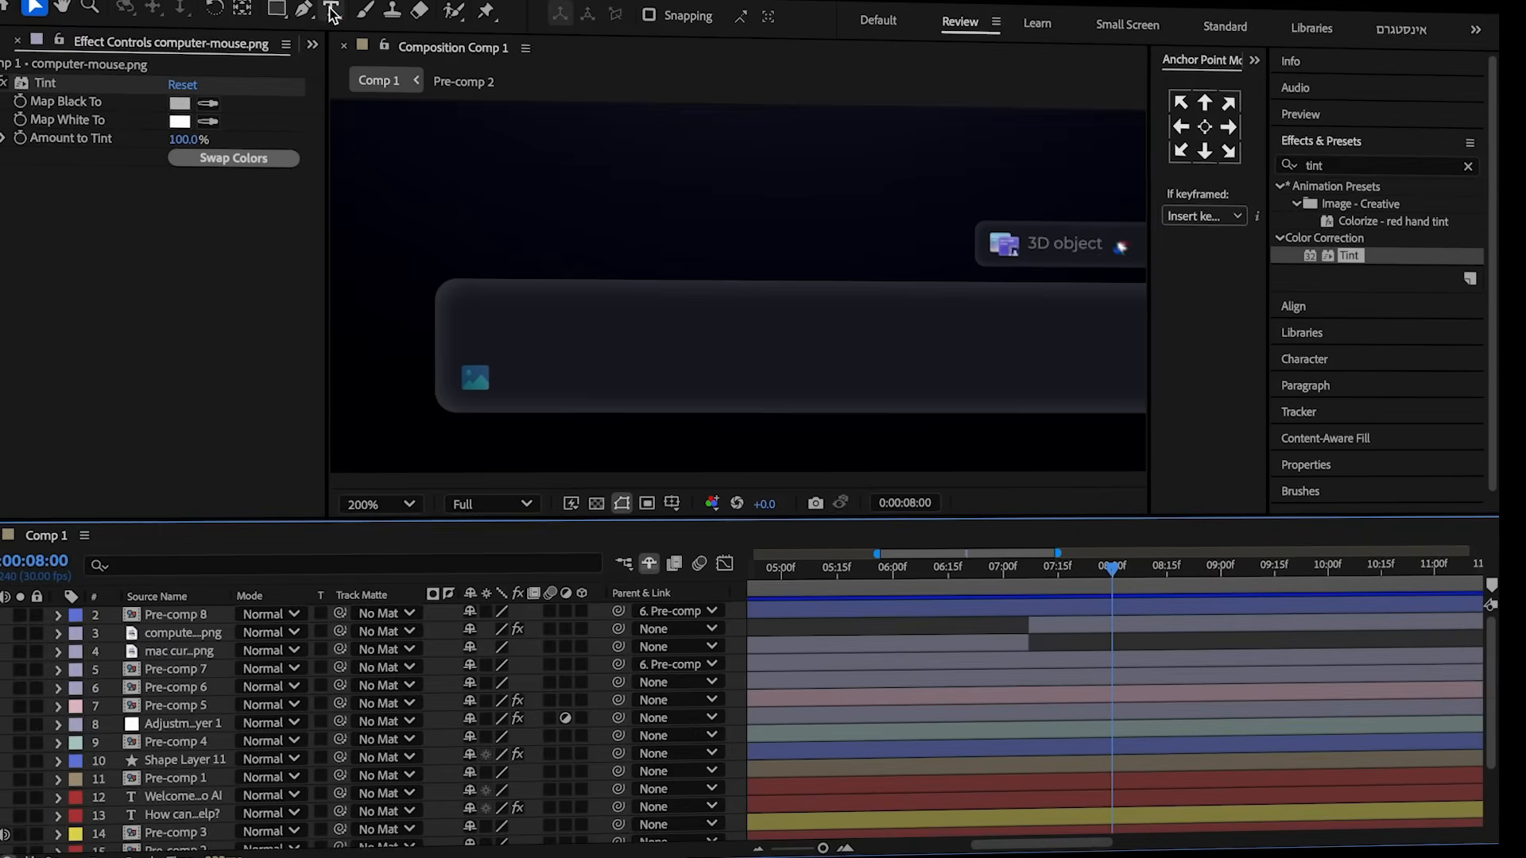
click(509, 327)
key(super+v)
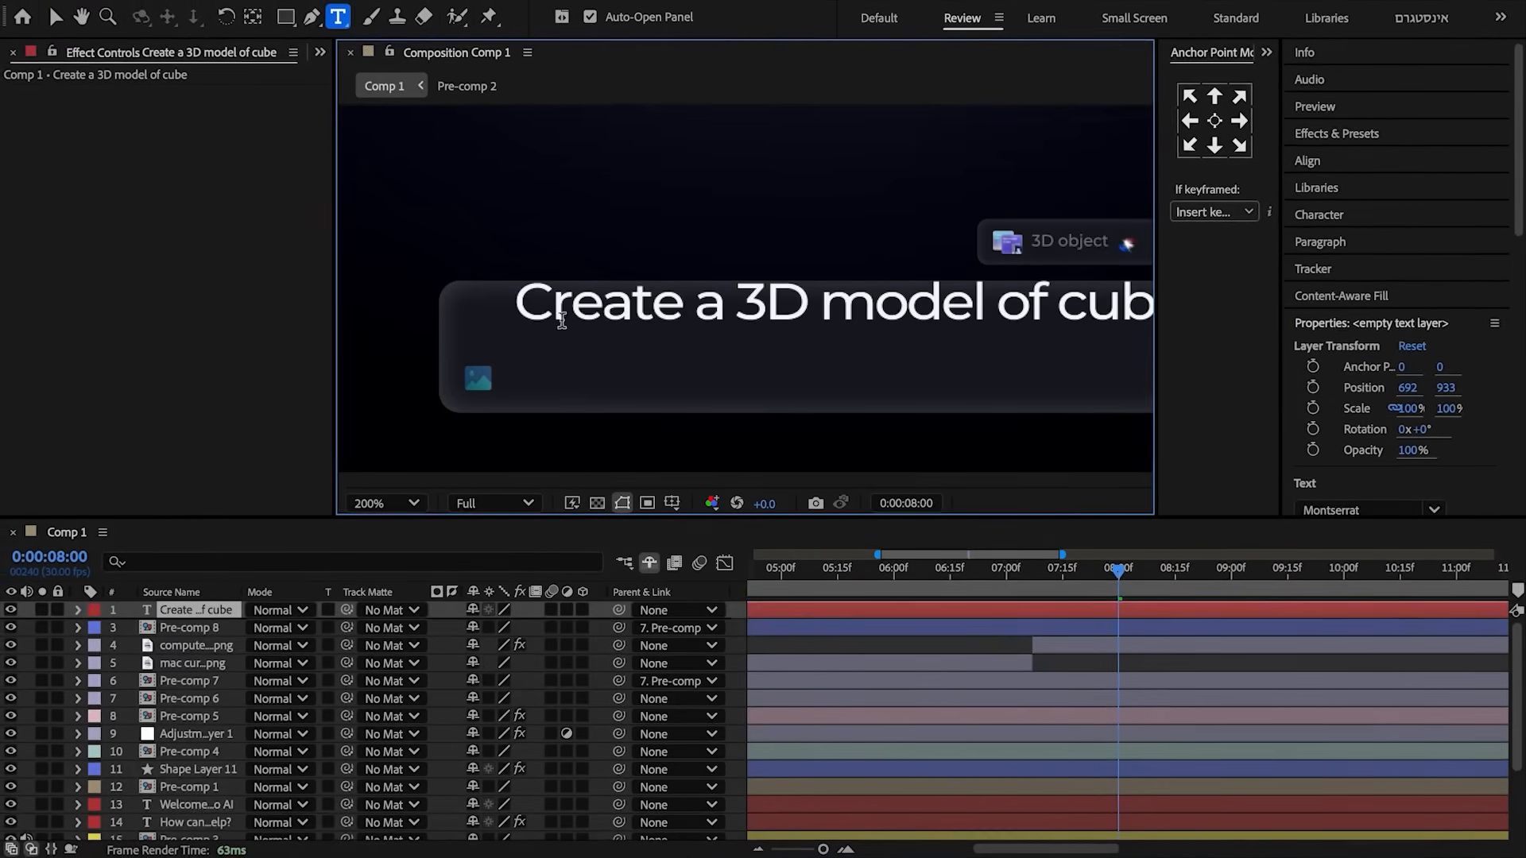
- Scale the new prompt text to 40% and align it over the placeholder text in the prompt box
click(519, 632)
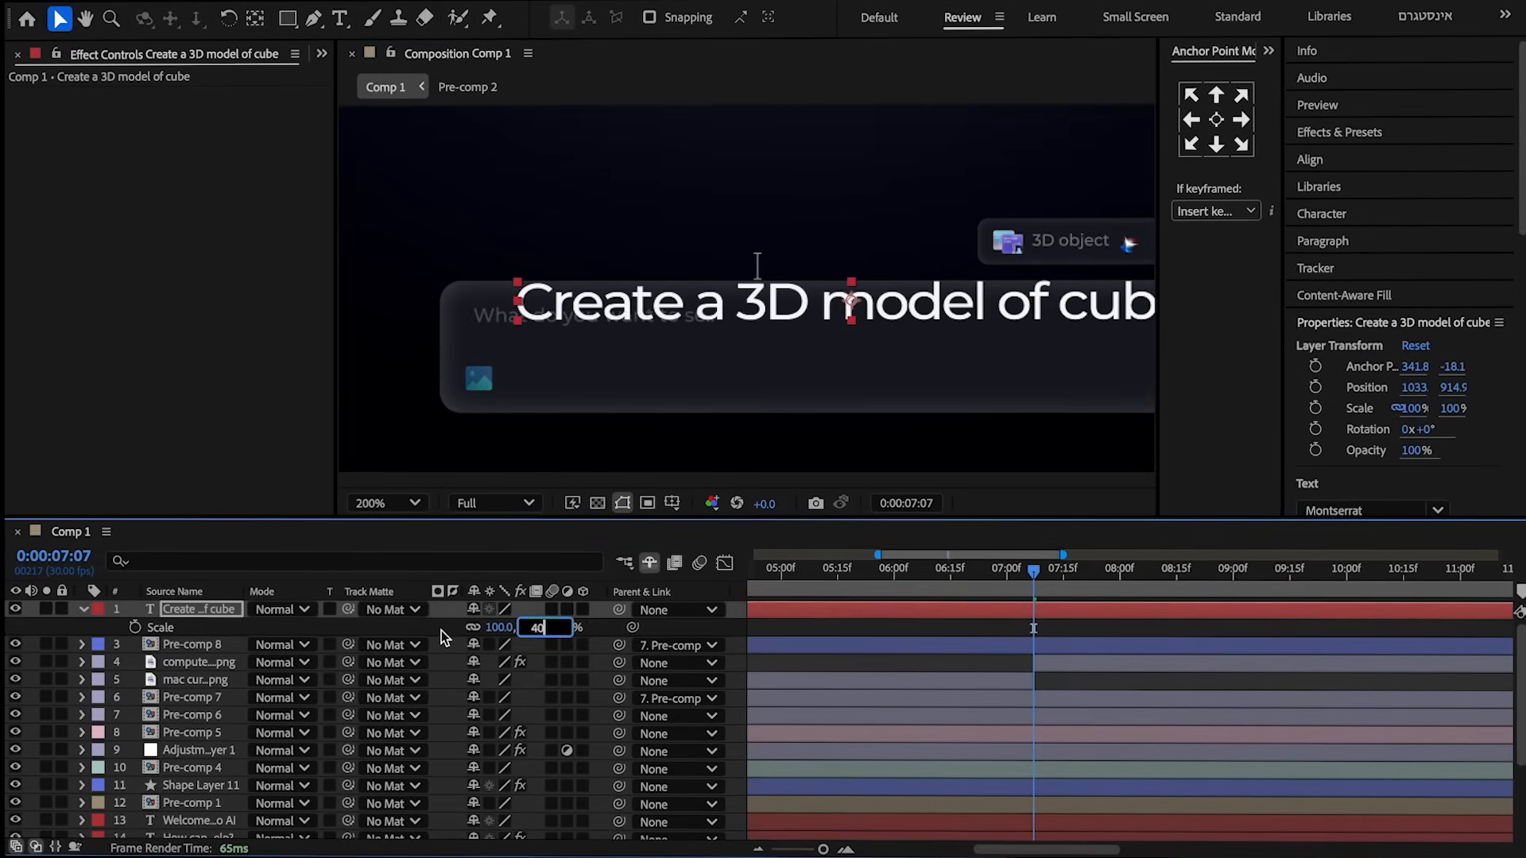
text(40)
key(Return)
drag(779, 300, 573, 316)
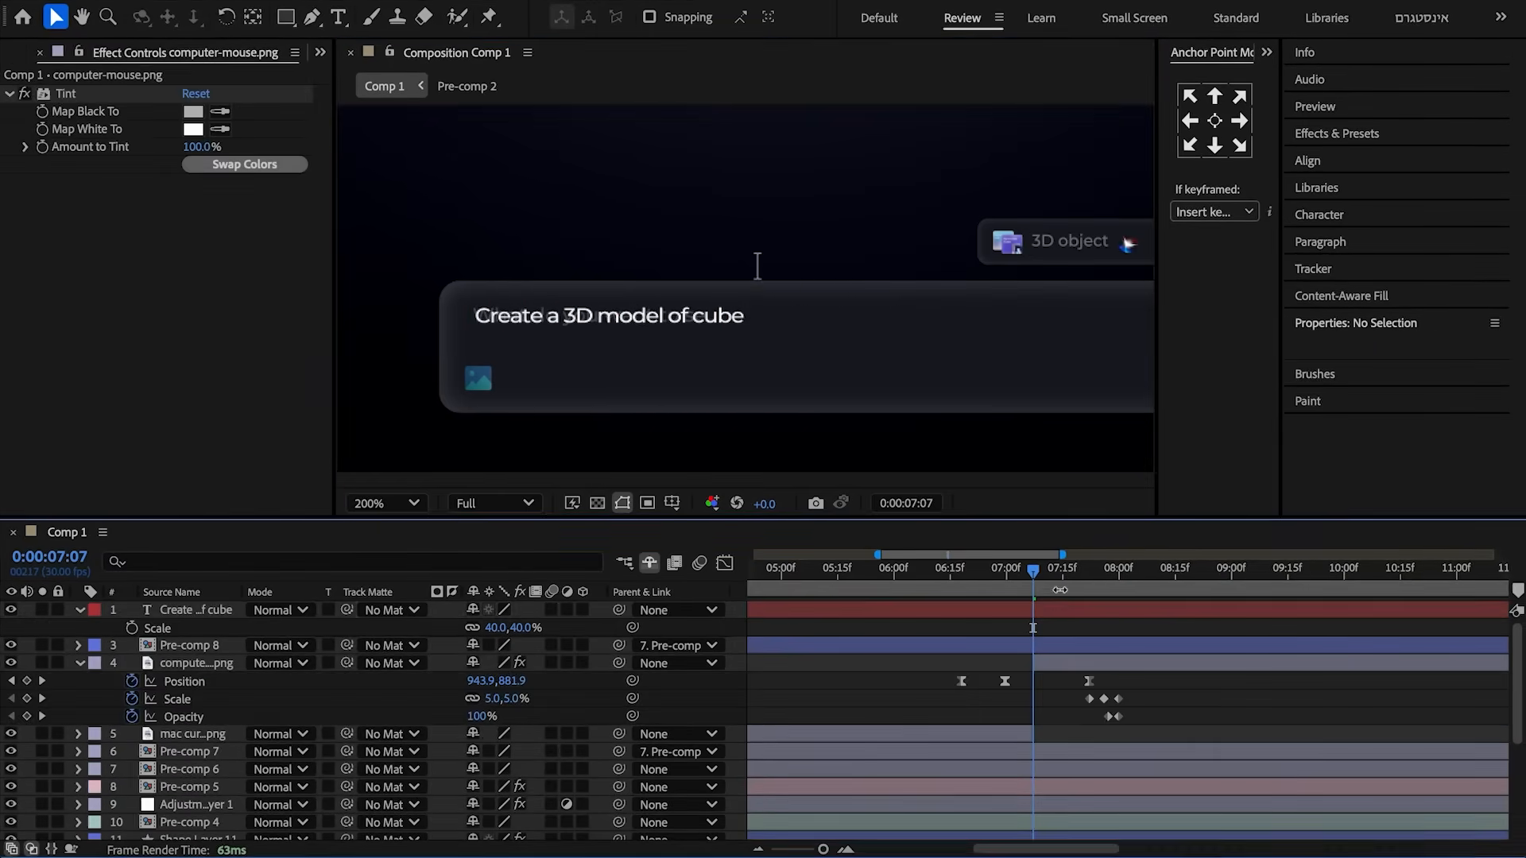
drag(1056, 583, 1124, 586)
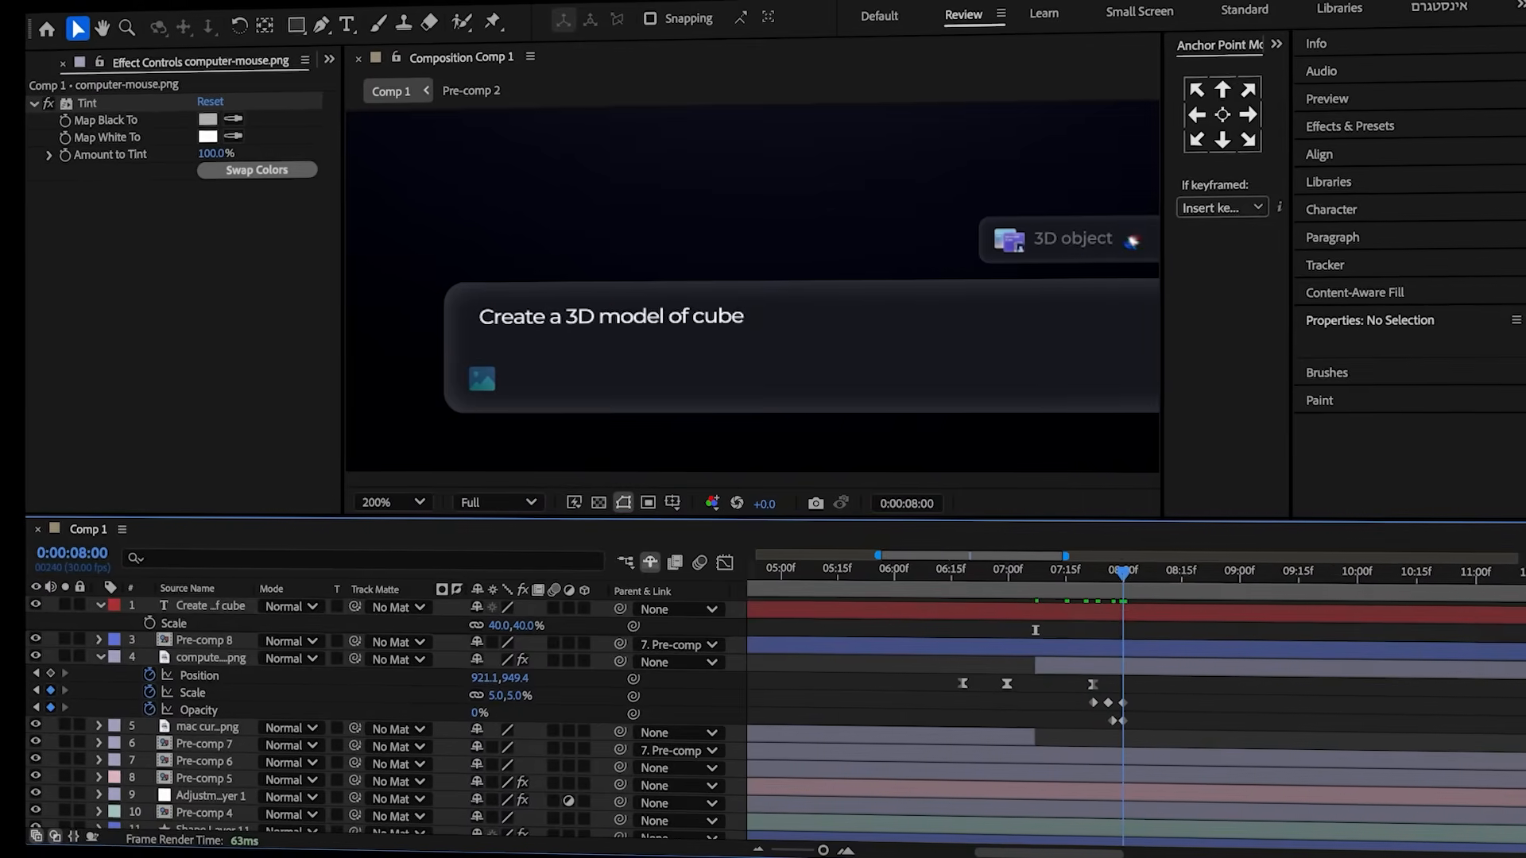
- Split the "Create a 3D model of cube" text layer at 0:00:08:00 and draw a rectangular mask around the text
click(1087, 610)
key(ctrl+shift+d)
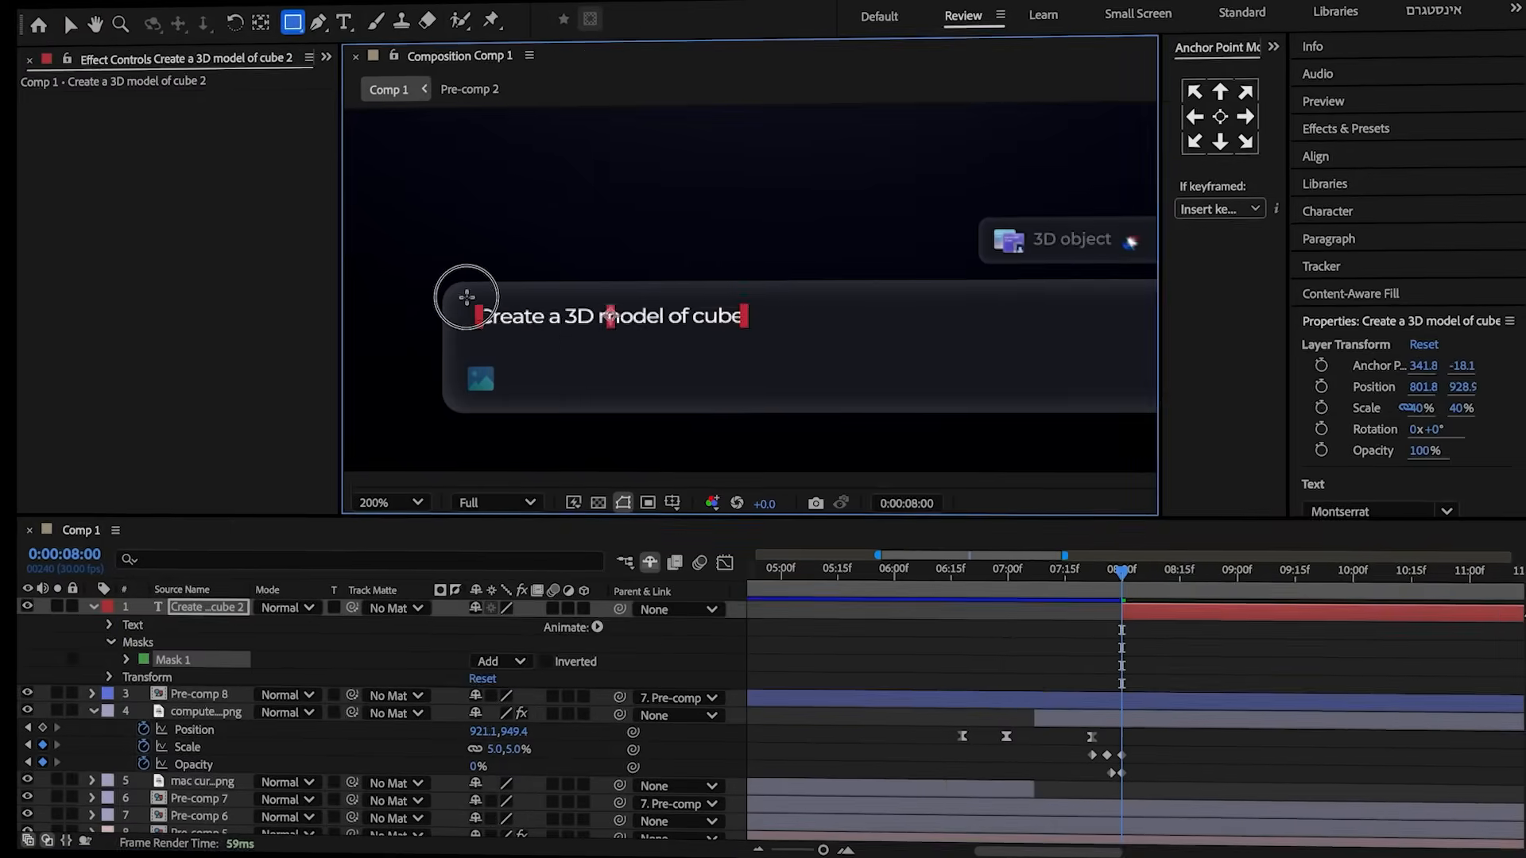
drag(463, 295, 745, 341)
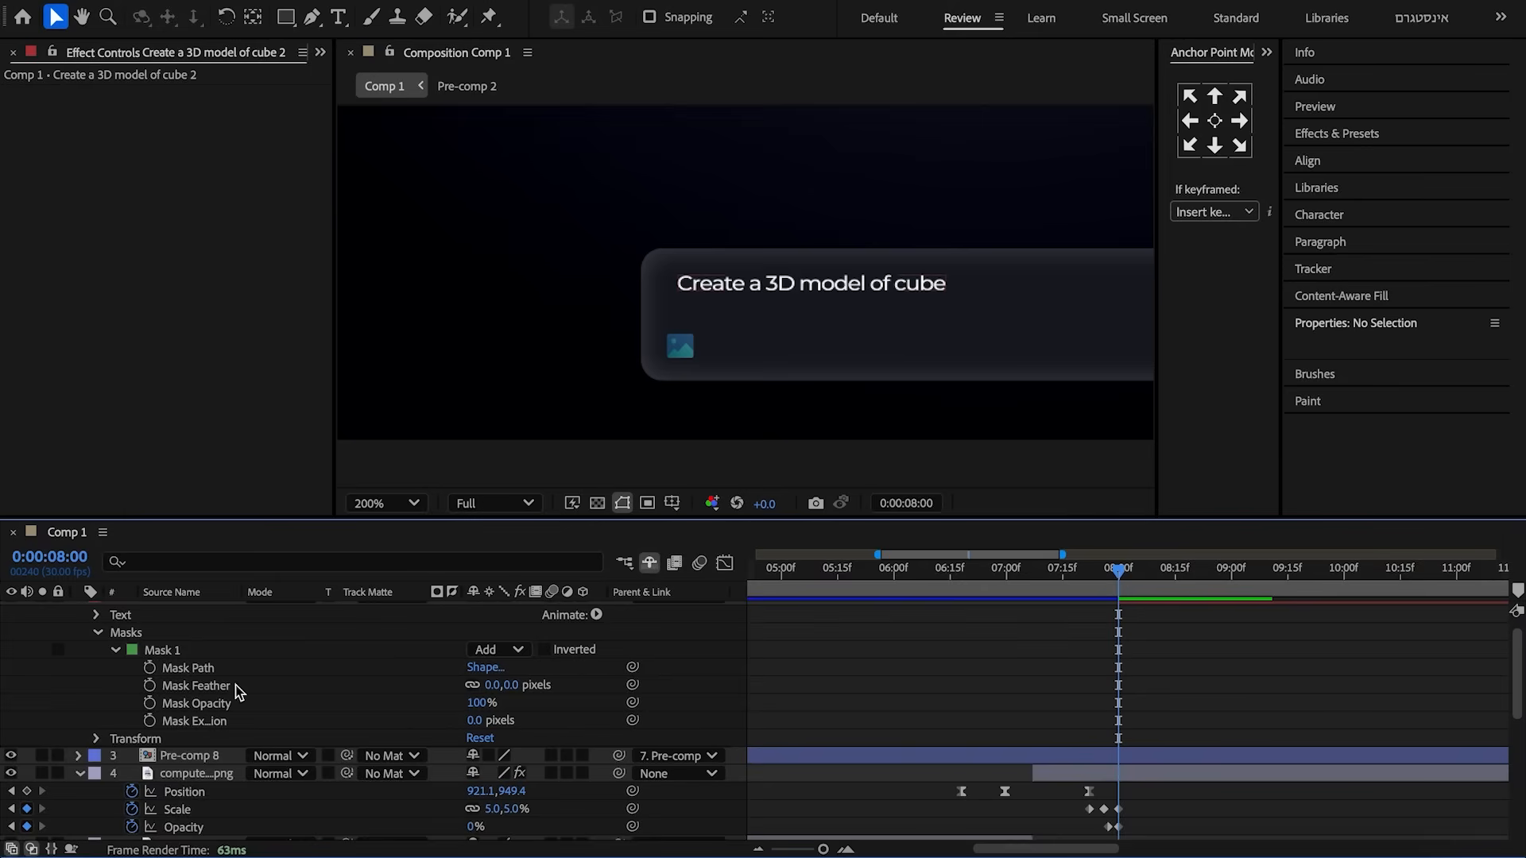
- Keyframe the text's Mask Path from fully hidden at 0:00:08:00, widening it frame by frame to reveal "Cr" by 0:00:08:04
click(149, 668)
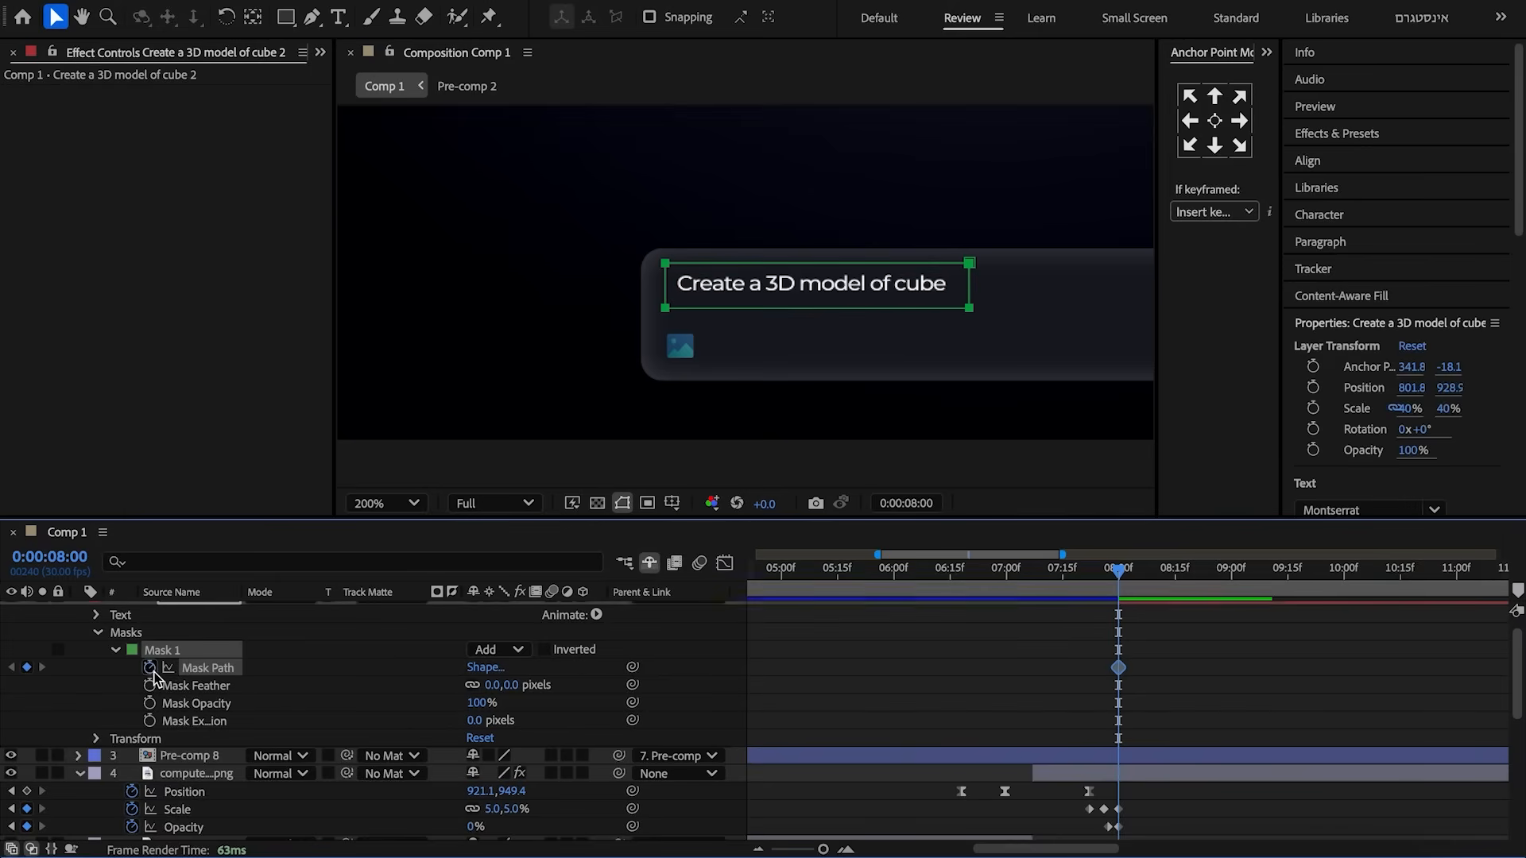
drag(971, 283, 684, 286)
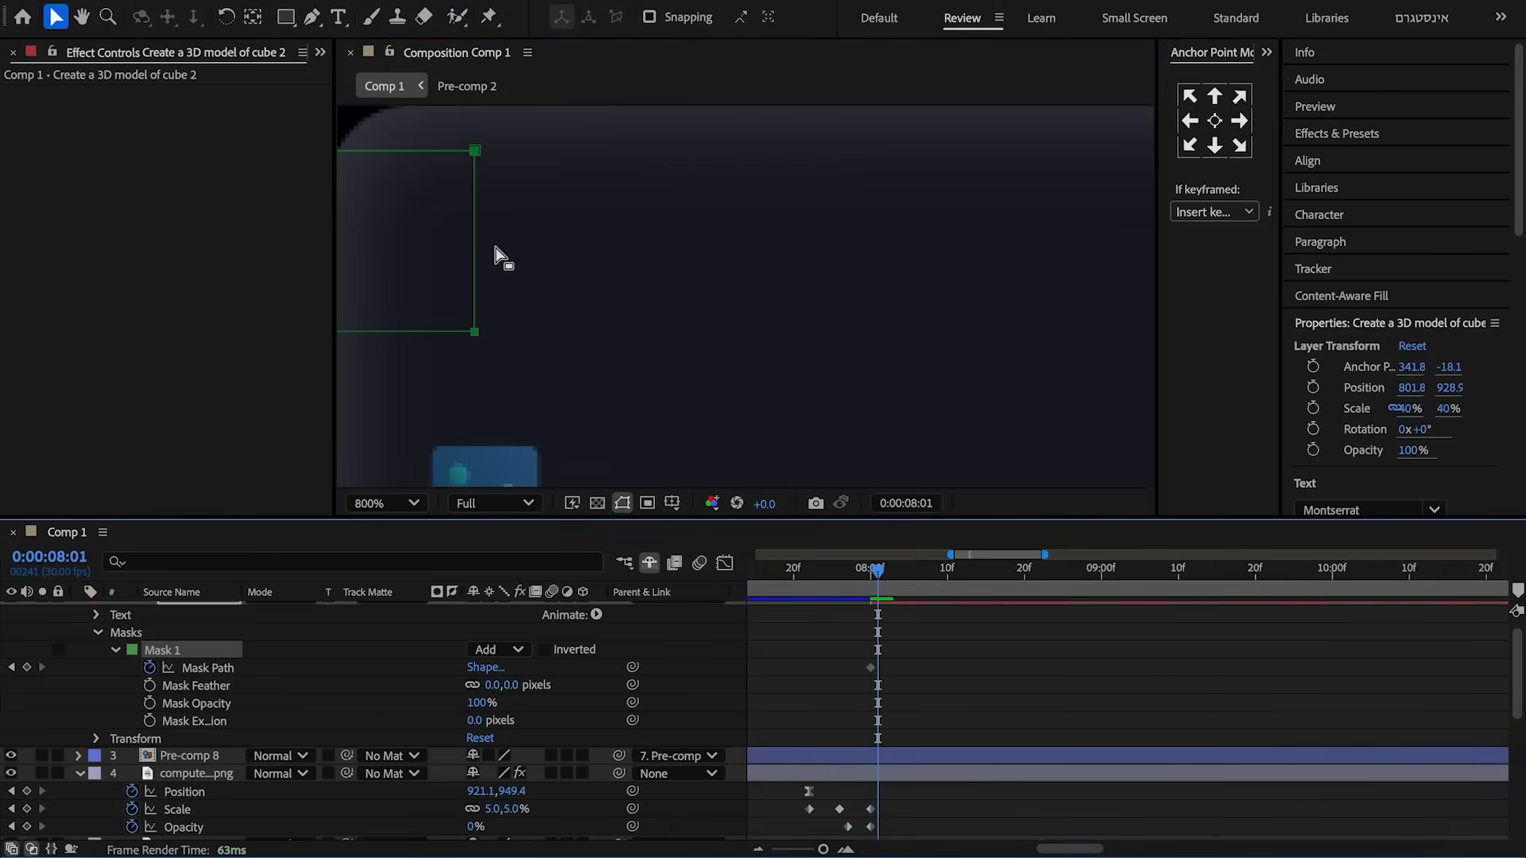
drag(477, 238, 537, 242)
click(877, 668)
click(876, 572)
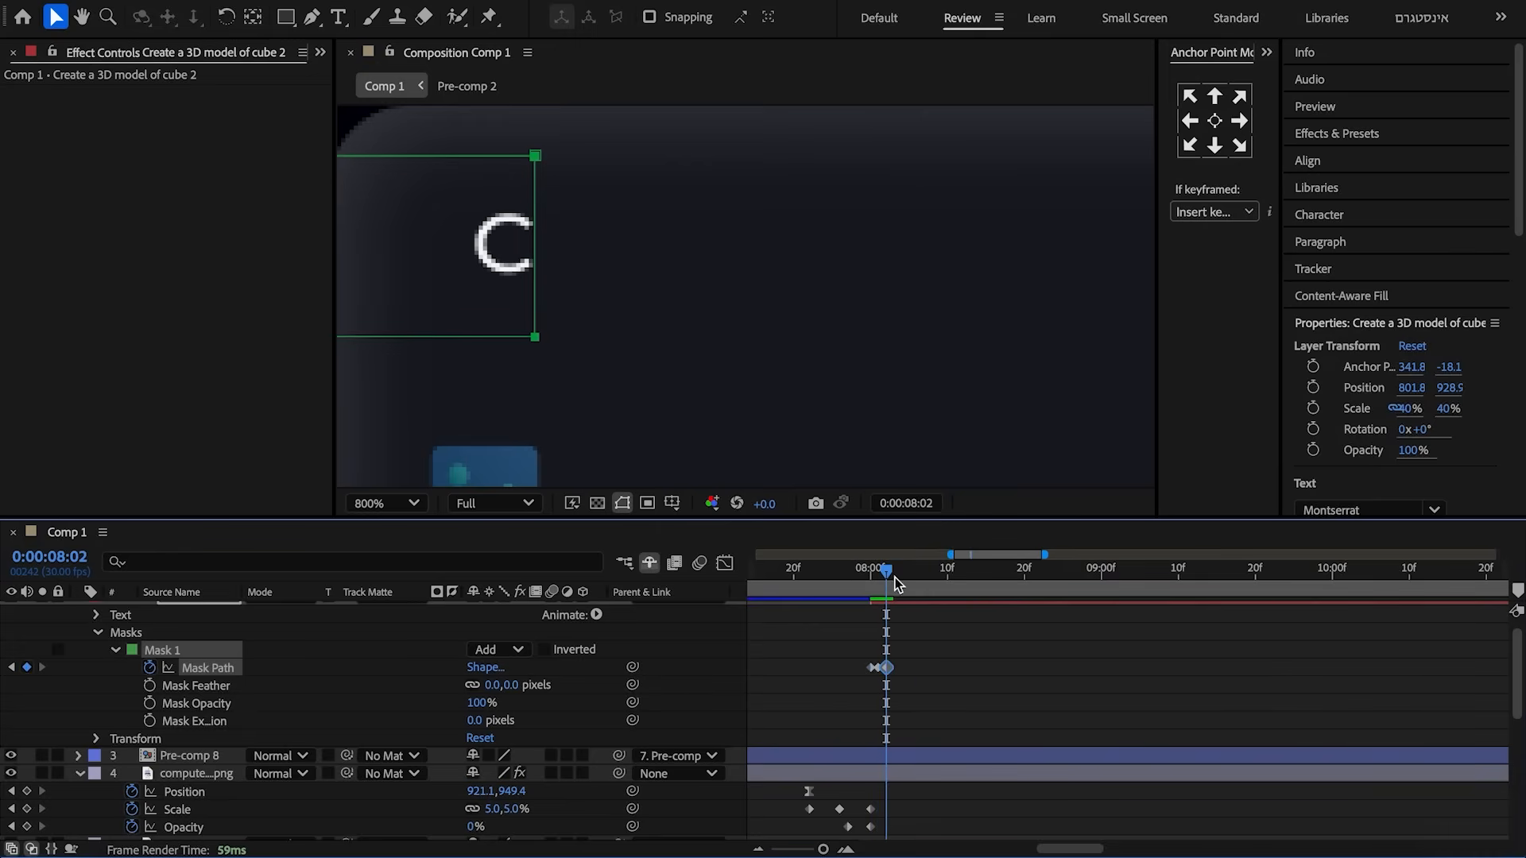
drag(536, 238, 569, 239)
drag(893, 572, 901, 573)
click(919, 659)
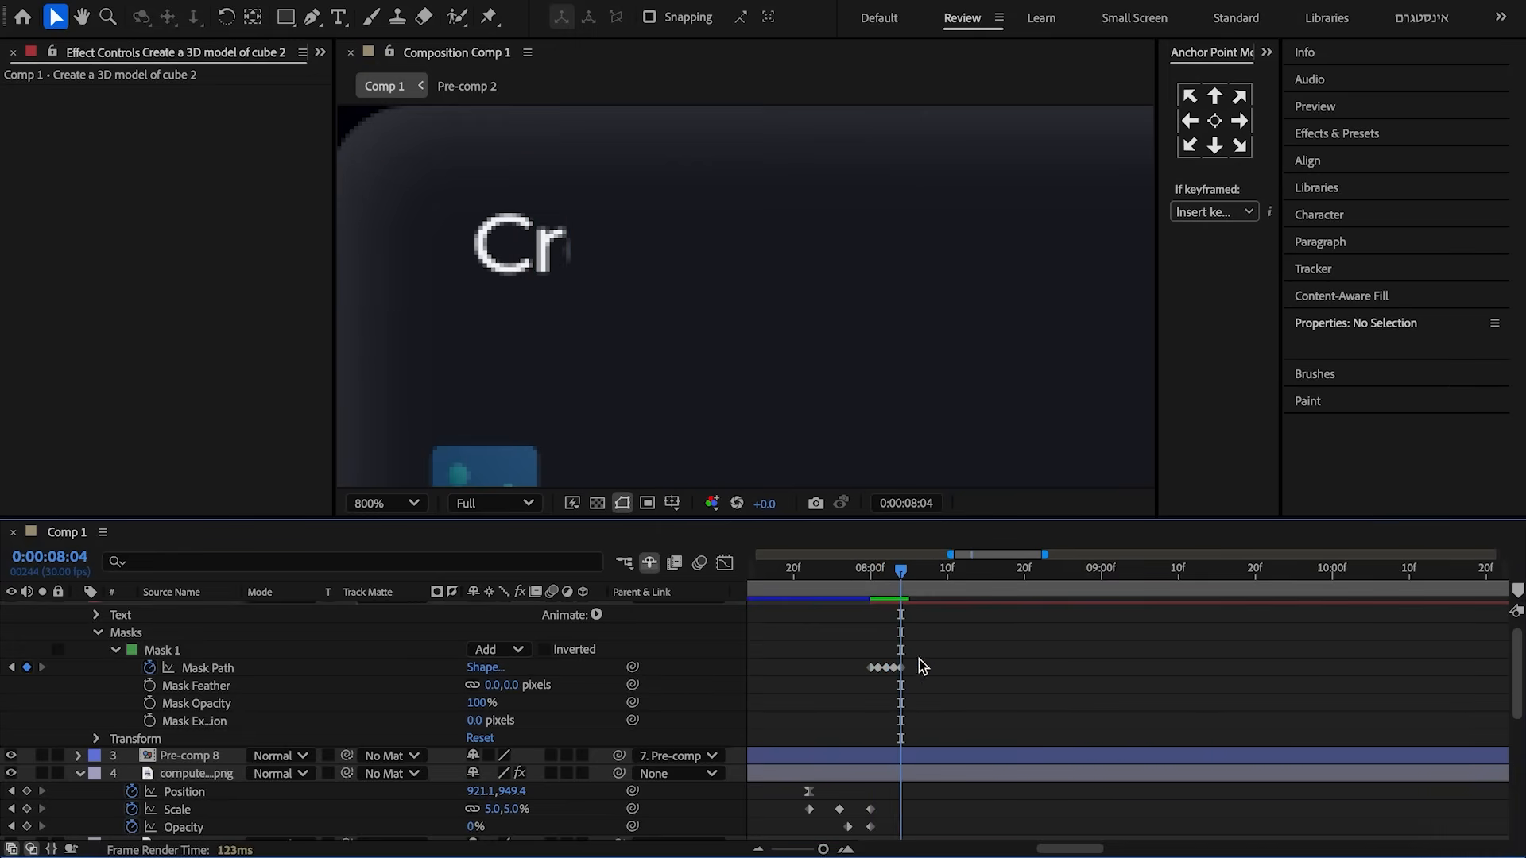
- Continue the frame-by-frame Mask Path keyframes until the mask reveals "Creat" at 0:00:08:10
drag(569, 243, 616, 246)
drag(1045, 555, 989, 554)
drag(1182, 572, 1225, 573)
key(super+v)
drag(615, 242, 668, 242)
drag(1225, 574, 1246, 574)
key(super+v)
drag(664, 242, 695, 245)
drag(1268, 572, 1311, 576)
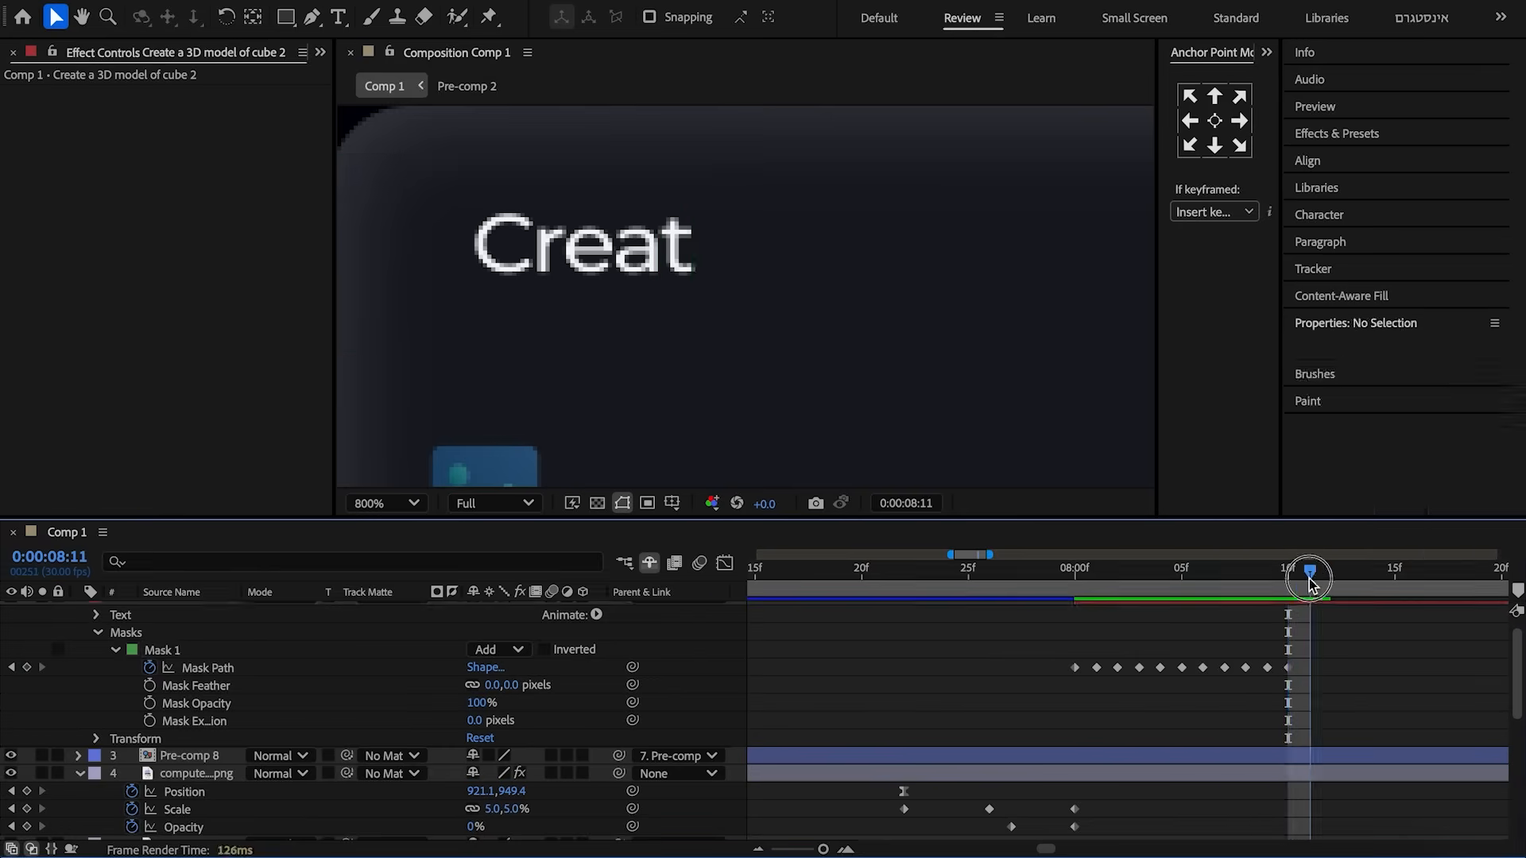
- Add further Mask Path keyframes that extend the typed text to "Create a 3D m" by 0:00:08:20
drag(696, 245, 744, 248)
drag(1311, 574, 1352, 573)
drag(745, 248, 880, 255)
drag(1352, 573, 1396, 572)
drag(880, 253, 944, 254)
drag(1396, 572, 1459, 572)
drag(945, 255, 994, 254)
scroll(1386, 573, right, 5)
drag(1011, 574, 1055, 576)
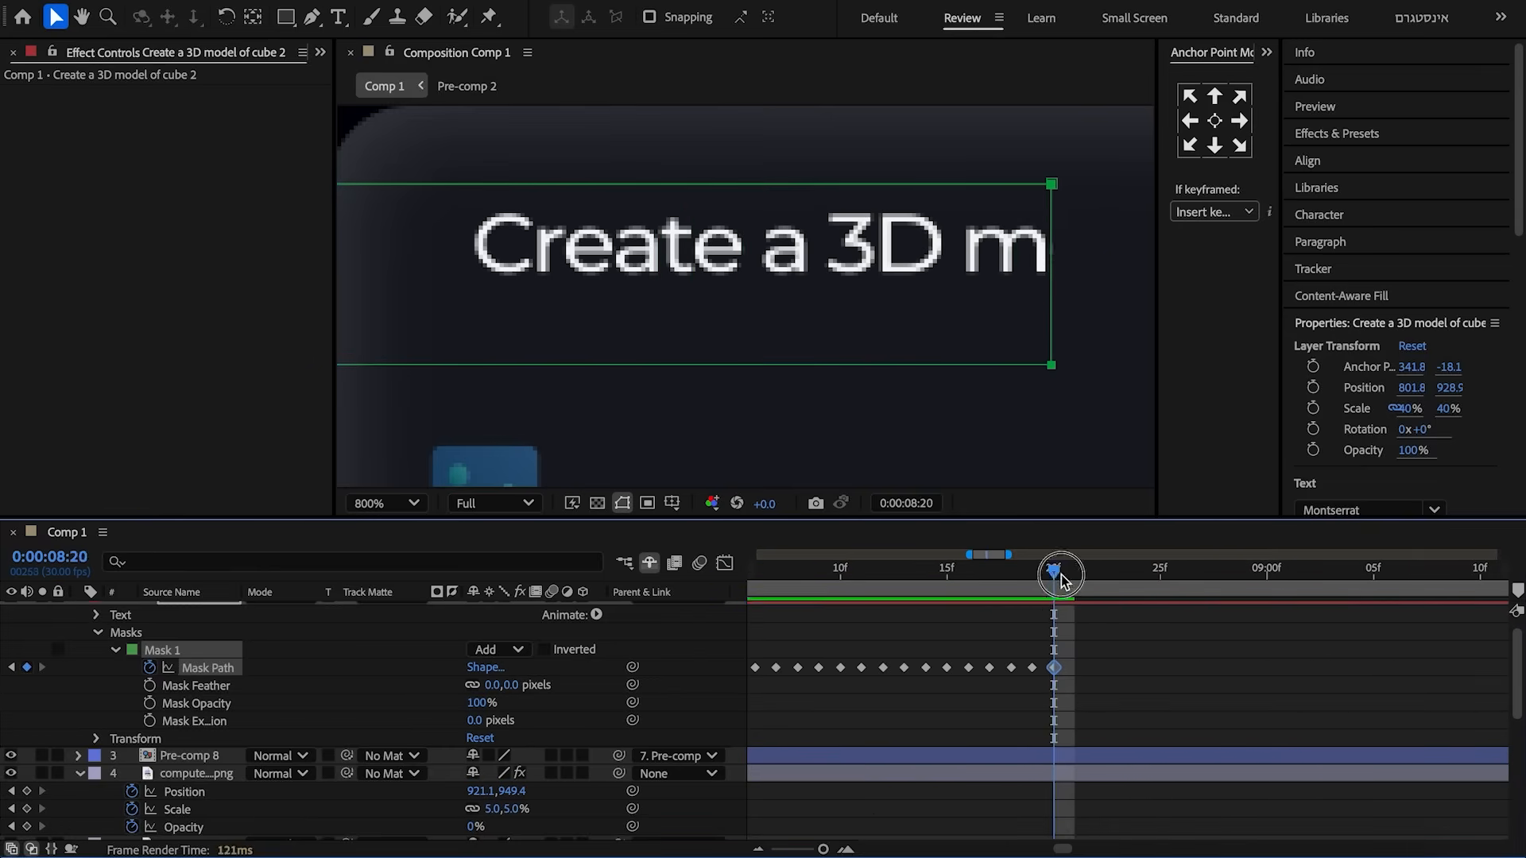
- Widen the mask with more Mask Path keyframes to reveal the text up to "Create a 3D model o" by 0:00:09:00
drag(1049, 252, 1109, 253)
drag(1055, 574, 1118, 573)
scroll(903, 249, right, 5)
drag(898, 249, 949, 257)
drag(1160, 574, 1245, 574)
drag(965, 254, 1032, 255)
drag(1267, 574, 1288, 574)
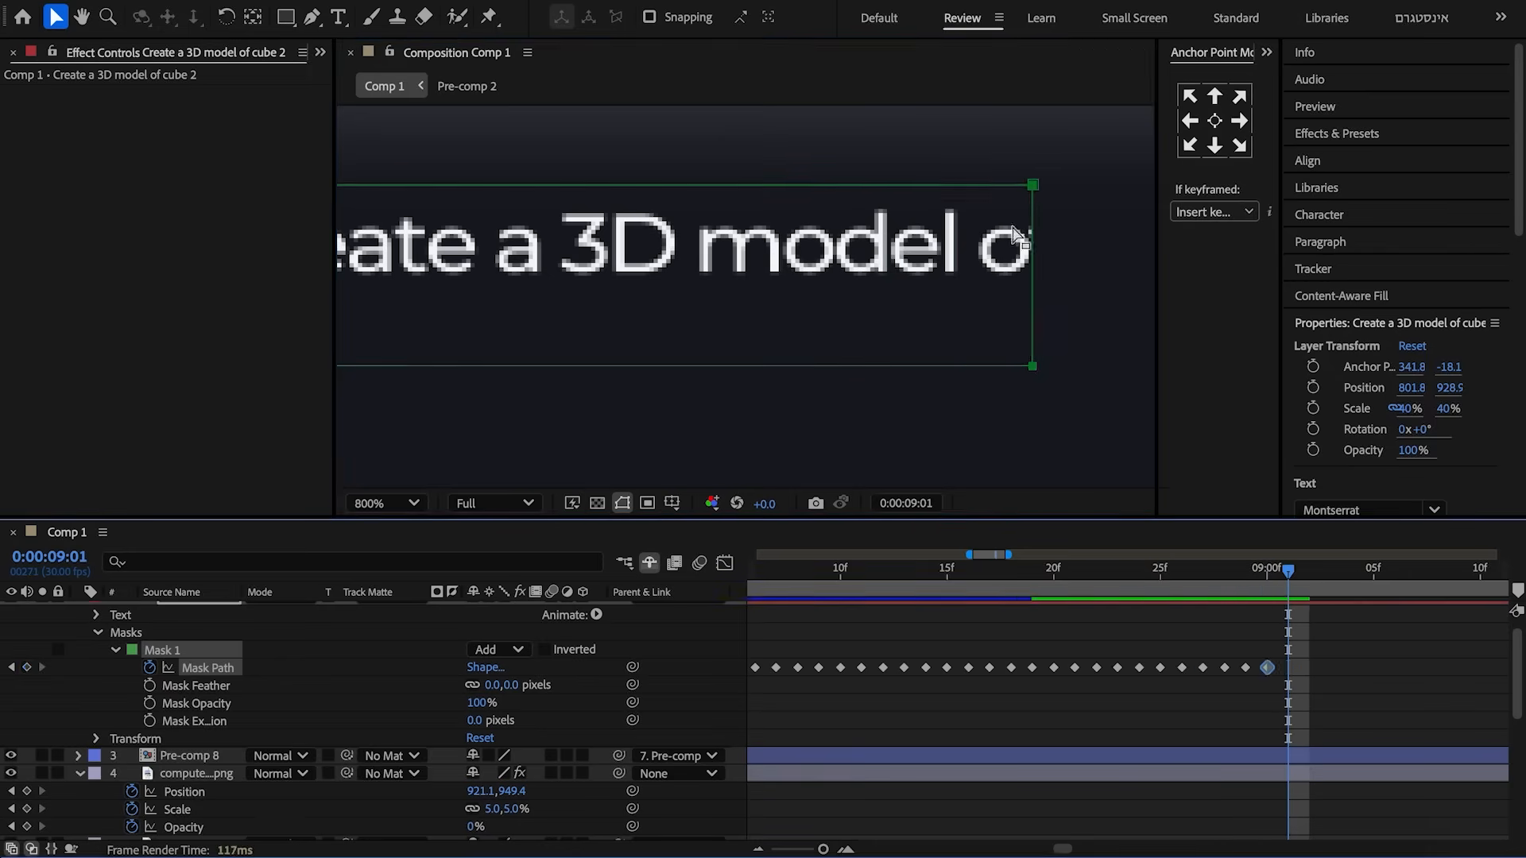
- Finish the Mask Path keyframes so the whole phrase "Create a 3D model of cube" is revealed by 0:00:09:09
scroll(1073, 251, right, 5)
drag(991, 243, 1032, 248)
drag(1332, 573, 1375, 575)
drag(1033, 254, 1089, 256)
drag(1417, 574, 1458, 574)
- Fade the computer-mouse.png layer in with Opacity keyframes of 0% at 0:00:09:09 and 100% at 0:00:09:11
click(1003, 689)
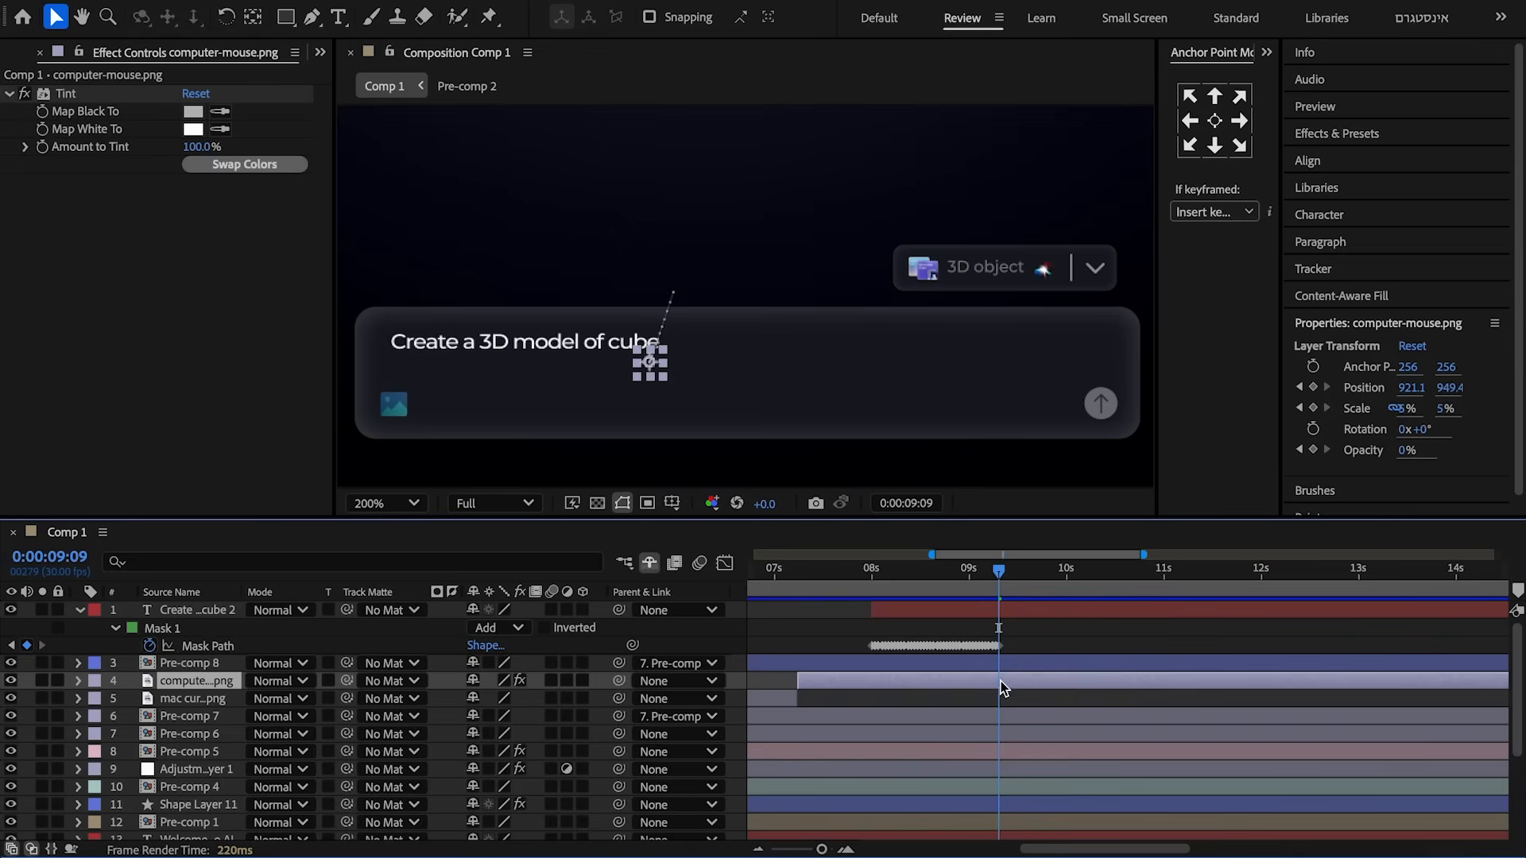
key(t)
click(942, 700)
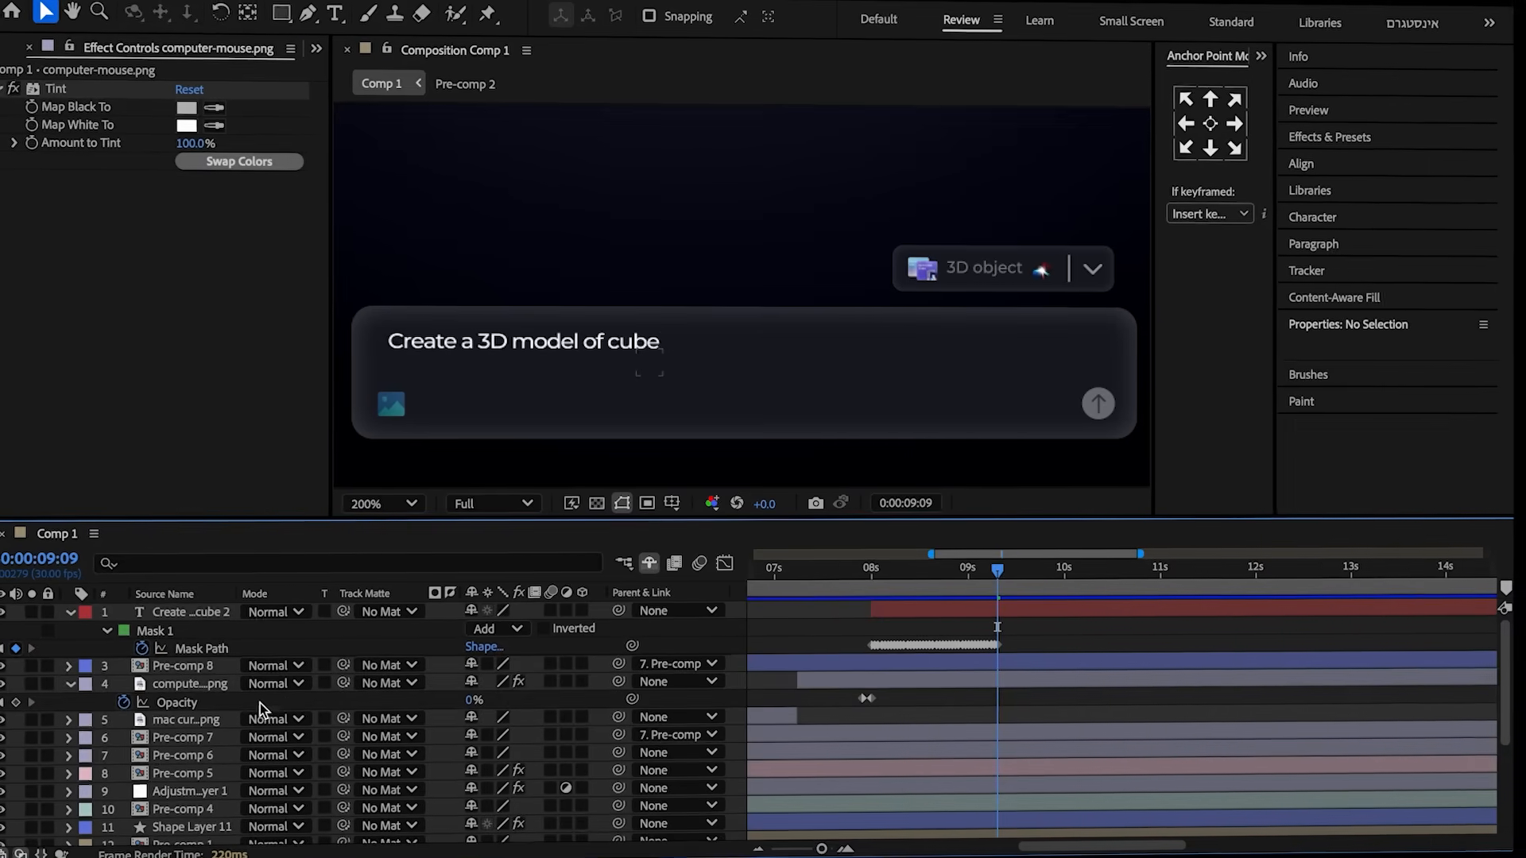
click(8, 706)
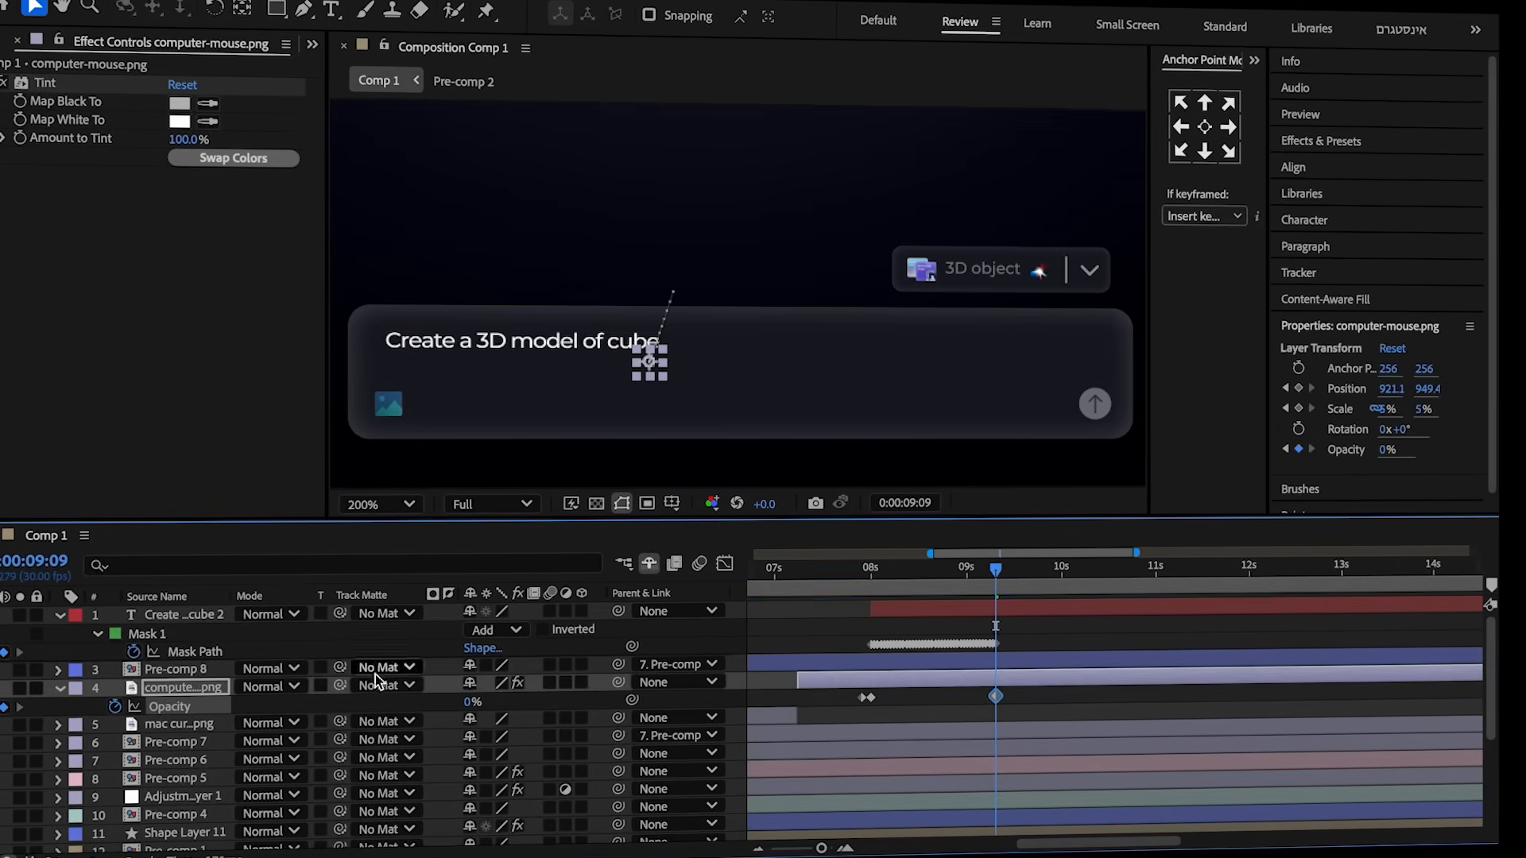
click(516, 699)
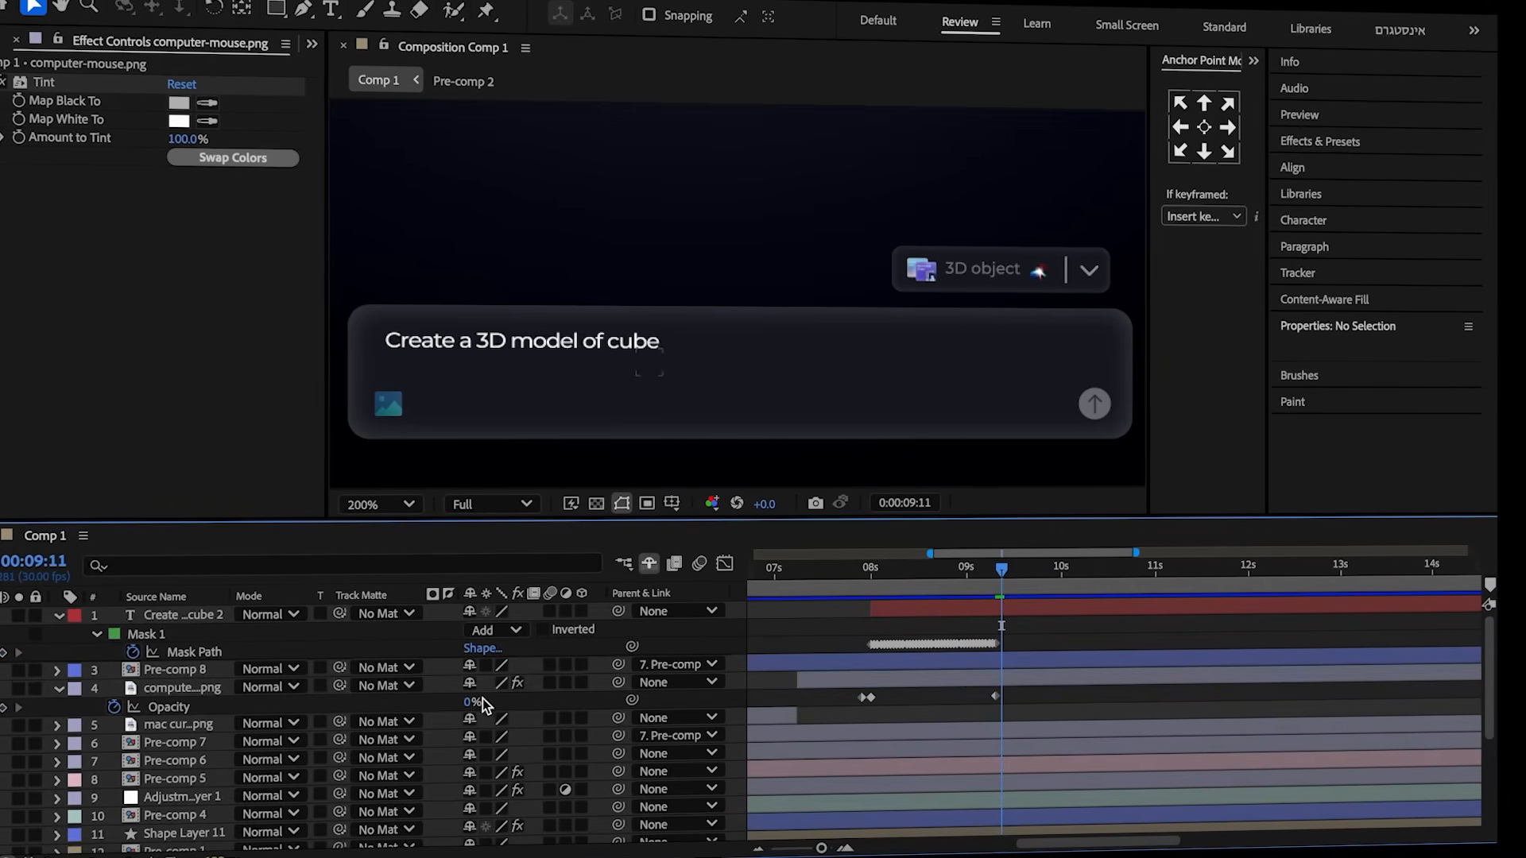
drag(469, 706, 797, 719)
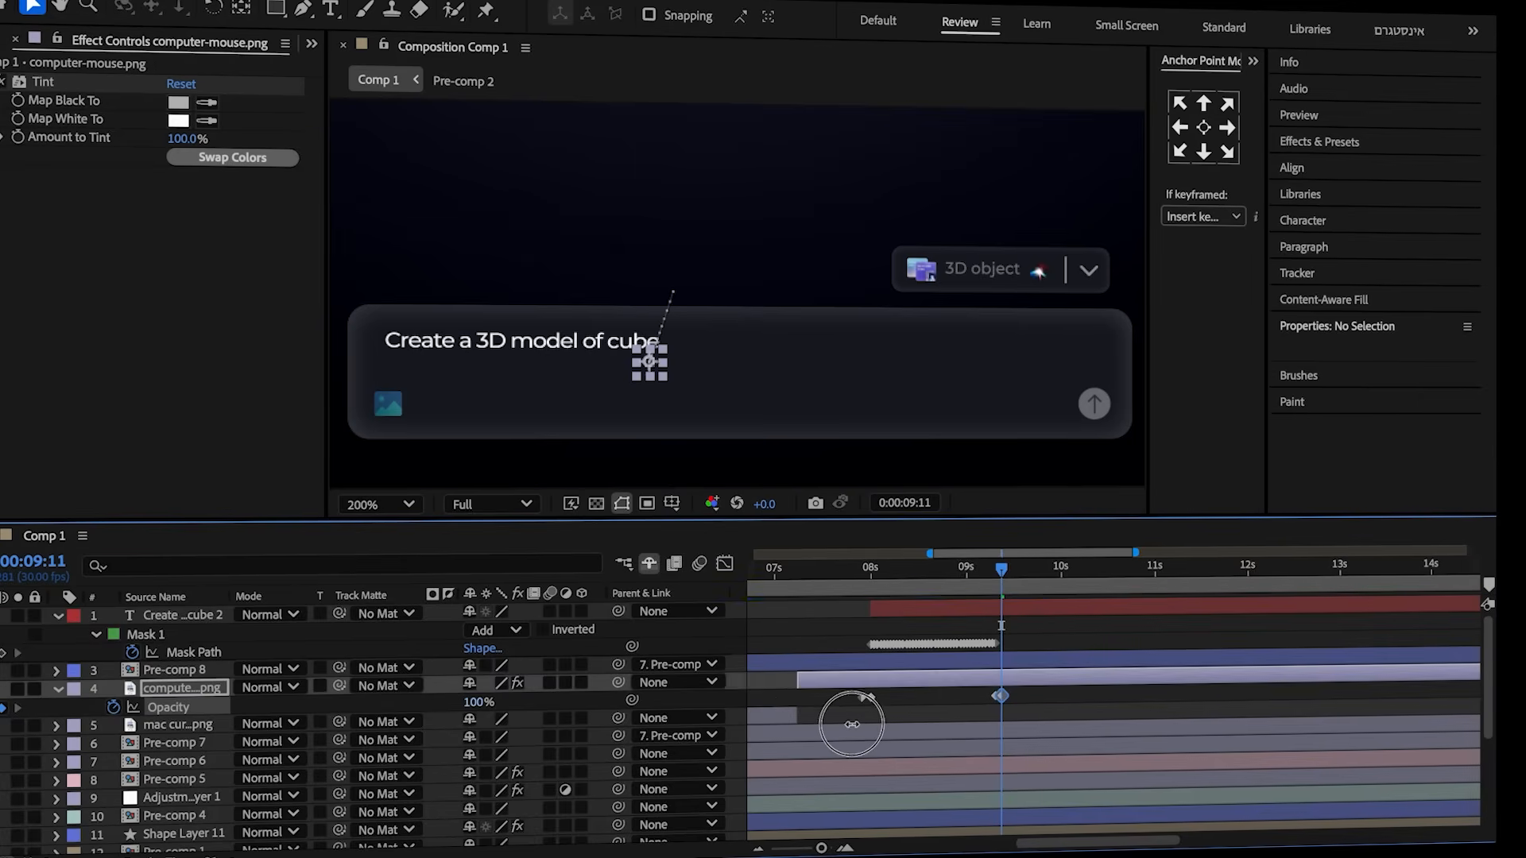
click(851, 724)
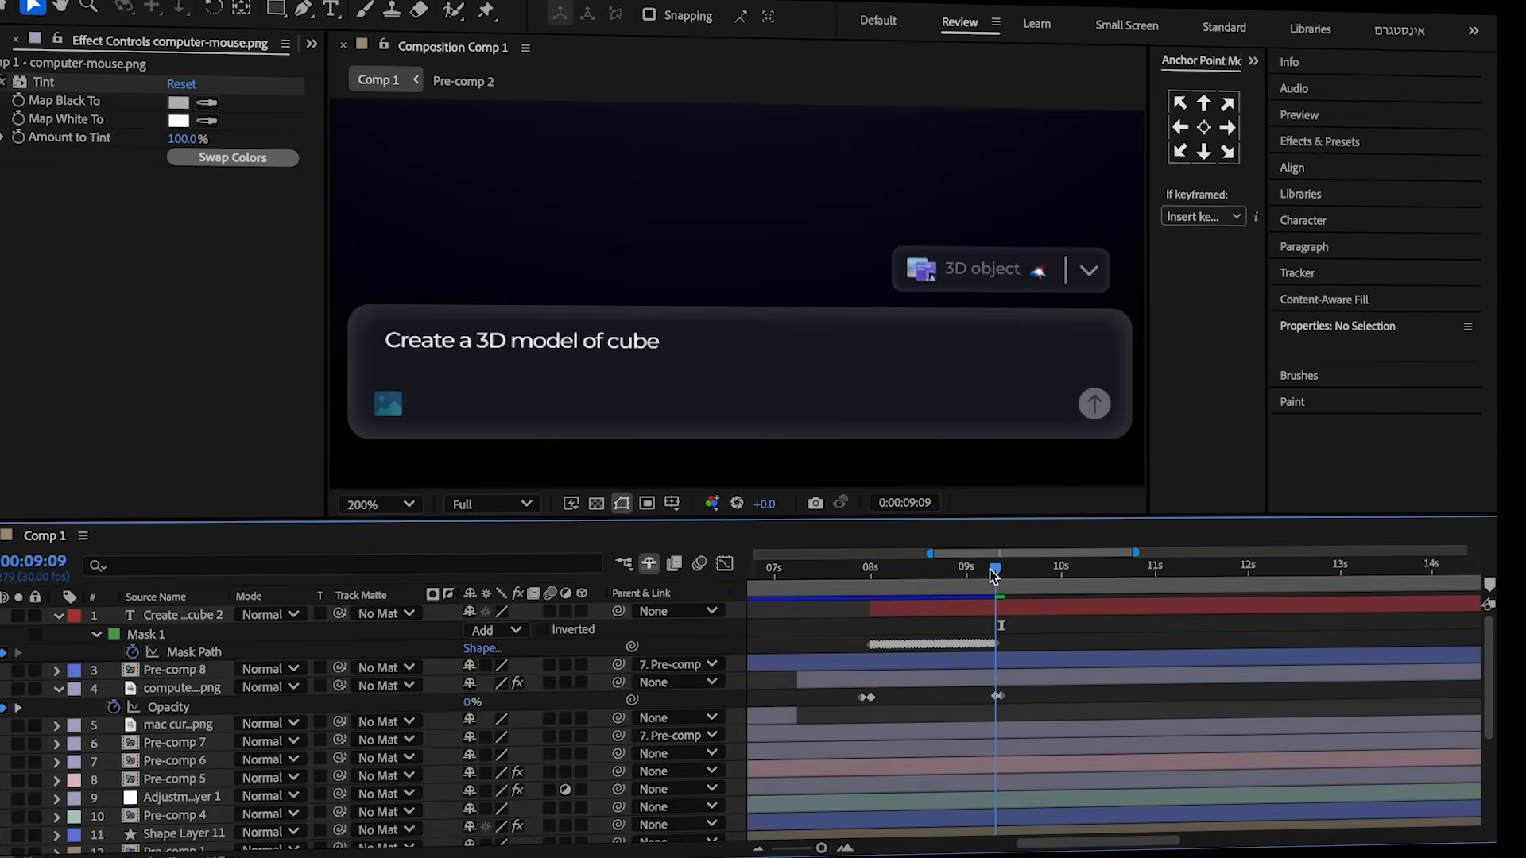
- Keyframe the computer-mouse.png Position at 0:00:09:09, and move it onto the send arrow button at 0:00:09:29
click(999, 678)
key(p)
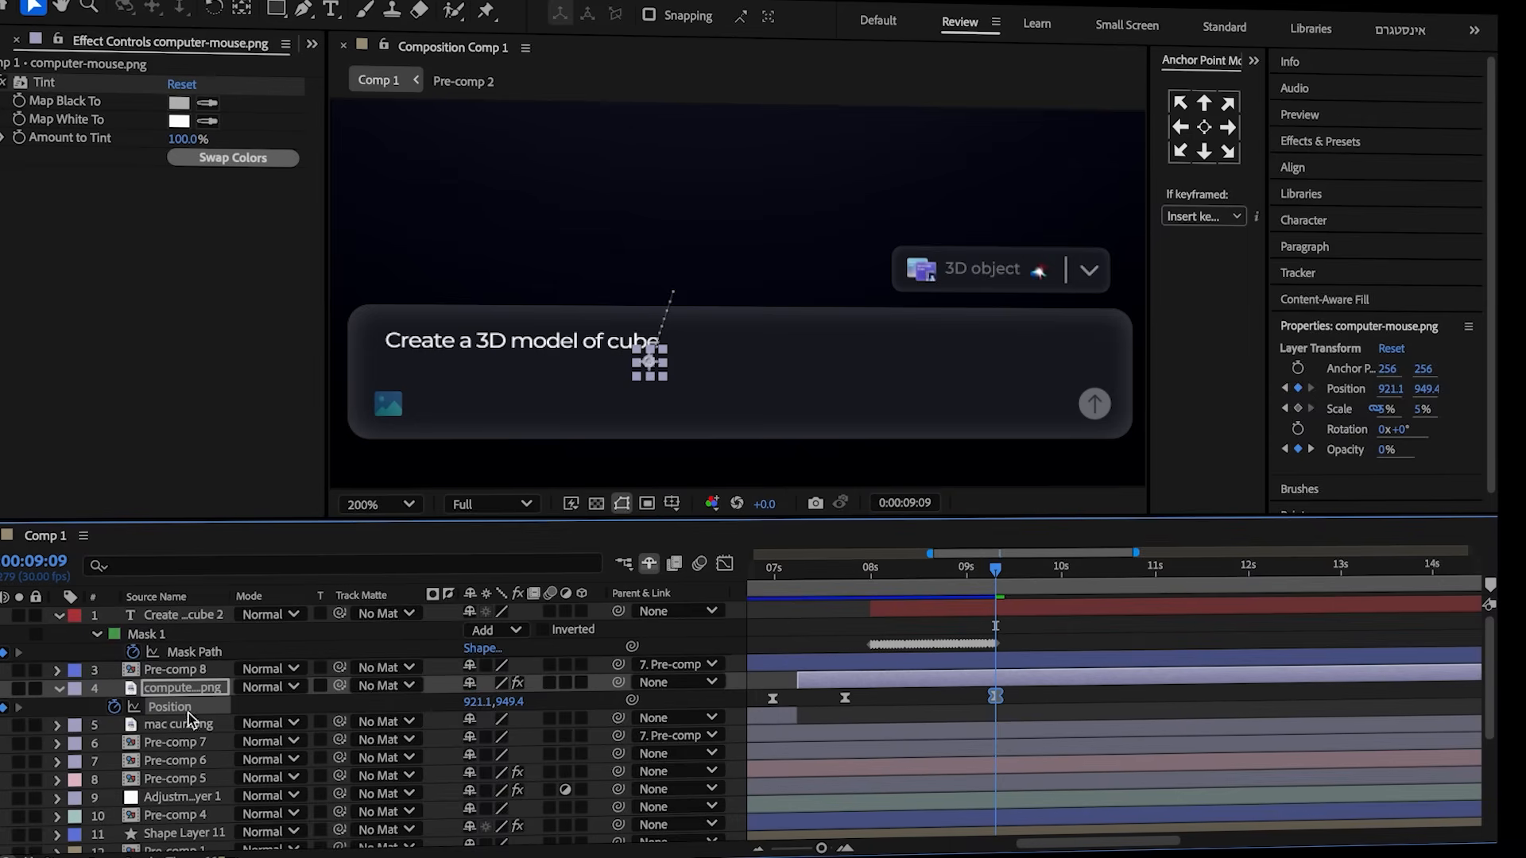
click(898, 712)
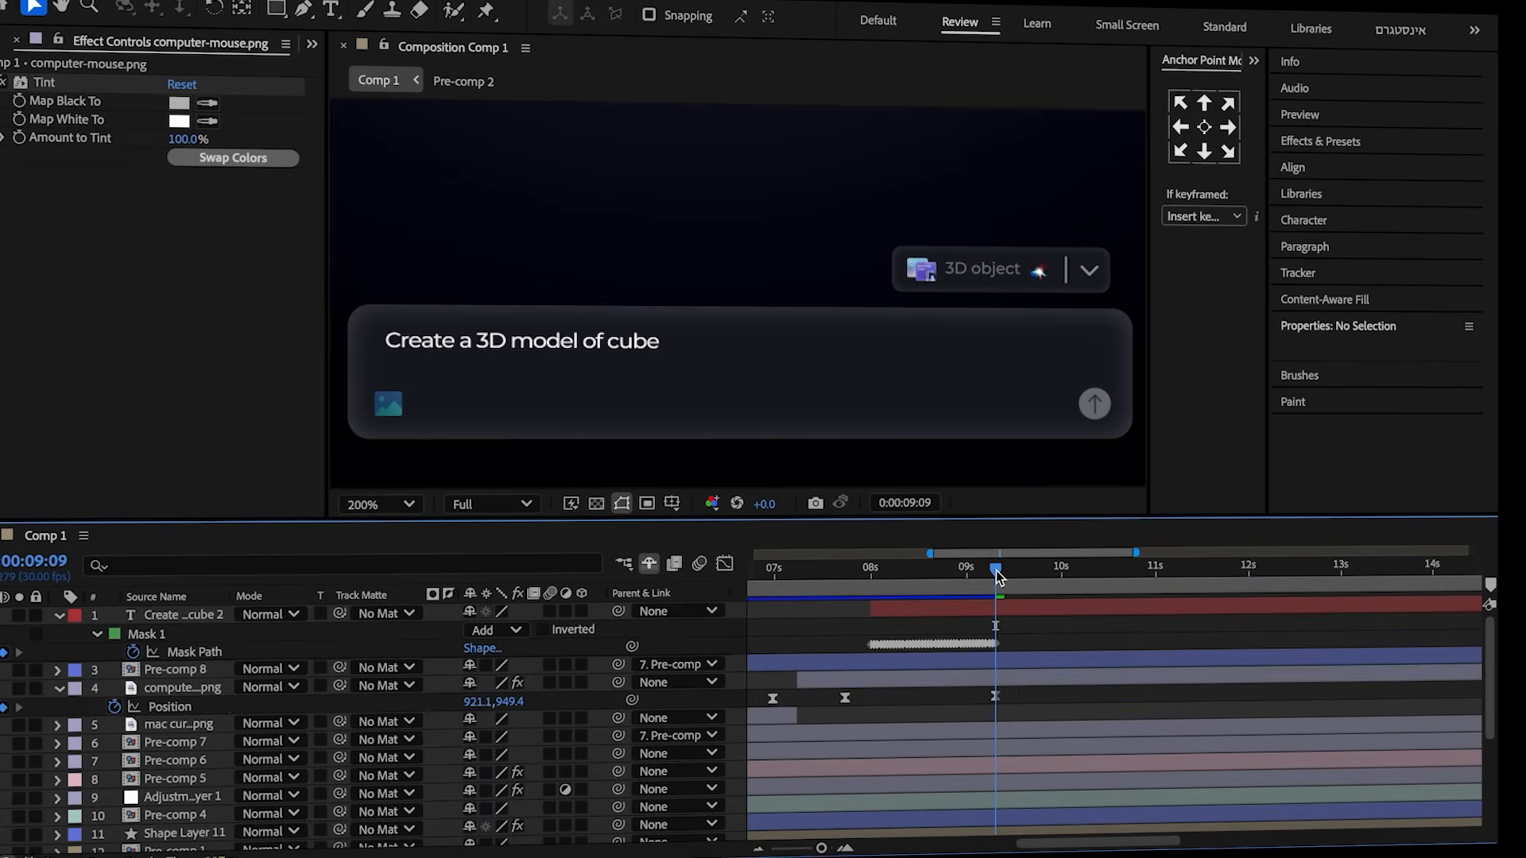
drag(1023, 582, 1049, 589)
drag(476, 702, 571, 699)
drag(486, 701, 481, 701)
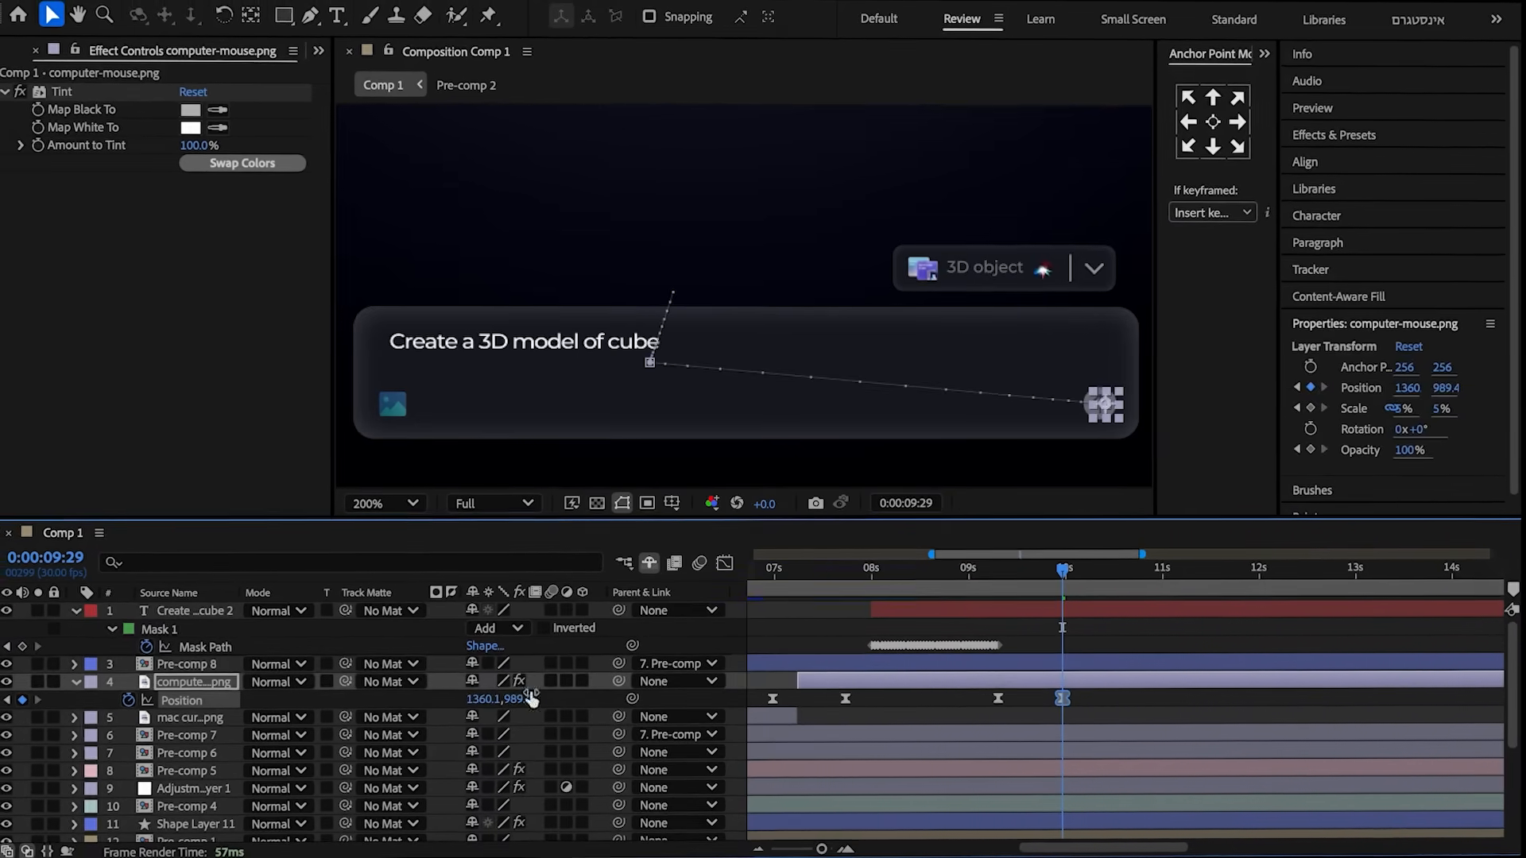
- Add a middle point to the computer-mouse.png motion path, raise it and convert it to a smooth curve
click(853, 388)
key(g)
click(868, 389)
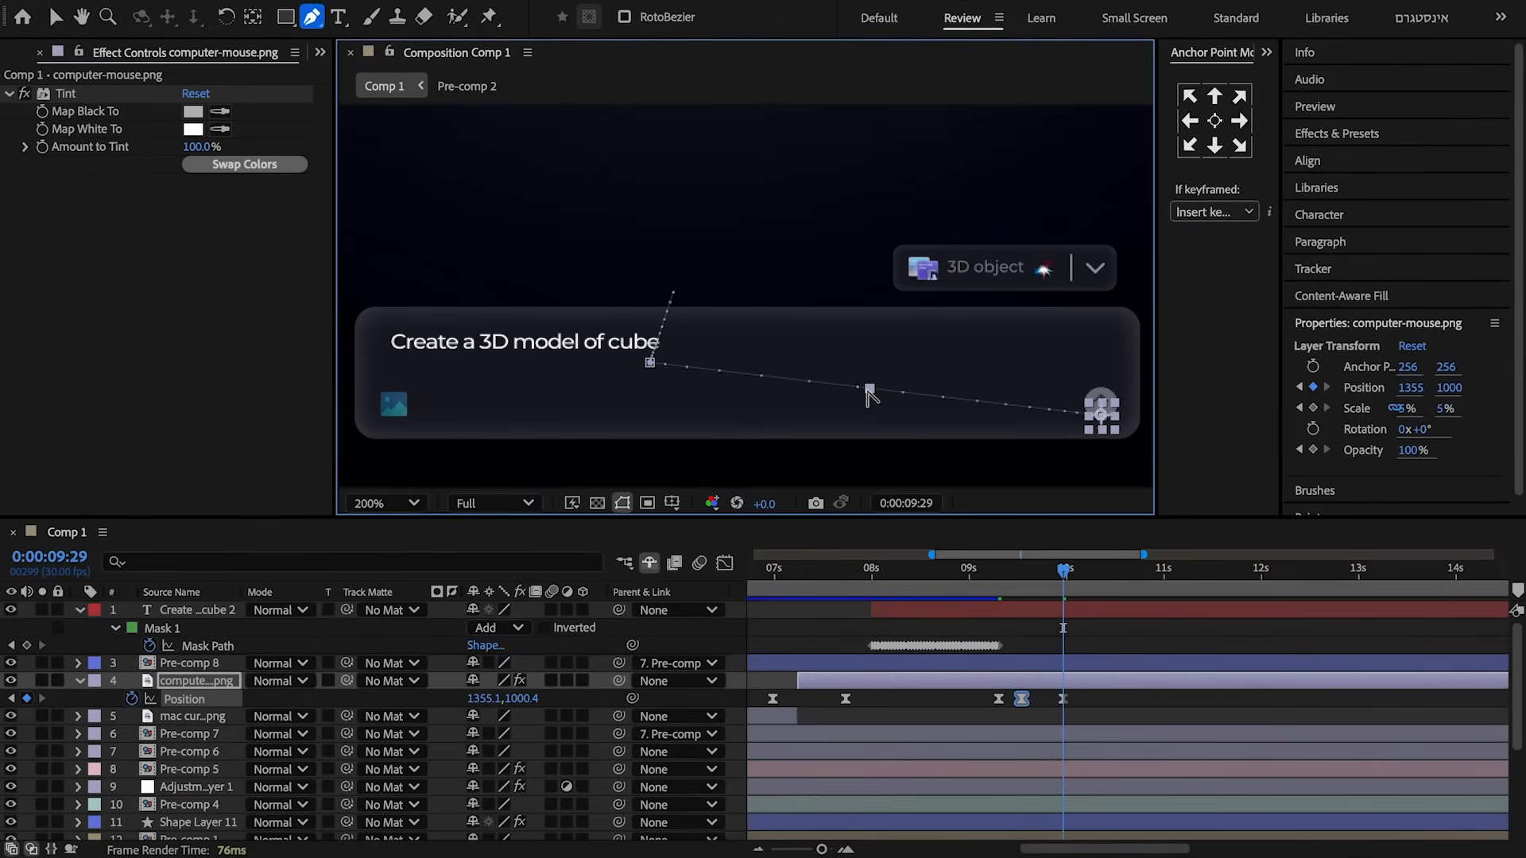
click(57, 21)
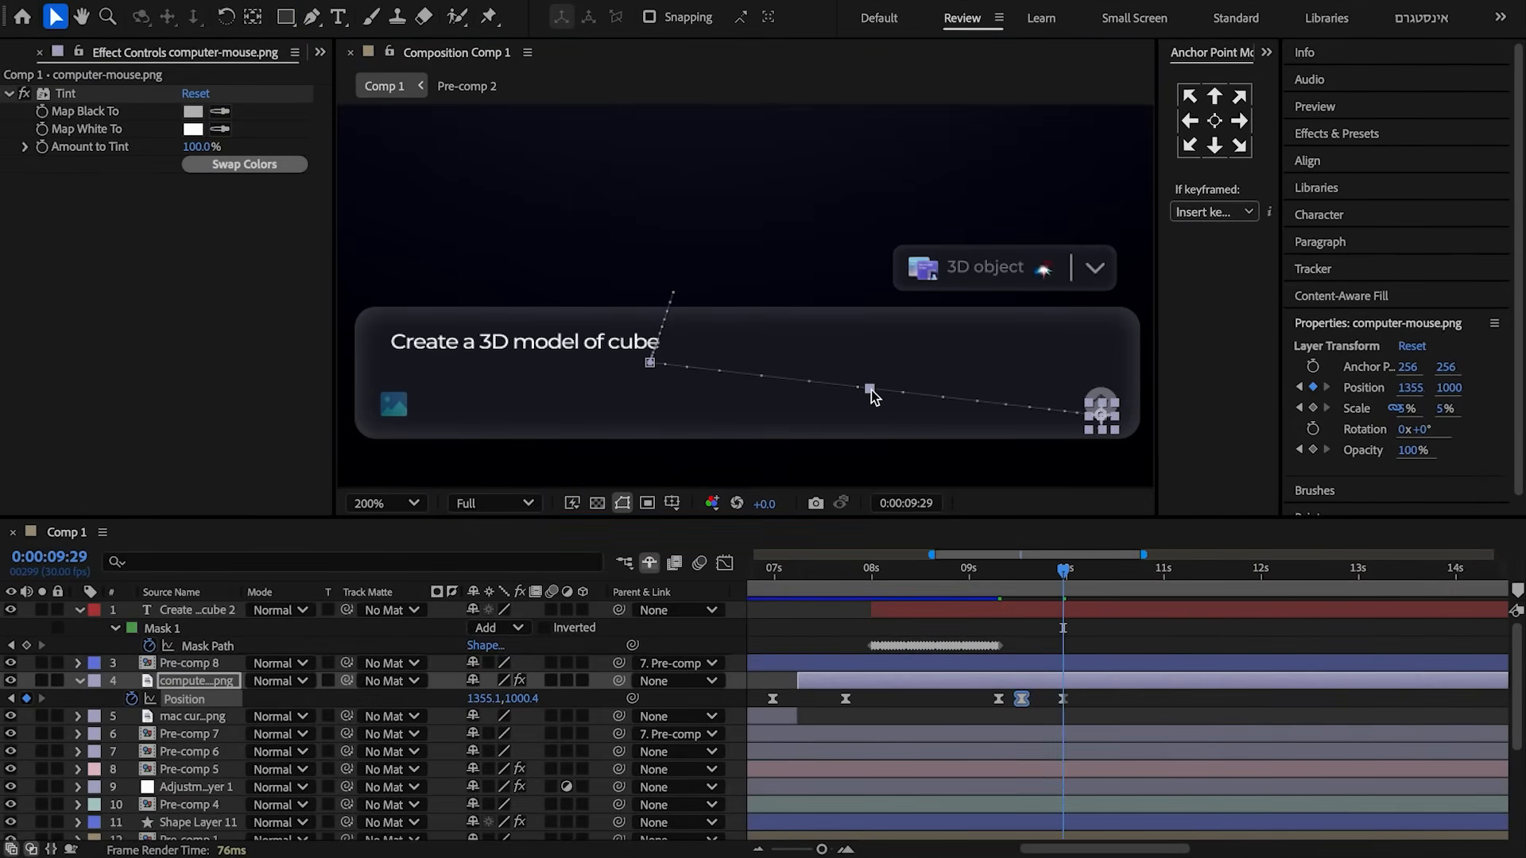
drag(872, 395, 878, 383)
click(311, 17)
alt+click(876, 373)
key(v)
- Apply Easy Ease to the last three computer-mouse.png Position keyframes and adjust their curve in the graph editor
drag(1094, 694, 988, 706)
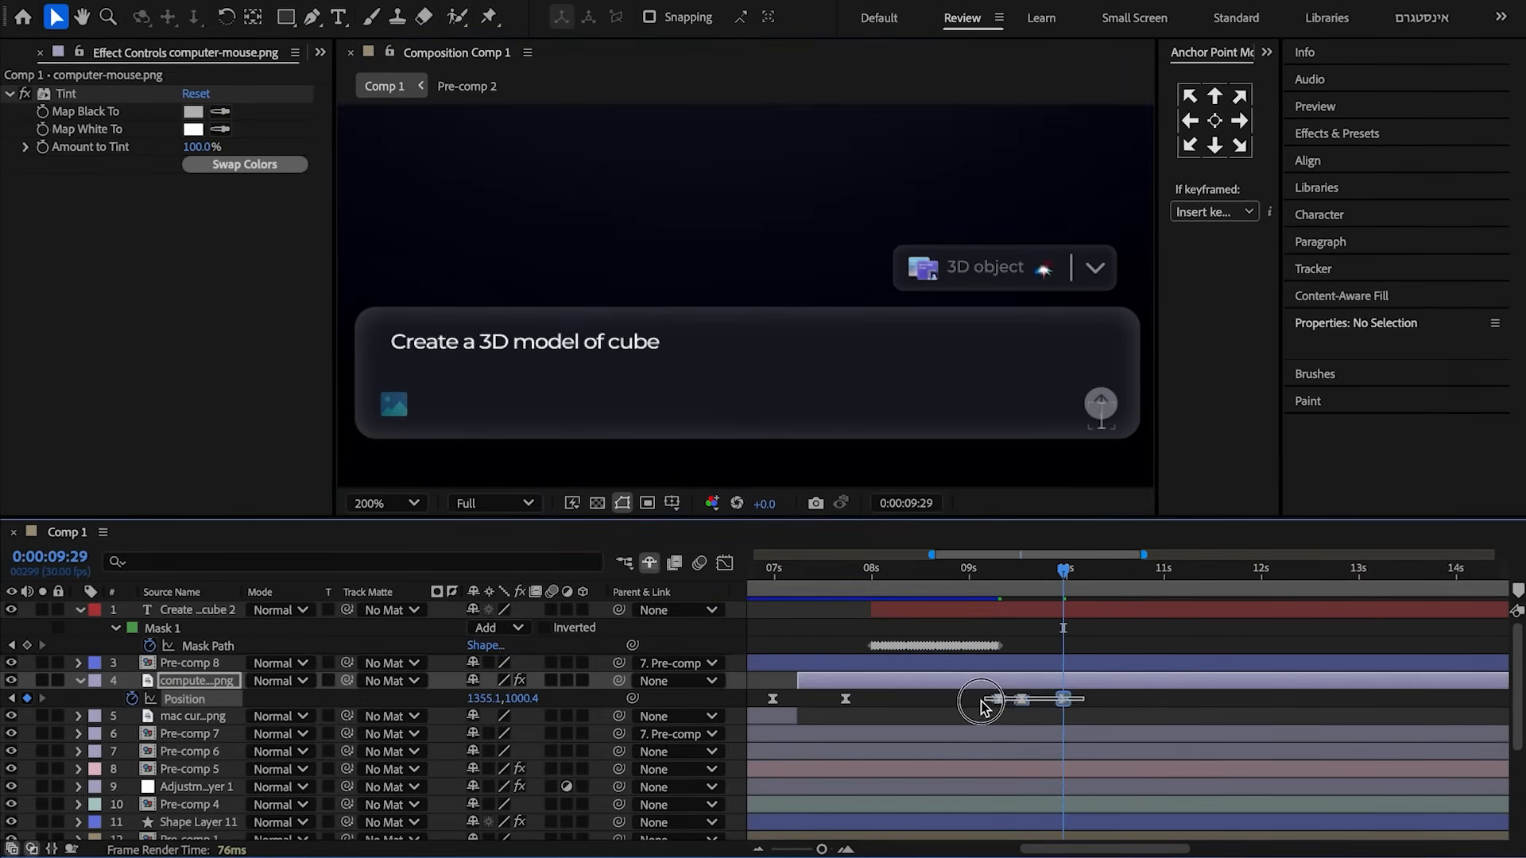
click(724, 563)
key(F9)
drag(1030, 755, 1022, 757)
drag(1016, 755, 1052, 765)
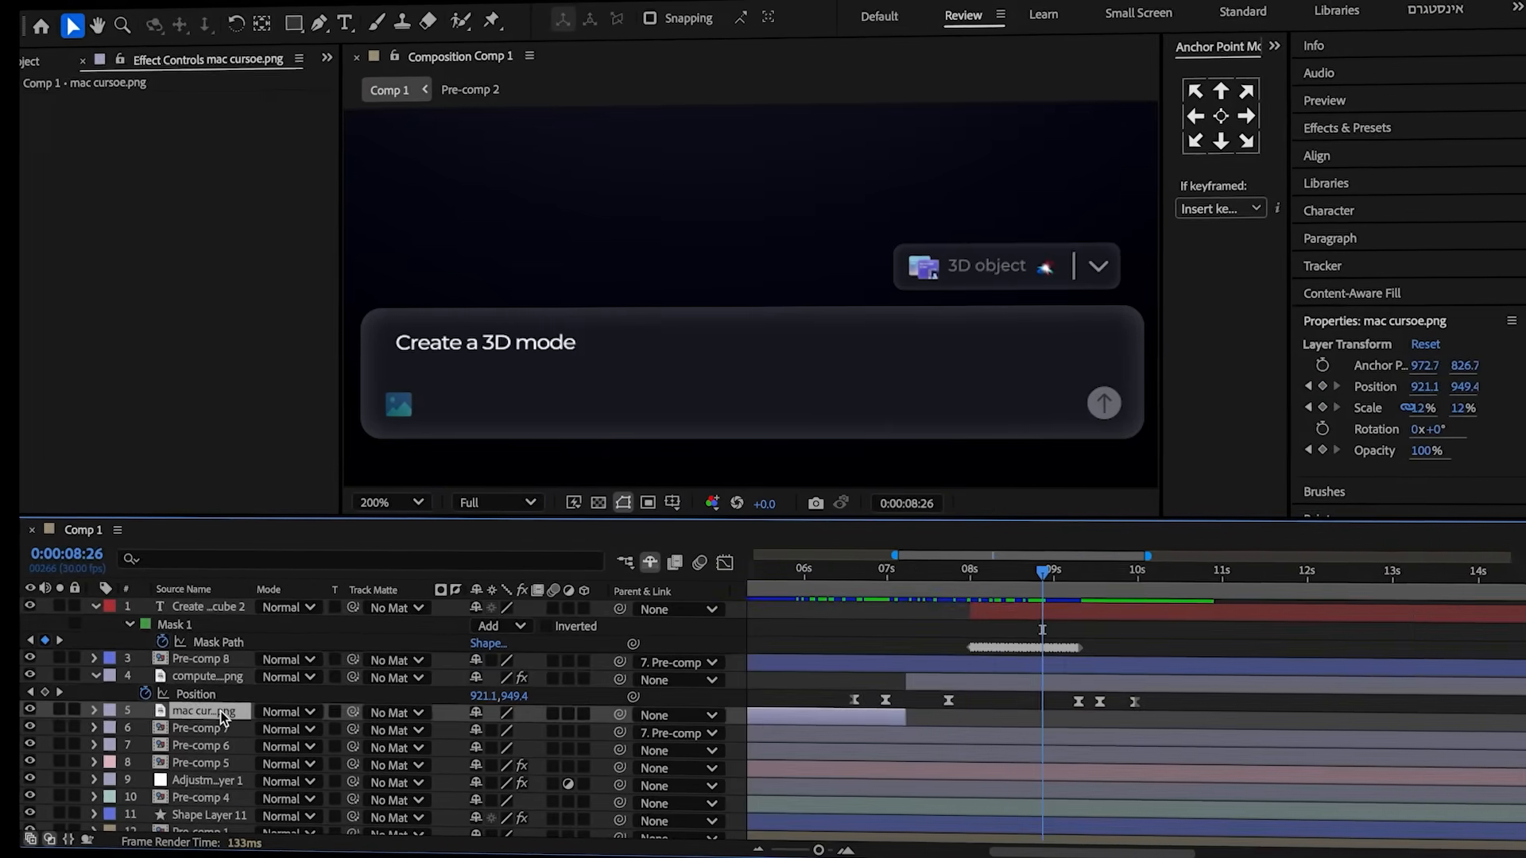
- Duplicate the mac cursor layer to the top of the layer stack and shift the copy to start at about 7 s
click(208, 717)
drag(208, 717, 180, 600)
drag(806, 612, 1105, 614)
drag(875, 615, 1073, 620)
- Delete the copied cursor layer's Position, Scale and Opacity keyframes and extend the layer to about 28 s
drag(1477, 620, 871, 676)
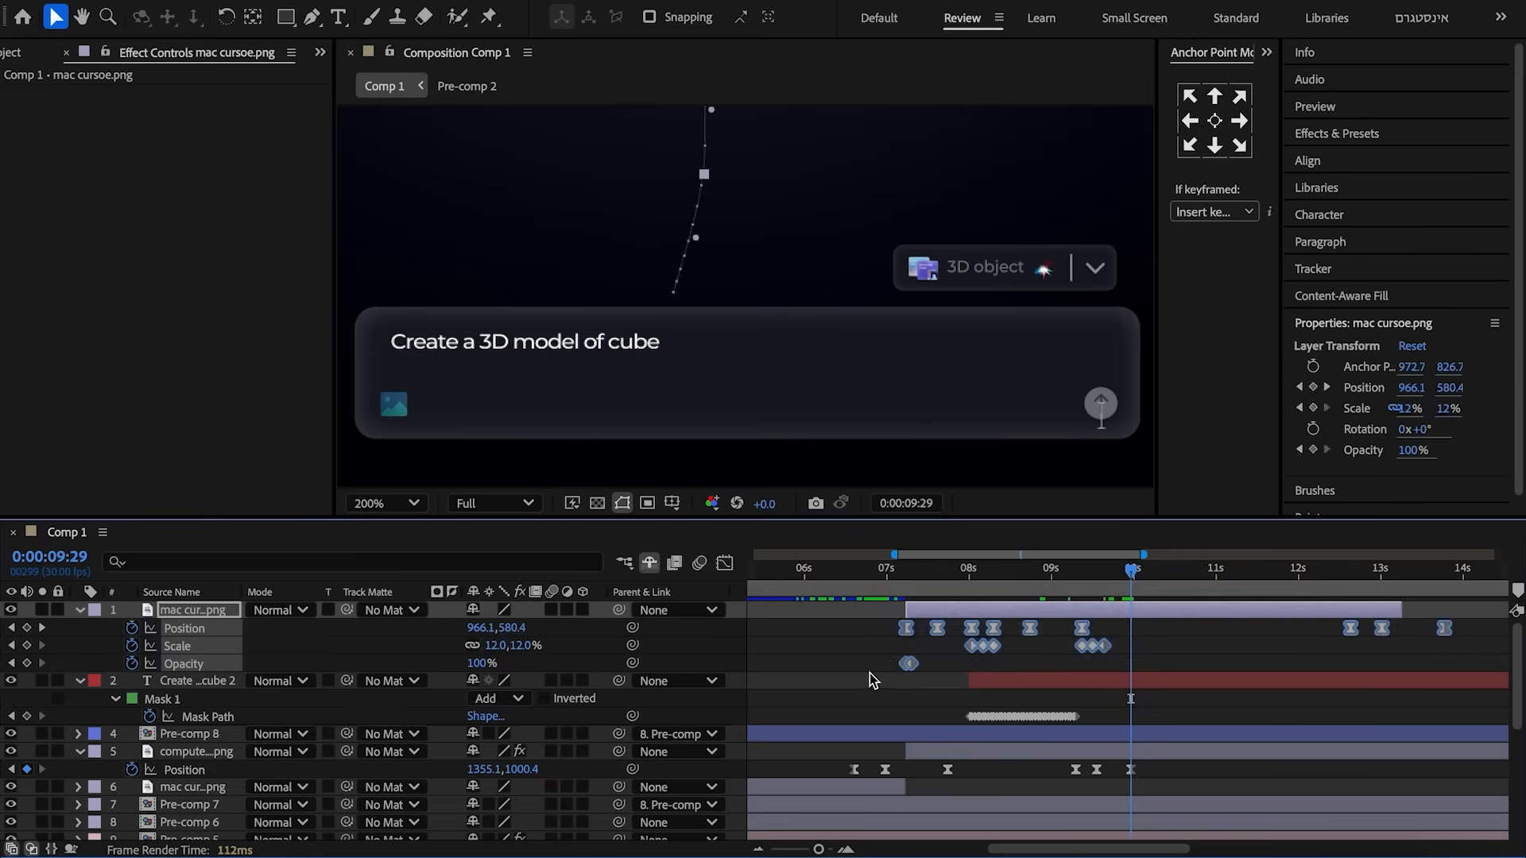
key(Delete)
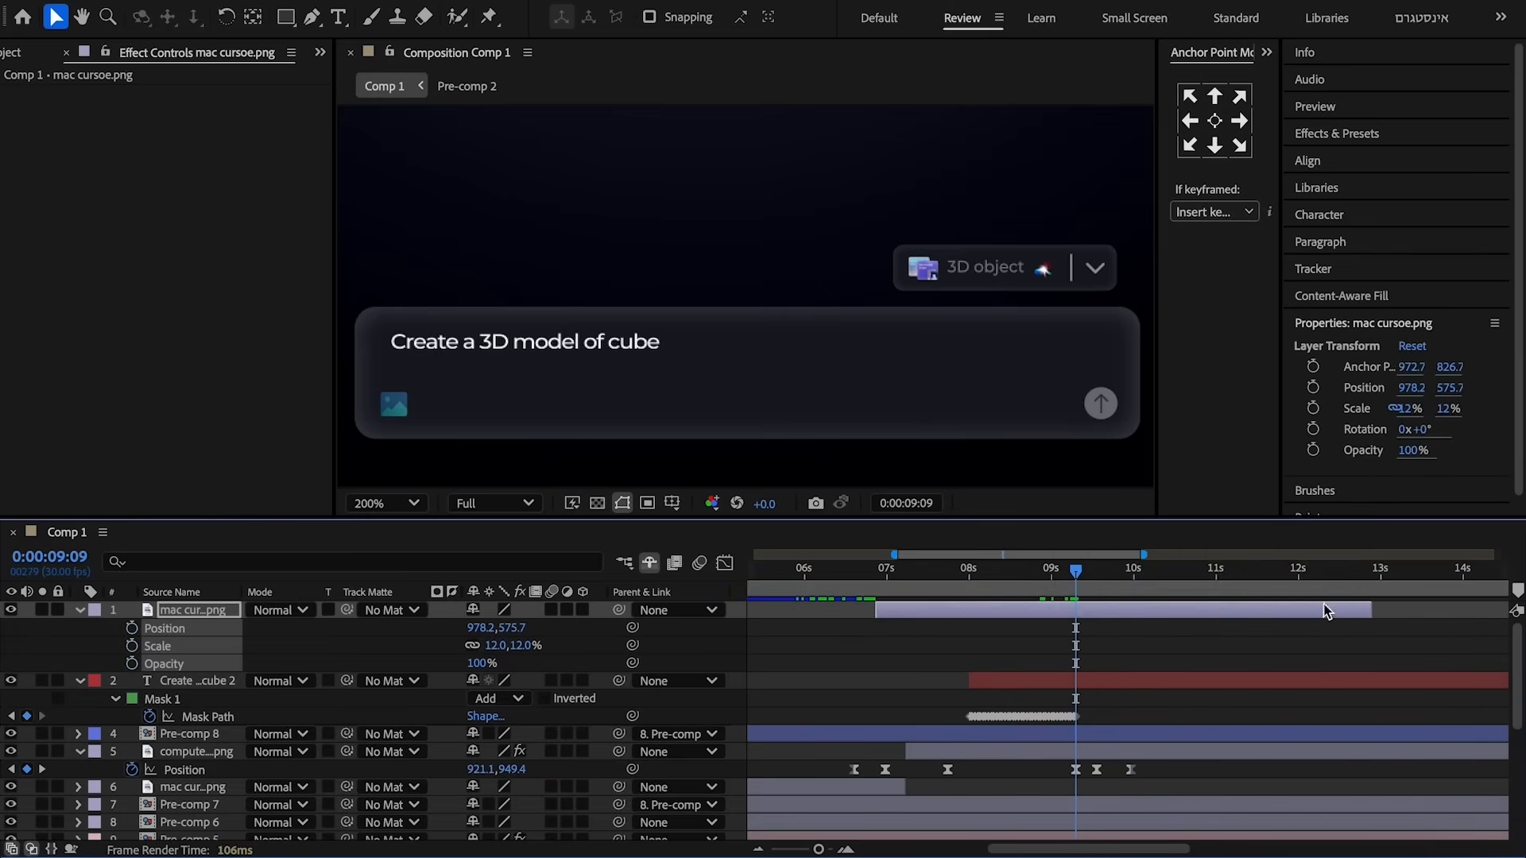
drag(1009, 610, 1518, 611)
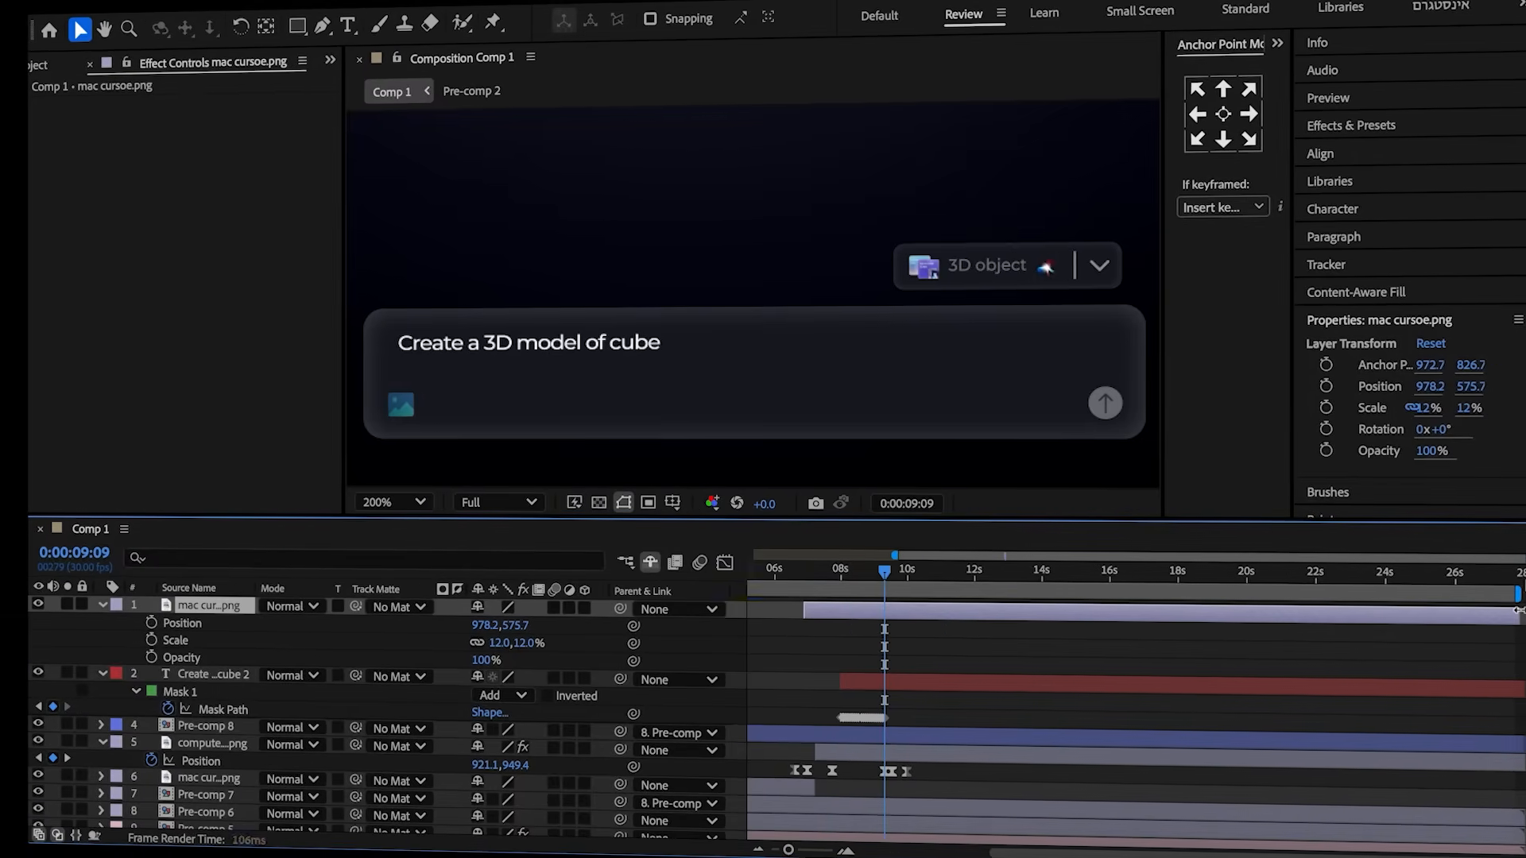
- Copy the last three computer-mouse.png Position keyframes onto the top mac cursor layer, starting at 0:00:09:09
drag(923, 774, 872, 771)
key(super+c)
click(194, 610)
key(super+v)
drag(885, 572, 911, 572)
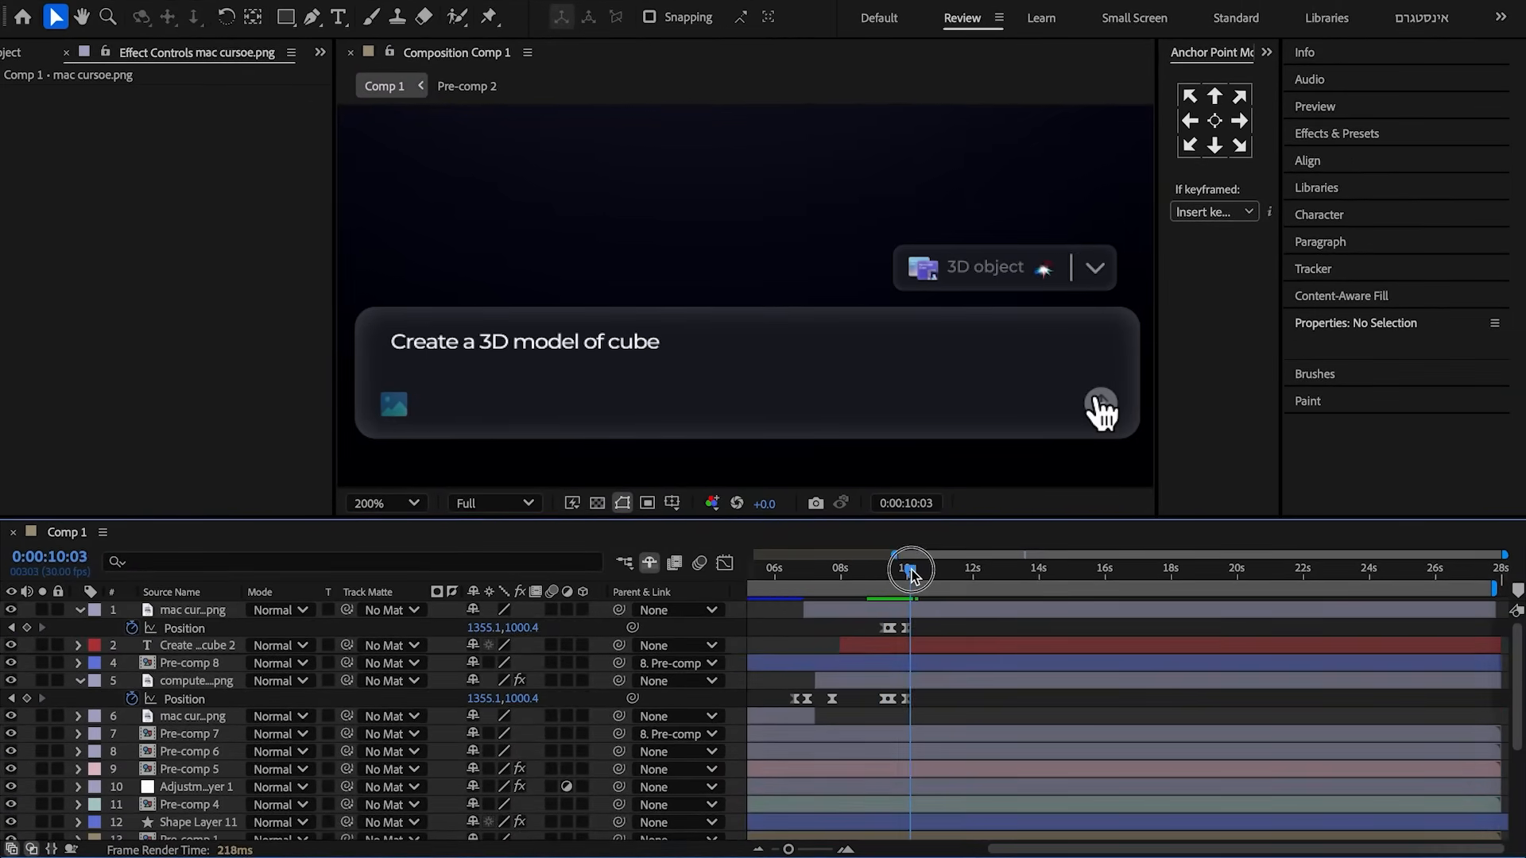
- Split the computer-mouse.png layer at 0:00:09:23 and delete the part after the split
click(926, 681)
key(super+shift+d)
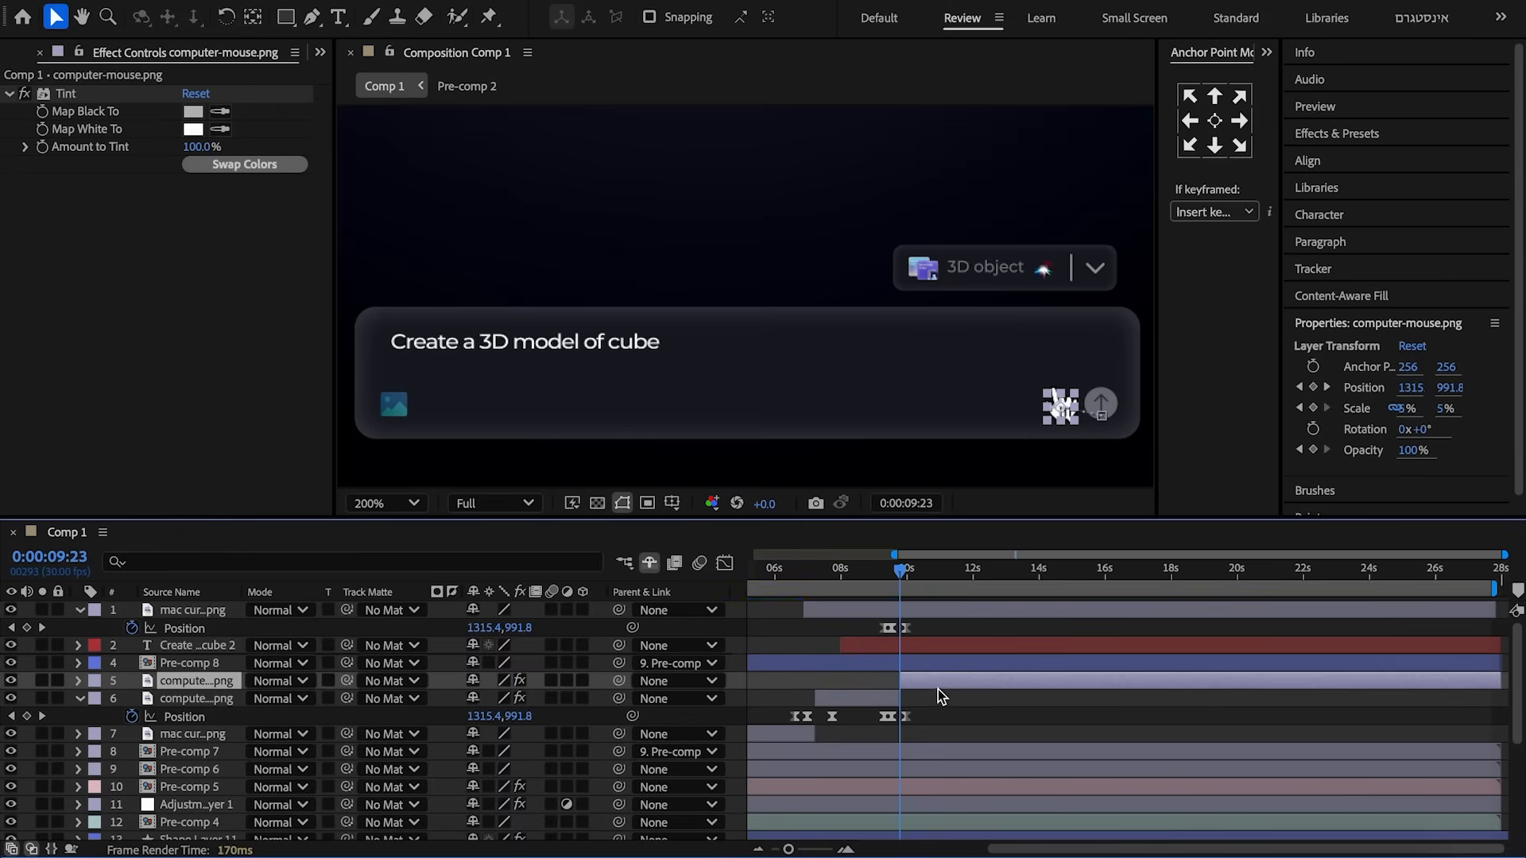
key(Delete)
- Split the top mac cursor layer at 0:00:09:23 and delete the part before the split
click(927, 610)
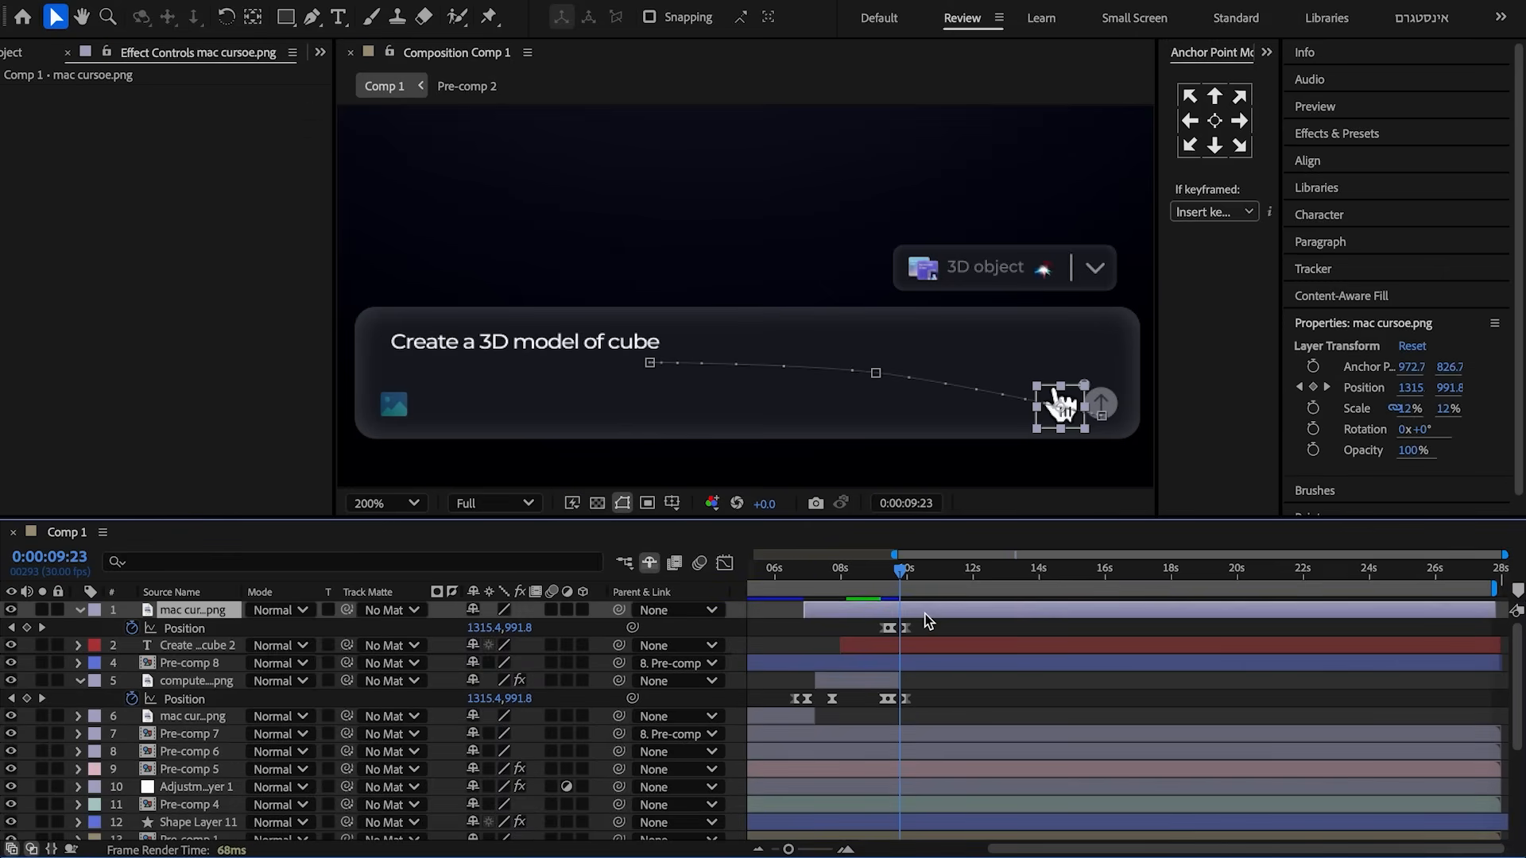
key(ctrl+shift+d)
click(872, 629)
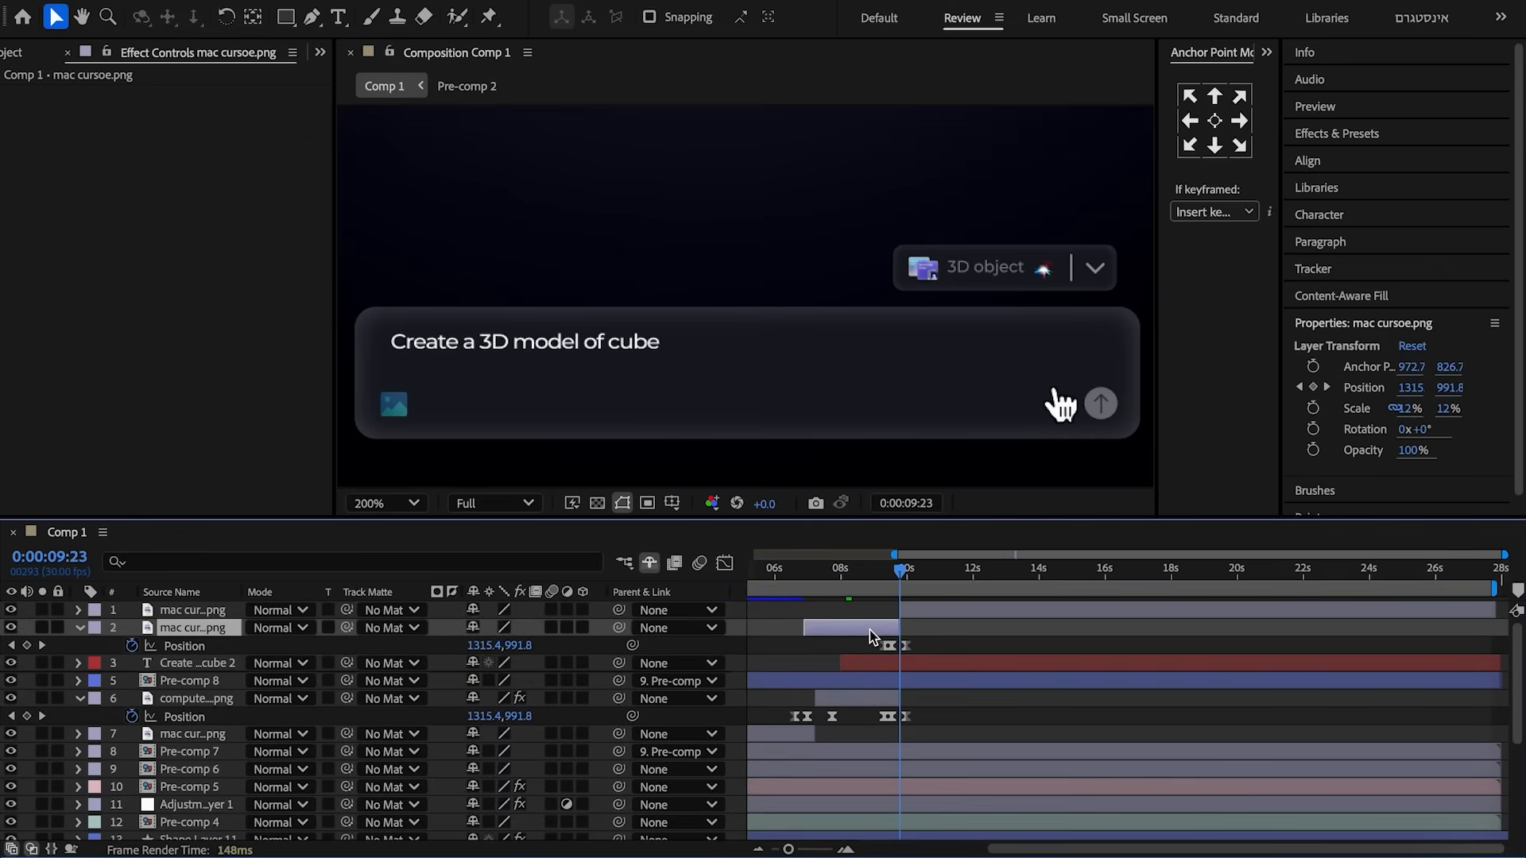
key(Delete)
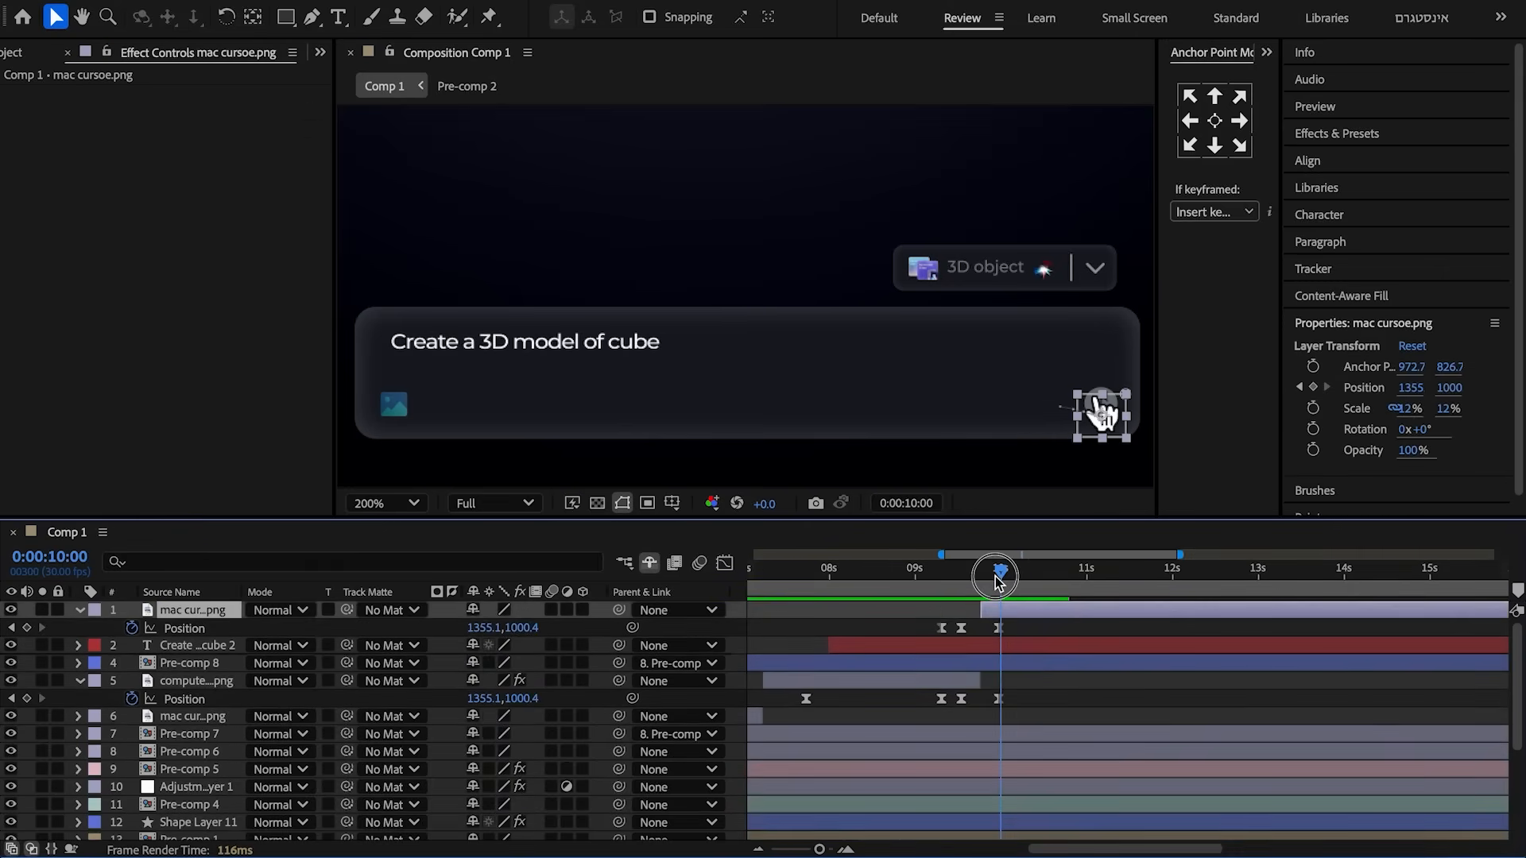
- Animate a click on the hand cursor with Scale keyframes at 0:00:09:29, 0:00:10:03 and 0:00:10:07, starting and ending at 12%
key(Page_Up)
key(s)
click(132, 627)
key(equal)
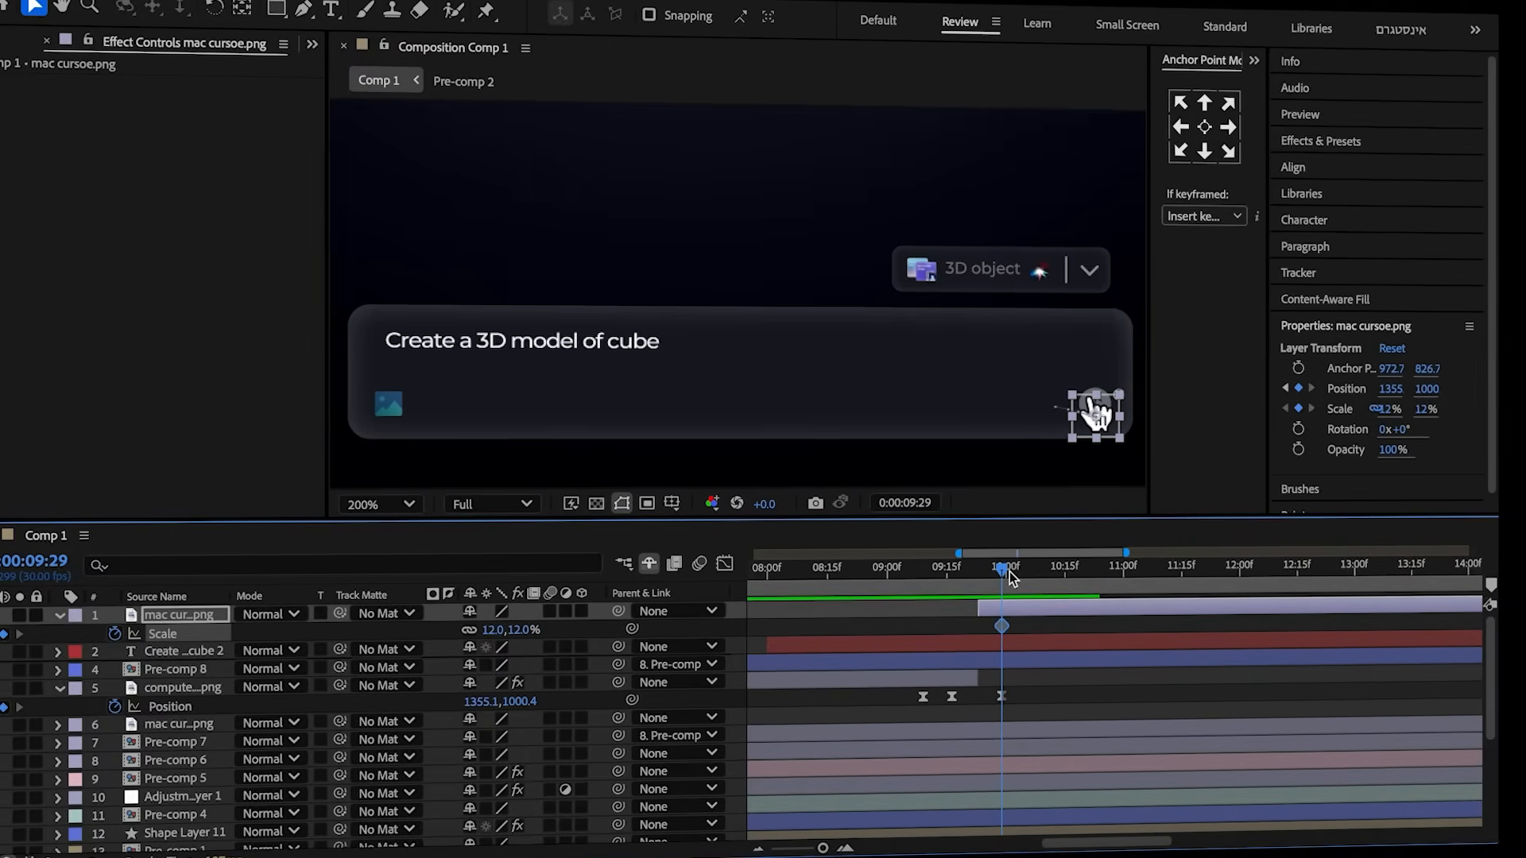
drag(1007, 572, 1016, 572)
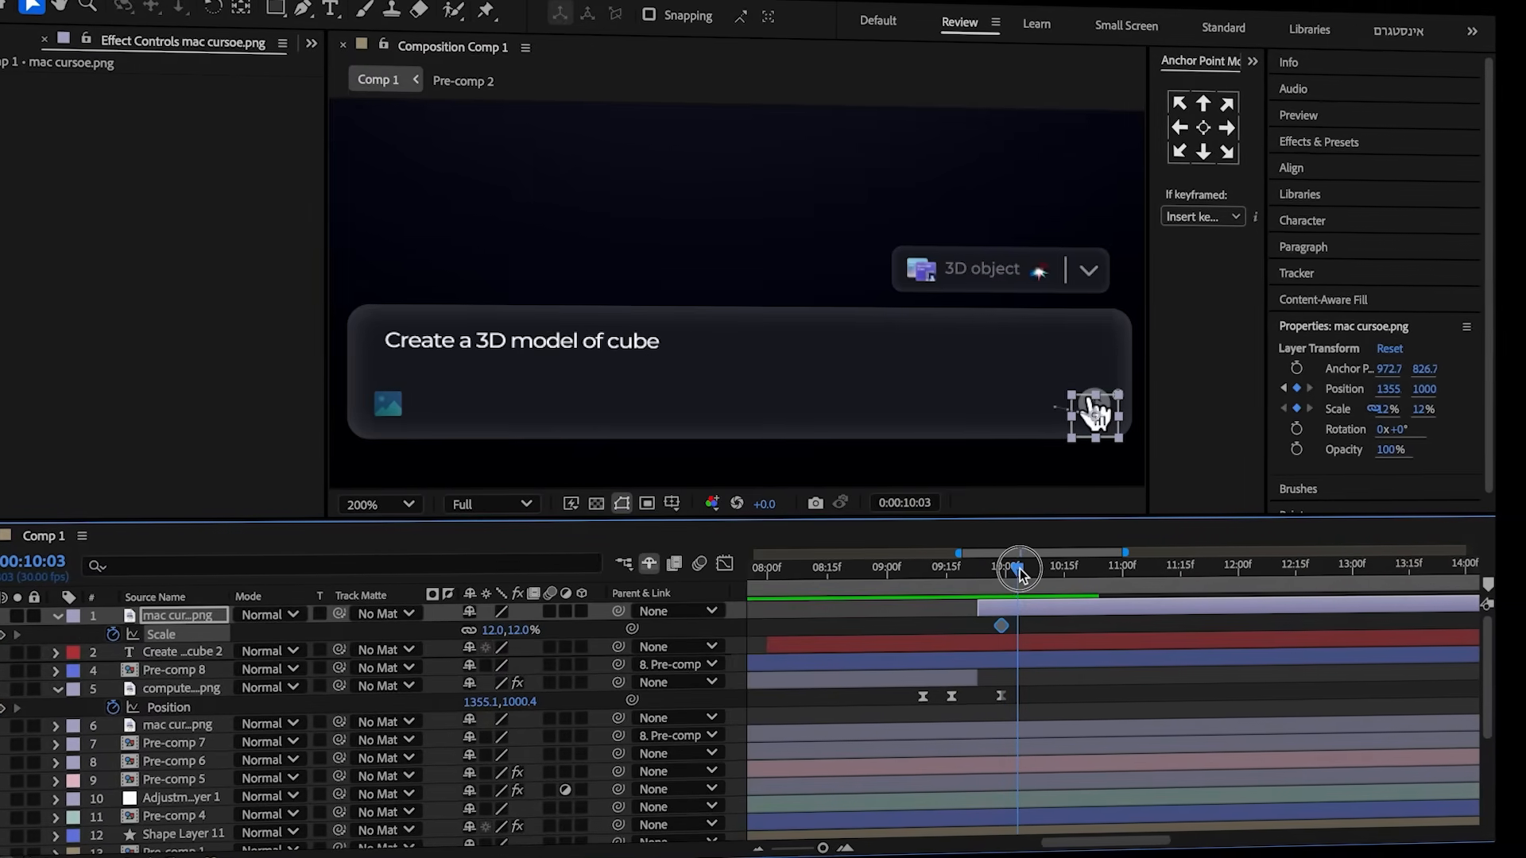
click(427, 640)
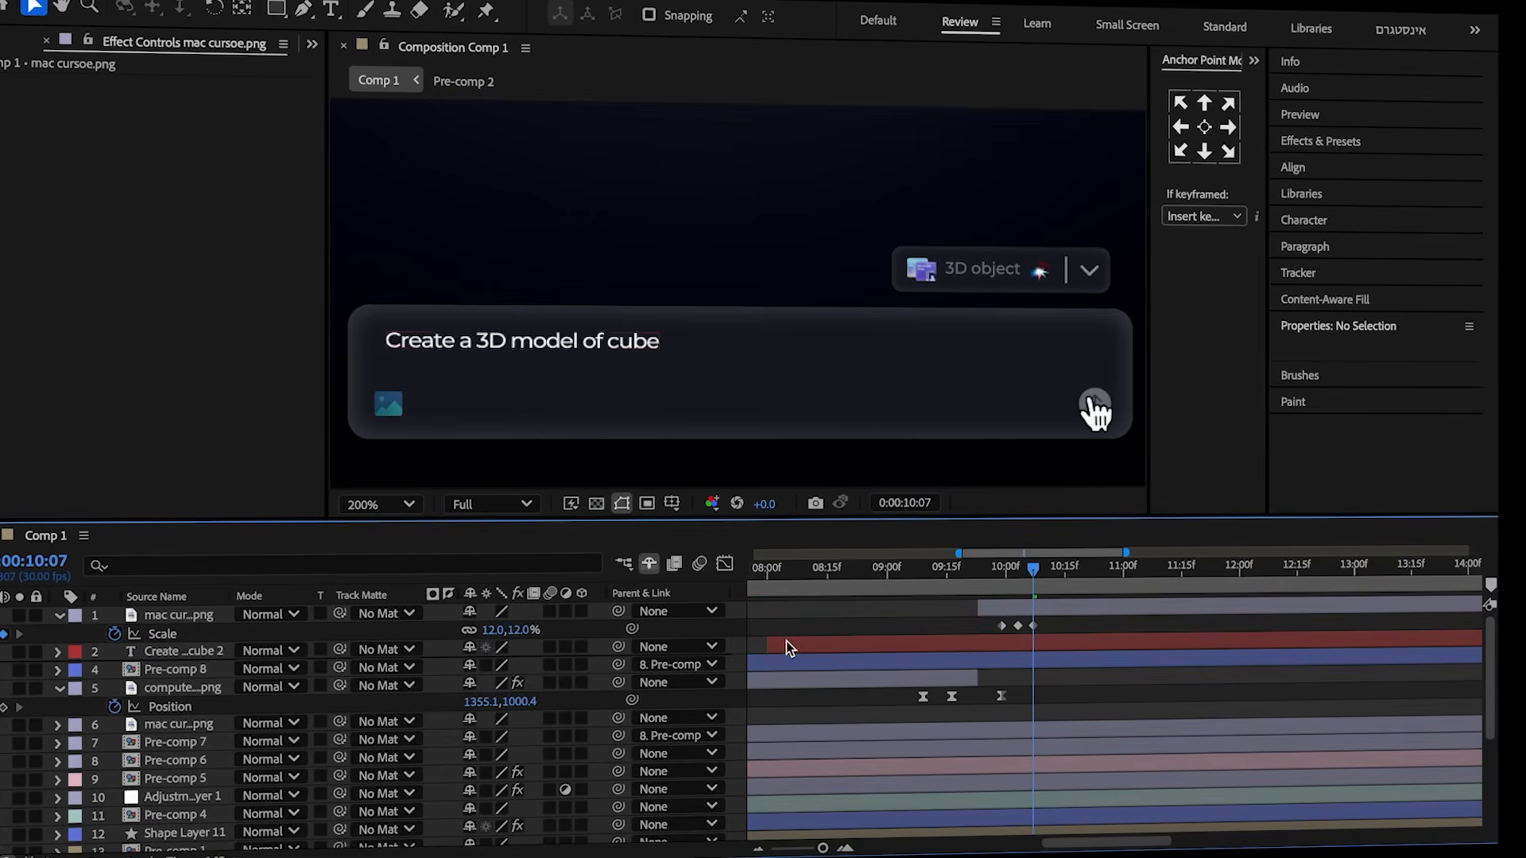
- Open the prompt box pre-composition, Pre-comp 2, with the current time at 0:00:09:29
drag(1025, 572, 1005, 572)
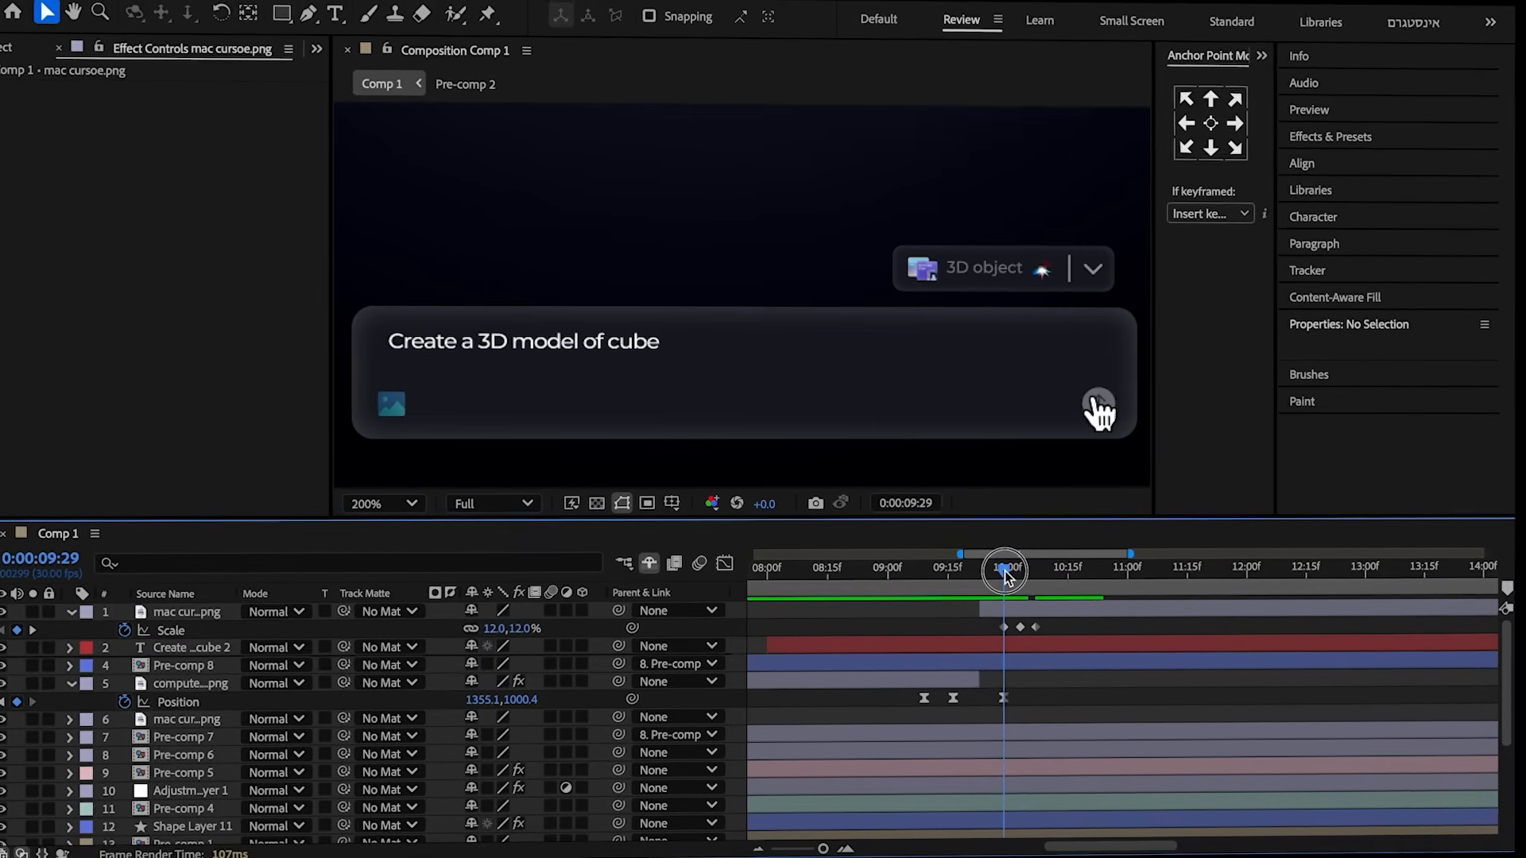
scroll(974, 768, down, 5)
double_click(972, 761)
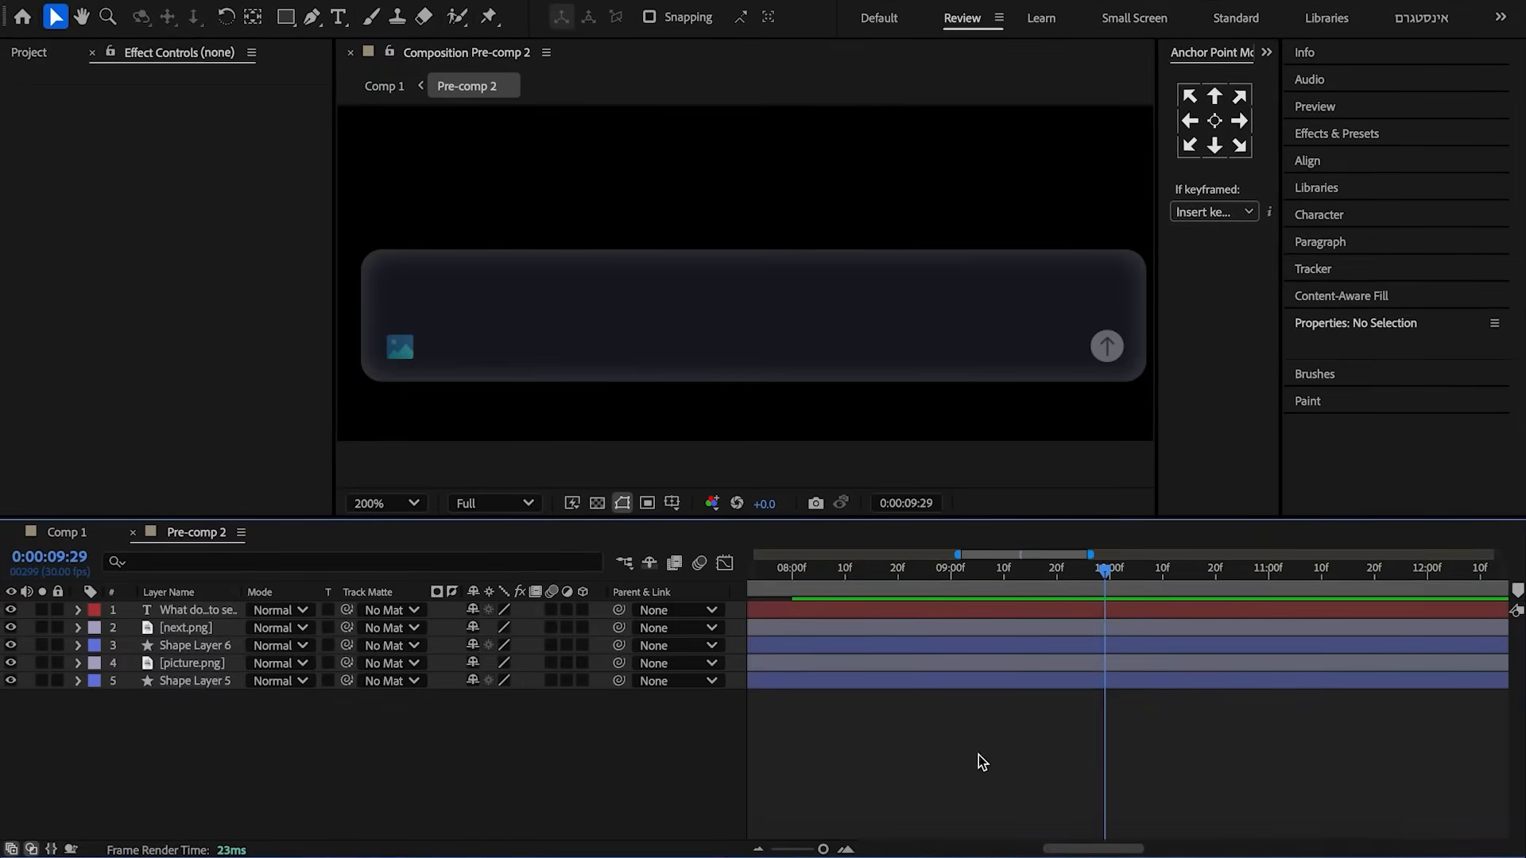
- Parent next.png to Shape Layer 6 and add a 100% Scale keyframe to Shape Layer 6 at 0:00:09:29
click(914, 628)
drag(619, 628, 189, 651)
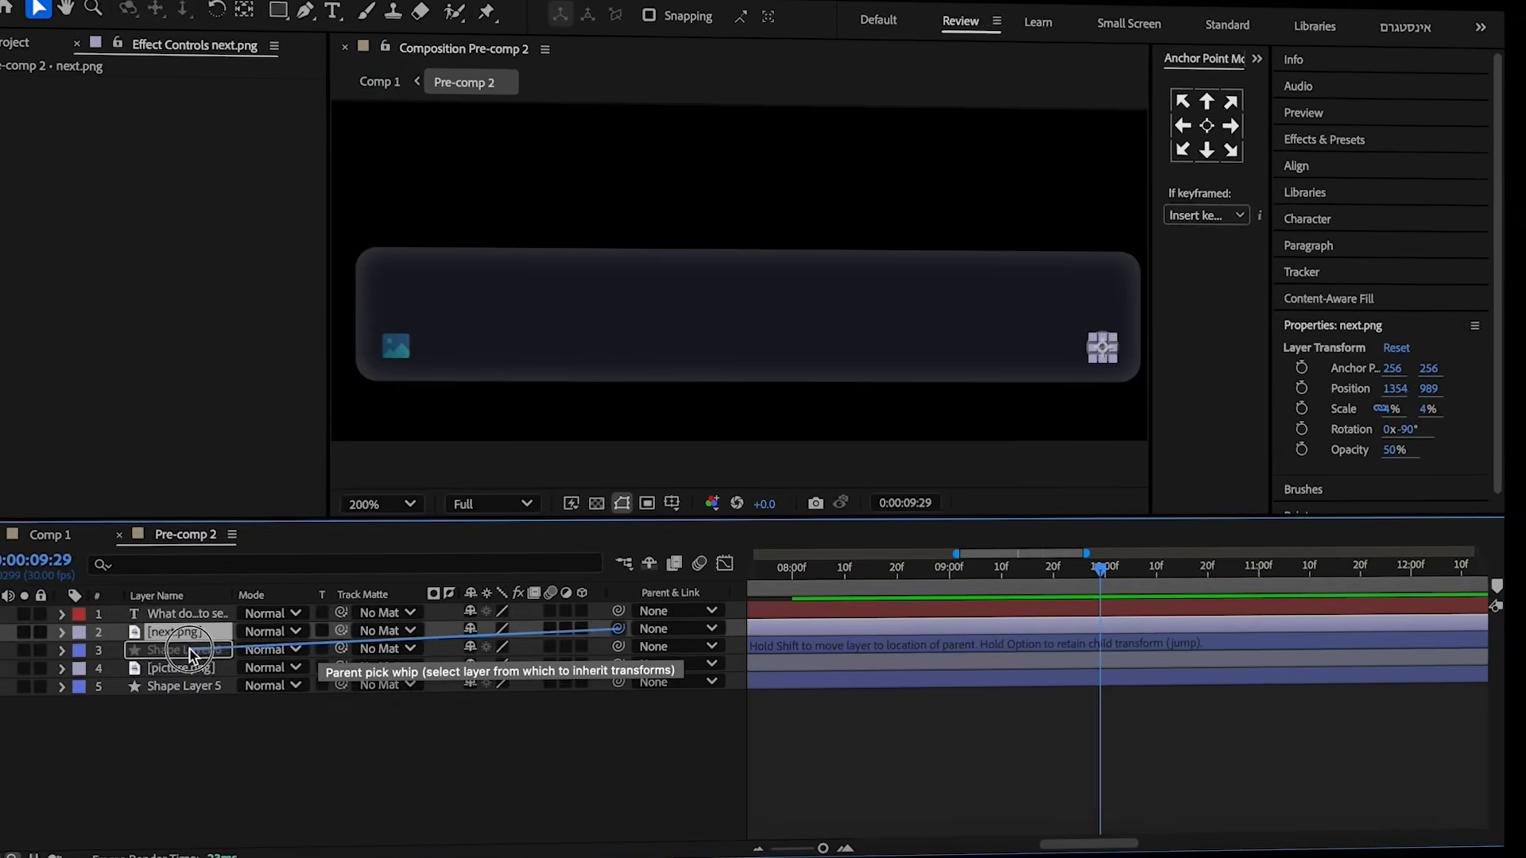
click(182, 650)
key(s)
click(145, 782)
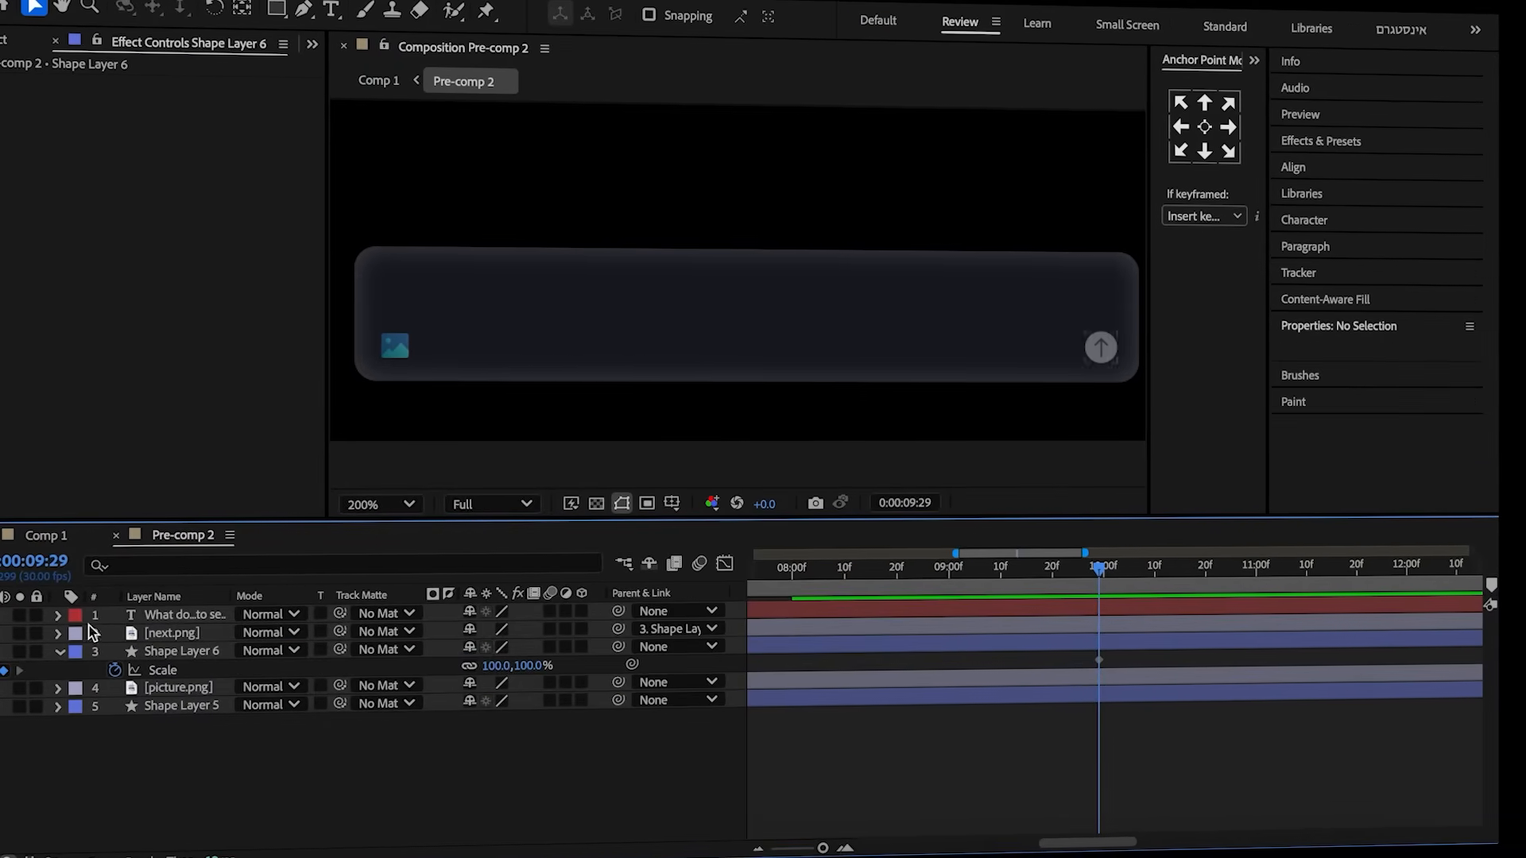
- Add a 100% Scale keyframe to Shape Layer 6 at 0:00:10:07, matching the end of the cursor's click in Comp 1
click(44, 536)
drag(994, 567, 1029, 576)
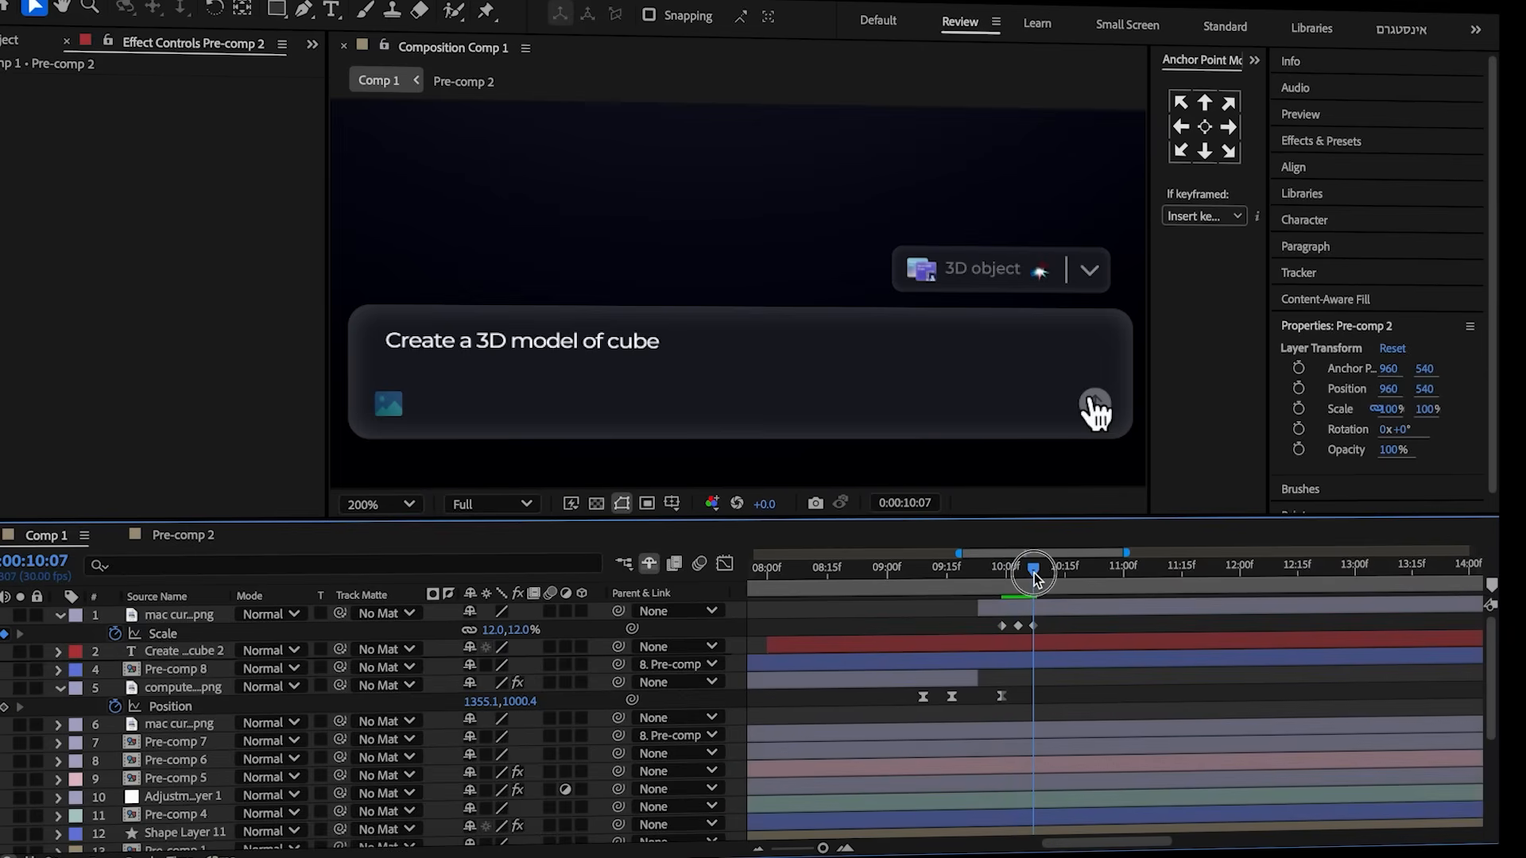
click(159, 537)
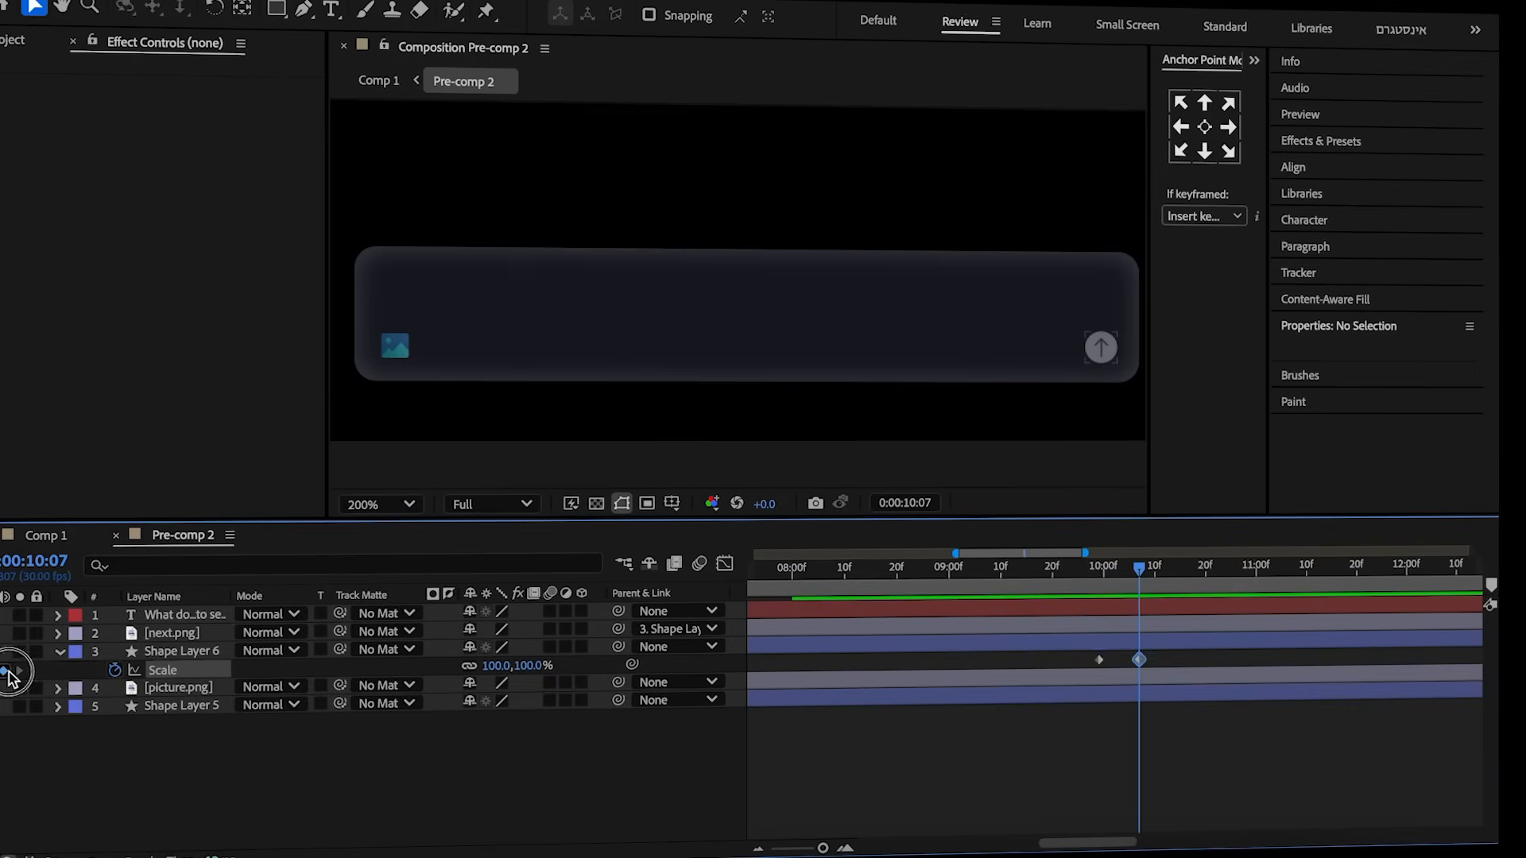
click(9, 671)
- Set Shape Layer 6's Scale to 120% at 0:00:10:03 and close Pre-comp 2
click(48, 536)
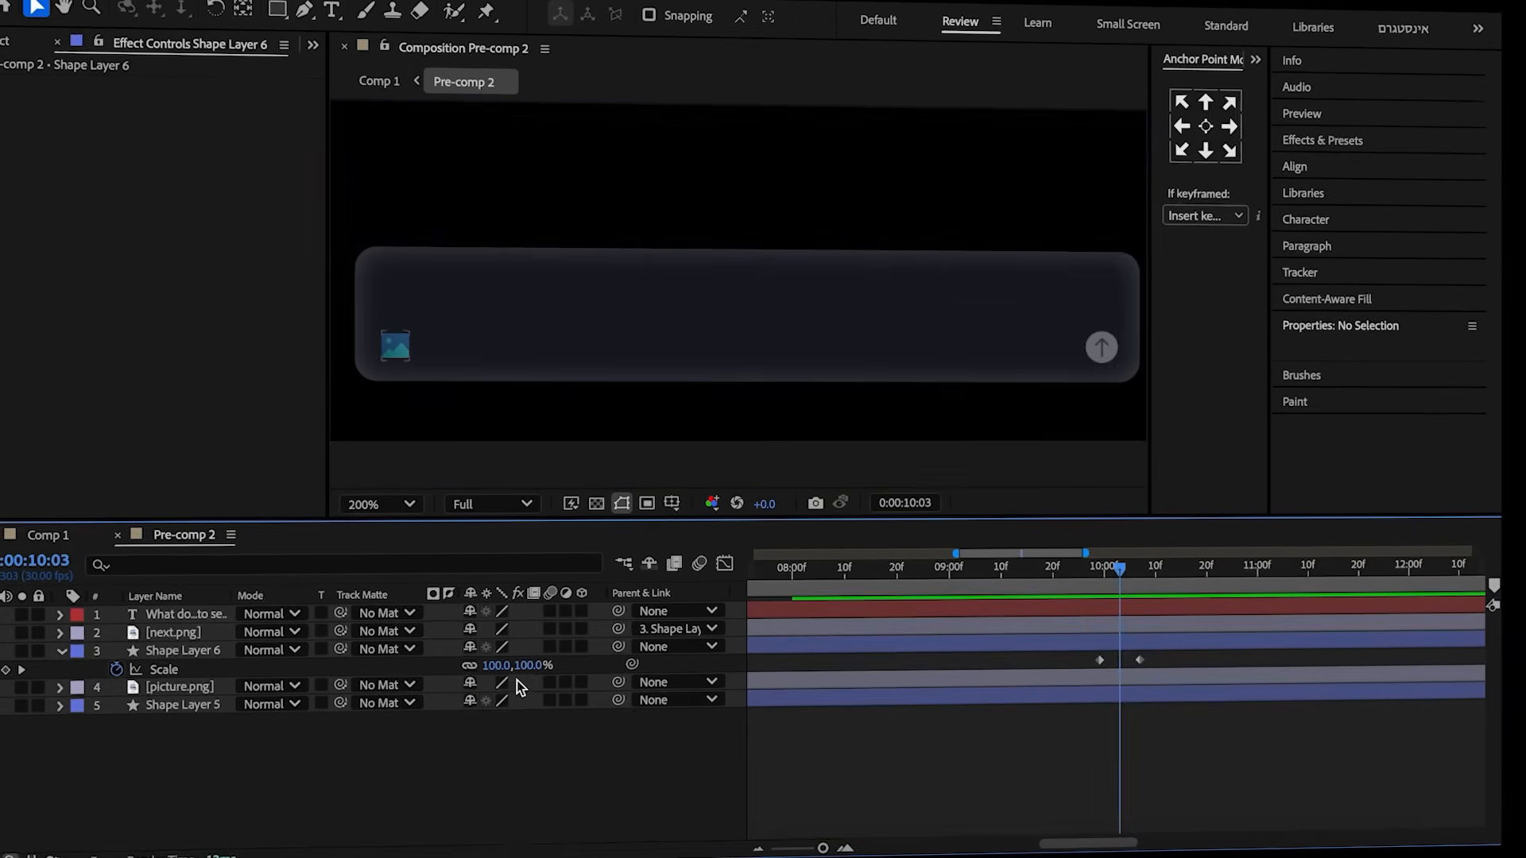
click(525, 667)
text(12)
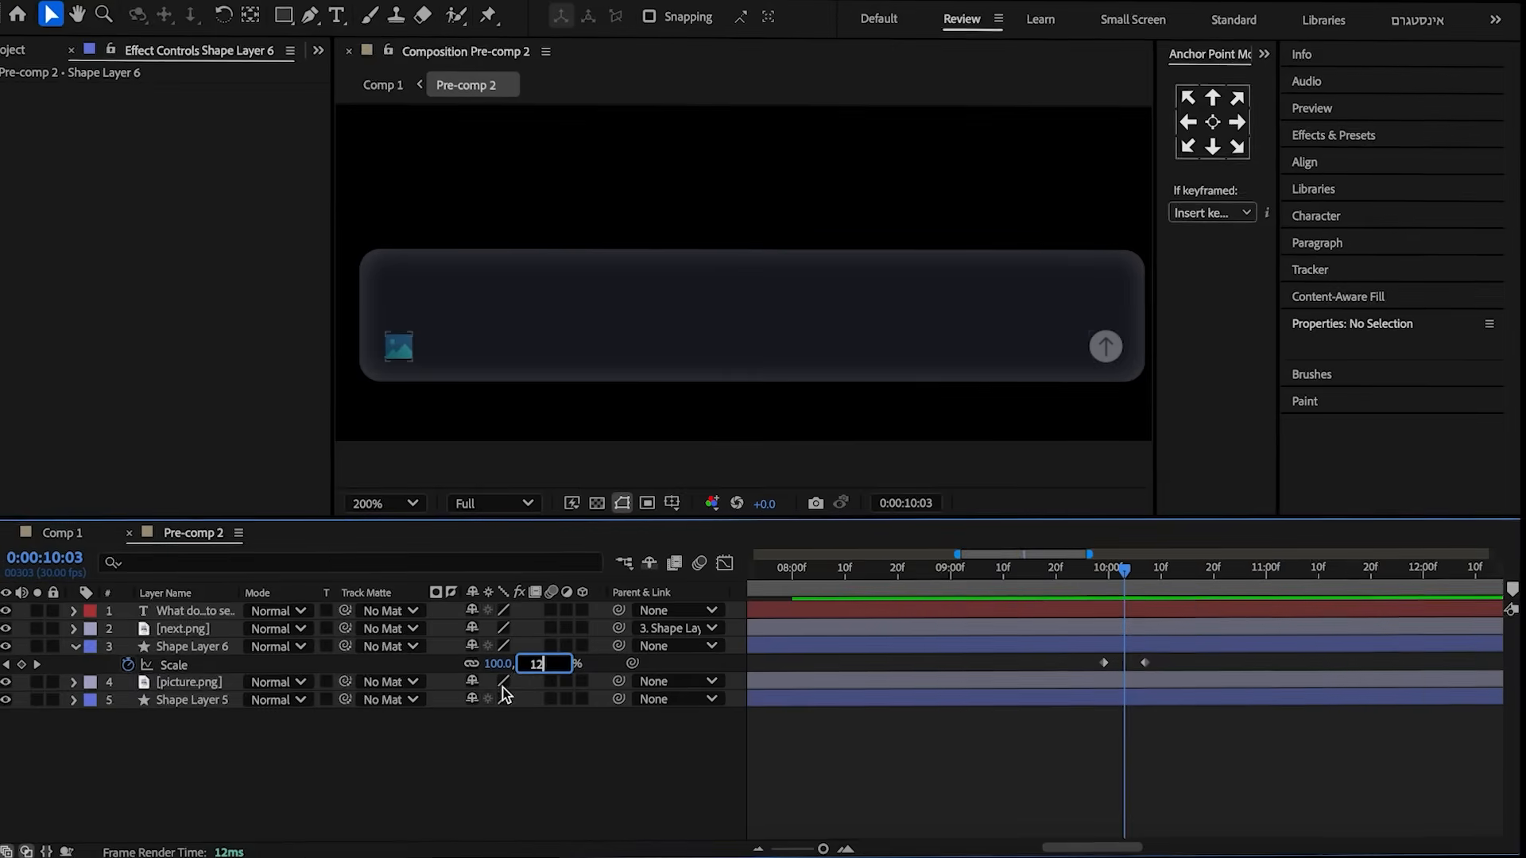
text(0)
key(Return)
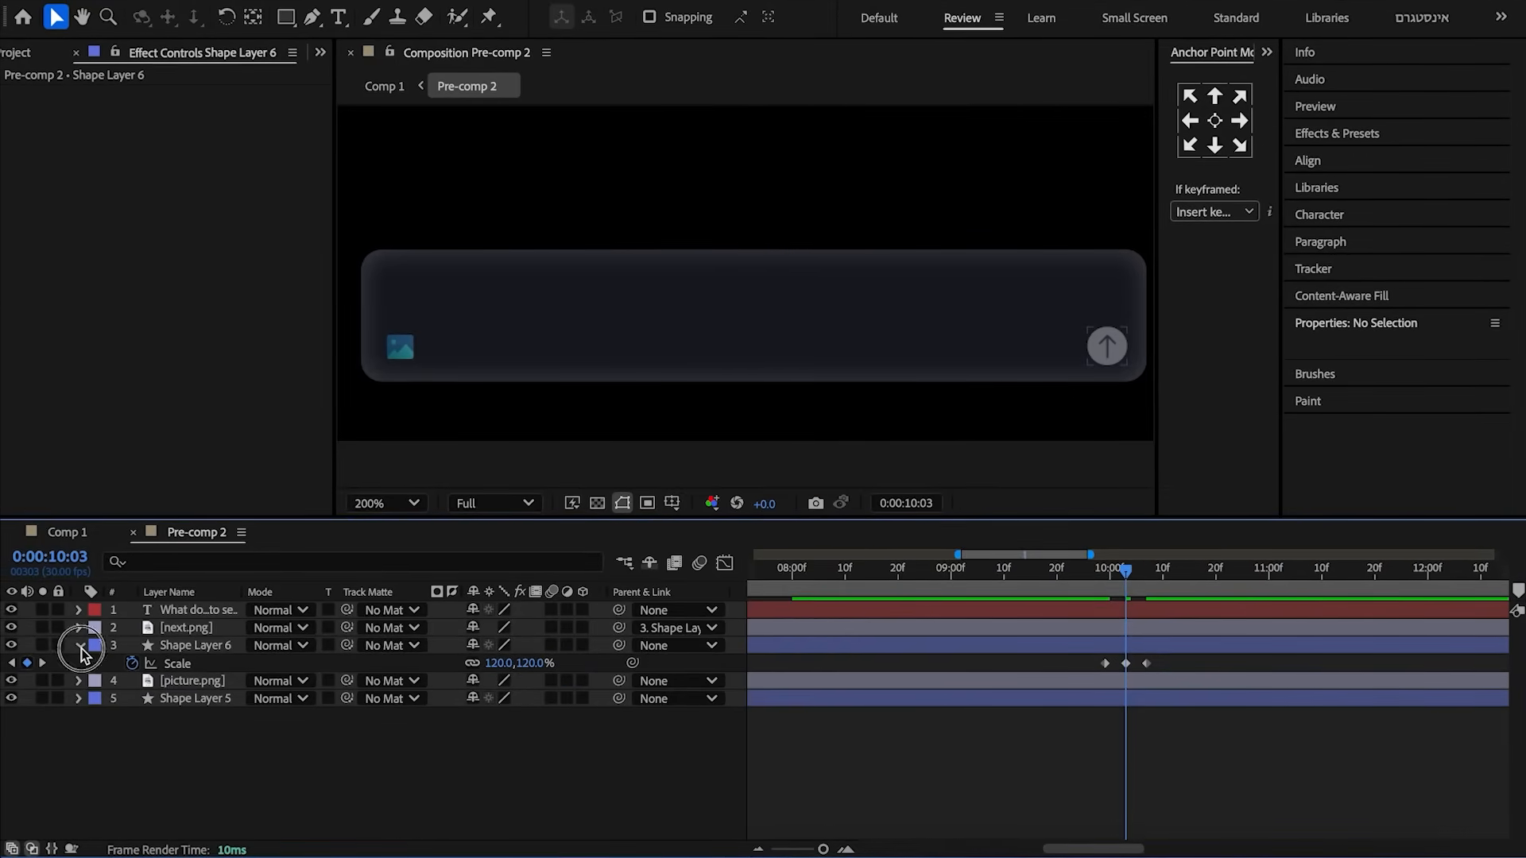
click(80, 646)
click(132, 532)
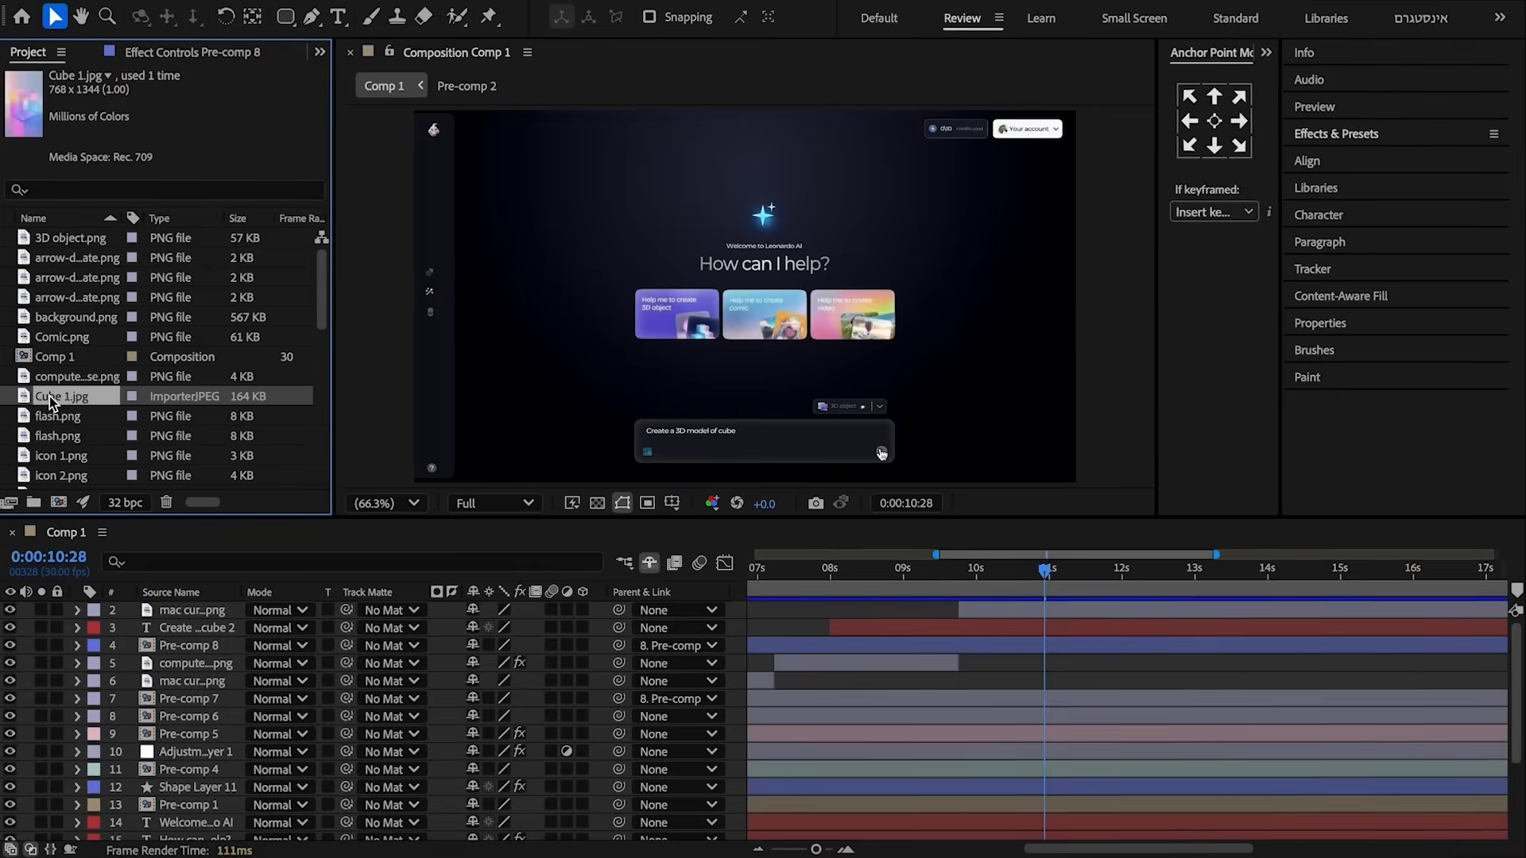
- Add Cube 1.jpg to Comp 1 as layer 2 and set its Scale to 42% wide by 35% high
drag(52, 395, 173, 610)
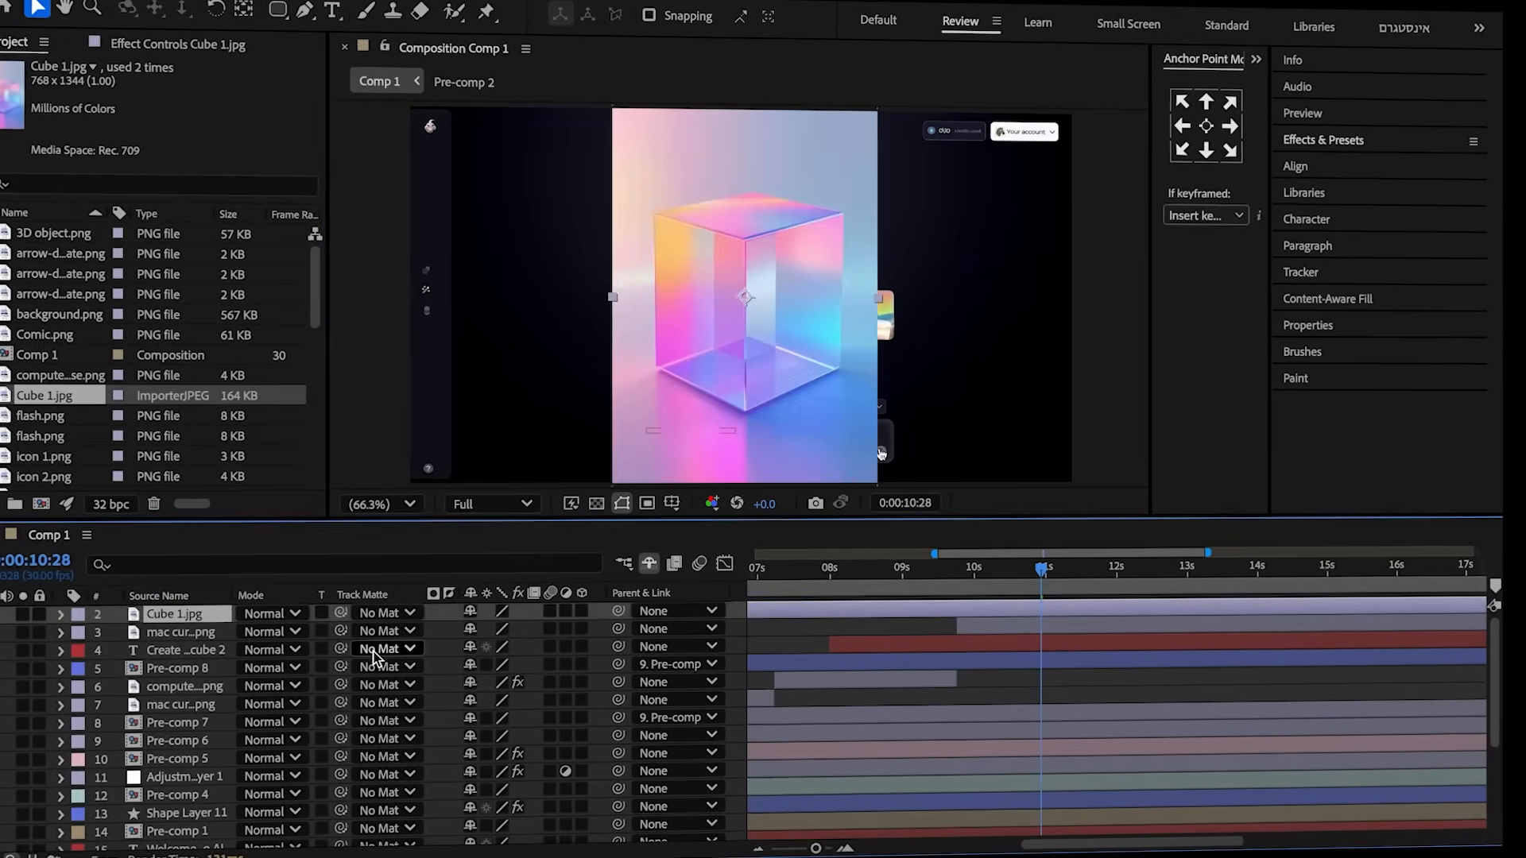
key(s)
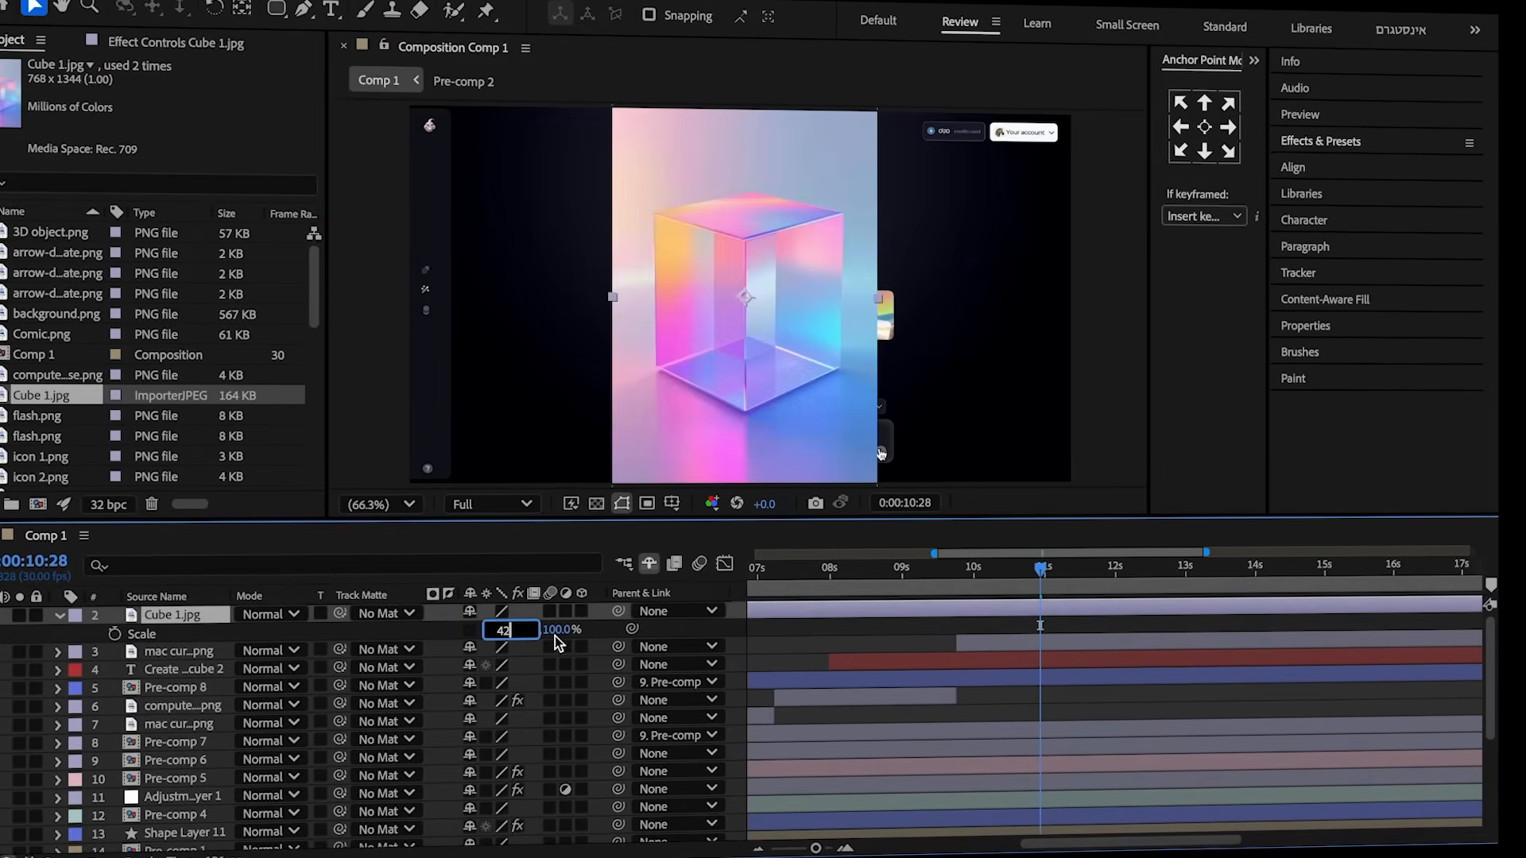
click(558, 637)
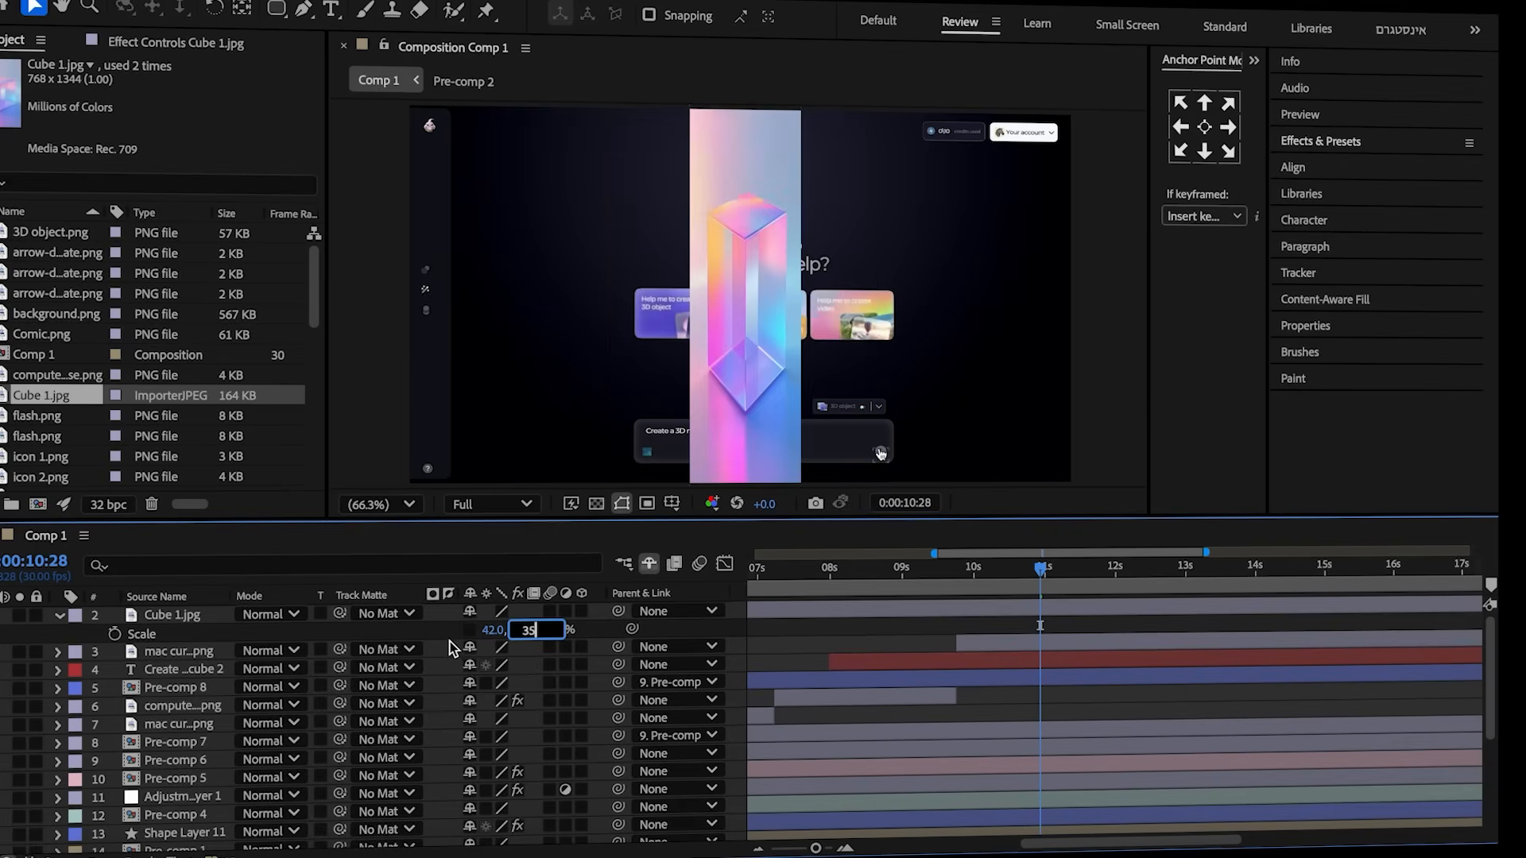
text(35)
key(Return)
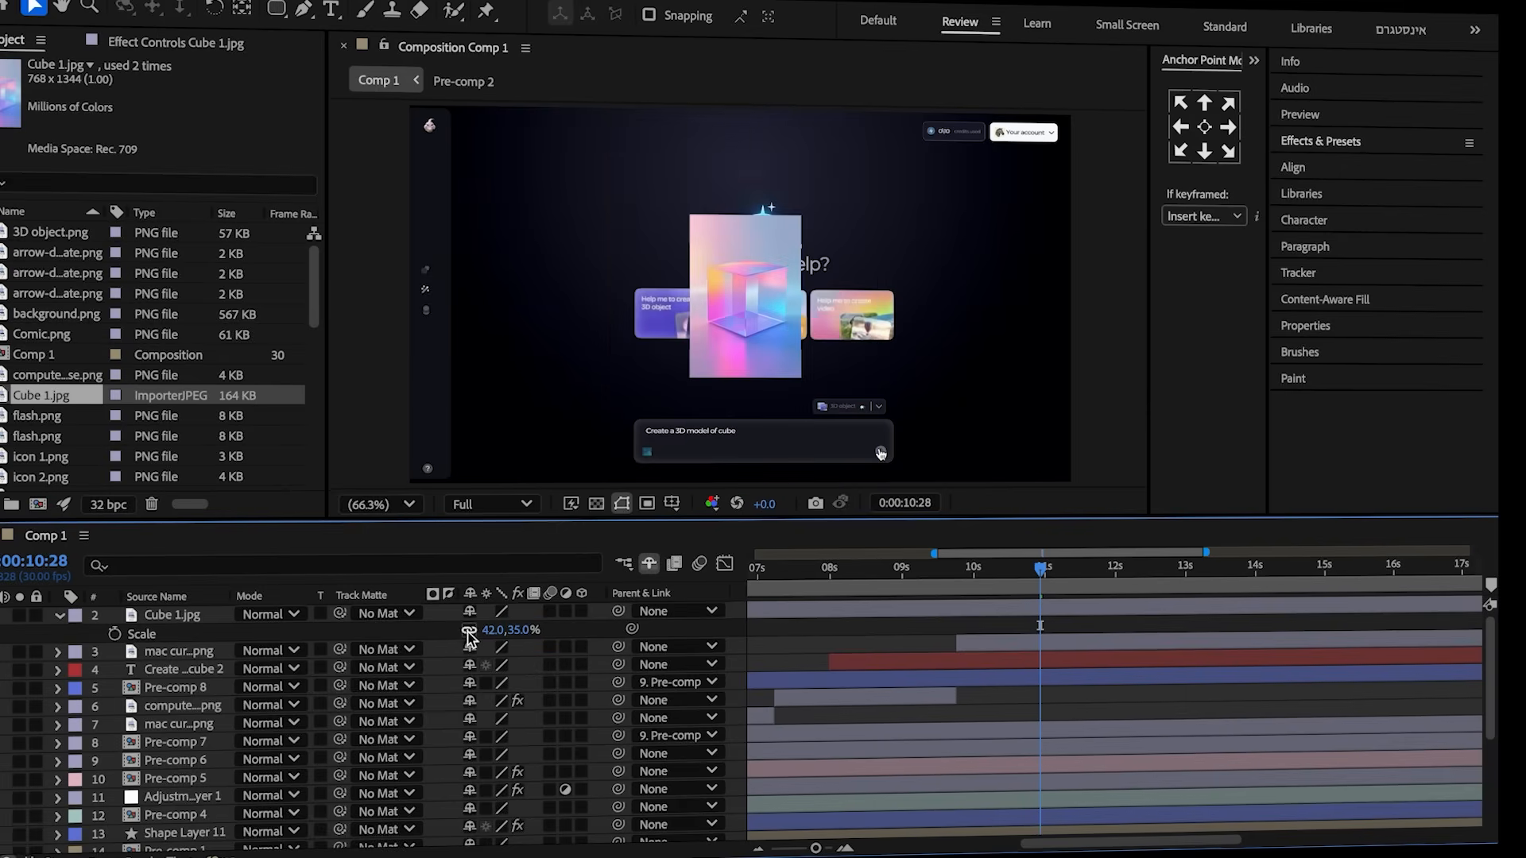
- Set the Cube 1.jpg layer's Position to 983, 474 and mask the image with a rounded rectangle covering it
click(170, 616)
key(p)
drag(479, 638, 416, 640)
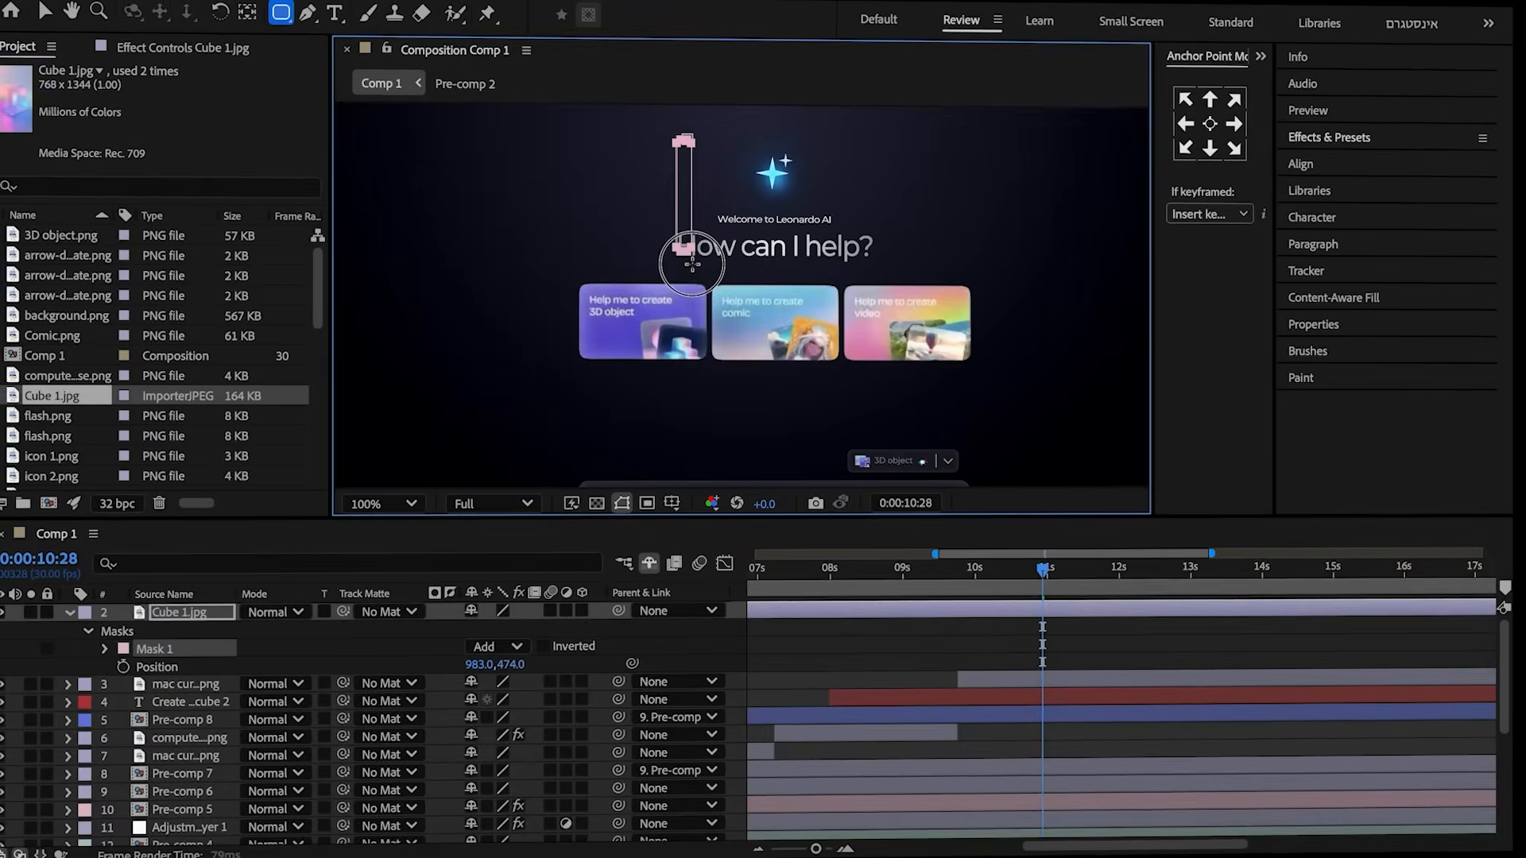
drag(692, 264, 839, 379)
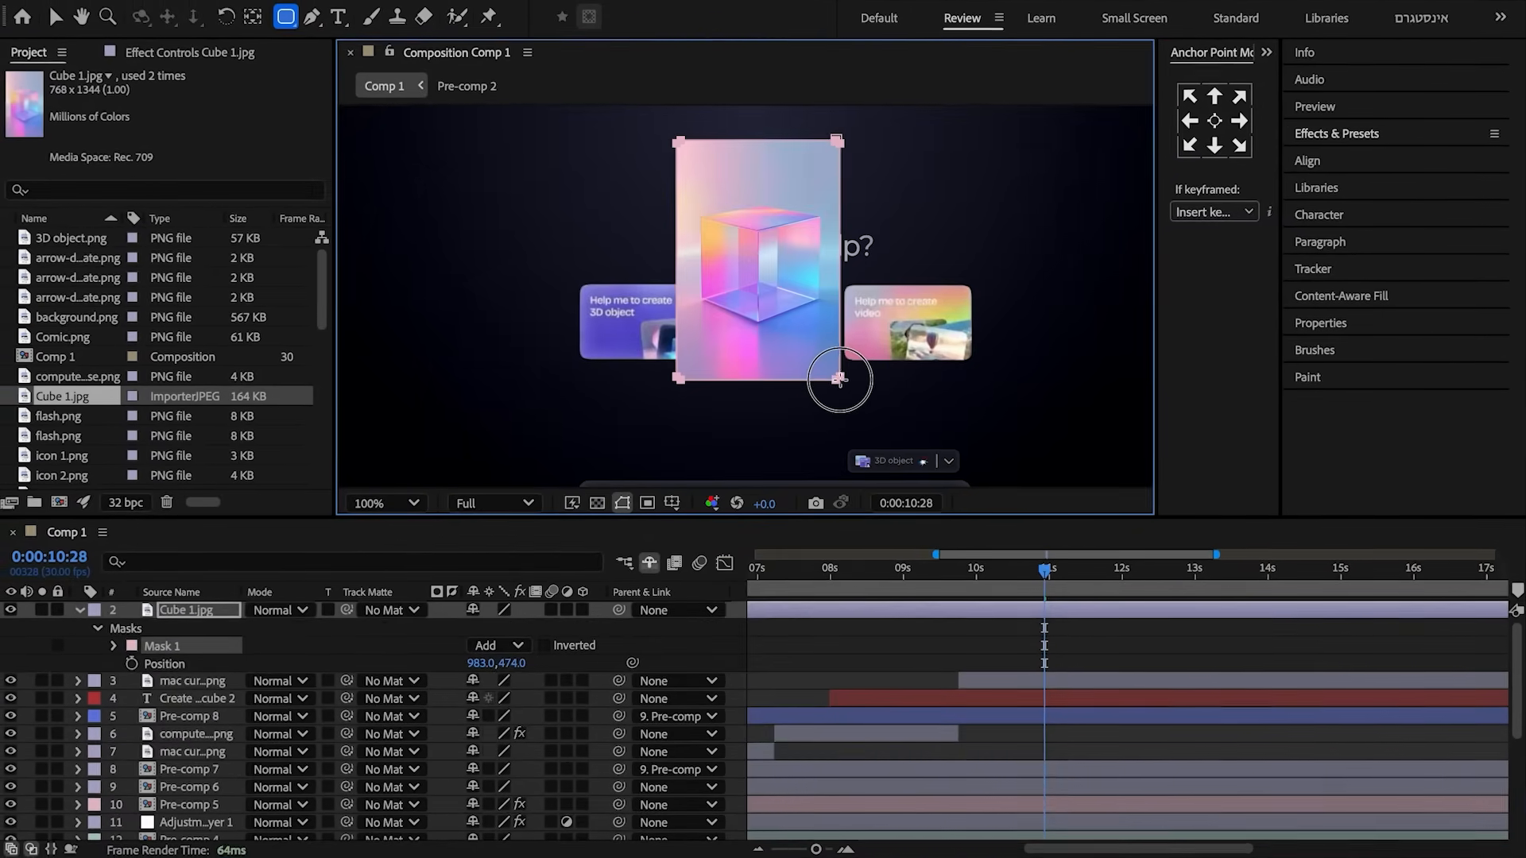
- Duplicate the masked Cube 1.jpg layer and use the copy as track matte for a new adjustment layer
key(ctrl+d)
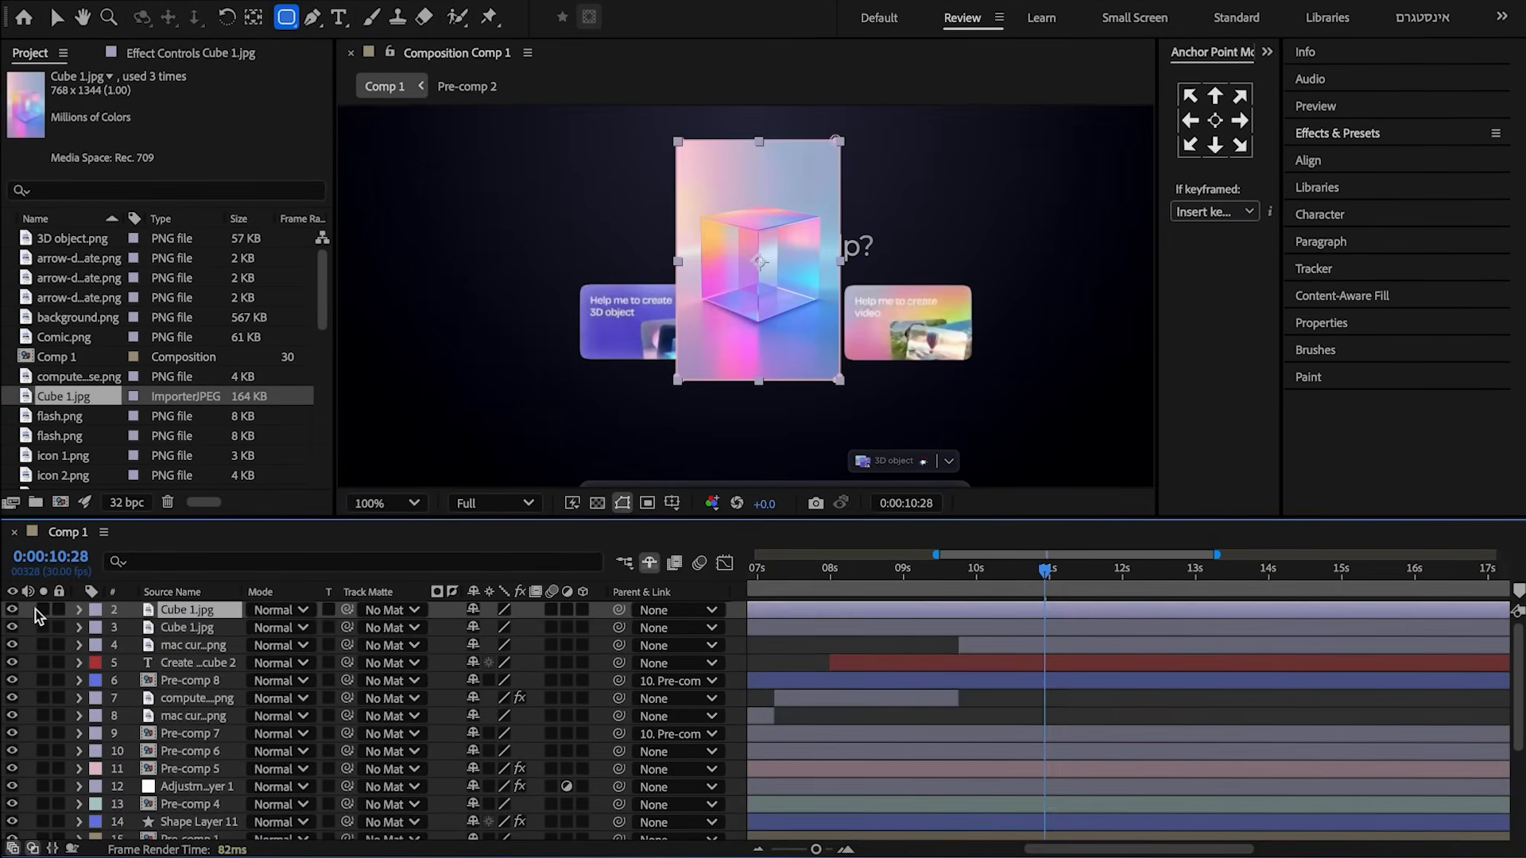
click(332, 756)
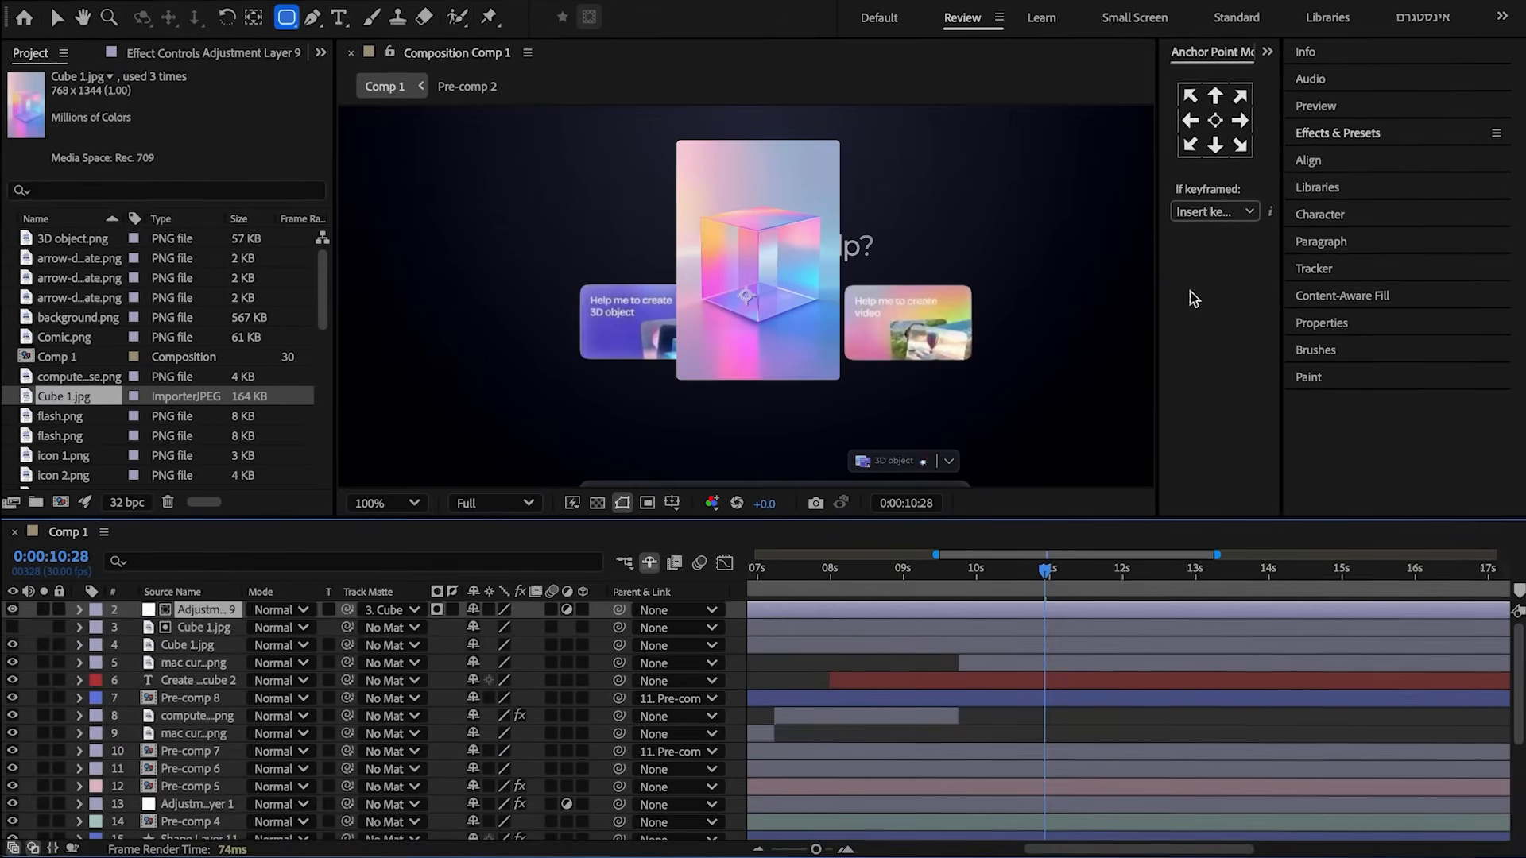
- Apply Gaussian Blur to the matted adjustment layer with Blurriness 30
click(1337, 133)
click(1379, 156)
text(gaus)
double_click(1385, 203)
key(v)
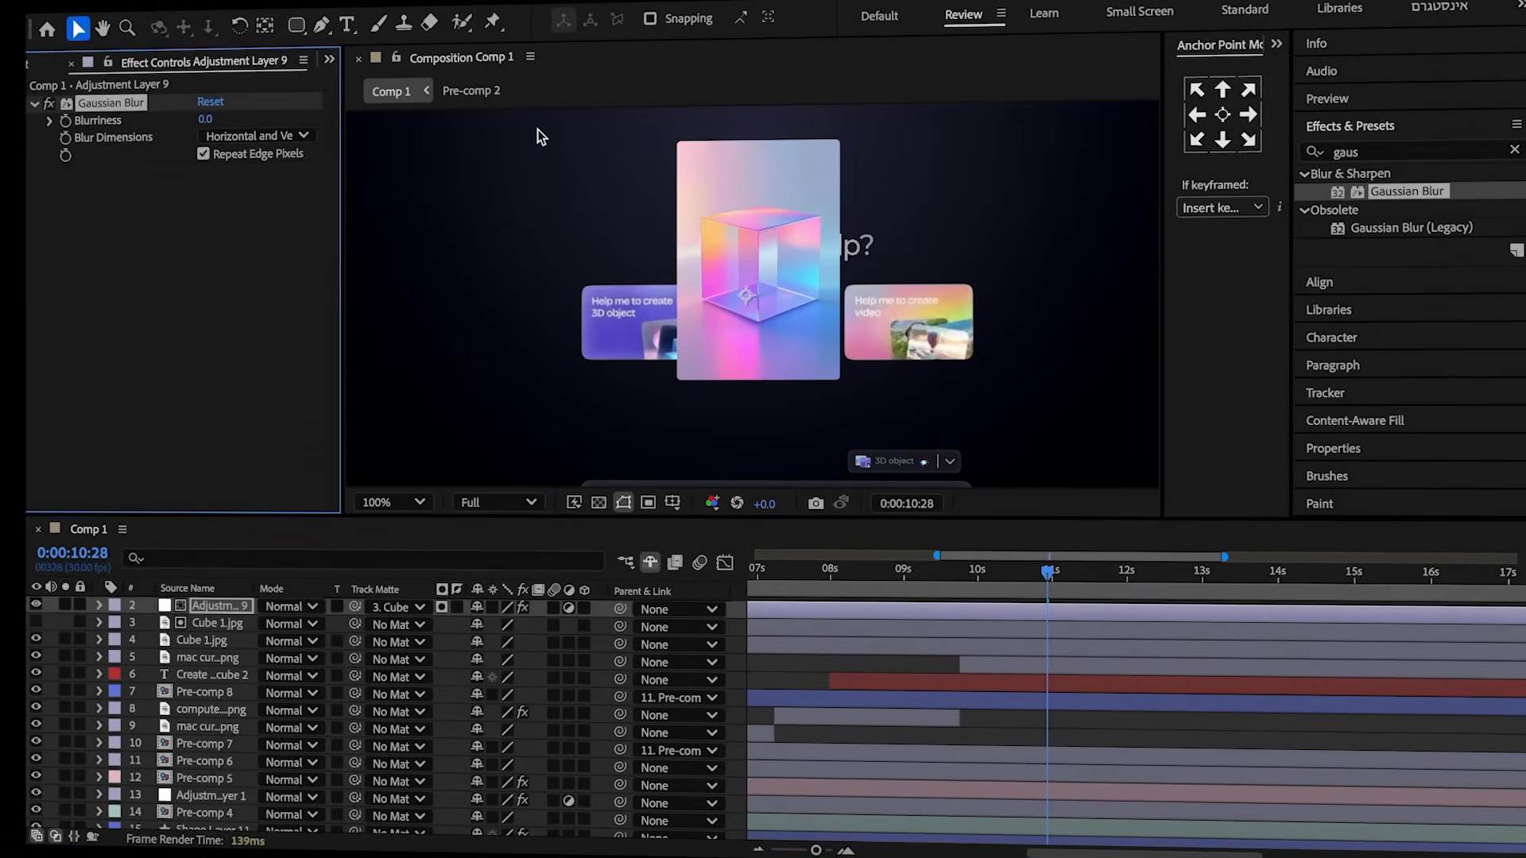
click(205, 118)
text(3)
key(Return)
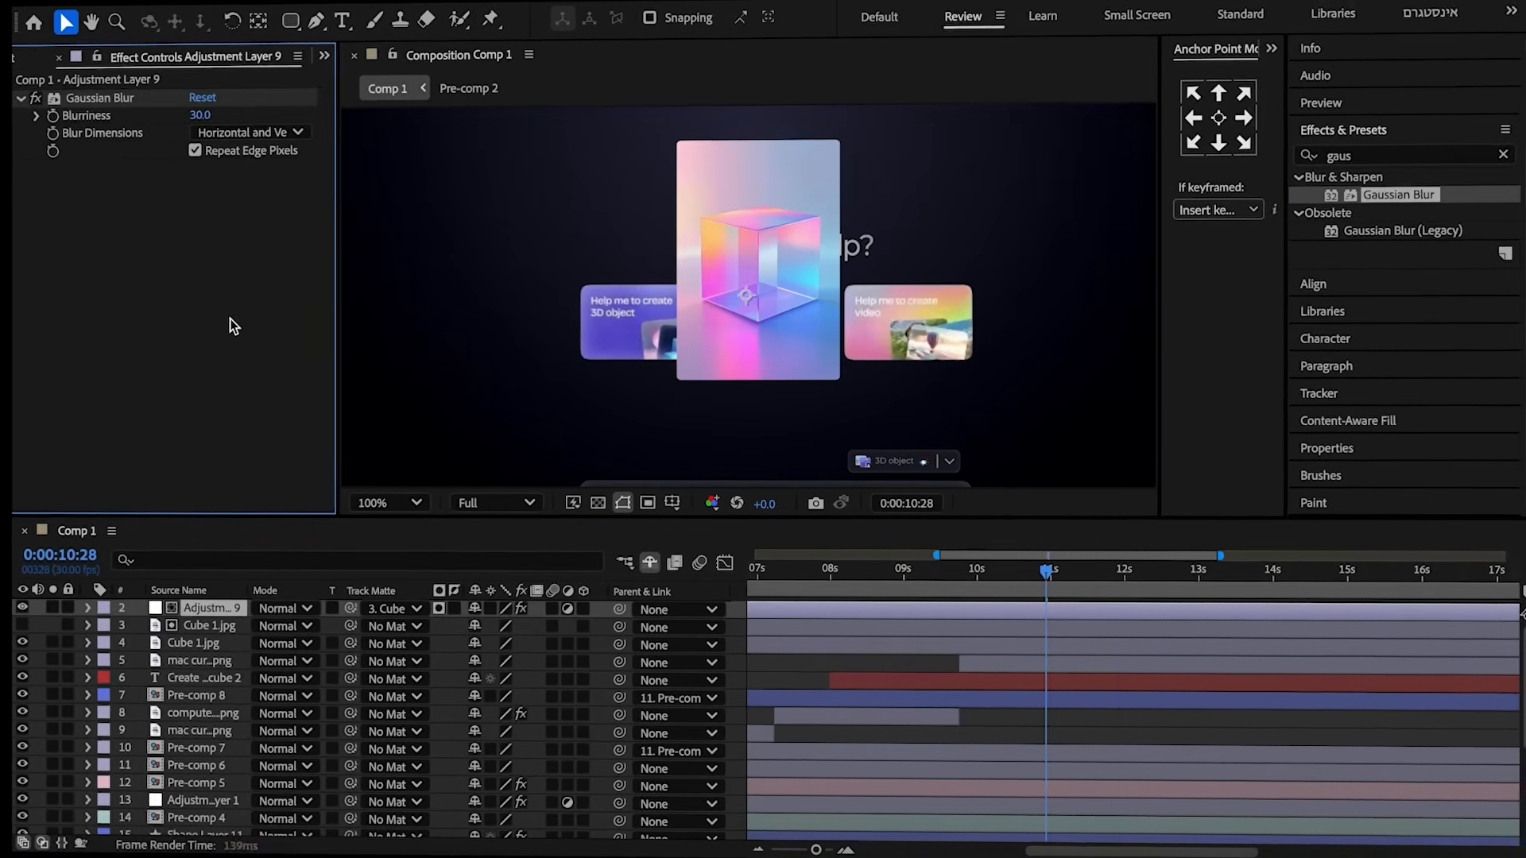
- Apply CC Light Sweep to the visible Cube 1.jpg layer and place its Center at 386.4, 666.3
click(1054, 648)
click(1493, 158)
text(sweep)
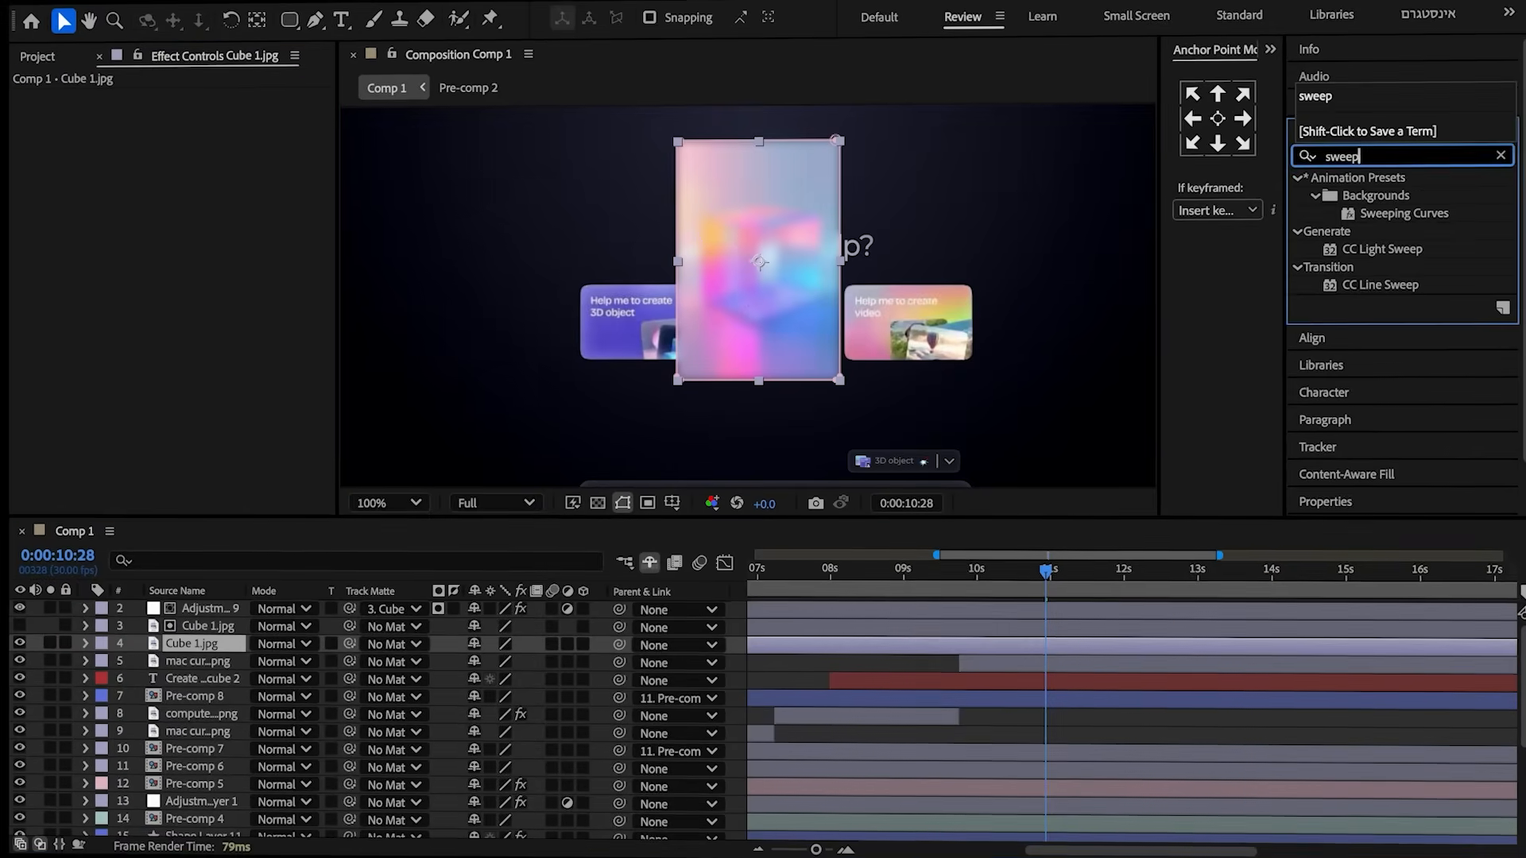
double_click(1389, 249)
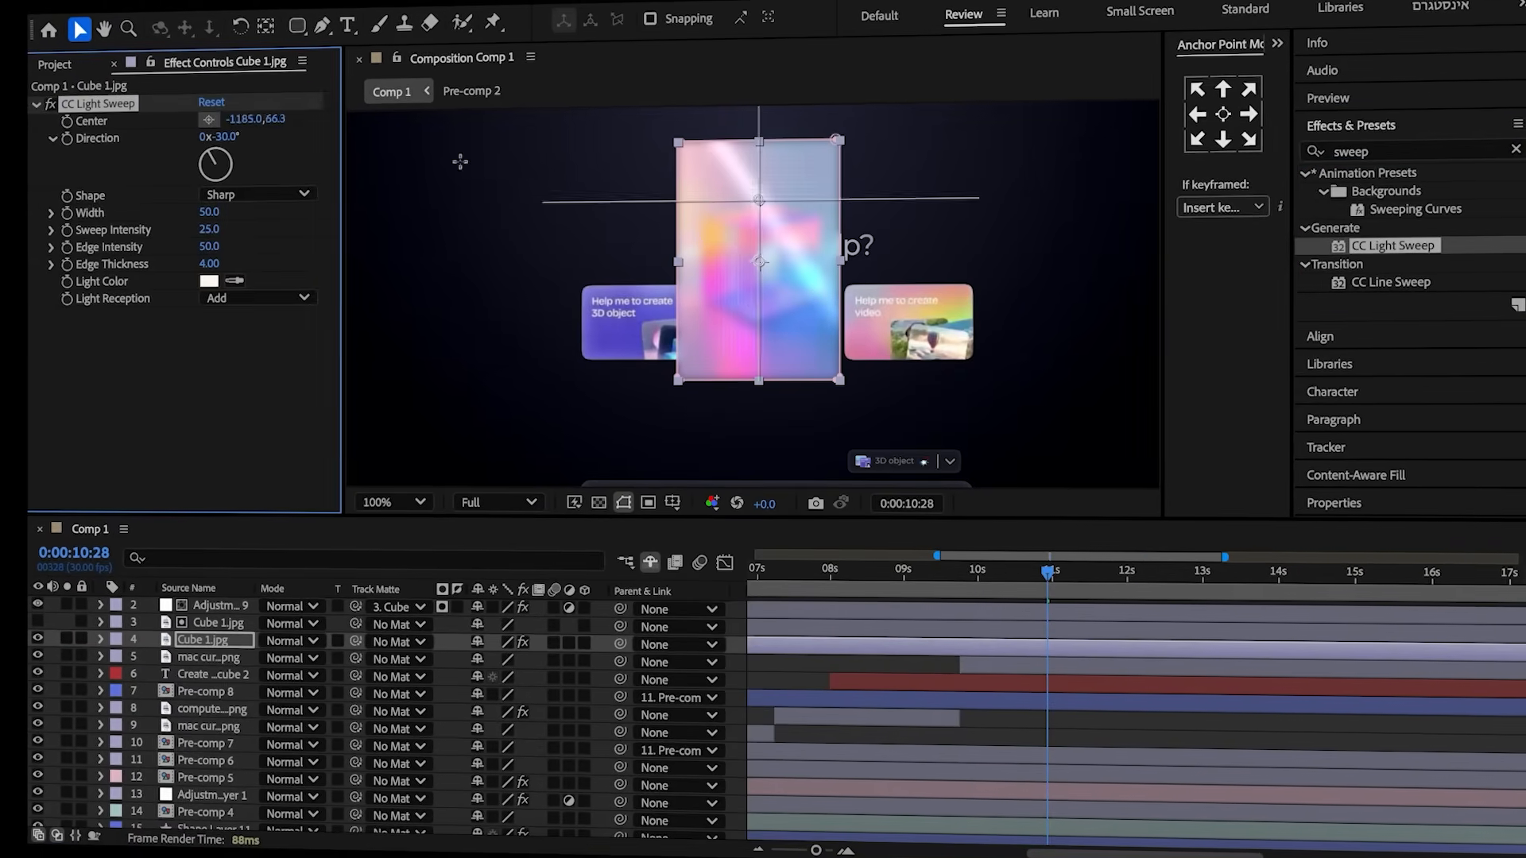
click(755, 260)
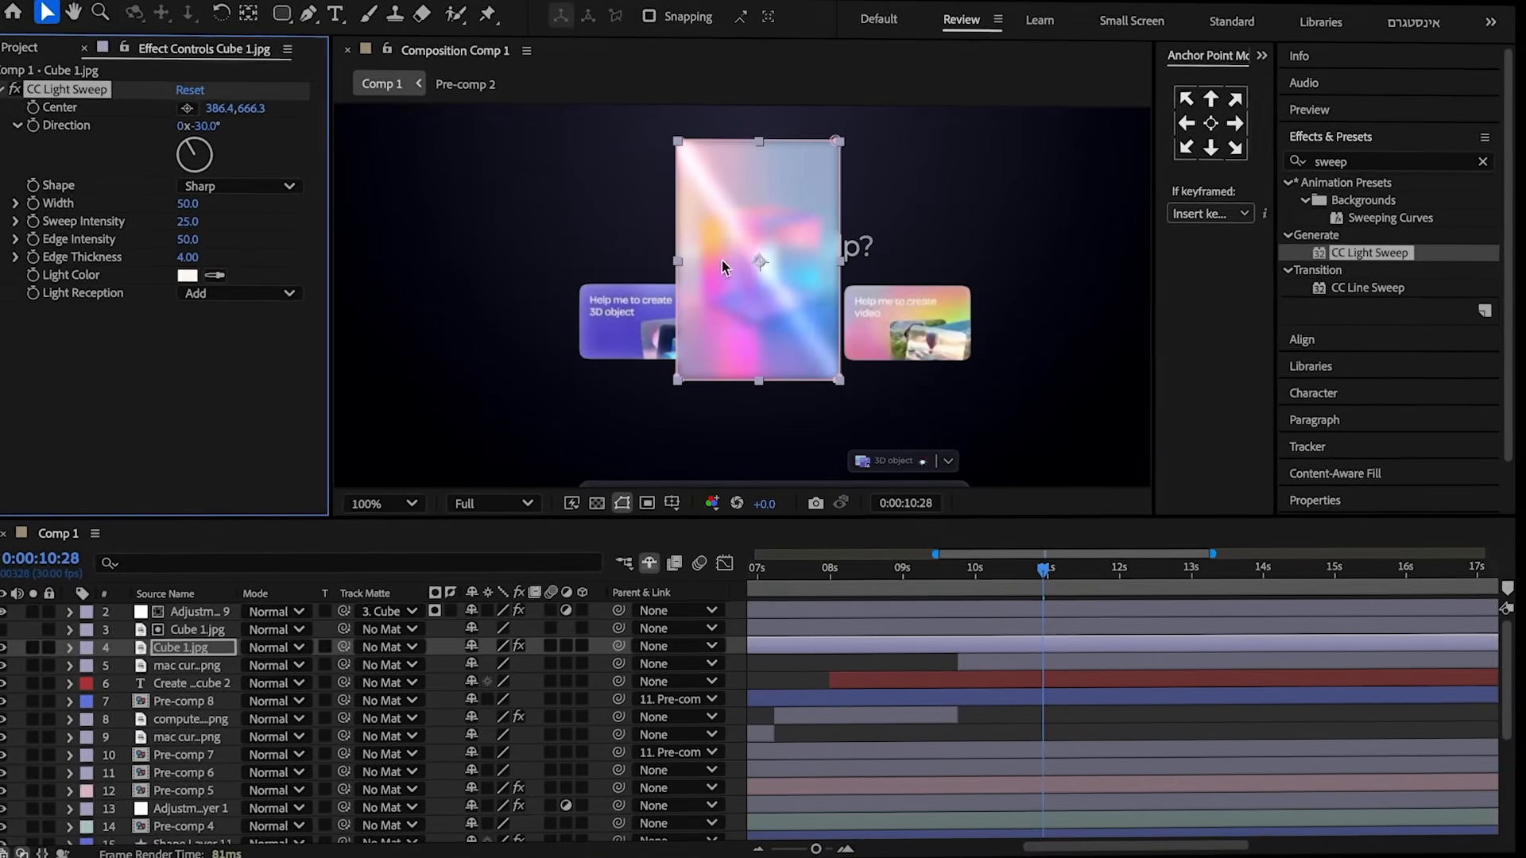
- Set the light sweep's Sweep Intensity to 0, Width to 120, Edge Thickness to 6 and Light Color to 60F7FF
drag(188, 221, 155, 219)
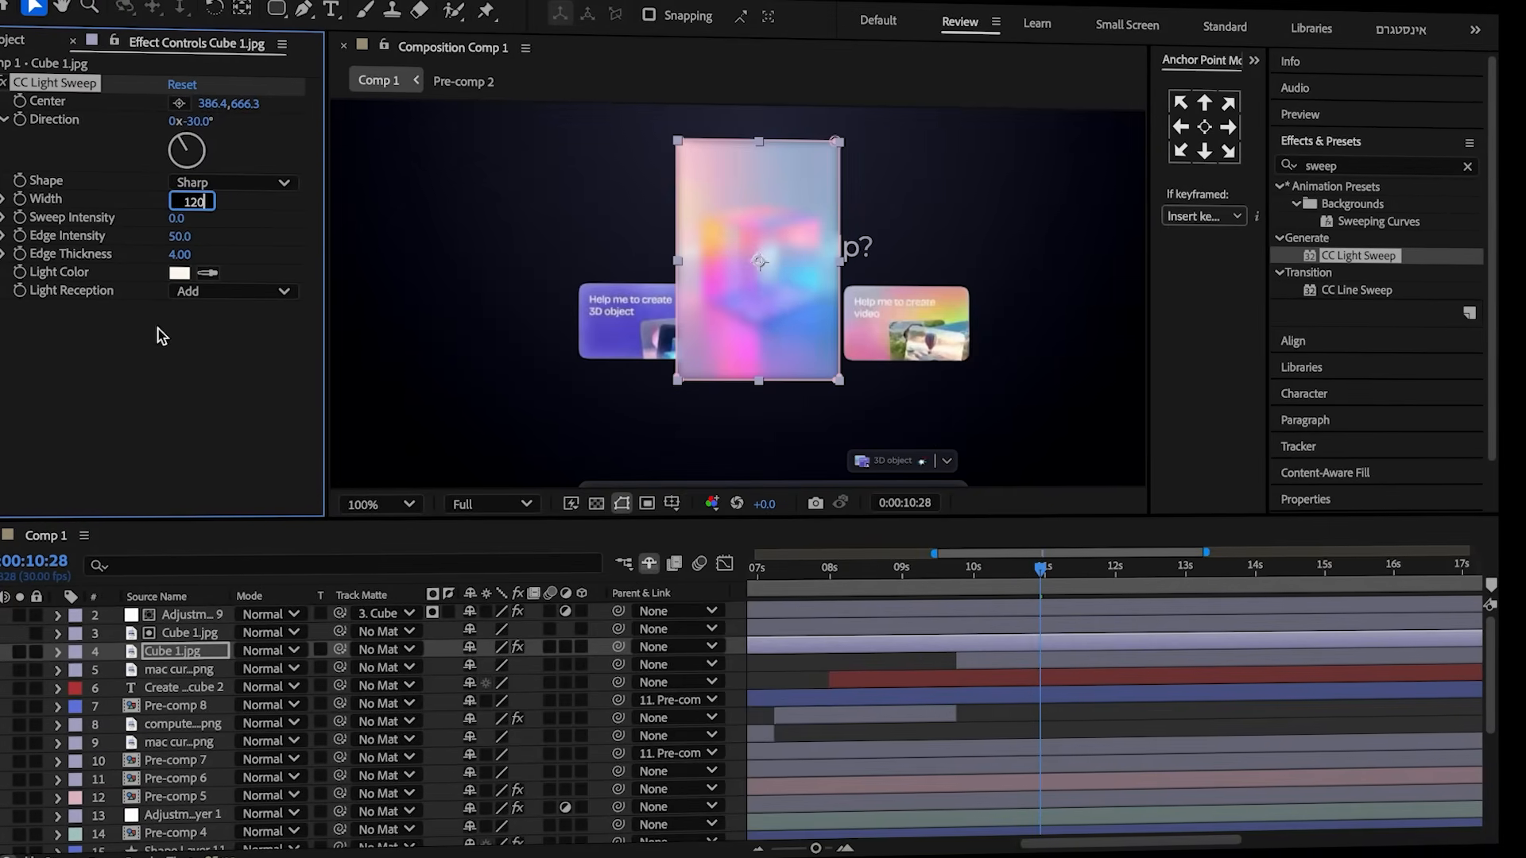
click(180, 273)
click(815, 434)
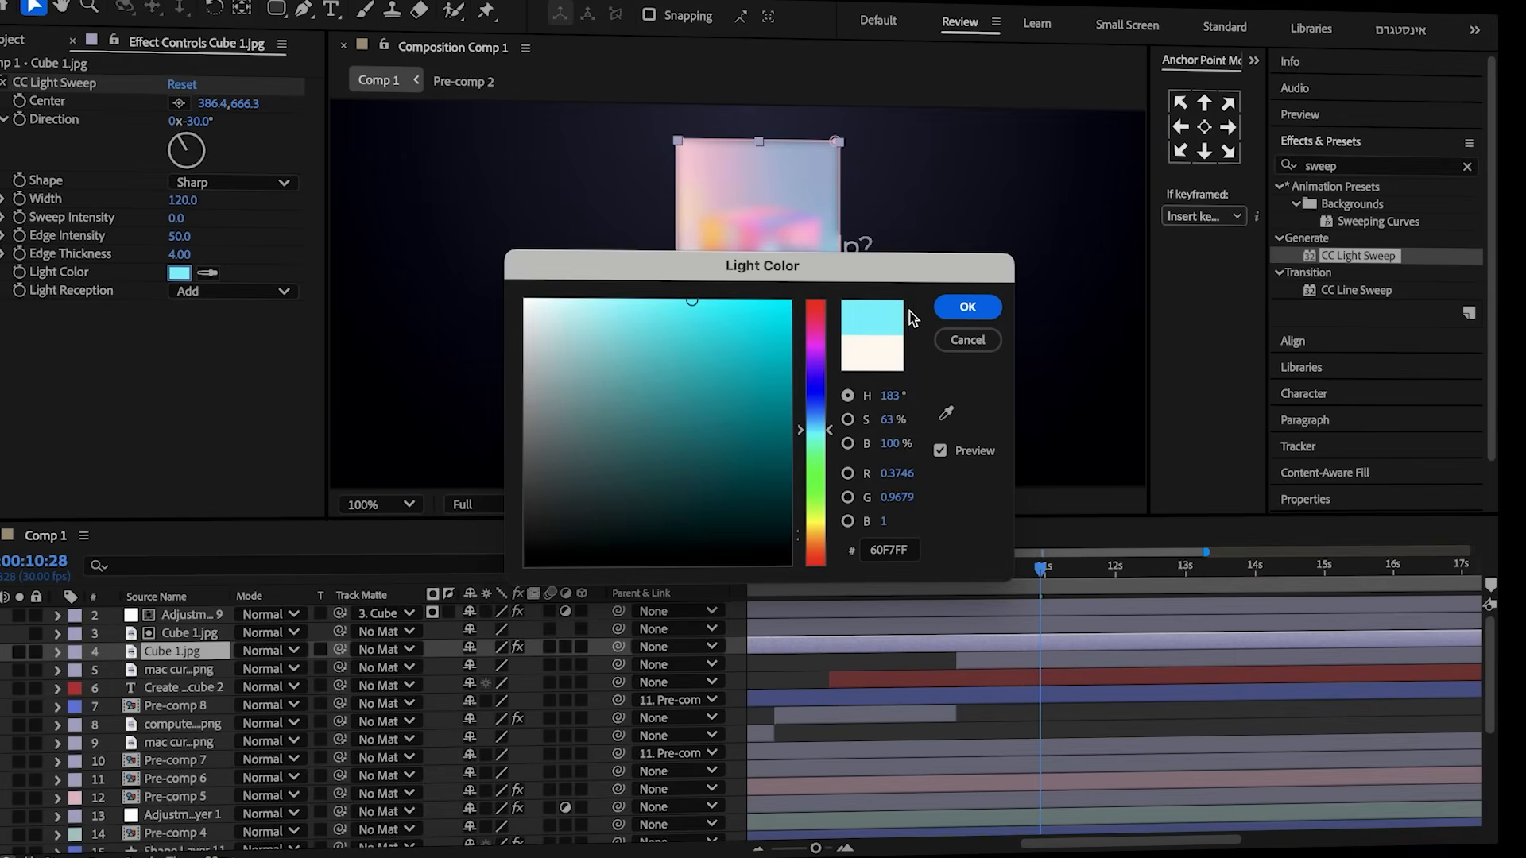
click(967, 307)
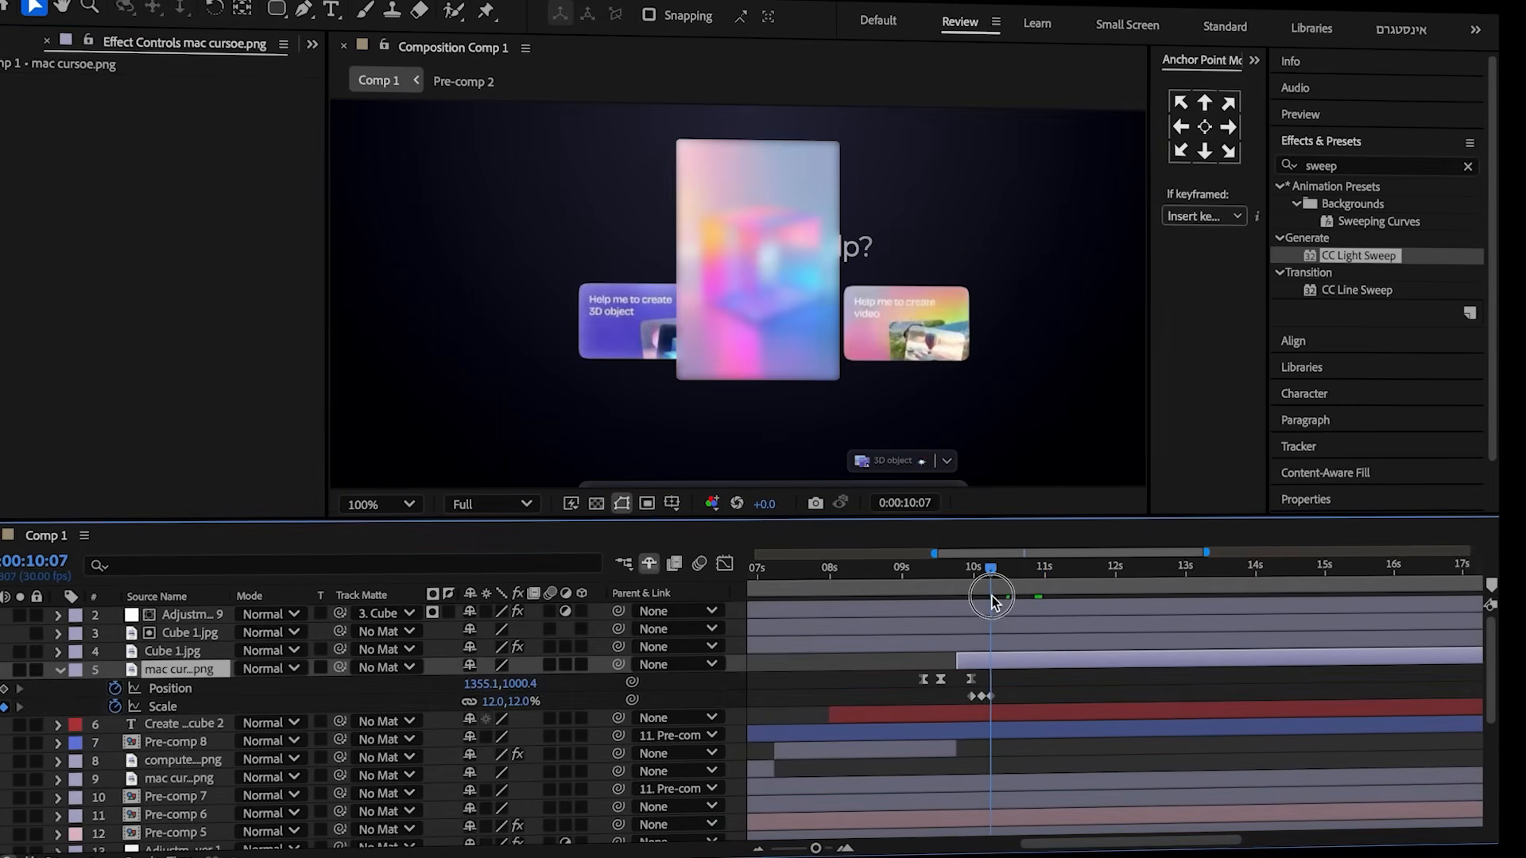
- Animate the light sweep's Direction with keyframes of -30° at 0:00:10:07 and 50° at 0:00:11:26
click(1005, 650)
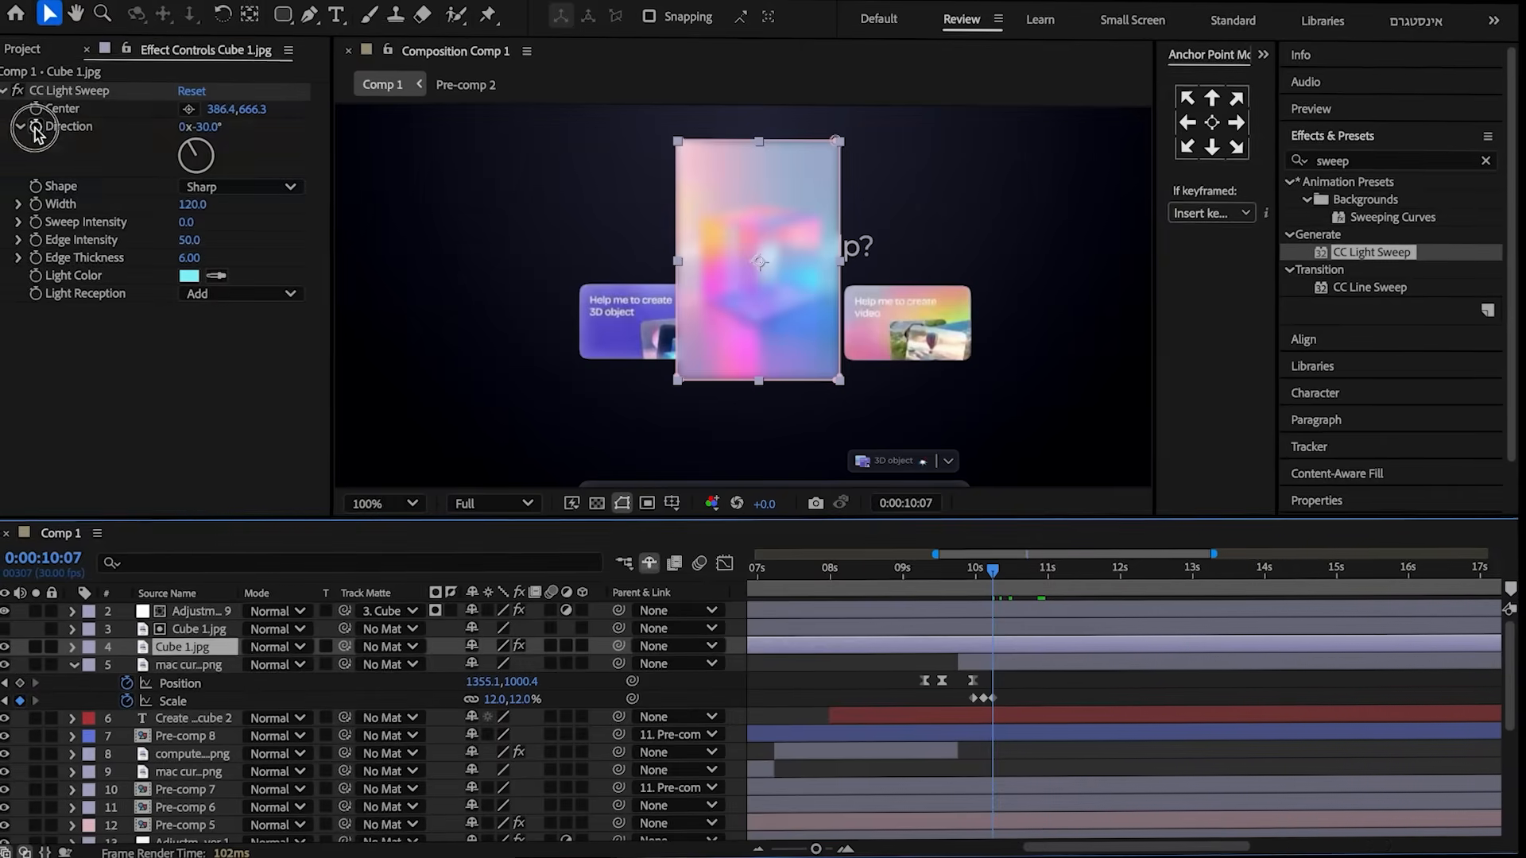
click(34, 128)
drag(993, 570, 1102, 595)
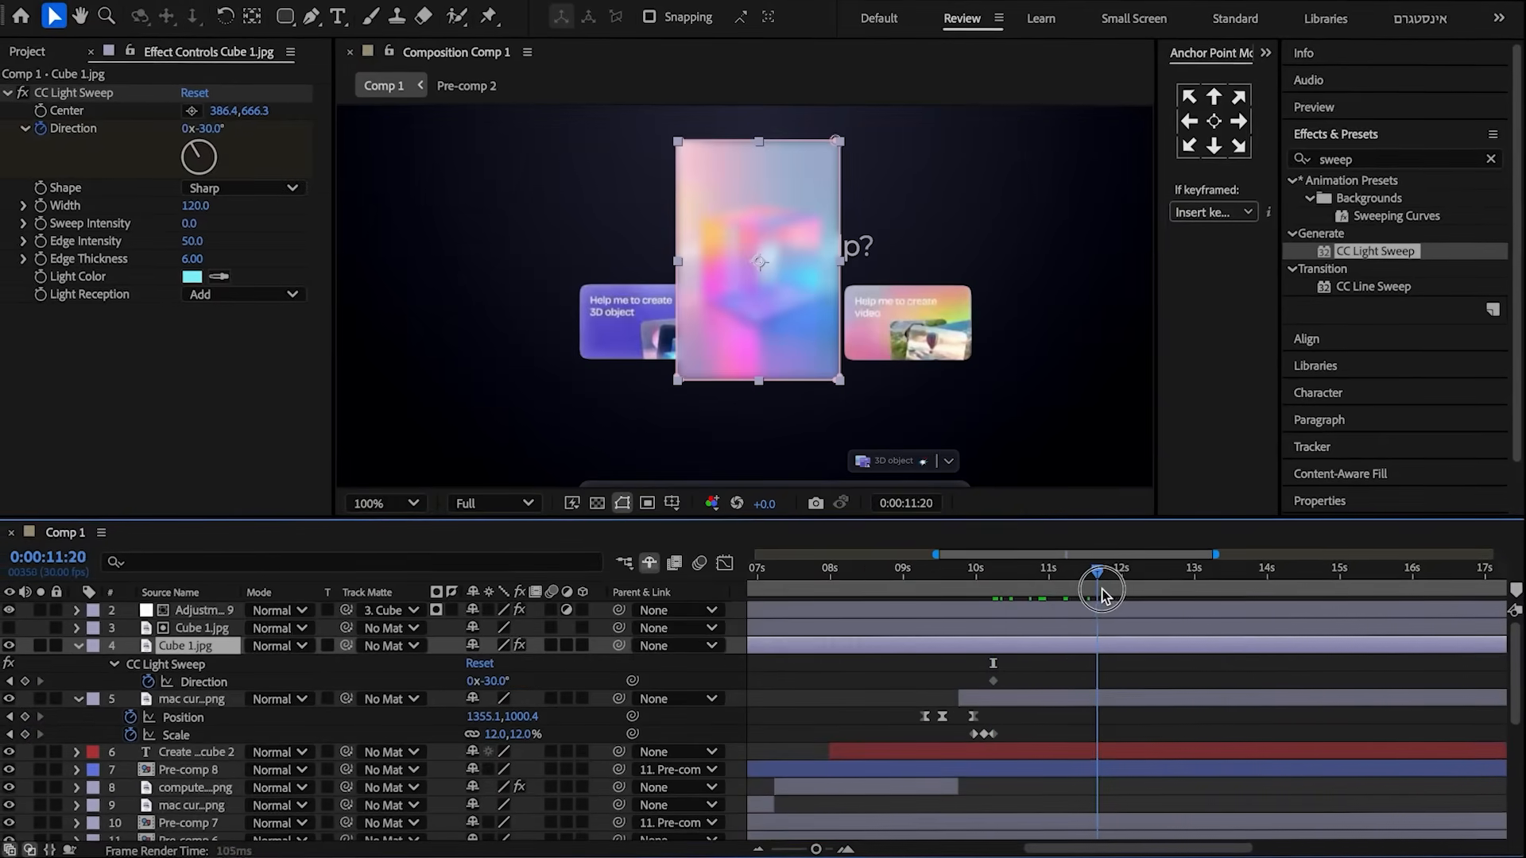
click(209, 129)
text(50)
click(203, 358)
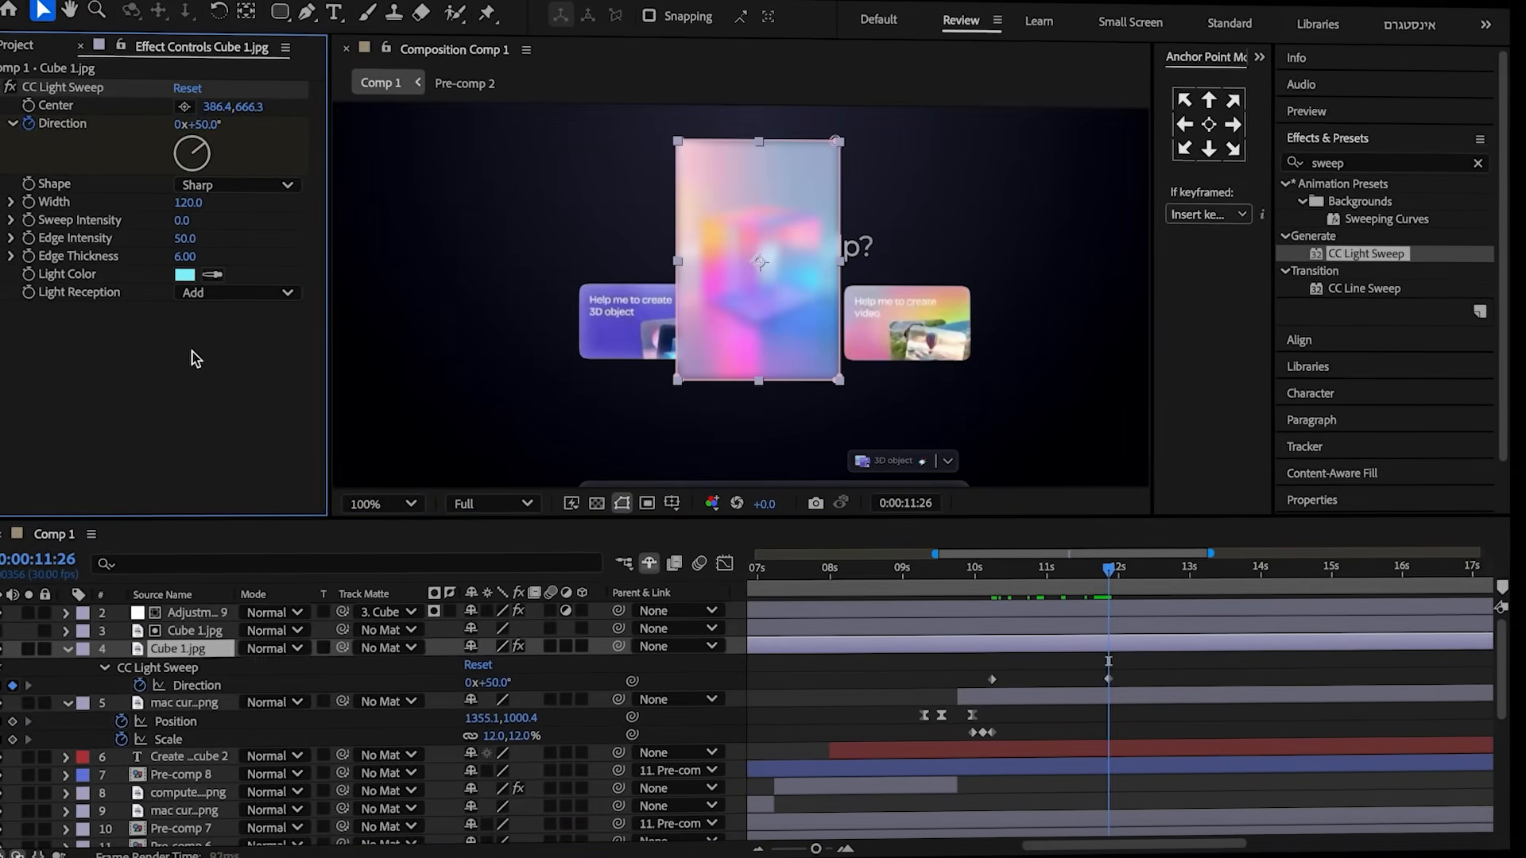
- Set the vertical Scale of the Cube 1.jpg matte layer to 34%
click(187, 630)
key(s)
click(525, 647)
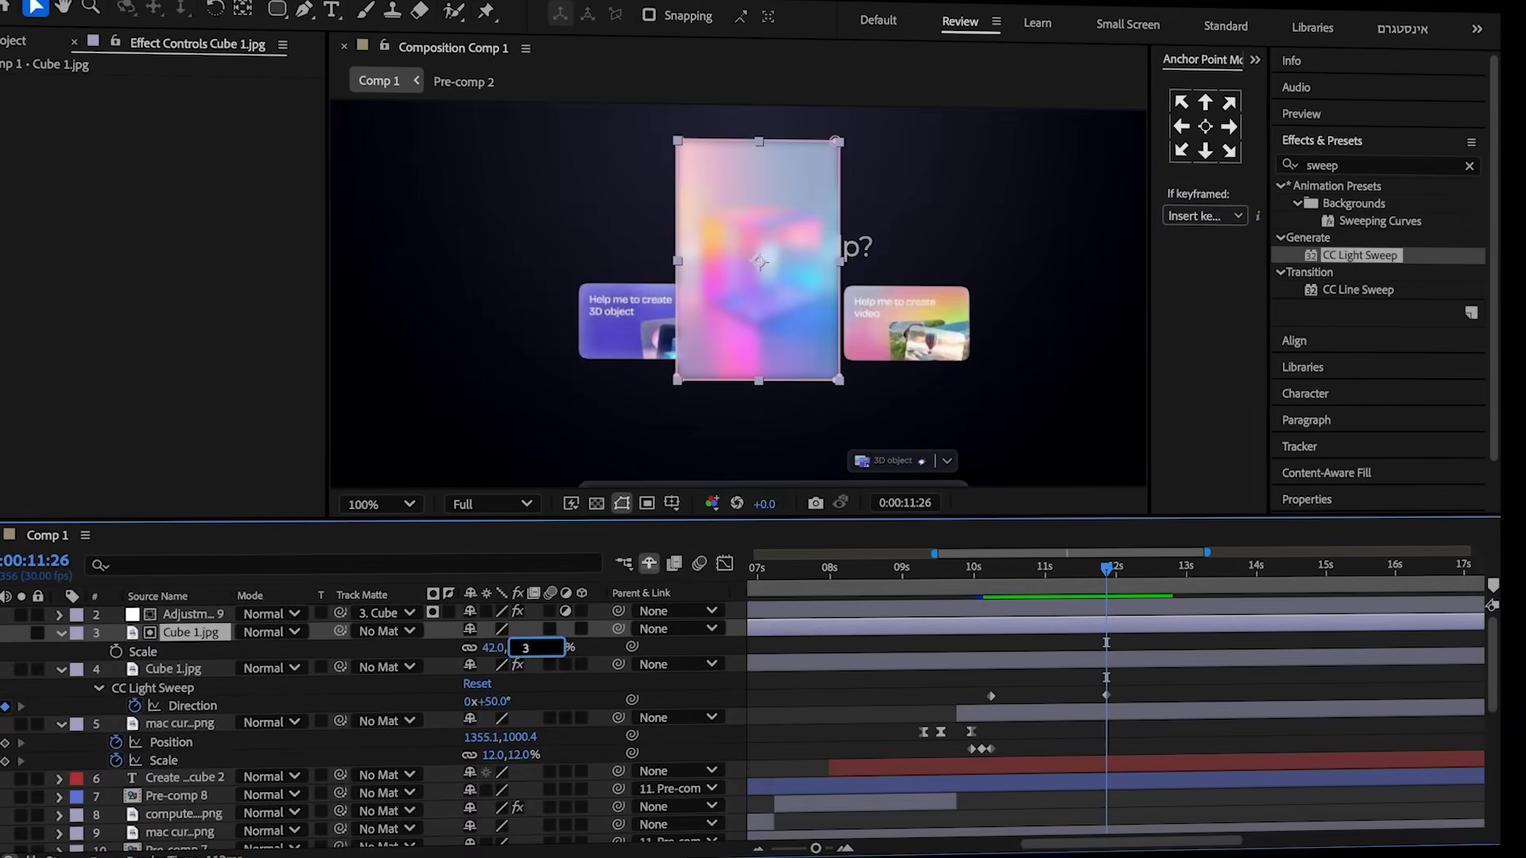
text(34)
click(437, 647)
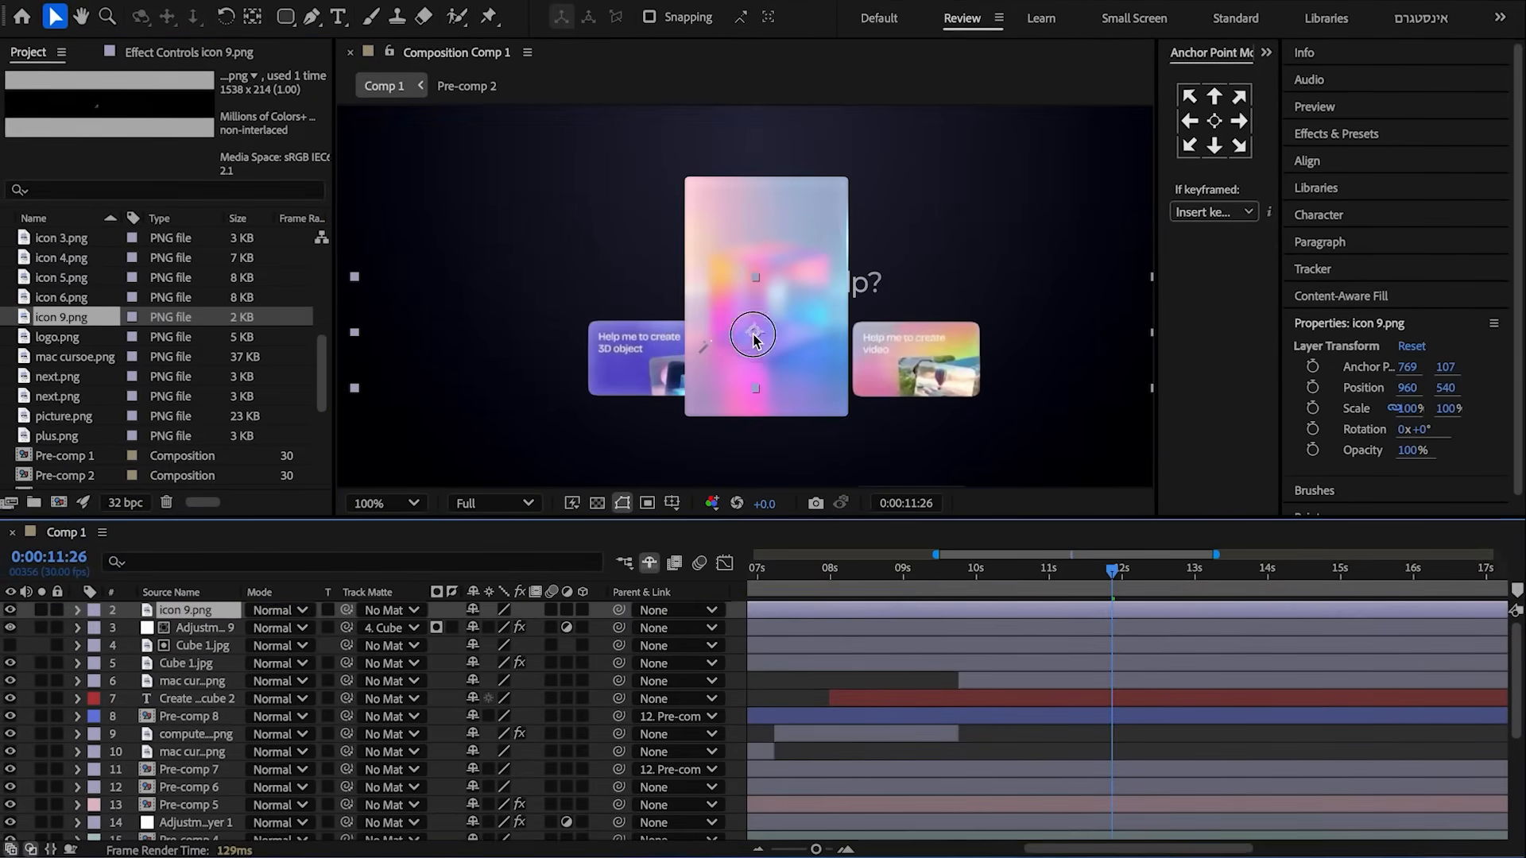
- Move the icon 9.png wand onto the middle of the blurred cube card and add the text "Generating" beside it
drag(754, 340, 761, 289)
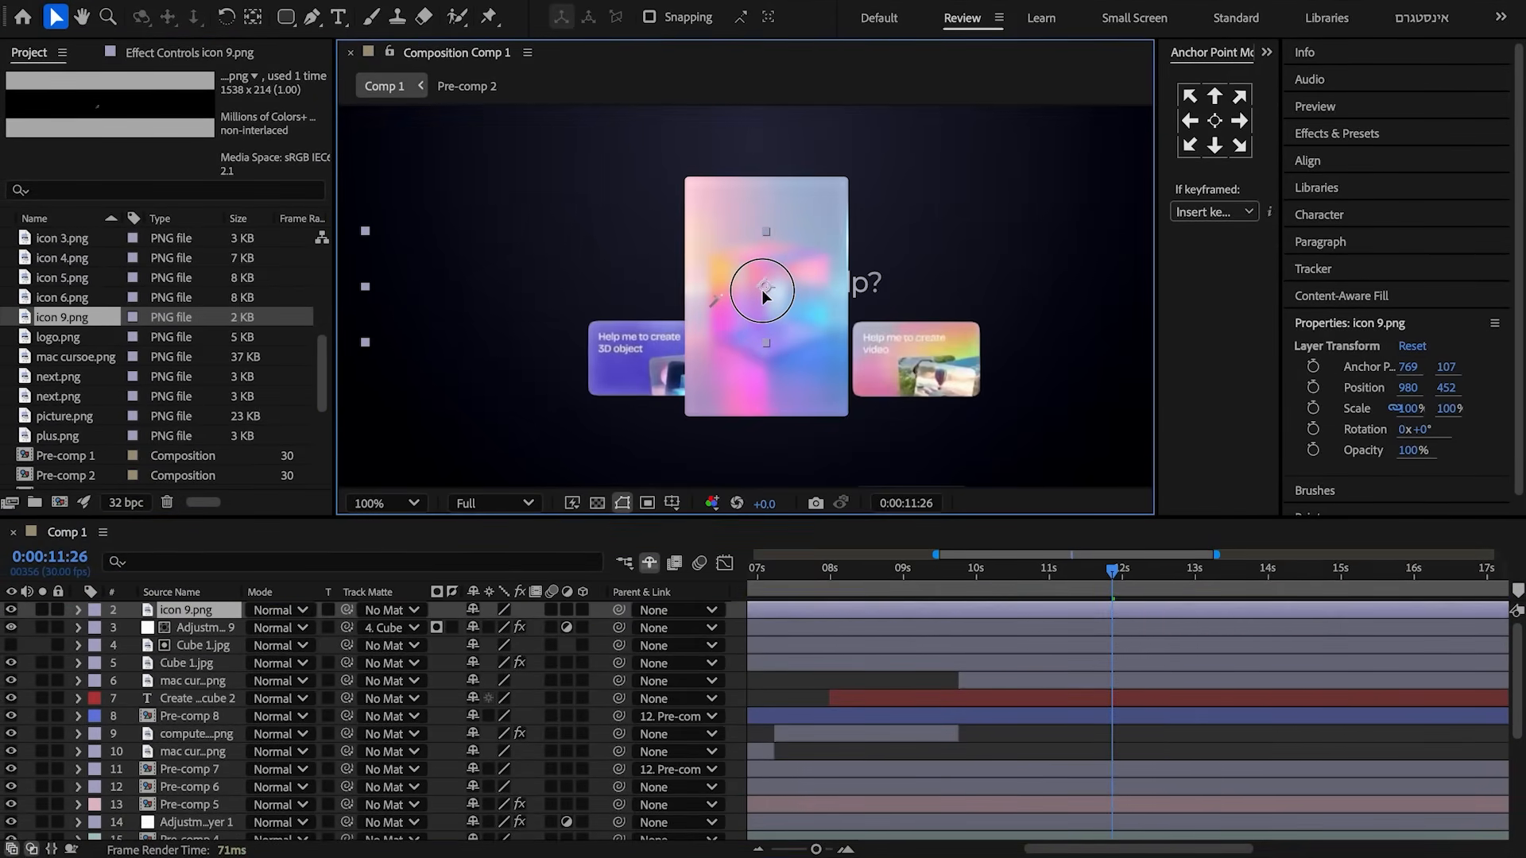
key(period)
click(339, 16)
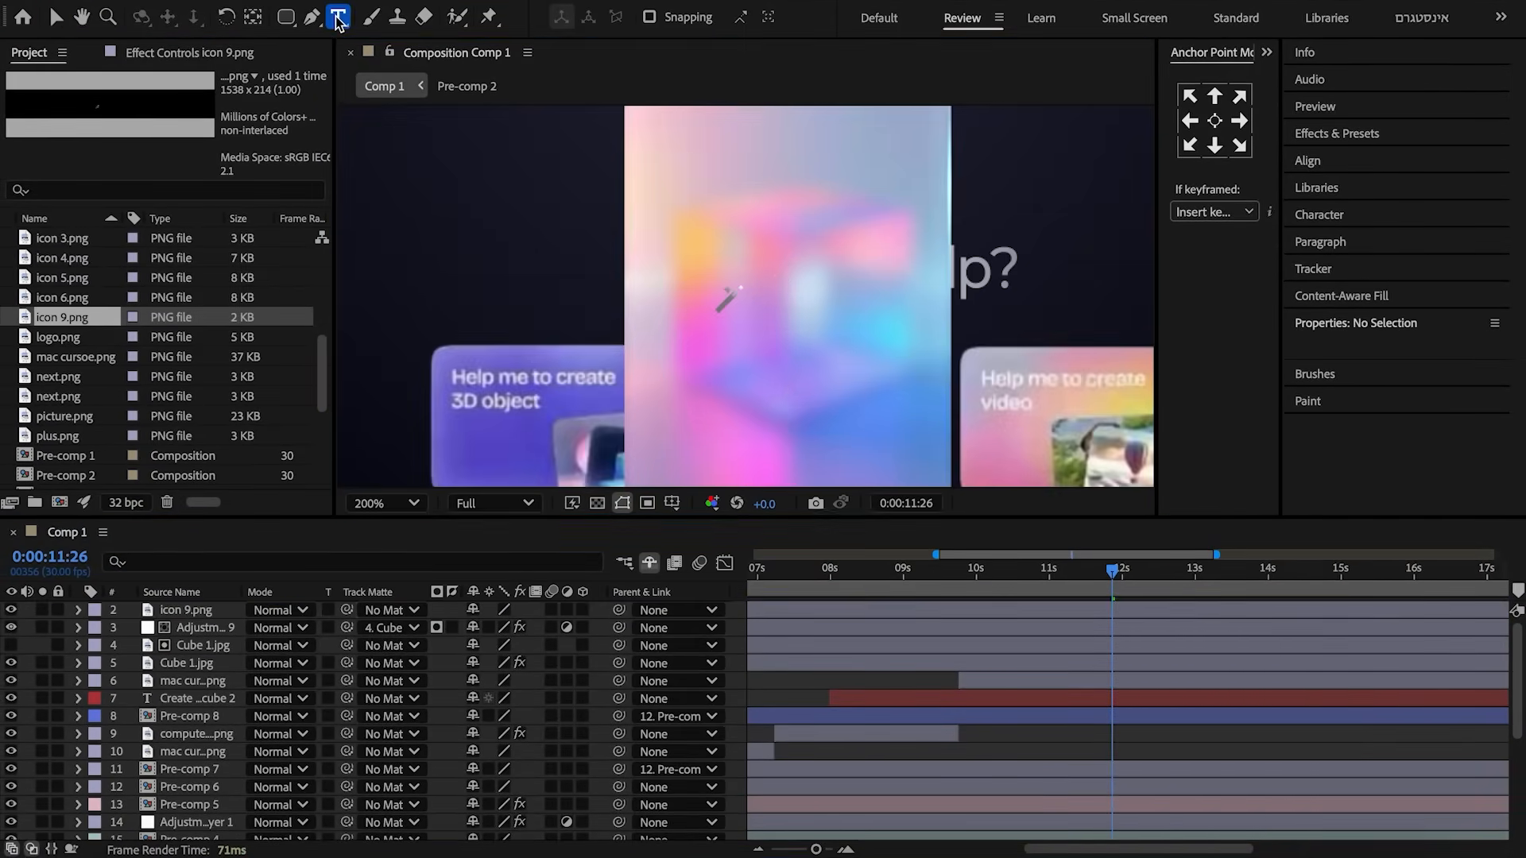
click(807, 326)
text(Generating)
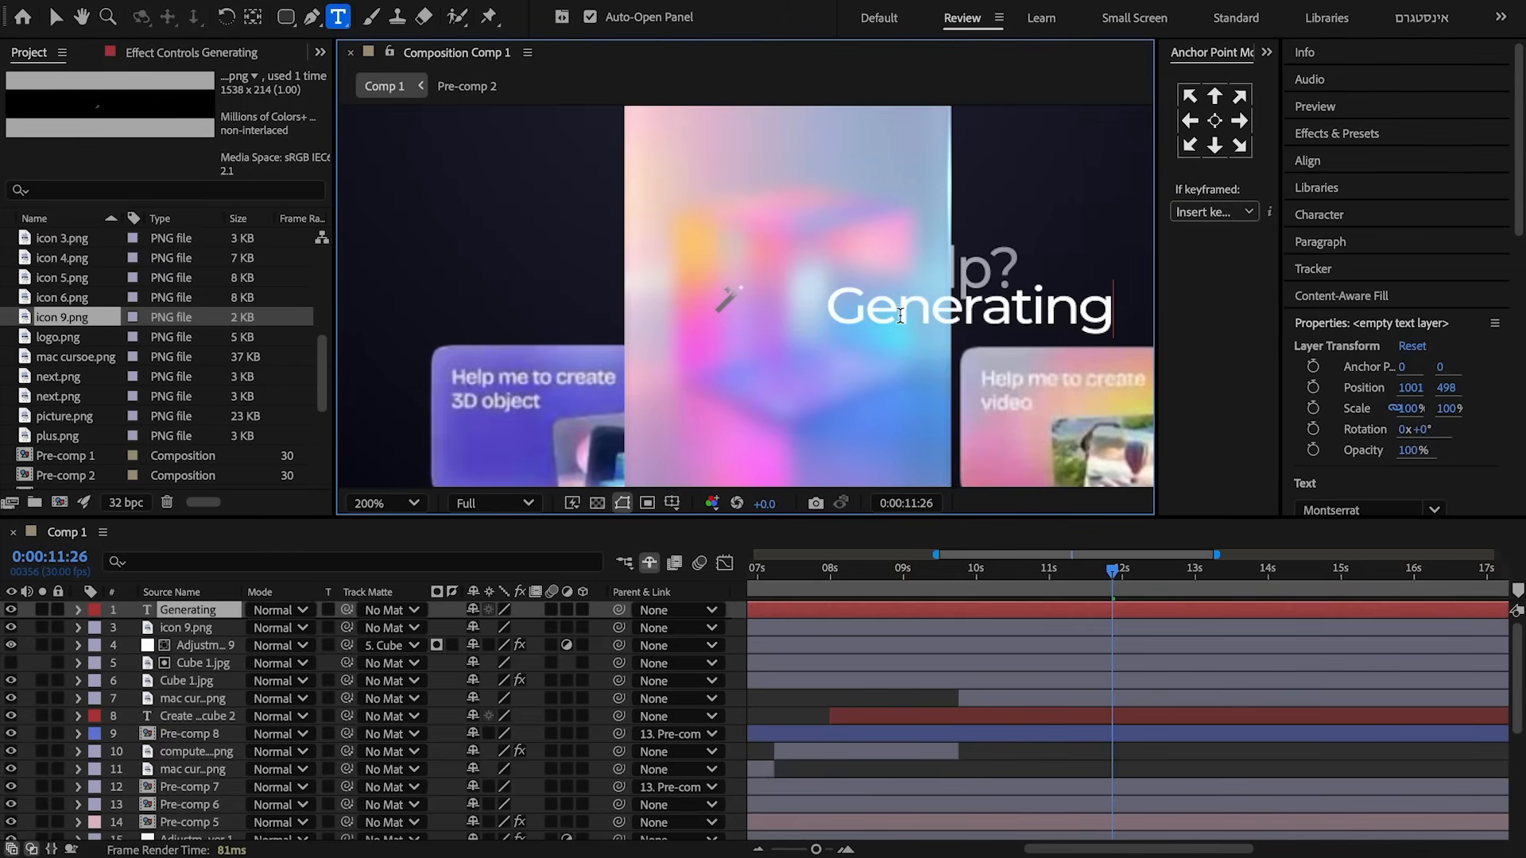
key(Escape)
- Scale the "Generating" text to 40% and move it next to the wand icon on the cube card
key(s)
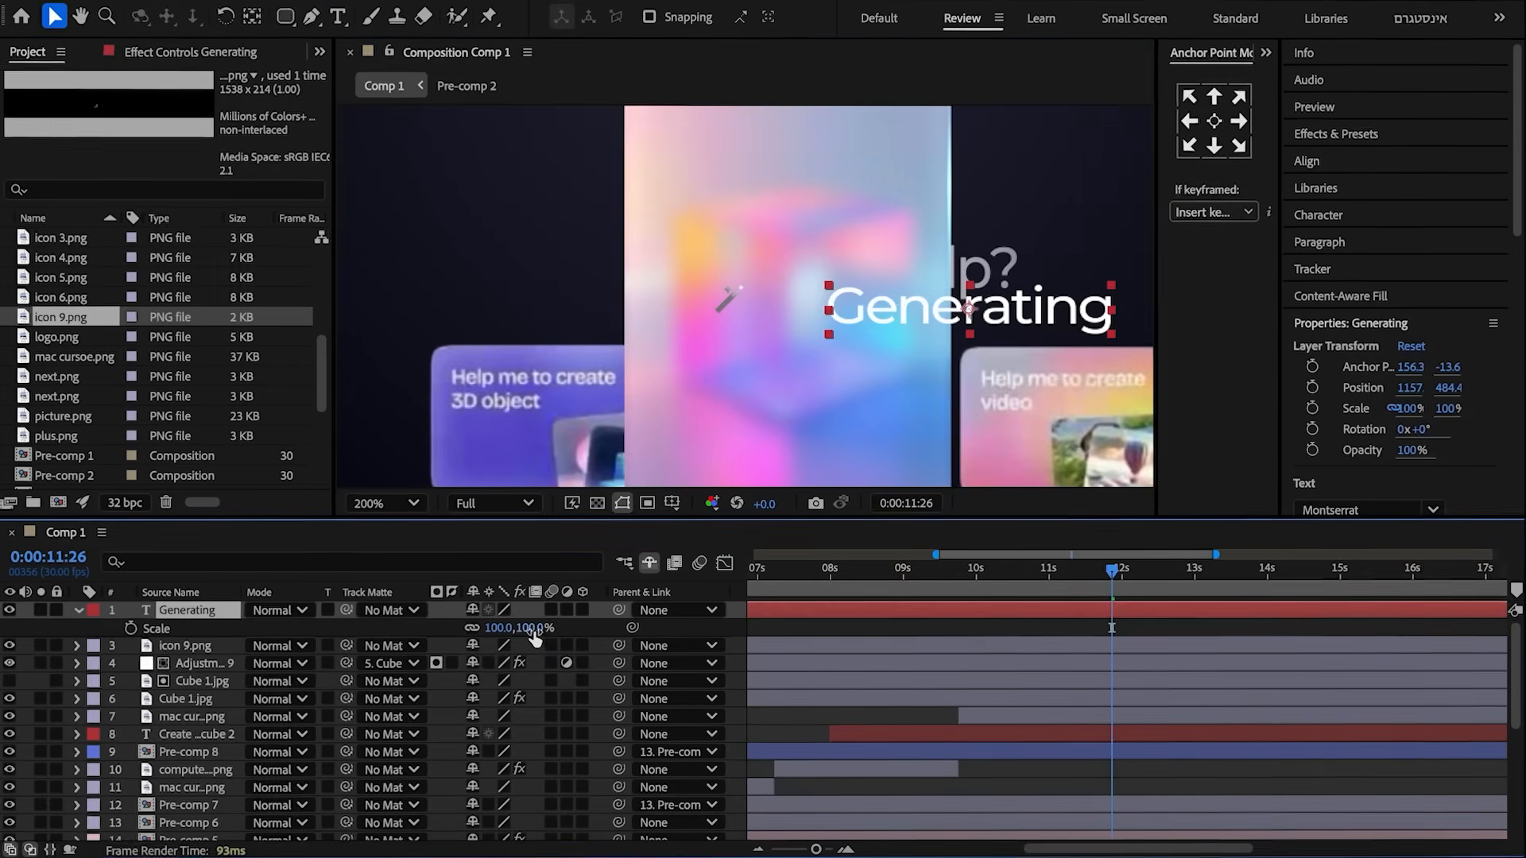
click(529, 629)
text(40)
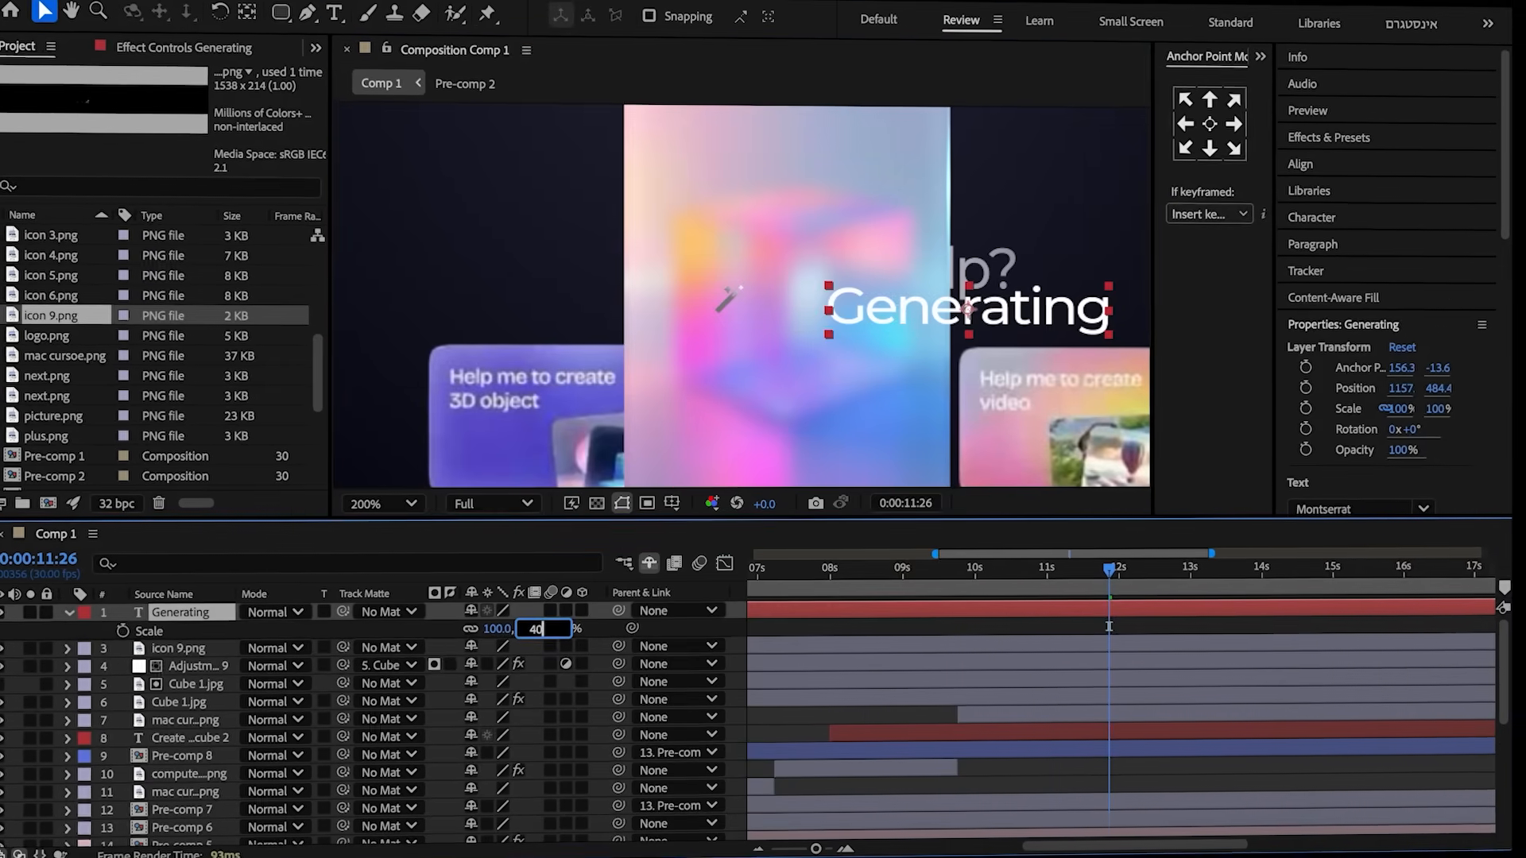
click(436, 629)
drag(959, 307, 824, 303)
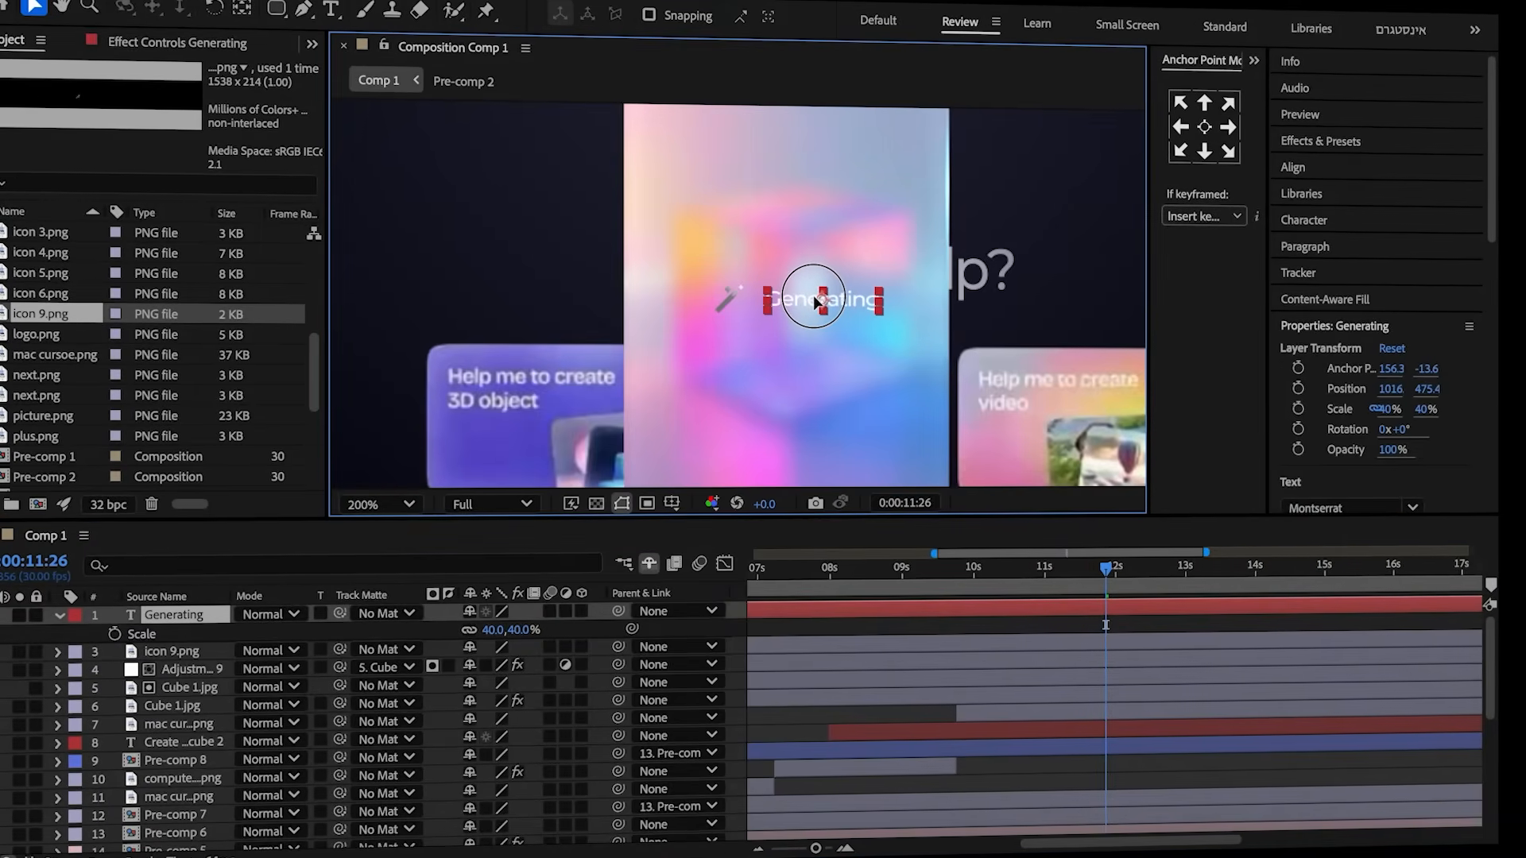
- Set the Opacity of the "Generating" text layer to 80%
click(475, 630)
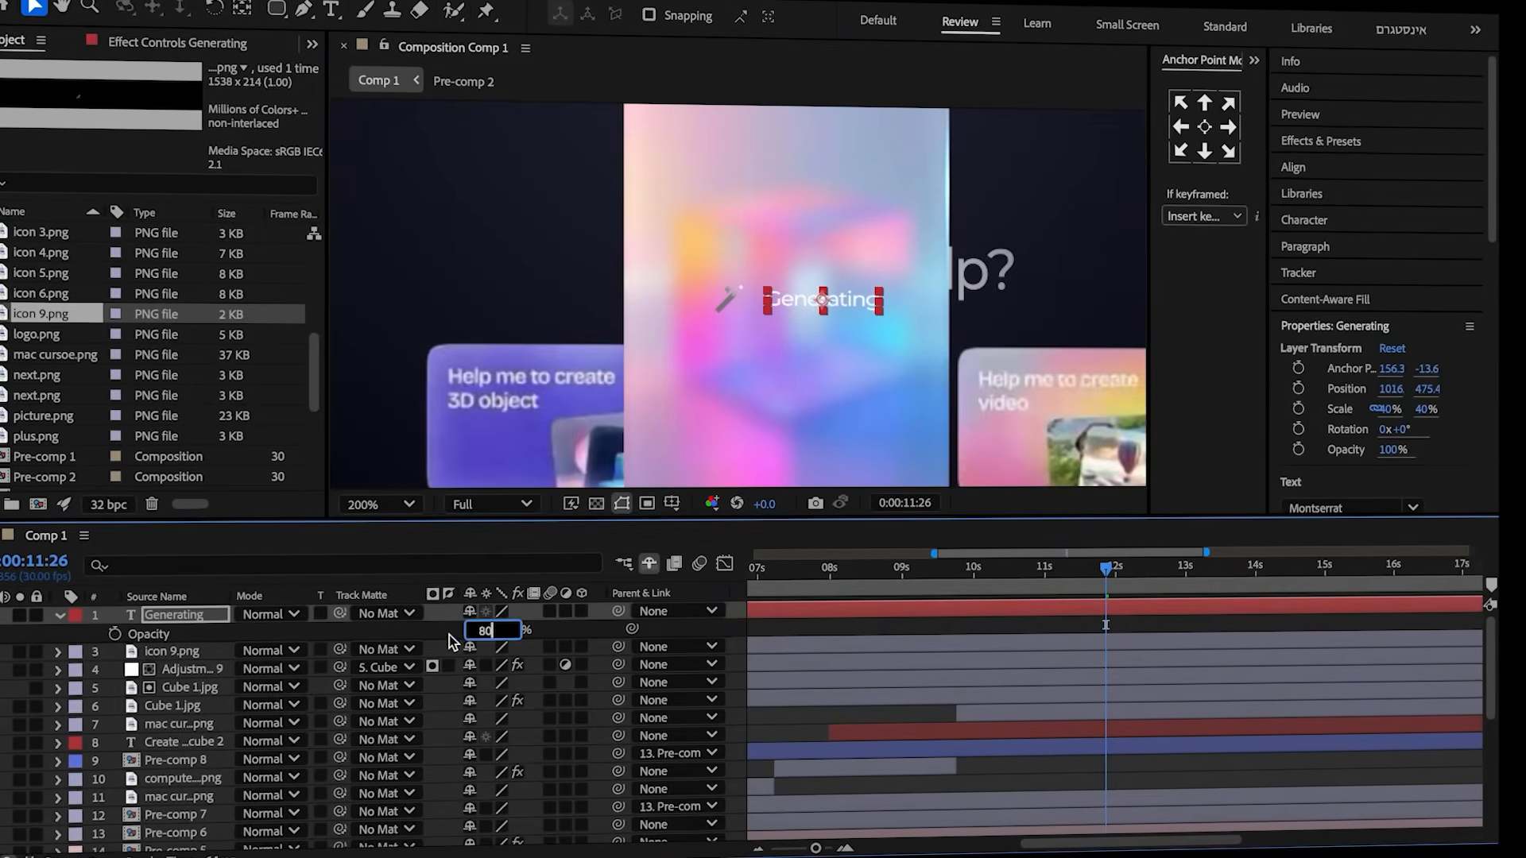
key(Return)
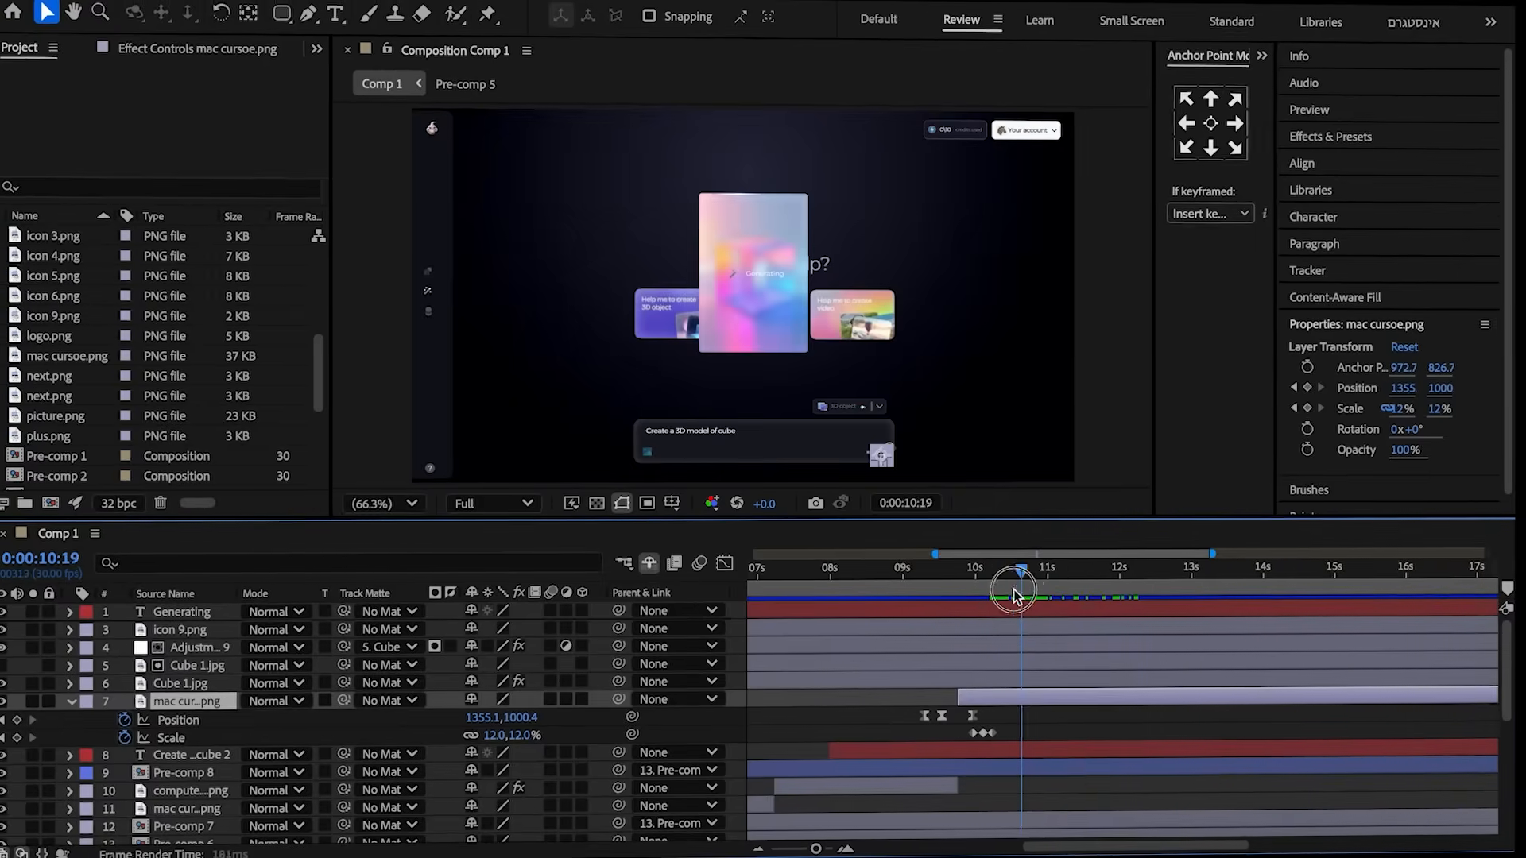
- Add 100% Opacity keyframes at 0:00:10:07 to the three card images, both welcome texts, Pre-comp 1 and Shape Layer 11
drag(1012, 590, 993, 604)
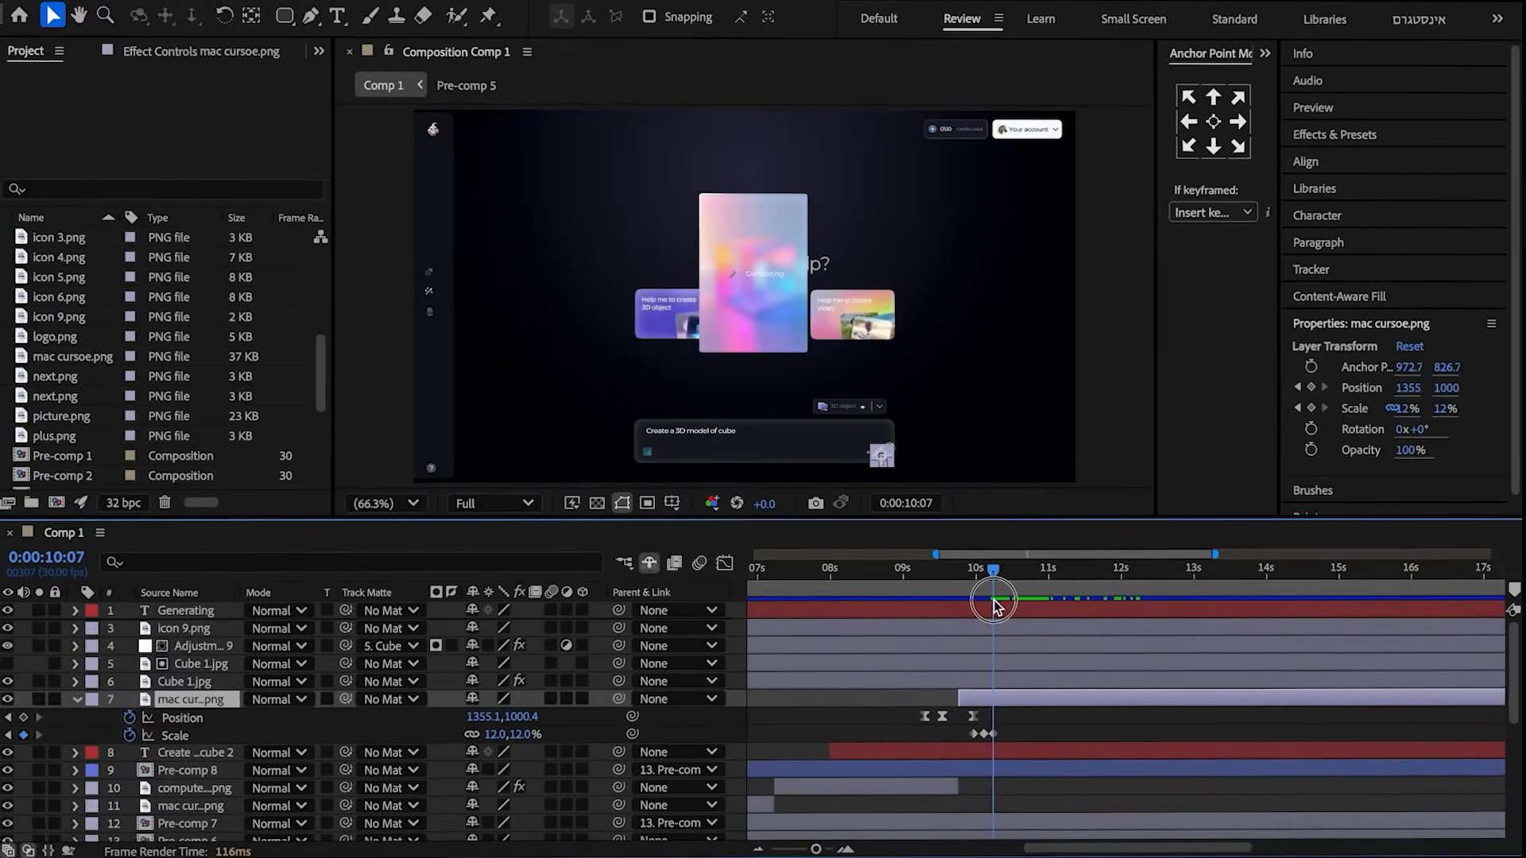
scroll(1057, 810, down, 5)
click(1010, 817)
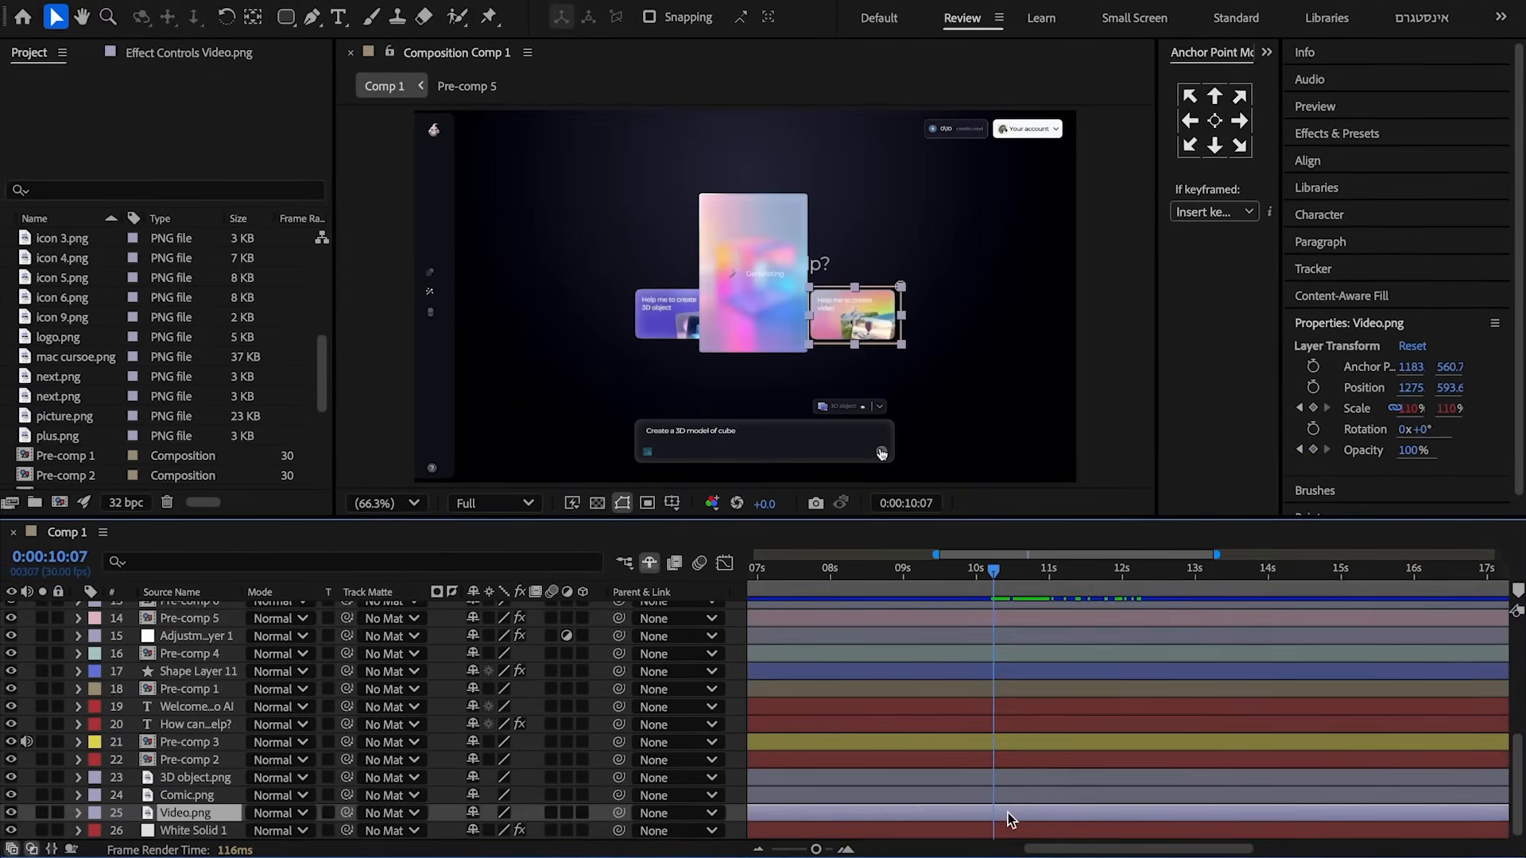
shift+click(1016, 795)
shift+click(1022, 780)
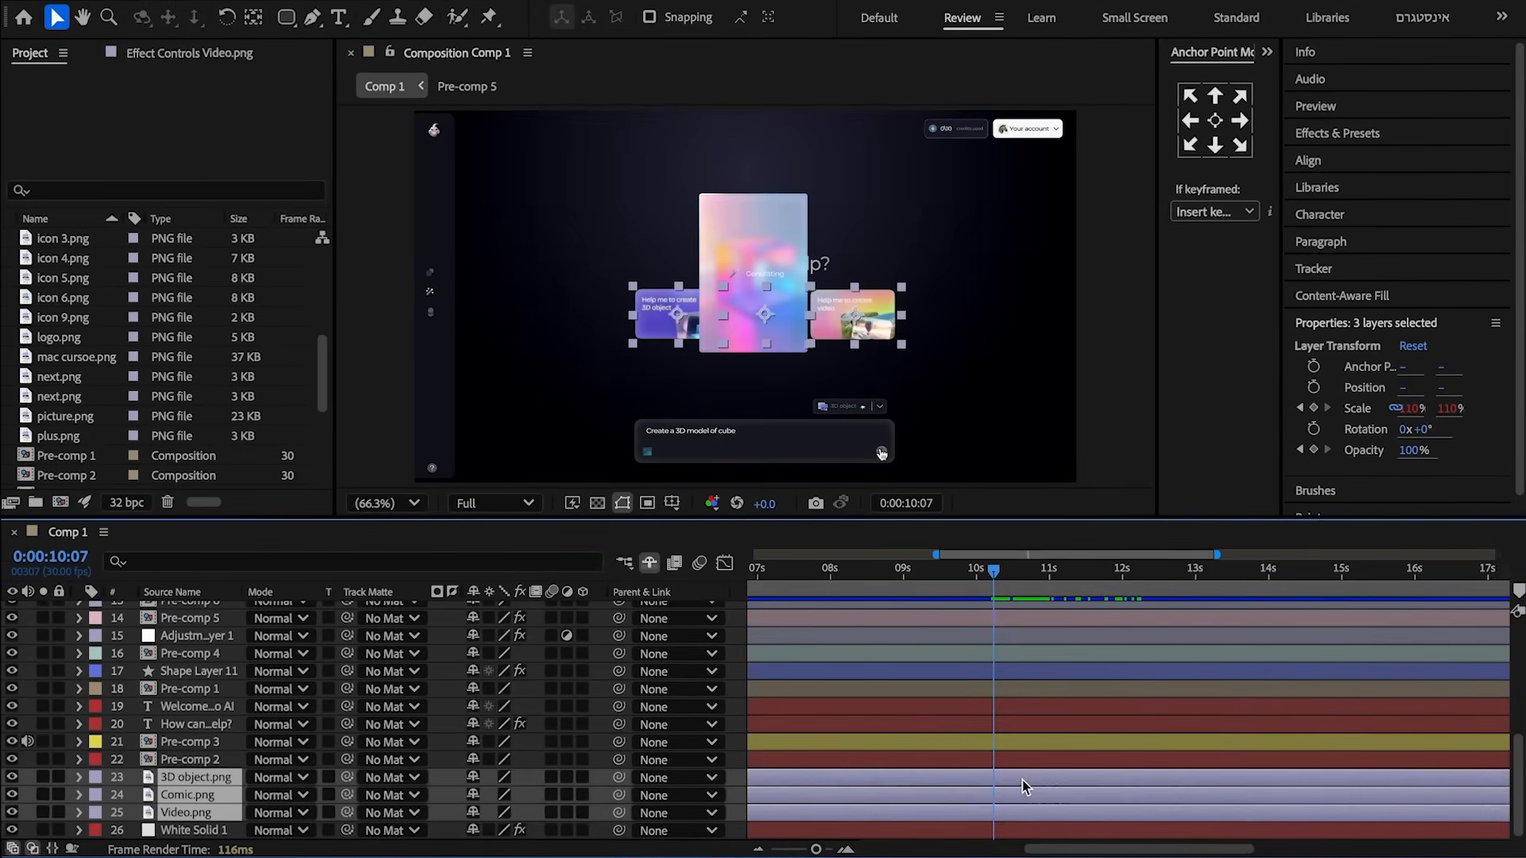
shift+click(1028, 727)
shift+click(1038, 708)
shift+click(1041, 690)
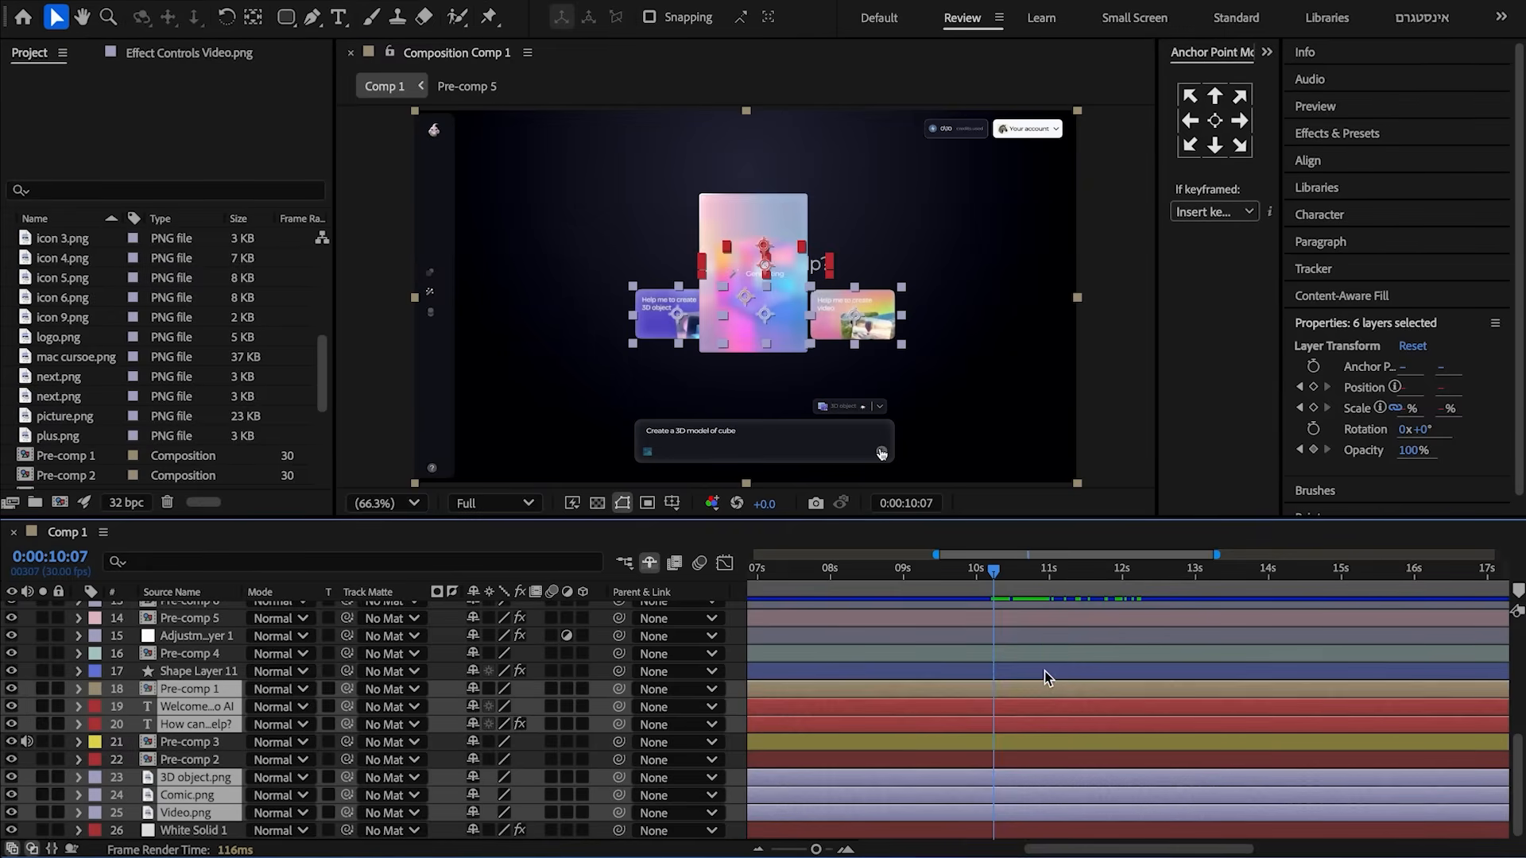
shift+click(1044, 670)
key(t)
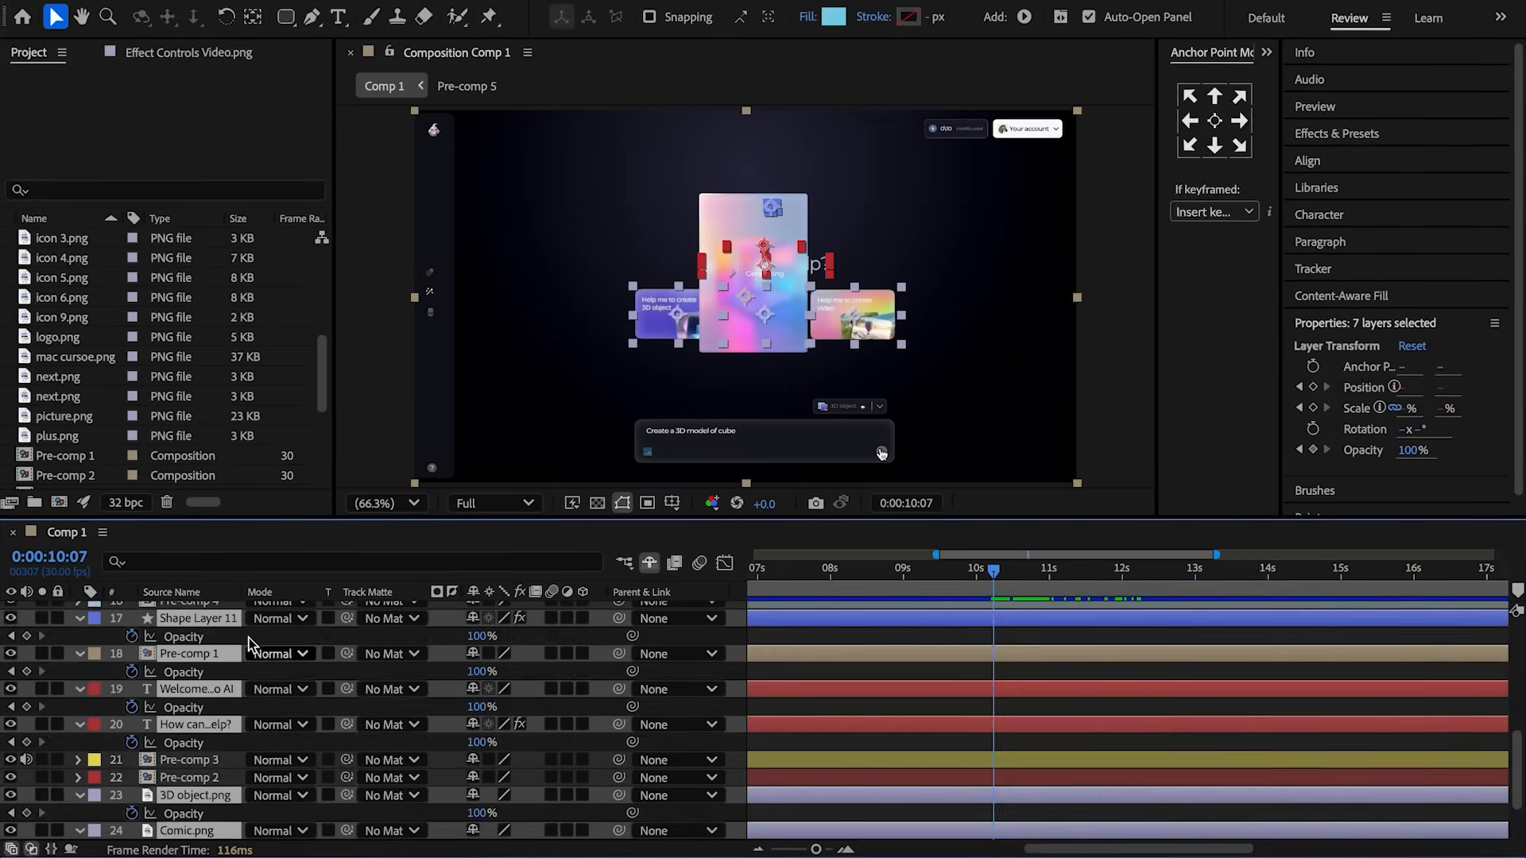
key(alt+shift+t)
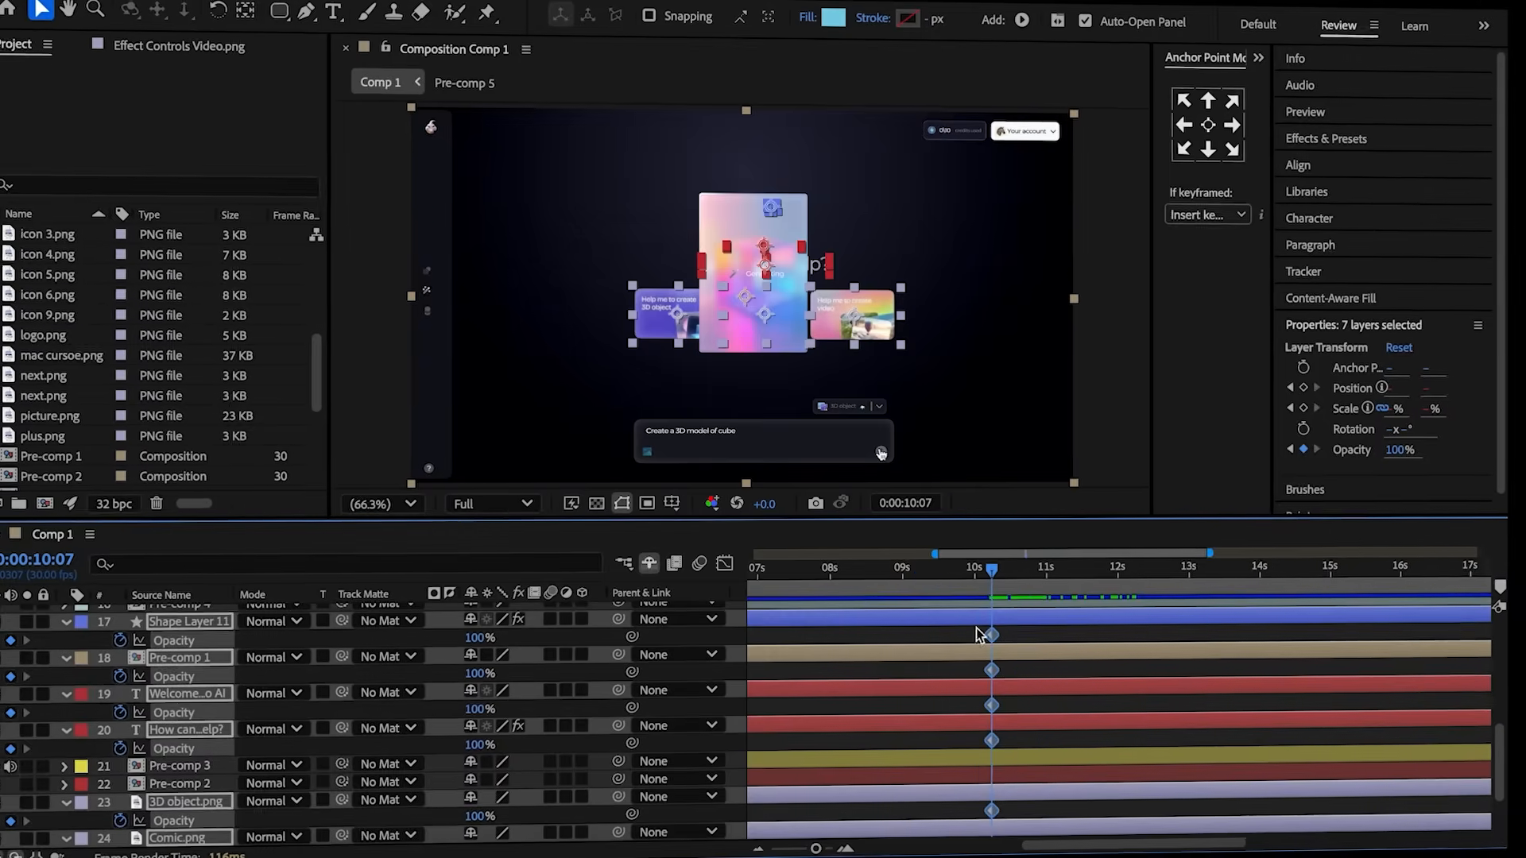
- Fade the seven selected layers out completely with Opacity keyframes at 0:00:10:11
click(994, 570)
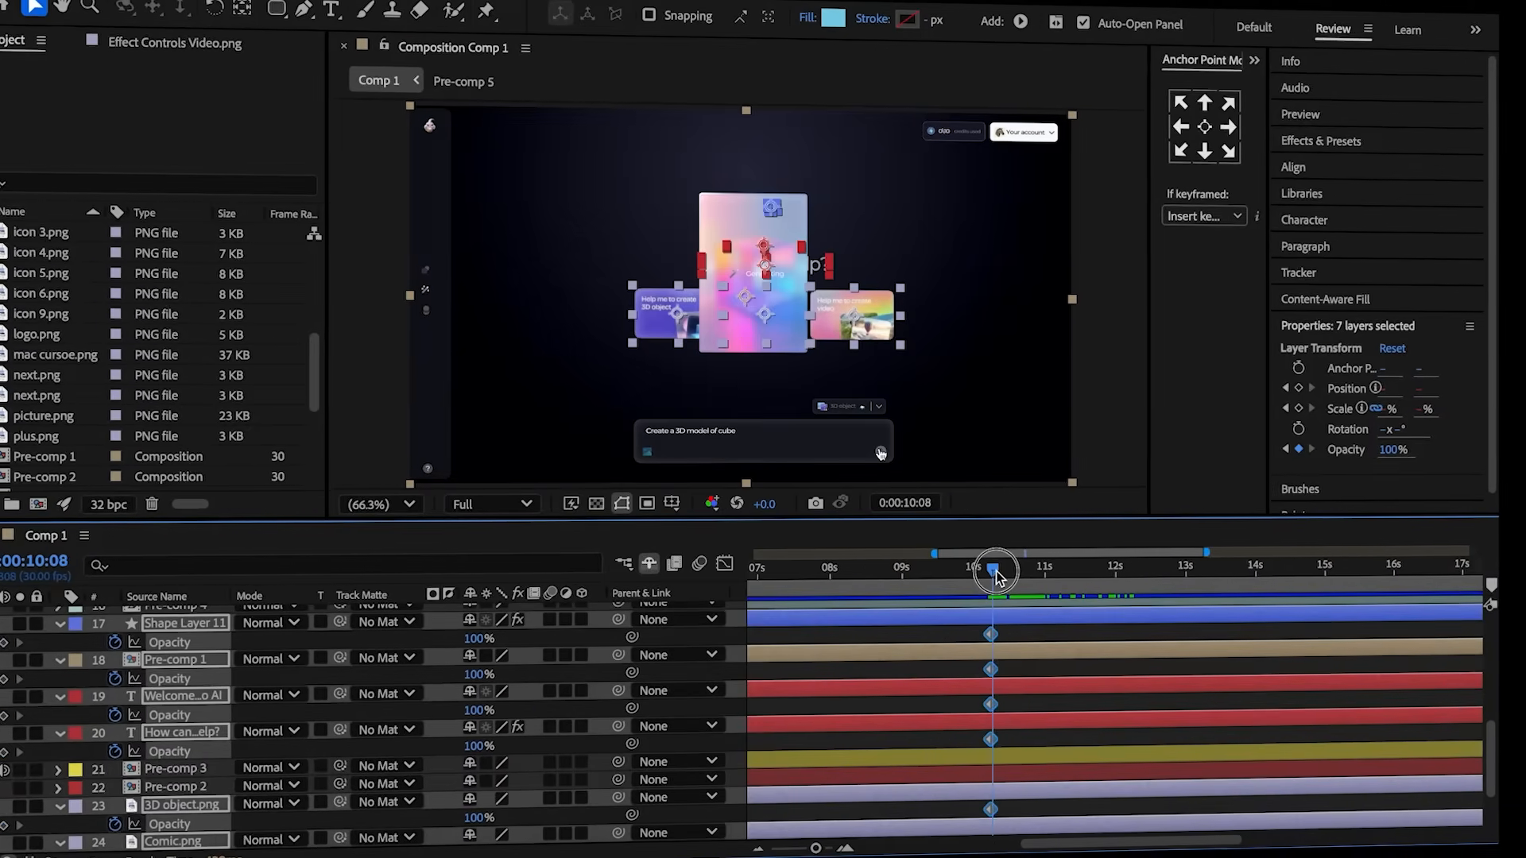
drag(998, 573, 1003, 572)
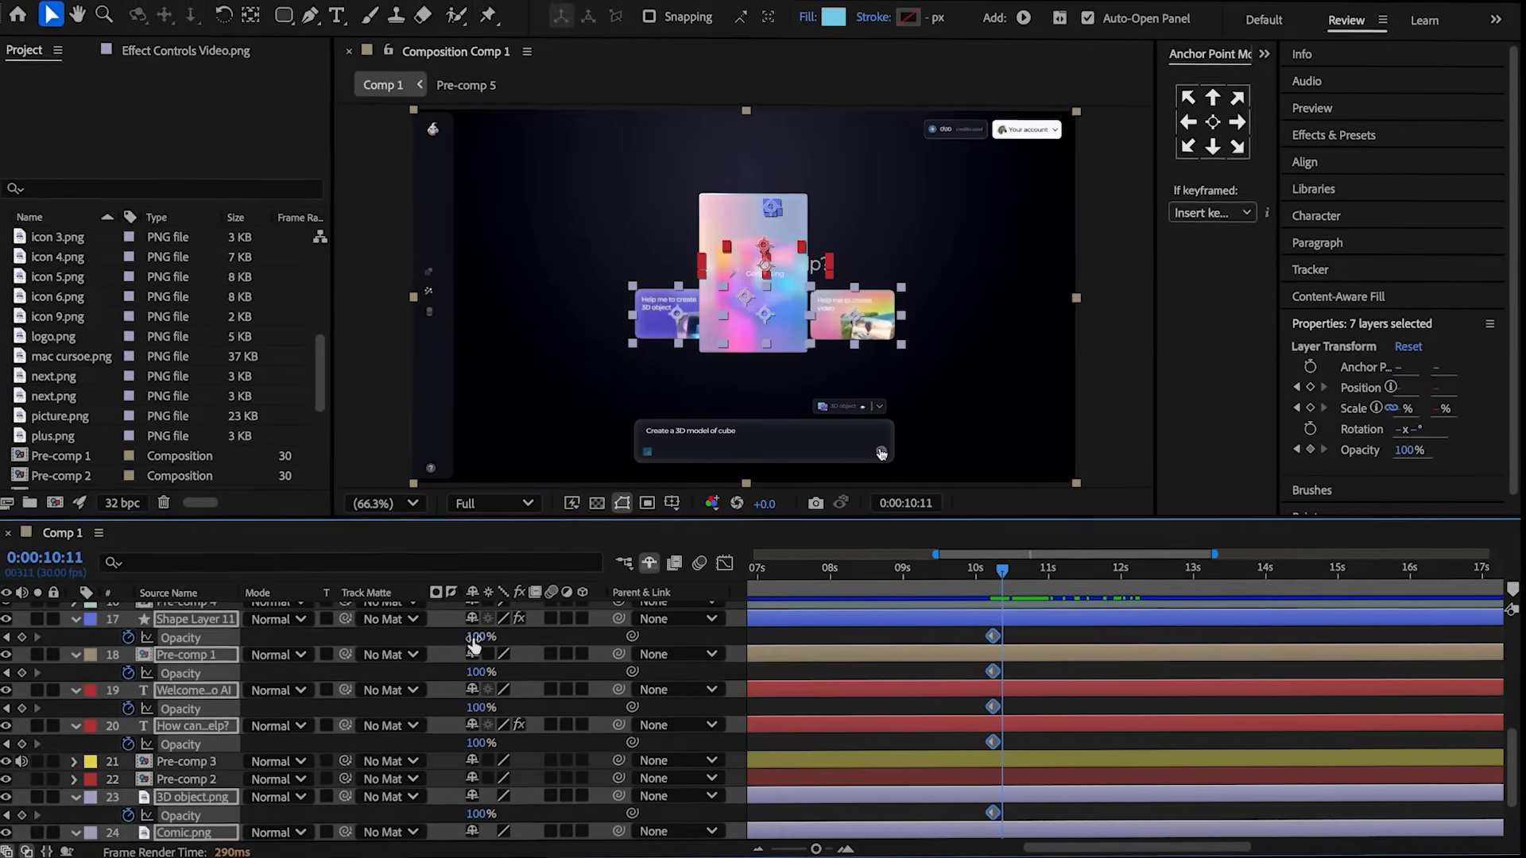
drag(476, 639, 291, 647)
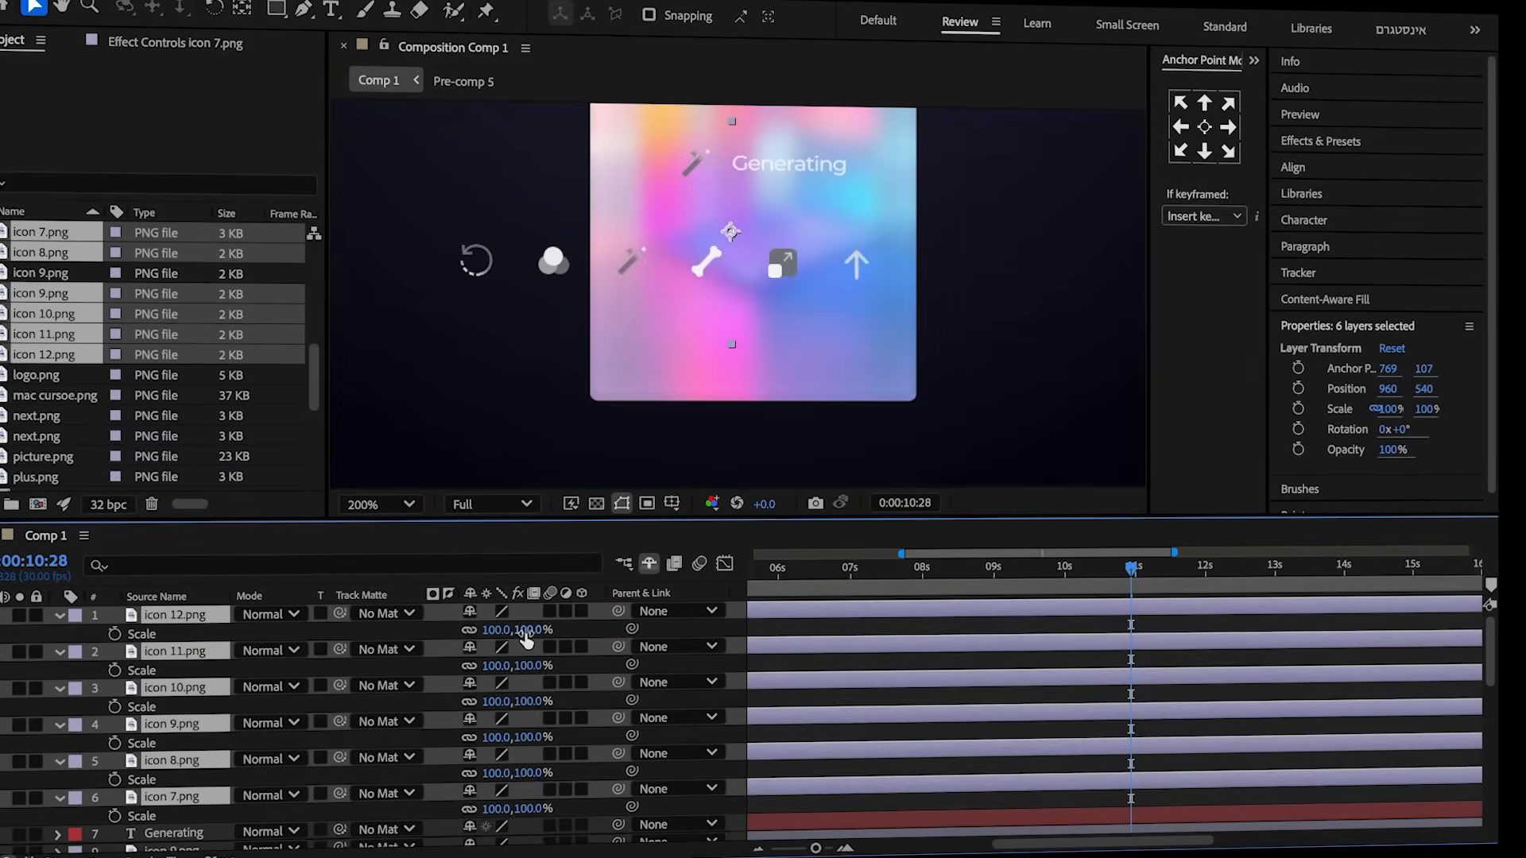
- Scale the icon 7 to icon 12 layers to 70% and move the icon row onto the cube card's lower edge
key(Return)
key(s)
drag(789, 260, 861, 410)
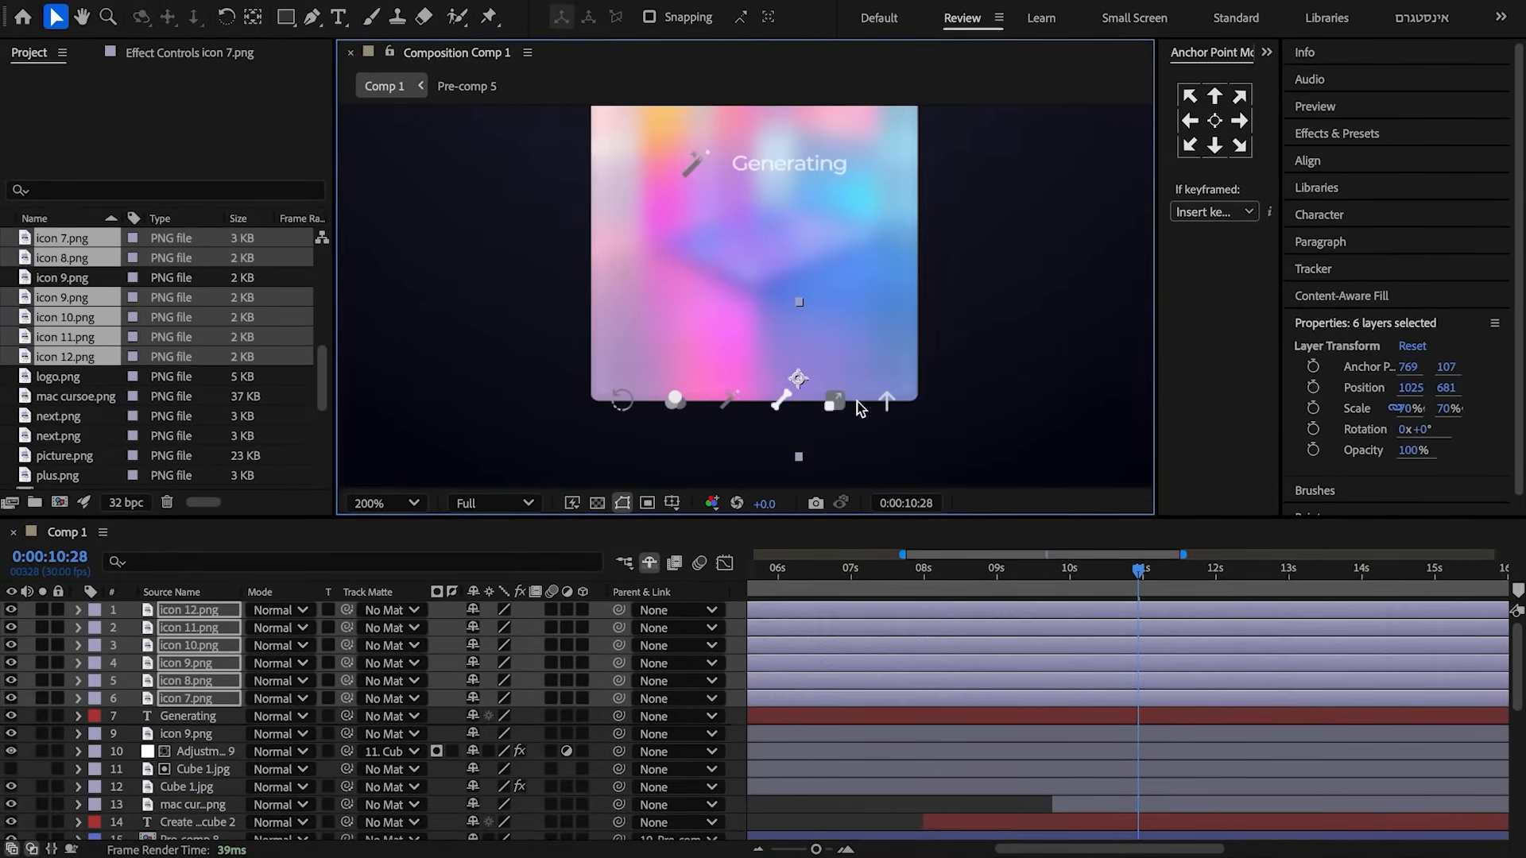
- Draw a dark square about 34 by 35 px over the circular arrow icon and reveal its rectangle path properties
key(q)
drag(603, 386, 623, 407)
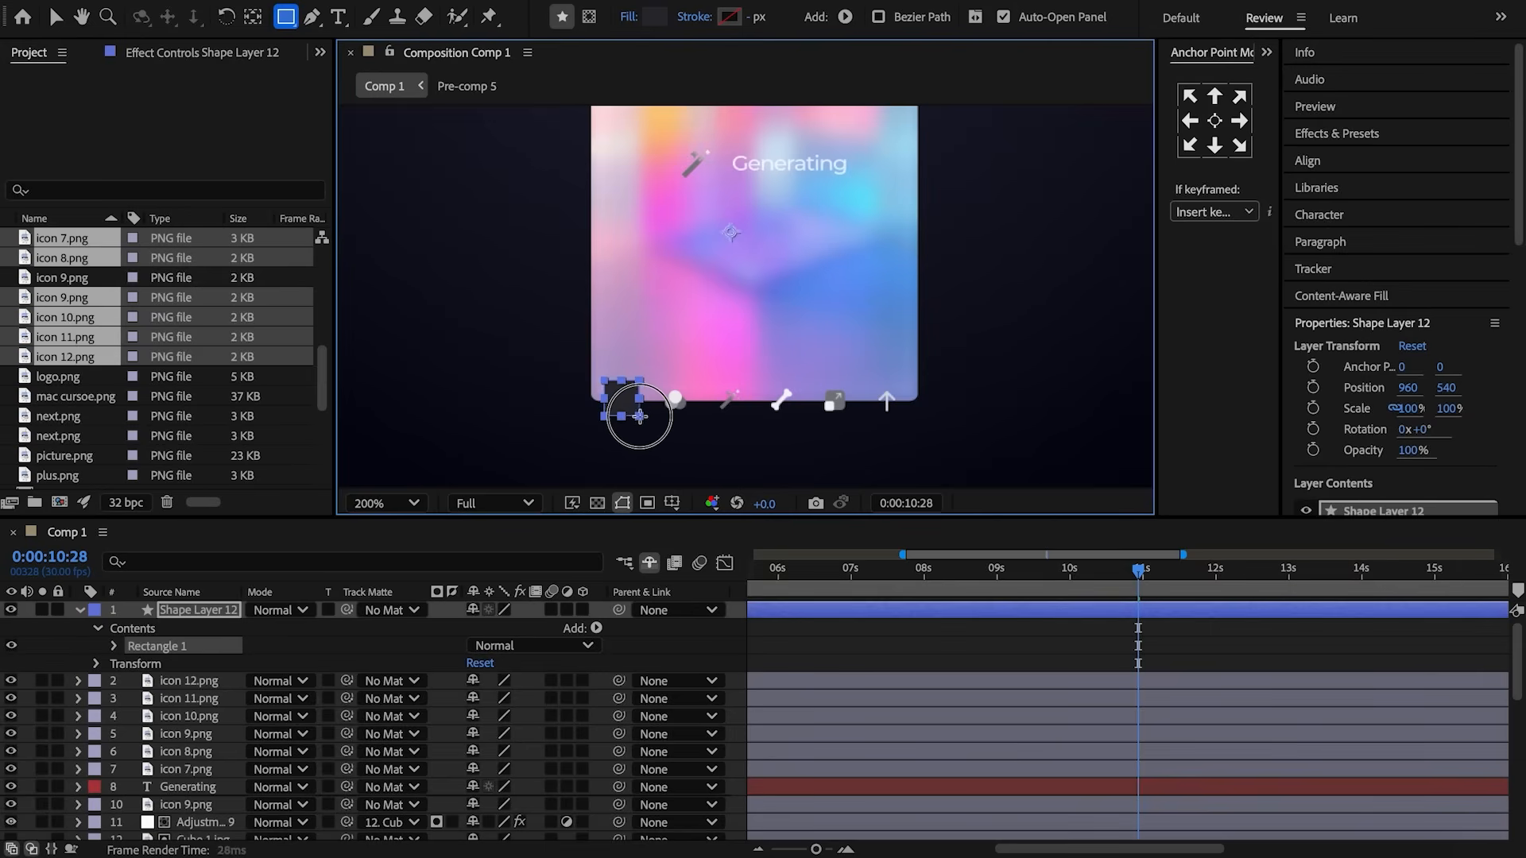
click(354, 655)
click(113, 646)
click(130, 664)
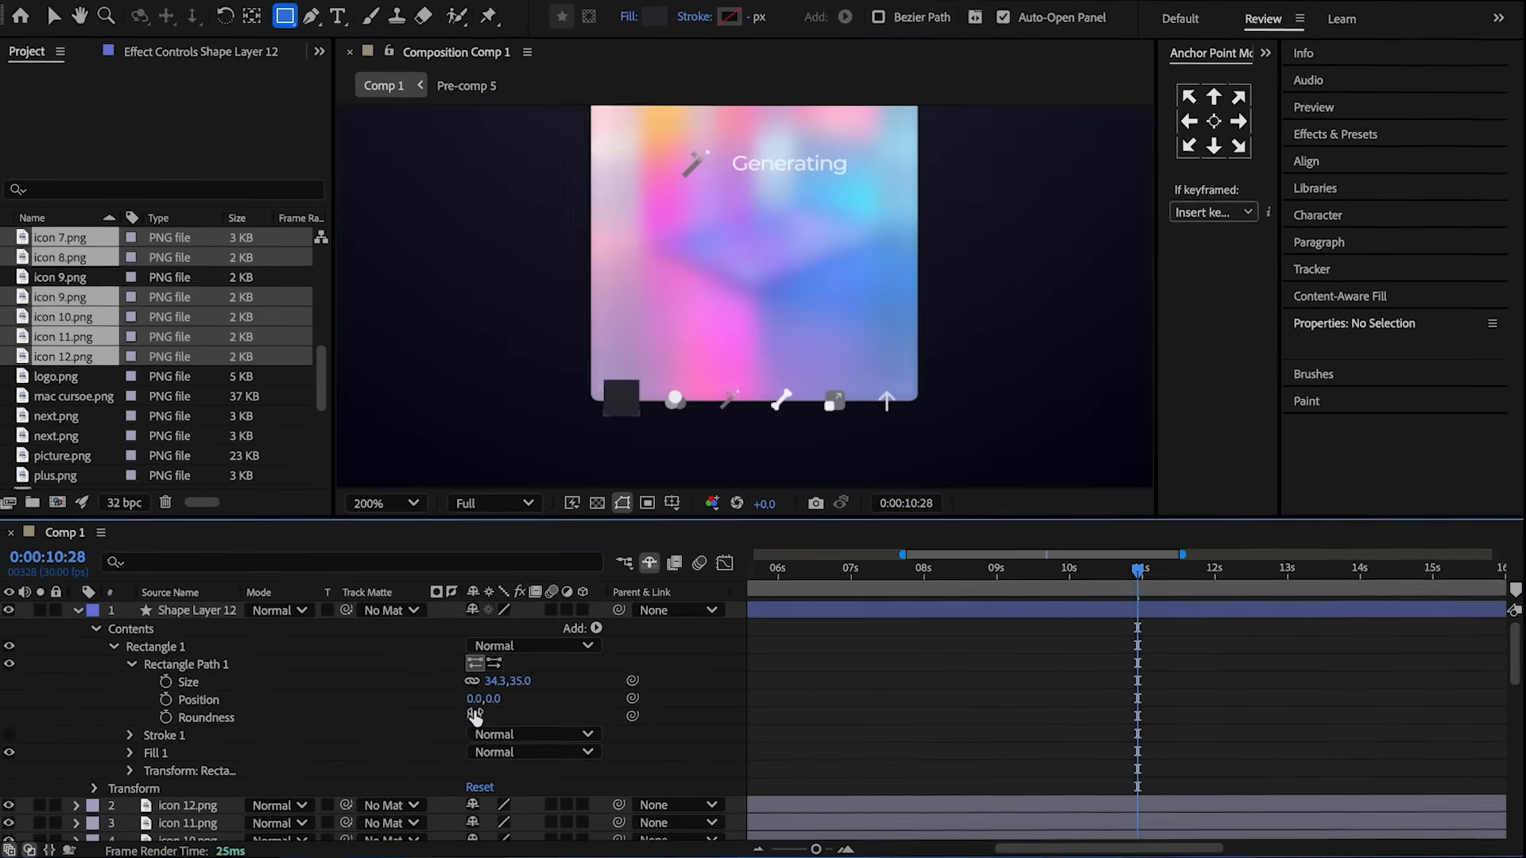
- Set the Roundness of the dark square to 10
click(475, 716)
text(10)
key(Return)
click(389, 702)
click(62, 615)
key(v)
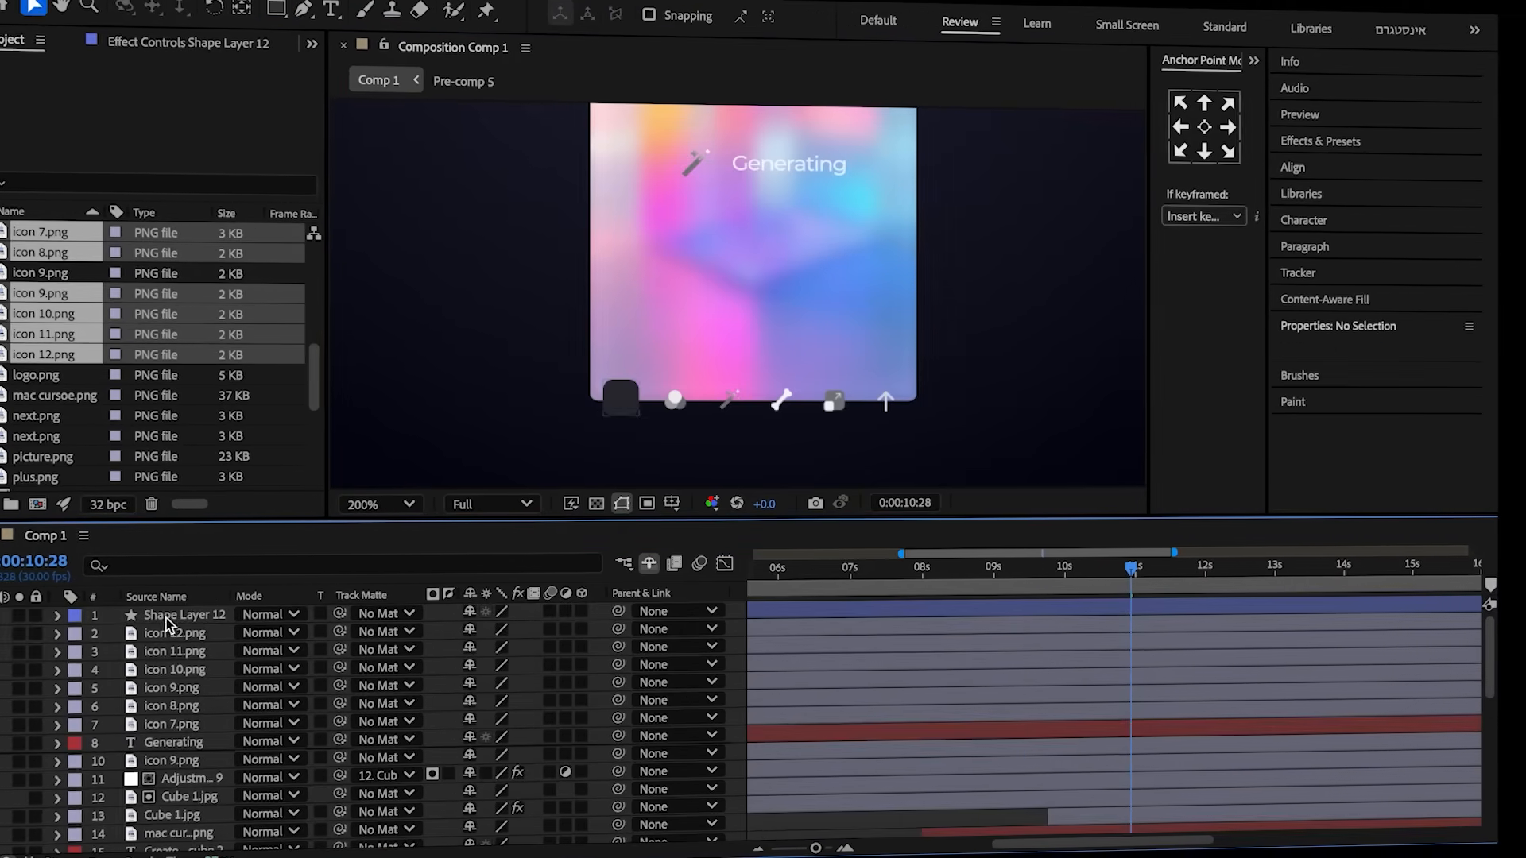
- Place the rounded square beneath icon 7.png and duplicate it behind the overlapping circles of icon 8.png
drag(170, 616, 188, 707)
key(period)
key(period)
key(ctrl+d)
key(p)
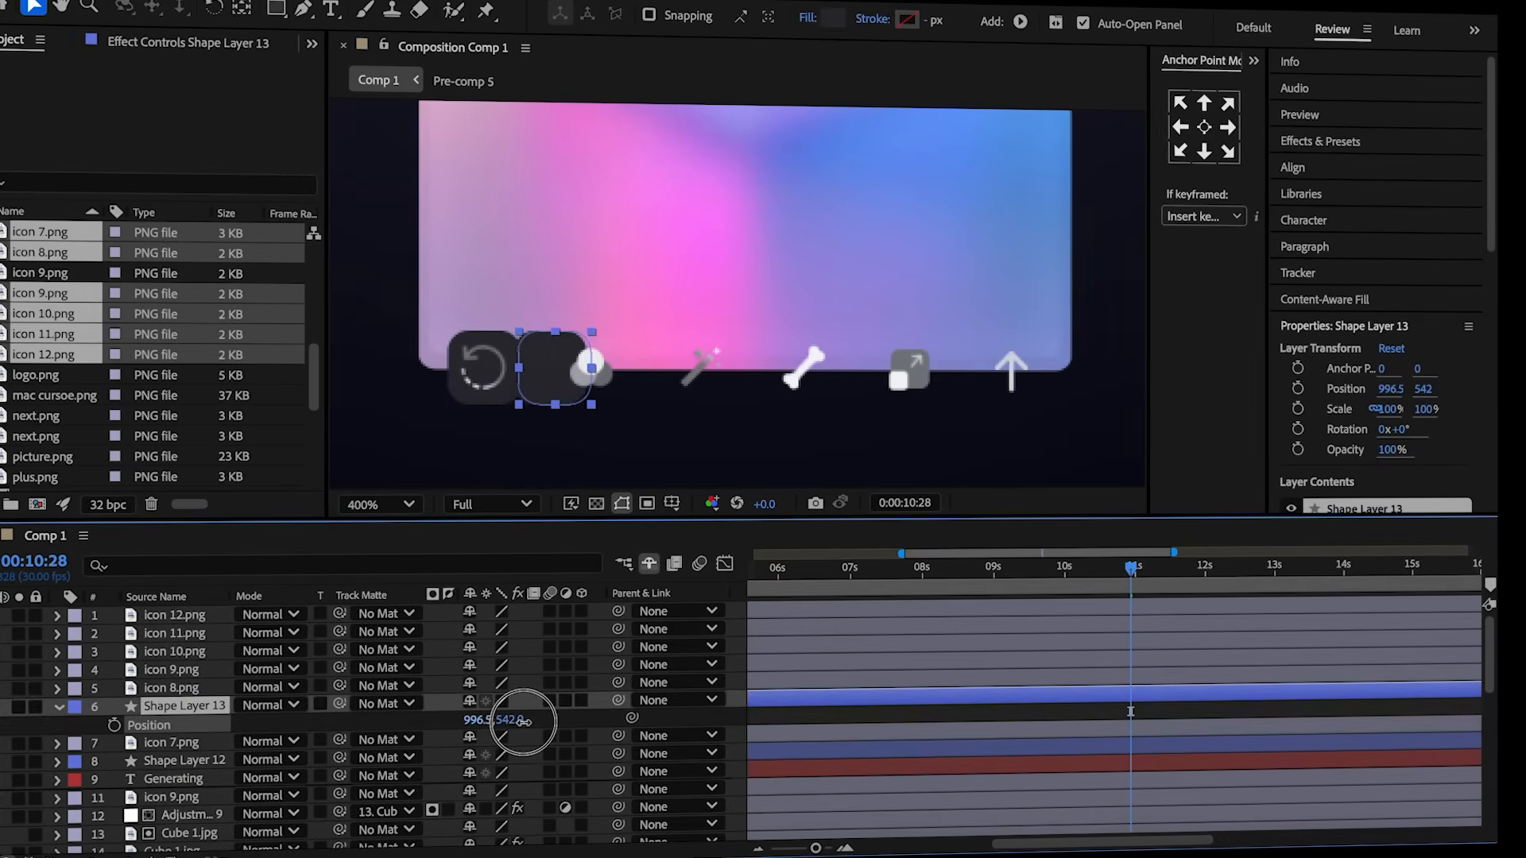
- Duplicate the rounded square beneath the icon 9.png wand and shift it horizontally to center it behind the icon
key(ctrl+d)
drag(183, 707, 177, 688)
key(p)
drag(482, 703, 537, 705)
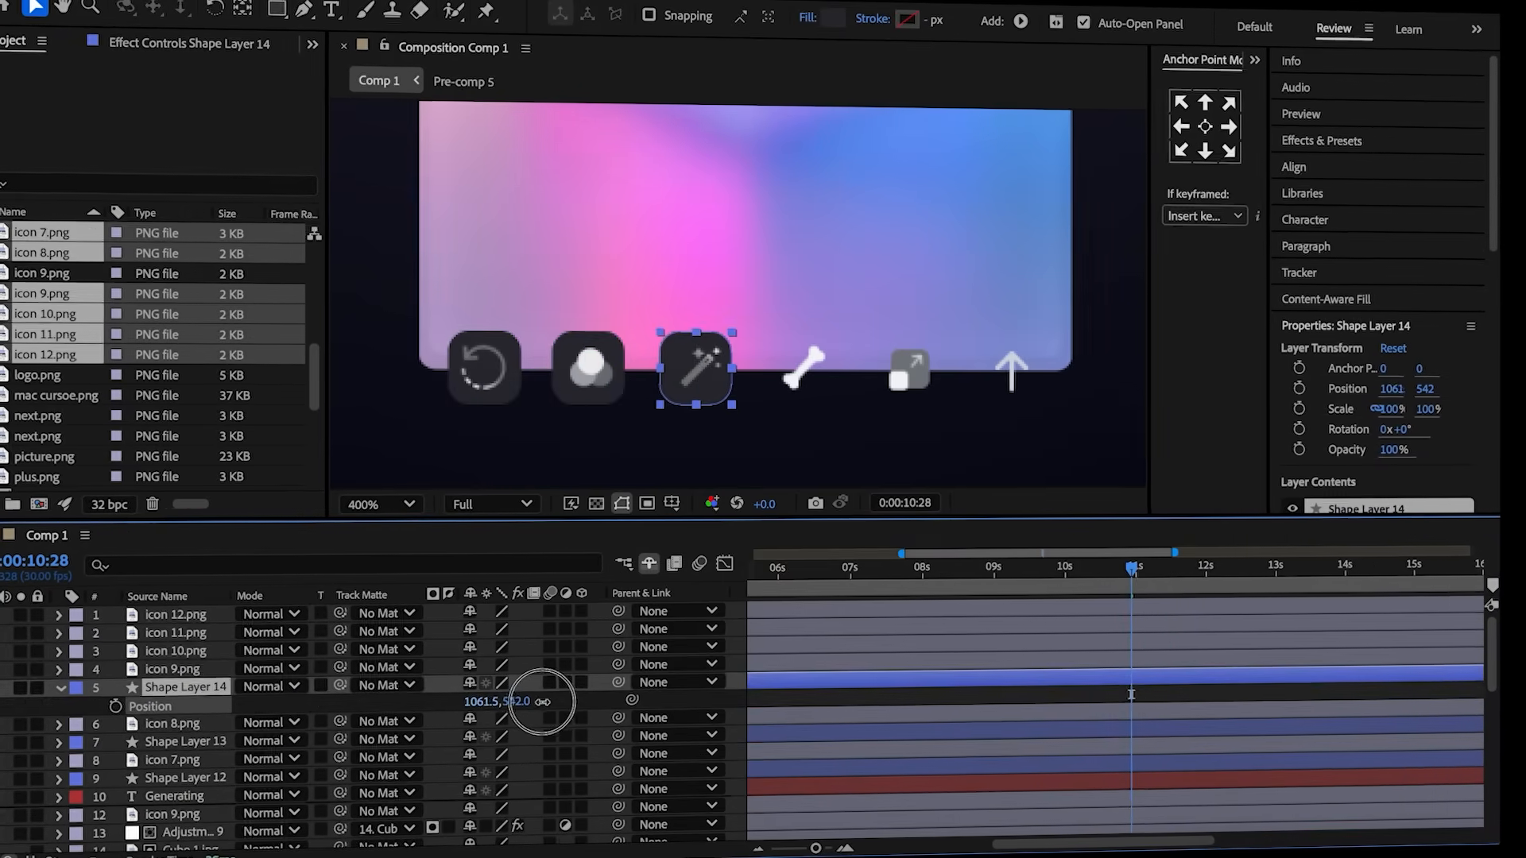
- Duplicate the rounded square beneath the bone of icon 10.png and shift it horizontally behind the icon
key(ctrl+d)
drag(190, 690, 189, 670)
key(p)
drag(481, 684, 522, 677)
key(p)
- Duplicate the rounded square beneath the expand symbol of icon 11.png and shift it horizontally behind the icon
key(ctrl+d)
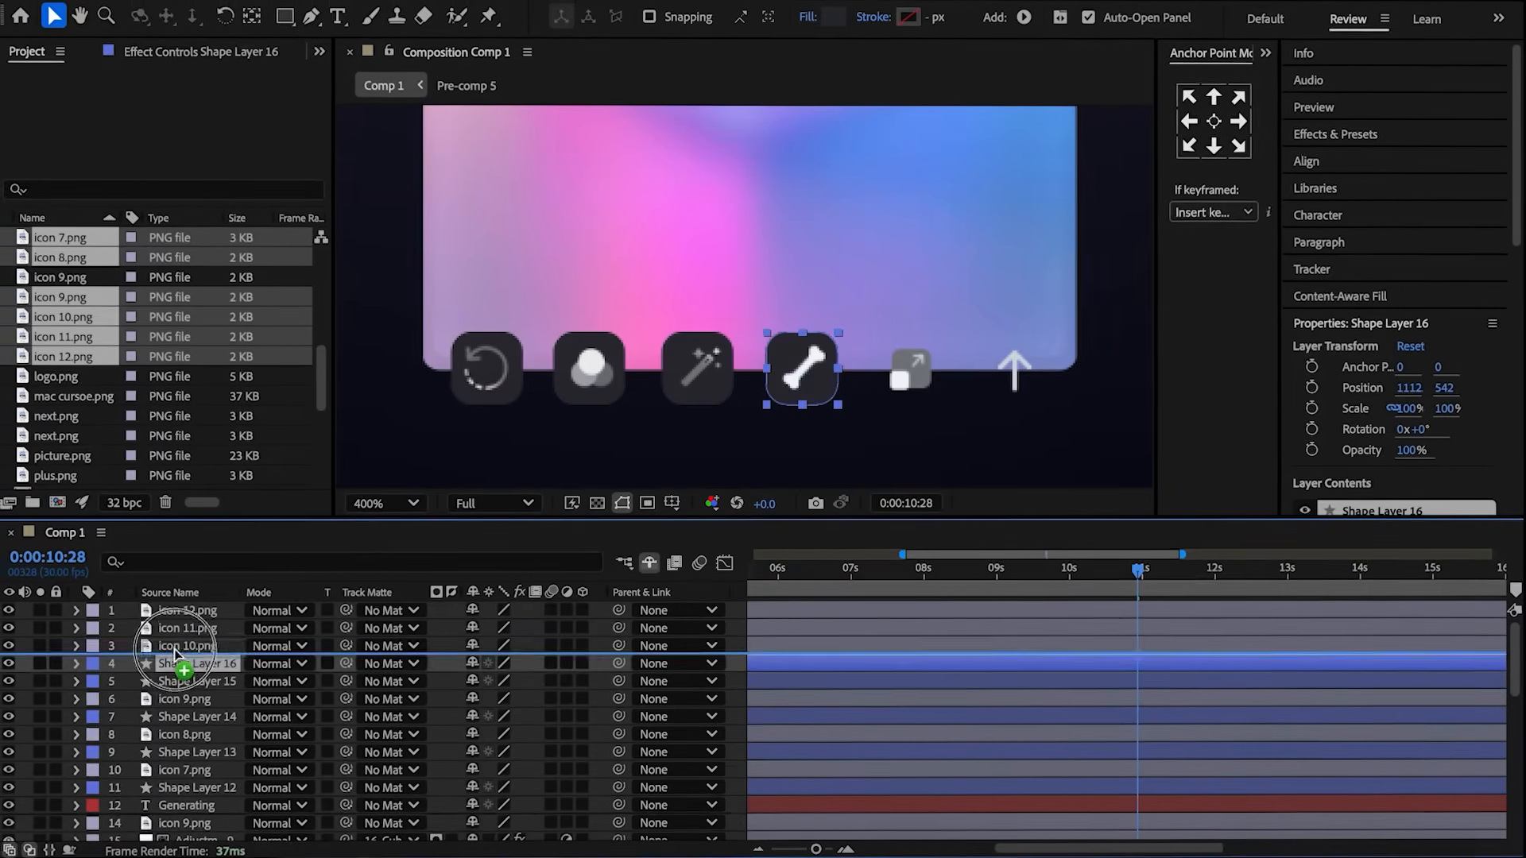
drag(191, 668, 192, 645)
key(p)
drag(483, 667, 528, 671)
key(p)
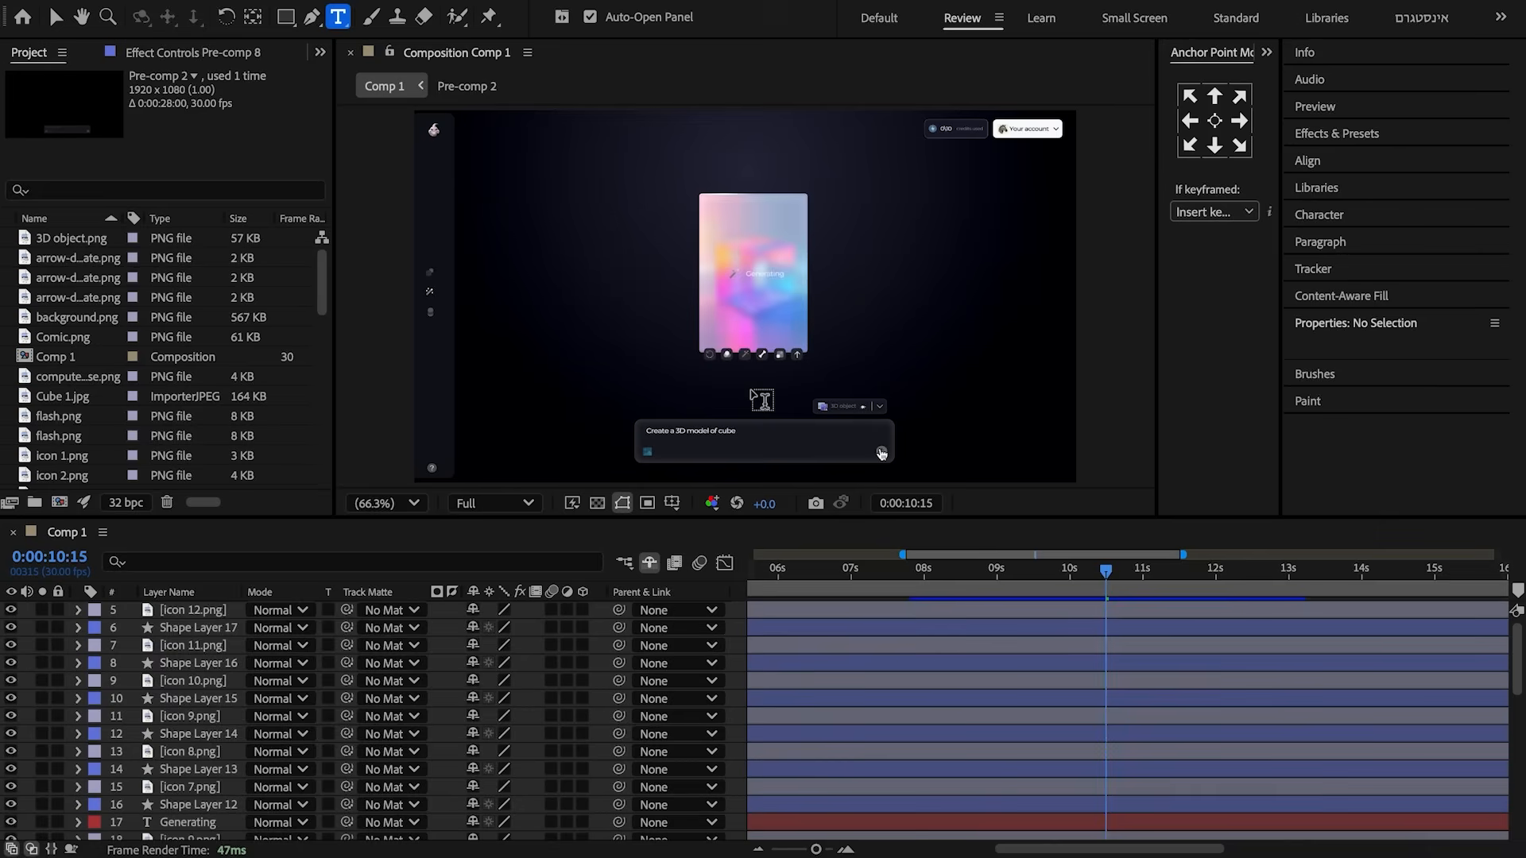
- Add the text "Here is a 3D model of a cube let me know if you need any adjustments or additional features" below the icons at 30% scale
drag(952, 393, 723, 386)
click(1214, 122)
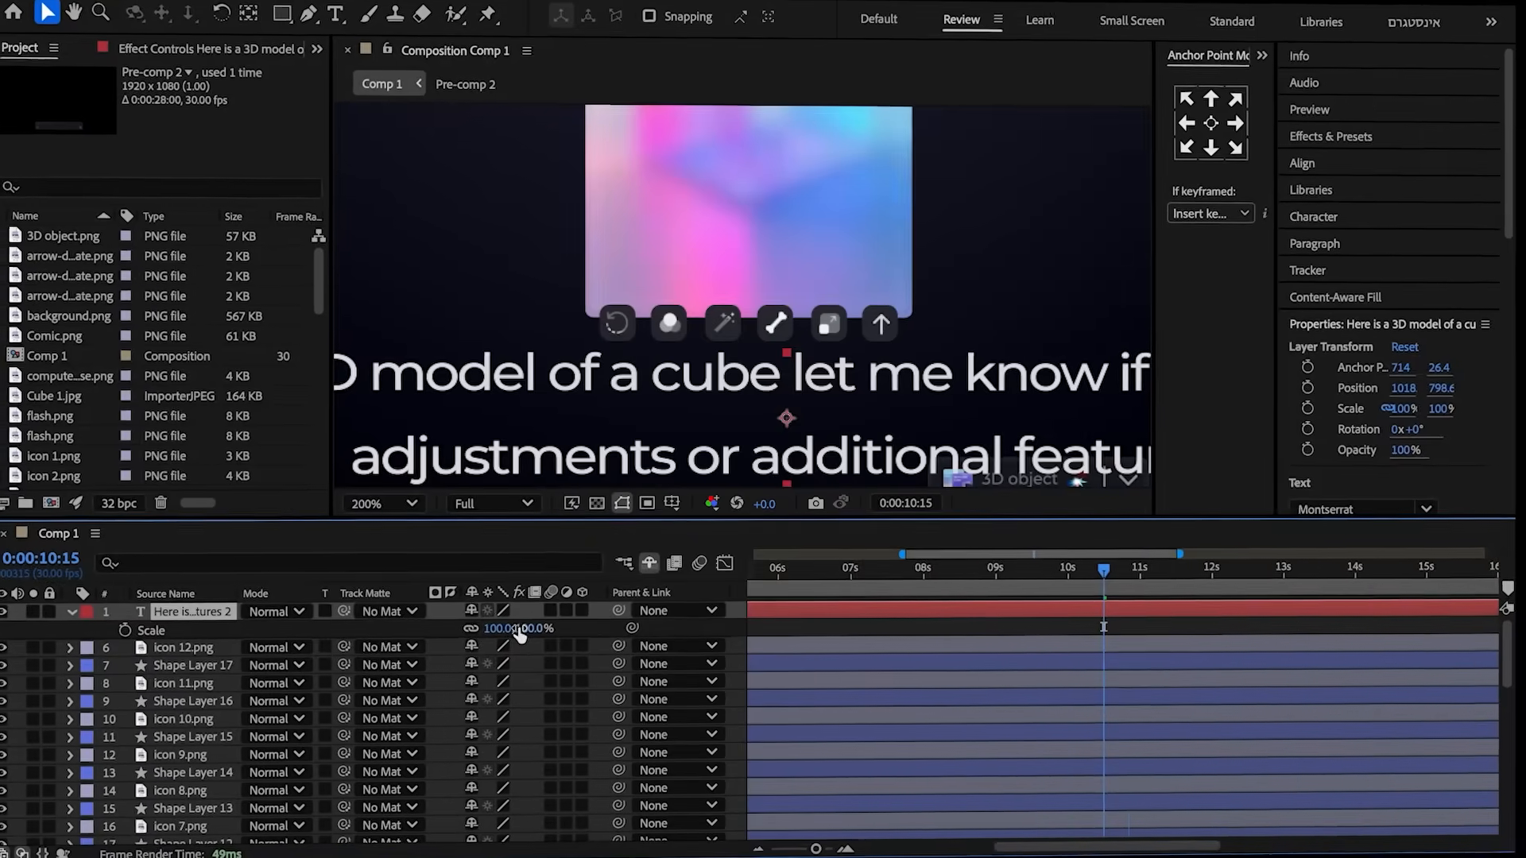
click(525, 630)
text(30)
key(Return)
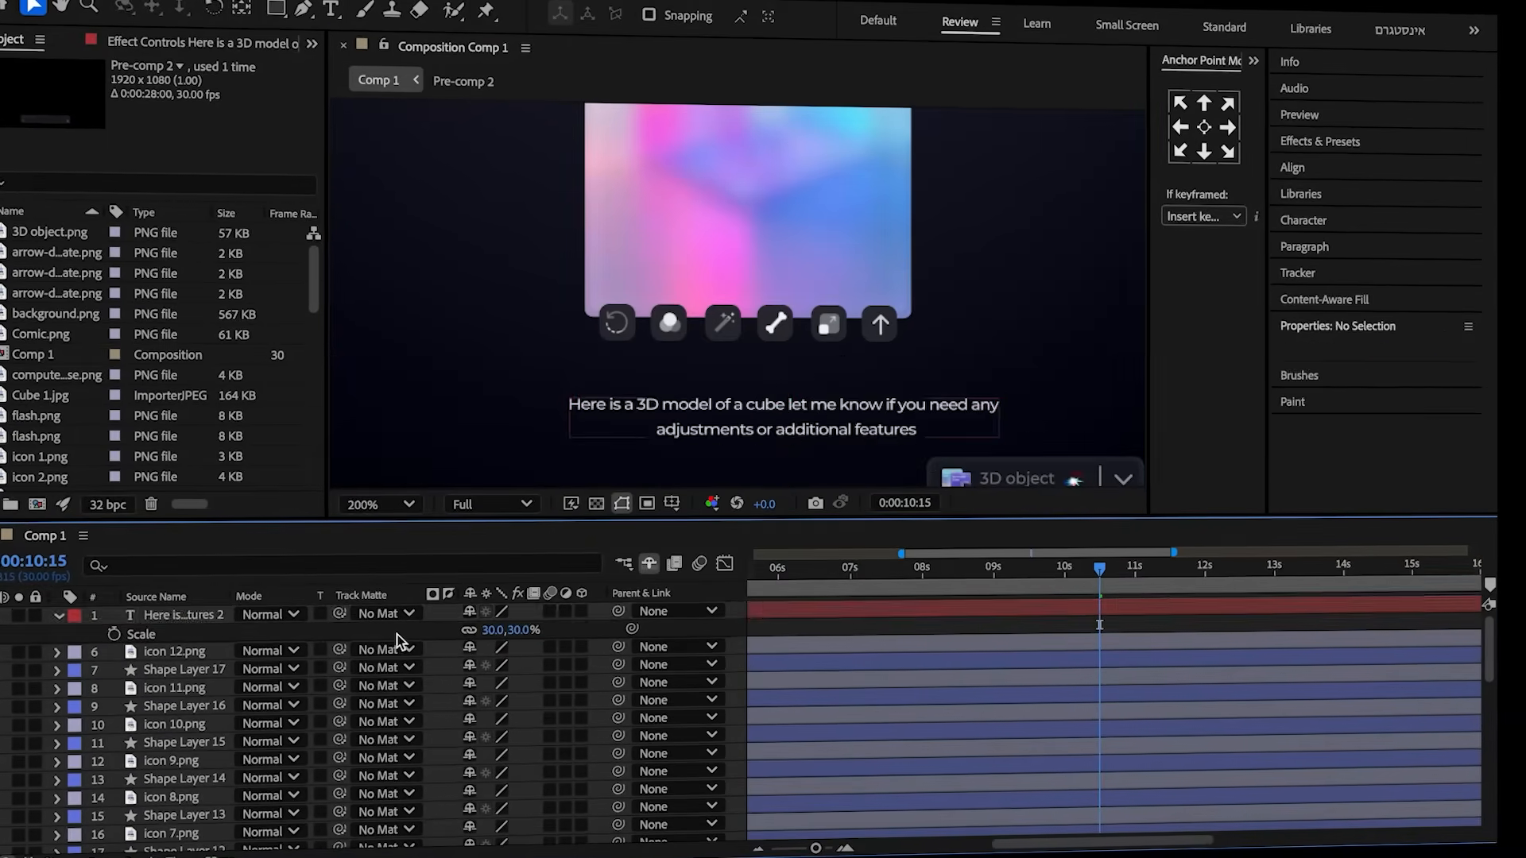
drag(787, 399, 766, 391)
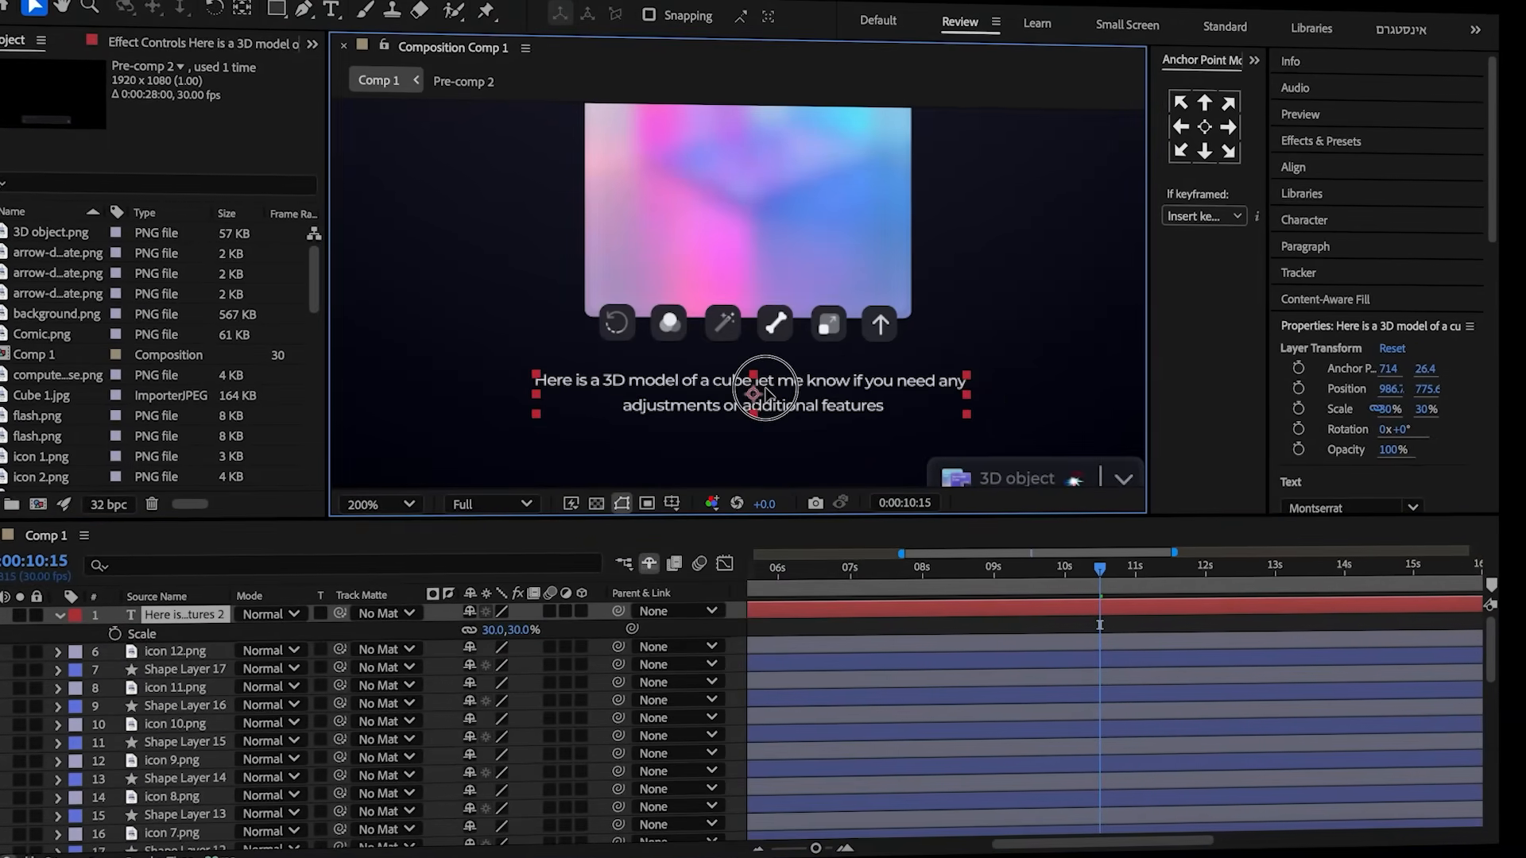
- Set the Opacity of the reply text below the icons to 70%
key(t)
click(483, 632)
text(70)
click(429, 635)
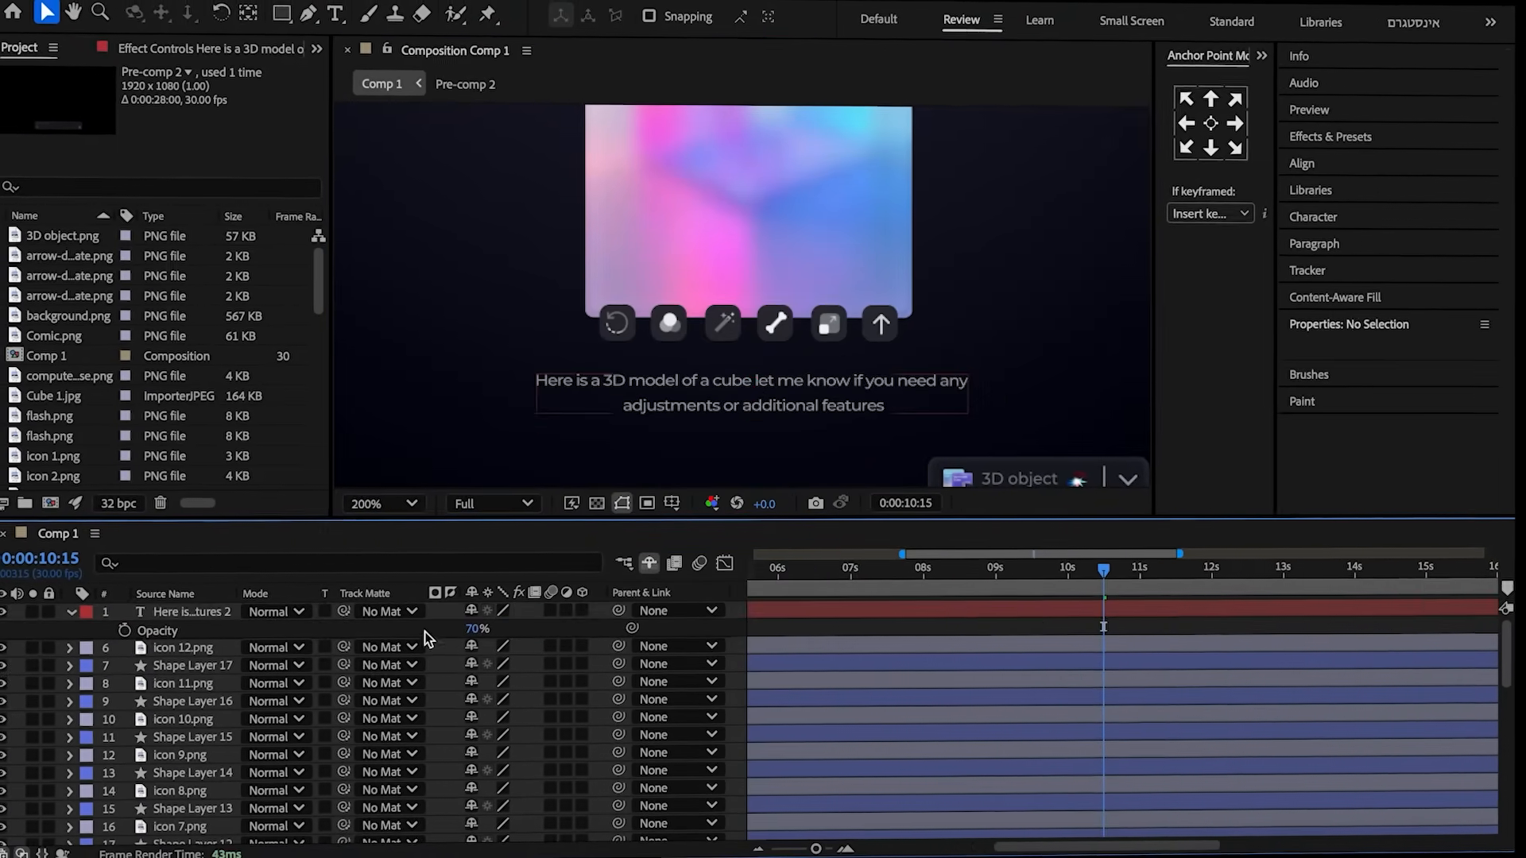
click(71, 612)
- Add a text layer reading "Create a 3D model of cube" above the cube card
click(74, 12)
drag(699, 157, 696, 342)
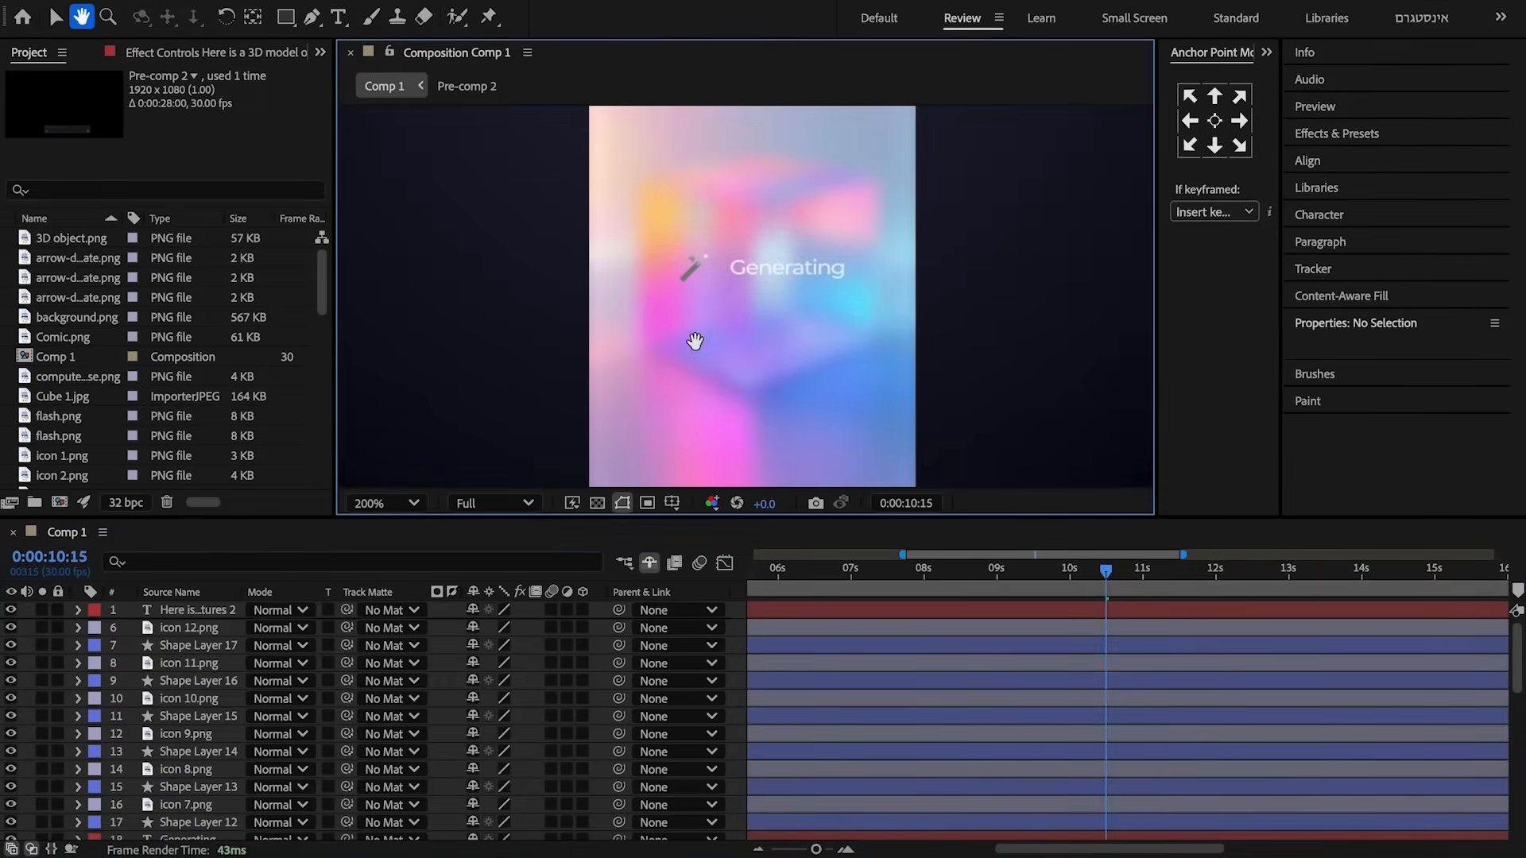
drag(726, 207, 736, 361)
drag(720, 266, 706, 338)
key(ctrl+t)
click(773, 184)
key(ctrl+v)
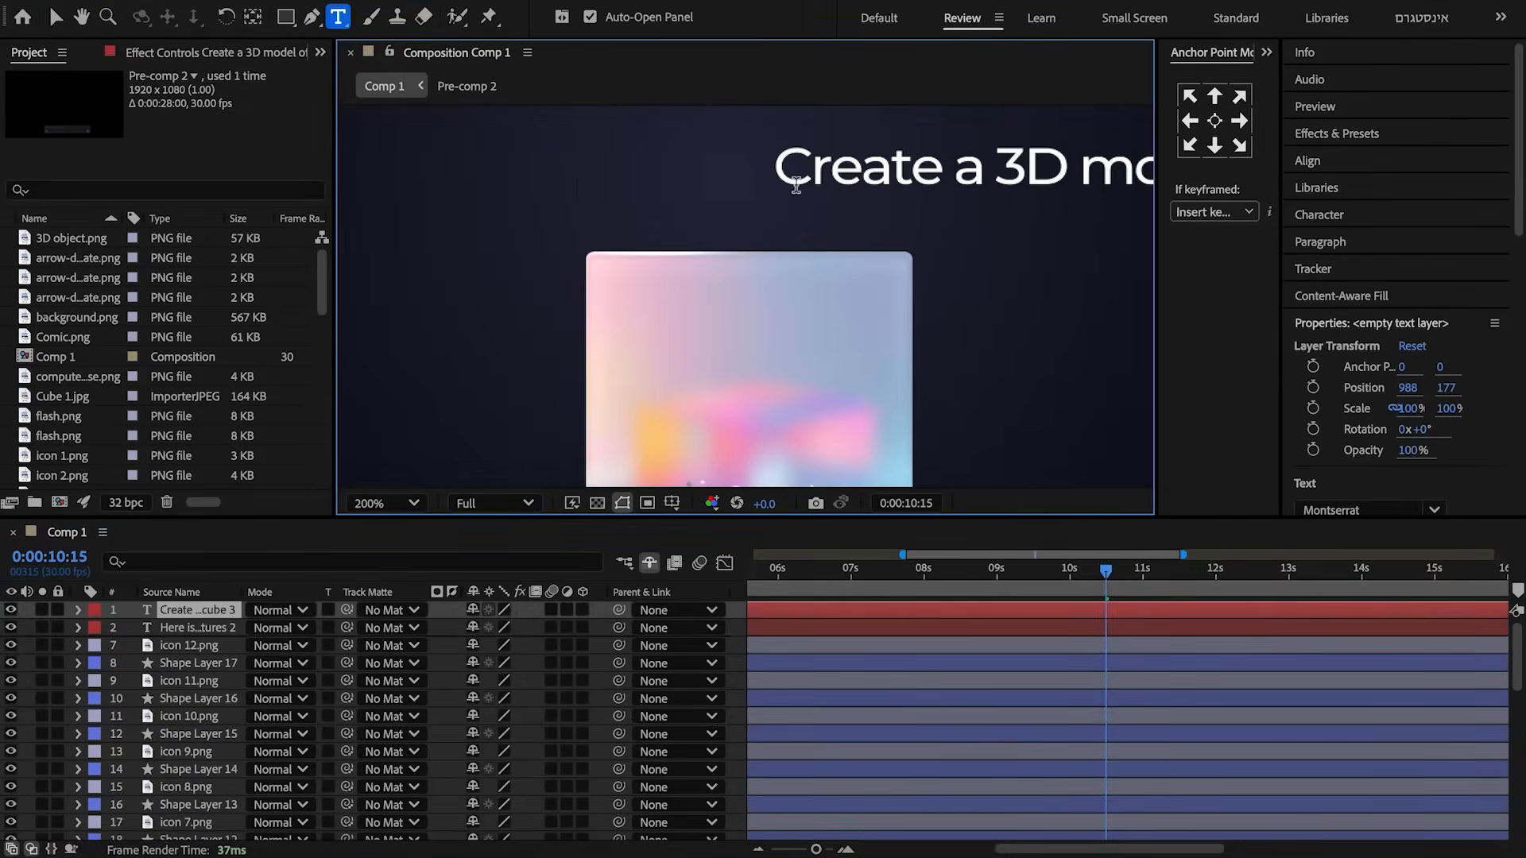
- Center the heading above the cube card, put its anchor point in its middle and scale it to 65%
key(Escape)
key(v)
drag(985, 170, 630, 178)
click(1217, 119)
key(s)
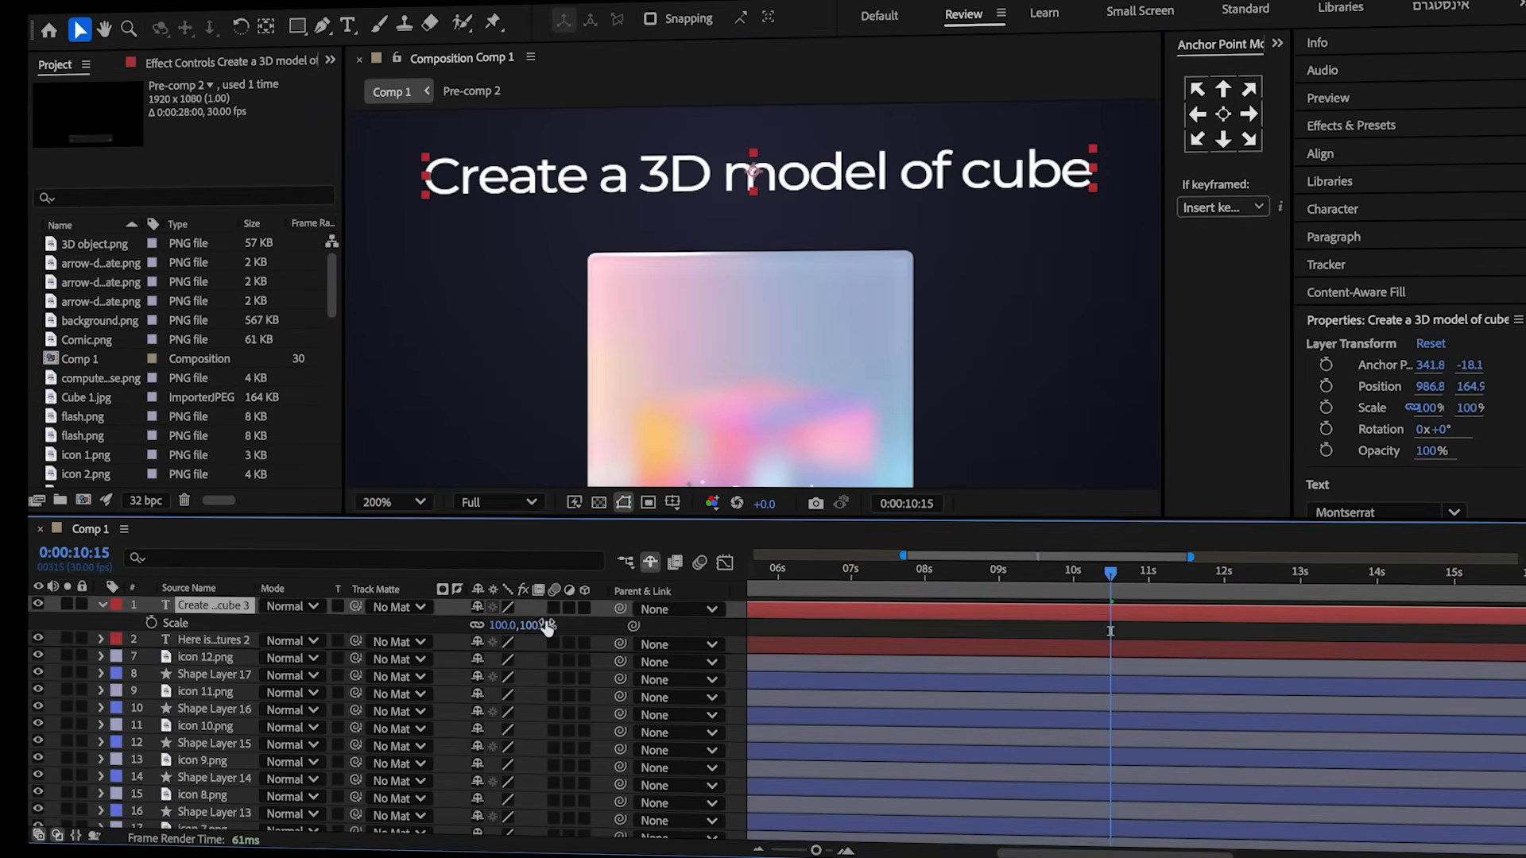
click(542, 626)
text(65)
key(Return)
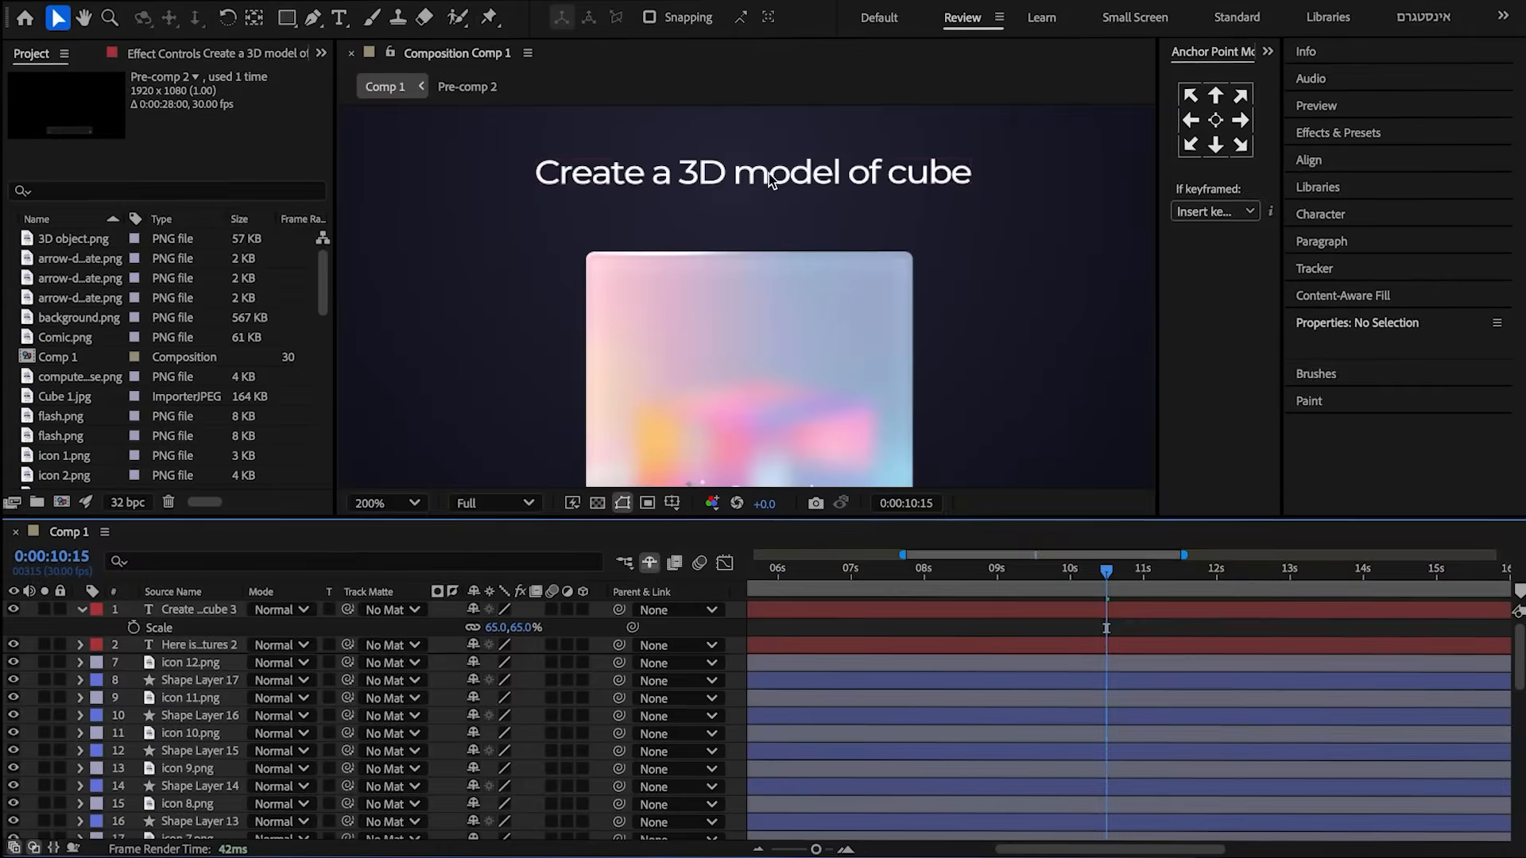
- Add the text "11:24 PM" above the heading in Montserrat Regular with the fill color D2D2D2
key(ctrl+t)
click(754, 135)
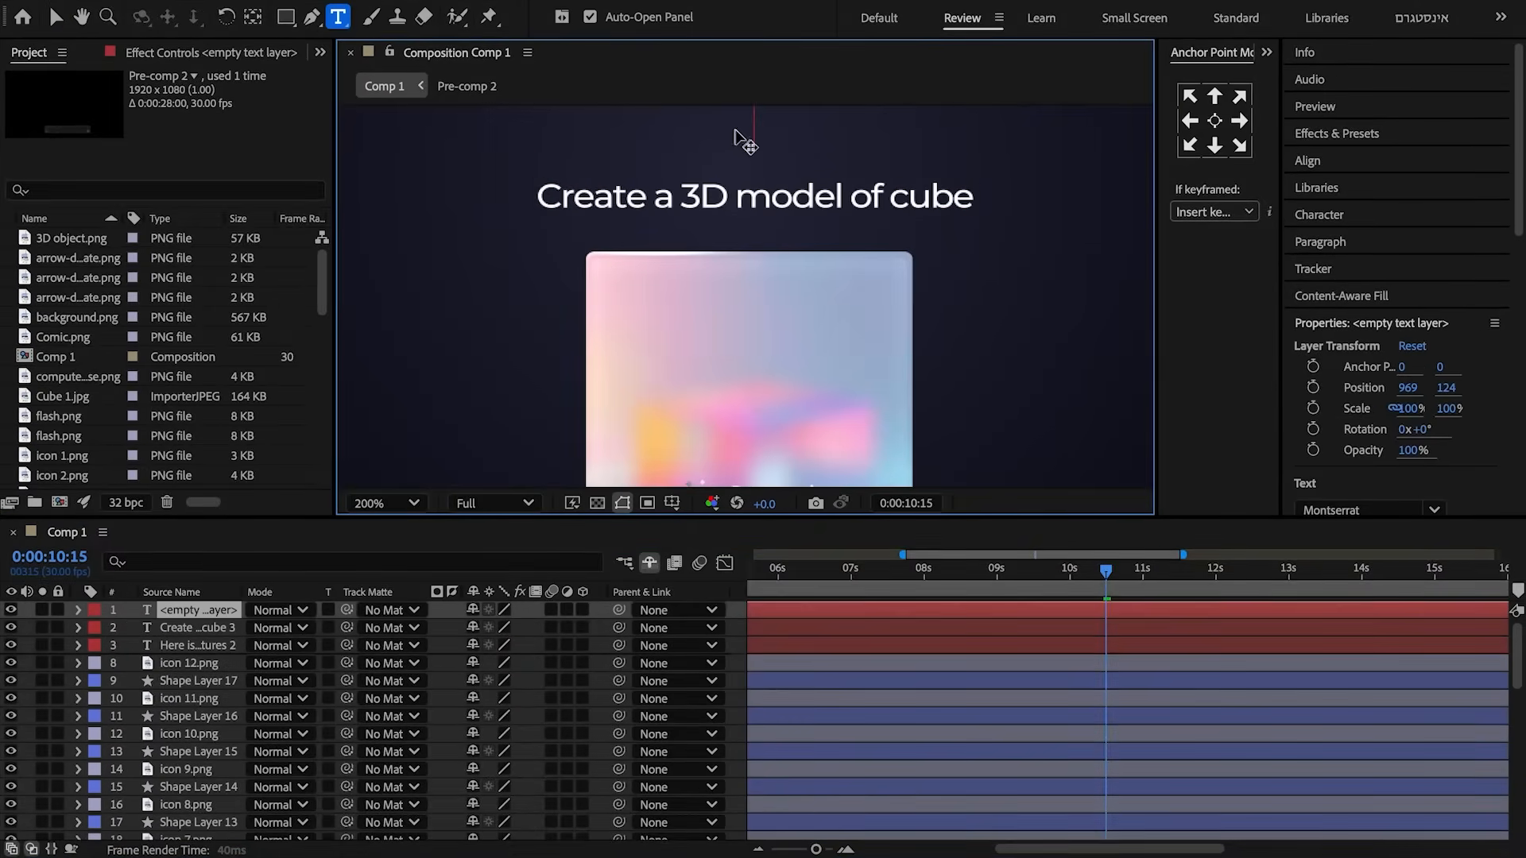
scroll(1367, 398, down, 3)
click(1369, 347)
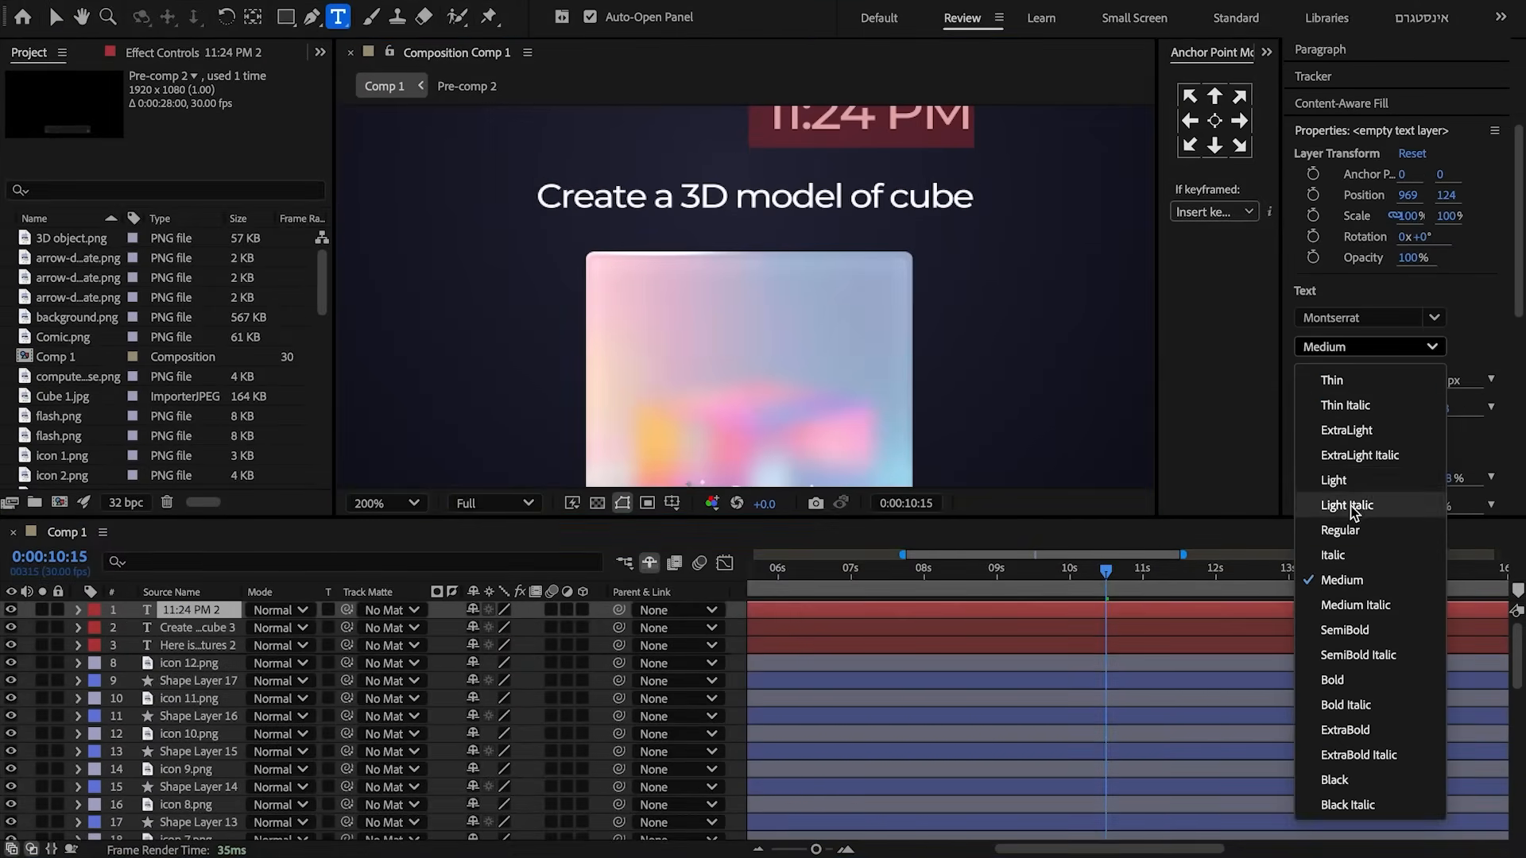
click(1343, 531)
click(1351, 427)
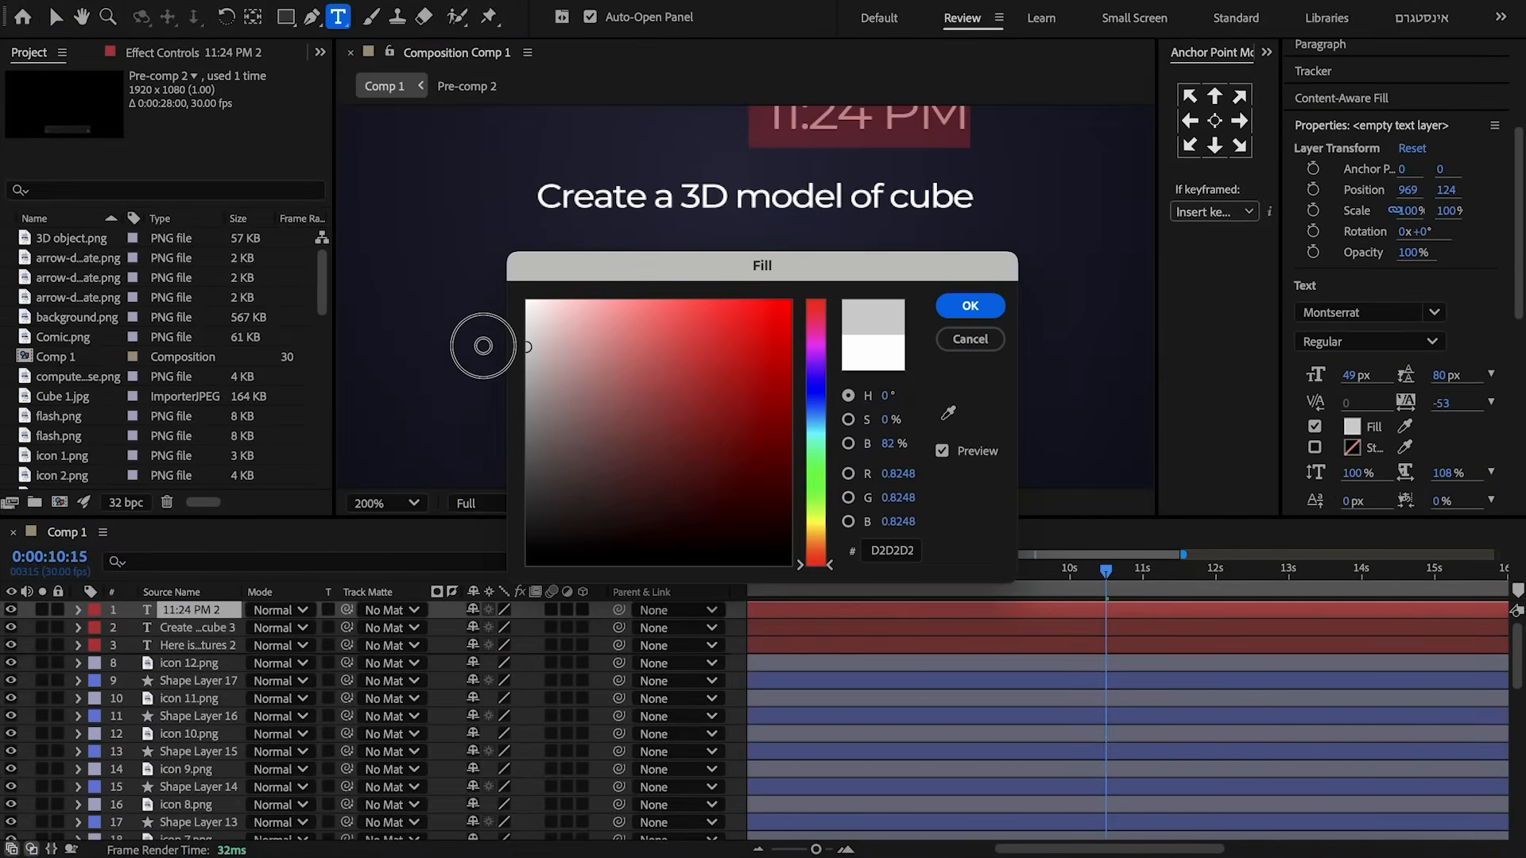
click(970, 307)
- Center the anchor point of the "11:24 PM" text and scale the layer to 20%
key(v)
click(783, 131)
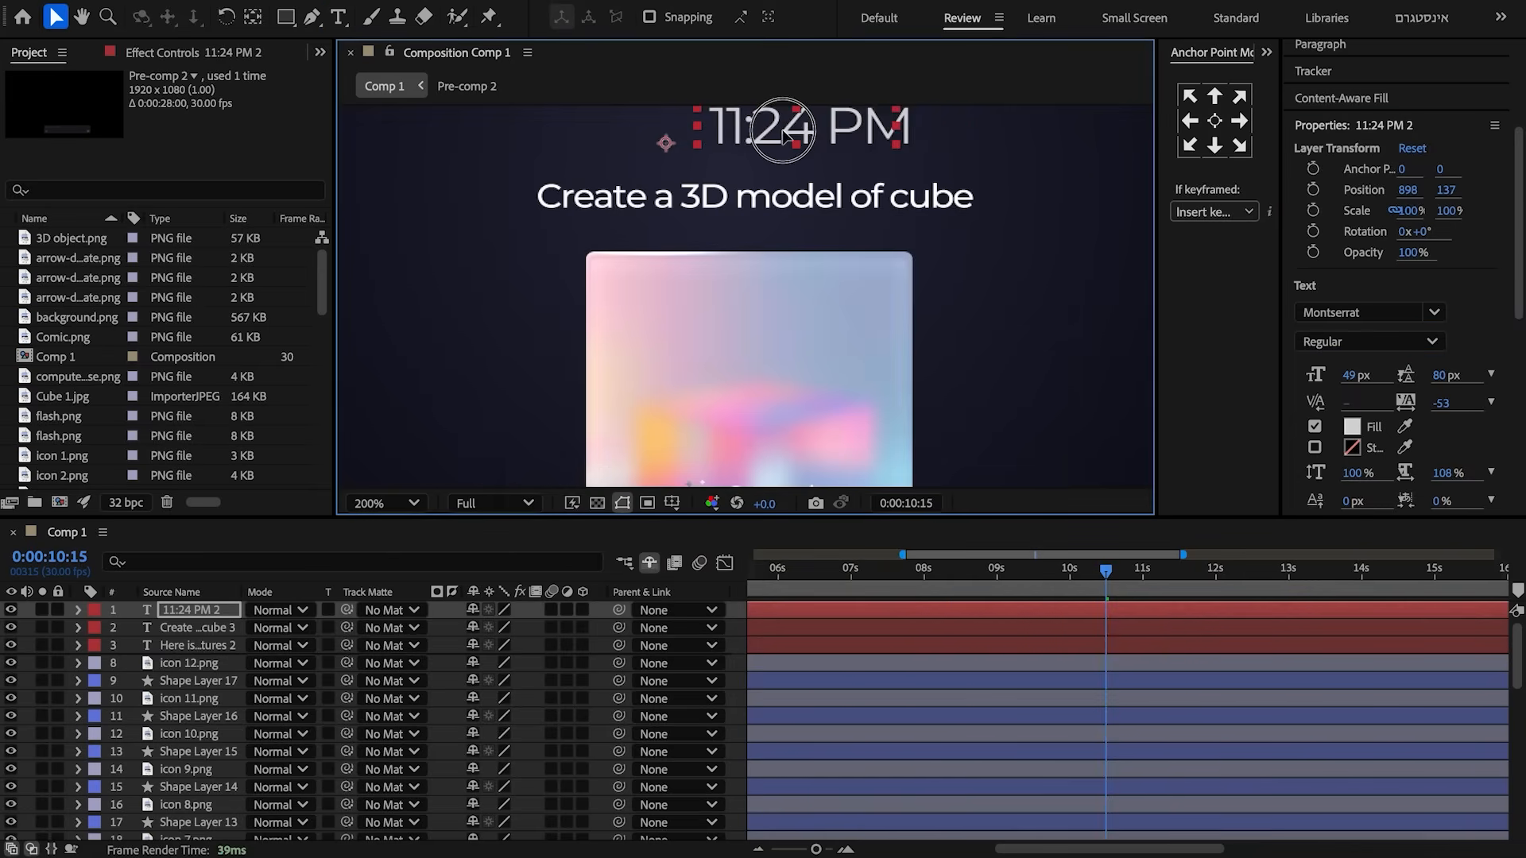
click(1214, 121)
key(s)
click(535, 631)
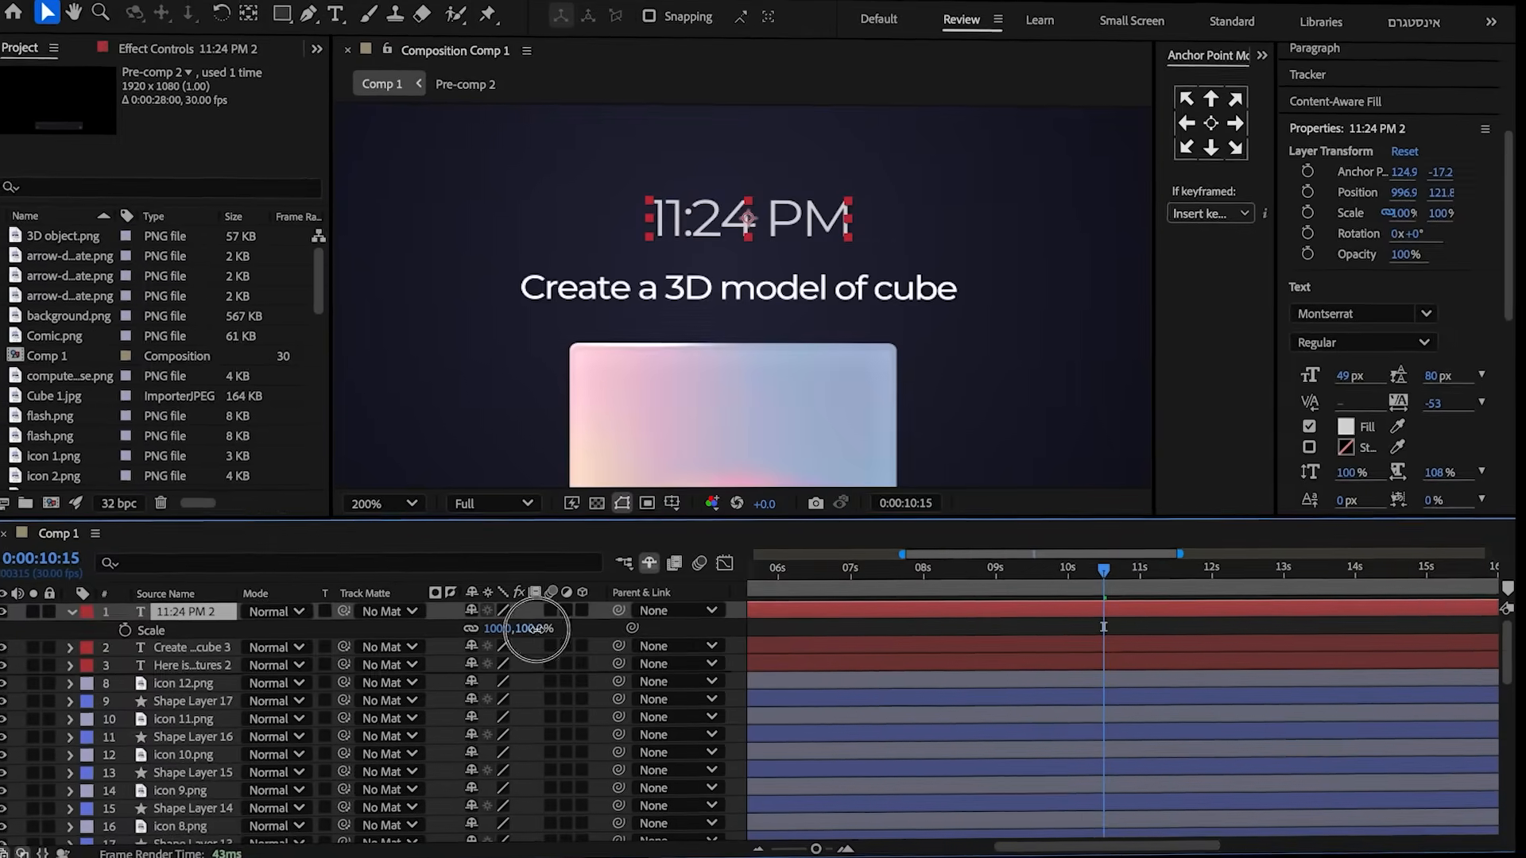
text(20)
click(375, 632)
- Center the "11:24 PM" text above the heading and set its Opacity to 70%
drag(753, 217, 745, 222)
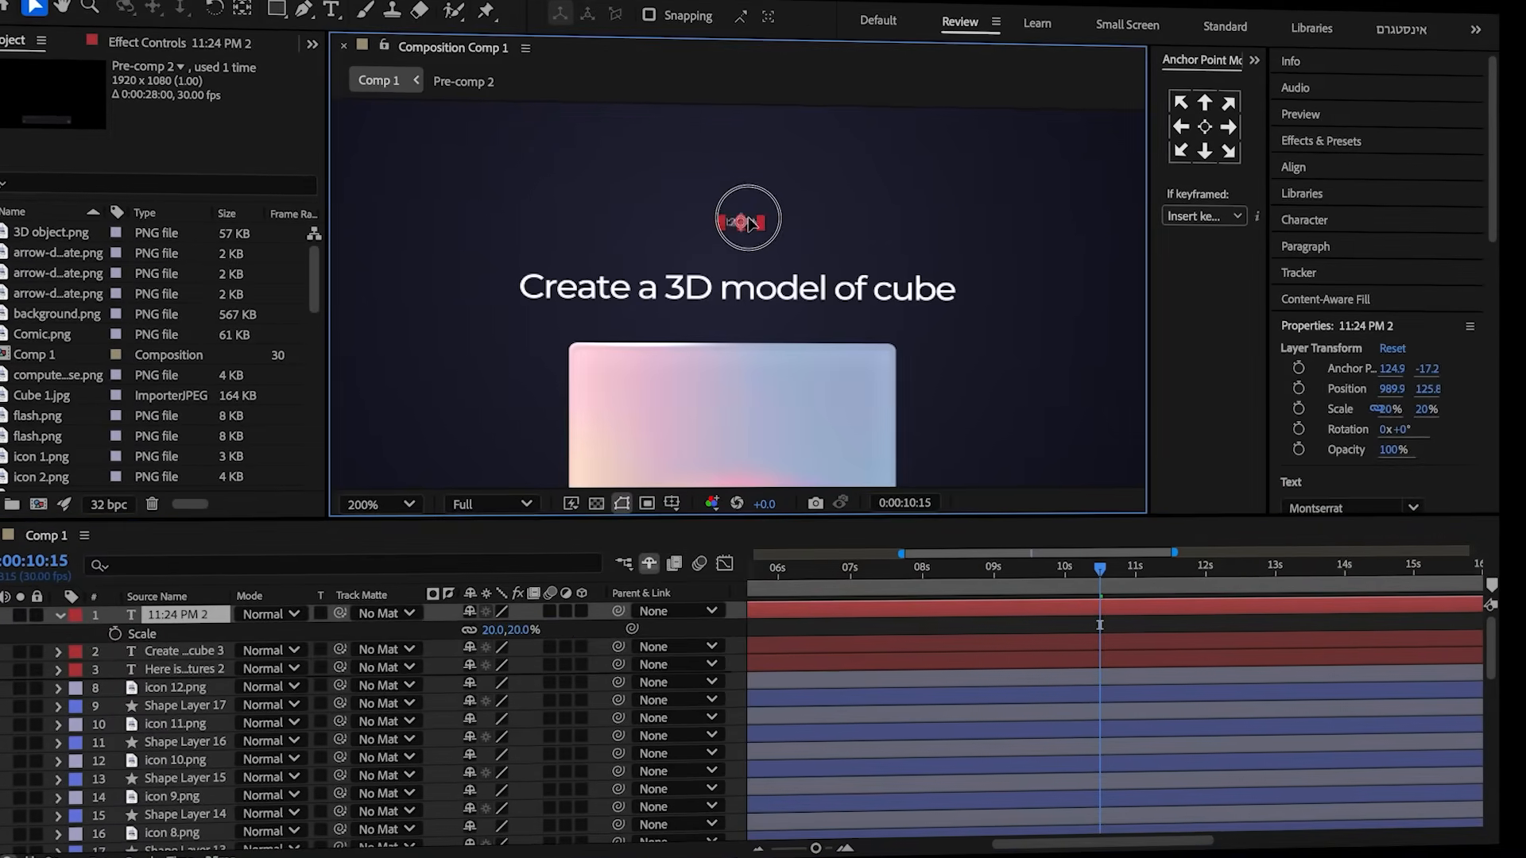
drag(745, 222, 748, 222)
scroll(753, 252, up, 1)
key(t)
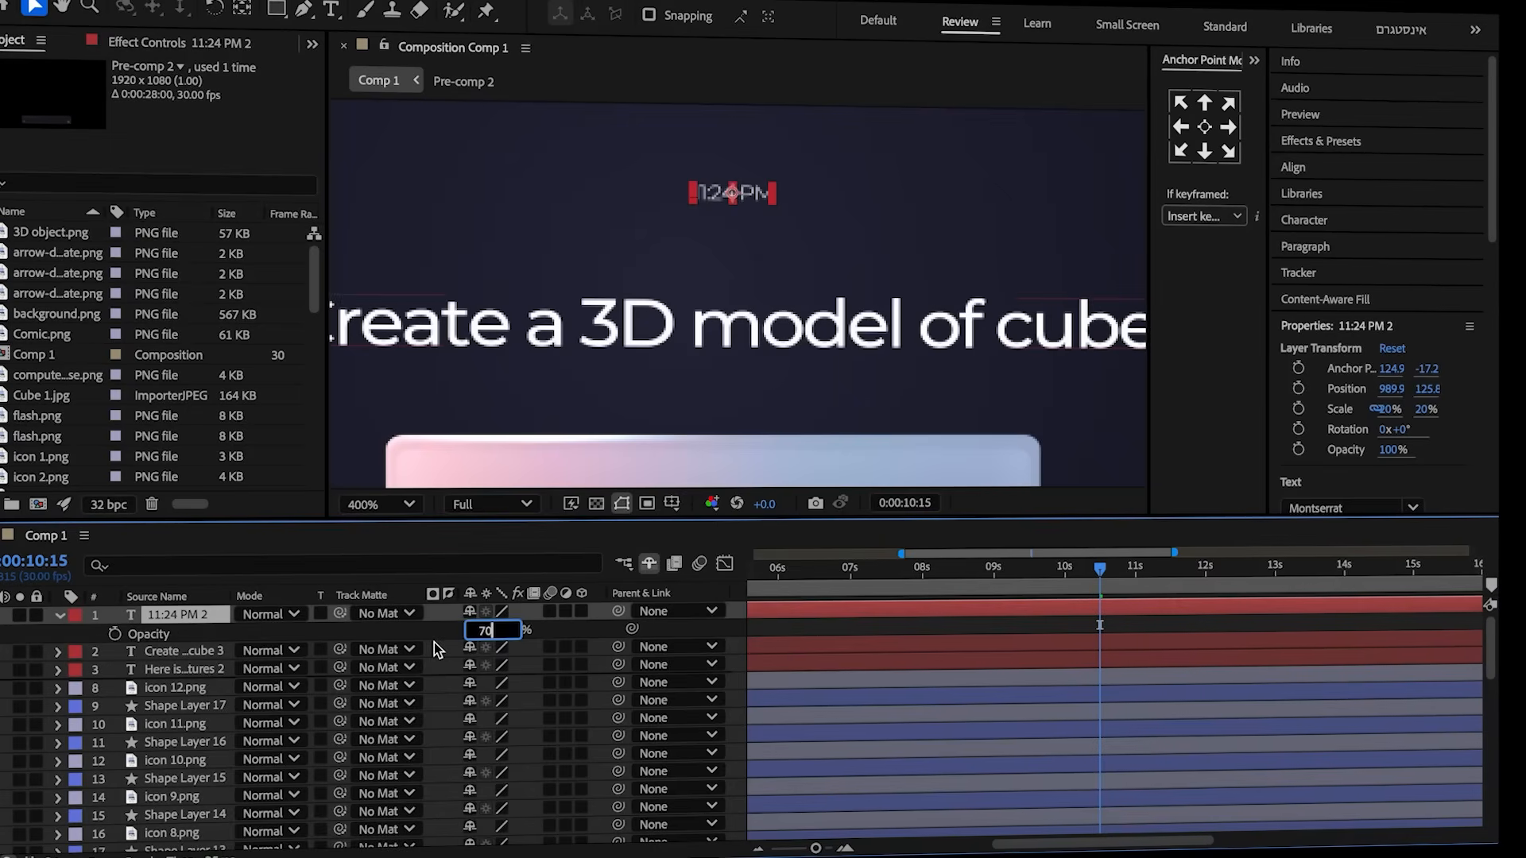
key(Return)
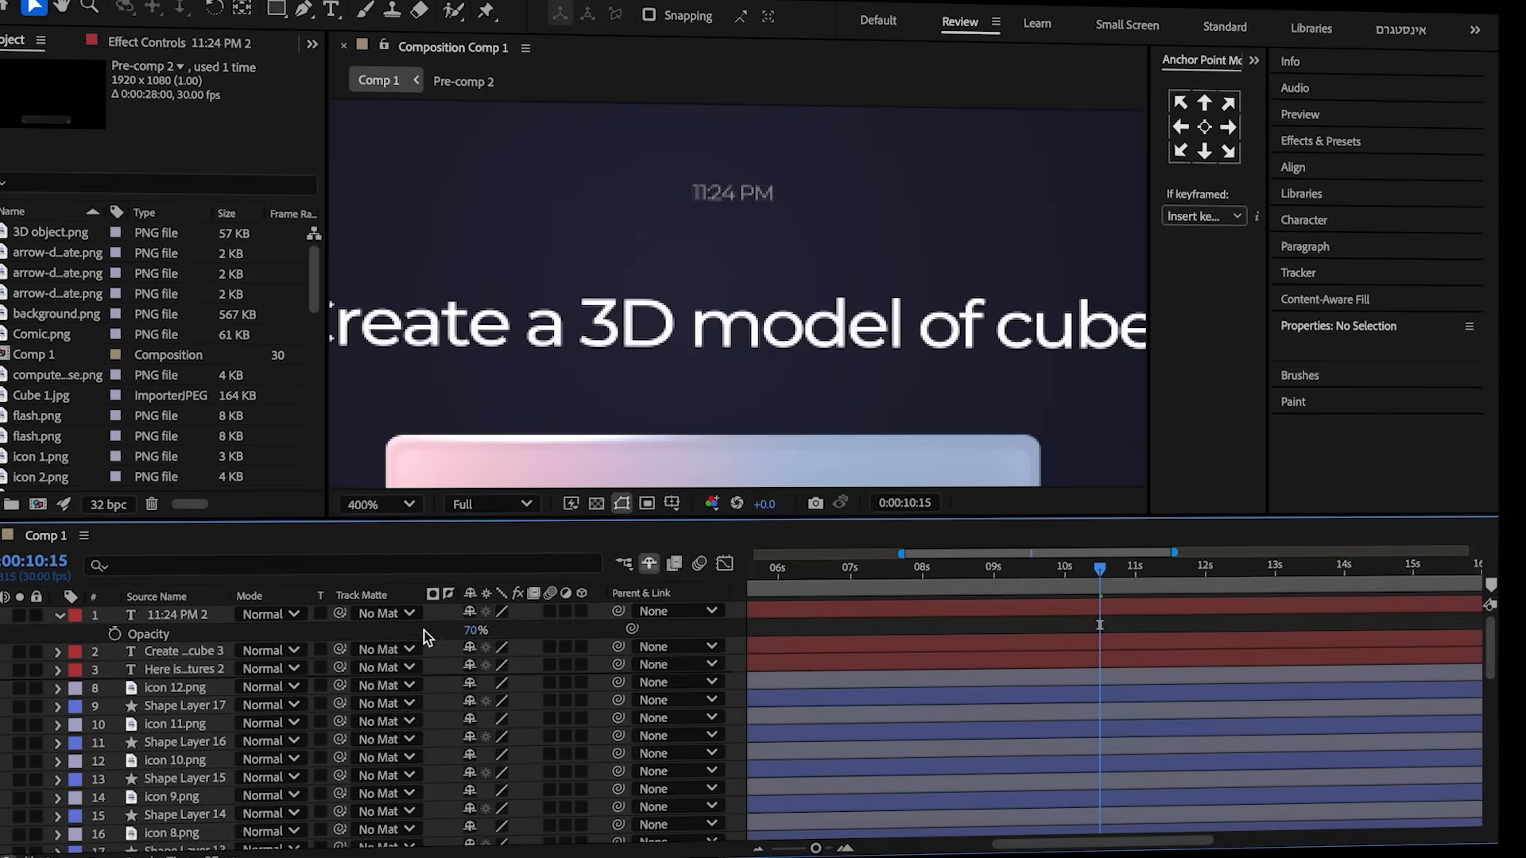
- Draw a rounded rectangle about 48.5 by 15 px around the "11:24 PM" text and put its layer beneath the text layer
key(q)
mouse_move(682, 176)
mouse_down()
mouse_move(723, 204)
mouse_move(784, 207)
mouse_up()
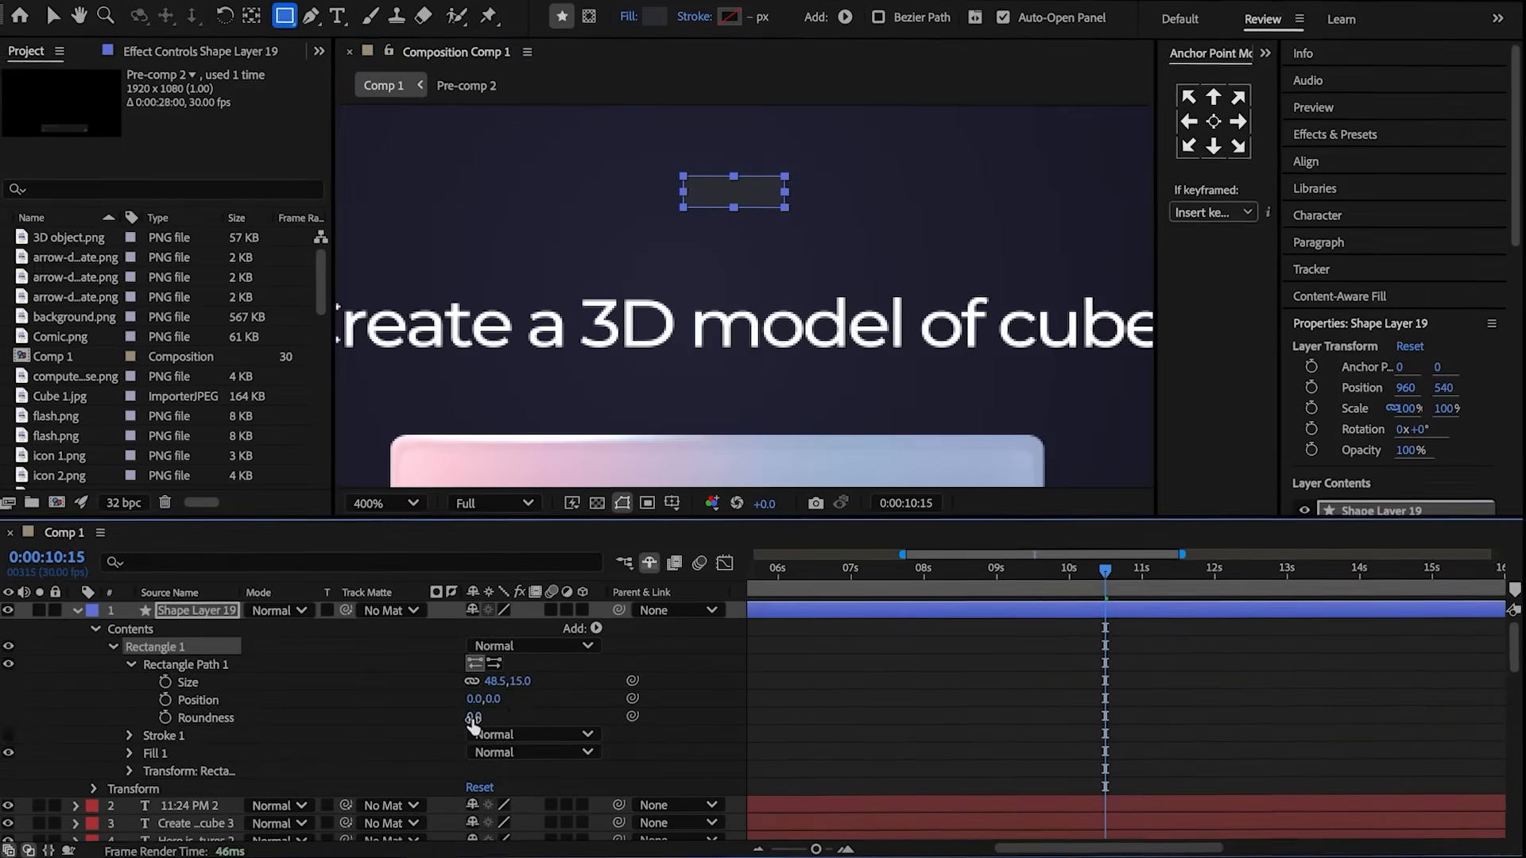
drag(475, 718, 542, 720)
click(383, 717)
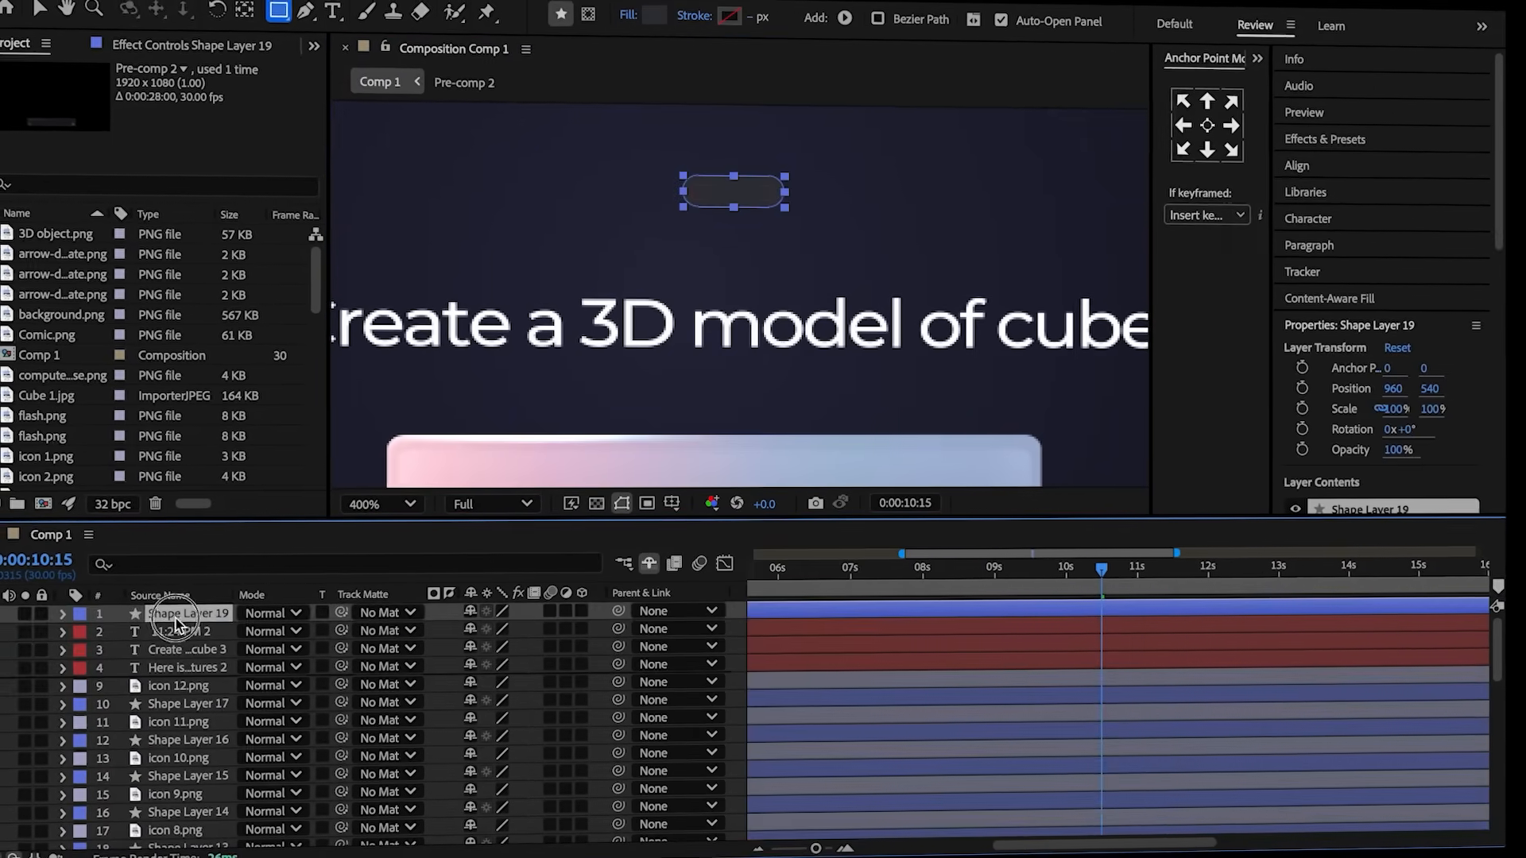
drag(176, 619, 171, 640)
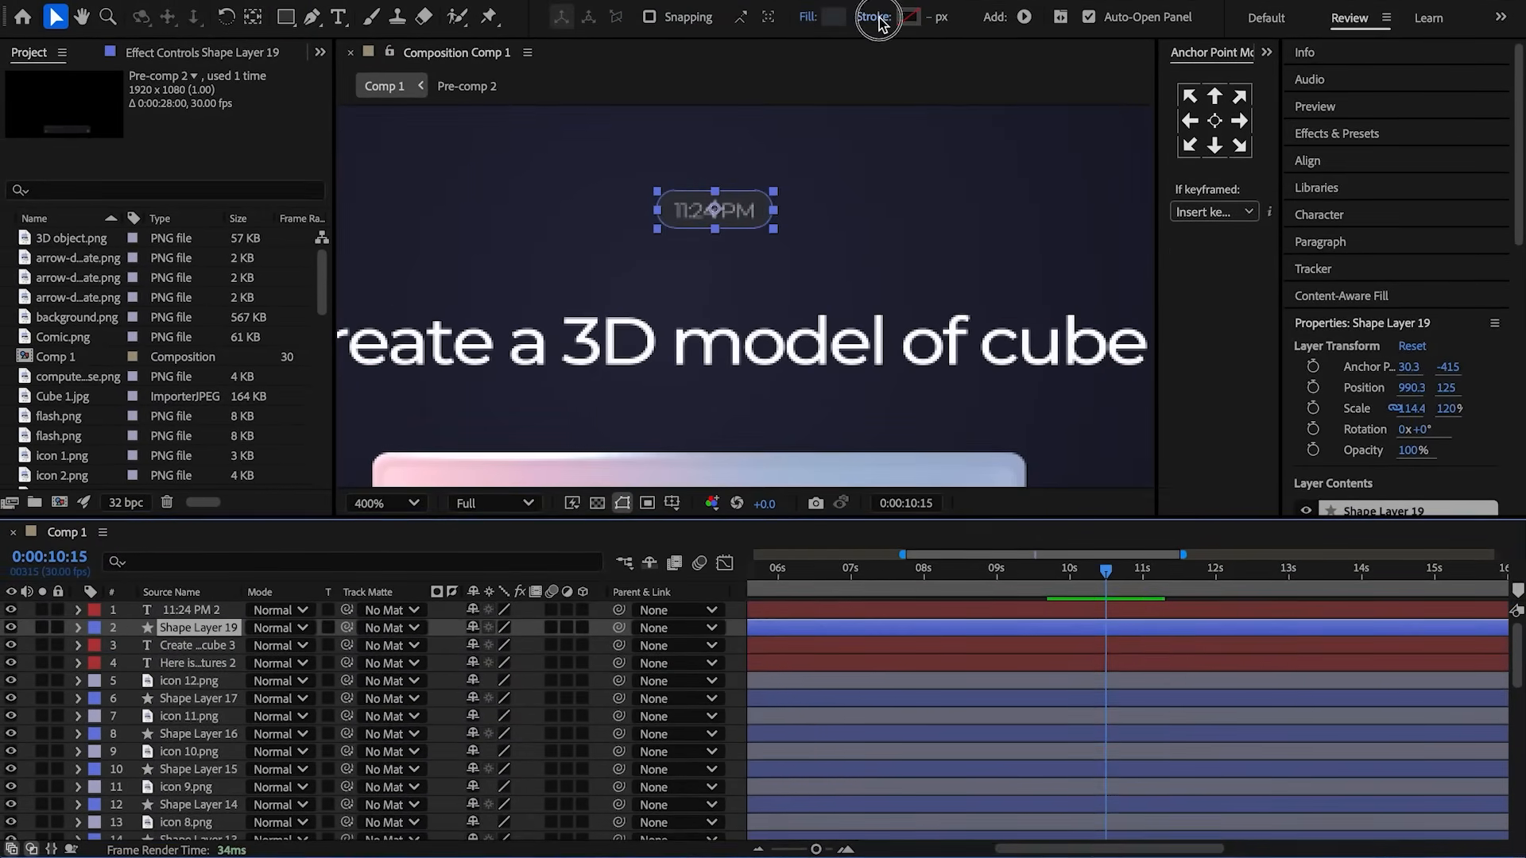
- Give the rounded rectangle a solid white 0.3 px stroke and move it together with the "11:24 PM" text slightly downward
click(874, 17)
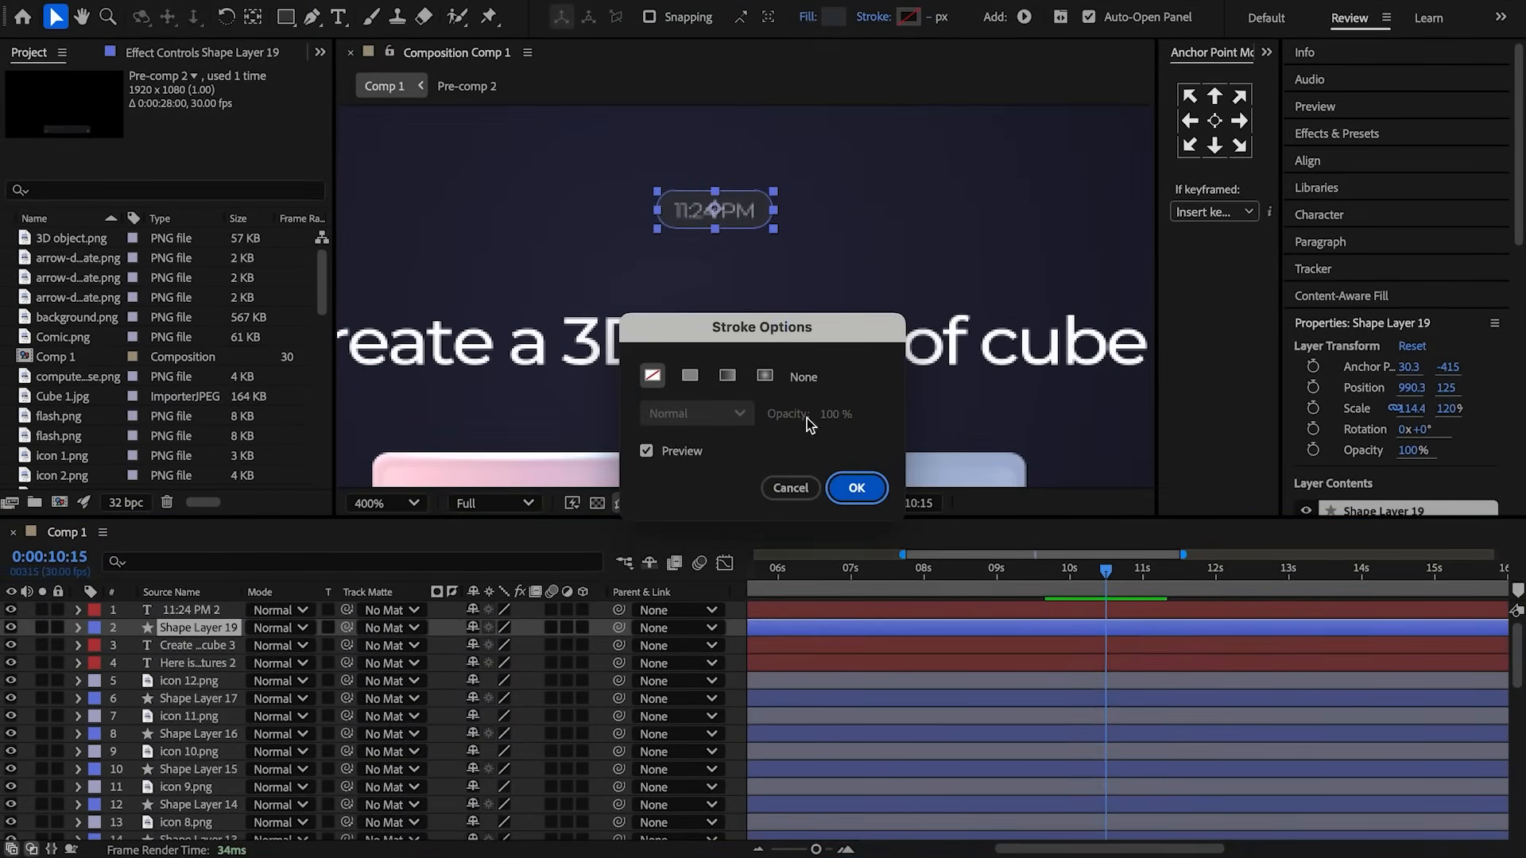
click(690, 382)
click(856, 488)
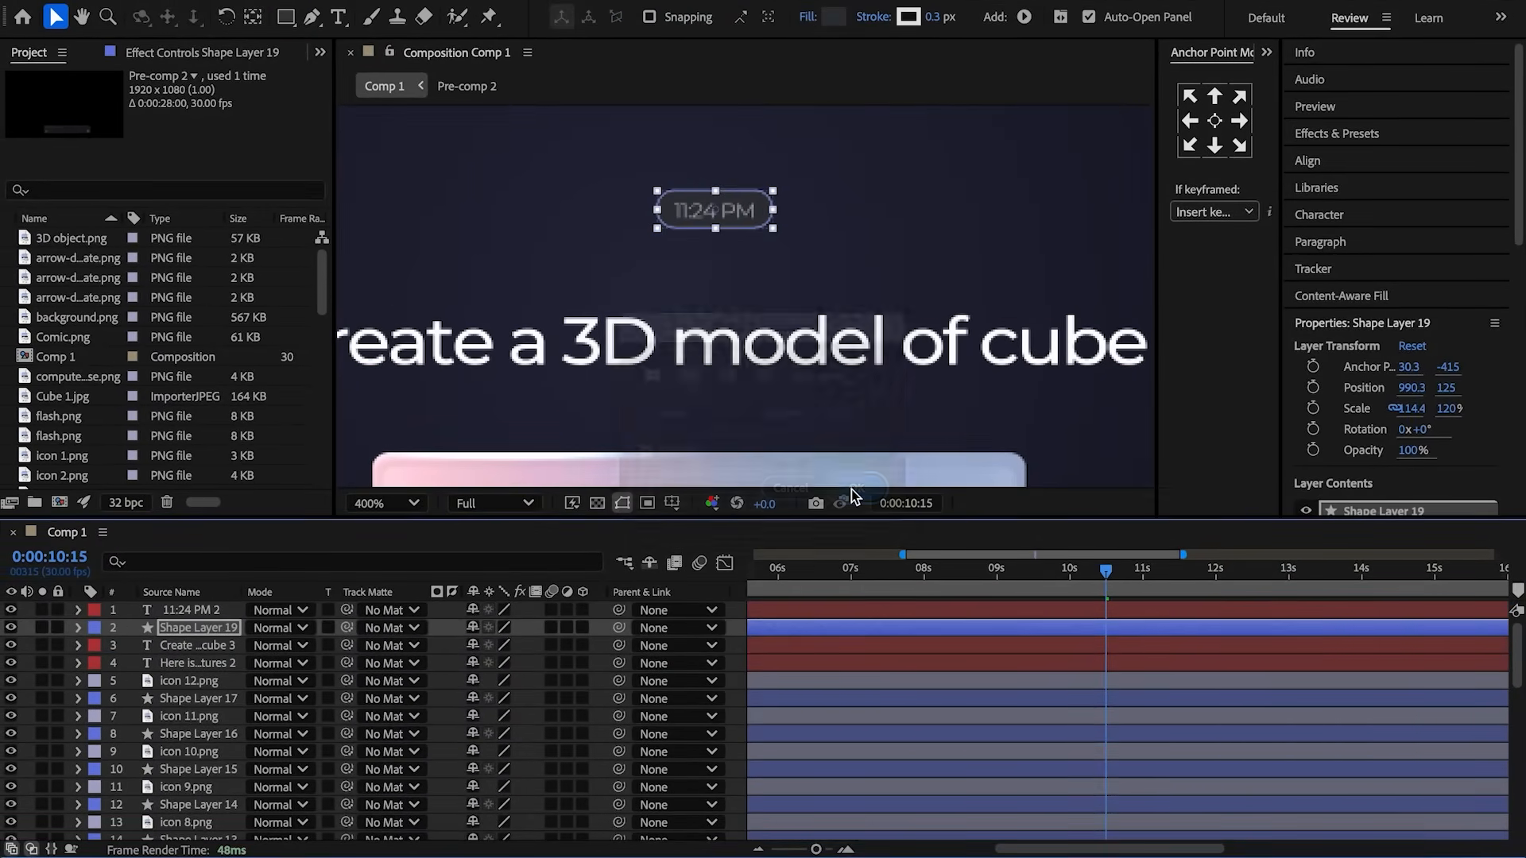
click(192, 615)
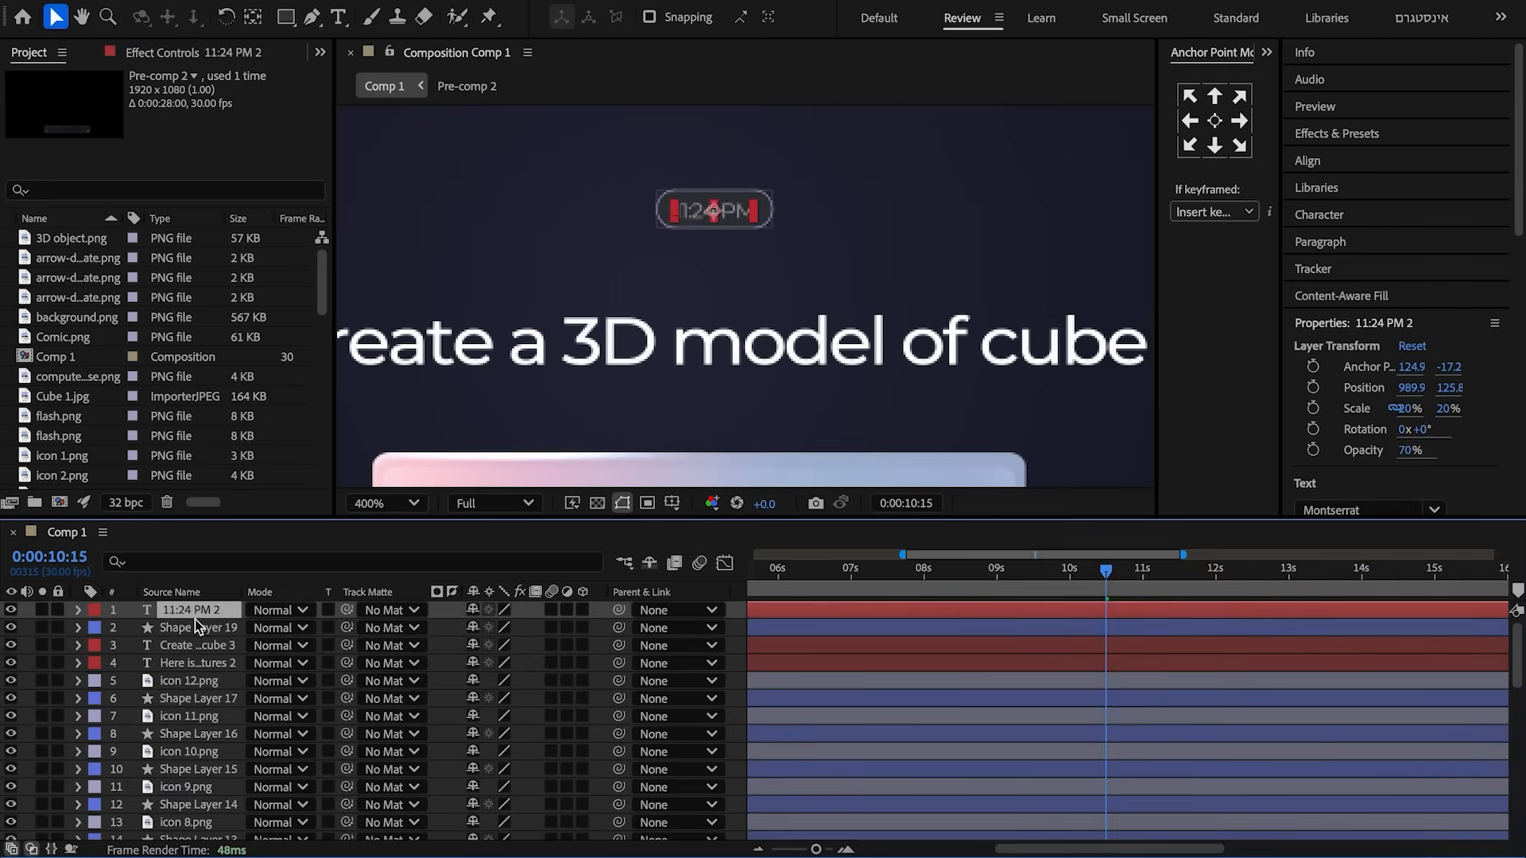
ctrl+click(194, 628)
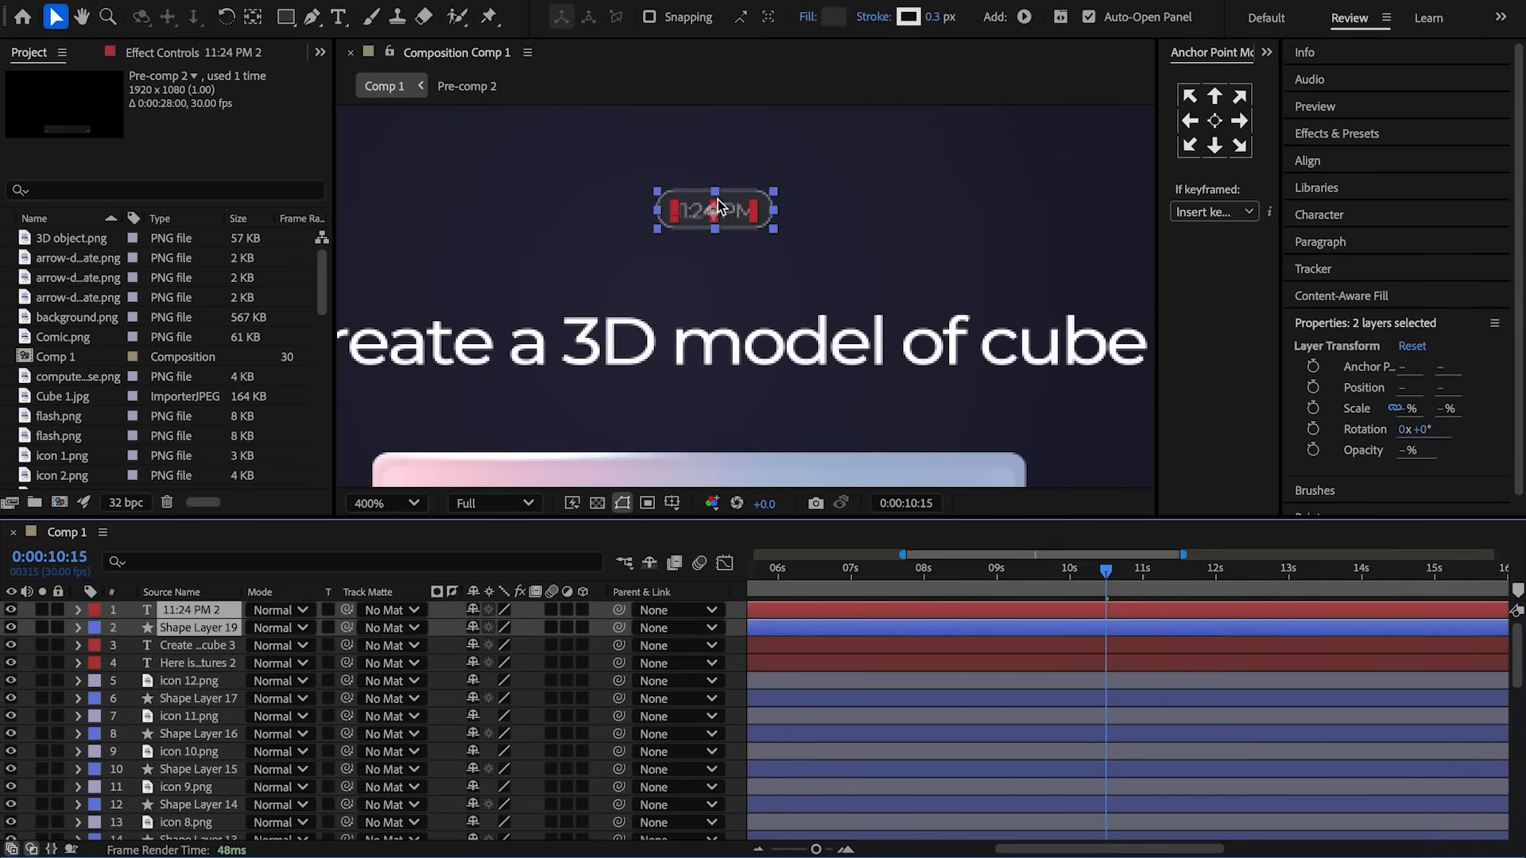
drag(718, 205, 711, 216)
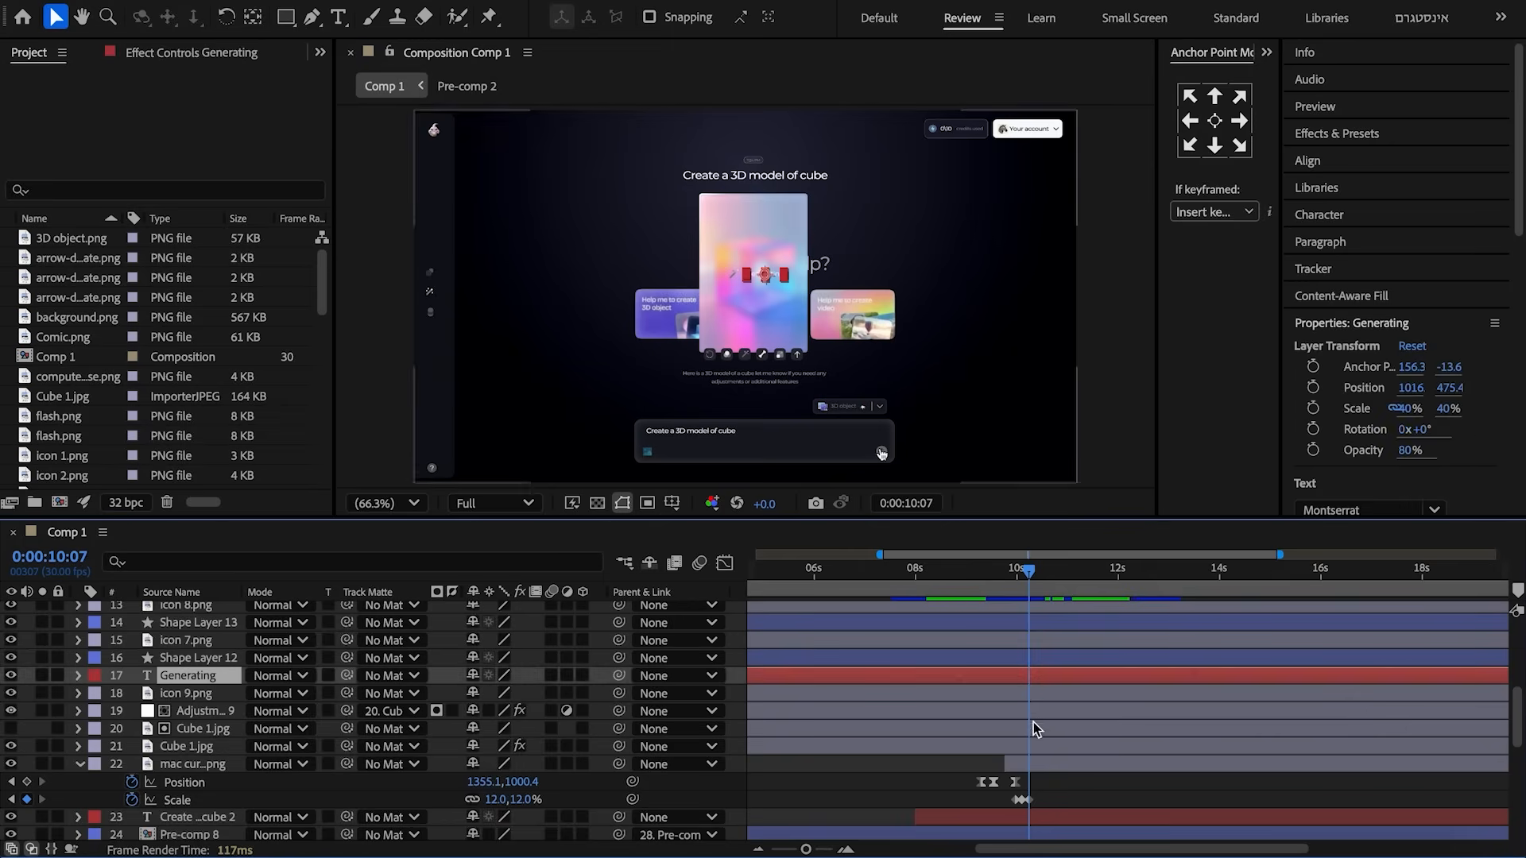
- Parent the Generating text, the icon 9.png below it, the adjustment layer and its Cube 1.jpg matte to the lower Cube 1.jpg layer
shift+click(1031, 731)
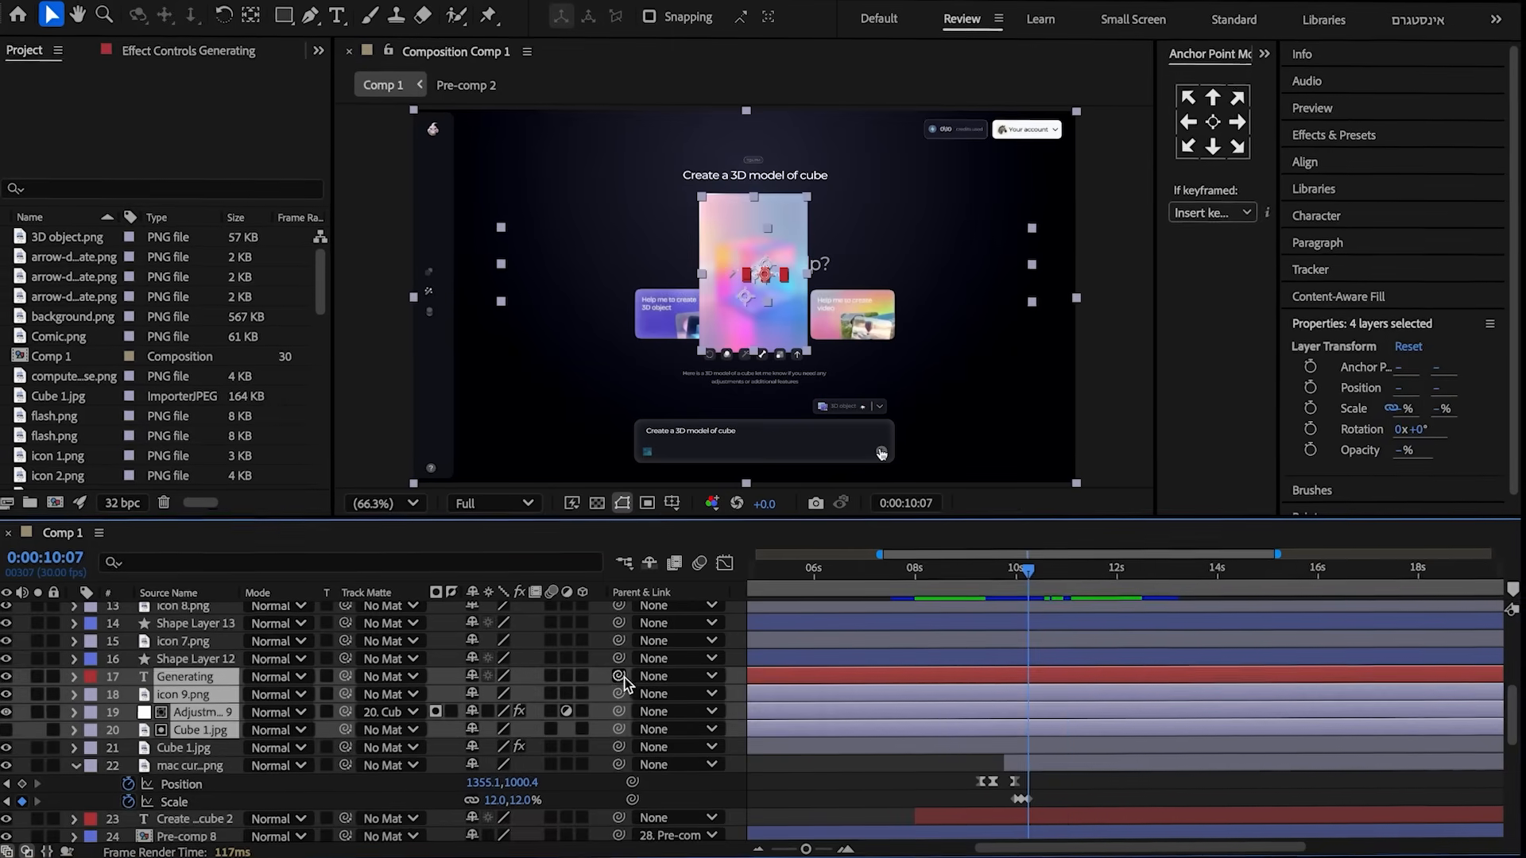
drag(619, 676, 198, 752)
click(198, 752)
- Animate the lower Cube 1.jpg layer's Scale from 18, 15% at 0:00:10:07 to 42, 35% at 0:00:10:14
key(z)
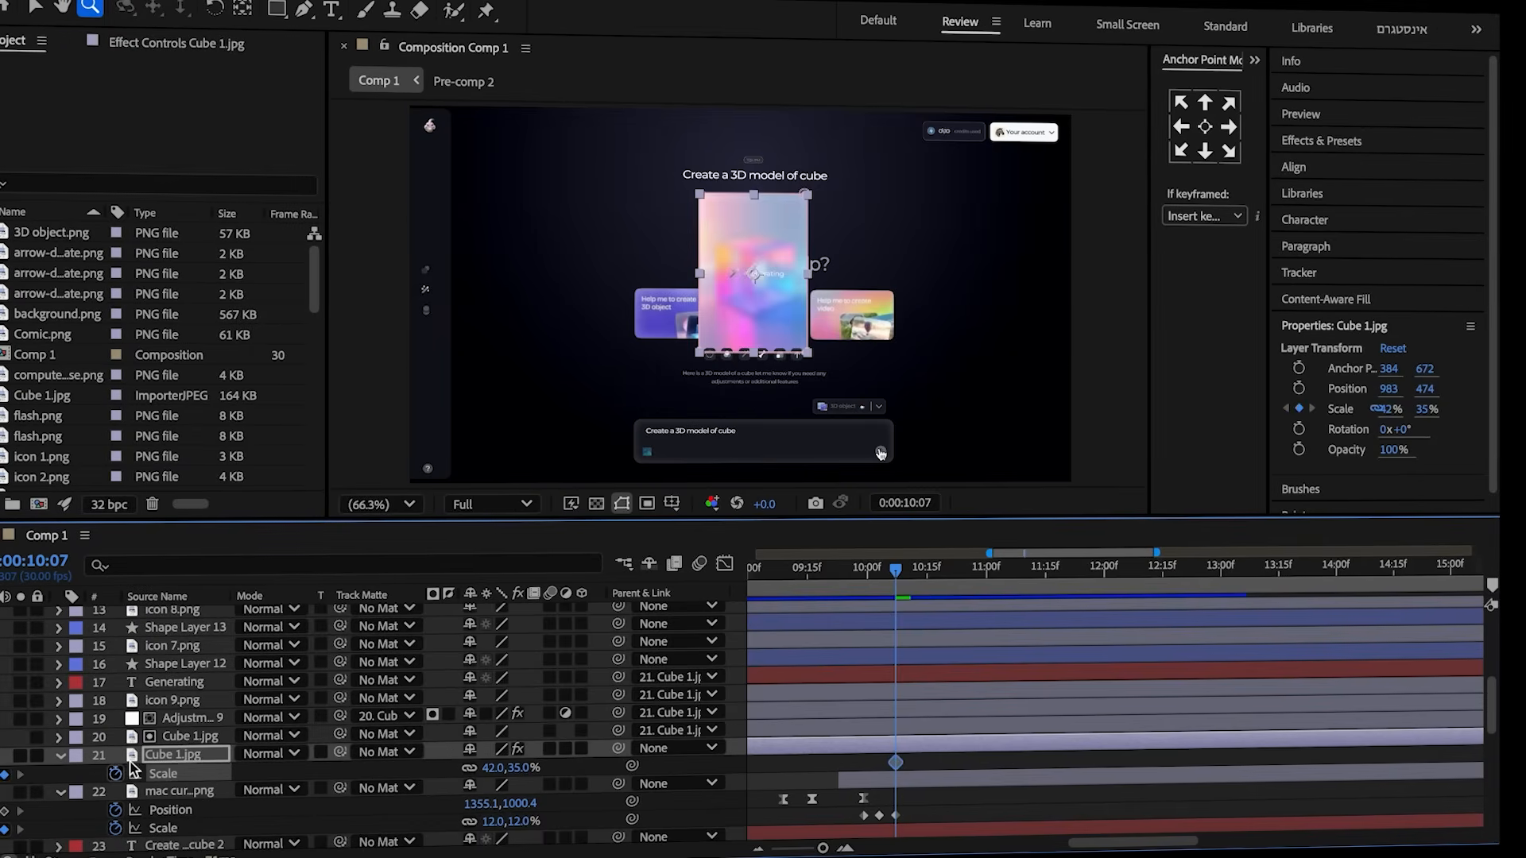
drag(903, 568, 913, 570)
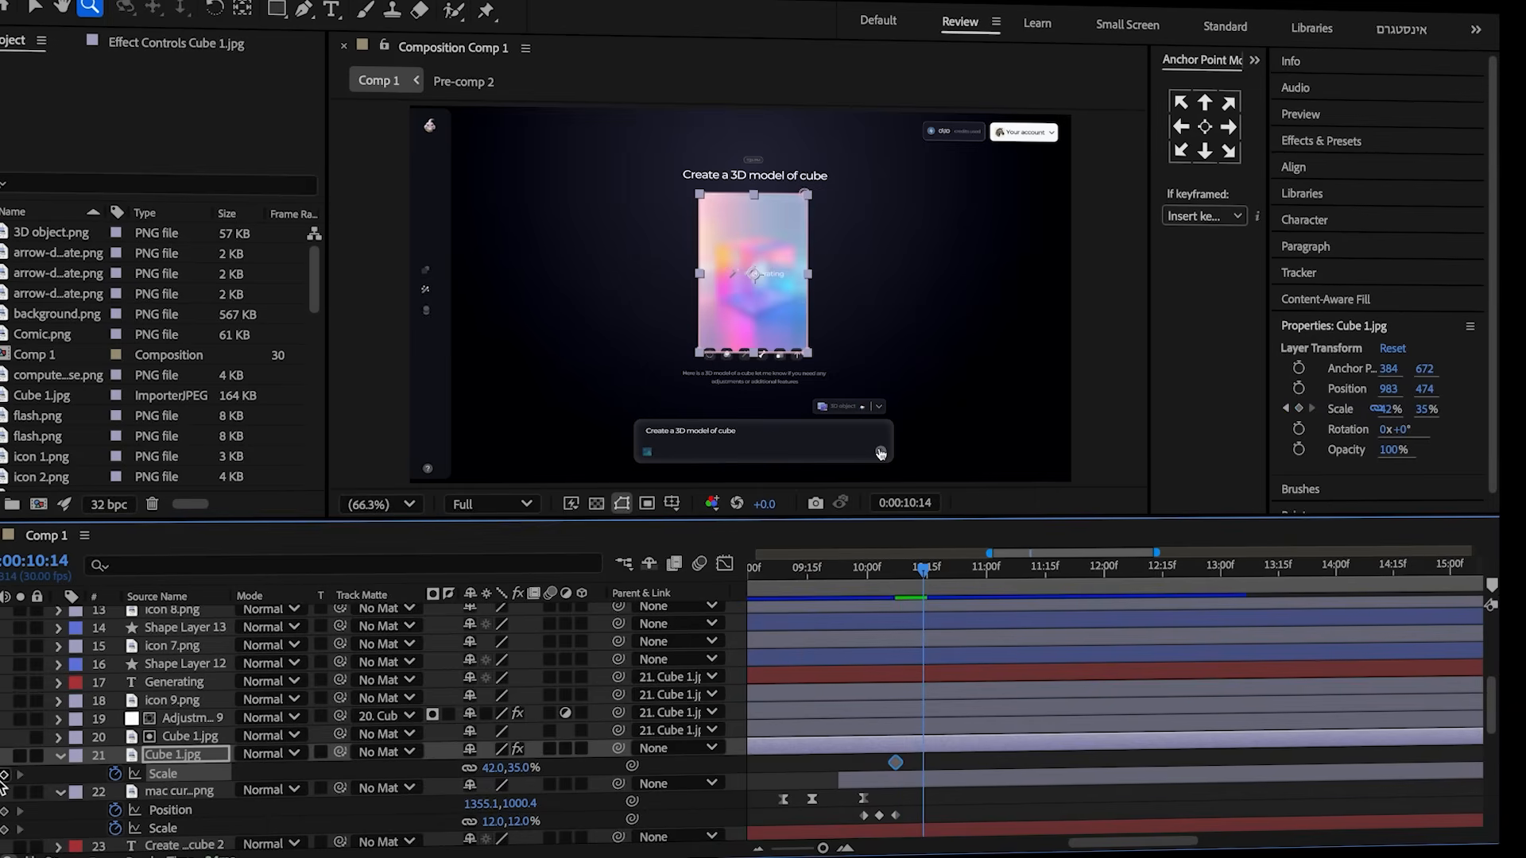
key(j)
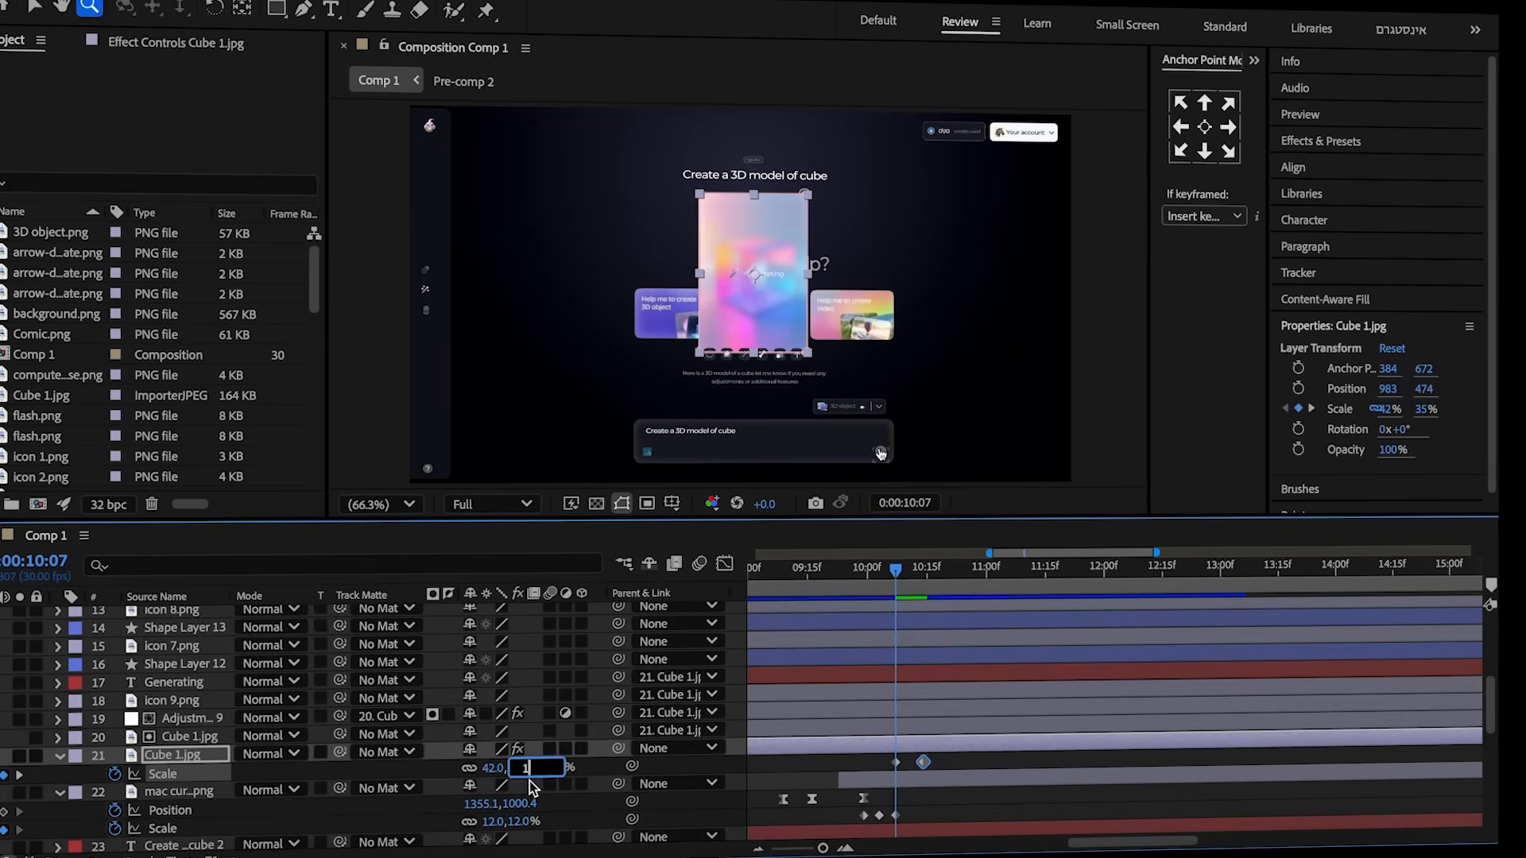
text(15)
key(Return)
click(422, 774)
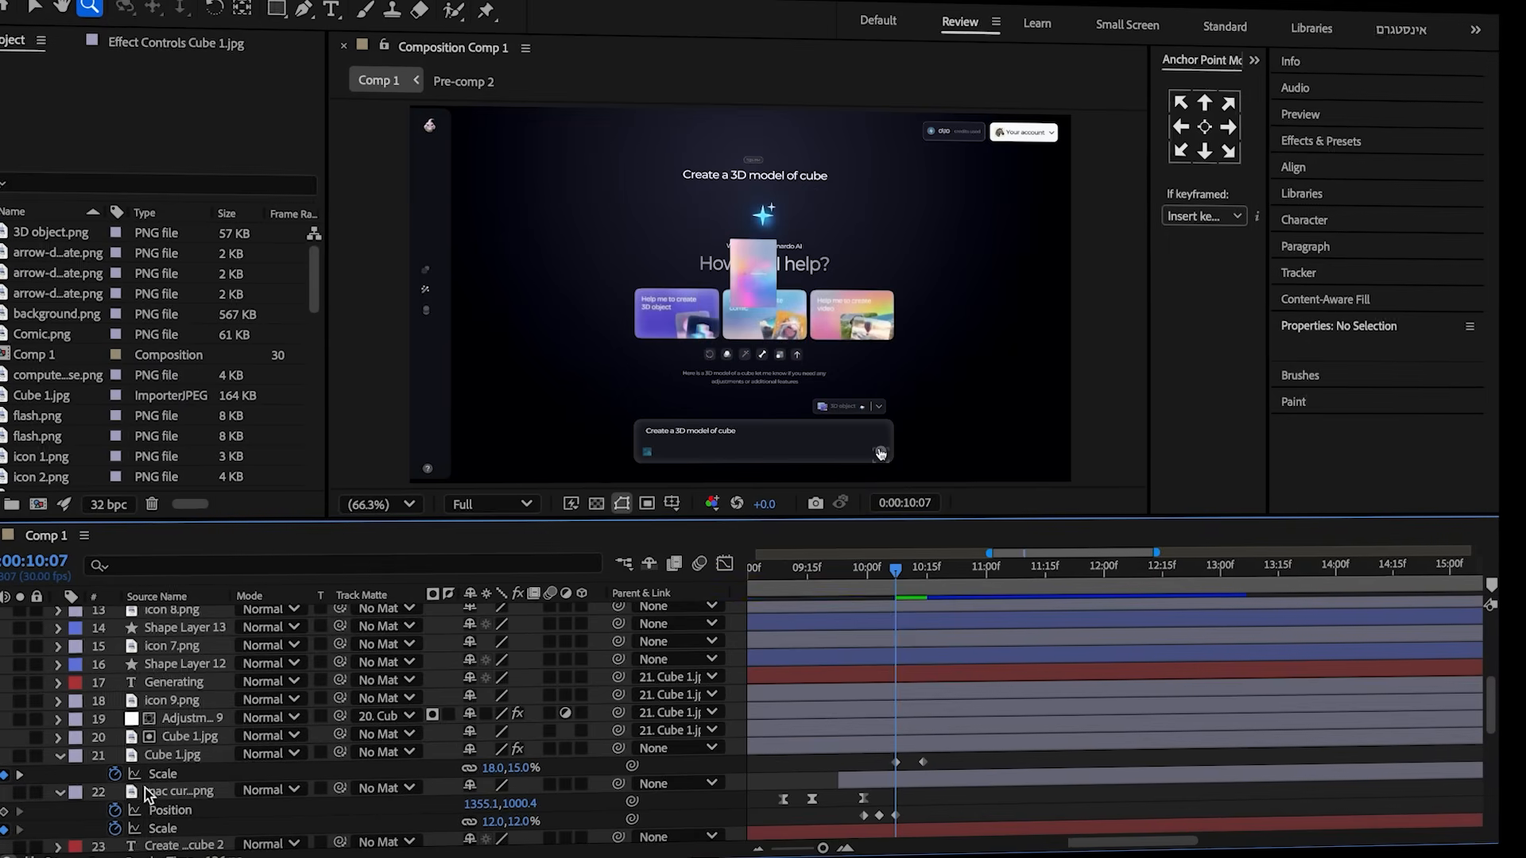
- Add the copied bounce expression with freq 2 and decay 3 to the lower Cube 1.jpg layer's Scale
alt+click(115, 774)
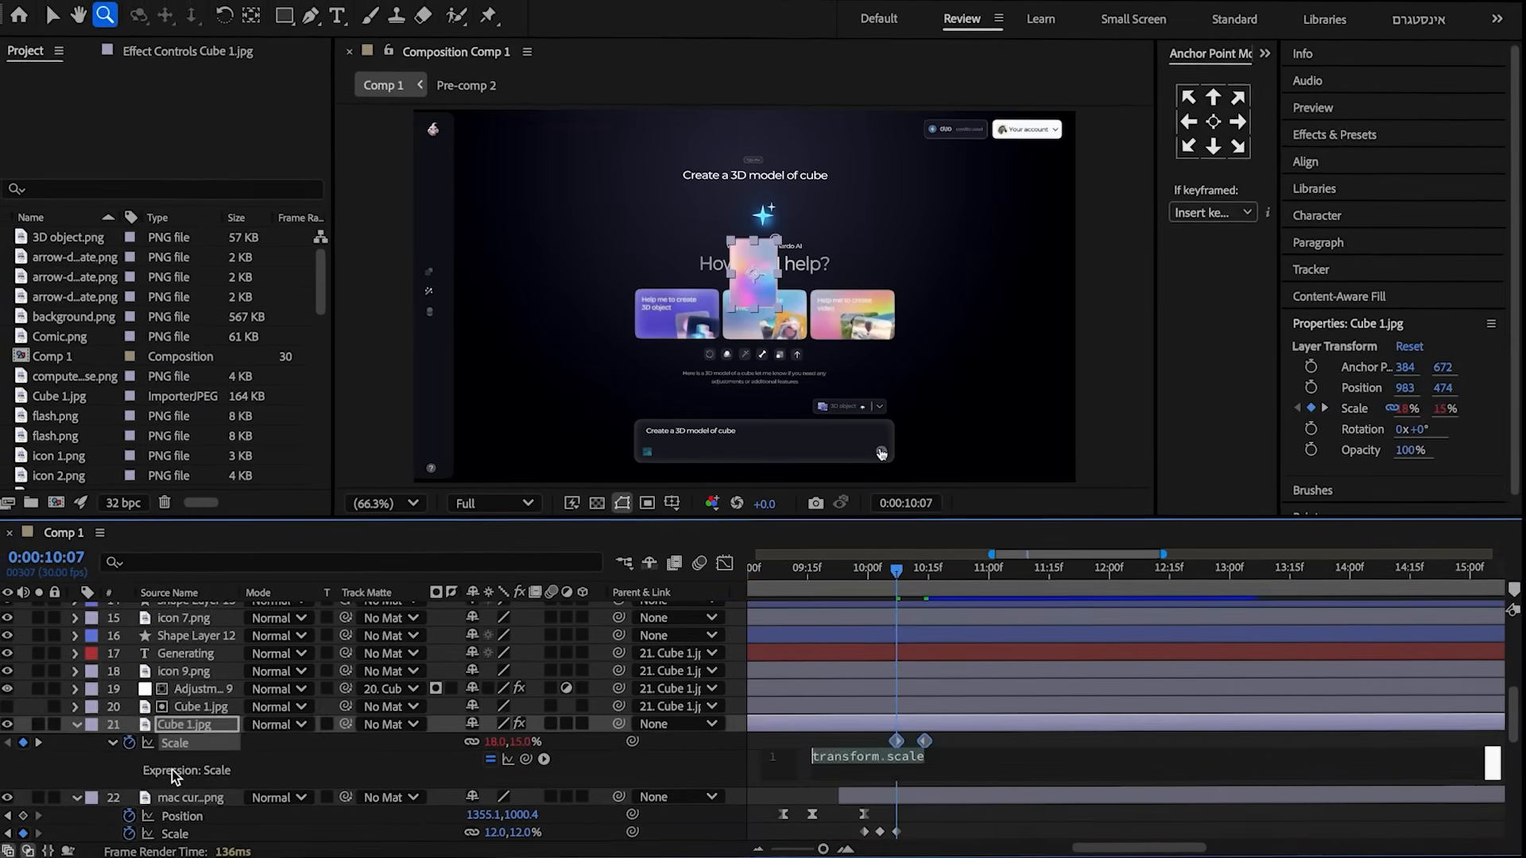
key(ctrl+v)
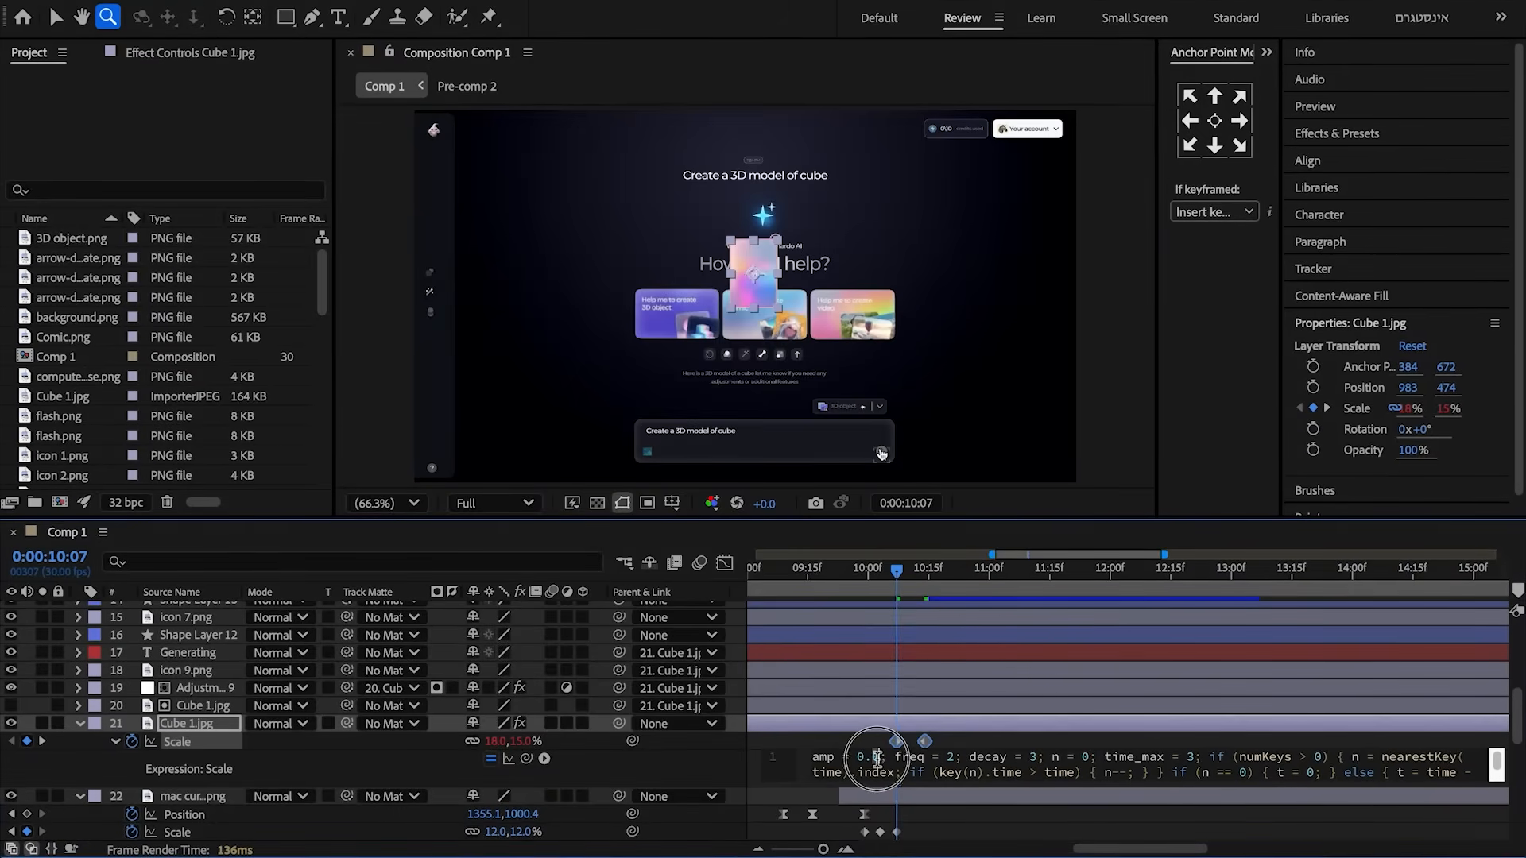
click(966, 743)
- Animate the lower Cube 1.jpg layer's Opacity from 0% at 0:00:10:07 to 100% at 0:00:10:11
click(187, 724)
key(t)
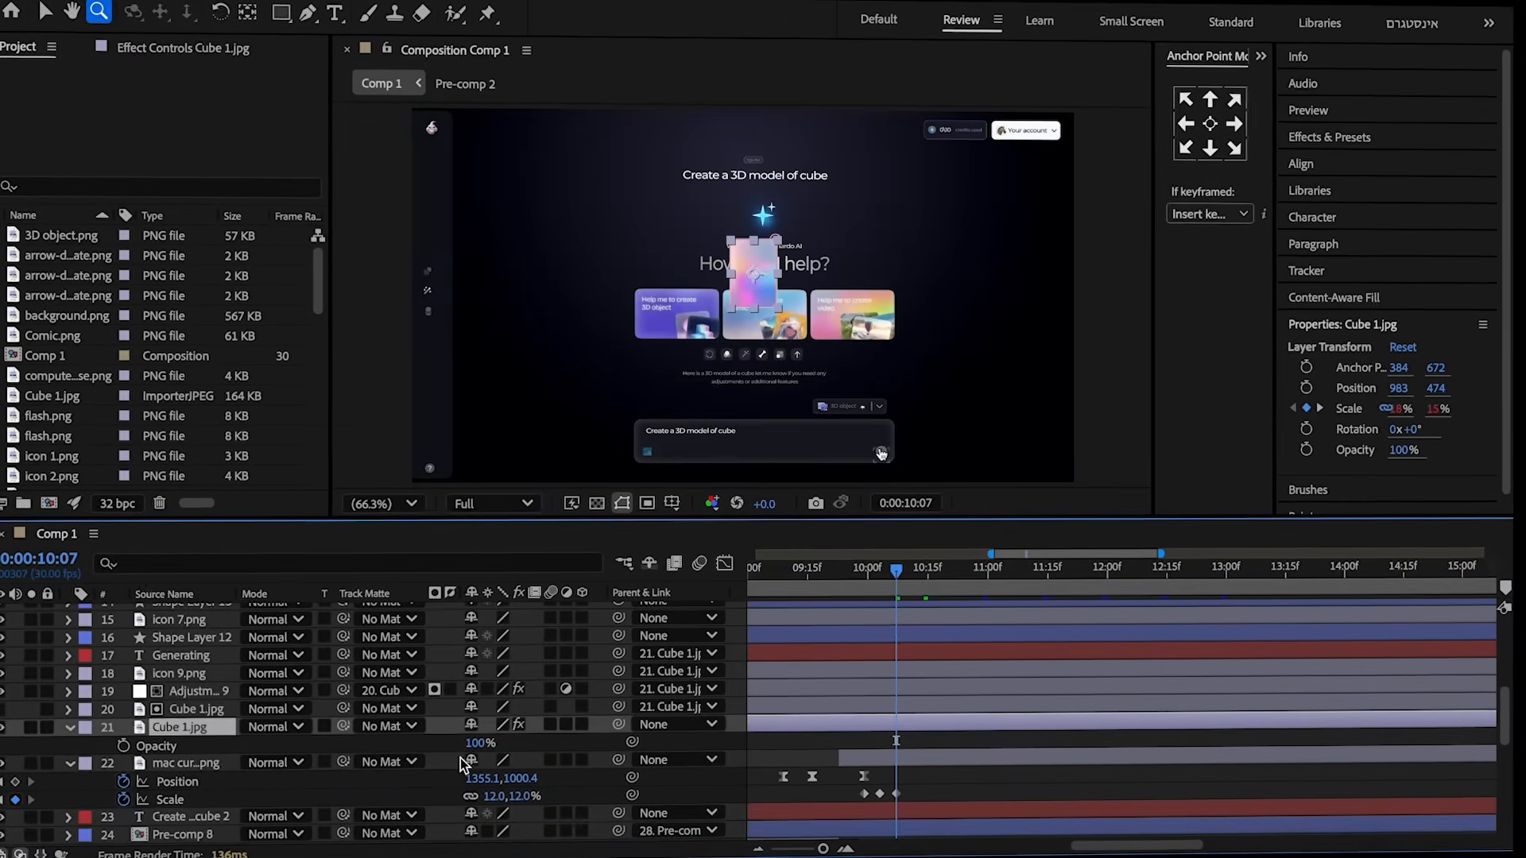
drag(471, 755, 107, 767)
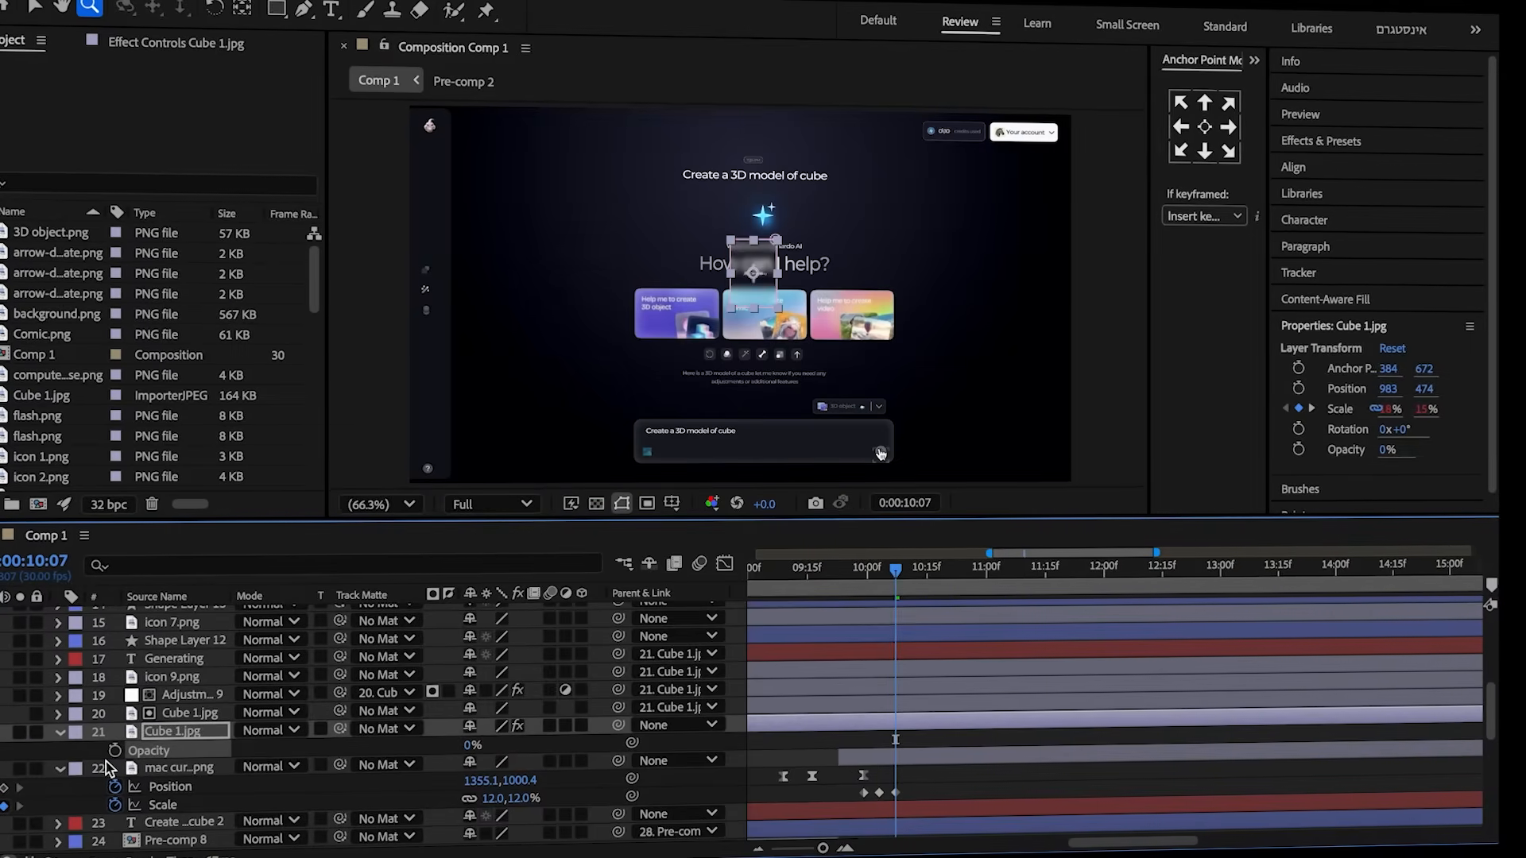
key(u)
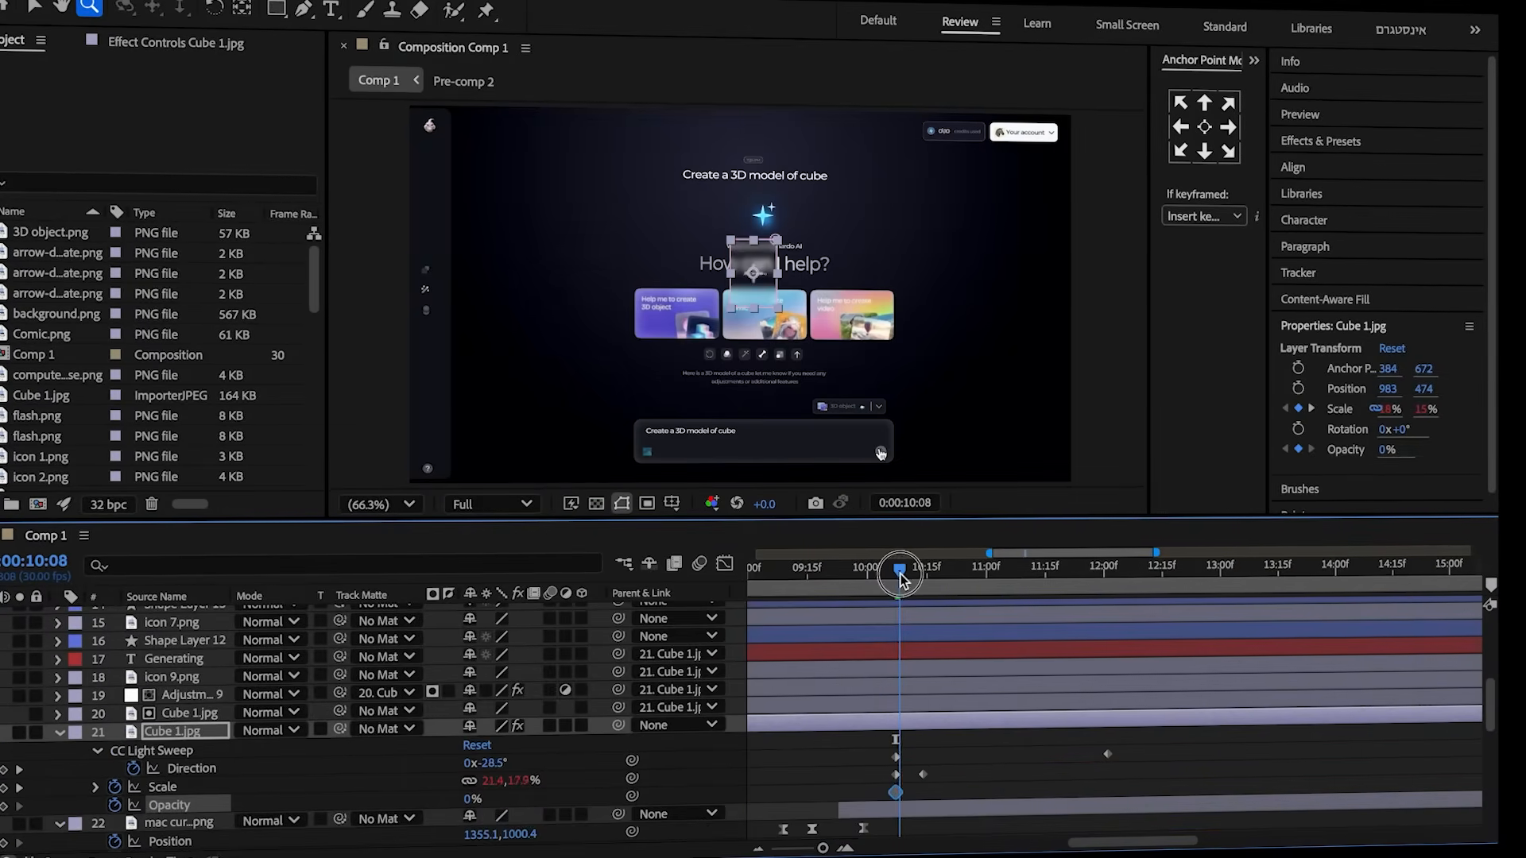
drag(896, 570, 909, 573)
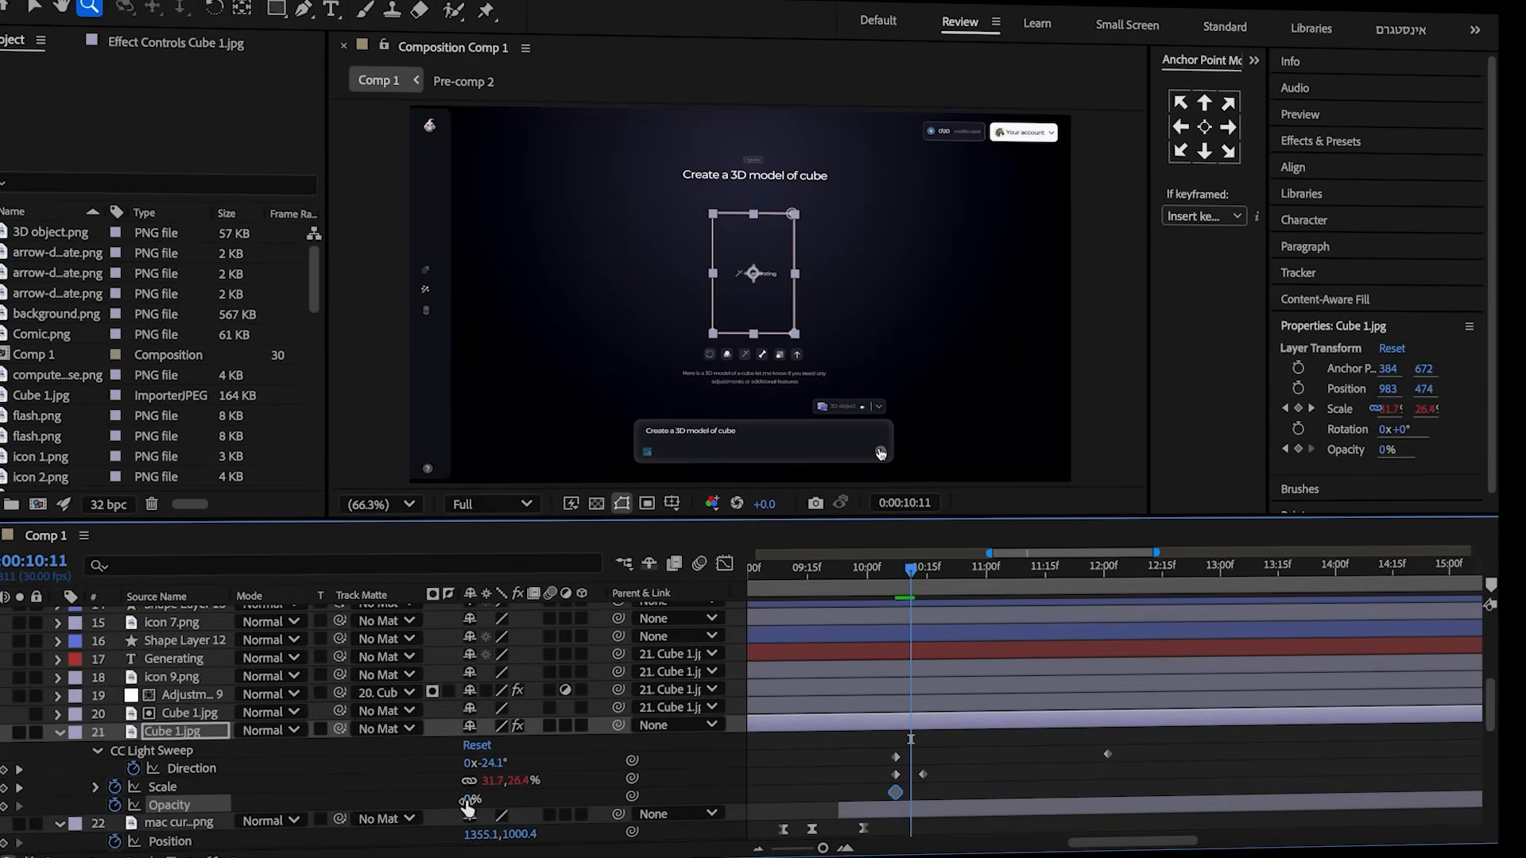
drag(658, 797, 876, 797)
- Copy the cube card's Opacity keyframes onto the layers parented to it, starting at 0:00:10:07
click(893, 572)
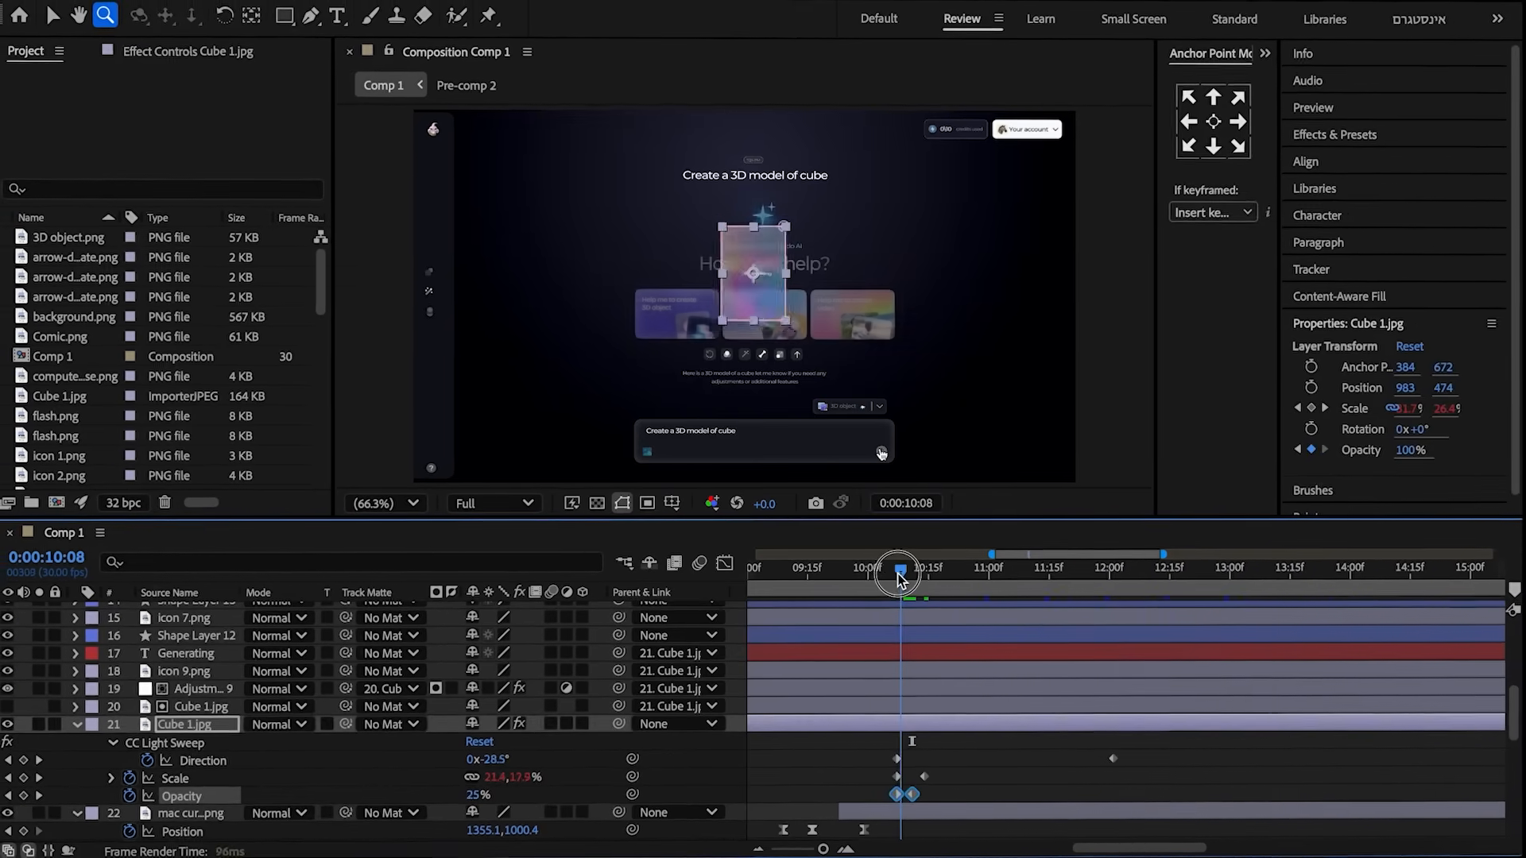
click(924, 710)
shift+click(928, 676)
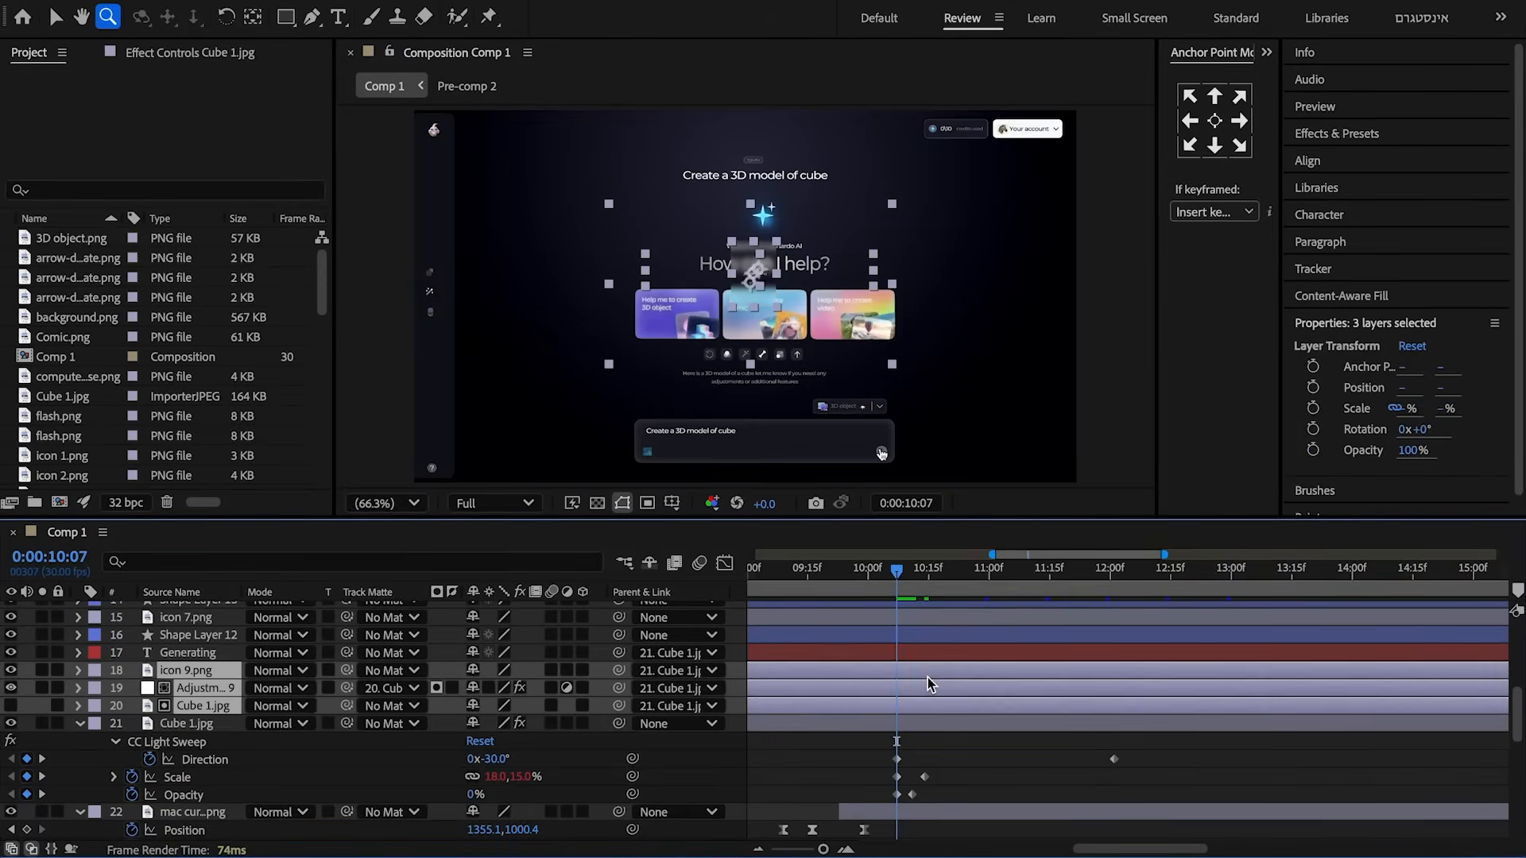
key(ctrl+v)
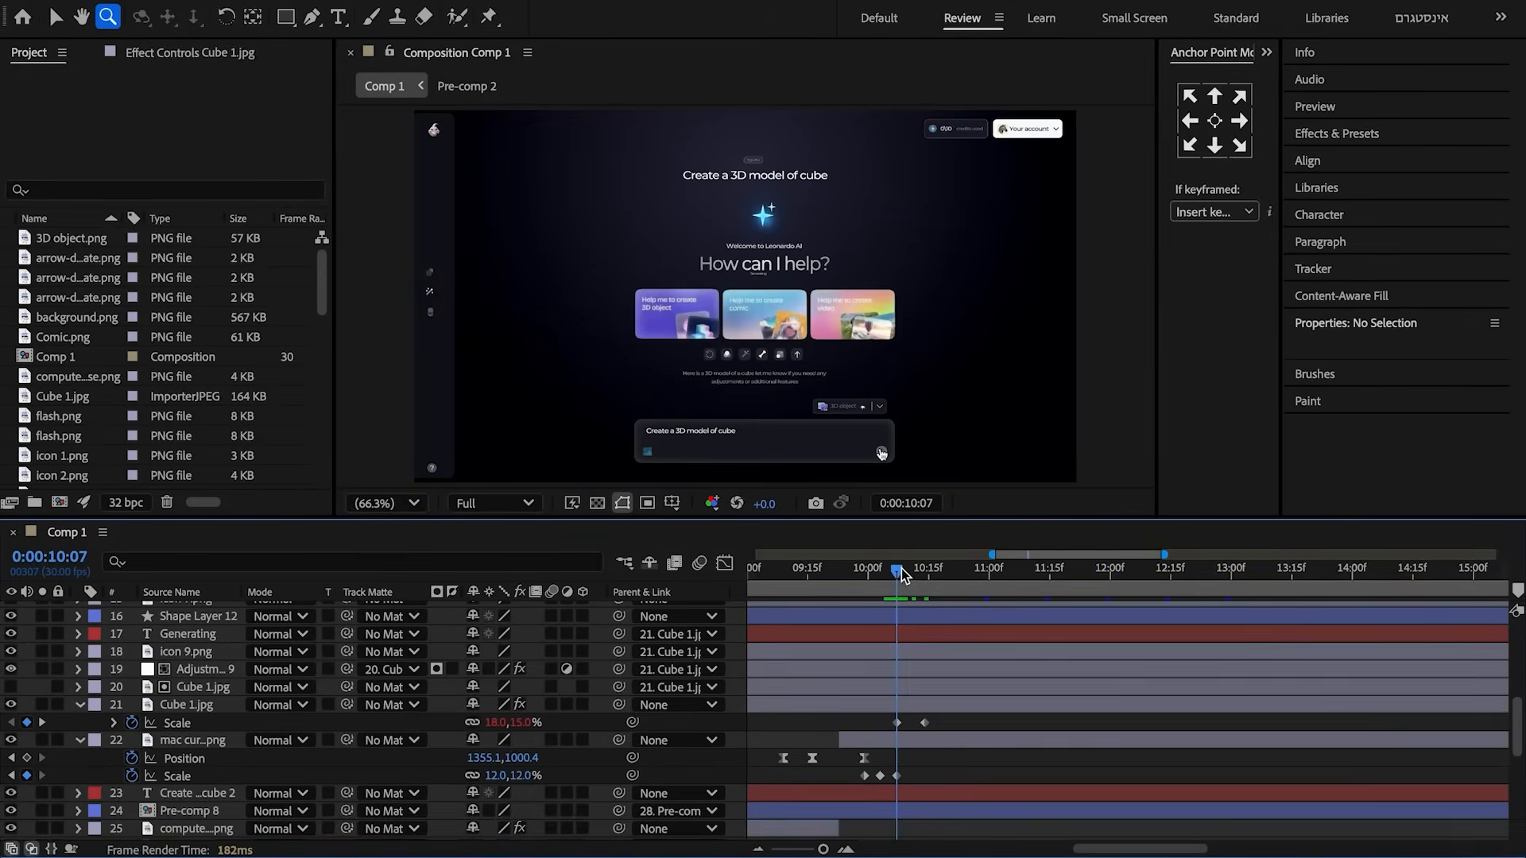
- At 0:00:10:14, parent each icon layer from icon 12.png down to icon 7.png to the shape layer directly beneath it
drag(902, 570, 924, 569)
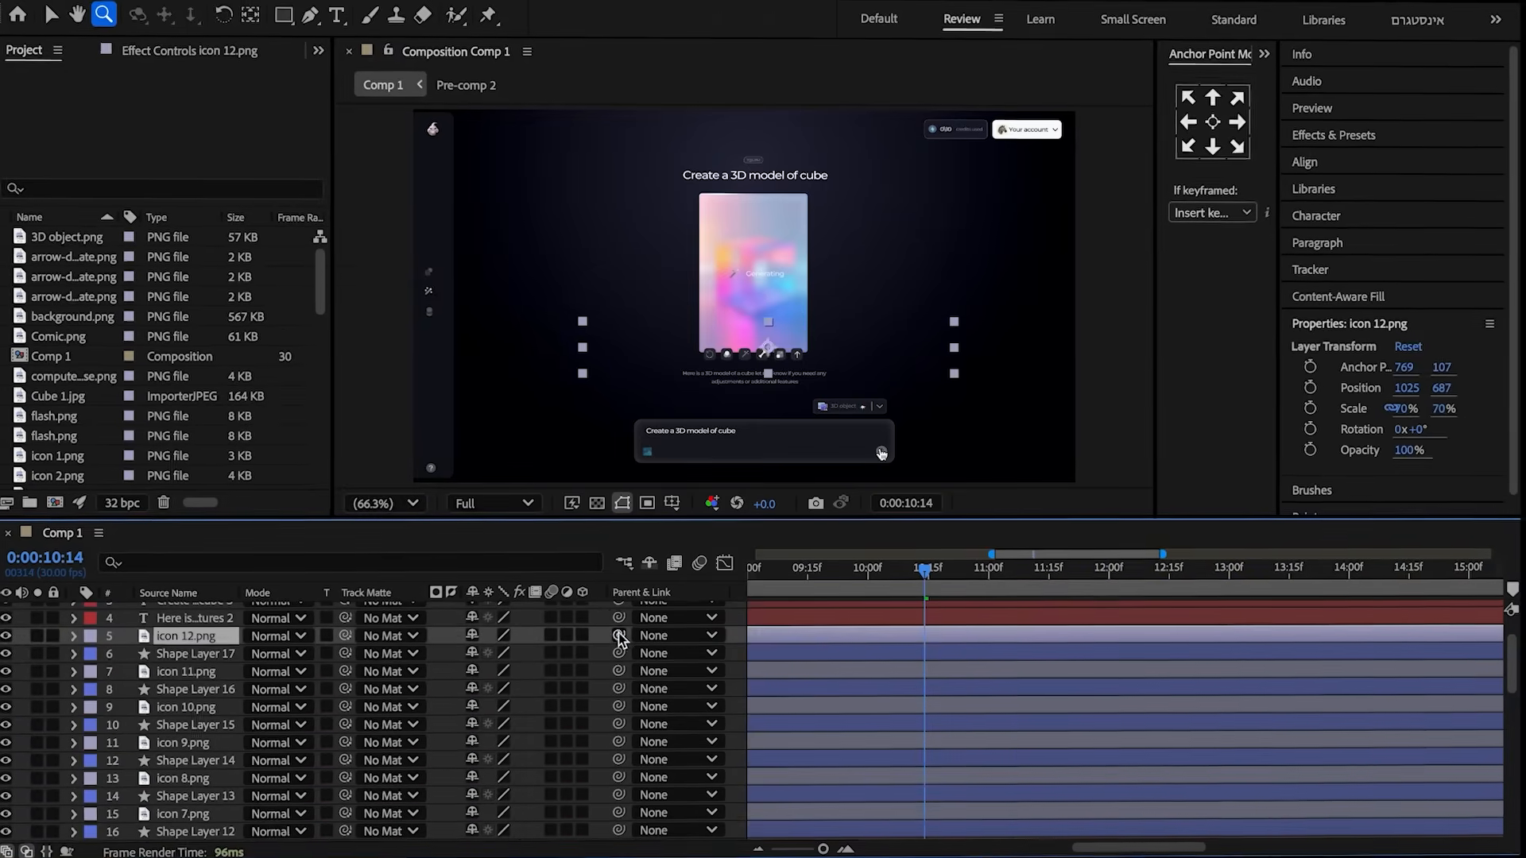
drag(620, 635, 191, 654)
click(173, 676)
drag(619, 672, 283, 692)
click(186, 712)
drag(619, 707, 283, 729)
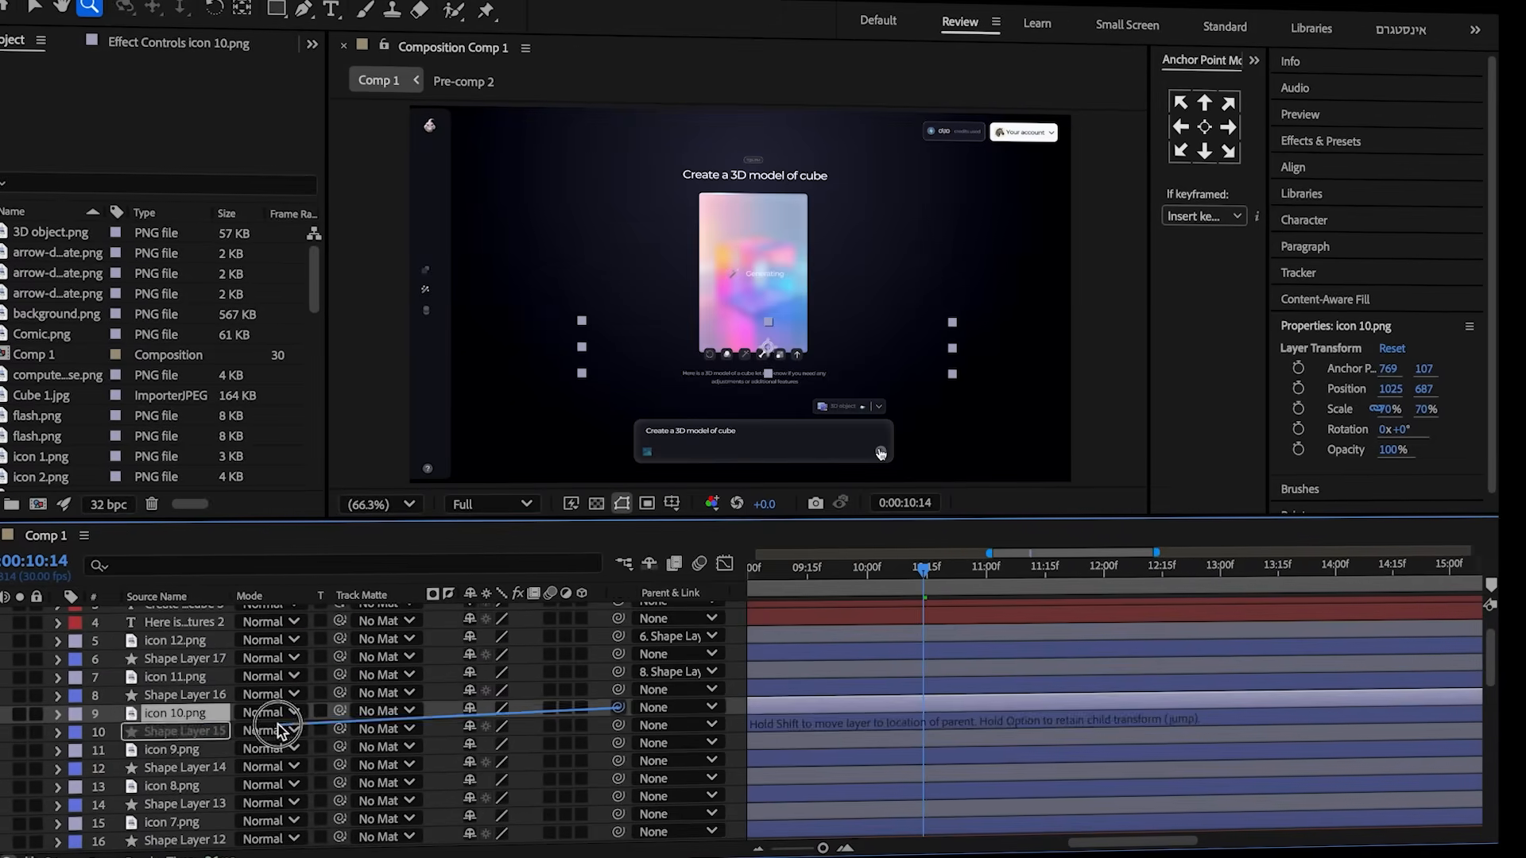
click(187, 749)
scroll(186, 749, down, 1)
click(191, 767)
drag(619, 725, 208, 749)
click(206, 749)
click(190, 764)
drag(620, 757, 211, 784)
click(211, 783)
- Trim the start of all six icon layers and their shape layers, icon 12.png through Shape Layer 12, to 0:00:10:14
scroll(214, 784, down, 1)
scroll(946, 684, up, 2)
shift+click(924, 625)
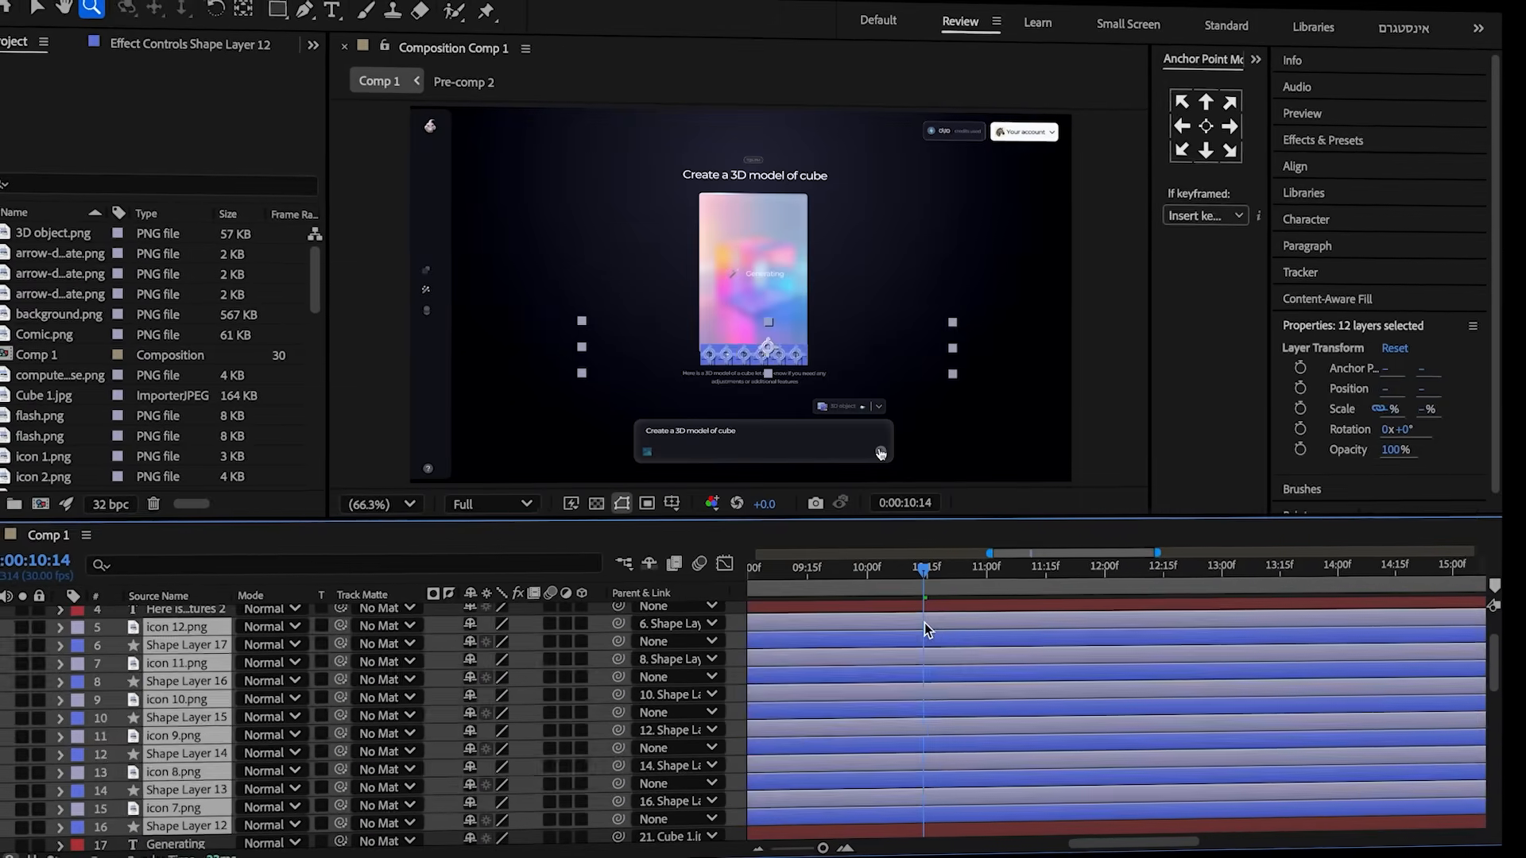
key(alt+bracketleft)
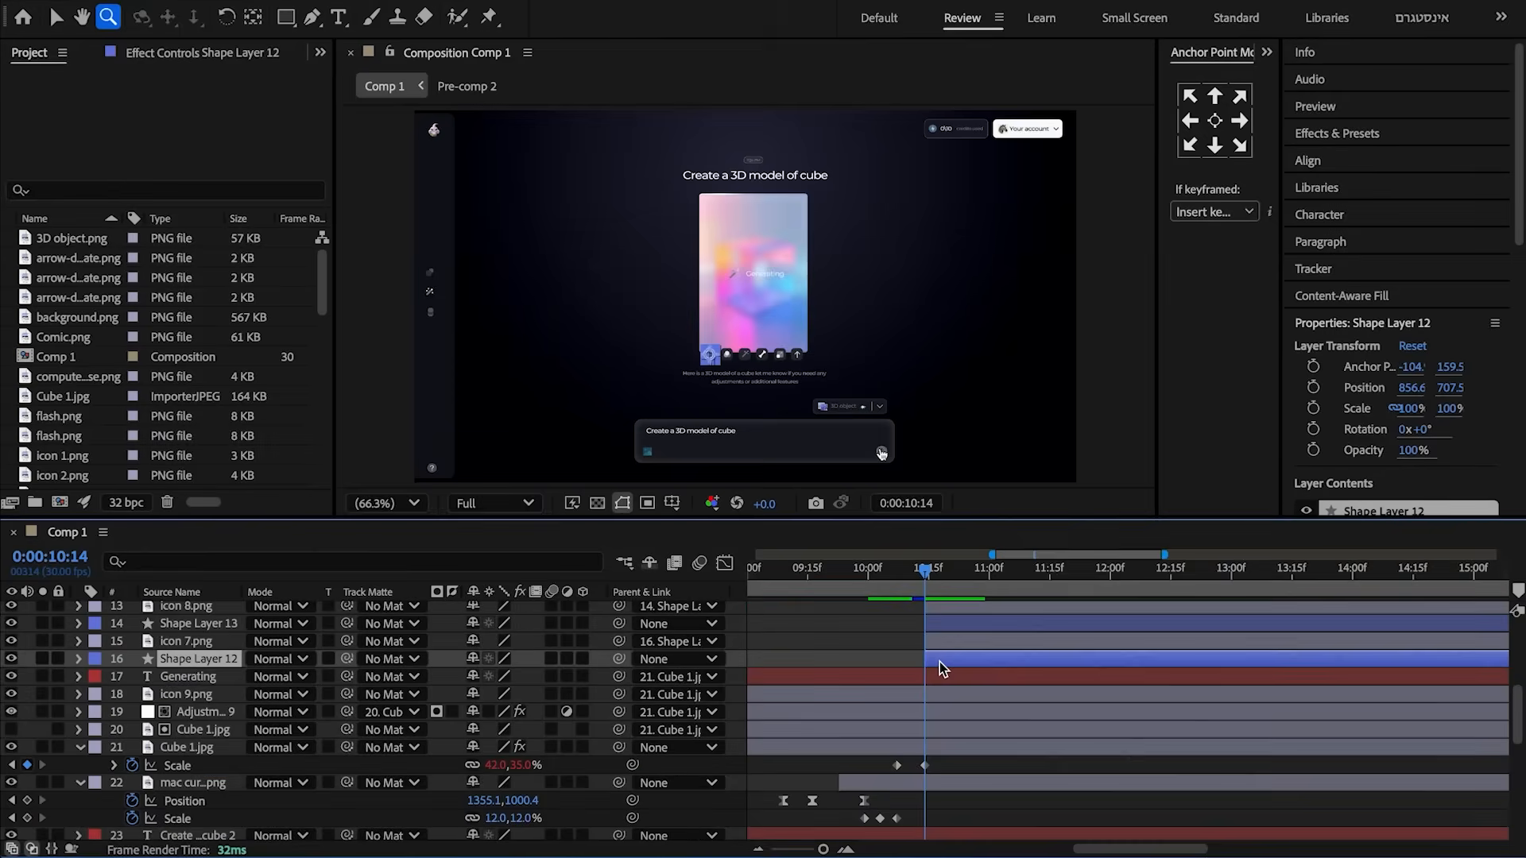
- Animate Shape Layer 12's Scale from 0% at 0:00:10:14 to 100% at 0:00:10:21
key(s)
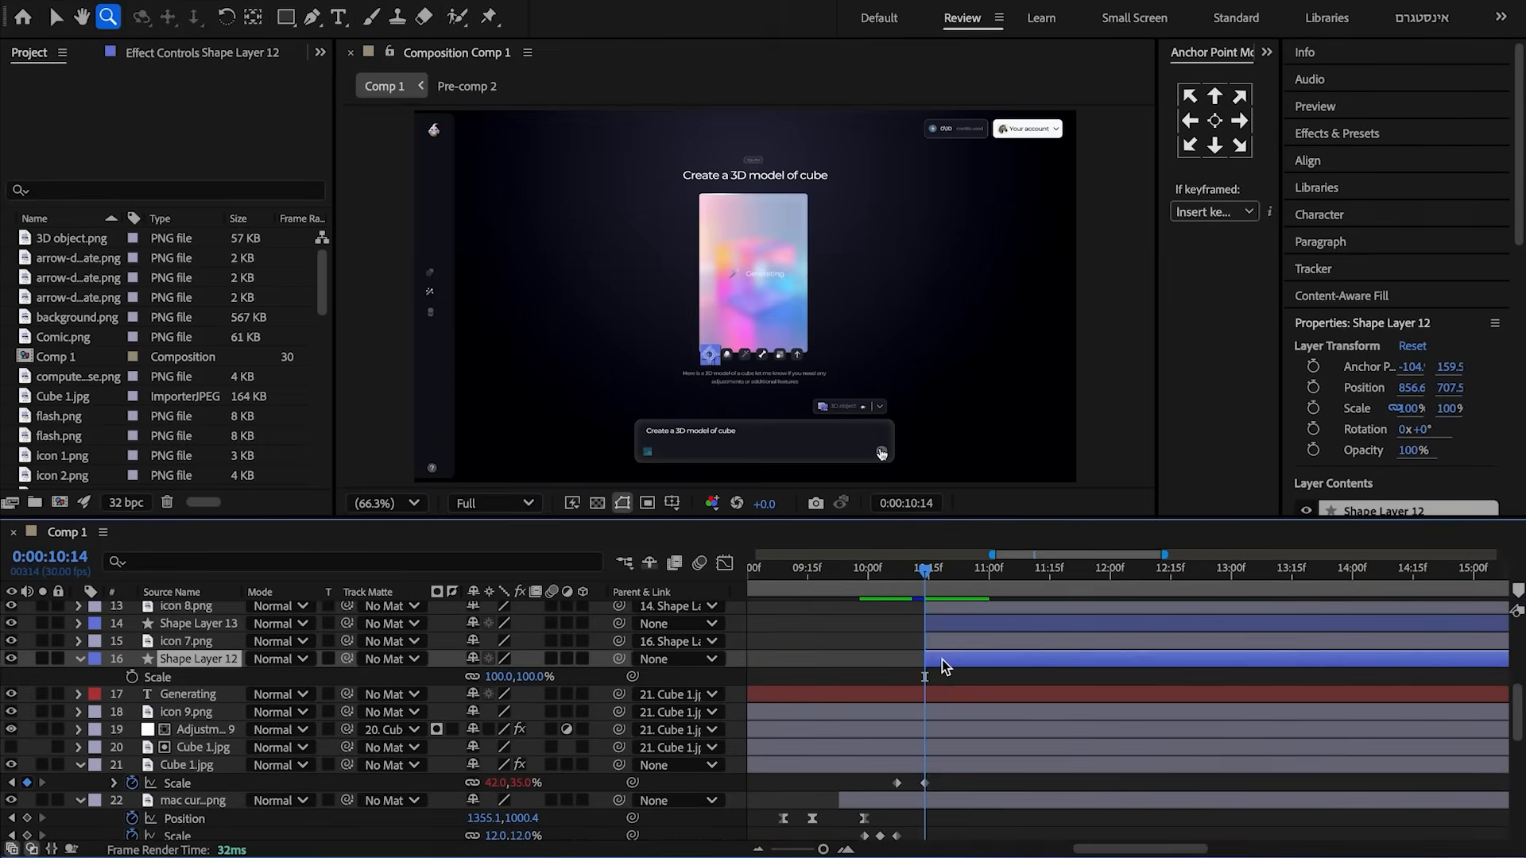
click(131, 677)
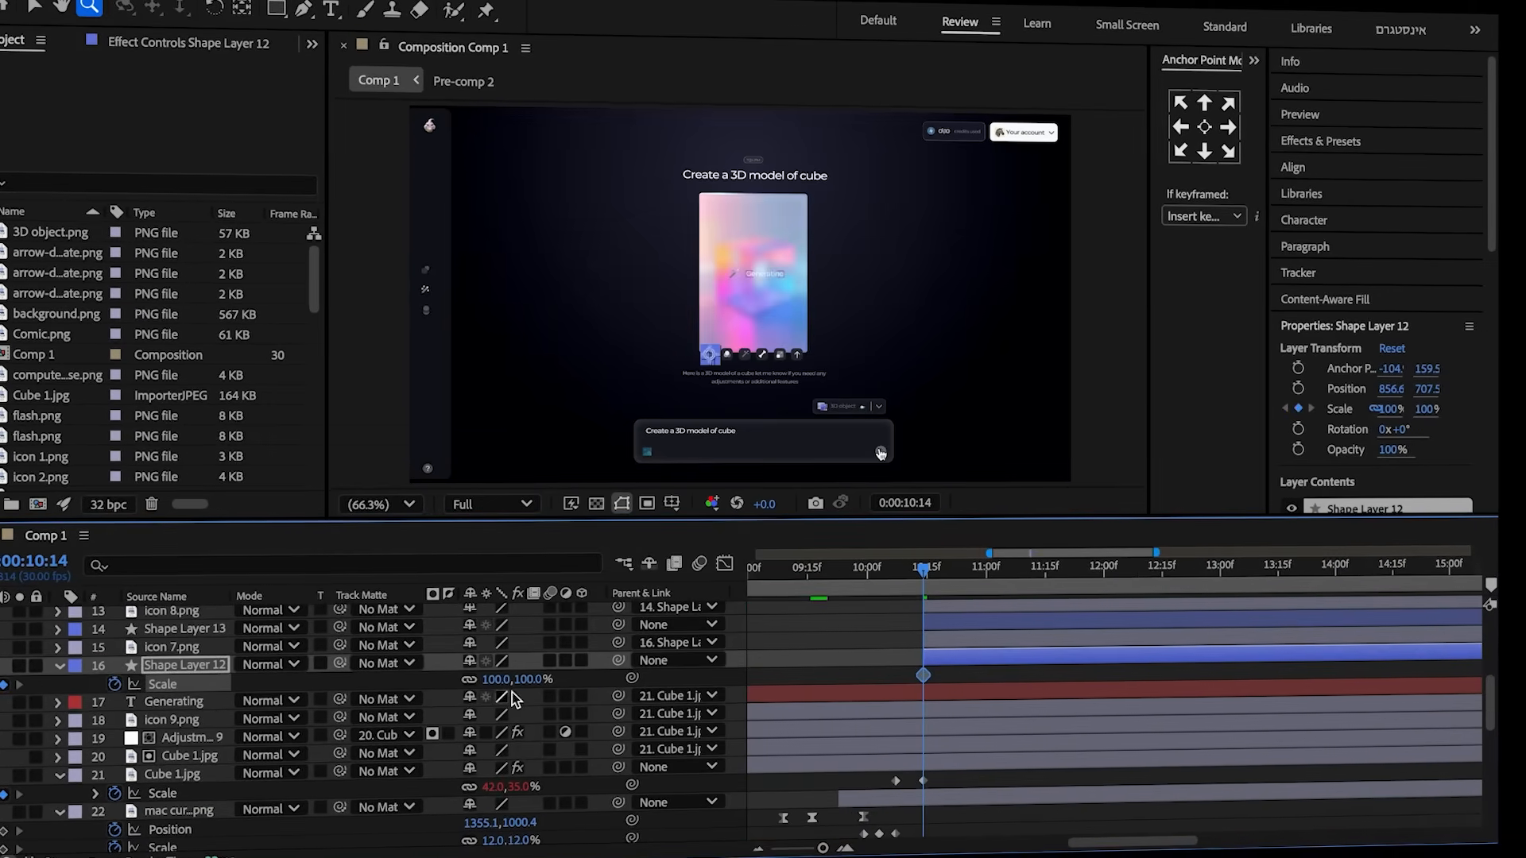
key(F2)
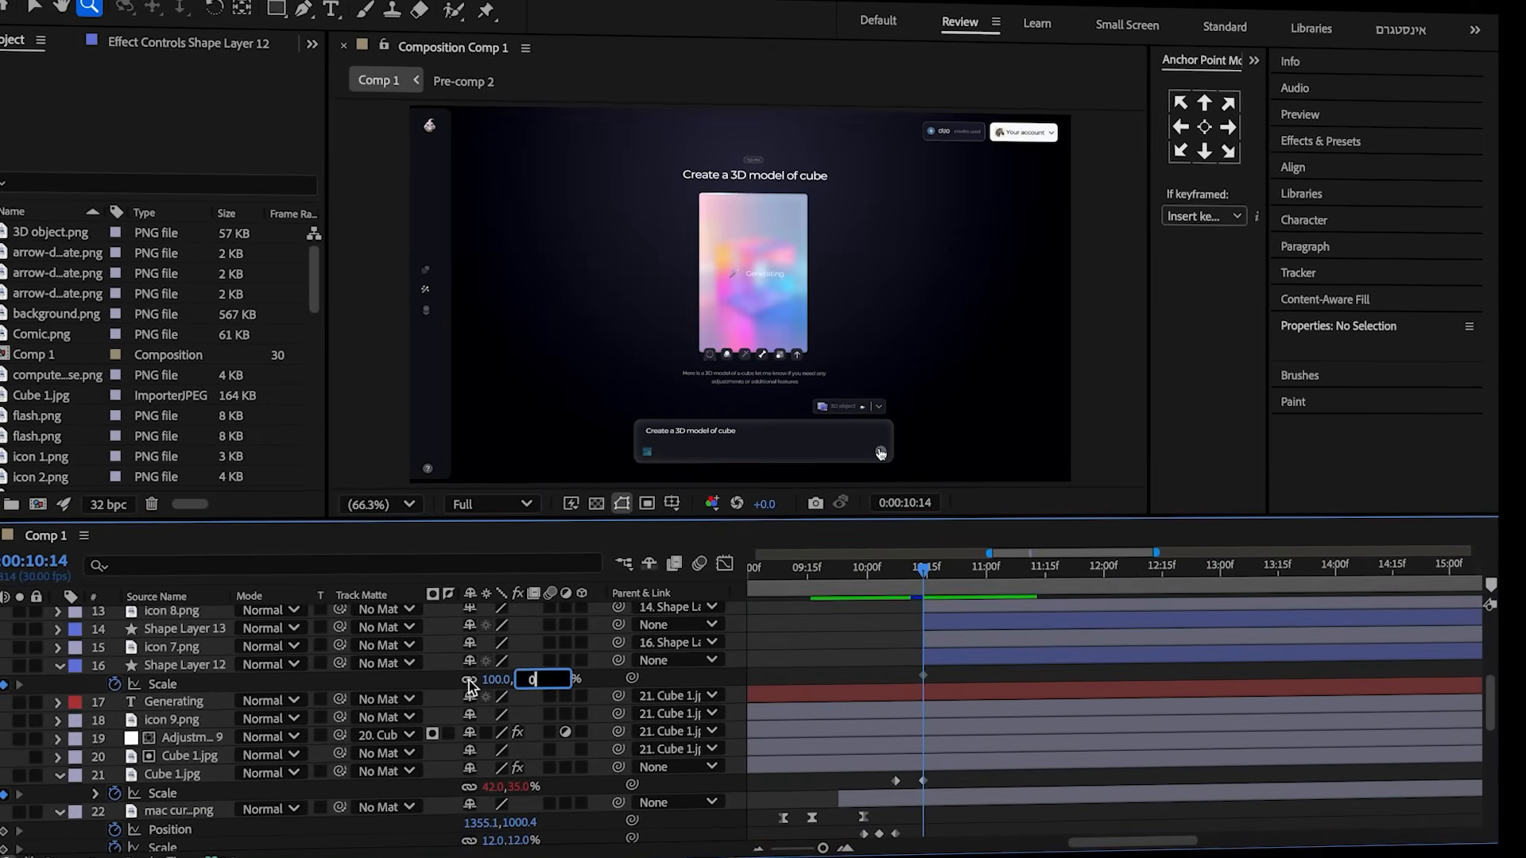
key(Return)
drag(923, 569, 951, 579)
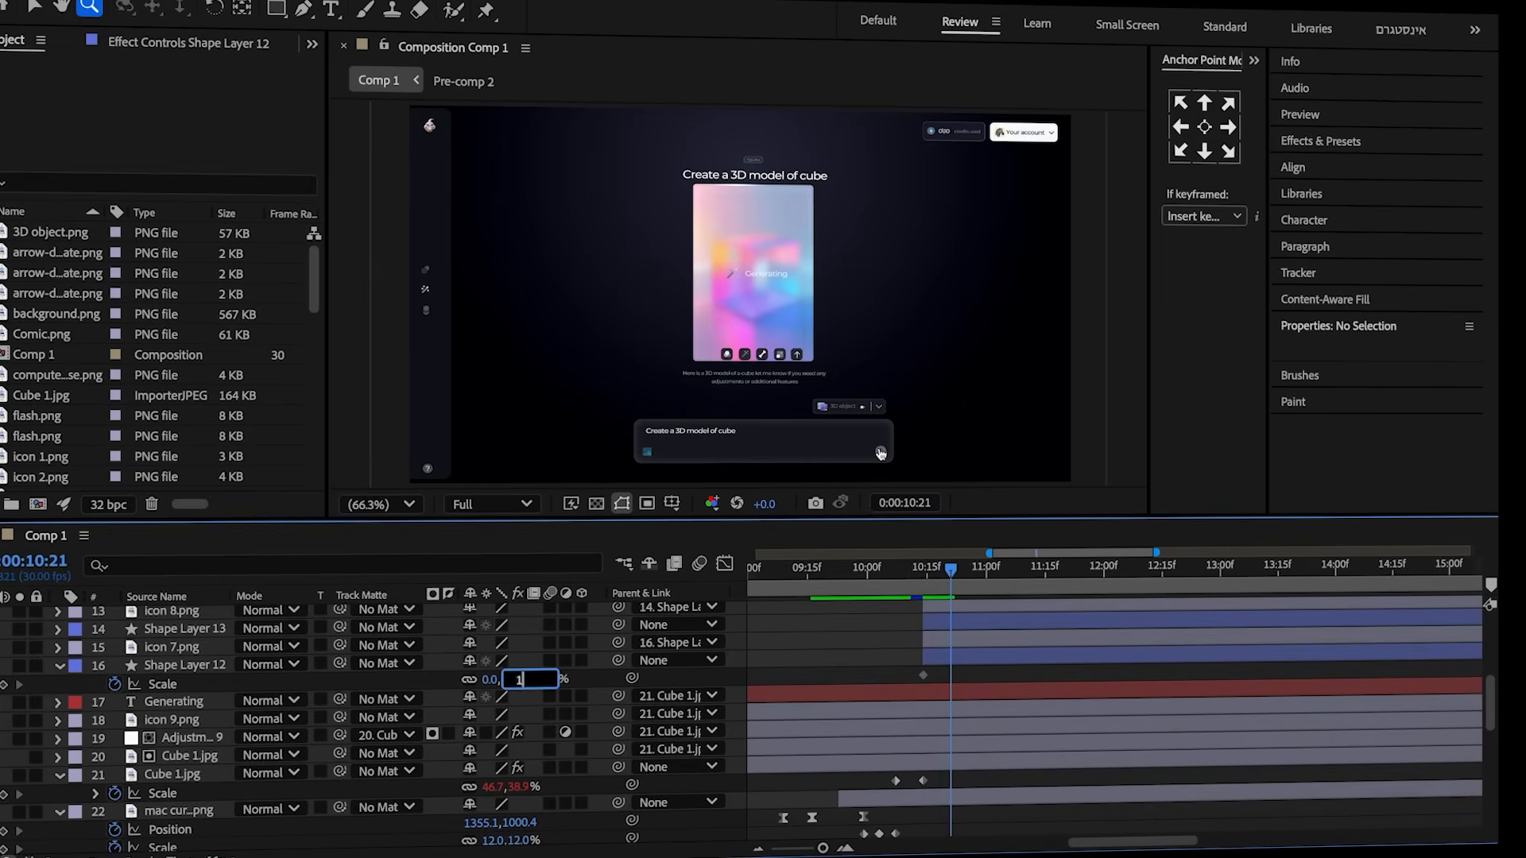
key(Return)
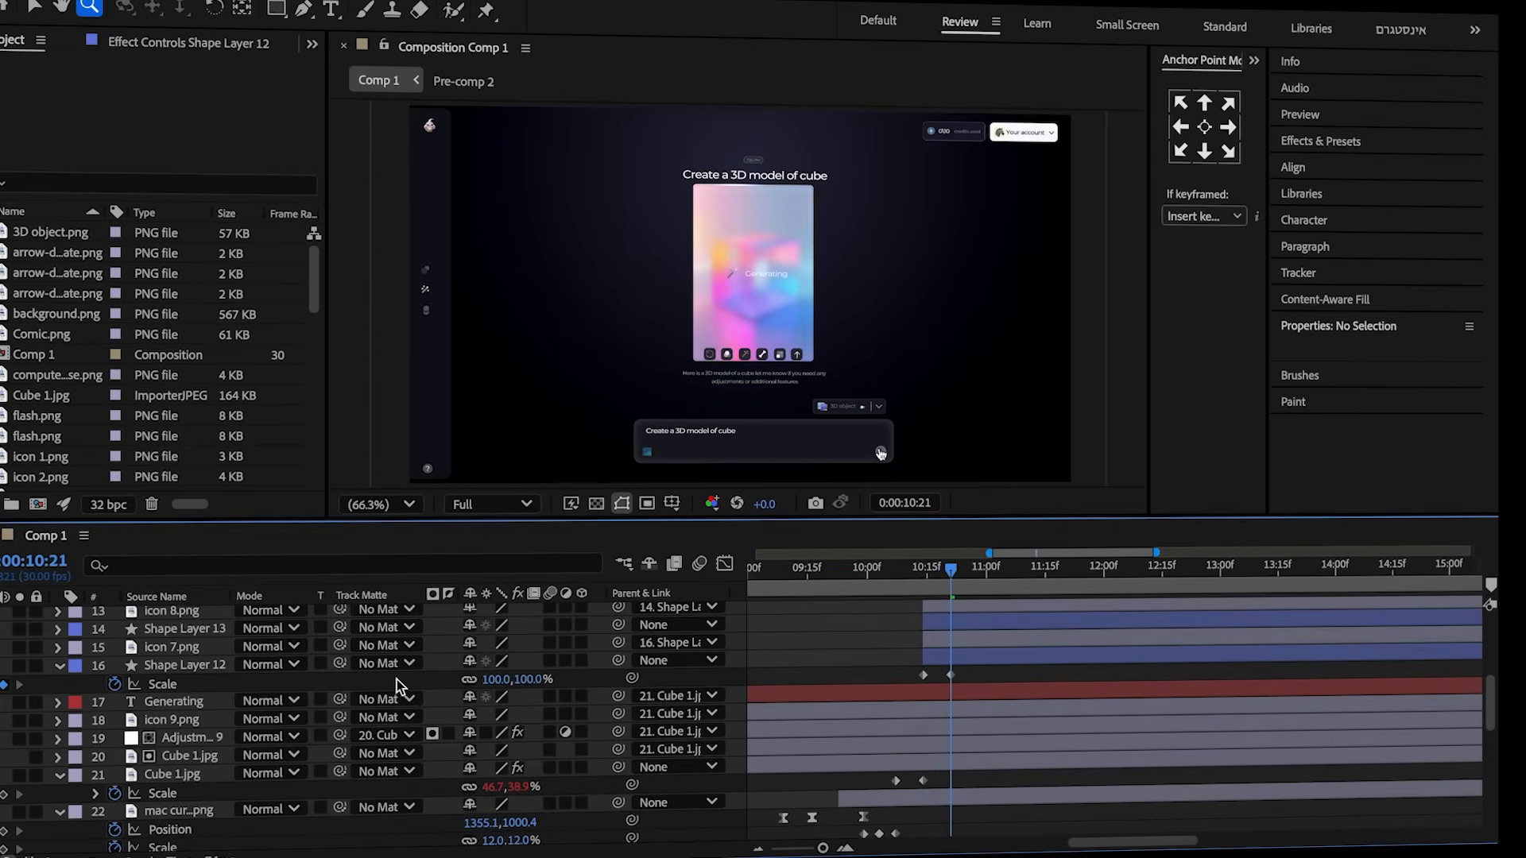
- Add the copied bounce expression to Shape Layer 12's Scale with amp 0.1, freq 1 and decay 3
alt+click(114, 685)
key(super+v)
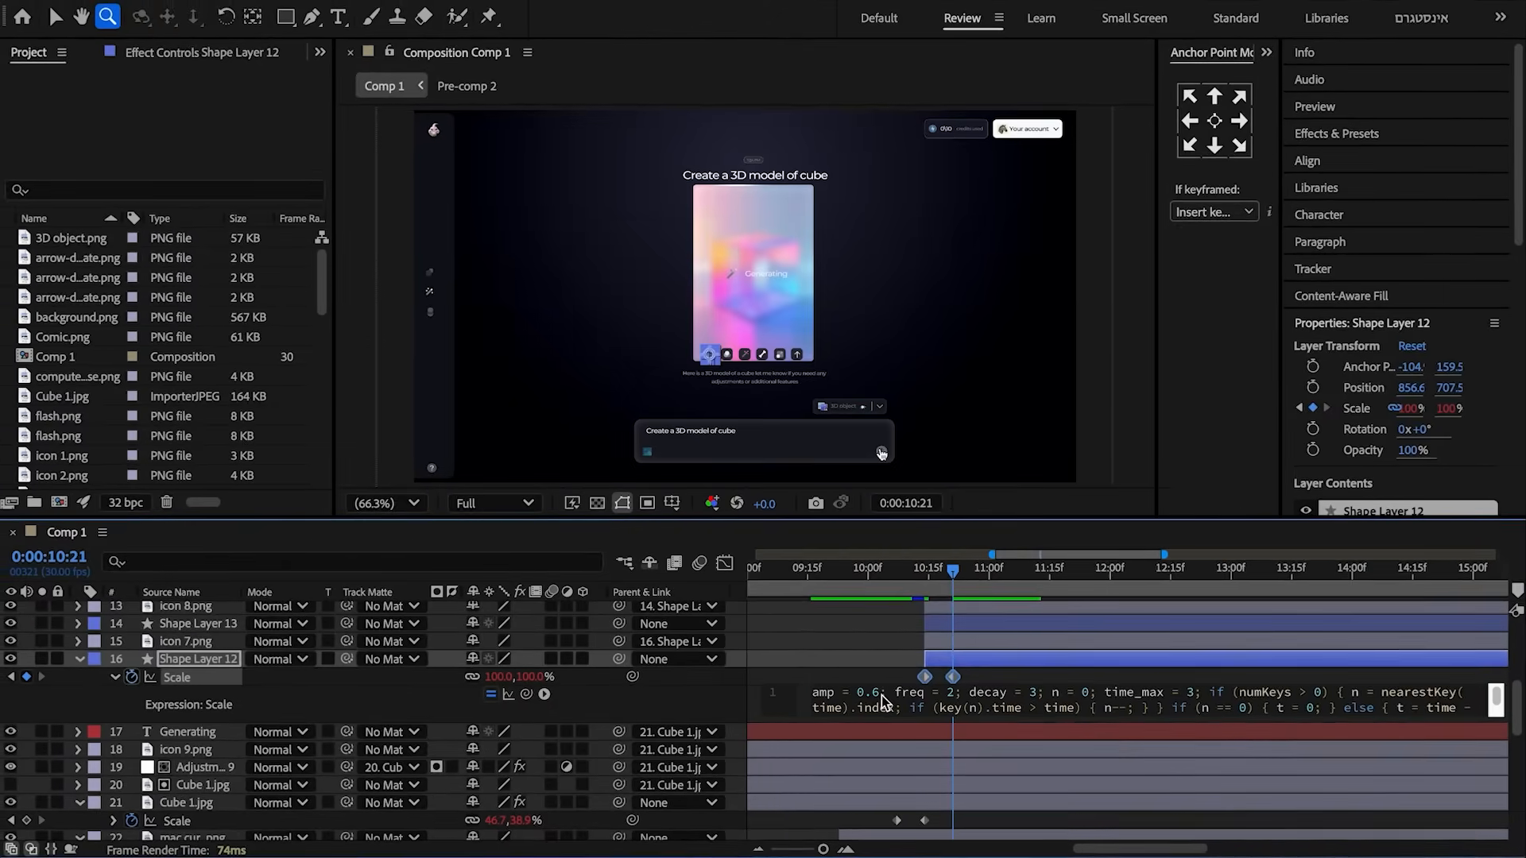
drag(873, 692, 880, 692)
text(1)
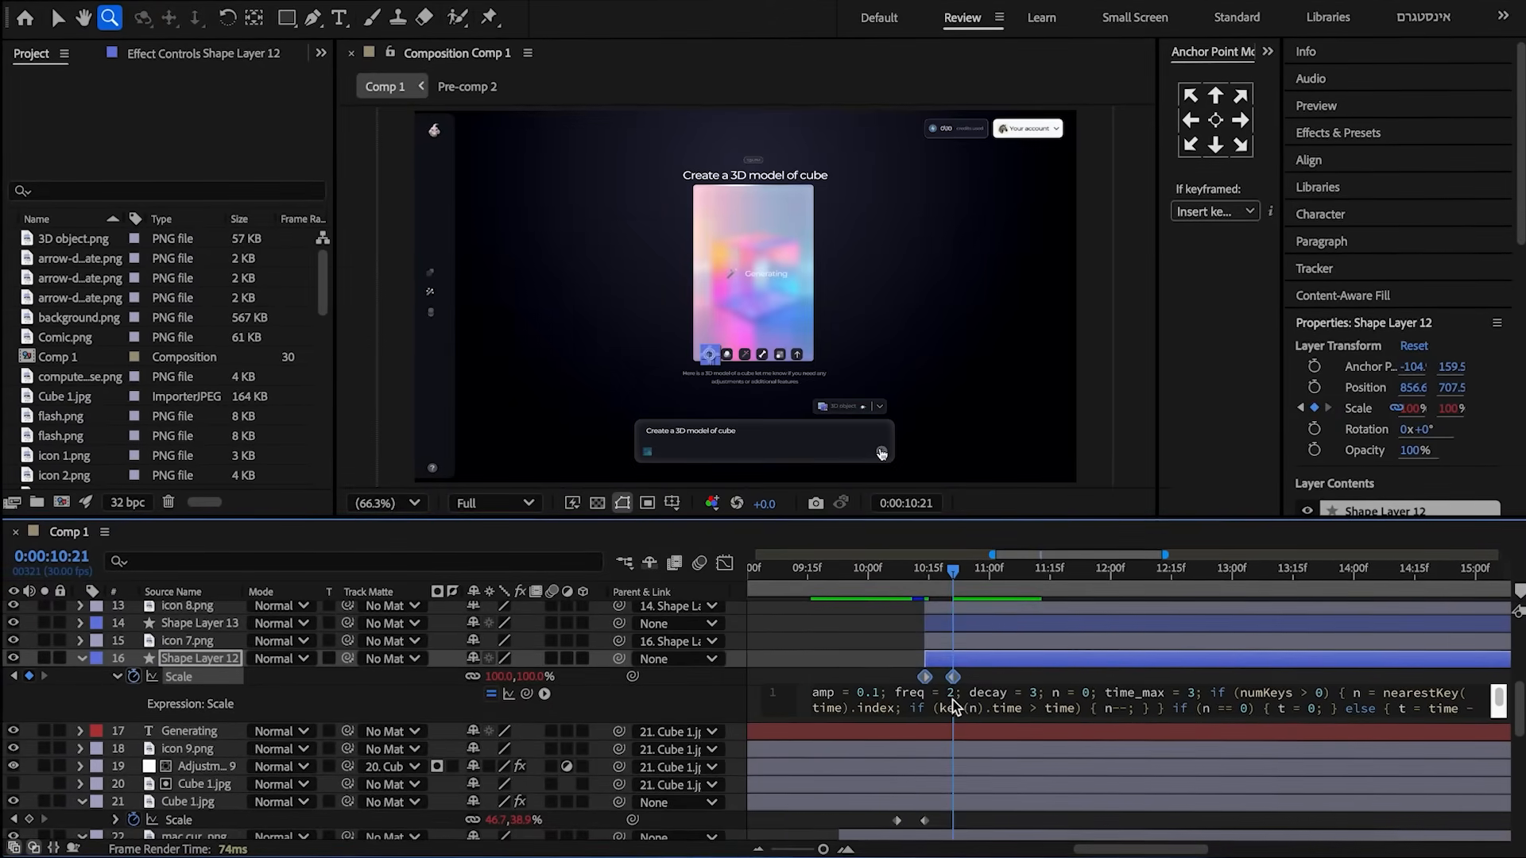
- Copy Shape Layer 12's Scale animation onto Shape Layers 13 to 17, starting at 0:00:10:14
drag(969, 677, 901, 701)
key(j)
click(945, 639)
scroll(947, 639, up, 1)
super+click(955, 632)
scroll(955, 635, up, 2)
super+click(955, 645)
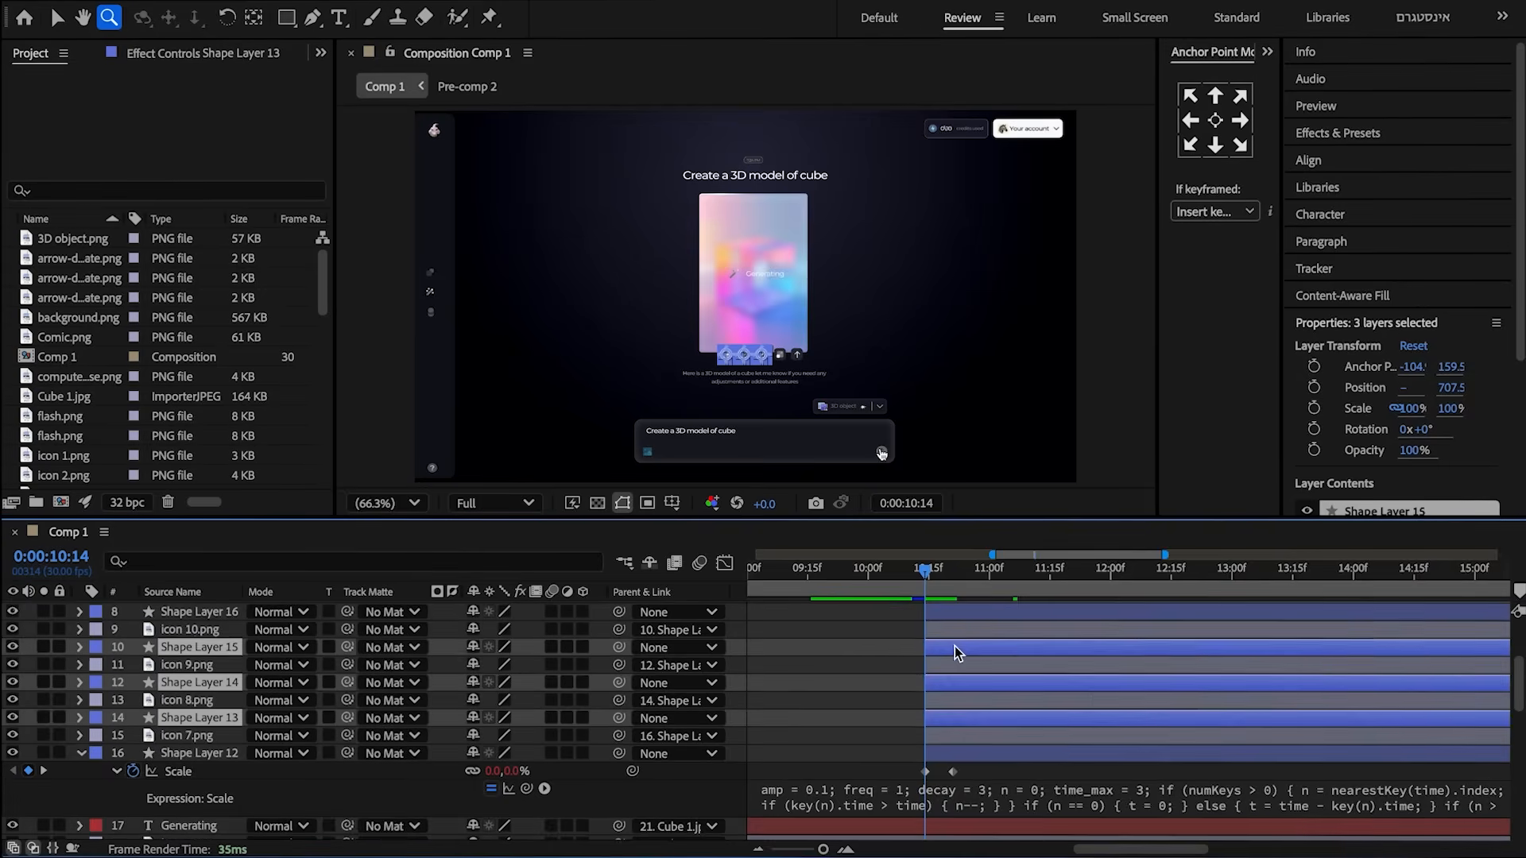
scroll(958, 648, up, 2)
super+click(961, 656)
scroll(963, 665, up, 2)
super+click(967, 676)
key(super+v)
key(u)
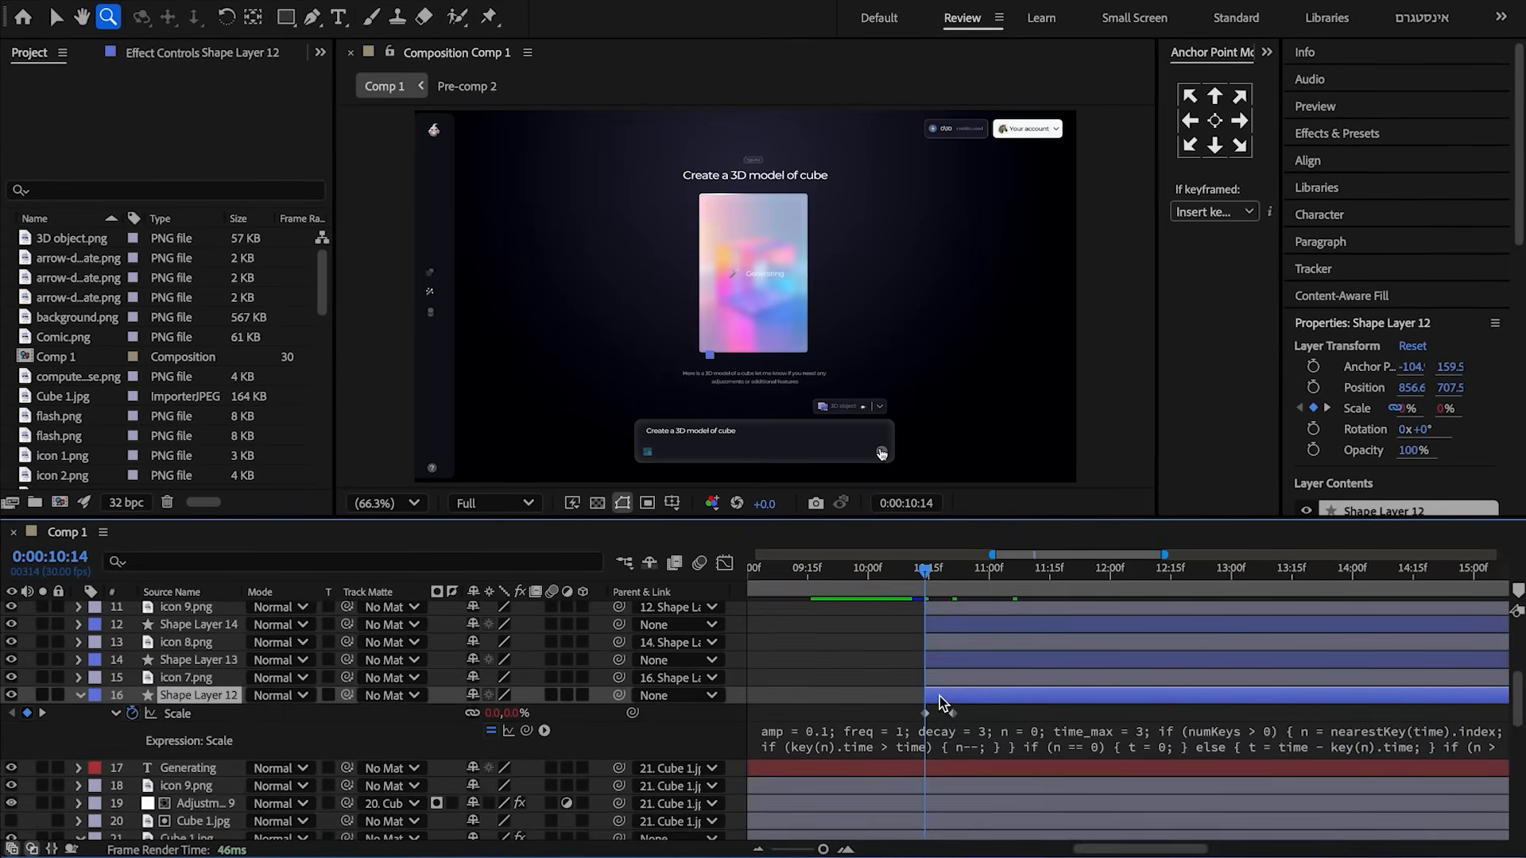
- Animate Shape Layer 12's Opacity from 0% at 0:00:10:14 to 100% at 0:00:10:18
key(t)
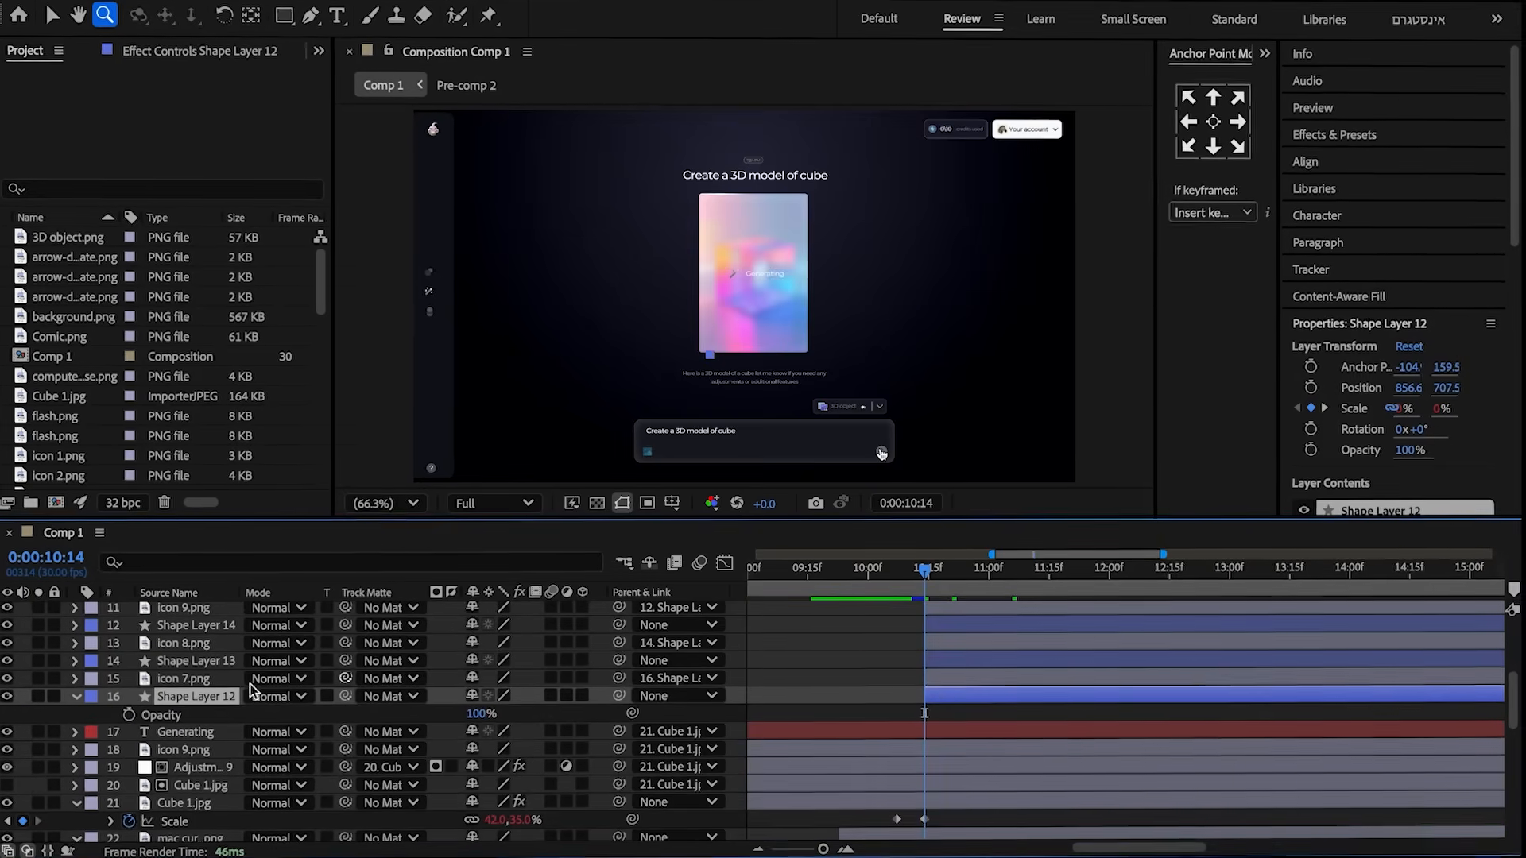
click(132, 713)
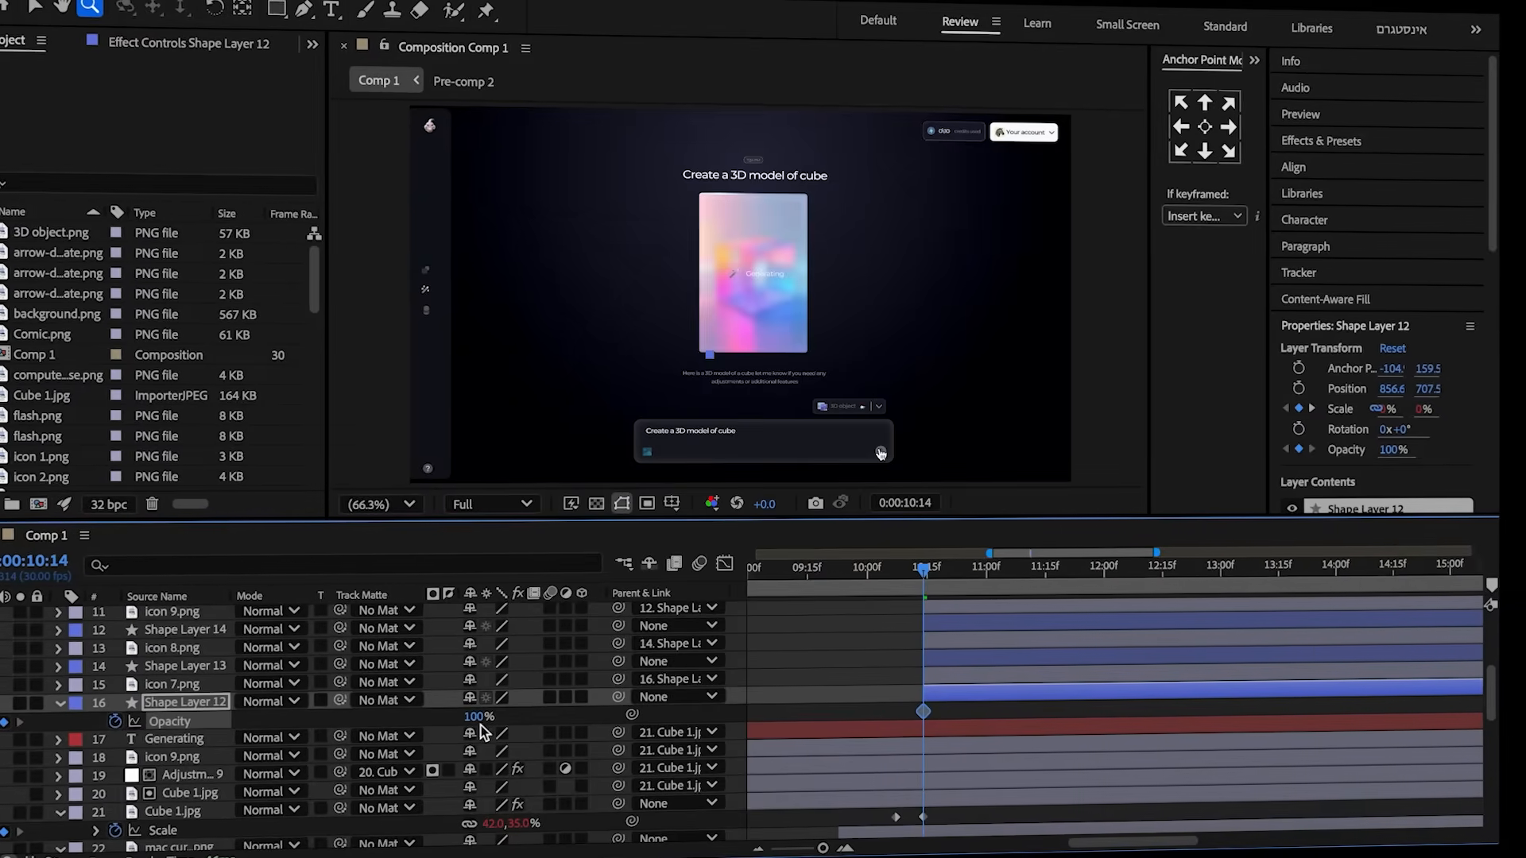
key(shift+s)
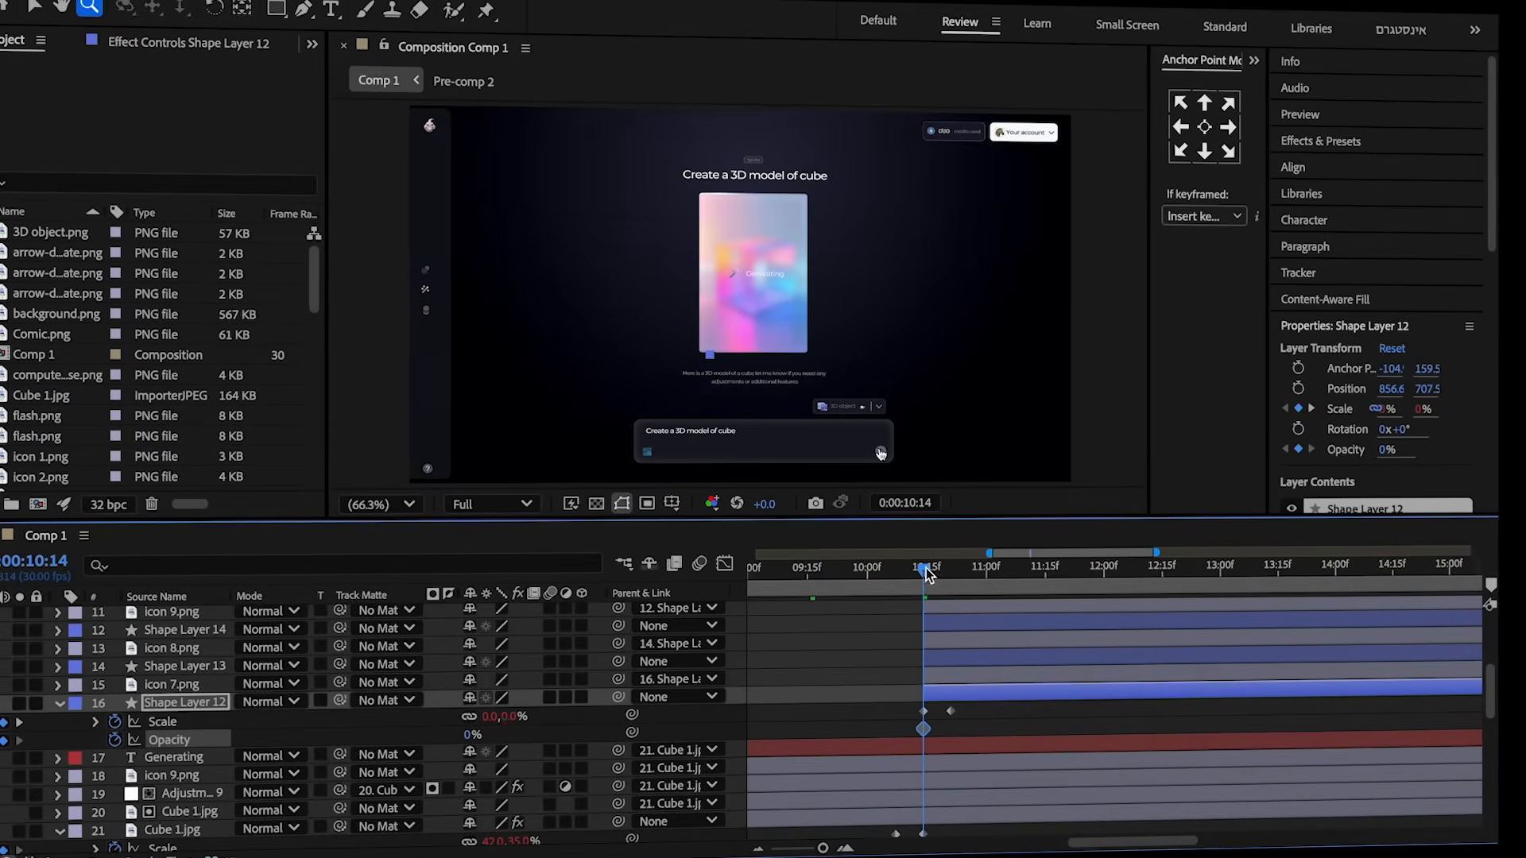
drag(924, 569, 940, 574)
drag(469, 735, 822, 765)
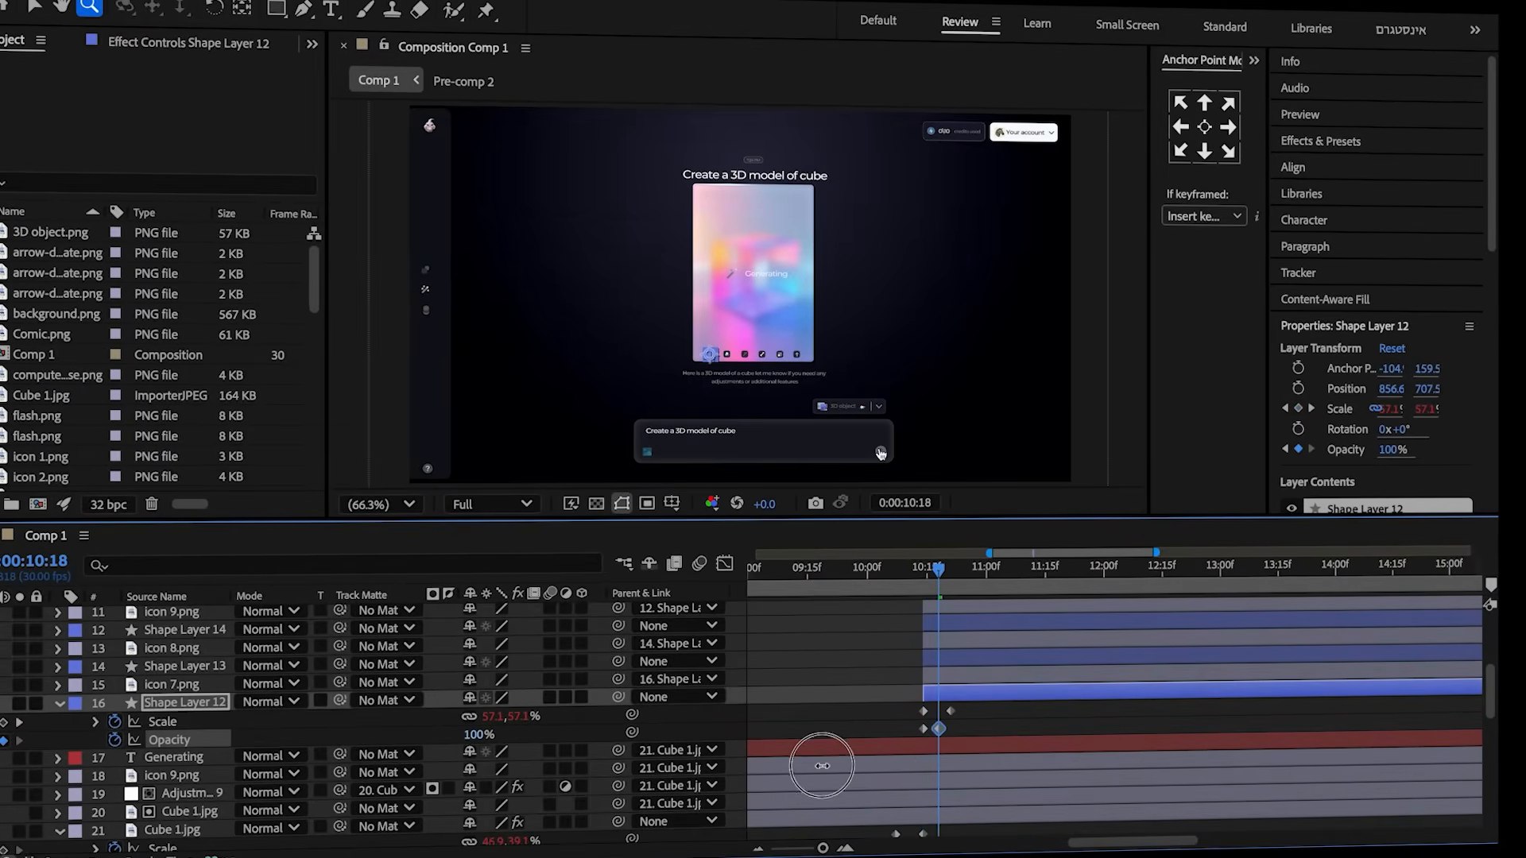
- Copy Shape Layer 12's Opacity keyframes onto all layers from icon 7.png up to icon 12.png, starting at 0:00:10:14
drag(953, 733, 894, 735)
click(926, 569)
click(947, 679)
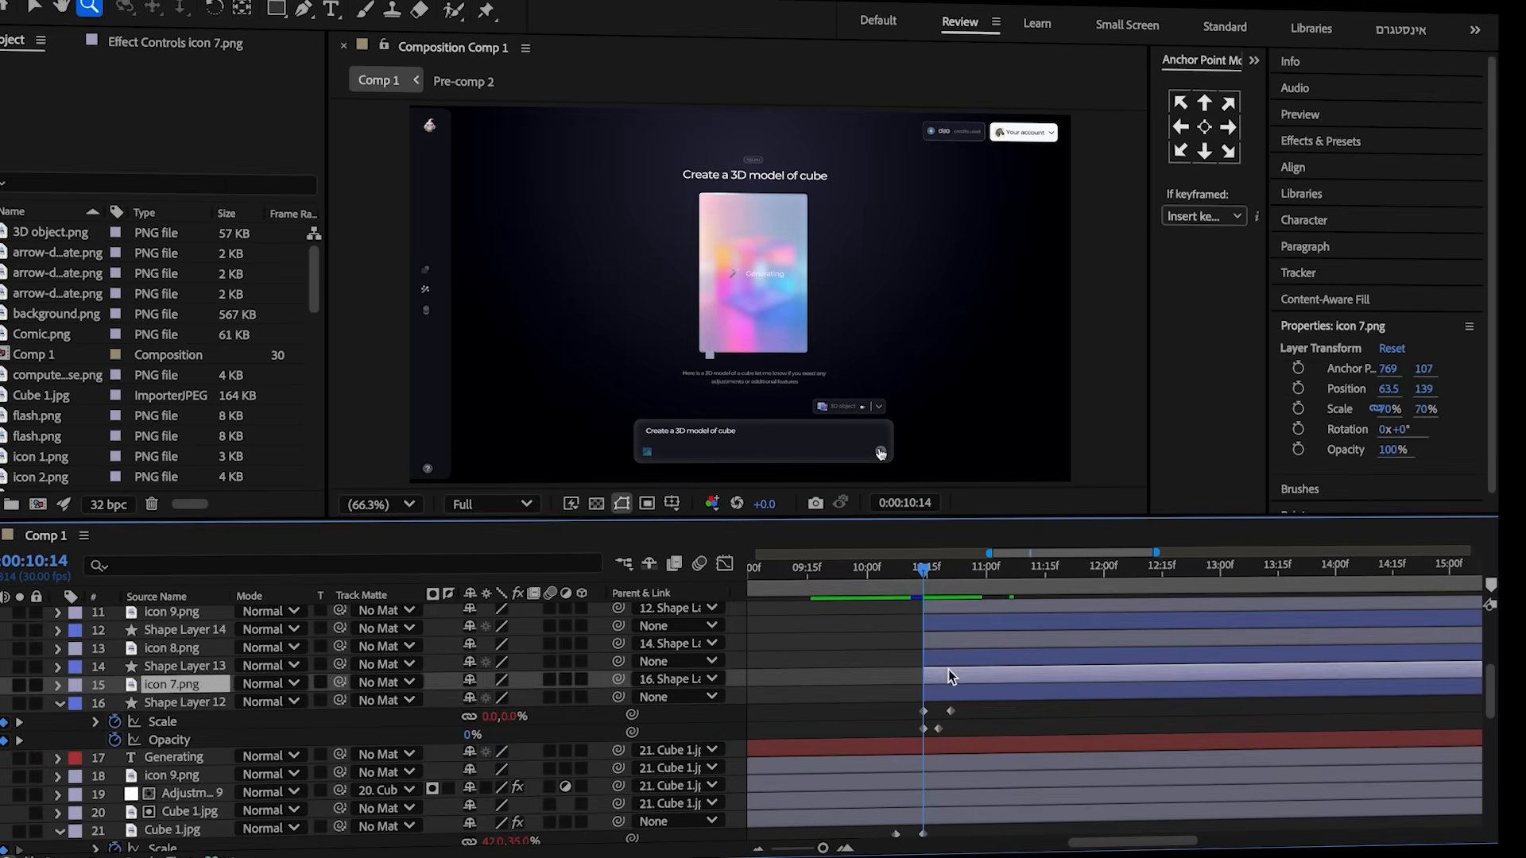
scroll(953, 668, up, 4)
shift+click(959, 640)
key(super+v)
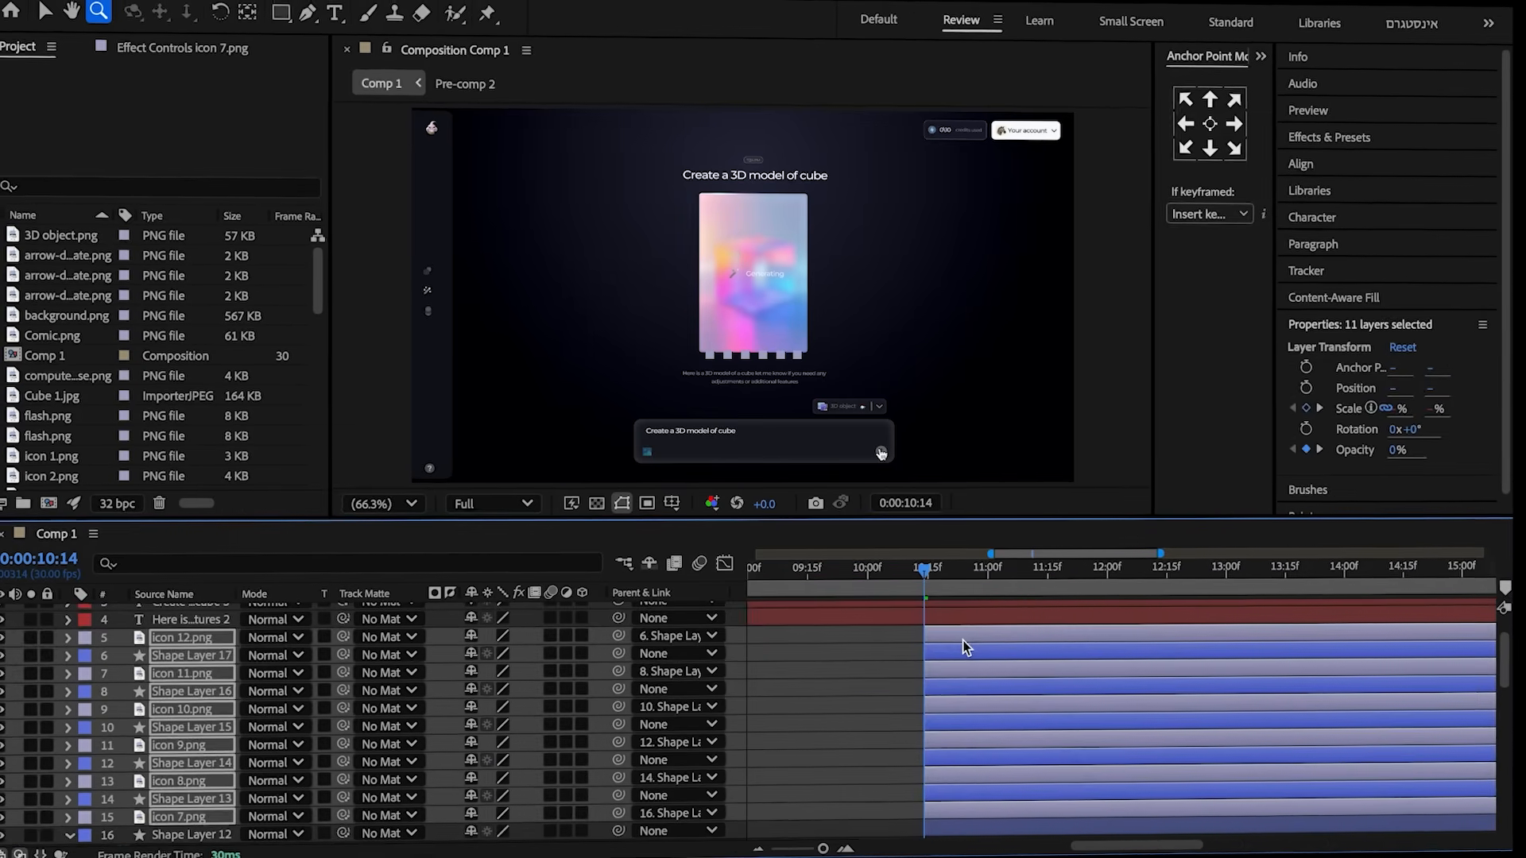
key(u)
- Stagger the icon and shape layer pairs above icon 7.png so each pair starts about 3 frames after the one below
click(887, 723)
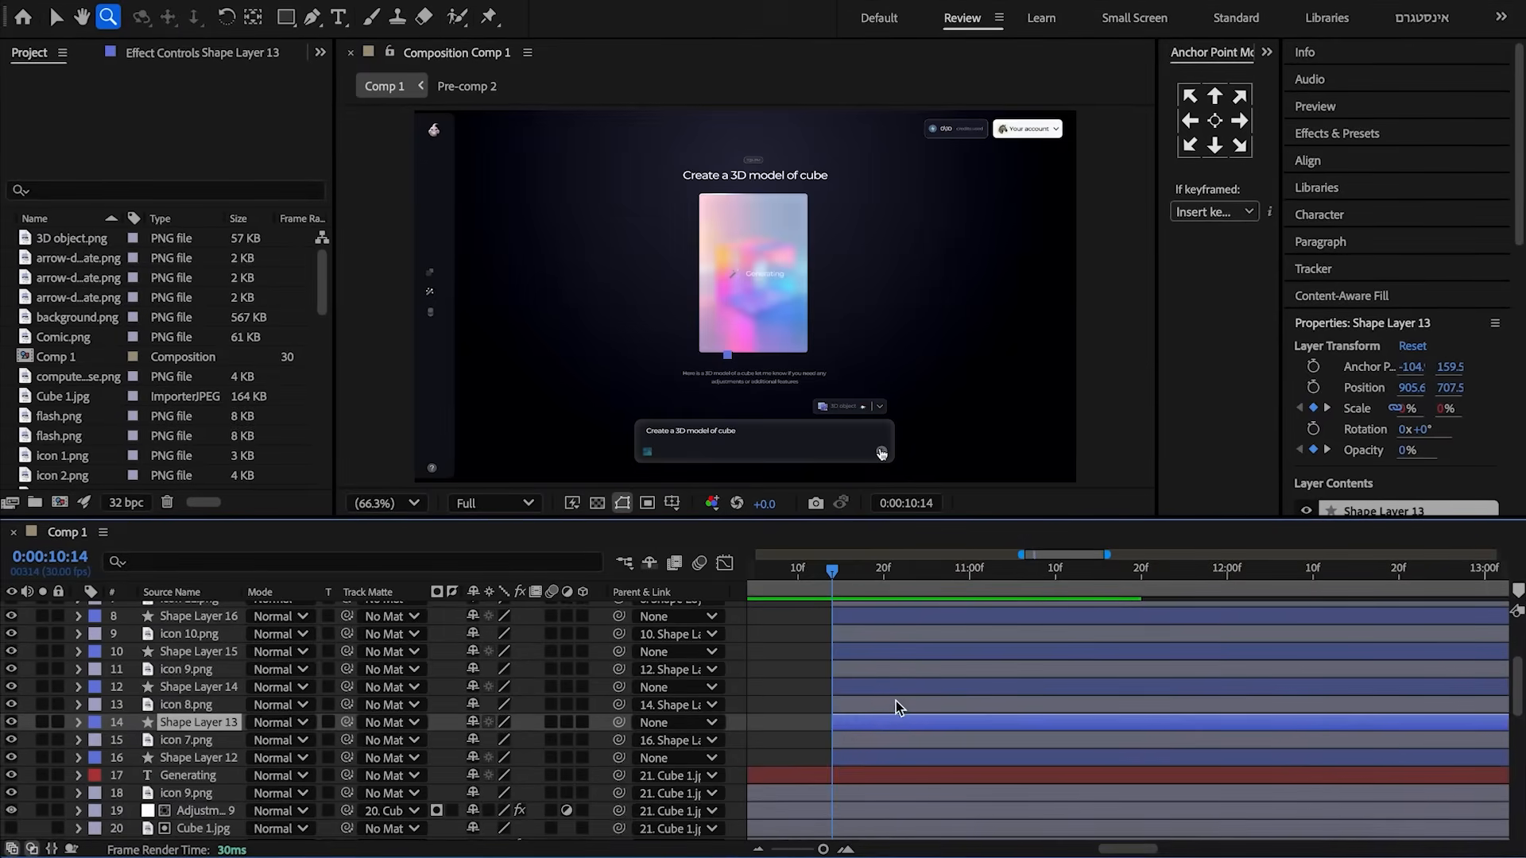
scroll(918, 680, up, 3)
scroll(920, 680, down, 1)
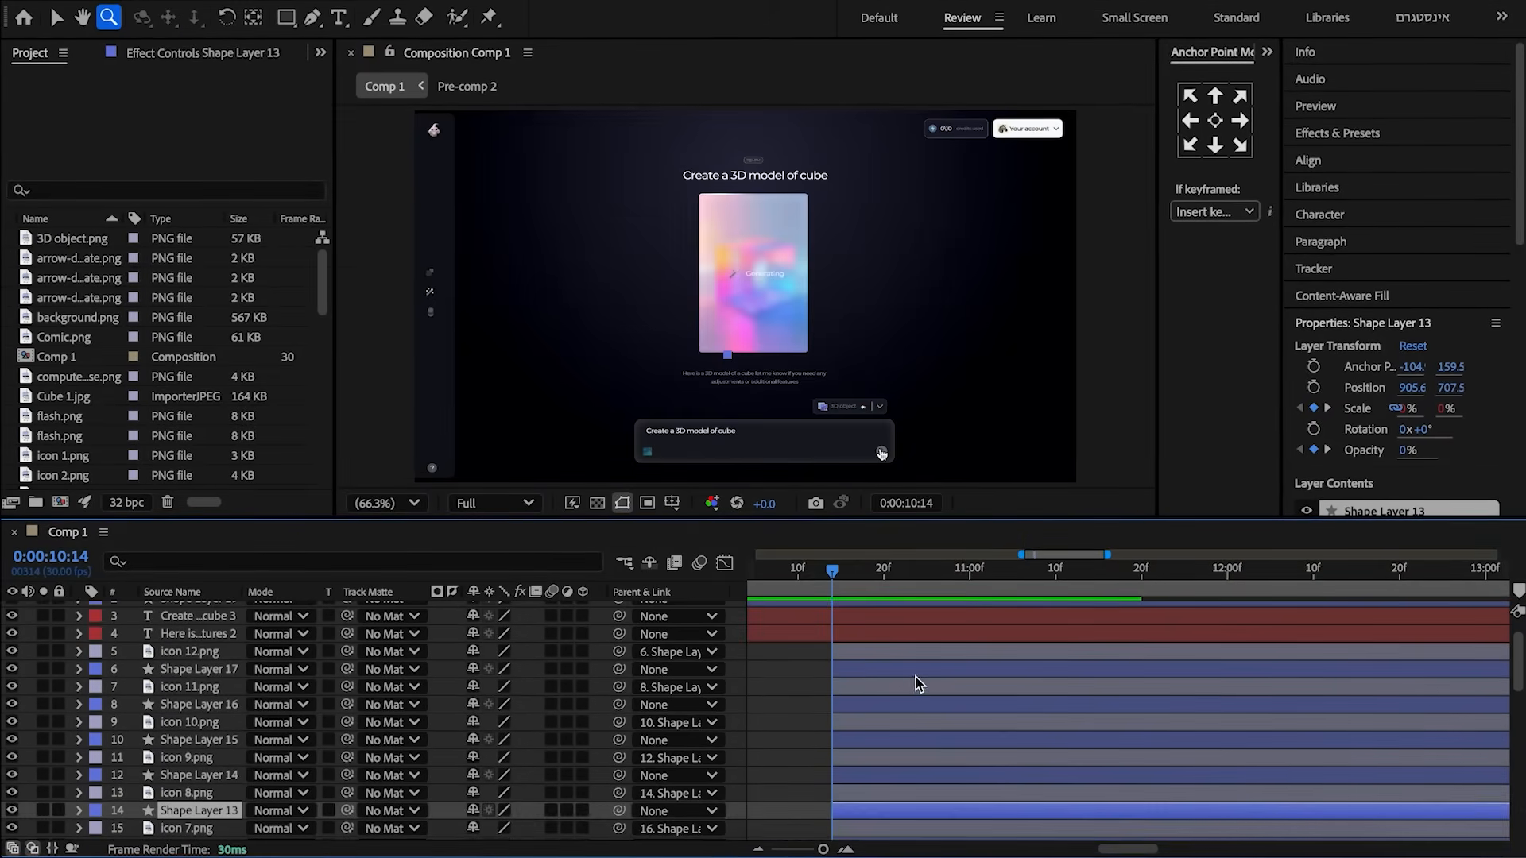
shift+click(876, 660)
scroll(880, 666, down, 1)
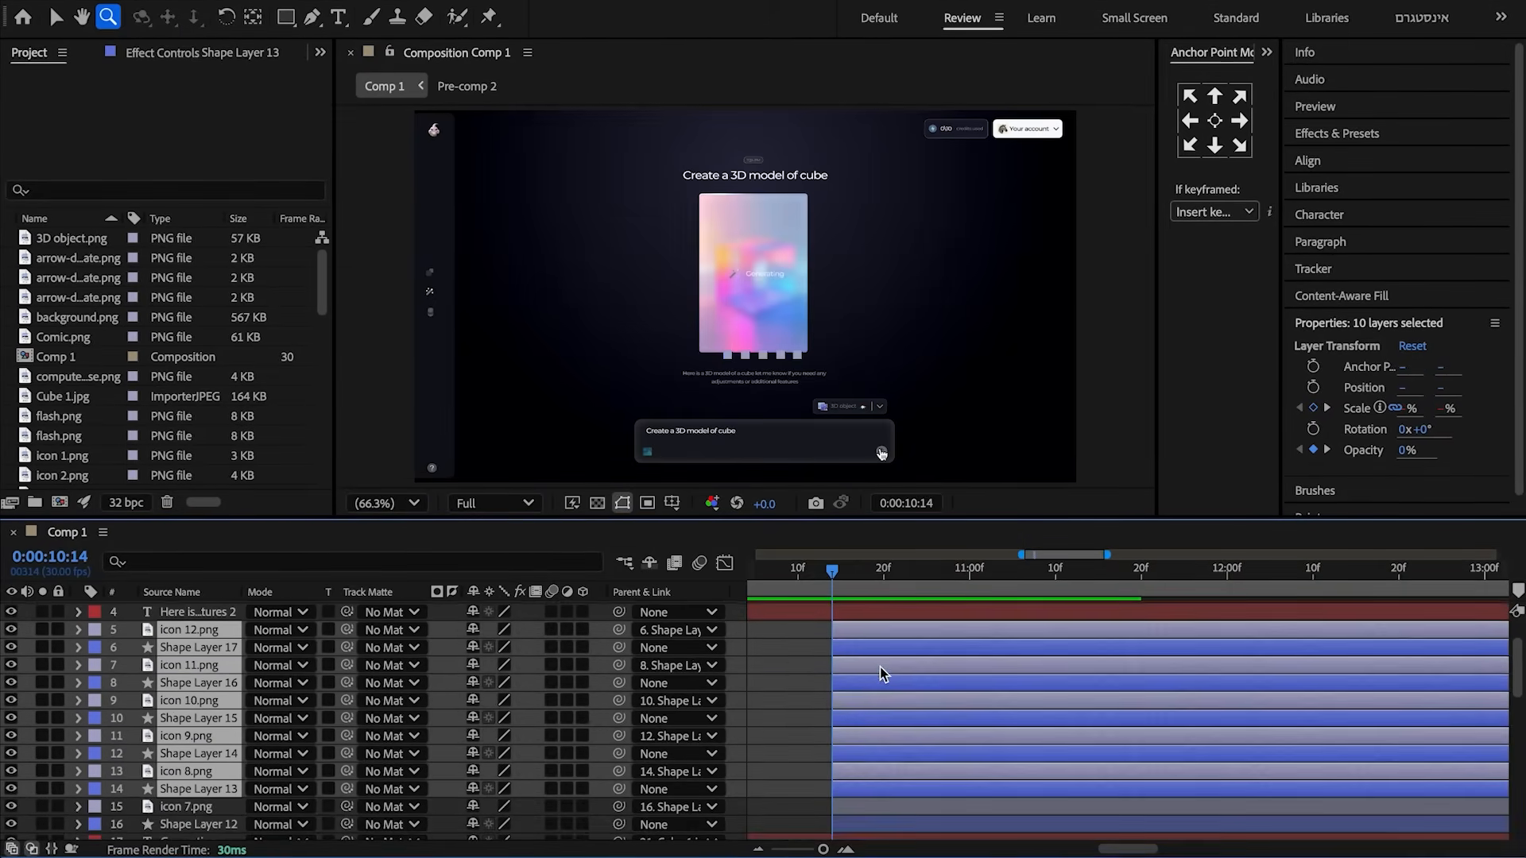
drag(881, 785, 908, 639)
drag(884, 758, 948, 724)
shift+click(931, 723)
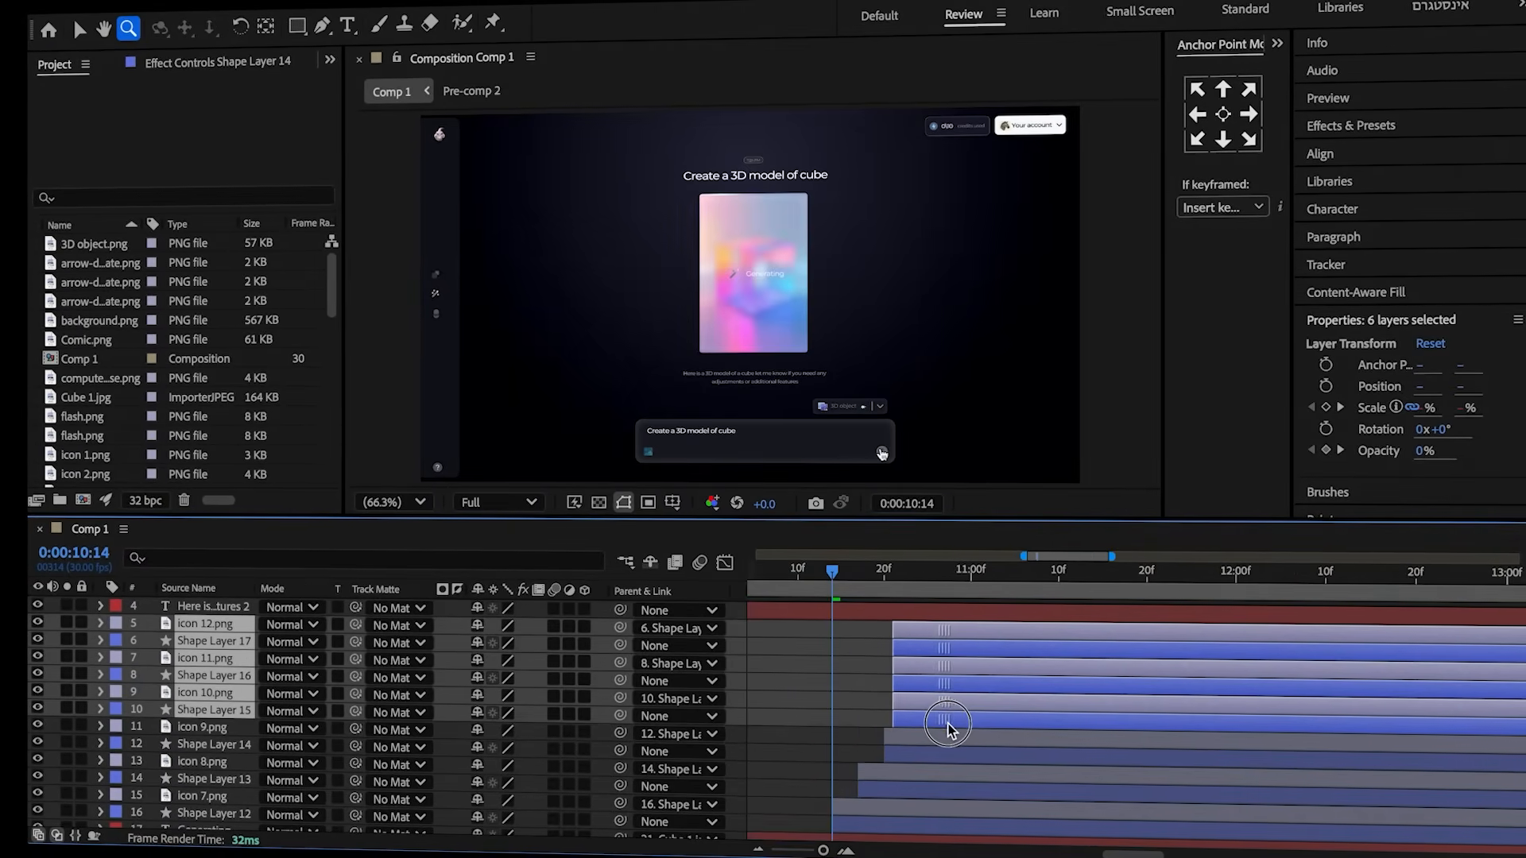
shift+click(960, 688)
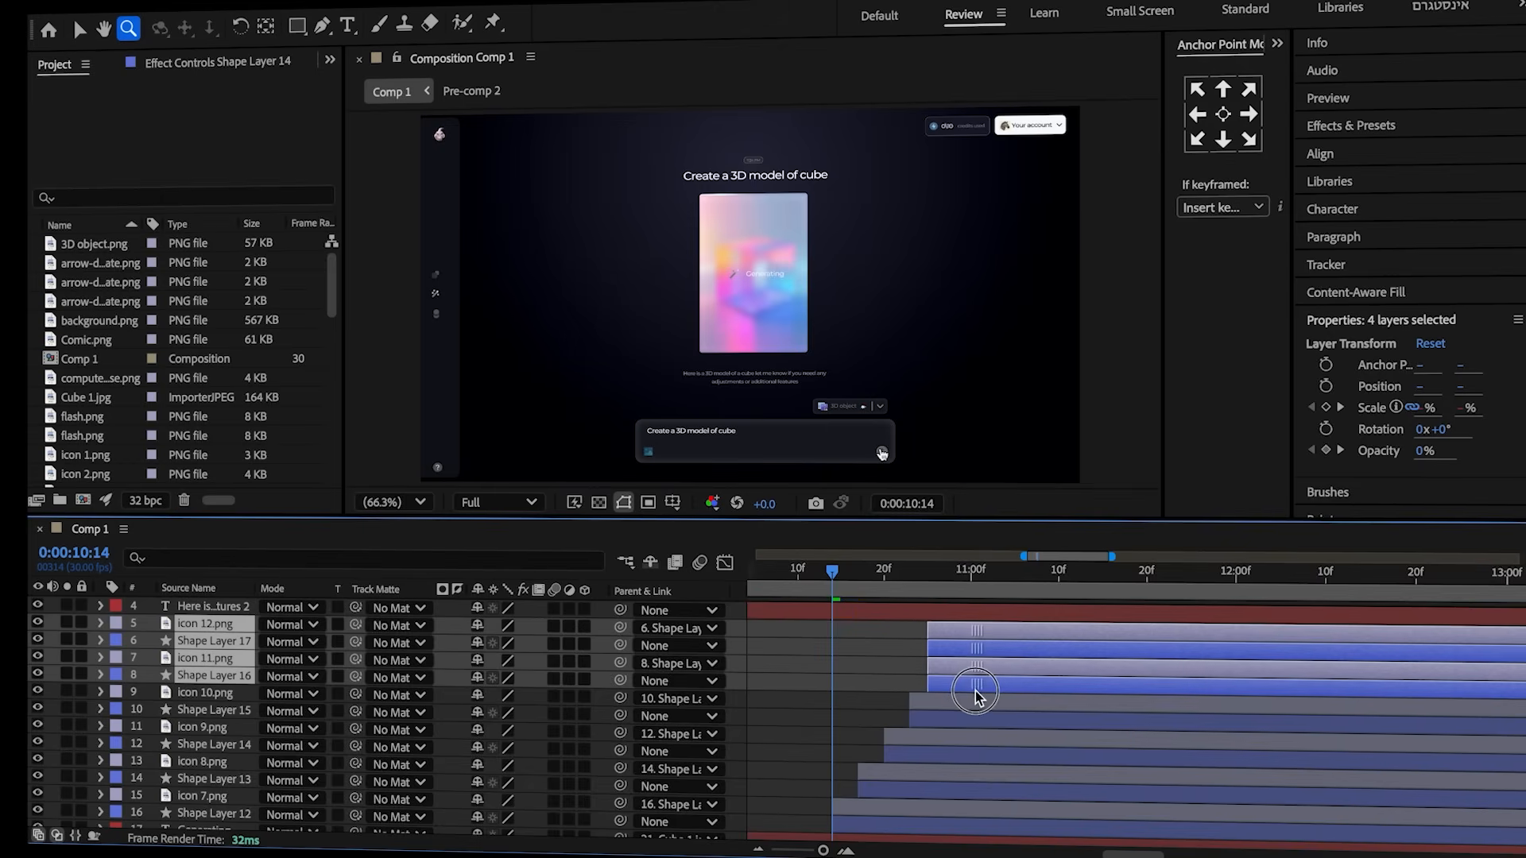
shift+click(961, 657)
drag(980, 698, 976, 654)
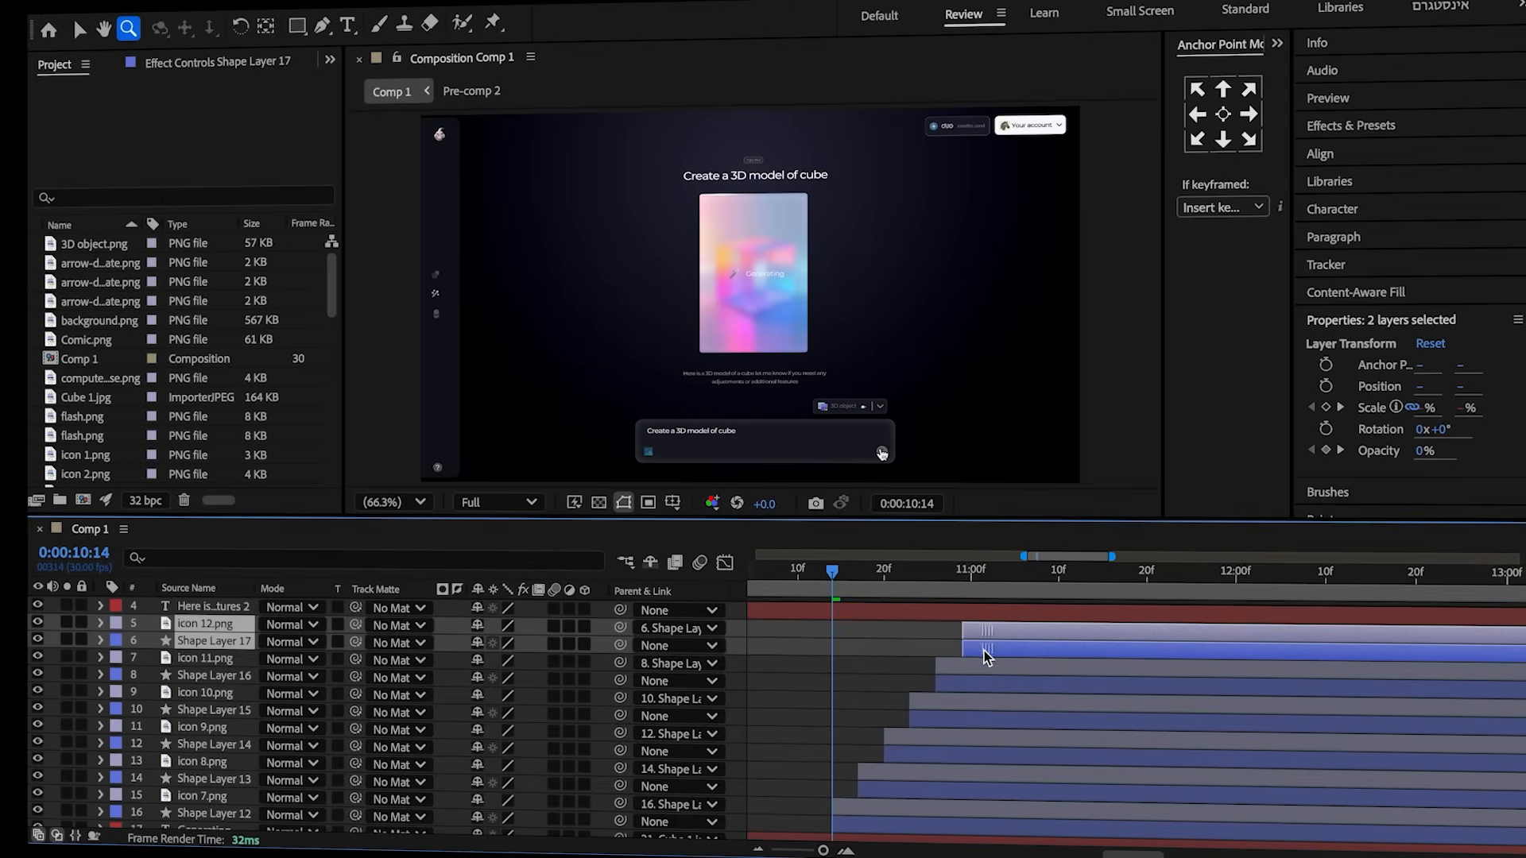
- Trim the start of the time label, Shape Layer 19, heading and reply text layers to 0:00:10:14
click(893, 657)
drag(909, 572, 832, 582)
click(1061, 660)
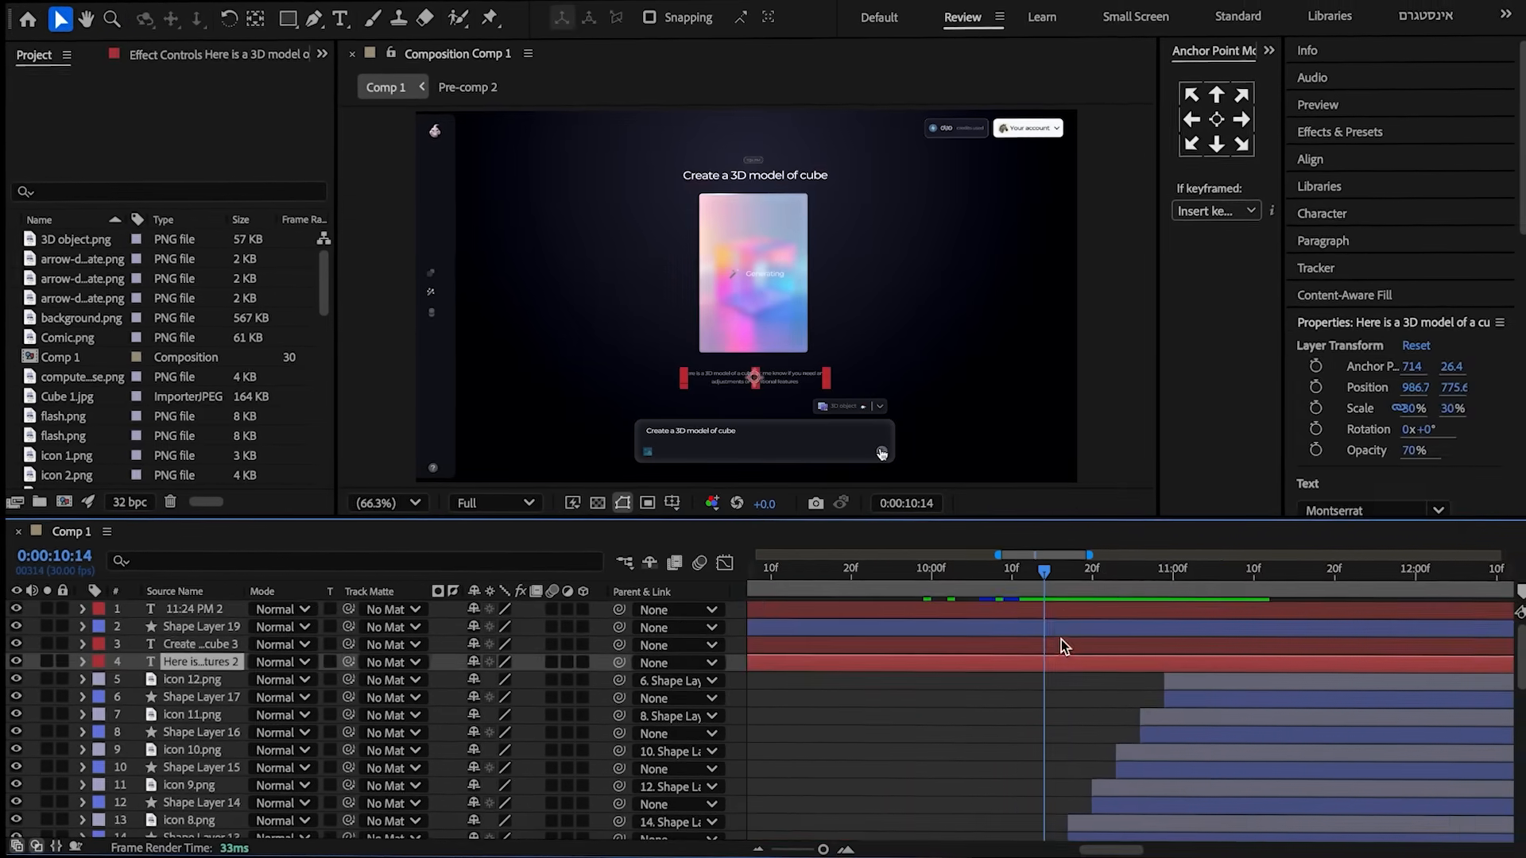
shift+click(1063, 613)
key(alt+[)
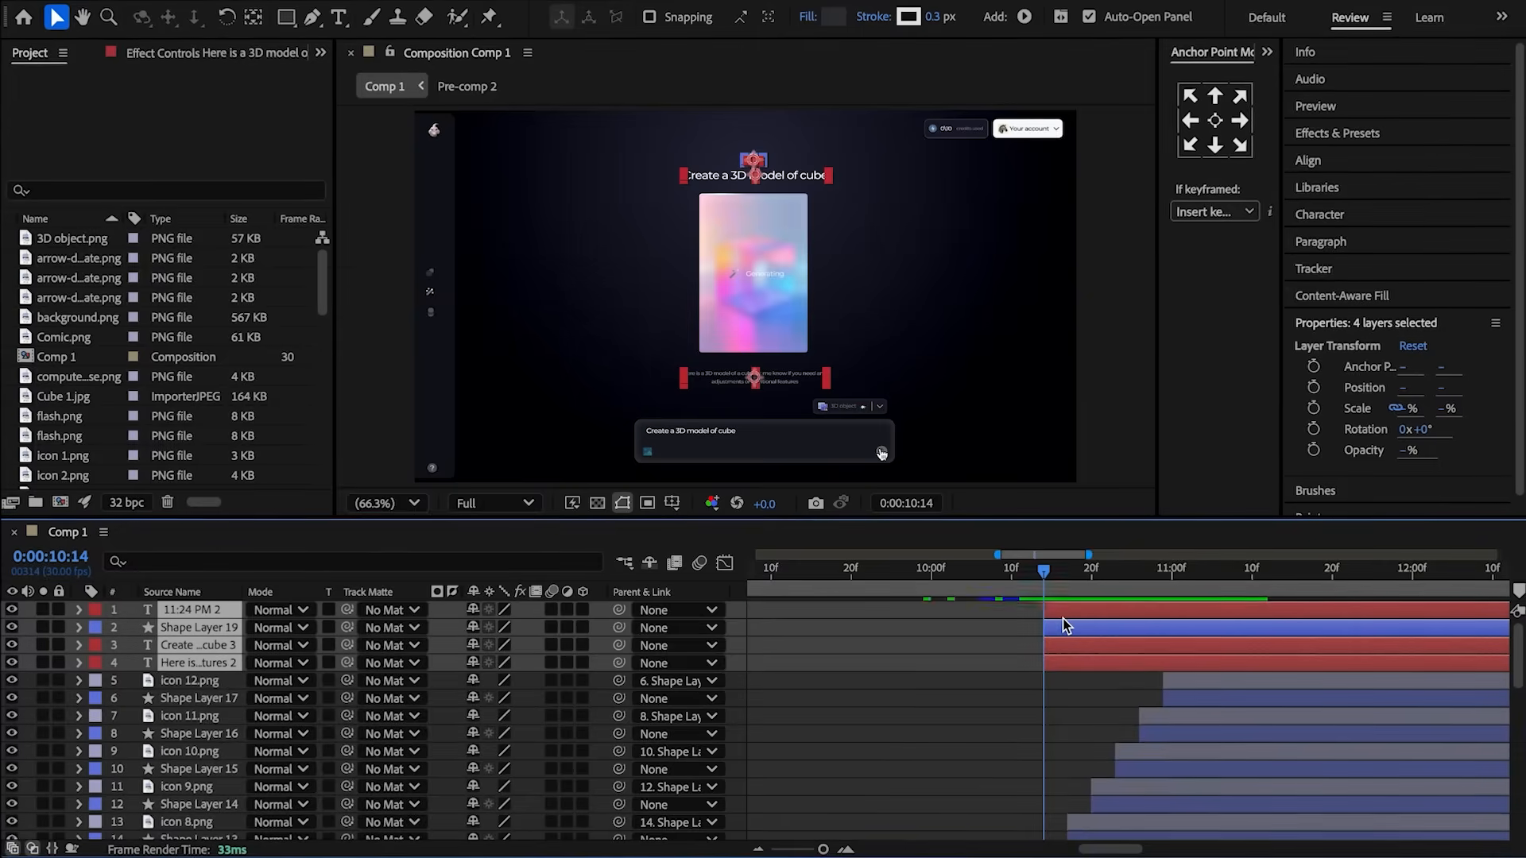
- Animate the reply text's Position from 986.7, 807.6 at 0:00:10:14 to 986.7, 775.6 at 0:00:10:21
click(975, 630)
drag(1045, 574, 1099, 580)
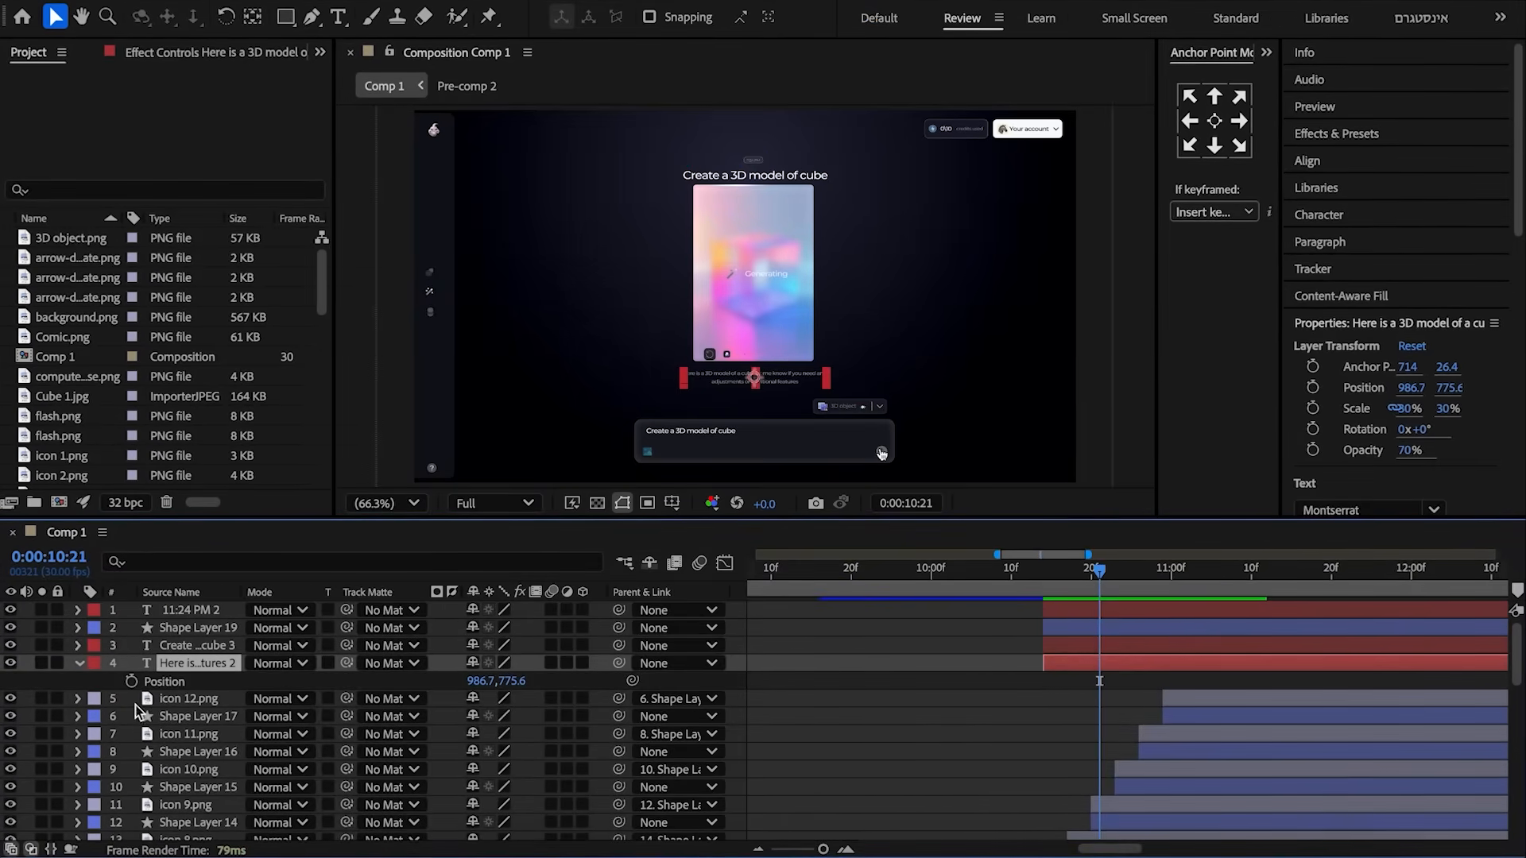
click(132, 682)
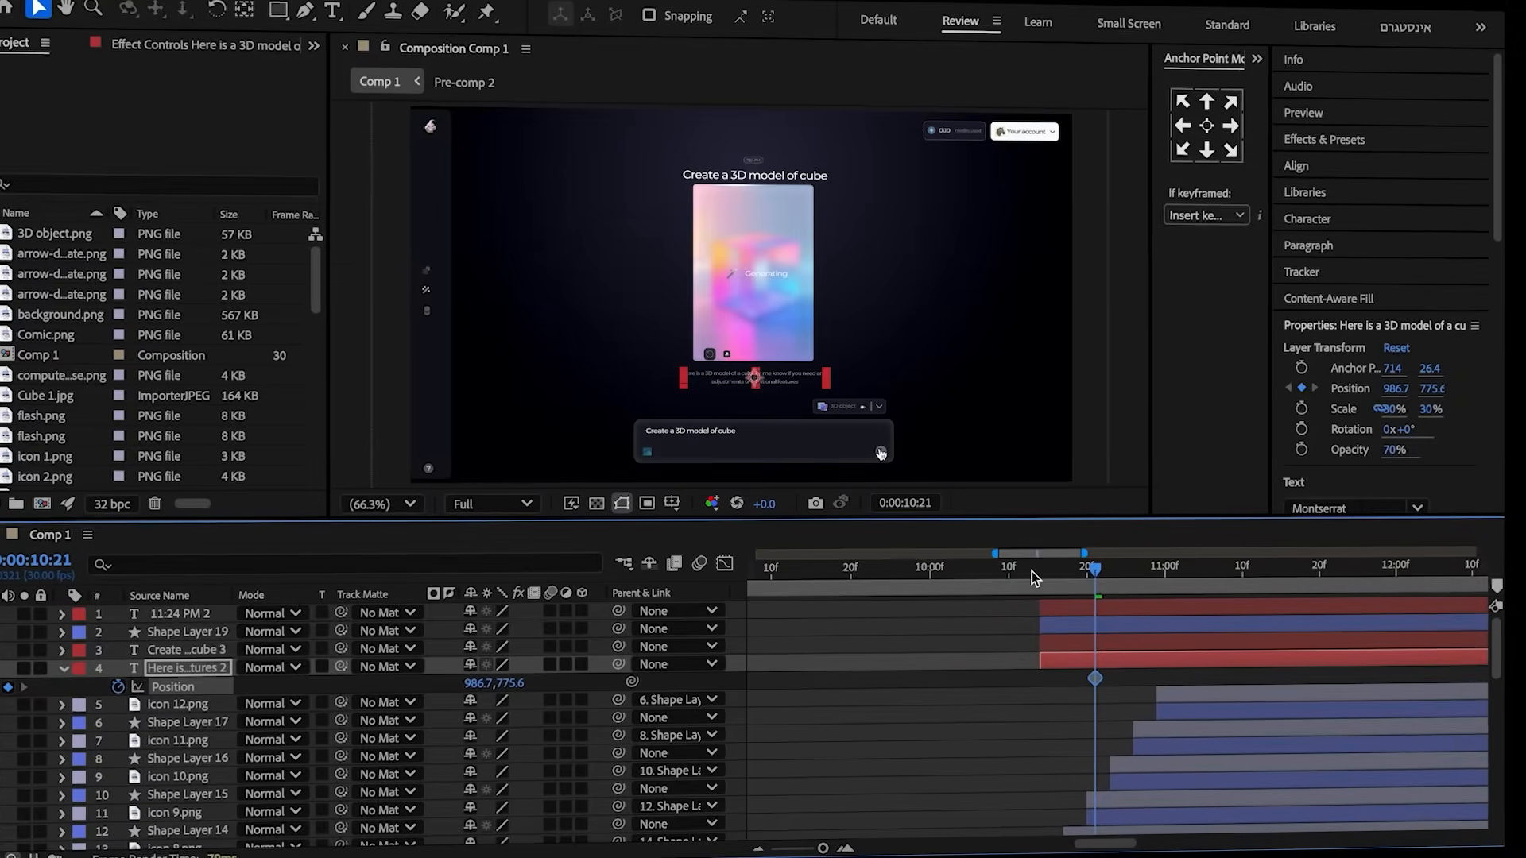
click(1038, 566)
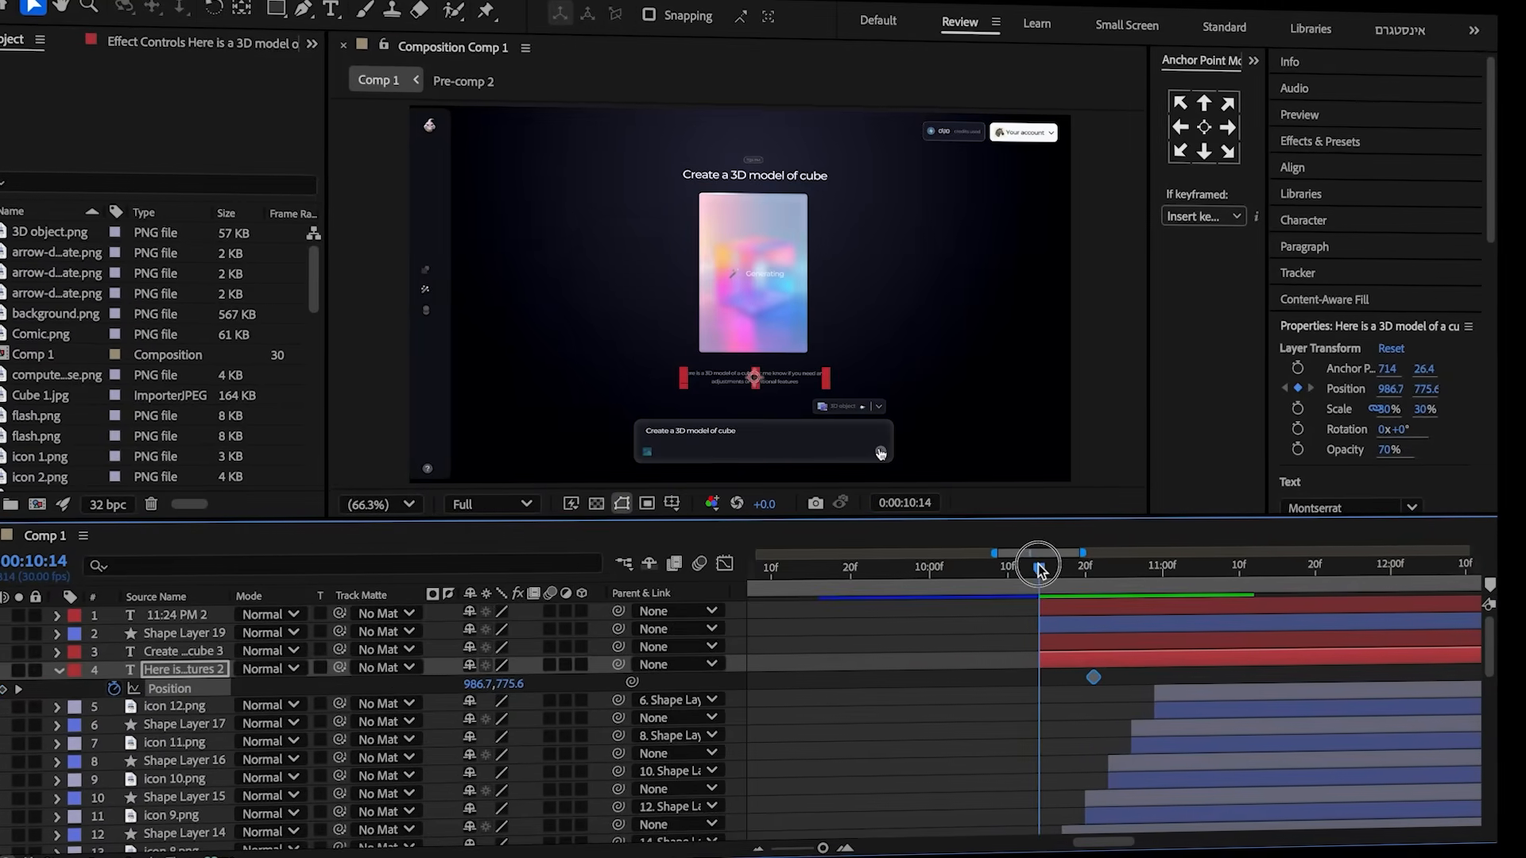
drag(509, 684, 548, 685)
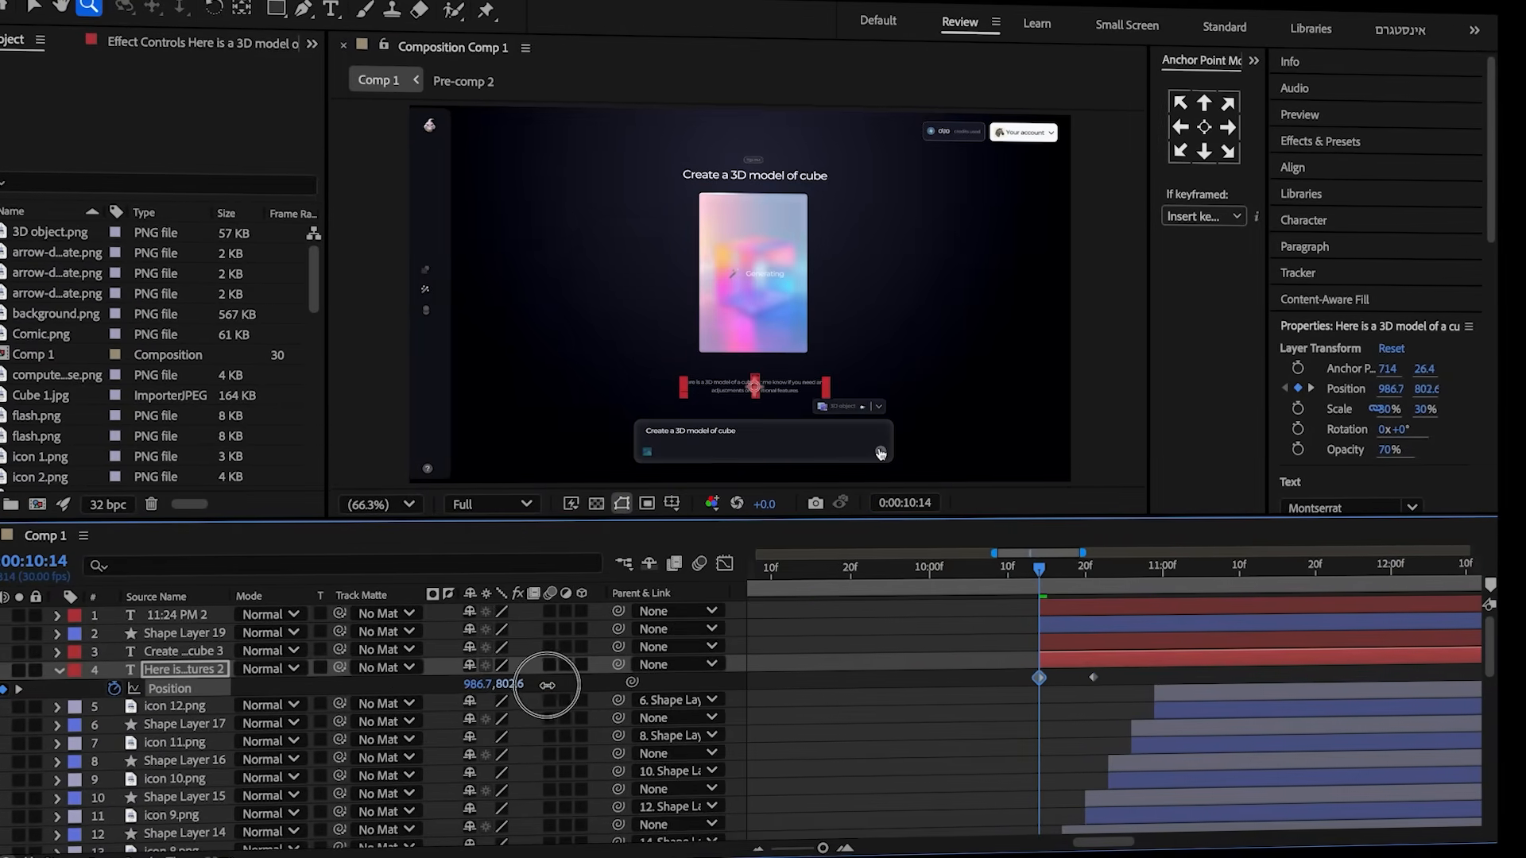
- Add the copied bounce expression to the reply text's Position with amp 0.2, freq 1 and decay 3
alt+click(113, 688)
key(ctrl+v)
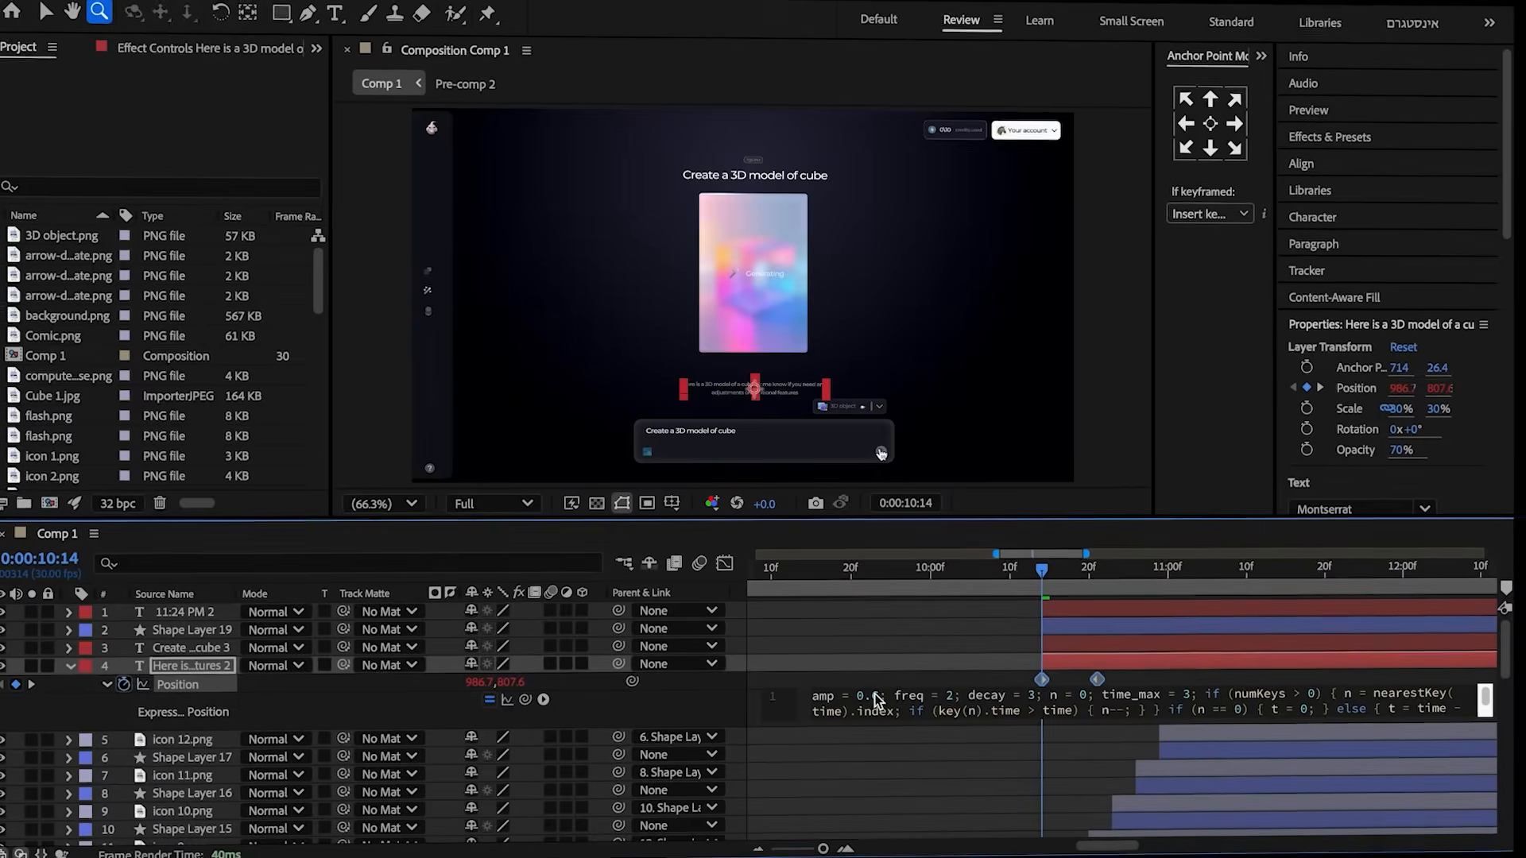
click(874, 702)
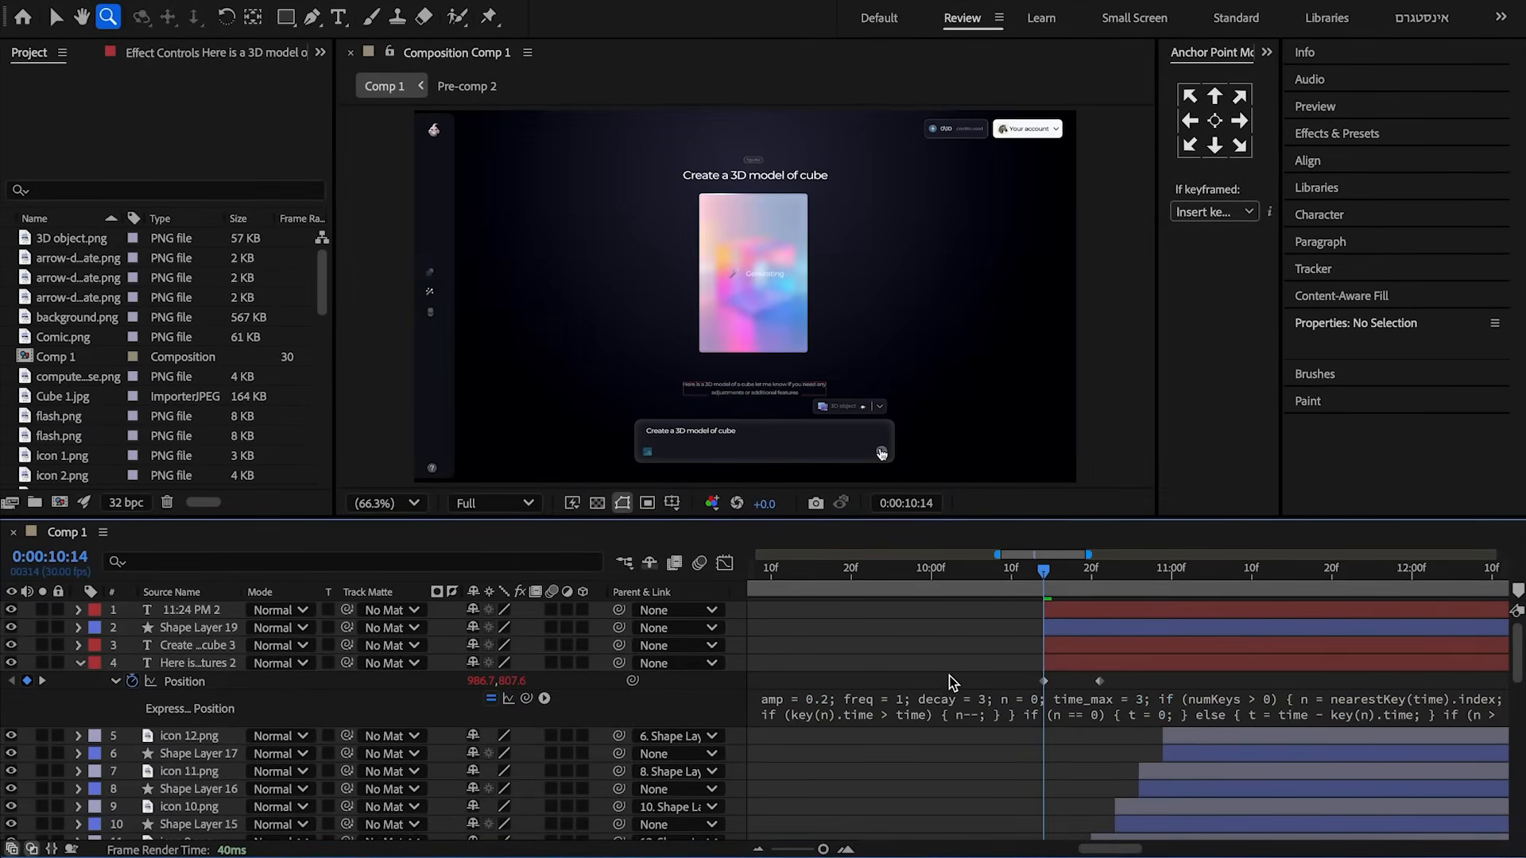
- Add an Opacity text animator to the "Create a 3D model of cube" heading layer and set it to 0%
click(78, 646)
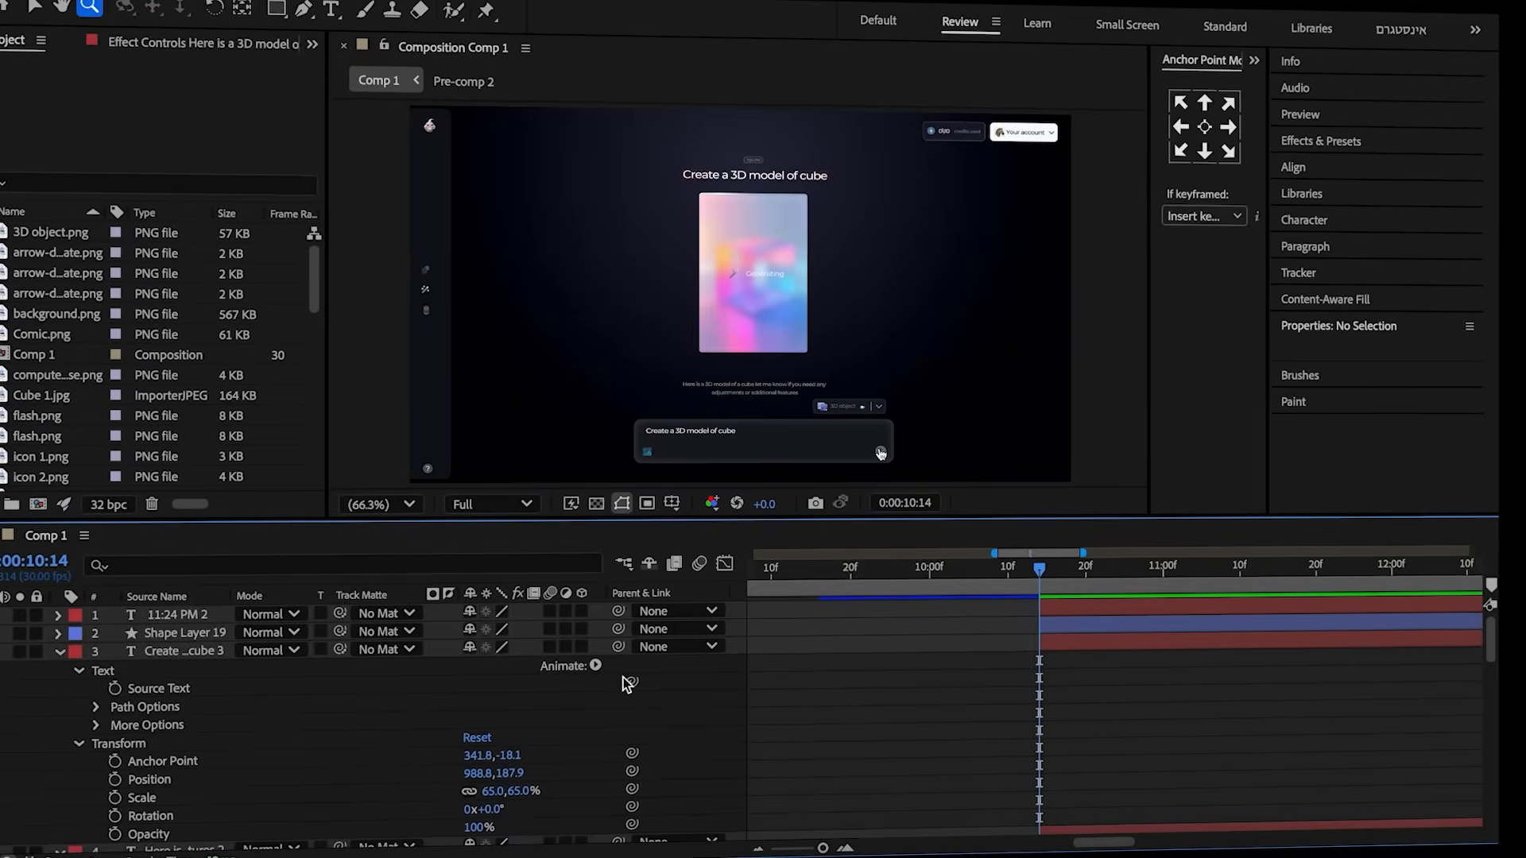
click(596, 665)
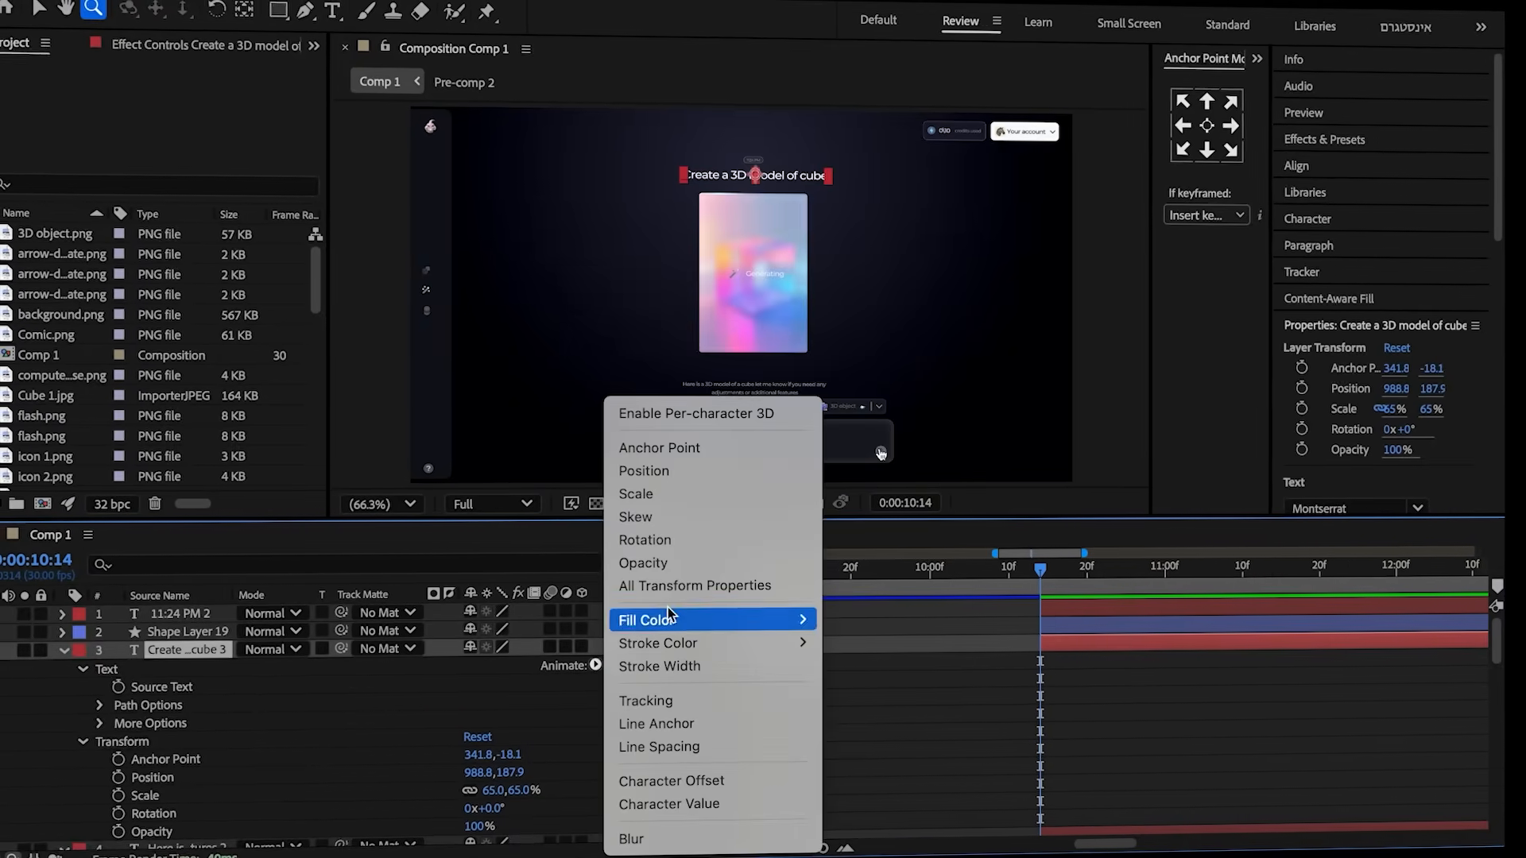
click(678, 563)
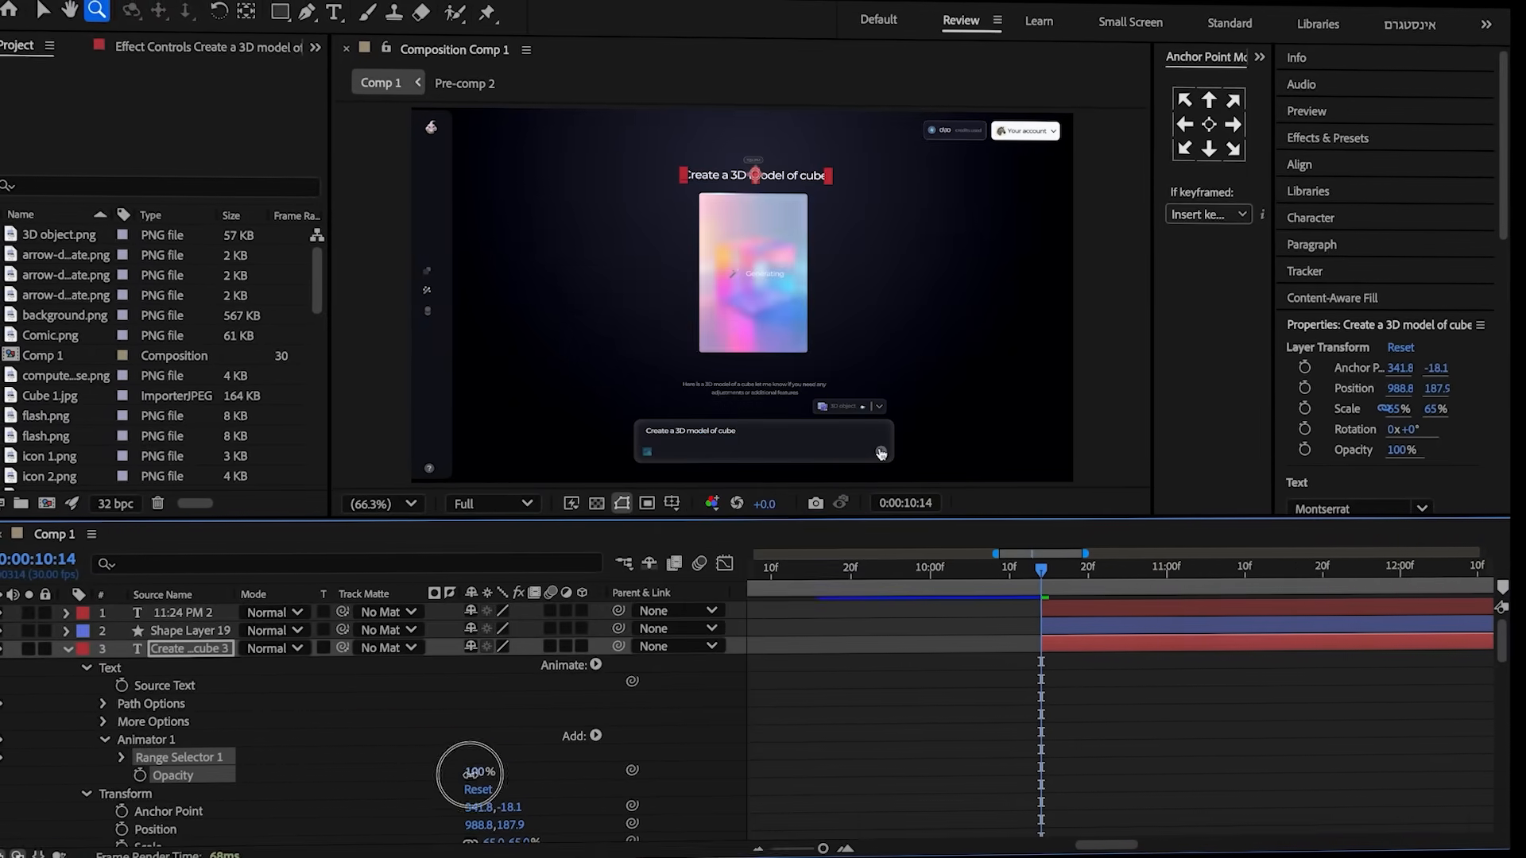
drag(469, 773, 307, 784)
- Animate the heading's Range Selector Start from 0% at 0:00:10:14 to 100% at 0:00:11:09
click(249, 778)
click(160, 774)
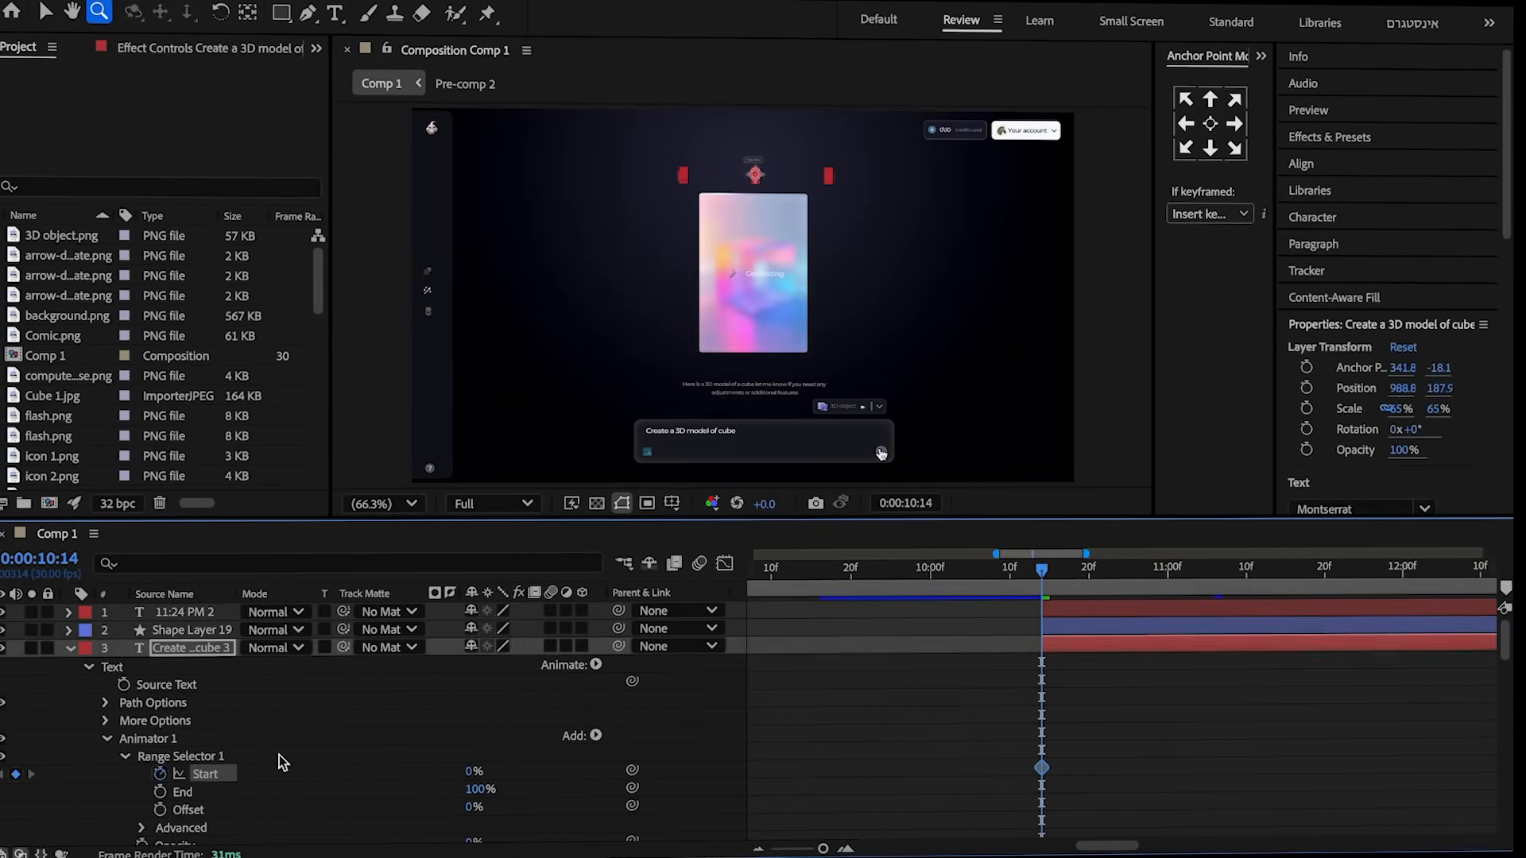
drag(1097, 589, 1239, 583)
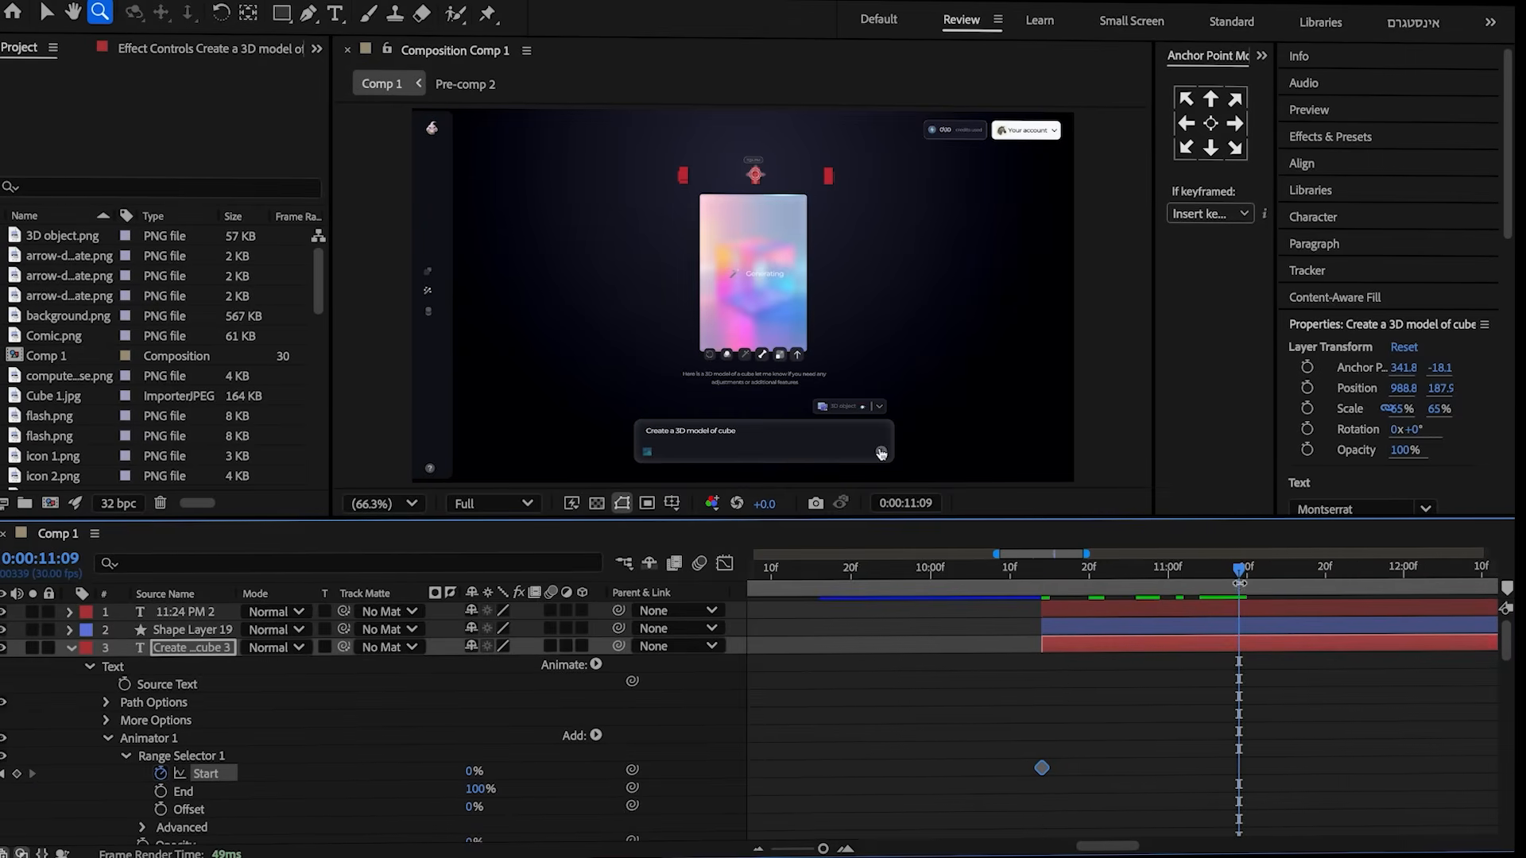
drag(555, 776, 586, 779)
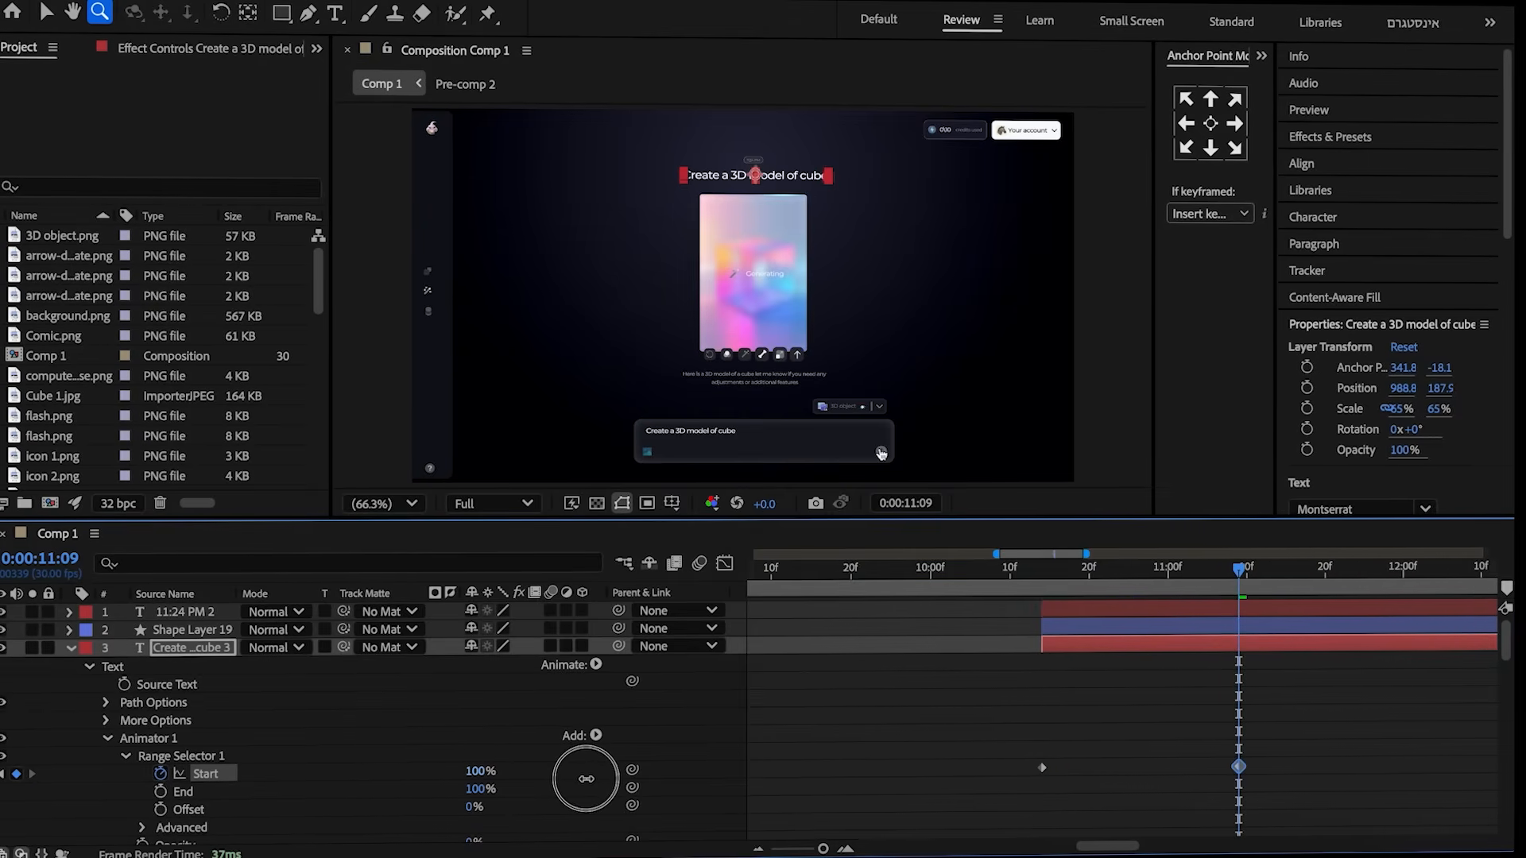
click(598, 787)
- Add Position to the heading's animator, animate it from 0, 145 at 0:00:10:14 to 0, 0 at 0:00:11:09, and base the selector on words
key(j)
click(595, 735)
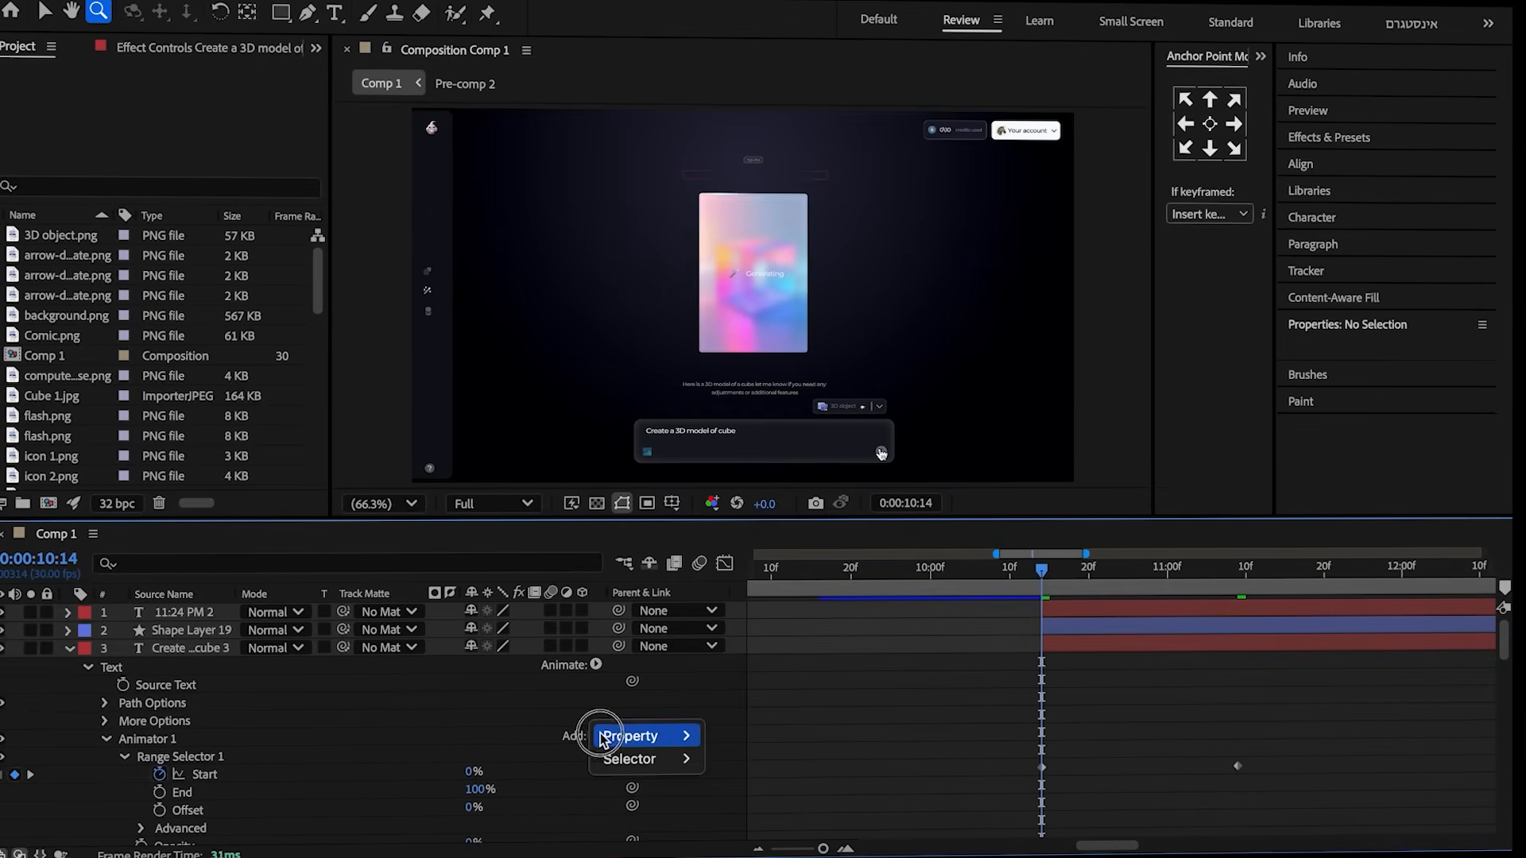
mouse_move(636, 736)
click(771, 470)
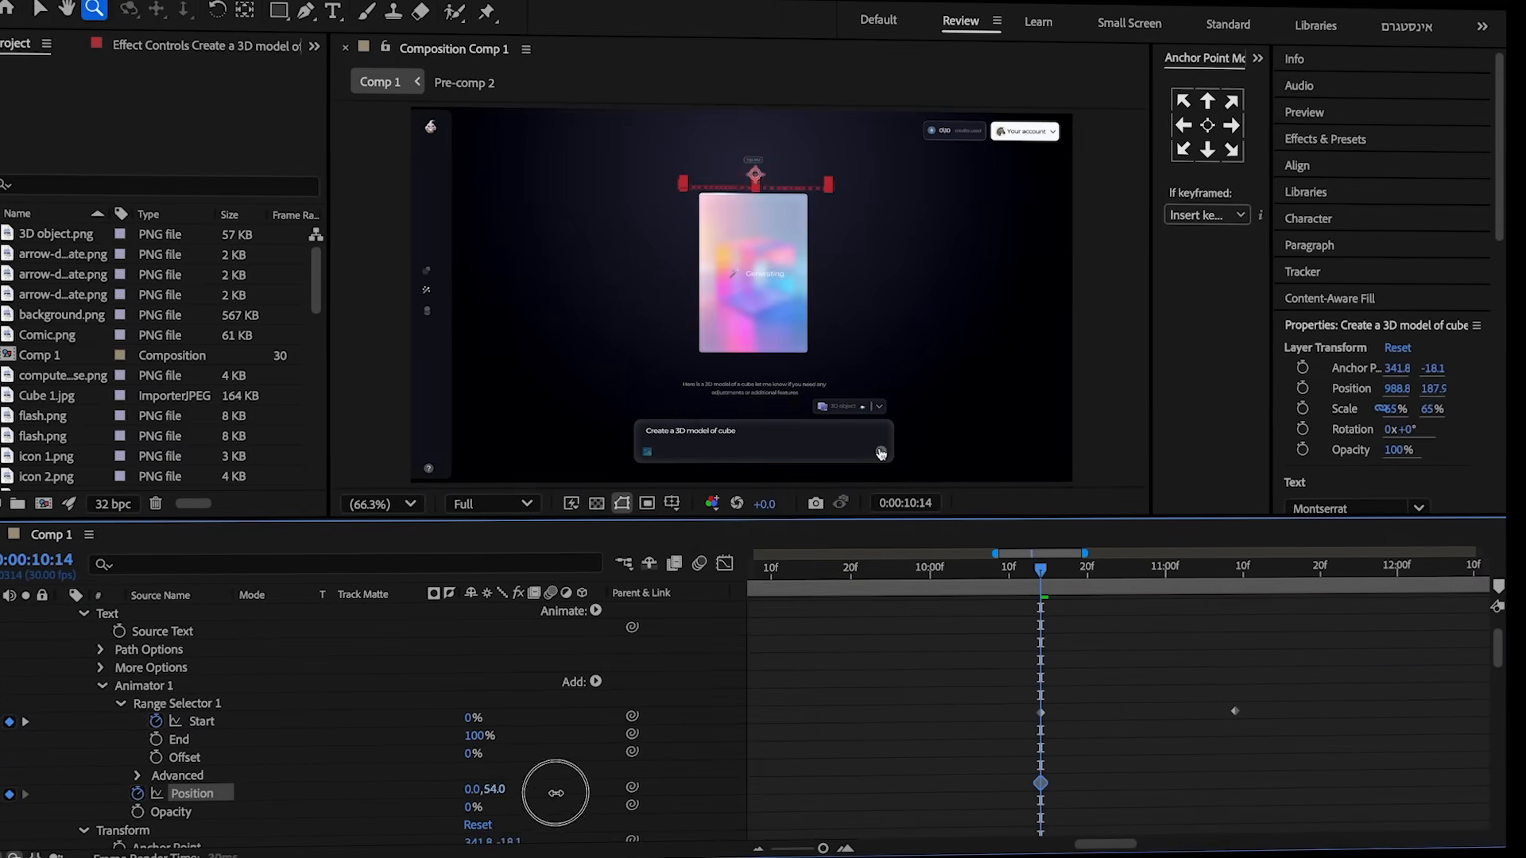
drag(556, 792, 634, 799)
click(1239, 571)
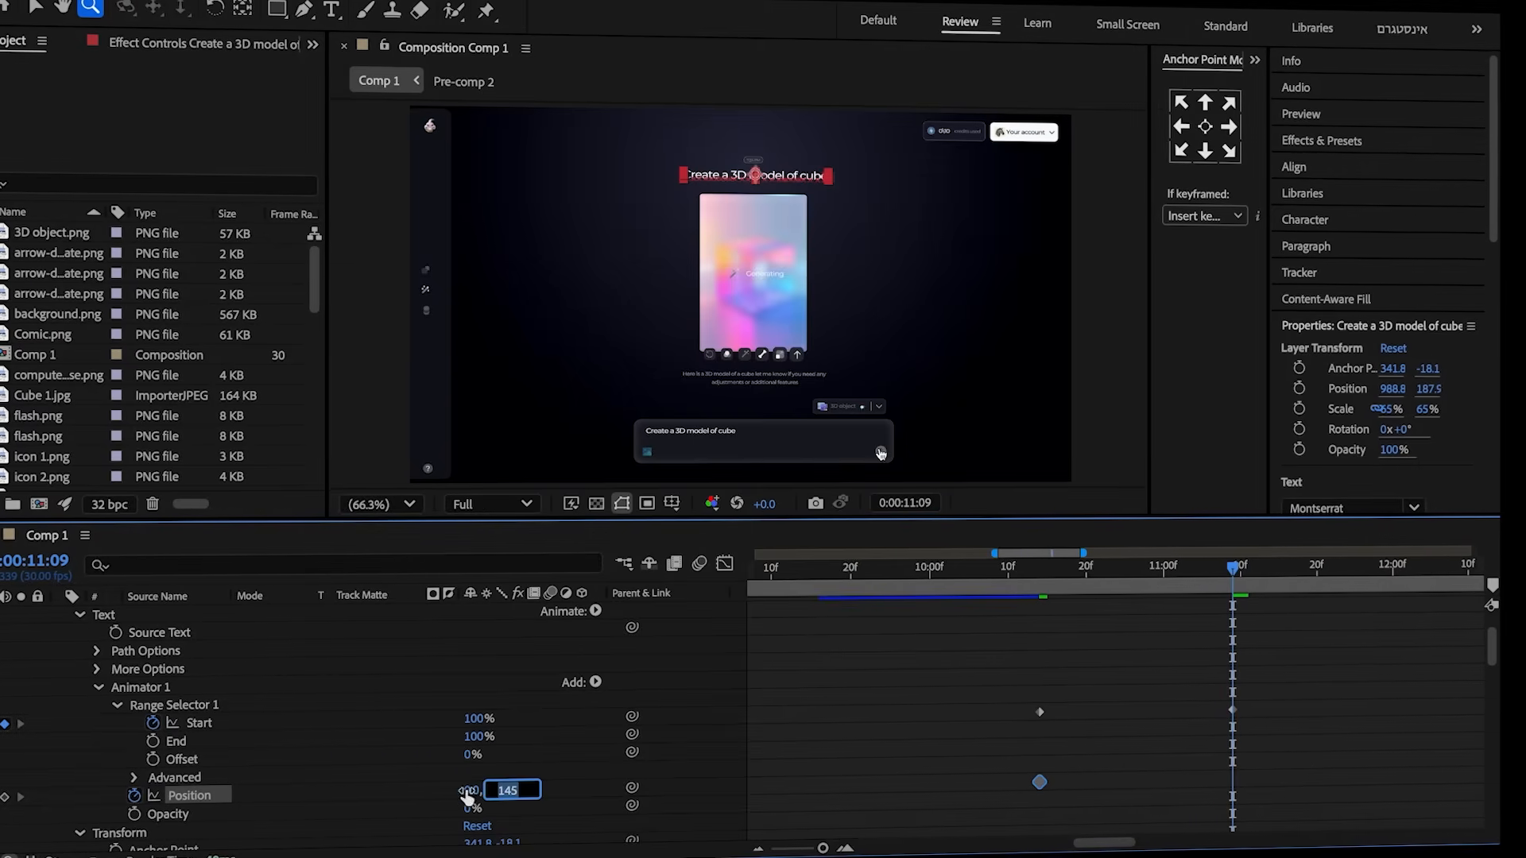
click(416, 790)
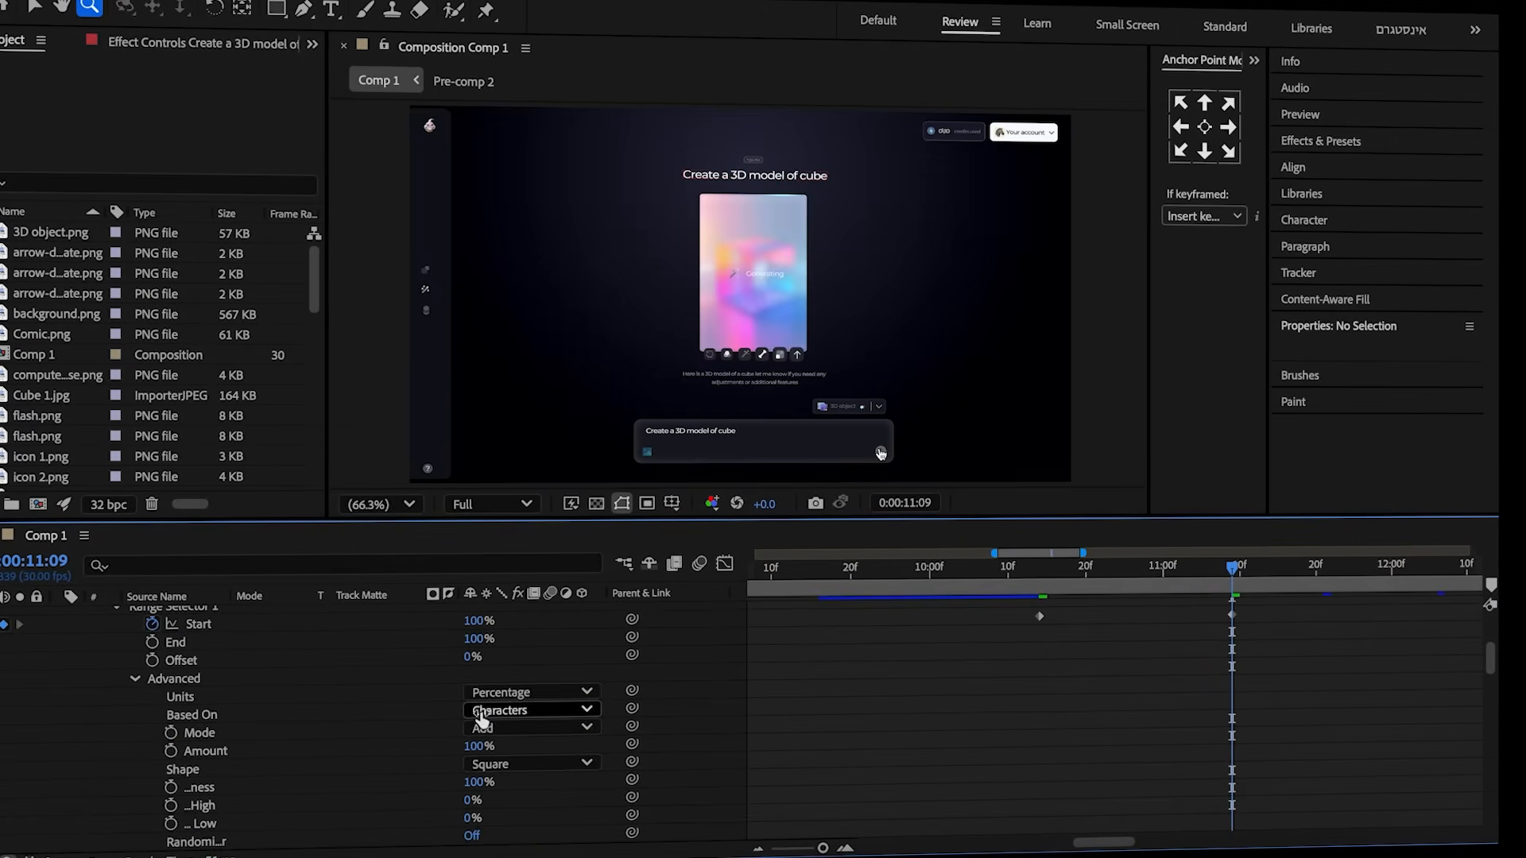
click(486, 715)
click(528, 779)
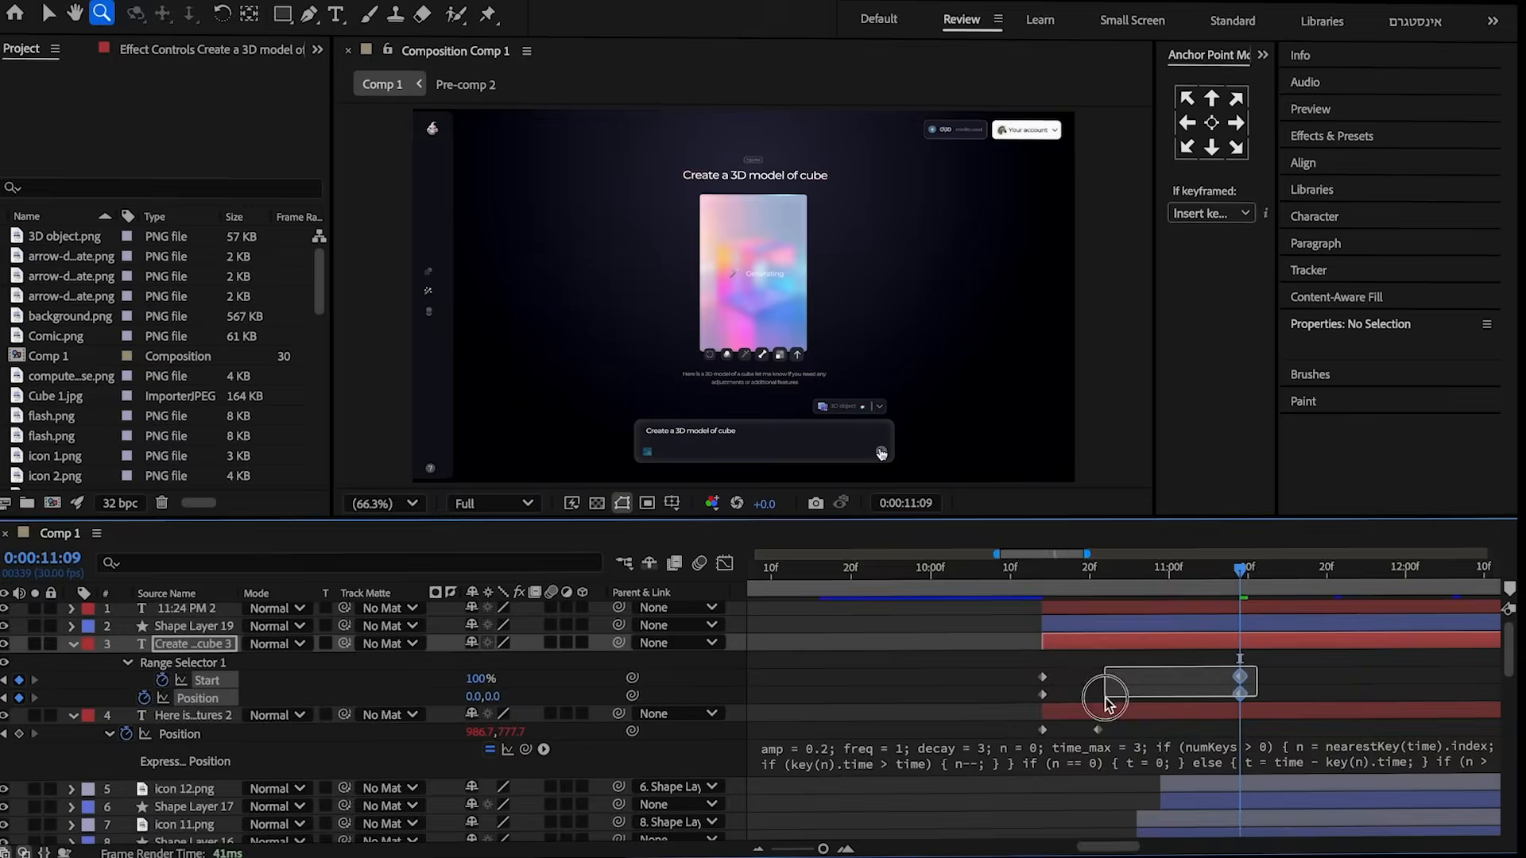
- Apply Easy Ease to the heading animator's Start and Position keyframes
drag(1084, 707, 1010, 703)
click(725, 563)
key(v)
drag(1337, 704, 1033, 649)
drag(1430, 735, 862, 571)
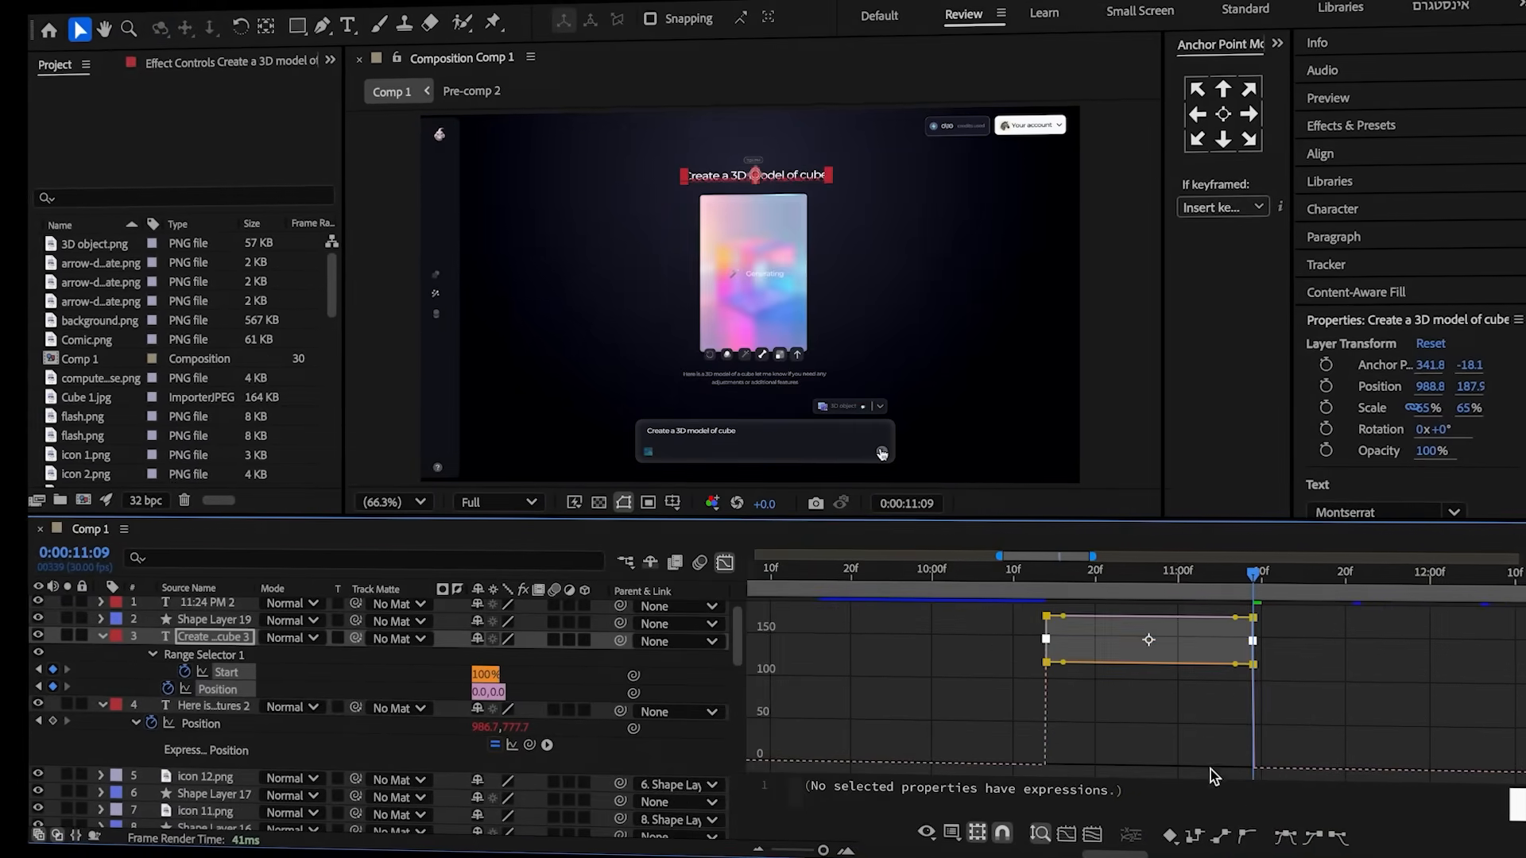
click(1284, 838)
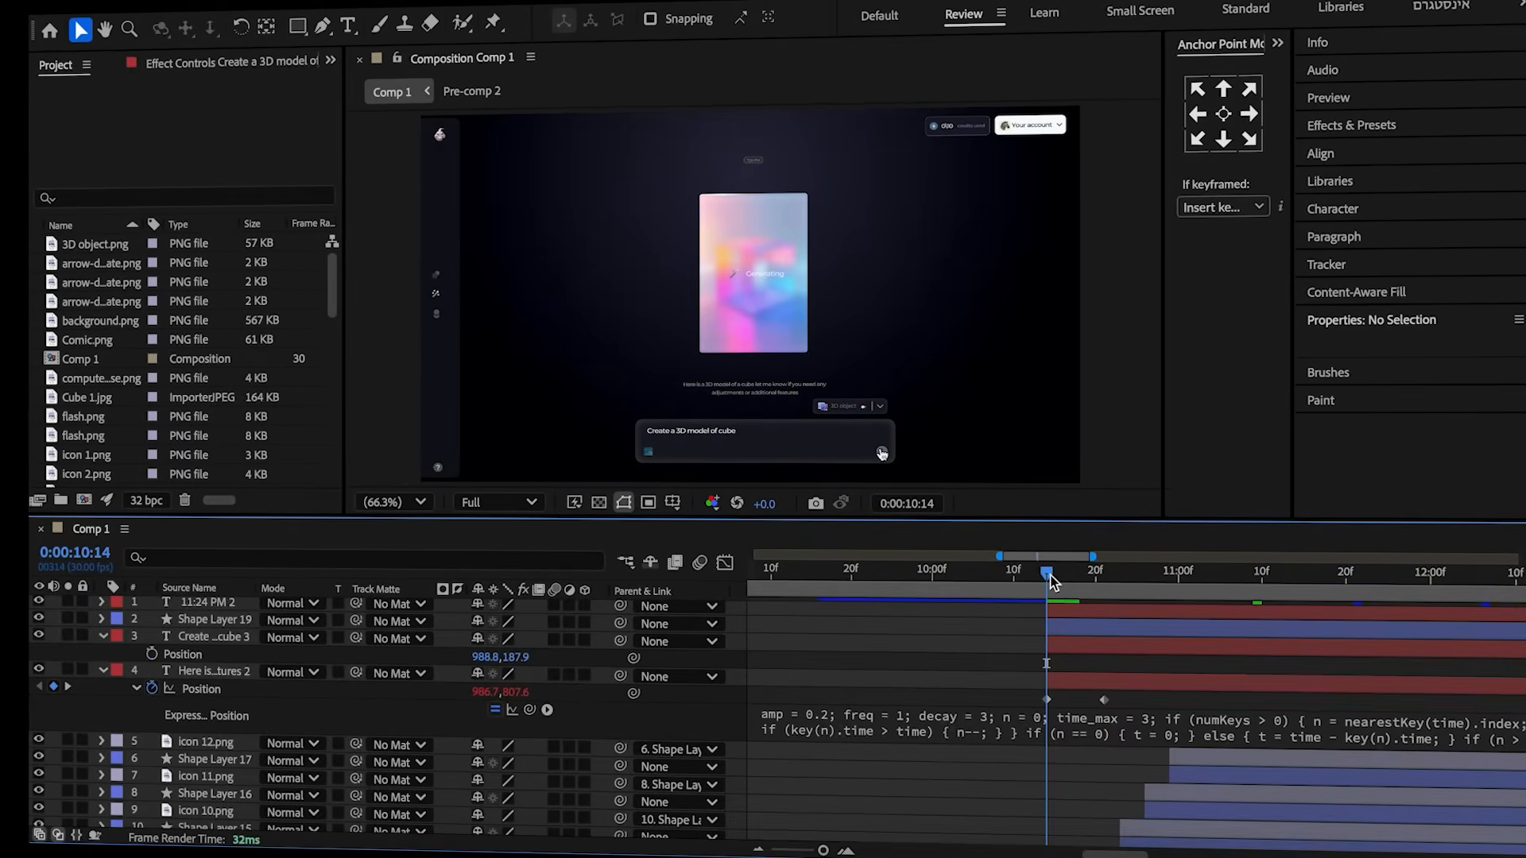
- Keyframe the "Create a 3D model of cube" heading's Position at 0:00:10:21, and set it to 988.8, 202.9 at 0:00:10:14
drag(1049, 582, 1108, 587)
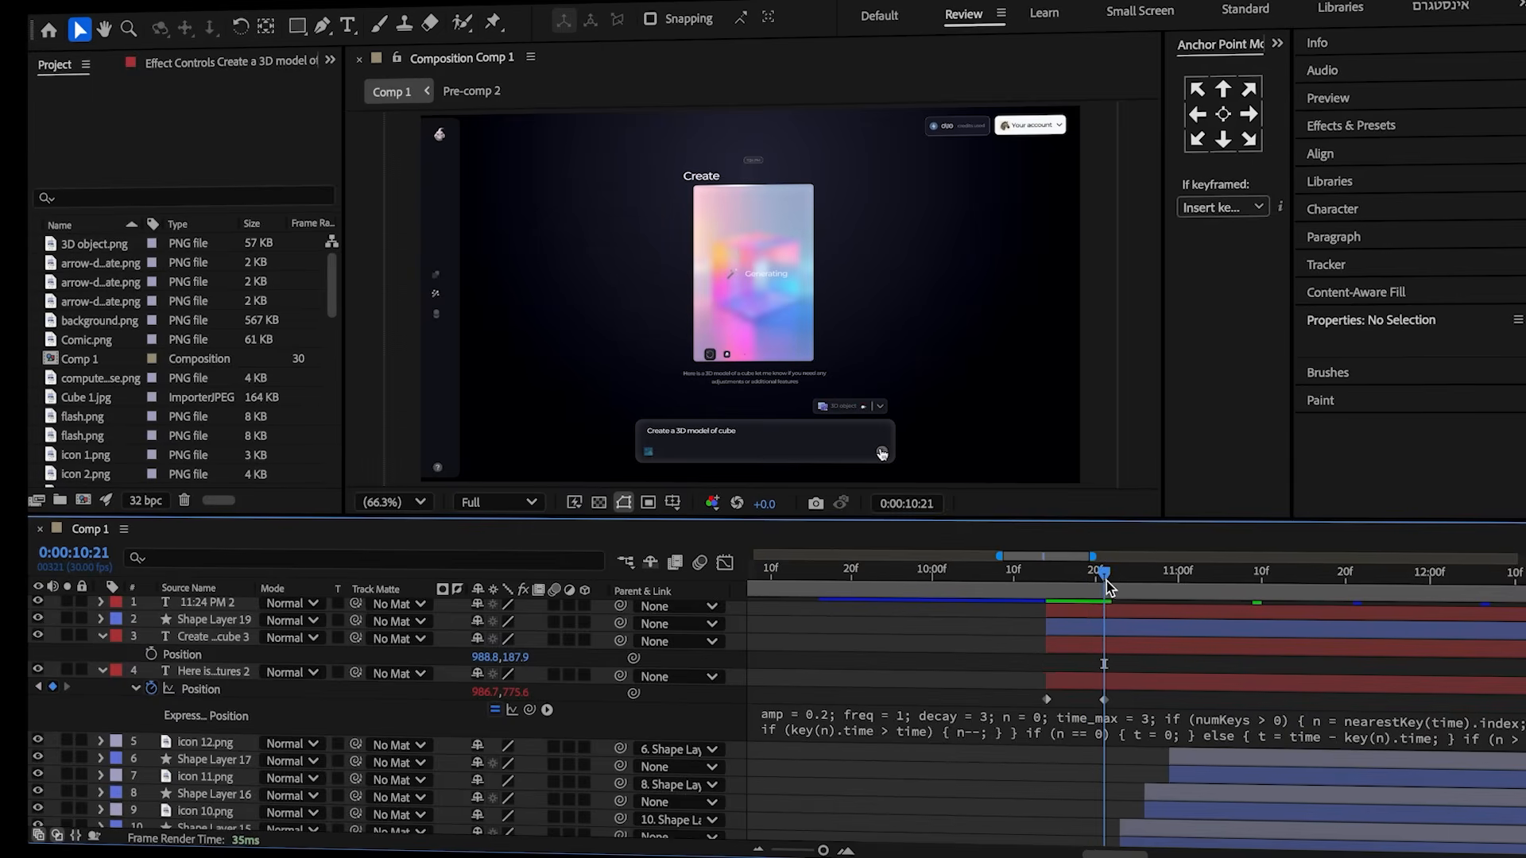
click(150, 654)
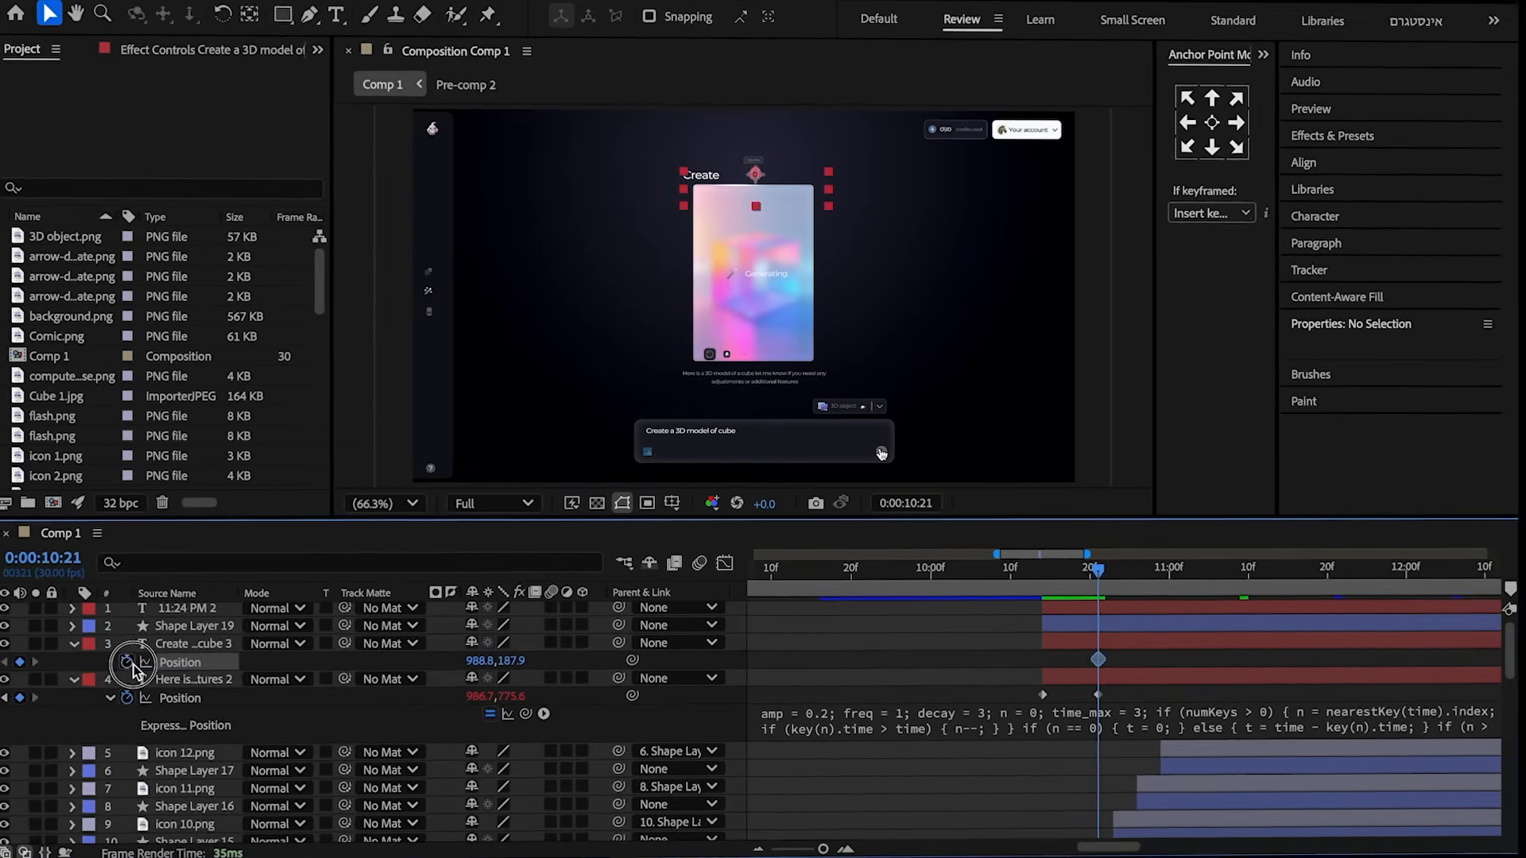
drag(1057, 576, 1040, 588)
click(999, 628)
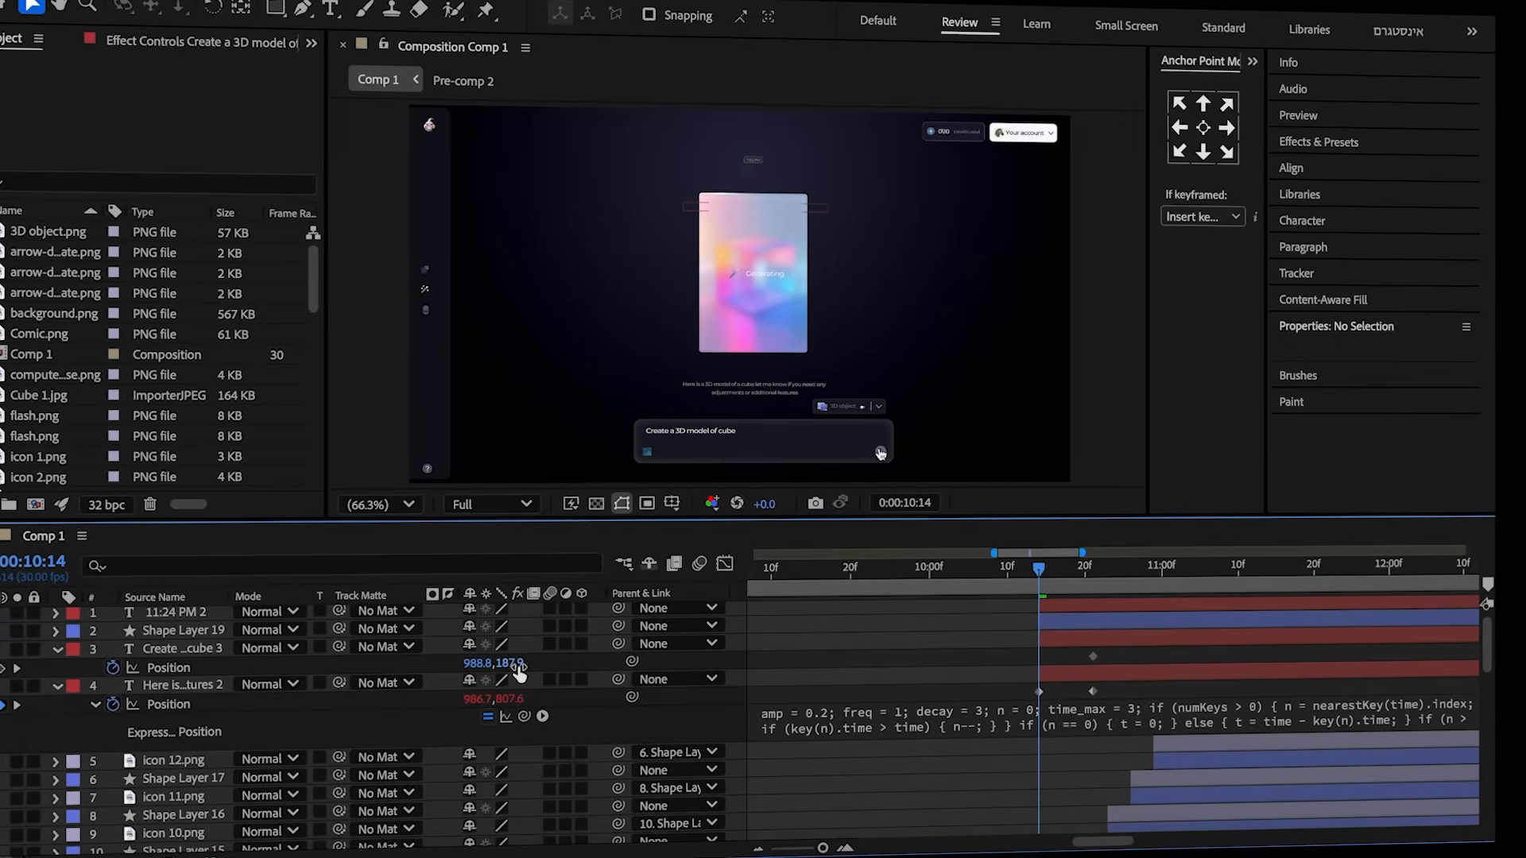
drag(521, 664, 529, 667)
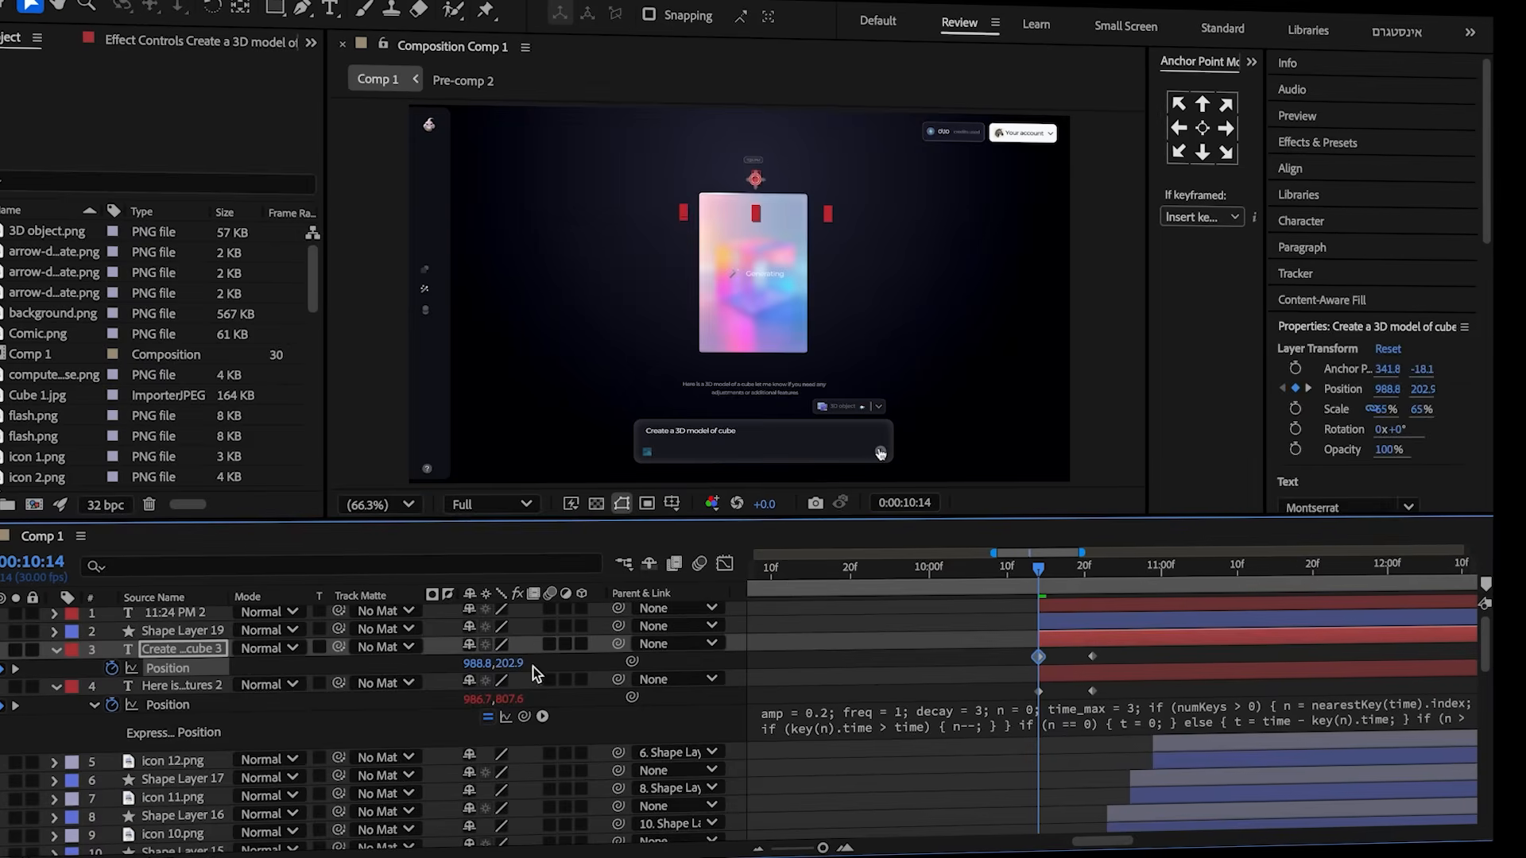
- Apply the copied bounce expression with freq 2 and decay 3 to the heading layer's Position
alt+click(111, 667)
key(ctrl+v)
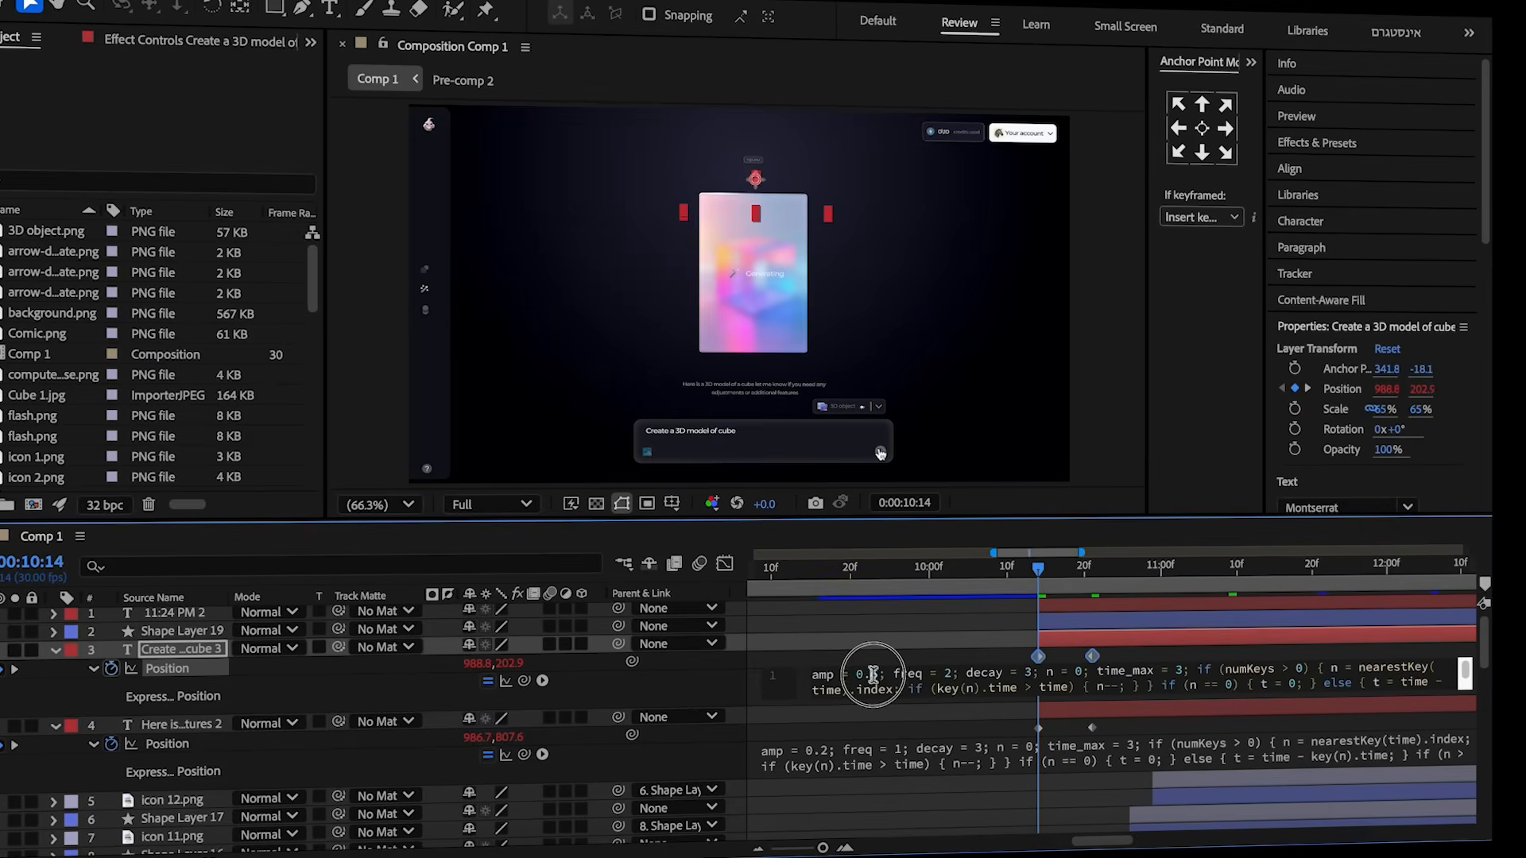
click(926, 658)
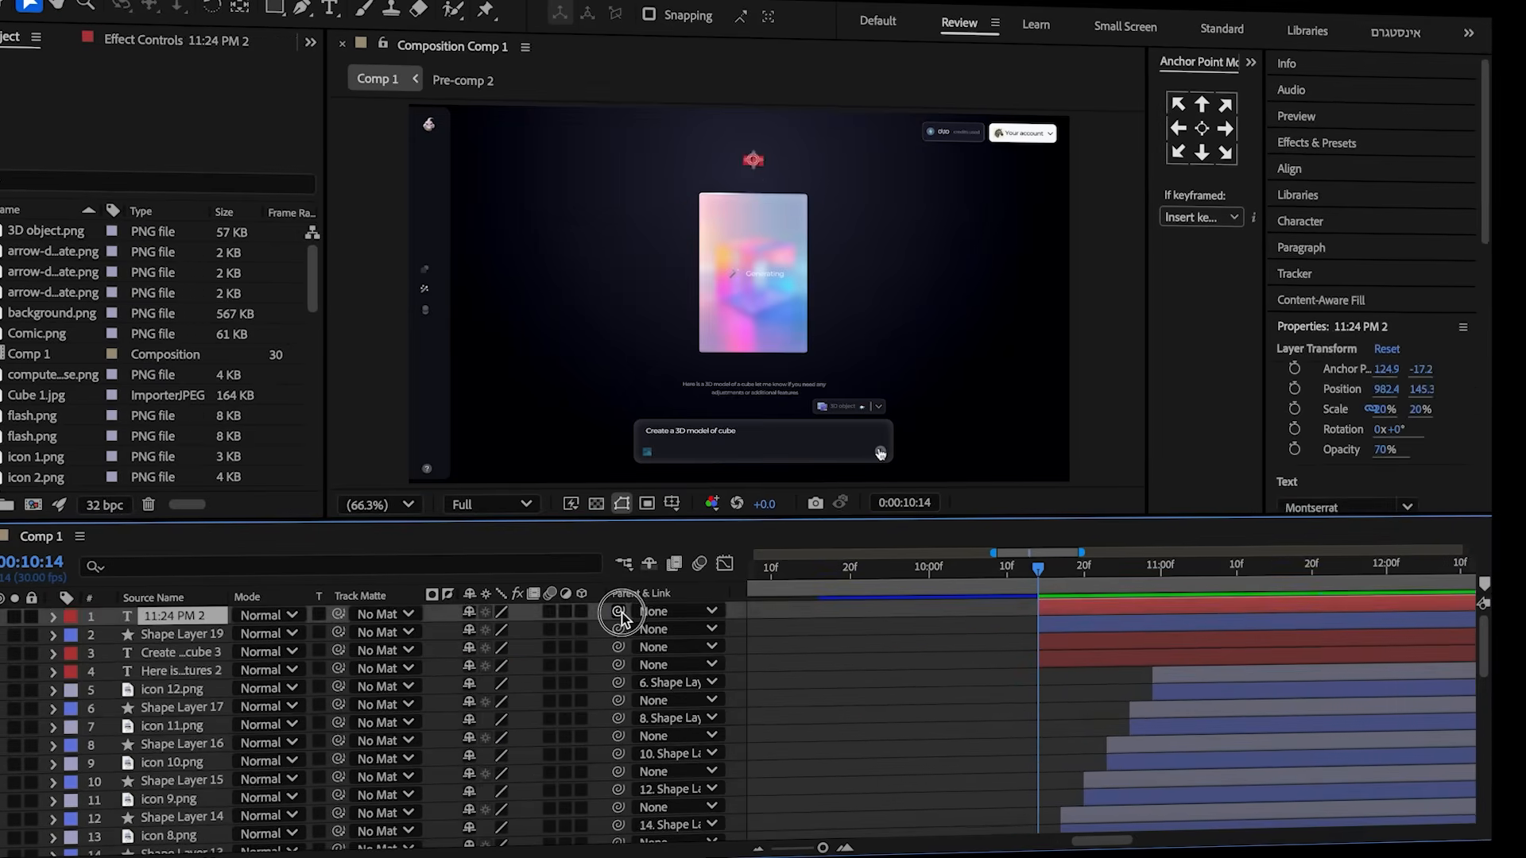
- Parent 11:24 PM 2 to Shape Layer 19 and keyframe that shape's Scale at 0:00:10:20, setting its height scale to 60% at 0:00:10:14
drag(619, 613, 188, 636)
click(188, 637)
key(s)
drag(1039, 568, 1088, 580)
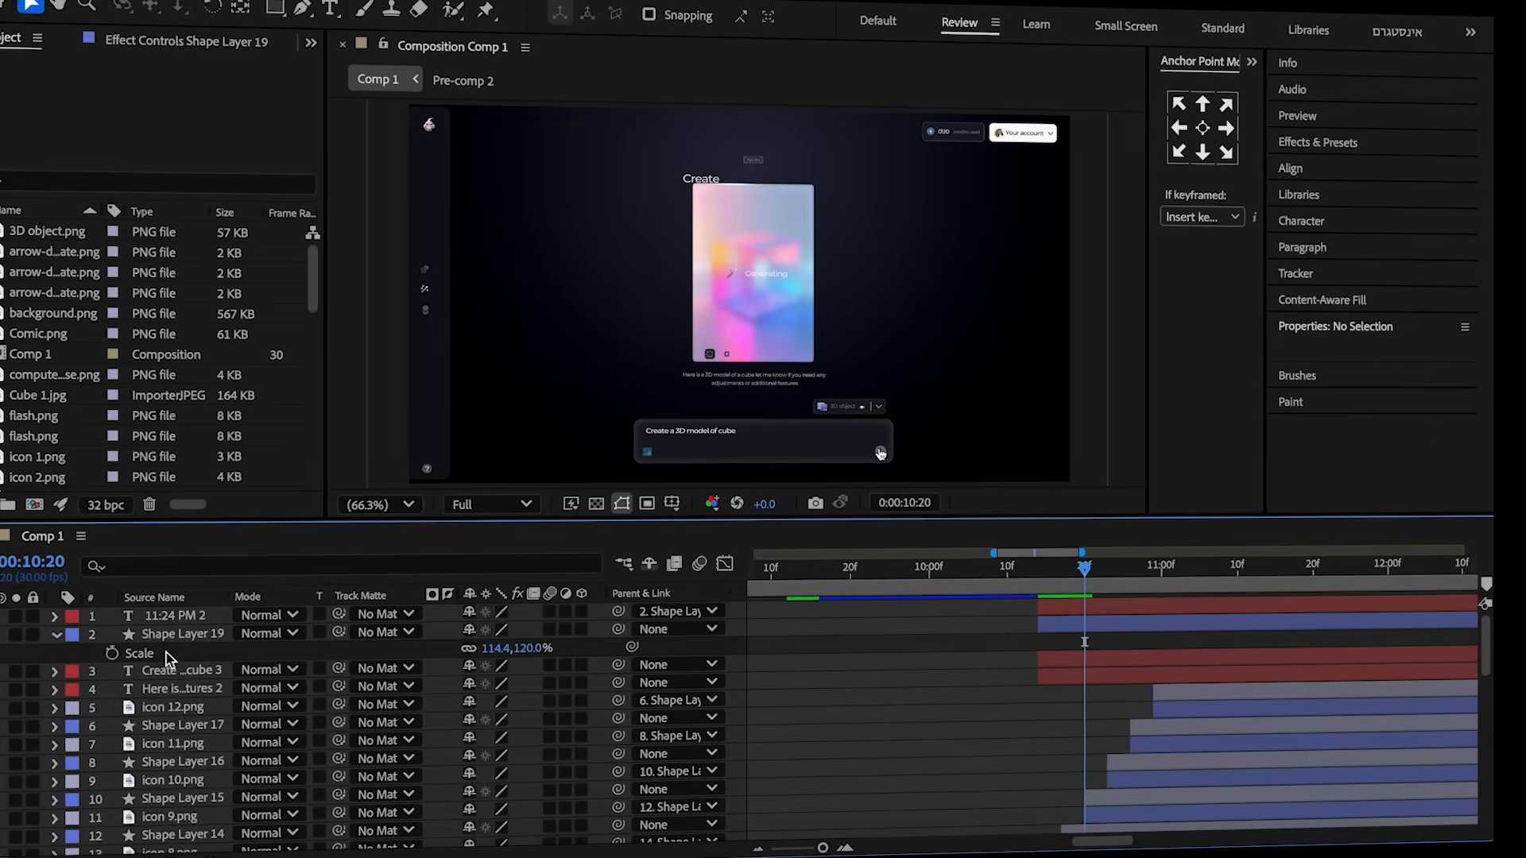
click(110, 654)
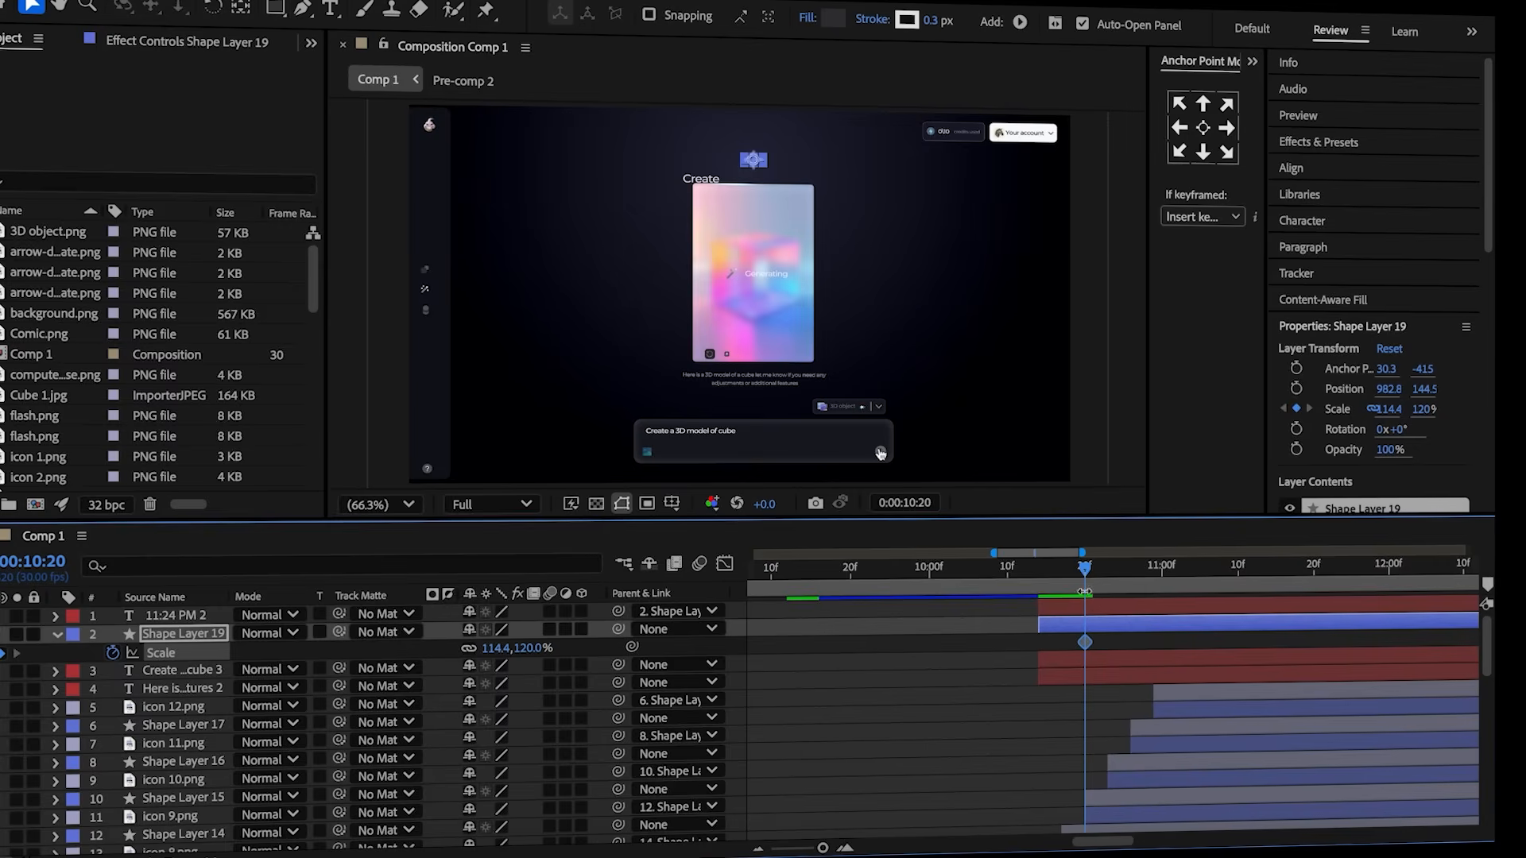
drag(1090, 584, 1039, 576)
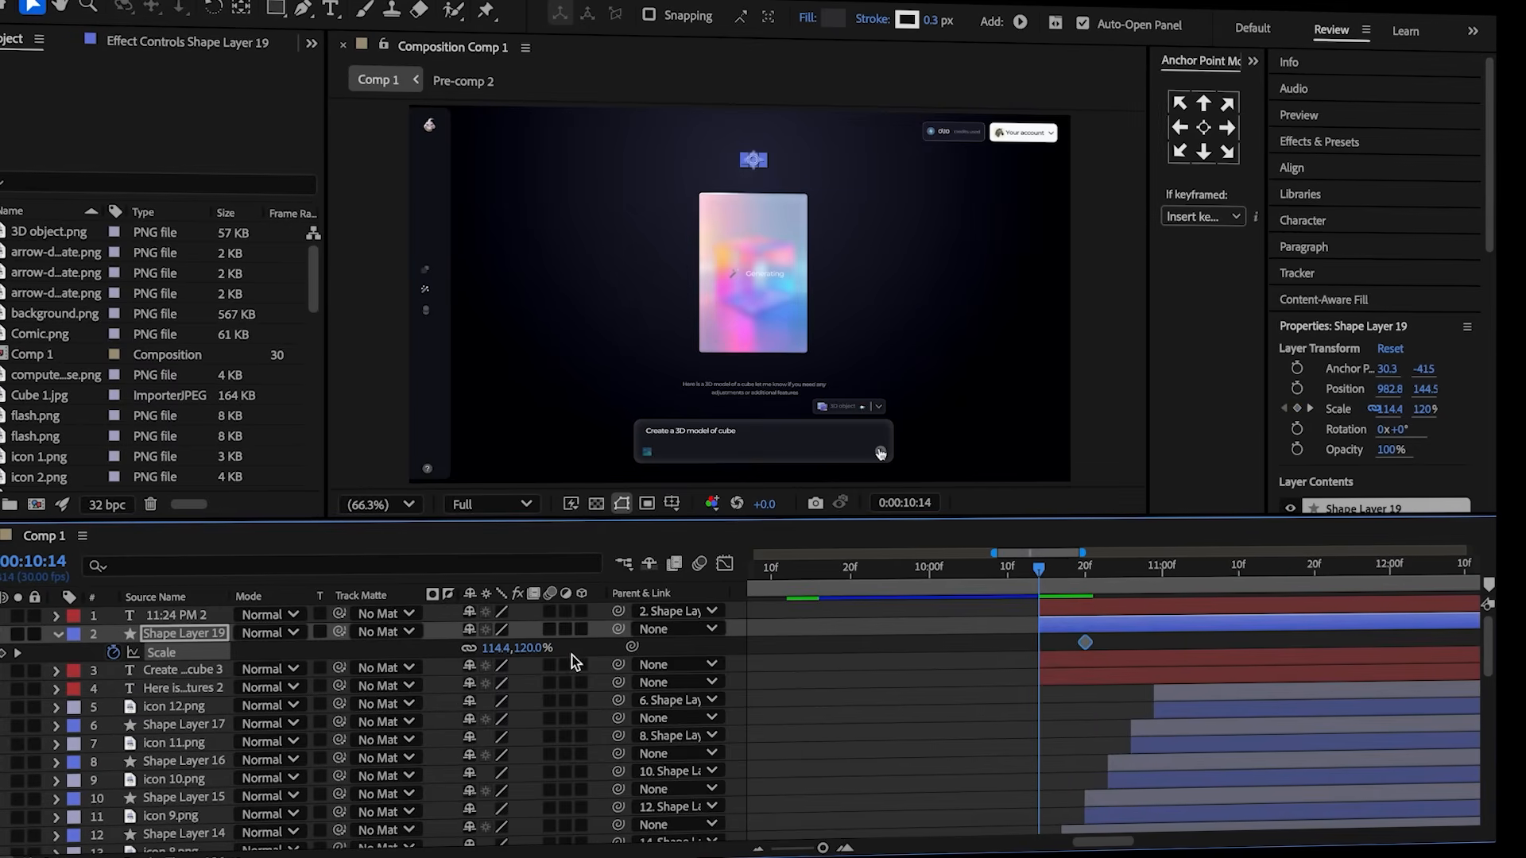
text(60)
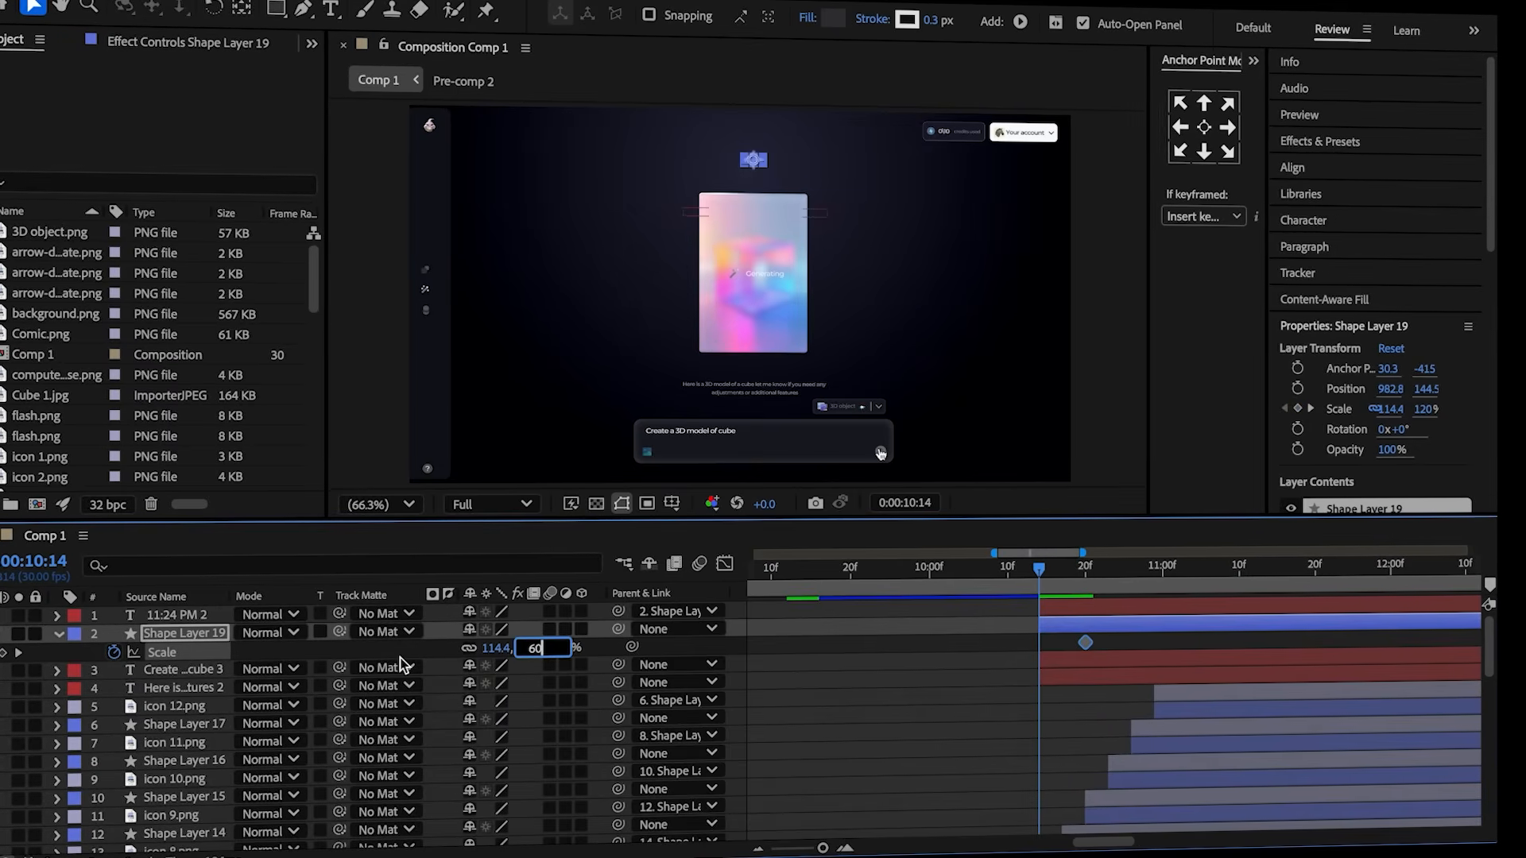
key(Return)
- Apply the copied bounce expression with freq 2 and decay 3 to Shape Layer 19's Scale
alt+click(114, 652)
key(ctrl+v)
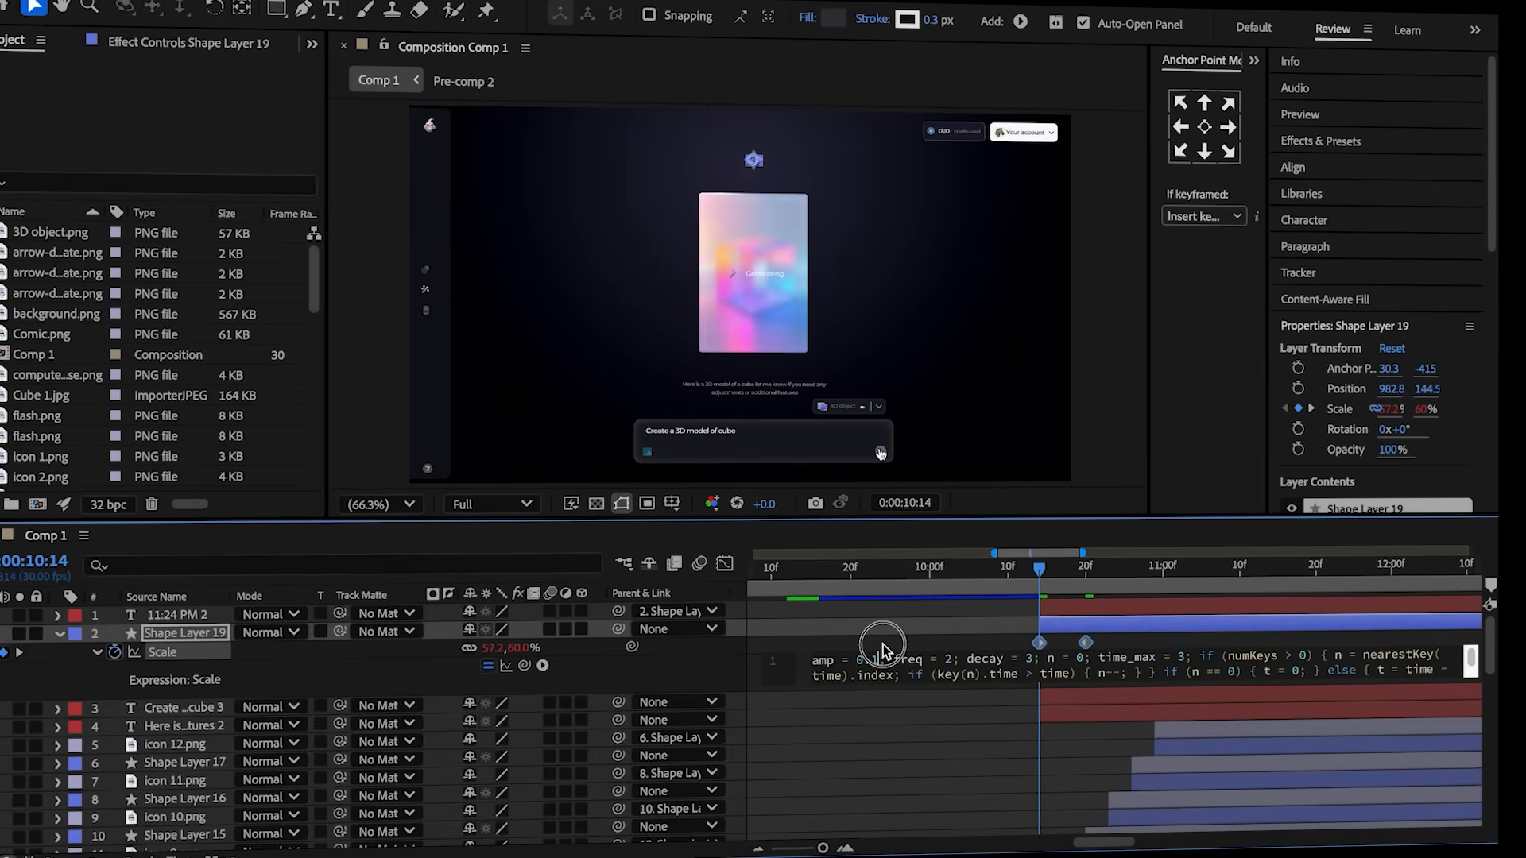
click(884, 644)
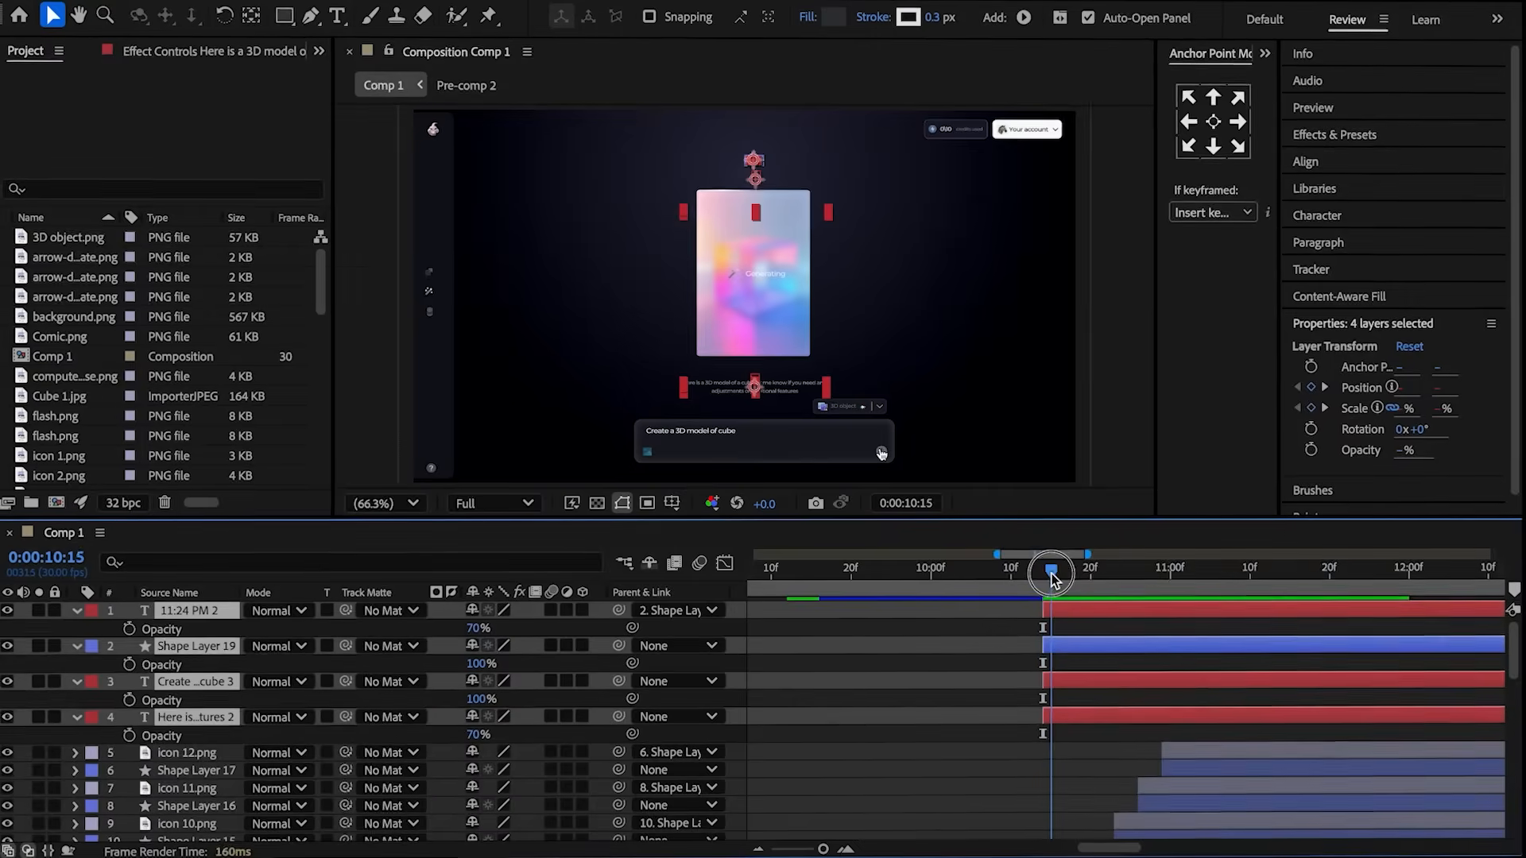
- Fade in the time label, its shape, the heading and the reply text with Opacity keyframes from 0:00:10:14 to 0:00:10:17
drag(1044, 573, 1064, 574)
click(134, 627)
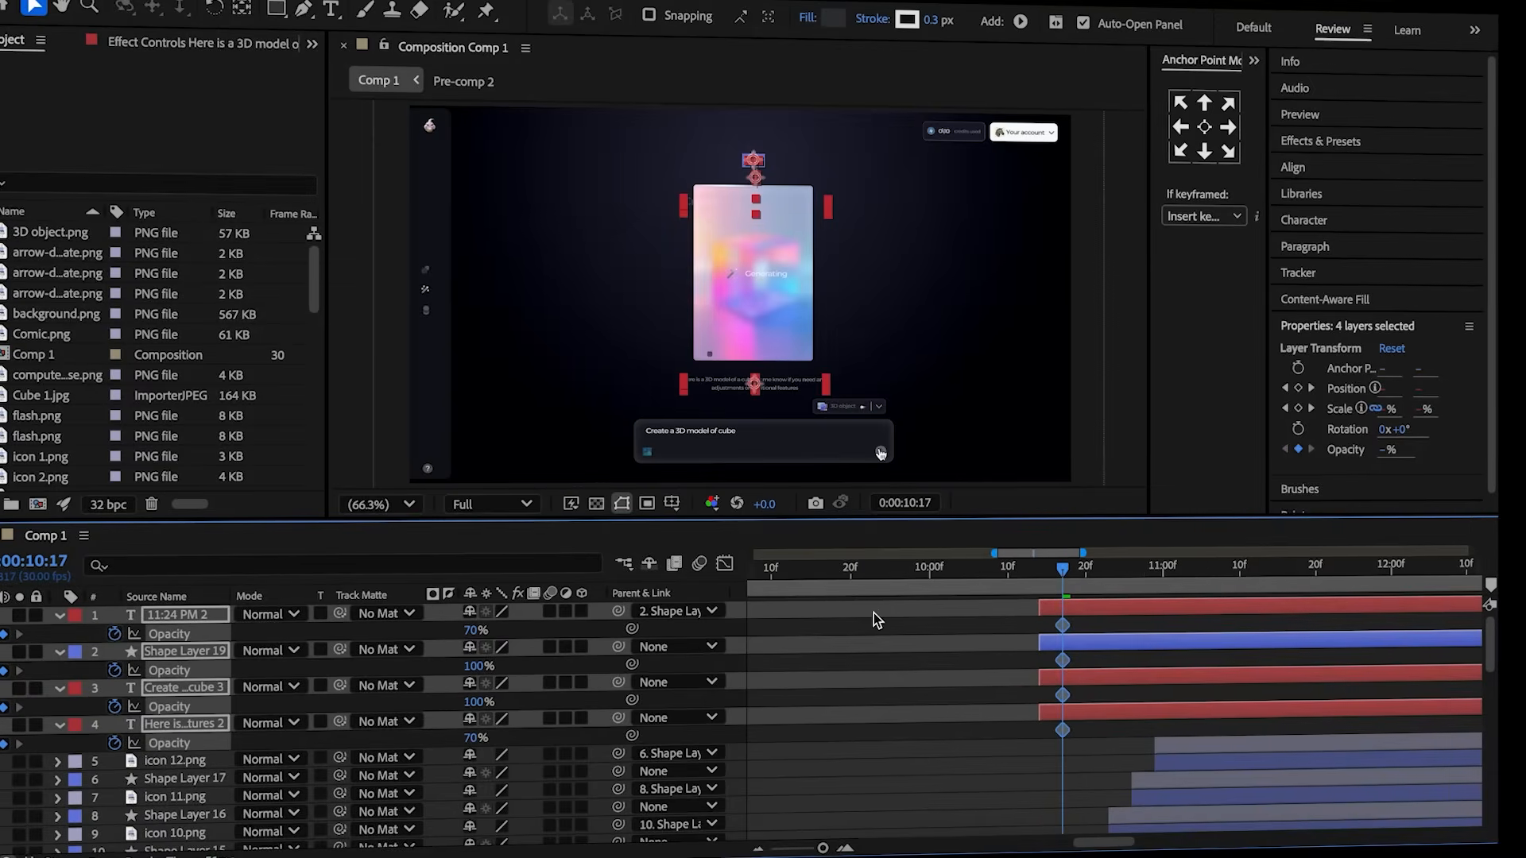
click(1047, 574)
drag(1051, 571, 1044, 570)
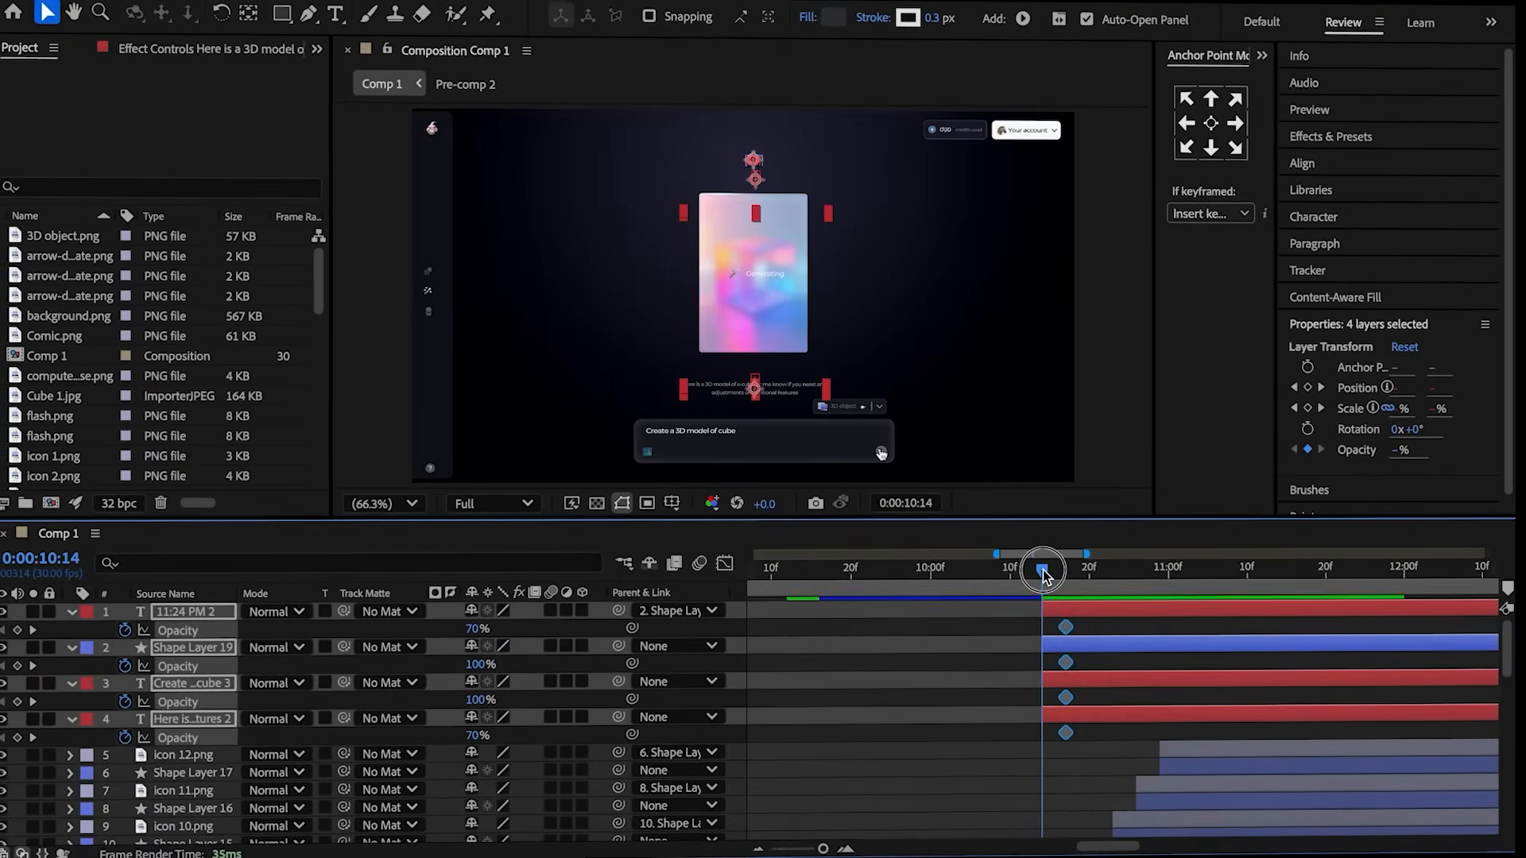
drag(474, 663, 65, 683)
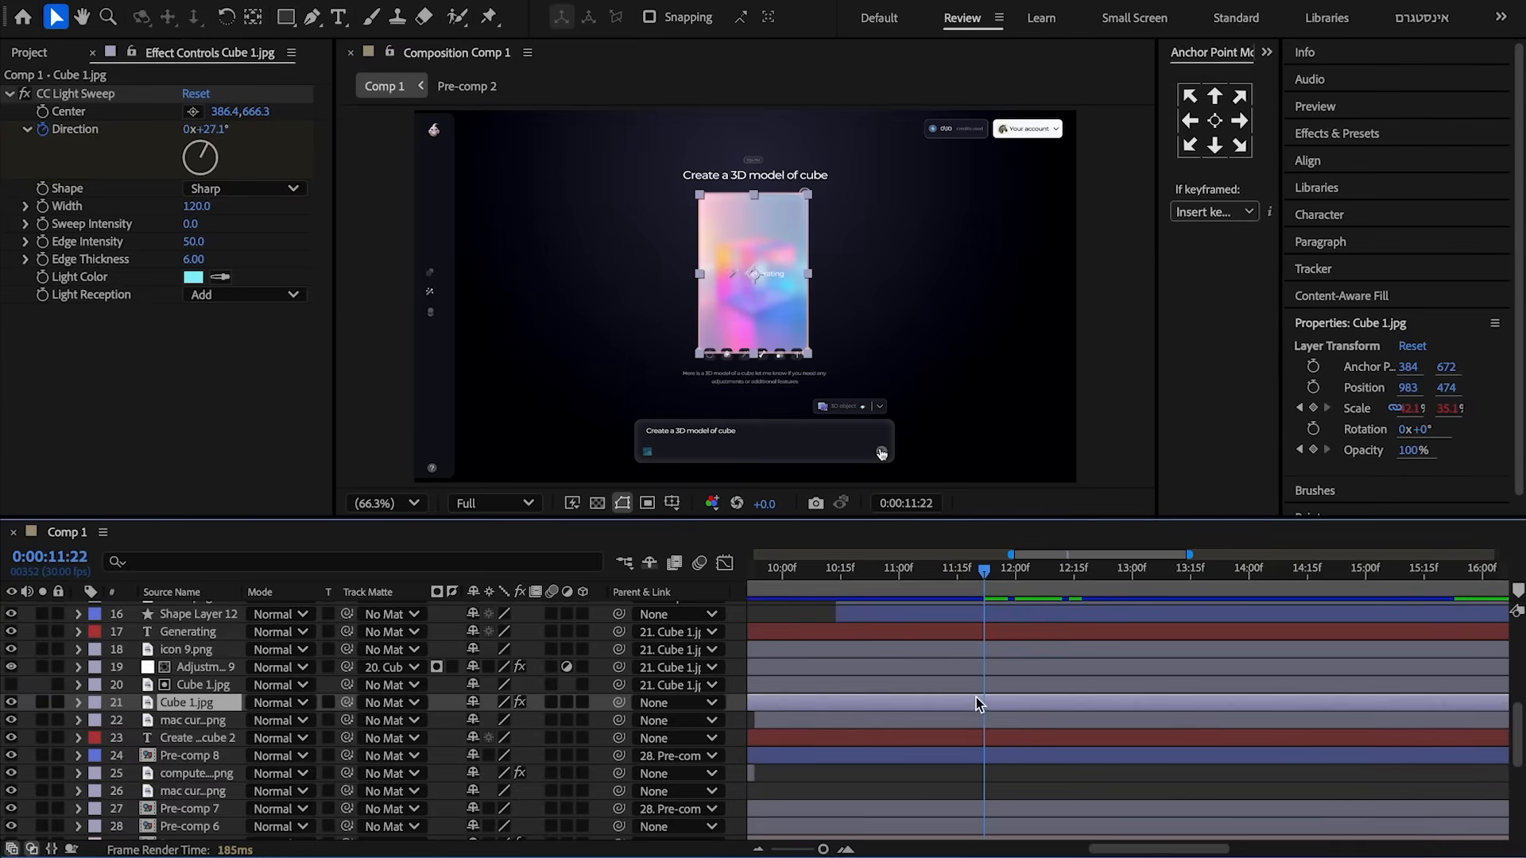
- Fade out the Generating text, icon 9.png, adjustment layer and matte Cube 1.jpg from 100% Opacity at 0:00:12:10 to 0% at 0:00:12:14
key(u)
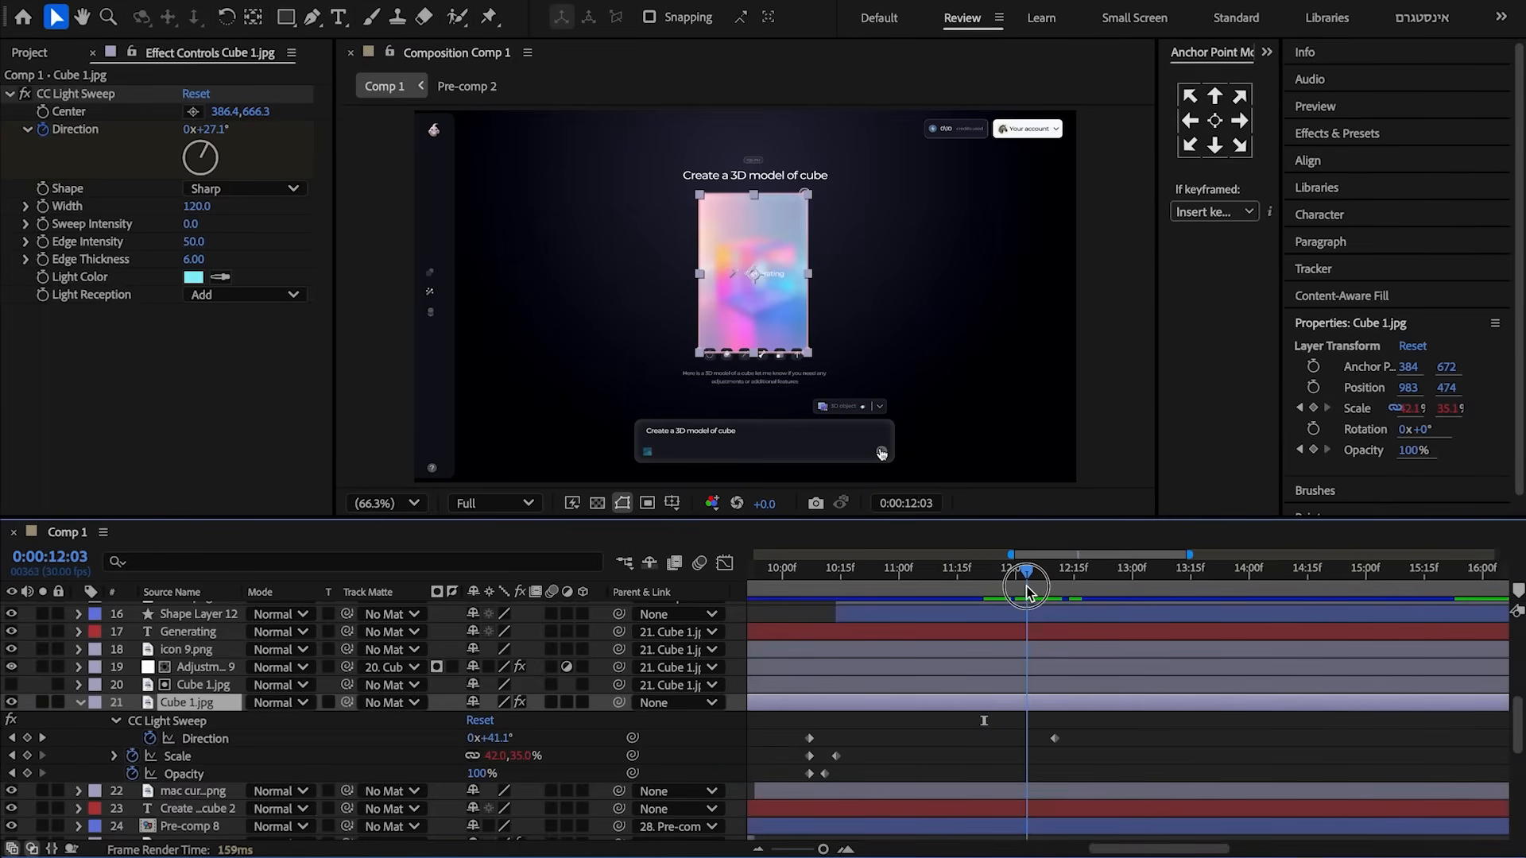
click(1091, 683)
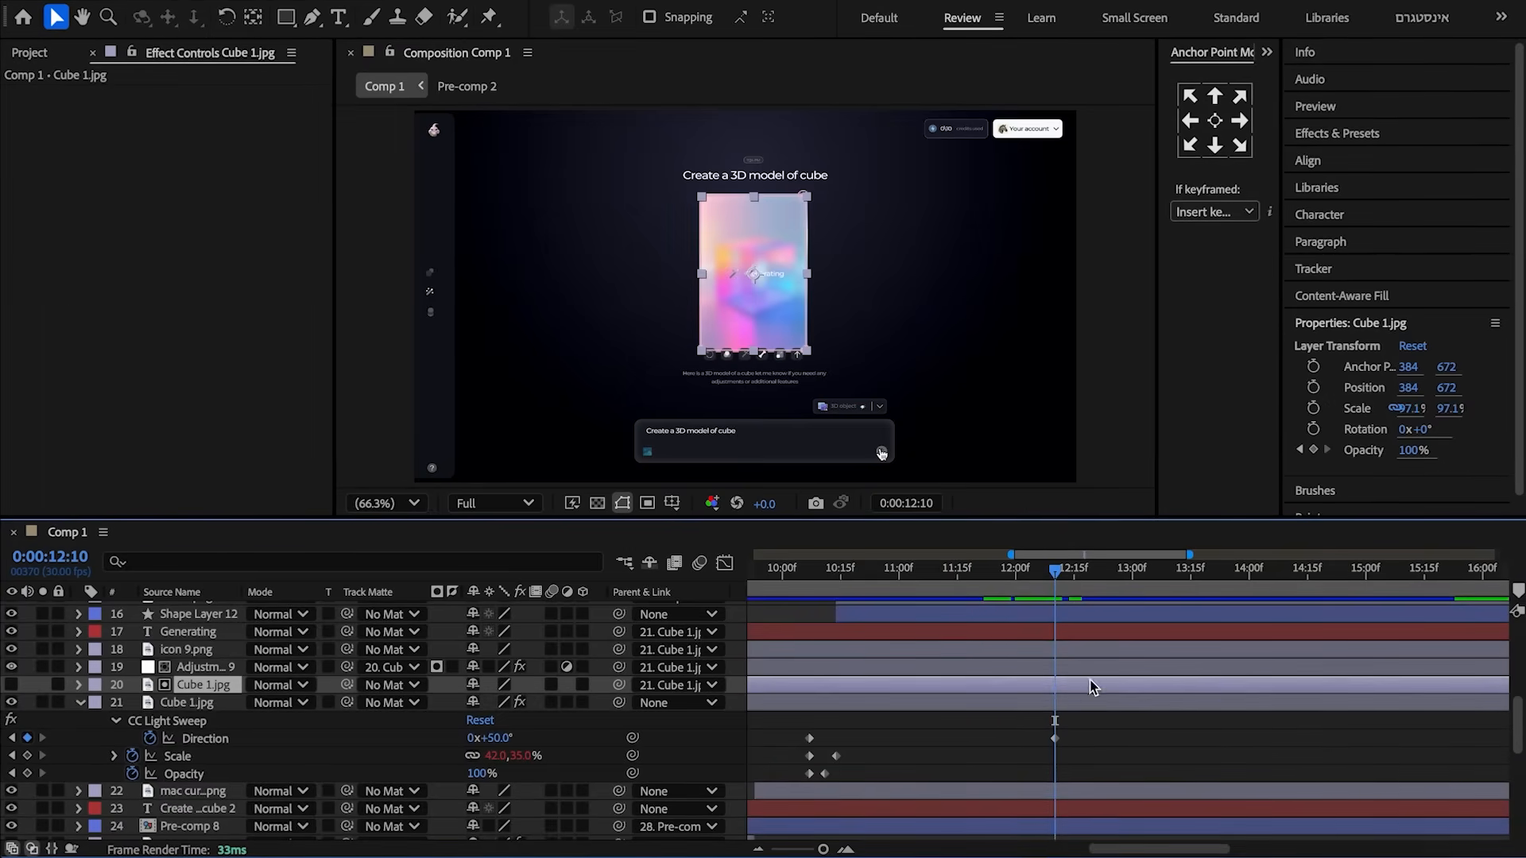
shift+click(1095, 630)
key(u)
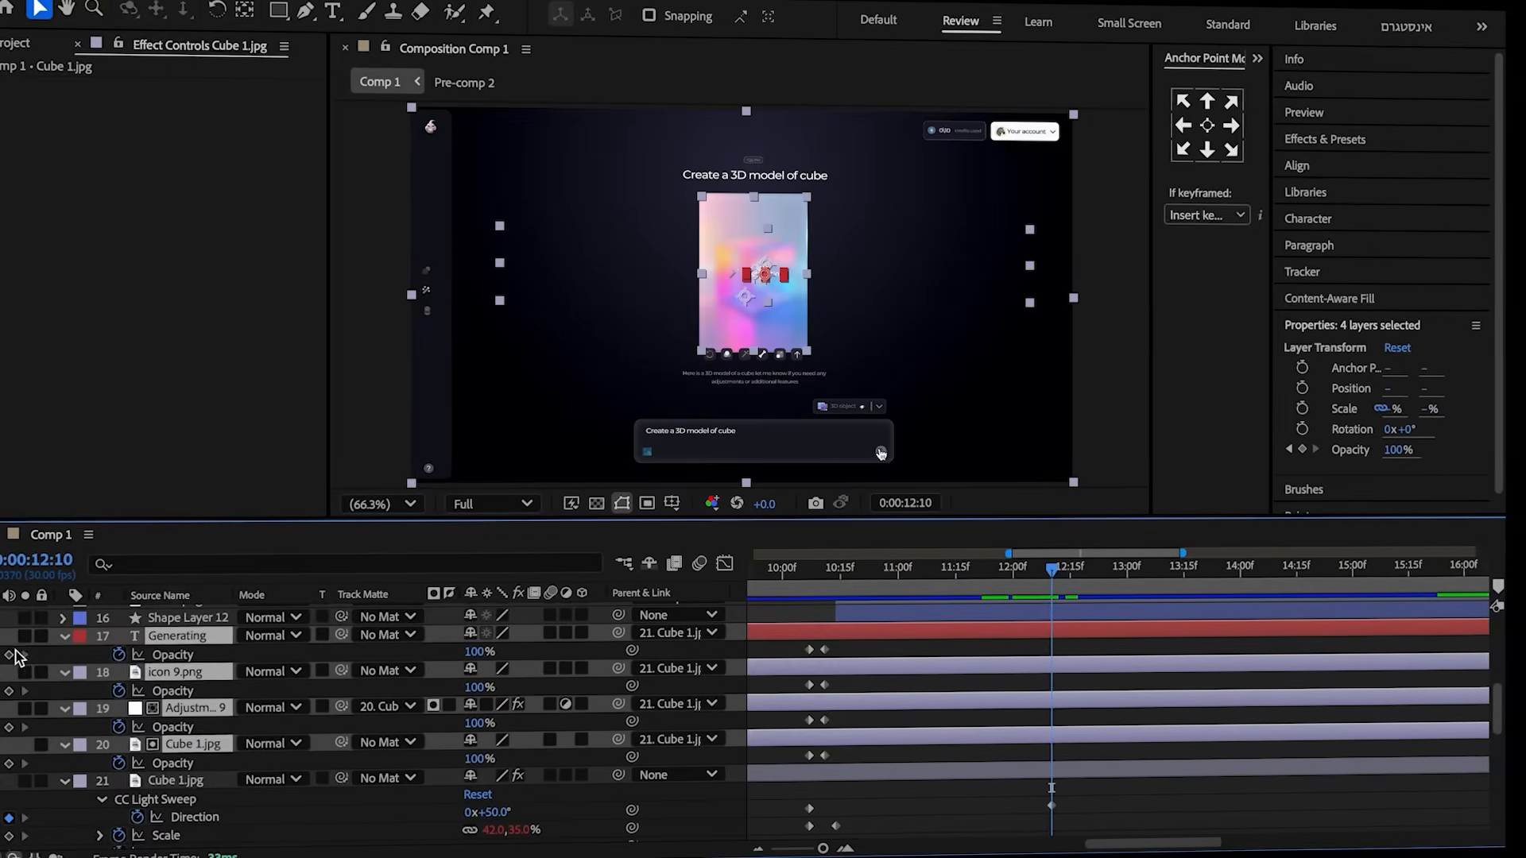
click(27, 650)
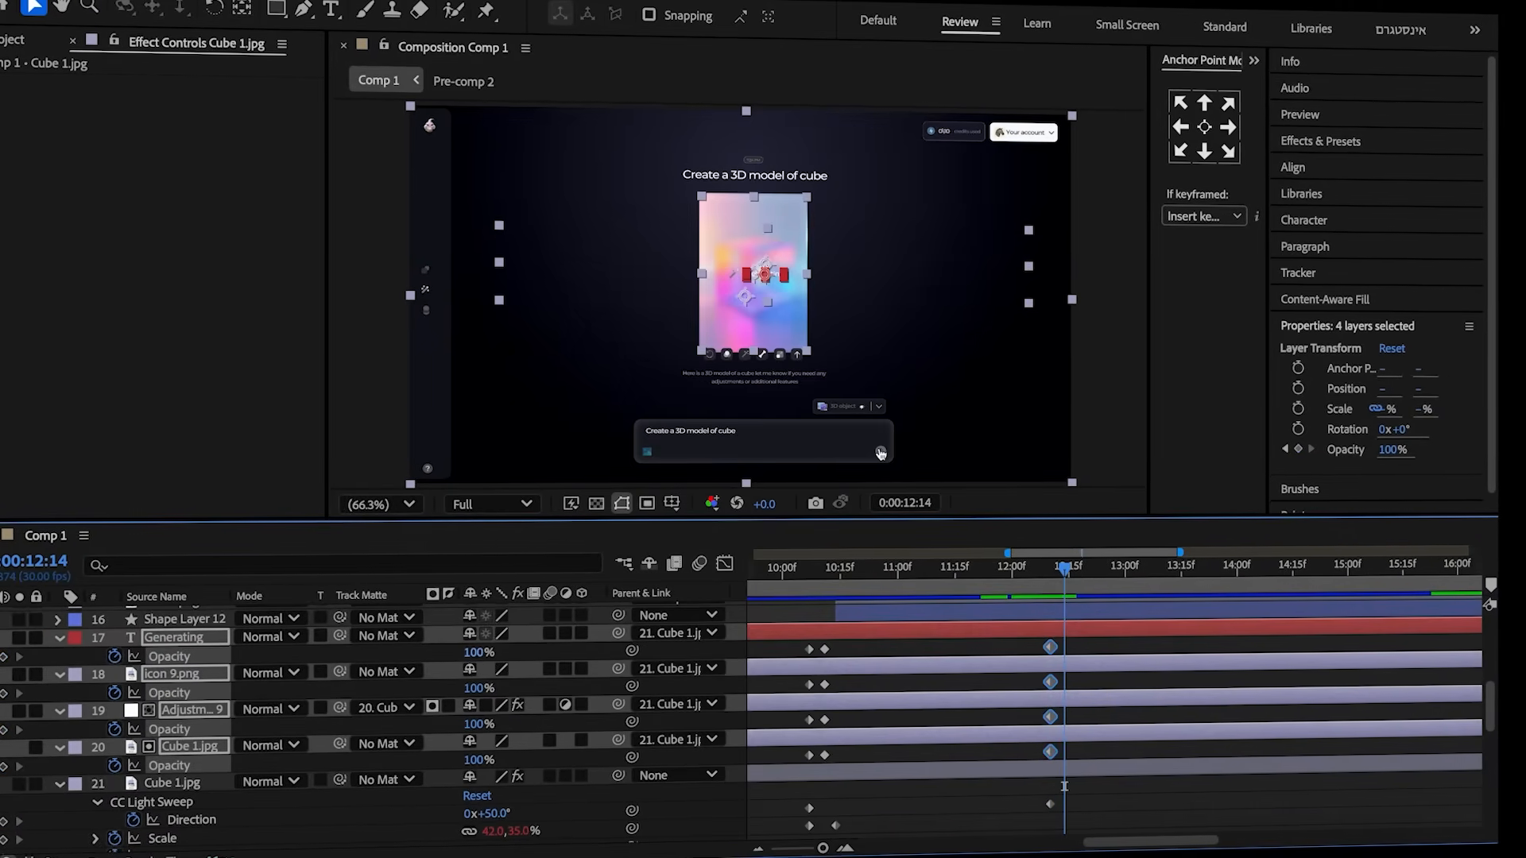
drag(479, 653, 230, 678)
- Animate the CC Light Sweep Edge Thickness on the main Cube 1.jpg layer, reducing it from 6 at 0:00:12:10 by 0:00:12:14
scroll(557, 676, down, 2)
drag(1065, 569, 1055, 573)
click(1057, 732)
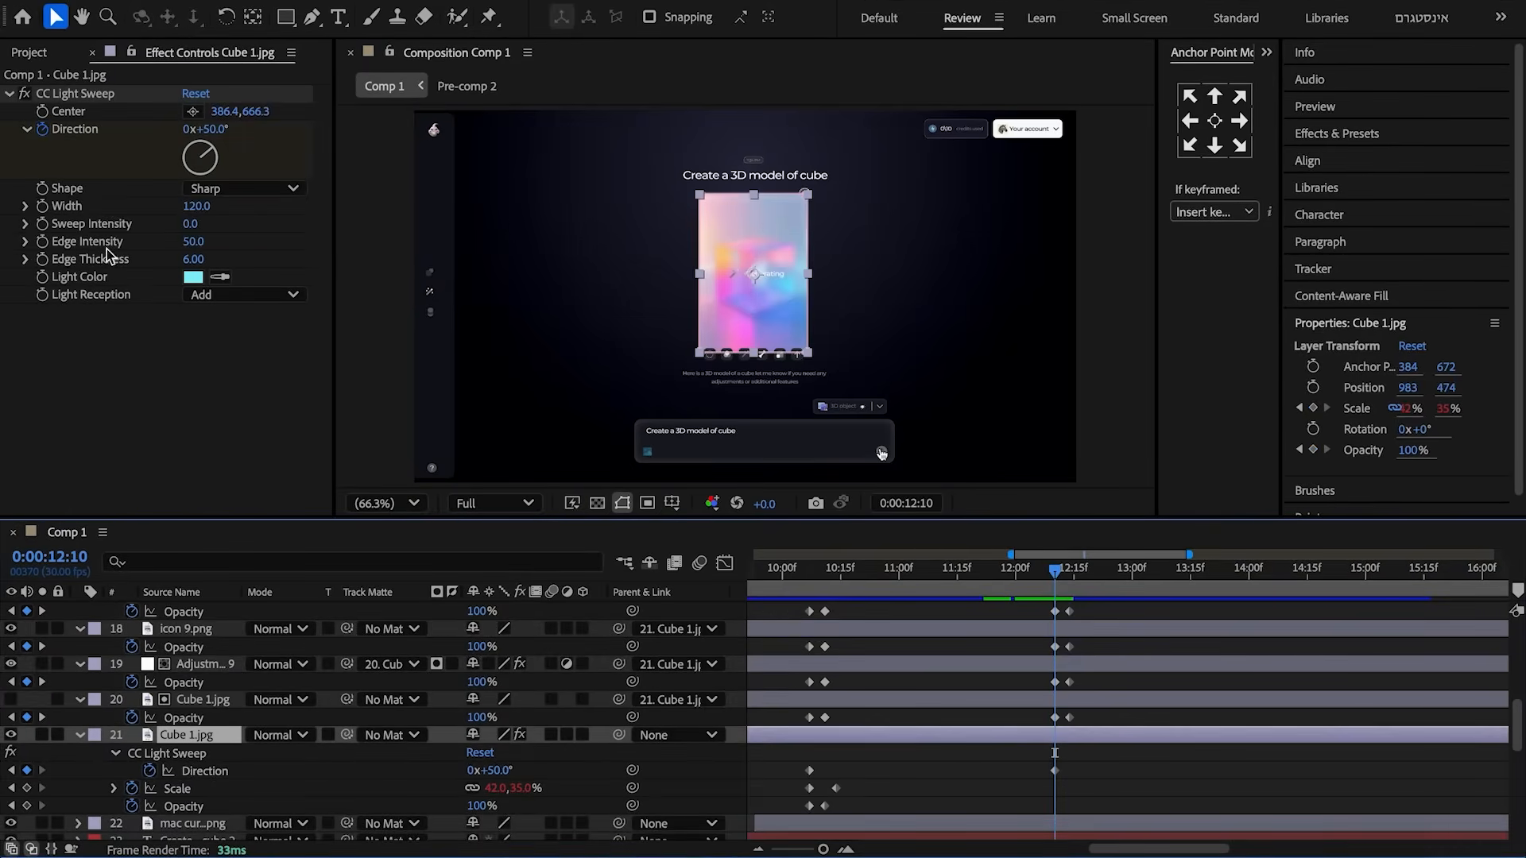
click(42, 259)
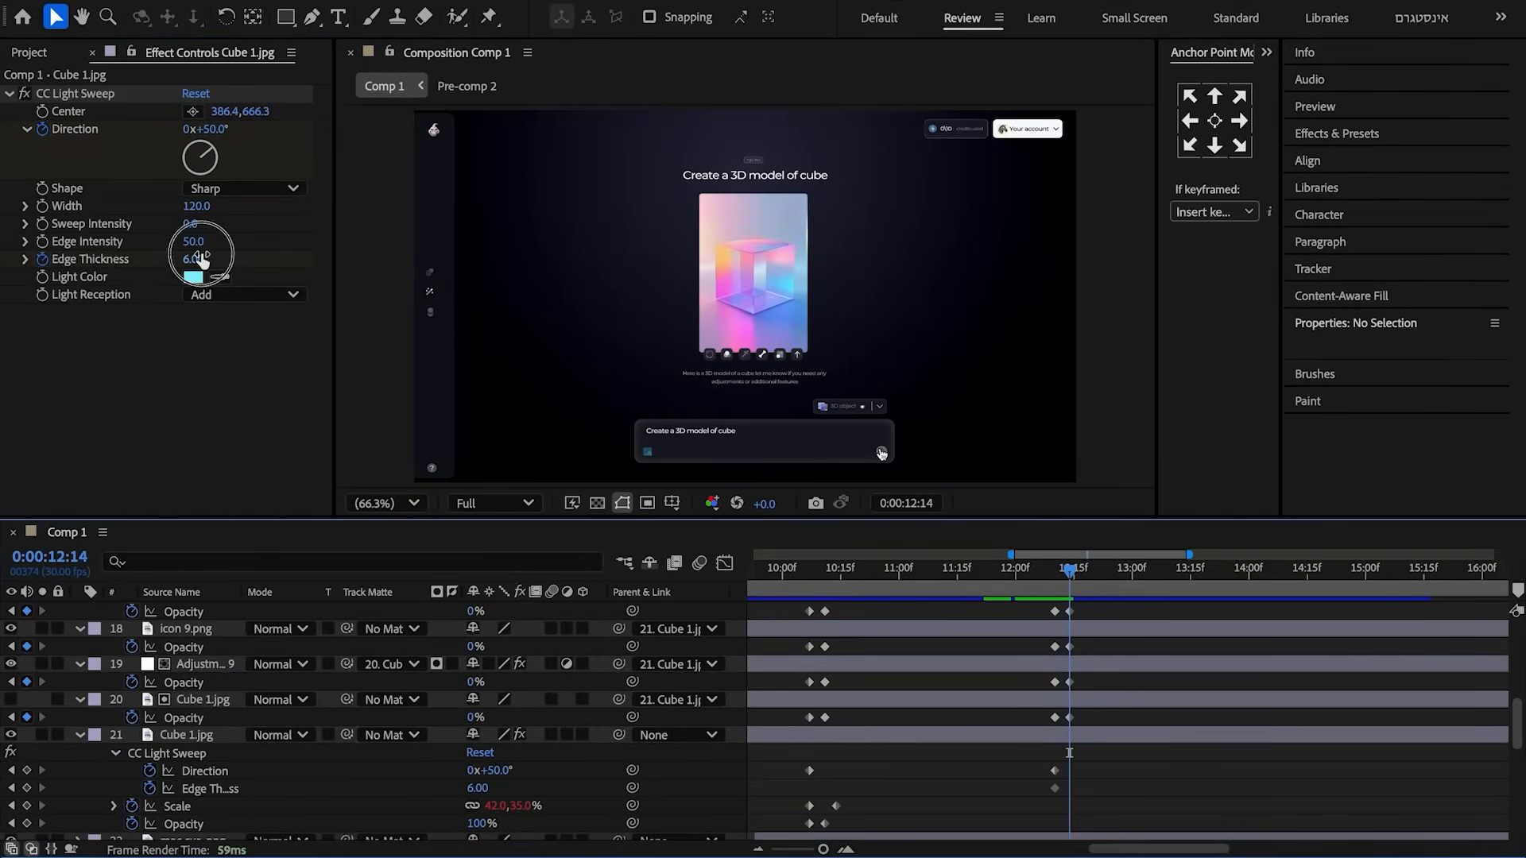
drag(203, 259, 46, 288)
click(1075, 574)
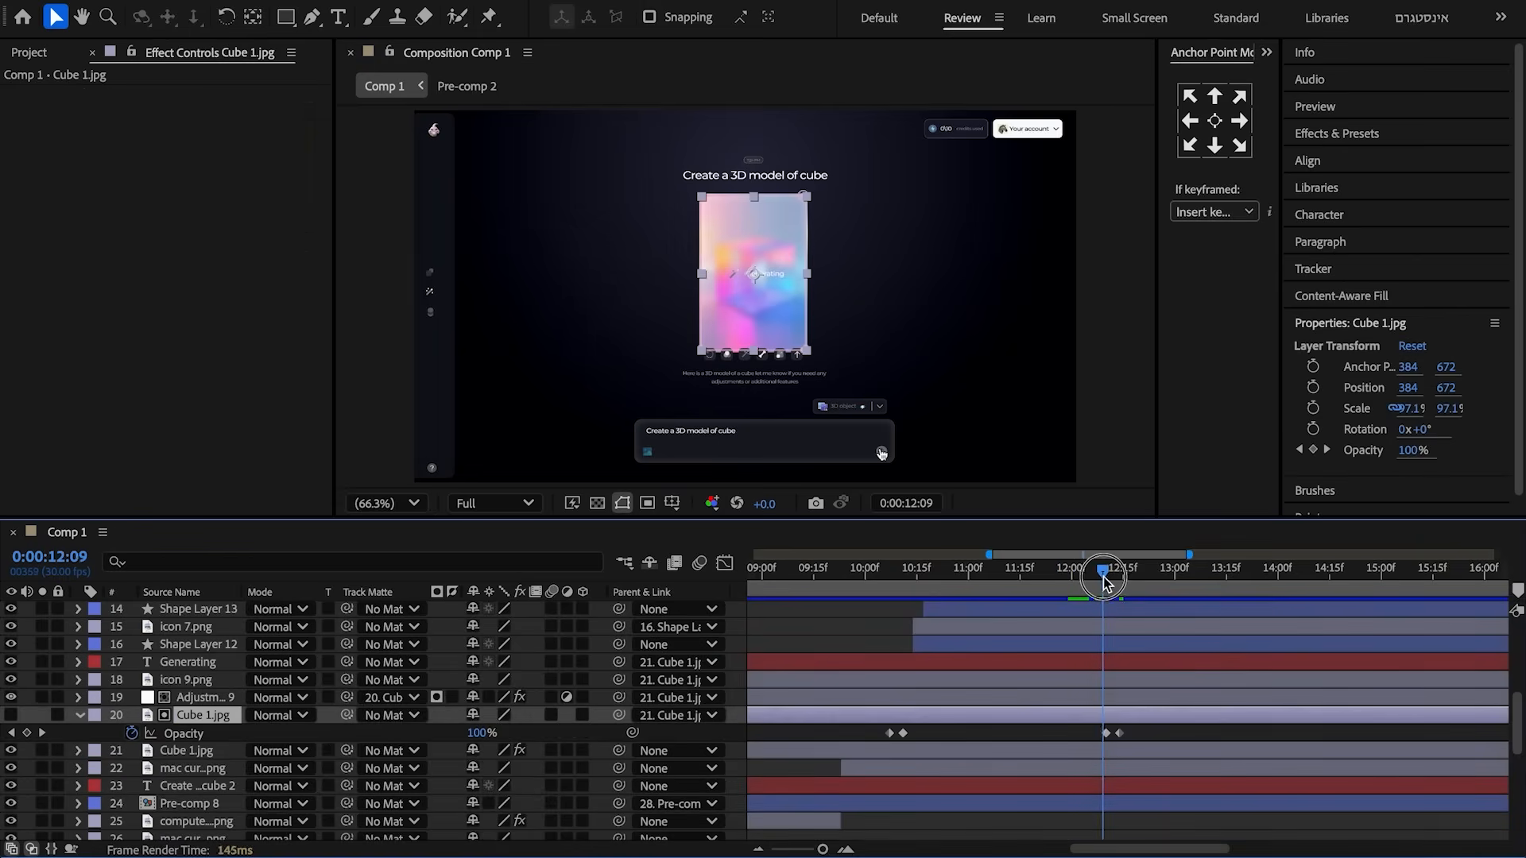
- Bring the mac cursoe.png layer to the top of the stack and animate its Position from 0:00:12:14 to the first icon at 0:00:14:00
click(987, 751)
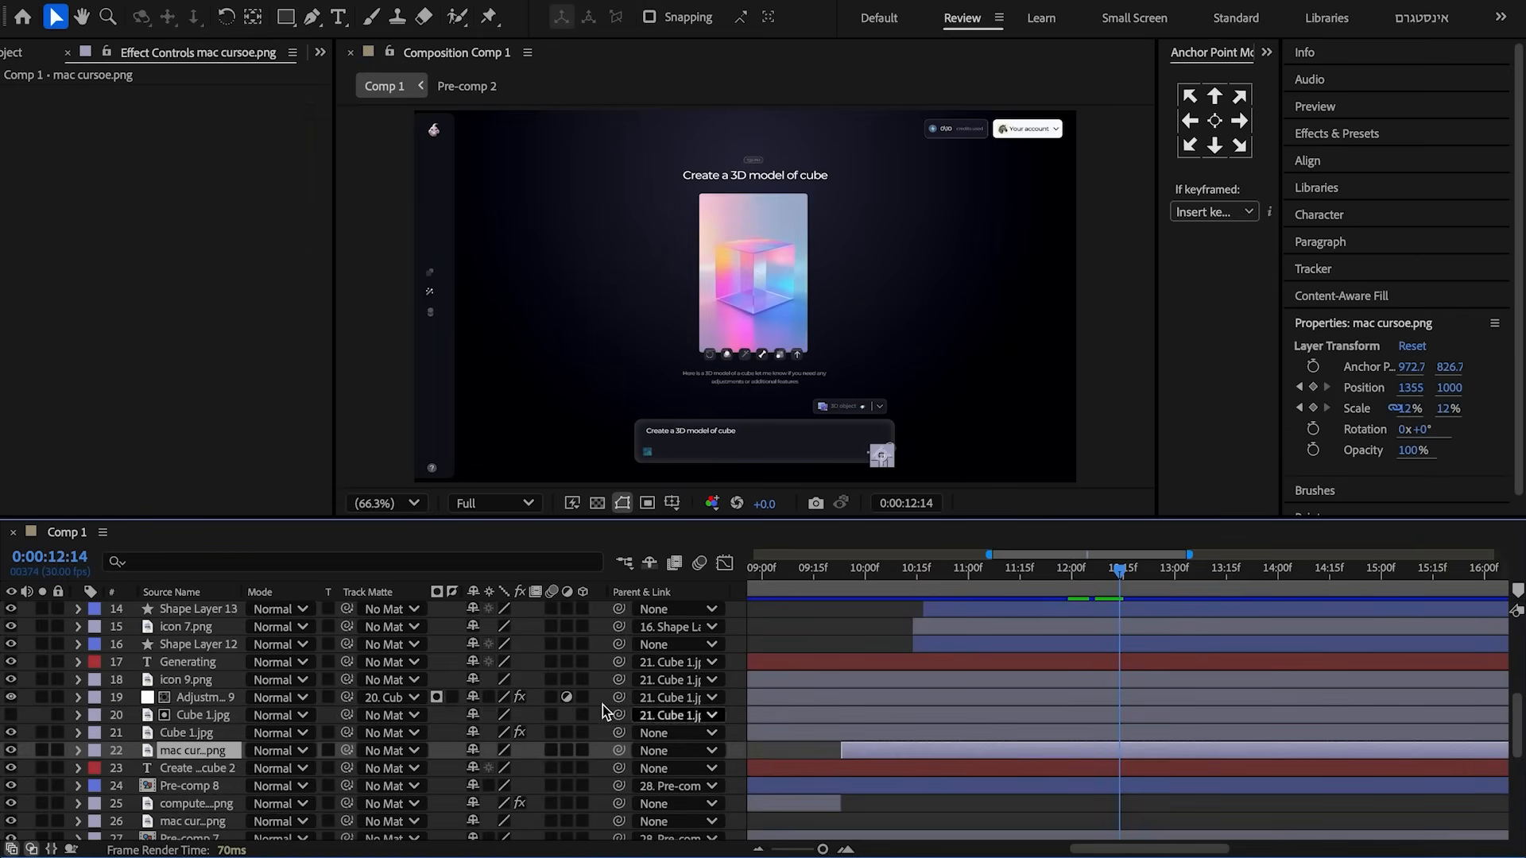
drag(198, 750, 190, 609)
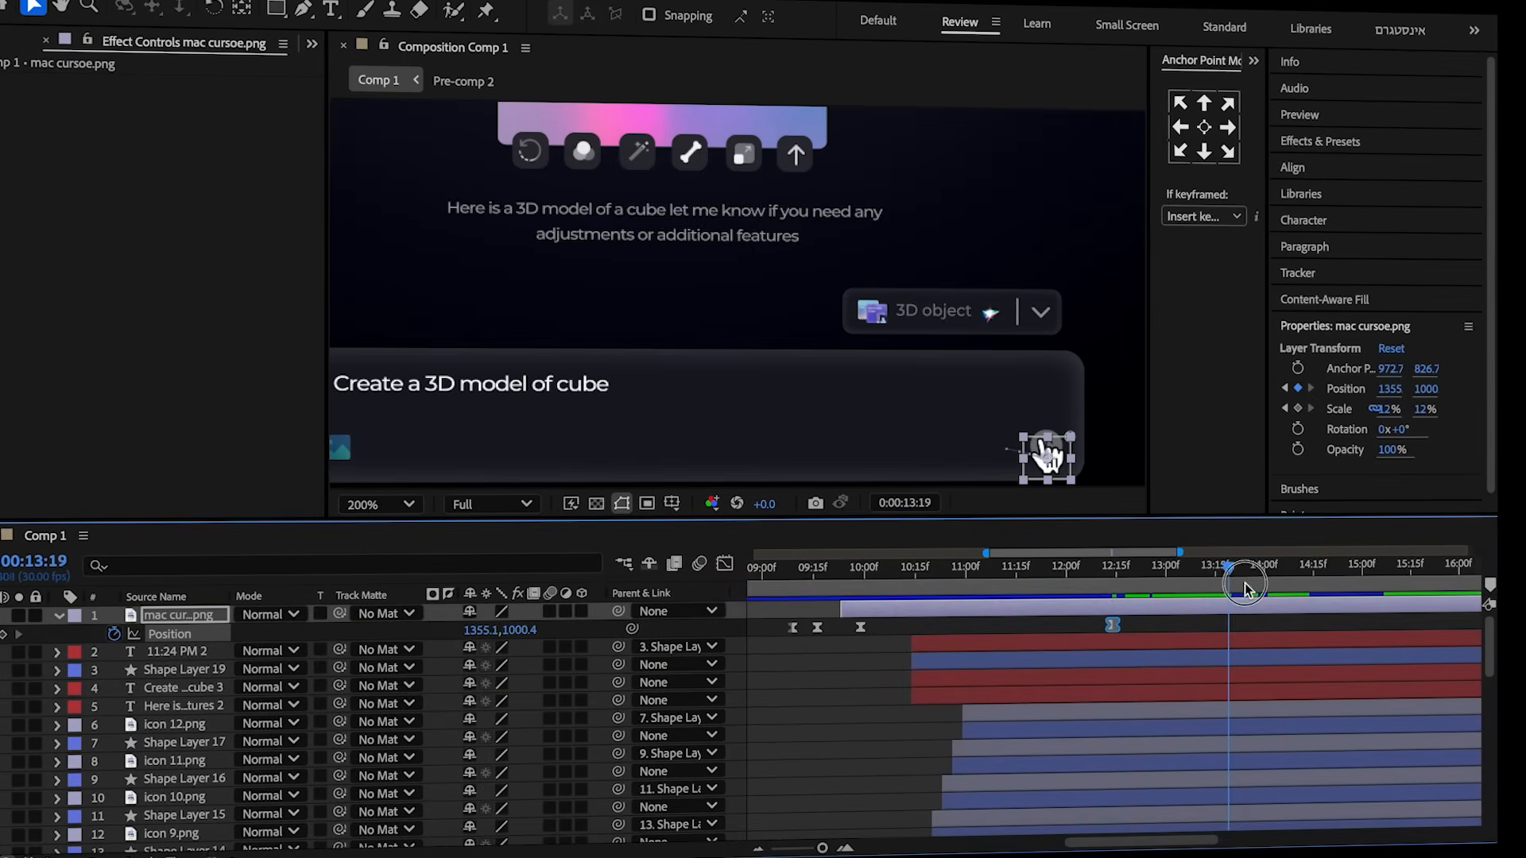
drag(1046, 451, 541, 168)
- Add a midpoint to the cursor's motion path with the Pen tool and bend the path into a smooth curve
click(324, 26)
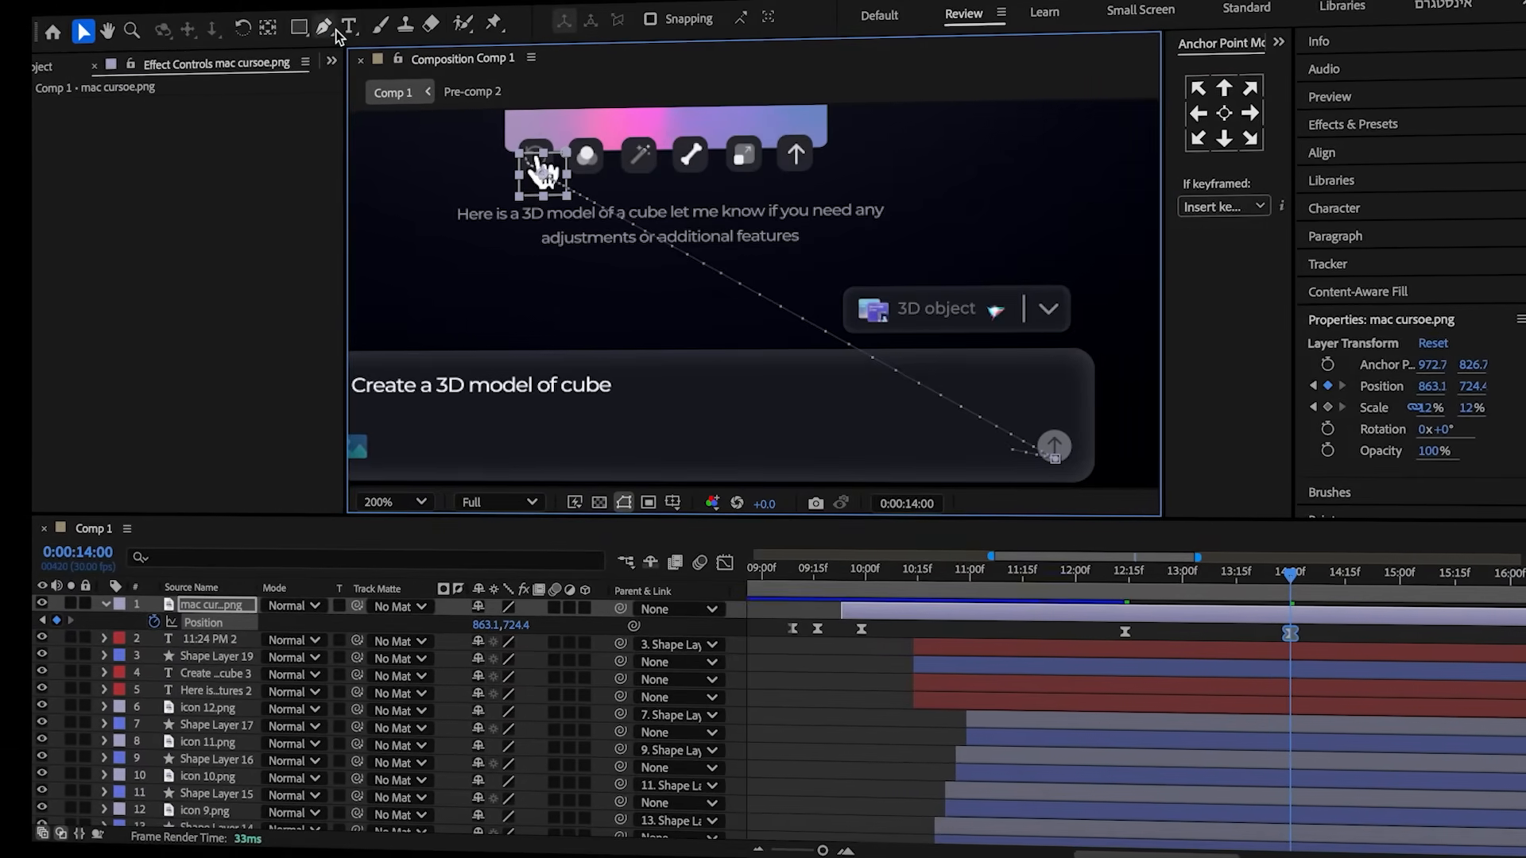
click(798, 316)
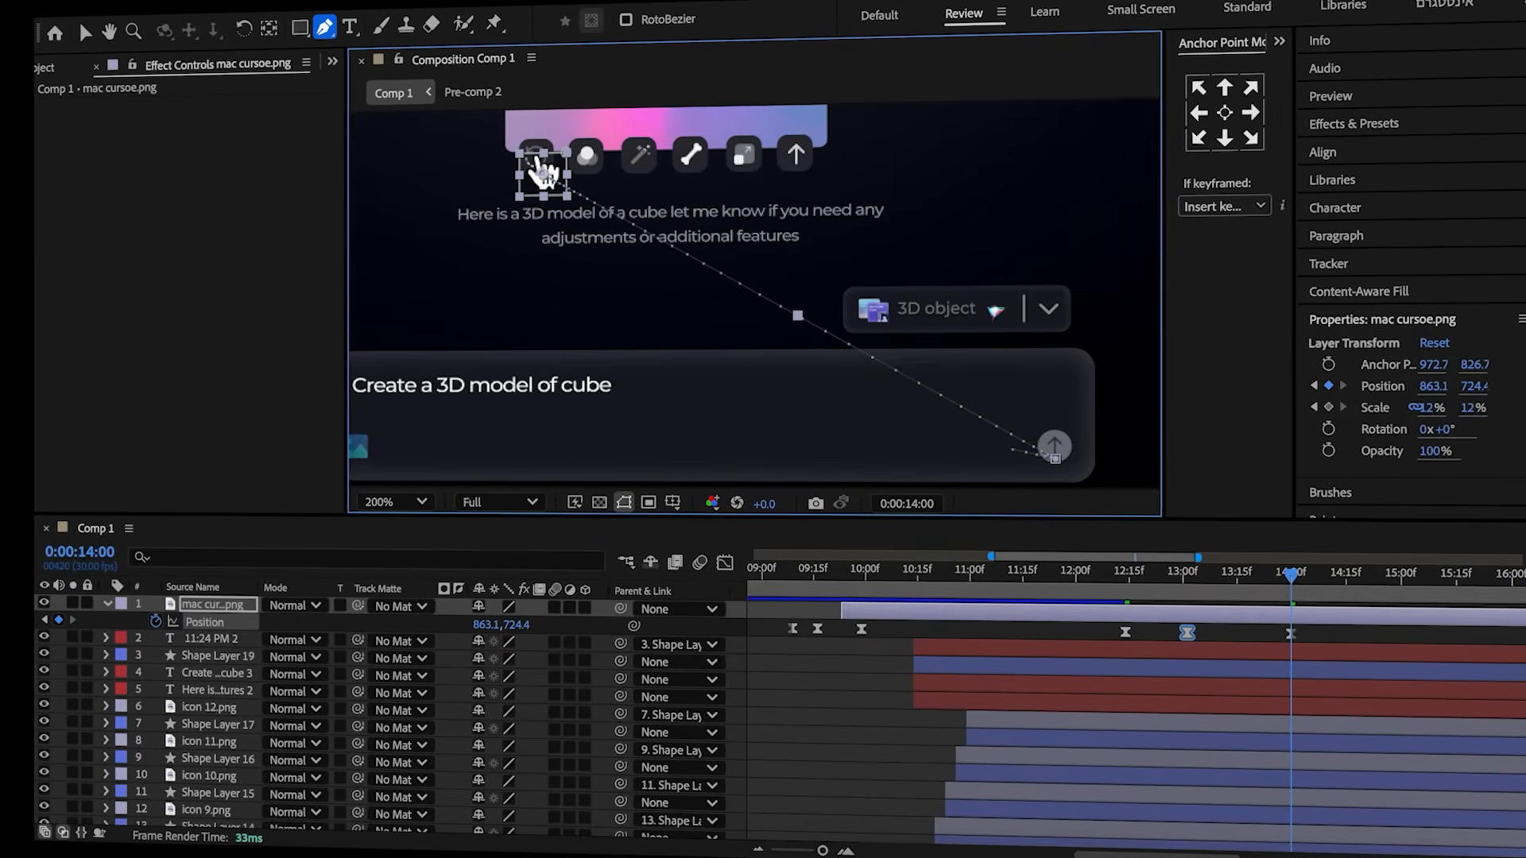
key(v)
drag(798, 316, 826, 280)
click(324, 26)
click(825, 277)
- Adjust the speed curve of the cursor's new Position keyframes in the Graph Editor
drag(1329, 626, 1033, 633)
key(v)
key(shift+F3)
drag(1203, 728, 1223, 774)
click(1126, 768)
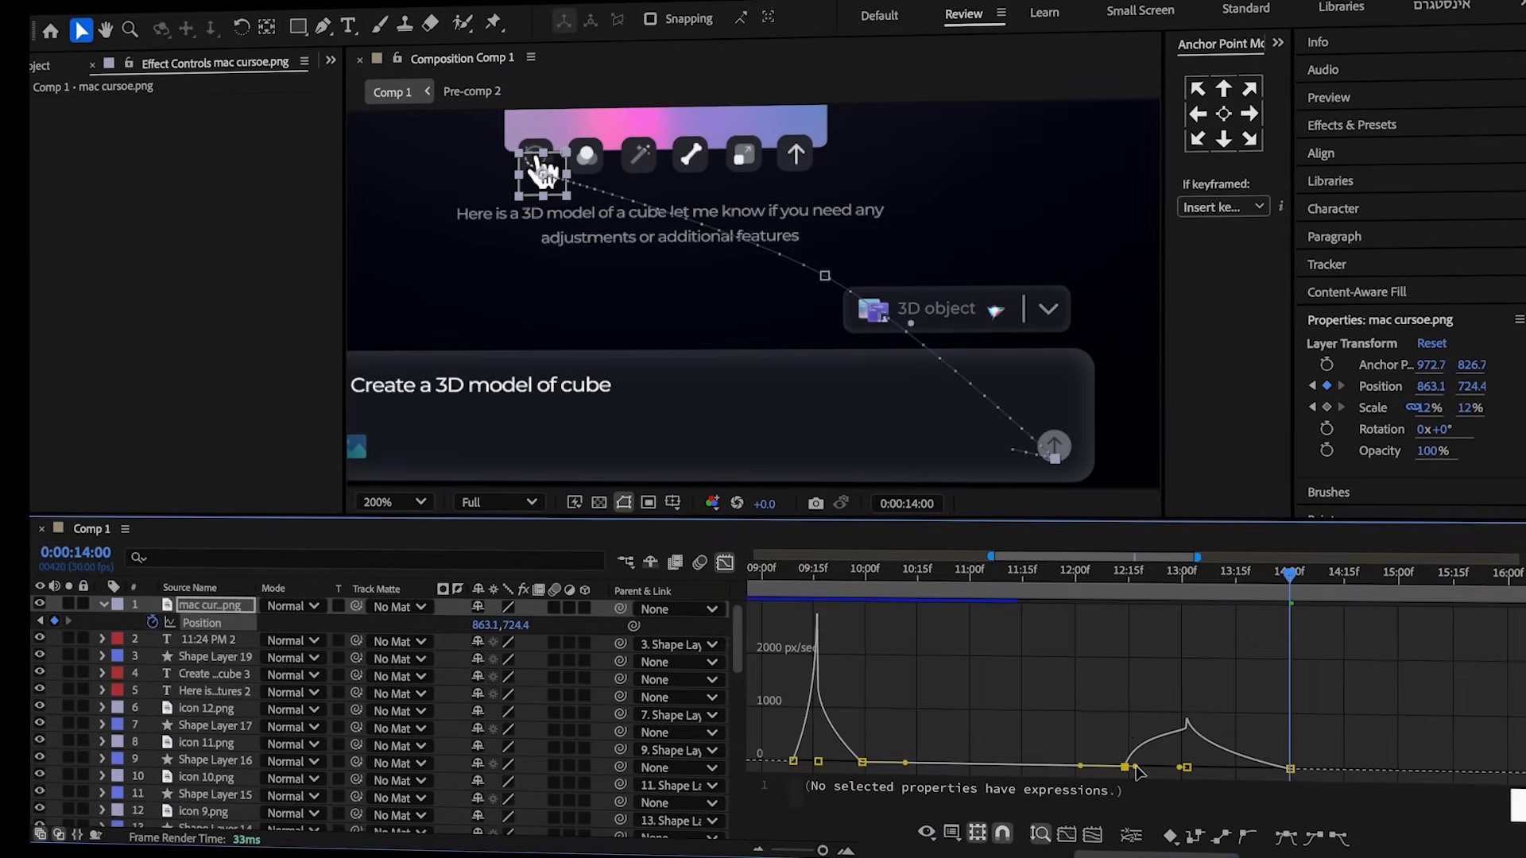
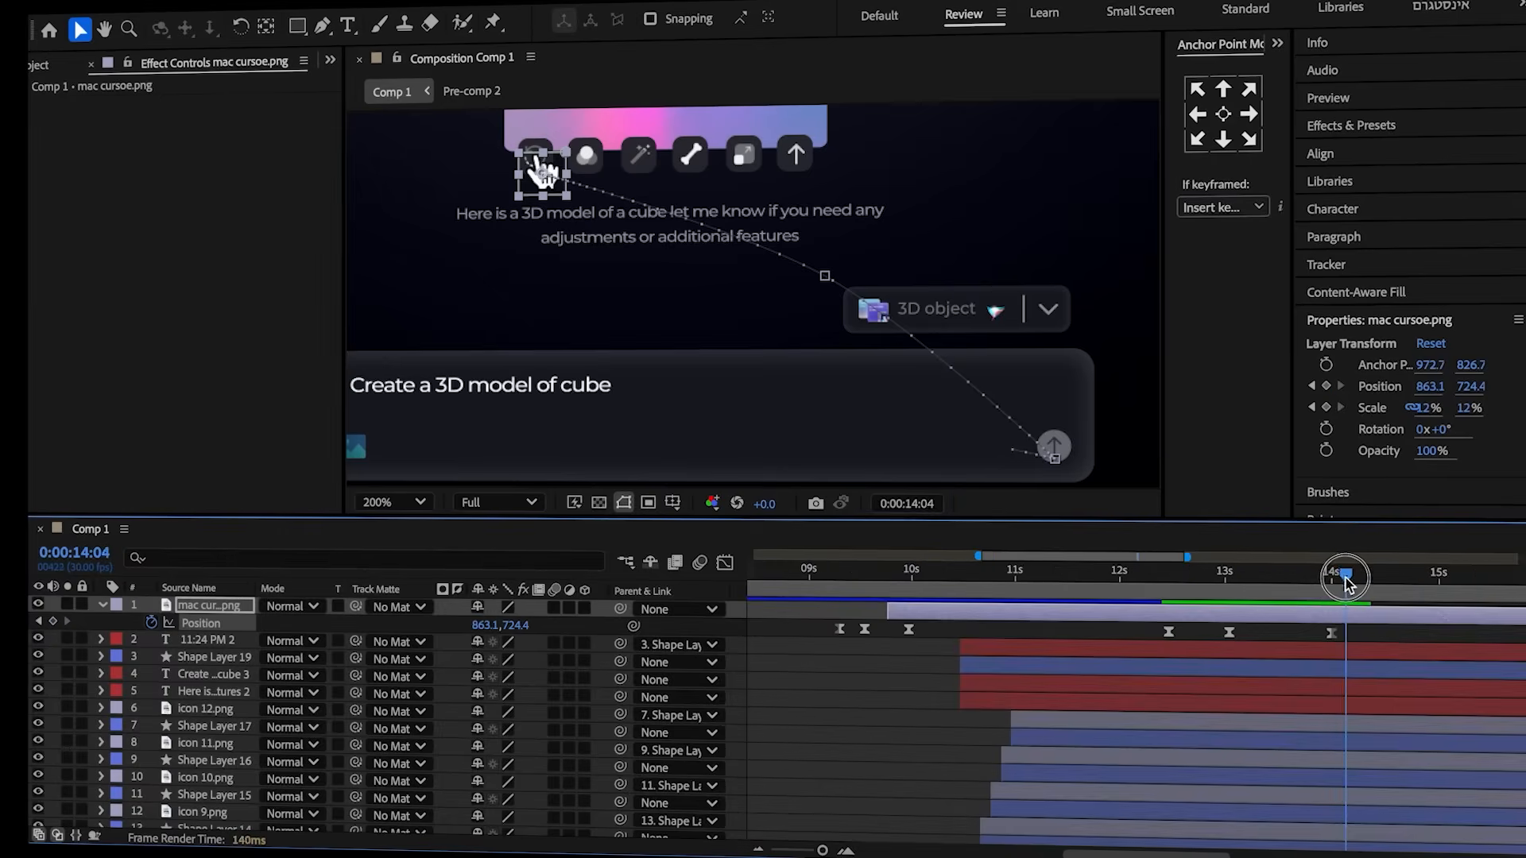
- Animate the cursor's click by keyframing its Scale at 12% at 0:00:14:00, 4% at 0:00:14:04 and 12% at 0:00:14:08
key(s)
click(53, 621)
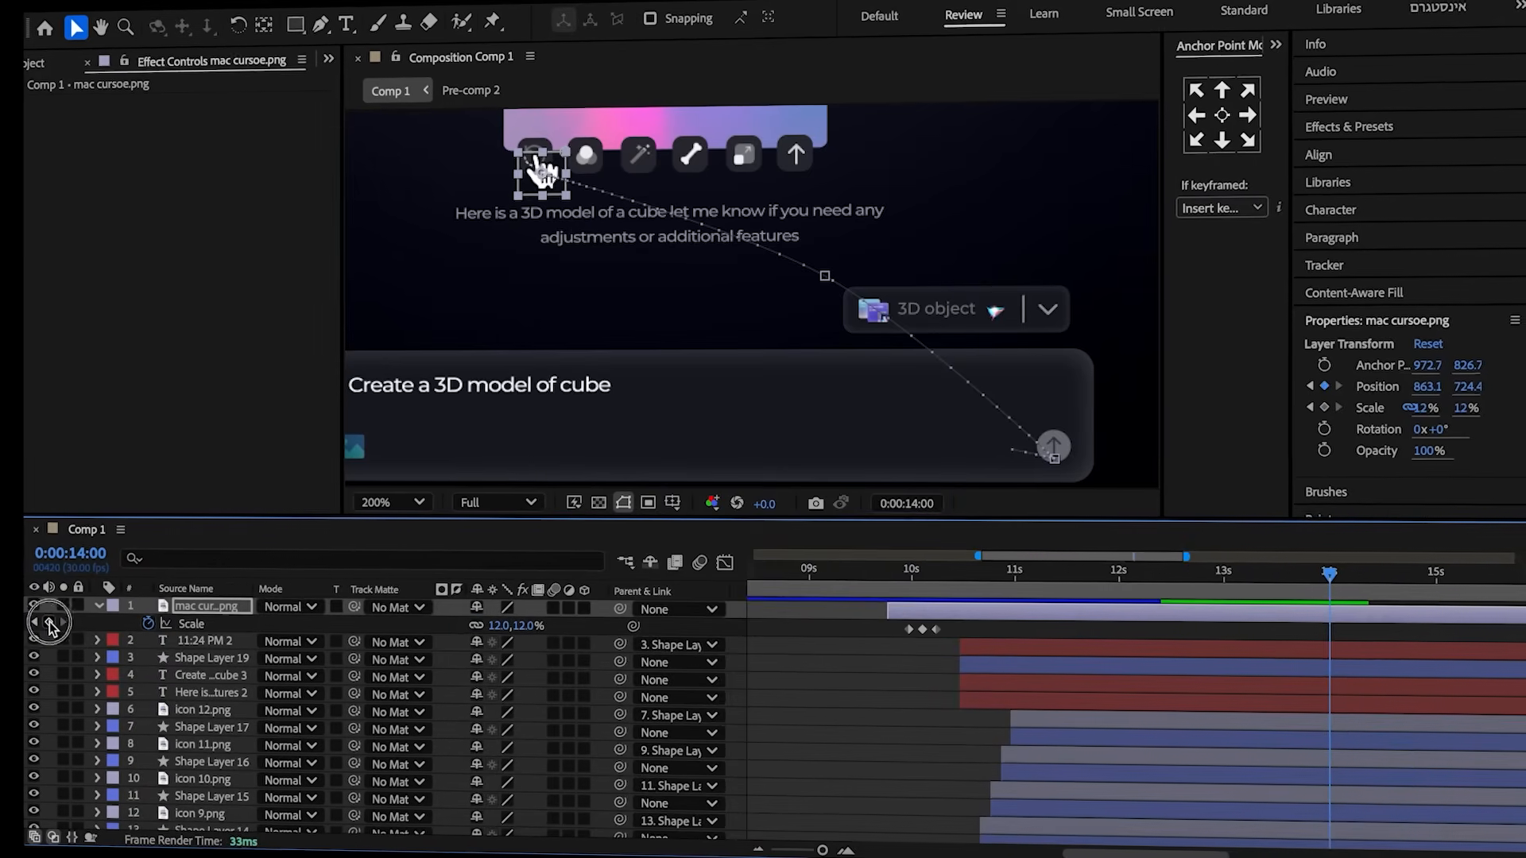
drag(1330, 578, 1329, 585)
click(520, 628)
text(4)
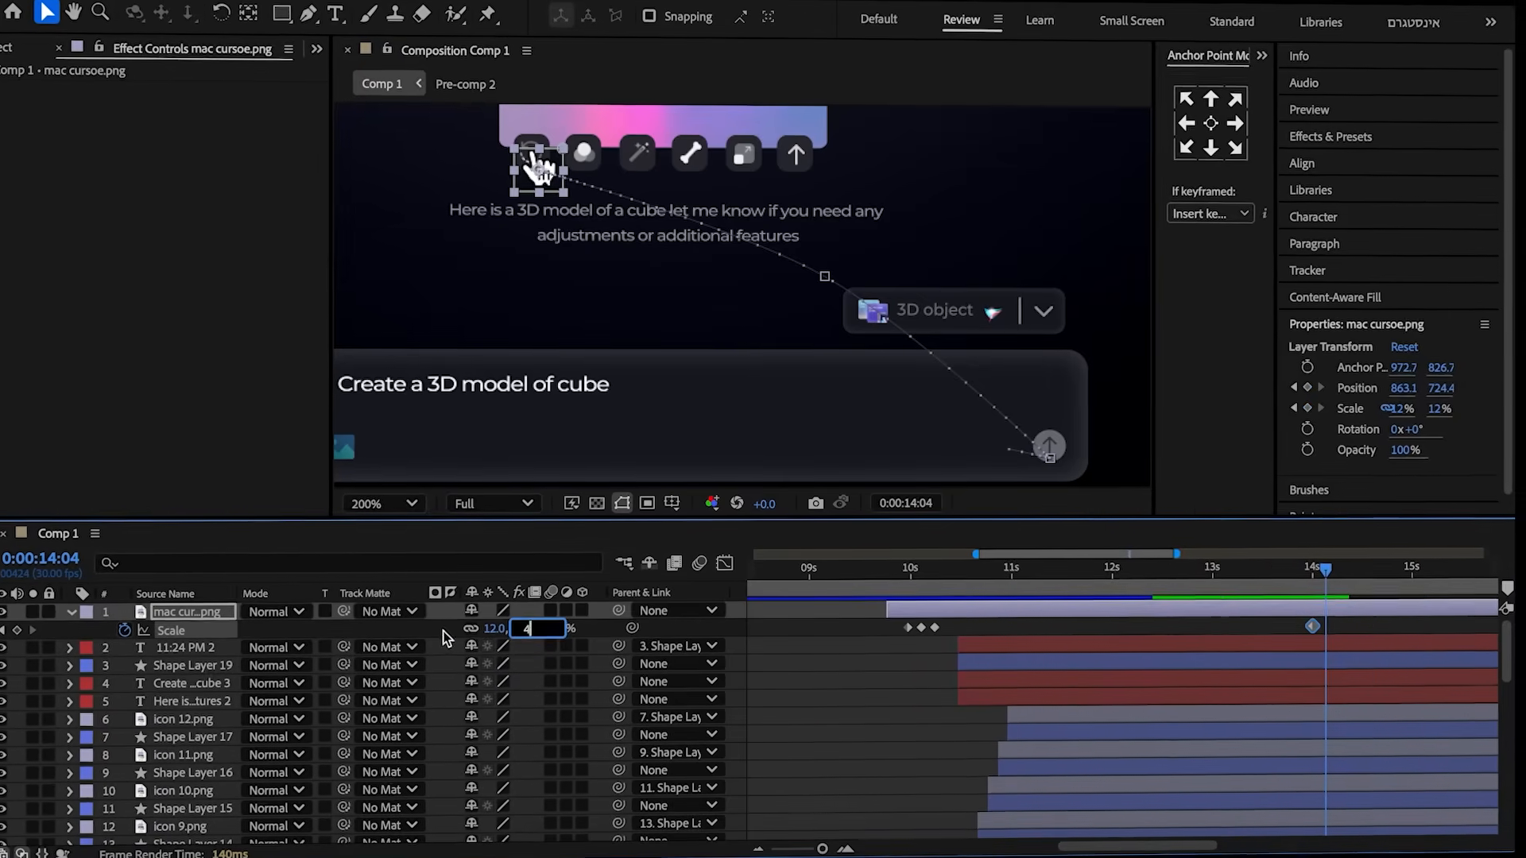
click(442, 635)
drag(1318, 566, 1327, 569)
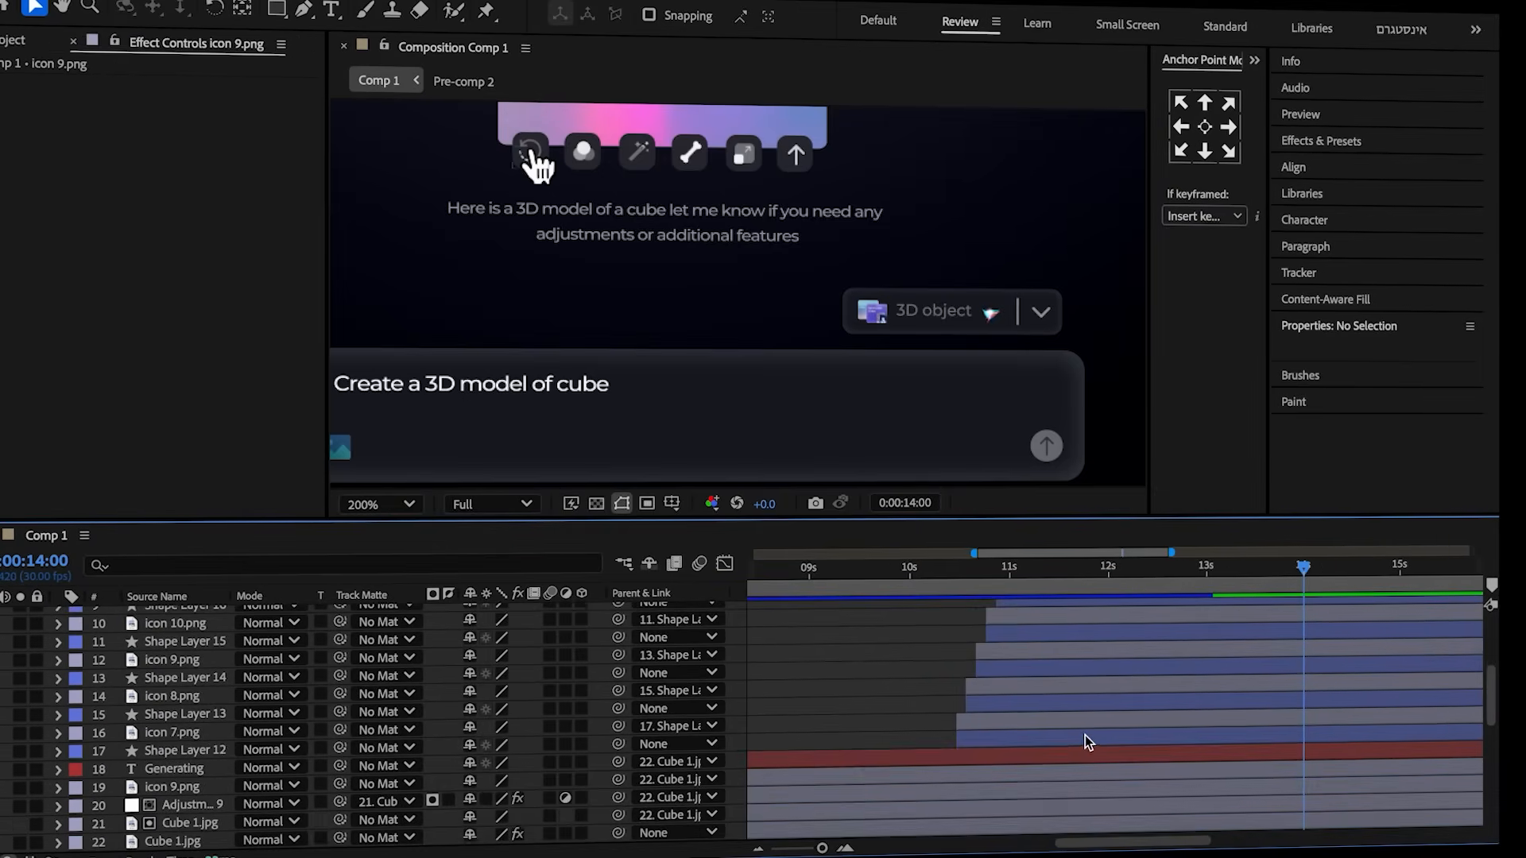
- Keyframe Shape Layer 12's Scale at 100% at 0:00:14:00, 50% at 0:00:14:04 and 100% at 0:00:14:08 to match the cursor's click
click(1085, 742)
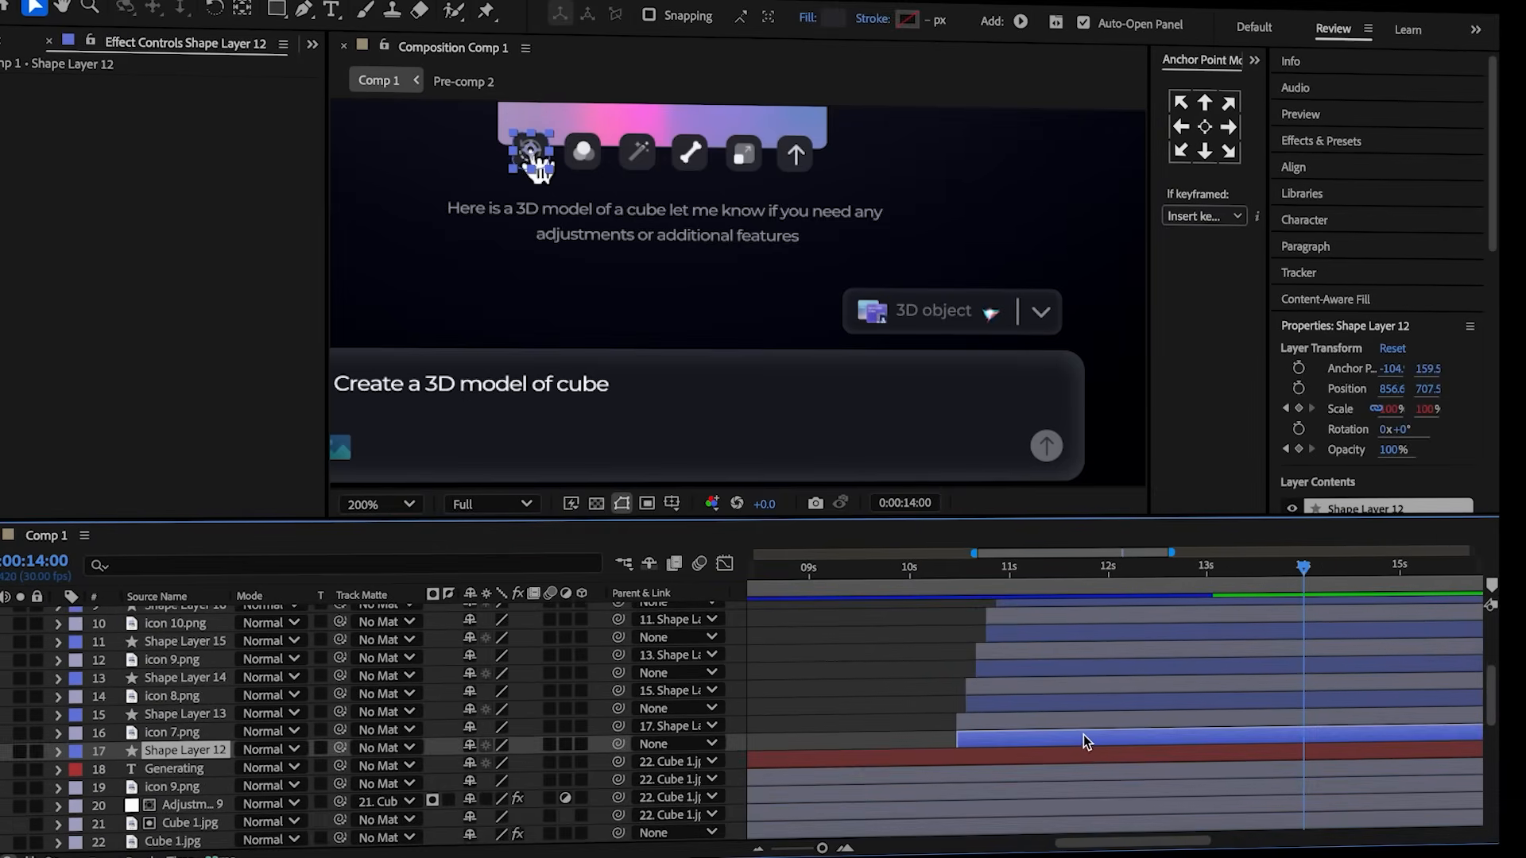
key(s)
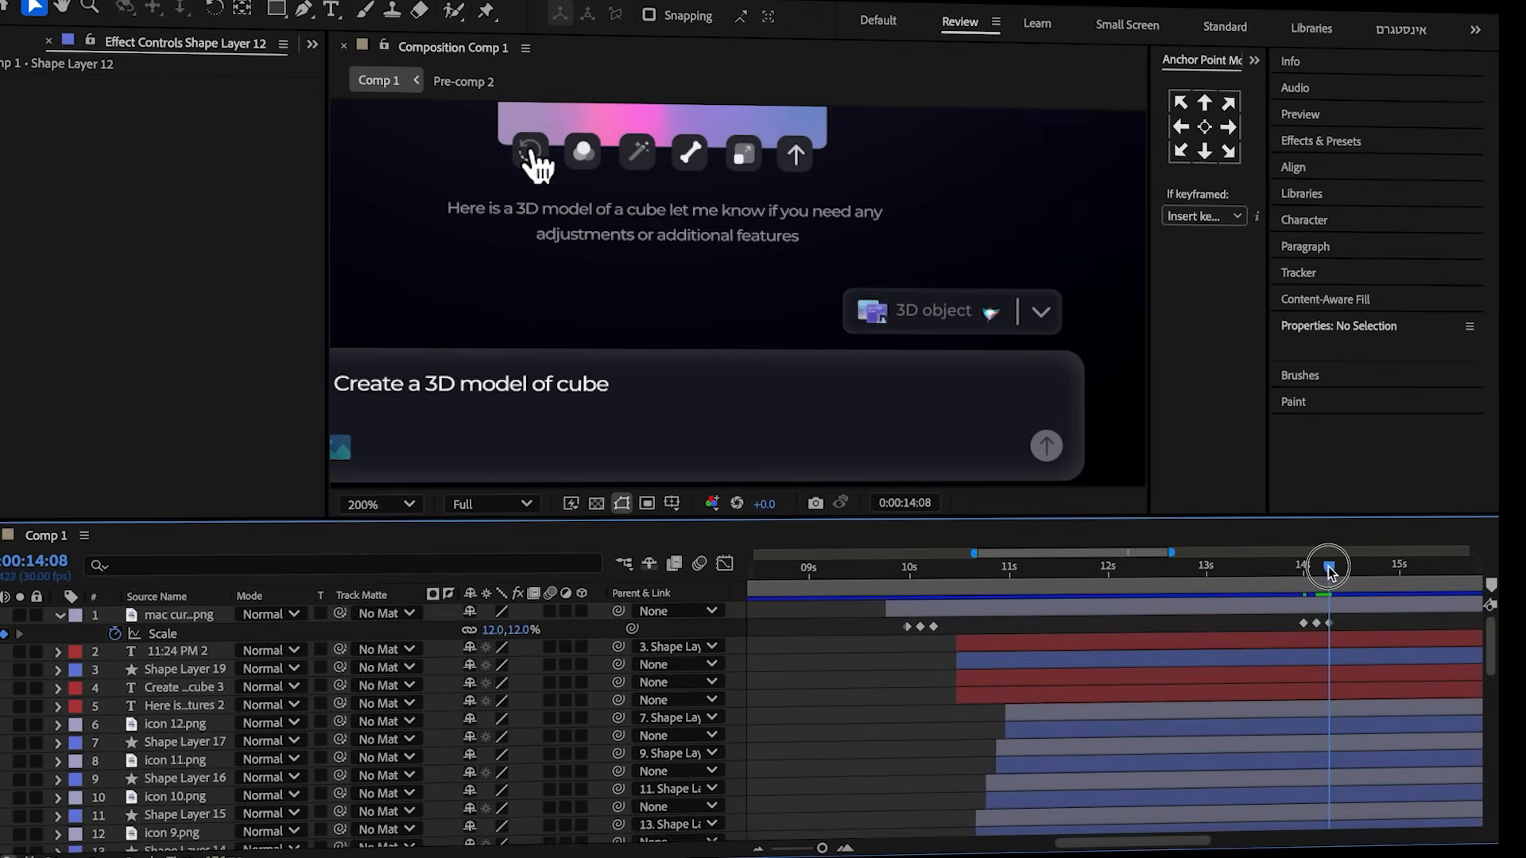
scroll(1325, 659, down, 5)
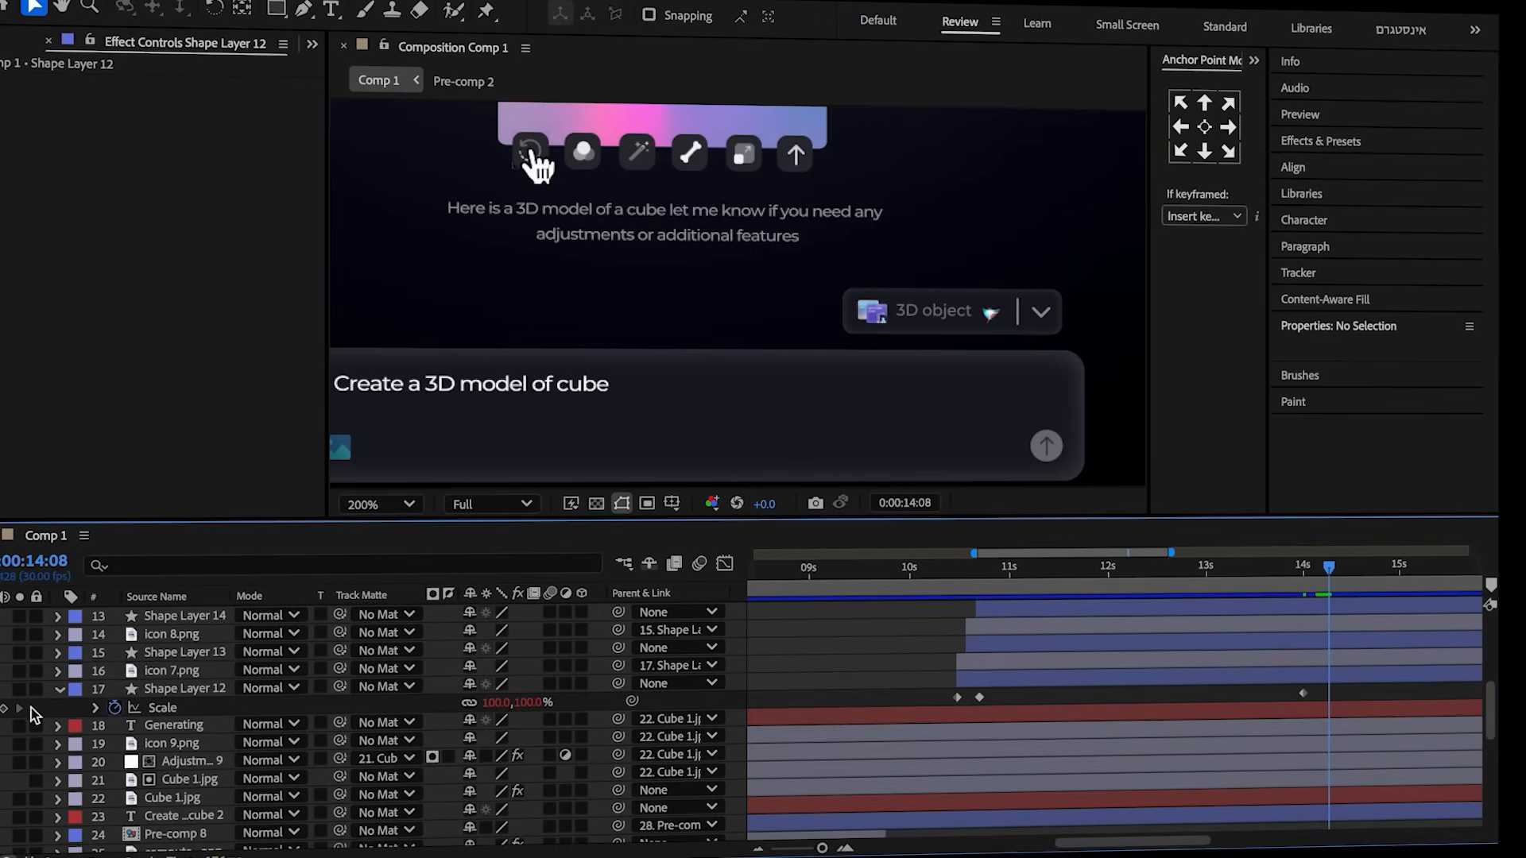
click(4, 708)
scroll(1127, 641, up, 6)
drag(1328, 568, 1314, 570)
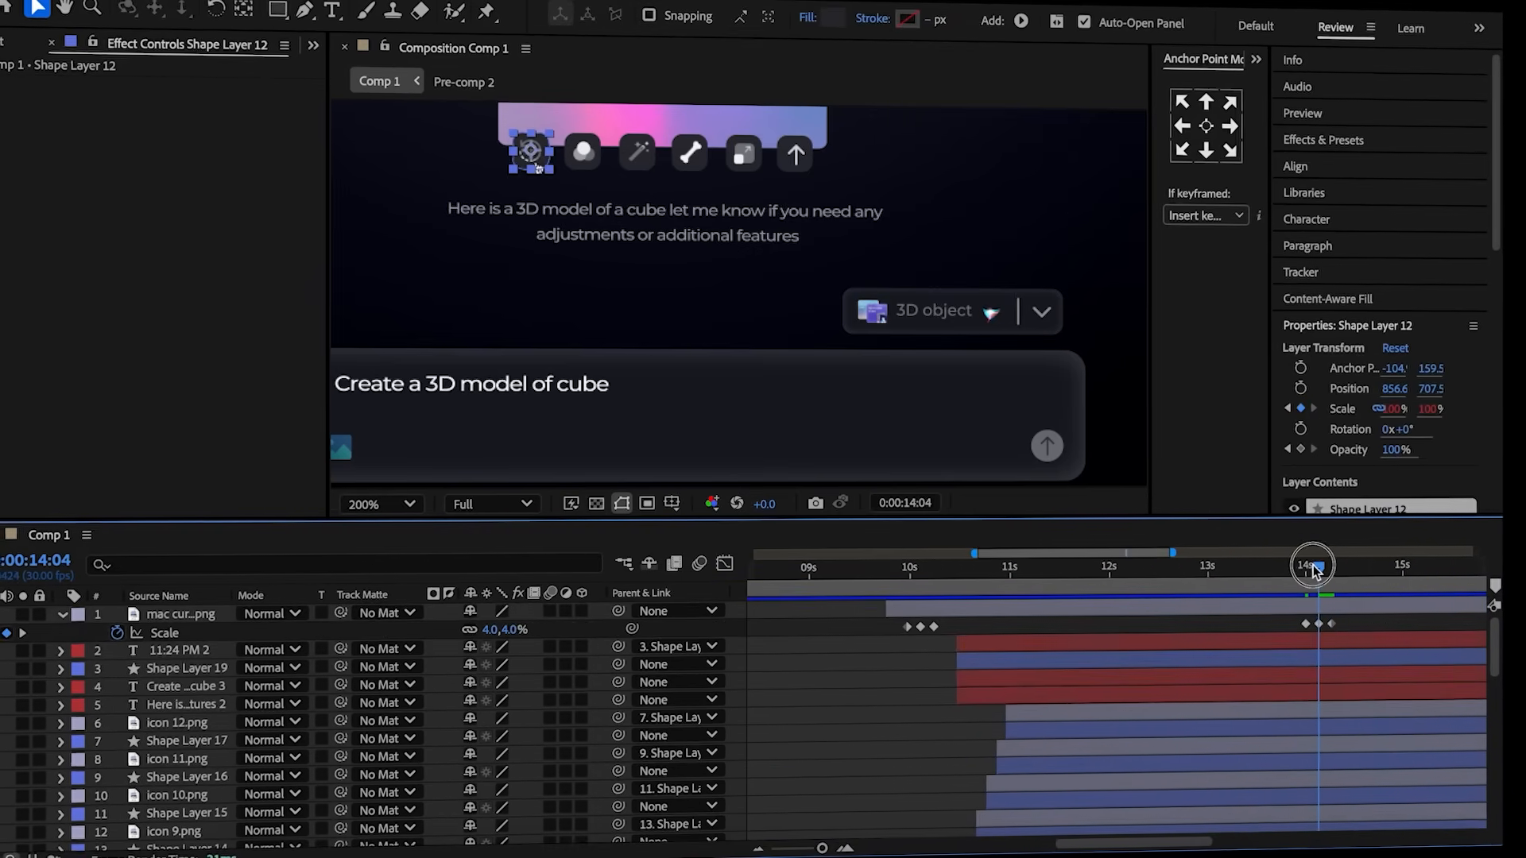
scroll(1304, 660, down, 6)
click(532, 654)
text(50)
click(404, 662)
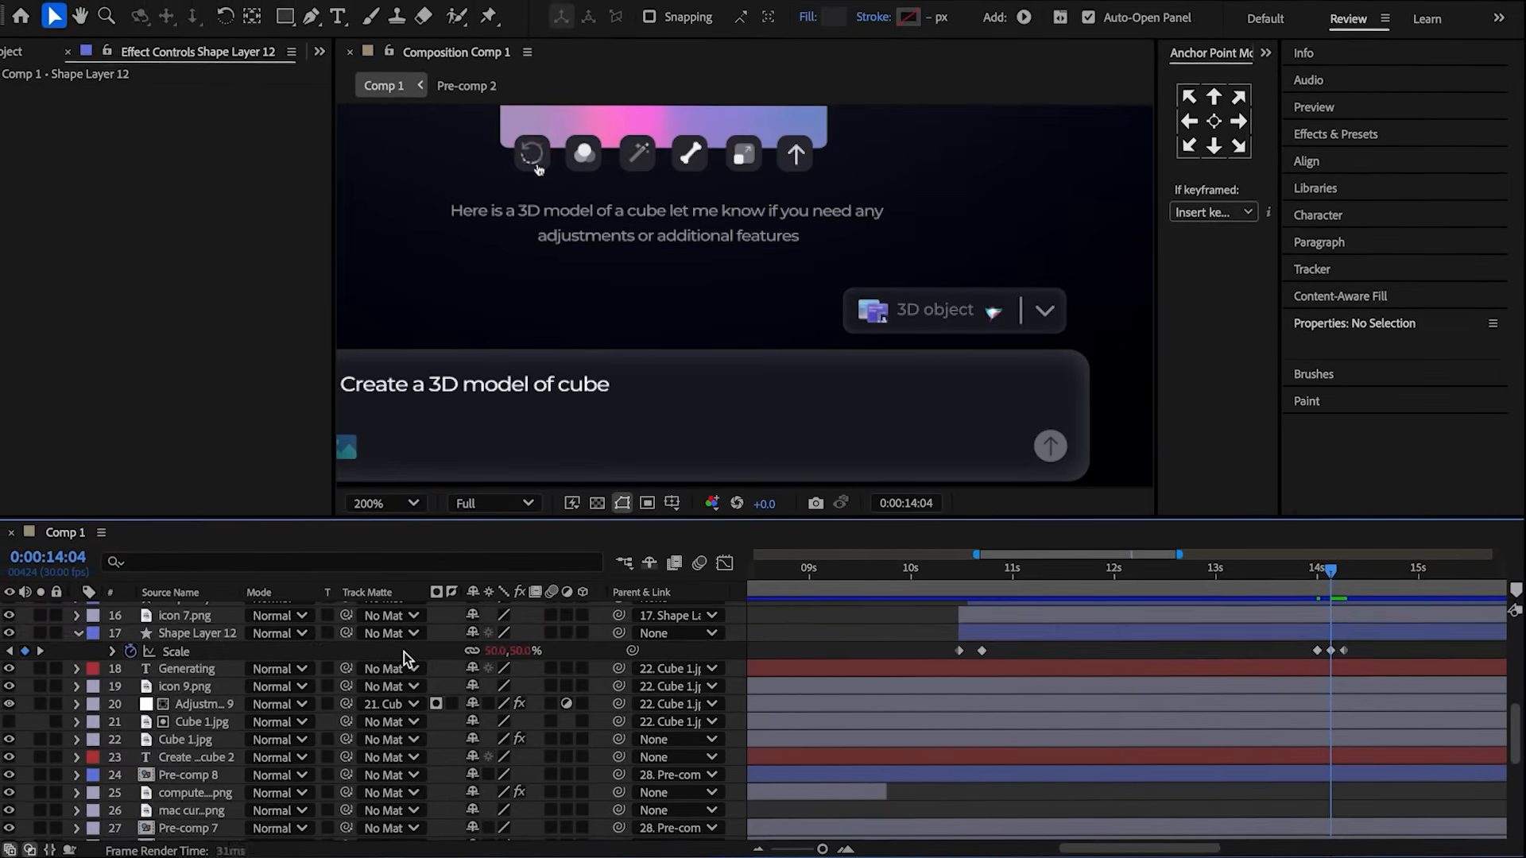
- Animate Shape Layer 12's fill color from dark to white, starting at 0:00:14:04
click(168, 754)
key(u)
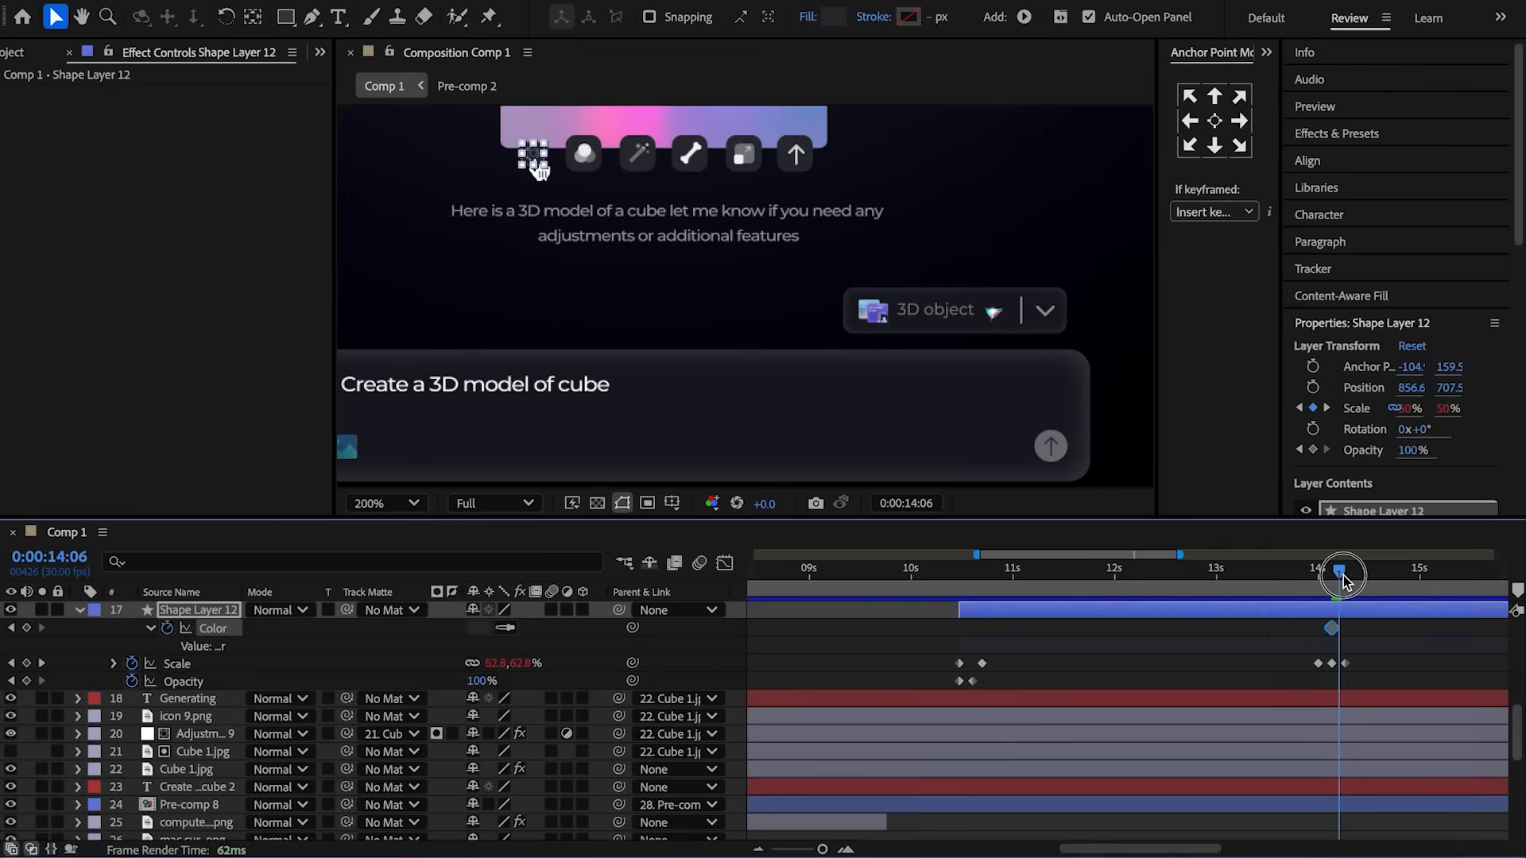
click(478, 628)
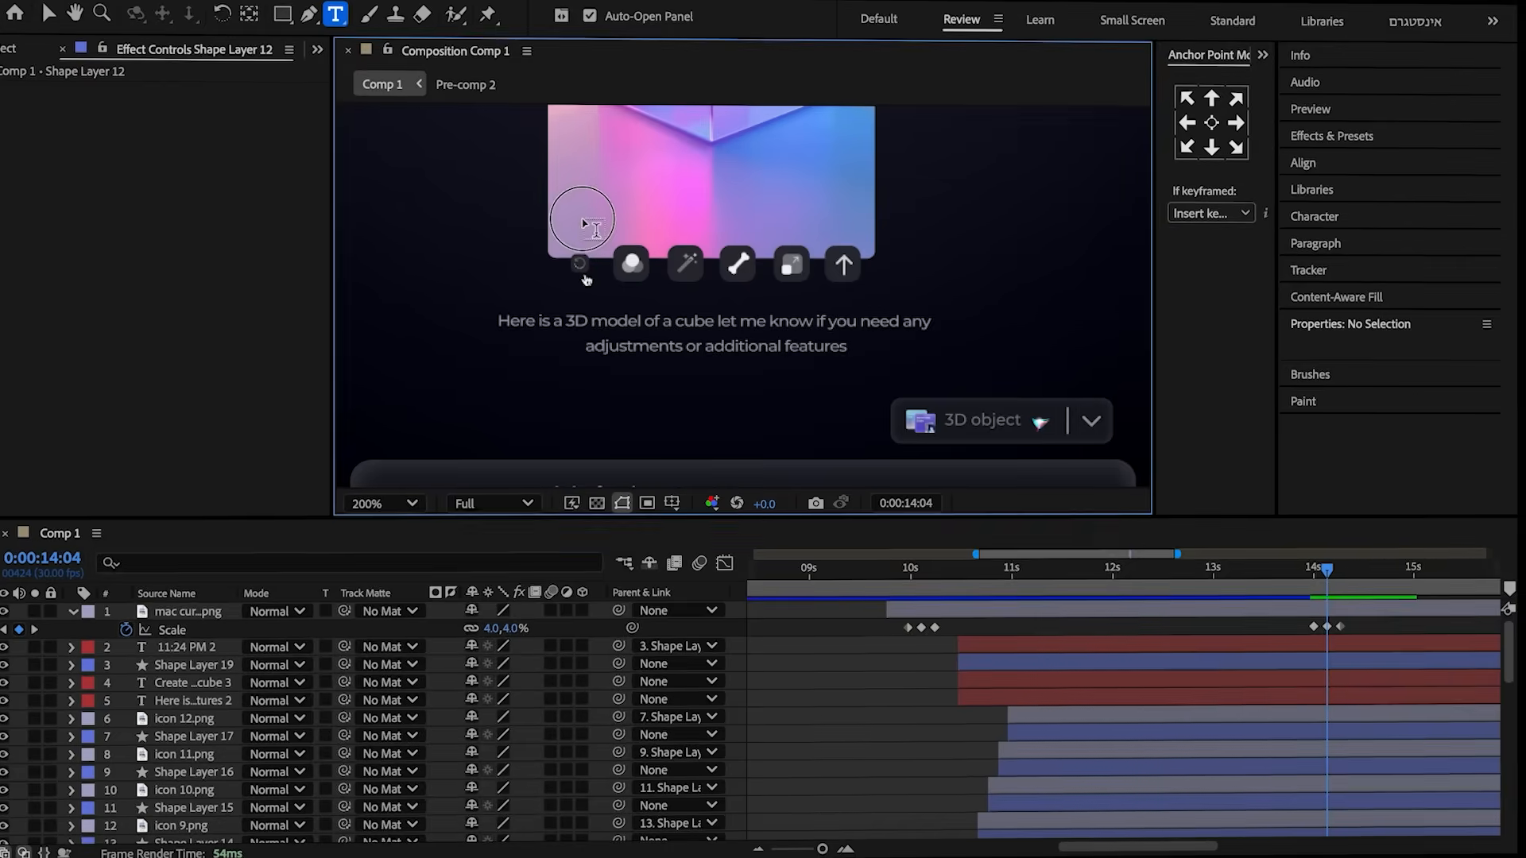
- Add a "Try again" text layer above the first icon and scale it to 20%
click(599, 214)
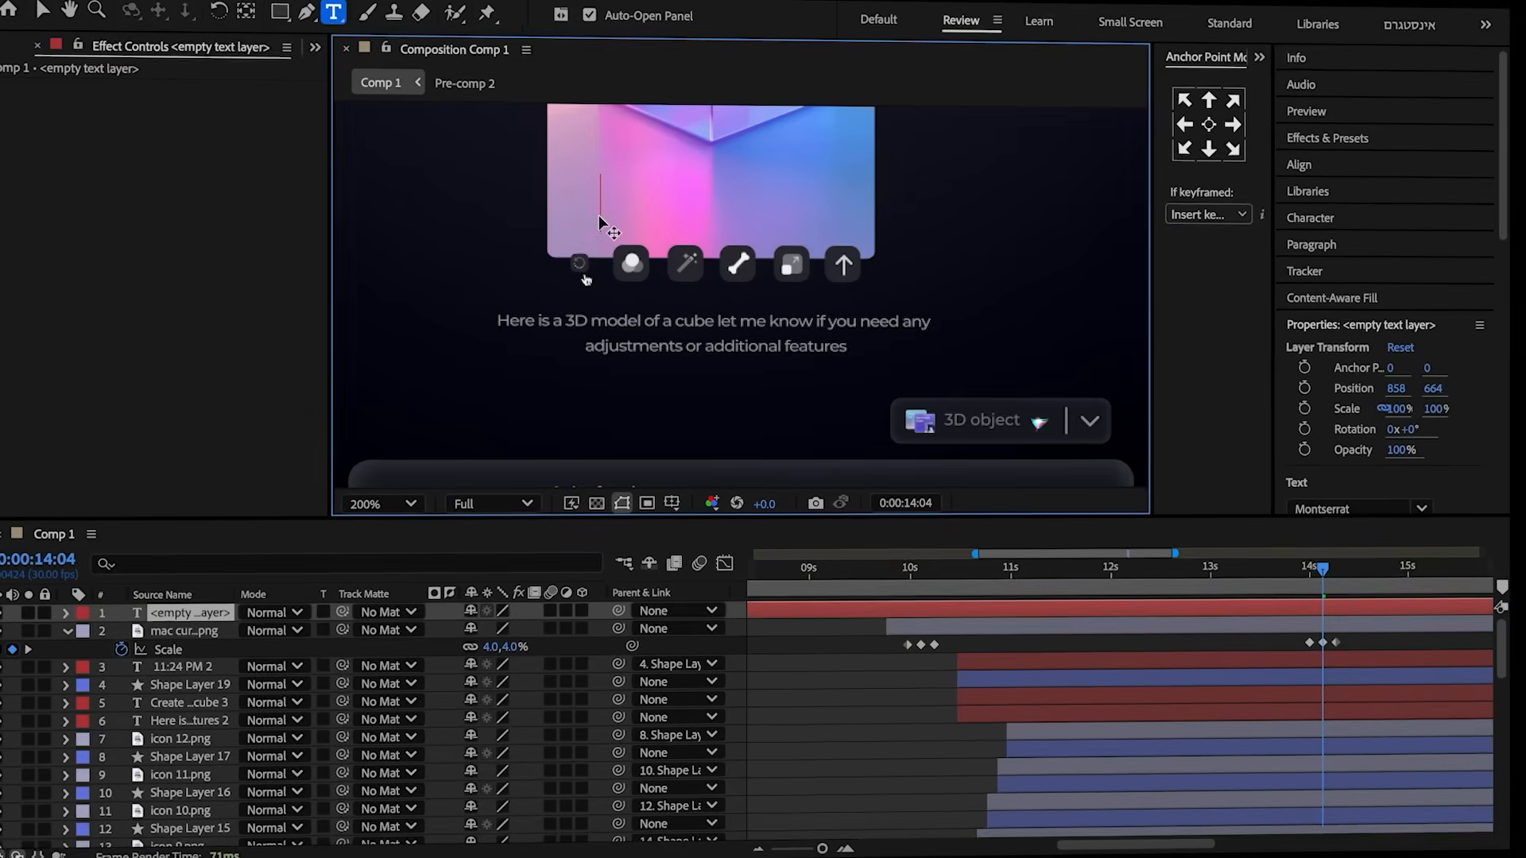
text(Try again)
click(533, 631)
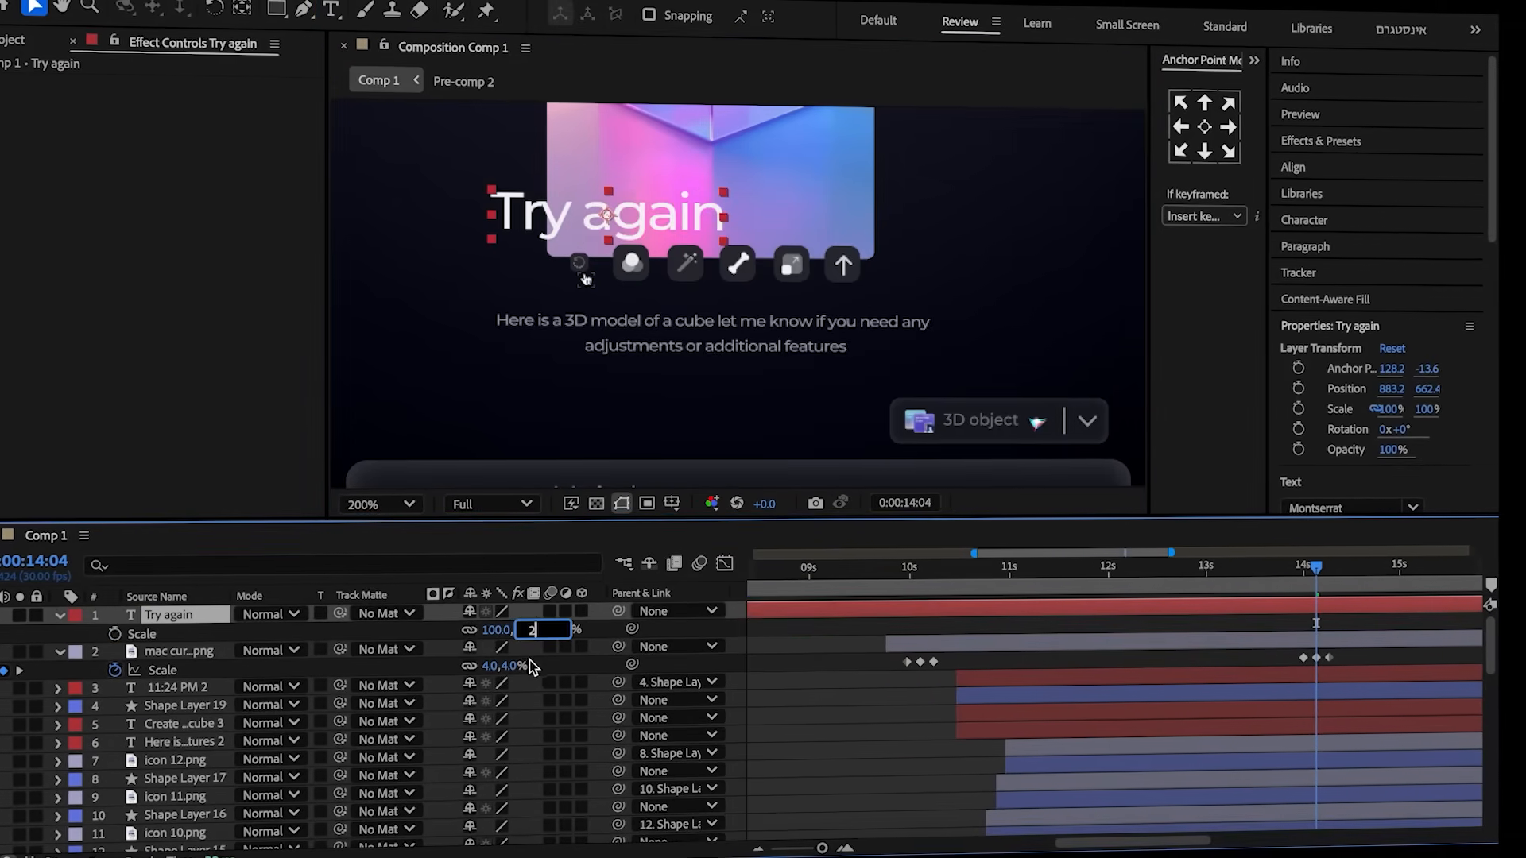
click(368, 634)
key(.)
drag(474, 132, 418, 168)
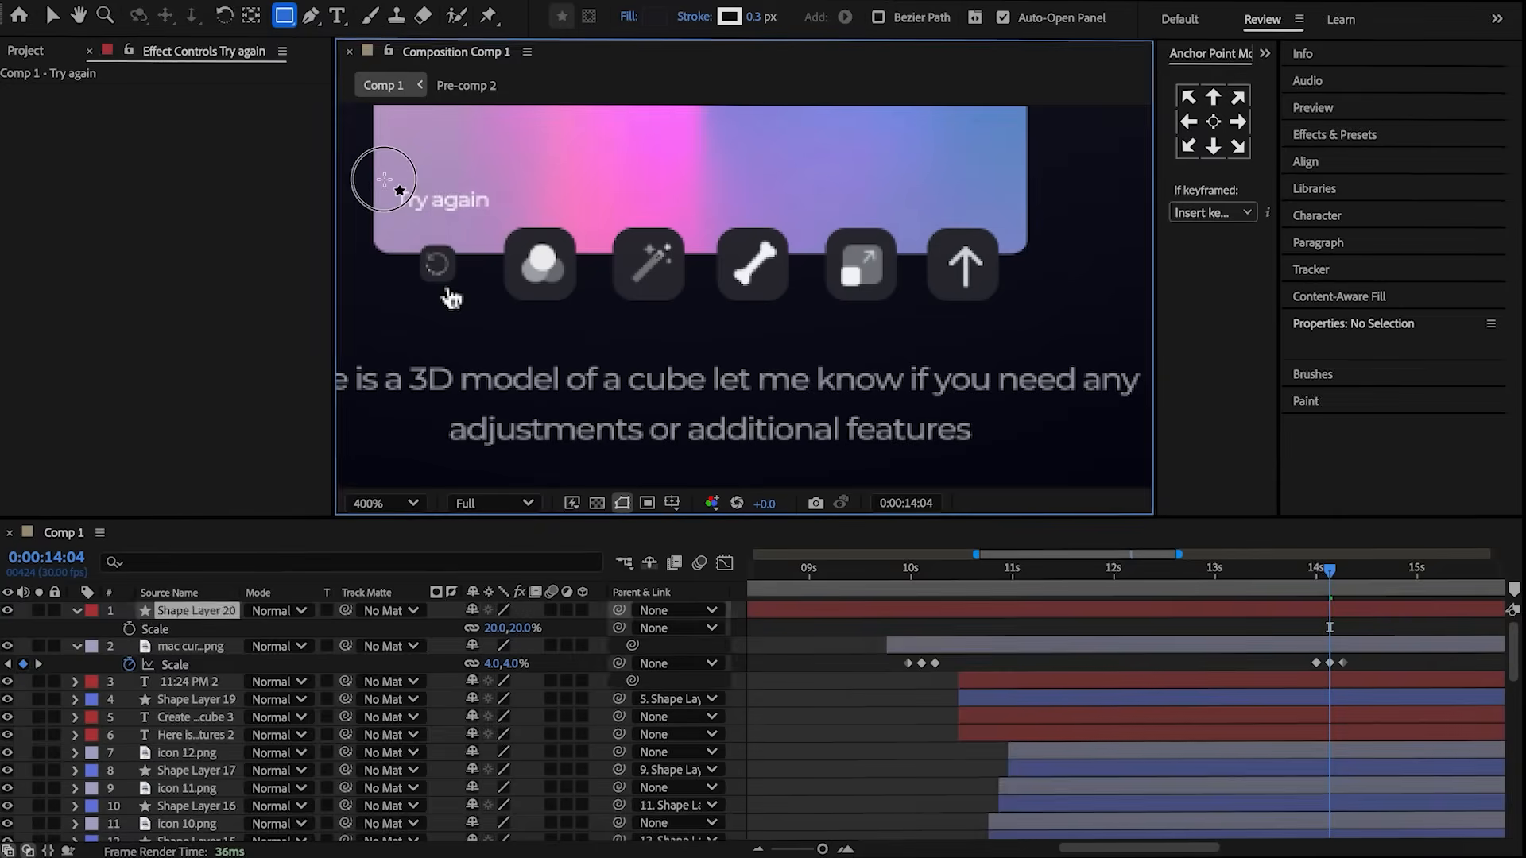
- Draw a rectangle about 58 by 20 px over the "Try again" text and set its roundness to 5
drag(385, 180, 485, 217)
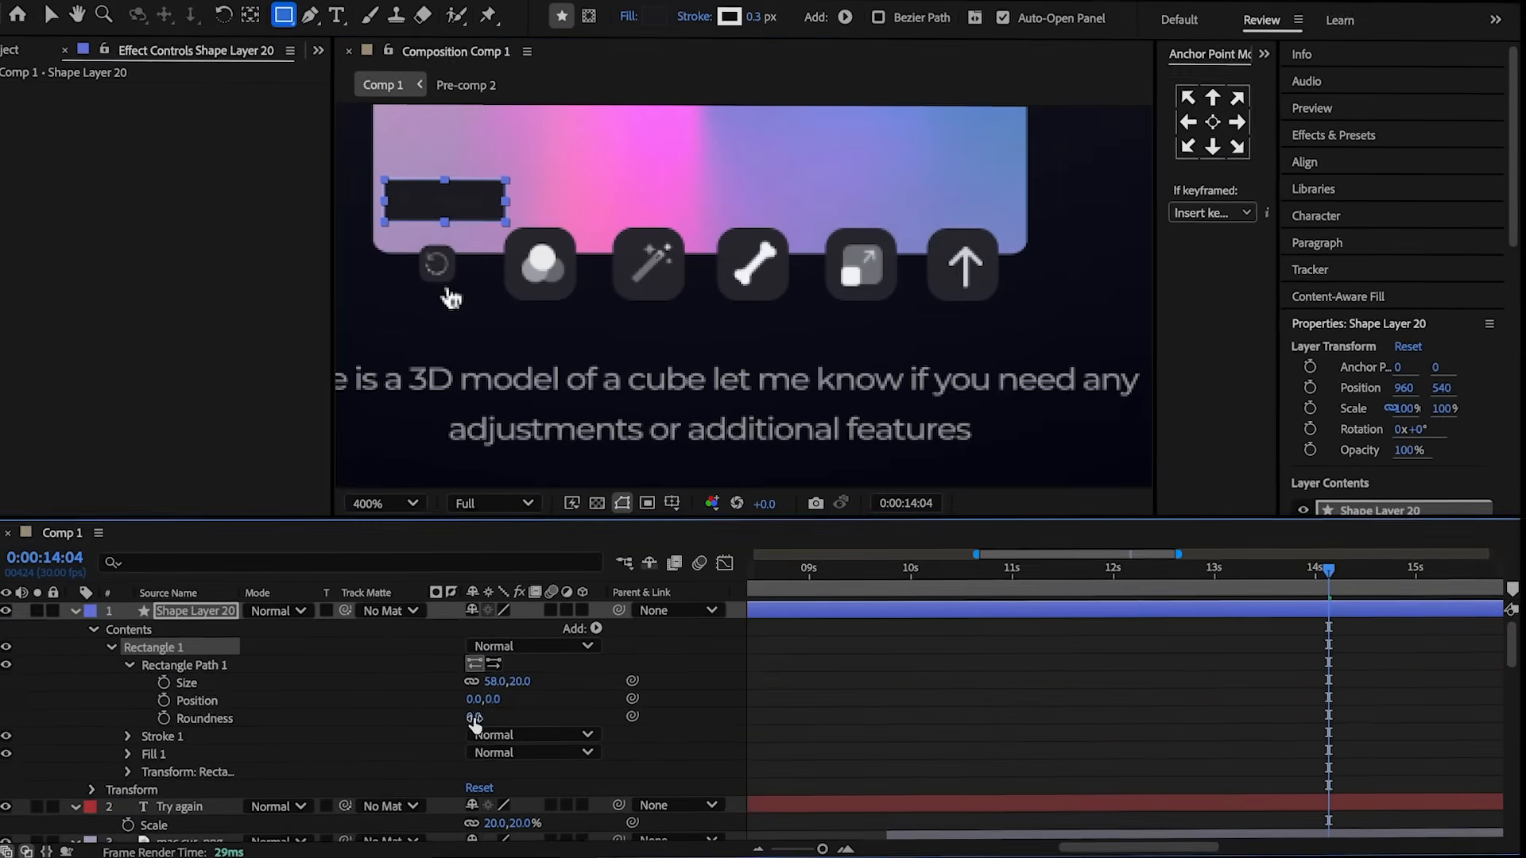
click(469, 715)
text(5)
click(385, 722)
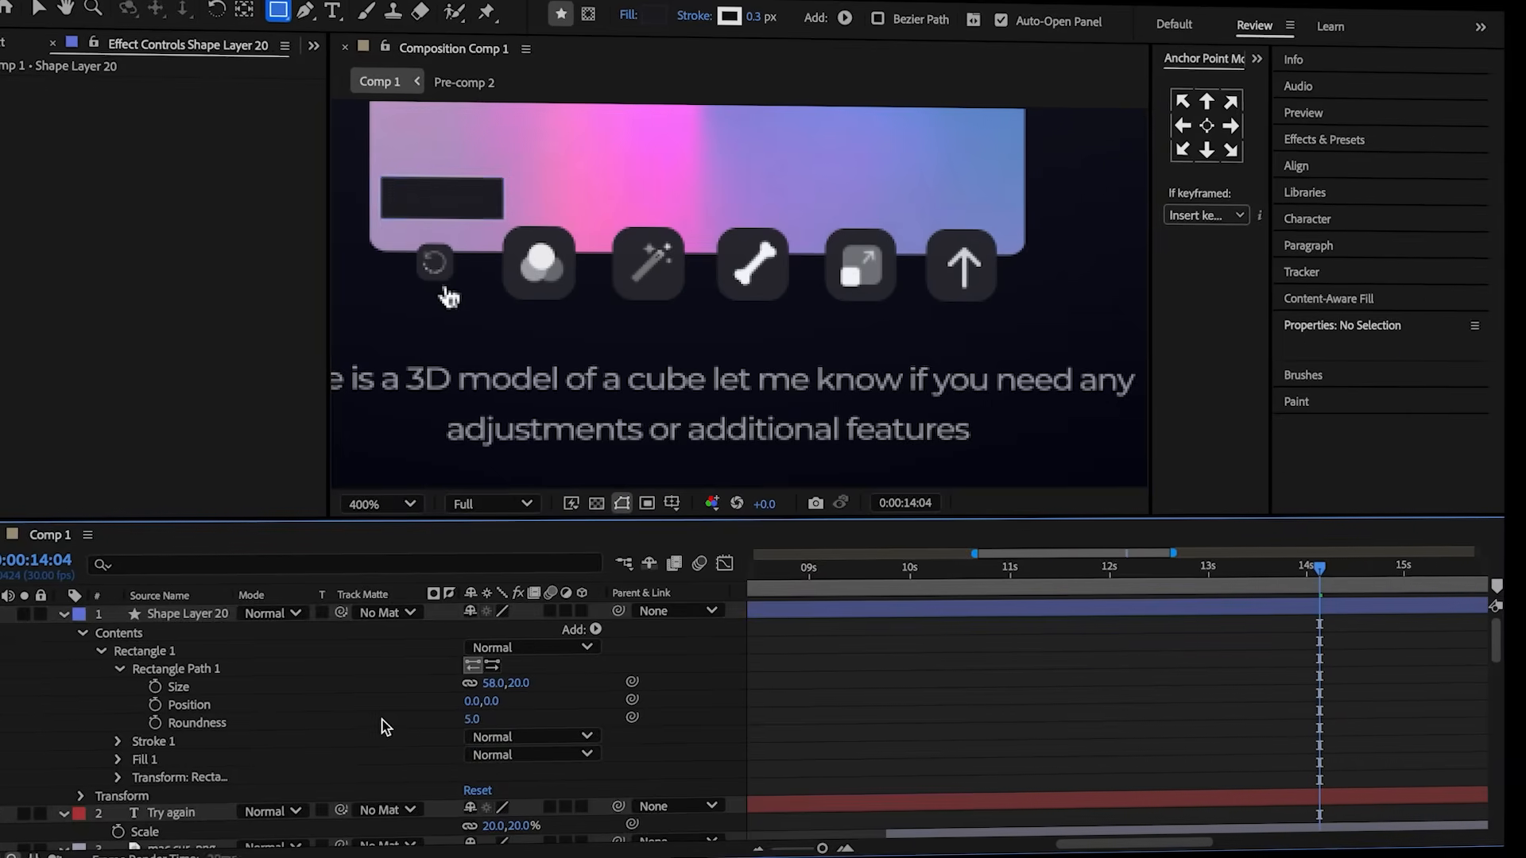
- Place the rounded rectangle layer beneath the "Try again" text layer and parent the text to it
click(62, 615)
drag(154, 615, 146, 656)
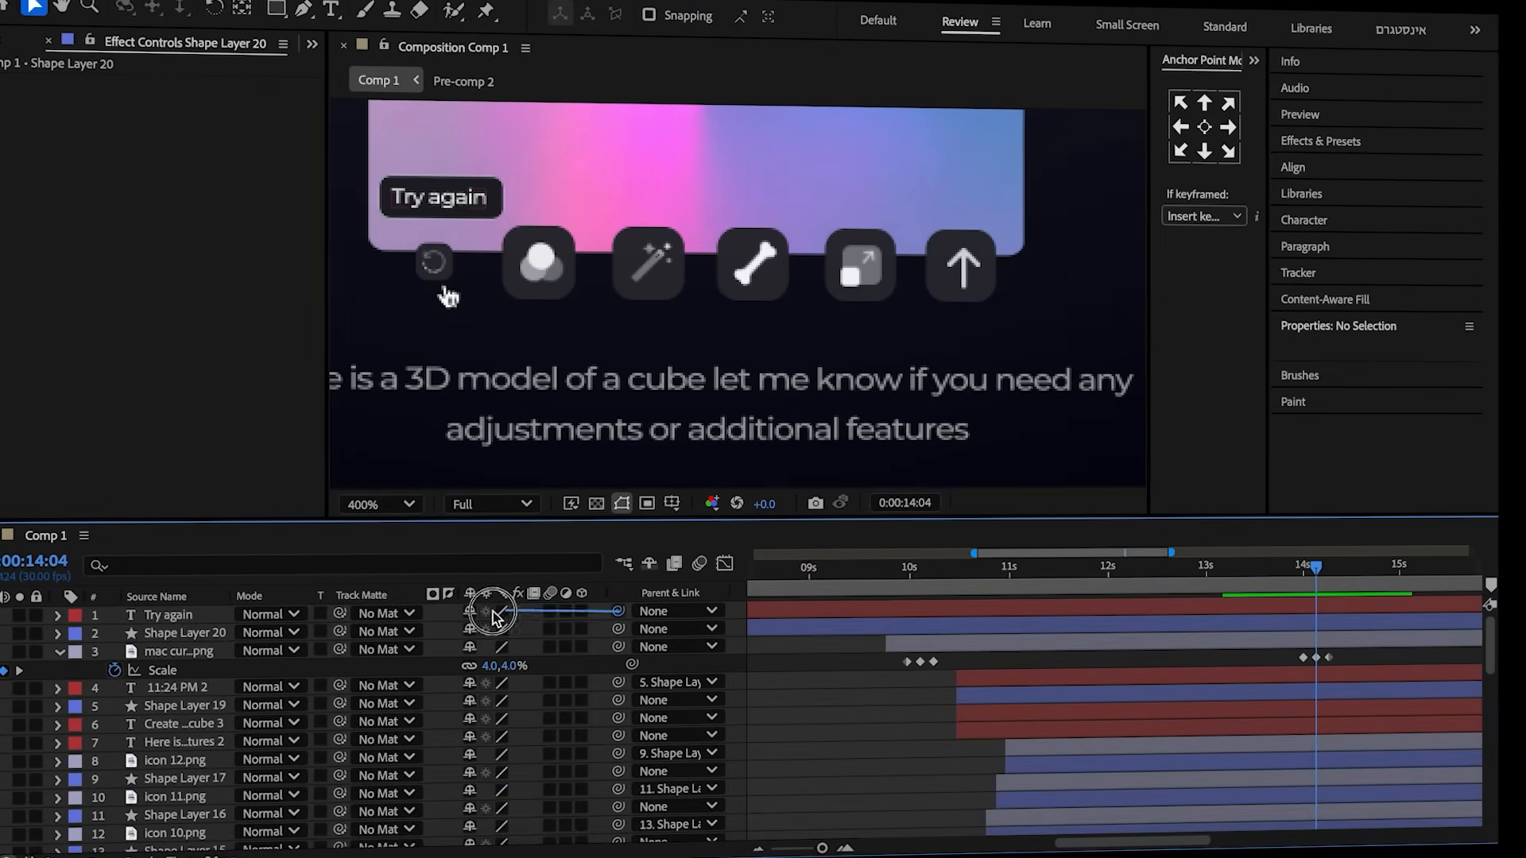
drag(493, 617, 193, 638)
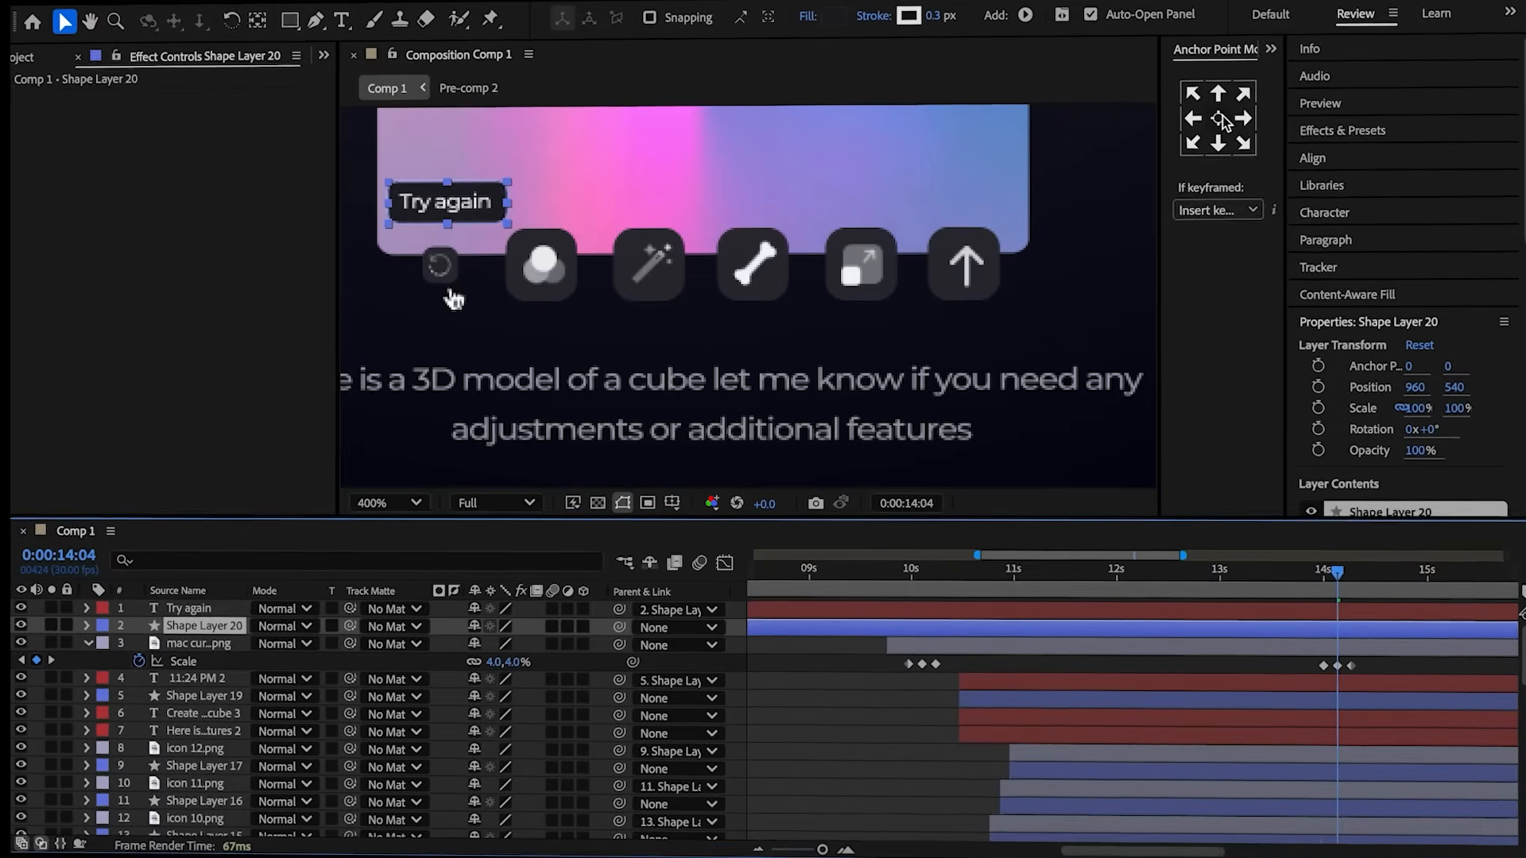
- Center the tooltip rectangle's anchor point and animate its Scale from 50% at 0:00:14:04 to 100% at 0:00:14:11
click(1221, 119)
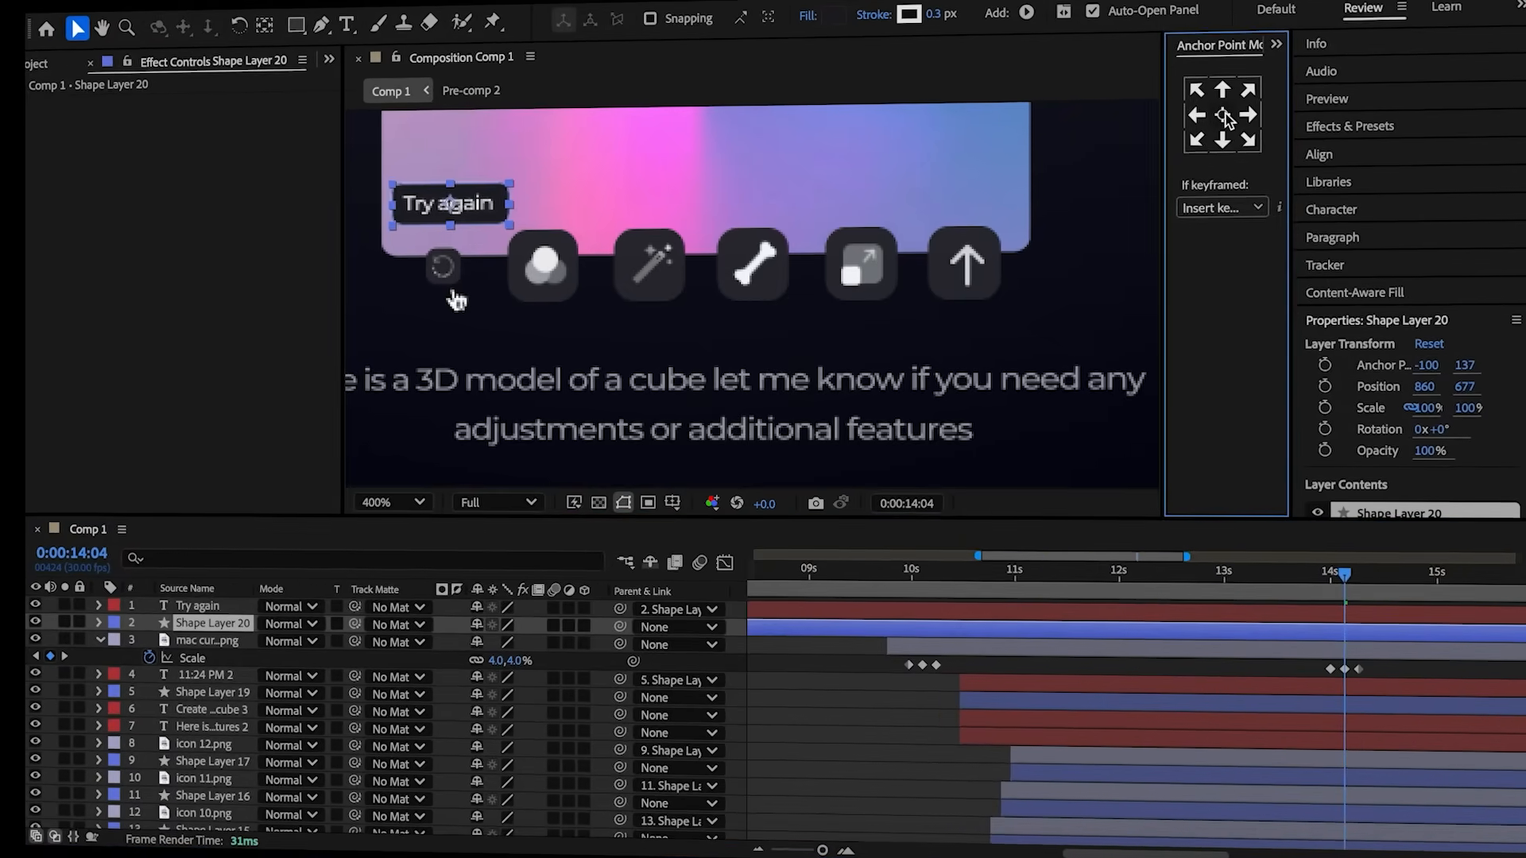
key(s)
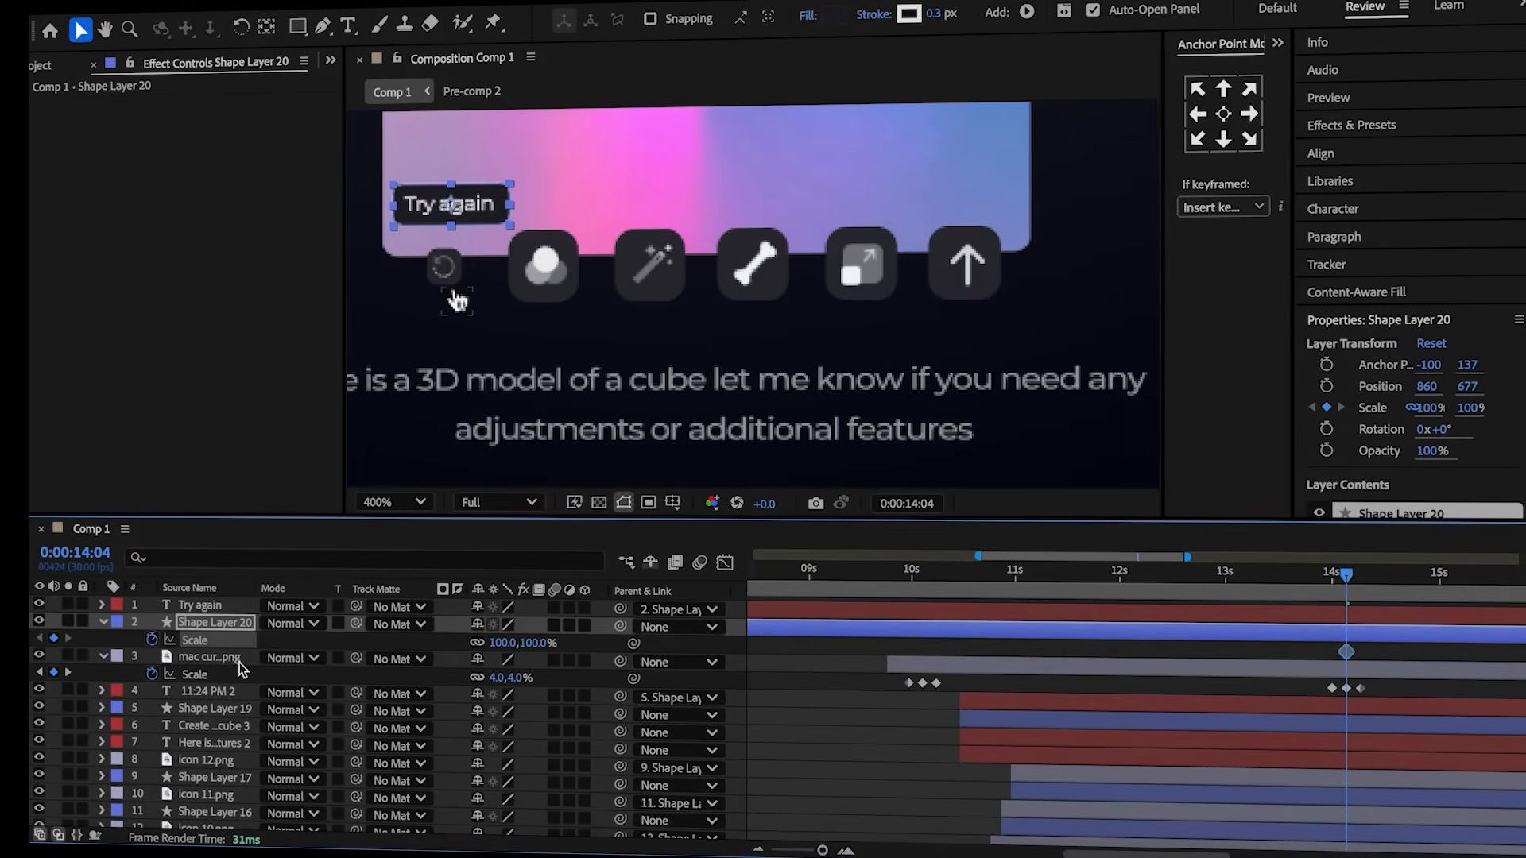
drag(1348, 578, 1370, 578)
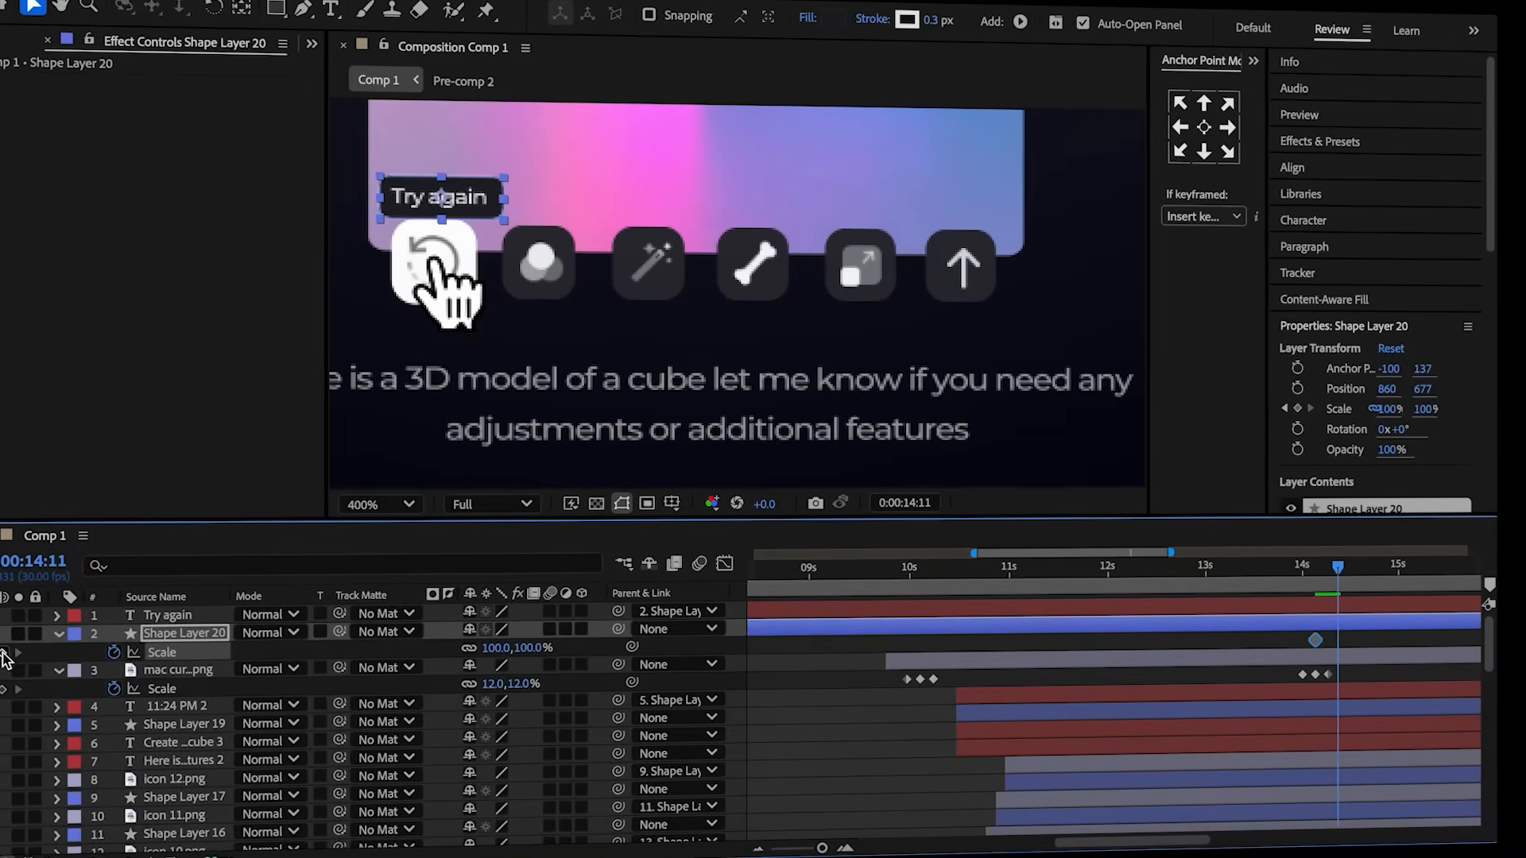
click(3, 653)
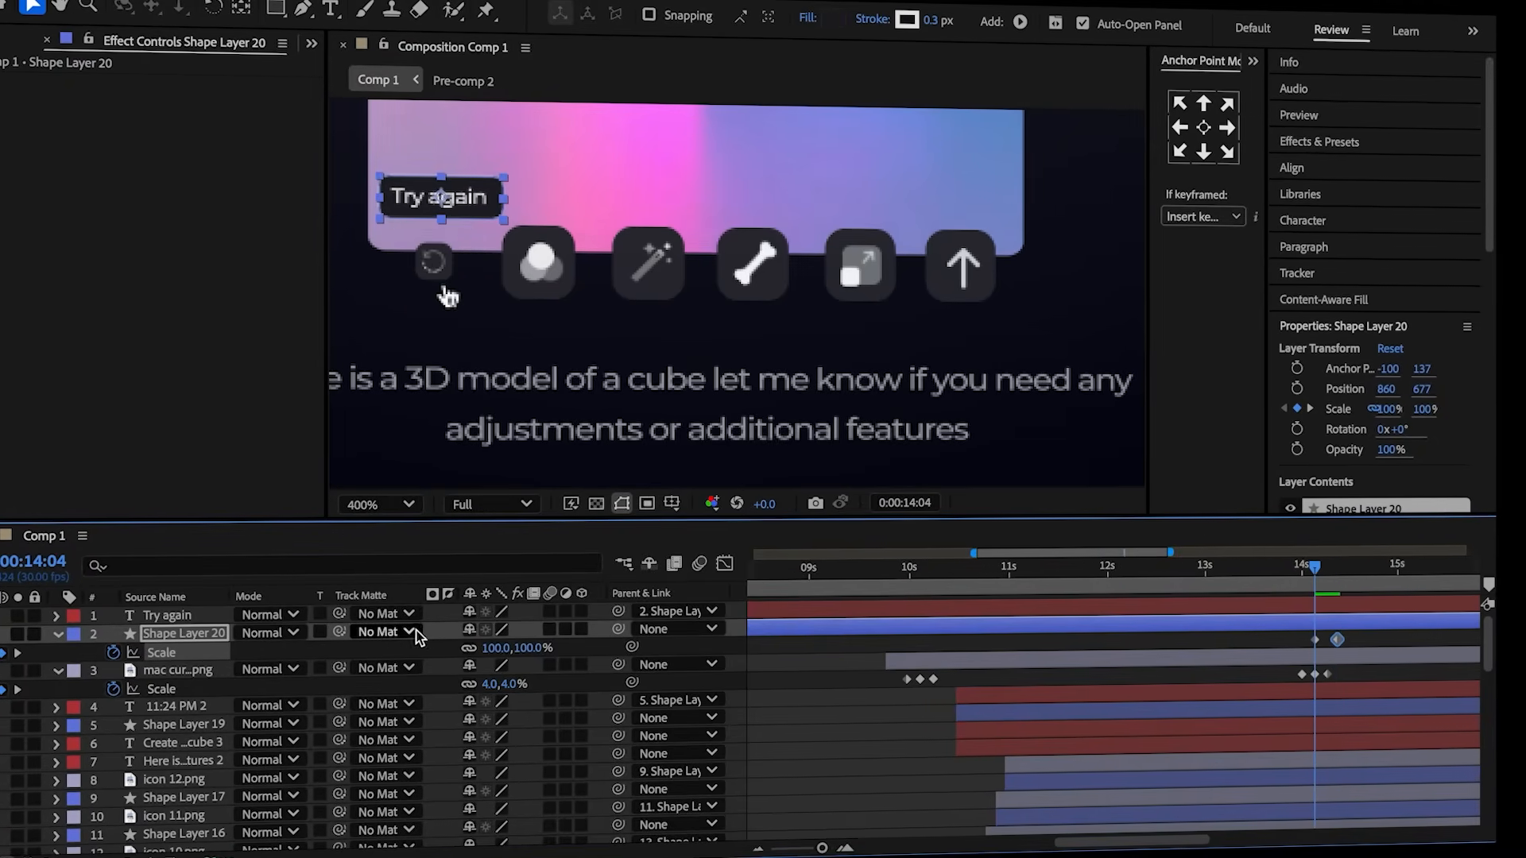
click(532, 647)
text(50)
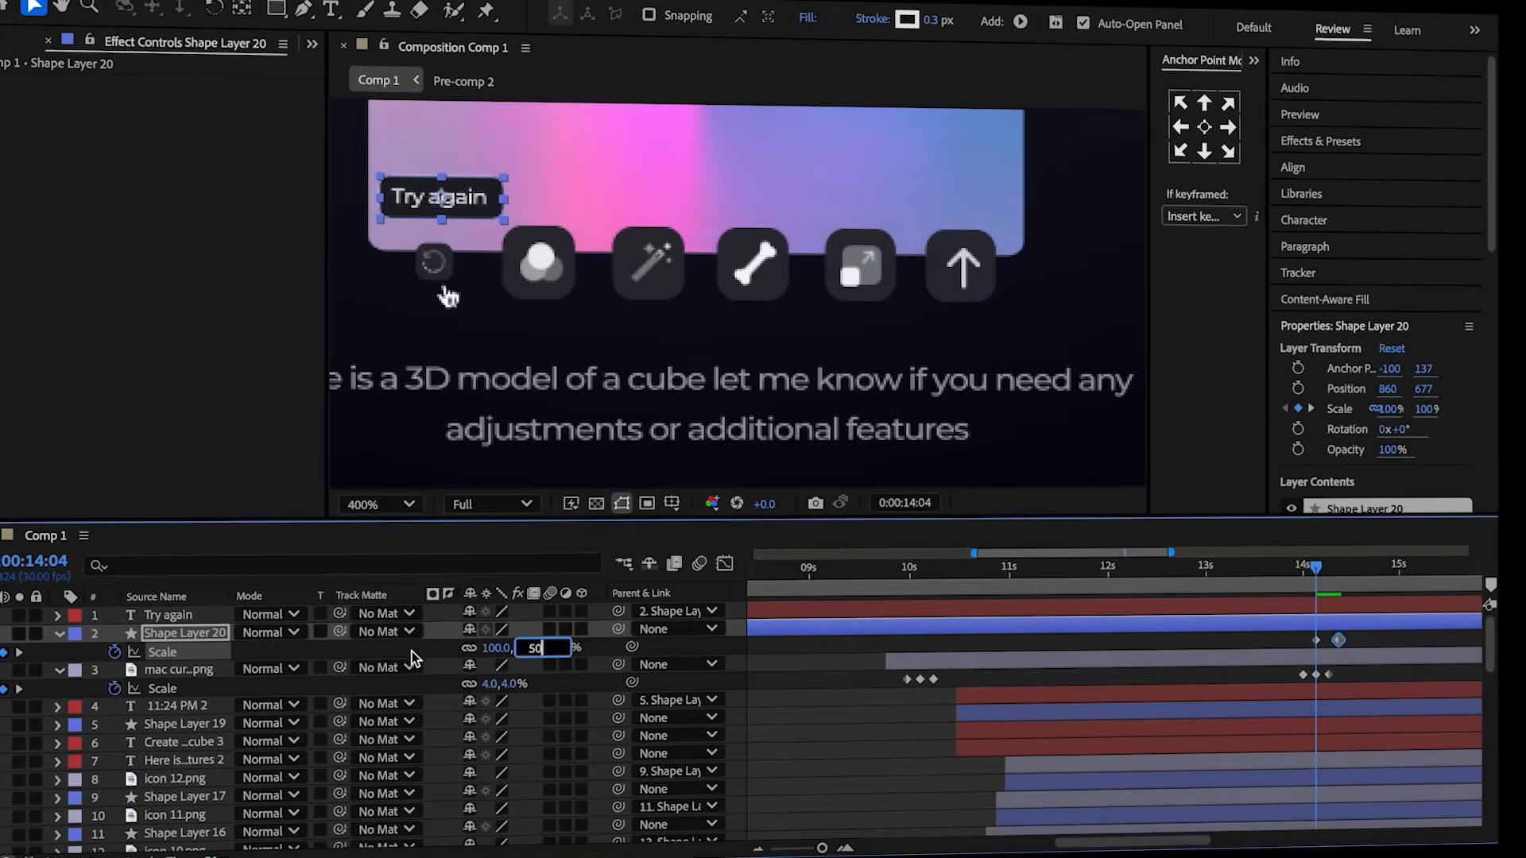
key(Return)
- Paste the bounce expression with amp 0.6, freq 2 and decay 3 onto the tooltip rectangle's Scale
alt+click(114, 652)
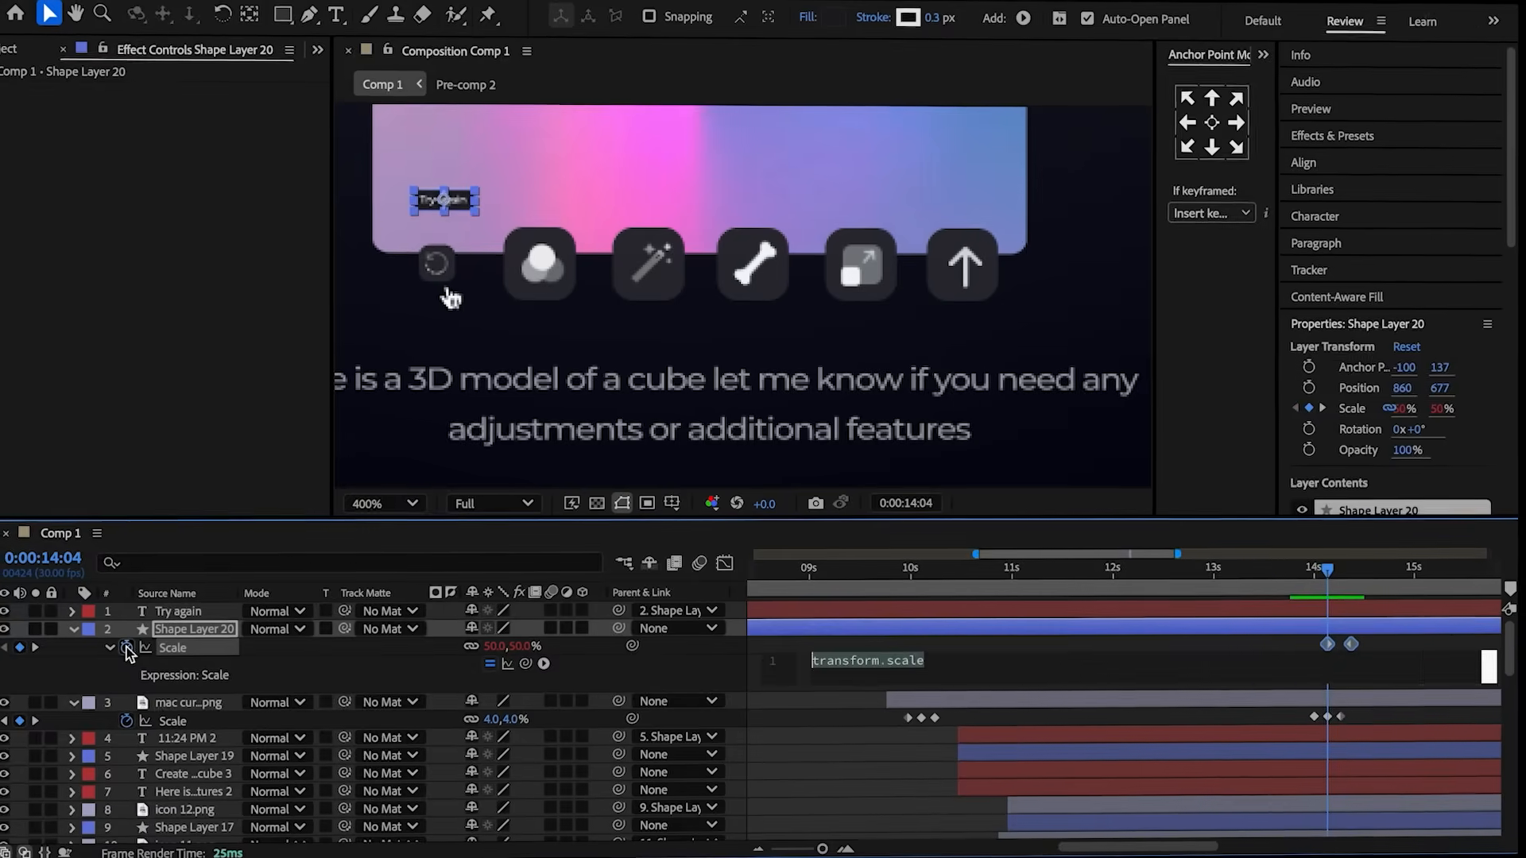
key(ctrl+v)
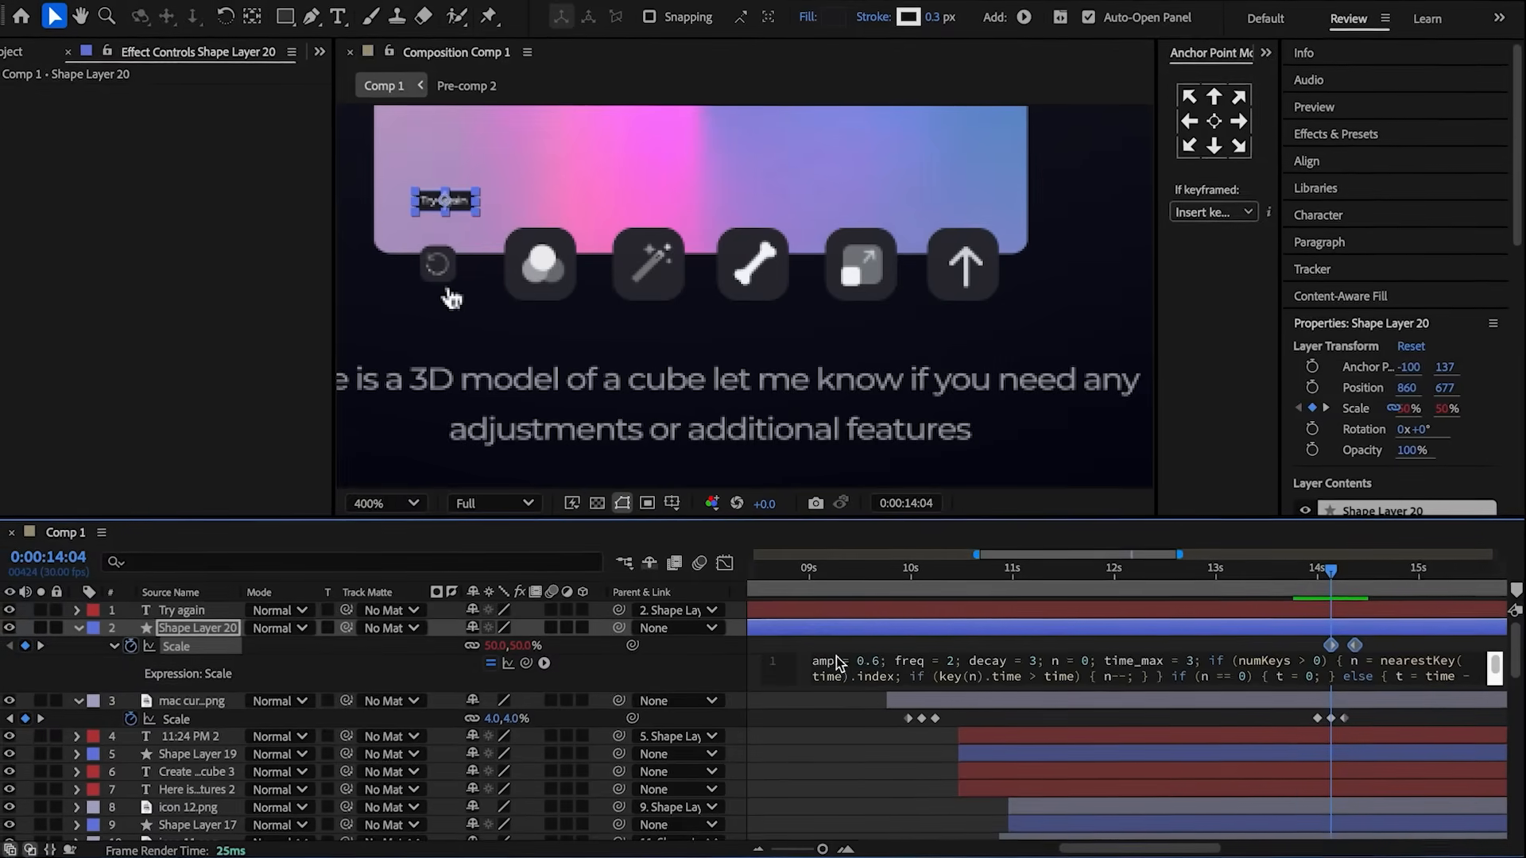
click(874, 660)
click(888, 648)
click(961, 623)
- Fade in the tooltip rectangle with Opacity 0% at 0:00:14:04 and 100% at 0:00:14:07, and select the "Try again" layer at 0:00:14:04
key(t)
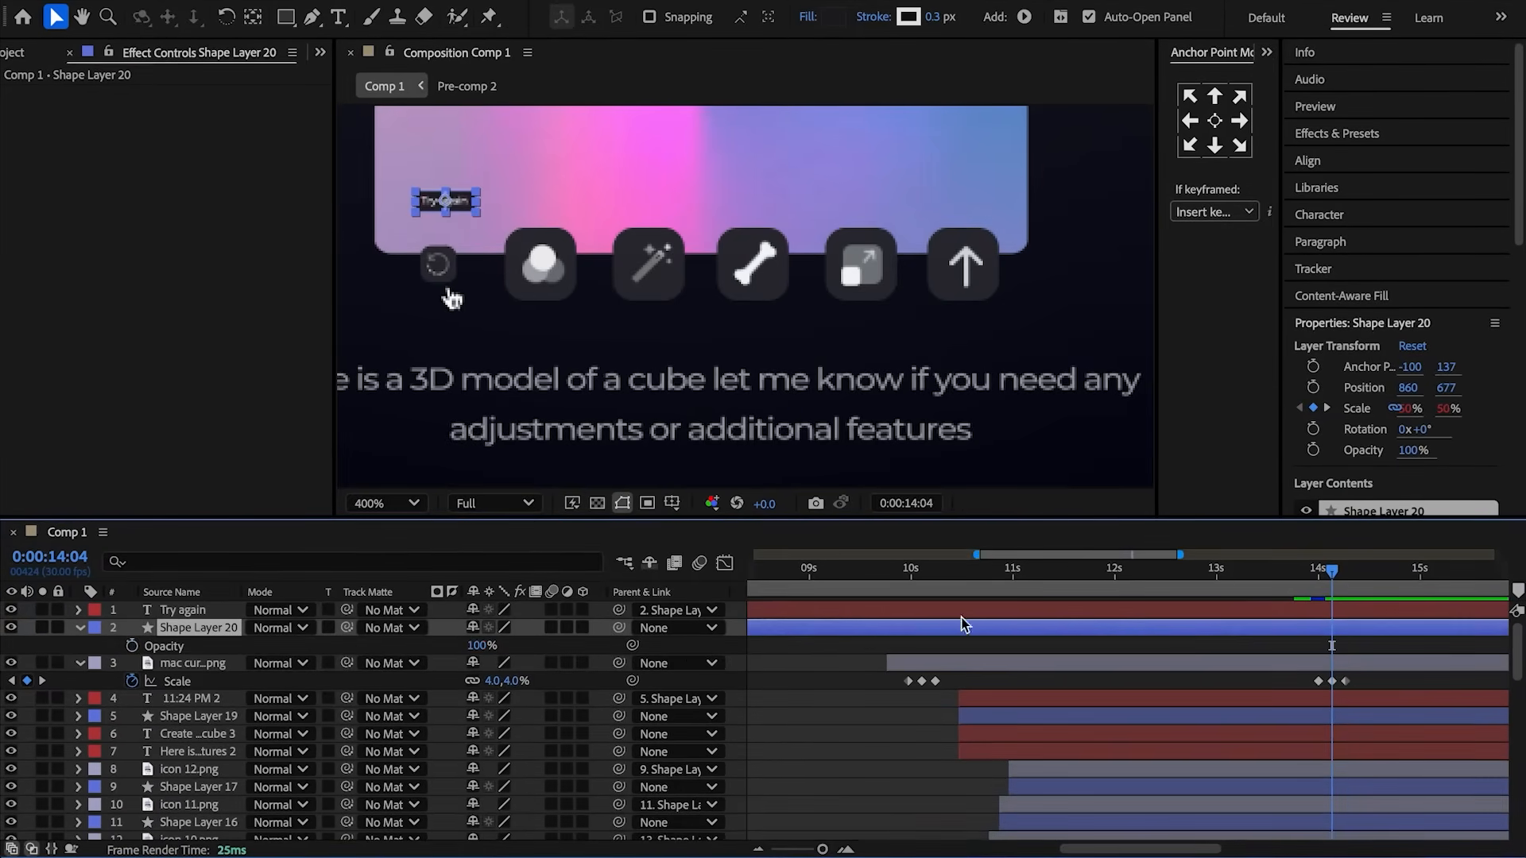
click(131, 646)
drag(483, 646, 361, 662)
key(u)
drag(1318, 569, 1329, 570)
drag(471, 664, 868, 648)
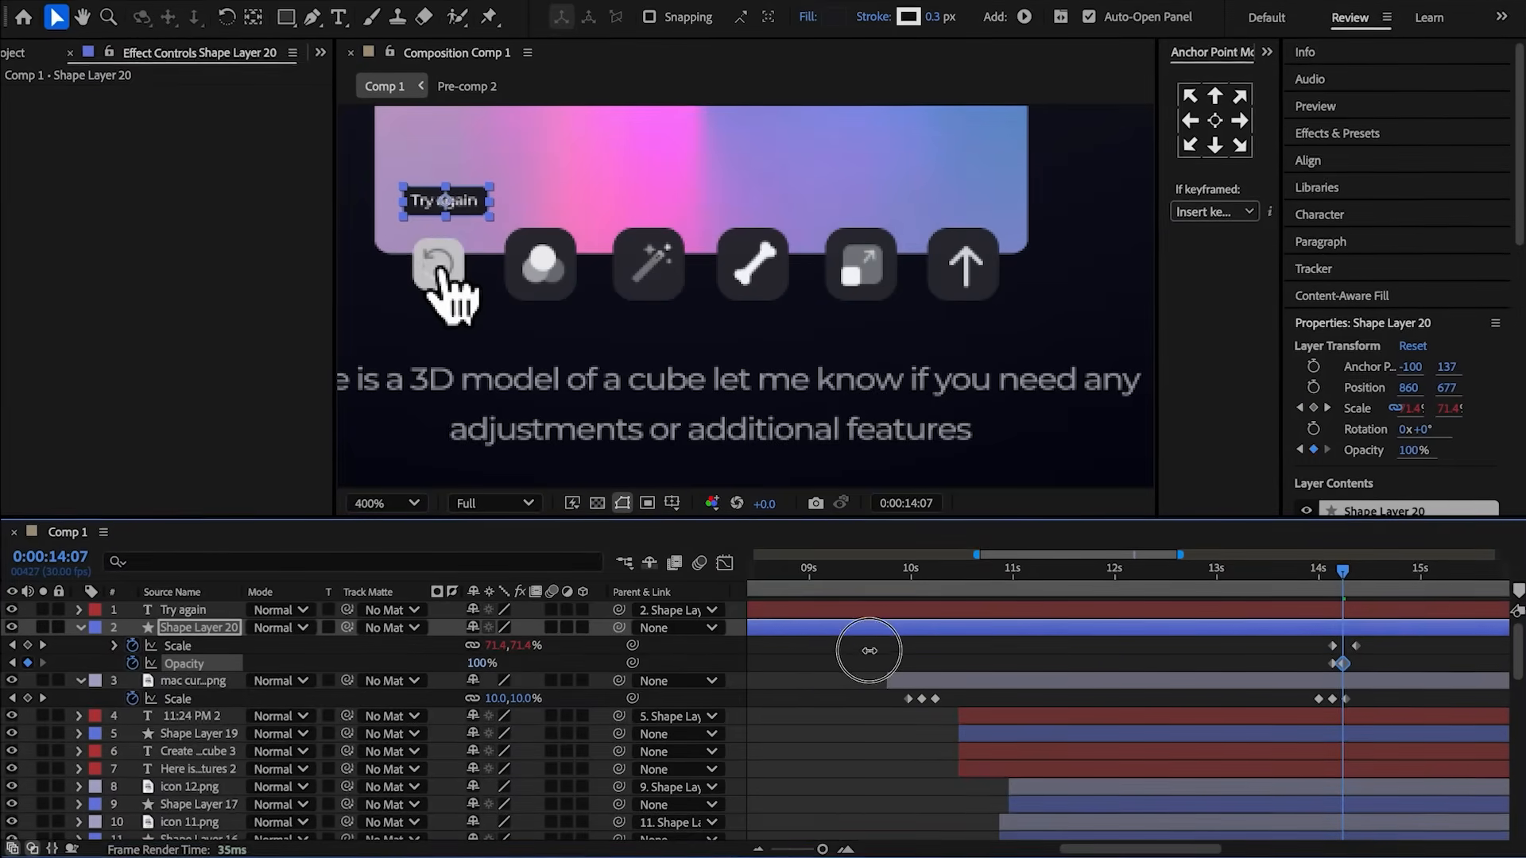
drag(1385, 658, 1309, 664)
drag(1344, 579, 1336, 581)
click(1338, 613)
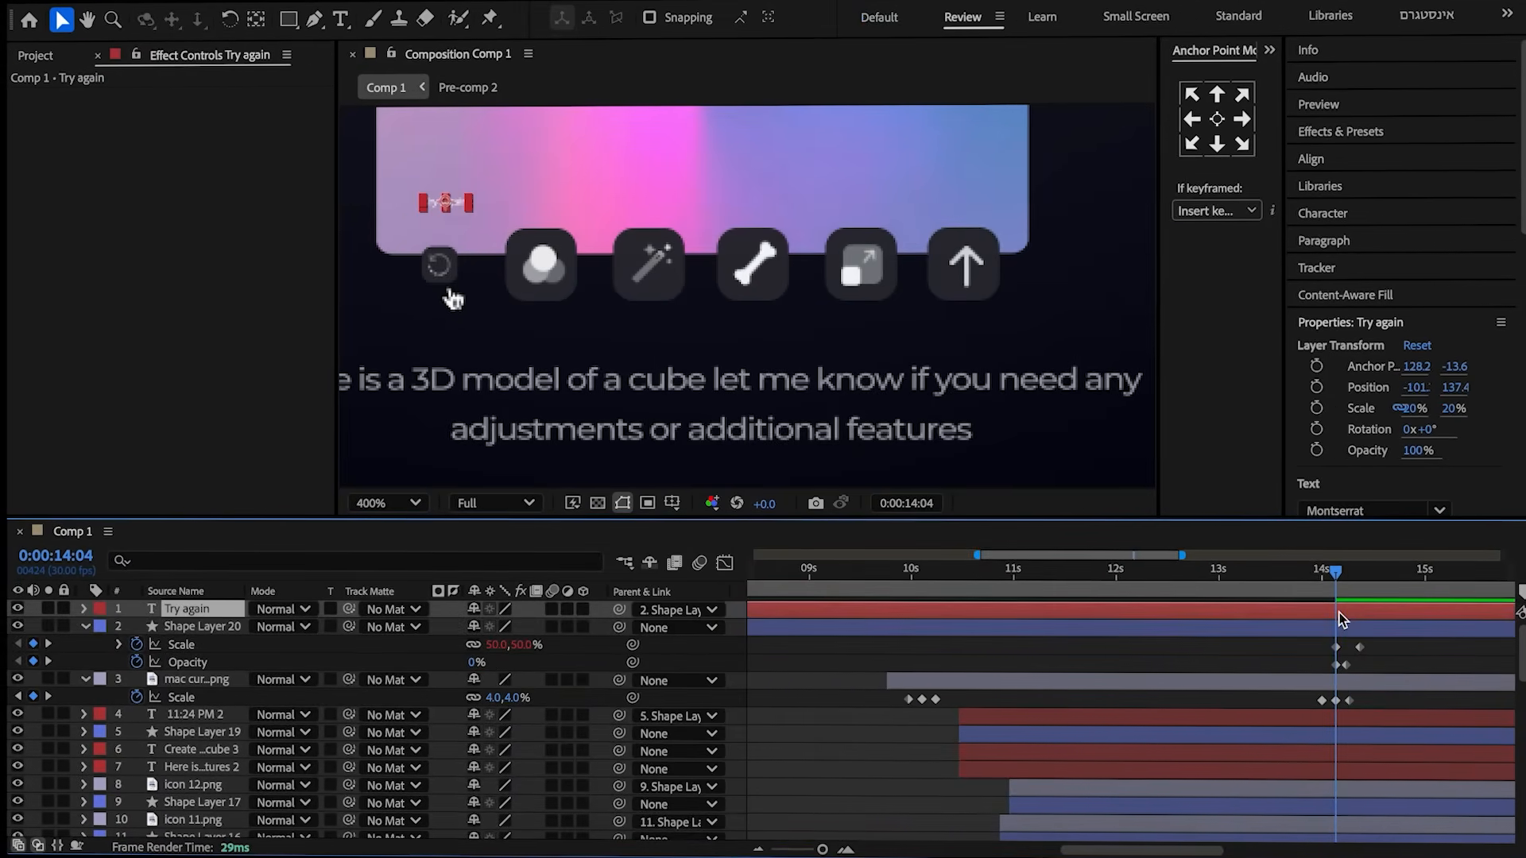
- Add Cube 2.jpg to the composition directly above the Cube 1.jpg layer, with the playhead at 0:00:14:04
click(1150, 574)
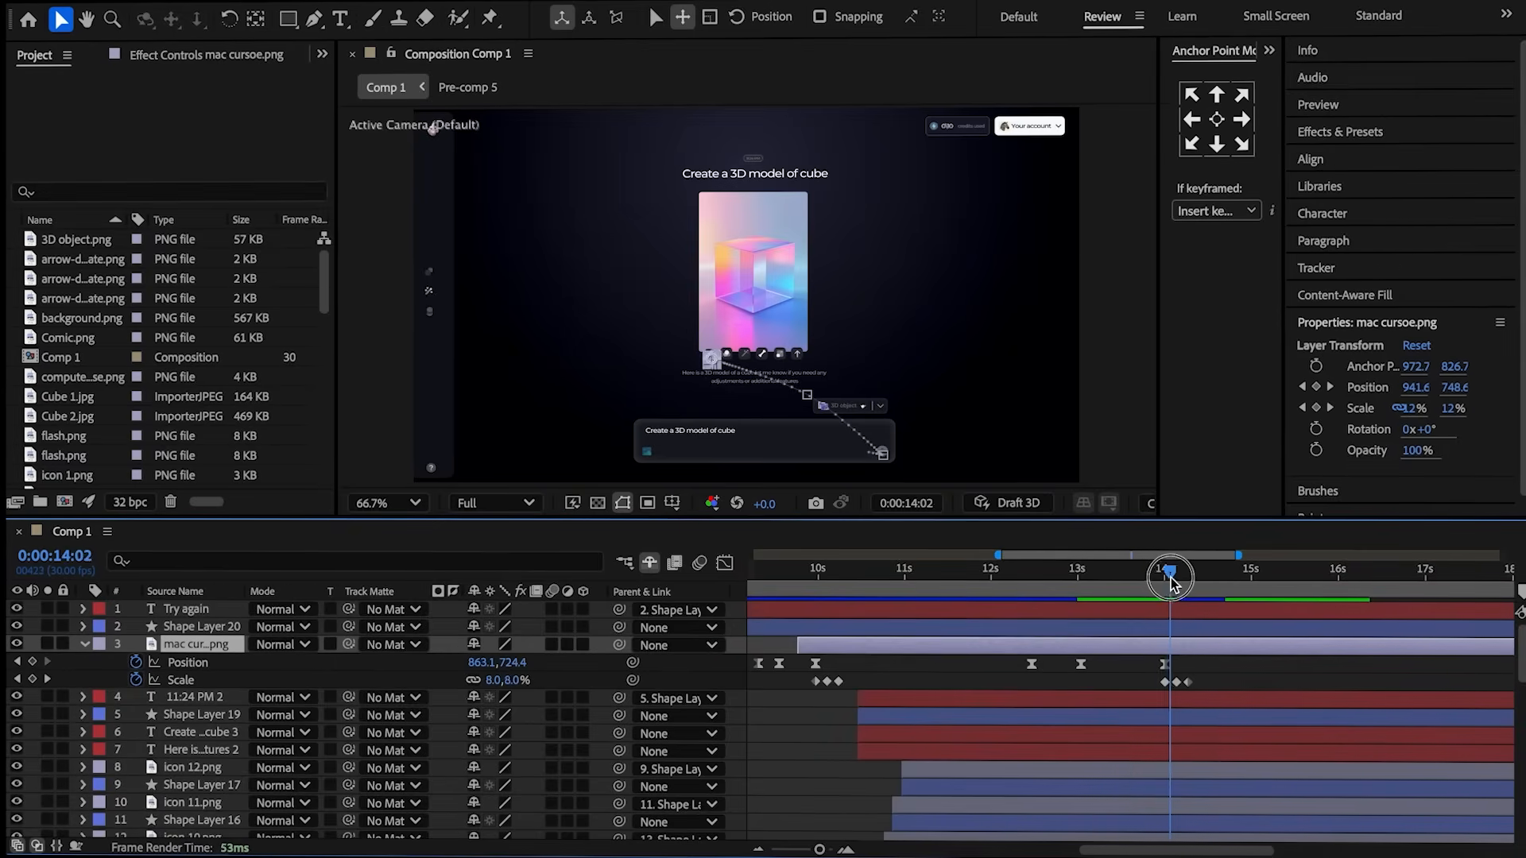
scroll(1175, 627, down, 6)
click(1137, 757)
drag(83, 417, 85, 429)
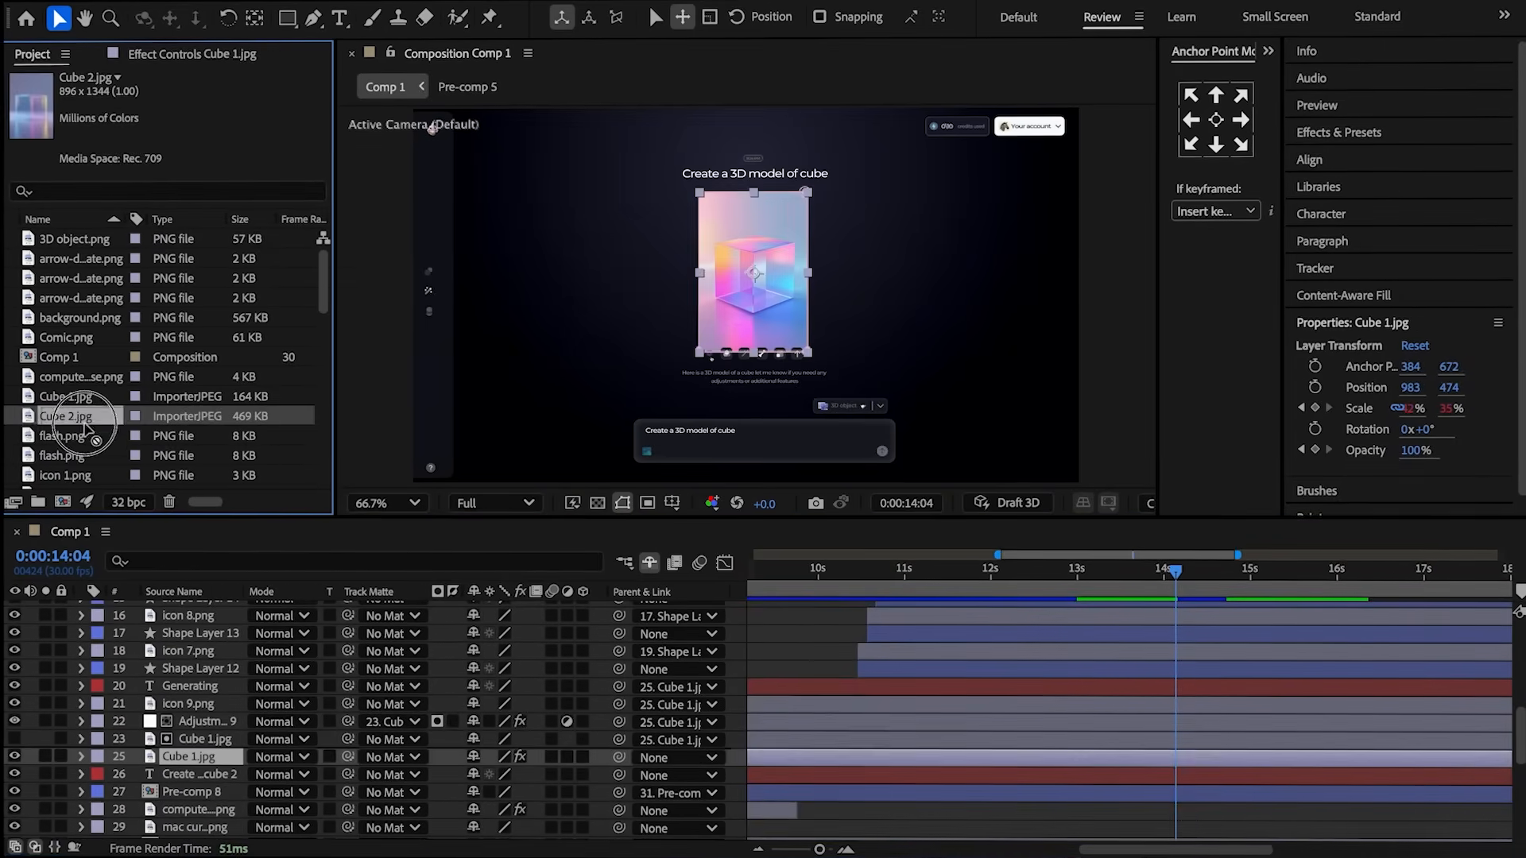
drag(124, 578, 163, 755)
key(m)
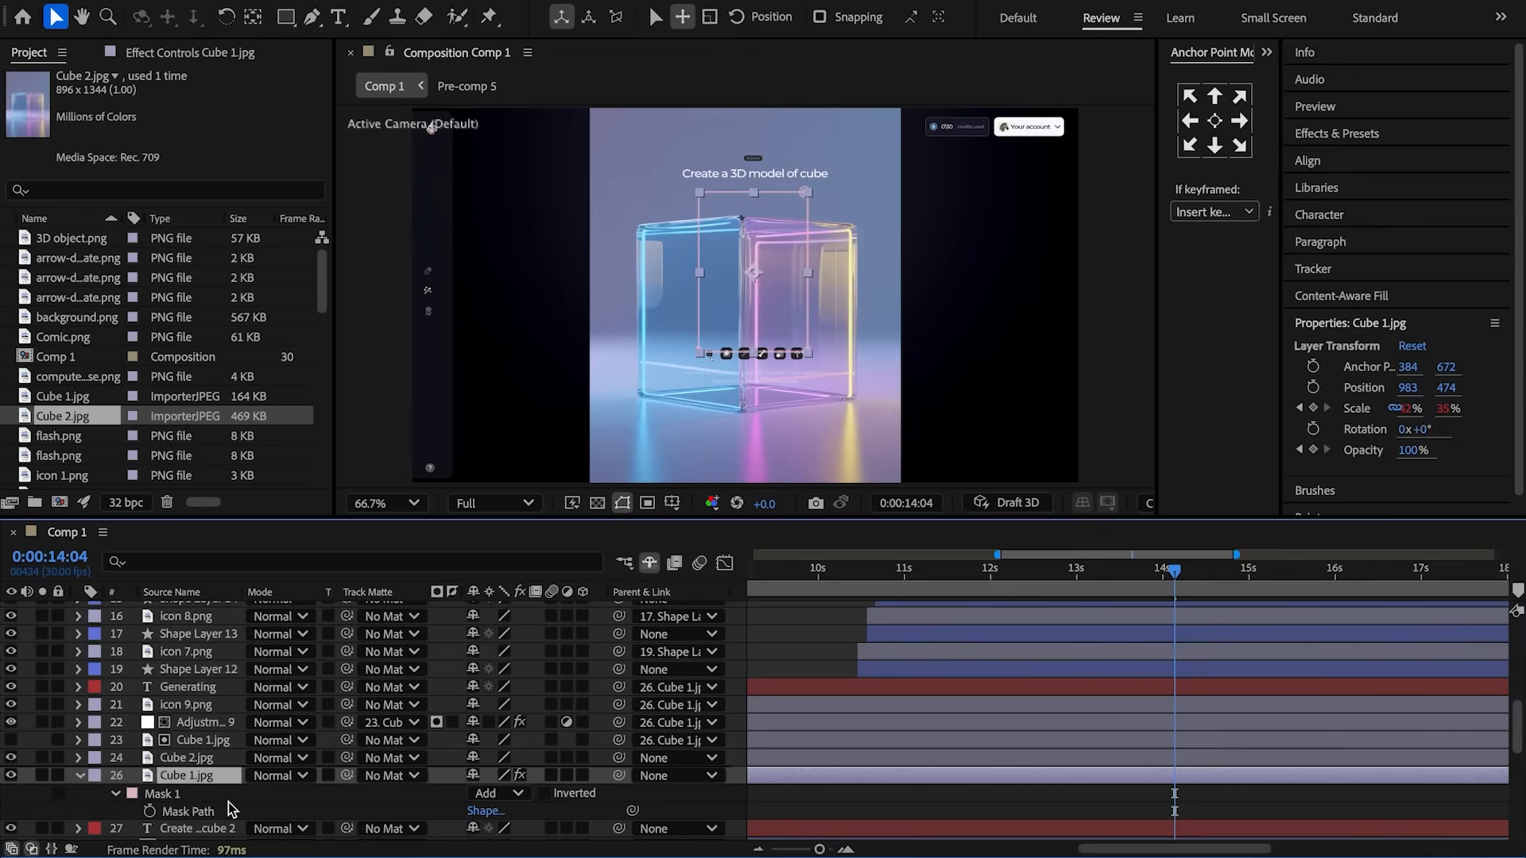
- Unlink Cube 2.jpg's Scale proportions, set the scale to 42% by 35% to match Cube 1.jpg, and relink them
click(198, 756)
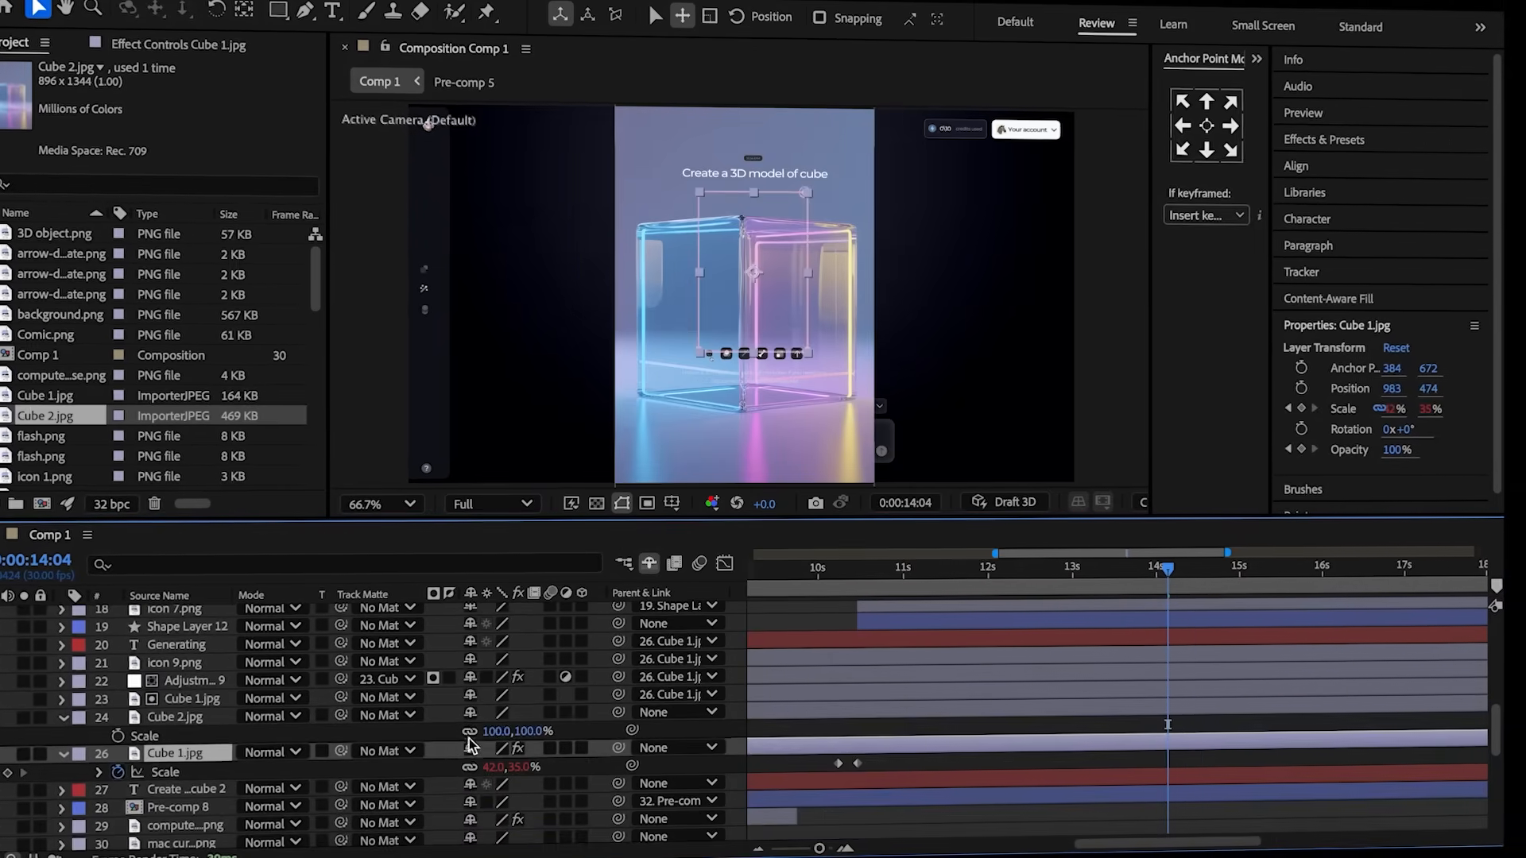
click(470, 732)
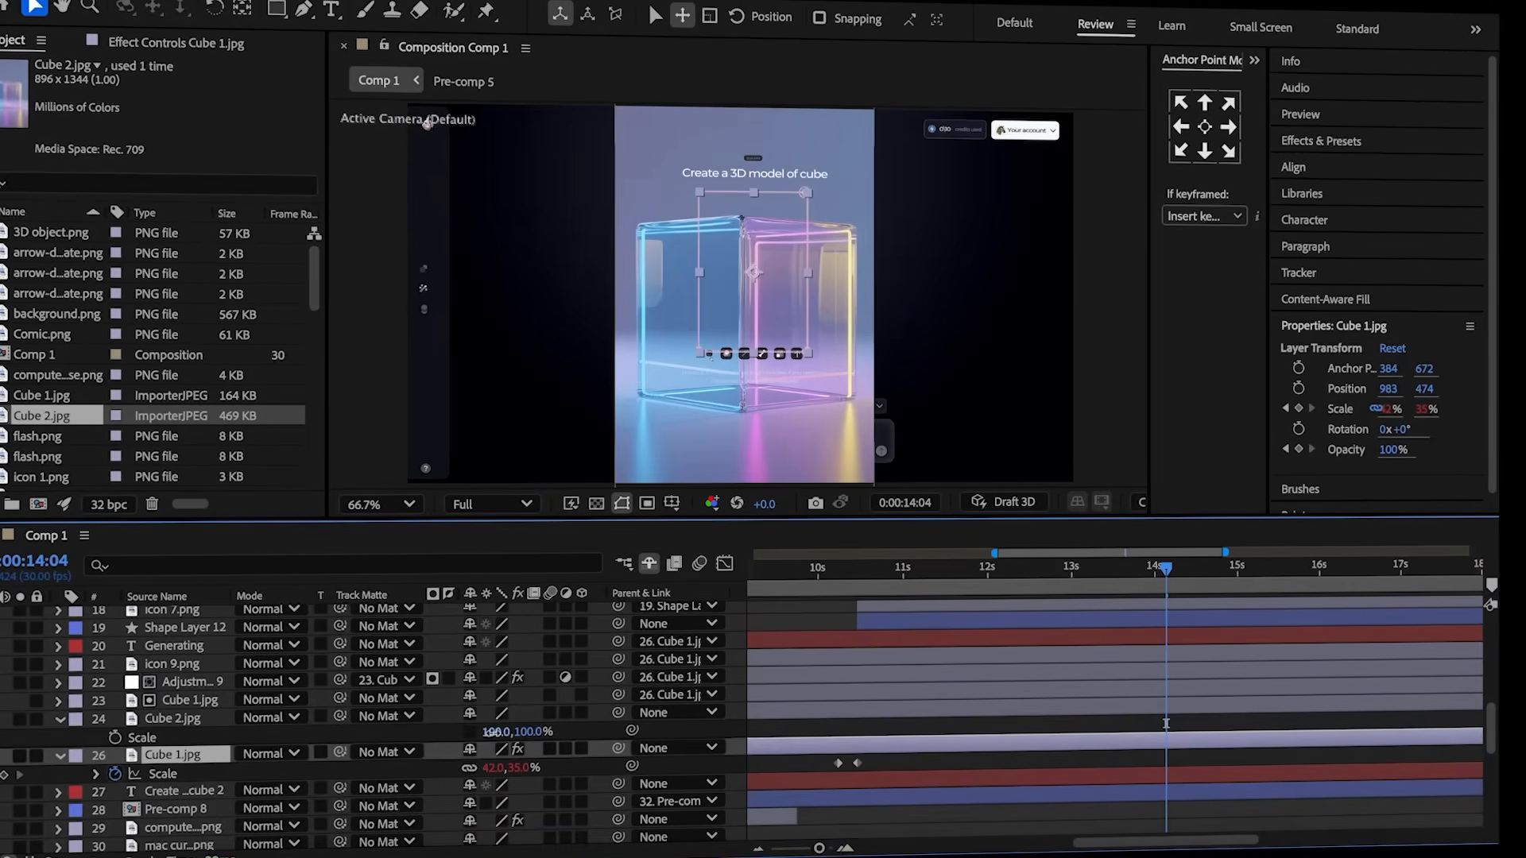
click(553, 741)
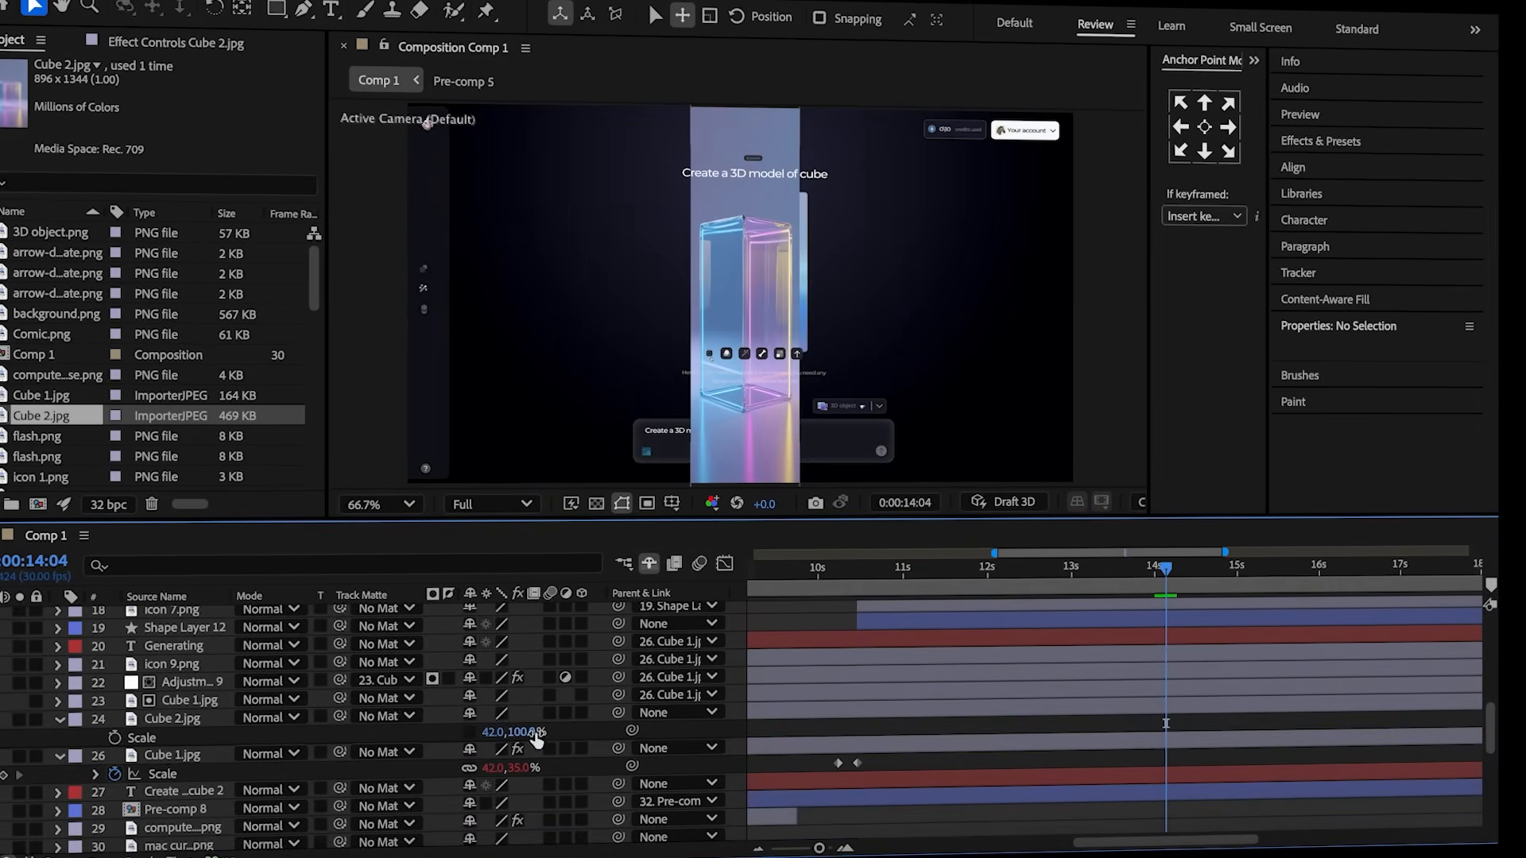
click(524, 732)
text(35)
click(469, 740)
- Set Cube 2.jpg's Position to 983, 474 to match Cube 1.jpg and make Cube 2.jpg a 3D layer
click(172, 720)
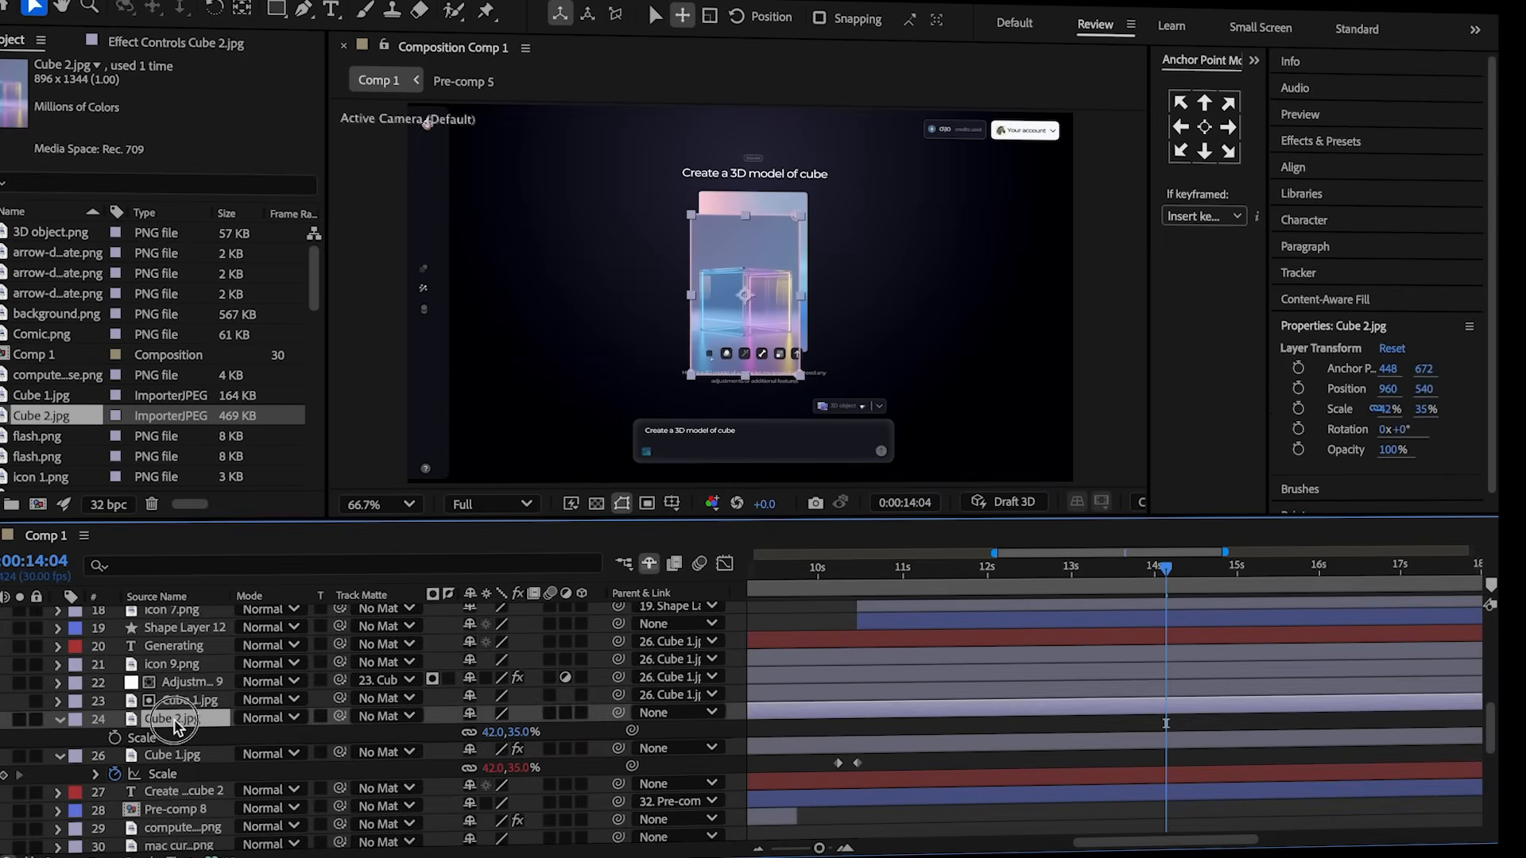
key(p)
click(172, 755)
key(p)
key(ctrl+c)
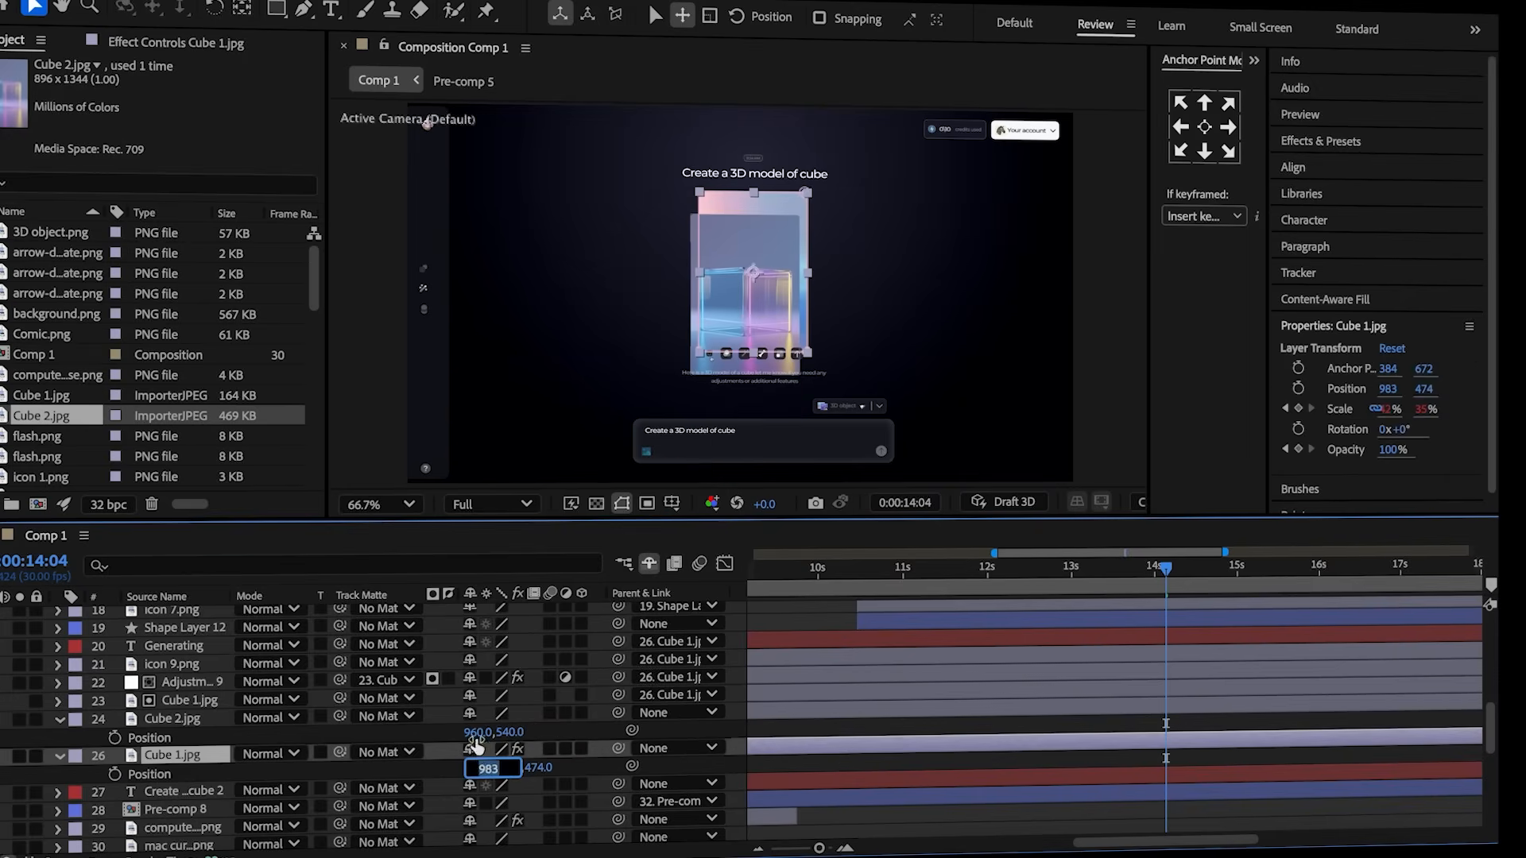
click(480, 733)
key(ctrl+v)
click(509, 766)
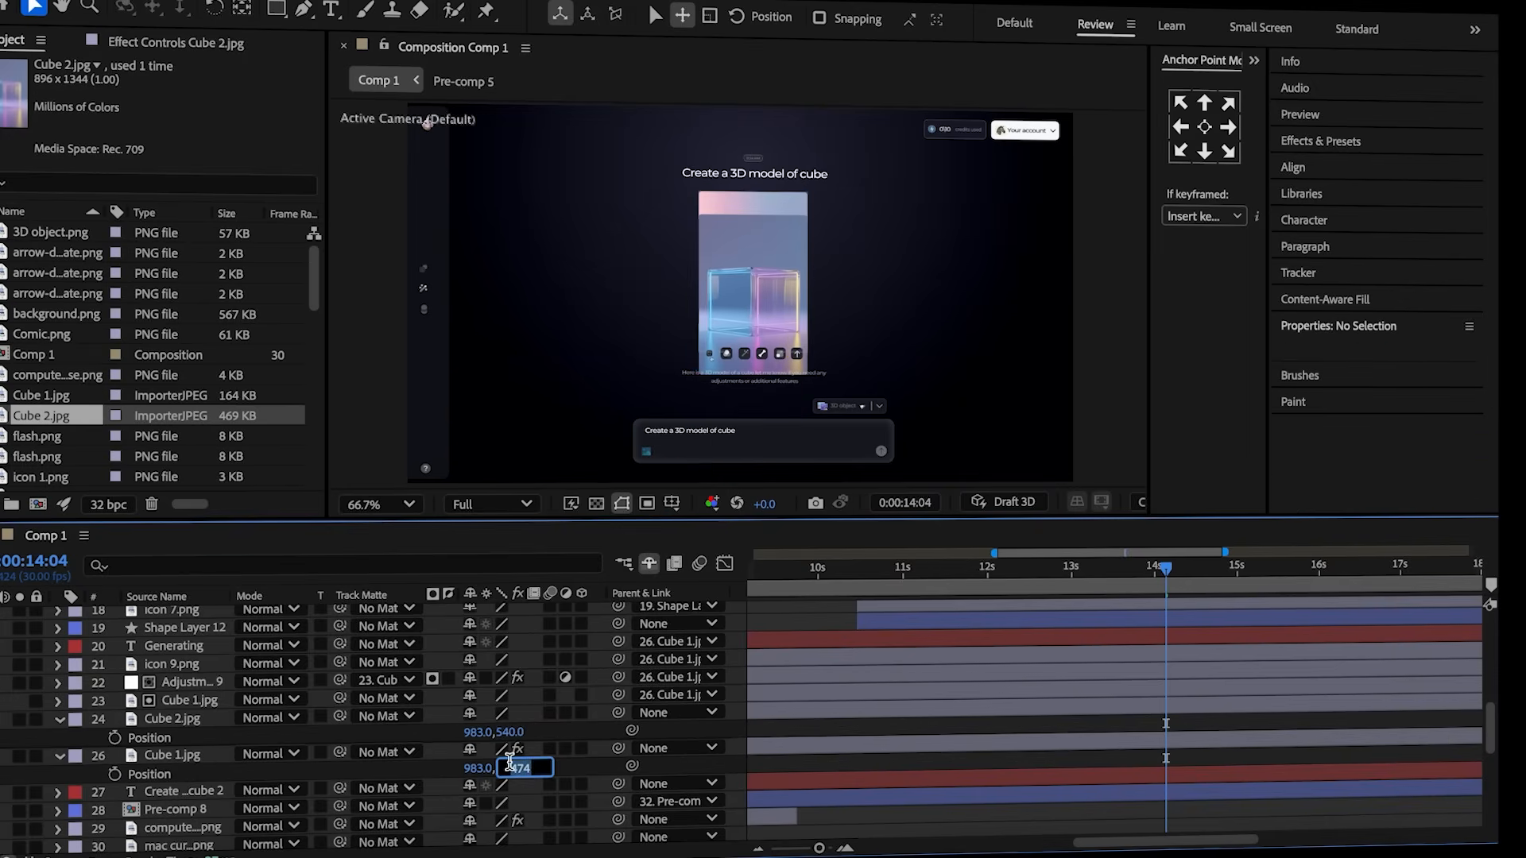
click(511, 733)
key(ctrl+v)
click(557, 739)
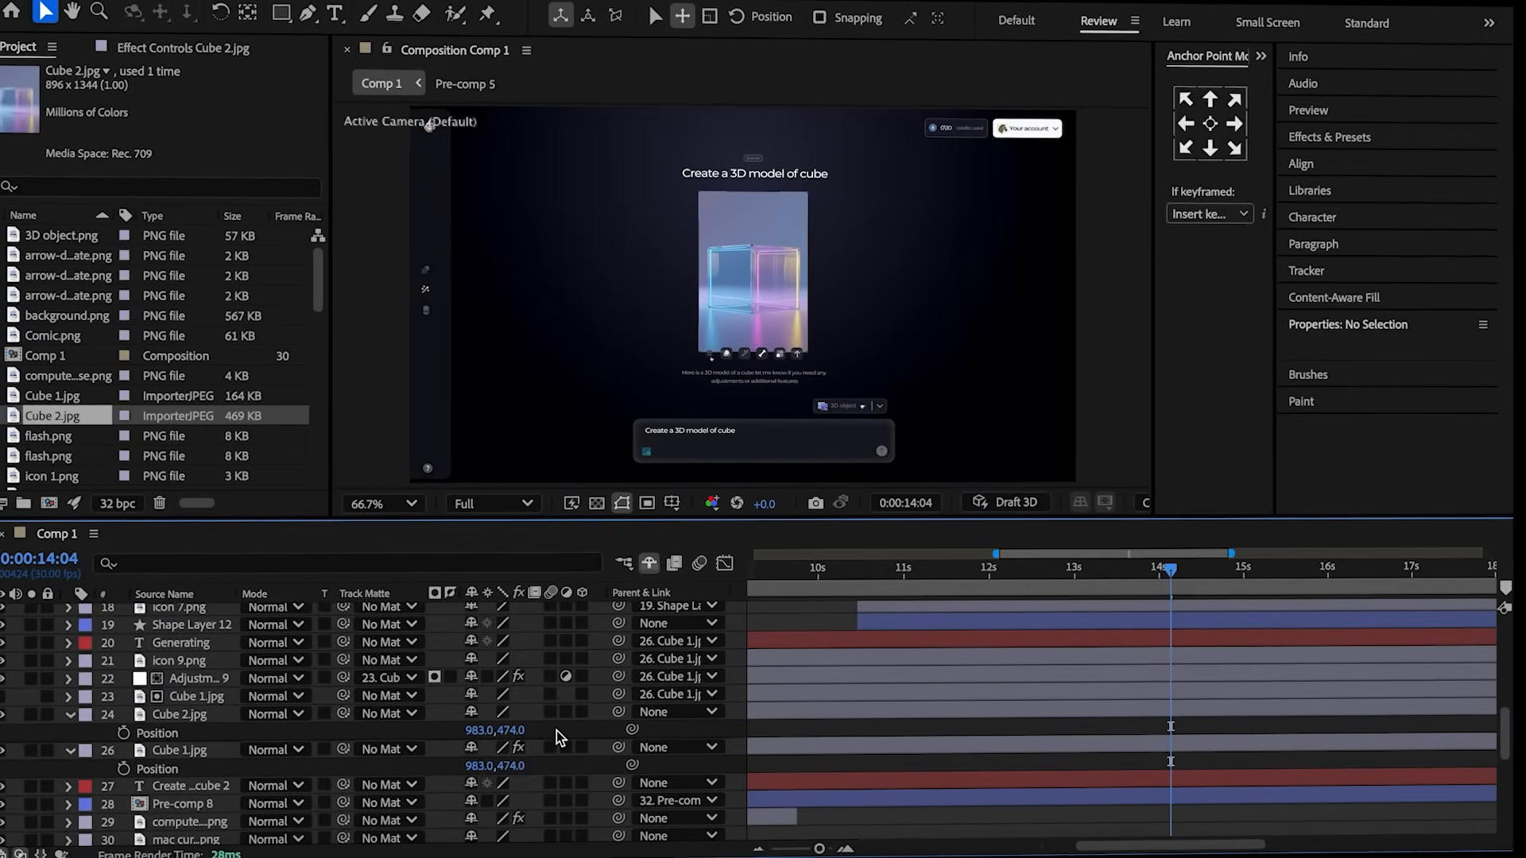
click(583, 712)
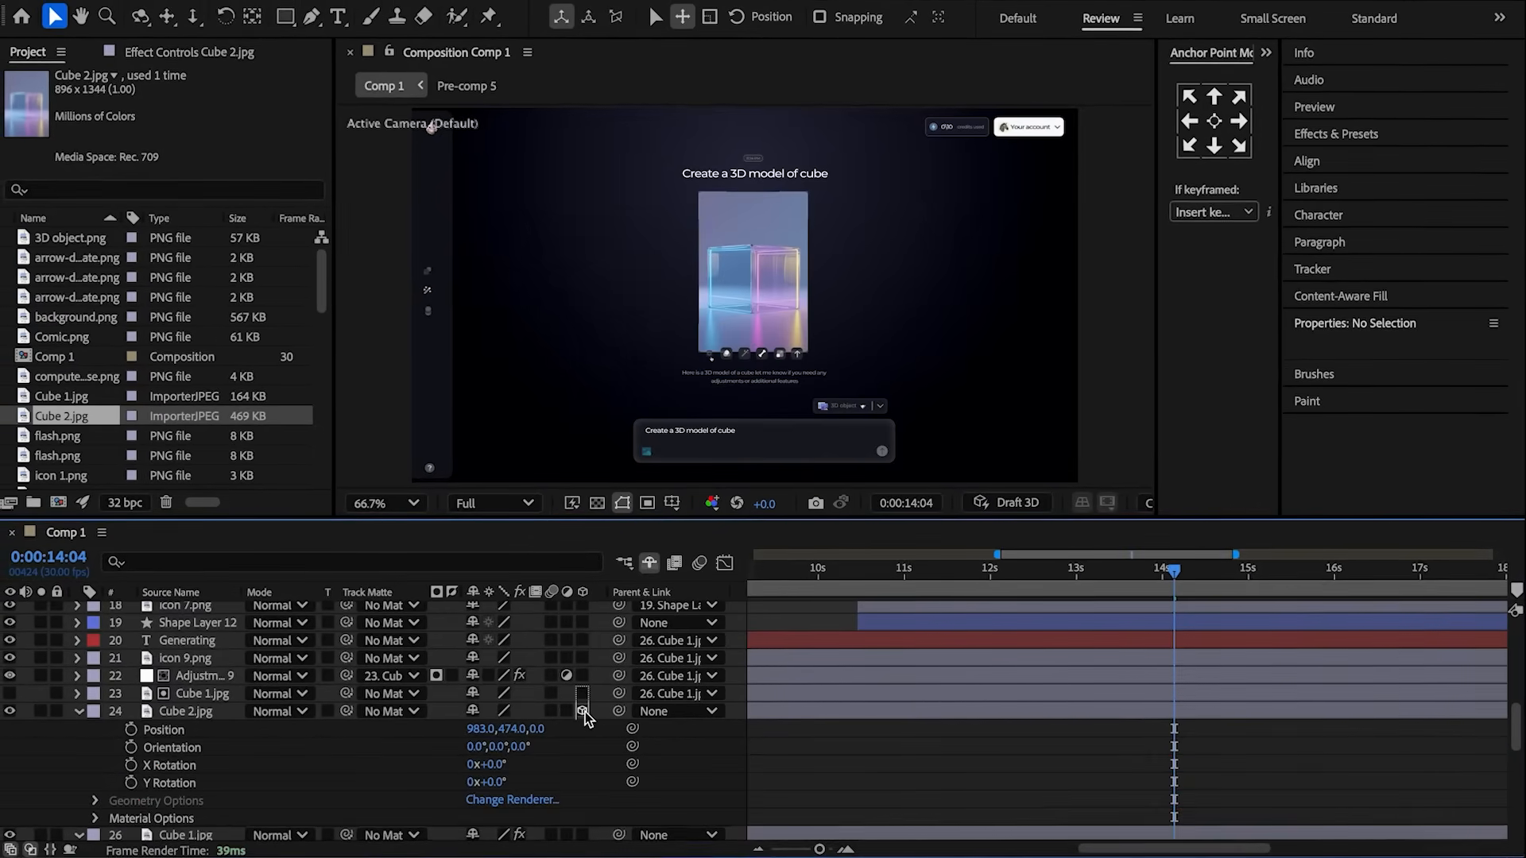
- Make Cube 1.jpg a 3D layer and keyframe its Position from 983, 474, 0 at 0:00:14:04 to 475, 474, 1017 at 0:00:14:26
click(582, 797)
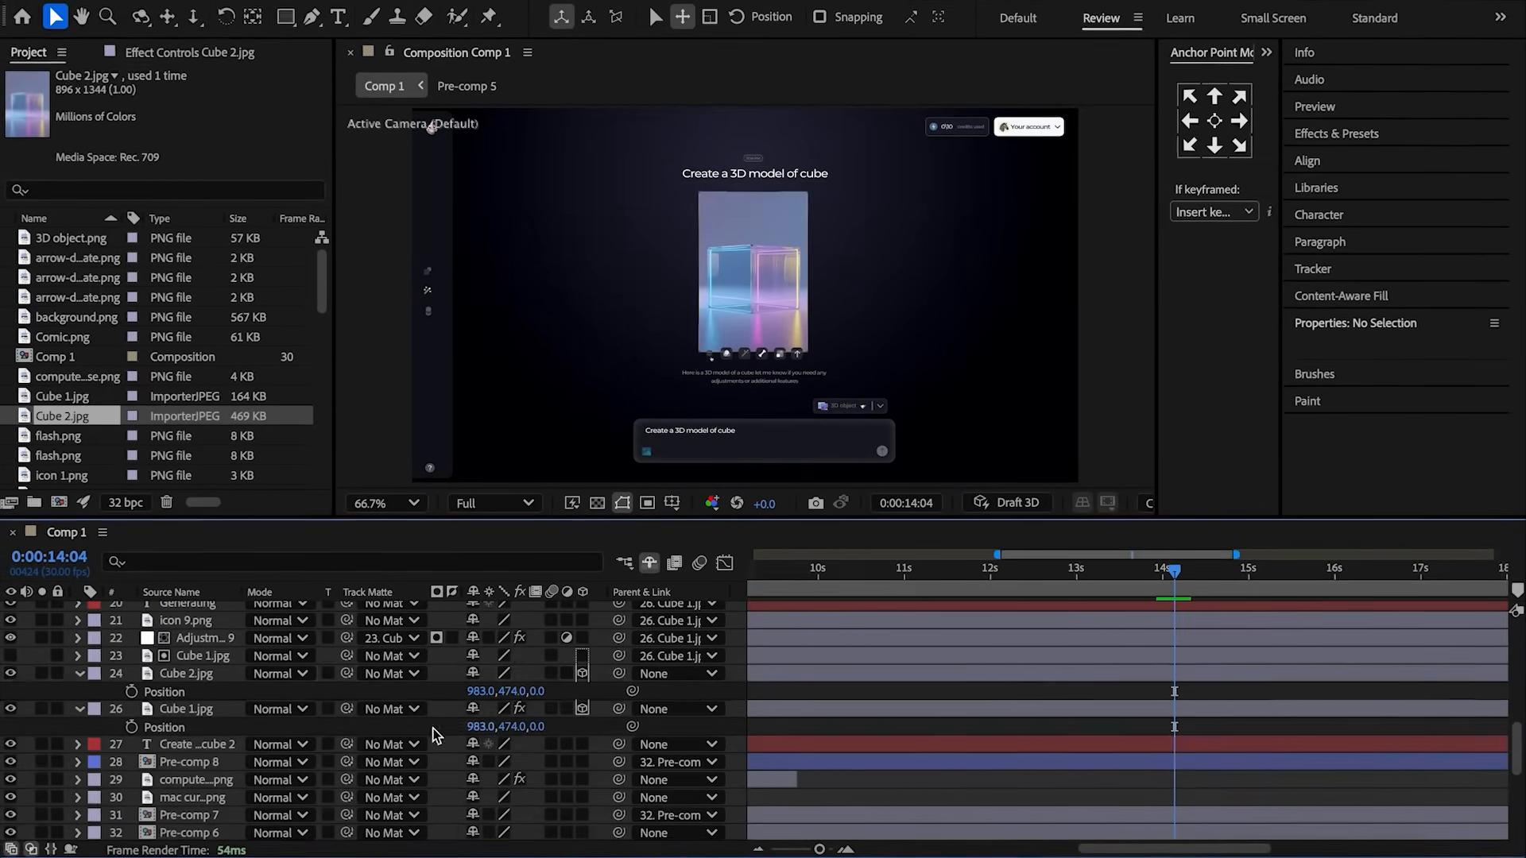
click(120, 732)
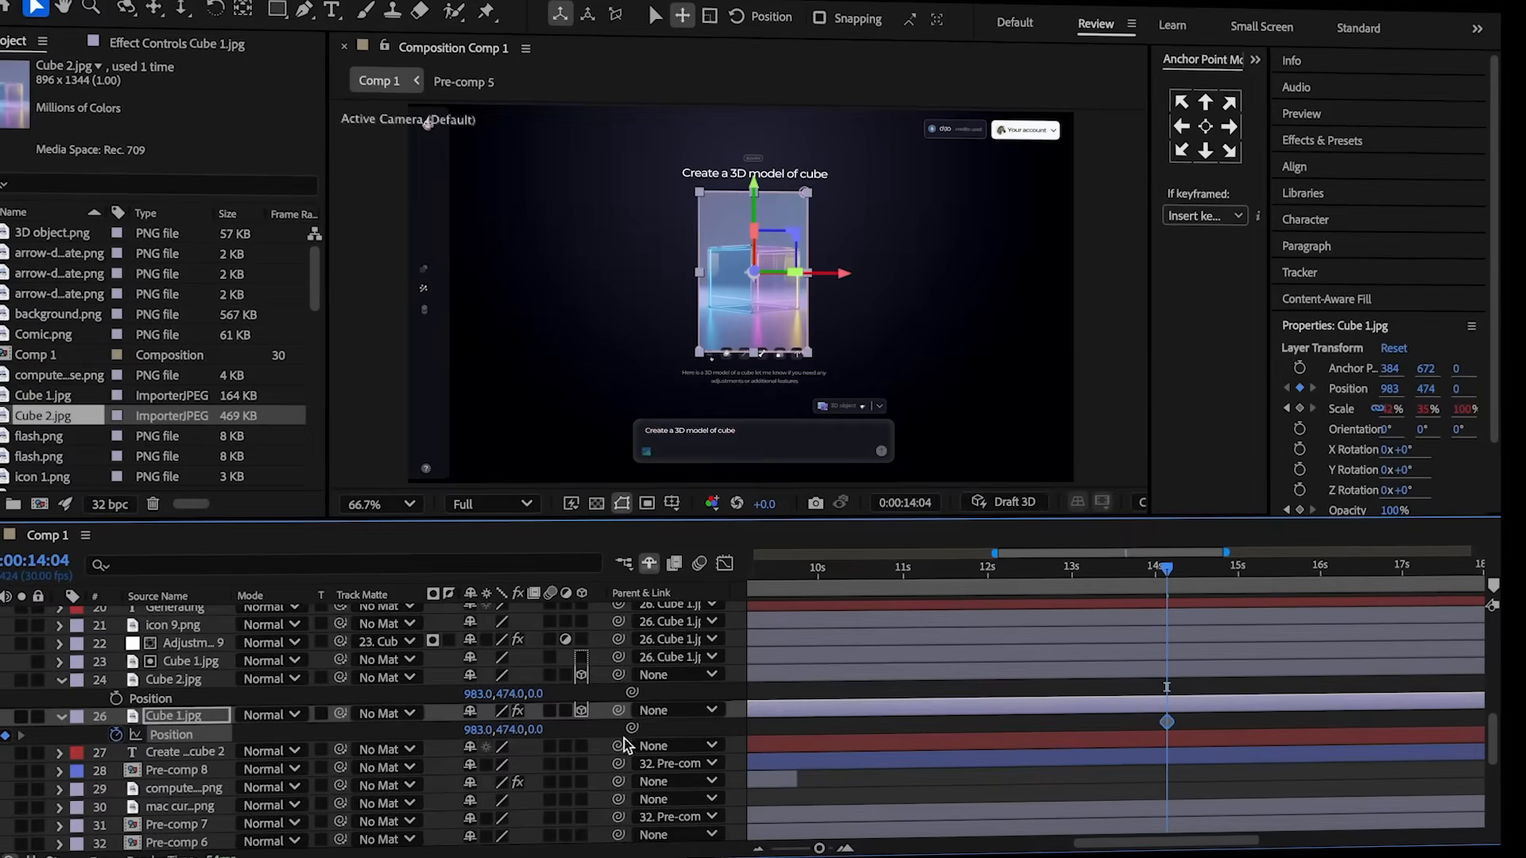
drag(1169, 569, 1227, 576)
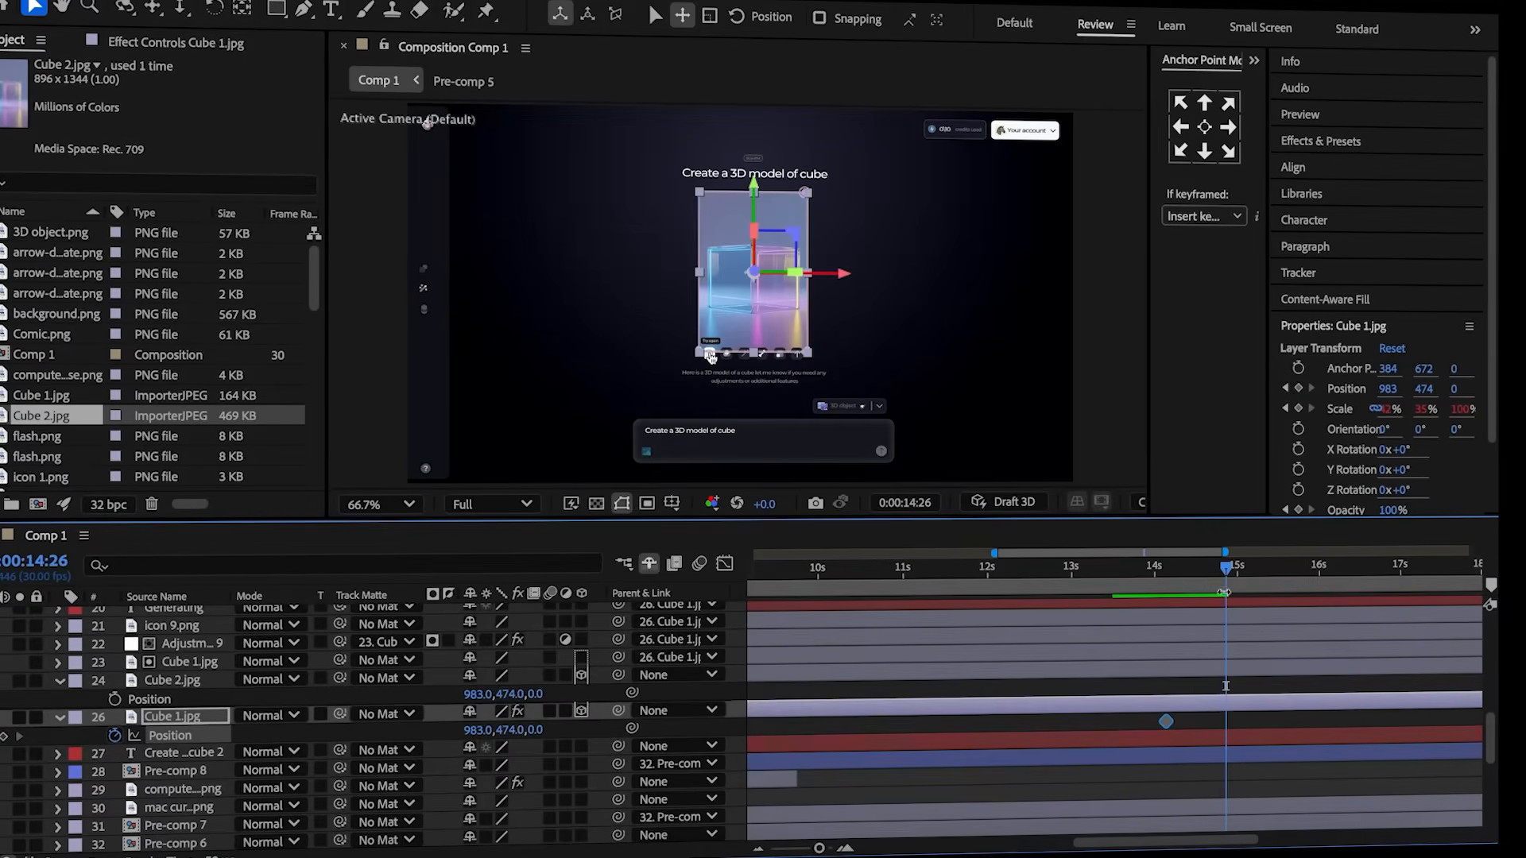
drag(496, 730, 362, 733)
- Keyframe Cube 2.jpg's Position at 983, 474, 0 on 0:00:14:26 and push its Z Position to 1776 at 0:00:14:04
click(108, 703)
click(114, 699)
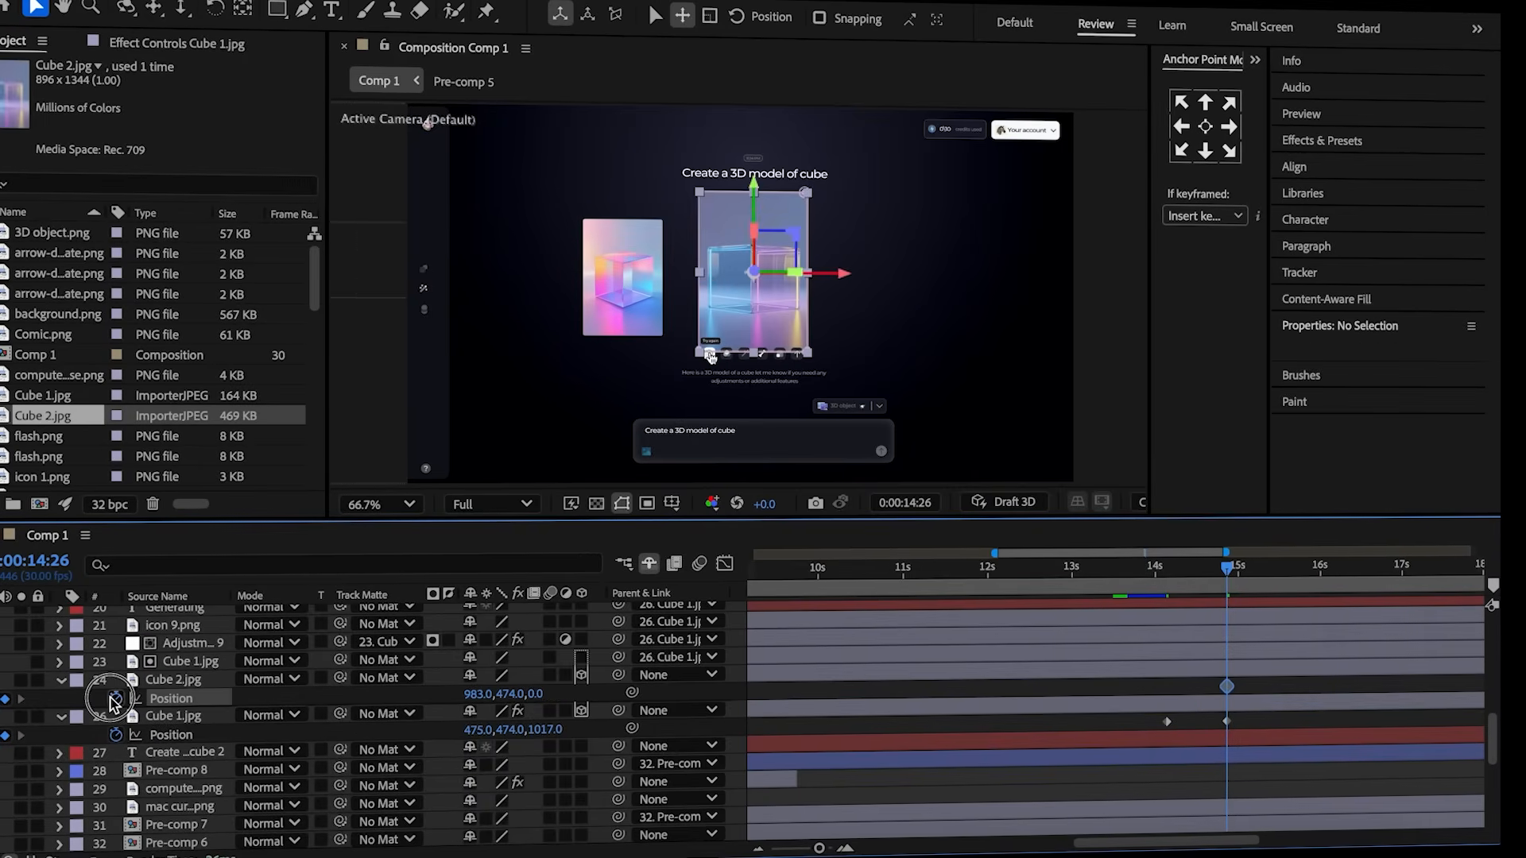
drag(1232, 576, 1168, 578)
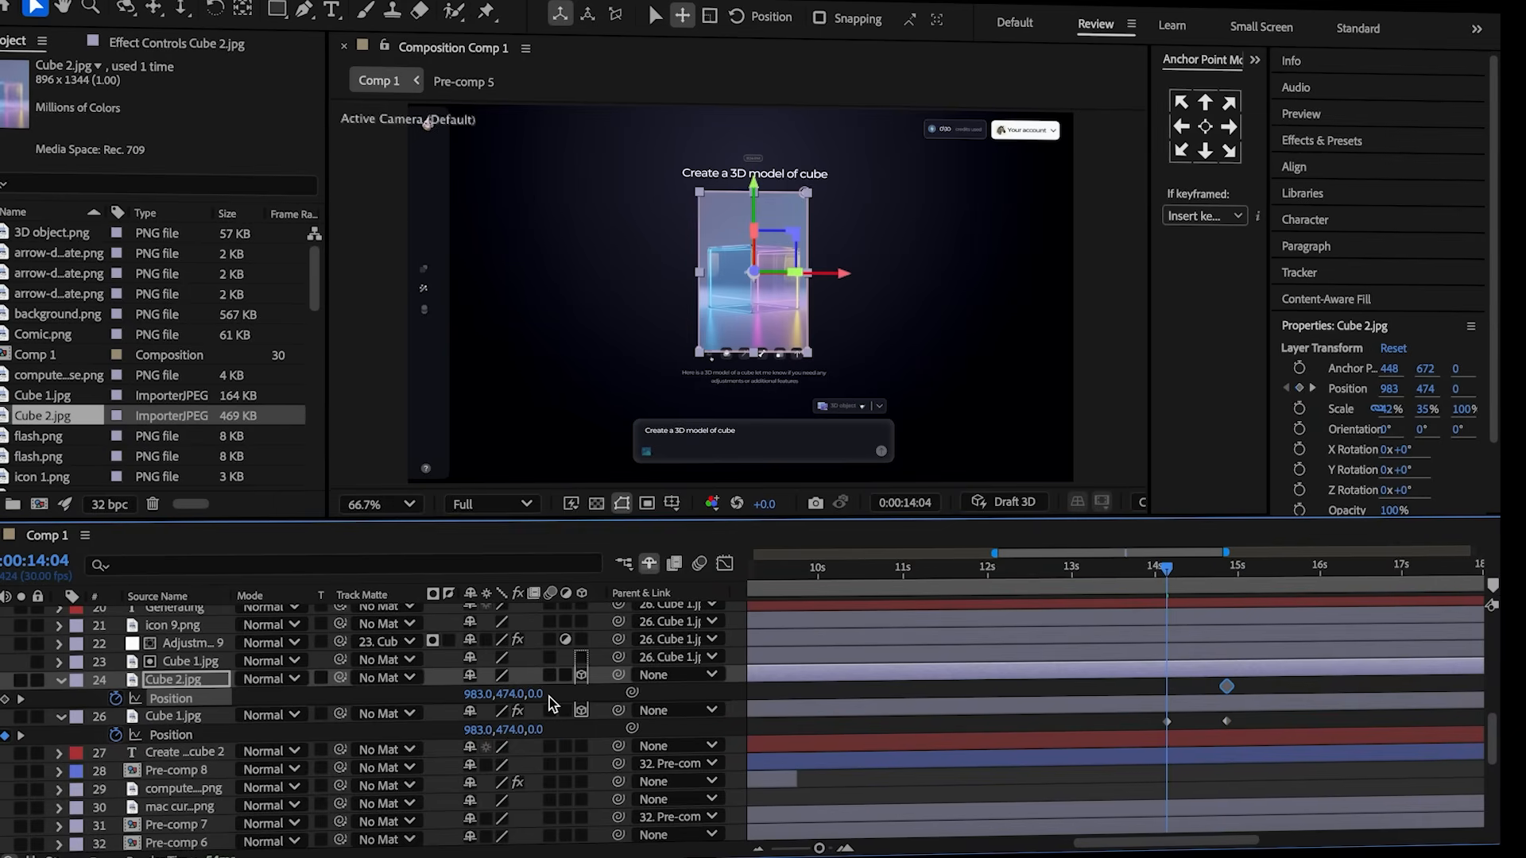
drag(539, 699, 1488, 545)
drag(546, 697, 1173, 610)
- Keyframe Cube 1.jpg's Z Rotation at 0° on 0:00:14:04 and -15° on 0:00:14:26
click(172, 717)
key(r)
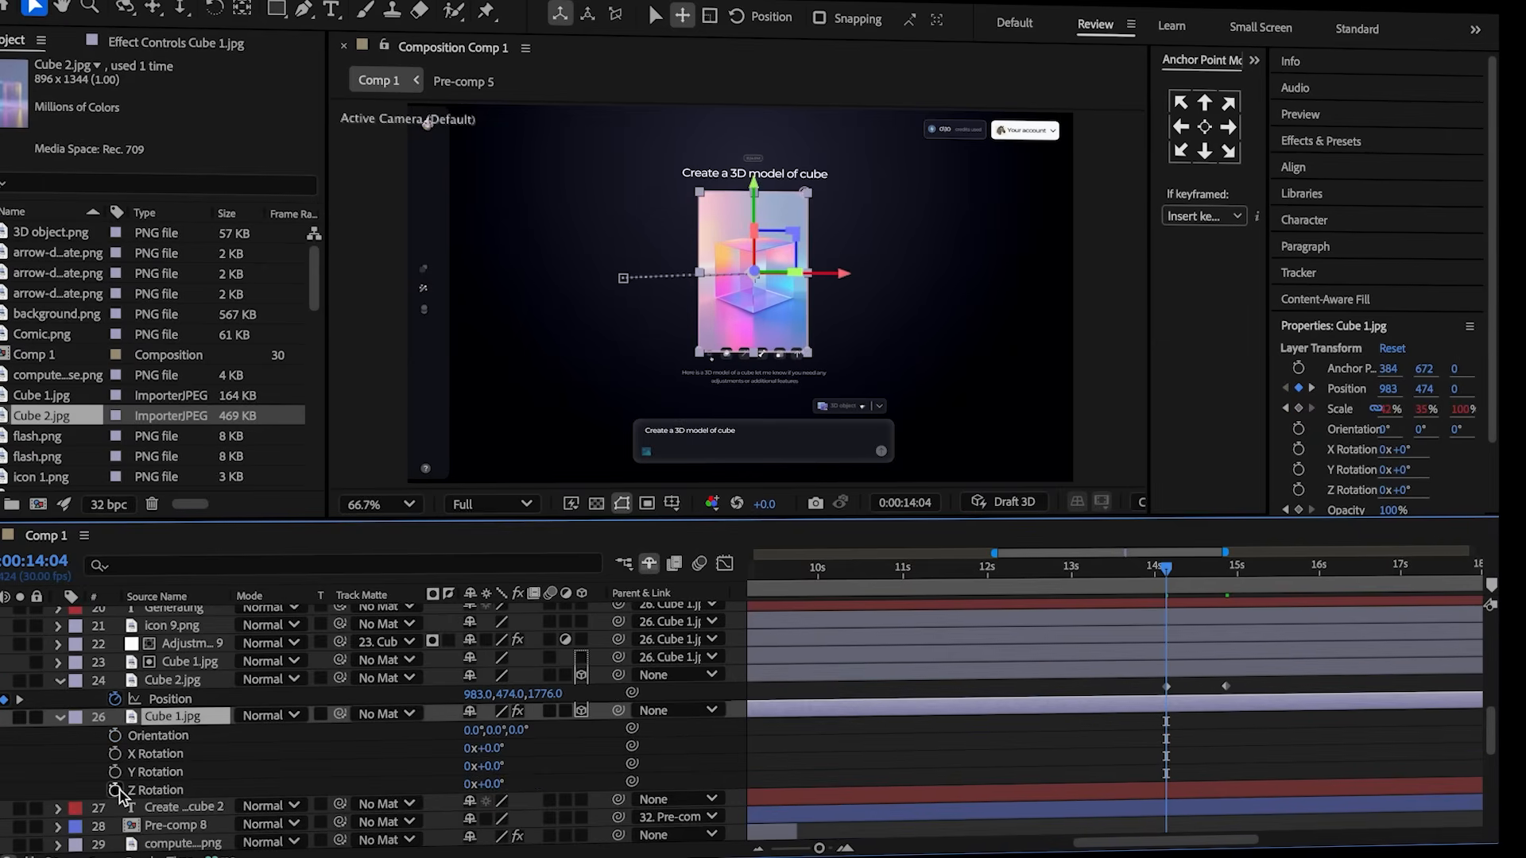
key(u)
click(1177, 579)
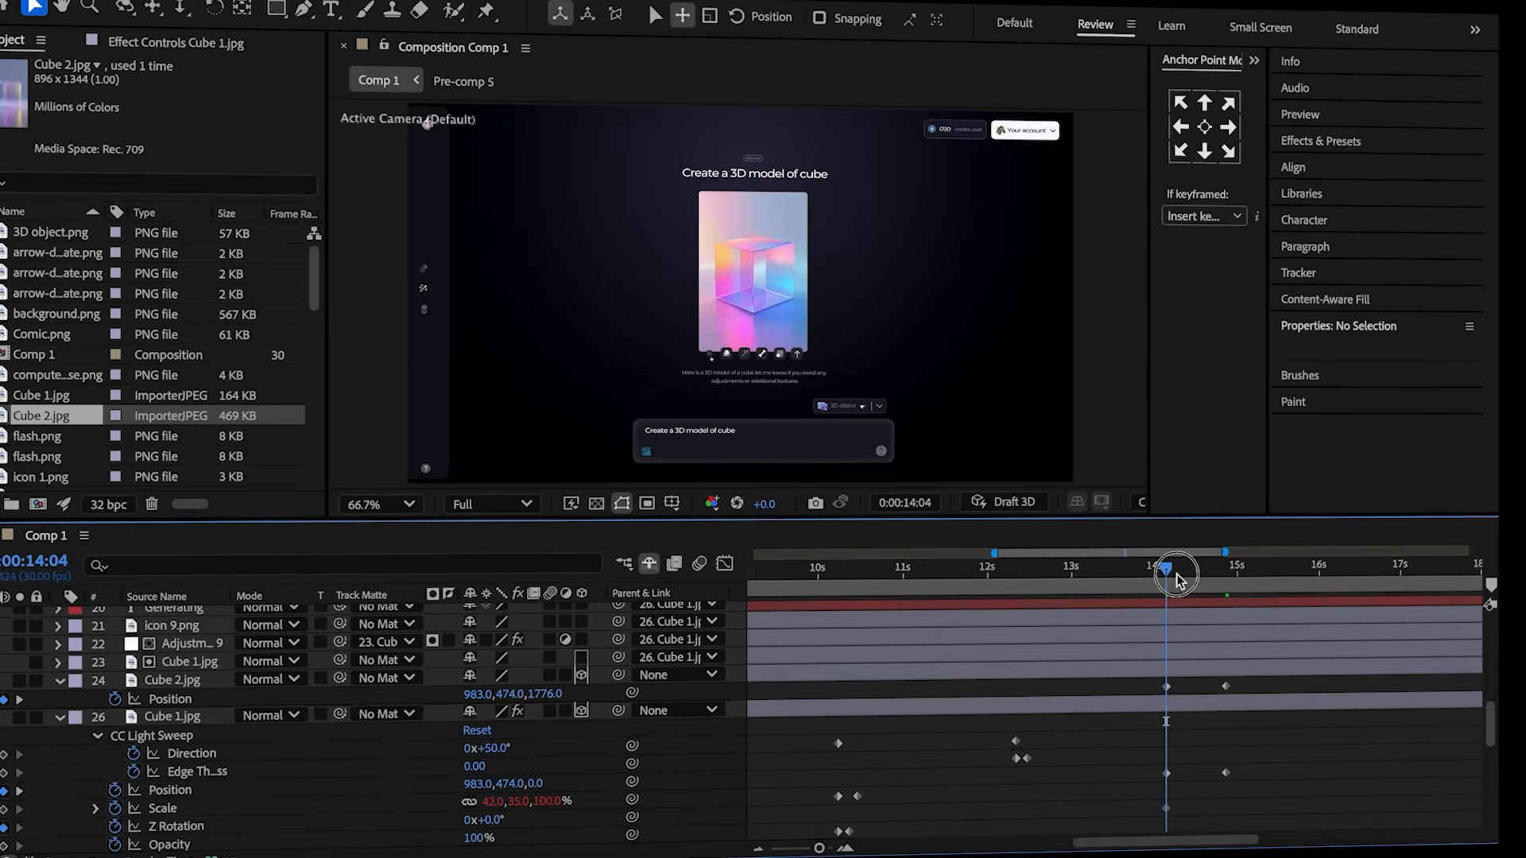
drag(1176, 579, 1226, 578)
scroll(499, 775, down, 2)
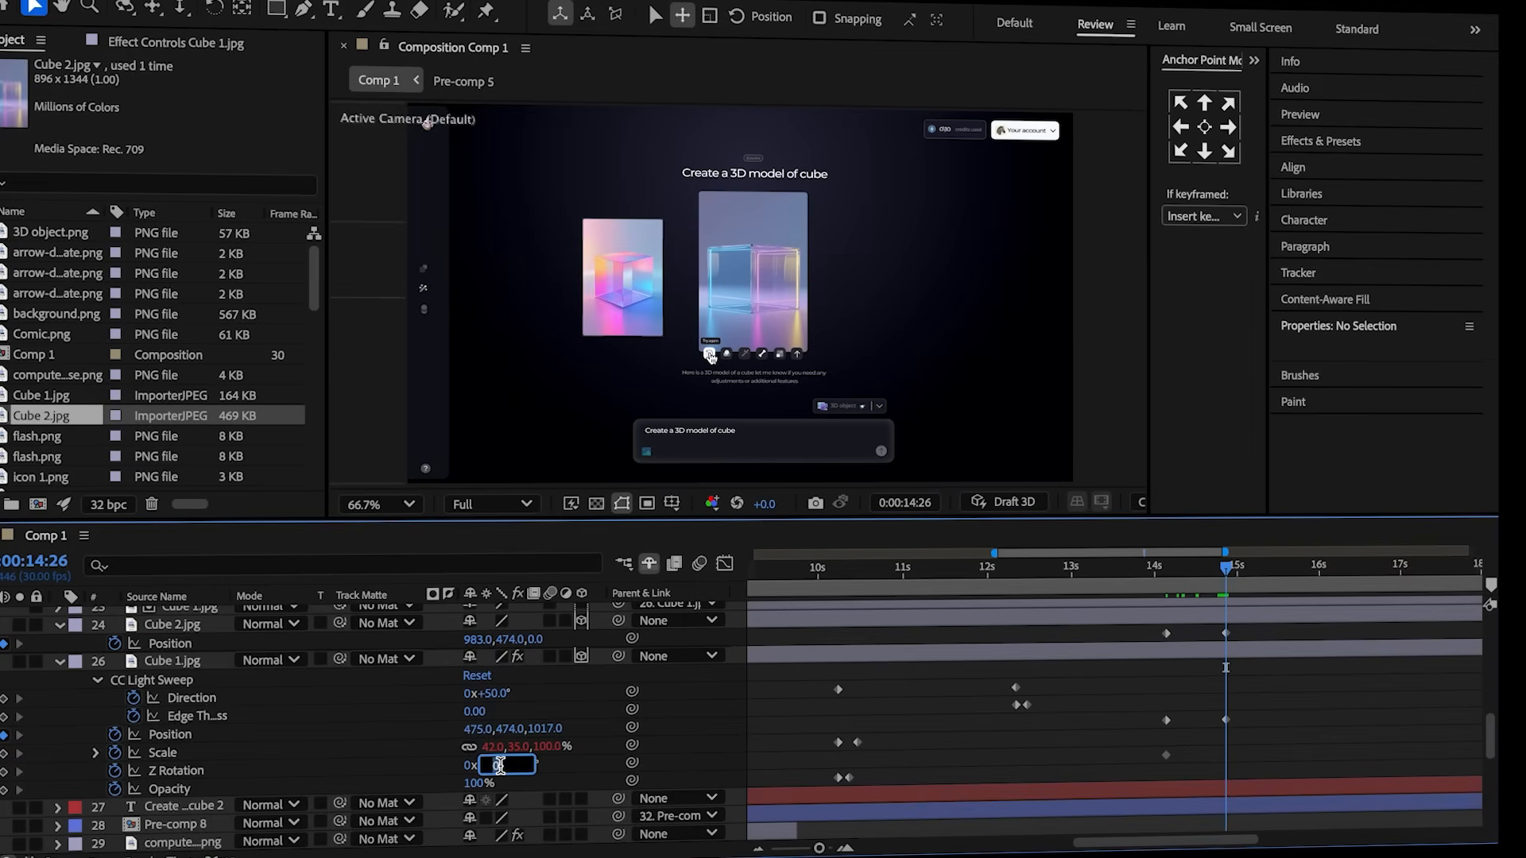
text(-15)
key(Return)
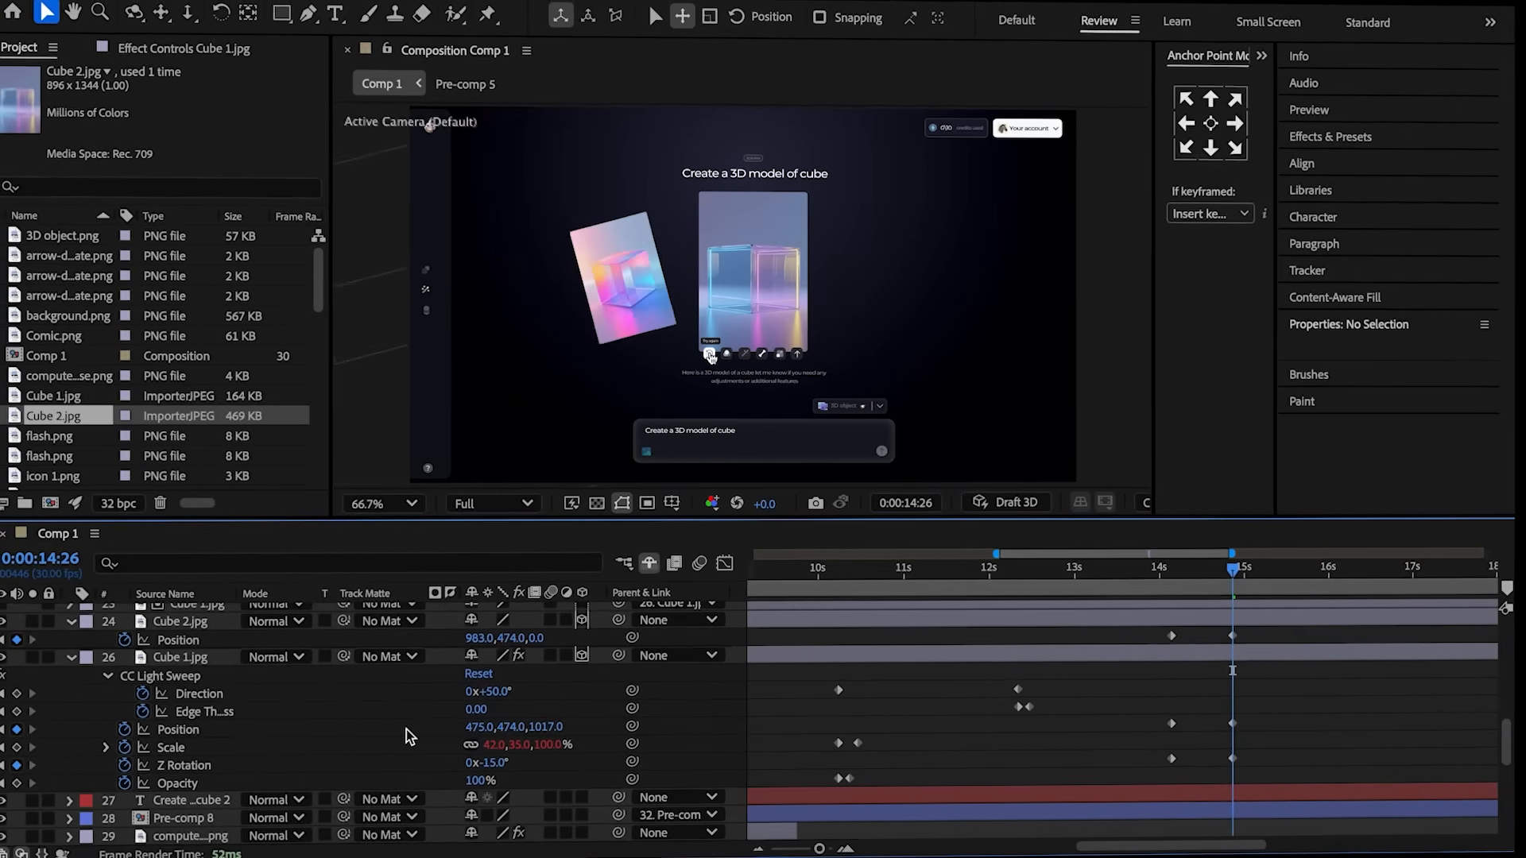
- Add an intermediate Cube 1.jpg Position keyframe with a lower Z value, and Easy Ease its Position keyframes with adjusted speed-graph handles
drag(1232, 570, 1189, 588)
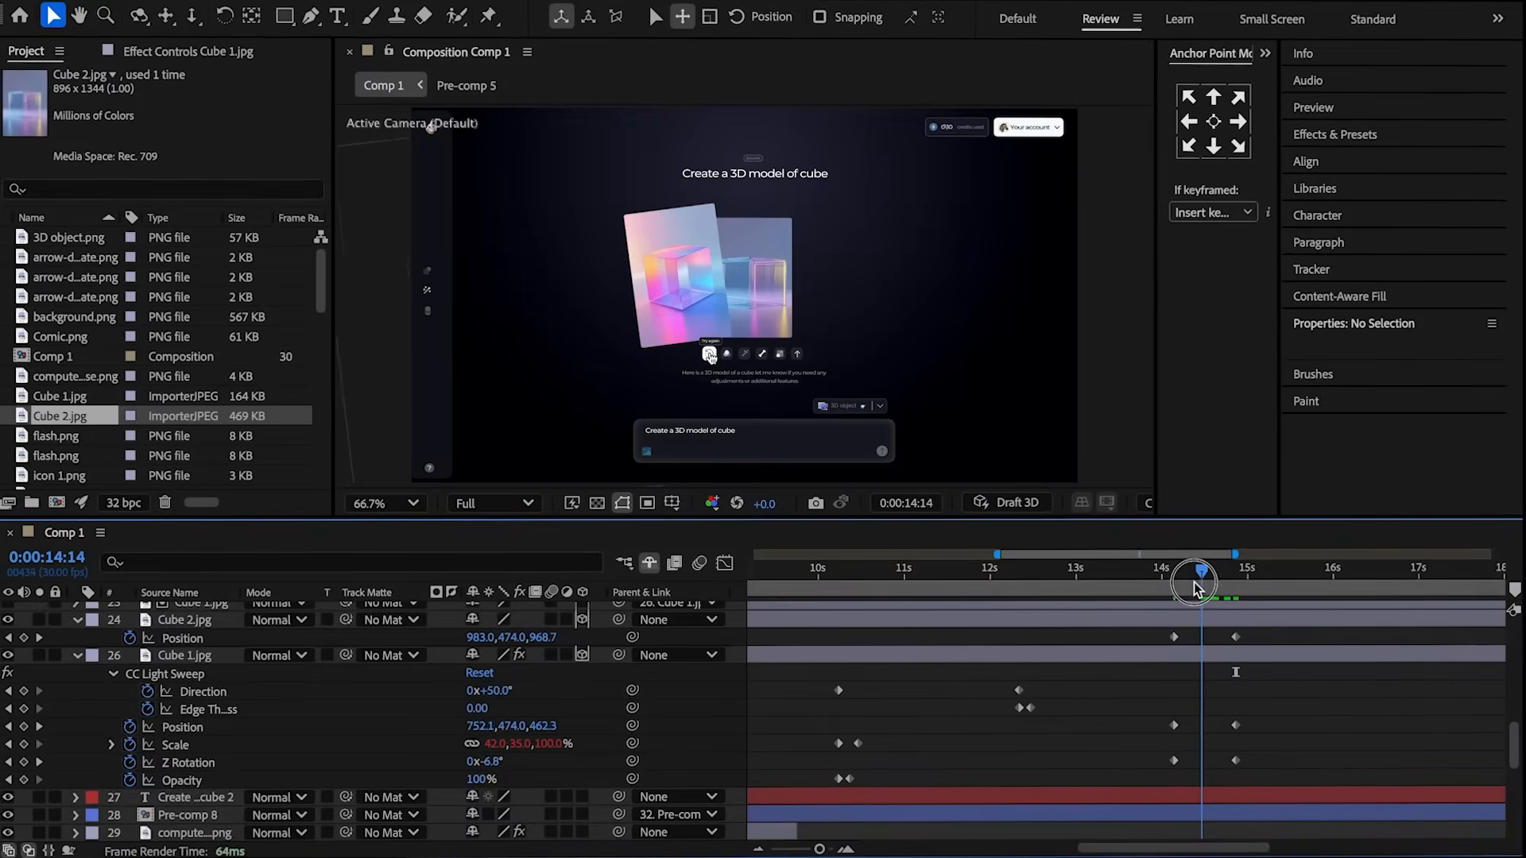
drag(555, 728, 473, 745)
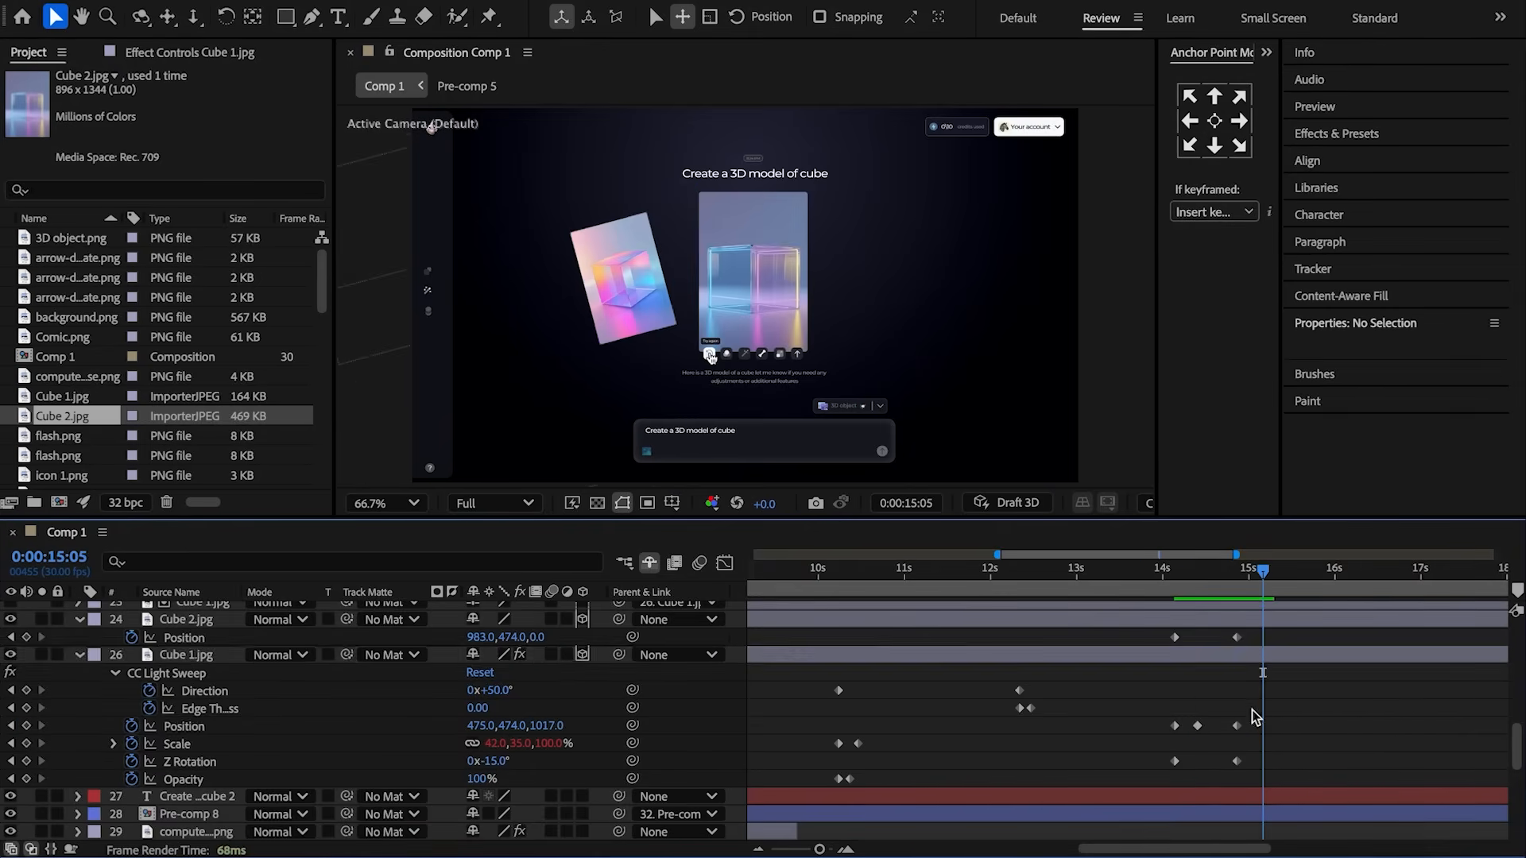
drag(1254, 713, 1163, 736)
click(725, 564)
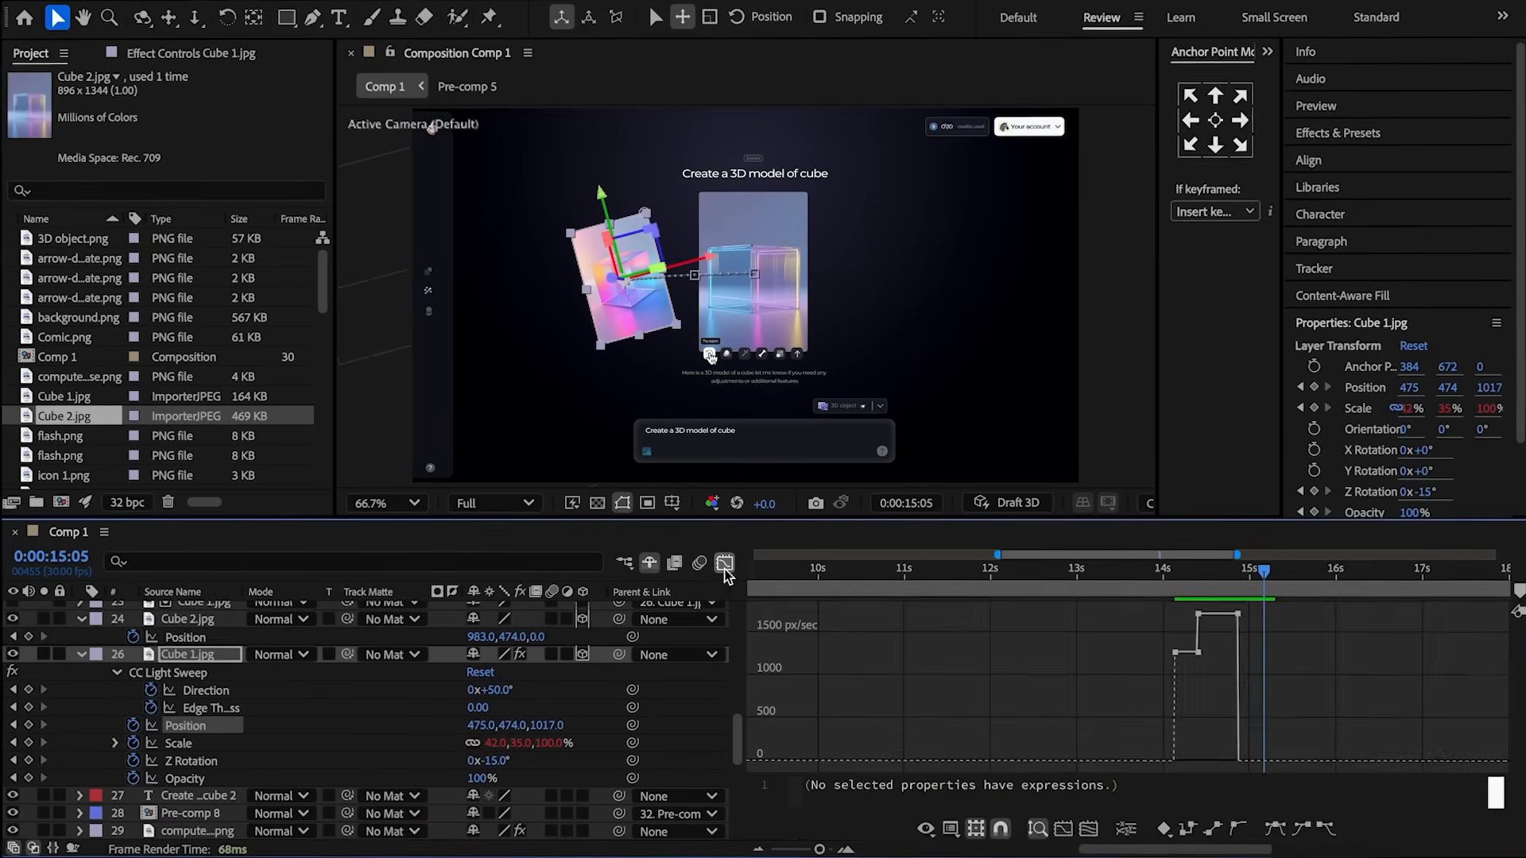
click(1278, 831)
mouse_move(1199, 765)
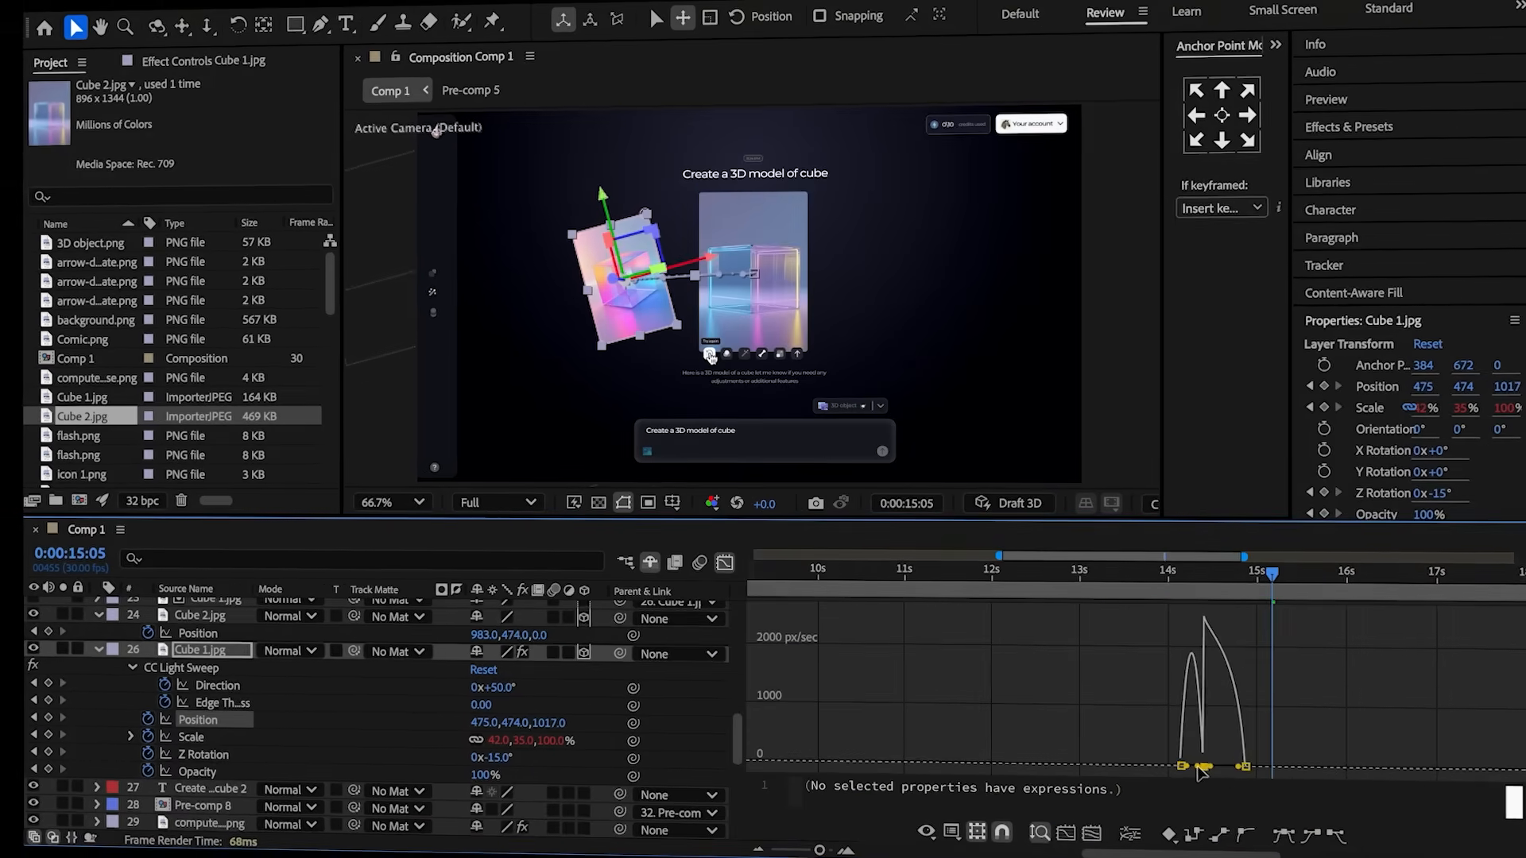
drag(1233, 768, 1195, 769)
click(1192, 771)
drag(1193, 770, 1193, 770)
- Easy Ease Cube 2.jpg's two Position keyframes and extend the last keyframe's influence toward the start for a slow finish
drag(1257, 635, 1099, 647)
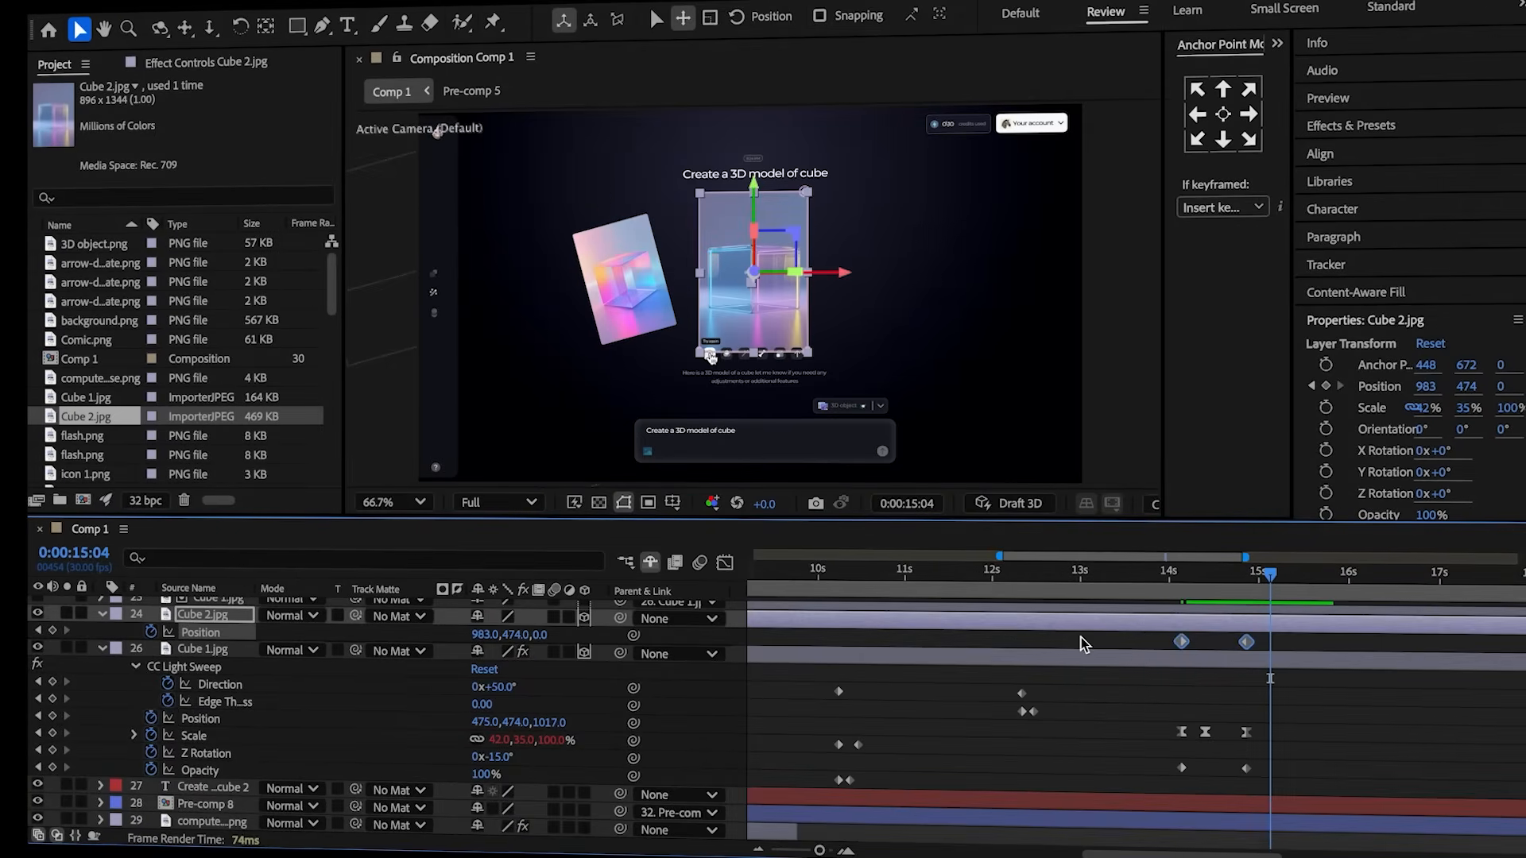
click(725, 563)
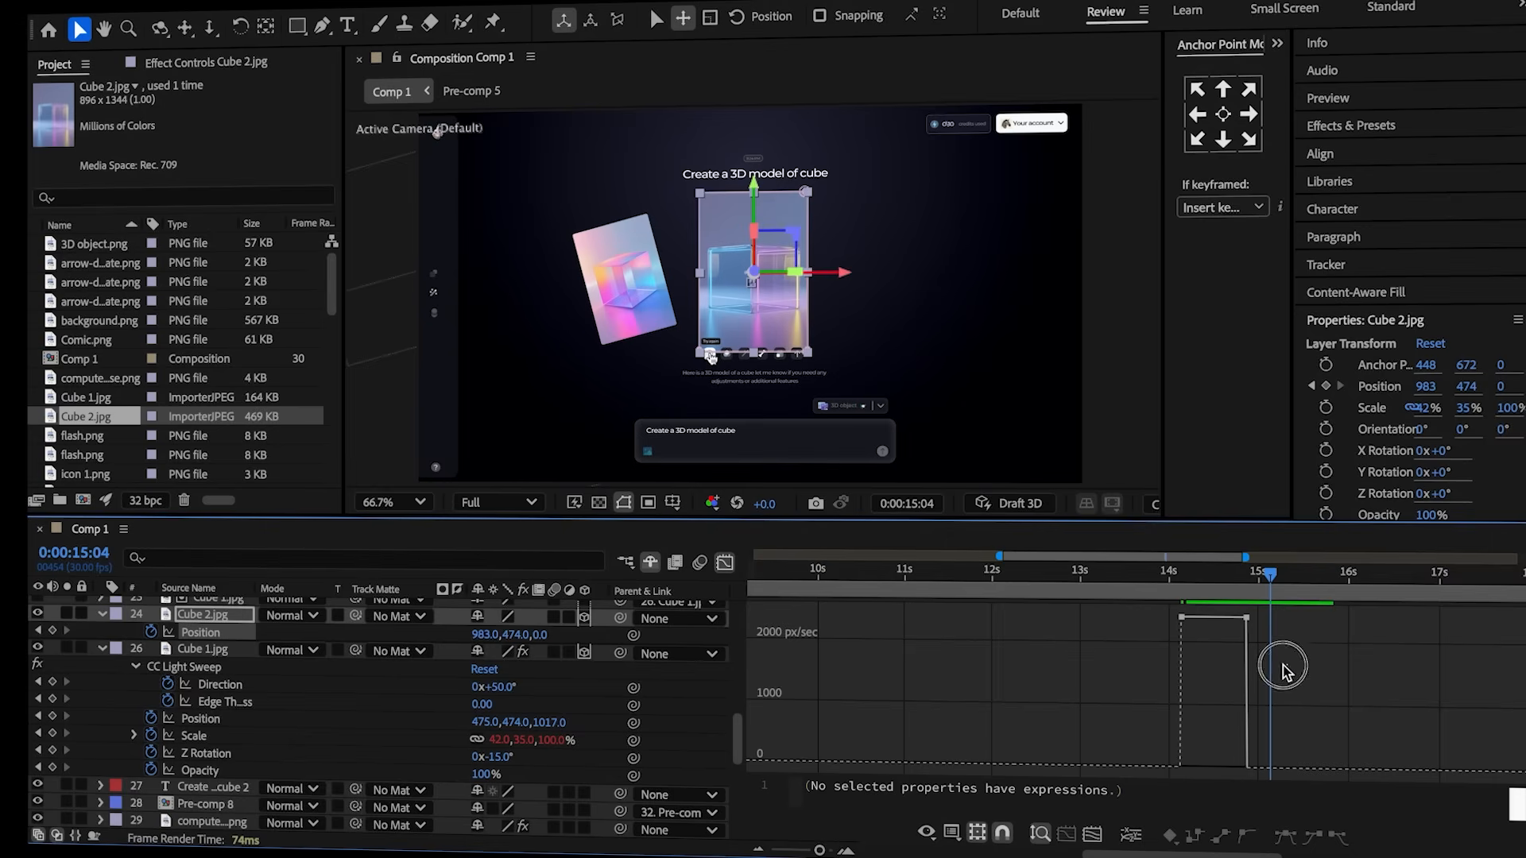
click(1285, 839)
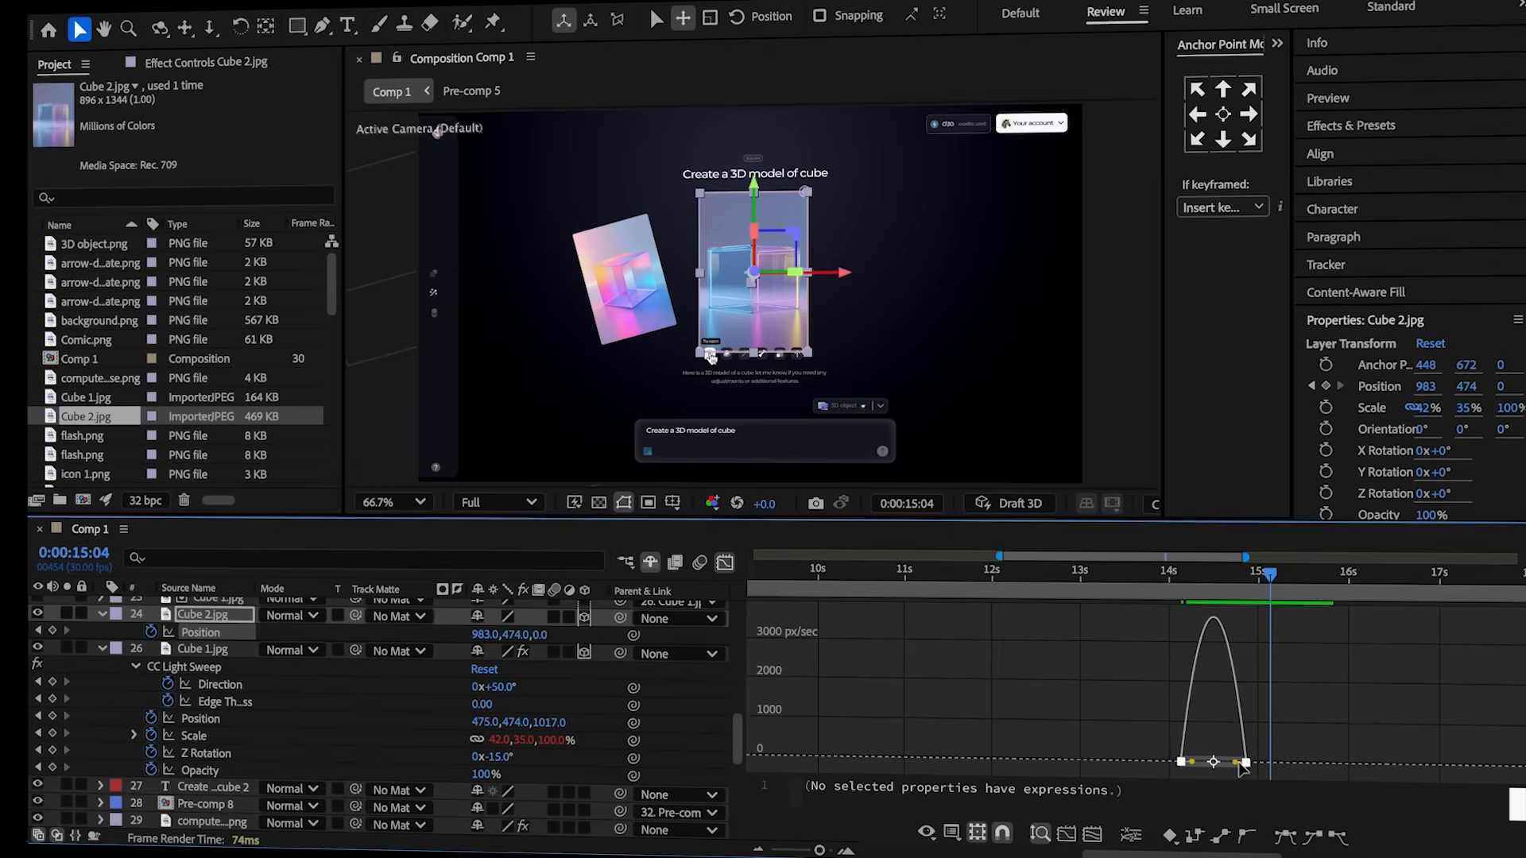
drag(1236, 763, 1202, 764)
click(725, 563)
- Lower the Z Position of Cube 1.jpg's middle keyframe at 0:00:14:12 so it passes in front of Cube 2.jpg
click(1208, 574)
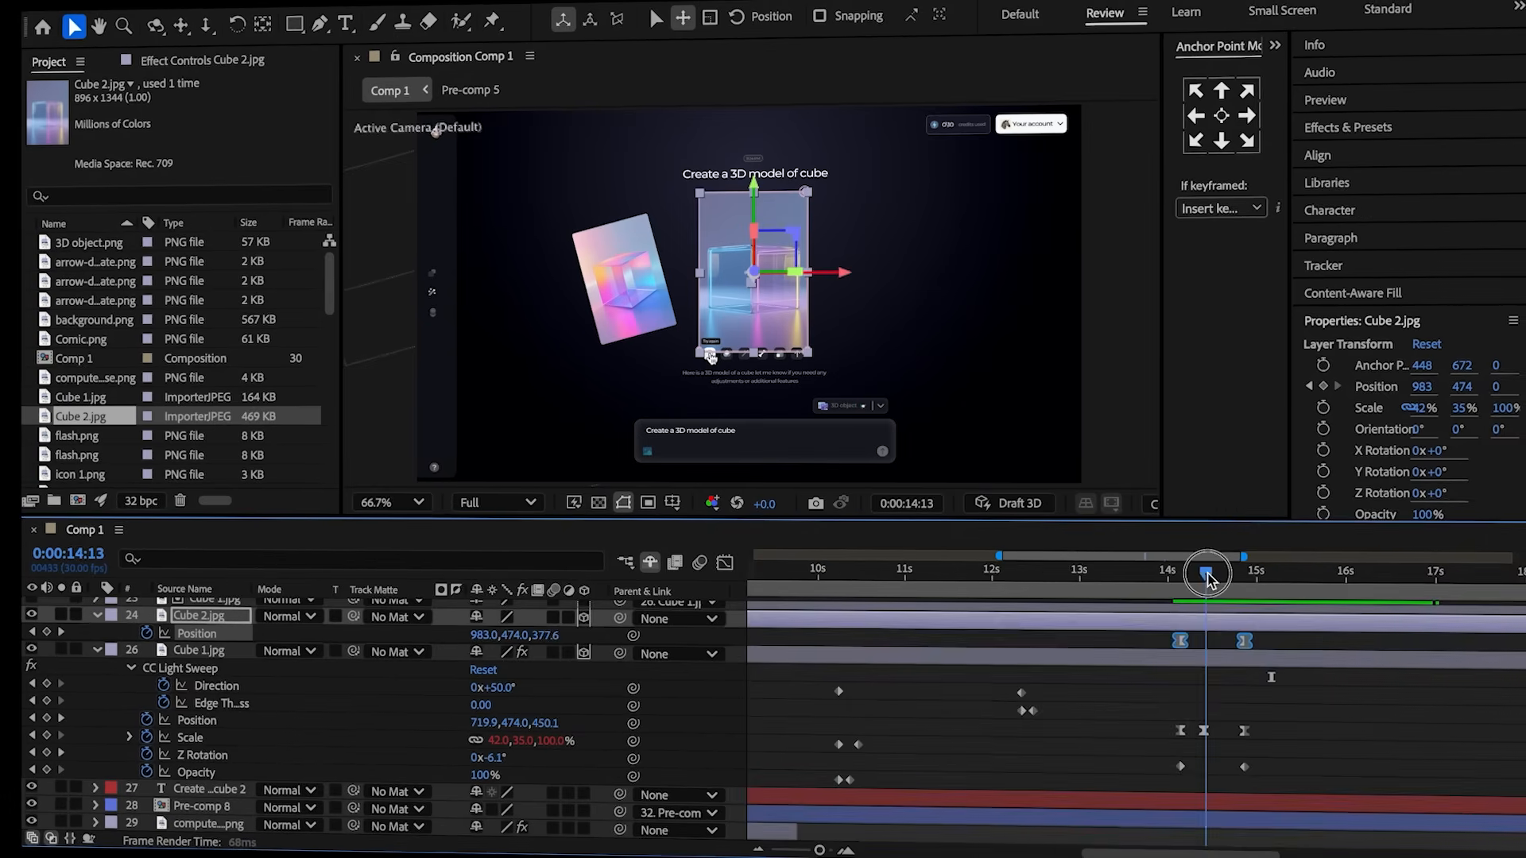
drag(1208, 574, 1201, 576)
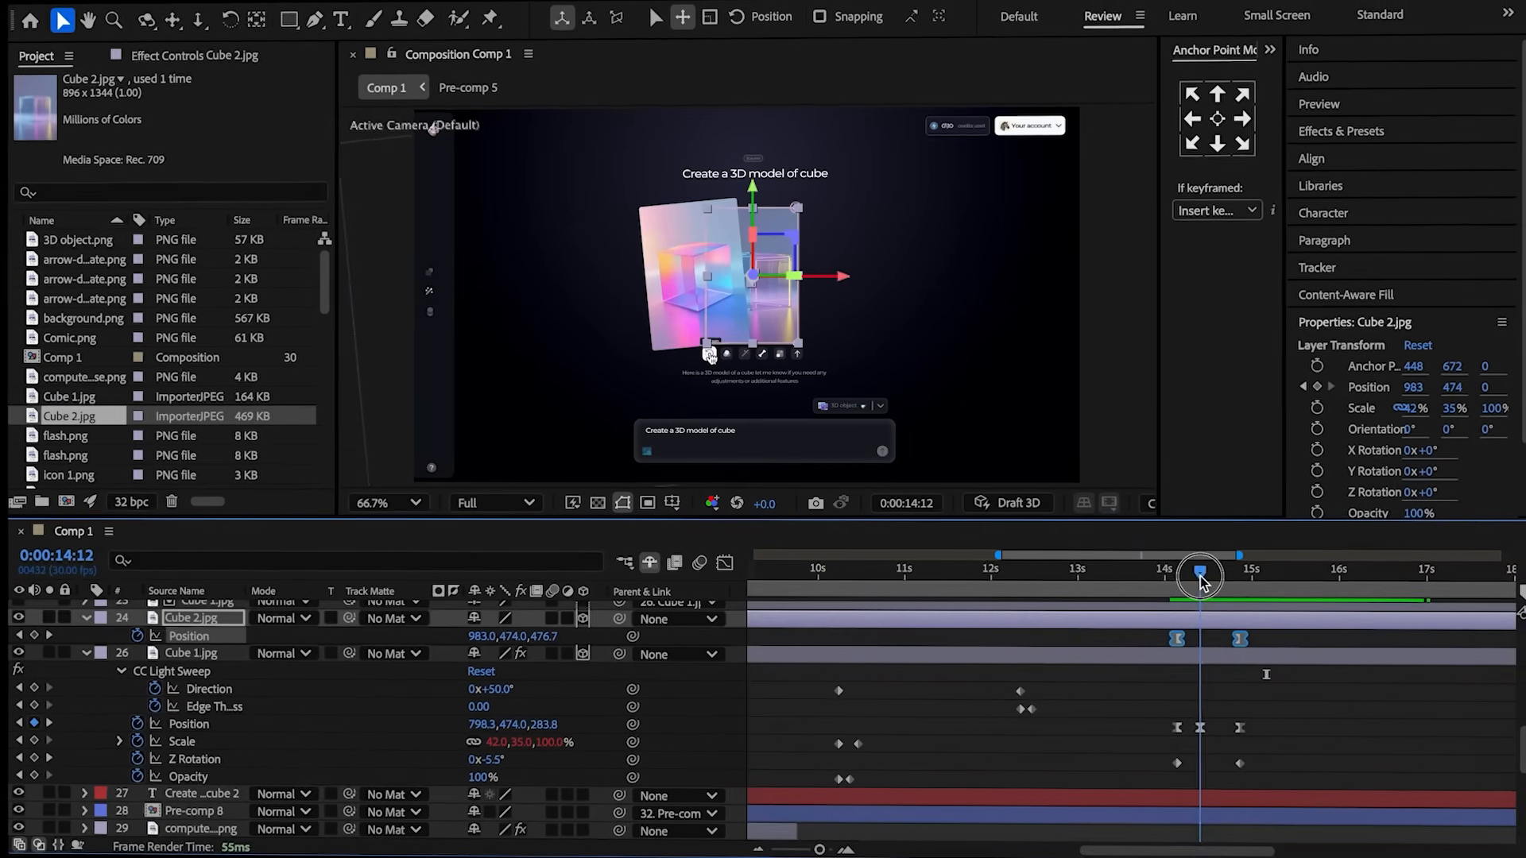
click(1092, 703)
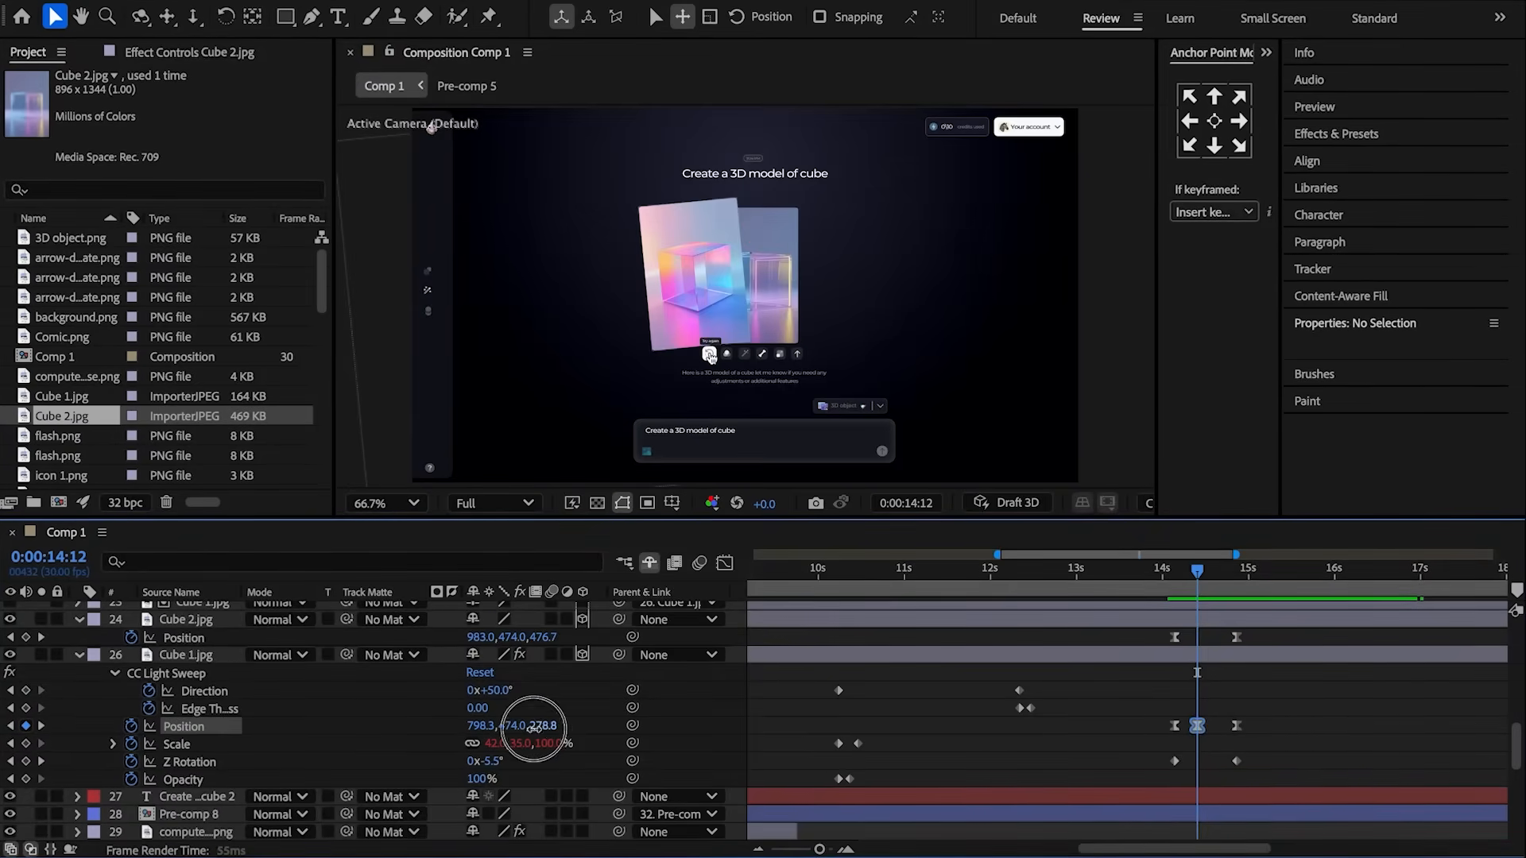
drag(533, 726, 236, 768)
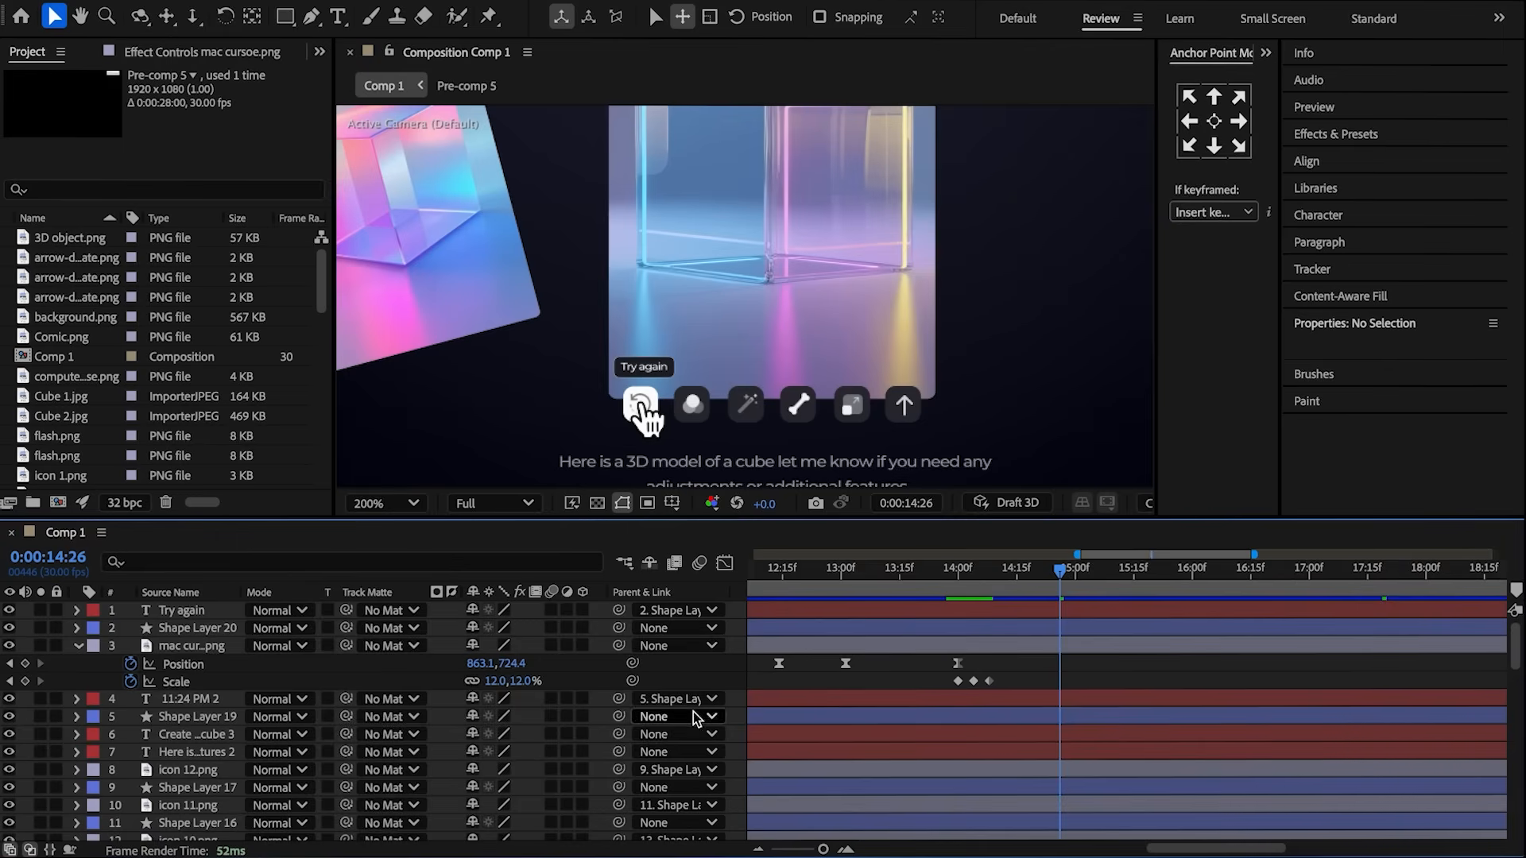
- Copy the cursor layer's three Scale keyframes and paste them at 0:00:14:26 for a second click
drag(1023, 672, 928, 687)
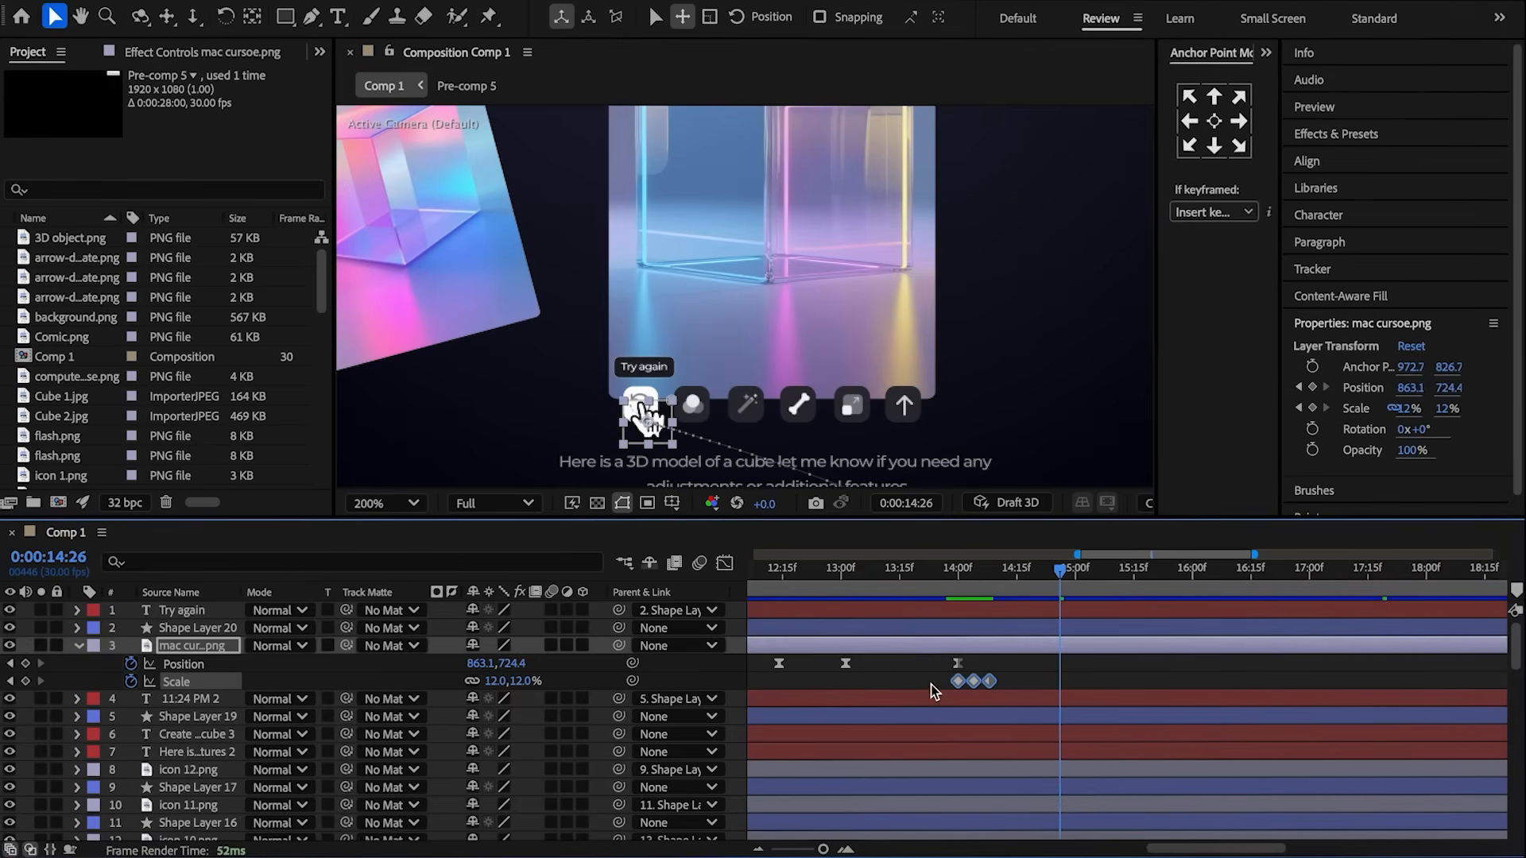
key(ctrl+c)
key(ctrl+v)
- Add Cube 3.jpg to the composition directly above the Cube 2.jpg layer, with the playhead at 0:00:14:23
scroll(1114, 680, down, 5)
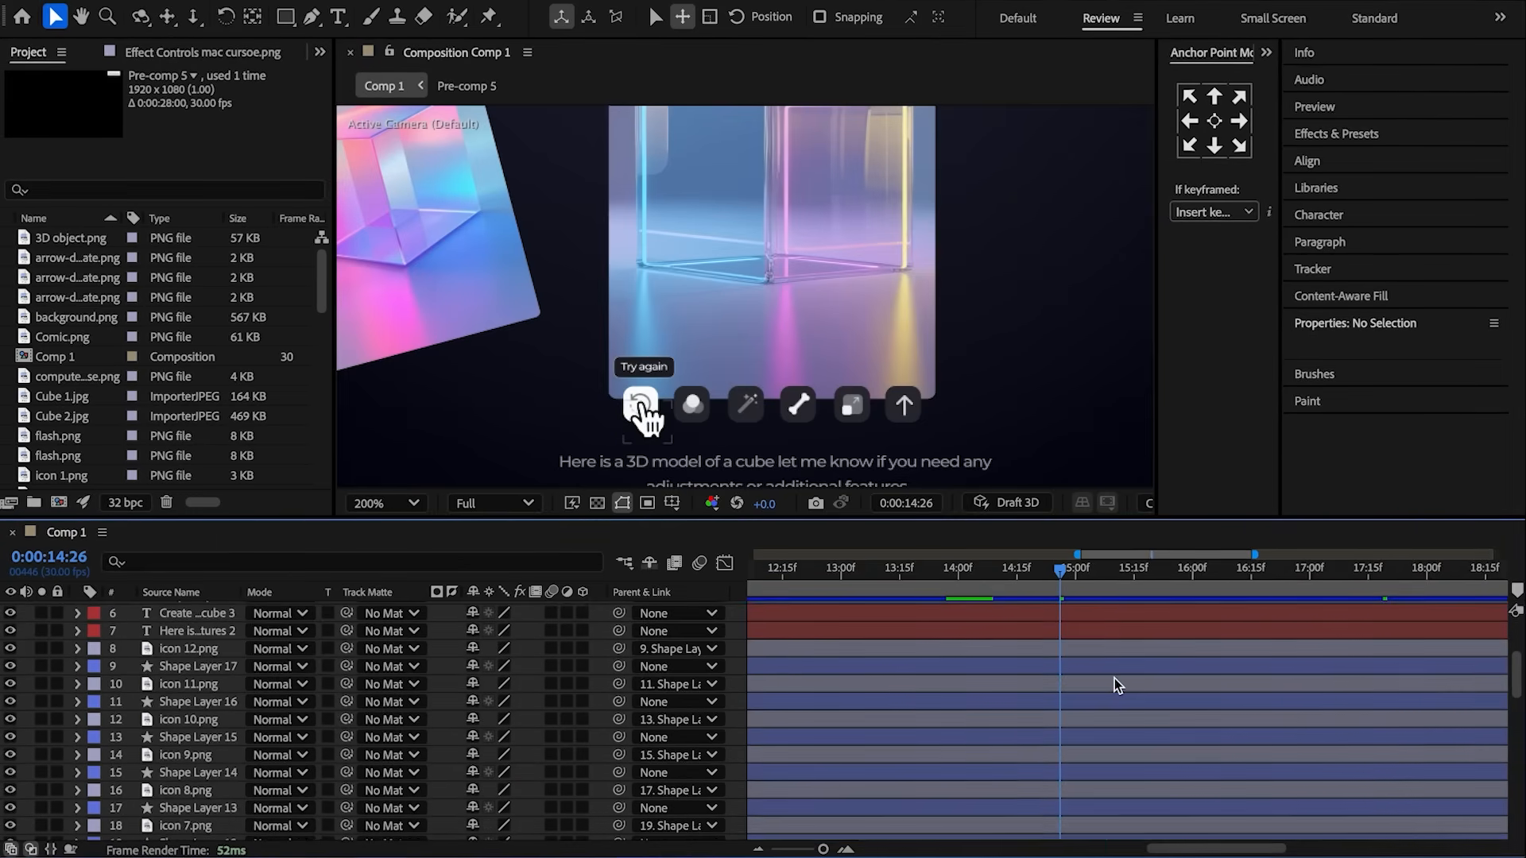
click(1059, 776)
key(s)
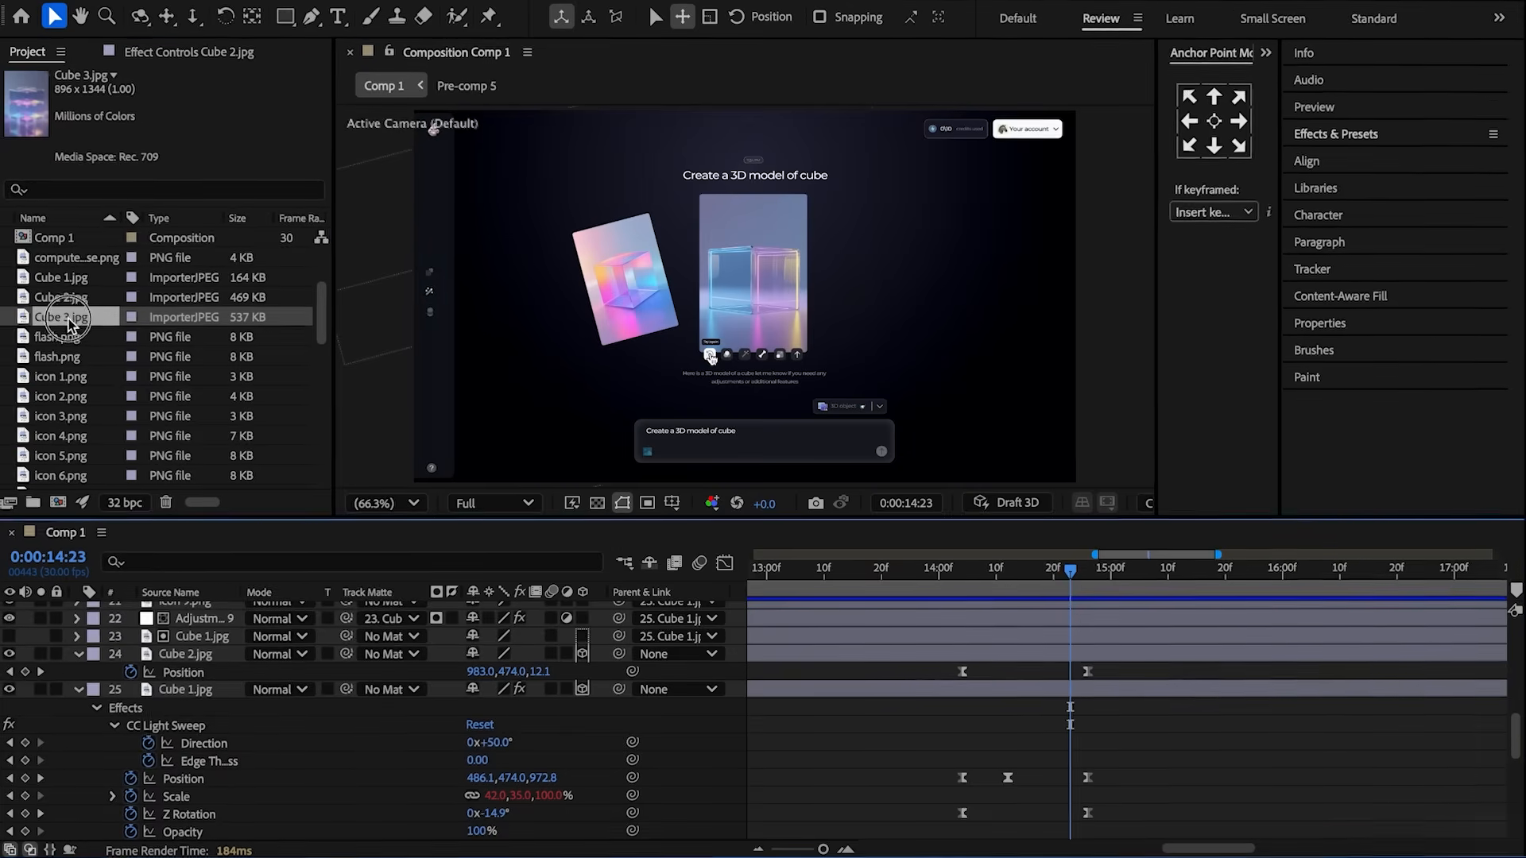
click(71, 316)
drag(149, 491, 163, 664)
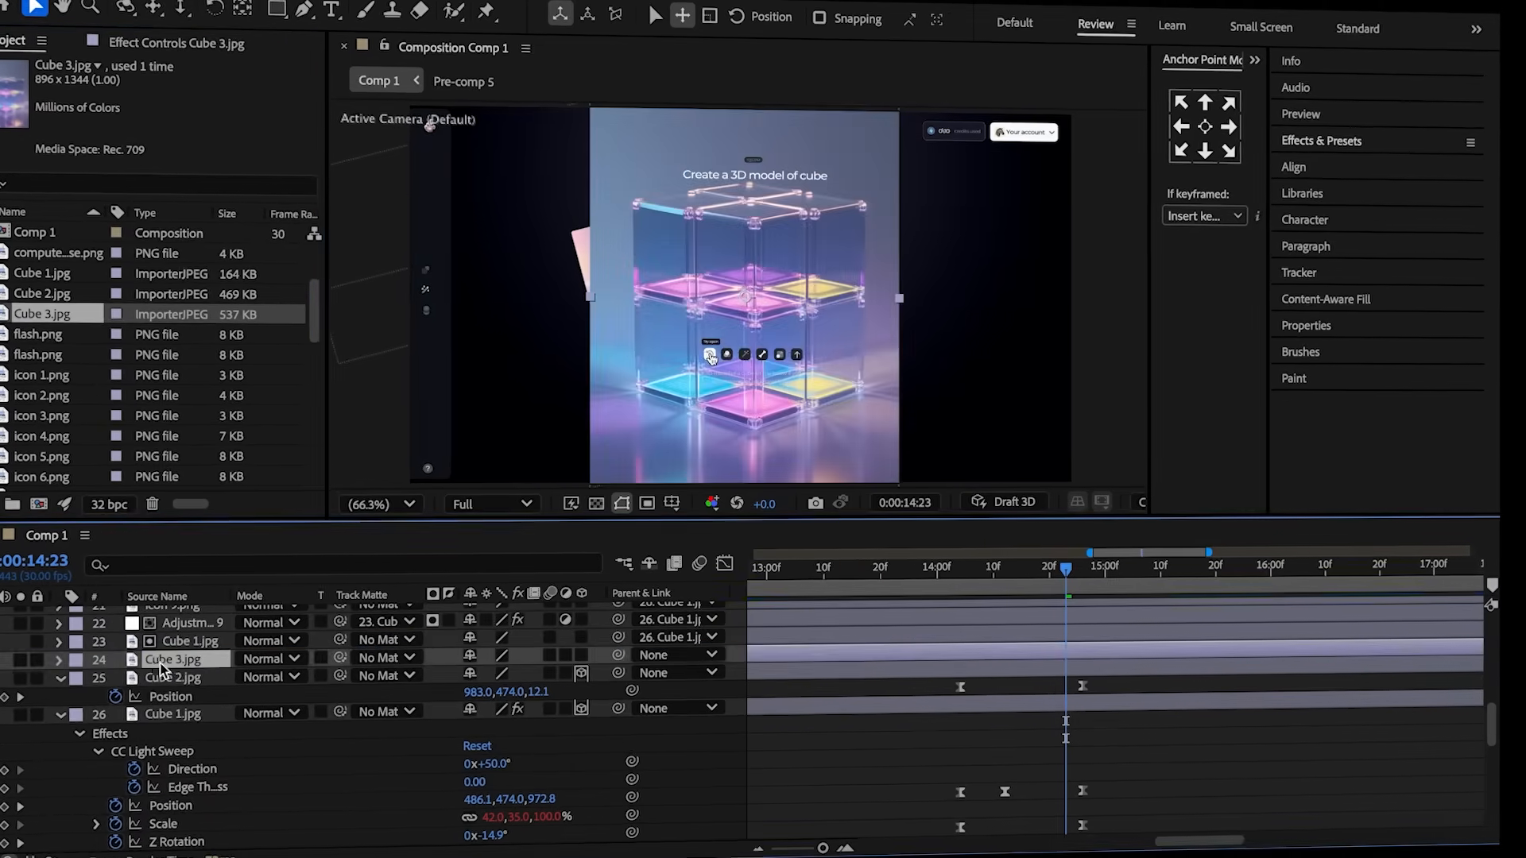
- Copy Mask 1 from Cube 2.jpg onto the Cube 3.jpg layer
click(167, 678)
key(m)
click(159, 699)
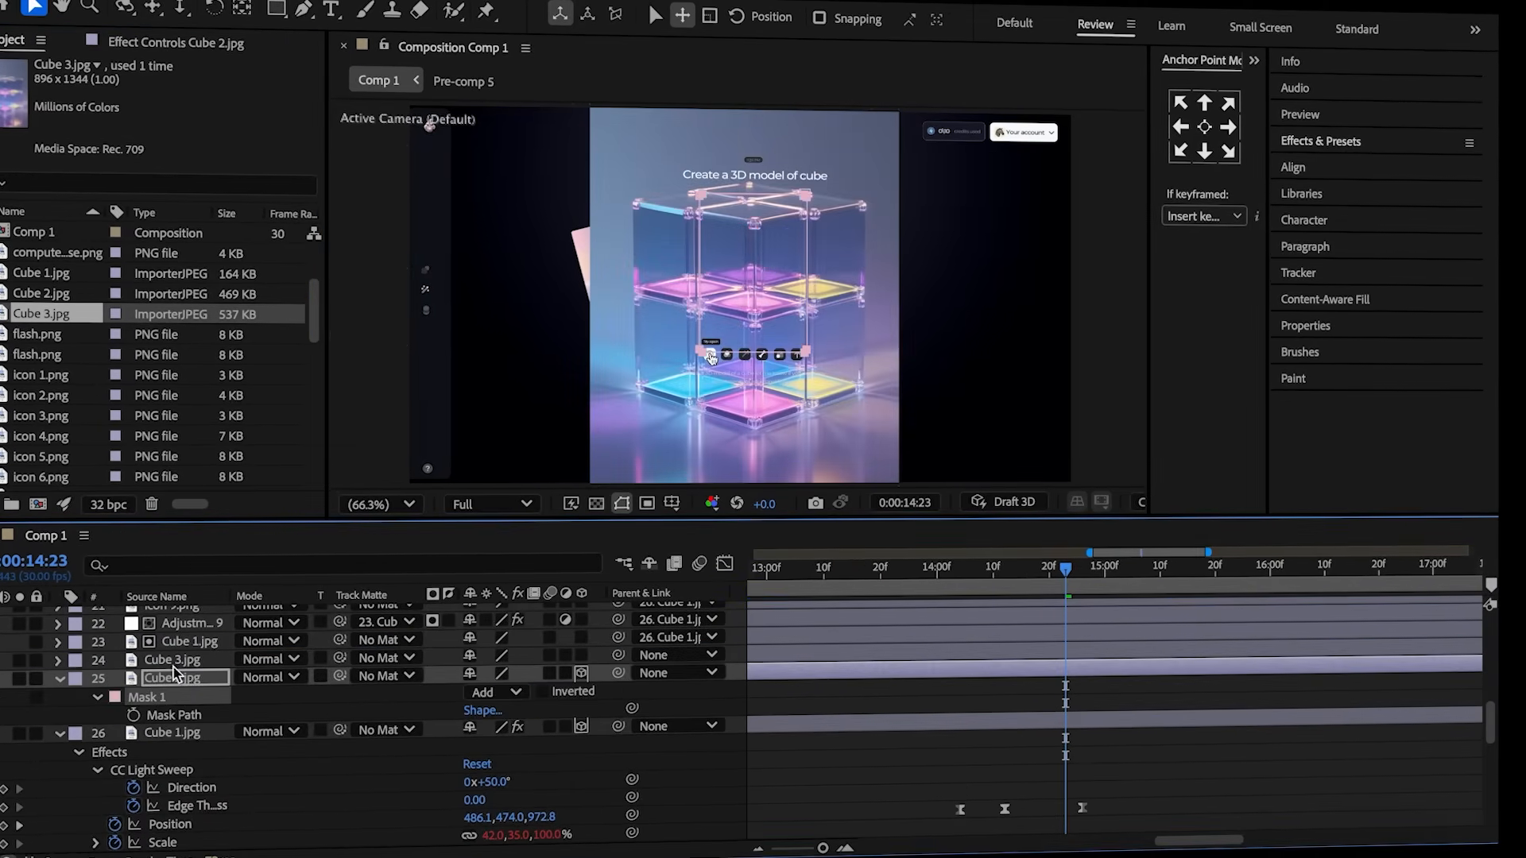
click(174, 666)
key(ctrl+v)
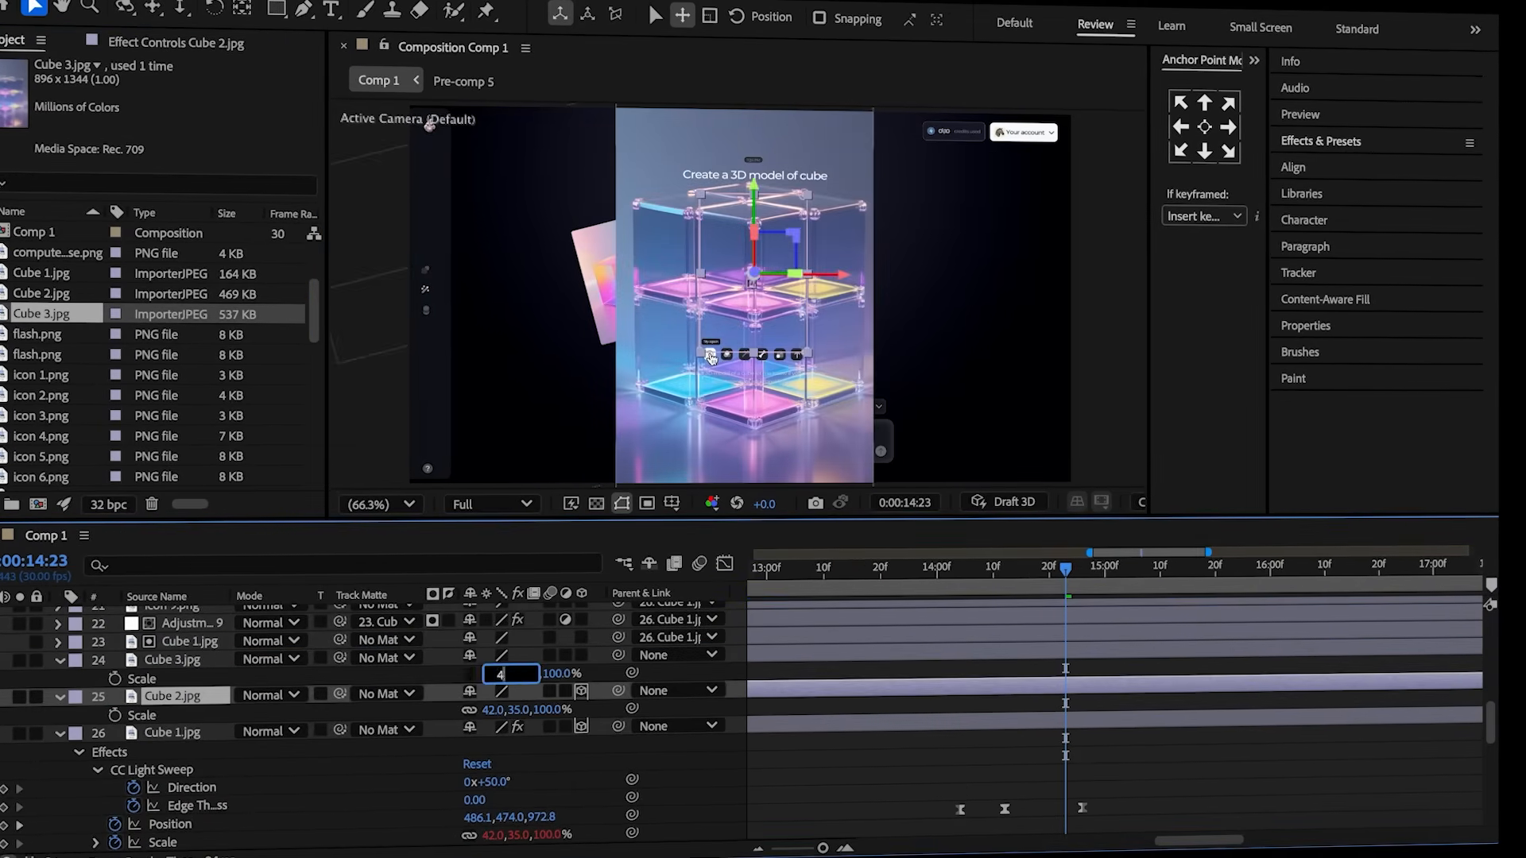
- Set Cube 3.jpg's Scale to 42% by 35% with unlinked proportions to match Cube 2.jpg, and relink them
key(Return)
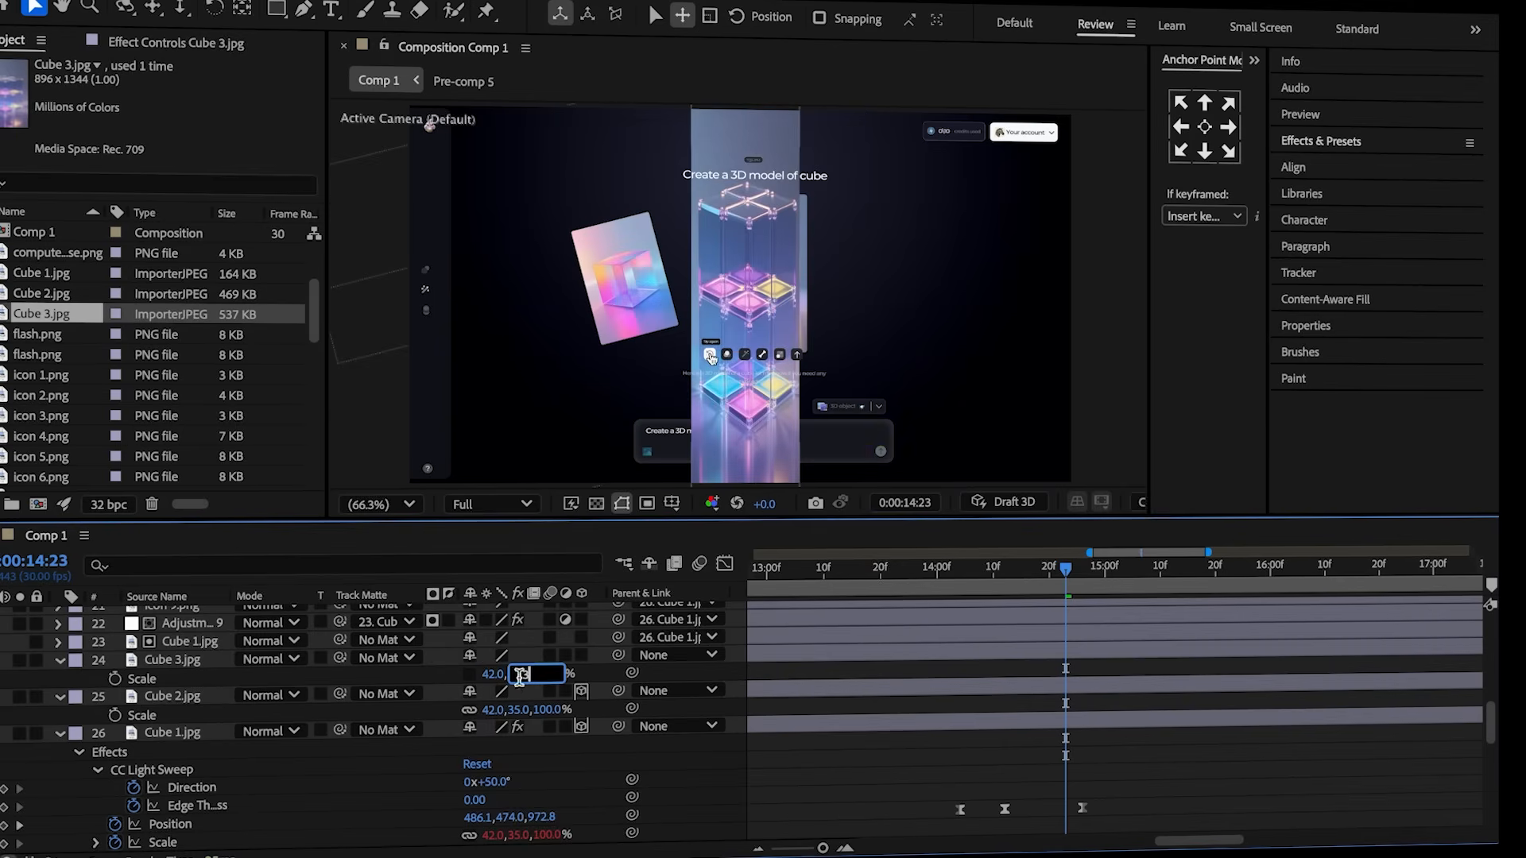
click(435, 679)
click(471, 674)
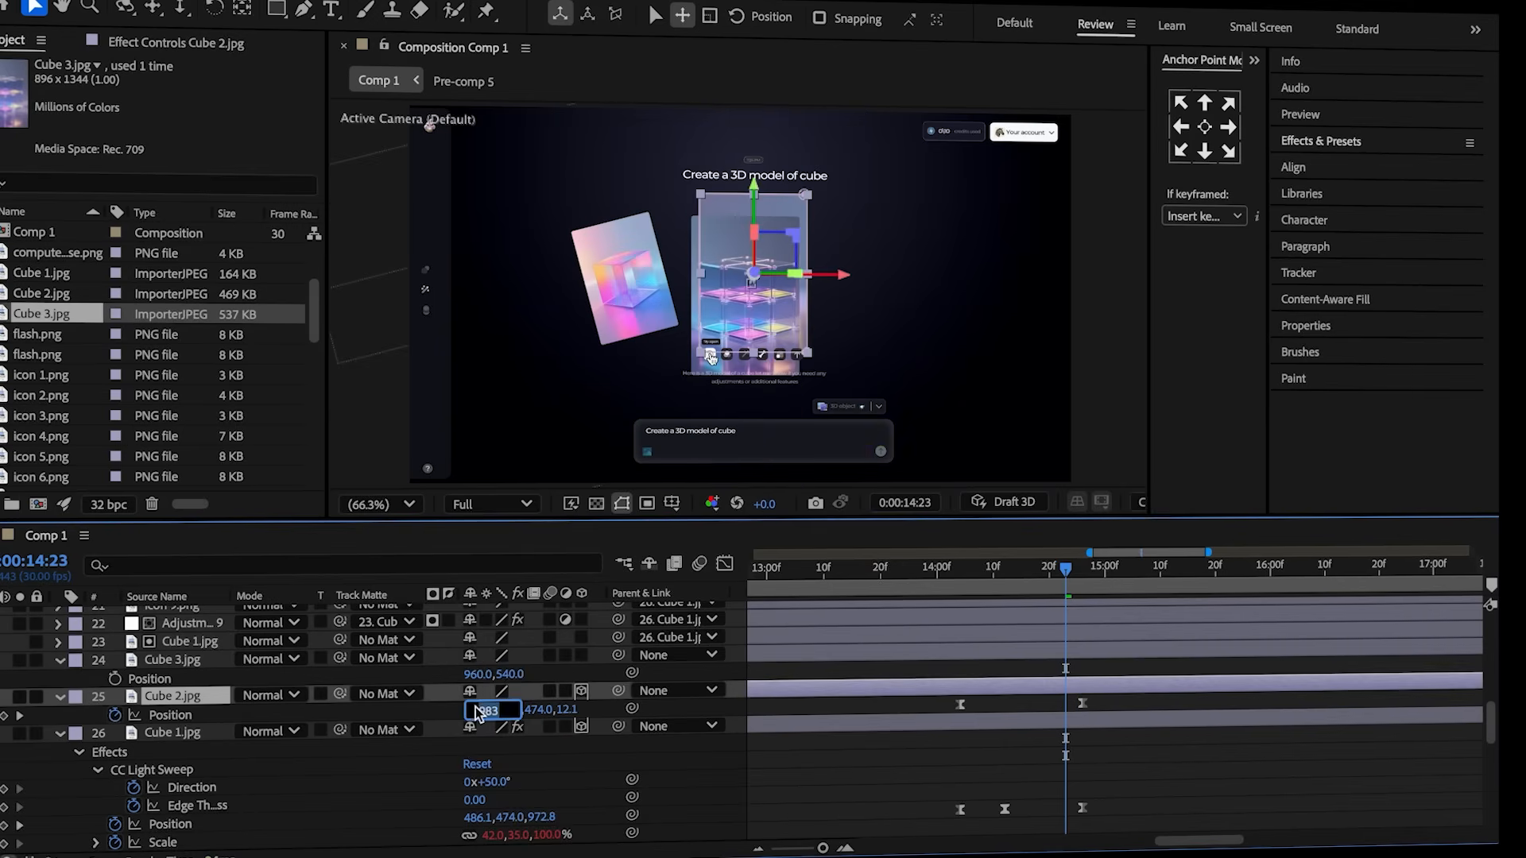
- Set Cube 3.jpg's Position to 983, 474 to match Cube 2.jpg and make Cube 3.jpg a 3D layer
text(983)
click(500, 709)
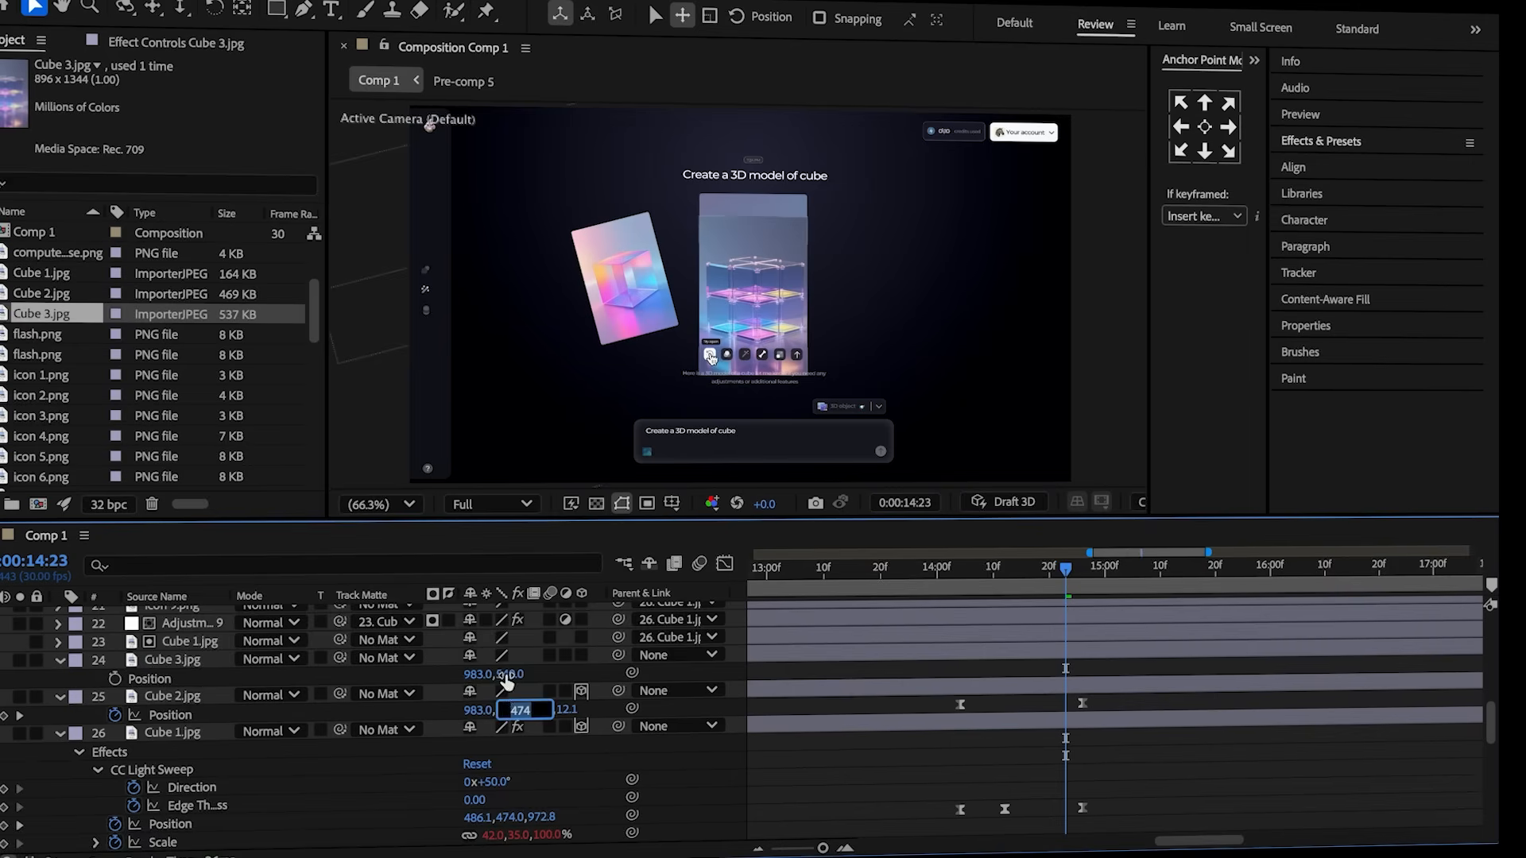
key(Return)
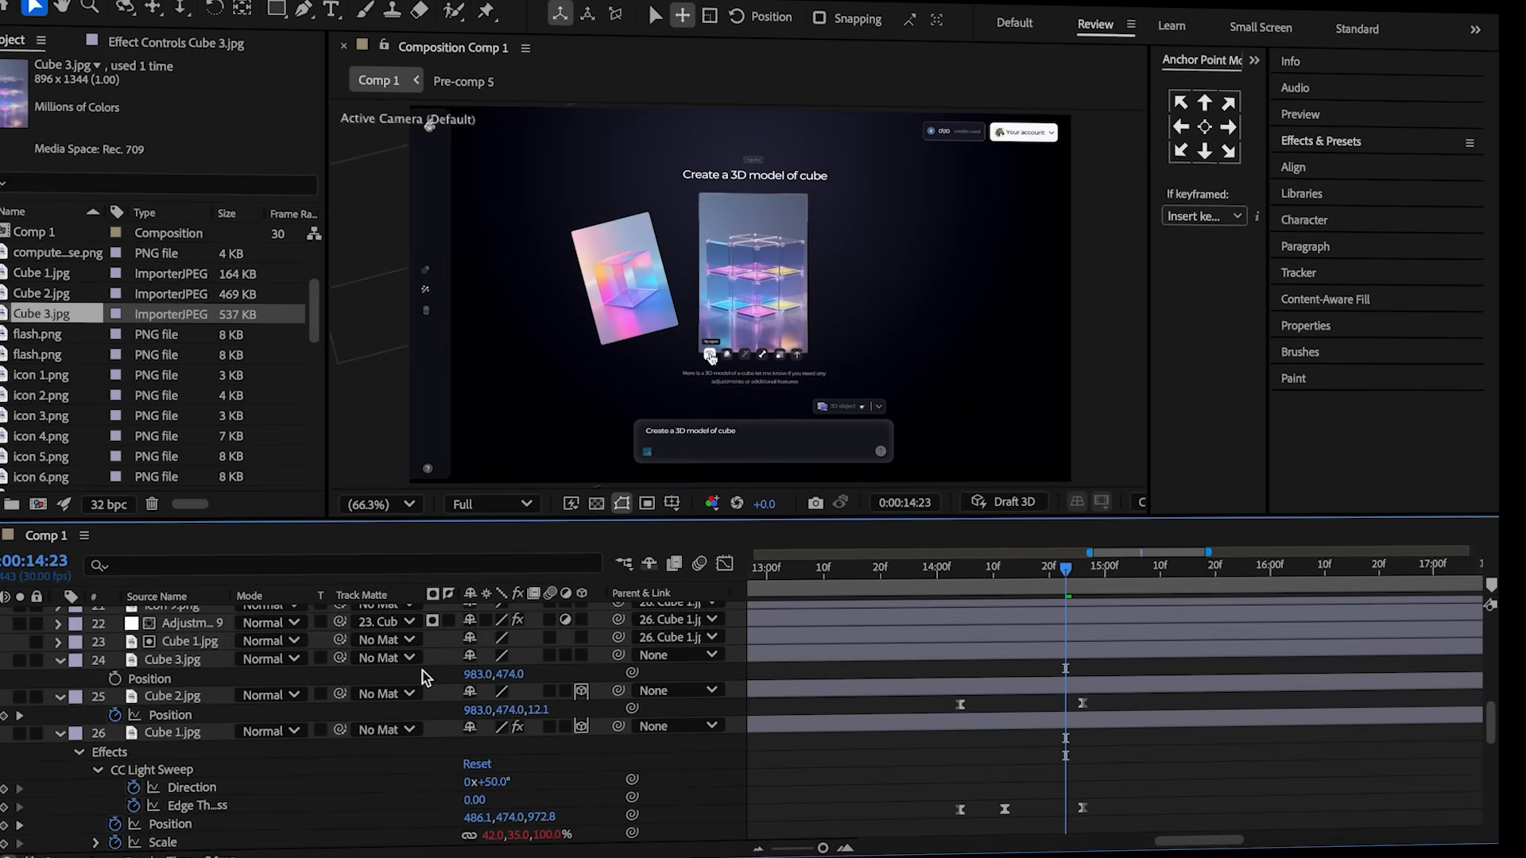
click(581, 658)
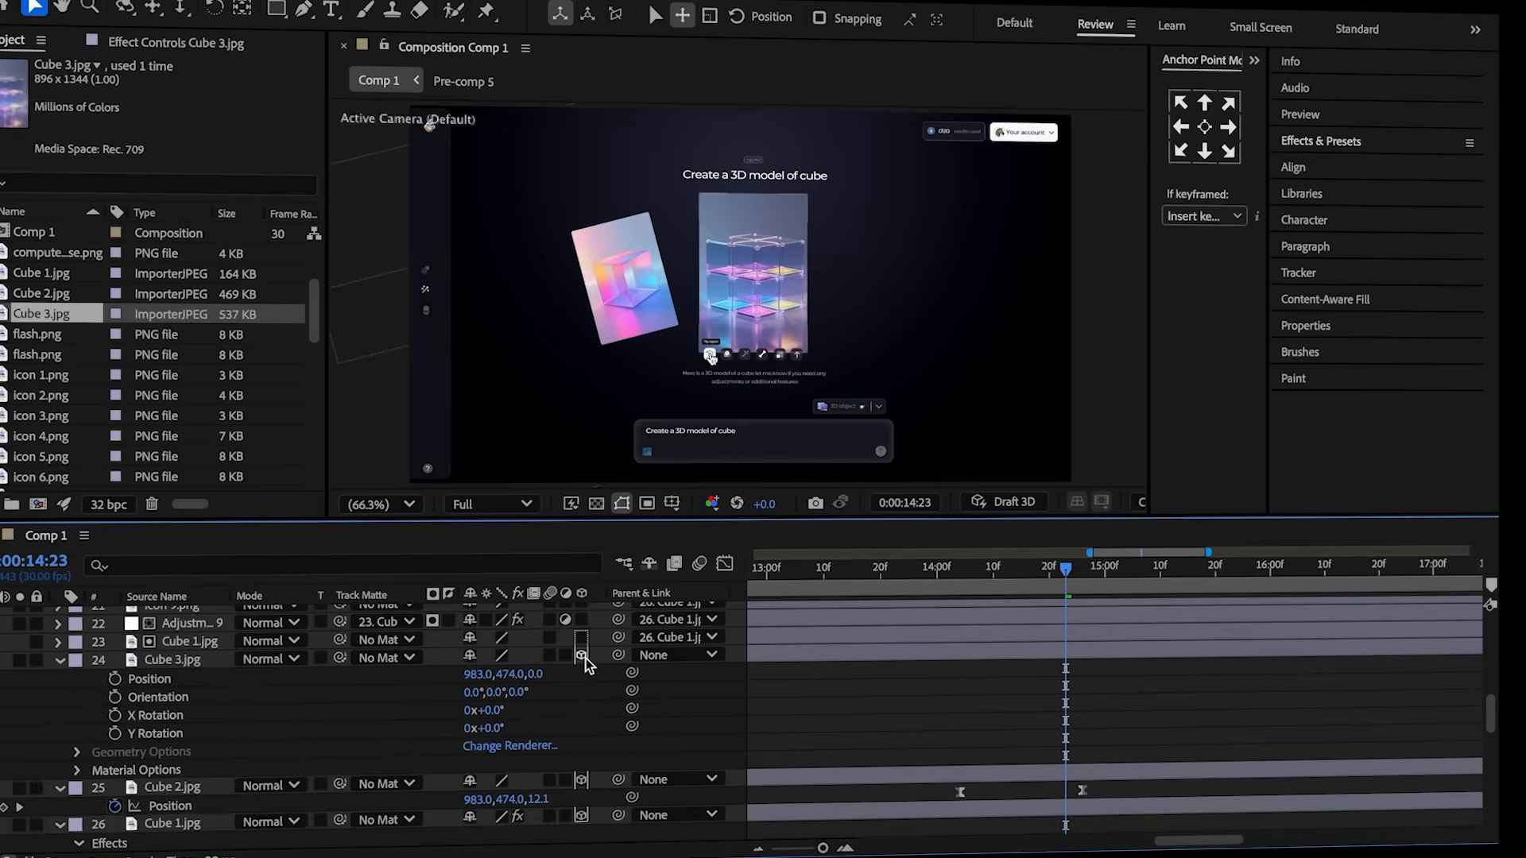
- Copy Cube 1.jpg's Z Rotation keyframes and paste them onto Cube 2.jpg starting at 0:00:15:00
scroll(999, 717, up, 10)
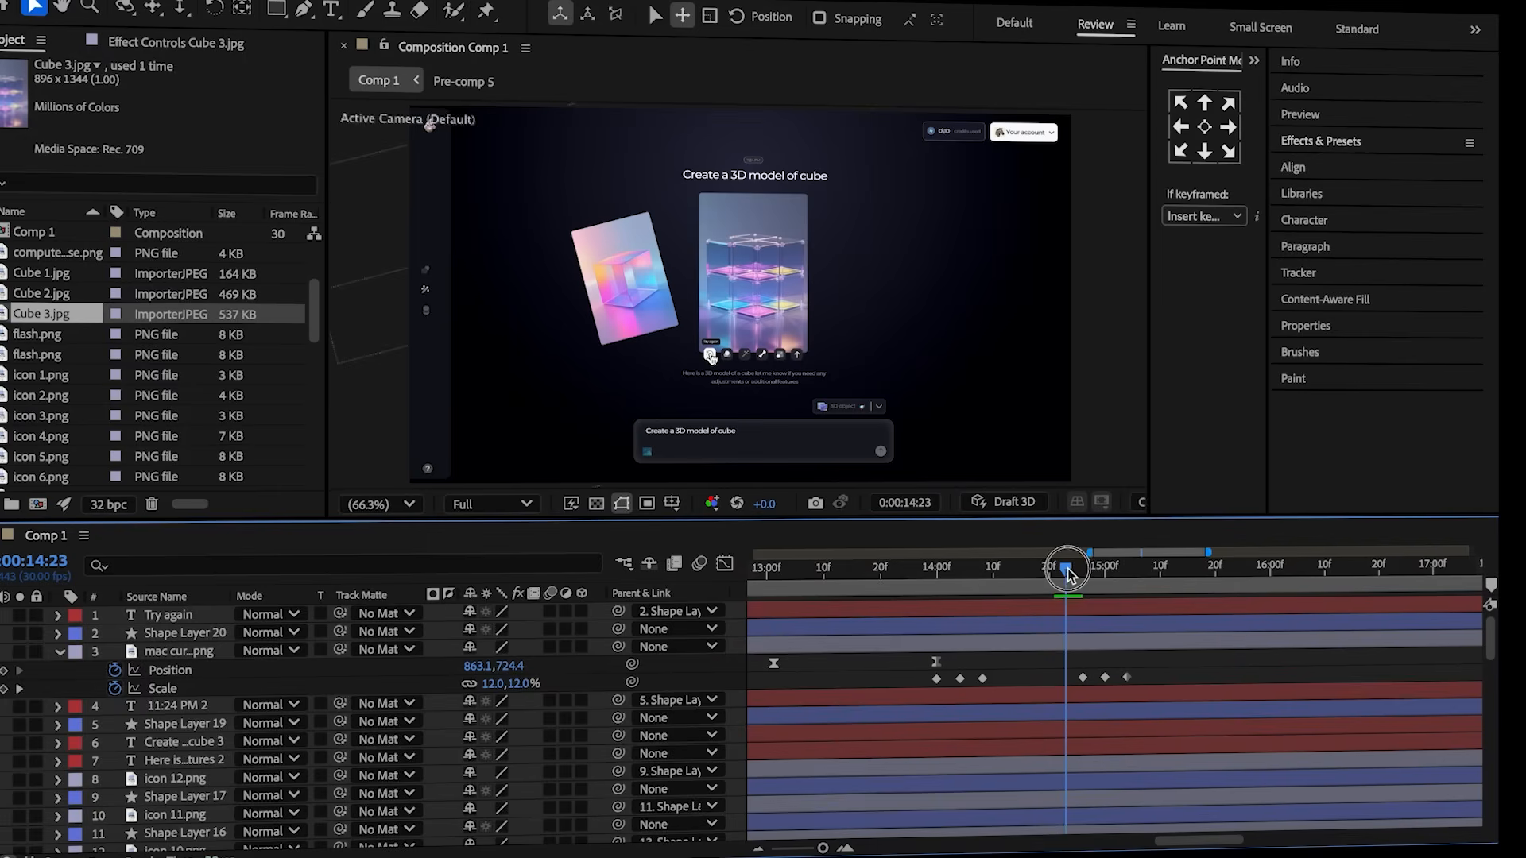
drag(1101, 590, 1106, 590)
scroll(1119, 679, down, 10)
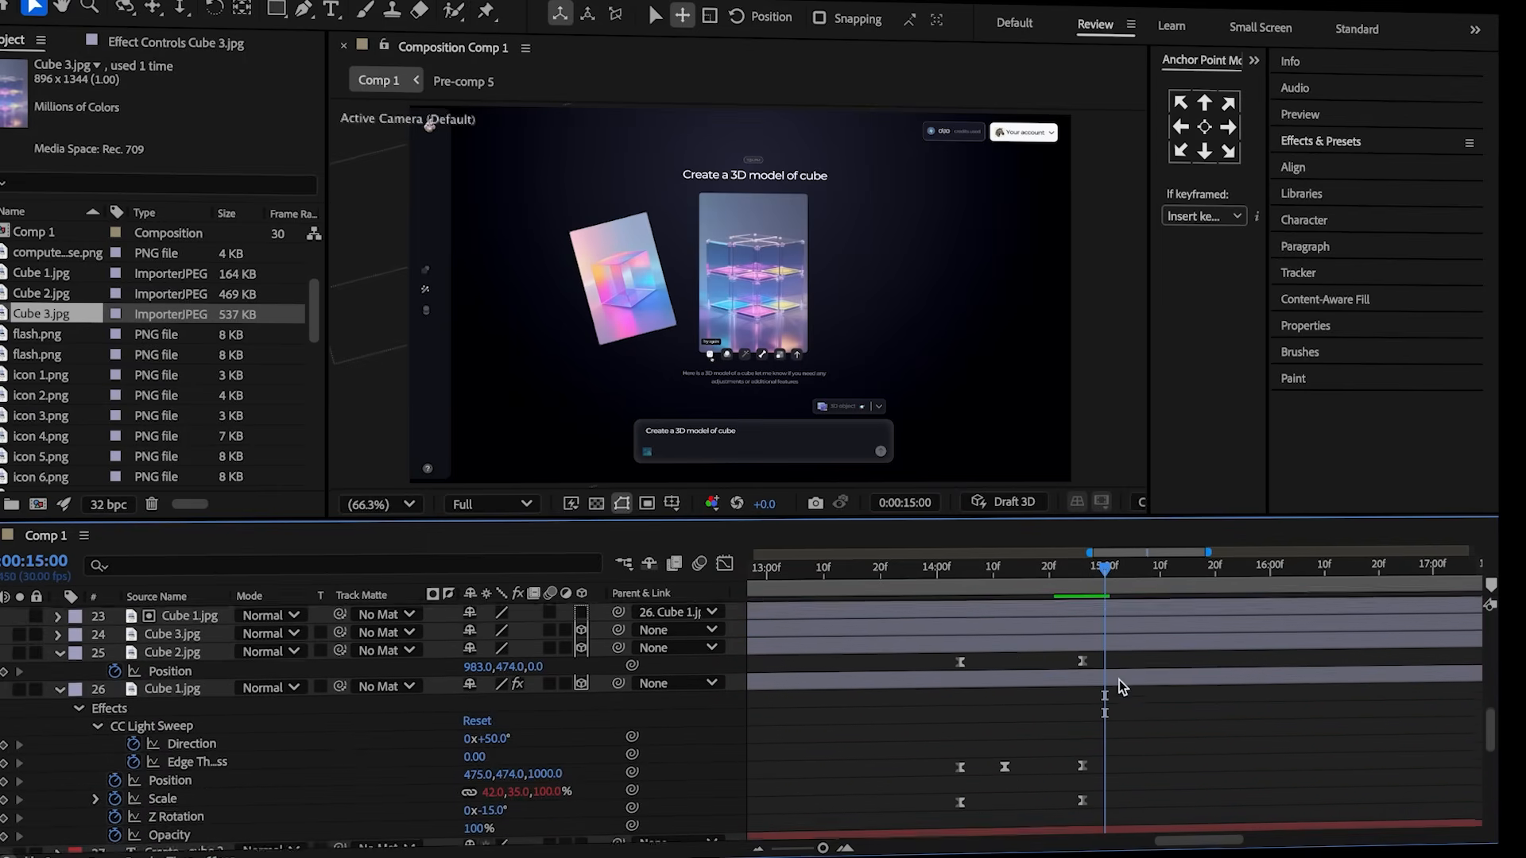
drag(1112, 788, 919, 795)
key(ctrl+c)
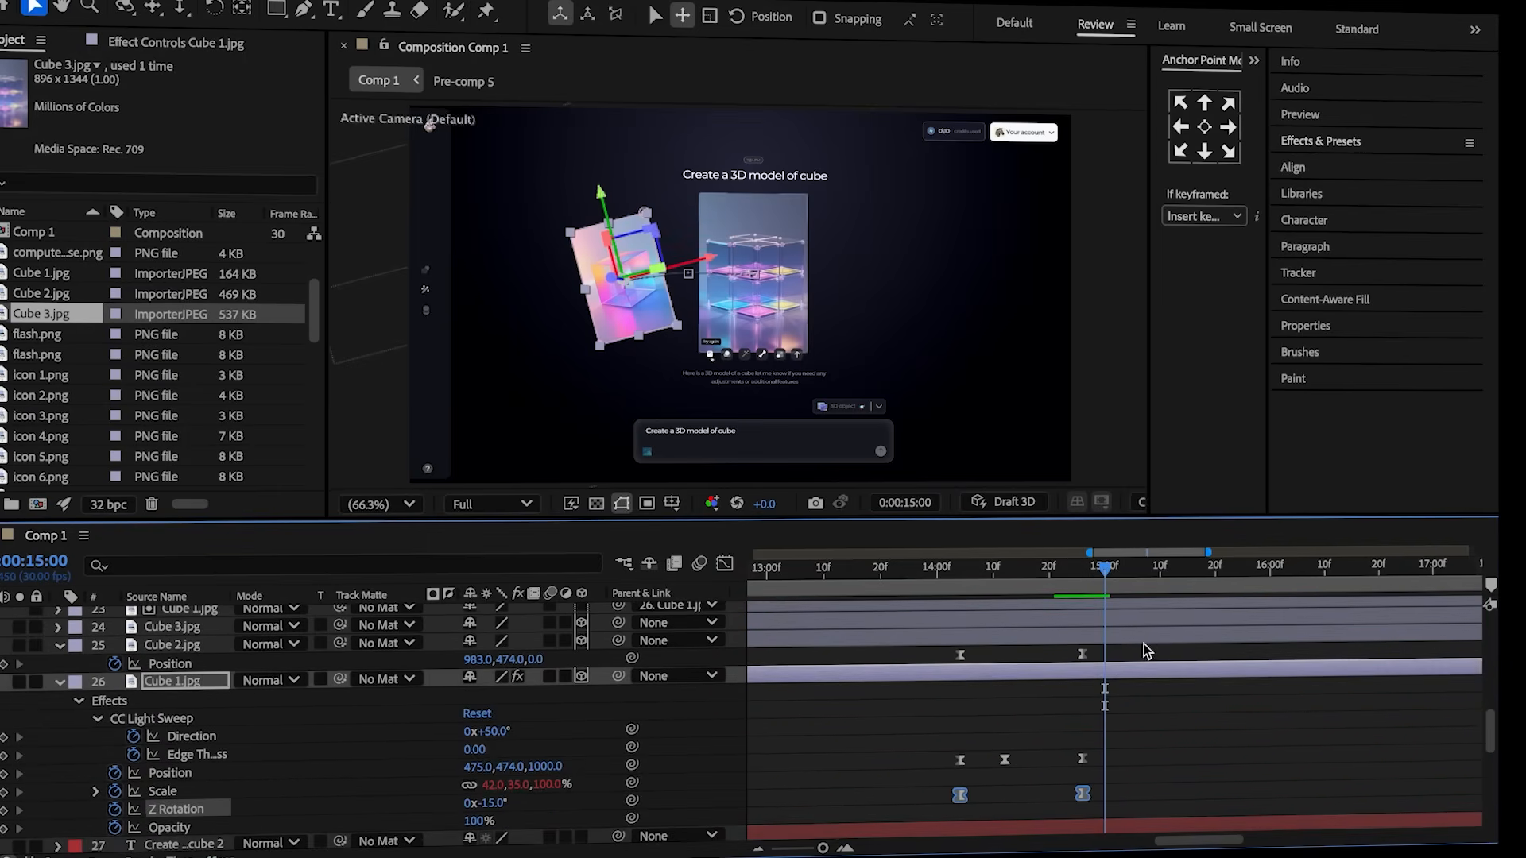
click(1142, 644)
key(ctrl+v)
click(1139, 658)
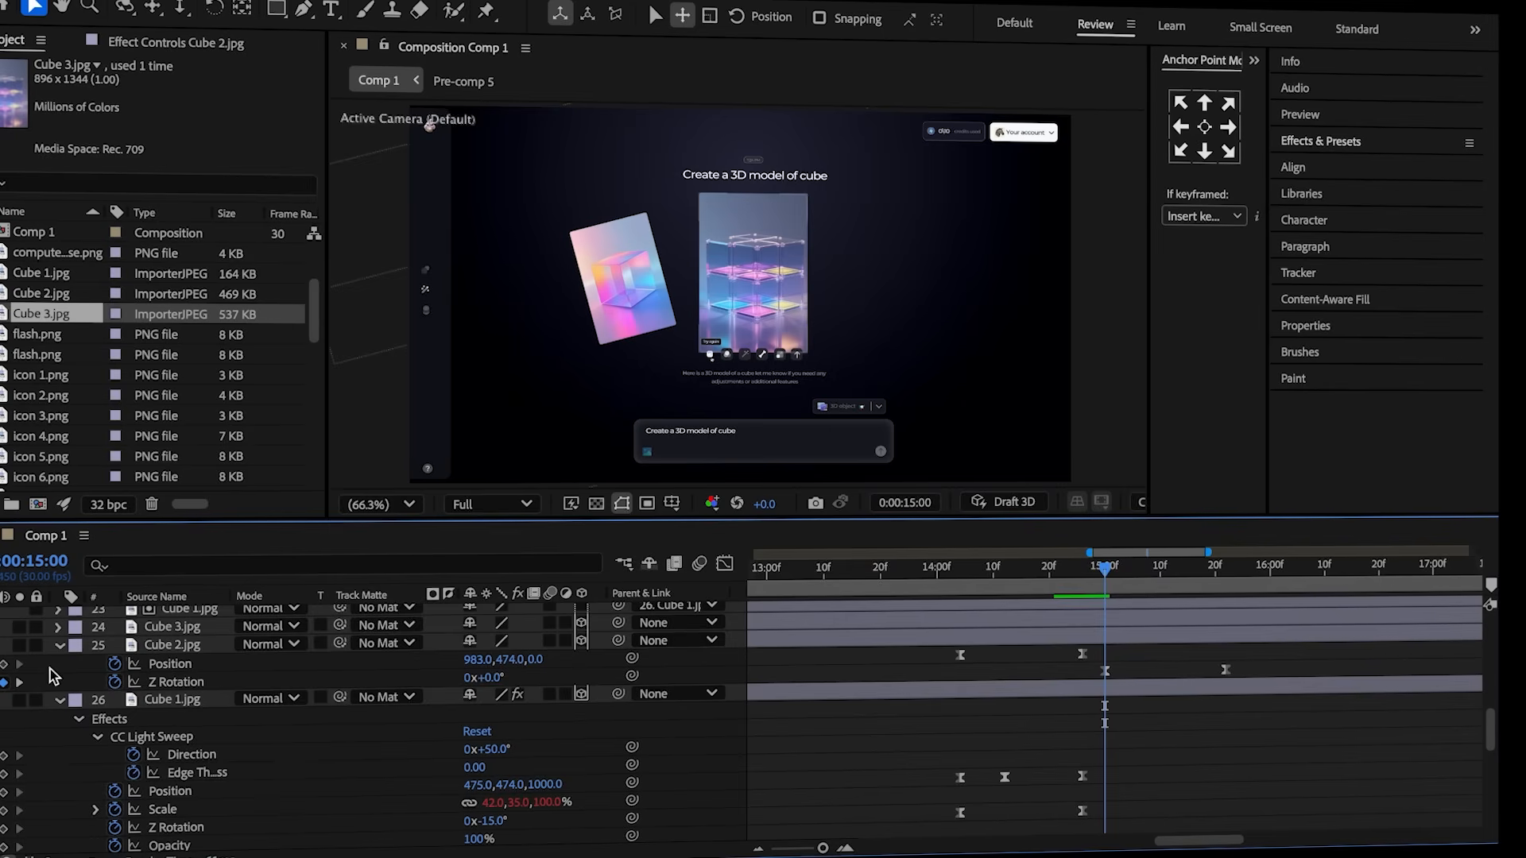
- Keyframe Cube 2.jpg's Position at 0:00:15:00, and set it to 472, 474, 1000 at 0:00:15:22
click(5, 663)
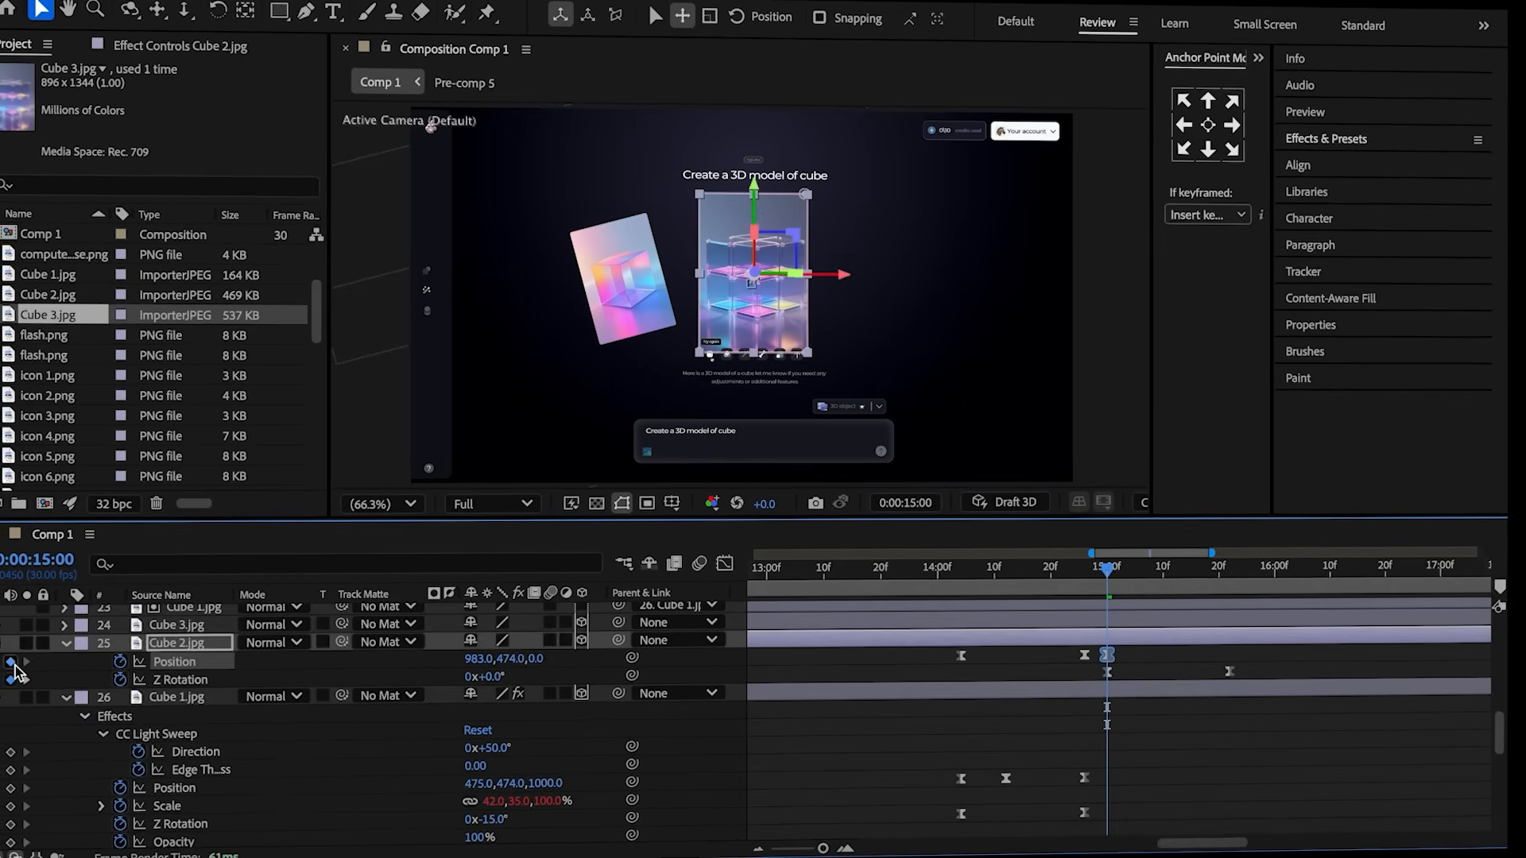
drag(1182, 574, 1236, 589)
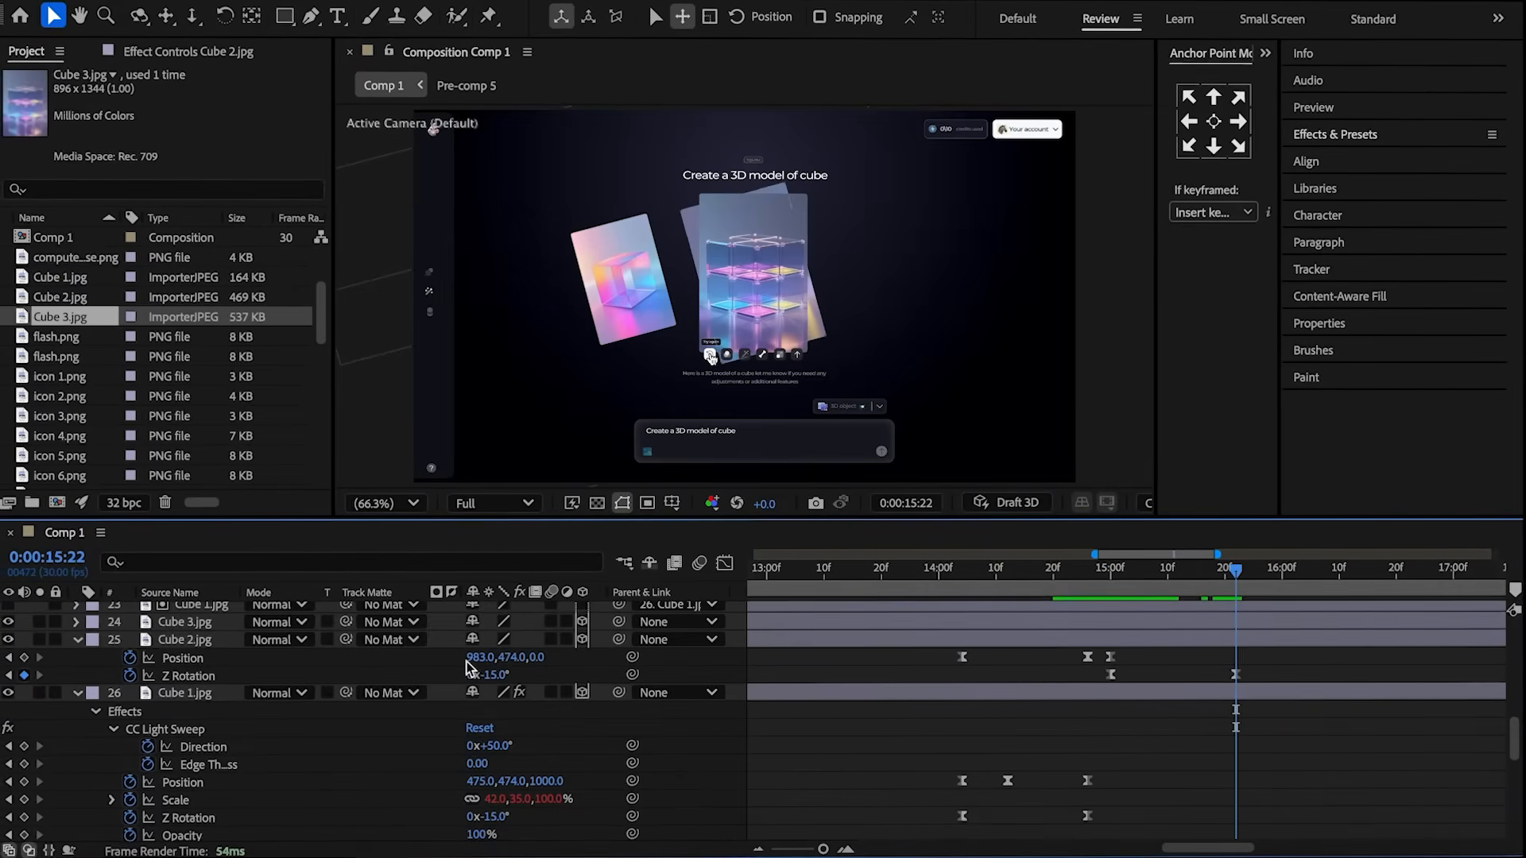
drag(477, 657, 238, 693)
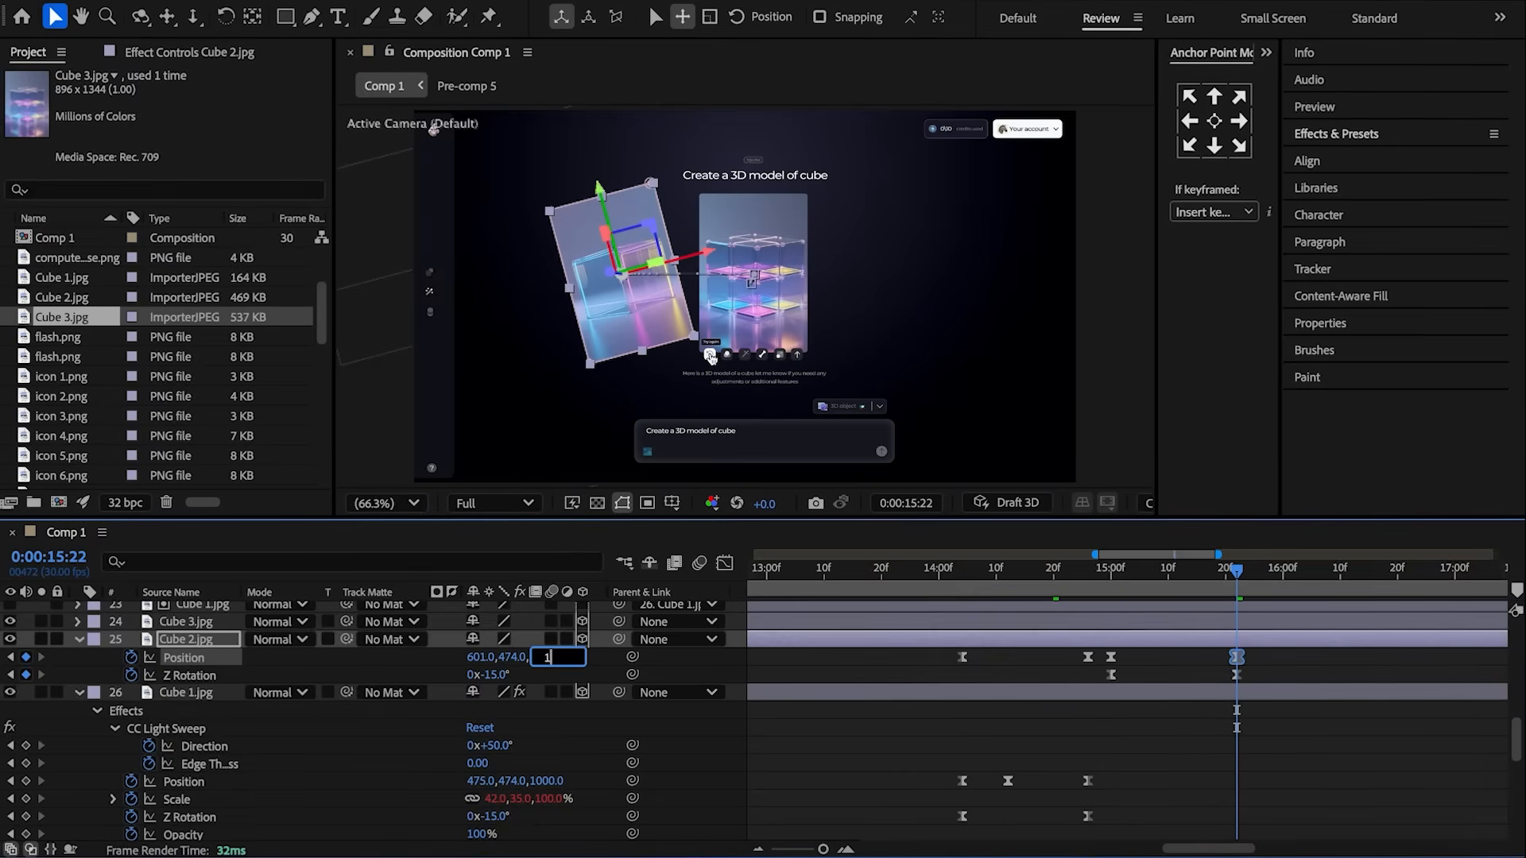
click(501, 667)
drag(480, 658, 348, 658)
click(348, 661)
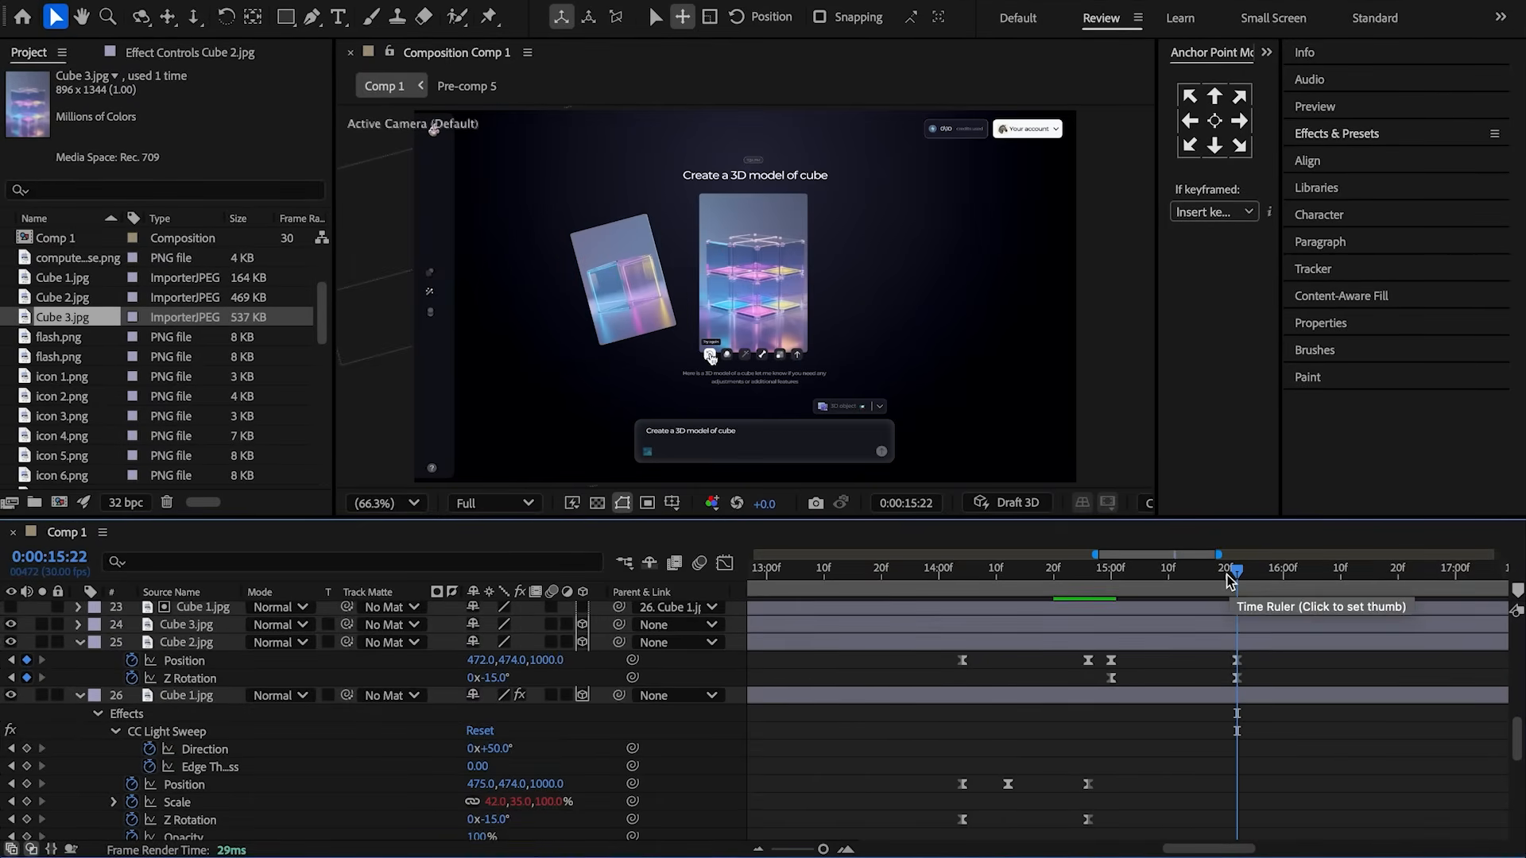
- Keyframe Cube 1.jpg's Z Rotation at 0:00:15:00, and set it to -30° at 0:00:15:22
drag(1234, 579, 1113, 598)
scroll(1133, 639, down, 2)
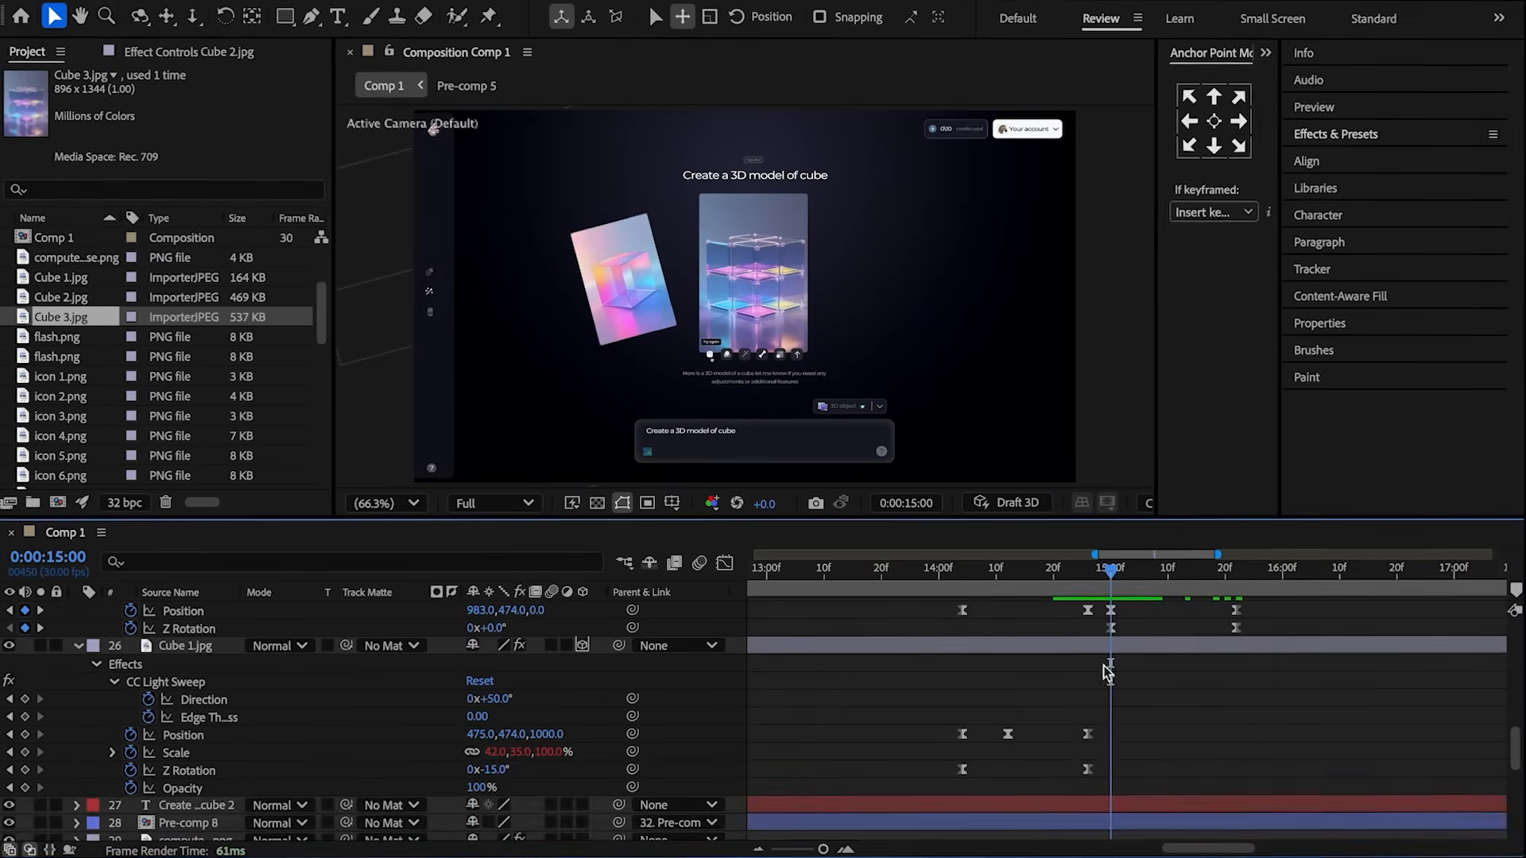
click(19, 774)
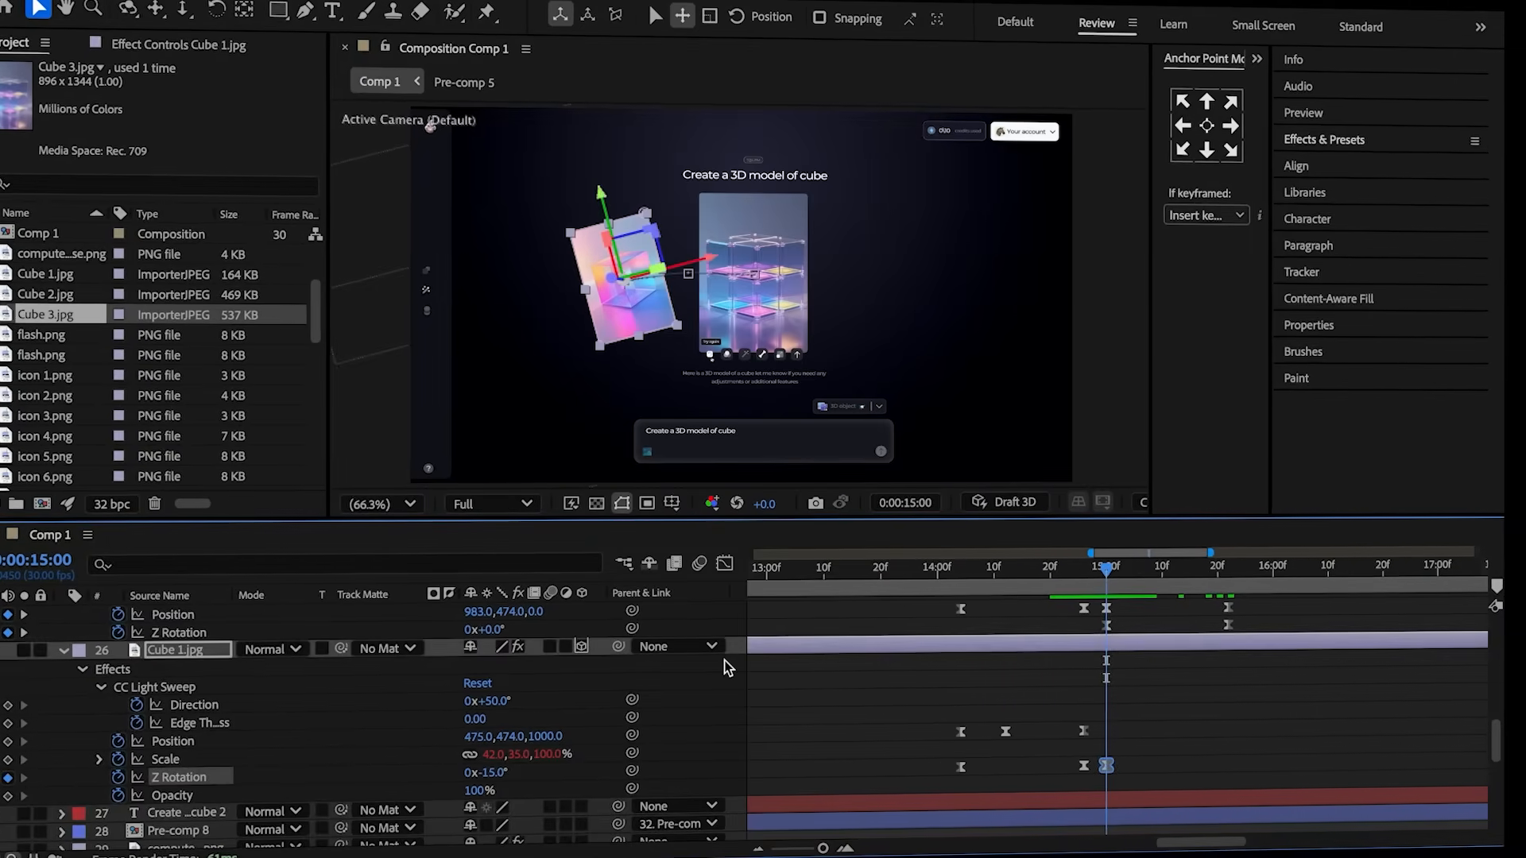
click(1232, 569)
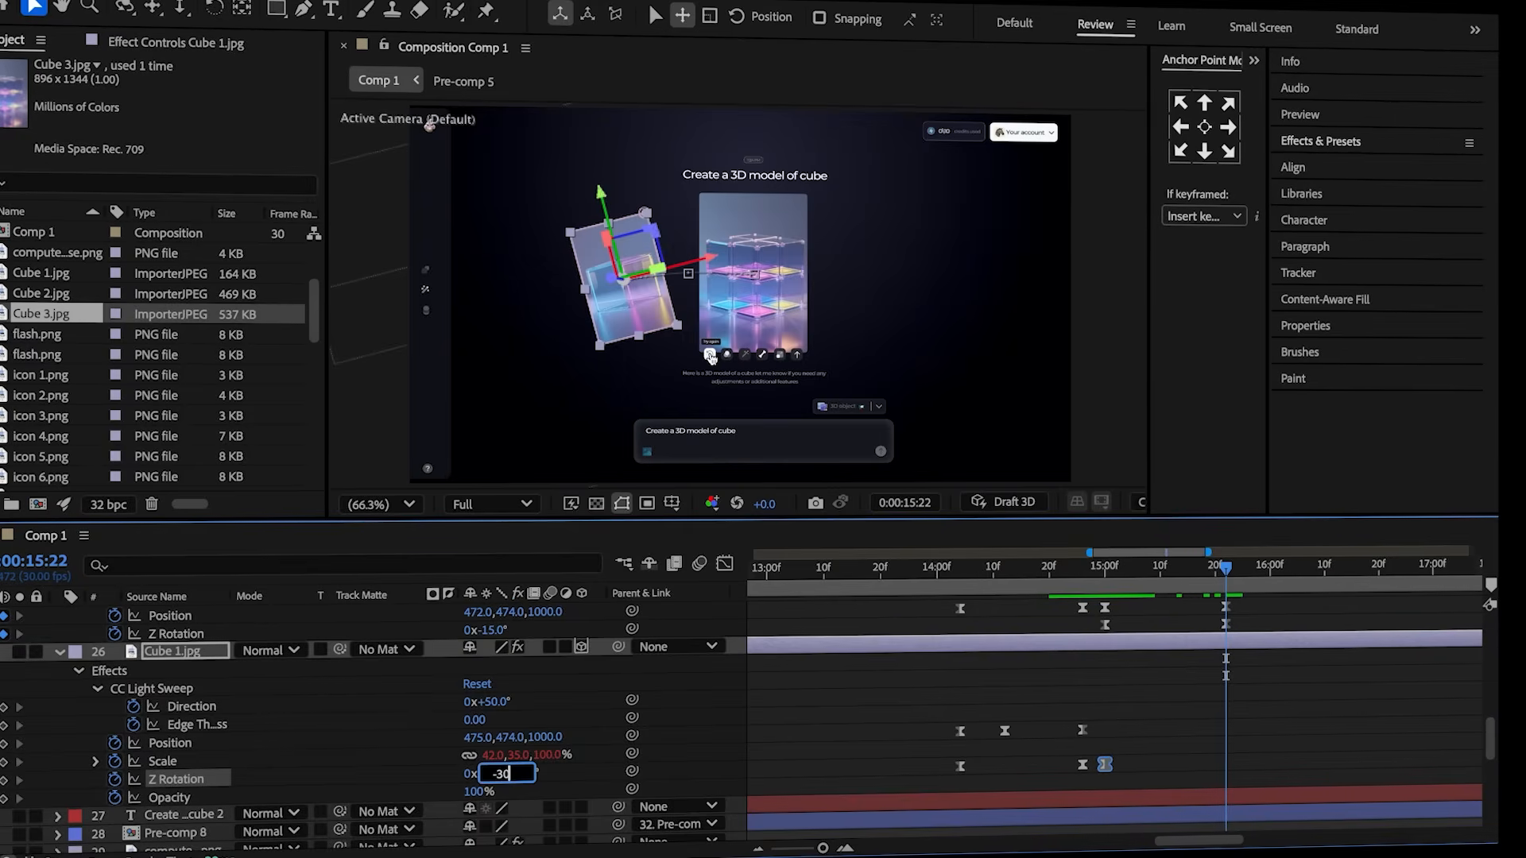
click(1170, 728)
- Keyframe Cube 1.jpg's Position at 0:00:15:00, and set it to about -201, 474, 2000 at 0:00:15:22
drag(1171, 594, 1103, 596)
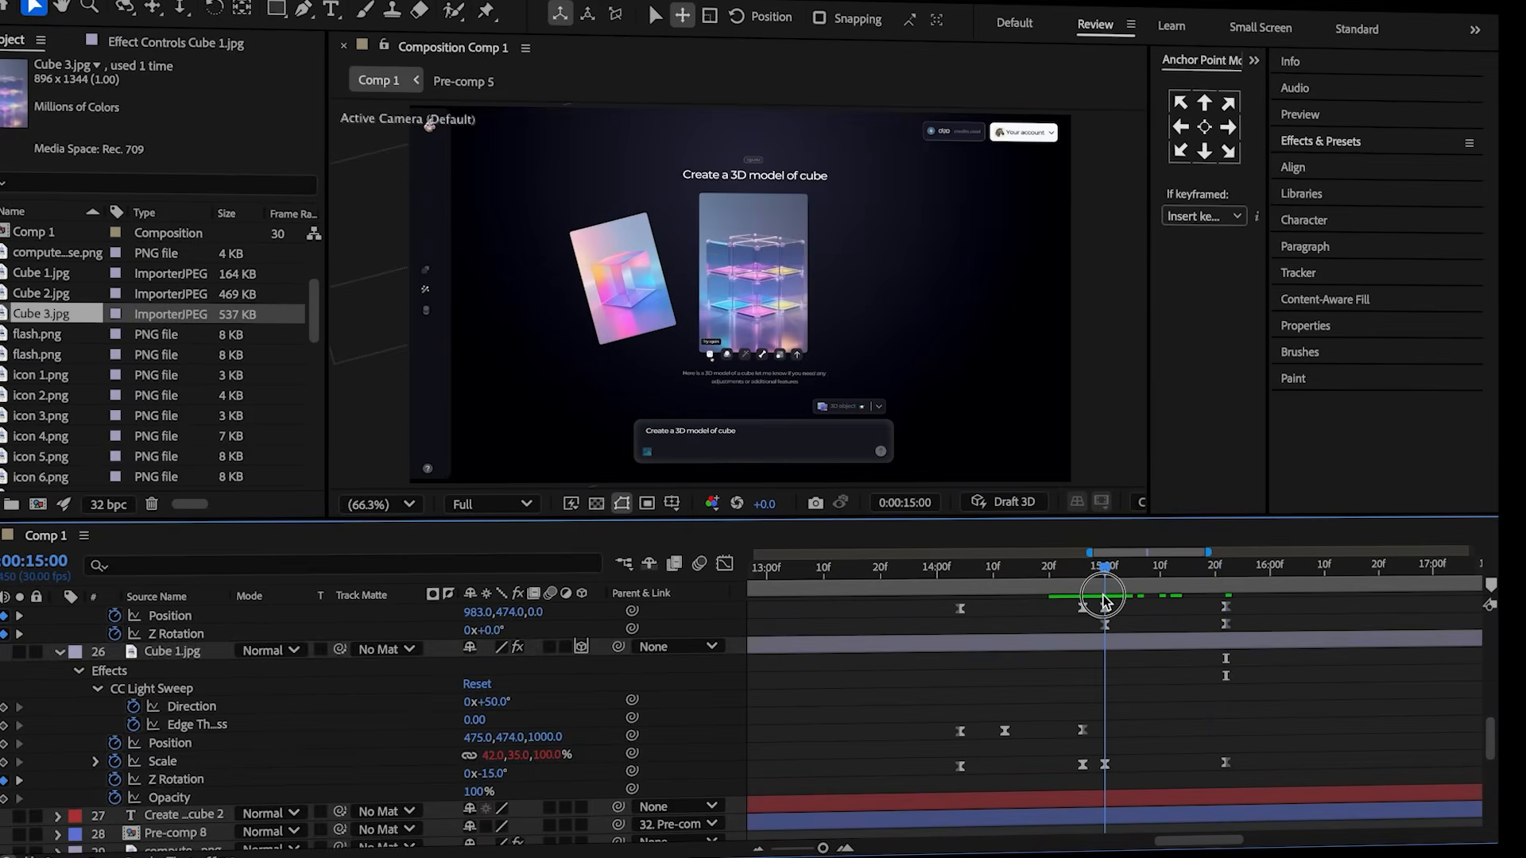
click(5, 744)
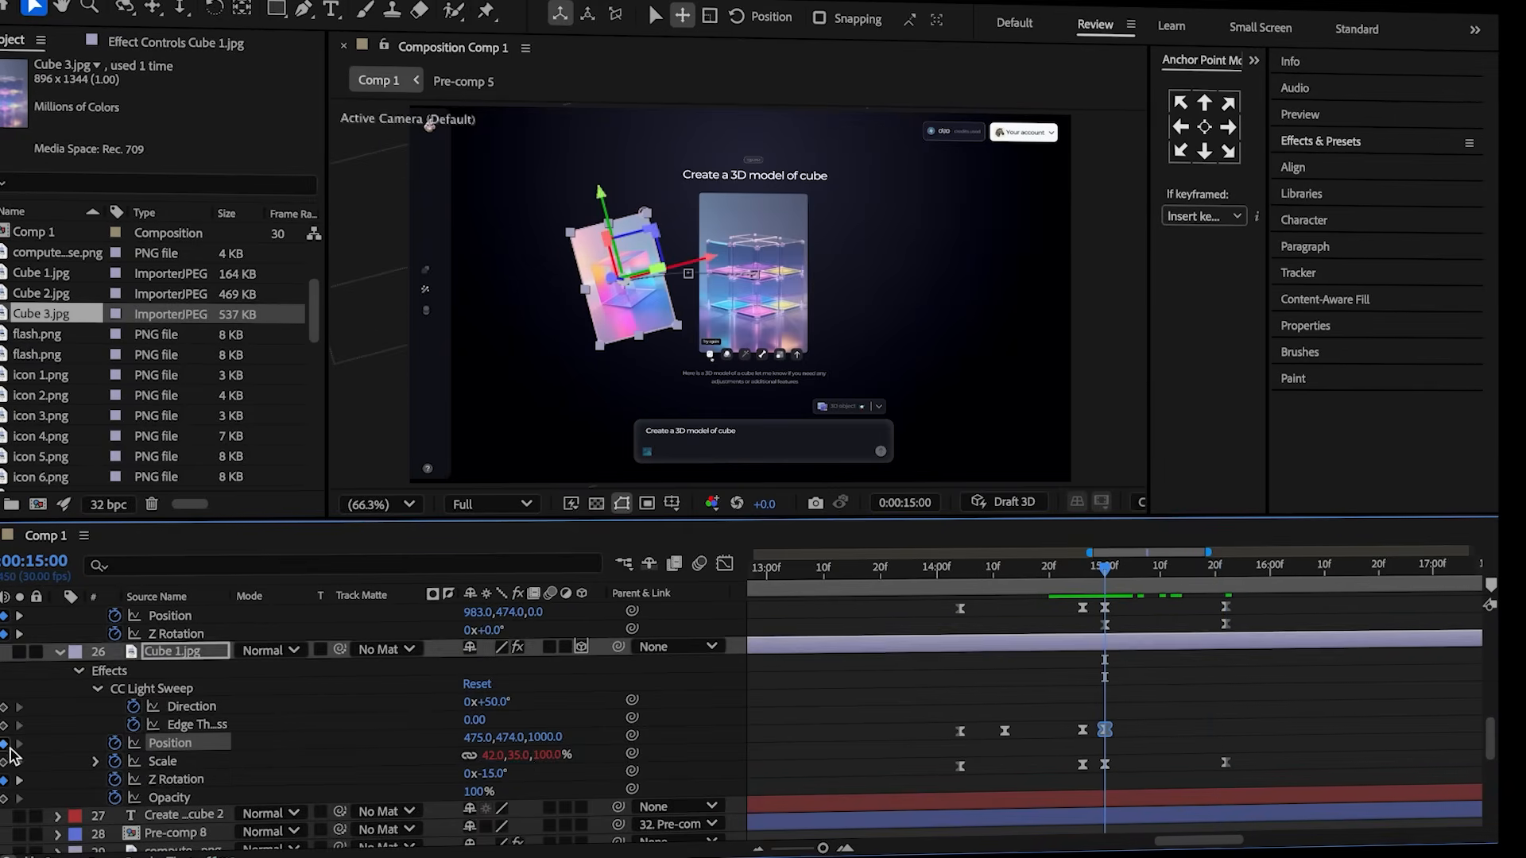
click(1218, 603)
click(1235, 603)
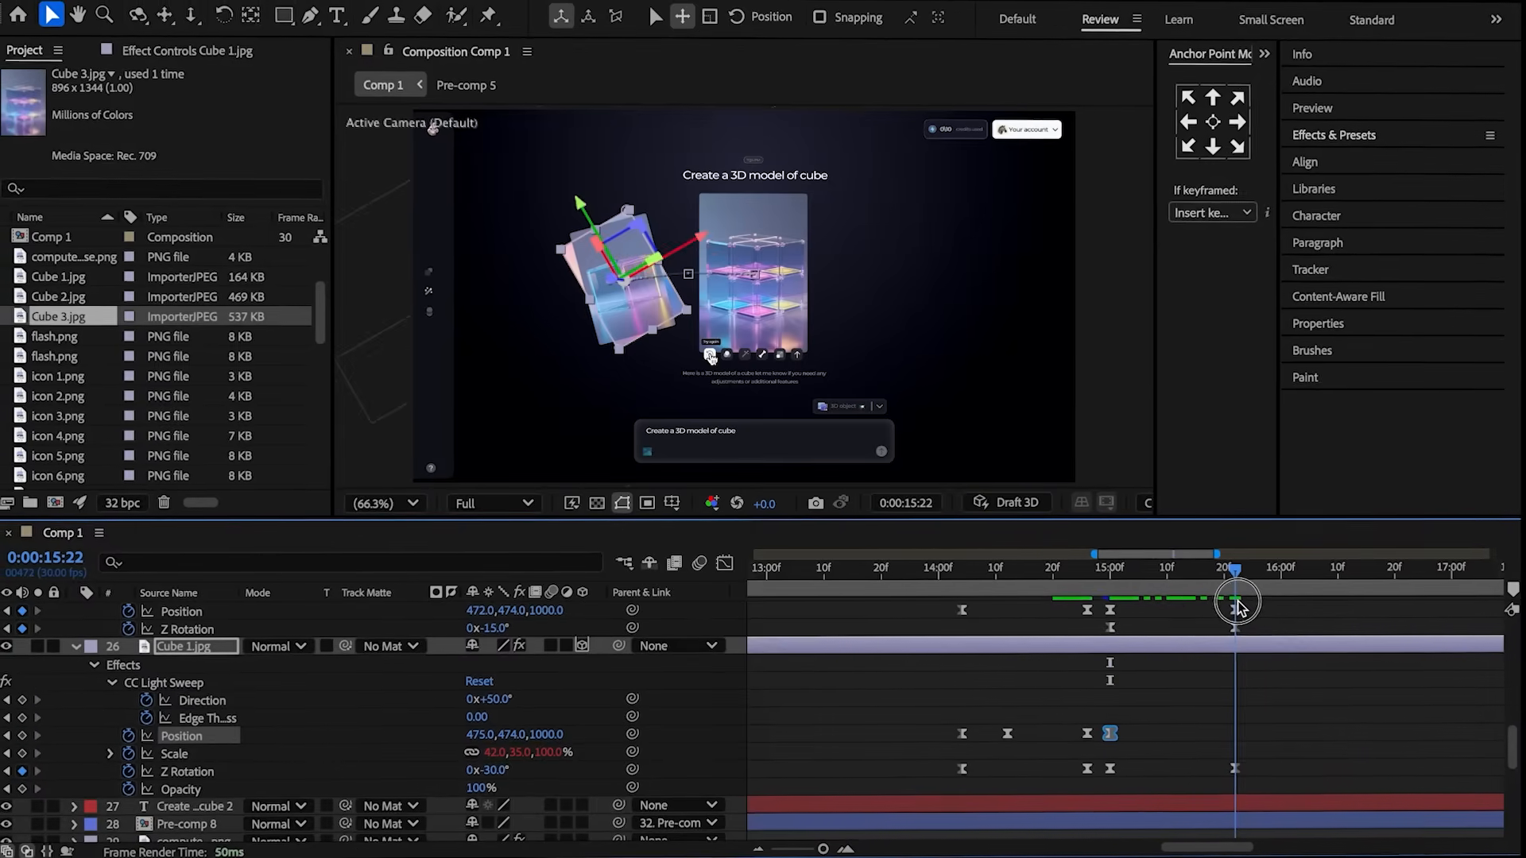
click(1186, 686)
click(541, 731)
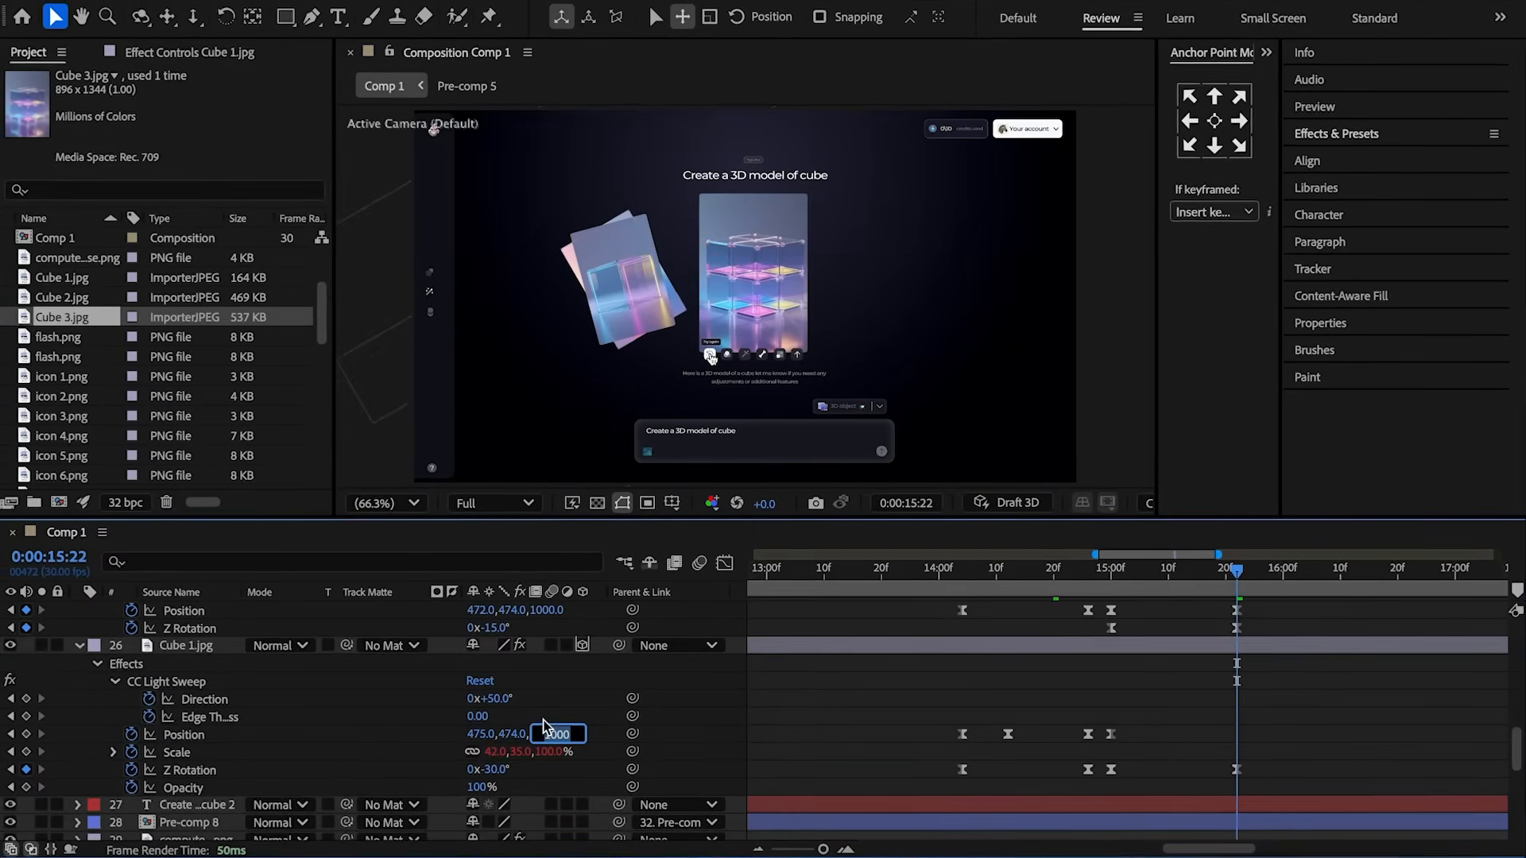
text(2000)
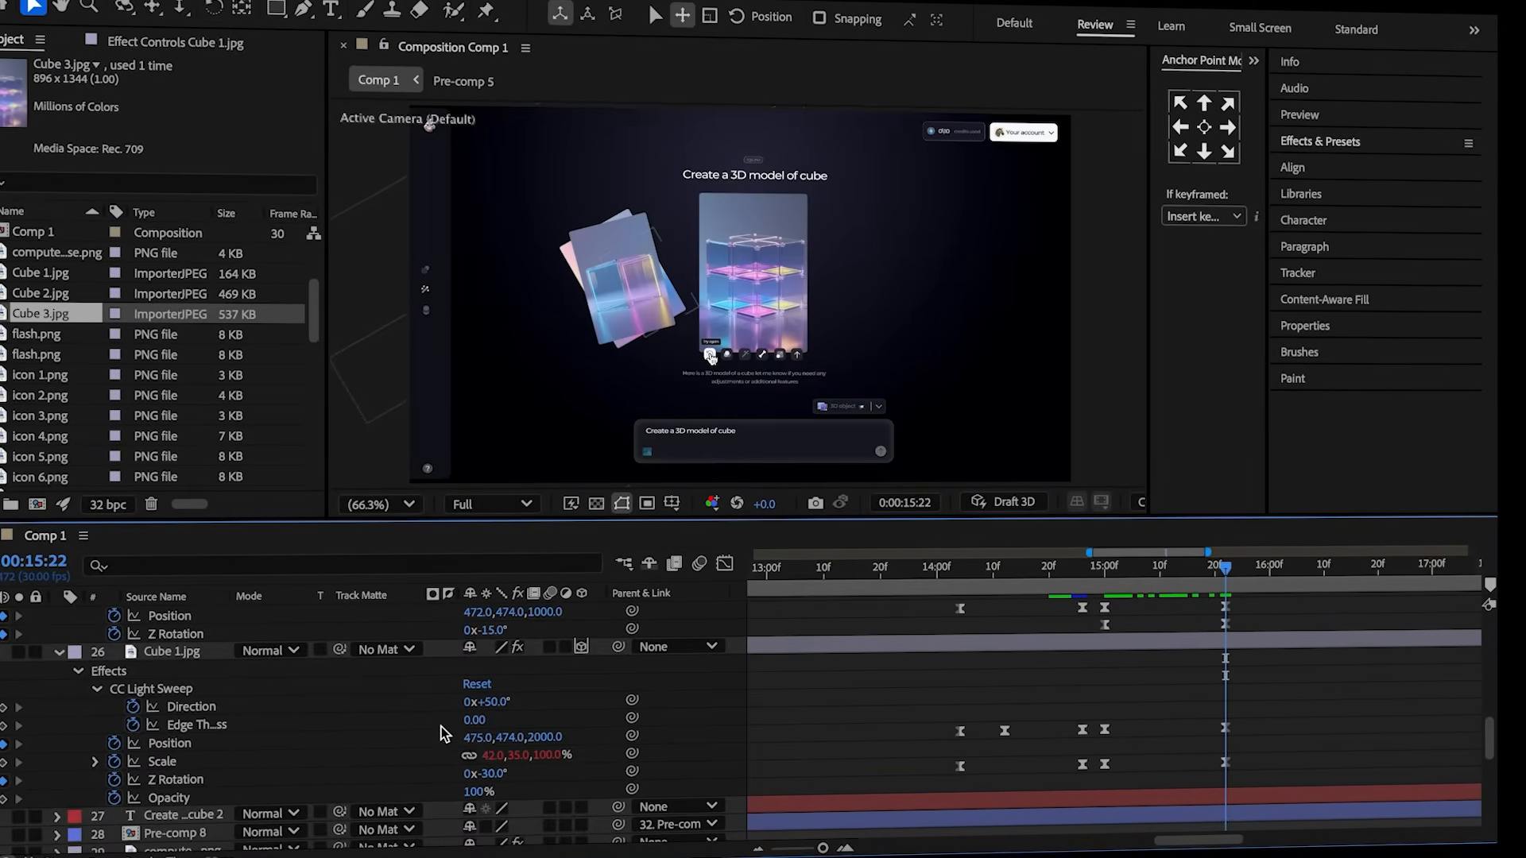
drag(472, 747, 400, 750)
click(353, 728)
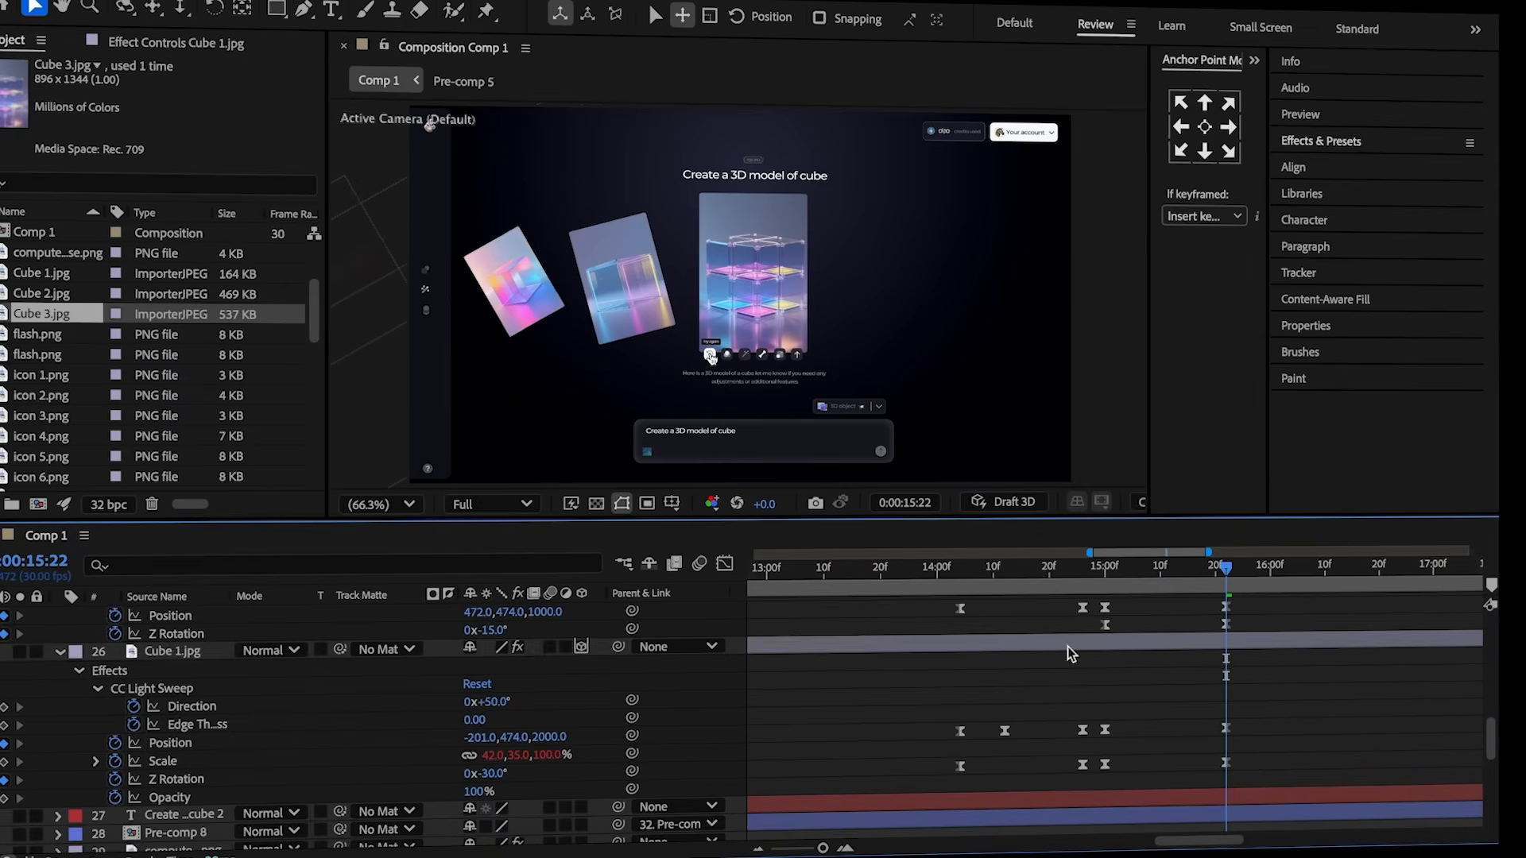
- Animate Cube 3.jpg's Position from Z 1700 at 0:00:15:00 to 983, 474, 0 at 0:00:15:22
scroll(1067, 646, up, 3)
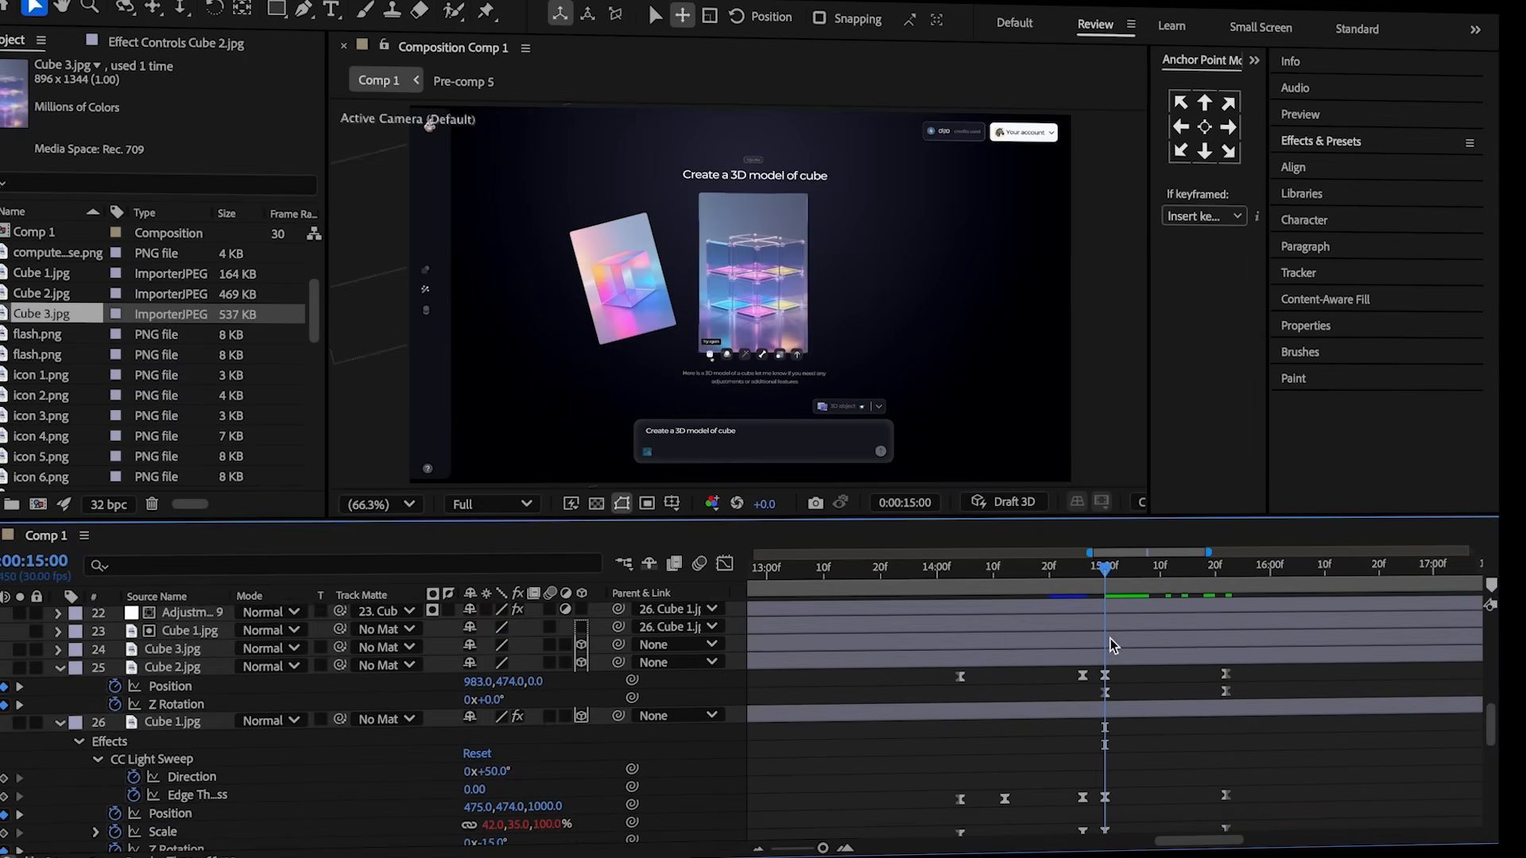
click(1110, 645)
key(p)
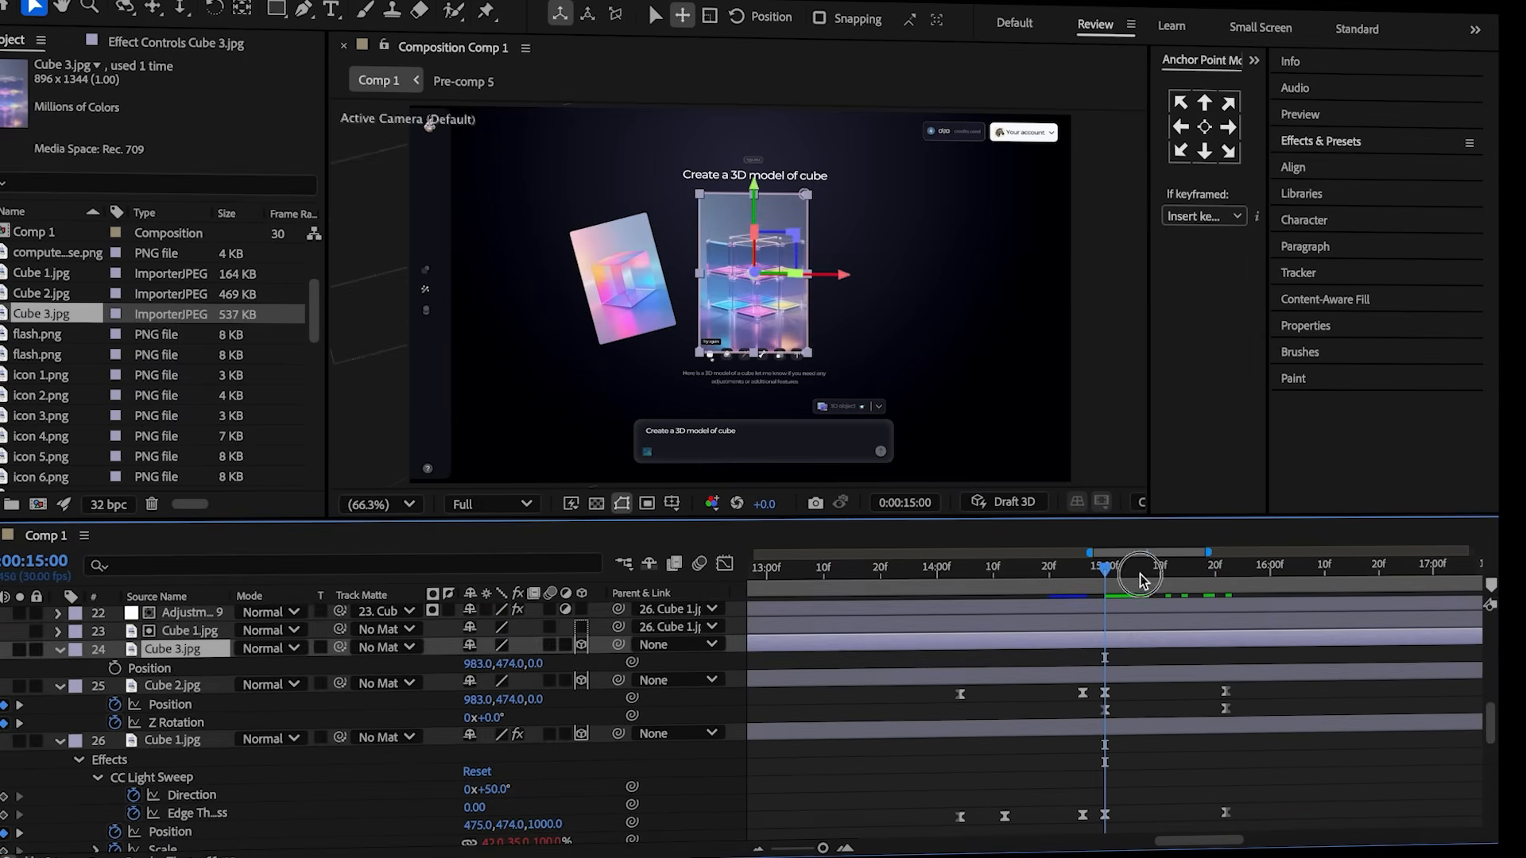
click(1222, 593)
drag(1193, 580, 1106, 585)
click(537, 661)
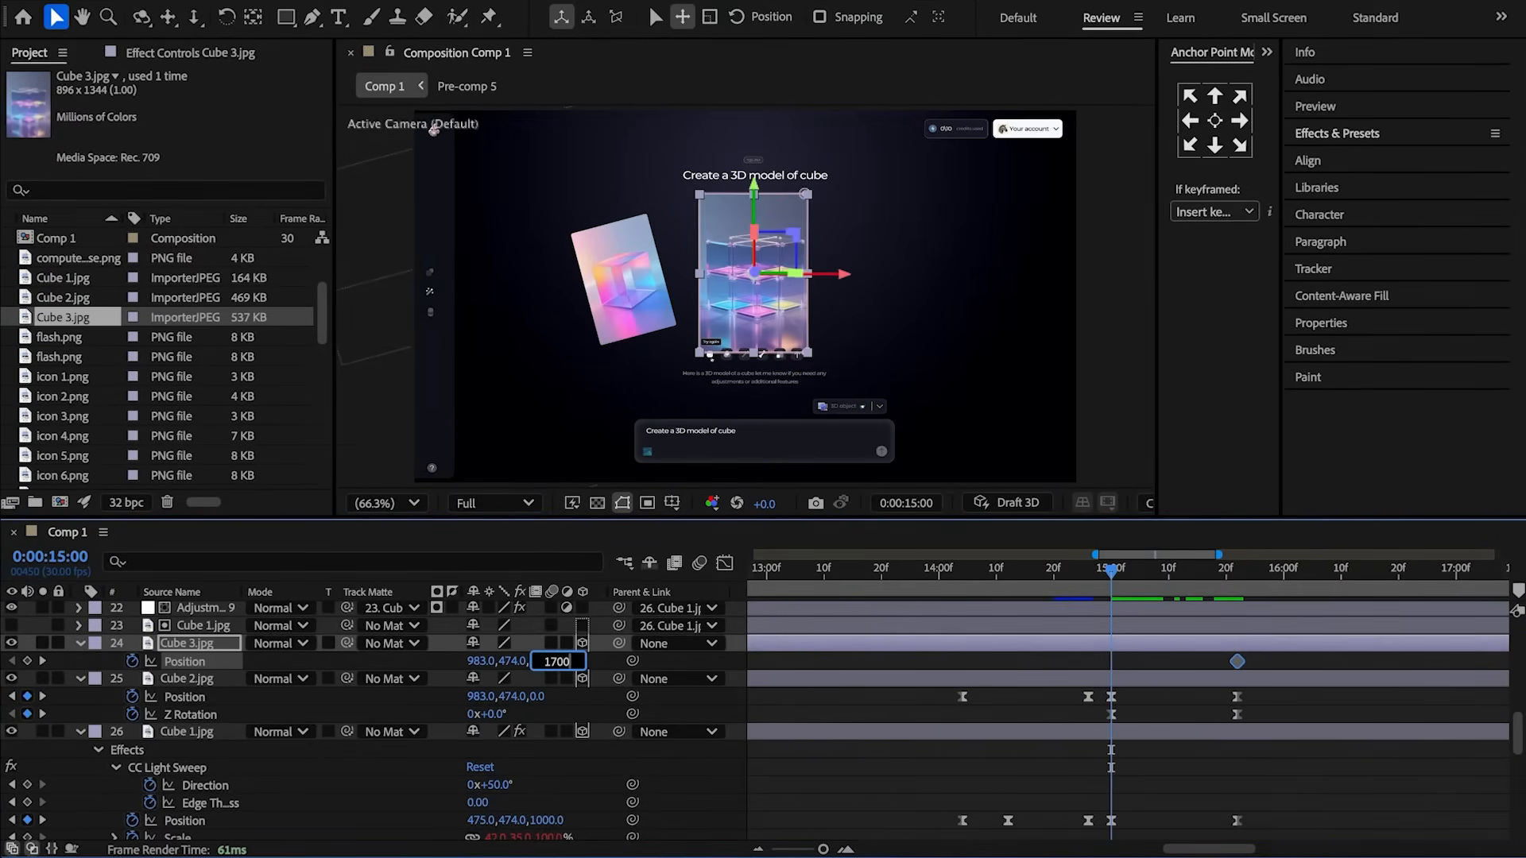
click(1090, 663)
- Easy-ease Cube 3.jpg's Position keyframes and stretch the end keyframe's influence toward the start in the speed graph
drag(1271, 667, 1076, 654)
click(725, 562)
click(1282, 833)
drag(1221, 762, 1140, 755)
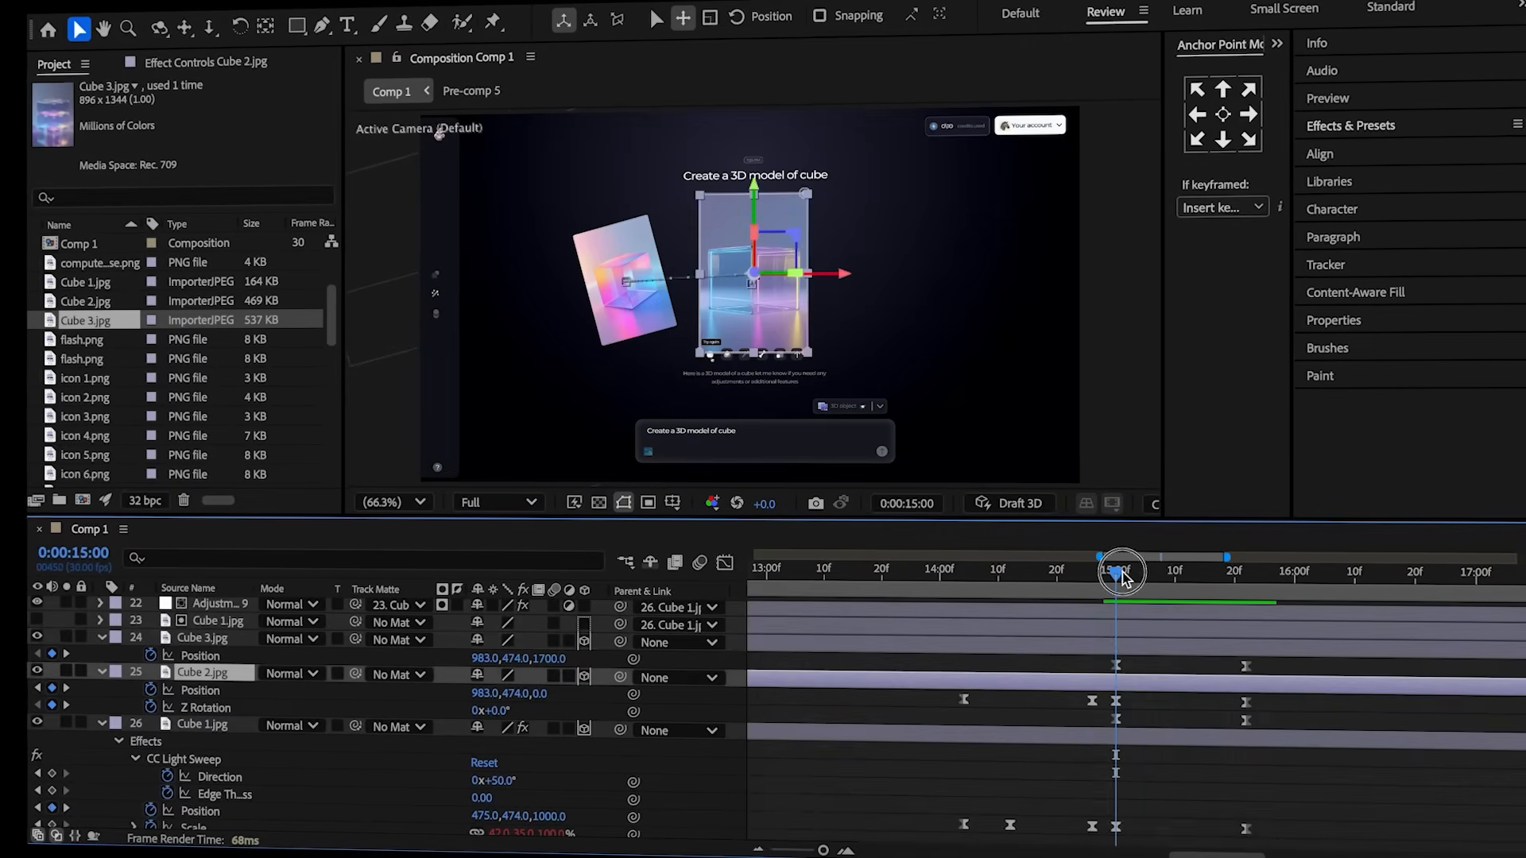
- Add a Cube 2.jpg Position keyframe with a slightly negative Z at 0:00:15:06, and ease the Position keyframes in the speed graph
drag(1123, 574, 1158, 592)
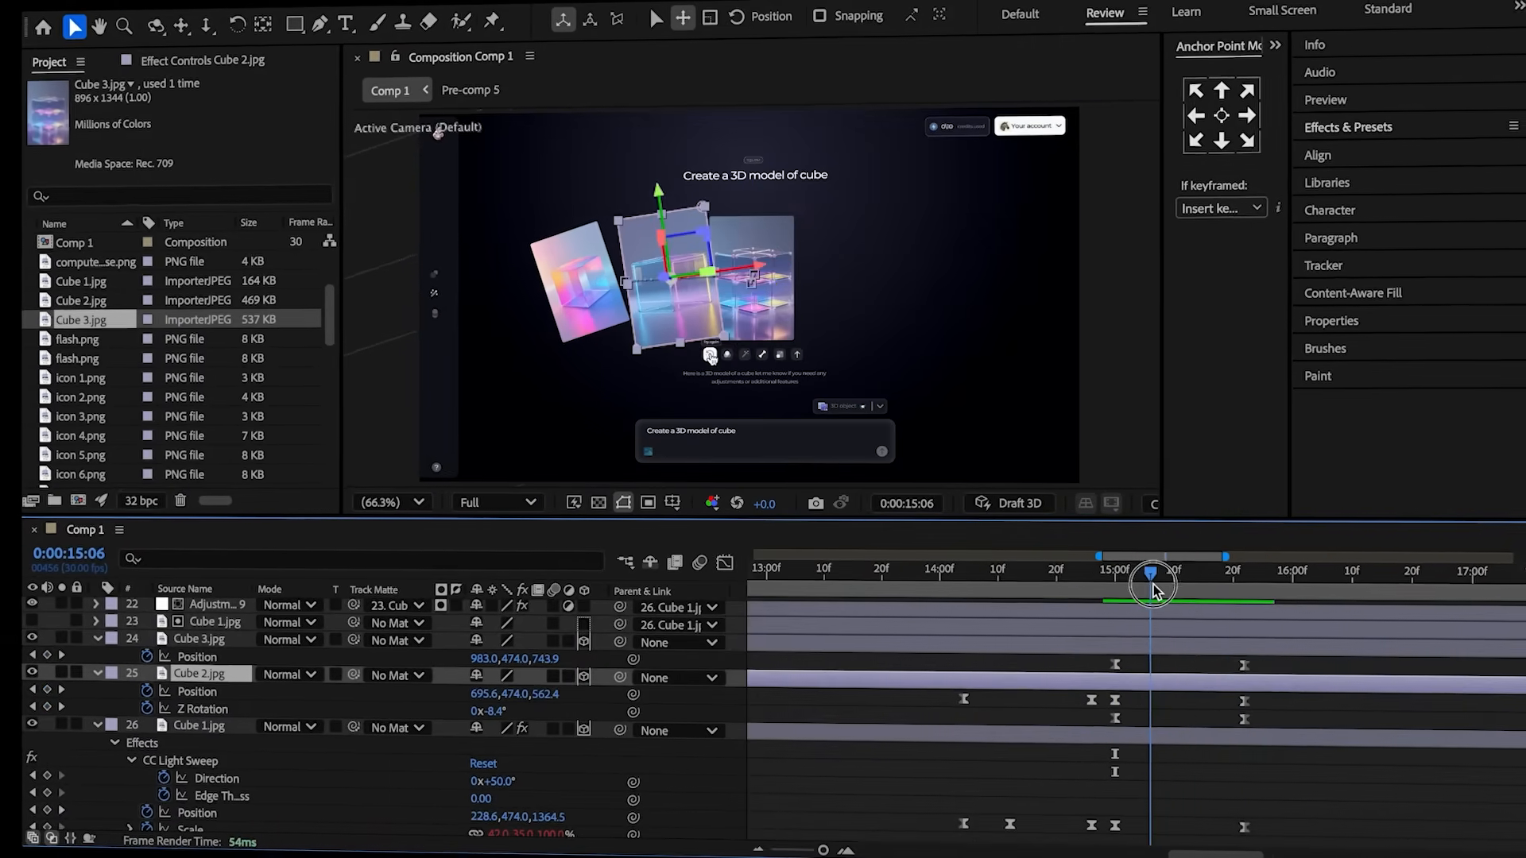
drag(536, 697, 262, 716)
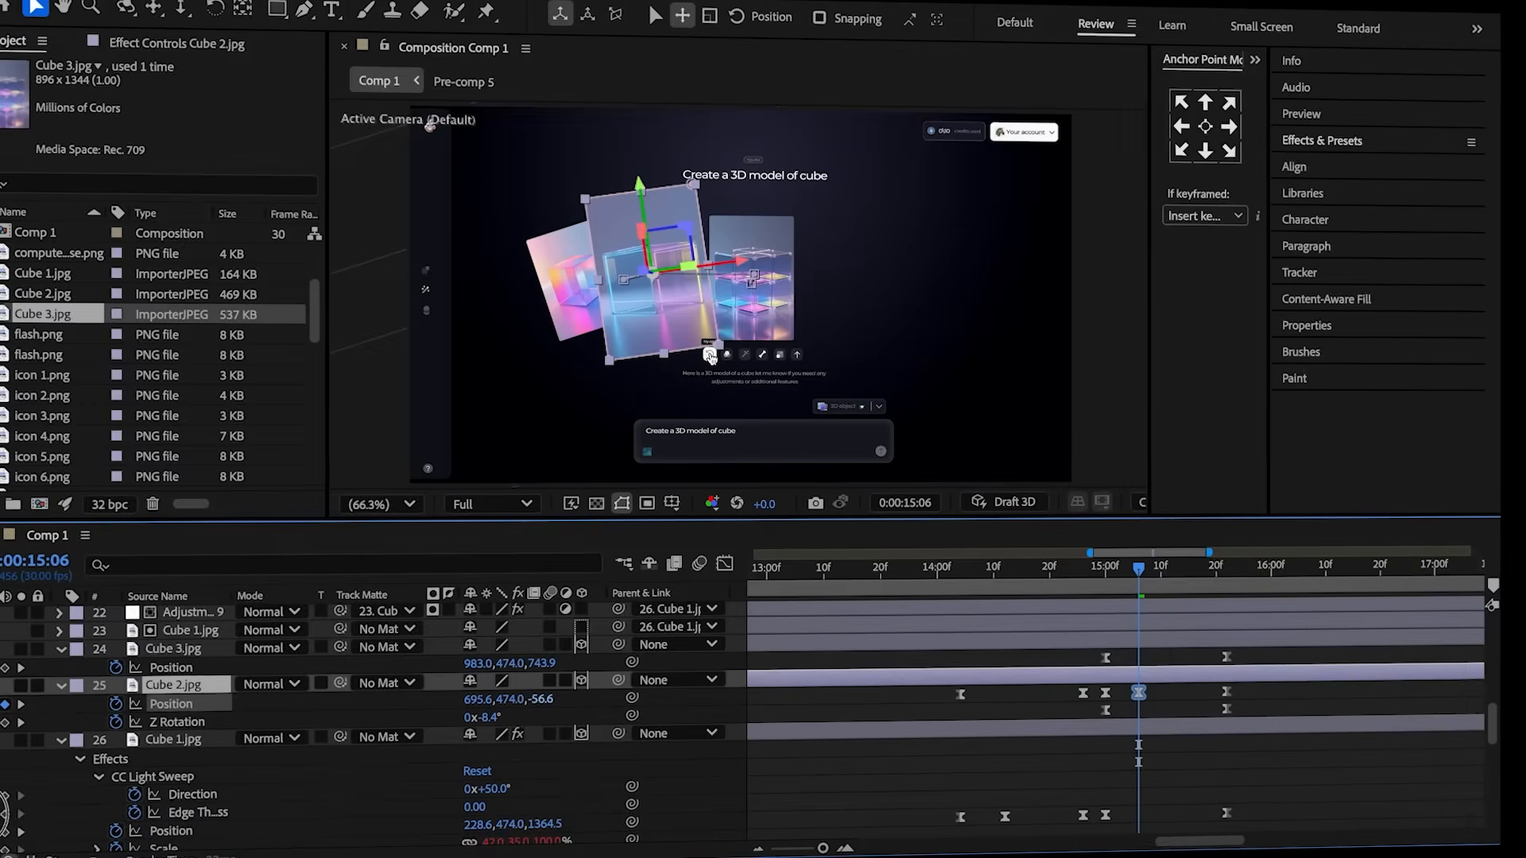
drag(1240, 701, 1101, 693)
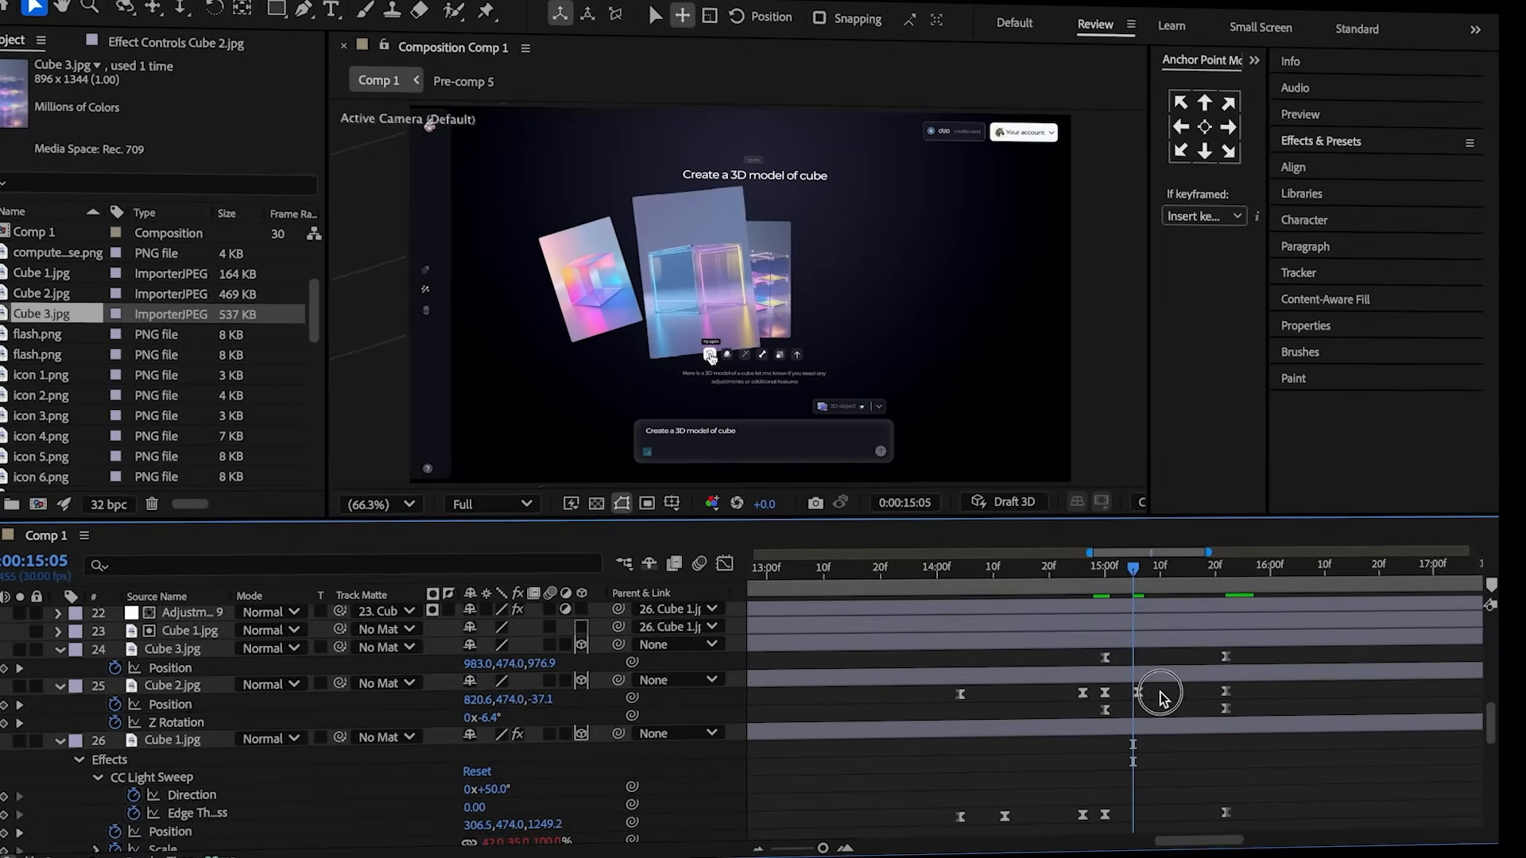
click(724, 563)
key(F9)
click(1220, 835)
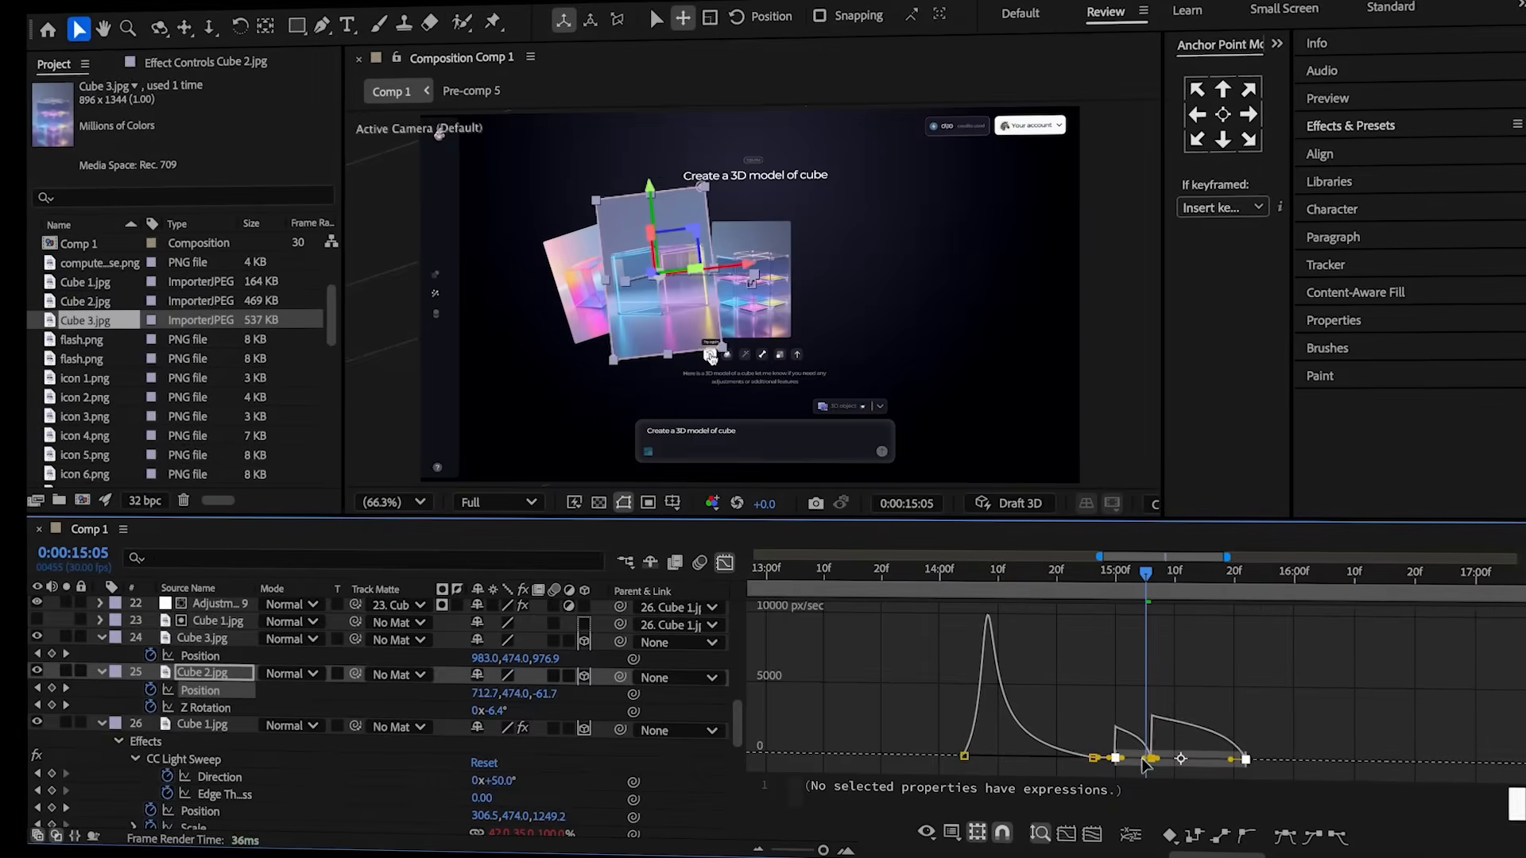
click(1322, 740)
drag(1246, 765, 1209, 769)
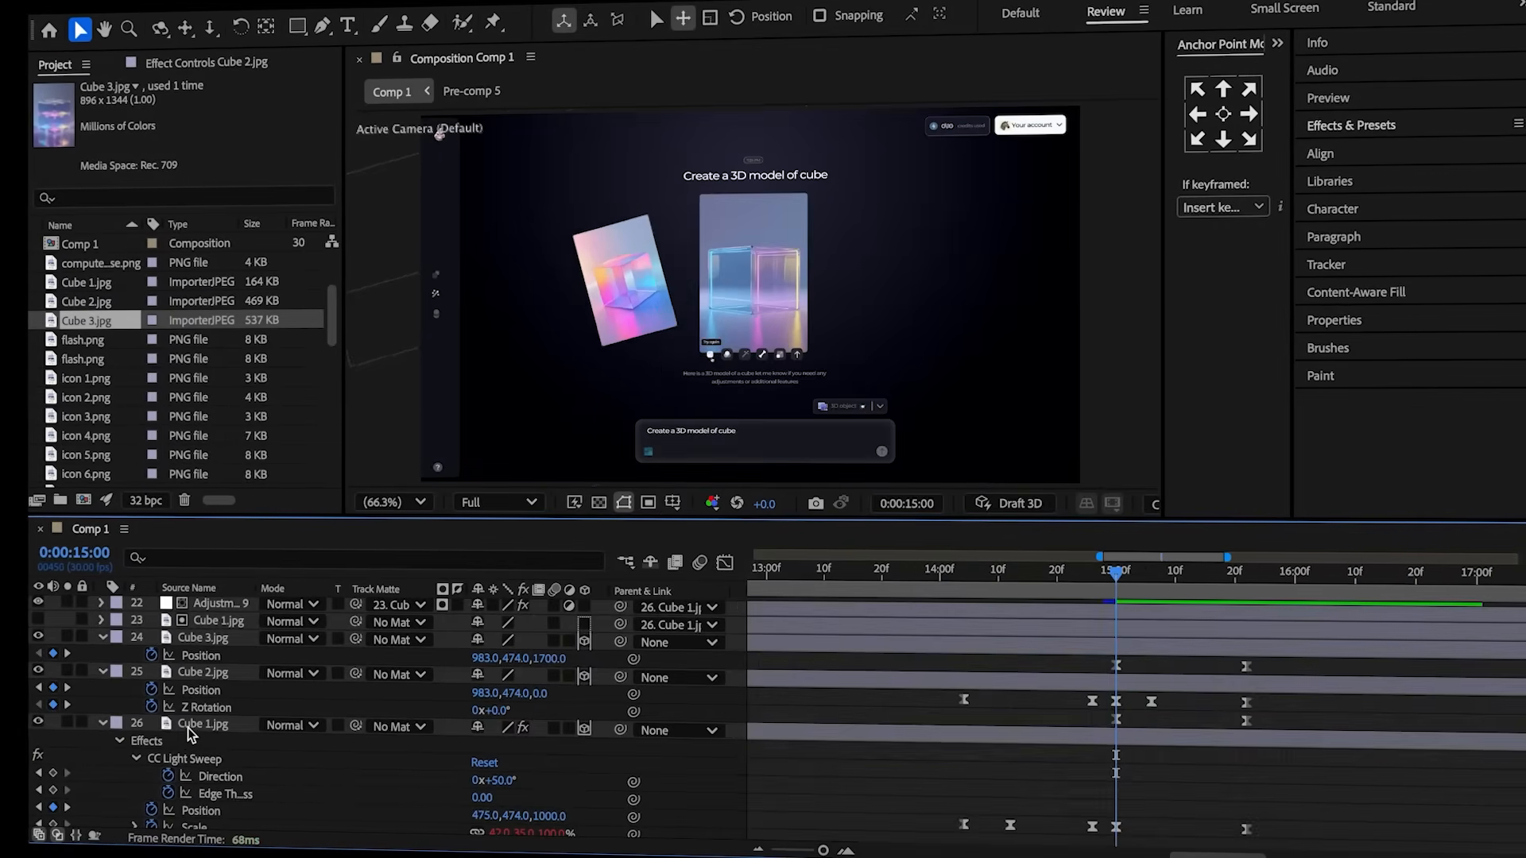
- Duplicate the Cube 1.jpg layer and apply the Gradient Ramp effect to the duplicate
click(207, 724)
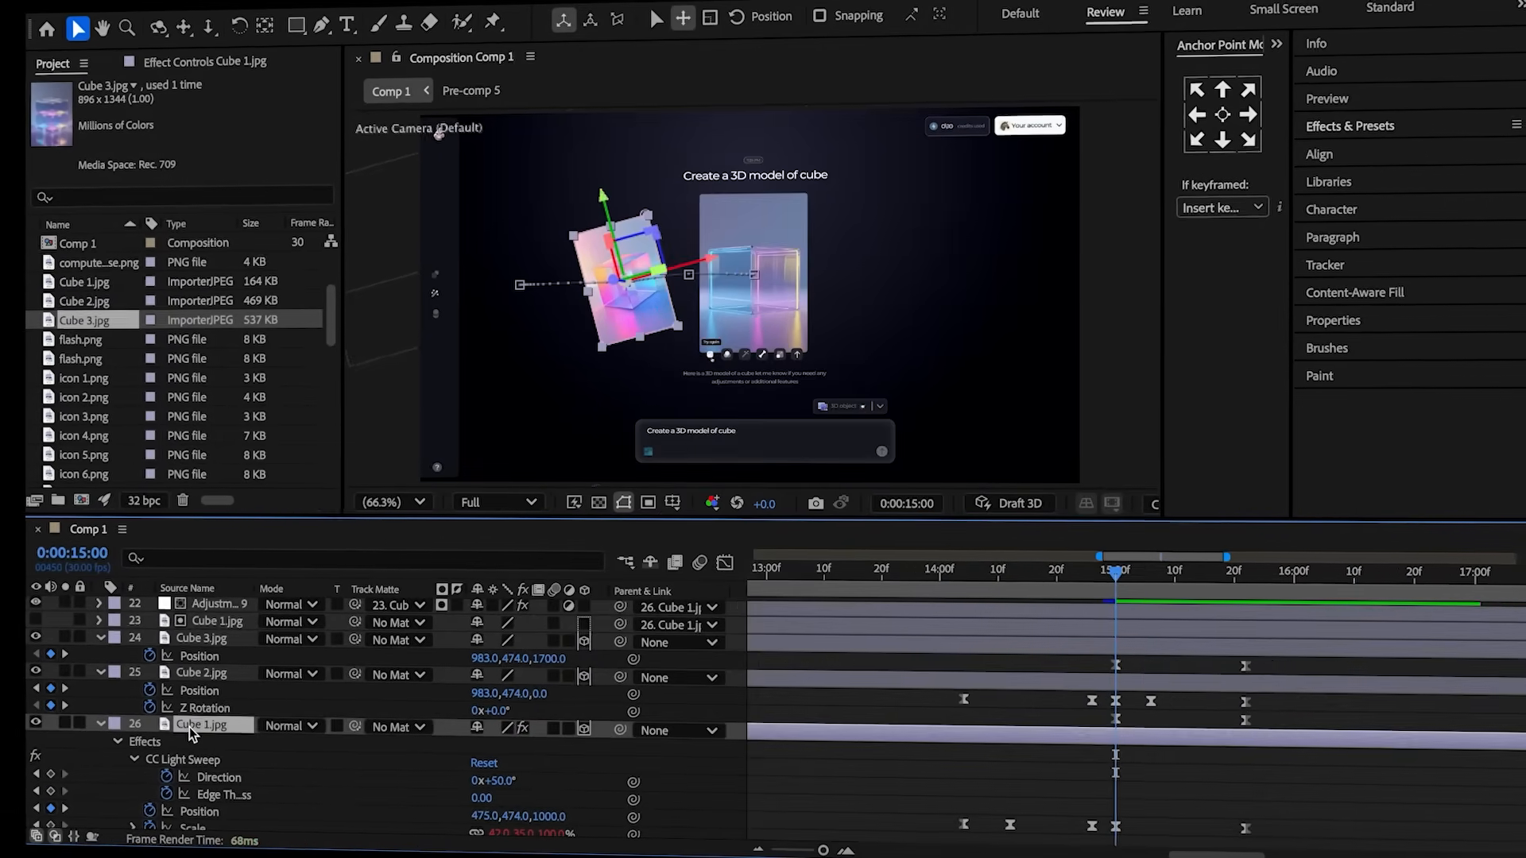
key(ctrl+d)
scroll(199, 740, down, 1)
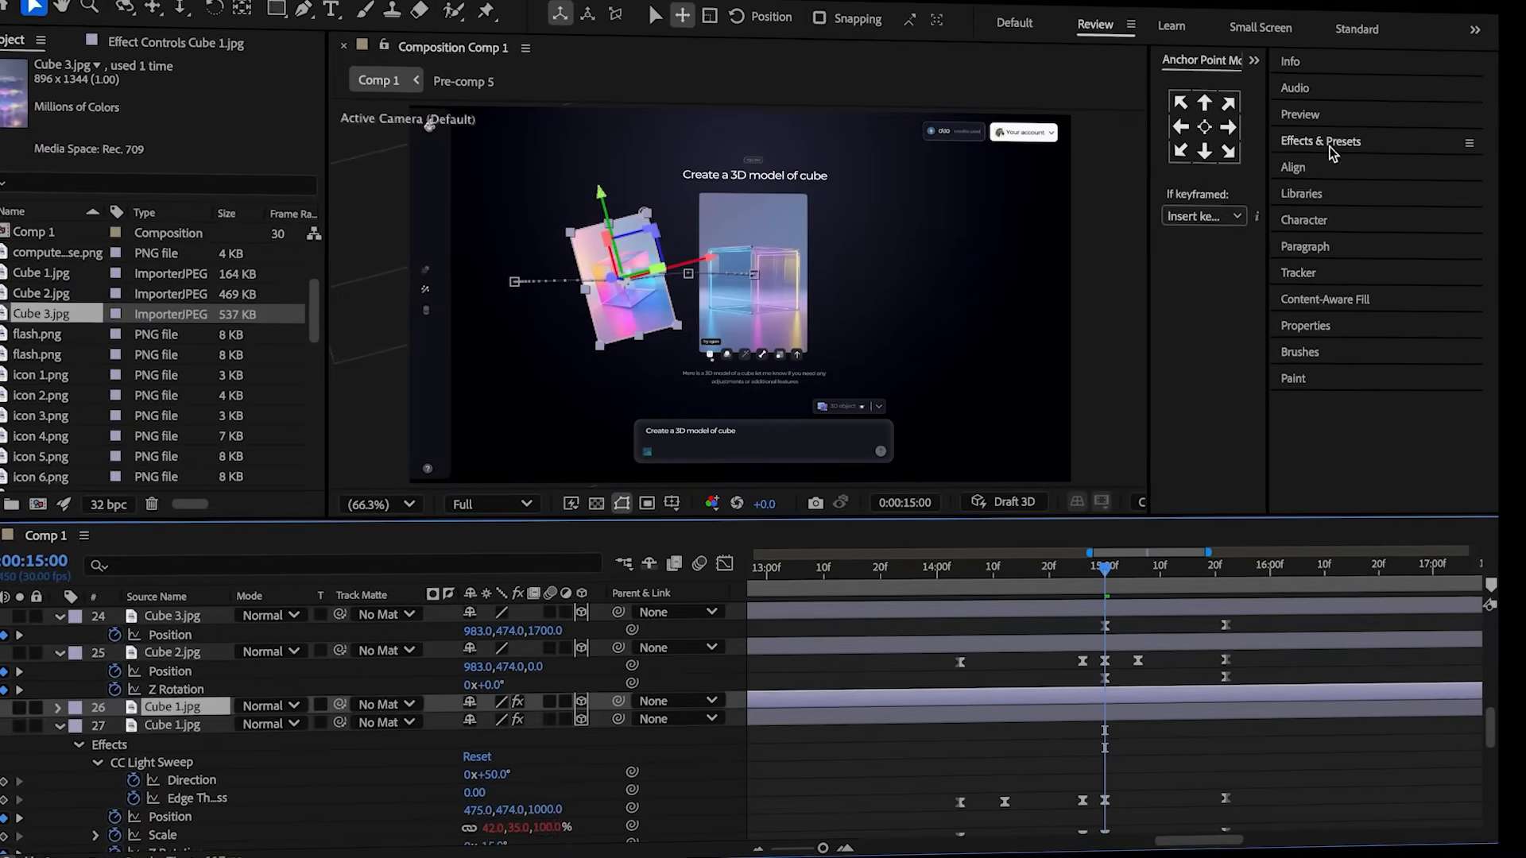
click(1332, 137)
click(1352, 160)
text(ramp)
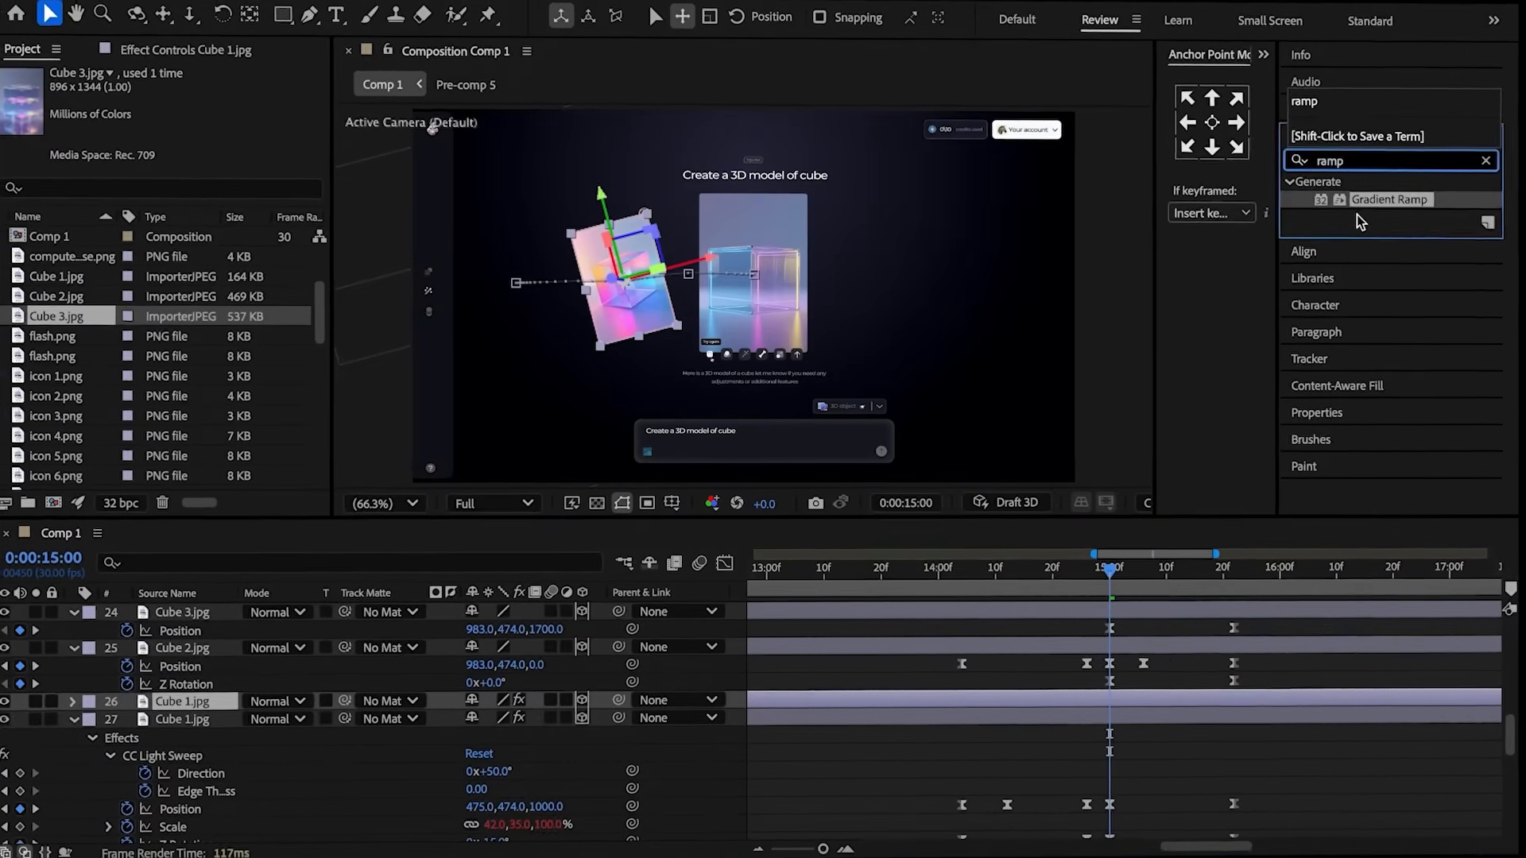
double_click(1388, 201)
- At 0:00:15:22, place the Gradient Ramp's start at about -13, 40 and end at about 899, 1403, and set the duplicate's blending mode to Multiply
drag(959, 572, 1088, 574)
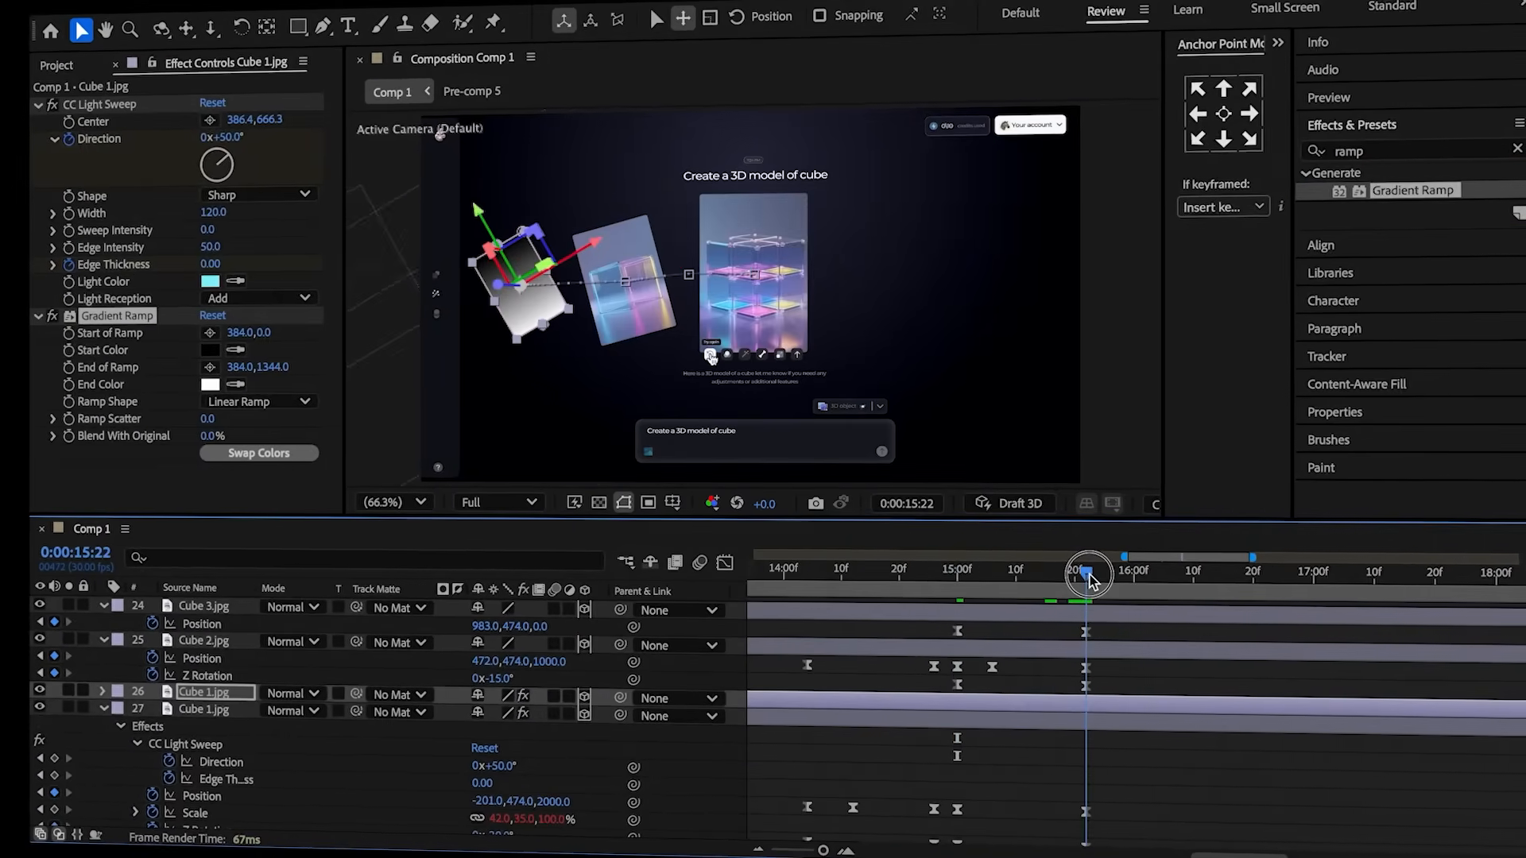
click(201, 332)
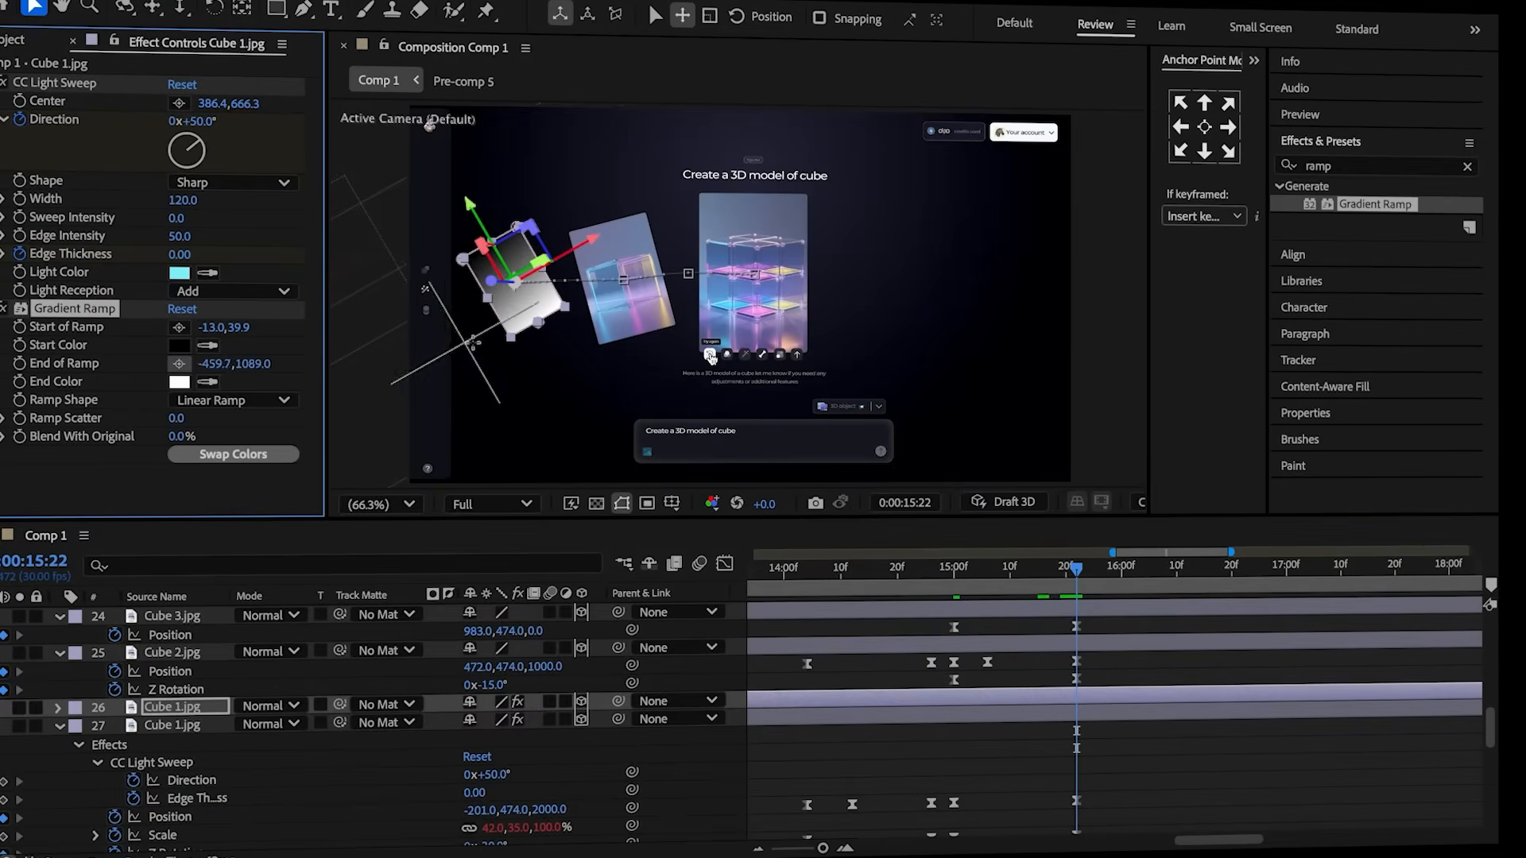
scroll(270, 705, down, 1)
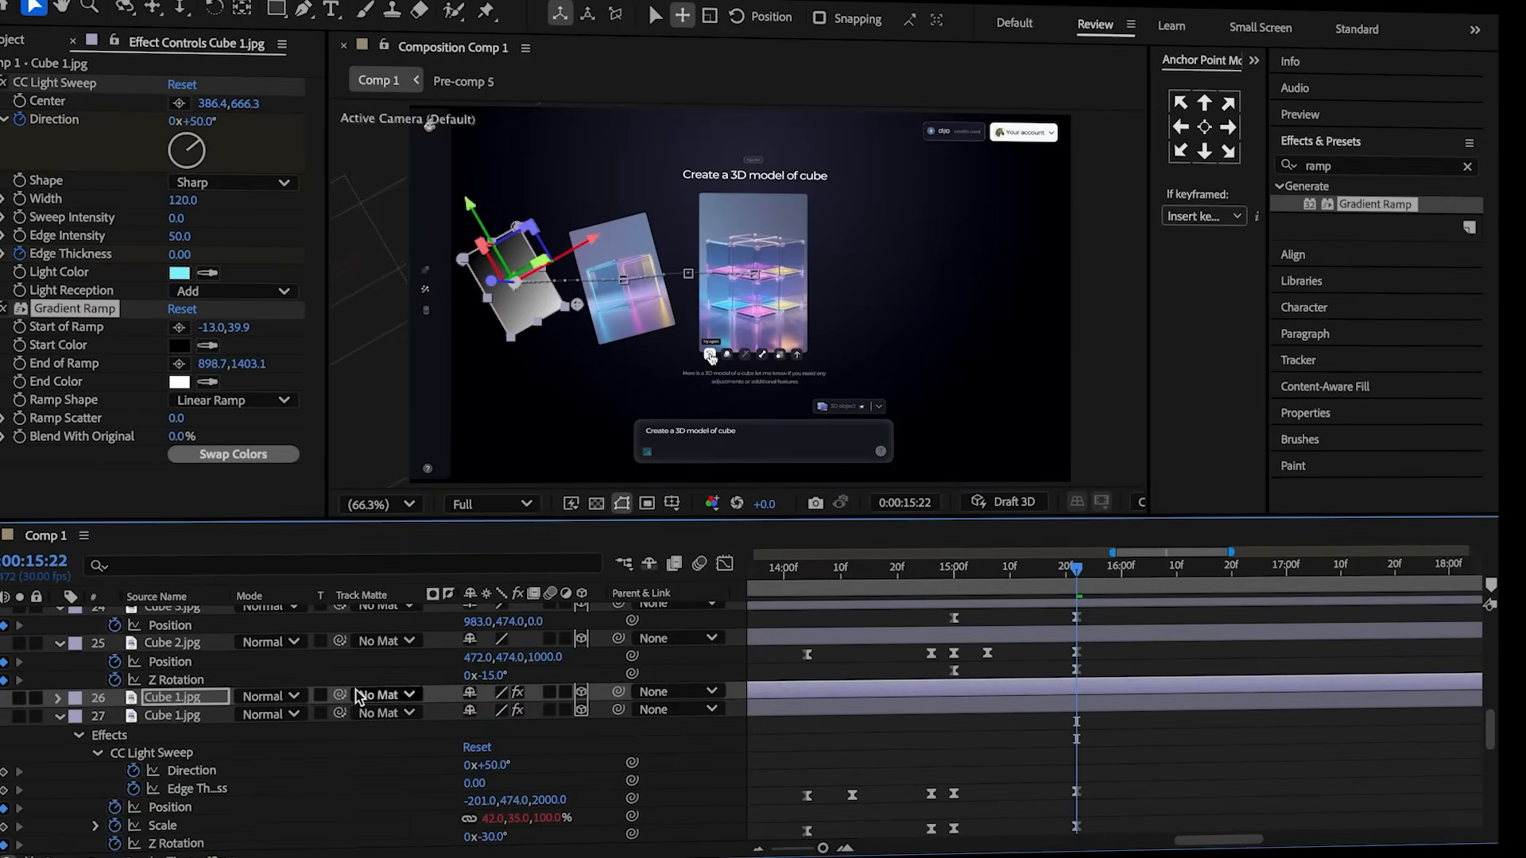
click(271, 697)
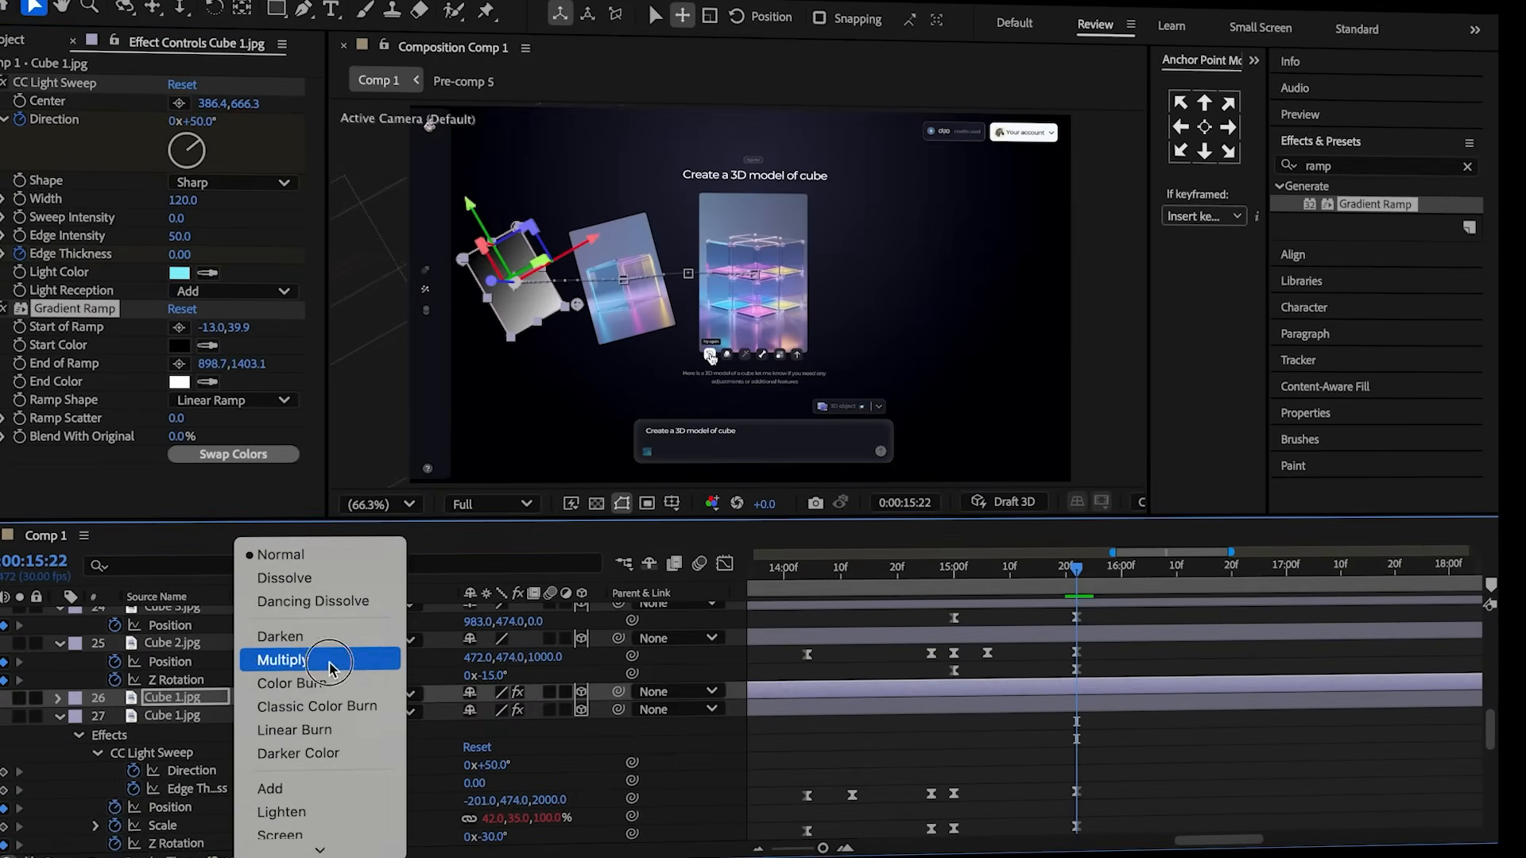
- Set the upper Cube 1.jpg copy to Multiply and keyframe its opacity rising from 0% at 0:00:15:00 to 0:00:15:22, with Easy Ease
click(328, 660)
scroll(557, 676, down, 3)
click(954, 587)
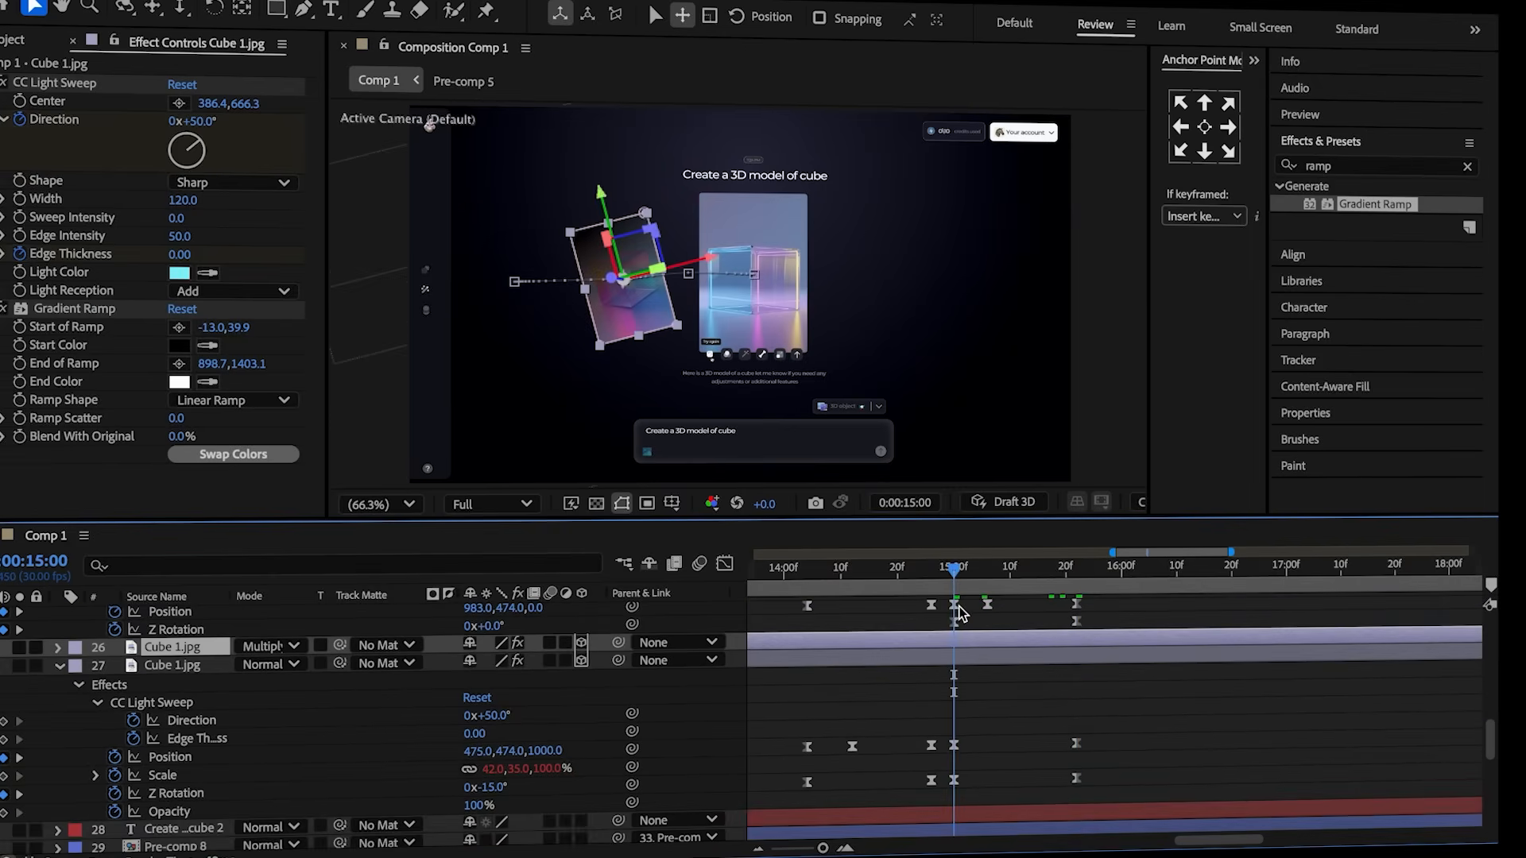
key(t)
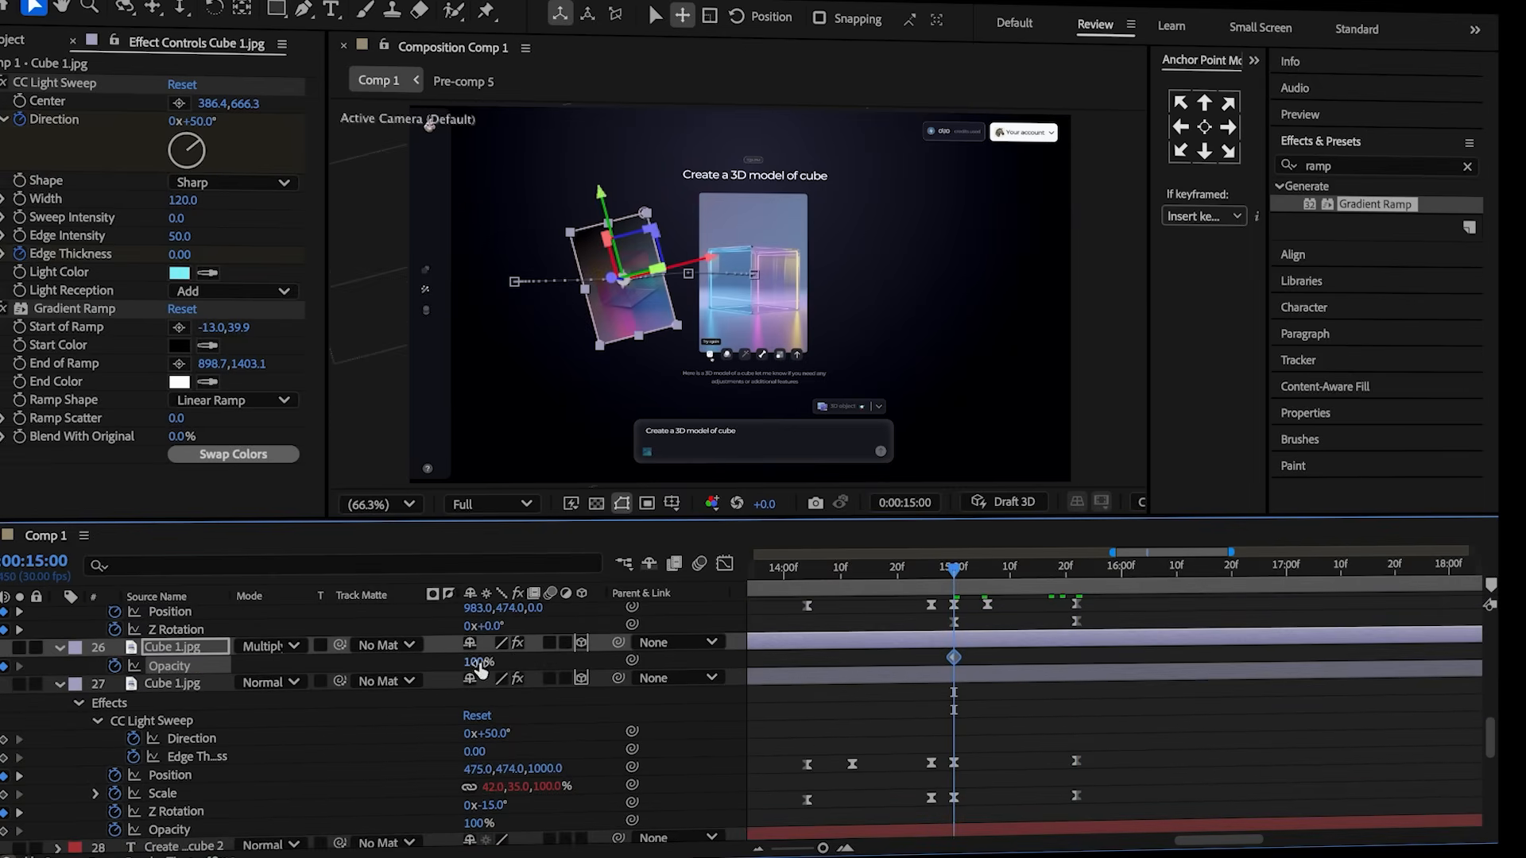
drag(479, 663, 308, 672)
drag(946, 560, 1077, 593)
drag(471, 663, 775, 655)
drag(1111, 651, 932, 667)
click(725, 562)
key(F9)
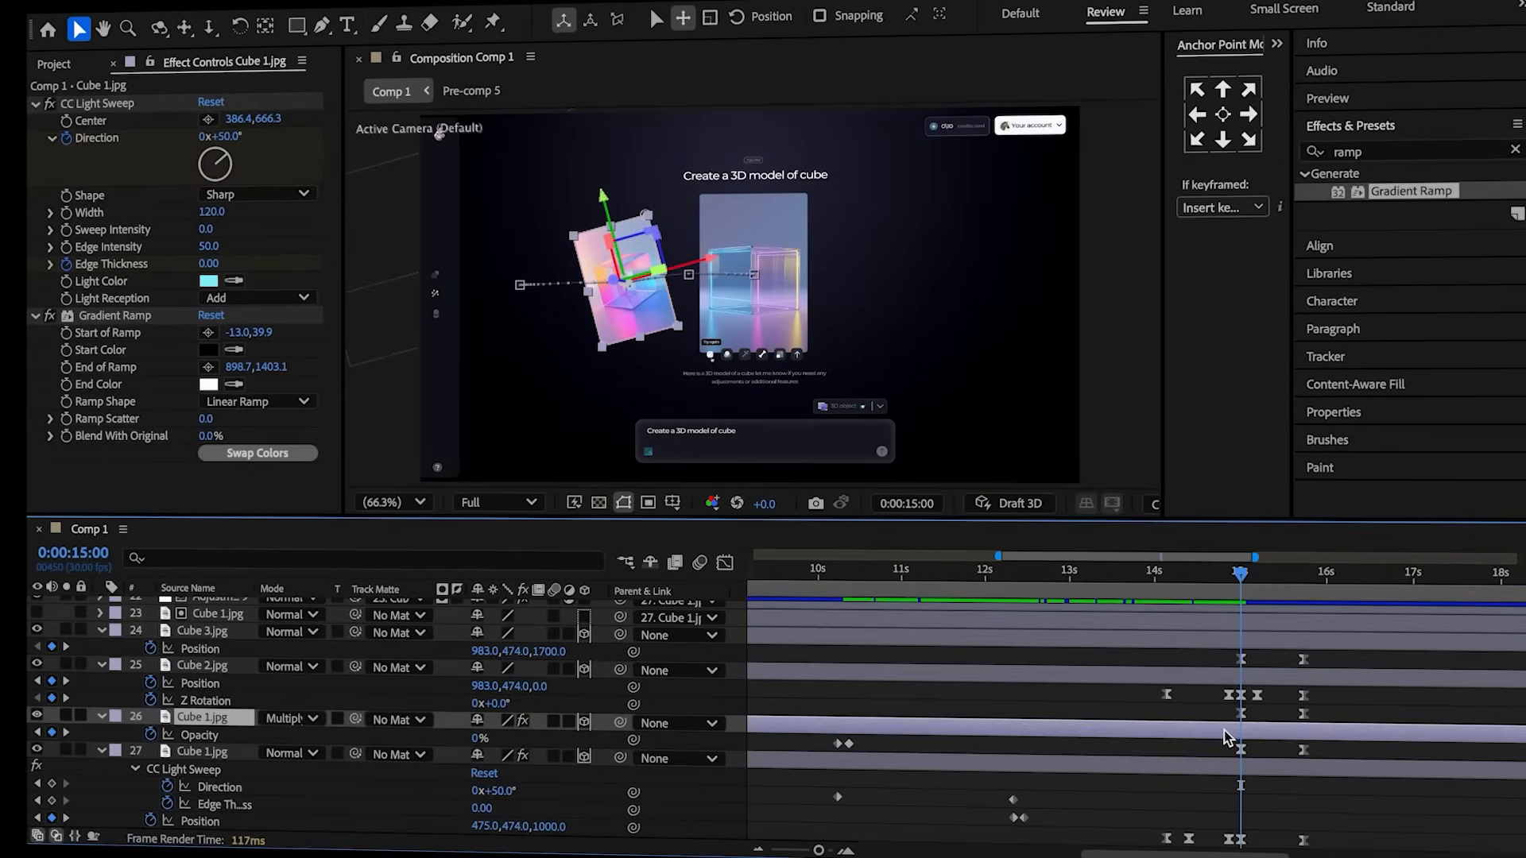
- Split the Multiply Cube 1.jpg layer at 0:00:15:00 and delete its earlier part
key(ctrl+shift+d)
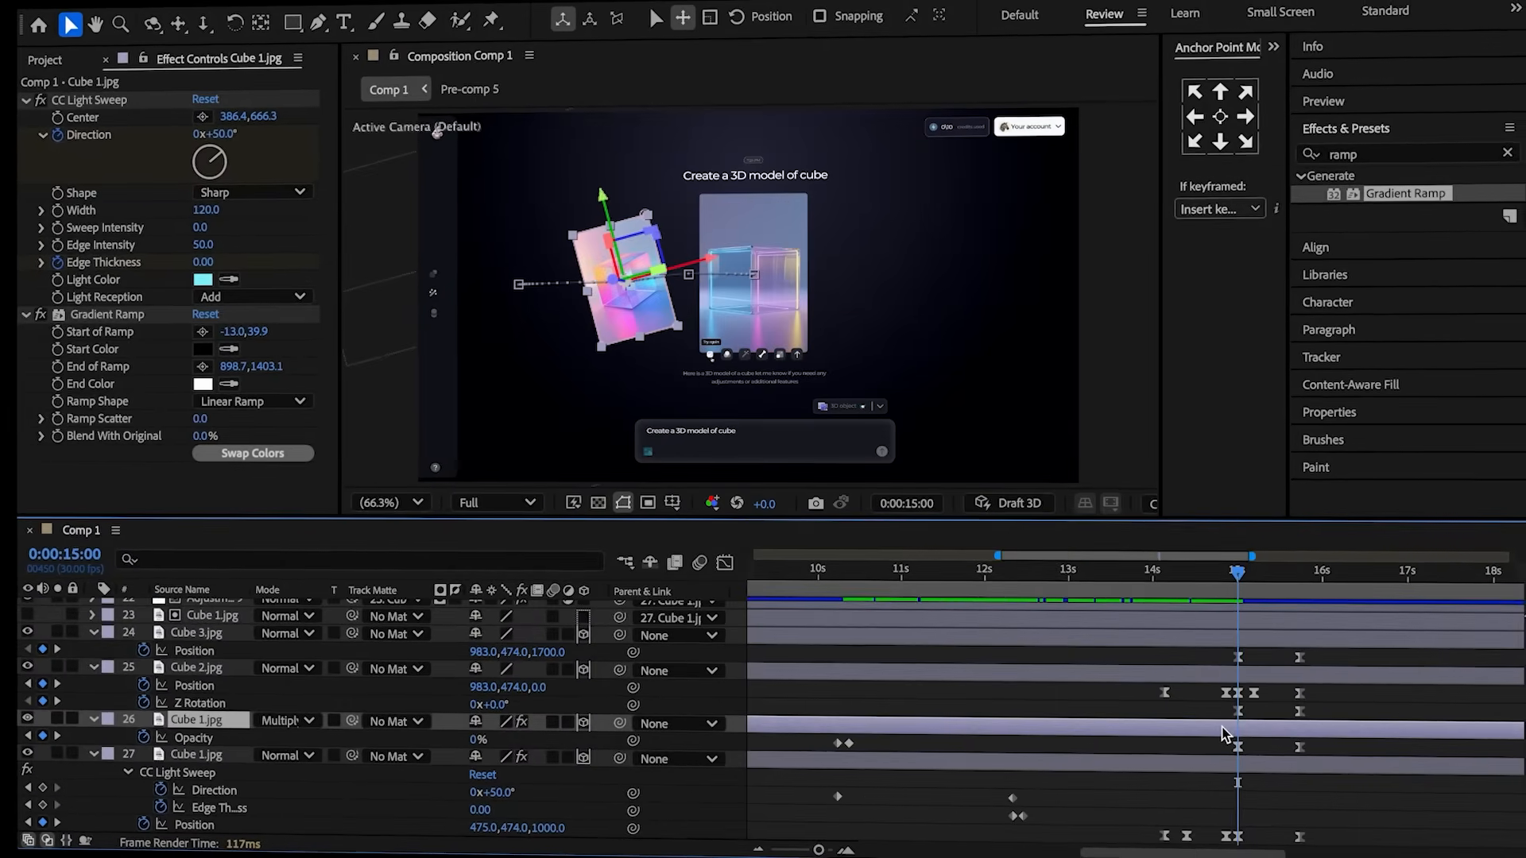
click(1202, 738)
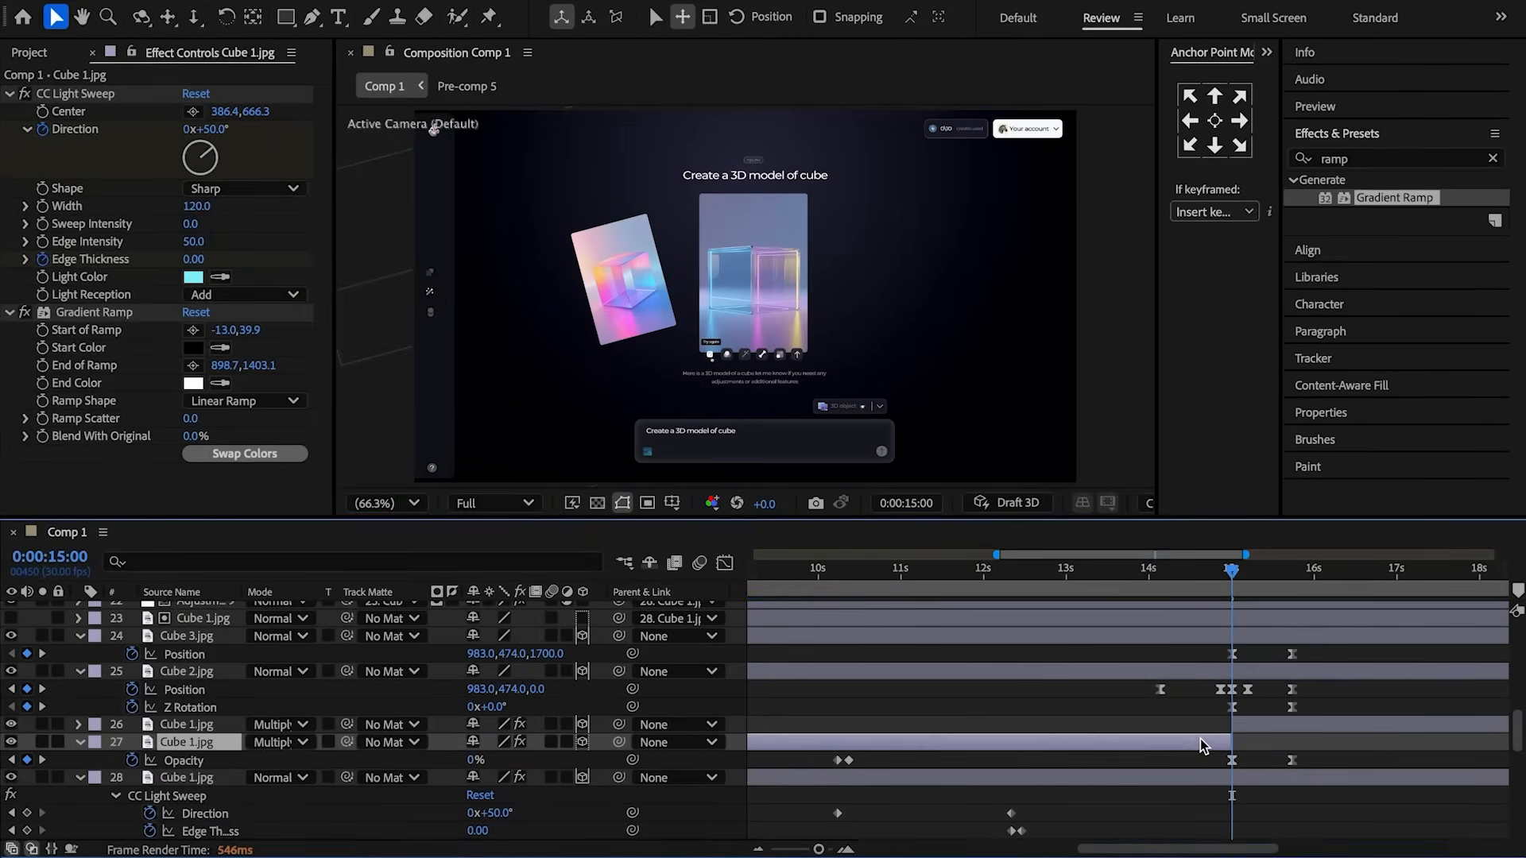
key(Delete)
- Trim off the earlier part of Cube 2.jpg before 0:00:14:04 and of Cube 3.jpg before 0:00:15:00
click(1240, 672)
drag(1212, 588, 1159, 608)
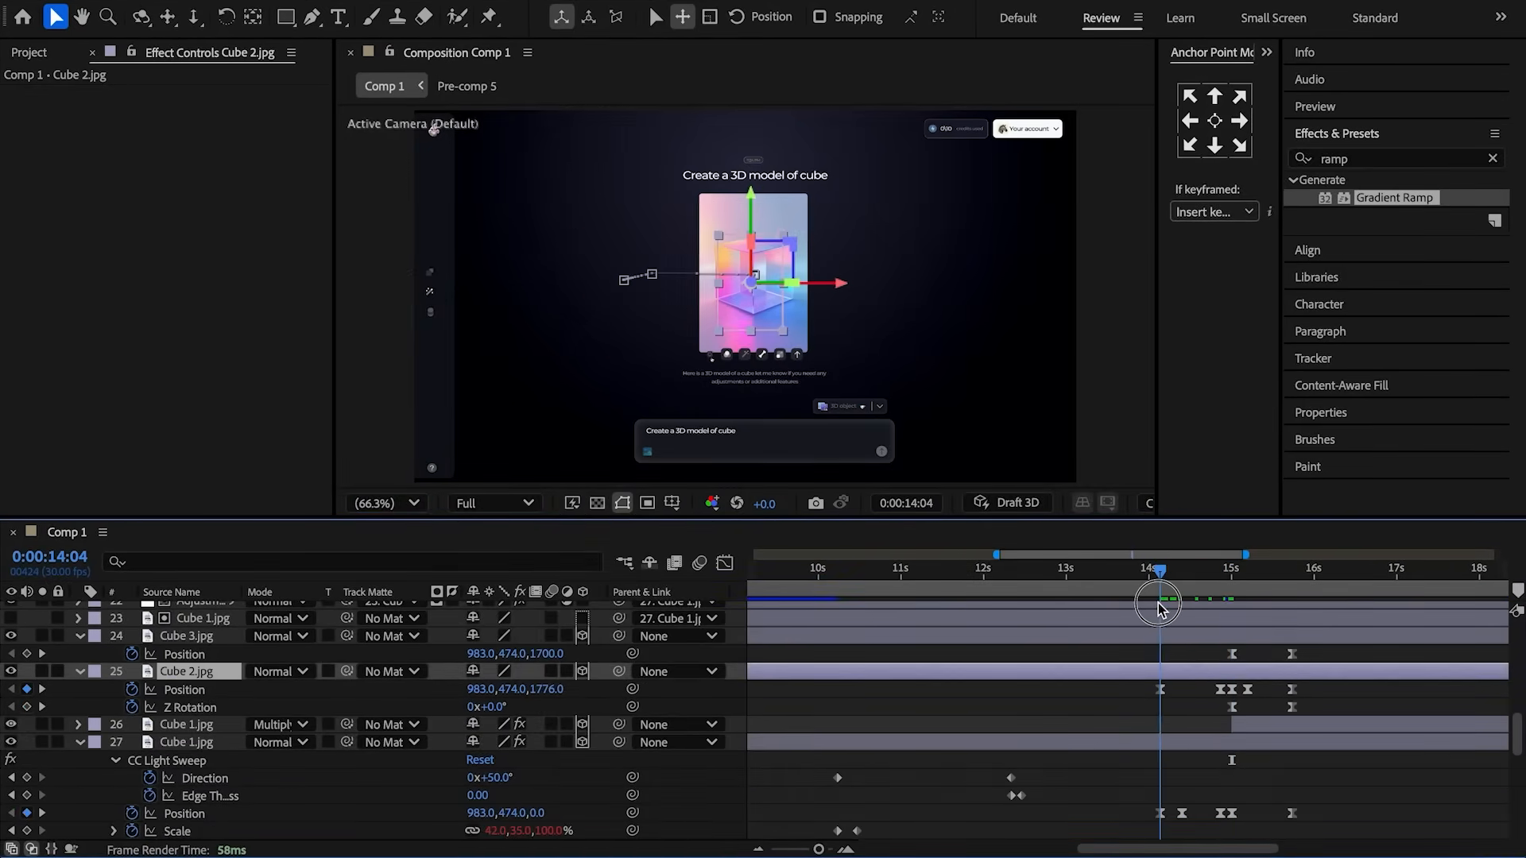
key(ctrl+shift+d)
click(1135, 692)
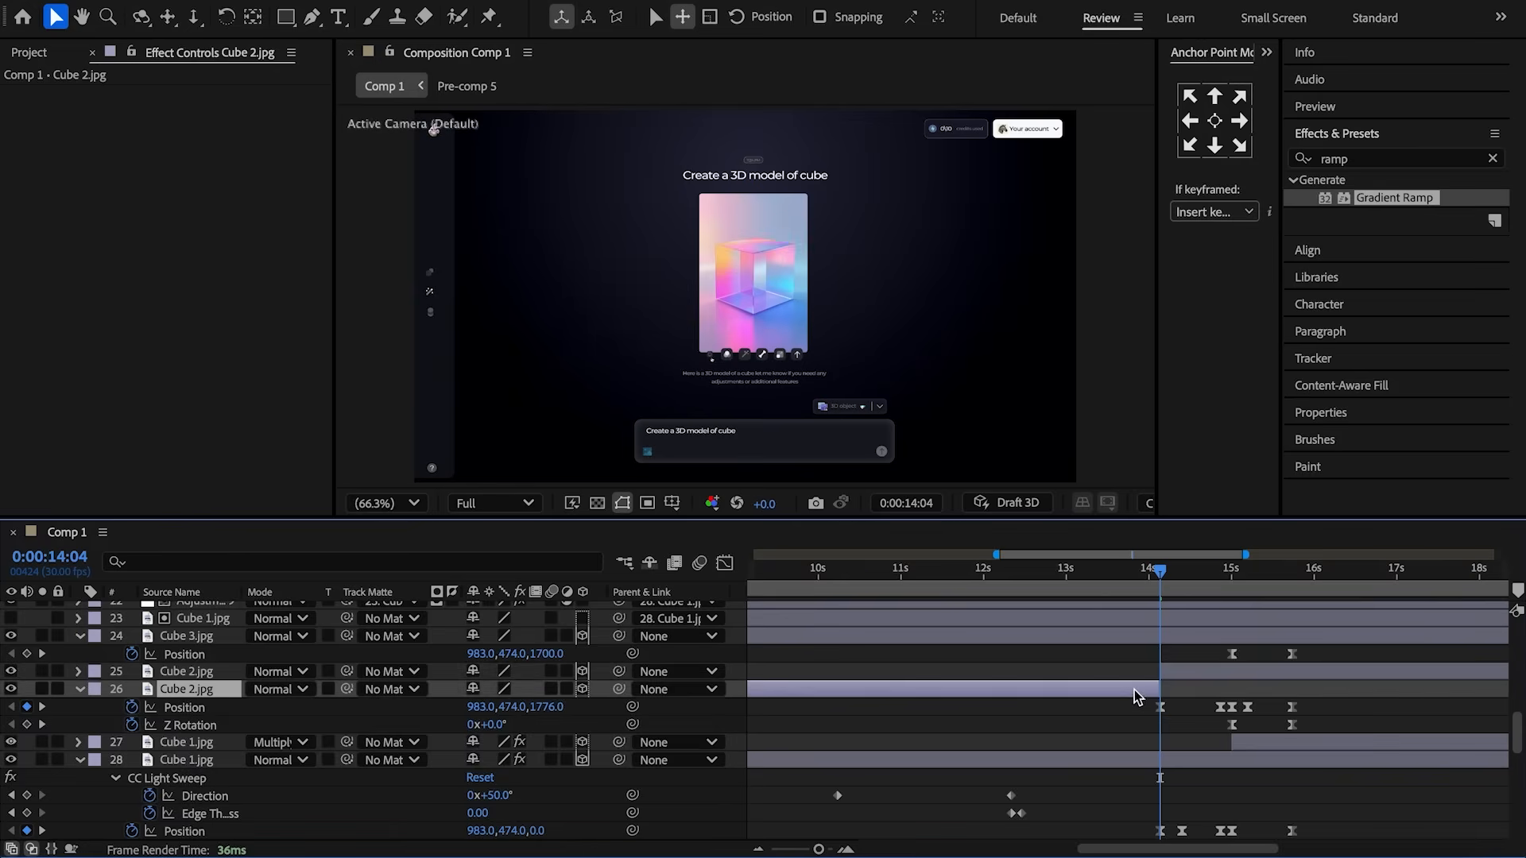
key(Delete)
drag(1172, 586, 1235, 603)
click(1231, 636)
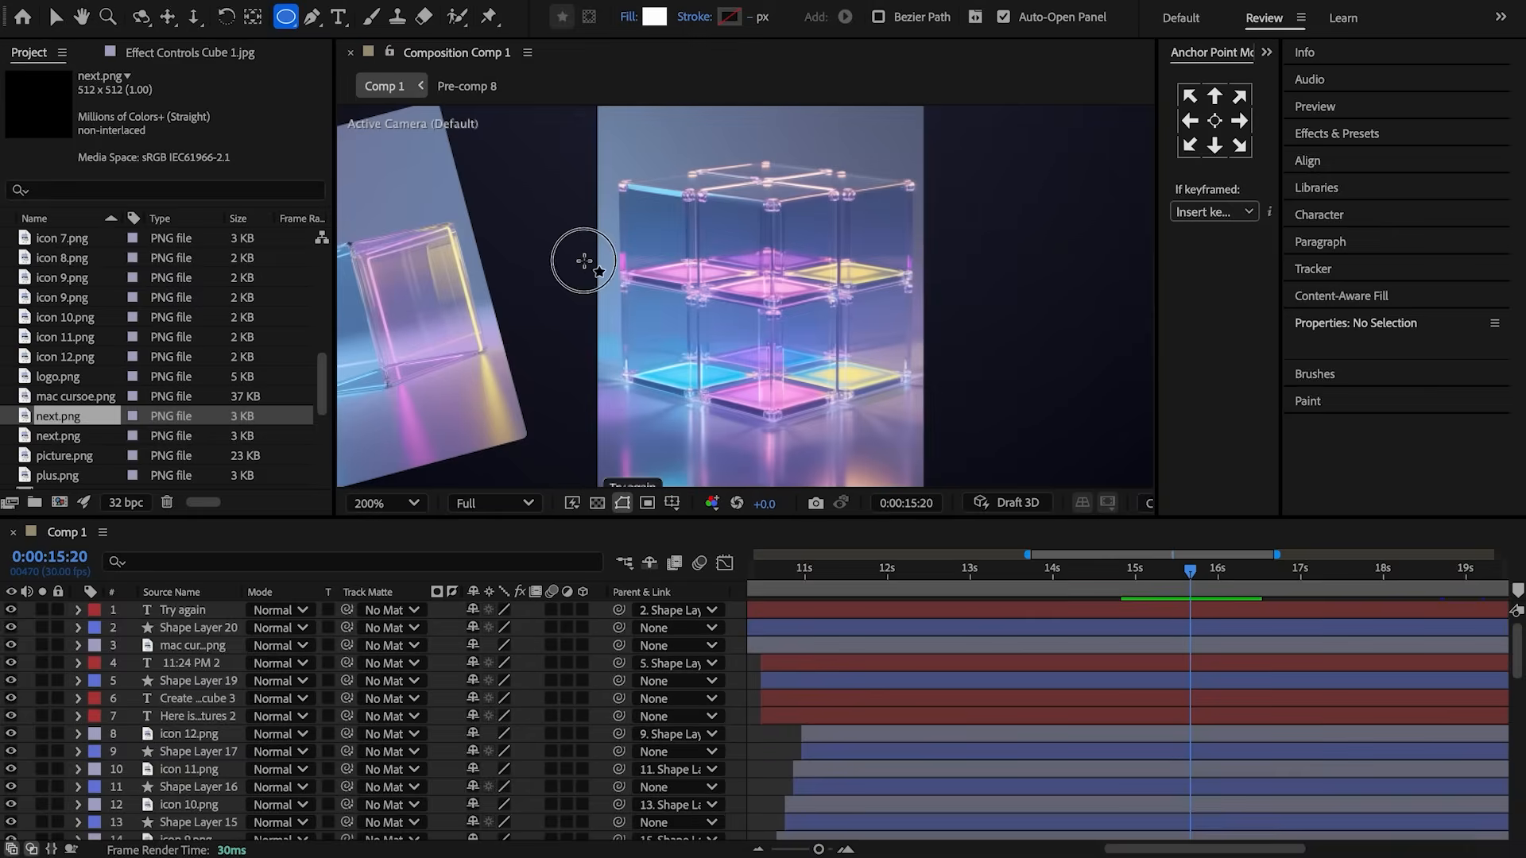
- Draw a small white circle on the main cube image's left edge and place next.png inside it, flipped horizontally at 4% scale
drag(596, 275, 600, 292)
drag(38, 416, 176, 614)
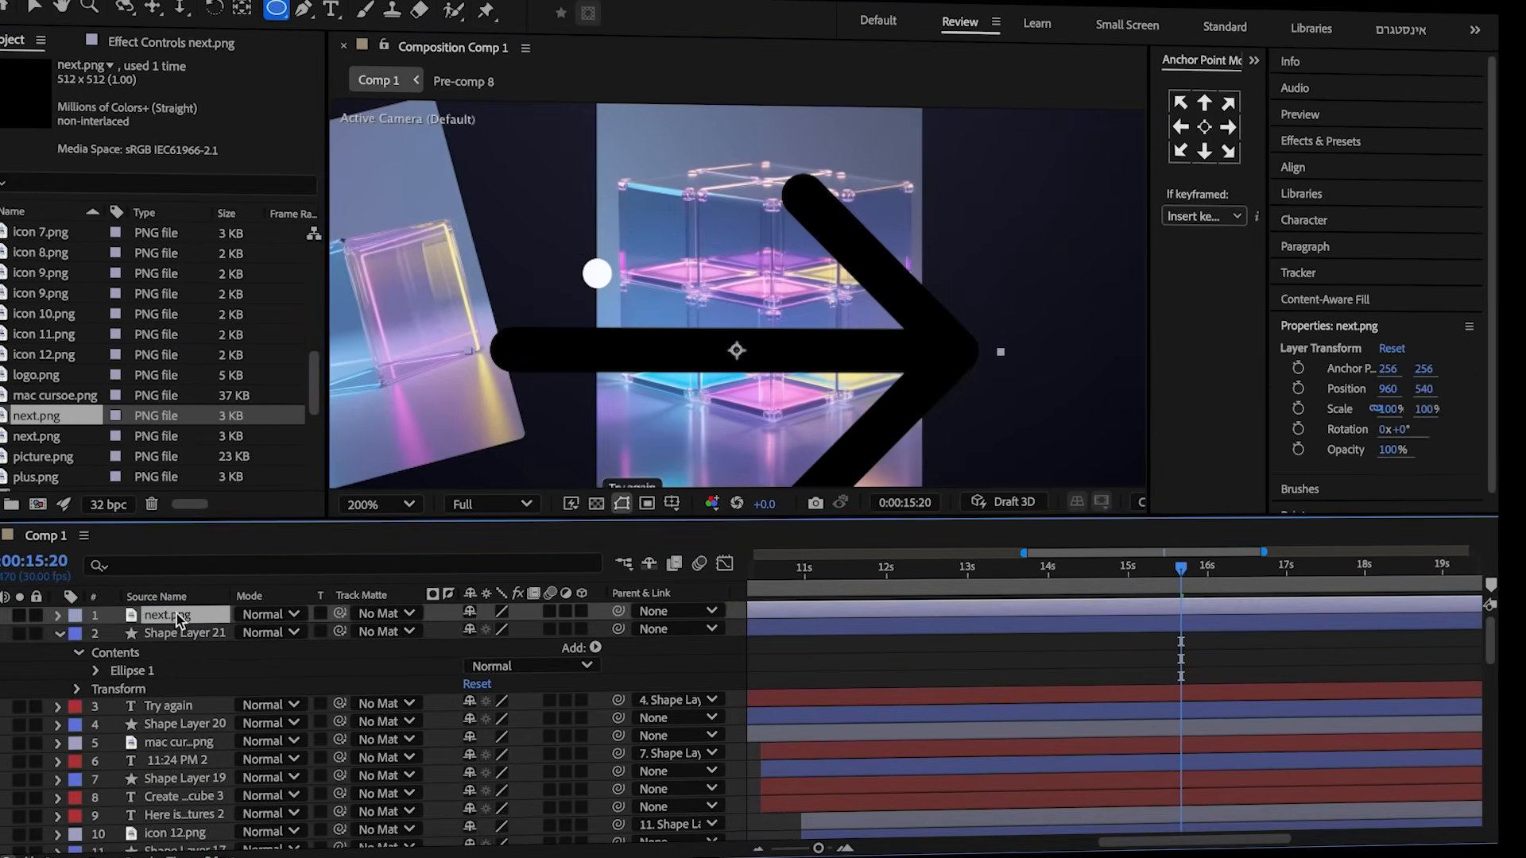
right_click(178, 617)
mouse_move(238, 308)
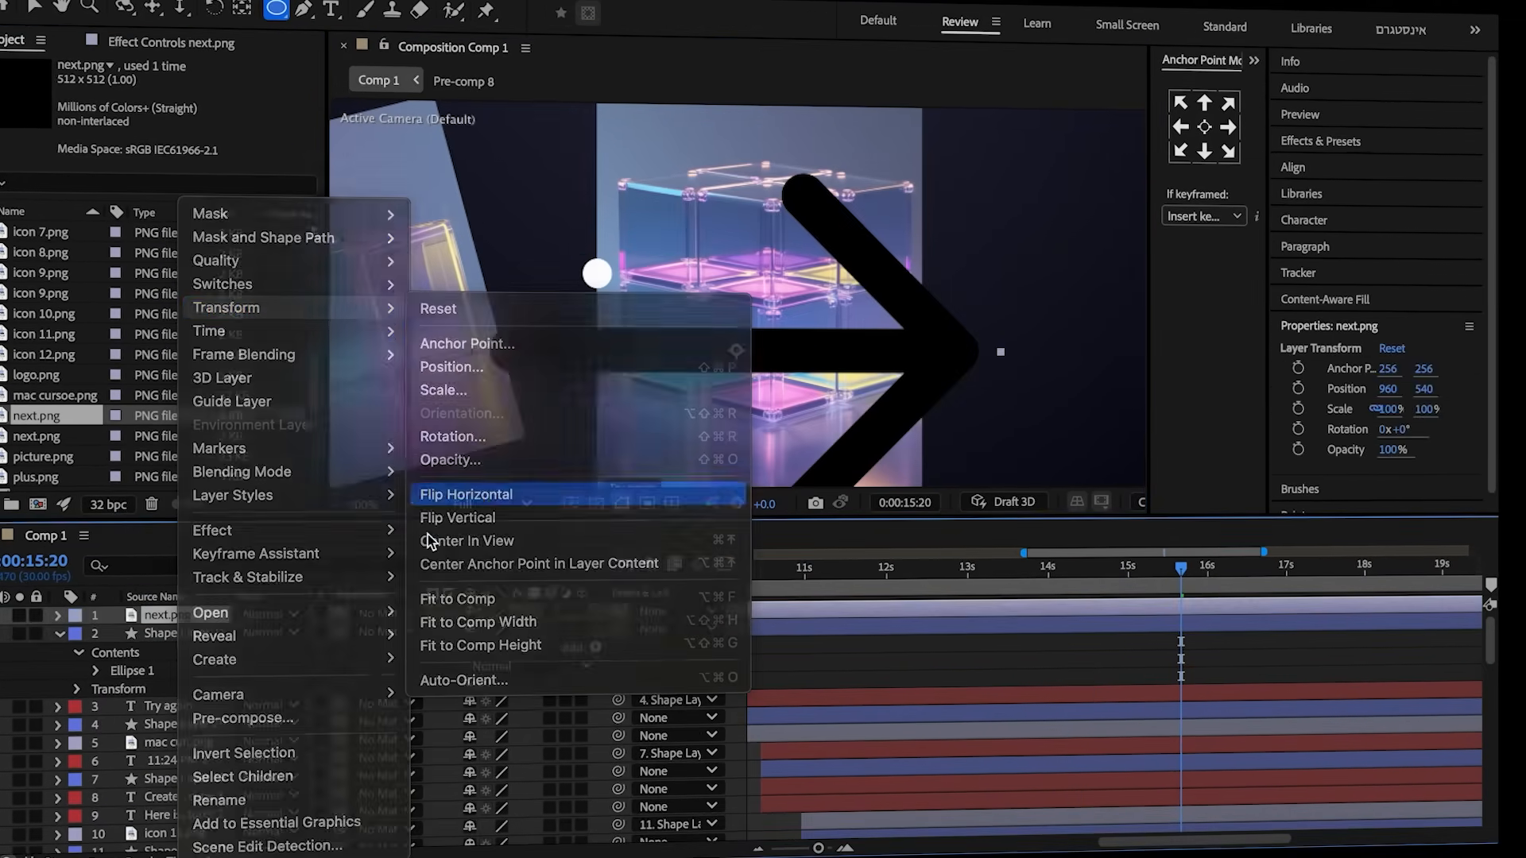
click(476, 486)
key(Return)
key(v)
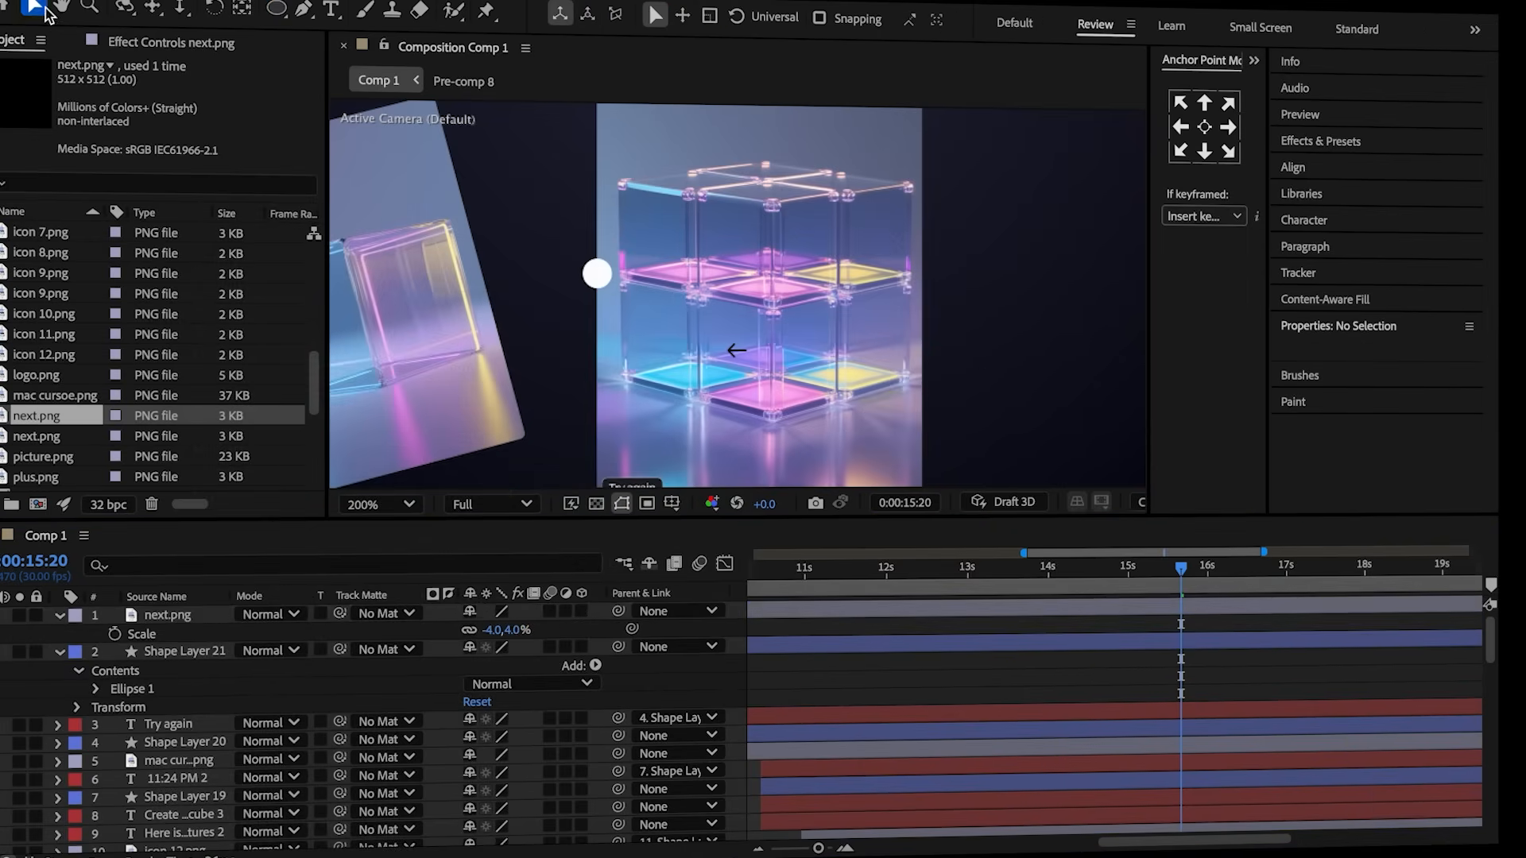
drag(735, 354, 609, 289)
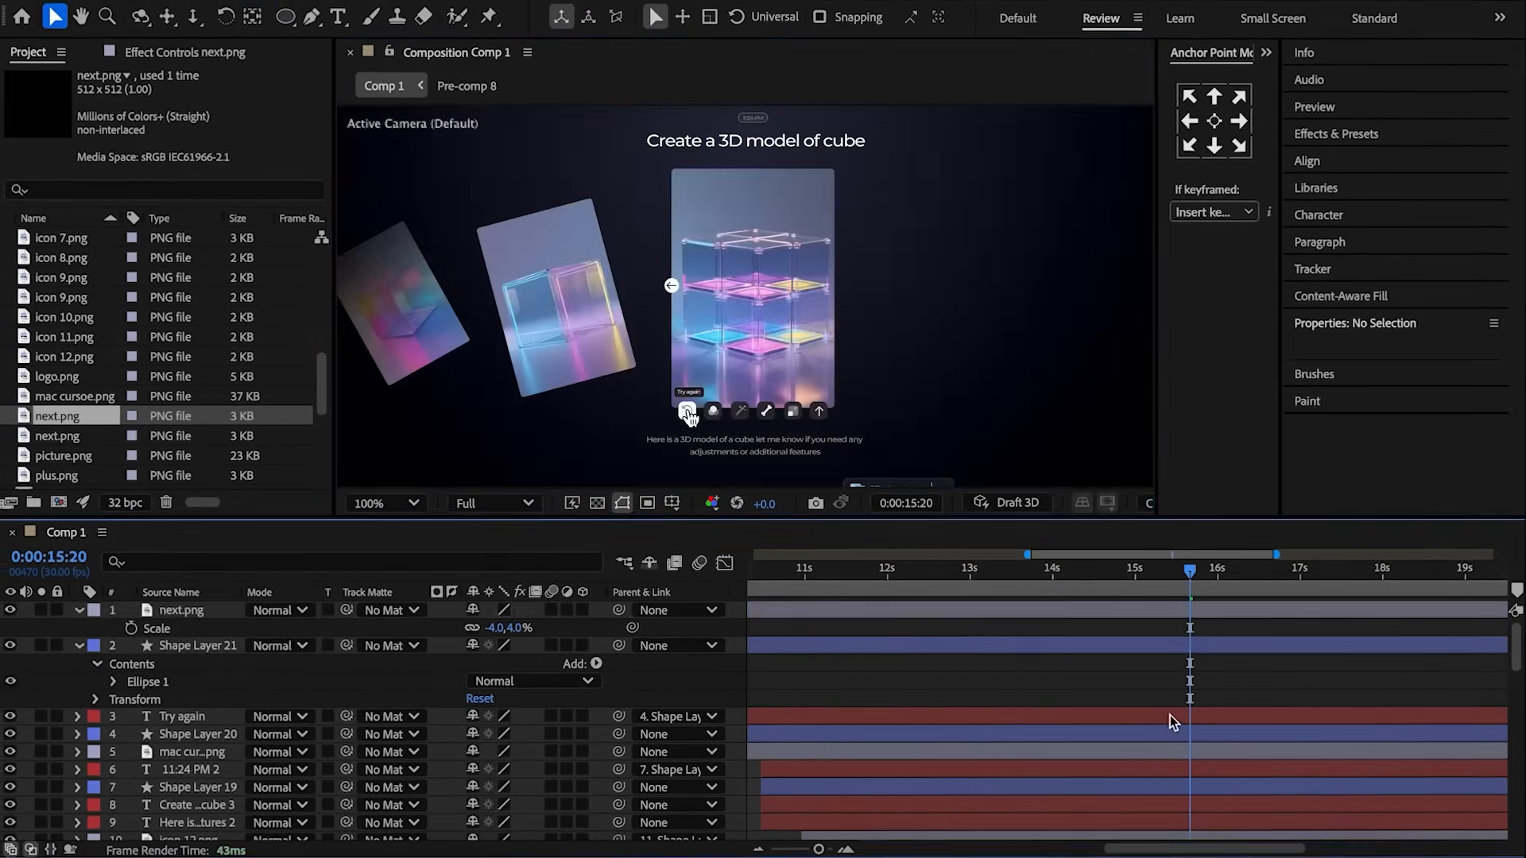
- Set the current time to 0:00:15:22 and move the mac cursor layer to the top of the layer stack
scroll(1170, 715, down, 1)
scroll(1167, 718, down, 3)
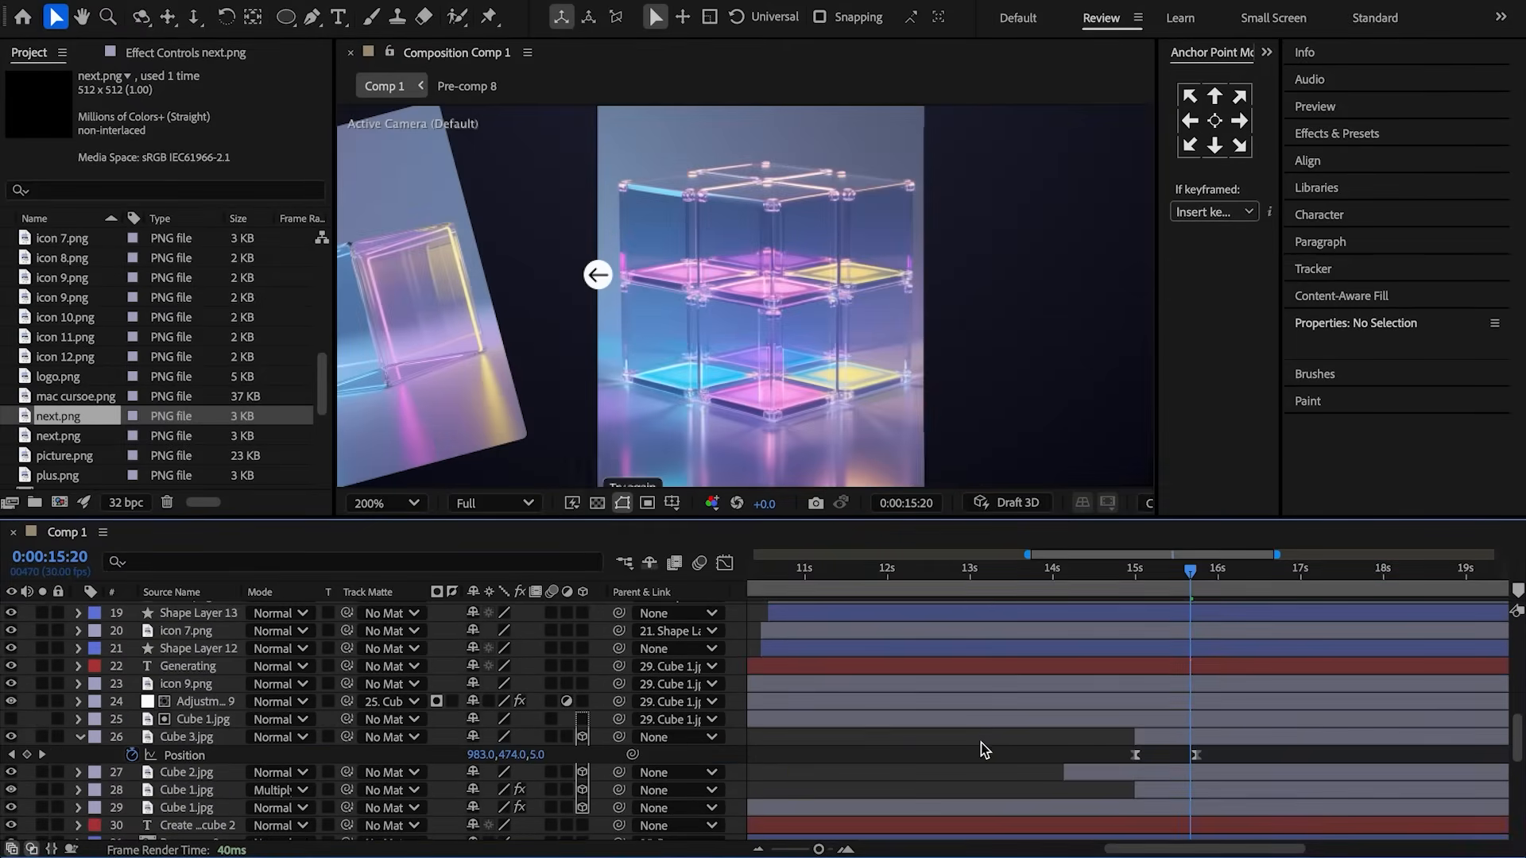
click(1196, 571)
scroll(1202, 678, up, 5)
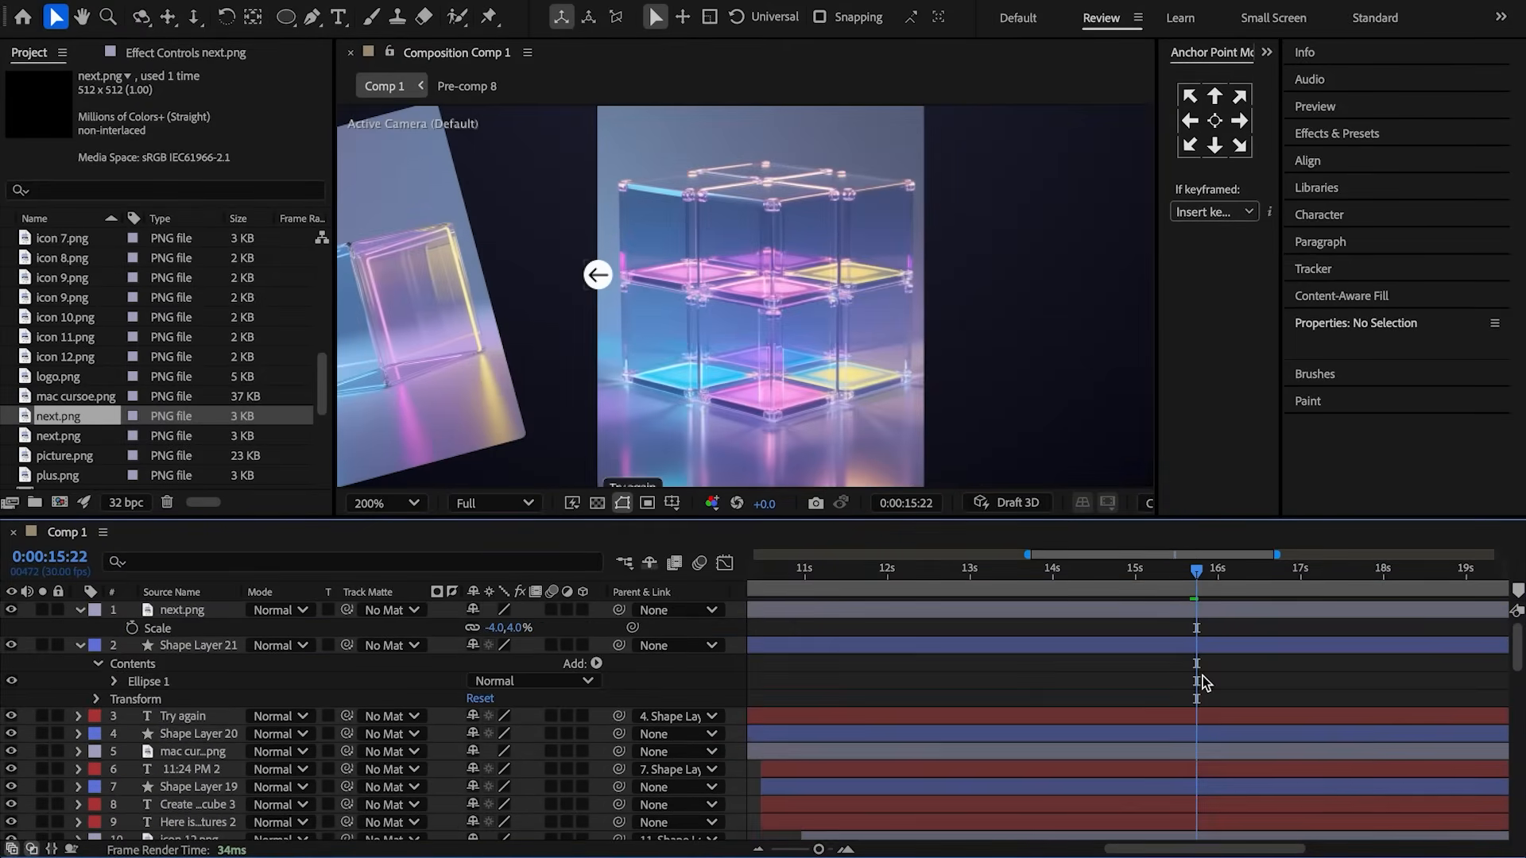
click(181, 685)
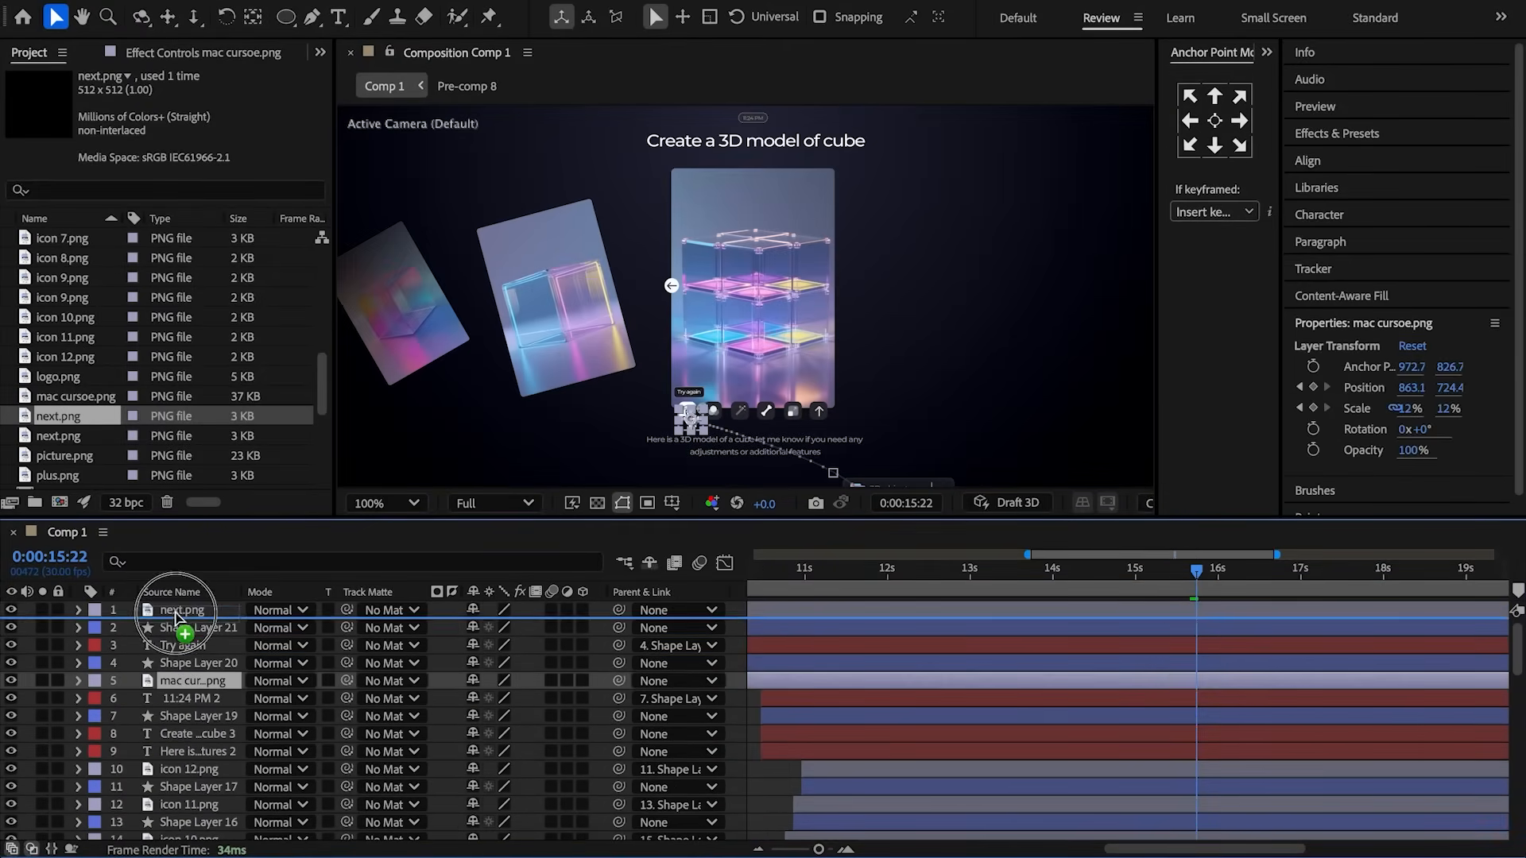
drag(176, 618, 176, 612)
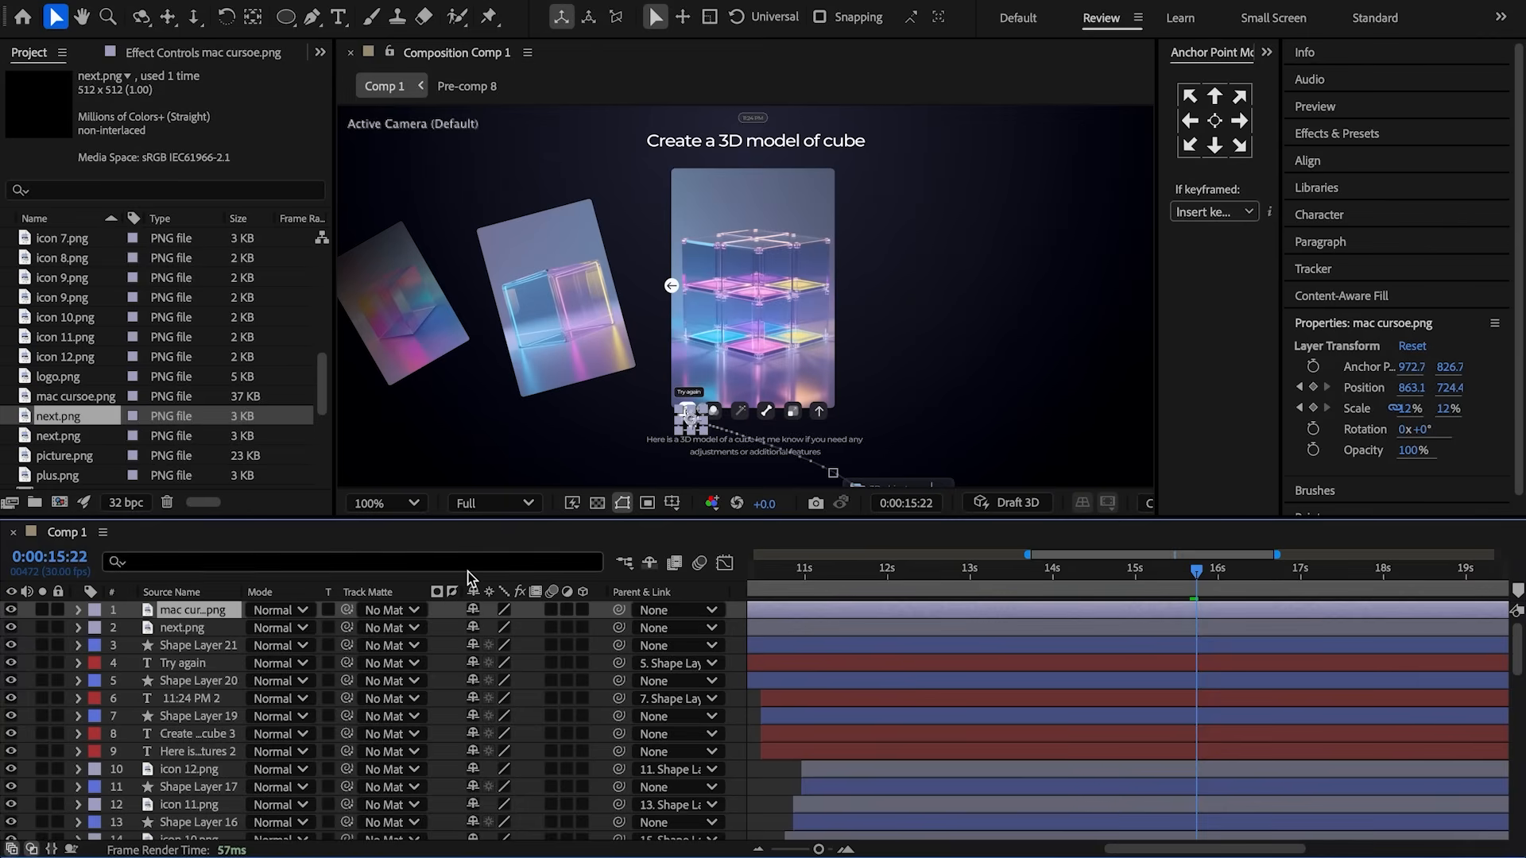
- Keyframe the mac cursor's current position at 0:00:15:22 and its move onto the back-arrow circle at 0:00:16:28
key(u)
click(1197, 624)
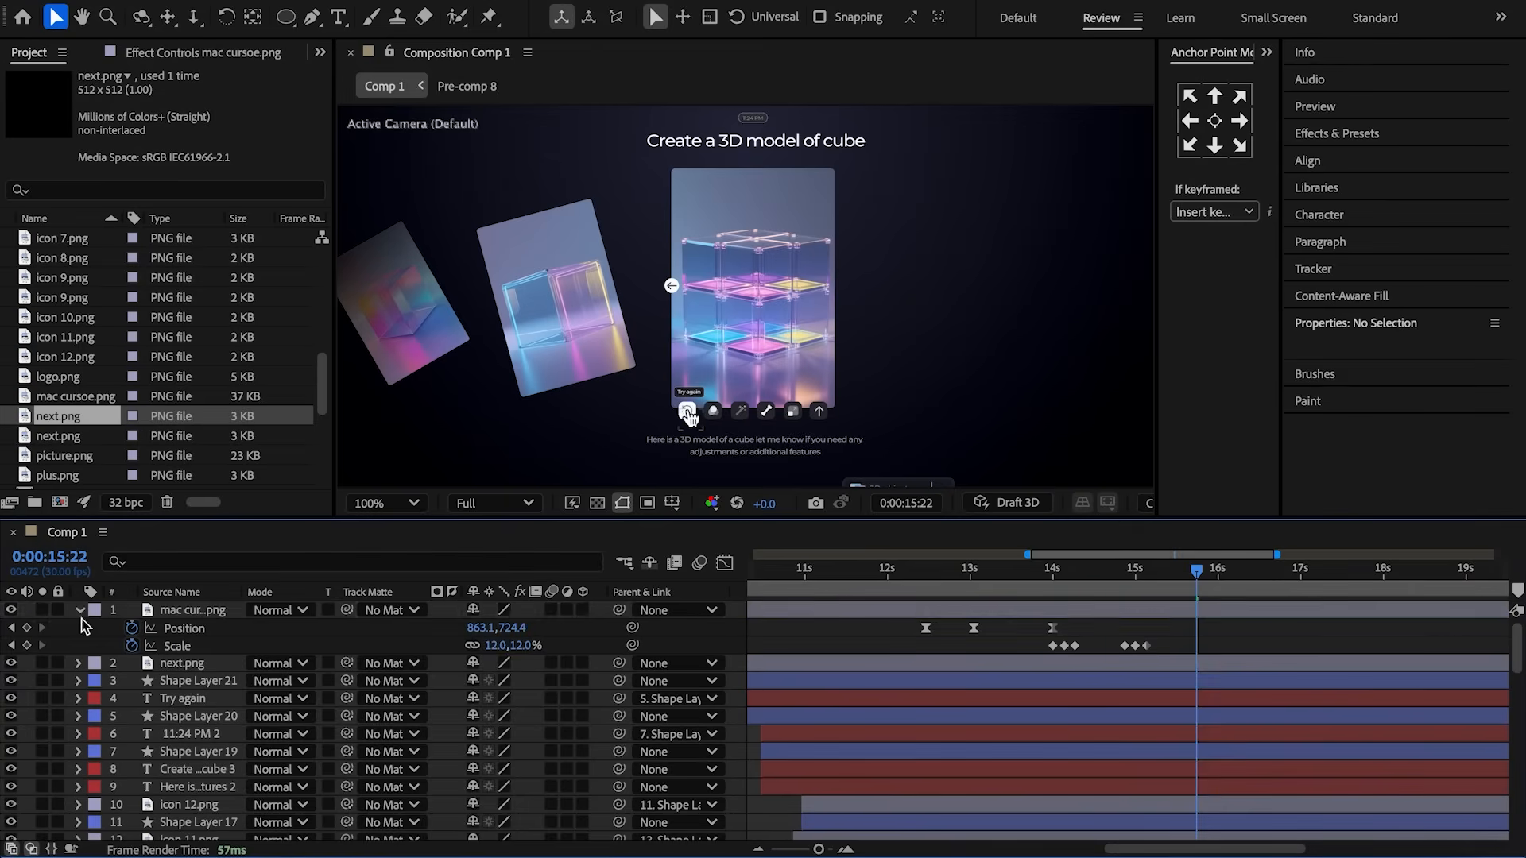
click(26, 628)
drag(1192, 569, 1288, 577)
drag(691, 424, 614, 296)
- Copy the mac cursor's three scale keyframes near 15 seconds and paste them at 0:00:16:28
scroll(674, 294, up, 1)
drag(1175, 641, 1099, 649)
key(ctrl+c)
key(ctrl+v)
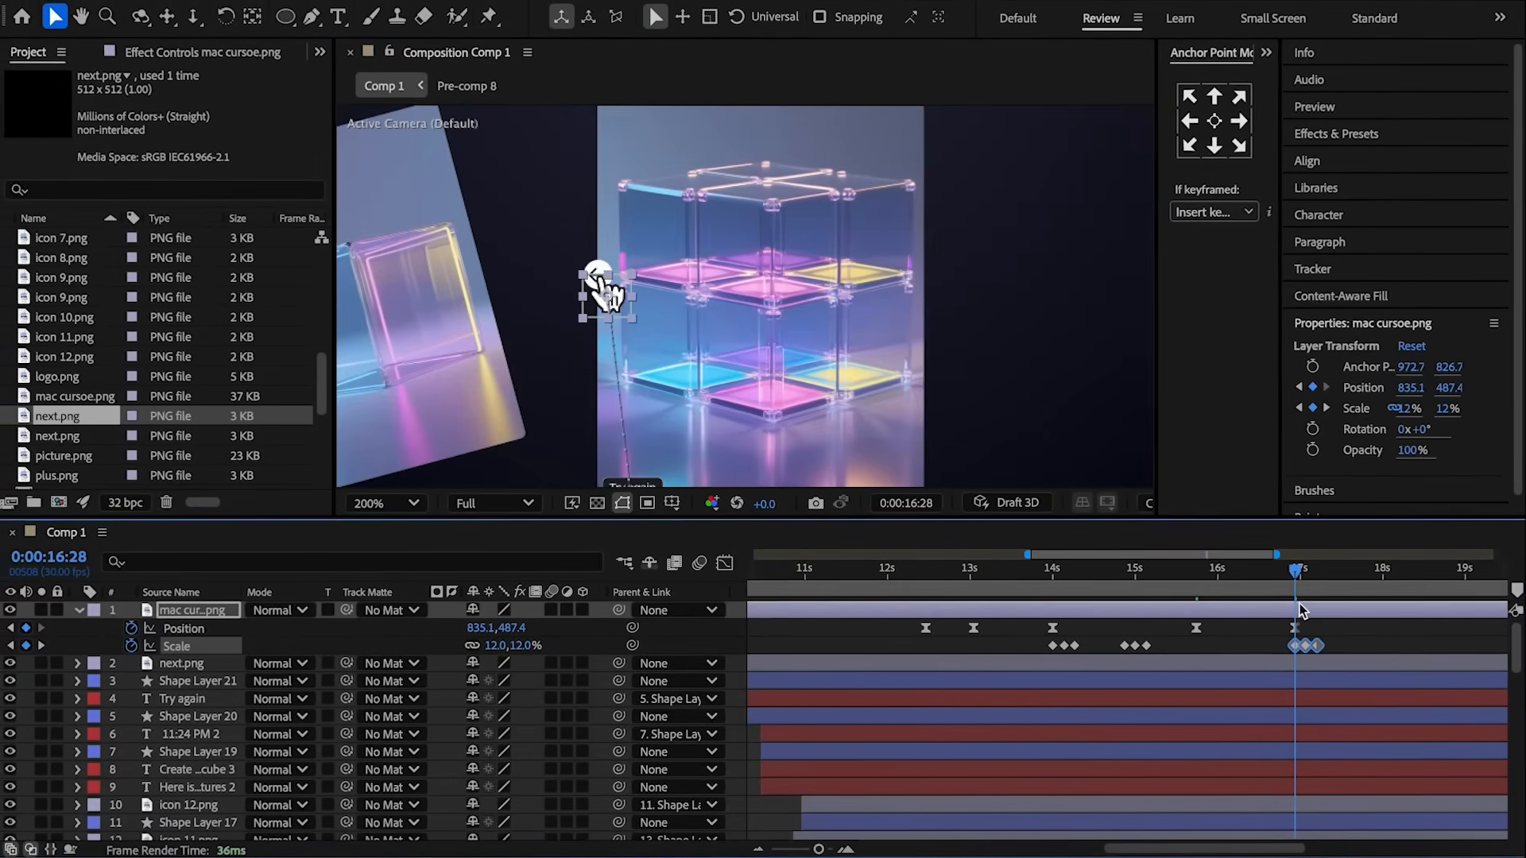
- Parent the next.png layer to the circle's Shape Layer 21, with the current time at 0:00:16:18
drag(1294, 570, 1264, 573)
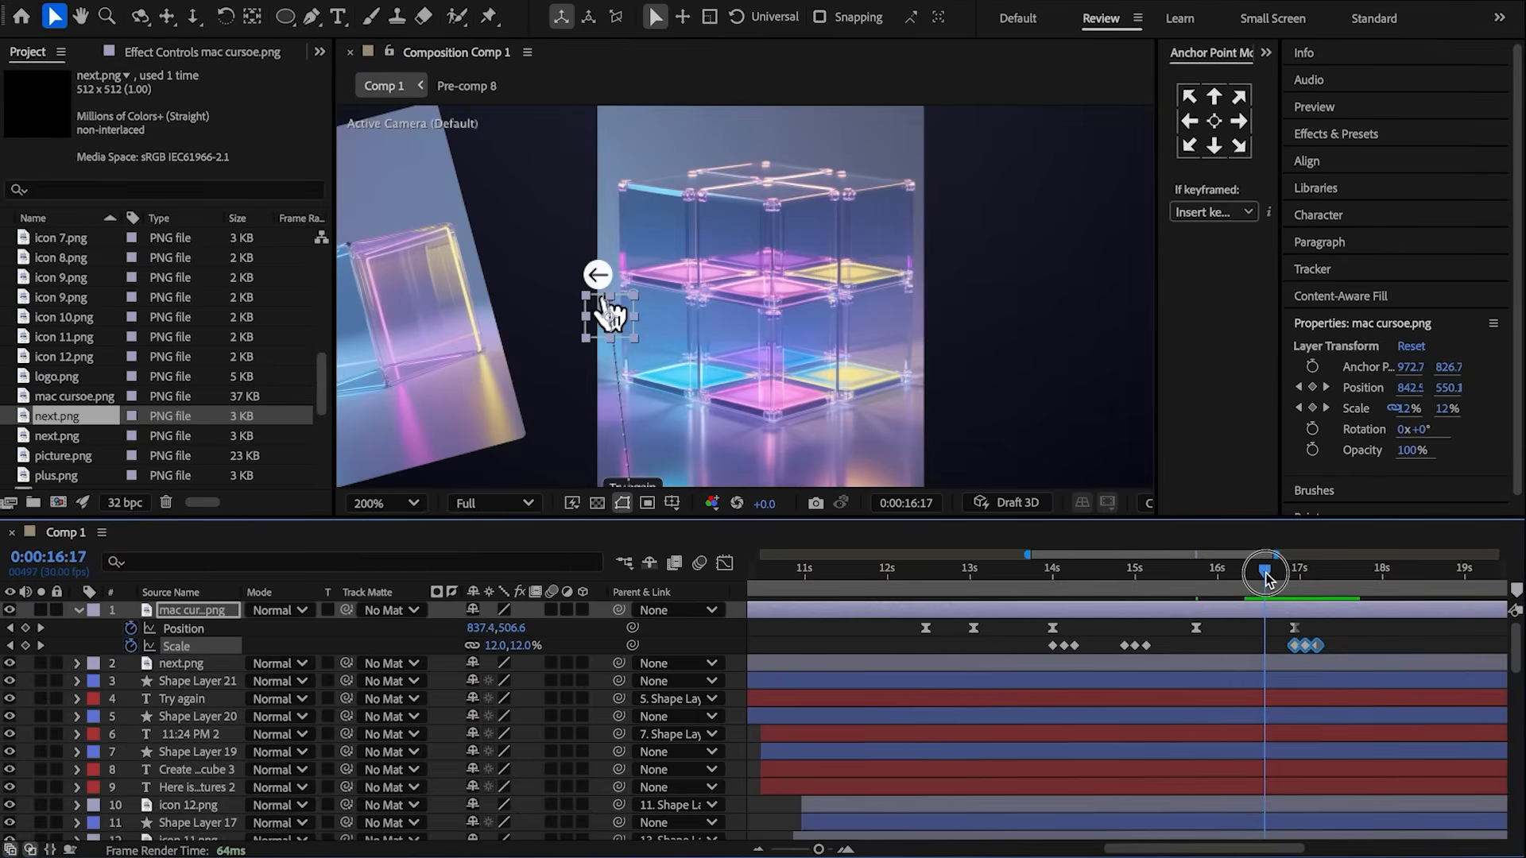
click(612, 661)
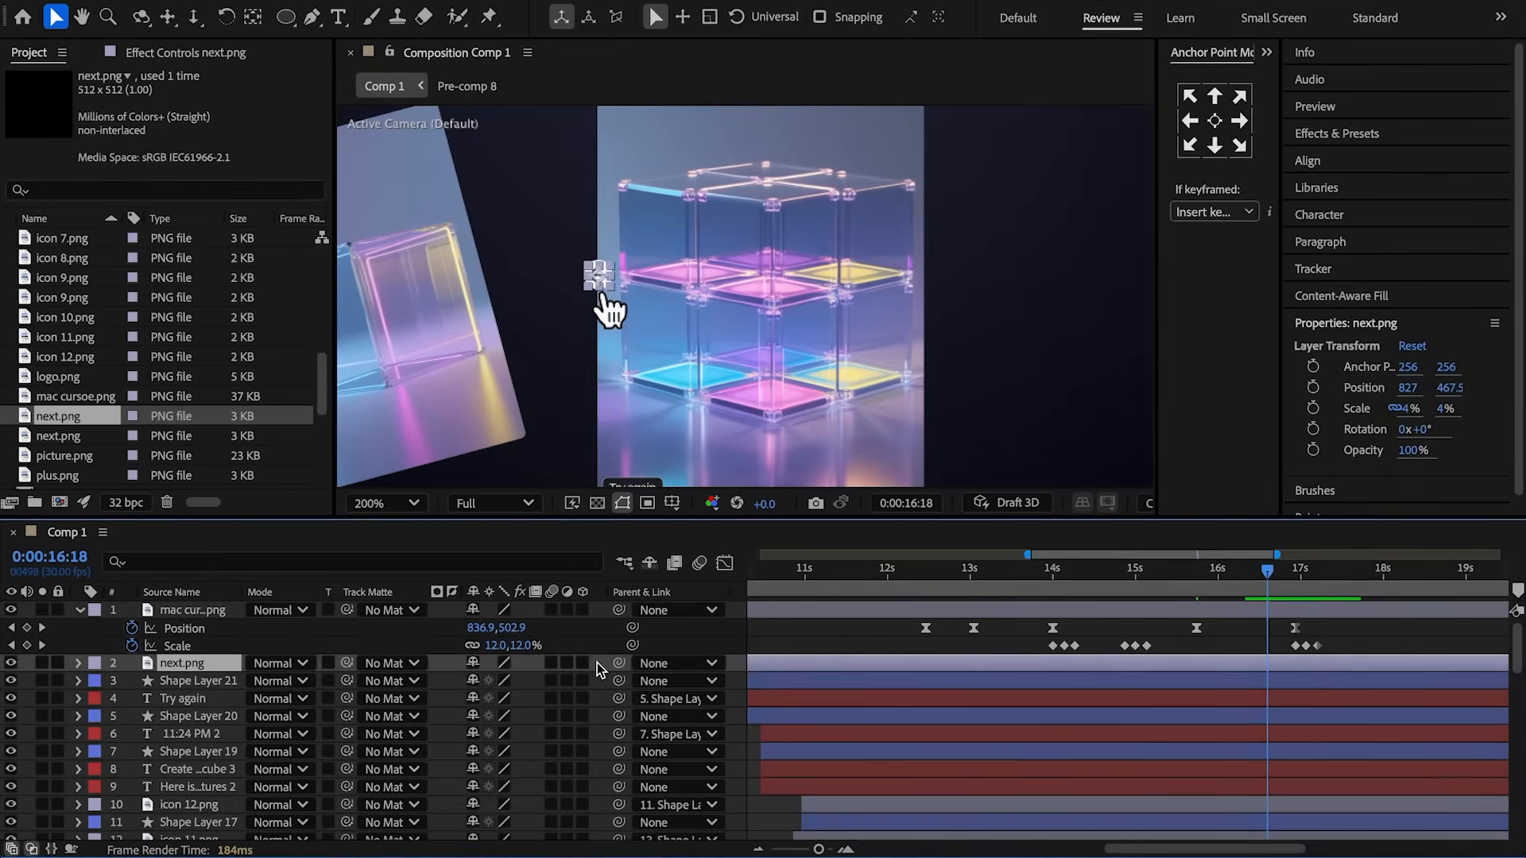
drag(620, 663, 224, 682)
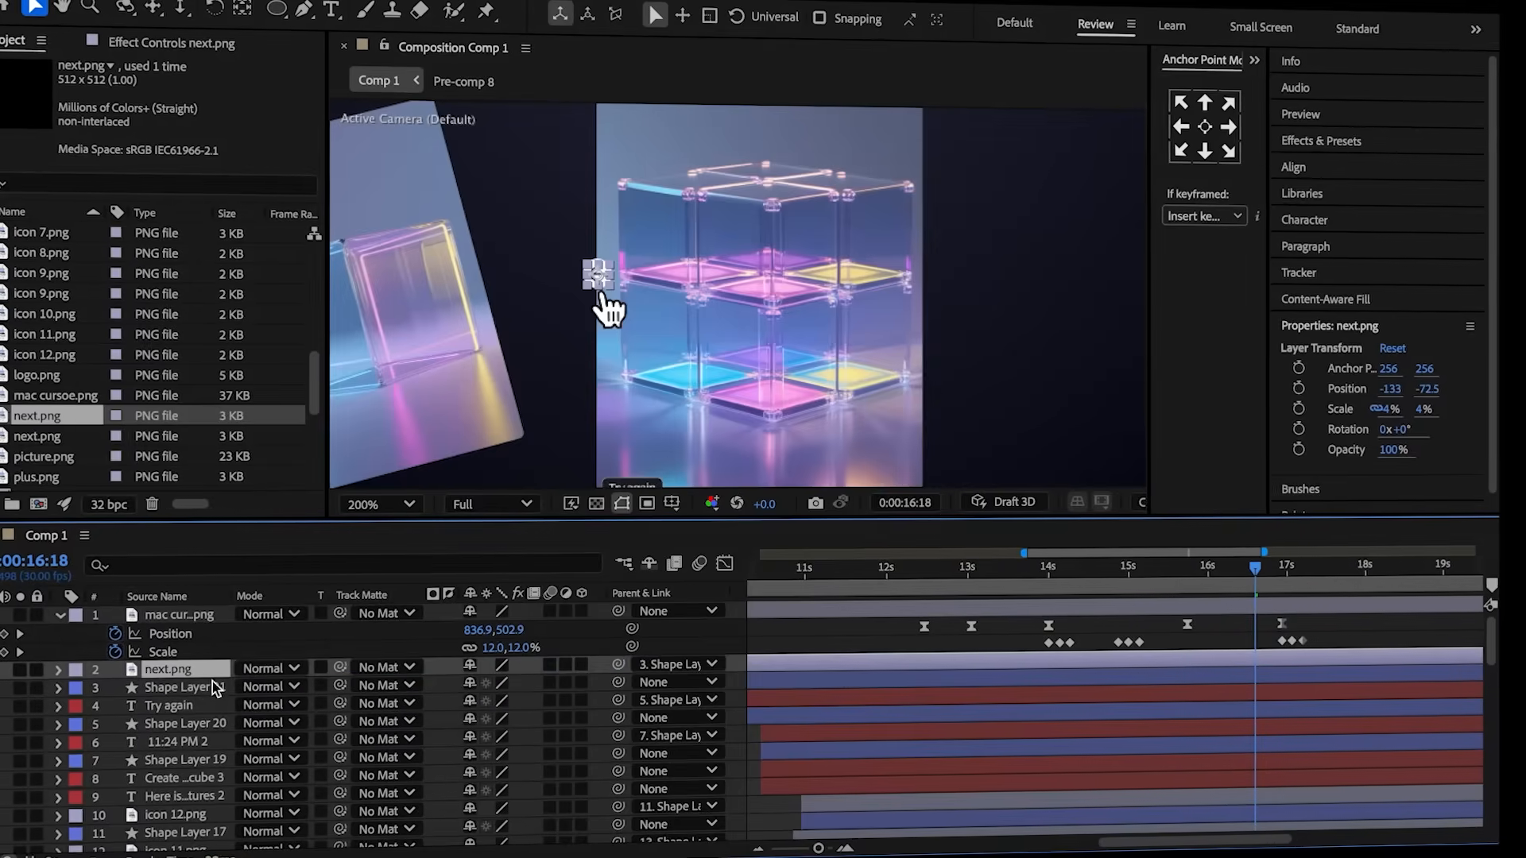
- Split next.png and the circle's shape layer at 0:00:16:18 and delete both earlier parts
shift+click(1247, 674)
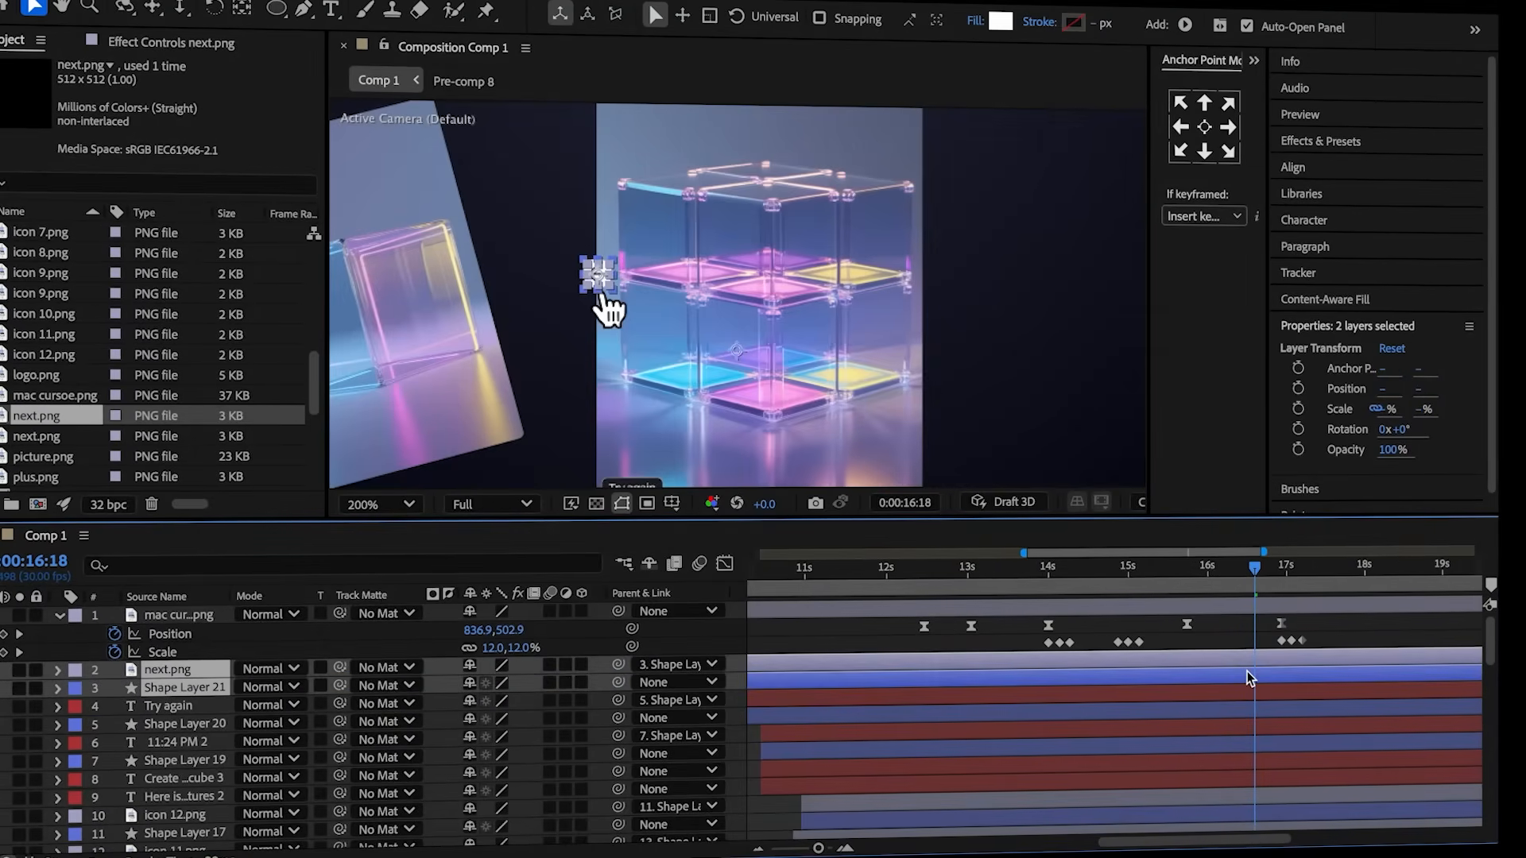
key(ctrl+shift+d)
click(1220, 677)
key(Delete)
click(1208, 690)
key(Delete)
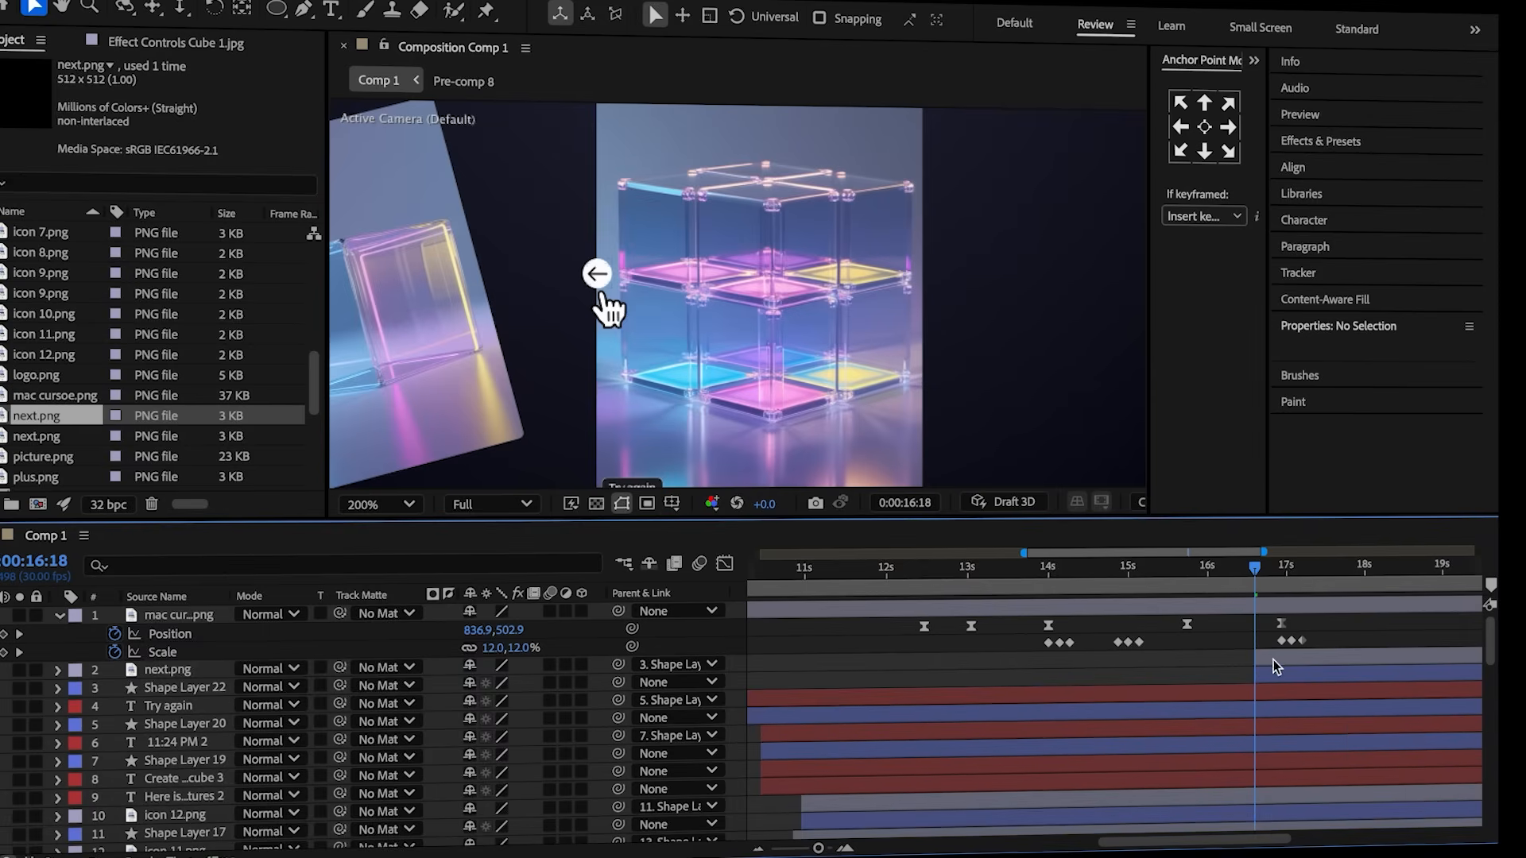
- Fade in next.png and Shape Layer 22 with opacity keyframes from 0% at 0:00:16:18 to 100% at 0:00:16:21
click(1273, 660)
key(t)
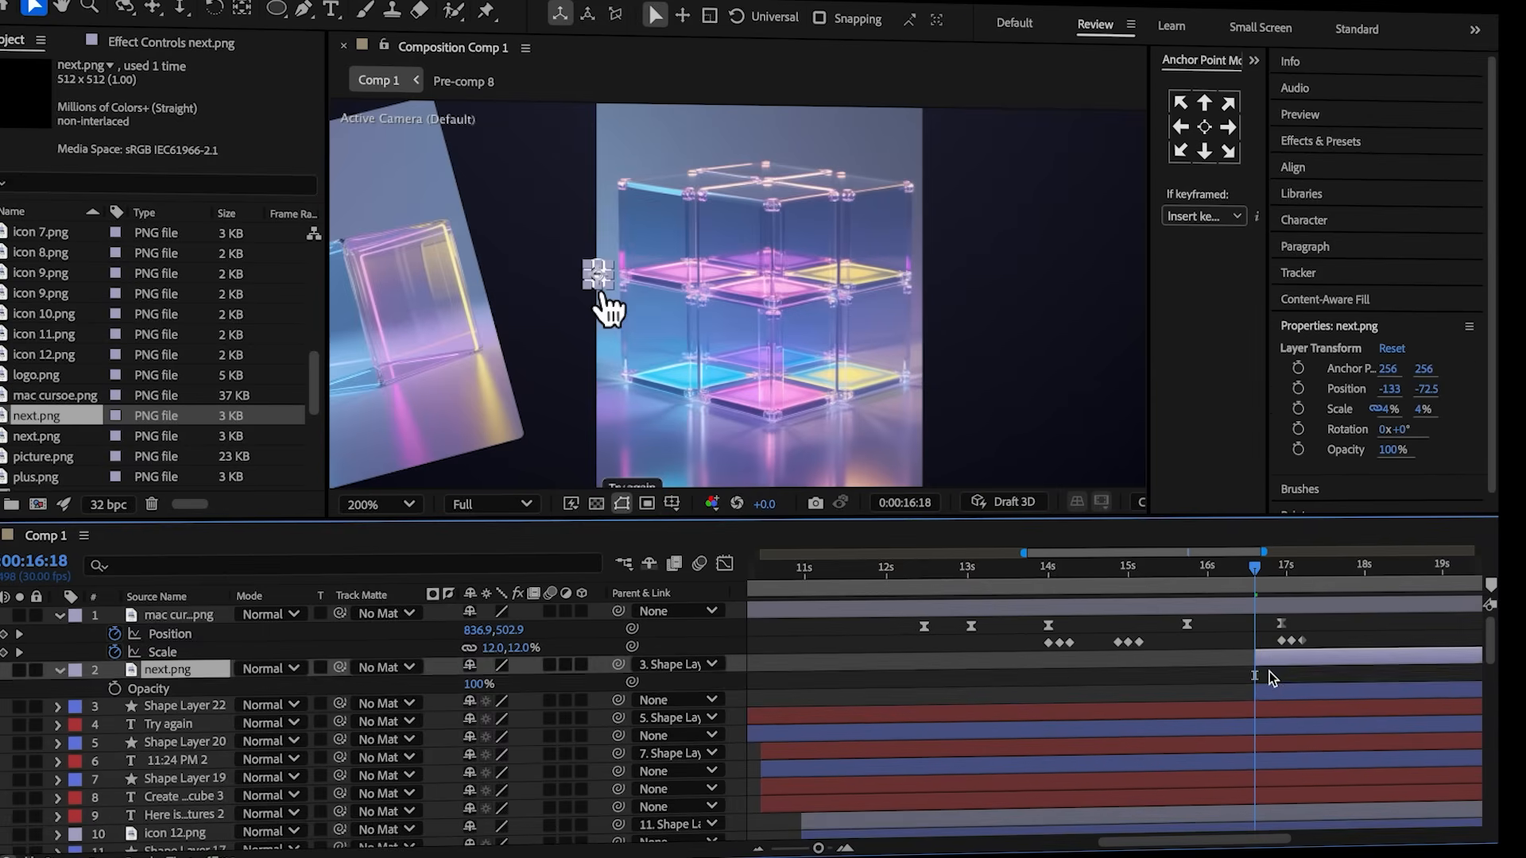
click(1269, 673)
click(1266, 687)
key(t)
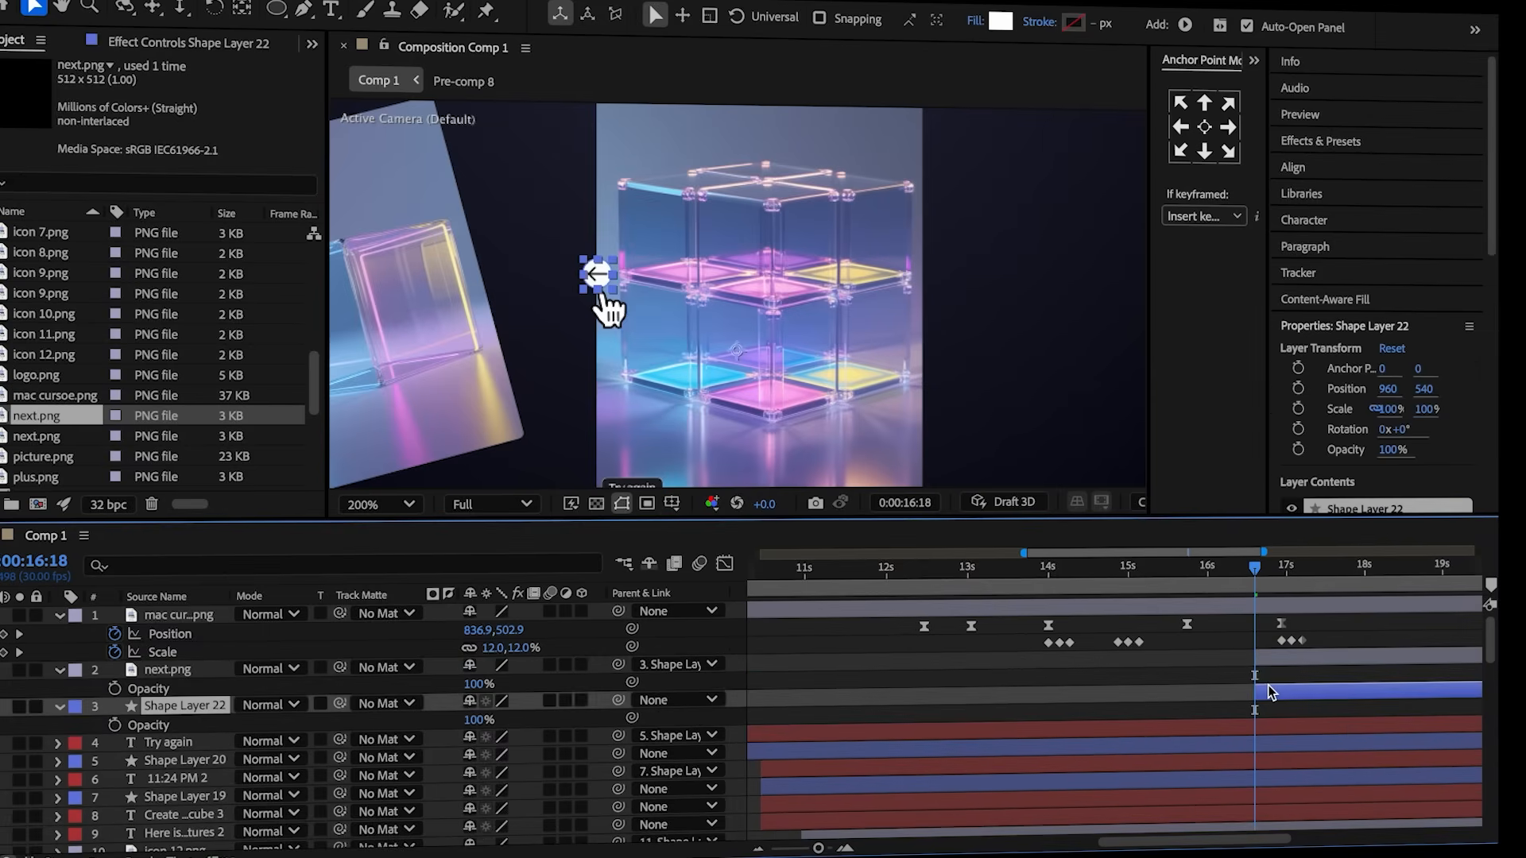
ctrl+click(461, 669)
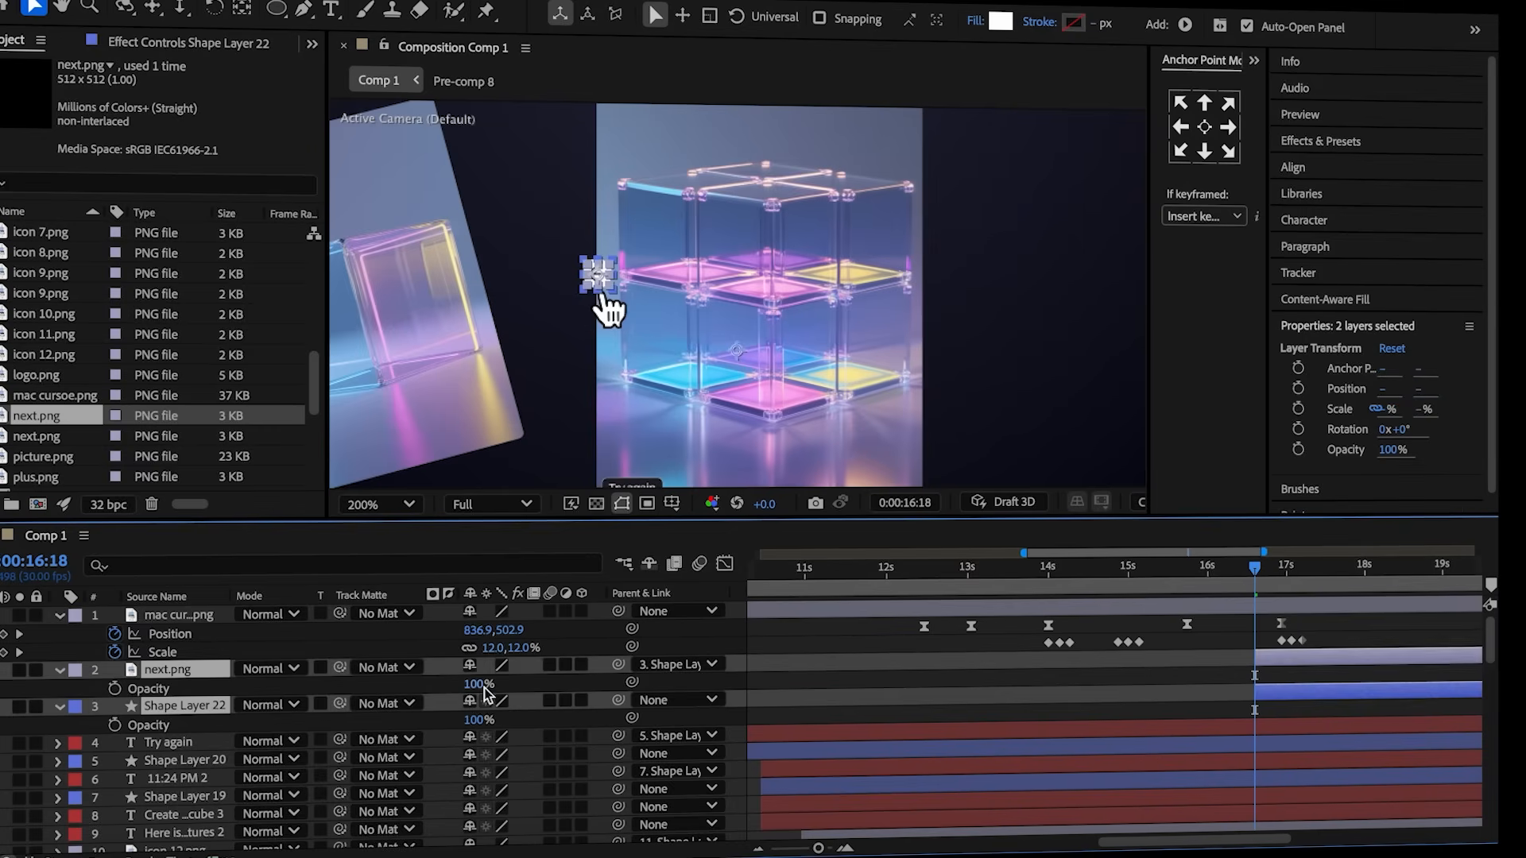
drag(477, 684, 71, 703)
click(115, 688)
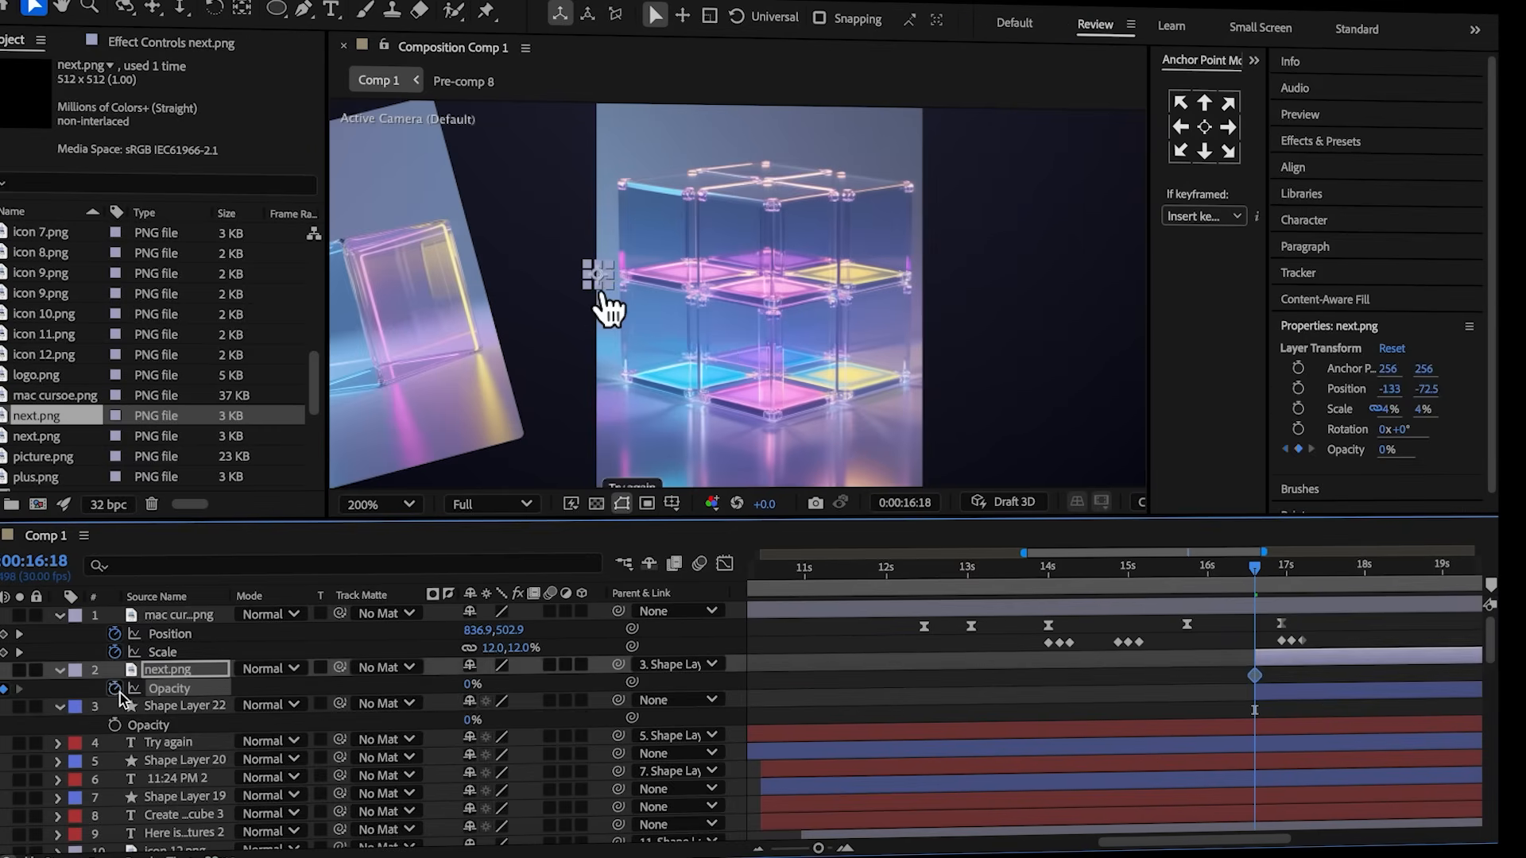
click(114, 725)
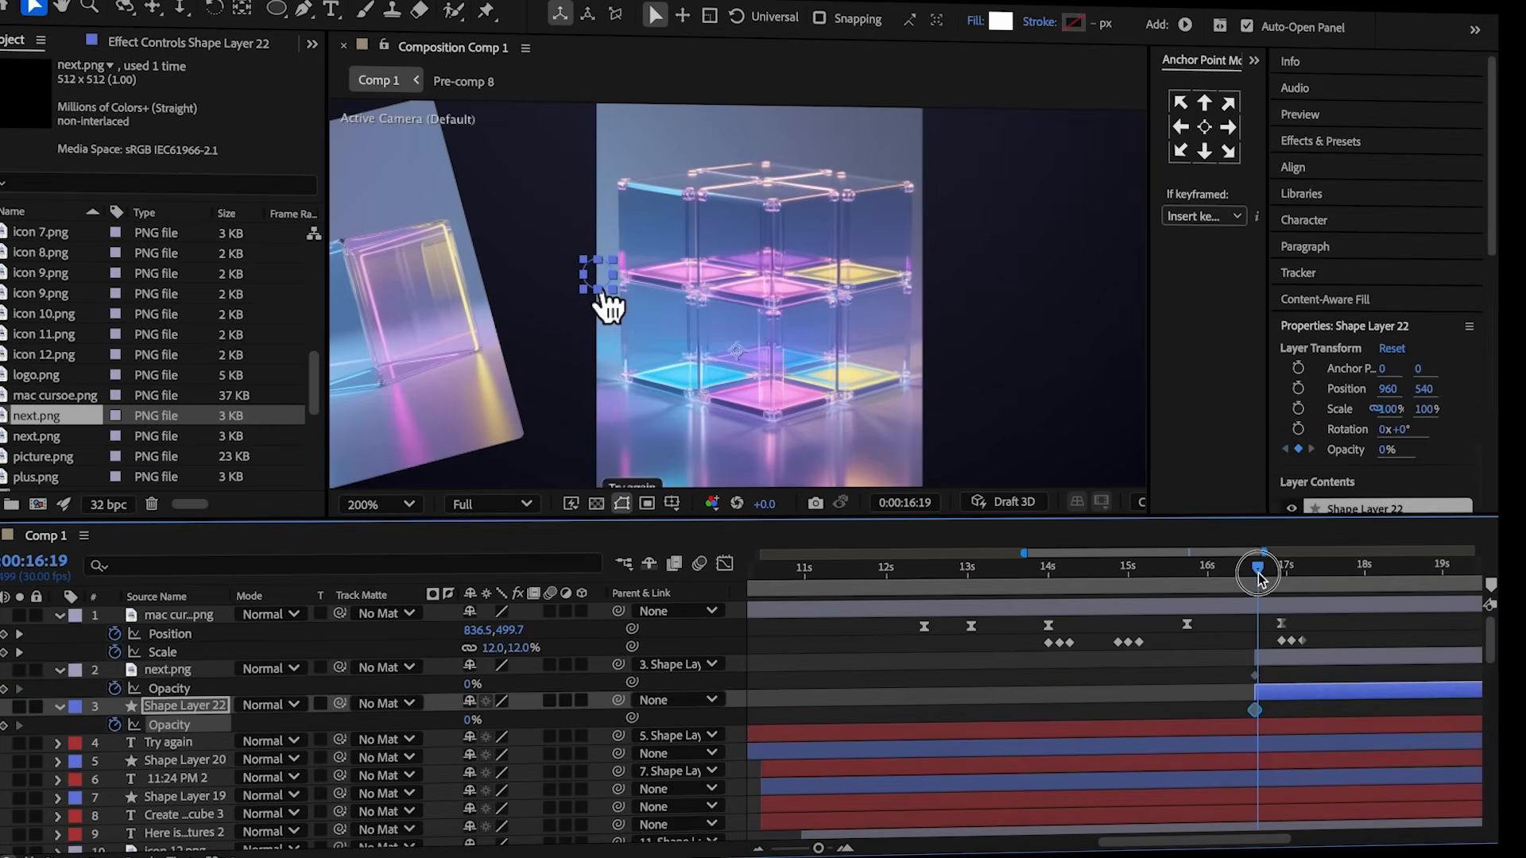
ctrl+click(469, 669)
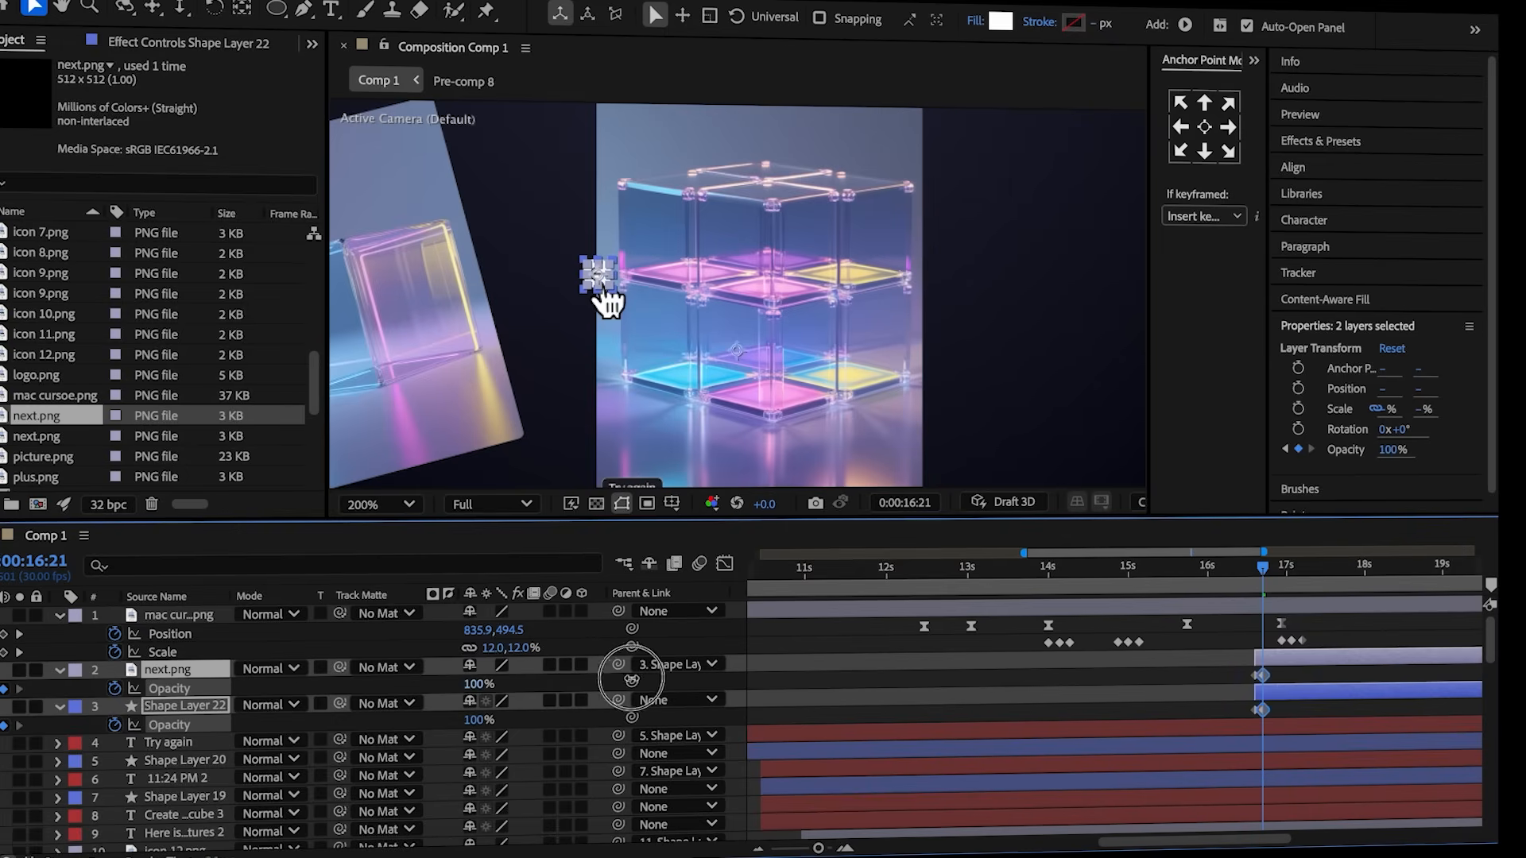
click(1038, 694)
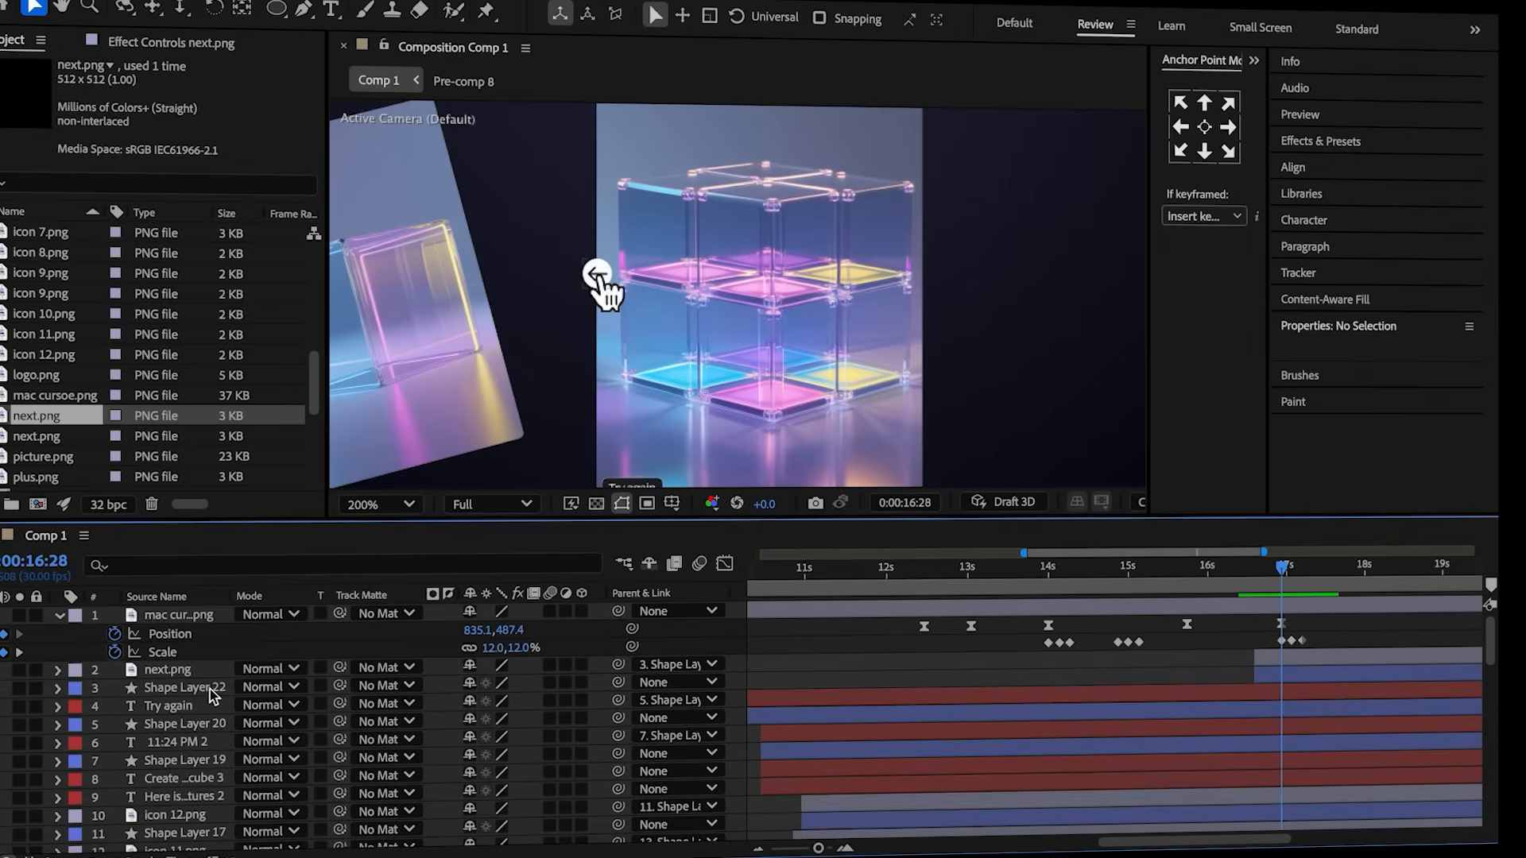
- Start keyframing the scale of Shape Layer 22 at 0:00:16:28
click(209, 691)
key(s)
click(326, 704)
click(115, 708)
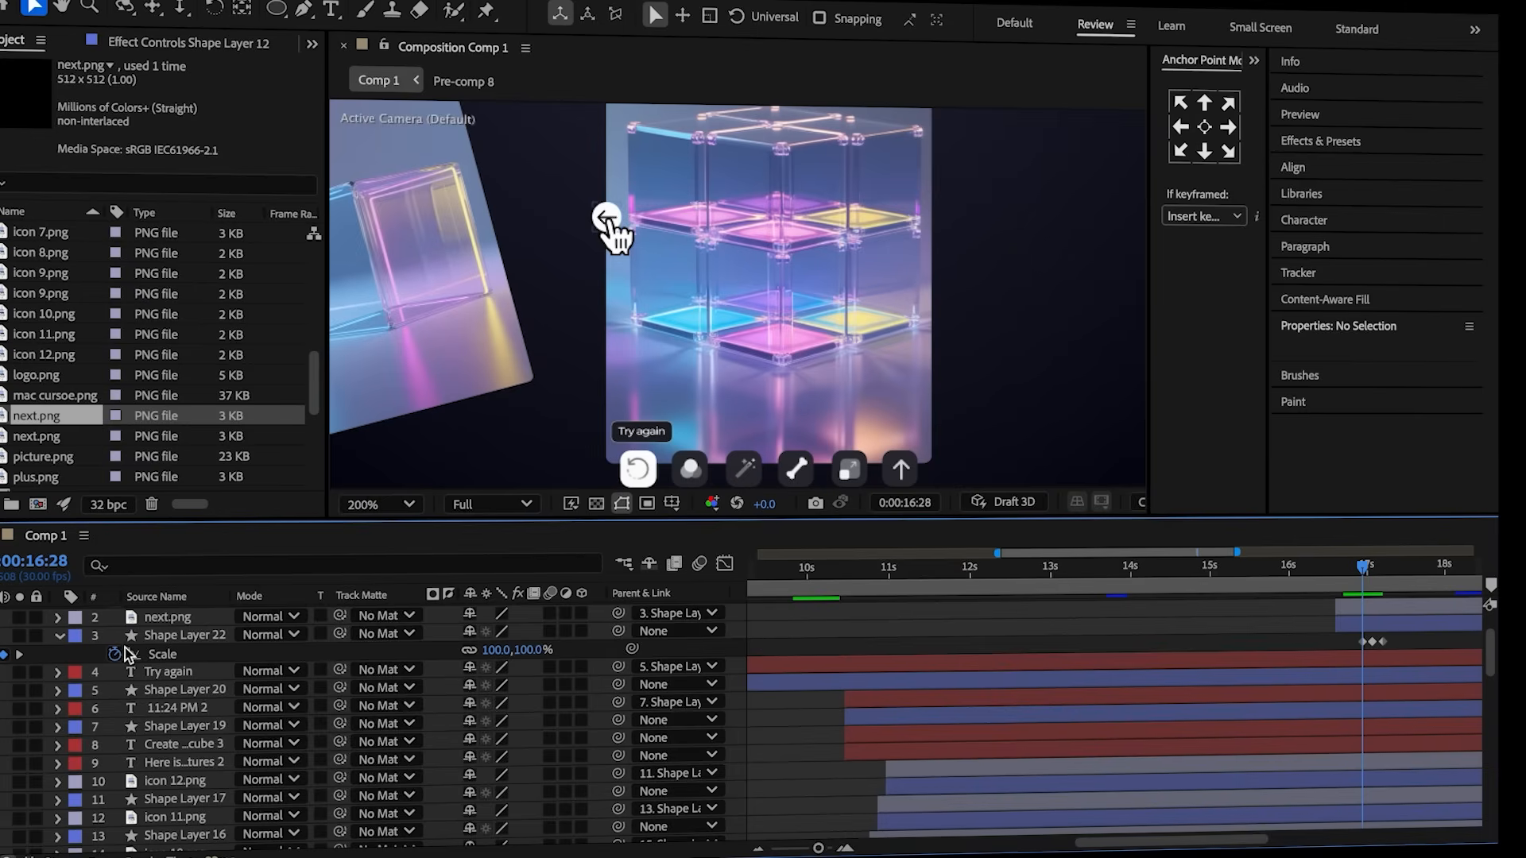
- Paste the bounce expression onto Shape Layer 22's scale and set its amp to 0.1 and freq to 1
alt+click(115, 653)
key(ctrl+v)
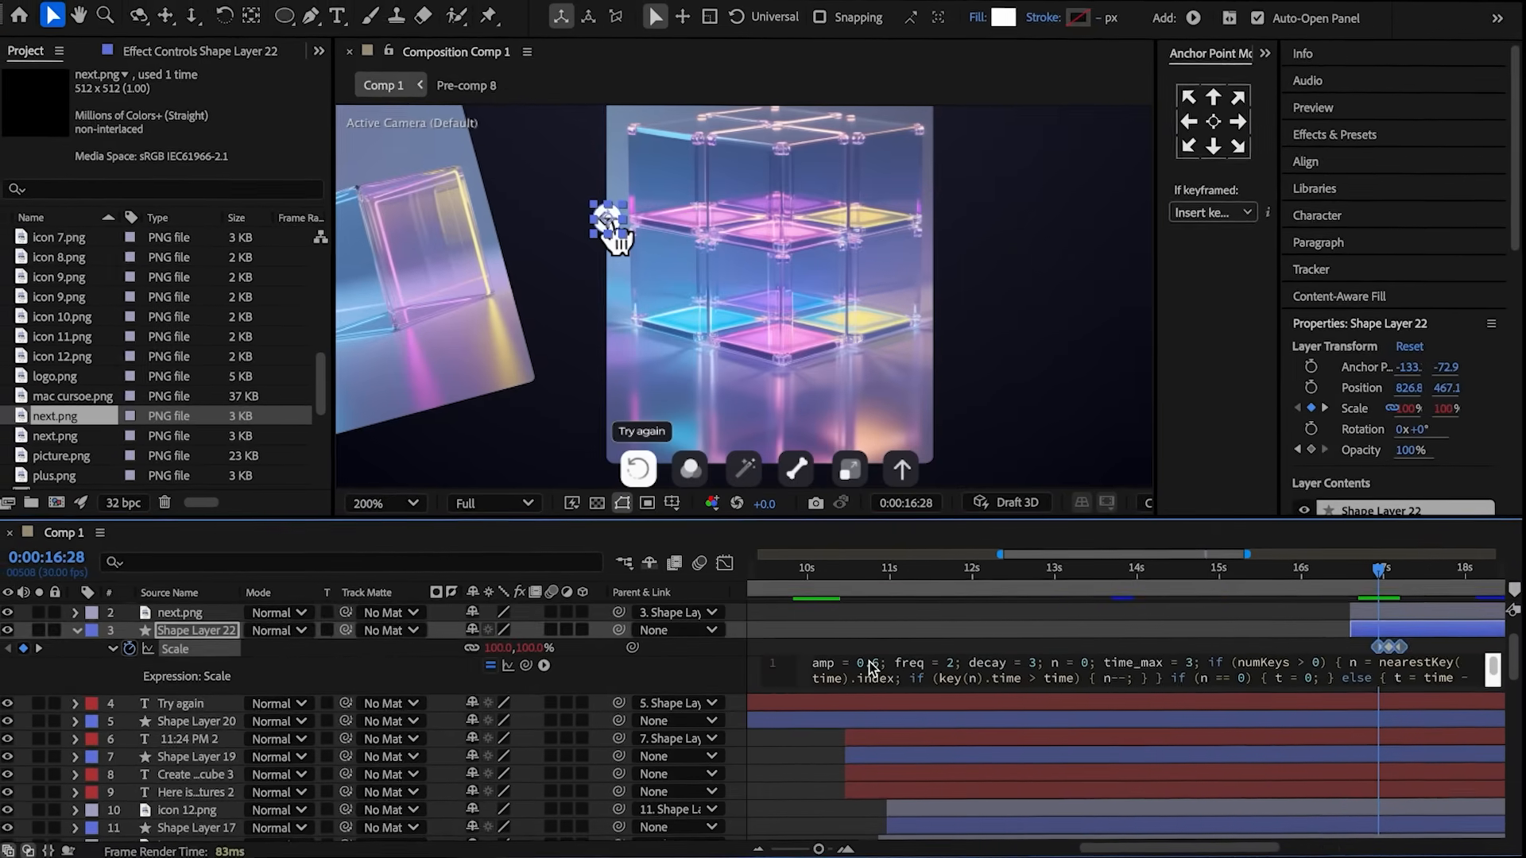
drag(871, 665, 880, 665)
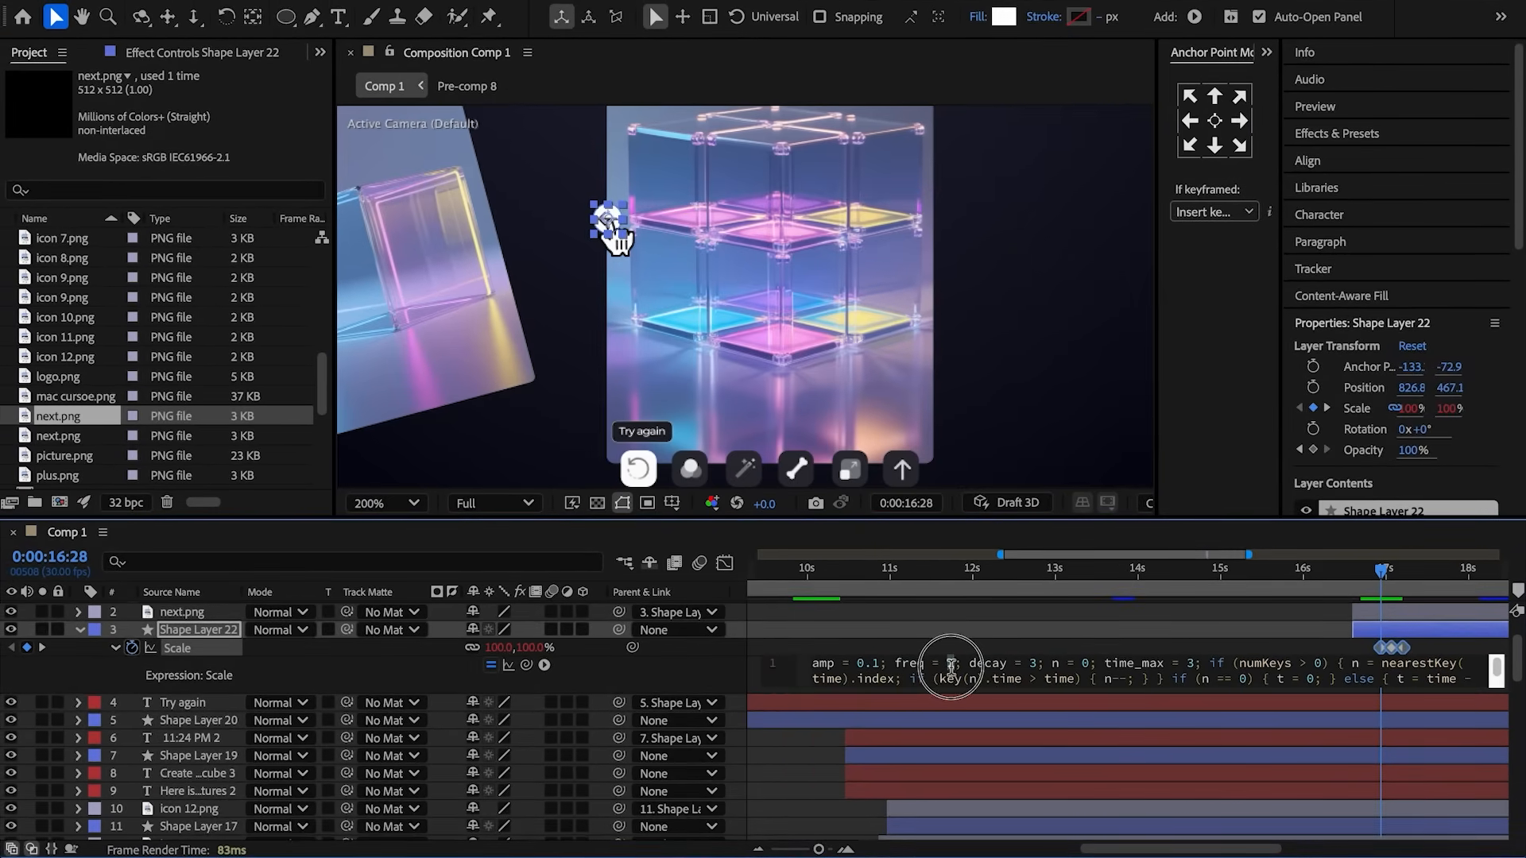
click(1303, 607)
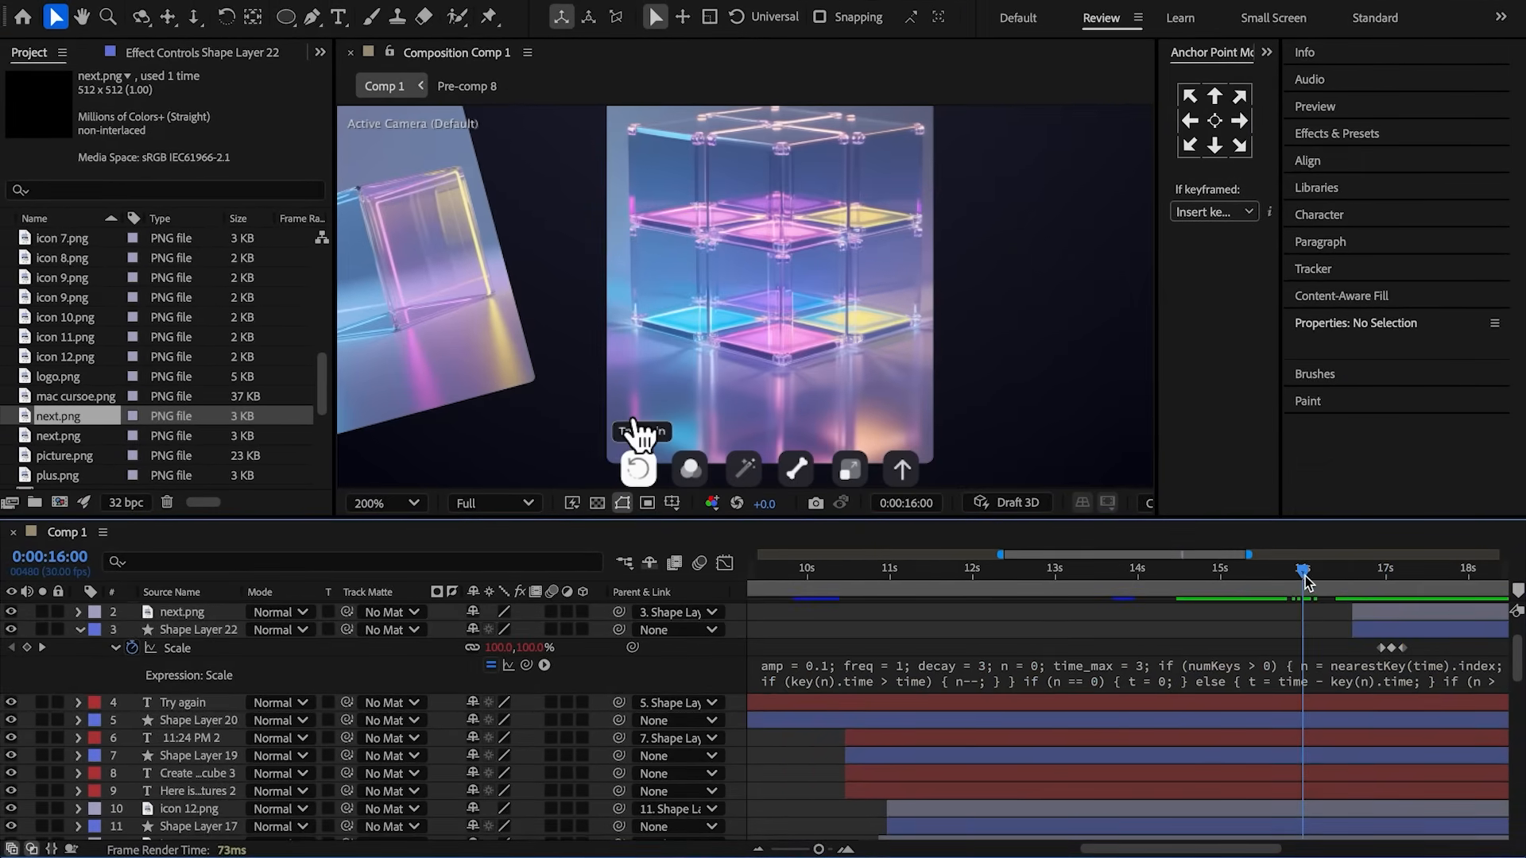
scroll(1280, 669, down, 10)
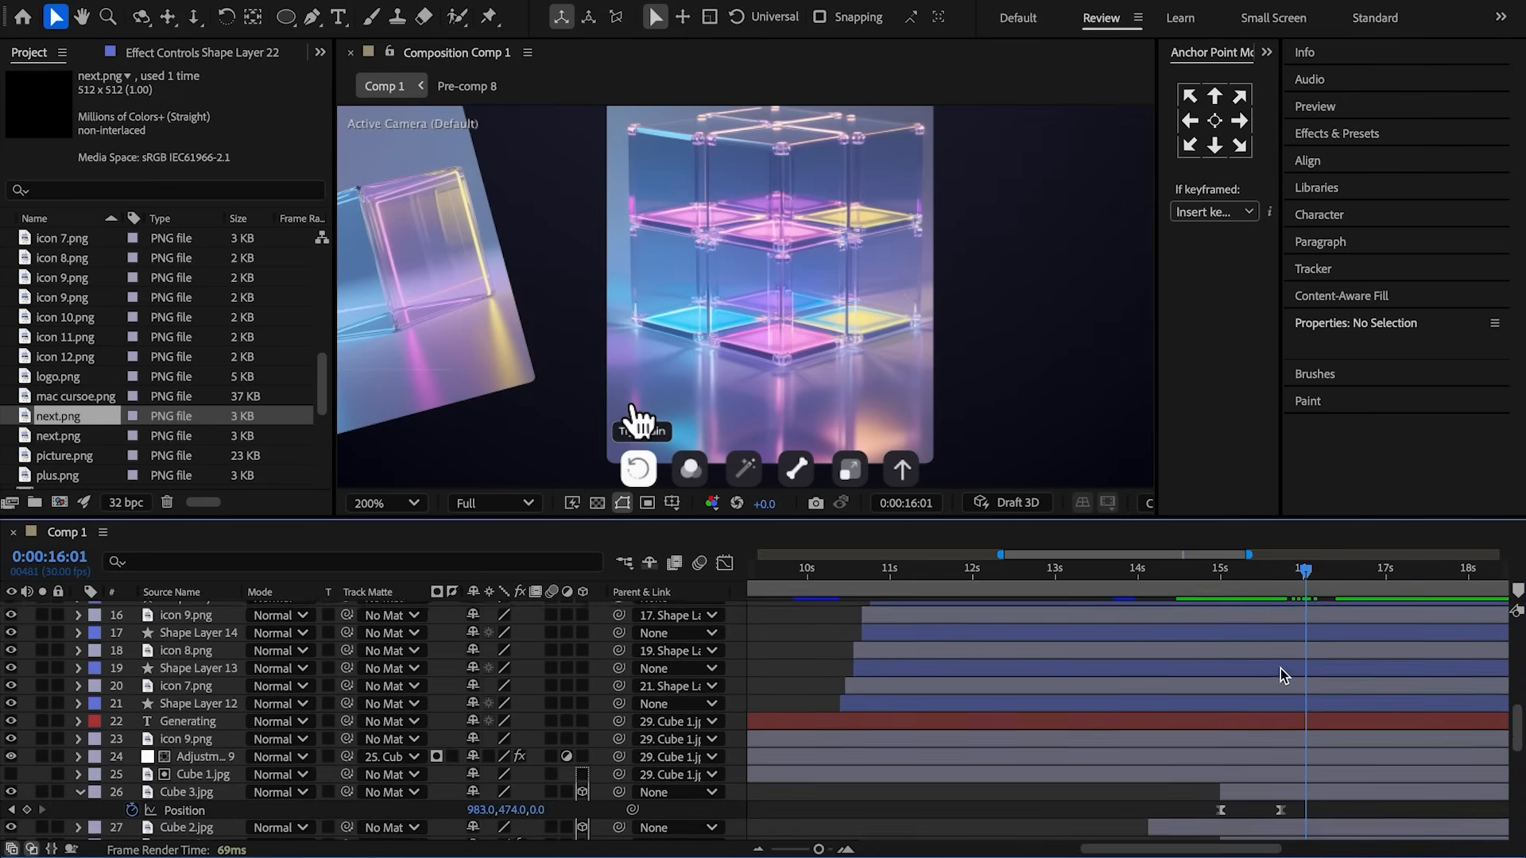
- Keyframe Shape Layer 12's color from white at 0:00:16:01 back to its dark color at about 0:00:16:04
click(1265, 693)
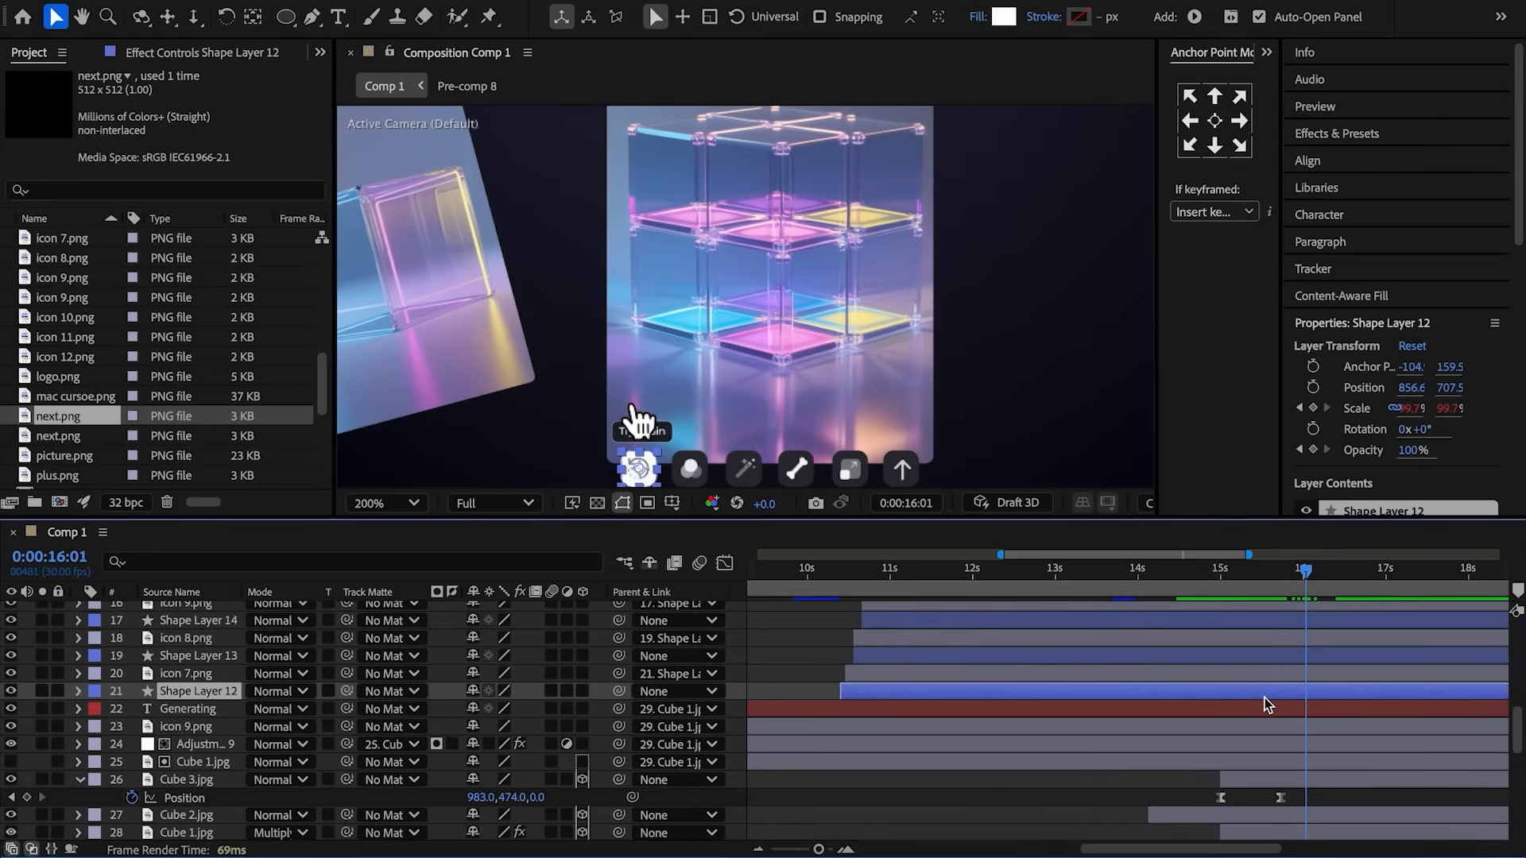
key(u)
click(1246, 716)
click(15, 713)
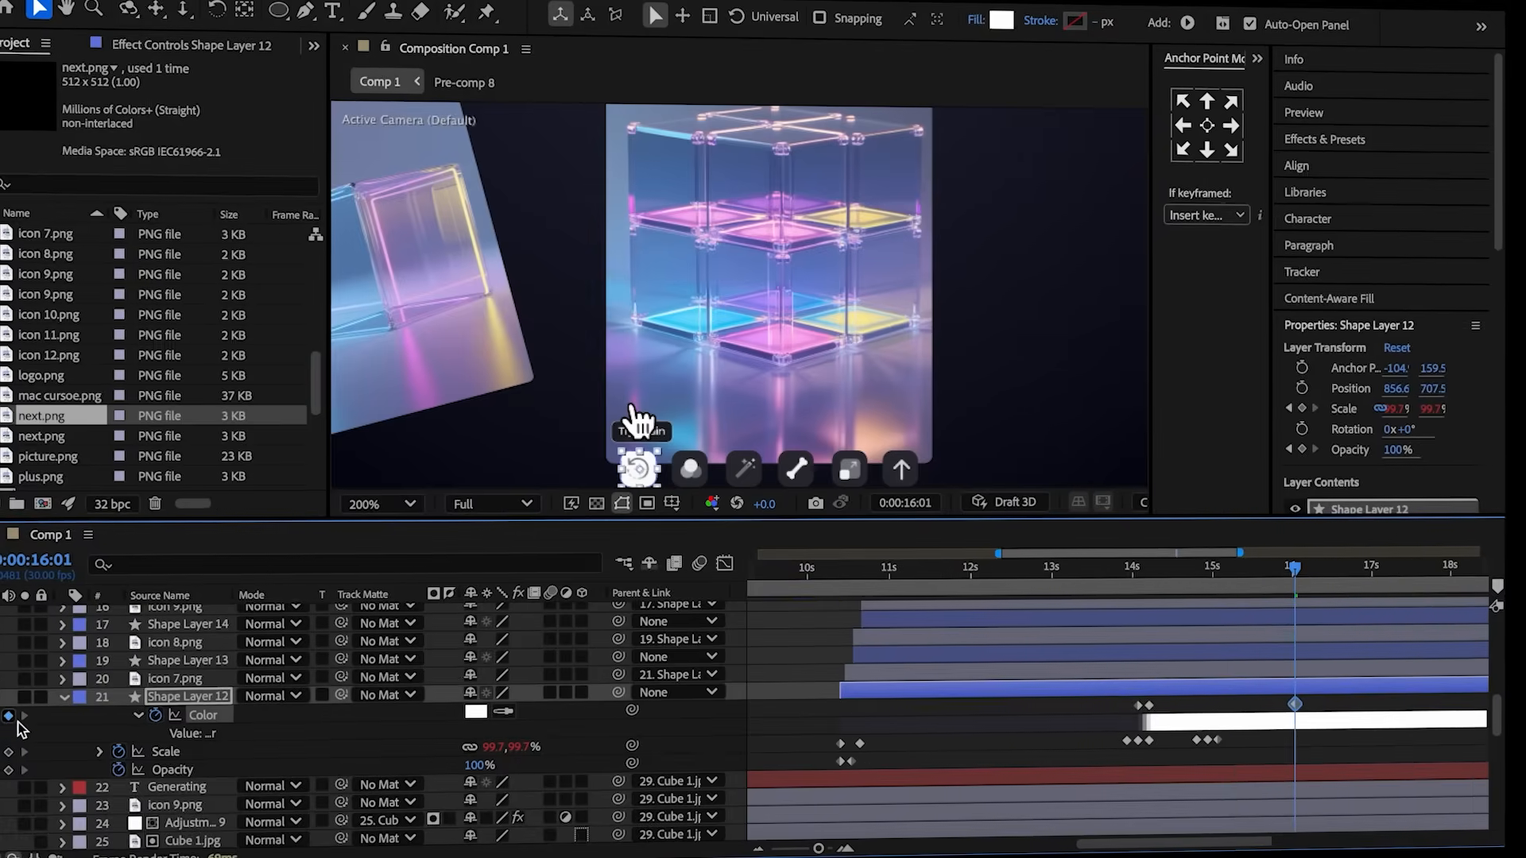
click(1293, 566)
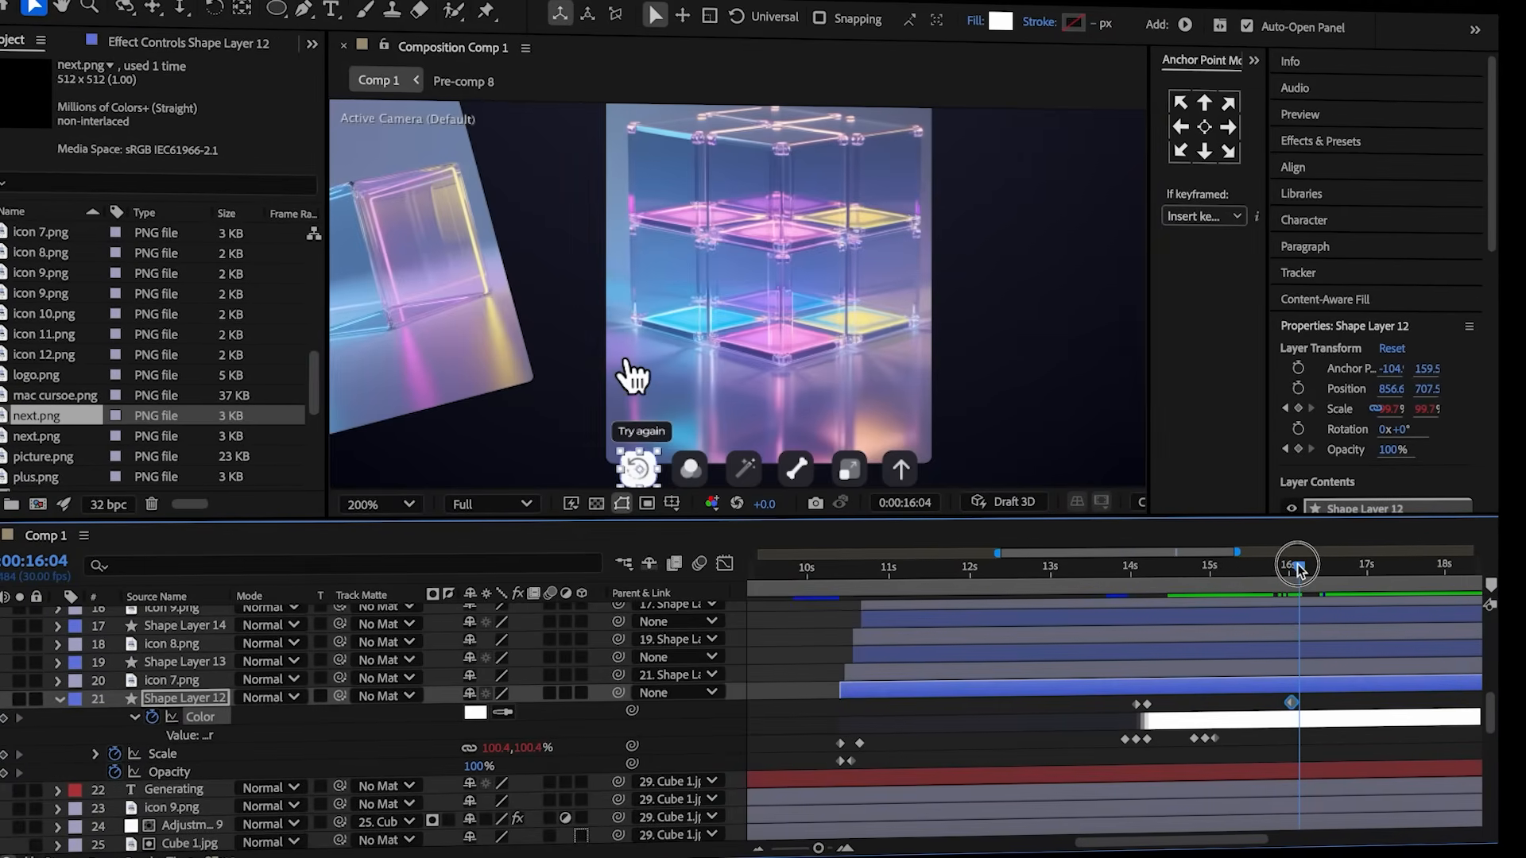
click(1033, 707)
scroll(1034, 706, up, 2)
- Fade out Shape Layer 20 with opacity keyframes from 100% at 0:00:15:28 to 0% at 0:00:16:02
click(1276, 571)
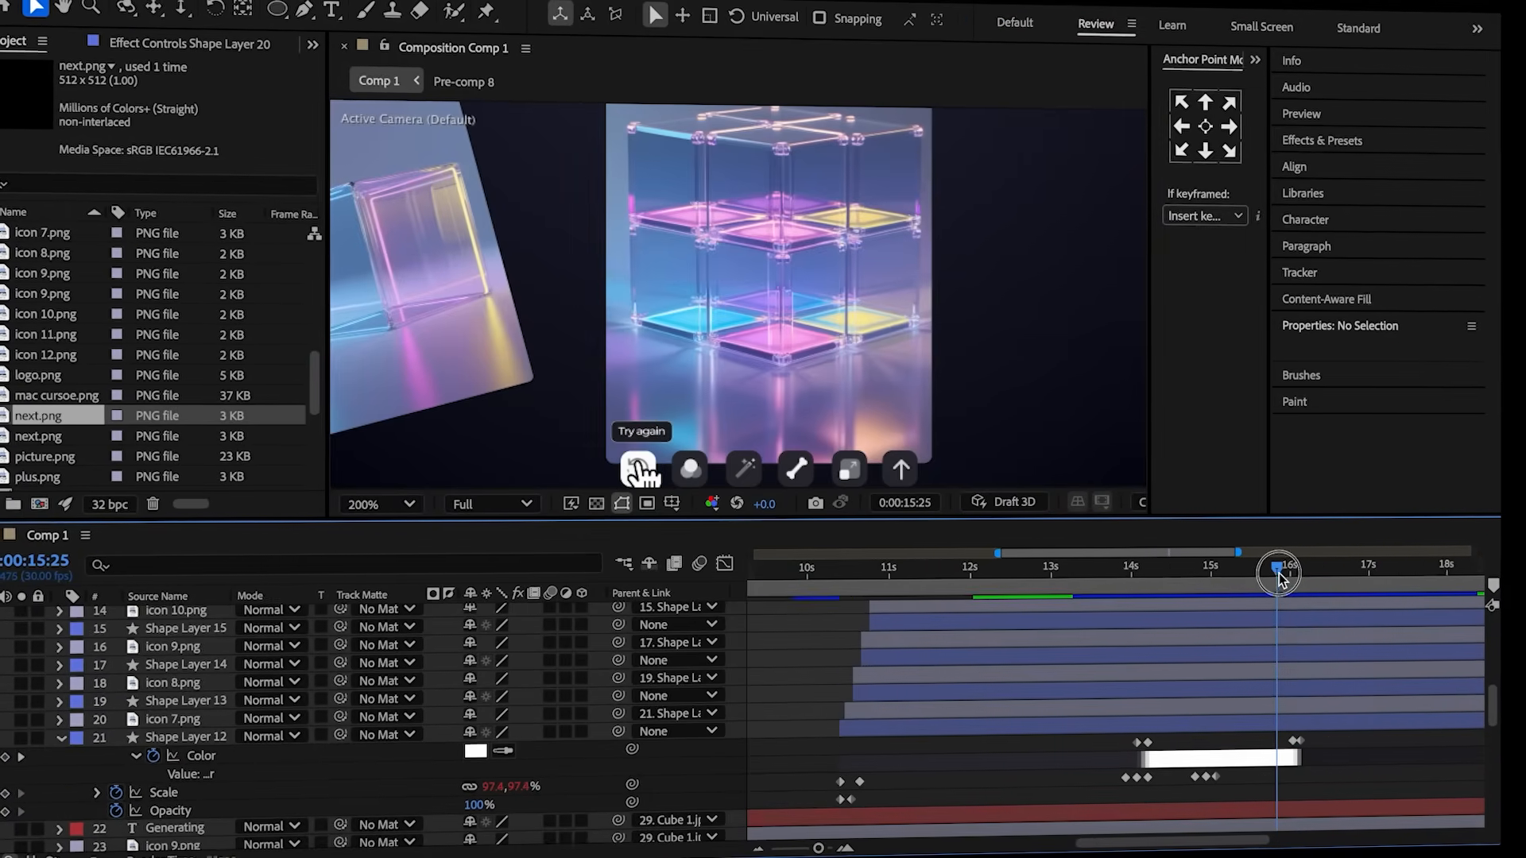
click(1281, 570)
drag(1293, 577, 1297, 577)
scroll(1285, 620, up, 5)
scroll(1287, 626, up, 5)
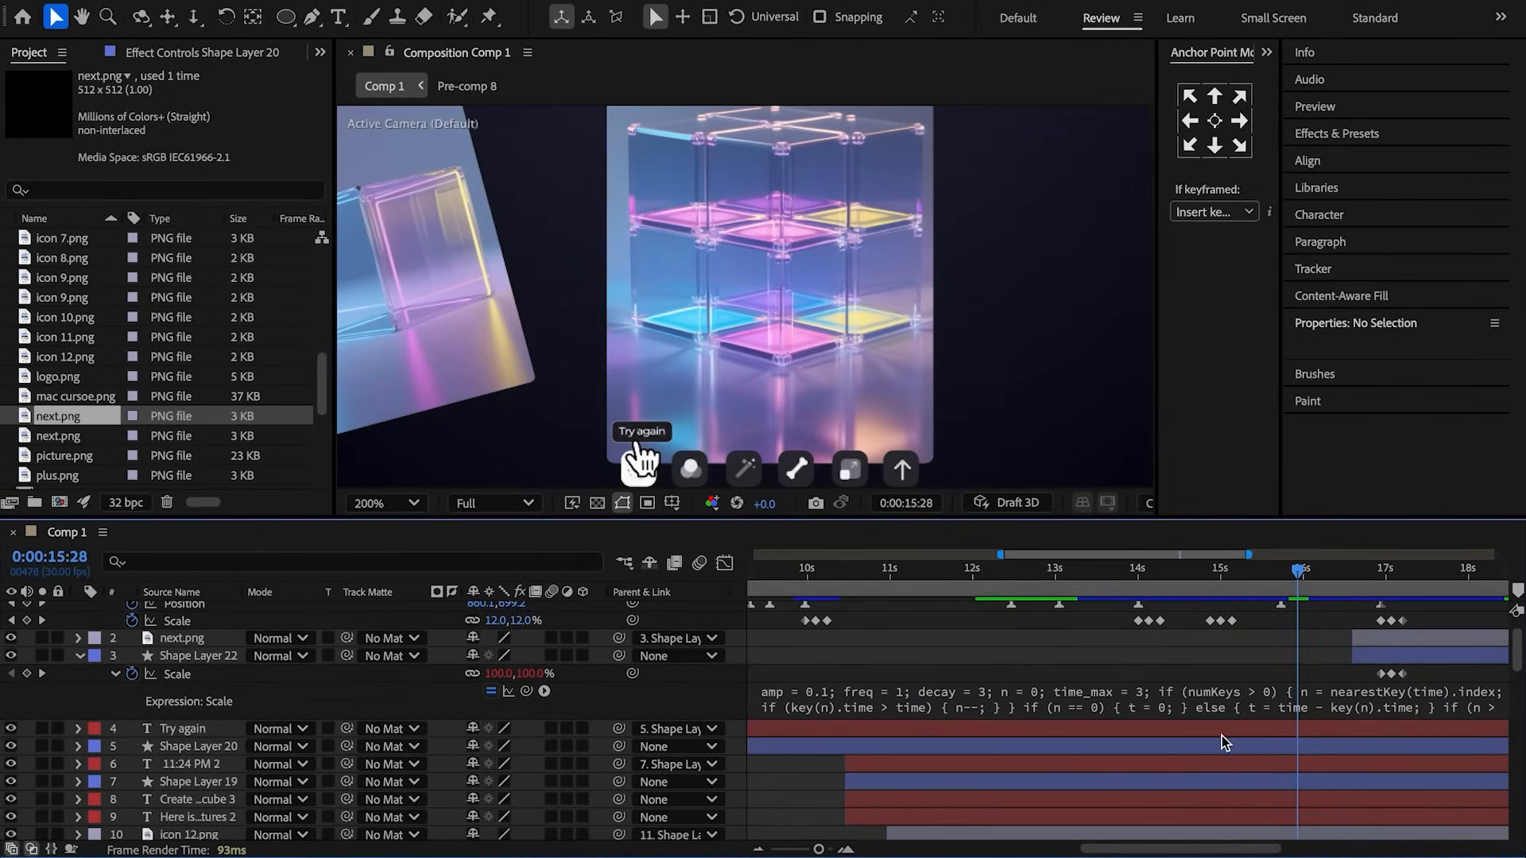
click(239, 747)
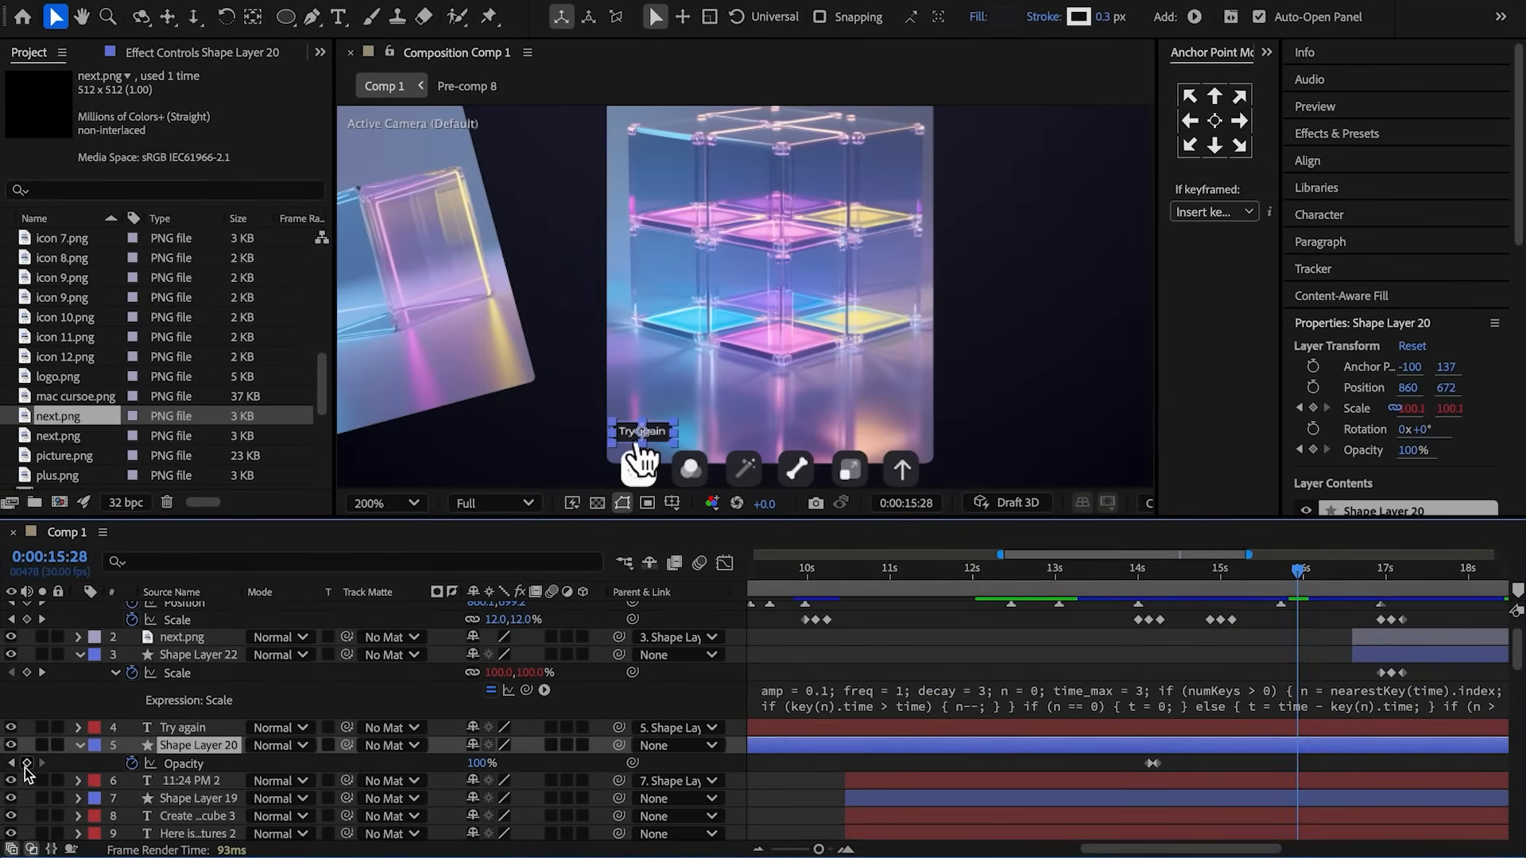
click(1308, 580)
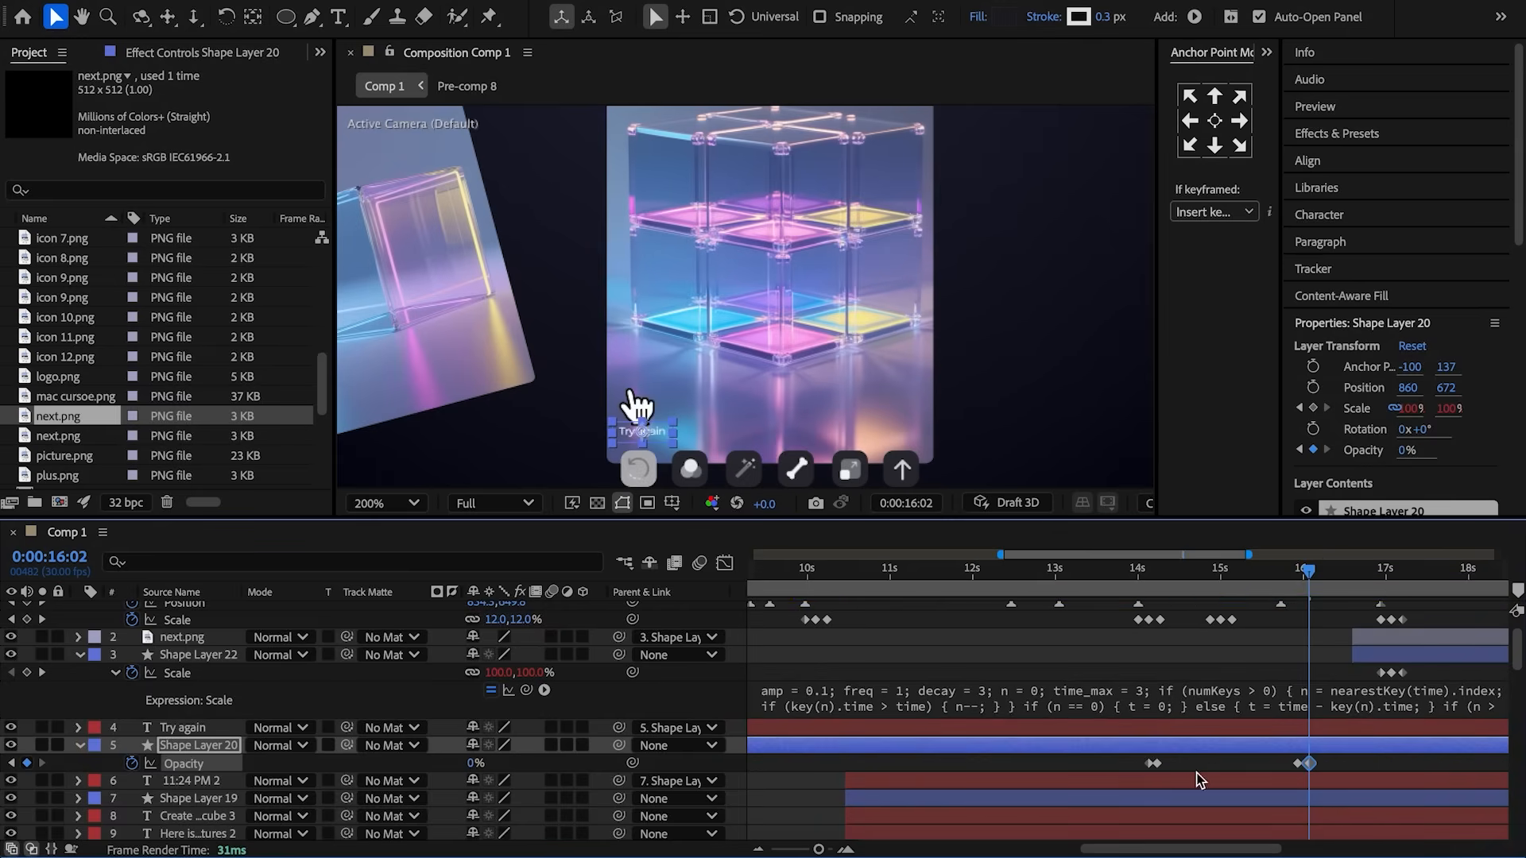
- Fade out the Try again text layer's opacity to match the keyframes of Shape Layer 20
drag(1326, 769, 1275, 747)
click(1304, 571)
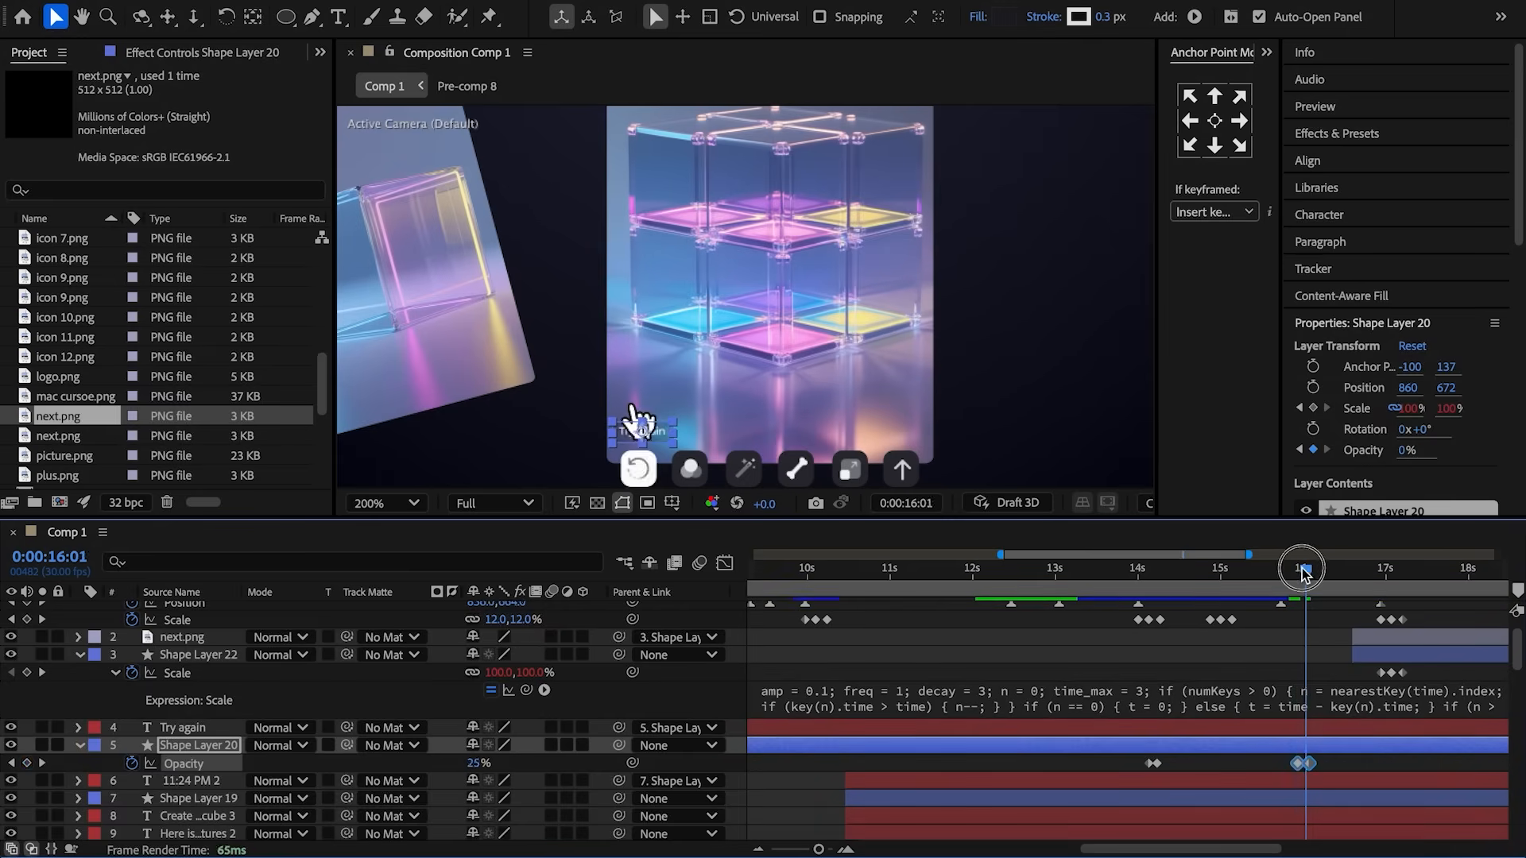
click(1303, 728)
key(t)
click(1323, 748)
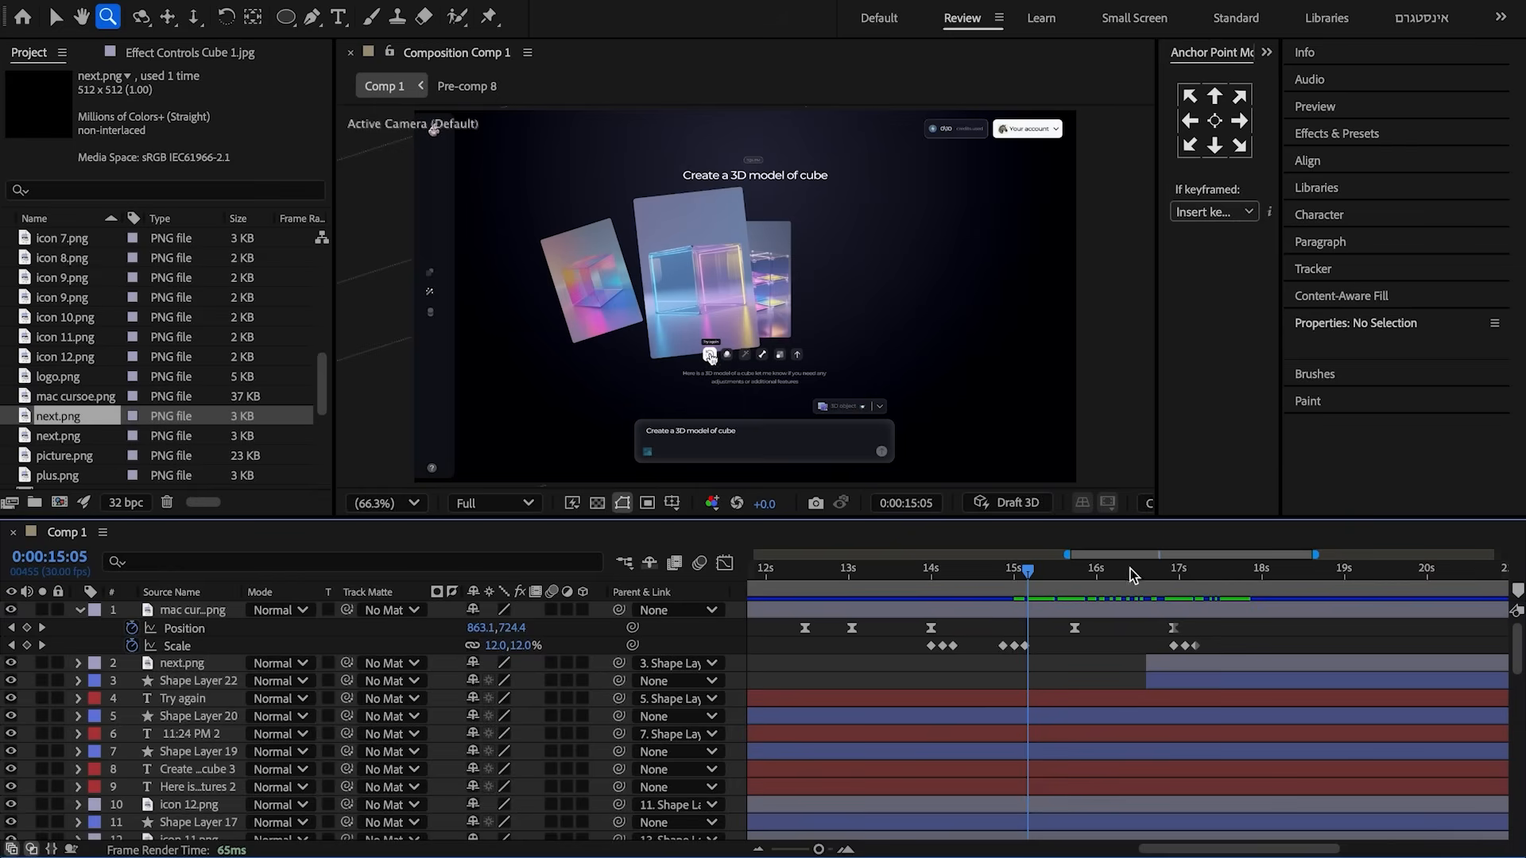
- Add position and Z rotation keyframes at 0:00:17:02 to Cube 3.jpg, Cube 2.jpg and the Normal-mode Cube 1.jpg layer
click(1169, 574)
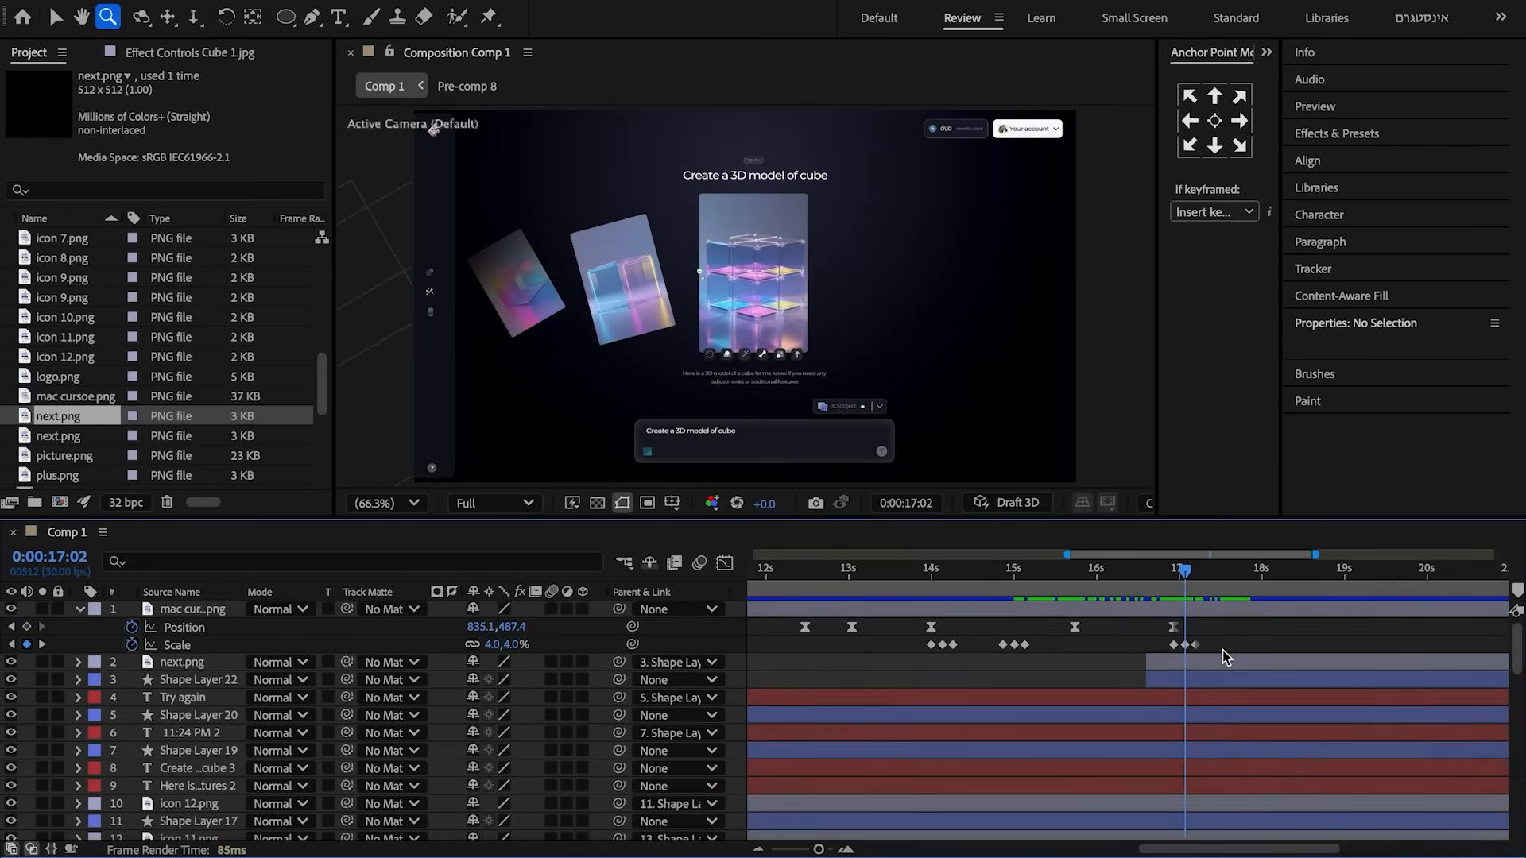
scroll(1218, 649, down, 6)
click(1067, 794)
ctrl+click(1077, 762)
ctrl+click(1070, 741)
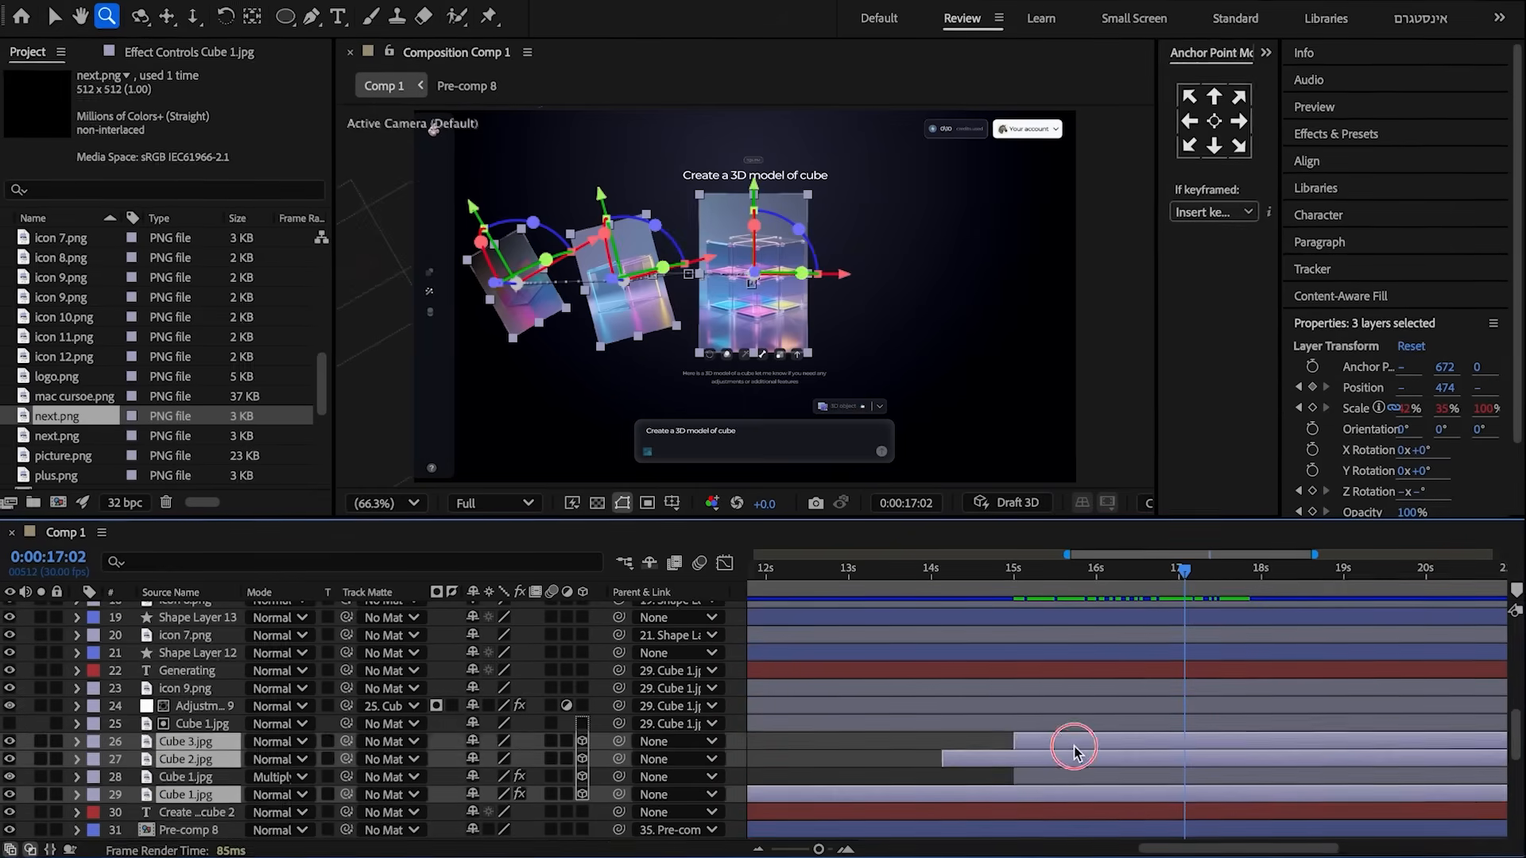
key(u)
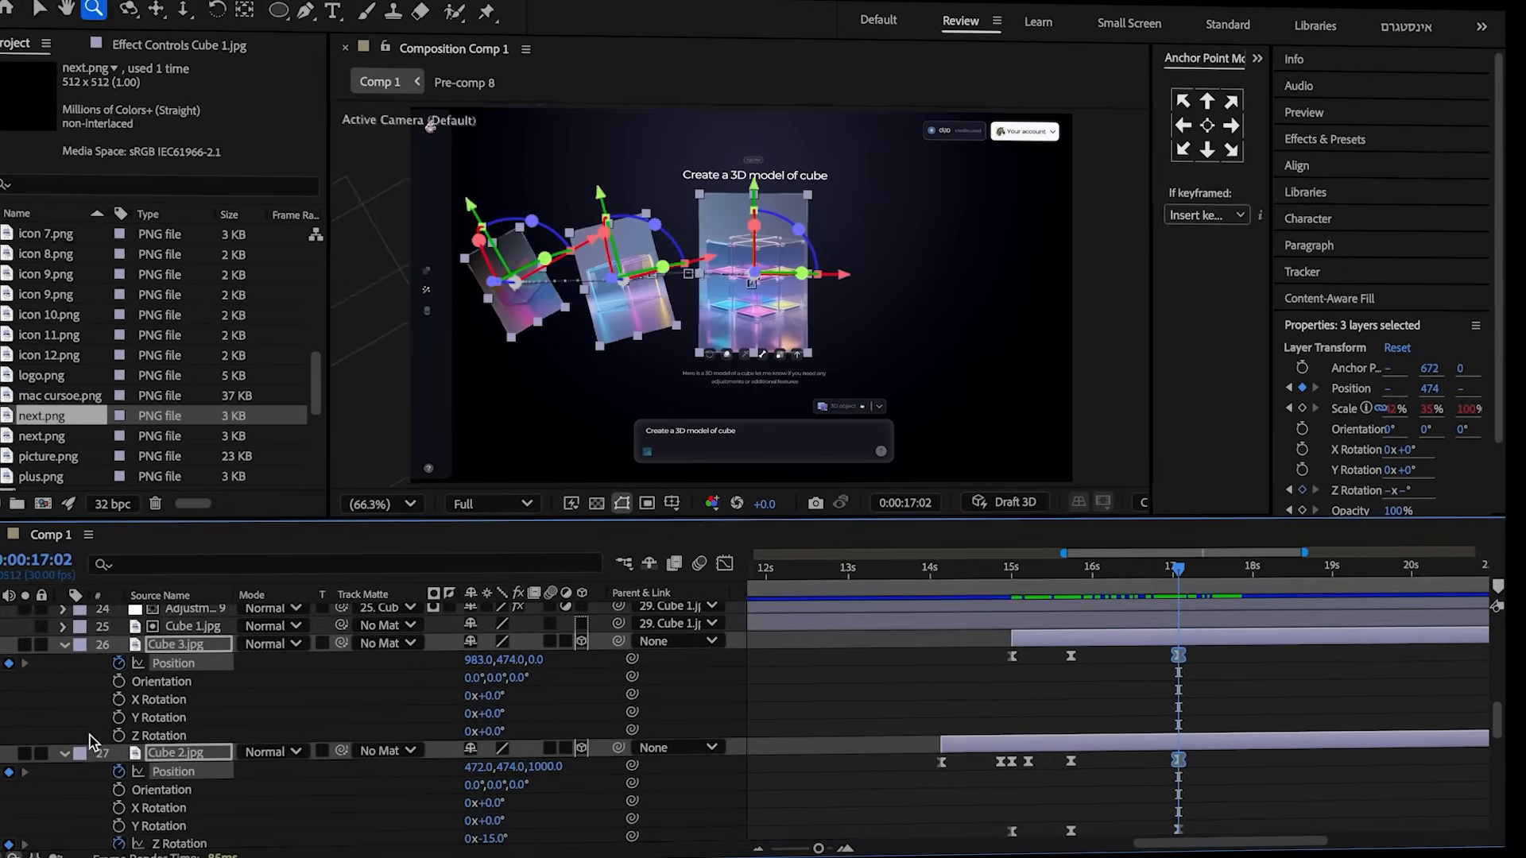
click(121, 735)
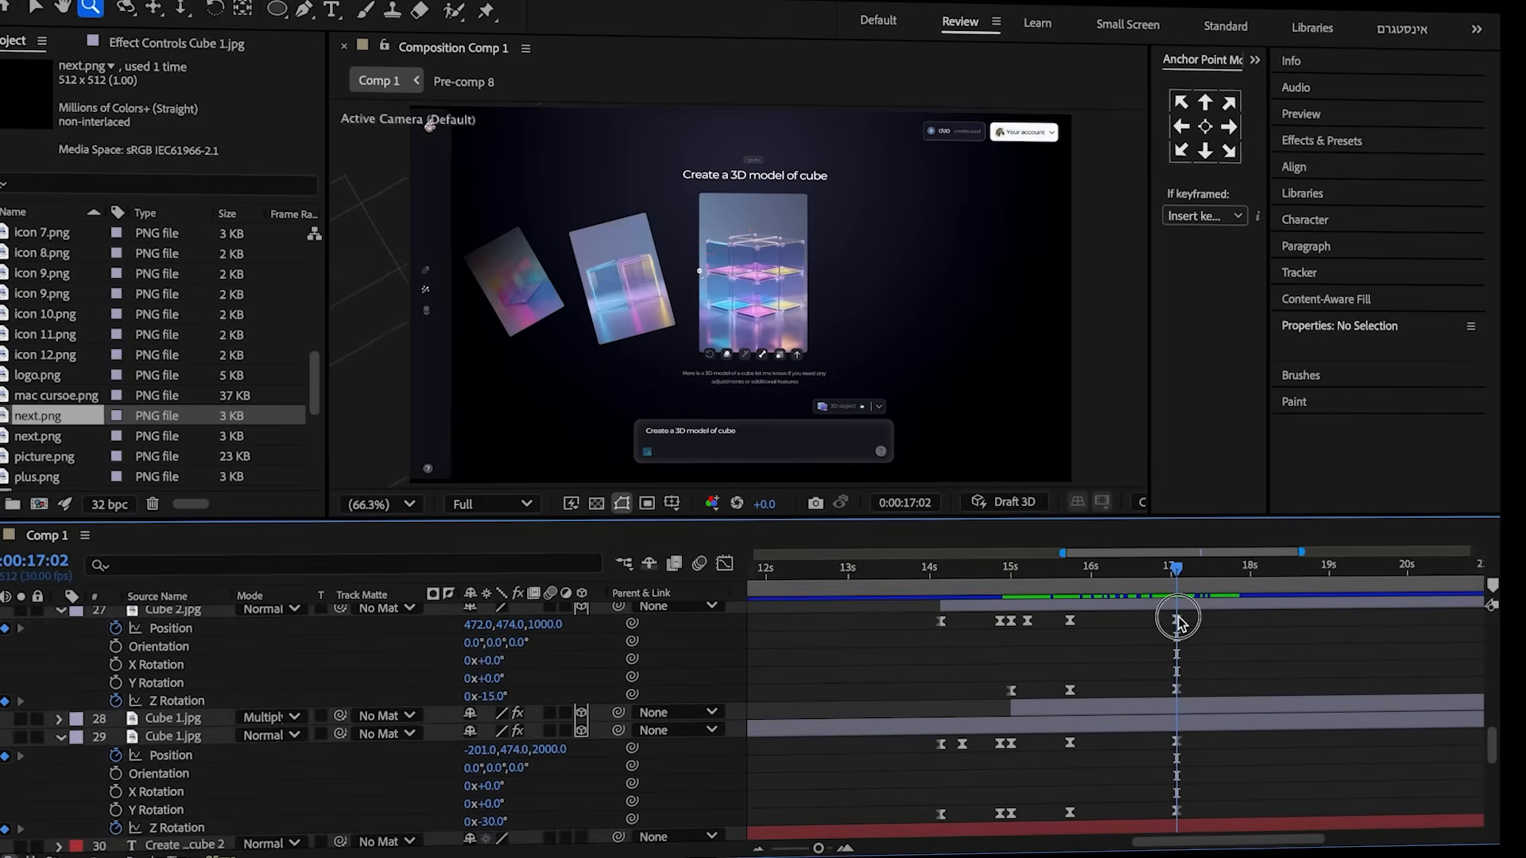
- Set the Z rotation of the Normal-mode Cube 1.jpg layer to -15° at 0:00:17:24
drag(1178, 622, 1201, 622)
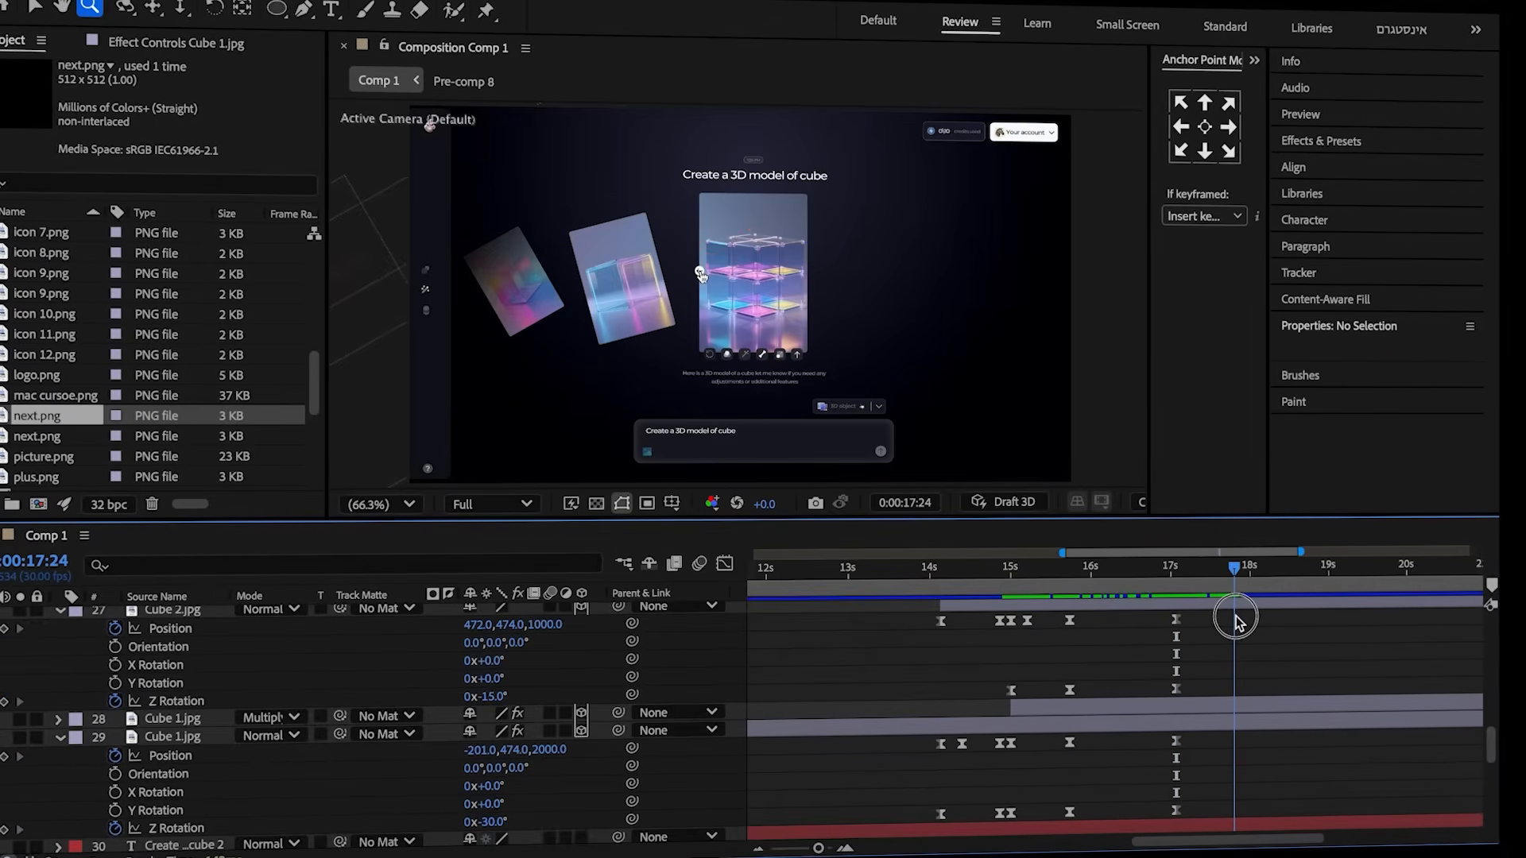
scroll(1240, 719, up, 3)
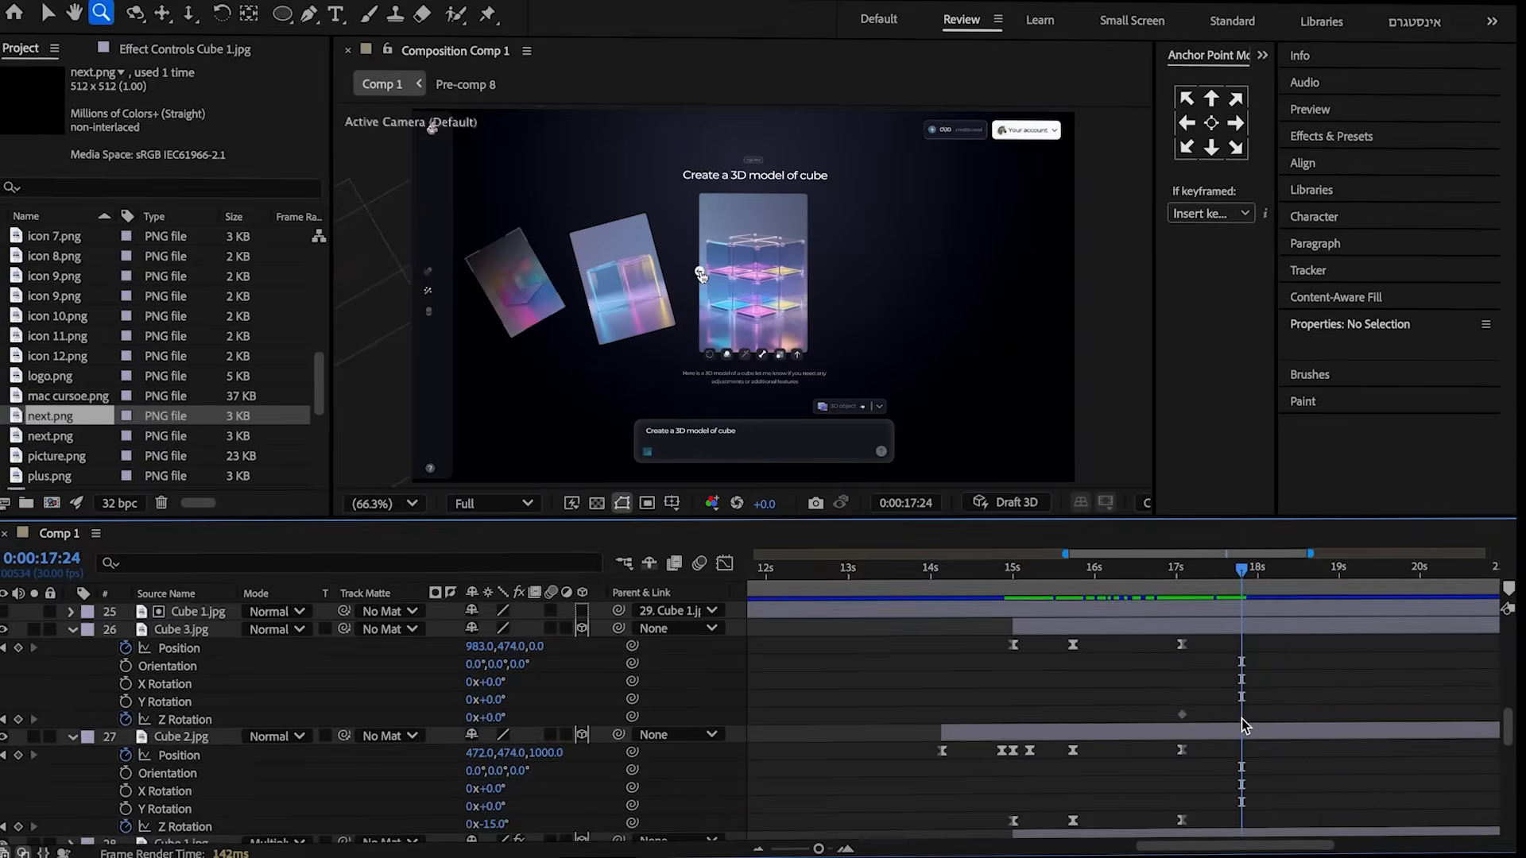
scroll(1241, 719, down, 5)
click(500, 728)
text(-)
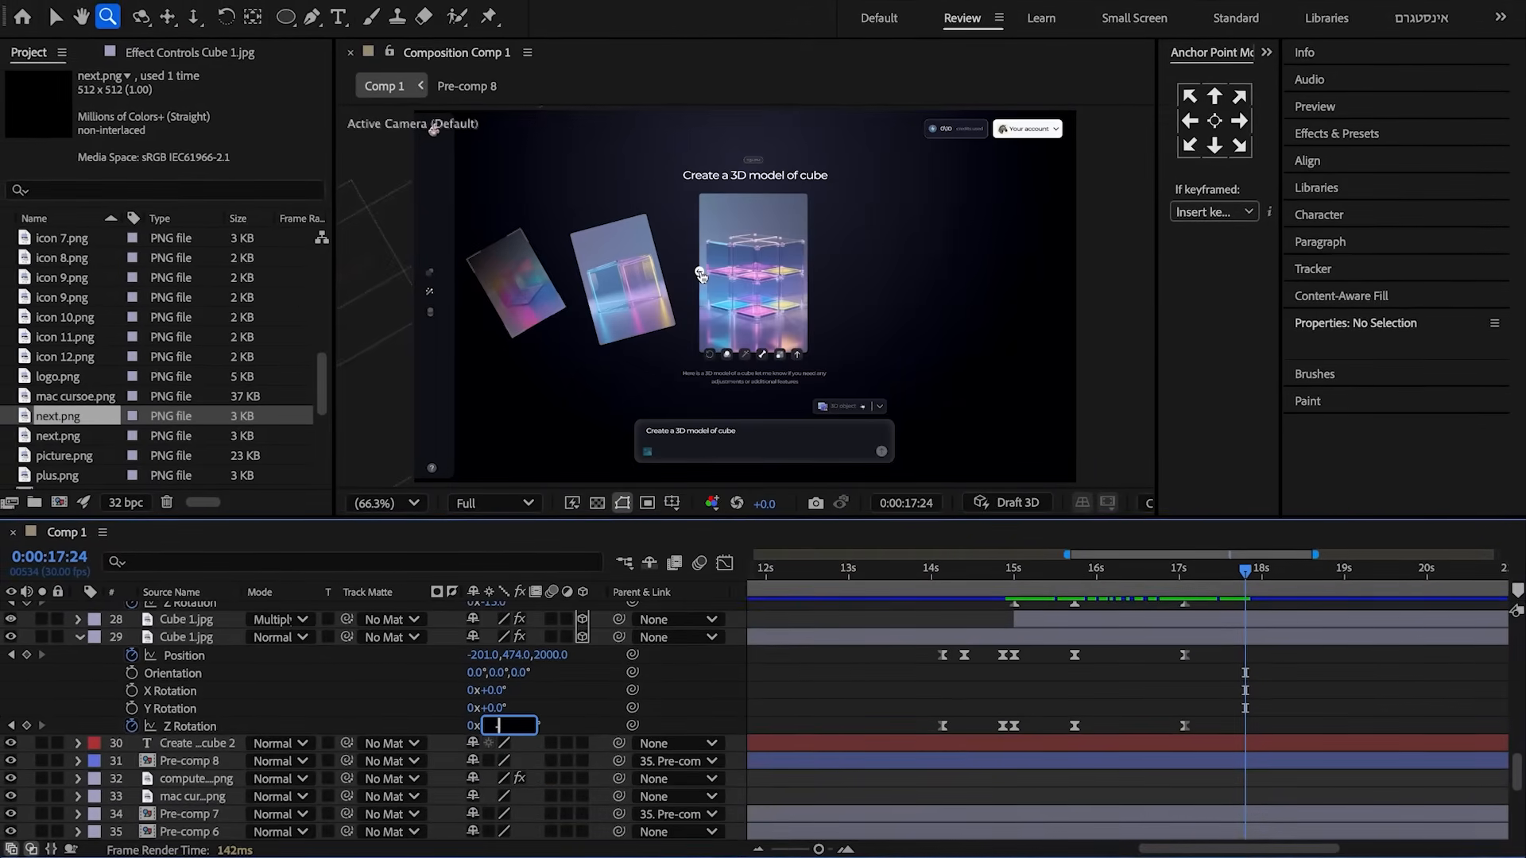
text(15)
click(413, 699)
- Set the position of the Normal-mode Cube 1.jpg layer to 472, 474, 1000 at 0:00:17:24
scroll(415, 704, up, 3)
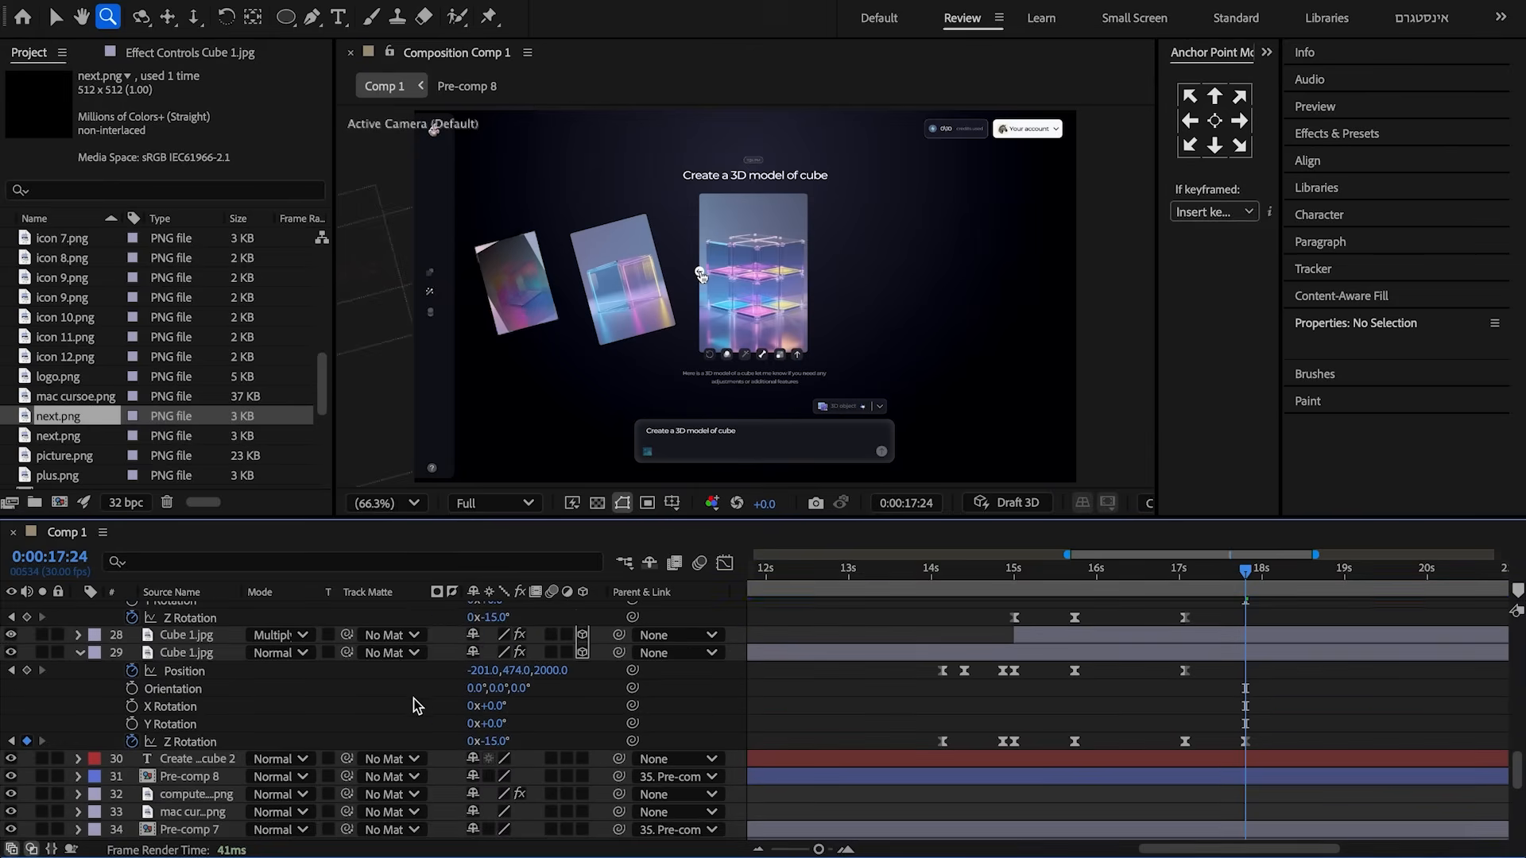
click(485, 618)
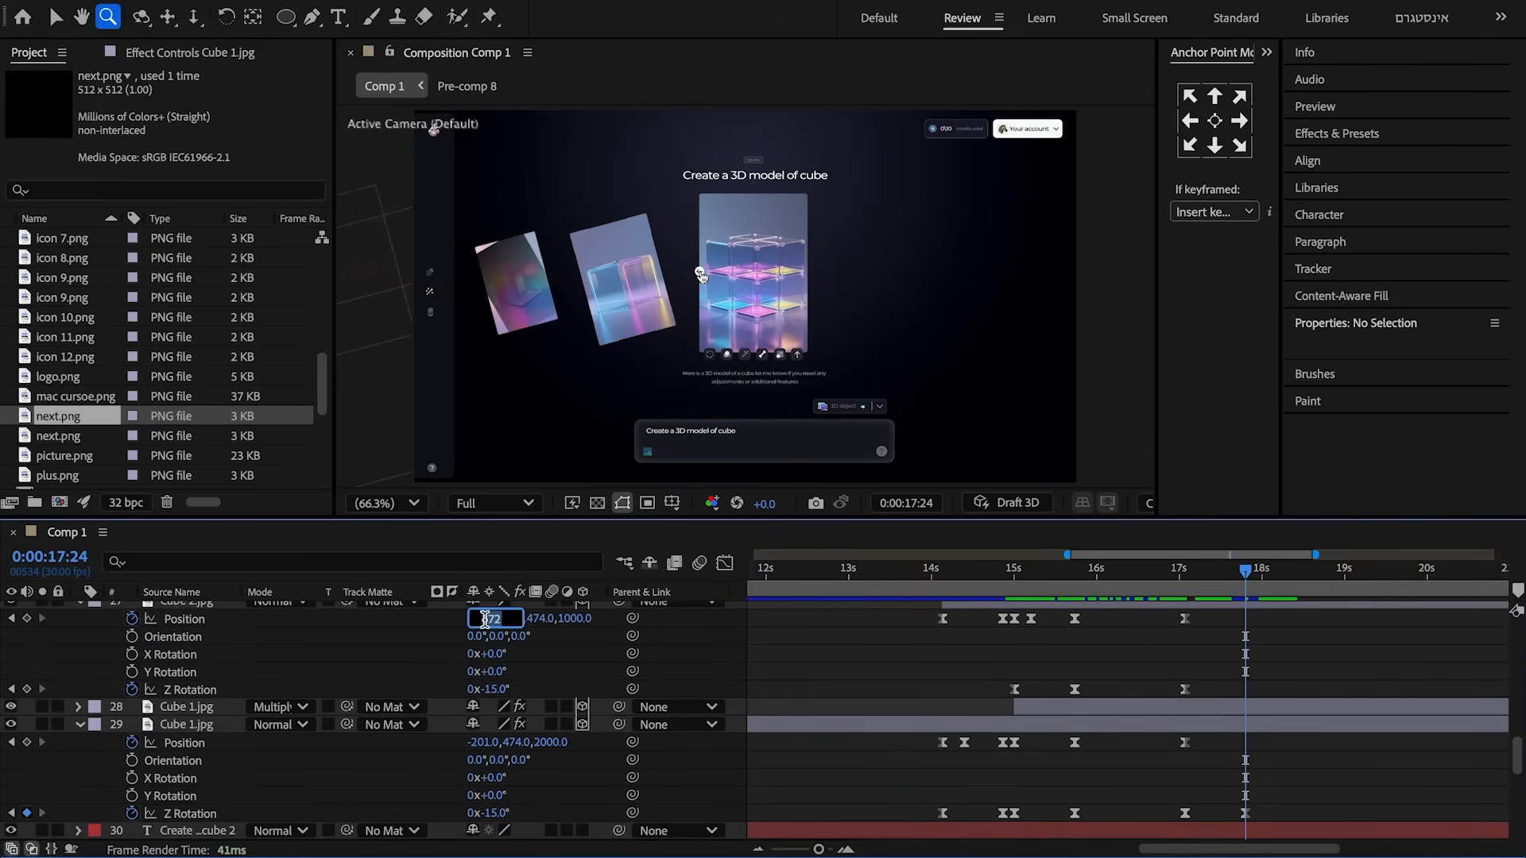
text(472)
click(455, 759)
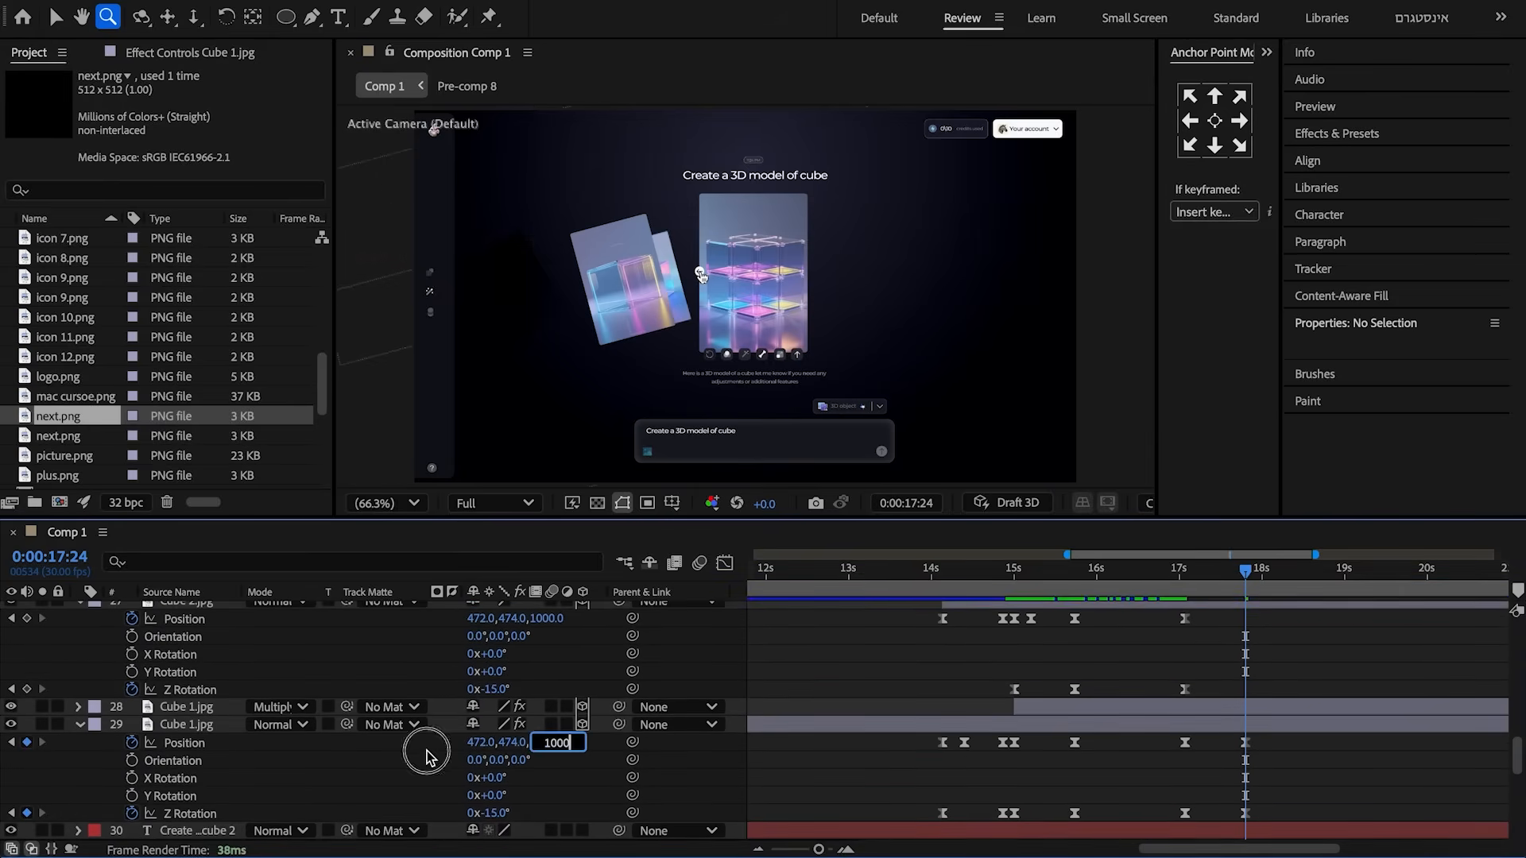
click(426, 752)
- Set Cube 2.jpg's Z rotation to 0° and its position to 983, 474, 0 at 0:00:17:24
scroll(426, 748, up, 3)
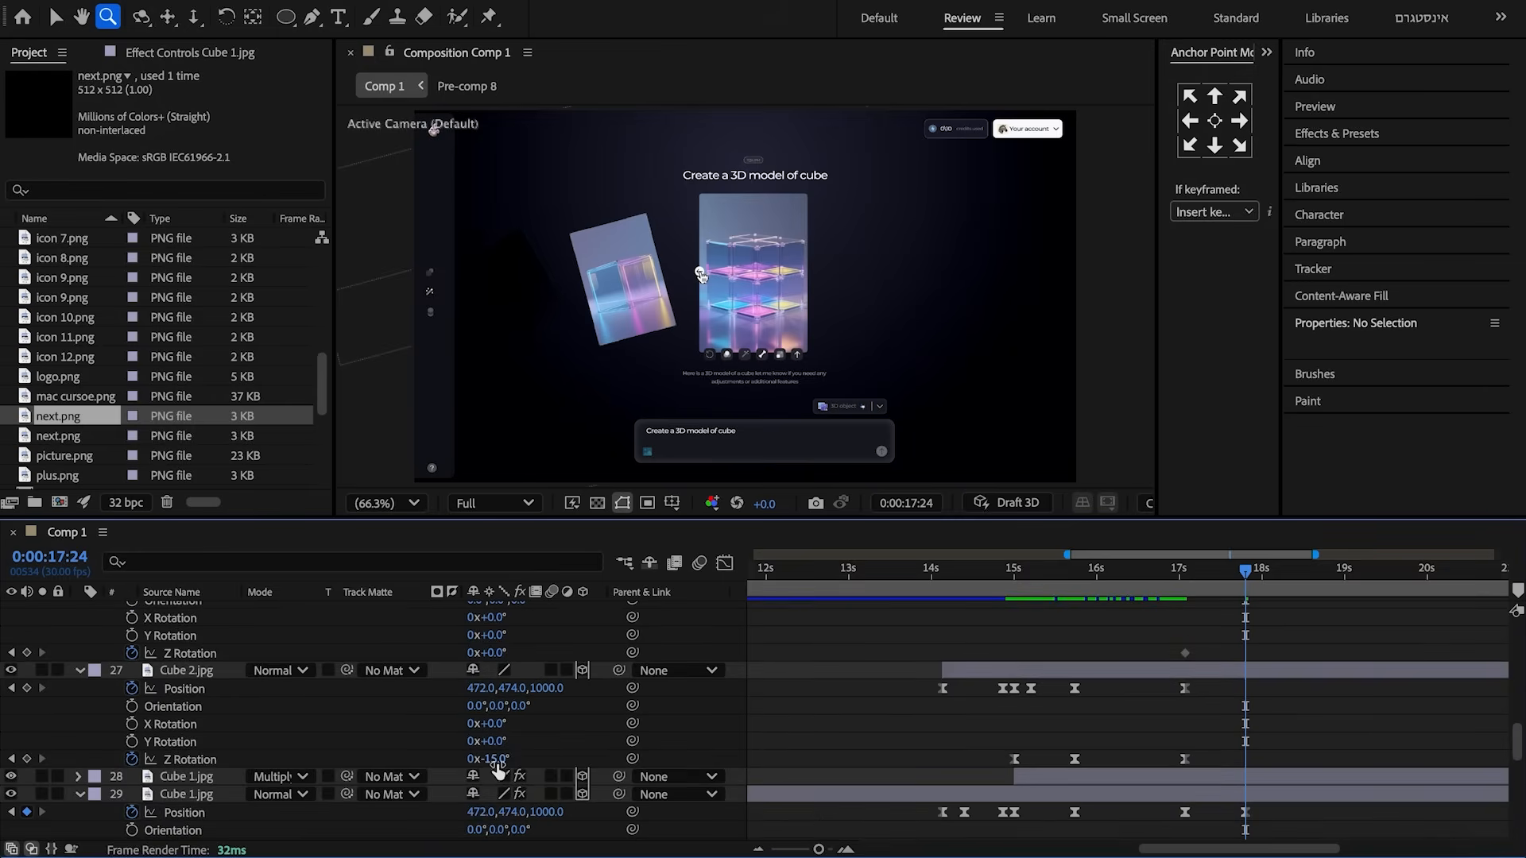
scroll(384, 741, up, 3)
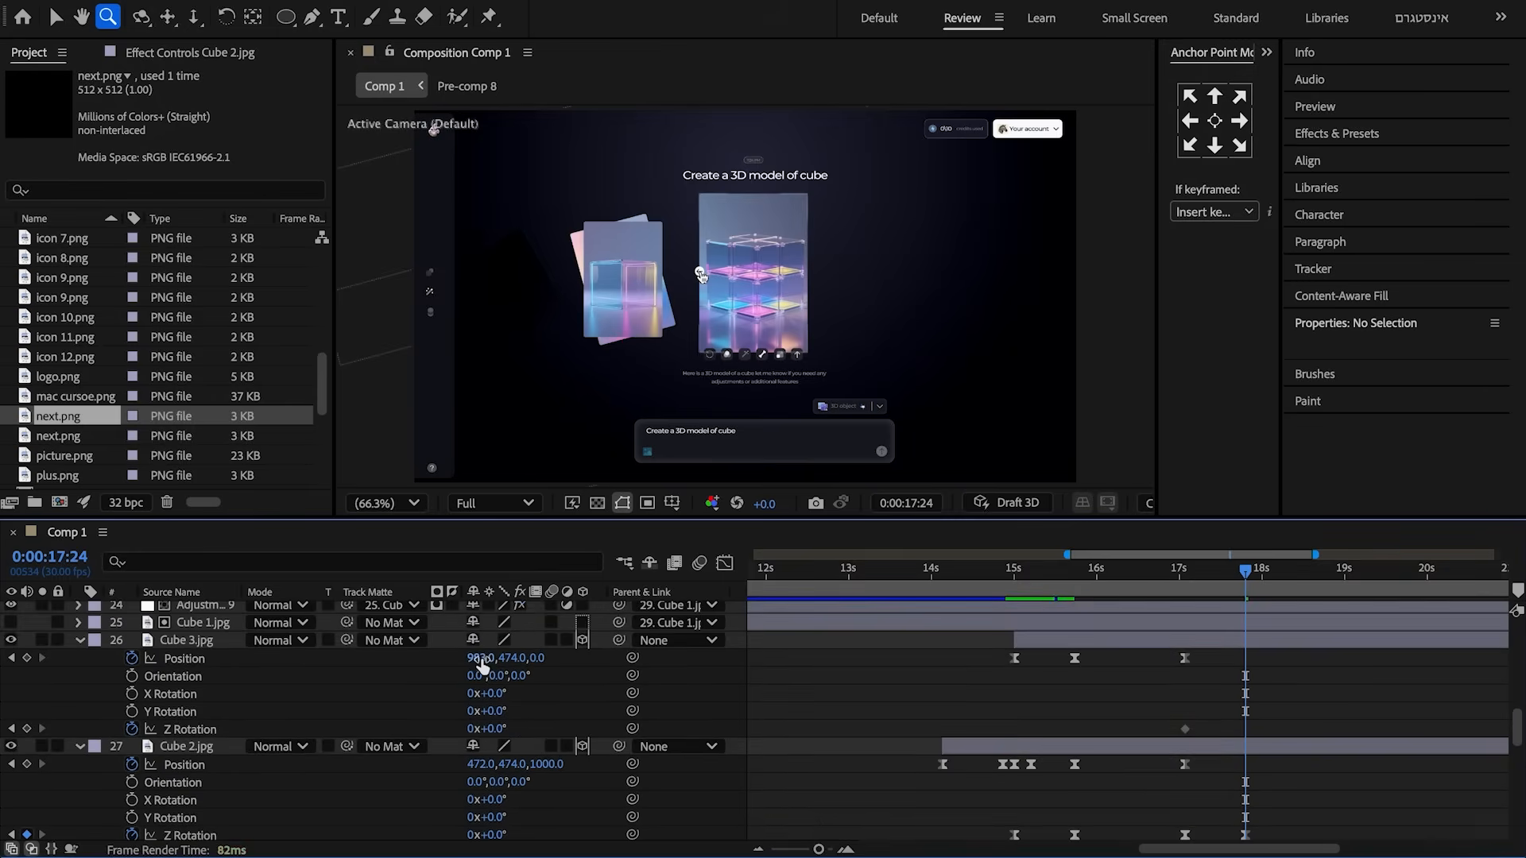
text(983)
click(537, 658)
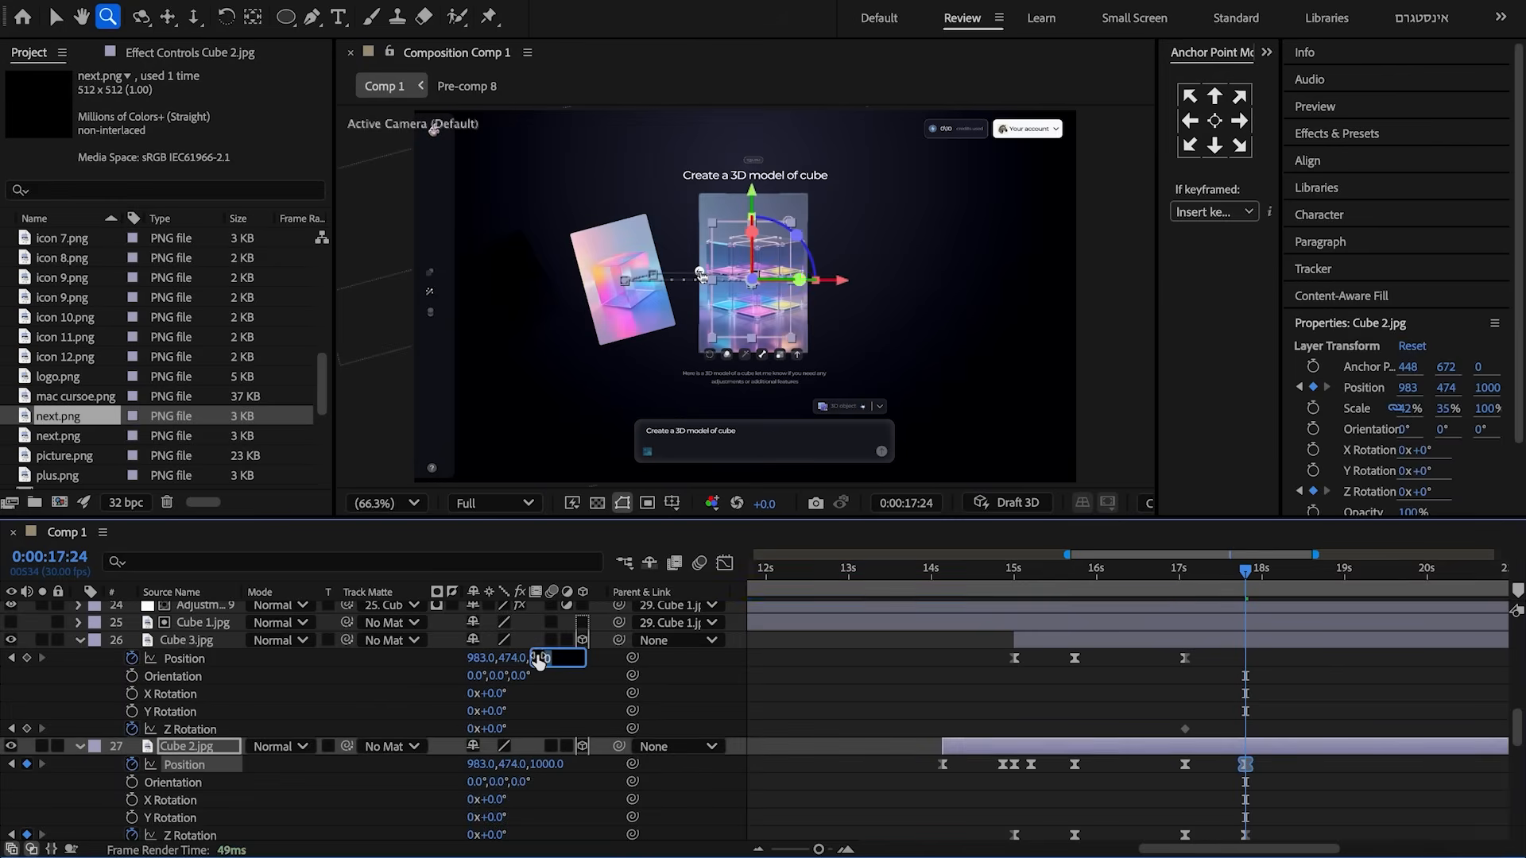
- Set Cube 3.jpg's Z rotation to 15° and its position to 1495, 474, 1000 at 0:00:17:24
click(569, 724)
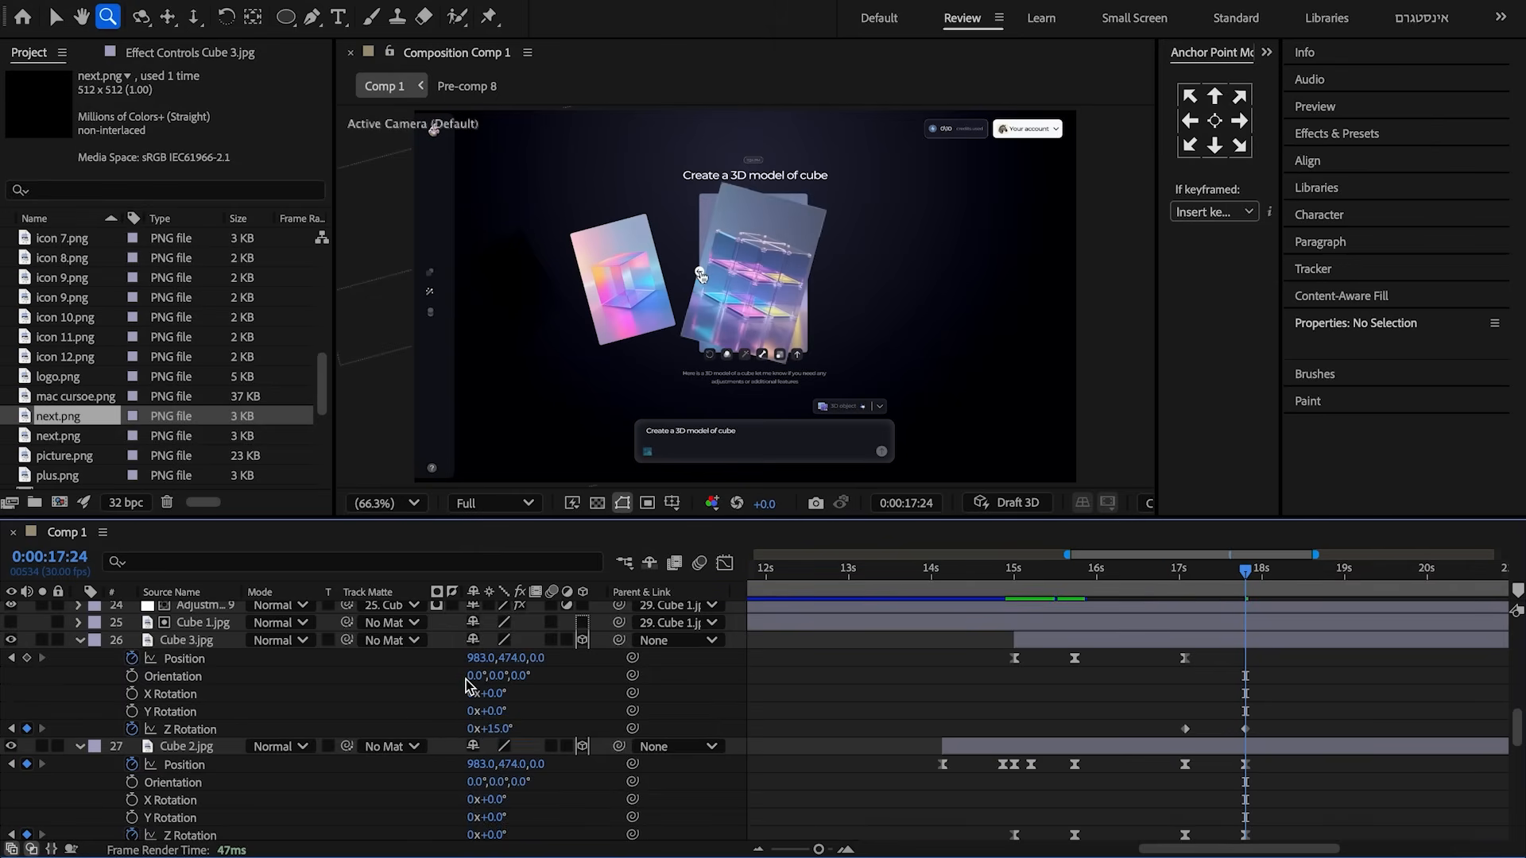
drag(475, 658, 1011, 665)
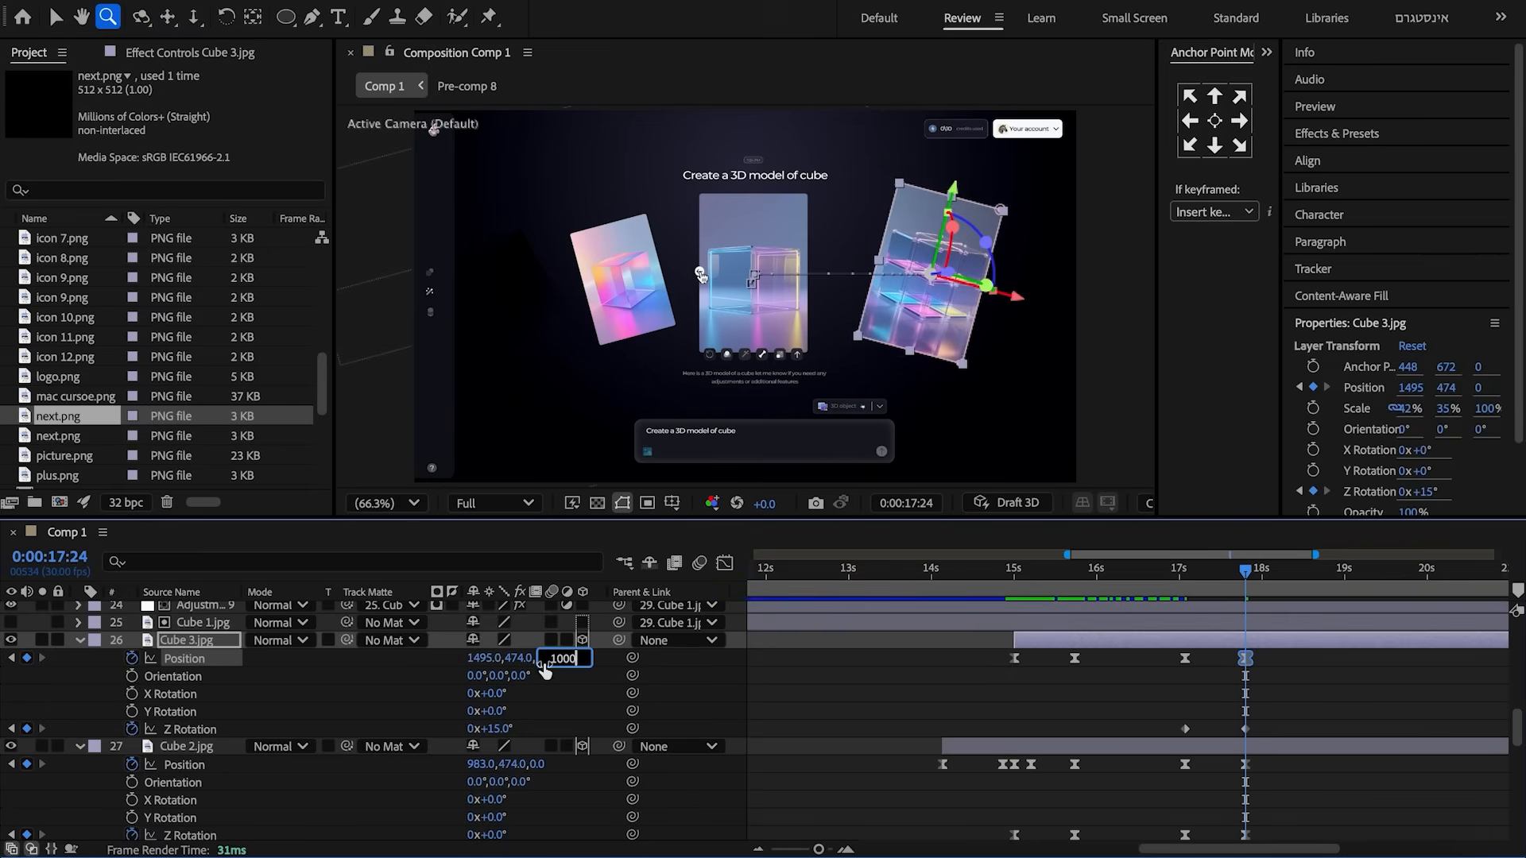
click(392, 694)
- Ease the cube layers' position and Z rotation keyframes between 0:00:17:02 and 0:00:17:24 in the graph editor
drag(1274, 658, 1174, 853)
click(724, 563)
key(v)
- Copy the Normal-mode Cube 1.jpg layer's position and Z rotation keyframes from 0:00:17:02 and 0:00:17:24 onto the Multiply-mode Cube 1.jpg layer
drag(1289, 718, 1199, 768)
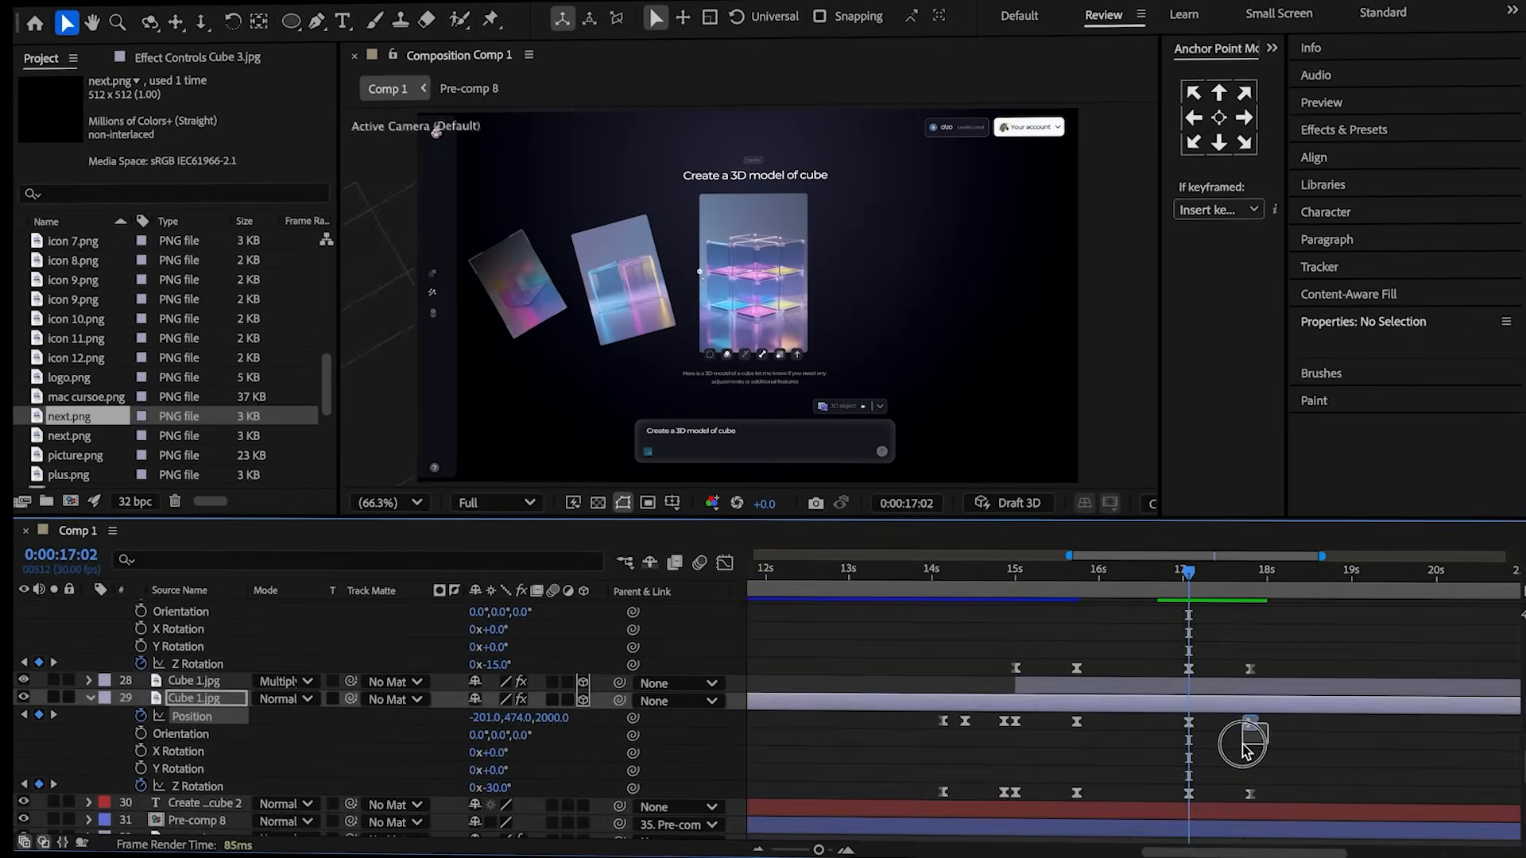
drag(1266, 721, 1174, 800)
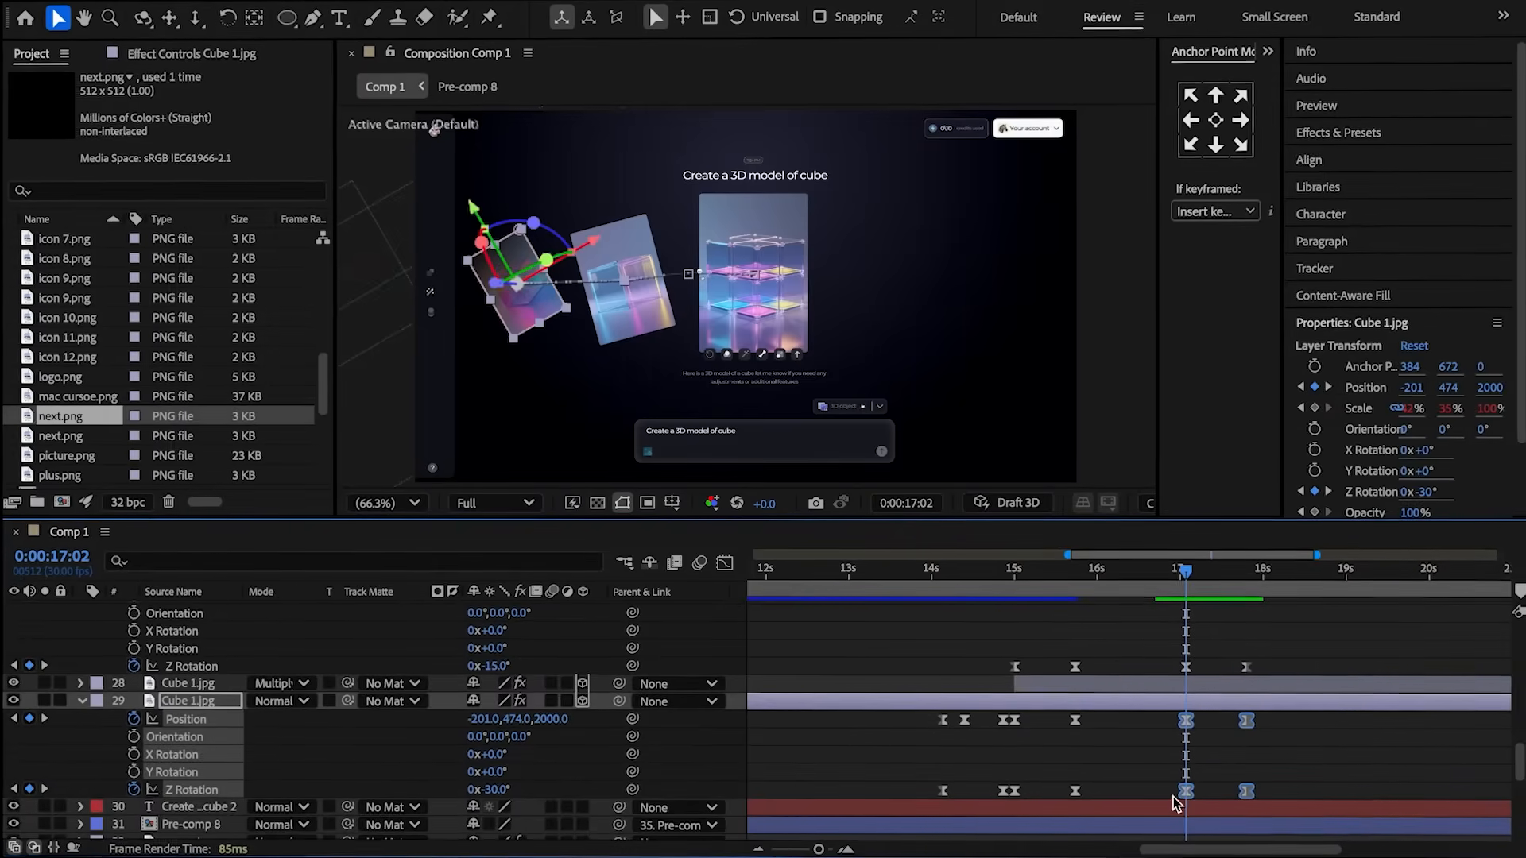
key(ctrl+c)
click(1201, 684)
key(ctrl+v)
key(u)
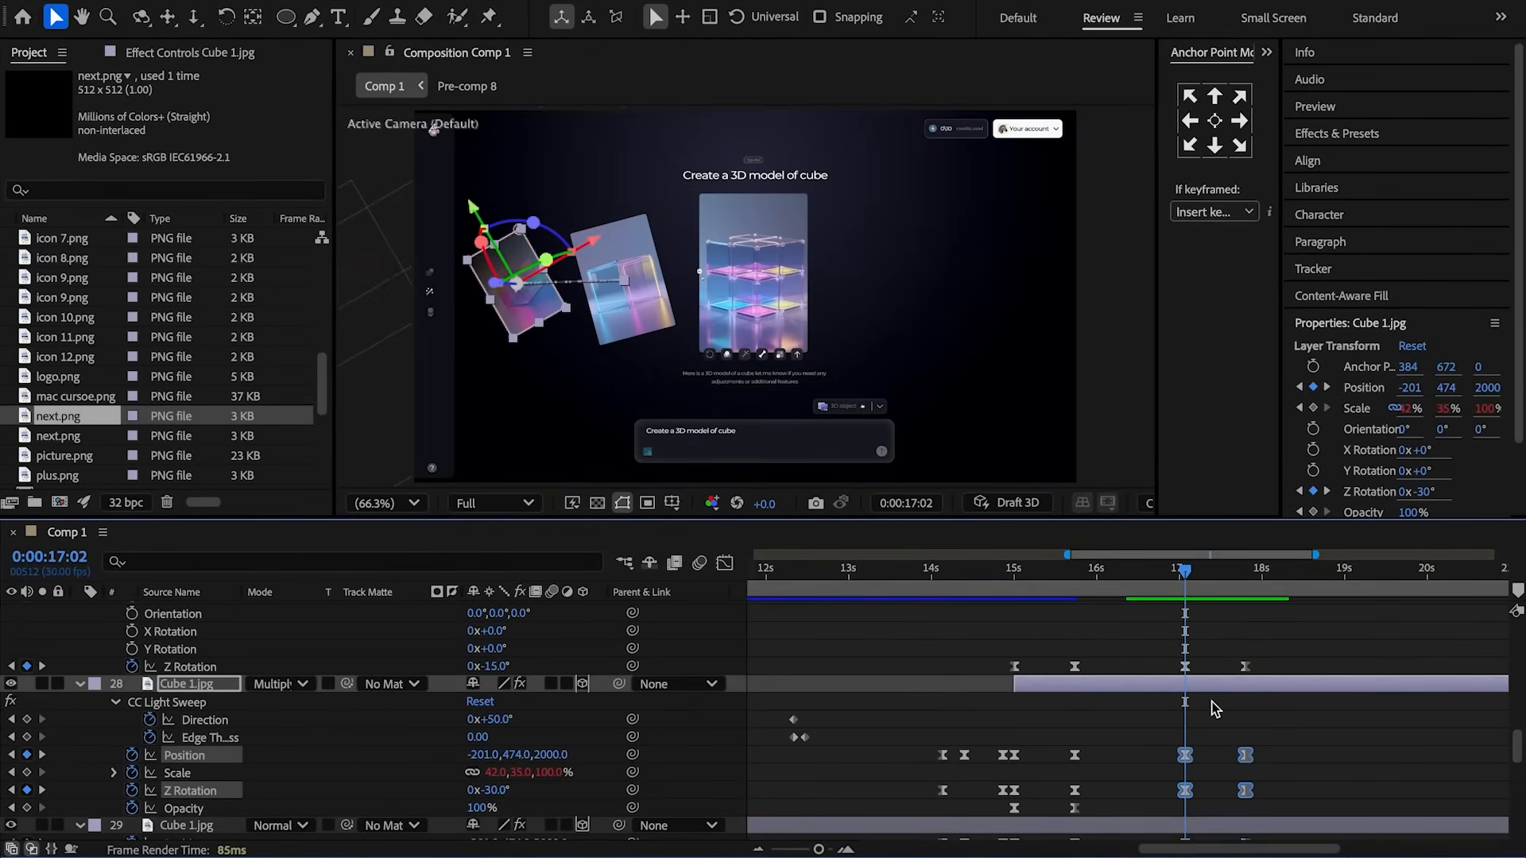
- Keyframe the Multiply-mode Cube 1.jpg layer's opacity at 100% at 0:00:17:02 and fade it out by about 0:00:17:15
key(alt+shift+t)
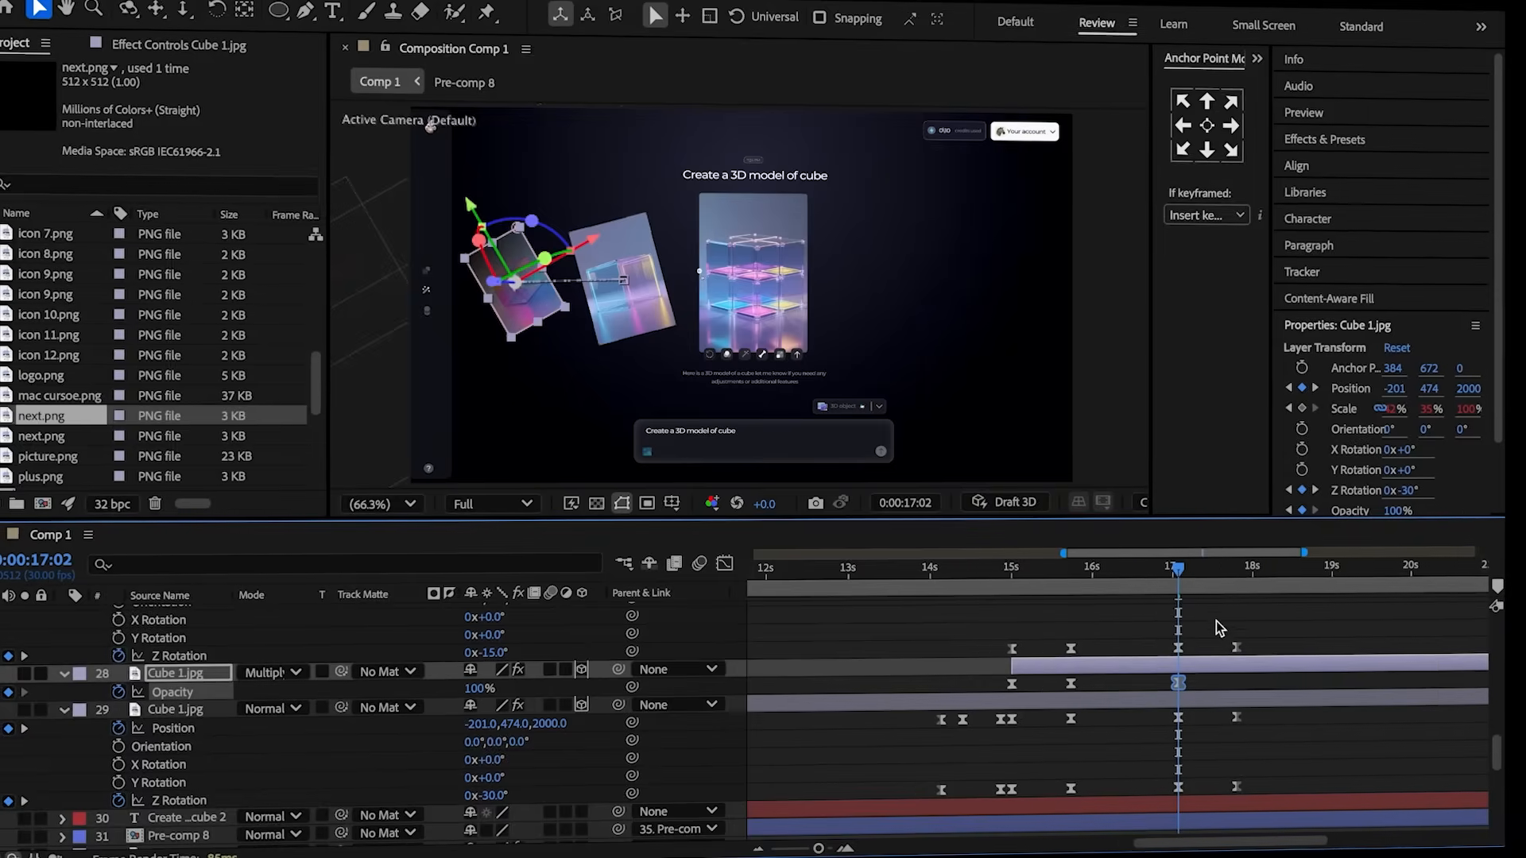
drag(1184, 569, 1211, 581)
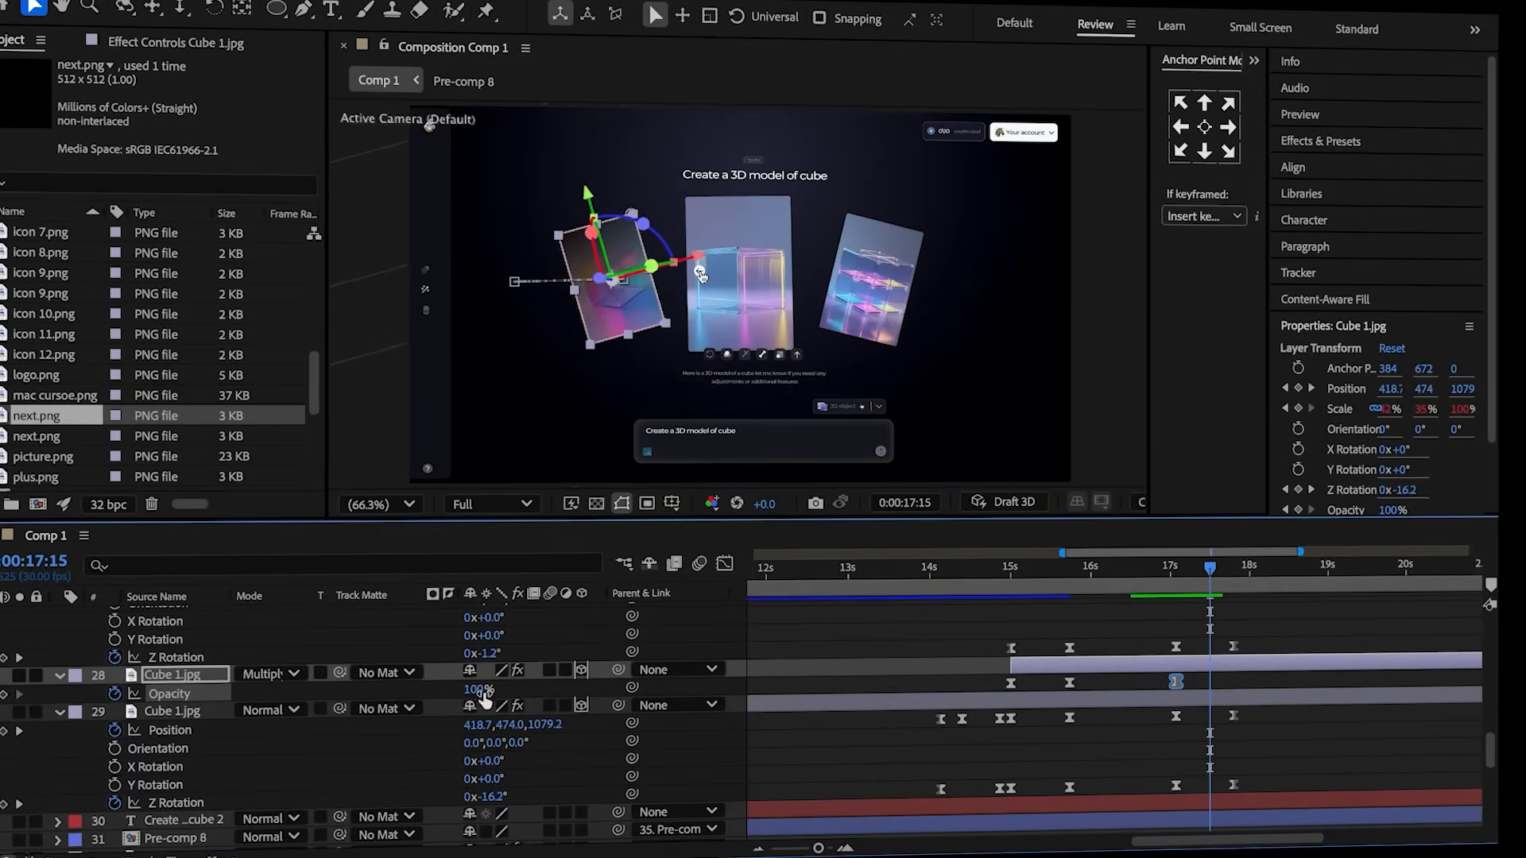
drag(484, 693, 290, 706)
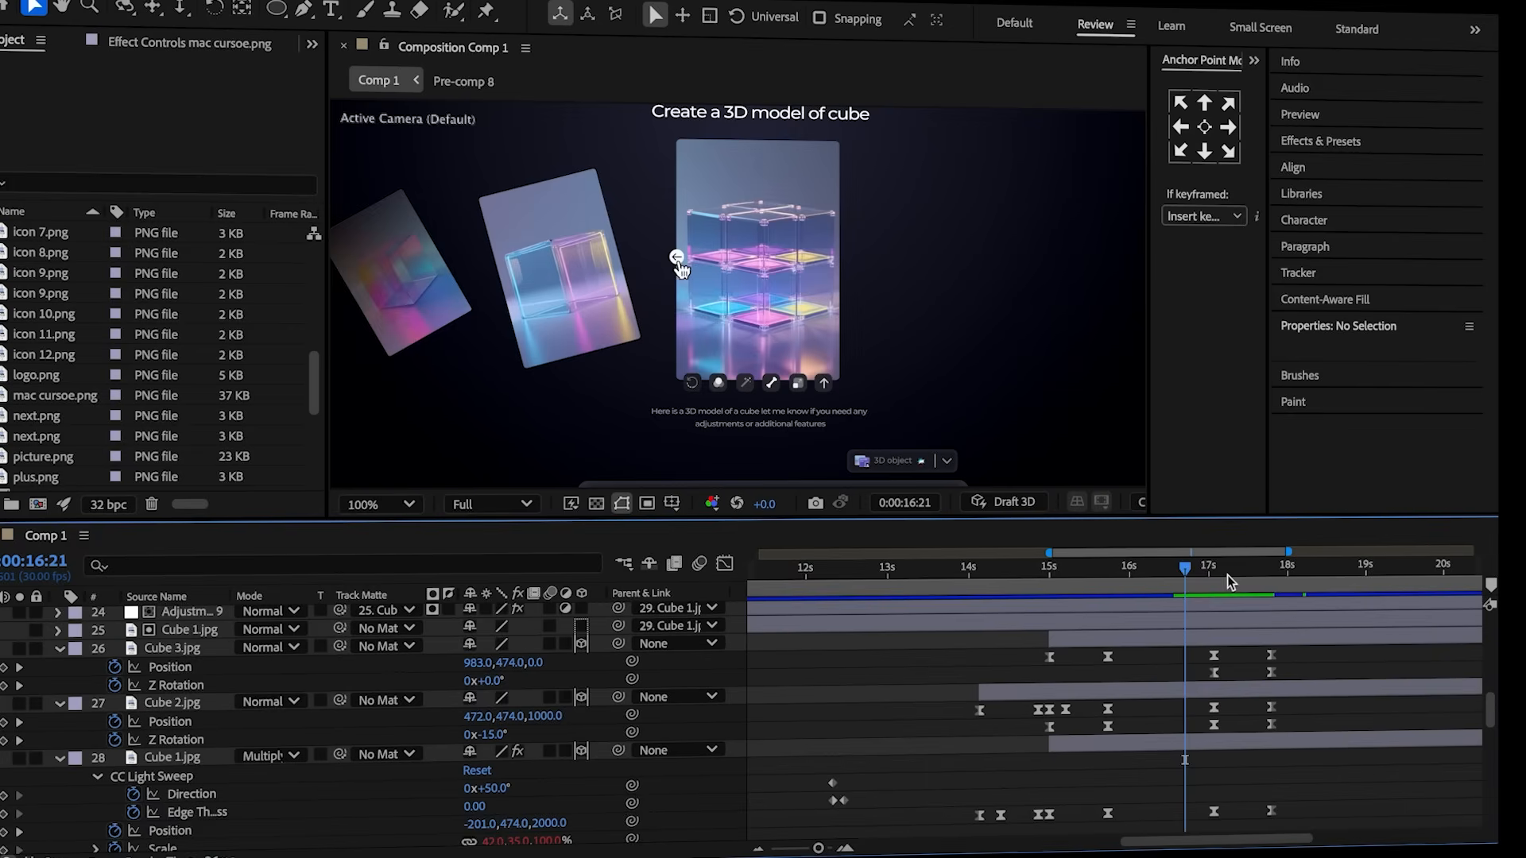
- Add a position keyframe to mac cursoe.png at about 0:00:17:24 and move the cursor to 986.1, 487.4 at 0:00:18:10
drag(1220, 566, 1273, 566)
scroll(1270, 639, up, 5)
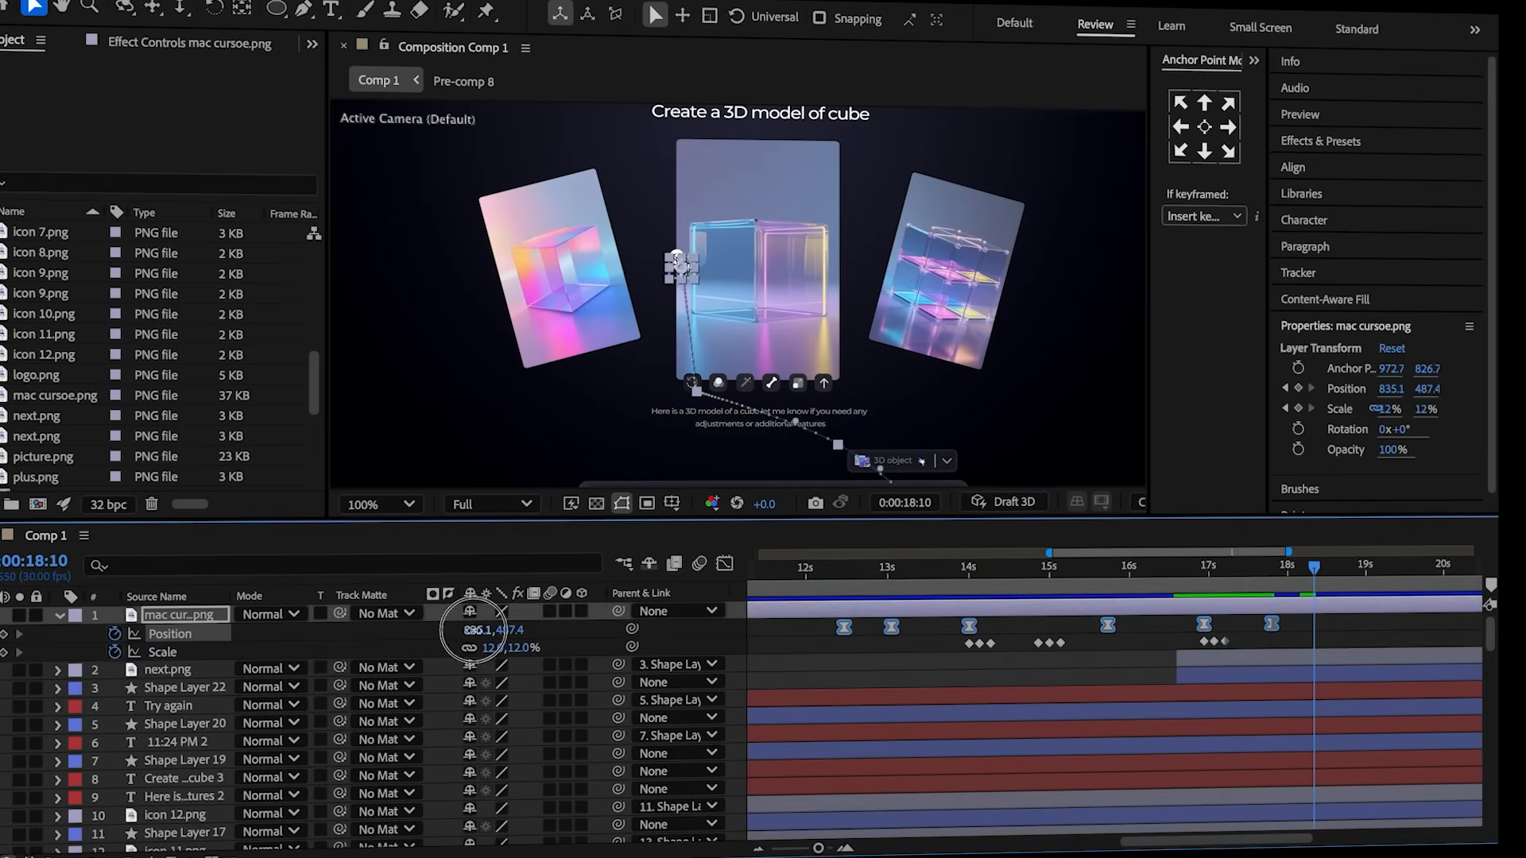
drag(474, 631, 501, 629)
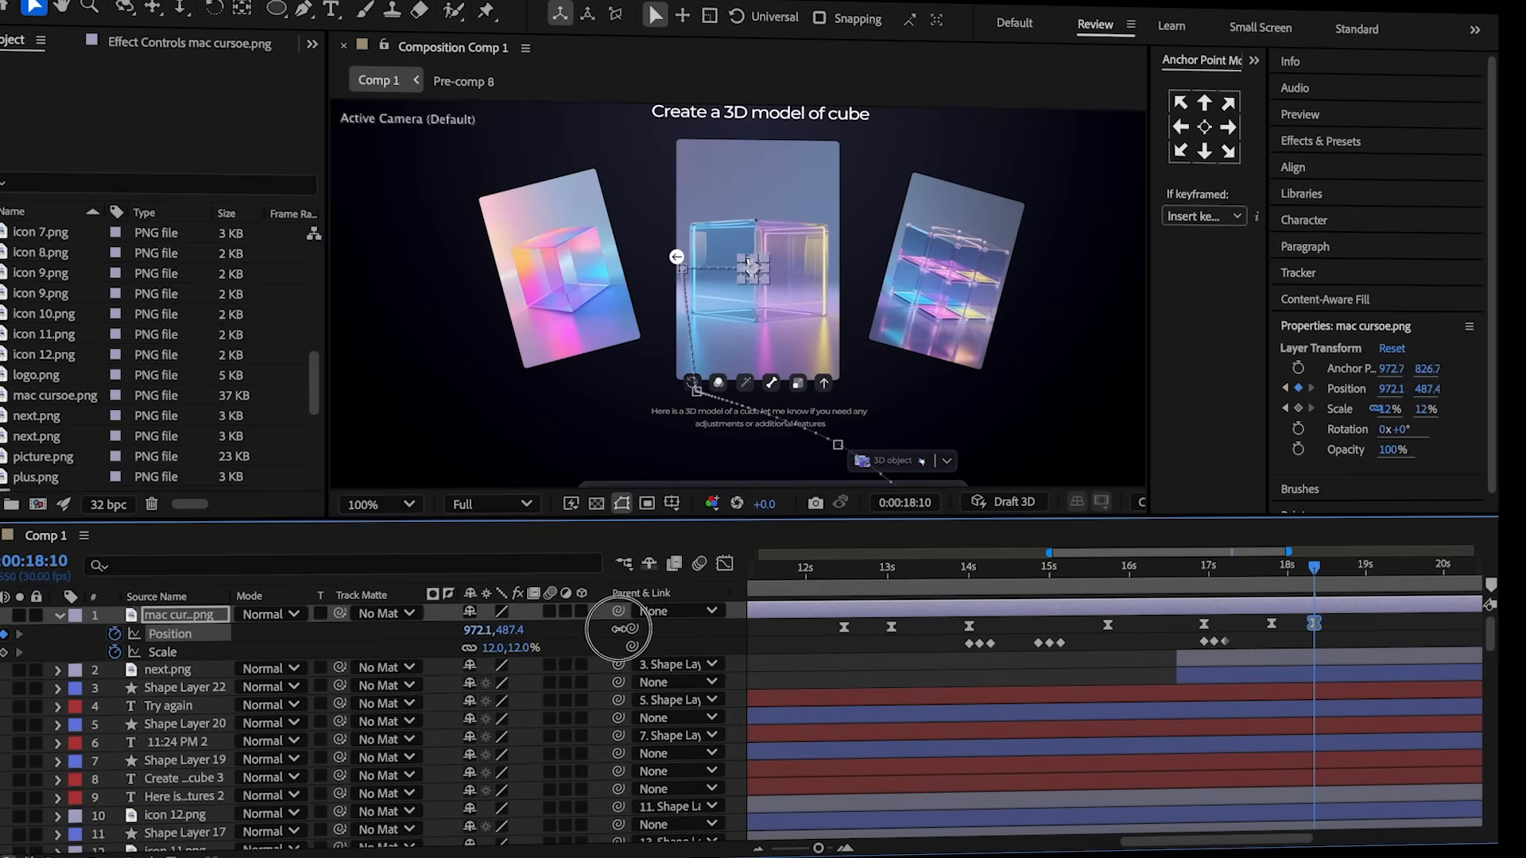
click(405, 657)
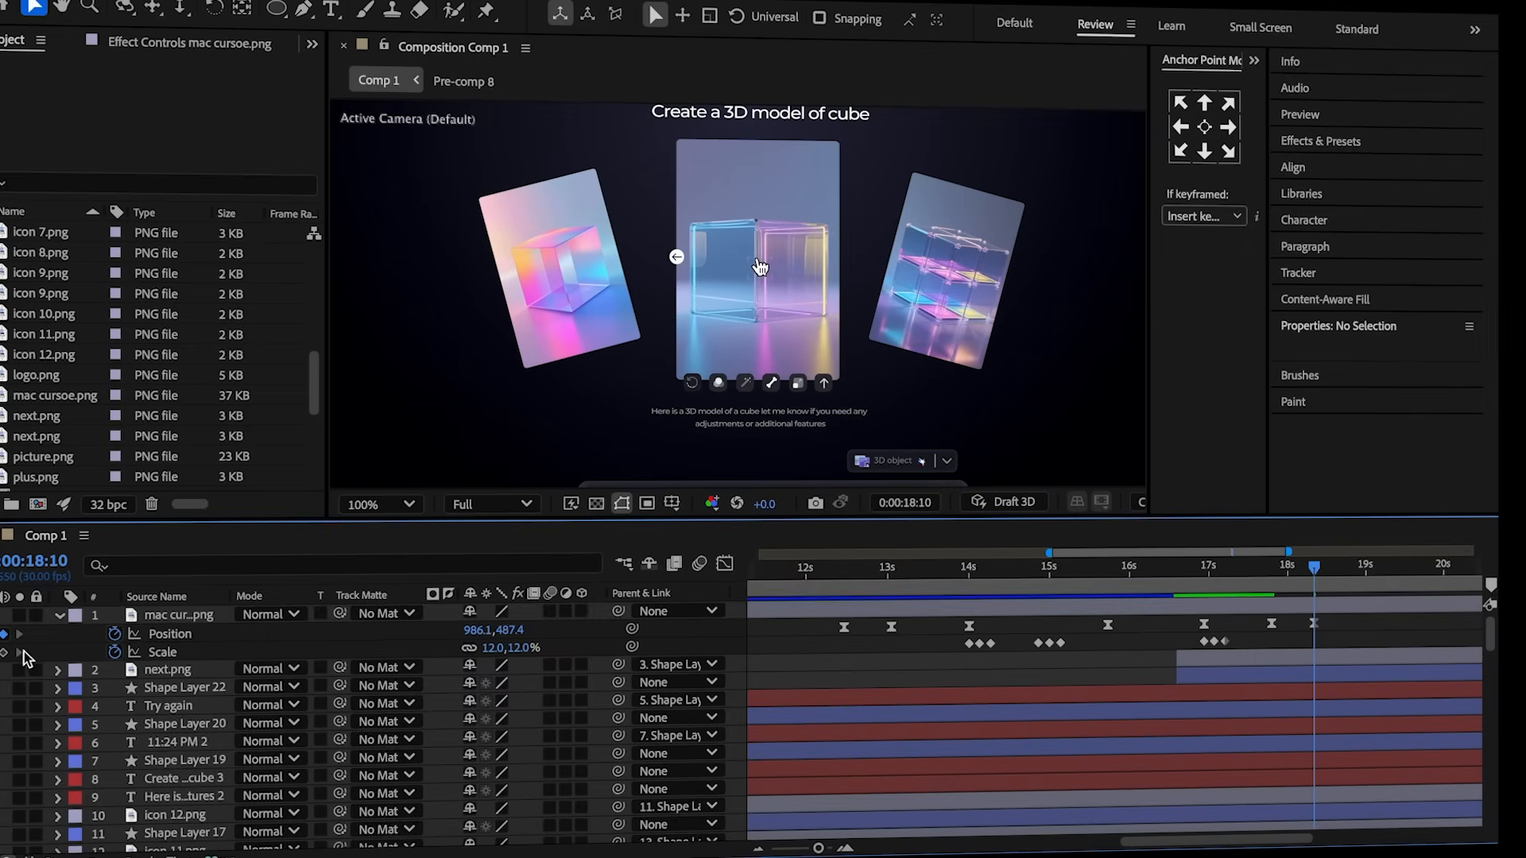
- Keyframe the mac cursoe.png layer's scale at 12% at 0:00:18:10 and set it to 8% at 0:00:18:15
click(5, 652)
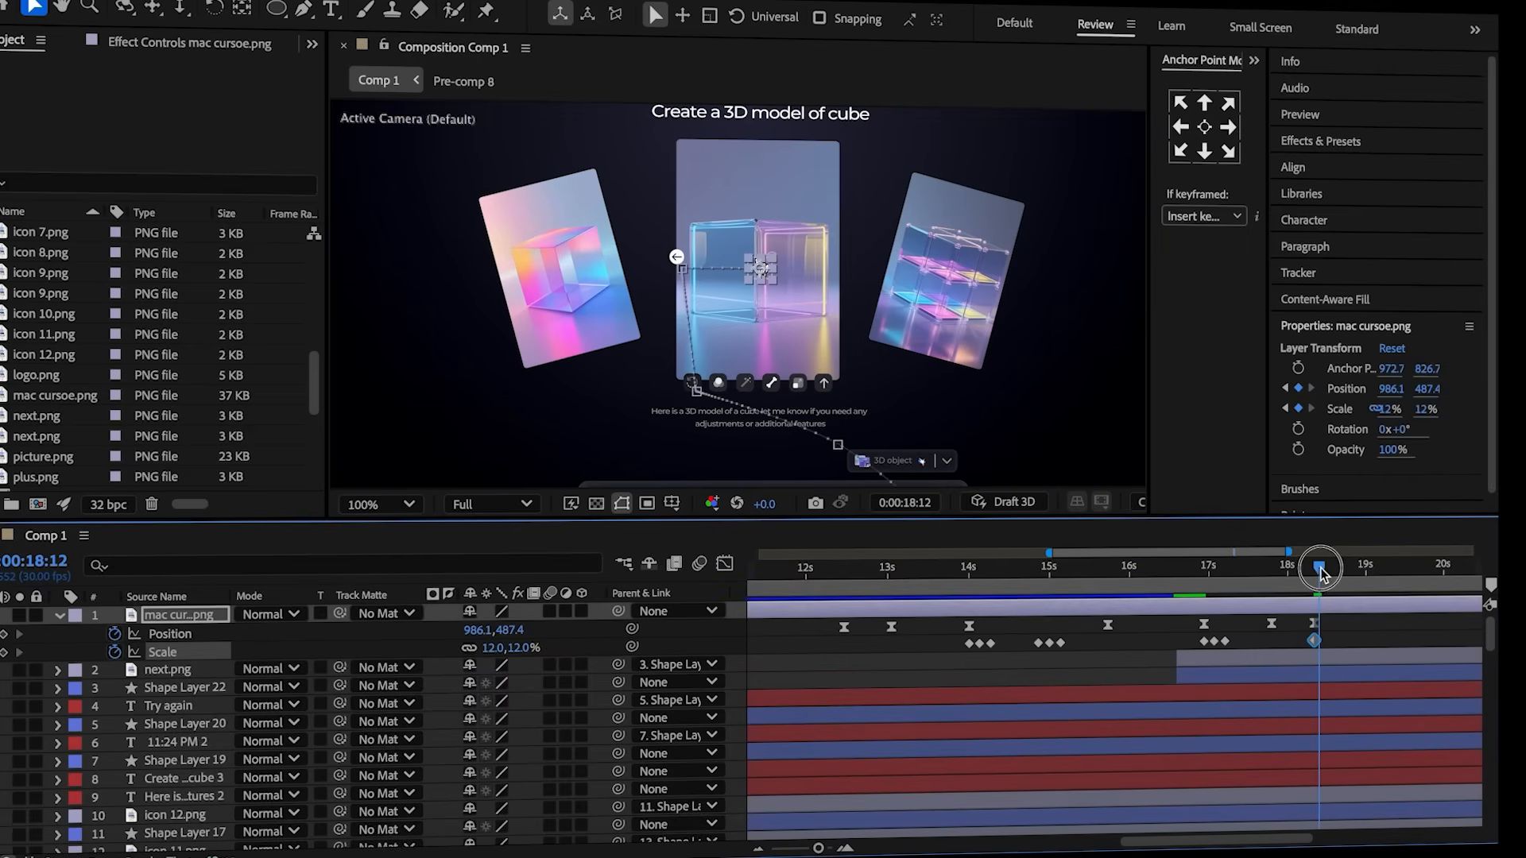
click(522, 648)
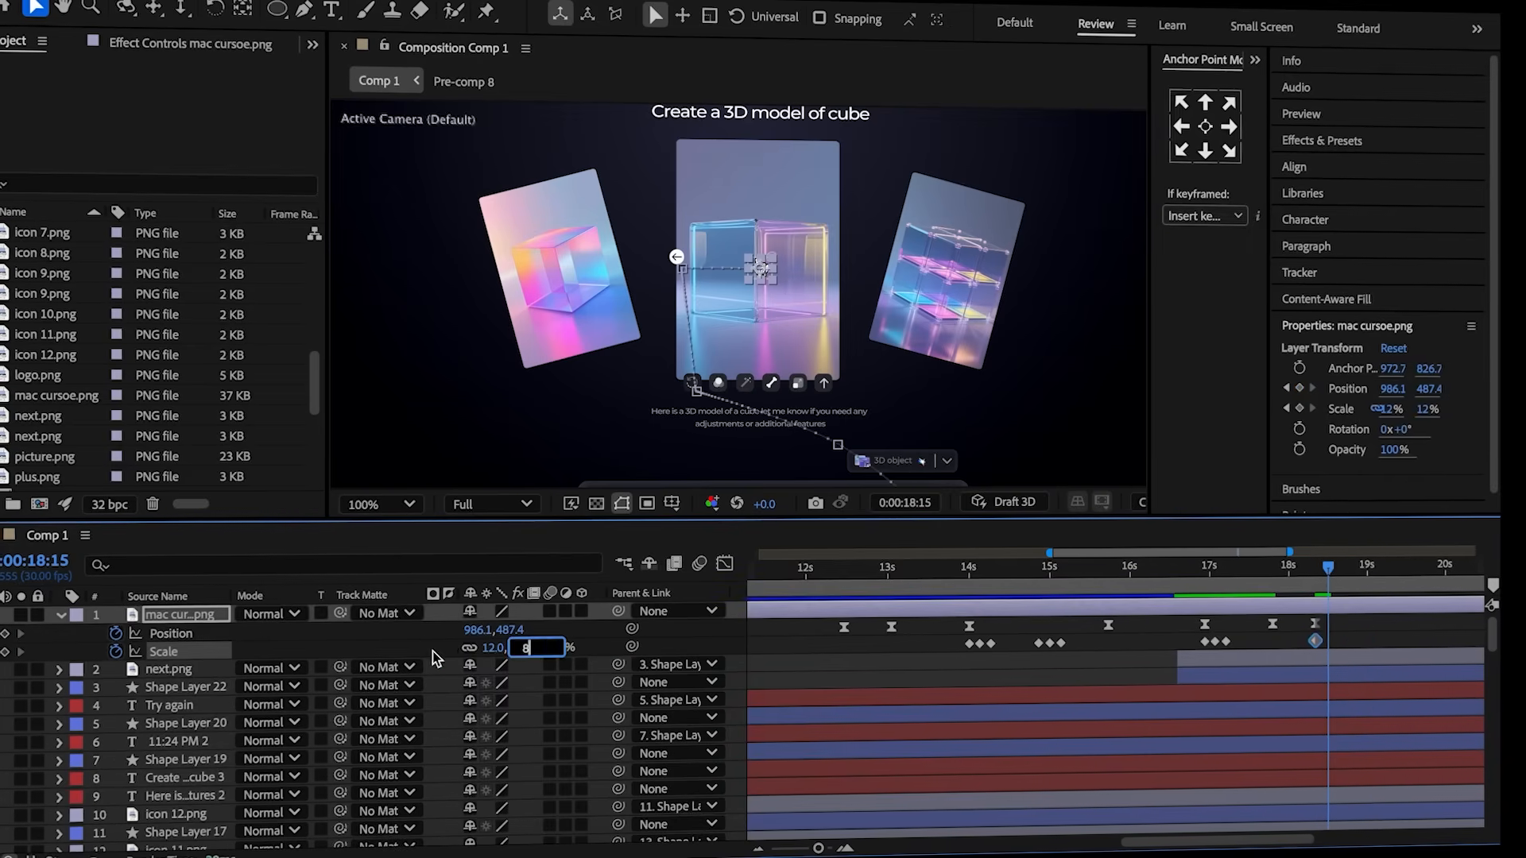
text(10)
click(426, 645)
- Keyframe the opacity of next.png and Shape Layer 22 at about 0:00:17:26 and fade both to 0% at 0:00:17:29
scroll(423, 640, down, 1)
drag(1327, 567, 1290, 578)
click(1291, 674)
shift+click(1296, 658)
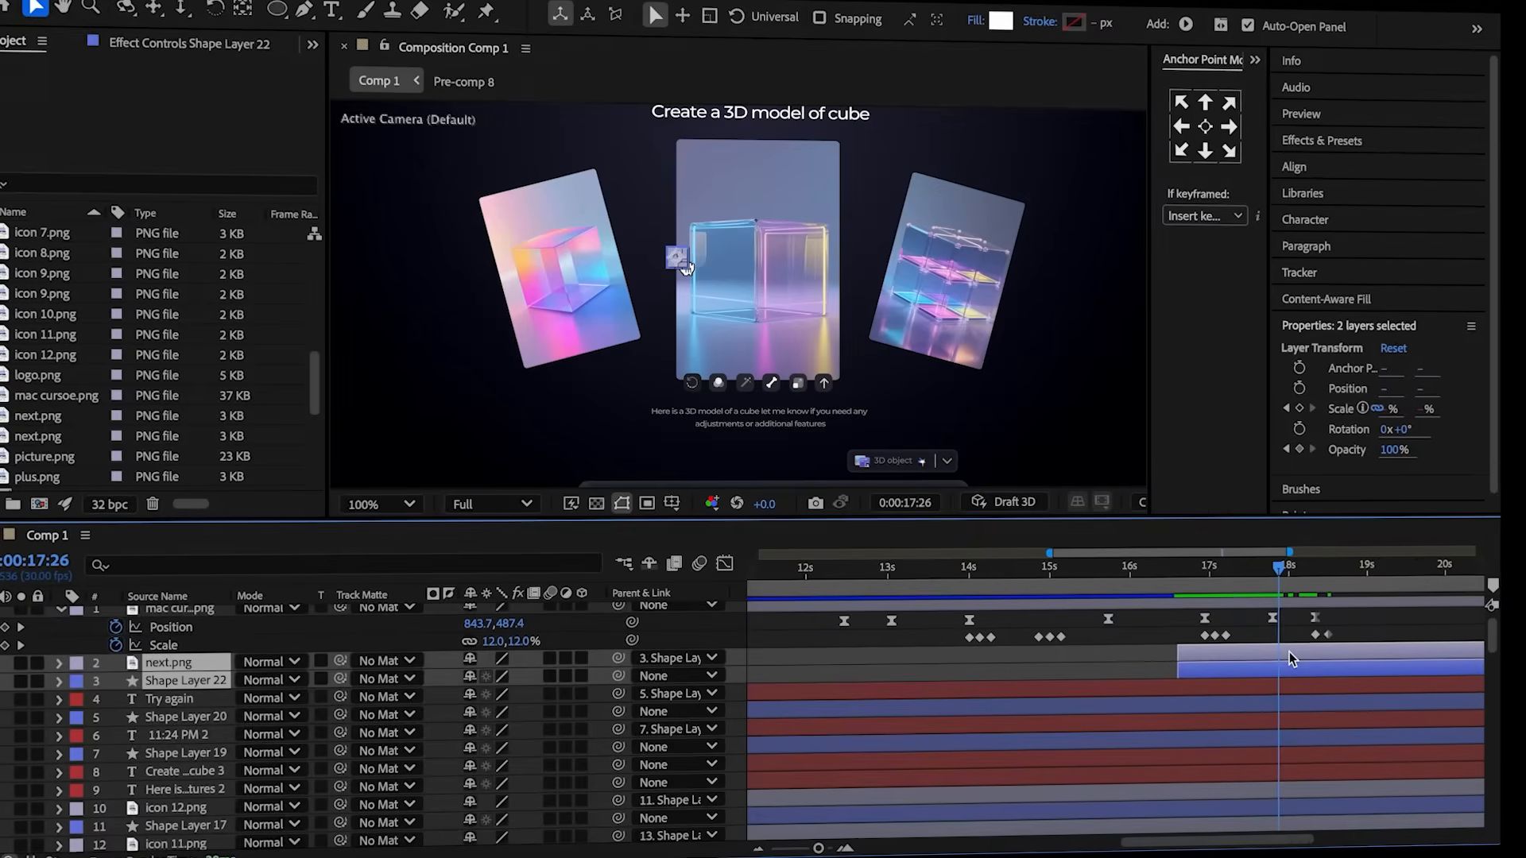
key(t)
click(3, 683)
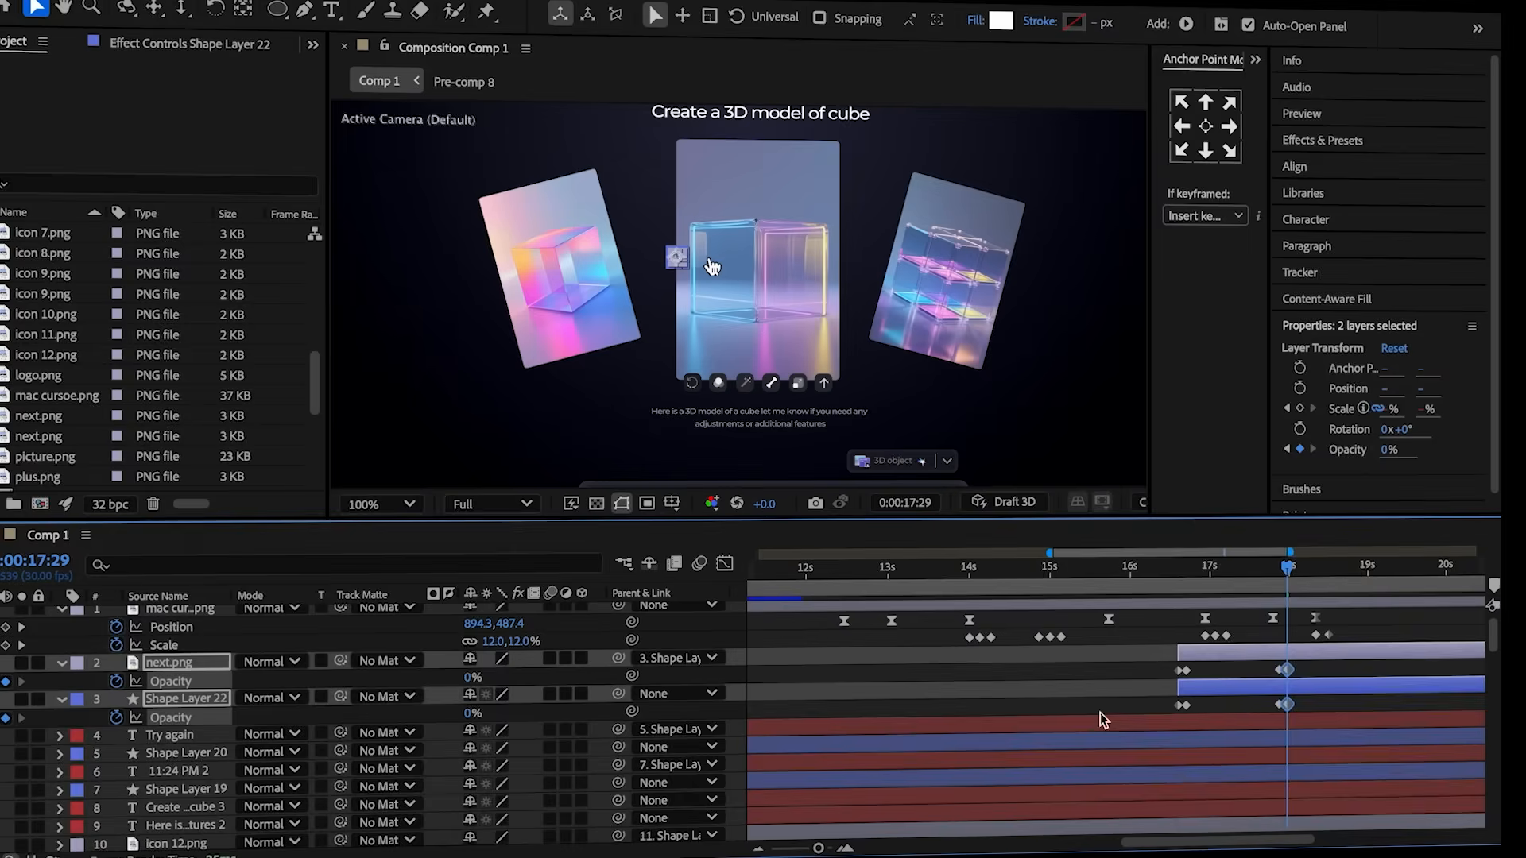
click(59, 663)
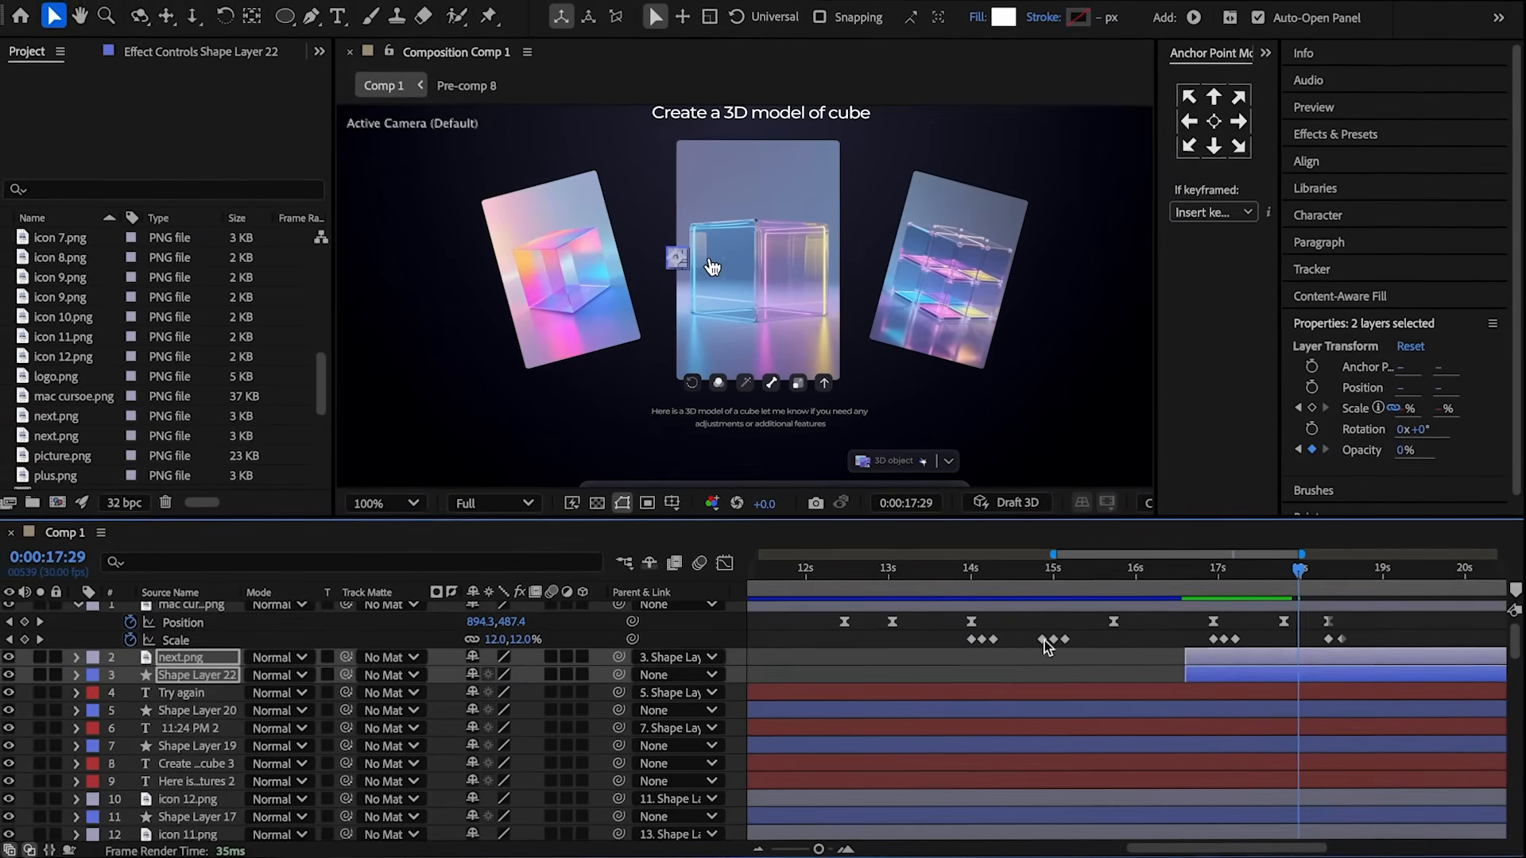
- At 0:00:18:10, place a duplicate of Cube 2.jpg directly below the mac cursoe.png layer and delete its position and Z rotation keyframes
click(1152, 632)
click(1099, 569)
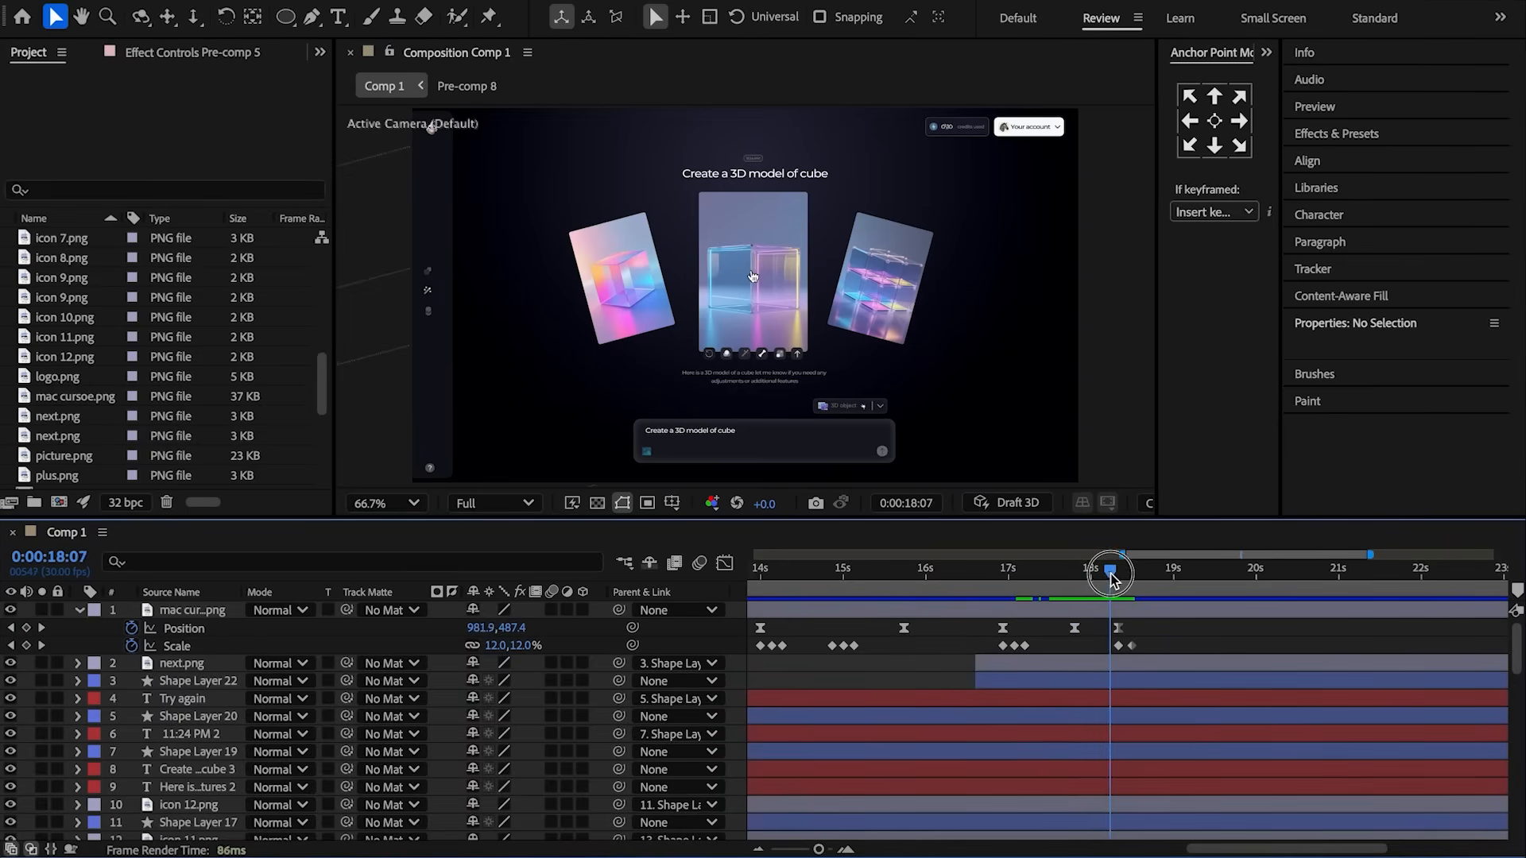
scroll(1117, 703, down, 8)
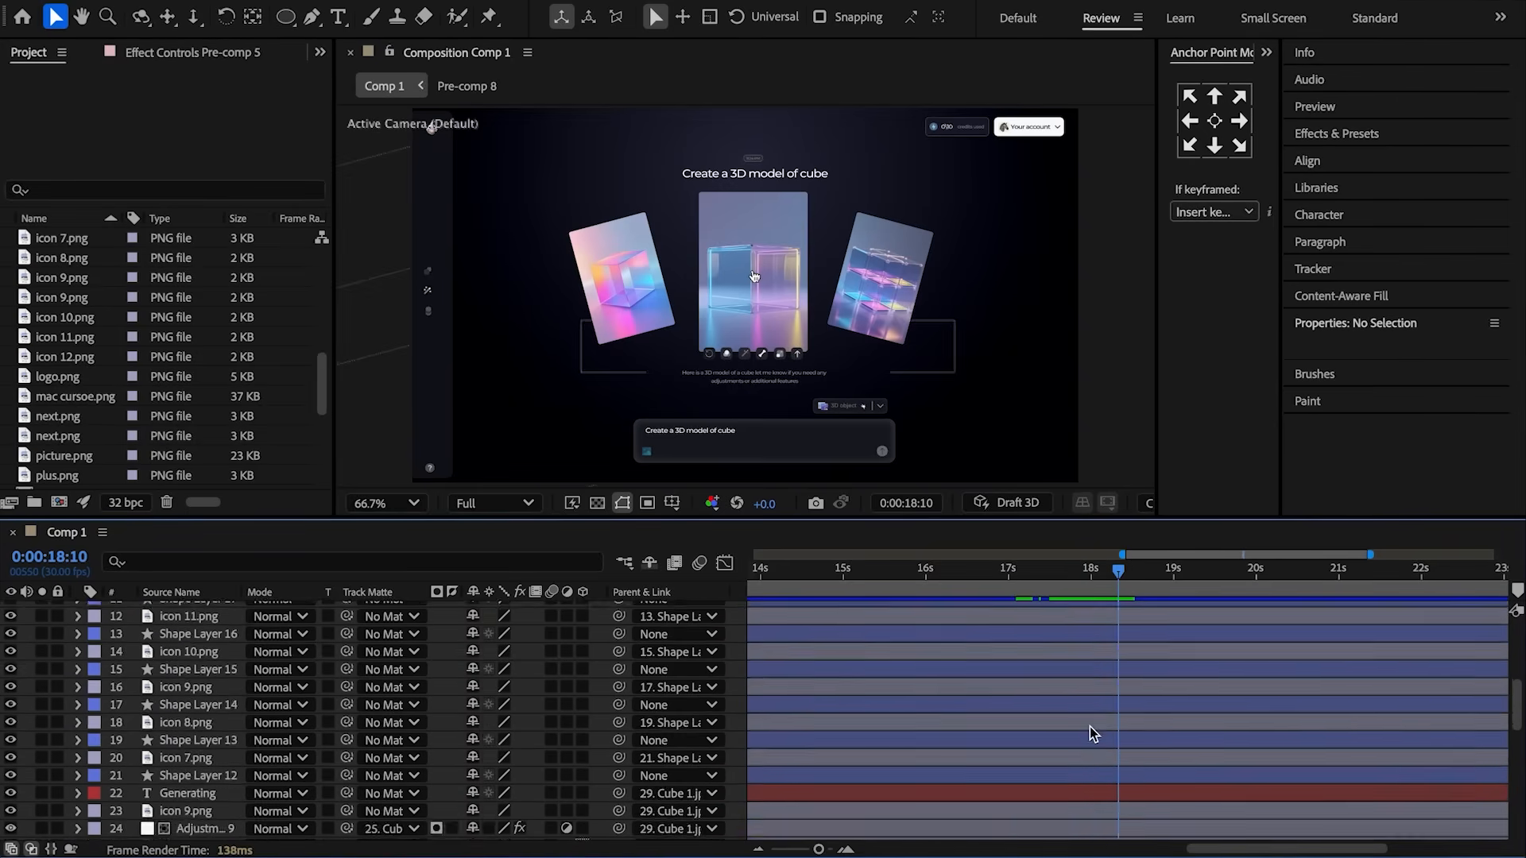
click(1027, 725)
drag(213, 724, 176, 628)
key(u)
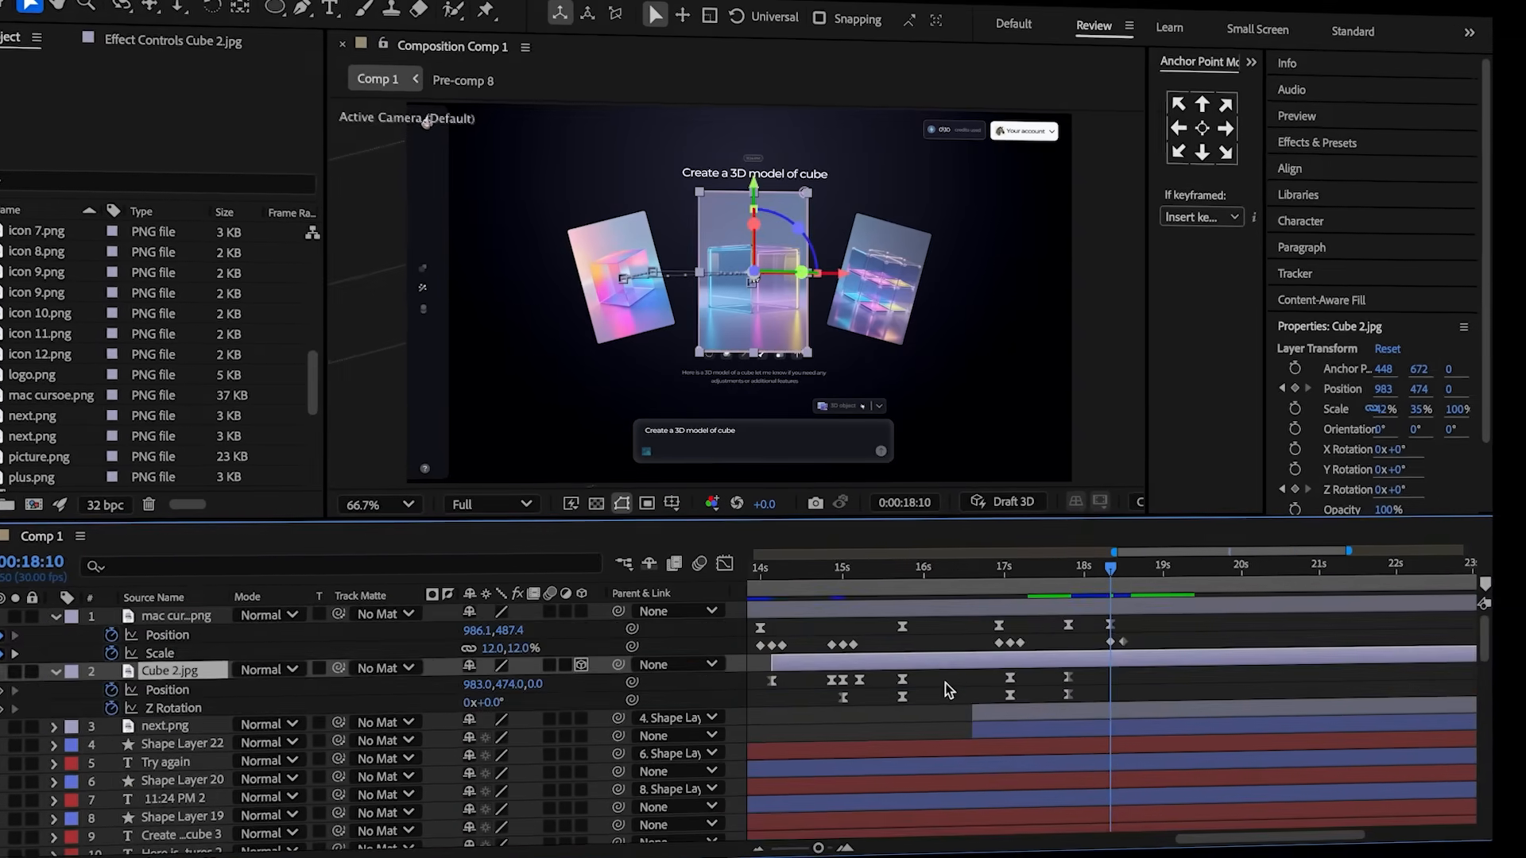
drag(1087, 672, 761, 710)
key(Delete)
- Add scale, Z rotation and opacity keyframes to the Cube 2.jpg copy at 0:00:18:10, with opacity at 0%
key(s)
click(112, 690)
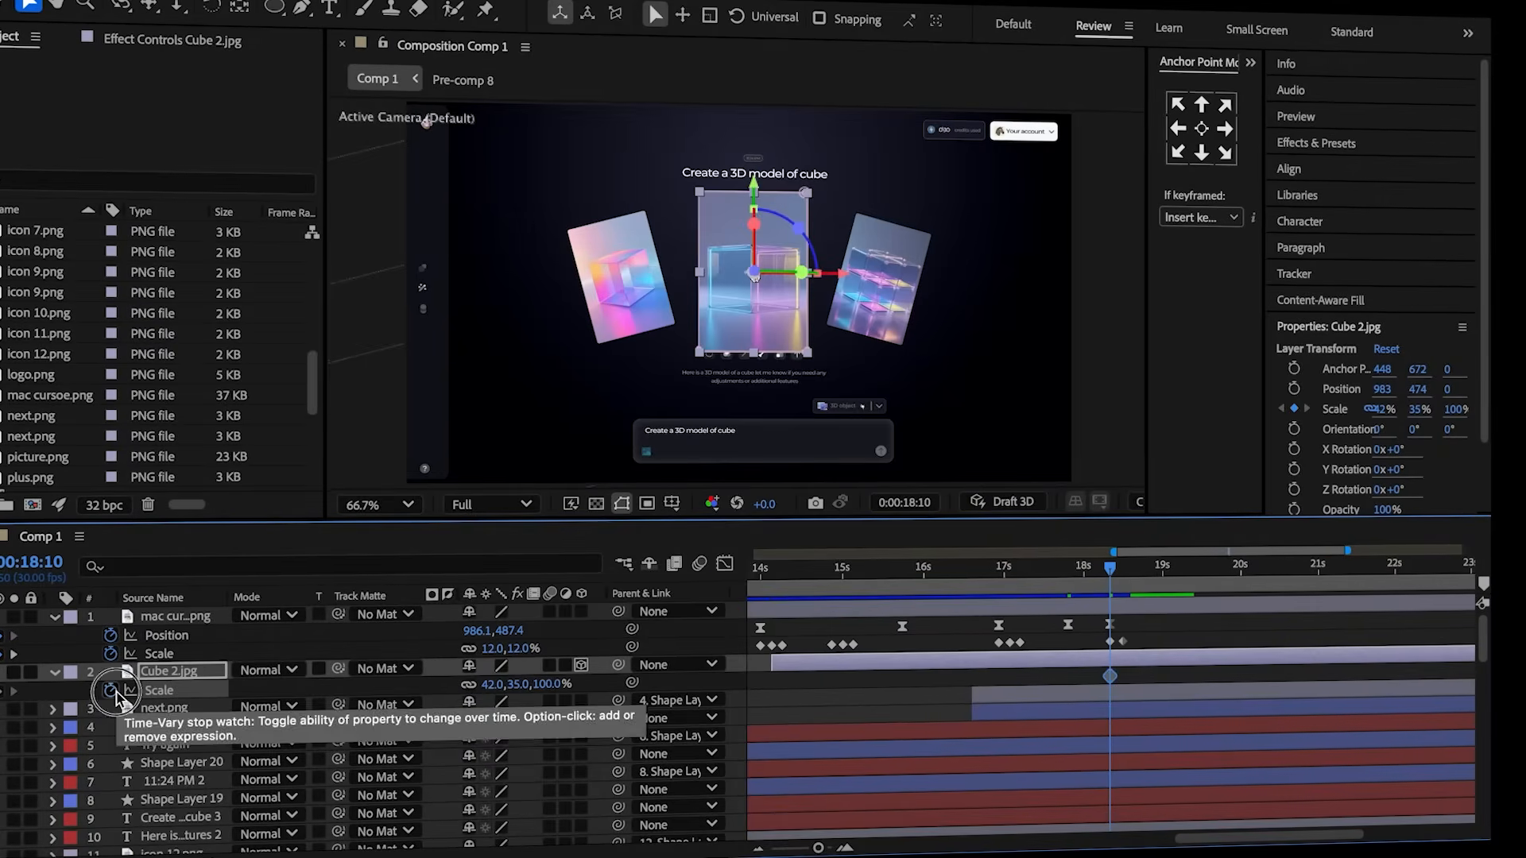
key(r)
key(t)
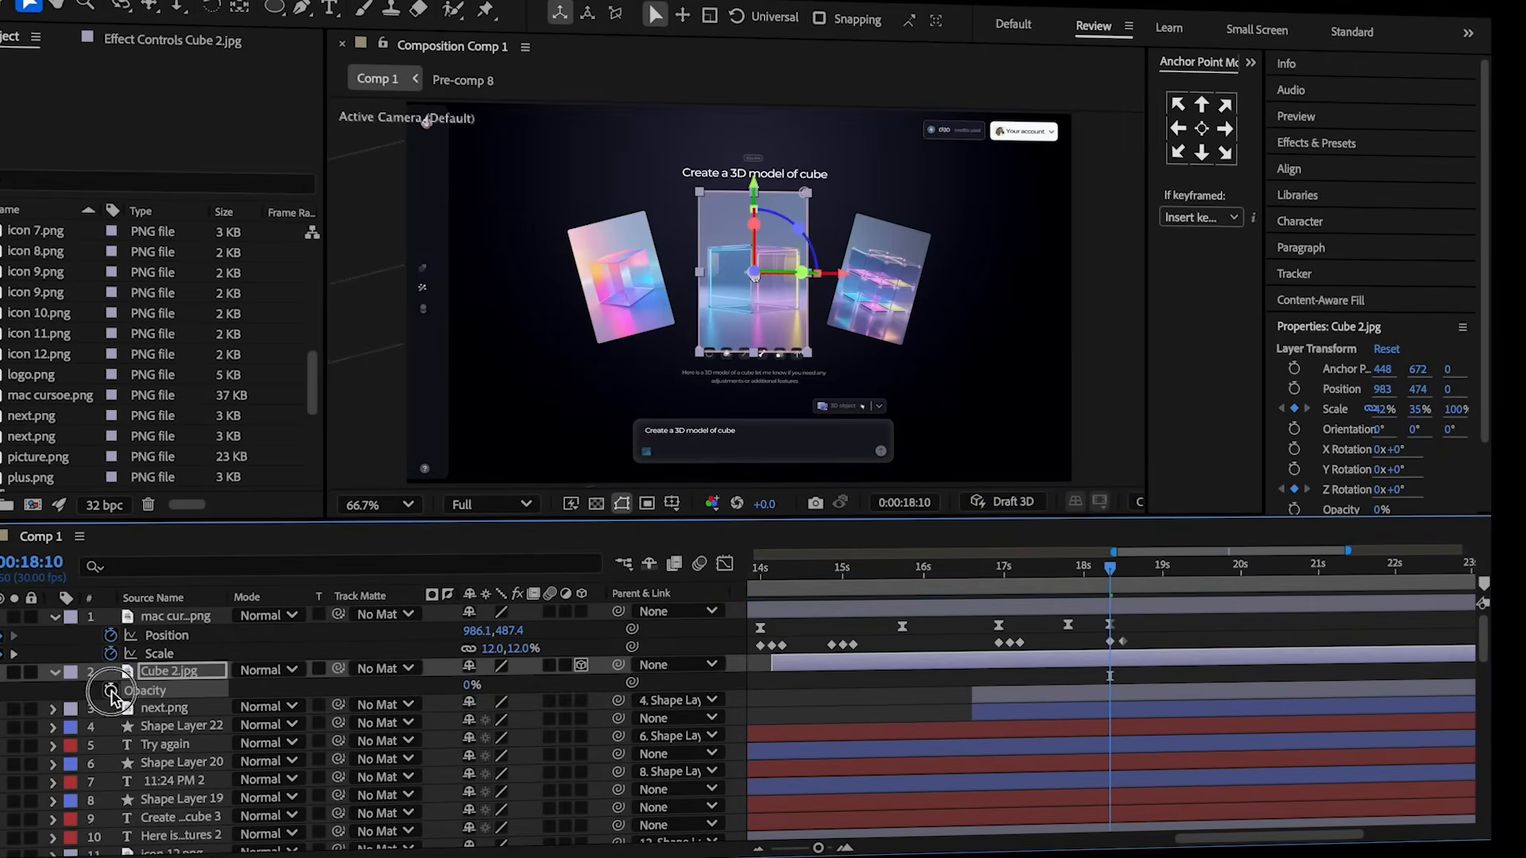
key(u)
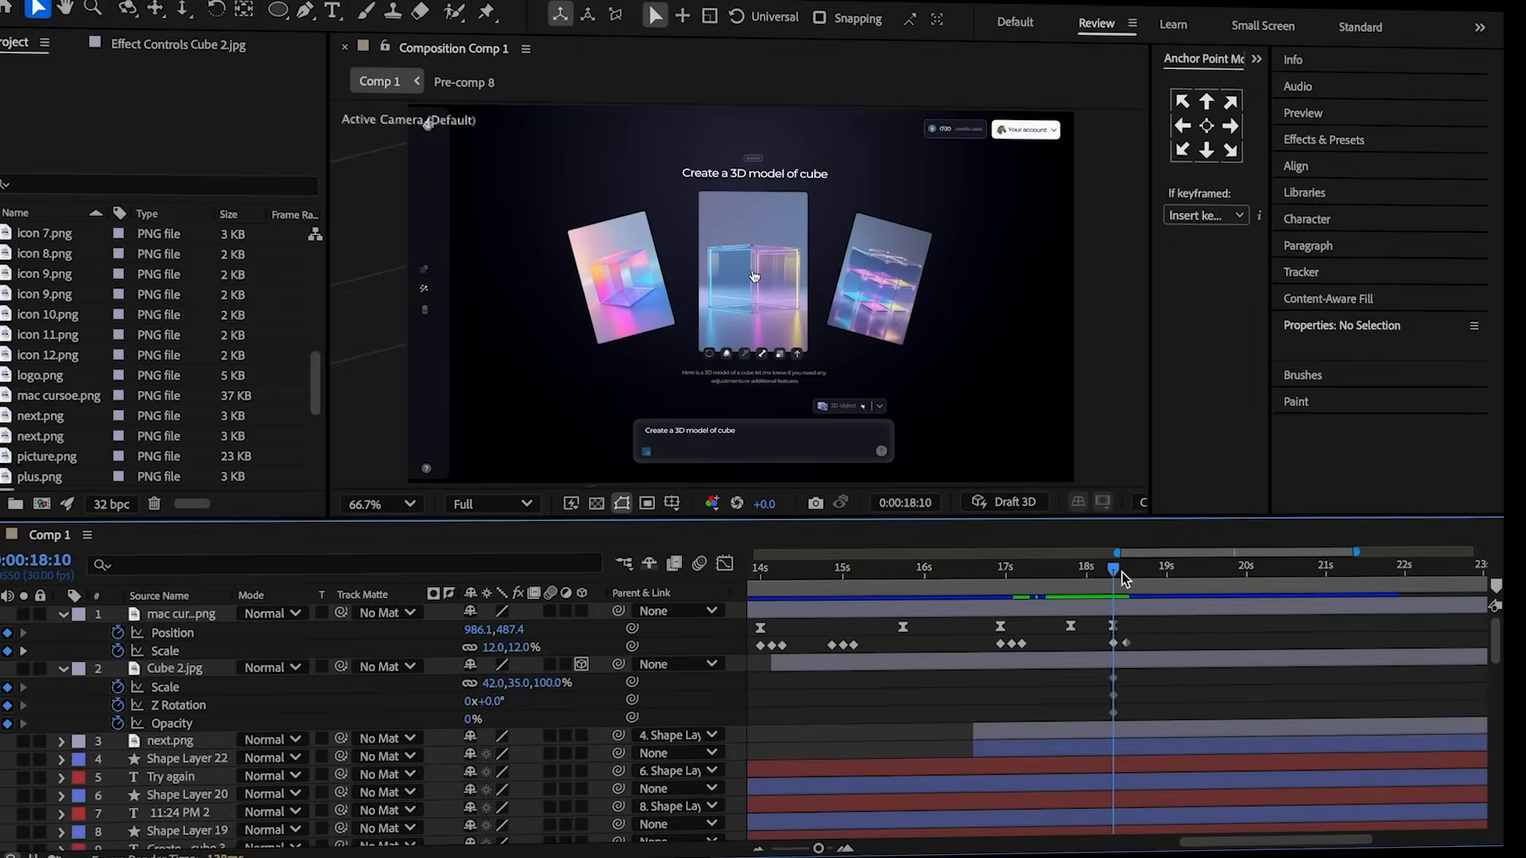
- At 0:00:18:15, set the Cube 2.jpg copy's opacity to 100%, tilt it around Z and scale it down to a thumbnail
drag(1123, 573, 1137, 582)
drag(477, 712, 628, 714)
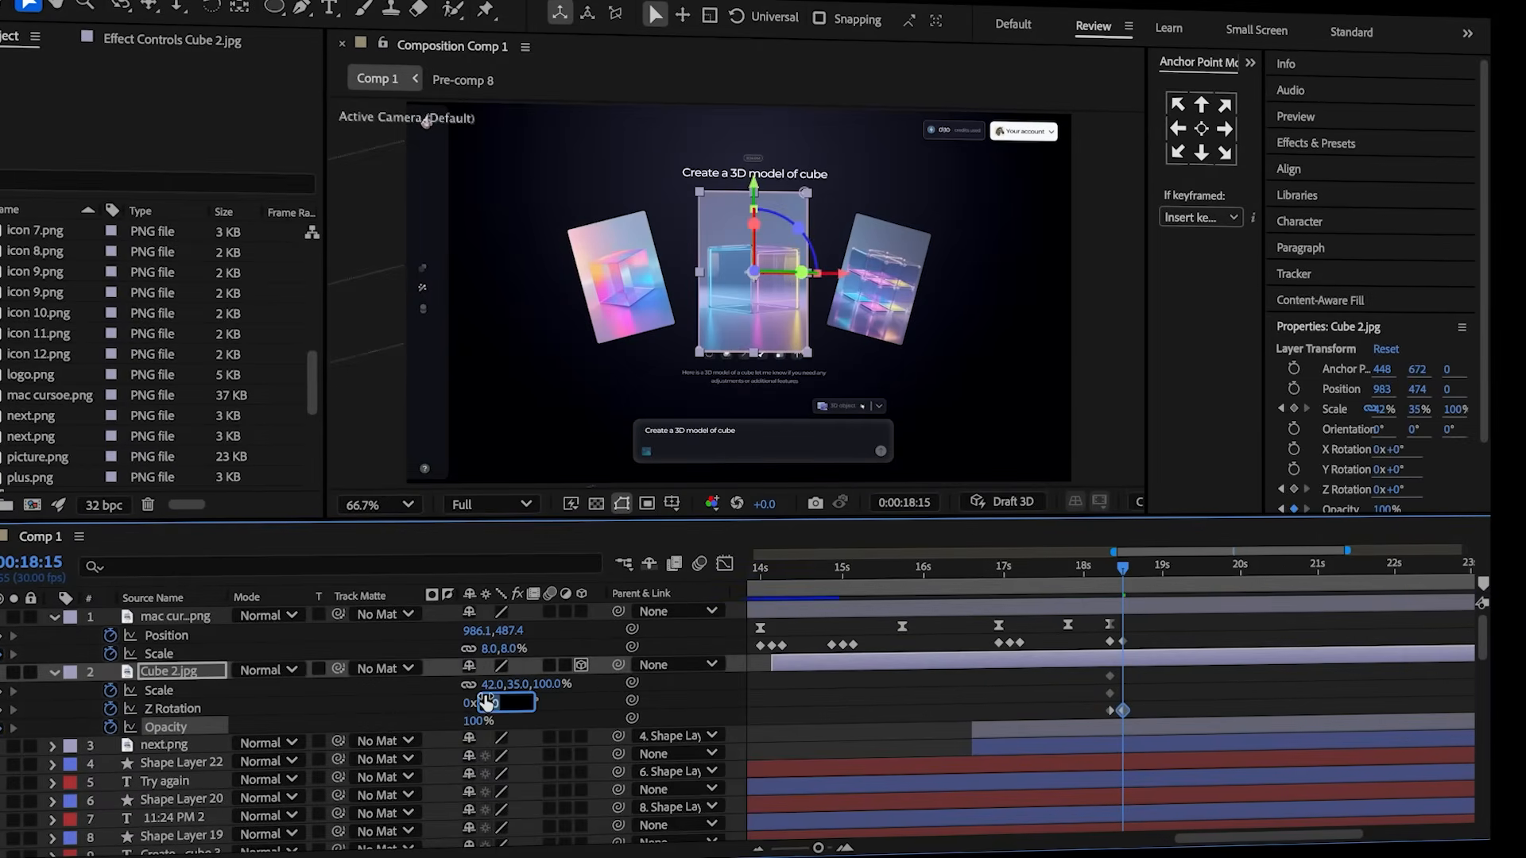
click(544, 690)
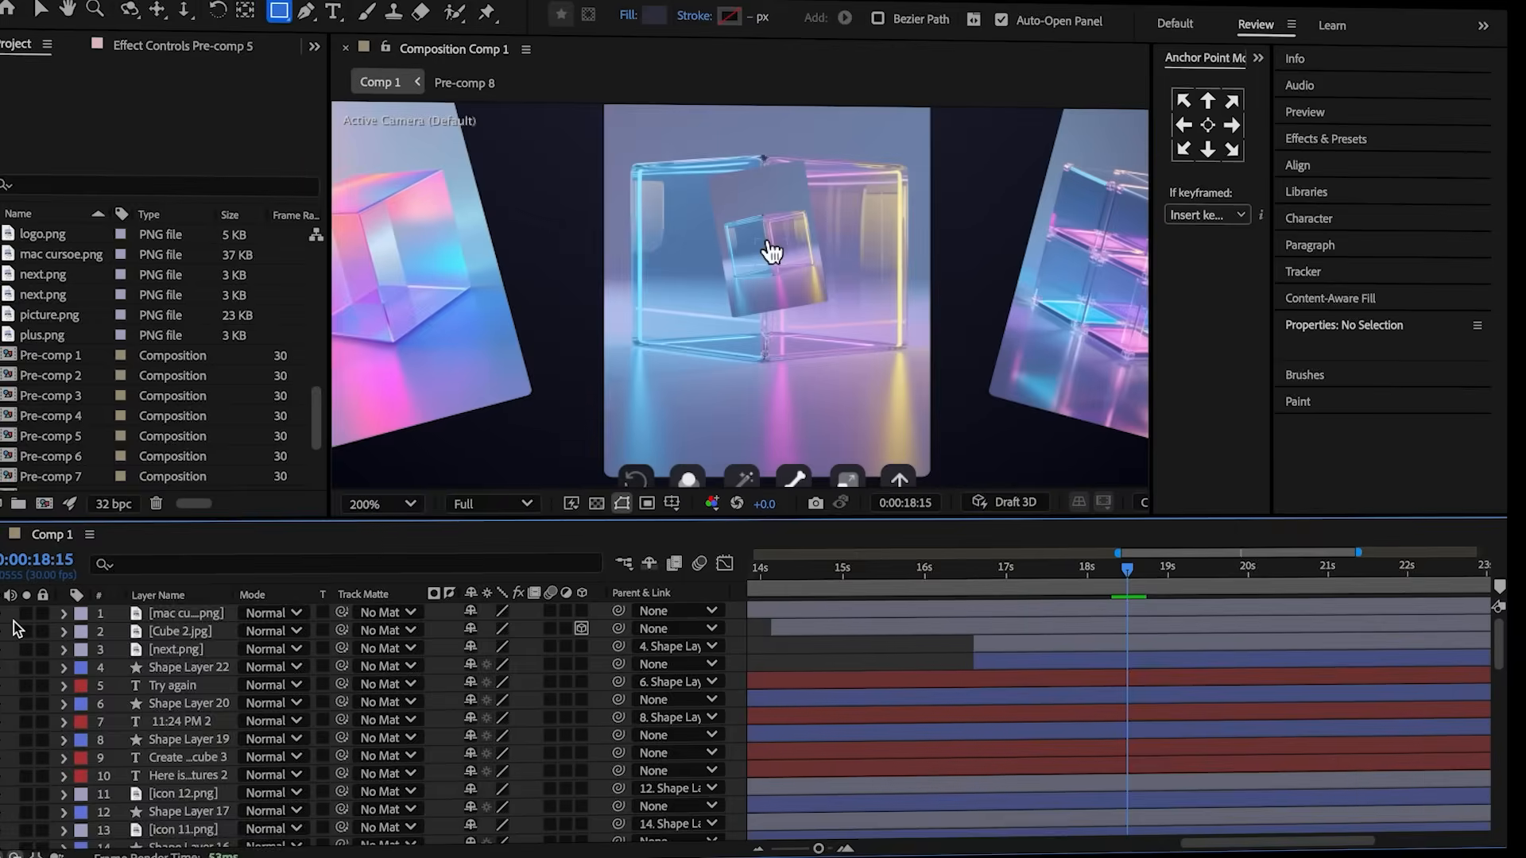
- Create a shape layer rotated -10° and draw a rectangle of about 97 by 139 px over the tilted cube thumbnail
right_click(17, 580)
mouse_move(51, 586)
click(382, 726)
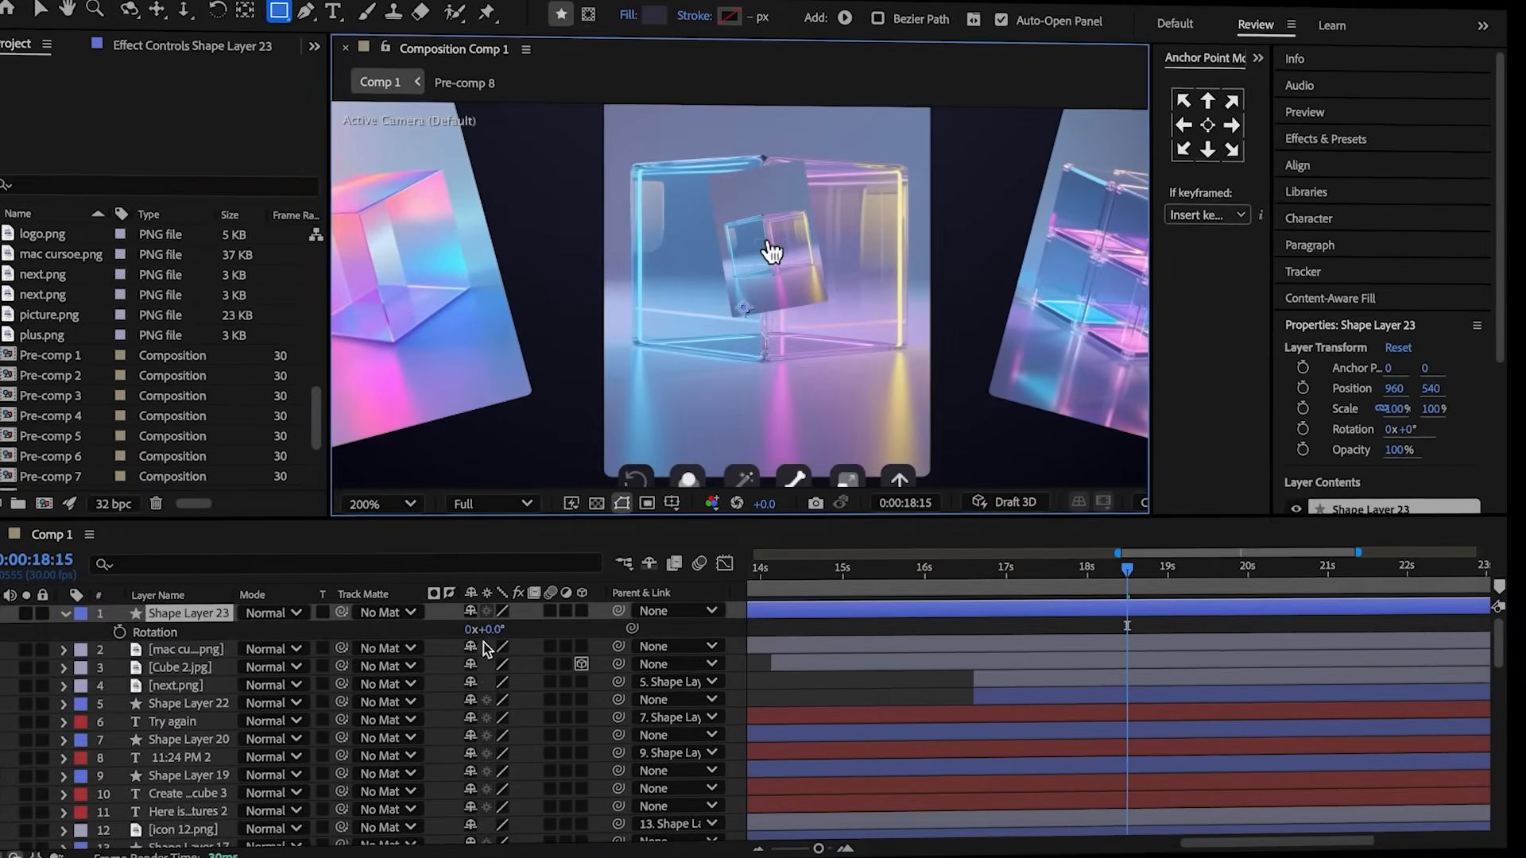
click(496, 628)
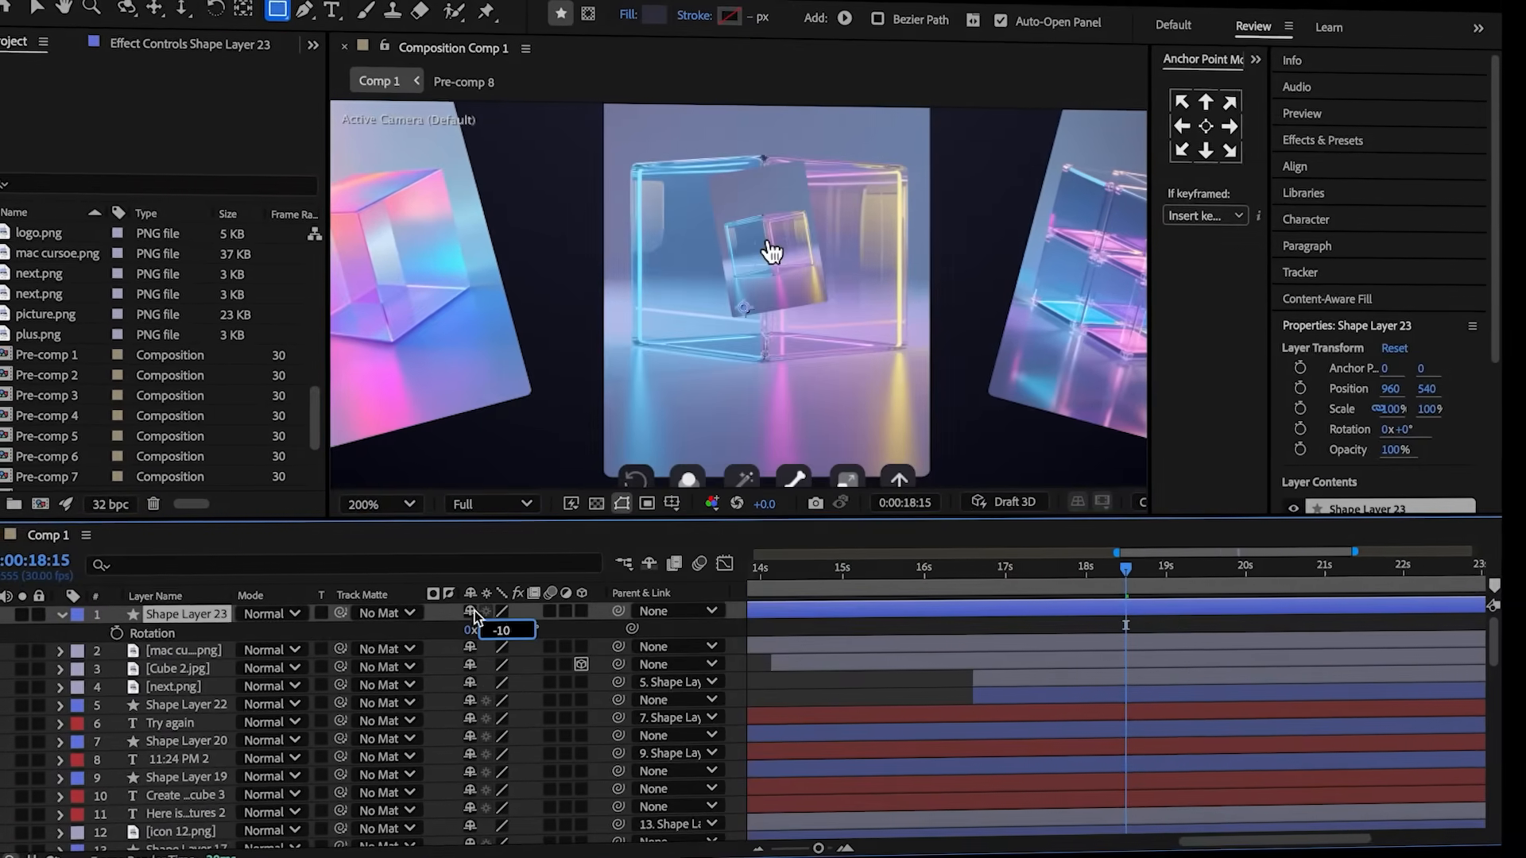
click(439, 631)
click(184, 615)
mouse_move(708, 176)
mouse_down()
mouse_move(751, 296)
mouse_move(831, 305)
mouse_up()
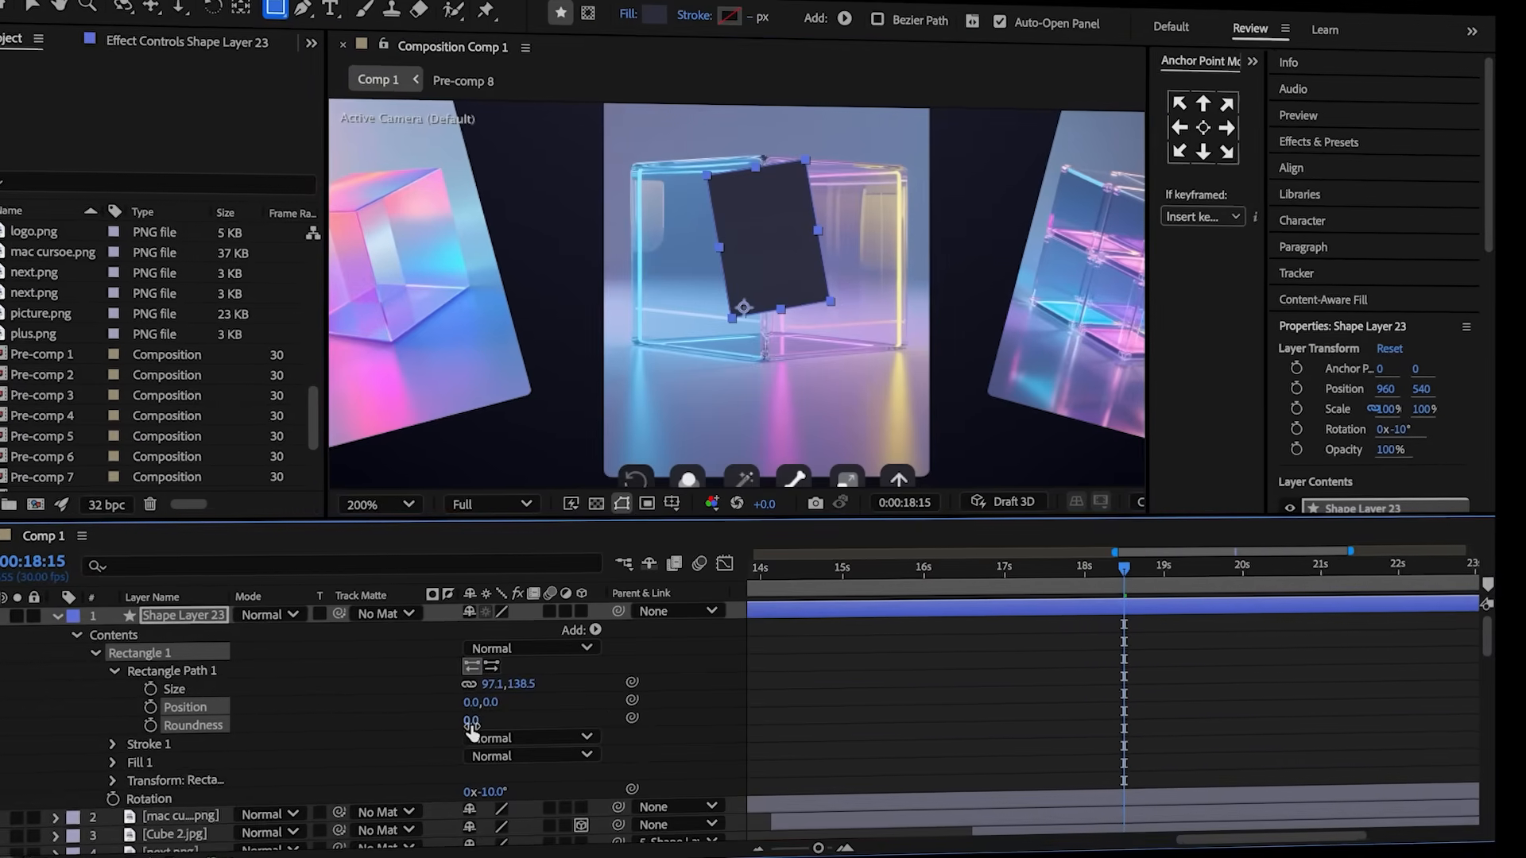
- Set the rectangle's corner roundness to 5 and centre the shape layer's anchor point
click(469, 721)
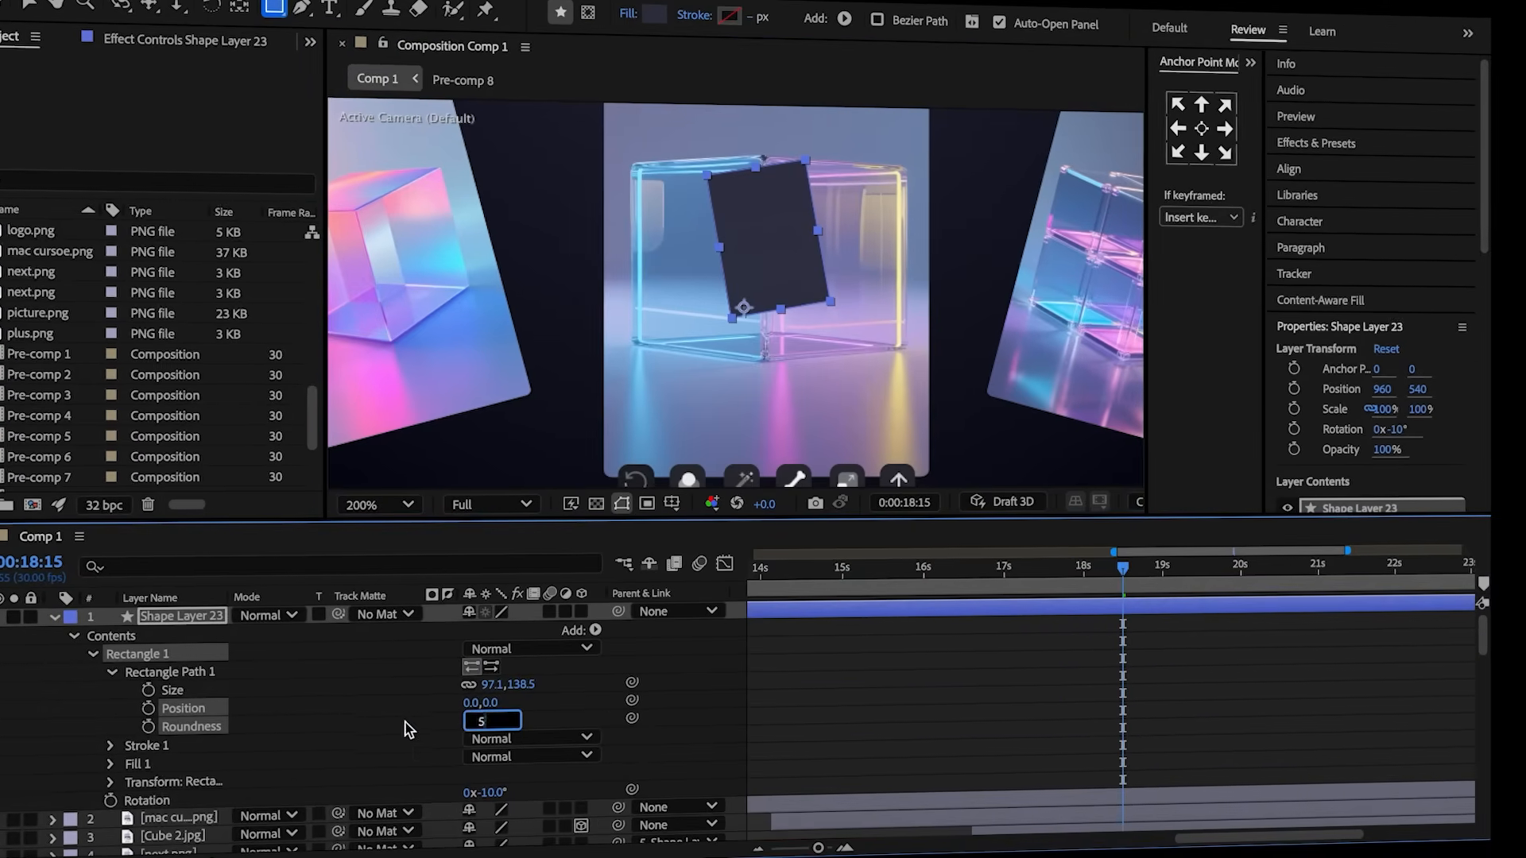
text(5)
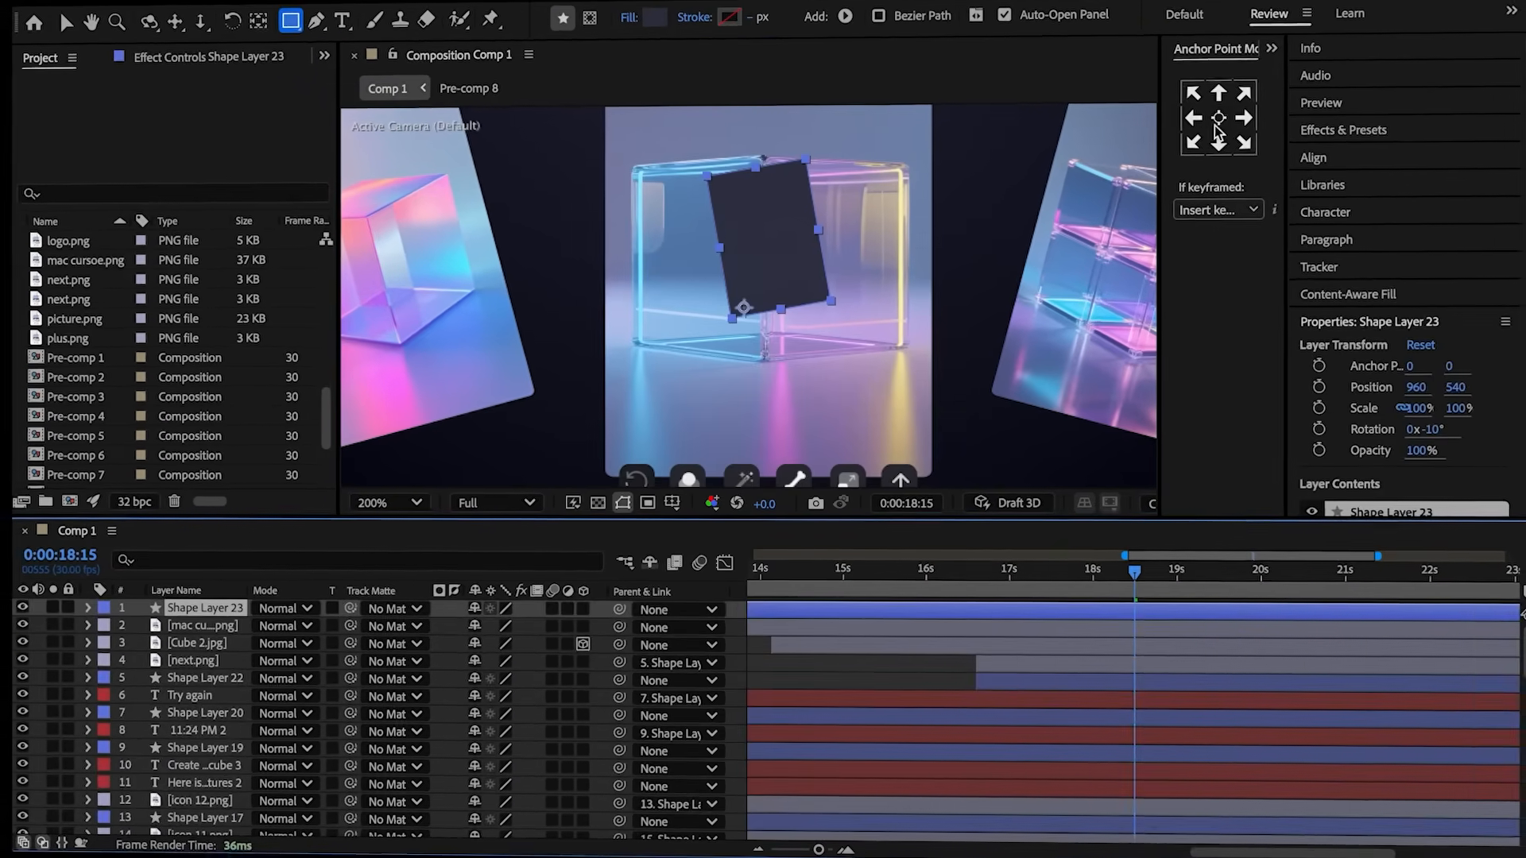
key(ctrl+alt+Home)
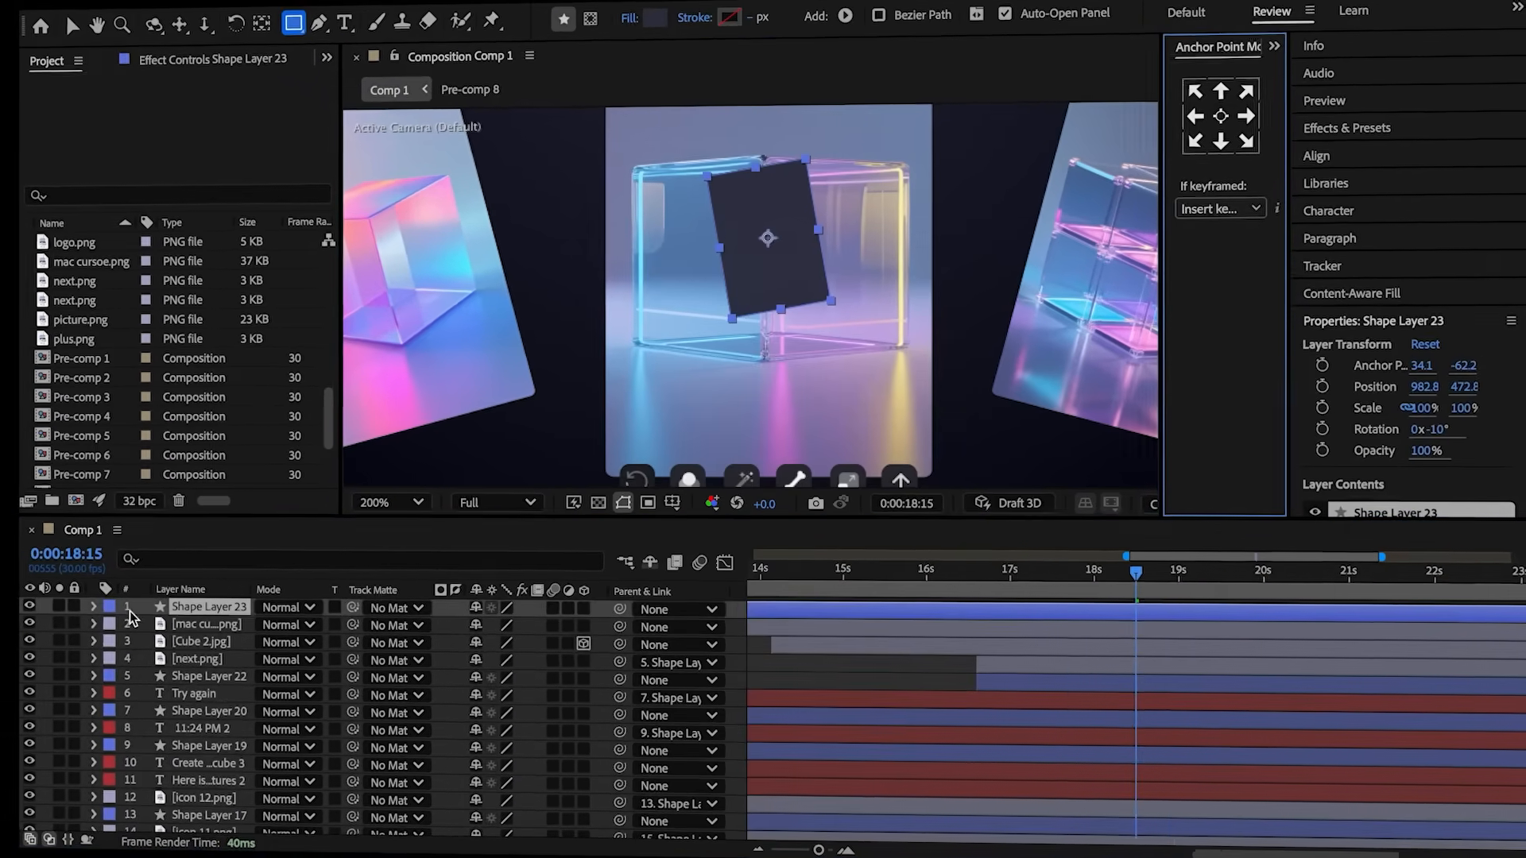
- Duplicate Shape Layer 23, remove the copy's fill and give it a solid 2 px stroke
key(ctrl+d)
click(630, 17)
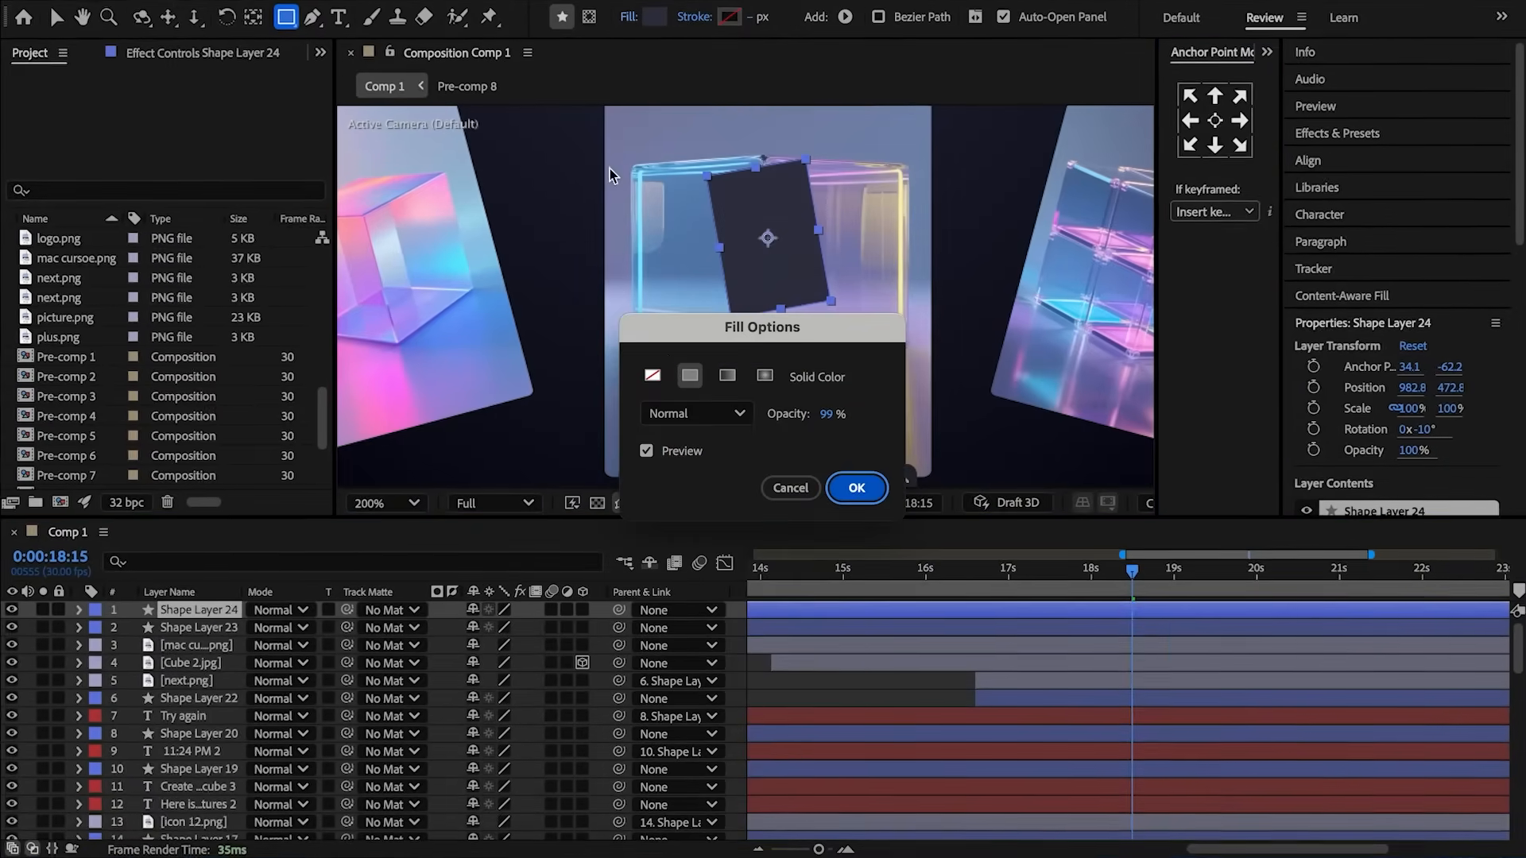
click(660, 372)
click(856, 488)
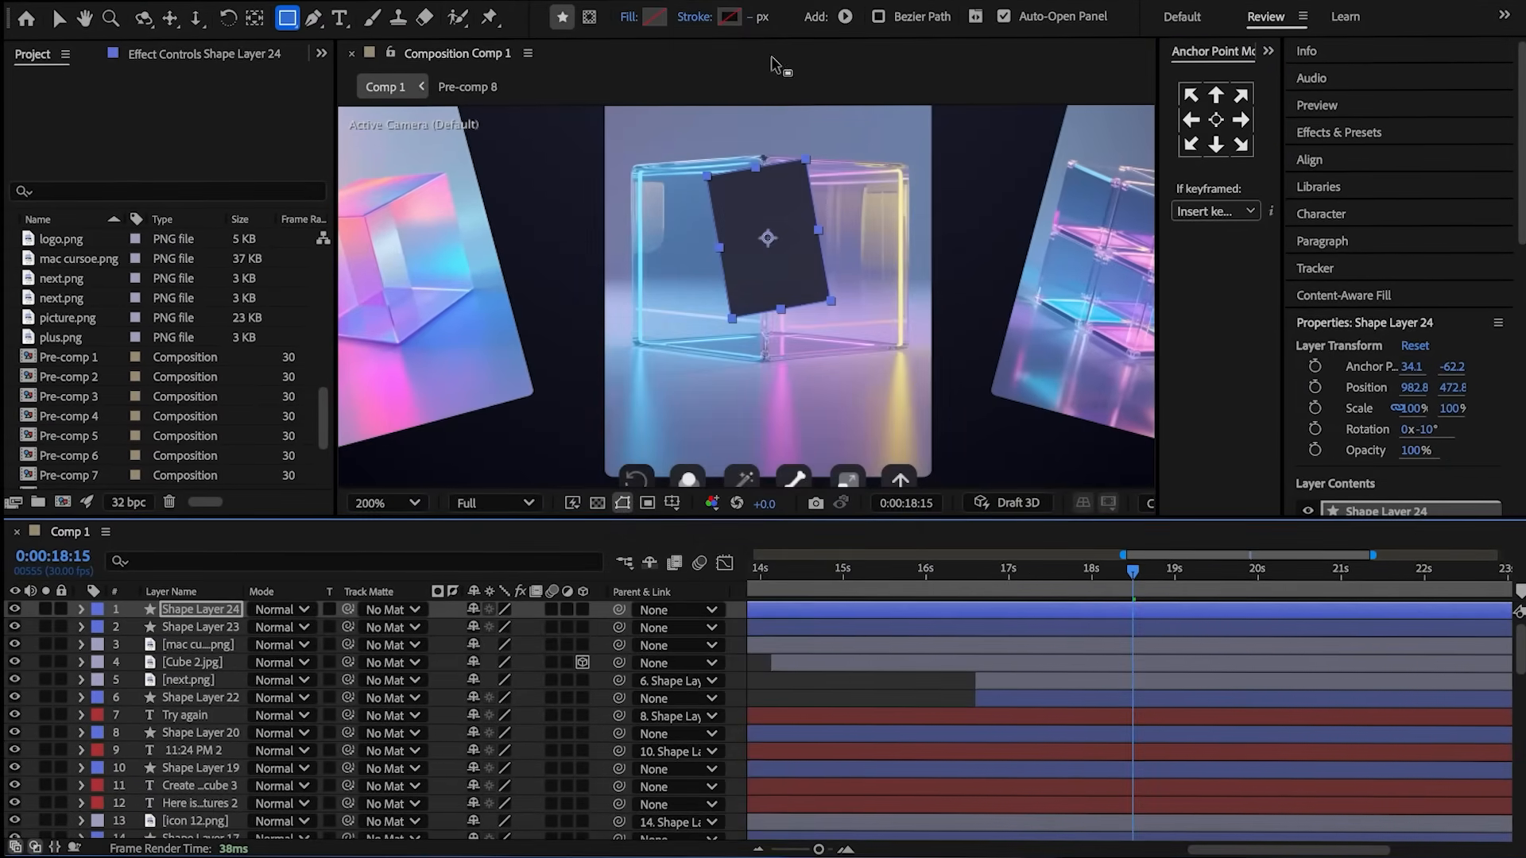
click(702, 24)
click(692, 375)
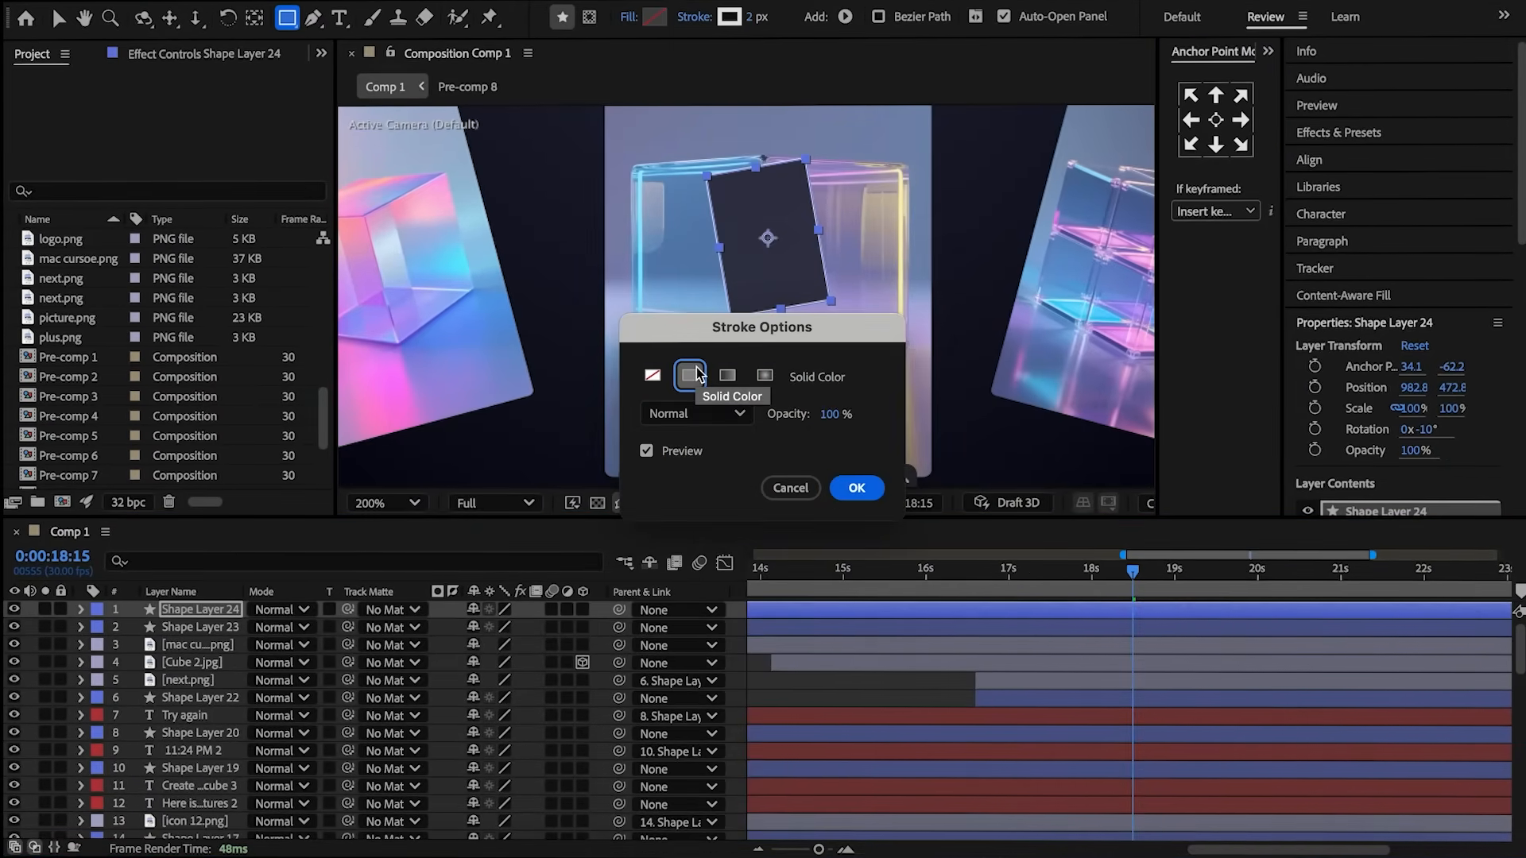
click(859, 488)
- Add dashes to the stroke of Shape Layer 24
click(468, 800)
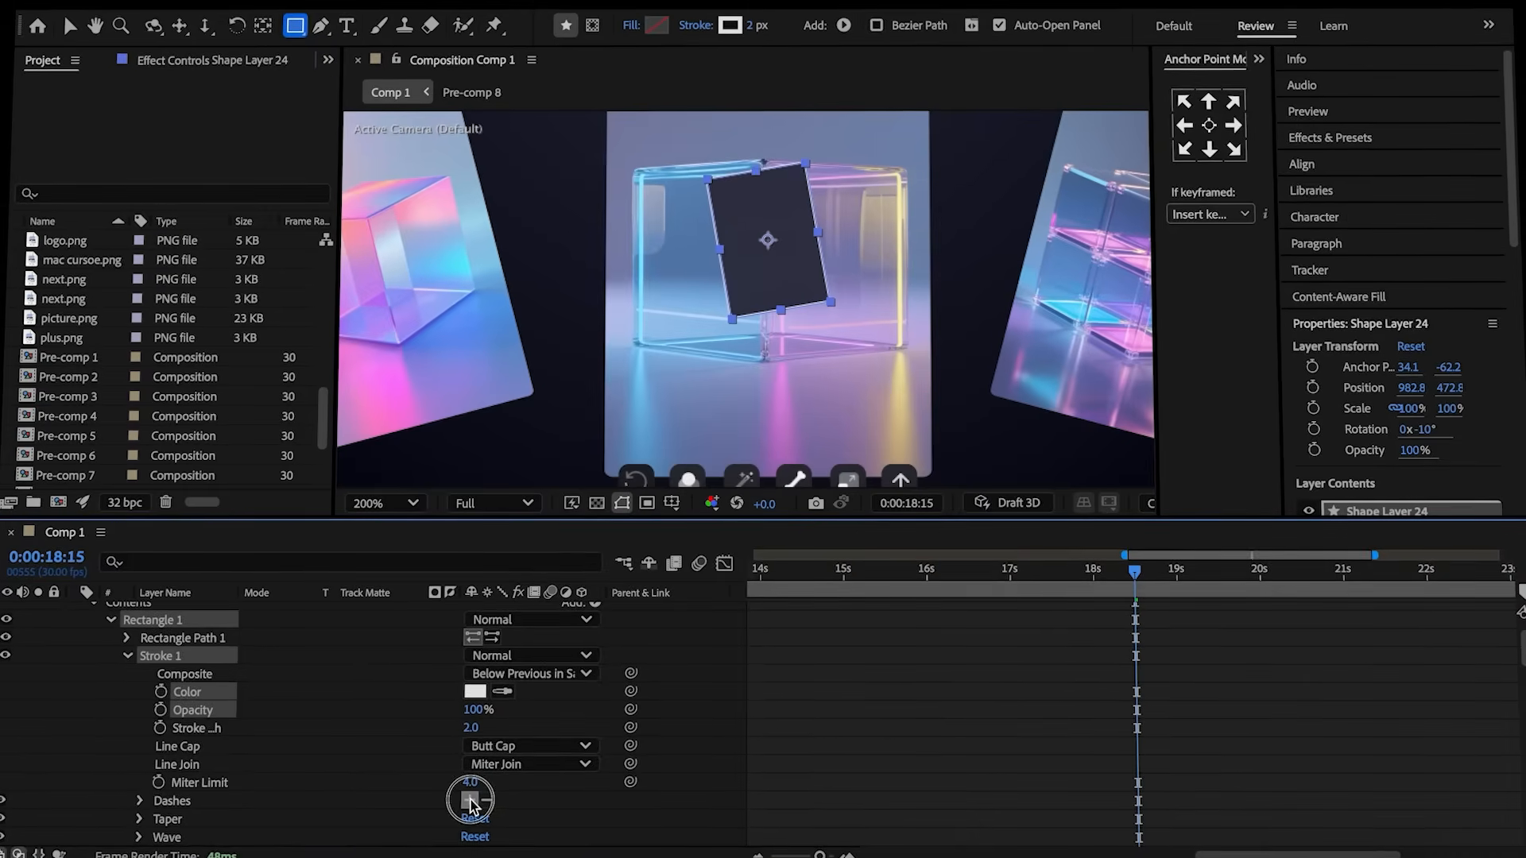
click(337, 737)
key(u)
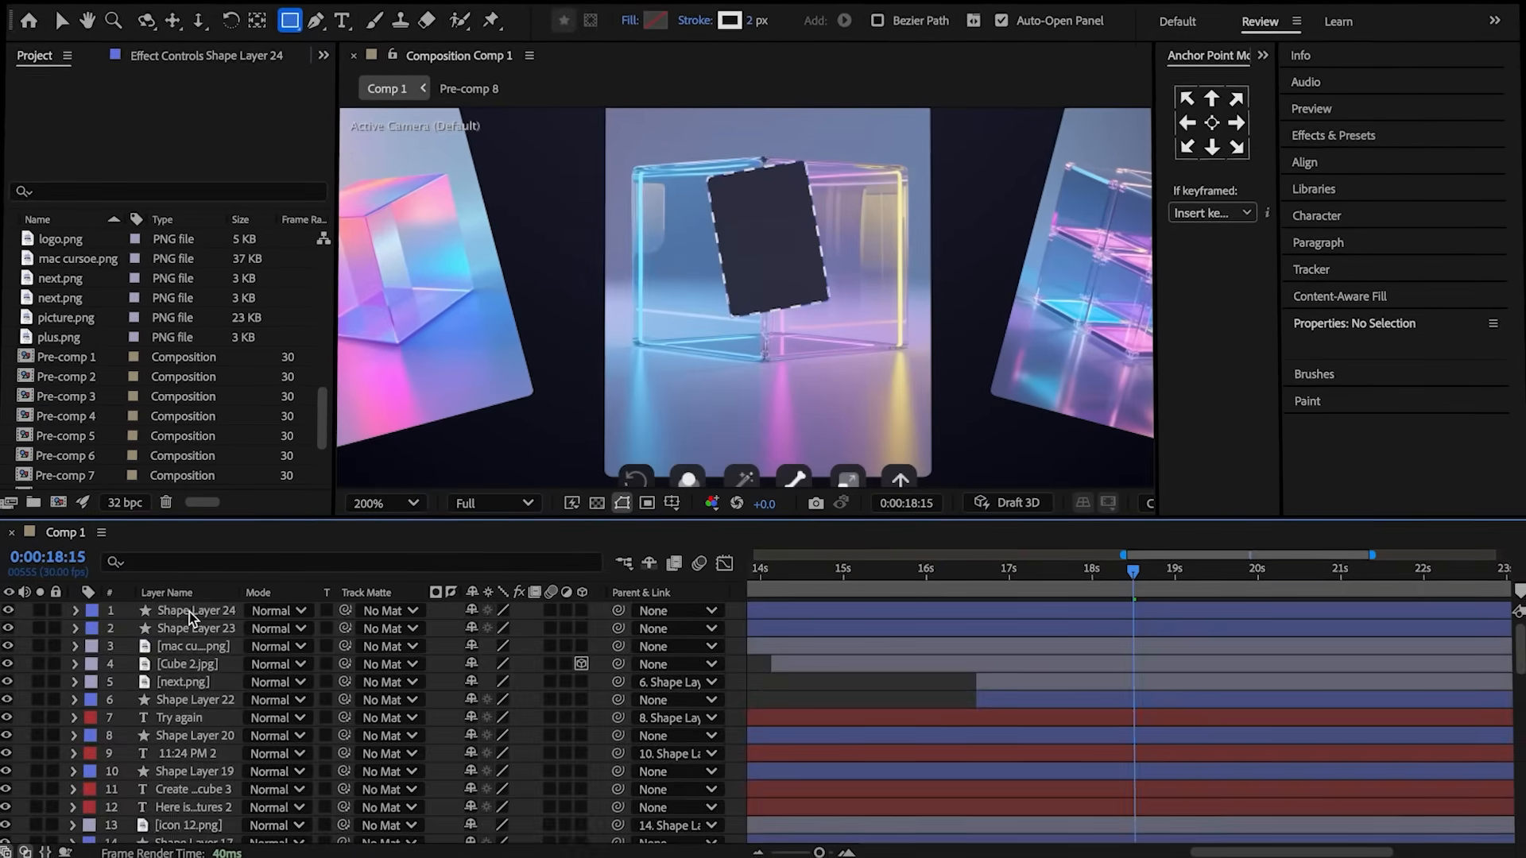
- Set the opacity of Shape Layer 24 and Shape Layer 23 to 50%
click(189, 613)
shift+click(192, 629)
key(t)
click(475, 633)
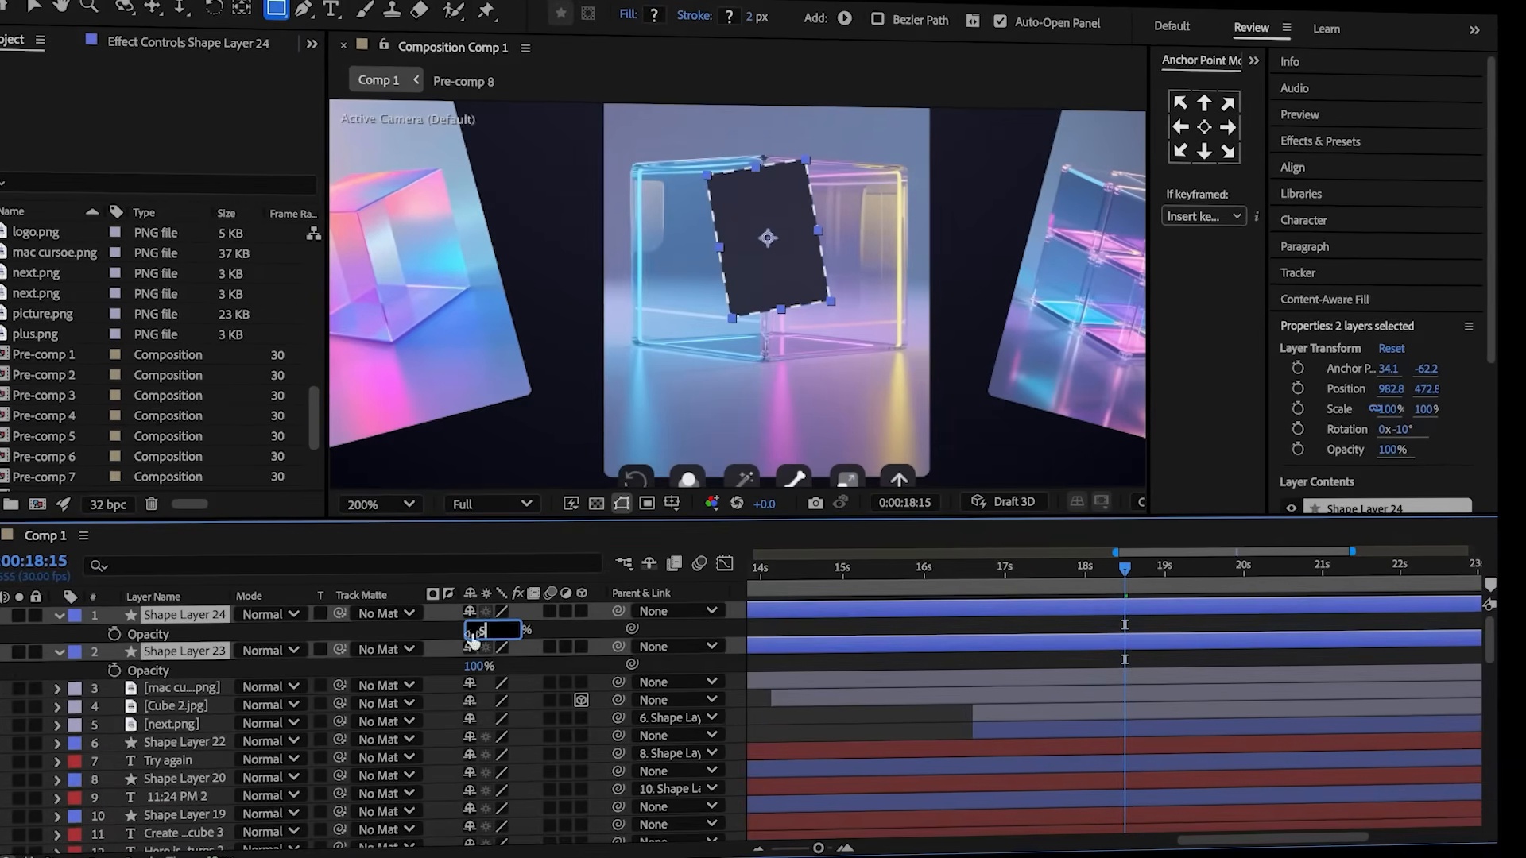
text(50)
key(Return)
key(u)
- Move both rectangle layers to about 538.8, 958.8, beside the prompt box's left end
key(v)
drag(768, 238, 848, 130)
drag(848, 131, 734, 121)
drag(732, 120, 562, 367)
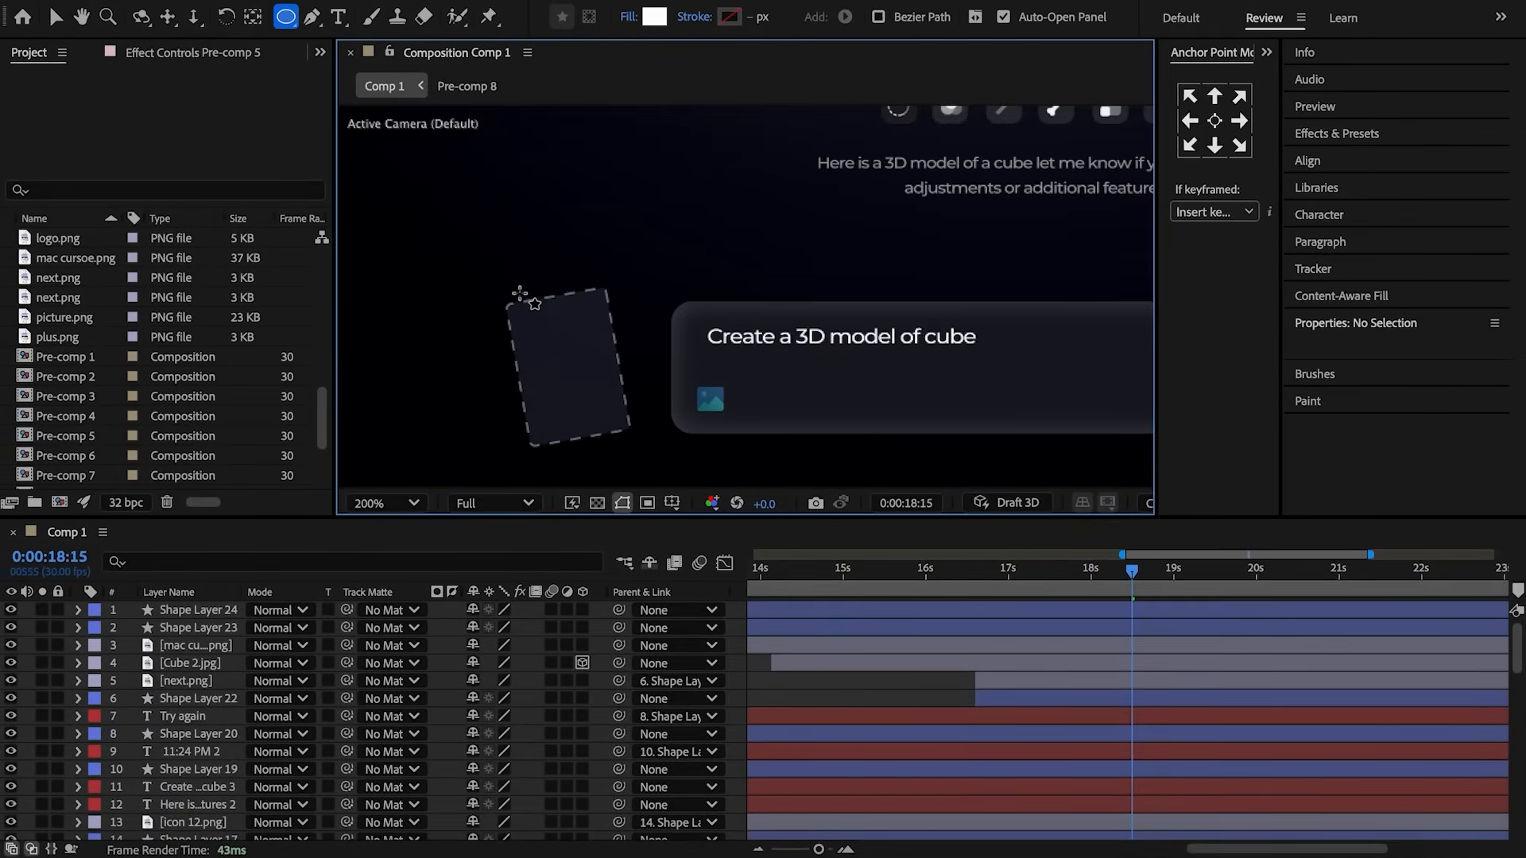
- Draw a small white circle at the dashed rectangle's upper-left corner and place plus.png over it, scaled to 3%
drag(519, 291, 526, 298)
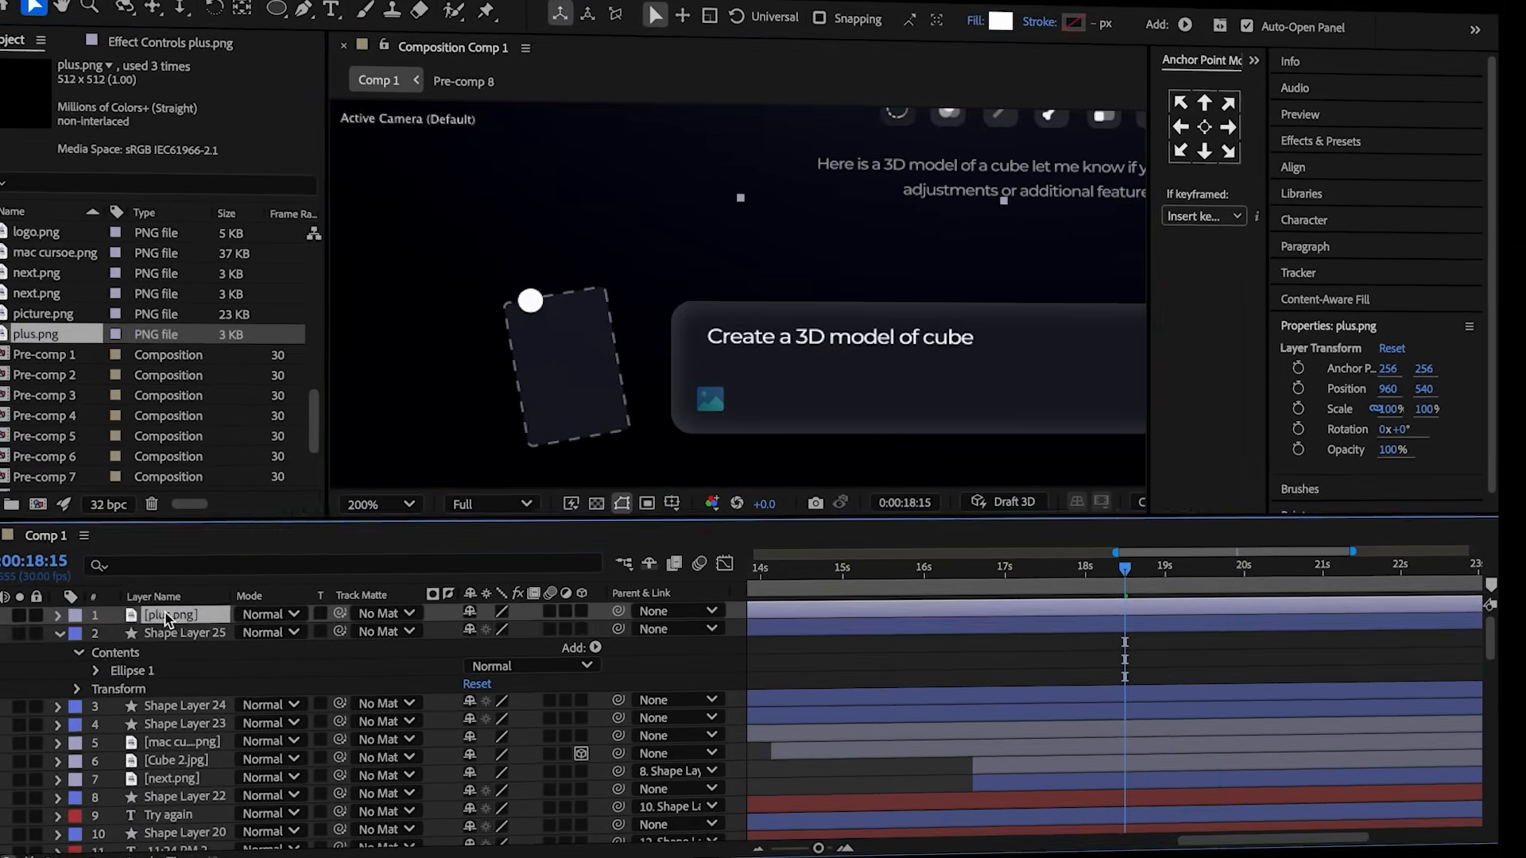
drag(598, 393, 503, 490)
key(s)
click(521, 633)
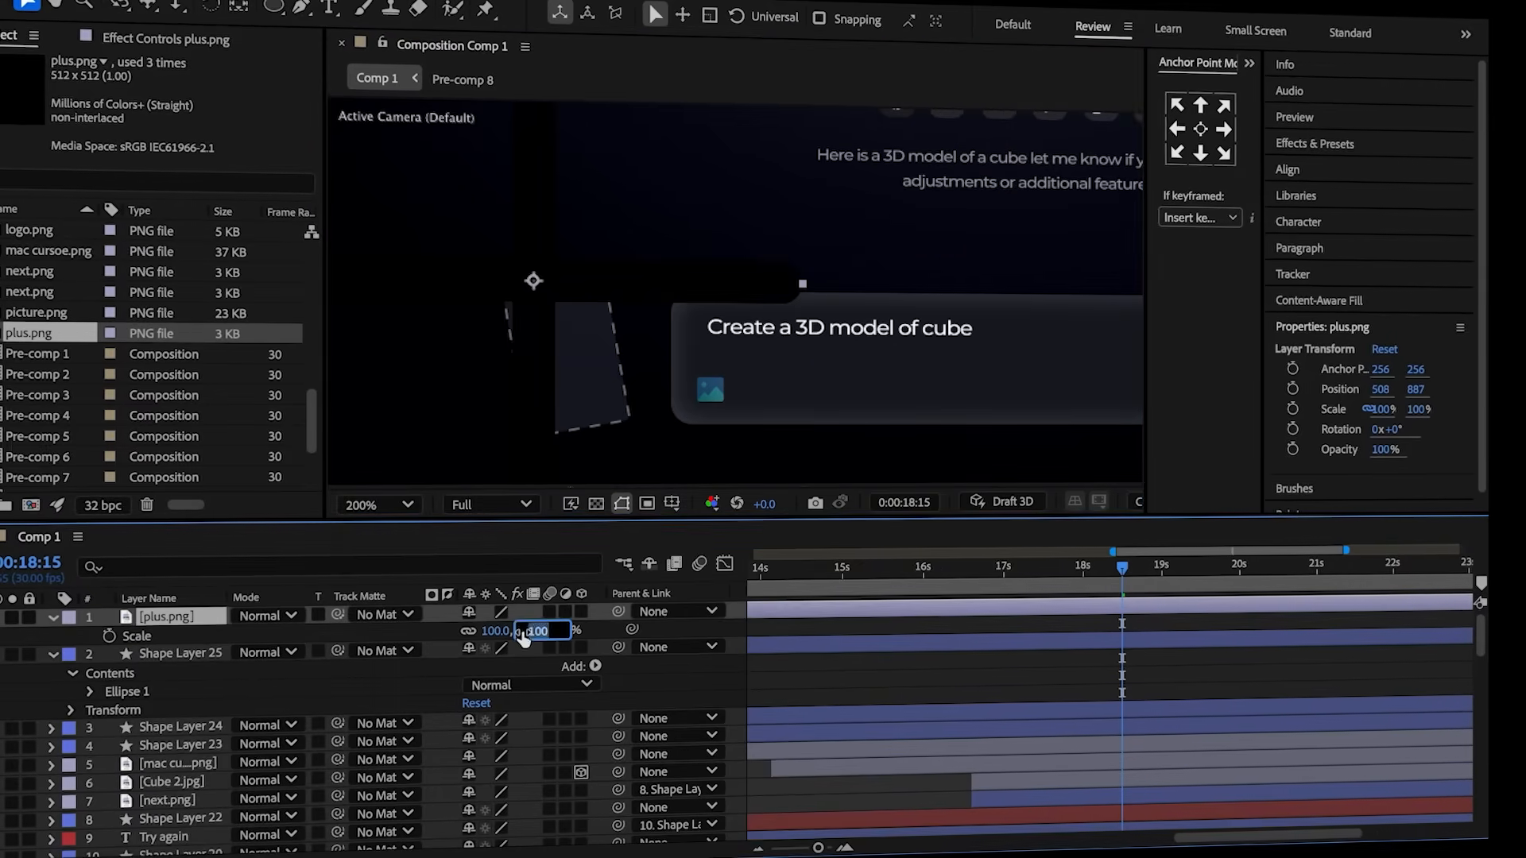
text(3)
click(403, 598)
scroll(529, 298, up, 1)
click(719, 253)
drag(721, 253, 718, 267)
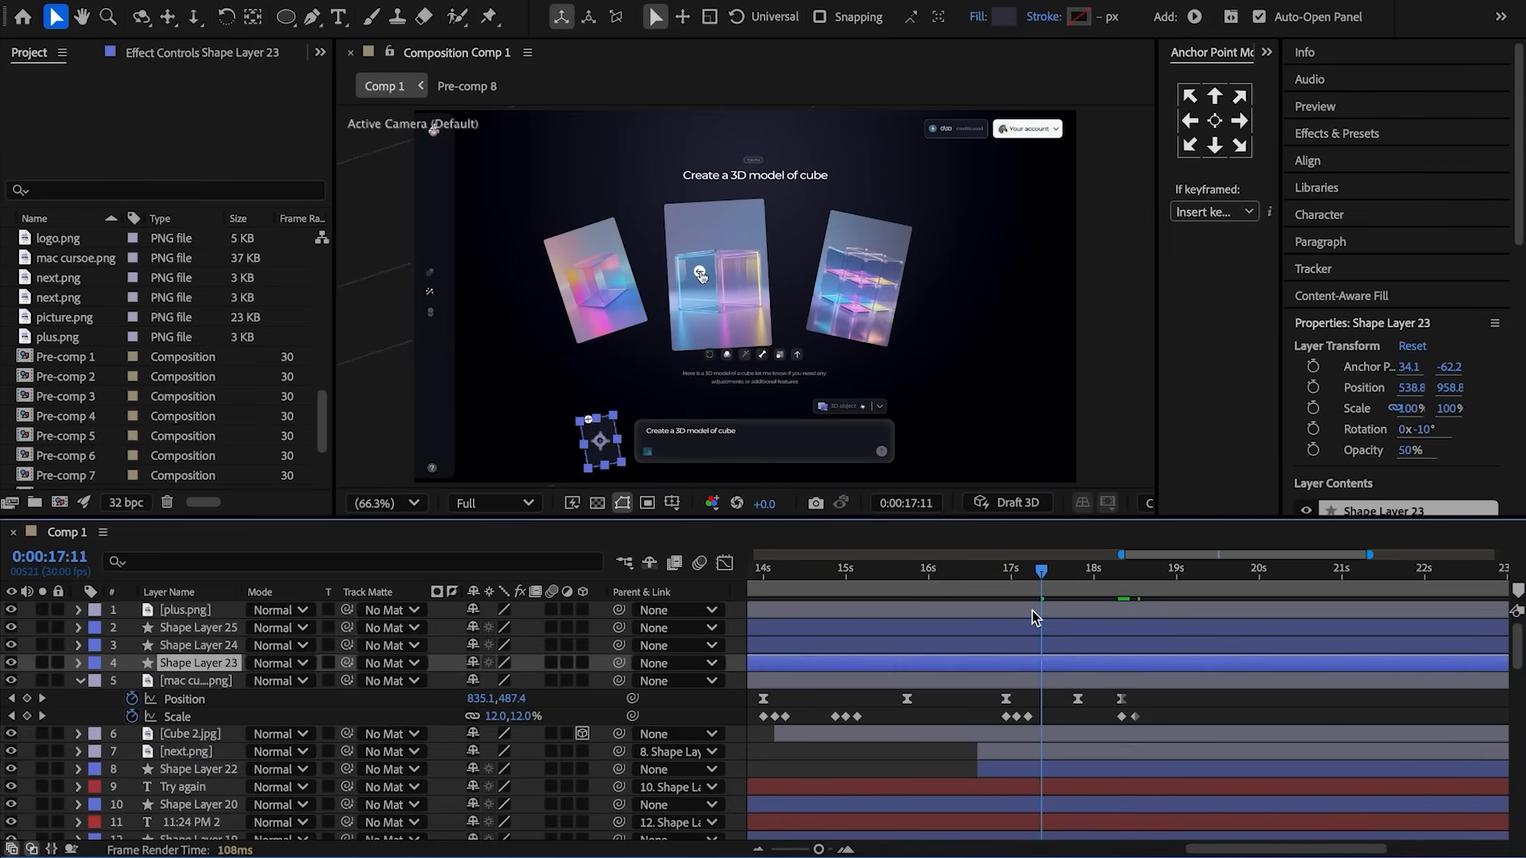
- Place mac cursoe.png above plus.png and Shape Layers 23 to 25, and parent plus.png and Shape Layers 24 and 25 to Shape Layer 23
shift+click(1032, 617)
drag(200, 618, 195, 691)
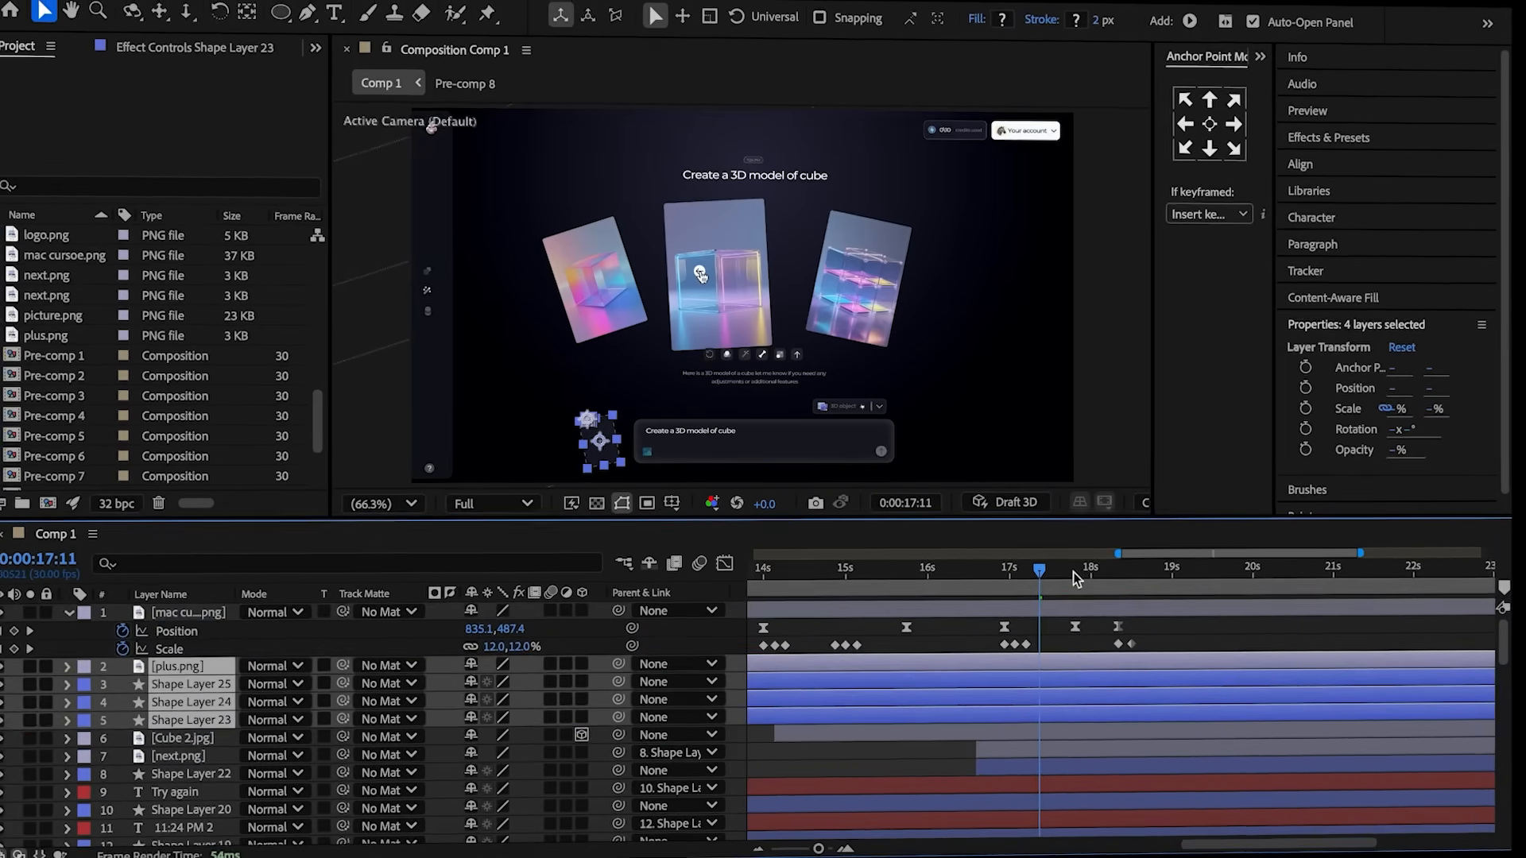
drag(1096, 568, 1112, 571)
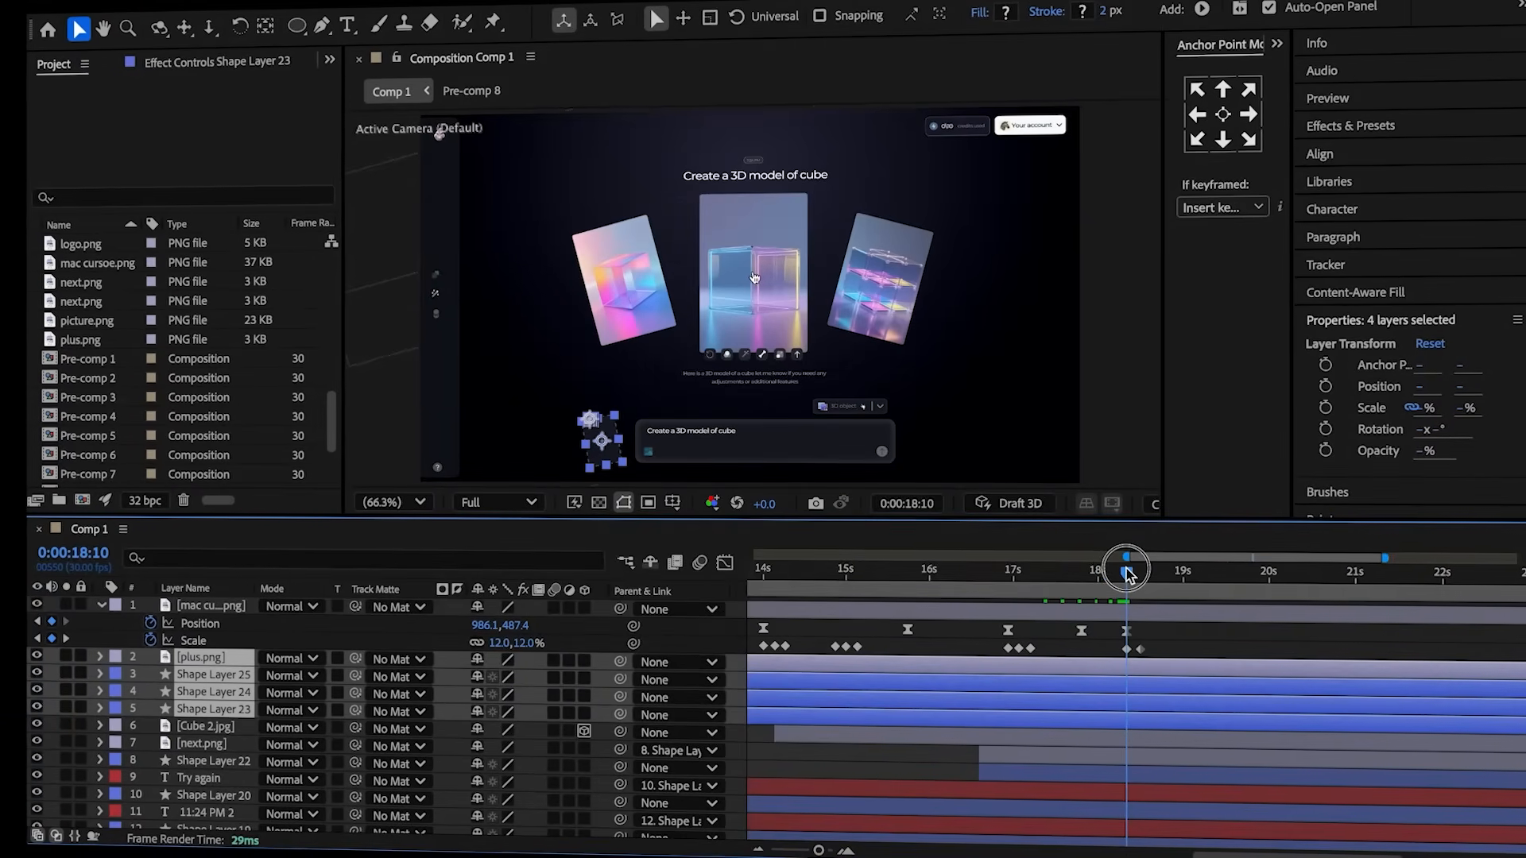
click(1095, 710)
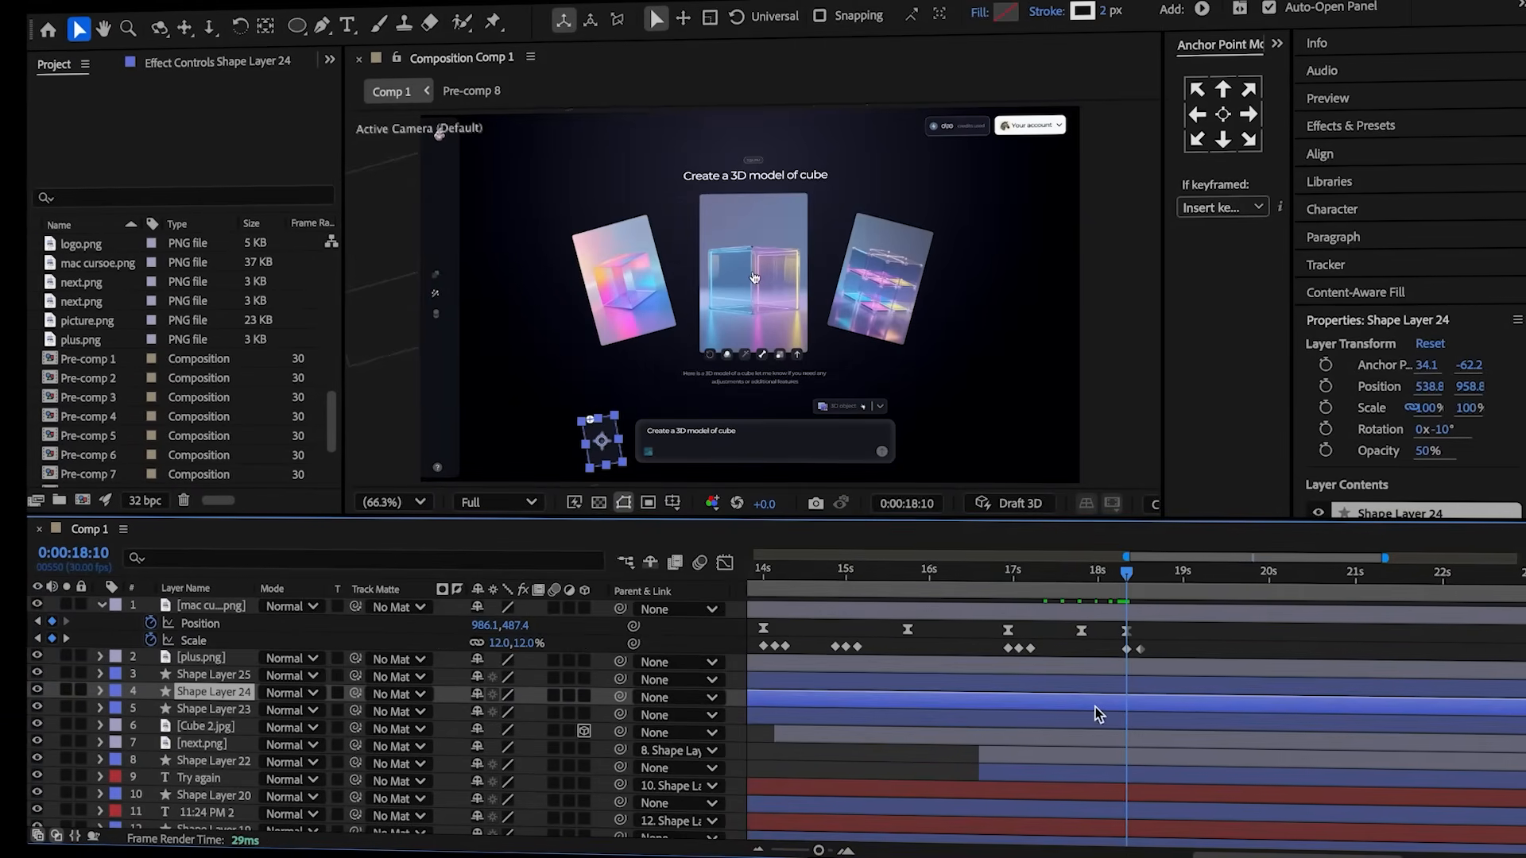
shift+click(1114, 668)
drag(620, 662, 194, 725)
- Animate Shape Layer 23's scale with keyframes at 0% at 0:00:18:10 and 100% at 0:00:18:15
click(193, 726)
key(s)
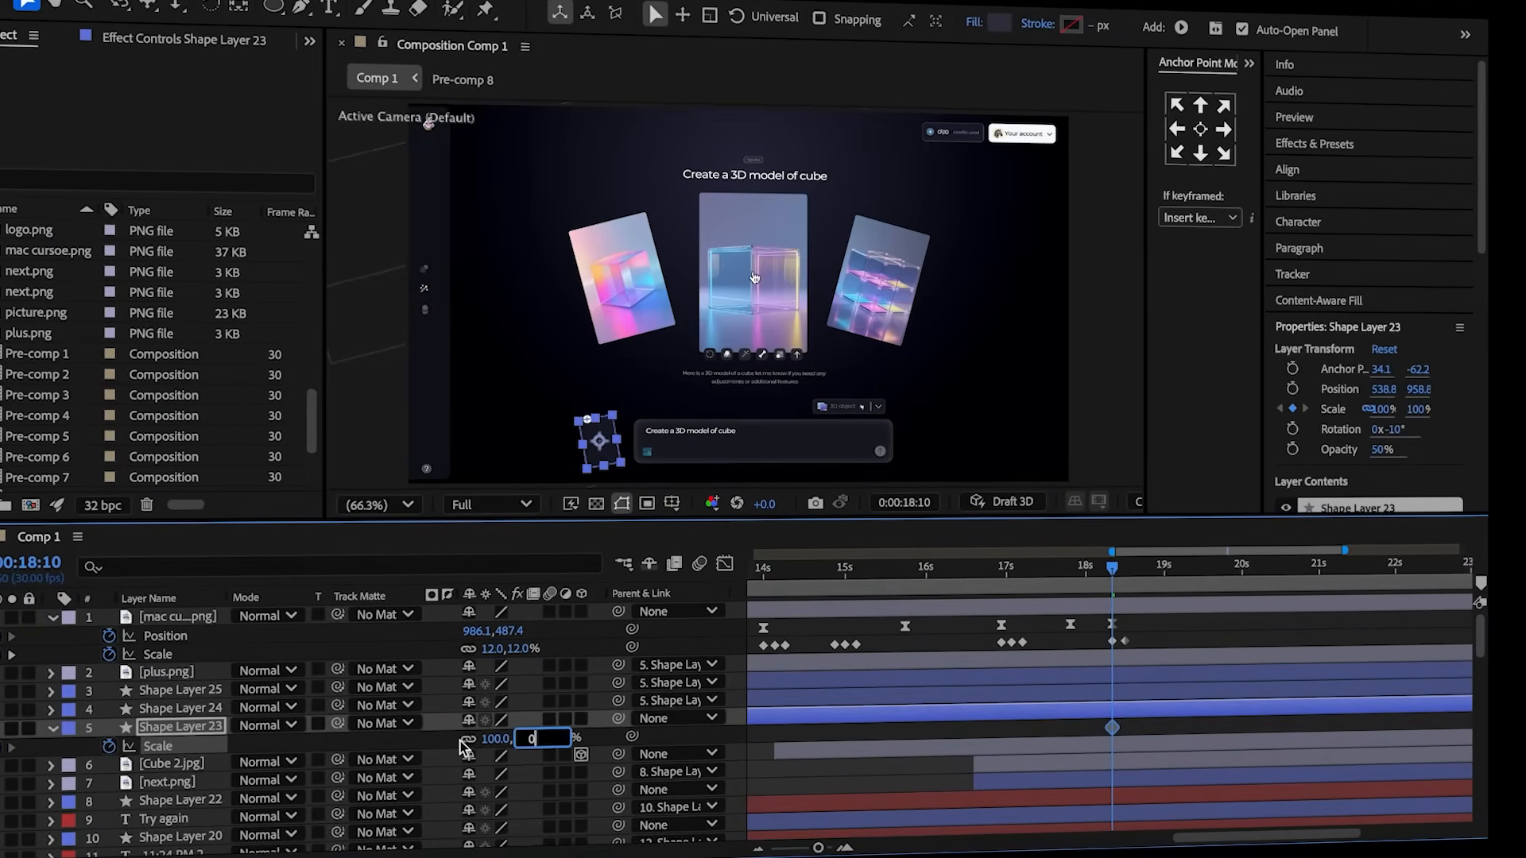
click(499, 728)
drag(1114, 574, 1130, 576)
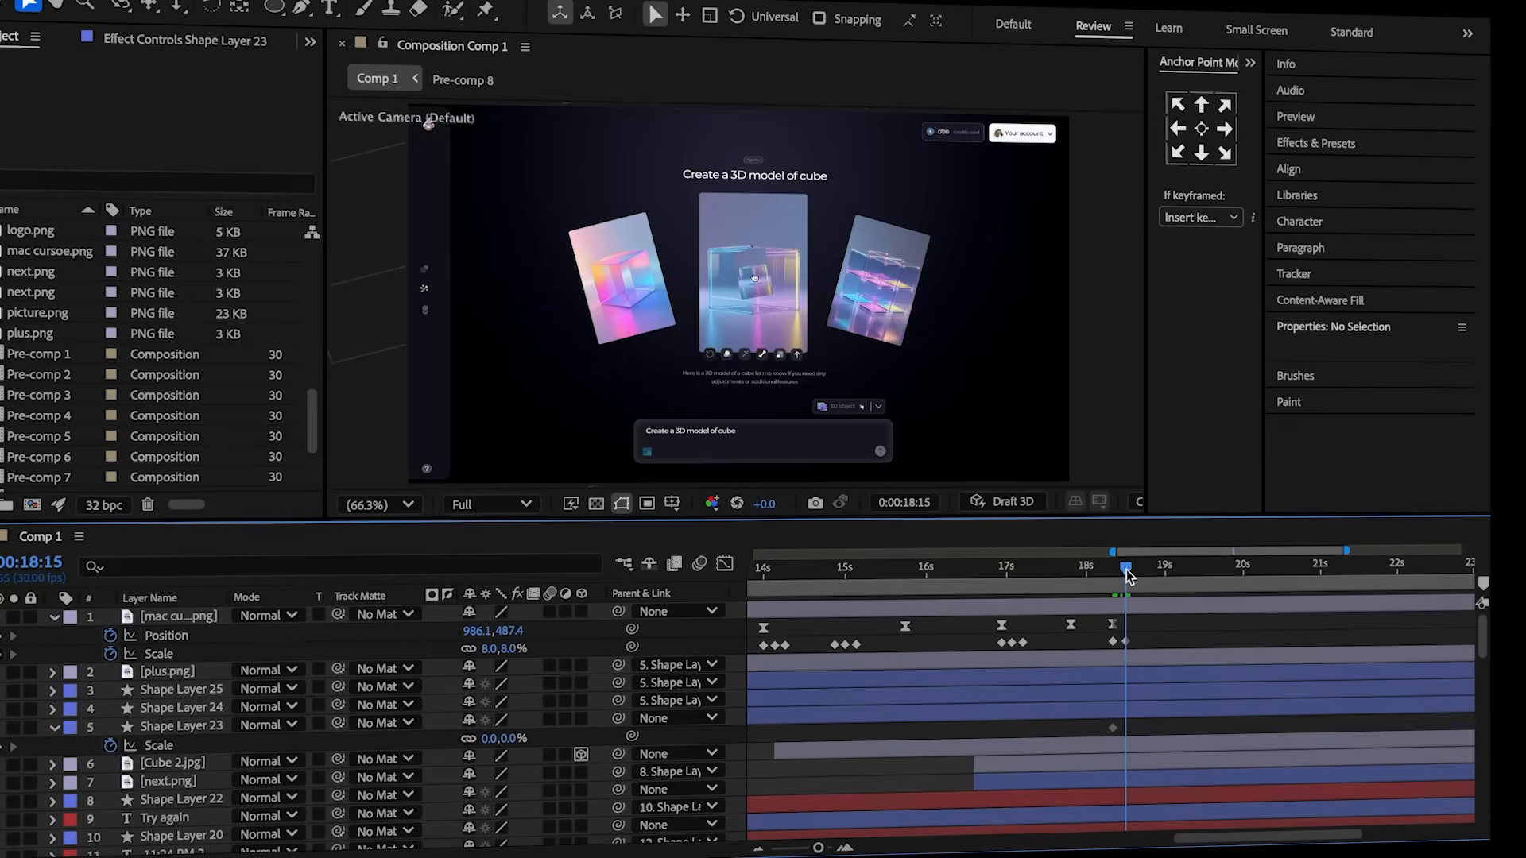
click(490, 737)
text(100)
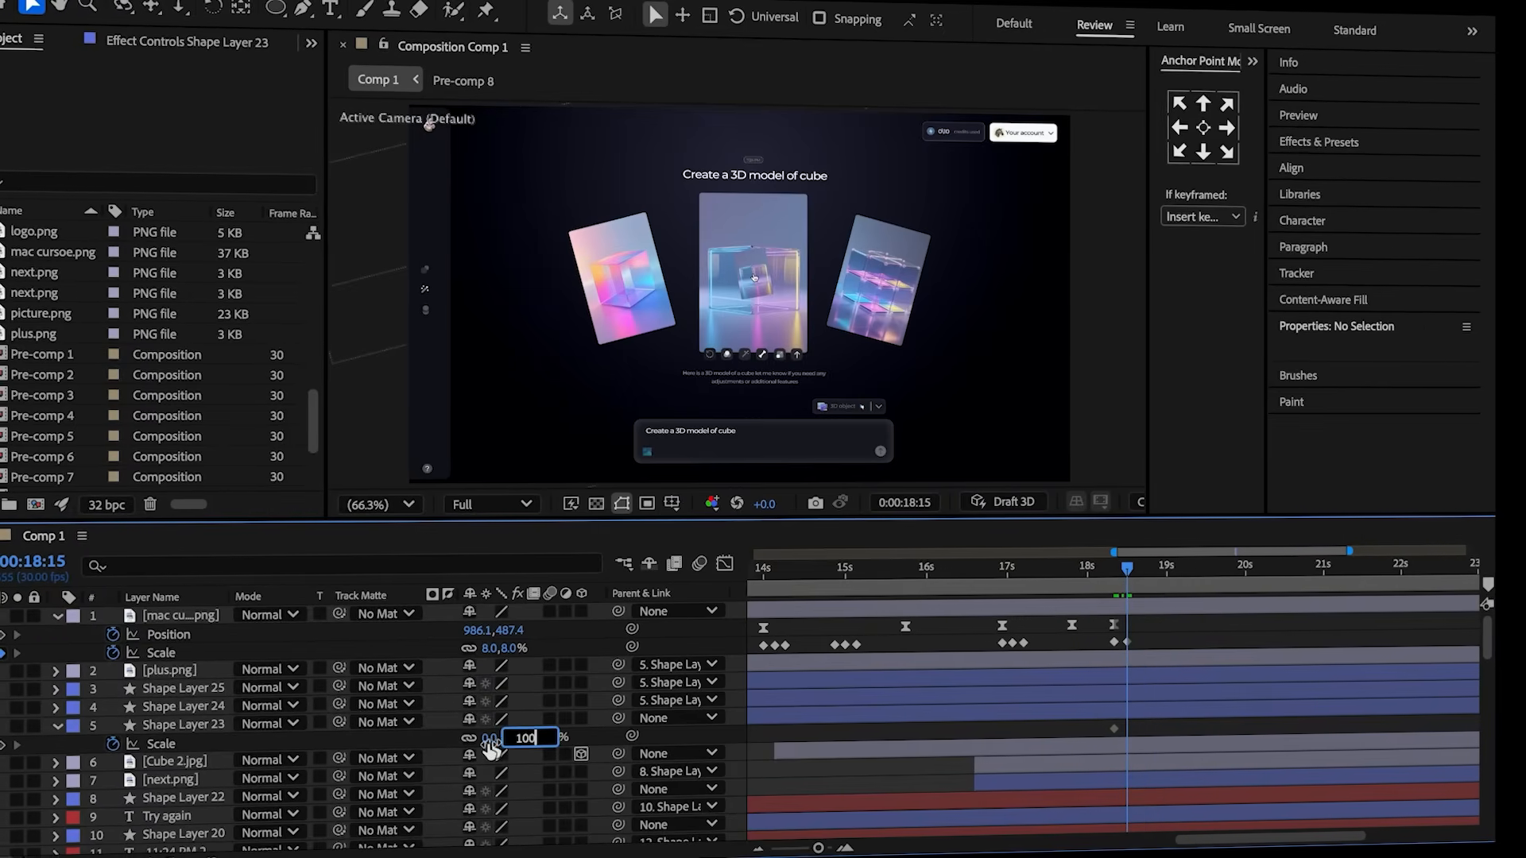
key(Return)
- Paste the bounce expression onto Shape Layer 23's scale and change its amp value to 0.04
alt+click(113, 744)
key(ctrl+v)
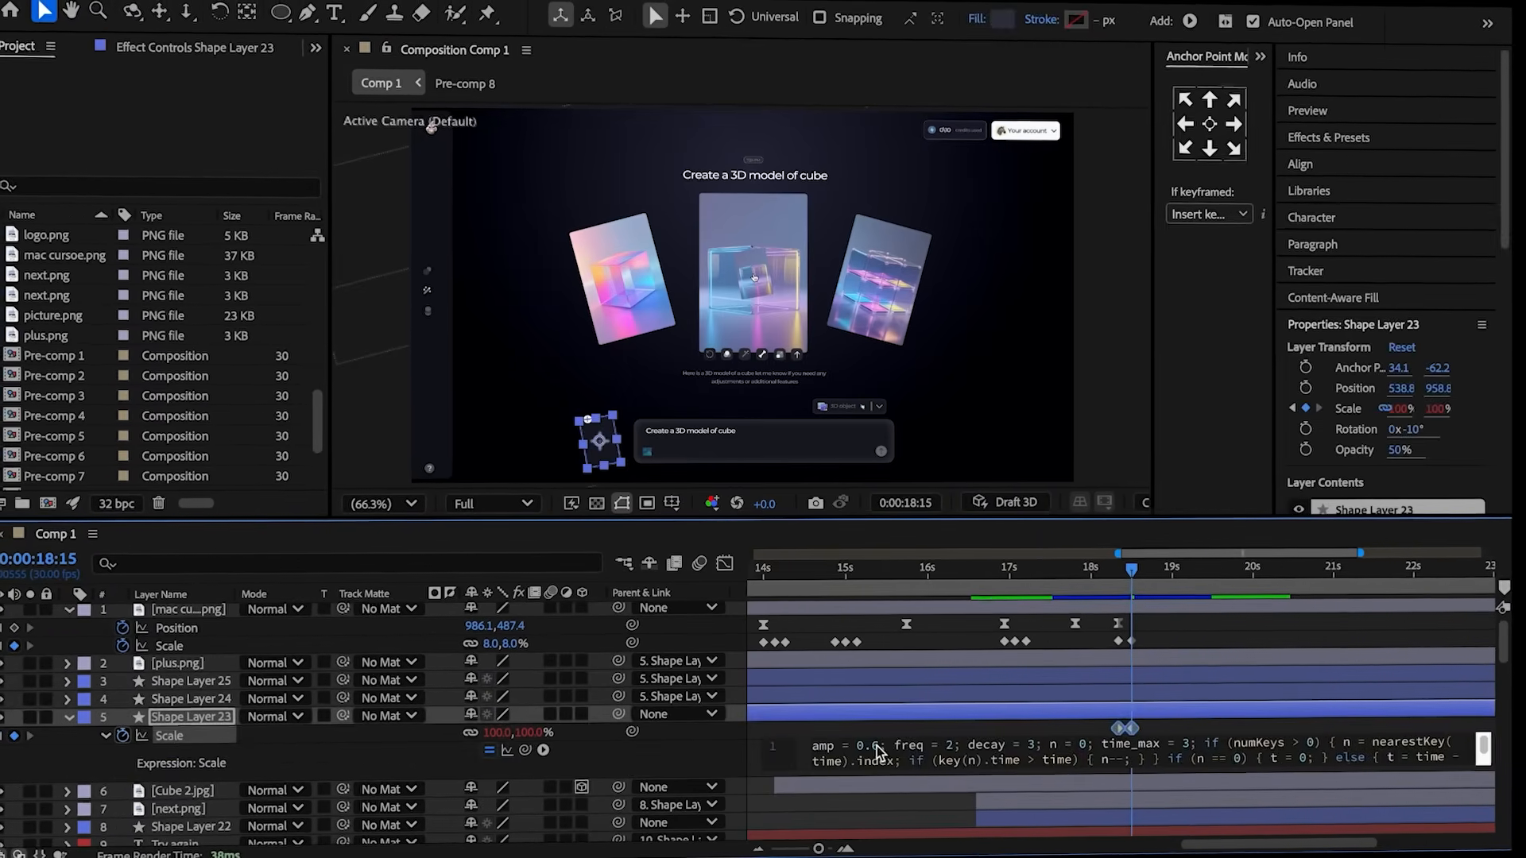
click(876, 745)
text(04)
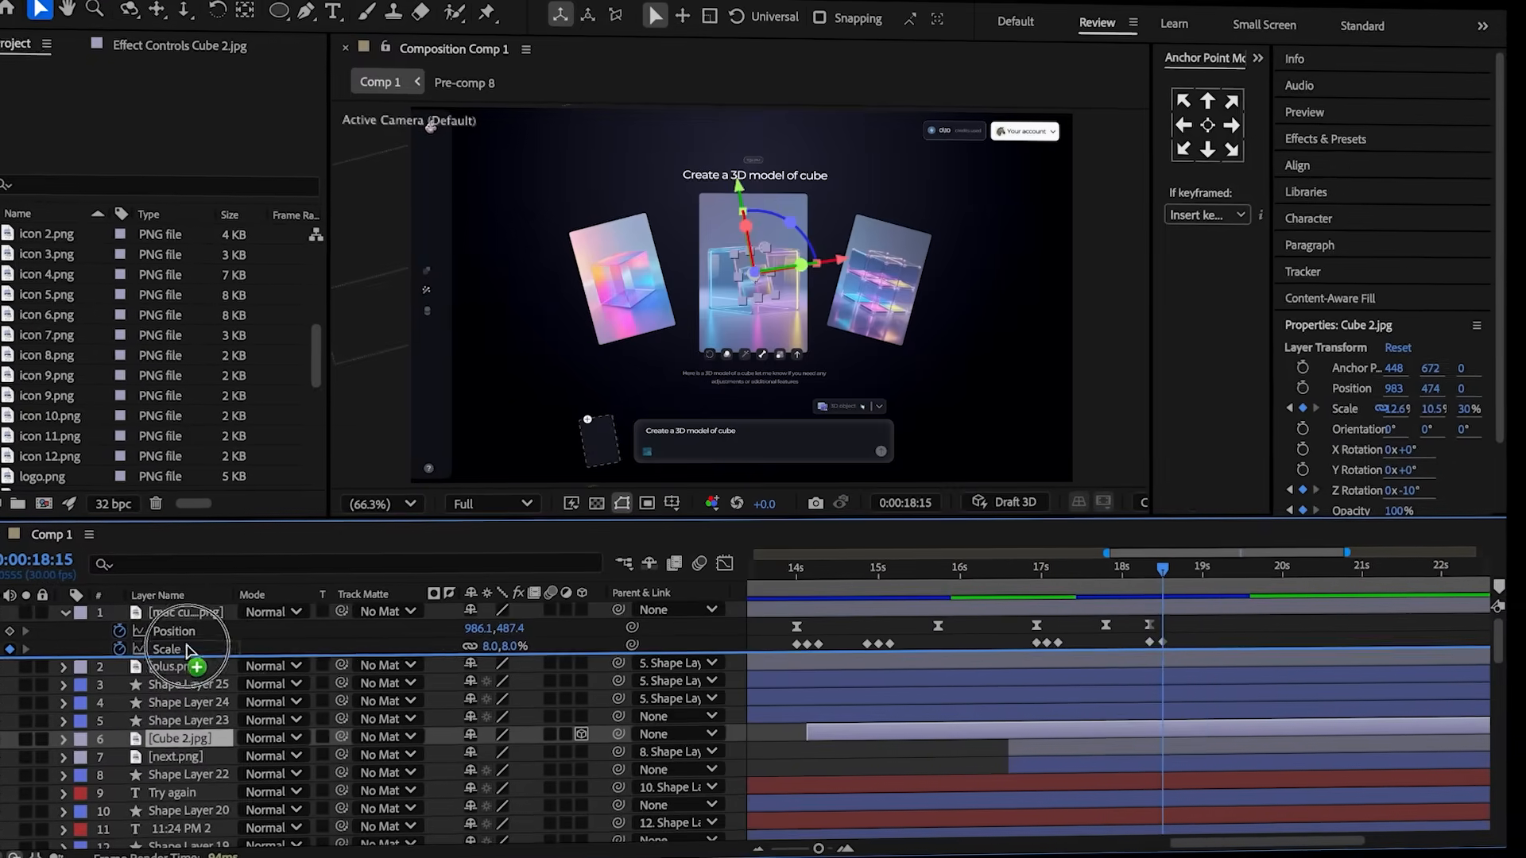
- Place the Cube 2.jpg layer directly below mac cursoe.png and parent it to mac cursoe.png
drag(187, 649, 186, 651)
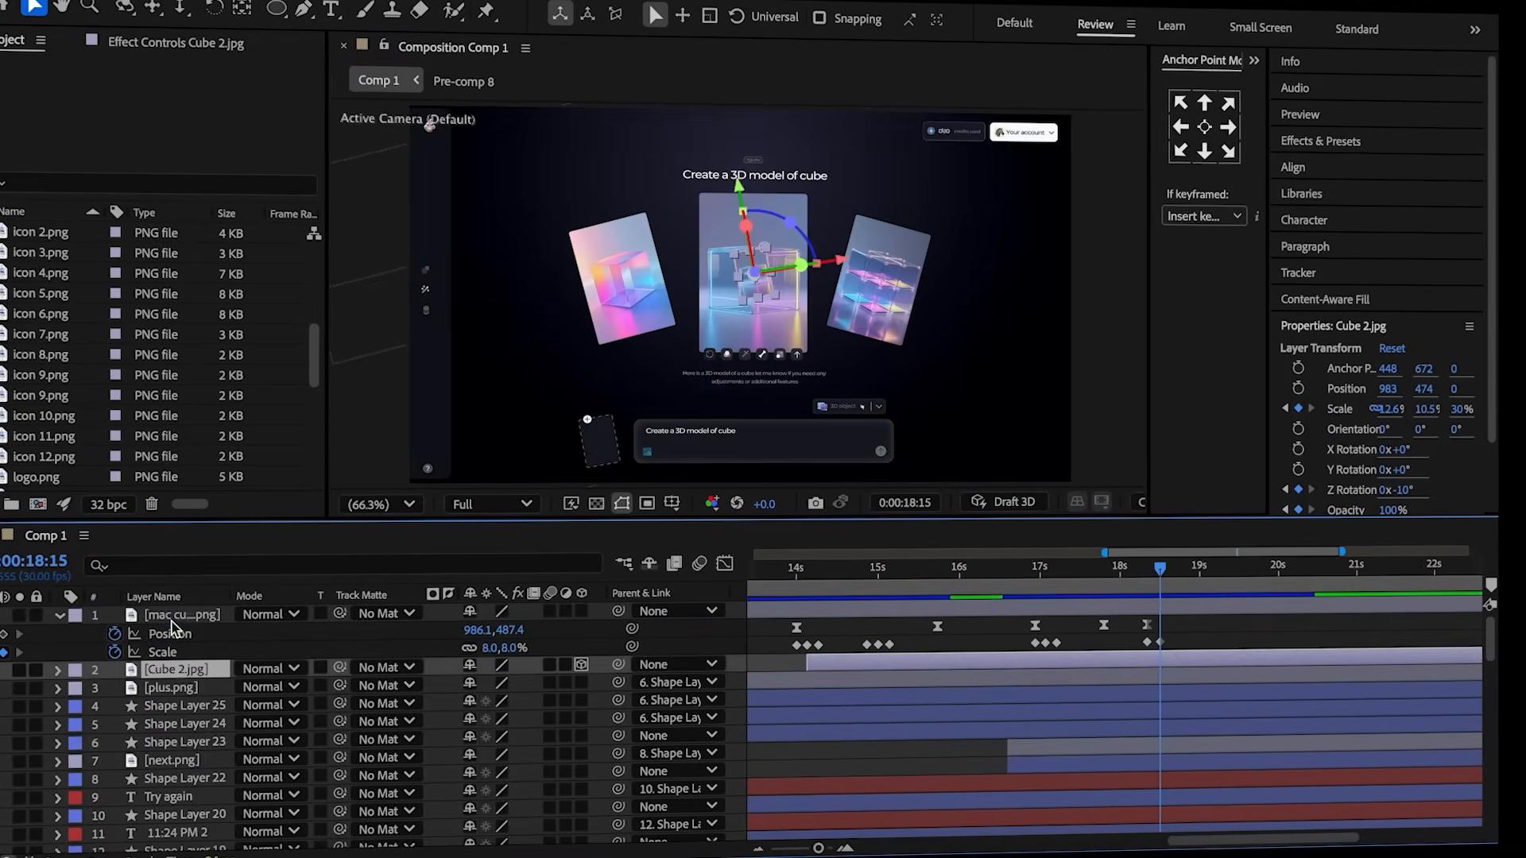
drag(533, 666, 181, 628)
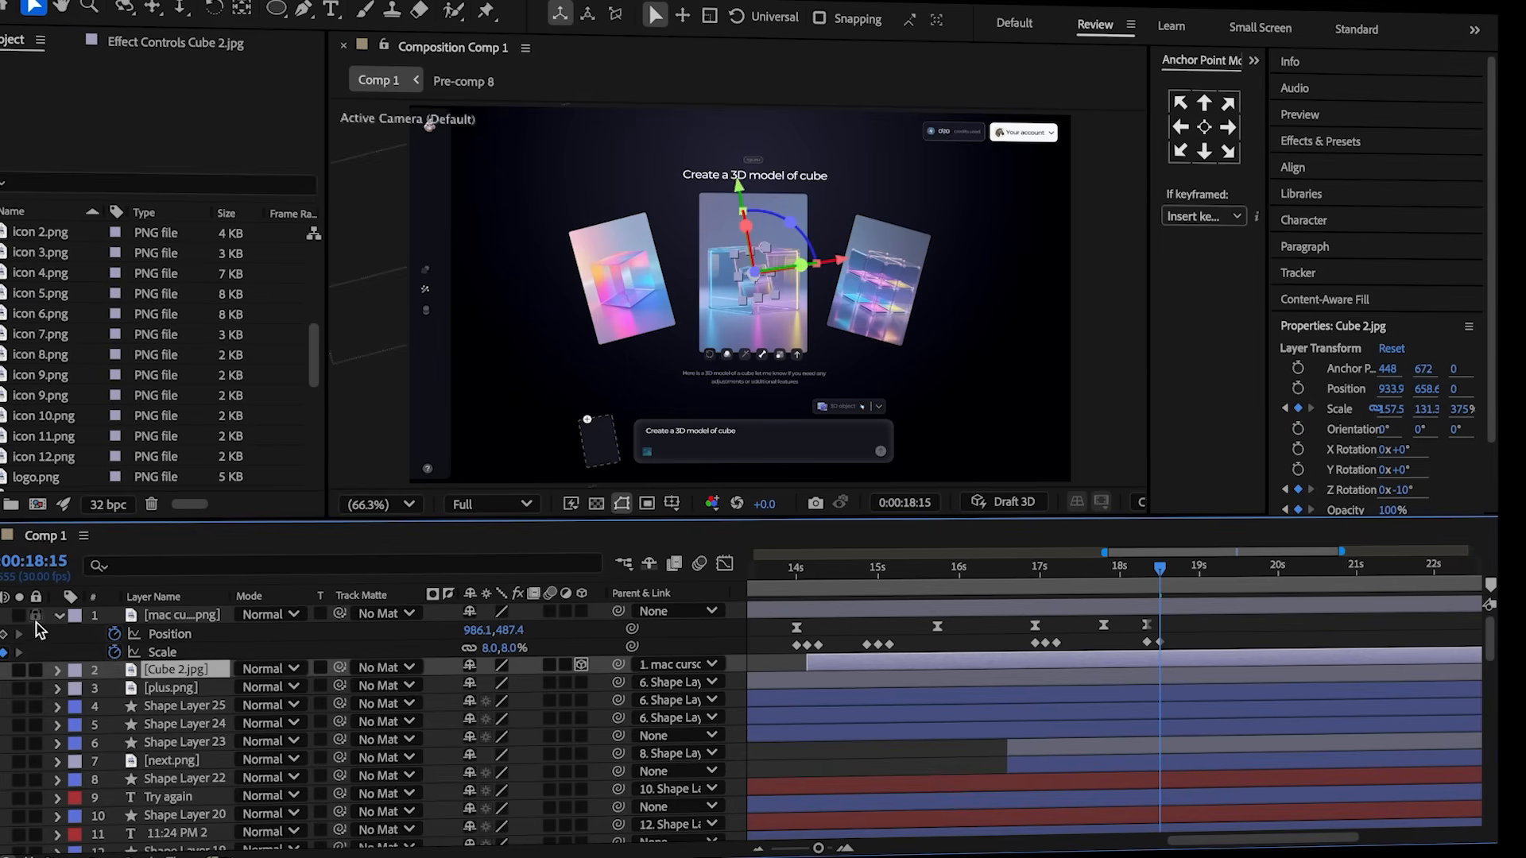
- Keyframe mac cursoe.png's position at 0:00:18:15 and move it onto the dashed rectangle, about 542.6, 970.1, at 0:00:20:00
click(5, 635)
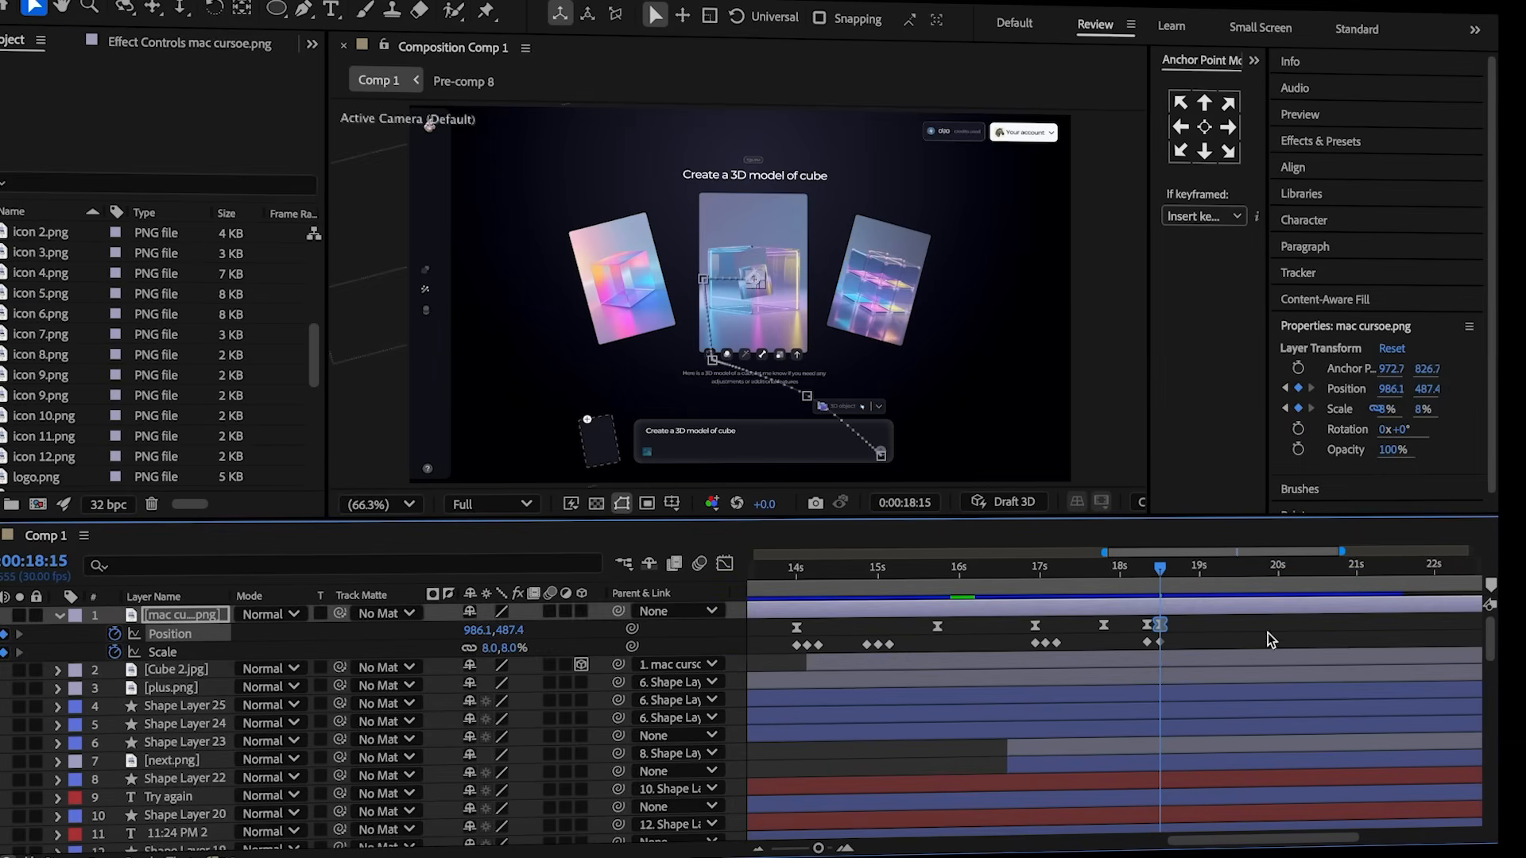
click(1213, 624)
drag(1162, 571, 1301, 583)
drag(753, 283, 602, 447)
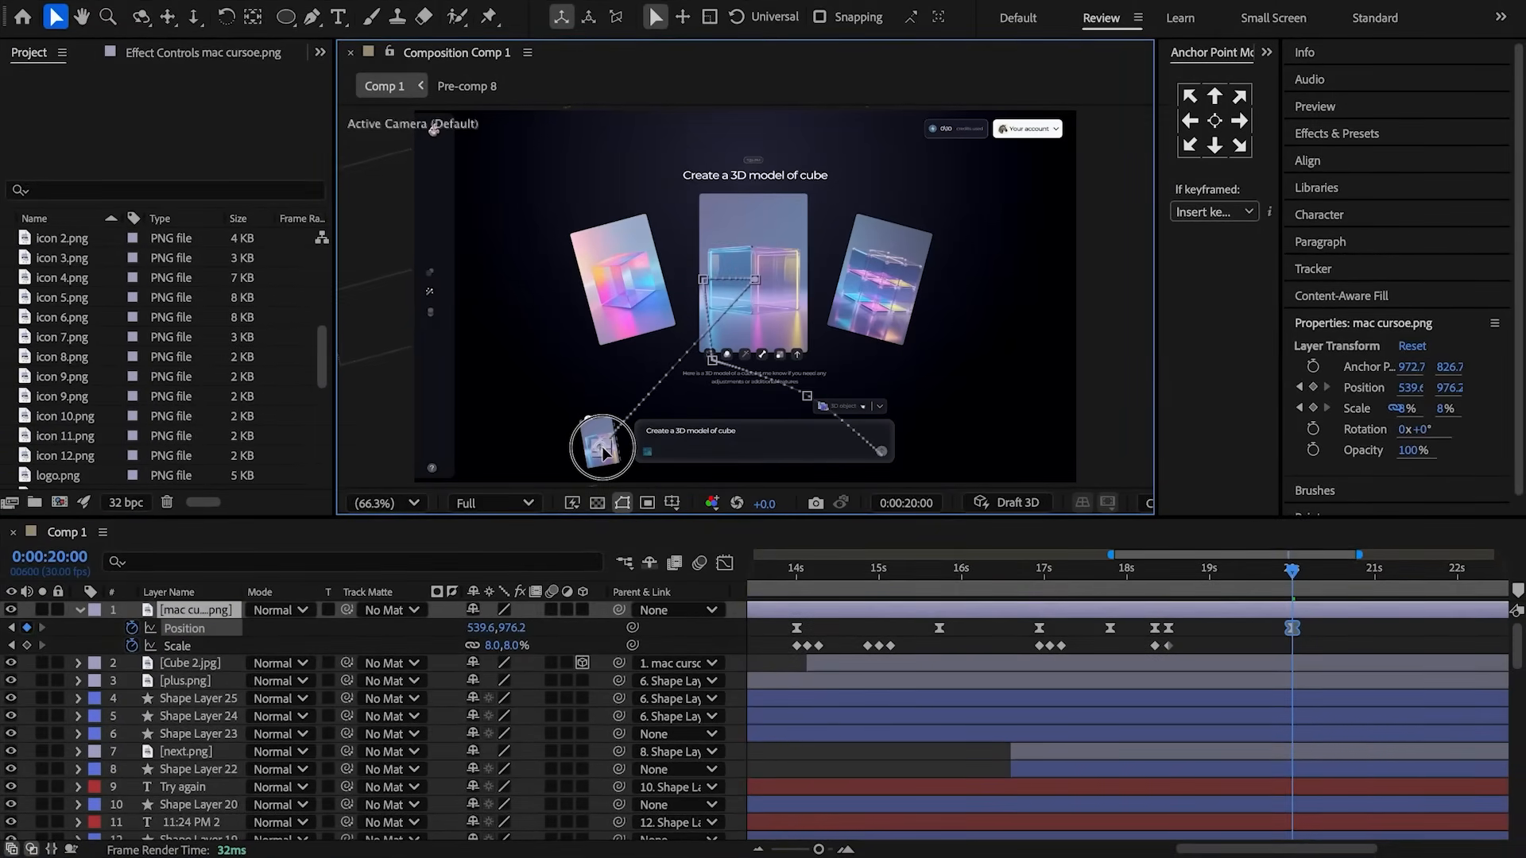
- Add a Pen tool point at 19 seconds on the cursor's path to the dashed rectangle and offset it slightly
click(315, 24)
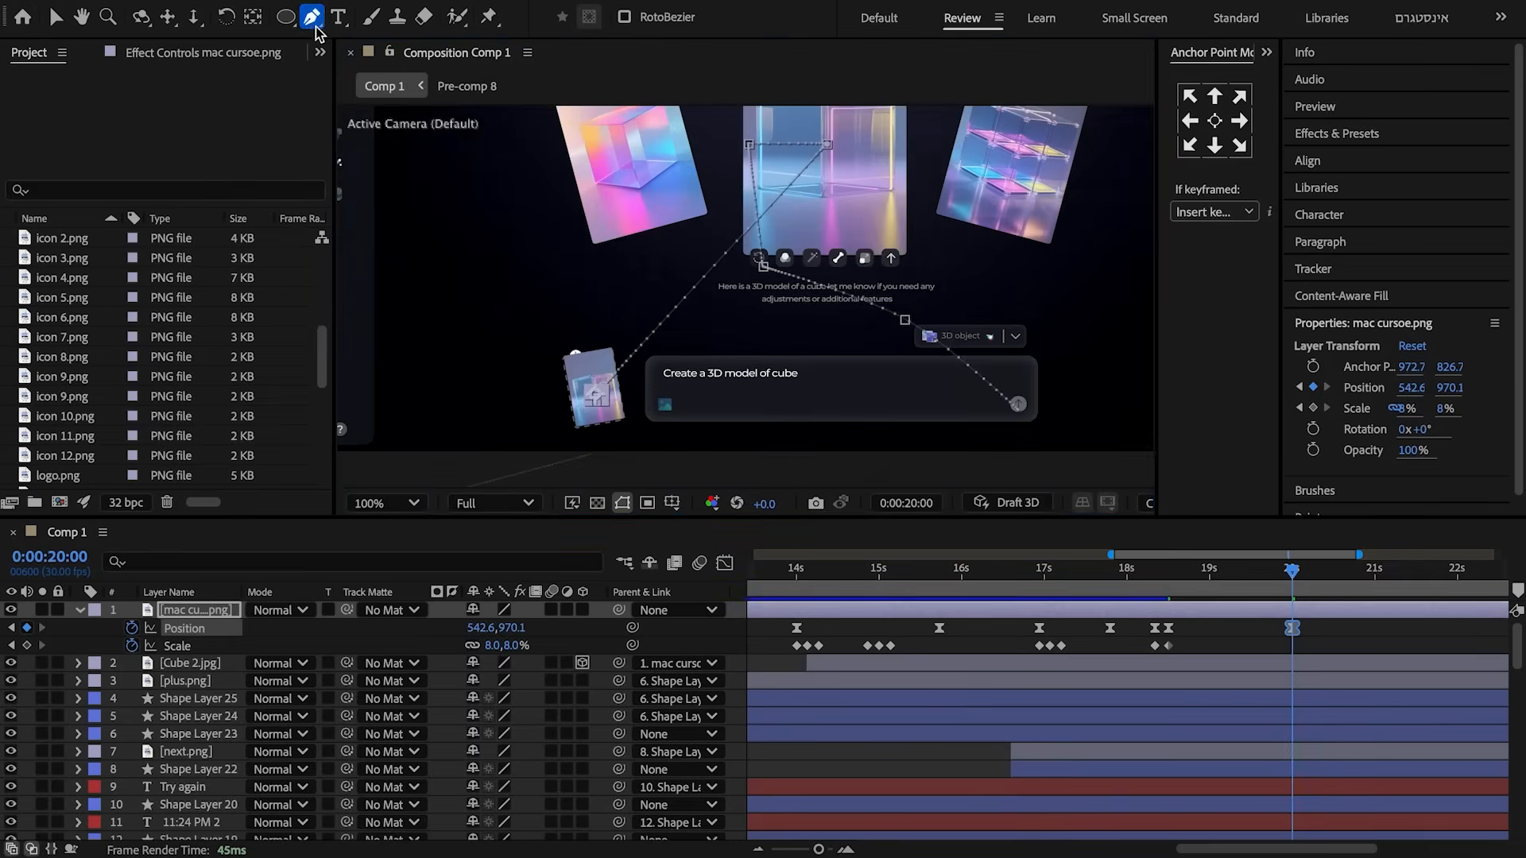
click(727, 255)
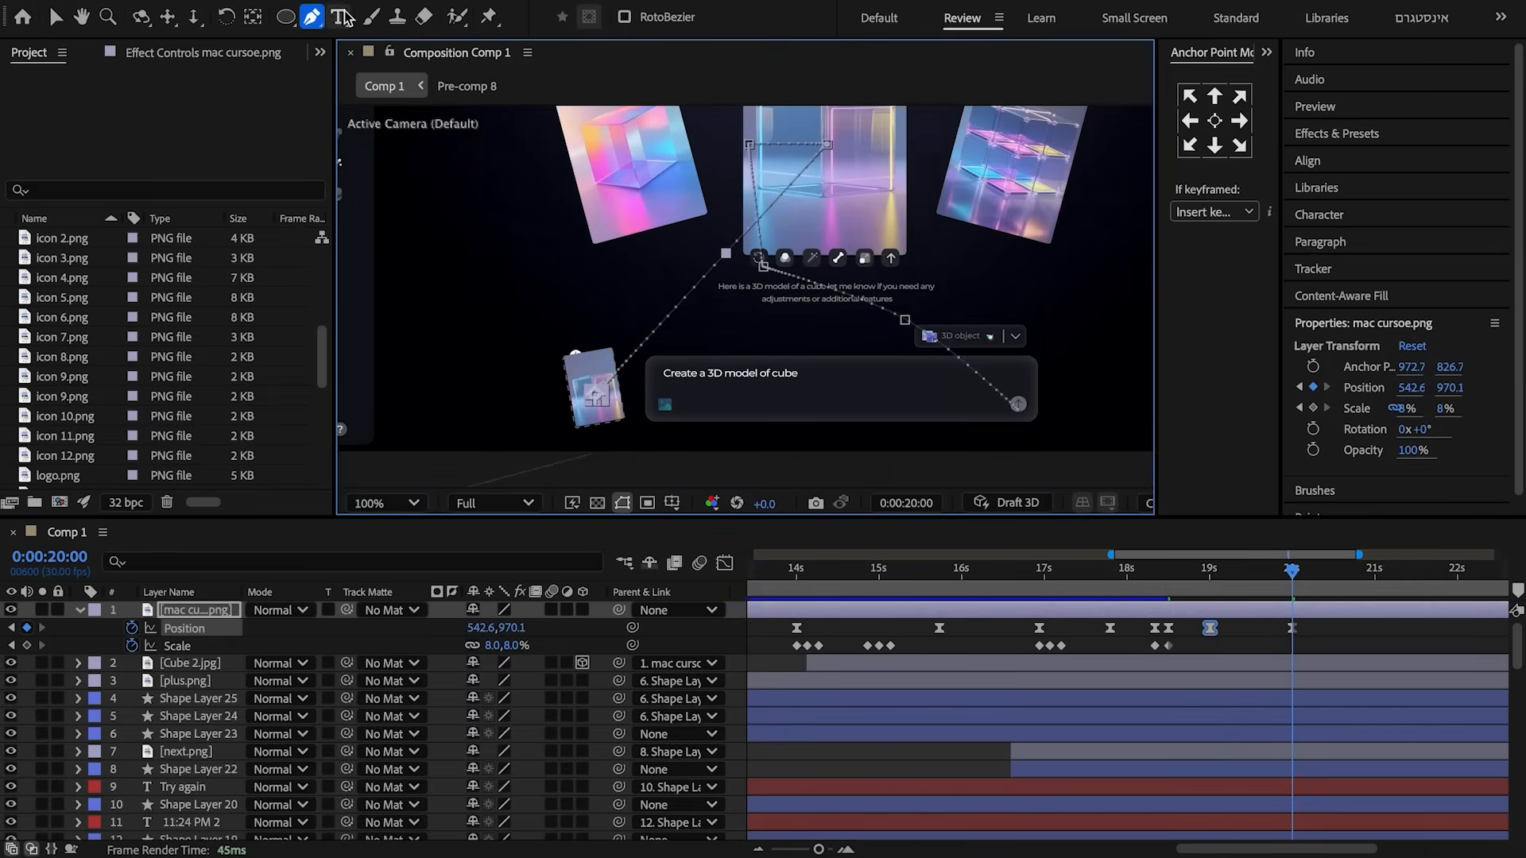
click(46, 17)
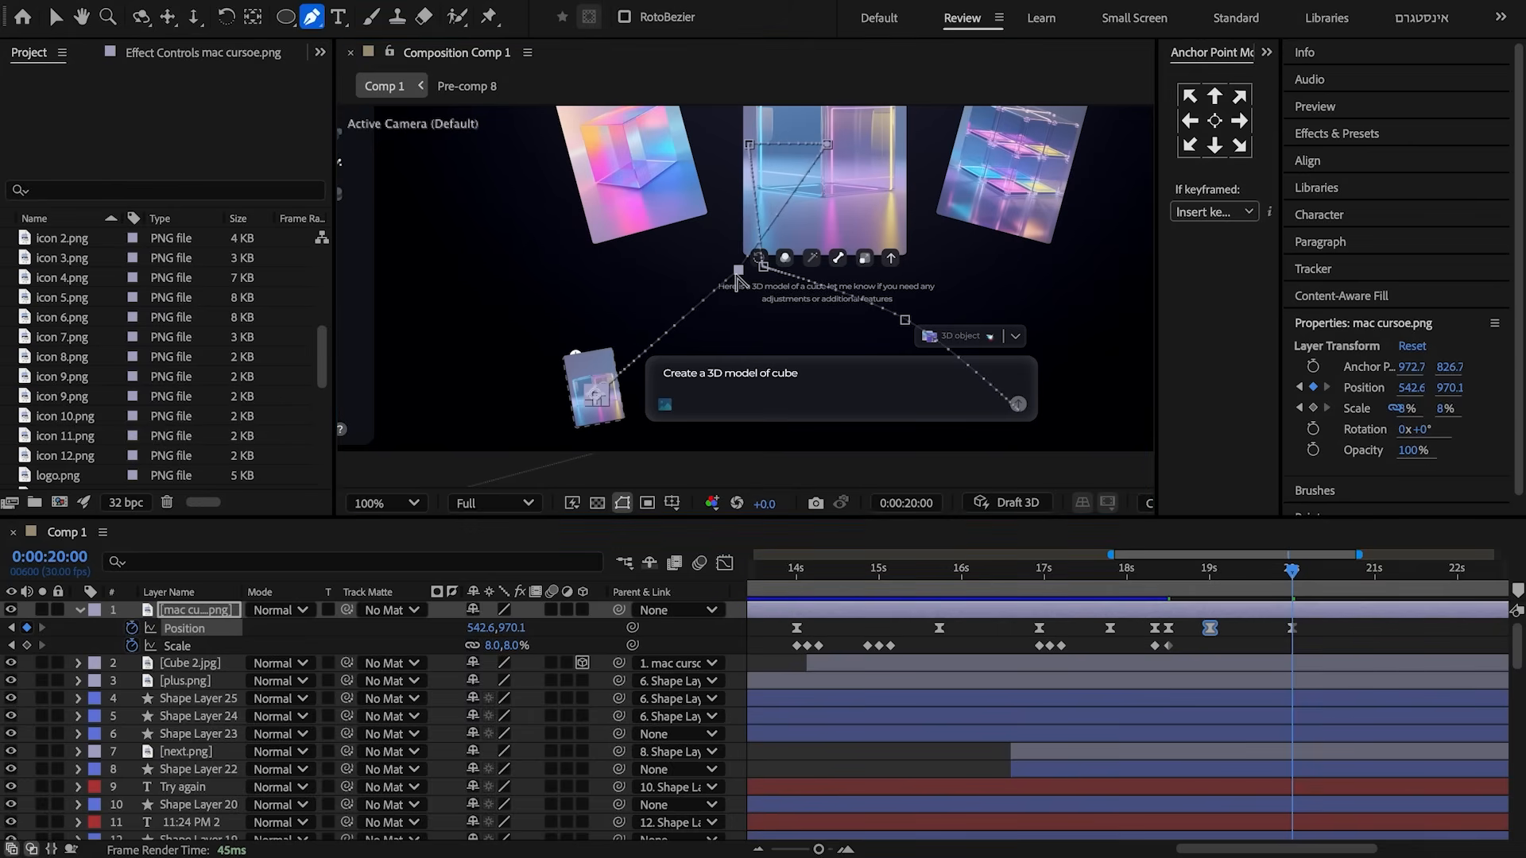
- Reshape the speed graph of the cursor's last three position keyframes so the speed peaks at the middle one
drag(1338, 633, 1165, 632)
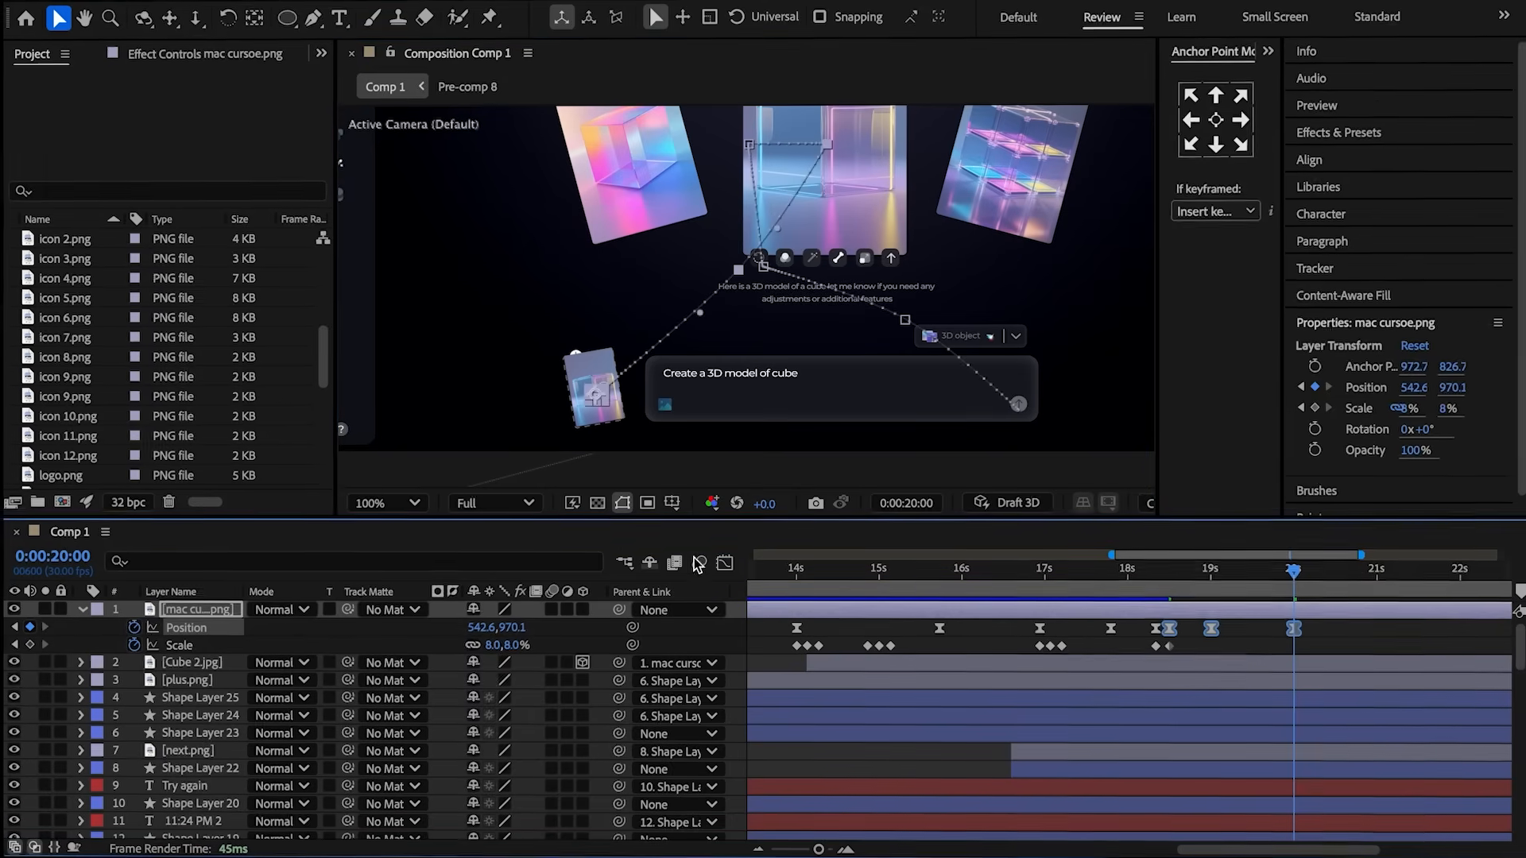
key(shift+F3)
click(1221, 762)
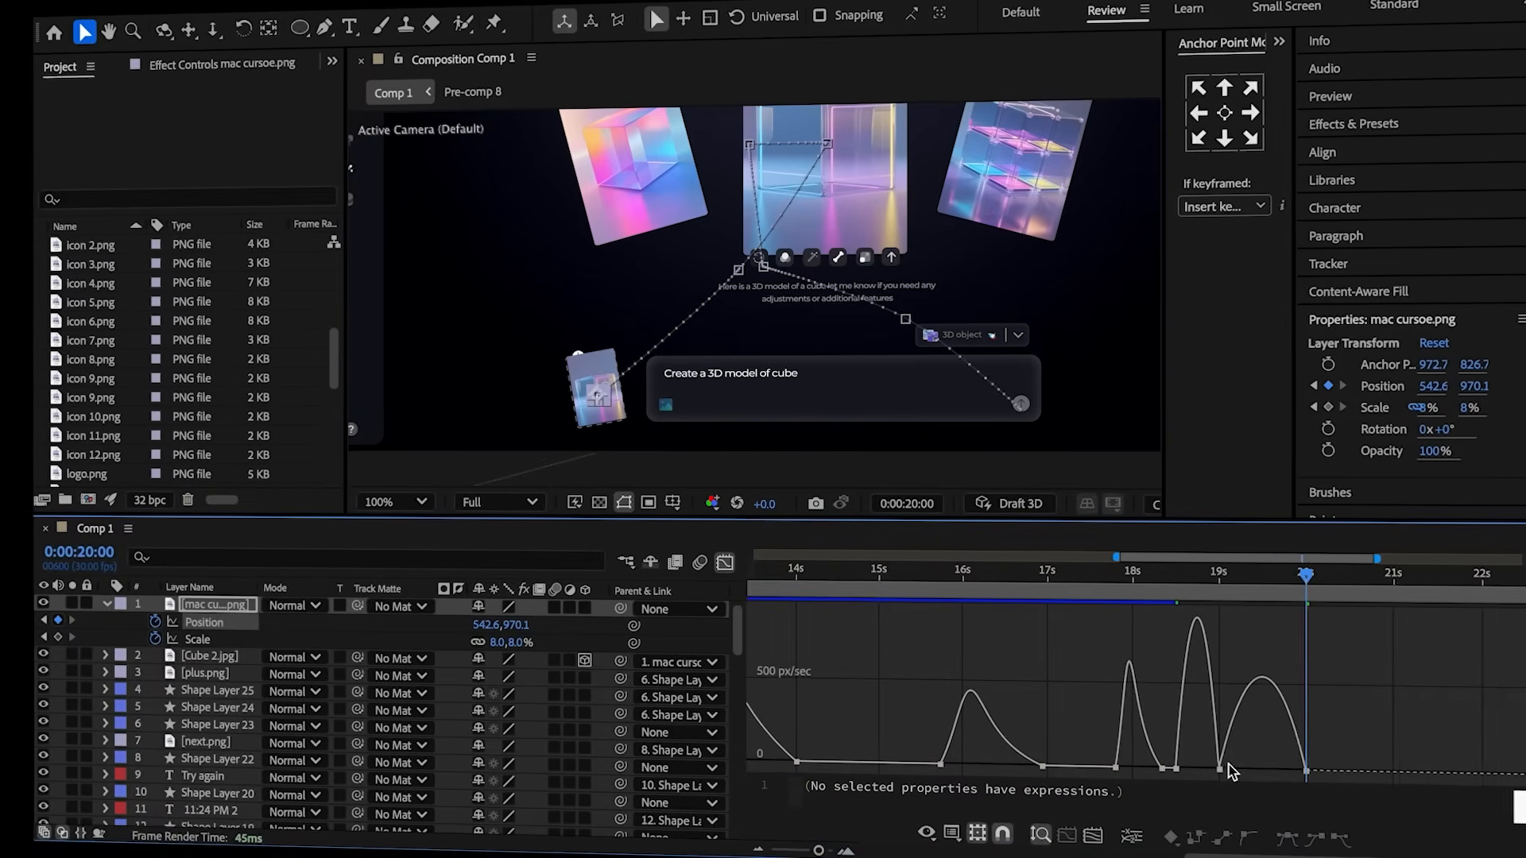
drag(1232, 767, 1277, 773)
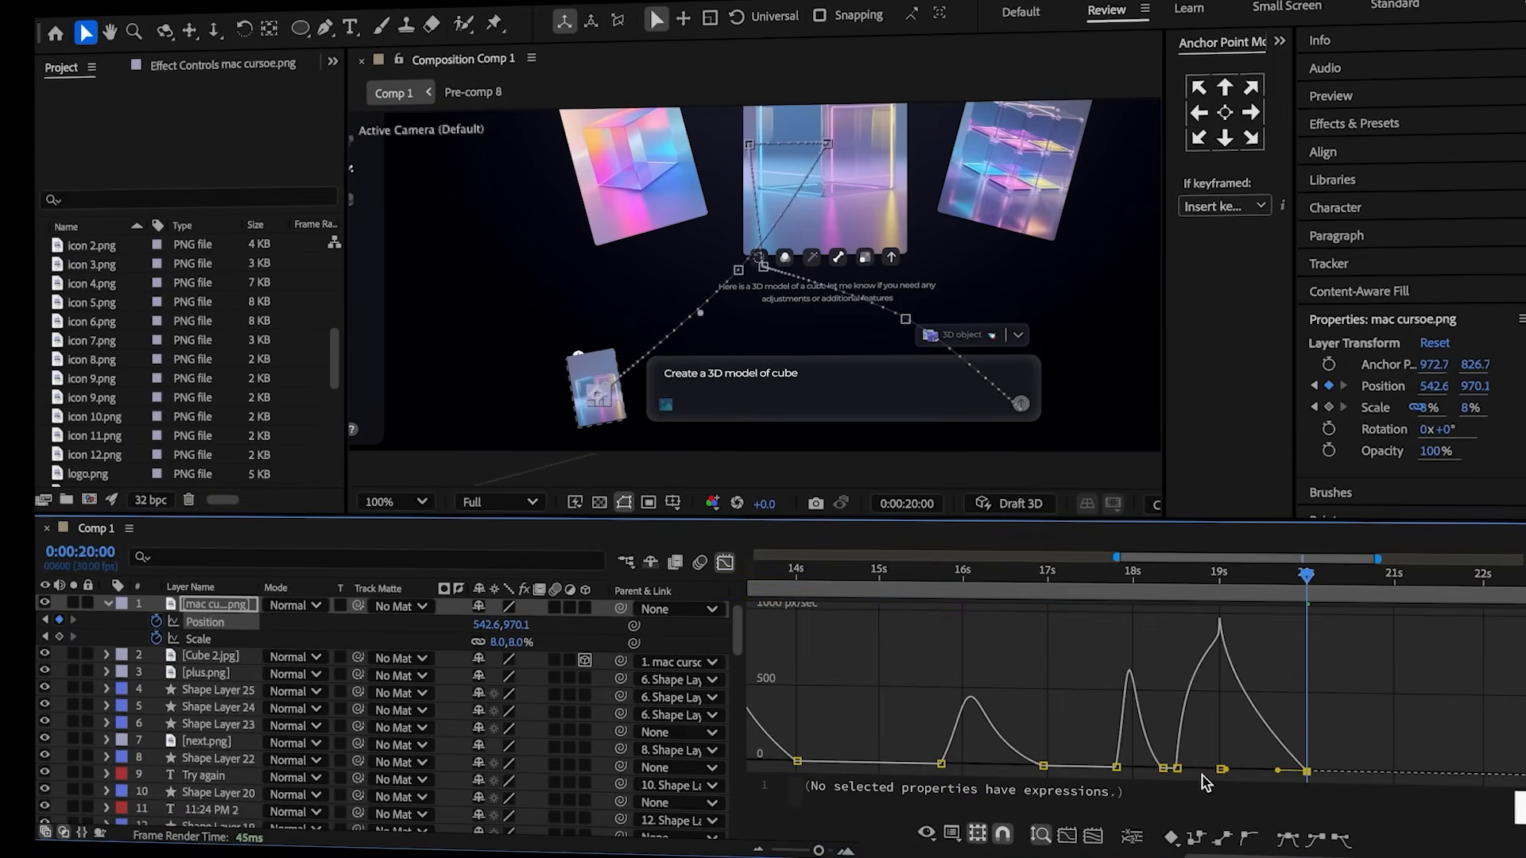
drag(1182, 769, 1192, 772)
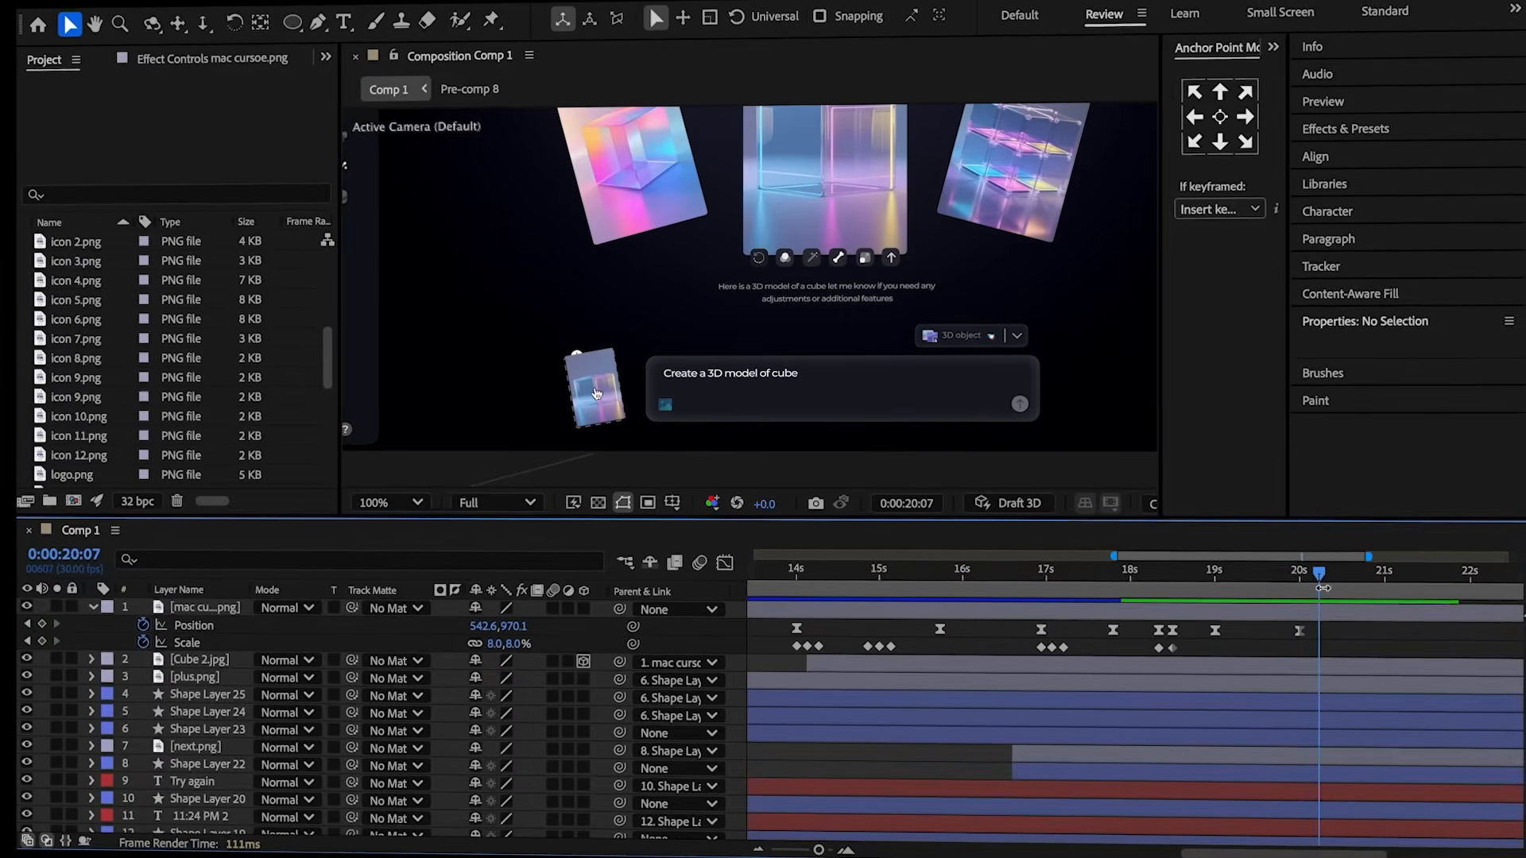
- Split the mac cursoe.png layer at 0:00:20:00
drag(1319, 575, 1292, 572)
click(183, 610)
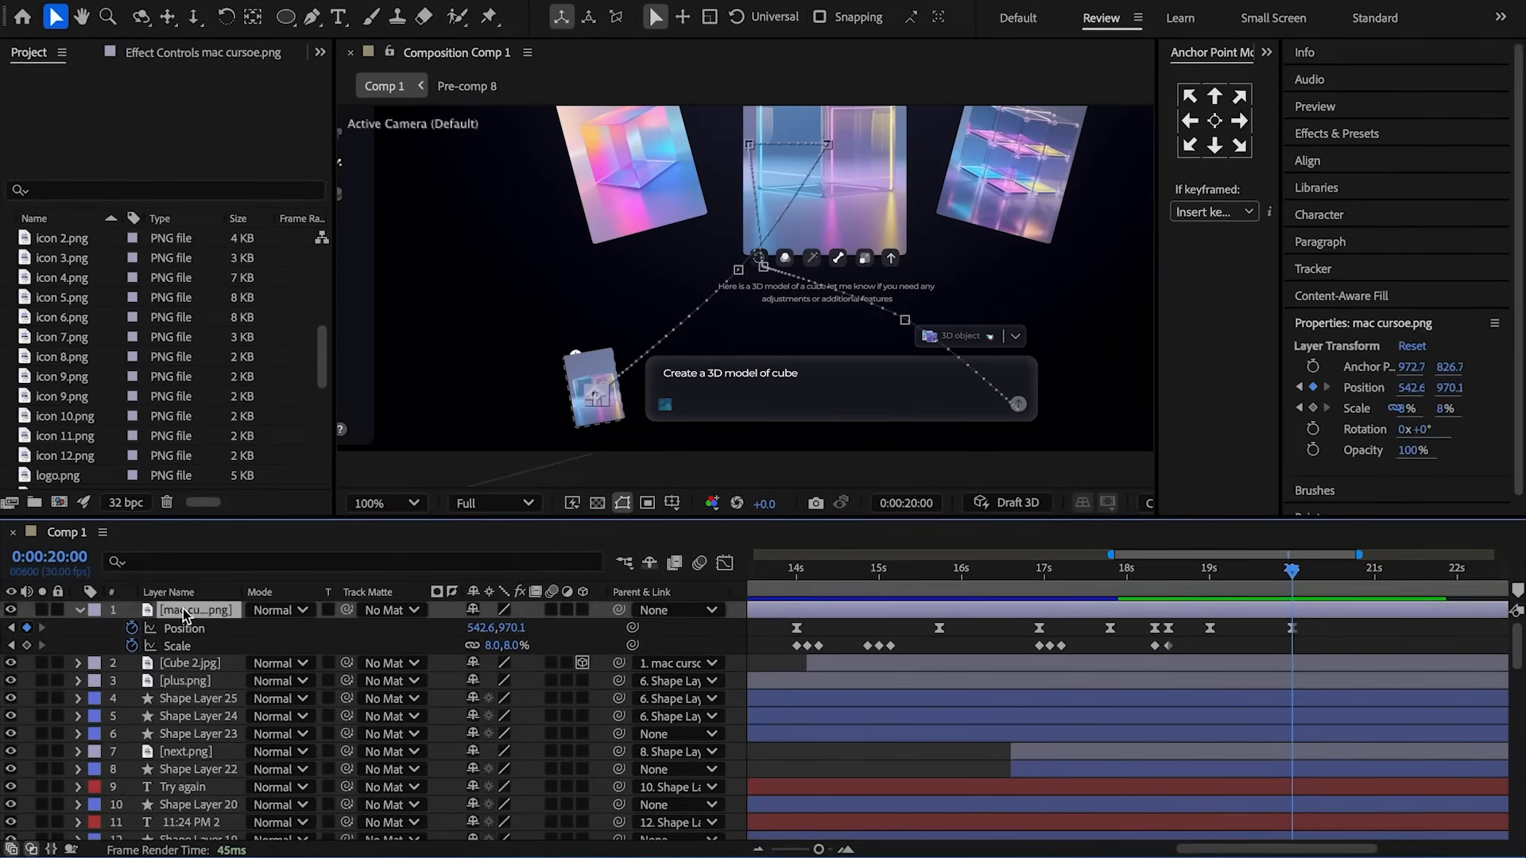
key(ctrl+shift+d)
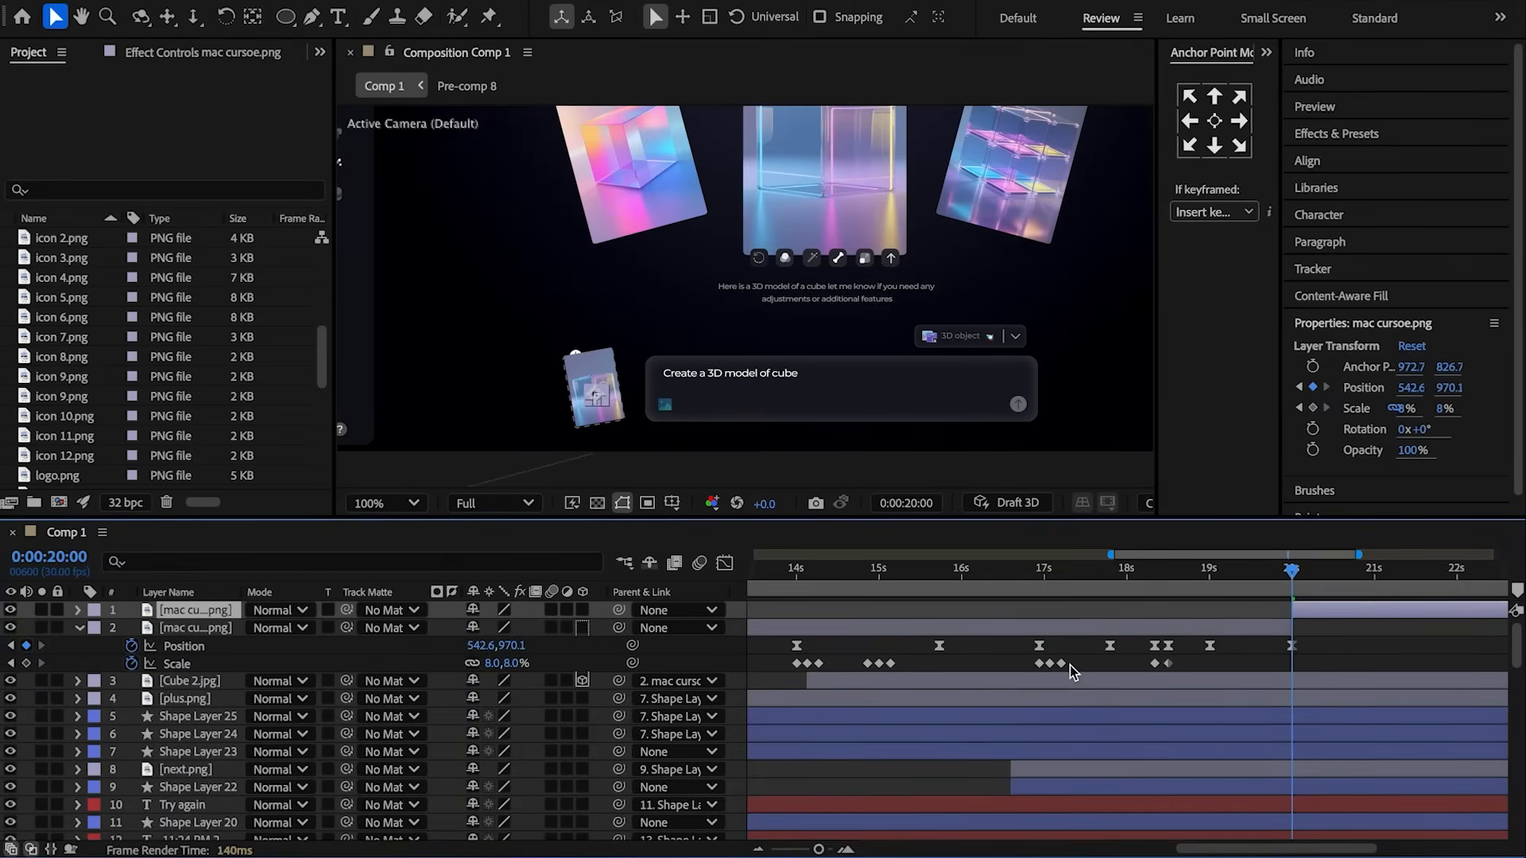
- Keyframe the split-off cursor layer's scale at 8% at 0:00:20:00 and 12% at 0:00:20:05
key(s)
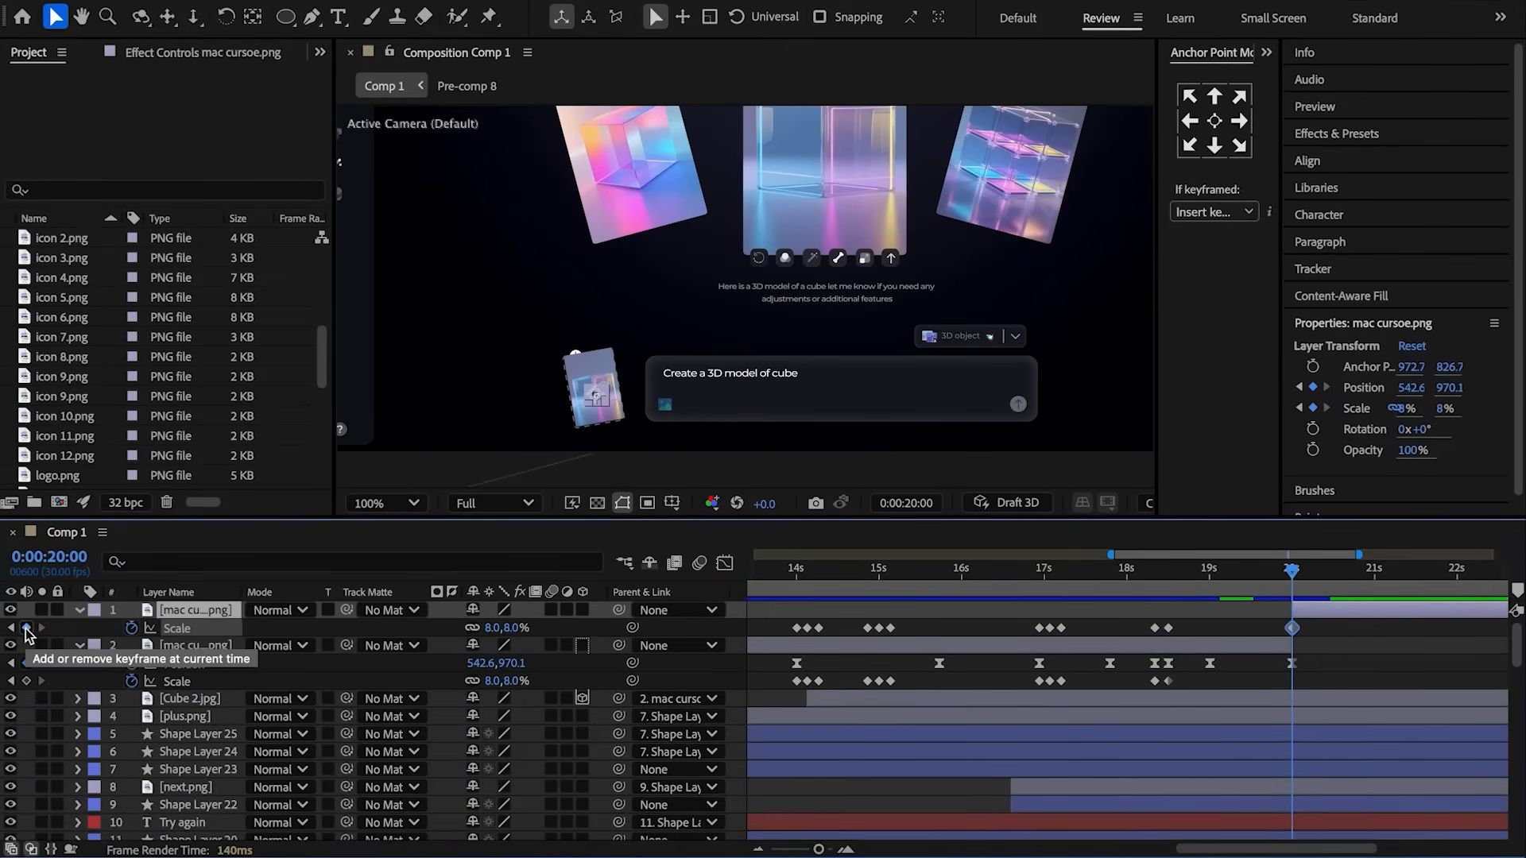
click(1295, 573)
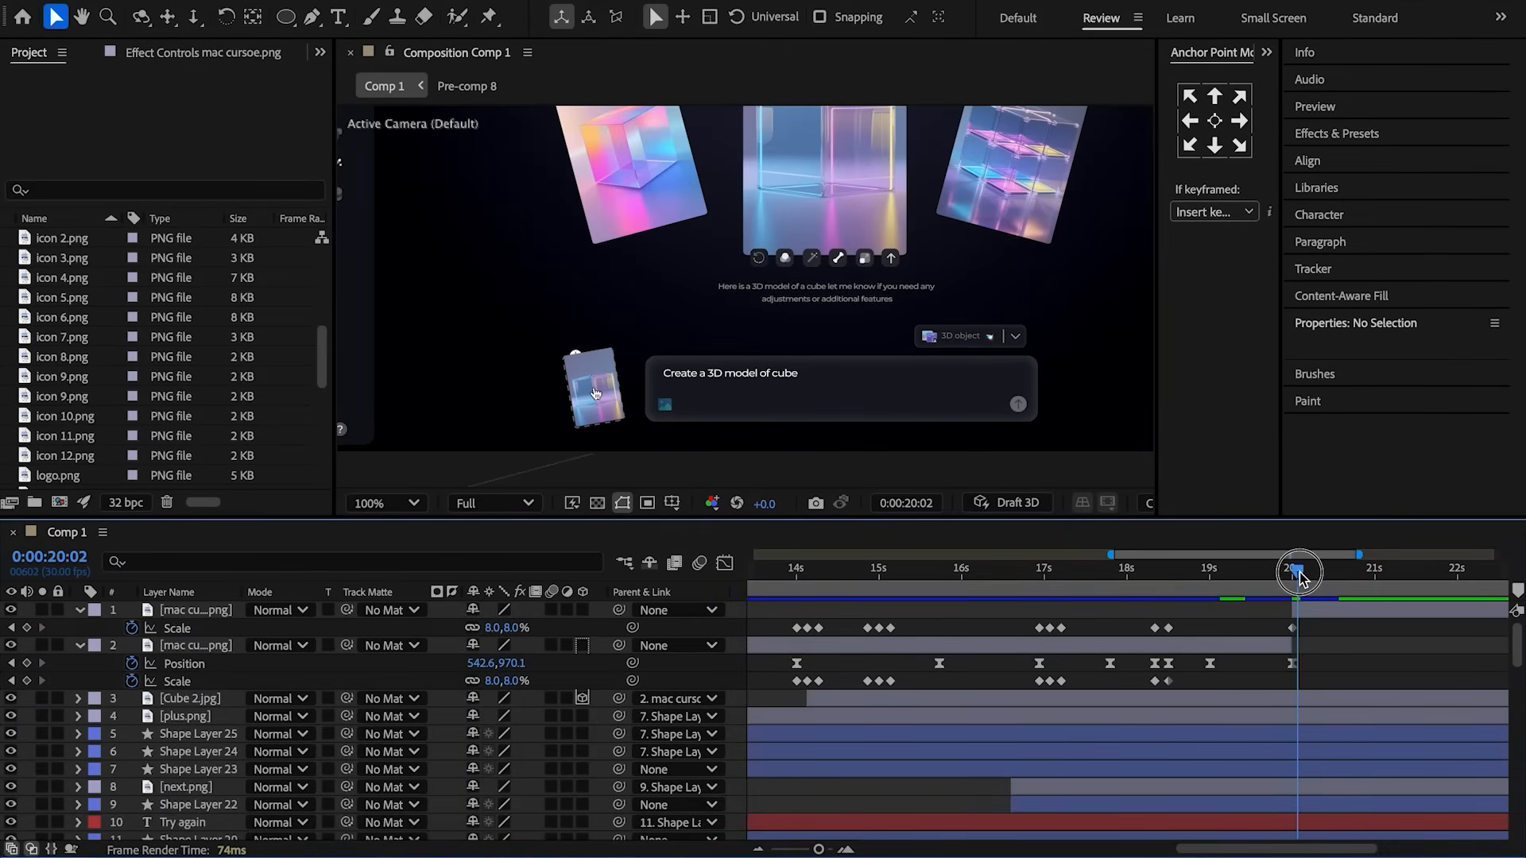
drag(1304, 574, 1309, 577)
click(514, 629)
text(12)
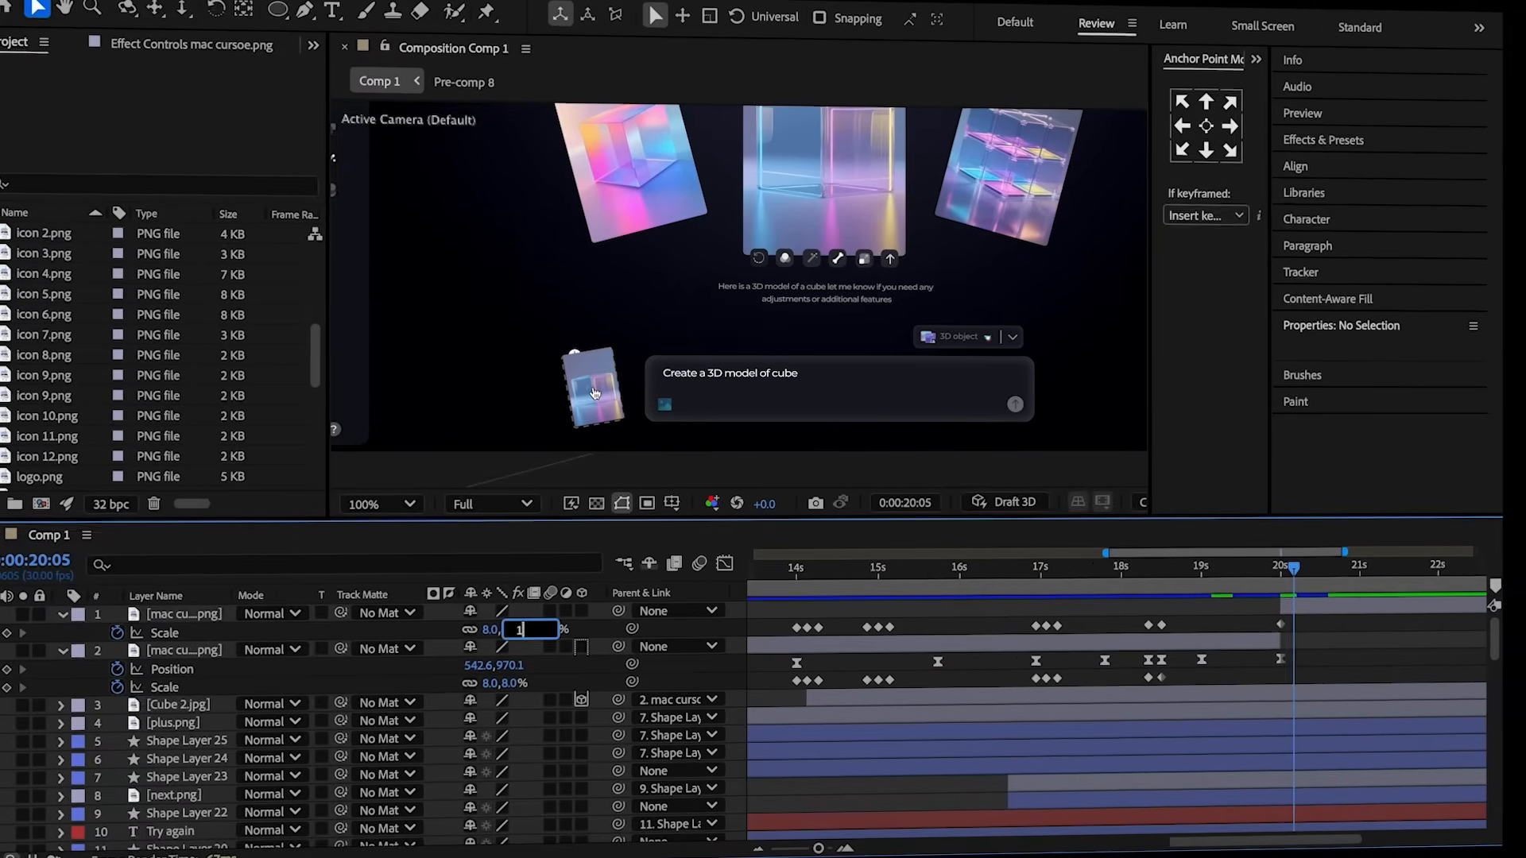
key(Return)
- Fade plus.png and Shape Layers 23 to 25 from their current opacity at 0:00:20:00 to 0% at 0:00:20:04, and preview it
click(1277, 572)
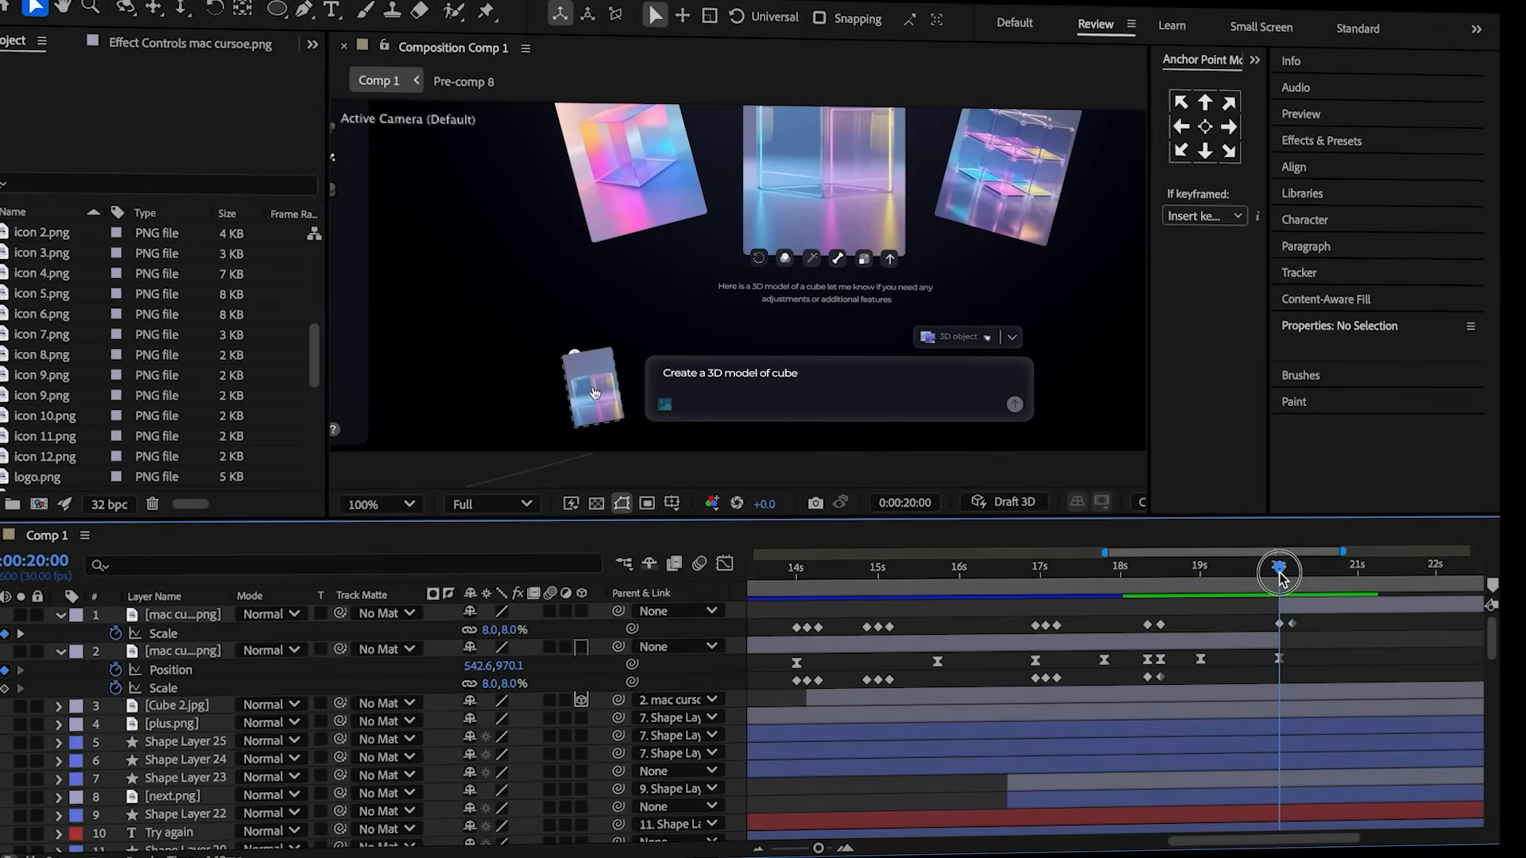
click(1186, 728)
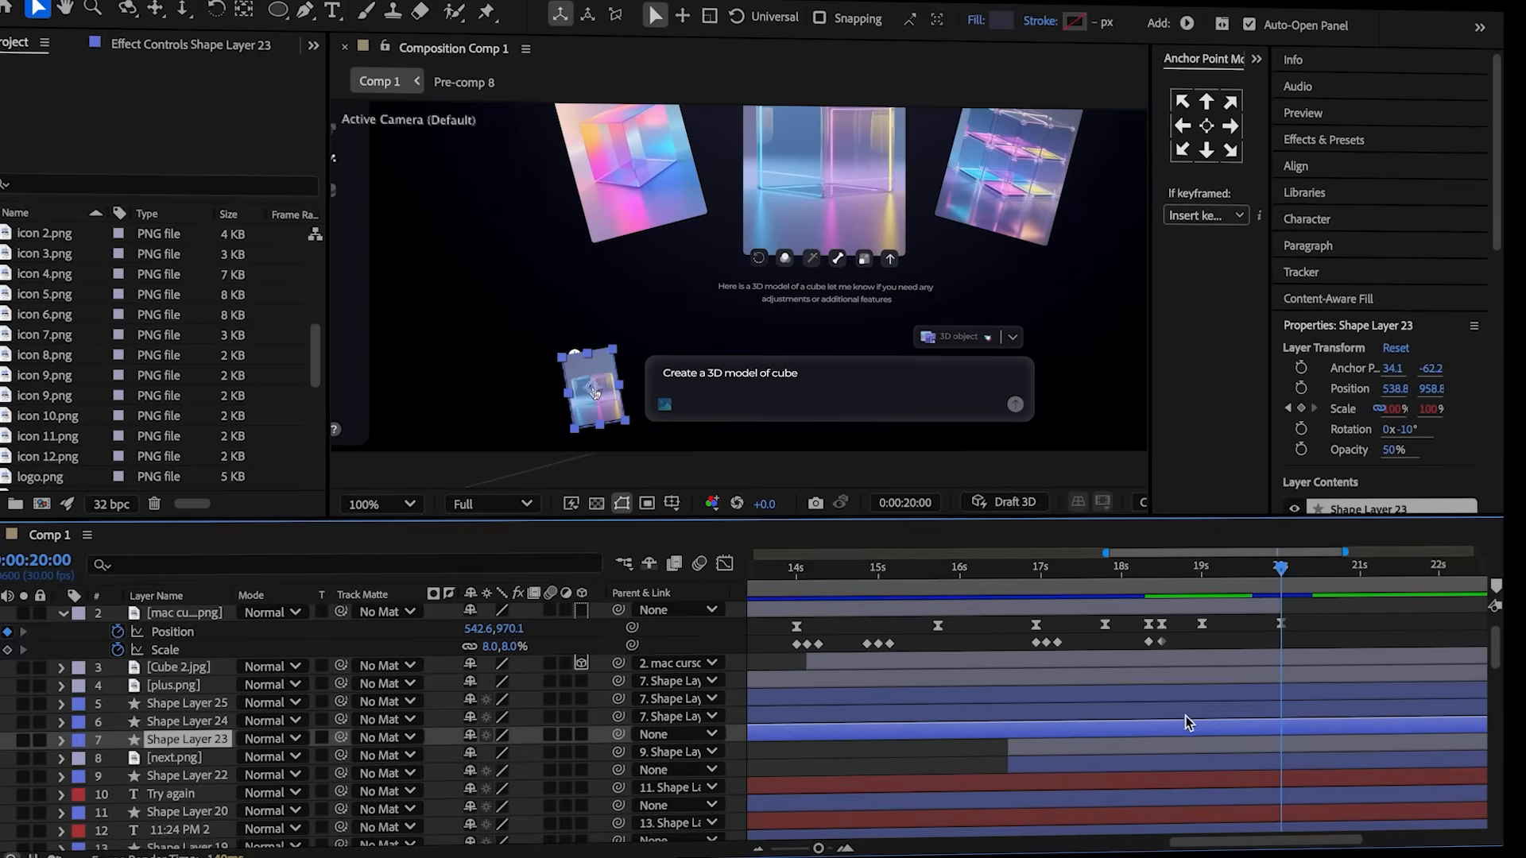
shift+click(1186, 713)
shift+click(1170, 688)
shift+click(1167, 674)
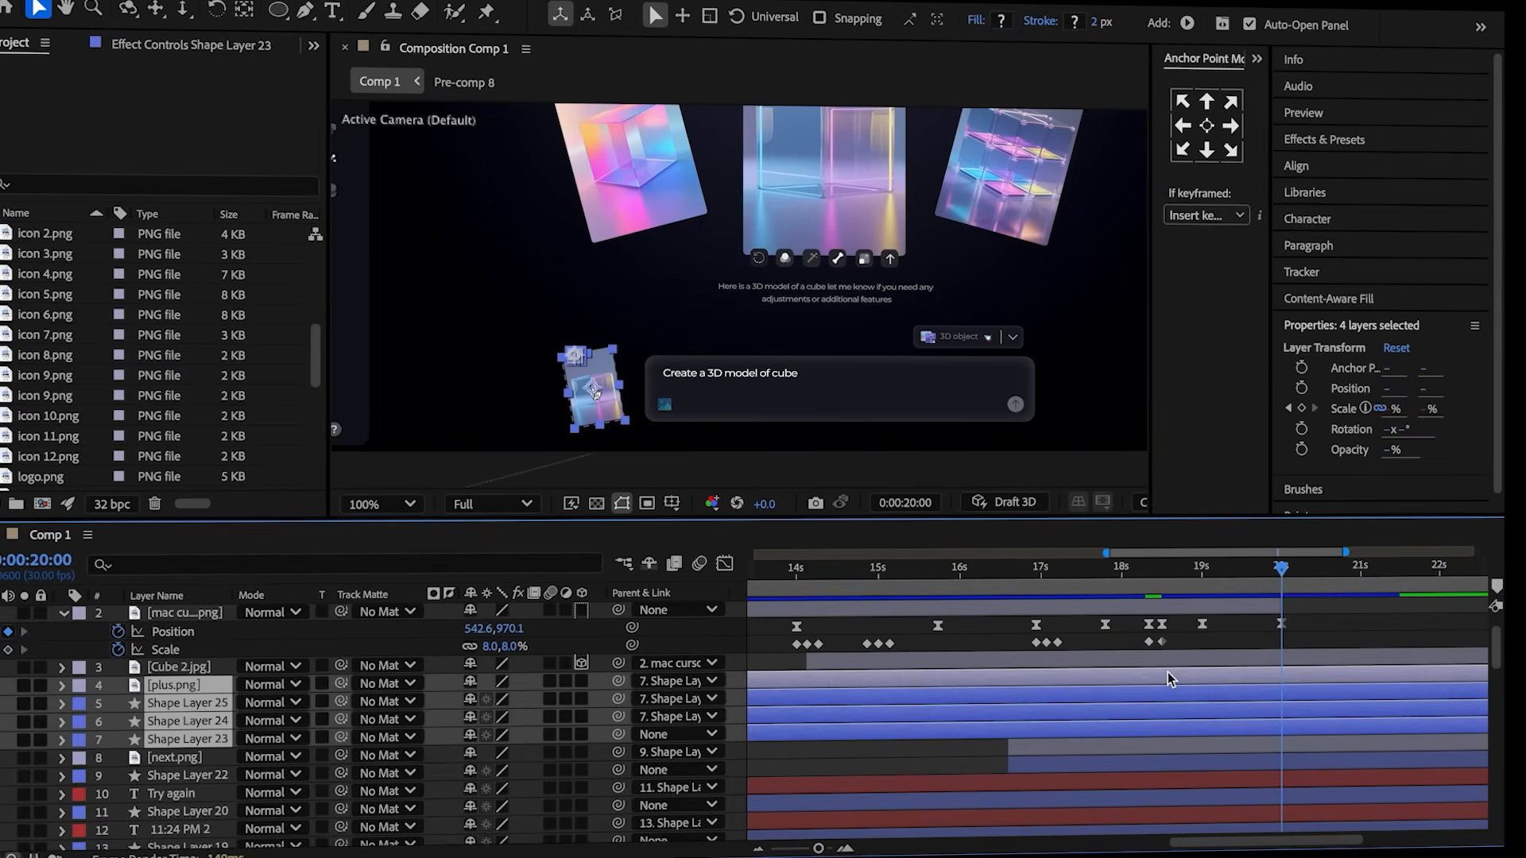
key(t)
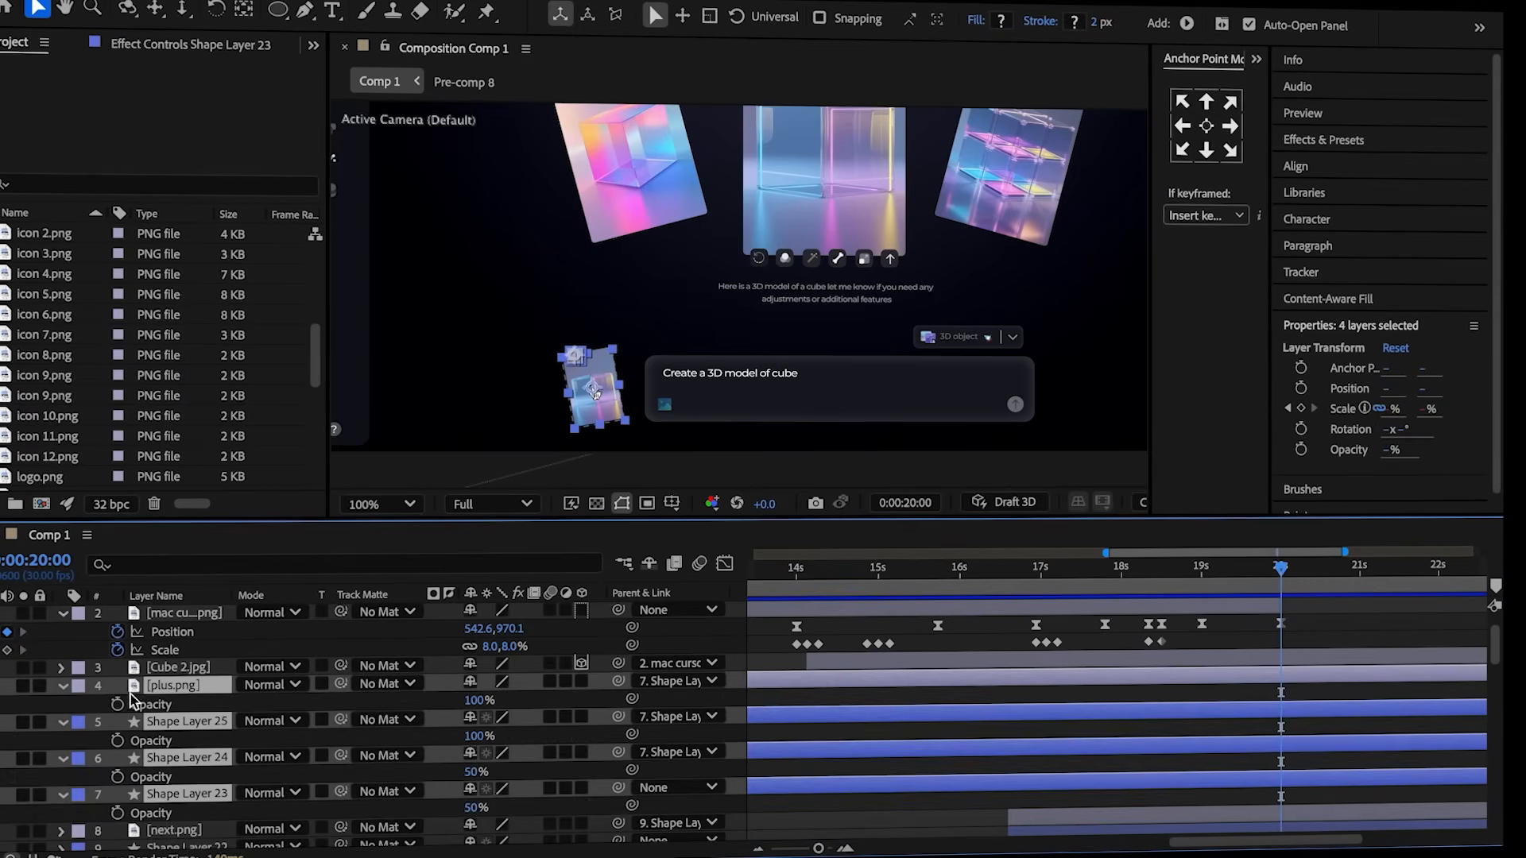
scroll(1099, 732, up, 2)
click(1285, 569)
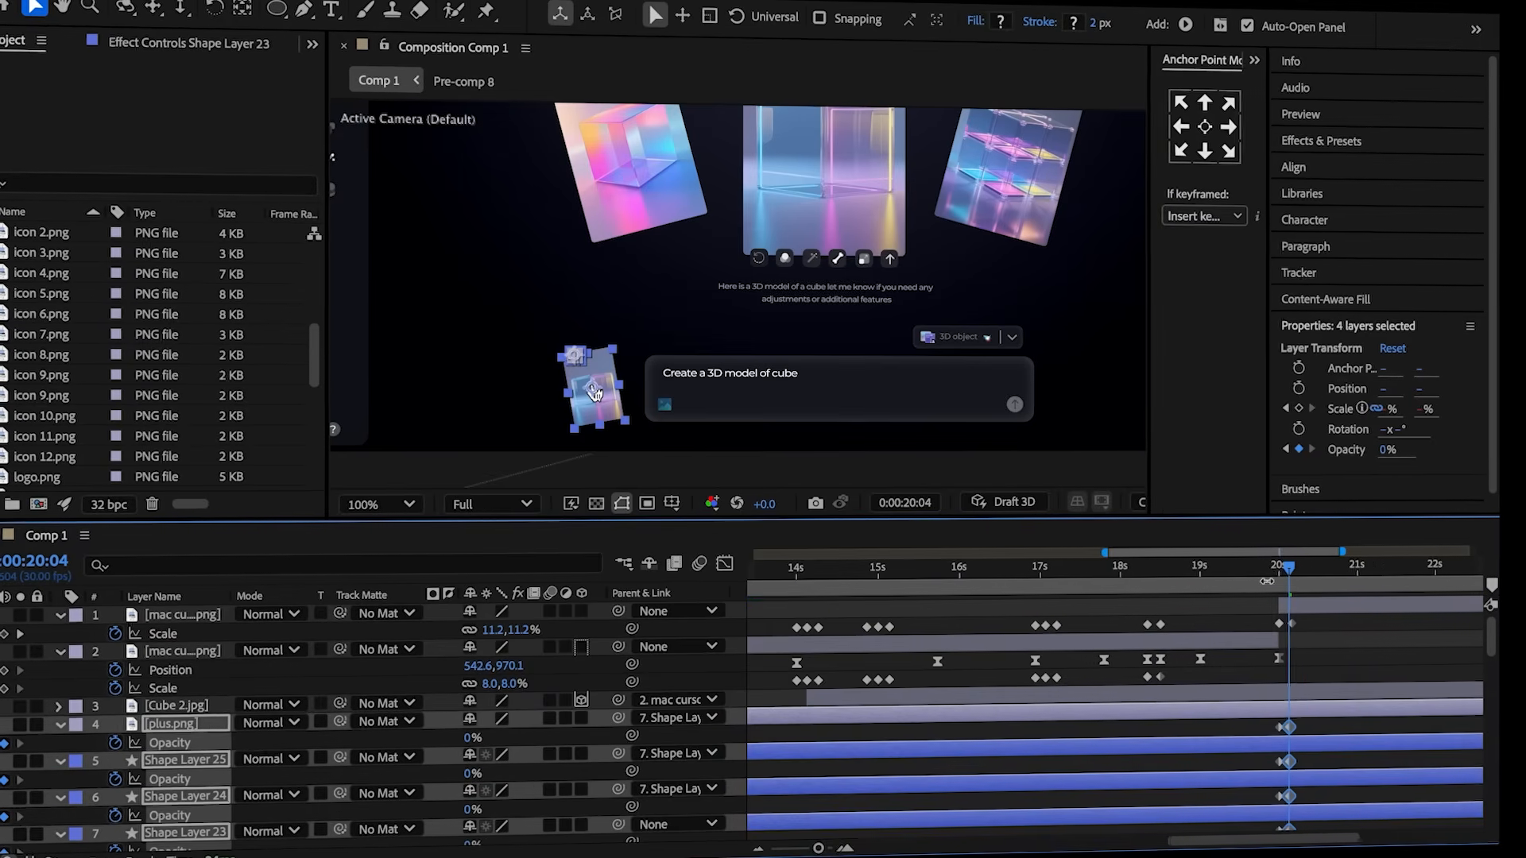
drag(1288, 568, 1261, 574)
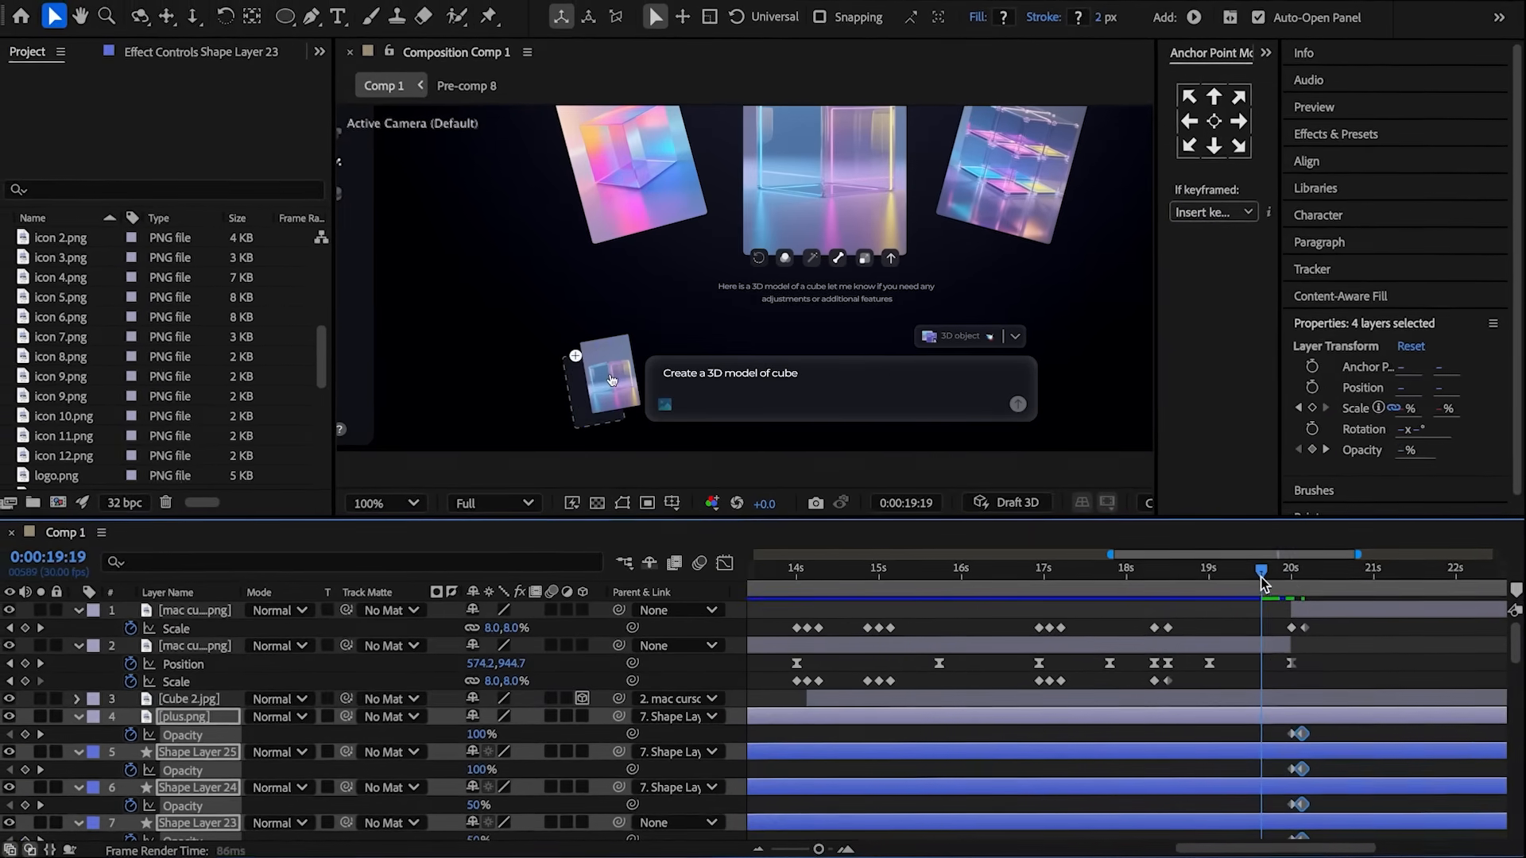
key(space)
- Keyframe the split-off cursor layer's position at 0:00:20:05 and increase its X position at about 21 seconds
click(843, 569)
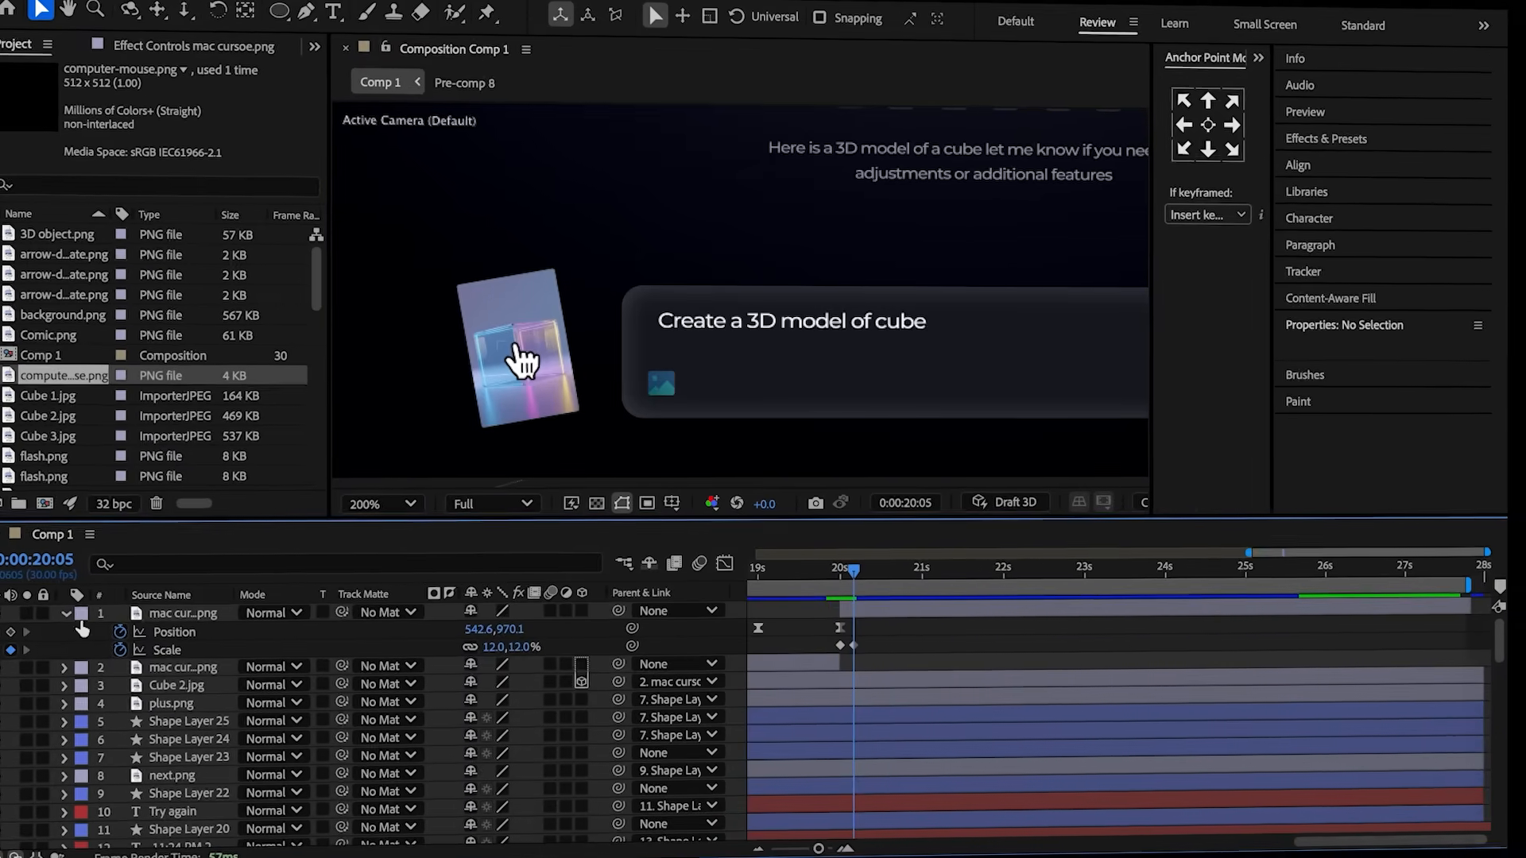
click(26, 628)
drag(853, 587, 921, 572)
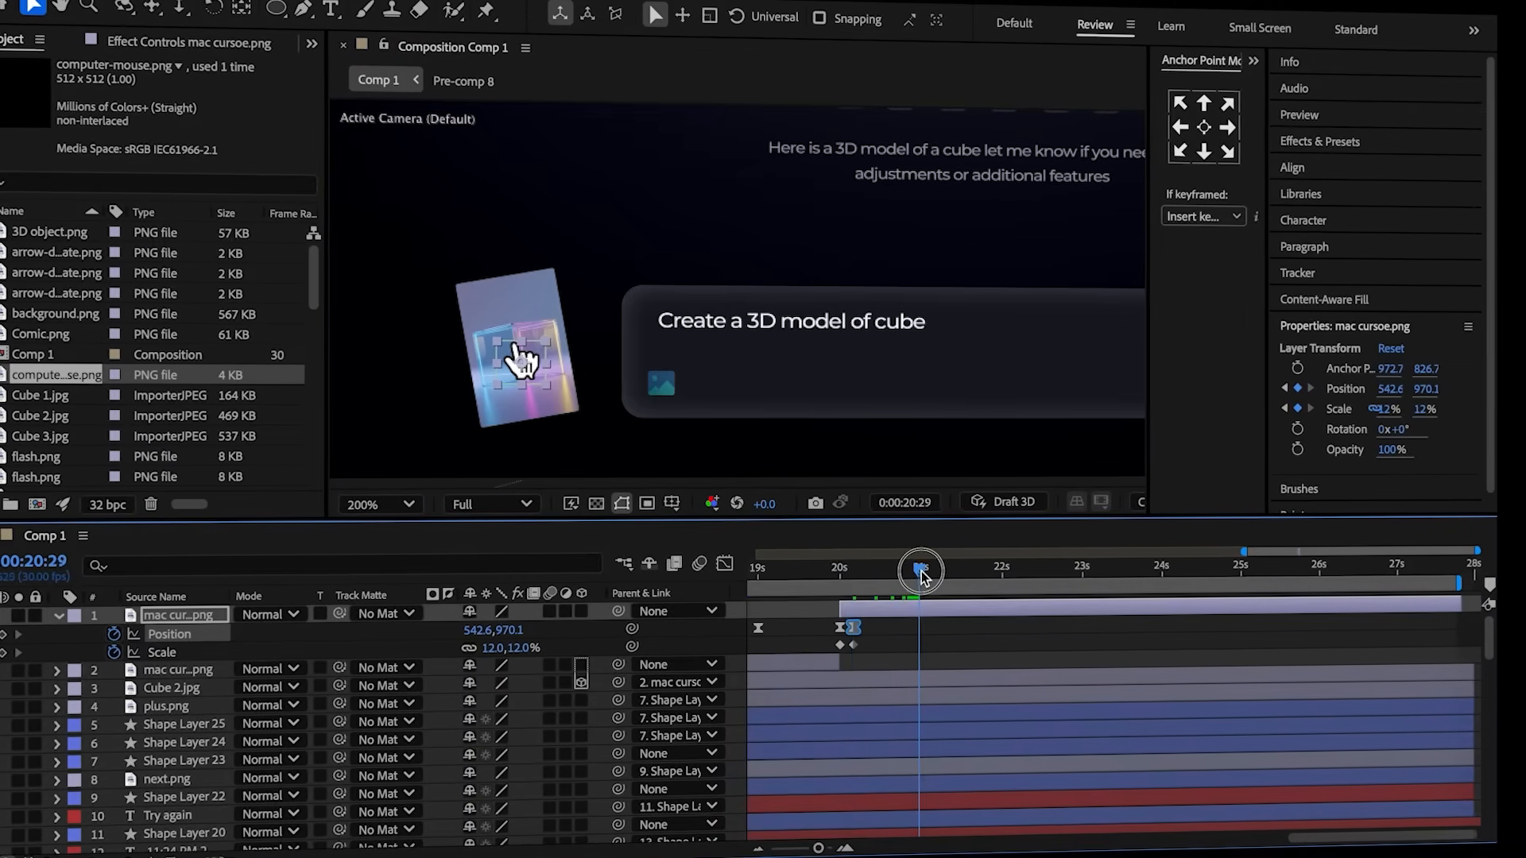
drag(482, 631, 514, 629)
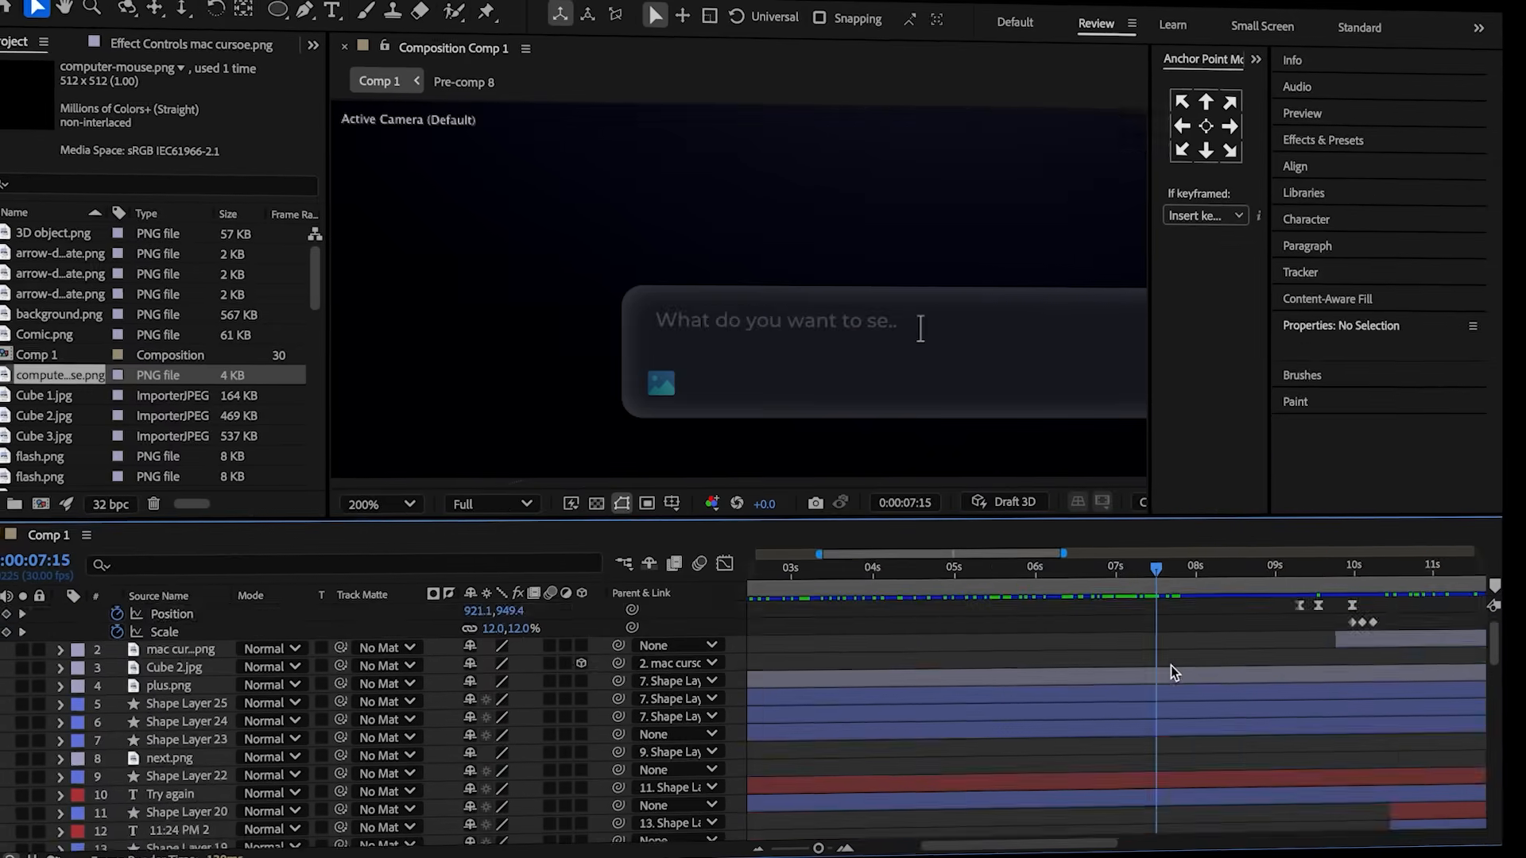
- Duplicate the computer-mouse.png layer, place the copy above all layers, and shift it in time to start at 0:00:20:00
scroll(1175, 665, down, 5)
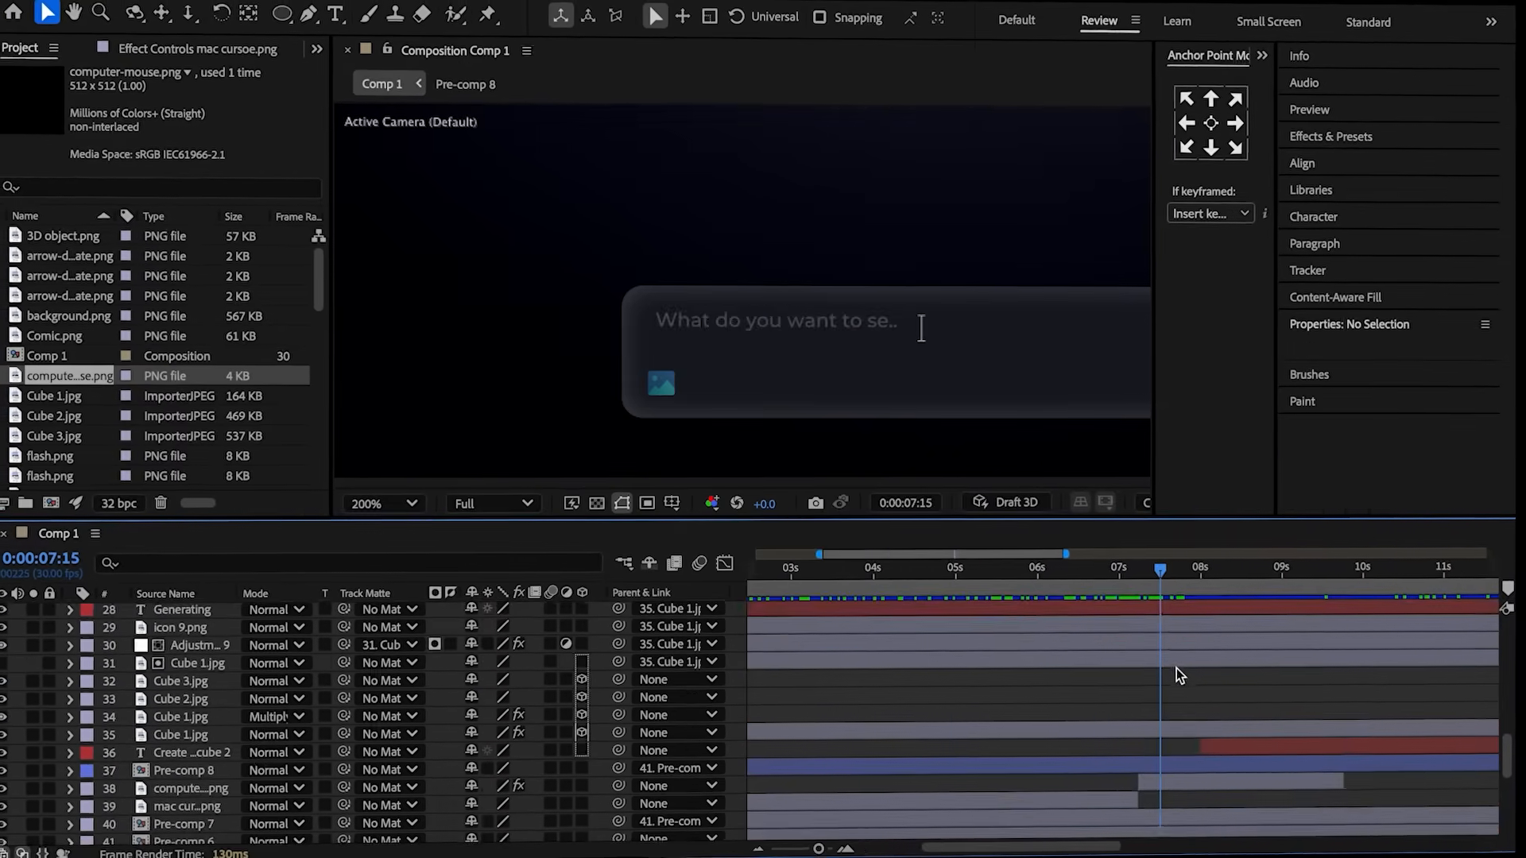
click(1175, 770)
key(ctrl+d)
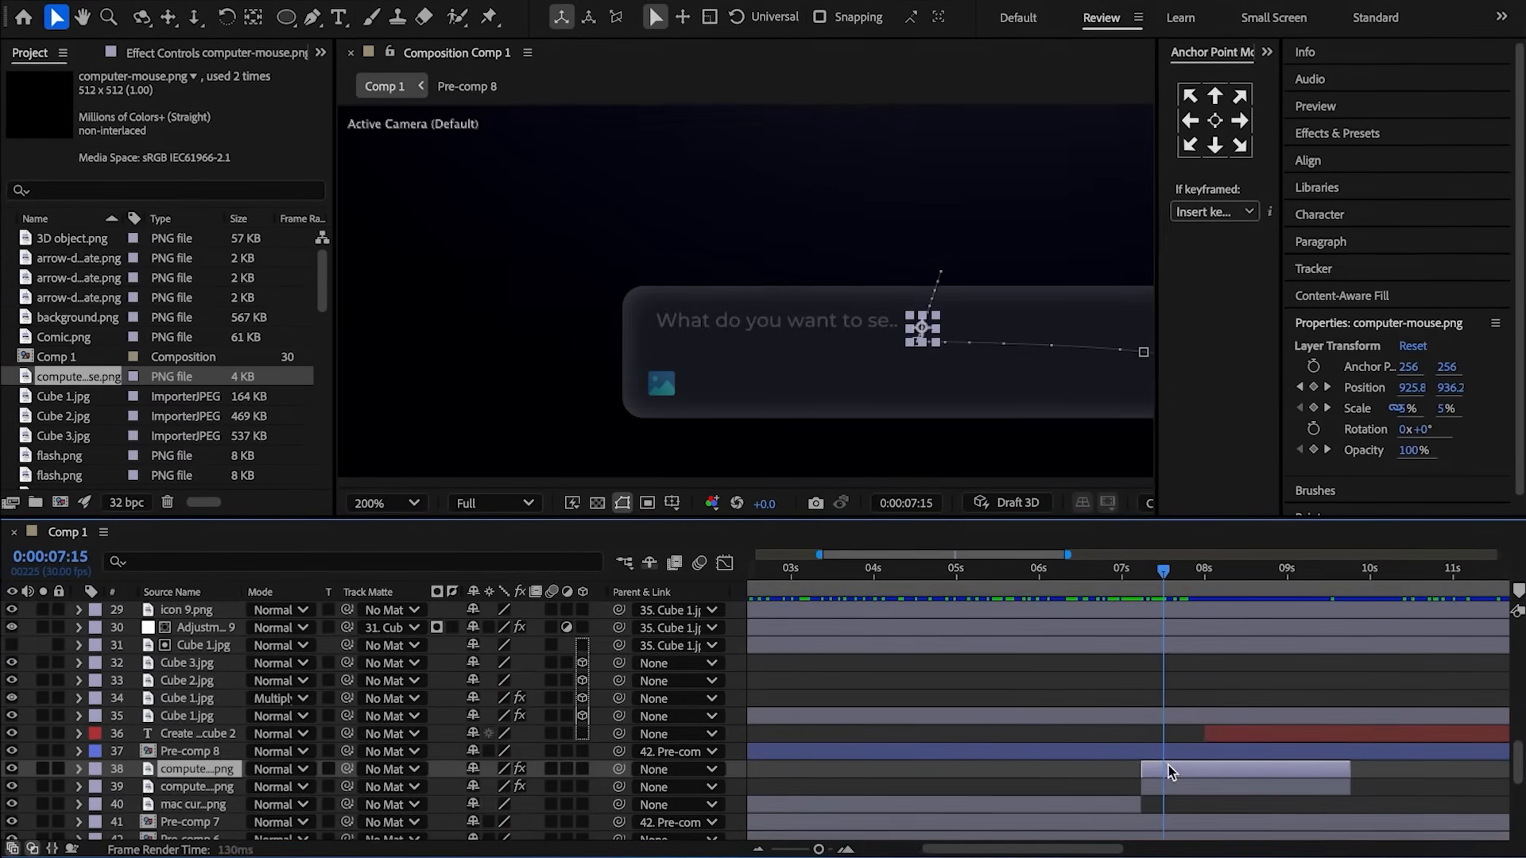
drag(208, 770, 204, 611)
drag(1502, 604, 988, 607)
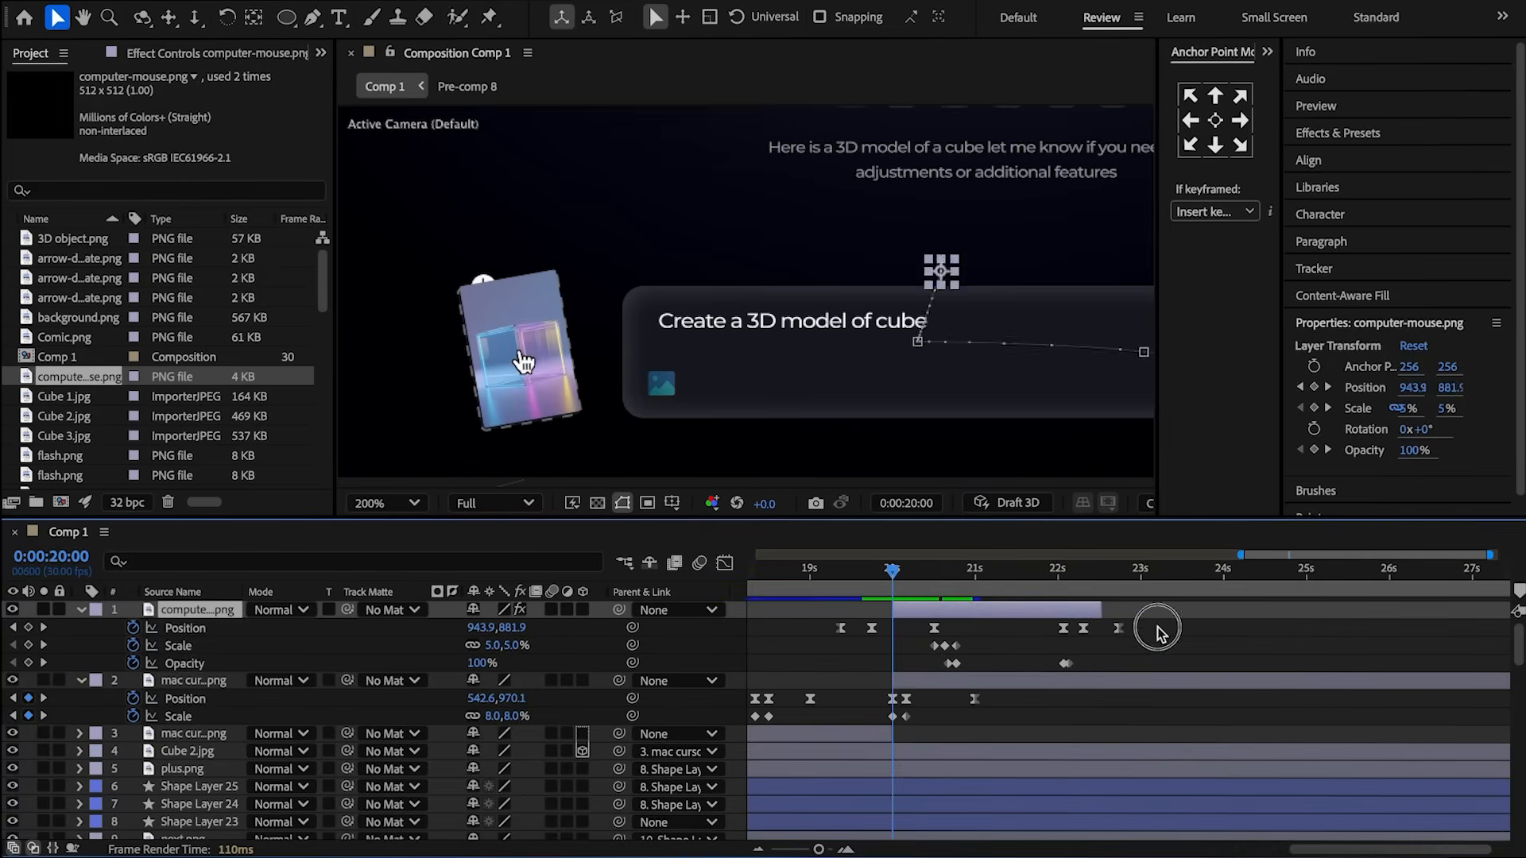
- Delete the copied computer-mouse.png layer's position, scale and opacity keyframes and place it over the hand cursor at 541.4, 969.9
drag(1158, 630, 810, 672)
key(Delete)
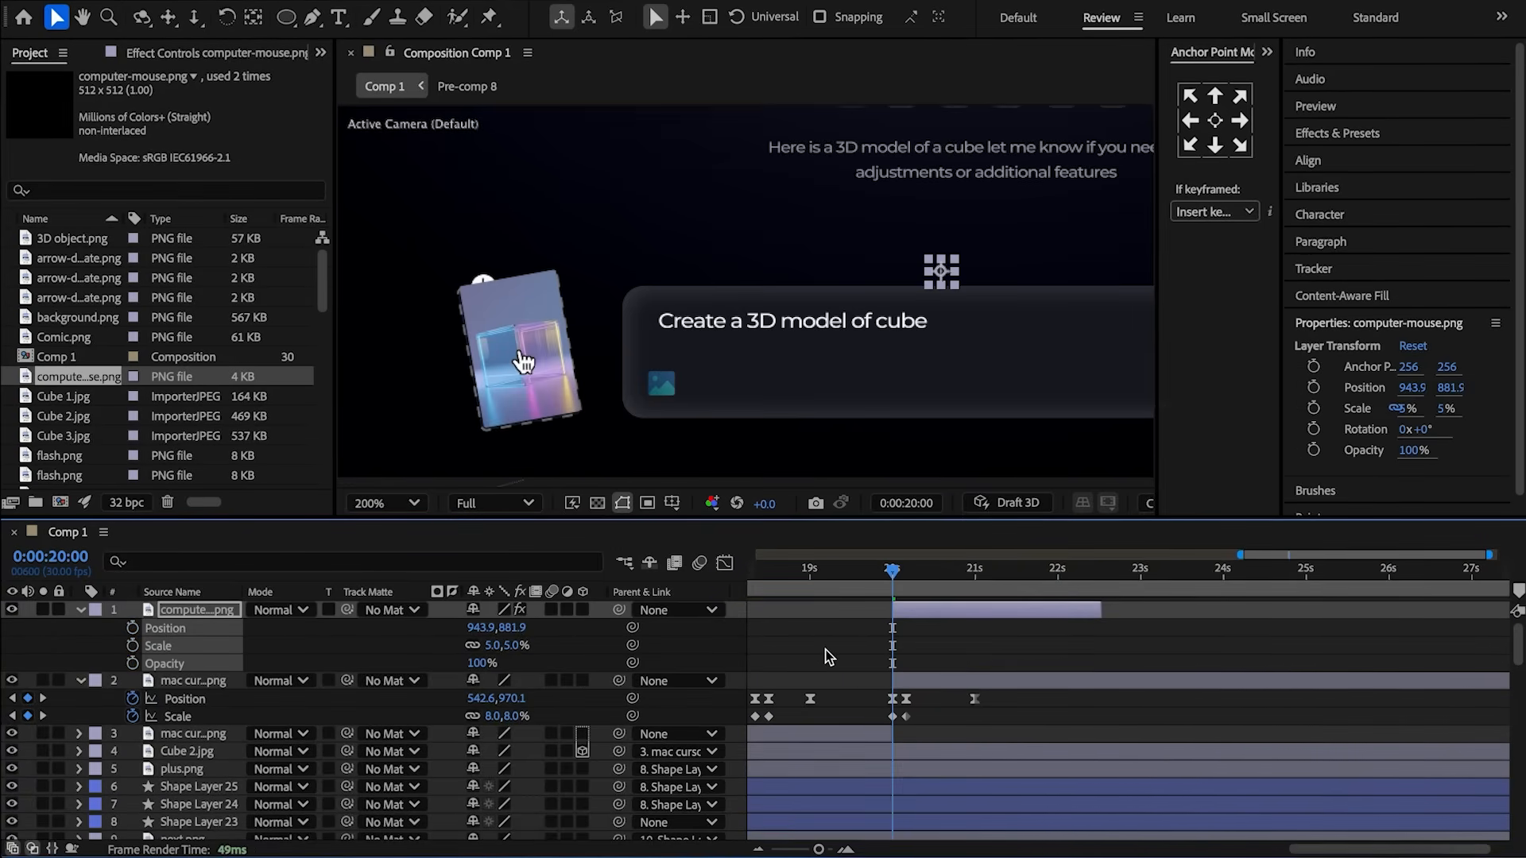
drag(940, 288, 531, 366)
scroll(534, 364, up, 2)
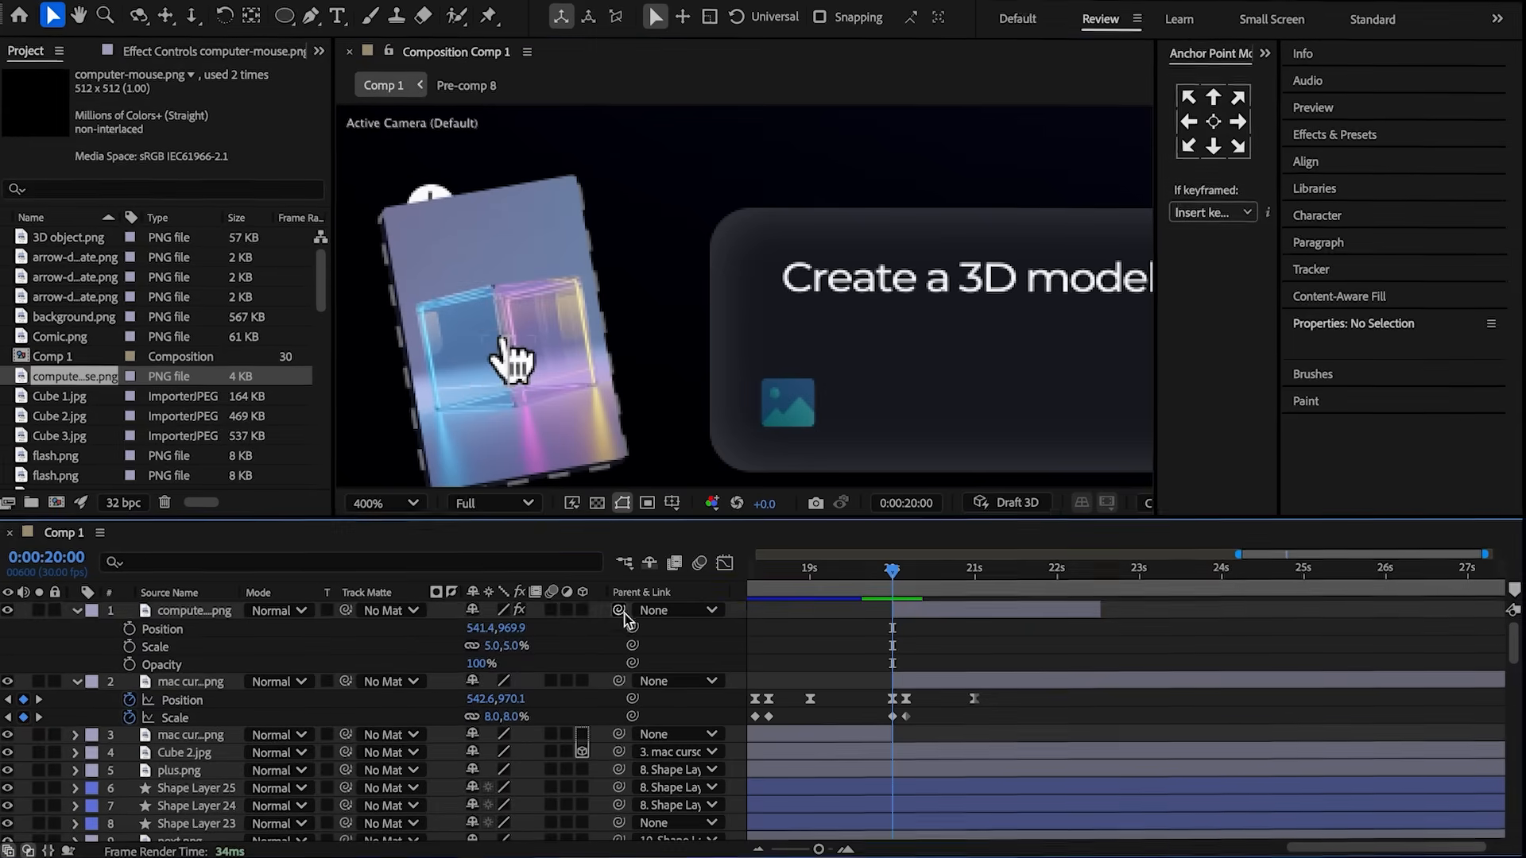
- Parent the copied computer-mouse.png layer to the cursor layer below it, split it at 0:00:20:13 and delete the earlier part
drag(619, 611, 167, 687)
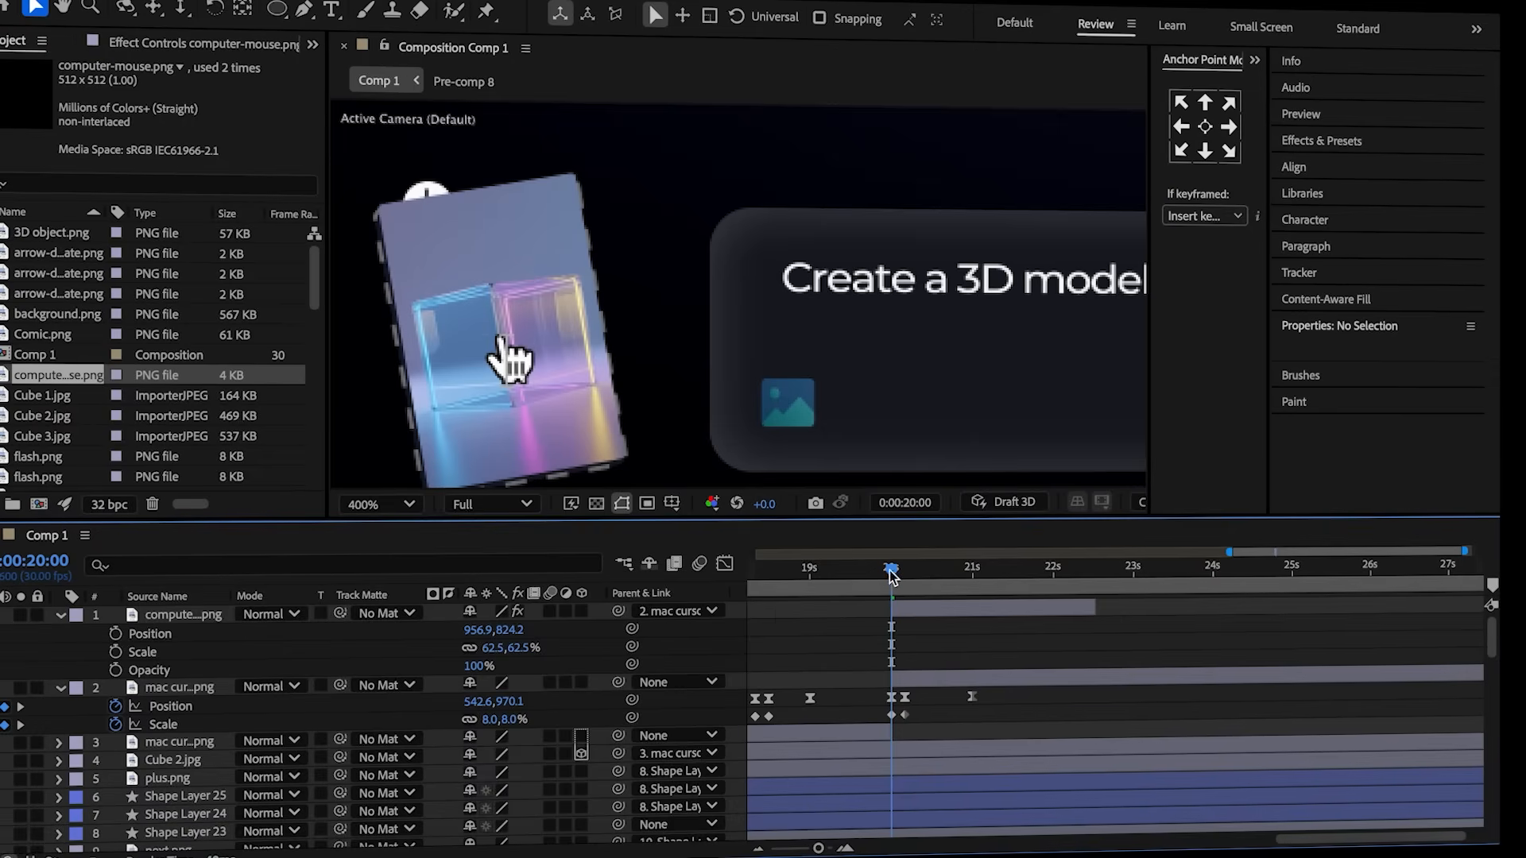
drag(893, 572, 930, 588)
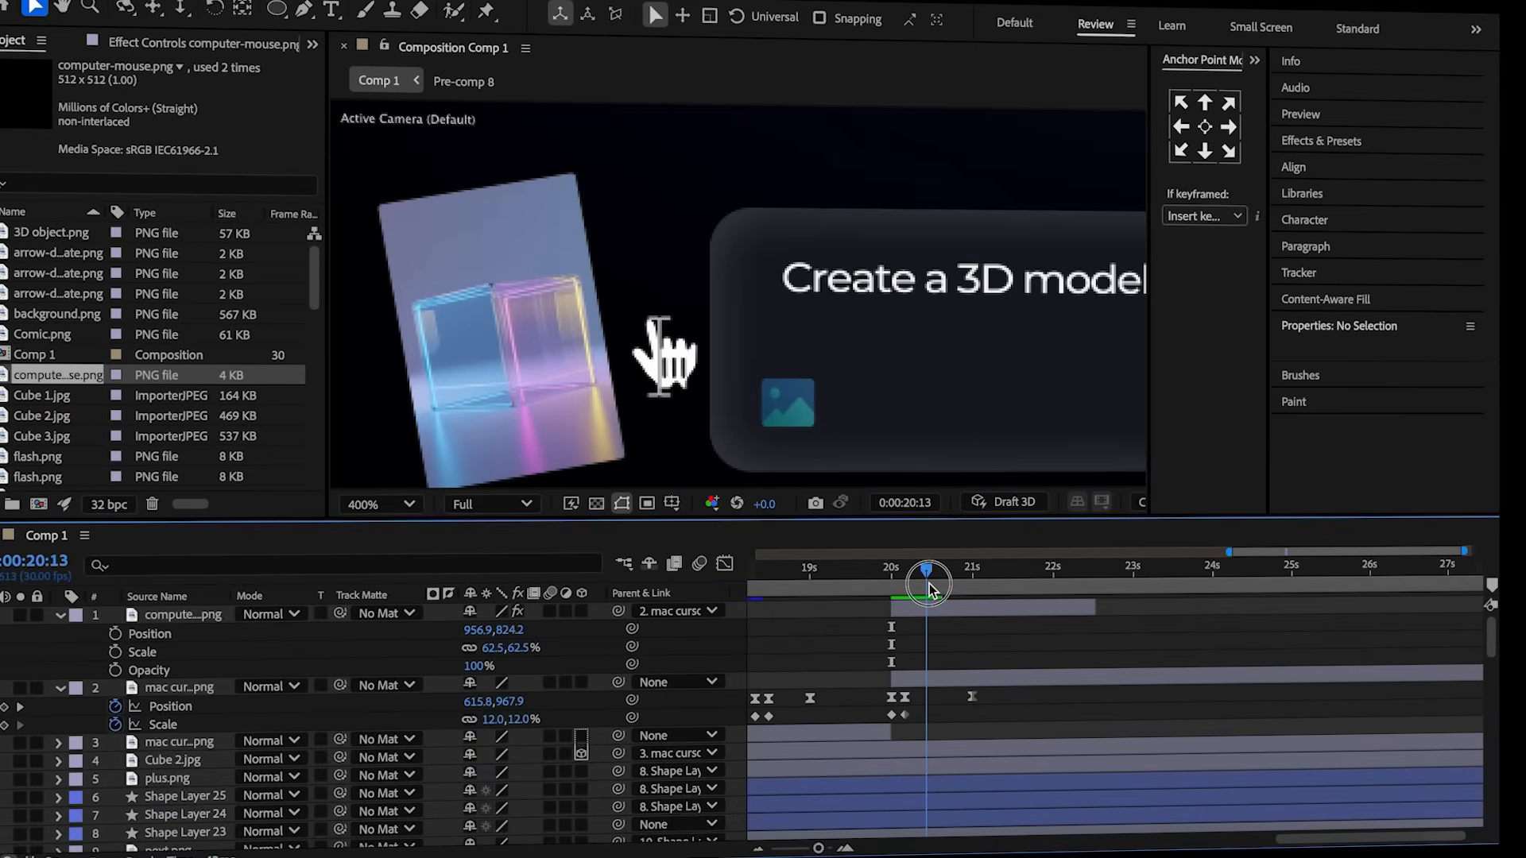
click(942, 616)
key(ctrl+shift+d)
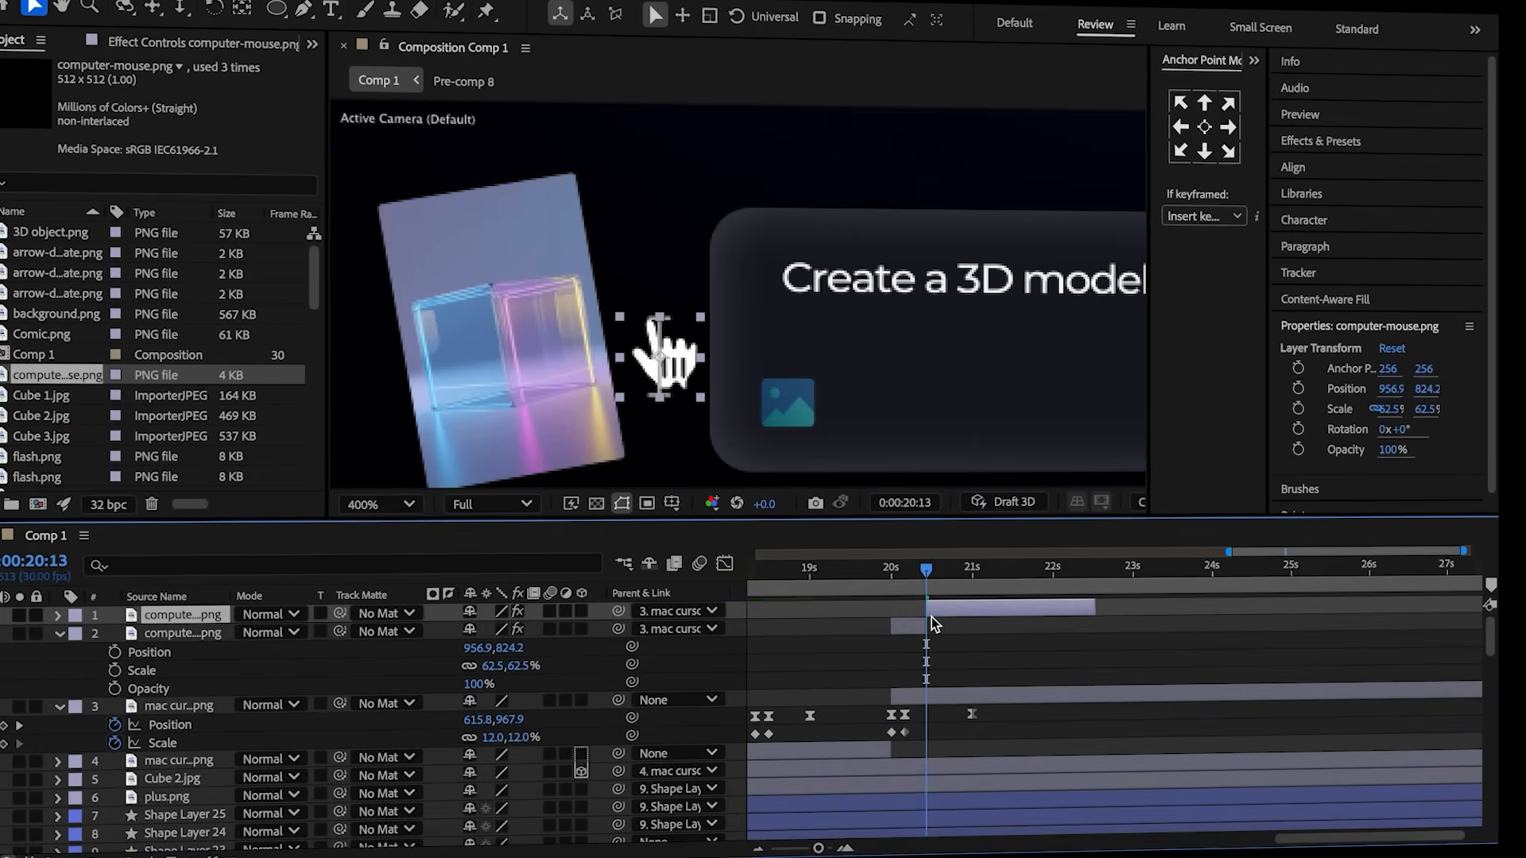
key(Delete)
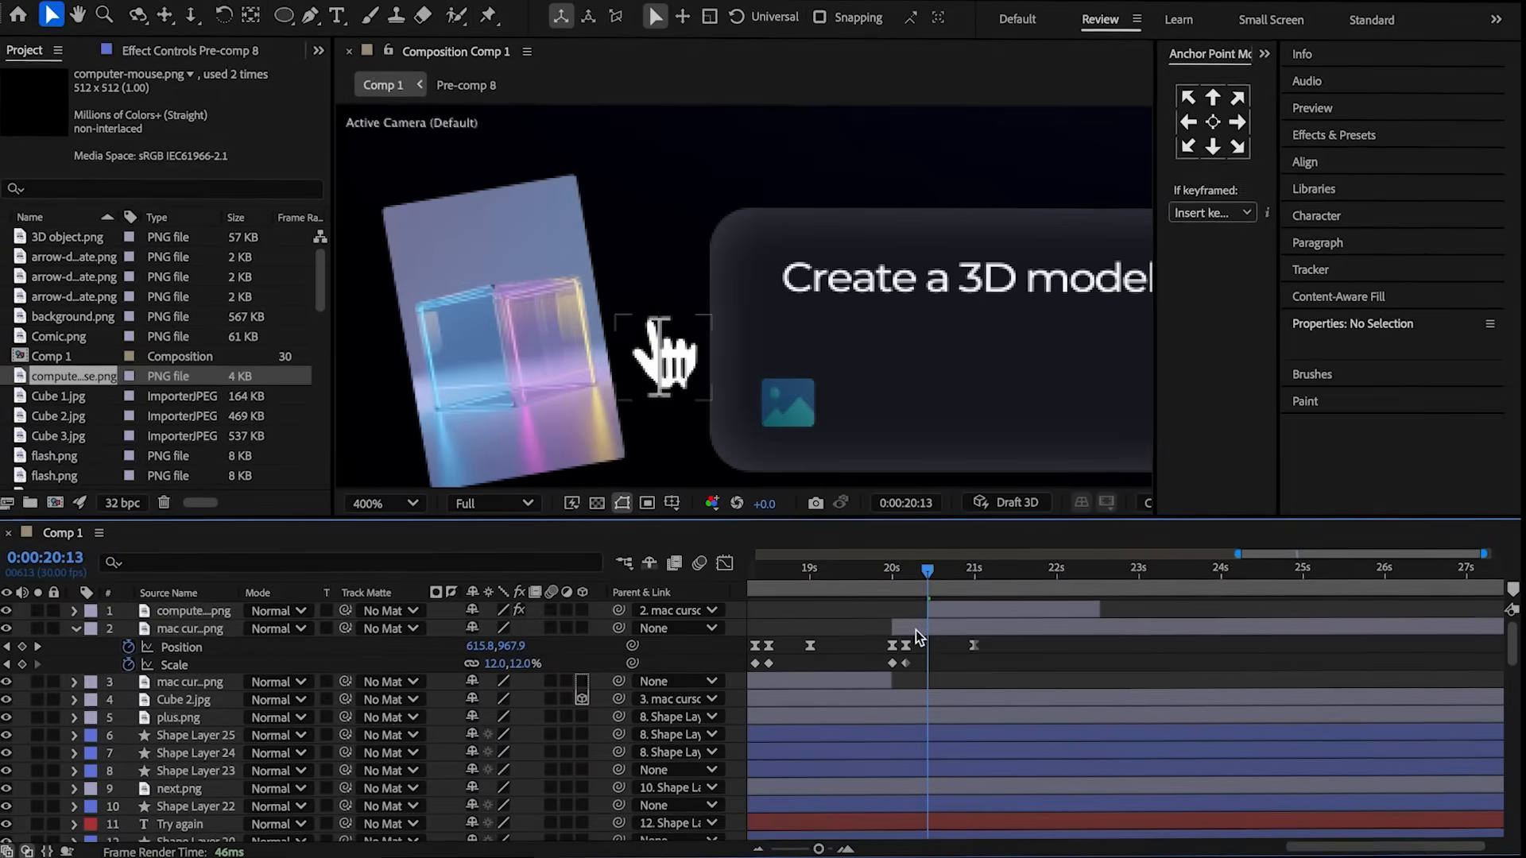
- Fade the second cursor layer's opacity from 100% at 0:00:20:13 to 0% a moment after
click(922, 632)
key(t)
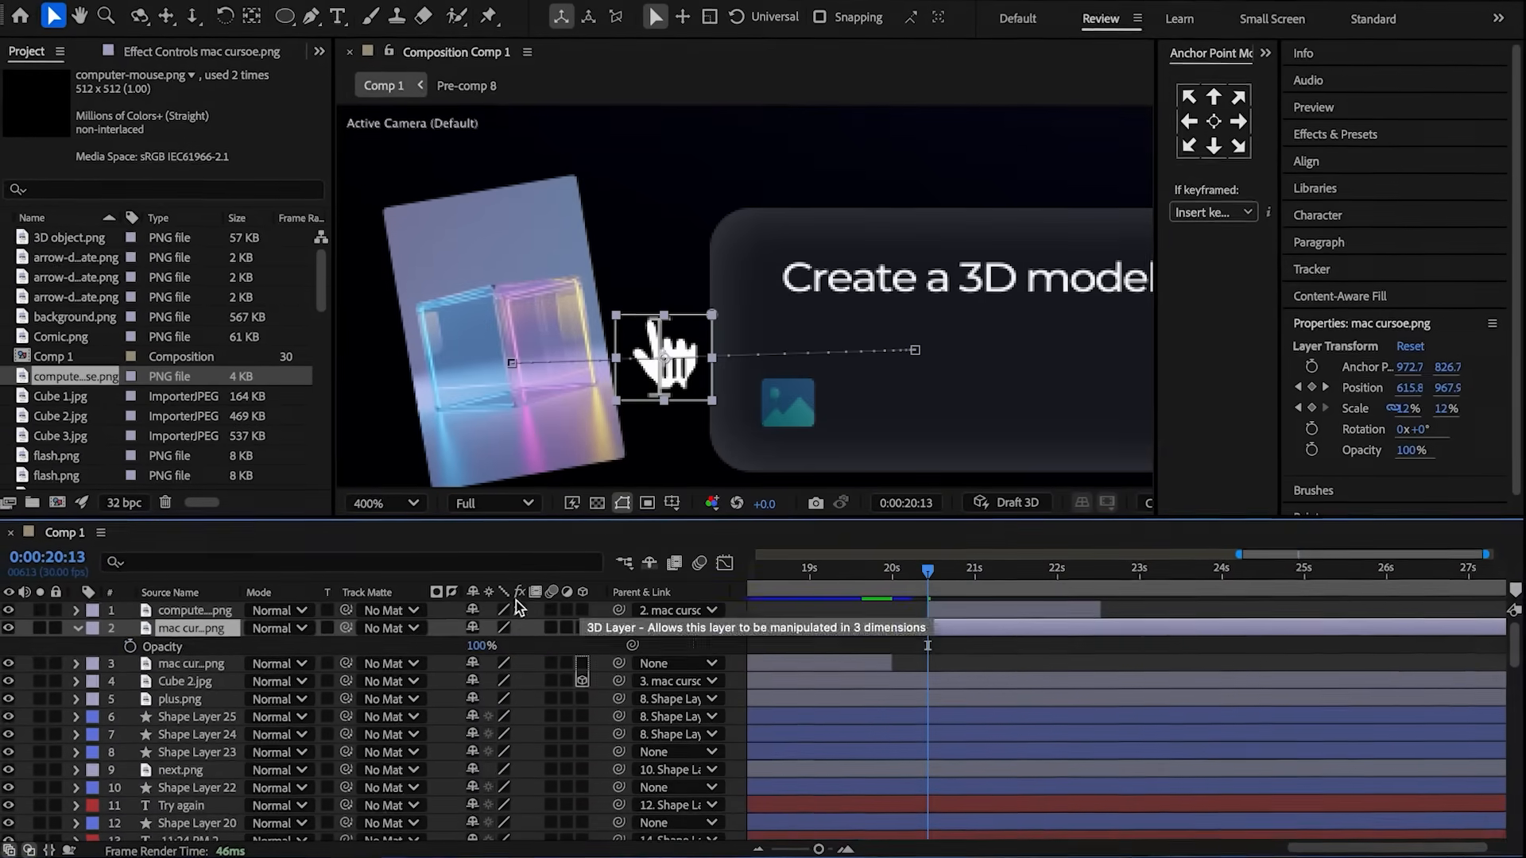
click(116, 653)
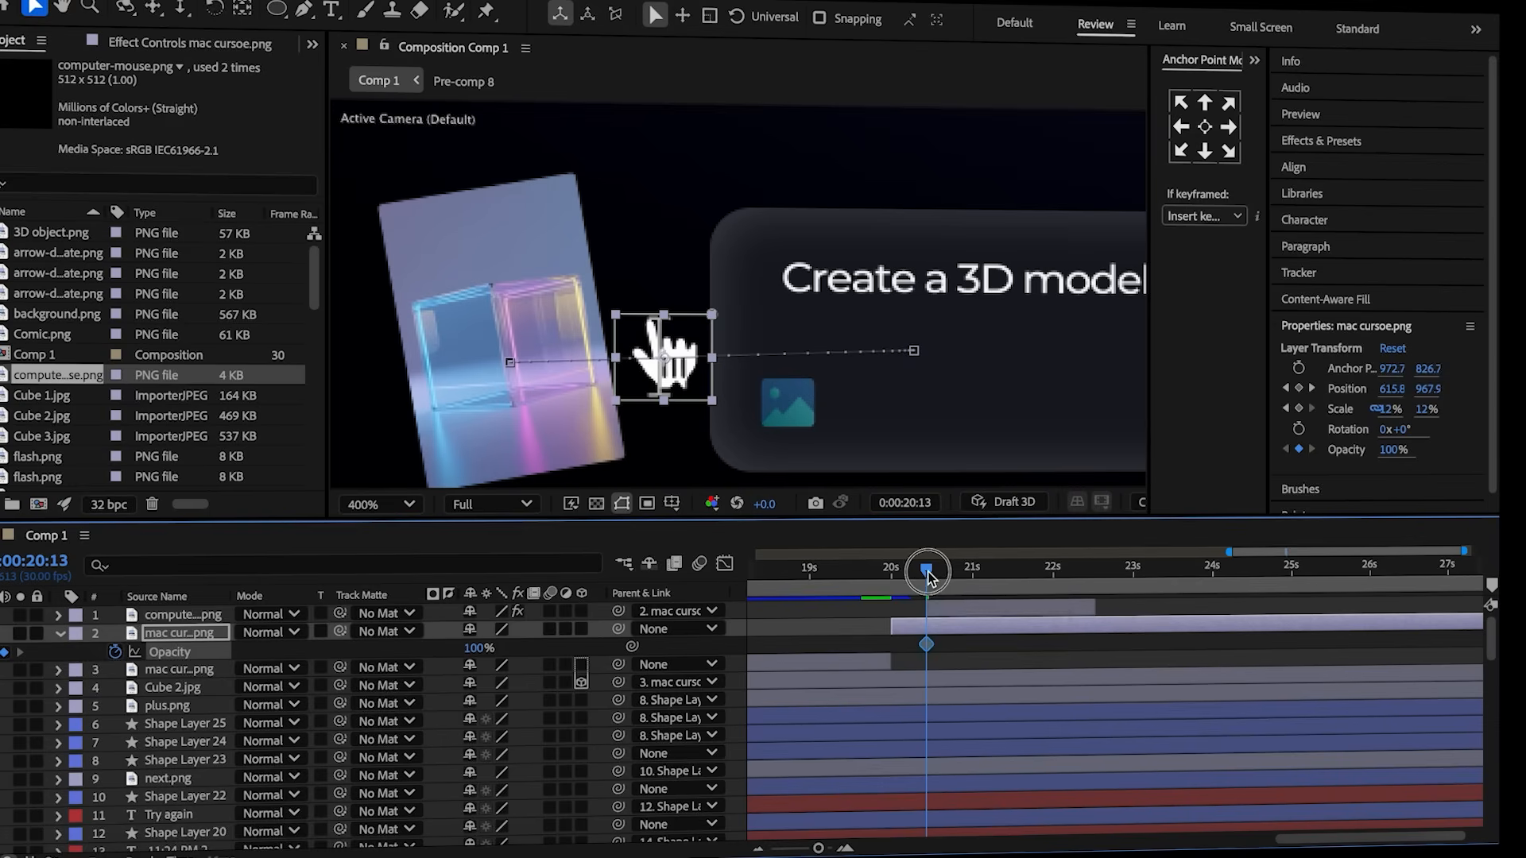
drag(927, 571, 932, 569)
drag(489, 652, 284, 666)
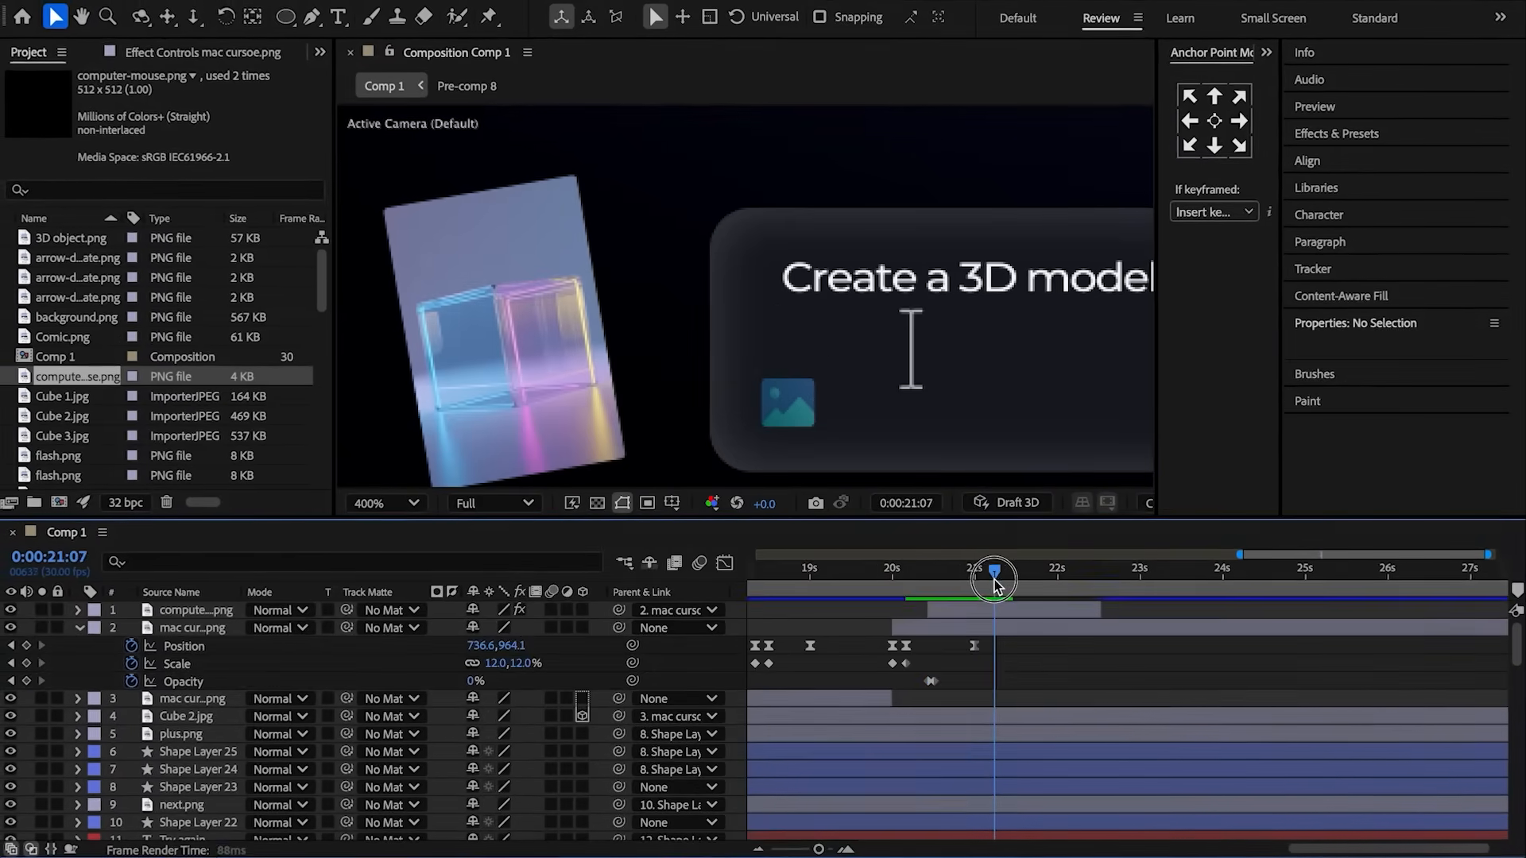
- Keyframe the computer-mouse.png layer's scale from 62.5% at 0:00:21:00 down to 20% and back to 62.5% at 0:00:21:08
drag(994, 577, 982, 577)
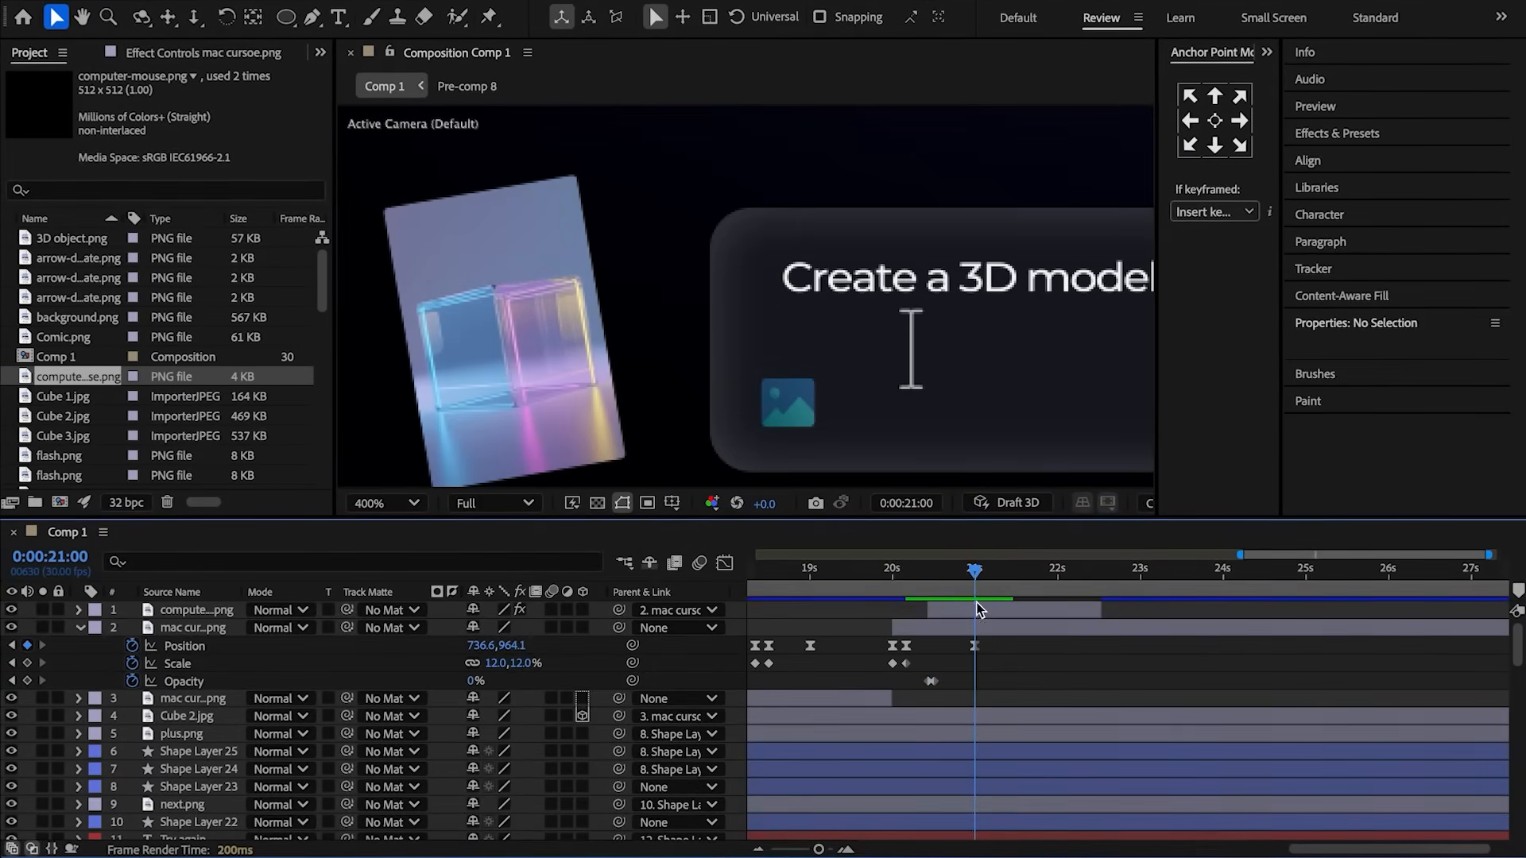
click(979, 610)
key(s)
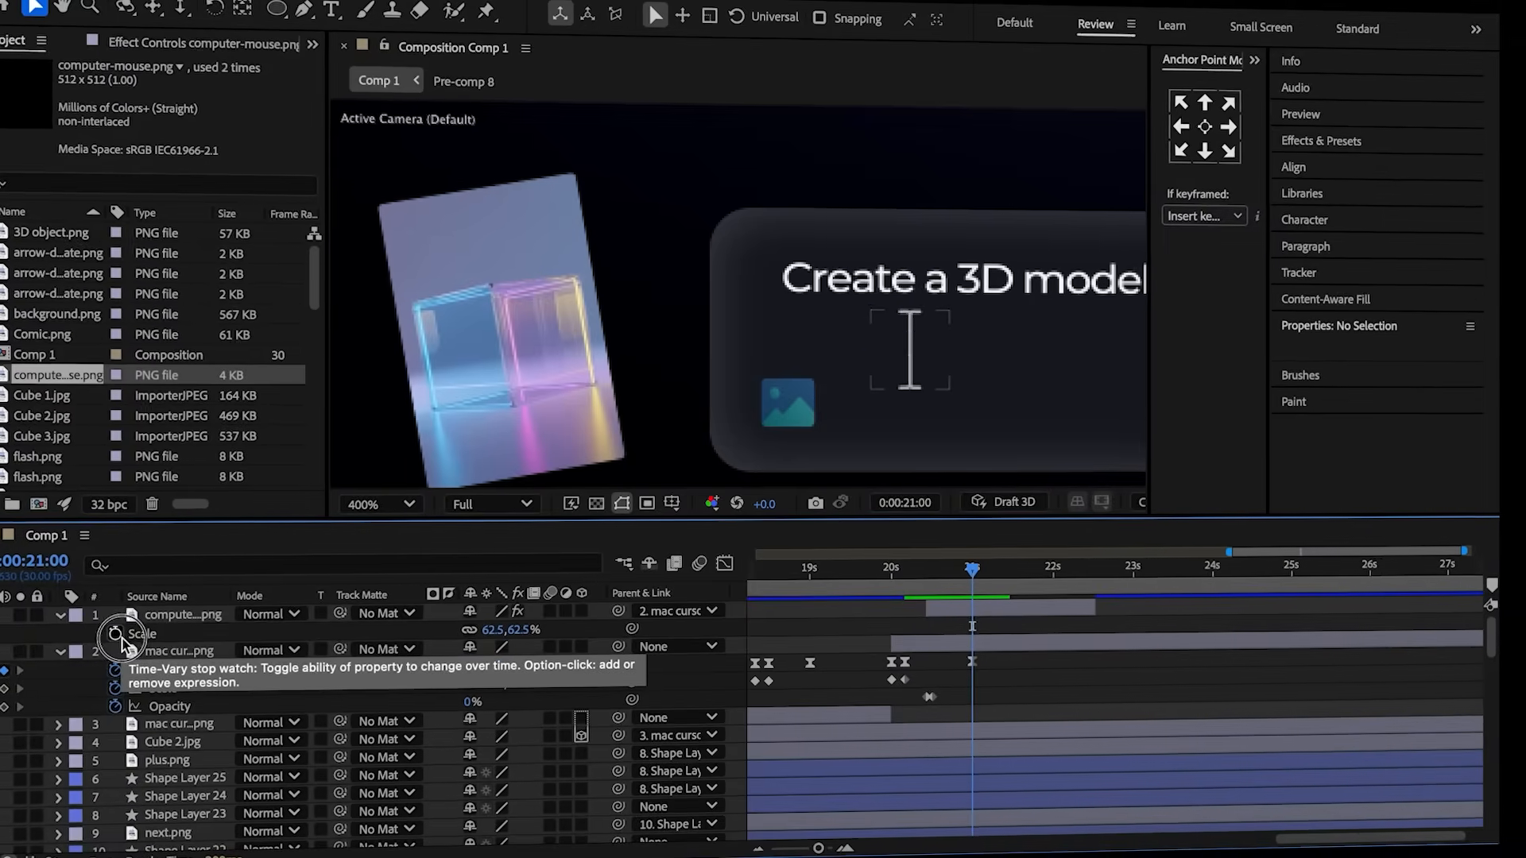
click(115, 633)
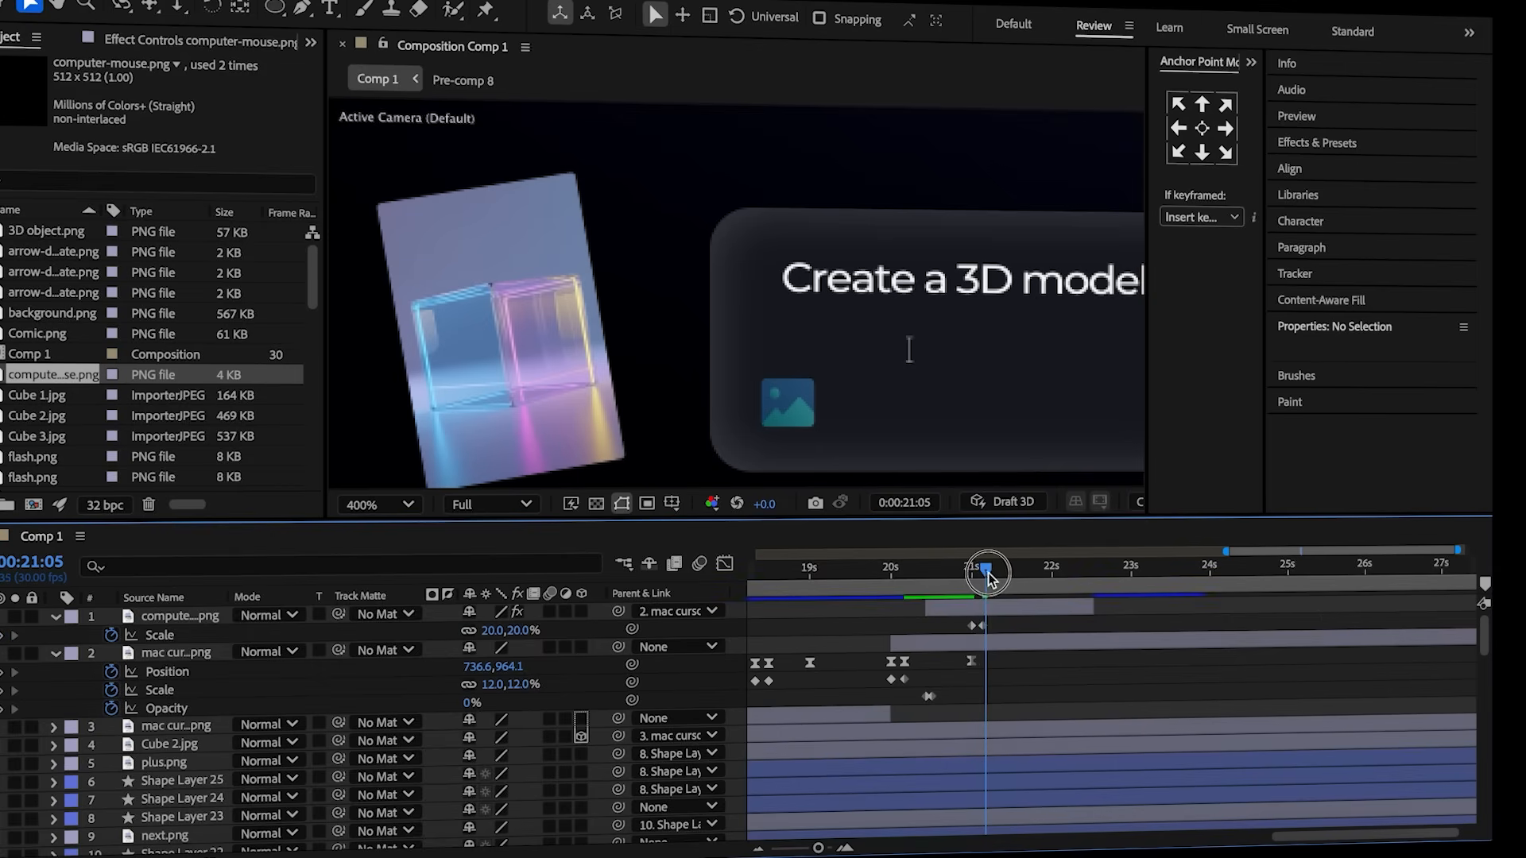
click(971, 626)
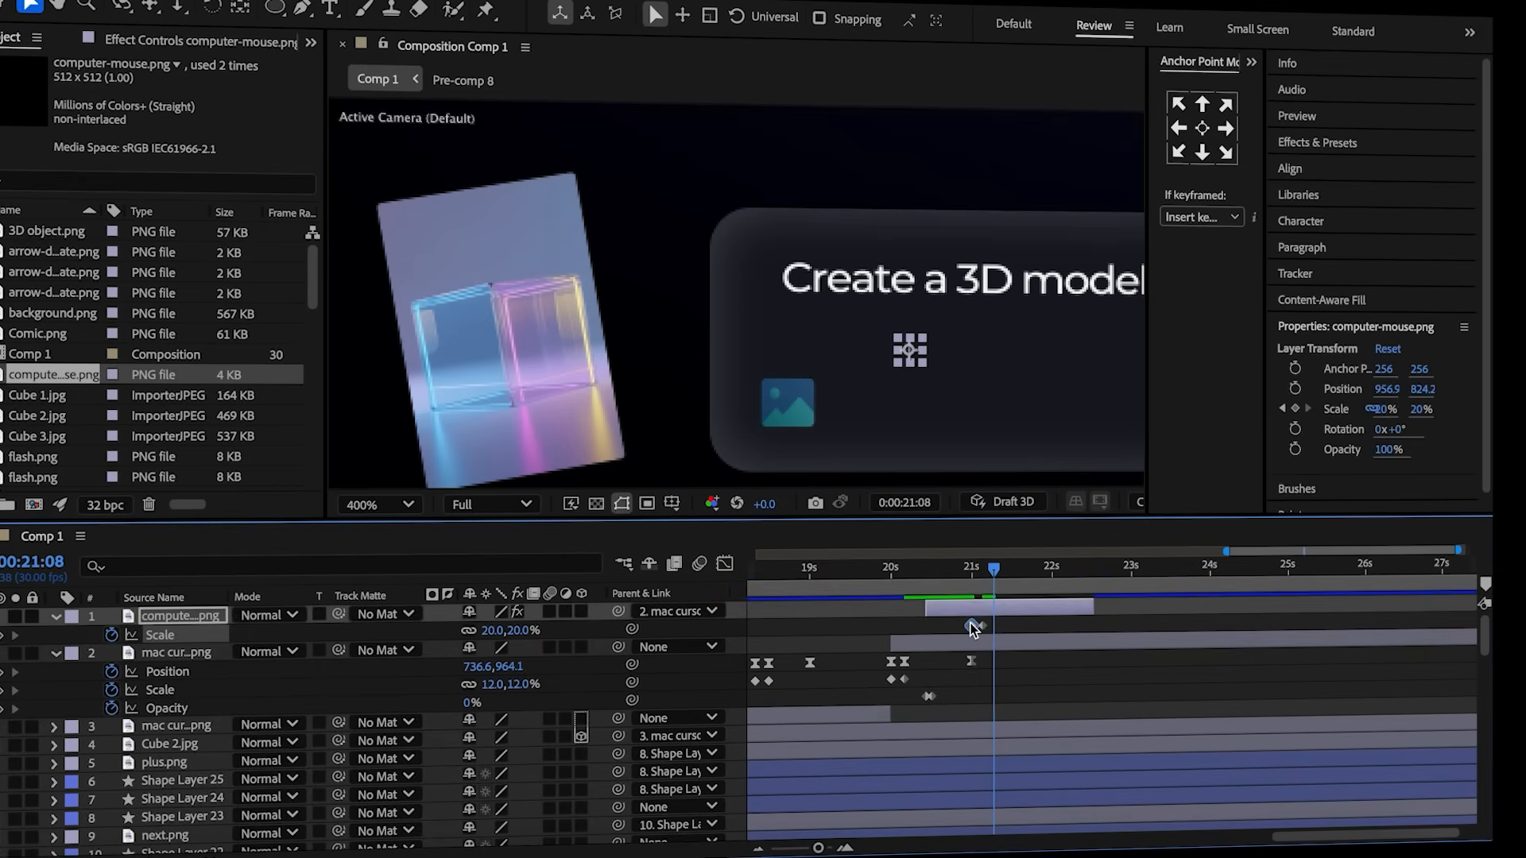
key(F2)
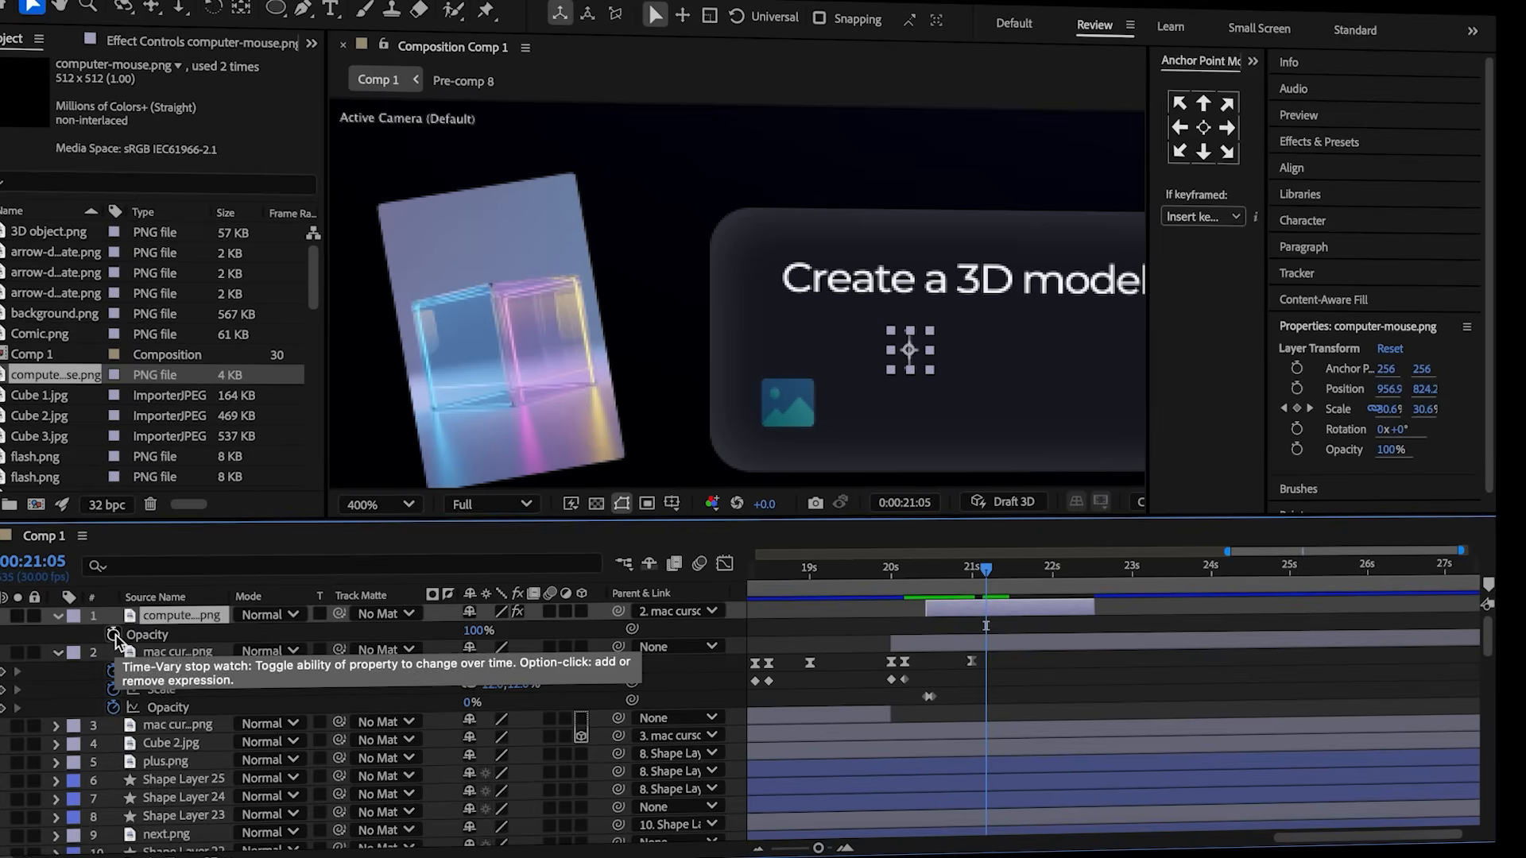
- Fade the computer-mouse.png layer's opacity from 100% at 0:00:21:05 to 0% at 0:00:21:08
click(113, 635)
key(u)
key(F2)
drag(989, 572, 992, 573)
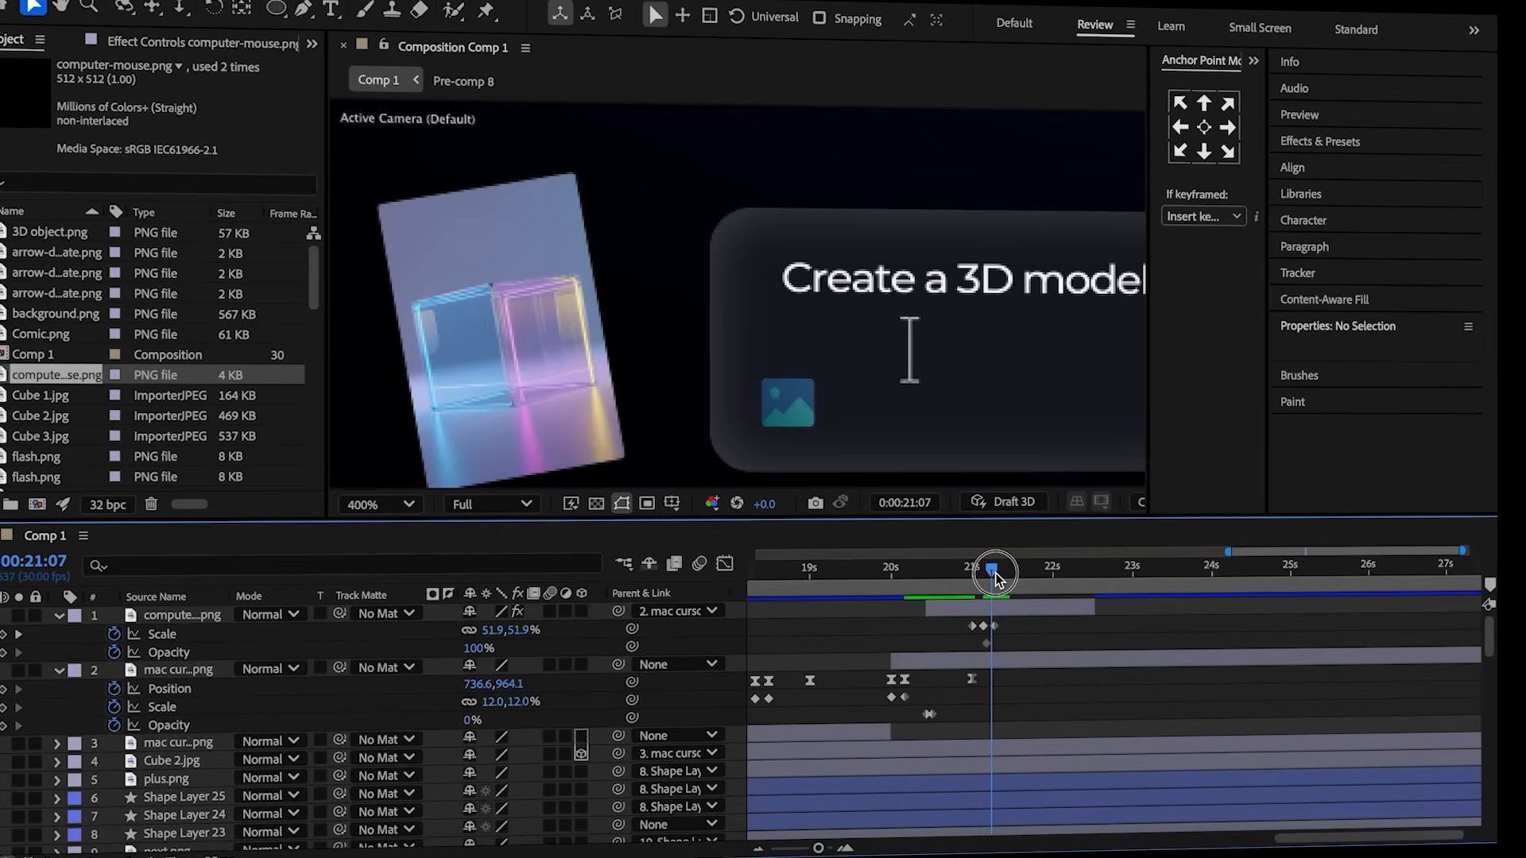
drag(479, 650, 395, 648)
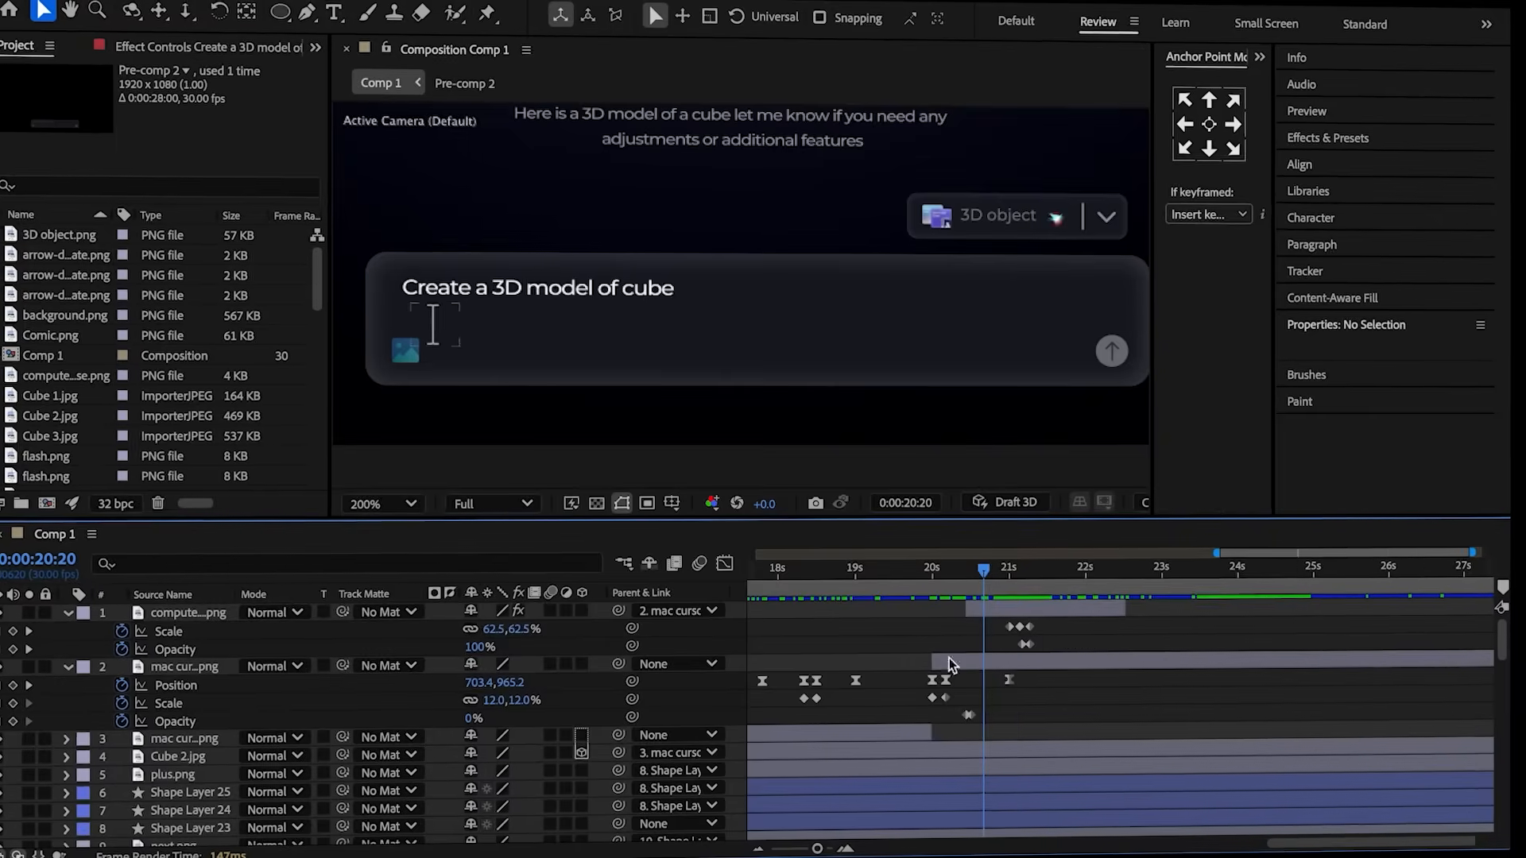
- Fade the "Create a 3D model of cube" text layer's opacity from 100% at 0:00:21:00 to 0% at 0:00:21:04
drag(992, 572, 1013, 574)
scroll(1022, 706, down, 10)
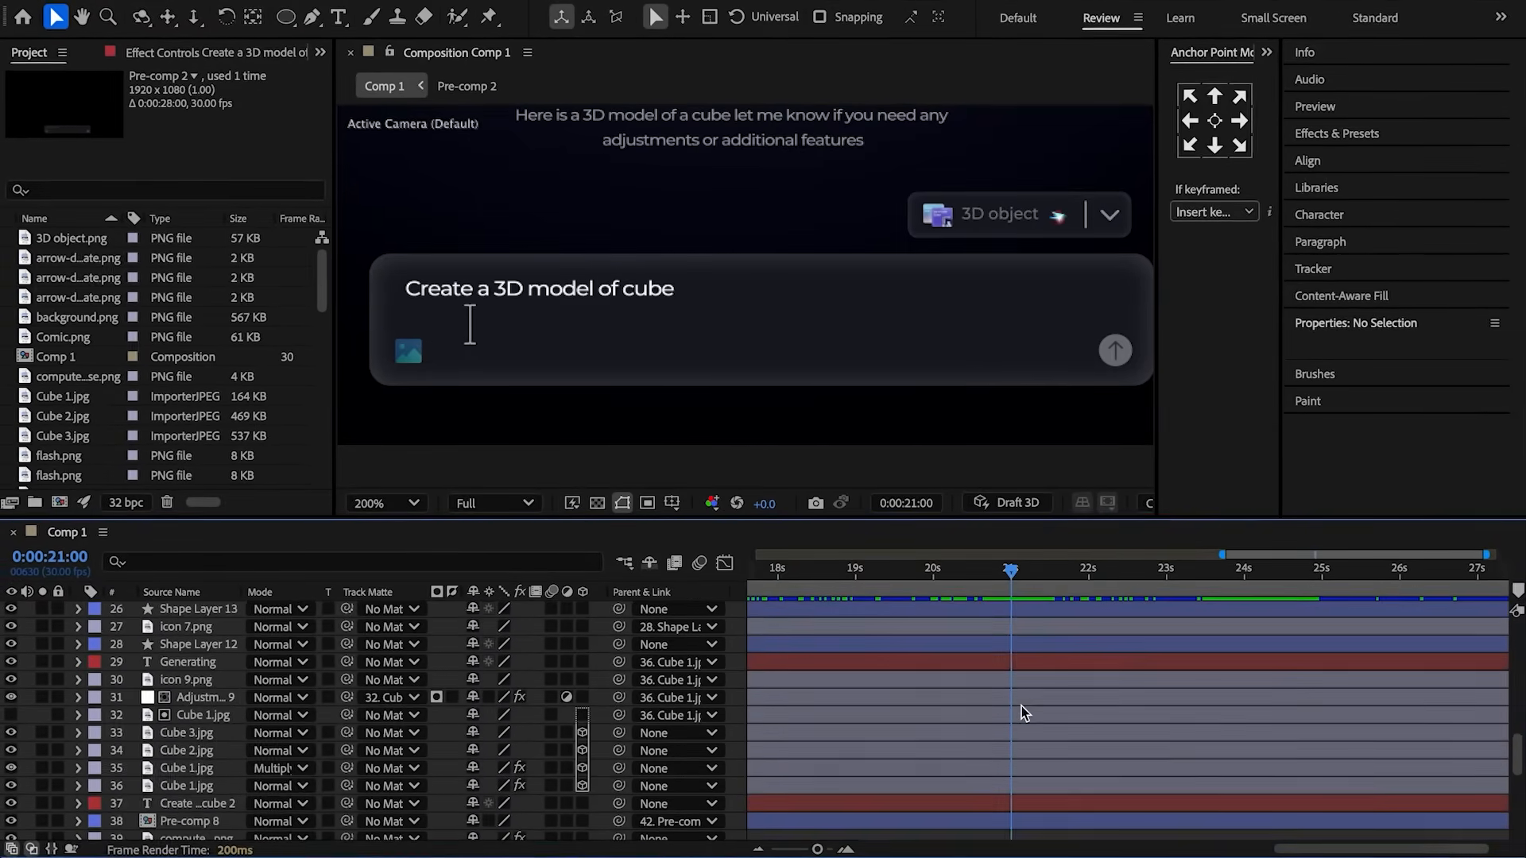
click(951, 800)
key(t)
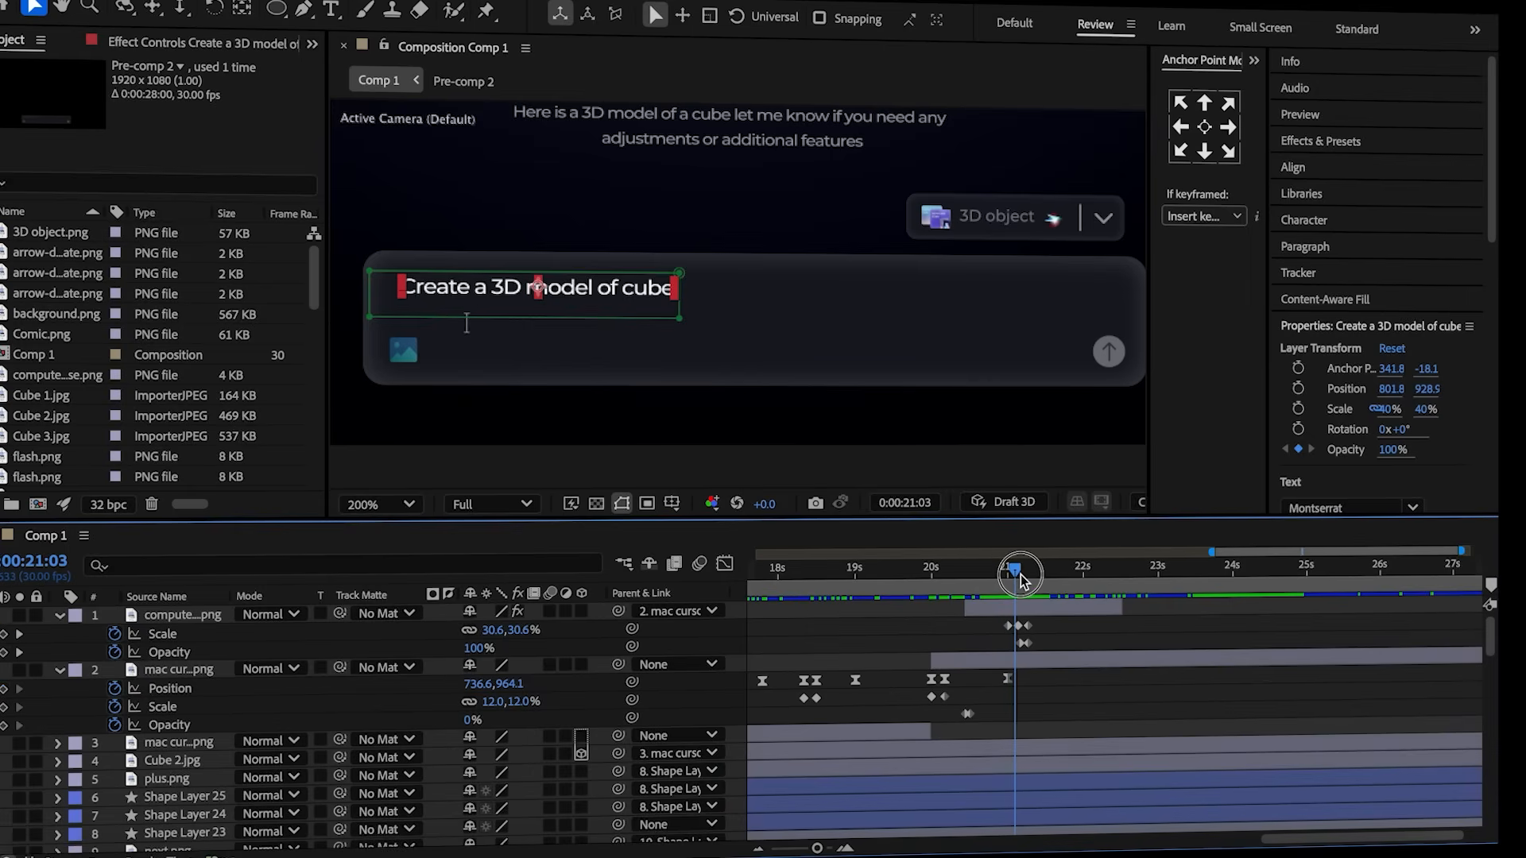
scroll(1028, 656, down, 10)
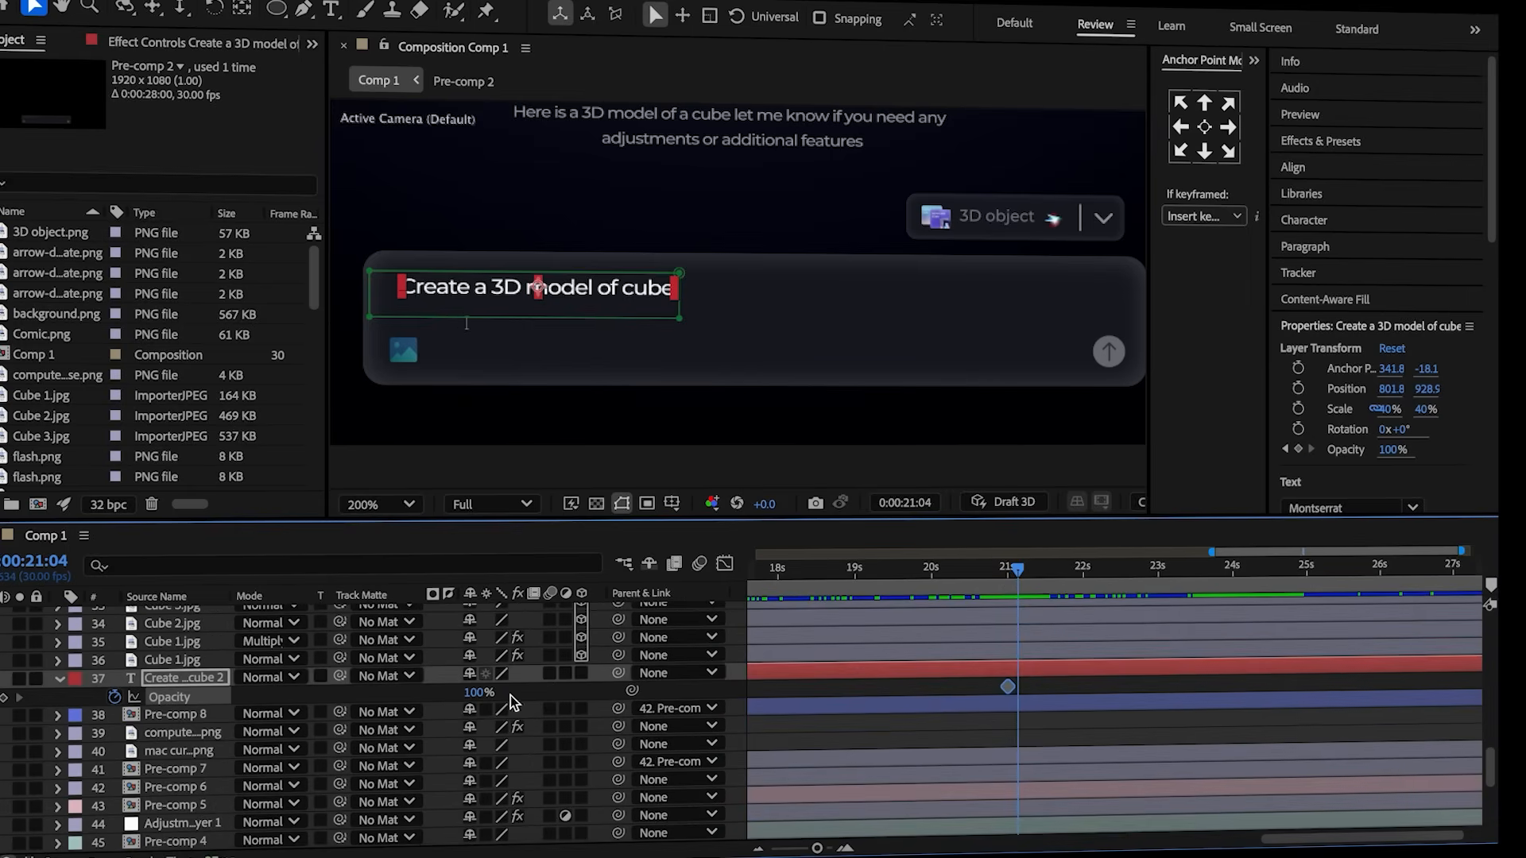
drag(475, 694, 359, 699)
click(363, 698)
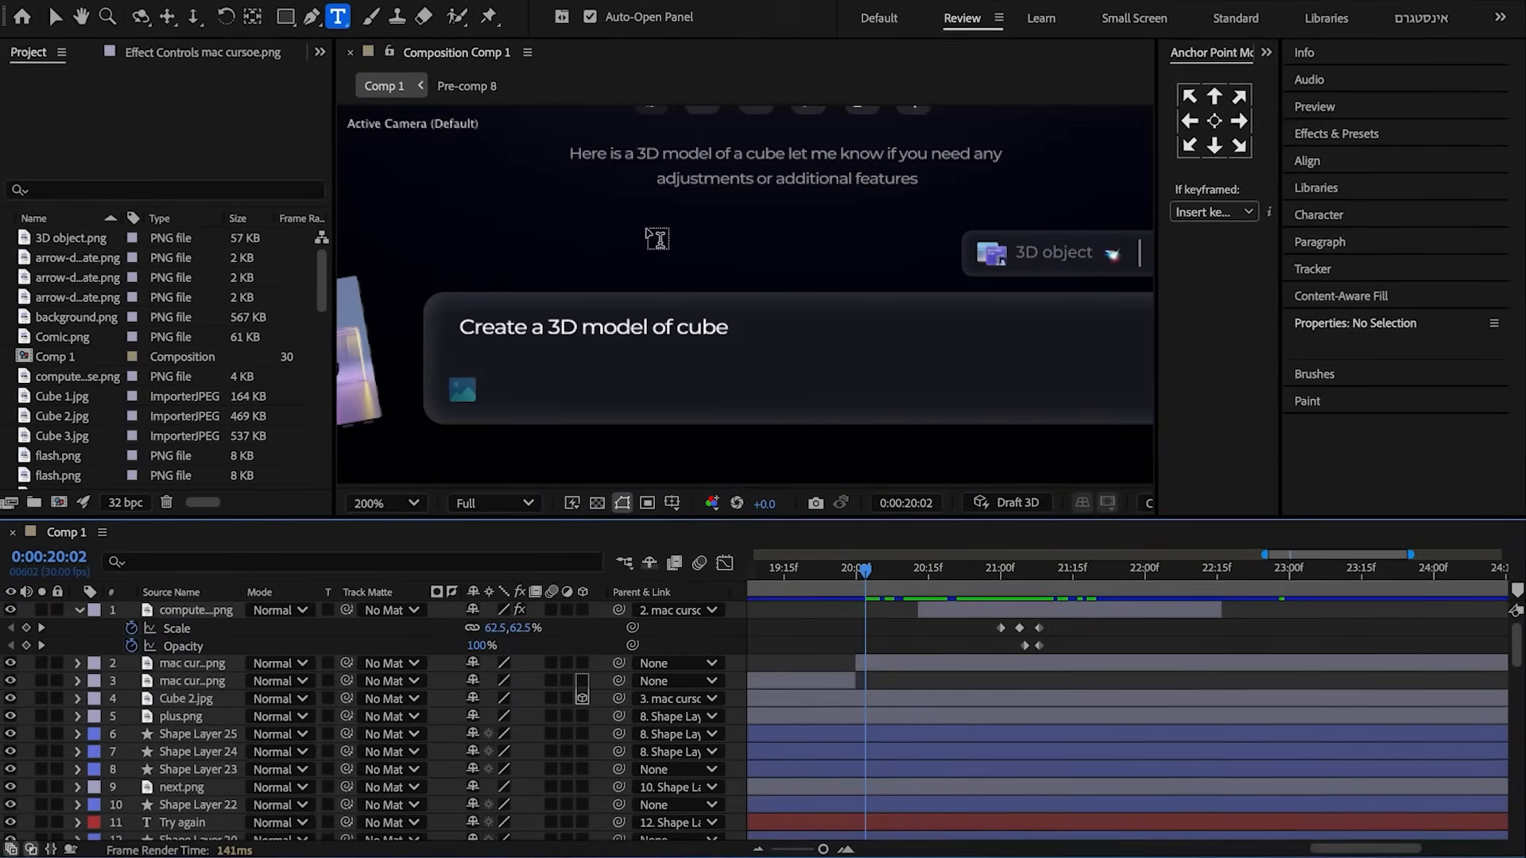
- Add the text "Make it in dark theme", scale it to 40% and place it over the existing prompt text in the prompt box
click(640, 254)
text(Make it in dark theme)
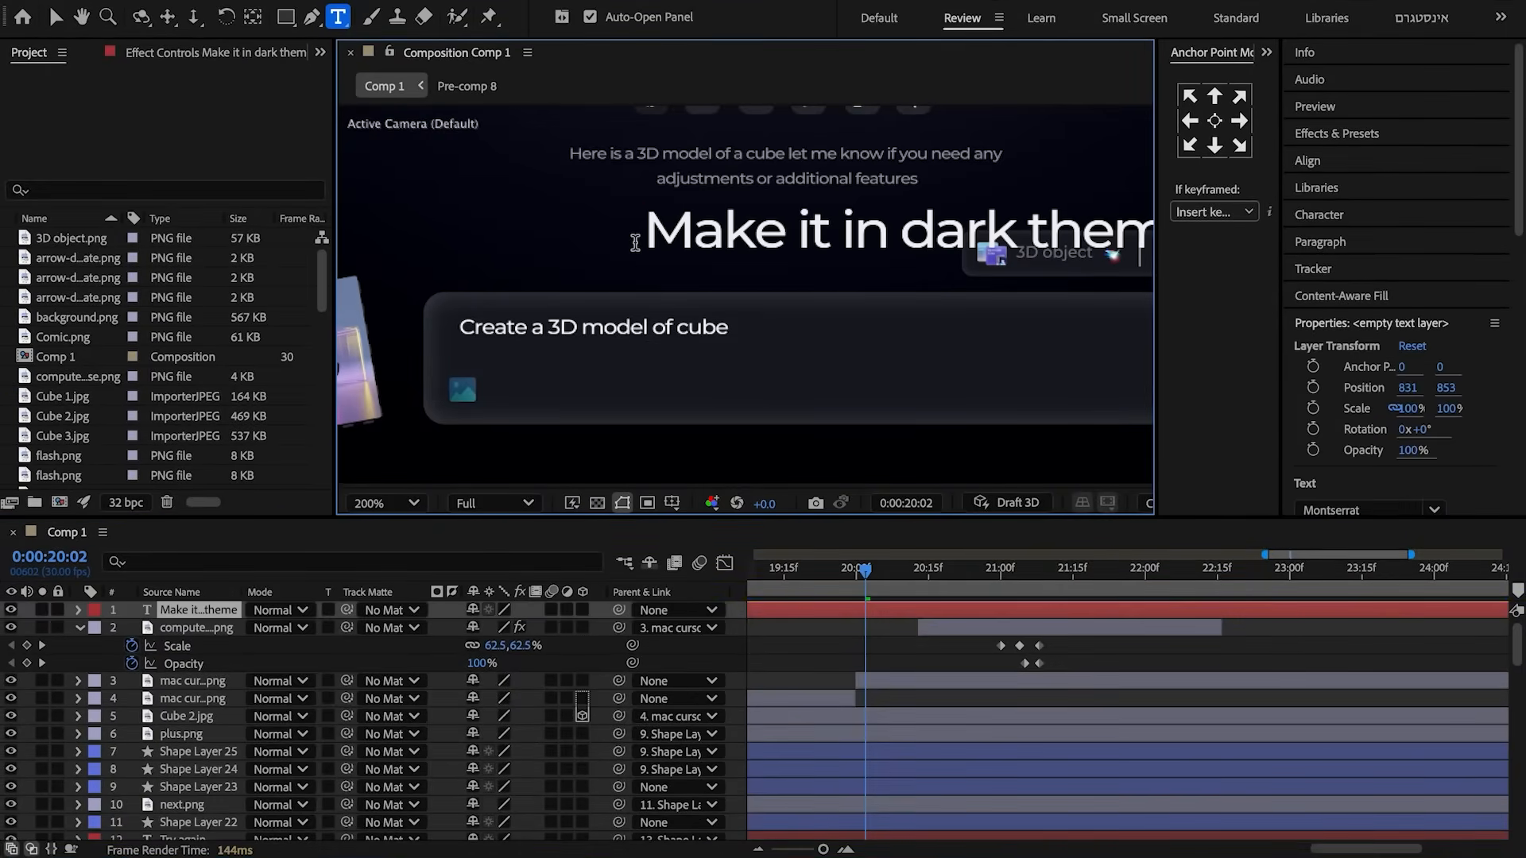
key(Escape)
key(v)
key(s)
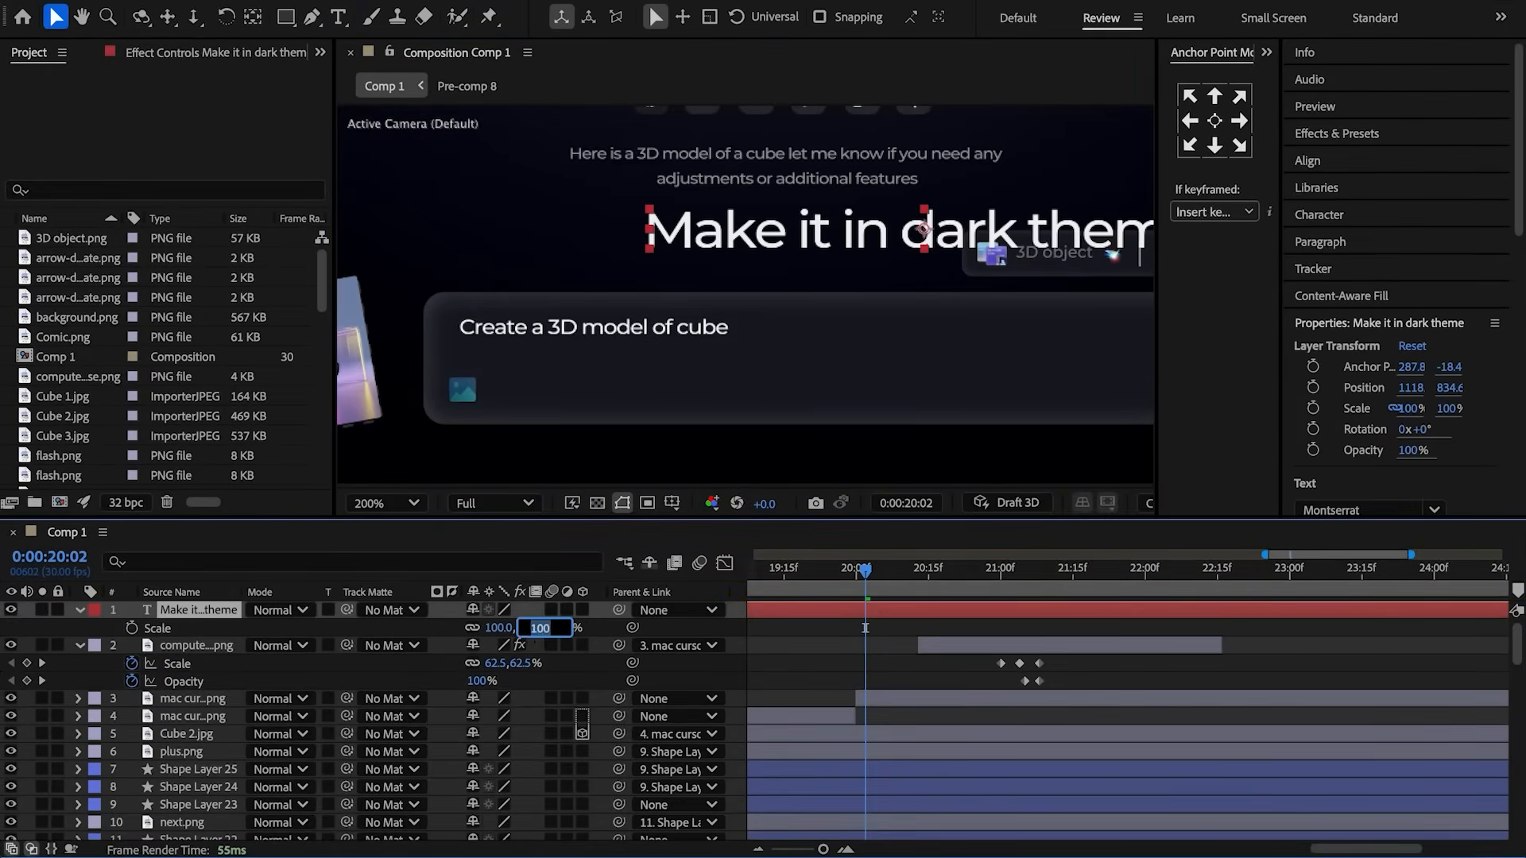
text(40)
key(Return)
drag(862, 232, 540, 326)
click(894, 592)
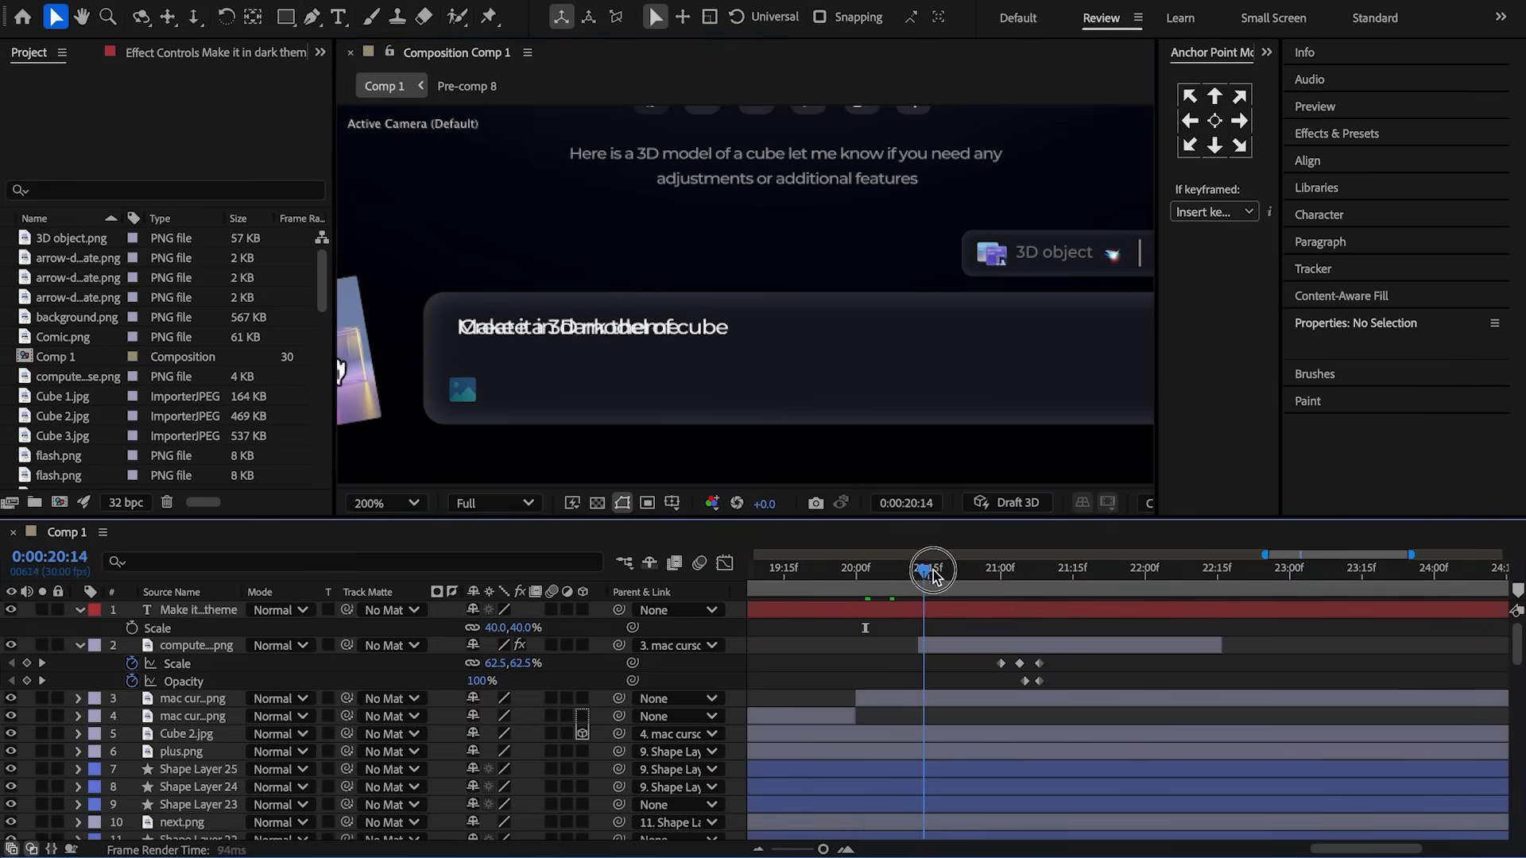
- Split the "Make it in dark theme" text layer at 0:00:21:08 and delete the earlier part
drag(932, 576, 1032, 588)
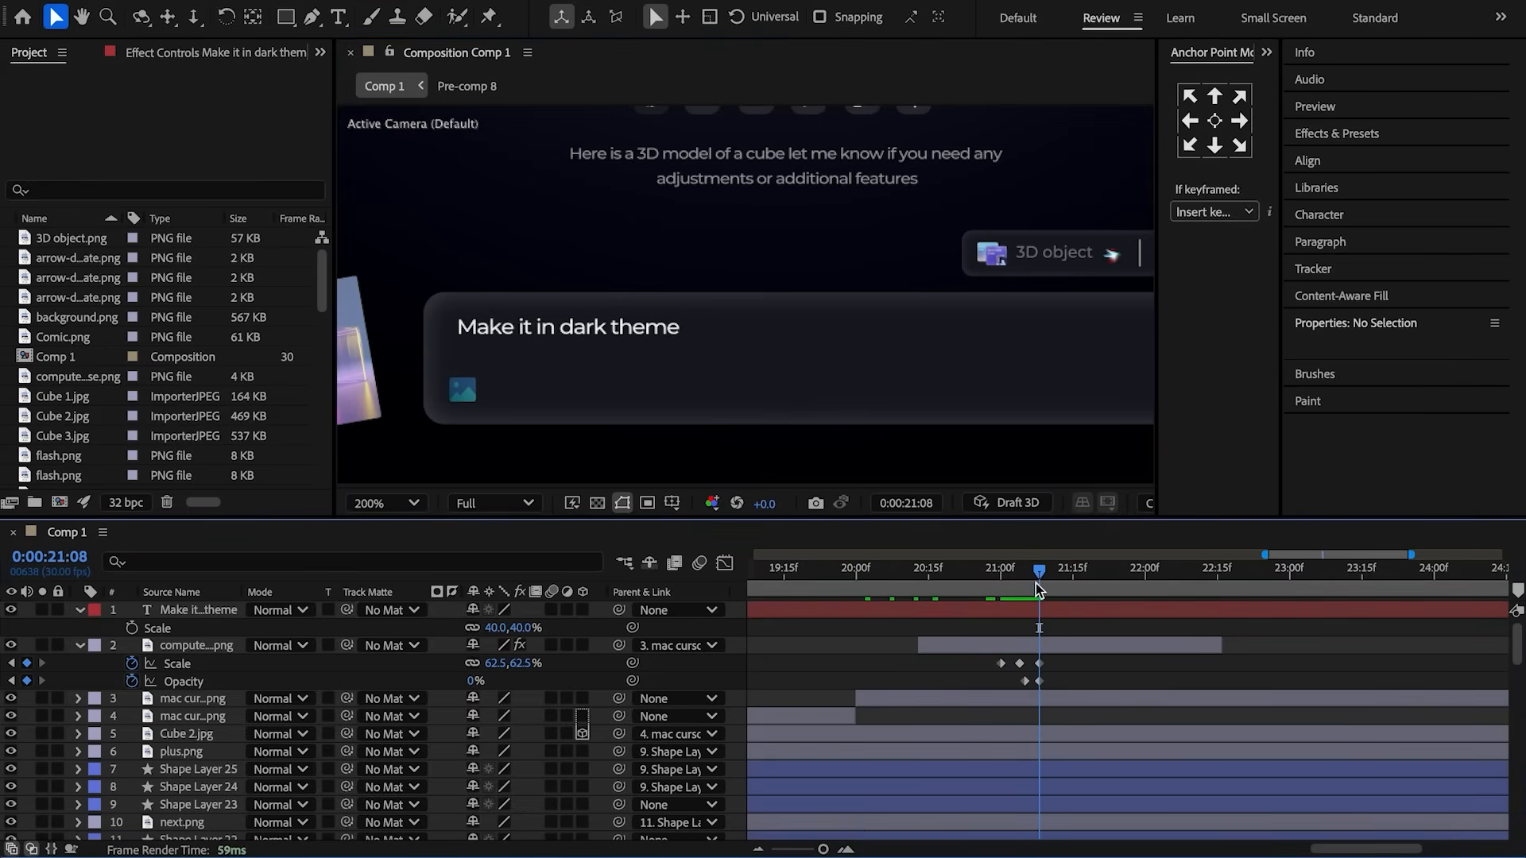
click(1039, 609)
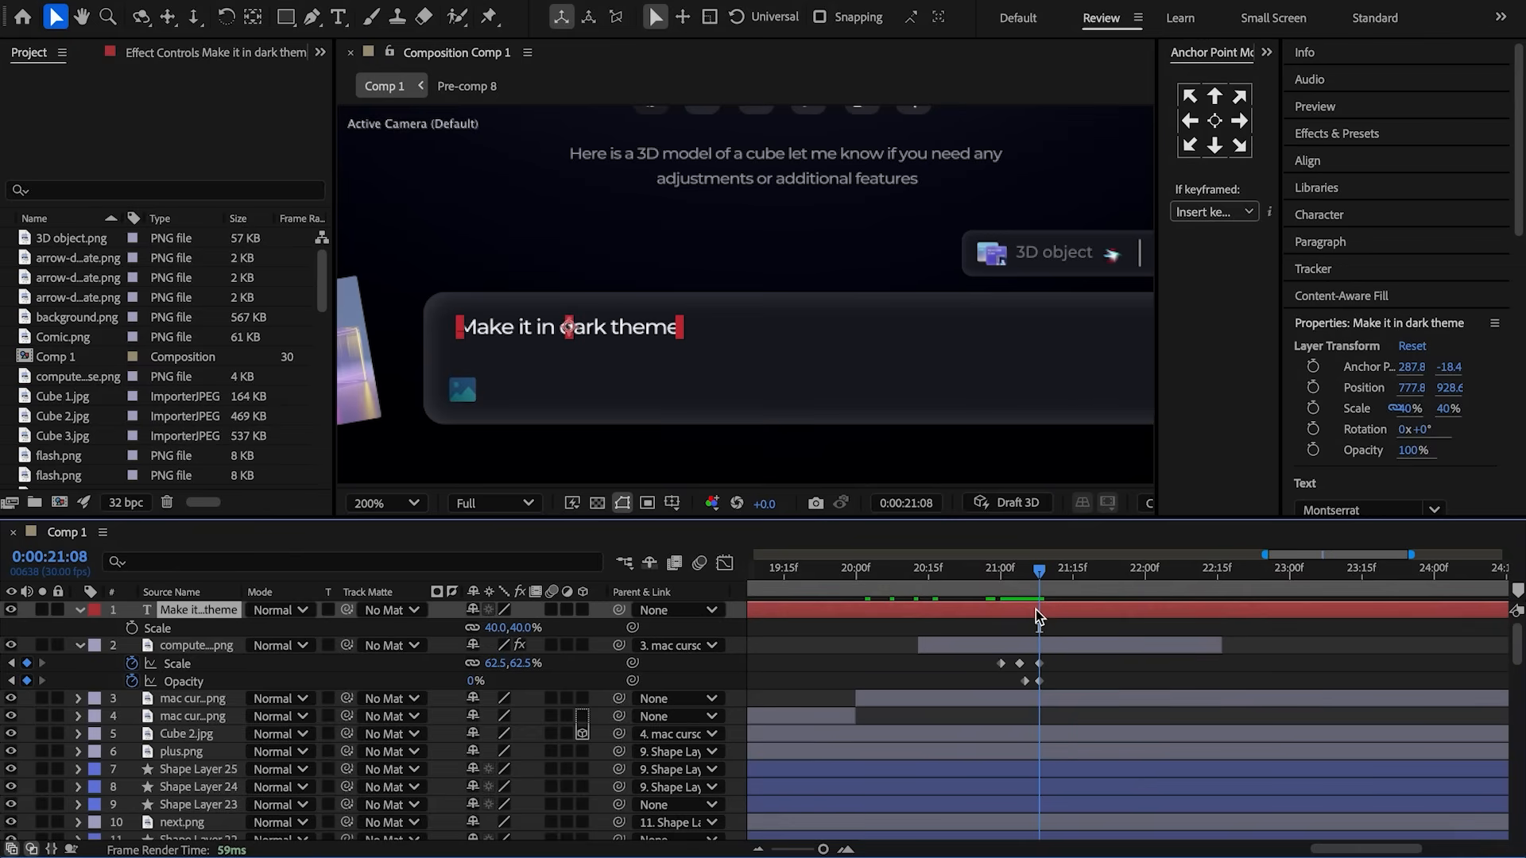
key(ctrl+shift+d)
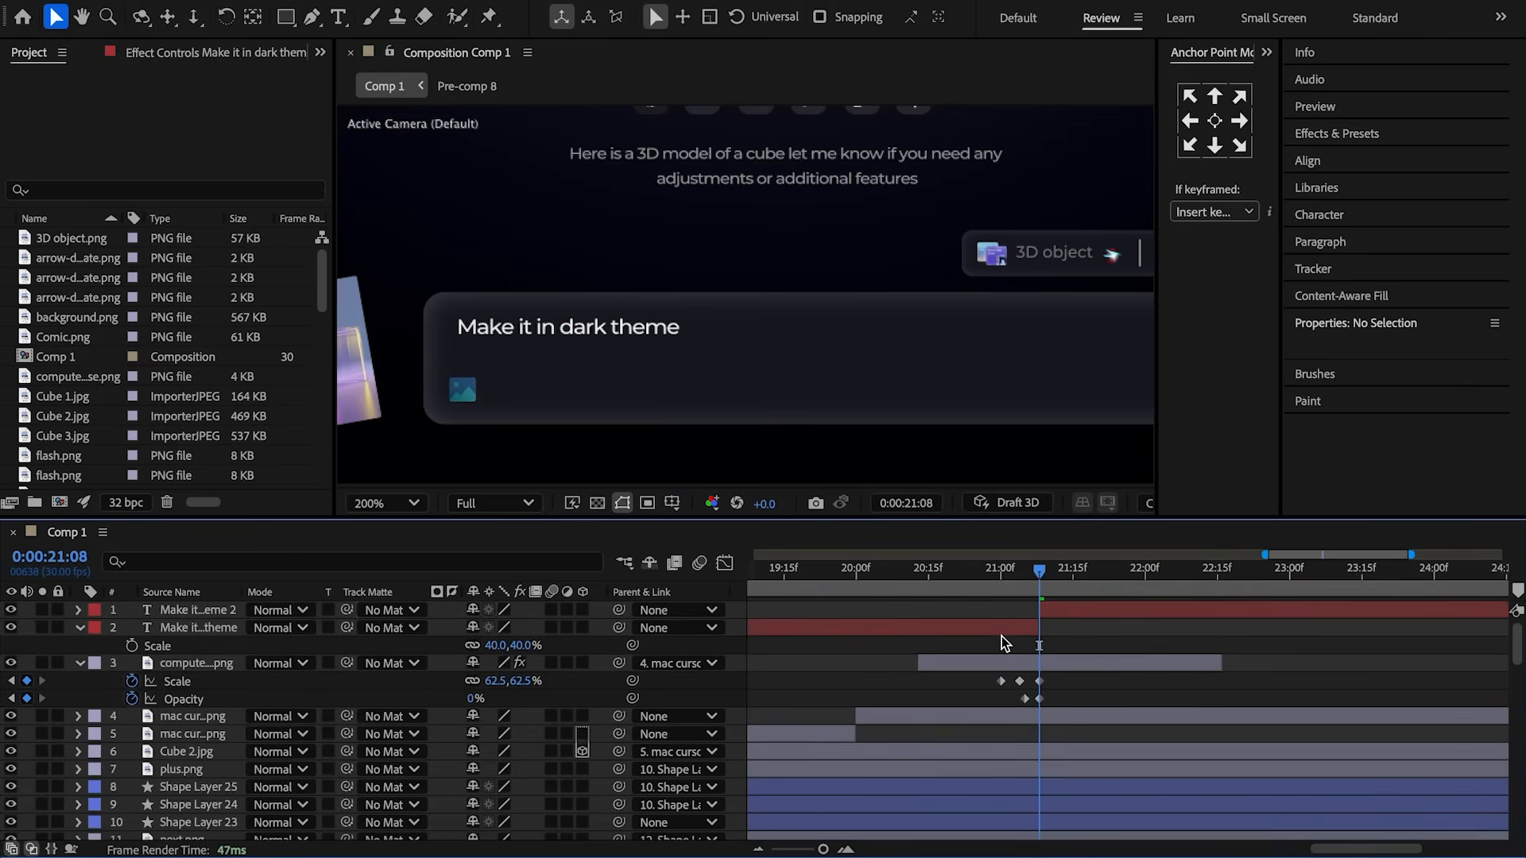
click(1008, 628)
key(Delete)
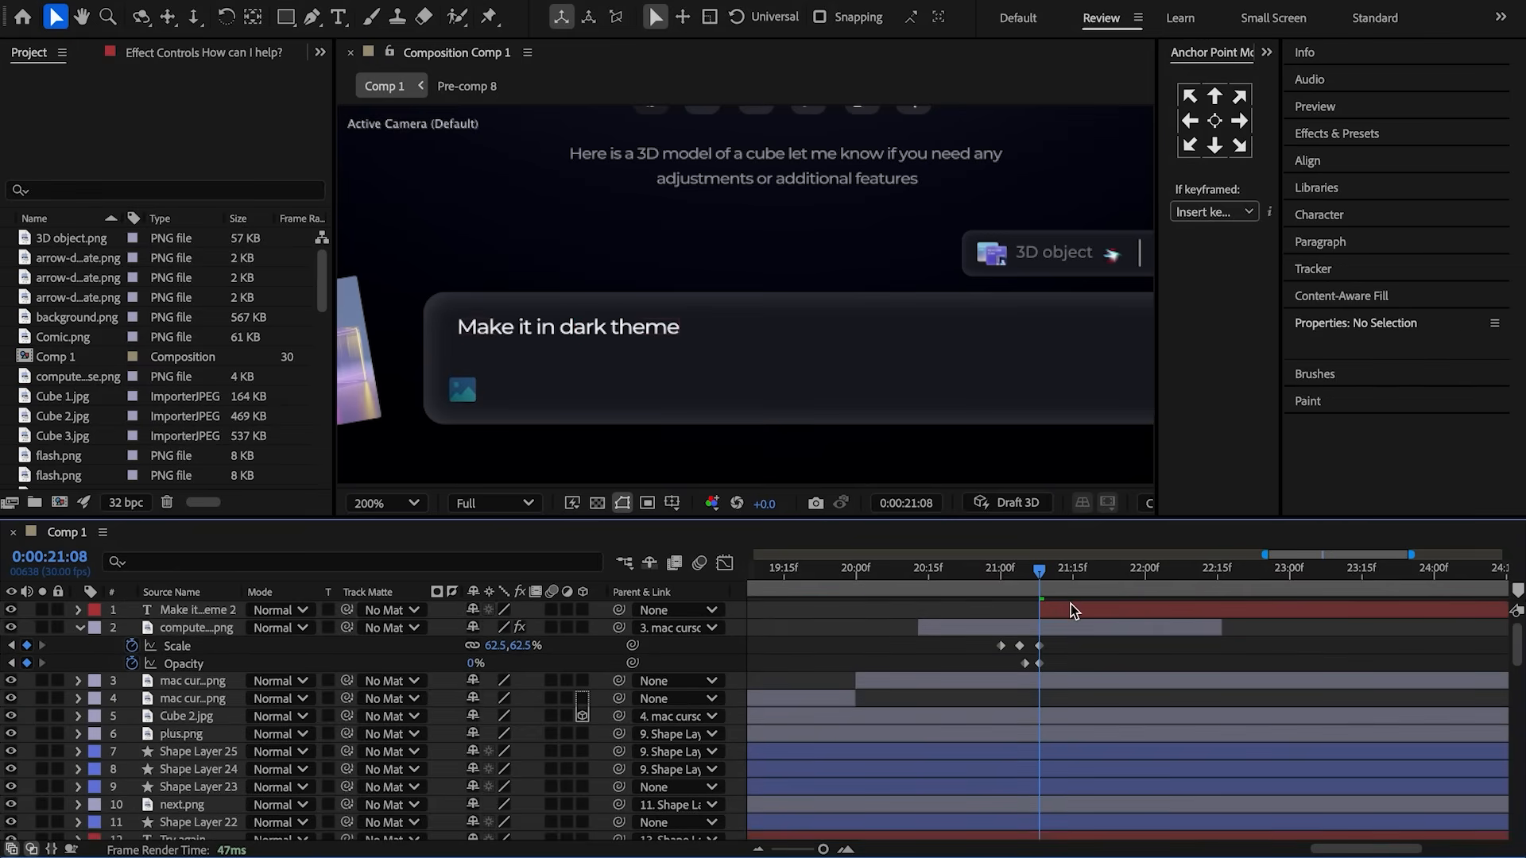
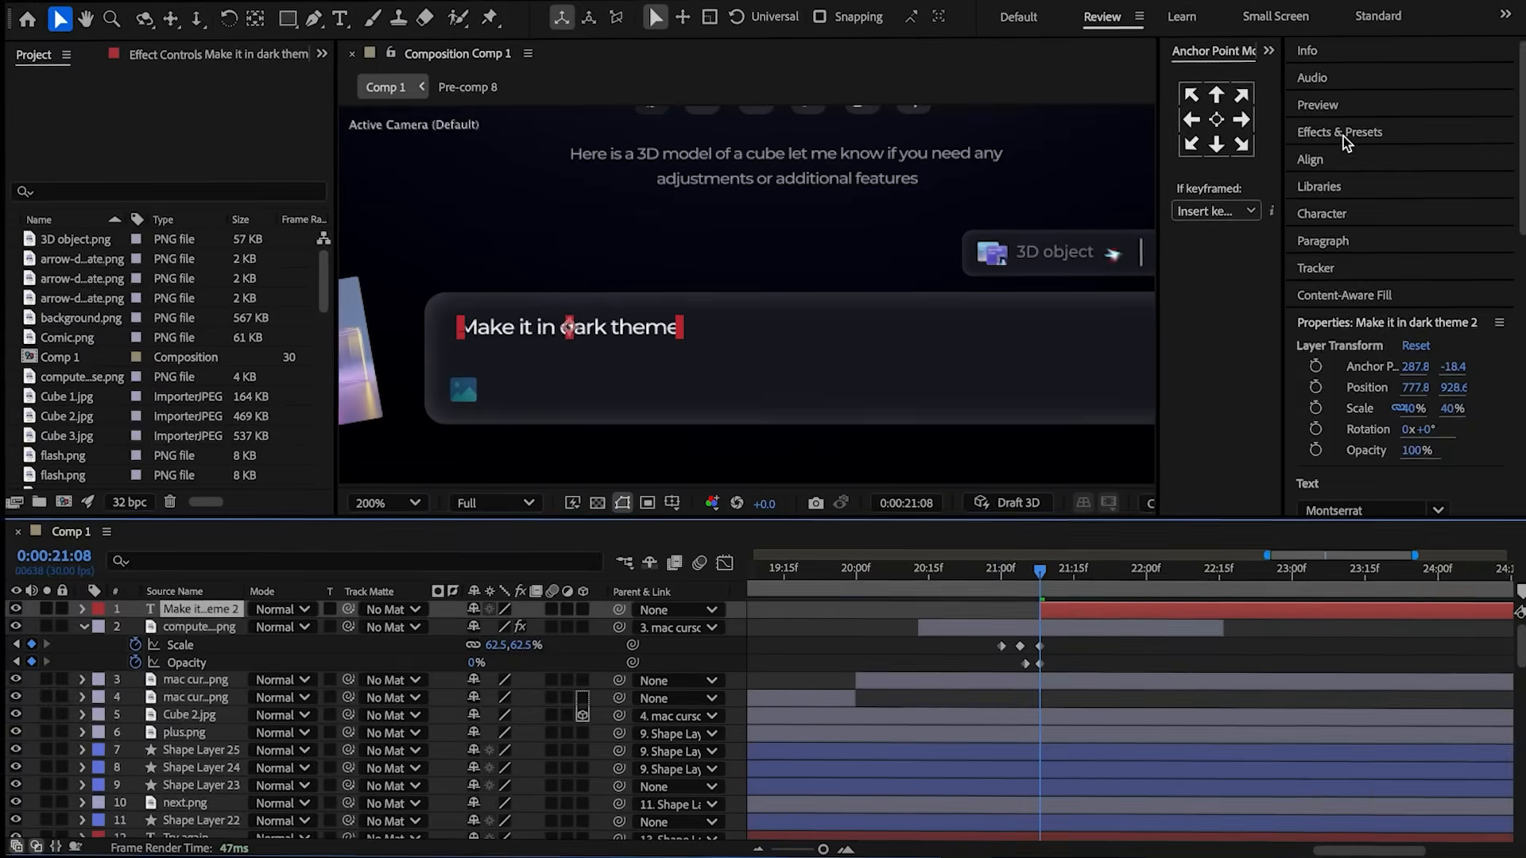
- Apply the Typewriter preset to the "Make it in dark theme" text and move its end keyframe to 0:00:22:10
text(type)
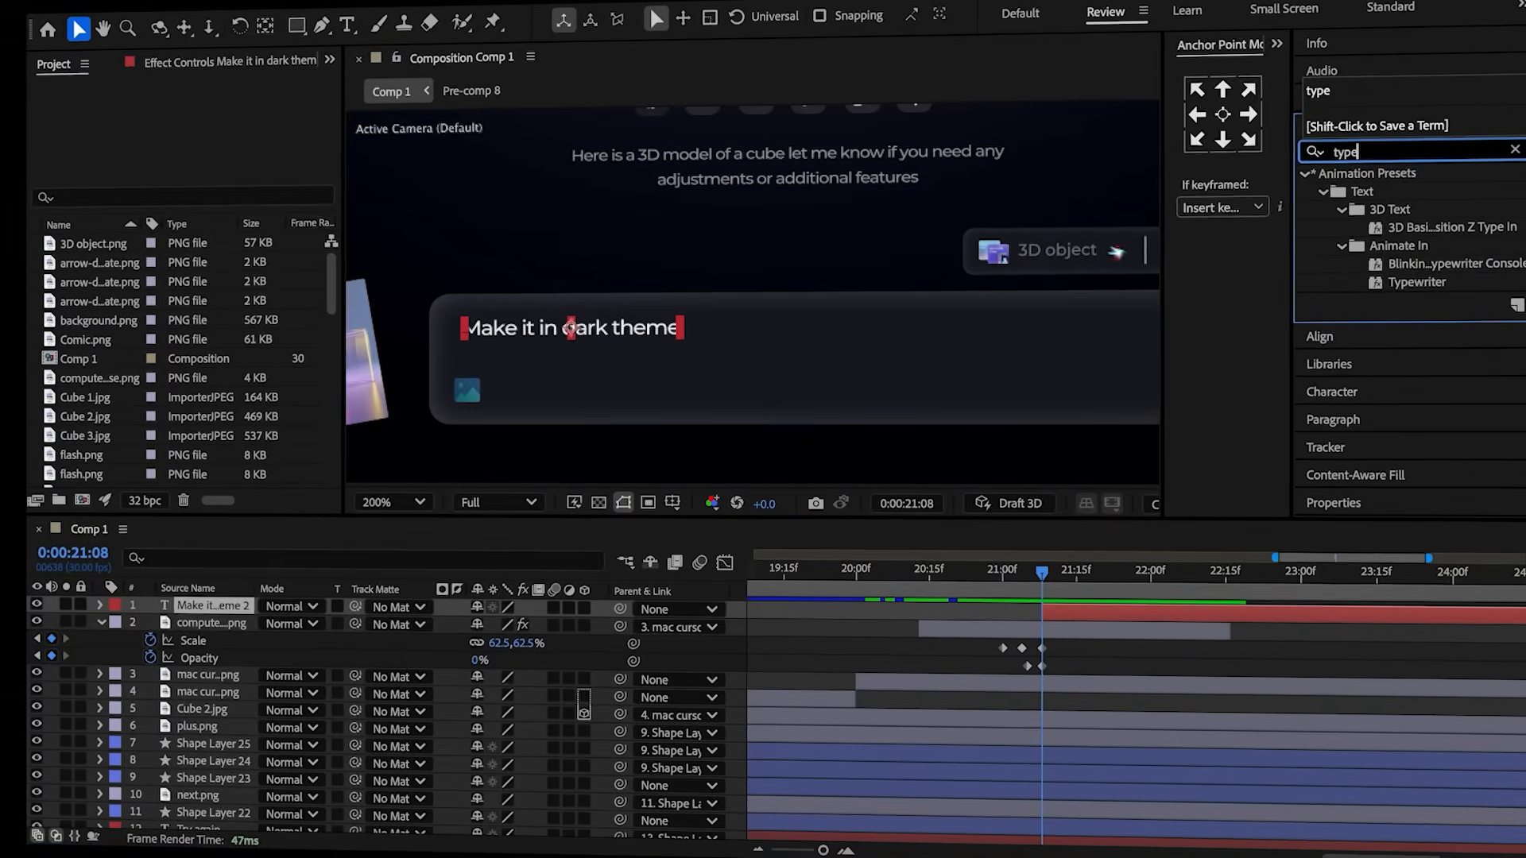
double_click(1417, 282)
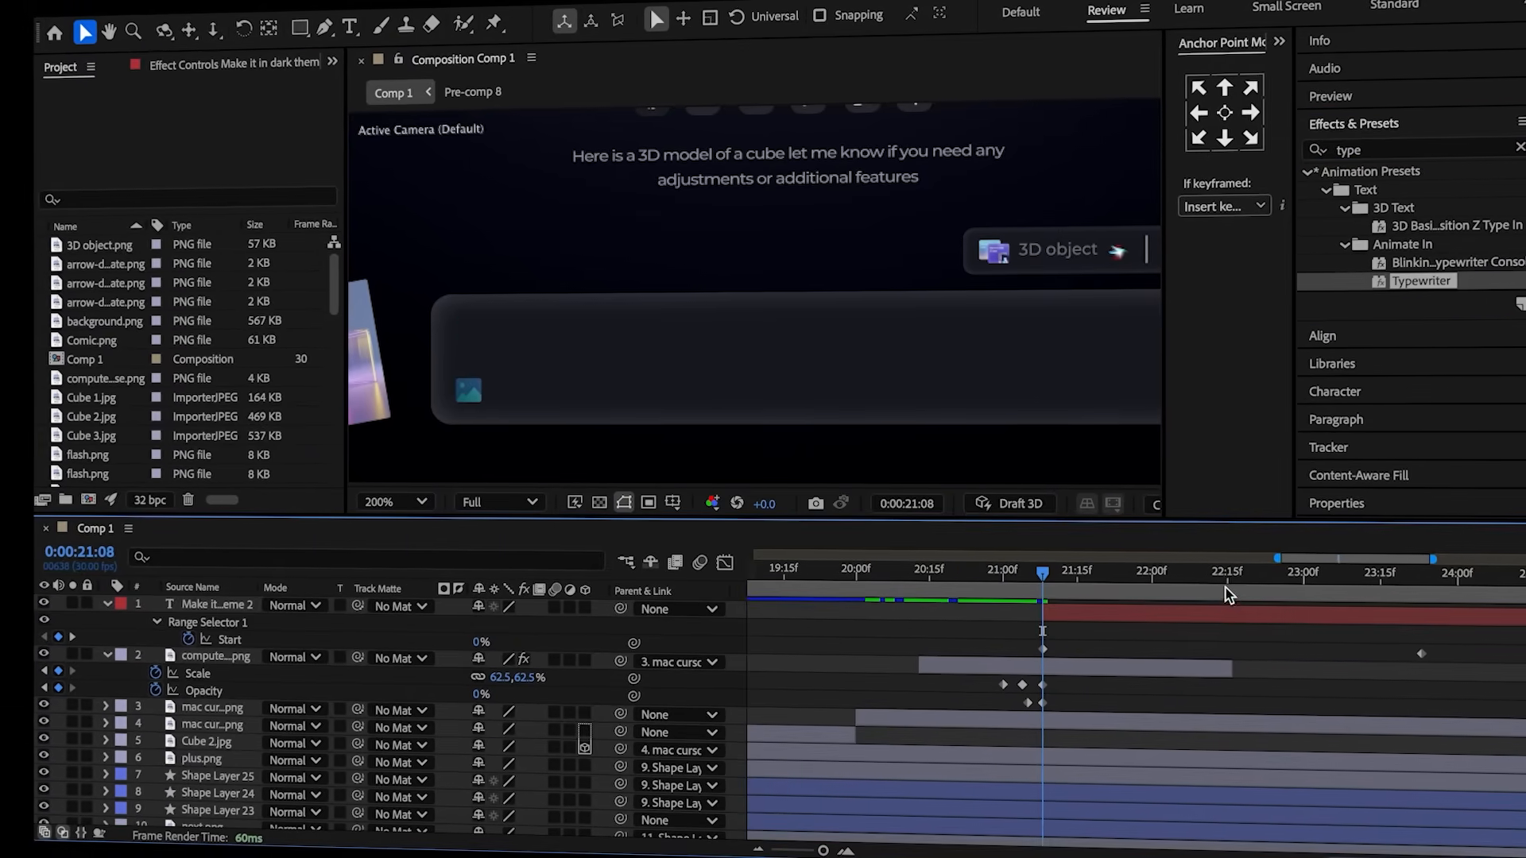
click(1222, 574)
drag(1225, 584, 1202, 584)
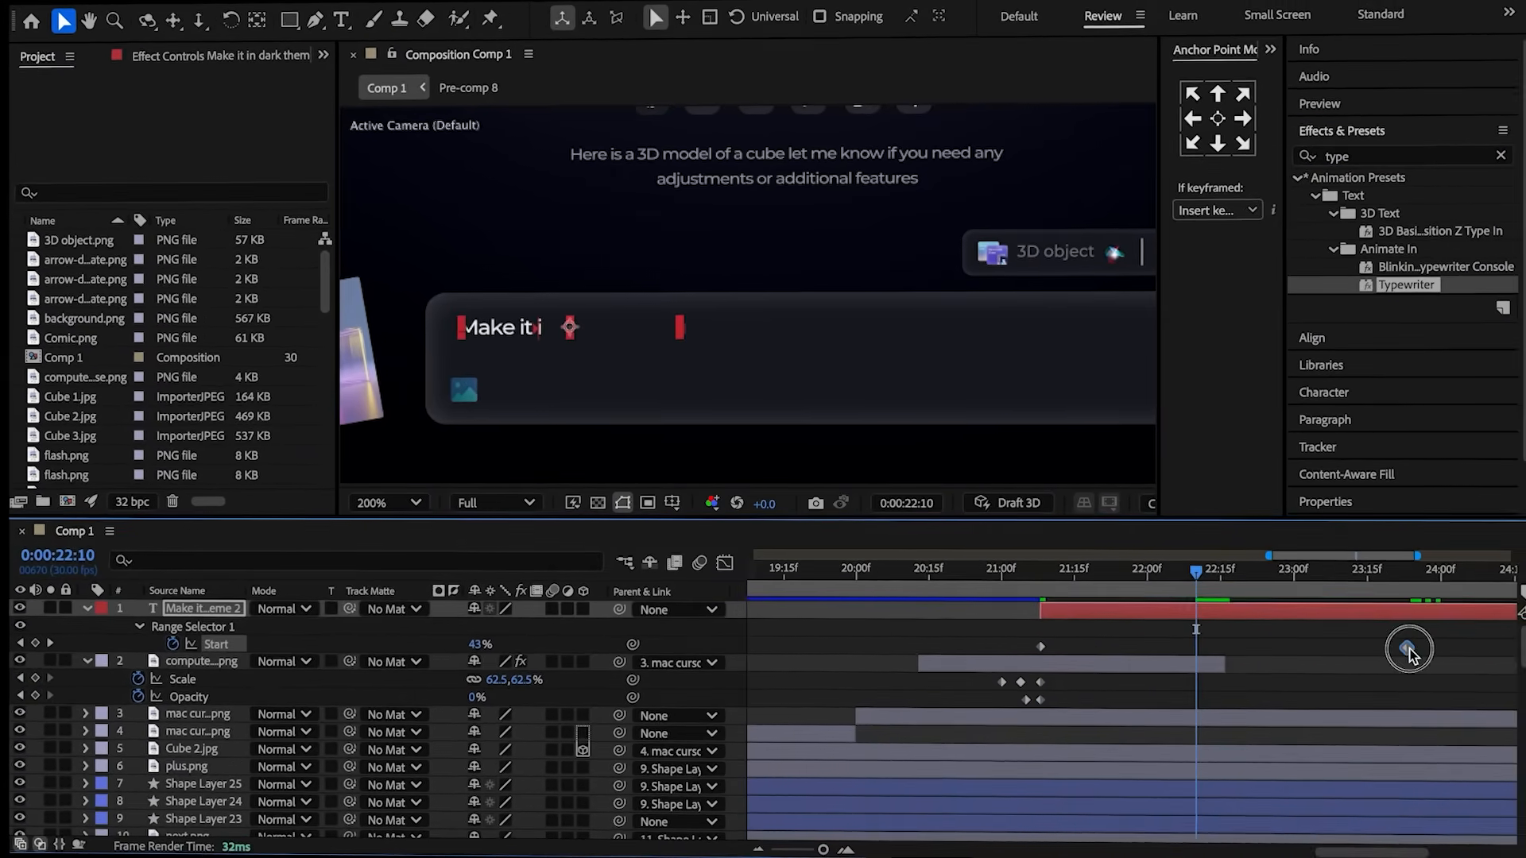
drag(1422, 653, 1202, 653)
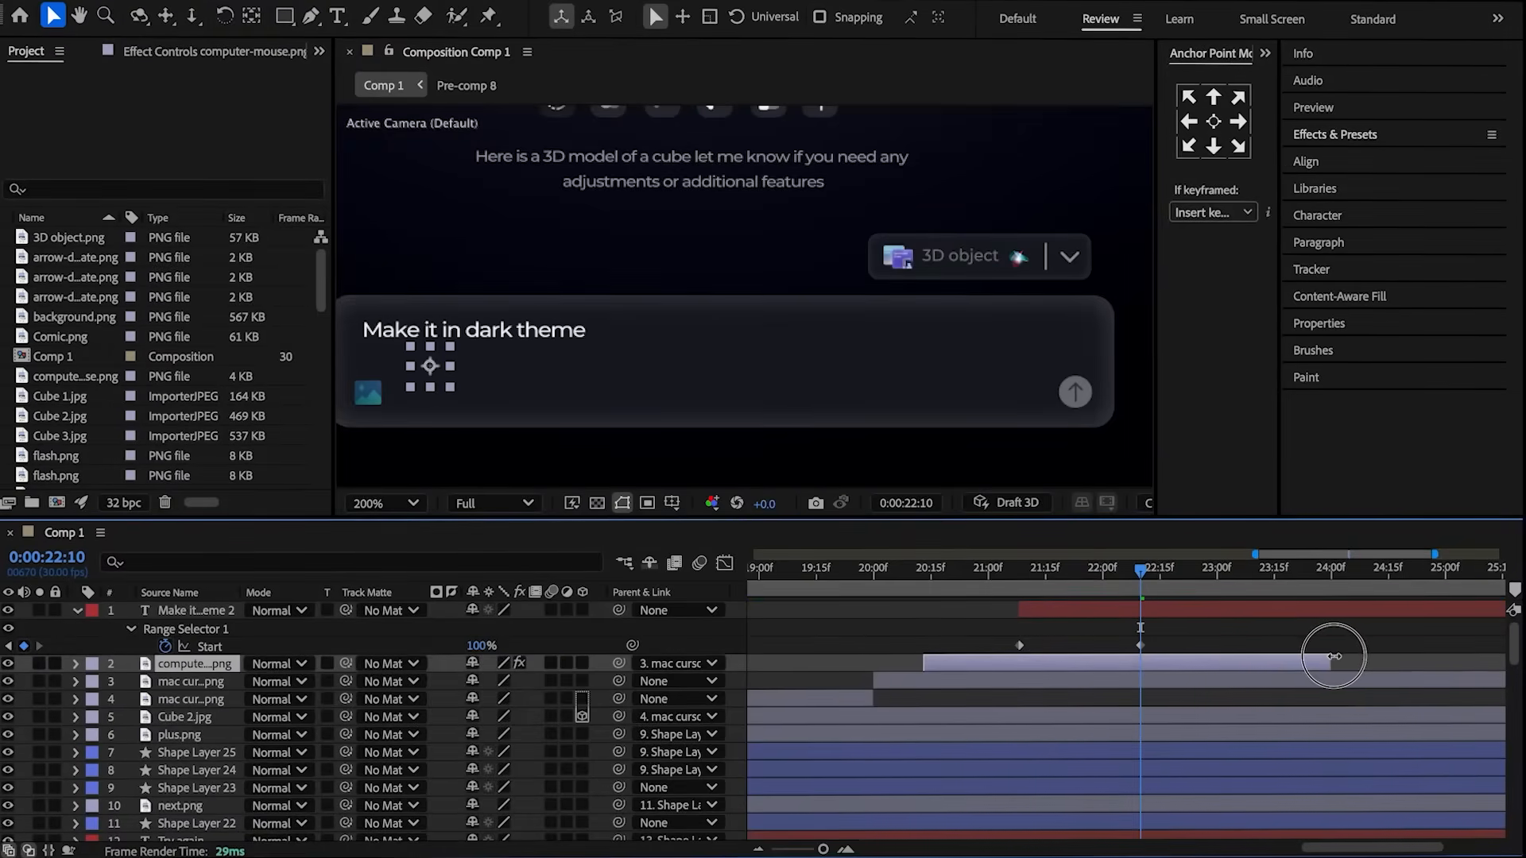
- Extend the end of the computer-mouse.png layer to just past 0:00:24:00
drag(1334, 657, 1353, 656)
click(1301, 648)
click(1283, 650)
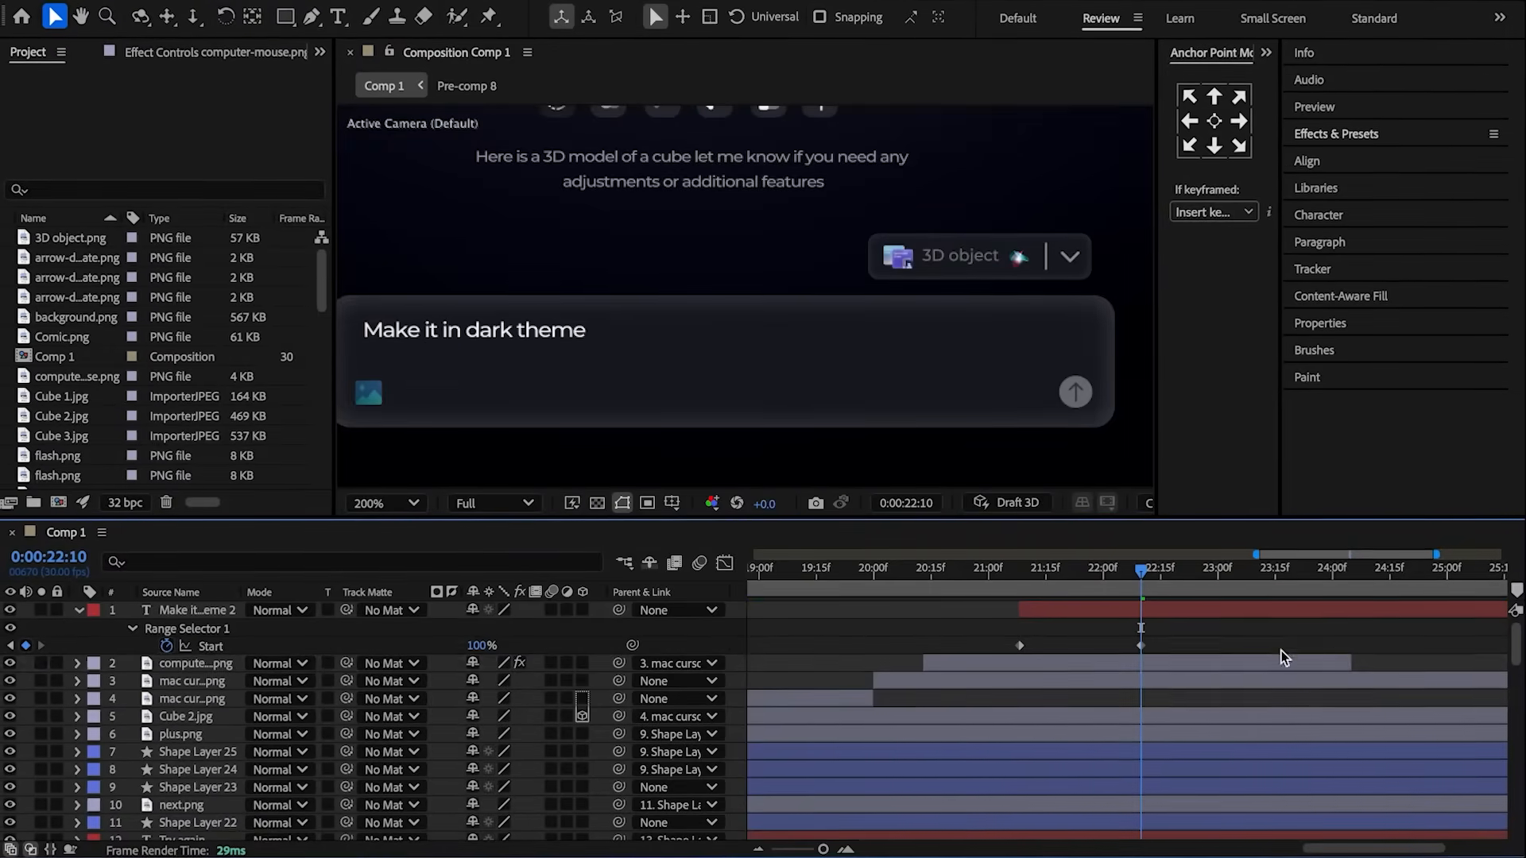
- Keyframe the second cursor layer's position at 0:00:22:10 and move it onto the send button at 1356.6, 1004.1 at 0:00:23:16
click(1129, 684)
key(p)
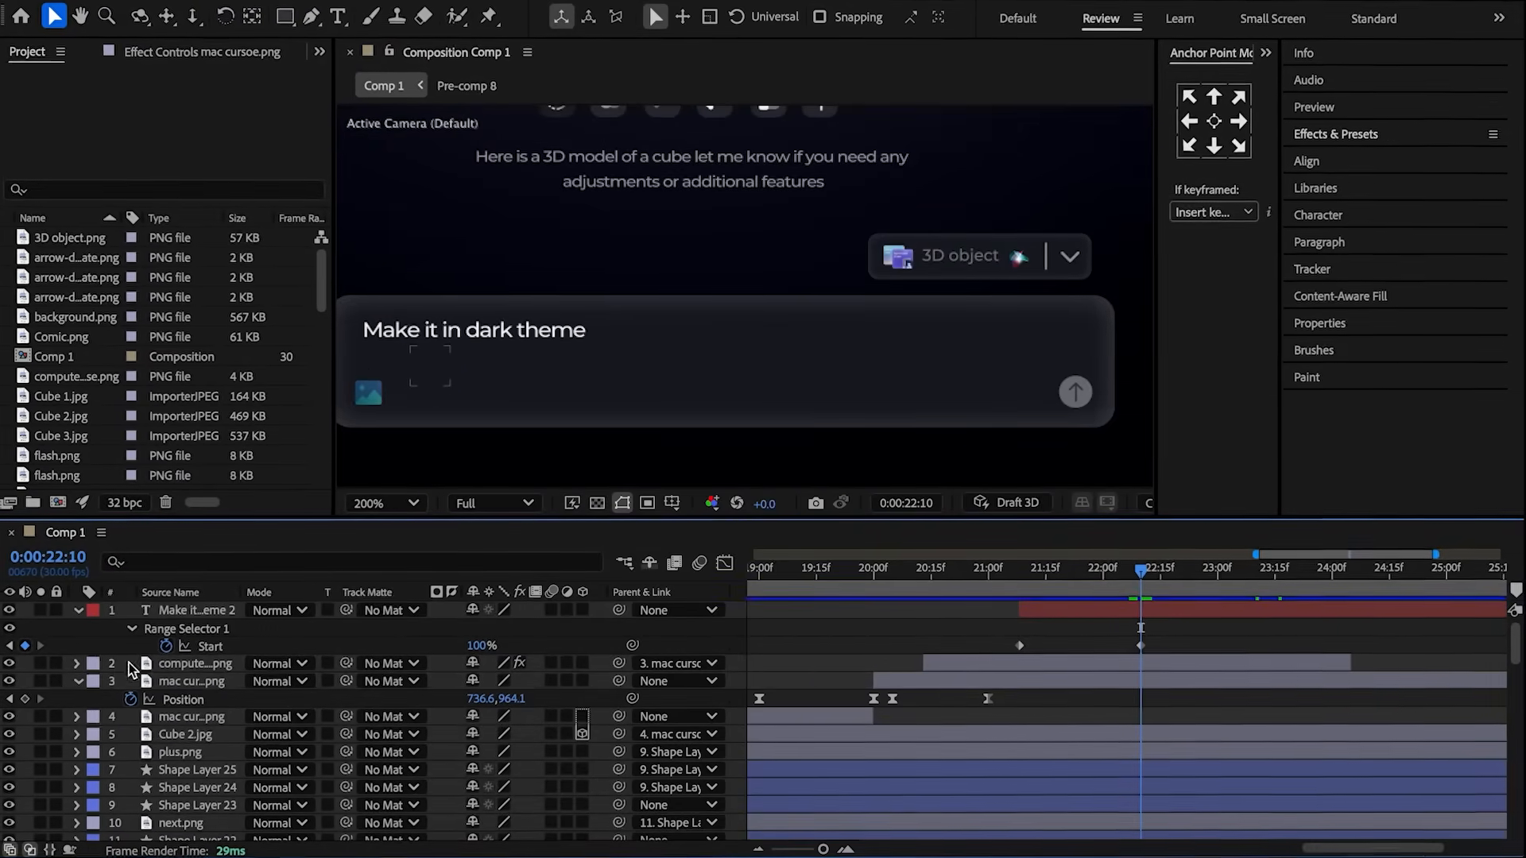
click(24, 700)
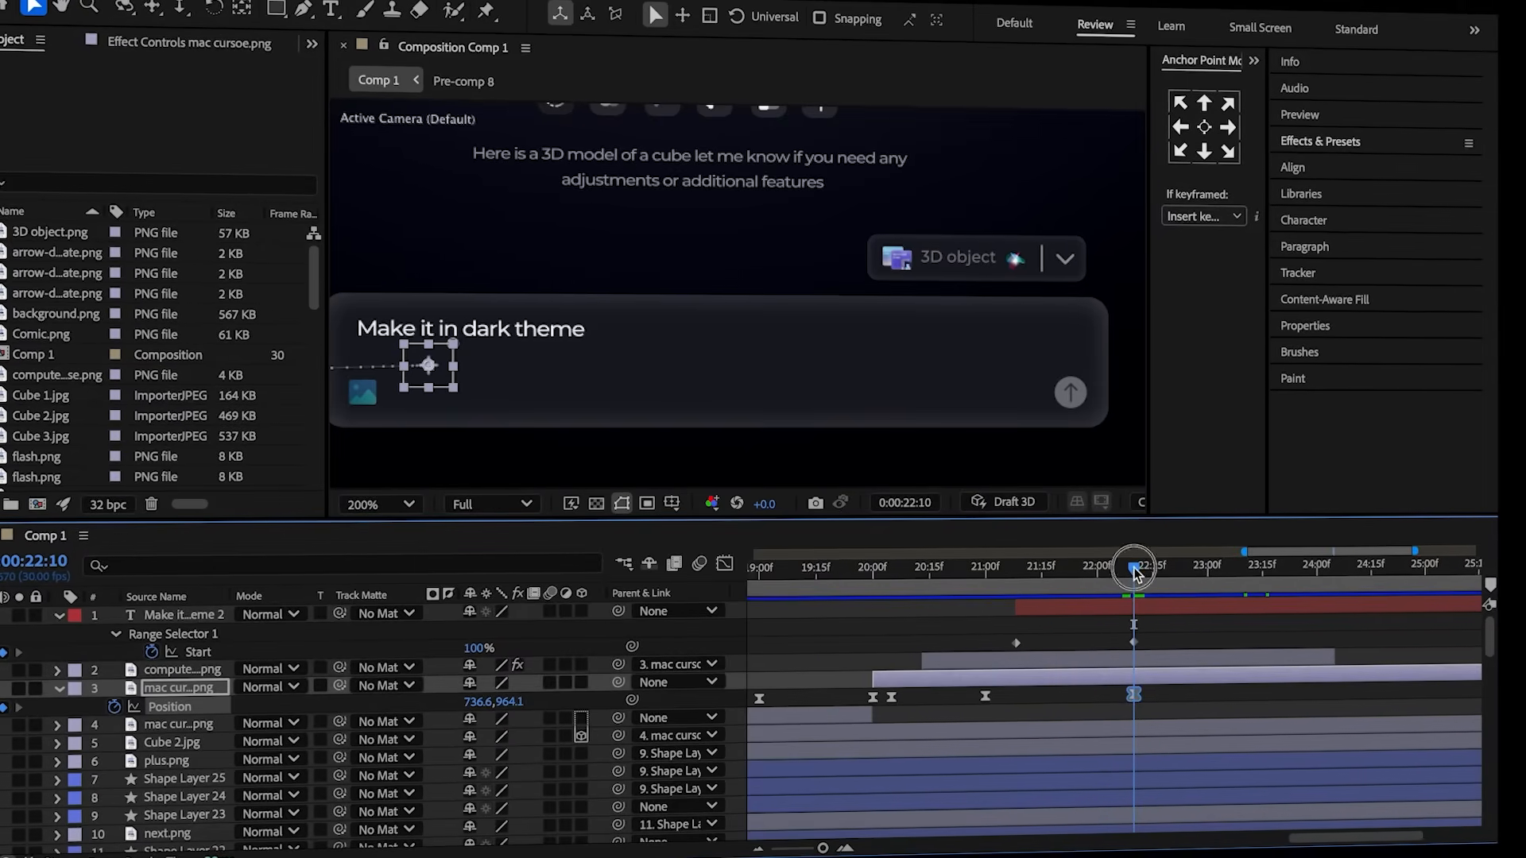
drag(1134, 570, 1267, 589)
drag(480, 701, 1183, 693)
drag(1077, 368, 1077, 408)
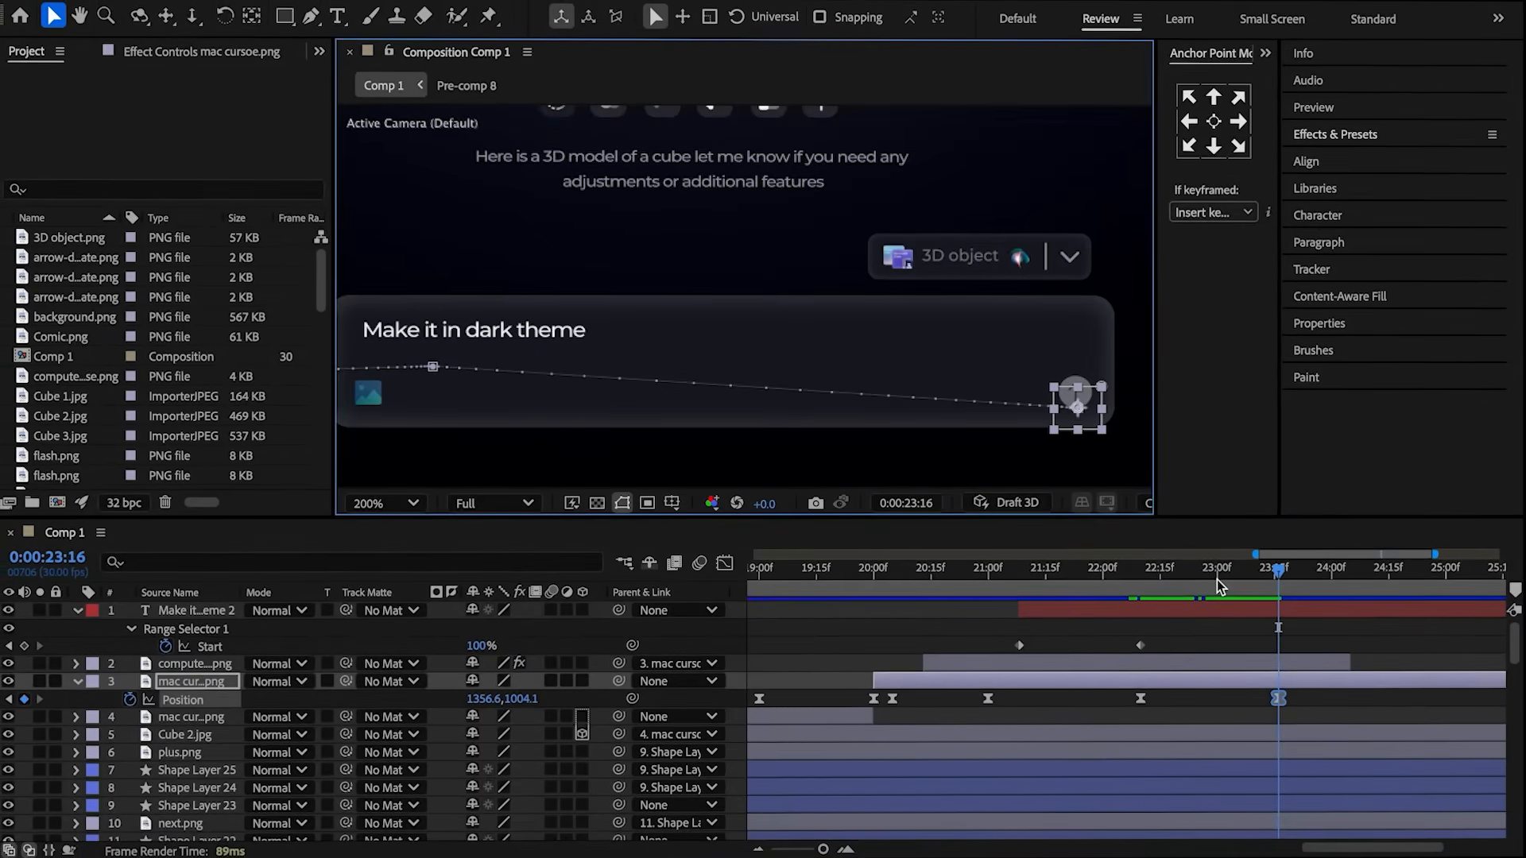
- Keyframe the computer-mouse.png layer's opacity at 0% on 0:00:22:09 and 100% on 0:00:22:11
click(1161, 602)
click(1138, 670)
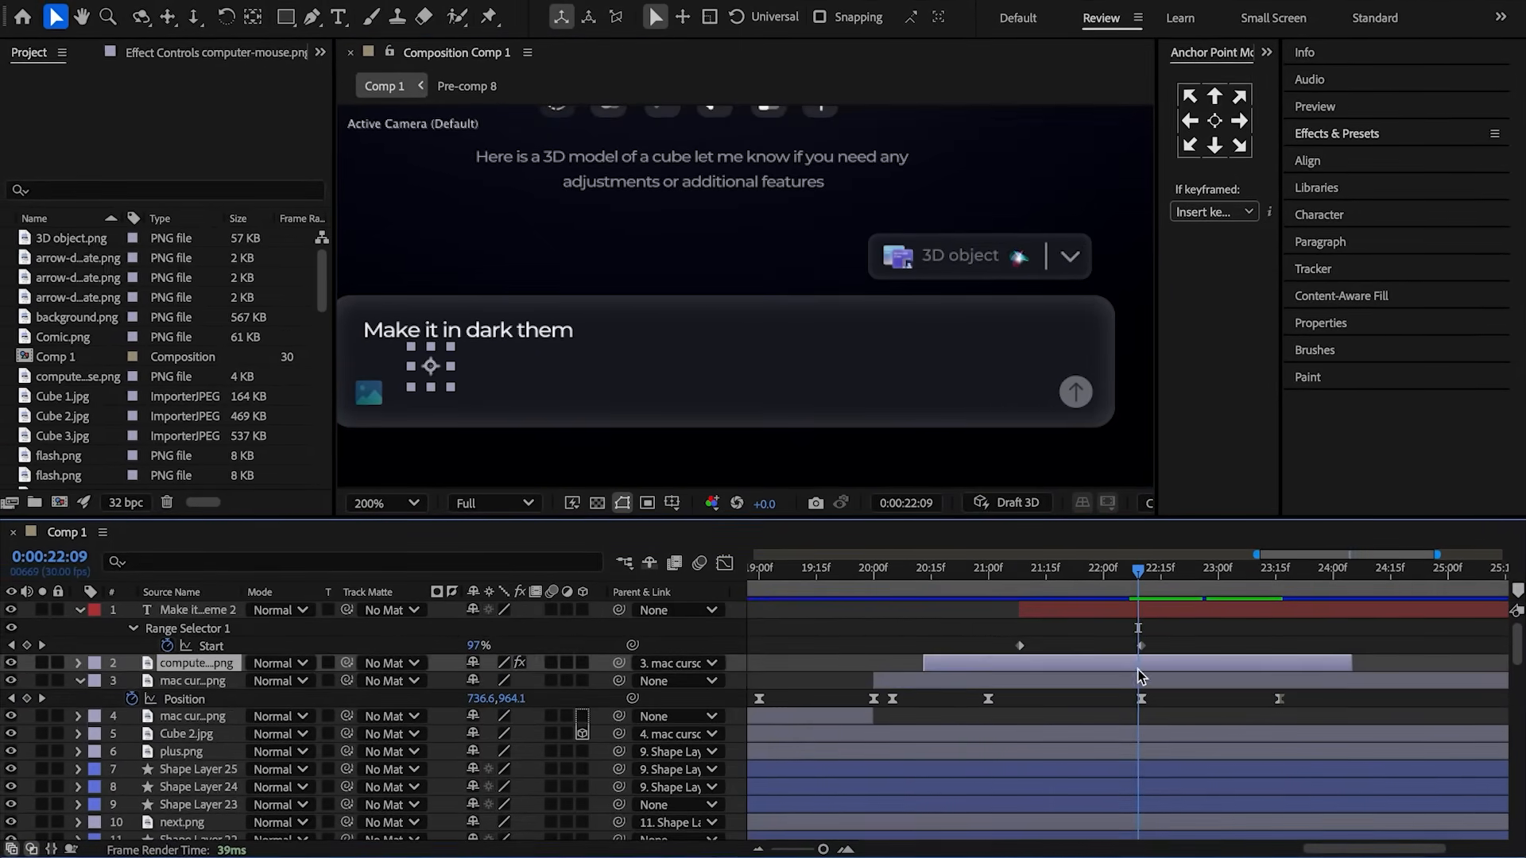
key(t)
click(31, 681)
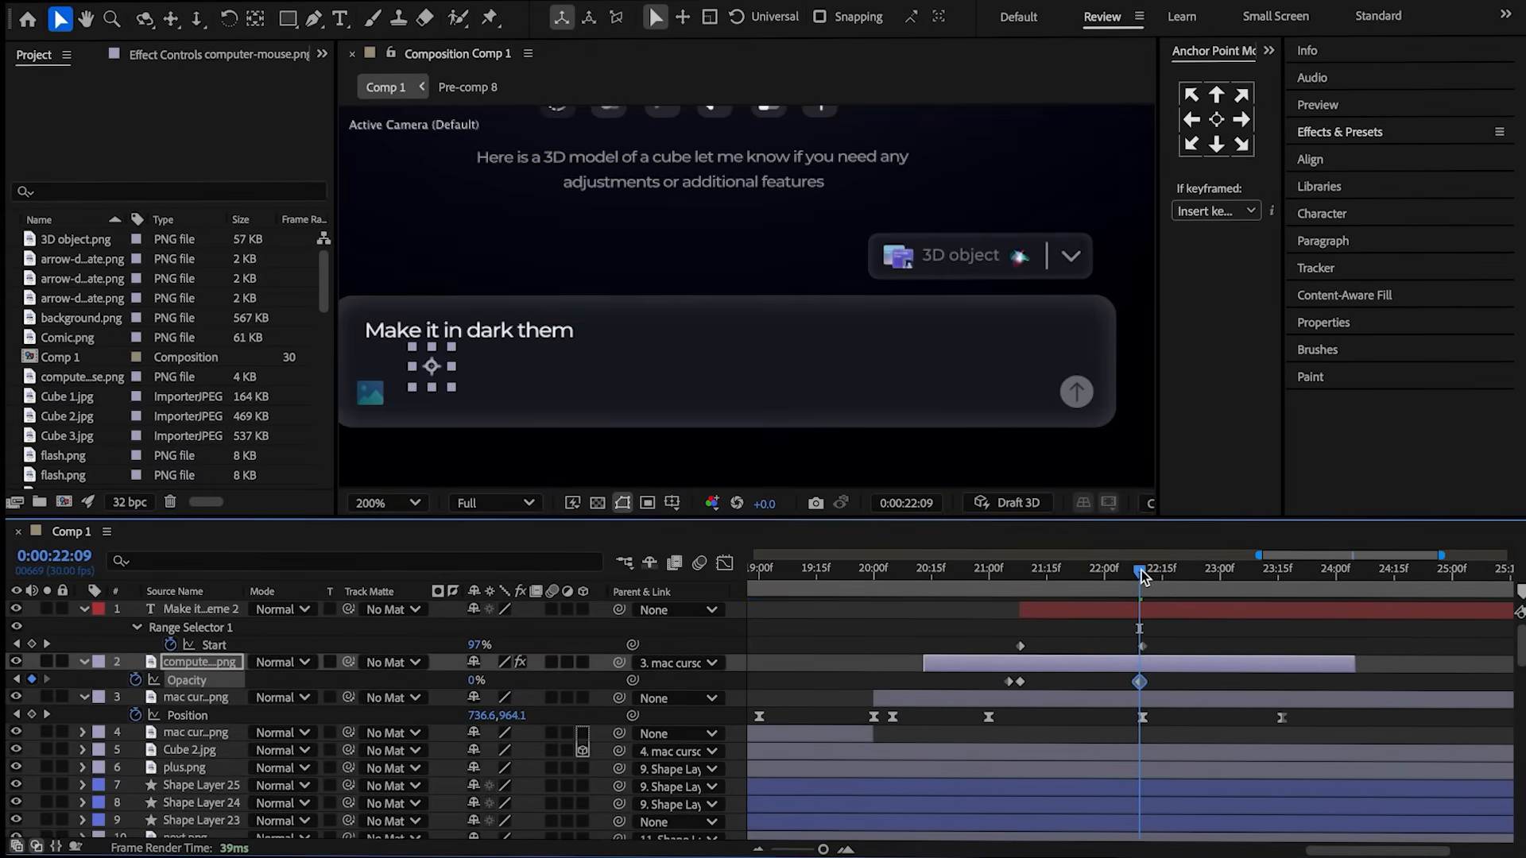
drag(1141, 575, 1150, 575)
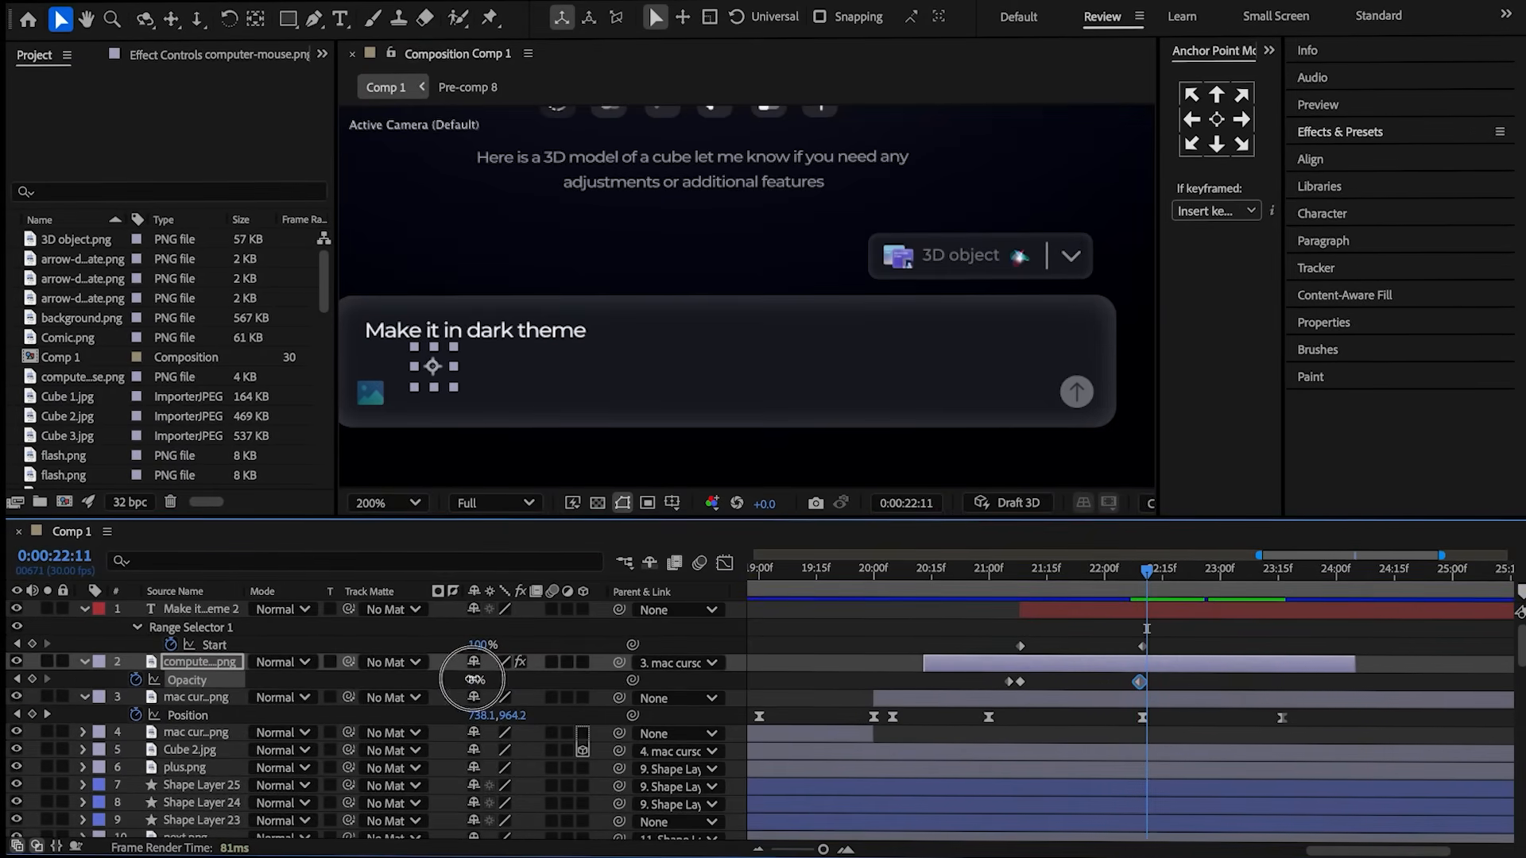
drag(474, 680, 601, 683)
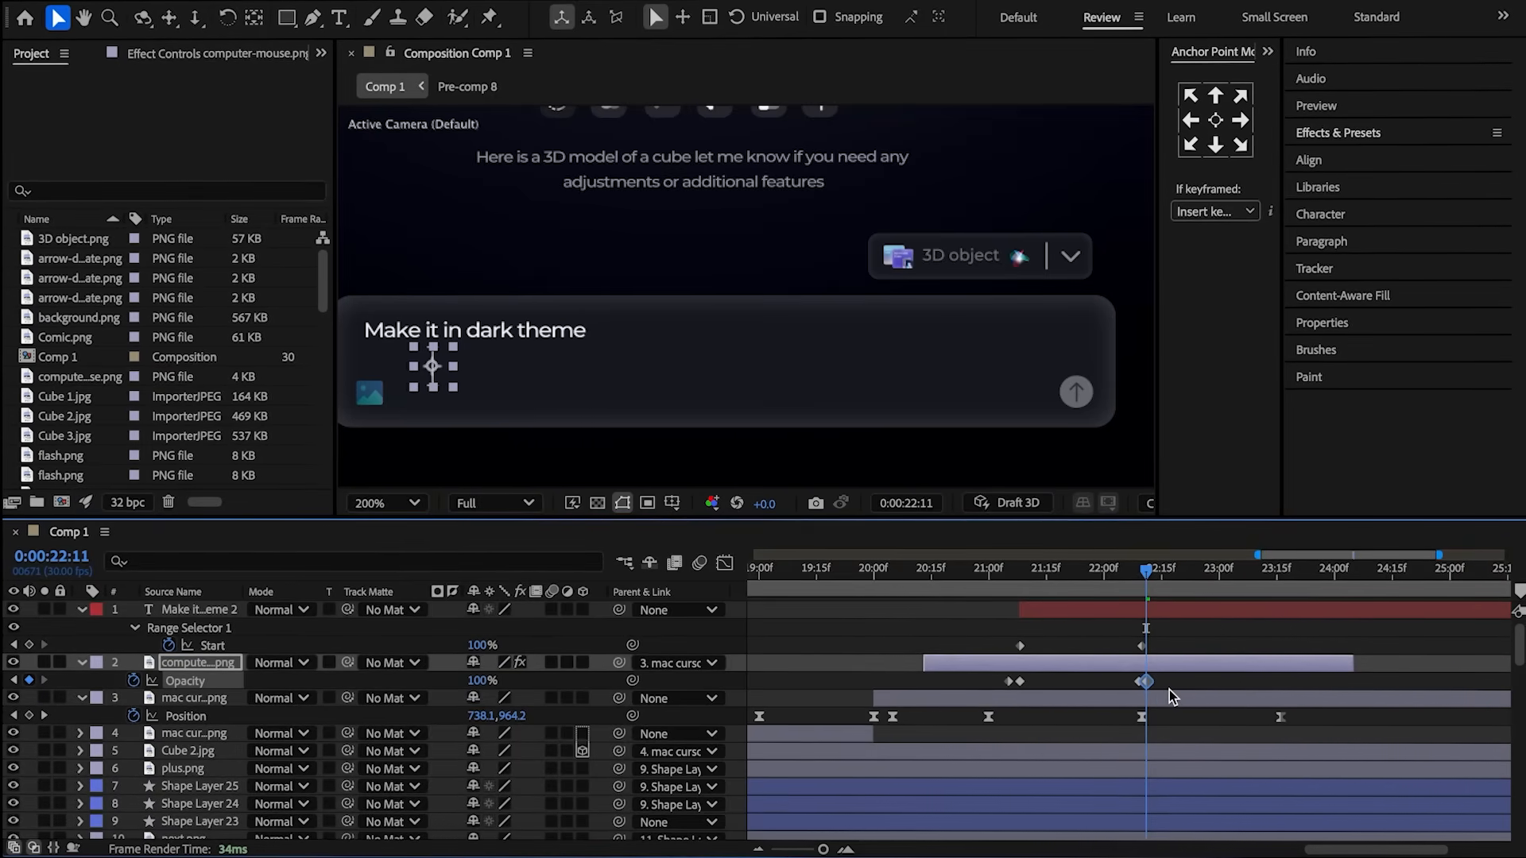
- Split the computer-mouse.png layer around 0:00:23:08 and remove the part after it
drag(1145, 616, 1247, 628)
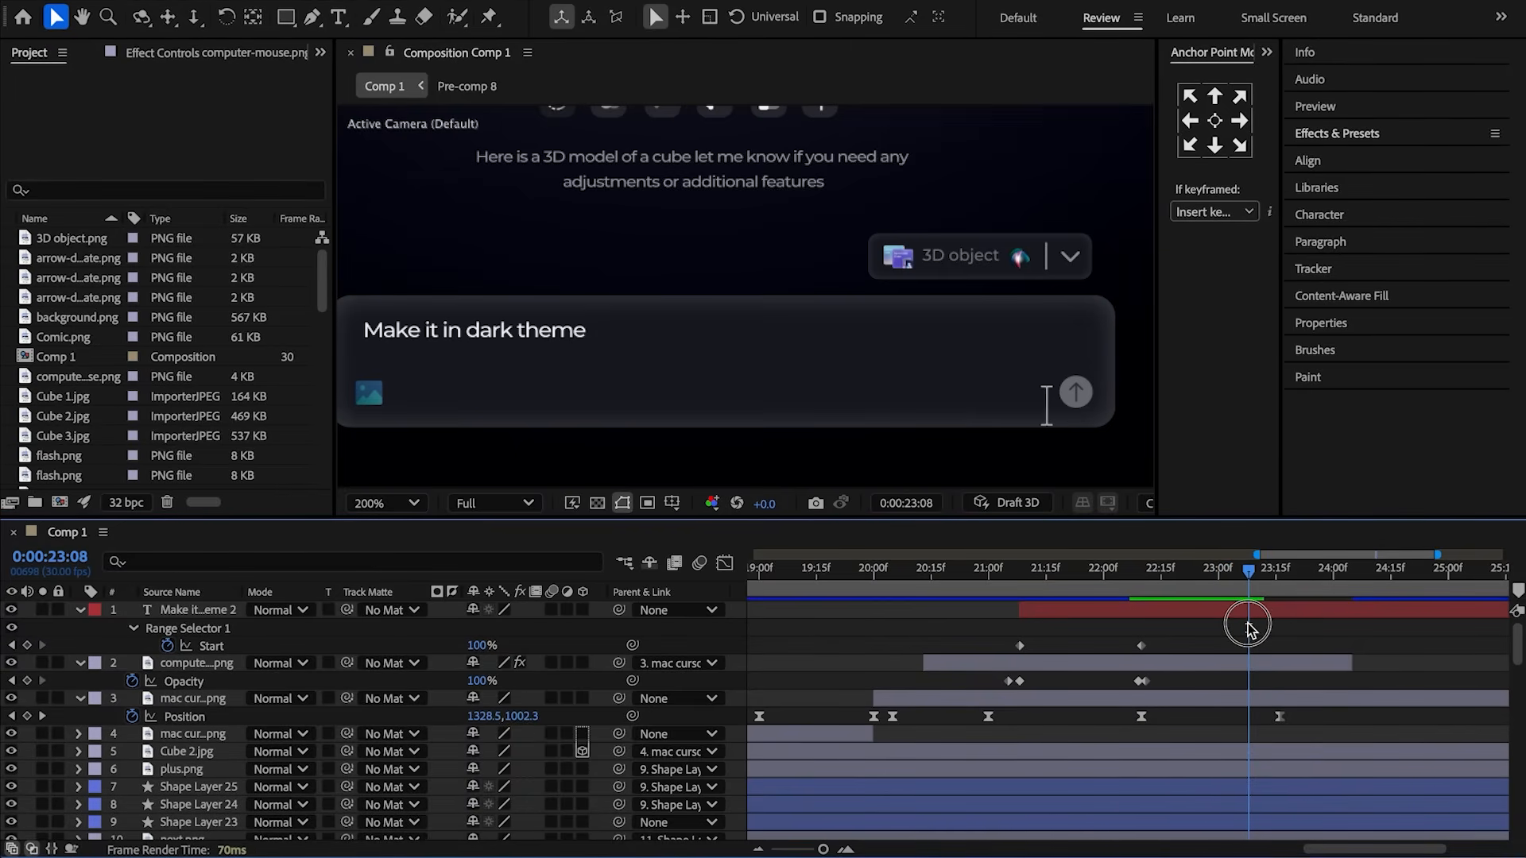
click(1256, 663)
key(ctrl+shift+d)
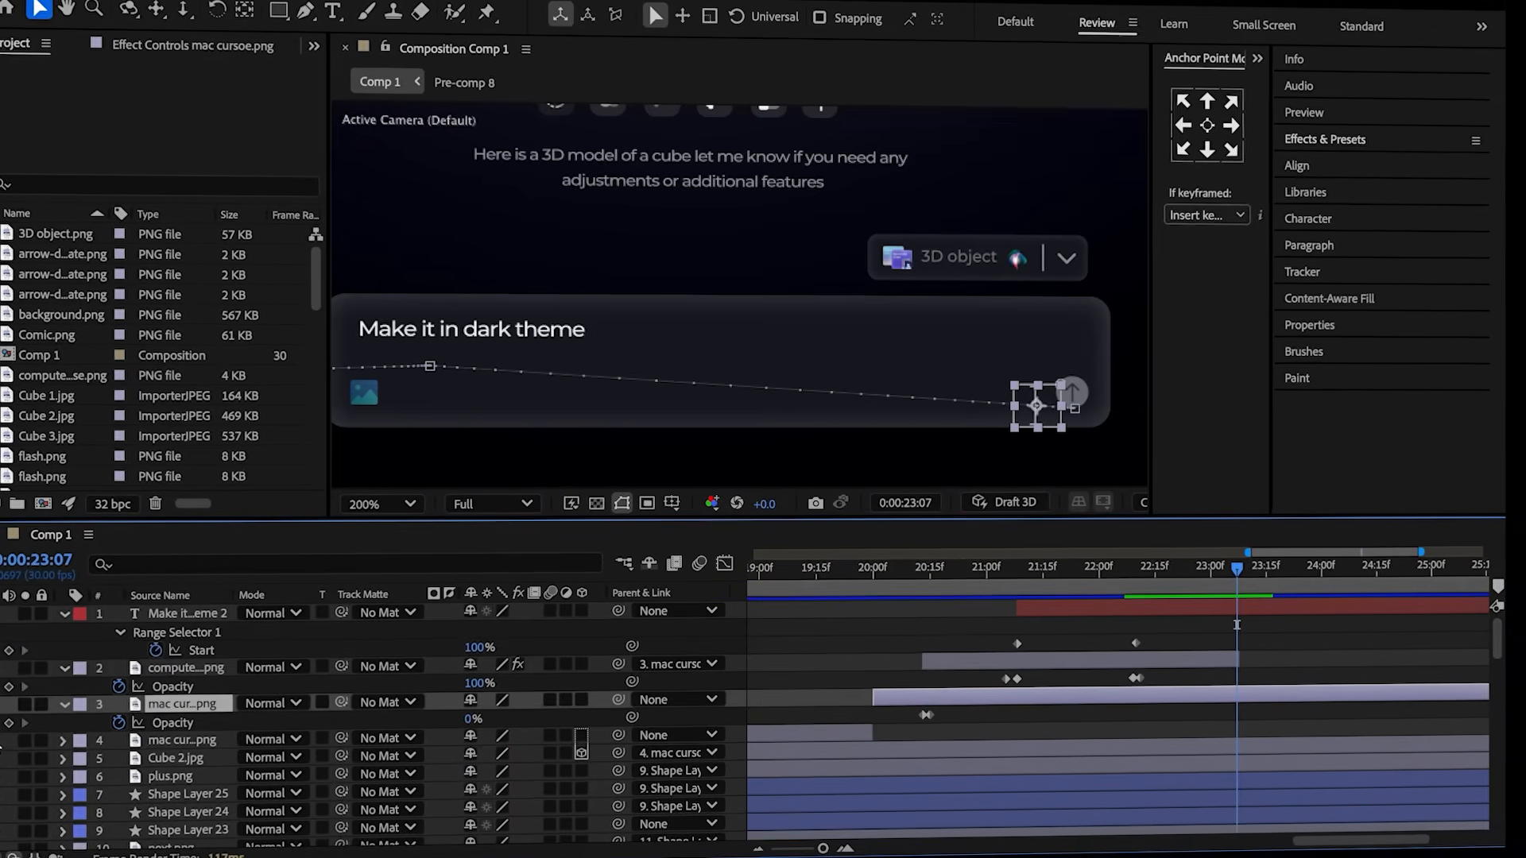
- Keyframe the second cursor layer's opacity at 0% on 0:00:23:07 and 100% on 0:00:23:09
click(9, 723)
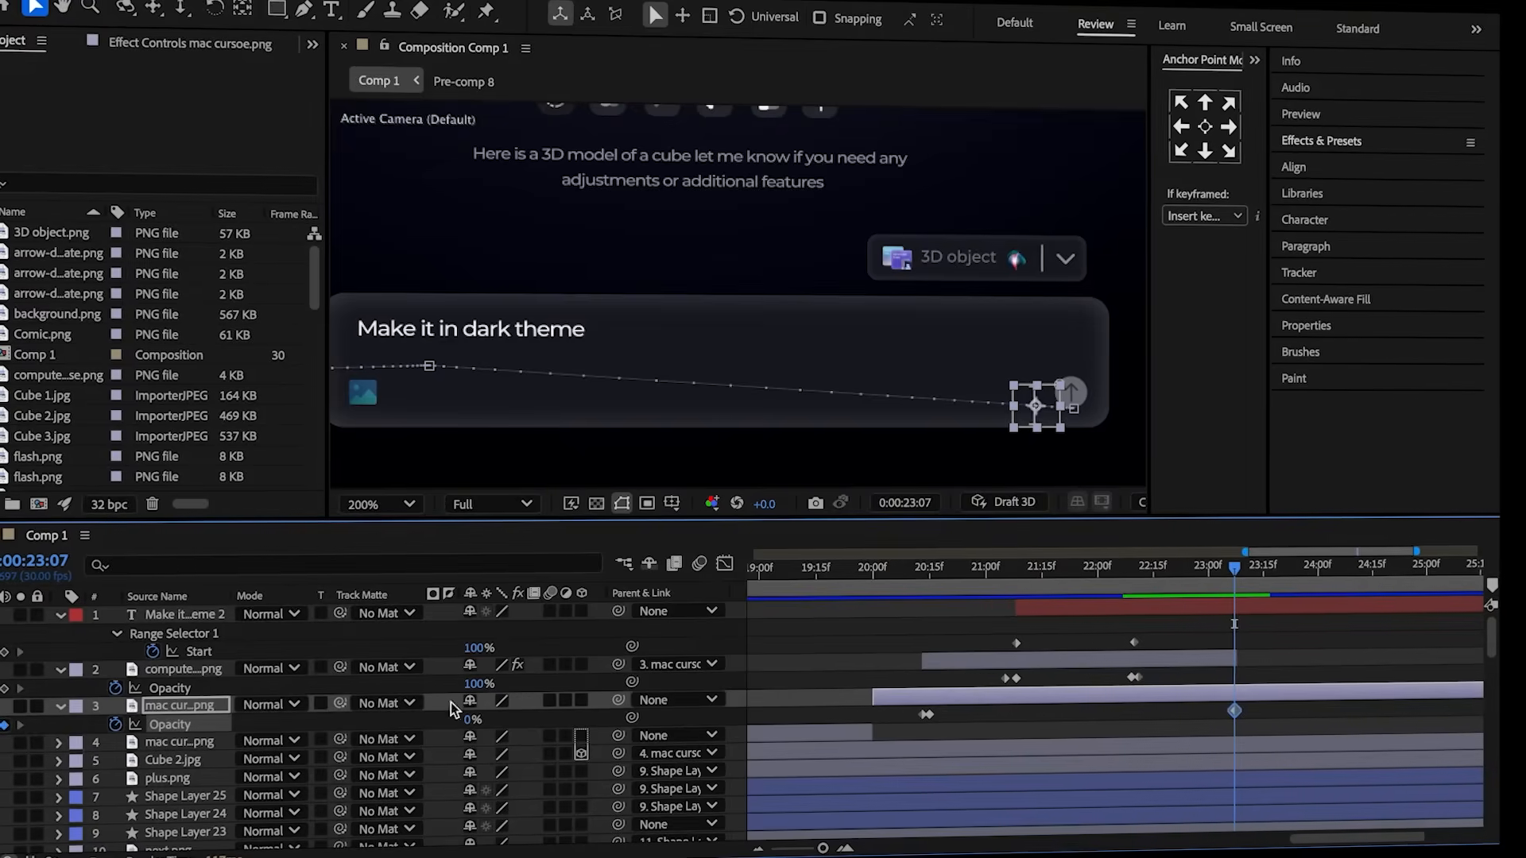
drag(1240, 577, 1247, 578)
drag(468, 723, 641, 725)
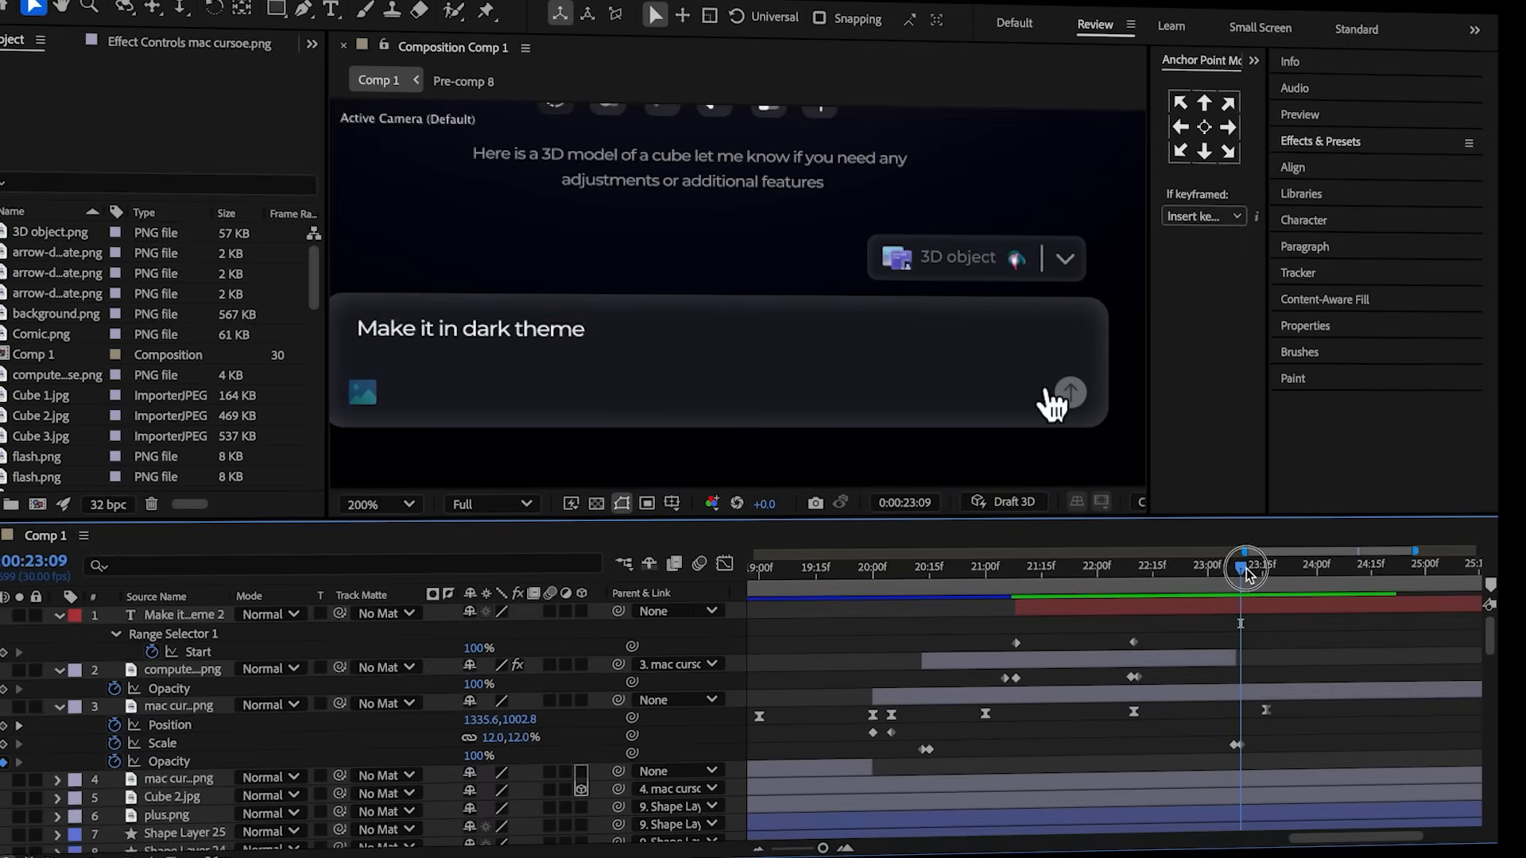
- Animate a click by keyframing the second cursor layer's scale at 12% on 0:00:23:16, 4% on 0:00:23:20 and 12% on 0:00:23:24
drag(1248, 574, 1271, 578)
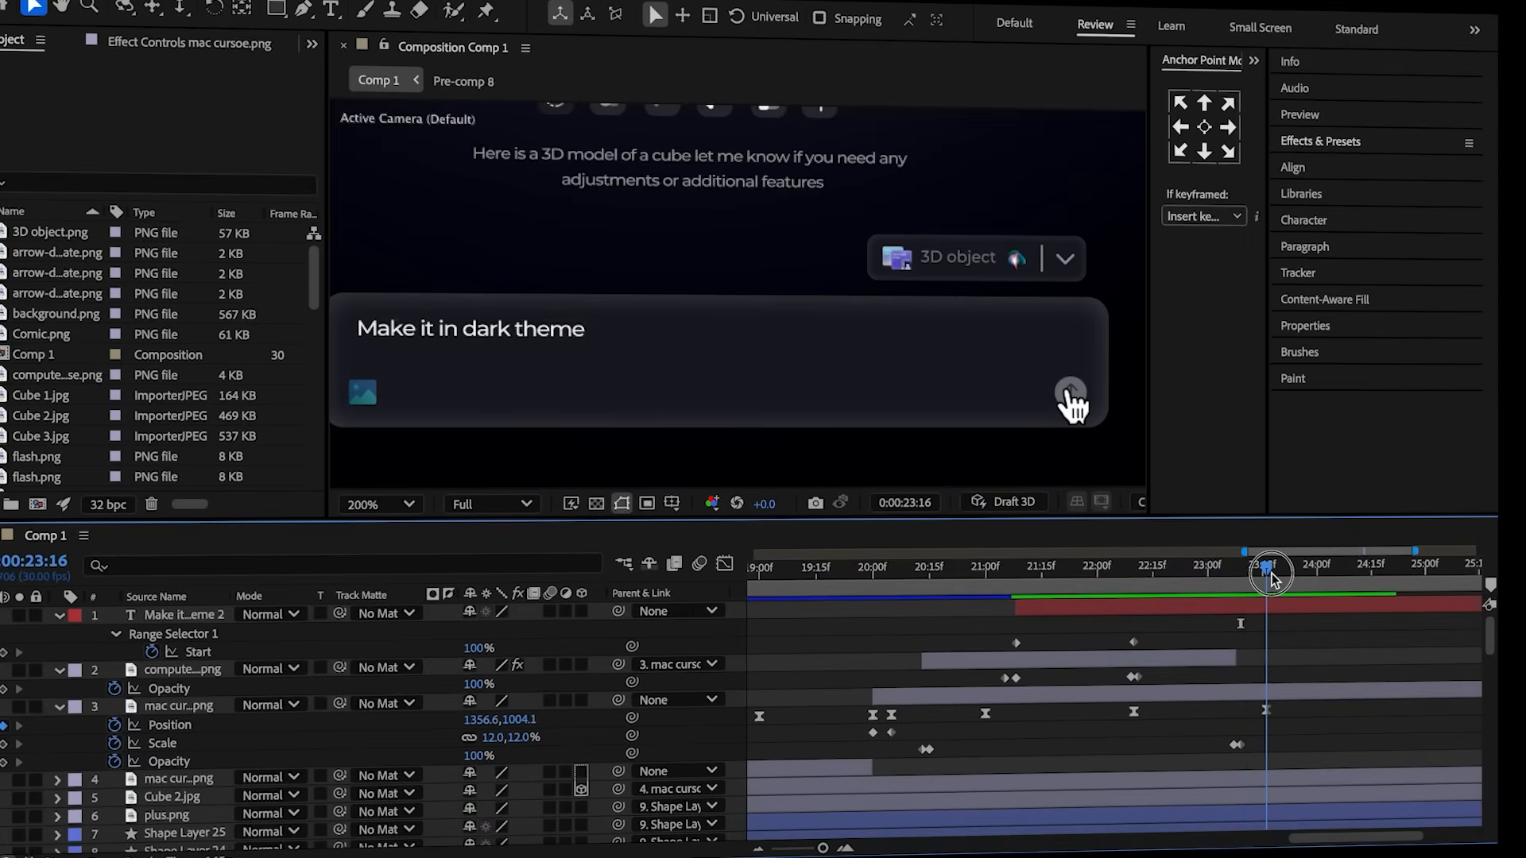
click(1265, 695)
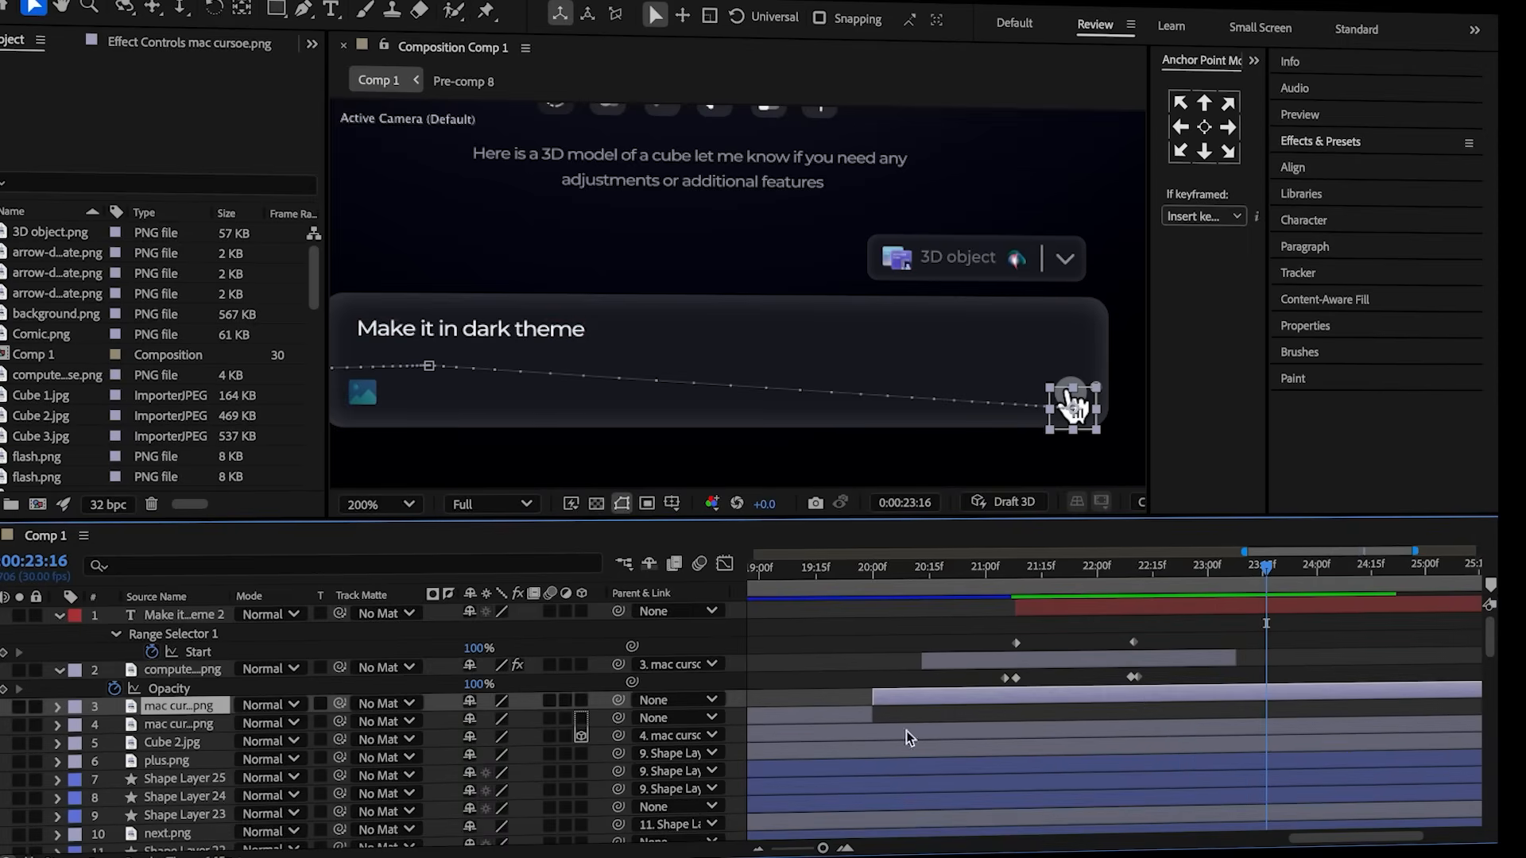
key(s)
click(1281, 656)
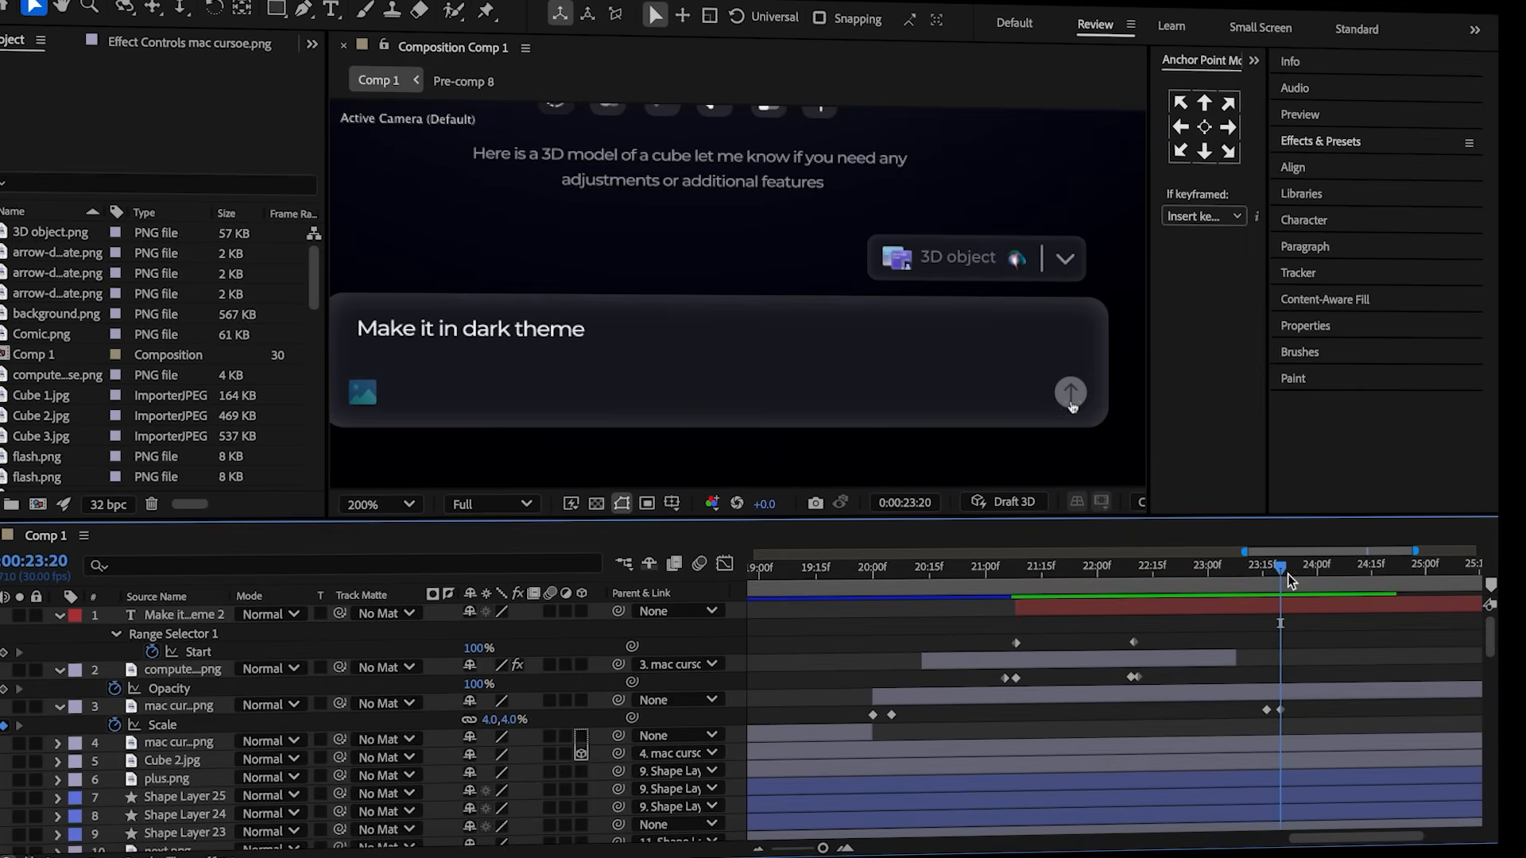
drag(1281, 568, 1290, 571)
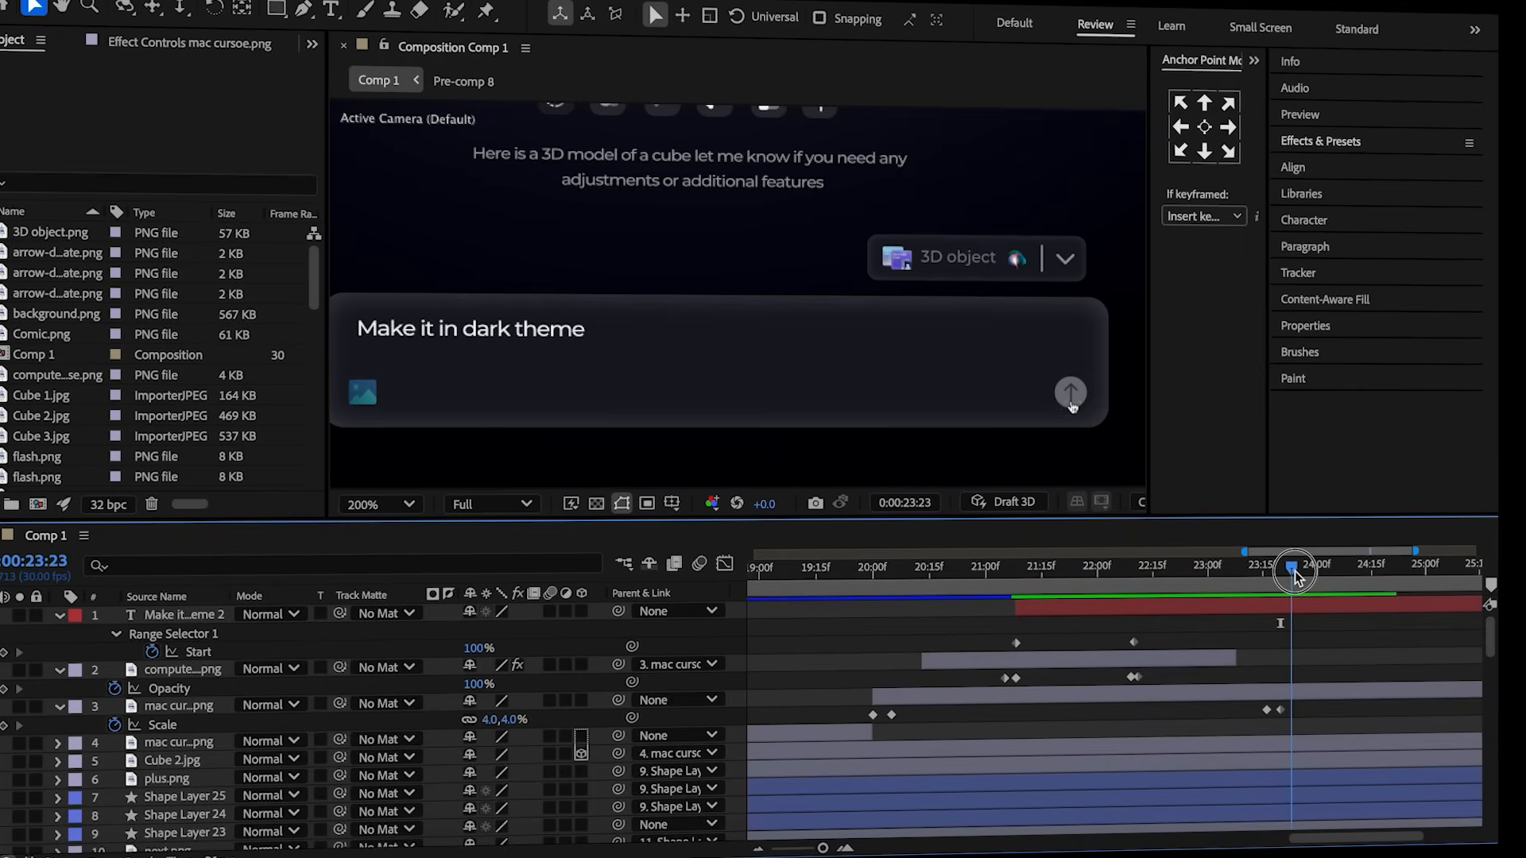
drag(1295, 572, 1296, 571)
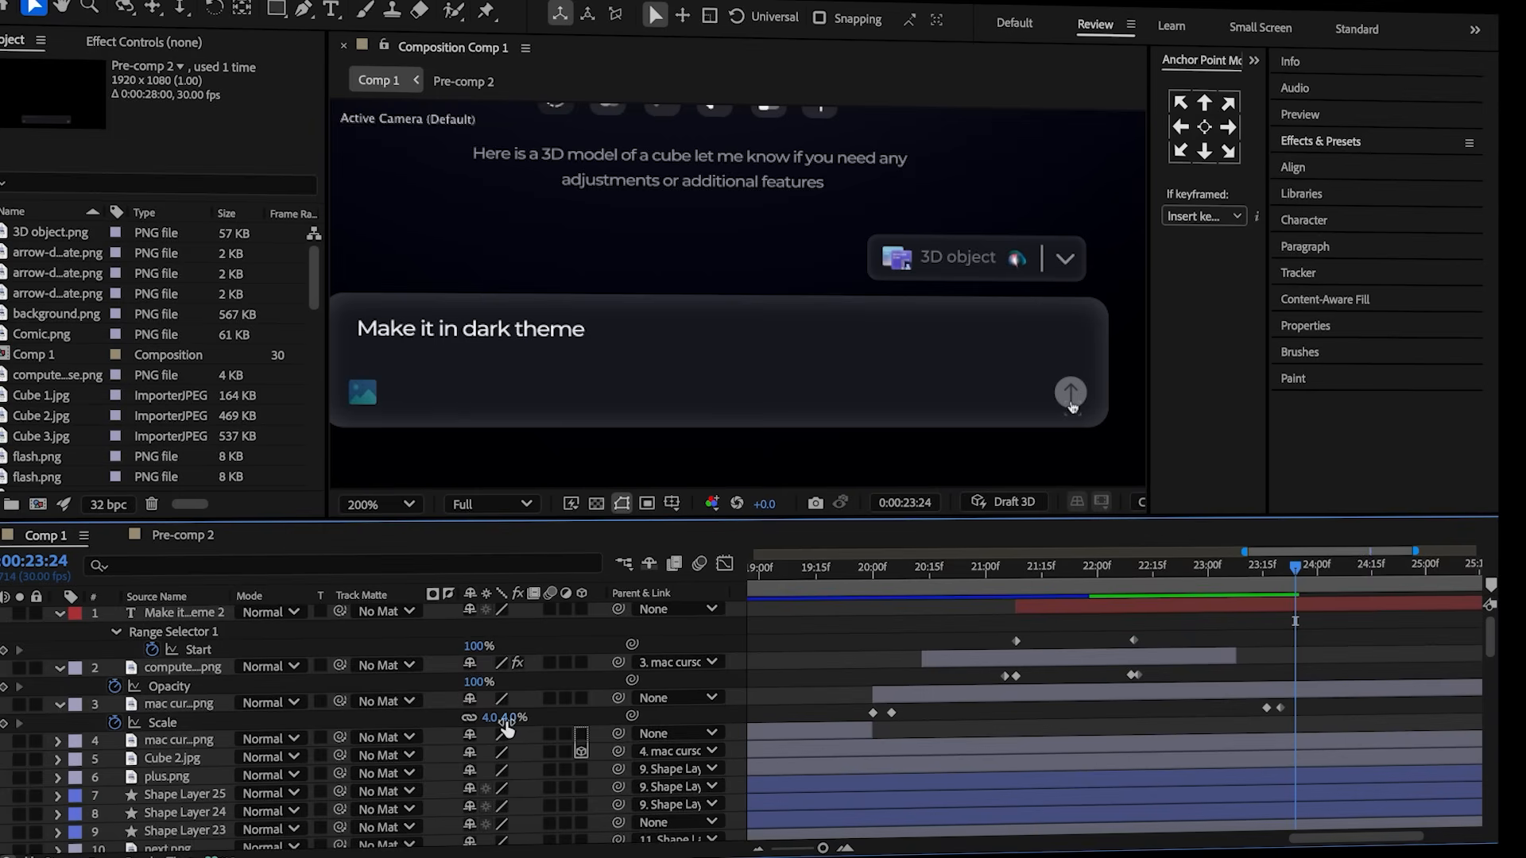
click(507, 720)
text(12)
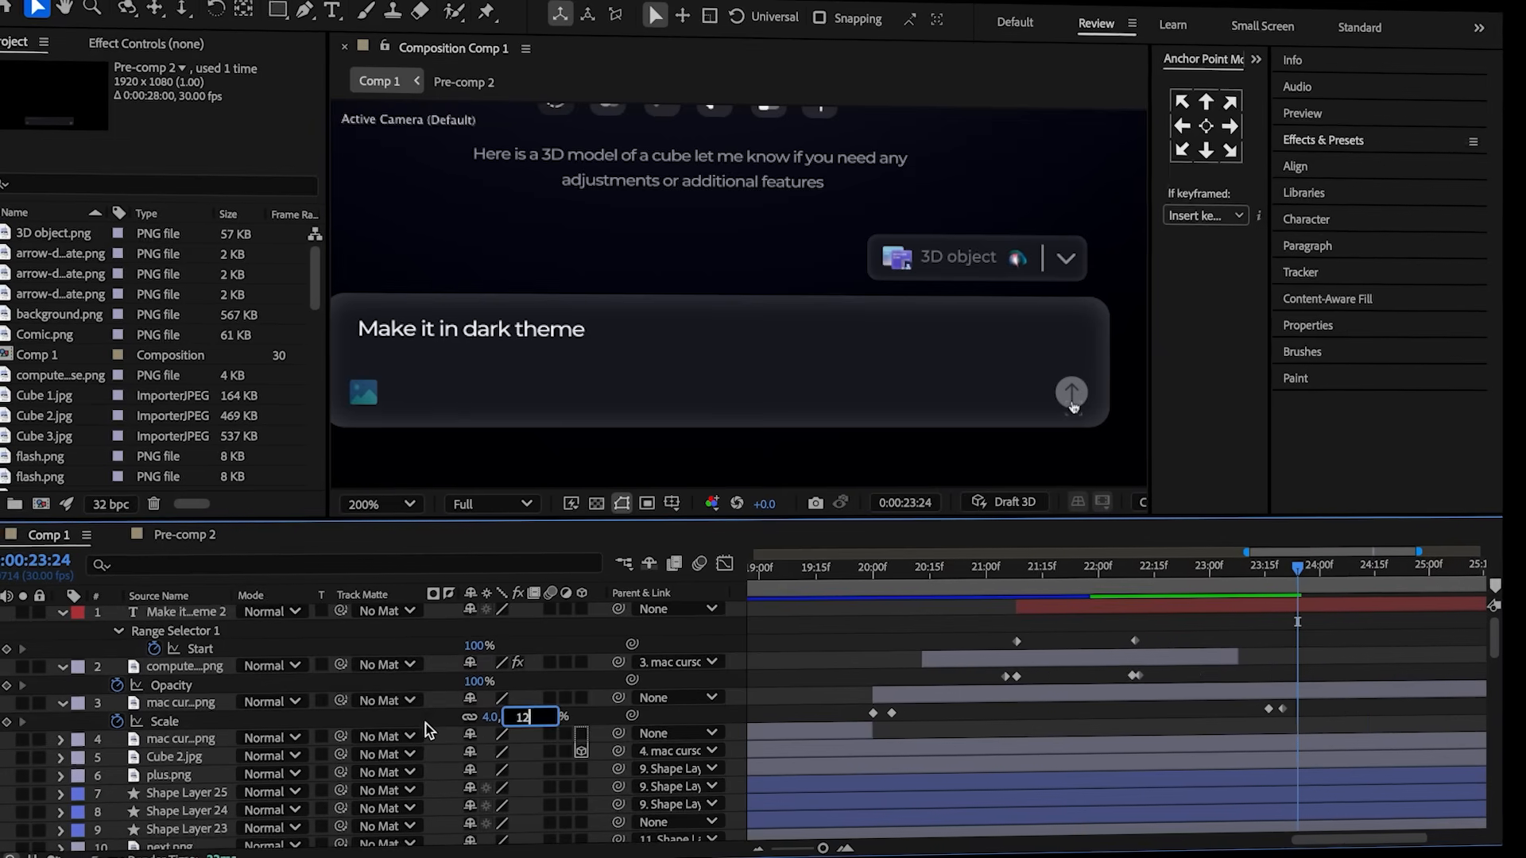
click(427, 727)
- In Pre-comp 2, keyframe Shape Layer 6's scale at 100% on 0:00:23:16 and 0:00:23:24, and return to Comp 1
drag(1297, 576, 1277, 569)
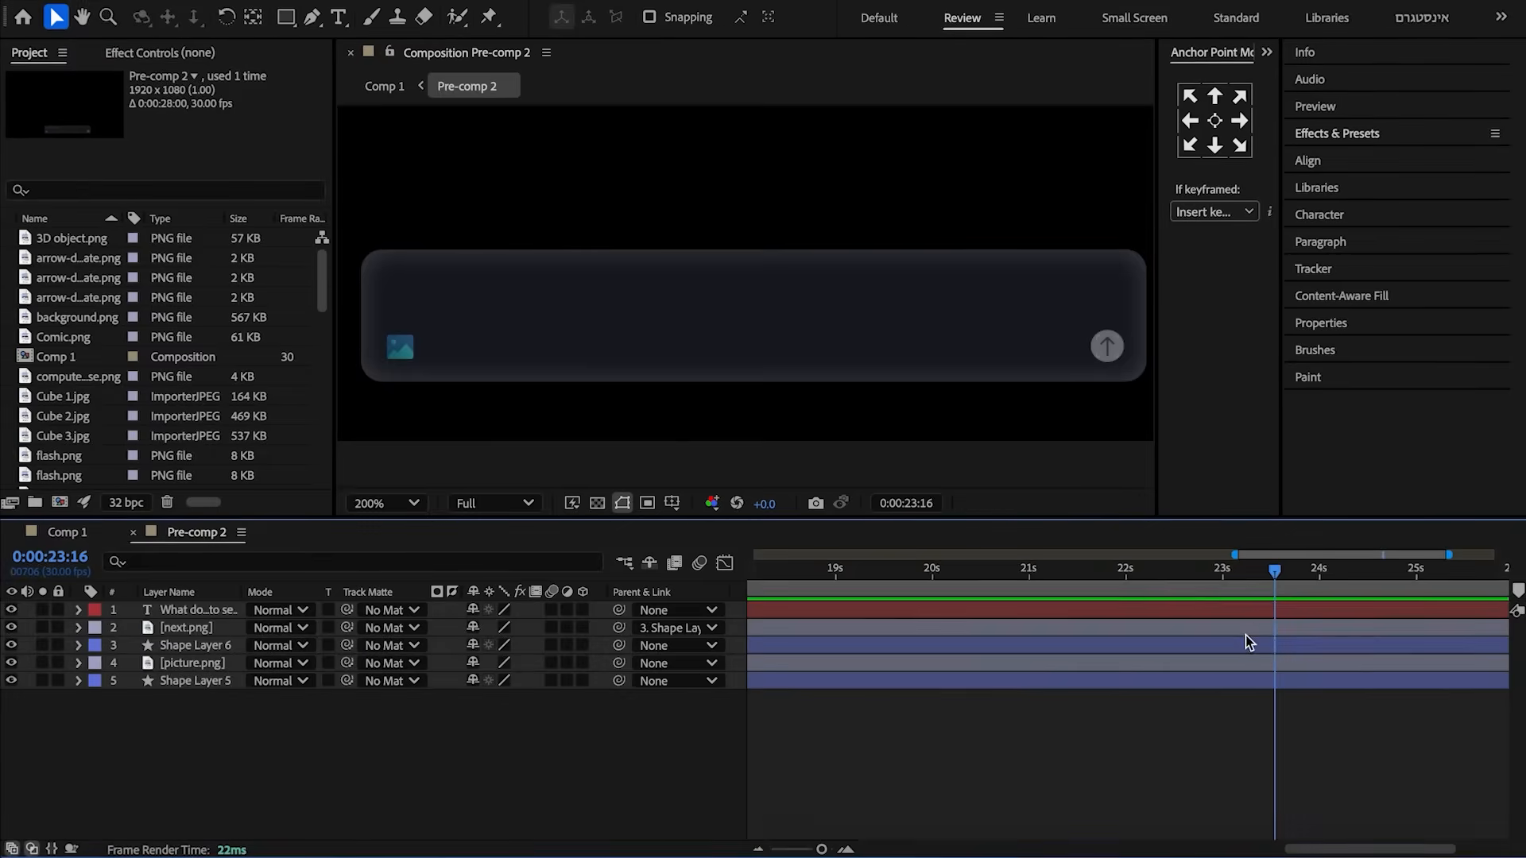
click(1248, 644)
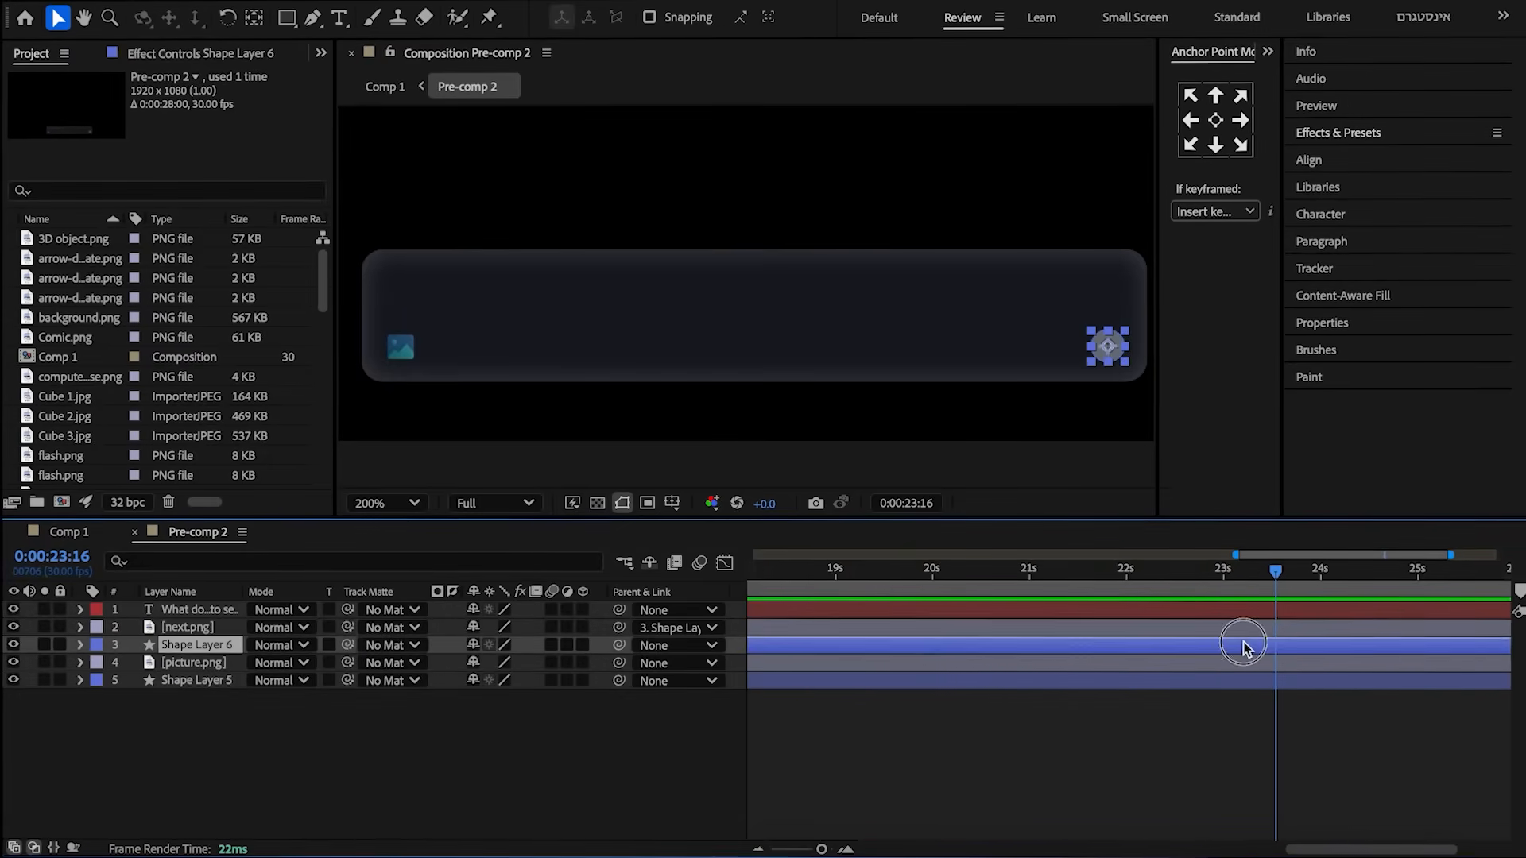
key(s)
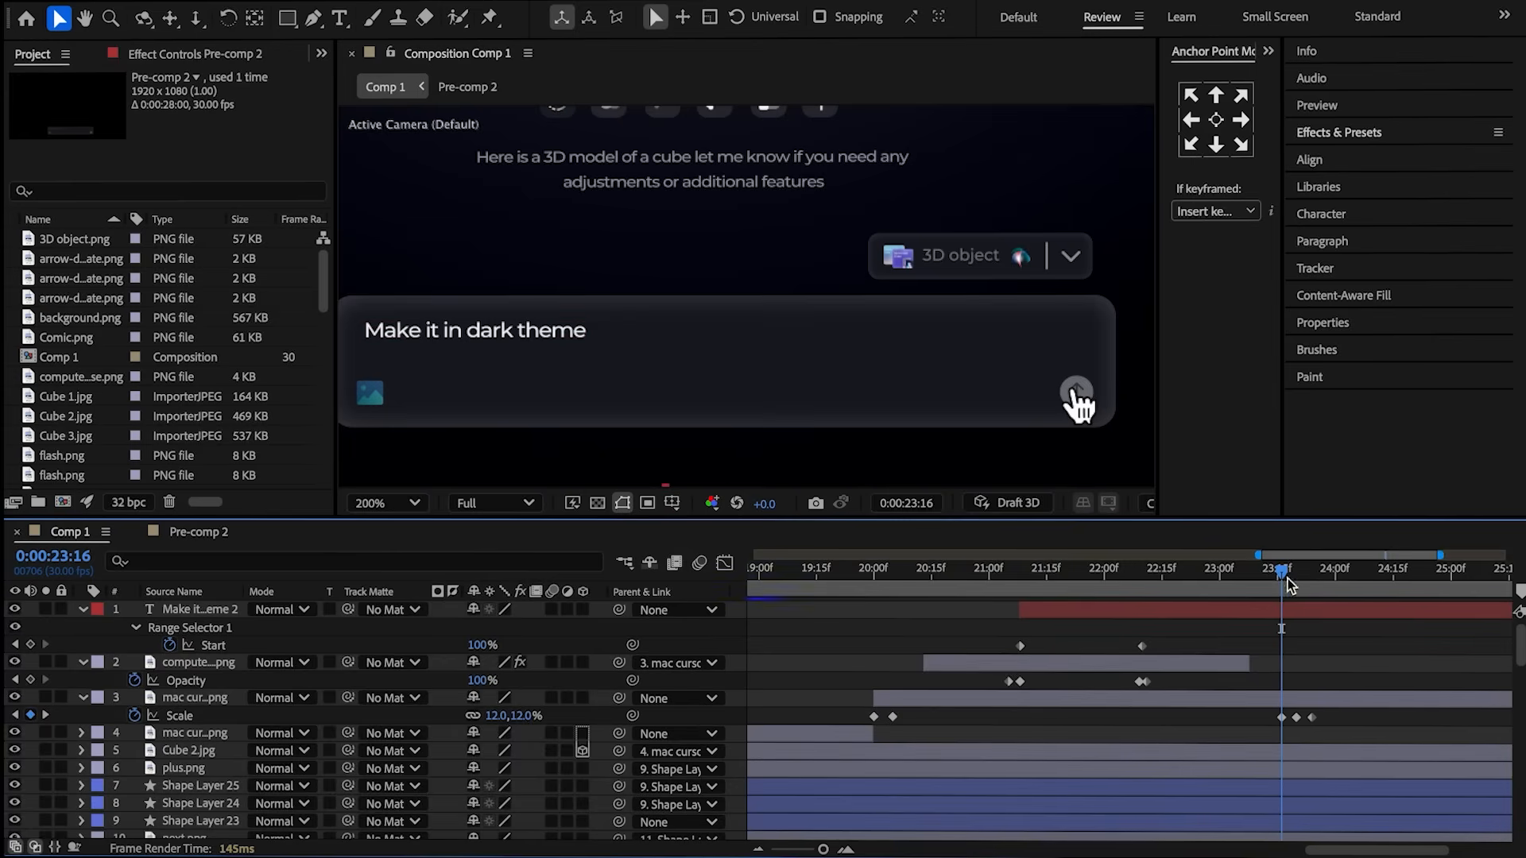
drag(1279, 569, 1311, 580)
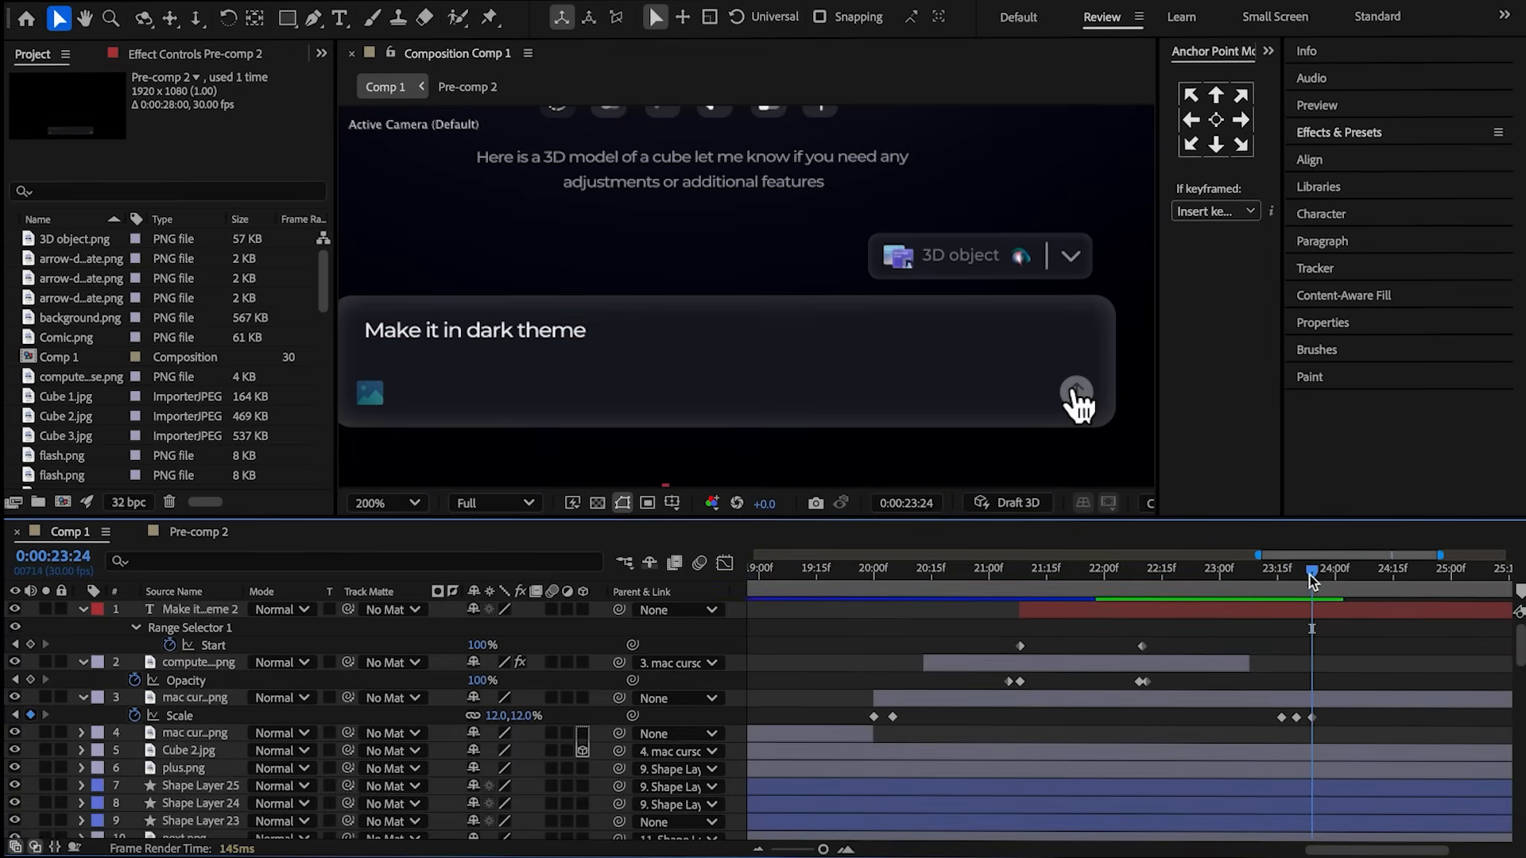
click(211, 532)
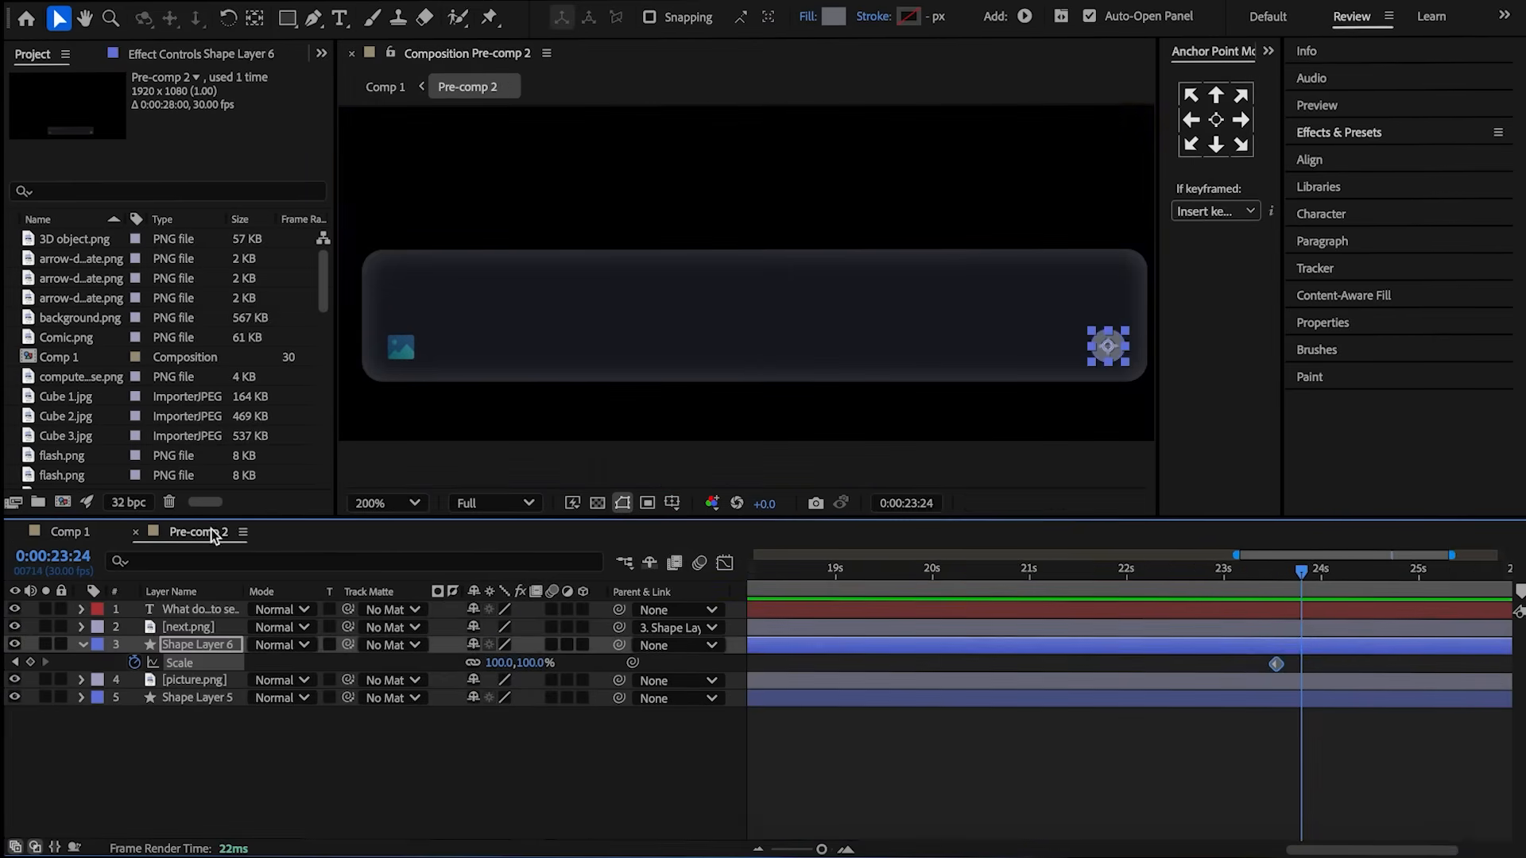
click(29, 663)
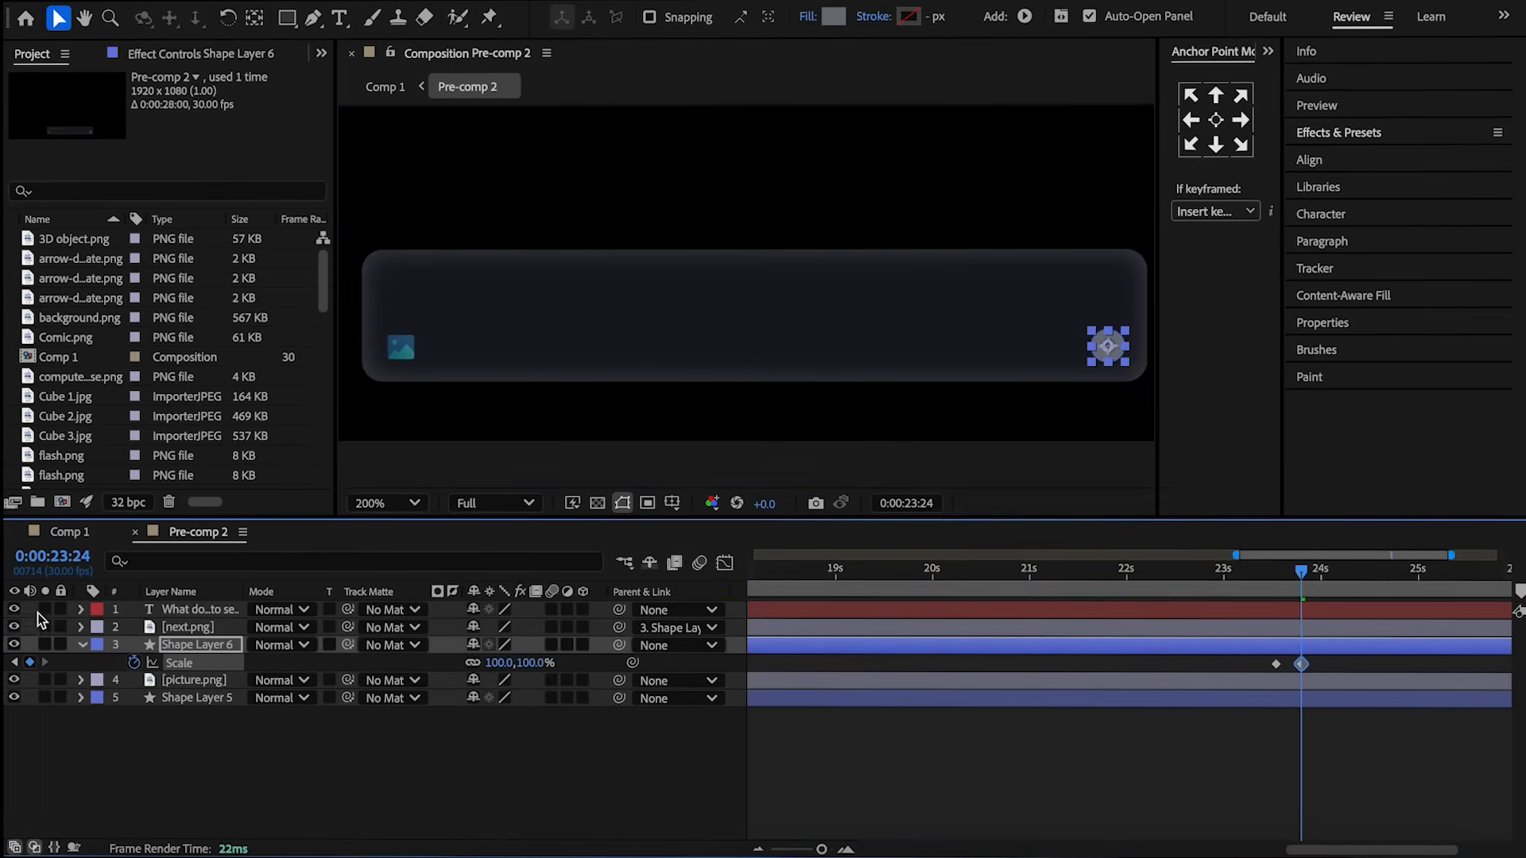
click(59, 531)
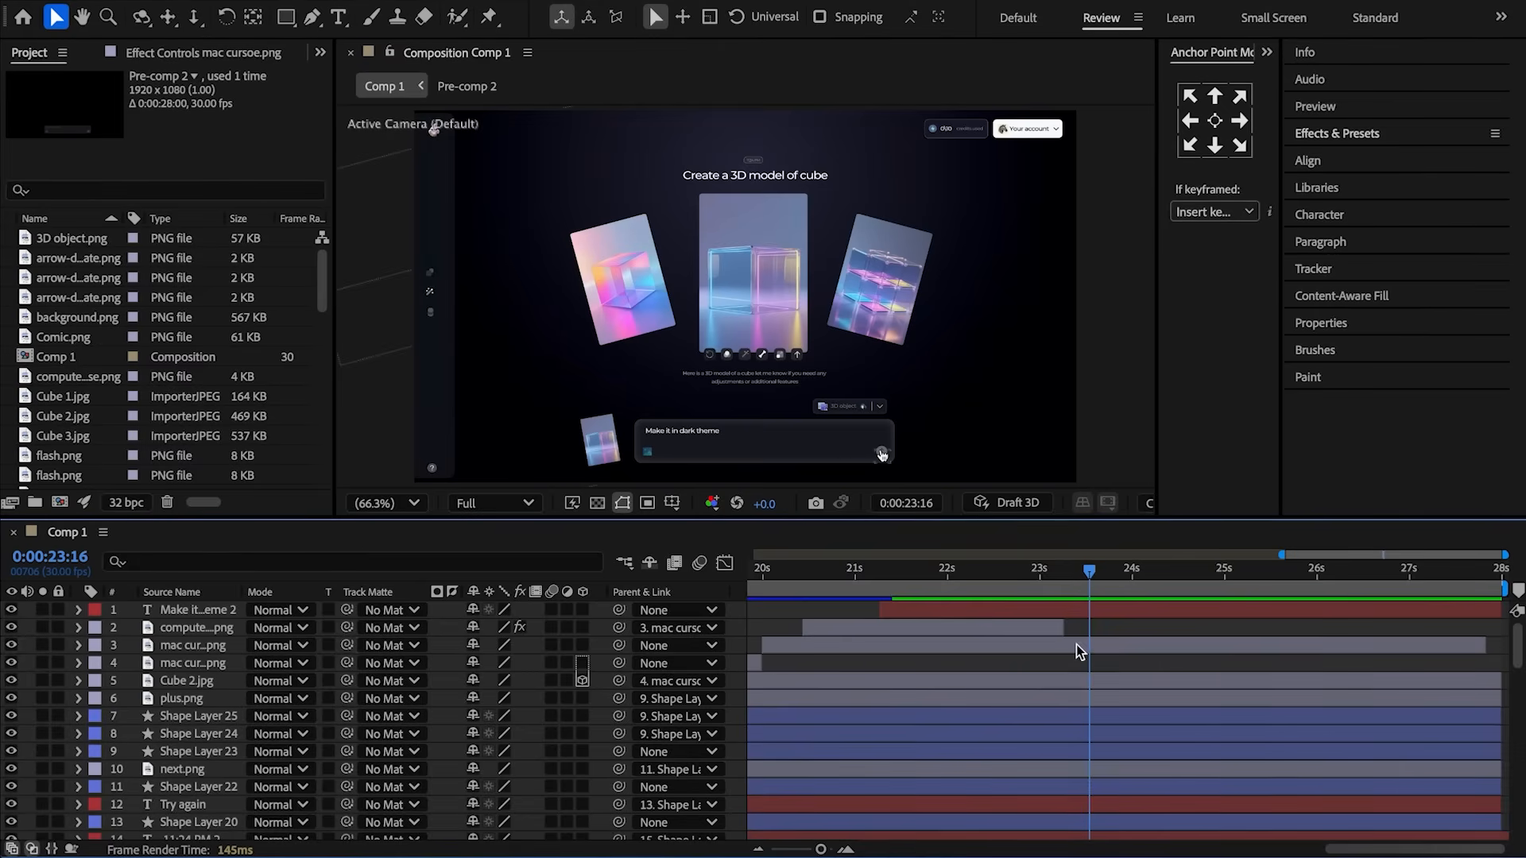
- Fade out the dragged Cube 2.jpg layer with opacity keyframes of 100% at 0:00:23:20 and 0% at 0:00:23:24
click(1077, 645)
key(u)
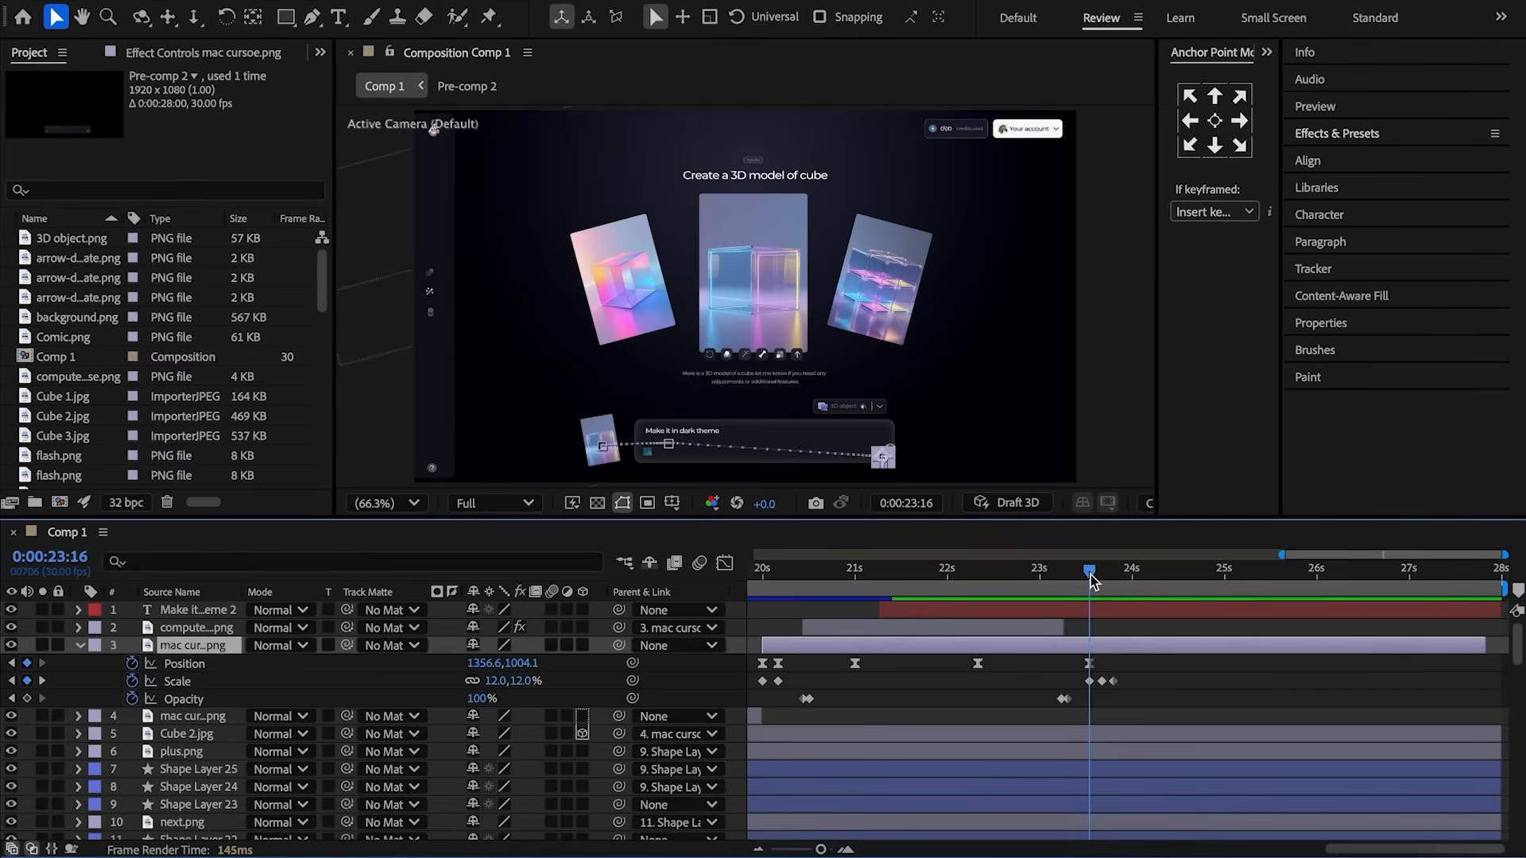
click(1099, 574)
click(1085, 731)
key(t)
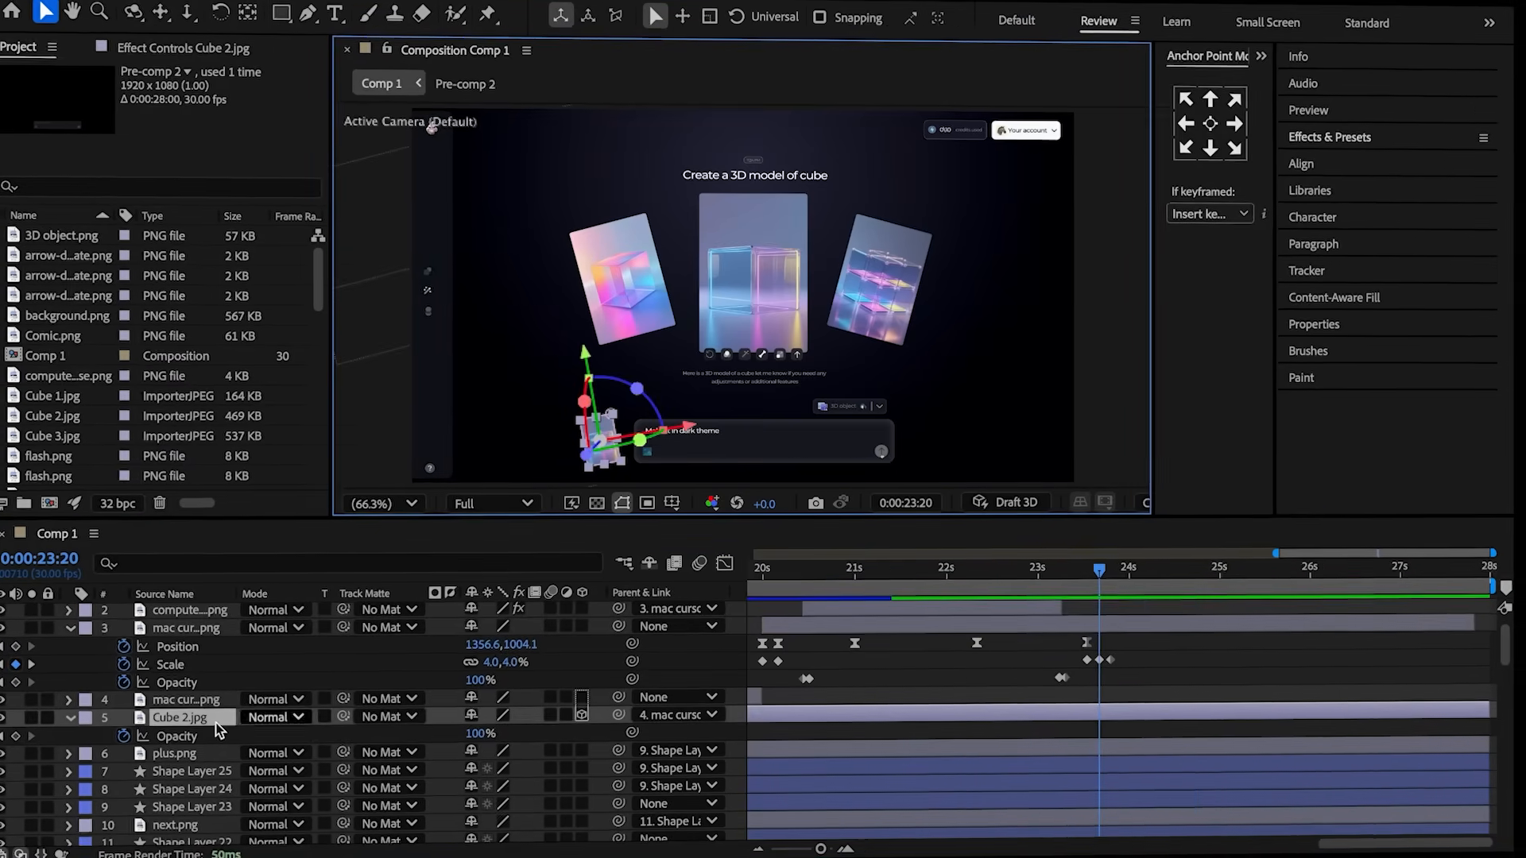
click(123, 736)
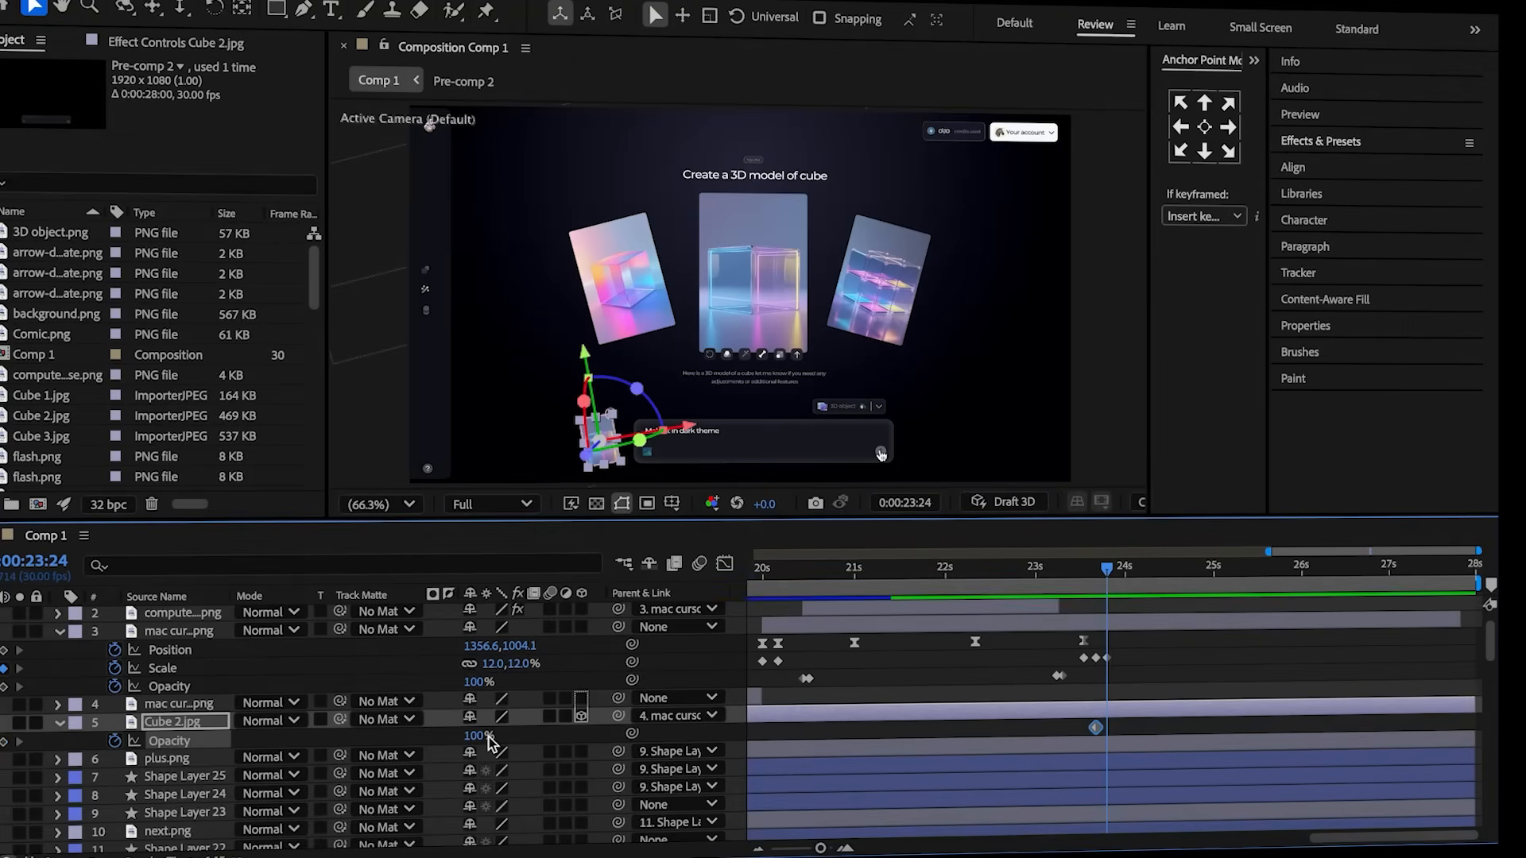
drag(488, 739, 282, 746)
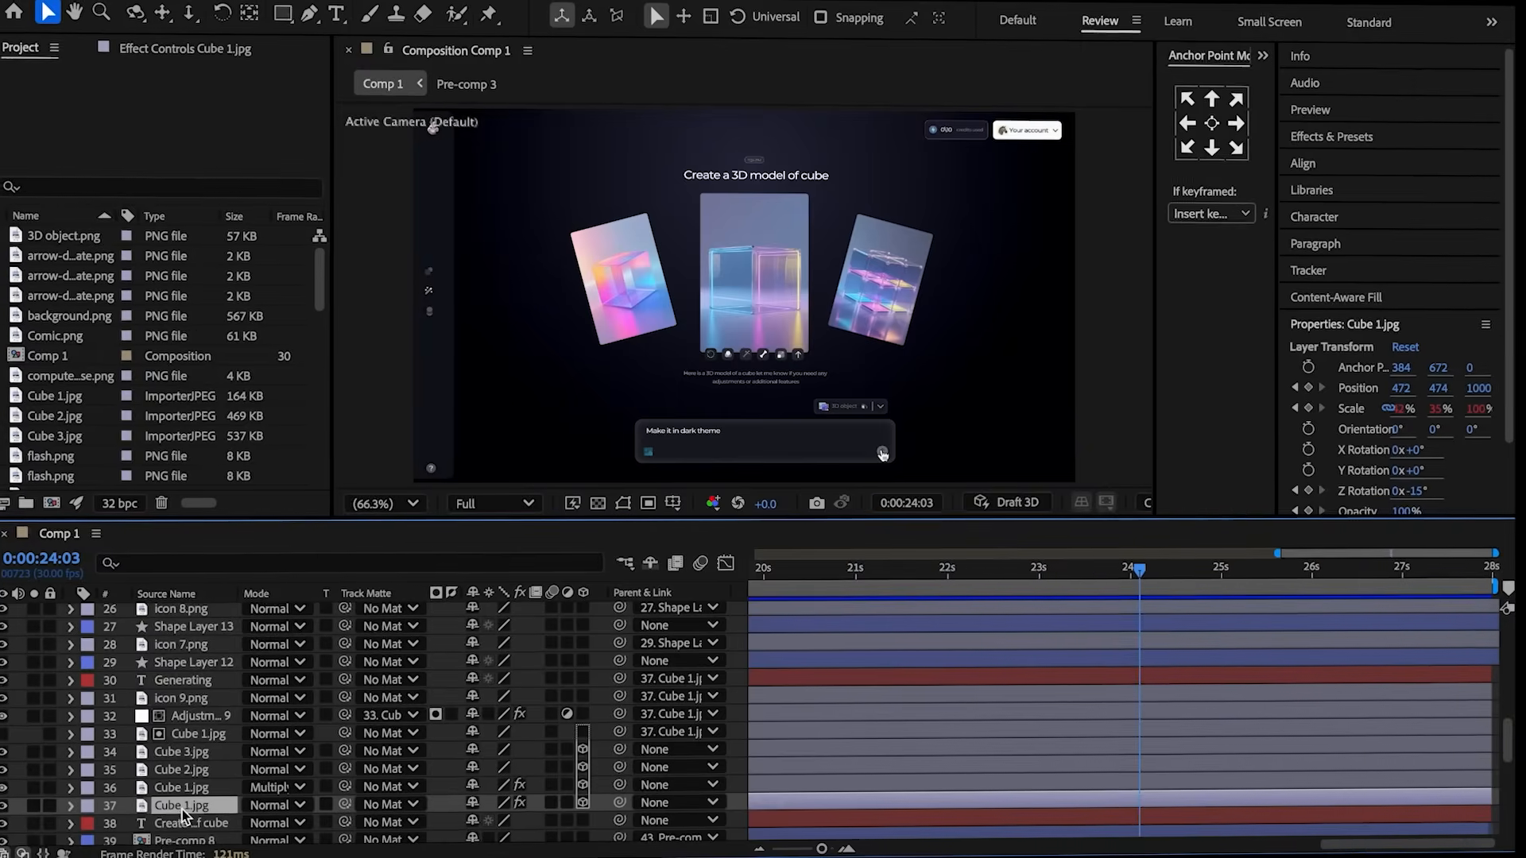
- Duplicate the Cube 1.jpg layer and parent Adjustment Layer 9 and its Cube 1.jpg matte to the duplicate
key(ctrl+d)
click(198, 716)
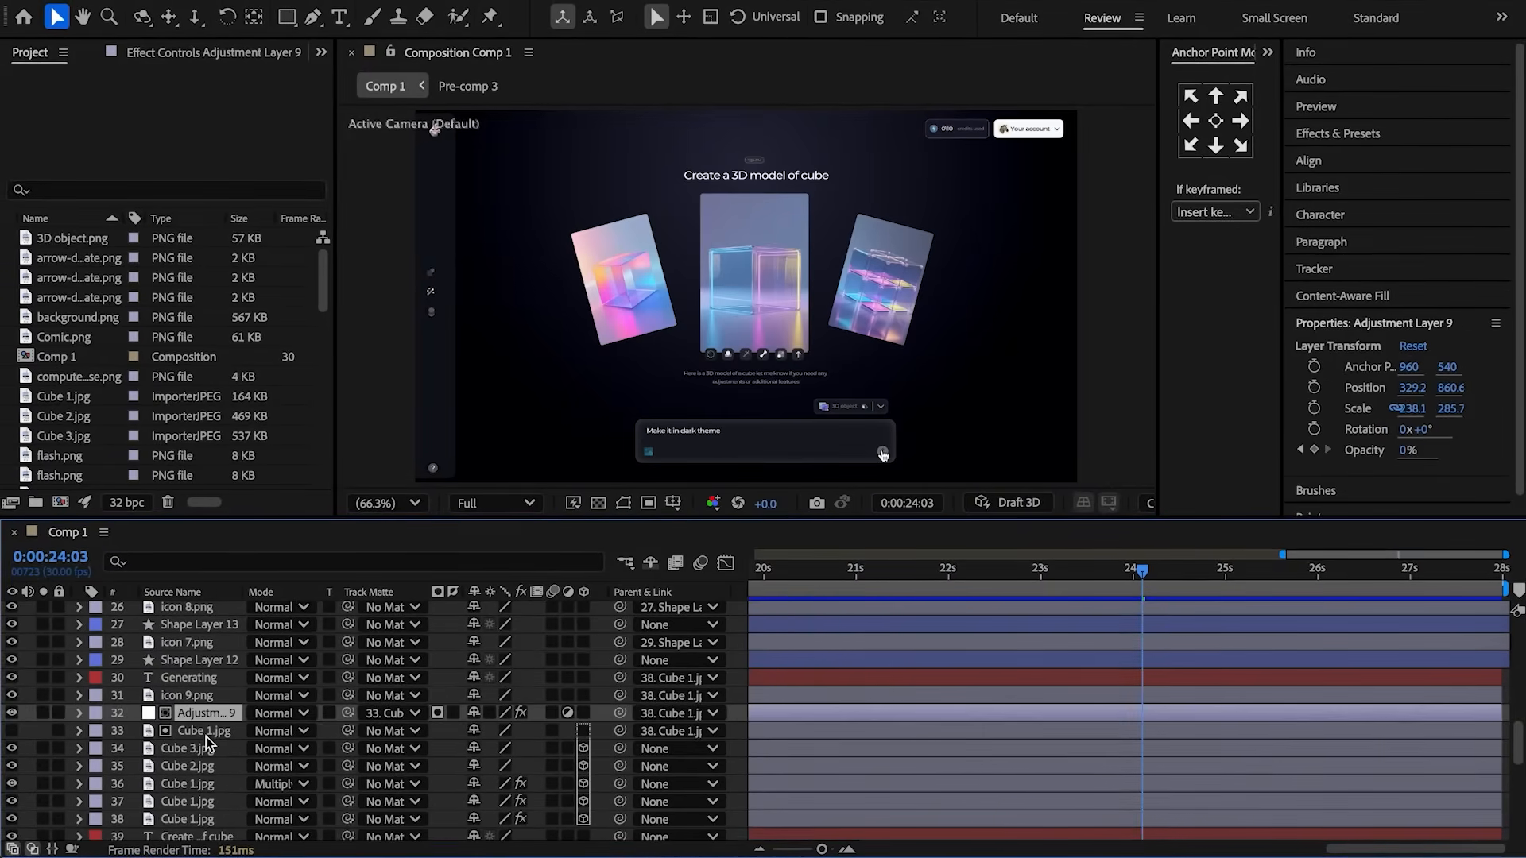
shift+click(205, 734)
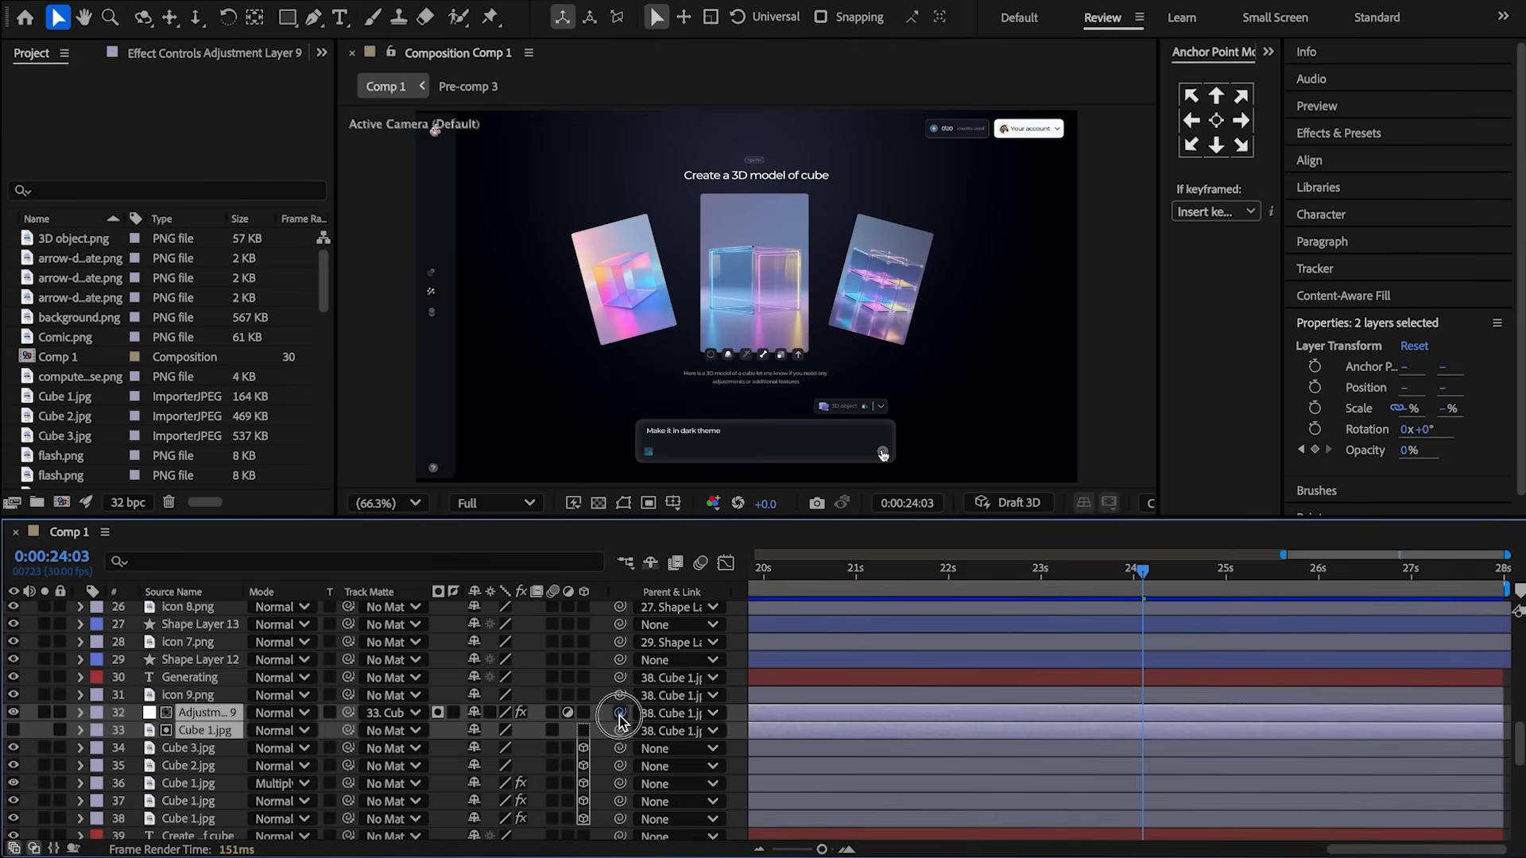
drag(620, 721, 199, 802)
click(200, 803)
- Move layers 11:24 PM 2 through Shape Layer 12, Adjustment Layer 9, its matte and the cube images below icon 9.png, excluding the lowest Cube 1.jpg
scroll(245, 720, up, 5)
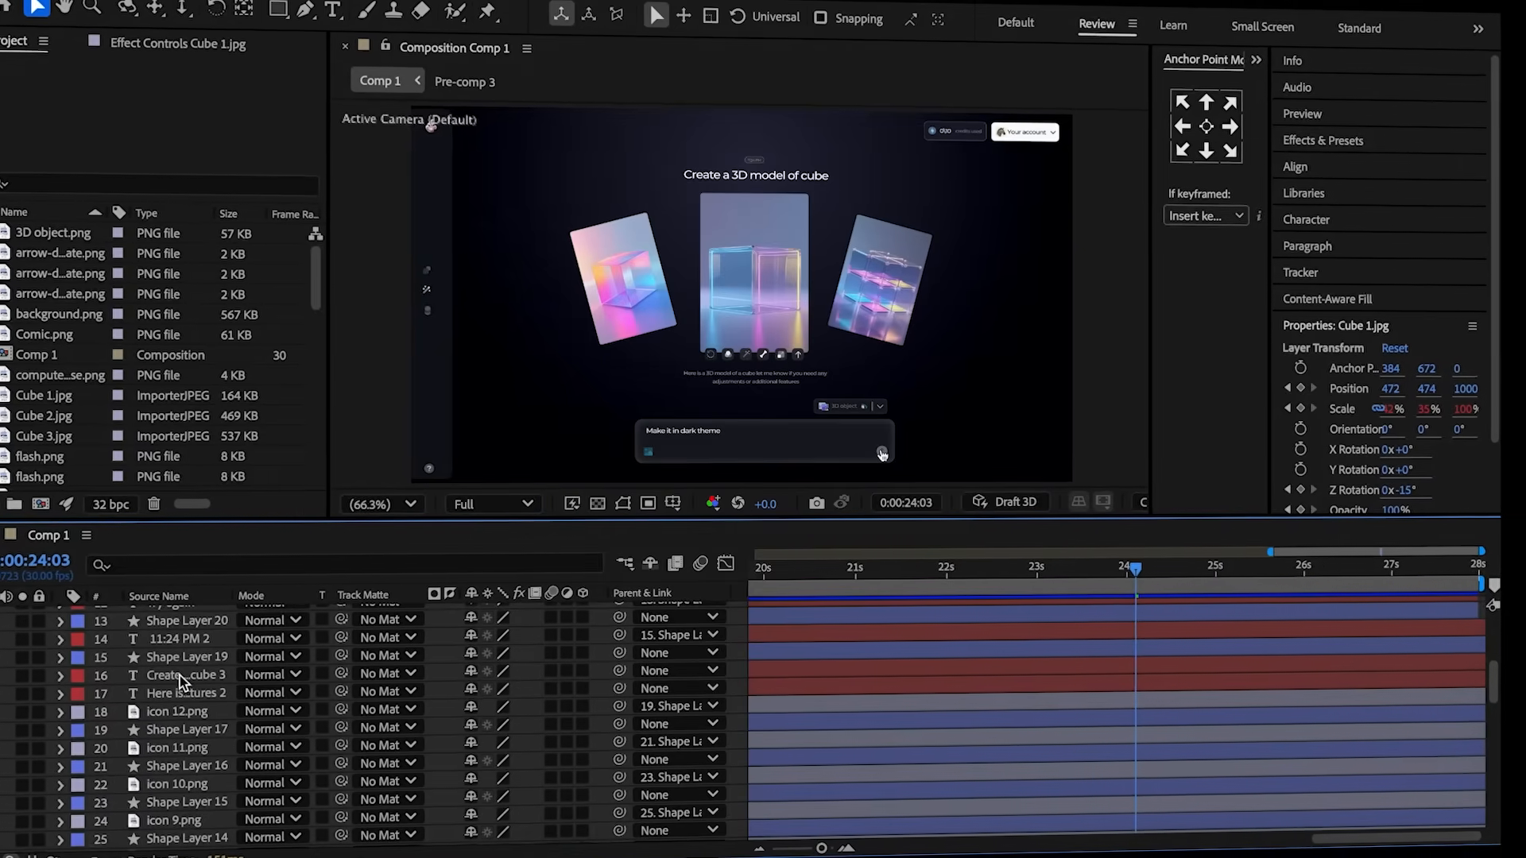
click(183, 643)
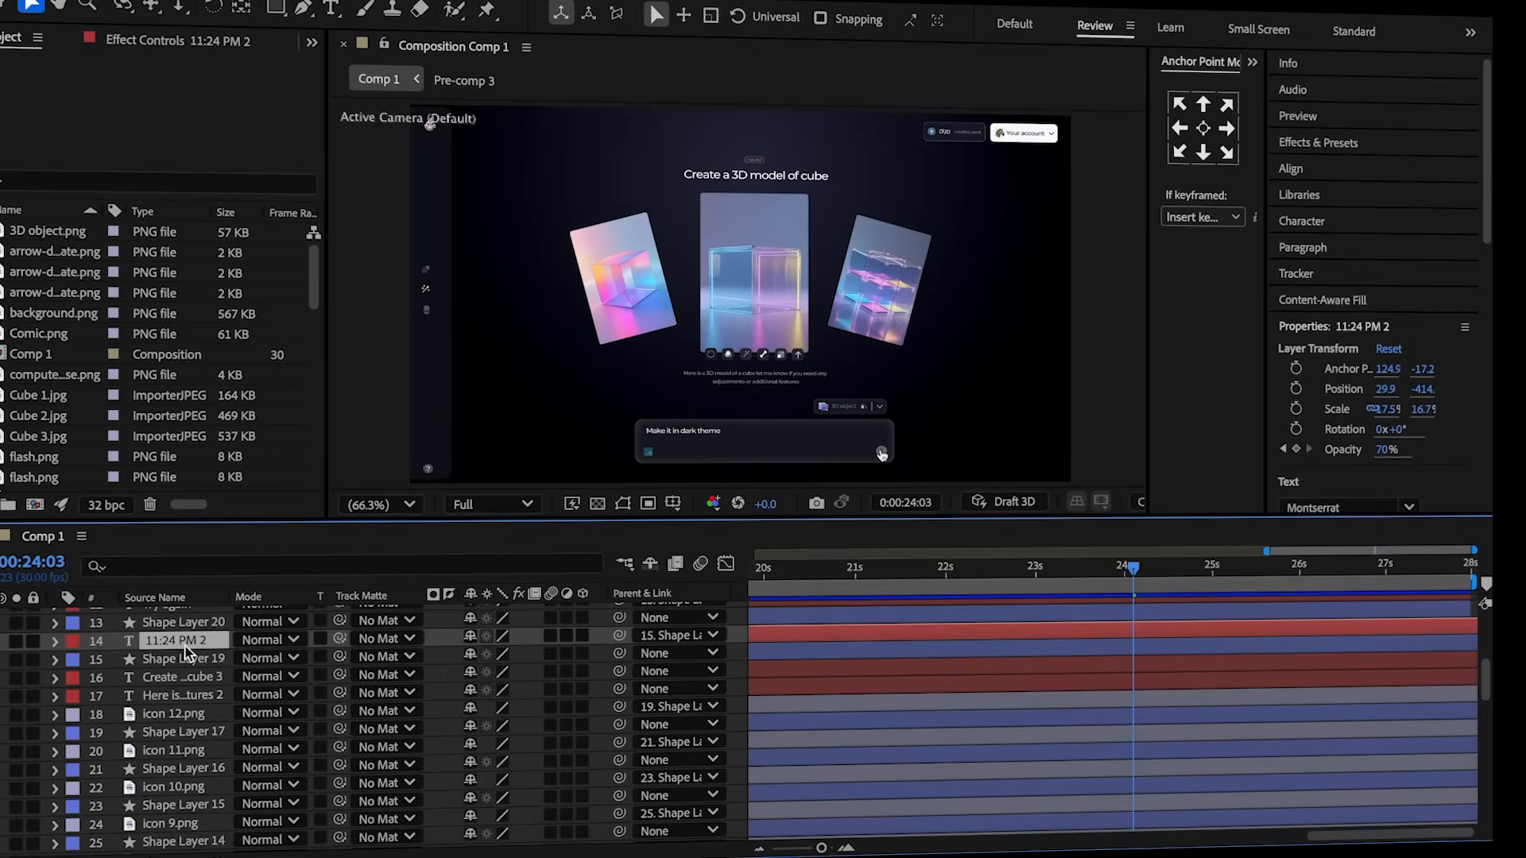
scroll(185, 673, down, 5)
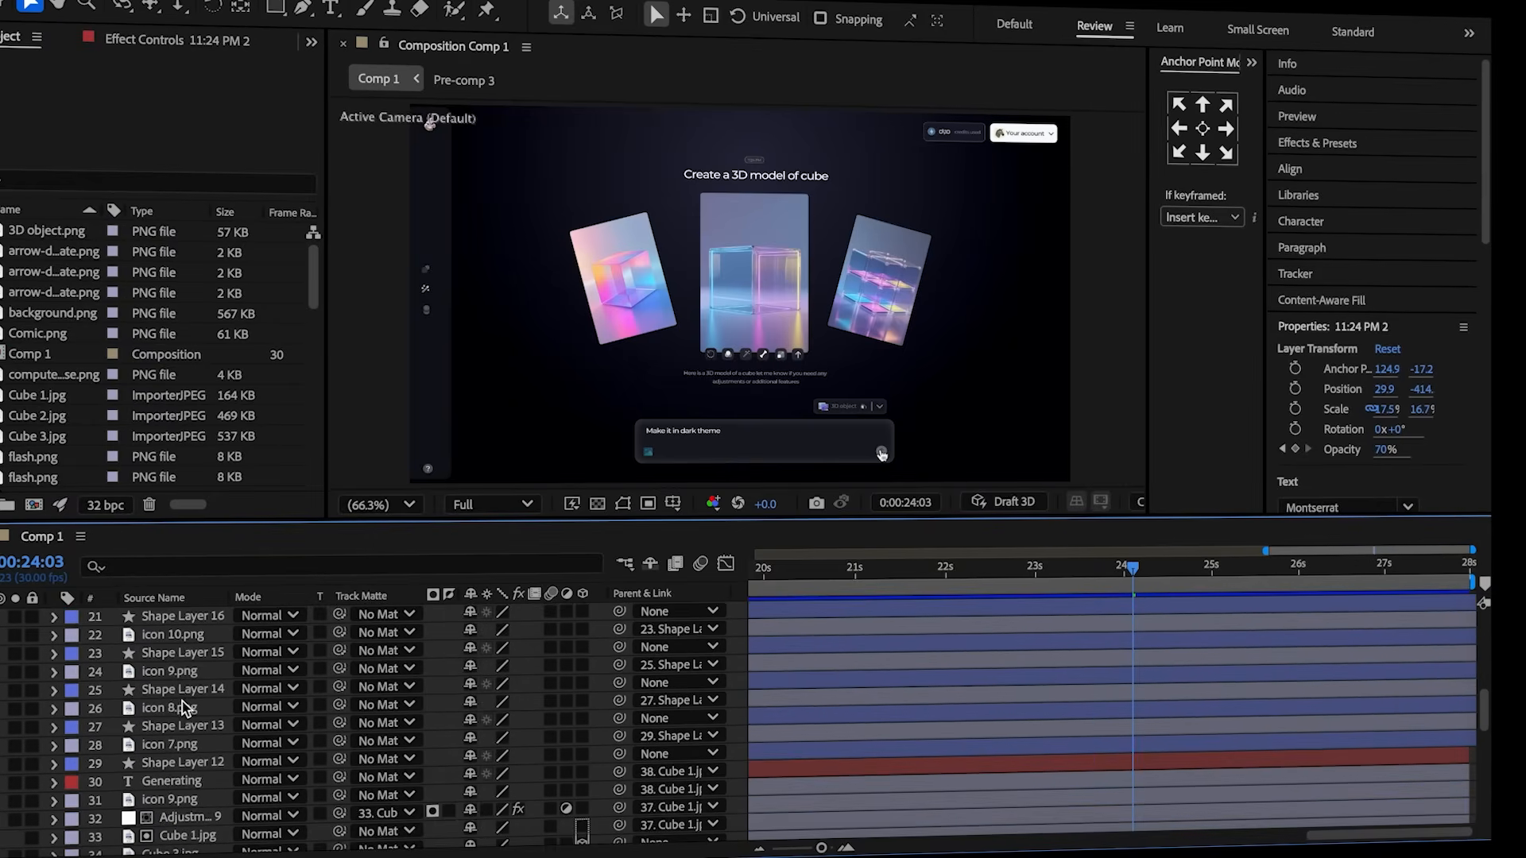
scroll(183, 708, down, 1)
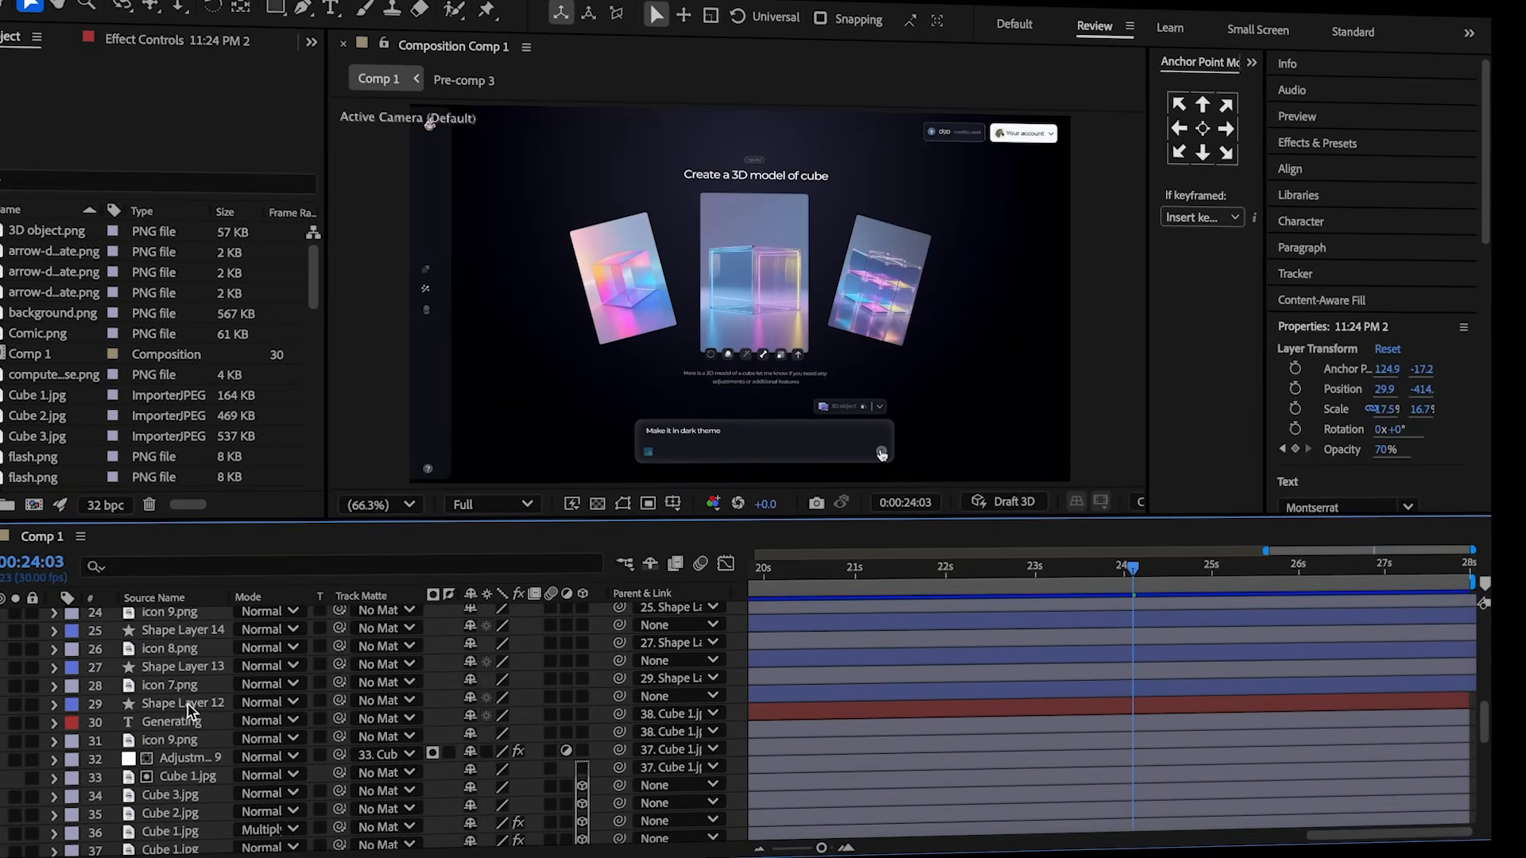
shift+click(187, 703)
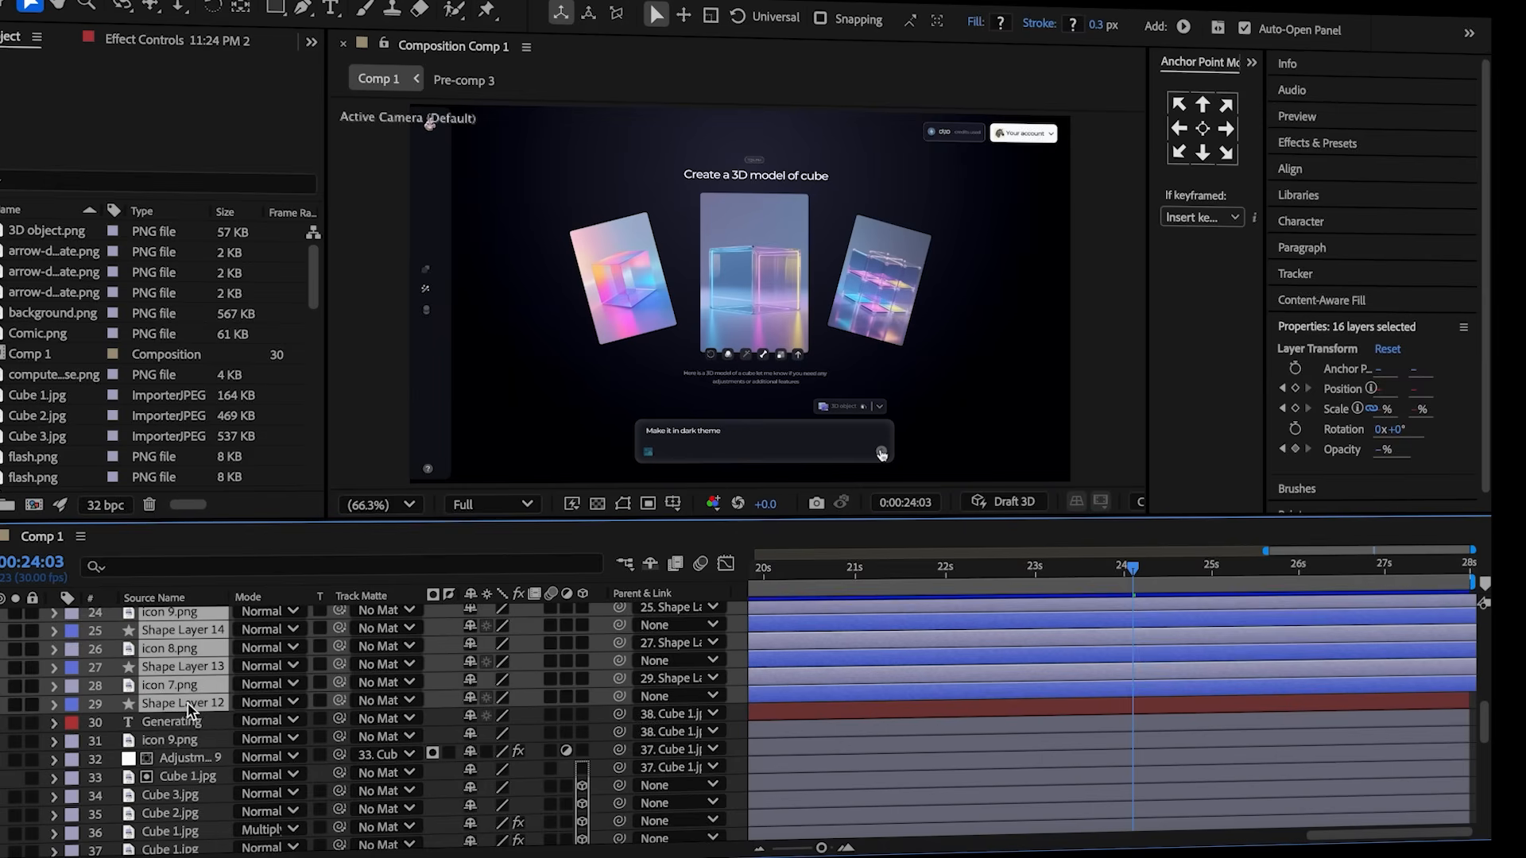
ctrl+click(183, 759)
ctrl+click(180, 777)
ctrl+click(177, 794)
ctrl+click(175, 813)
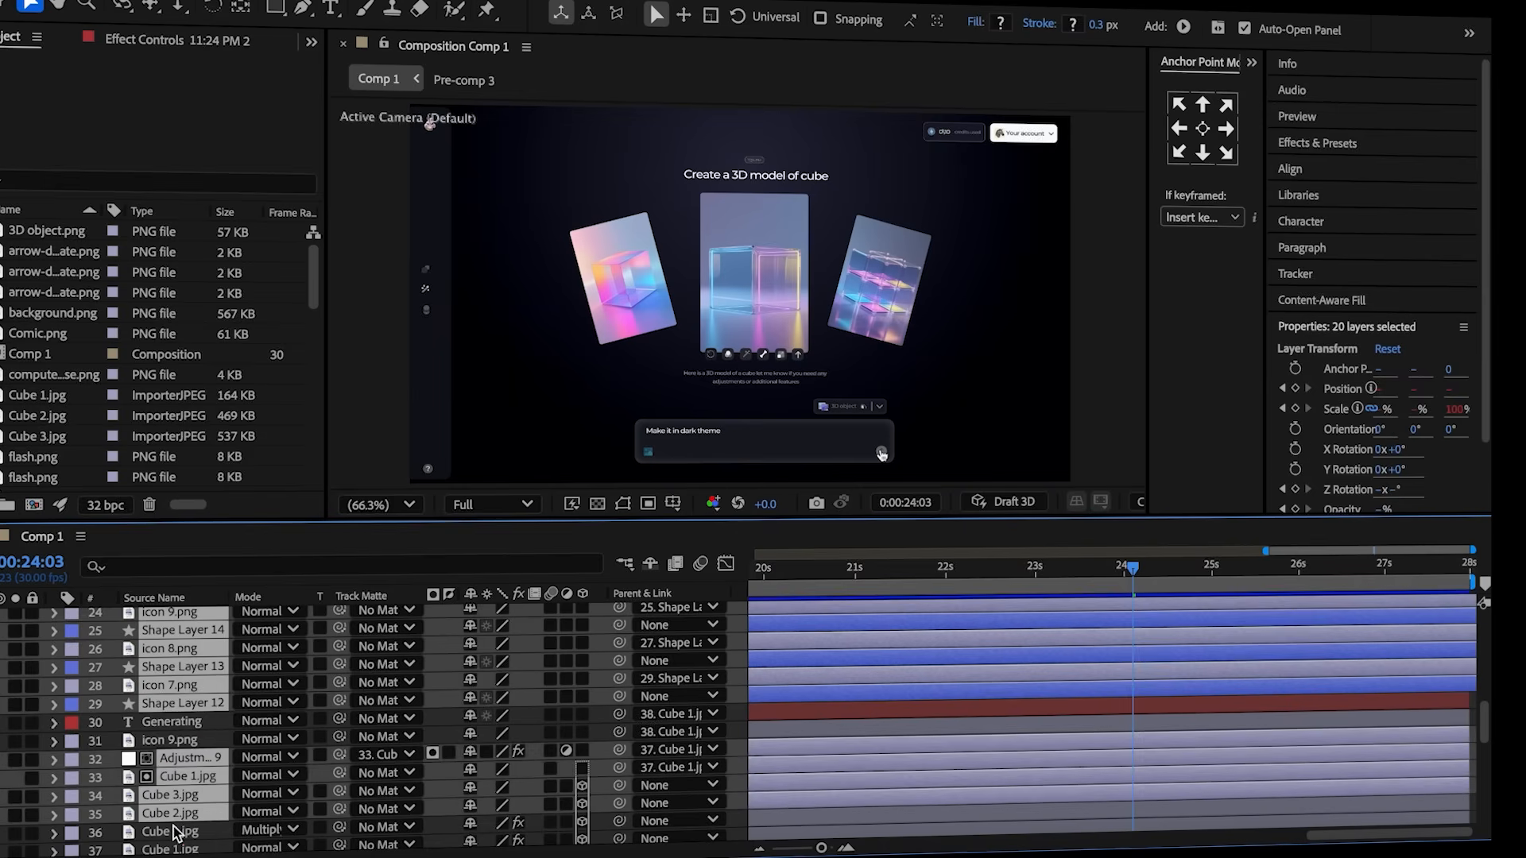
ctrl+click(175, 831)
scroll(178, 818, down, 2)
ctrl+click(175, 811)
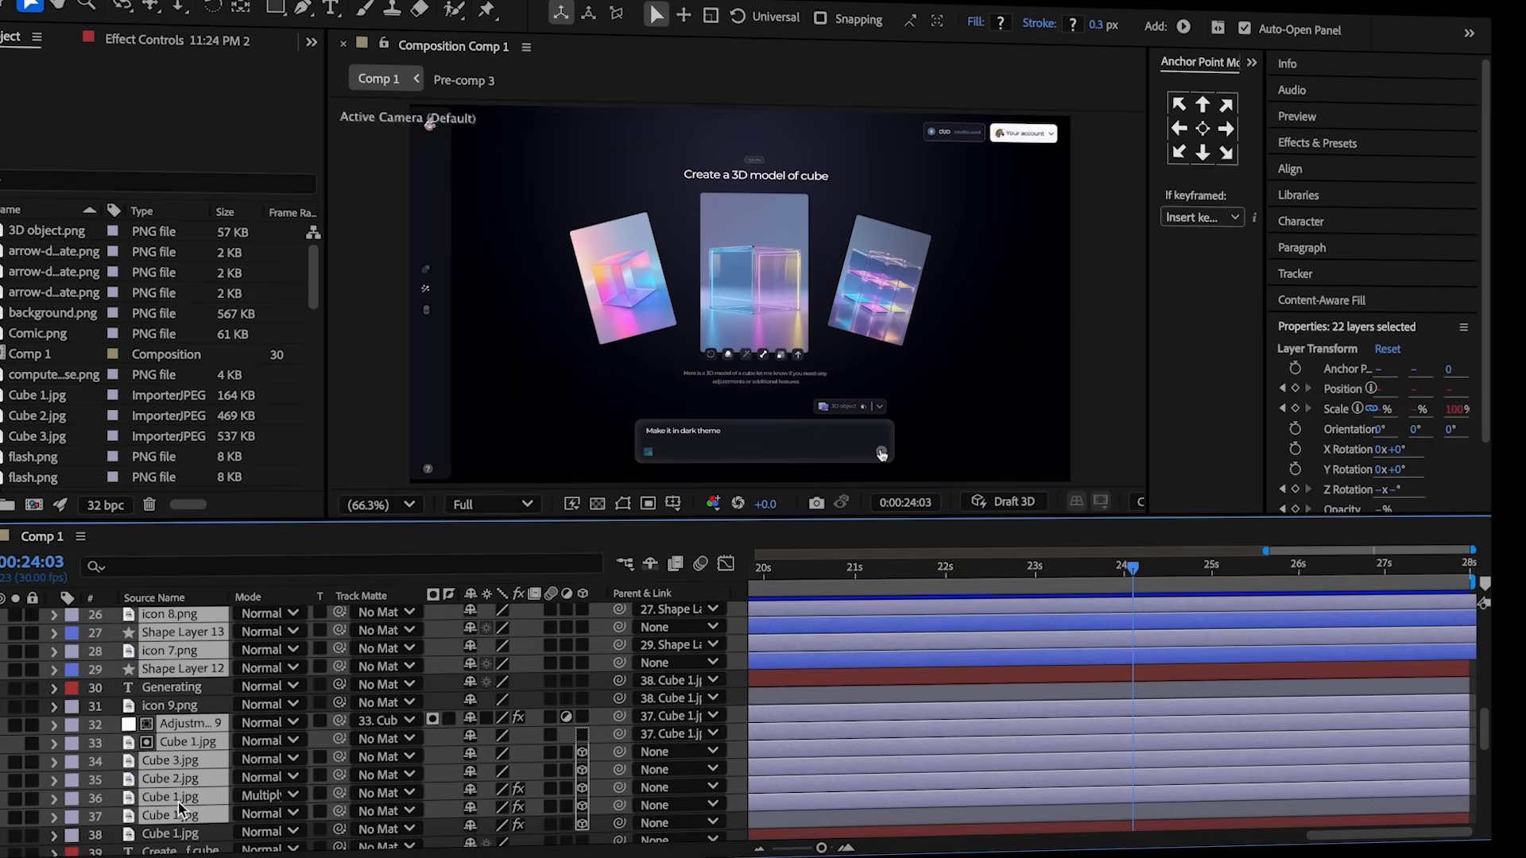
drag(184, 672, 169, 713)
- Pre-compose the selected result layers into Pre-comp 9
right_click(184, 680)
click(258, 720)
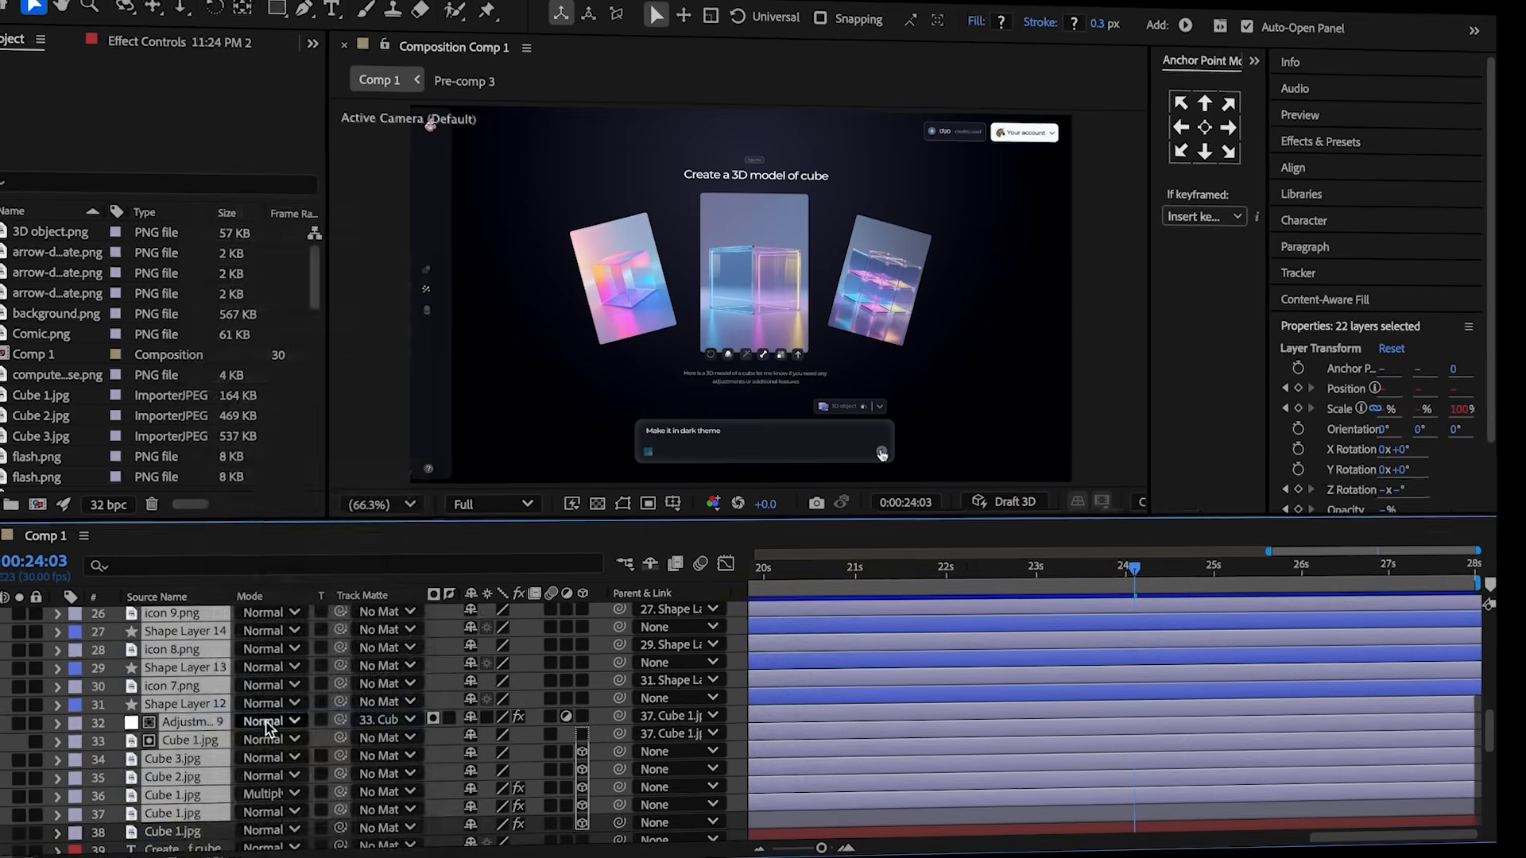
click(939, 584)
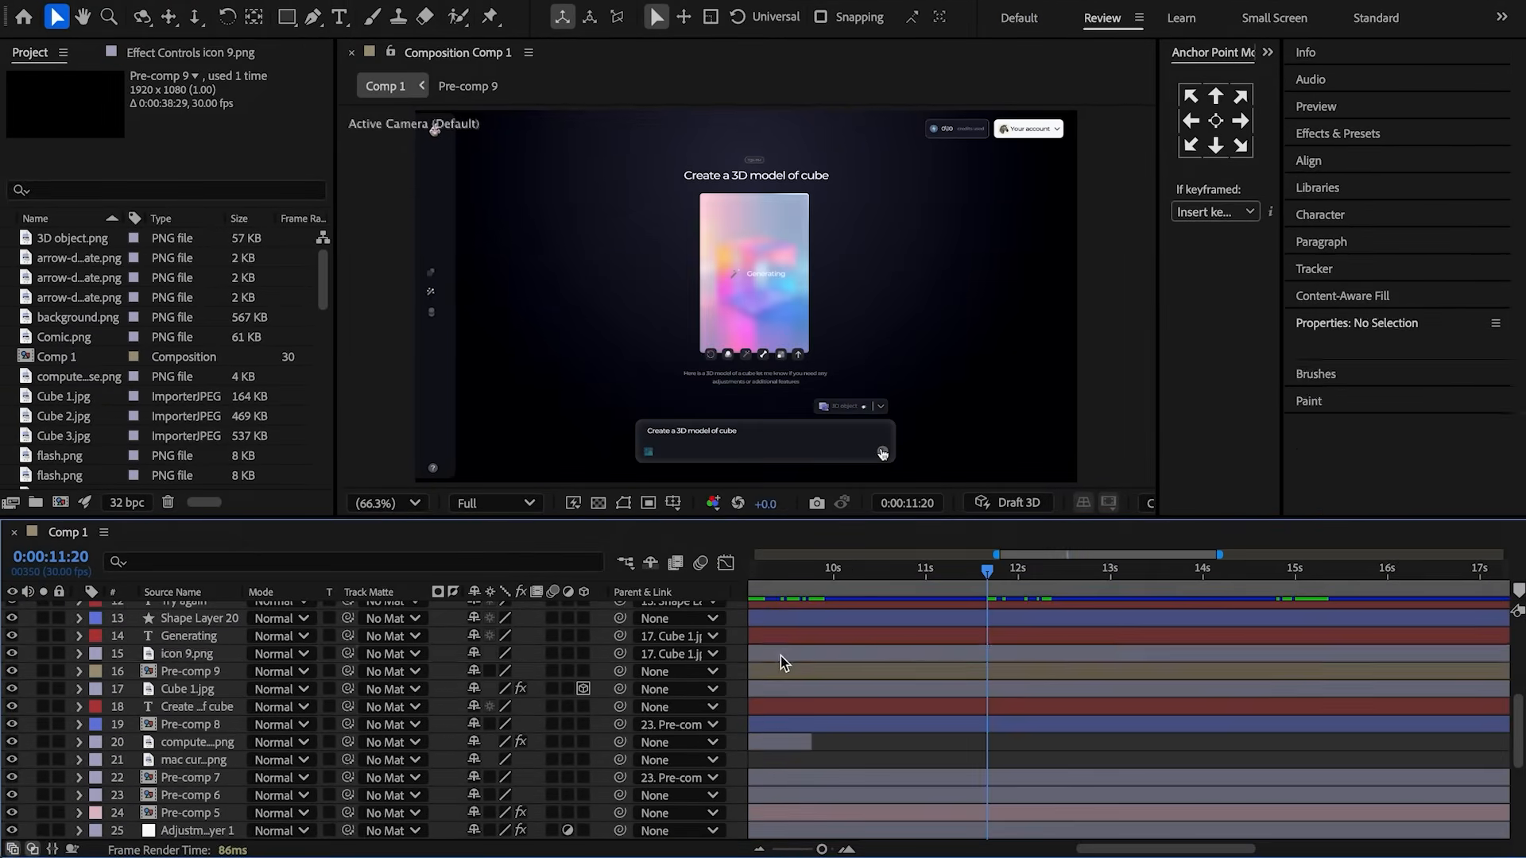
- Cut the end of Comp 1's Cube 1.jpg layer back to the Generating text's closing opacity keyframes, near 0:00:12:10
click(780, 655)
drag(1000, 575, 1044, 582)
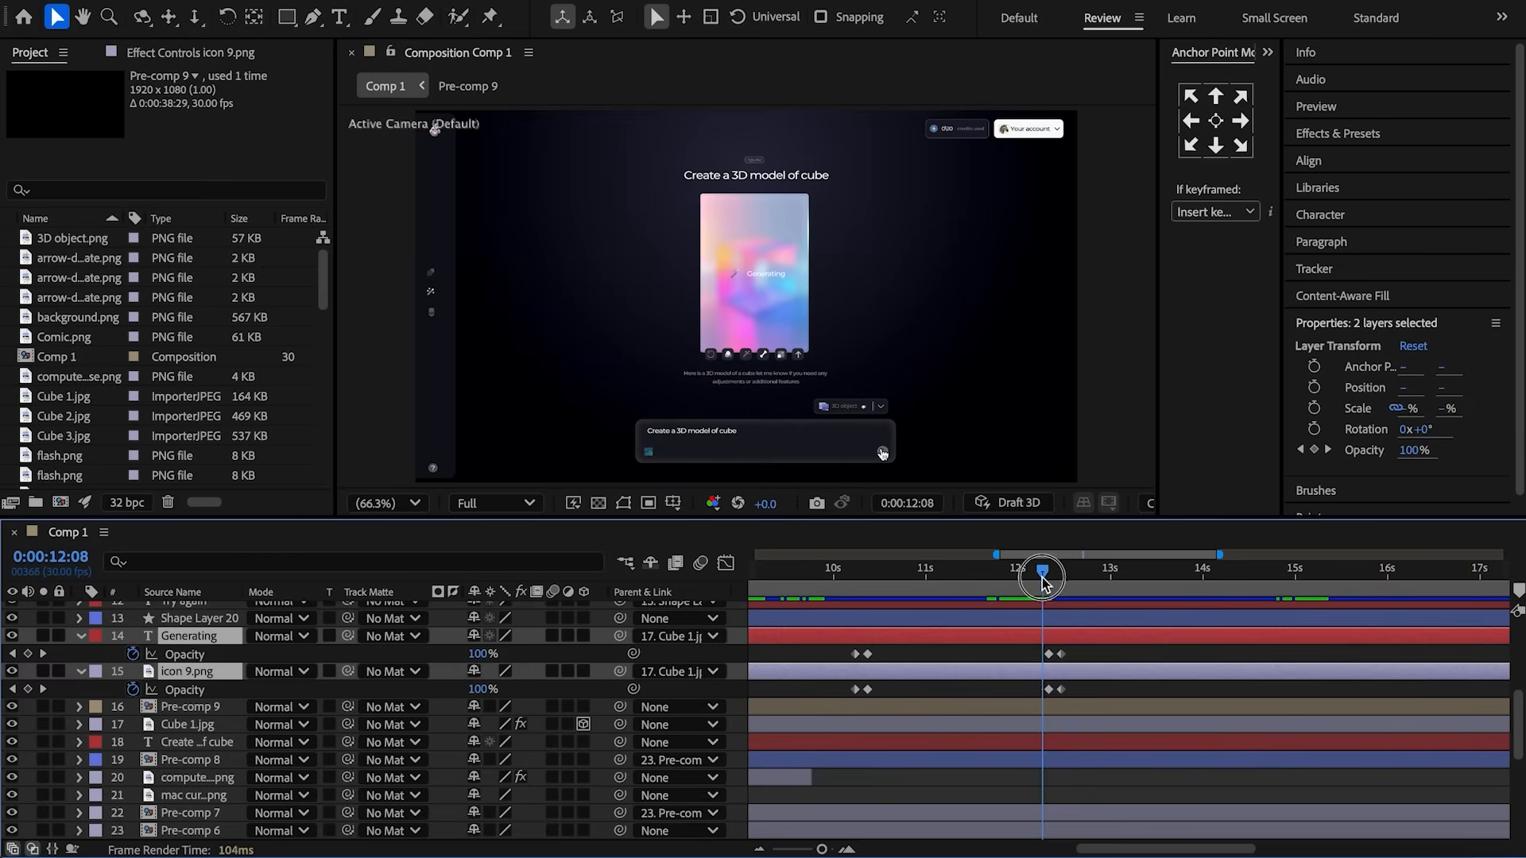
click(986, 727)
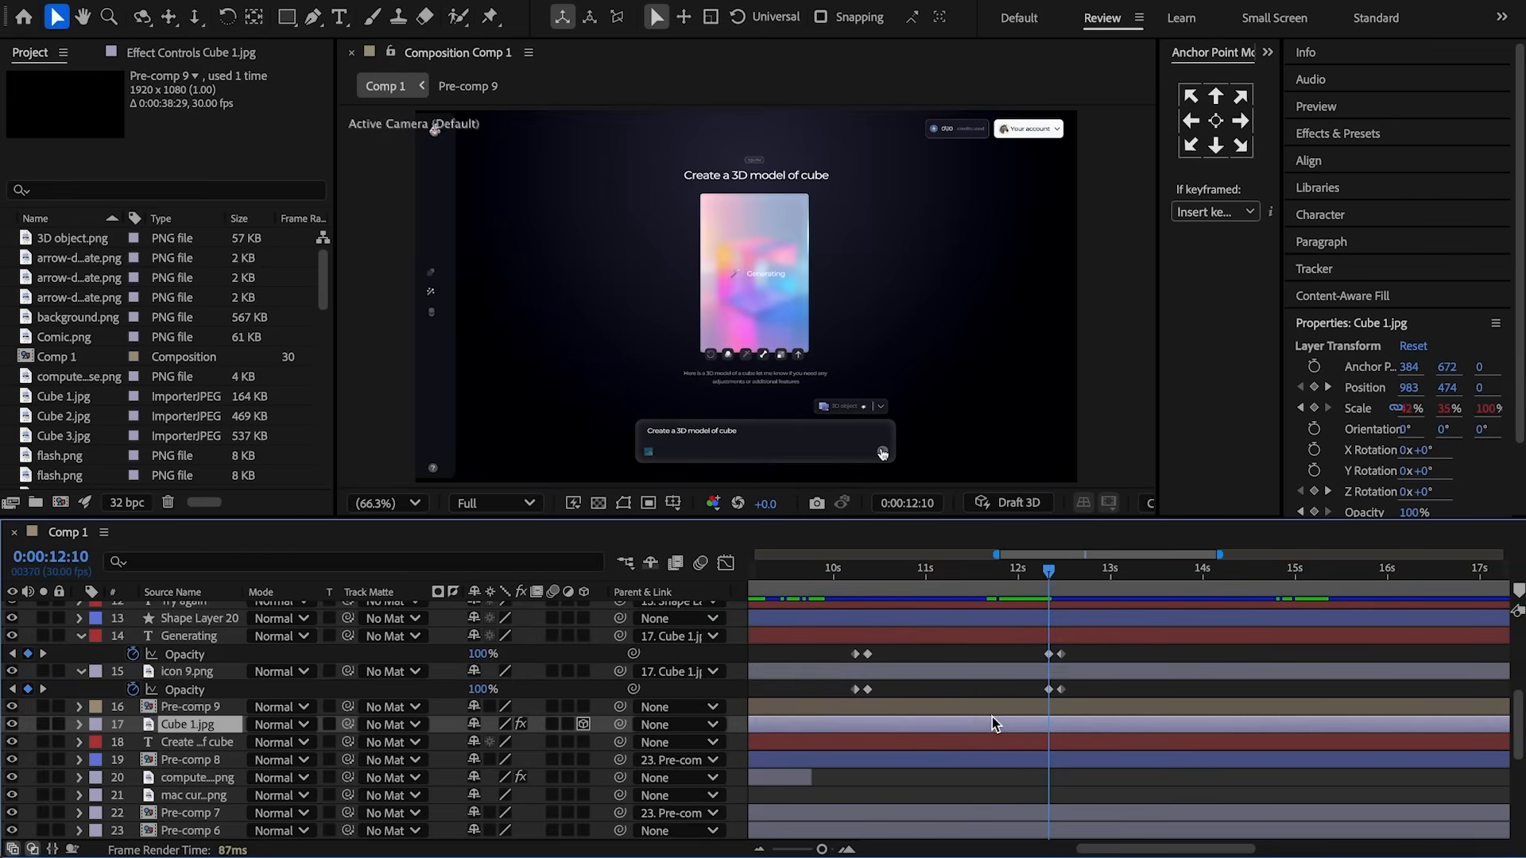
key(ctrl+shift+d)
drag(1105, 723, 1057, 704)
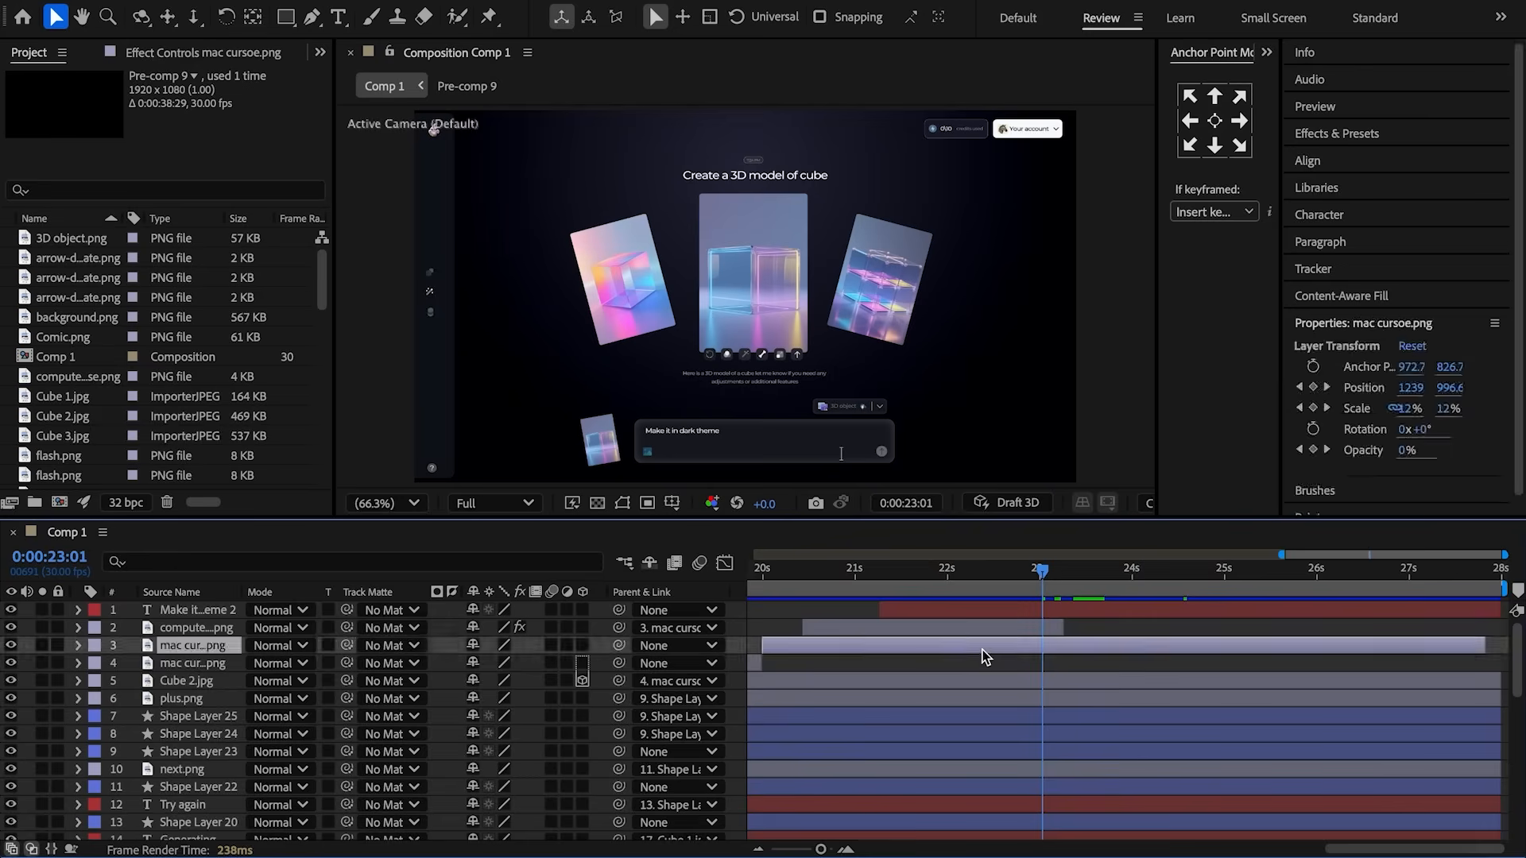
- Keyframe Pre-comp 9's position at 960, 540 on 0:00:23:20 and 960, -335 on 0:00:24:09
key(u)
click(1099, 573)
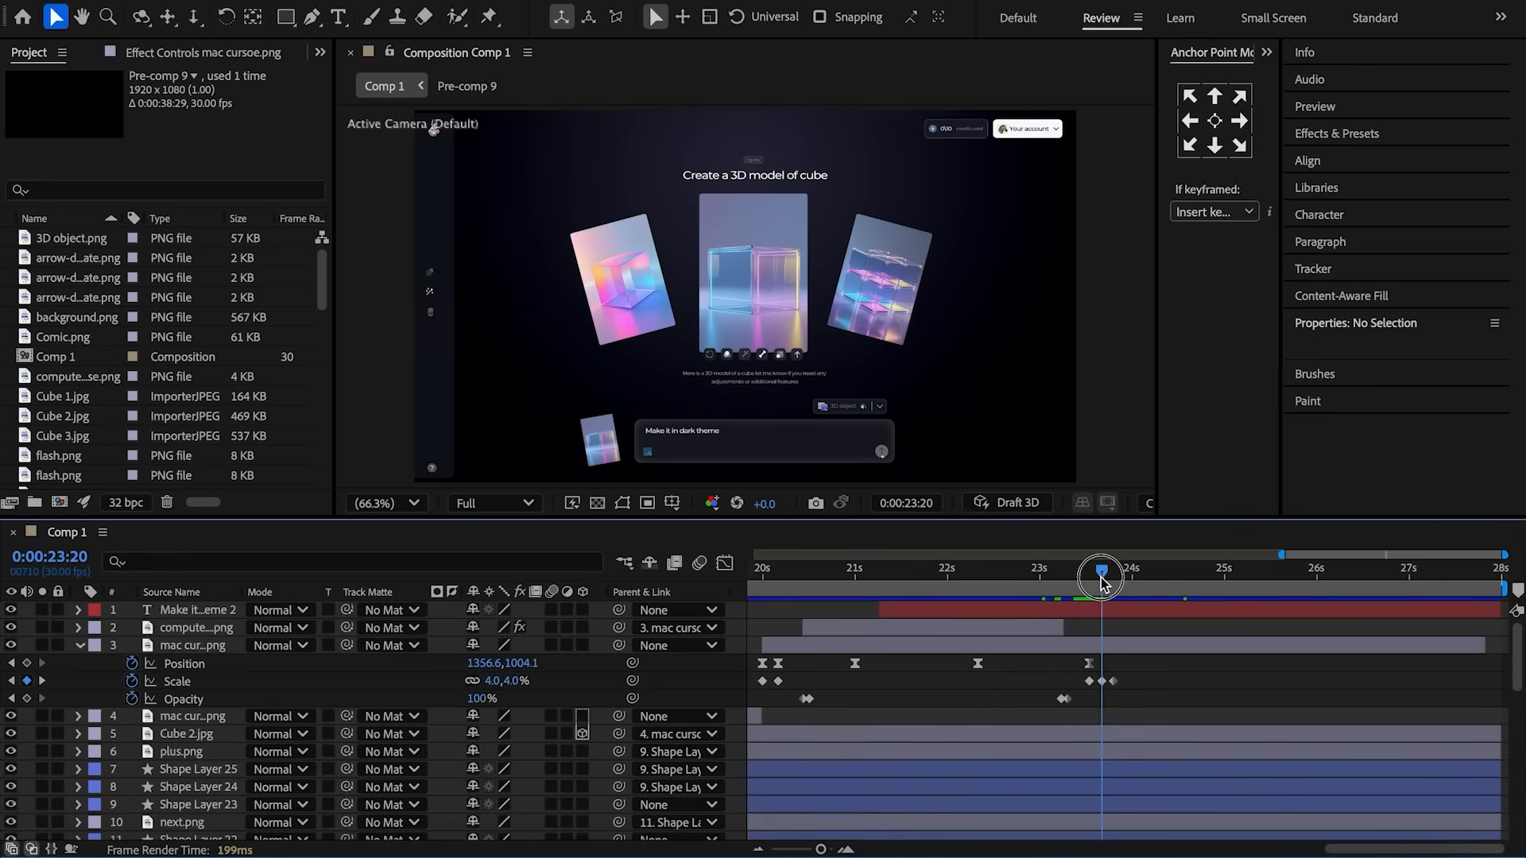
scroll(1090, 713, down, 6)
click(1029, 636)
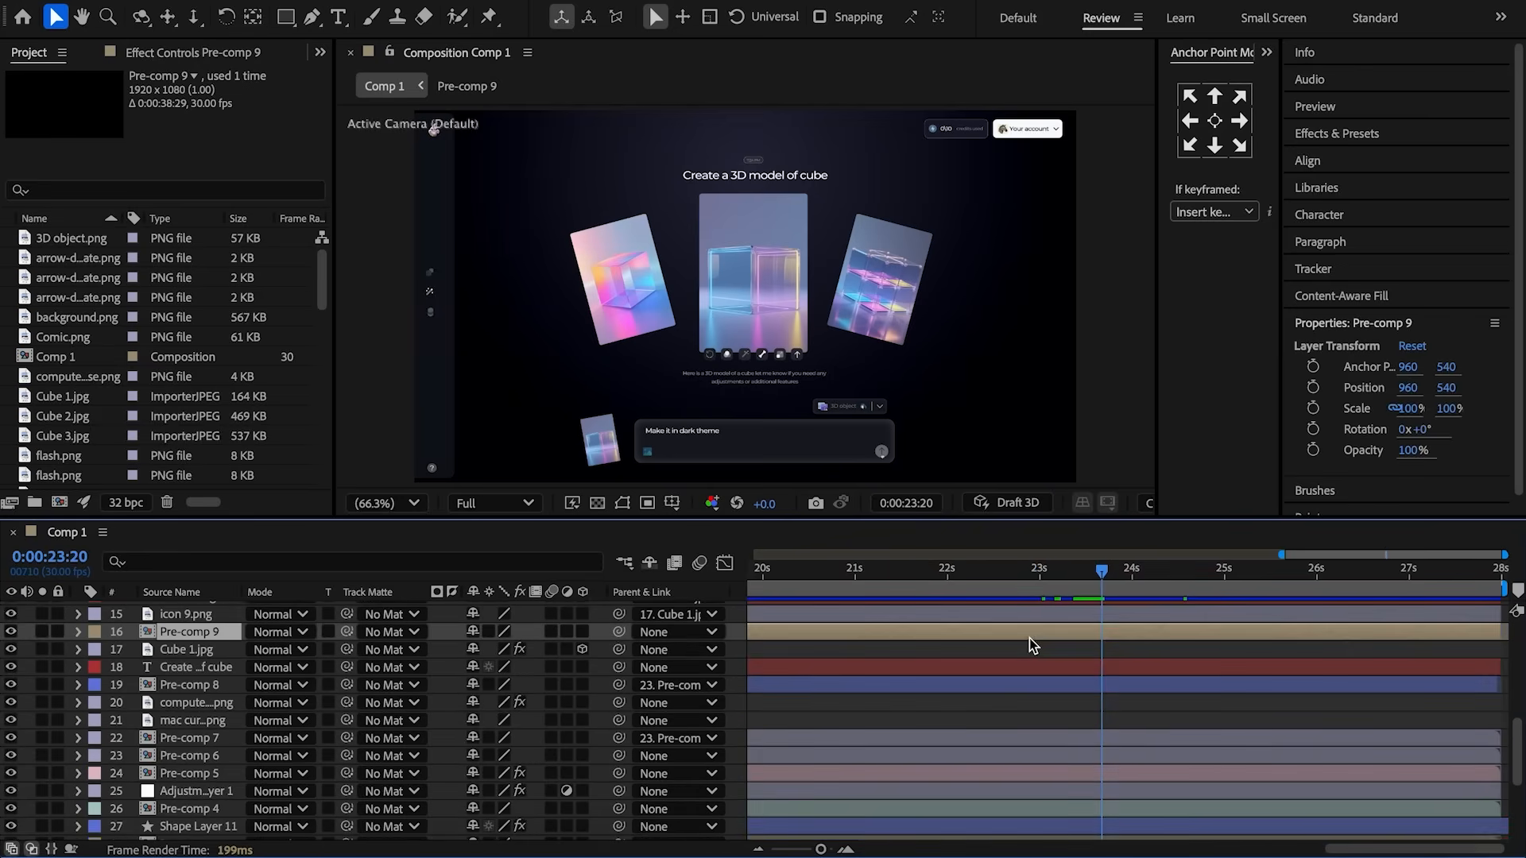
key(alt+shift+p)
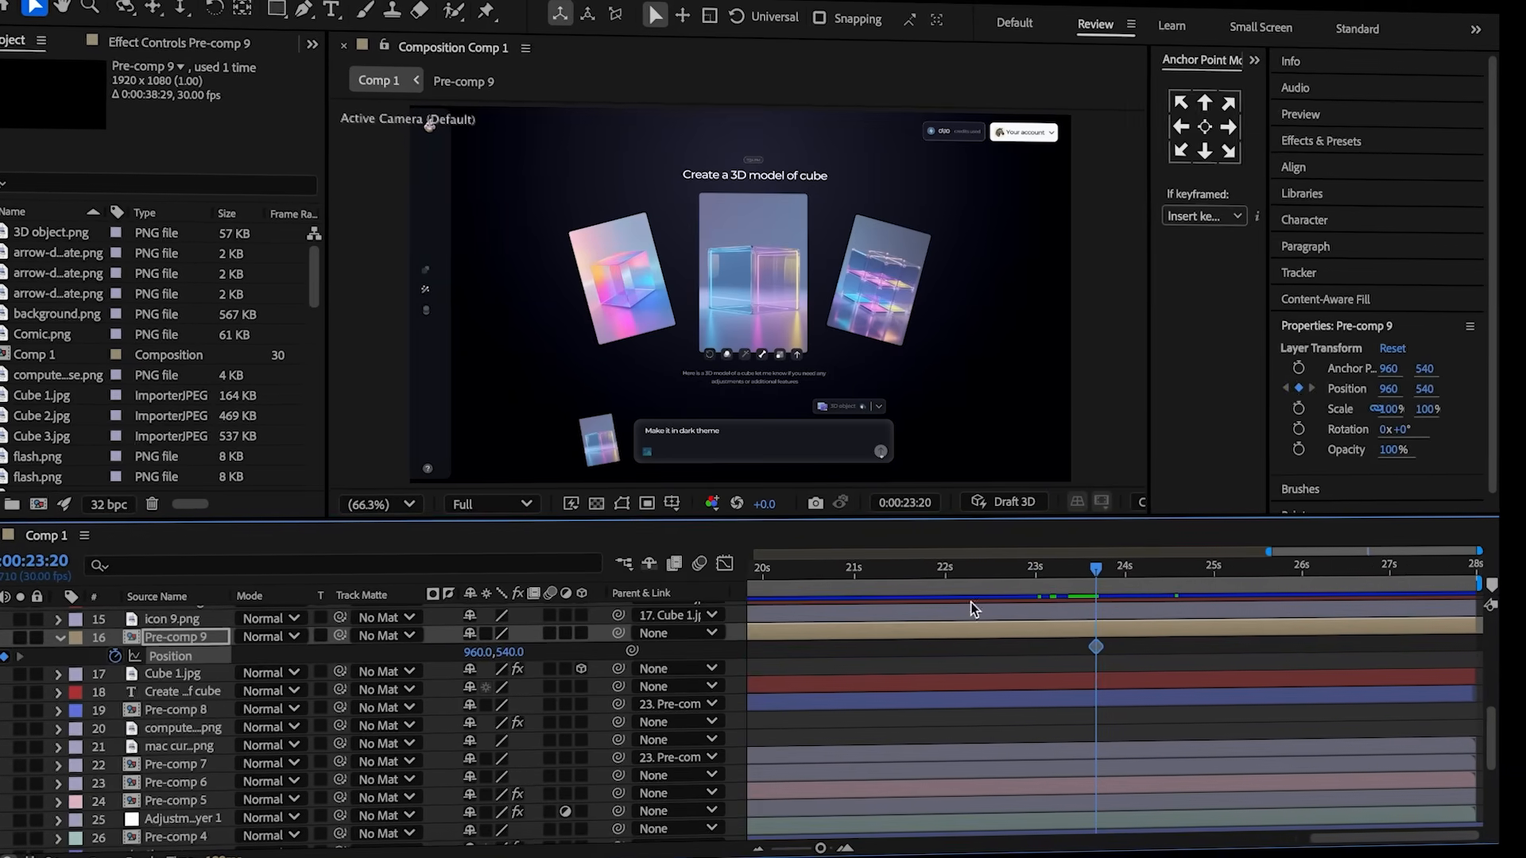
drag(1112, 574, 1152, 569)
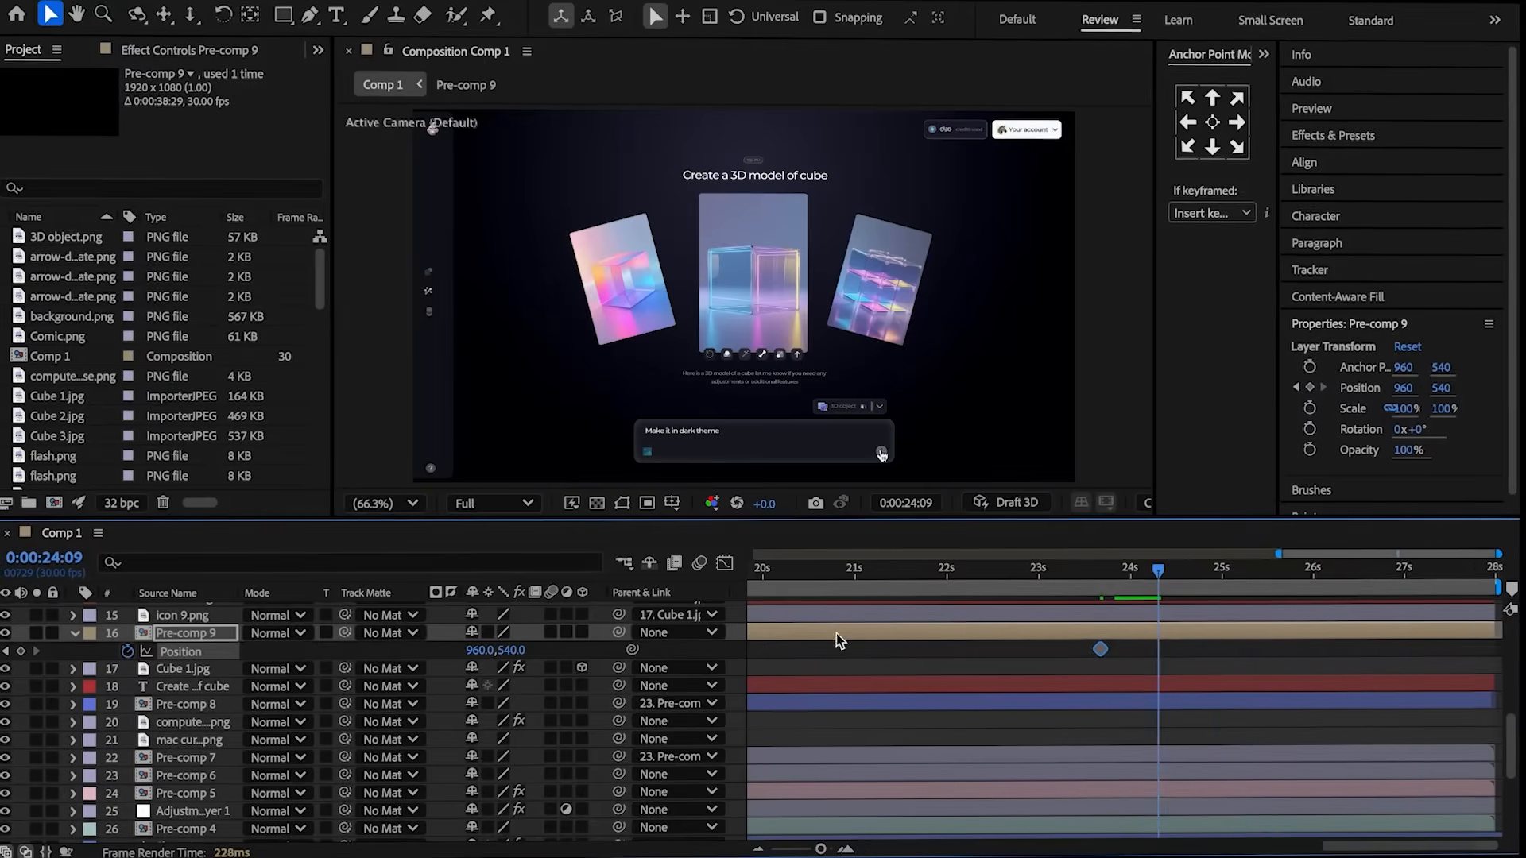
click(795, 653)
drag(513, 651, 104, 641)
drag(1192, 658, 1090, 645)
- Apply Easy Ease to Pre-comp 9's position keyframes and reshape their speed curve by shortening the ending handle's influence
key(shift+F3)
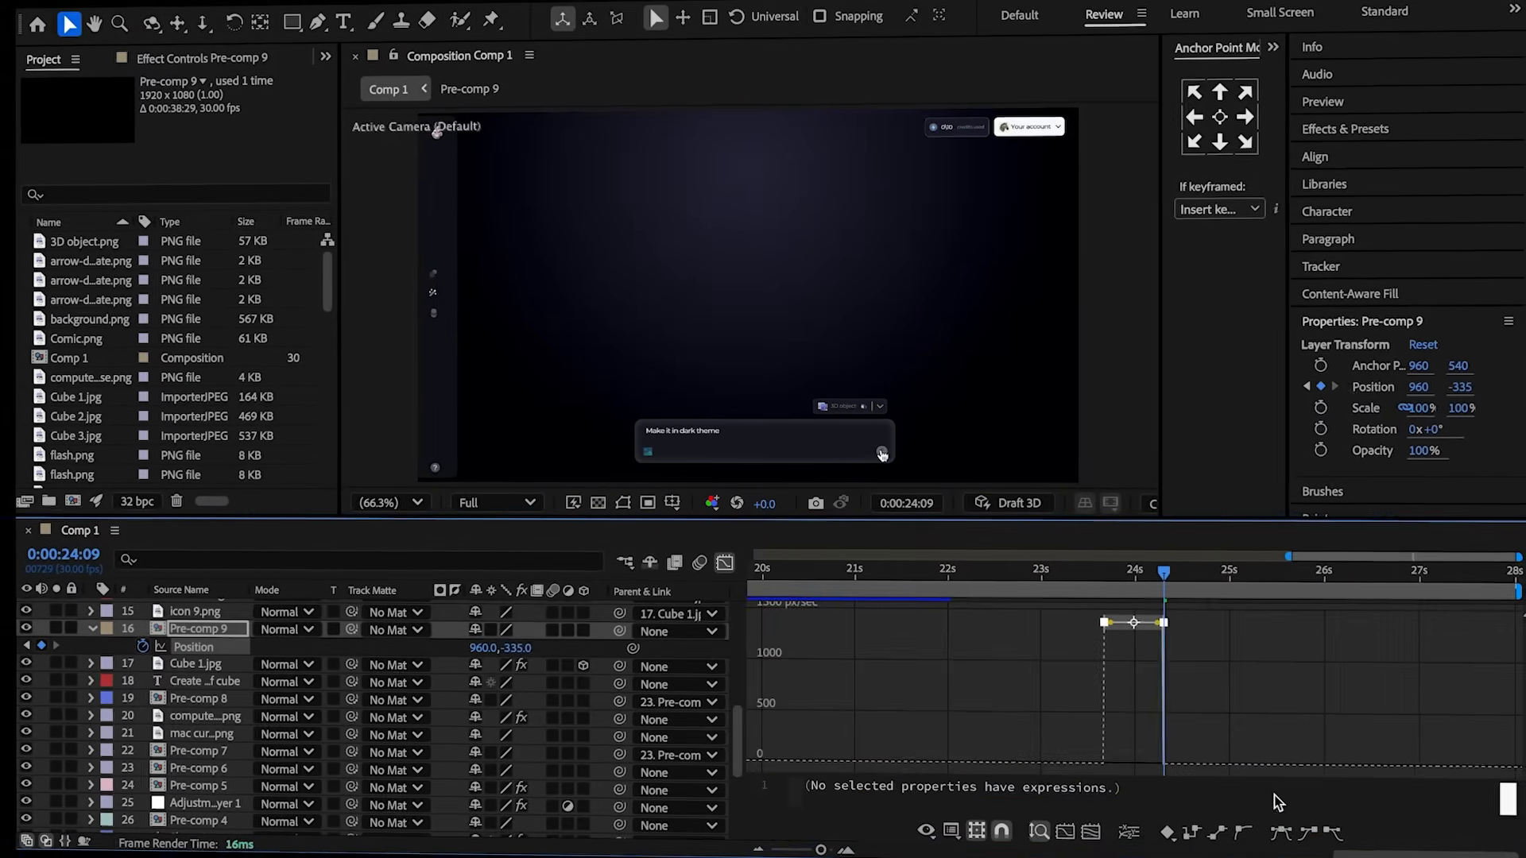
click(1280, 833)
drag(1151, 761, 1110, 763)
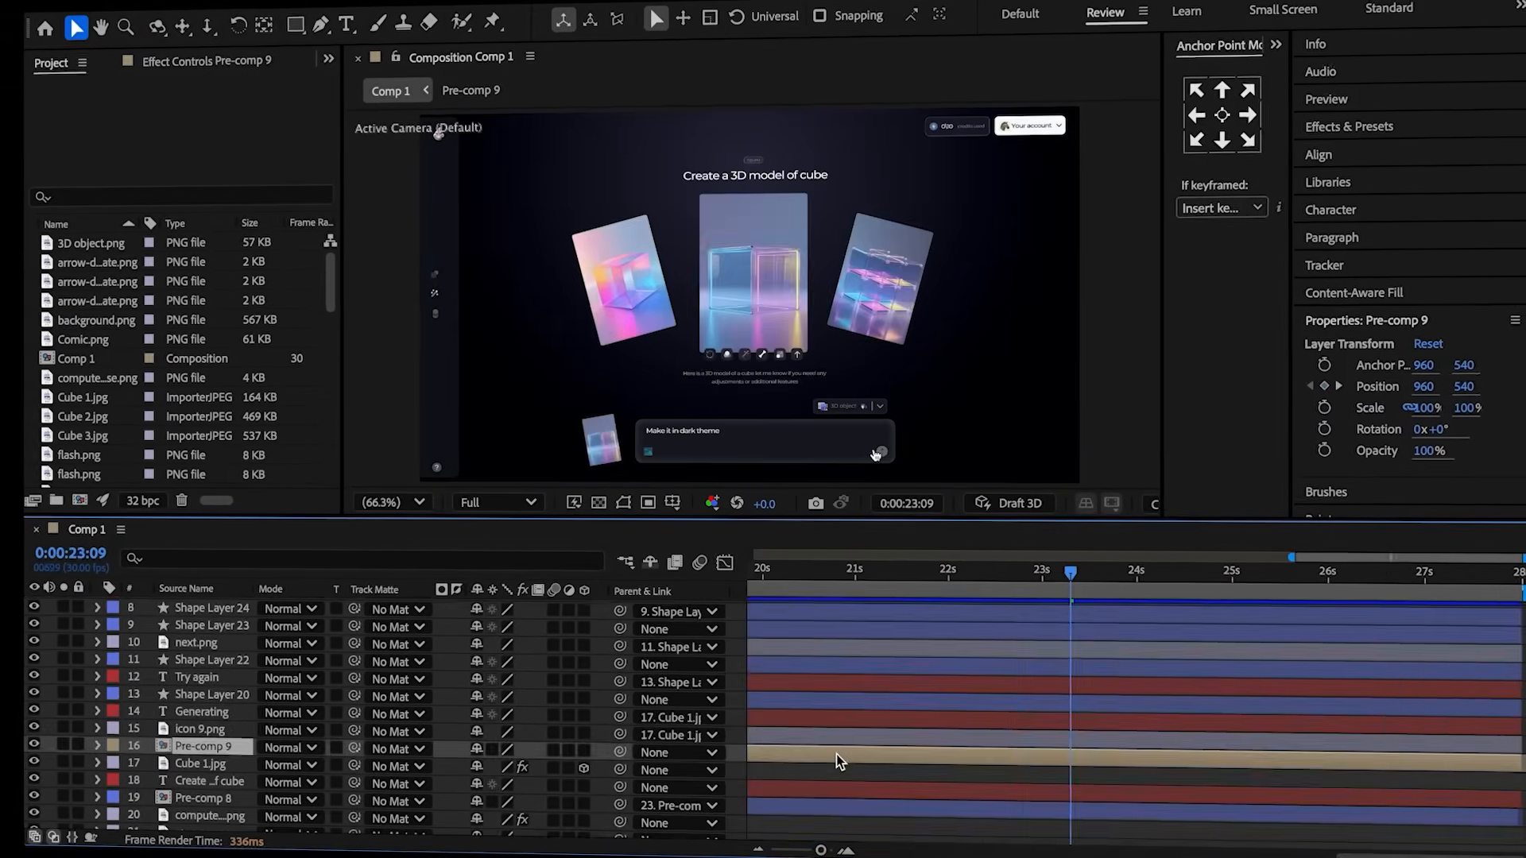
- Copy all layers of Pre-comp 9 back into Comp 1 and pre-compose the copies as Pre-comp 10
double_click(836, 754)
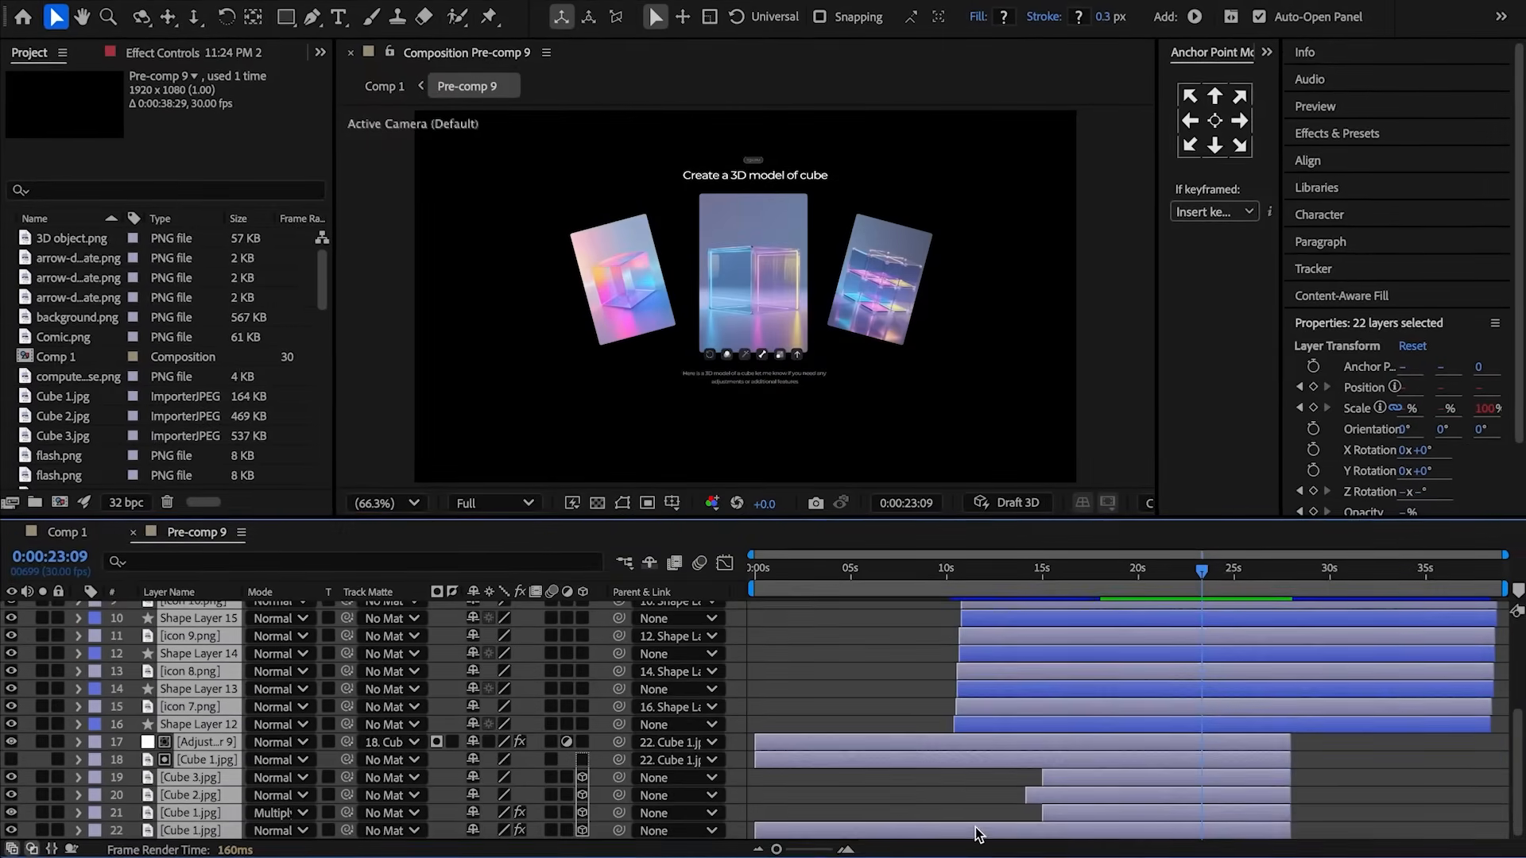
scroll(948, 708, up, 5)
key(ctrl+z)
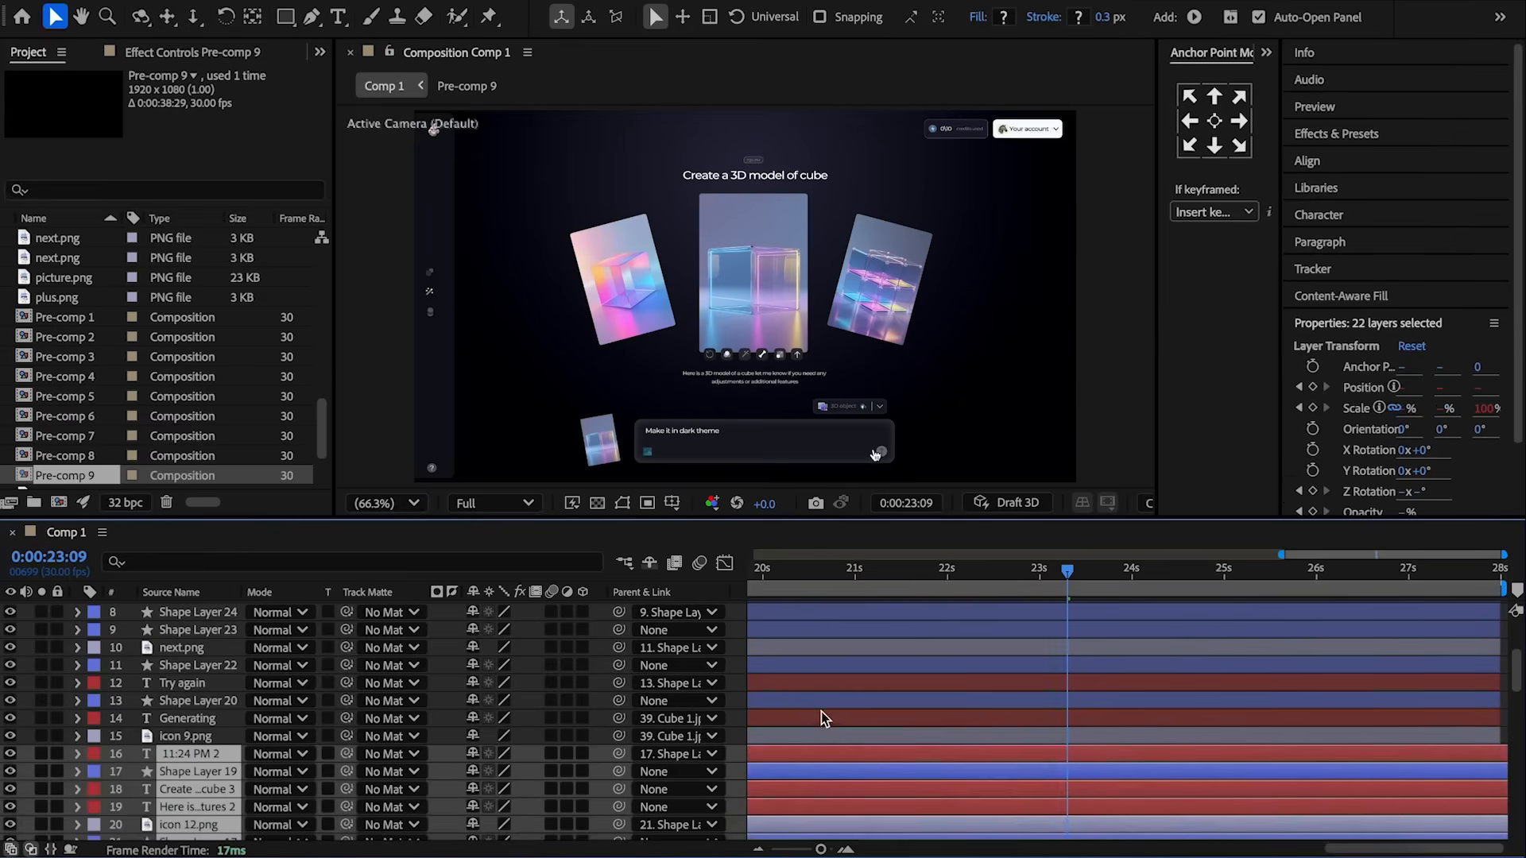
right_click(833, 716)
click(918, 709)
click(946, 588)
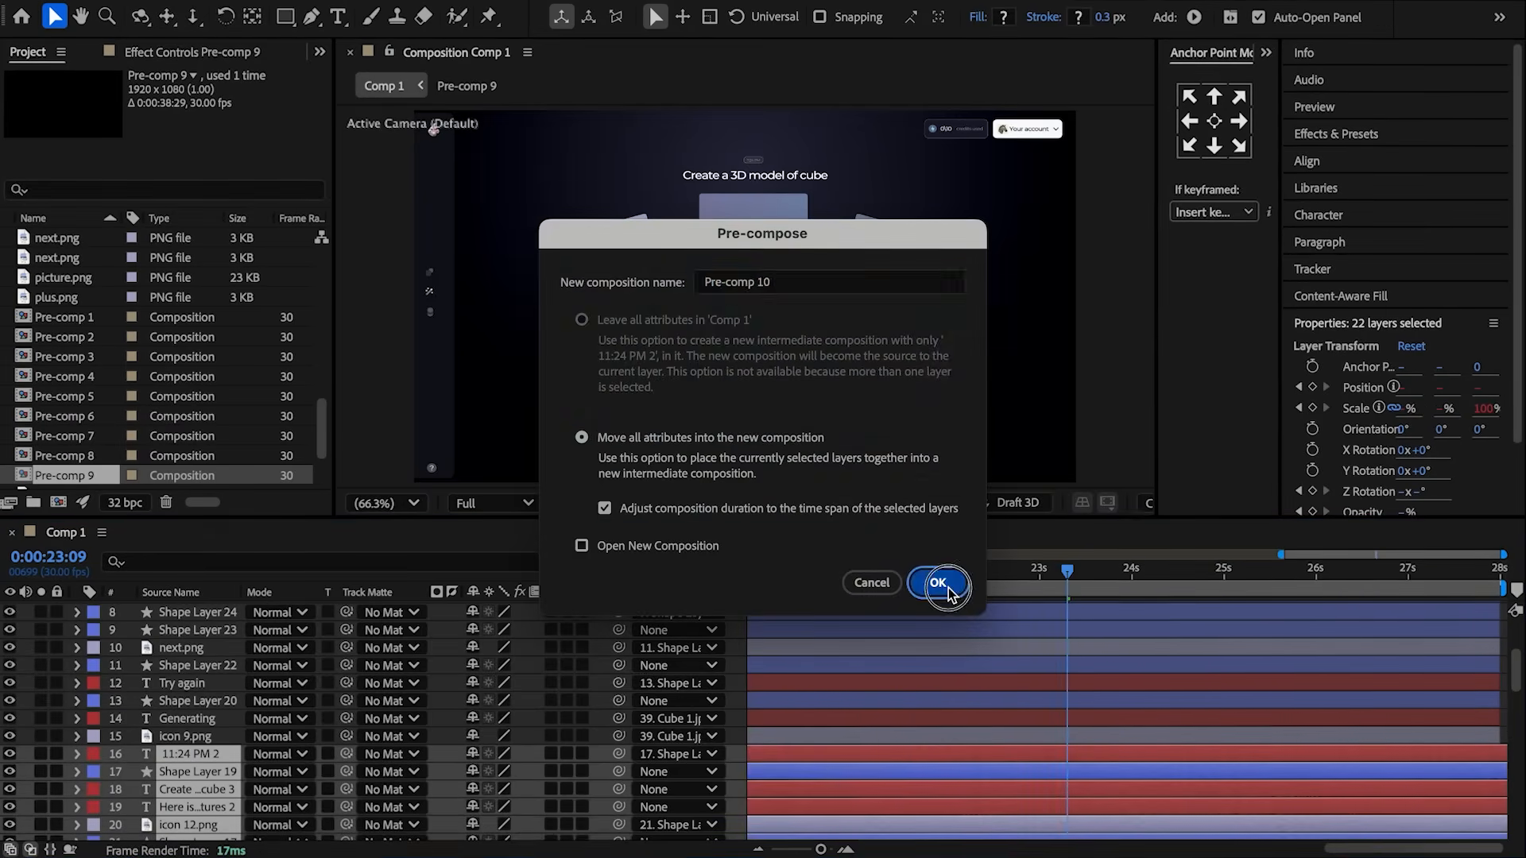
- Split Pre-comp 10 at 0:00:23:20 and delete the part before that time
drag(1066, 567, 1106, 588)
click(1070, 742)
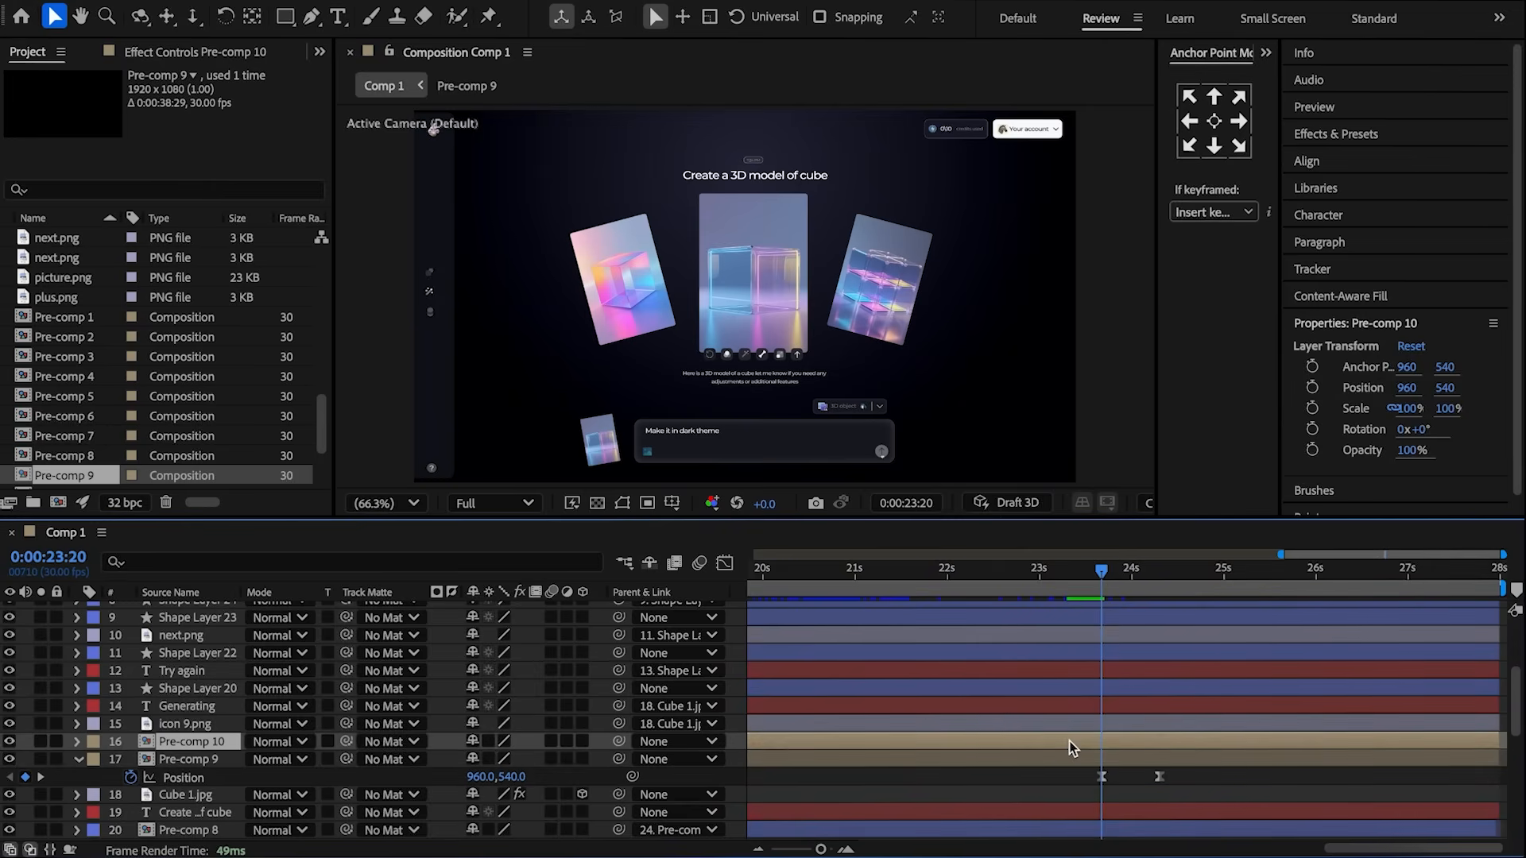
key(ctrl+shift+d)
click(1060, 760)
key(Delete)
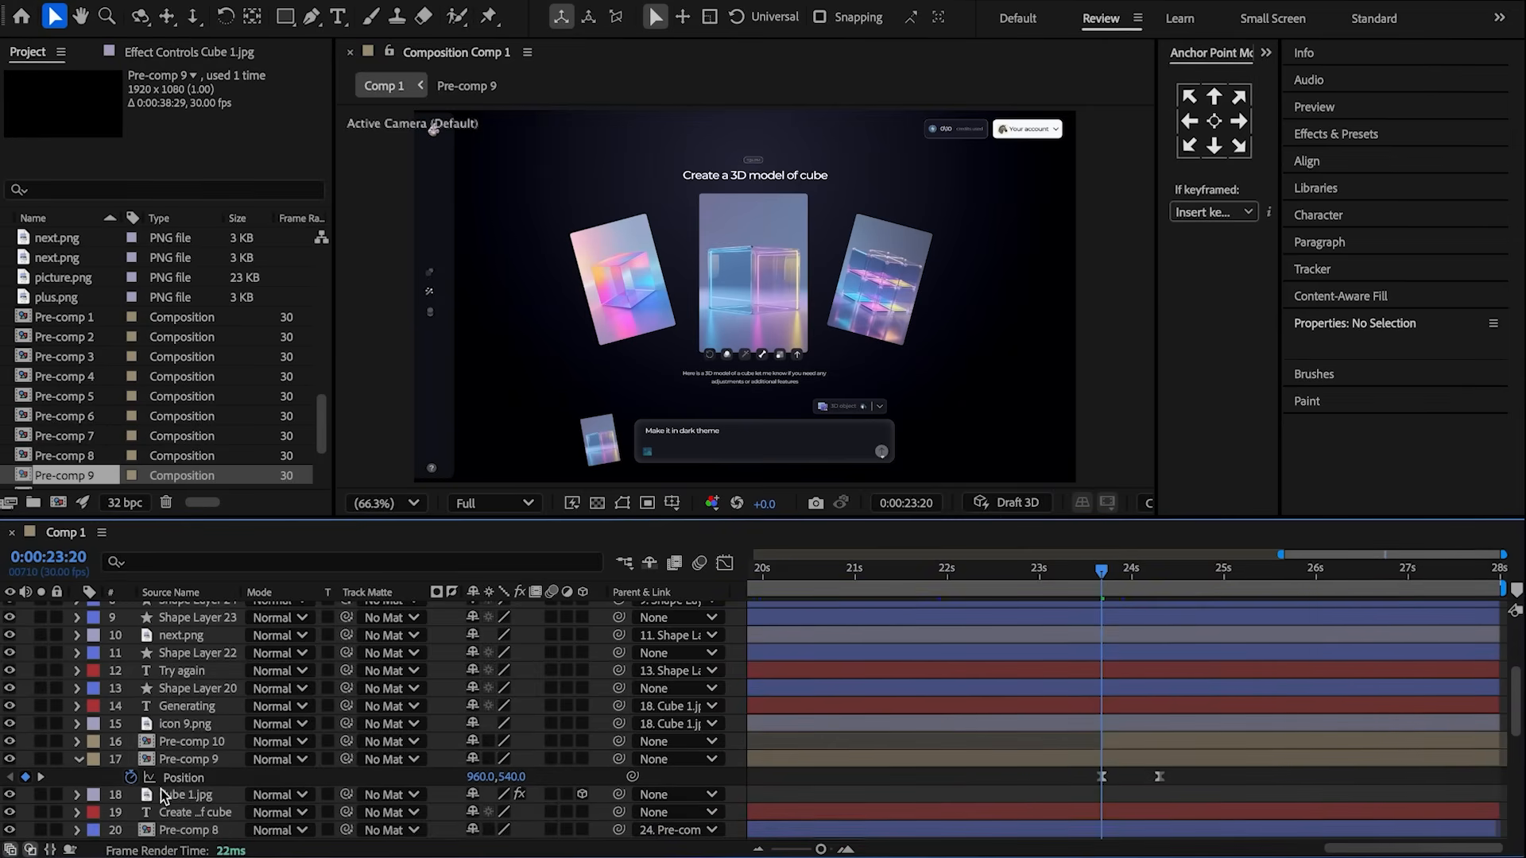
- In Pre-comp 10, delete the two lower Cube 1.jpg layers and Cube 3.jpg, keeping Cube 2.jpg and the adjustment matte
drag(1105, 571, 1143, 585)
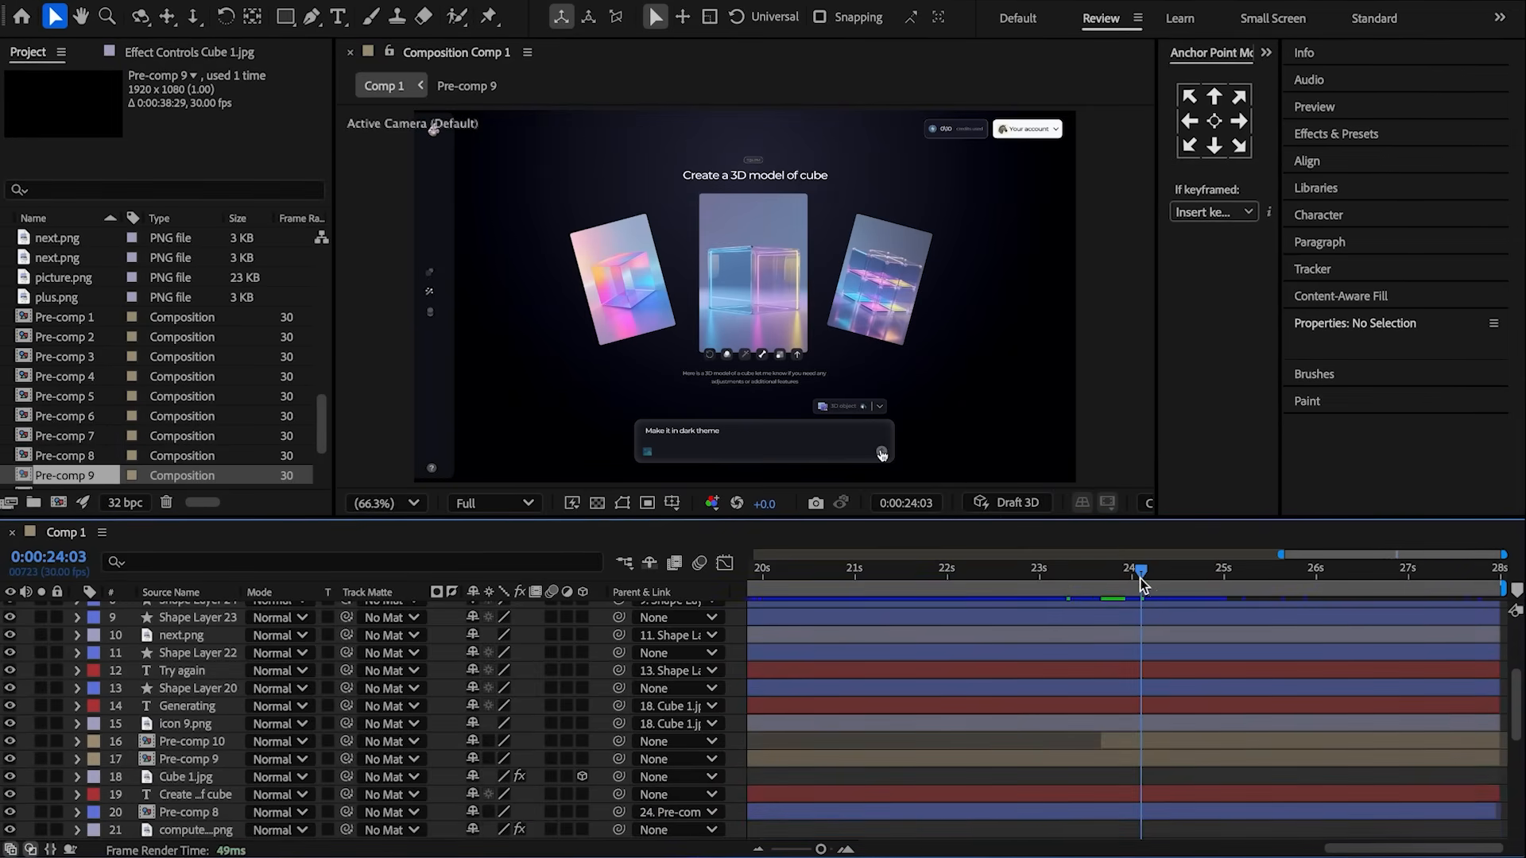
double_click(1148, 742)
scroll(1098, 715, down, 5)
click(1119, 838)
key(Delete)
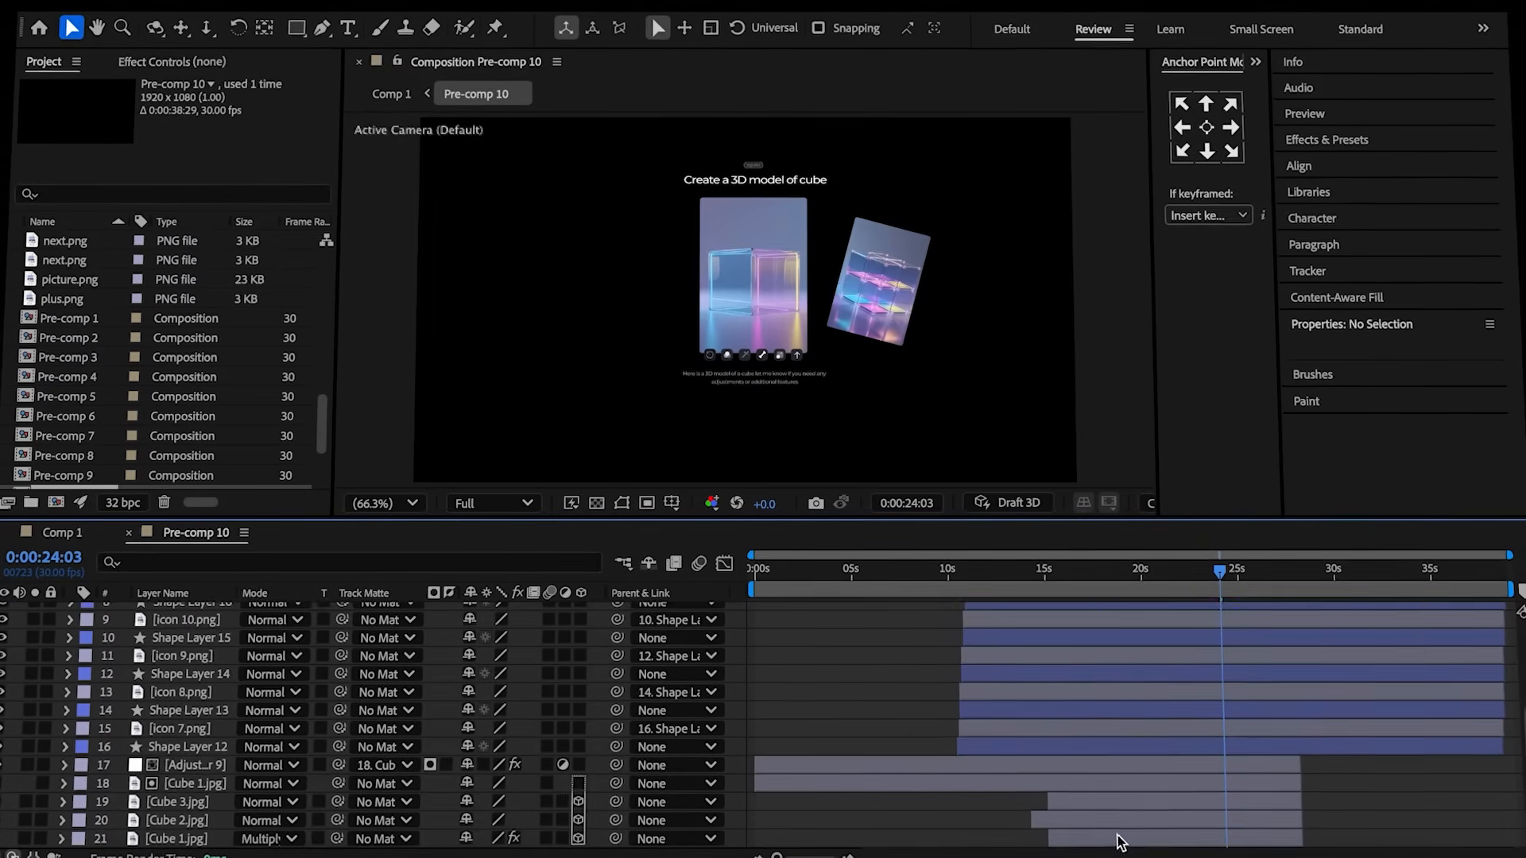
click(1118, 840)
key(Delete)
- Add Dark Cube.png to Pre-comp 10 directly above the Cube 2.jpg layer
scroll(119, 381, up, 8)
click(91, 400)
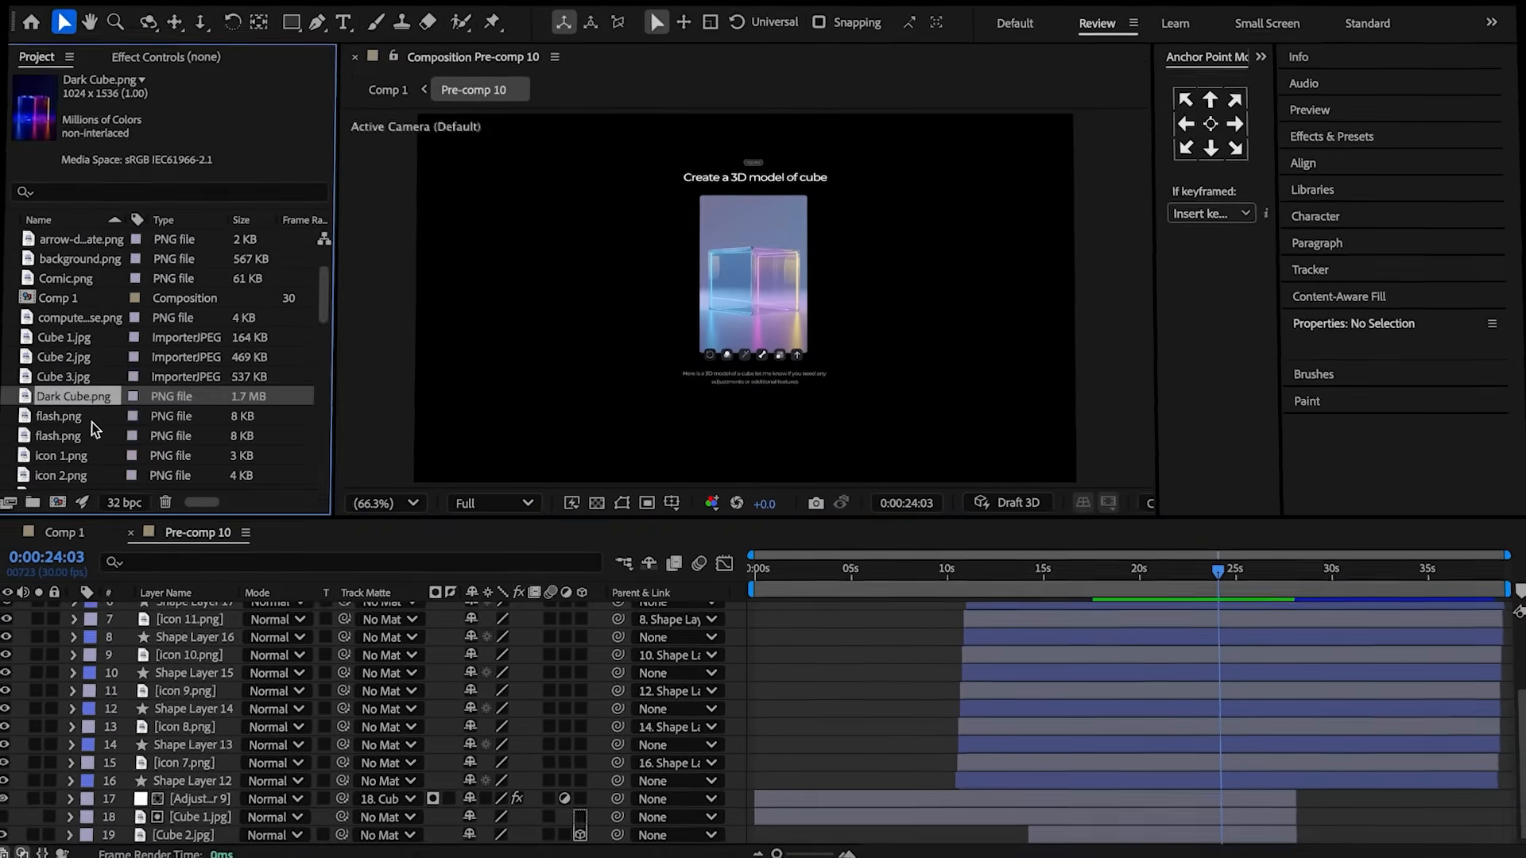
drag(78, 402, 131, 827)
- Copy Mask 1 from the Cube 2.jpg layer onto the Dark Cube.png layer
scroll(227, 829, down, 2)
click(198, 832)
key(m)
scroll(163, 825, down, 3)
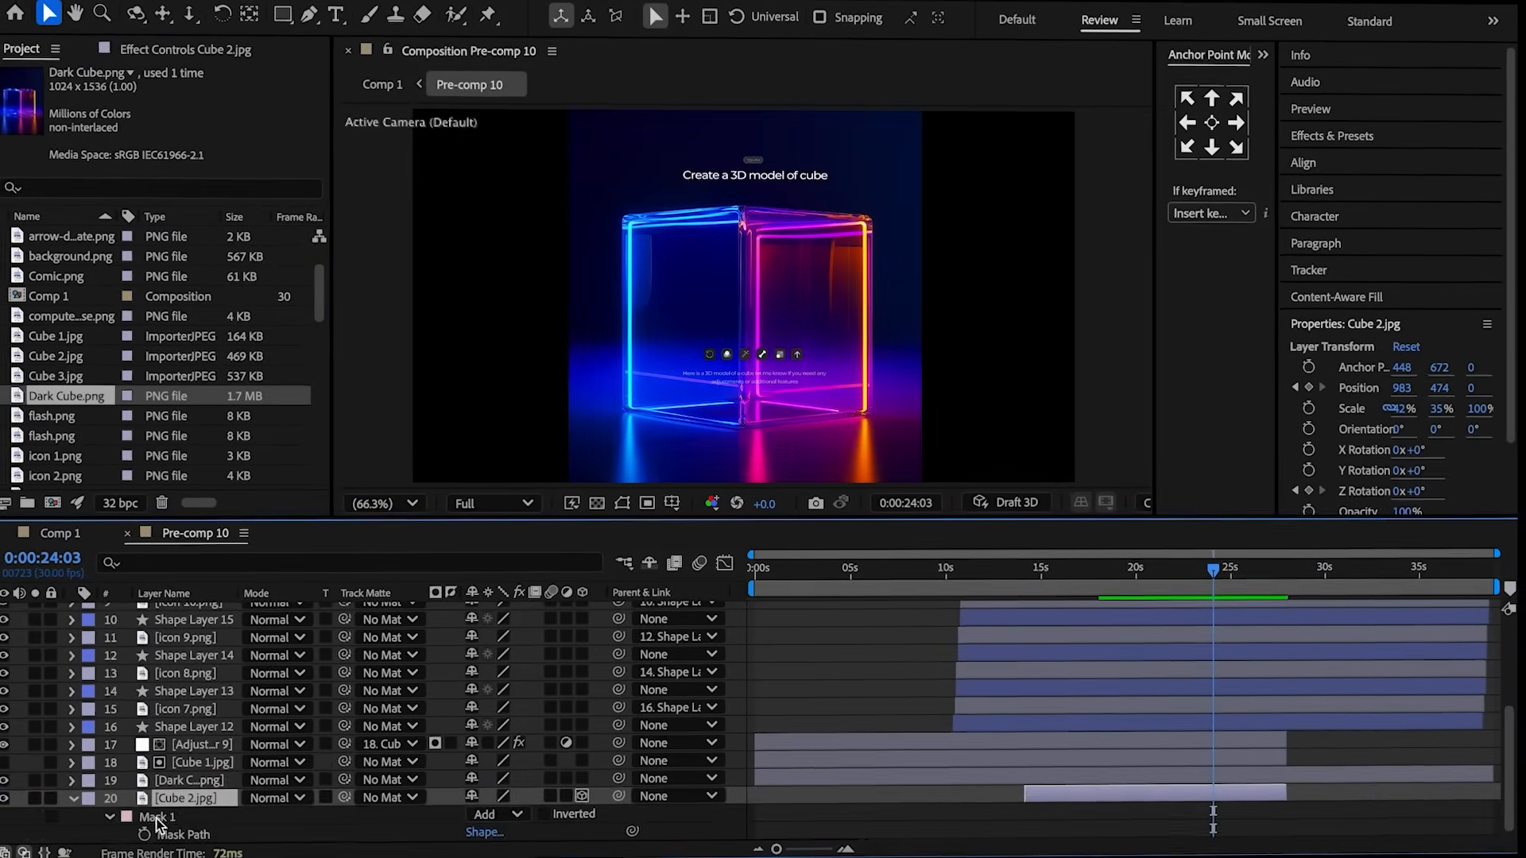
key(ctrl+c)
click(187, 782)
key(ctrl+v)
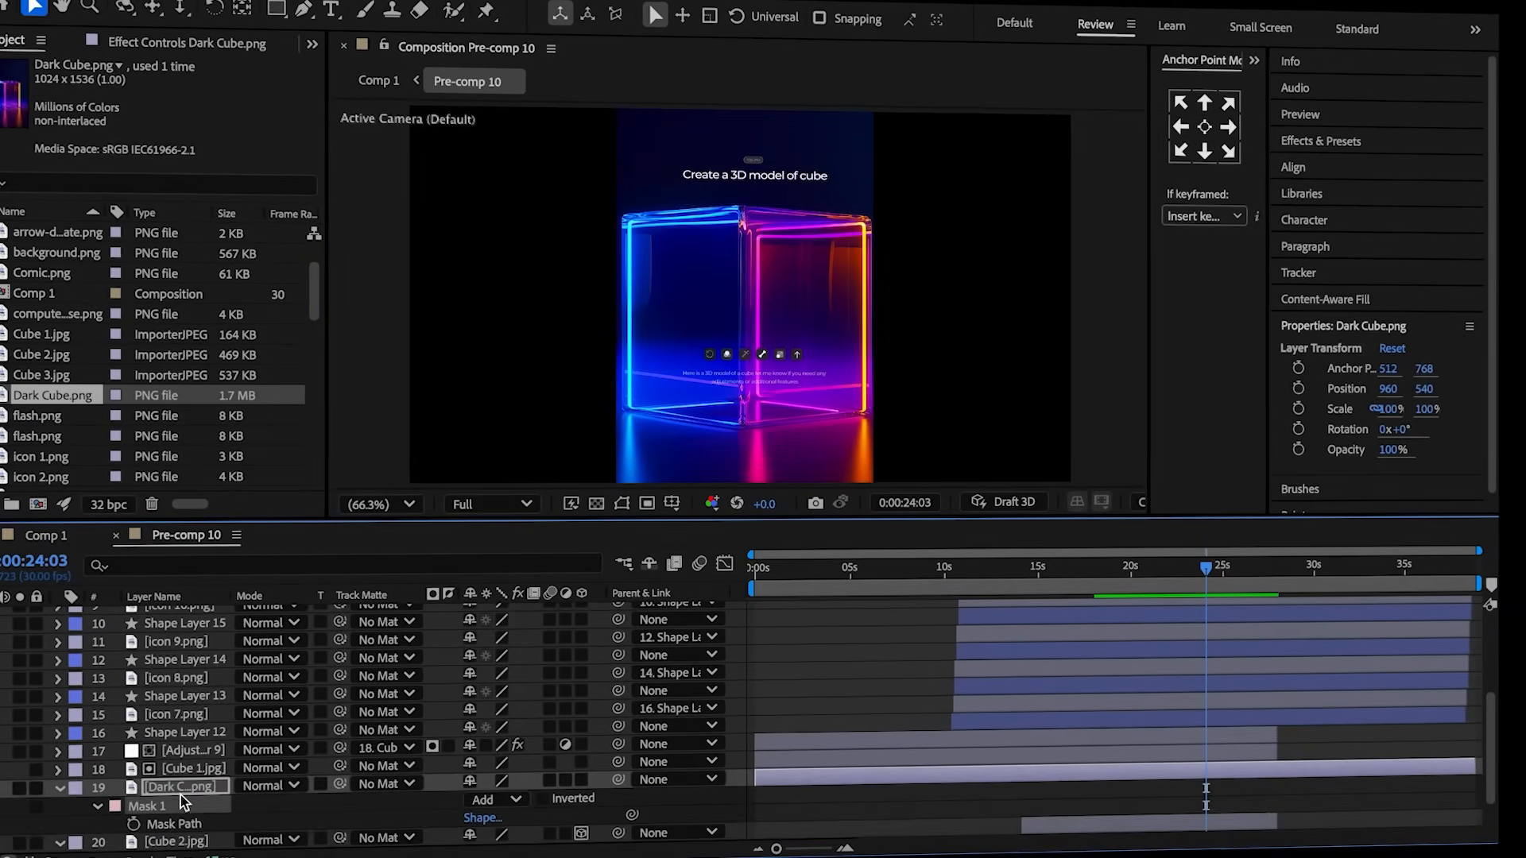
- Set the Dark Cube.png layer's scale to 42% by 35% to match Cube 2.jpg
scroll(189, 801, down, 1)
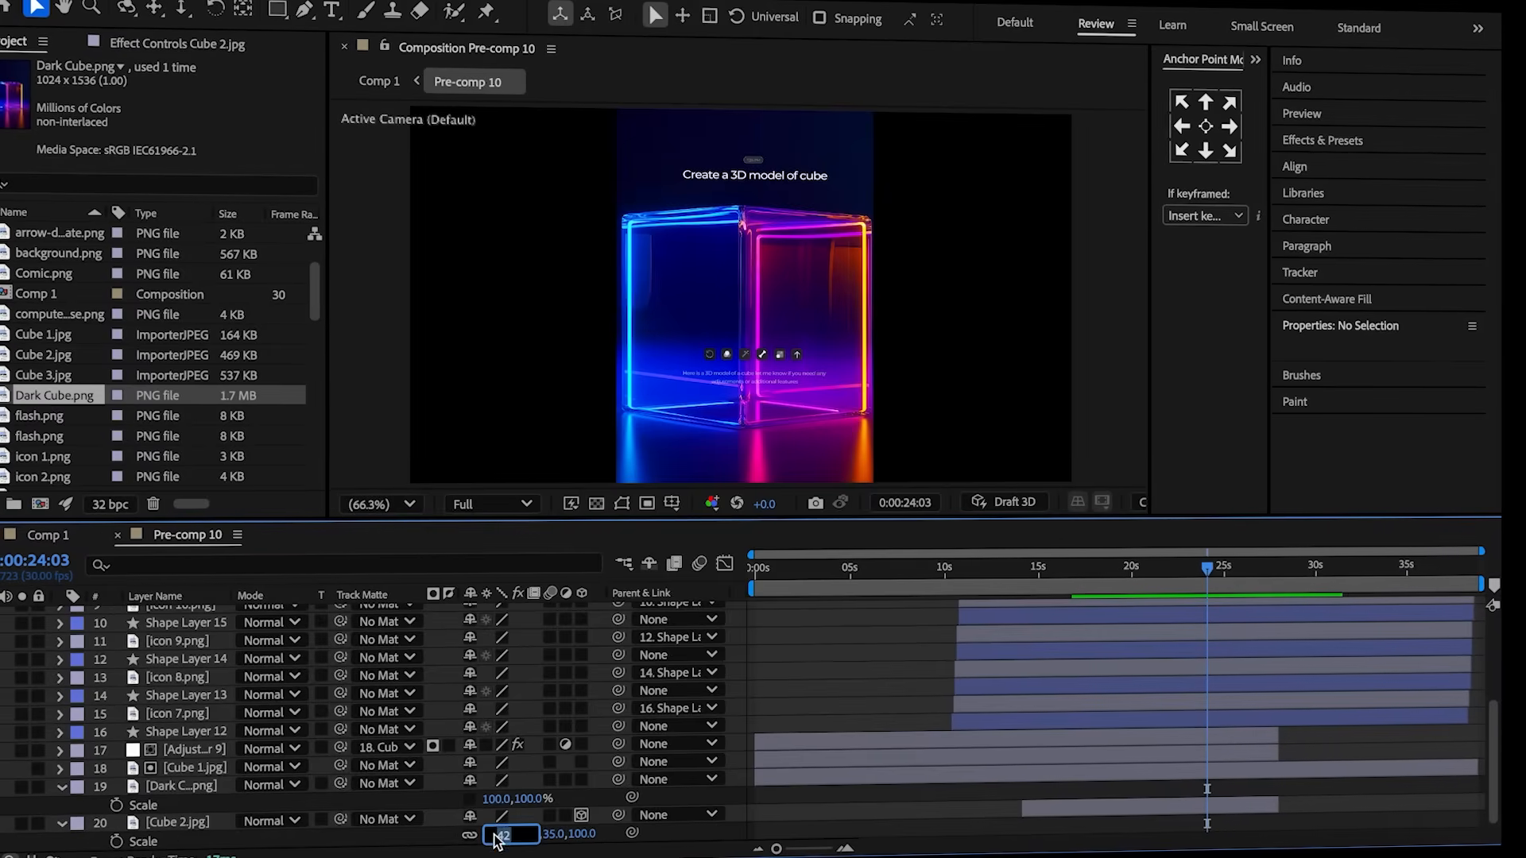
key(Return)
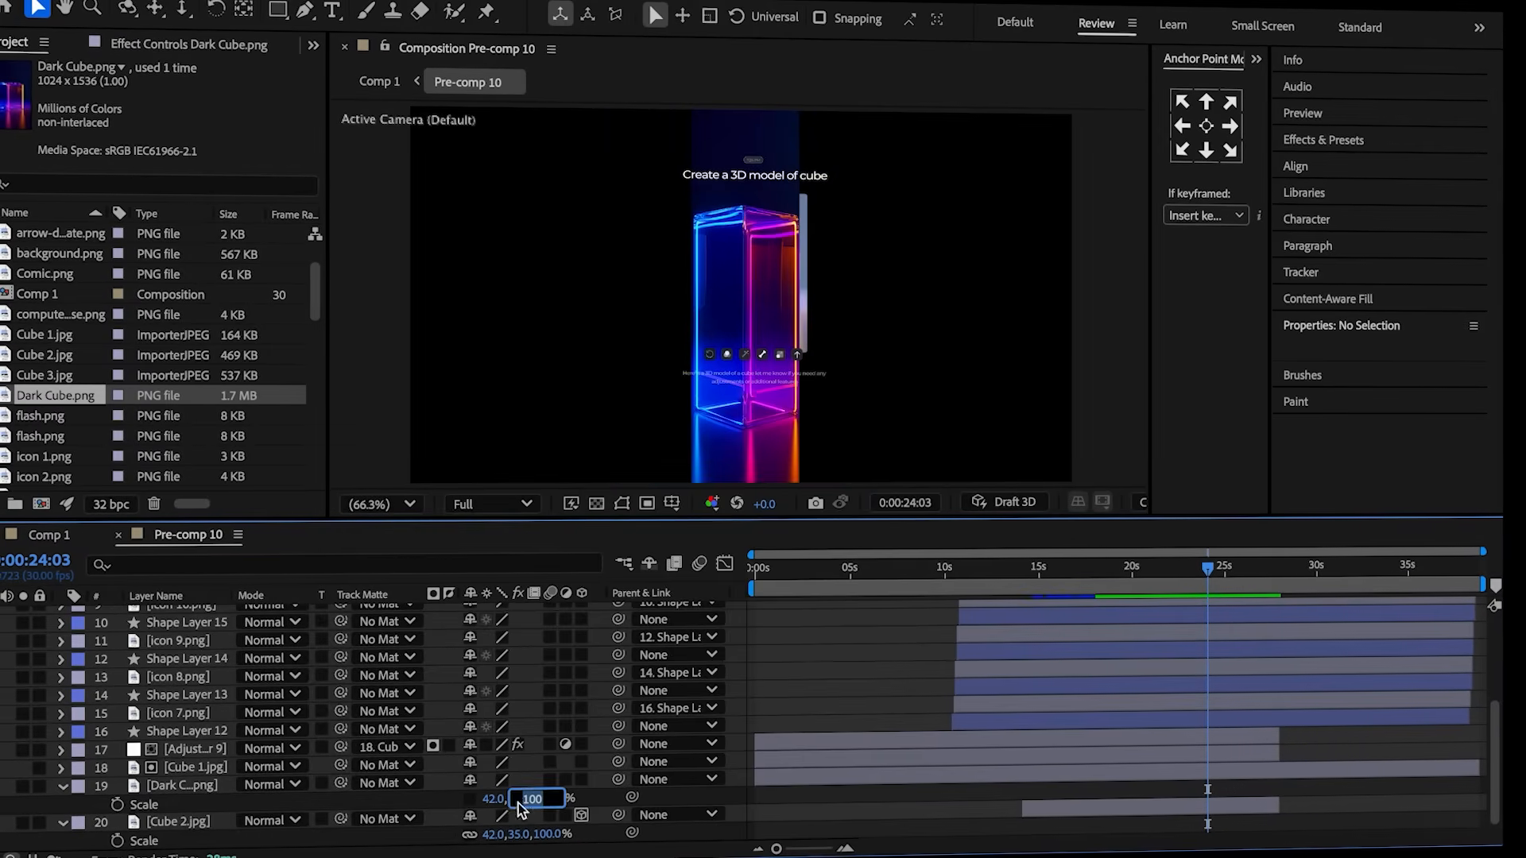
text(35)
key(Return)
- Set the Dark Cube.png layer's position to 983, 474 to match Cube 2.jpg
click(229, 790)
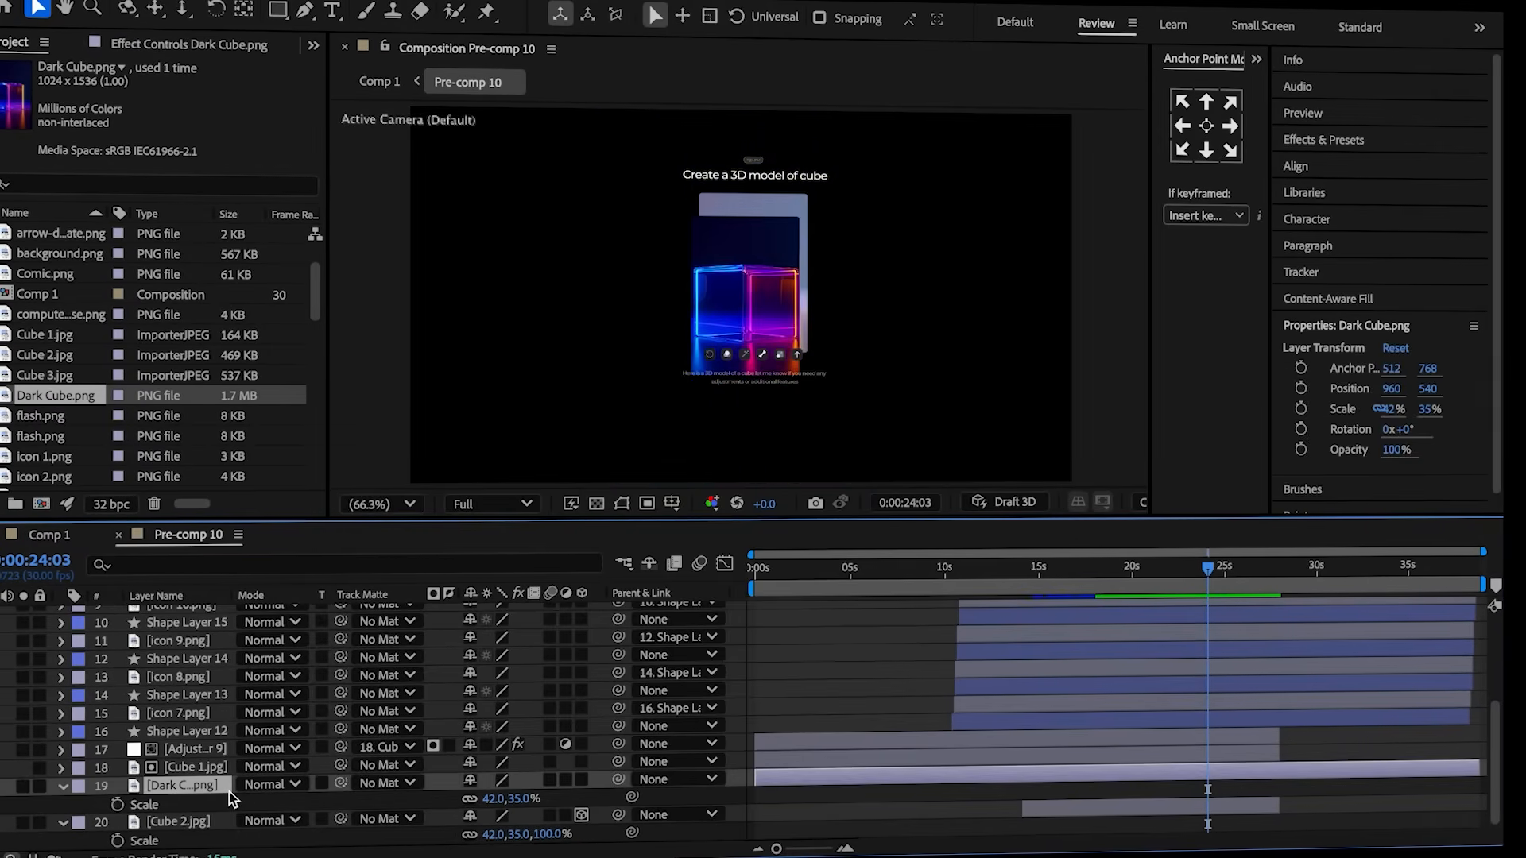
key(p)
click(236, 827)
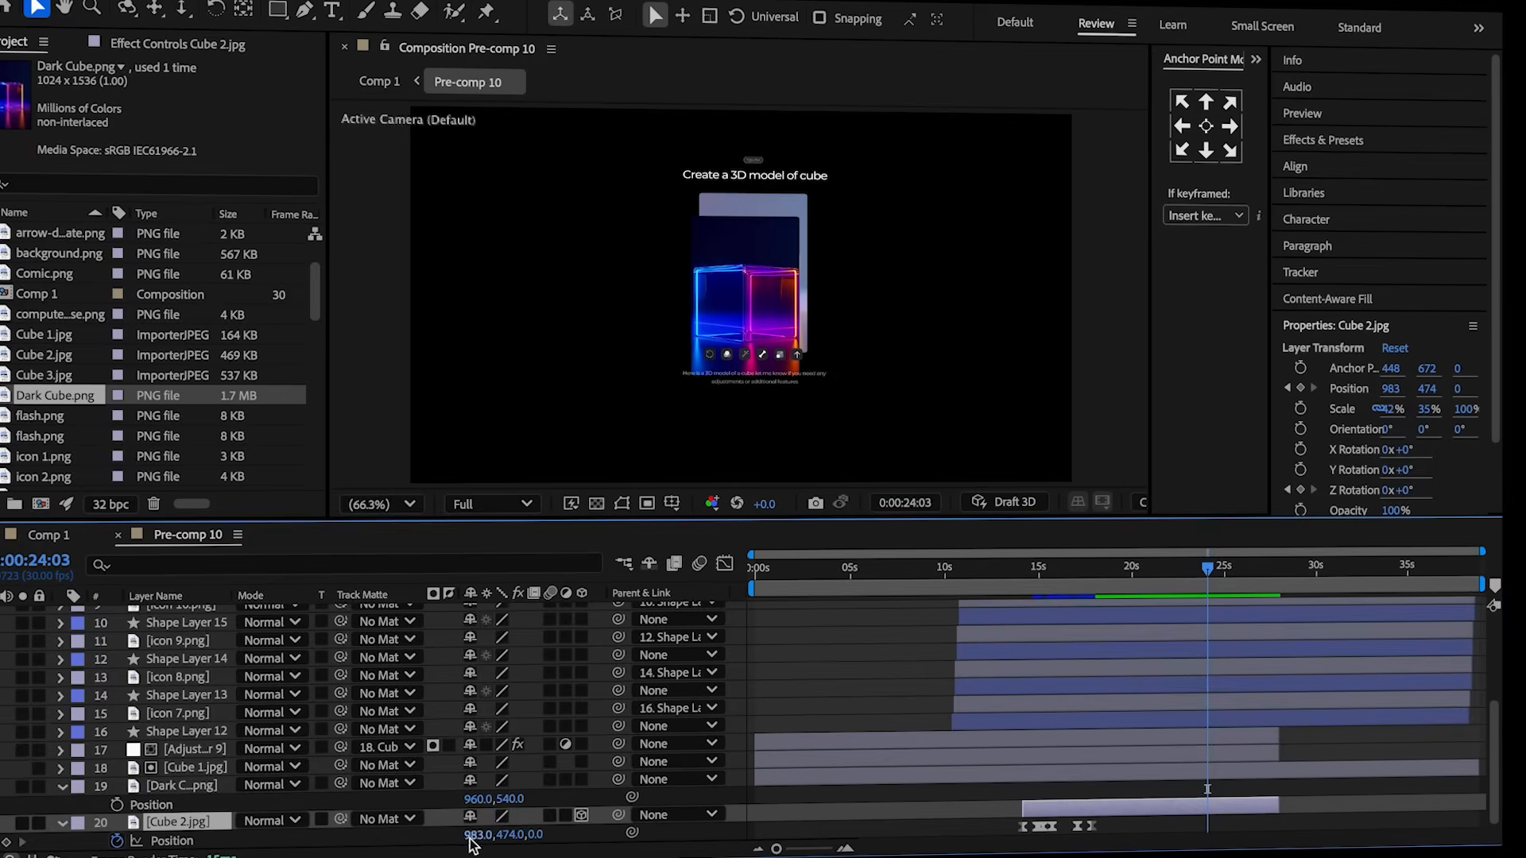
click(477, 799)
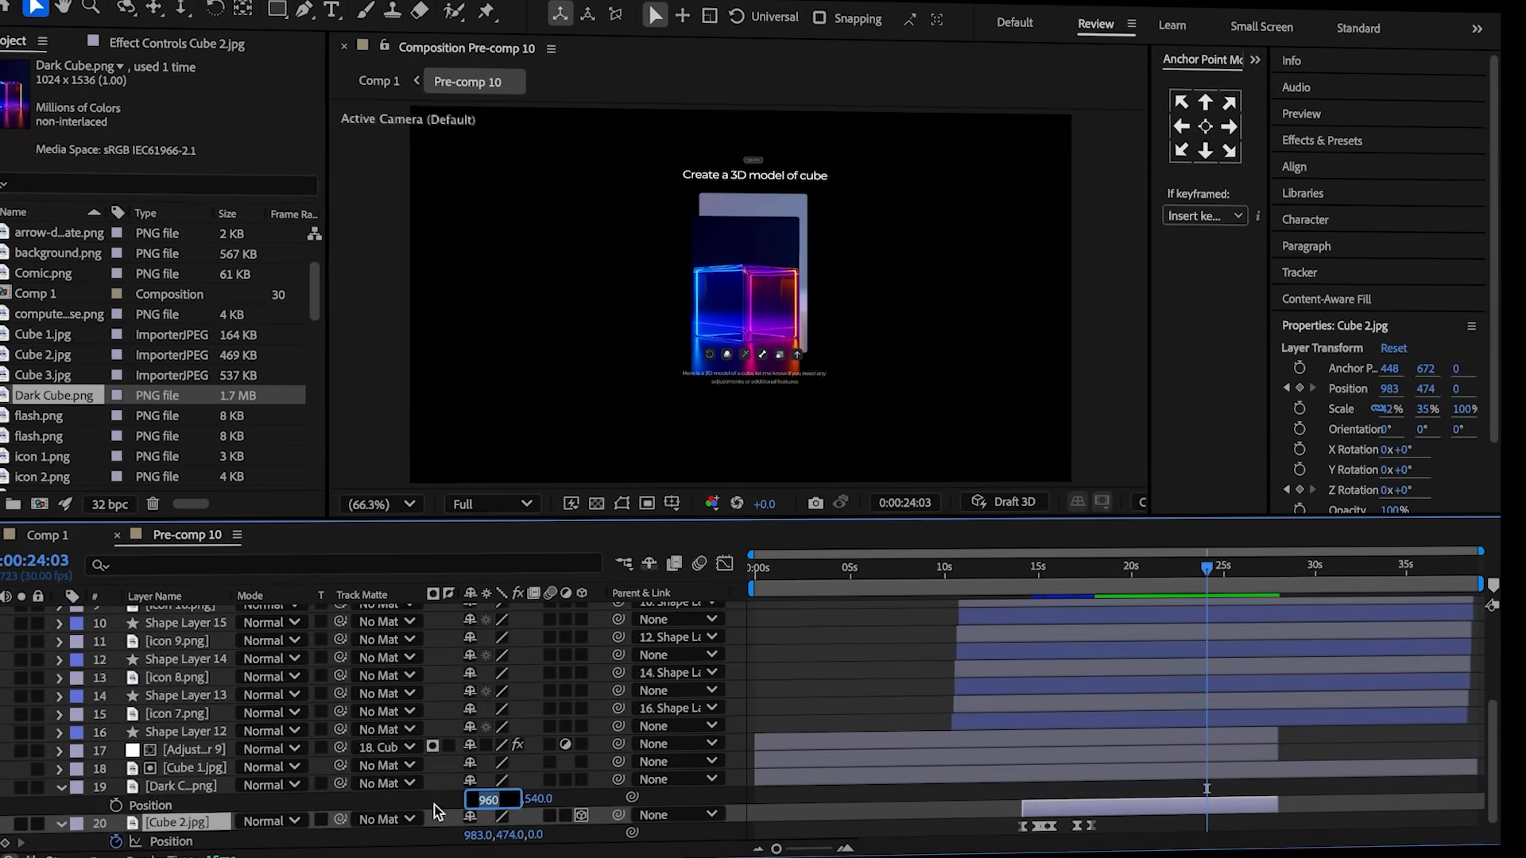
text(983)
key(Return)
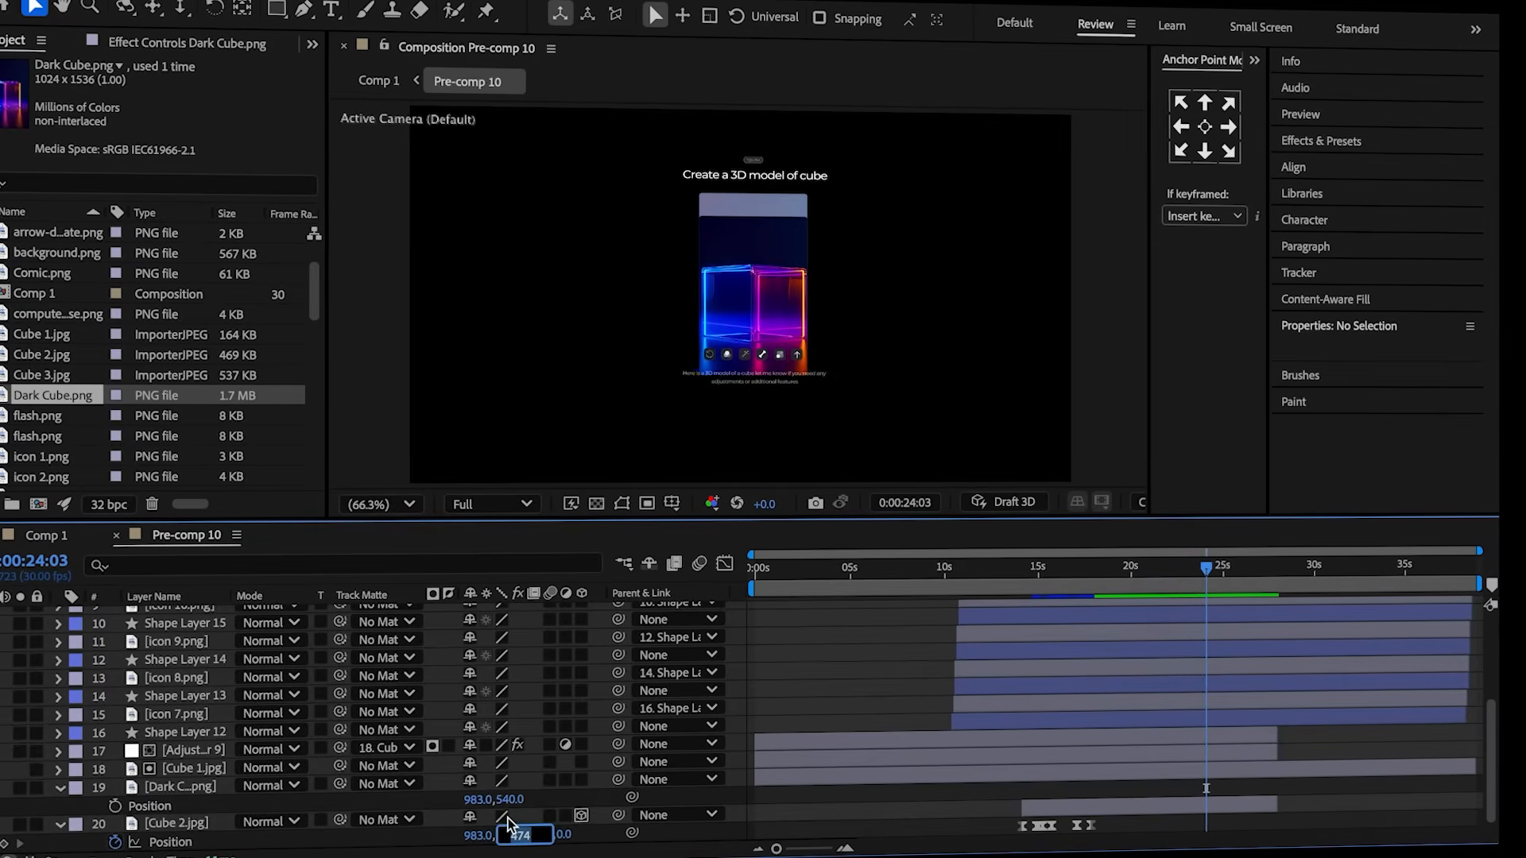
click(507, 800)
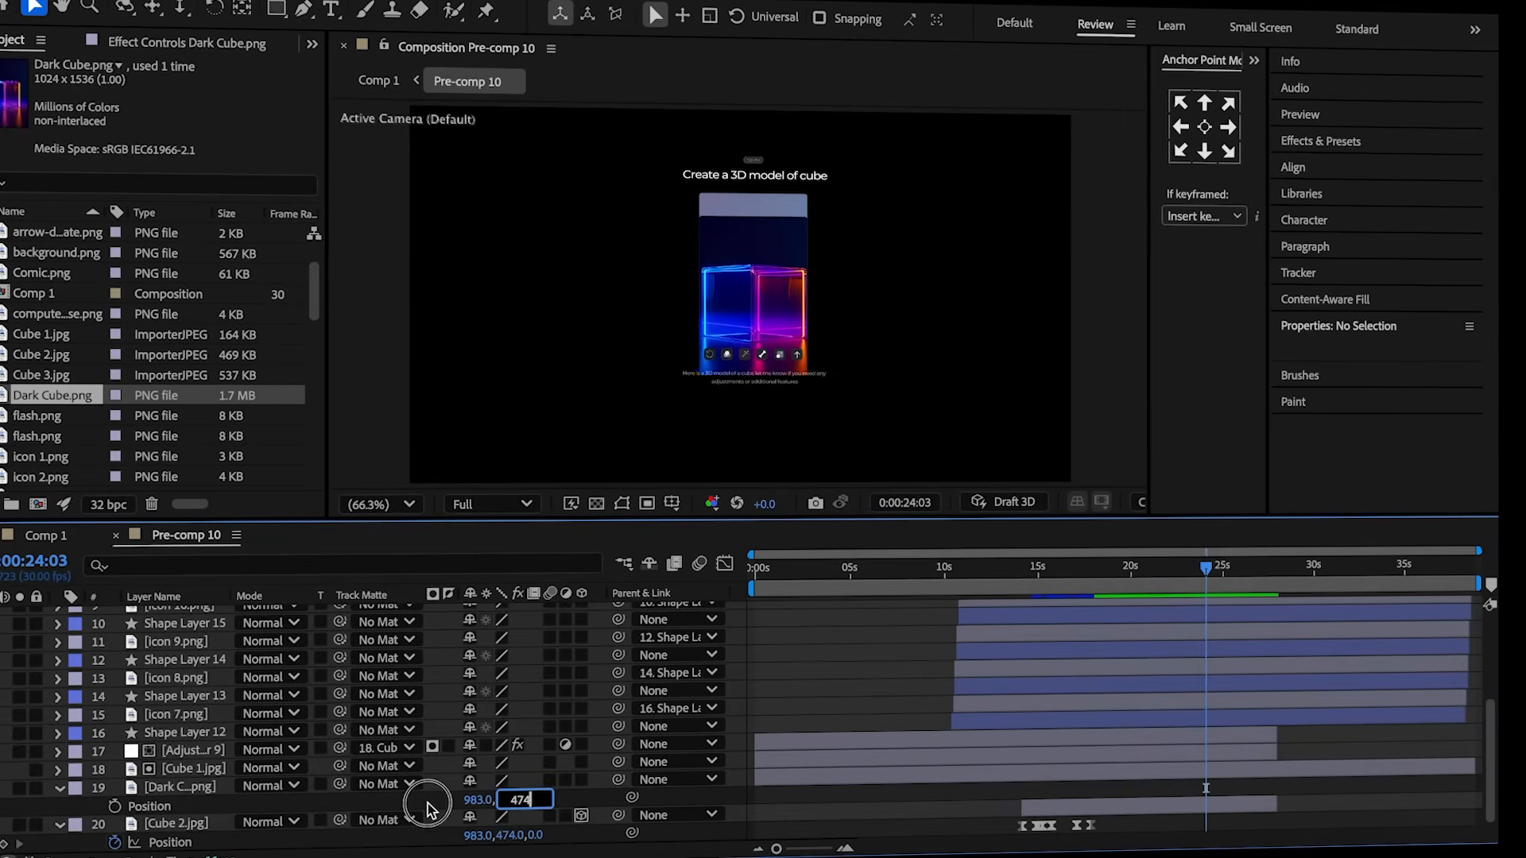
key(Return)
- Delete the Cube 2.jpg, Cube 1.jpg and adjustment matte layers from Pre-comp 10, keeping Dark Cube.png
click(1083, 768)
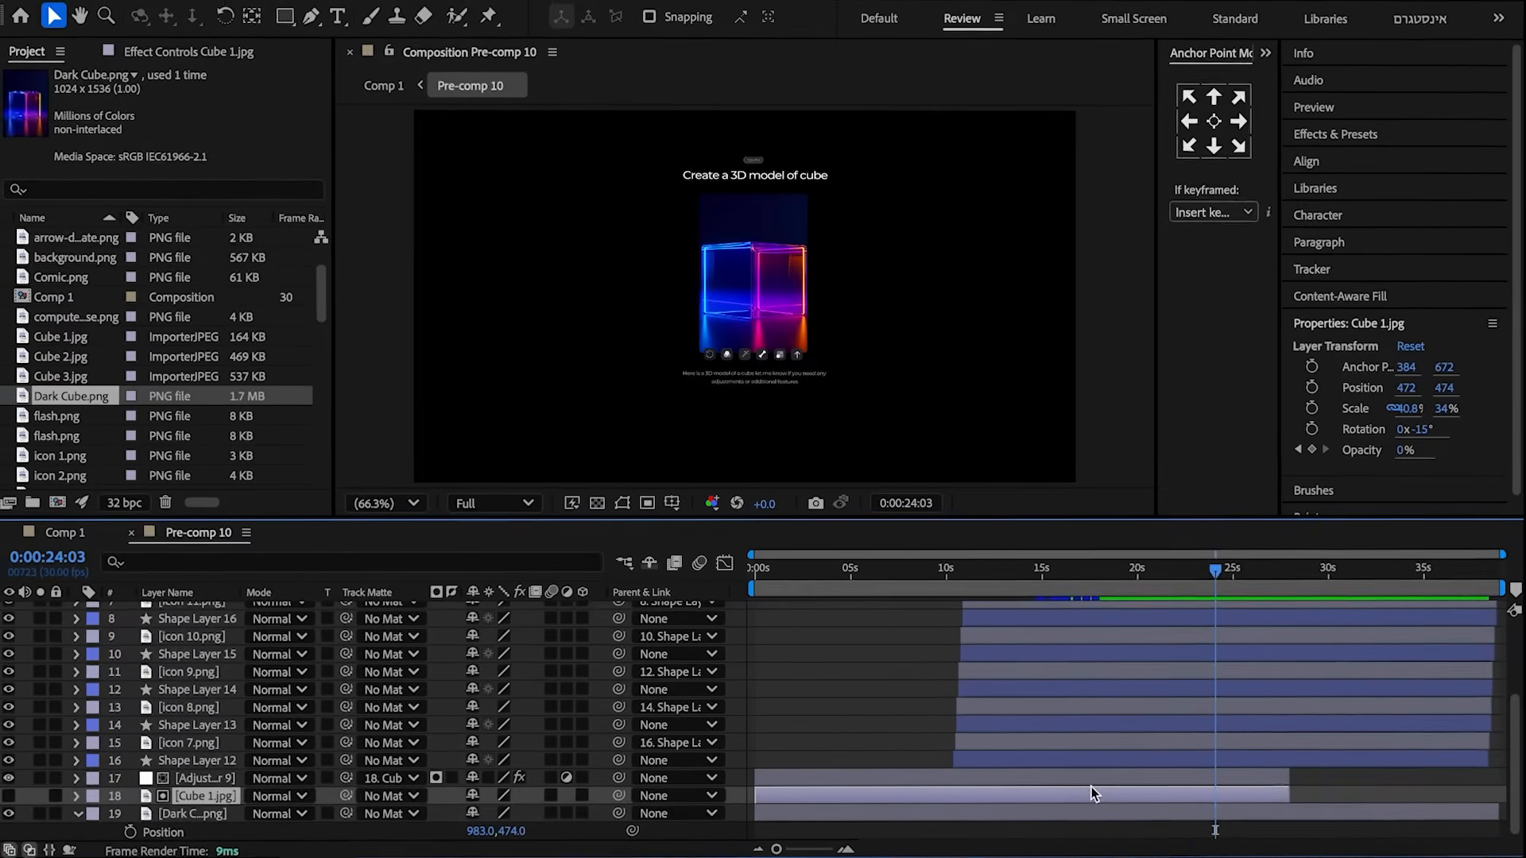
key(Delete)
click(1090, 794)
key(Delete)
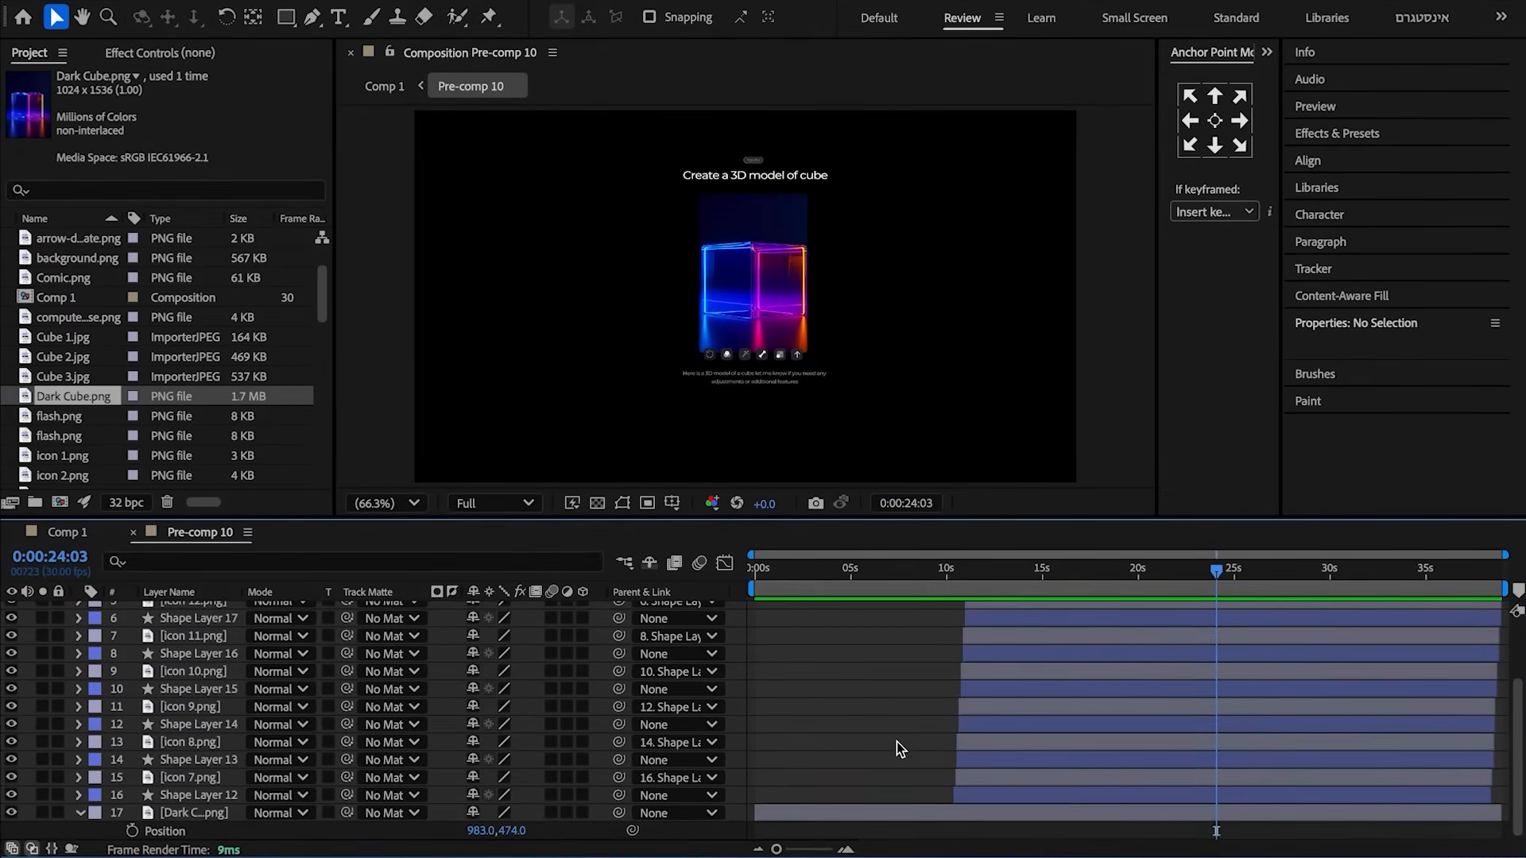
- Replace the title text "Create a 3D model of cube" in Pre-comp 10 with "Make it in Dark theme"
scroll(898, 743, up, 5)
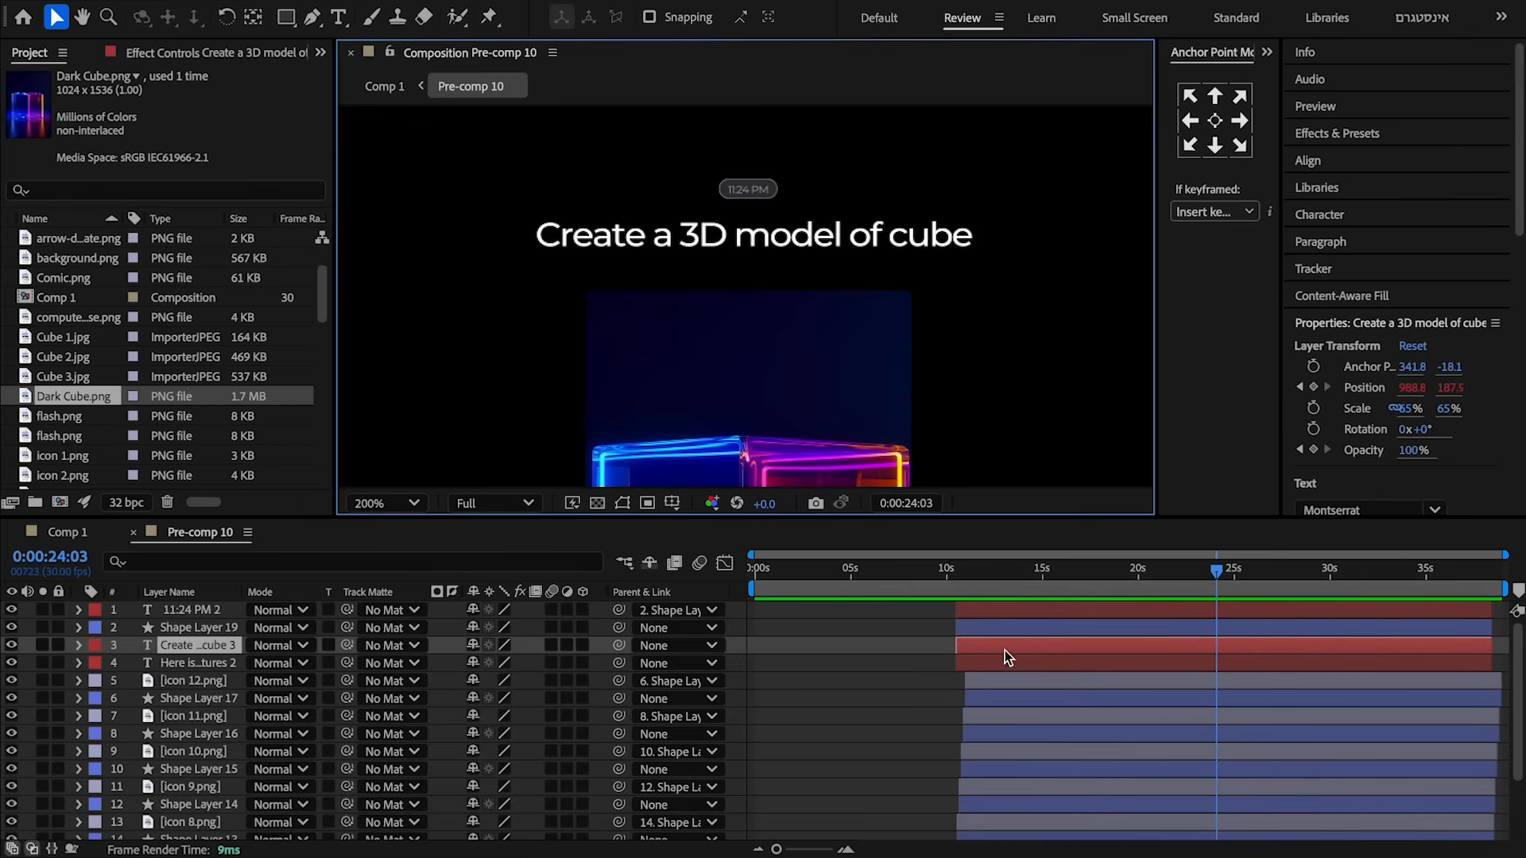
double_click(1008, 650)
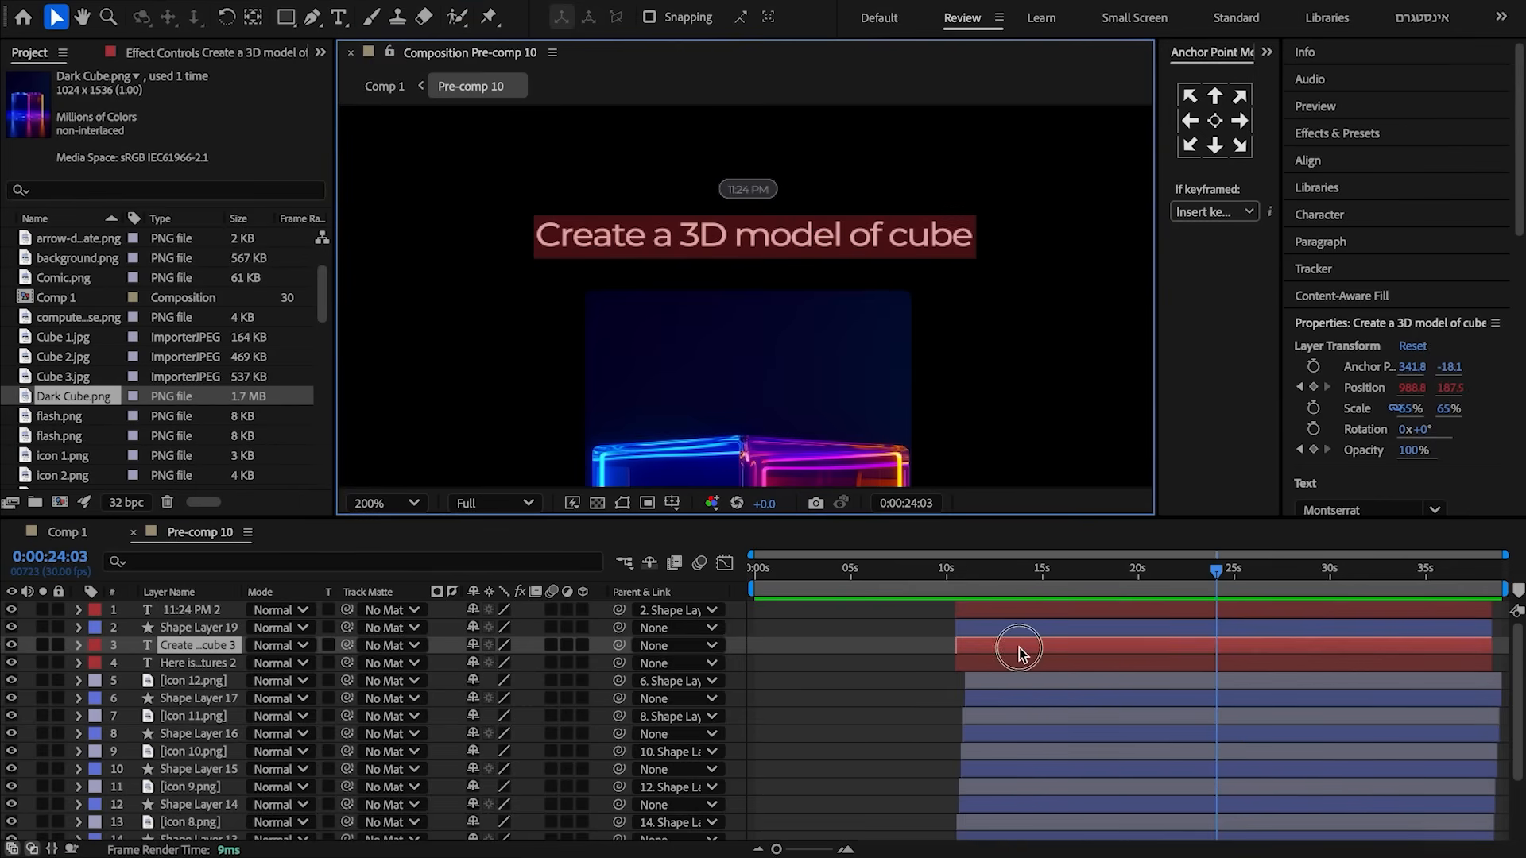
key(ctrl+v)
key(Escape)
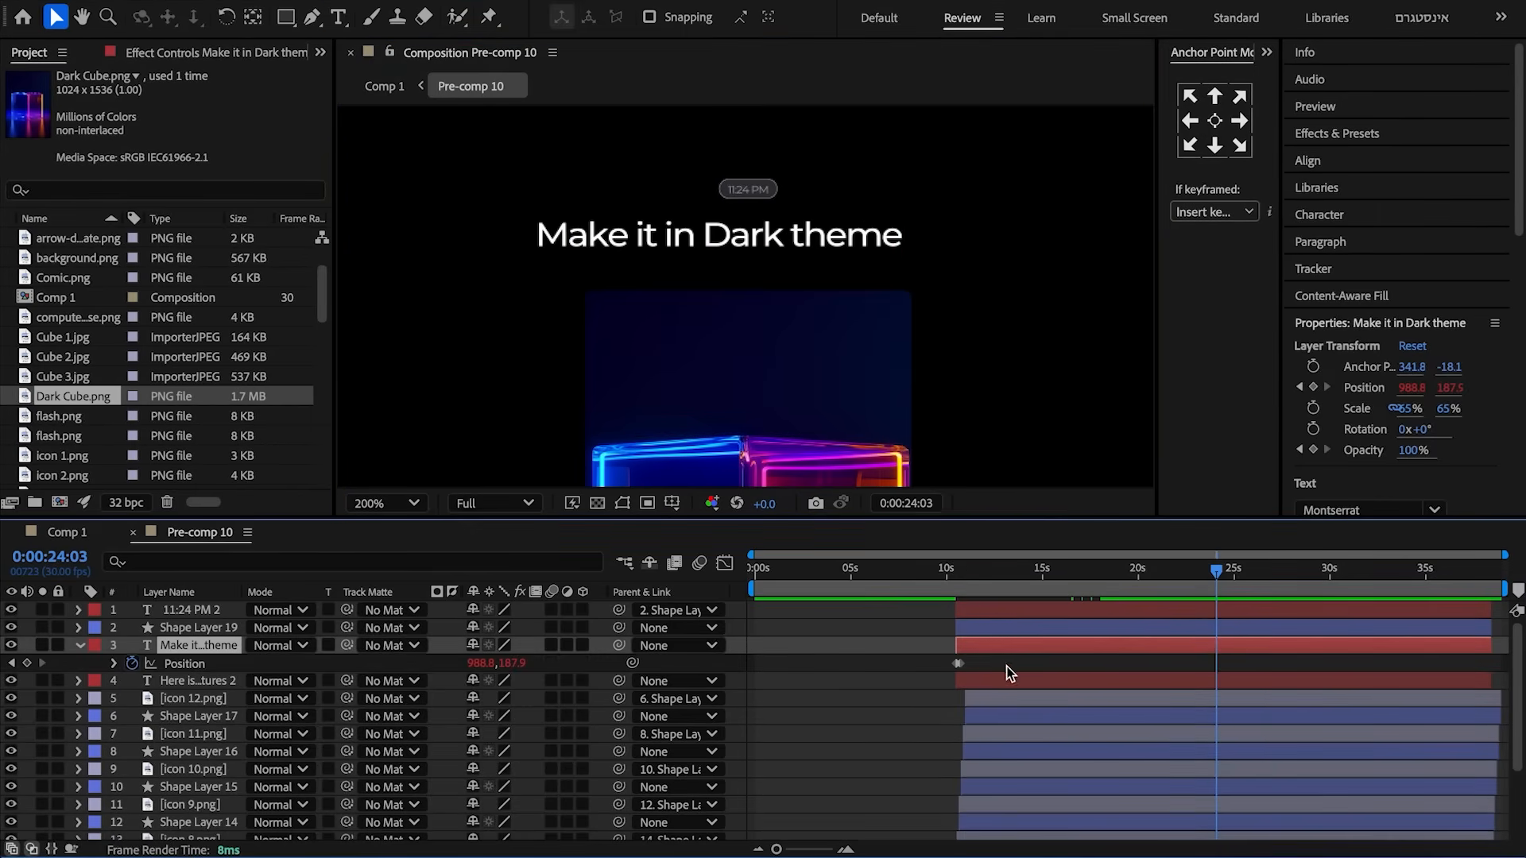
- Remove the title layer's Position keyframes and shift it horizontally to centre it above the dark cube image
key(v)
key(p)
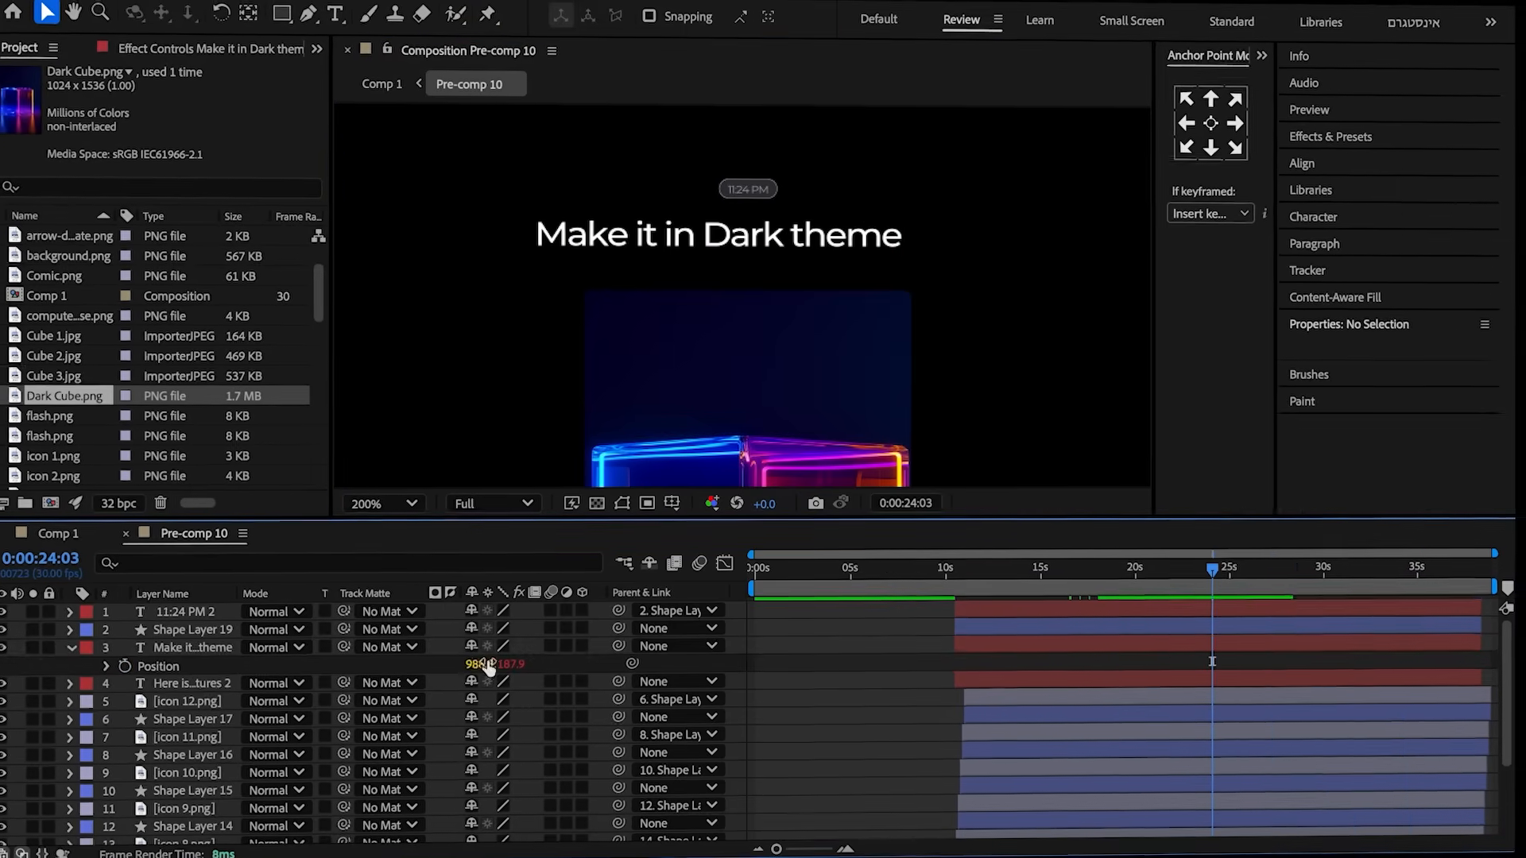
drag(480, 663, 513, 674)
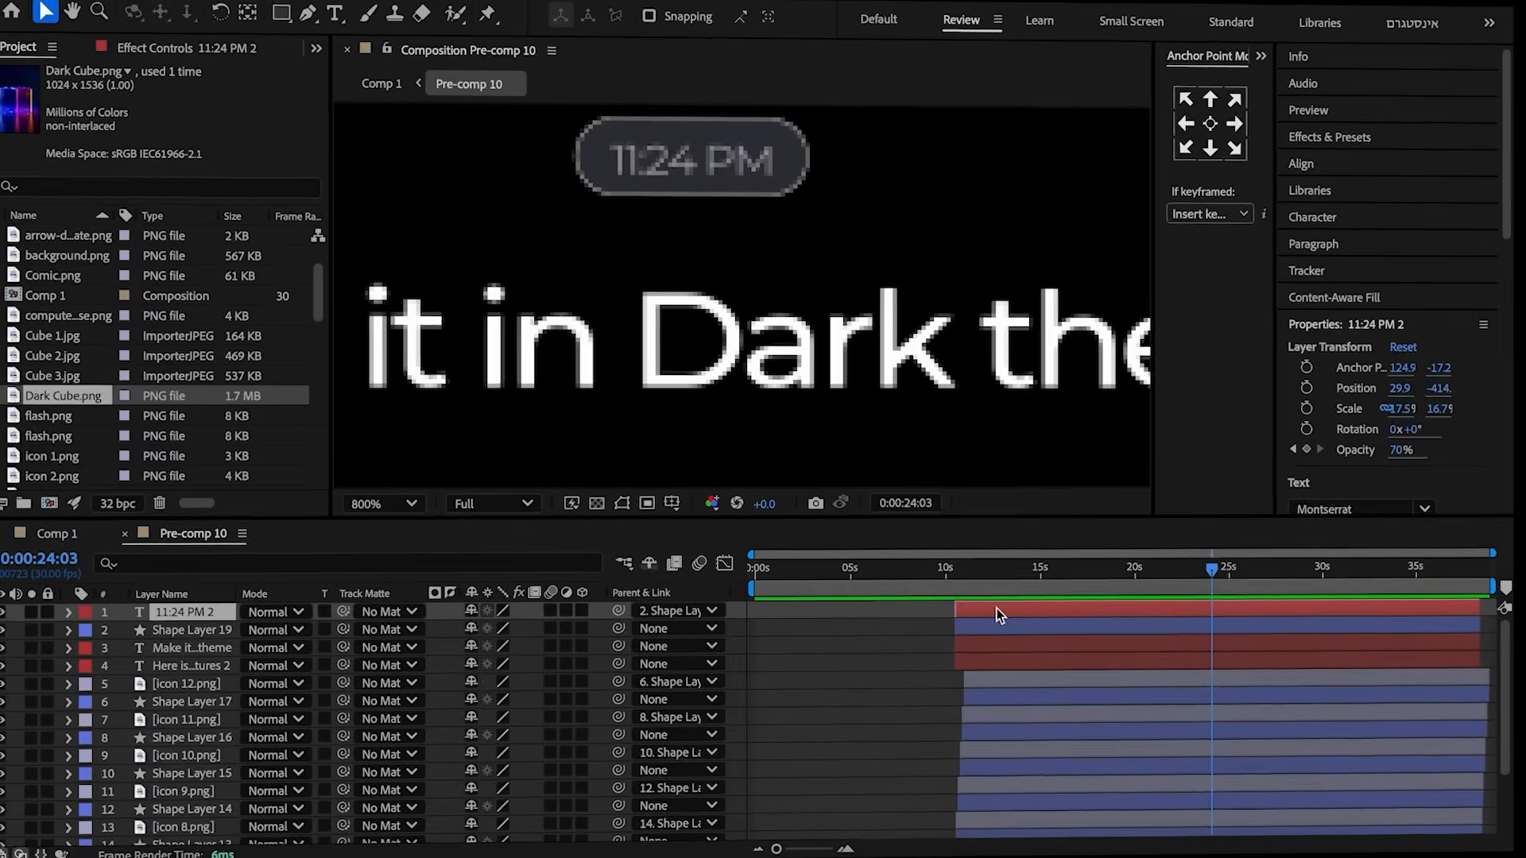
- Change the time label above the title to read "11:26 PM"
double_click(998, 609)
click(683, 153)
click(680, 157)
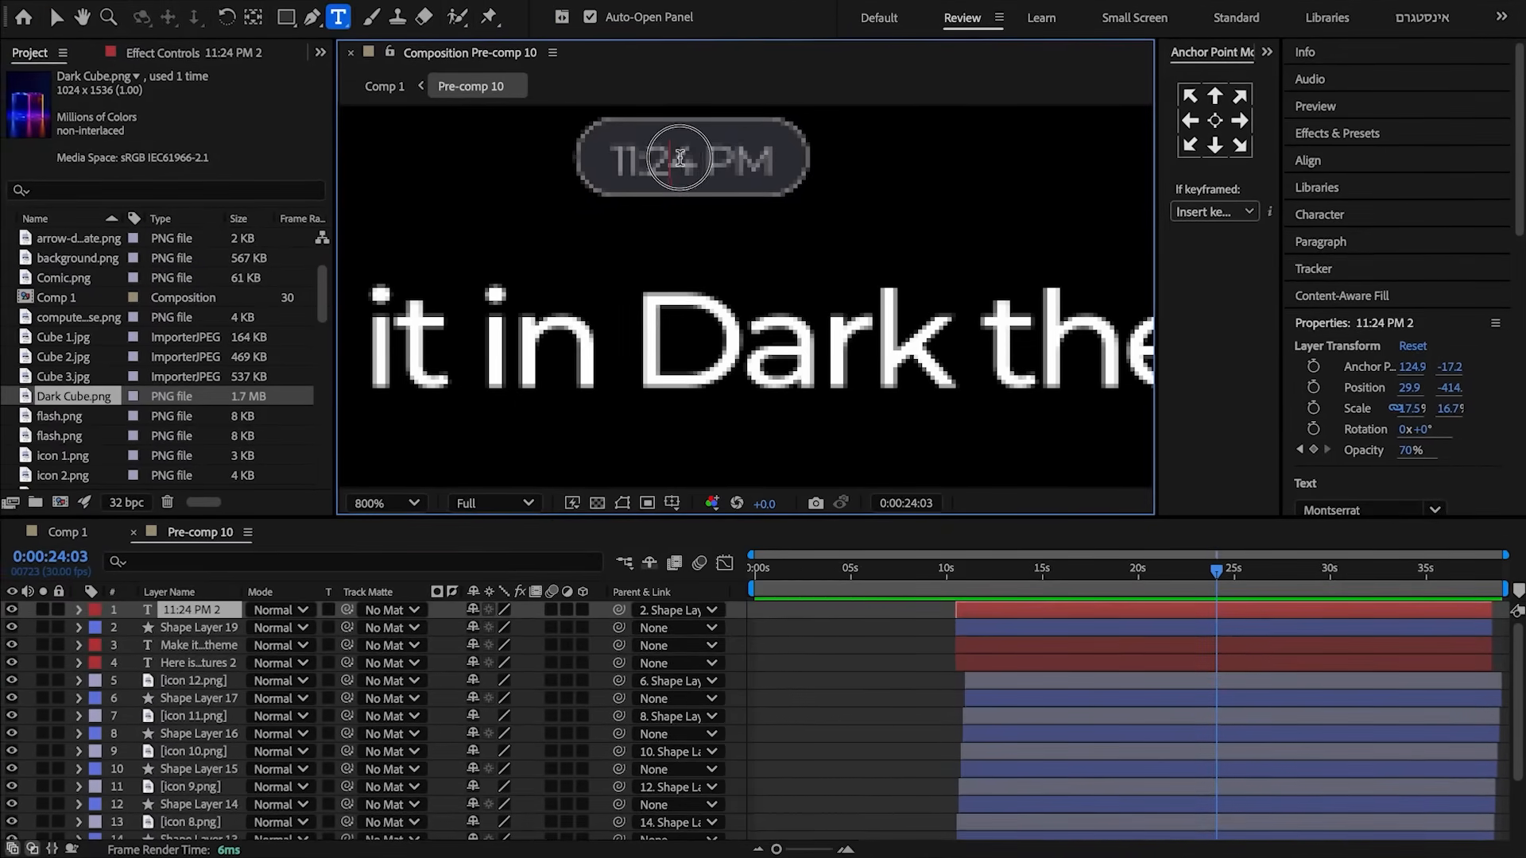
text(6)
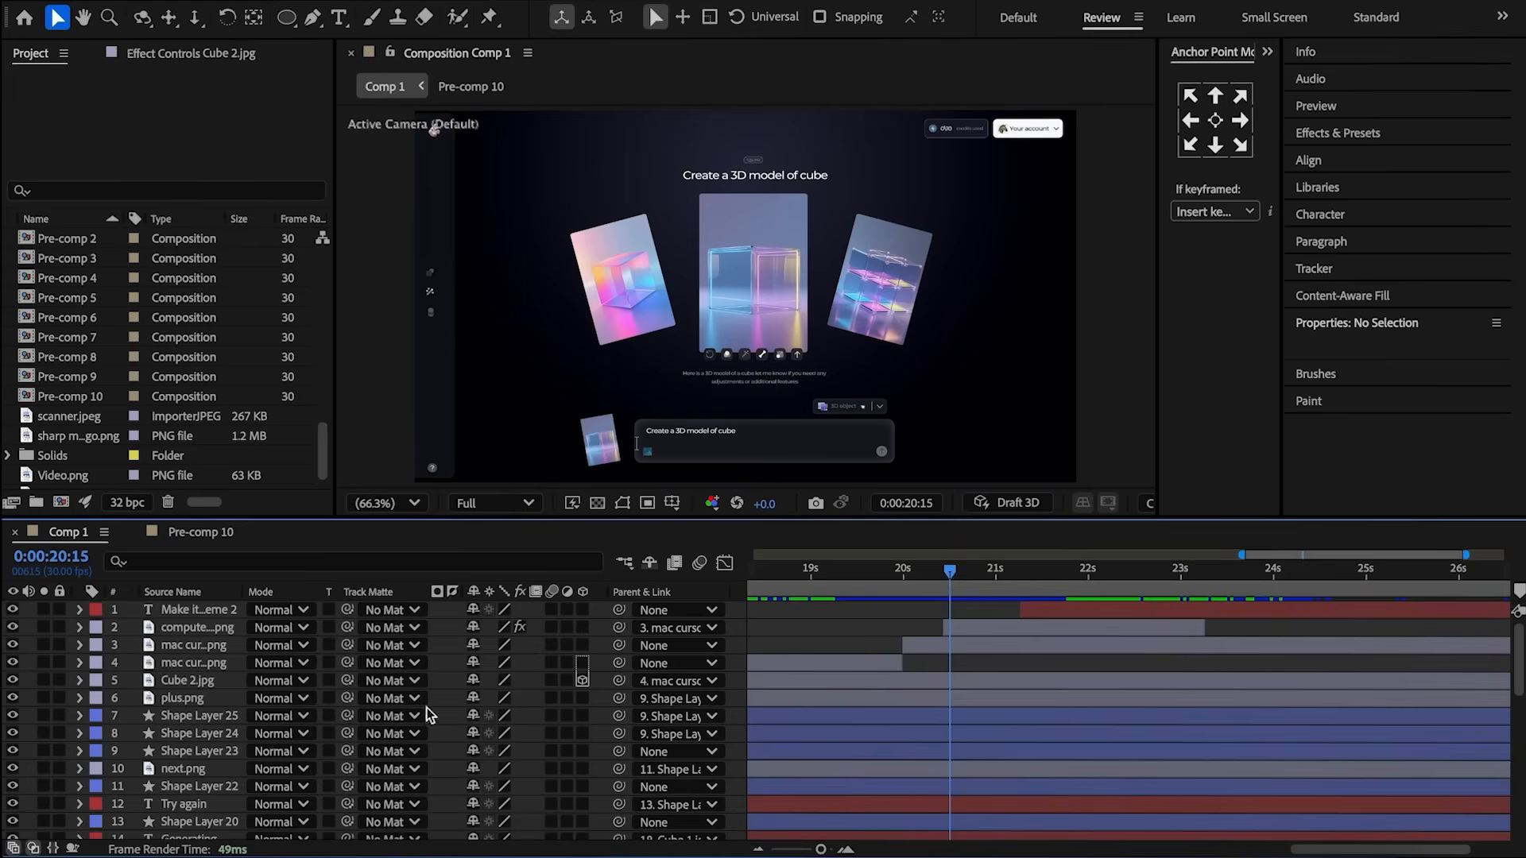
- Copy the Cube 2.jpg layer from Comp 1 into Pre-comp 10 and scale it to 8.4%, 7%, 20%
click(183, 674)
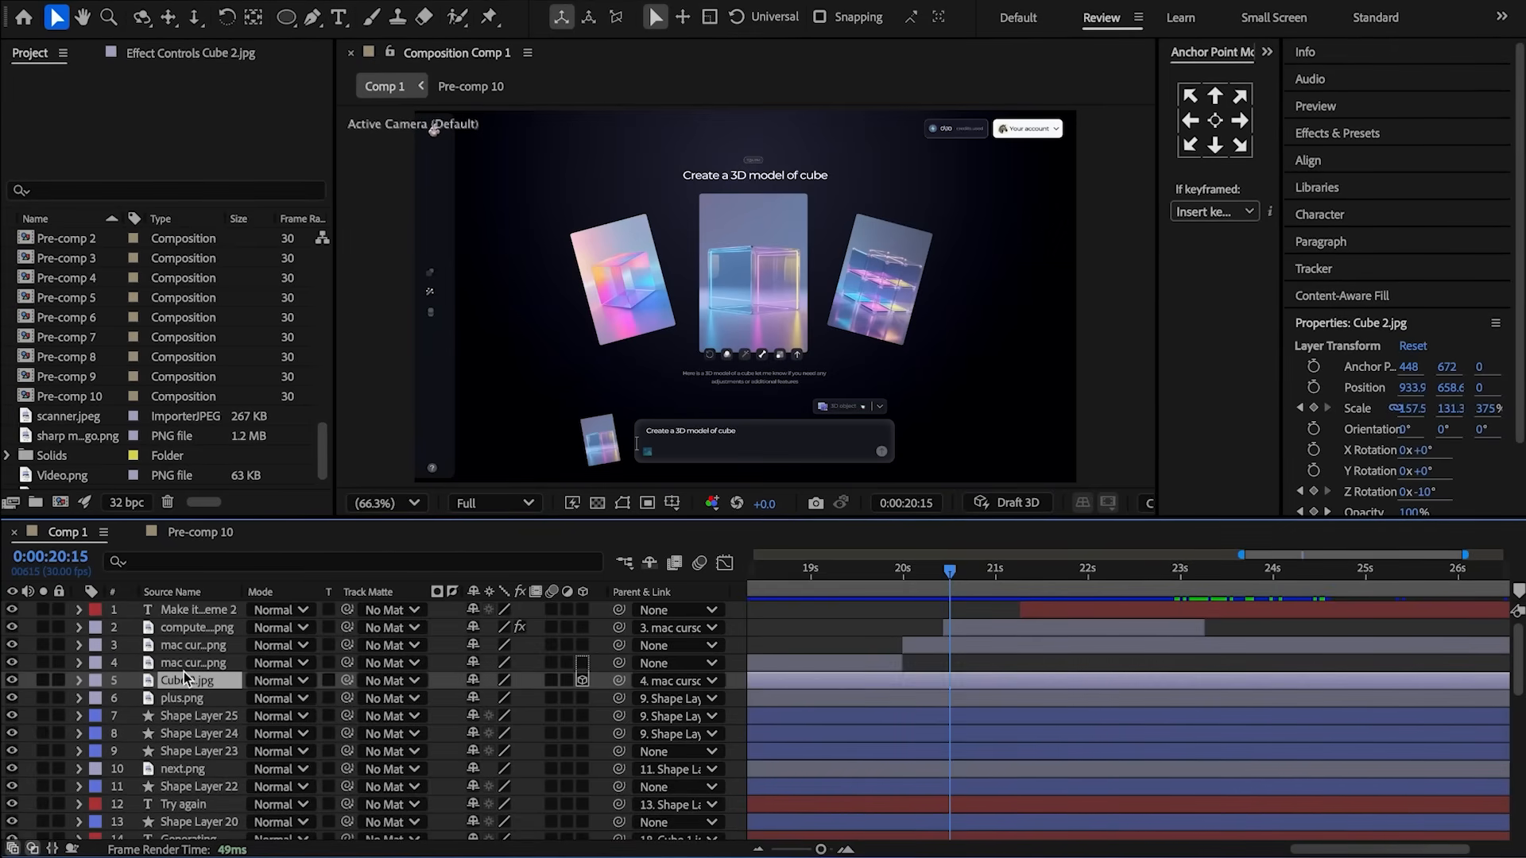
click(188, 534)
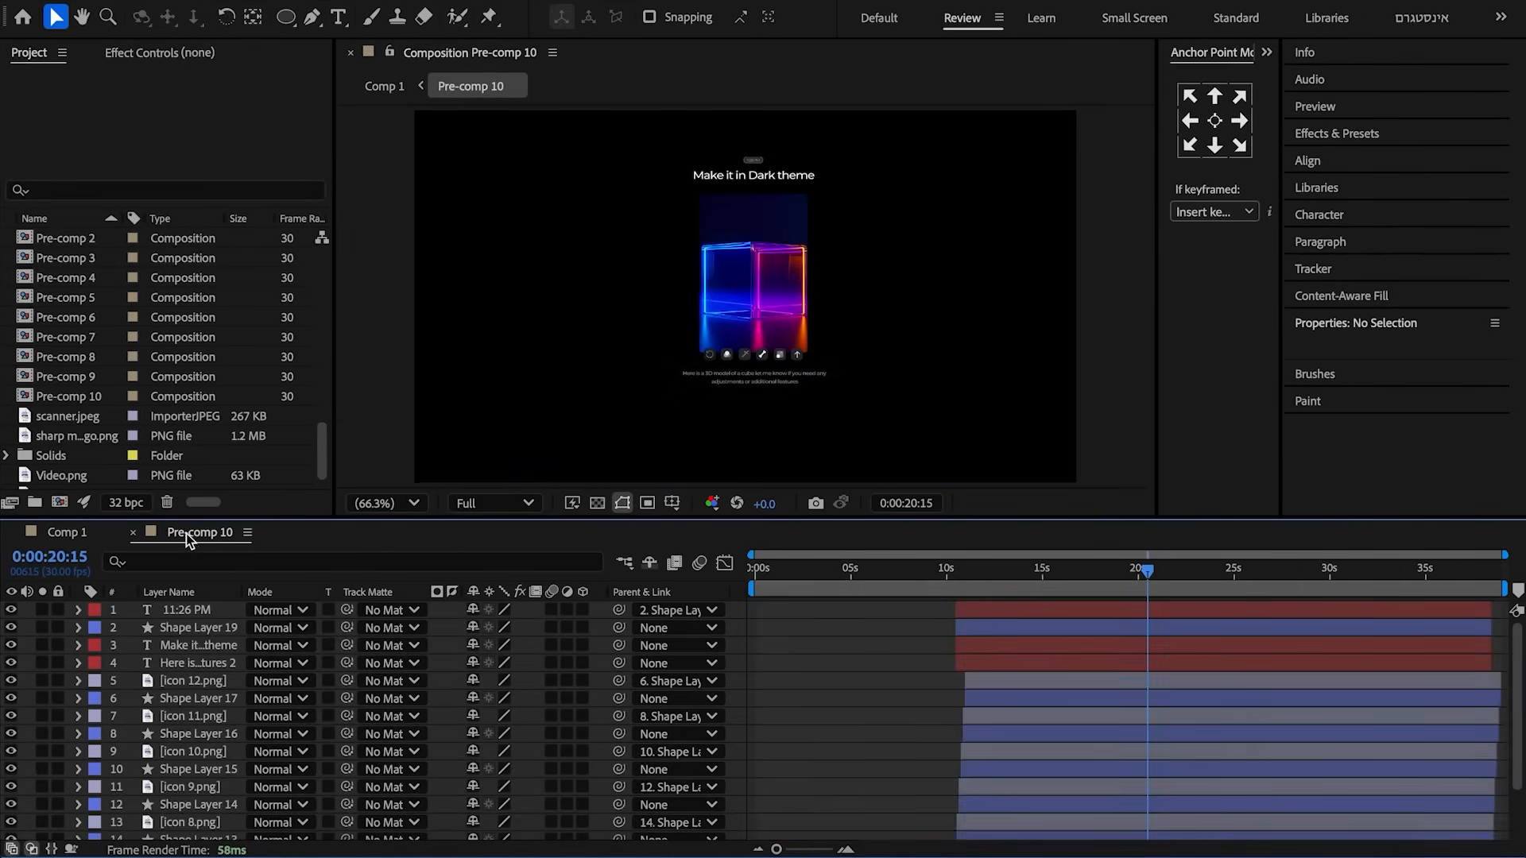
key(ctrl+v)
key(s)
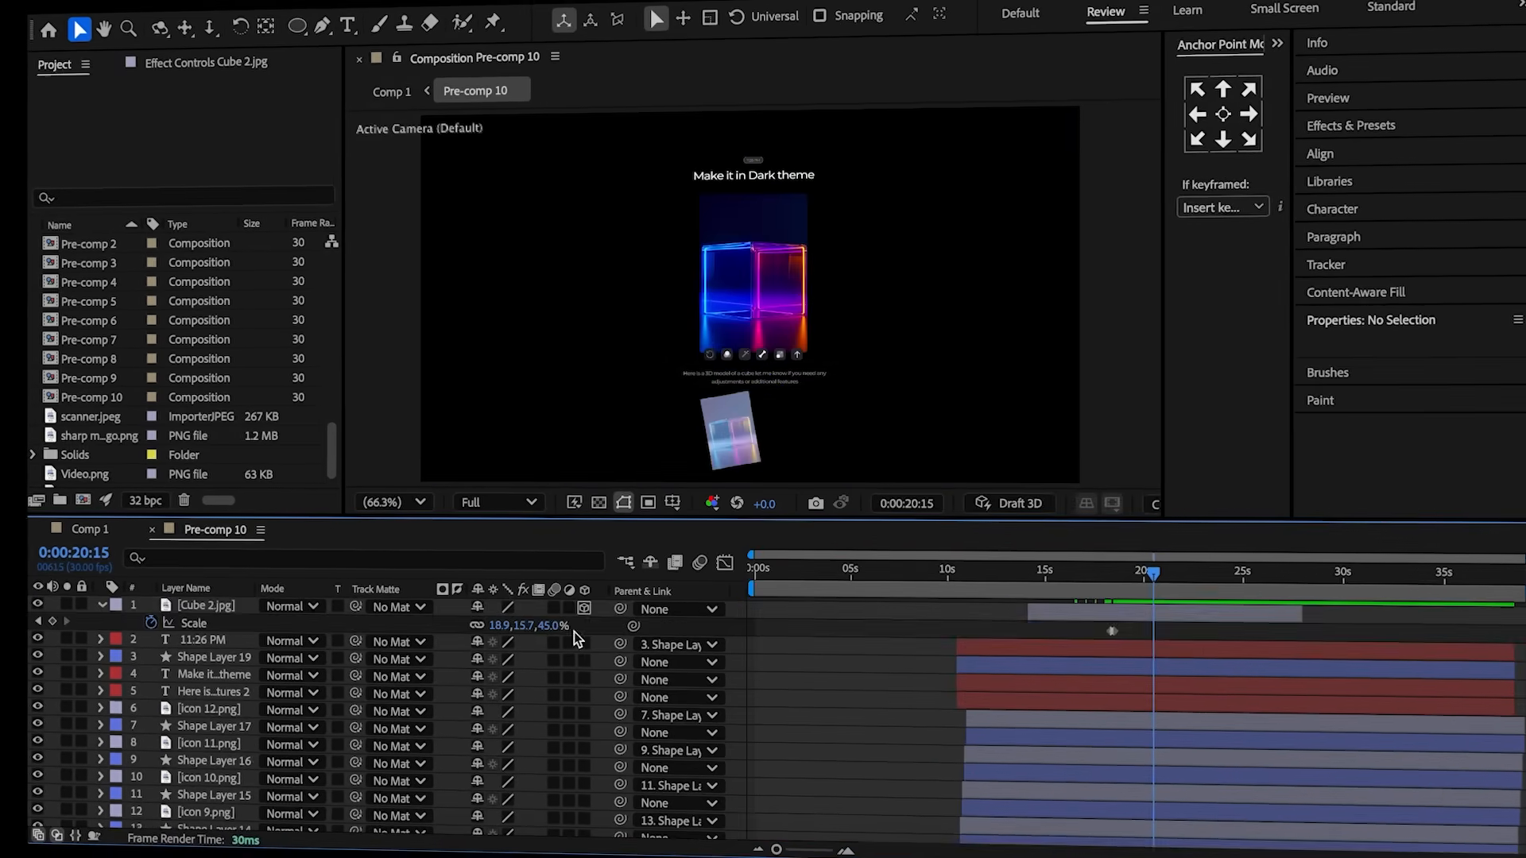
click(552, 628)
text(20)
key(Return)
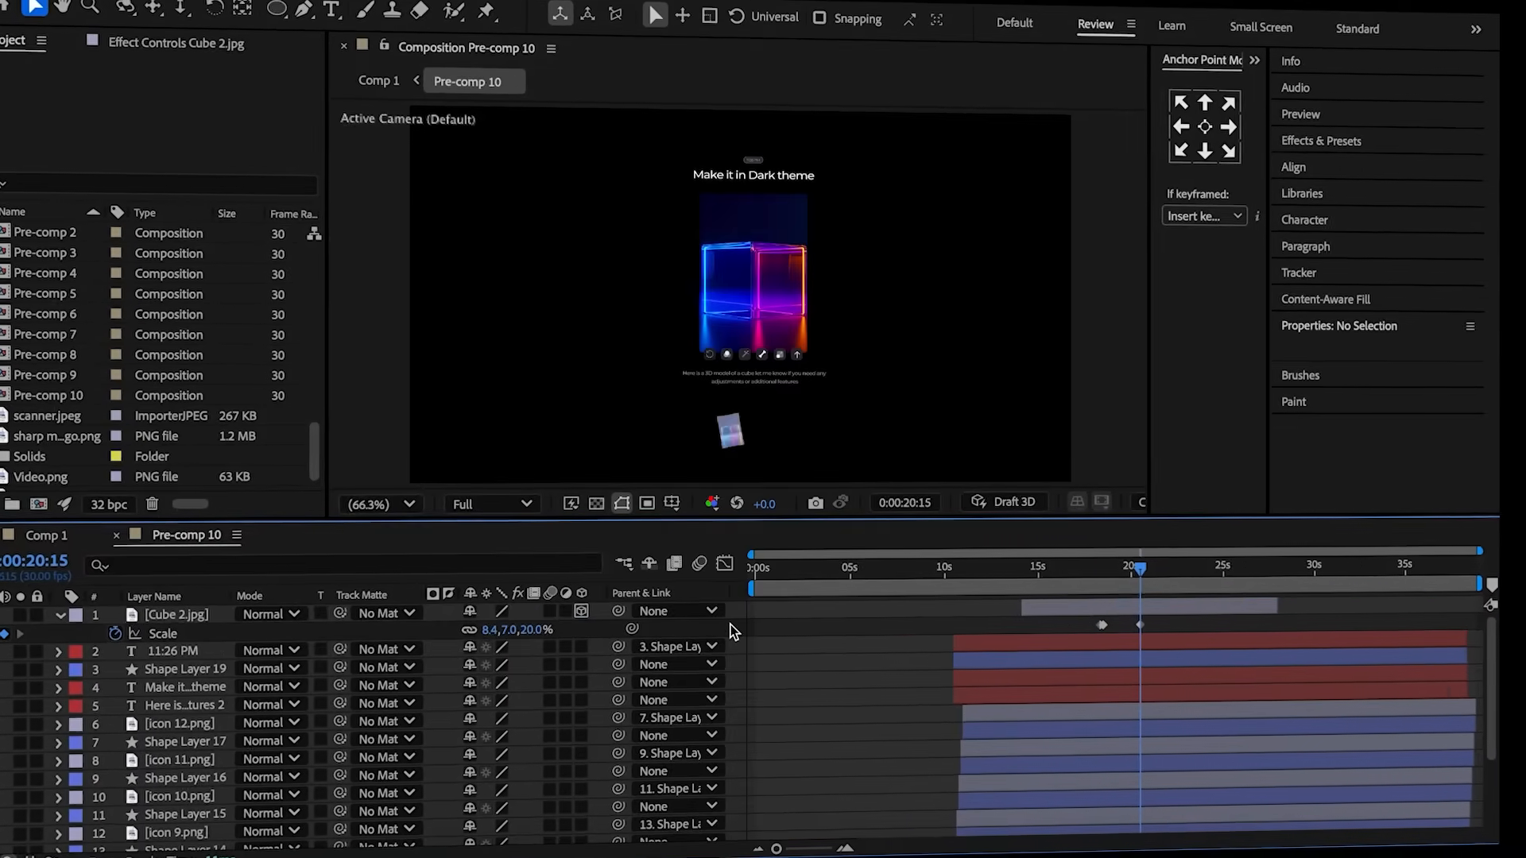
- Move the small Cube 2.jpg thumbnail onto the upper right corner of the dark cube image
click(749, 397)
drag(749, 397, 826, 215)
scroll(819, 210, up, 3)
drag(922, 304, 863, 218)
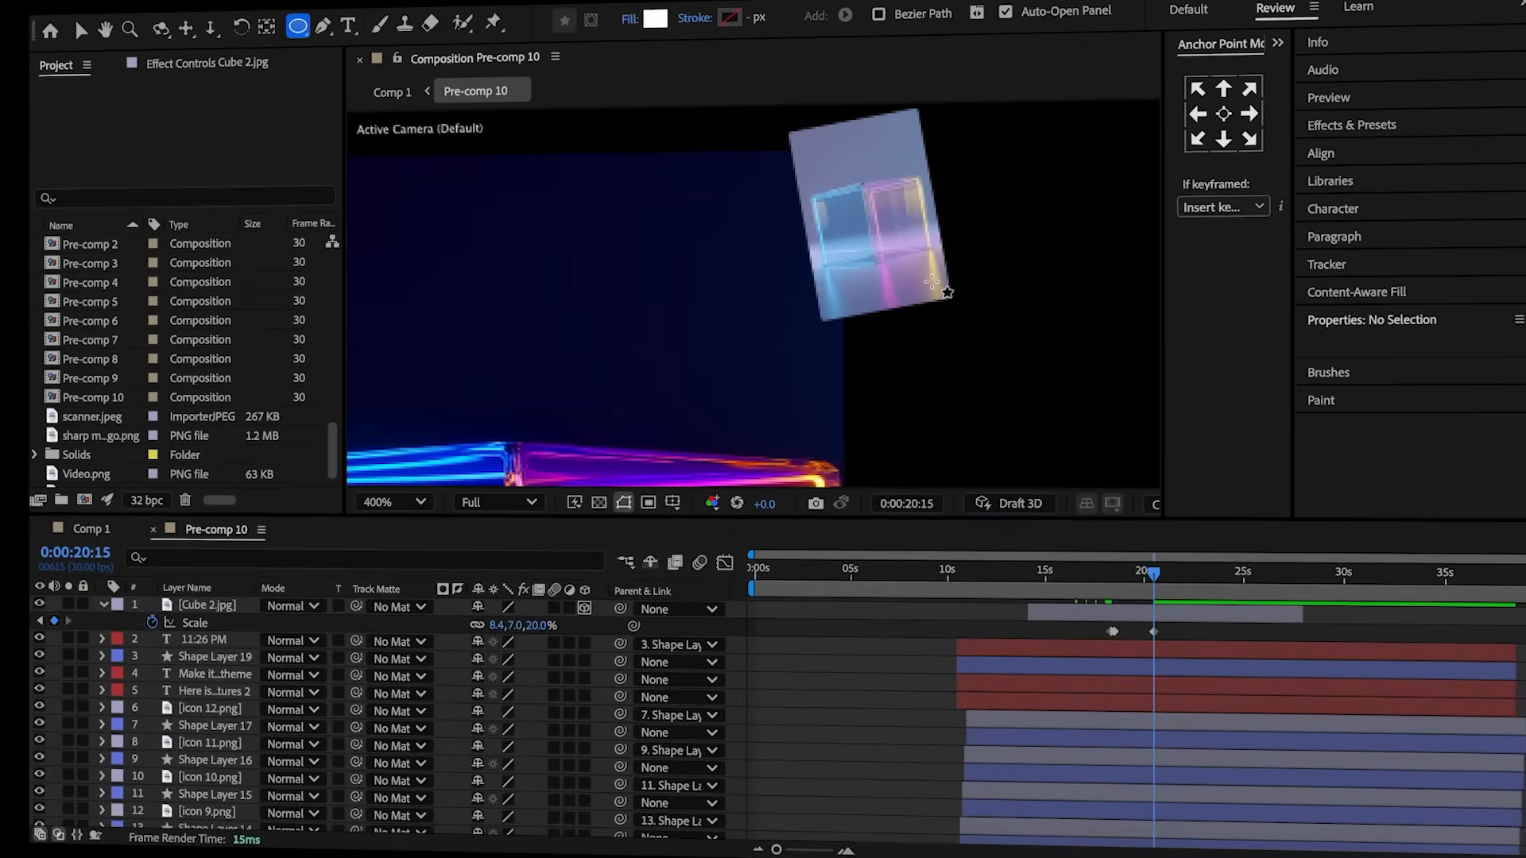
- Draw a small white circle at the thumbnail's lower right corner and place undo.png, scaled to 2%, over it
drag(932, 282, 961, 307)
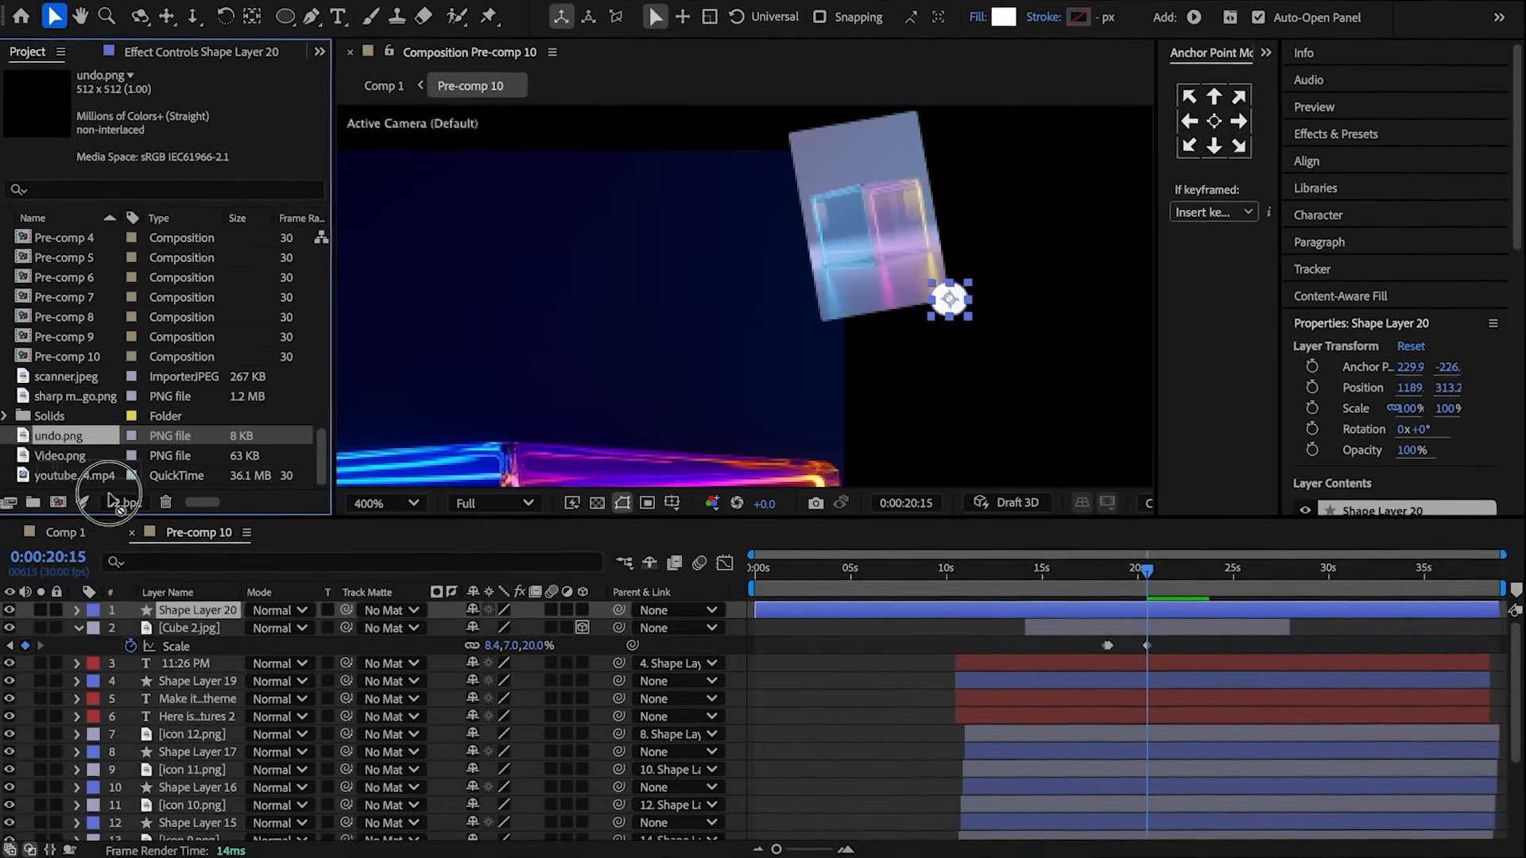
drag(98, 504, 170, 617)
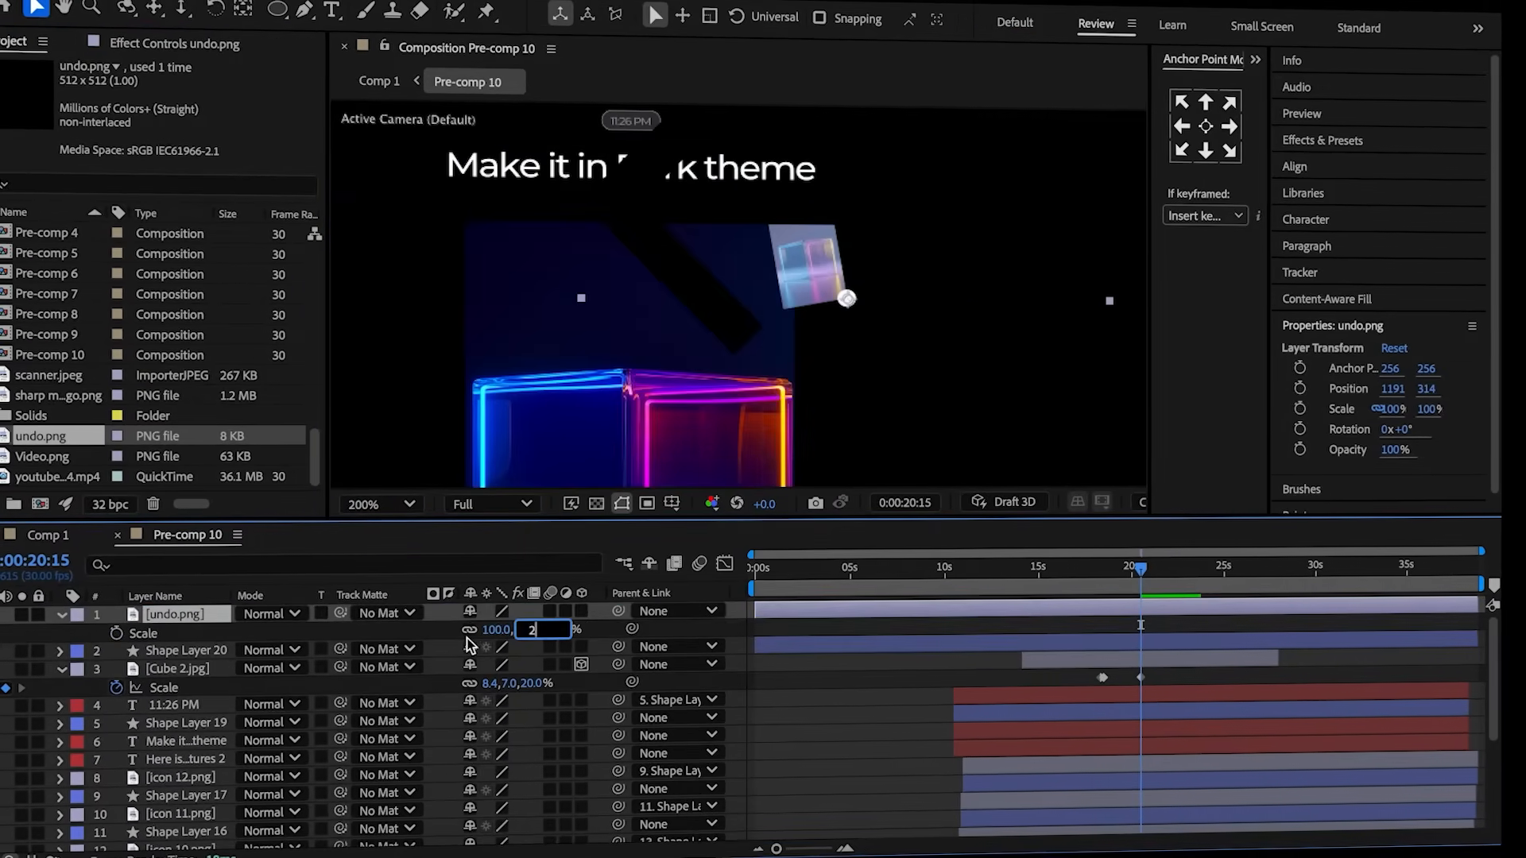
click(439, 638)
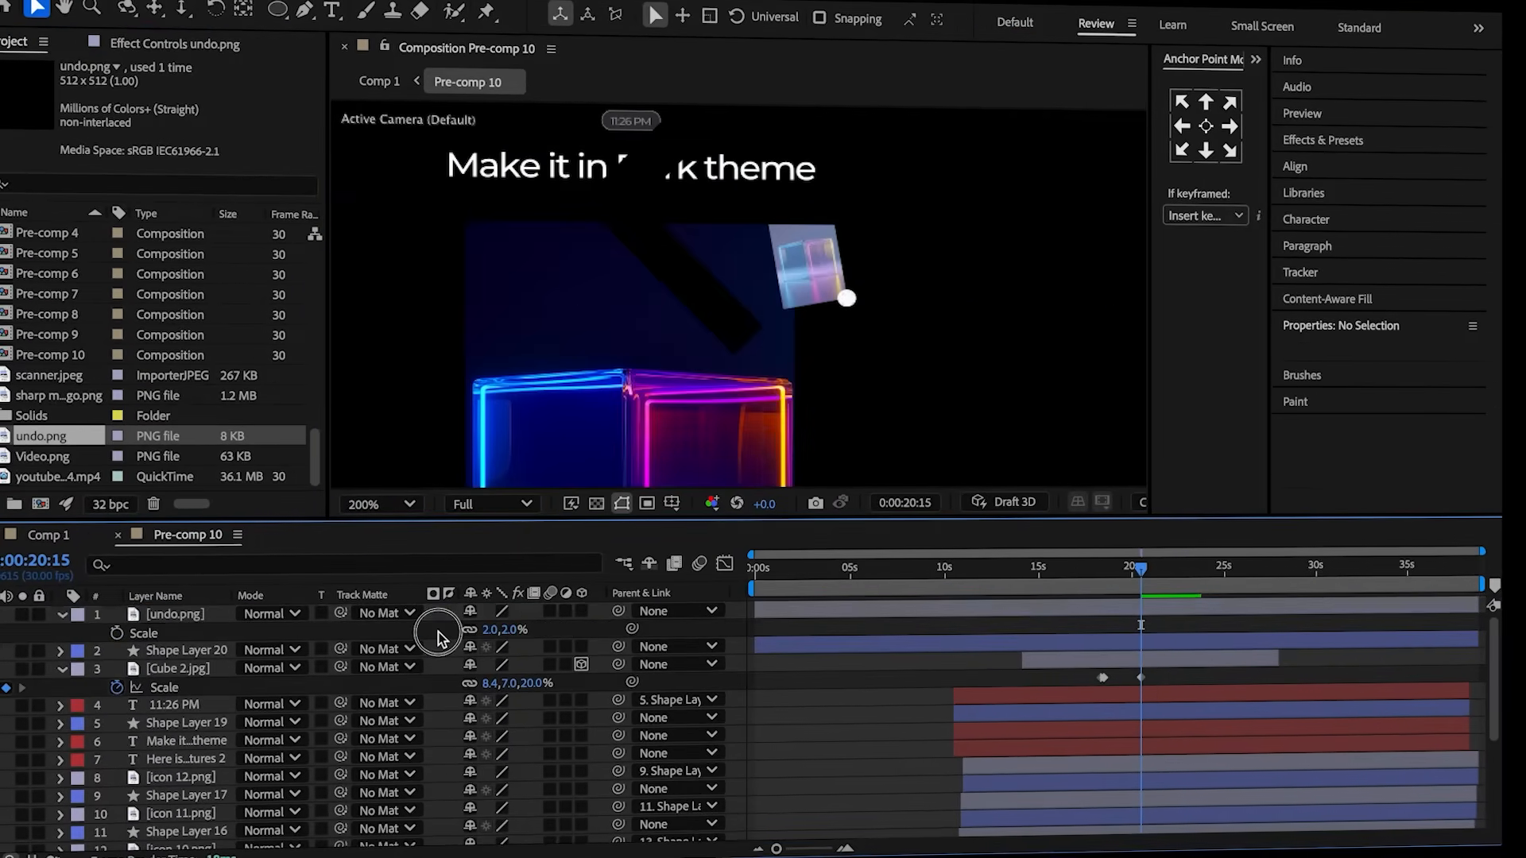
scroll(822, 295, up, 3)
click(918, 310)
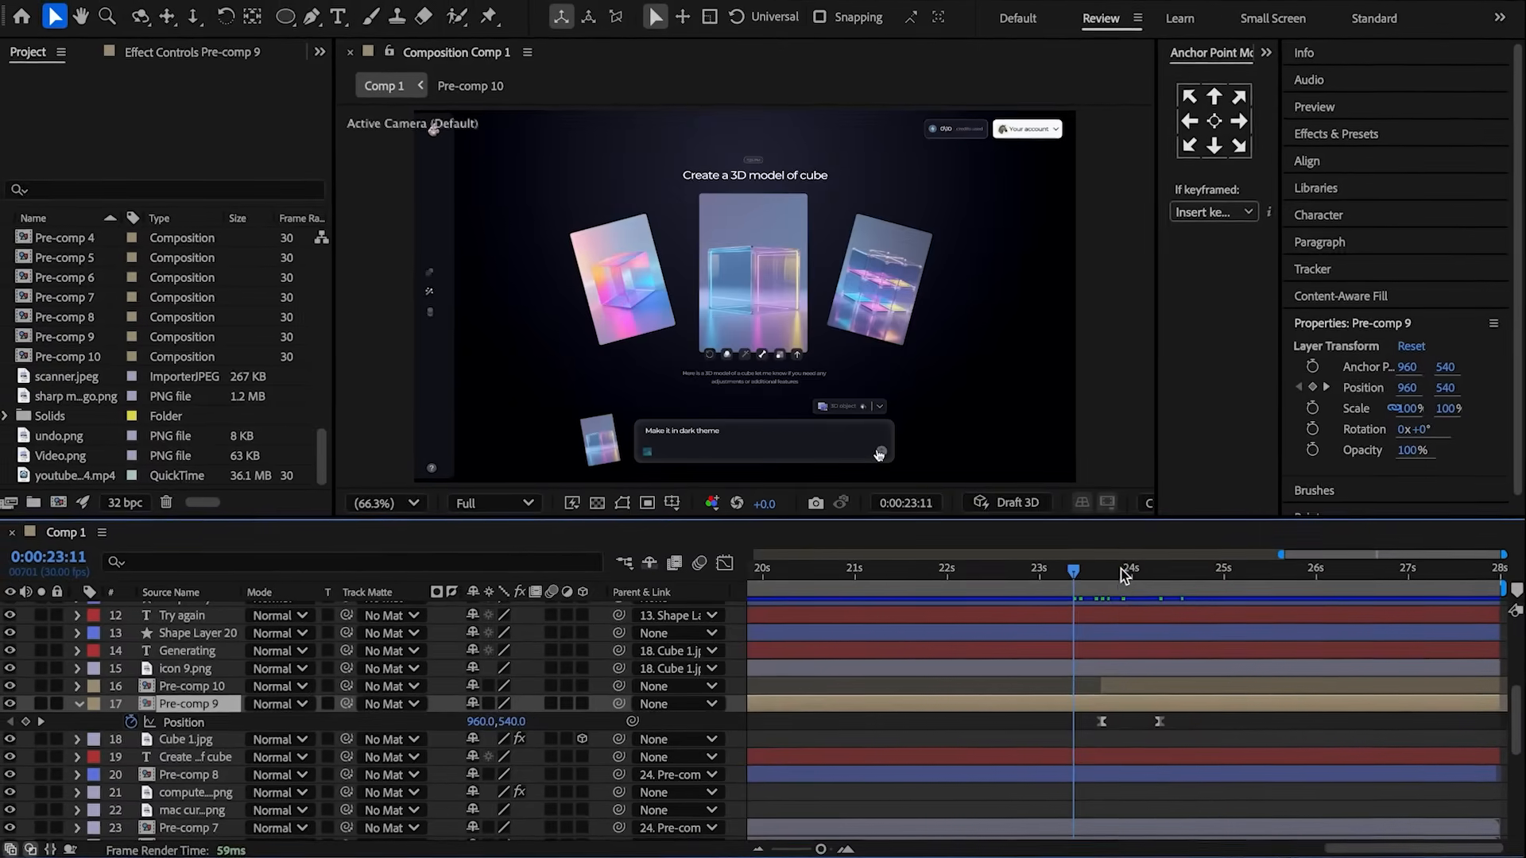
- In Comp 1, keyframe Pre-comp 10's Position from 960, 1487 at 0:00:23:20 to 960, 540 at 0:00:24:09
click(1150, 574)
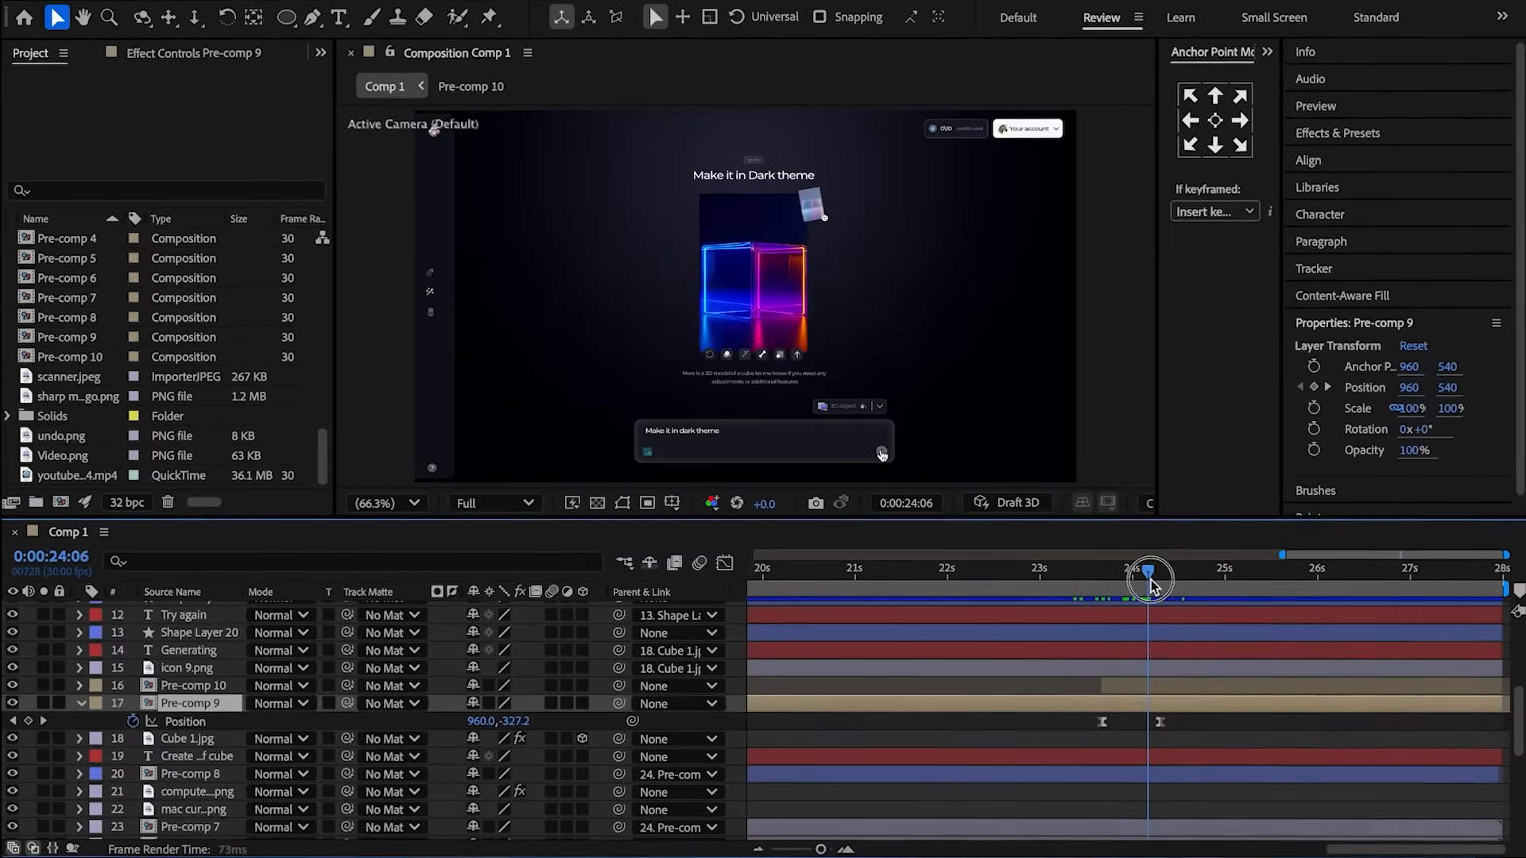
click(1176, 685)
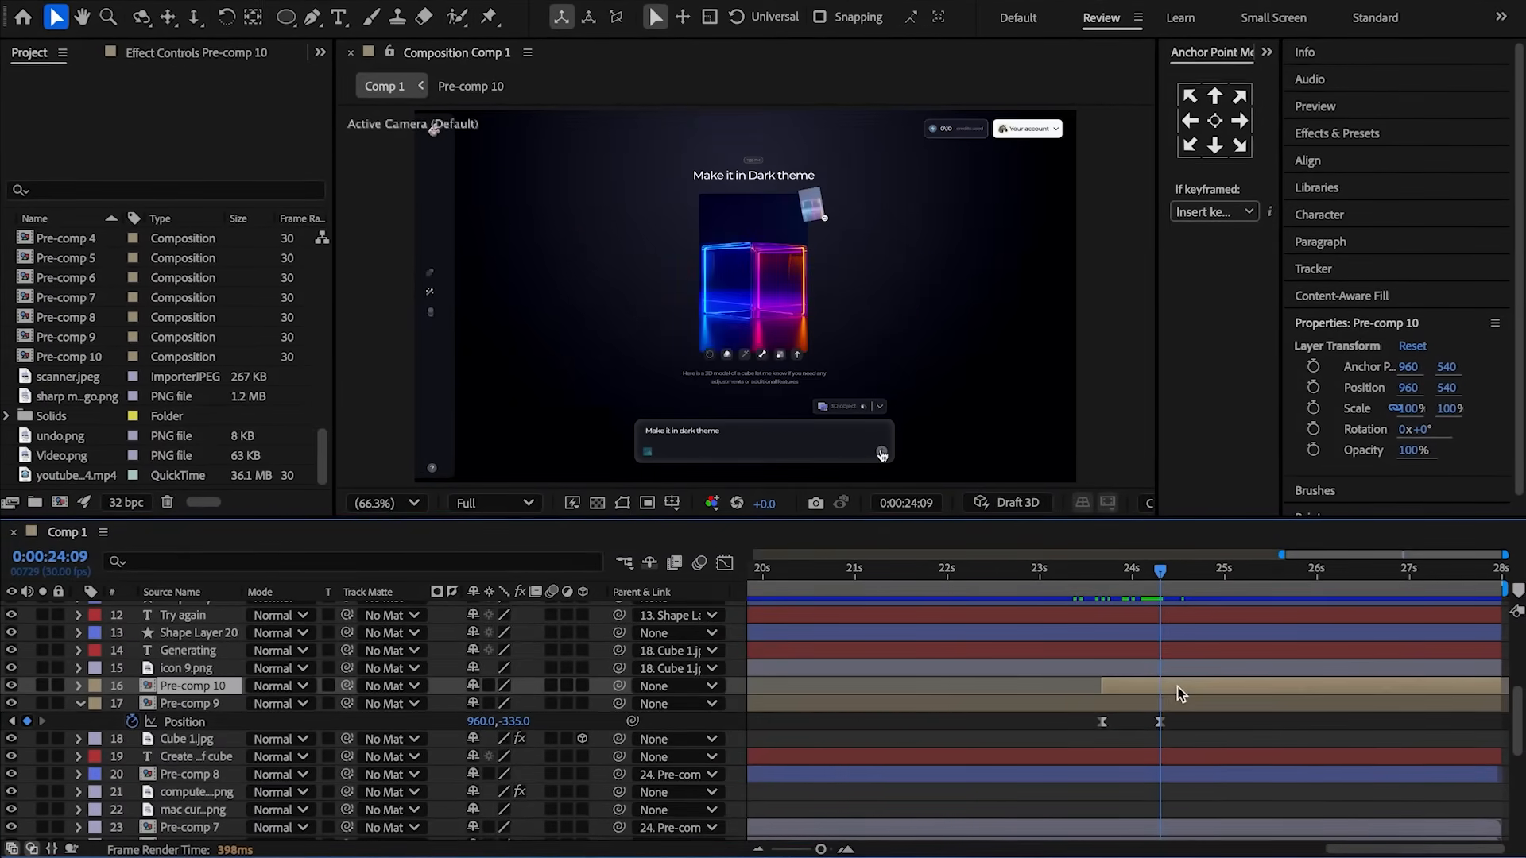
key(p)
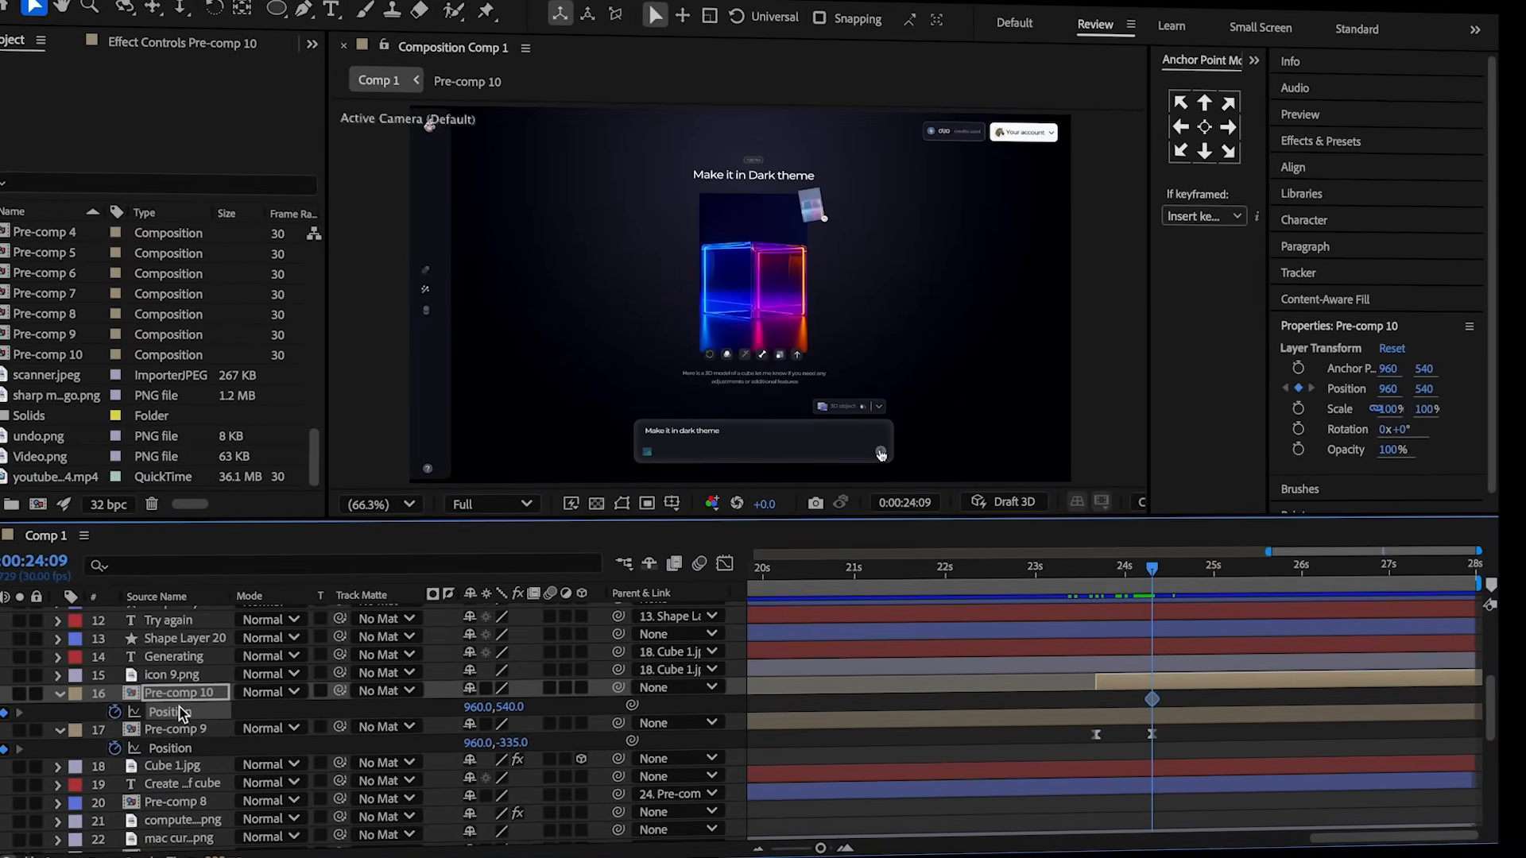
click(1095, 567)
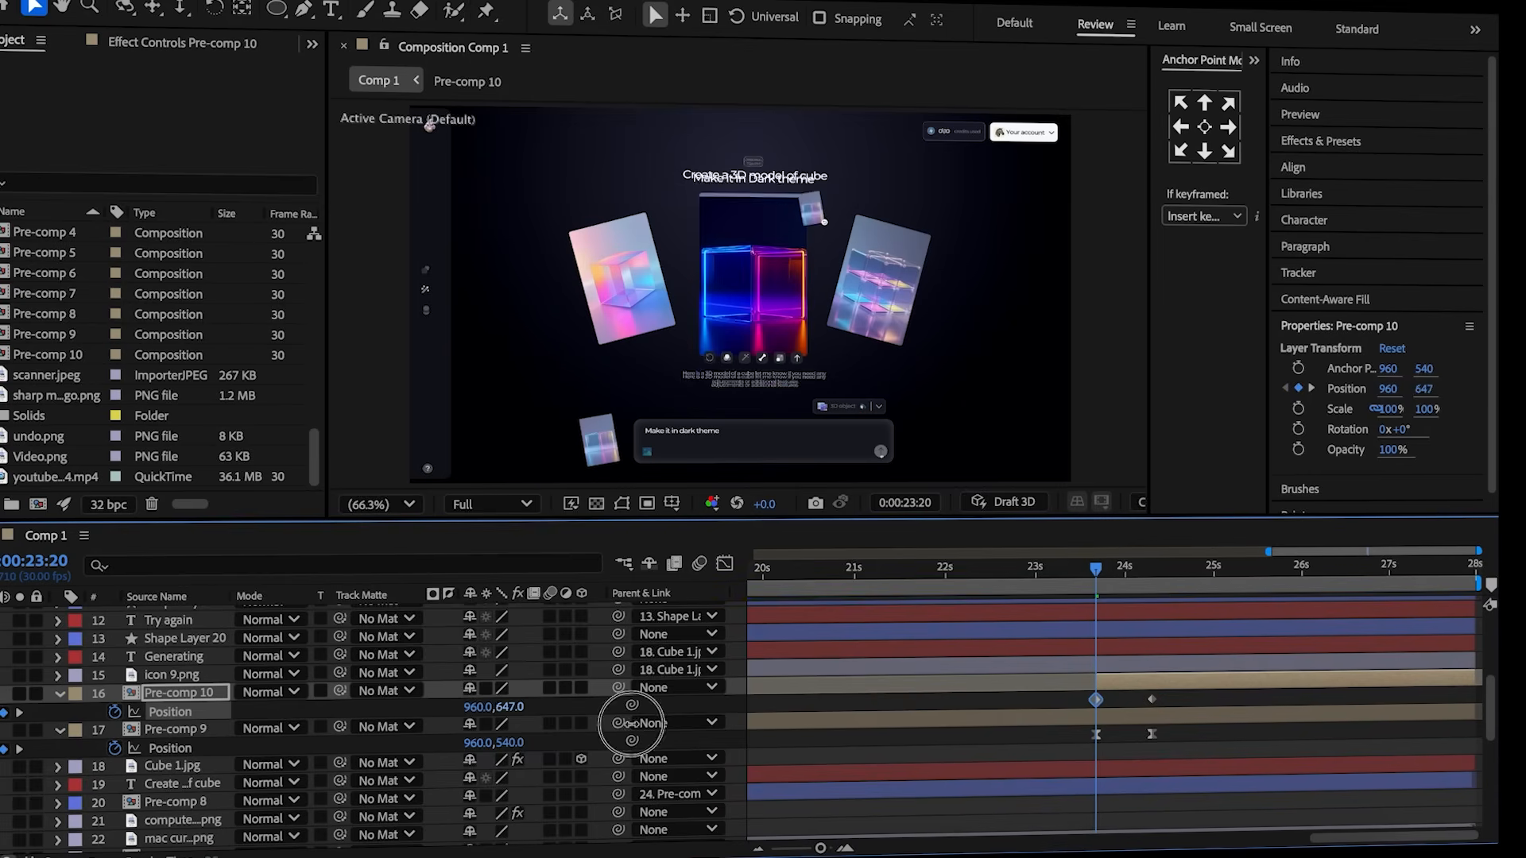
drag(630, 724, 1033, 711)
- Apply Easy Ease to Pre-comp 10's Position keyframes and lengthen the last keyframe's incoming ease in the speed graph
click(724, 563)
click(1281, 835)
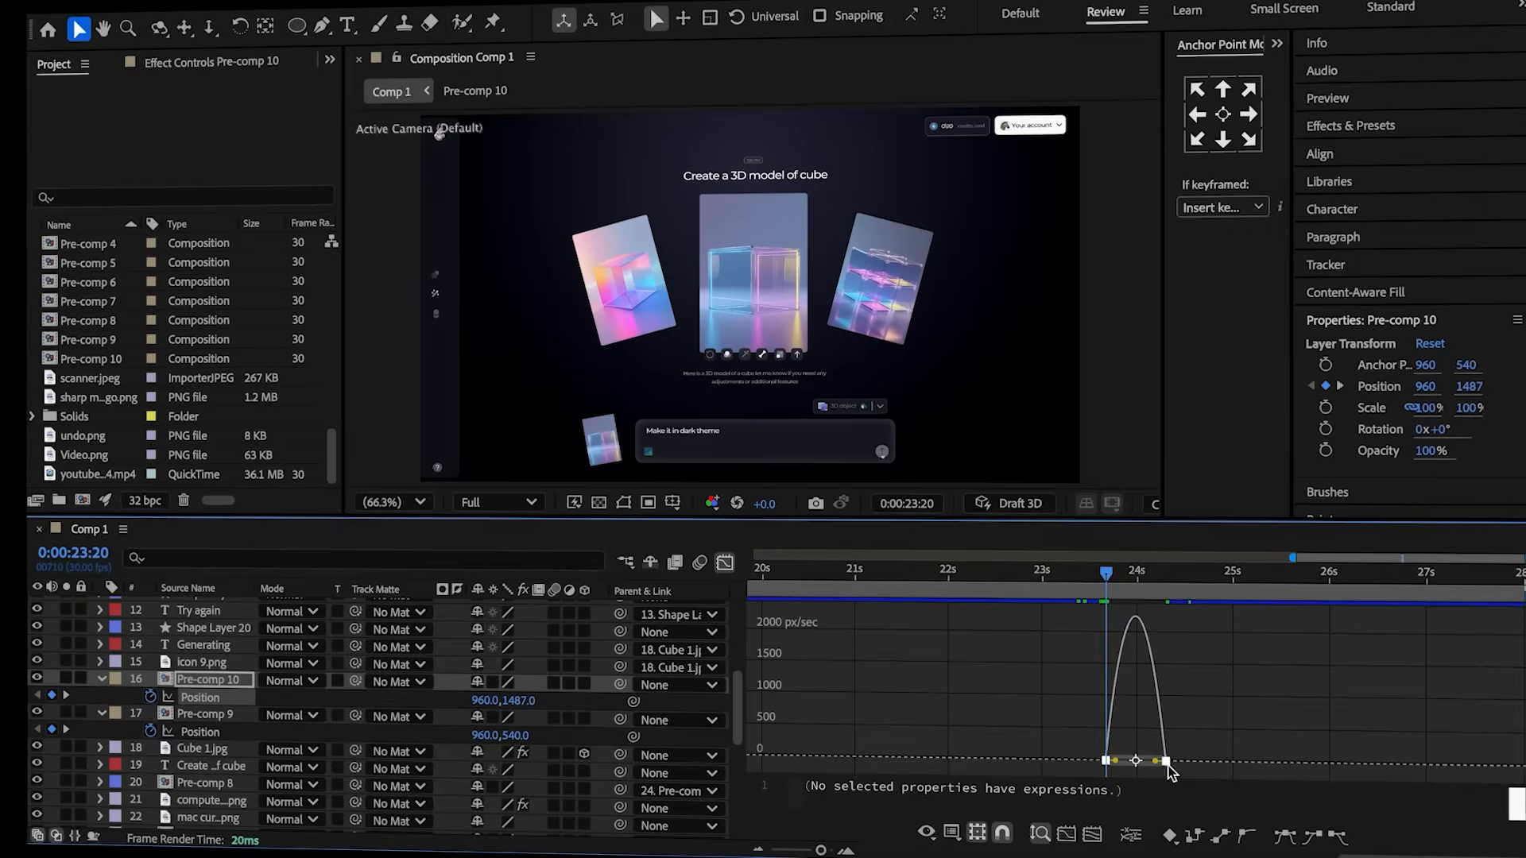
drag(1163, 758, 1126, 759)
click(724, 564)
- Keyframe Pre-comp 10's Scale from 60% at 0:00:23:20 to 100% at 0:00:23:27
key(s)
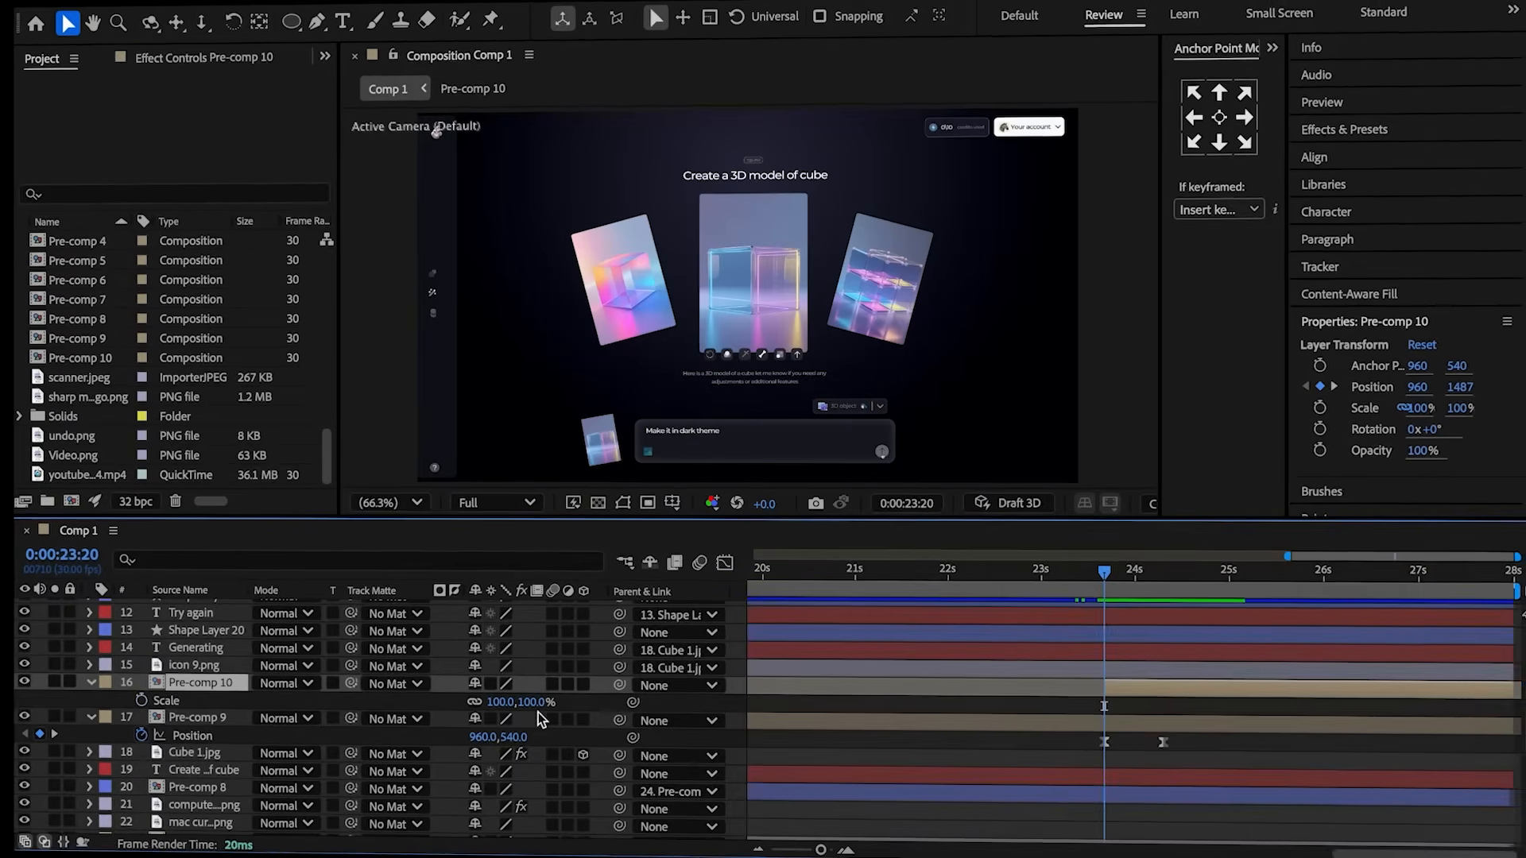
click(151, 697)
click(531, 706)
text(60)
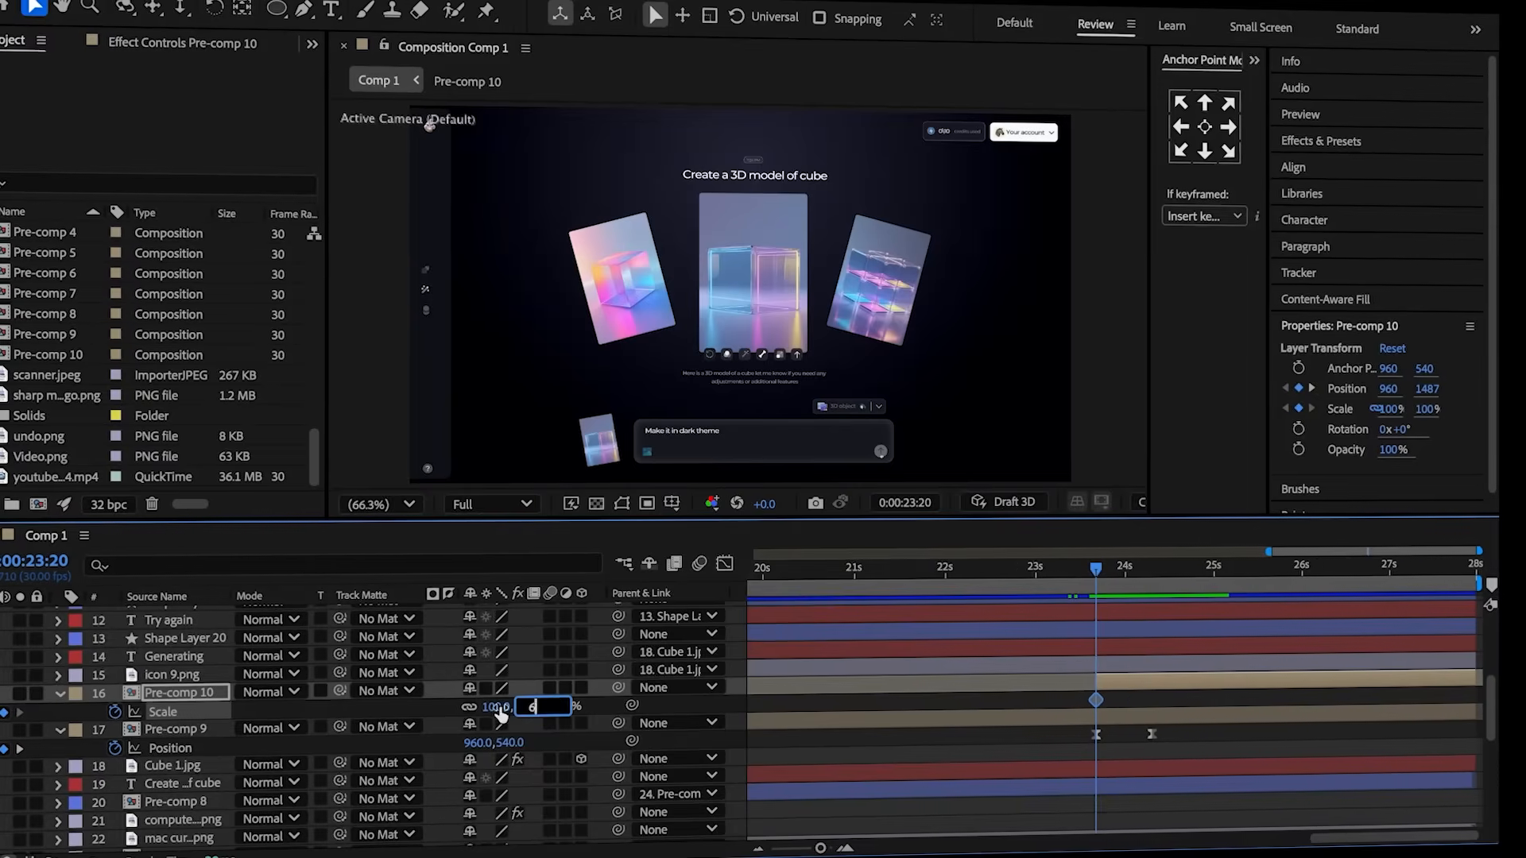
click(453, 708)
drag(1097, 579, 1116, 596)
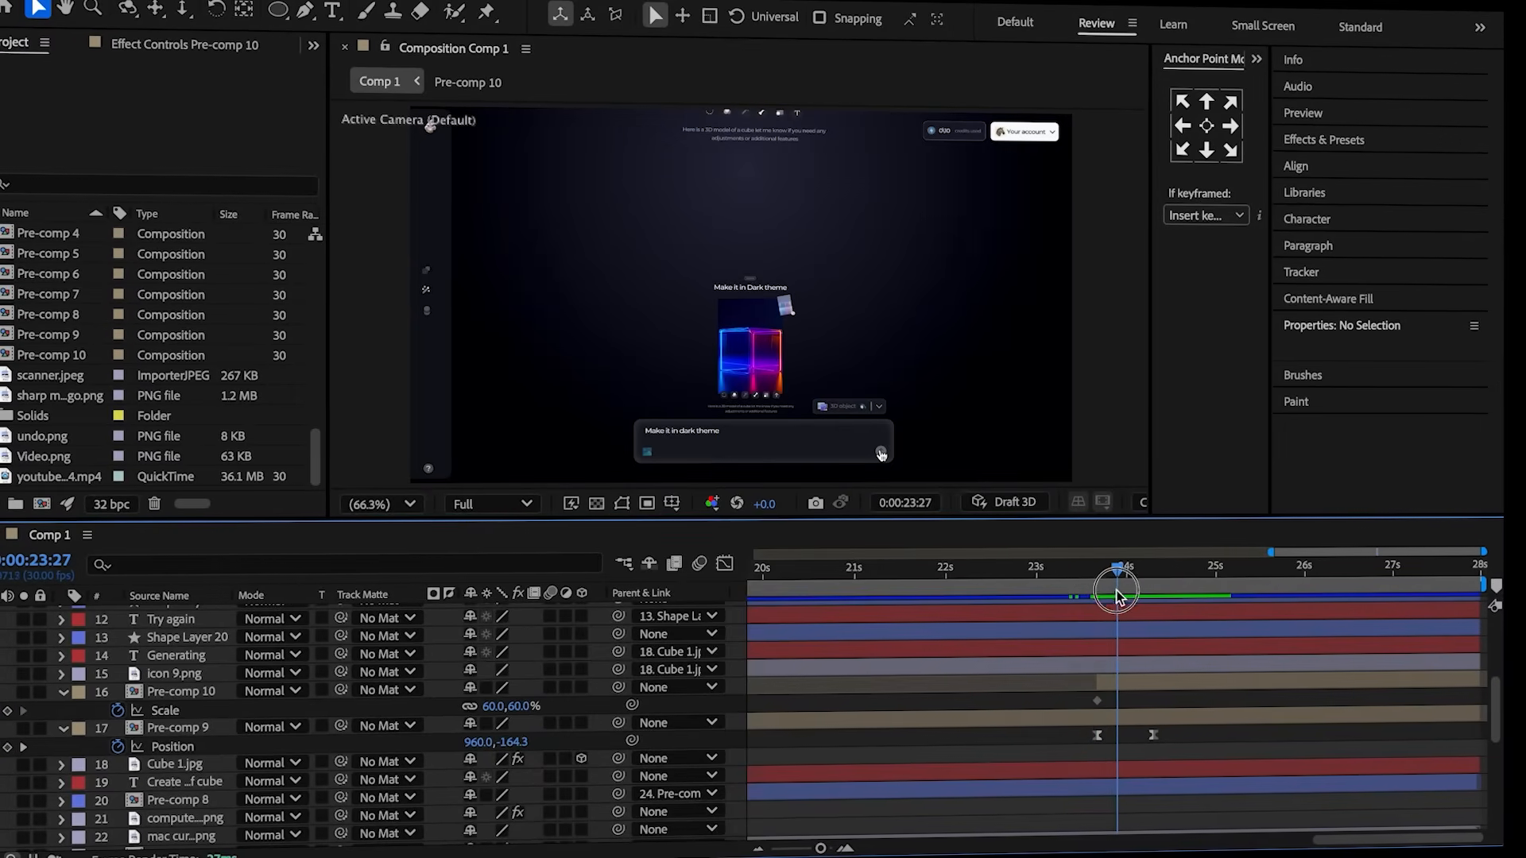
text(100)
key(Return)
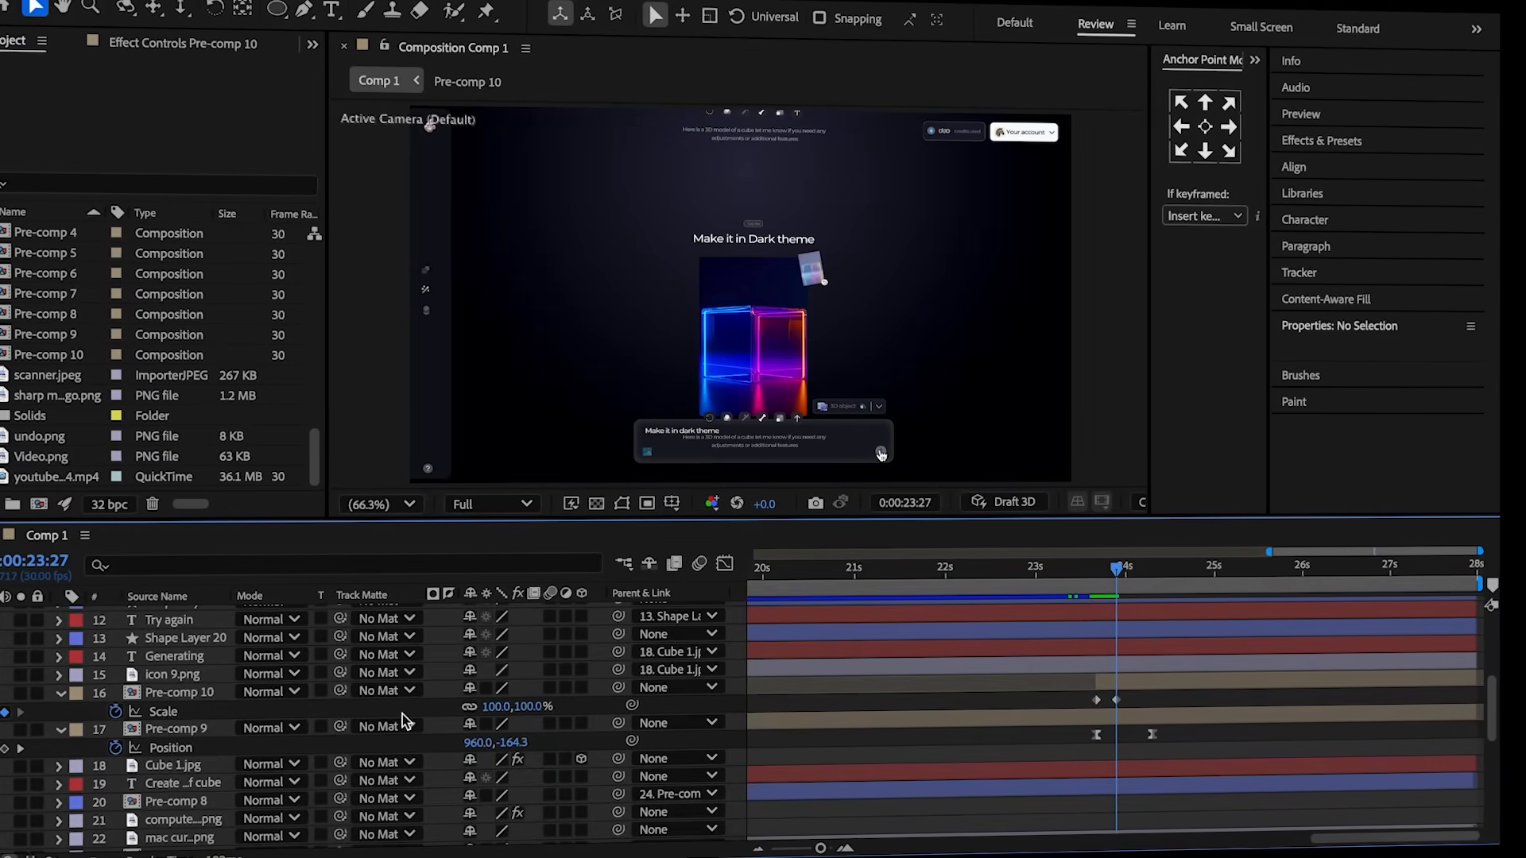
- Paste the bounce expression onto Pre-comp 10's Scale, with amp 0.6, freq 2 and decay 3
alt+click(115, 711)
key(ctrl+v)
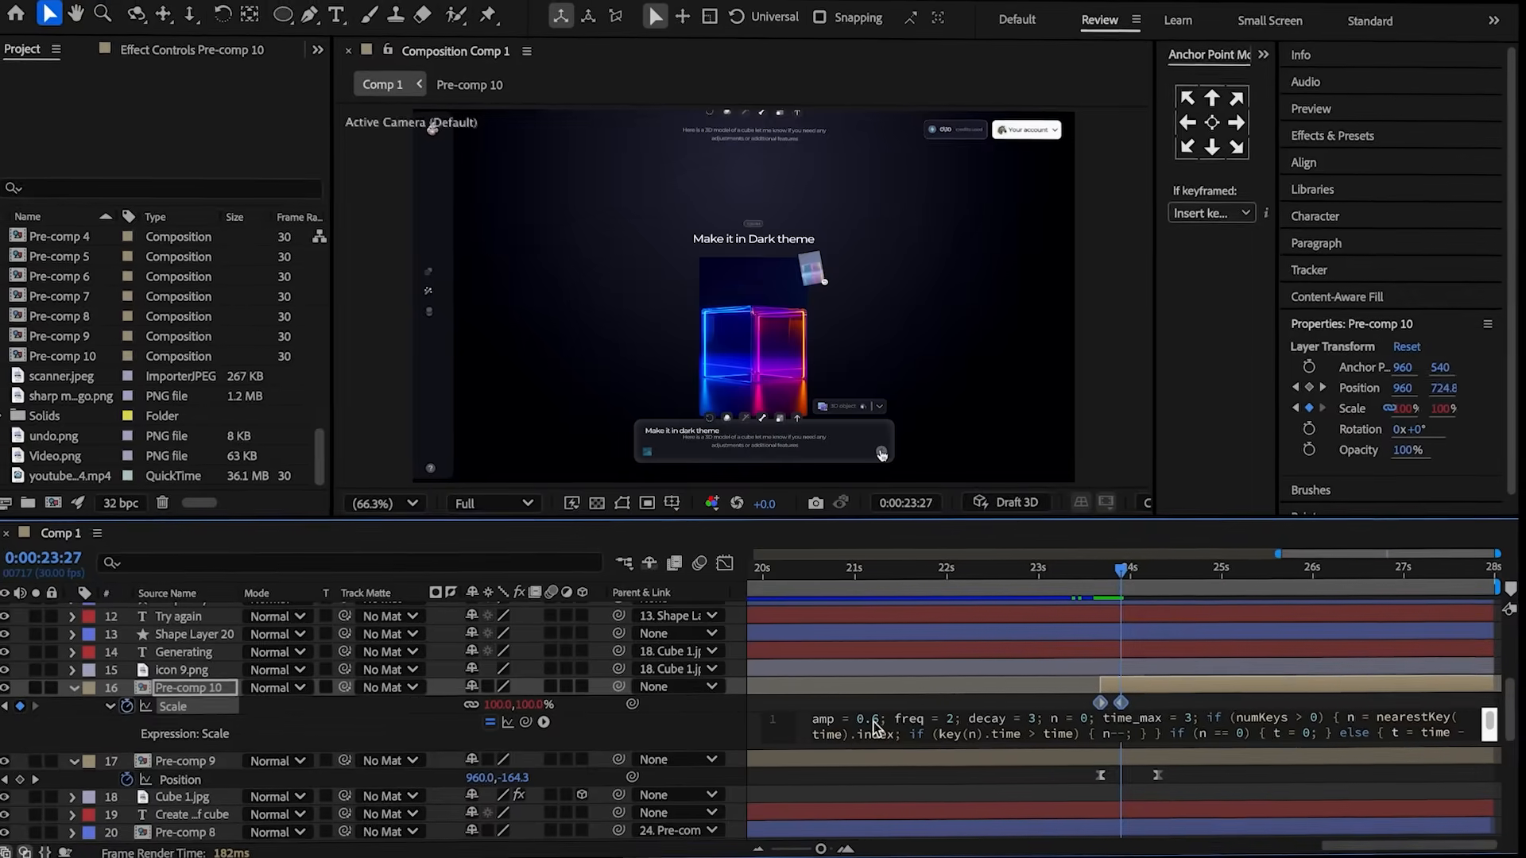
text(6)
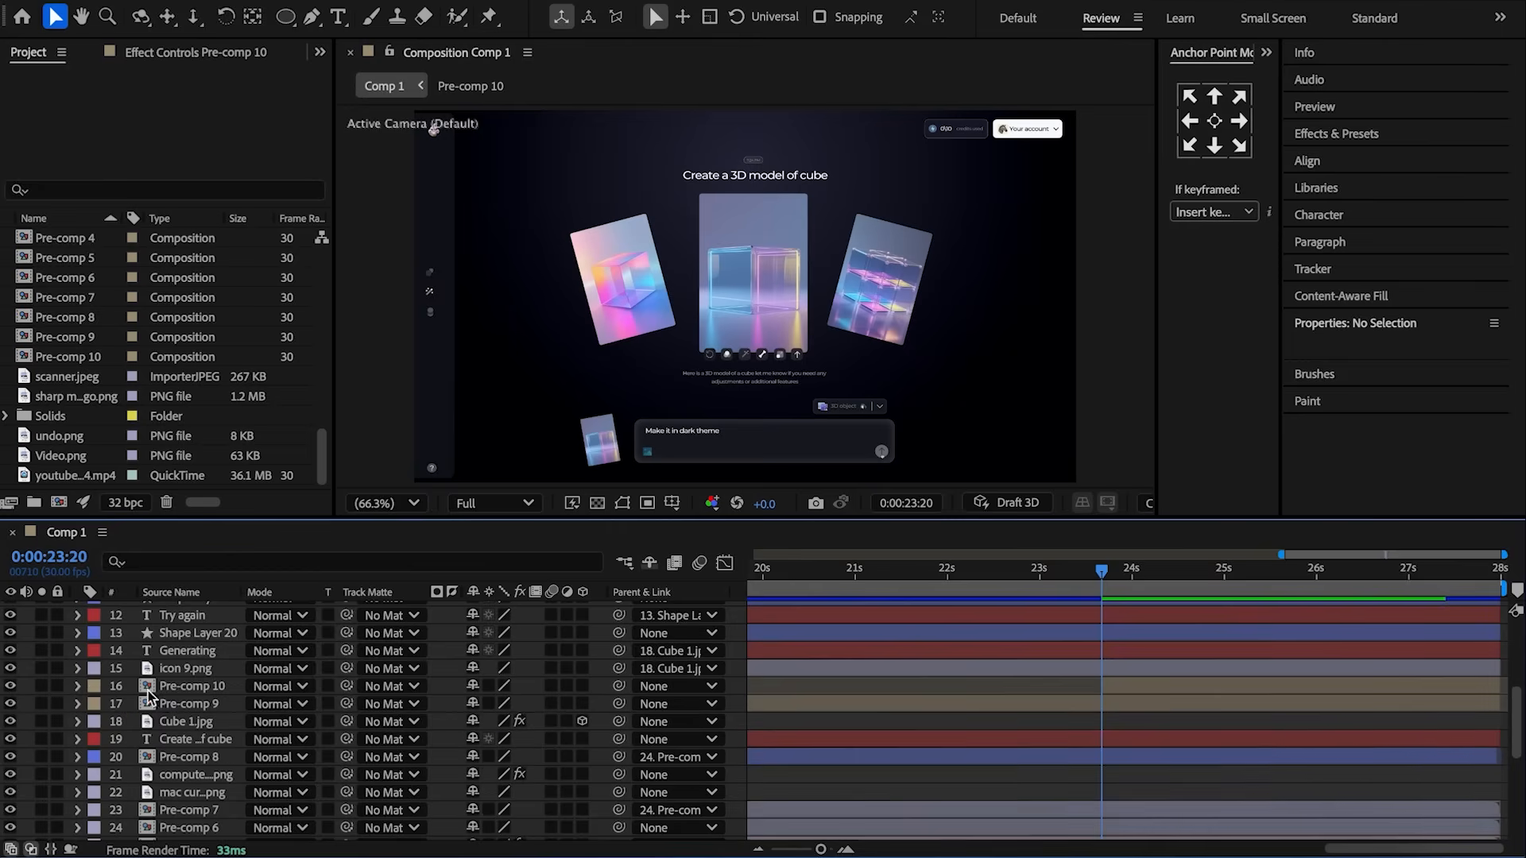
- Move Pre-comp 10 down Comp 1's layer stack to just above 3D object.png
click(169, 689)
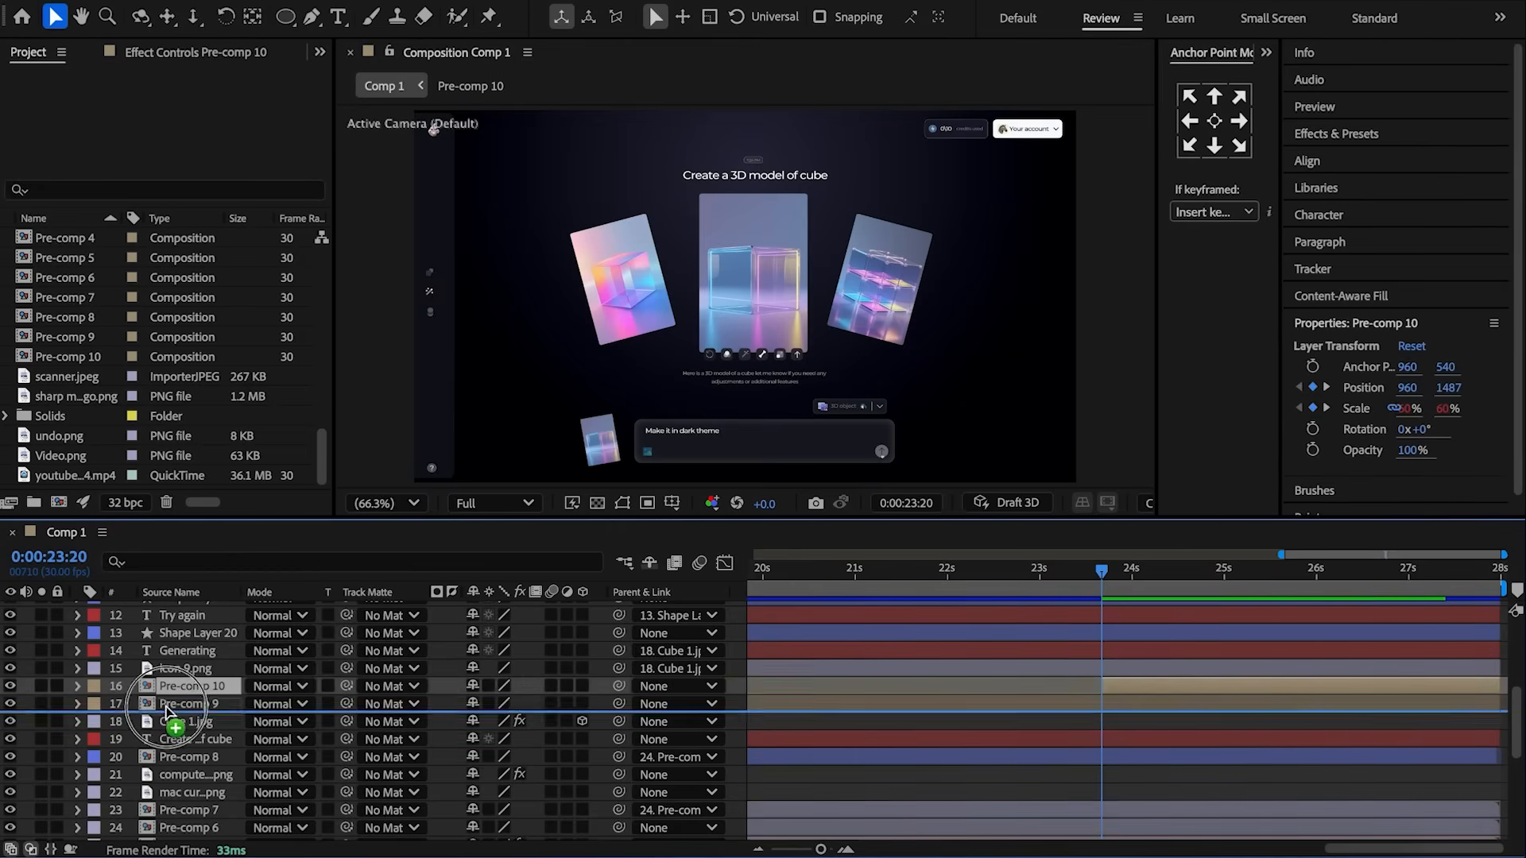
drag(150, 828, 175, 781)
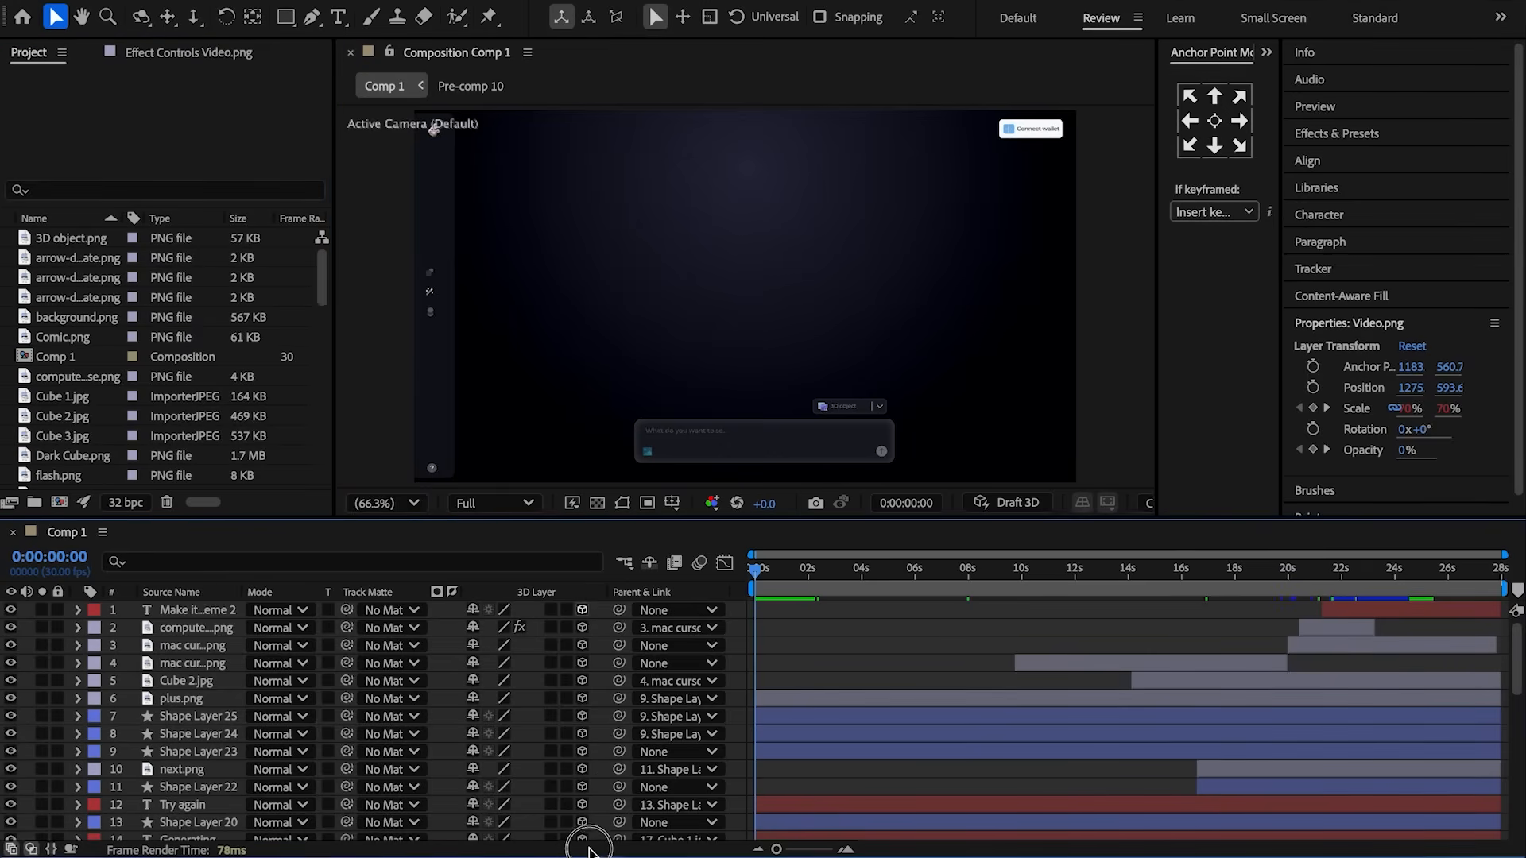
- Make the layers of Comp 1 3D, down to White Solid 1, and add a camera to the composition
scroll(588, 849, down, 8)
click(585, 814)
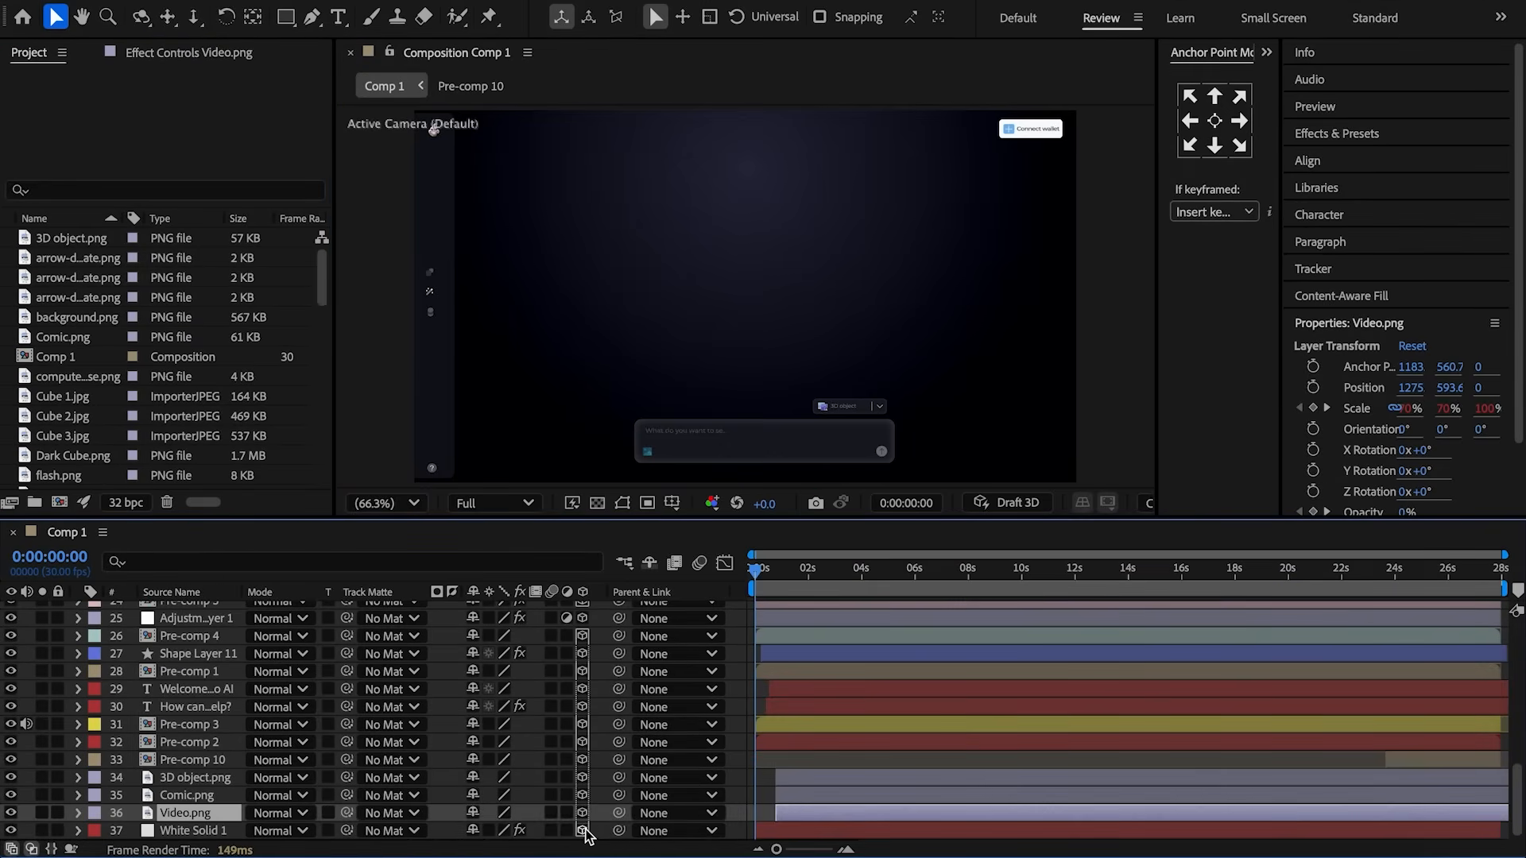
right_click(30, 618)
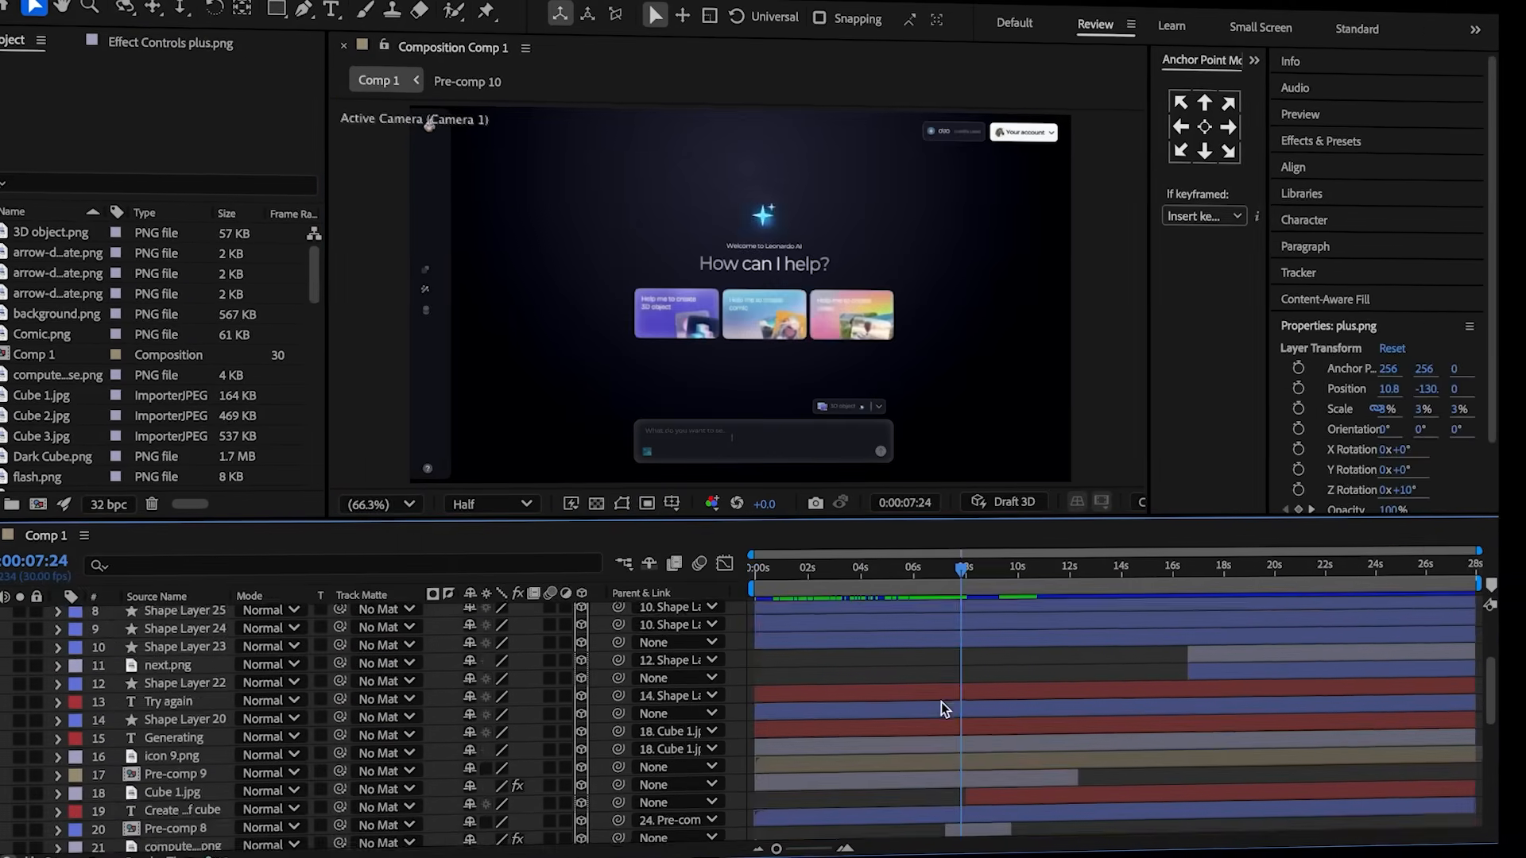
- Keyframe Camera 1's Position at 960, 540, -1493.3 at 0:00:07:26, just before the first prompt is typed
scroll(941, 702, down, 5)
click(941, 703)
scroll(885, 708, down, 3)
click(971, 653)
key(u)
key(equal)
key(equal)
drag(1083, 569, 1037, 571)
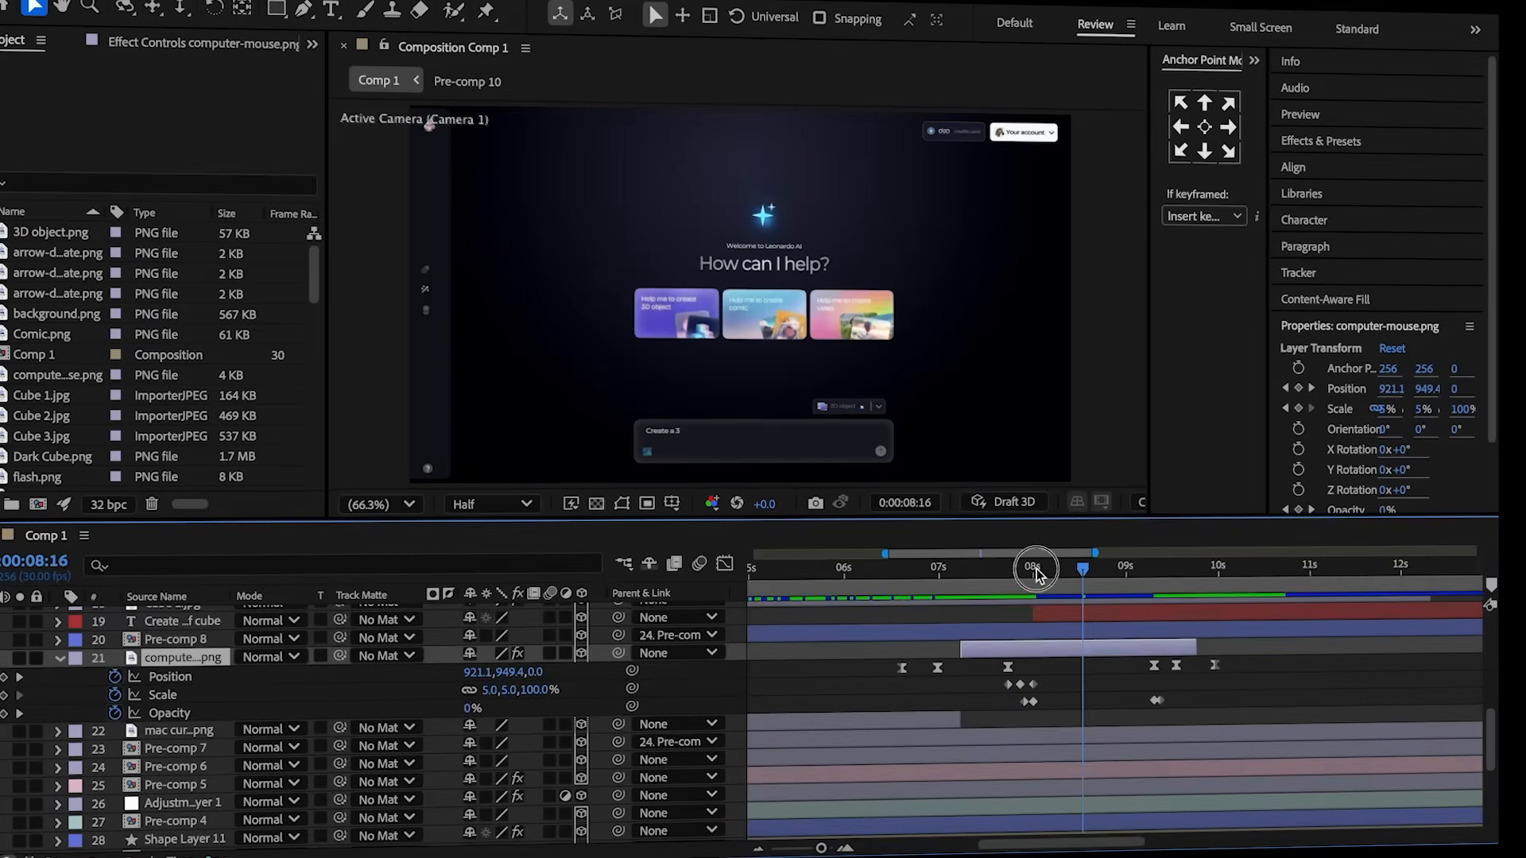
scroll(1029, 676, up, 10)
click(183, 617)
key(p)
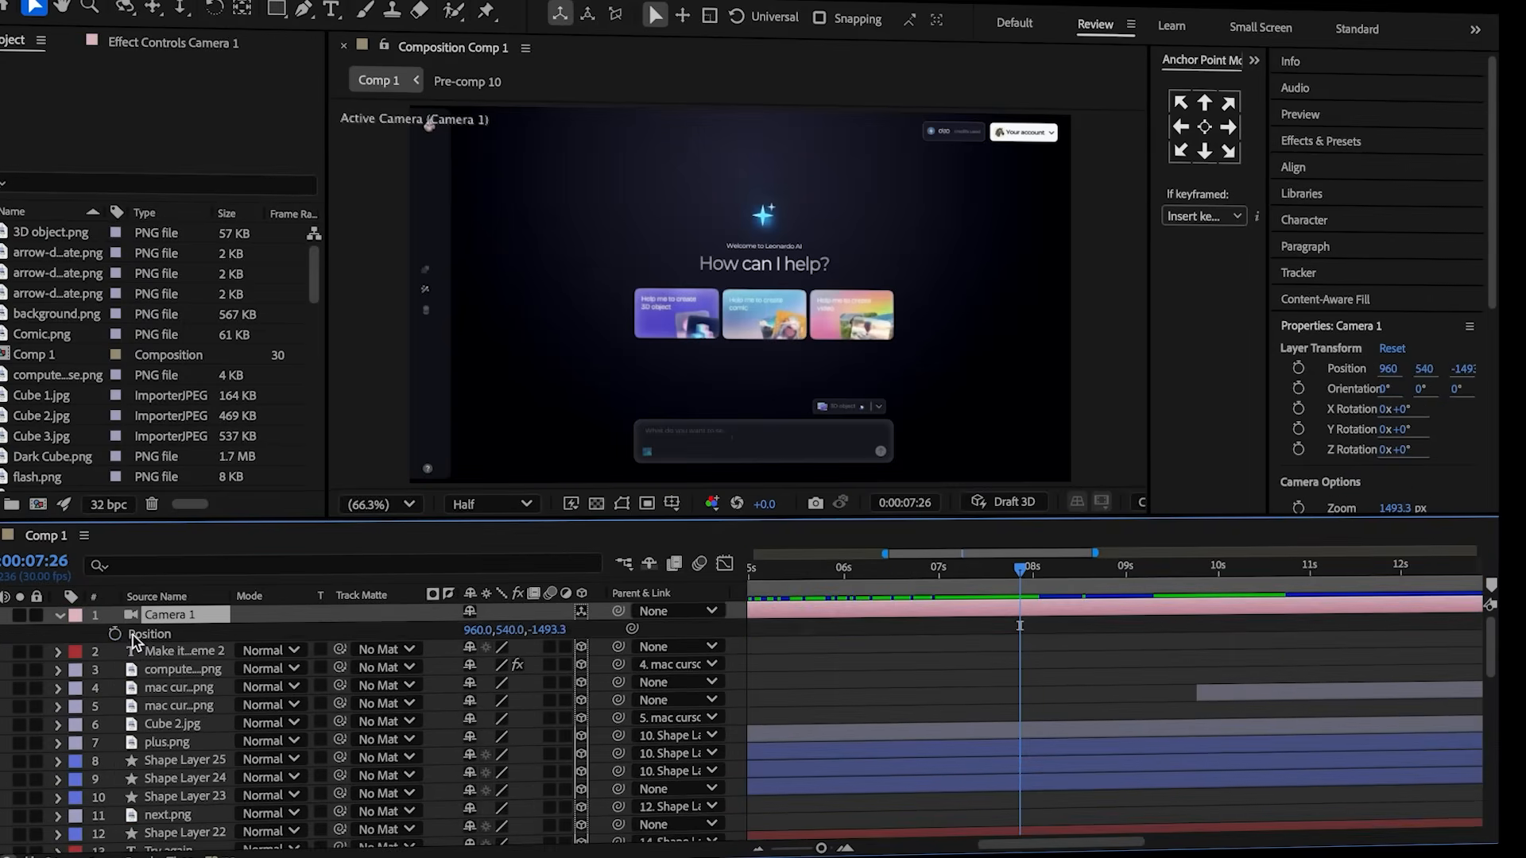
click(976, 661)
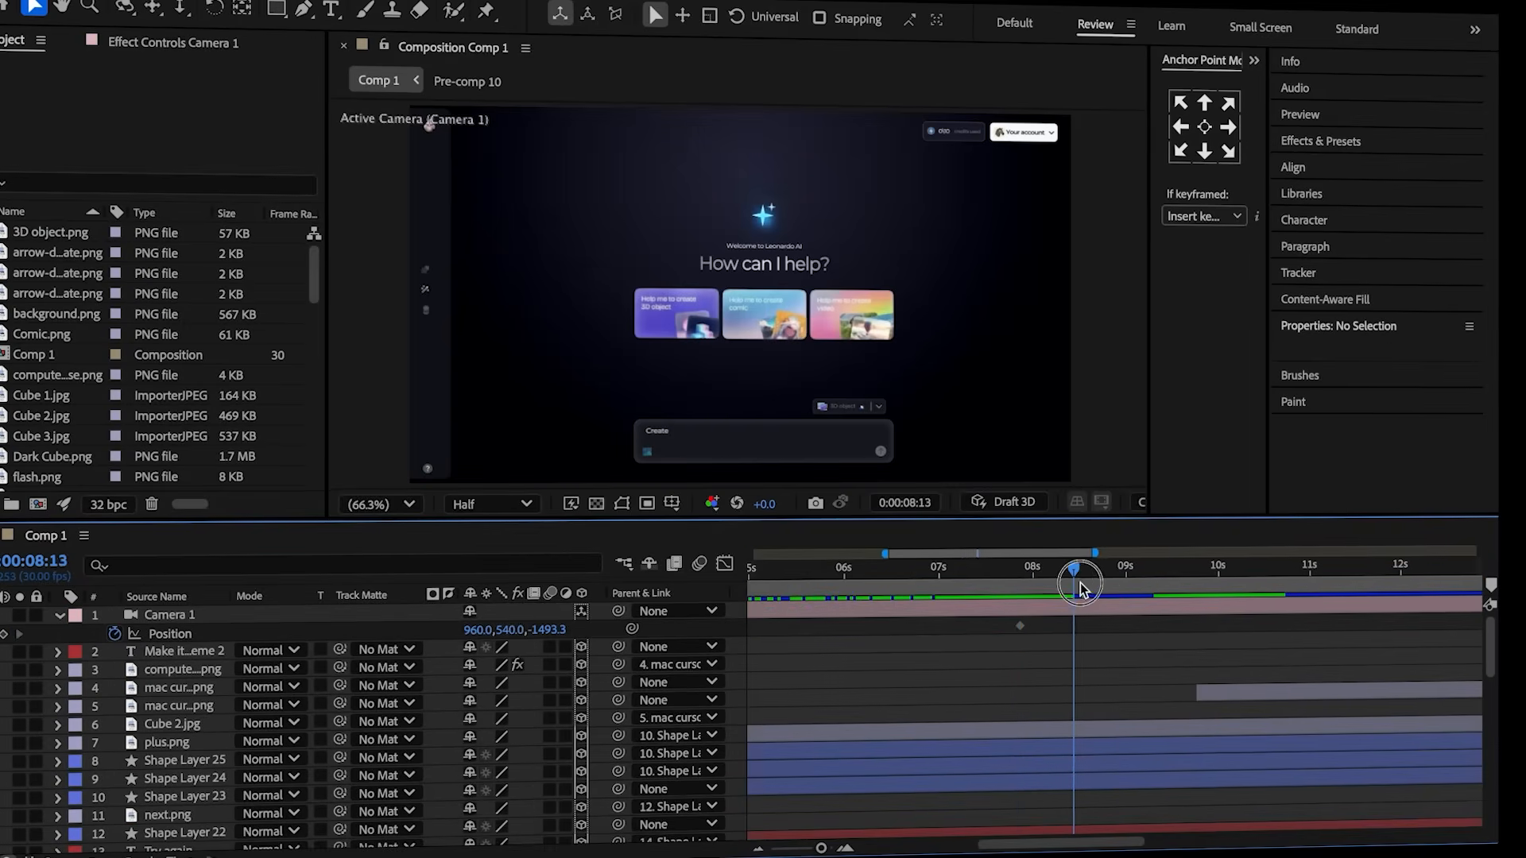
- At 0:00:08:23, keyframe Camera 1's Position at 1008, 799, -715.3 to move in on the prompt box
drag(555, 630, 565, 810)
drag(550, 628, 609, 633)
drag(487, 627, 504, 628)
drag(516, 631, 517, 644)
drag(484, 628, 503, 628)
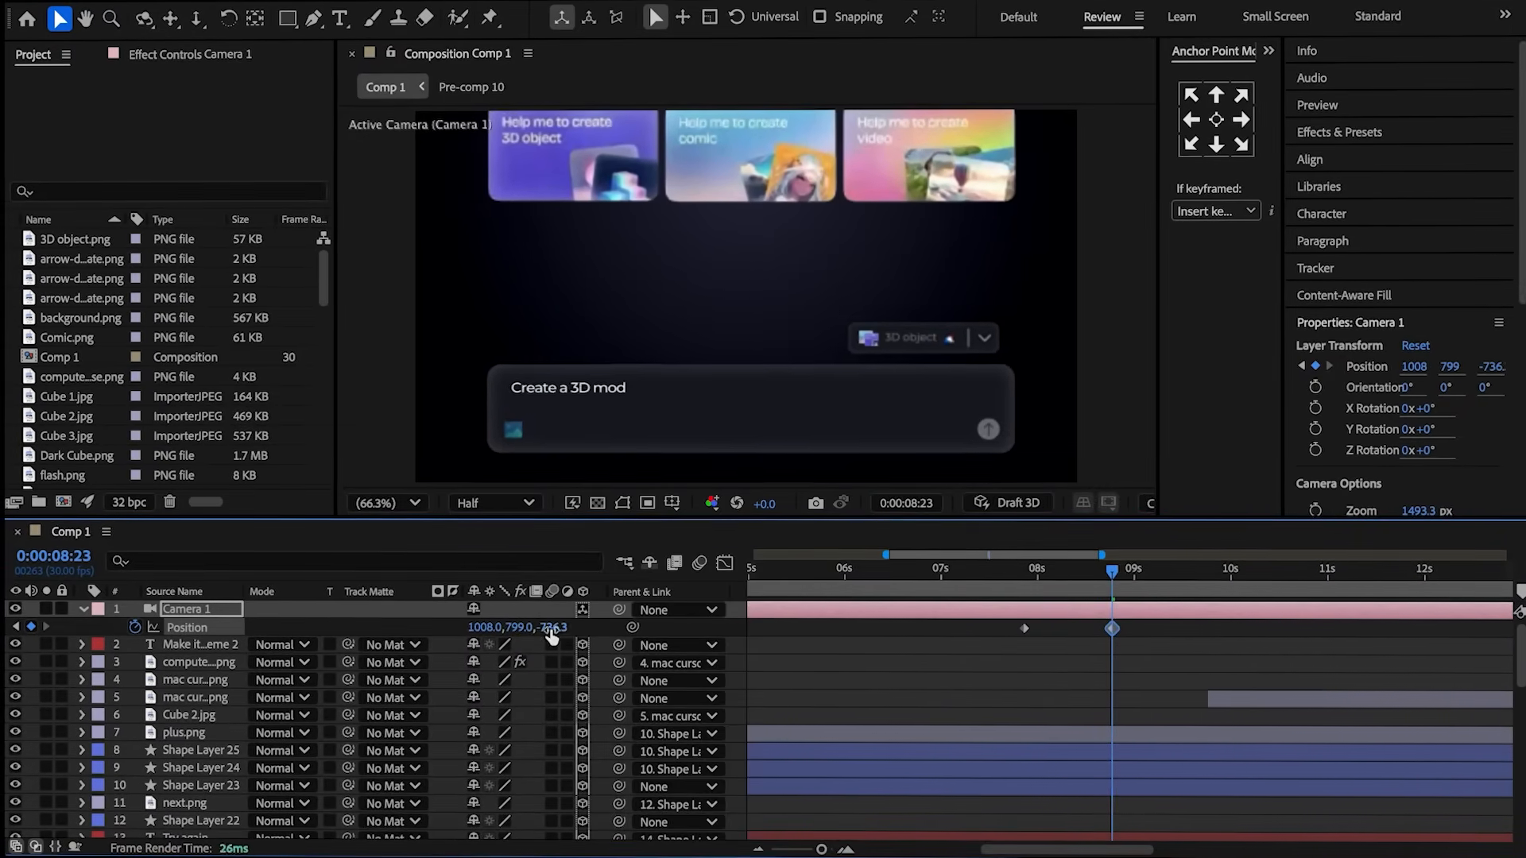
- Hold Camera 1's close-up Position with a keyframe at 0:00:10:07 and paste the 960, 540, -1493.3 keyframe at 0:00:11:07
click(1257, 675)
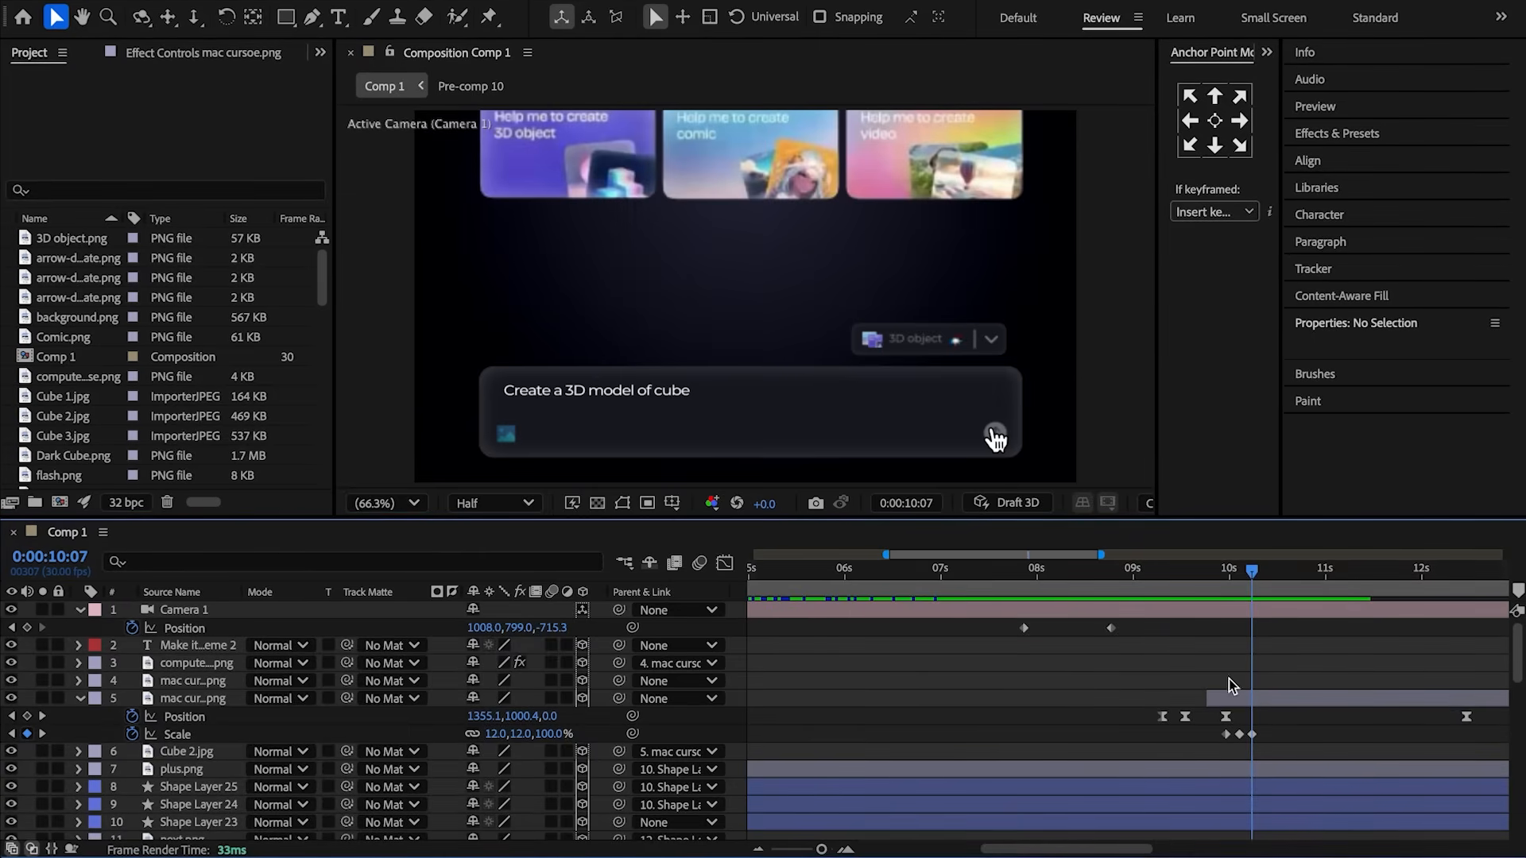
click(28, 628)
drag(1236, 576, 1350, 586)
click(1026, 629)
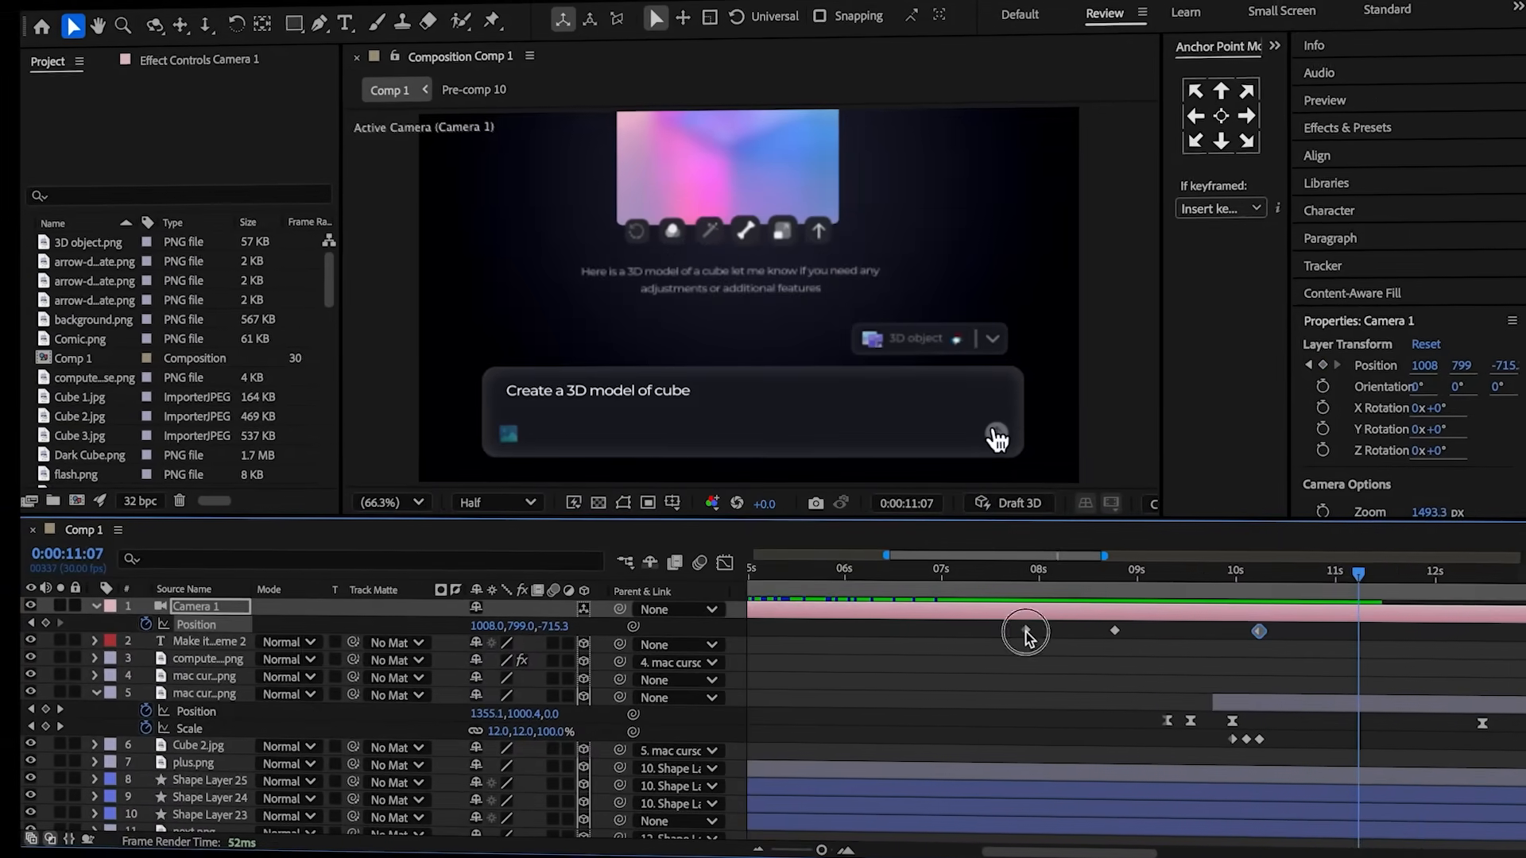
key(ctrl+c)
key(ctrl+v)
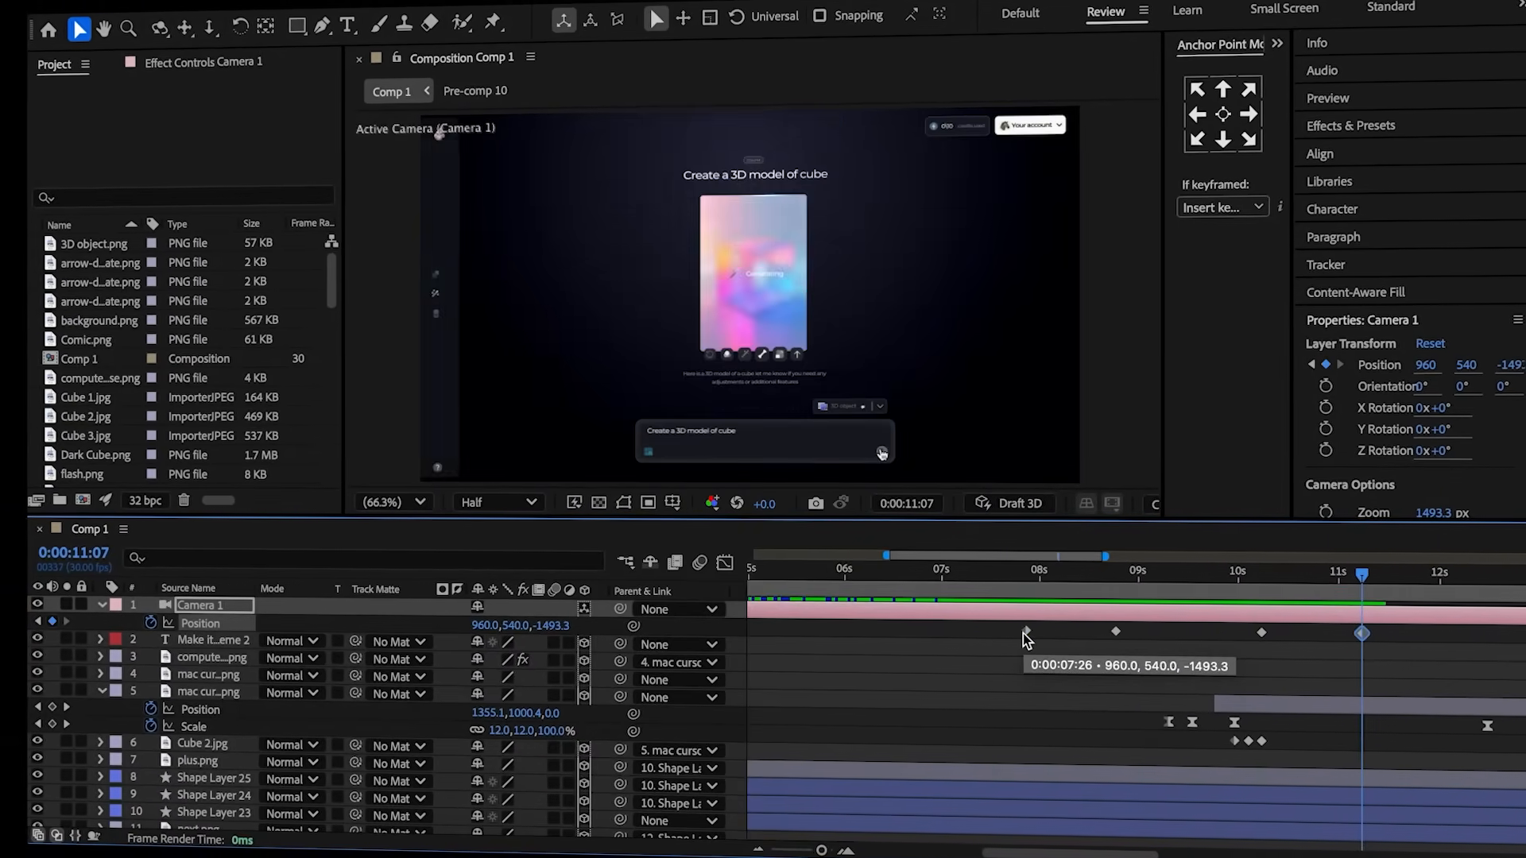
click(974, 663)
- At 0:00:13:29, keyframe Camera 1's Position at 960, 553, -782.3 to move in on the generated cube
drag(1004, 555, 1103, 555)
drag(992, 574, 996, 575)
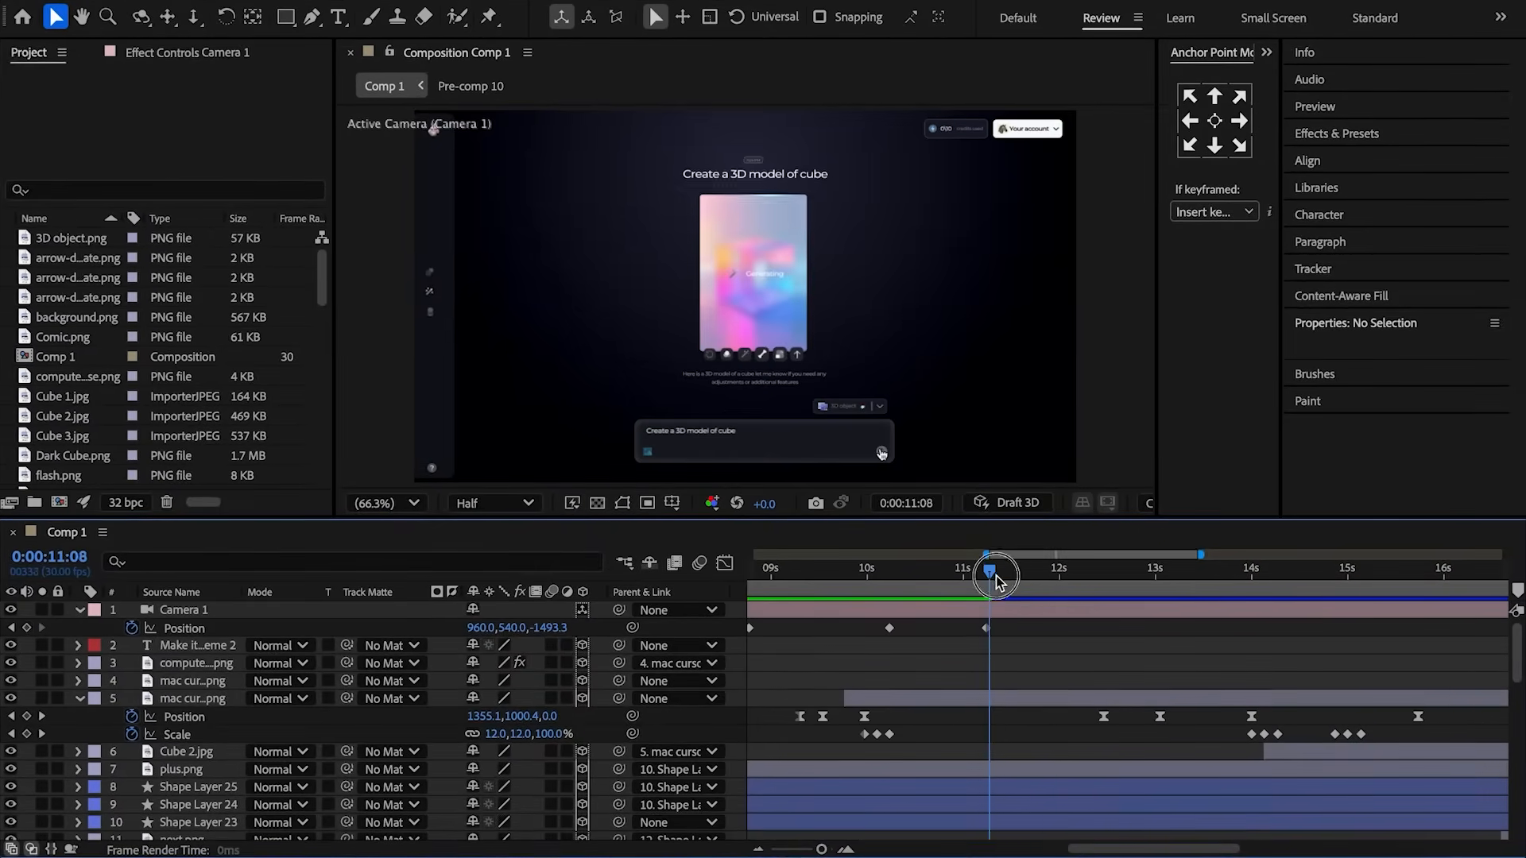
click(1253, 614)
click(1195, 639)
drag(554, 629, 1244, 609)
drag(550, 629, 588, 636)
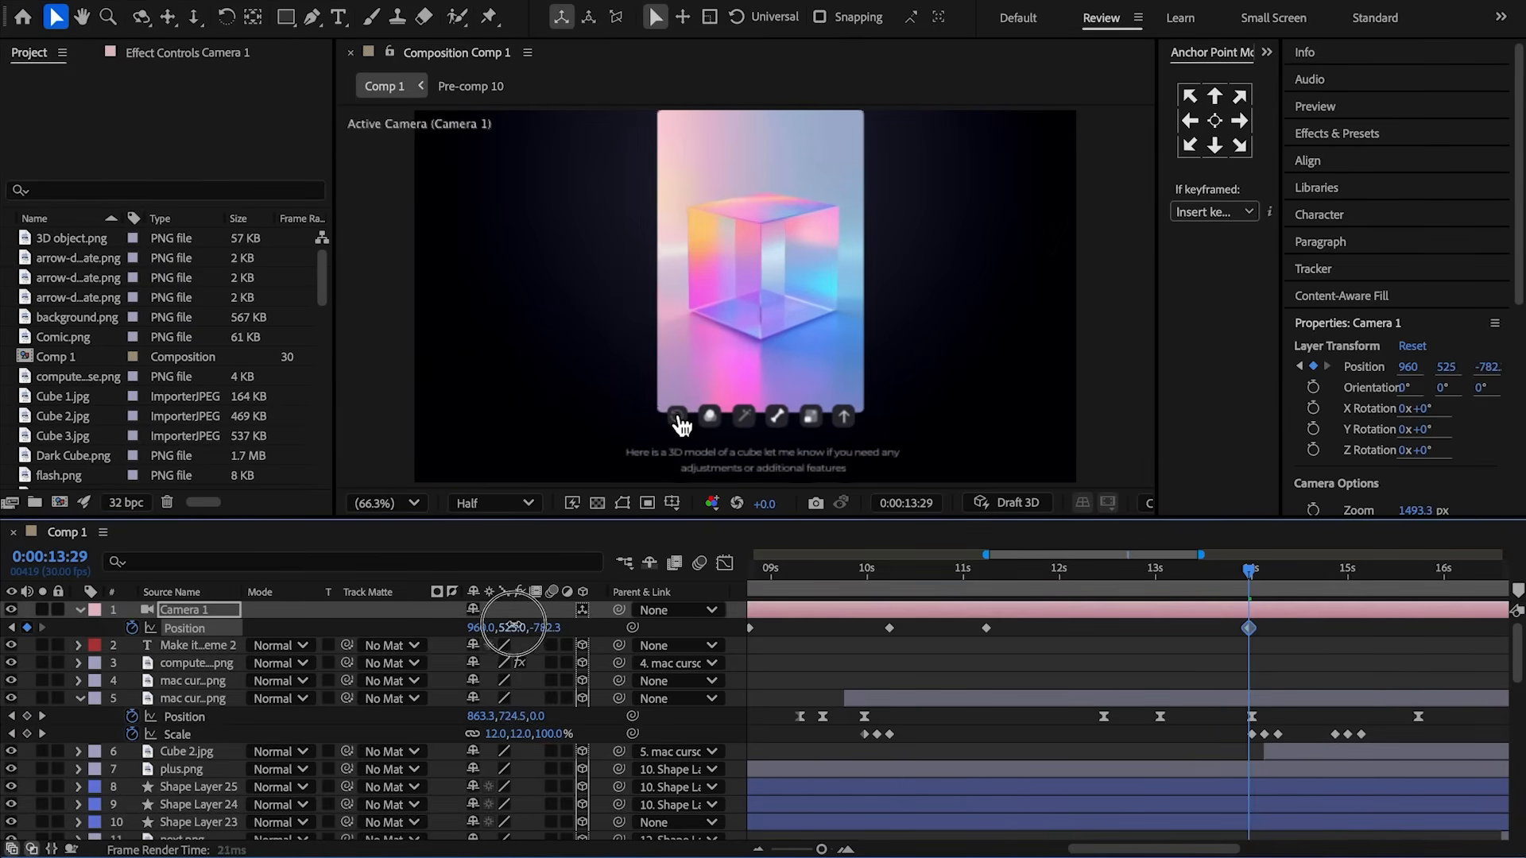
- Copy Camera 1's Position keyframe from 0:00:11:07 to 0:00:13:04 so the wide view holds until the cube close-up
drag(1199, 569, 1169, 588)
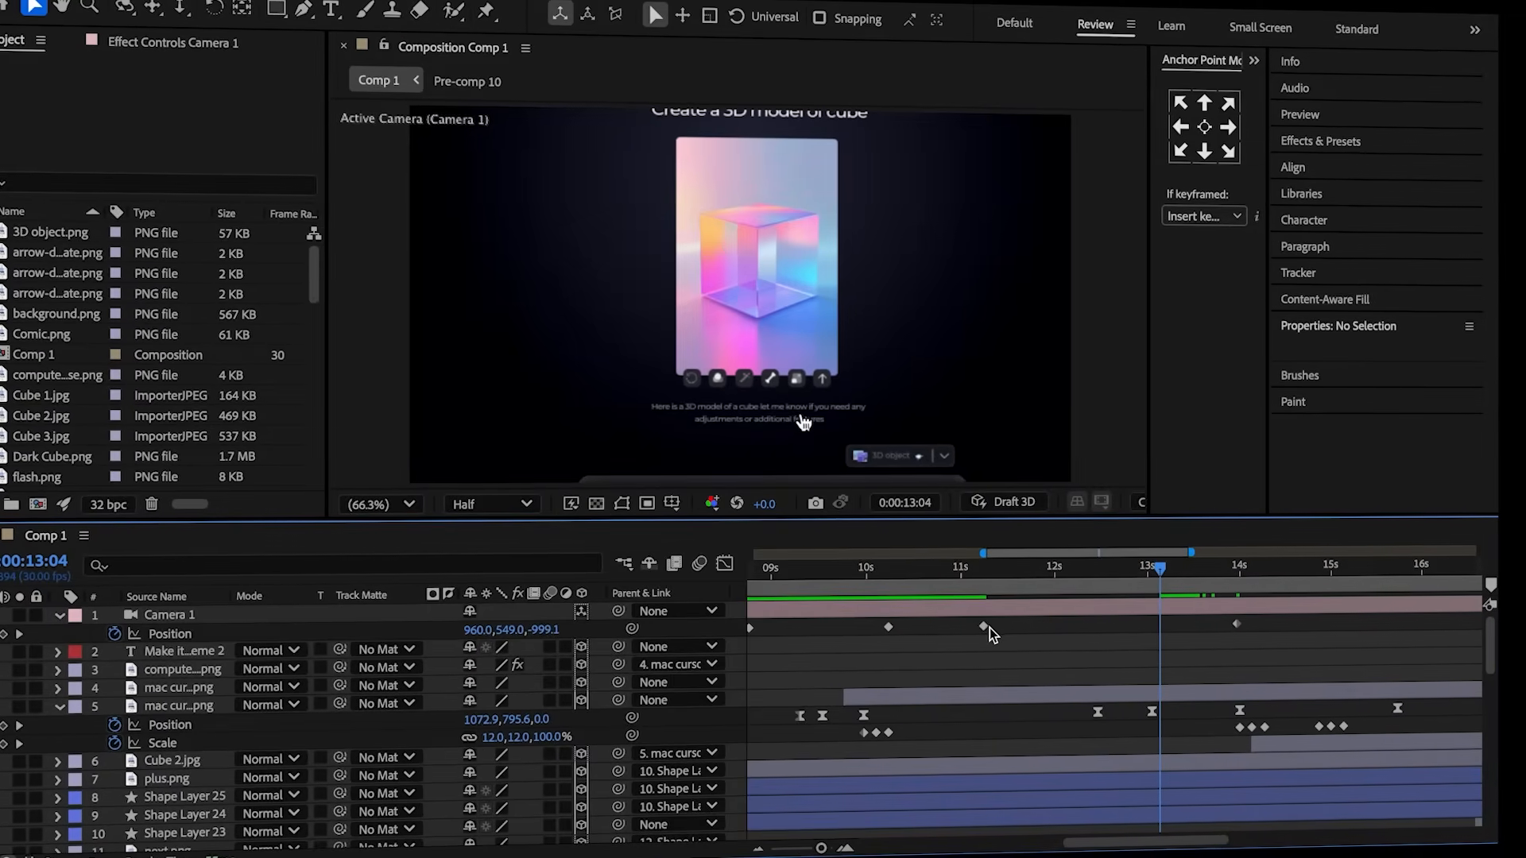
click(985, 628)
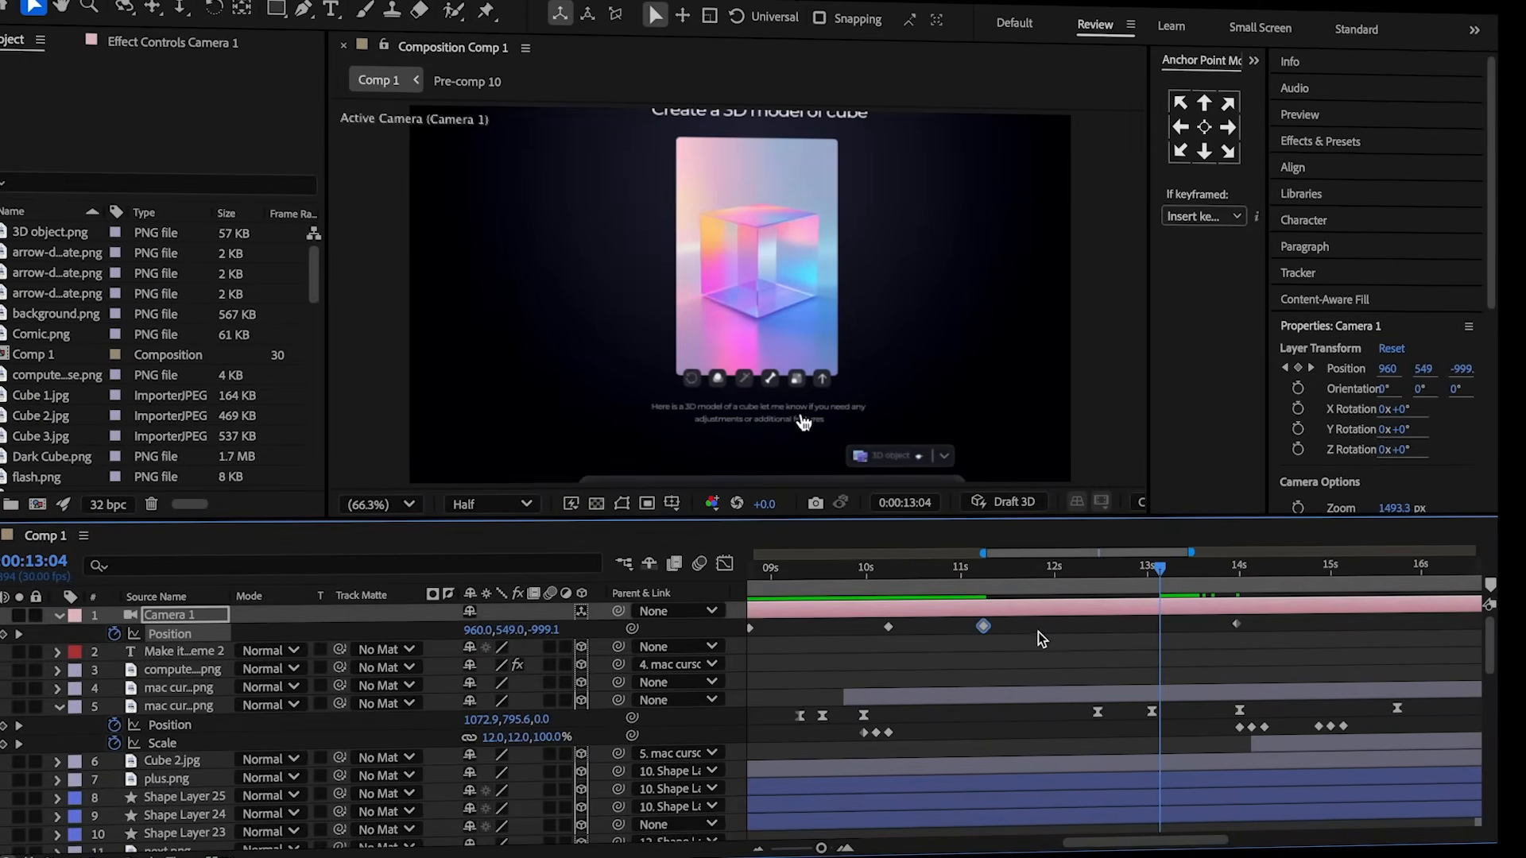
key(ctrl+v)
click(1080, 633)
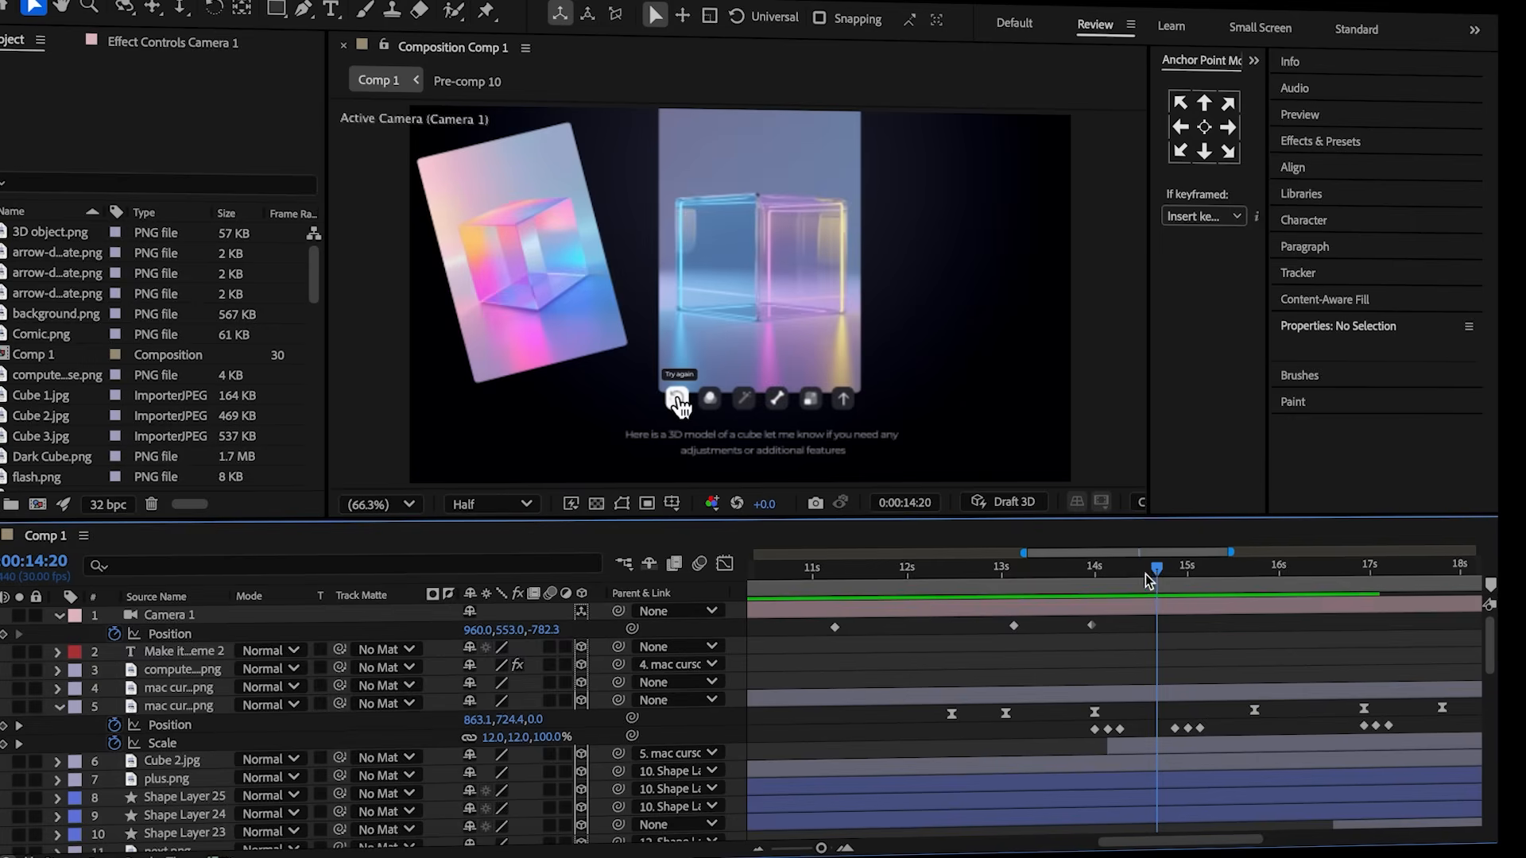
- Hold Camera 1's cube close-up with a Position keyframe at about 0:00:14:08 and paste the 960, 540, -1493.3 keyframe at 0:00:15:01
drag(1151, 574, 1214, 588)
click(5, 635)
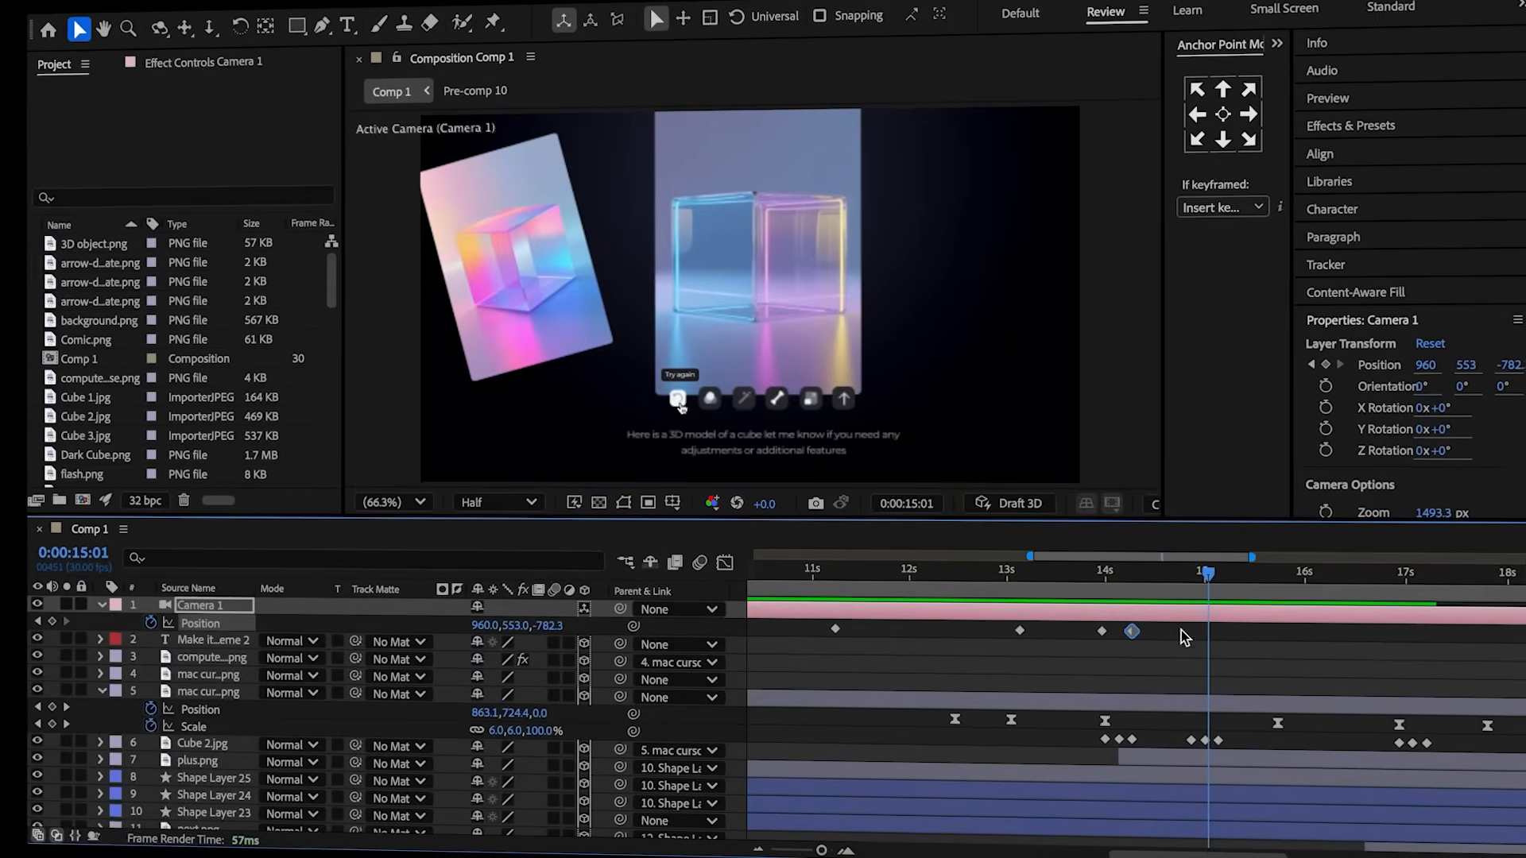
key(ctrl+c)
key(ctrl+v)
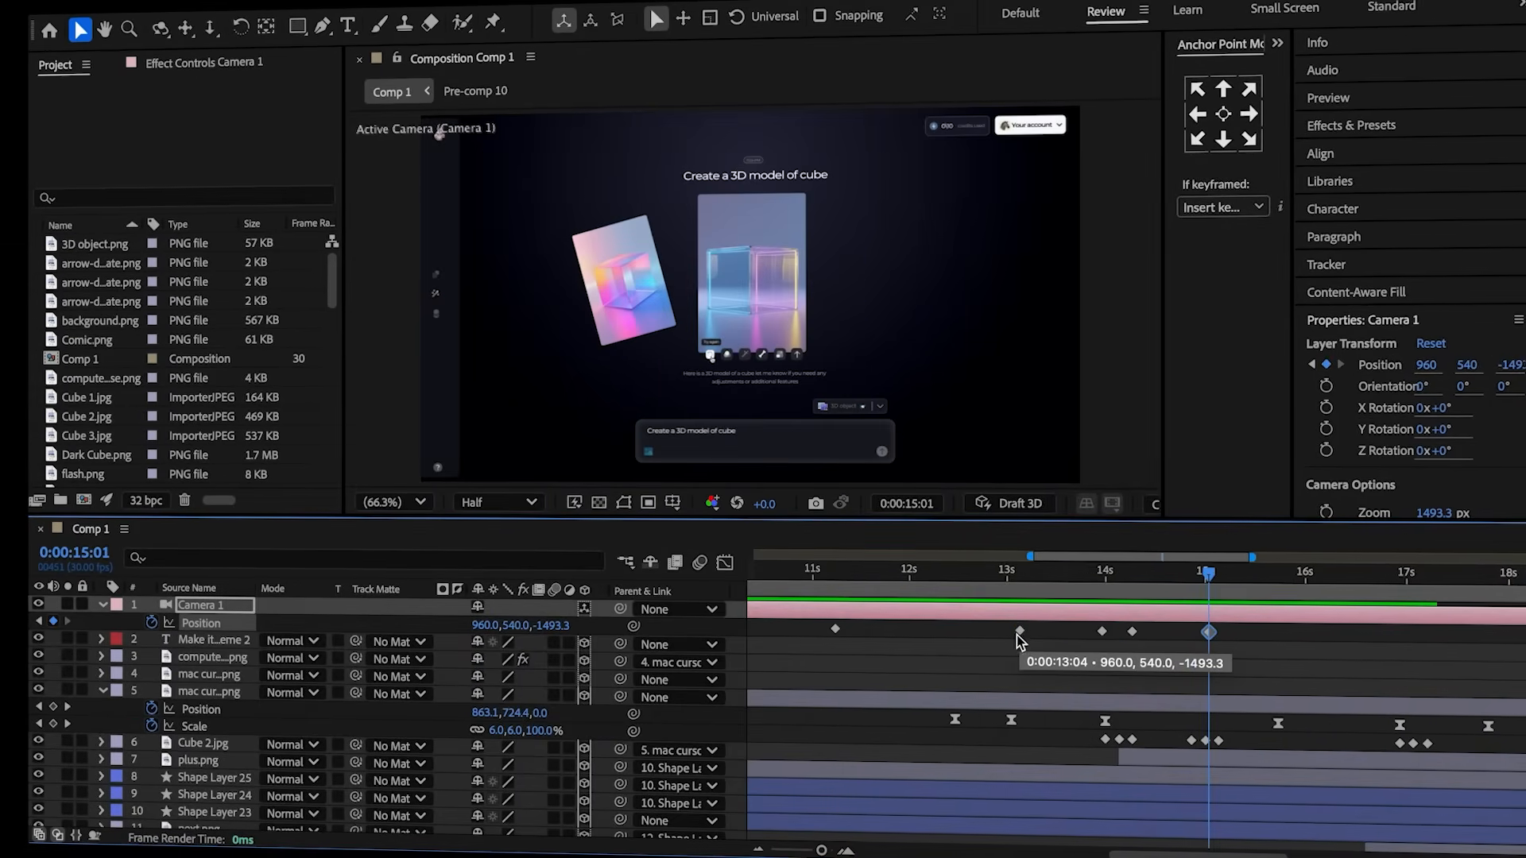
click(1000, 646)
- Keyframe Camera 1's Position at 960, 540, -1493.3 at 0:00:17:06 and 960, 482, -722.3 at about 0:00:18:01
drag(1209, 588, 1271, 597)
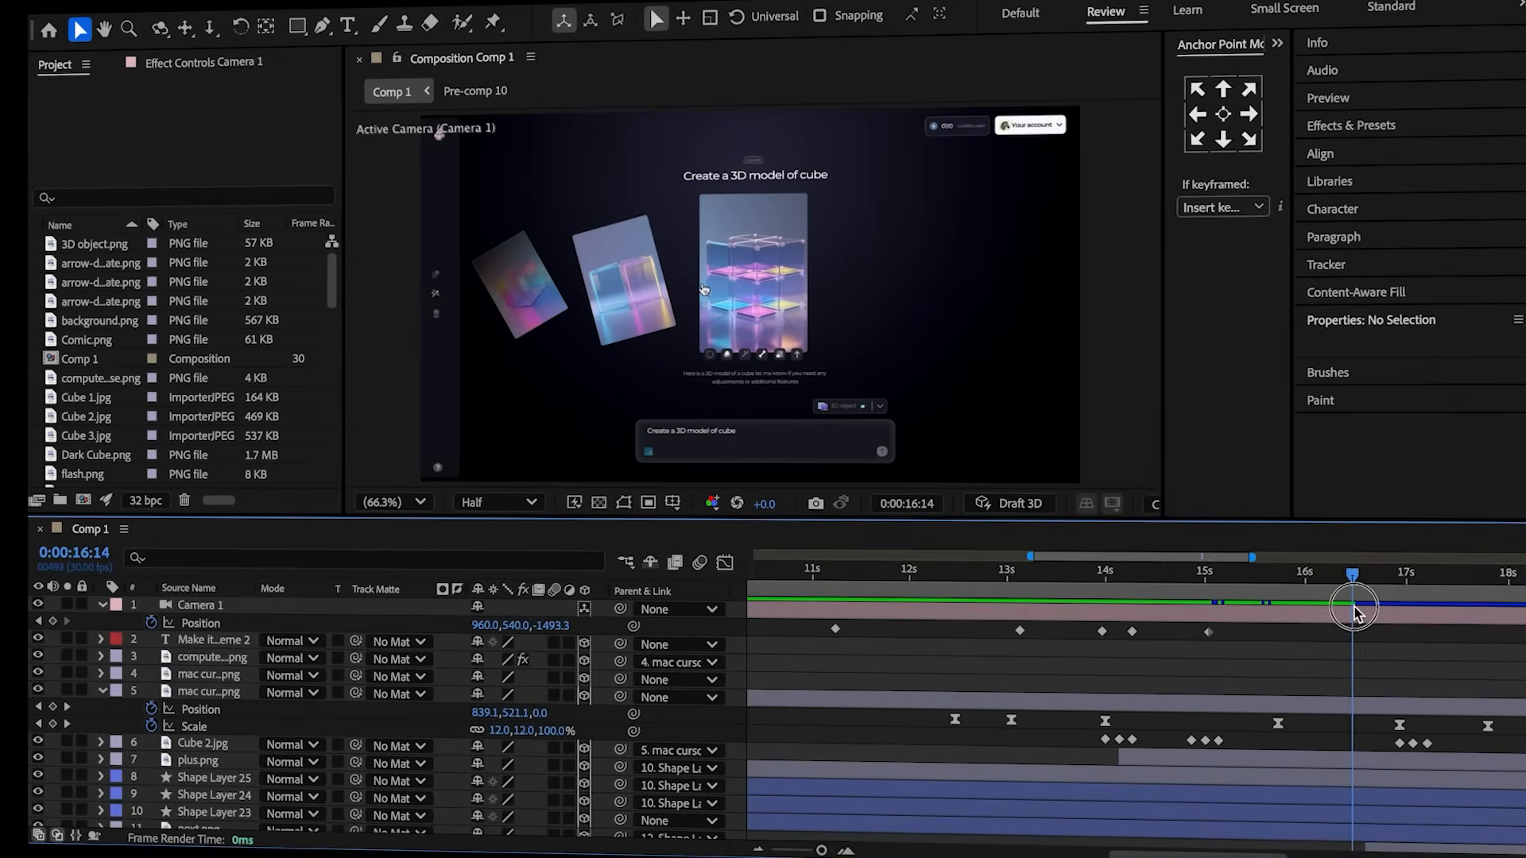
drag(1405, 624, 1425, 620)
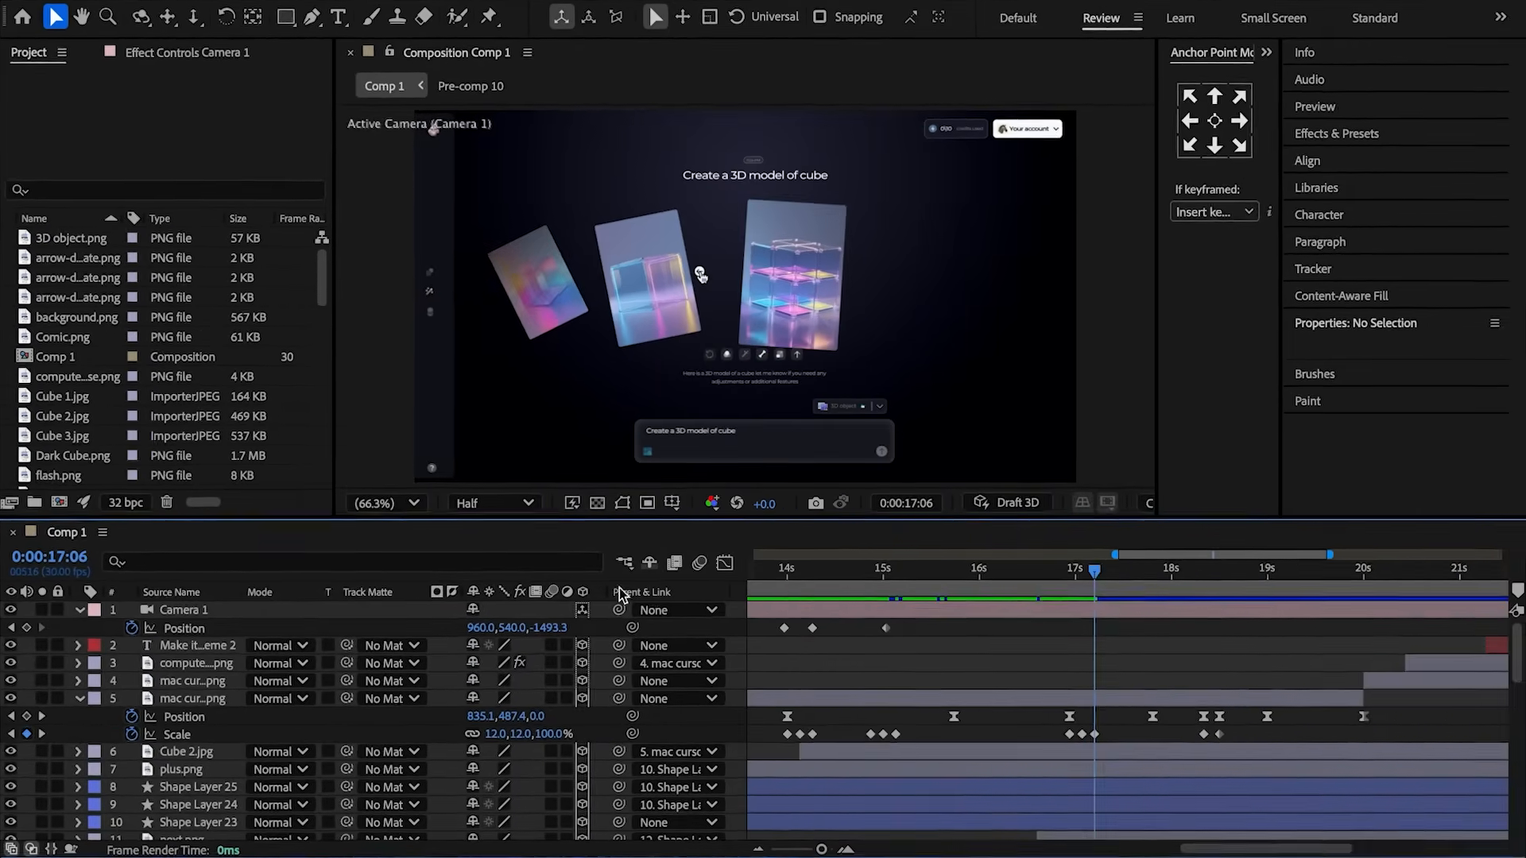
click(52, 621)
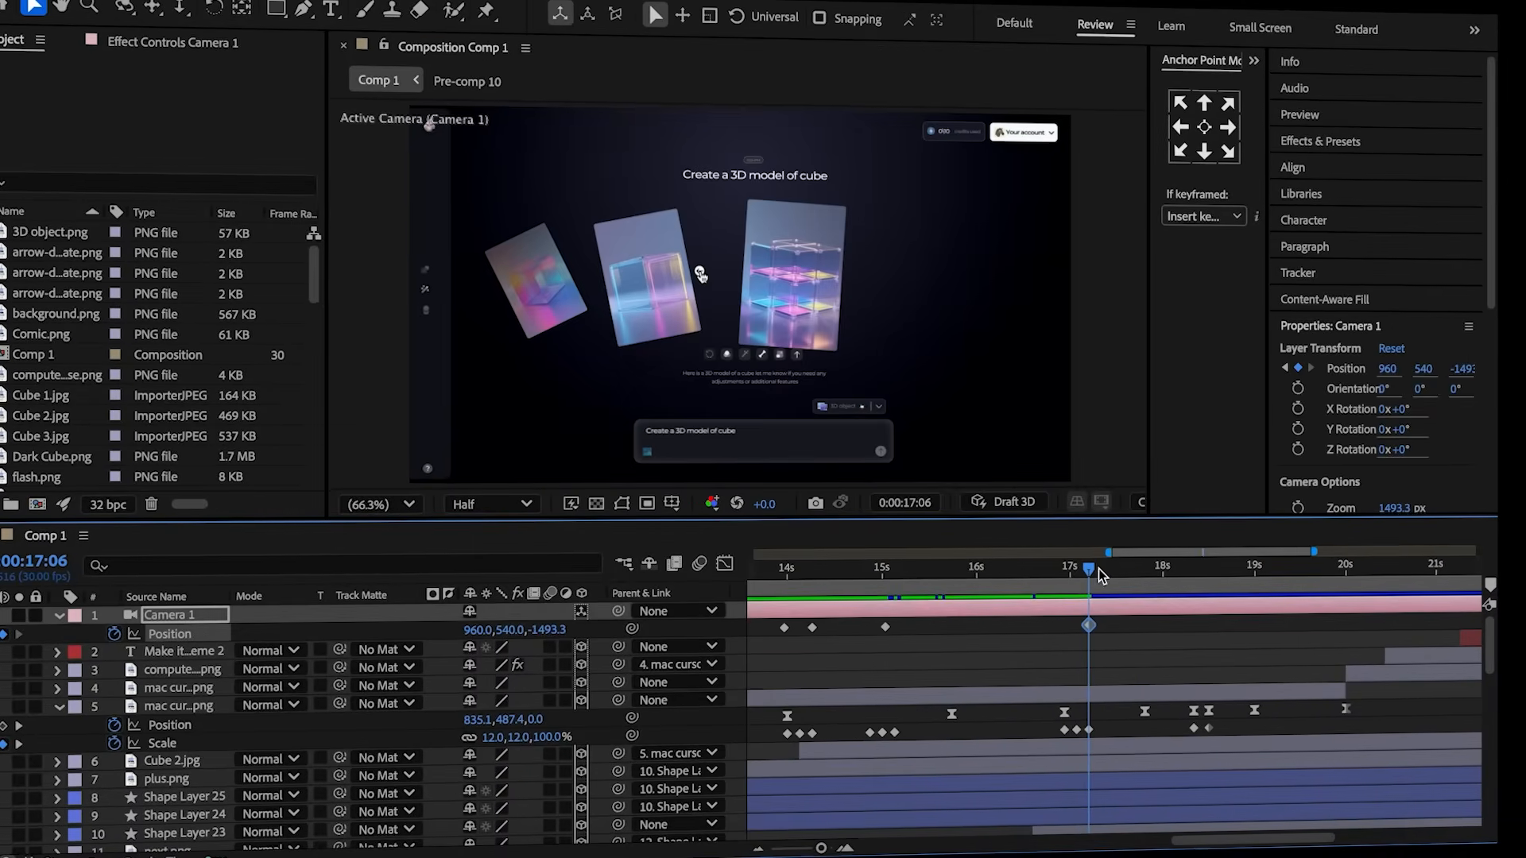
drag(1100, 574, 1150, 586)
drag(548, 630, 1272, 612)
drag(548, 631, 698, 628)
mouse_move(514, 630)
mouse_down()
mouse_move(528, 542)
mouse_move(527, 570)
mouse_move(619, 616)
mouse_move(525, 612)
mouse_up()
- Hold Camera 1's Position with a keyframe at 0:00:18:10 and paste the 960, 540, -1493.3 keyframe at 0:00:19:04
drag(1192, 588, 1205, 620)
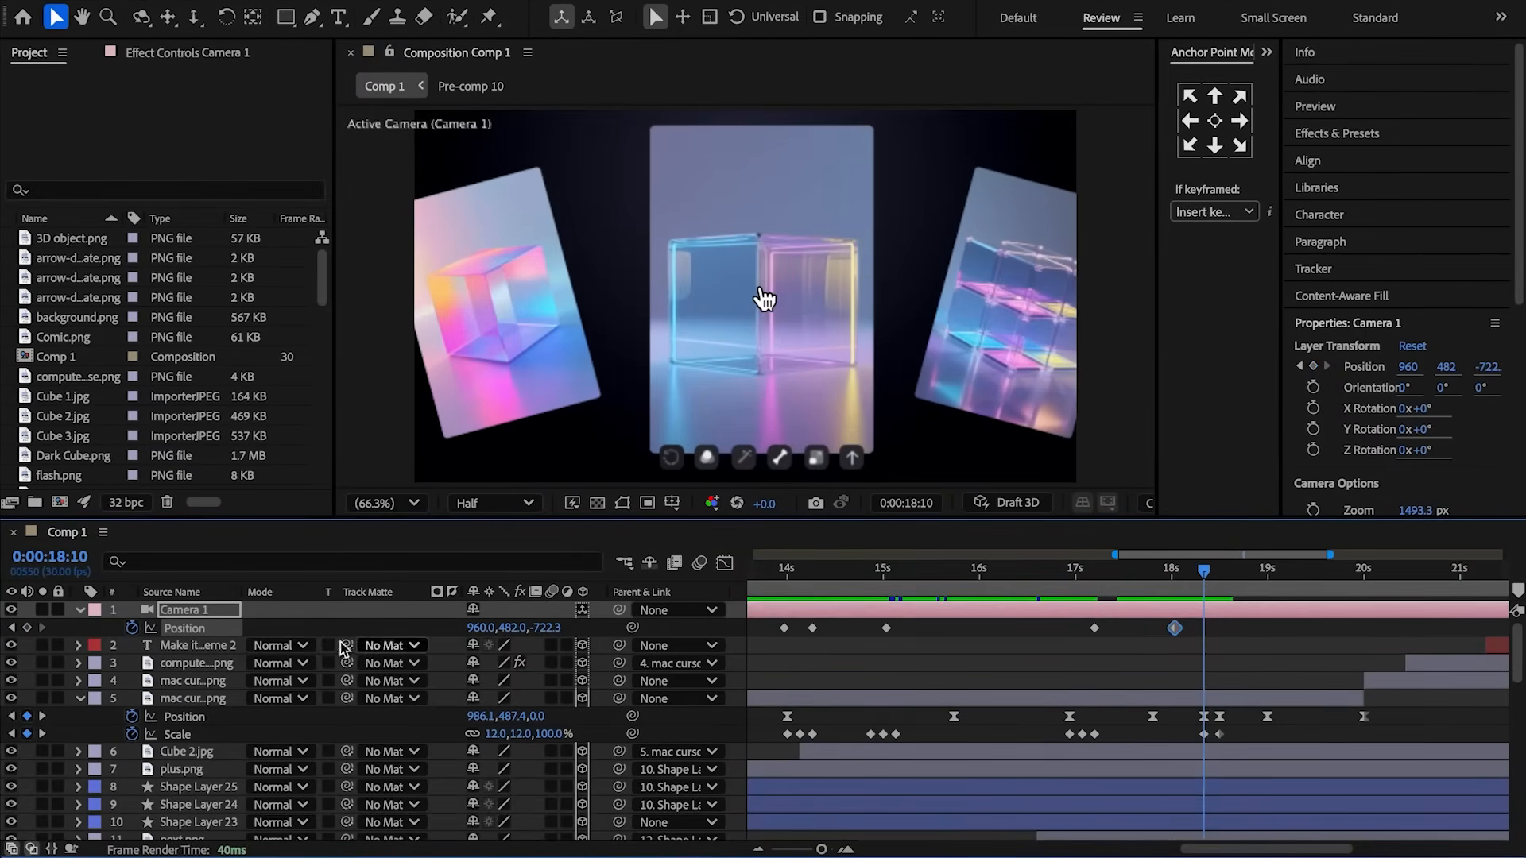
click(31, 630)
drag(1218, 589, 1276, 586)
click(1100, 632)
key(super+c)
key(super+v)
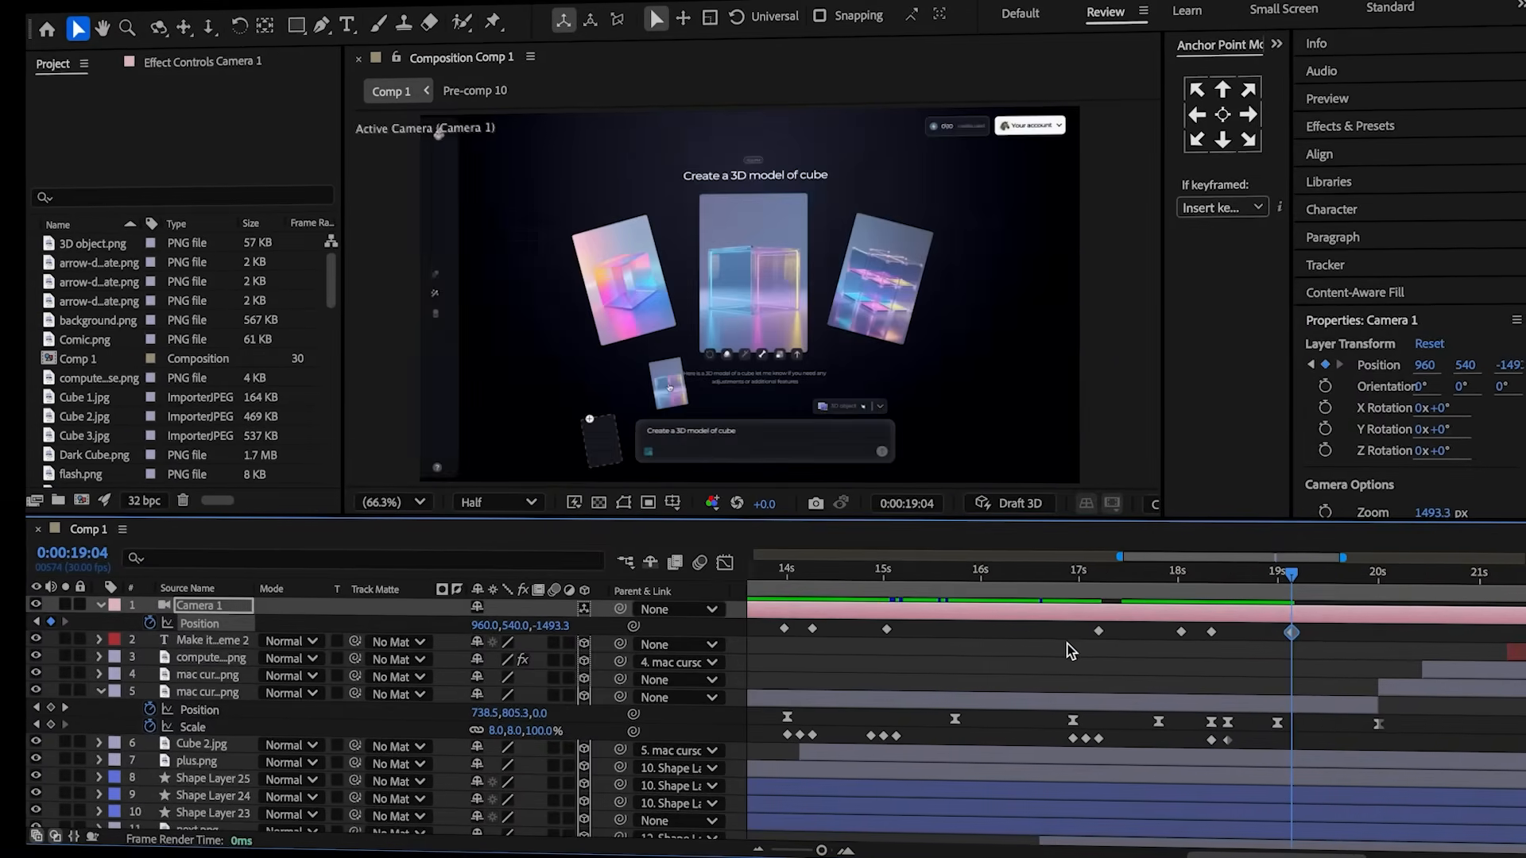
click(1045, 661)
- Keyframe Camera 1's Position at 960, 540, -1493.3 at 0:00:21:08 and 960, 743, -829.3 at about 0:00:22:04
scroll(953, 624, right, 5)
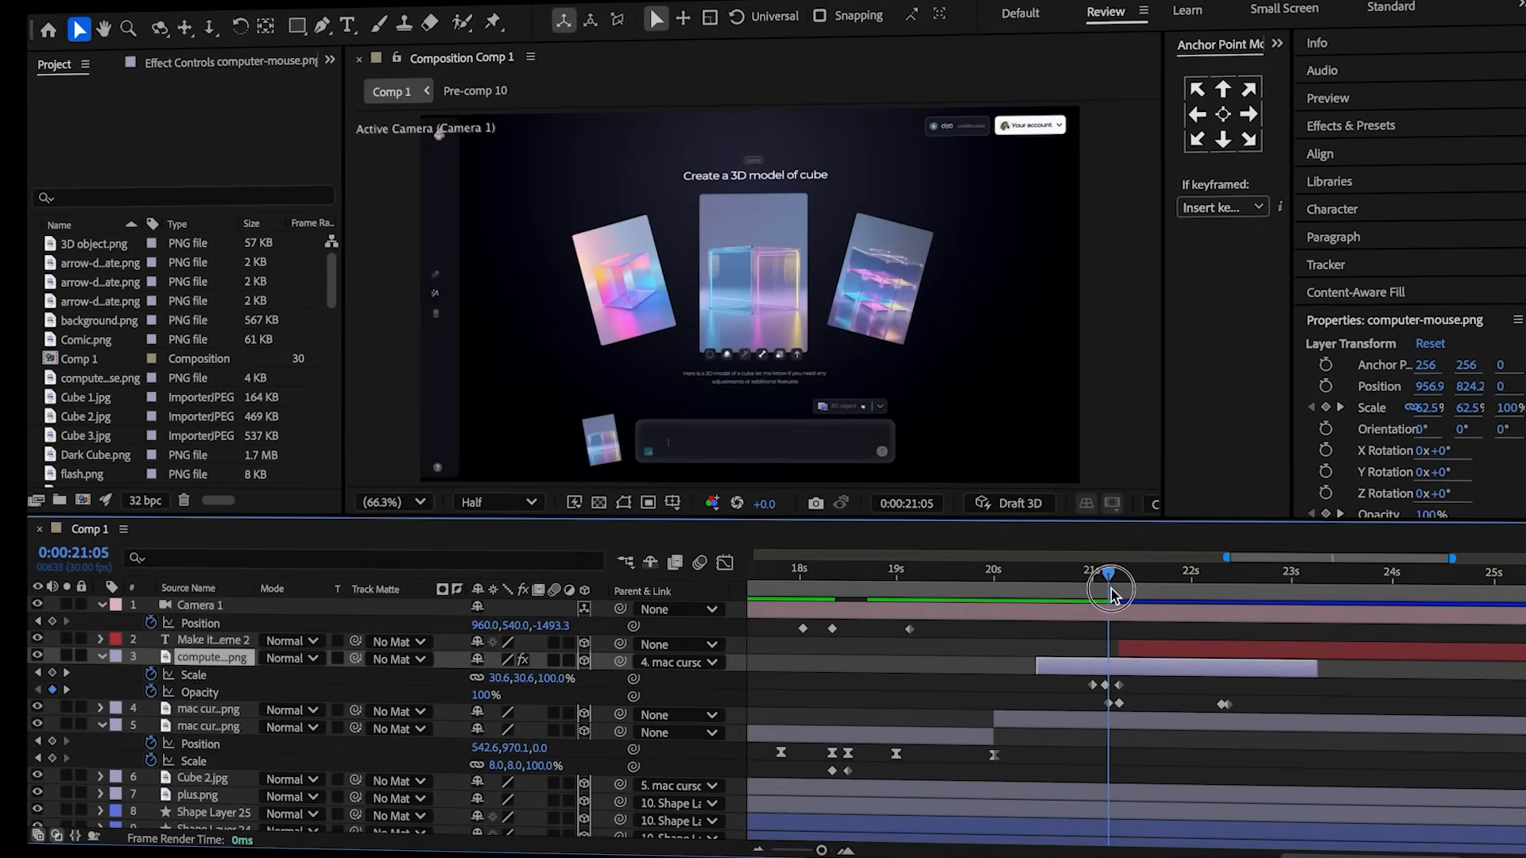
drag(1111, 590, 1119, 590)
click(1100, 615)
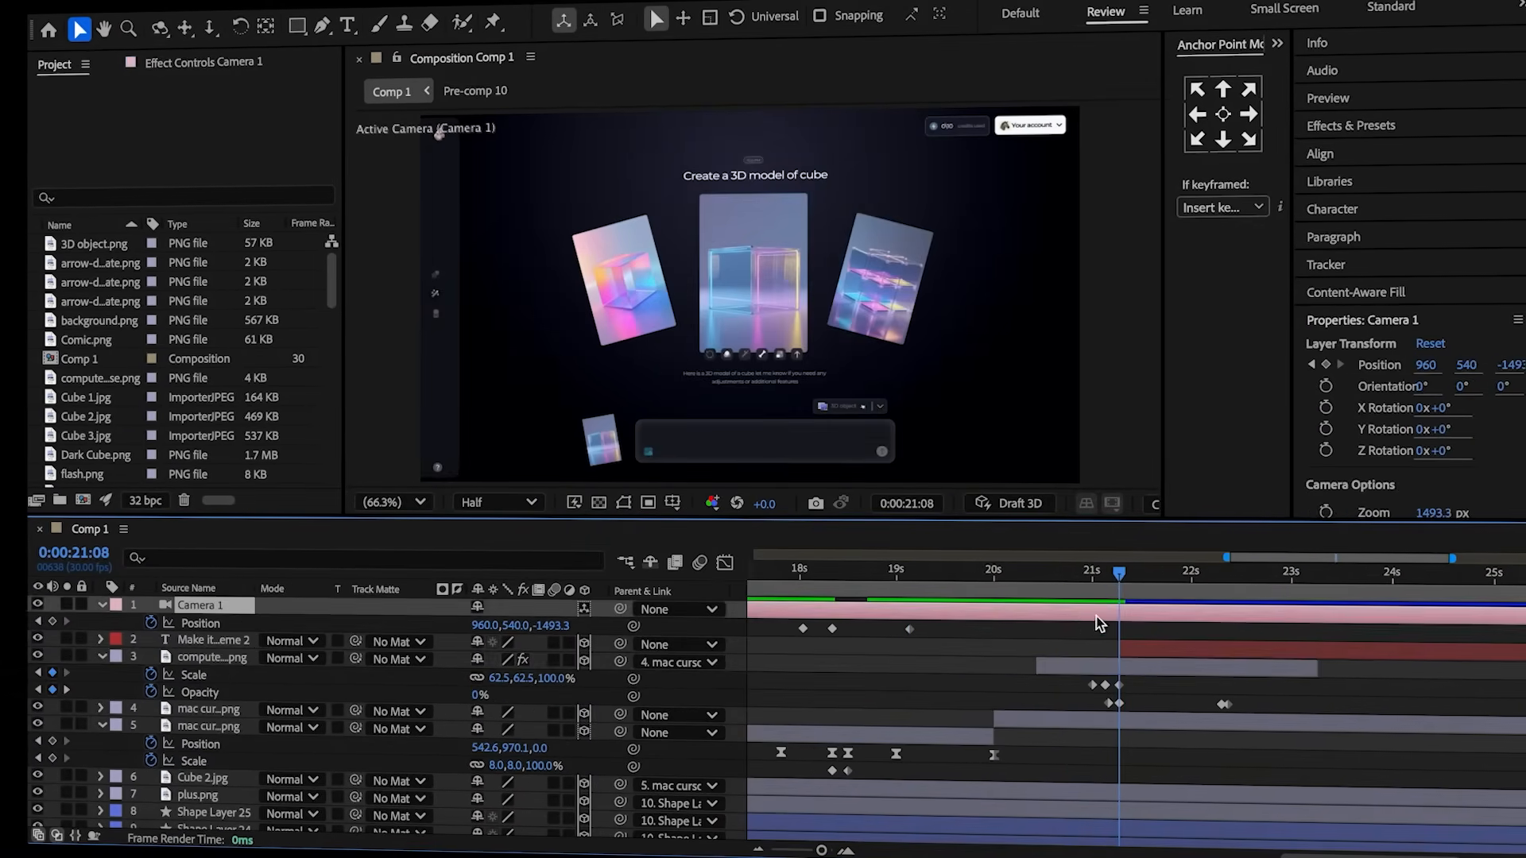
click(53, 622)
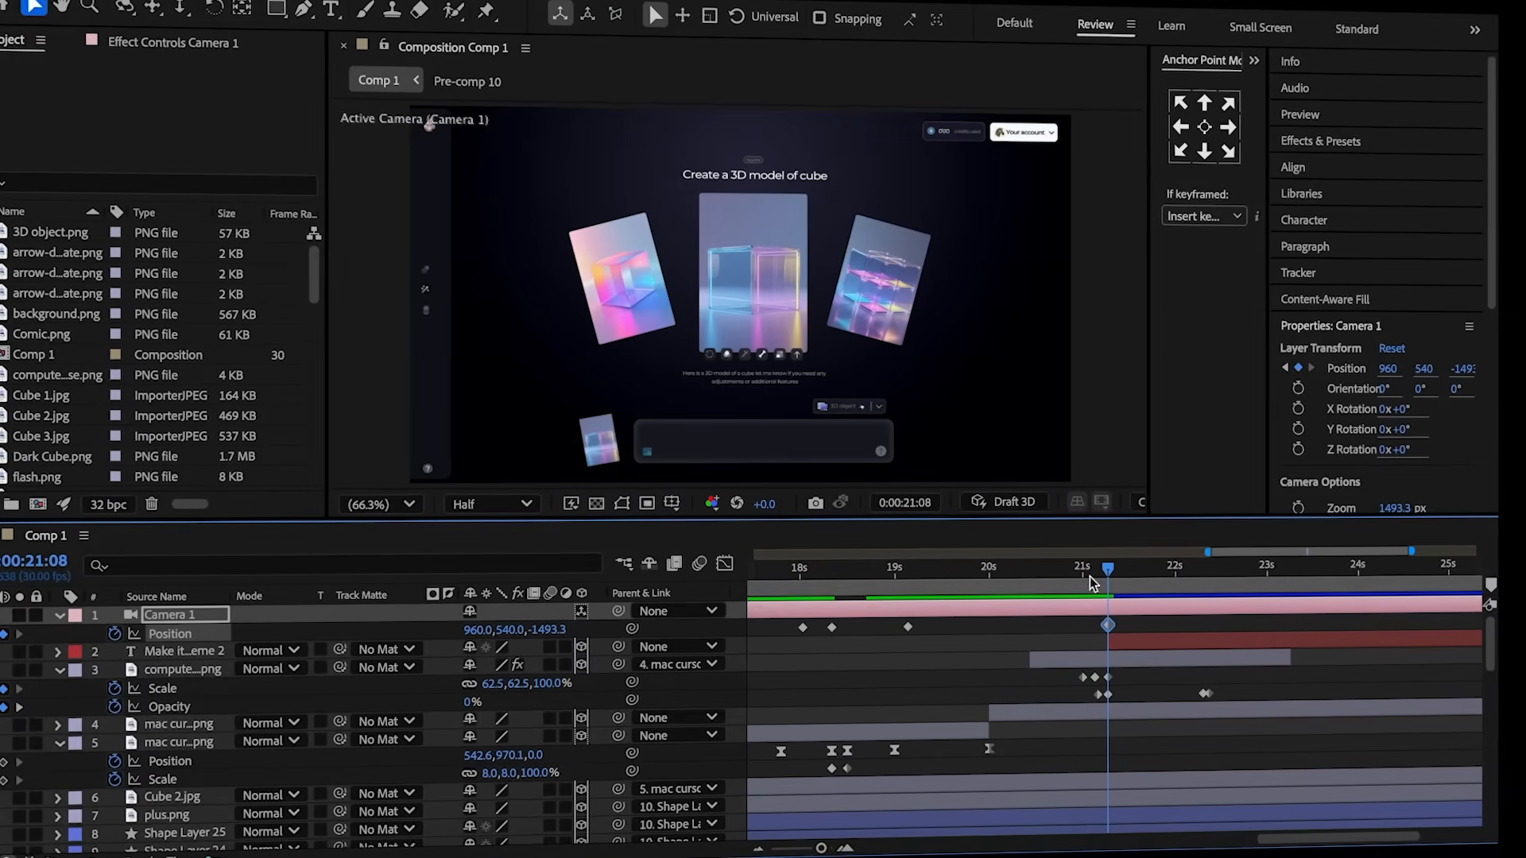
drag(545, 631, 624, 631)
click(1213, 664)
- Hold Camera 1's Position with a keyframe at 0:00:23:24 and paste the 960, 540, -1493.3 keyframe just before 0:00:25:00
click(1216, 715)
key(u)
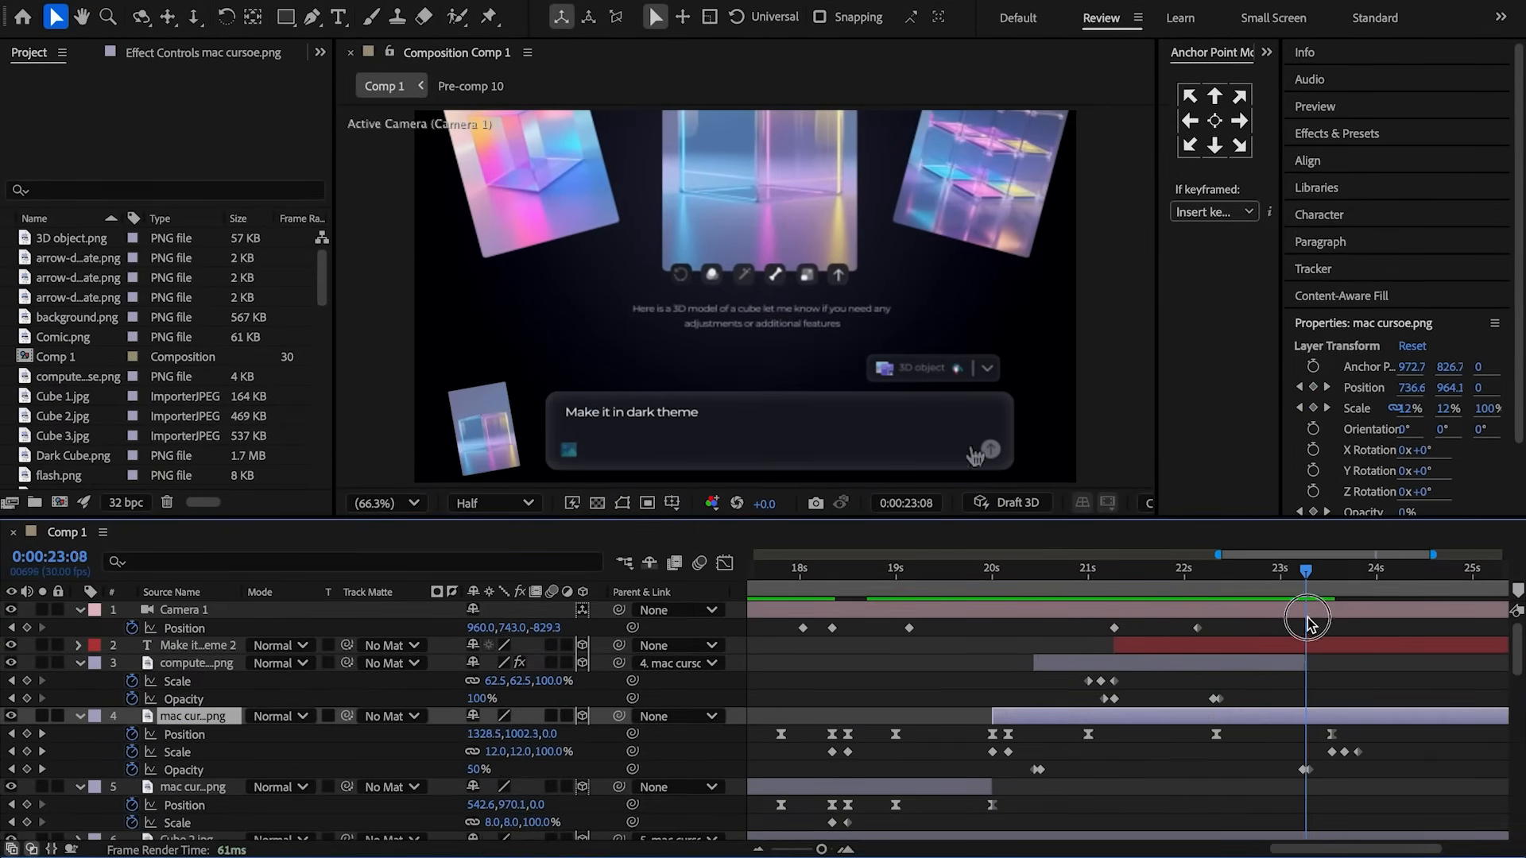
drag(1336, 643, 1357, 640)
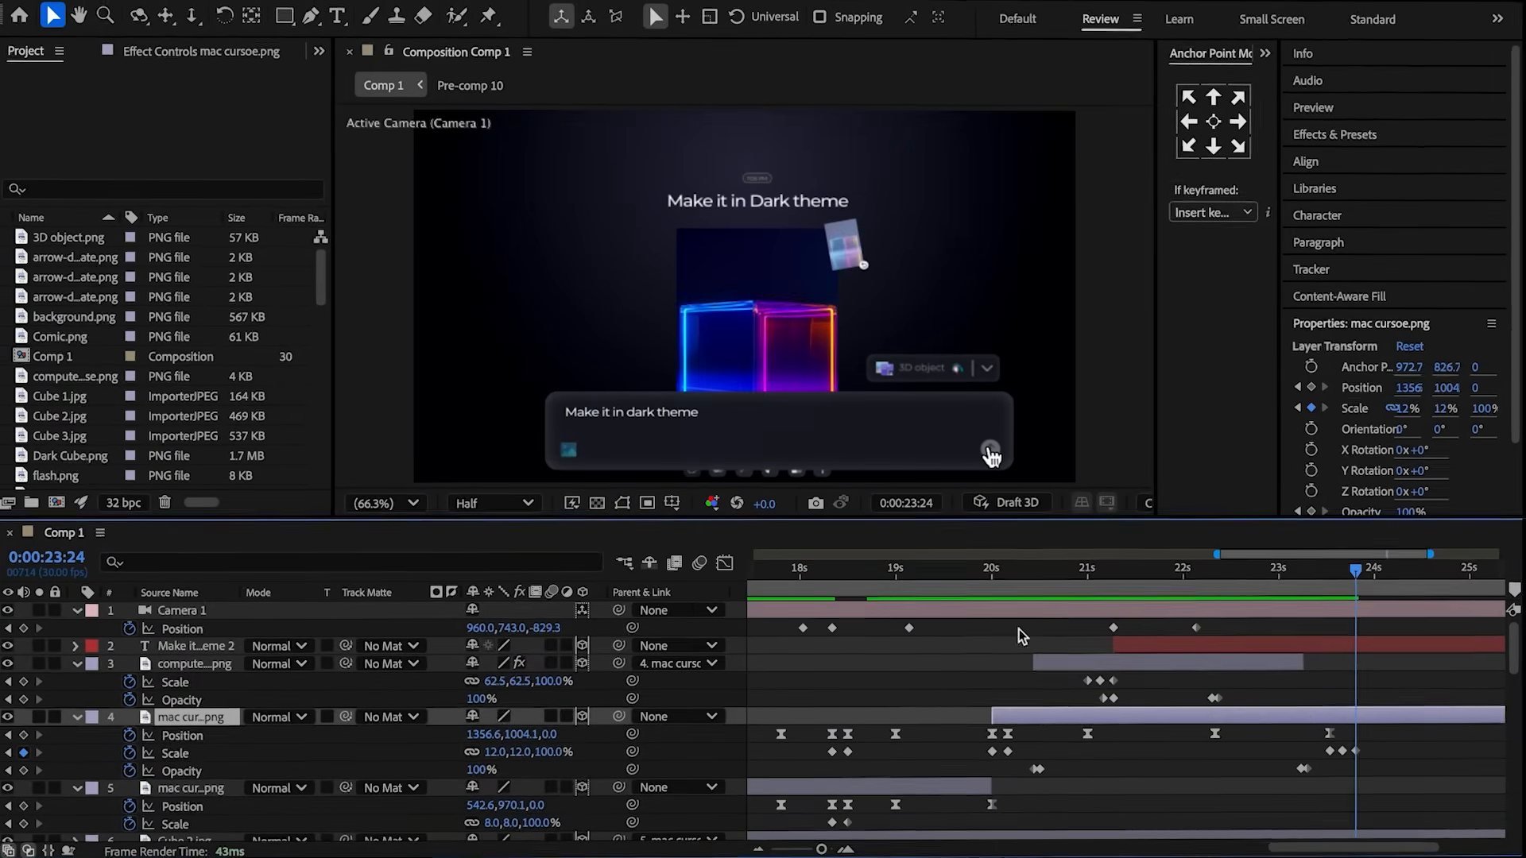
click(11, 634)
drag(1345, 576, 1478, 590)
click(1119, 630)
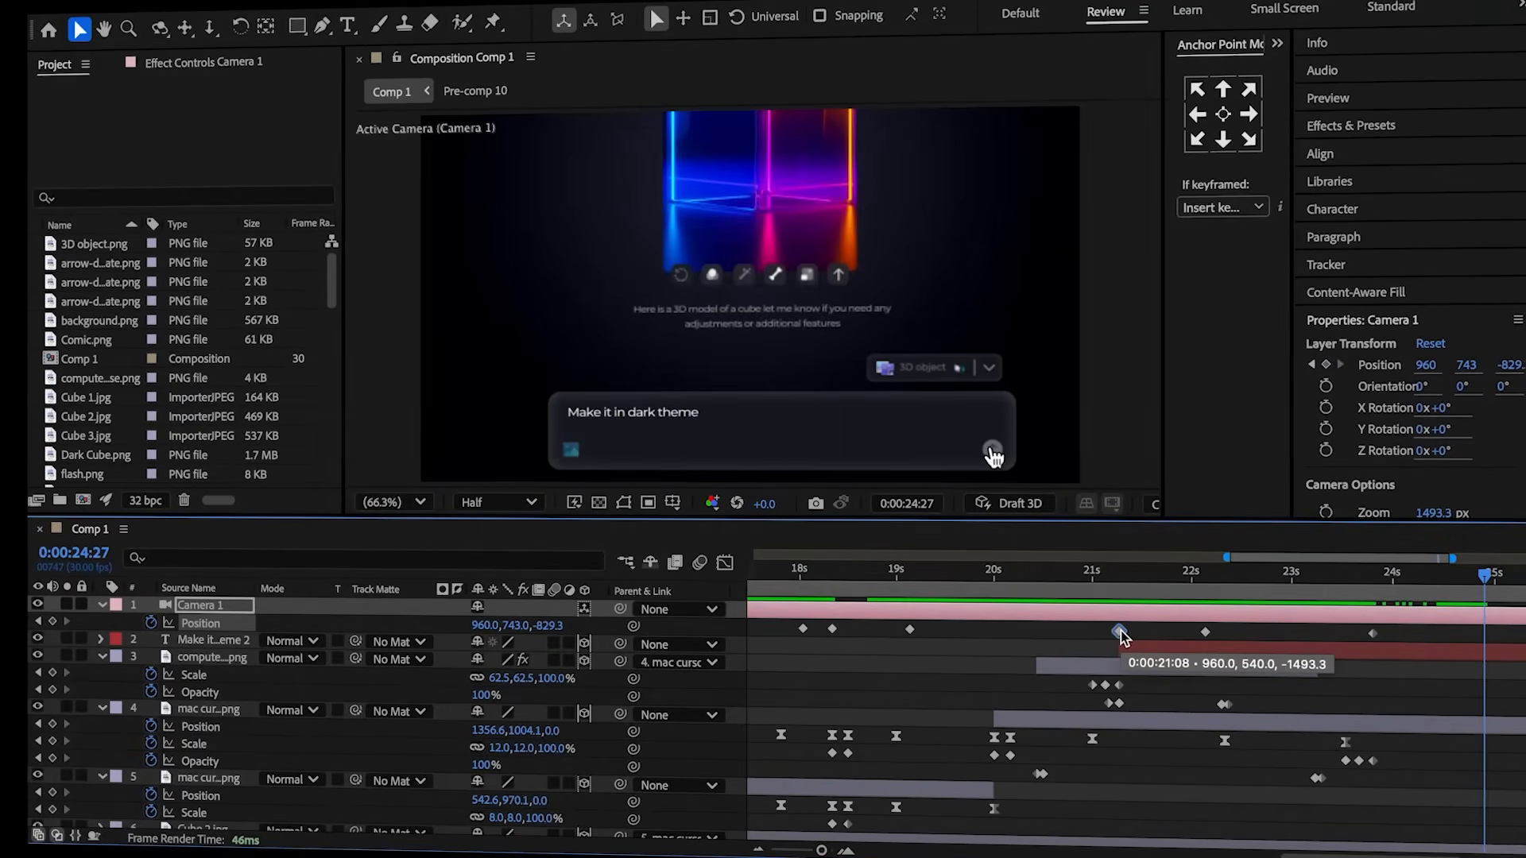
key(ctrl+c)
key(ctrl+v)
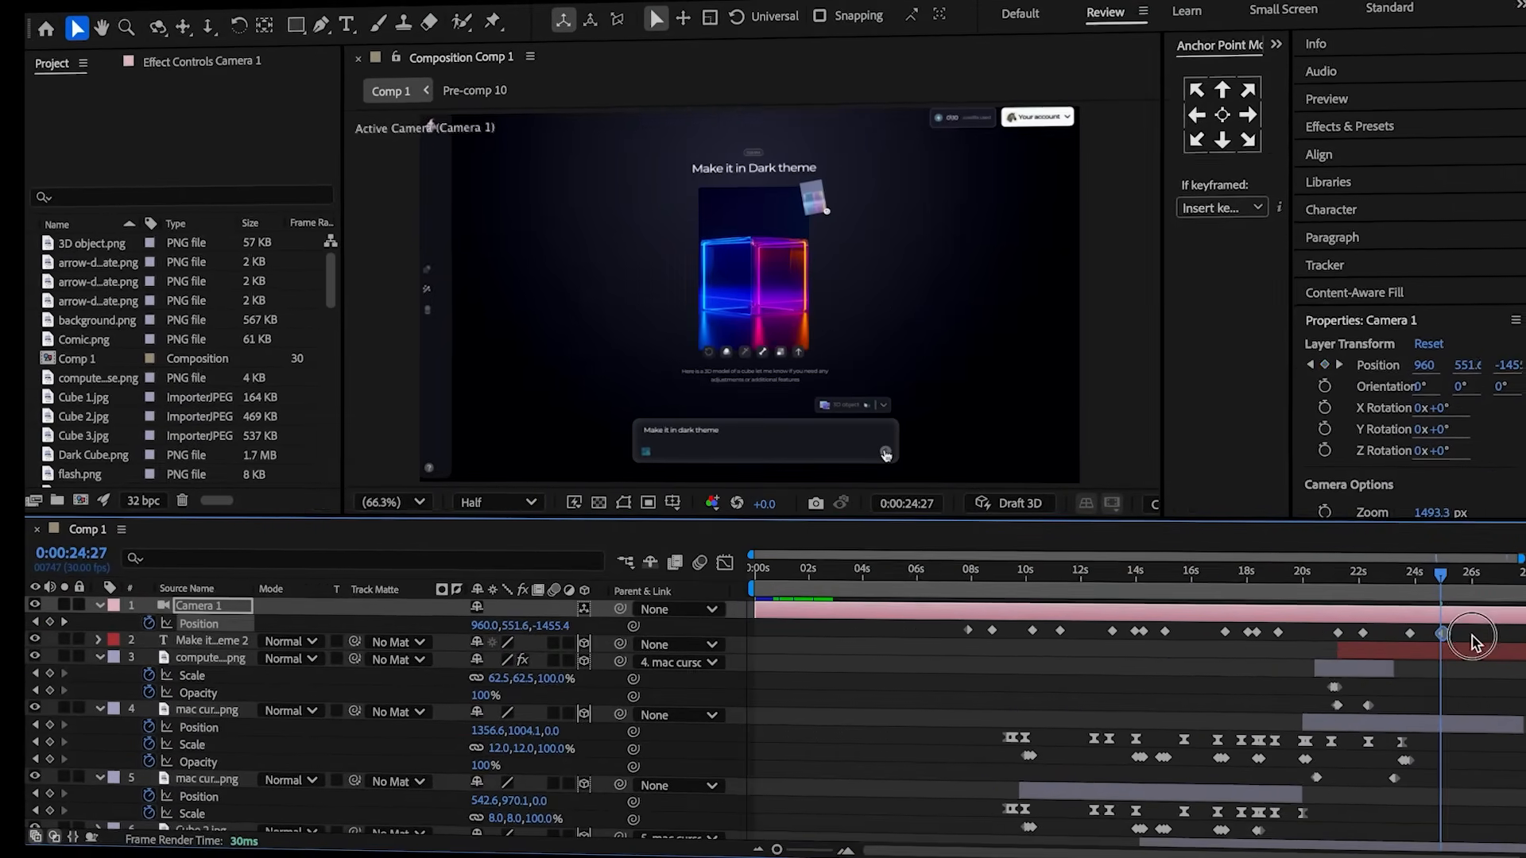
- Apply Easy Ease to all of Camera 1's Position keyframes and lengthen their incoming ease in the speed graph
drag(1471, 636, 926, 625)
click(725, 563)
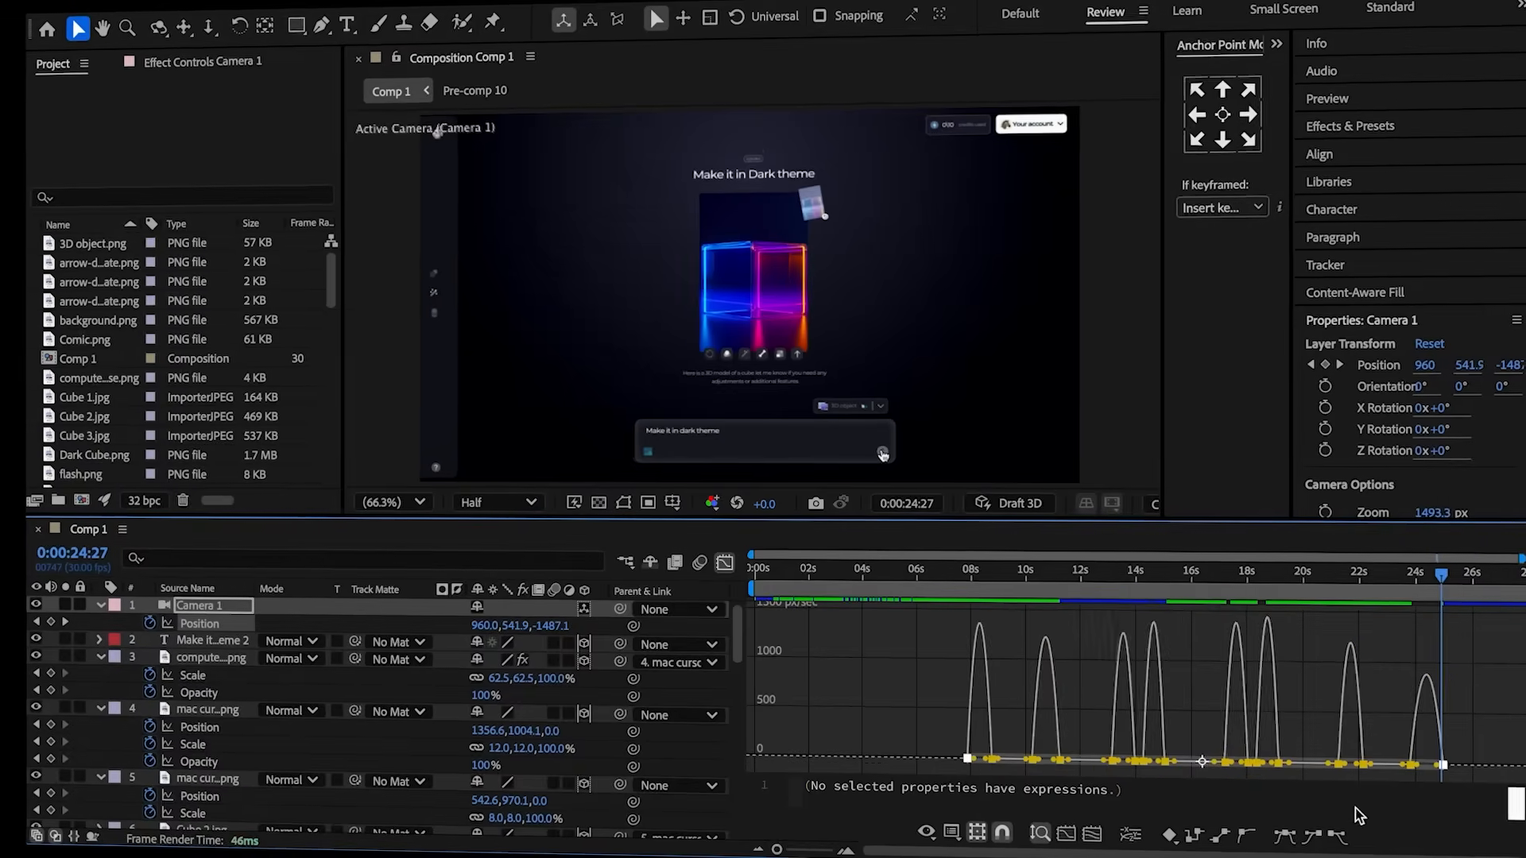
drag(1359, 767, 1339, 774)
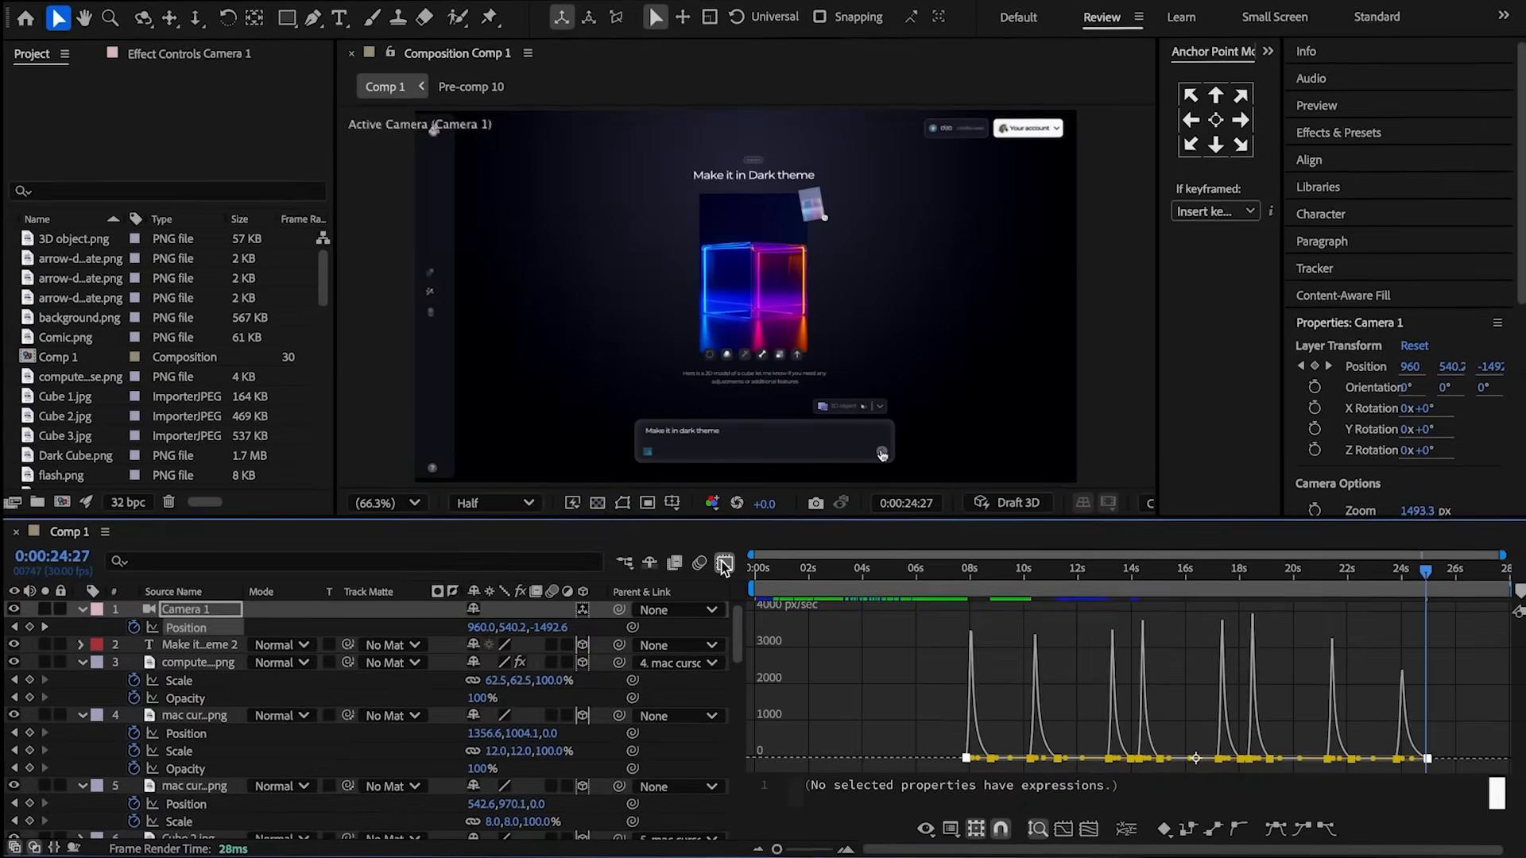
click(725, 562)
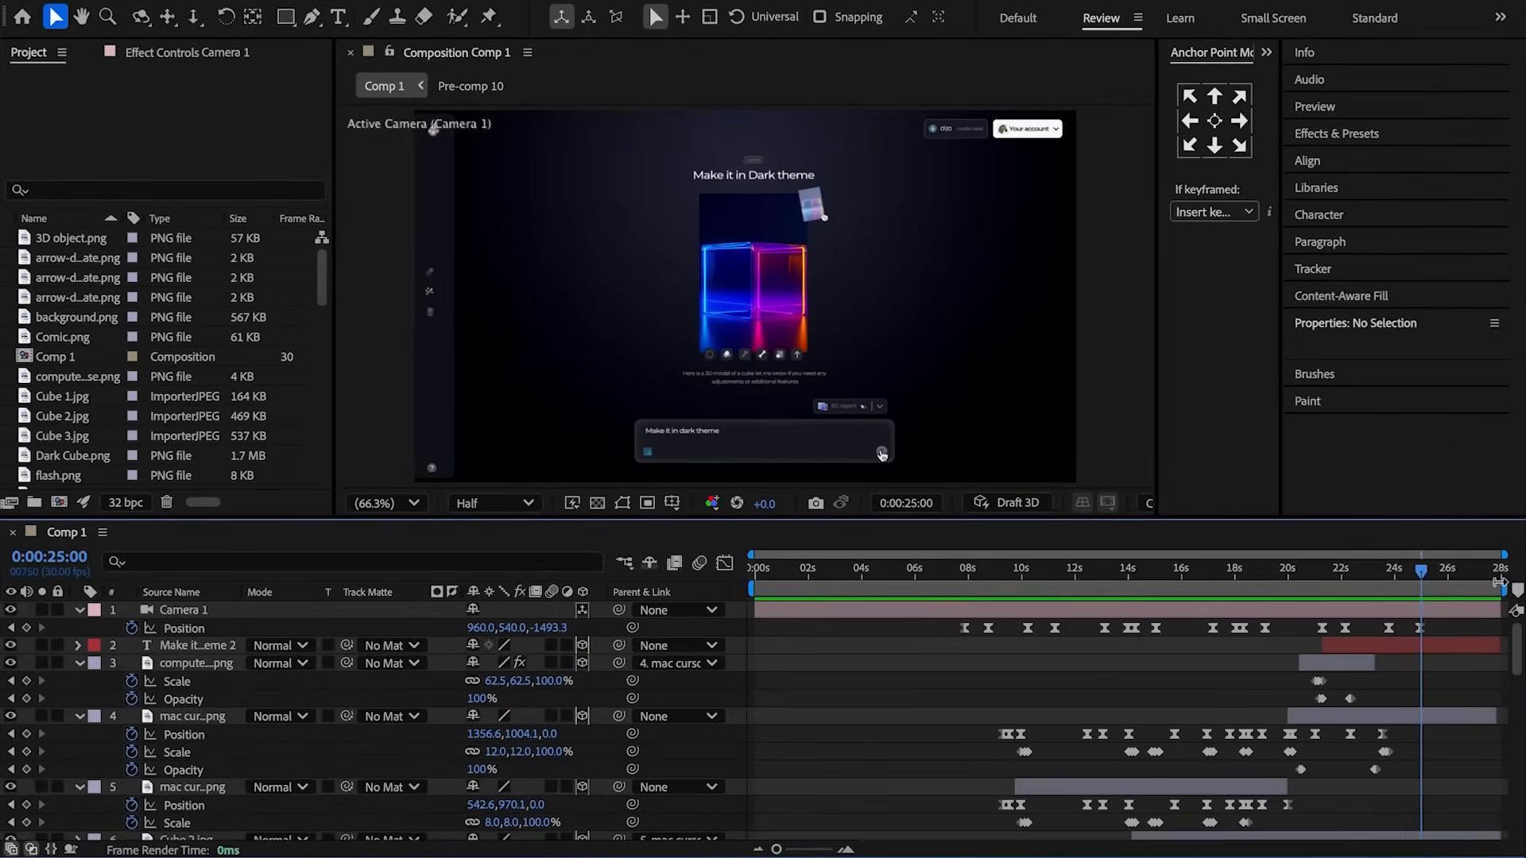
- End the work area at about 0:00:25:00 and trim Comp 1 to it
right_click(1405, 589)
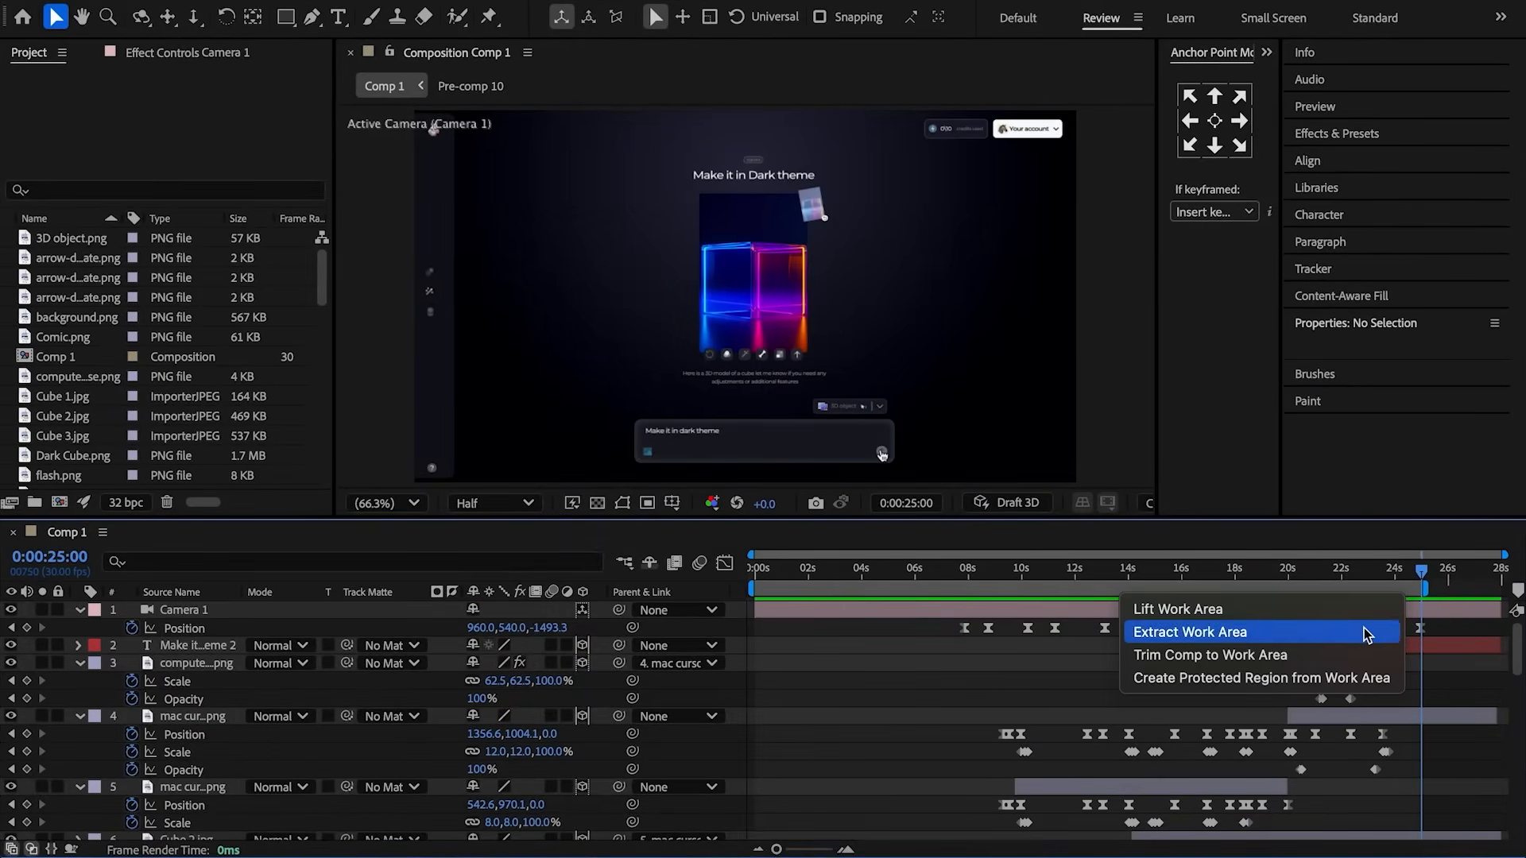
click(1240, 653)
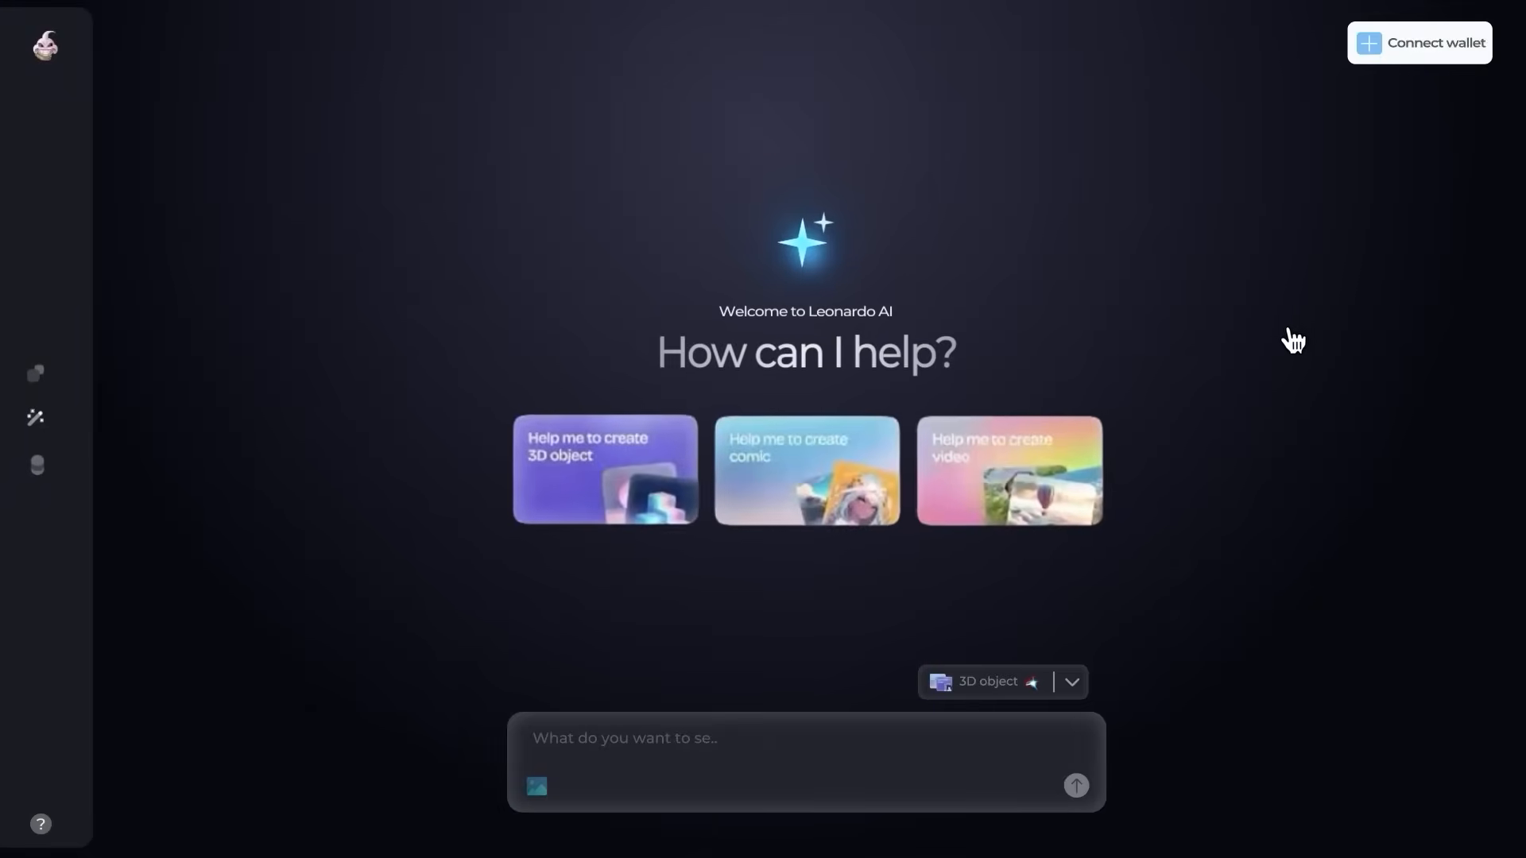
click(1403, 59)
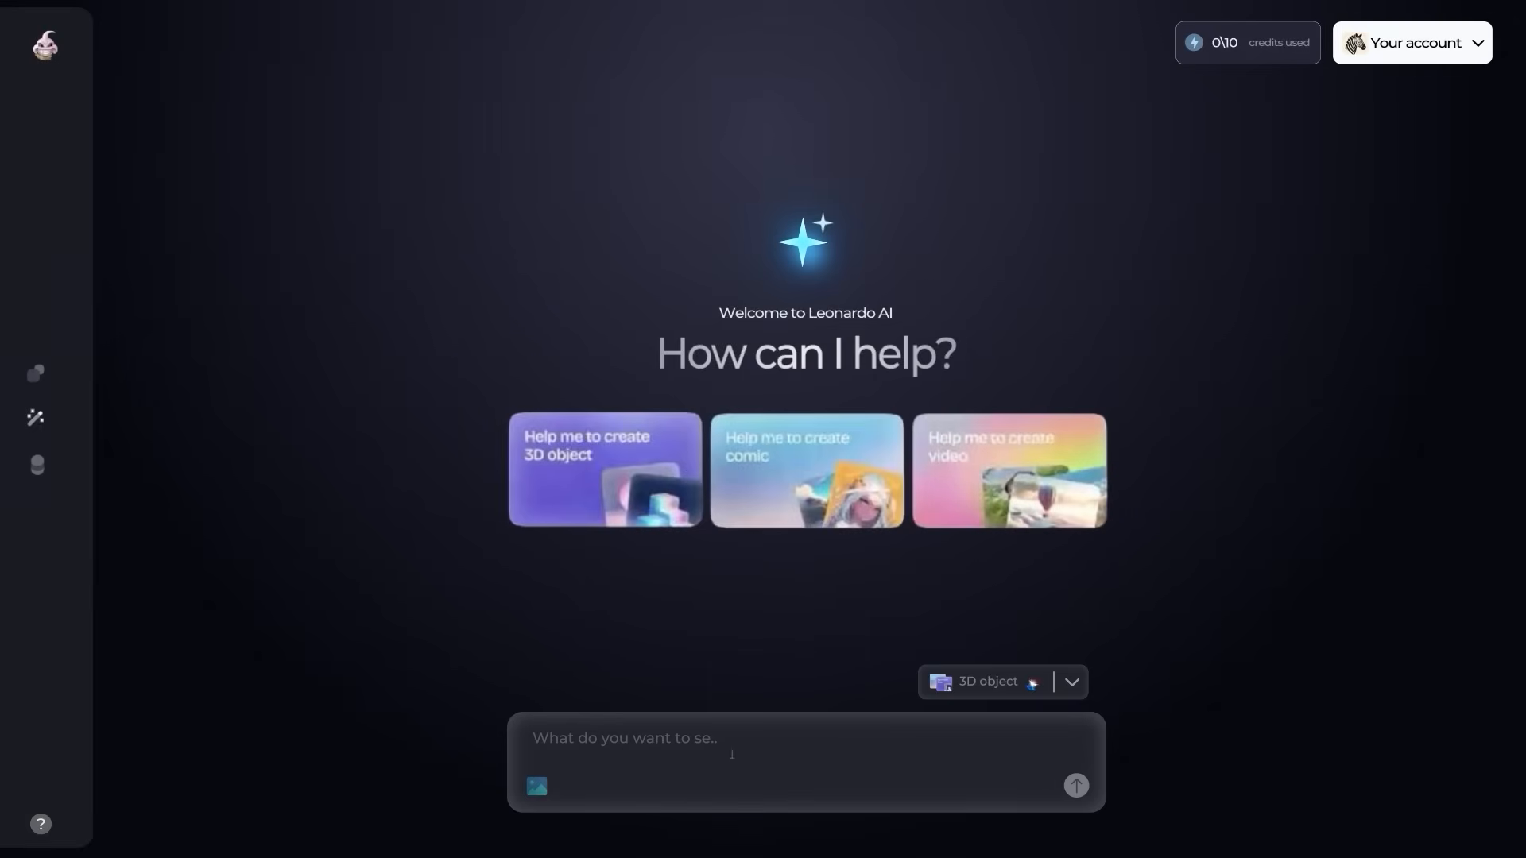
text(Create a 3D model of cube)
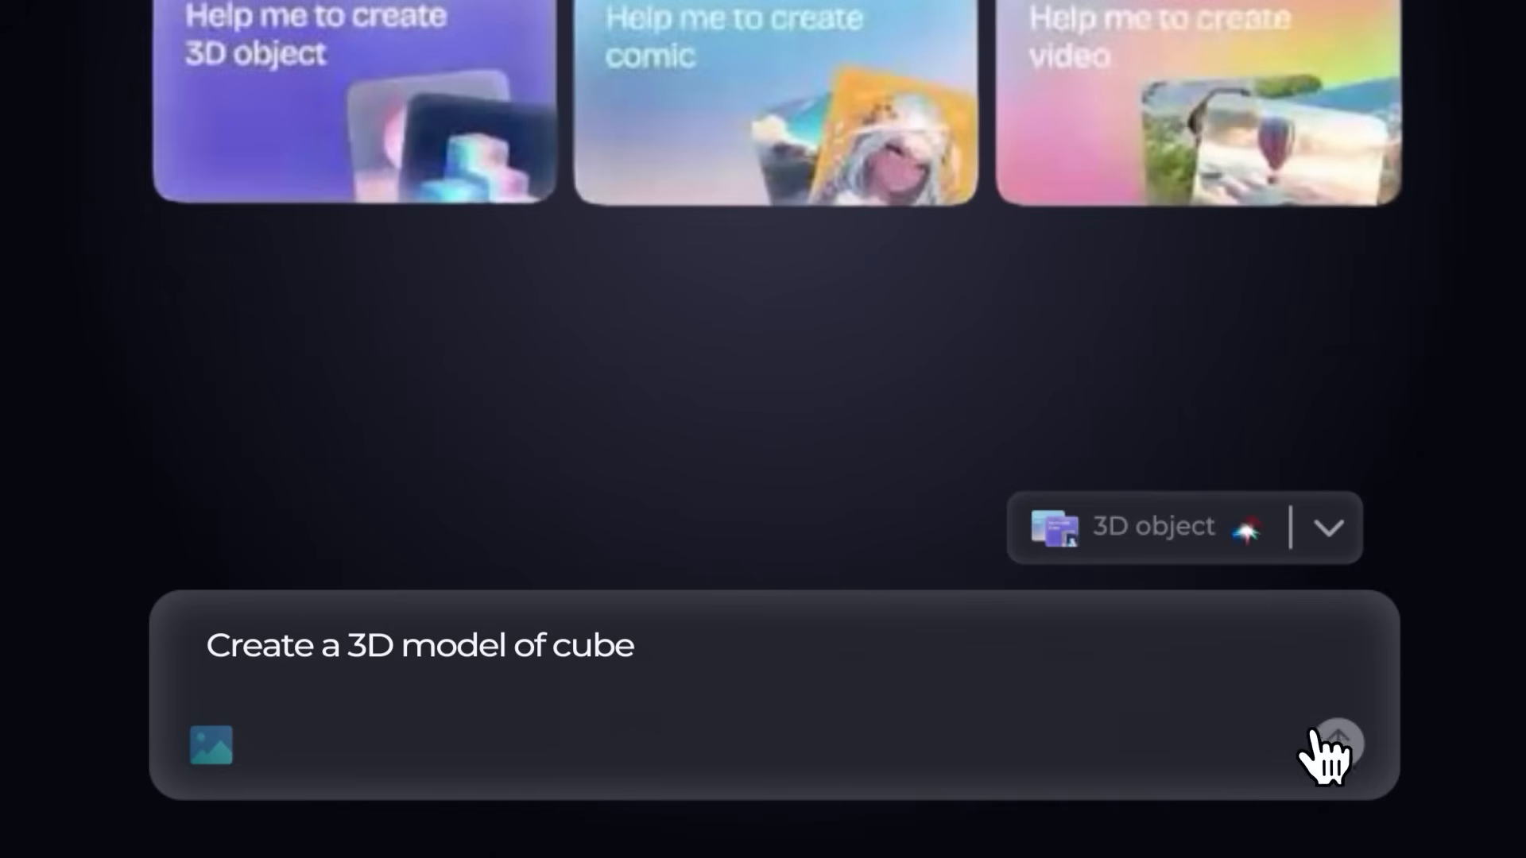
click(1316, 735)
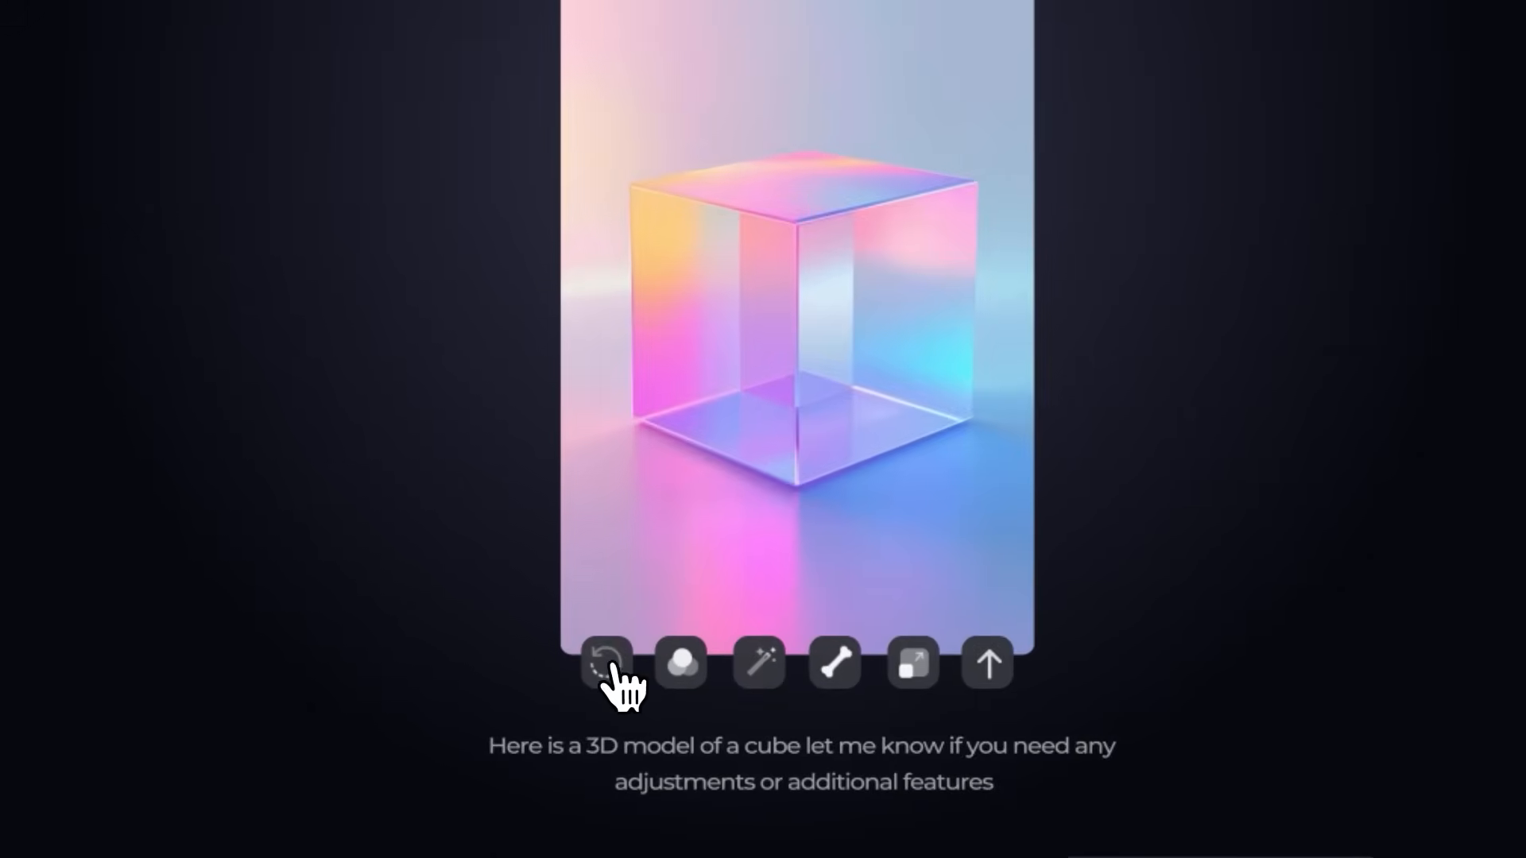
click(680, 562)
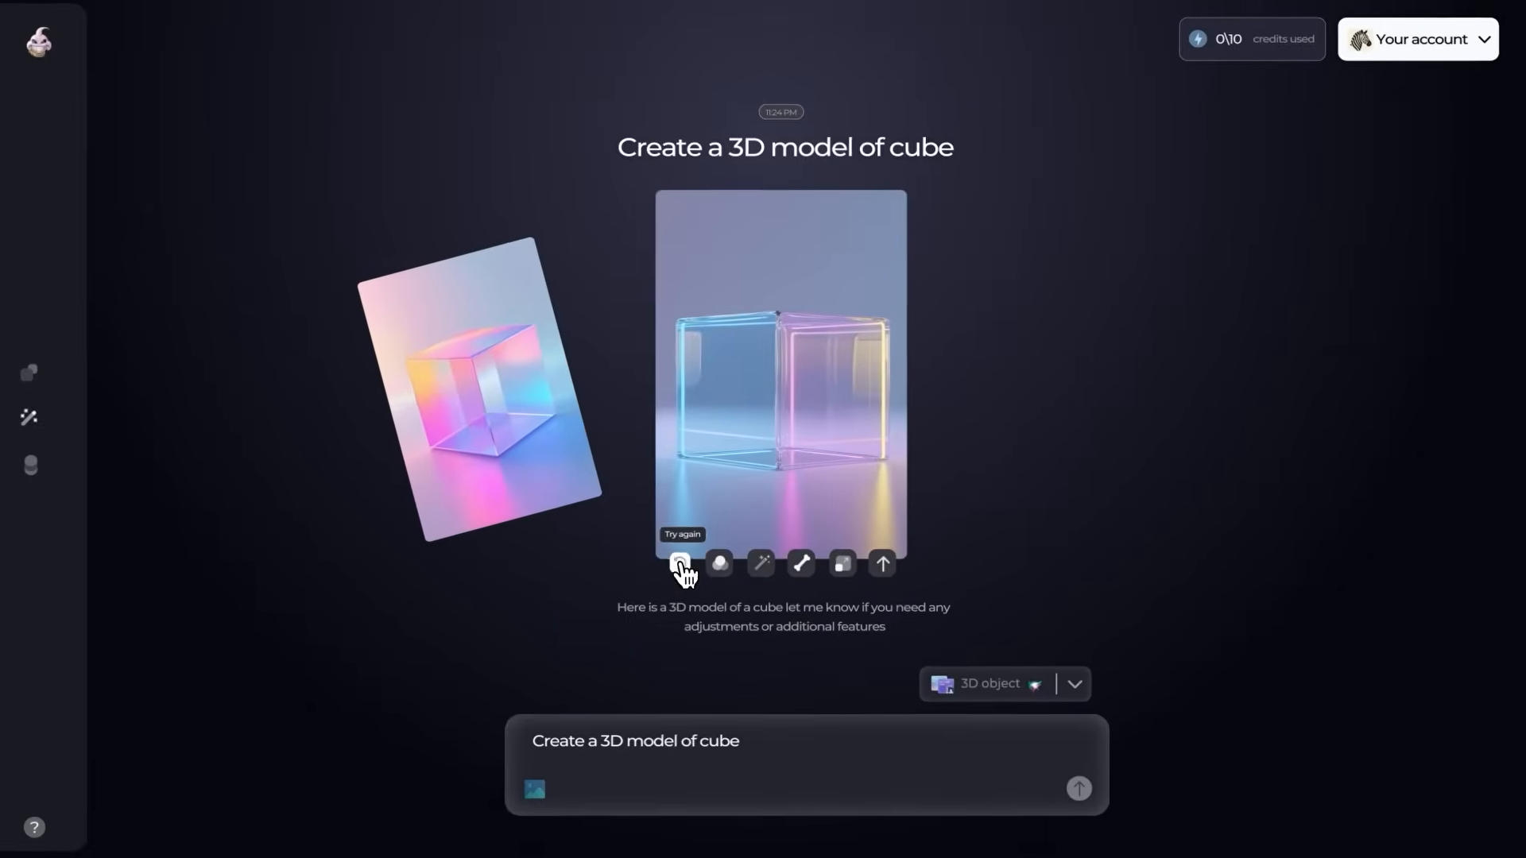
click(680, 564)
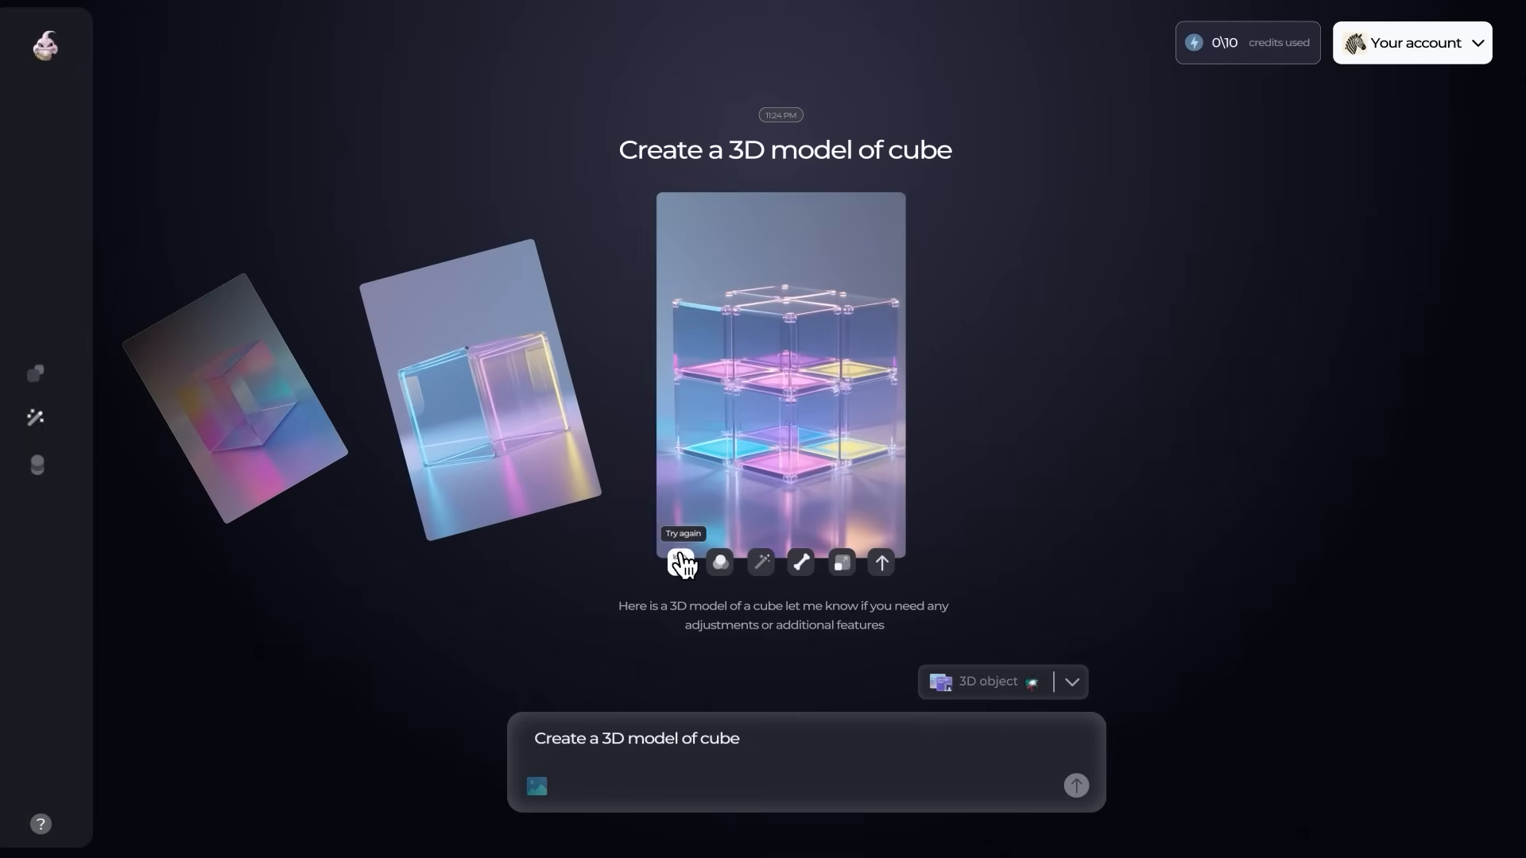
click(657, 372)
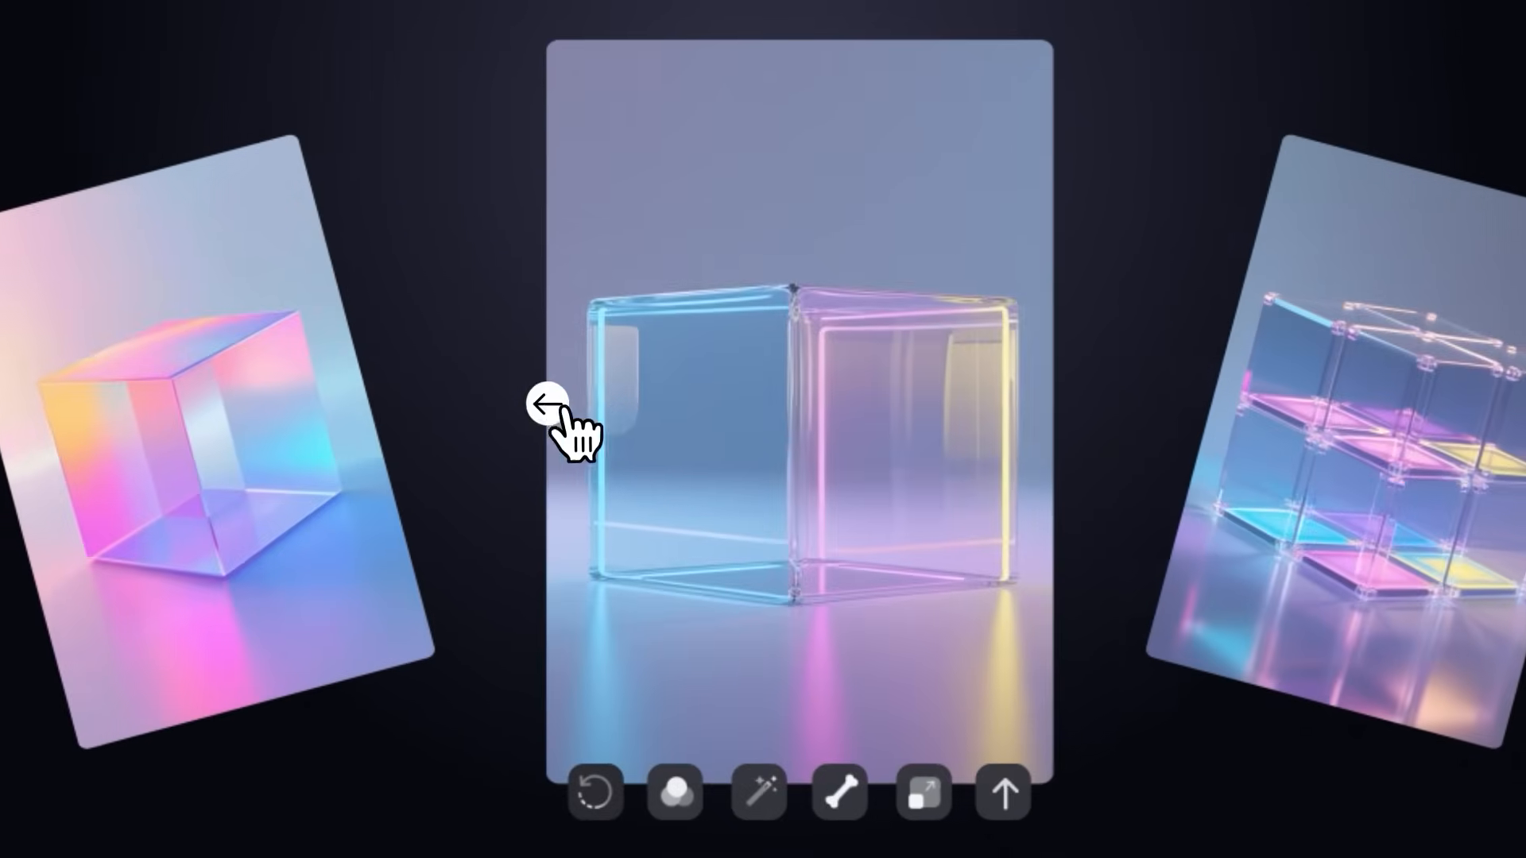
drag(783, 386, 420, 777)
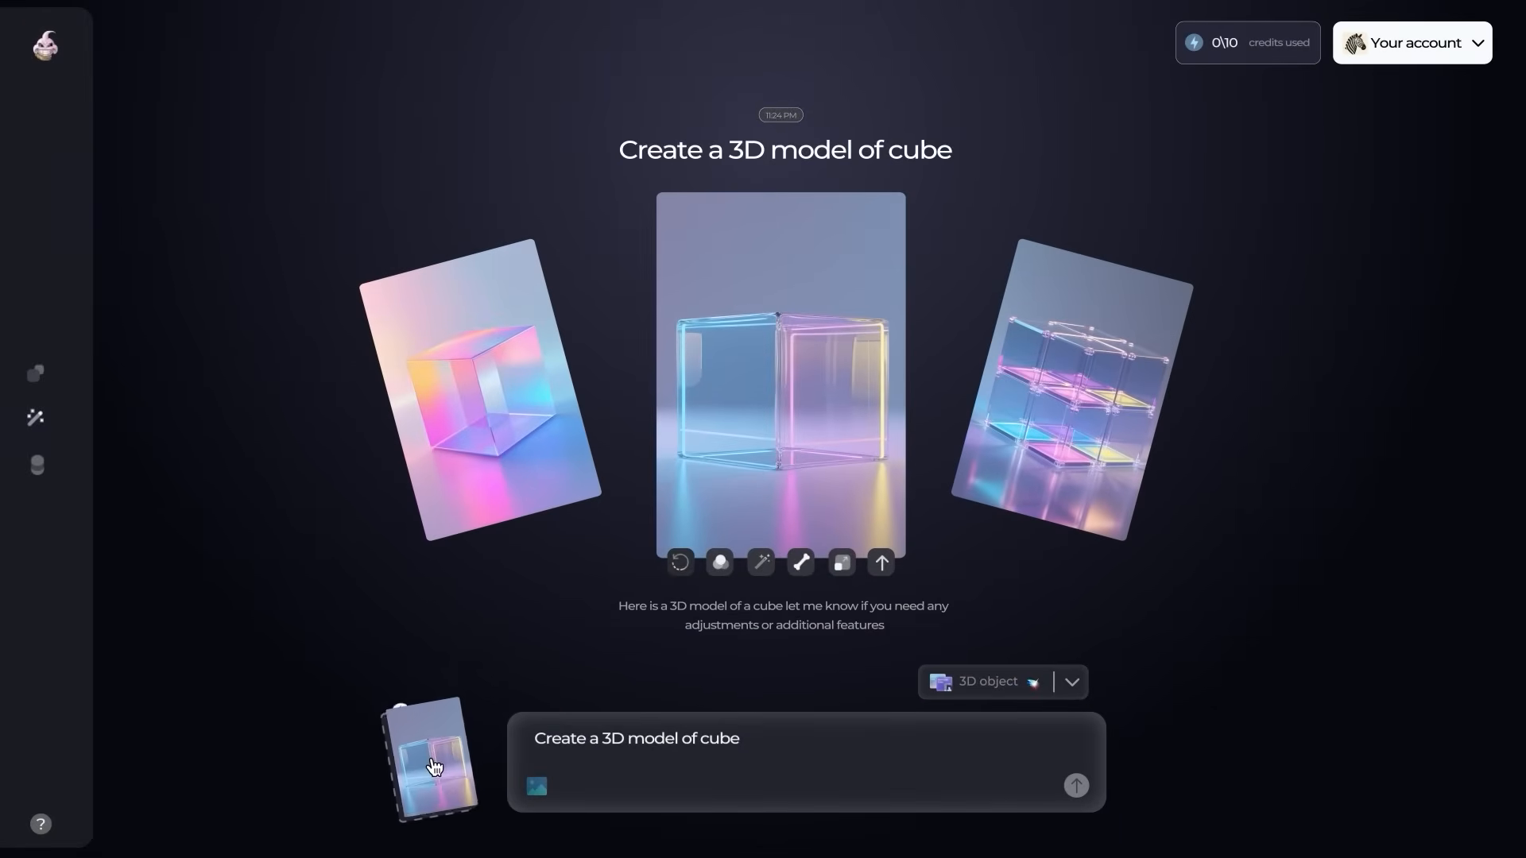
key(ctrl+a)
text(Make it in dark theme)
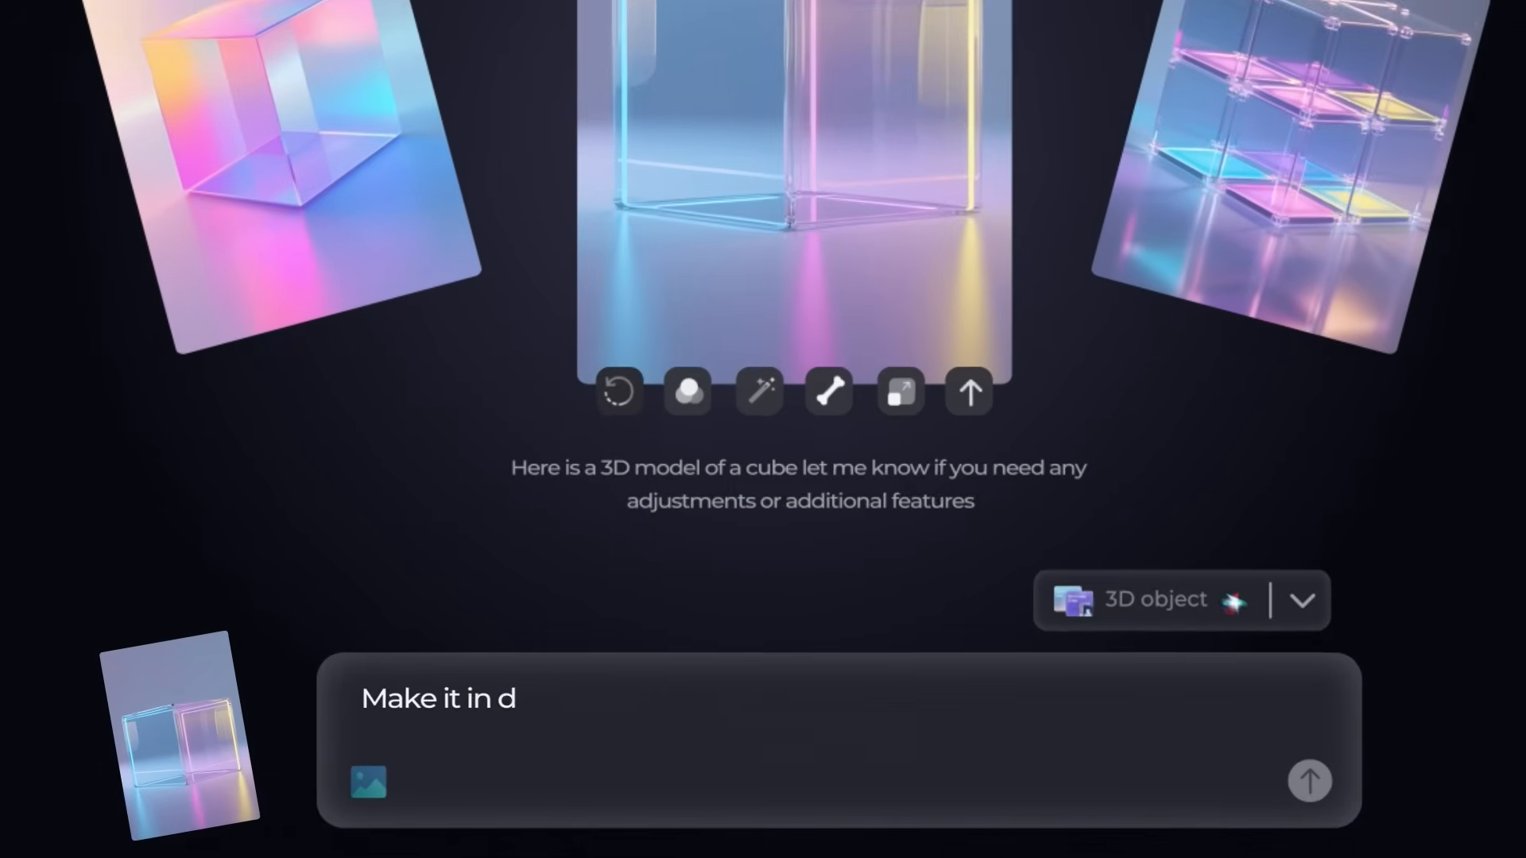
click(1323, 780)
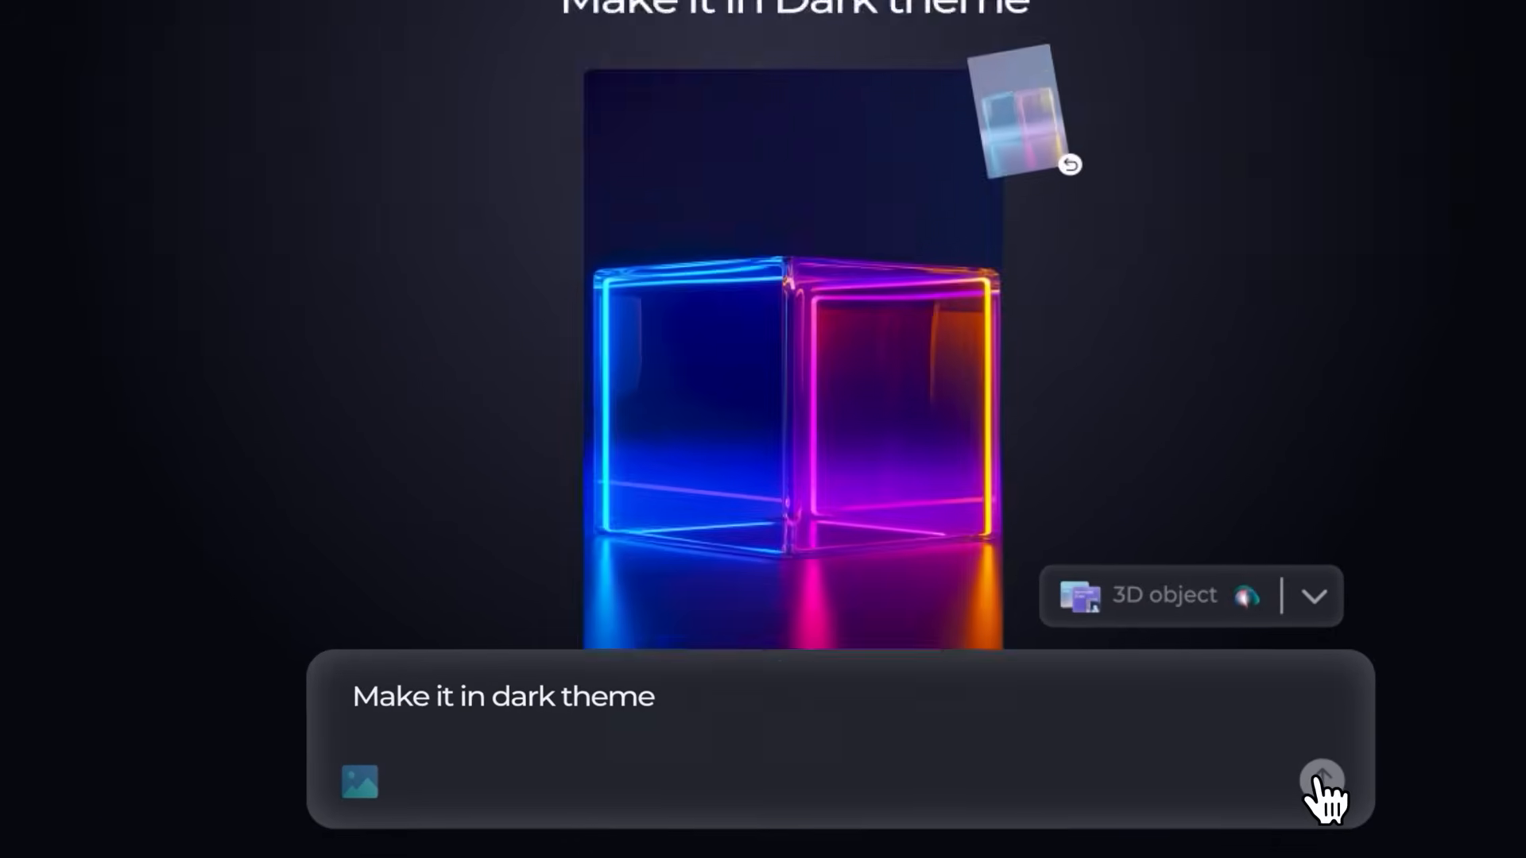